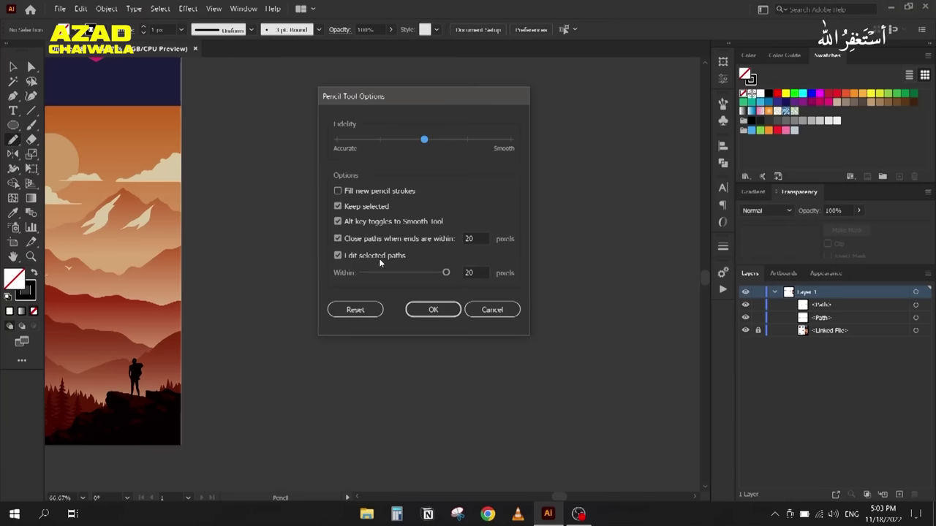
Step: Draw a freehand pencil stroke and move the vertical stroke to the artboard's left side
click(431, 307)
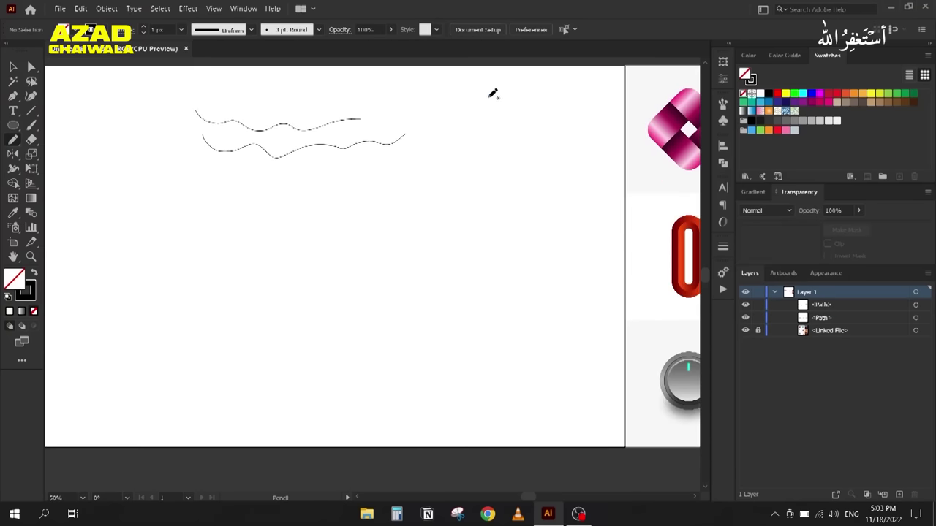
mouse_move(493, 92)
mouse_down()
mouse_move(435, 278)
mouse_move(418, 295)
mouse_up()
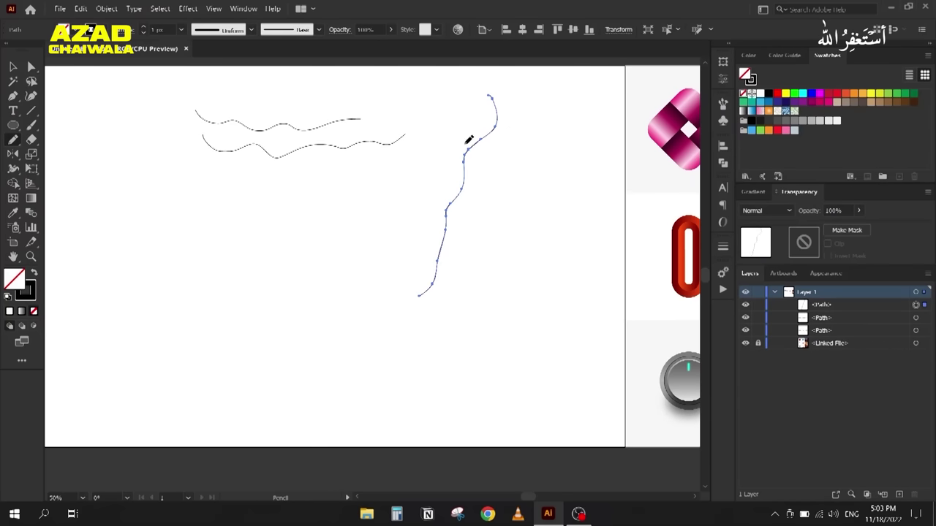
click(12, 67)
click(369, 213)
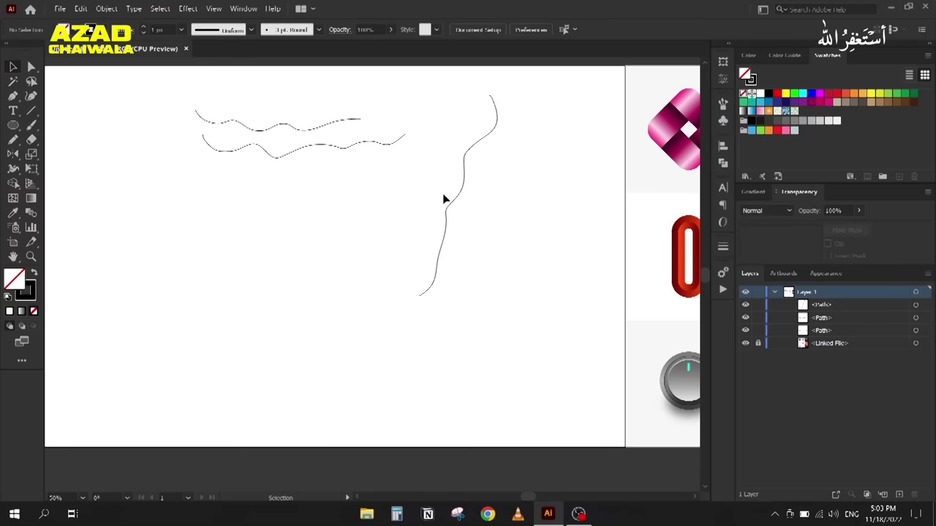
drag(466, 183, 149, 178)
Step: Draw two more curved pencil strokes, reconfirming the Pencil Tool Options between them
key(n)
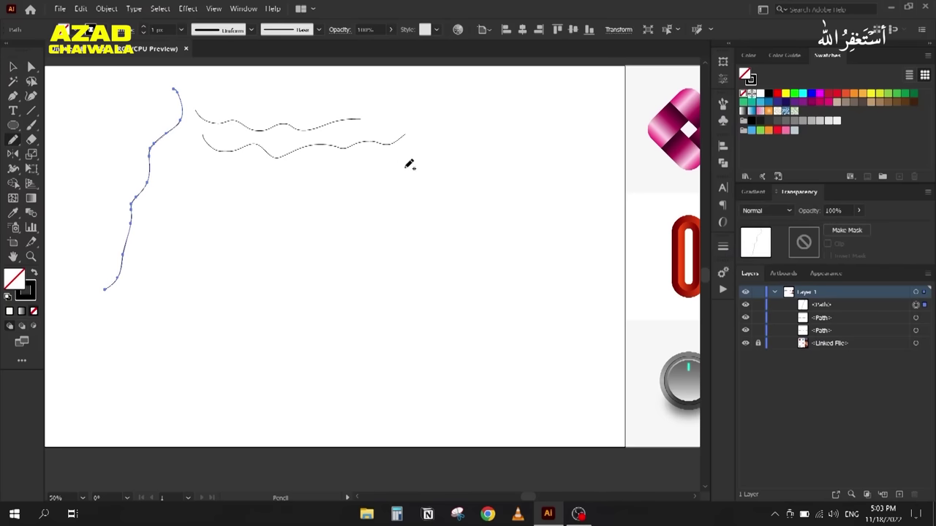
drag(449, 122, 353, 233)
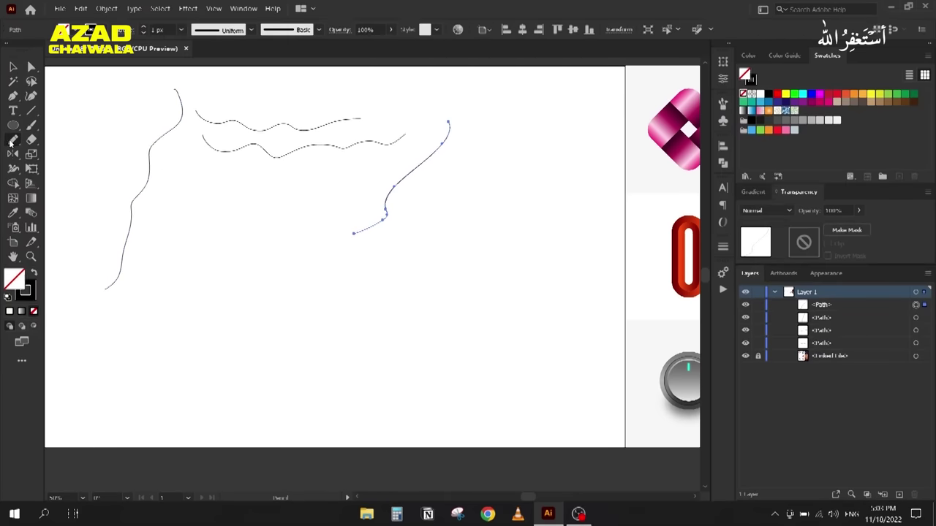
double_click(13, 139)
drag(383, 92, 553, 87)
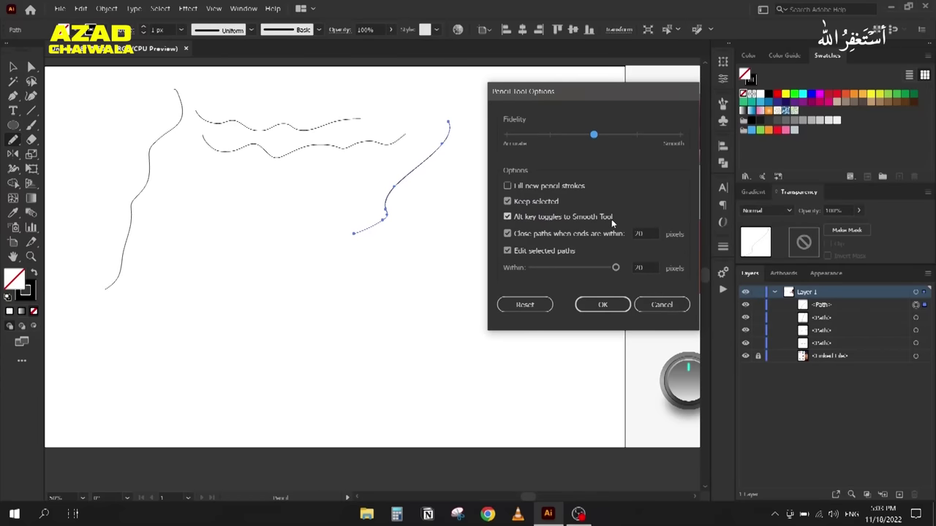
click(602, 304)
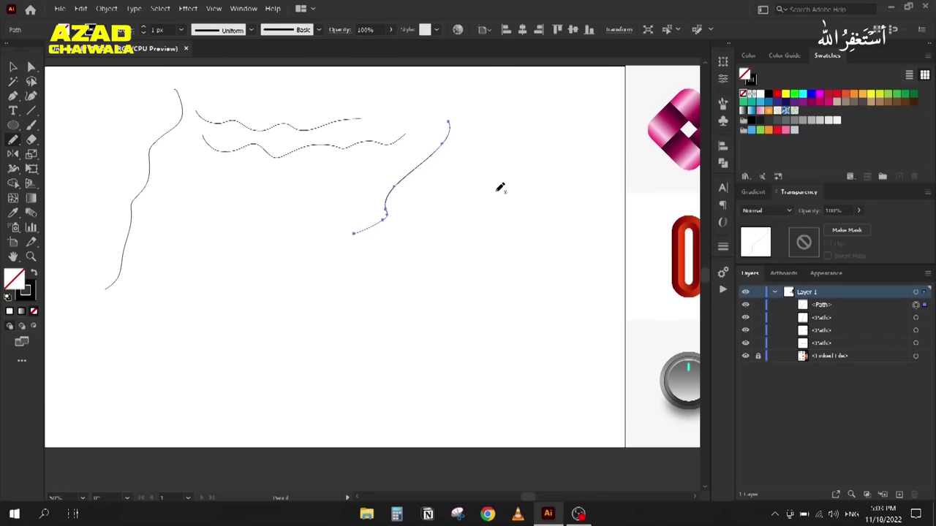
mouse_move(516, 119)
mouse_down()
mouse_move(486, 210)
mouse_move(446, 252)
mouse_move(443, 303)
mouse_move(414, 331)
mouse_up()
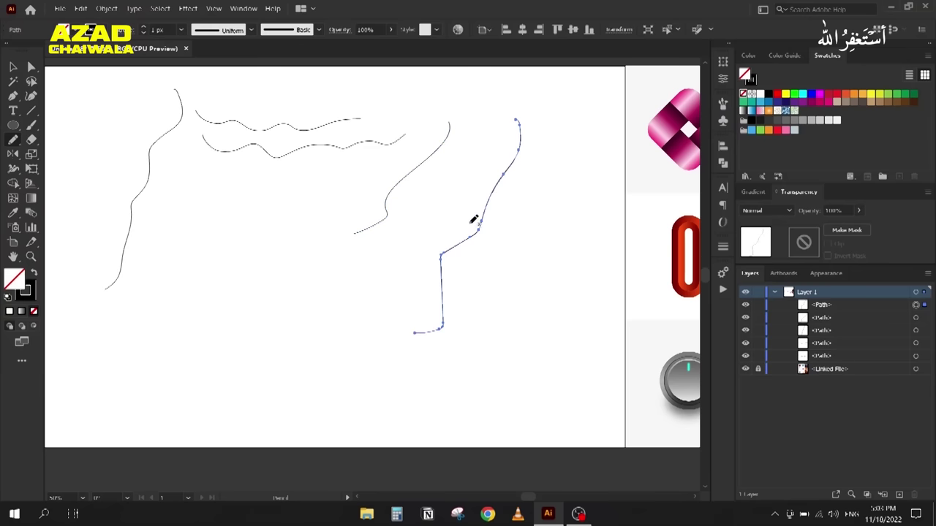
right_click(13, 140)
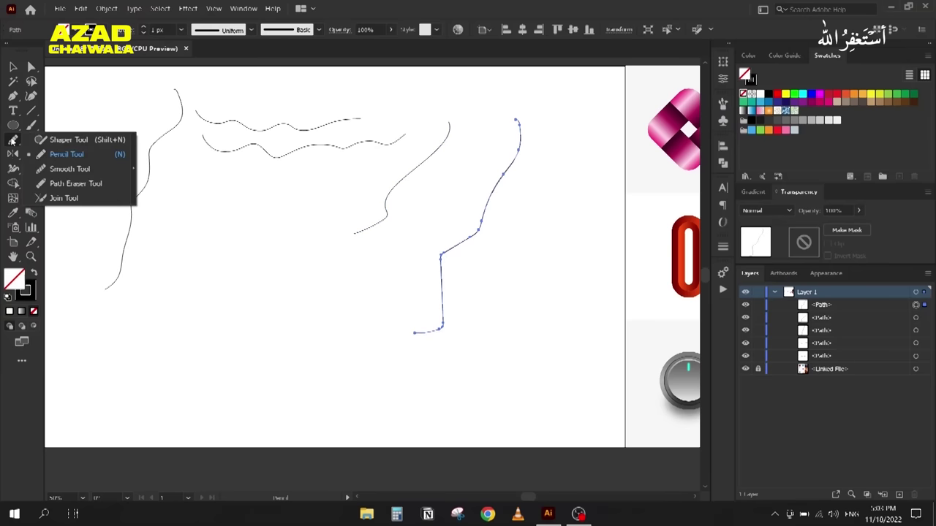
Step: Smooth the sharp bend in the stroke with the Smooth Tool and adjust the Pencil Tool Options
click(44, 168)
mouse_move(436, 288)
mouse_down()
mouse_move(439, 255)
mouse_move(494, 218)
mouse_move(461, 244)
mouse_move(487, 179)
mouse_move(503, 167)
mouse_move(499, 176)
mouse_move(497, 117)
mouse_up()
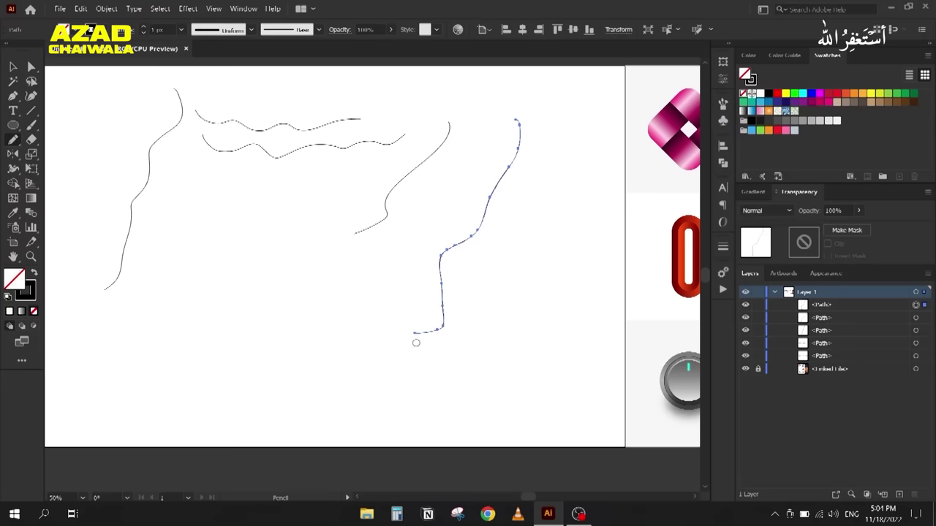
double_click(13, 144)
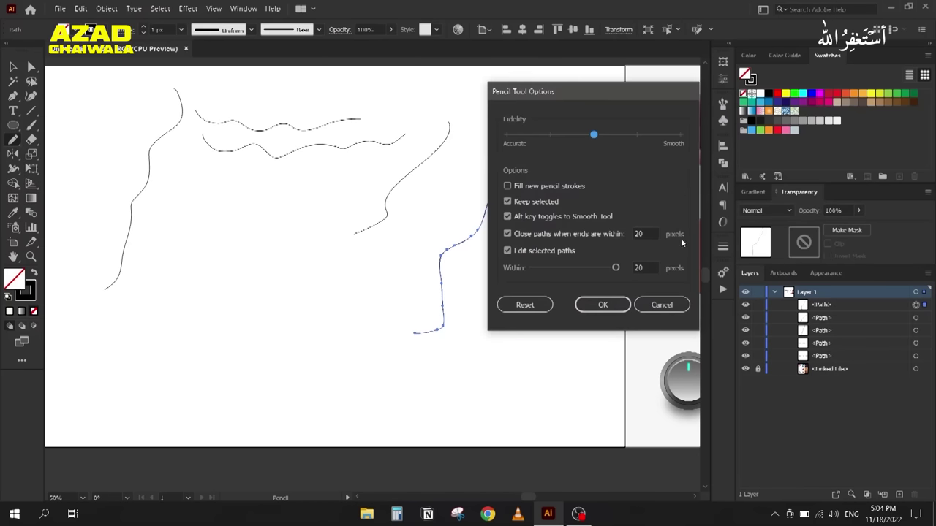
scroll(646, 232, down, 5)
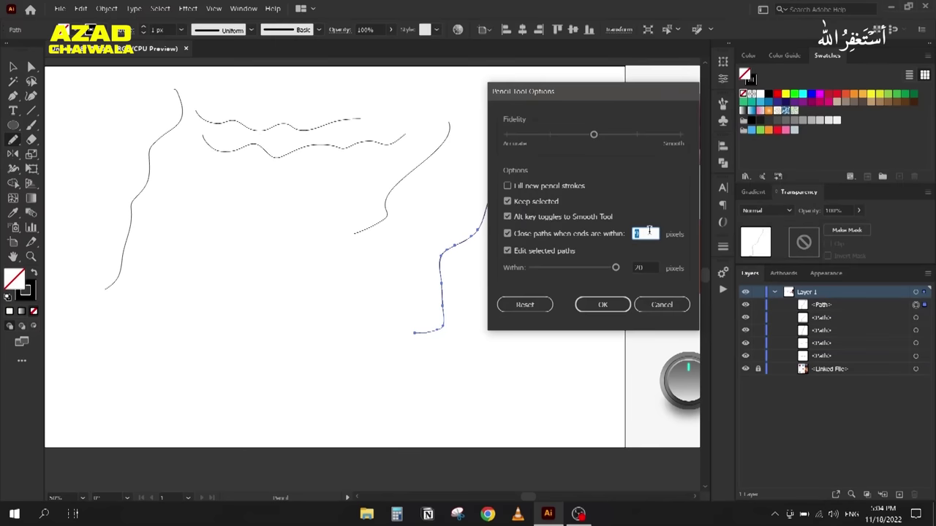
click(620, 305)
scroll(228, 227, up, 1)
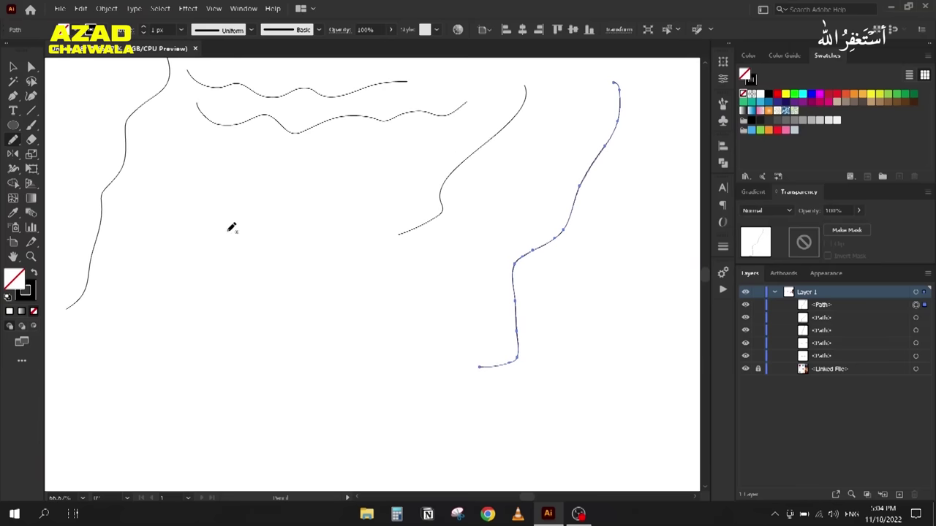
Step: Draw a freehand loop and close it into a round path
mouse_move(247, 202)
mouse_down()
mouse_move(330, 250)
mouse_move(332, 317)
mouse_move(290, 359)
mouse_move(212, 360)
mouse_move(181, 322)
mouse_move(171, 270)
mouse_move(181, 240)
mouse_move(243, 205)
mouse_up()
drag(243, 205, 247, 203)
scroll(242, 201, up, 2)
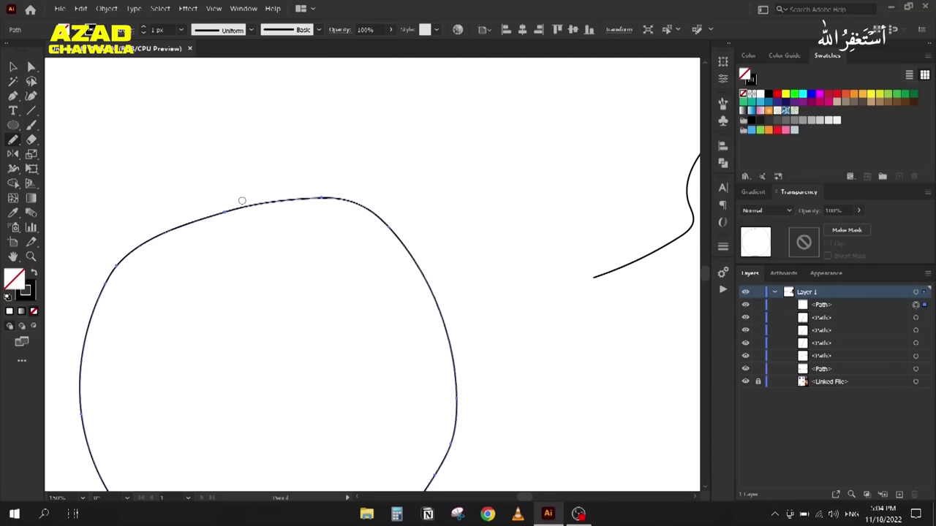
scroll(242, 200, down, 2)
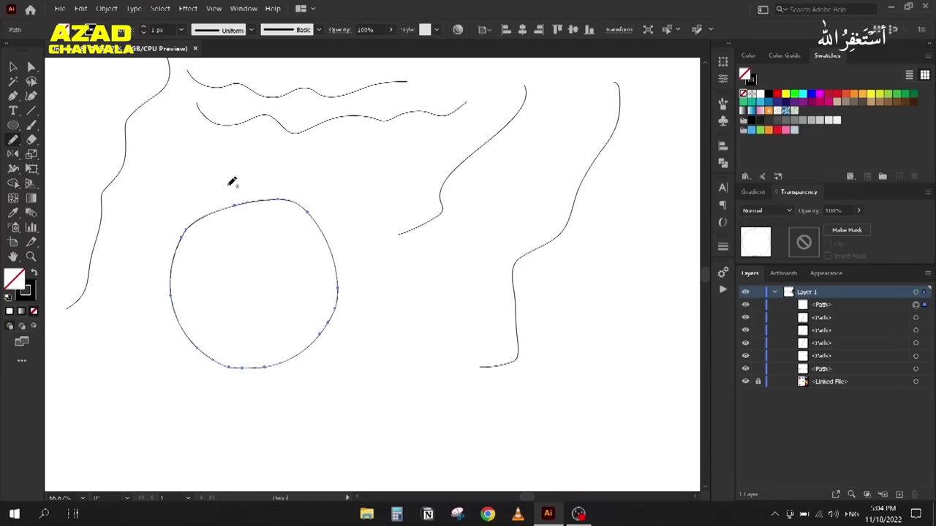
Step: Marquee-select all the pencil strokes on the artboard and delete them
double_click(13, 141)
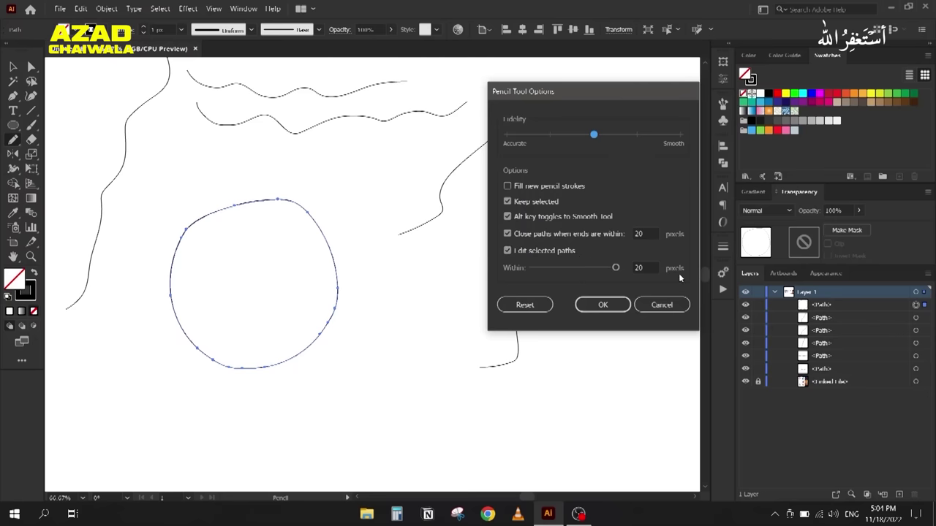
click(602, 305)
key(v)
scroll(157, 139, down, 2)
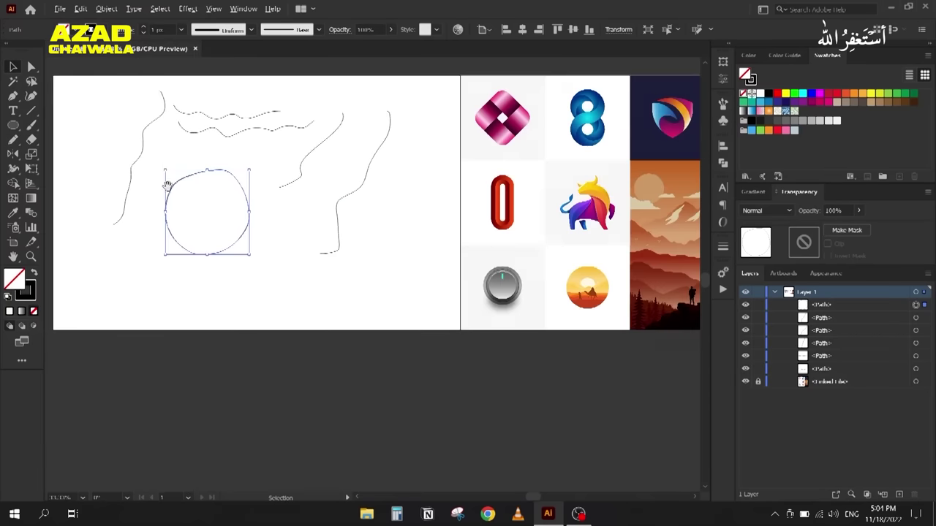
drag(171, 113, 421, 282)
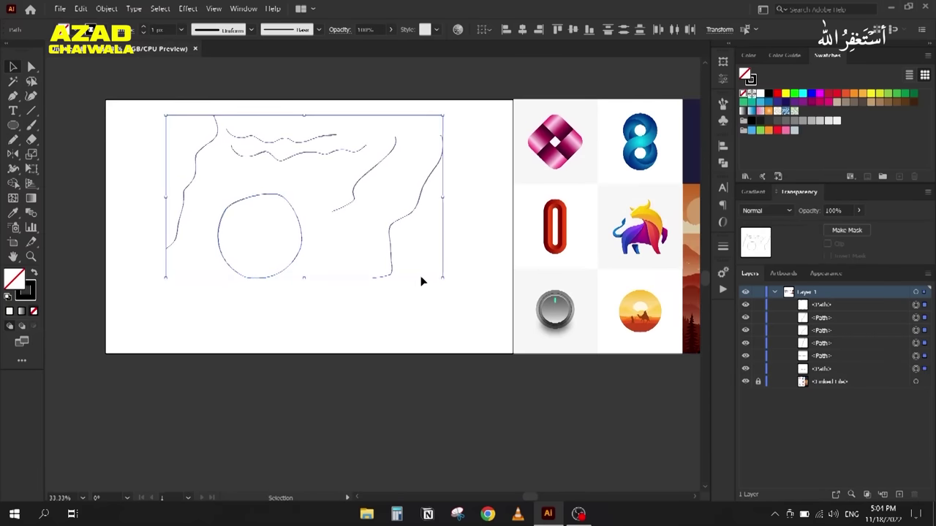
key(Delete)
key(n)
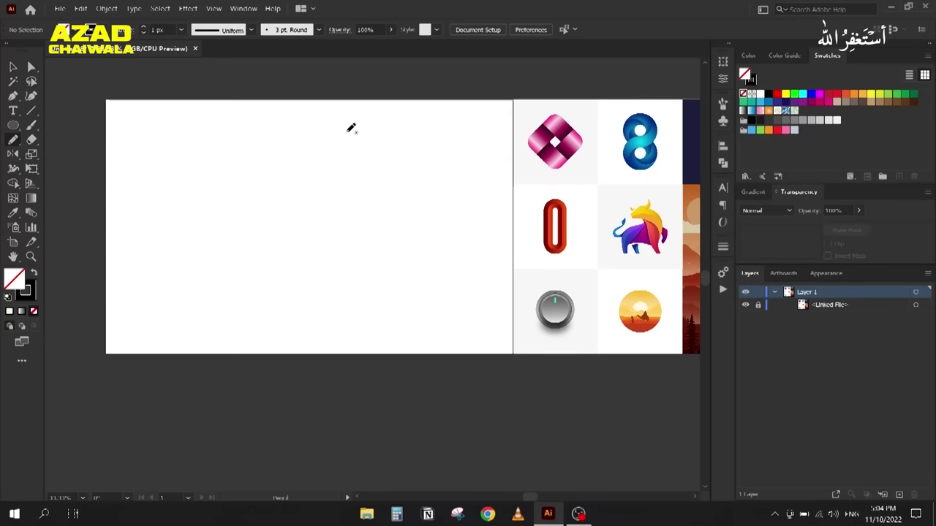
Step: Zoom in and draw a long wavy pencil line from the artboard's top curving down-left
key(ctrl+equal)
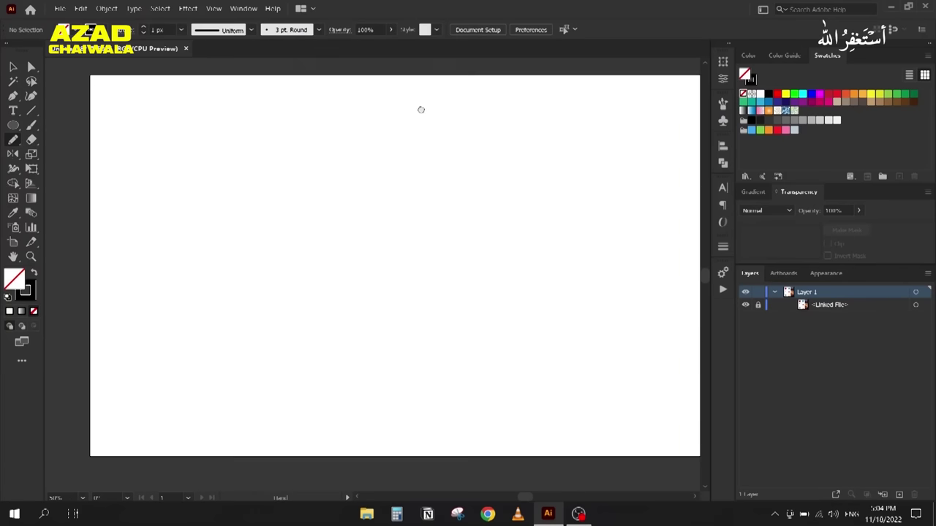
mouse_move(450, 92)
mouse_down()
mouse_move(420, 172)
mouse_move(395, 194)
mouse_move(391, 320)
mouse_move(384, 329)
mouse_move(340, 346)
mouse_up()
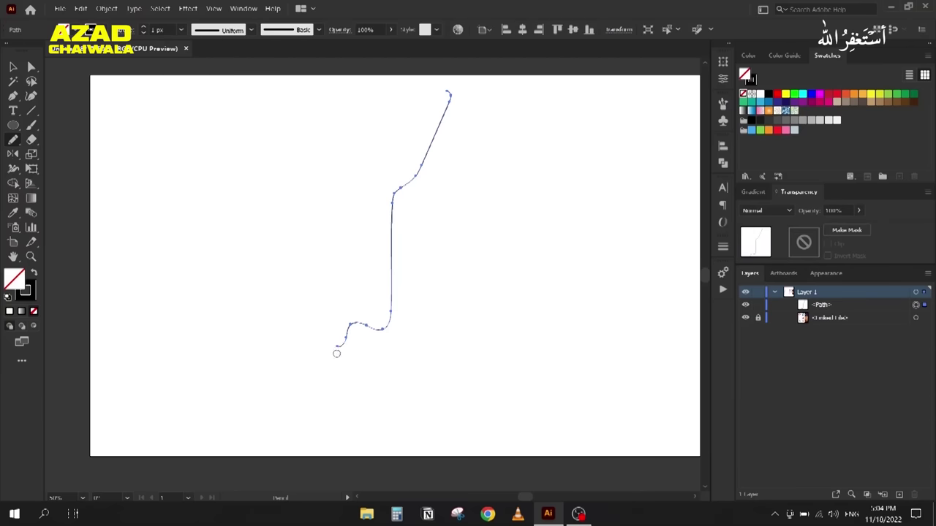
scroll(338, 353, up, 2)
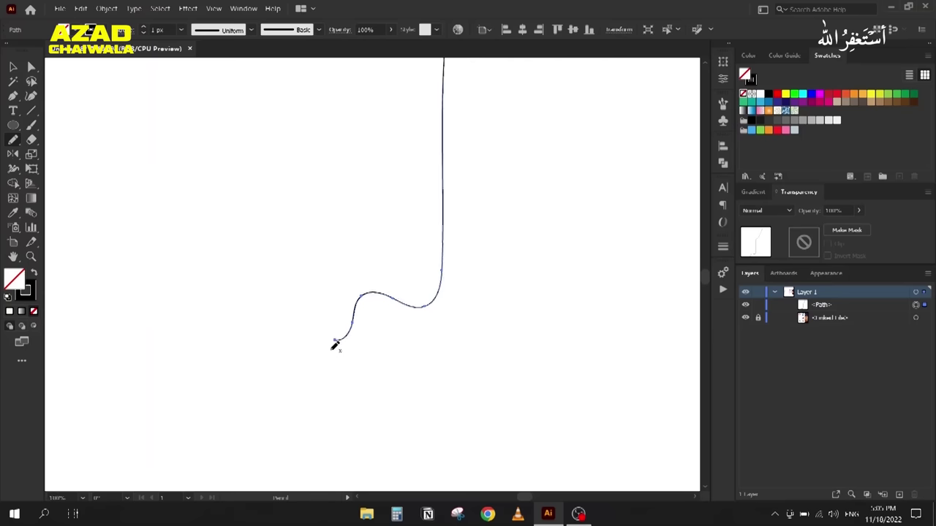
scroll(318, 347, down, 2)
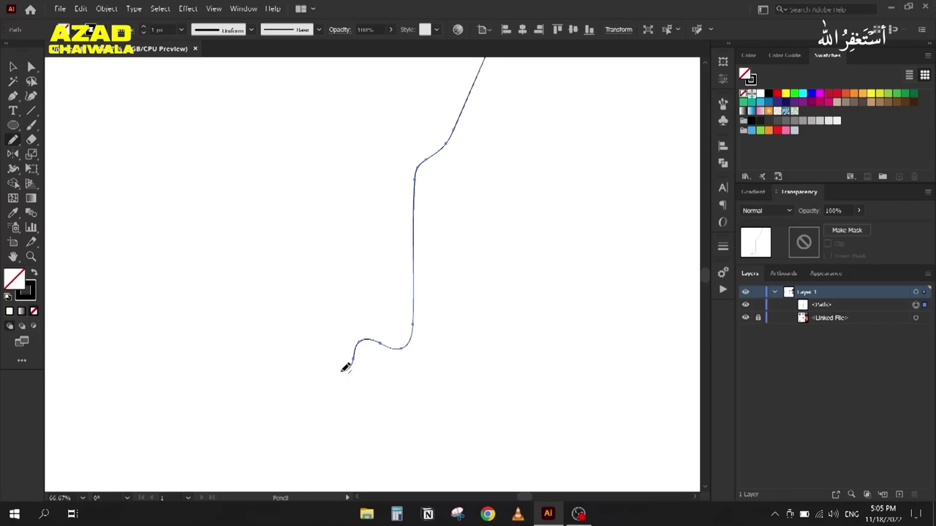
mouse_move(344, 387)
mouse_down()
mouse_move(306, 437)
mouse_move(265, 445)
mouse_move(220, 425)
mouse_move(137, 465)
mouse_up()
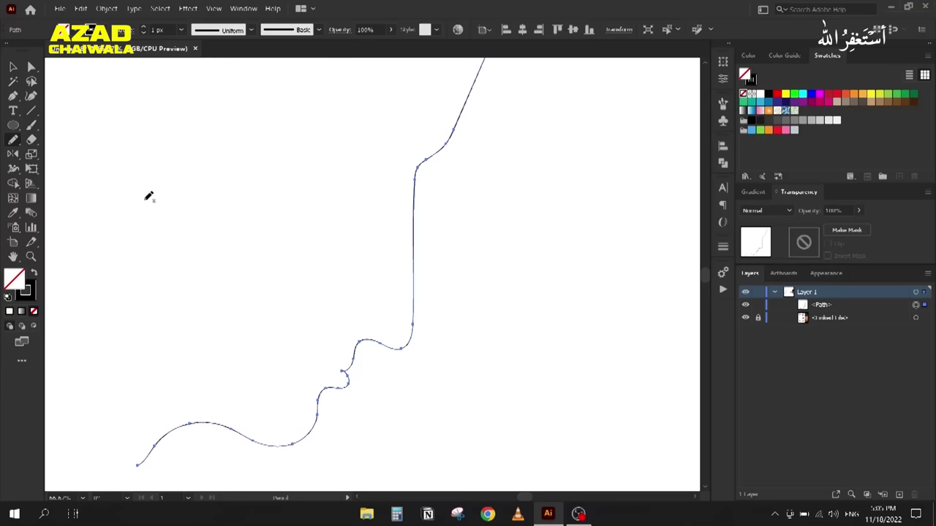
scroll(367, 364, up, 6)
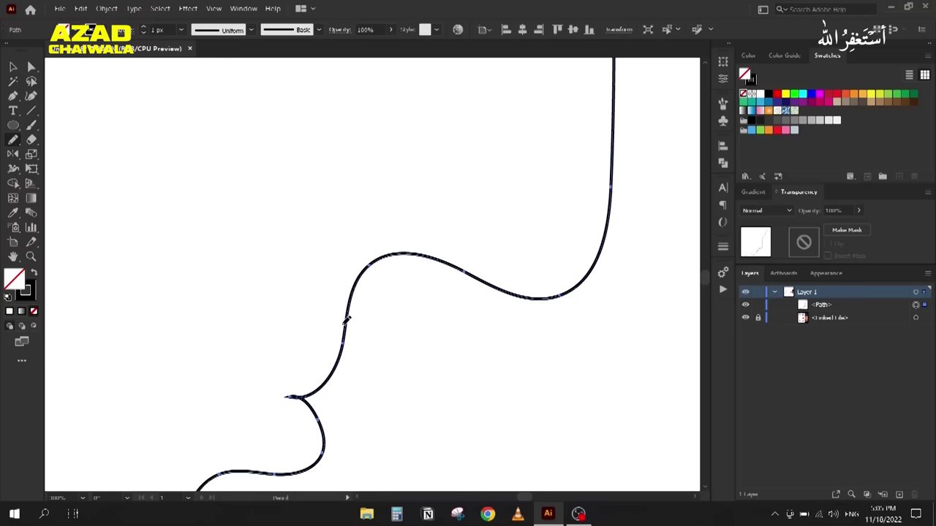
Step: Redraw the line's lower bend and vertical section, then select and delete the test line
mouse_move(344, 335)
mouse_down()
mouse_move(341, 399)
mouse_move(331, 407)
mouse_move(296, 398)
mouse_up()
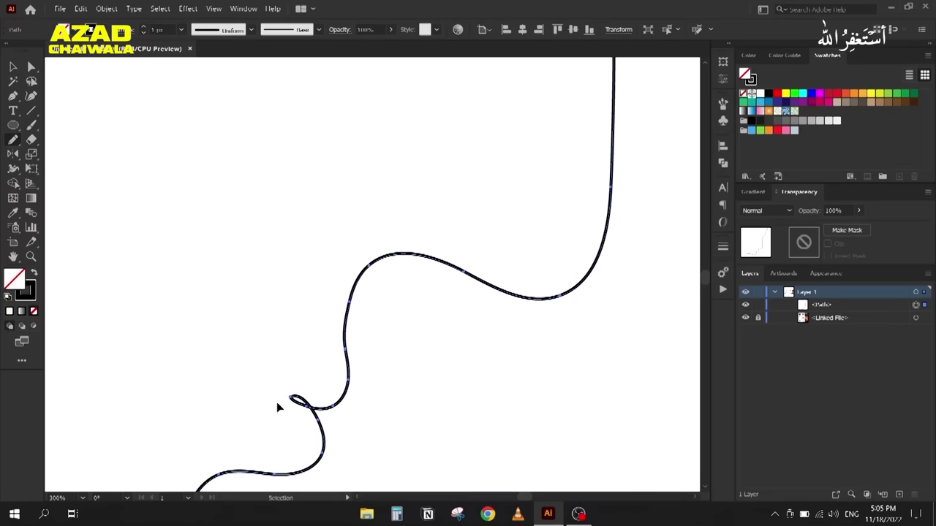
key(ctrl+z)
mouse_move(348, 315)
mouse_down()
mouse_move(343, 374)
mouse_move(285, 395)
mouse_up()
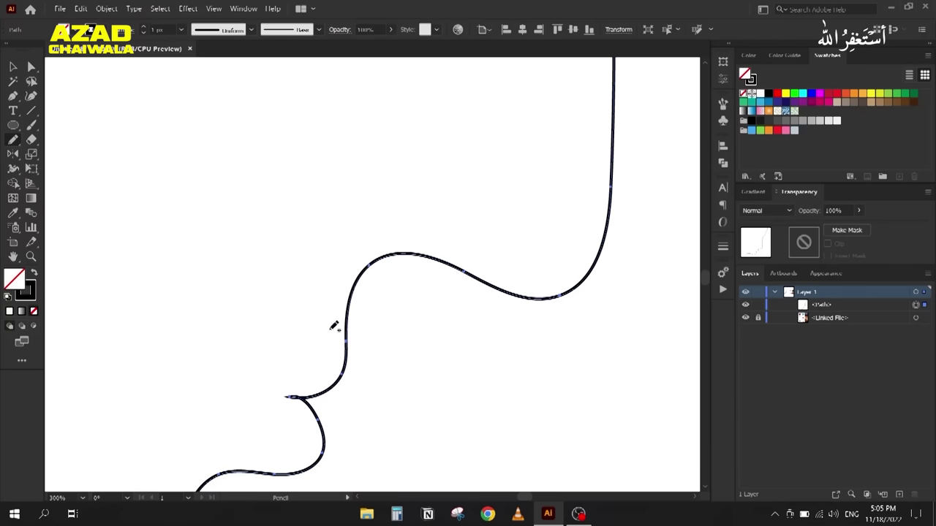
scroll(384, 287, down, 3)
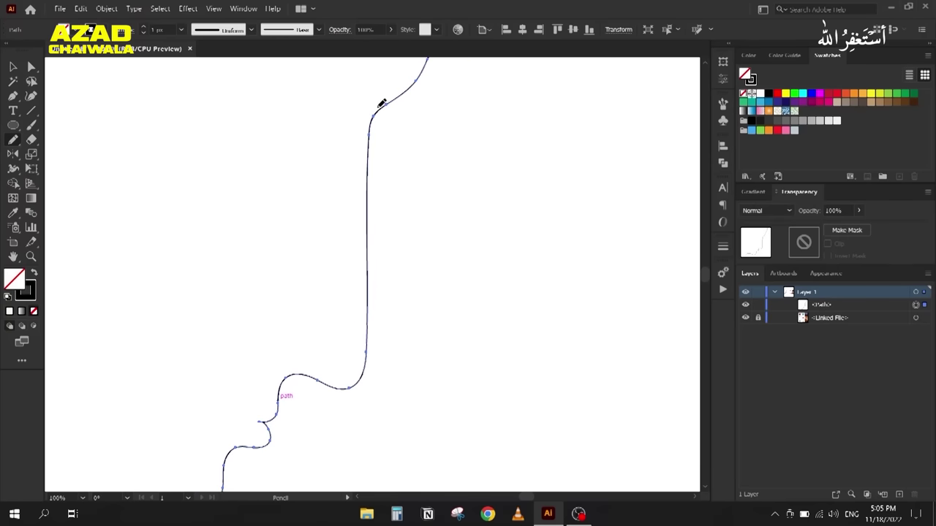
mouse_move(379, 109)
mouse_down()
mouse_move(359, 142)
mouse_move(364, 357)
mouse_move(355, 379)
mouse_move(314, 375)
mouse_up()
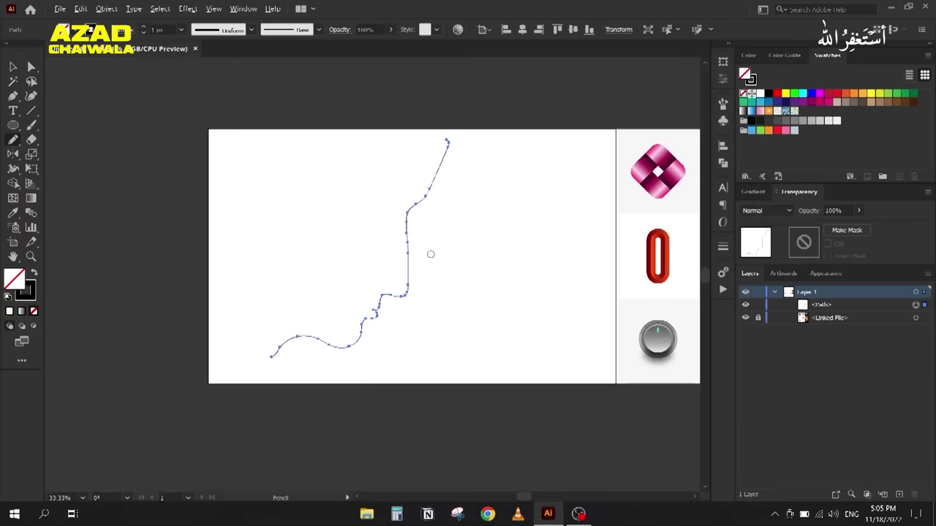
scroll(432, 258, down, 2)
scroll(438, 250, up, 1)
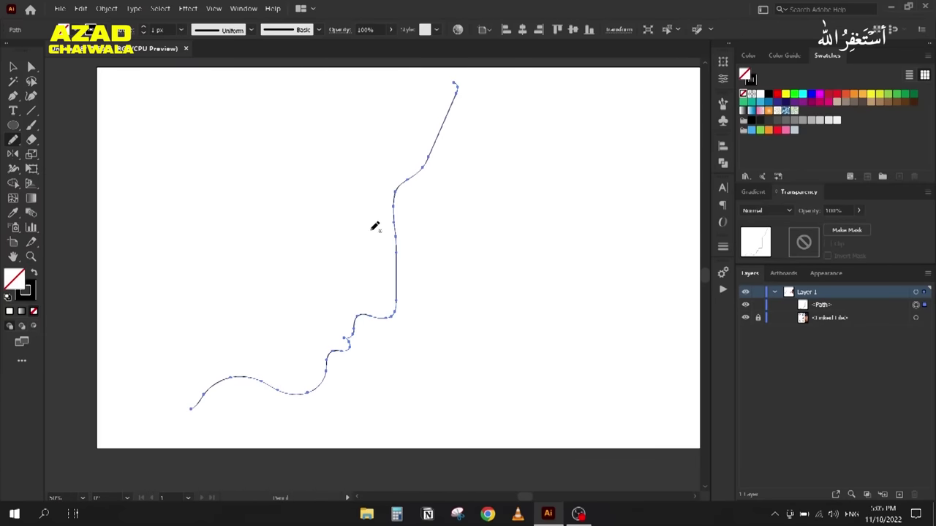
click(13, 66)
key(Delete)
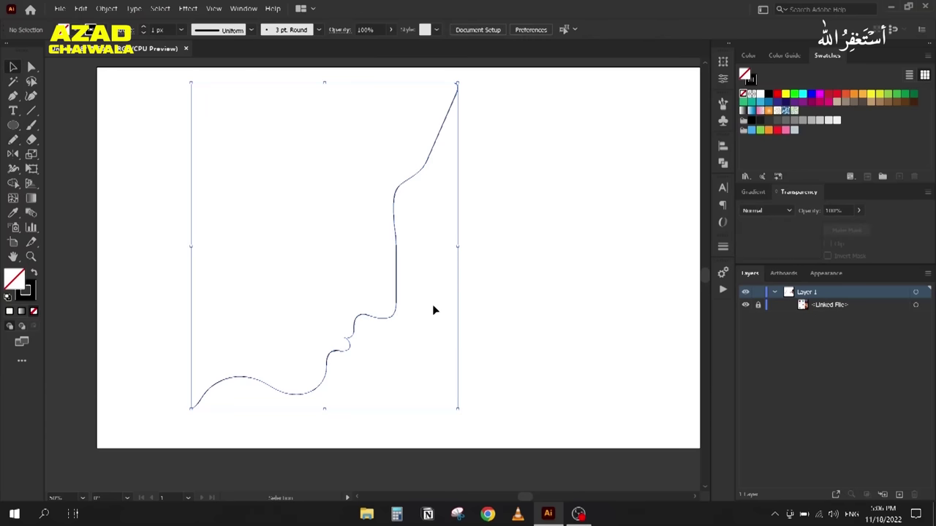
Step: Draw a rectangle covering the mountain landscape image on the logo sheet
drag(568, 236, 210, 223)
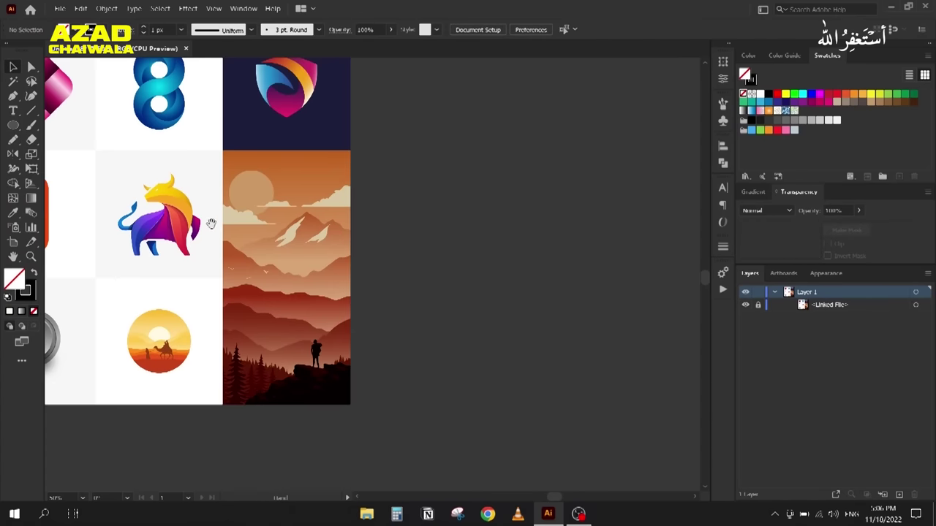
scroll(229, 211, up, 3)
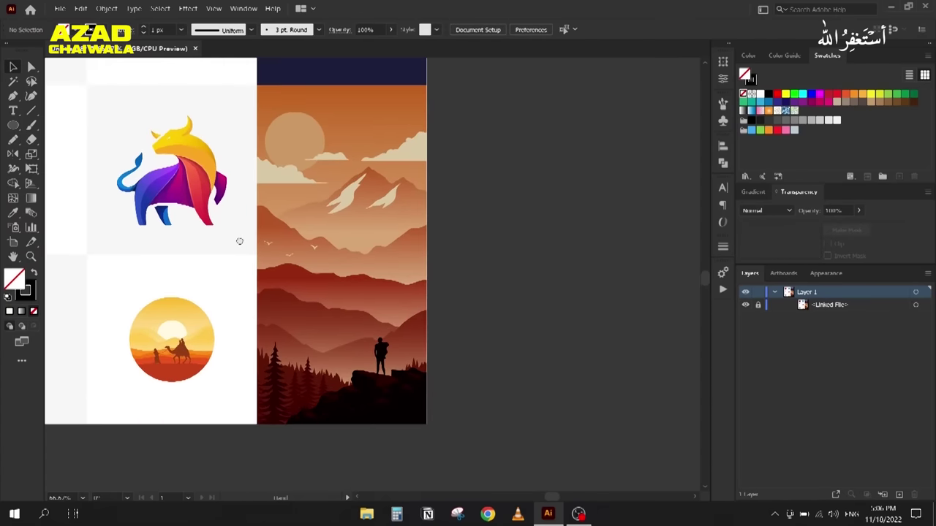
click(12, 124)
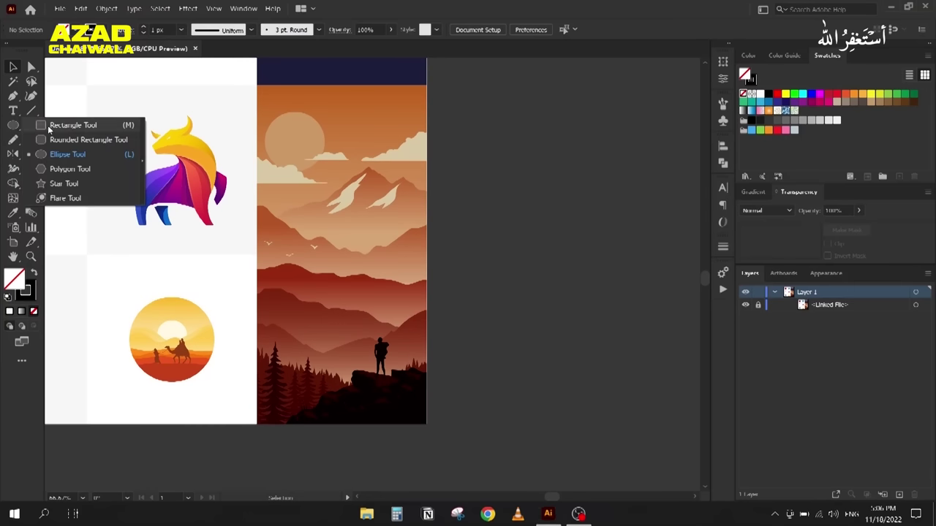
click(72, 125)
drag(257, 85, 426, 424)
click(13, 66)
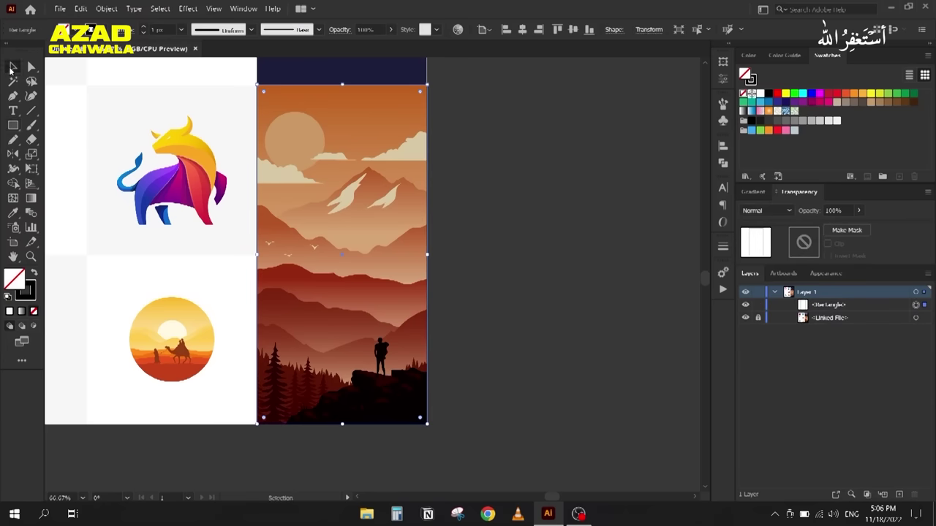
Step: Draw a roughly 93.7 px circle over the landscape's sun and deselect it
scroll(288, 125, up, 1)
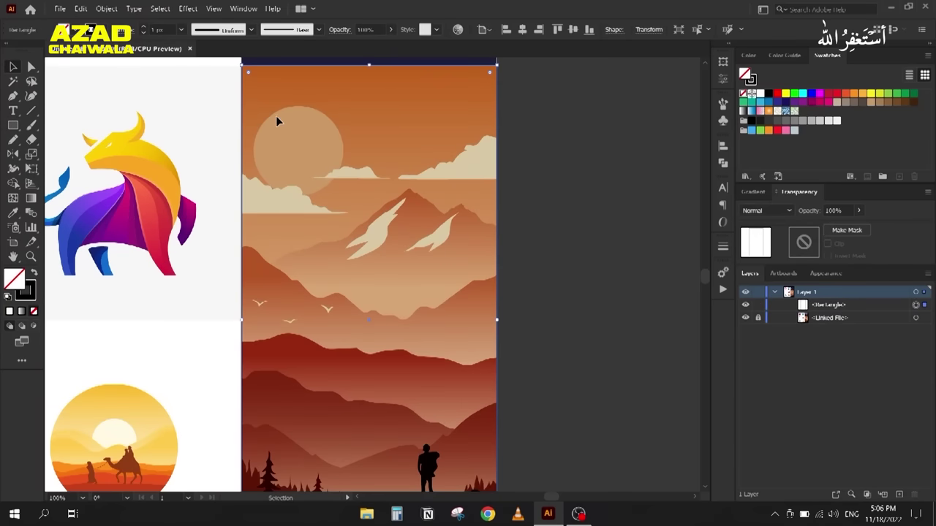
drag(21, 127, 44, 154)
drag(300, 150, 328, 196)
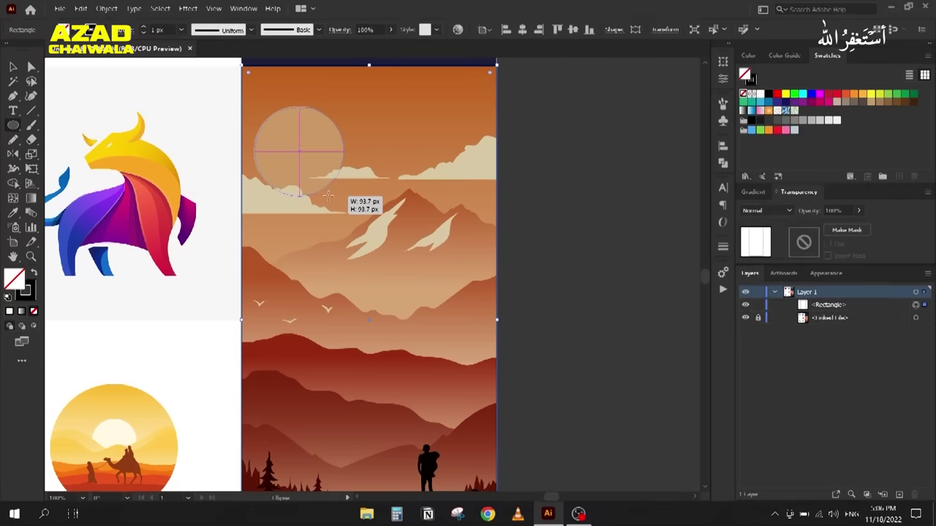
drag(327, 195, 328, 195)
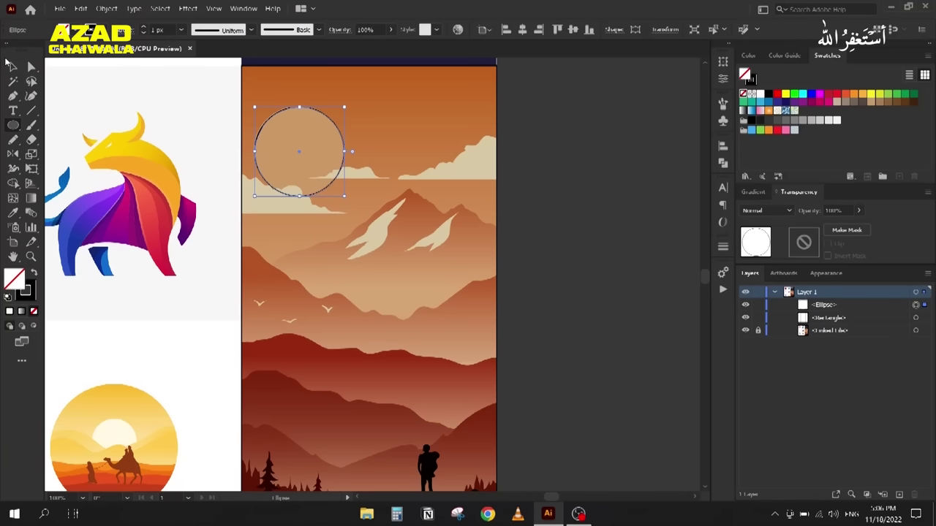
click(13, 67)
click(217, 135)
scroll(501, 169, up, 1)
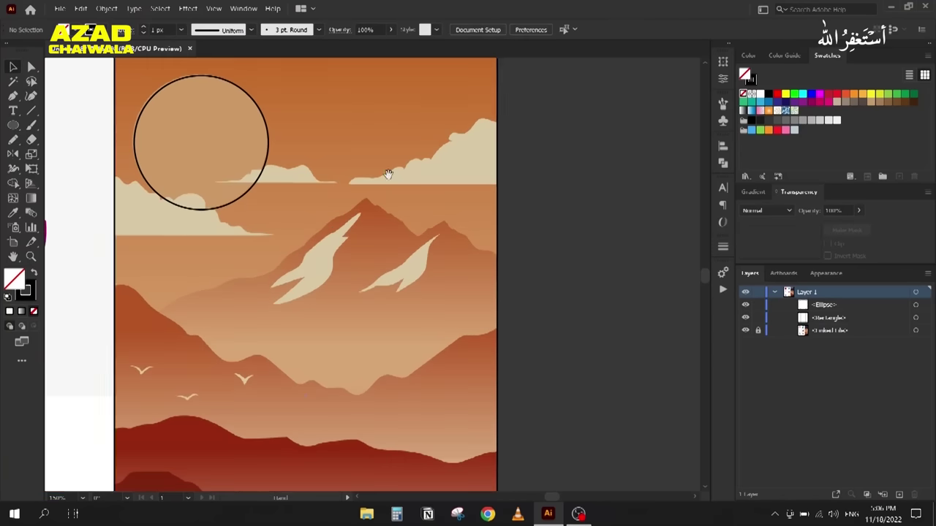
scroll(387, 174, left, 2)
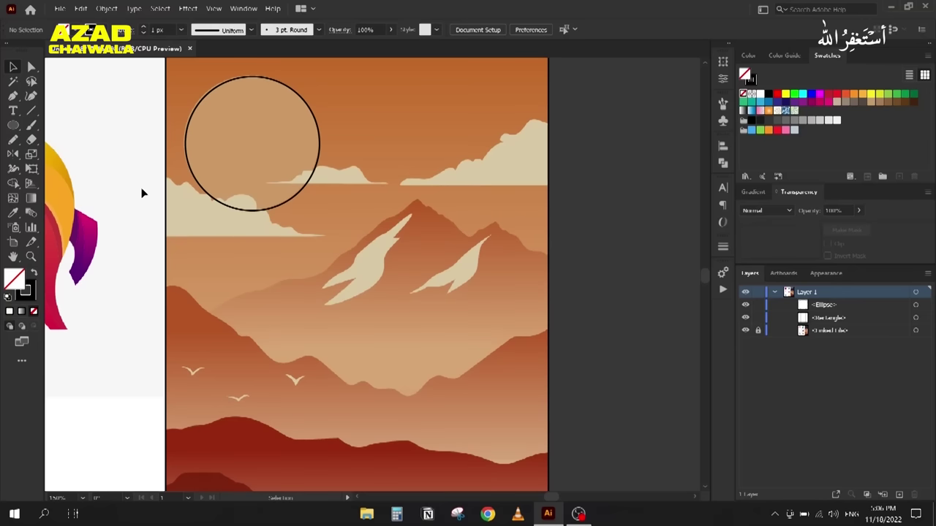
Step: Pencil a closed outline around the left cloud, then trace the tops of the middle and right clouds
key(n)
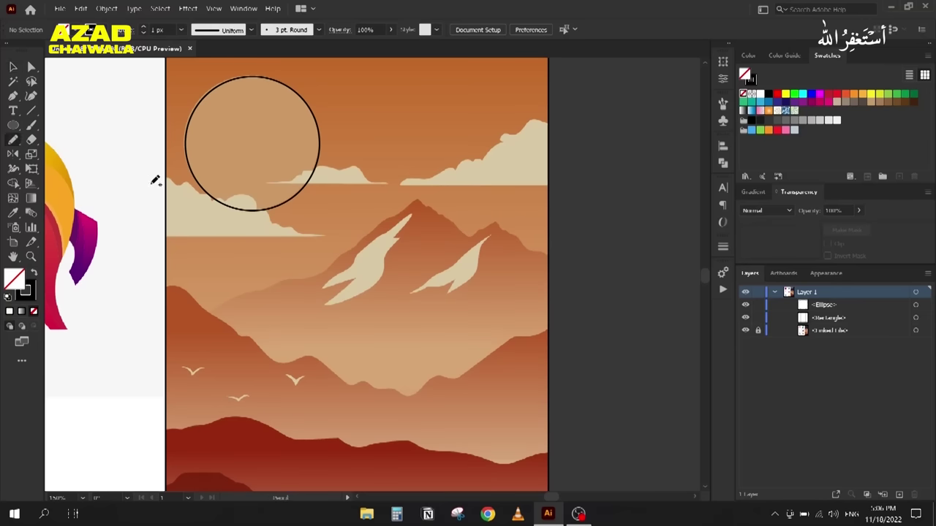
mouse_move(162, 178)
mouse_down()
mouse_move(209, 200)
mouse_move(242, 198)
mouse_move(290, 231)
mouse_move(326, 236)
mouse_up()
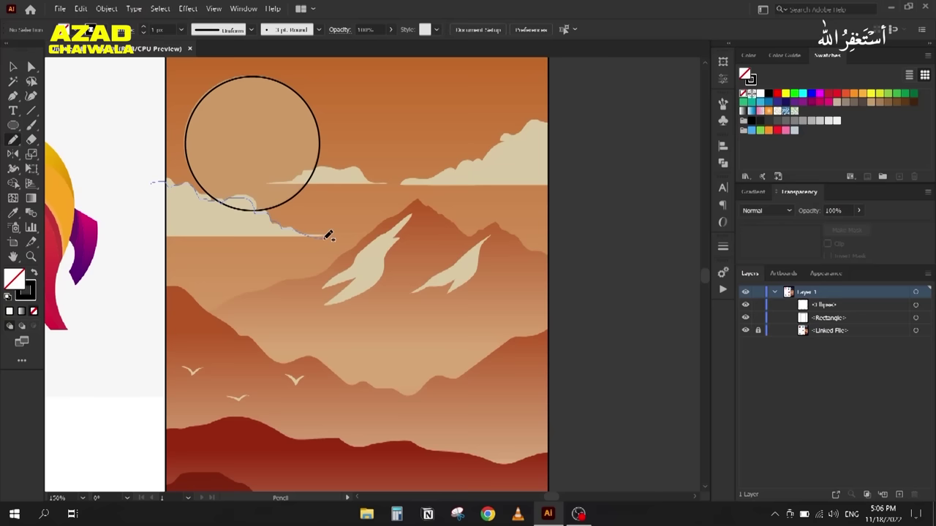
drag(326, 236, 152, 237)
drag(151, 235, 148, 192)
drag(195, 223, 326, 236)
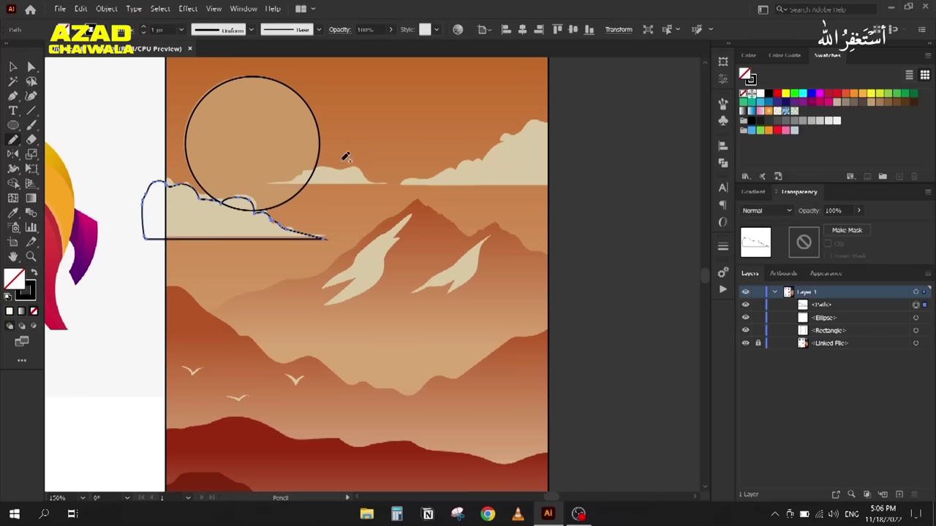
mouse_move(268, 182)
mouse_down()
mouse_move(314, 167)
mouse_move(387, 183)
mouse_move(266, 183)
mouse_up()
mouse_move(573, 127)
mouse_down()
mouse_move(526, 121)
mouse_move(466, 161)
mouse_move(404, 179)
mouse_move(576, 184)
mouse_move(590, 123)
mouse_move(578, 124)
mouse_up()
Step: Finish the right cloud outline and set the Pencil Fidelity toward Accurate
drag(345, 298, 344, 230)
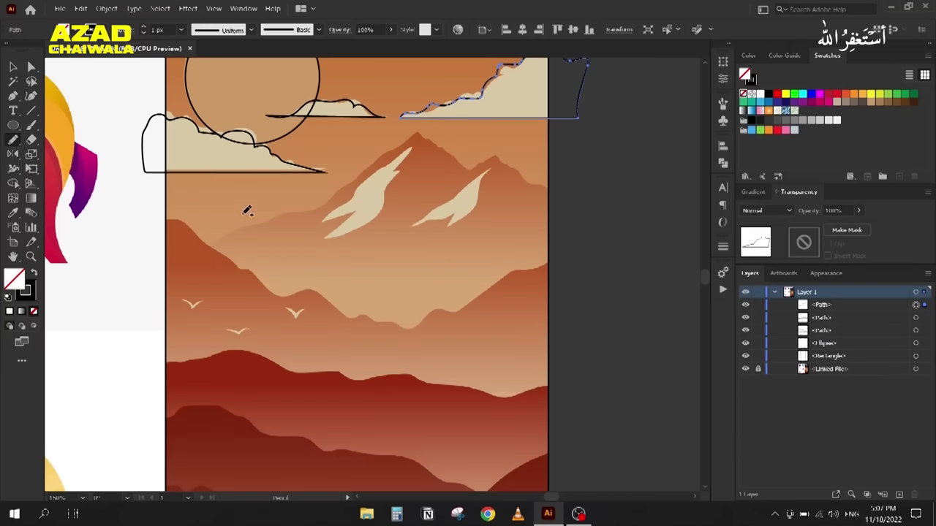
double_click(16, 140)
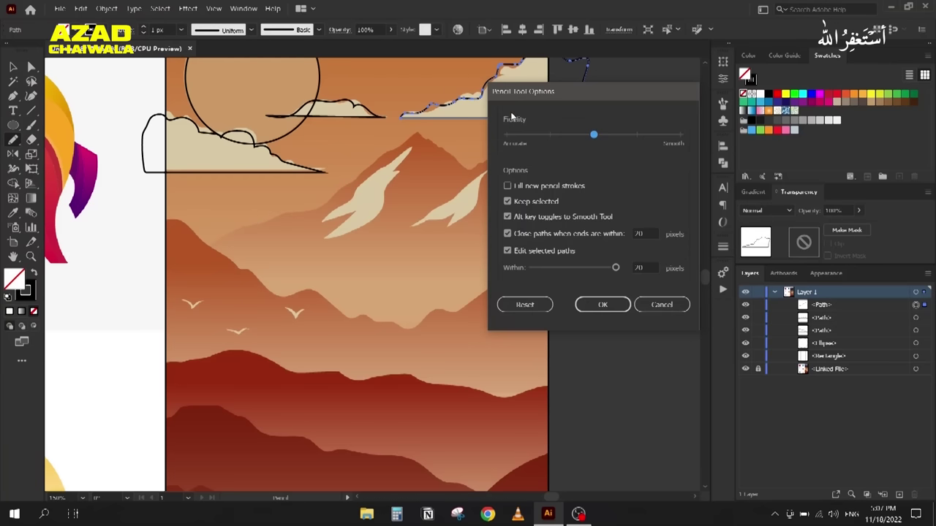
click(518, 134)
click(602, 304)
Step: Trace a closed pencil outline around the snow-capped mountains and lower hills
mouse_move(177, 271)
mouse_down()
mouse_move(250, 222)
mouse_move(327, 200)
mouse_move(411, 129)
mouse_move(423, 145)
mouse_up()
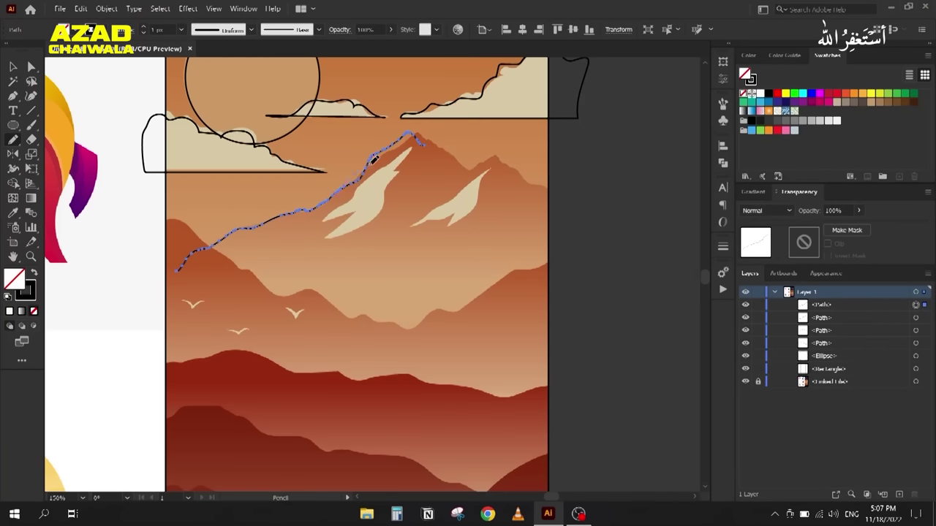
drag(427, 134, 445, 150)
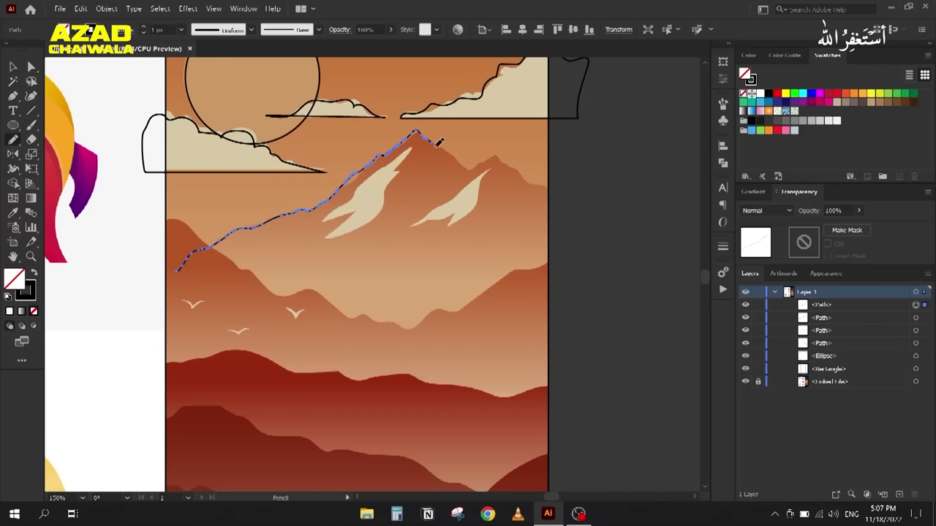
mouse_move(497, 155)
mouse_down()
mouse_move(565, 206)
mouse_move(565, 316)
mouse_up()
mouse_move(510, 348)
mouse_down()
mouse_move(412, 362)
mouse_move(247, 348)
mouse_up()
drag(179, 290, 178, 267)
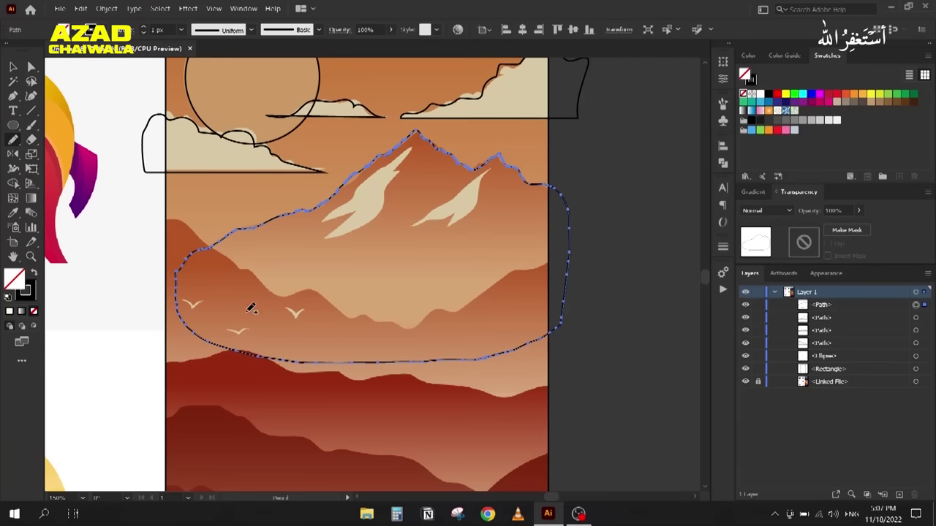
Step: Trace a closed pencil outline around the next hill band below the mountains
scroll(141, 263, down, 3)
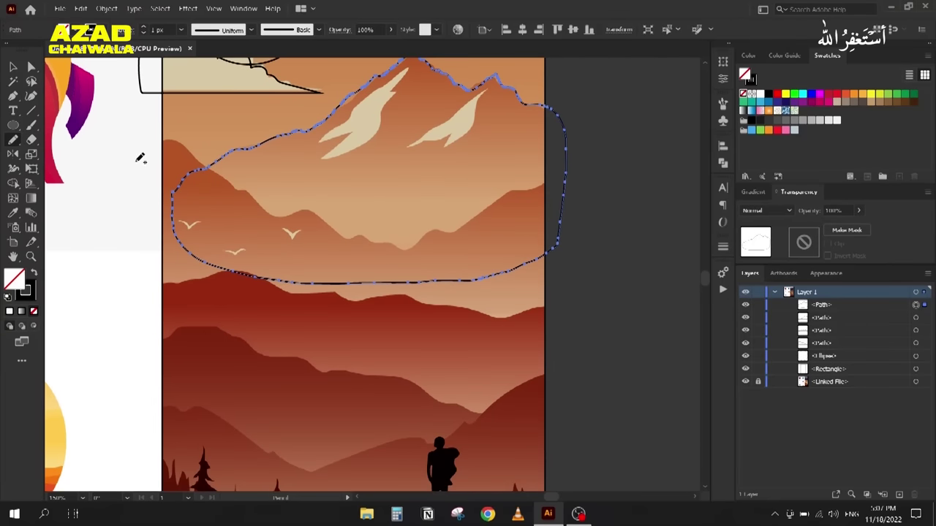
mouse_move(146, 144)
mouse_down()
mouse_move(187, 151)
mouse_move(270, 215)
mouse_move(314, 215)
mouse_move(337, 233)
mouse_move(368, 231)
mouse_up()
mouse_move(450, 226)
mouse_down()
mouse_move(576, 158)
mouse_move(577, 324)
mouse_move(349, 335)
mouse_move(132, 318)
mouse_move(135, 143)
mouse_up()
mouse_move(144, 278)
mouse_down()
mouse_move(170, 190)
mouse_move(134, 183)
mouse_move(269, 145)
mouse_move(305, 166)
mouse_move(354, 167)
mouse_move(377, 179)
mouse_move(550, 186)
mouse_move(588, 175)
mouse_move(589, 314)
mouse_move(168, 334)
mouse_move(127, 196)
mouse_move(137, 251)
mouse_move(195, 173)
mouse_move(217, 161)
mouse_move(356, 211)
mouse_move(435, 220)
mouse_move(519, 262)
mouse_move(524, 359)
mouse_move(166, 356)
mouse_move(155, 189)
mouse_up()
Step: Trace the ridge above the hiker figure, then zoom out to see more artwork
scroll(141, 252, down, 2)
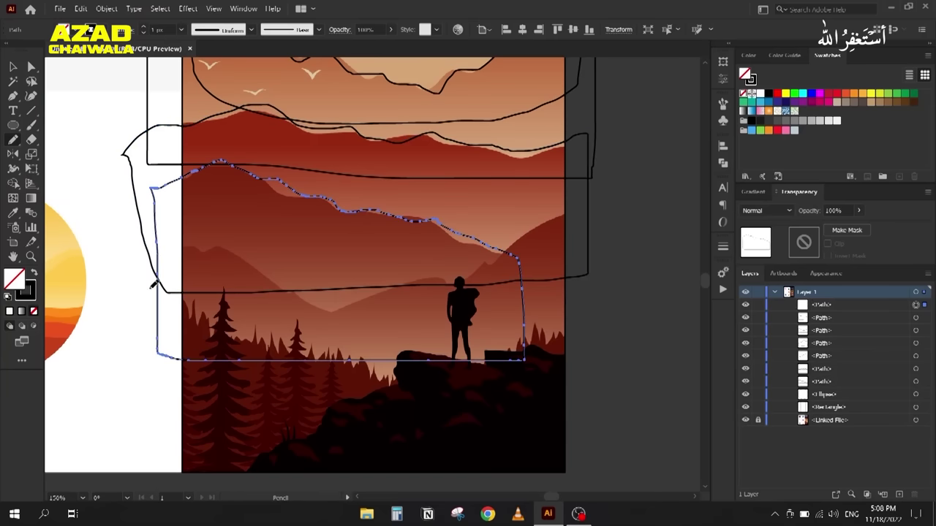
mouse_move(633, 208)
mouse_down()
mouse_move(540, 222)
mouse_move(460, 287)
mouse_move(430, 278)
mouse_move(338, 310)
mouse_move(210, 248)
mouse_move(170, 243)
mouse_move(151, 405)
mouse_move(242, 430)
mouse_move(497, 431)
mouse_move(576, 417)
mouse_move(604, 364)
mouse_move(638, 212)
mouse_up()
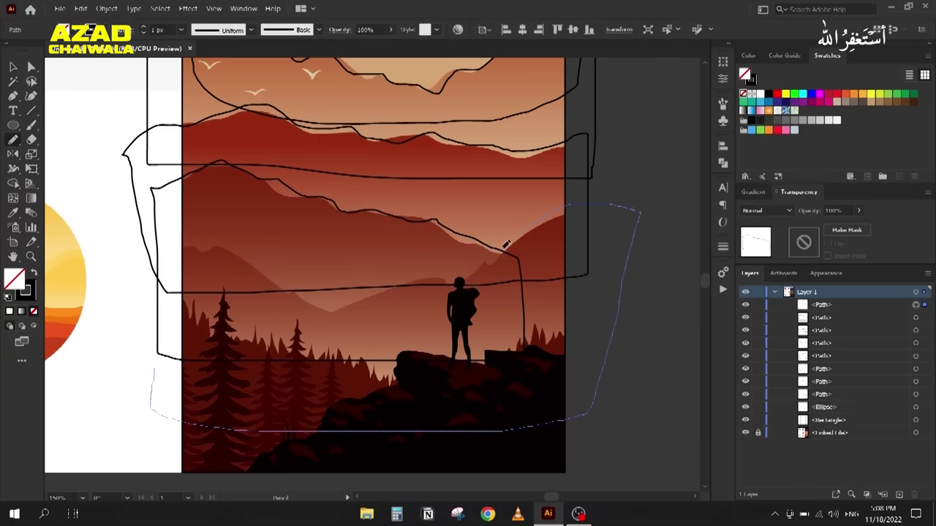
key(ctrl+minus)
scroll(292, 240, up, 3)
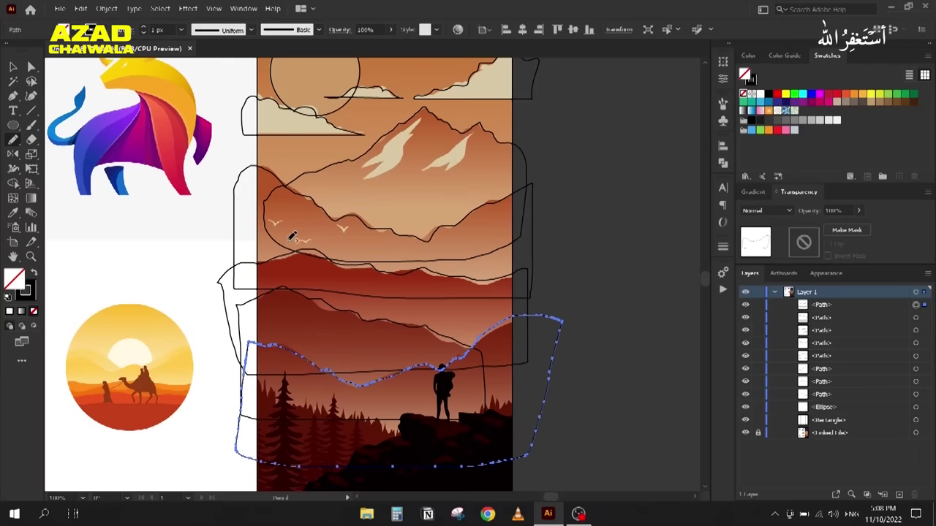
scroll(292, 235, up, 2)
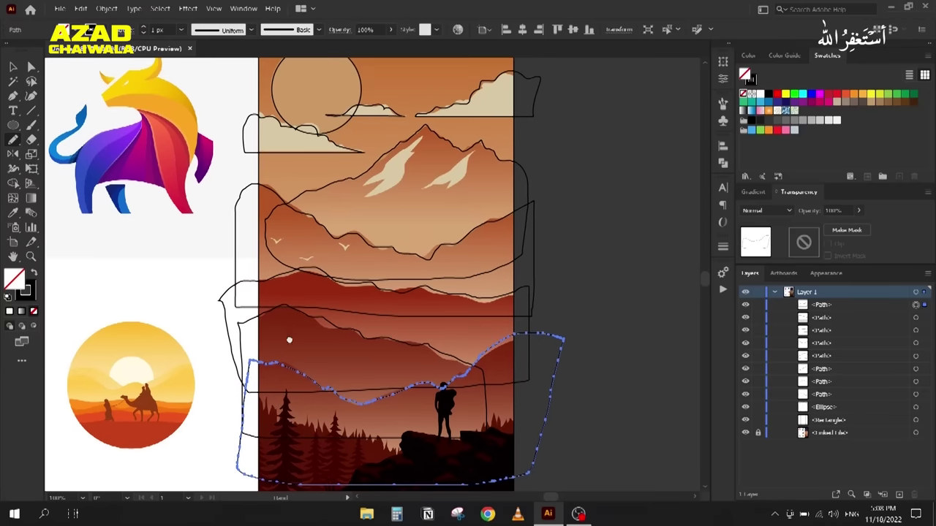
Step: Zoom out, select all the traced artwork and duplicate it to the right
click(12, 66)
key(ctrl+minus)
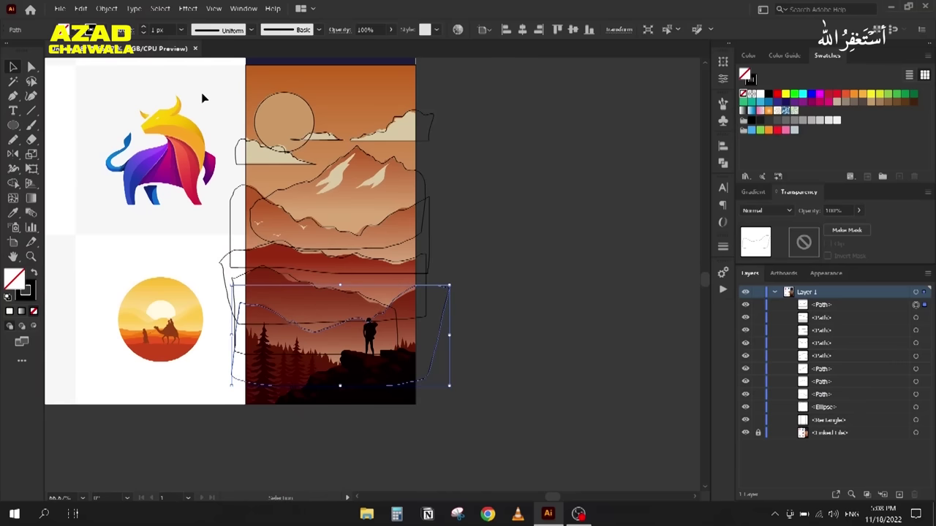
key(ctrl+a)
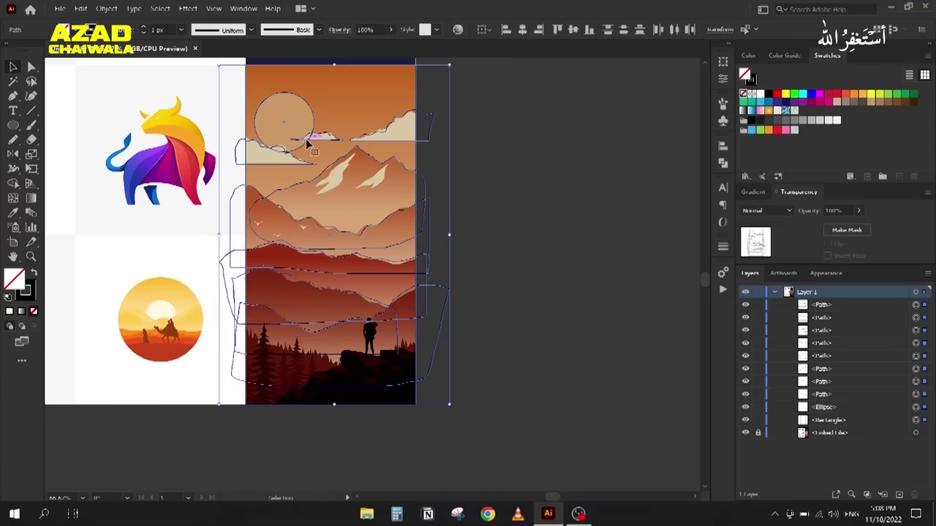
drag(306, 138, 553, 138)
scroll(424, 220, right, 3)
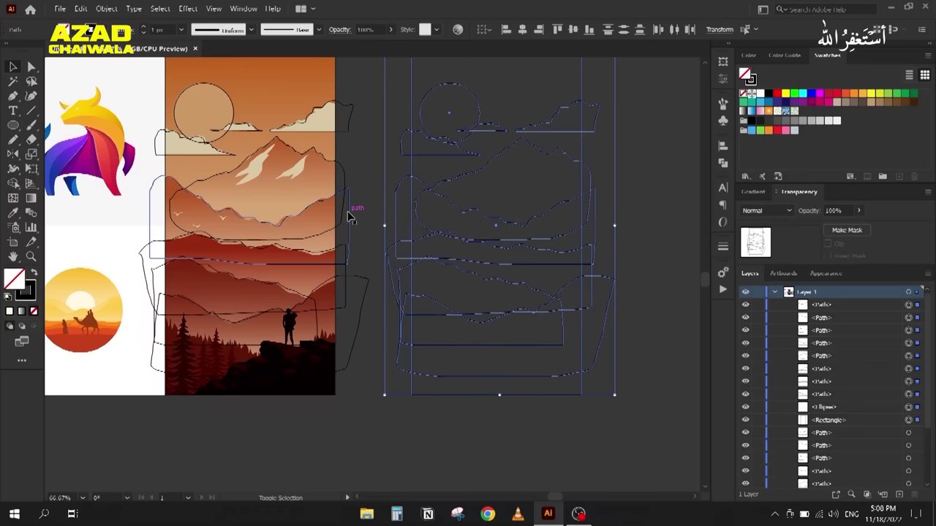
Step: With the Shape Builder, delete the duplicate's overhanging pieces and merge its shaded regions
key(shift+m)
scroll(403, 136, up, 2)
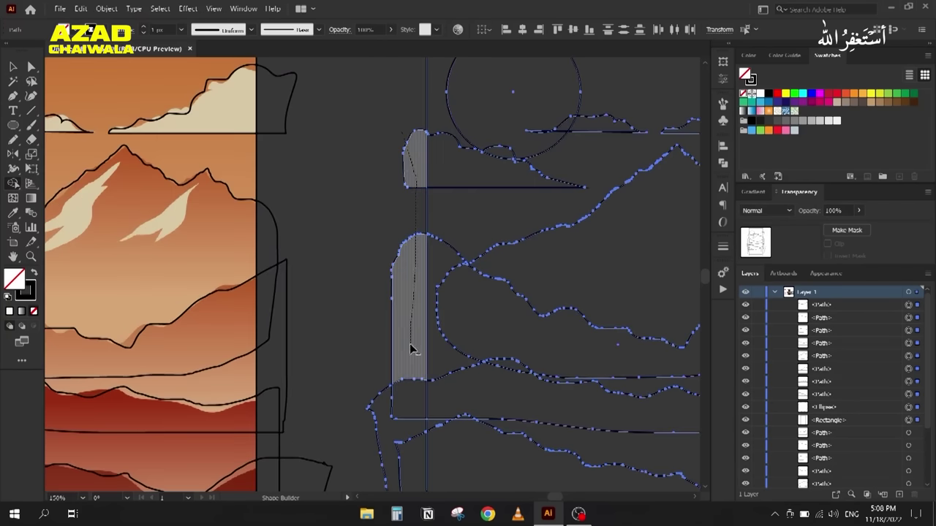
drag(366, 324, 348, 134)
mouse_move(386, 228)
mouse_down()
mouse_move(382, 418)
mouse_move(373, 371)
mouse_move(372, 109)
mouse_up()
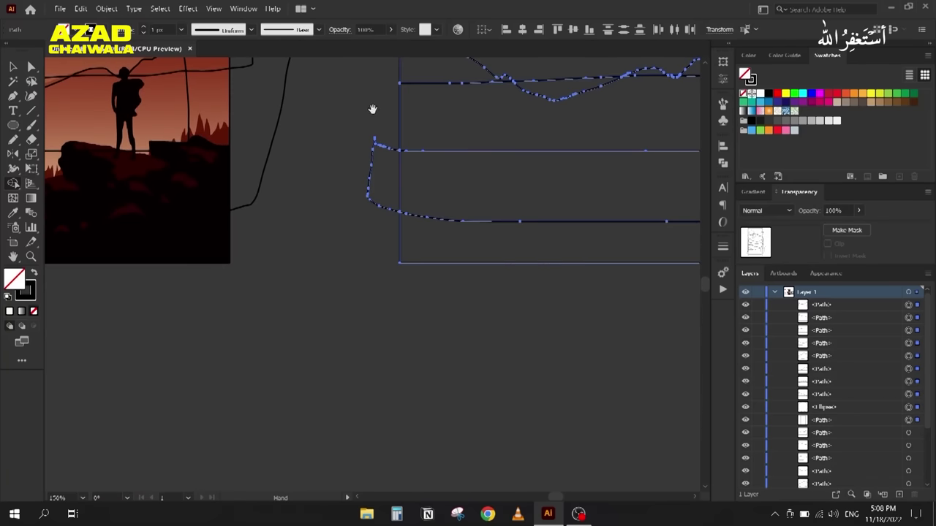
mouse_move(372, 234)
mouse_down()
mouse_move(496, 220)
mouse_move(186, 327)
mouse_move(272, 348)
mouse_move(425, 318)
mouse_move(453, 402)
mouse_move(408, 256)
mouse_move(413, 199)
mouse_move(453, 123)
mouse_up()
mouse_move(453, 123)
mouse_down()
mouse_move(515, 369)
mouse_move(499, 368)
mouse_move(472, 253)
mouse_move(490, 107)
mouse_up()
scroll(491, 106, down, 2)
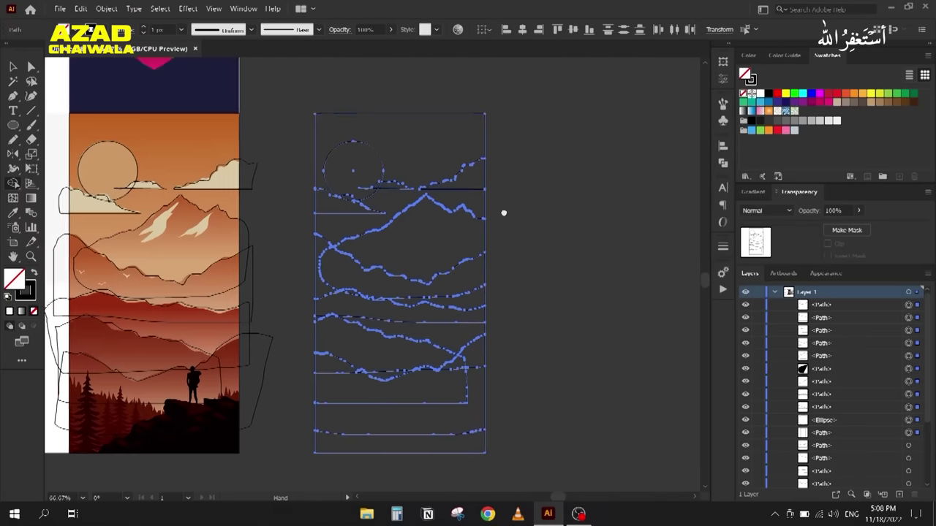
click(12, 67)
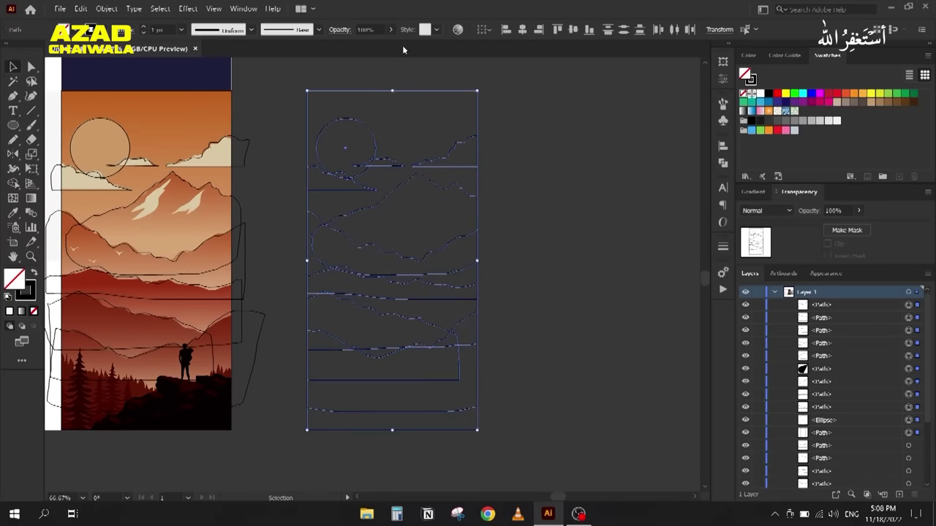
drag(395, 99, 430, 79)
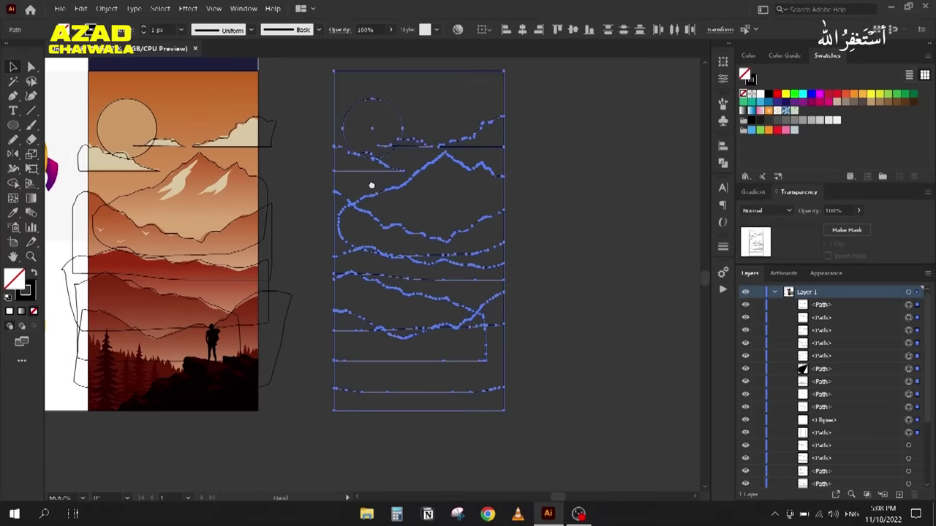
Step: Give the tall background rectangle a white-to-black fill gradient running top to bottom
click(379, 77)
drag(376, 63, 404, 82)
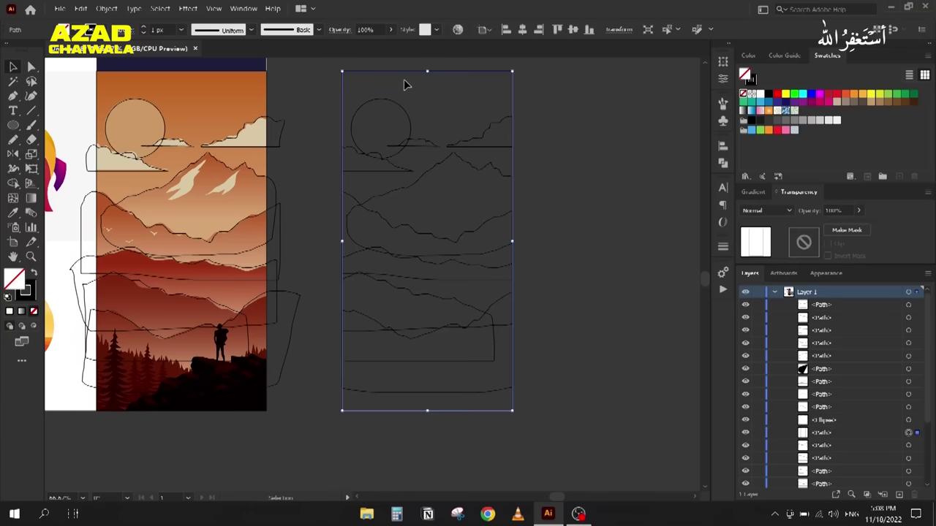
key(shift+x)
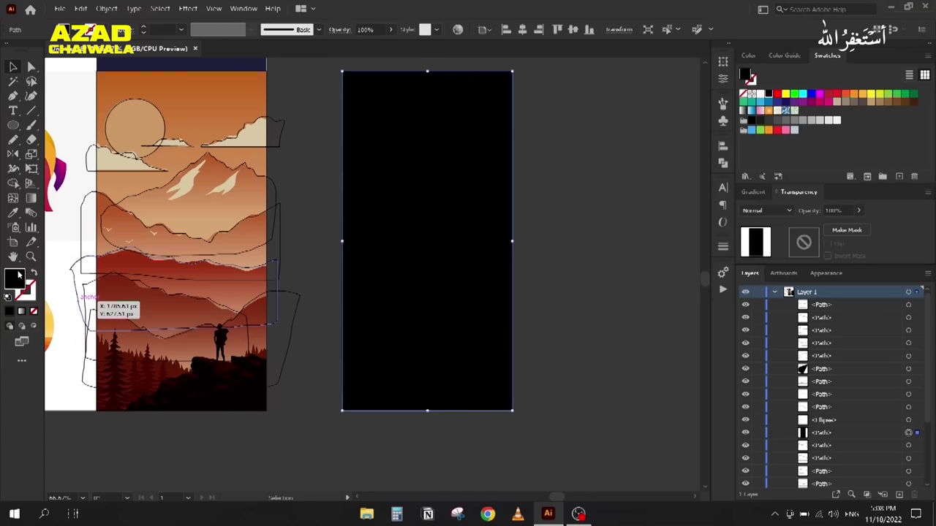
click(768, 210)
click(764, 208)
click(755, 192)
click(749, 214)
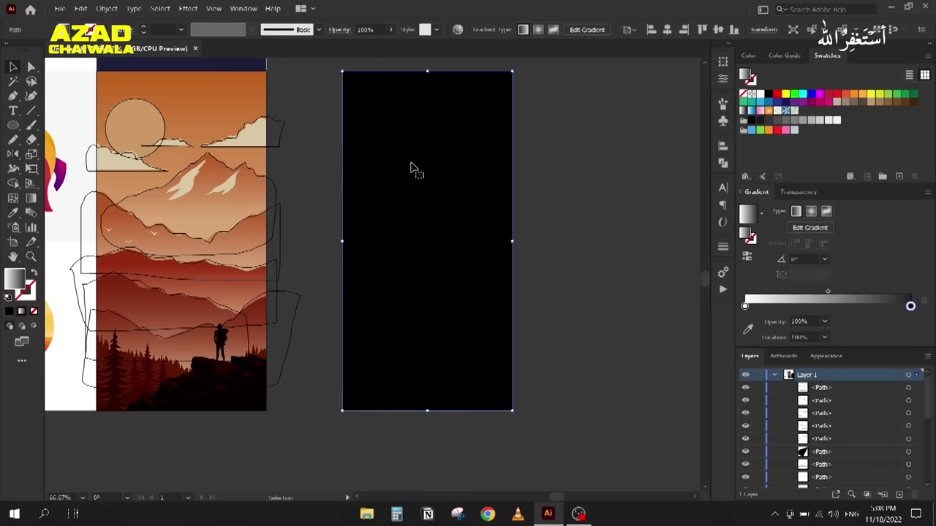
key(g)
drag(427, 71, 427, 408)
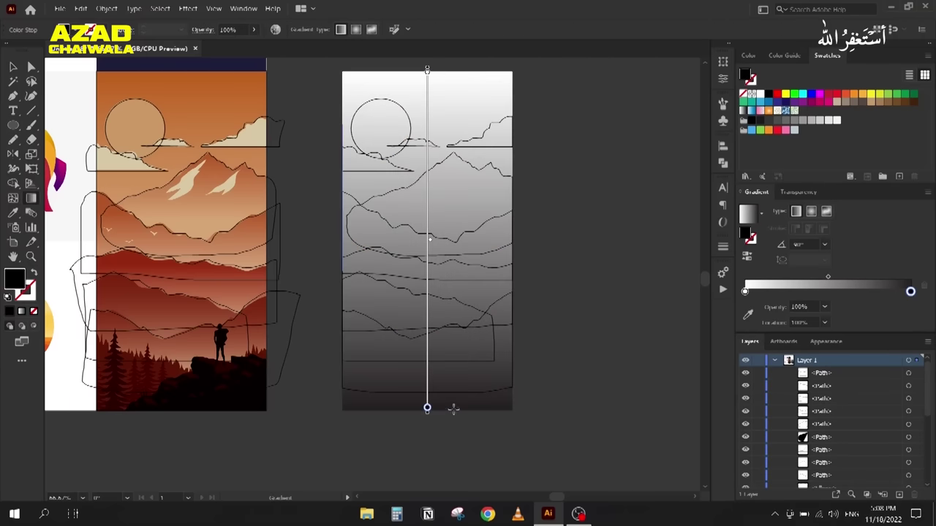
Step: Sample deep and light orange from the reference sky for the stops and raise the midpoint
click(744, 292)
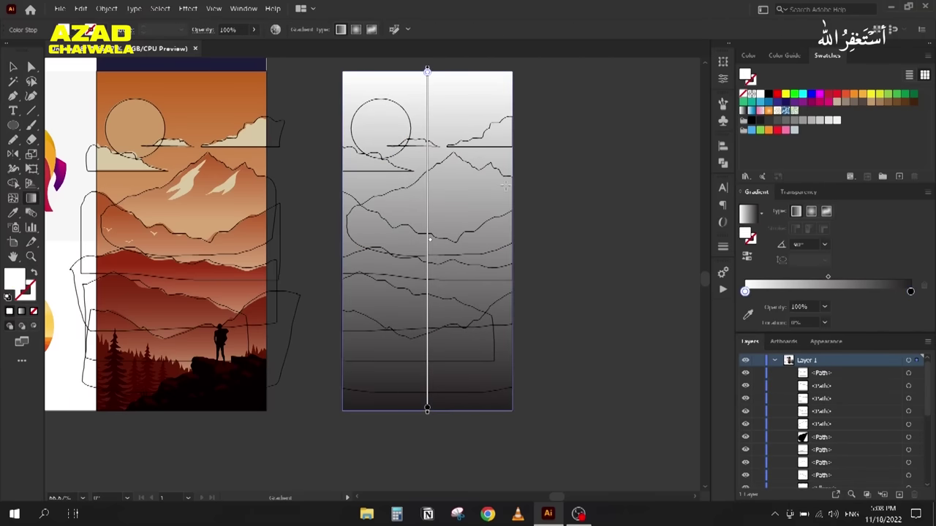
click(747, 314)
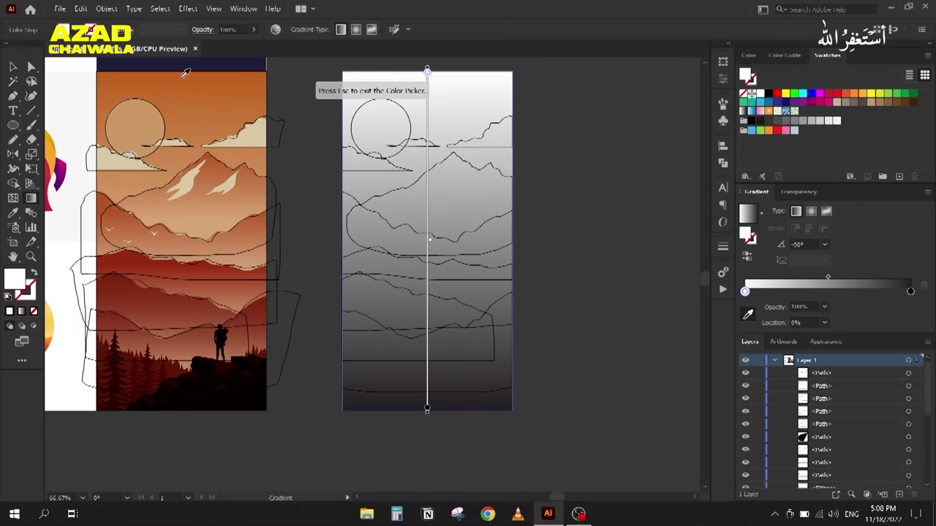
click(186, 73)
click(910, 290)
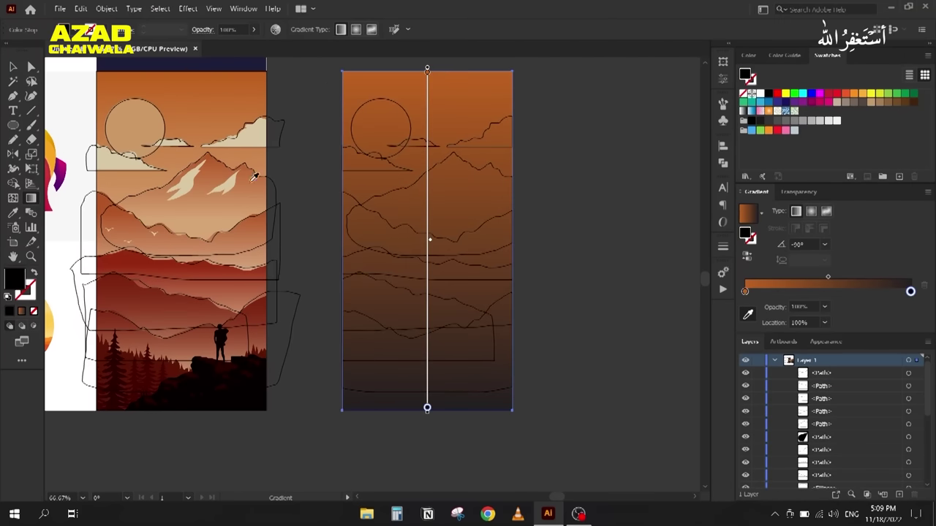
click(179, 161)
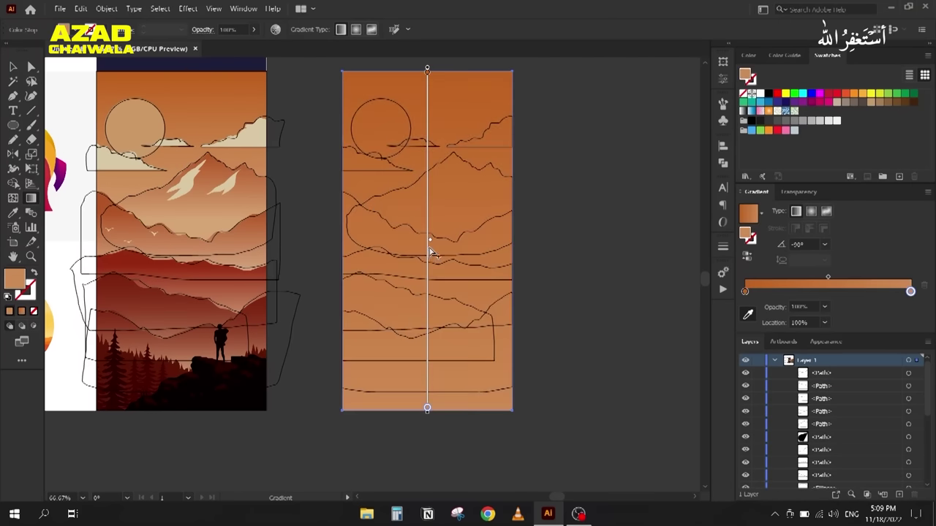
drag(422, 146, 429, 131)
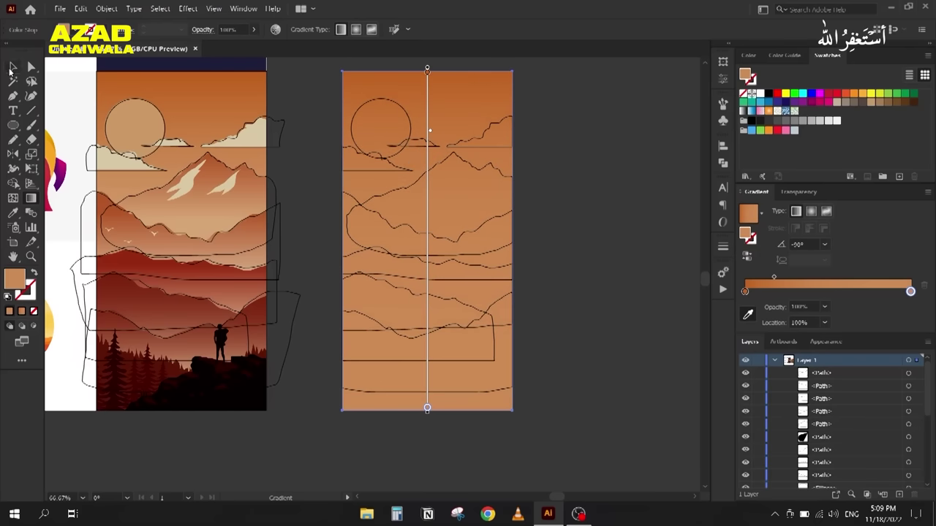
Step: Give the right artwork's sun circle the reference sun's fill with the Eyedropper
click(13, 66)
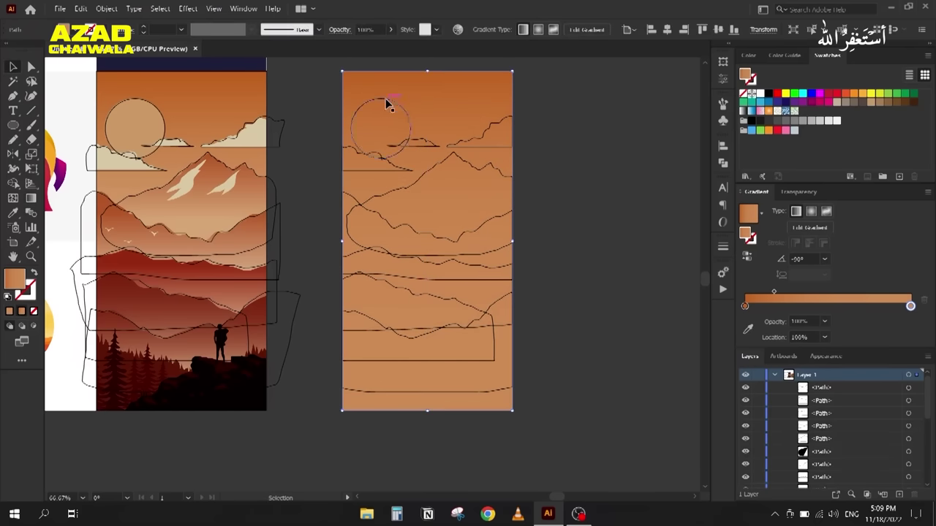
click(388, 99)
key(i)
click(147, 121)
Step: Fill both clouds with the reference cloud's cream colour
key(v)
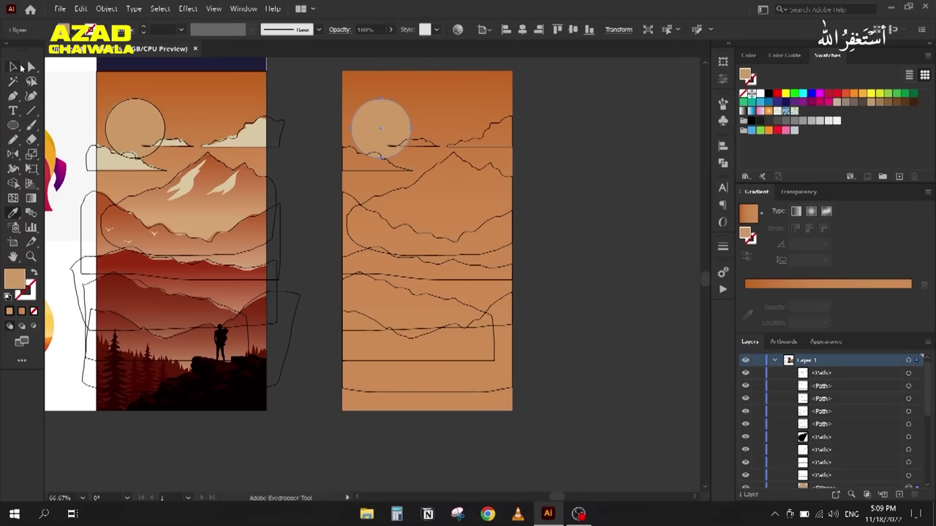
click(428, 142)
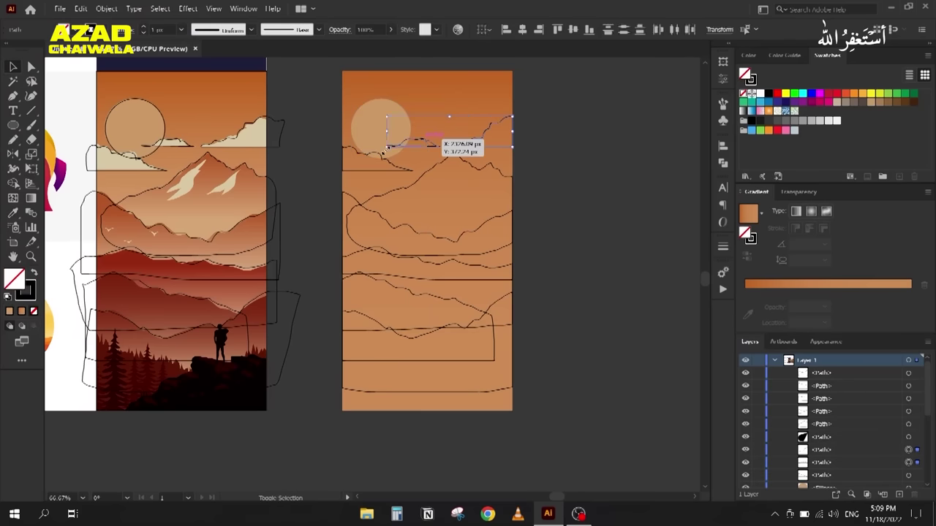
shift+click(385, 165)
key(i)
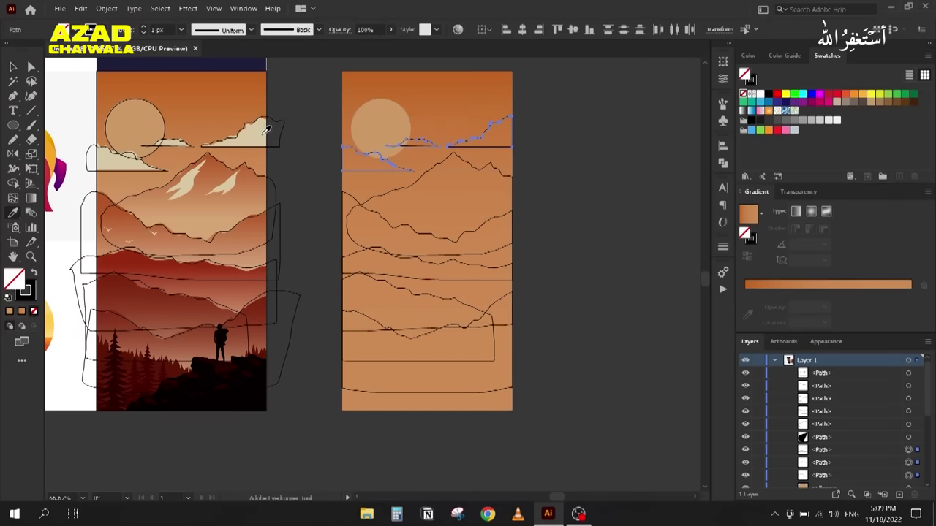
click(260, 130)
Step: Give the far mountain the reference's vertical orange gradient with a lighter sampled stop and shifted midpoint
click(16, 67)
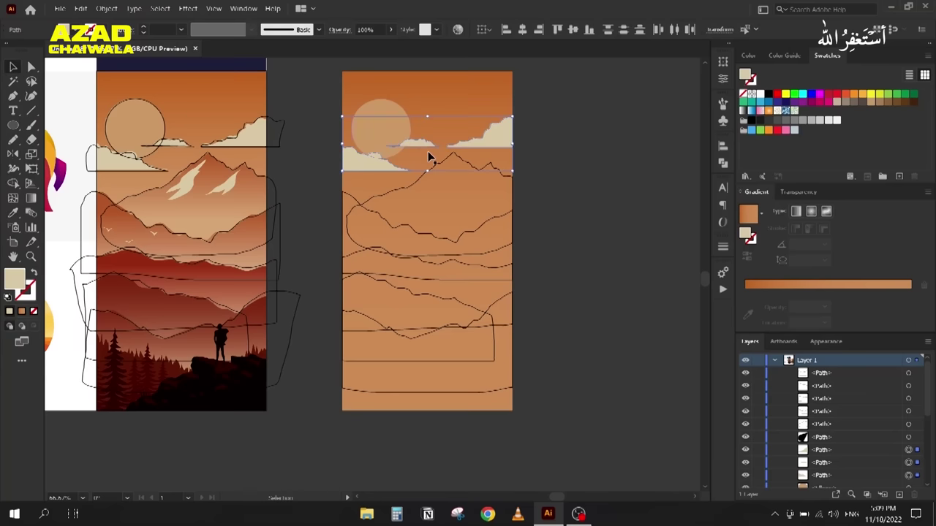
click(442, 168)
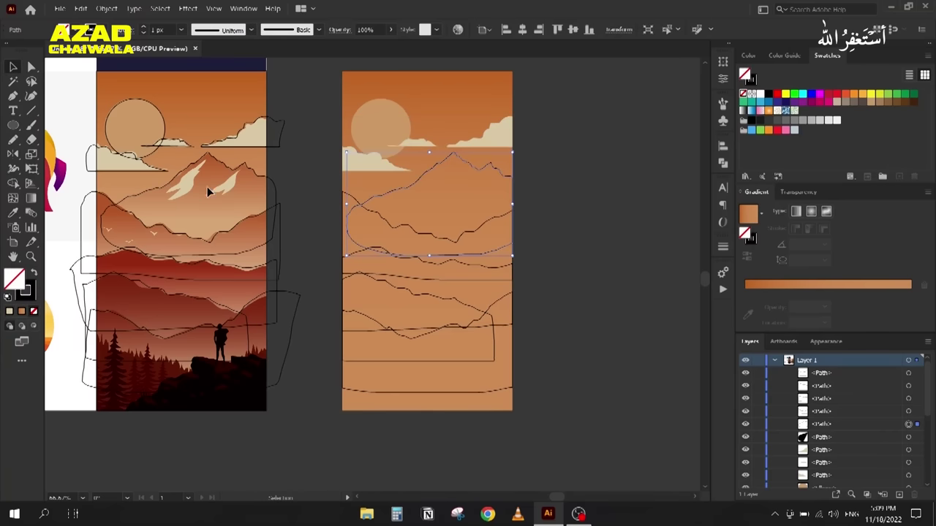
key(i)
click(278, 204)
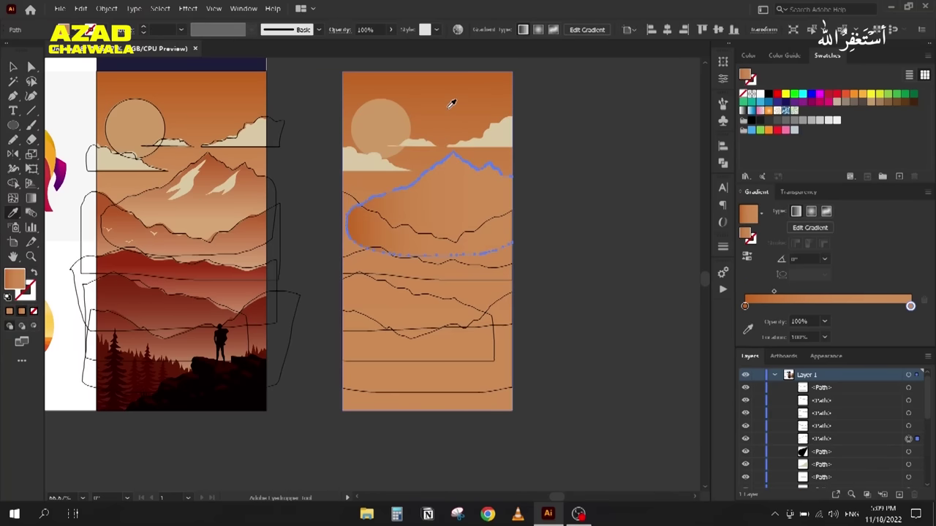
key(g)
mouse_move(453, 150)
mouse_down()
mouse_move(452, 275)
mouse_move(453, 259)
mouse_move(429, 253)
mouse_up()
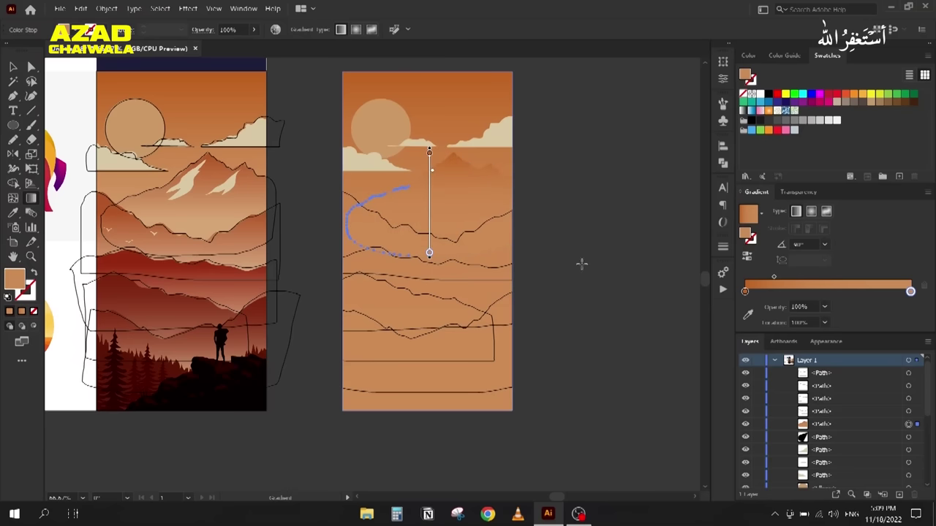
click(748, 315)
click(204, 227)
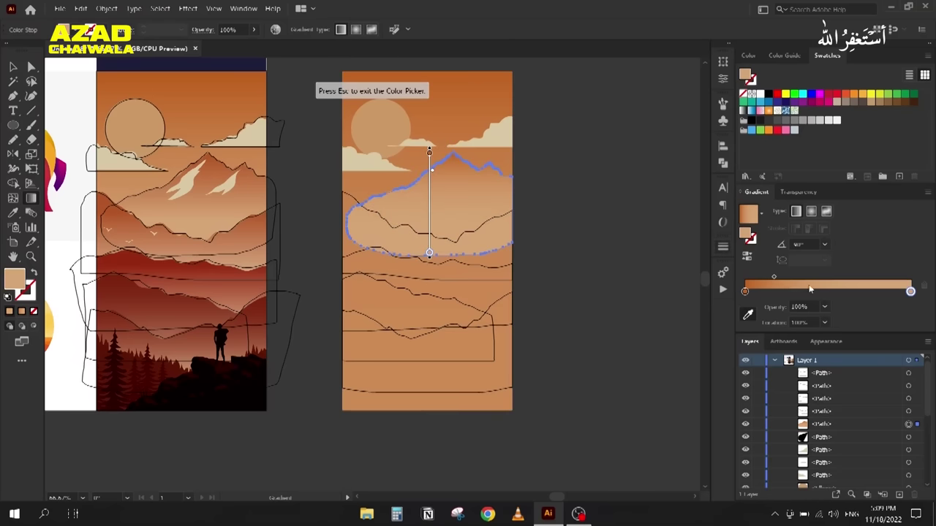
click(745, 291)
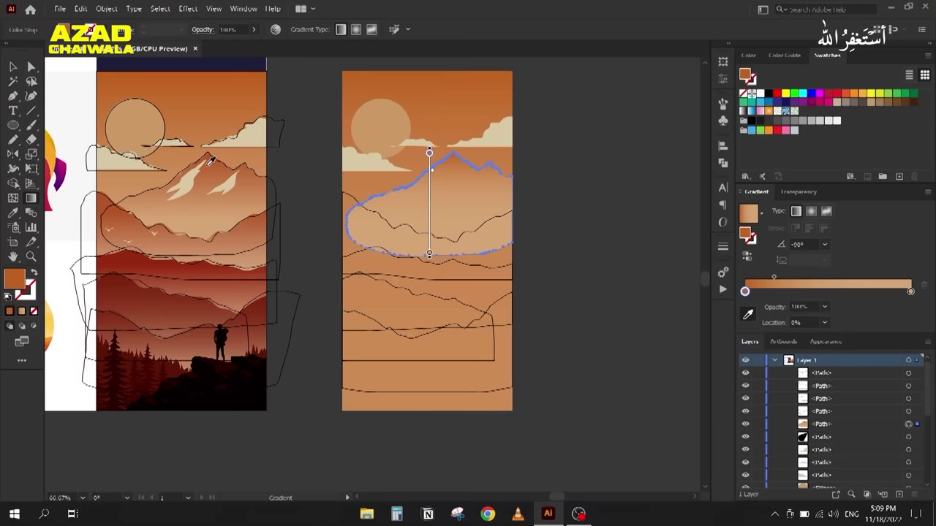
drag(773, 278, 819, 278)
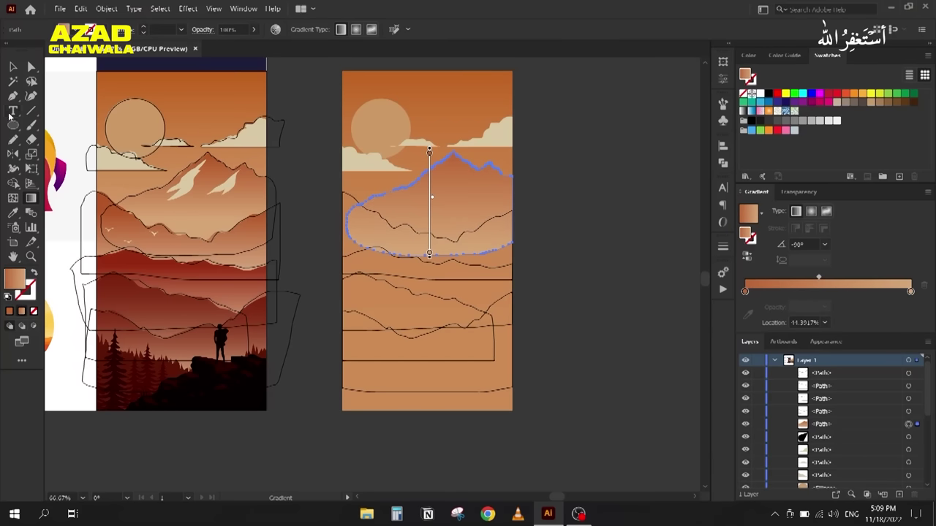
Step: Apply the sampled reference gradient to the next mountain range, running vertically
click(12, 67)
click(396, 239)
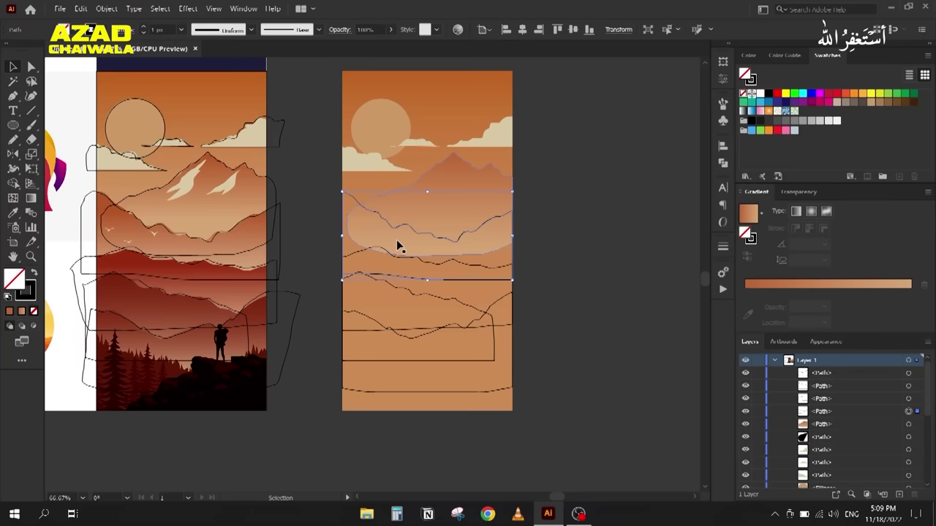
key(i)
click(436, 191)
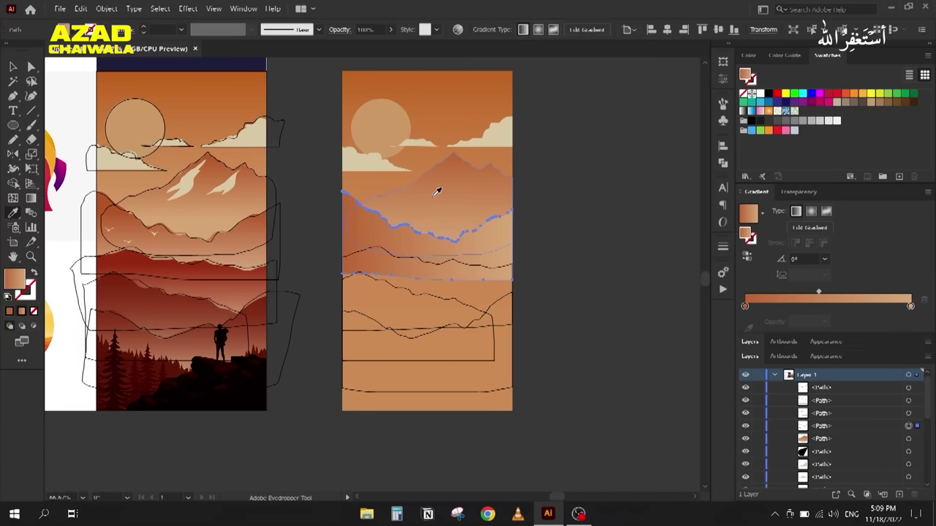
key(g)
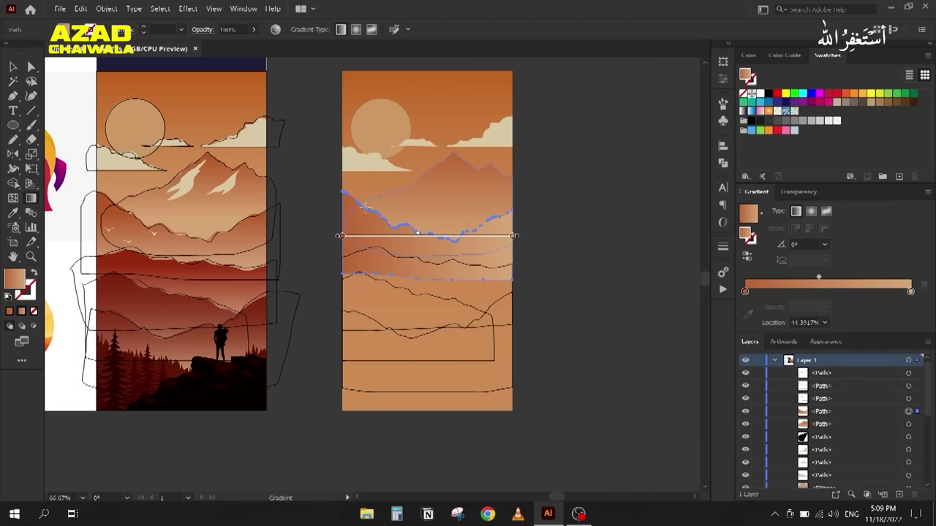
drag(427, 206, 427, 275)
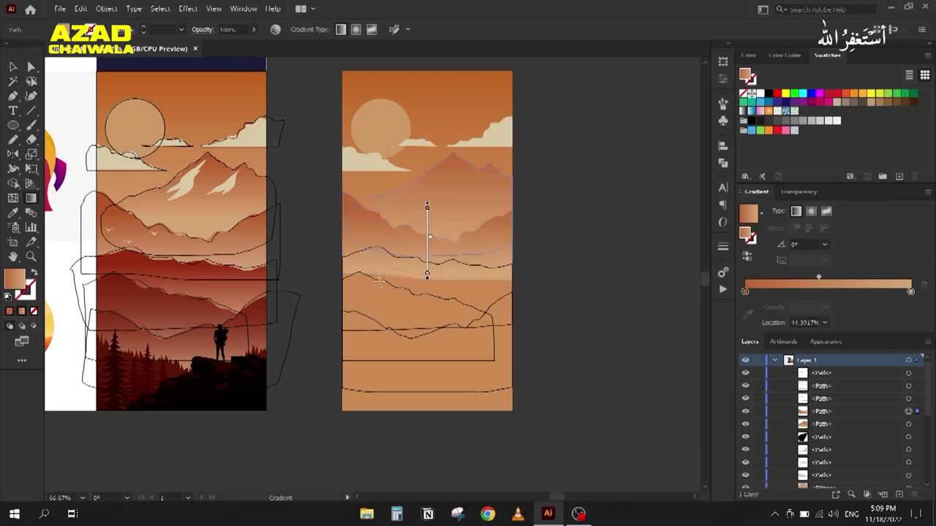
click(745, 291)
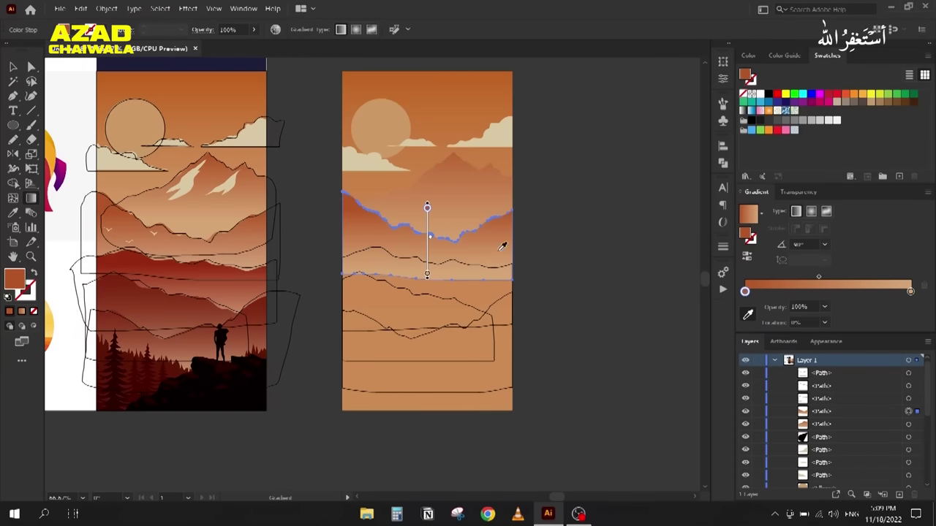
Step: Give the next hill a vertical sampled gradient starting from the reference's dark red
key(v)
click(373, 253)
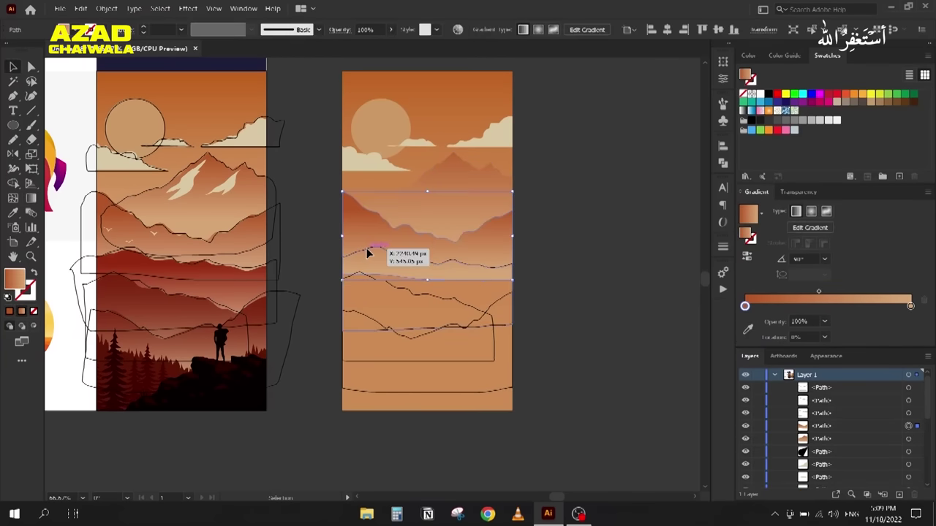
key(i)
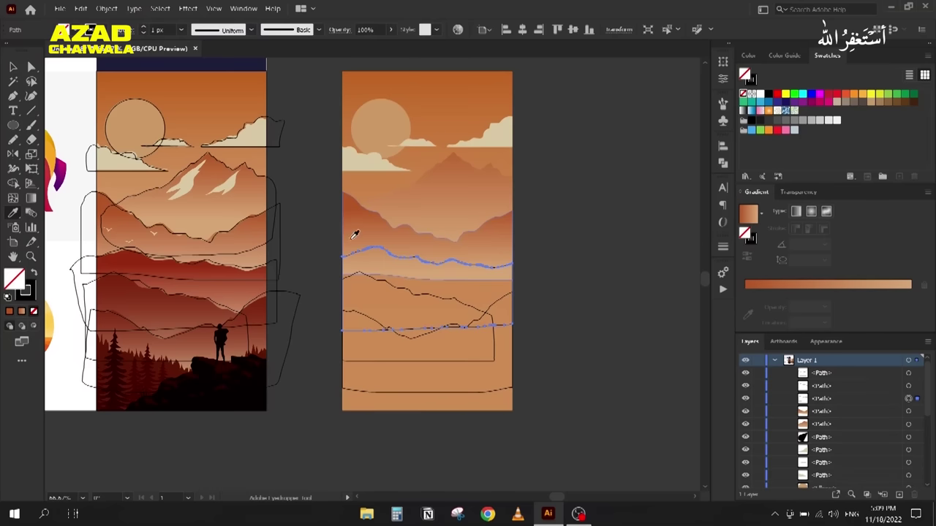
click(356, 224)
key(g)
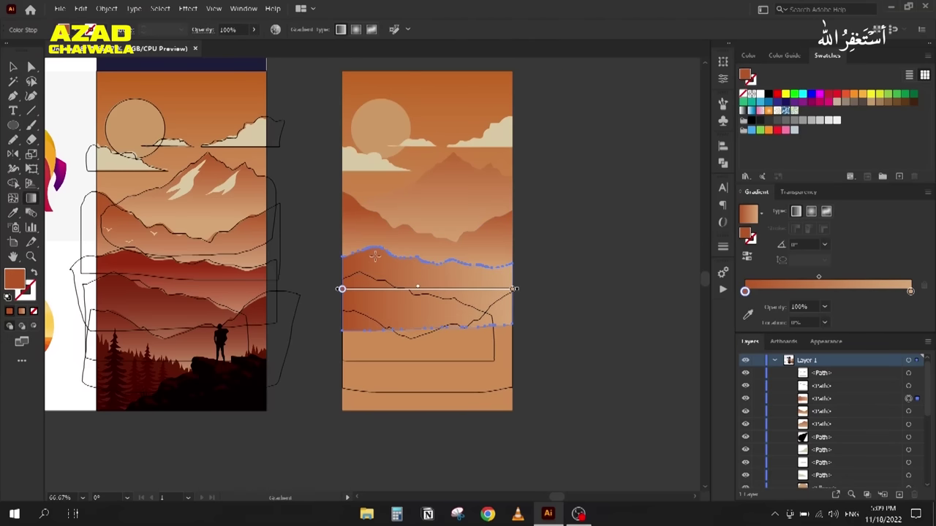
drag(377, 248, 377, 316)
drag(427, 249, 427, 327)
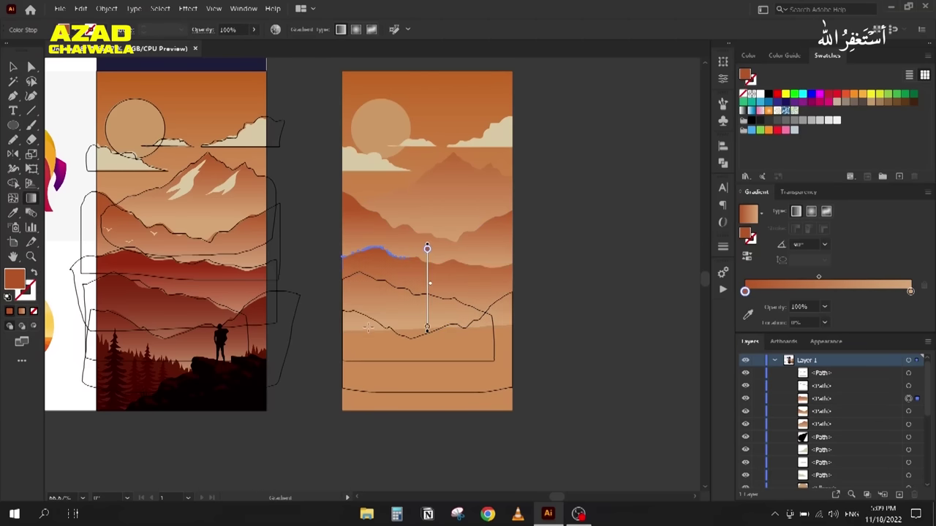
click(748, 314)
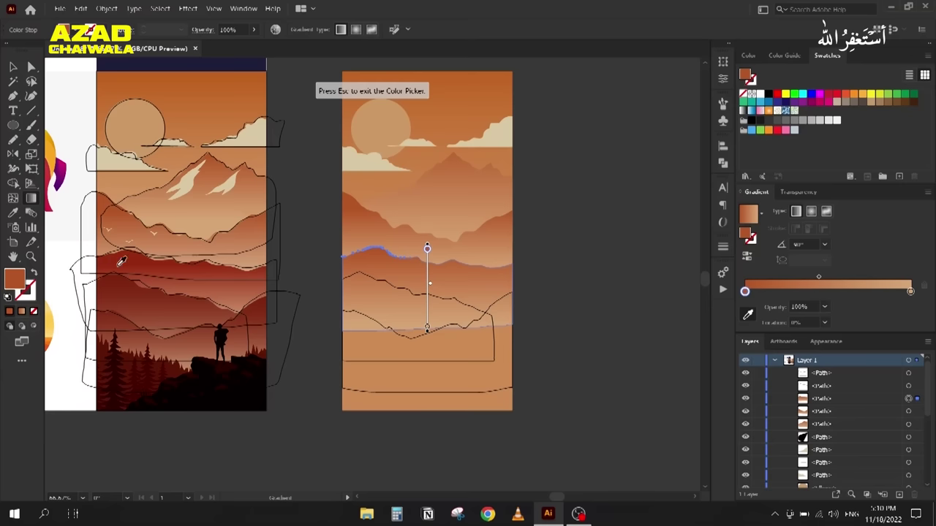
click(129, 251)
click(13, 67)
Step: Copy the red hill gradient onto the lower hill, running top to bottom
click(380, 282)
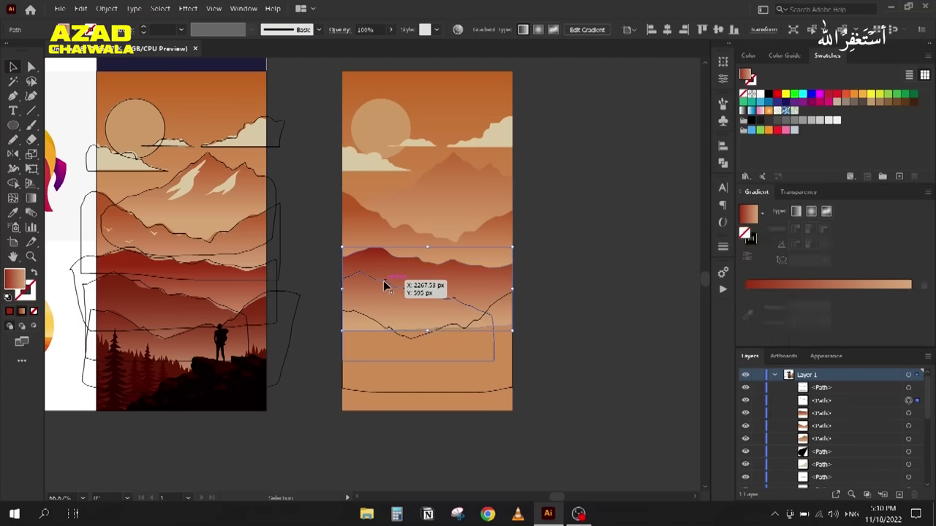
key(i)
click(388, 266)
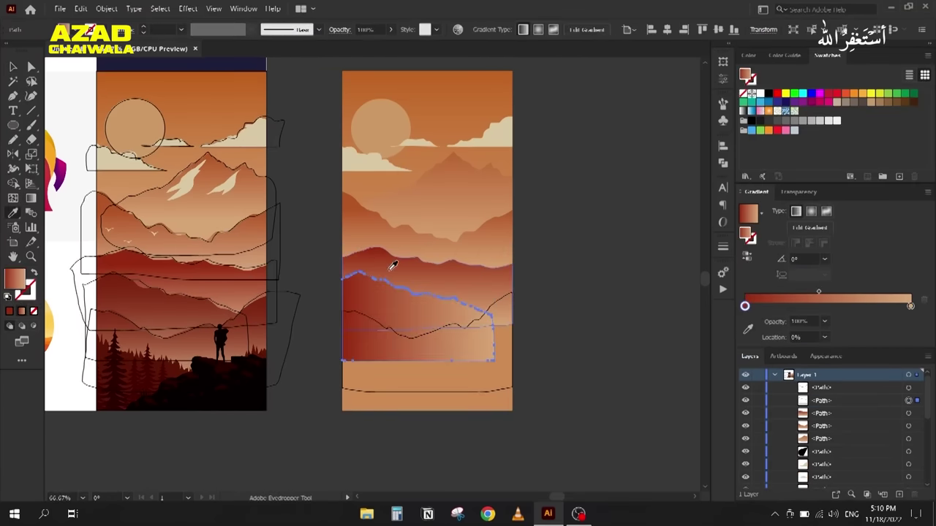
key(g)
drag(376, 281, 375, 364)
Step: Apply a vertical gradient to the next hill below, then deselect
key(v)
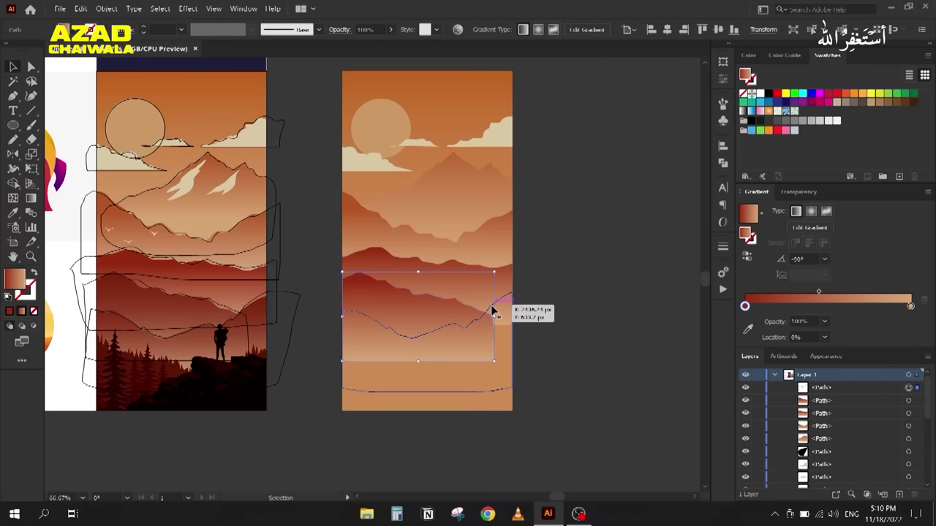
click(492, 312)
key(g)
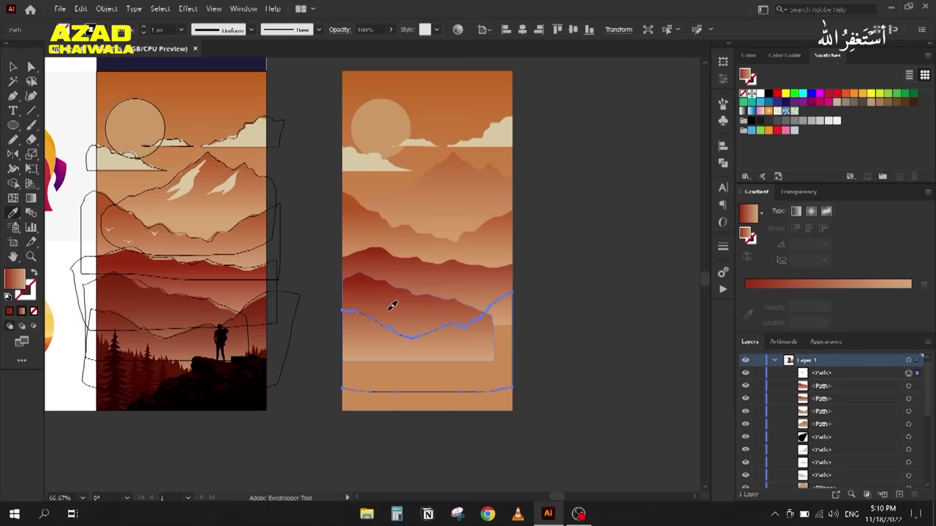
click(391, 305)
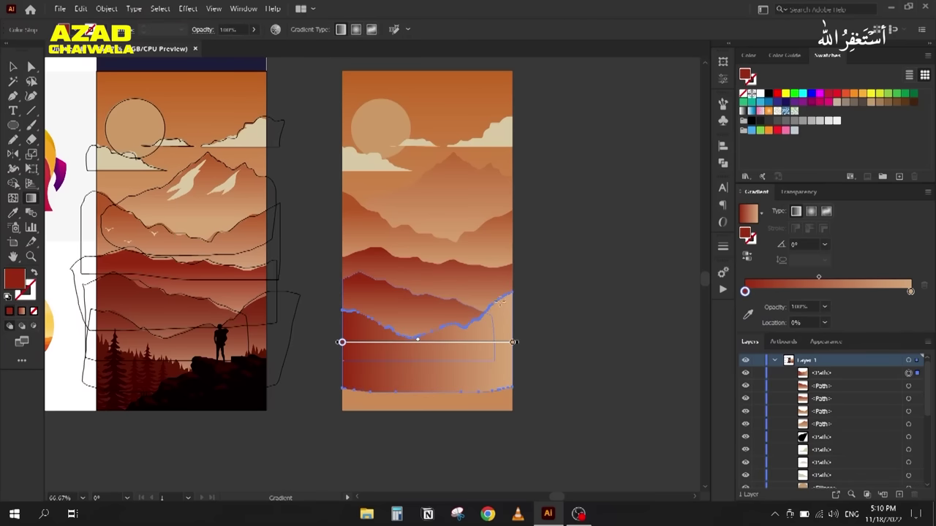
mouse_move(499, 300)
mouse_down()
mouse_move(499, 384)
mouse_move(491, 380)
mouse_up()
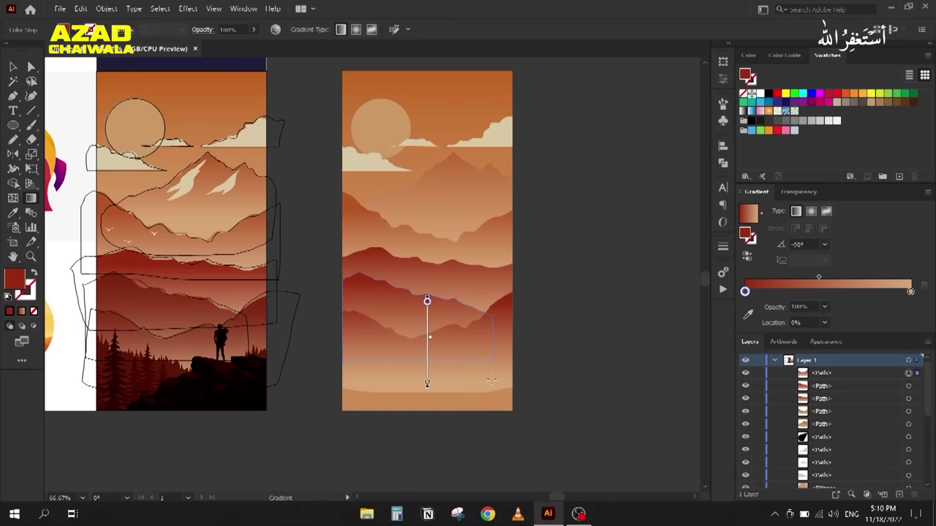
click(12, 66)
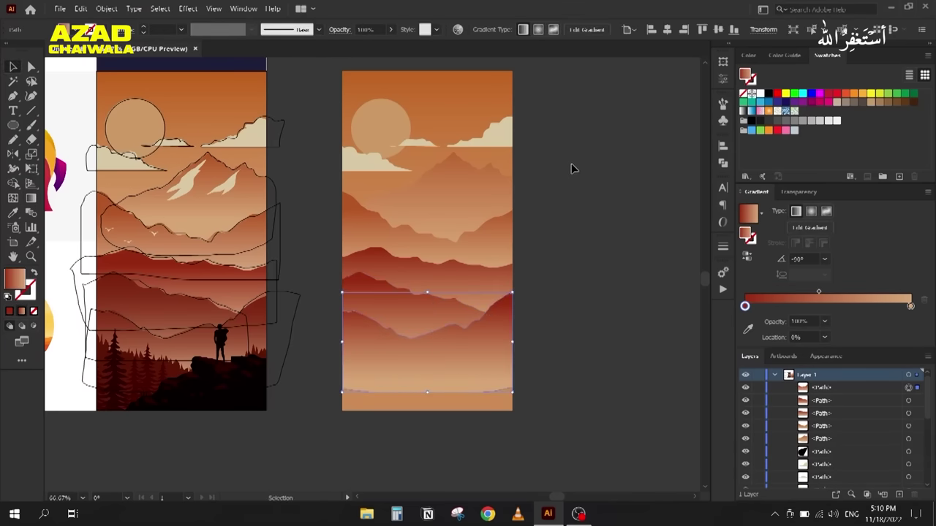
click(331, 329)
scroll(336, 325, down, 2)
scroll(336, 325, left, 2)
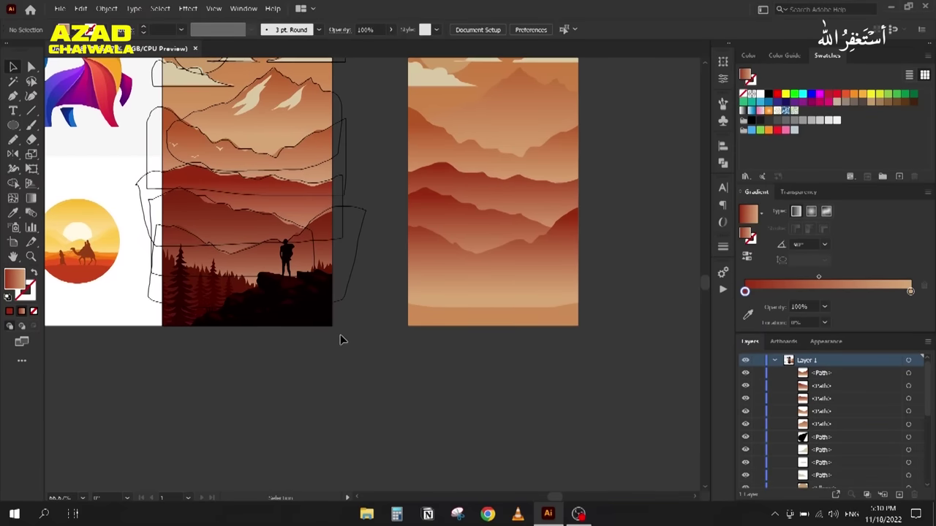
scroll(257, 295, up, 2)
scroll(308, 202, up, 2)
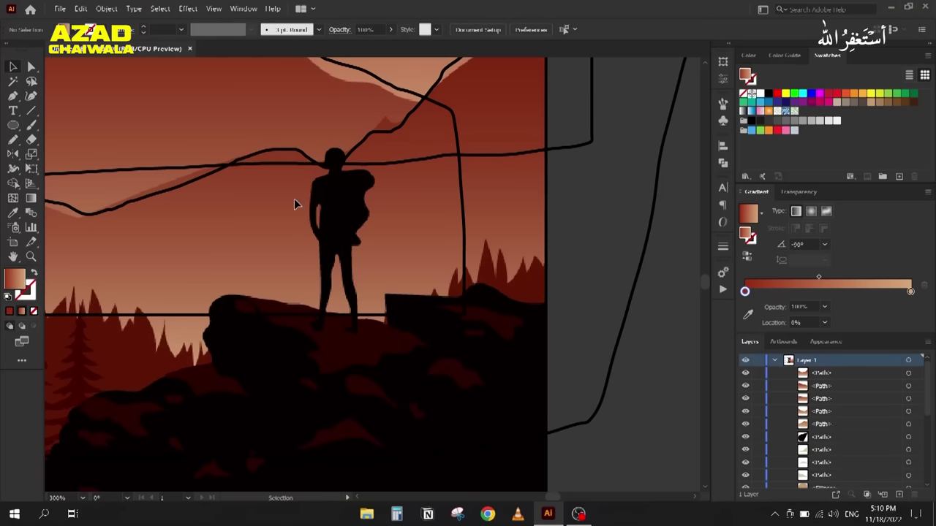
drag(265, 274, 380, 210)
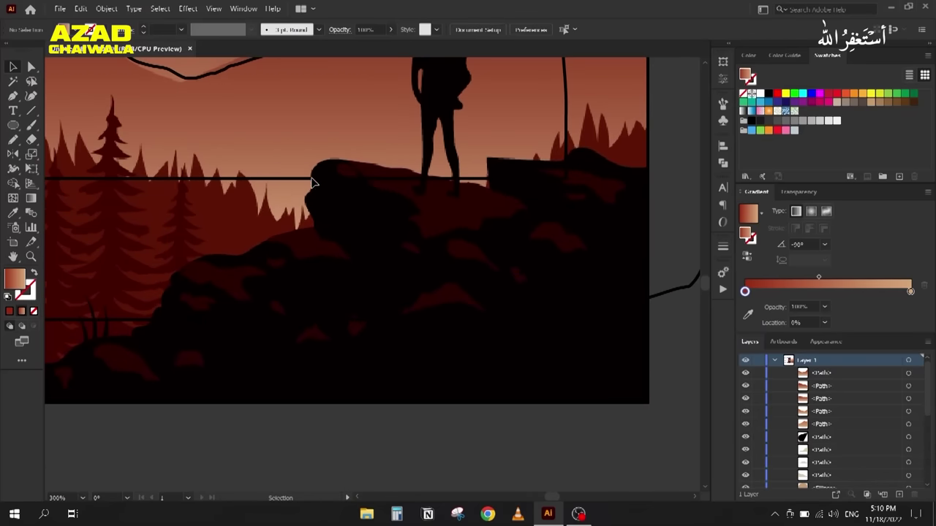
alt+scroll(244, 253, down, 1)
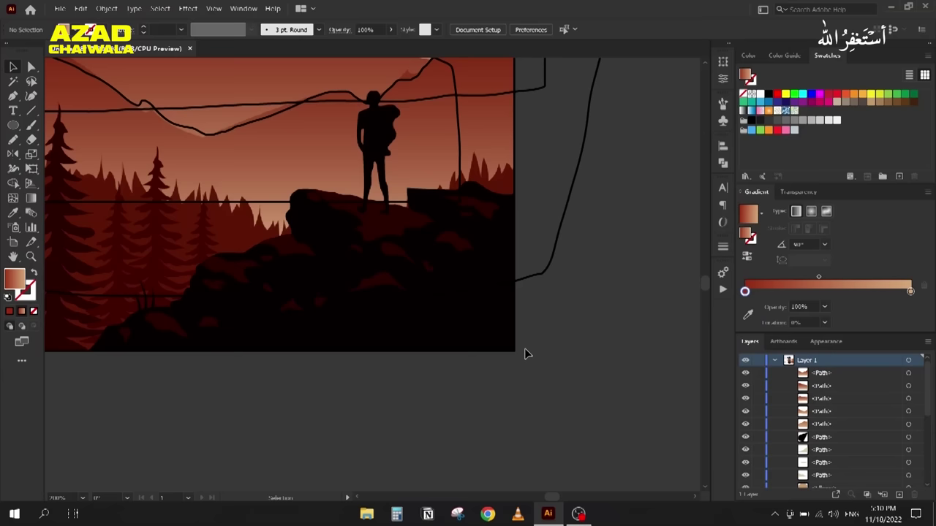
alt+scroll(442, 225, up, 1)
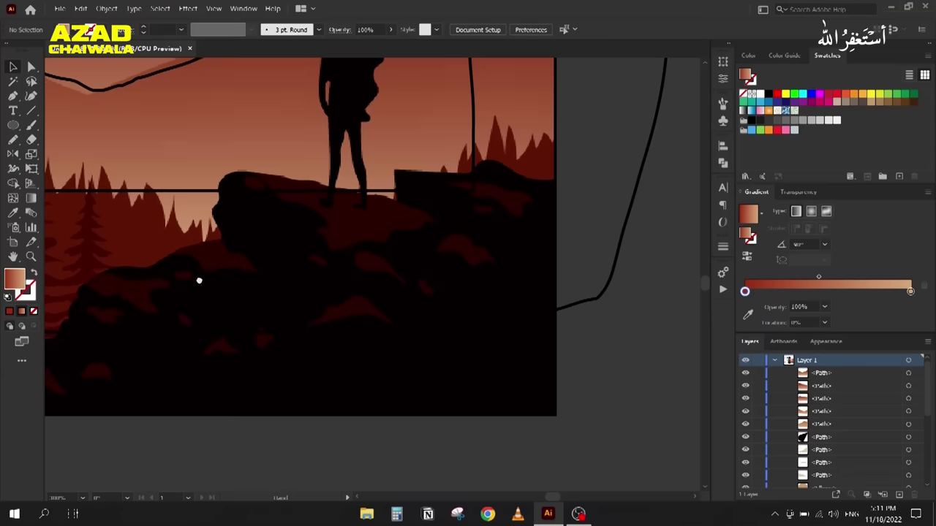
scroll(167, 283, up, 3)
scroll(252, 140, down, 3)
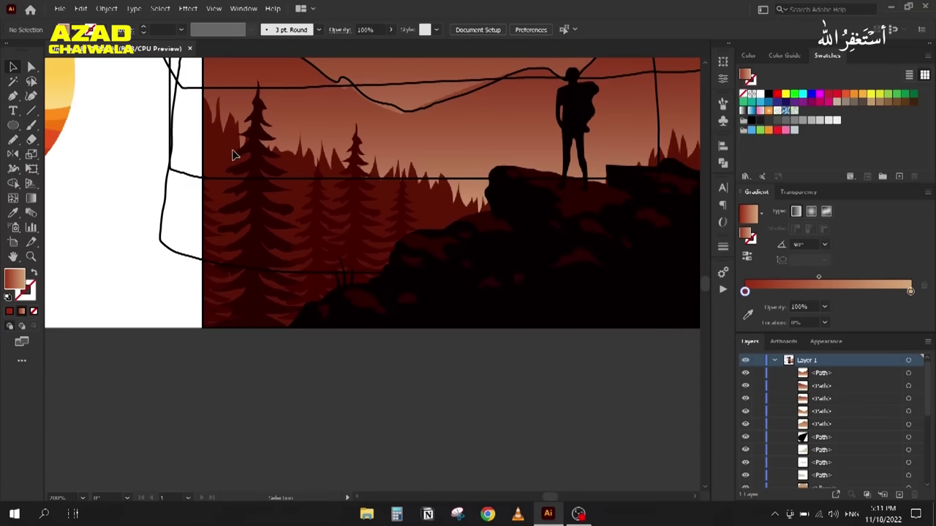
scroll(205, 111, up, 3)
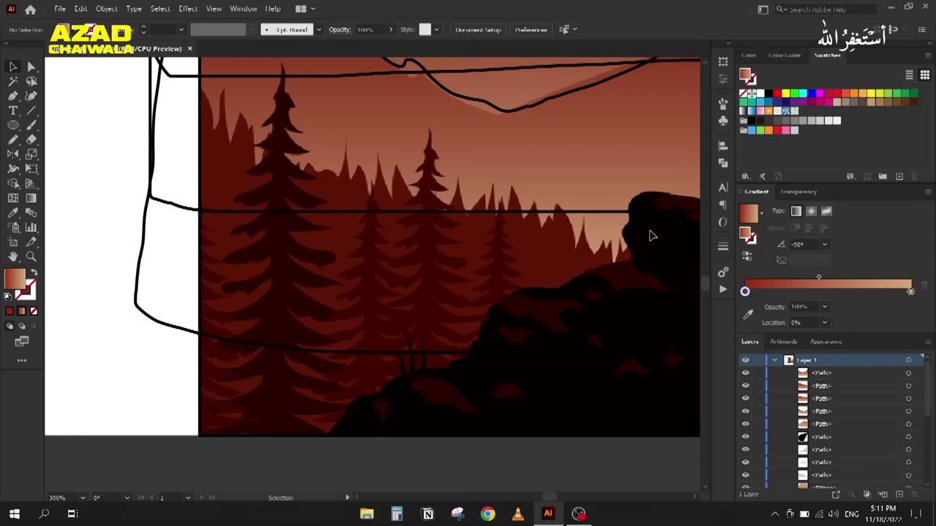
scroll(654, 215, down, 3)
scroll(654, 215, right, 3)
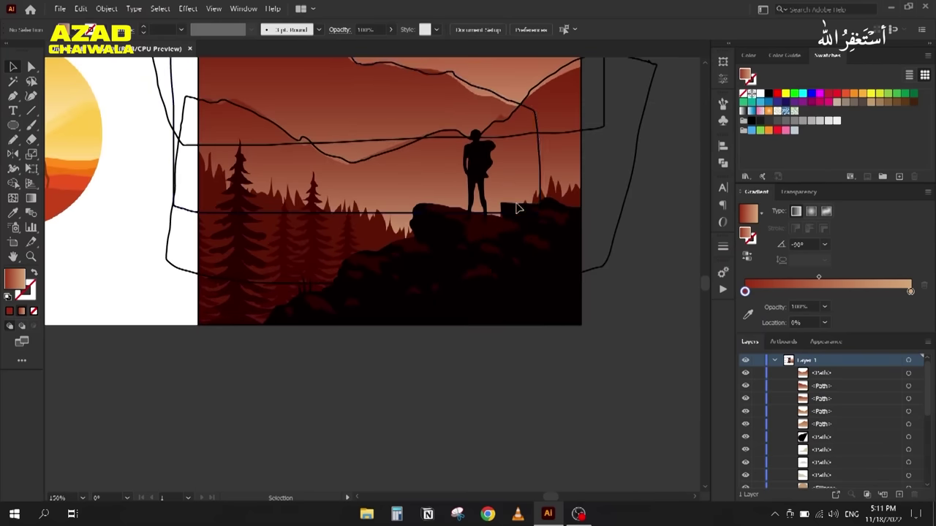
scroll(251, 147, up, 3)
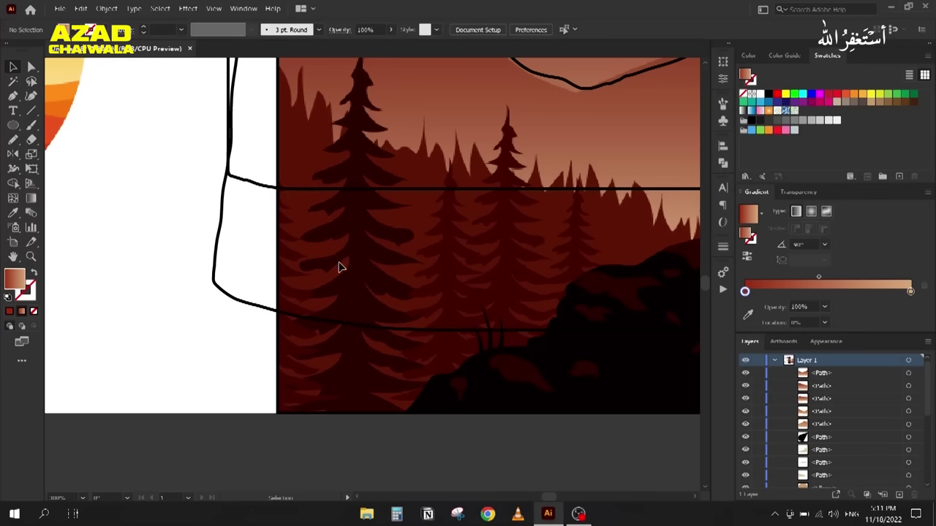
Step: Start tracing the pine tree's lower-left branches with the Pencil, using a black stroke
key(n)
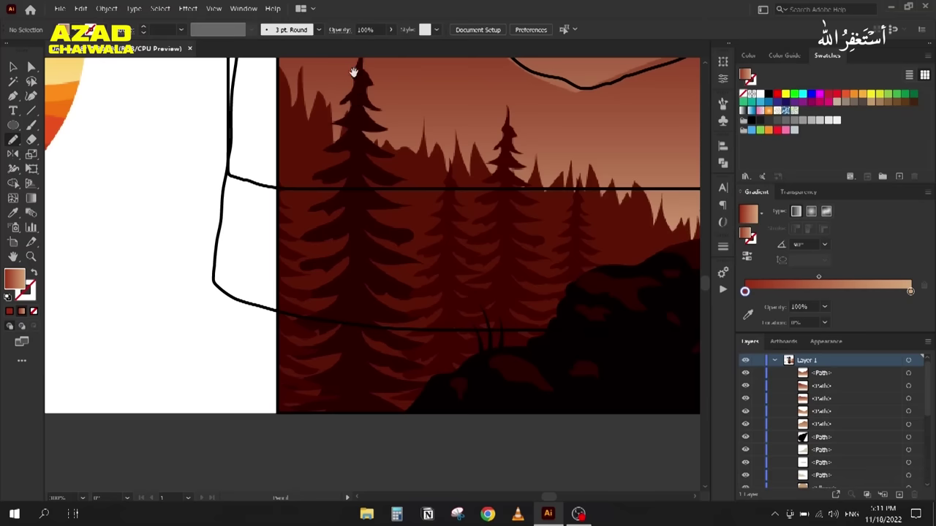
drag(361, 63, 366, 117)
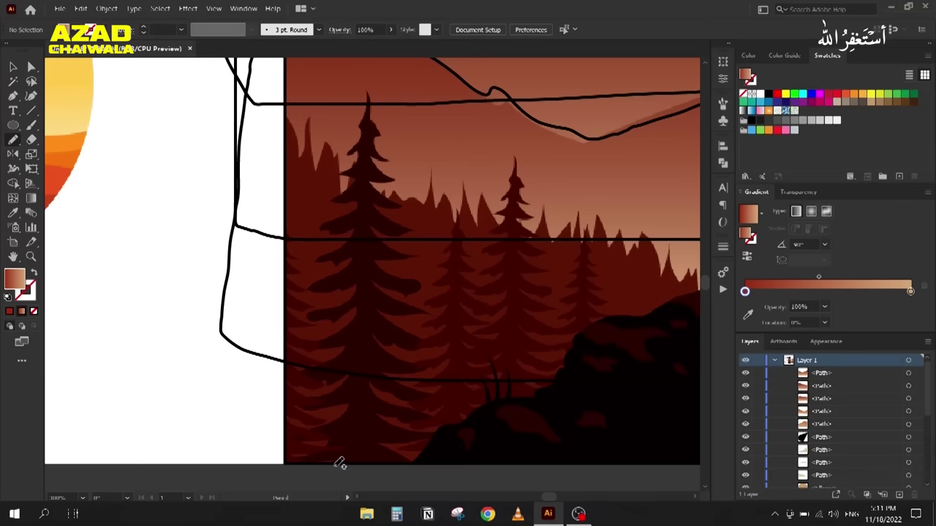
mouse_move(294, 459)
mouse_down()
mouse_move(348, 442)
mouse_move(326, 447)
mouse_move(327, 440)
mouse_move(285, 435)
mouse_move(332, 422)
mouse_move(350, 404)
mouse_move(289, 407)
mouse_move(351, 373)
mouse_move(286, 375)
mouse_move(348, 343)
mouse_up()
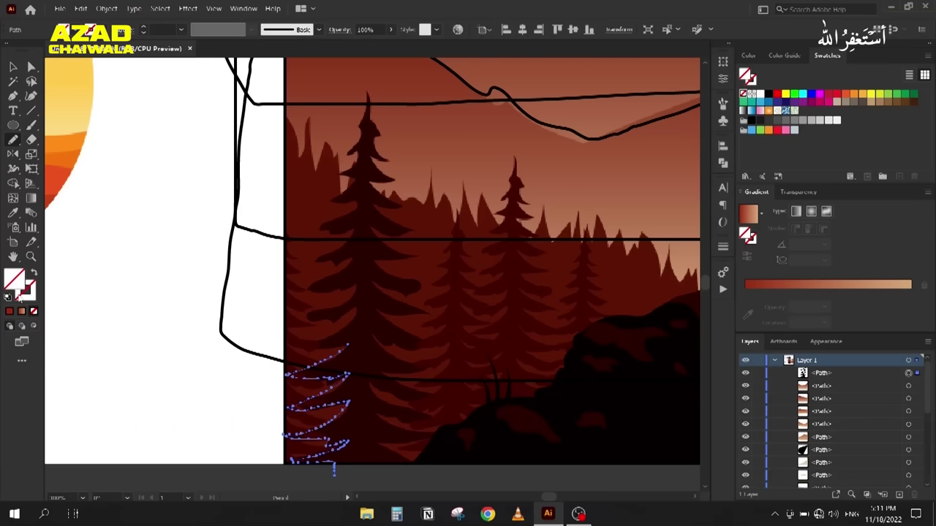
click(20, 296)
click(751, 76)
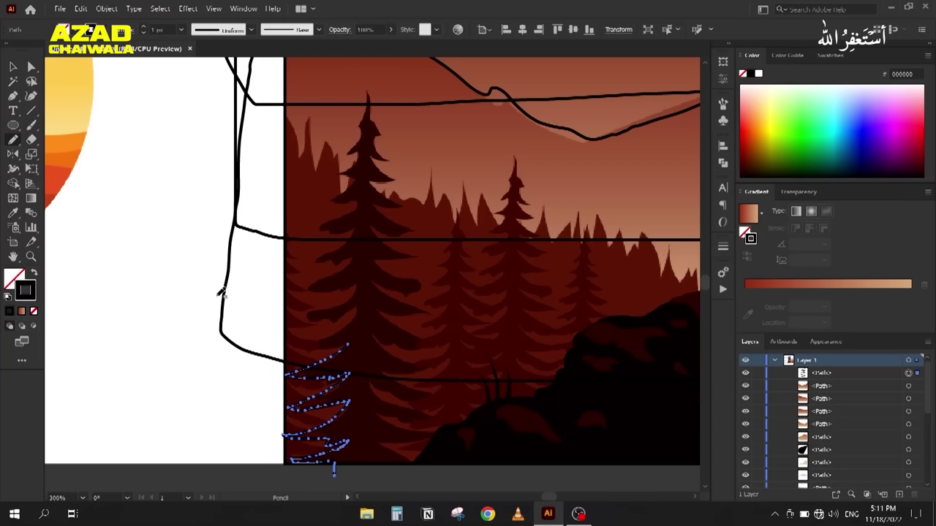
Step: Trace up the tree's left side to the top, down its right side, and its lower branches
mouse_move(349, 342)
mouse_down()
mouse_move(288, 345)
mouse_move(345, 325)
mouse_move(359, 307)
mouse_move(301, 322)
mouse_move(357, 286)
mouse_move(298, 293)
mouse_move(360, 254)
mouse_move(310, 266)
mouse_move(353, 236)
mouse_move(314, 231)
mouse_move(358, 199)
mouse_move(329, 201)
mouse_up()
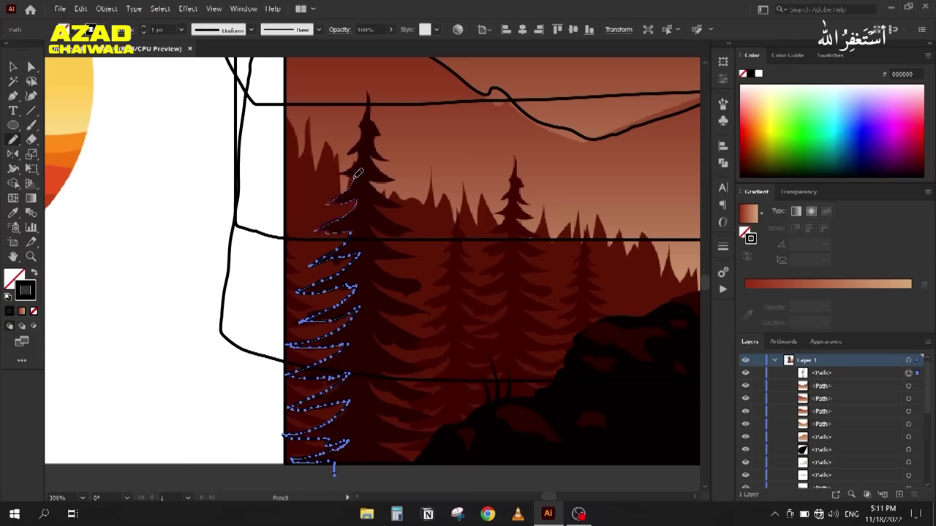
mouse_move(358, 172)
mouse_down()
mouse_move(329, 180)
mouse_move(359, 153)
mouse_move(343, 157)
mouse_move(370, 102)
mouse_up()
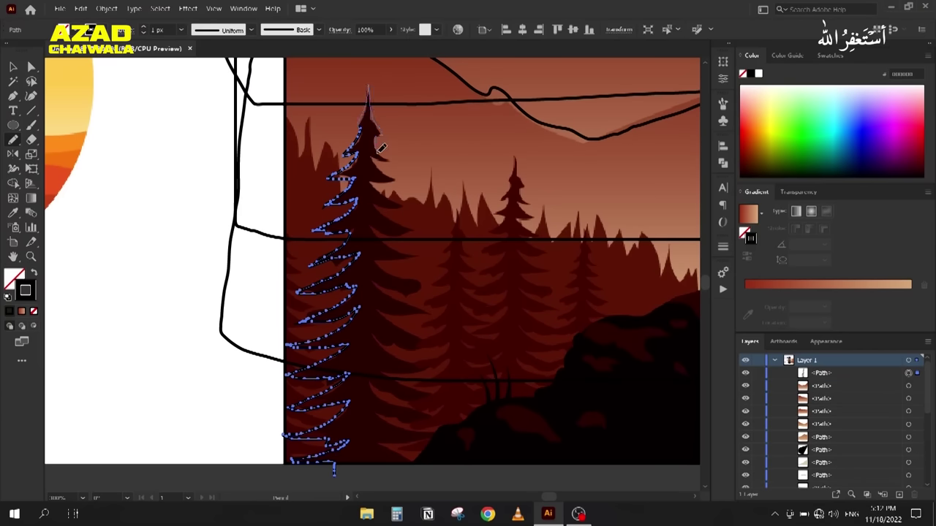
mouse_move(372, 154)
mouse_down()
mouse_move(388, 182)
mouse_move(367, 177)
mouse_move(402, 204)
mouse_move(372, 206)
mouse_move(413, 229)
mouse_move(381, 229)
mouse_move(385, 236)
mouse_move(373, 226)
mouse_move(410, 260)
mouse_move(376, 255)
mouse_move(420, 289)
mouse_move(390, 290)
mouse_move(363, 274)
mouse_move(386, 301)
mouse_move(418, 314)
mouse_move(415, 336)
mouse_move(434, 346)
mouse_move(396, 343)
mouse_move(397, 353)
mouse_move(360, 324)
mouse_move(418, 365)
mouse_up()
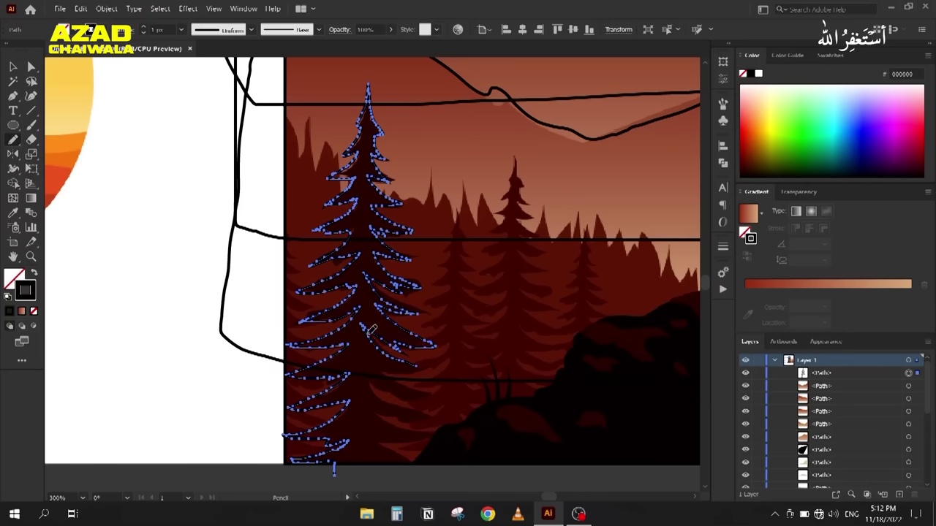
mouse_move(378, 331)
mouse_down()
mouse_move(424, 369)
mouse_move(384, 378)
mouse_move(340, 338)
mouse_move(326, 306)
mouse_move(383, 317)
mouse_move(353, 343)
mouse_move(373, 346)
mouse_move(348, 358)
mouse_move(368, 366)
mouse_move(331, 364)
mouse_move(369, 388)
mouse_up()
key(space)
mouse_move(366, 390)
mouse_down()
mouse_move(338, 406)
mouse_move(289, 401)
mouse_up()
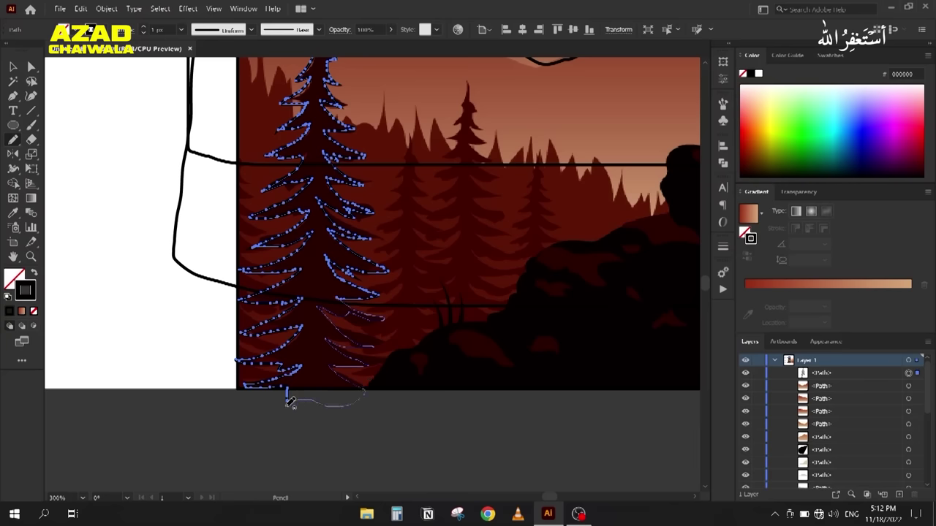
scroll(270, 314, down, 3)
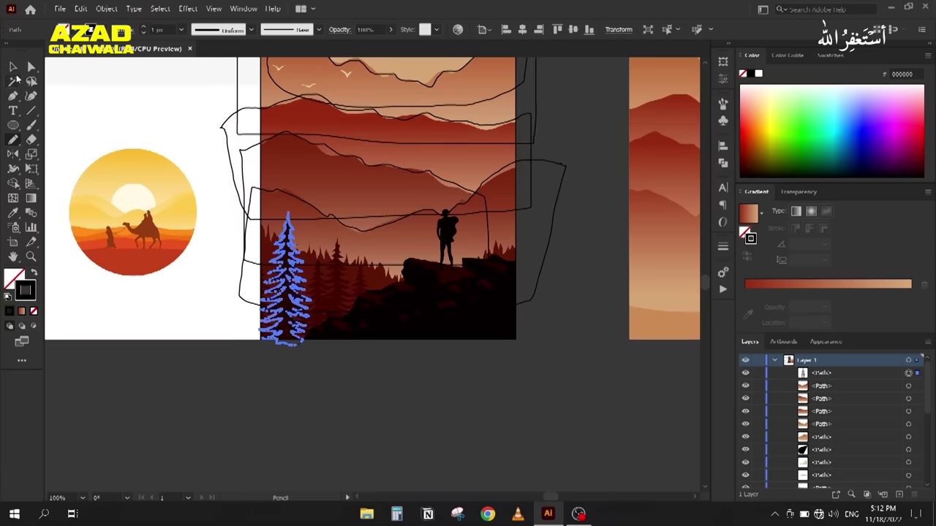
click(13, 66)
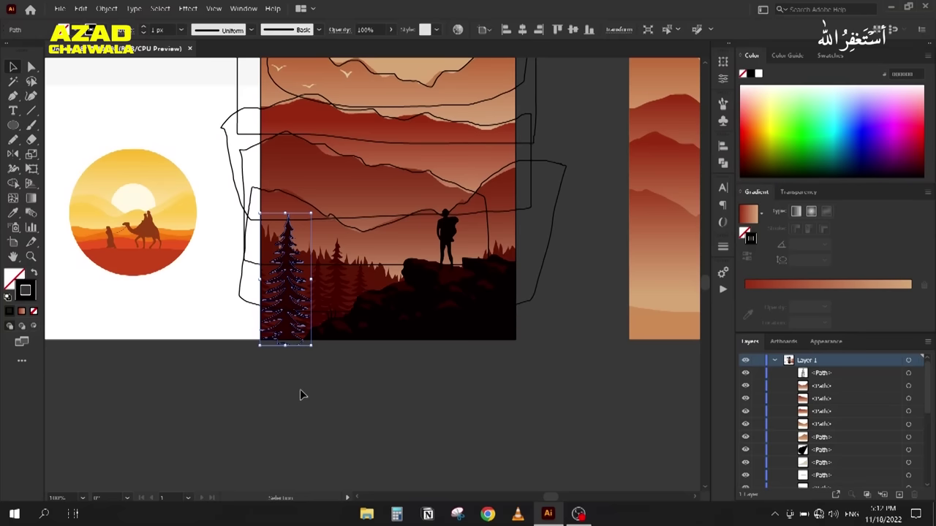
click(299, 395)
drag(300, 394, 197, 397)
scroll(324, 365, down, 2)
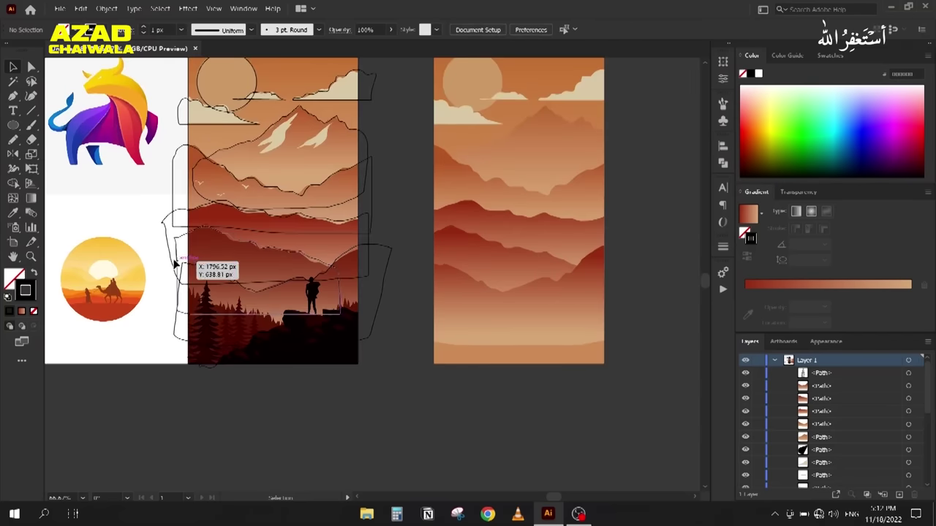
scroll(189, 178, up, 4)
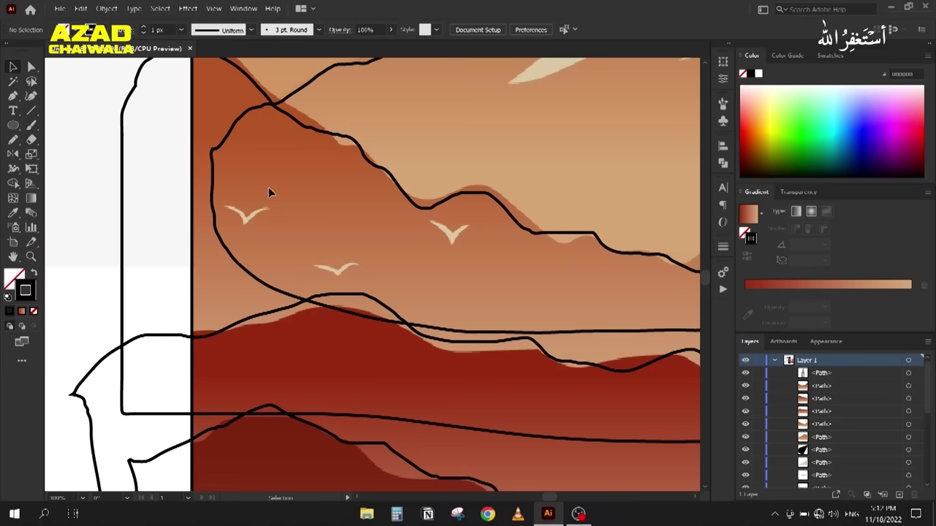
scroll(261, 193, up, 2)
Step: Draw a V-shaped bird path with the Pen, sharpening the bottom vertex and reshaping the right arm
key(p)
click(291, 212)
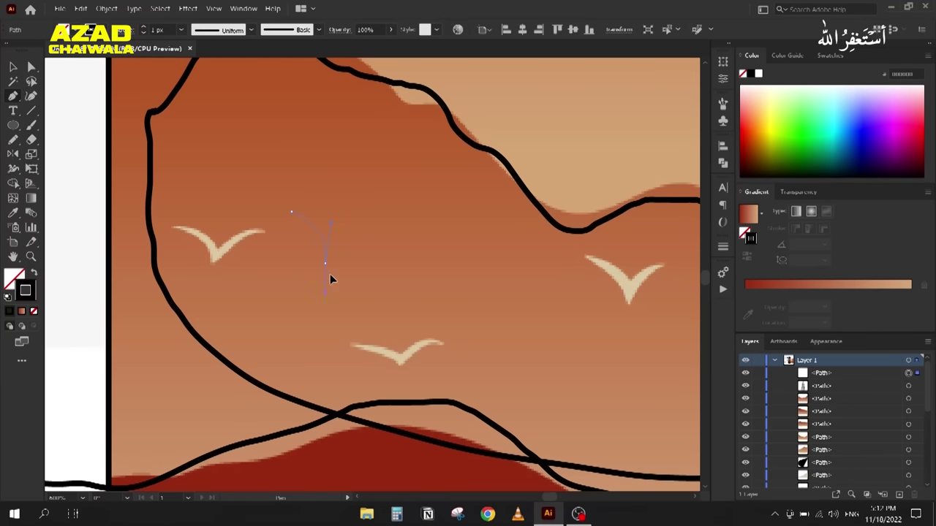
drag(340, 249, 421, 223)
key(a)
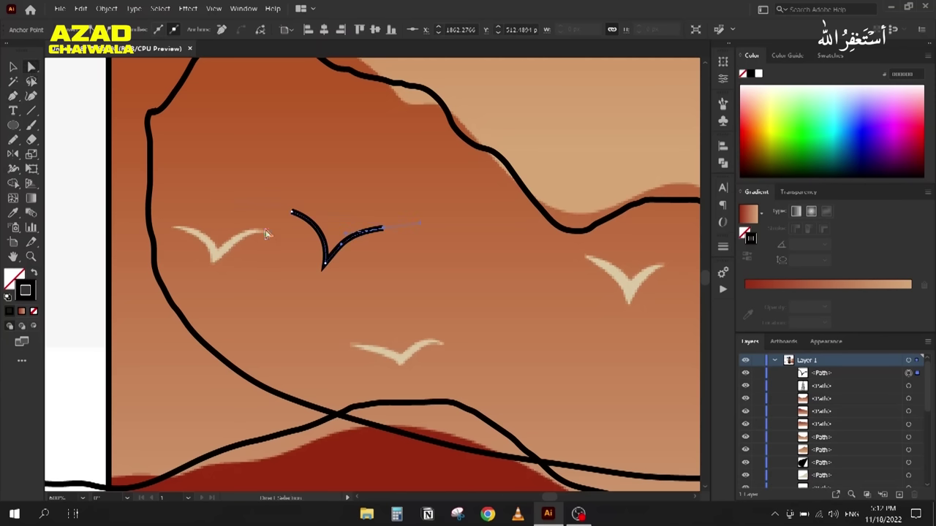
scroll(292, 238, up, 1)
click(340, 260)
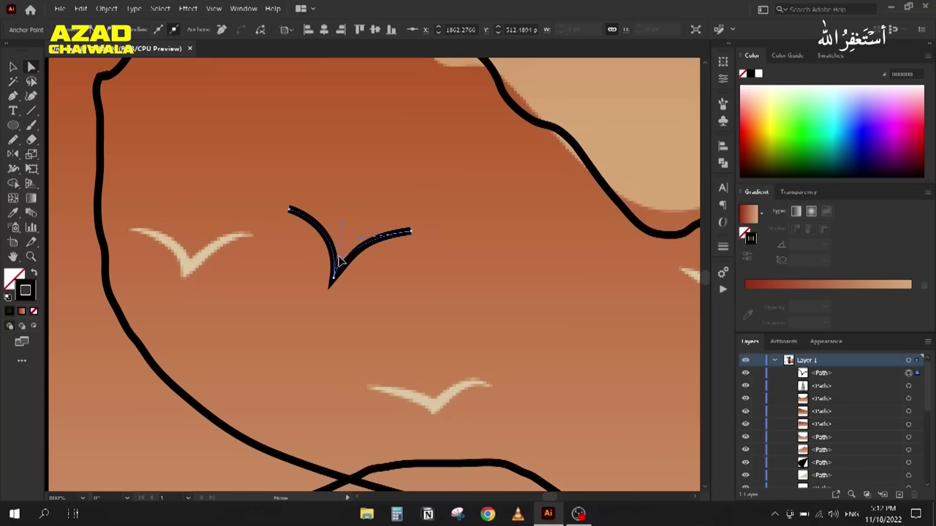
click(338, 260)
key(a)
click(12, 68)
key(a)
click(378, 239)
drag(366, 240, 367, 230)
Step: Give the new bird the cream colour sampled from the left bird
click(12, 65)
click(278, 261)
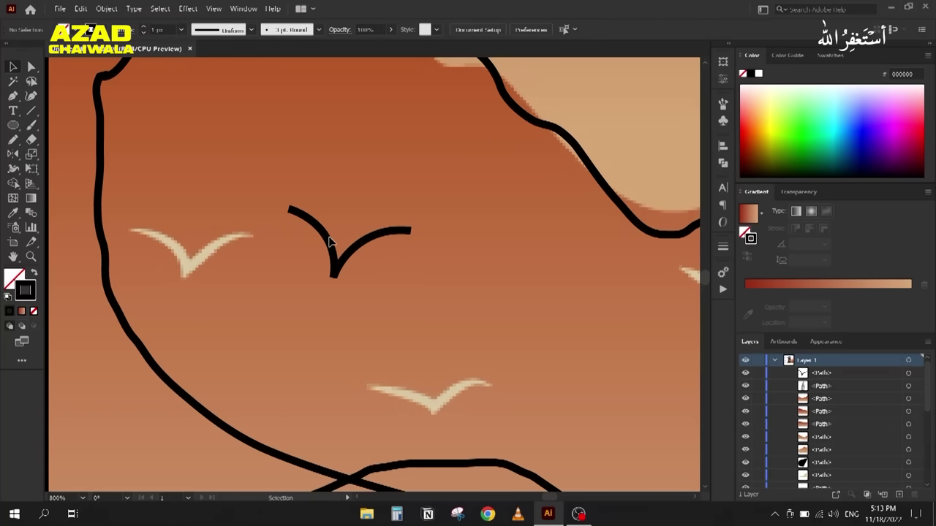
click(330, 249)
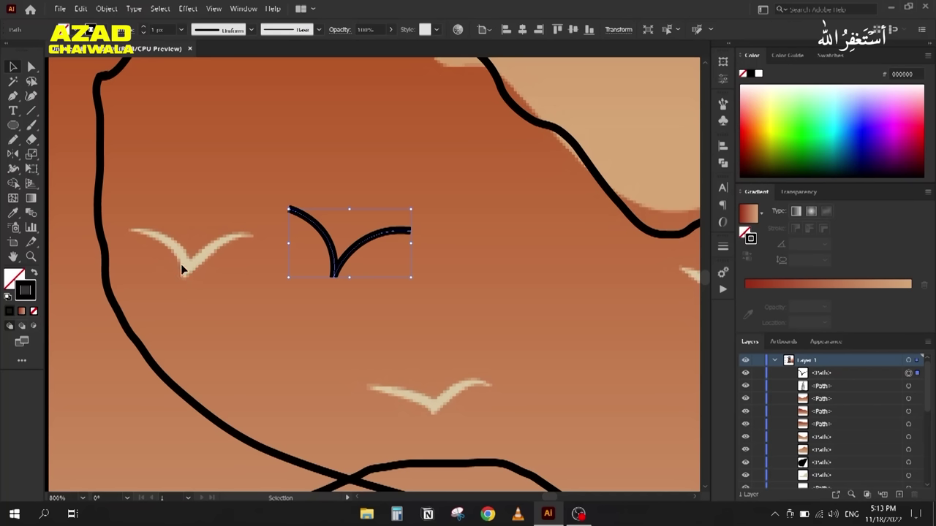
key(i)
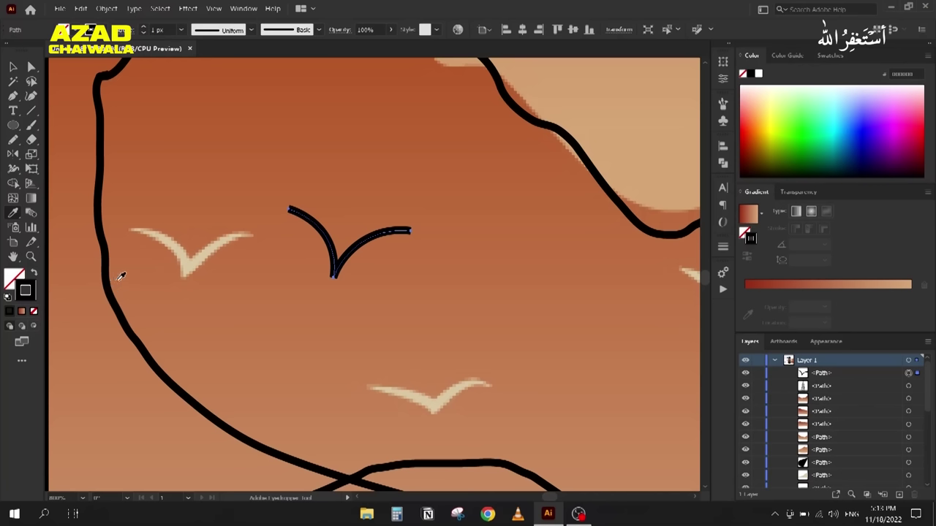
click(196, 259)
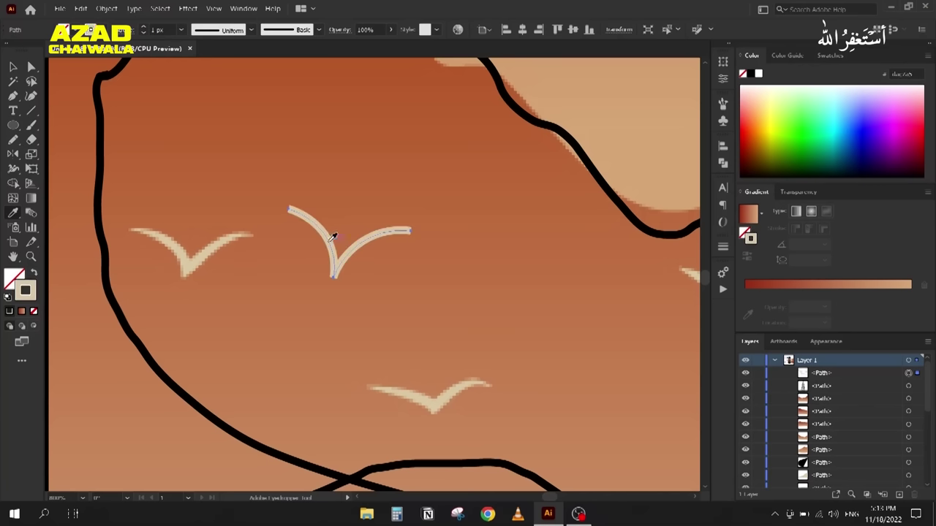
Step: Apply Width Profile 1 to taper the bird's stroke
click(13, 67)
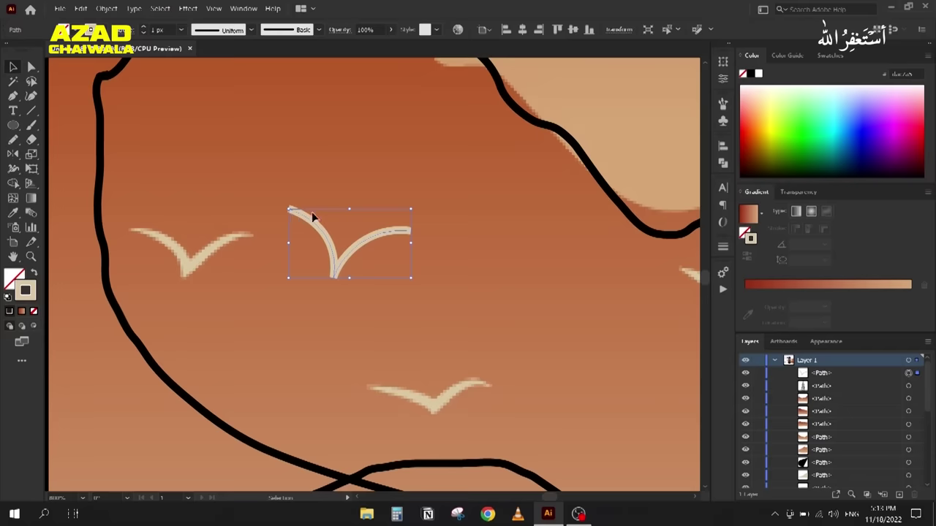
click(219, 30)
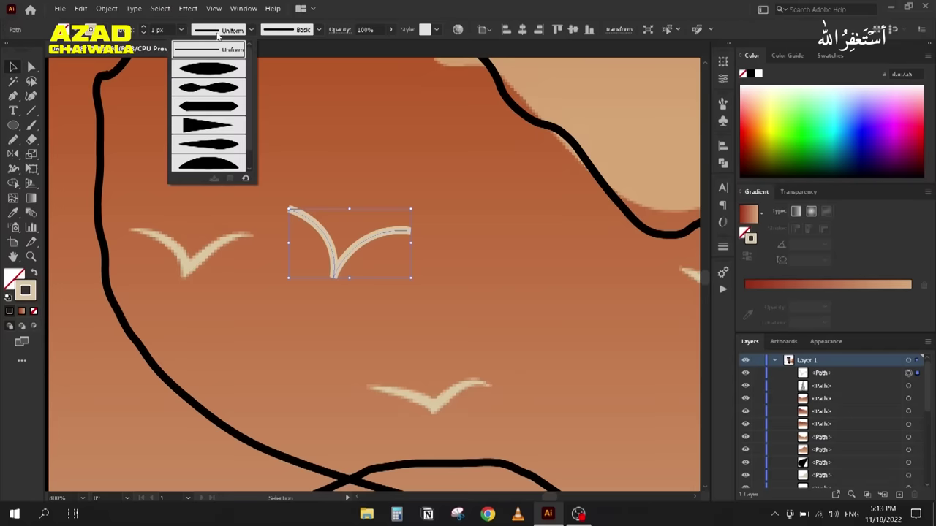
click(210, 69)
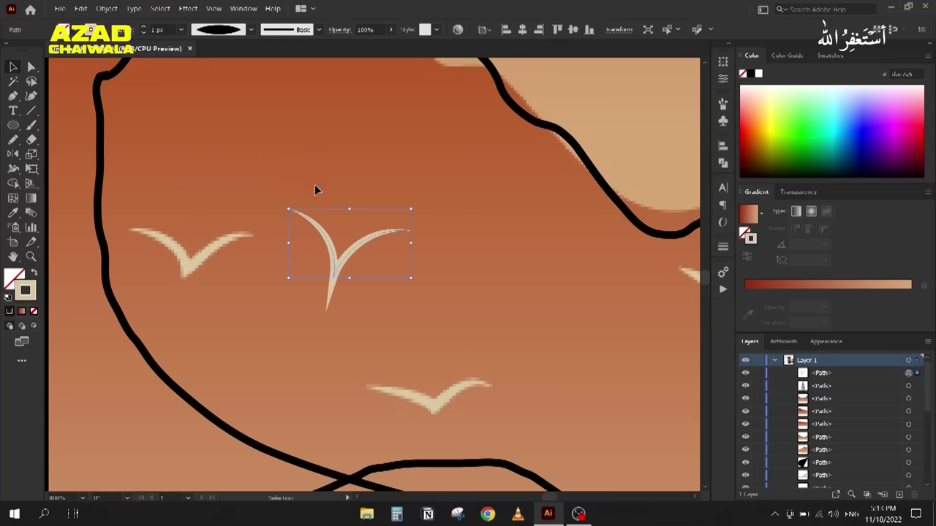
Step: Adjust the bottom anchor's handles to refine the bird's curves
key(a)
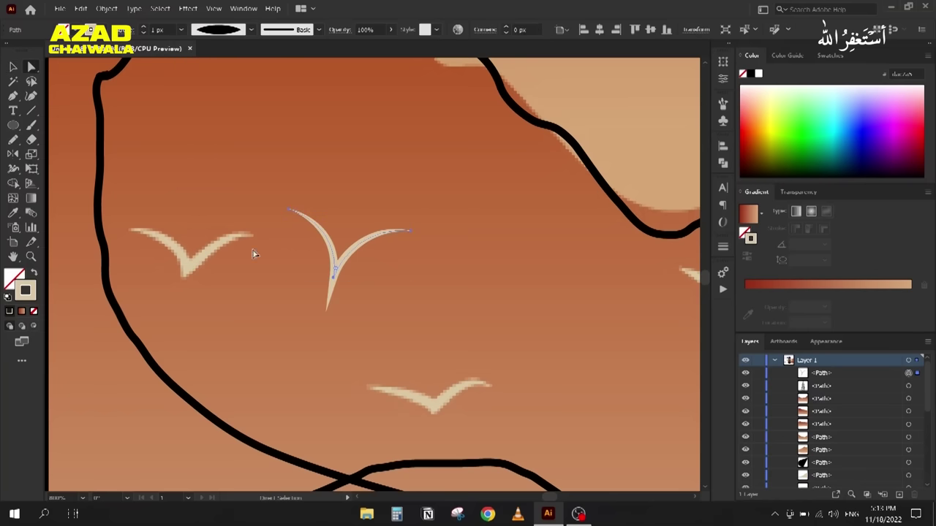
scroll(341, 281, up, 1)
scroll(341, 280, up, 1)
drag(295, 290, 371, 296)
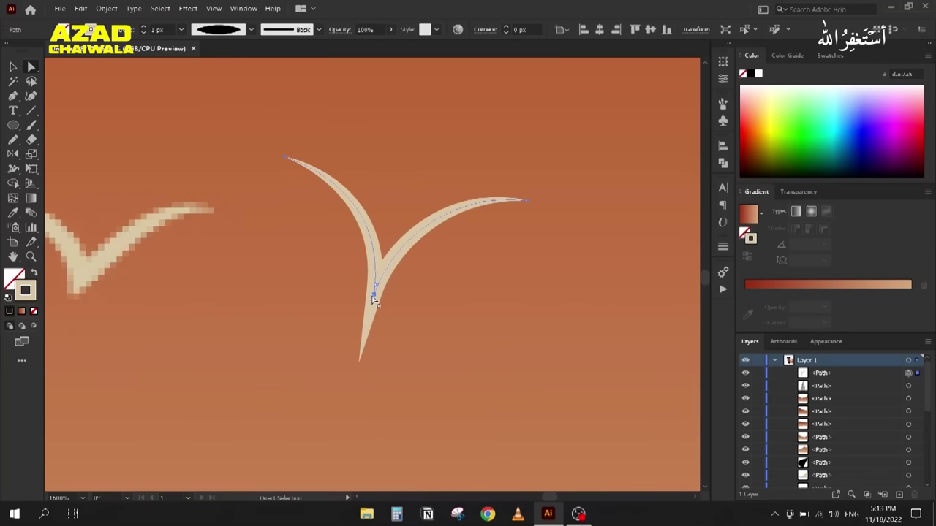
drag(391, 188, 366, 184)
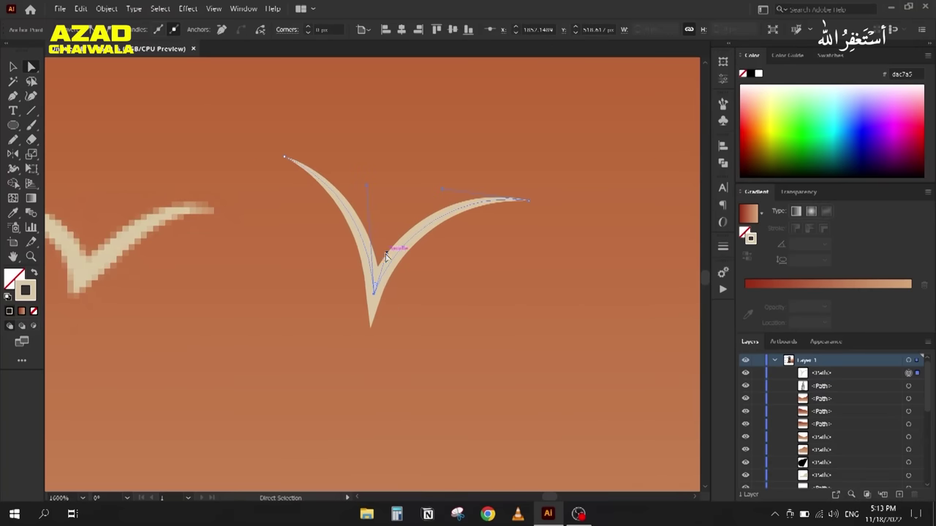
mouse_move(367, 186)
mouse_down()
mouse_move(361, 205)
mouse_move(364, 197)
mouse_up()
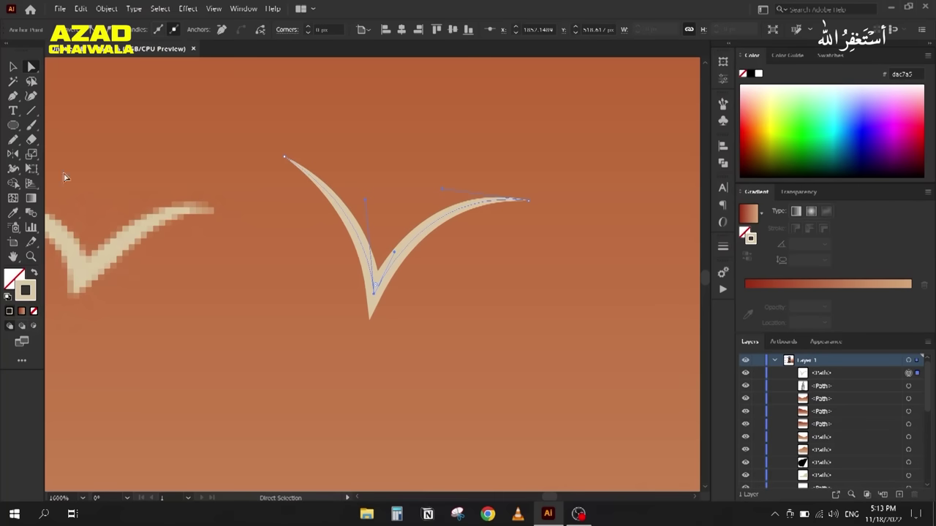
click(10, 68)
click(250, 191)
scroll(250, 191, down, 2)
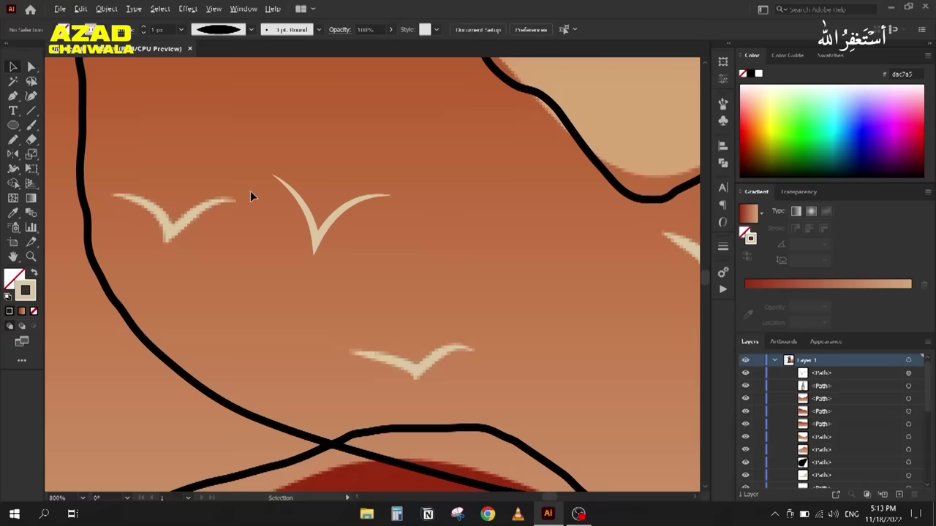
Step: Expand the bird's appearance and unite its two halves with Pathfinder into one shape
click(278, 183)
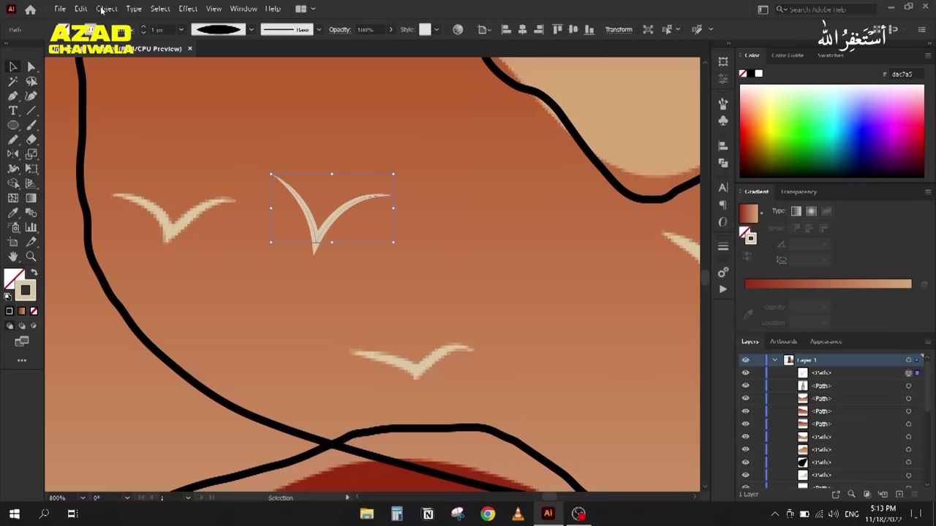
click(106, 9)
click(146, 145)
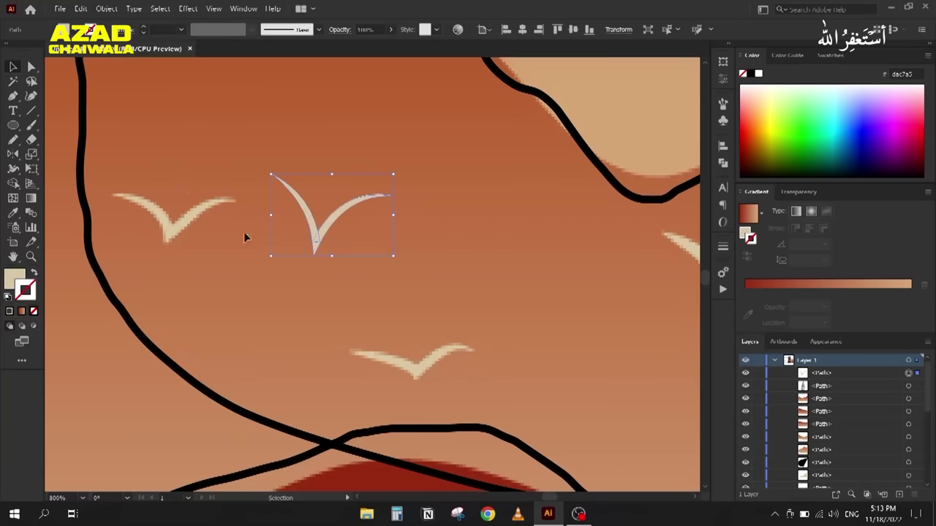
scroll(316, 244, up, 5)
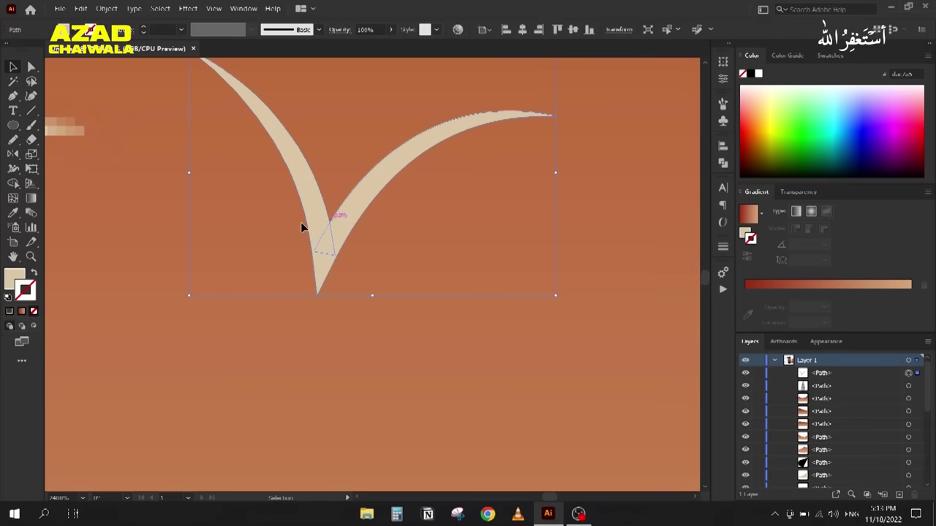
click(722, 163)
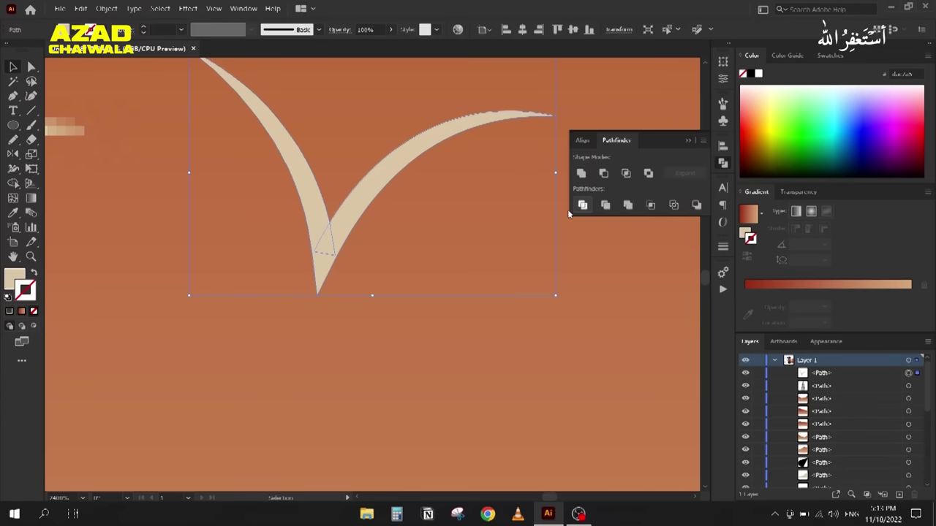
click(580, 174)
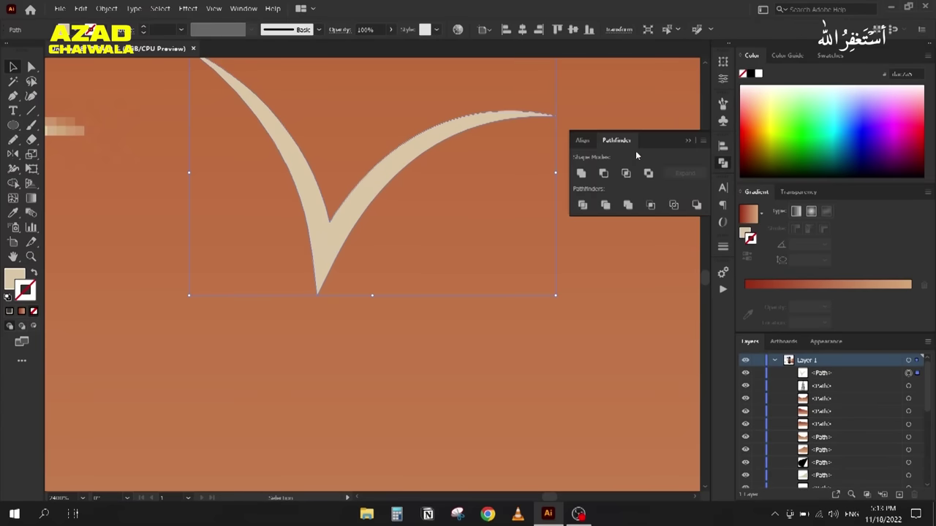
click(687, 139)
click(433, 223)
Step: Zoom out and pan across the artboards to view the finished landscape beside the reference
scroll(433, 223, down, 5)
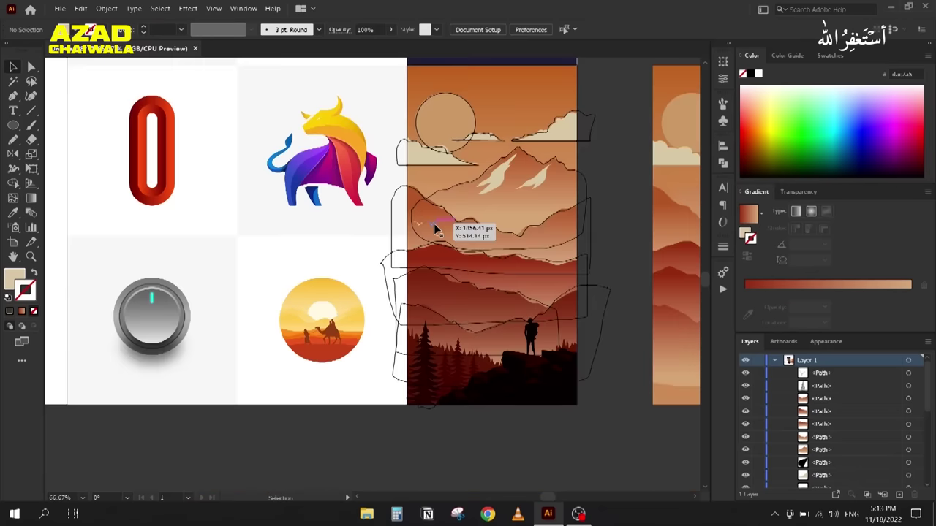
scroll(433, 223, down, 4)
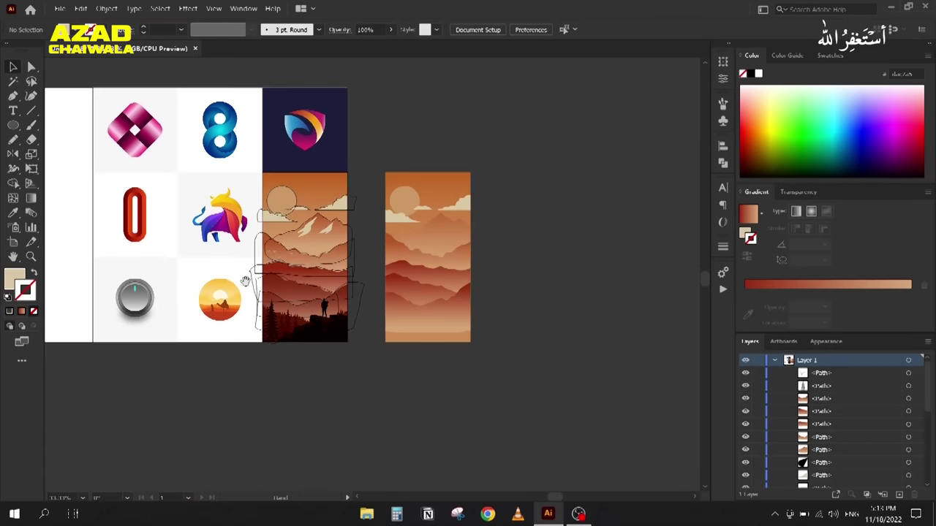
drag(263, 276, 340, 300)
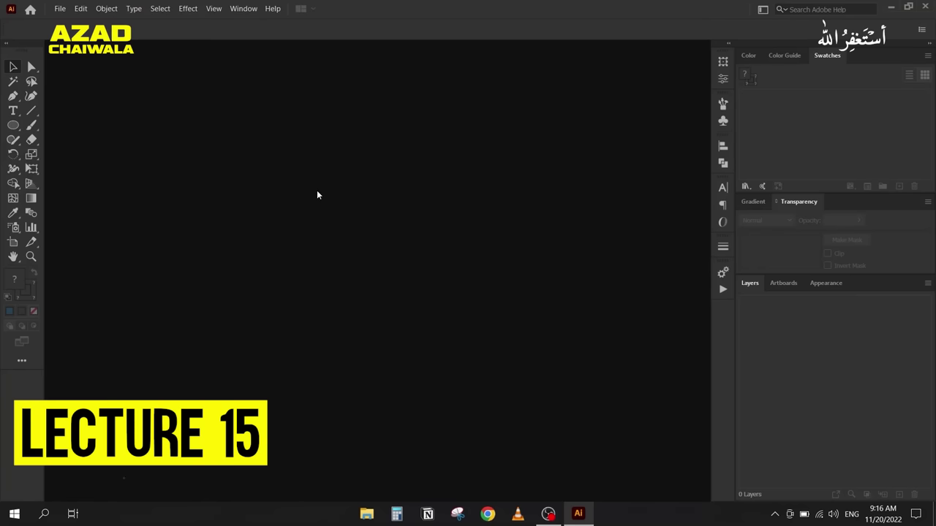
Step: Create a new 1280 × 800 px document
click(60, 9)
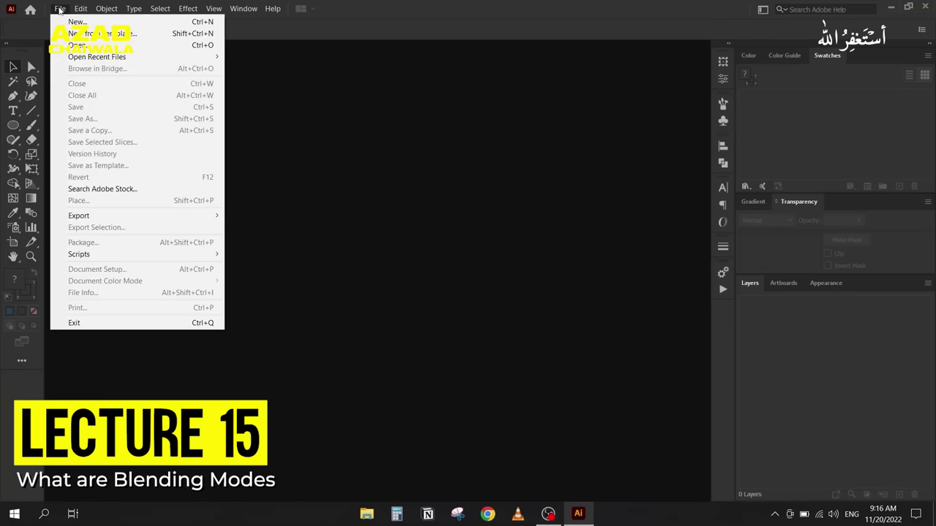
click(66, 19)
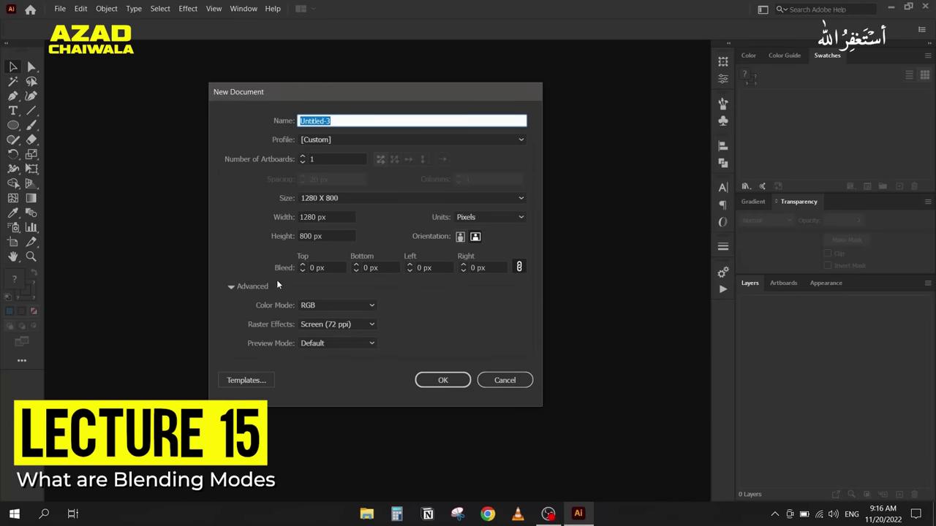
click(439, 380)
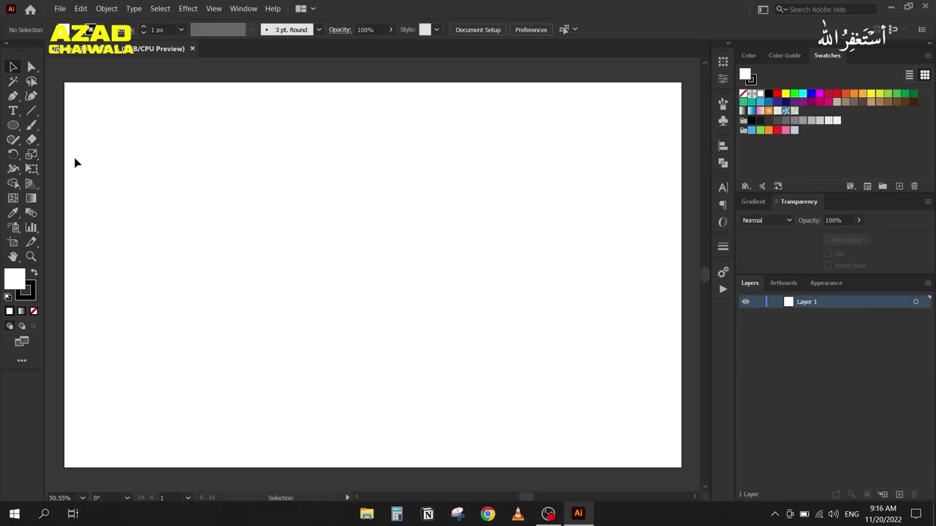
Step: Draw a circle on the left of the artboard and nudge it up and right
click(13, 125)
drag(127, 196, 291, 359)
click(13, 67)
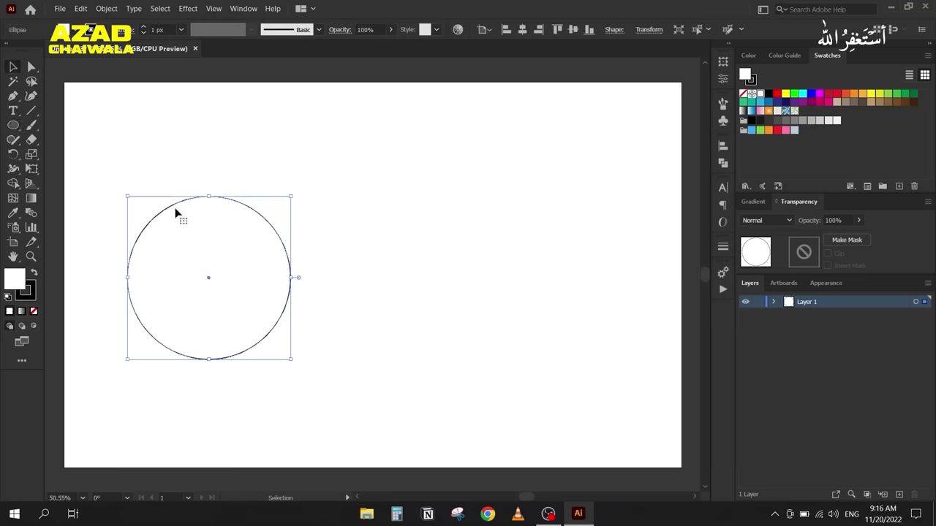
drag(197, 340, 217, 303)
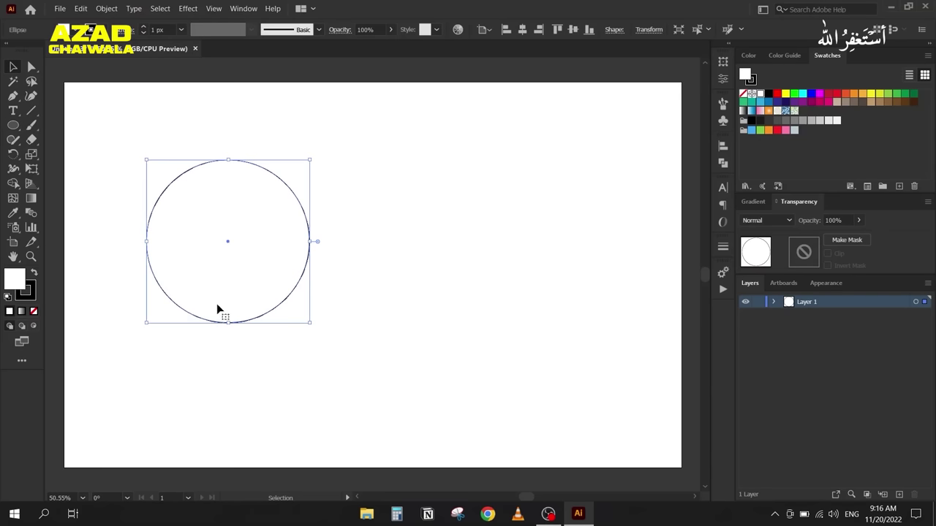
Step: Remove the circle's stroke and fill it with a blue swatch
click(27, 292)
click(33, 310)
click(8, 280)
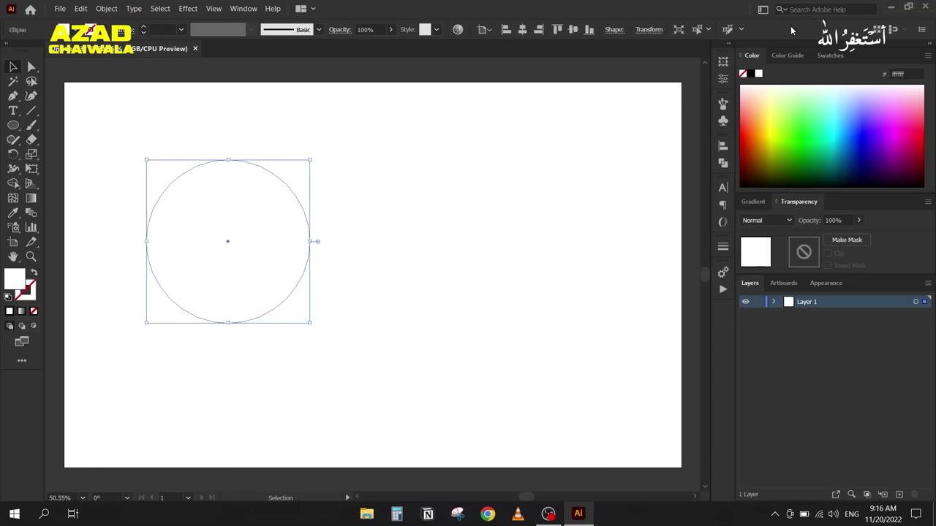
click(824, 56)
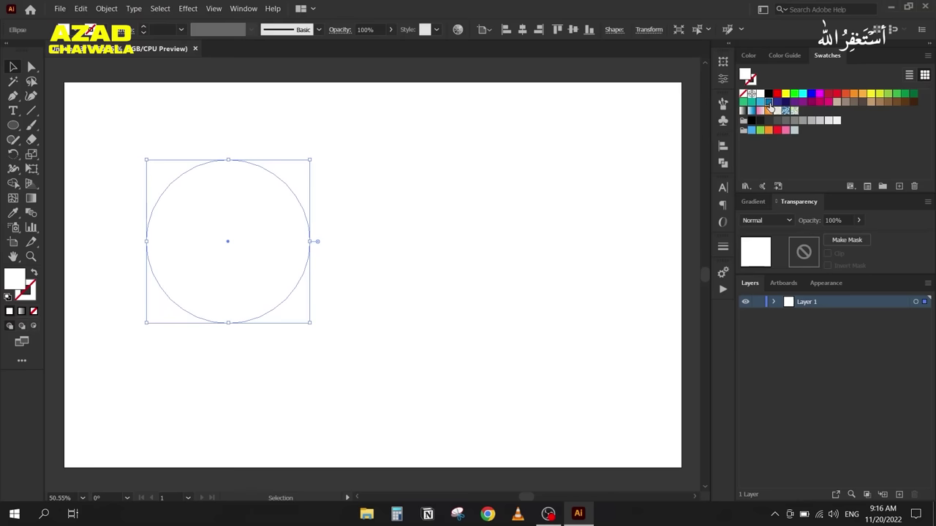
click(769, 103)
Step: Duplicate the circle to the right and fill the copy with a radial white-to-black gradient
drag(198, 268, 381, 263)
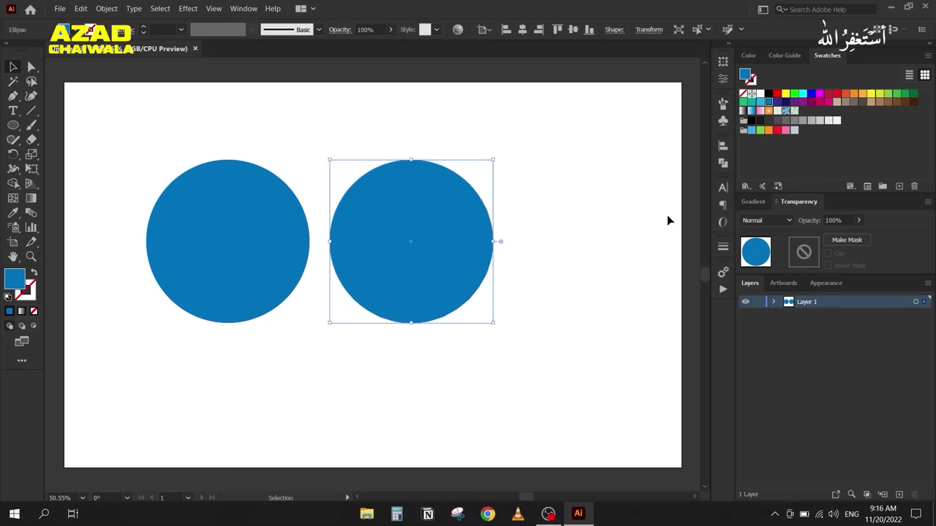
click(755, 202)
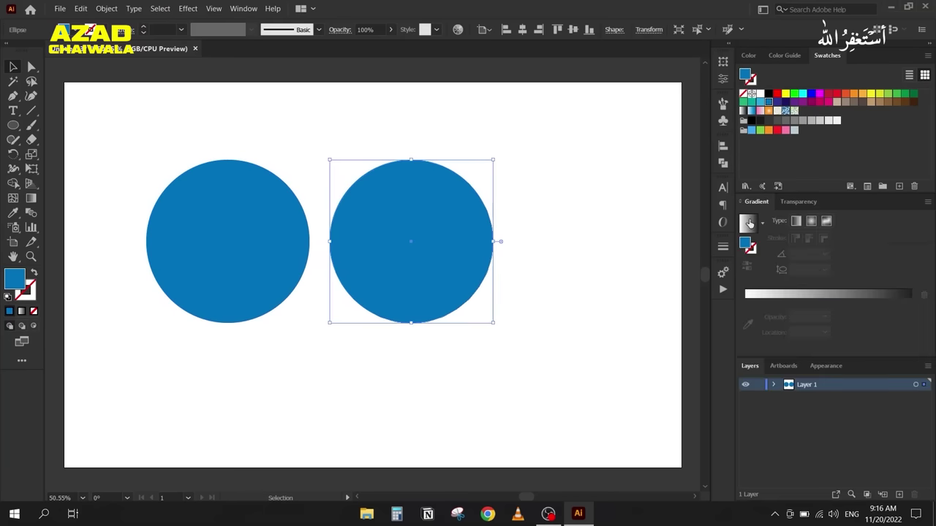
click(749, 223)
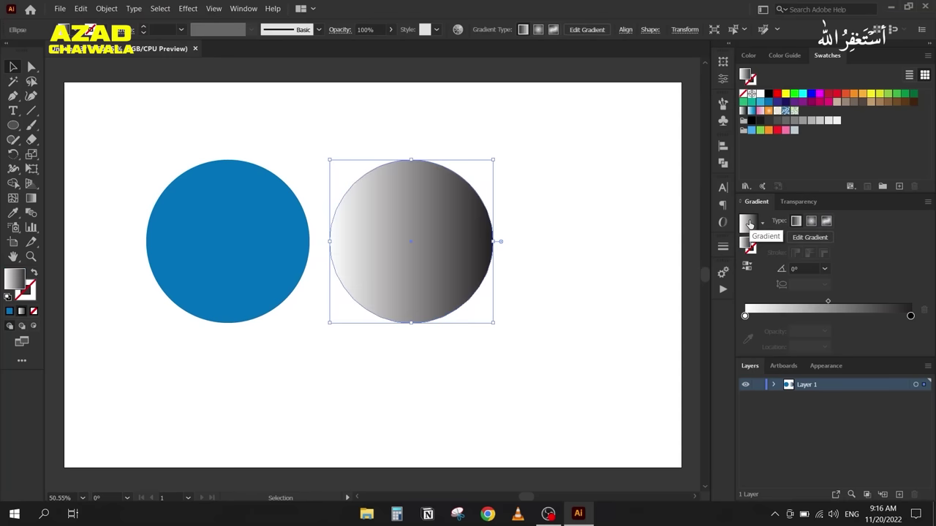
click(811, 221)
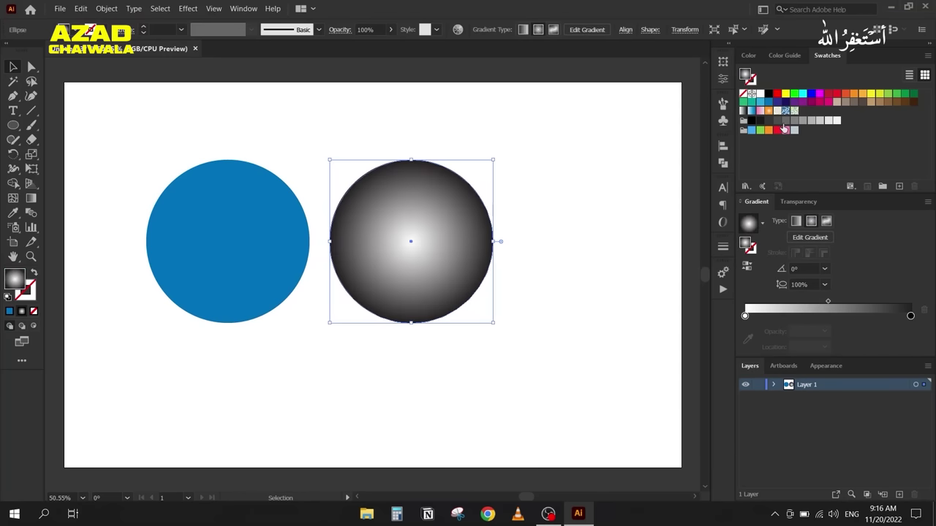
click(909, 316)
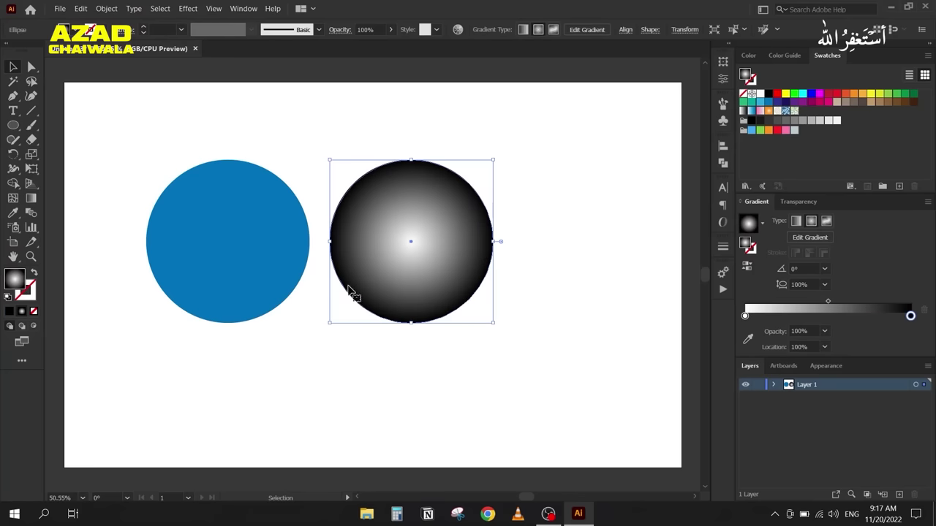
drag(393, 260, 444, 265)
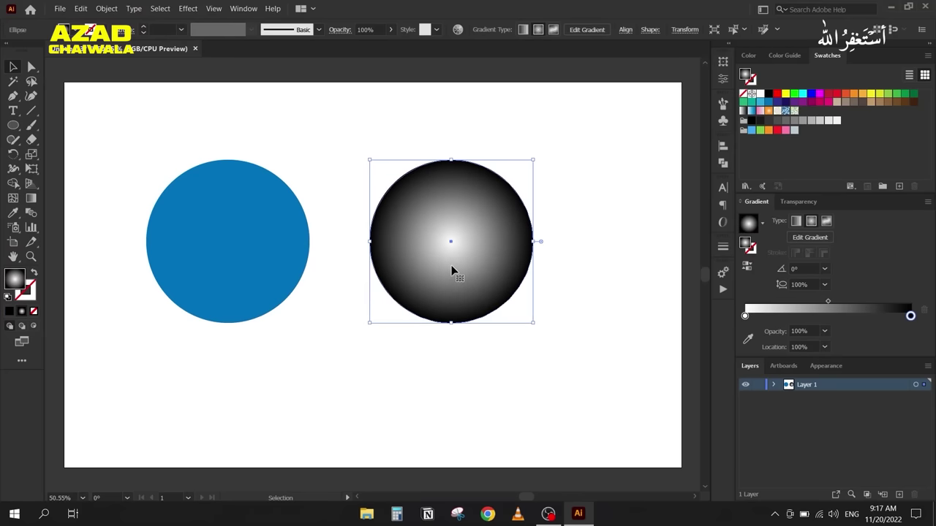
Step: Align both circles horizontally so they stack, and move them toward the page centre
drag(207, 156, 578, 375)
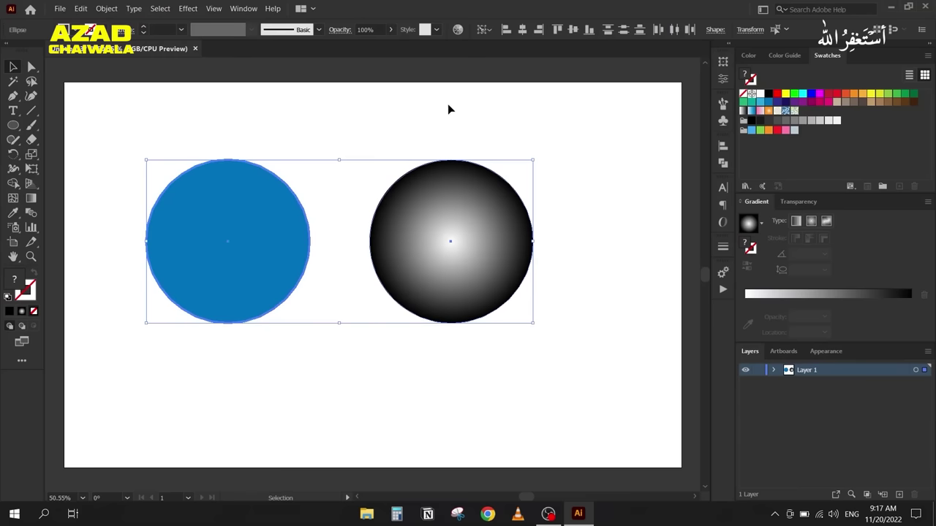
click(522, 29)
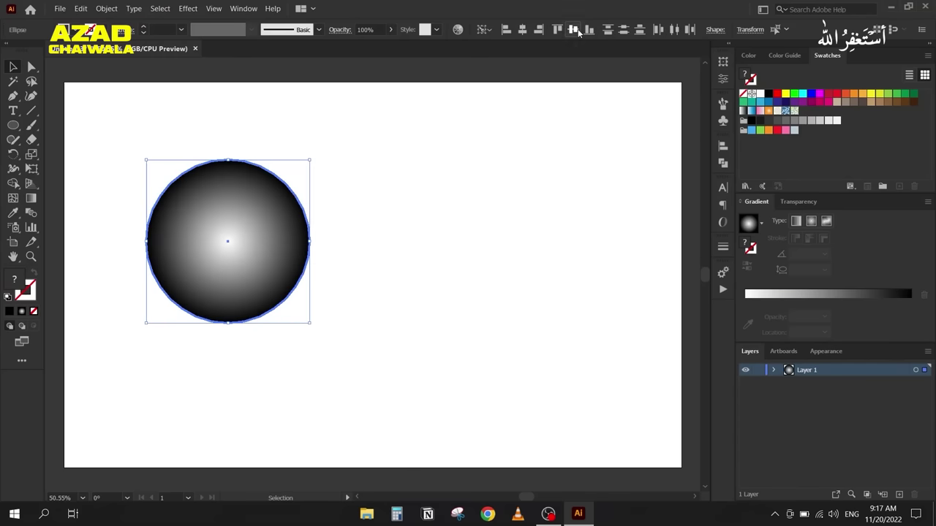
click(140, 144)
drag(235, 293, 320, 288)
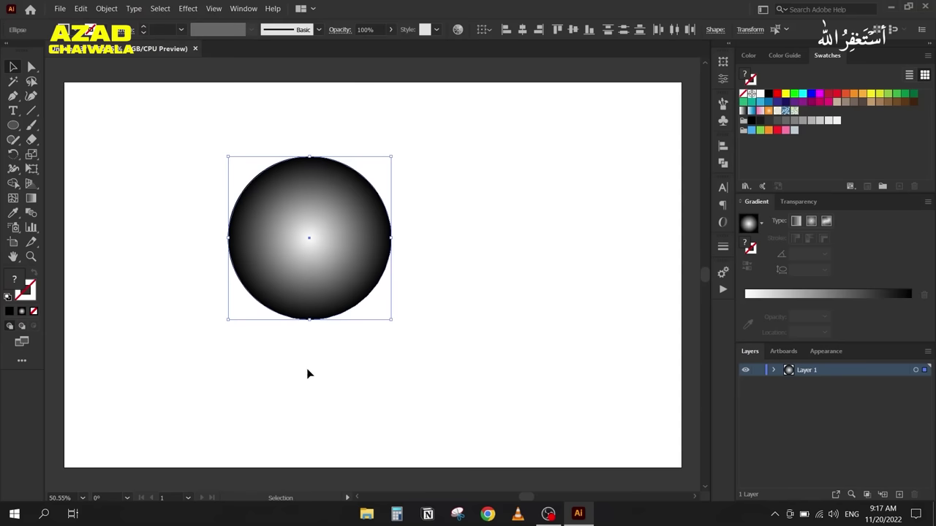
click(301, 385)
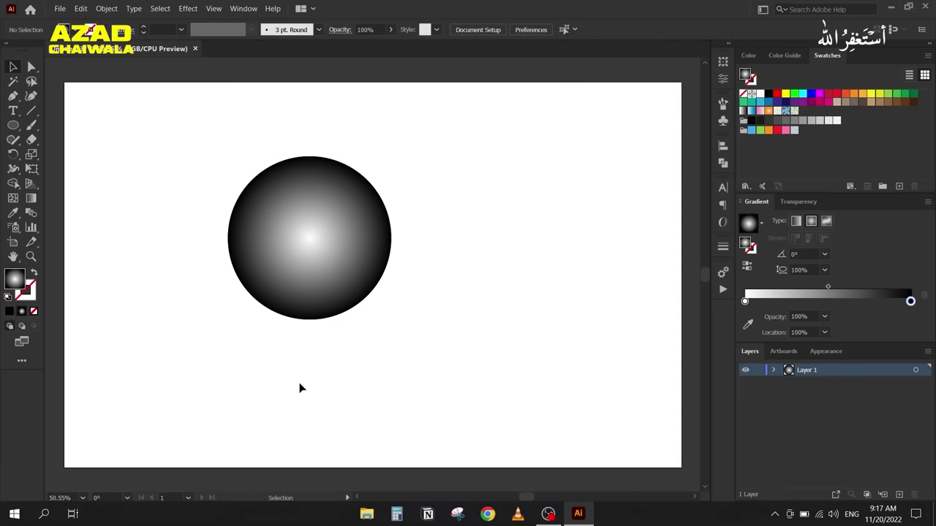
Step: Show the Transparency panel for the gradient circle and browse its blending modes without changing them
click(322, 242)
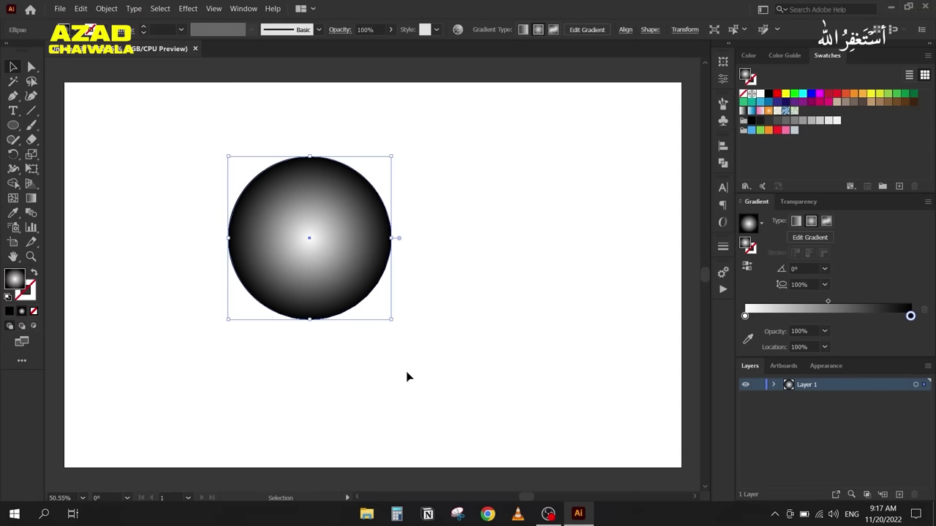
click(796, 201)
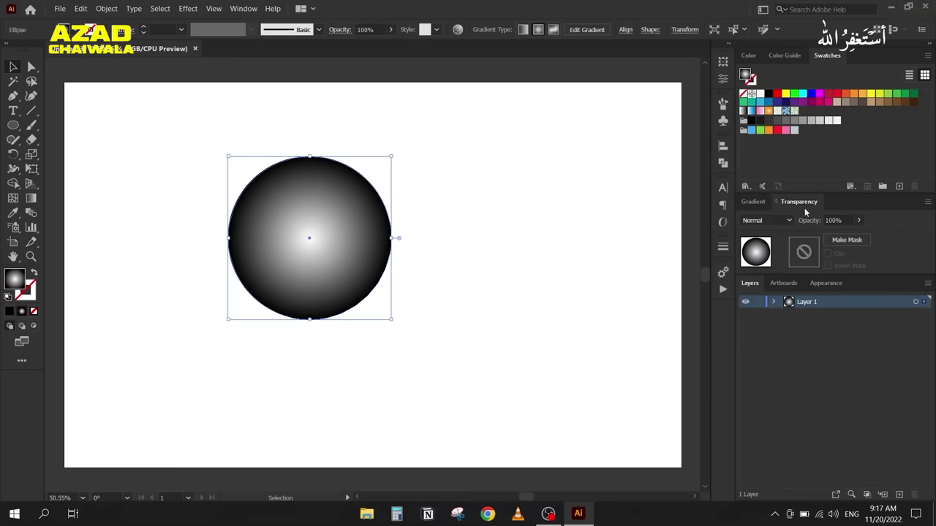
click(244, 9)
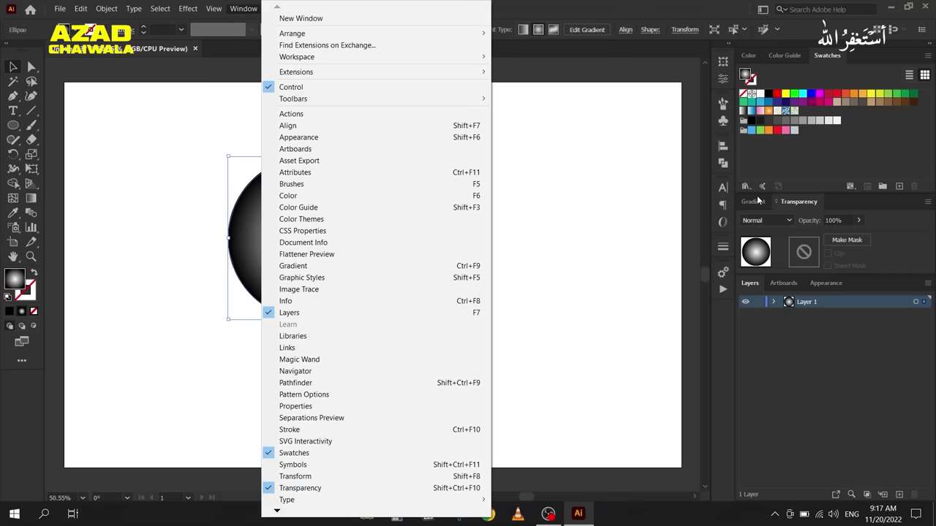
click(788, 207)
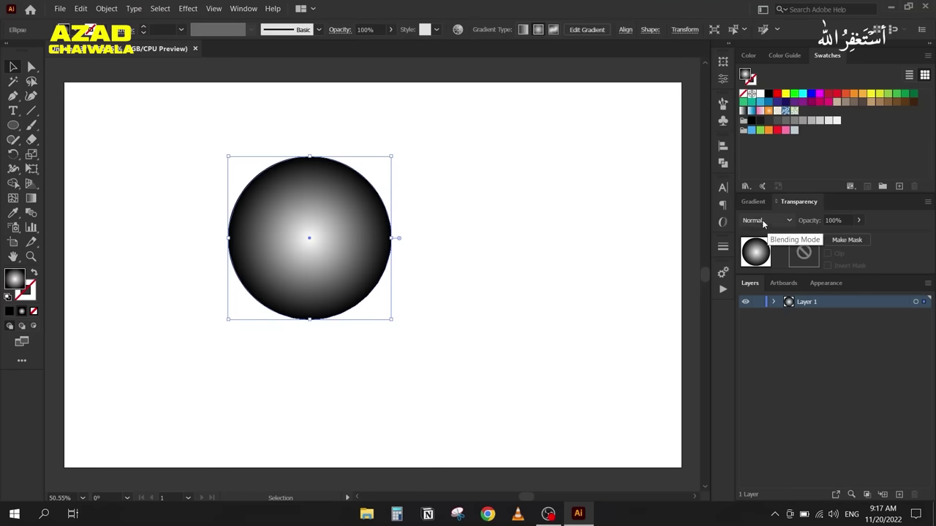
click(762, 221)
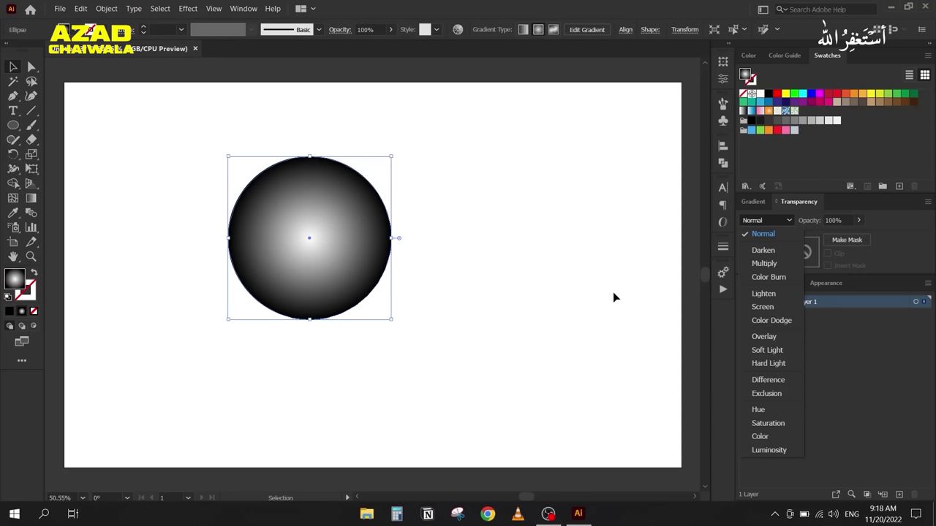
click(614, 292)
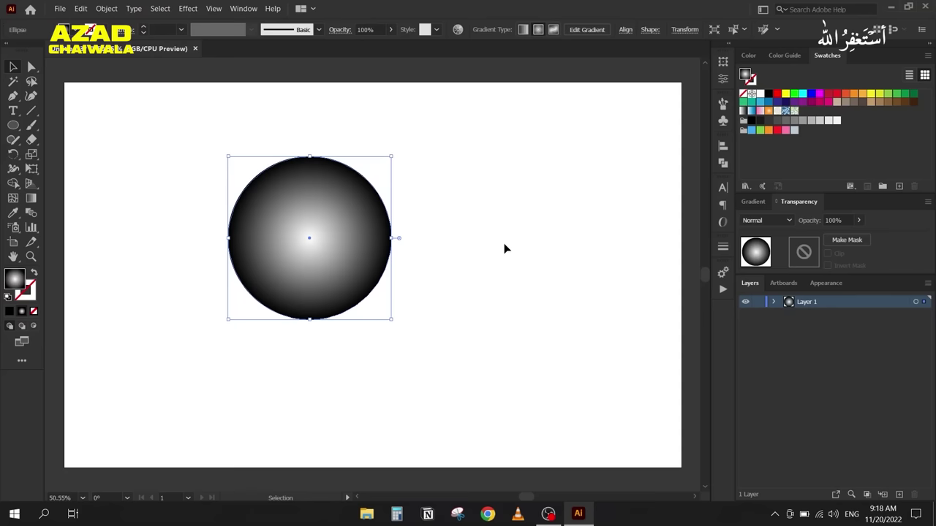
Step: Expand Layer 1 in the Layers panel to list its two ellipses
click(449, 227)
click(376, 274)
click(773, 301)
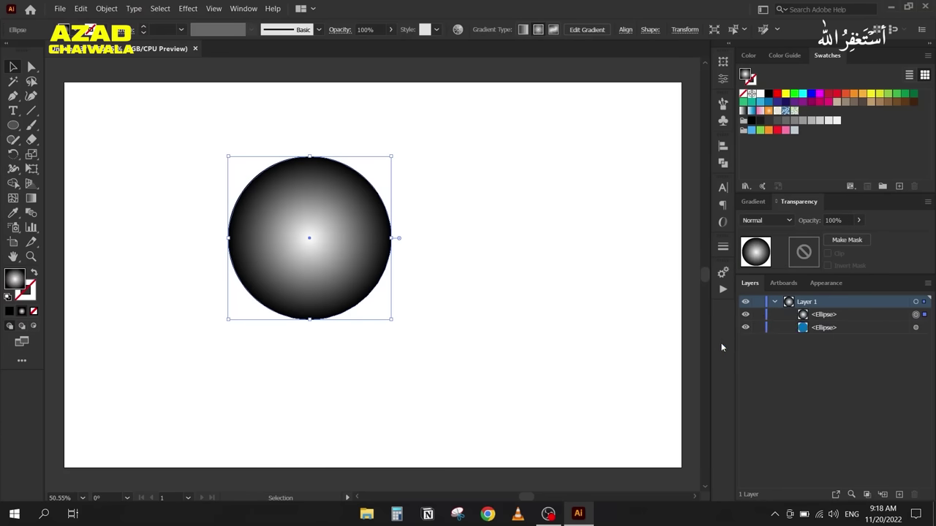
Step: Reselect the gradient circle and try the Darken, then Multiply blend modes
click(557, 246)
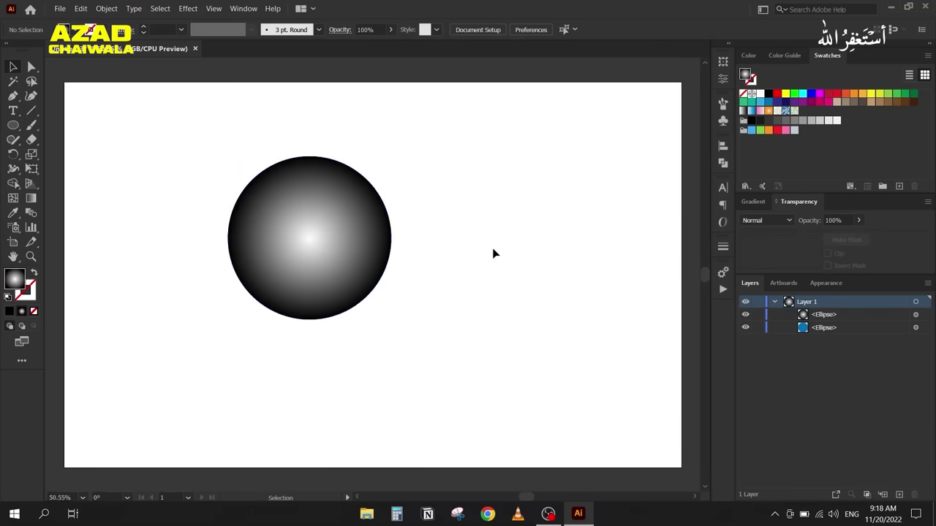
click(309, 179)
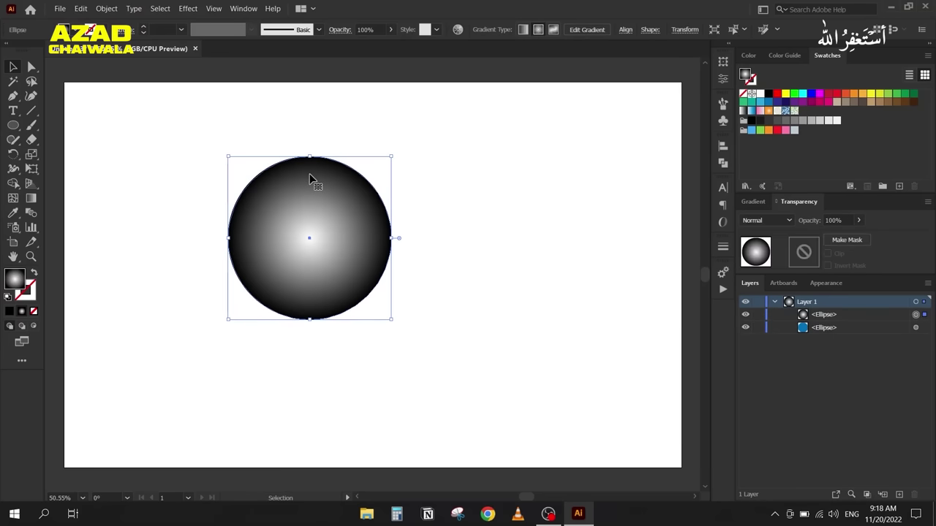
click(781, 221)
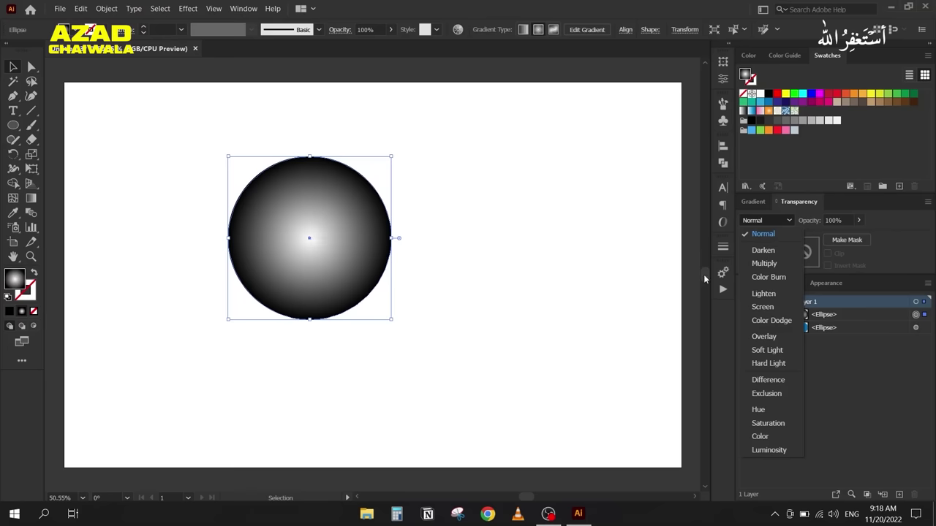
click(753, 251)
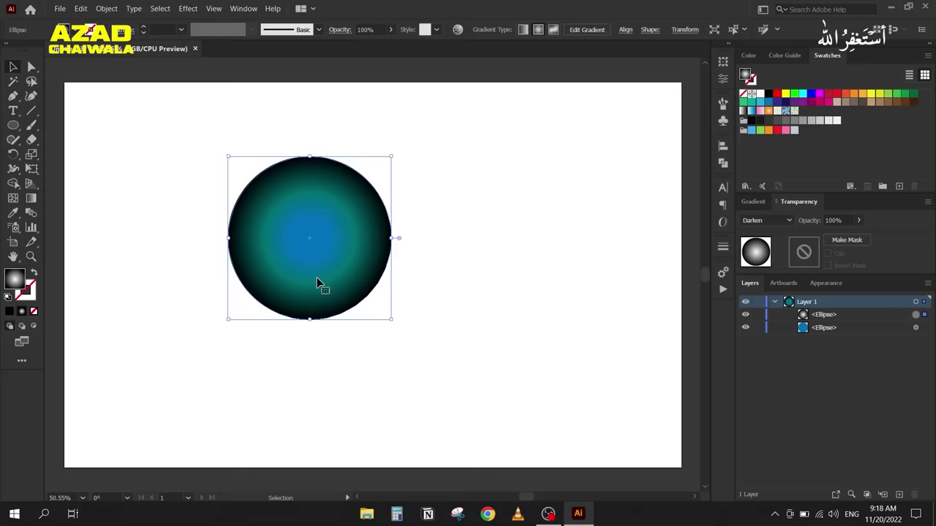
click(766, 223)
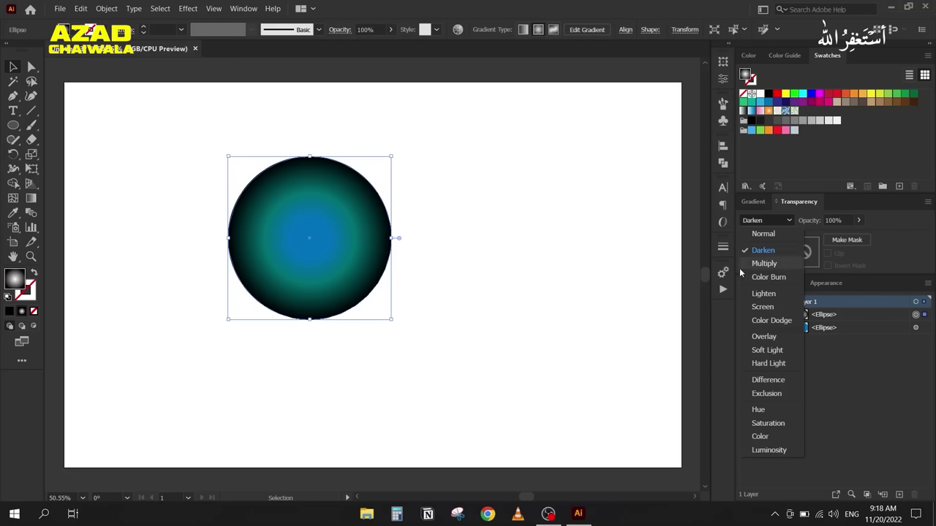
click(747, 270)
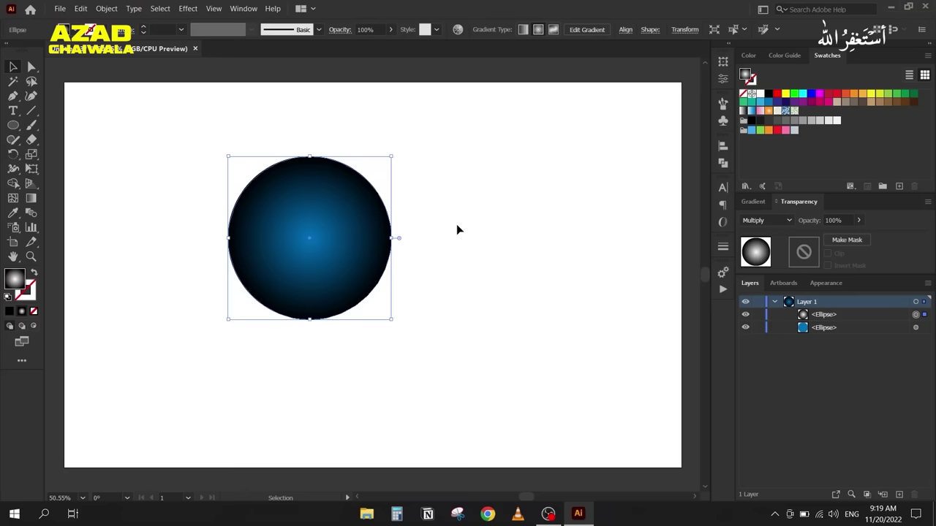
Step: Compare Color Burn, Multiply, Lighten and Screen blending on the gradient circle
click(741, 221)
click(753, 278)
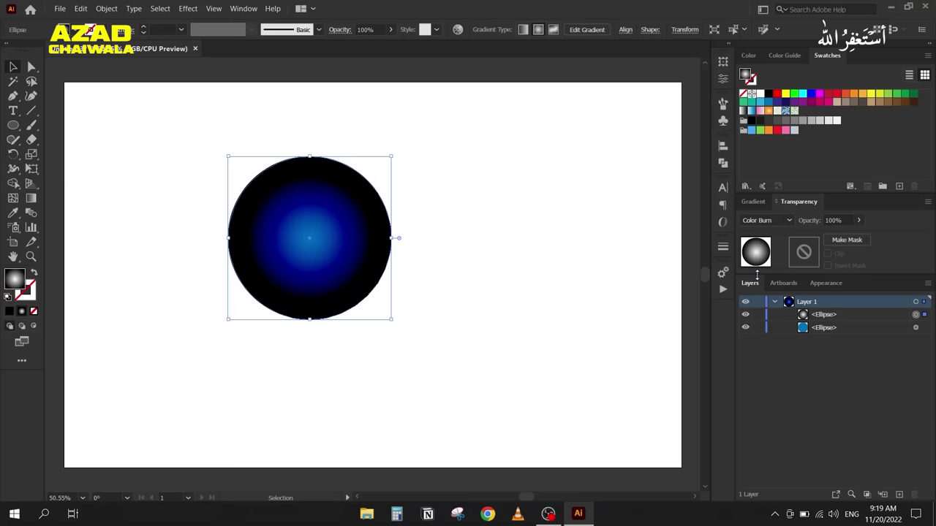
click(761, 220)
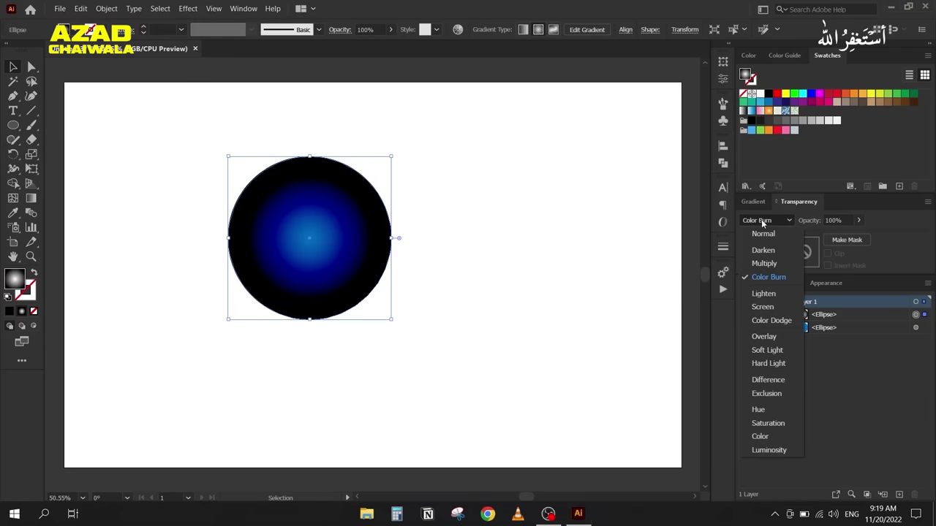
click(785, 264)
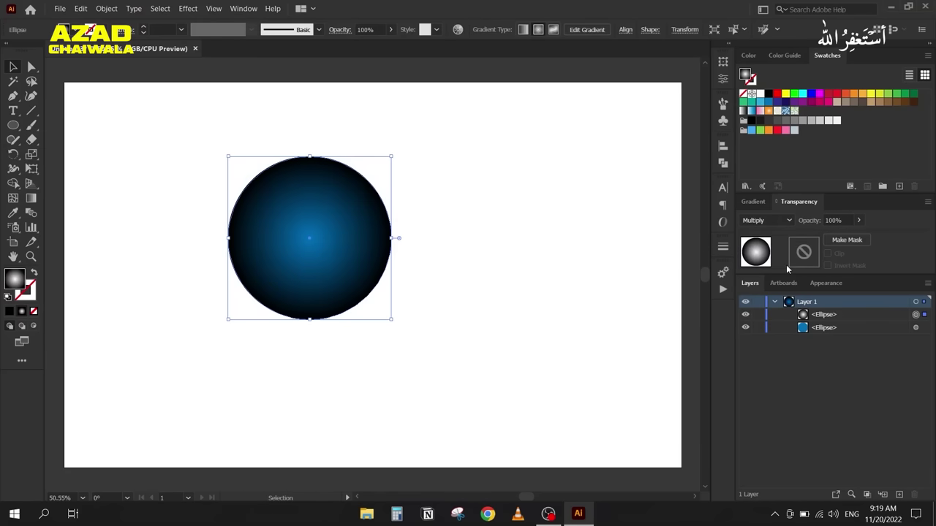
click(760, 220)
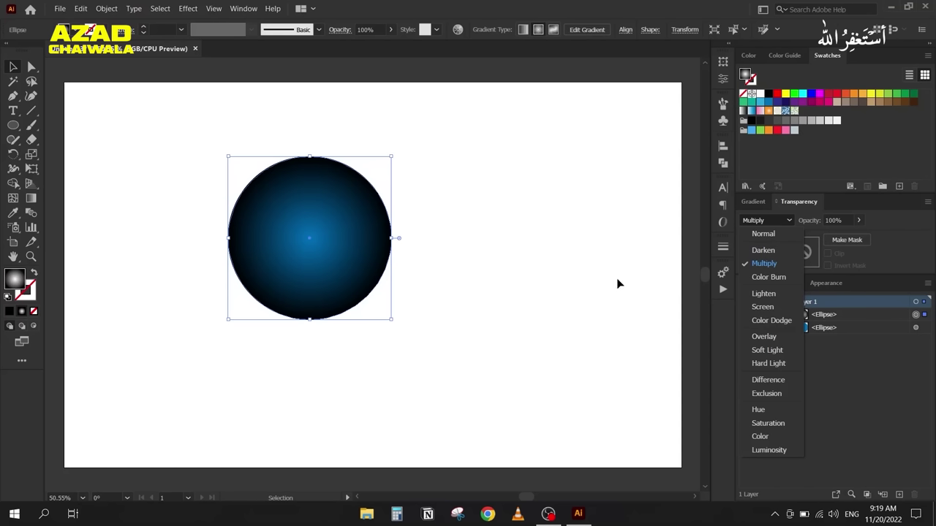
click(755, 293)
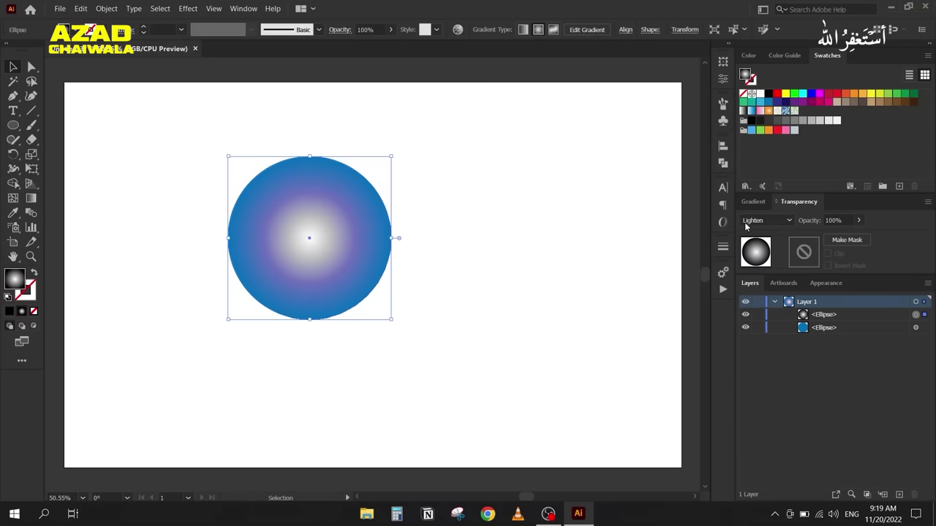
click(746, 220)
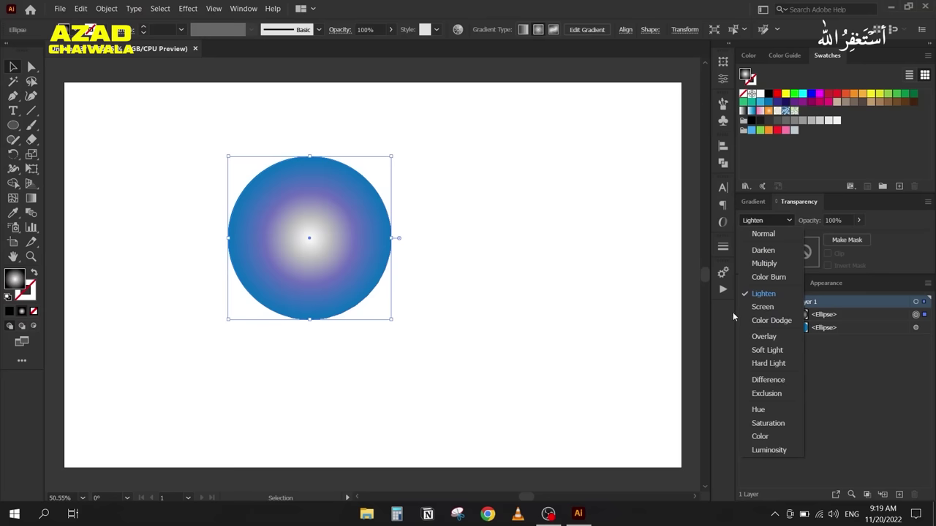
click(762, 307)
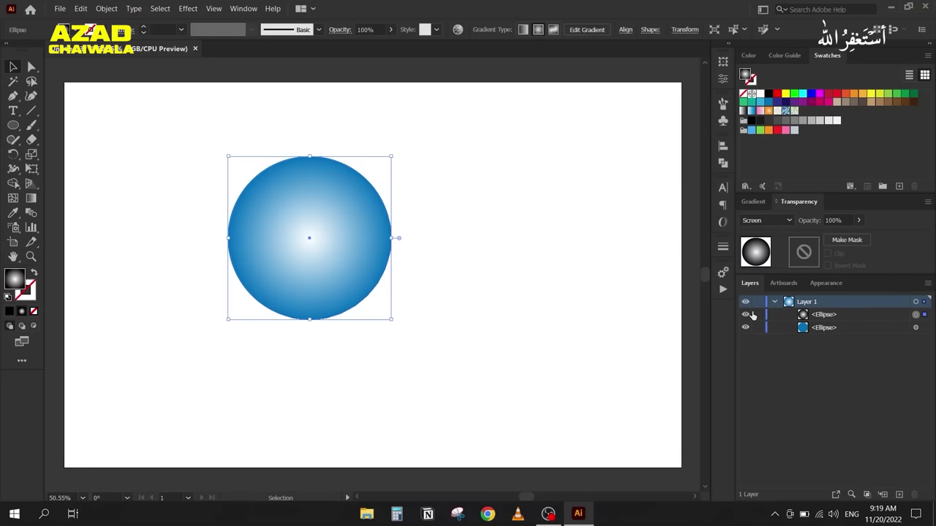
Step: Paste a copy of the circle in front, then try Color Dodge and Overlay blending
key(ctrl+c)
key(ctrl+f)
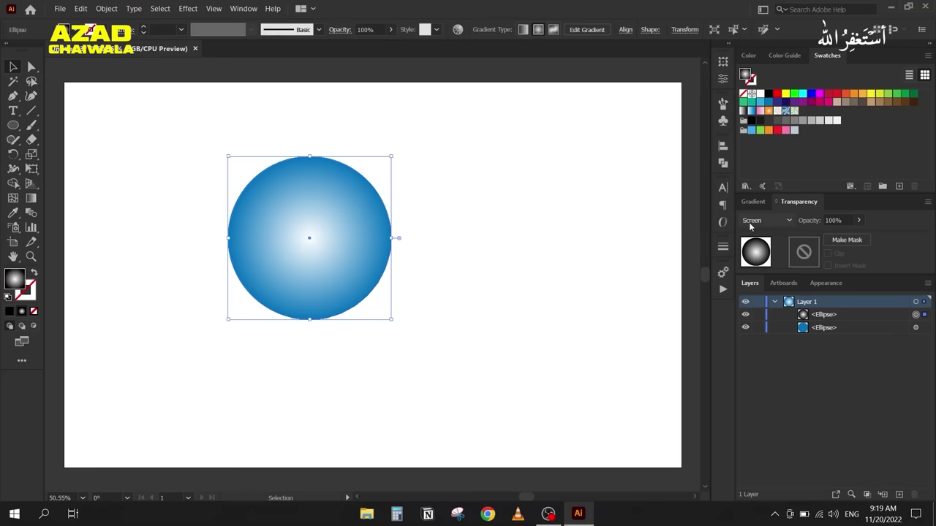
click(763, 220)
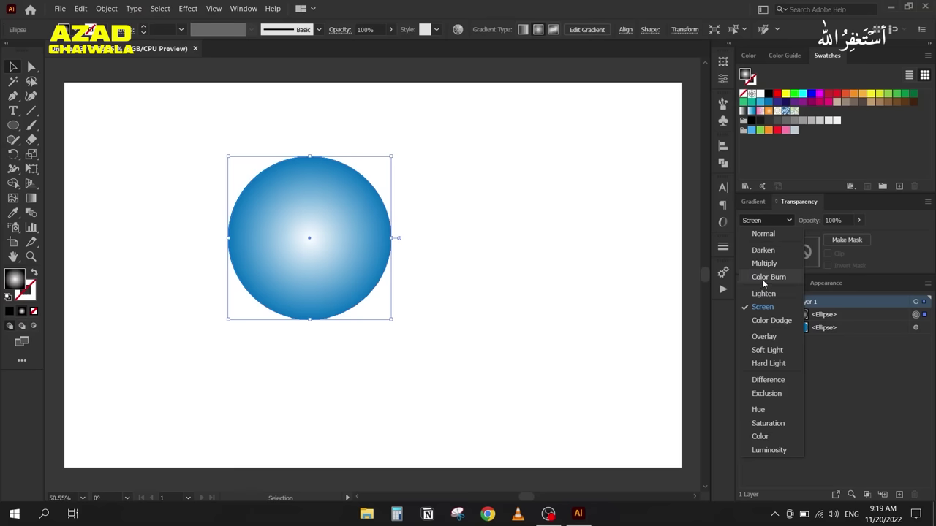
click(756, 322)
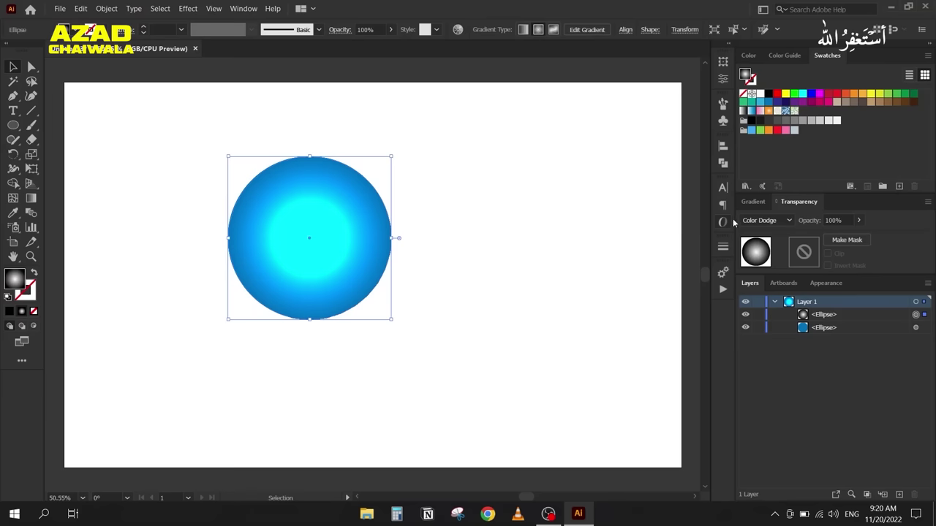
click(764, 220)
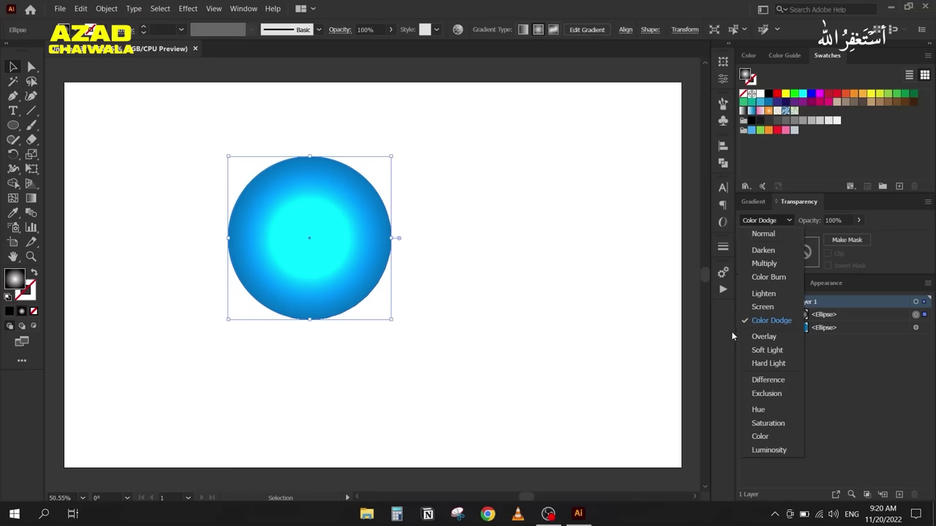
click(769, 336)
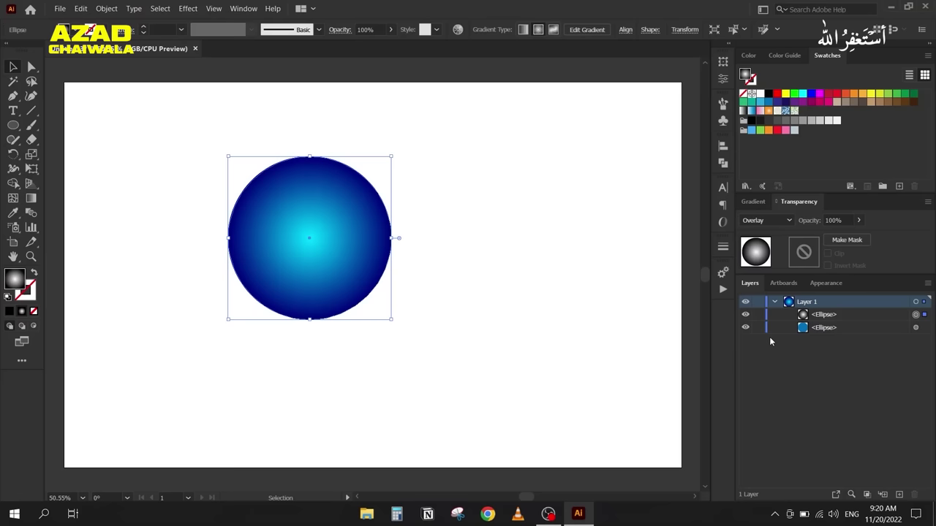
Step: Try Soft Light and Hard Light, settle on Overlay, and deselect the circle
click(750, 221)
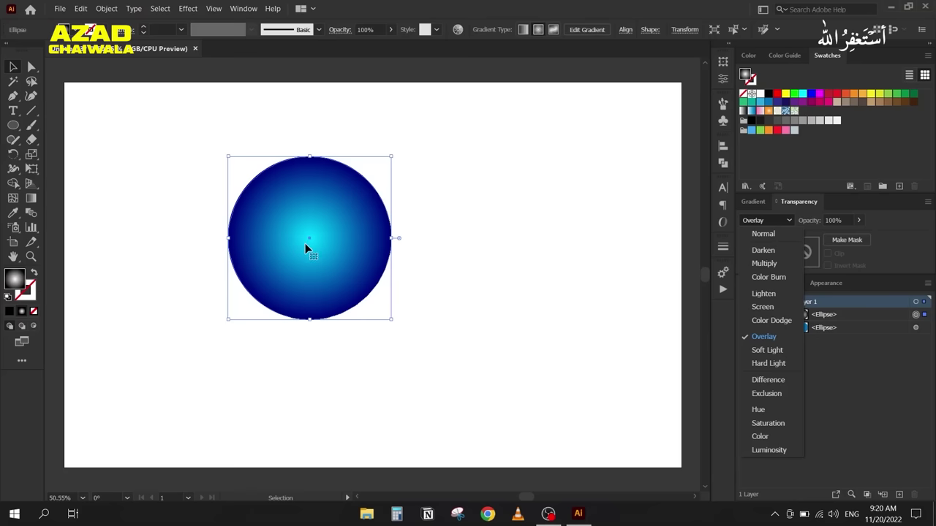
click(764, 353)
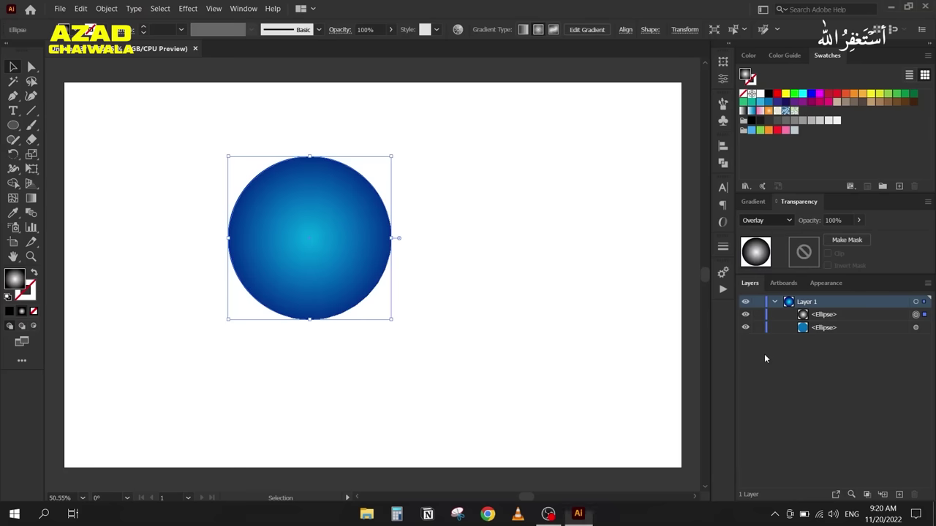
click(753, 221)
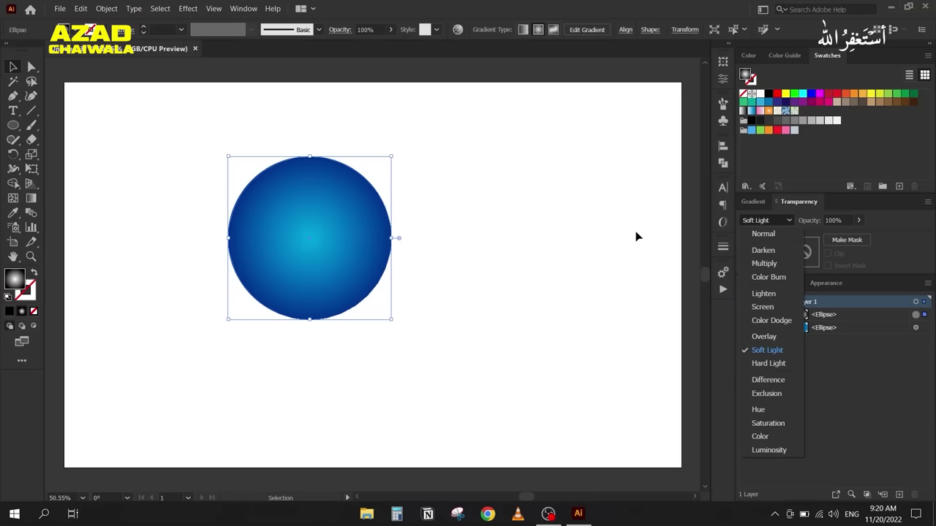
click(761, 360)
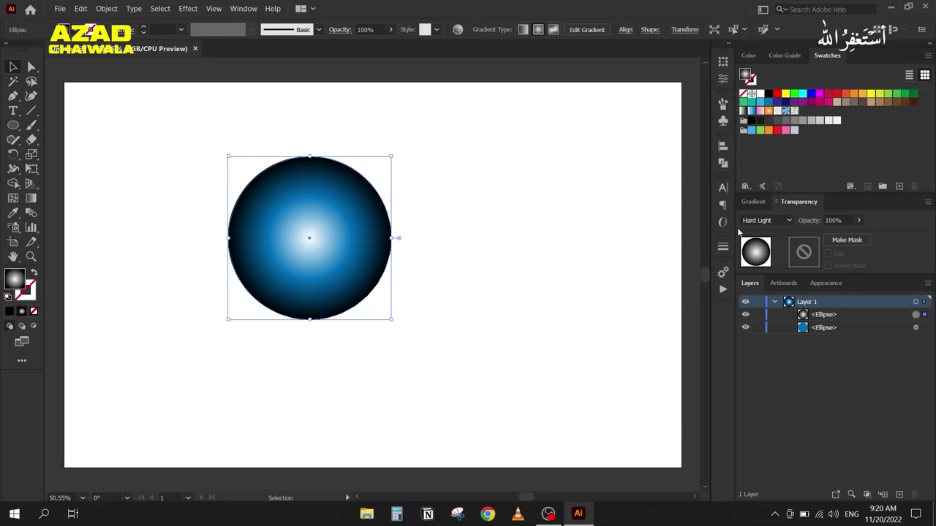
click(764, 220)
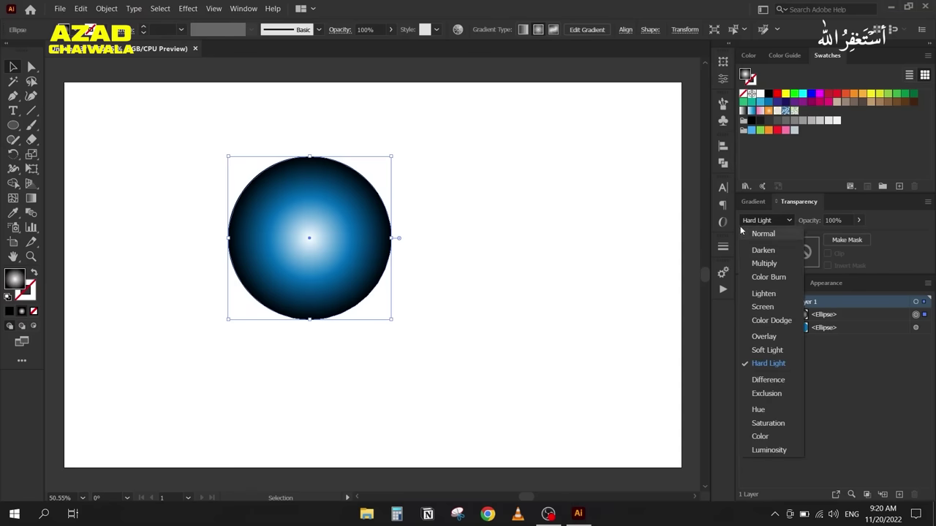
click(421, 231)
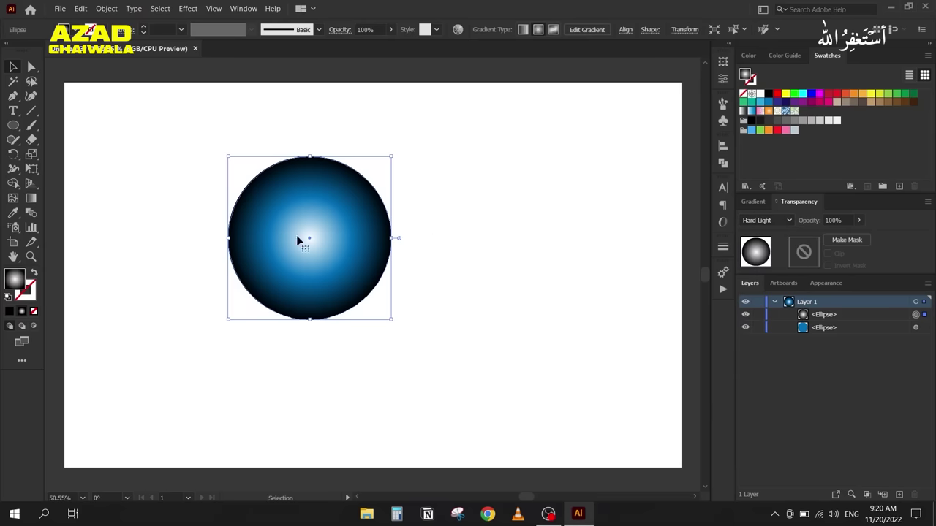
click(779, 220)
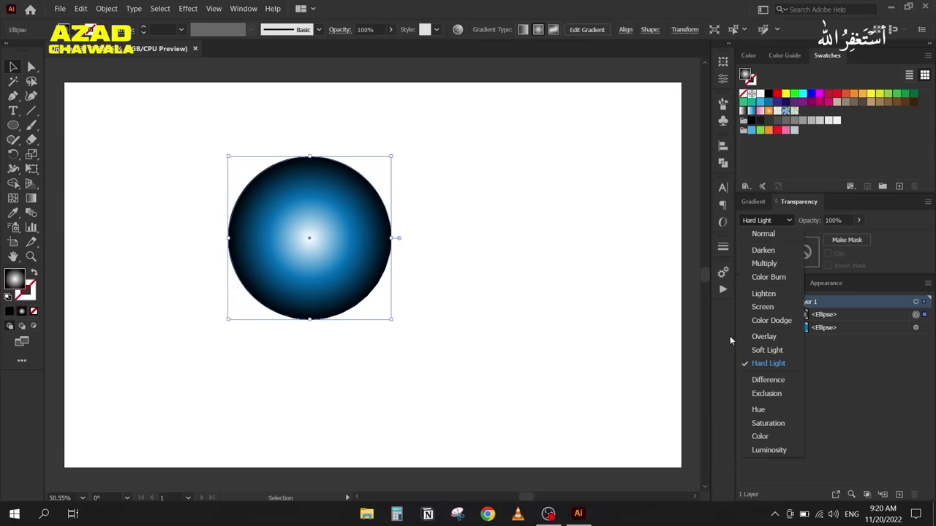
click(760, 337)
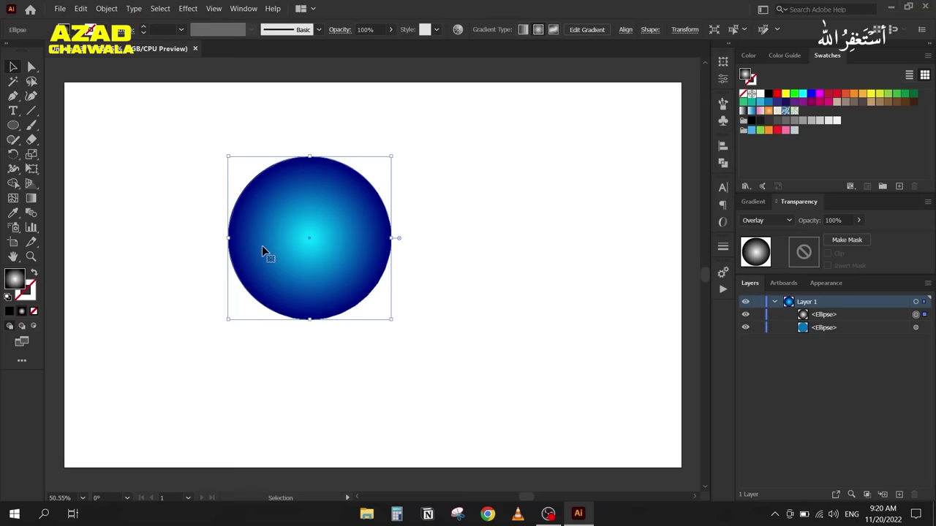
shift+click(352, 257)
Step: Drag the gradient circle right of the blue one, then undo it back on top
drag(335, 245, 516, 326)
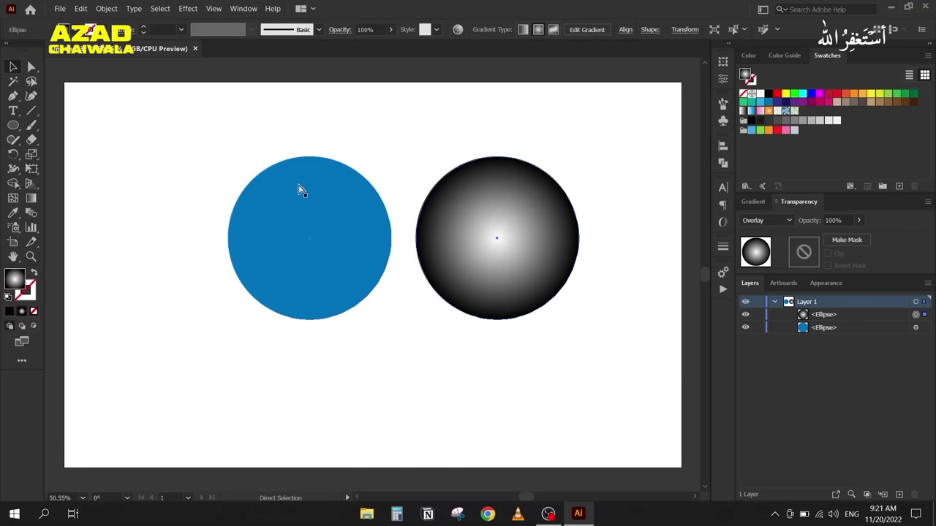
key(ctrl+z)
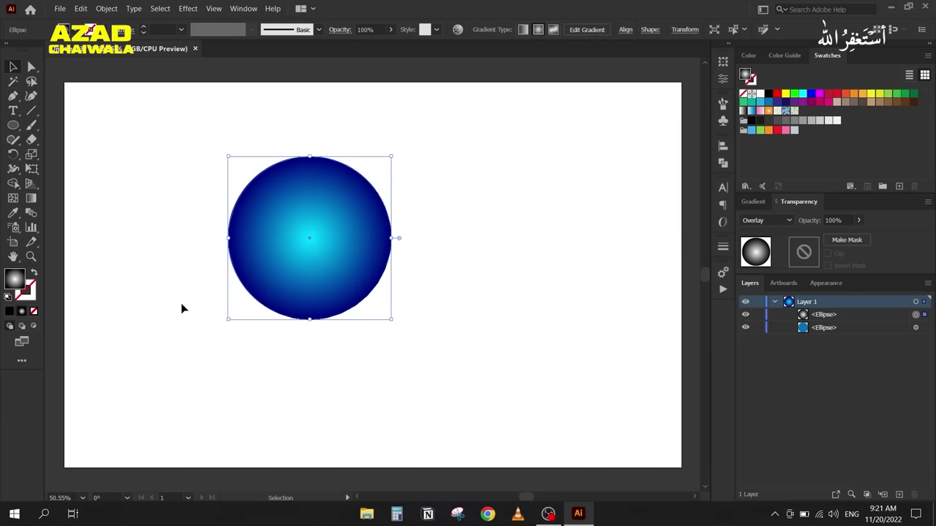
key(ctrl+z)
key(ctrl+shift+z)
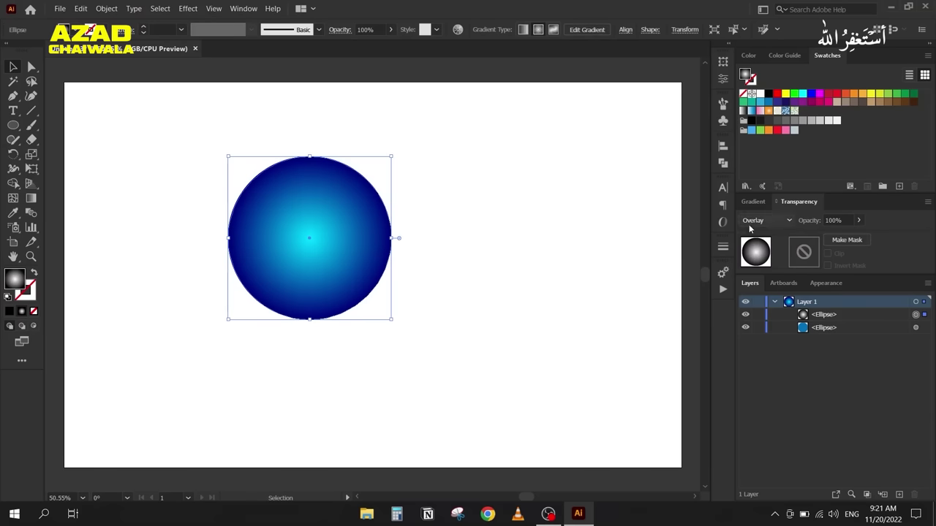
Step: Compare the Difference, Exclusion, Hue and Saturation blend modes on the gradient circle
click(750, 222)
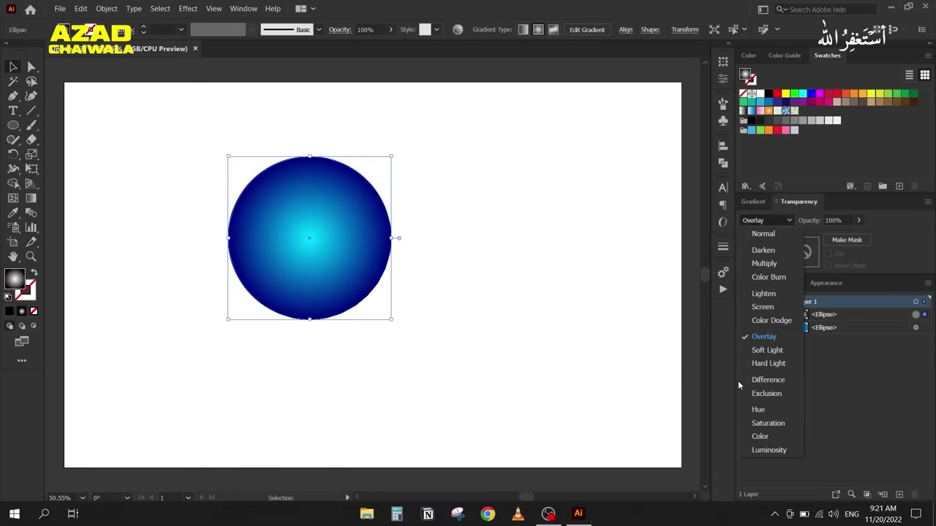
click(791, 381)
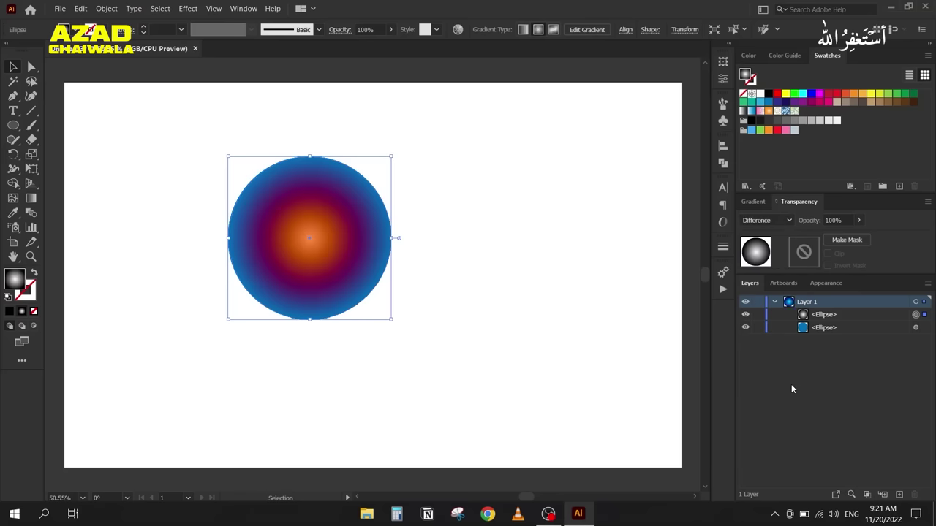
click(766, 220)
click(759, 393)
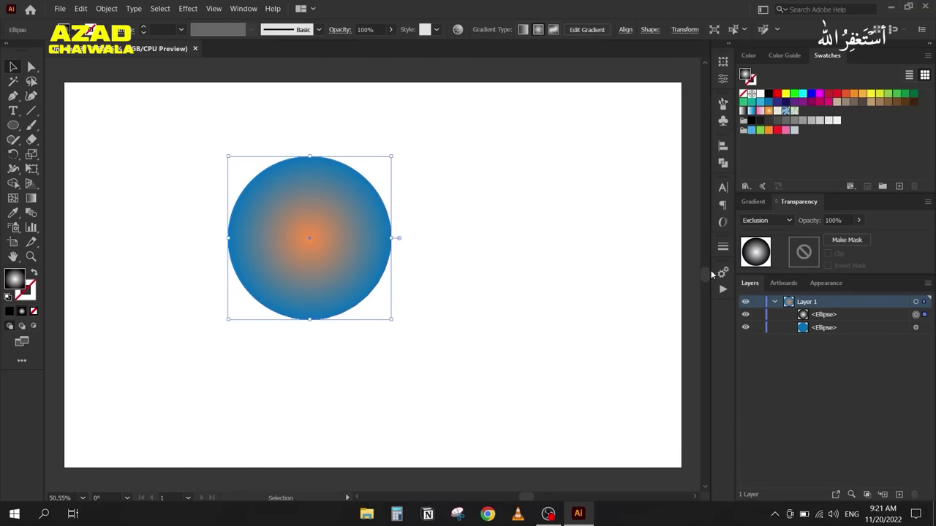
click(756, 222)
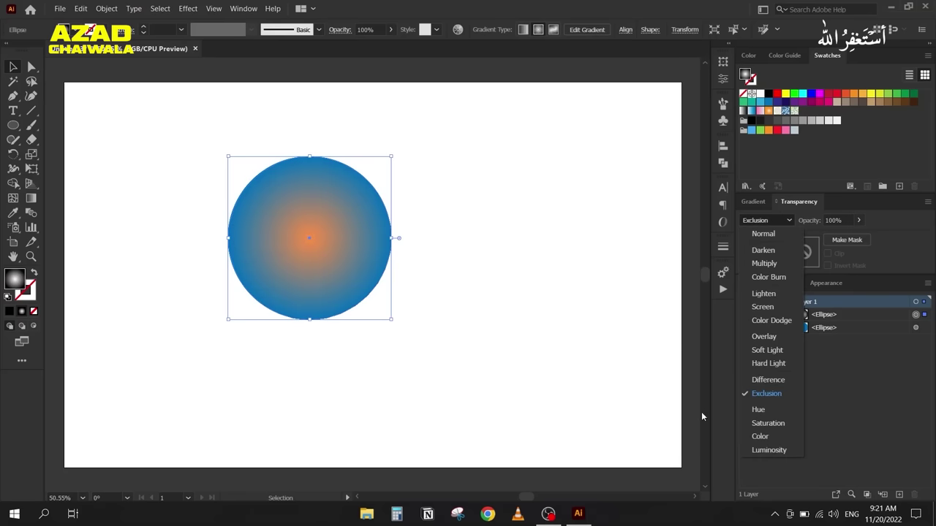
click(764, 410)
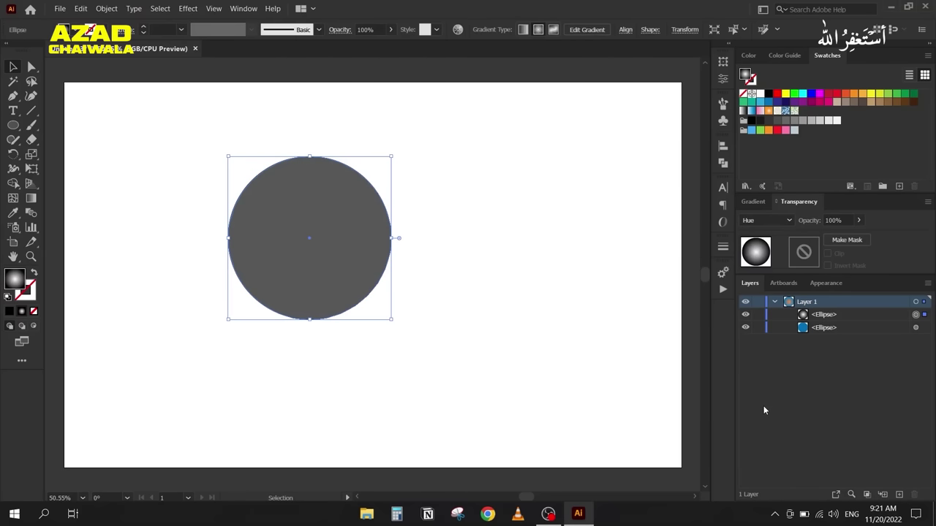
click(757, 228)
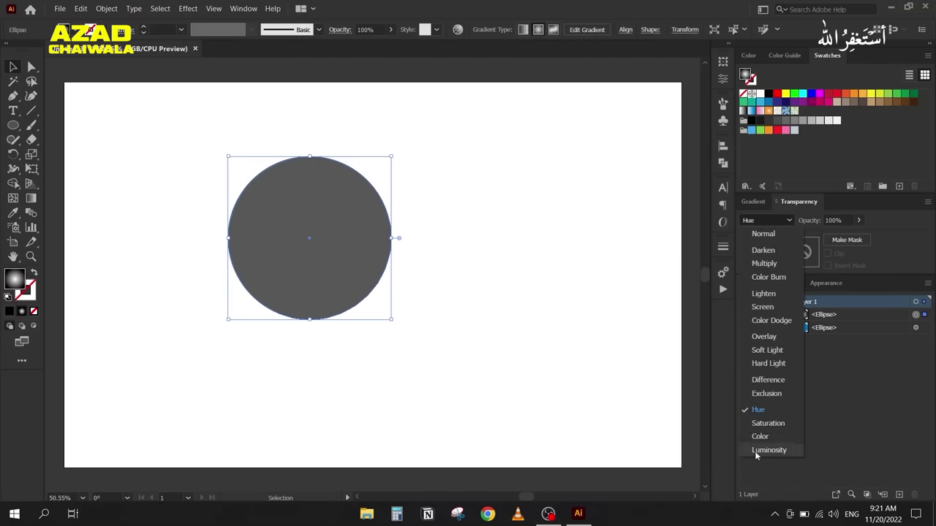
click(771, 422)
scroll(757, 228, up, 2)
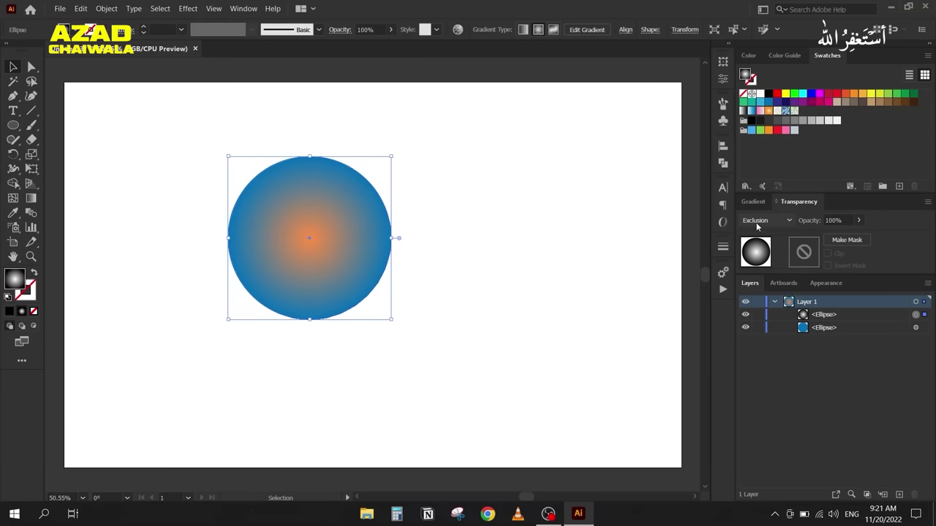
click(757, 228)
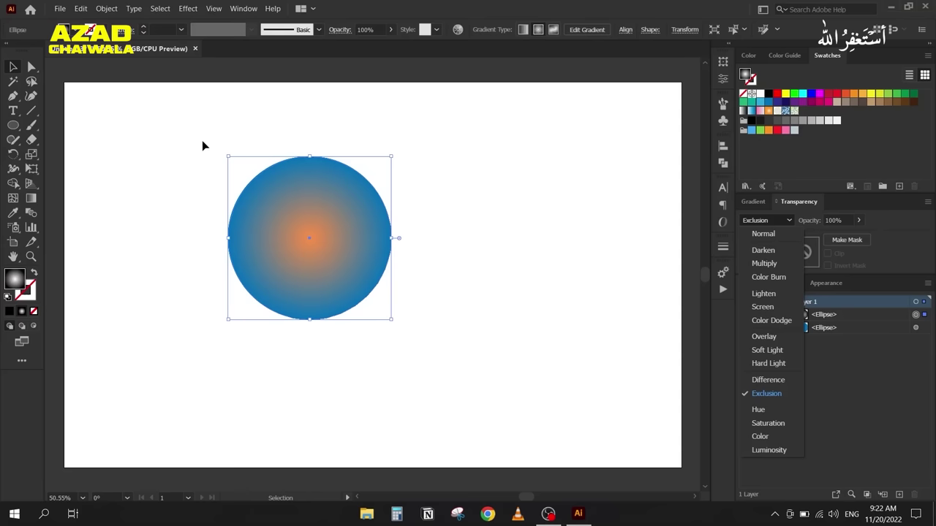
Step: Select both circles and delete them
key(Escape)
drag(171, 125, 444, 358)
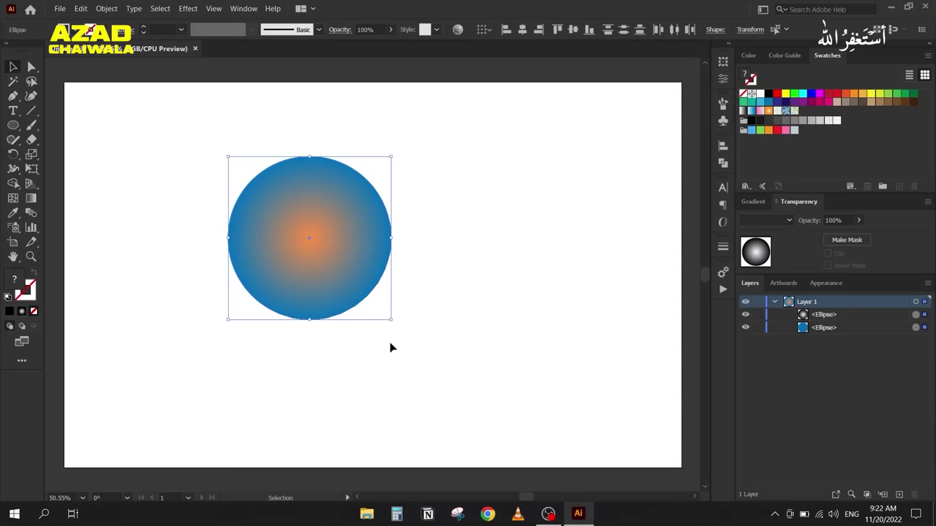
key(Delete)
Step: Draw a locked, solid blue rectangle covering the artboard, then draw a triangle with the Star tool
right_click(13, 125)
click(80, 125)
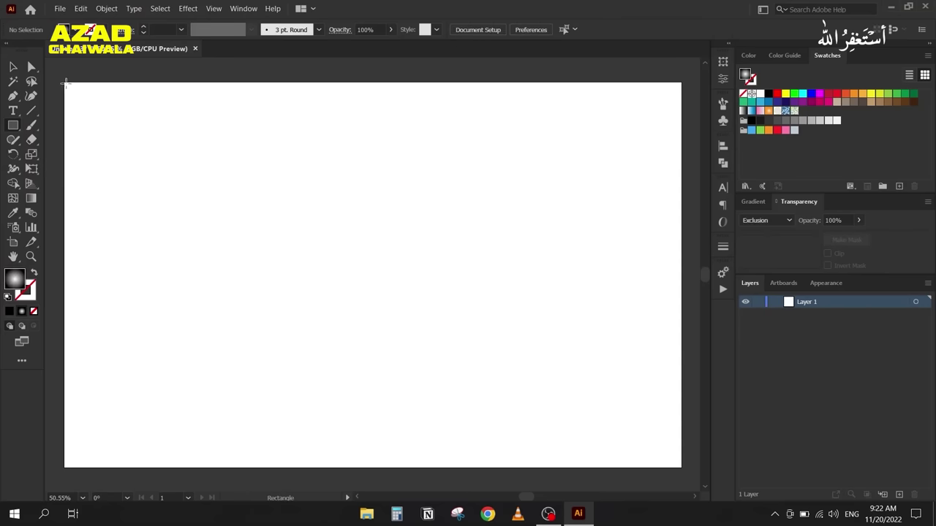
drag(65, 82, 592, 462)
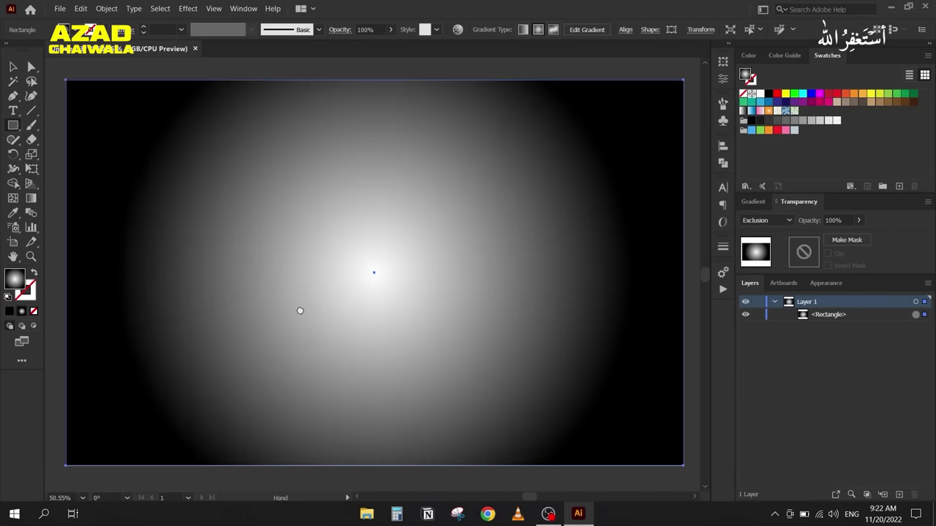
drag(300, 310, 293, 309)
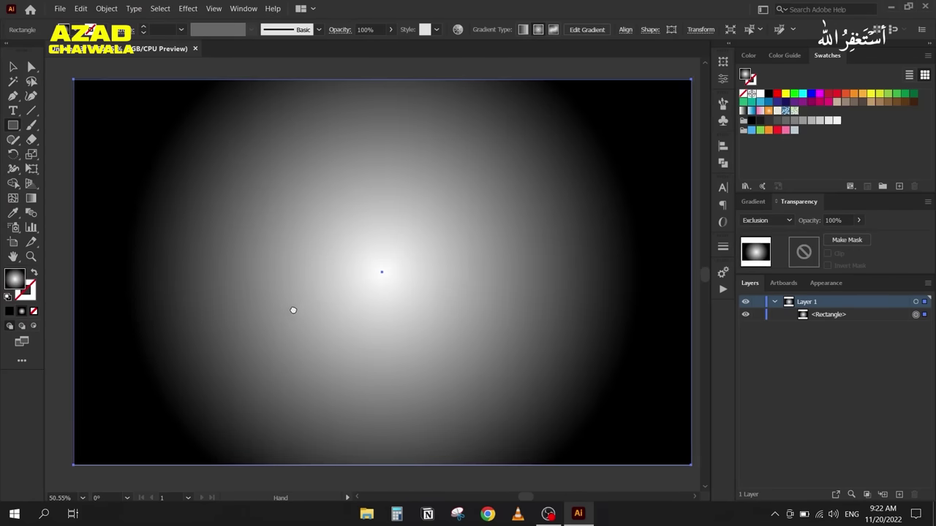
click(768, 103)
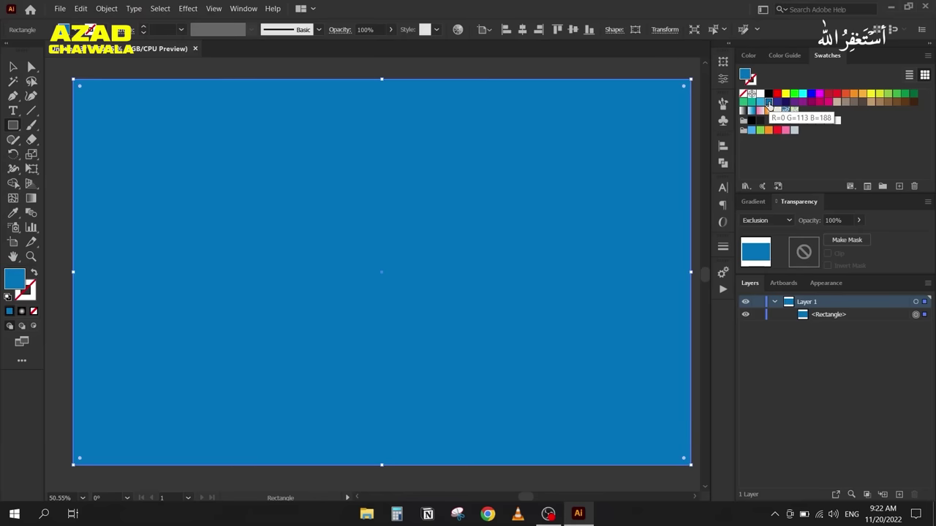
click(758, 314)
drag(12, 124, 52, 184)
drag(224, 191, 295, 238)
Step: Rotate the triangle to point right and fill it pink
click(12, 67)
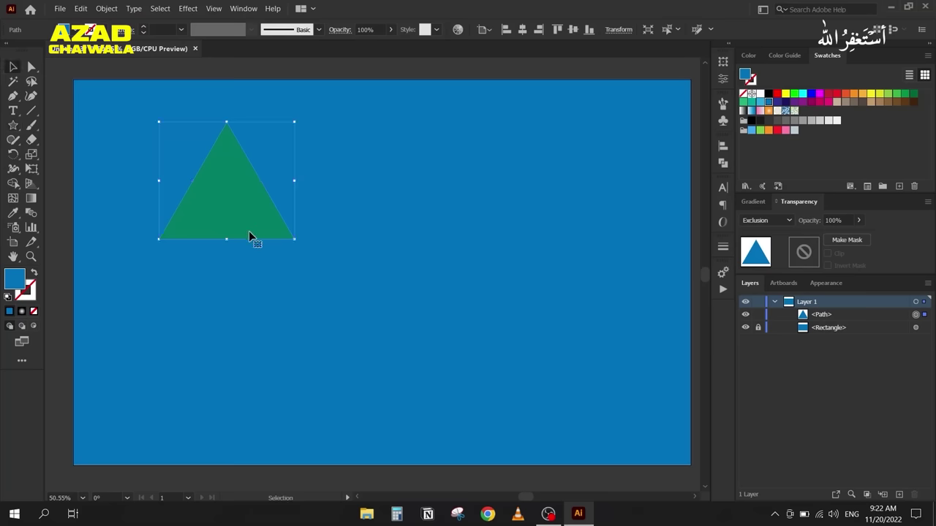
drag(300, 241, 222, 229)
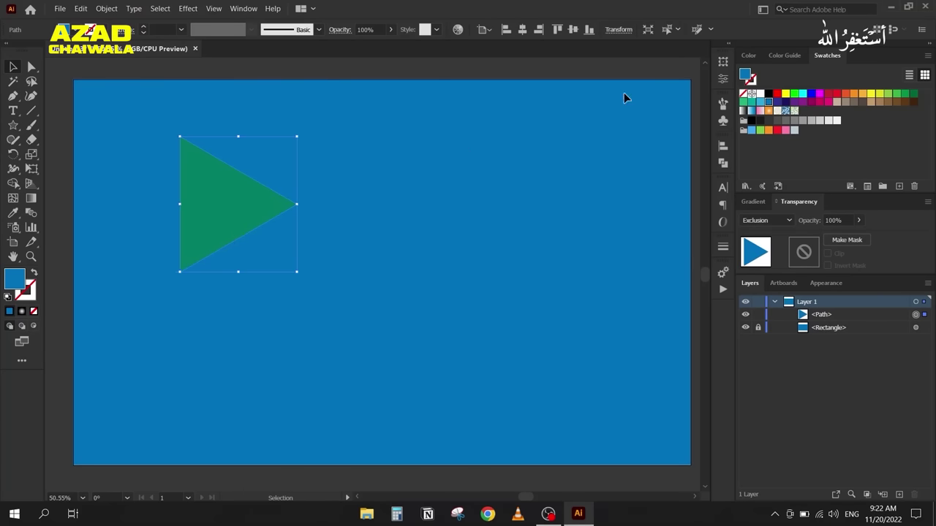
click(836, 95)
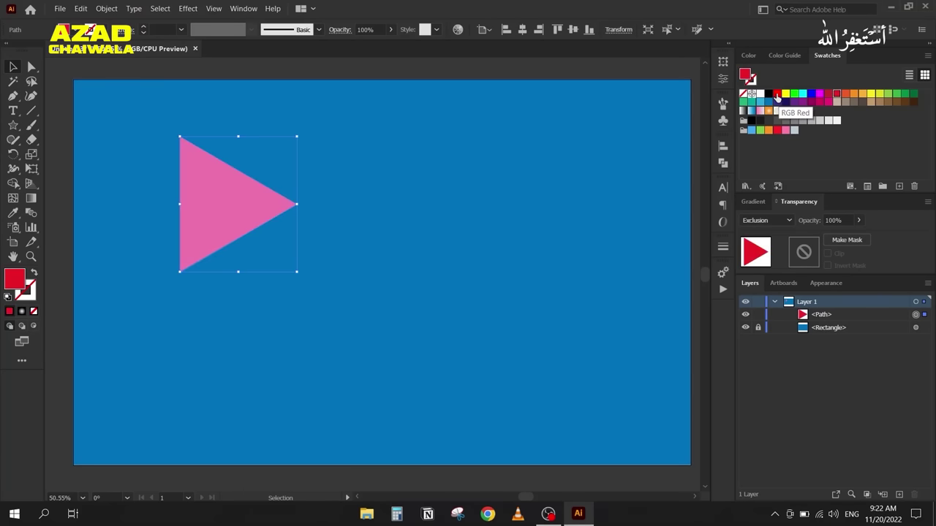
Step: Unlock the background, set it and the triangle to Normal blending, then shift the triangle right
click(758, 328)
click(915, 328)
click(766, 220)
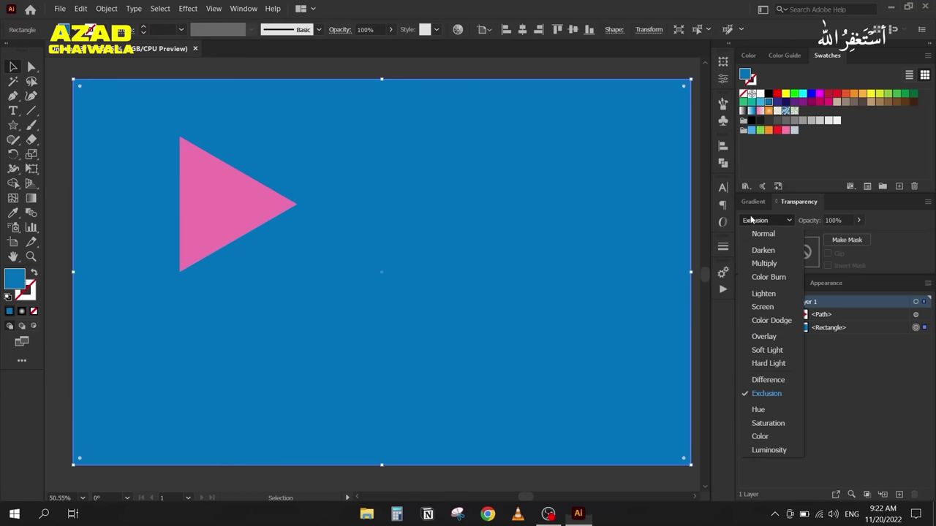
click(753, 232)
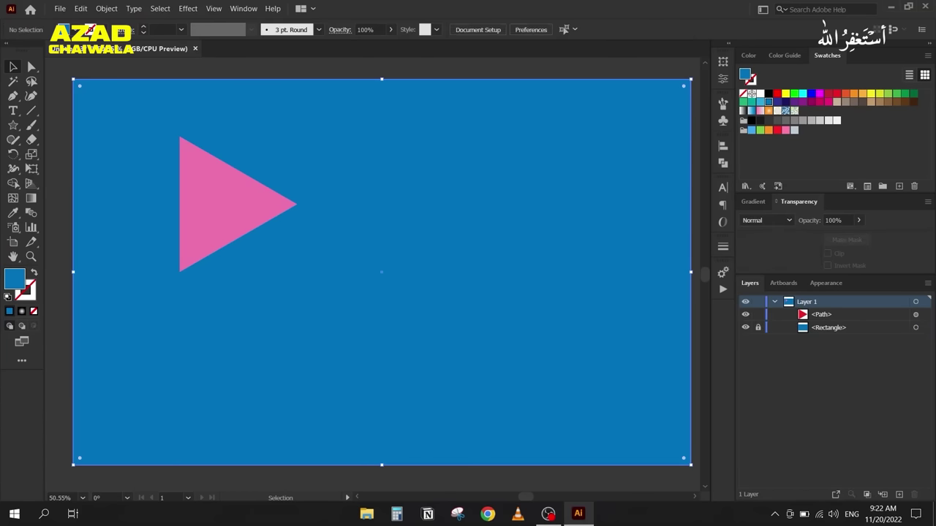
click(915, 315)
click(764, 220)
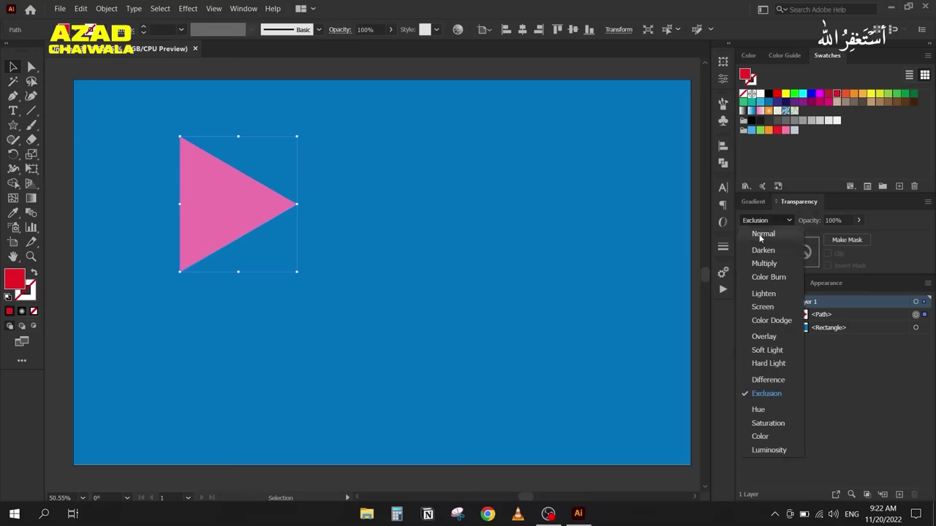
click(760, 234)
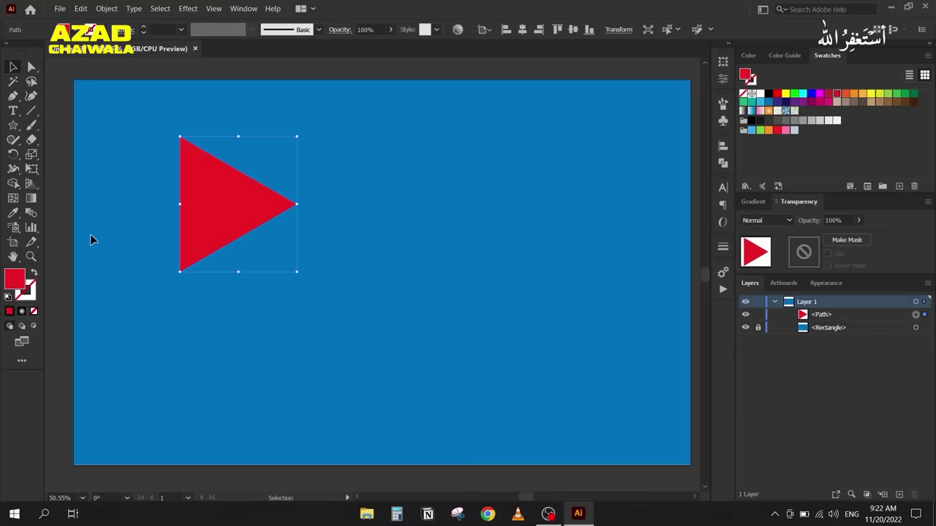
drag(230, 231, 251, 231)
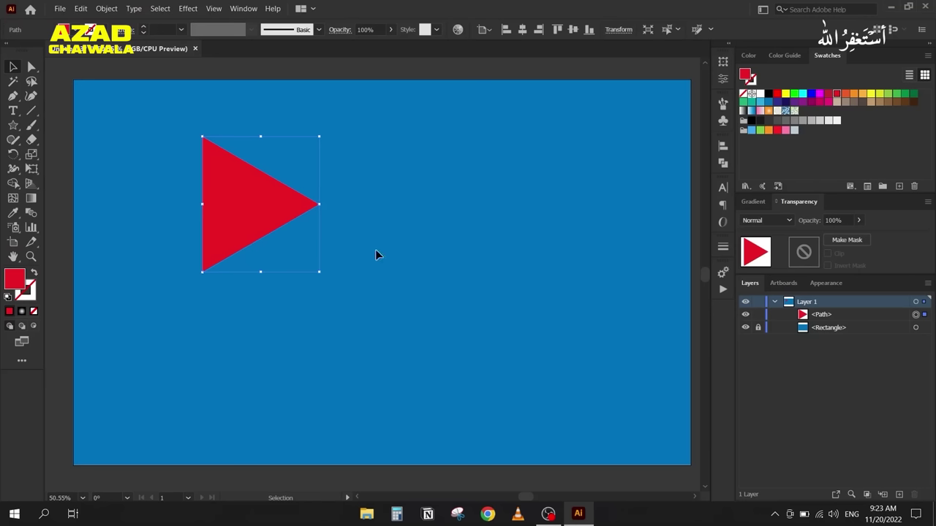
click(747, 223)
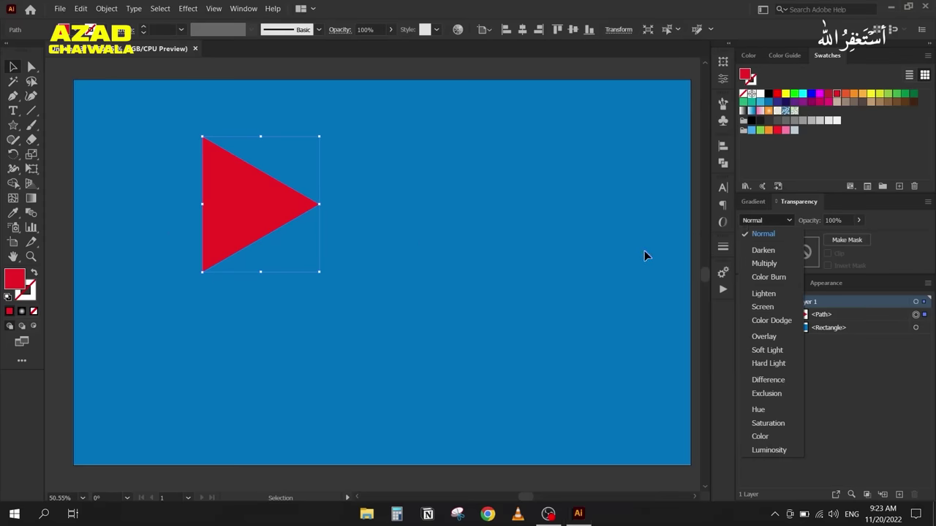
click(753, 252)
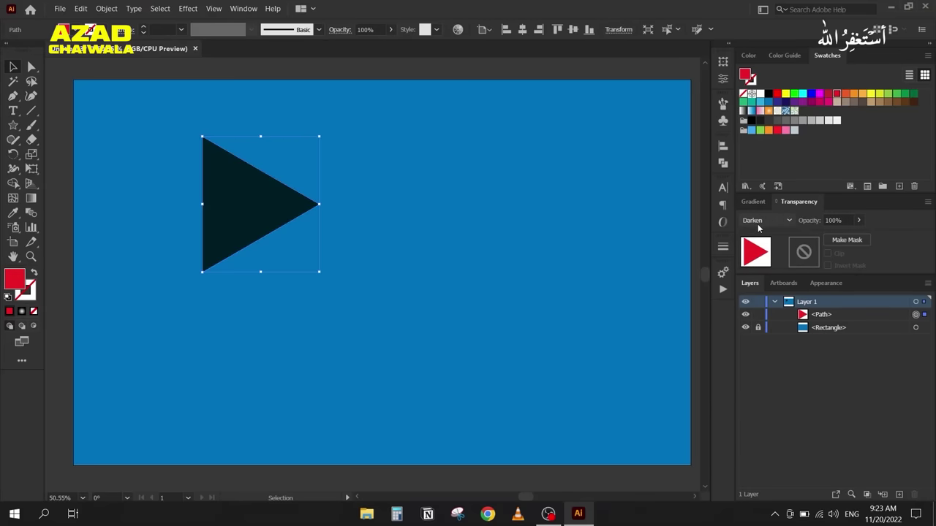
scroll(758, 223, down, 1)
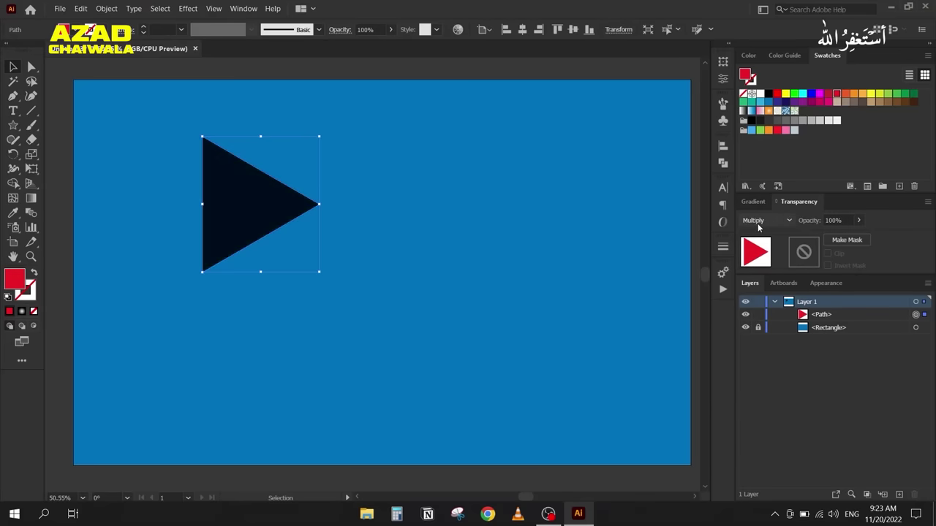
scroll(757, 223, down, 1)
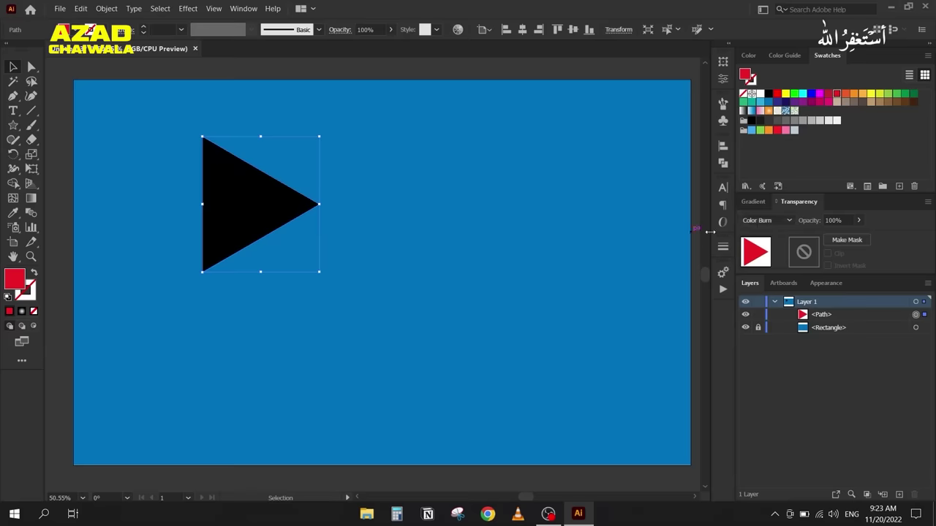
click(764, 220)
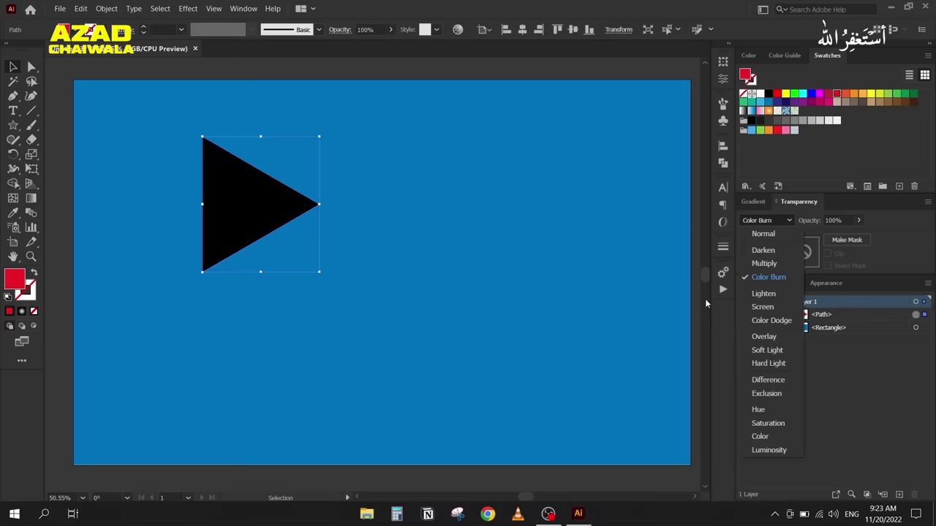
click(760, 293)
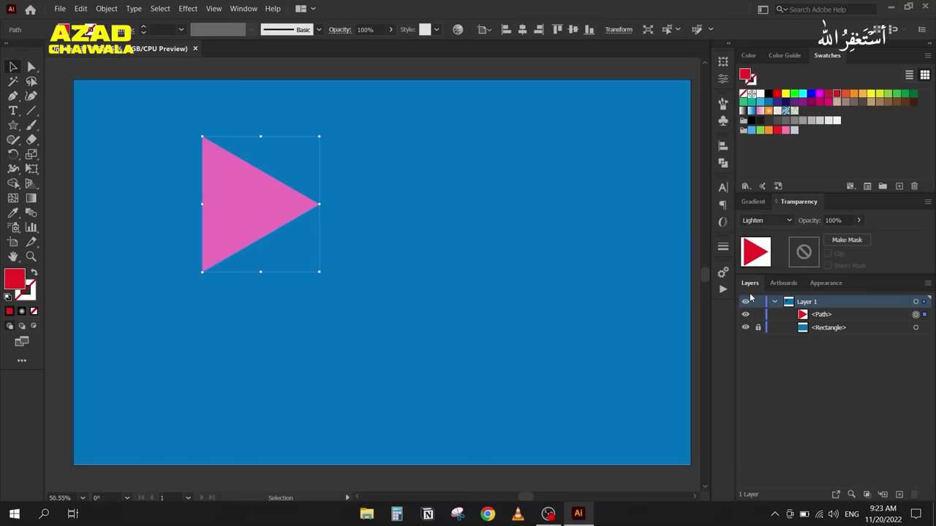
click(748, 220)
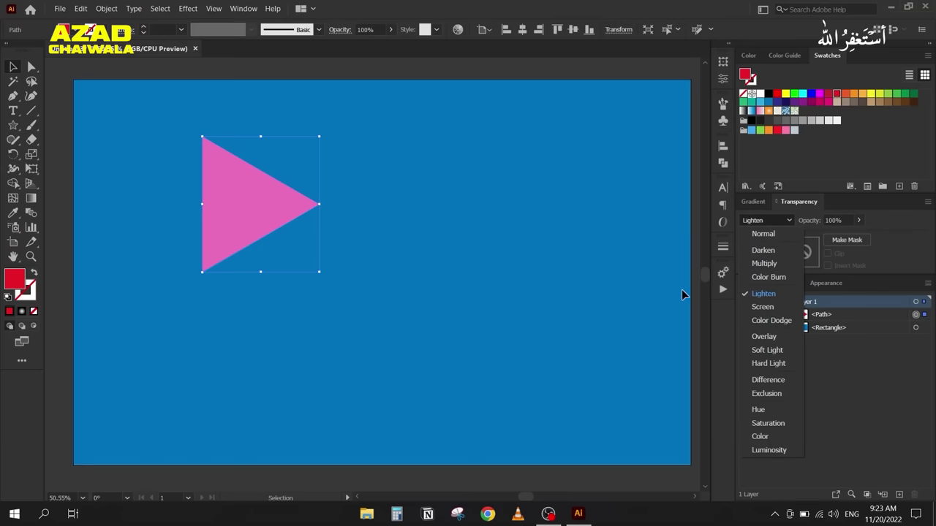
click(760, 306)
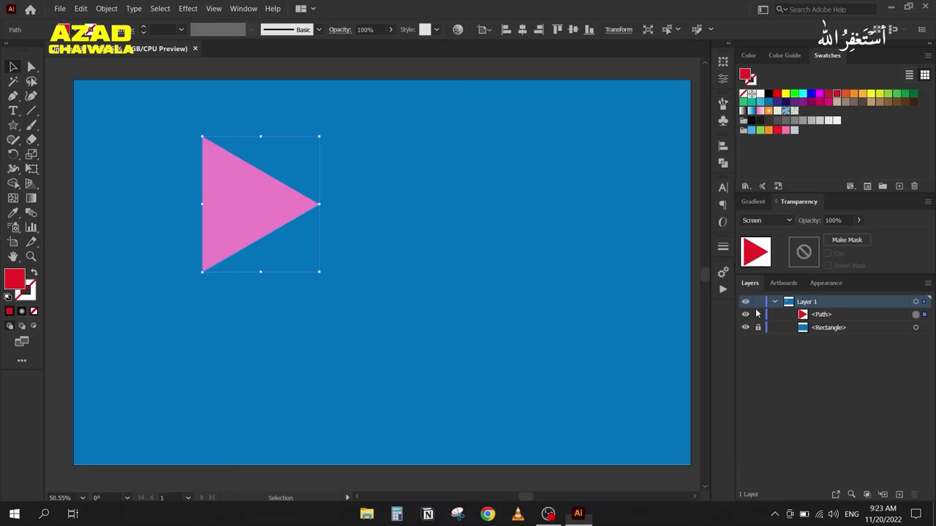
click(753, 220)
click(760, 320)
click(757, 220)
click(760, 234)
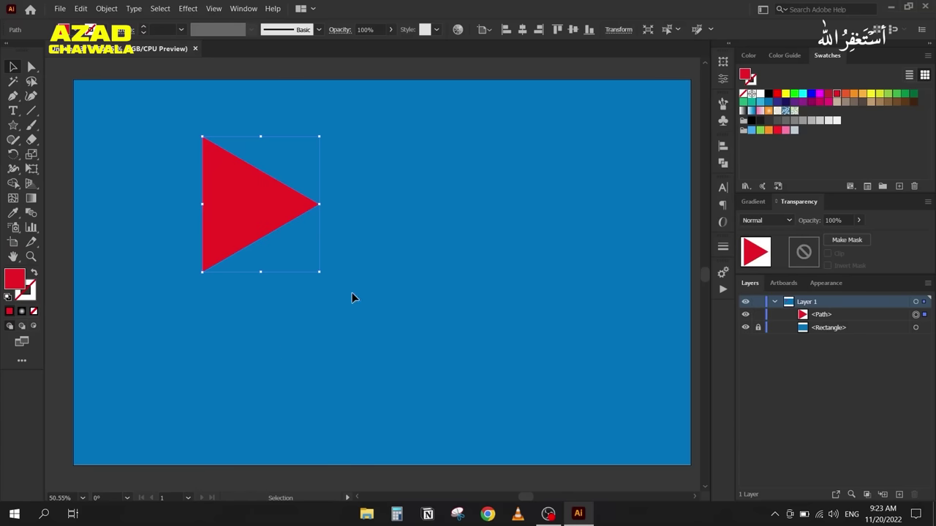
Step: After a failed Scissors cut, copy the triangle below-right and set it to Multiply
key(c)
click(232, 218)
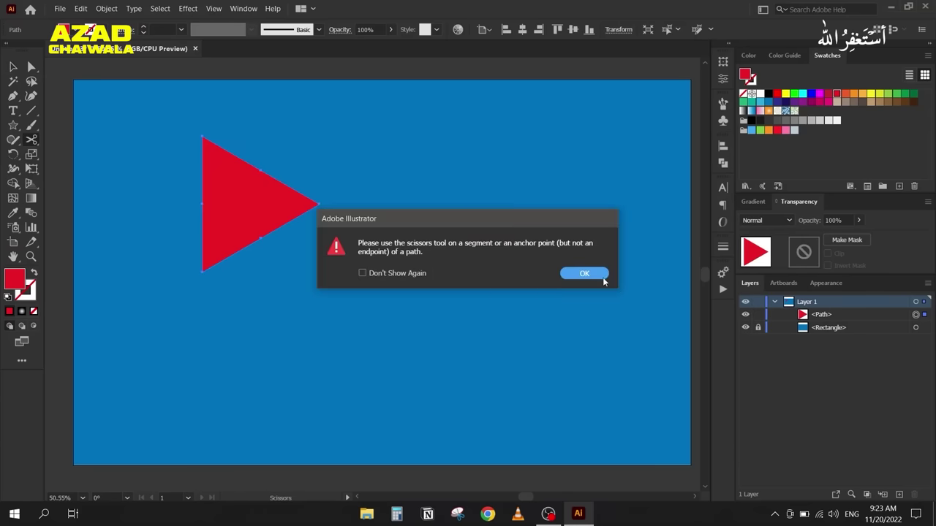
click(576, 278)
key(v)
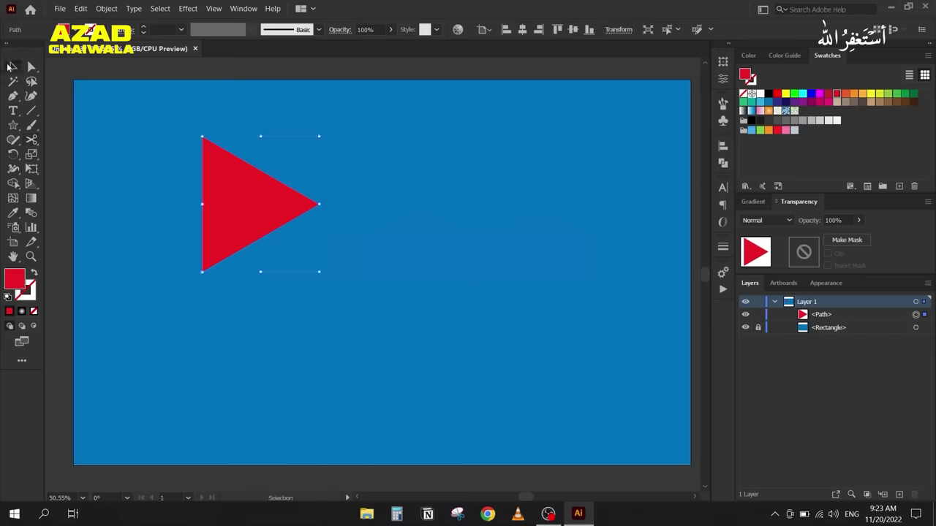
drag(233, 228, 264, 280)
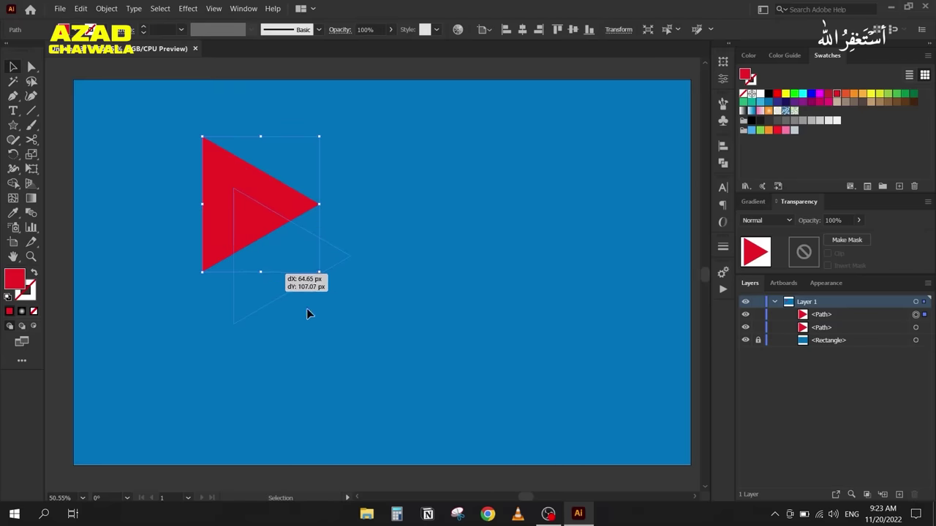
click(753, 219)
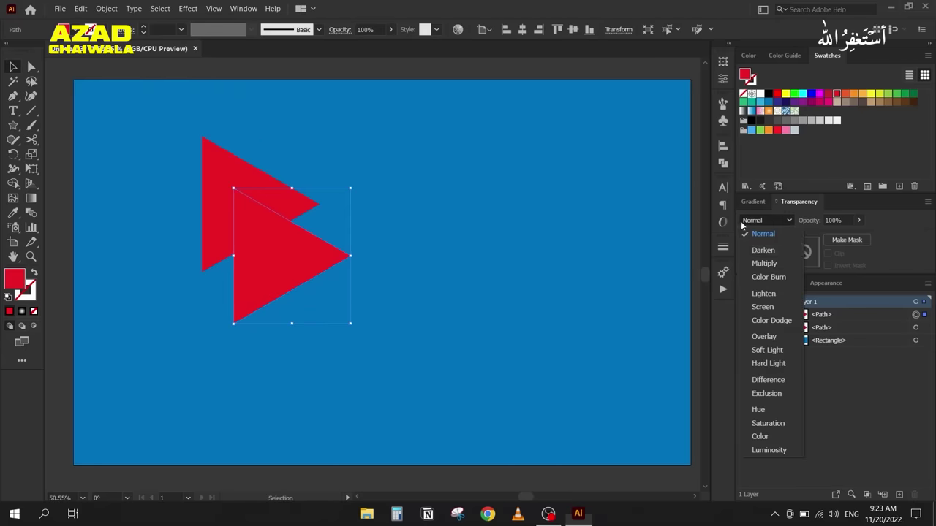
click(758, 262)
Step: Add another dark Multiply copy up and right, then move it down-right into place
drag(272, 289, 300, 192)
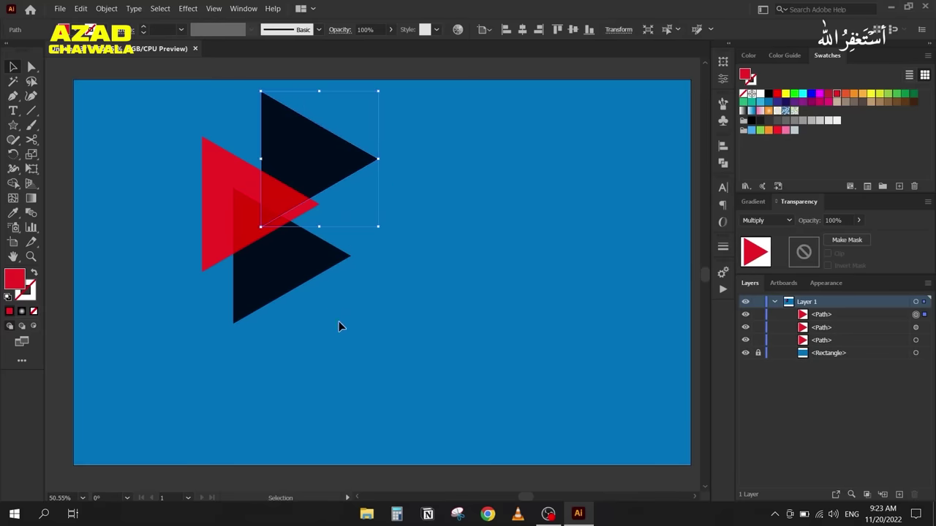
click(331, 348)
drag(302, 154, 329, 206)
click(370, 338)
click(410, 334)
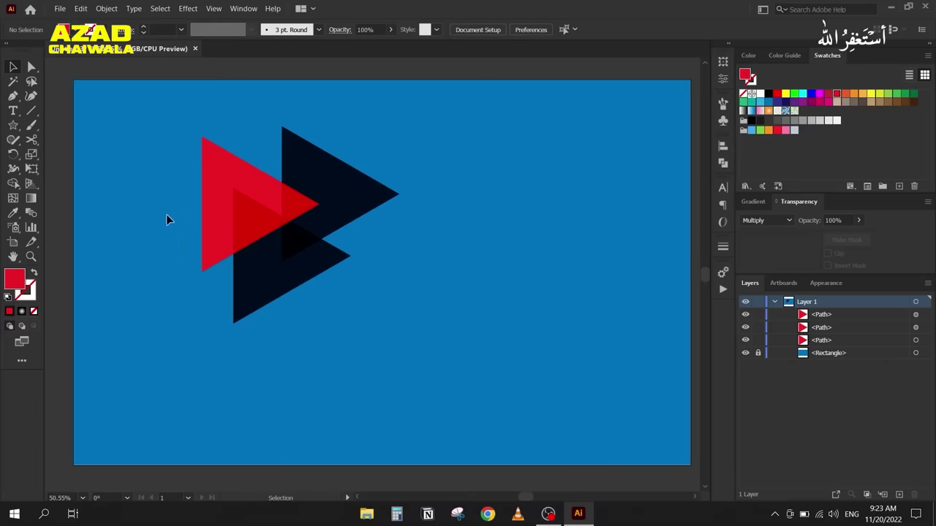
Step: Copy a dark triangle to the lower right and reflect it vertically to point left
drag(373, 202, 474, 284)
right_click(450, 282)
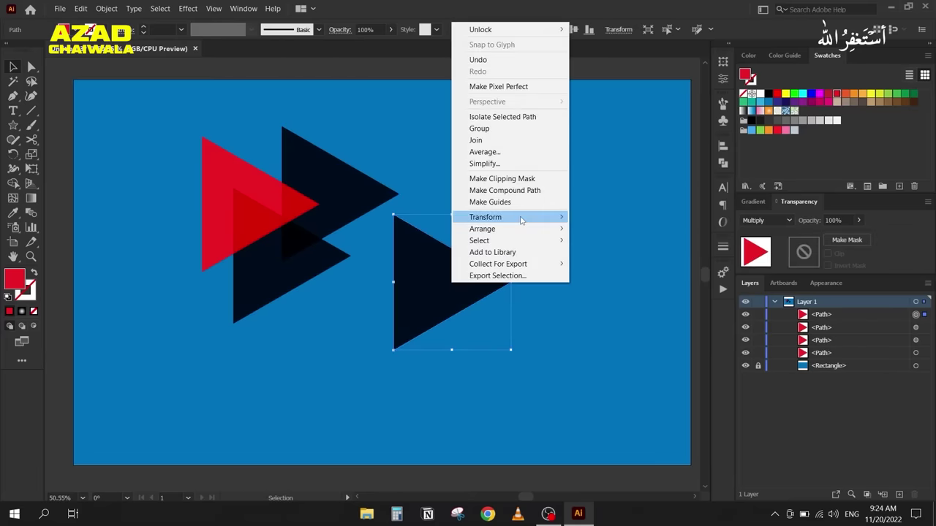
mouse_move(522, 220)
click(578, 261)
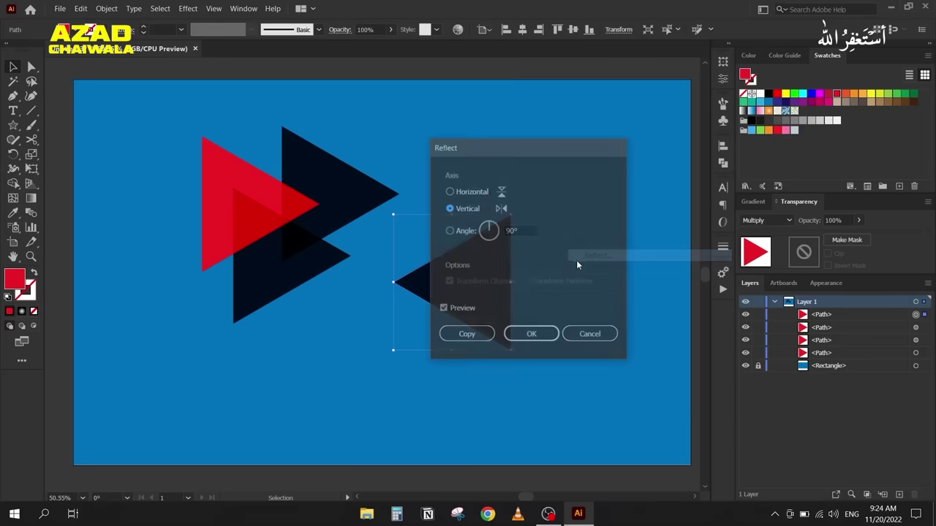
click(531, 335)
click(788, 220)
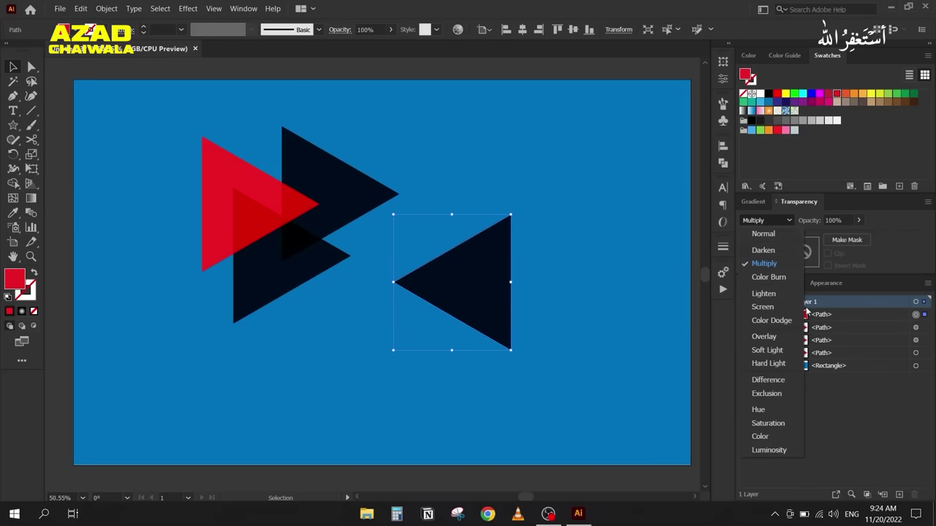
Step: Set the flipped triangle to Screen and spread pink copies across the left side
click(763, 307)
drag(456, 293, 353, 289)
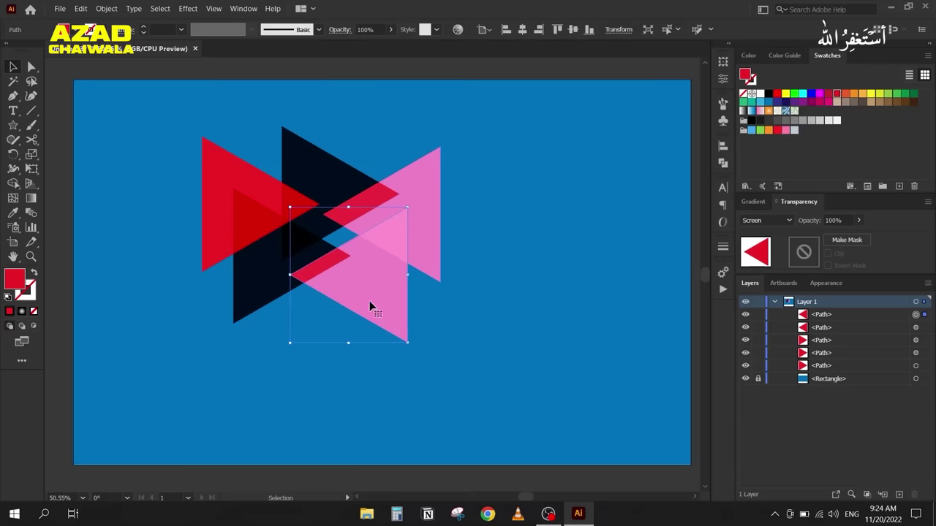
click(234, 351)
drag(344, 271, 199, 323)
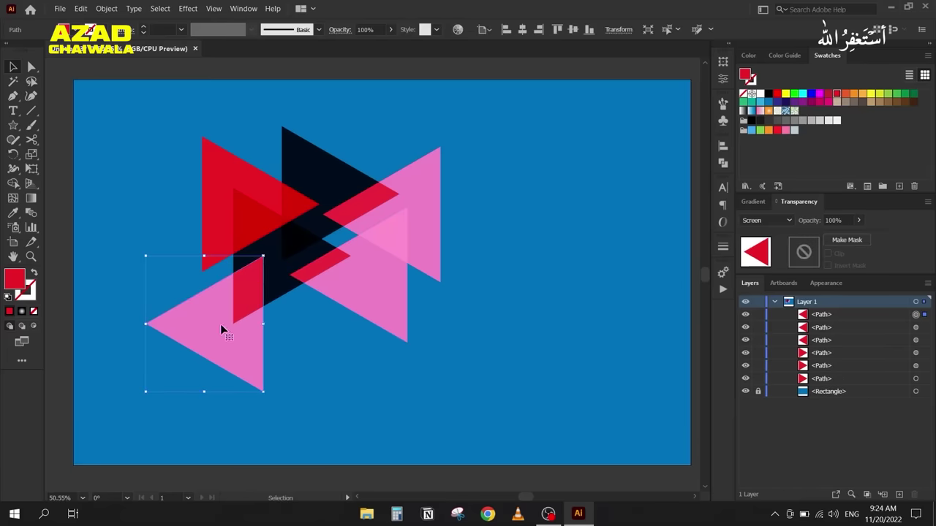
drag(264, 340, 328, 360)
Step: Switch one copy to Overlay and place a dark blue copy up and right
click(775, 221)
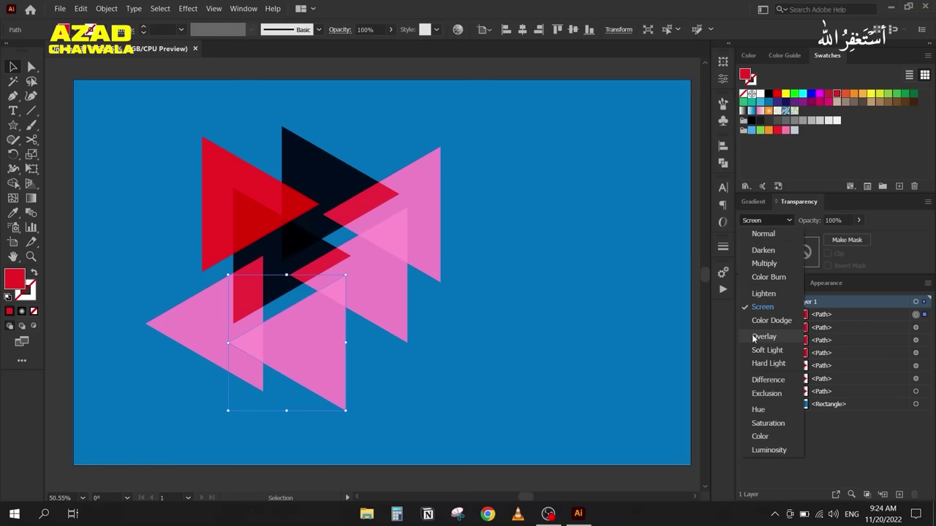
click(751, 334)
drag(286, 351, 427, 271)
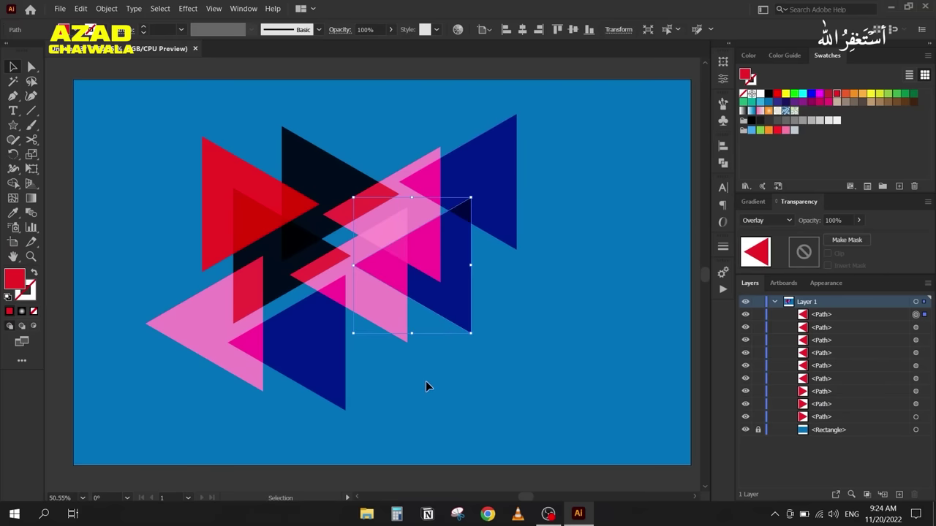
drag(432, 294, 434, 299)
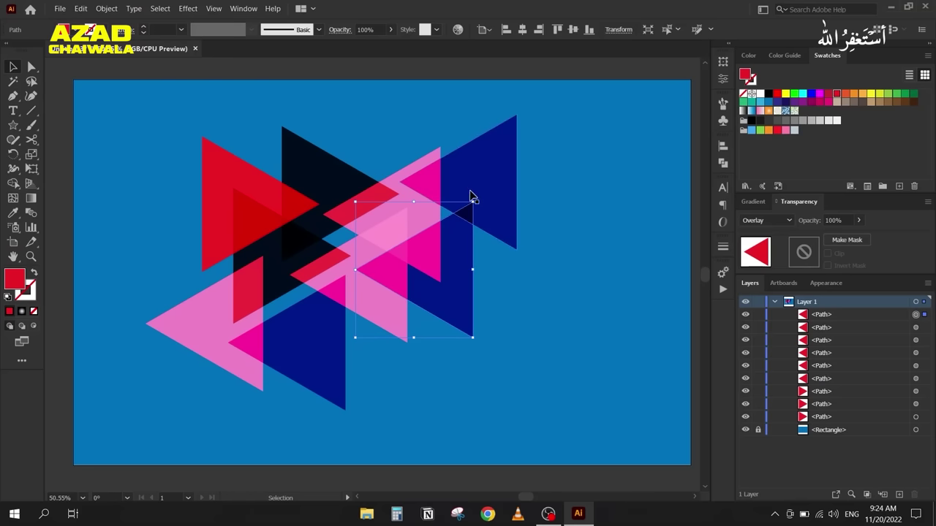
Step: Unlock the background, delete all artwork, and zoom out to the whole artboard
click(758, 430)
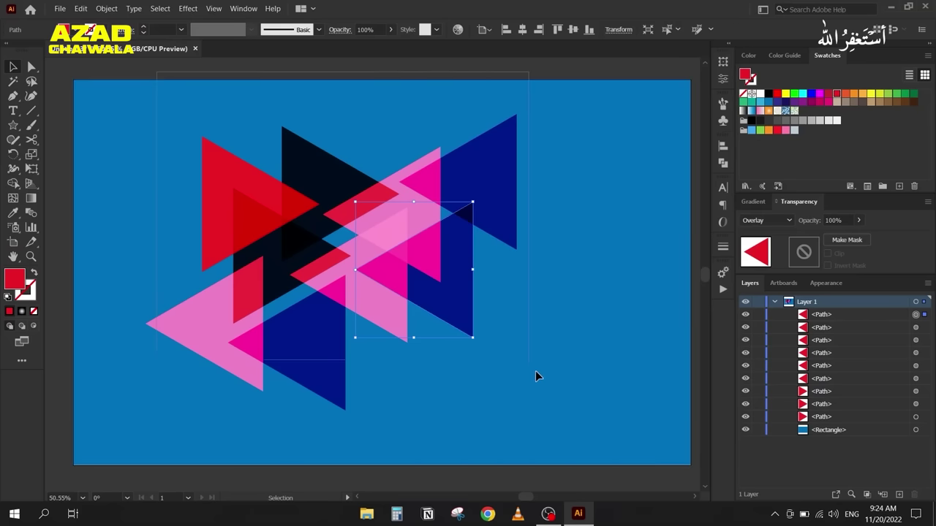
key(ctrl+a)
key(Delete)
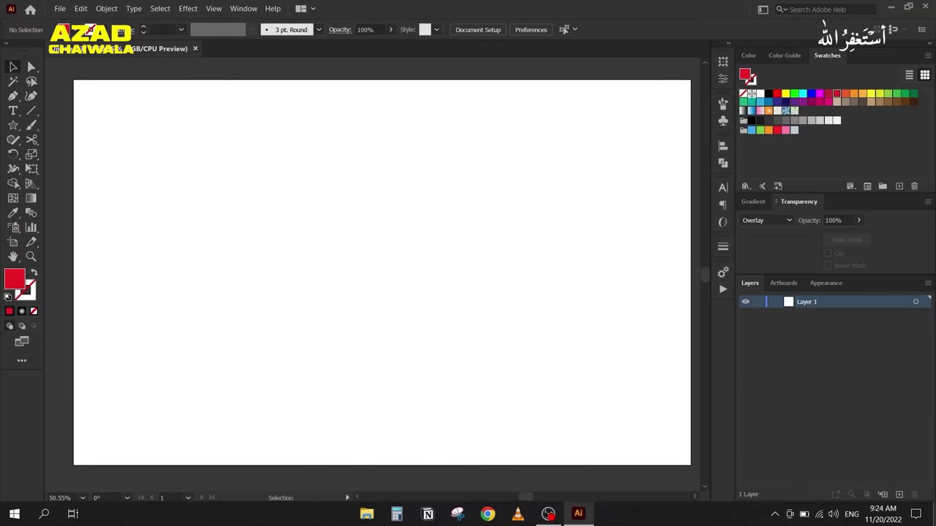
key(ctrl+minus)
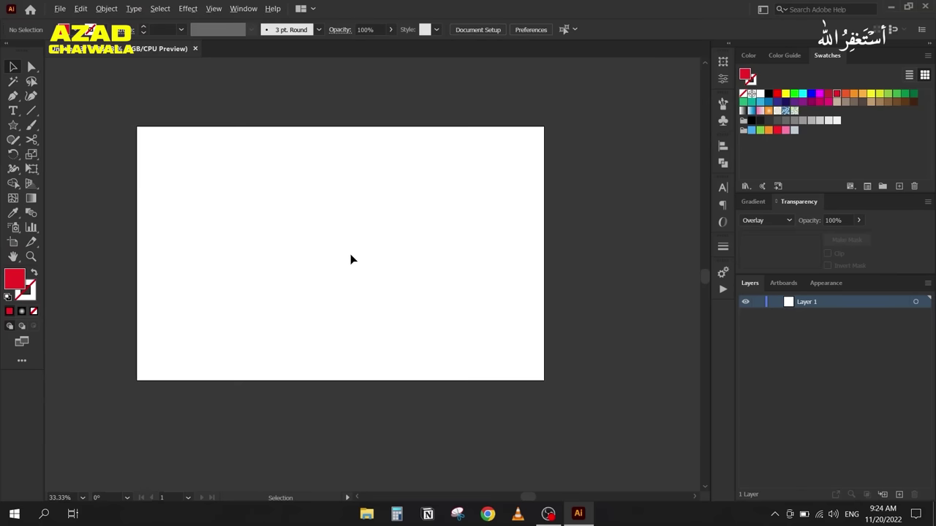
Step: Place the Blending modes logo sheet, align it to the artboard top, enlarge it and lock it
click(934, 515)
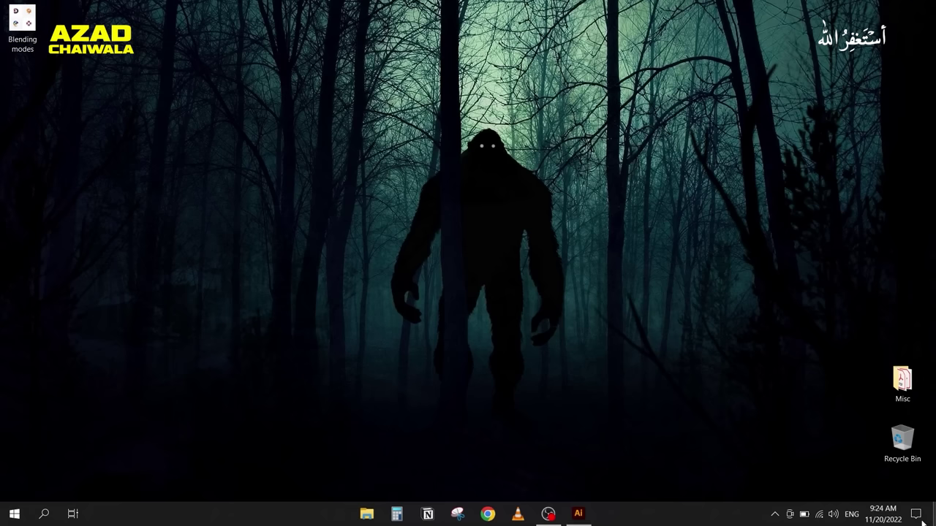
drag(22, 28, 600, 180)
drag(309, 214, 322, 246)
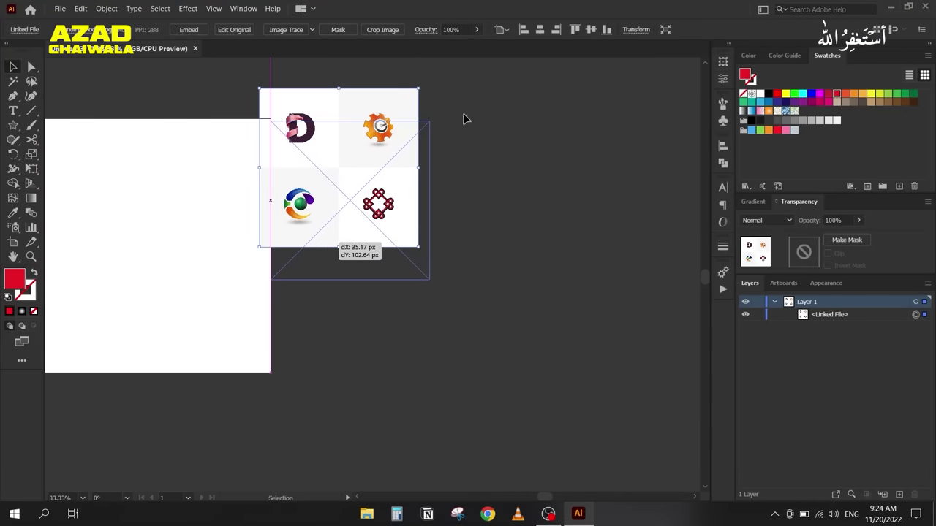
click(590, 29)
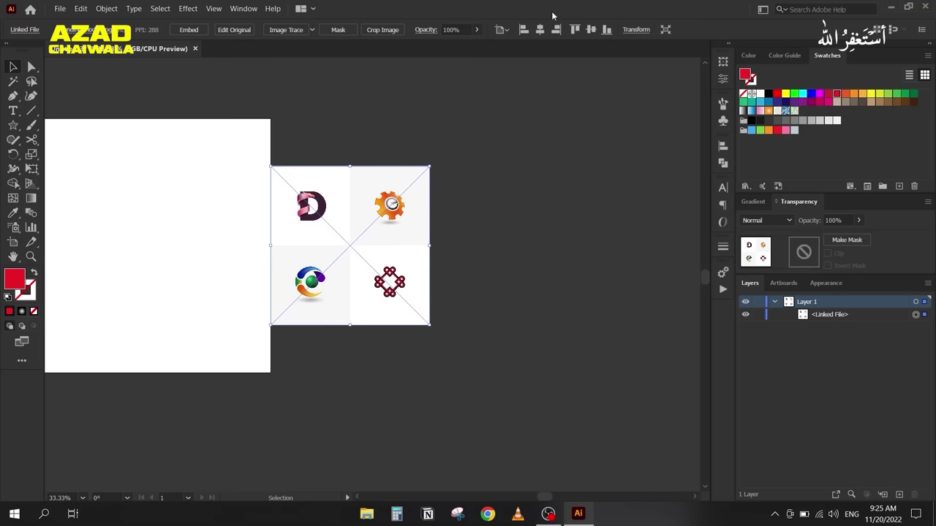
click(575, 29)
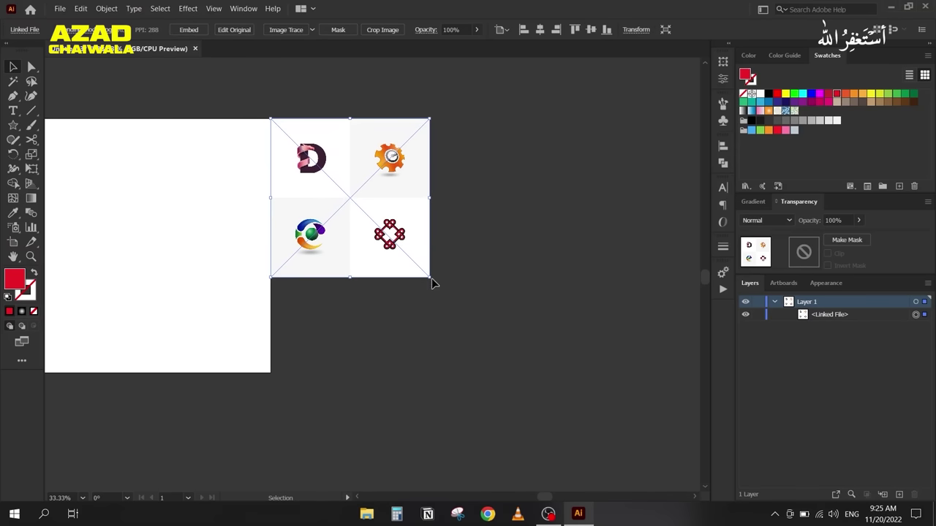
drag(429, 278, 525, 398)
click(758, 315)
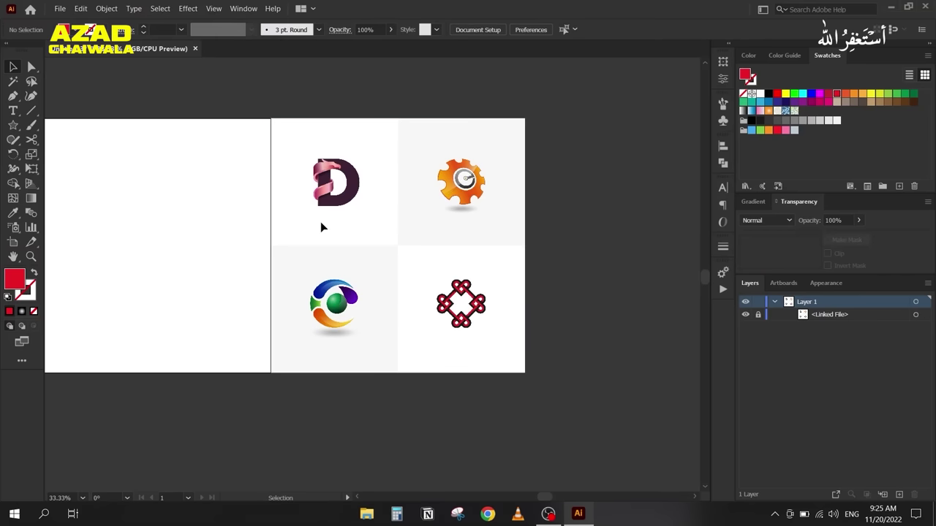
Step: Zoom in to about 300% on the ribbon-wrapped D logo
scroll(316, 171, up, 3)
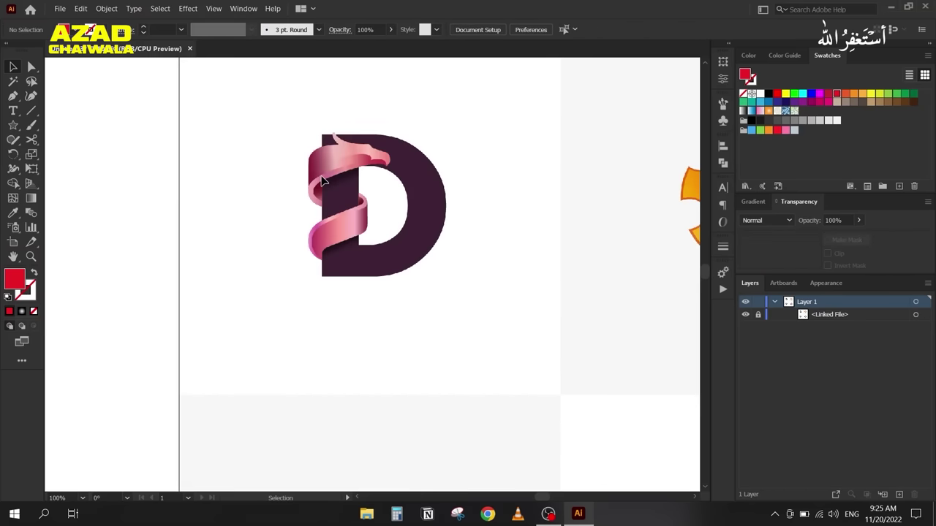
scroll(358, 166, up, 1)
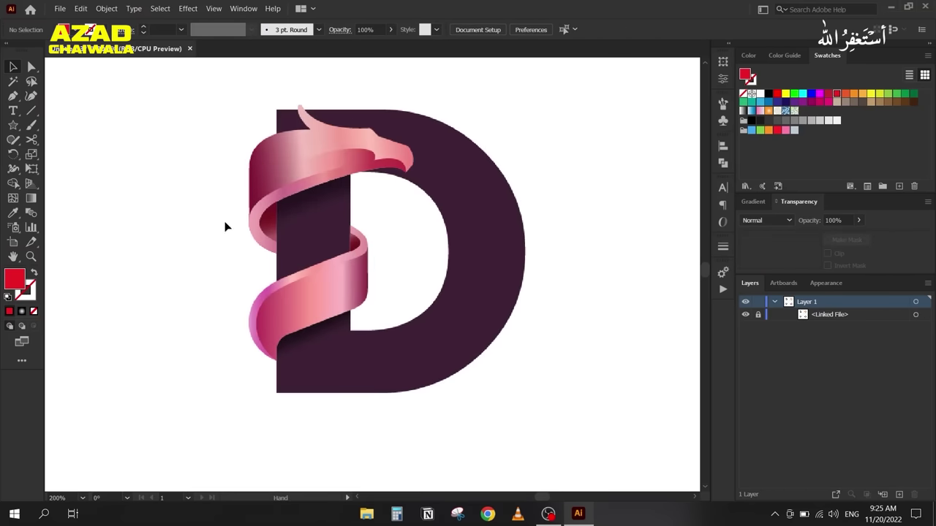
scroll(257, 183, up, 1)
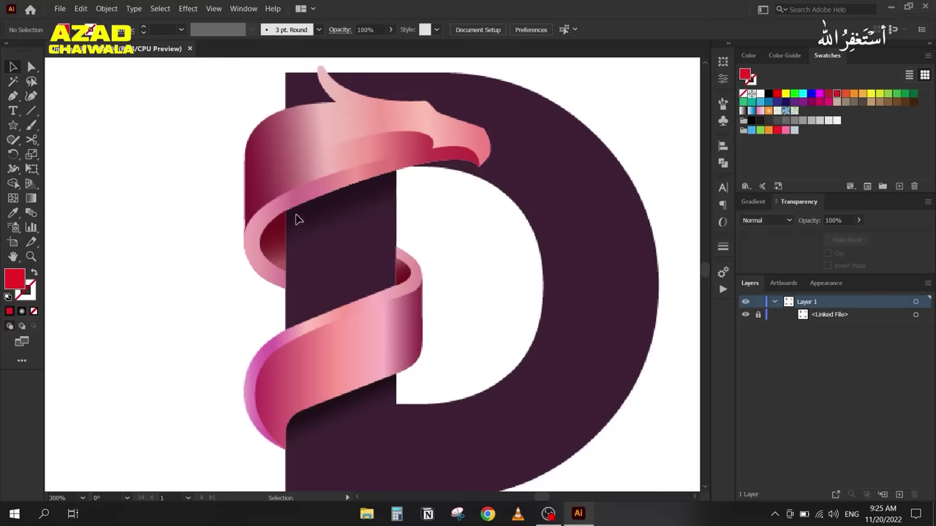
scroll(296, 212, down, 1)
scroll(297, 229, up, 1)
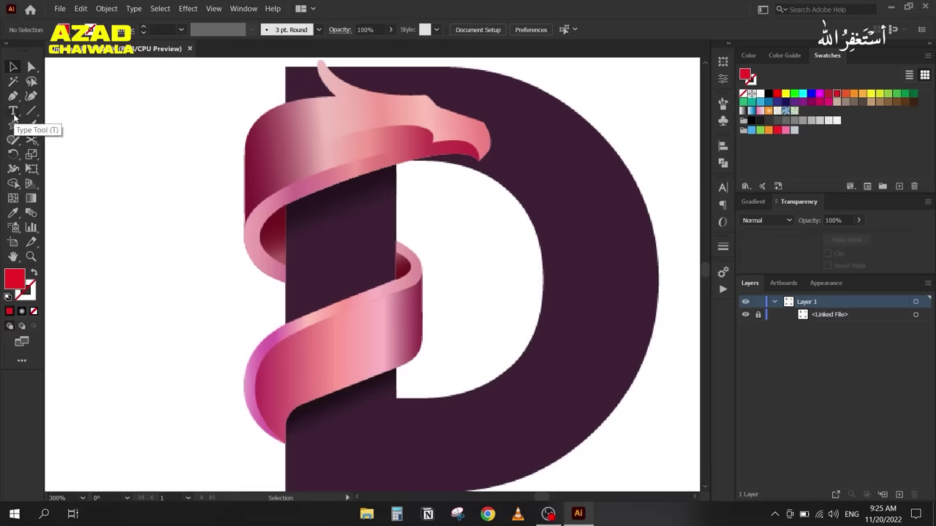
Step: Type a test 'D' in Futura BT Bold beside the logo and scale it to about 92 px
key(t)
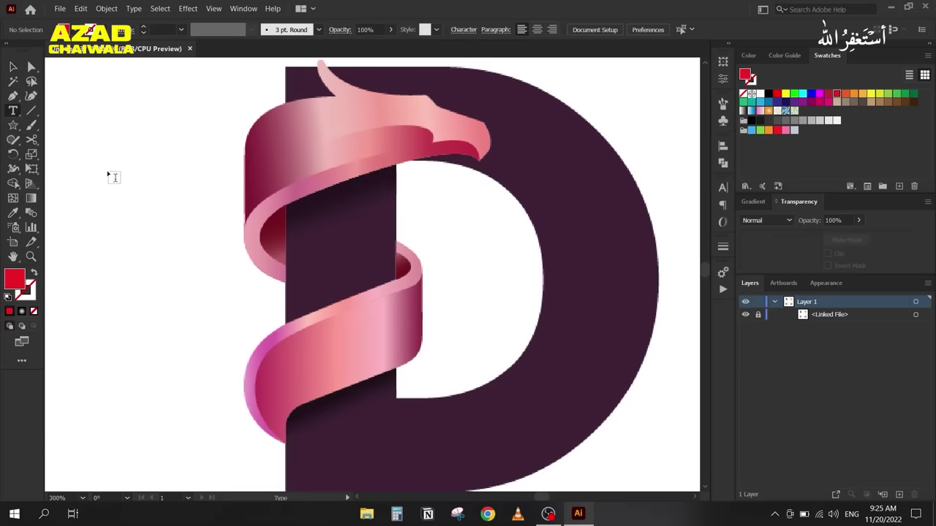
click(142, 184)
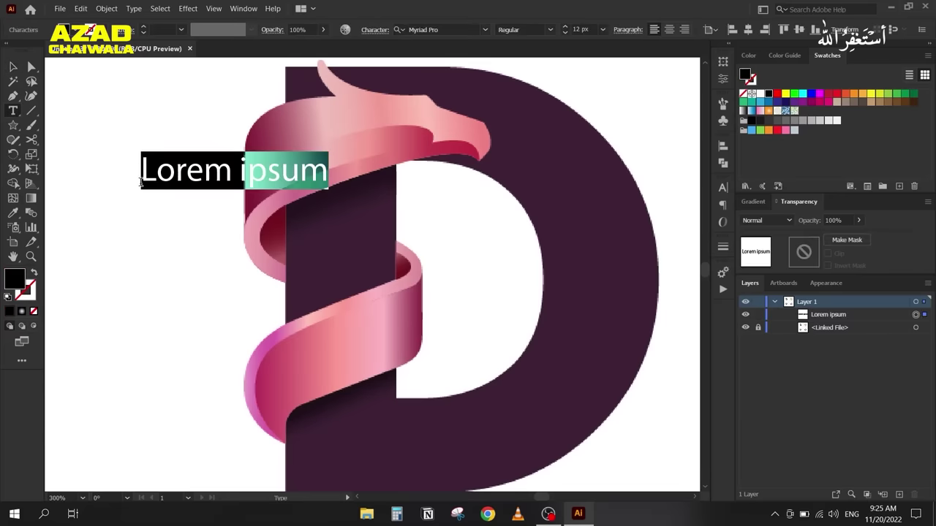
text(D)
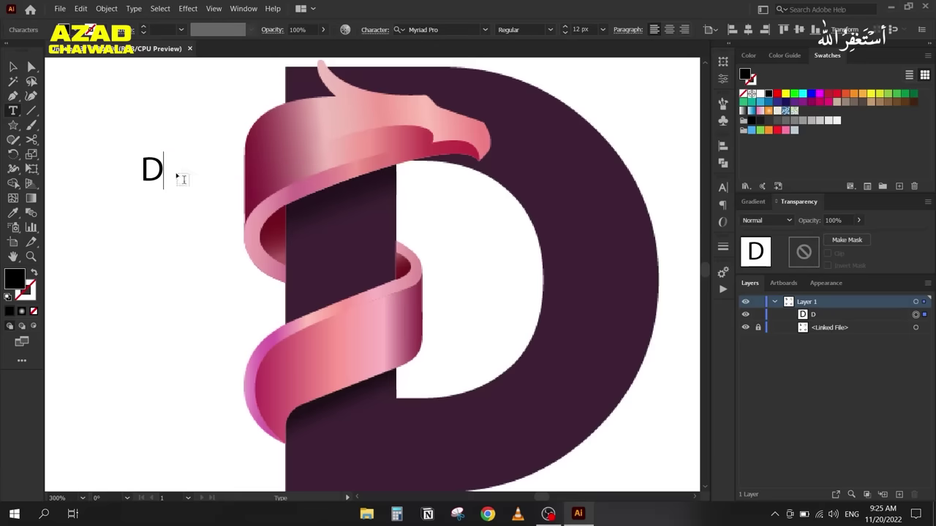
click(12, 67)
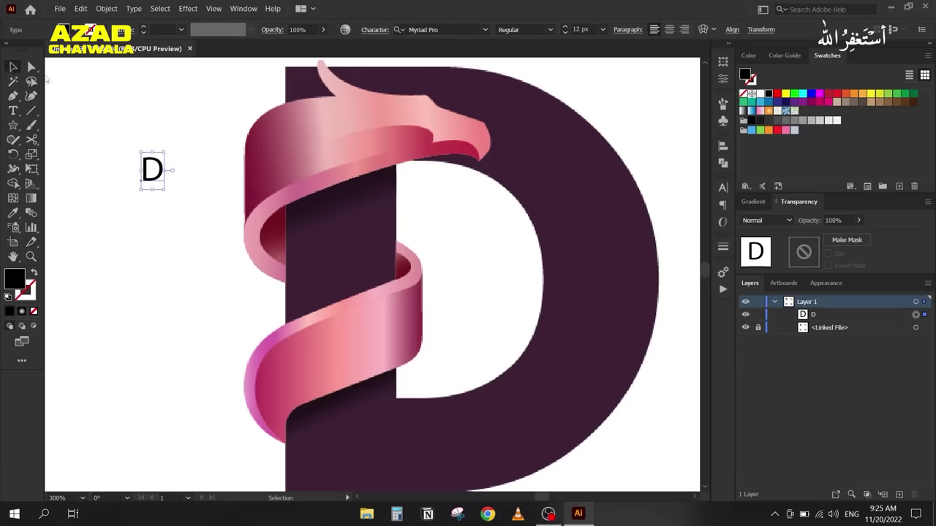
click(722, 187)
click(640, 202)
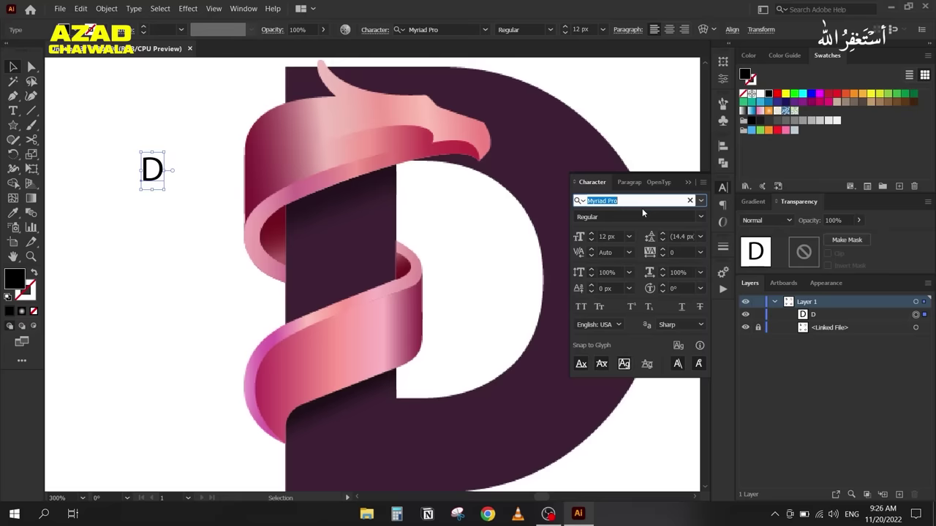
text(futura)
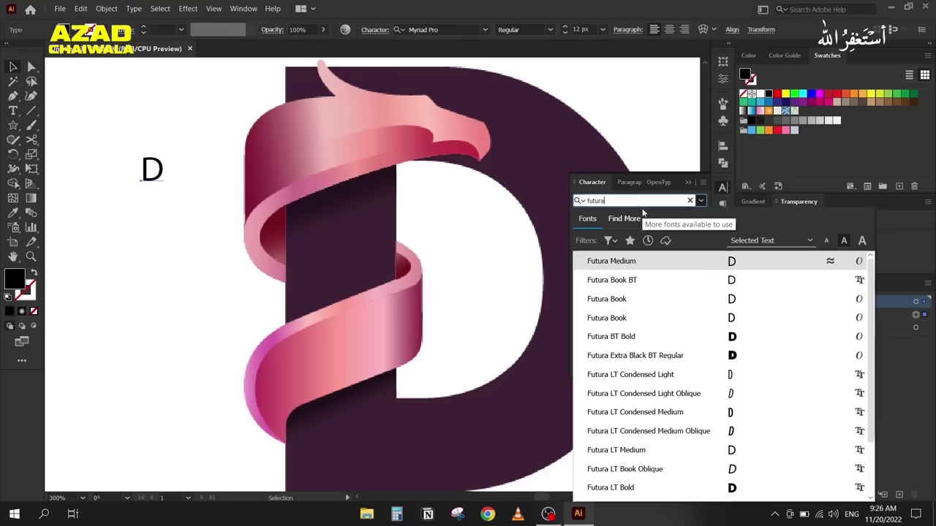
click(620, 340)
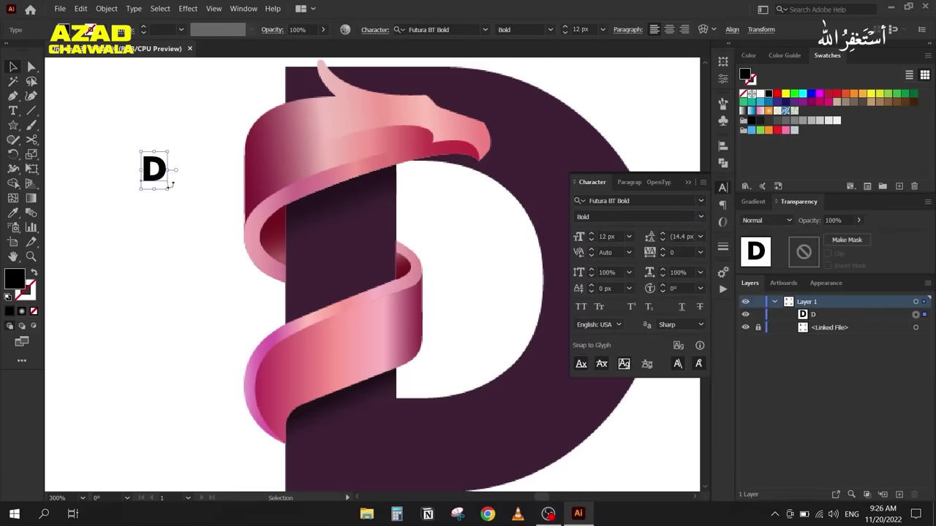
drag(167, 190, 367, 396)
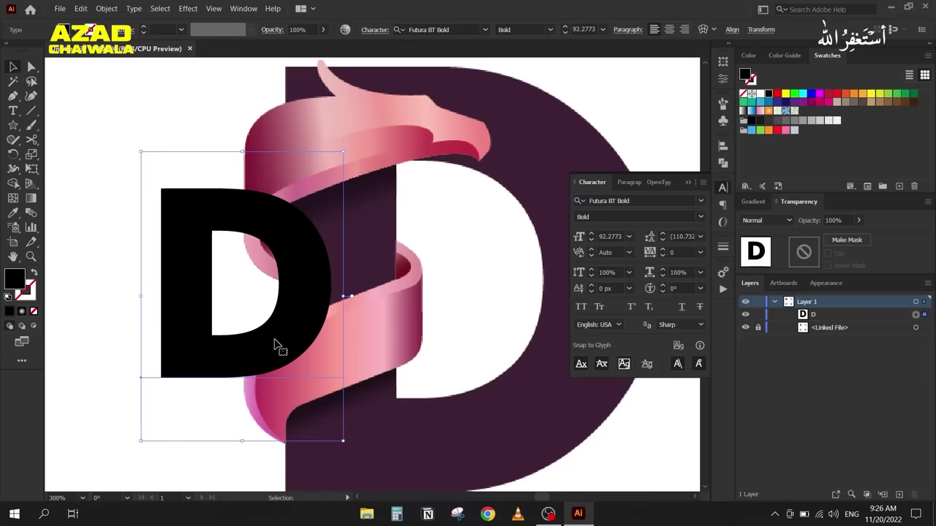
Step: Delete the test D and zoom to about 400% on the ribbon and bird head
key(Delete)
click(681, 174)
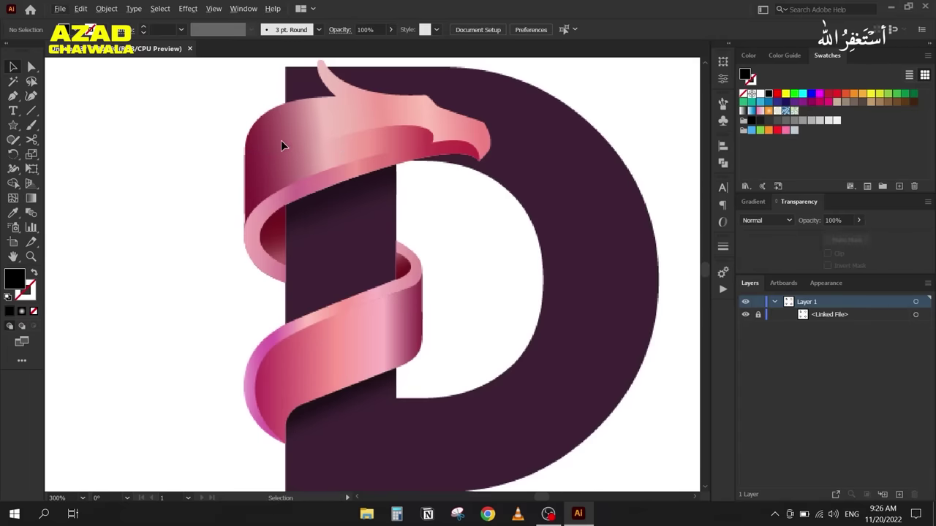
drag(311, 93, 320, 140)
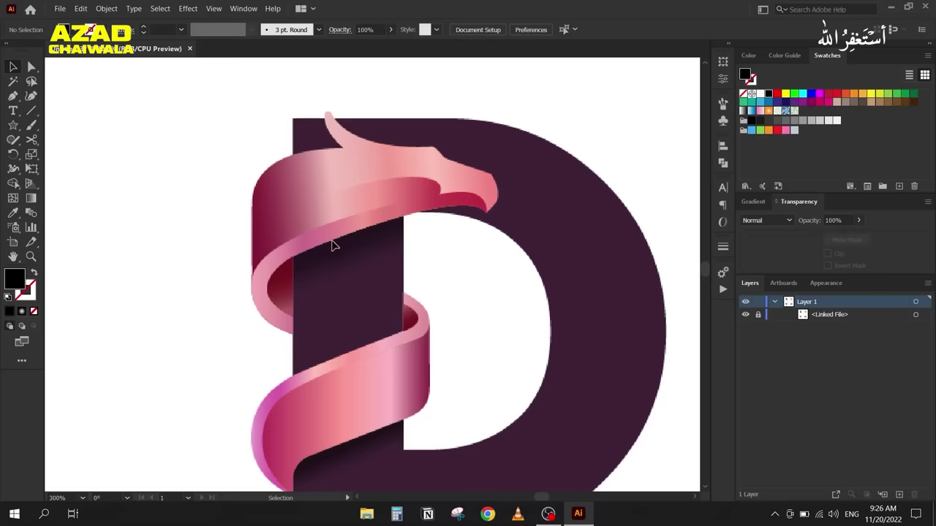
scroll(332, 245, up, 1)
drag(324, 244, 313, 274)
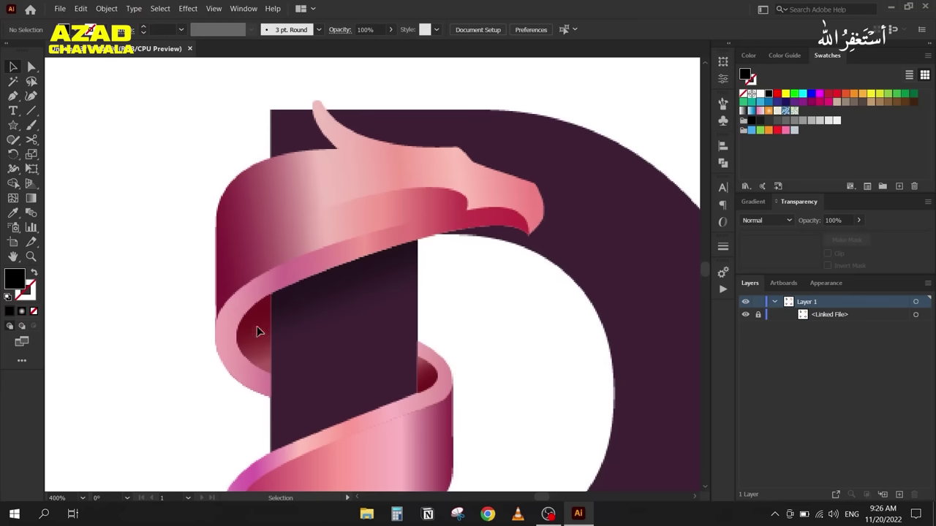
Step: Start a no-fill, black-stroke Pen path at the ribbon's bottom corner along its bottom edge
key(p)
click(33, 275)
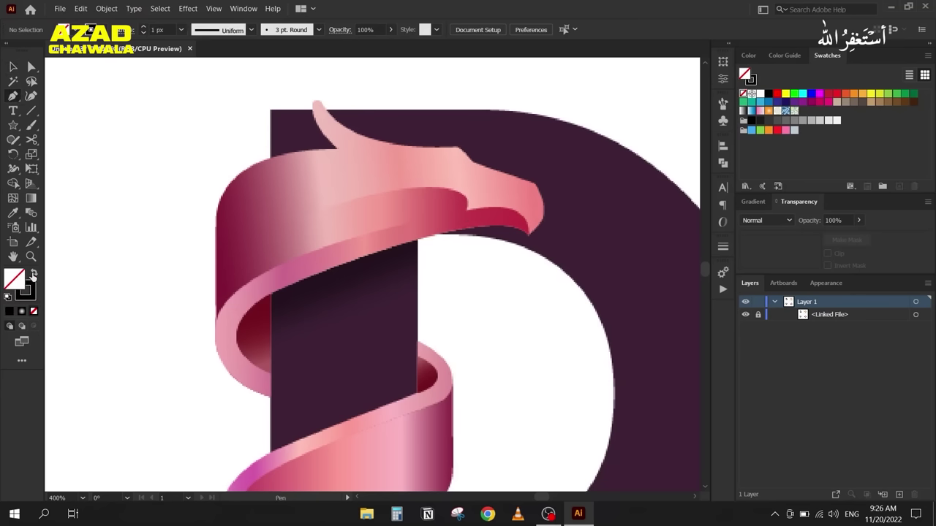
click(271, 296)
mouse_move(271, 398)
mouse_down()
mouse_move(219, 392)
mouse_move(218, 293)
mouse_move(242, 392)
mouse_move(221, 244)
mouse_move(219, 403)
mouse_up()
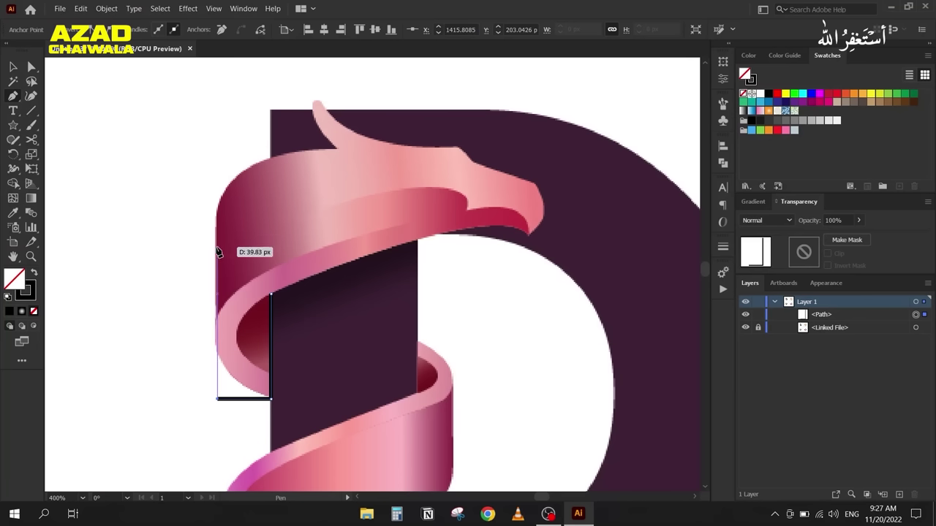
Step: Trace the ribbon's left side and curve the path over its top to the crest
drag(218, 248, 217, 202)
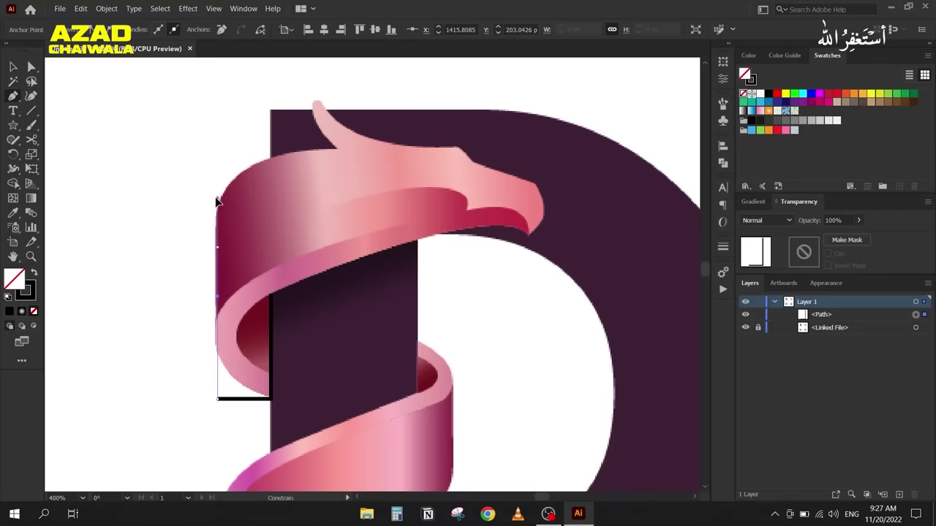
drag(217, 195, 217, 193)
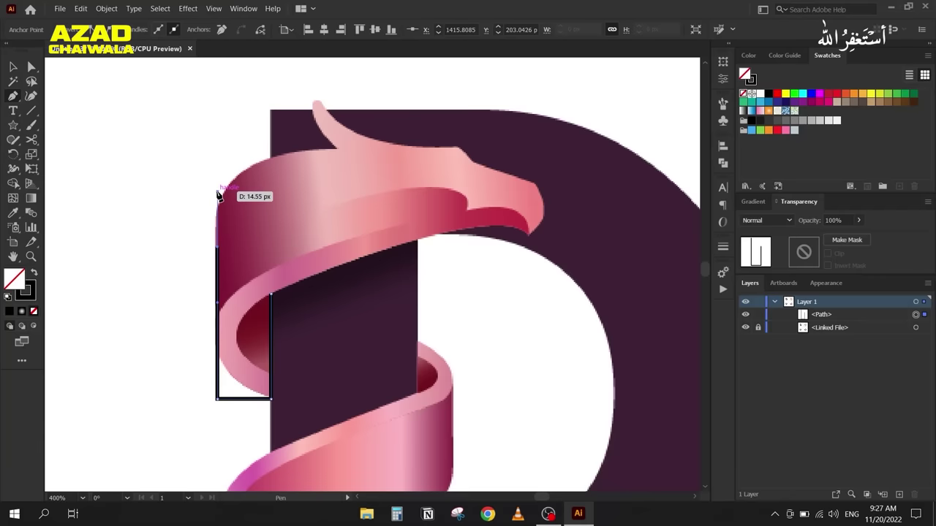
drag(335, 149, 457, 141)
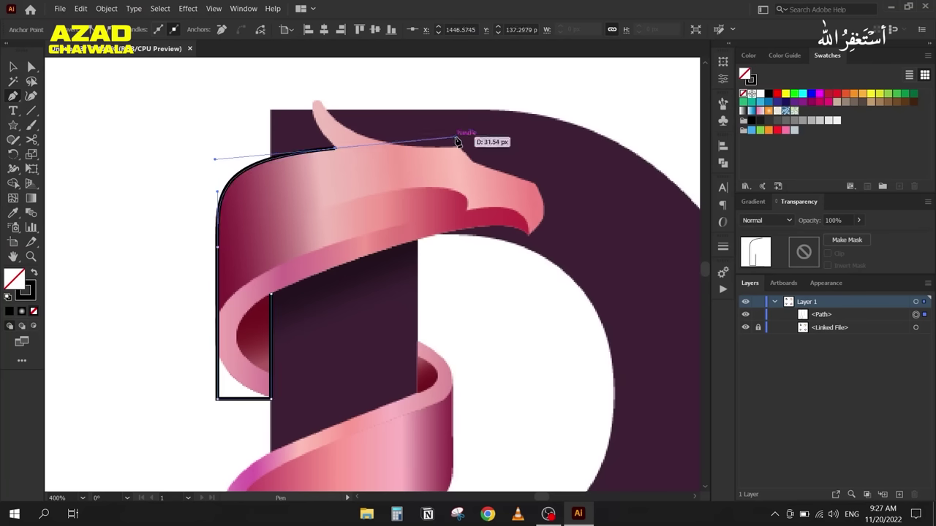
key(ctrl+z)
key(ctrl+z)
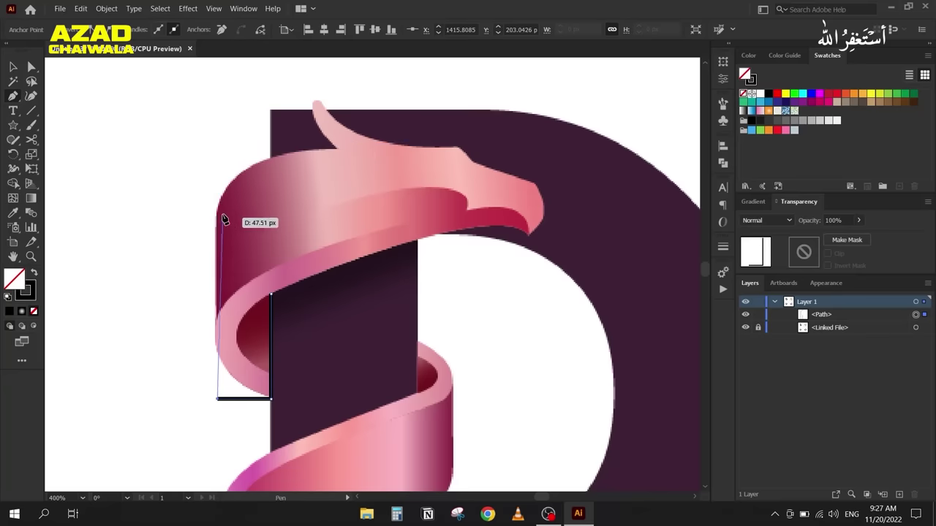
drag(217, 218, 228, 167)
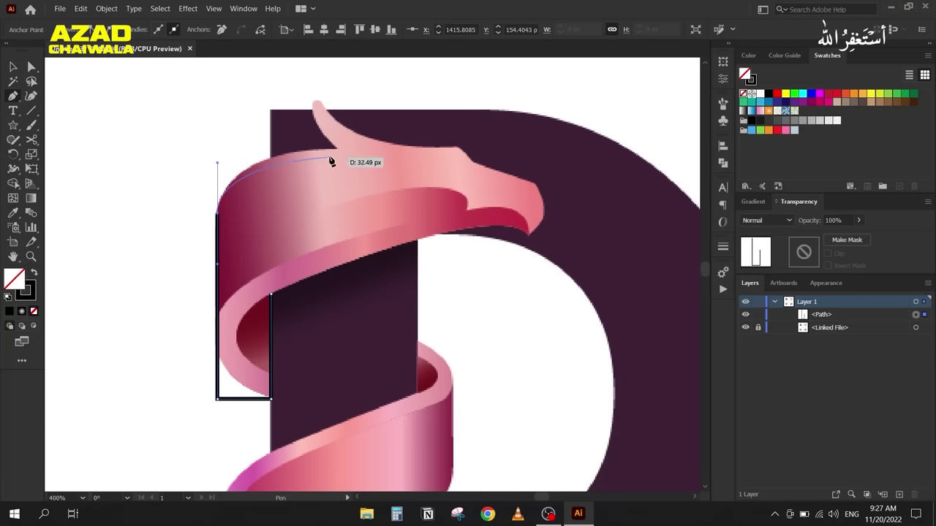
mouse_move(335, 149)
mouse_down()
mouse_move(367, 156)
mouse_move(329, 142)
mouse_up()
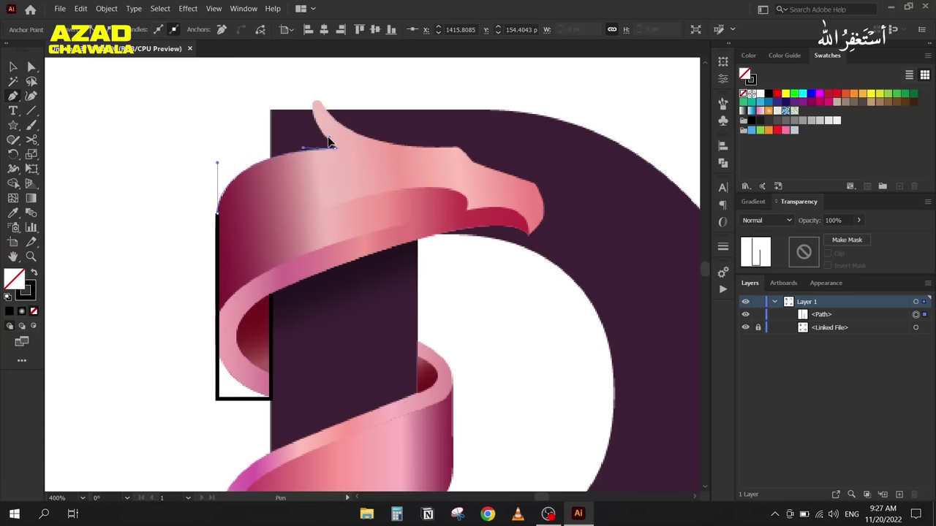
Step: Curve the outline around the crest's tip and down its back edge
scroll(328, 149, up, 2)
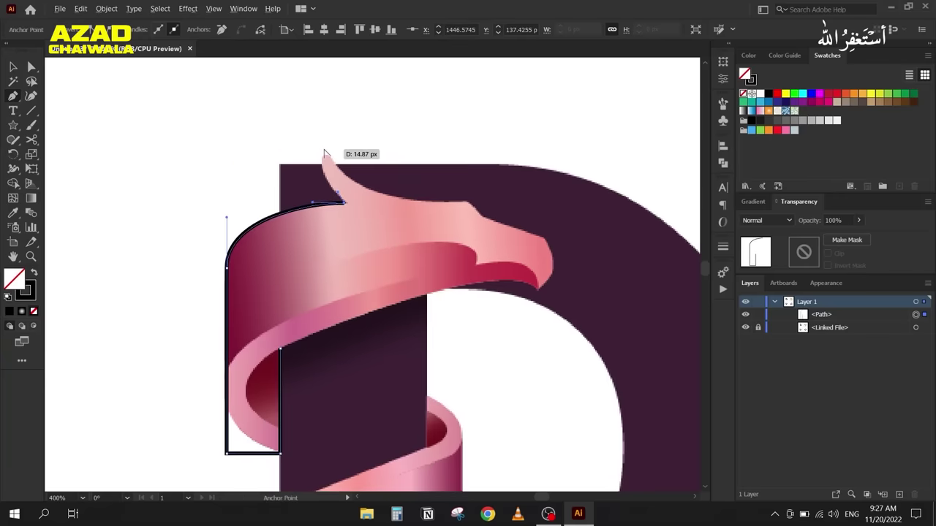
scroll(327, 152, up, 3)
mouse_move(308, 177)
mouse_down()
mouse_move(320, 122)
mouse_move(315, 153)
mouse_up()
mouse_move(336, 172)
mouse_down()
mouse_move(355, 193)
mouse_move(343, 188)
mouse_move(344, 207)
mouse_move(344, 192)
mouse_up()
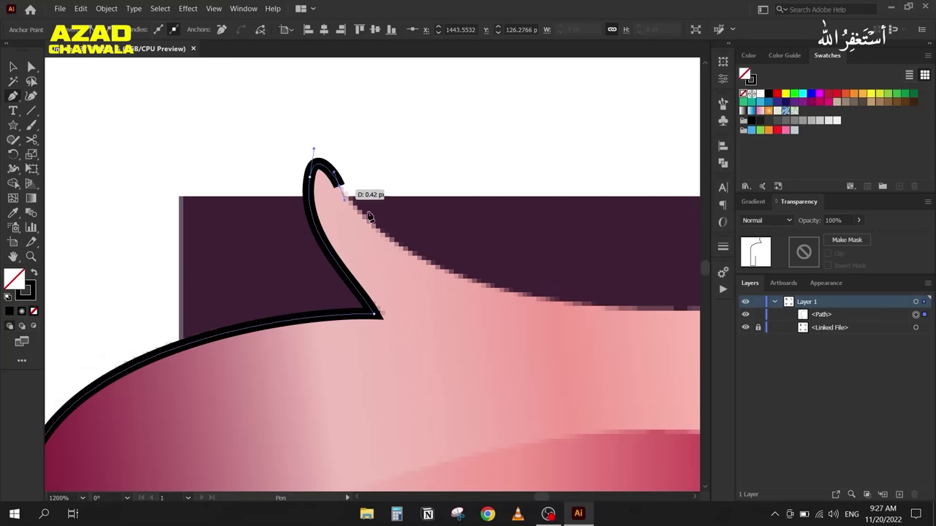
scroll(344, 192, down, 2)
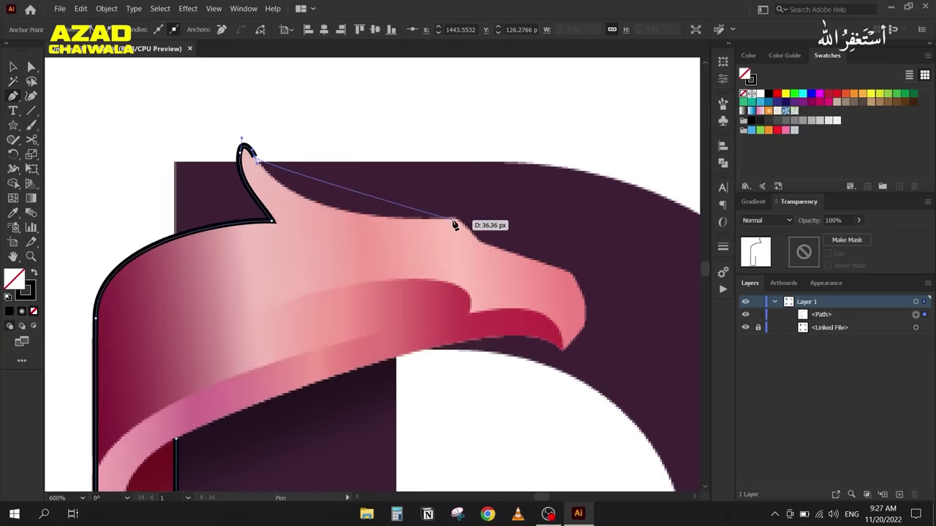
Step: Trace the top of the head and around the beak's tip, then close the outline at its first point
drag(451, 218, 591, 205)
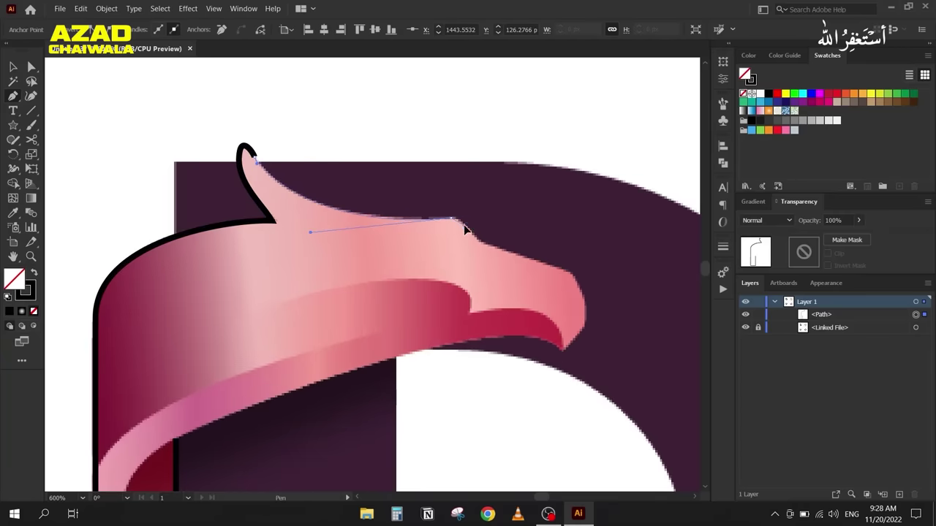
click(480, 240)
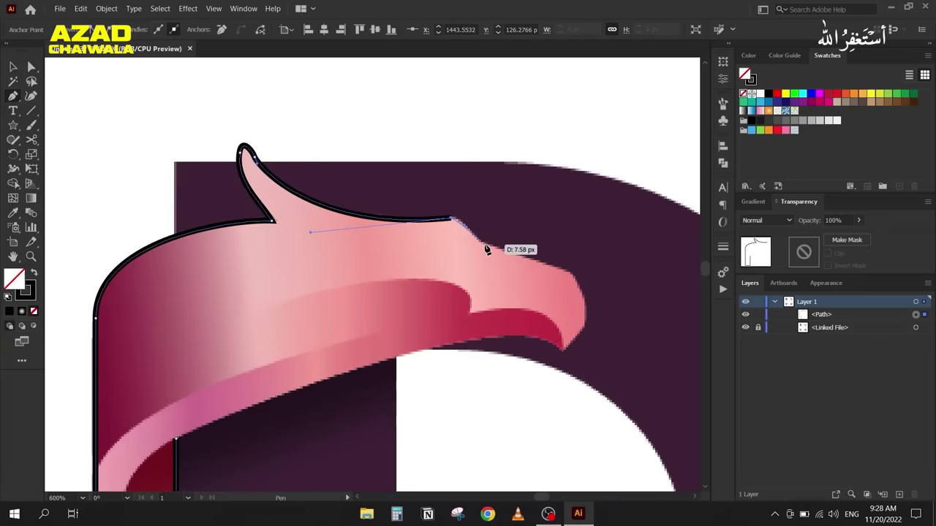
click(570, 272)
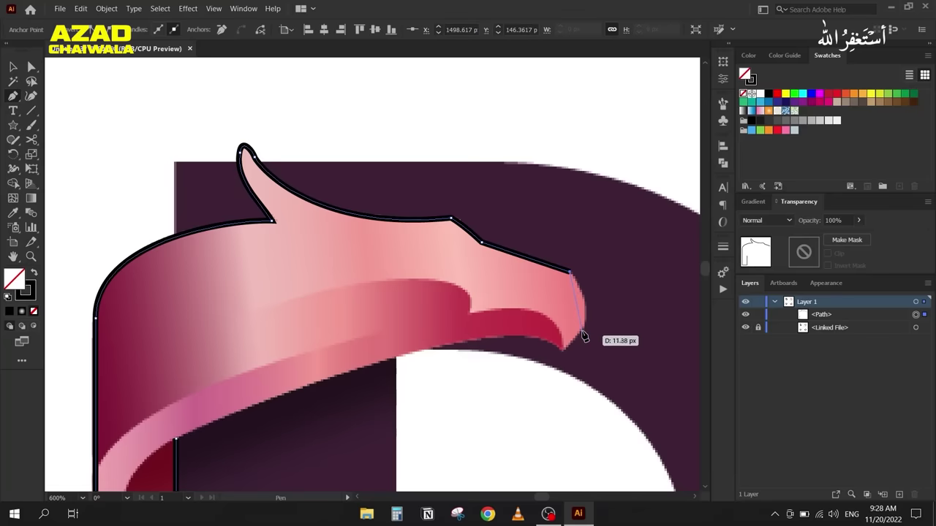
mouse_move(582, 327)
mouse_down()
mouse_move(572, 356)
mouse_move(574, 342)
mouse_up()
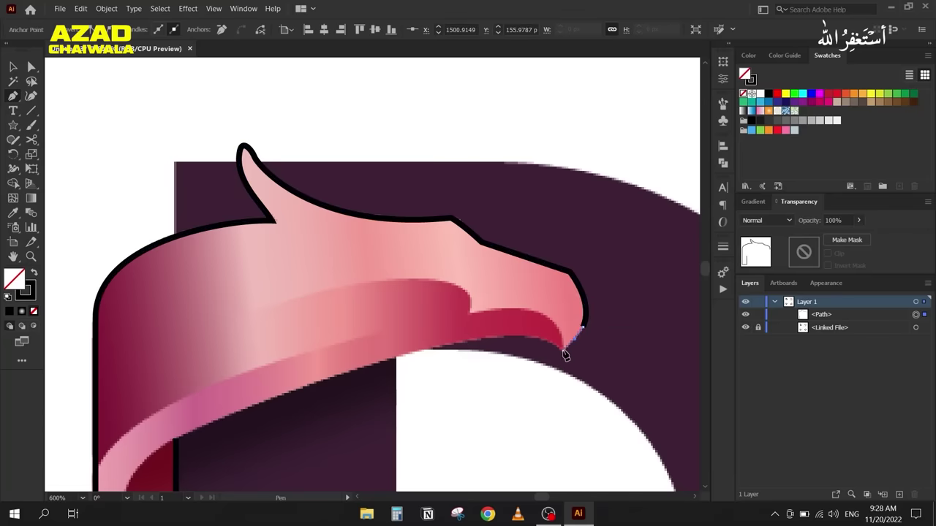
scroll(560, 356, down, 3)
scroll(449, 254, down, 2)
scroll(449, 253, up, 1)
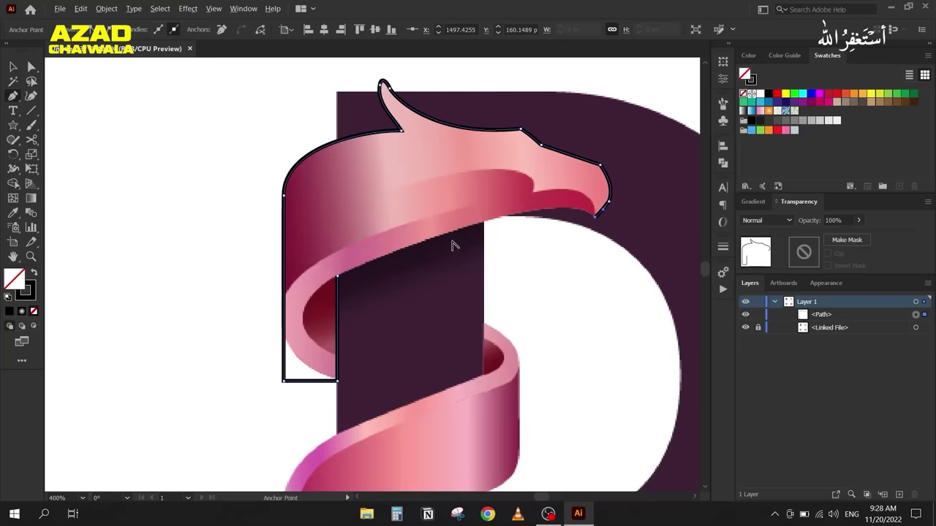
drag(337, 278, 120, 373)
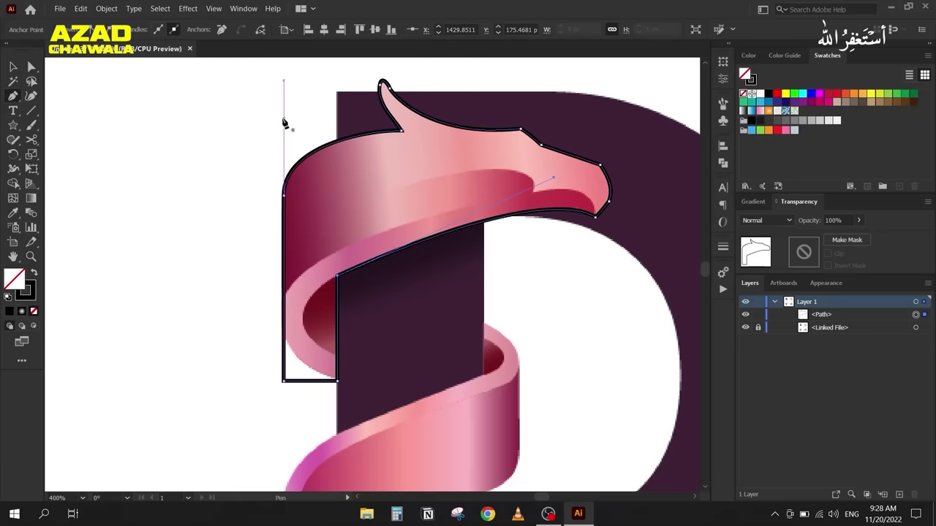
click(31, 66)
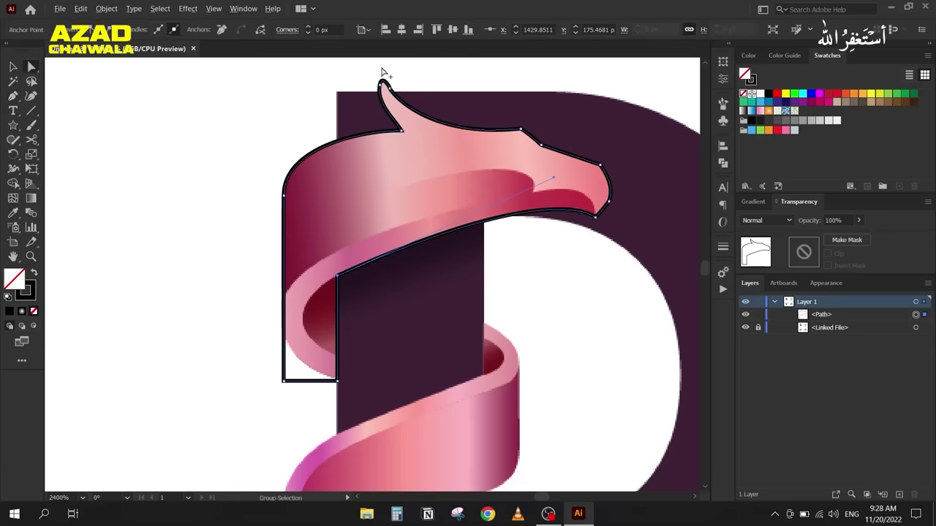
Step: Nudge the crest-tip anchor slightly down and adjust its position
scroll(382, 81, up, 5)
click(388, 191)
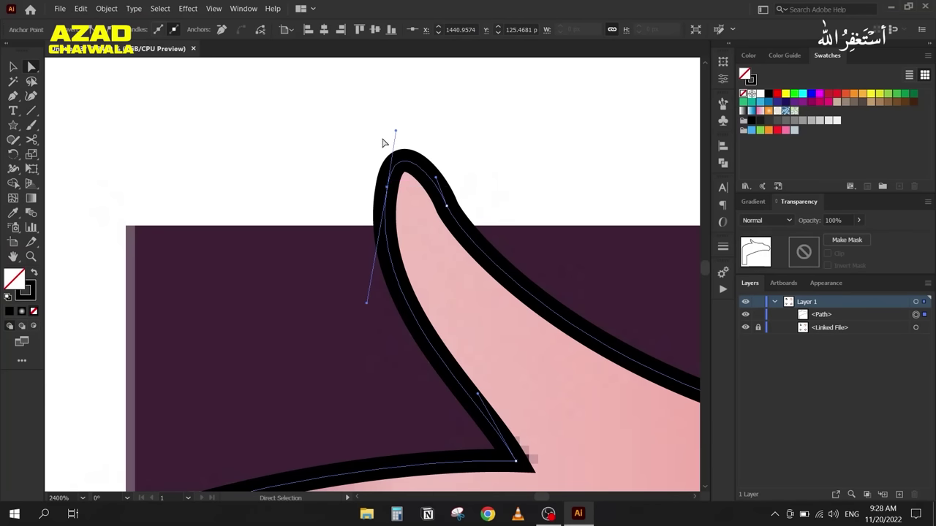
drag(387, 189, 391, 217)
drag(480, 417, 412, 298)
click(448, 341)
drag(463, 356, 464, 360)
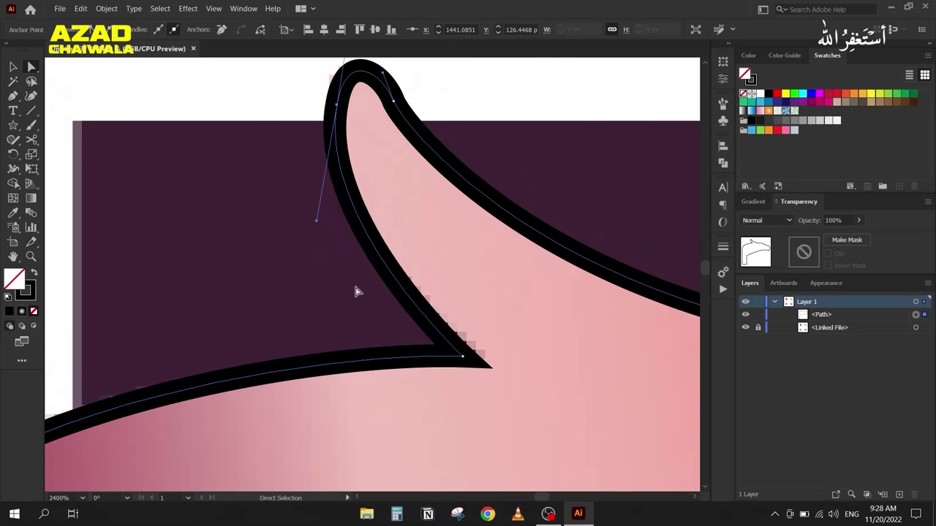
Step: Adjust the crest curve's top and lower handles so the outline follows the crest's left edge
scroll(356, 292, up, 2)
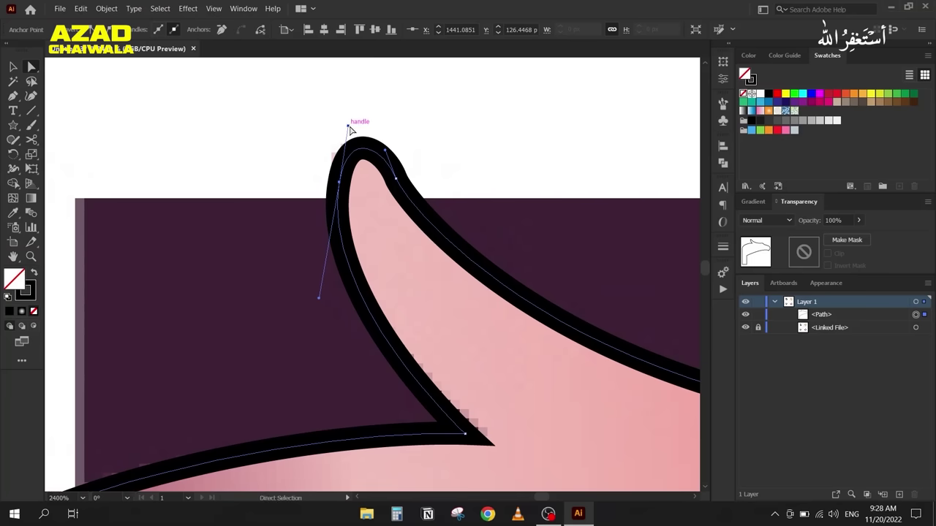
drag(348, 128, 378, 156)
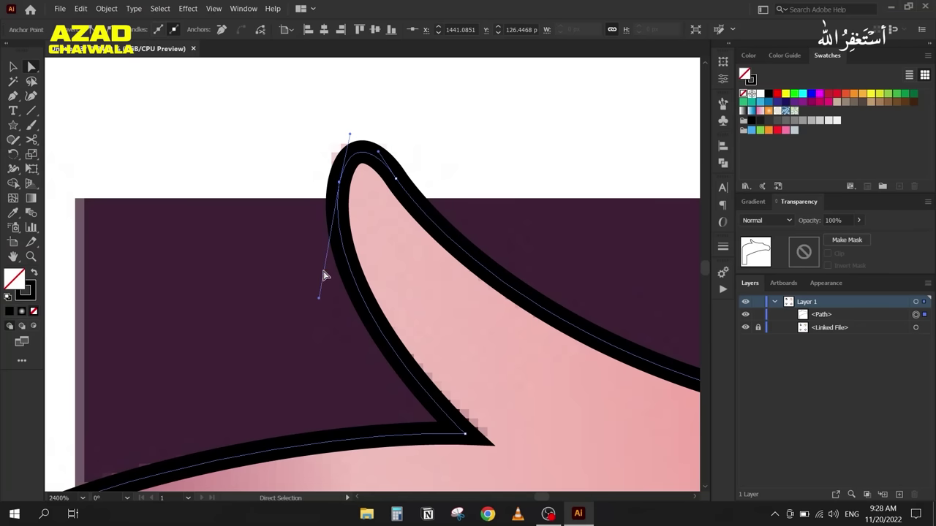
drag(350, 136, 343, 138)
mouse_move(320, 300)
mouse_down()
mouse_move(342, 305)
mouse_move(341, 279)
mouse_move(340, 299)
mouse_move(330, 291)
mouse_up()
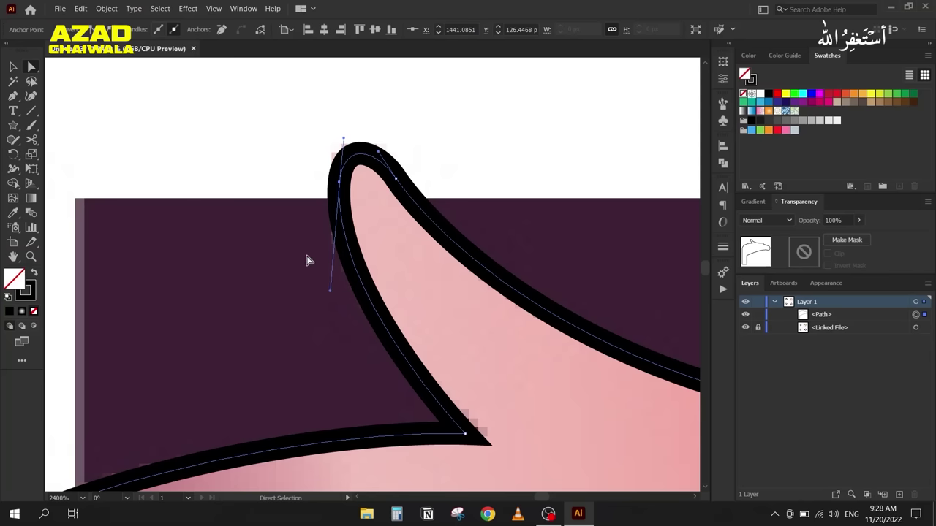
drag(379, 153, 376, 156)
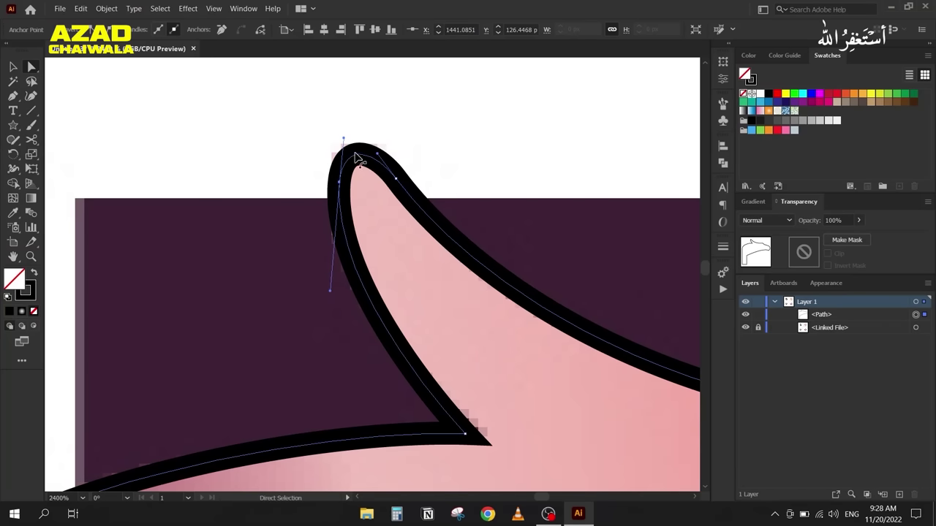
scroll(356, 157, up, 1)
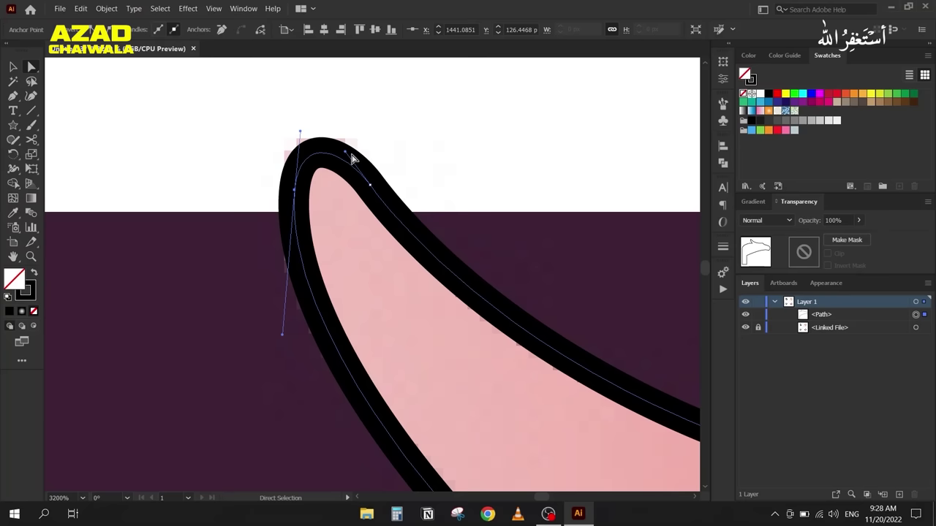
Step: Smooth the curve at the crest's top with three passes of the Smooth tool
click(13, 141)
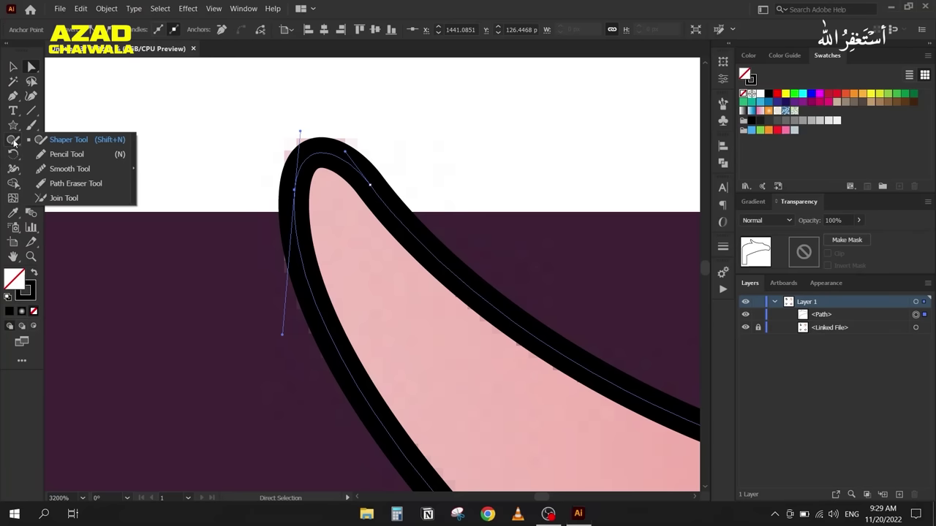
click(76, 169)
mouse_move(285, 195)
mouse_down()
mouse_move(299, 164)
mouse_move(366, 184)
mouse_up()
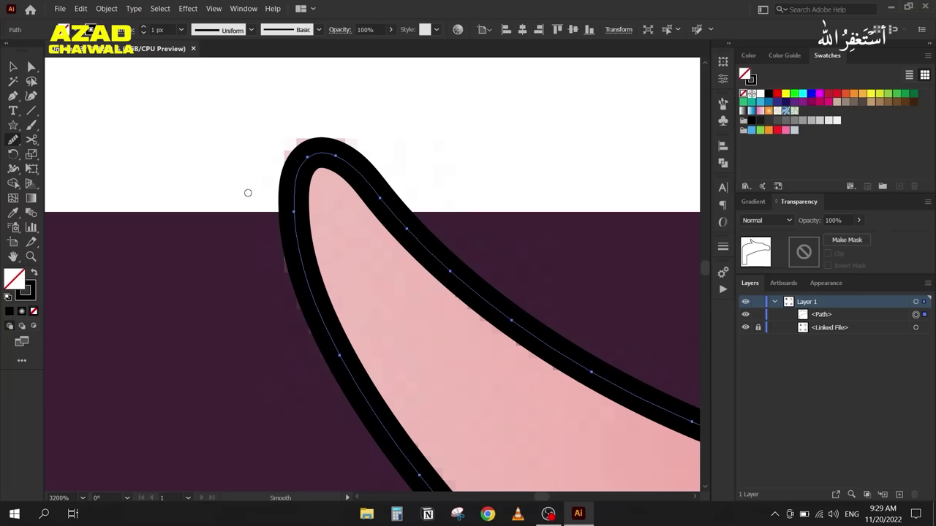
mouse_move(286, 191)
mouse_down()
mouse_move(318, 167)
mouse_move(375, 183)
mouse_move(318, 155)
mouse_move(286, 182)
mouse_move(229, 187)
mouse_up()
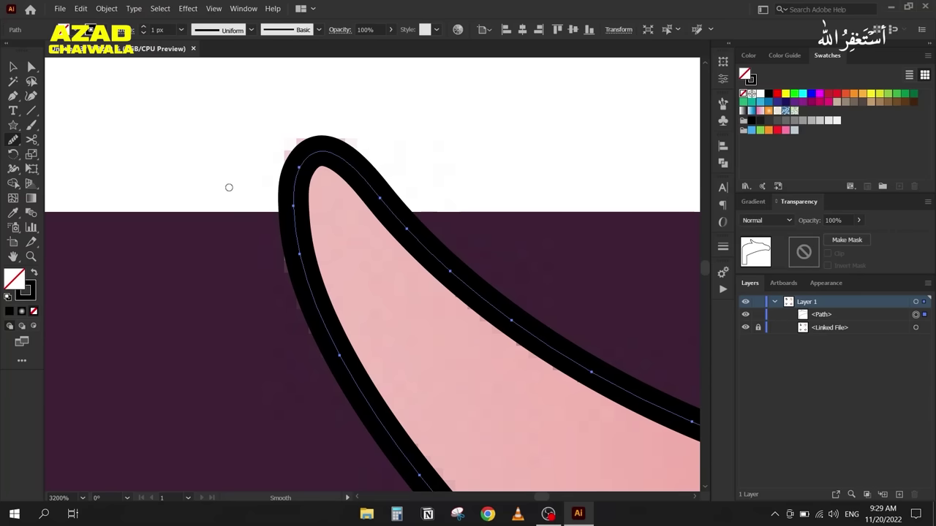
drag(296, 167, 336, 159)
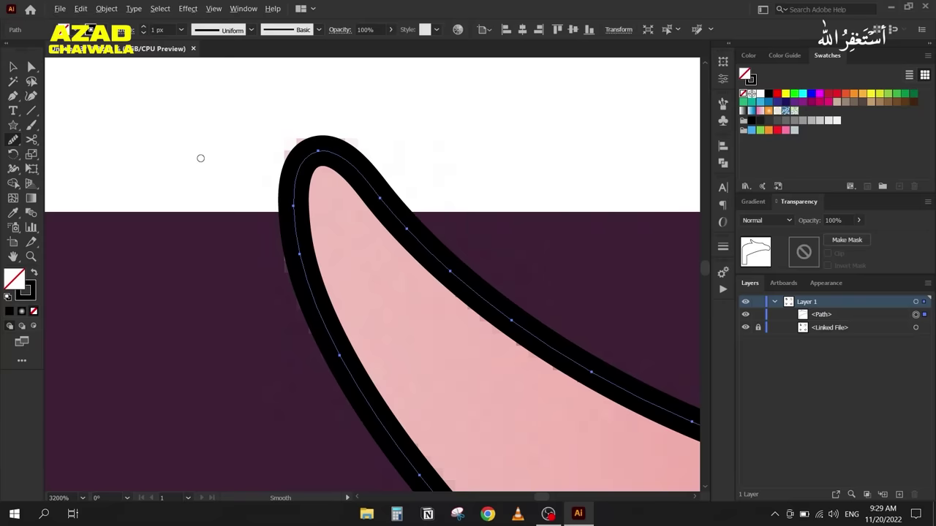
Step: Select the outline's rounded bottom-left corner anchors and nudge them up slightly
scroll(200, 159, down, 7)
drag(198, 227, 293, 122)
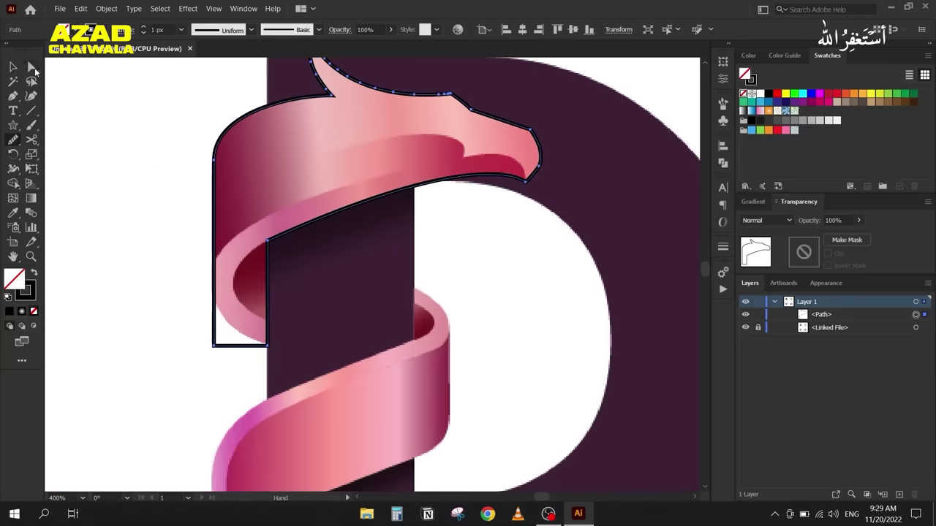
click(31, 66)
drag(162, 322, 184, 362)
click(176, 408)
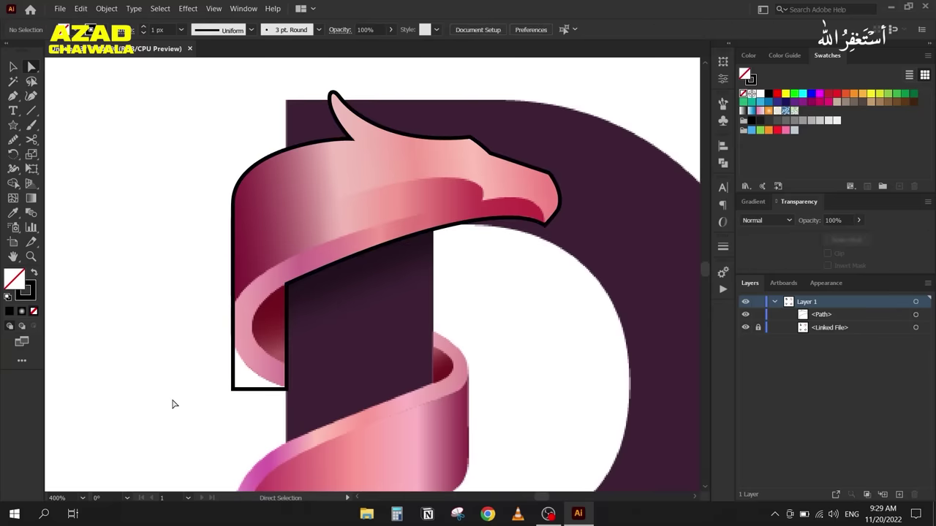
drag(176, 408, 168, 365)
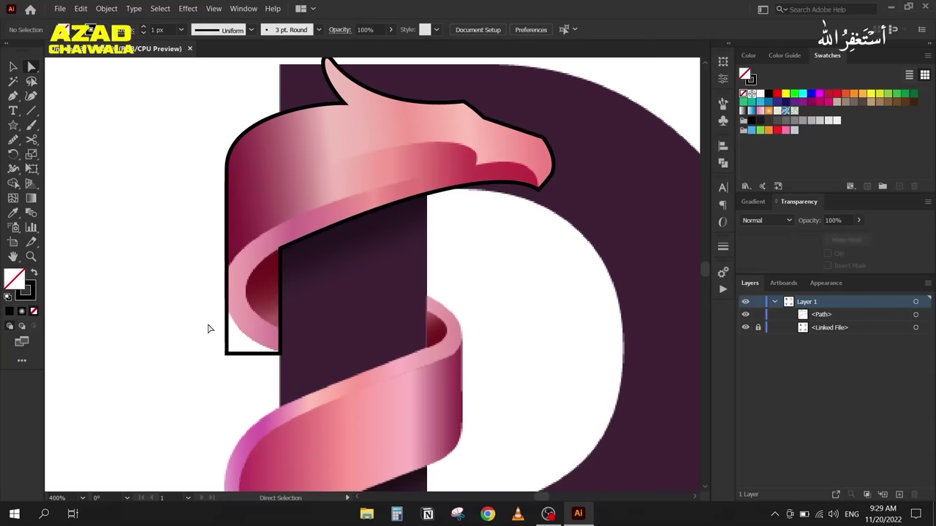
drag(206, 334, 266, 271)
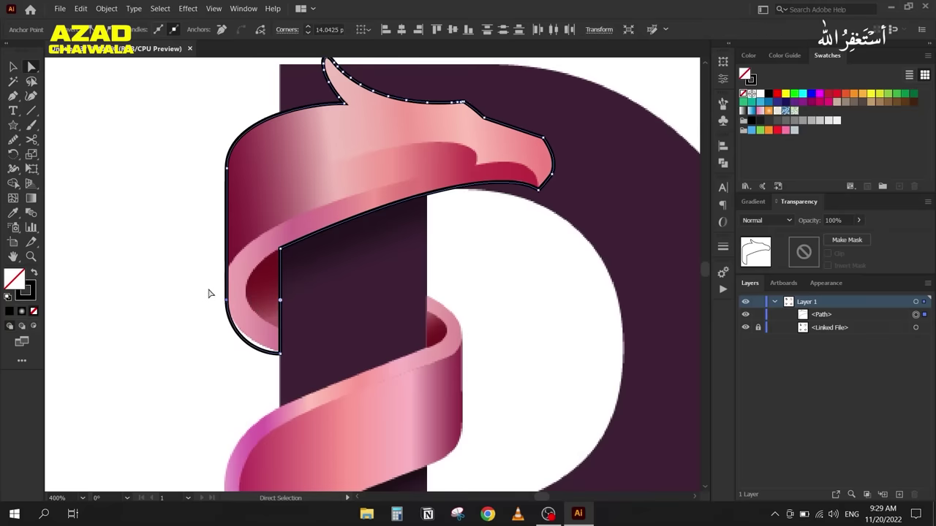
drag(207, 291, 307, 381)
key(Up)
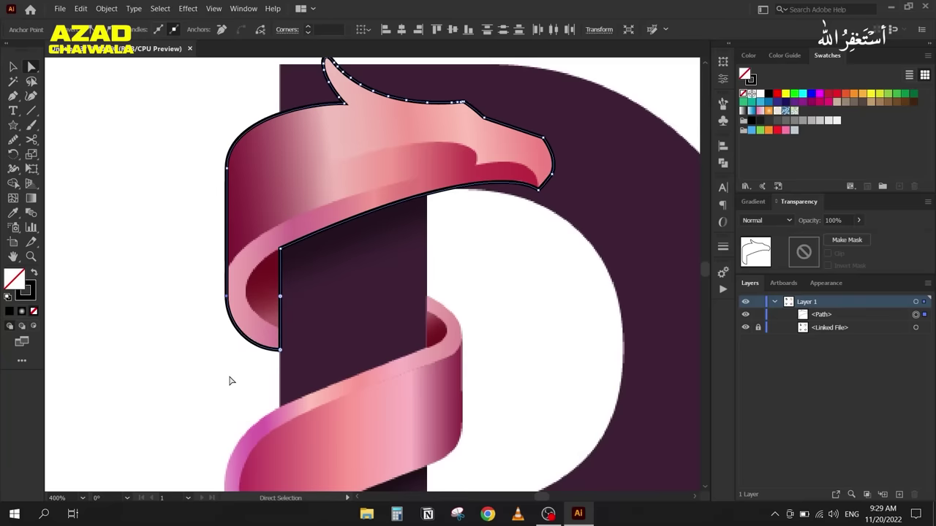
click(176, 292)
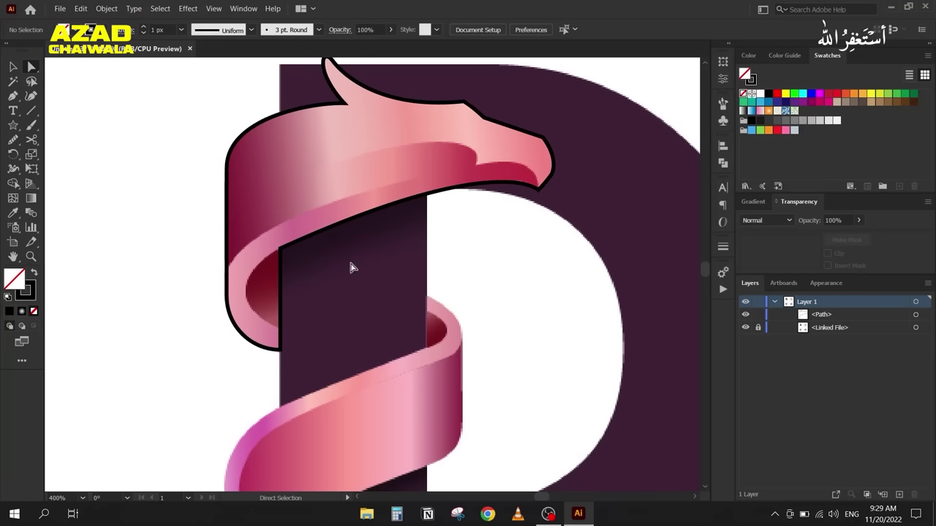
Step: Start a second Pen path at the anchor under the beak, curving it leftward
key(p)
click(539, 191)
mouse_move(475, 165)
mouse_down()
mouse_move(494, 180)
mouse_move(483, 170)
mouse_up()
click(407, 182)
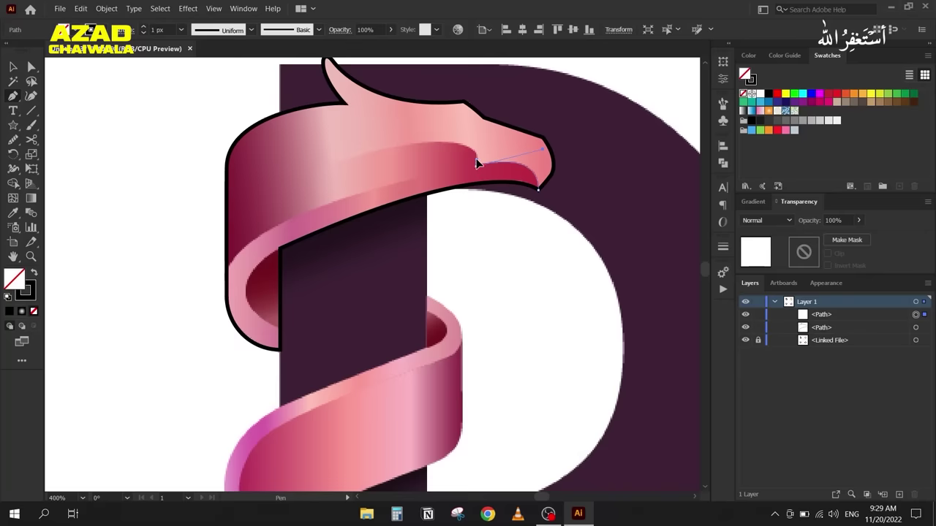
Step: Draw the top band's curved edge and lower-left corner, closing the shape near the beak
drag(476, 163, 55, 248)
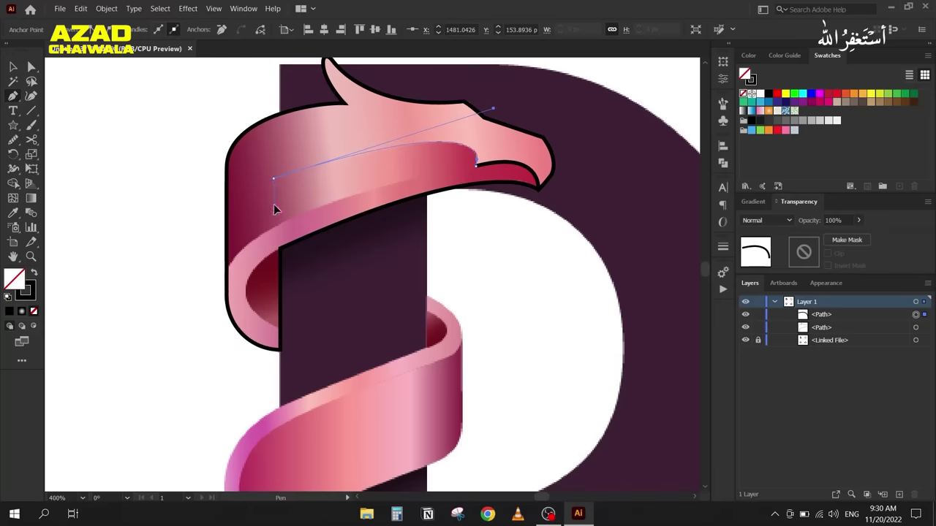
drag(273, 202, 280, 253)
click(318, 279)
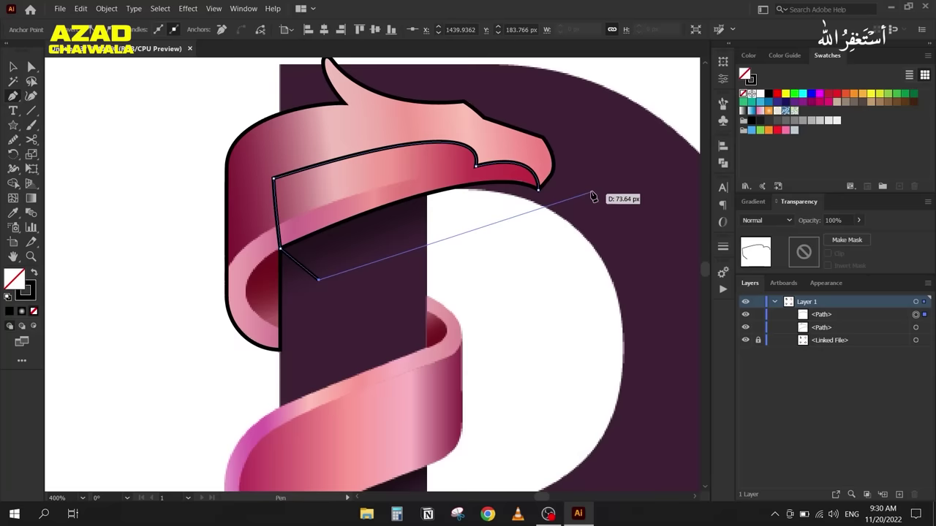
drag(538, 190, 536, 268)
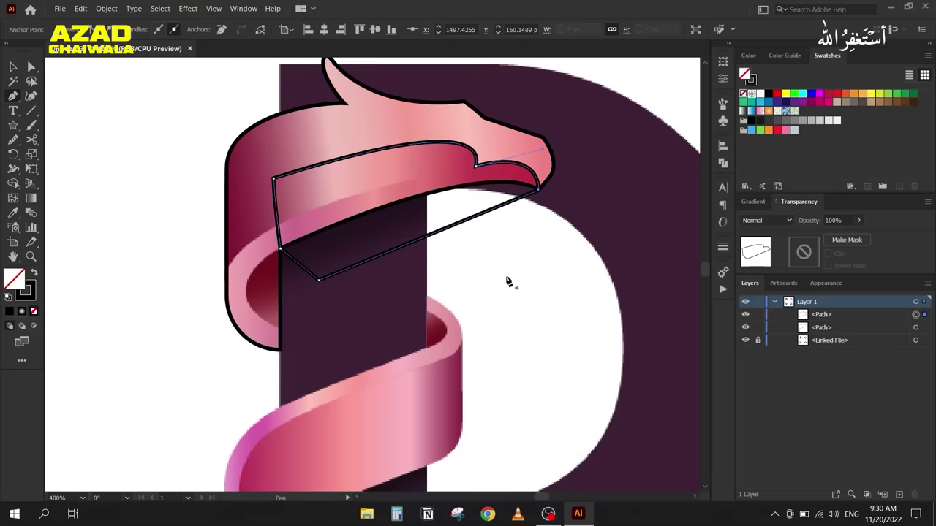
Step: Remove the excess triangle below the band using Shape Builder with the outer outline selected
click(13, 67)
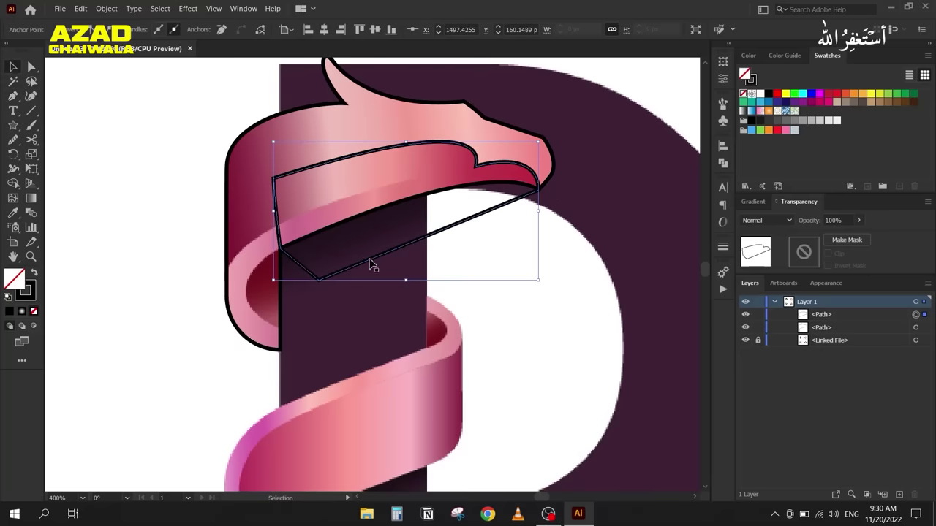
shift+click(260, 217)
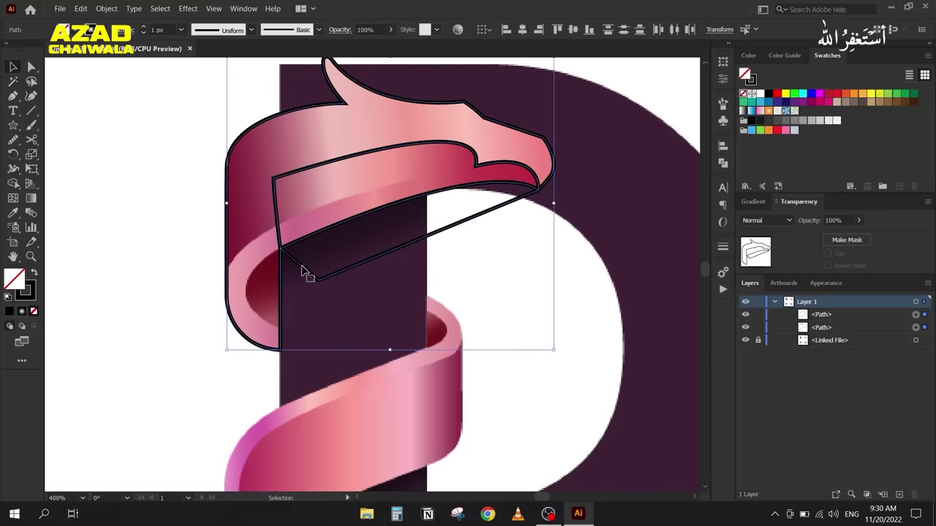
key(shift+m)
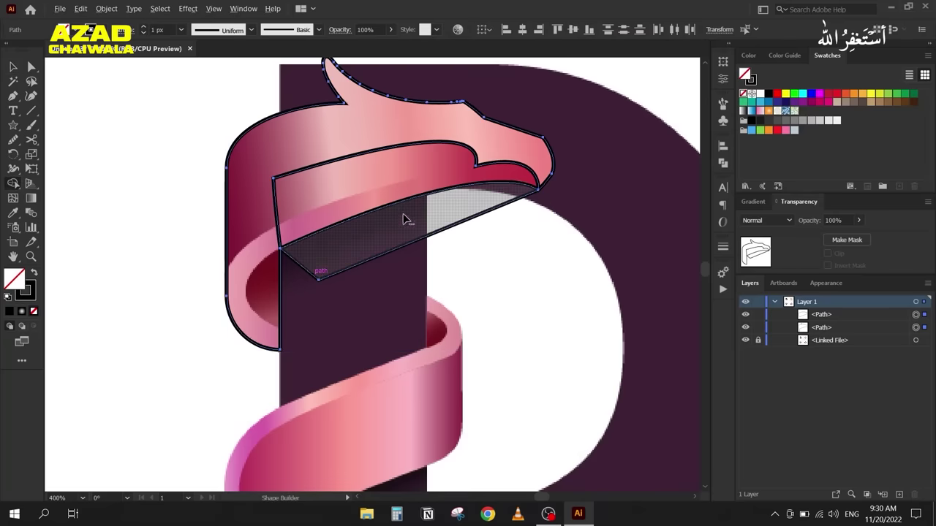
alt+click(351, 261)
click(13, 65)
click(182, 173)
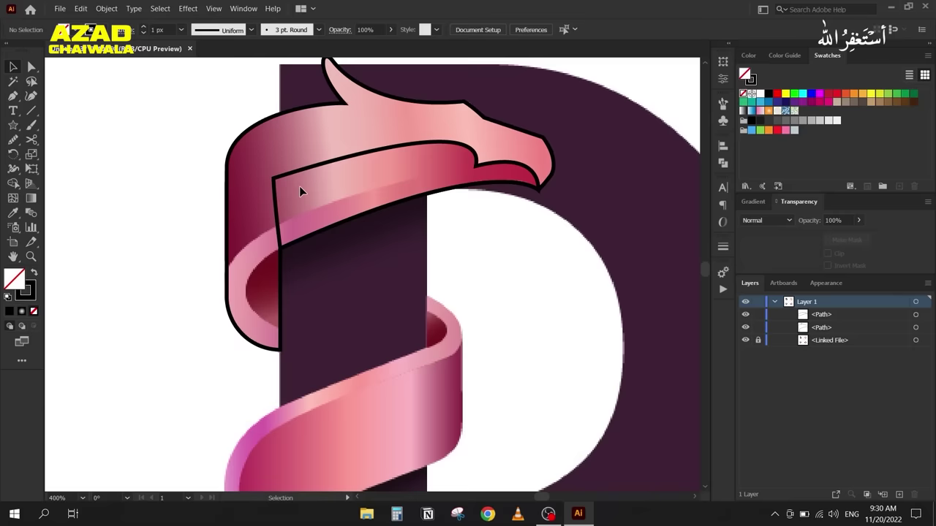
drag(292, 179, 435, 255)
key(ctrl+z)
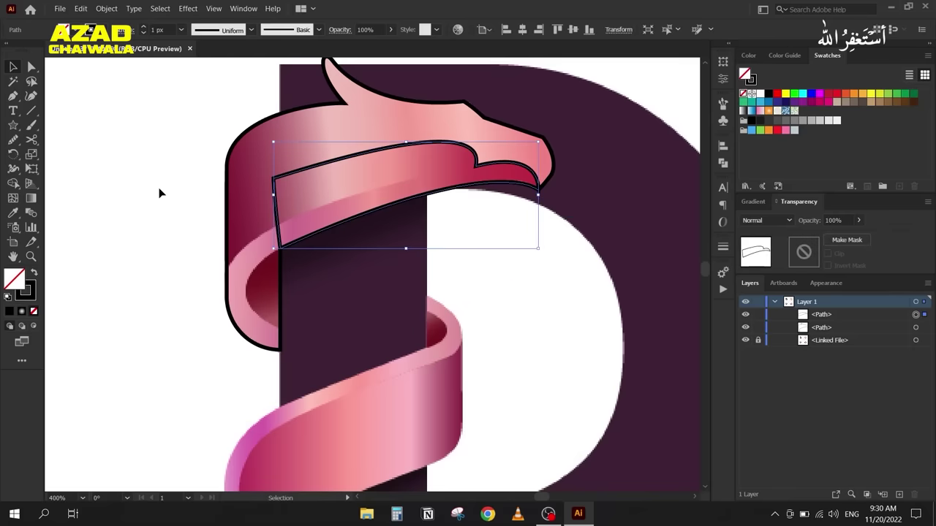
click(161, 208)
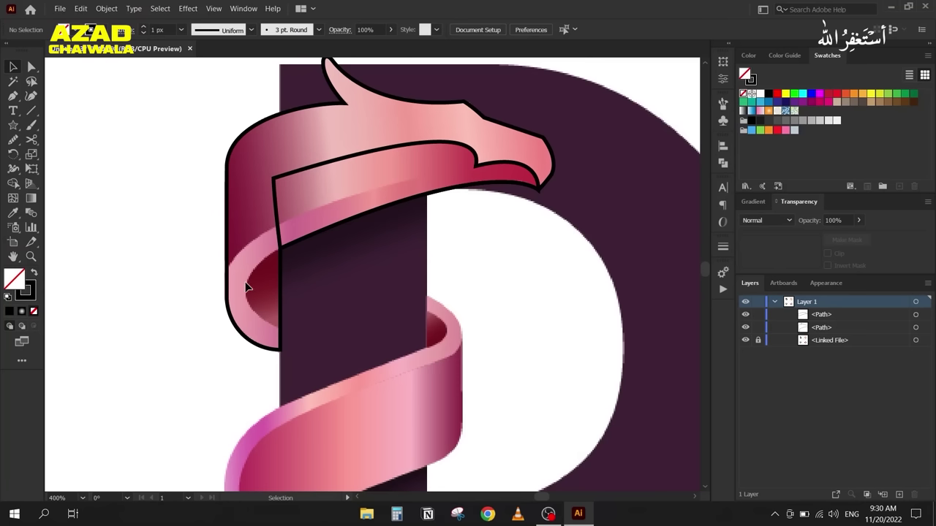
Step: Pen-draw a curve from the beak edge down around the left loop and back toward the band
key(p)
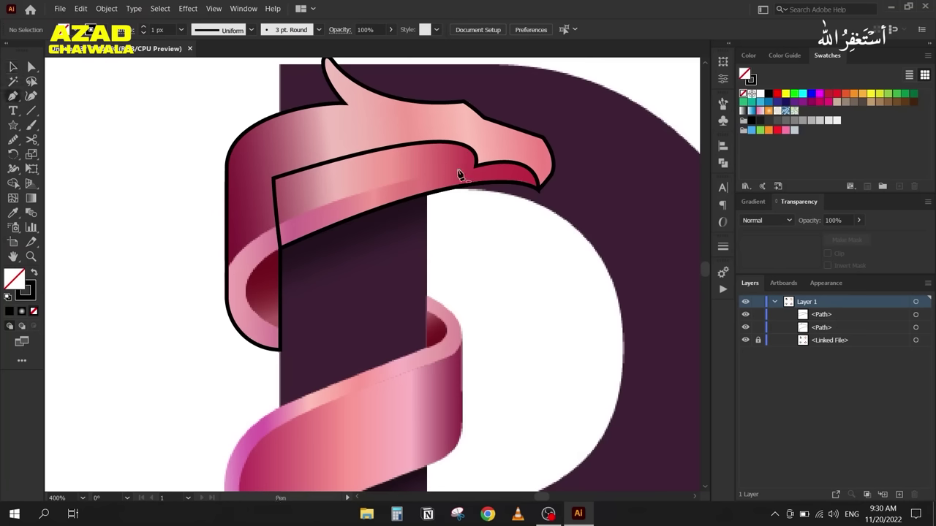
click(459, 173)
drag(211, 286, 159, 388)
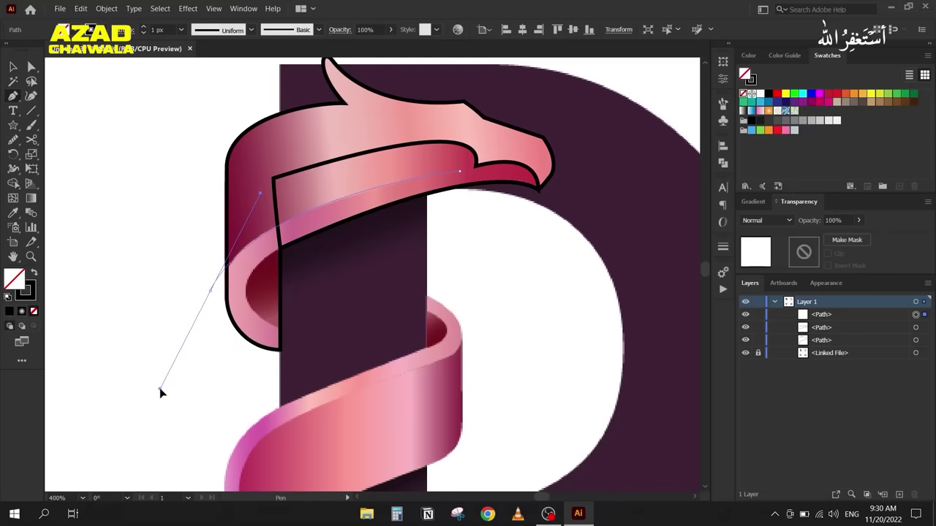
drag(159, 388, 160, 388)
drag(285, 368, 322, 249)
drag(429, 211, 459, 173)
Step: Move the new path's top and left anchors so its curve hugs the ribbon edge
click(31, 67)
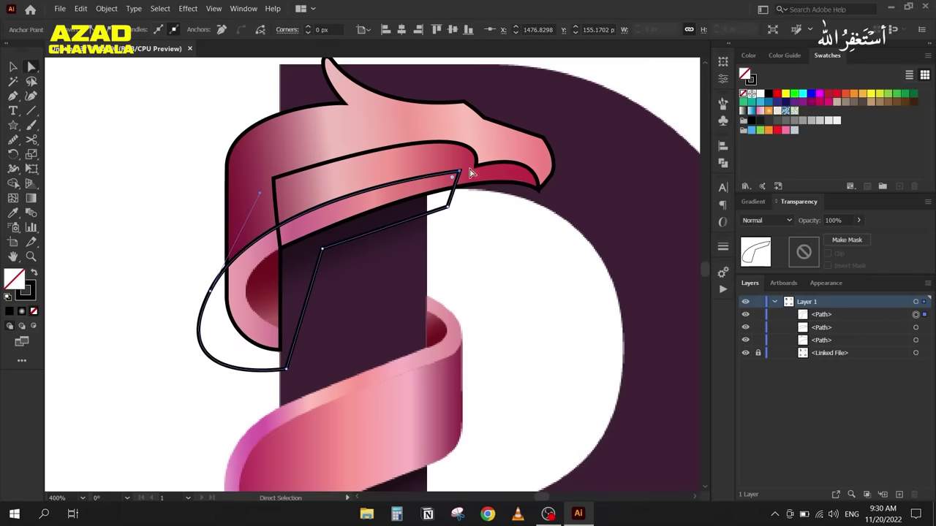
drag(459, 172, 460, 168)
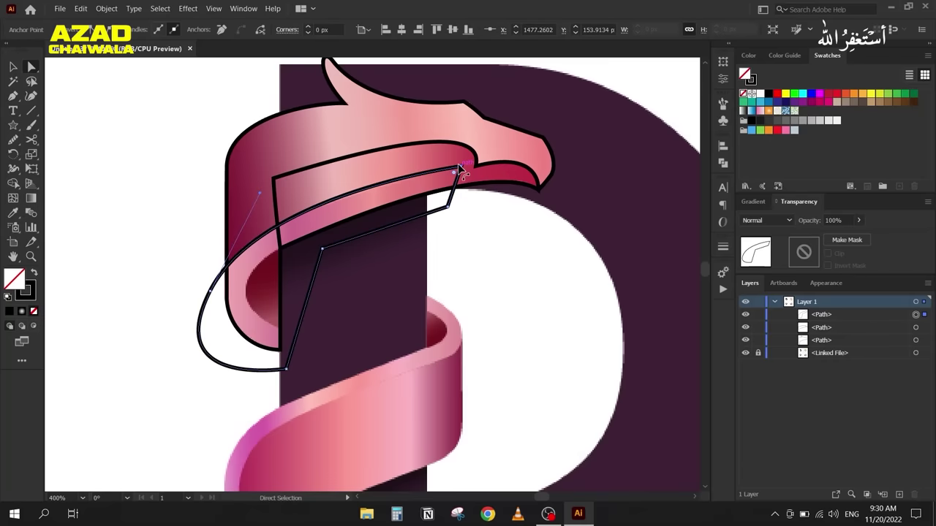
click(210, 292)
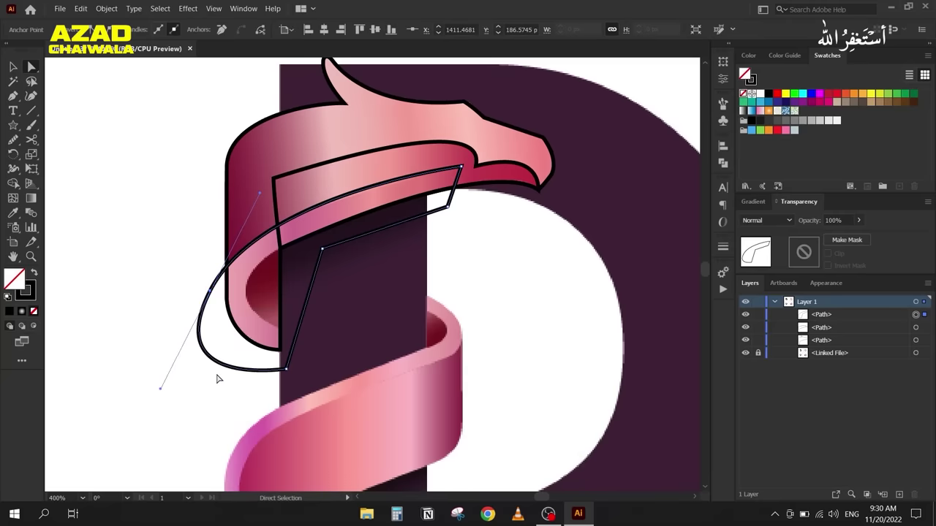
drag(160, 391, 207, 395)
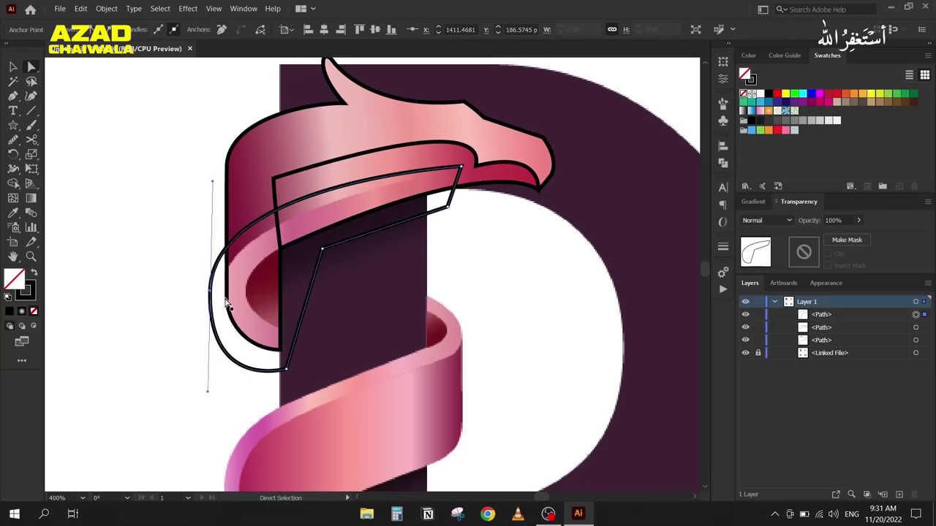
drag(211, 293, 218, 317)
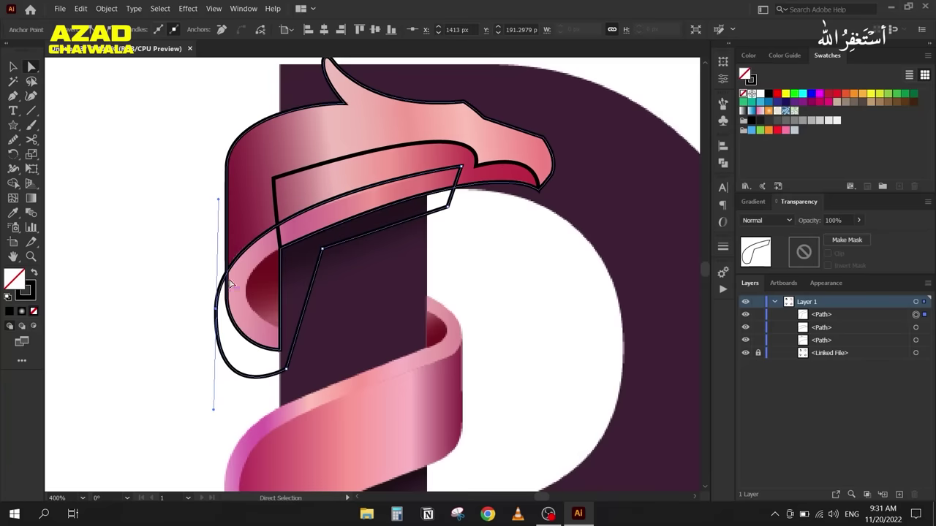
Step: Merge the new curve's overlapping region into the outer outline with Shape Builder
click(13, 66)
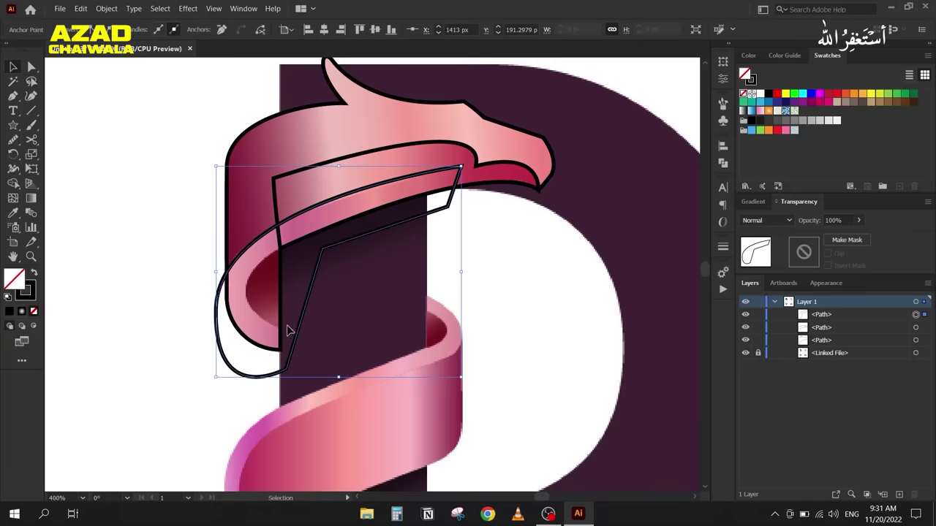
shift+click(253, 333)
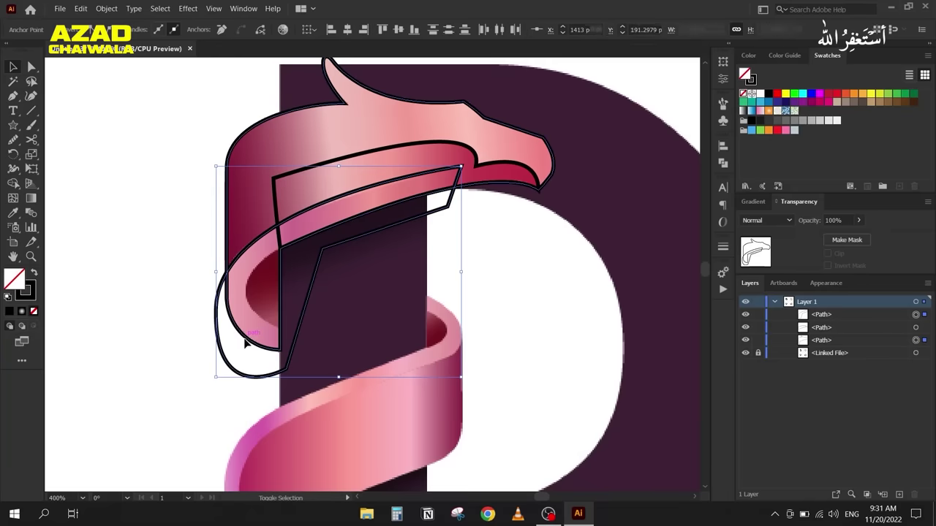
key(shift+m)
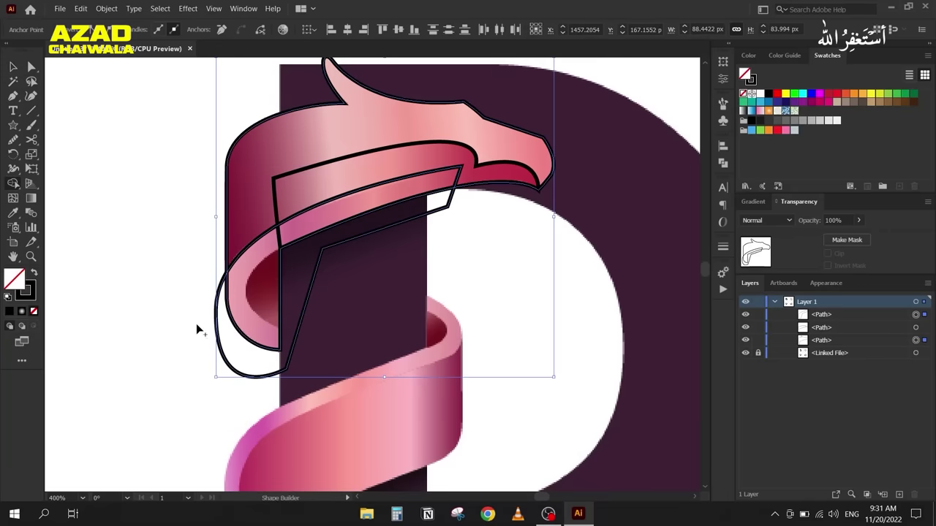
click(307, 267)
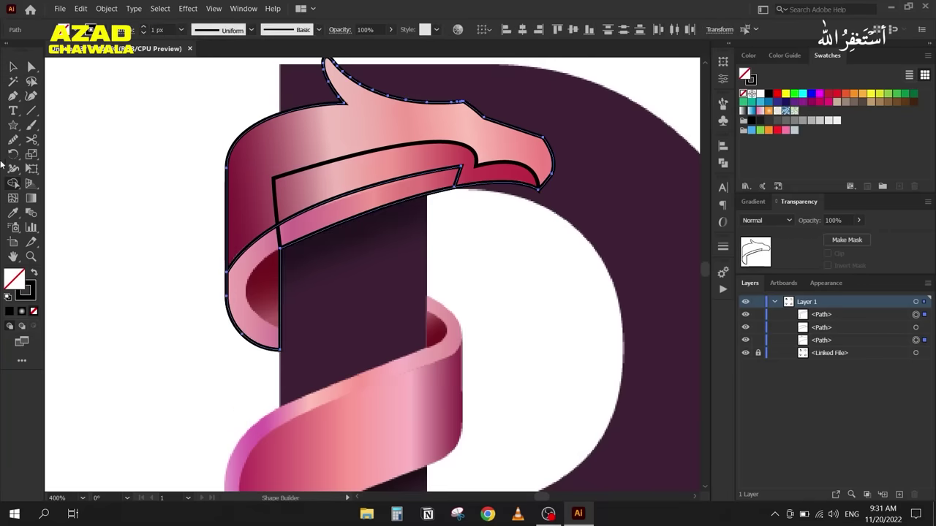
click(13, 66)
click(111, 205)
click(244, 255)
Step: Drag the left bend's live corner widget until the corners are rounded to about 11 px
alt+scroll(215, 285, up, 5)
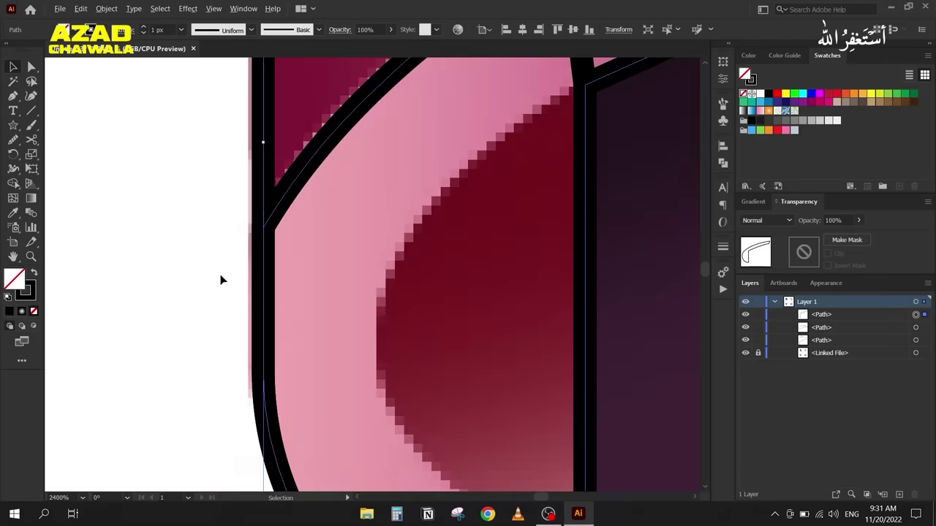
click(32, 68)
drag(272, 231, 378, 300)
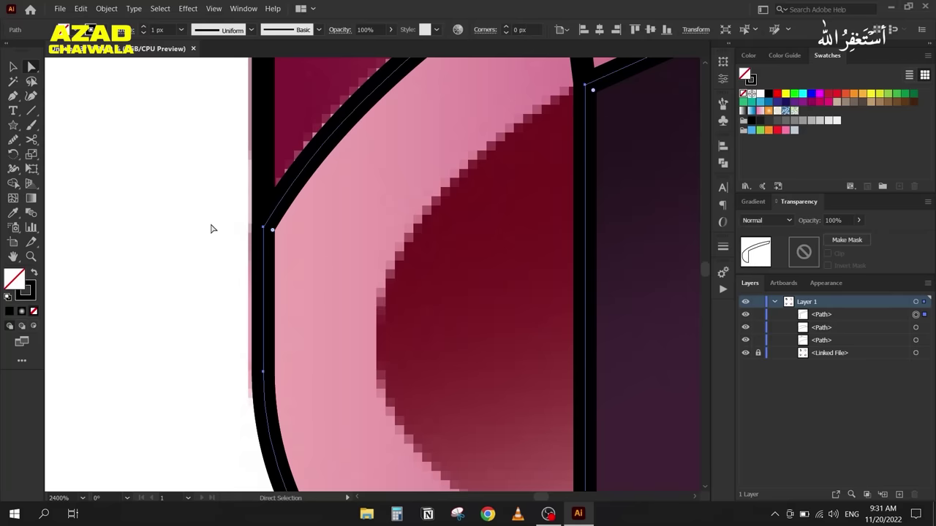
click(242, 233)
click(264, 233)
scroll(229, 236, down, 1)
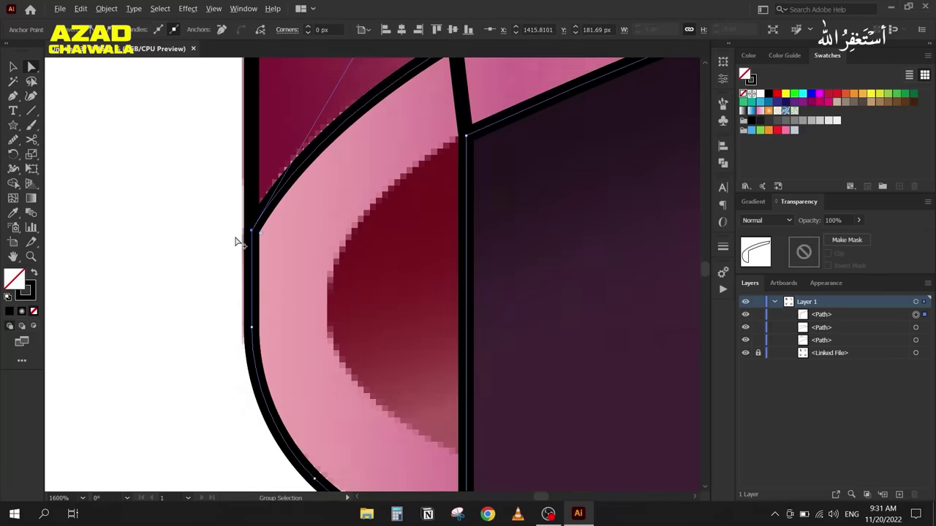
drag(262, 237, 385, 332)
scroll(194, 236, down, 3)
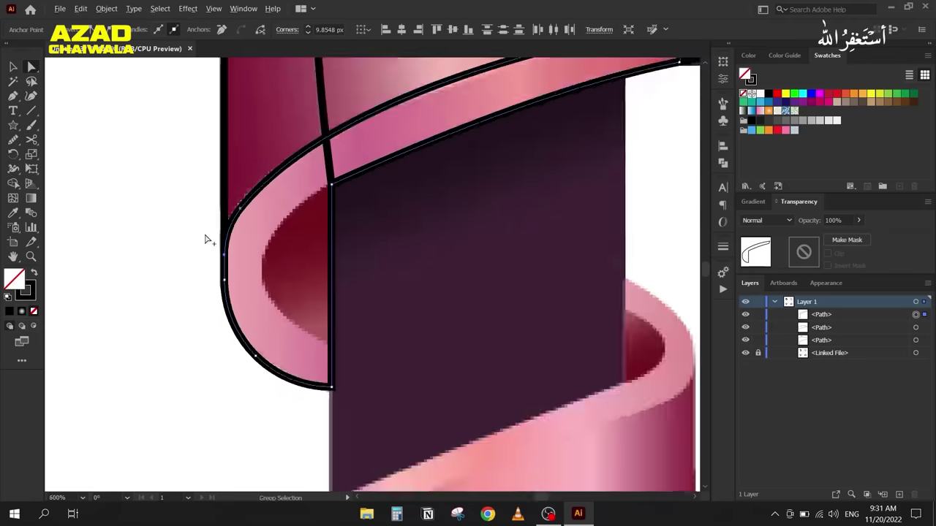
mouse_move(258, 252)
mouse_down()
mouse_move(288, 265)
mouse_move(259, 246)
mouse_up()
scroll(257, 251, up, 1)
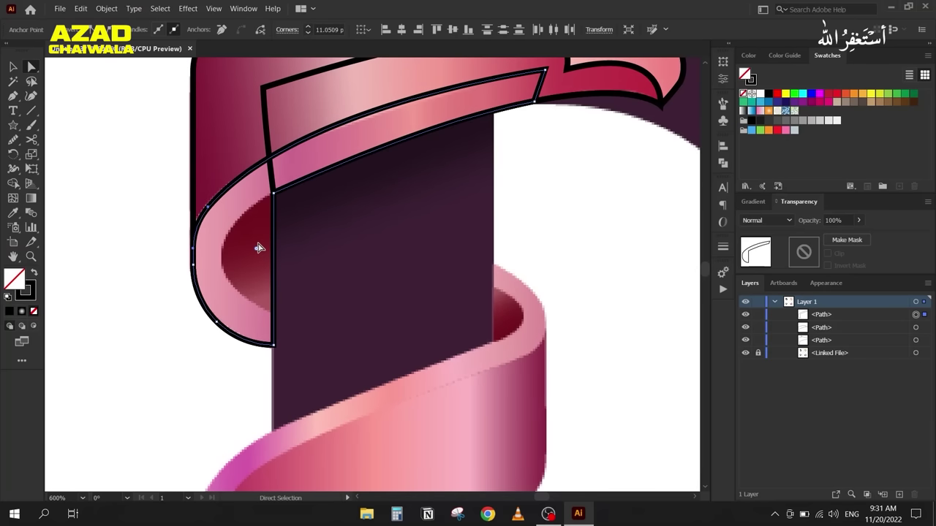
click(157, 248)
scroll(176, 242, down, 1)
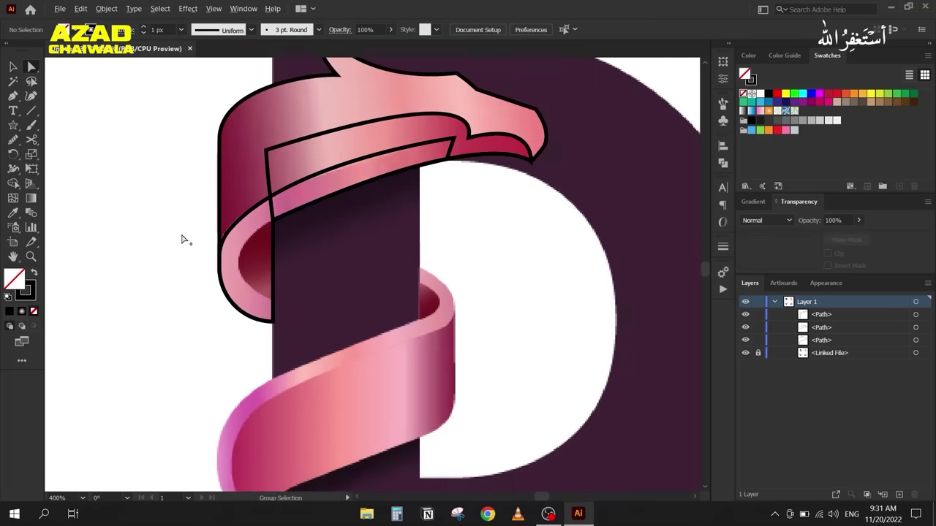
Step: Pen-draw a closed half-moon path around the dark inner ribbon curl
key(p)
scroll(260, 239, up, 3)
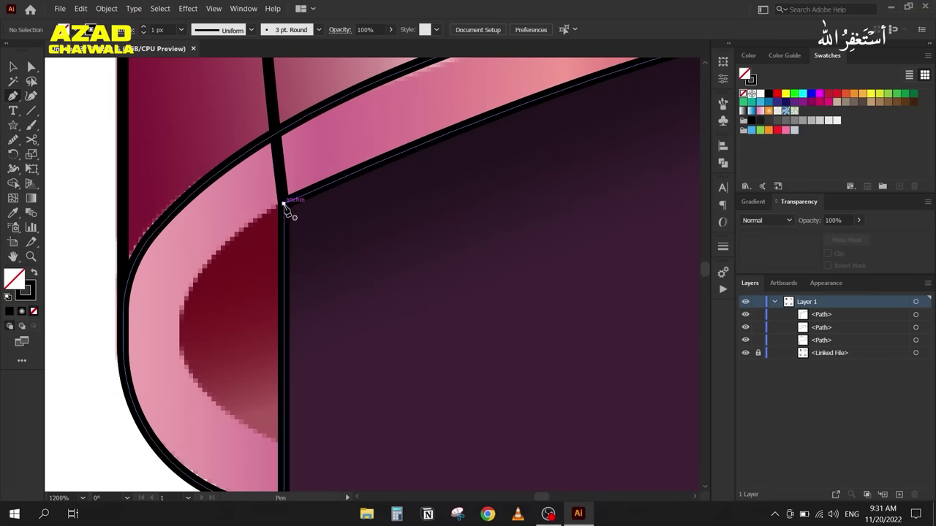
mouse_move(284, 204)
mouse_down()
mouse_move(214, 273)
mouse_move(192, 339)
mouse_move(183, 334)
mouse_move(192, 413)
mouse_move(189, 400)
mouse_up()
drag(287, 444, 285, 452)
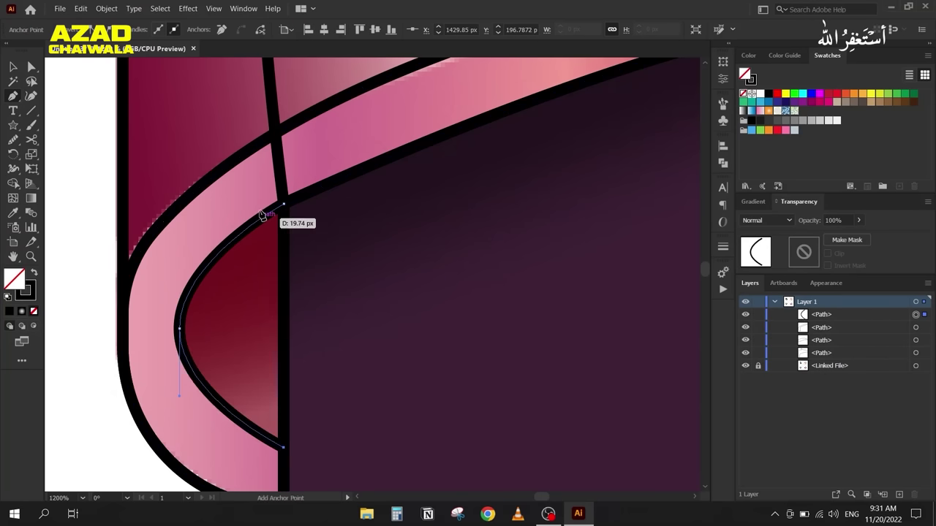
click(285, 204)
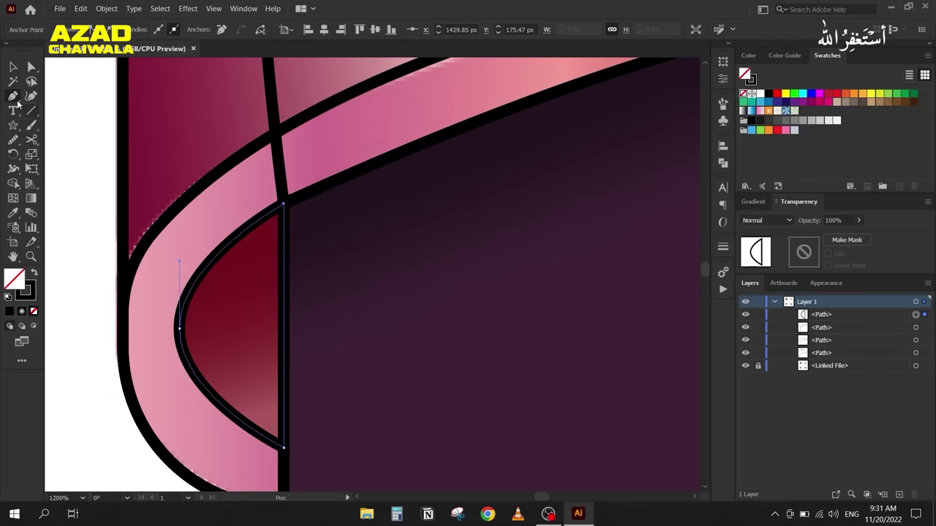
Step: Drag the half-moon's left anchor handles to refine its curved side
click(33, 66)
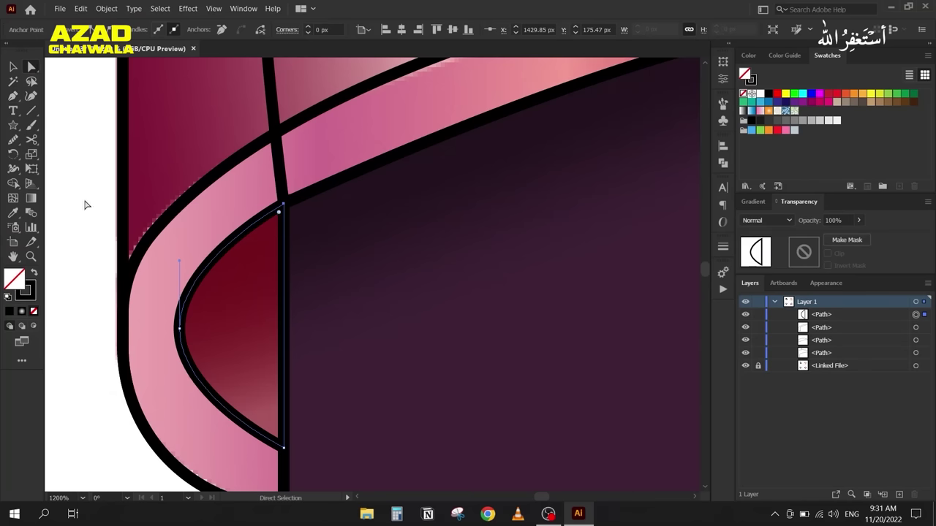
click(180, 329)
drag(180, 399, 180, 409)
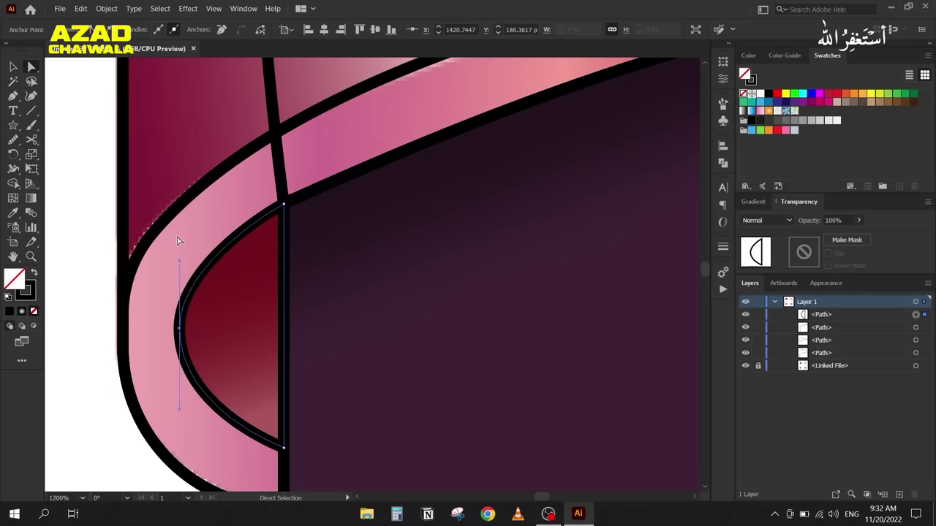
drag(179, 261, 300, 222)
scroll(171, 271, down, 5)
Step: Move all the traced head and ribbon outlines to the left of the reference
click(13, 66)
drag(277, 85, 497, 312)
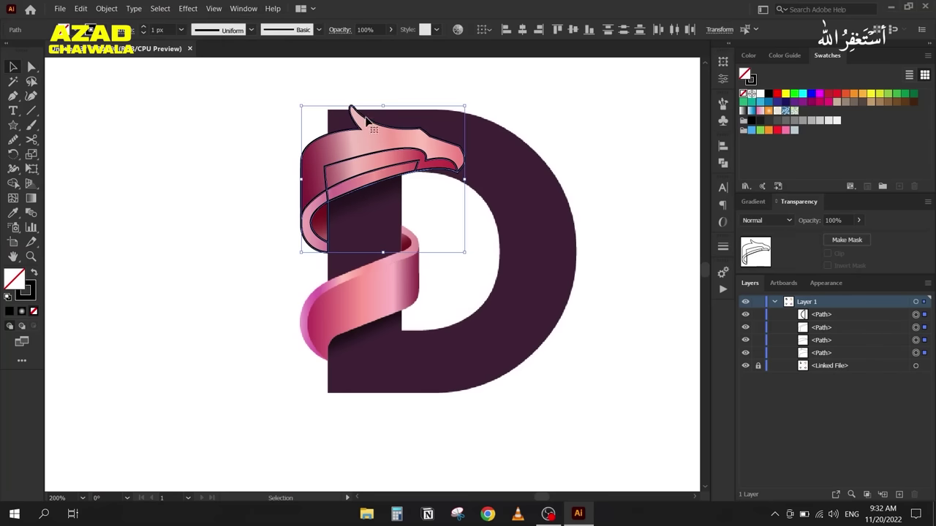
drag(388, 184, 210, 210)
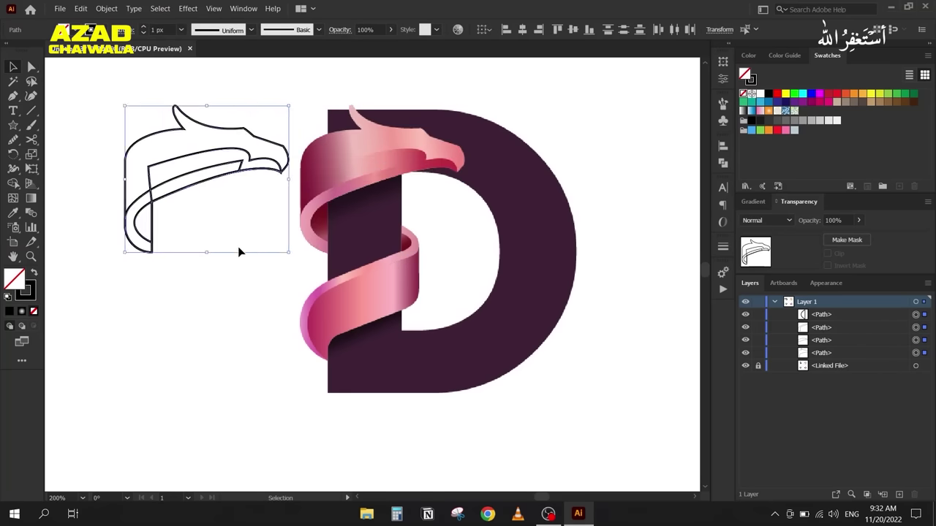
click(141, 255)
scroll(110, 151, up, 1)
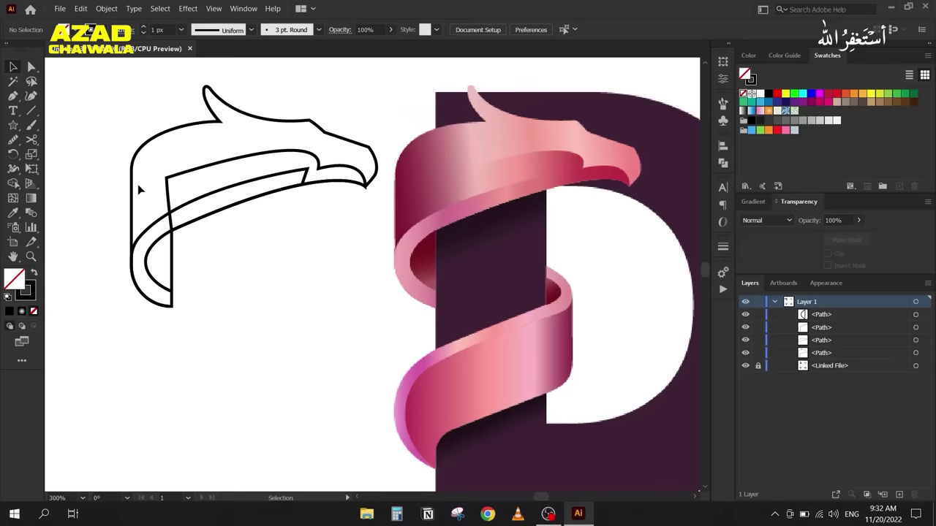
Step: Nudge the inner outline's left anchor, then fill the outer head outline solid black via Shift+X swap
key(a)
click(167, 178)
drag(168, 179, 171, 177)
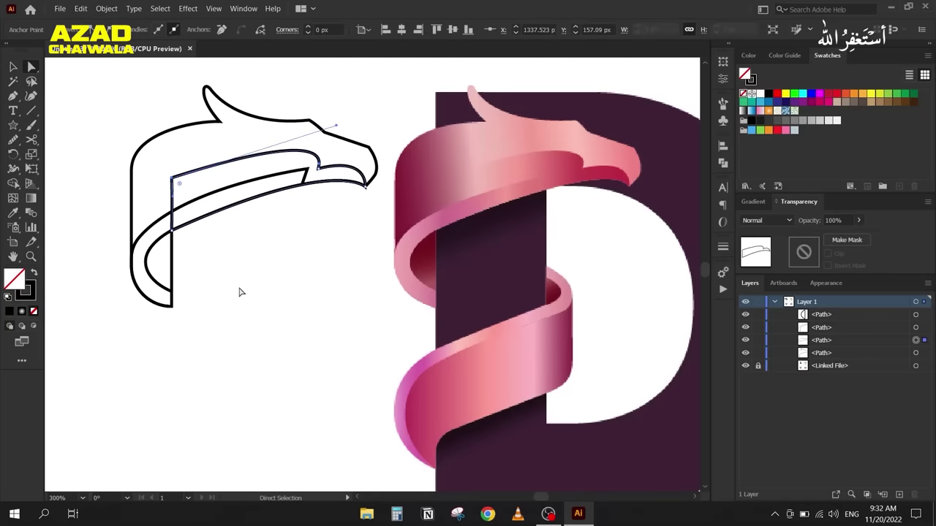
key(ctrl+shift+a)
click(14, 66)
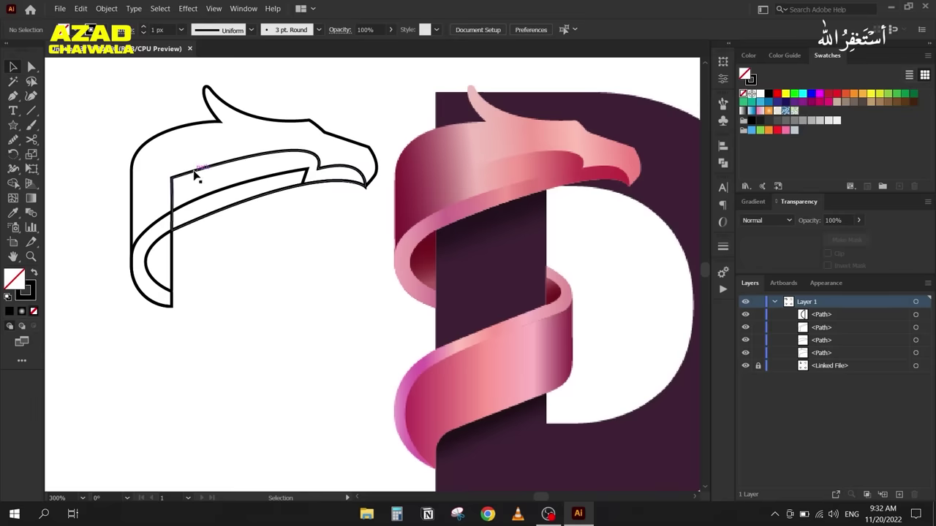
click(189, 129)
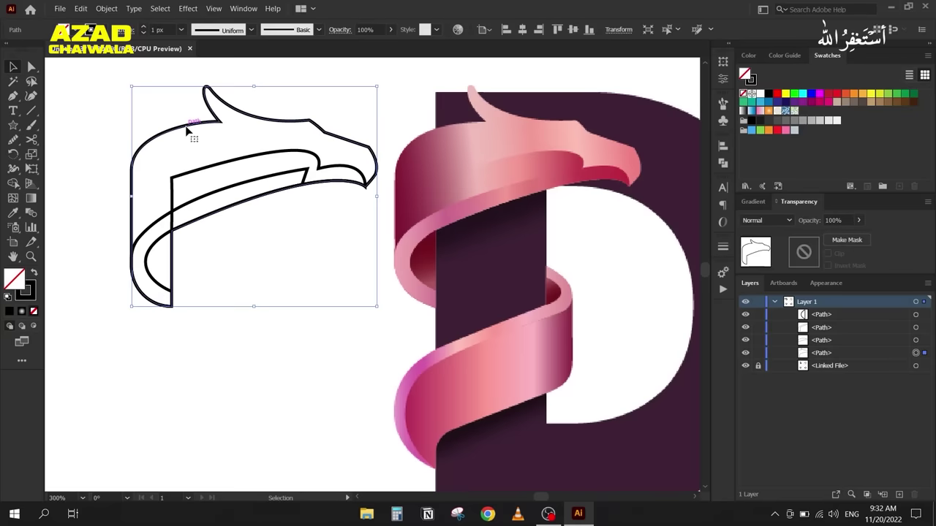
click(33, 274)
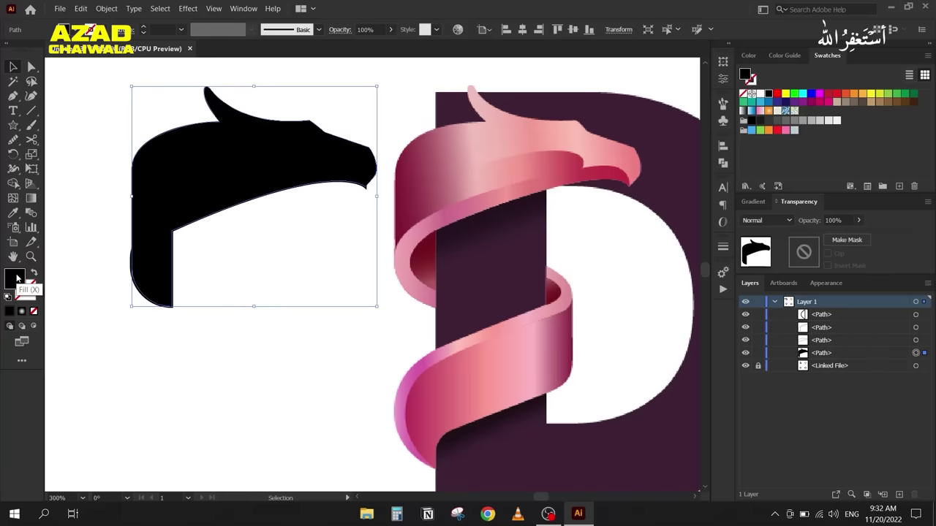
Step: Give the head shape a linear gradient running from its left edge to the beak tip
click(760, 201)
click(748, 225)
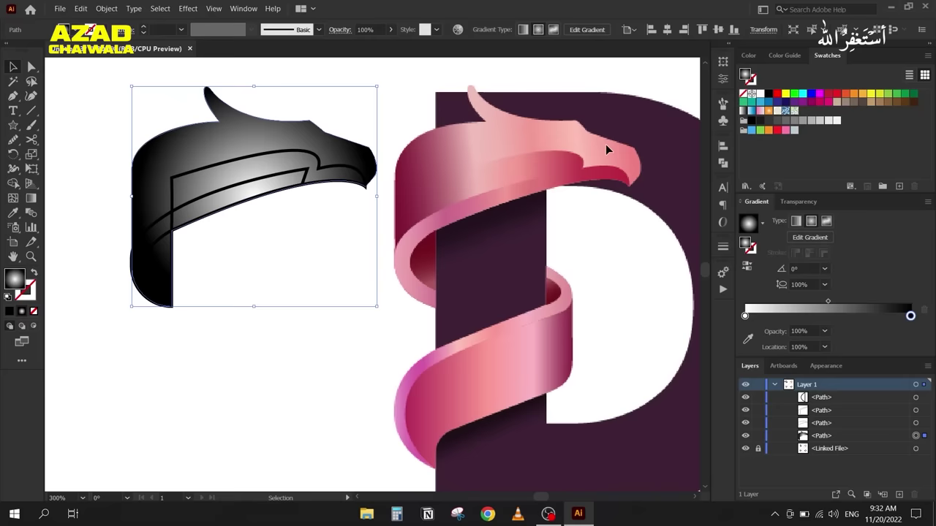
click(796, 221)
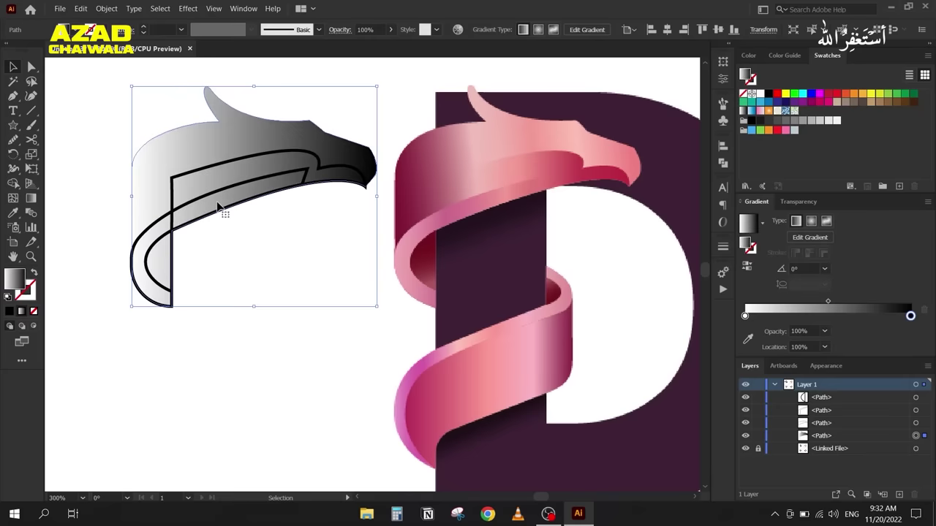
key(g)
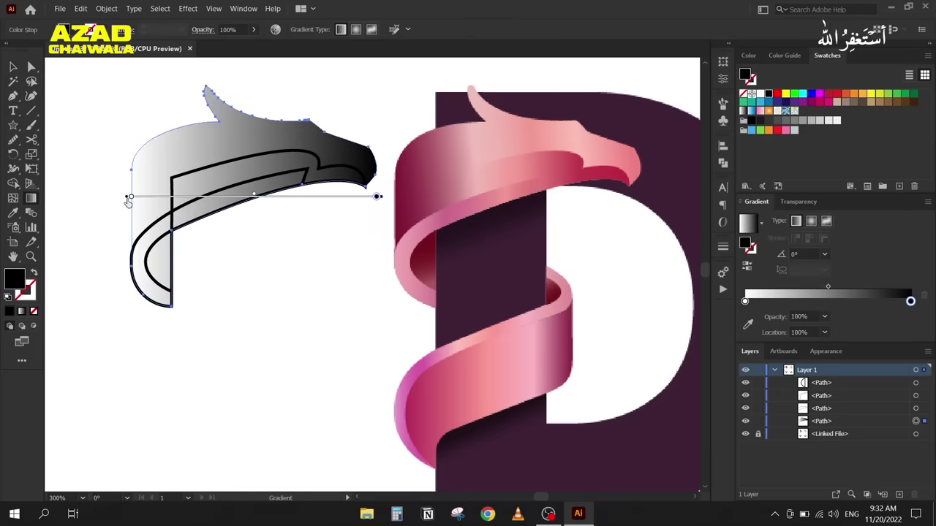
drag(131, 185, 386, 159)
drag(132, 201, 375, 177)
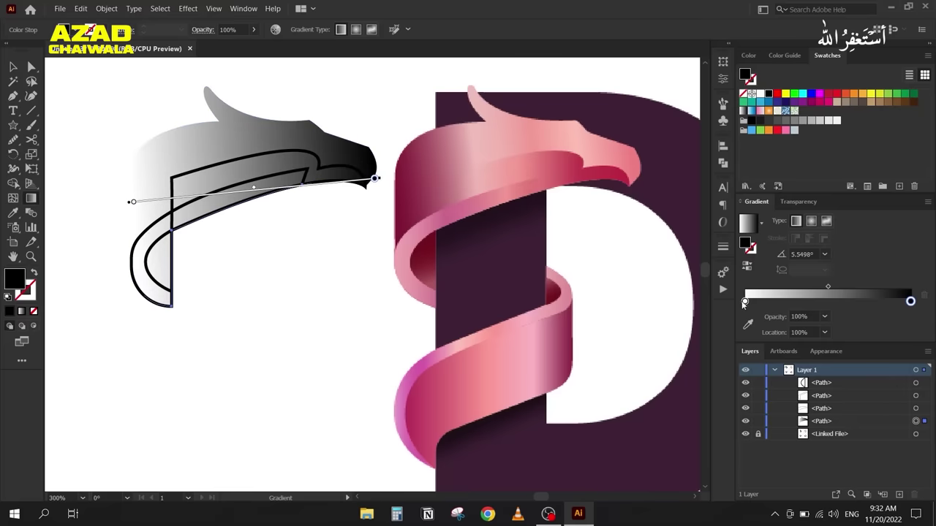
Step: Sample dark maroon into the left stop and ribbon pinks into new stops at 21.49% and 36.56%
click(744, 302)
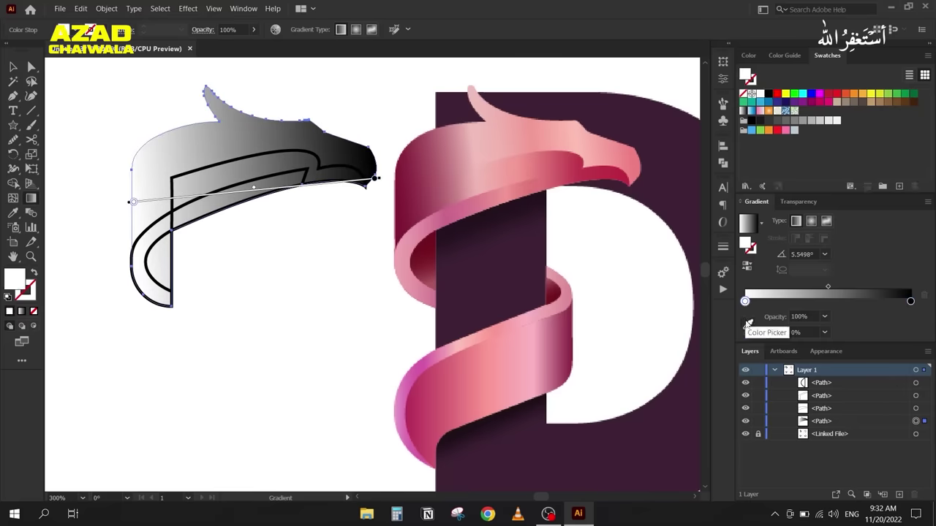
click(747, 323)
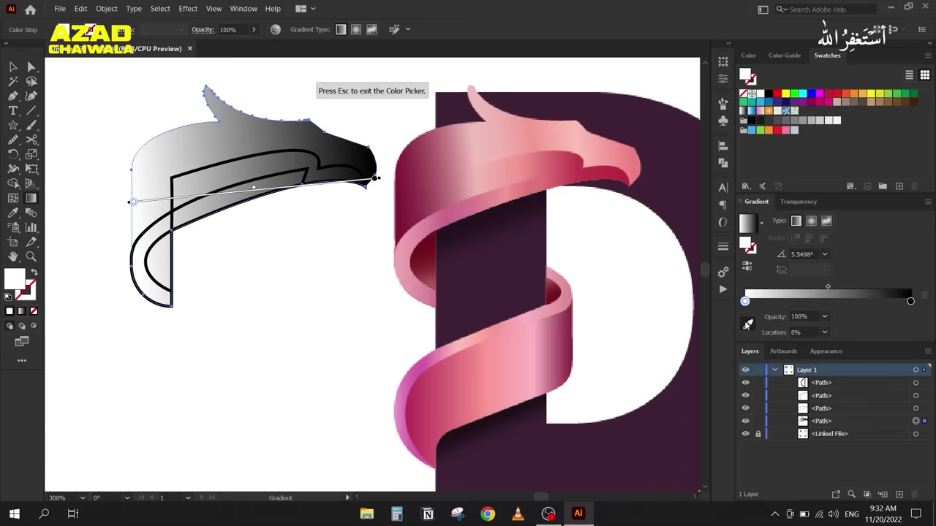
click(401, 203)
click(780, 300)
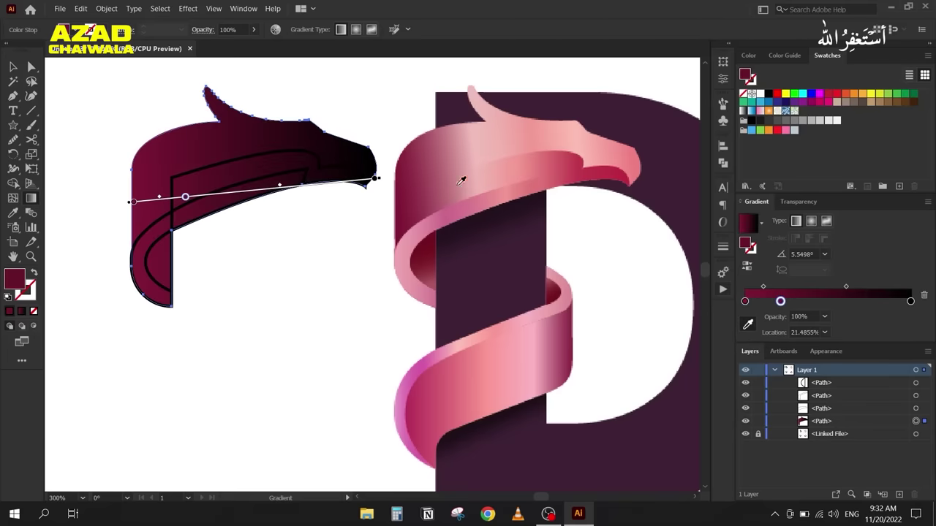
click(438, 163)
click(805, 300)
click(508, 157)
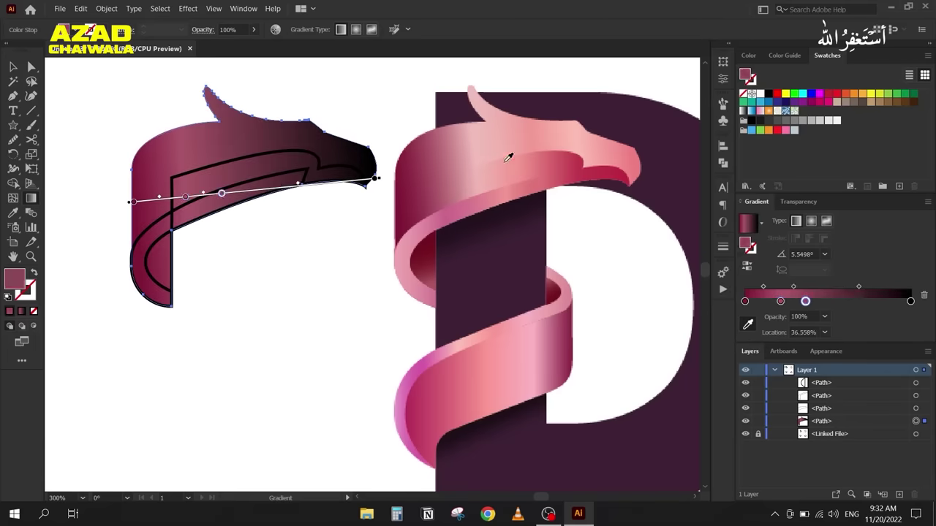
click(476, 147)
Step: Add light pink stops at 56.56%, 70.76% and 86.41%, and sample the beak's pink into the end stop
click(837, 301)
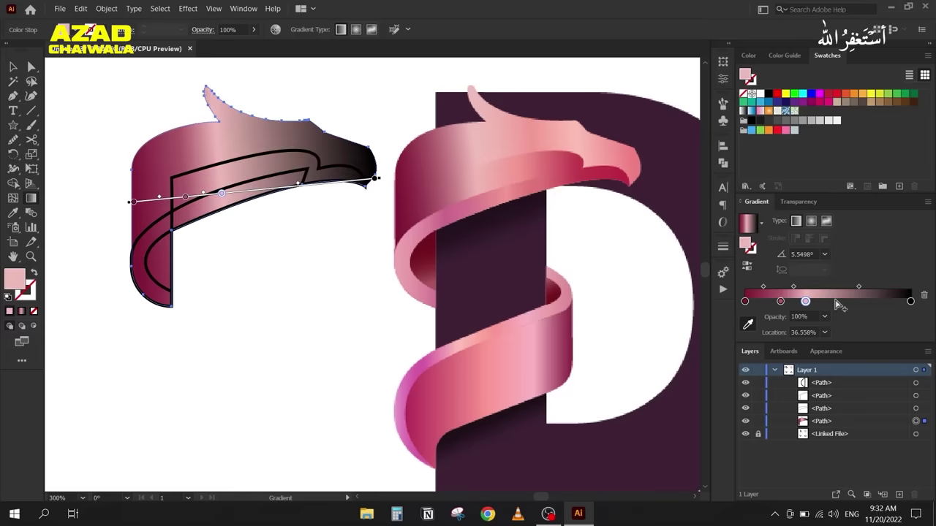
click(501, 129)
click(862, 300)
click(534, 131)
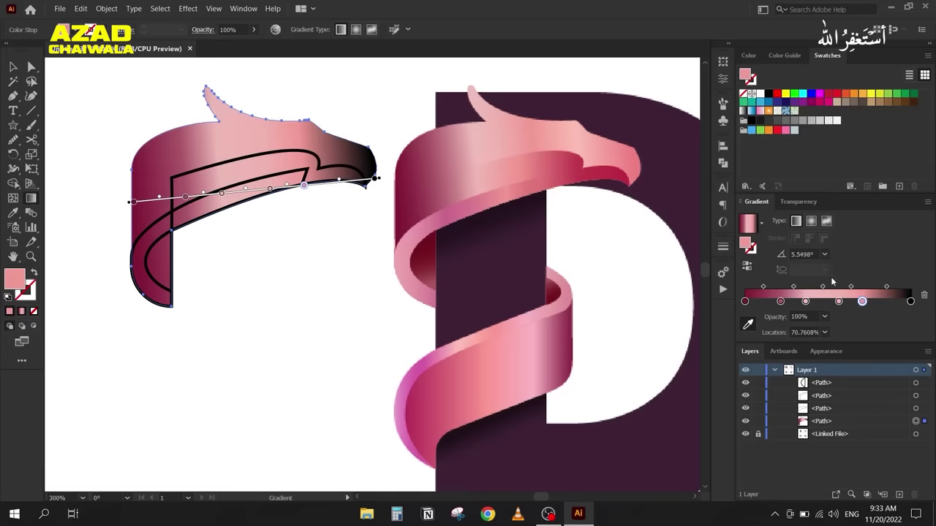
click(887, 301)
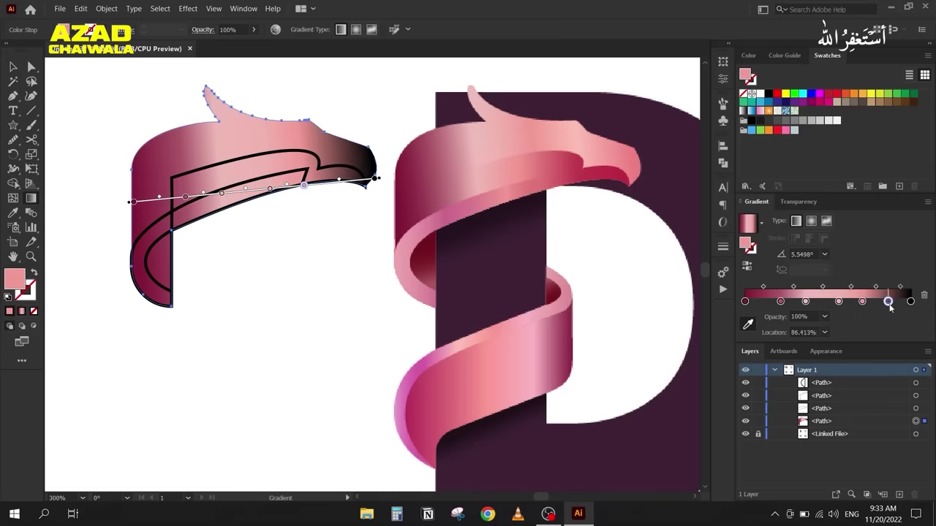
click(585, 135)
click(910, 300)
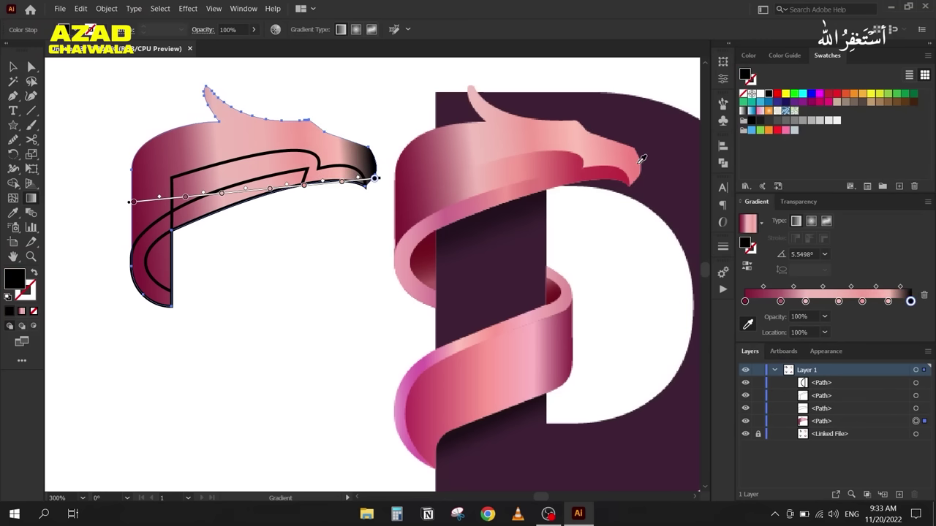
click(638, 160)
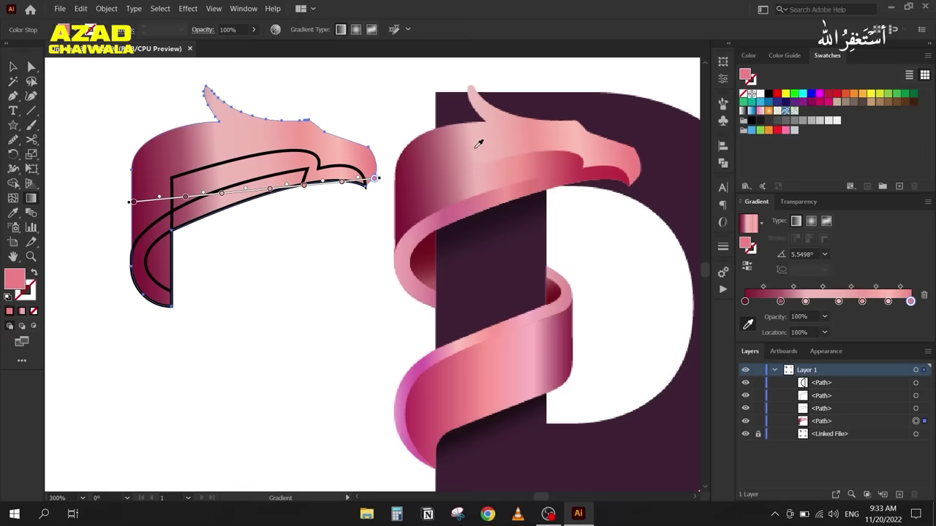
Step: Shift the dark stop to about 15% and the next stop to about 31%, adjusting the blend midpoints
click(14, 66)
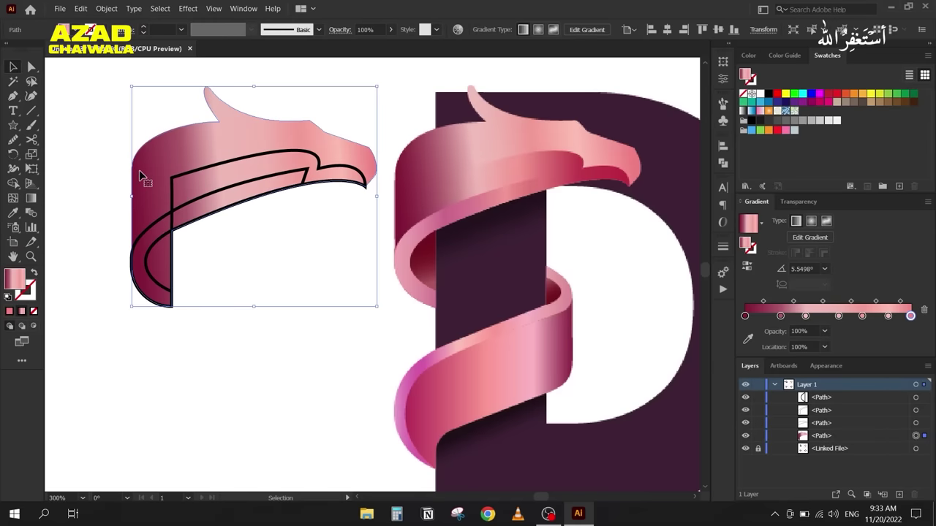
key(g)
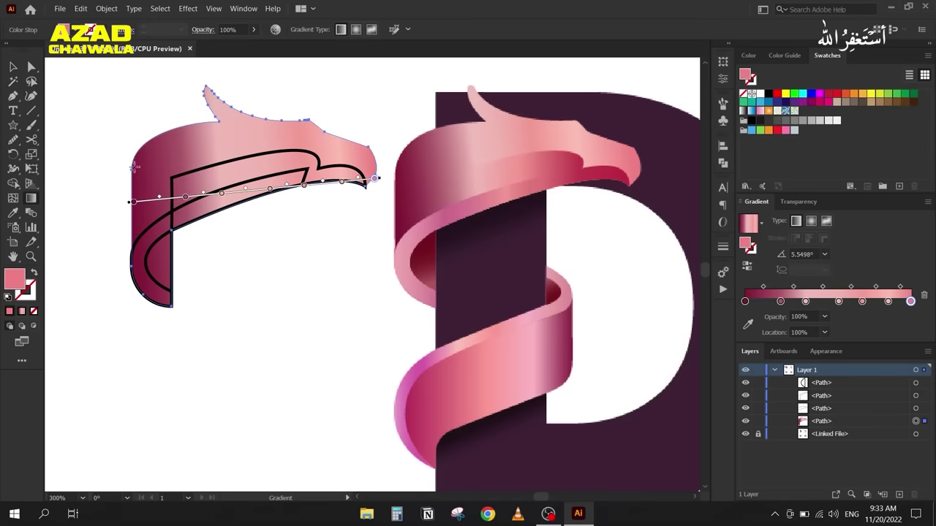
scroll(804, 253, down, 4)
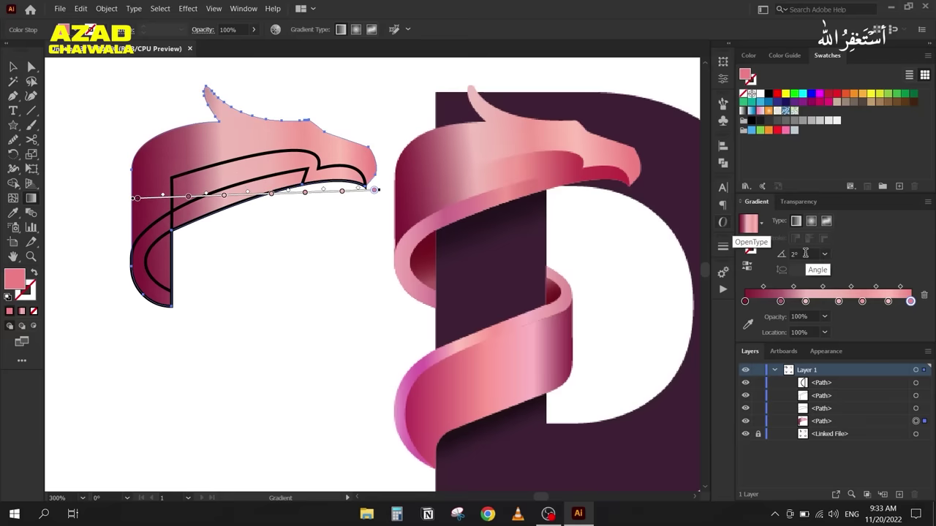
scroll(804, 253, down, 1)
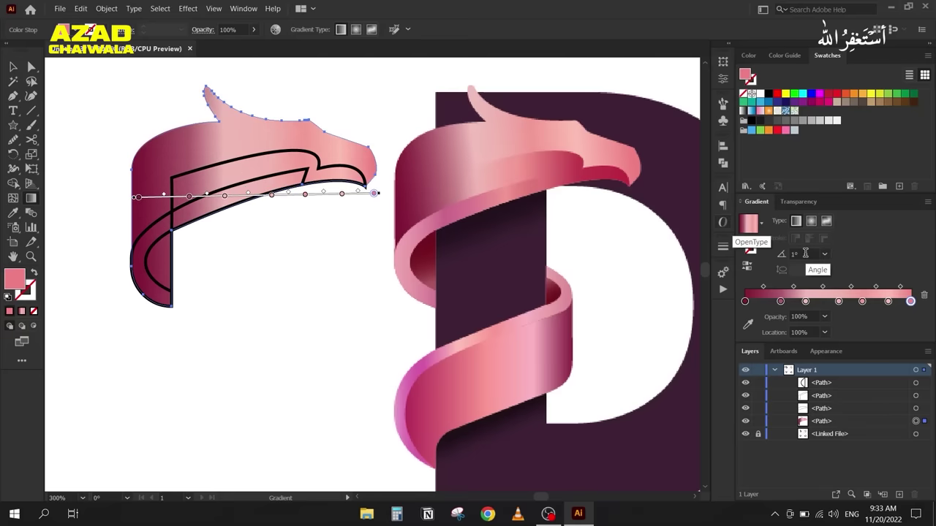
click(778, 301)
drag(777, 301, 770, 301)
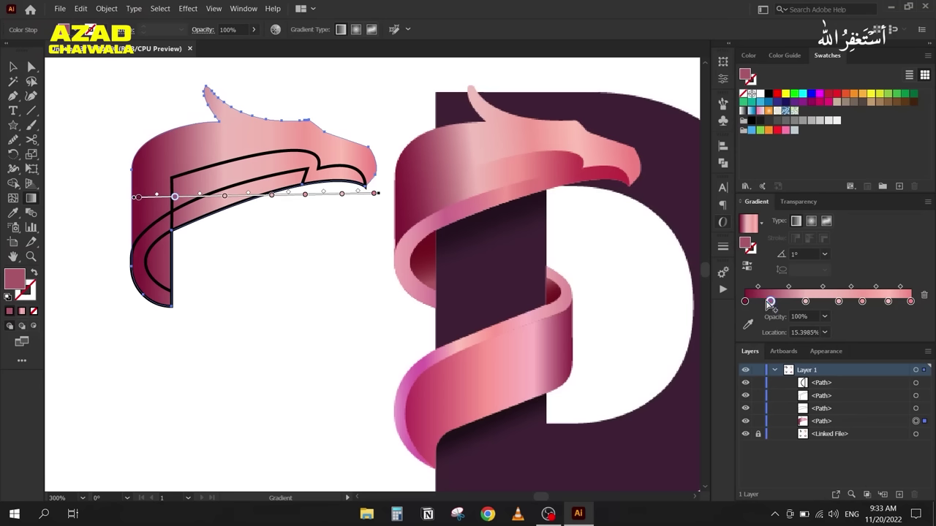
drag(805, 301, 796, 301)
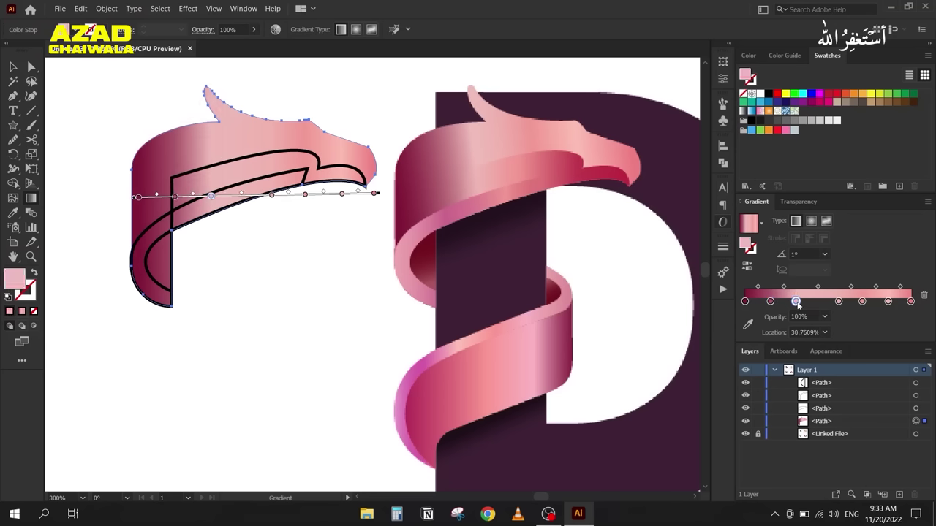
drag(818, 288, 813, 287)
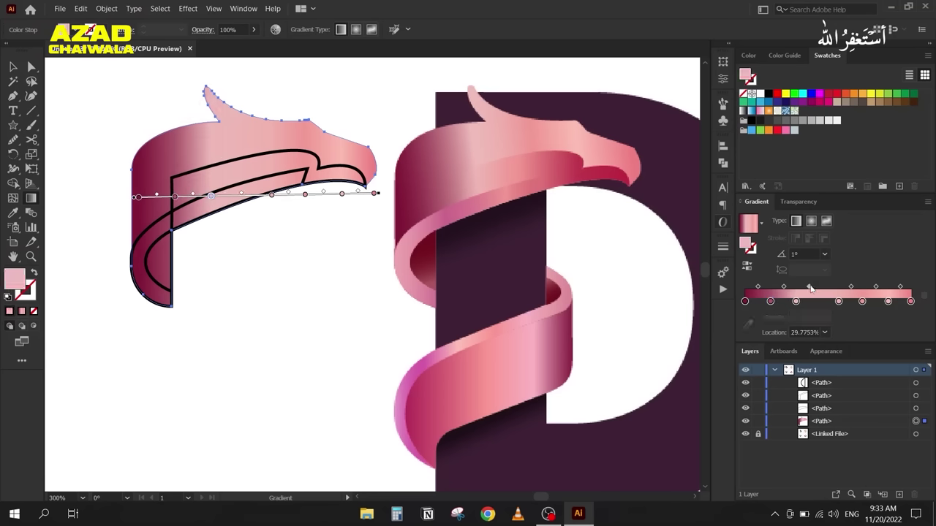
drag(779, 288, 805, 290)
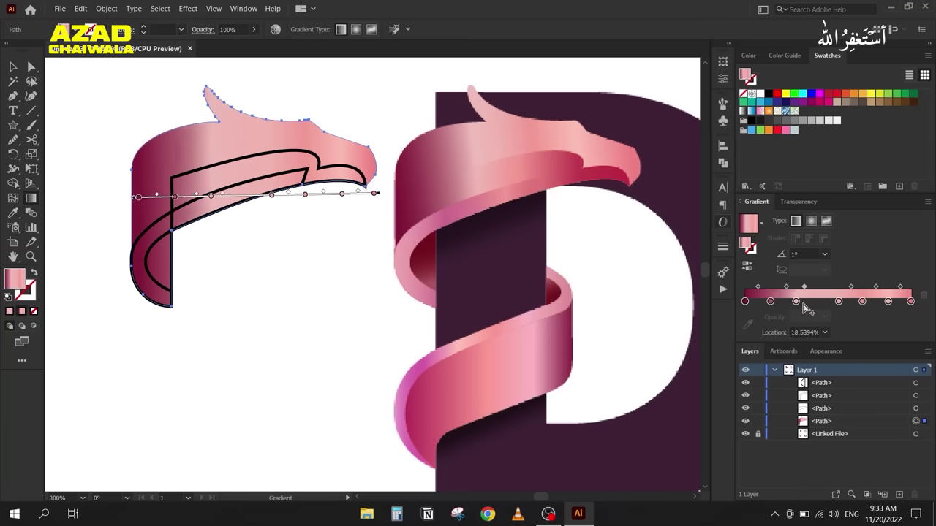
Step: Fine-tune the remaining stops and midpoints, setting one stop near 29%, then deselect the ribbon
drag(795, 301, 879, 302)
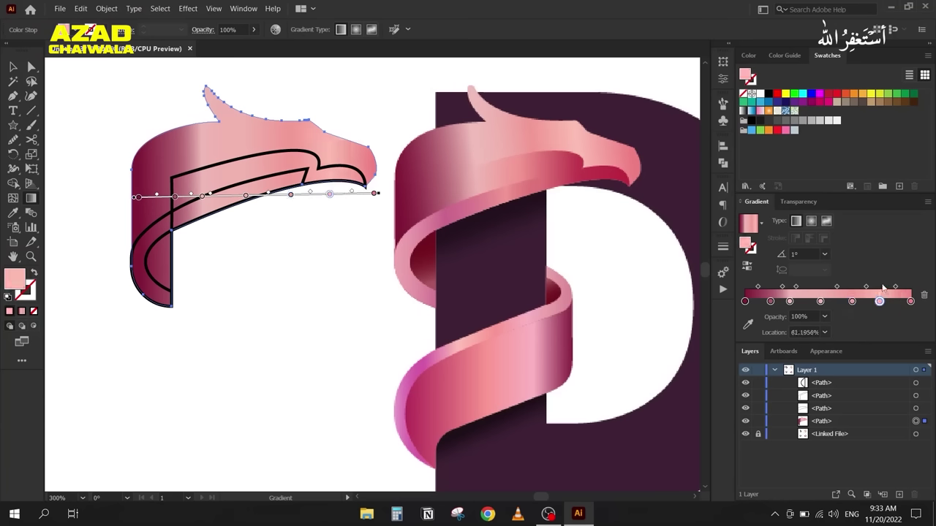
mouse_move(866, 286)
mouse_down()
mouse_move(892, 286)
mouse_move(869, 287)
mouse_up()
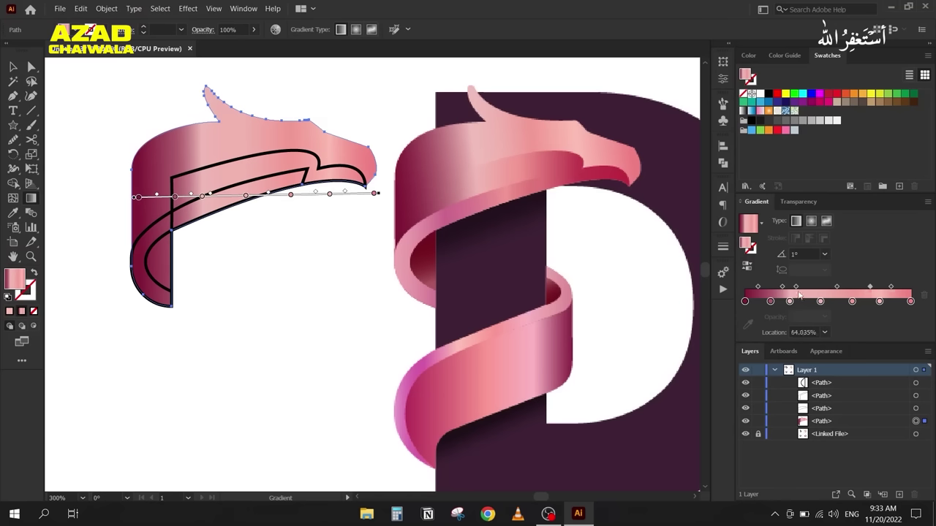
drag(796, 287, 802, 287)
drag(789, 302, 793, 304)
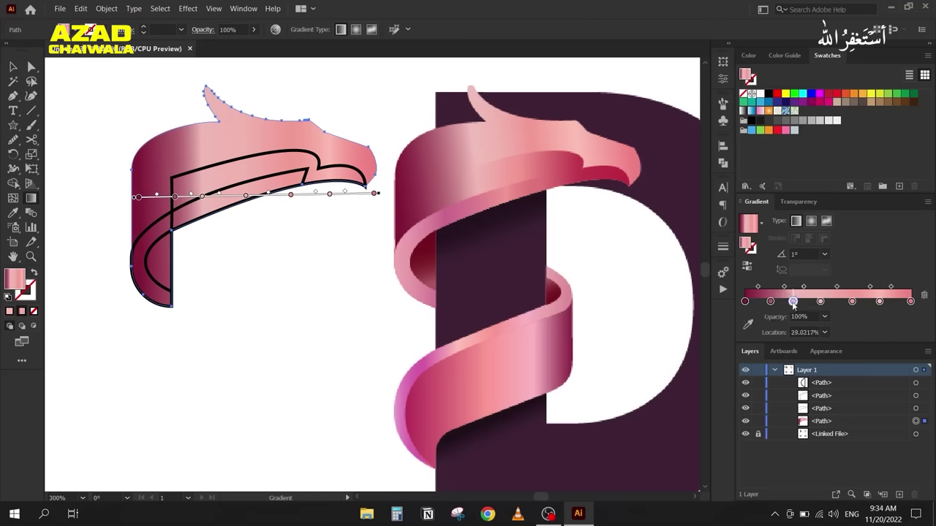
drag(785, 288, 780, 289)
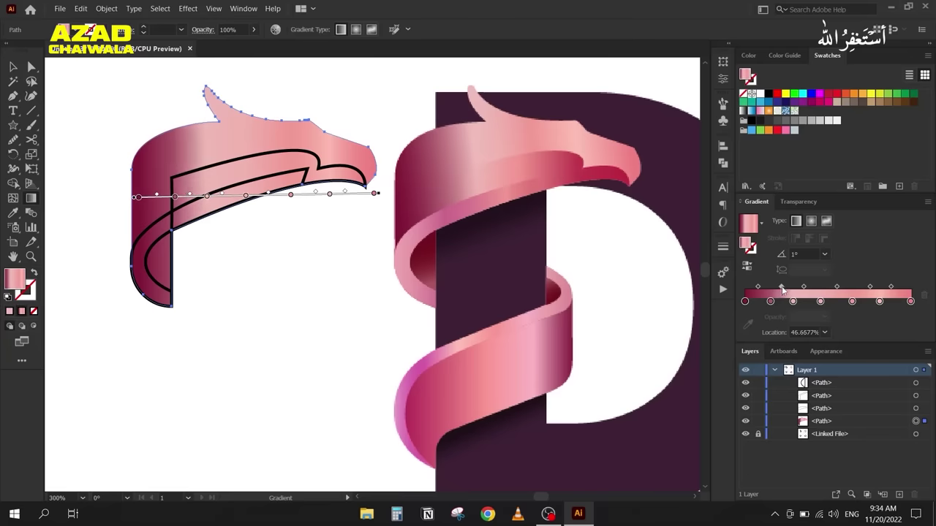
click(13, 67)
click(98, 87)
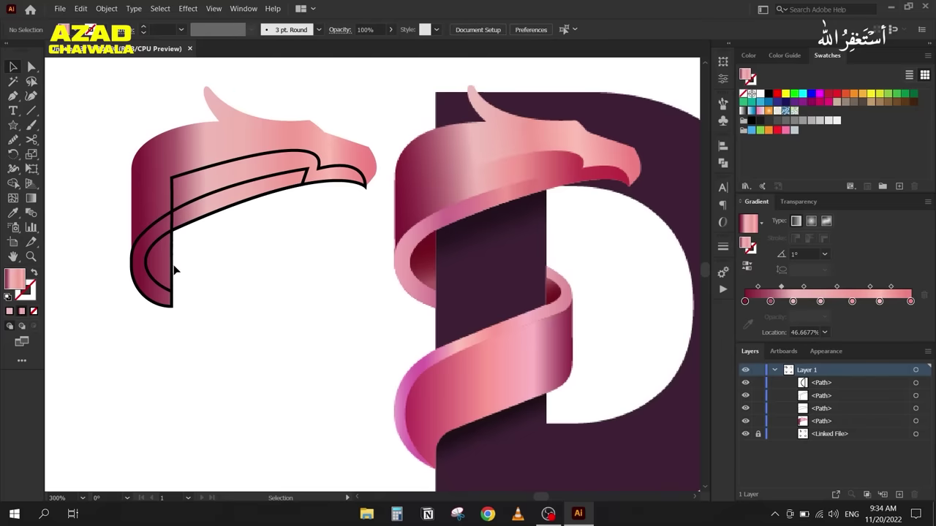
Step: Hide the ribbon's inner outline path and select the upper band of the left ribbon
click(745, 395)
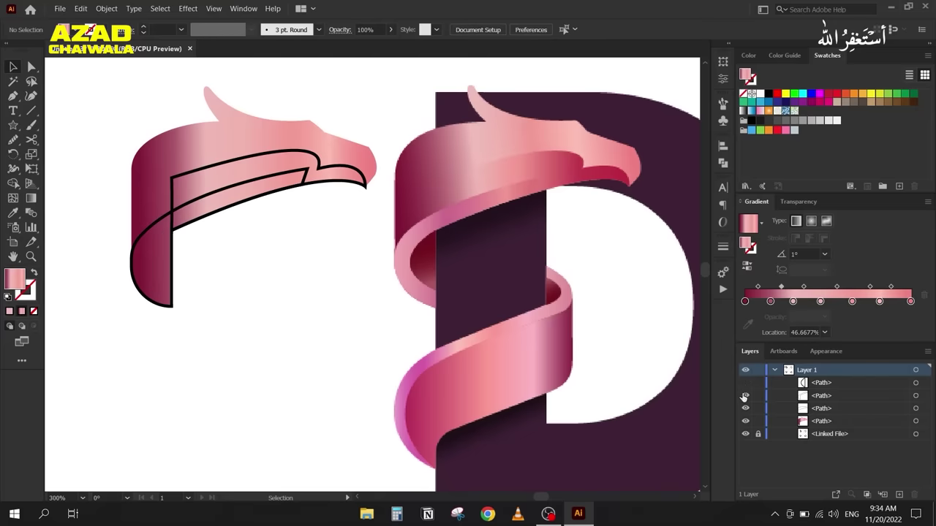
click(744, 396)
click(204, 173)
click(204, 174)
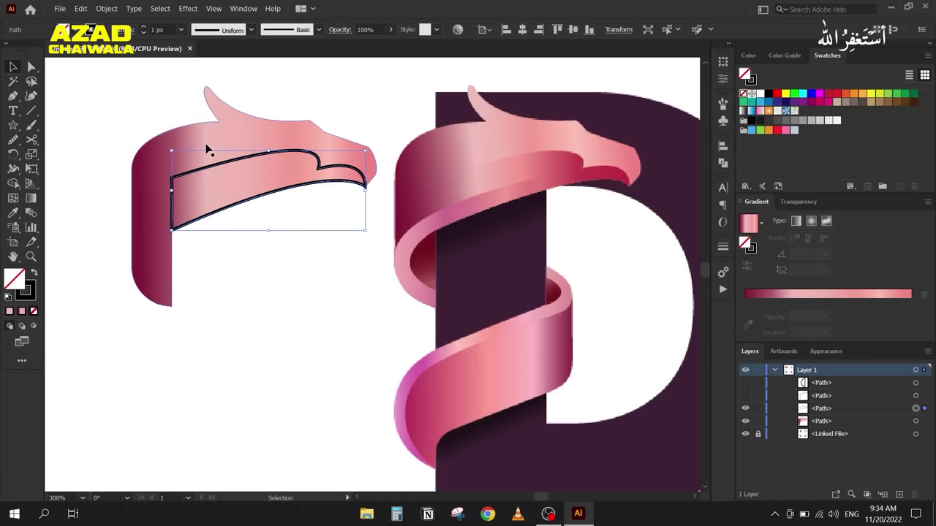
Step: Copy the pink gradient onto the upper band, run it horizontally, and move stops to about 31% and 18%
key(i)
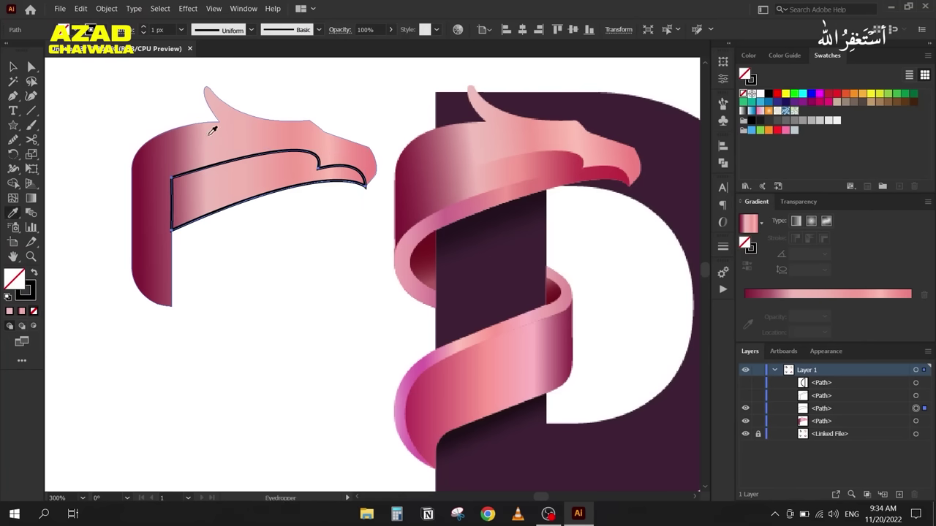
click(212, 131)
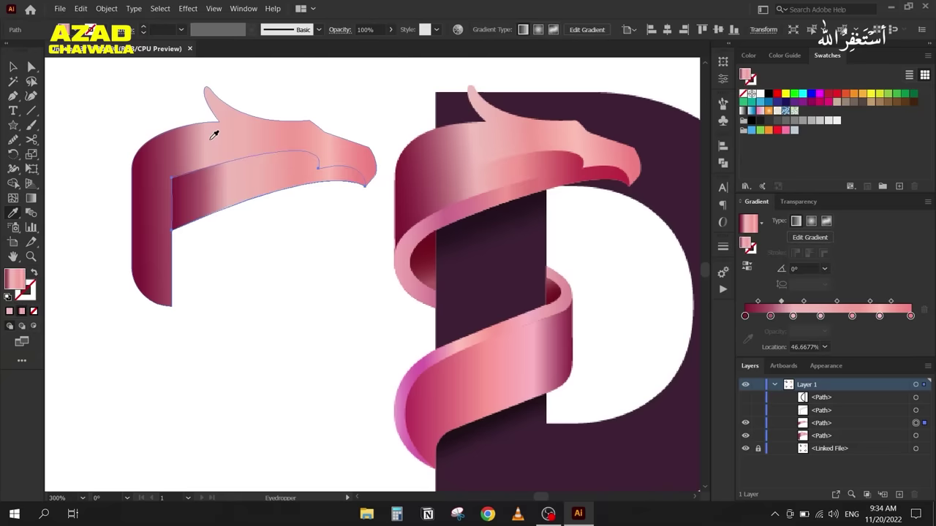
key(g)
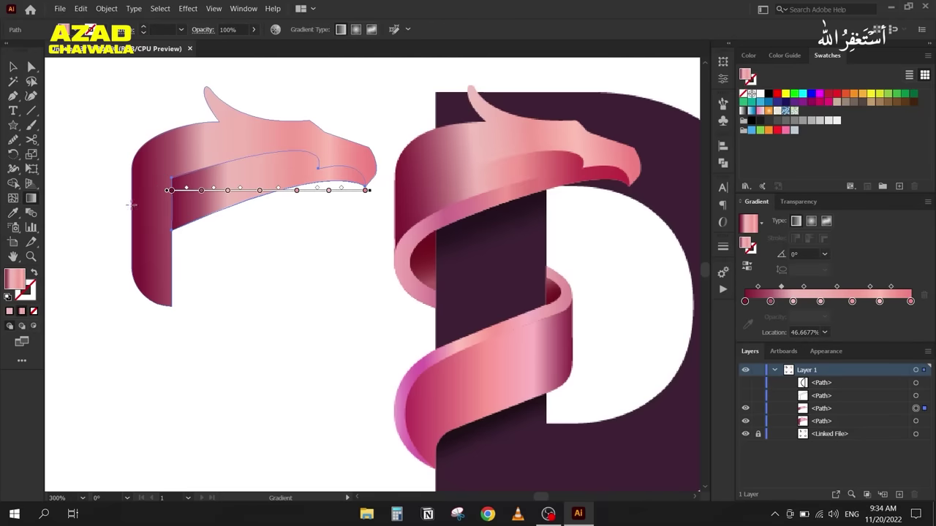
mouse_move(129, 197)
mouse_down()
mouse_move(363, 198)
mouse_move(343, 191)
mouse_up()
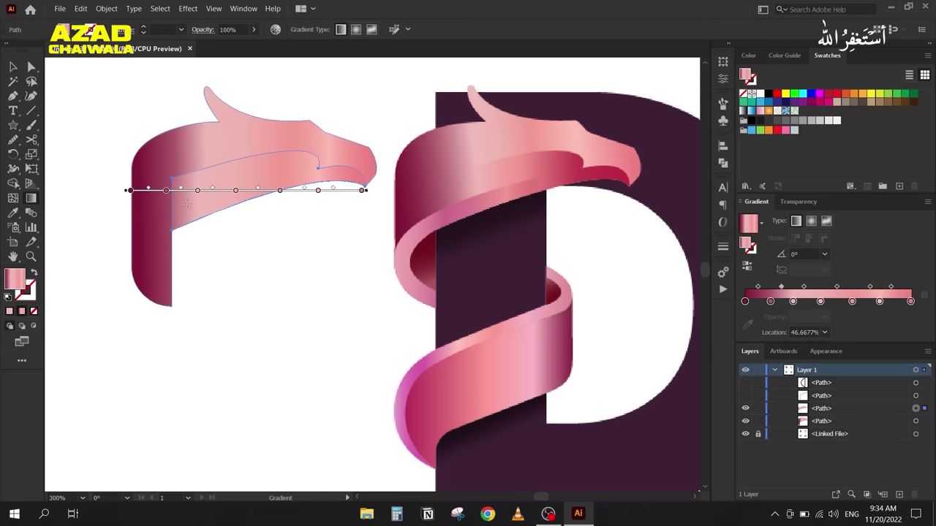
drag(197, 192, 203, 191)
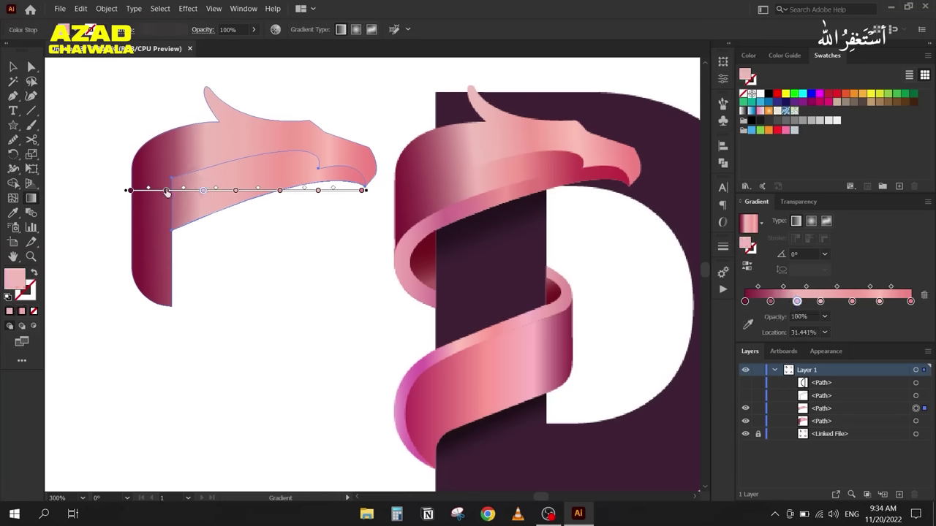
click(169, 191)
drag(172, 192, 173, 193)
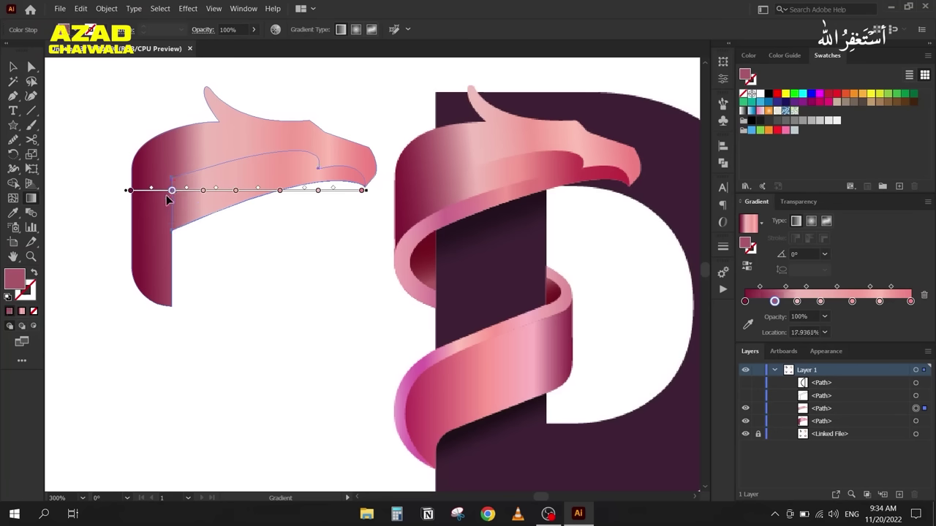
Step: Sample crimson into the end stop, move a stop to about 73%, and give it a darker pink
click(362, 190)
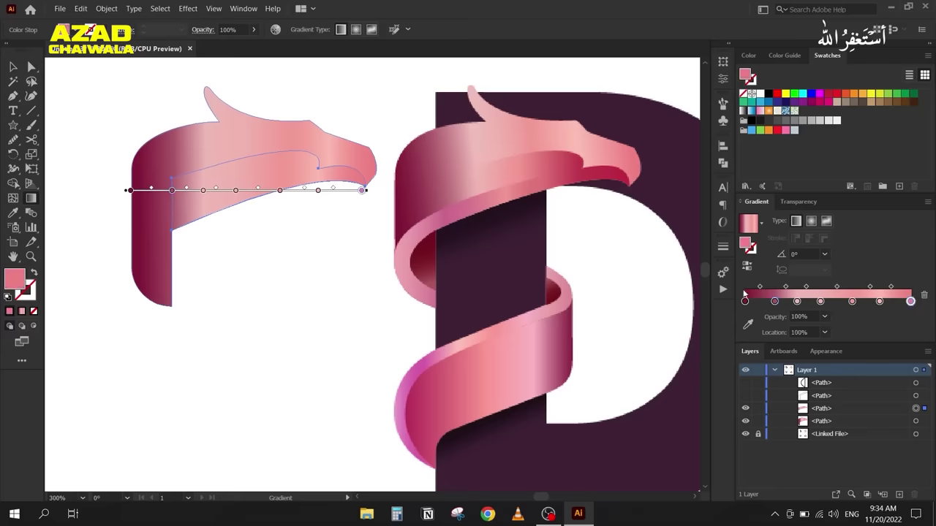
click(747, 326)
click(617, 168)
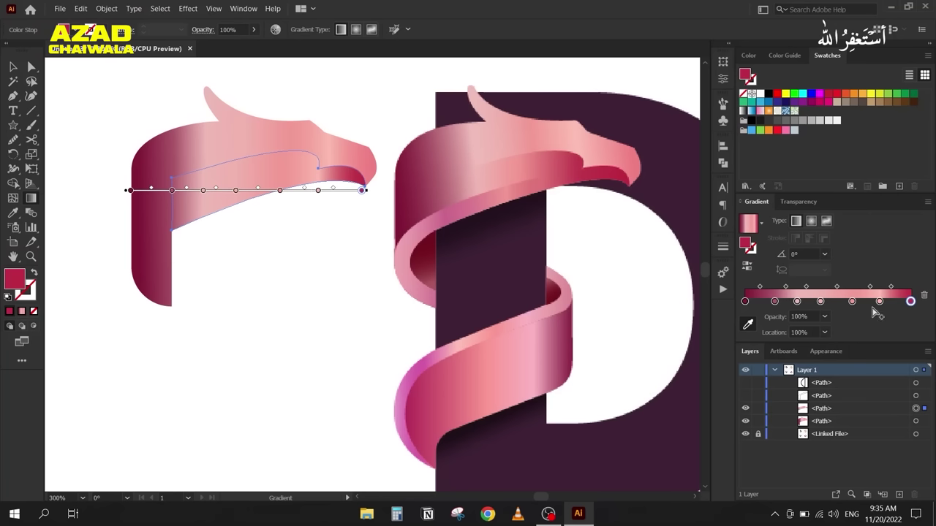
drag(879, 301, 866, 302)
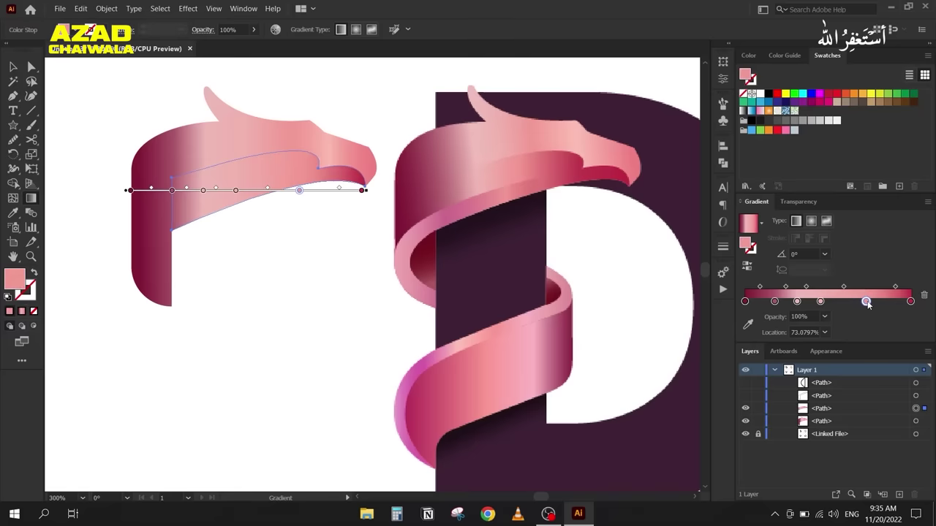
click(746, 326)
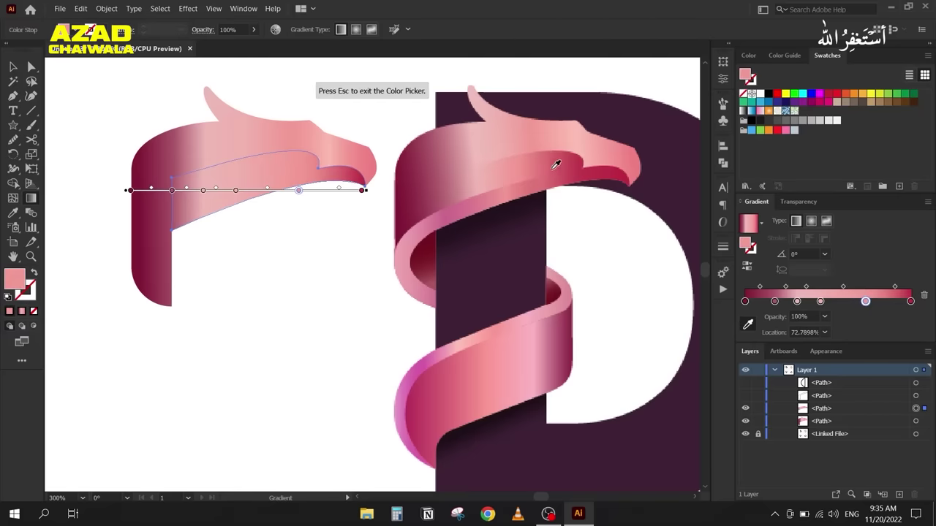
click(556, 161)
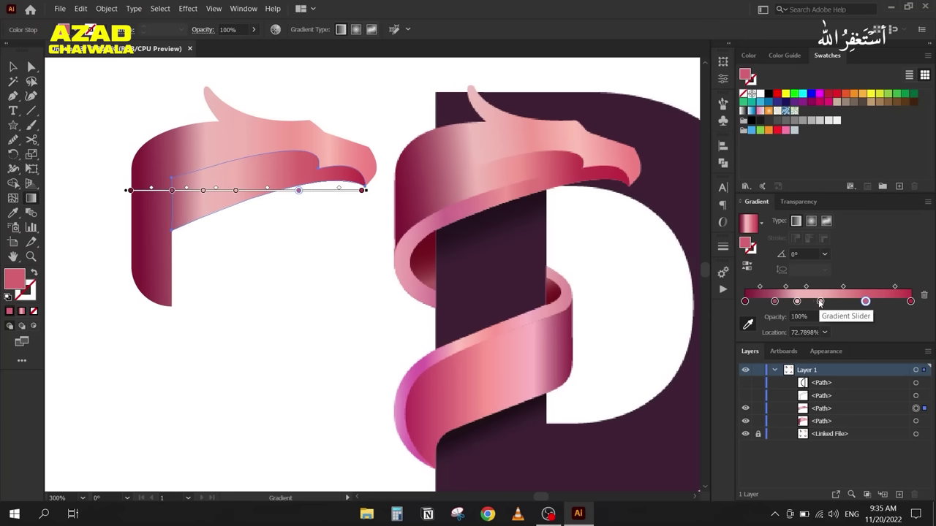
Step: Remove the stop at about 45% and make the leftmost gradient stop fully transparent
click(820, 301)
mouse_move(820, 302)
mouse_down()
mouse_move(814, 320)
mouse_move(806, 301)
mouse_up()
click(774, 301)
click(824, 316)
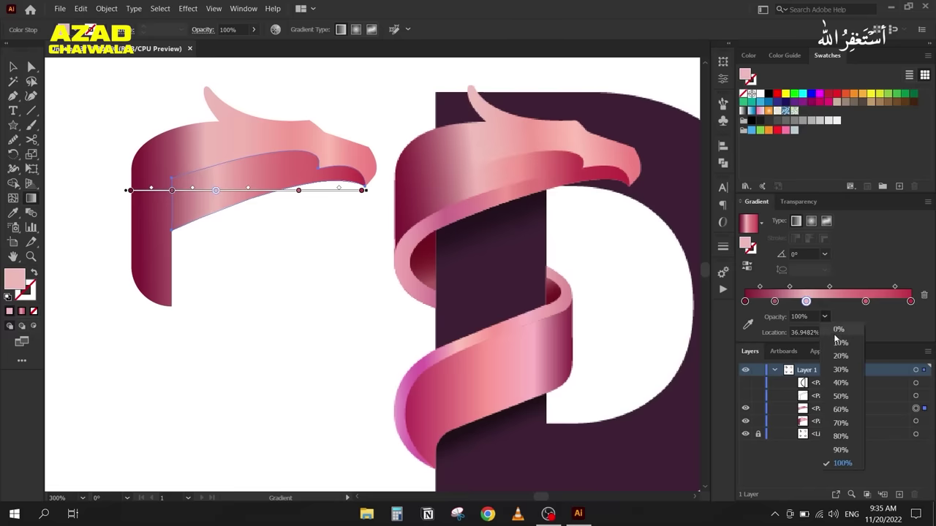
click(825, 317)
click(774, 301)
click(825, 317)
click(825, 316)
click(745, 301)
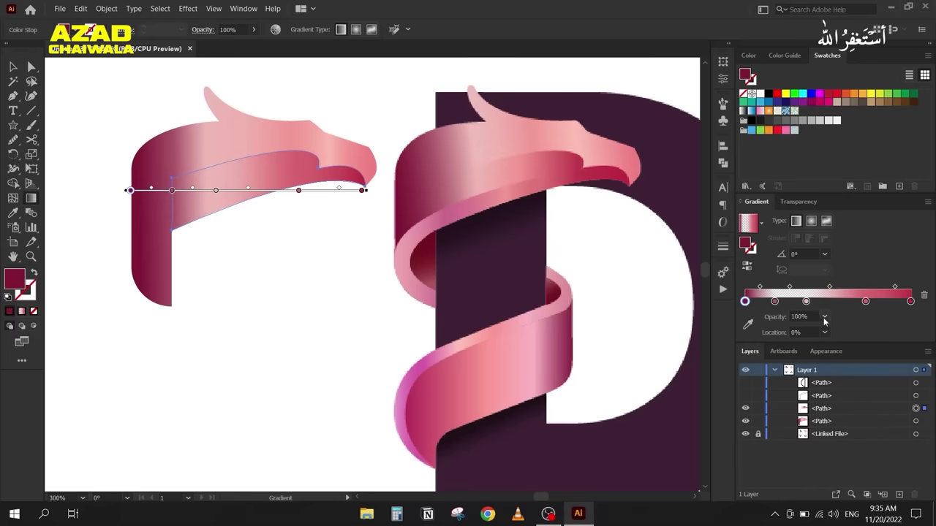
click(824, 317)
click(835, 330)
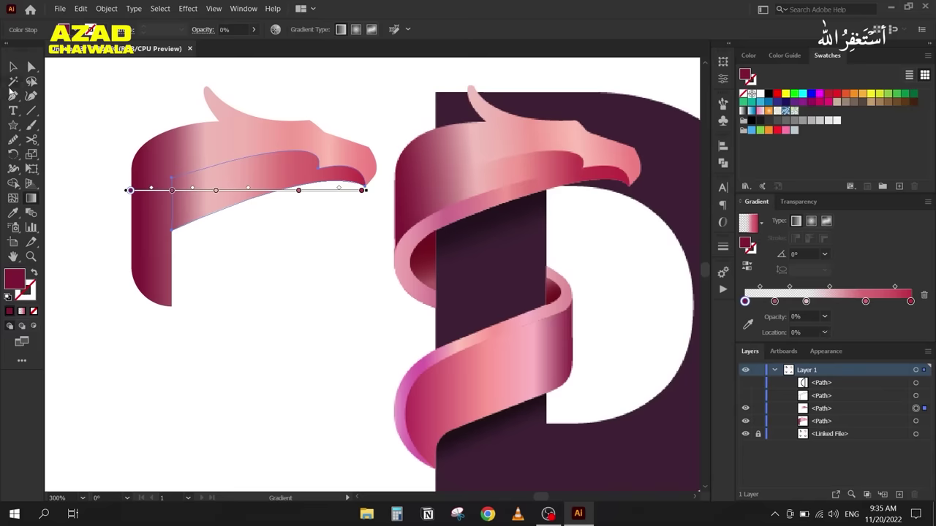
Step: Try moving the shaded band onto the D, then undo to keep it on the left letter and deselect
click(12, 67)
click(102, 103)
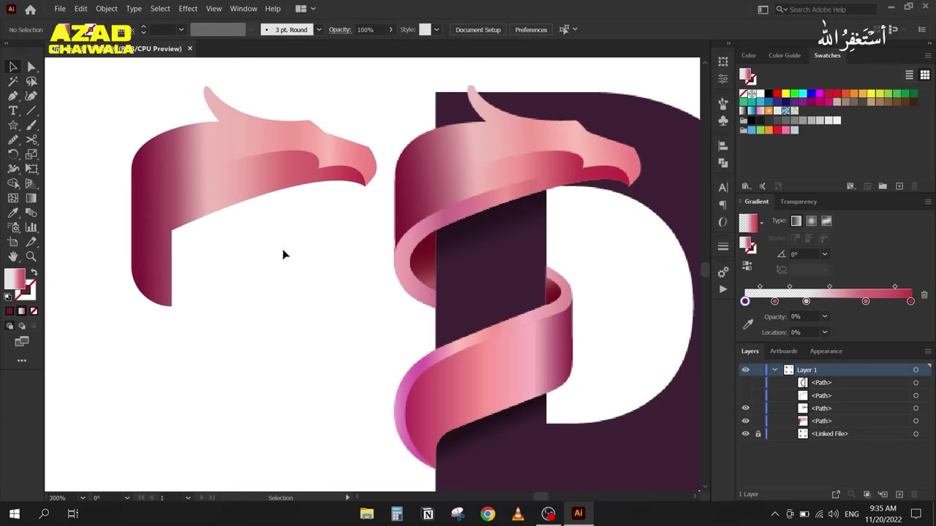
click(229, 191)
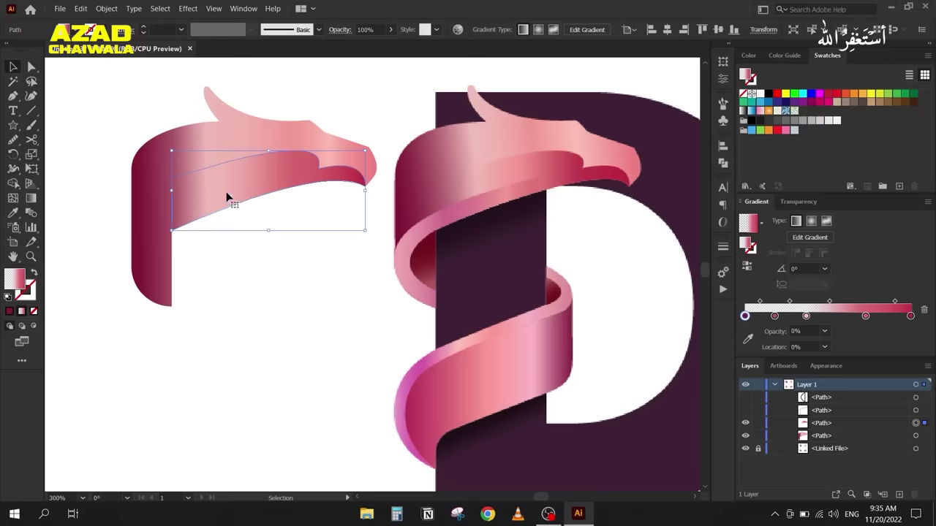
drag(213, 182, 493, 258)
drag(460, 307, 468, 495)
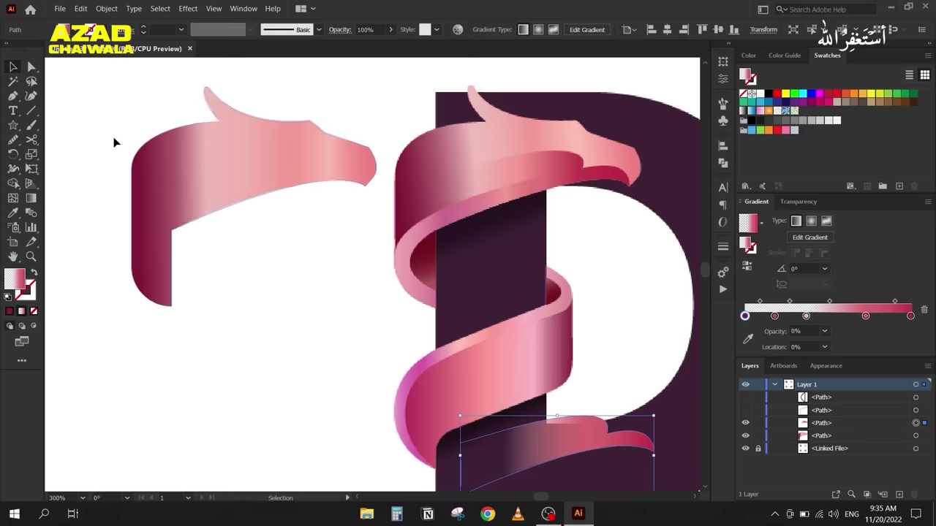
key(ctrl+z)
key(ctrl+z)
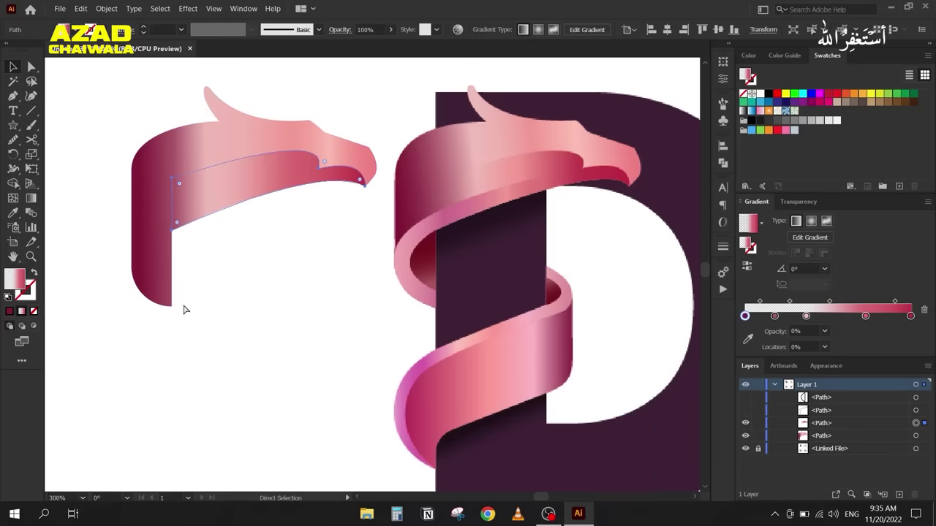
click(248, 300)
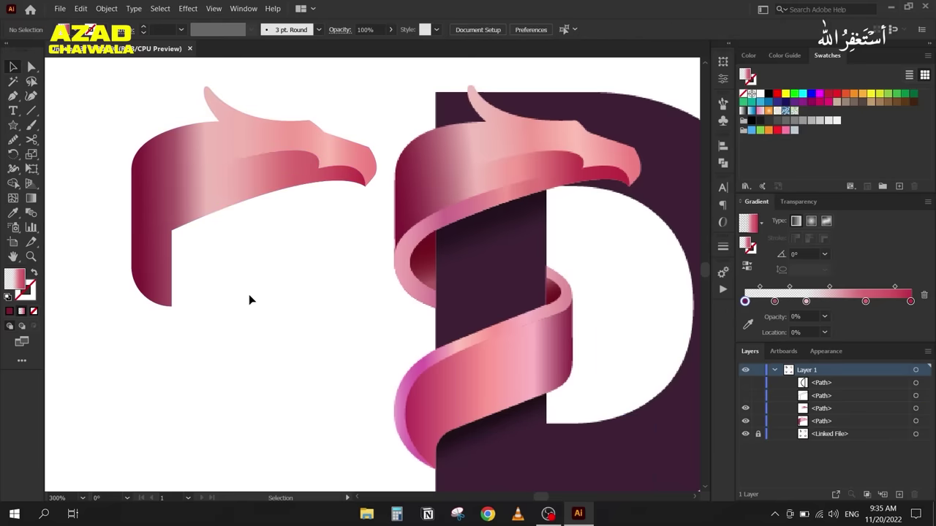
Step: Unhide the inner band path, copy the ribbon's pink gradient onto it, and strip out the extra stops
click(745, 396)
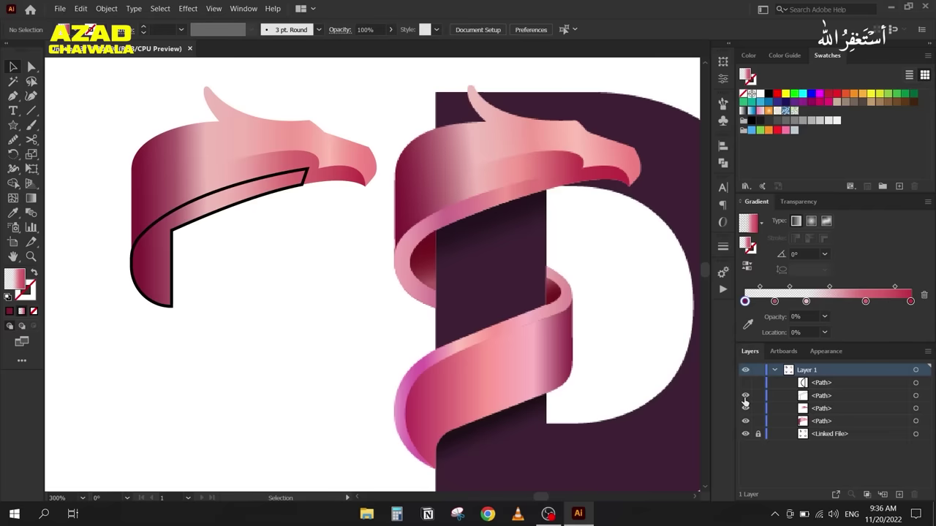
click(916, 396)
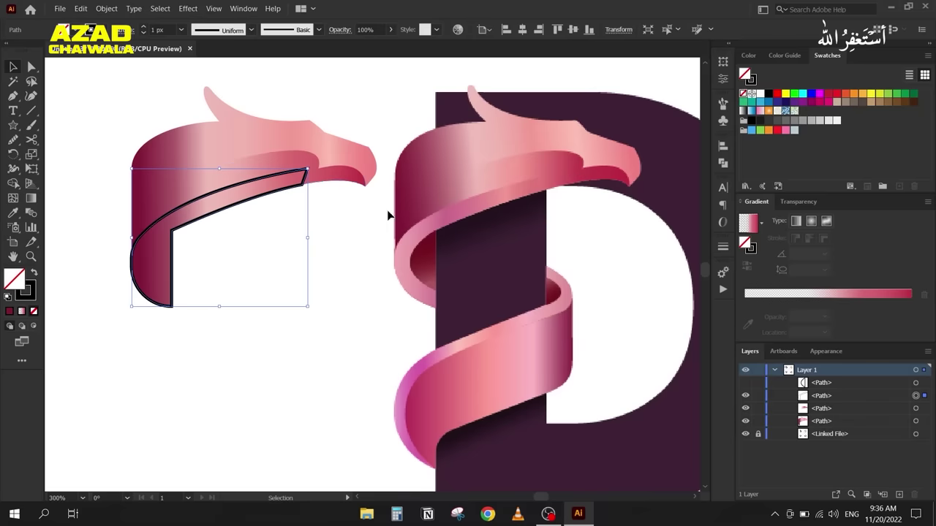
key(i)
click(148, 174)
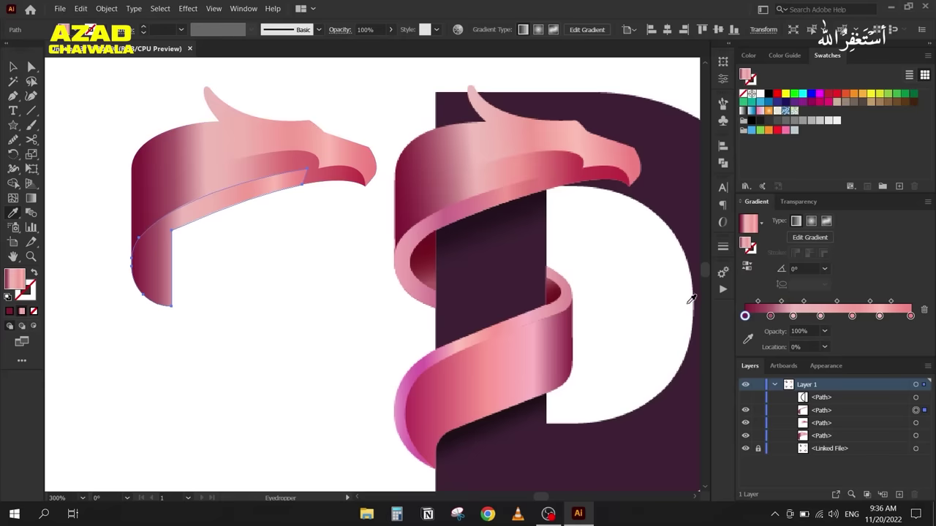
drag(793, 315, 810, 350)
drag(852, 315, 881, 343)
click(744, 316)
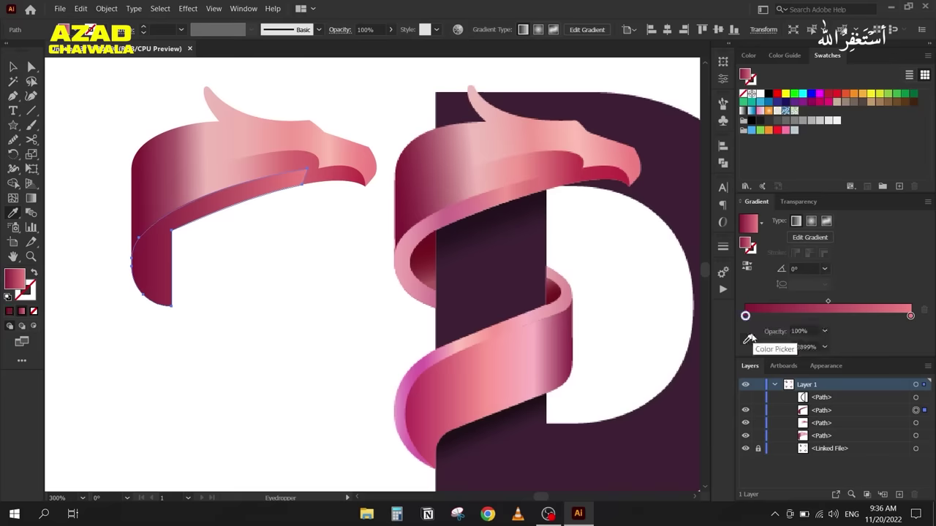
Step: Sample pinks from the right ribbon into the left stop and new stops at 20.9%, mid-point and 75.1%
click(748, 323)
click(403, 263)
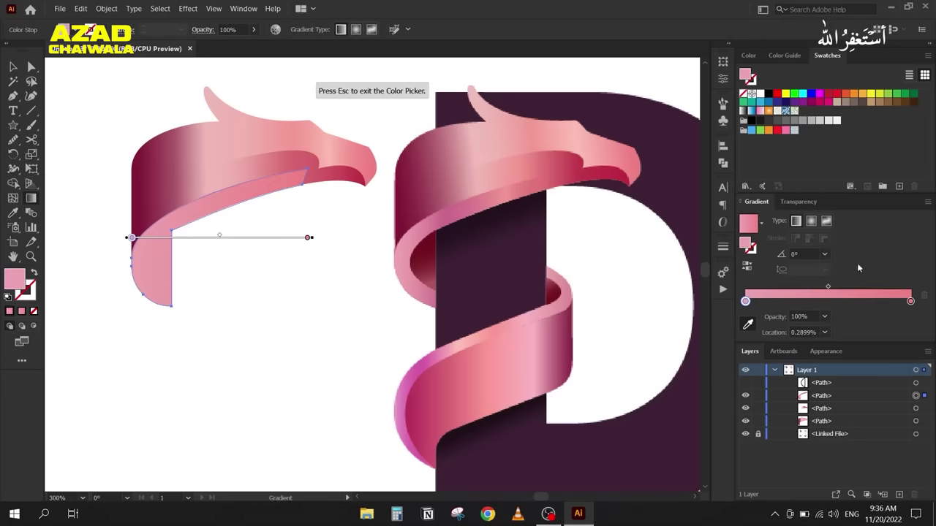
click(780, 301)
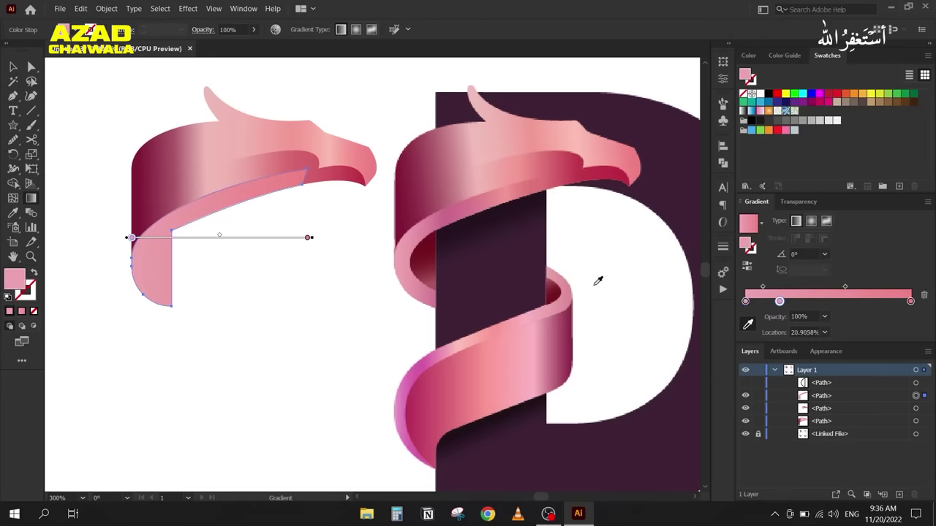
click(443, 213)
click(825, 301)
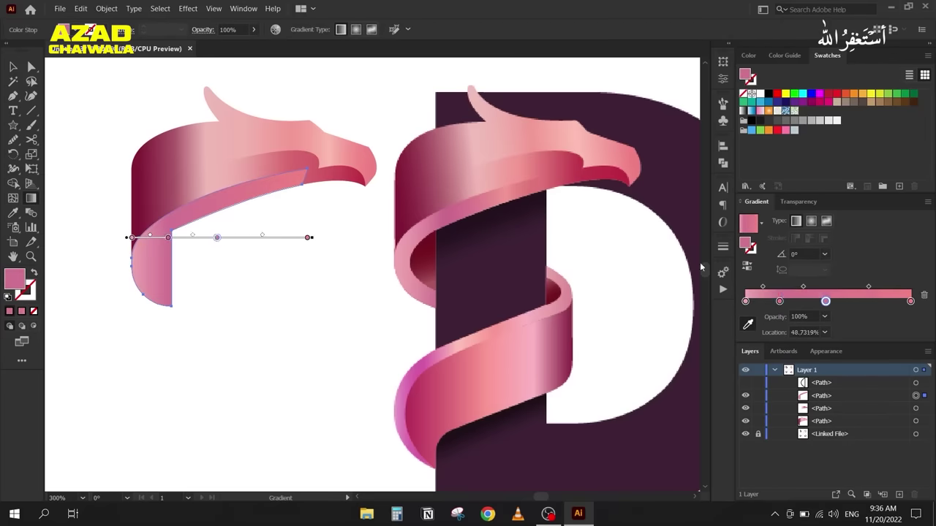
click(507, 184)
click(868, 301)
Step: Set the end stop and 75.1% stop to 0% opacity and angle the gradient about 25° along the band
click(910, 301)
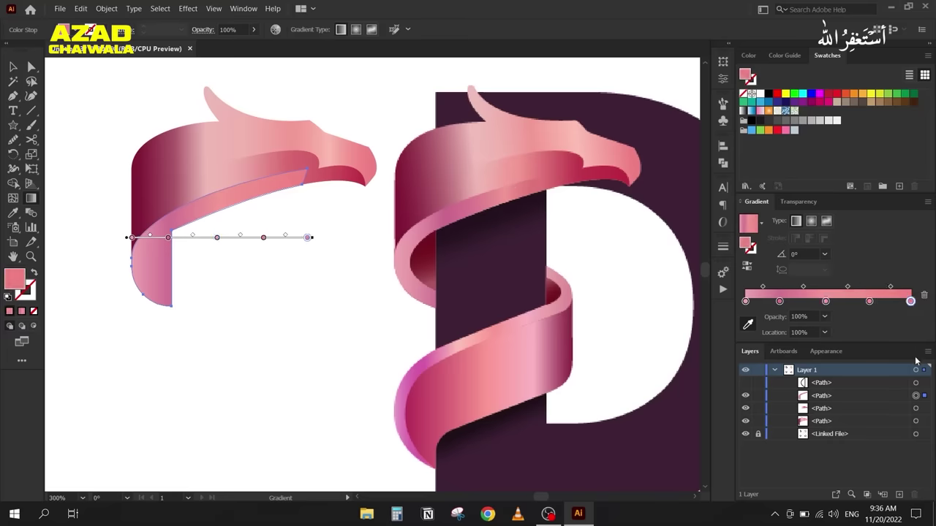
click(824, 318)
click(837, 337)
click(868, 301)
click(824, 317)
click(837, 337)
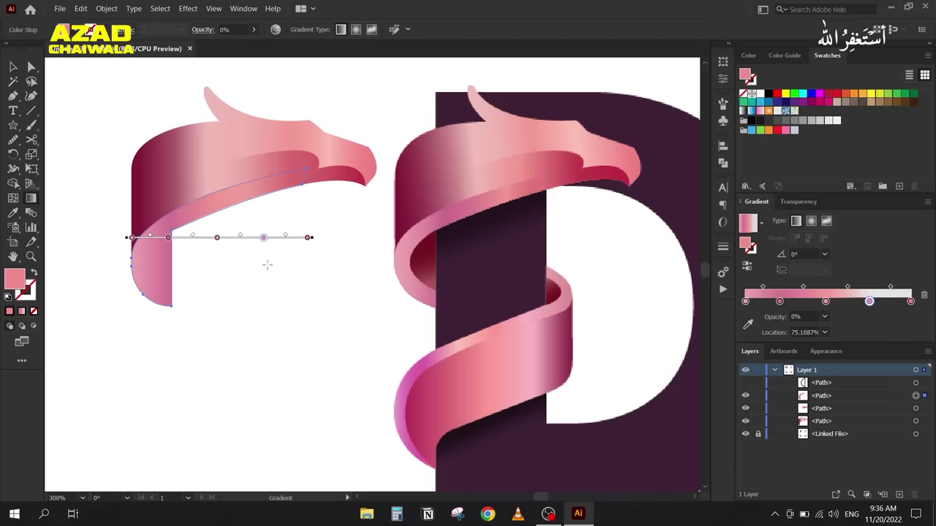
drag(130, 278, 316, 179)
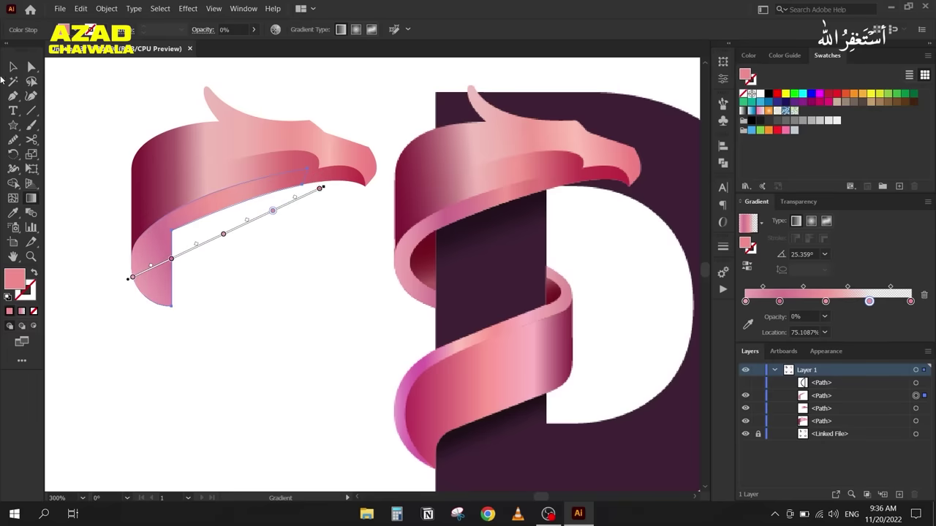
Step: Reselect the band, push the transparent stop further right and shift the middle pink stop to about 55%
click(11, 66)
click(305, 340)
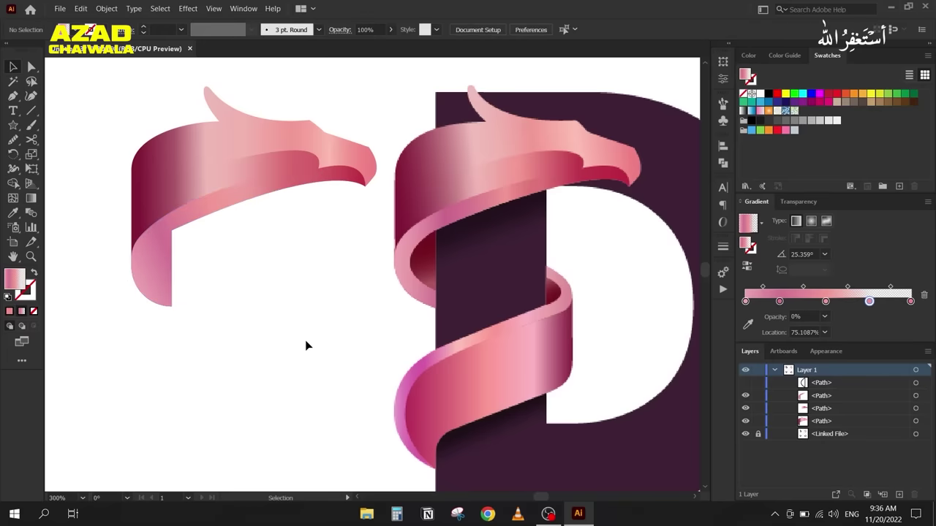
click(141, 267)
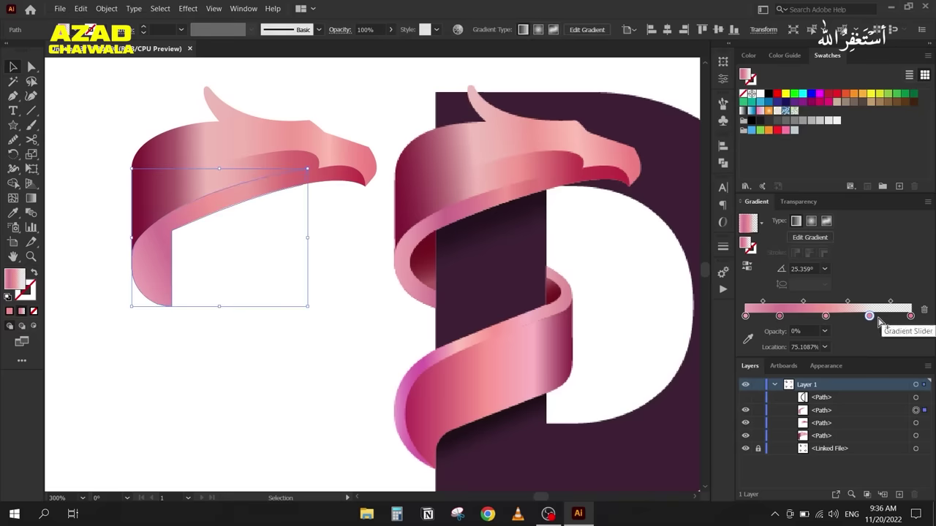
drag(869, 315, 835, 315)
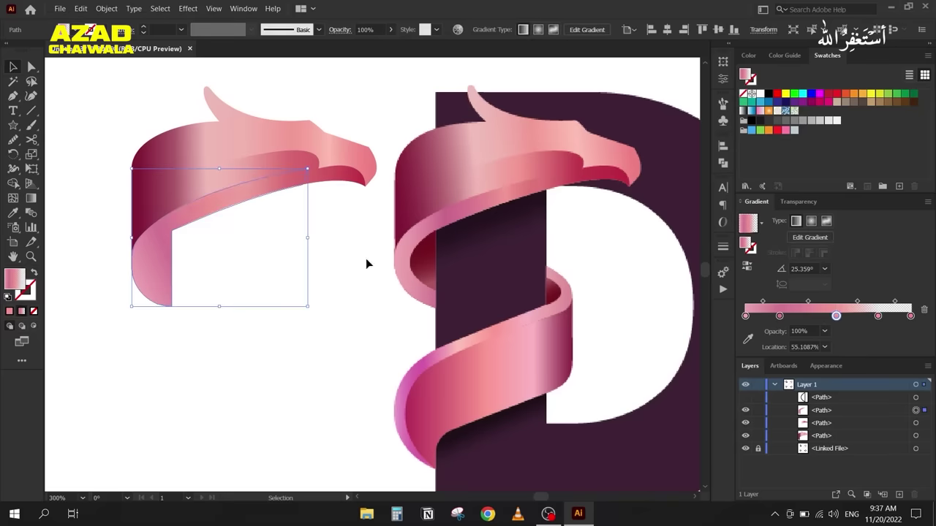
click(810, 302)
click(836, 315)
Step: Unhide the curl's half-shape, swap its stroke to fill, and apply the White, Black gradient
click(241, 364)
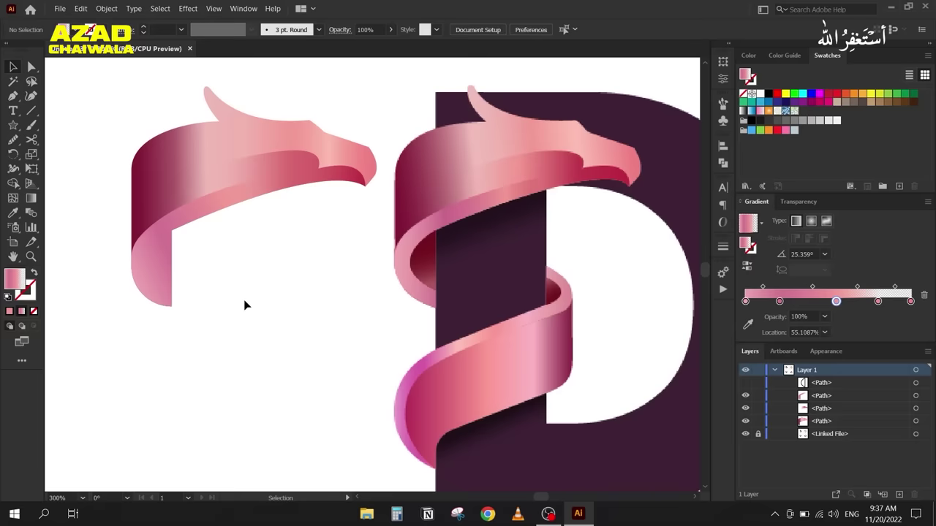
click(746, 383)
click(915, 382)
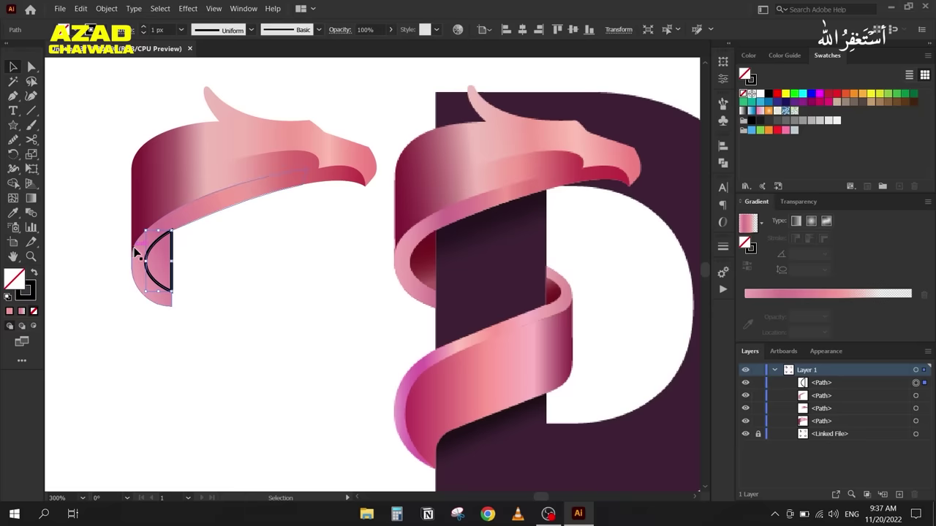
key(shift+x)
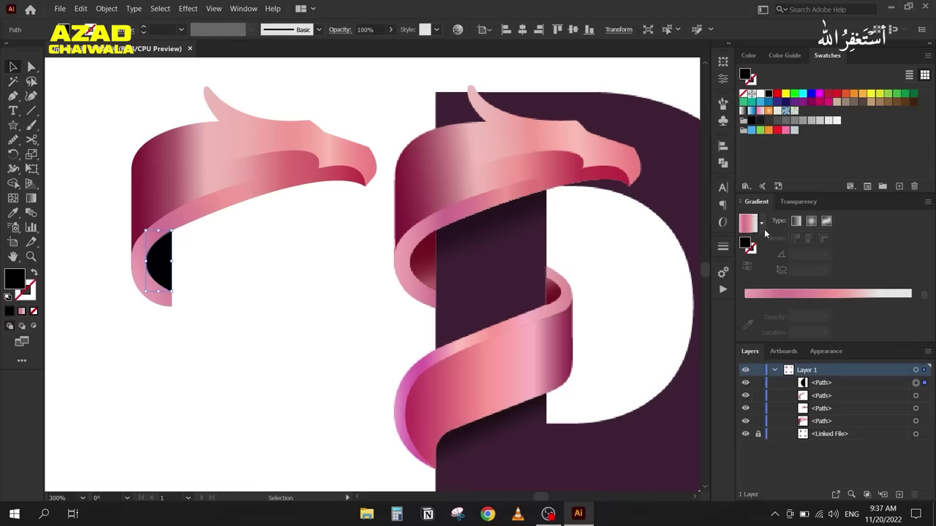
click(761, 222)
click(671, 253)
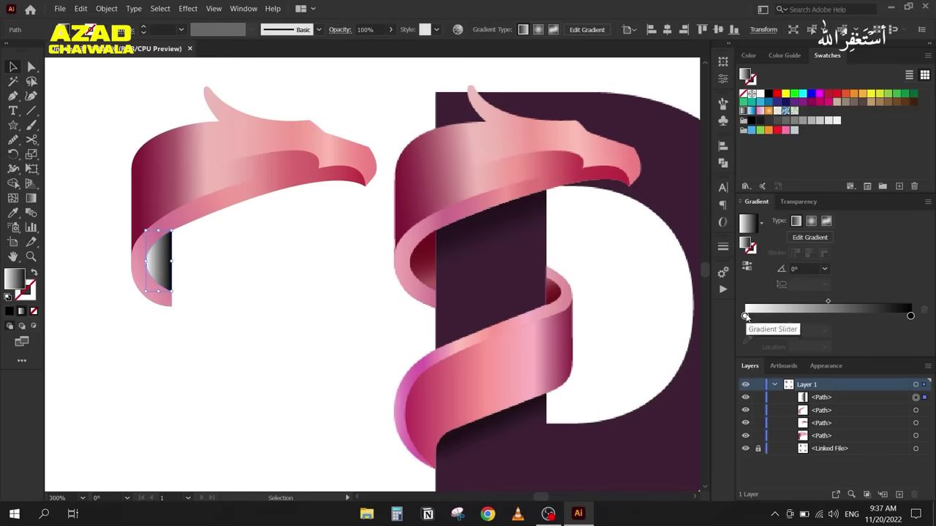
Step: Sample dark maroon and rose pink into the two stops, run the gradient vertically down the curl, and deselect
click(747, 339)
click(522, 251)
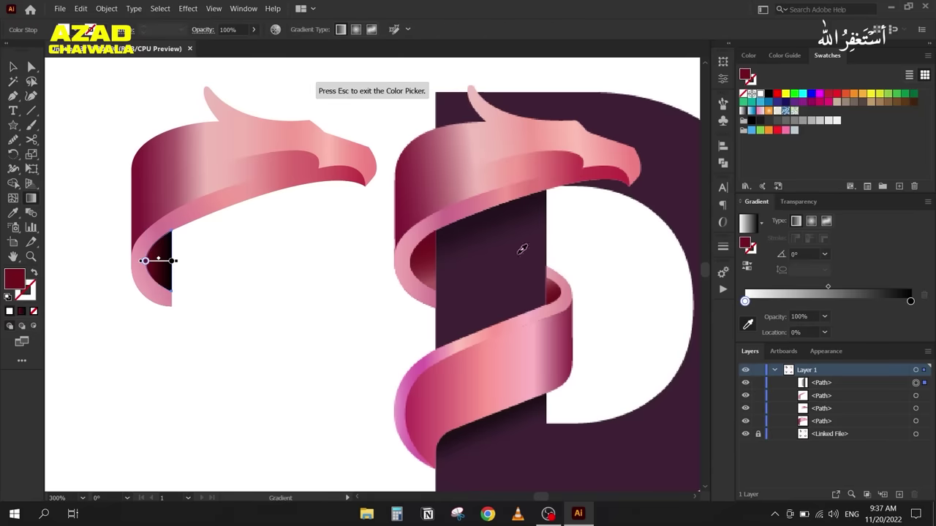
click(910, 301)
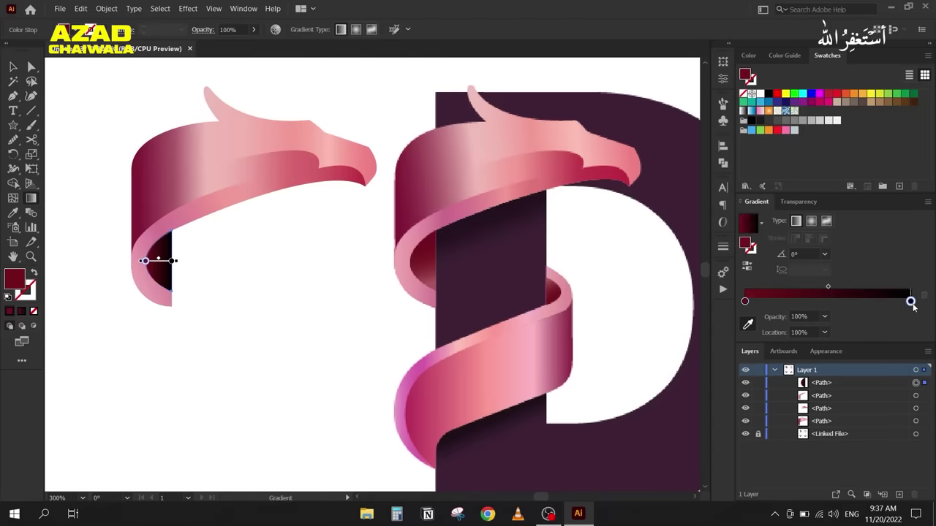
click(431, 277)
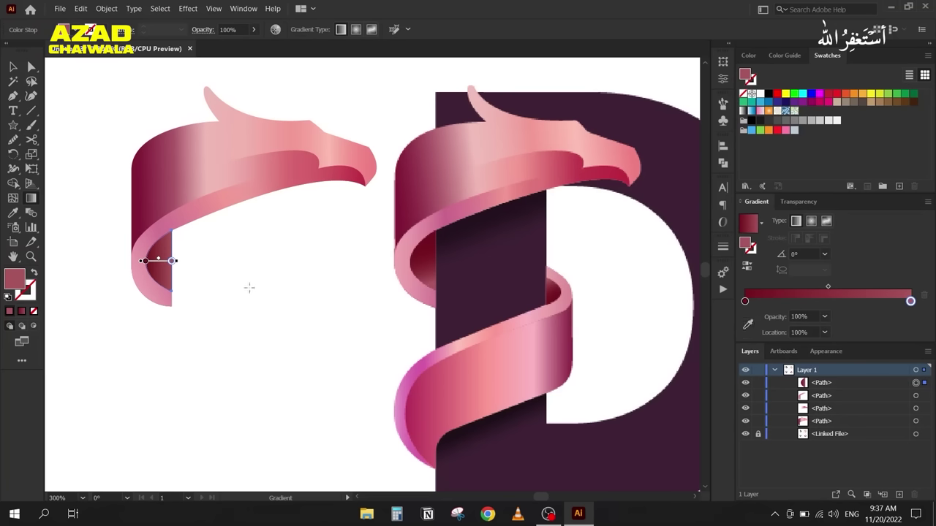
drag(158, 229, 158, 288)
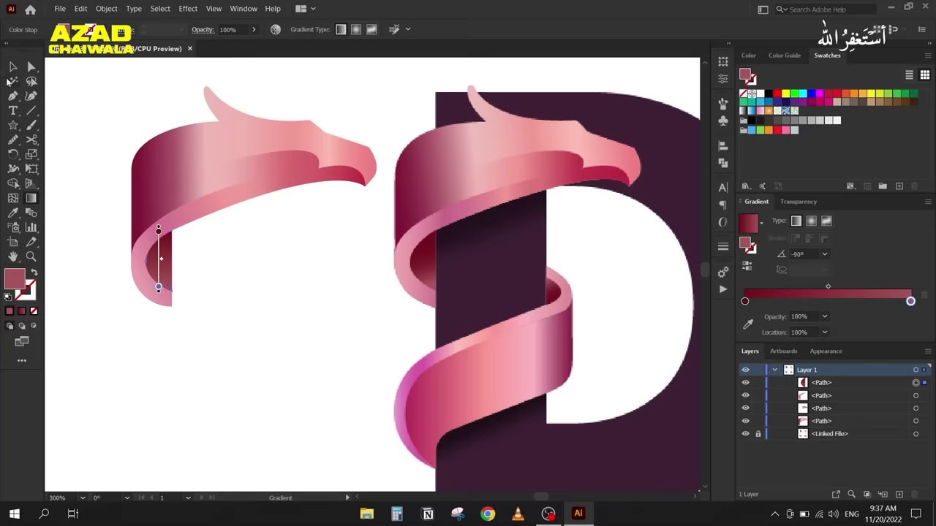
click(13, 67)
click(263, 279)
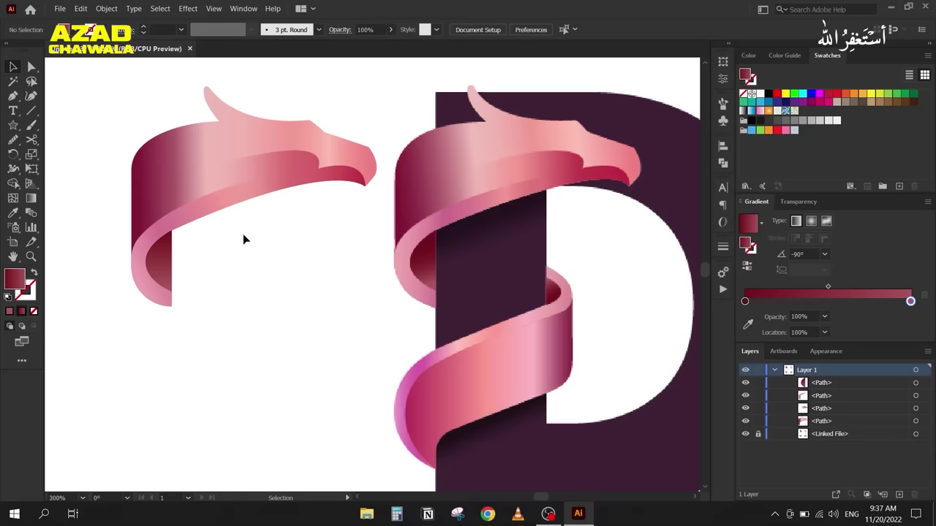
Step: Bend the band's curve down-left by dragging an anchor near the ribbon's tip
click(195, 205)
click(30, 68)
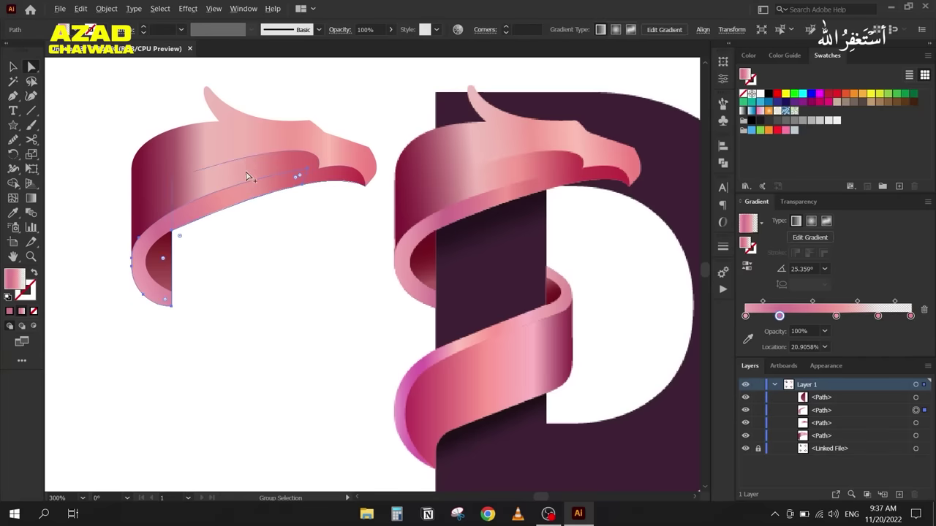
scroll(259, 165, up, 2)
click(356, 172)
scroll(416, 211, left, 4)
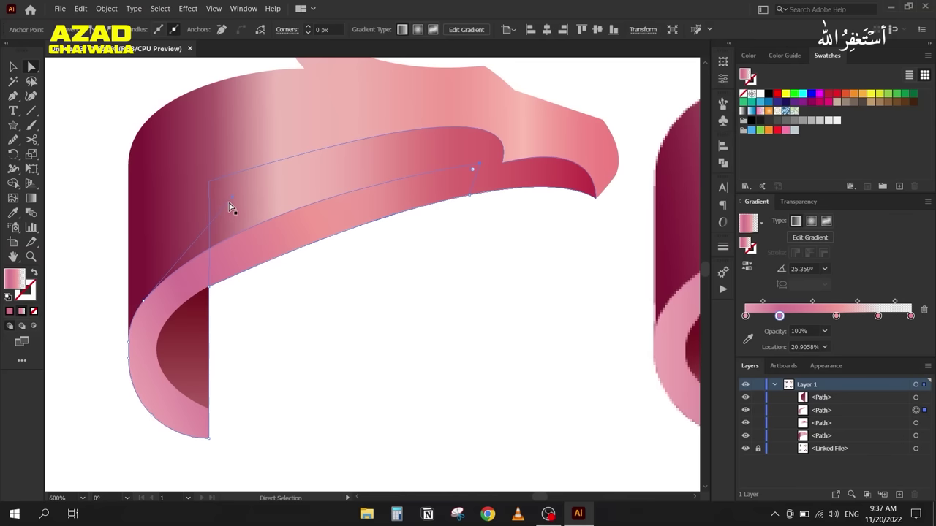
drag(233, 198, 214, 226)
Step: Reshape the band's left curve by moving its anchor point
click(334, 338)
scroll(334, 338, down, 2)
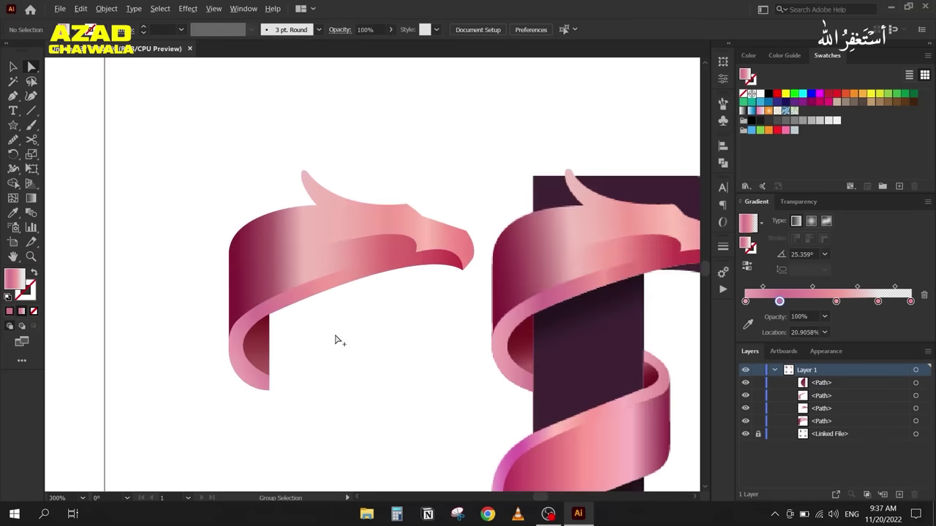
drag(328, 328, 318, 312)
scroll(319, 314, up, 2)
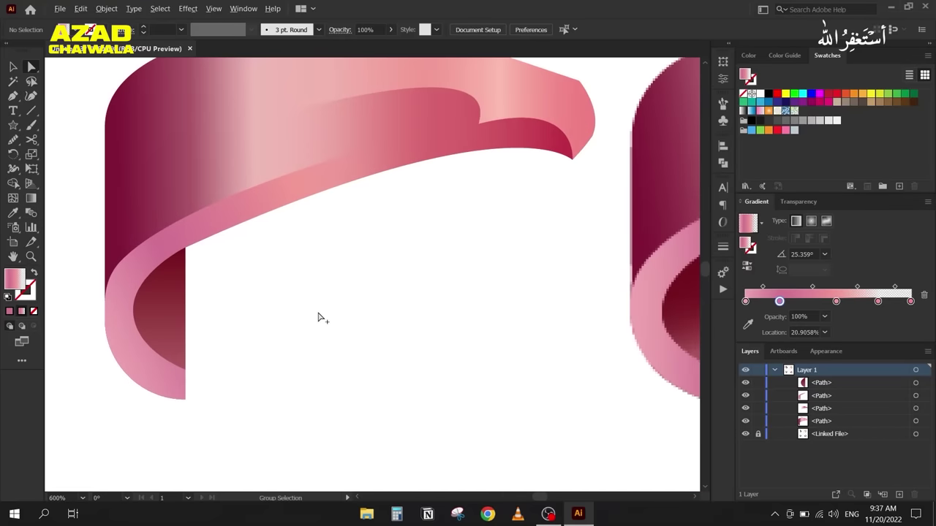
click(121, 268)
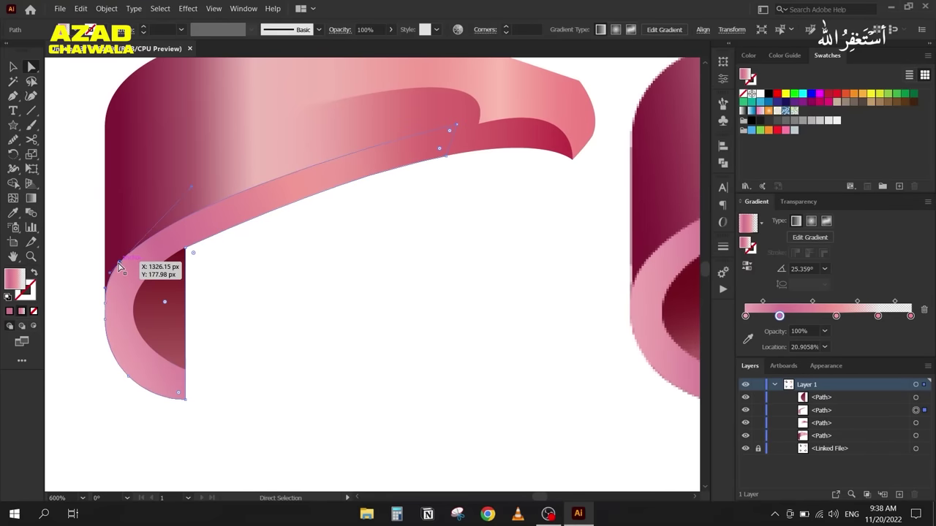
scroll(129, 251, up, 4)
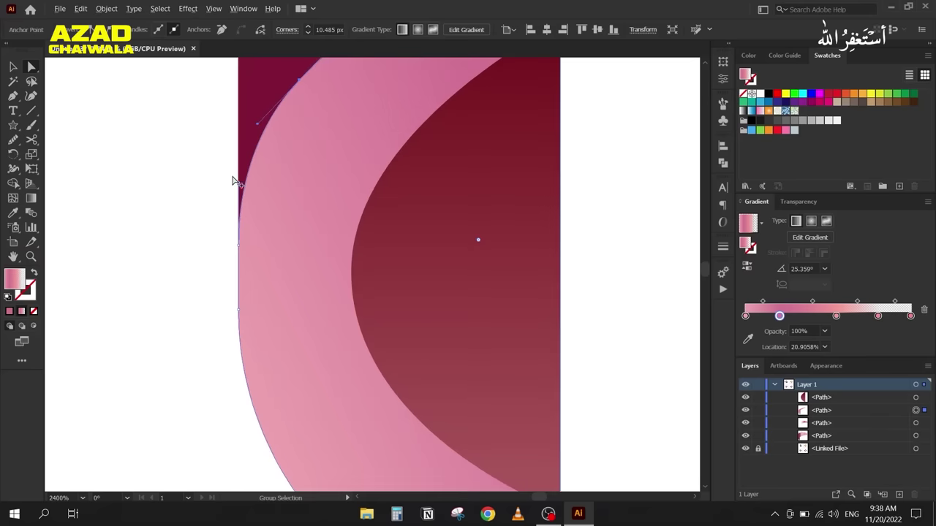
drag(257, 124, 244, 149)
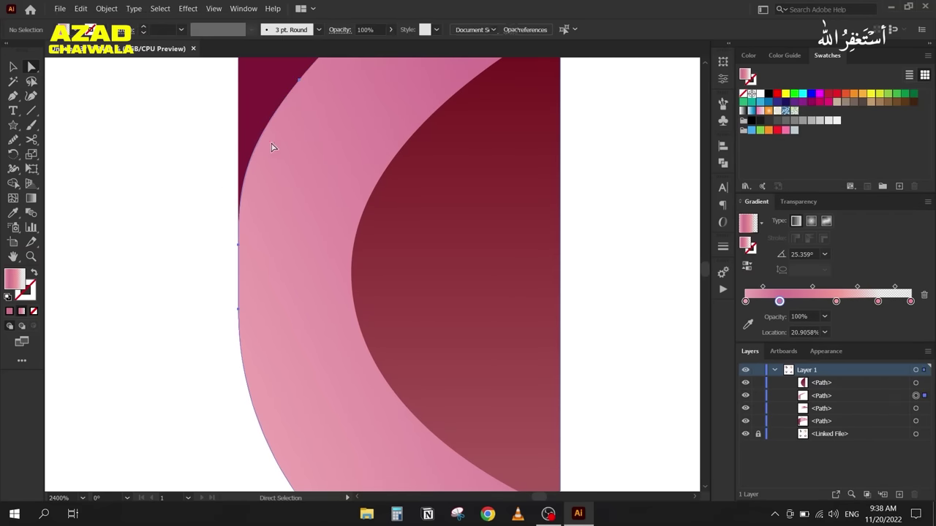
Step: Smooth the kinked outer edge of the pink curve with the Smooth tool, then deselect and view the whole ribbon
key(ctrl+minus)
key(ctrl+minus)
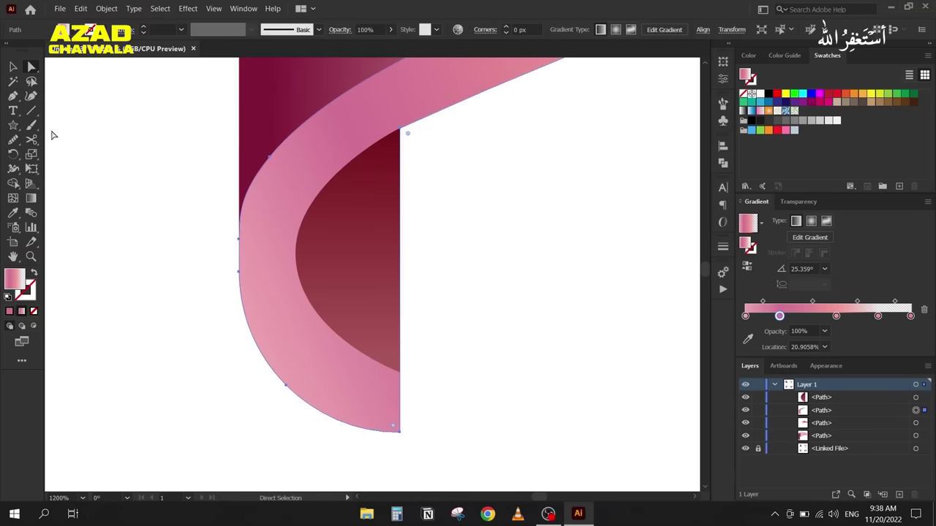
click(13, 139)
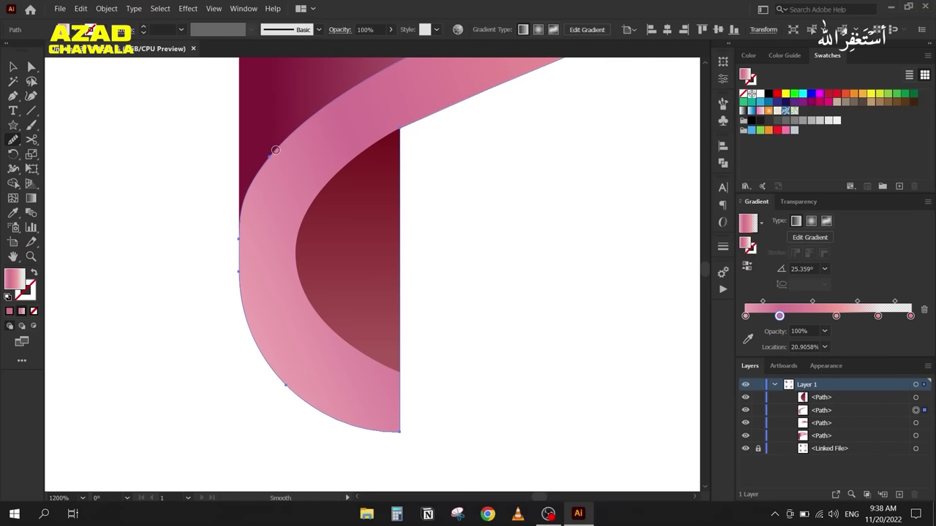
mouse_move(253, 195)
mouse_down()
mouse_move(233, 234)
mouse_move(239, 198)
mouse_up()
mouse_move(241, 241)
mouse_down()
mouse_move(248, 186)
mouse_move(244, 208)
mouse_up()
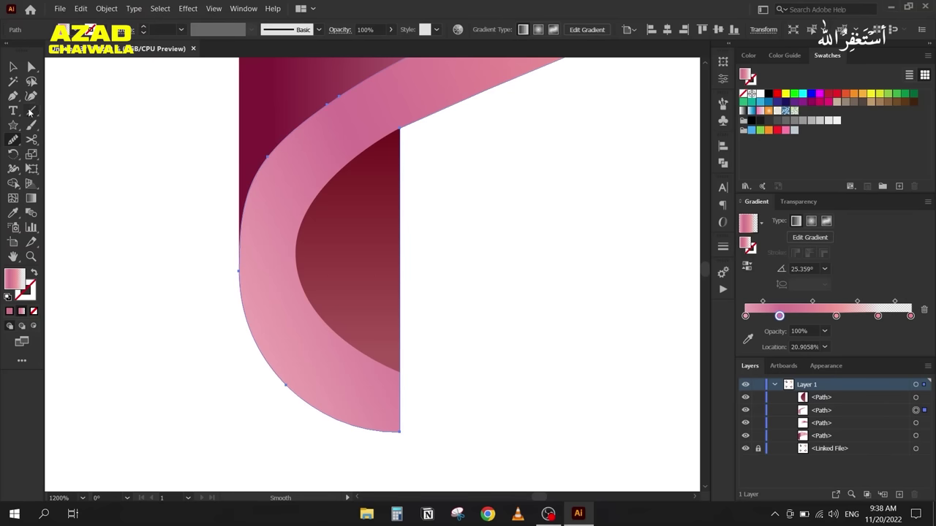
click(12, 67)
click(153, 146)
scroll(154, 147, down, 3)
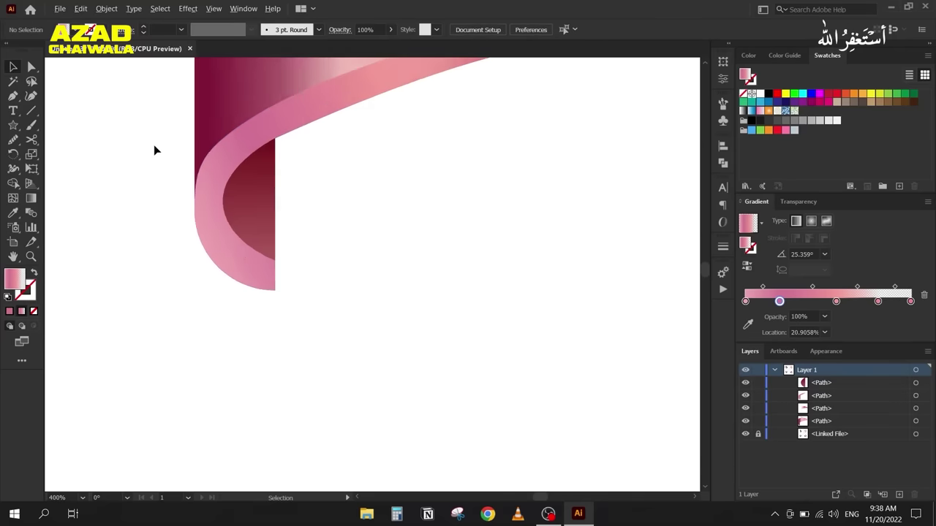
scroll(154, 150, down, 2)
drag(182, 187, 186, 203)
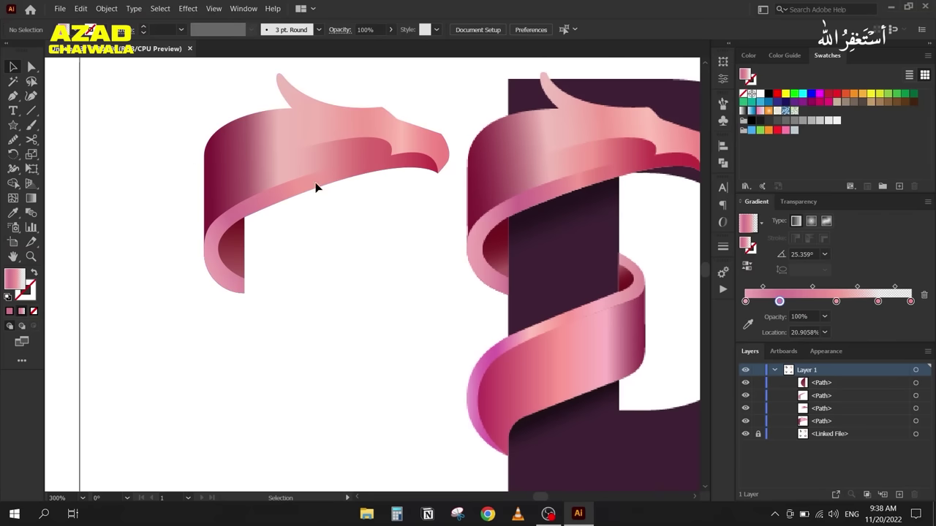
Step: Draw a tall rectangle over the ribbon's left loop
right_click(13, 111)
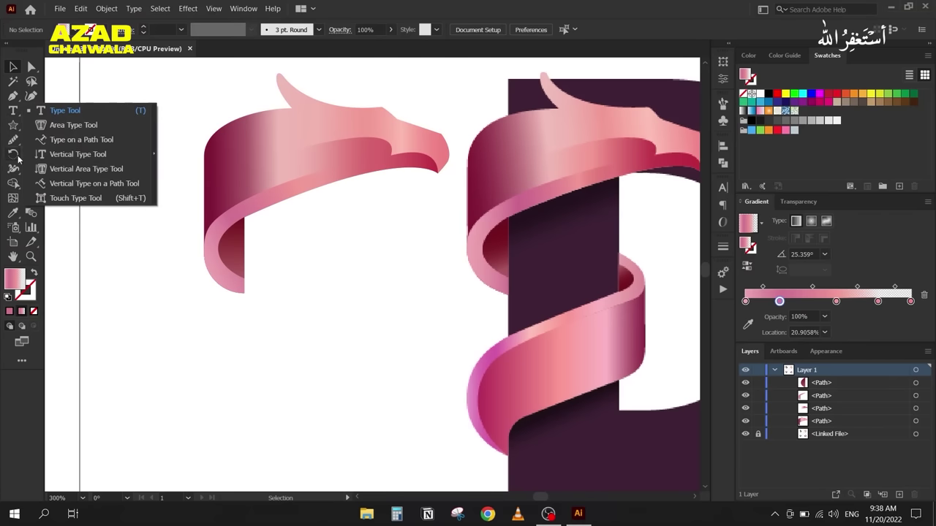
right_click(13, 154)
right_click(14, 125)
click(74, 125)
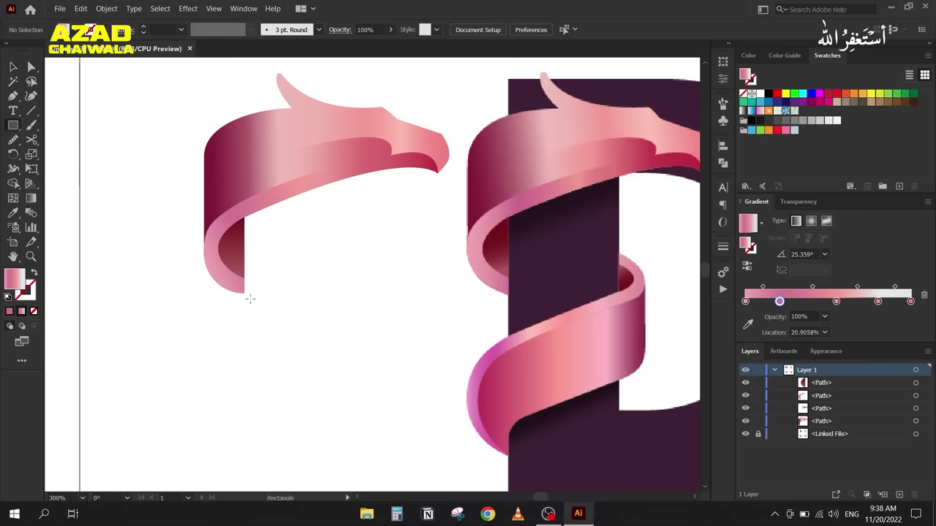
drag(244, 293, 379, 78)
drag(373, 73, 363, 155)
scroll(368, 66, up, 4)
drag(105, 209, 142, 144)
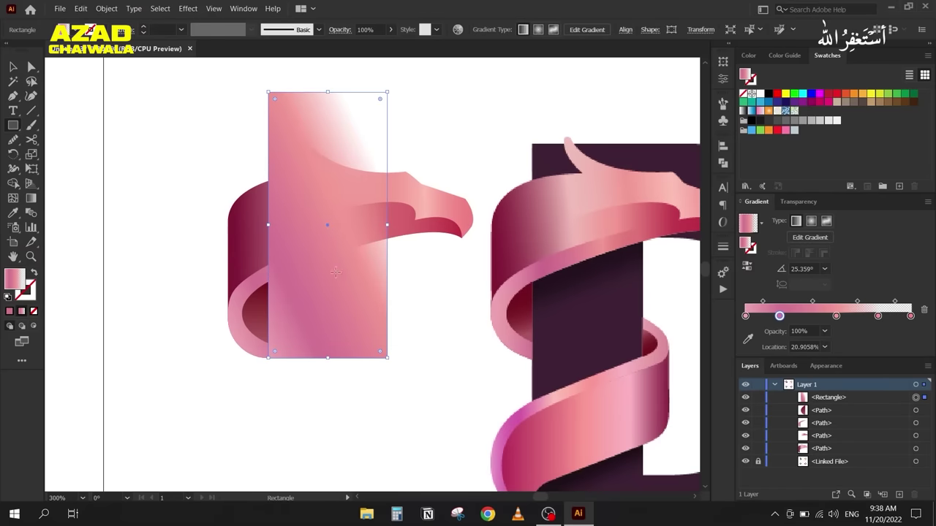
Step: Sample the letter shape's dark purple into the rectangle and move it below the ribbon paths in Layers
key(i)
click(636, 155)
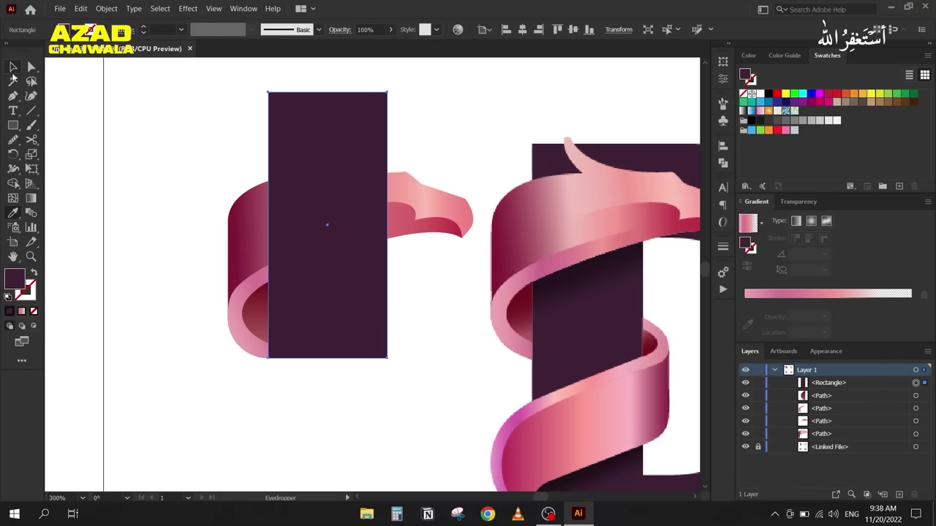
click(13, 68)
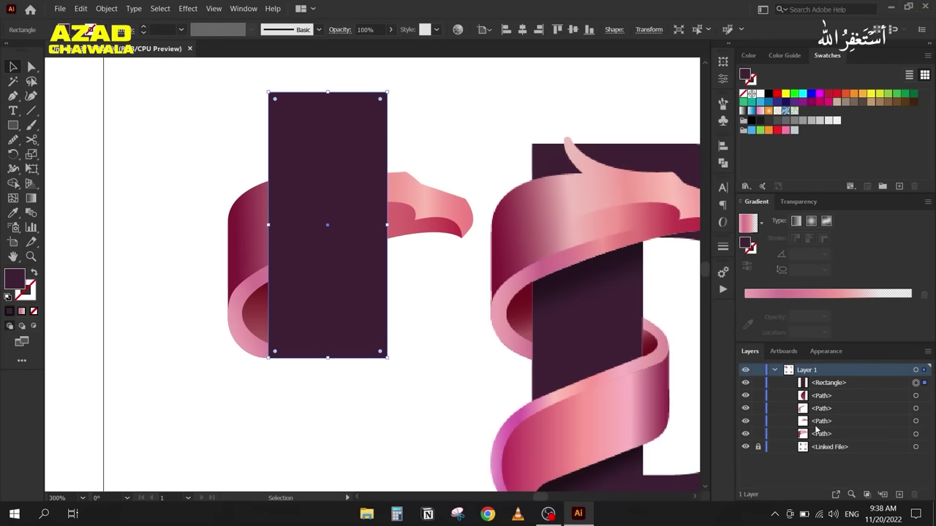
drag(830, 387, 824, 438)
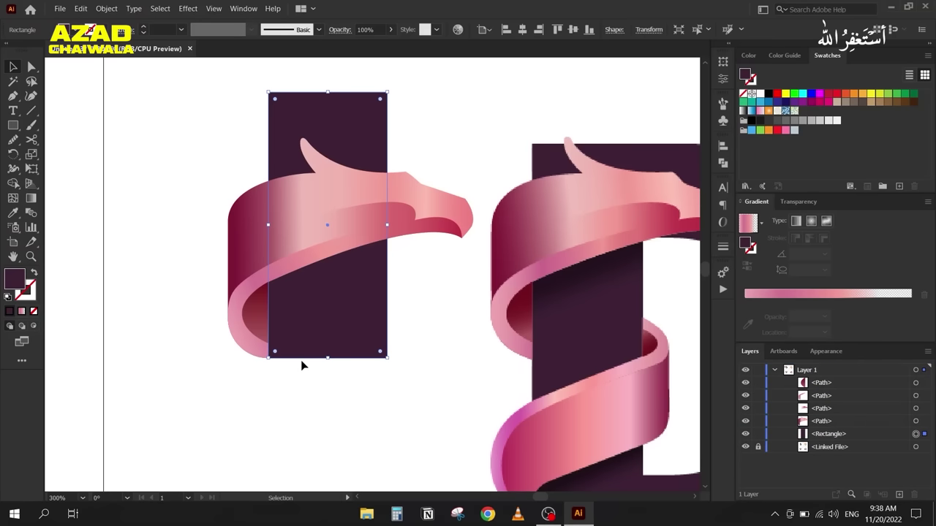
Step: Extend the rectangle's bottom edge downward and pan to show both letters
drag(328, 358, 327, 422)
click(223, 388)
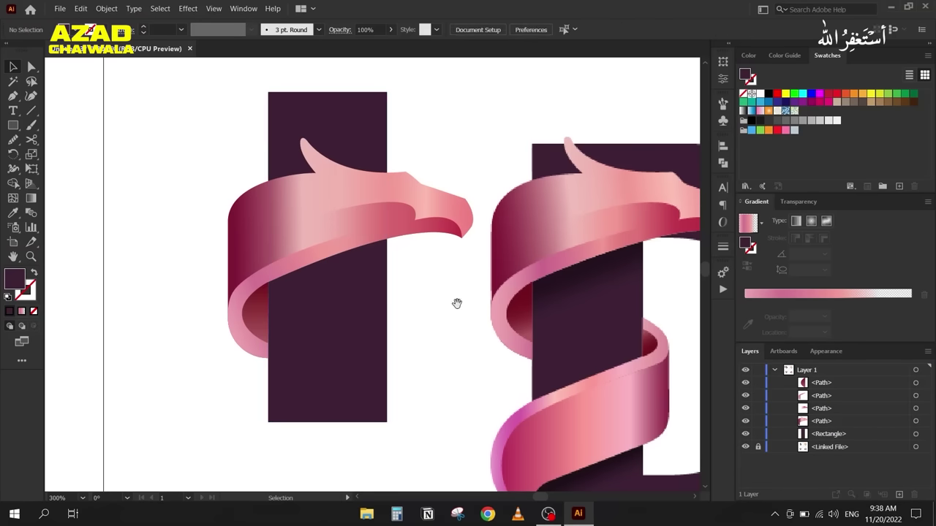
drag(462, 306, 359, 274)
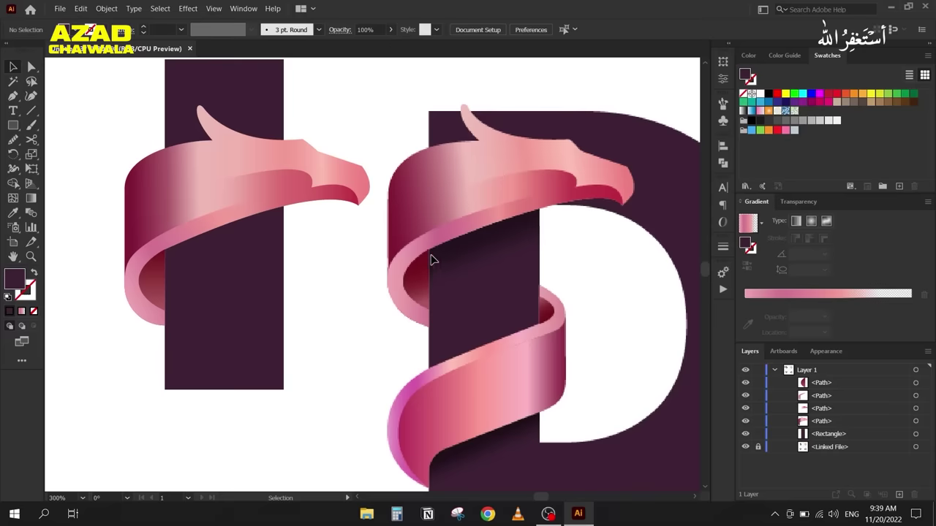
Step: Try a four-sided Pen shape under the ribbon, then delete it
click(14, 125)
key(p)
click(284, 190)
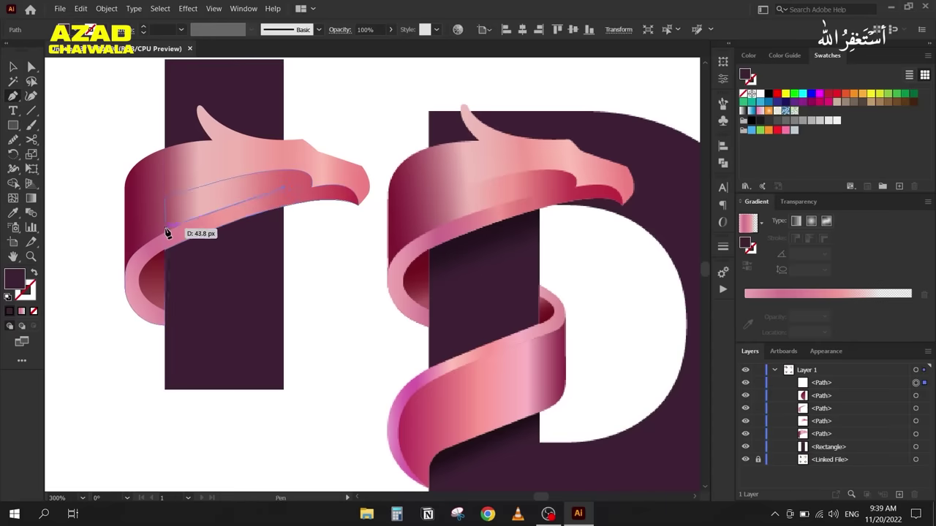
click(165, 234)
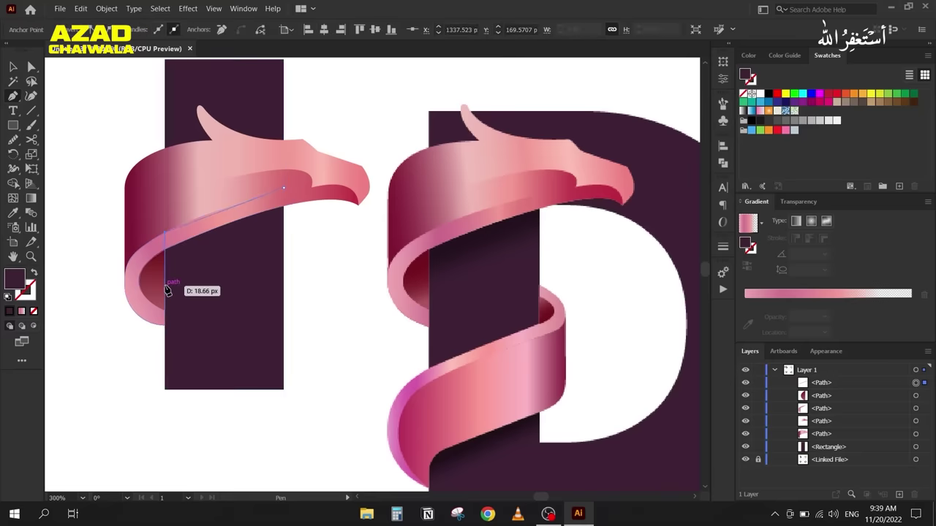
click(165, 285)
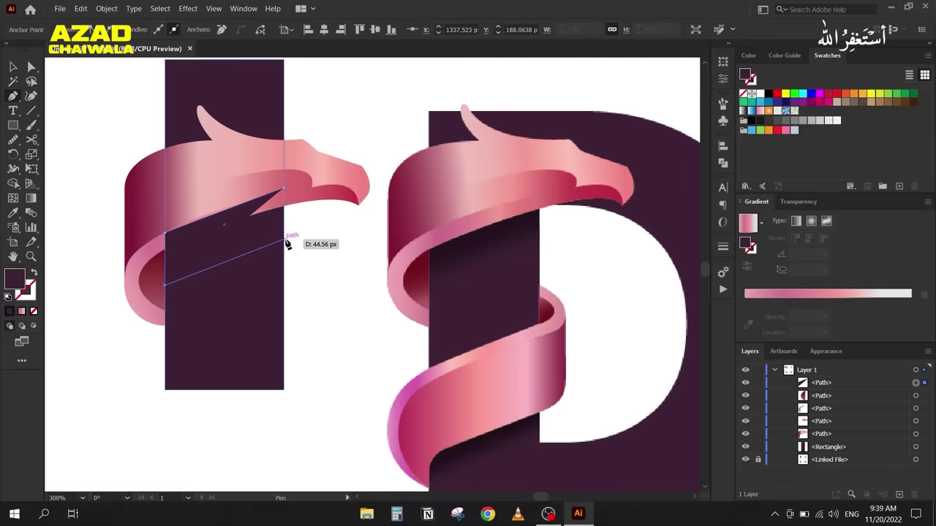
click(284, 240)
click(284, 190)
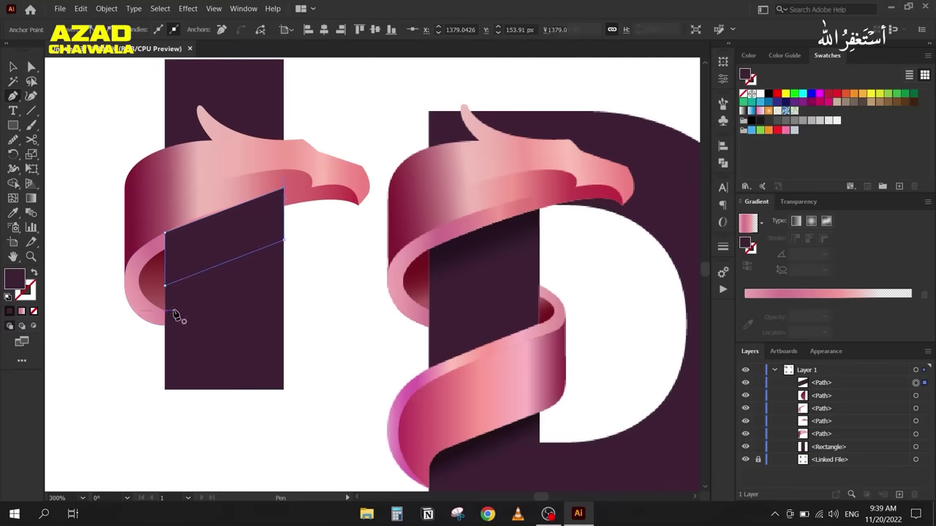
key(ctrl+[)
key(Delete)
Step: Draw a rectangle across the purple bar, fill it black, and shear it into a slanted band
click(13, 125)
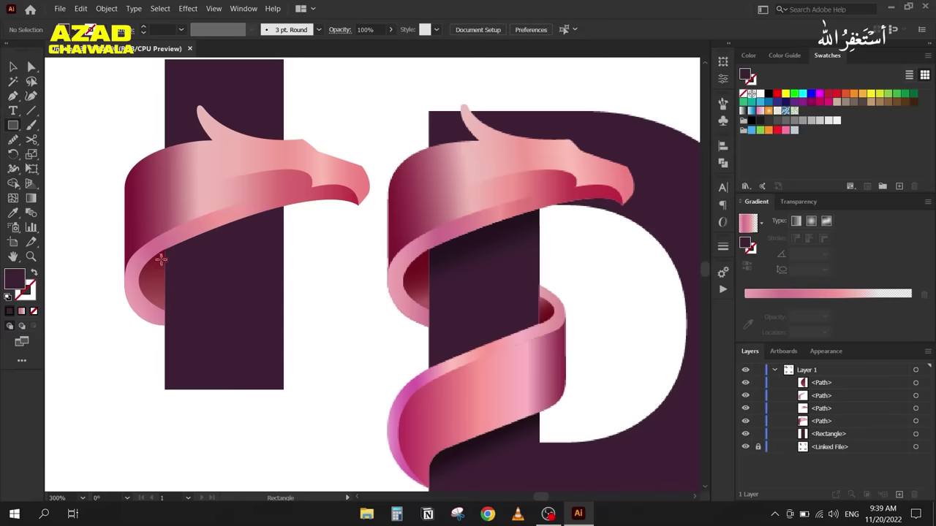
drag(167, 263, 284, 199)
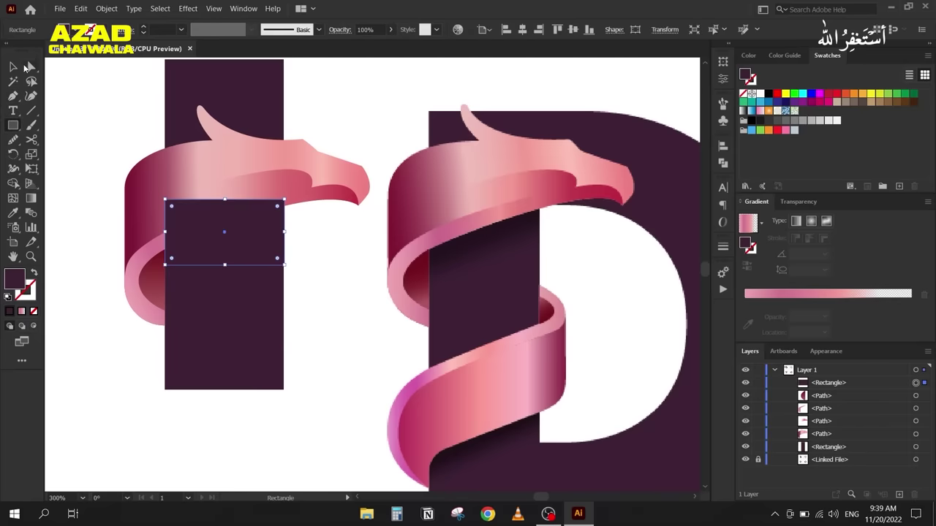
click(14, 67)
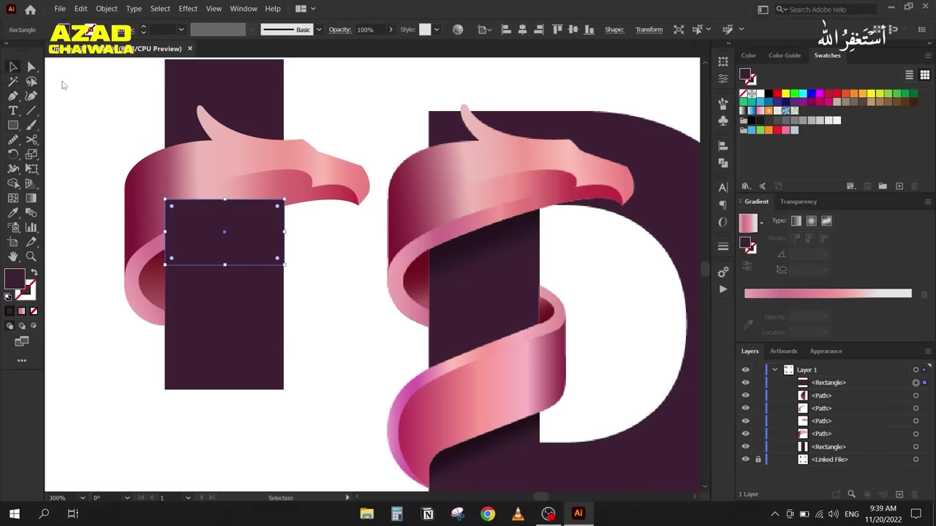
click(768, 94)
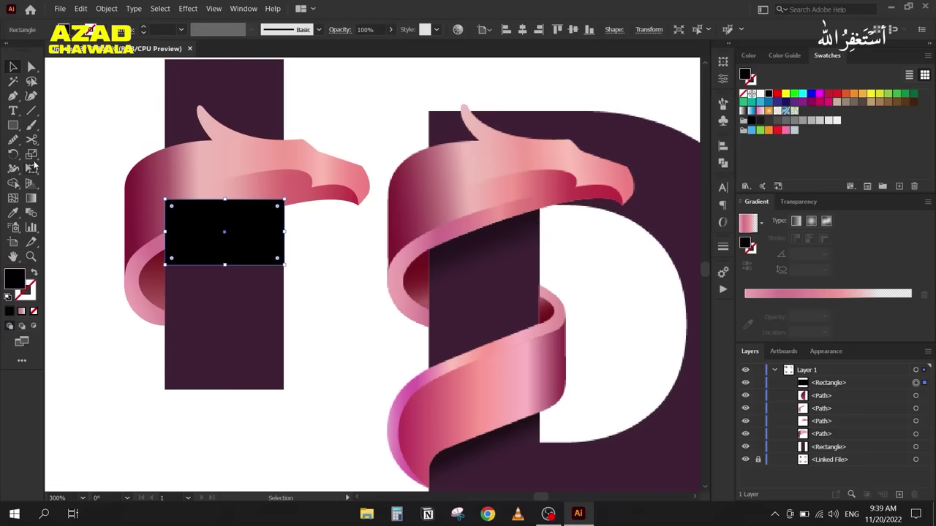
drag(31, 155, 70, 168)
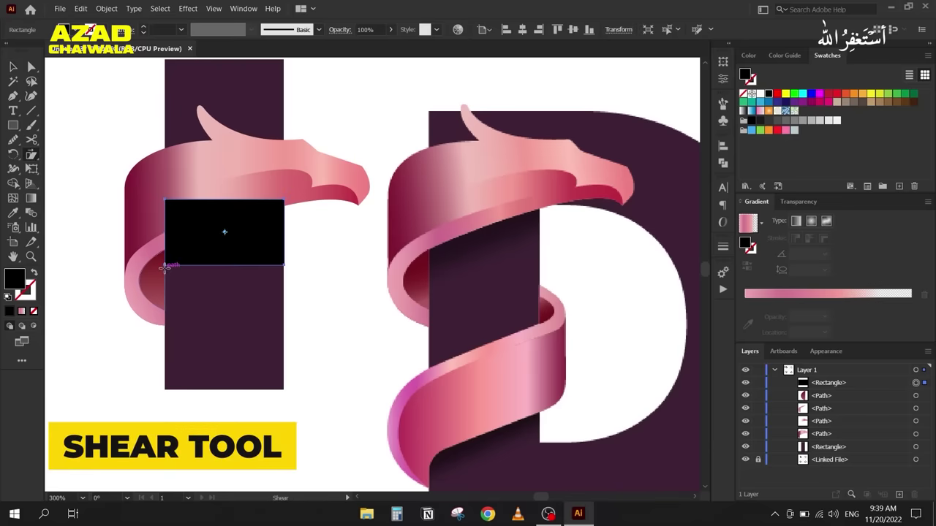
drag(165, 264, 165, 290)
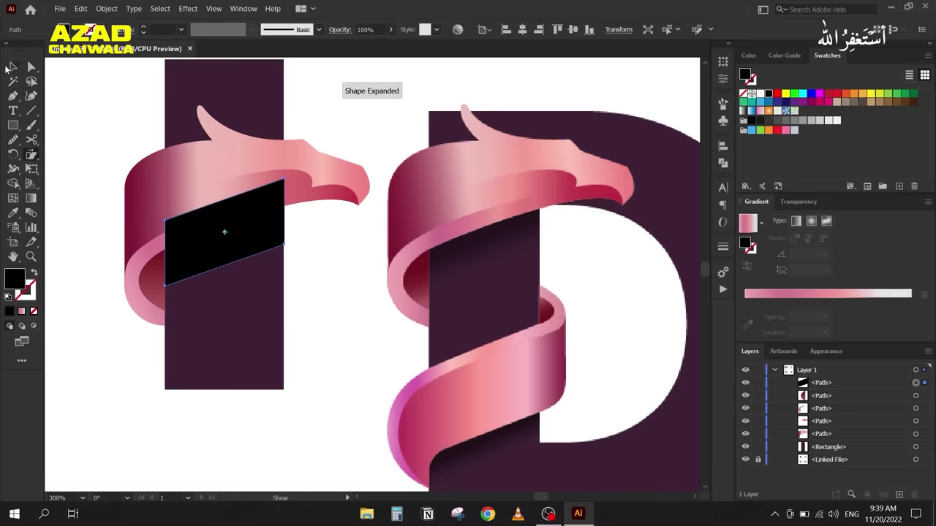
Step: Move the black band below the ribbon paths in Layers, above the purple bar, and reselect it
click(12, 67)
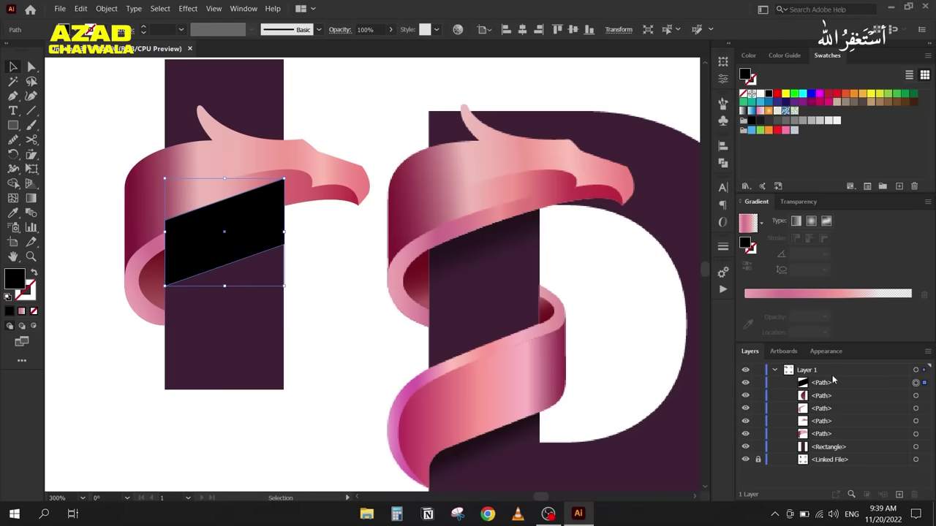
drag(837, 382, 823, 440)
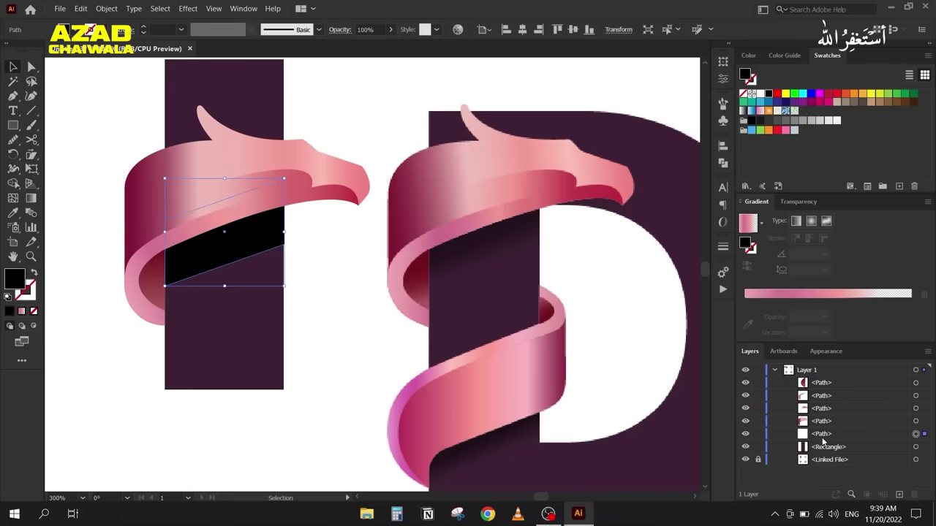
click(83, 346)
scroll(140, 284, up, 1)
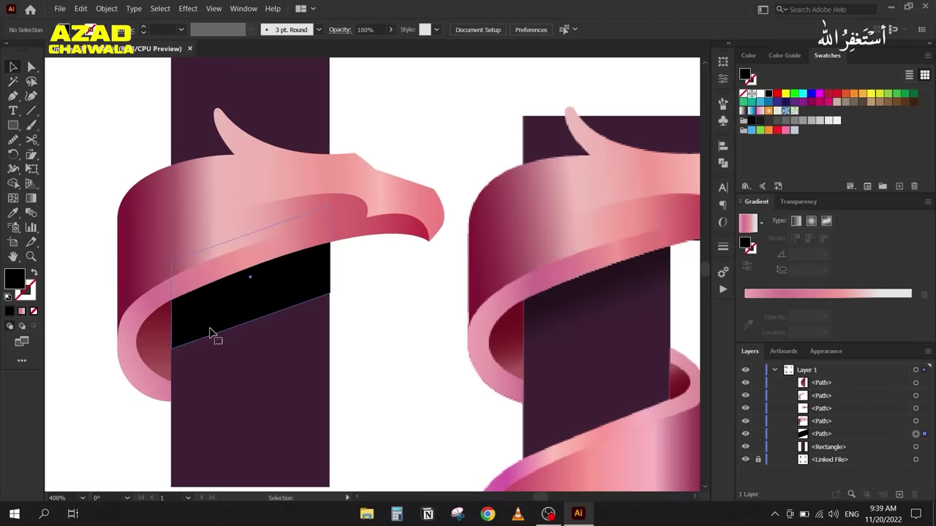
click(210, 334)
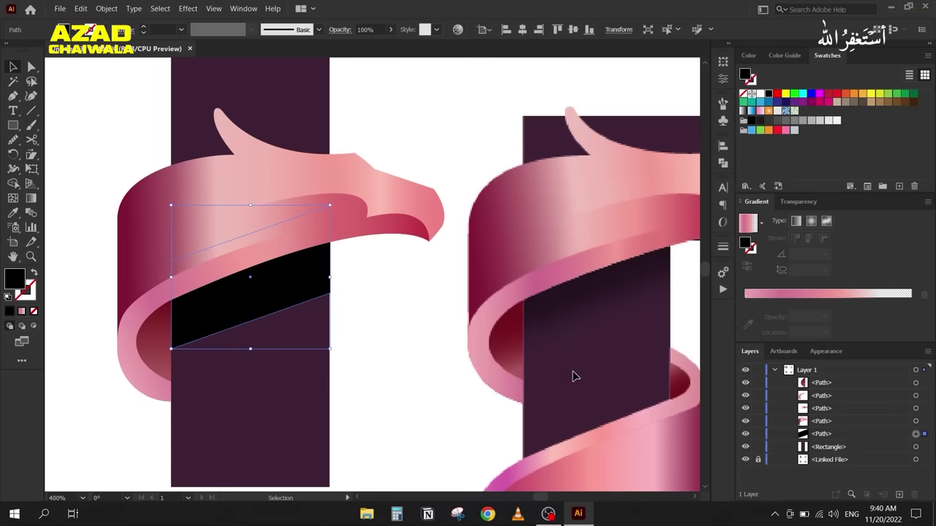
click(761, 223)
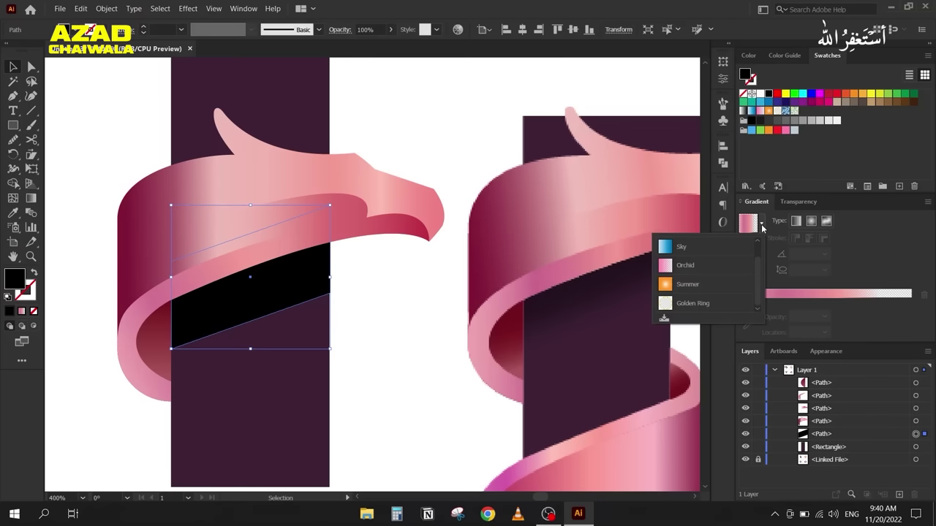
Step: Apply the White, Black gradient to the band, angled about 108° upward, with its midpoint near 43%
scroll(680, 272, up, 1)
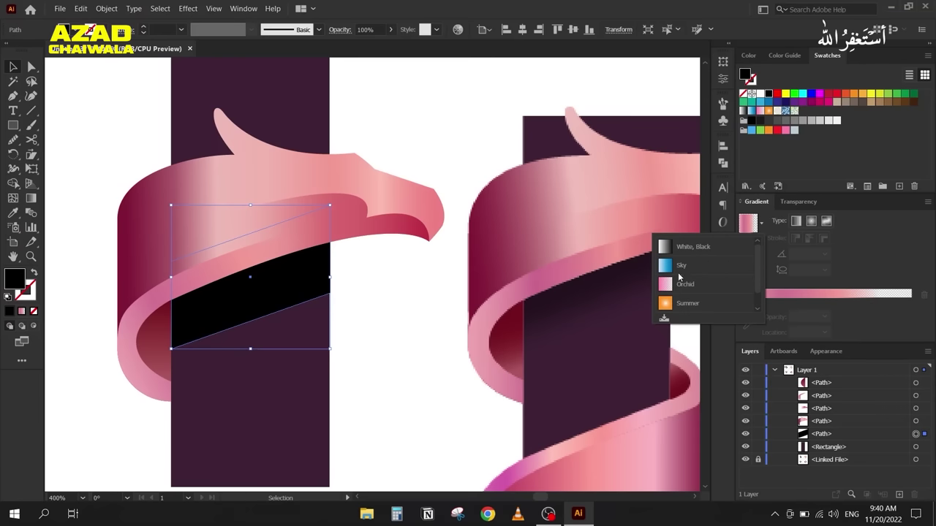
click(664, 247)
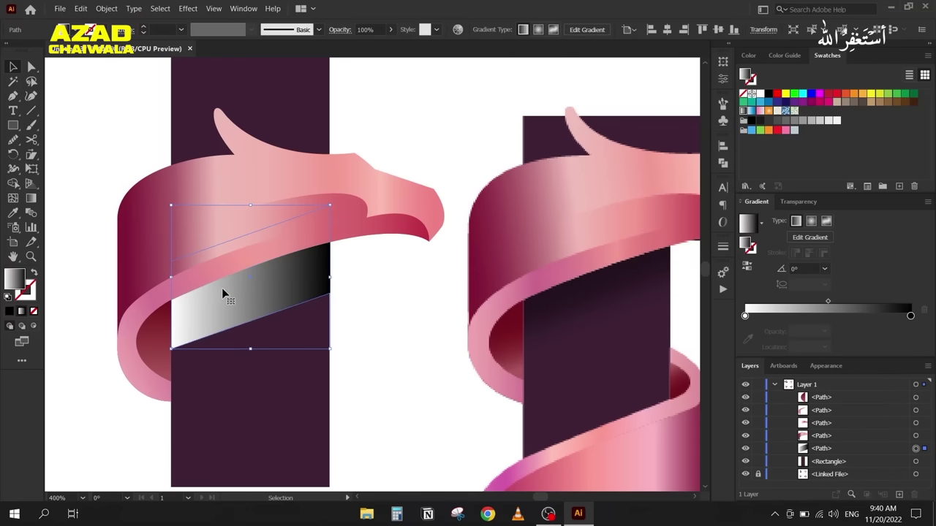
key(g)
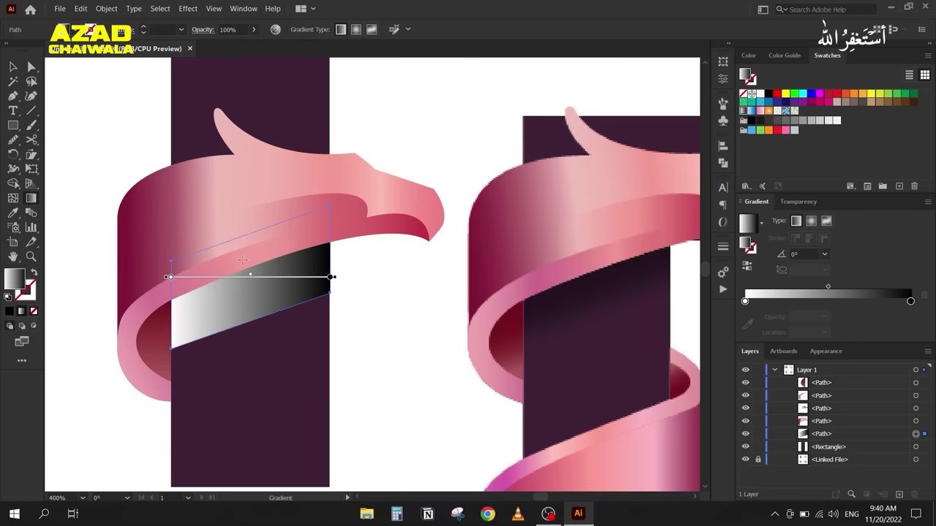
drag(253, 328, 250, 261)
scroll(801, 254, up, 10)
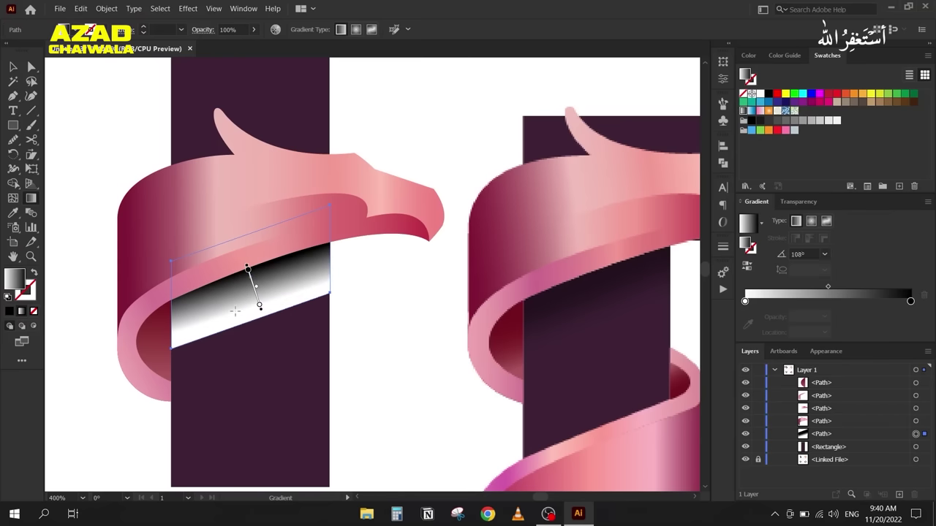
drag(262, 312, 269, 331)
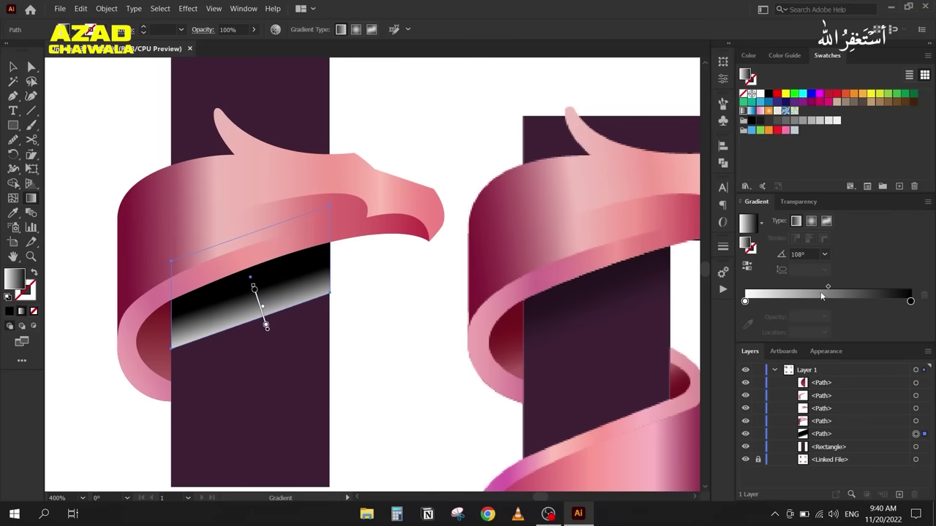
drag(254, 287, 249, 268)
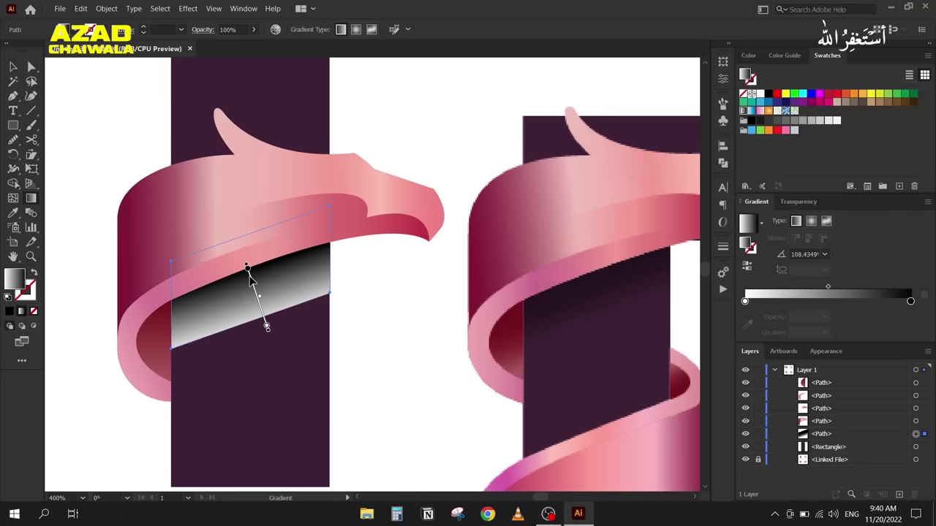
drag(263, 305, 262, 306)
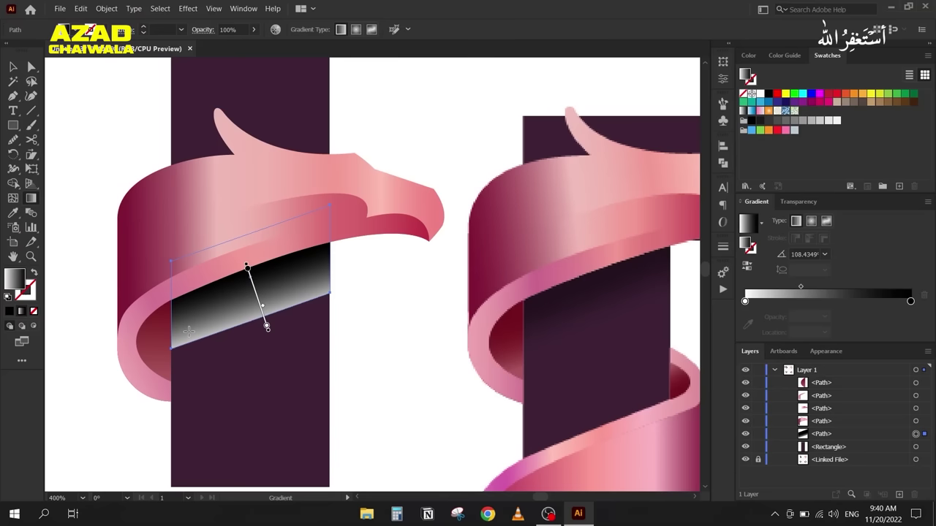
Step: Compare Darken, Multiply and Color Burn blend modes on the band, keeping Multiply
click(797, 201)
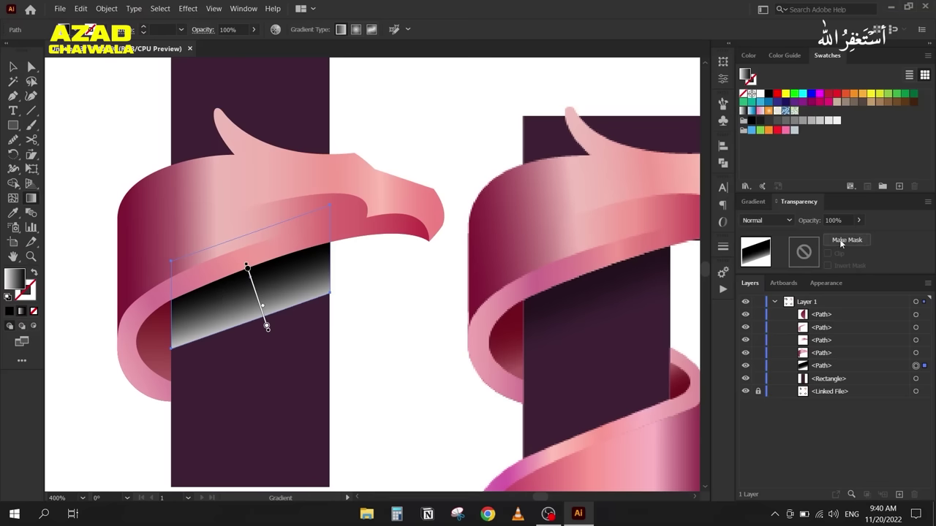
click(759, 222)
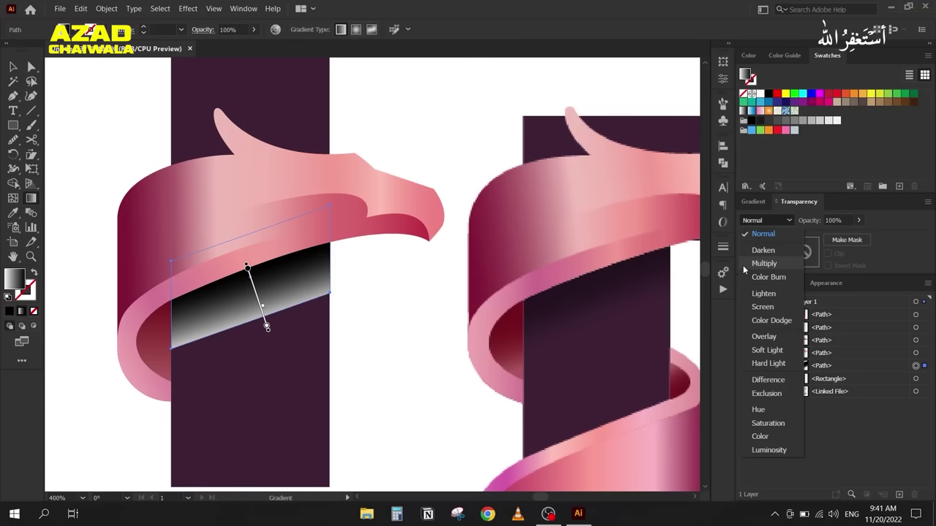
click(760, 250)
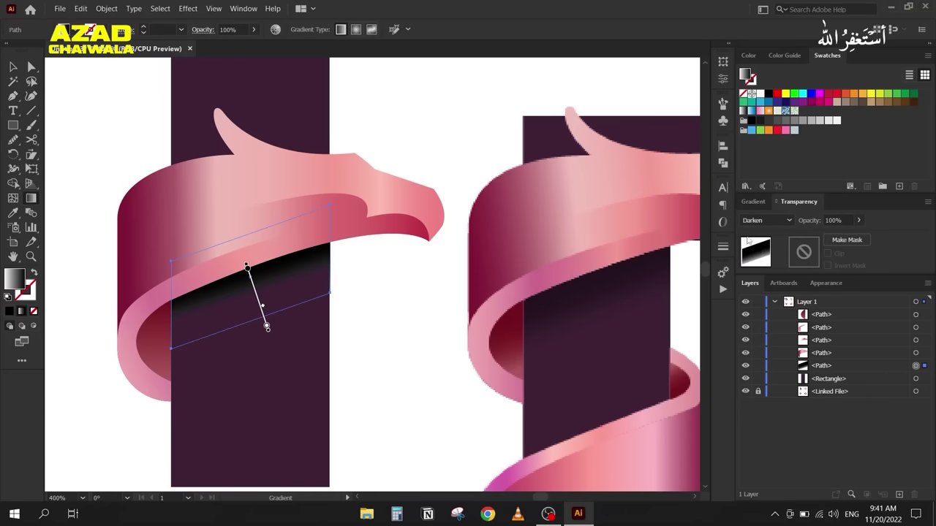
click(766, 220)
click(757, 262)
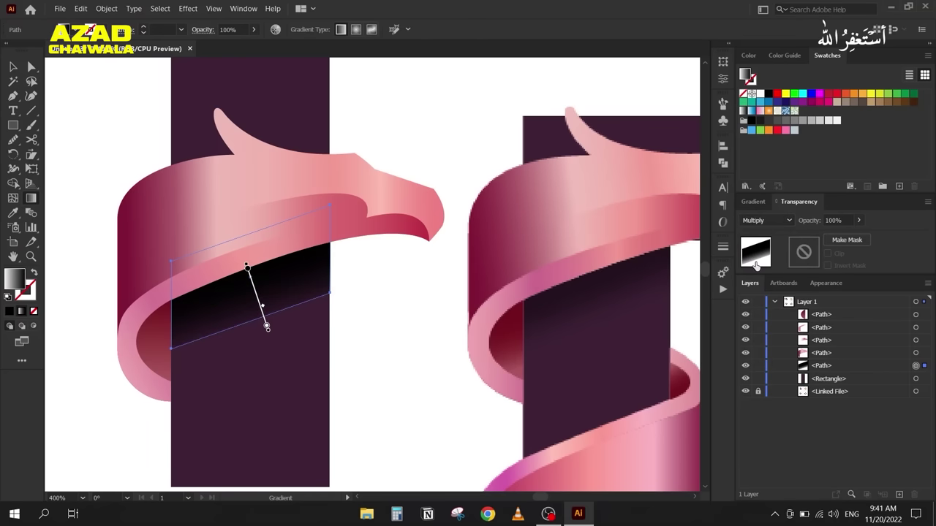
click(762, 221)
click(753, 274)
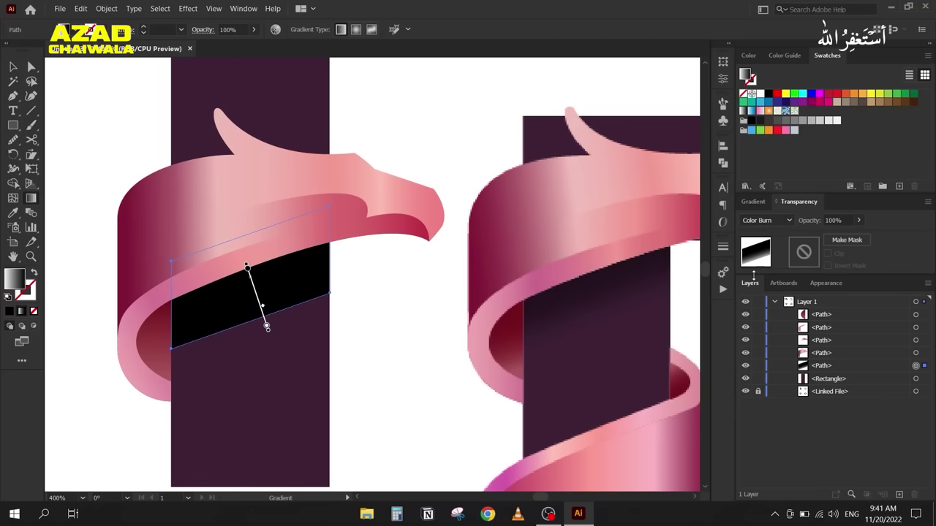
click(759, 223)
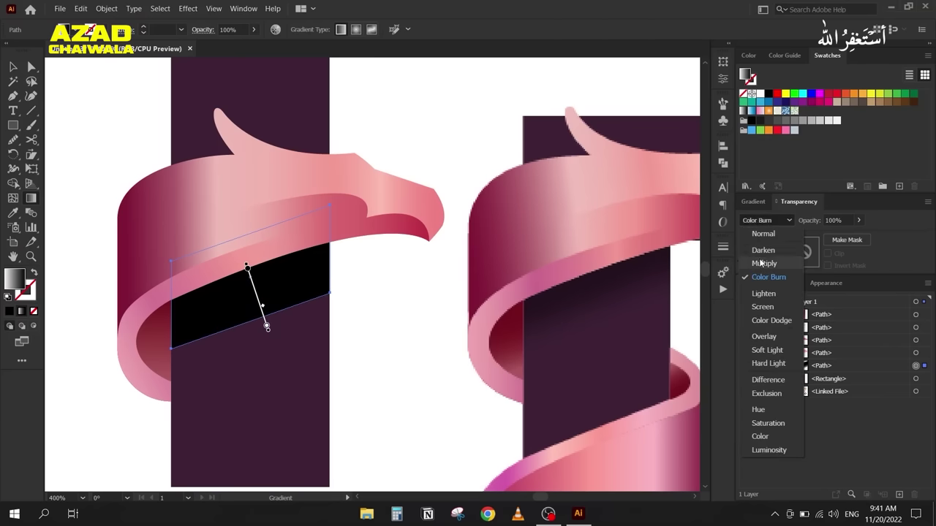
click(761, 263)
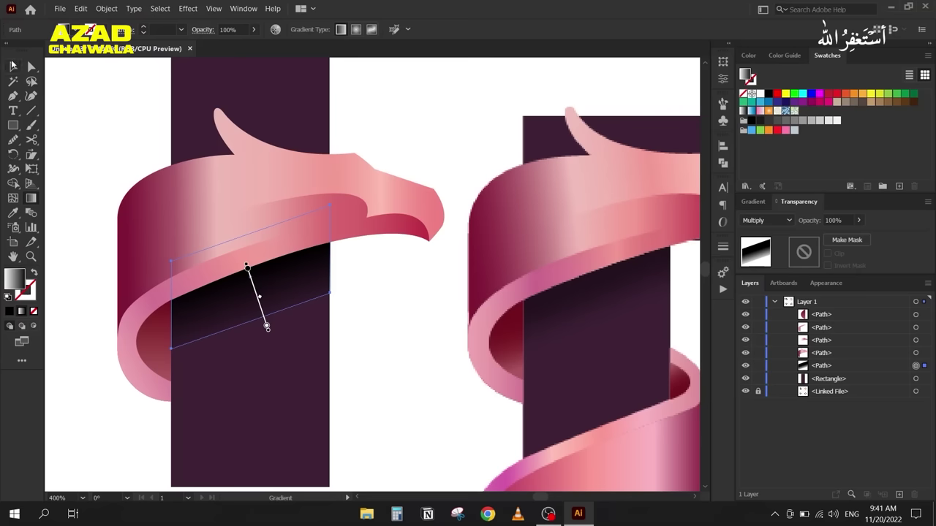
click(13, 66)
click(73, 372)
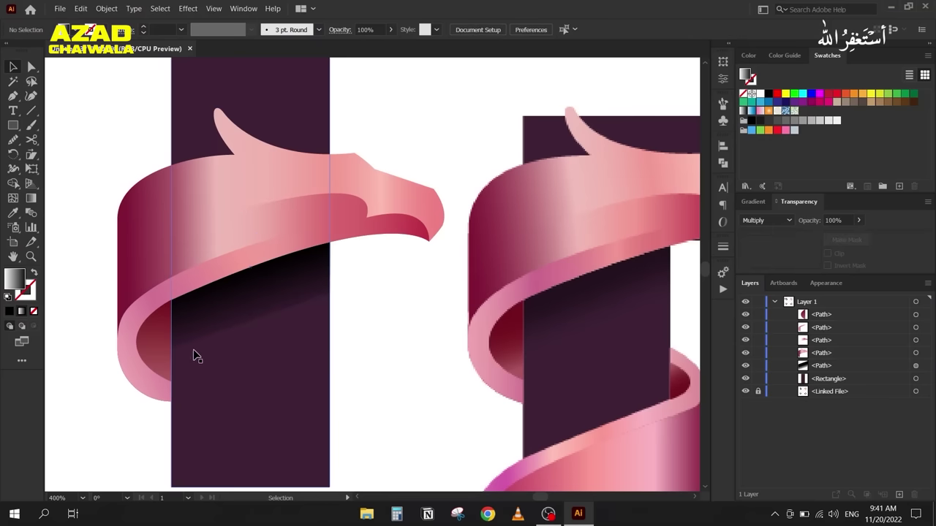
Step: Inspect the band's gradient stops and move the midpoint to about 60%
click(219, 314)
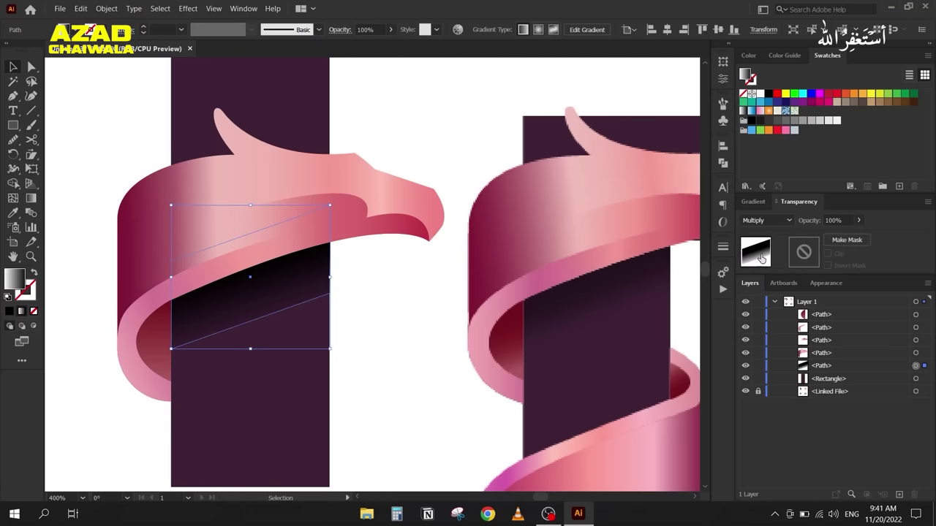
click(753, 202)
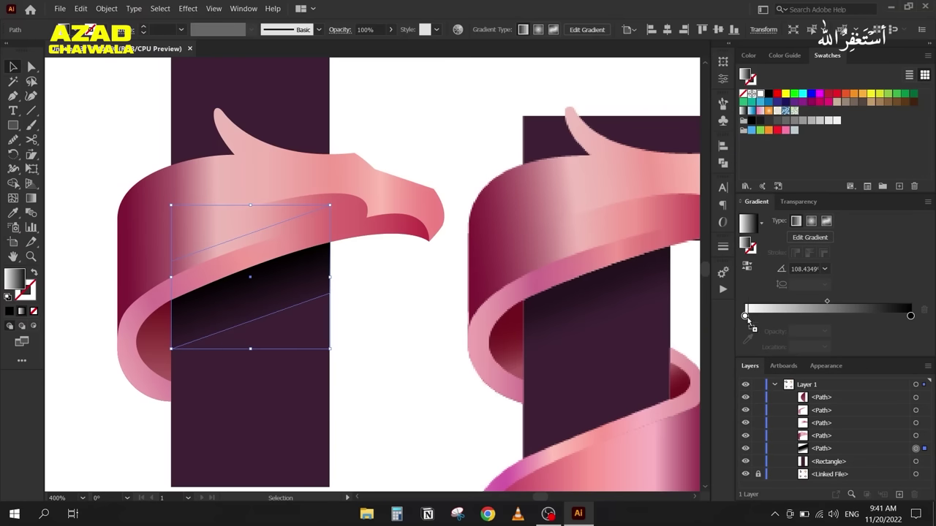
click(744, 317)
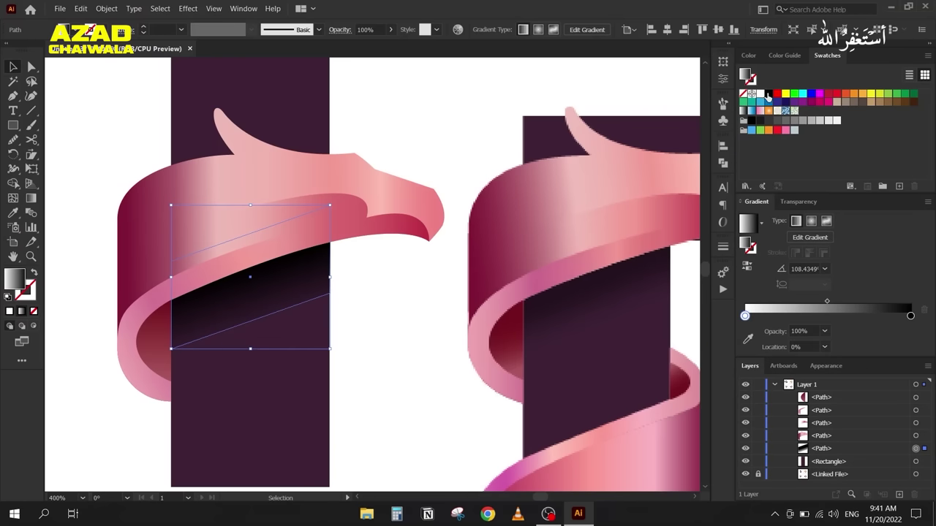
click(910, 316)
click(114, 396)
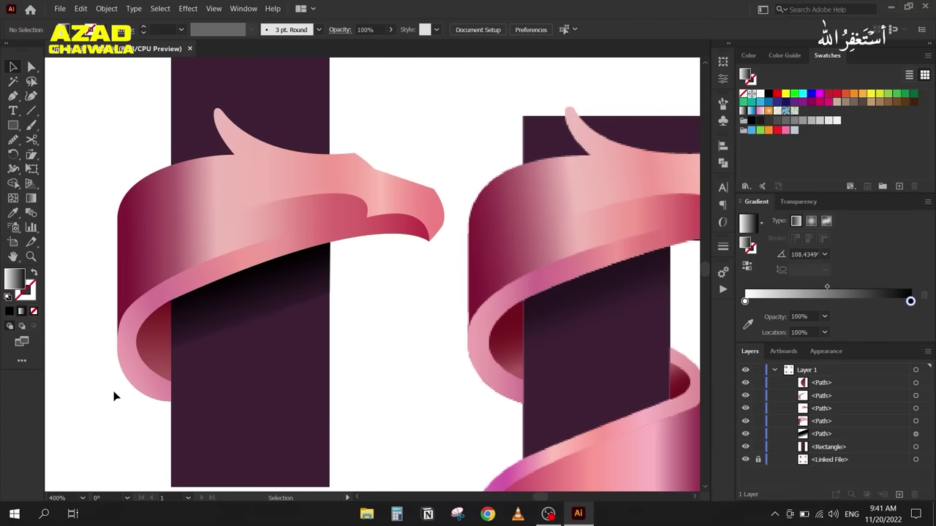
click(209, 314)
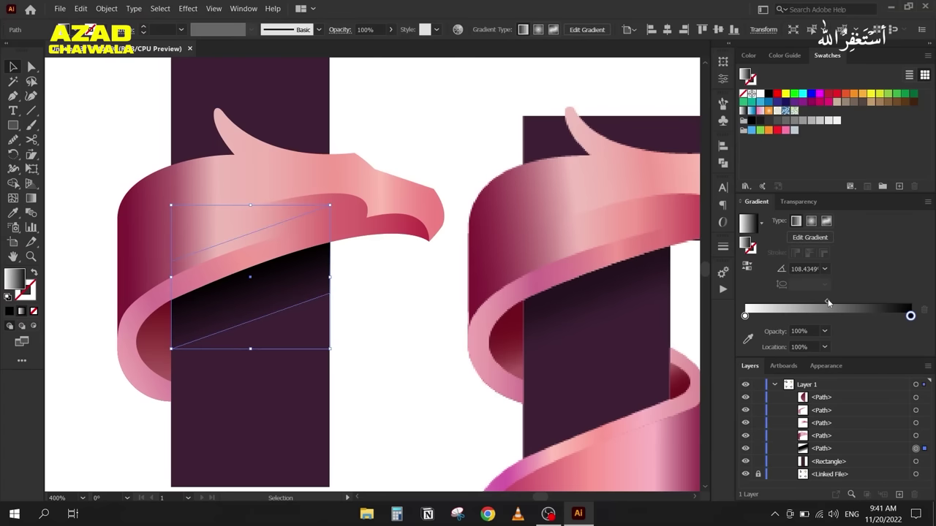
drag(827, 302, 846, 298)
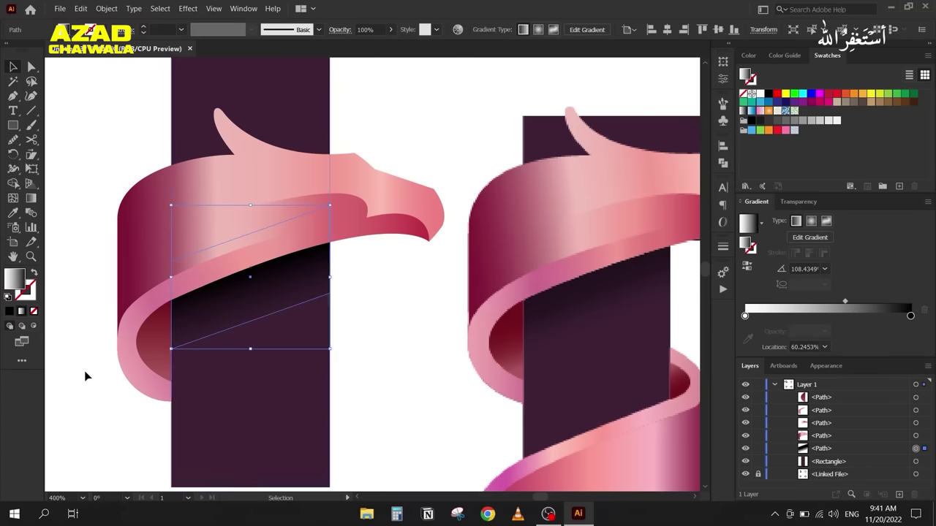
click(102, 393)
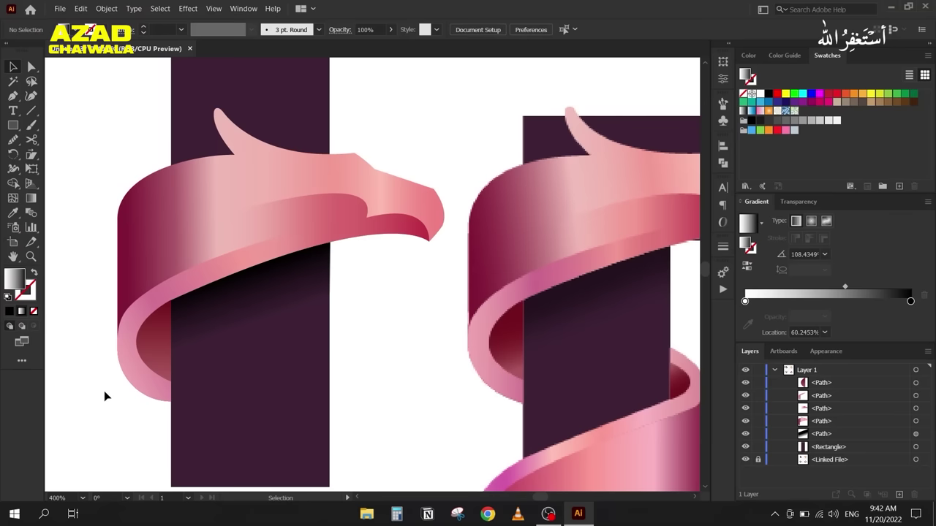
Step: Set the white gradient stop to 0% opacity and pull the midpoint to about 42.56%
click(241, 318)
click(744, 316)
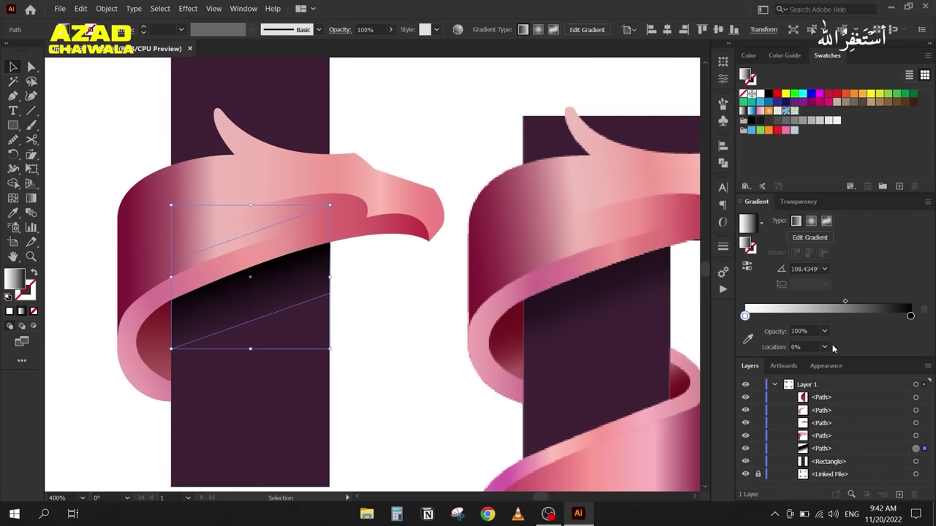
click(825, 331)
click(834, 347)
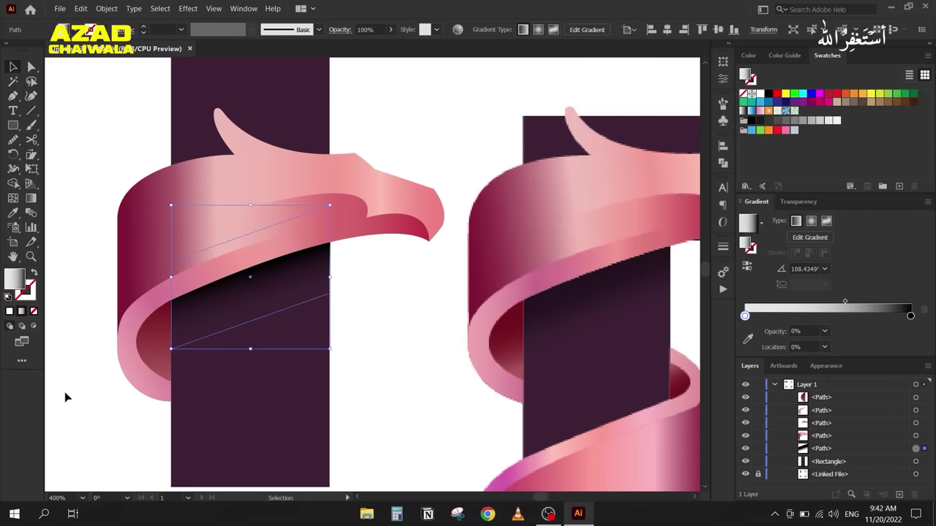
click(98, 409)
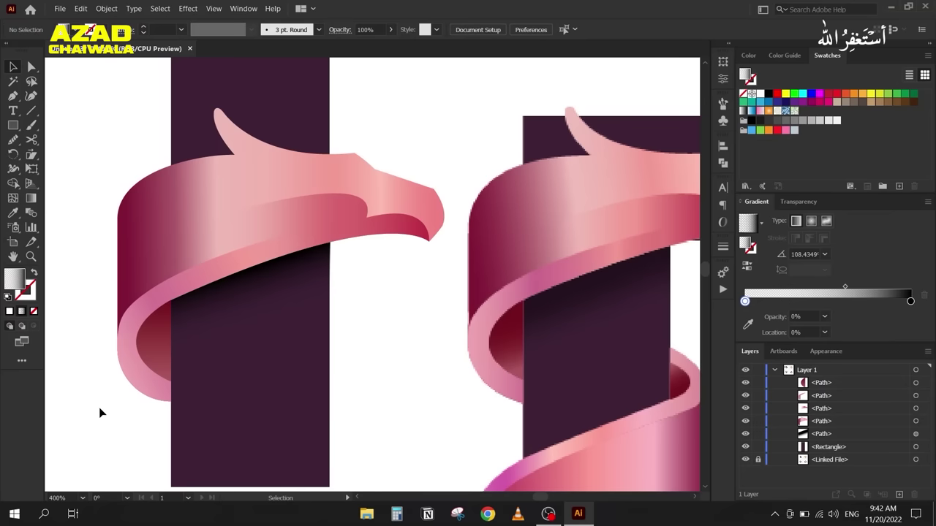
click(225, 328)
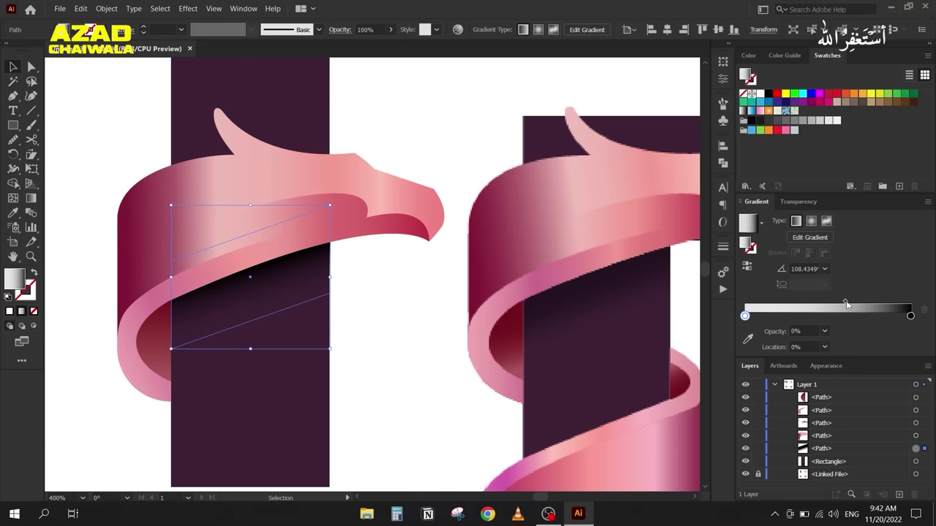
drag(846, 302, 816, 307)
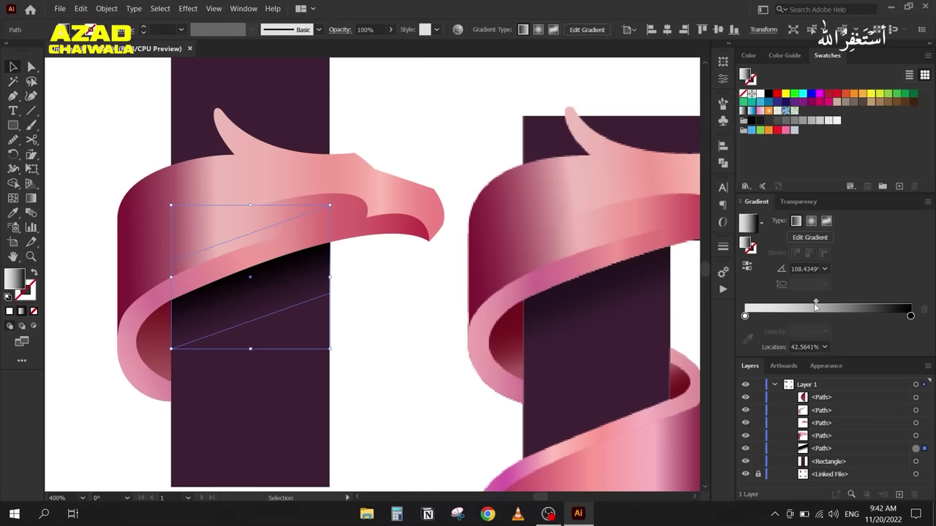
click(415, 352)
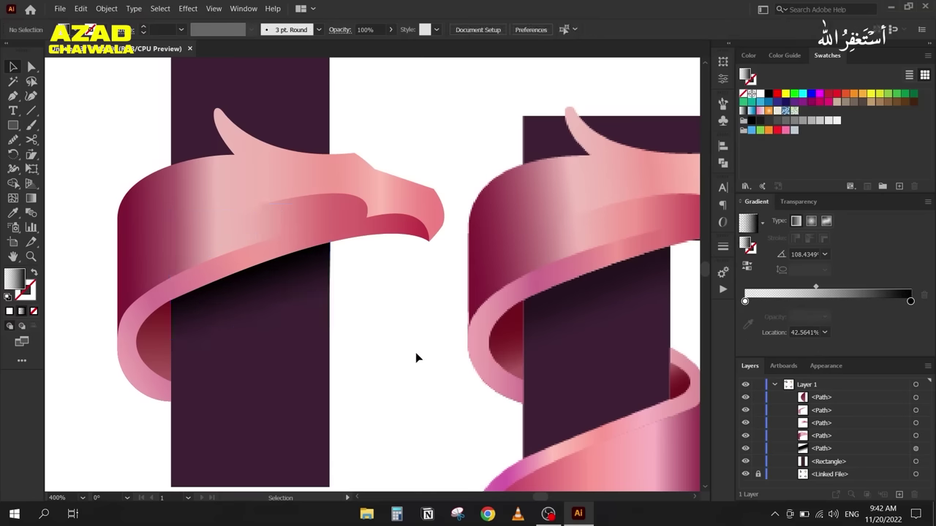
click(209, 328)
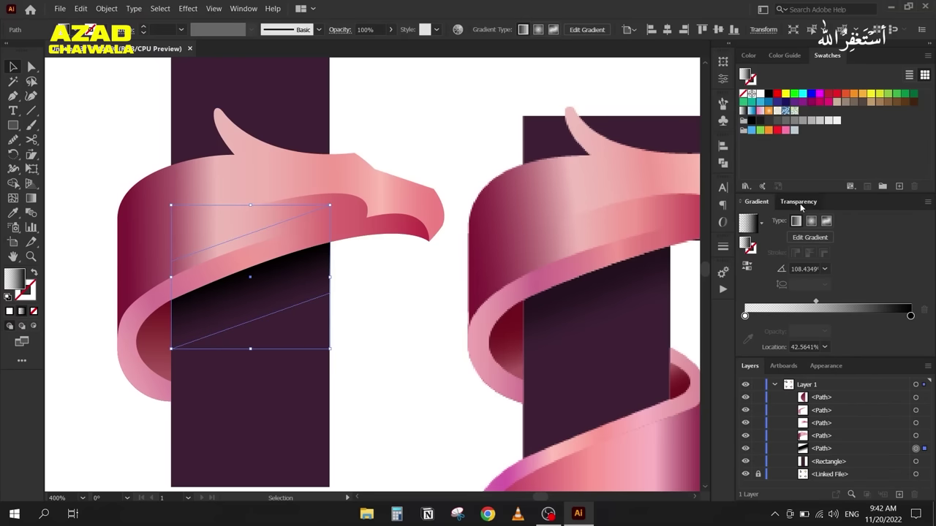
Step: Set the shadow gradient's starting stop to 0% opacity at location 0%
click(799, 201)
scroll(846, 220, down, 9)
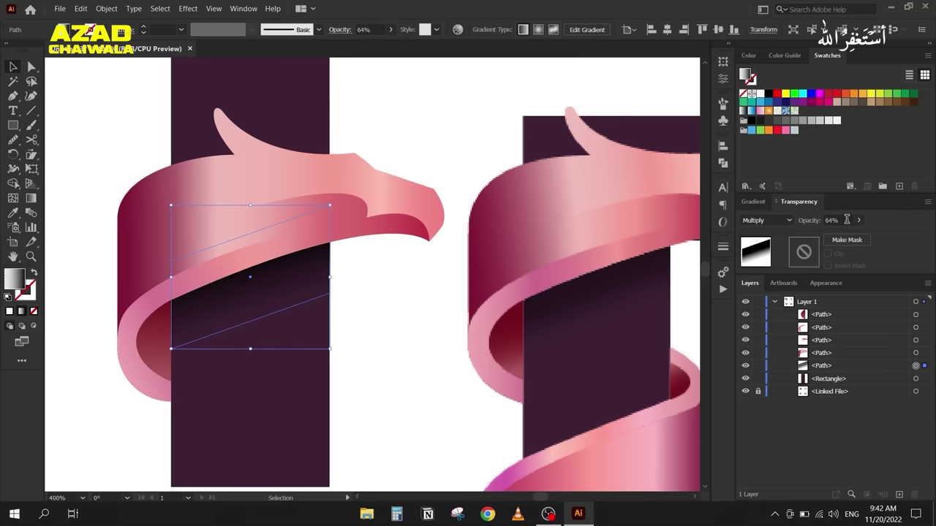
scroll(847, 220, down, 1)
click(384, 323)
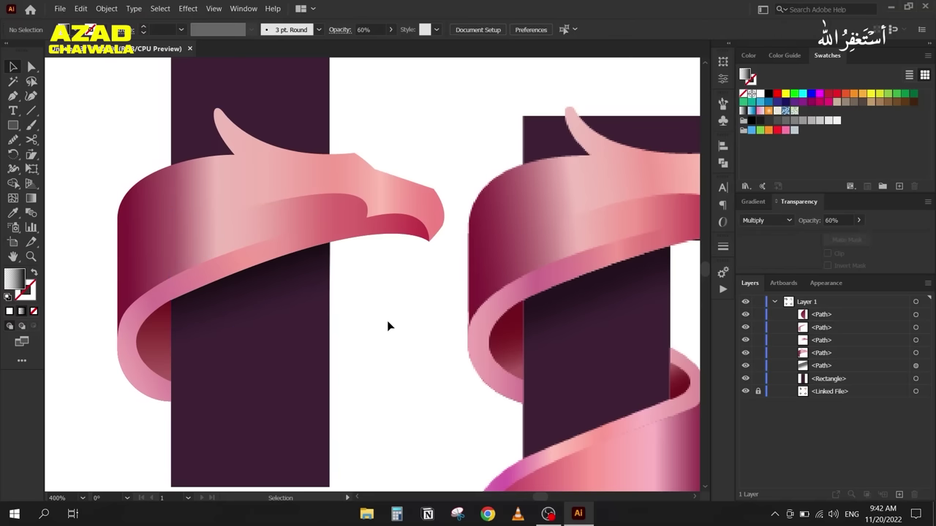
click(258, 304)
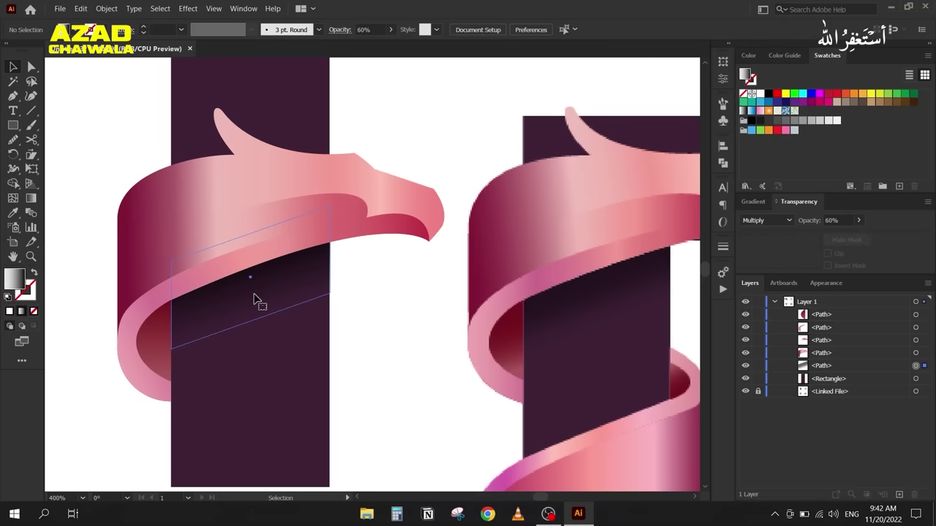
click(753, 202)
click(747, 315)
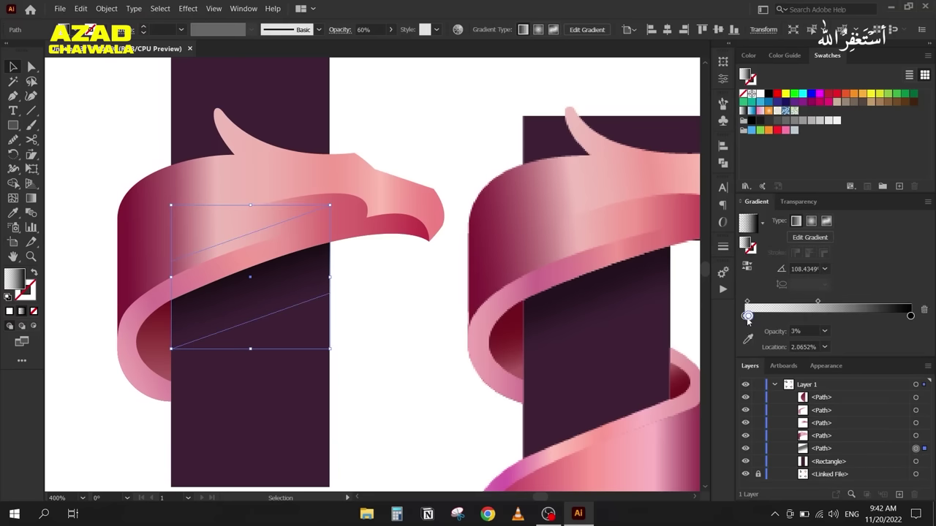
click(824, 331)
click(826, 345)
drag(747, 316, 744, 315)
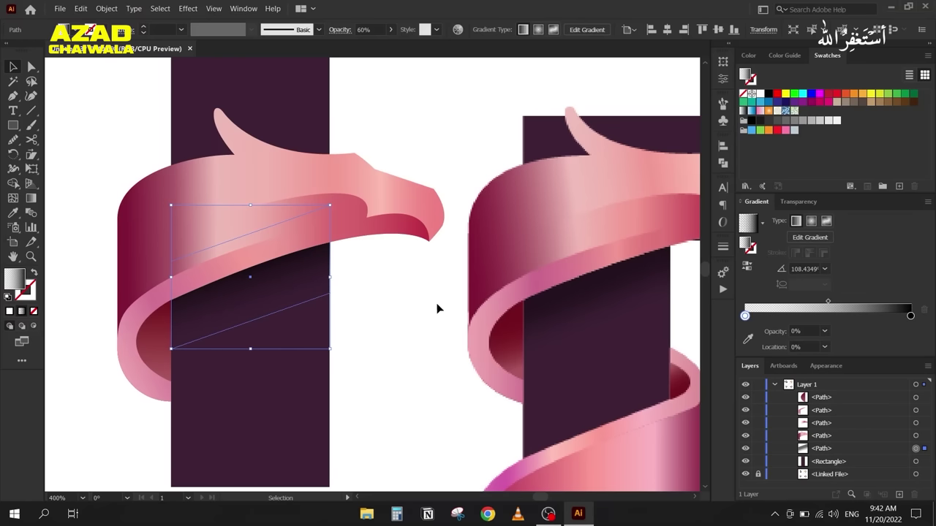
click(382, 336)
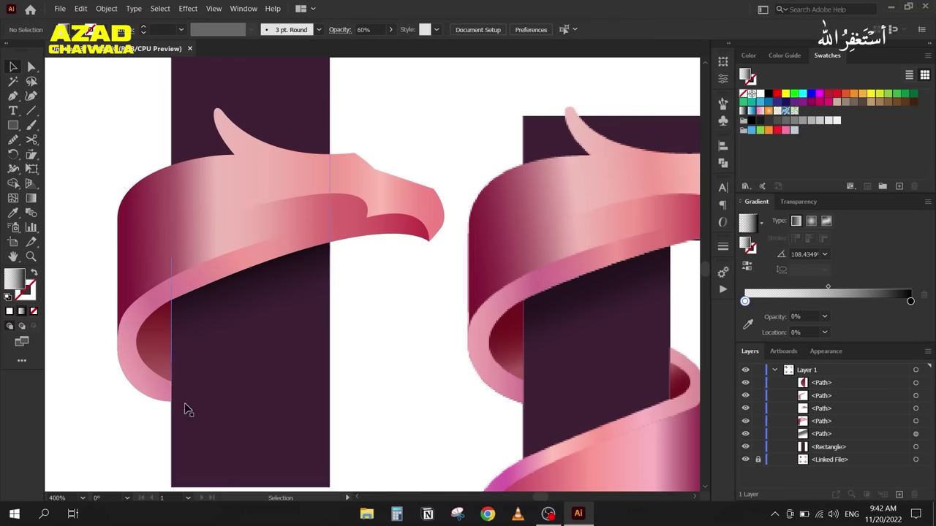
Step: Adjust the gradient midpoint, settling at about 48%
click(293, 299)
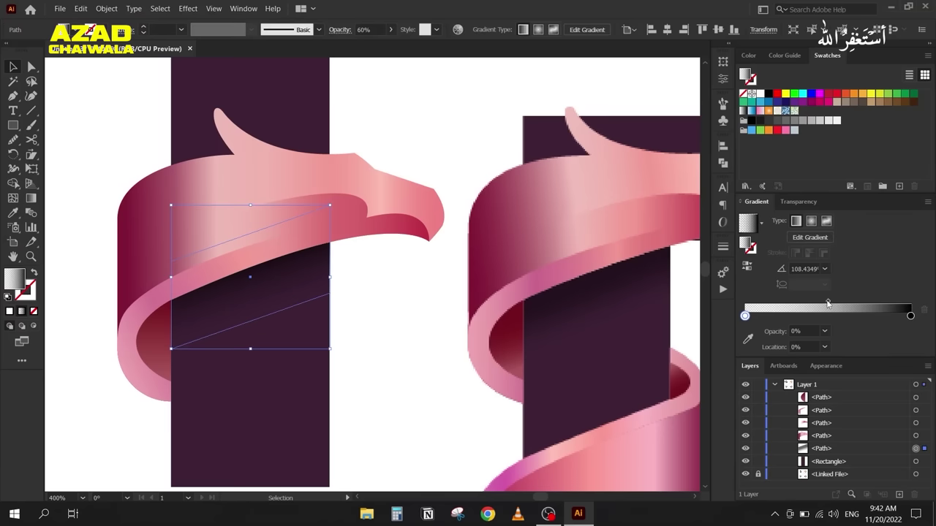
drag(827, 303, 815, 302)
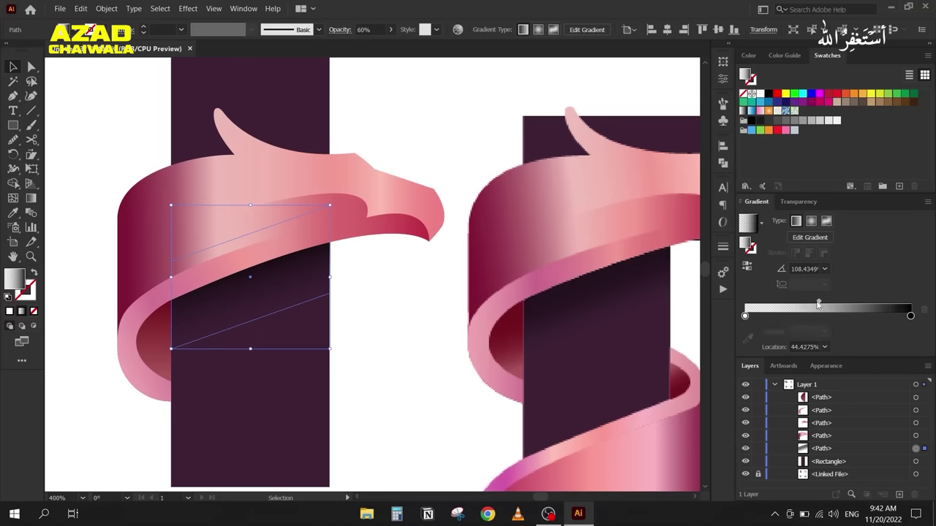
click(395, 331)
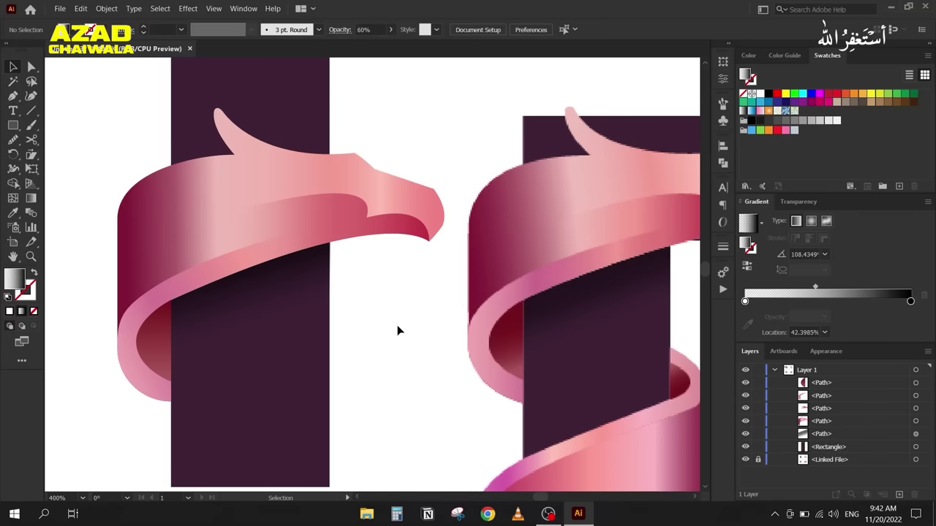
click(278, 310)
click(745, 317)
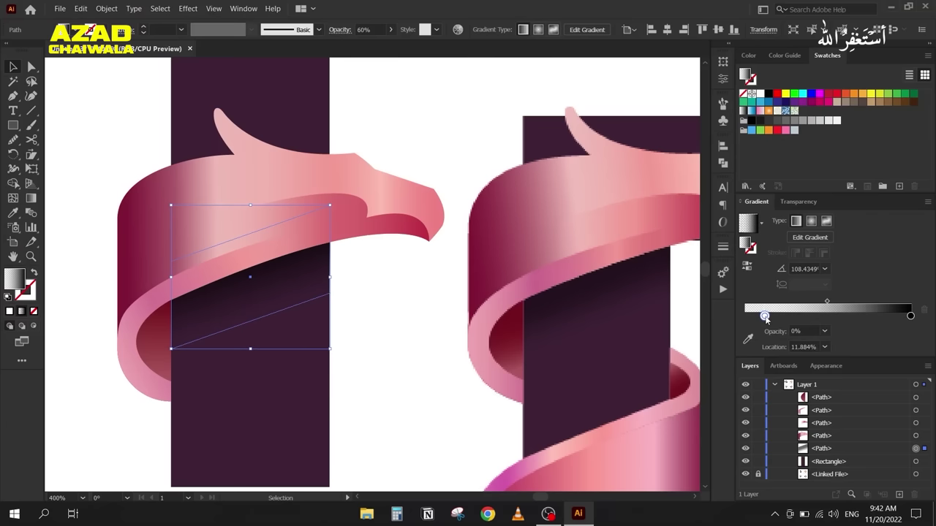
drag(815, 303, 824, 303)
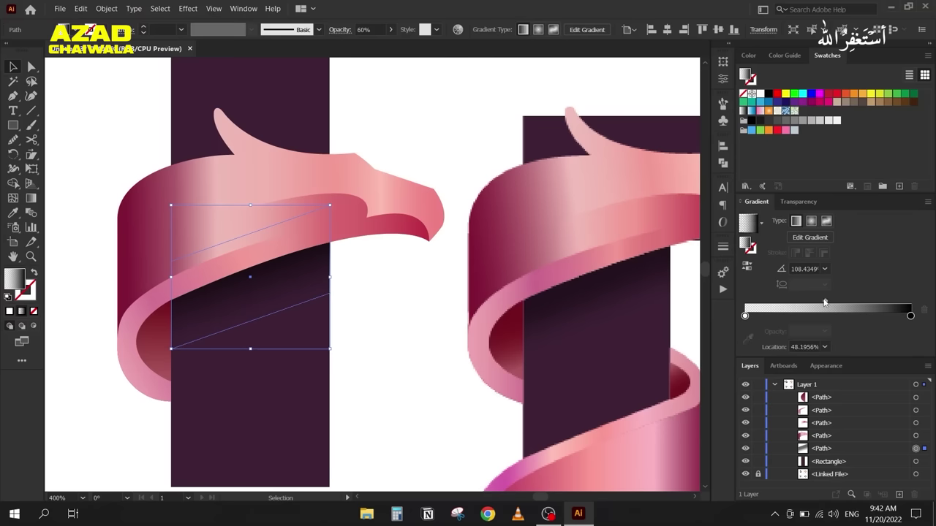
Step: Zoom out, marquee-select the I letter's rectangles and ribbon paths, and delete them
click(377, 329)
scroll(382, 329, down, 1)
drag(382, 329, 340, 264)
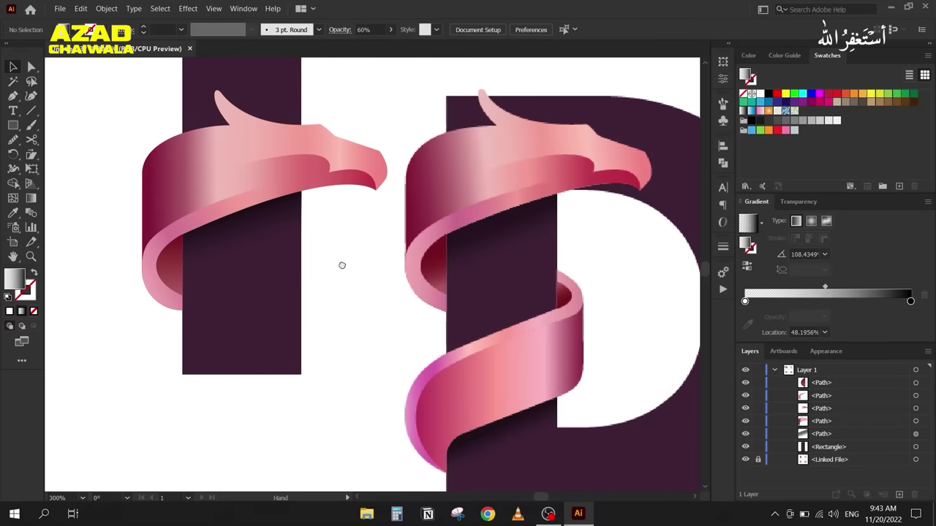
scroll(341, 267, down, 1)
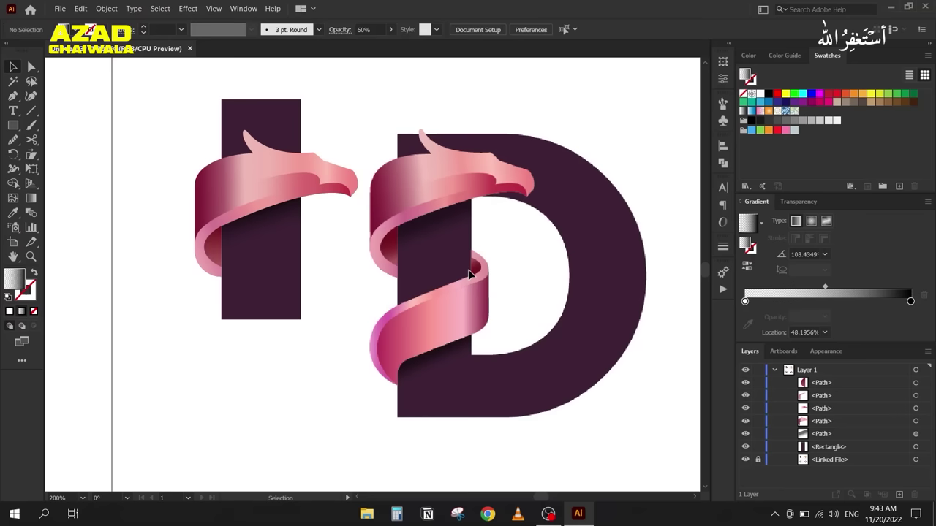
drag(163, 99, 359, 371)
key(Delete)
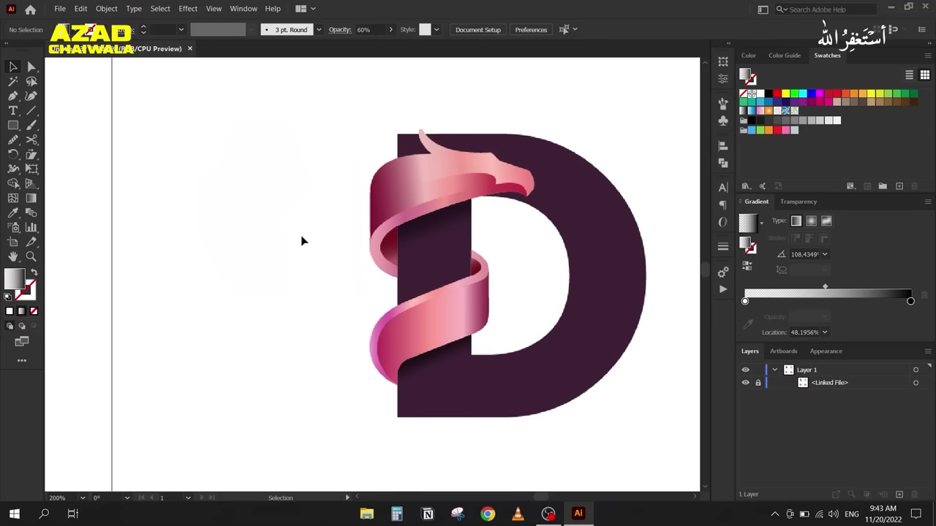
Step: Pan and zoom to centre the orange gear reference
scroll(421, 251, down, 2)
scroll(219, 257, right, 5)
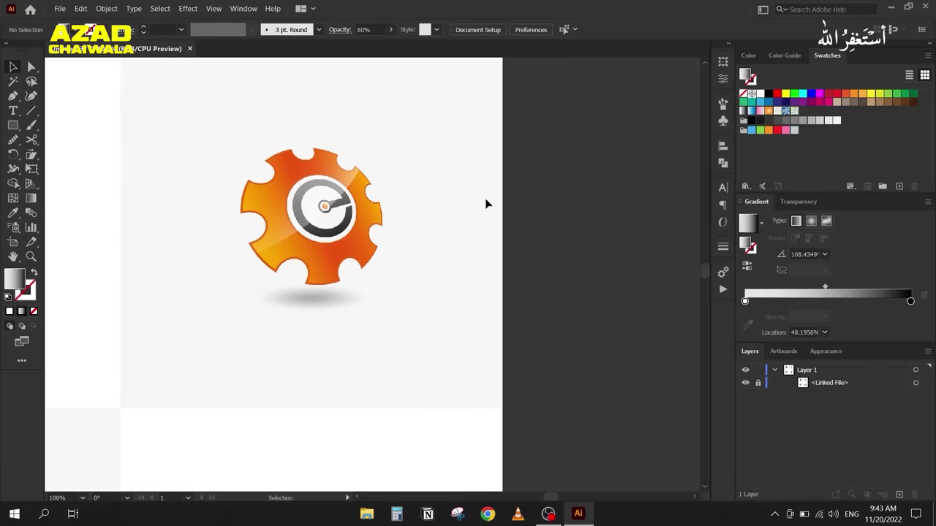
scroll(330, 255, left, 5)
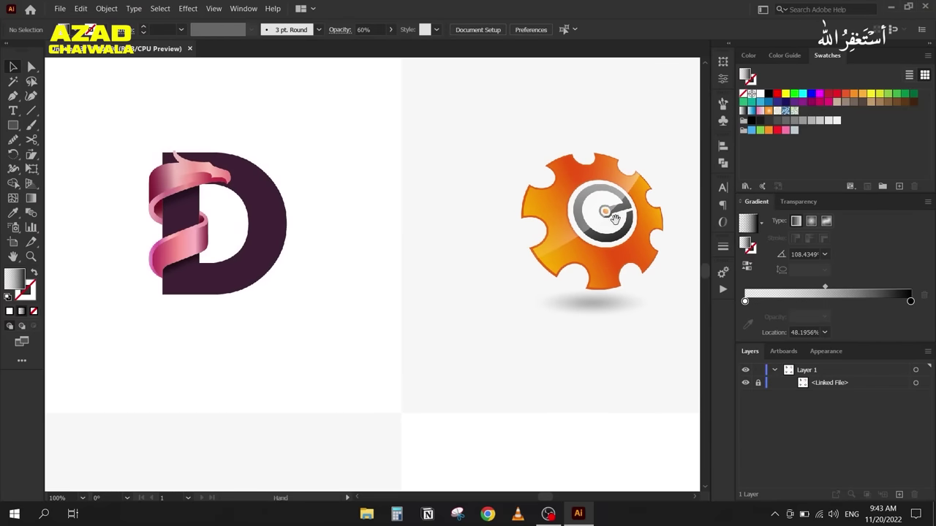
drag(615, 219, 329, 245)
scroll(330, 244, up, 2)
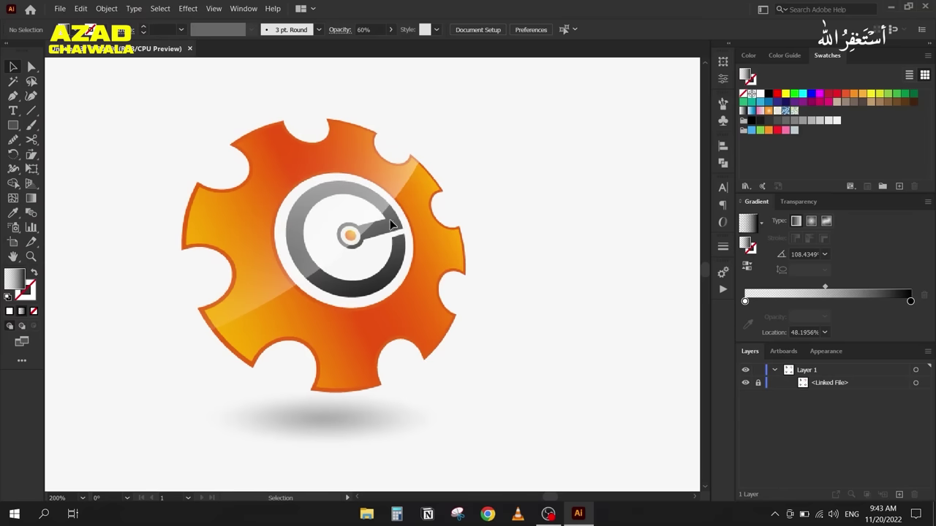
scroll(314, 251, down, 2)
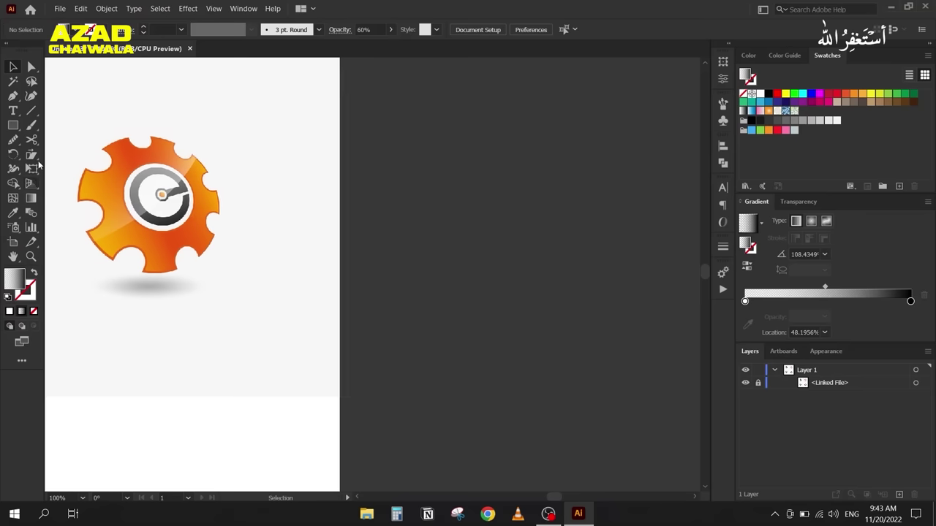
Step: Draw a large circle beside the gear reference with a black outline and no fill
click(16, 127)
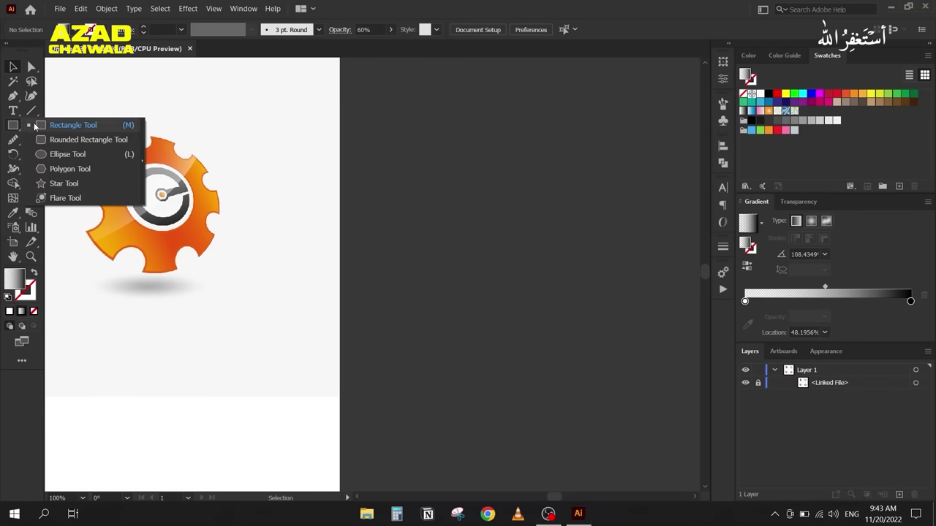
click(73, 153)
drag(392, 136, 611, 330)
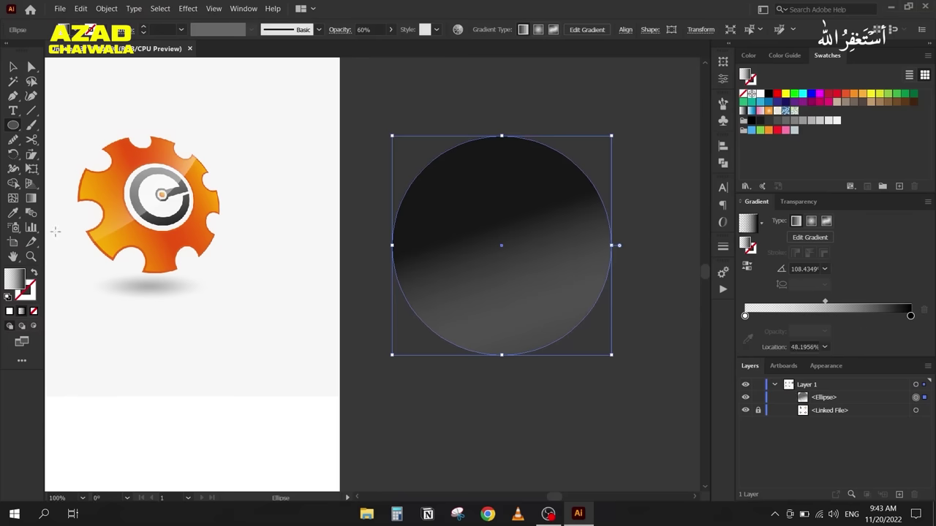
click(34, 274)
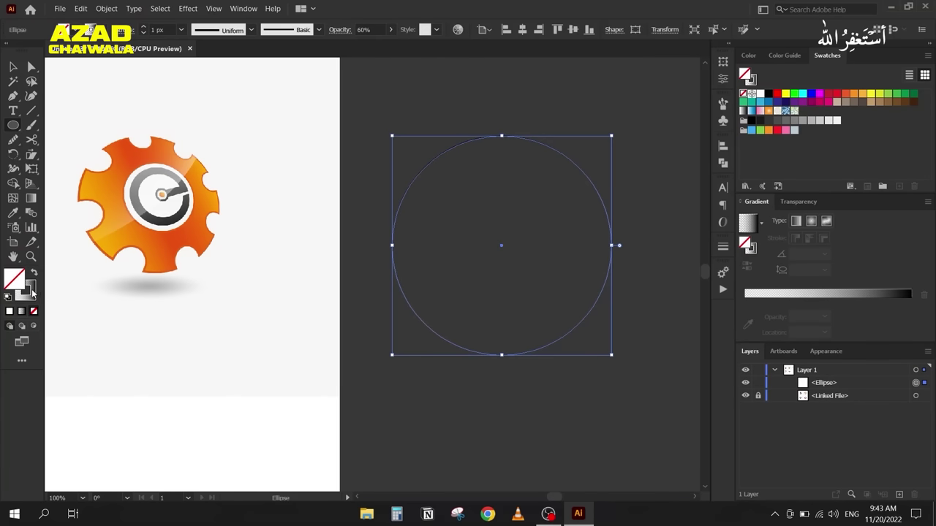
click(751, 55)
click(749, 75)
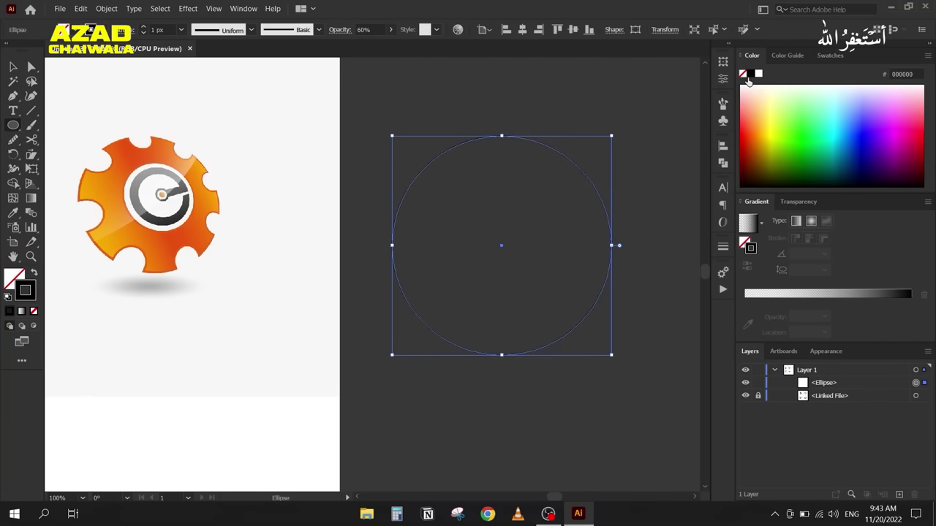
click(12, 68)
click(428, 79)
Step: Draw a small circle on the big circle's top edge, align their horizontal centres, and nudge it down
click(12, 125)
drag(475, 121, 519, 162)
click(14, 68)
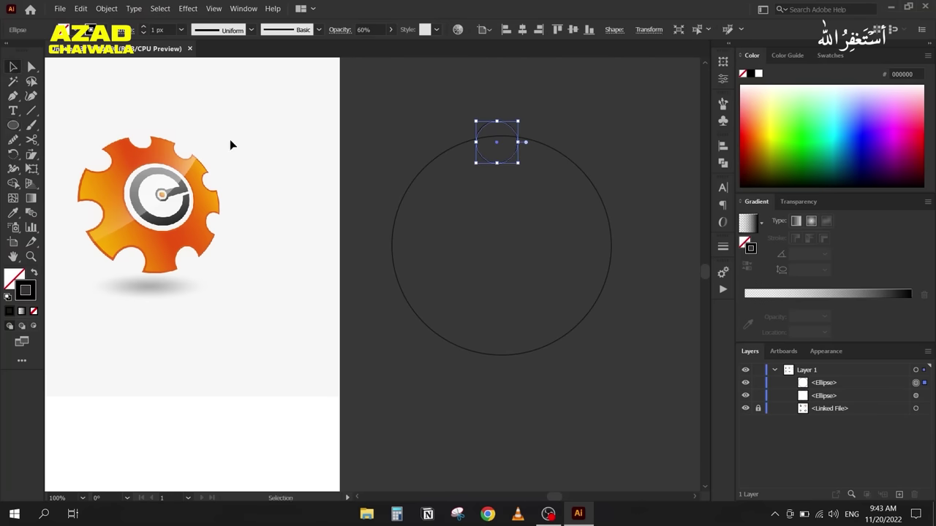
drag(454, 115, 530, 179)
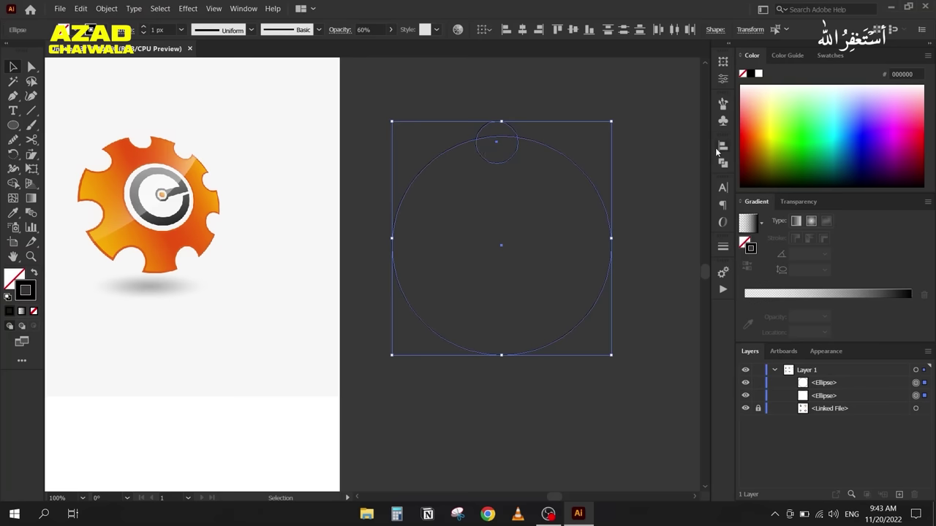
click(722, 147)
click(598, 172)
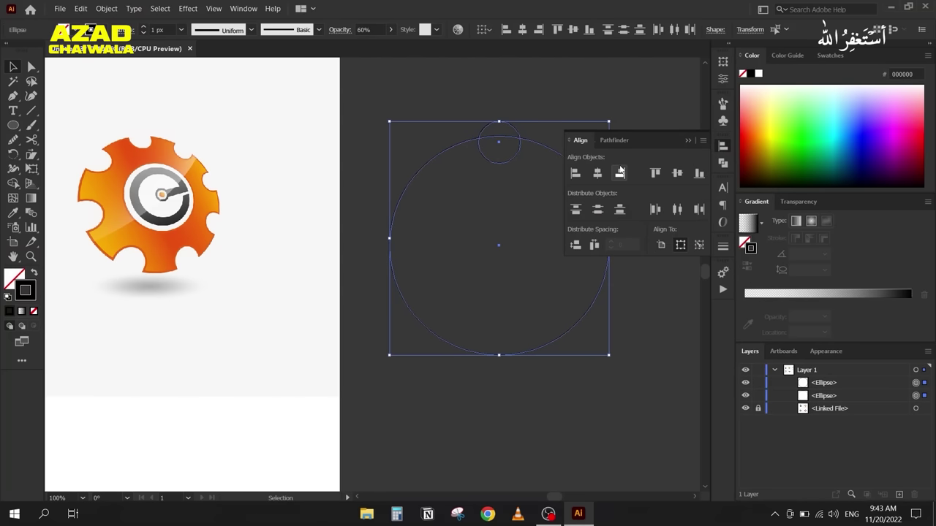
click(689, 140)
click(575, 140)
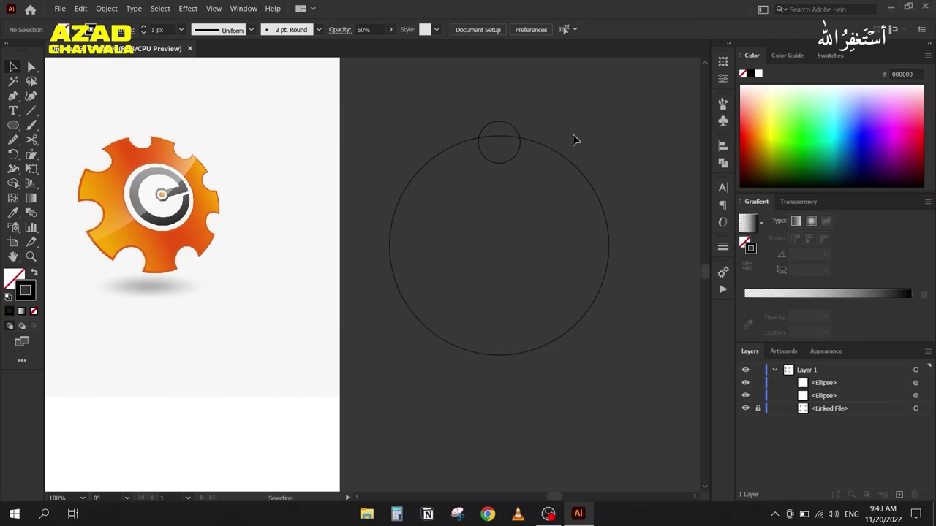
click(501, 163)
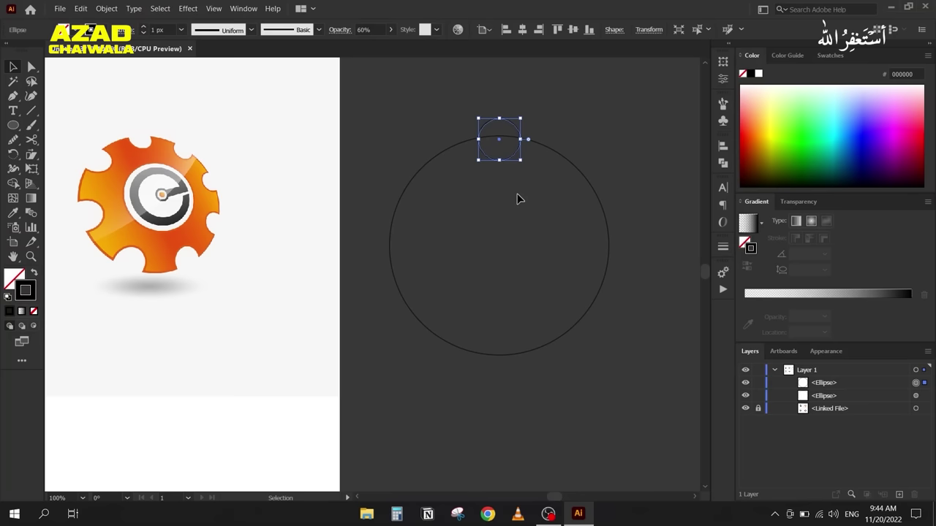
key(Down)
click(11, 156)
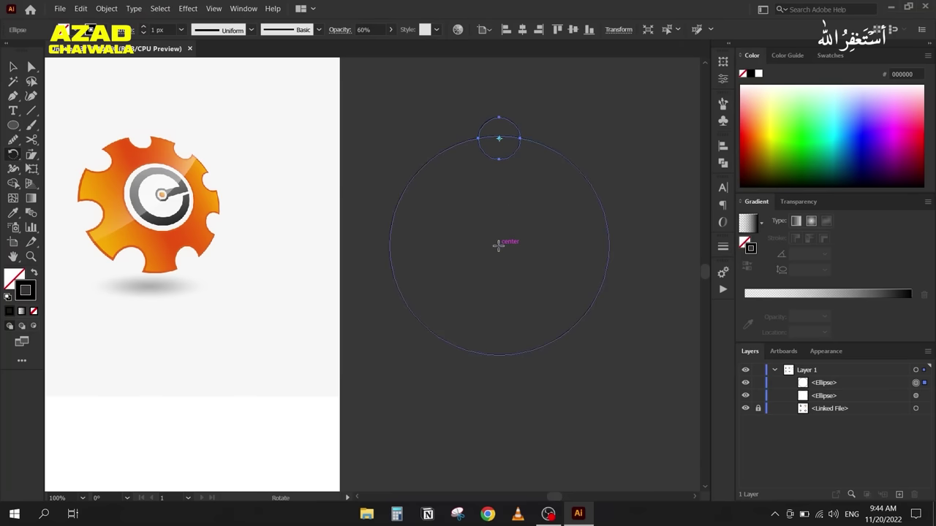
Step: Rotate-copy the small circle 45° around the big circle's centre and repeat to complete the ring
alt+click(499, 245)
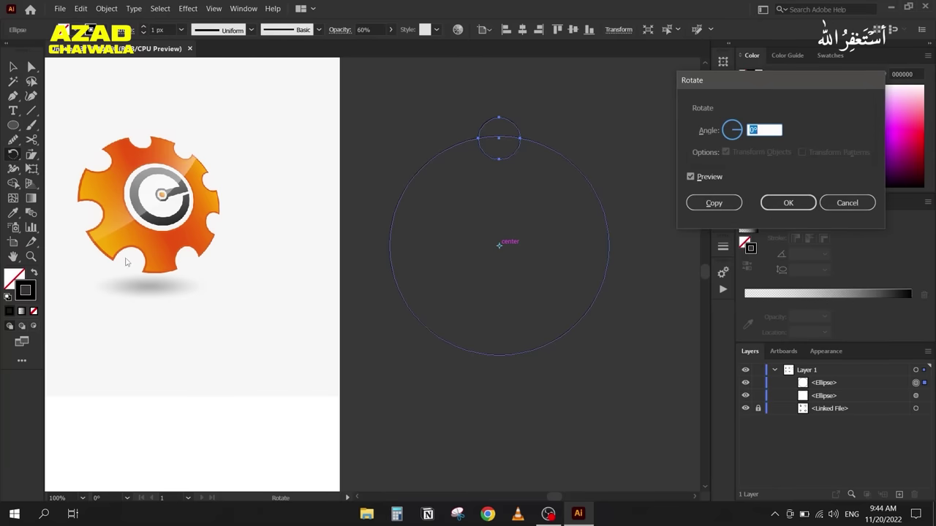
text(60/8)
click(691, 177)
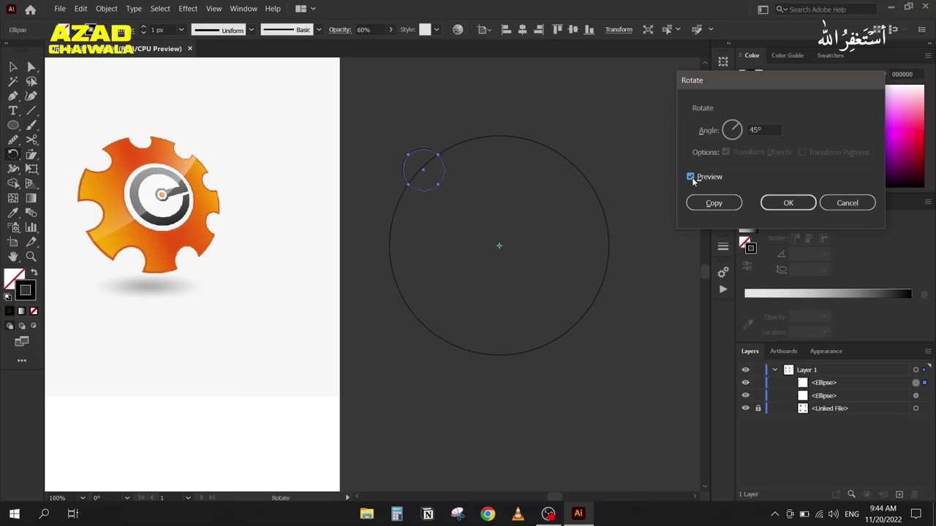
click(714, 203)
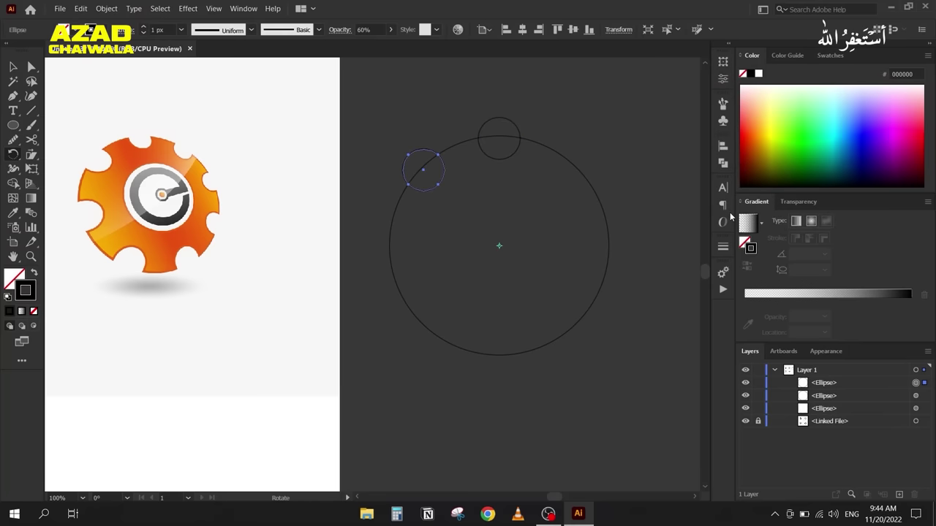
key(ctrl+d)
key(ctrl+d)
key(ctrl+d)
key(ctrl+d)
key(ctrl+d)
key(ctrl+d)
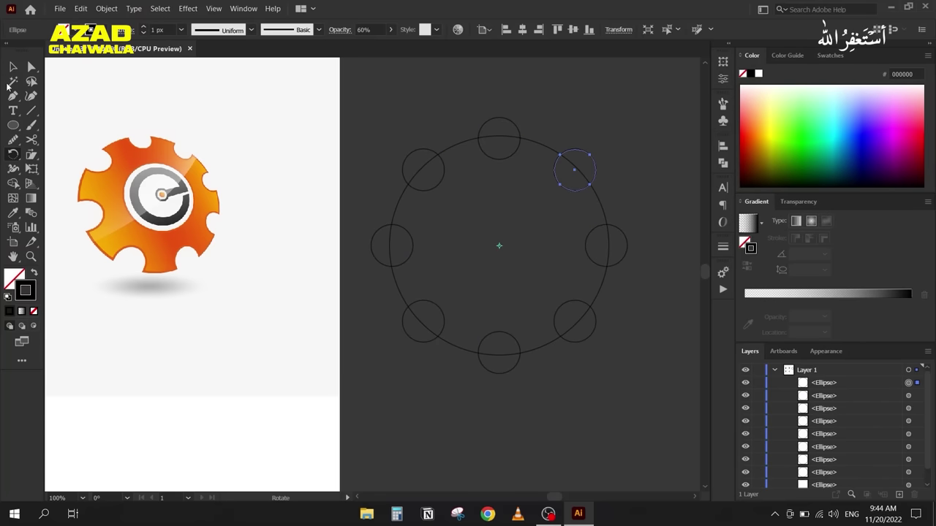
Step: Select all nine circles and subtract the small ones with Pathfinder Minus Front
click(12, 67)
drag(392, 93, 658, 344)
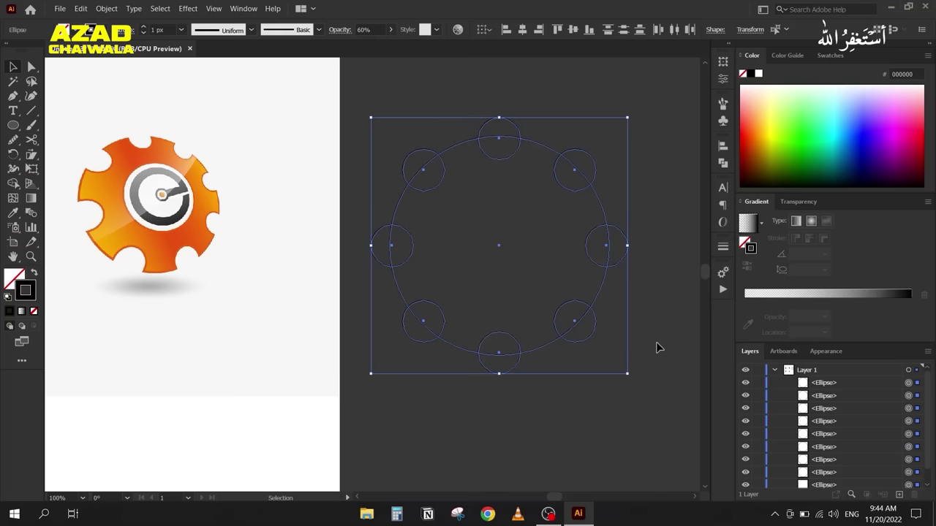
click(721, 167)
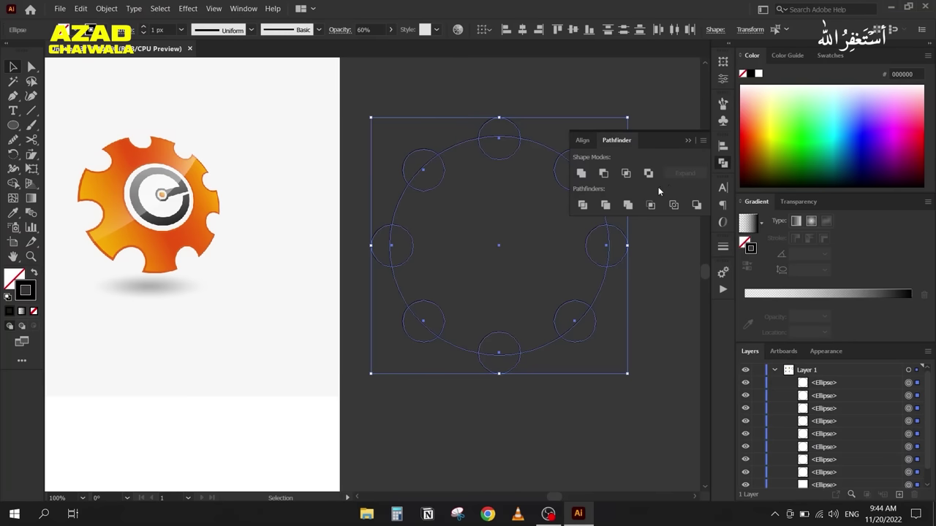
click(603, 173)
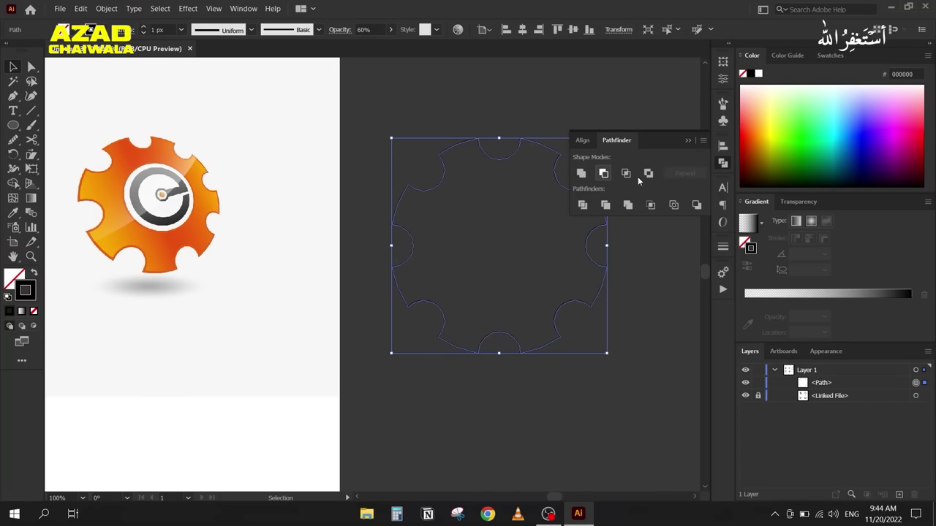
Step: Fill the gear black, cut a centred circular hole with Minus Front, and nudge it up
click(687, 141)
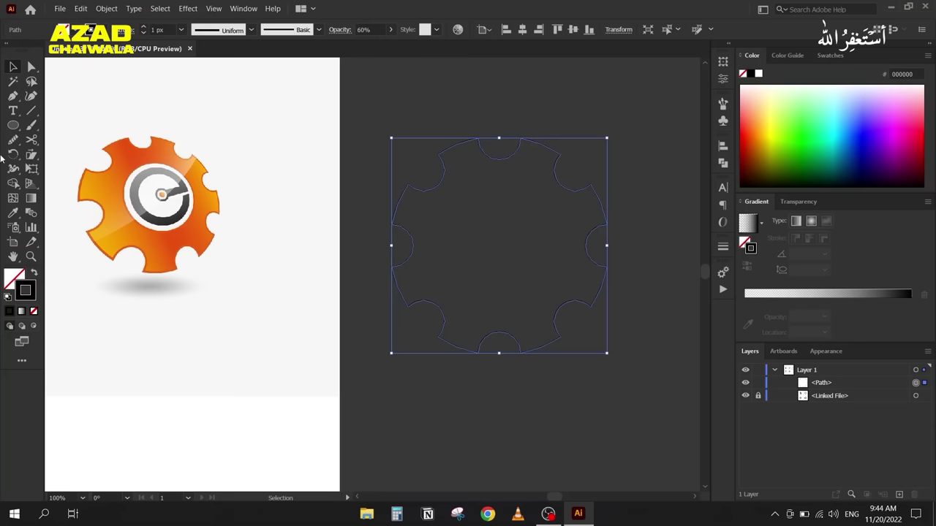
click(13, 125)
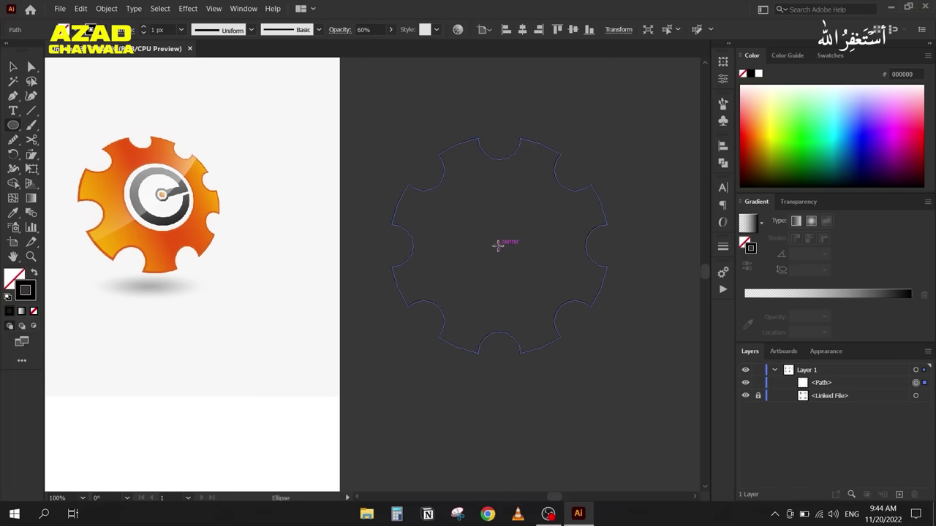
drag(498, 246, 443, 295)
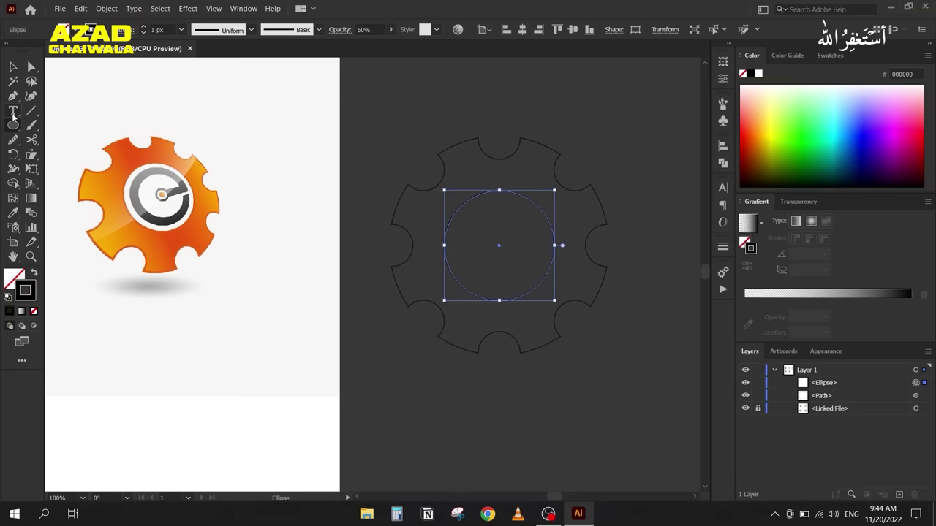
key(v)
shift+click(398, 211)
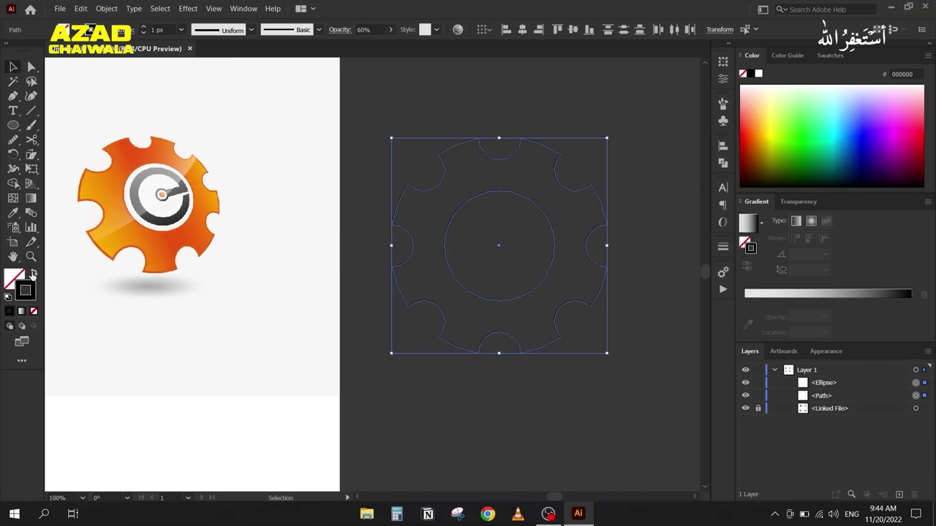
click(33, 274)
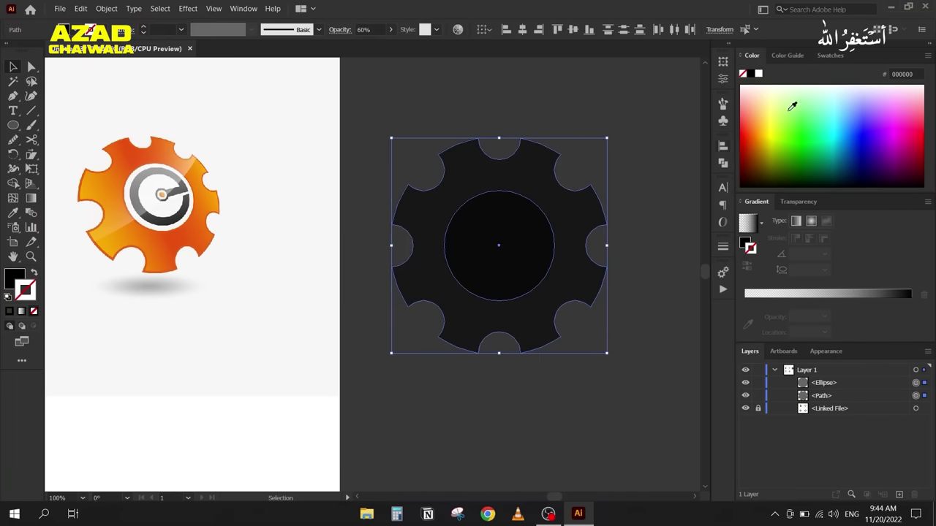
click(723, 163)
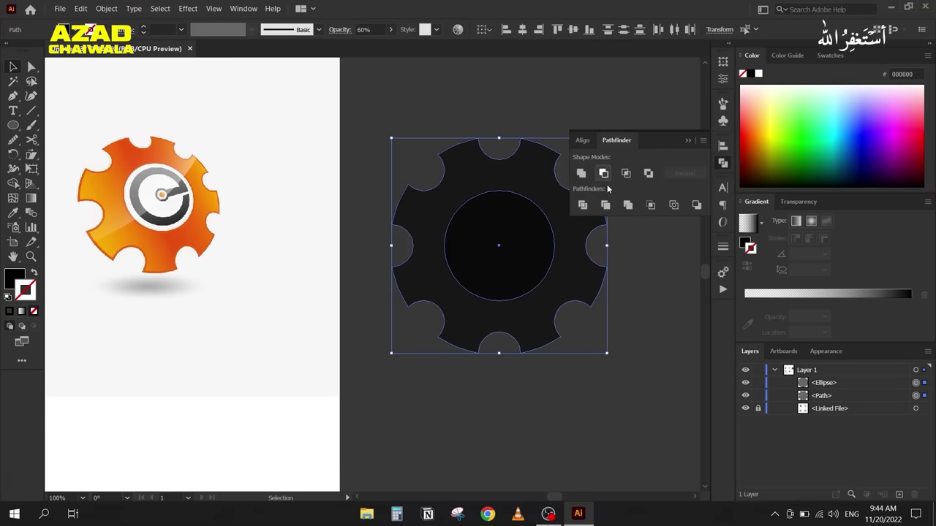
click(604, 174)
click(483, 359)
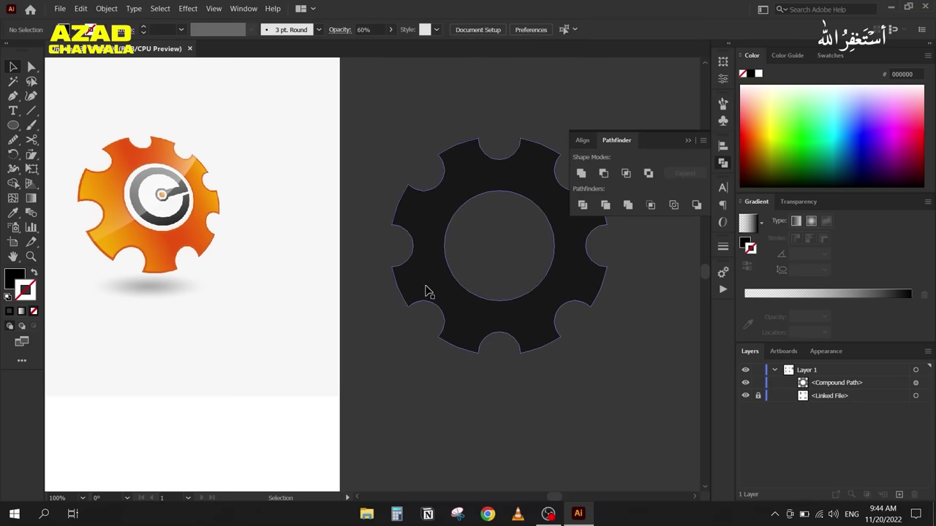
click(688, 140)
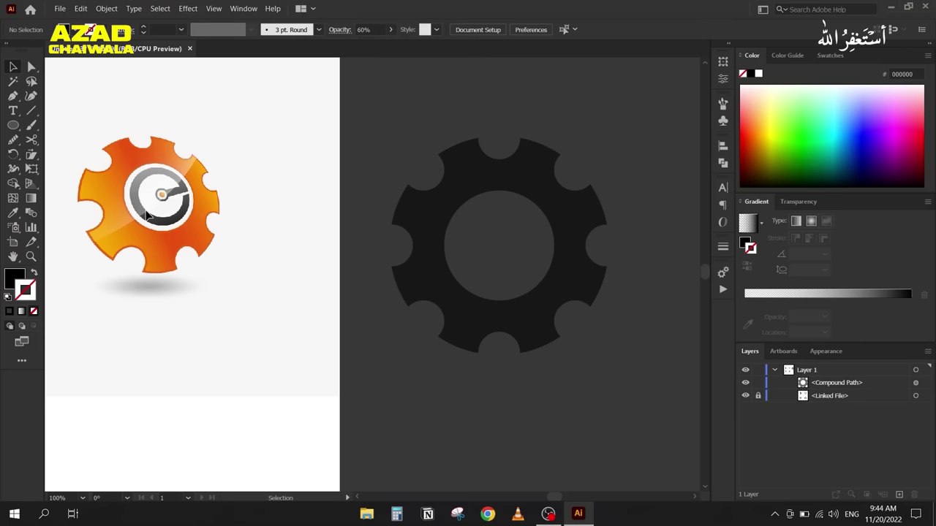
drag(441, 198, 438, 176)
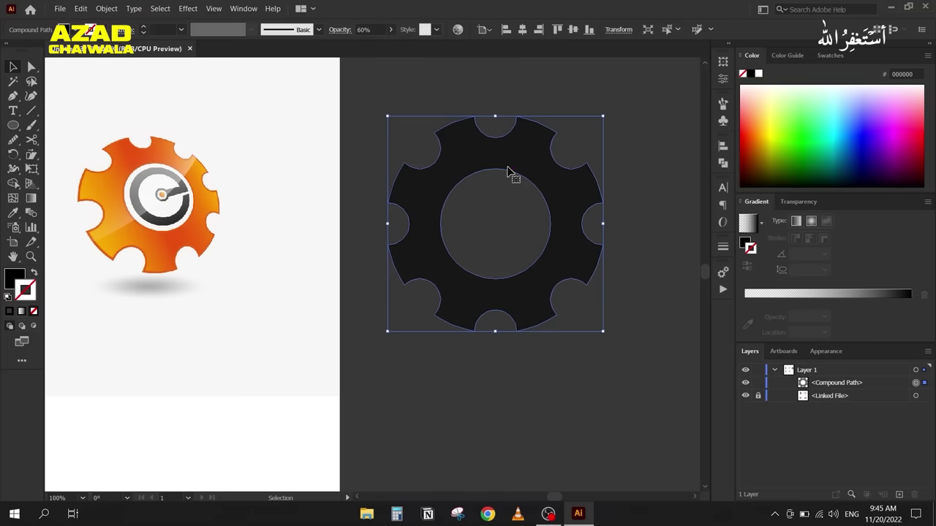
Step: Shrink the gear's centre hole slightly around its centre, then move the whole gear about 11 px down
double_click(475, 171)
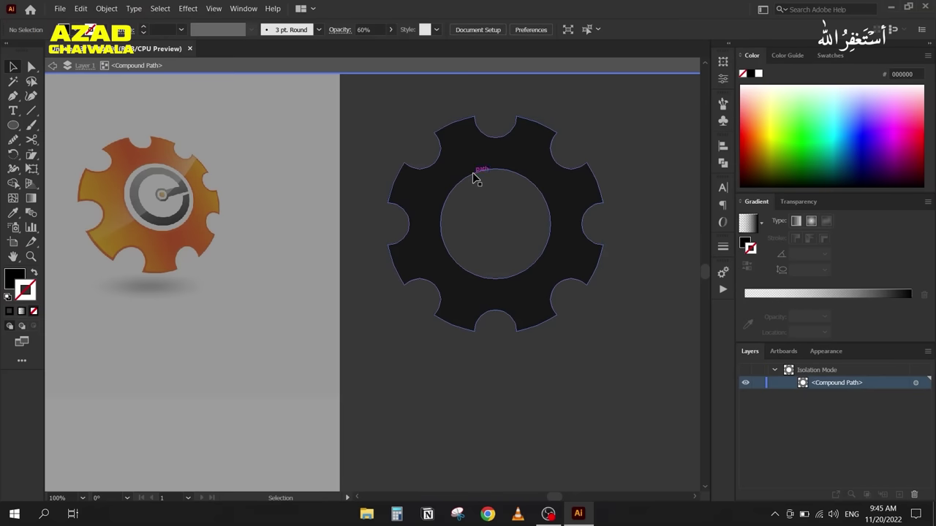
click(476, 172)
mouse_move(439, 169)
mouse_down()
mouse_move(449, 180)
mouse_move(441, 174)
mouse_up()
drag(441, 176, 443, 175)
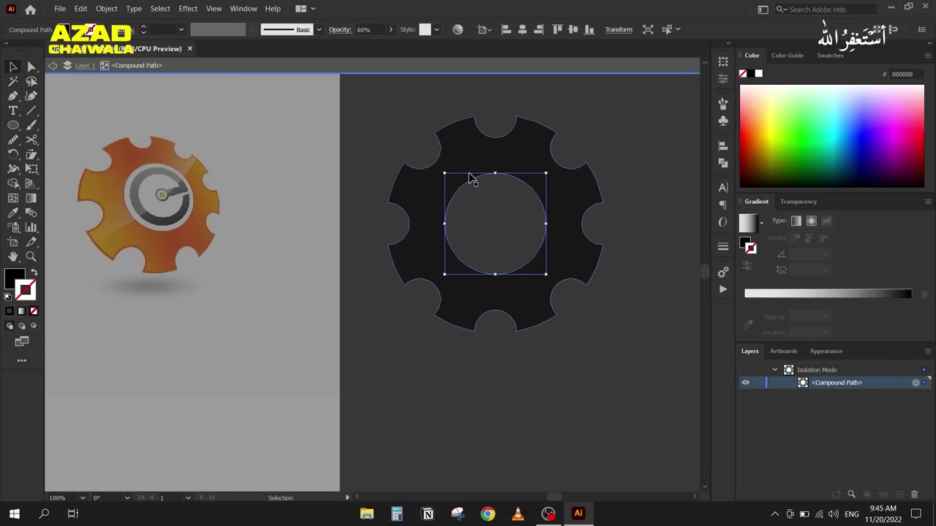
drag(441, 172, 446, 176)
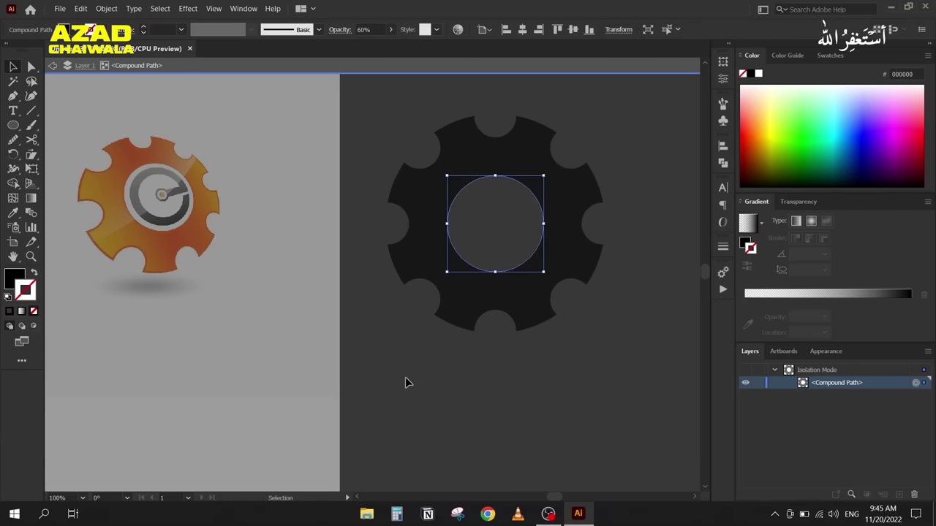
double_click(409, 377)
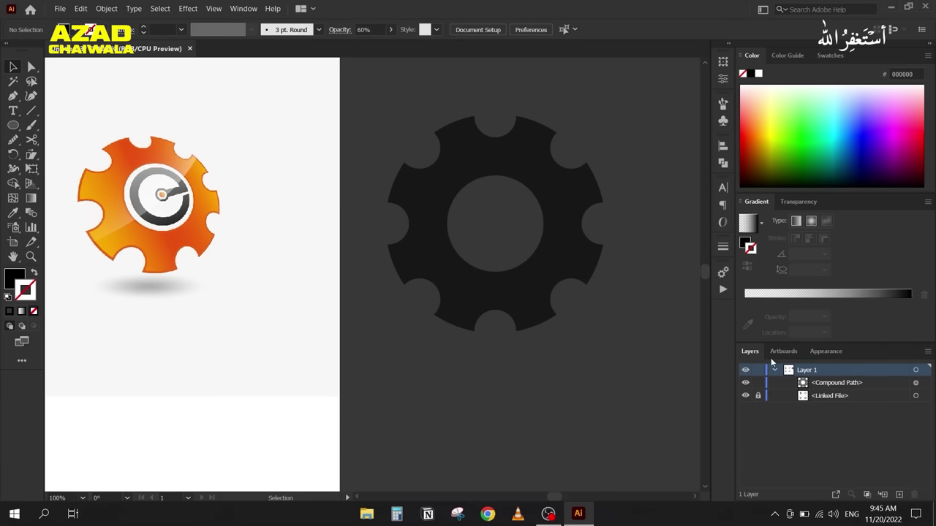
drag(430, 203, 432, 213)
Step: Nudge the gear slightly left and up, and move the Free Transform options clear of the reference
key(shift+Left)
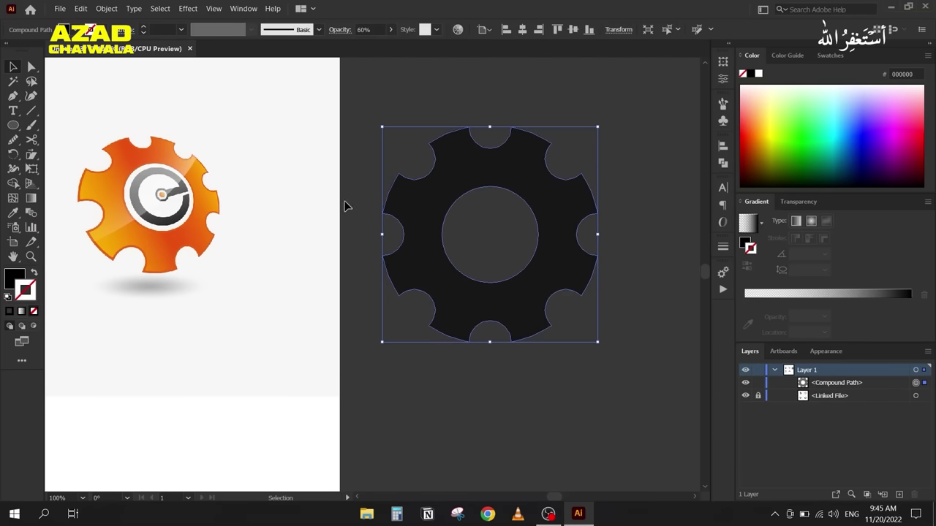
drag(424, 183, 419, 175)
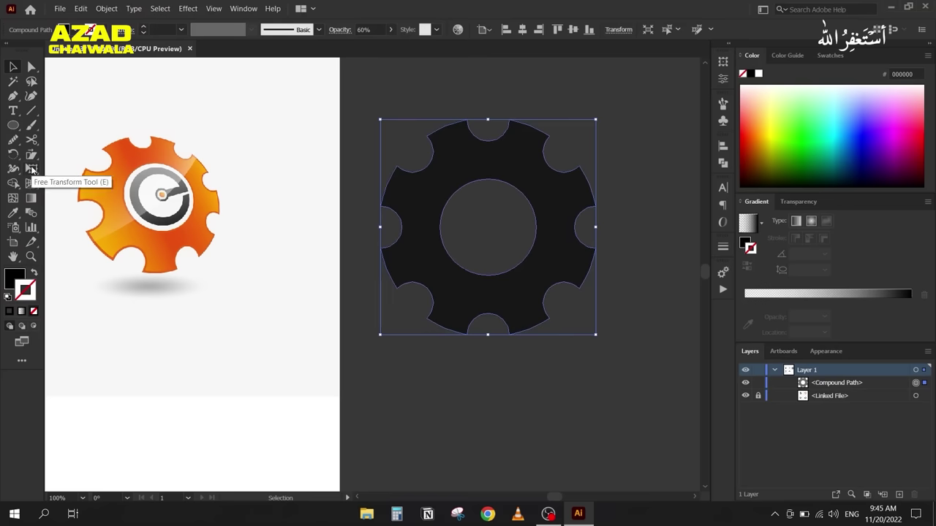
click(32, 169)
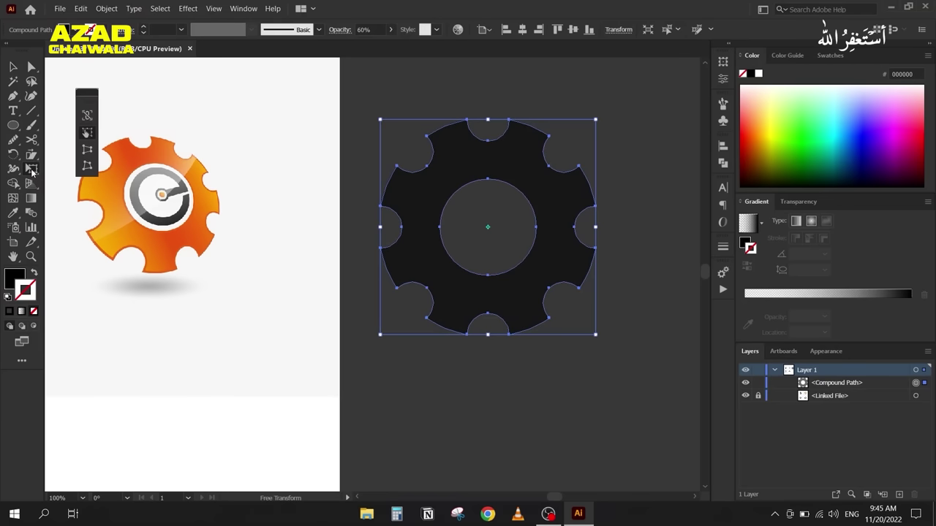
drag(81, 106, 283, 95)
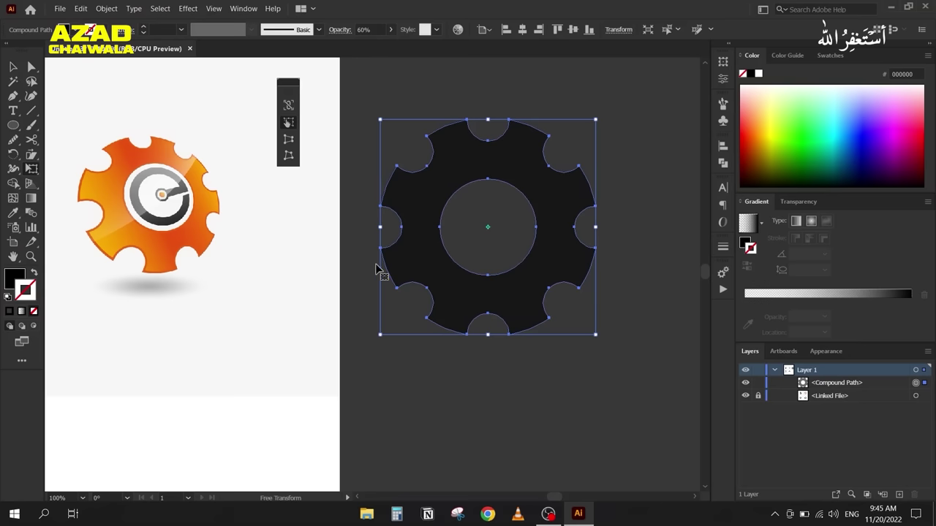
Step: Reselect the black gear and put it under the Free Transform tool
click(12, 67)
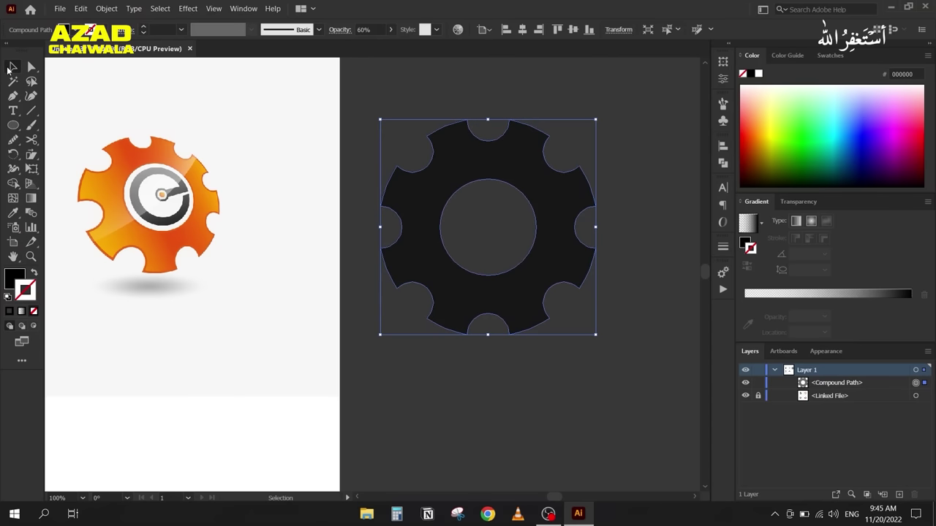
click(327, 201)
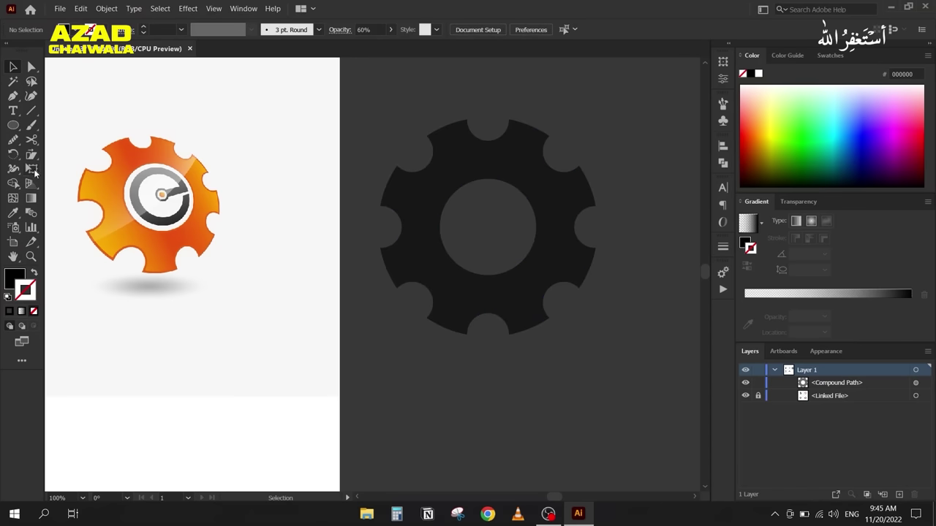
click(33, 170)
click(12, 66)
click(439, 173)
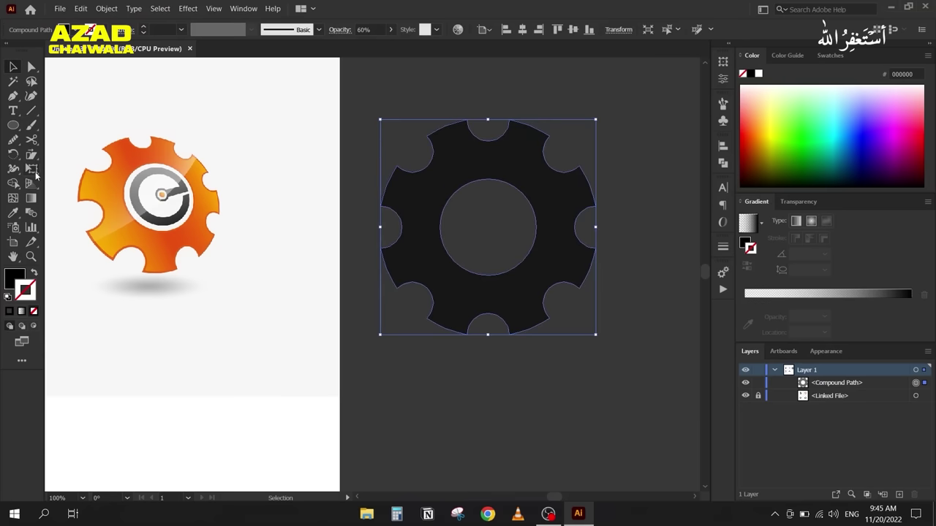
click(33, 170)
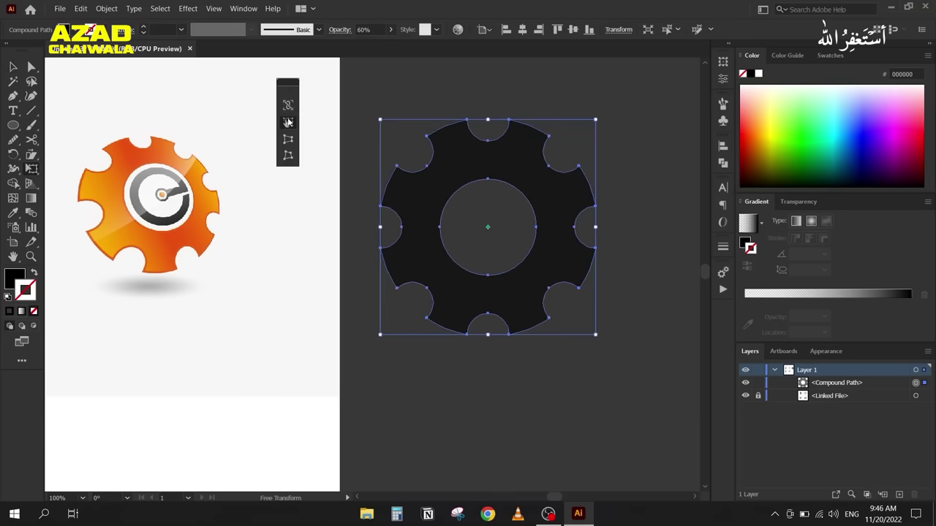
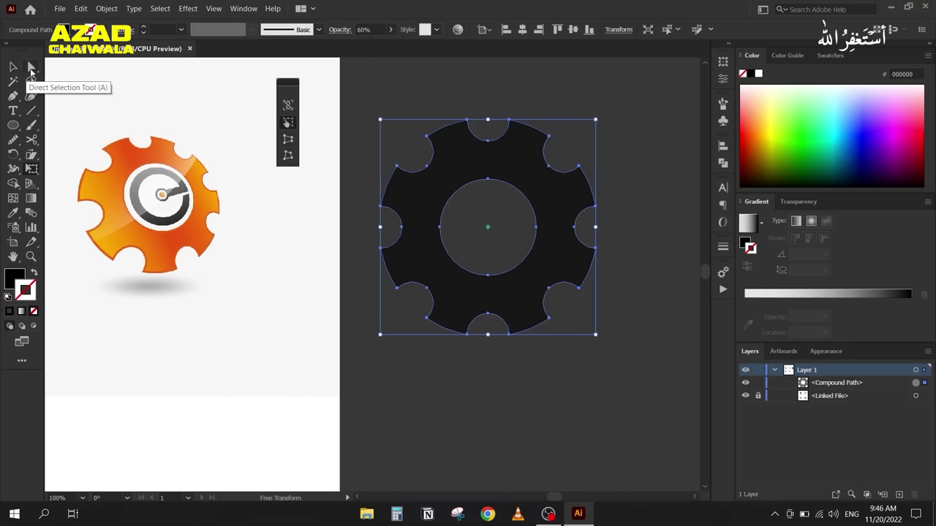
Step: Skew the gear in perspective, then narrow, rotate clockwise and reshape its corners
click(286, 140)
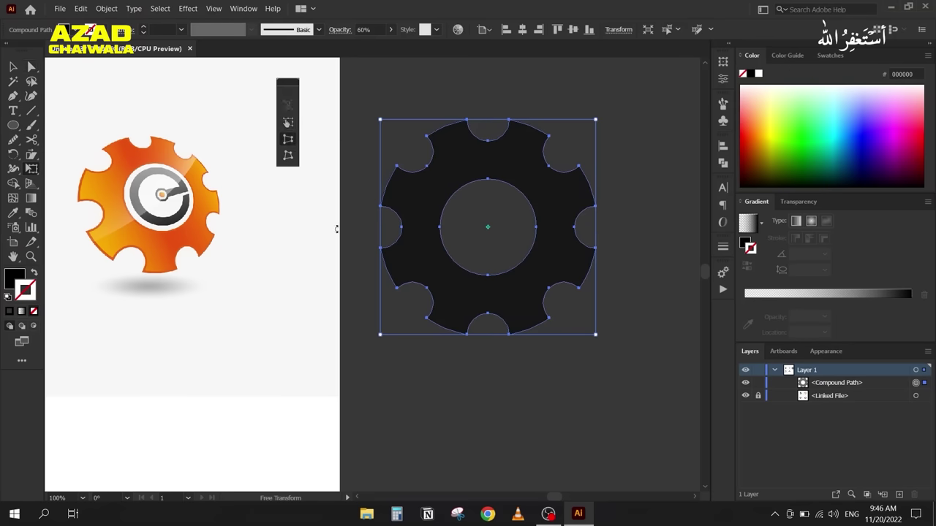
mouse_move(593, 337)
mouse_down()
mouse_move(595, 296)
mouse_move(583, 327)
mouse_up()
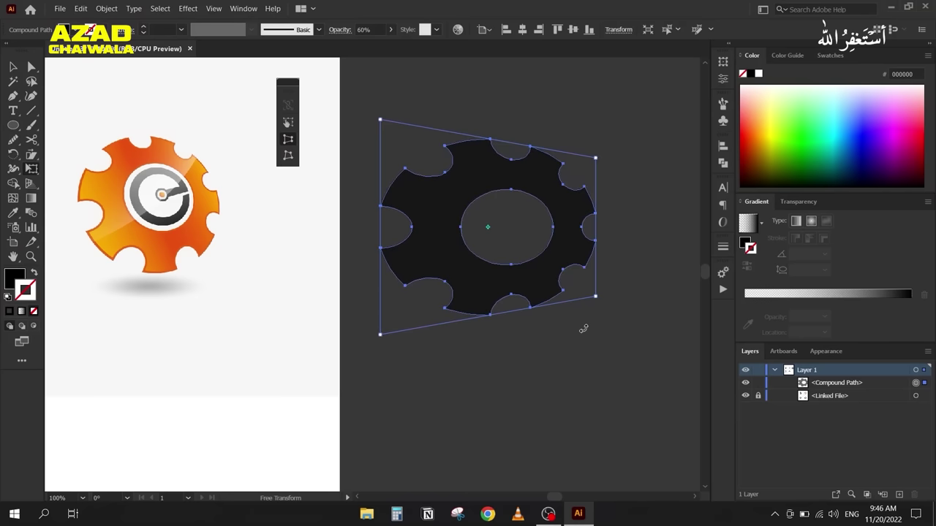
click(286, 123)
drag(379, 223, 434, 219)
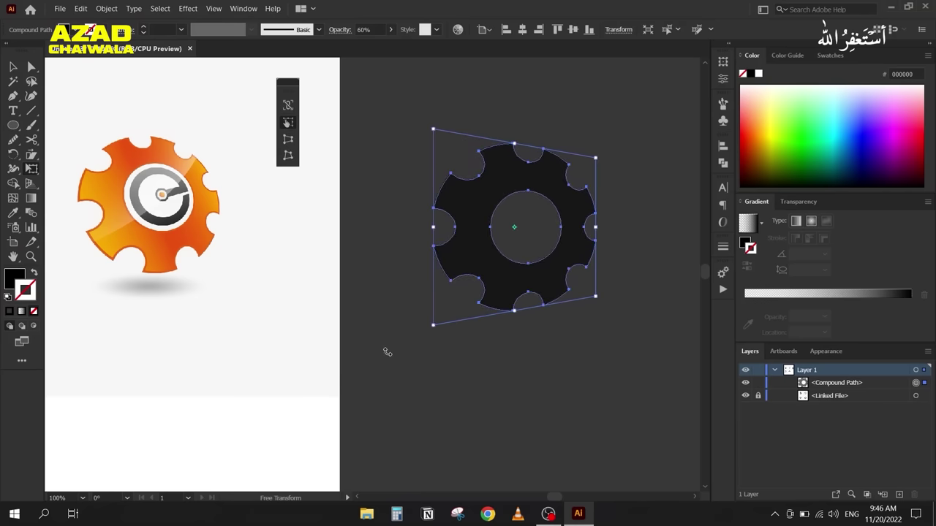
drag(426, 332, 456, 341)
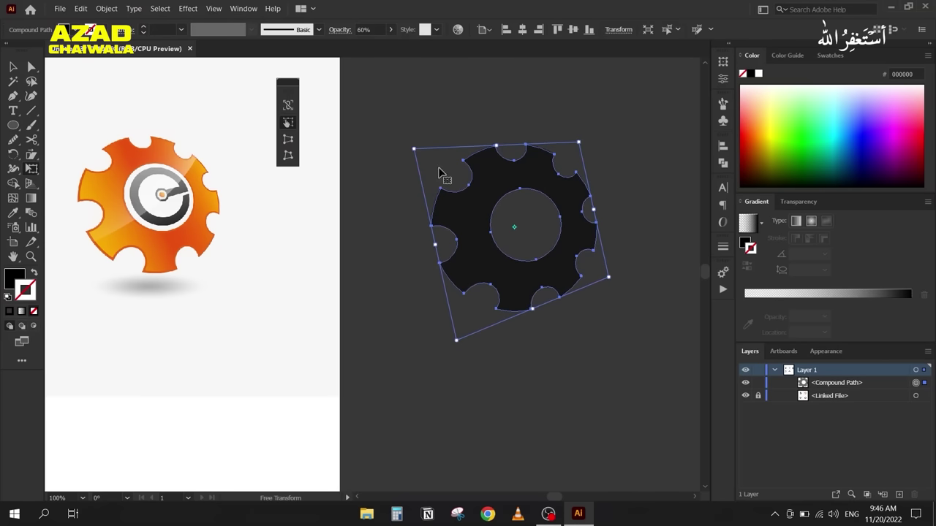
drag(593, 210, 588, 210)
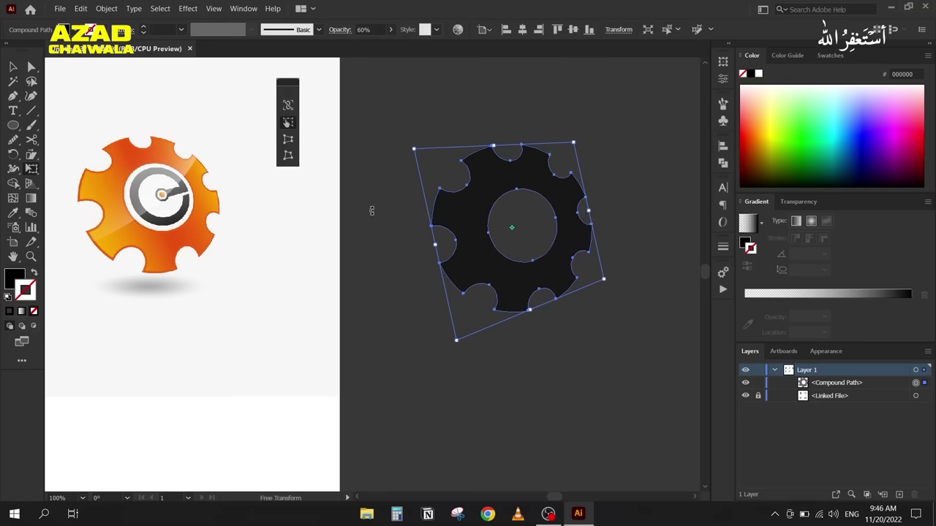
drag(458, 343, 471, 359)
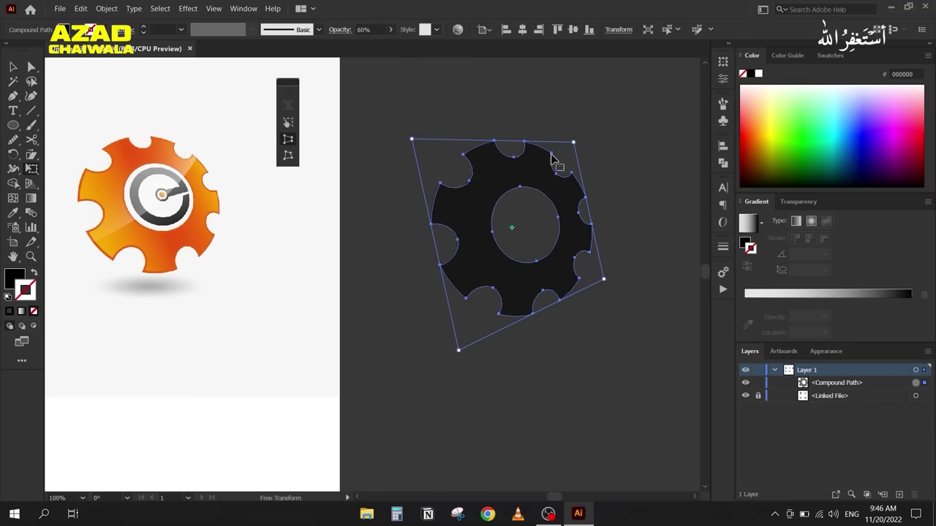
drag(574, 143, 574, 149)
Step: Narrow the gear from the left, rotate it slightly counter-clockwise and nudge it left
click(288, 123)
drag(433, 245, 458, 231)
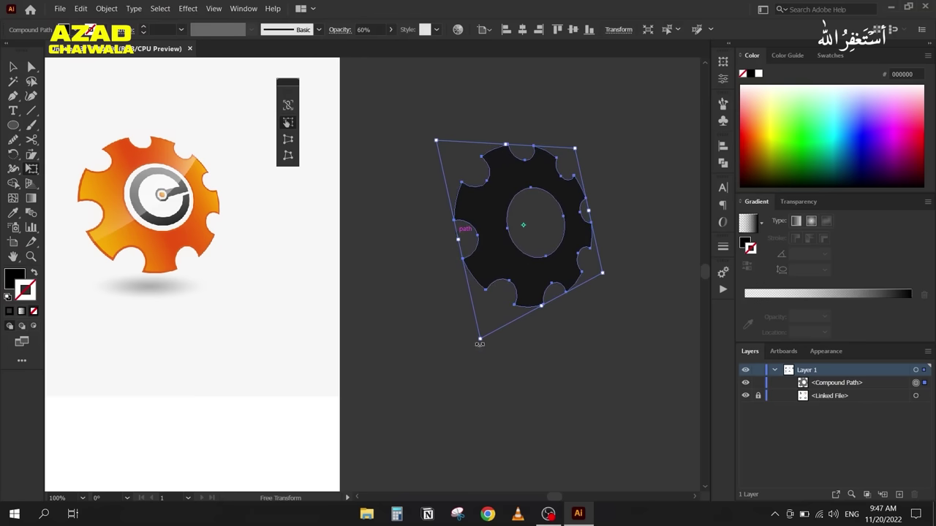
drag(471, 348, 487, 351)
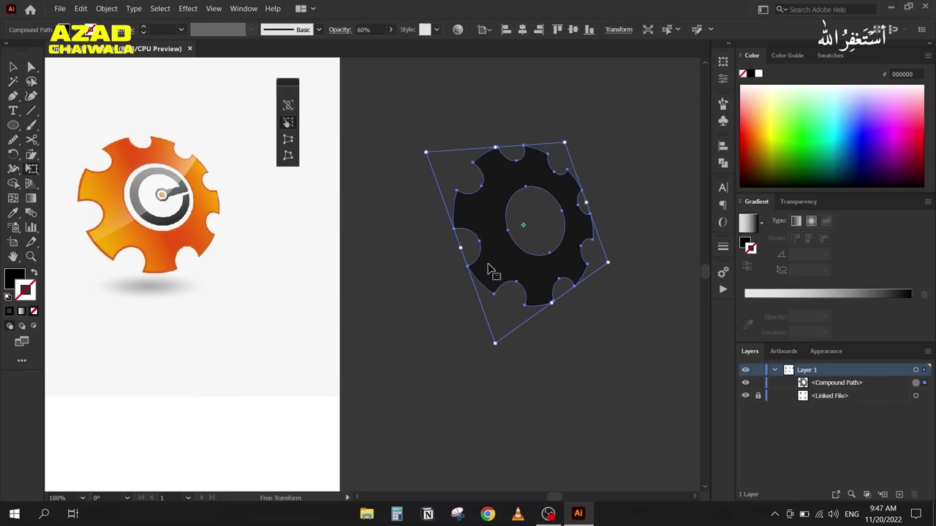
drag(487, 271, 471, 276)
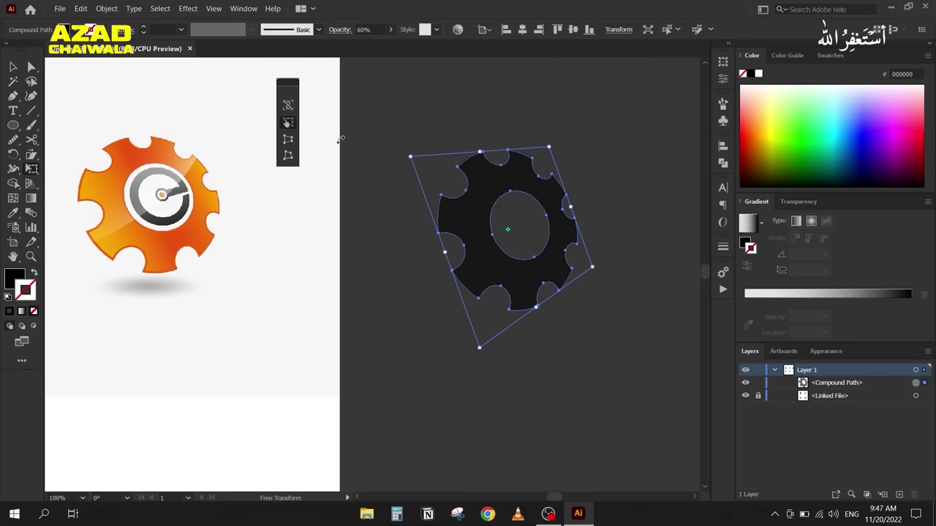
Step: Free-distort the gear's top-left, top-right and bottom corners to finish the tilted angle
click(290, 155)
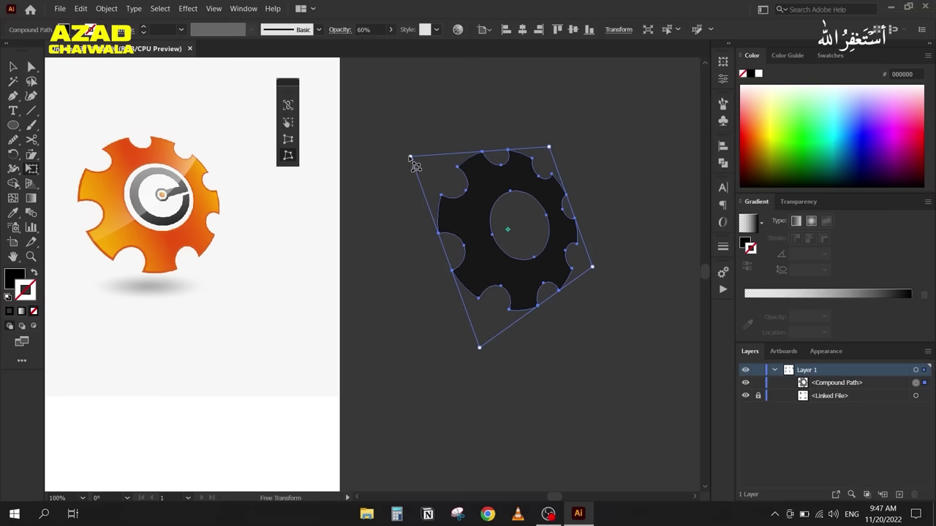
drag(410, 157, 403, 164)
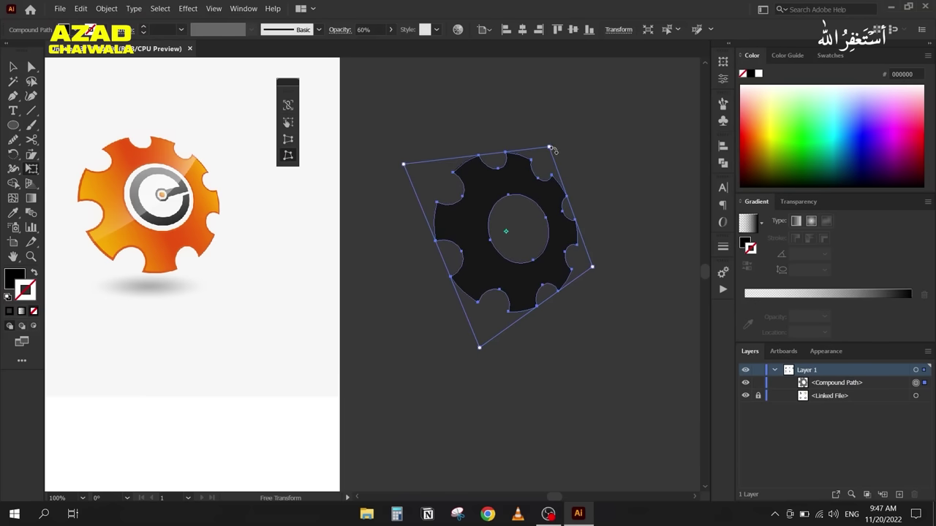
drag(550, 149, 549, 152)
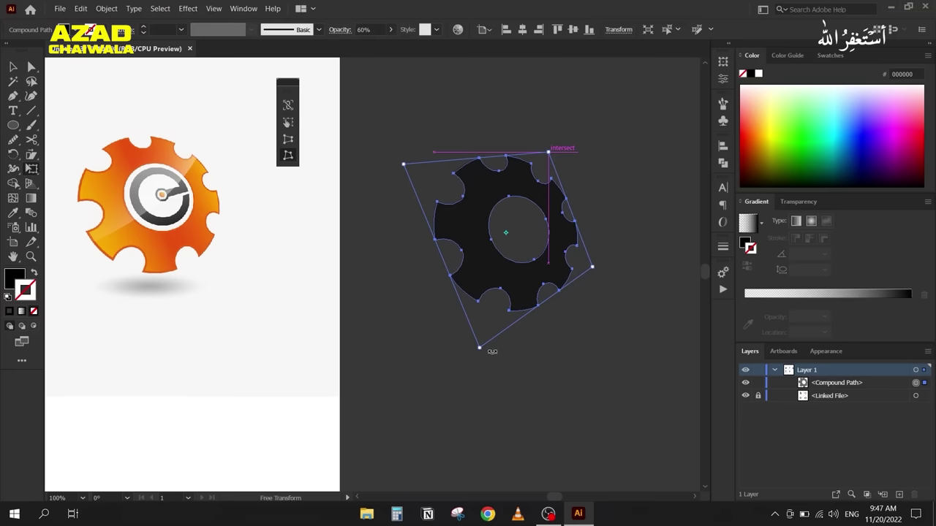
mouse_move(481, 349)
mouse_down()
mouse_move(488, 340)
mouse_move(477, 338)
mouse_up()
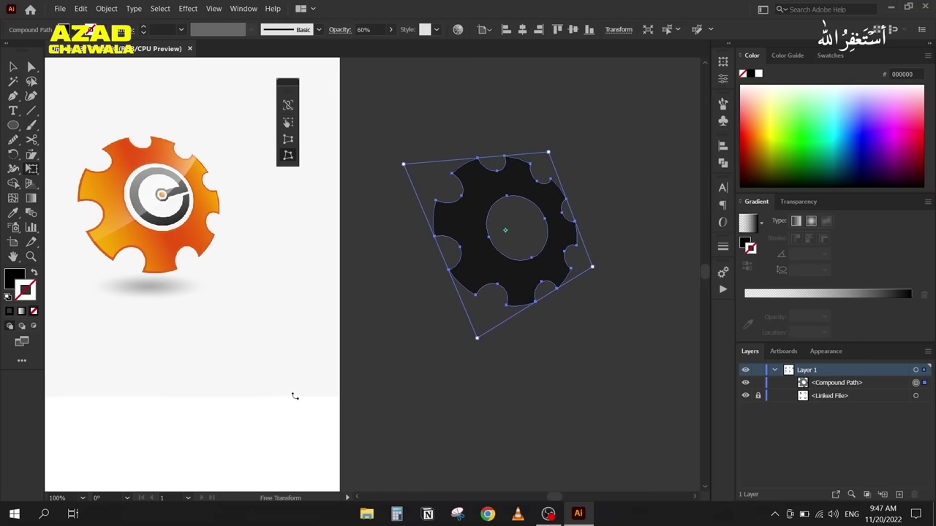
click(15, 66)
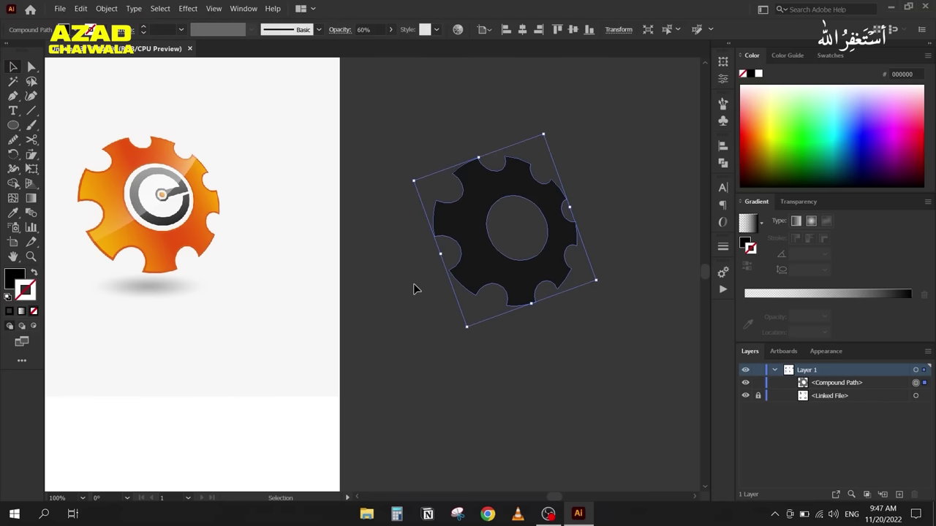
Step: Move the gear left and fill it with the White, Black gradient, with no stroke
click(416, 288)
drag(472, 209, 432, 210)
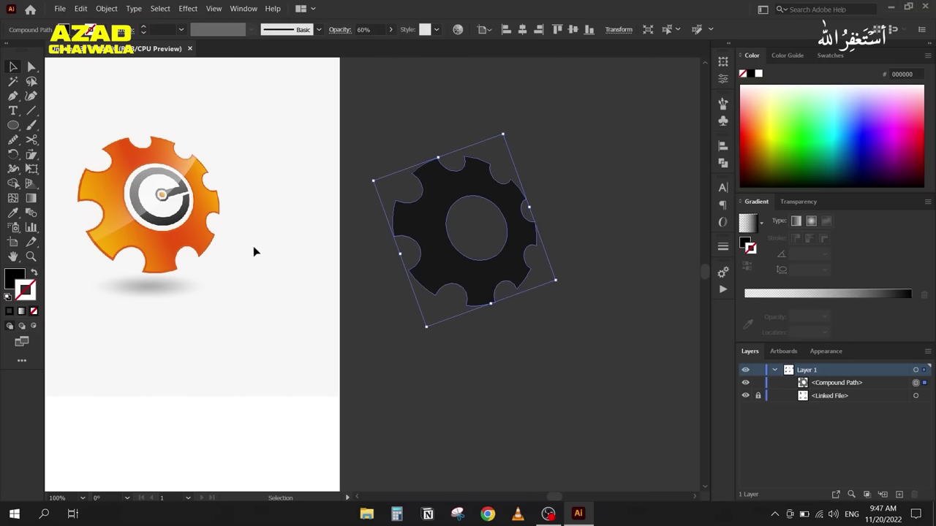
click(759, 223)
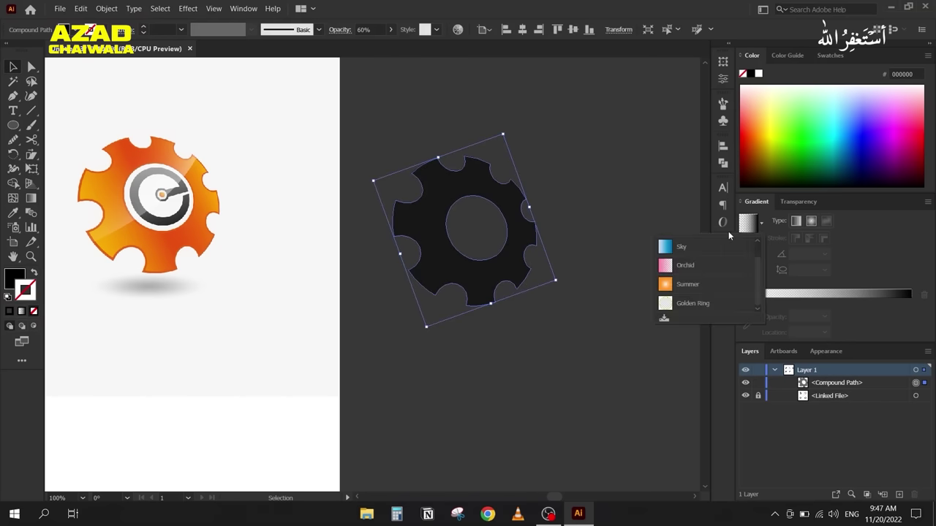
scroll(665, 266, up, 1)
click(665, 248)
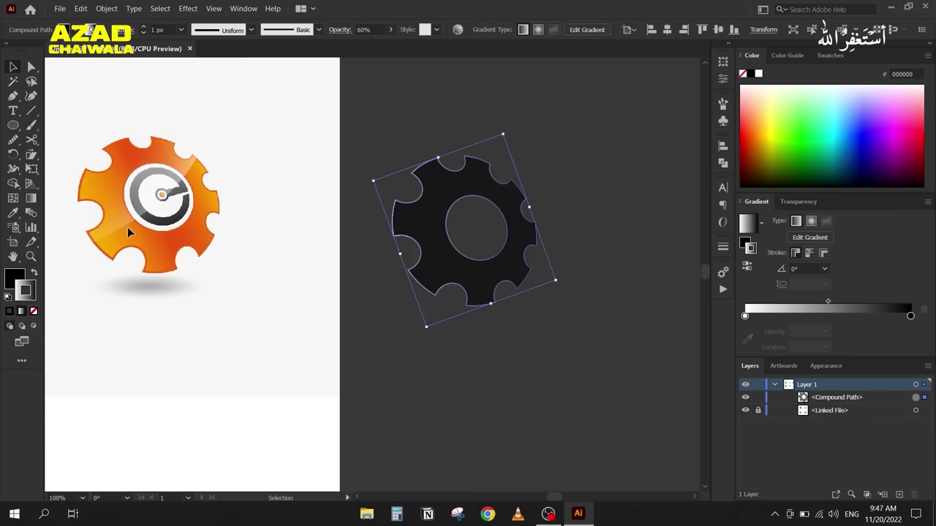
click(34, 275)
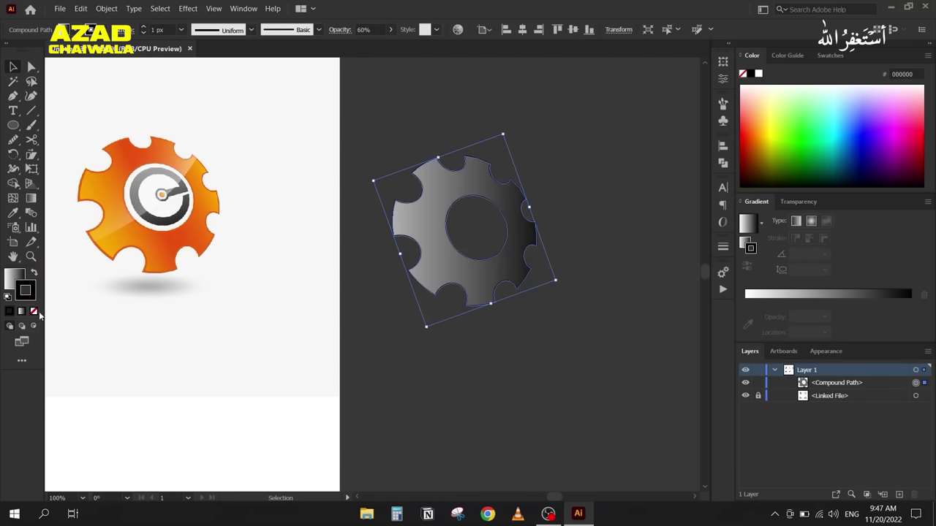
click(33, 312)
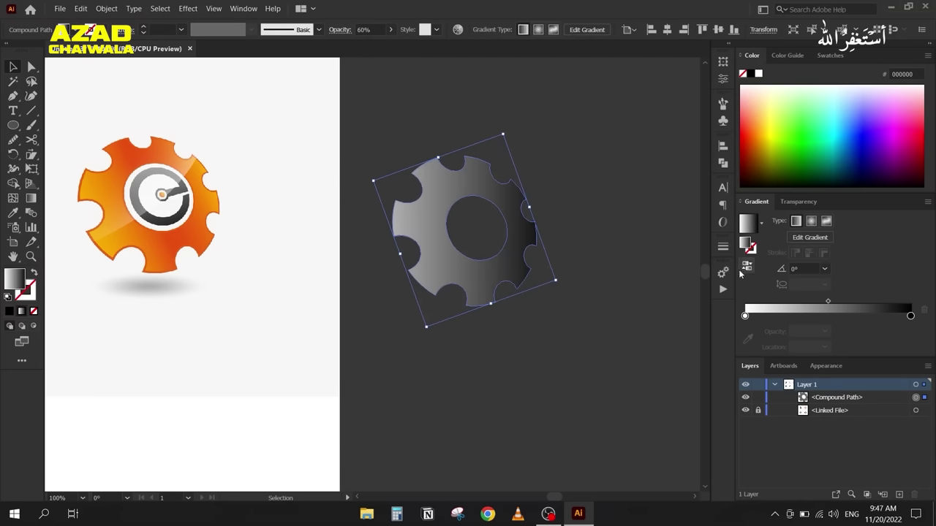
Step: Sample orange, red-orange and orange from the reference for the gradient's three stops
click(744, 316)
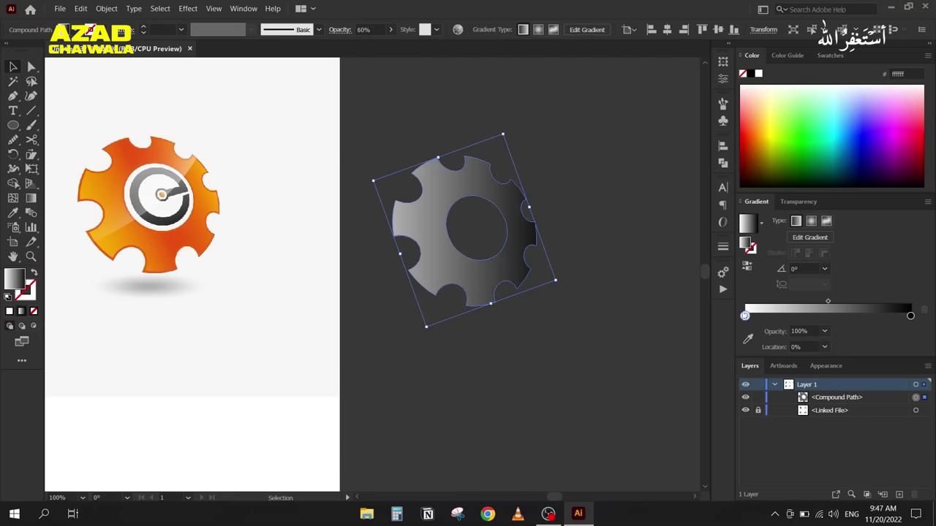
click(748, 338)
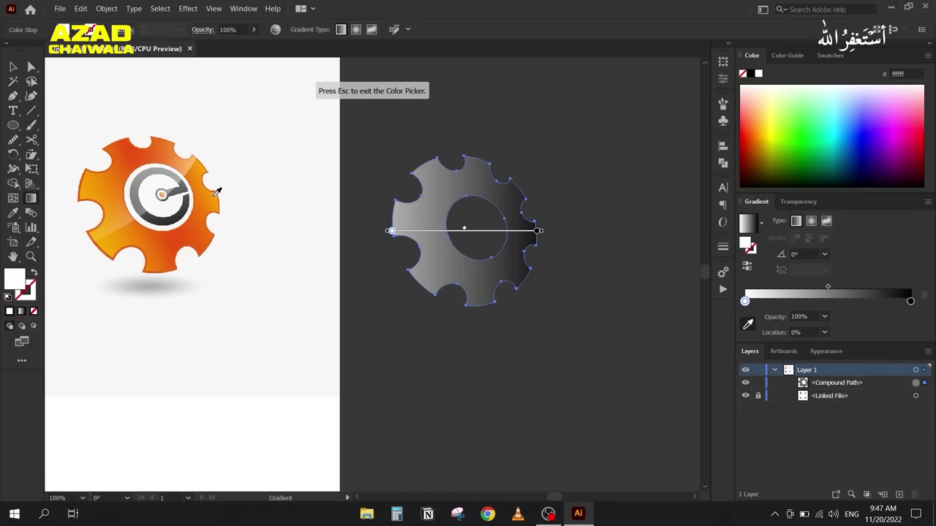
click(215, 185)
click(828, 301)
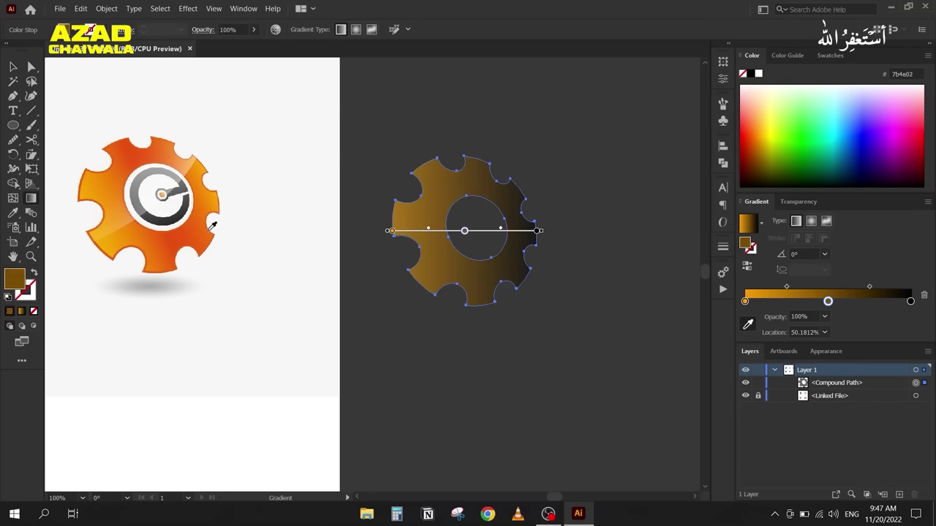
click(186, 238)
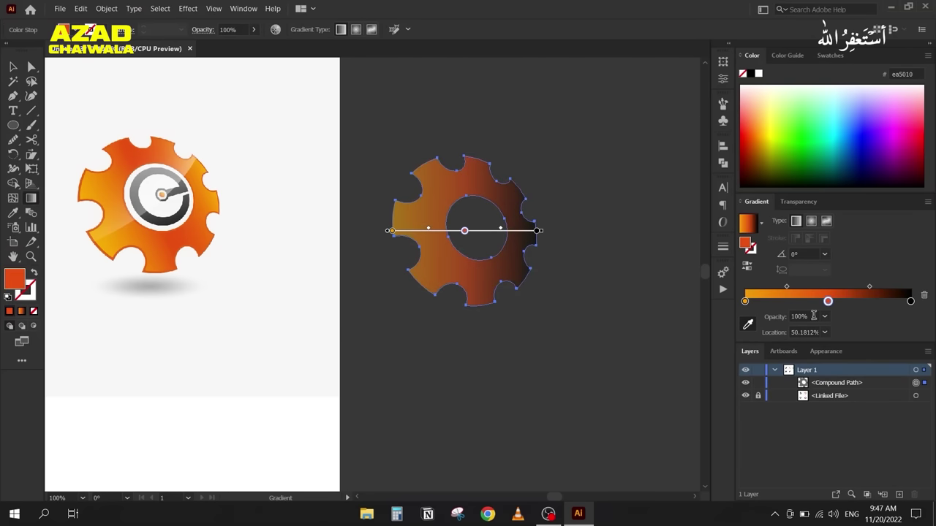
click(910, 302)
click(207, 259)
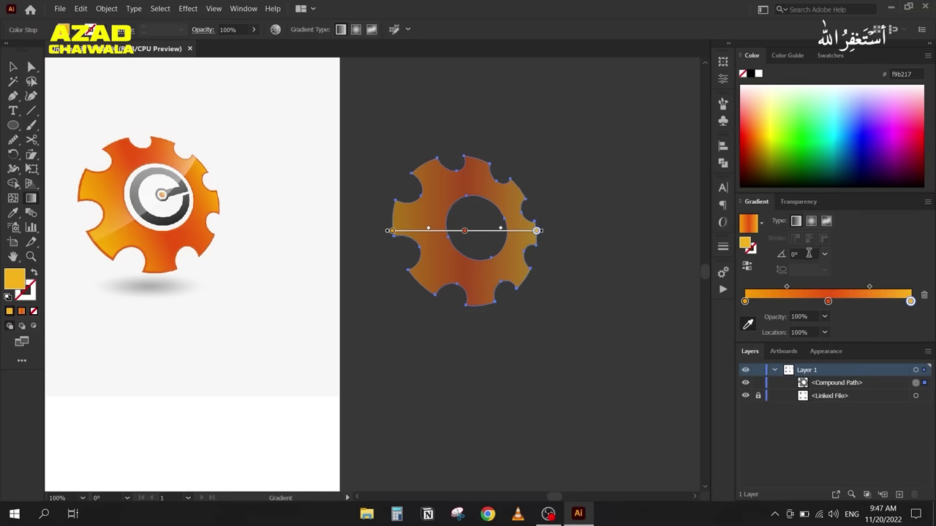
Step: Set the gear's blending mode to Normal
click(11, 66)
click(797, 201)
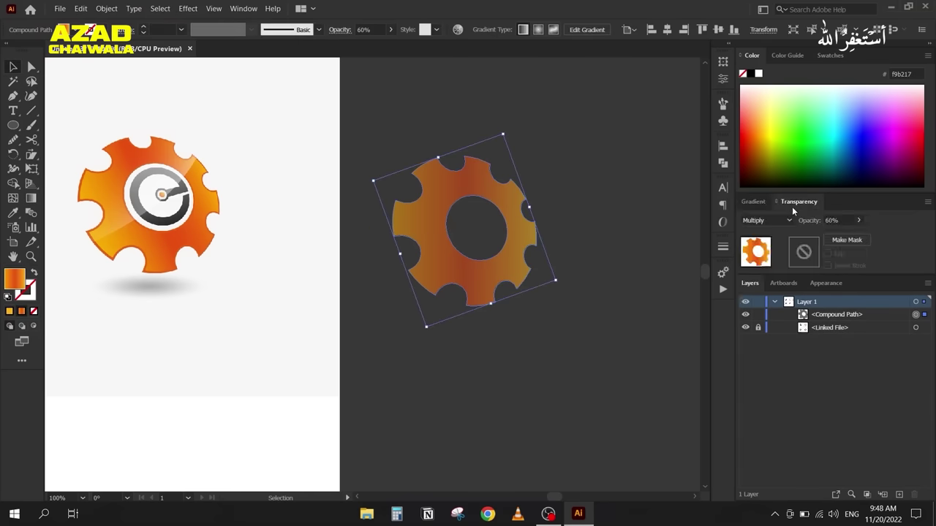
click(757, 223)
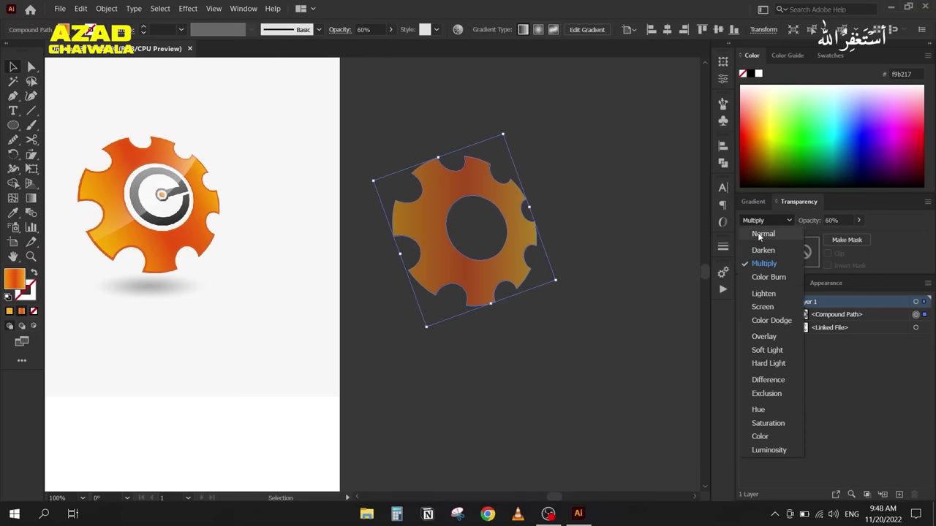
click(760, 234)
click(405, 138)
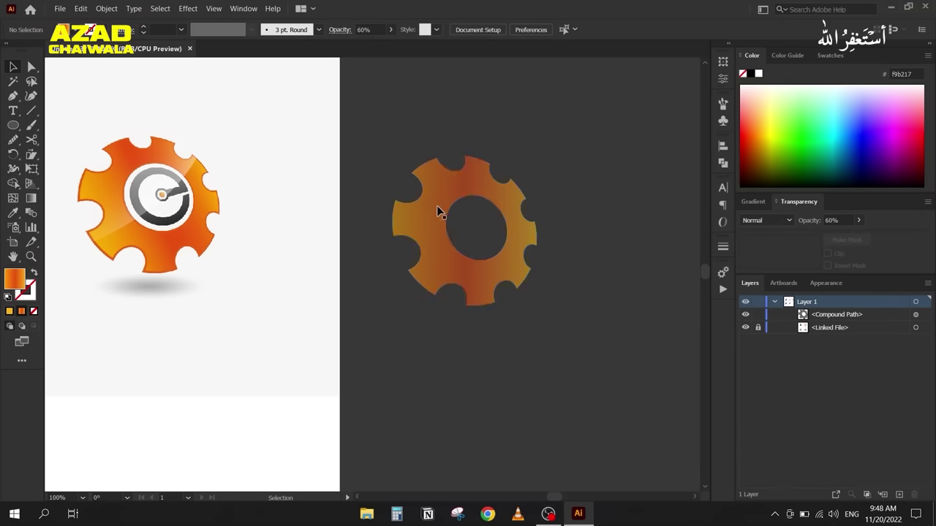
click(440, 203)
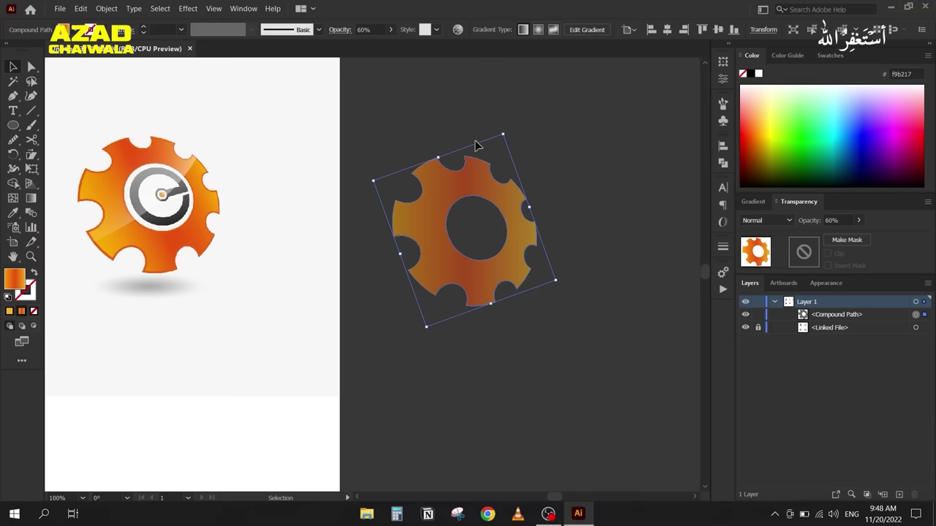
Step: Raise the gear's opacity to 100% and position it beside the reference
key(ctrl+minus)
scroll(421, 255, left, 4)
drag(645, 173, 578, 201)
scroll(373, 274, right, 5)
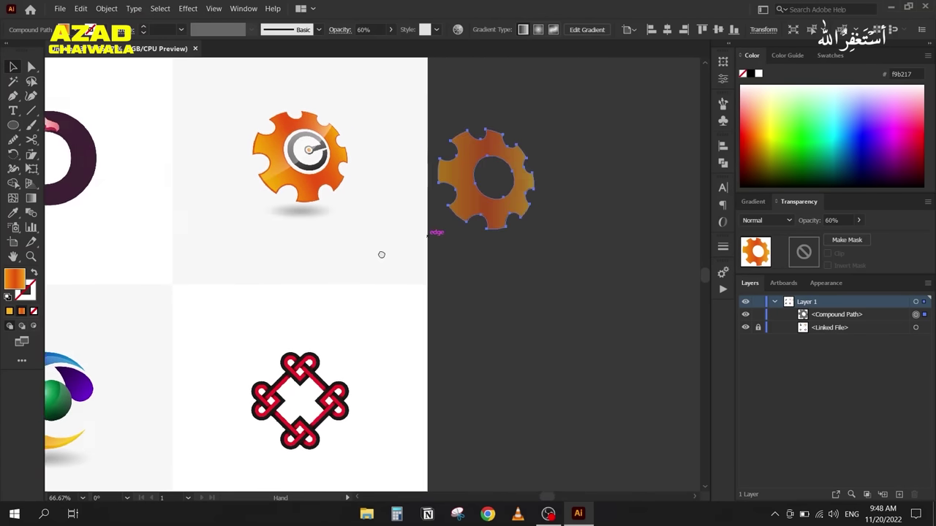
click(859, 220)
drag(839, 235, 857, 235)
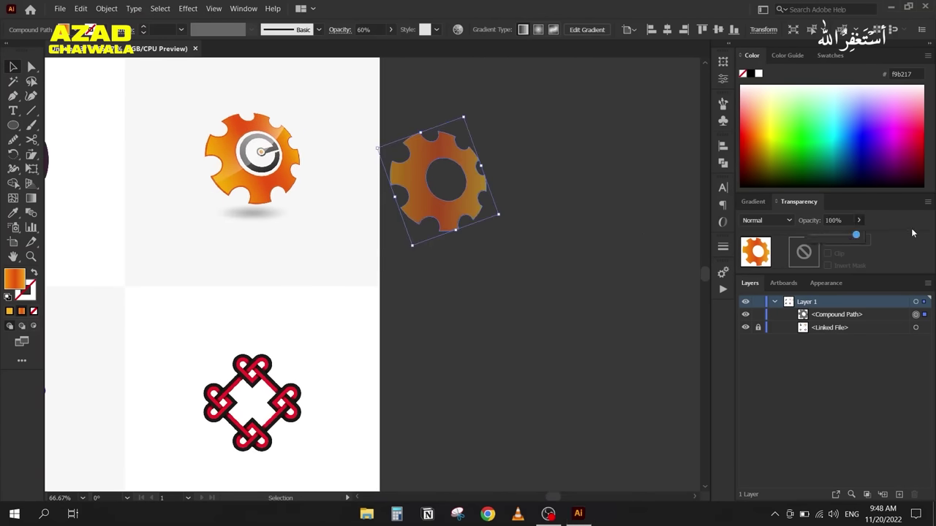
scroll(423, 153, up, 1)
drag(380, 194, 433, 181)
drag(416, 304, 424, 330)
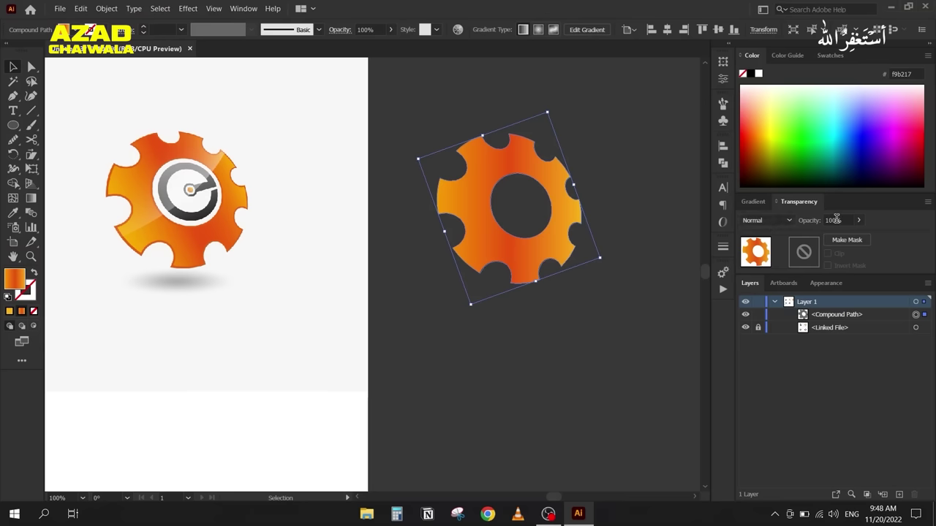
mouse_move(468, 219)
mouse_down()
mouse_move(479, 235)
mouse_move(472, 222)
mouse_move(465, 226)
mouse_up()
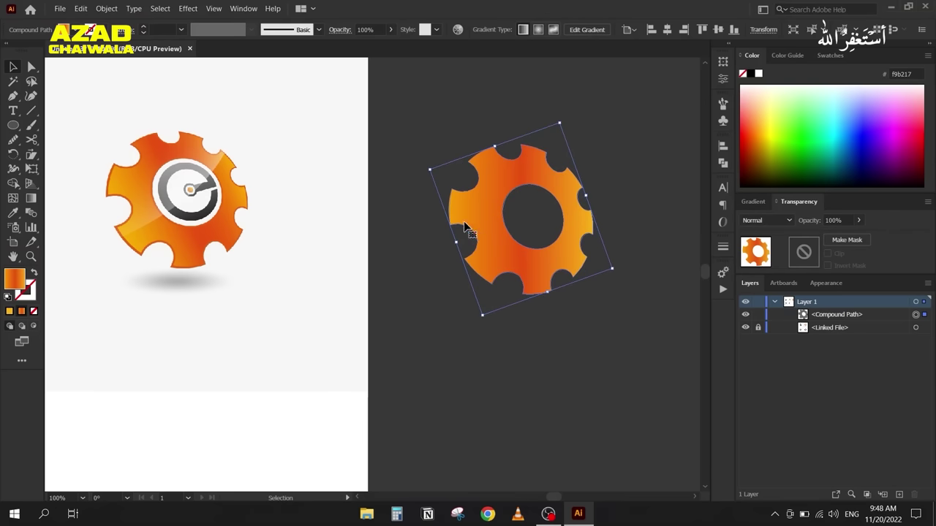
Step: Redraw the gear's gradient diagonally and slide the red-orange stop to the right
key(g)
click(449, 217)
drag(449, 234, 578, 196)
drag(513, 217, 522, 214)
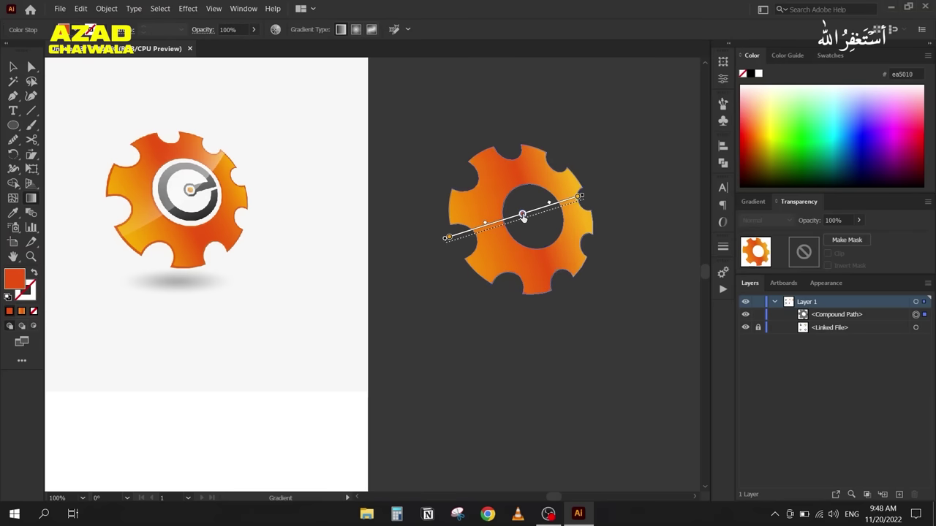
Step: Set the gradient angle to 26°
click(752, 202)
double_click(804, 254)
text(26)
key(Return)
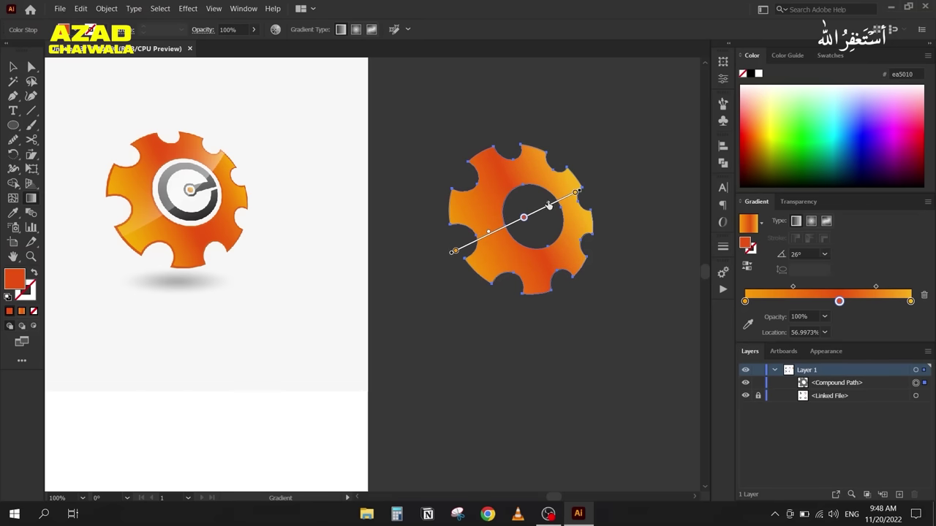
Step: Shift the gradient midpoint toward the end and the middle stop to about 59.6%
drag(551, 204, 556, 202)
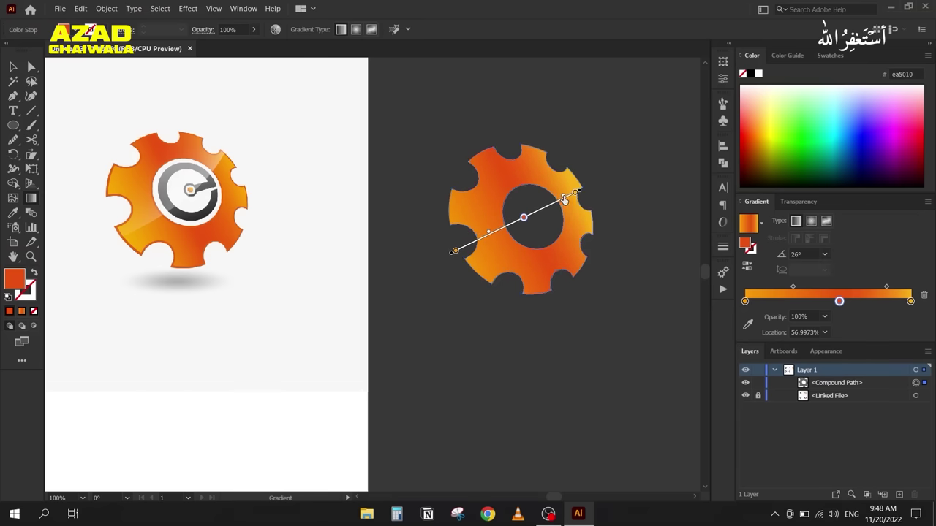
drag(565, 200, 567, 198)
drag(525, 220, 561, 199)
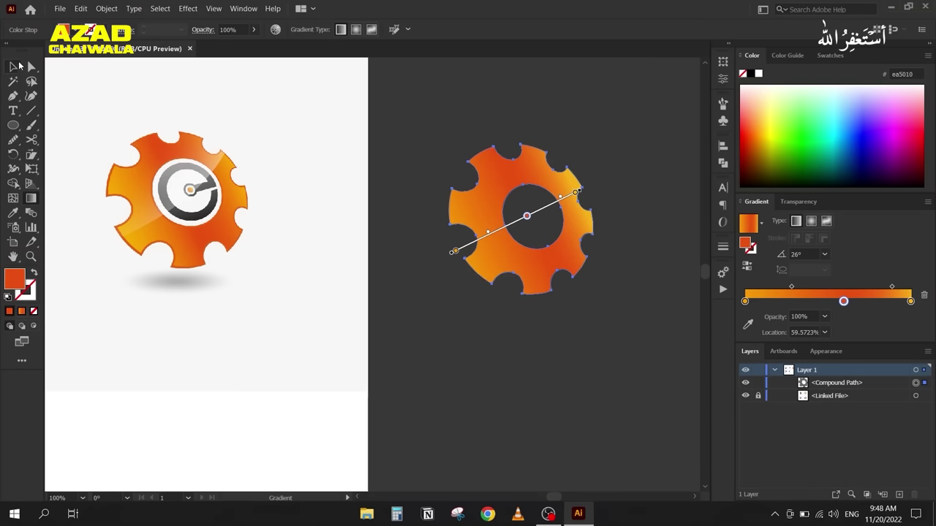
click(13, 65)
click(392, 114)
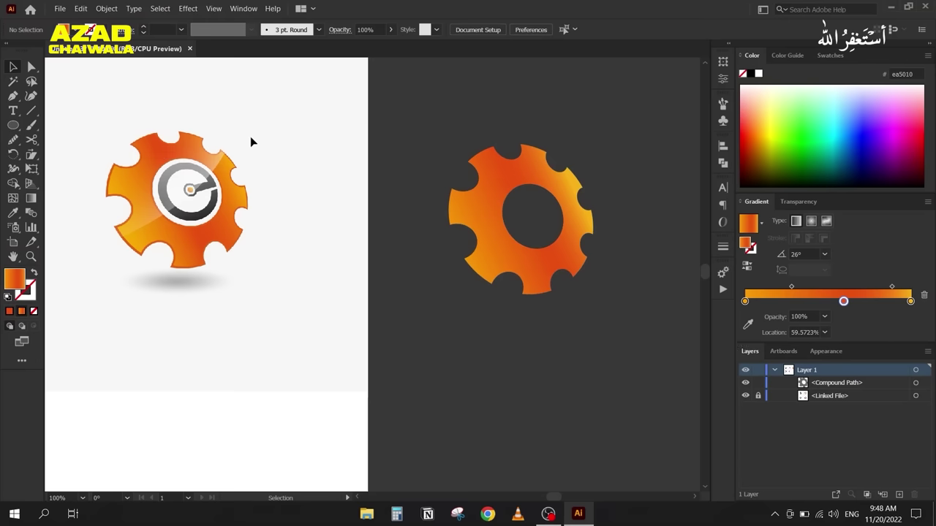
Step: Draw a closed curved shape over the gear's upper-left and adjust its top-right anchor
key(p)
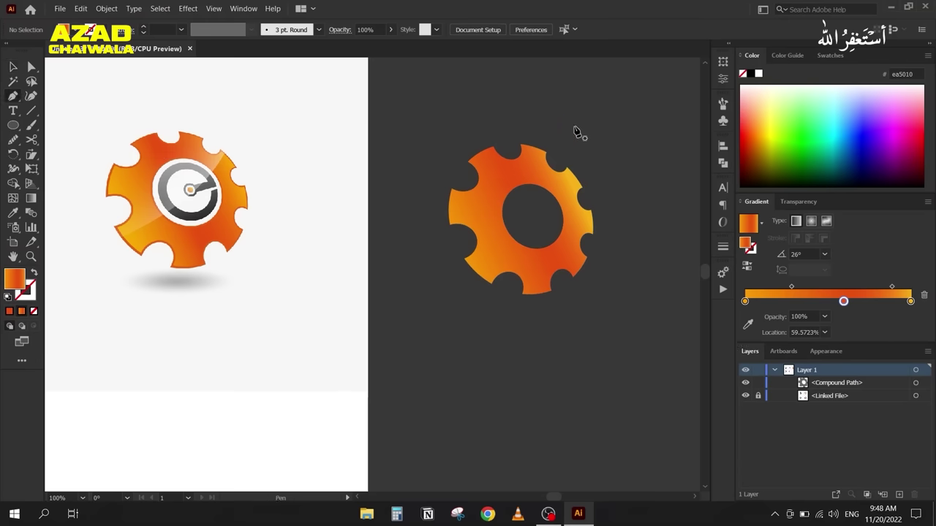
click(572, 123)
drag(436, 279, 297, 340)
click(380, 127)
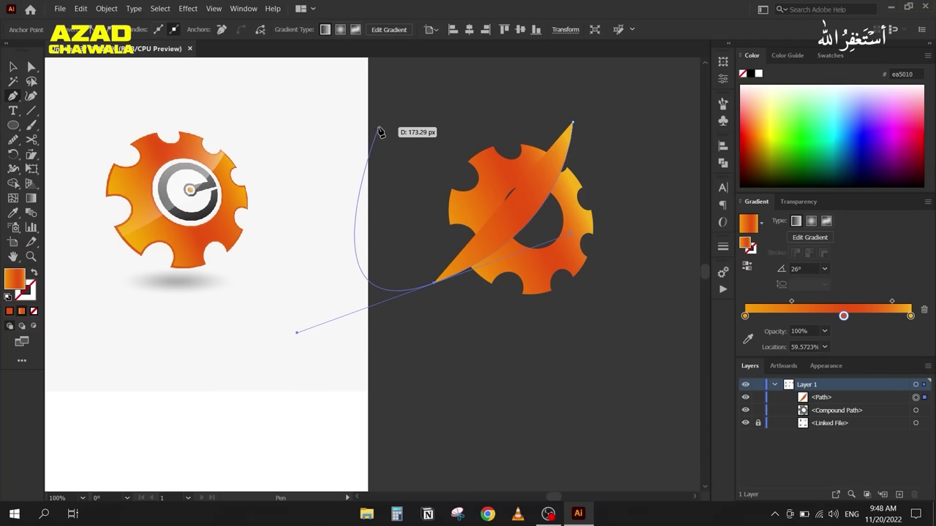
drag(475, 106, 495, 111)
click(572, 123)
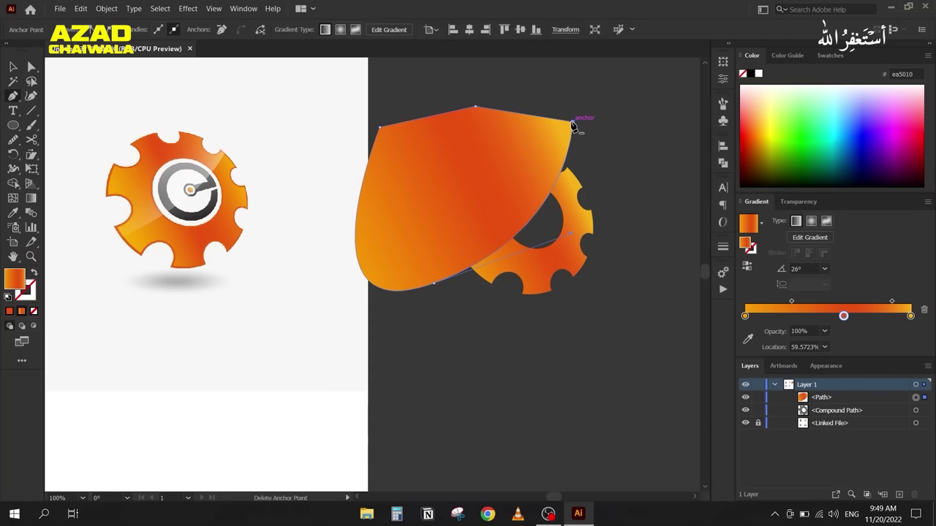
key(ctrl+shift+a)
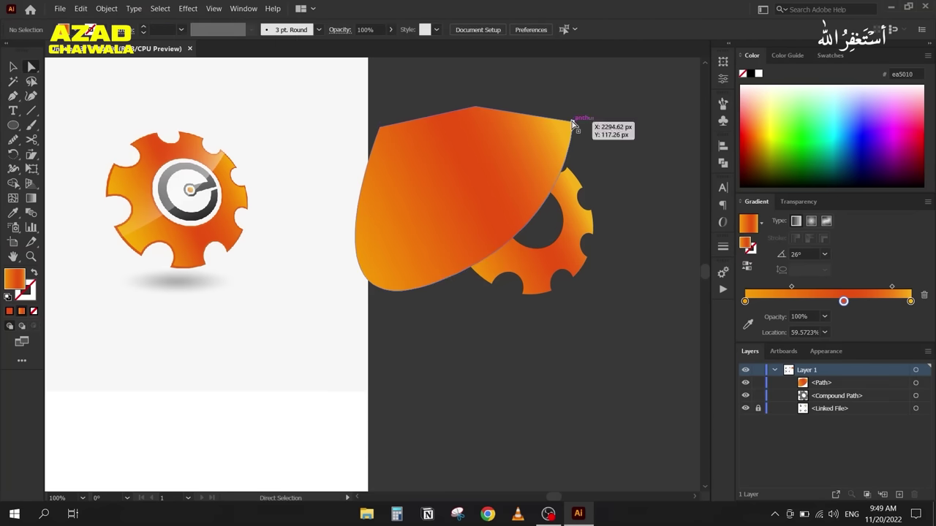
mouse_move(574, 126)
mouse_down()
mouse_move(590, 136)
mouse_move(583, 134)
mouse_up()
Step: Delete the shape's area outside the gear with Shape Builder, leaving a separate upper piece
click(12, 67)
drag(404, 94, 572, 249)
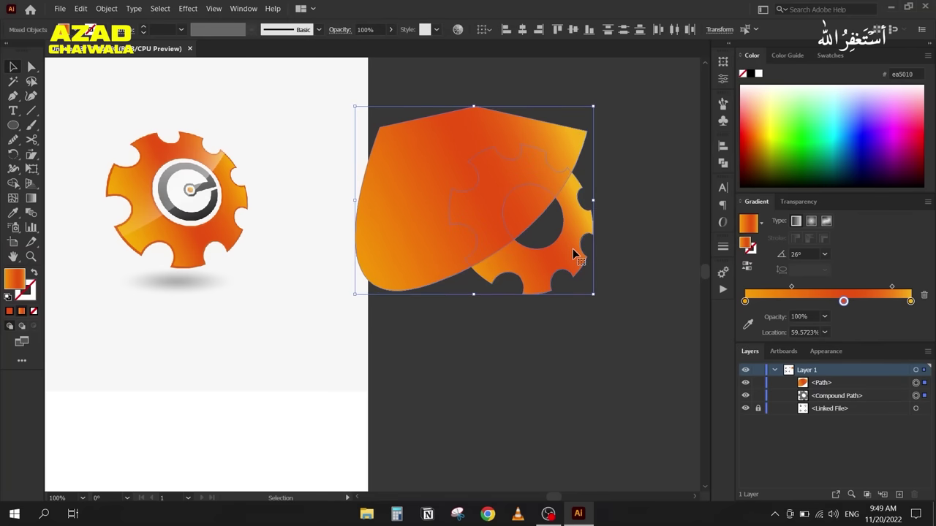
key(shift+m)
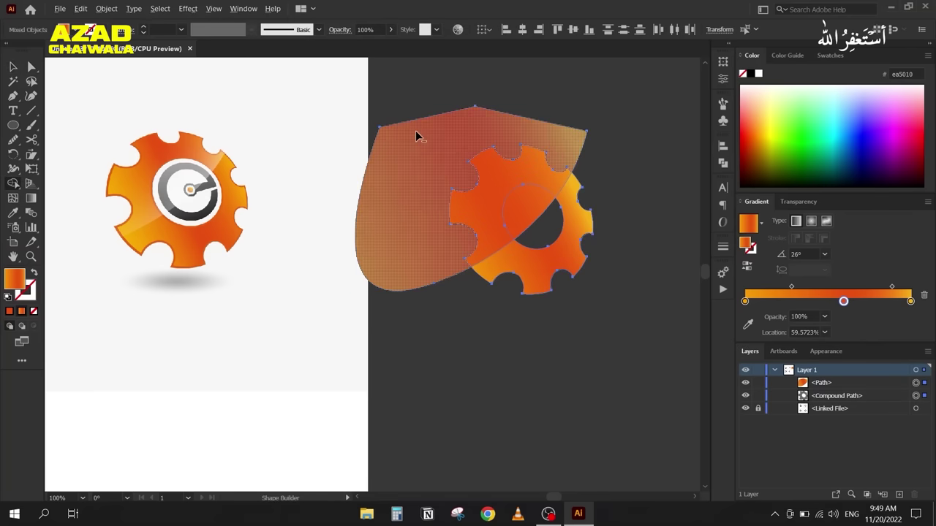
alt+click(416, 136)
click(13, 66)
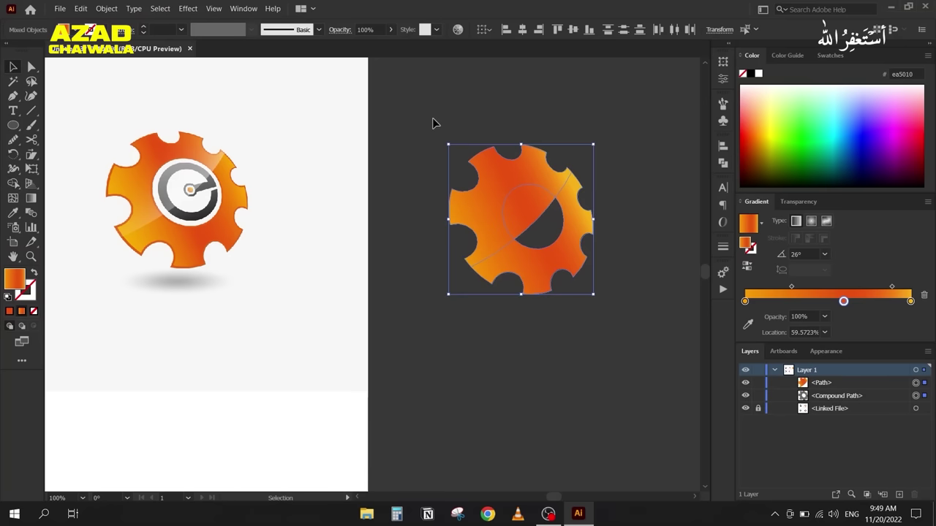
click(437, 146)
click(533, 184)
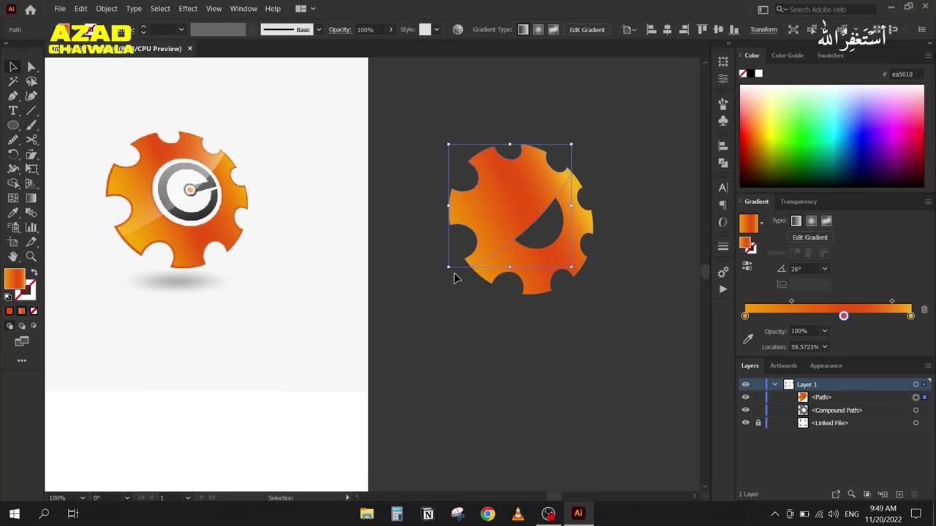
Step: Draw a rectangle beside the reference filled with the light grey background, #f7f7f7
scroll(430, 197, down, 1)
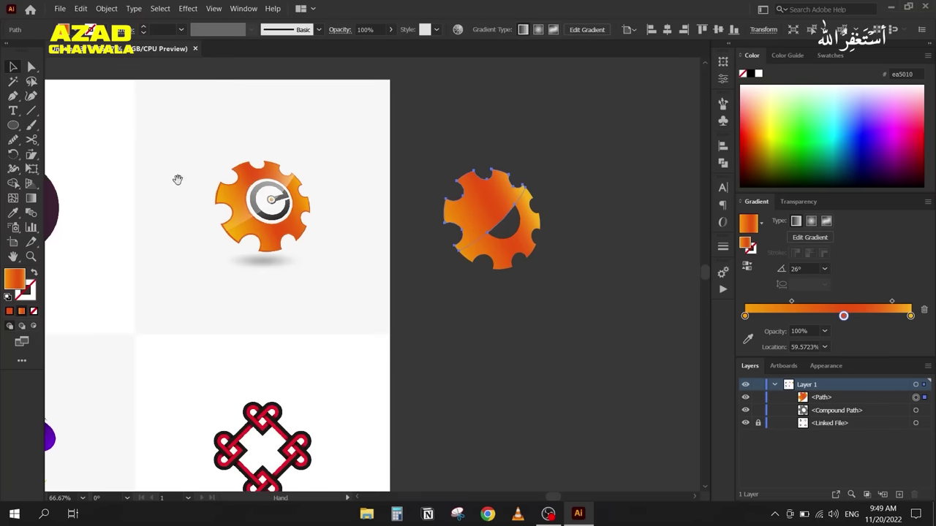
click(13, 127)
click(70, 125)
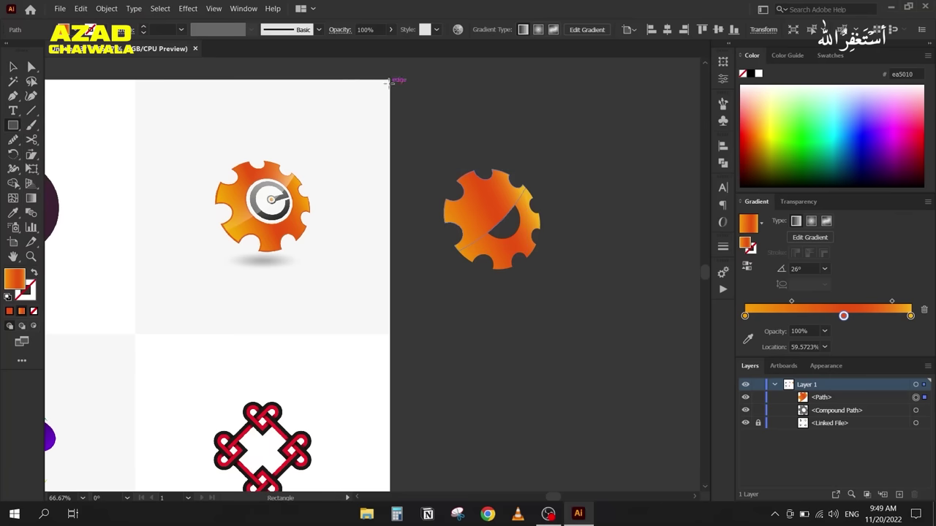
drag(390, 81, 633, 332)
key(i)
click(324, 105)
key(v)
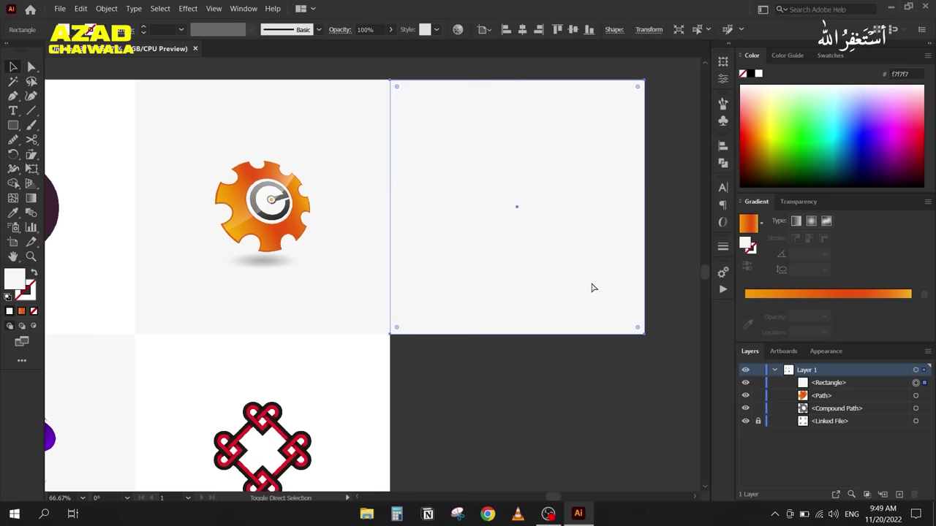
Step: Send the grey rectangle to the back, lock it, and move the gear up
key(ctrl+shift+bracketleft)
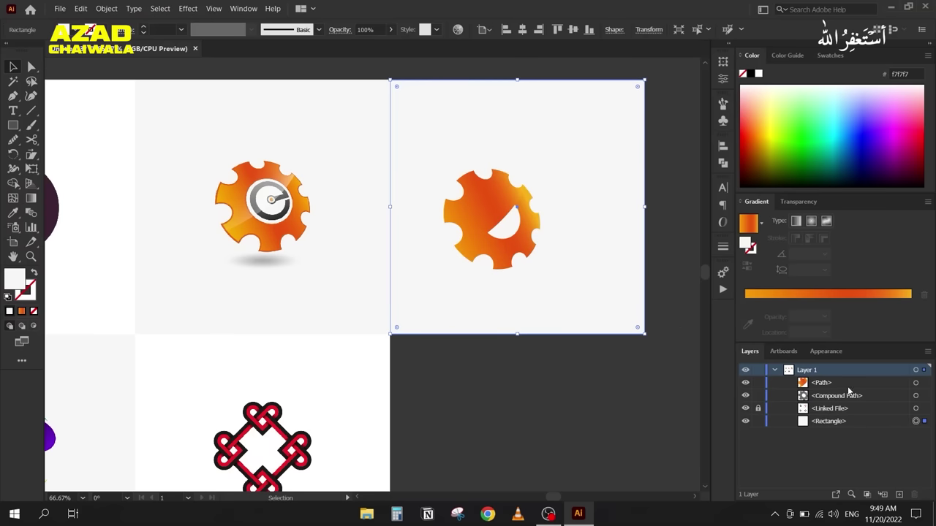
click(758, 421)
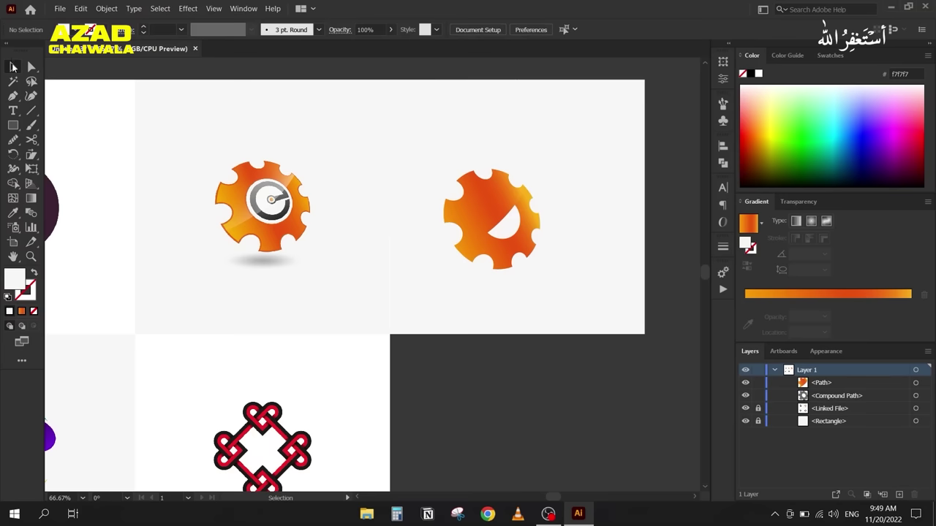
drag(444, 152, 548, 285)
drag(484, 207, 495, 188)
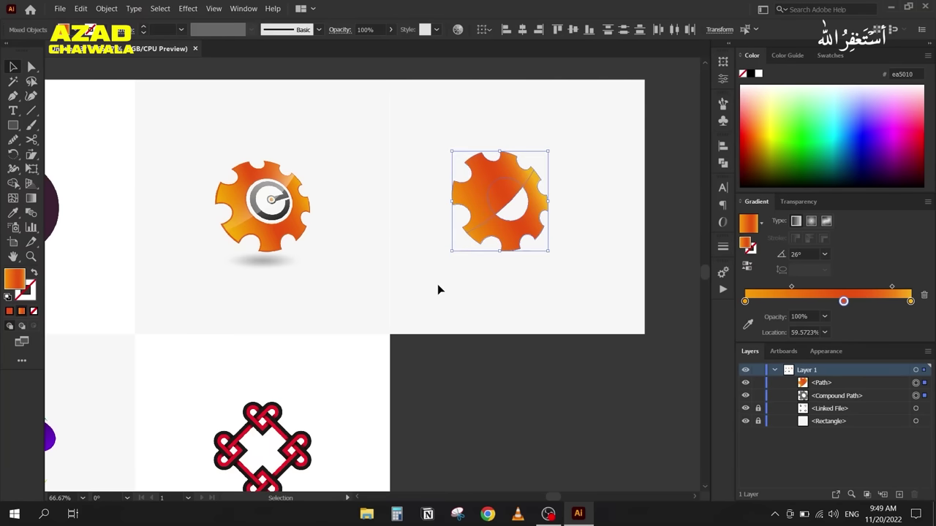
click(459, 233)
Step: Lower the gear slightly onto the backdrop and select the upper gear piece
scroll(458, 233, up, 1)
drag(444, 117, 625, 339)
drag(490, 174, 492, 191)
click(409, 290)
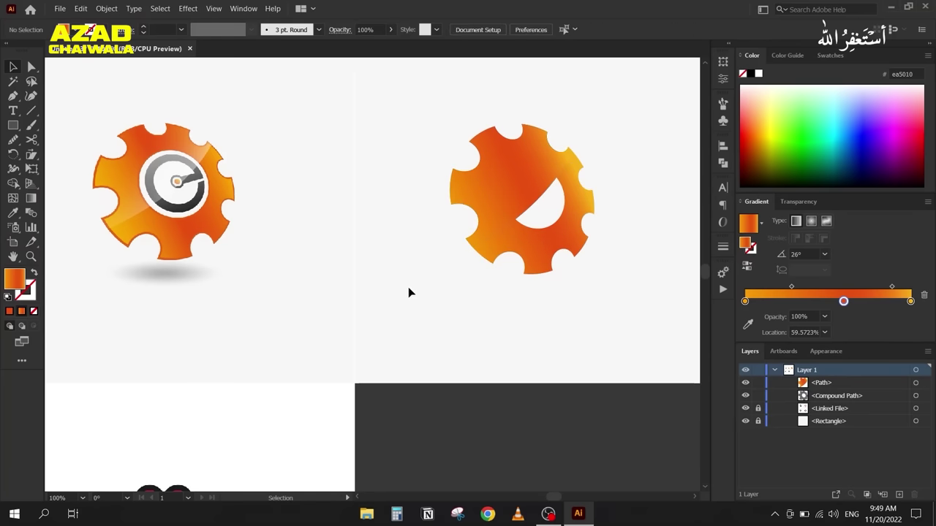
click(510, 154)
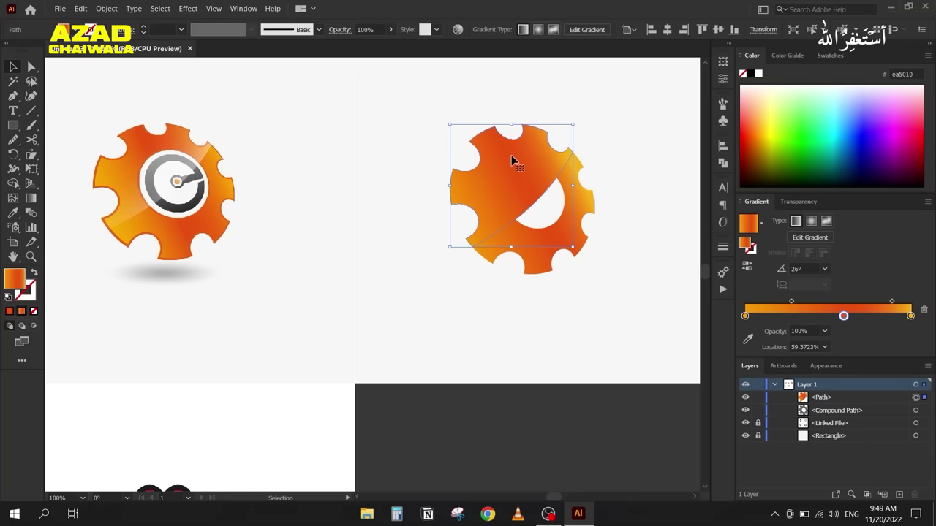
Step: Give the upper gear piece a White, Black gradient angled toward the upper-left, about 142.5°
click(762, 224)
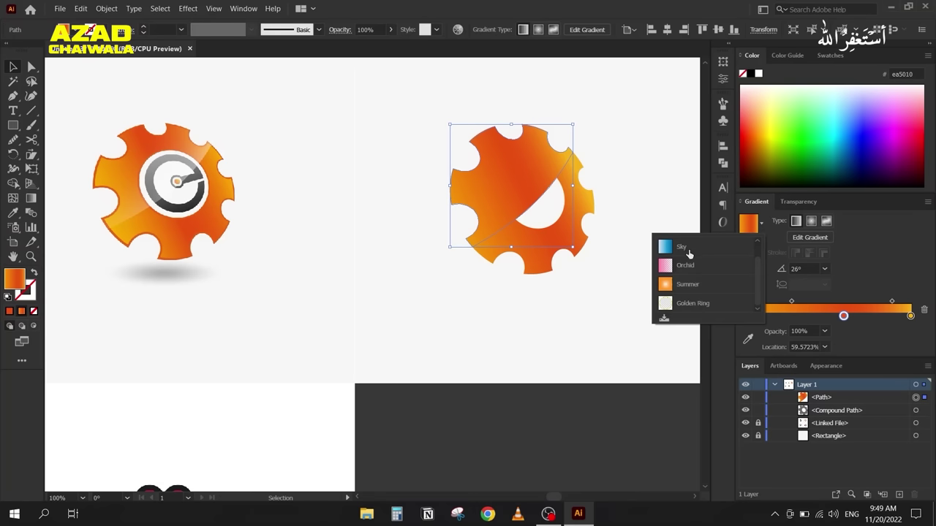
click(663, 248)
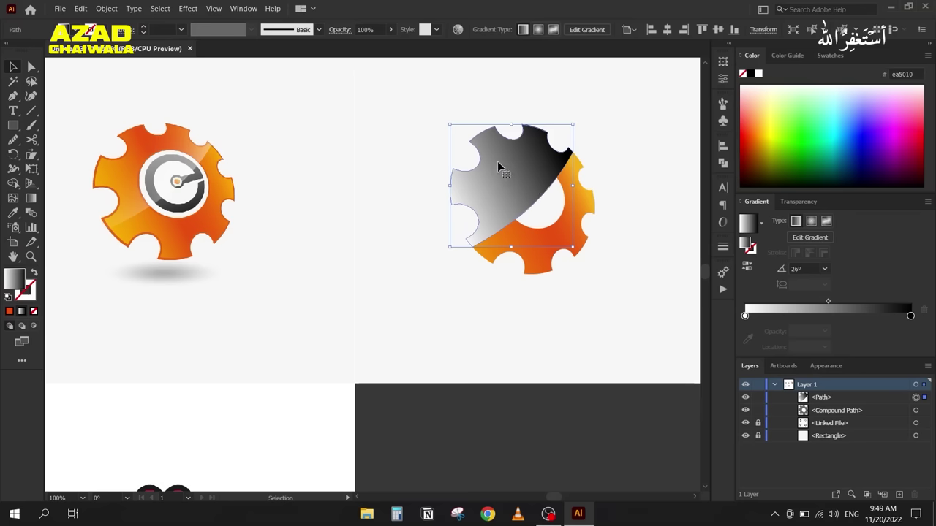
key(g)
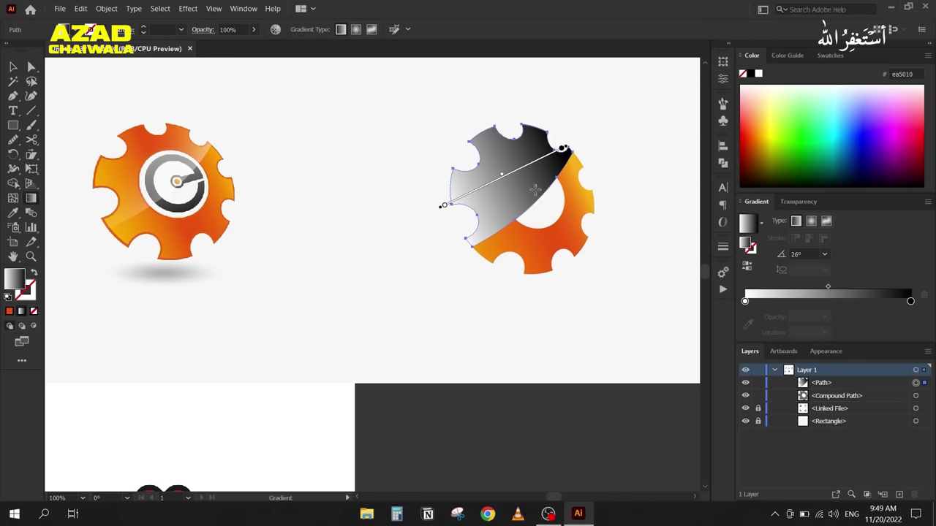
mouse_move(542, 196)
mouse_down()
mouse_move(478, 144)
mouse_move(465, 155)
mouse_up()
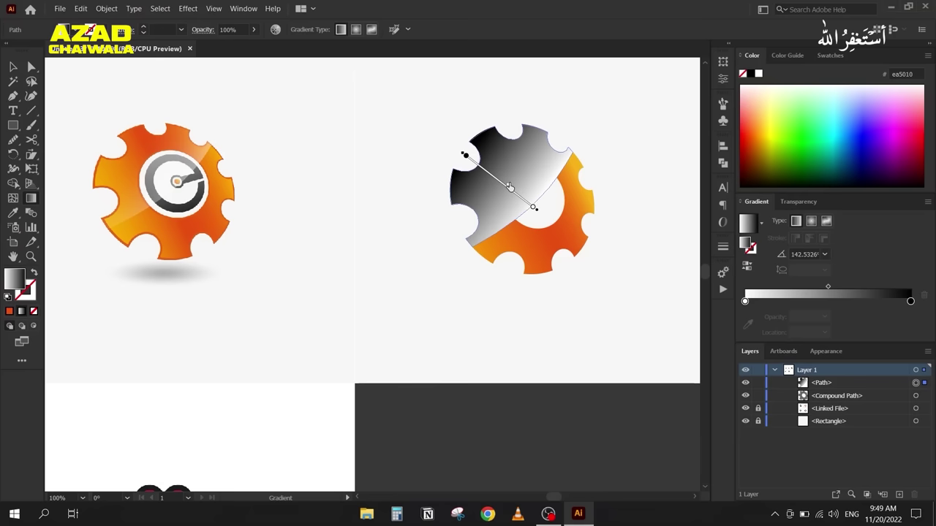
drag(511, 189, 509, 186)
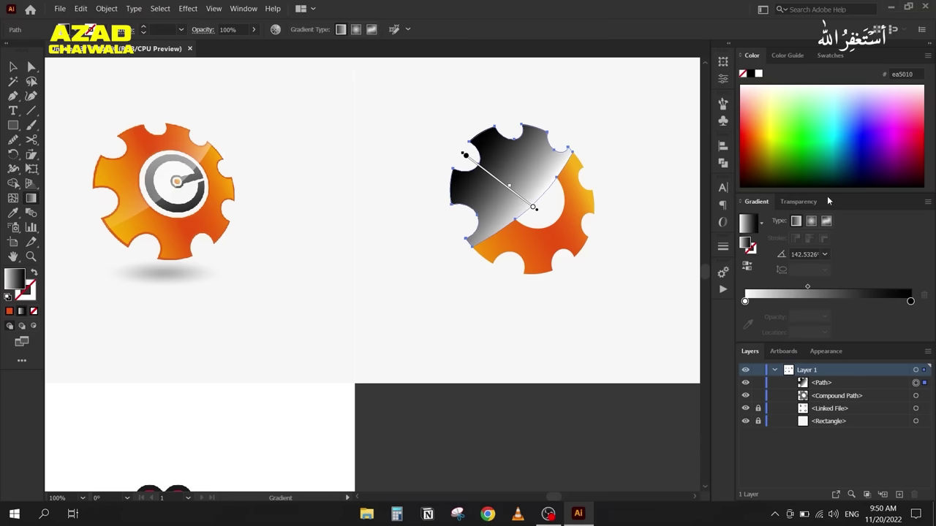
click(798, 202)
click(760, 220)
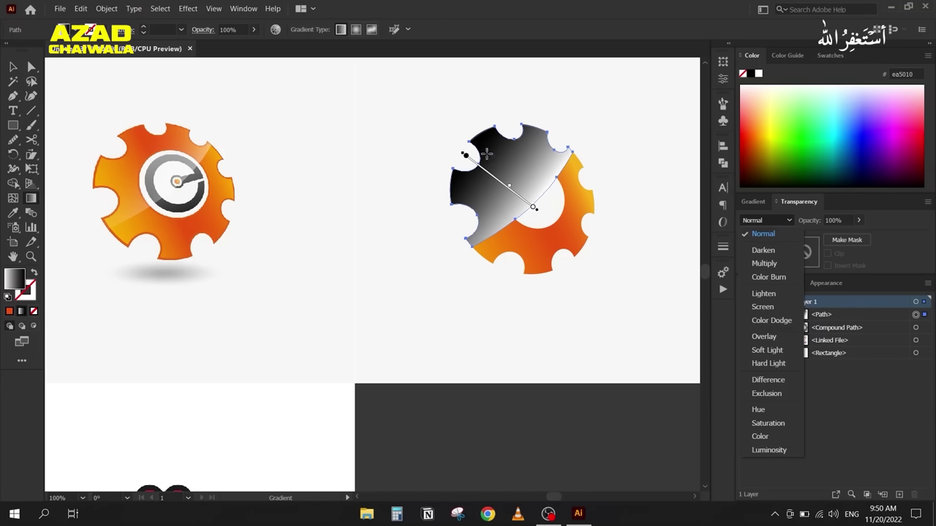
Step: Try Lighten and Color Dodge blending on the piece, settling on Screen
click(772, 293)
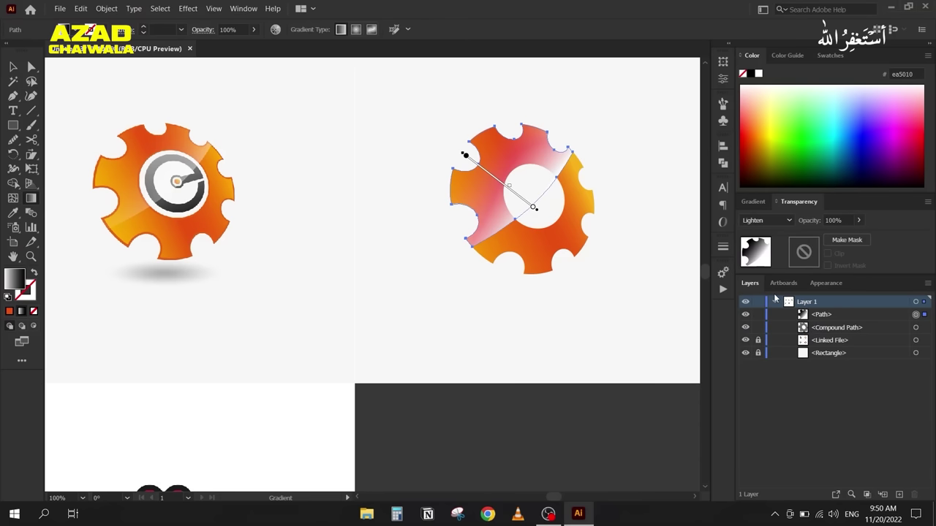
click(766, 220)
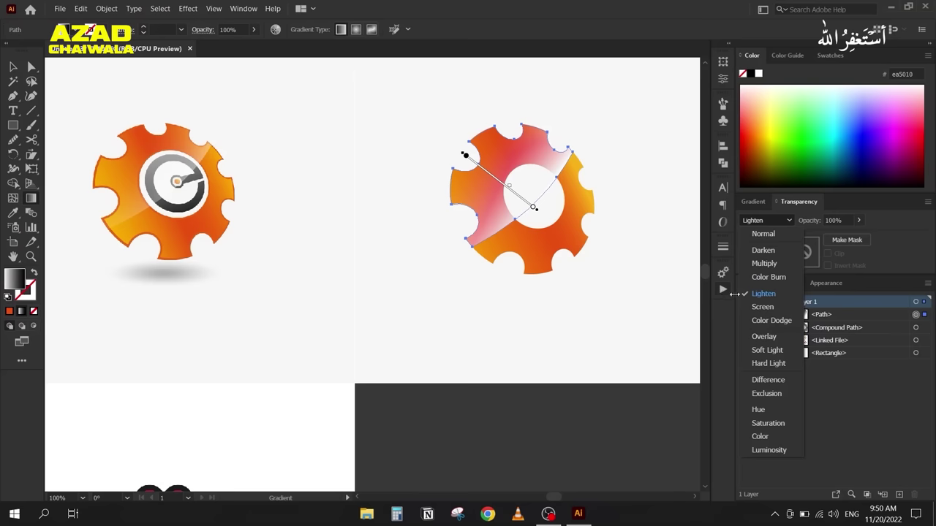
click(760, 307)
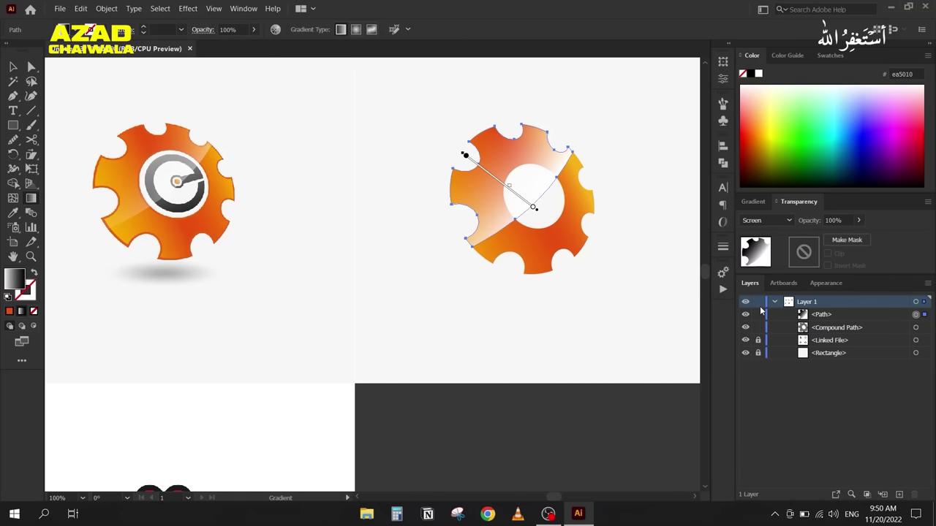
click(753, 220)
click(760, 322)
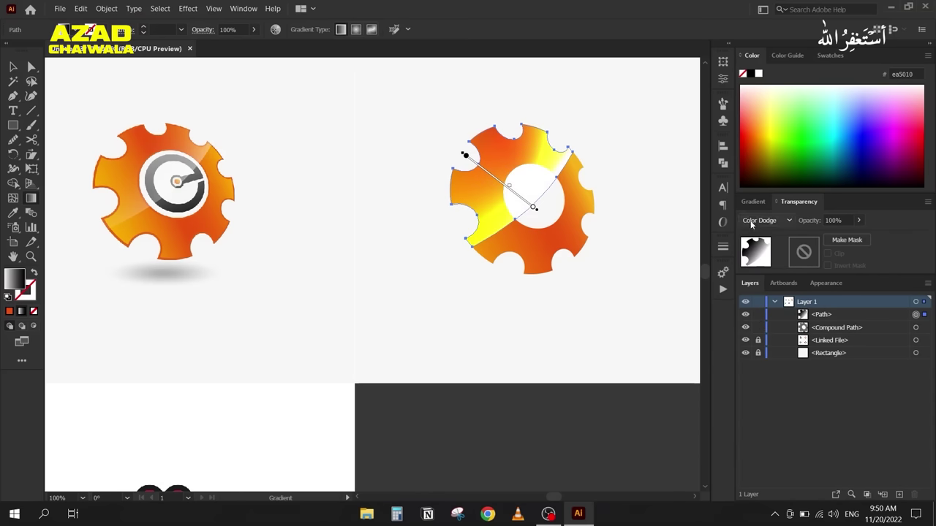
click(751, 220)
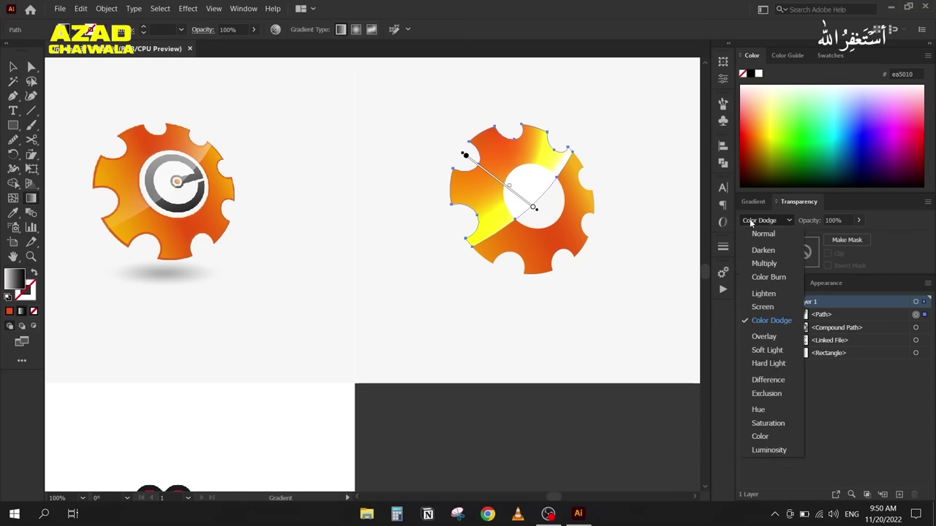
click(761, 307)
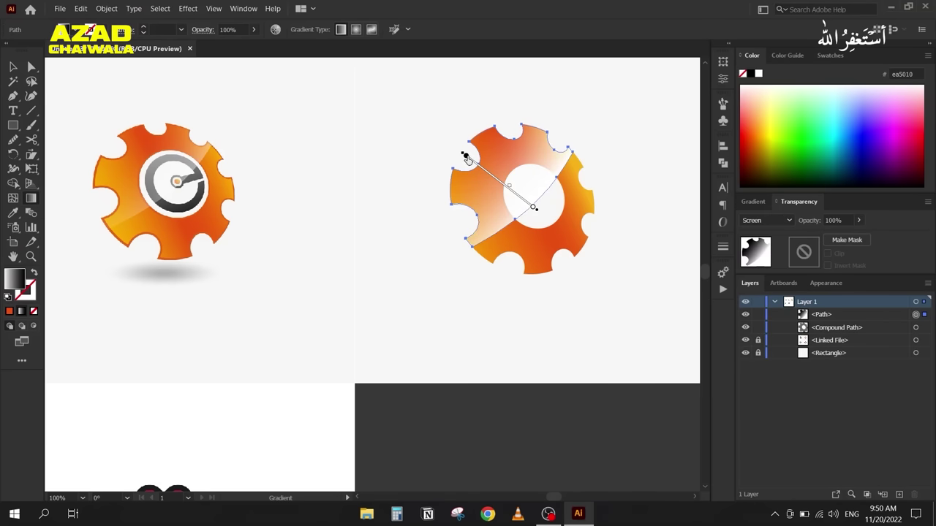
Step: Make the gradient's black stop 0% opacity so the gloss fades out
click(751, 202)
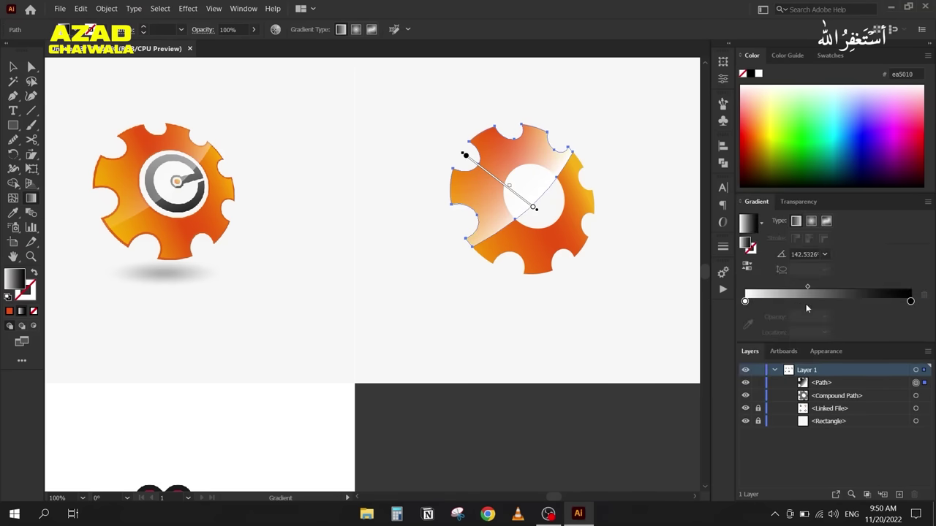
click(909, 300)
click(824, 316)
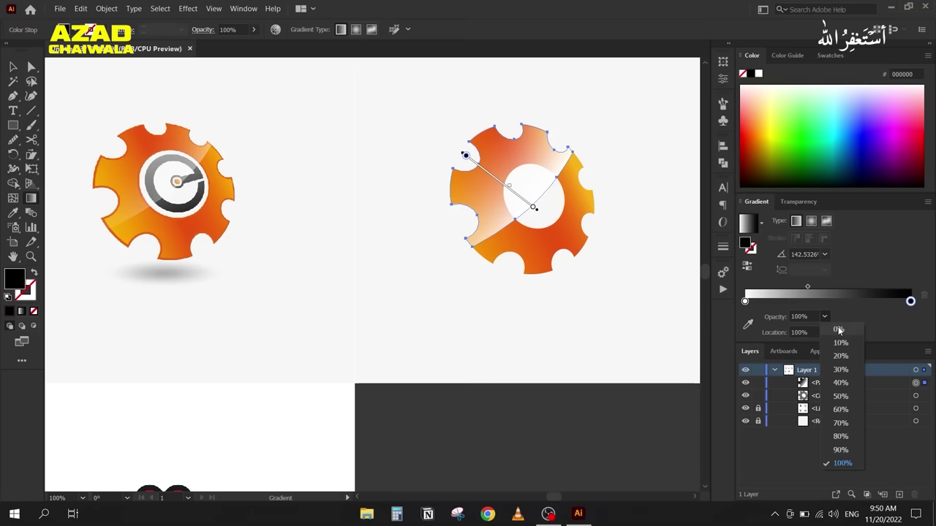
click(838, 330)
click(12, 66)
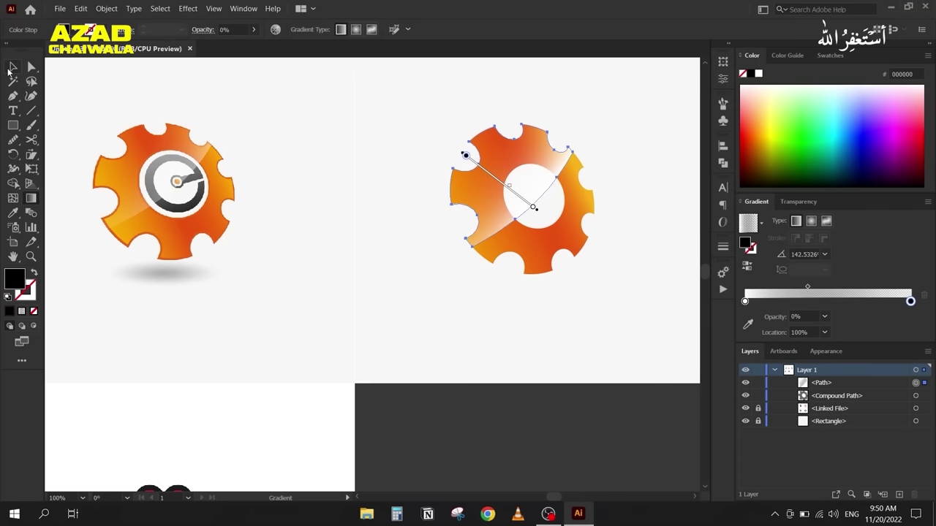
click(323, 166)
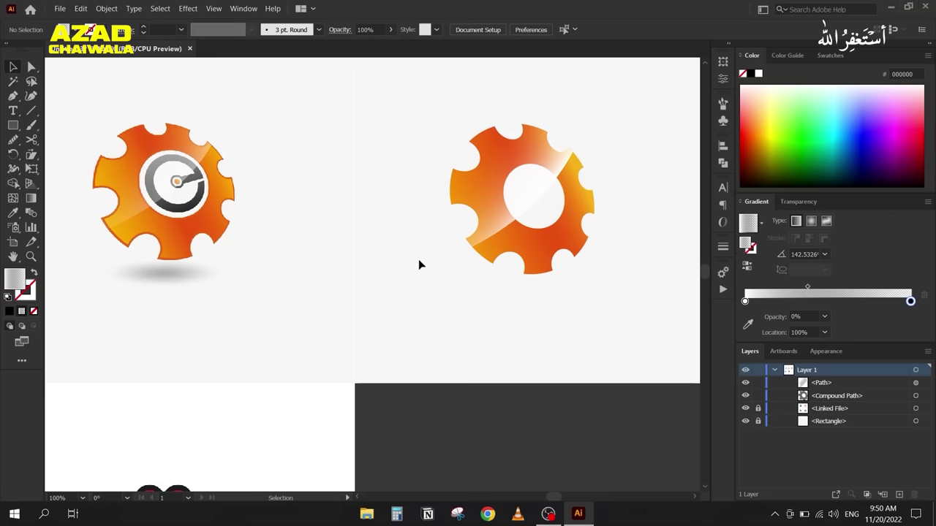
Step: Set the gloss highlight's opacity to 50%
click(477, 189)
click(796, 201)
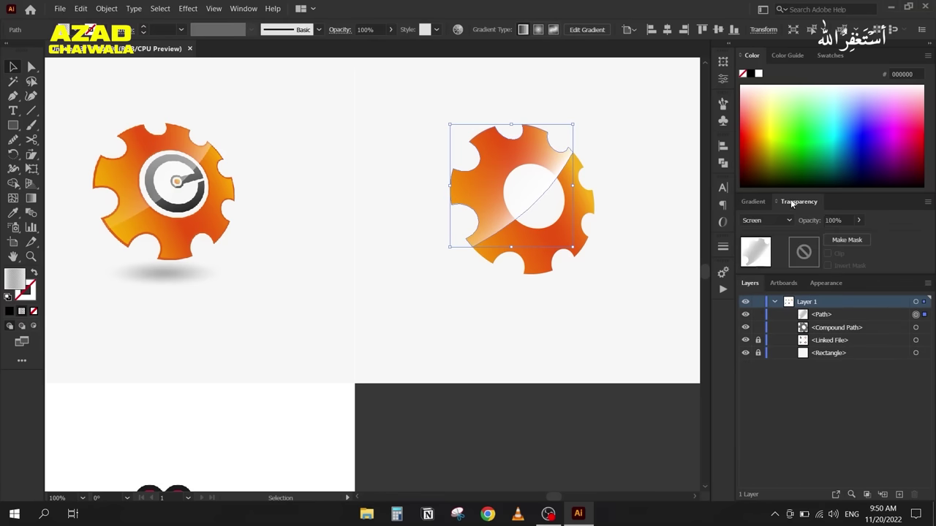
scroll(847, 220, down, 5)
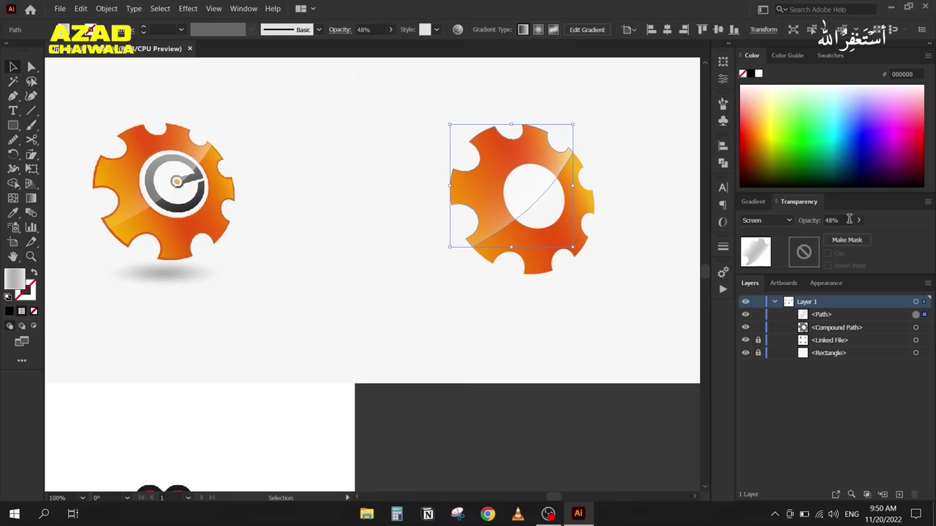
scroll(848, 219, up, 1)
click(388, 297)
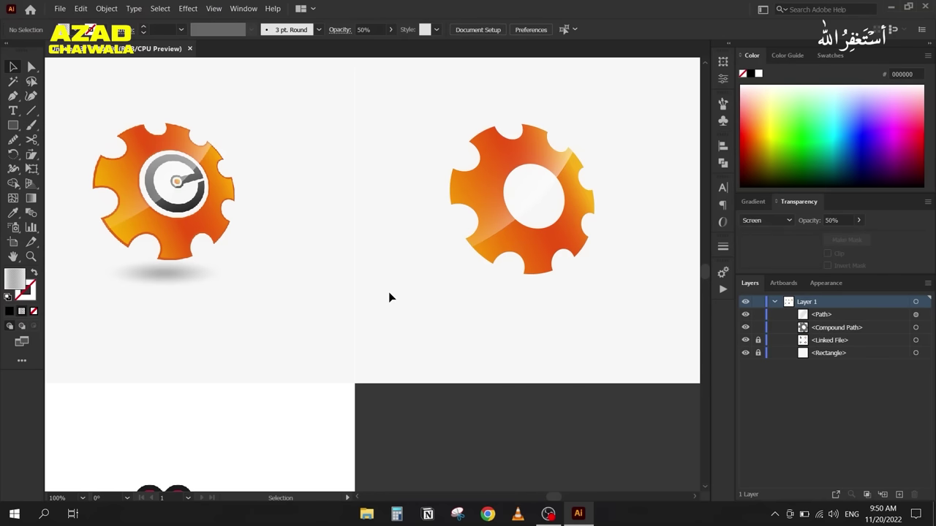
click(547, 202)
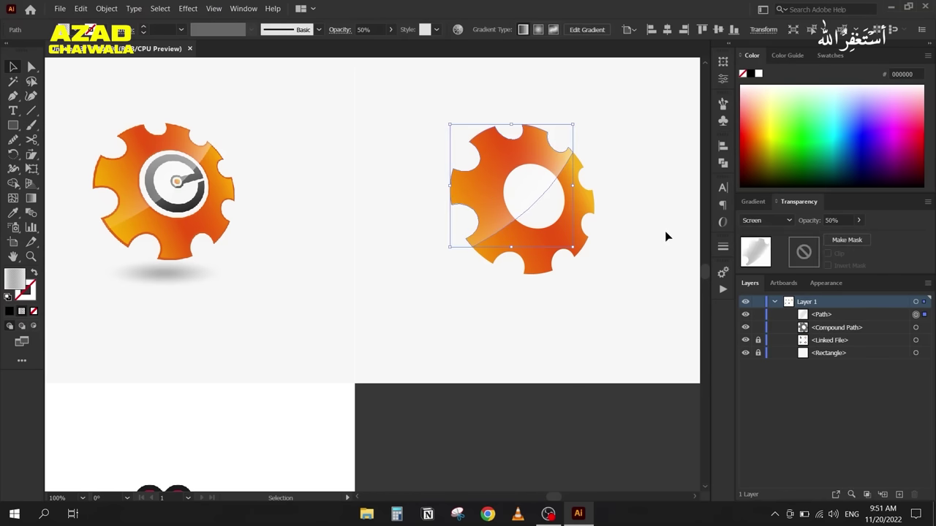
Step: Lengthen the gloss gradient toward the lower right
key(g)
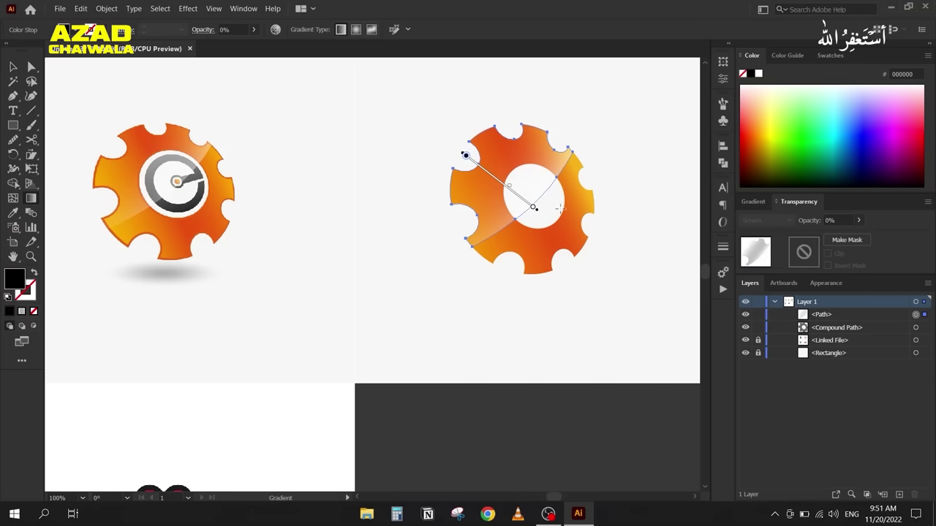
drag(534, 208, 552, 222)
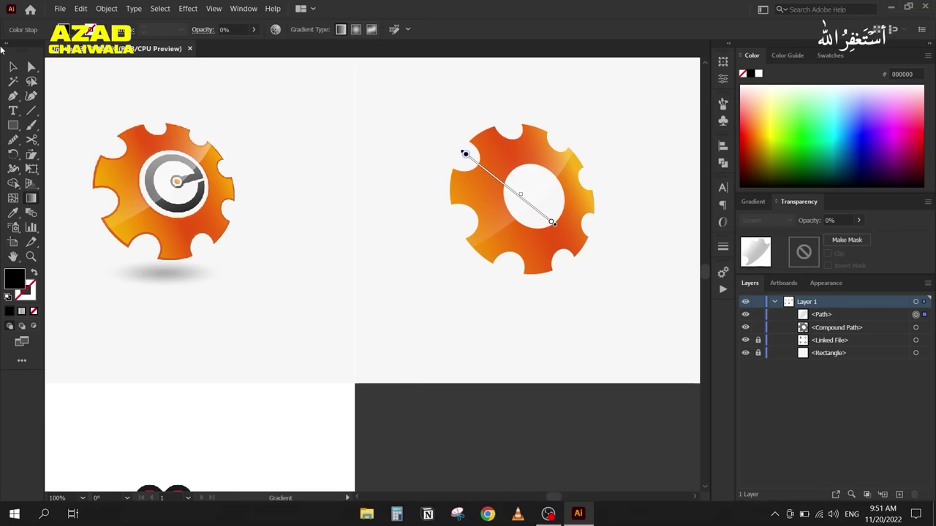
click(14, 67)
click(361, 149)
scroll(368, 192, down, 2)
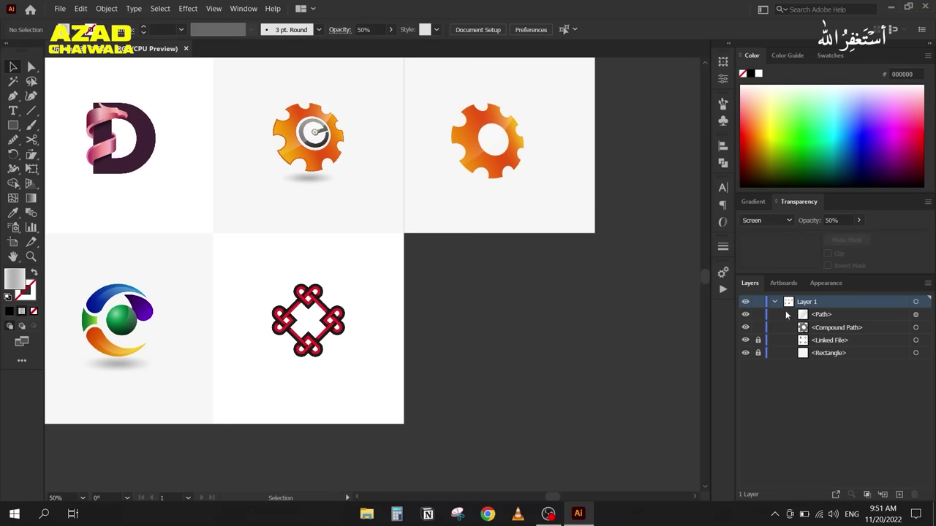
Step: Unlock the reference image layer and delete the recreated gear artwork and its backdrop
click(757, 341)
click(757, 340)
scroll(564, 345, up, 2)
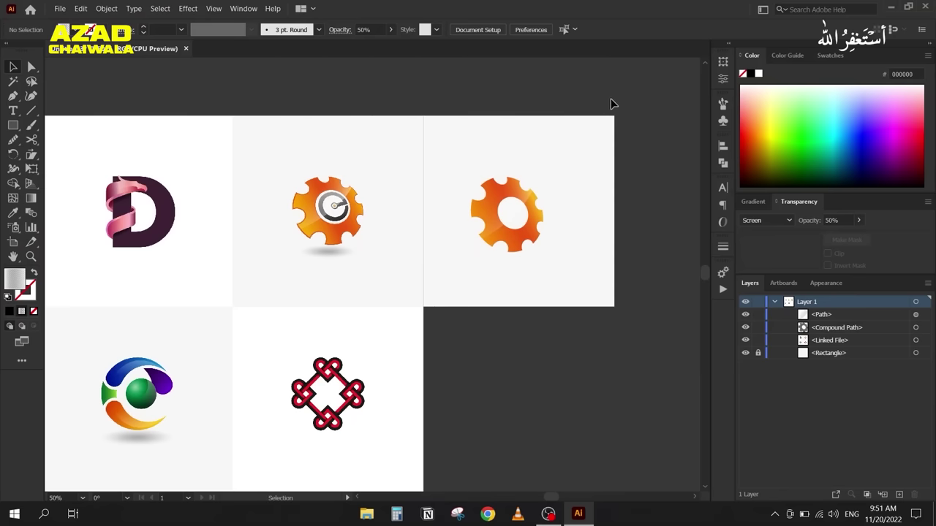
drag(630, 97, 545, 265)
drag(614, 106, 449, 386)
key(Delete)
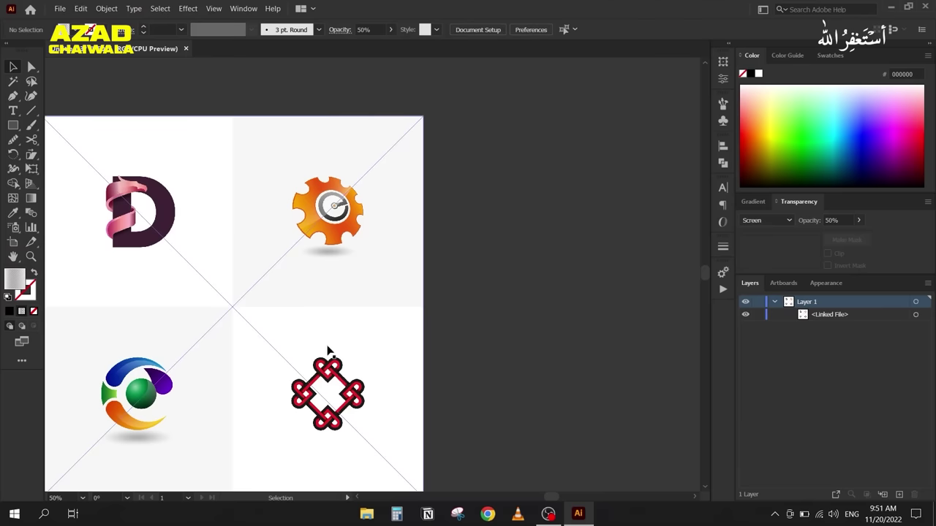
Step: Relock the Linked File reference layer and zoom to 200% on the swirl logo
scroll(328, 350, down, 3)
scroll(327, 350, left, 4)
click(758, 314)
scroll(467, 135, up, 4)
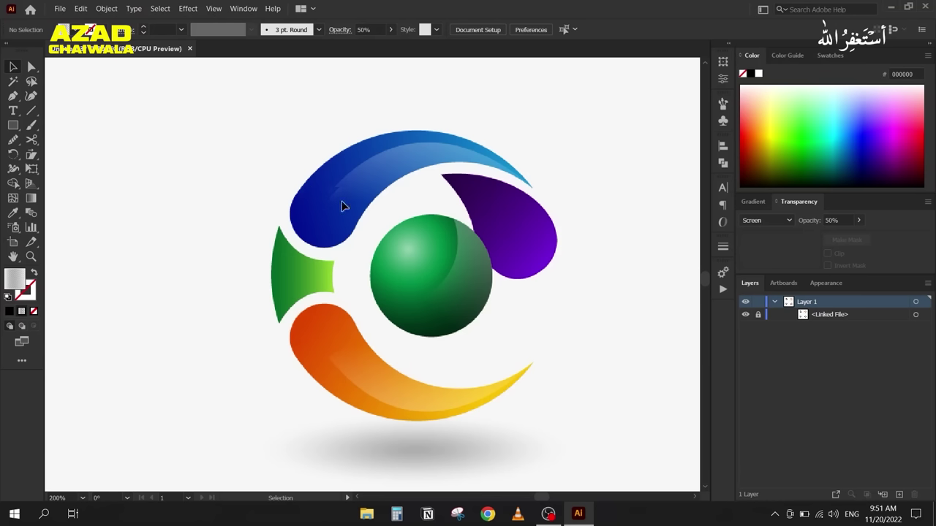
Step: Start a Pen path at the blue swoosh's right tip with a solid black stroke and no fill
key(p)
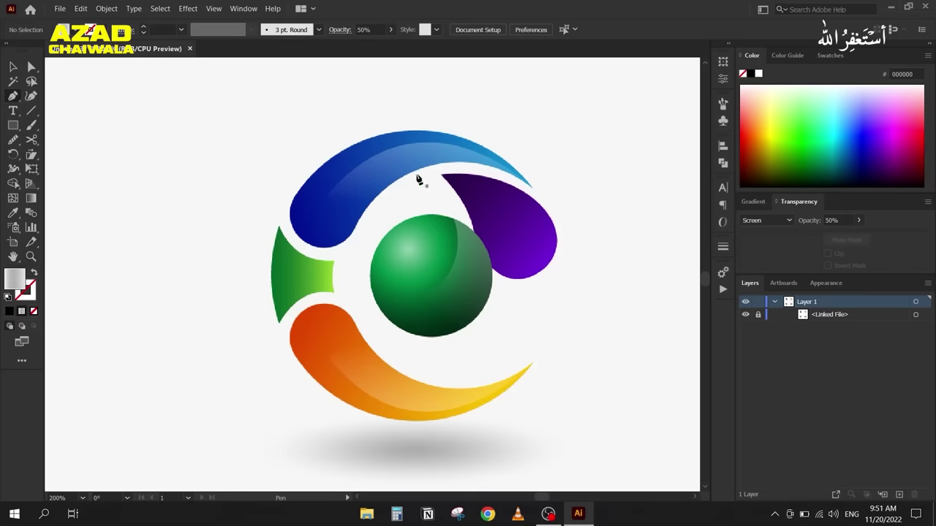
click(532, 188)
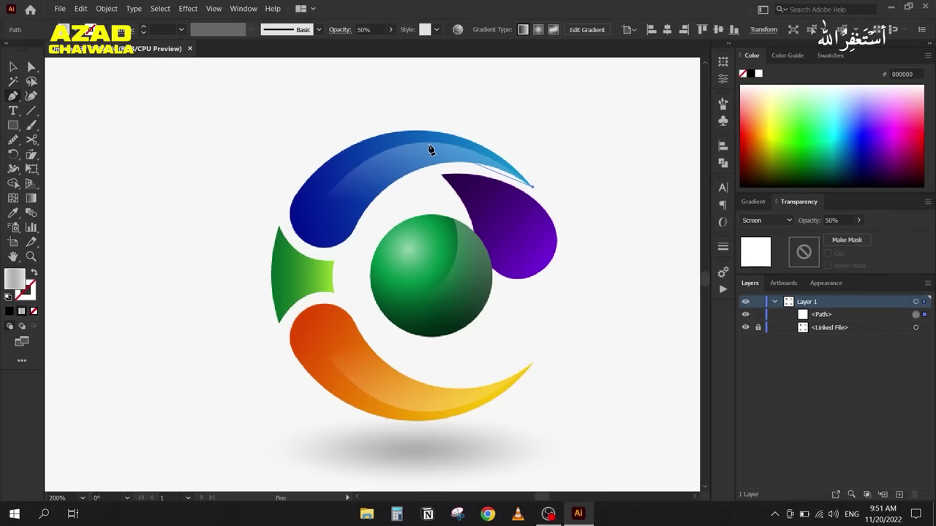
click(32, 294)
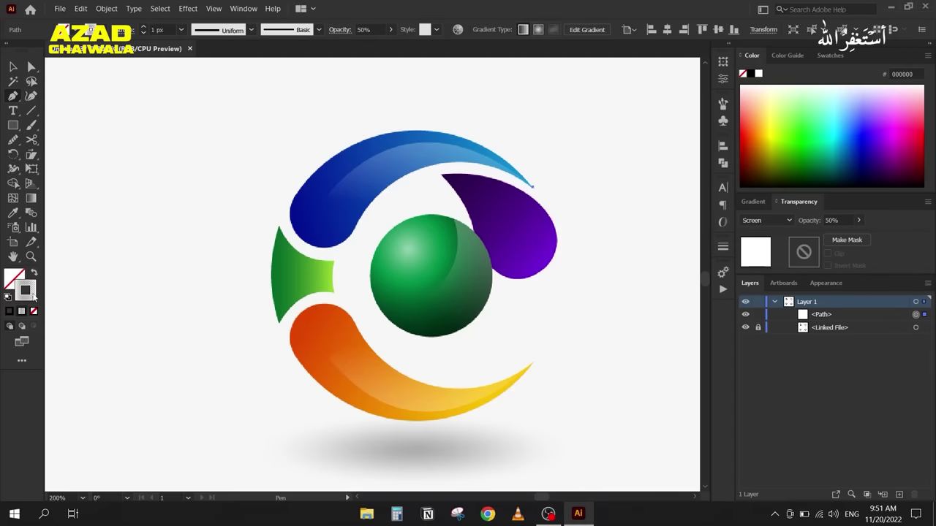
click(10, 312)
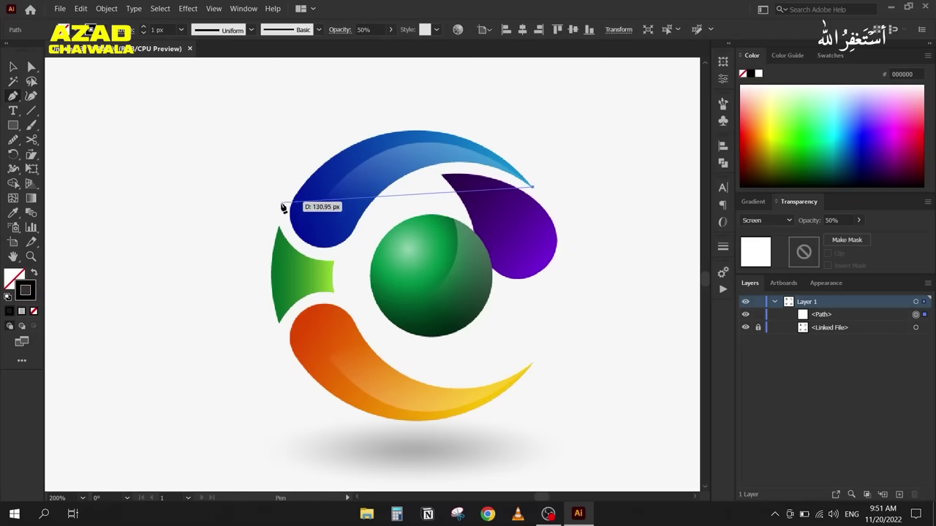
Step: Trace the swoosh's top edge to its left corner and back toward the tip, closing the path
drag(290, 204, 177, 362)
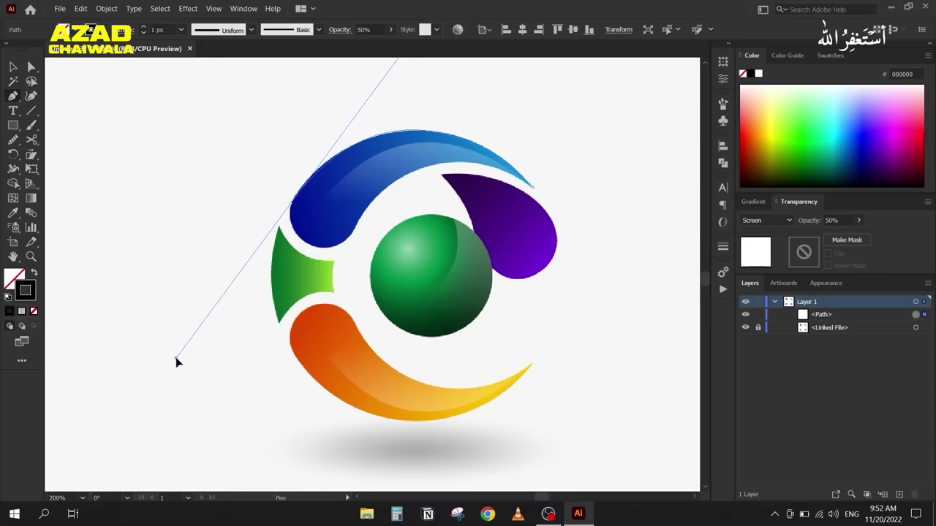
drag(176, 358, 176, 359)
click(280, 217)
drag(282, 217, 369, 211)
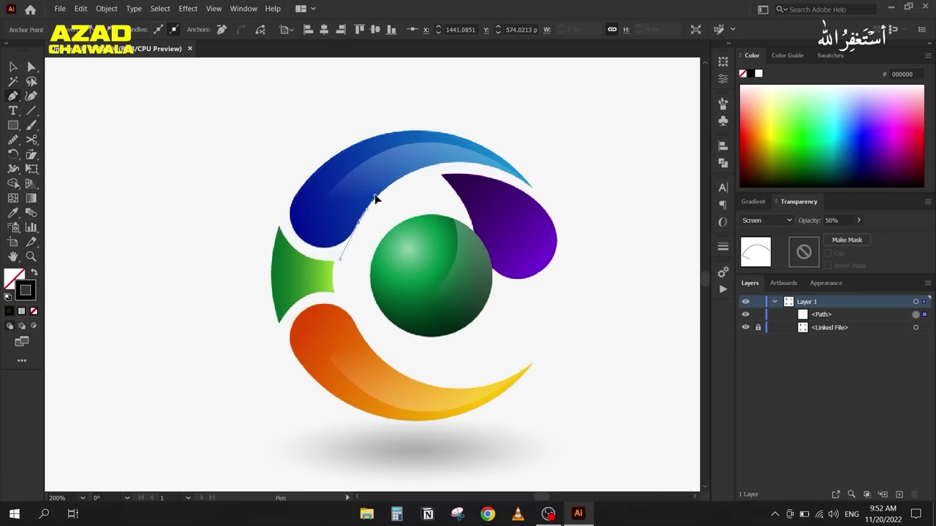
drag(450, 188, 533, 188)
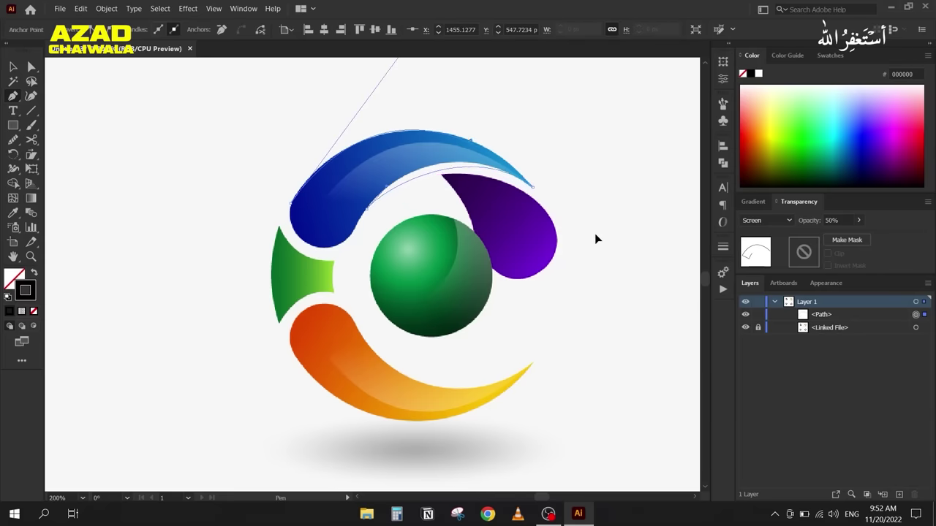
key(ctrl+z)
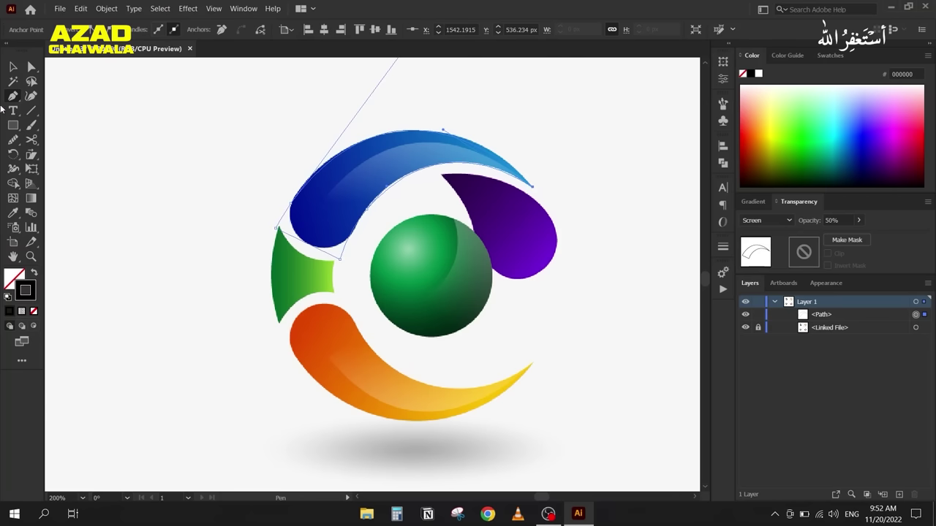
click(7, 68)
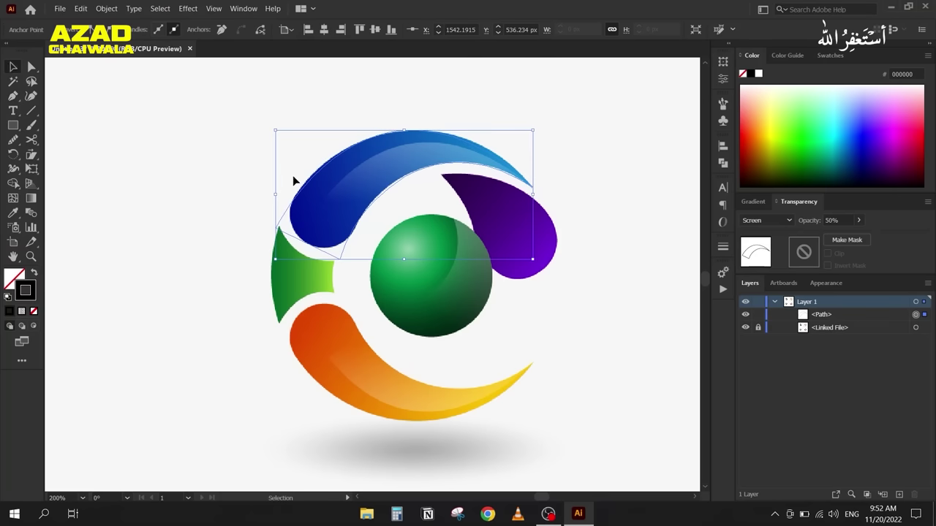
Step: Switch the traced outline from Screen to Normal blending at 100% opacity, then select its lower-left anchors
drag(267, 152, 317, 219)
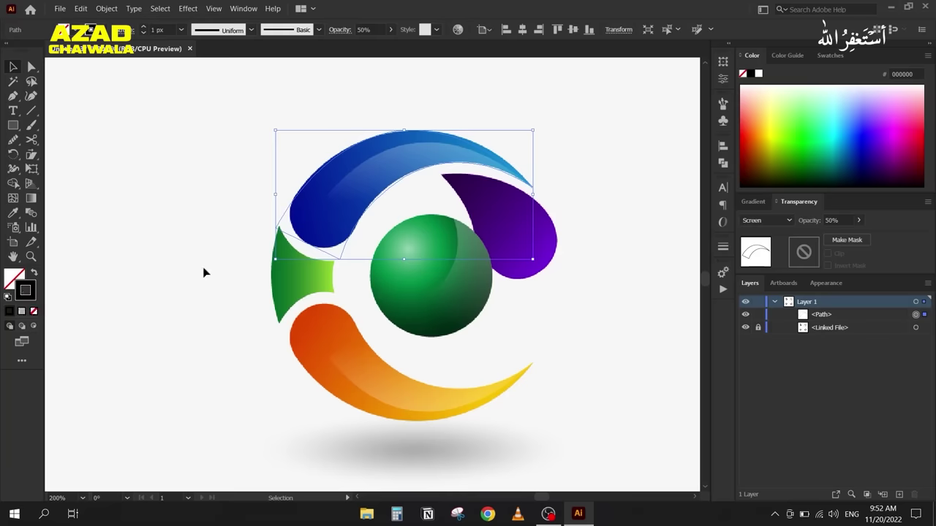
click(760, 221)
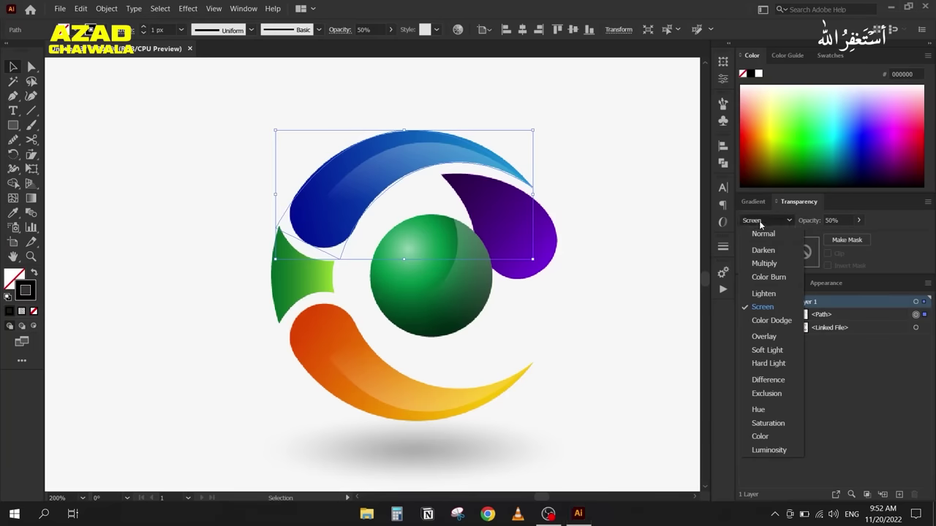
click(752, 233)
click(858, 220)
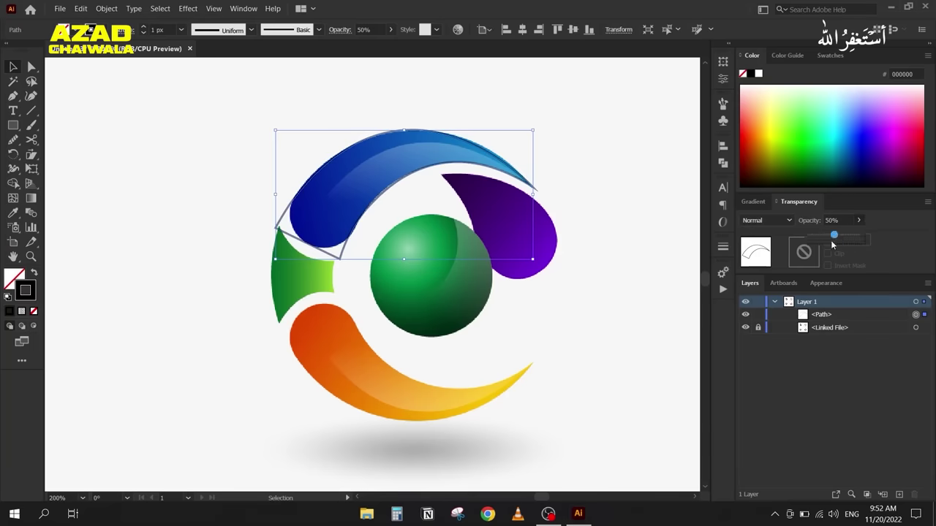
drag(835, 235, 898, 229)
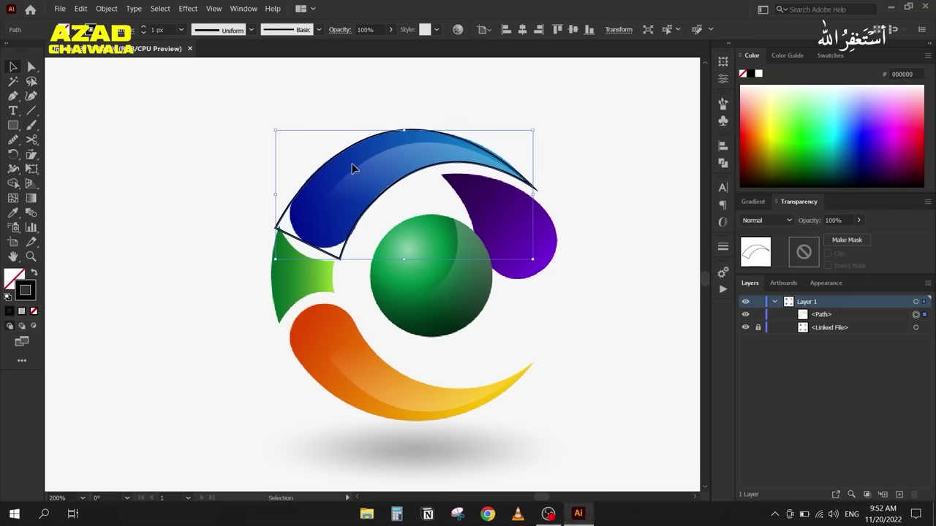
click(243, 166)
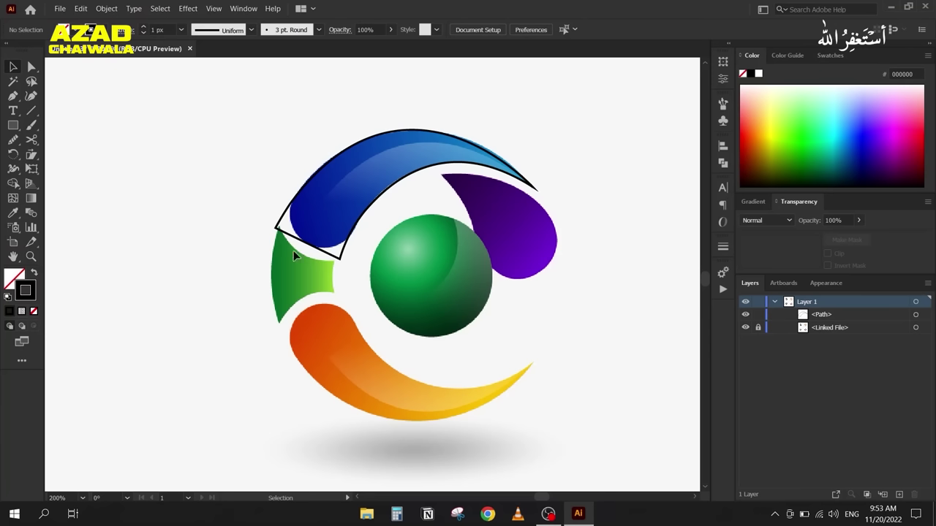
click(36, 67)
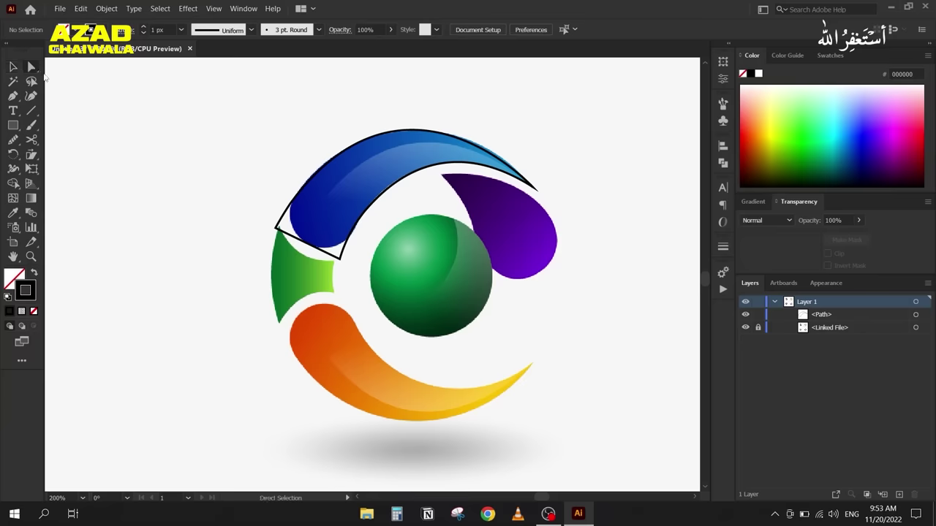
drag(252, 212, 328, 161)
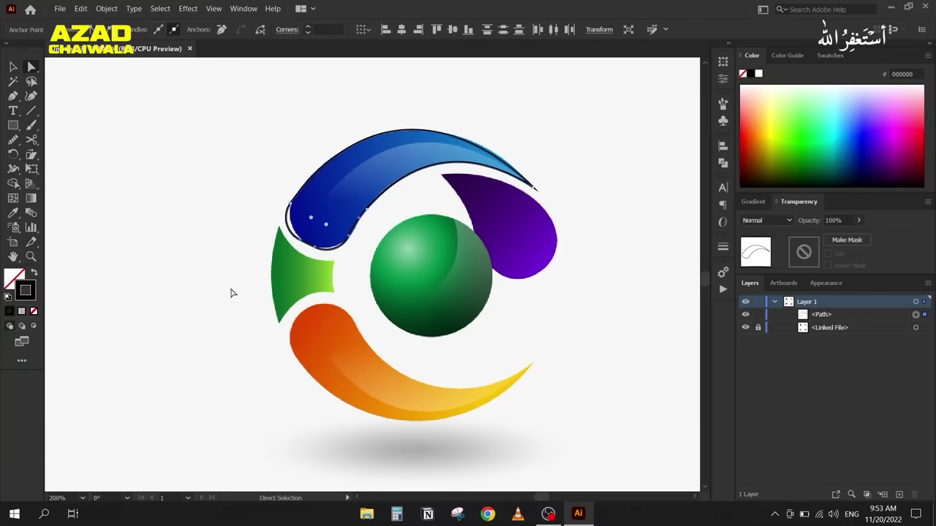
Step: Nudge the outline's left corner point and try rounding its lower corners, then undo the rounding
key(ctrl+z)
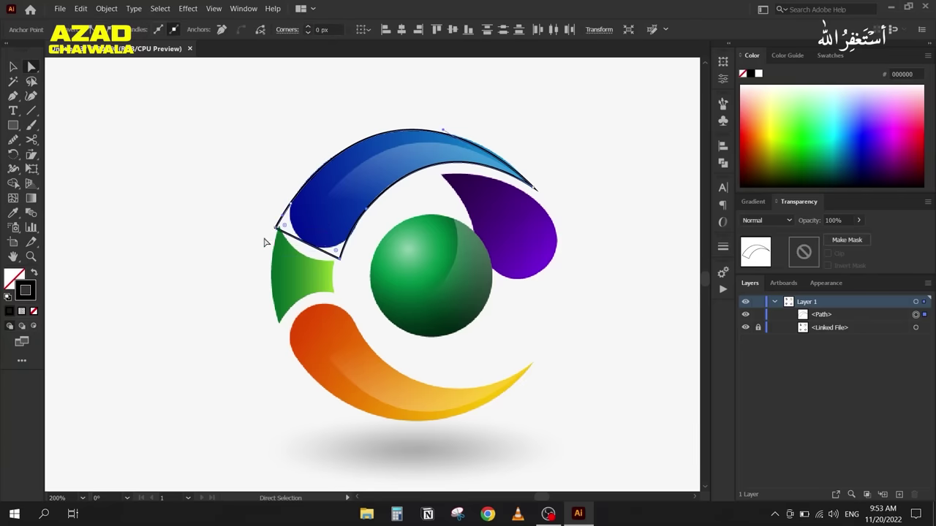
scroll(282, 217, up, 3)
click(247, 250)
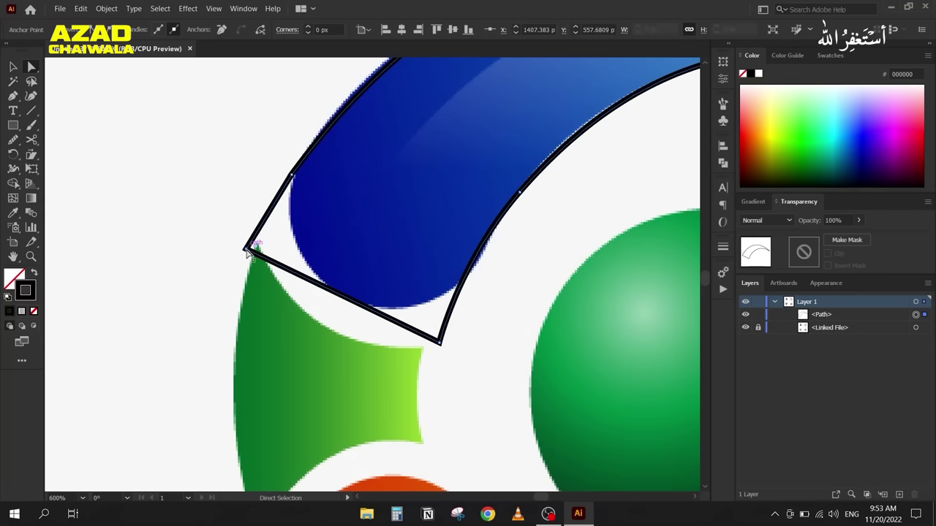
drag(249, 251, 257, 253)
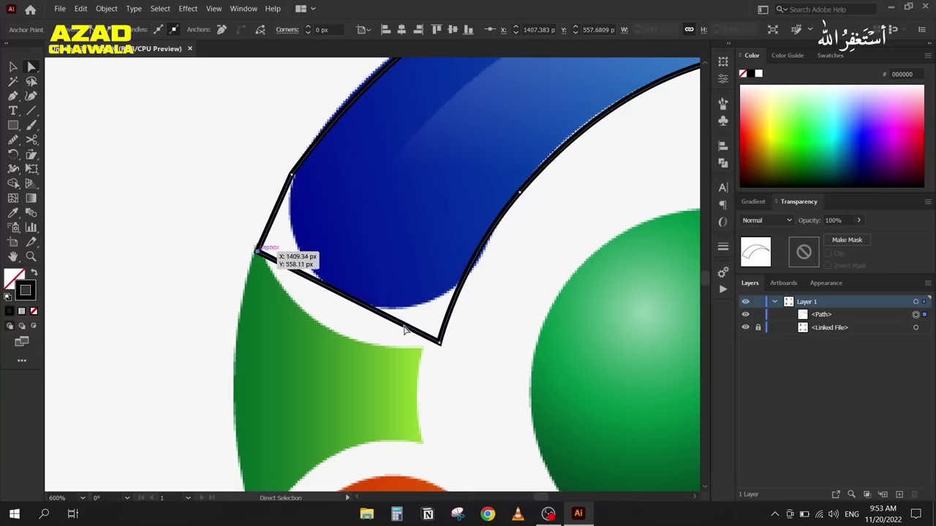
drag(226, 231, 491, 380)
drag(238, 244, 465, 374)
drag(459, 260, 419, 151)
click(291, 173)
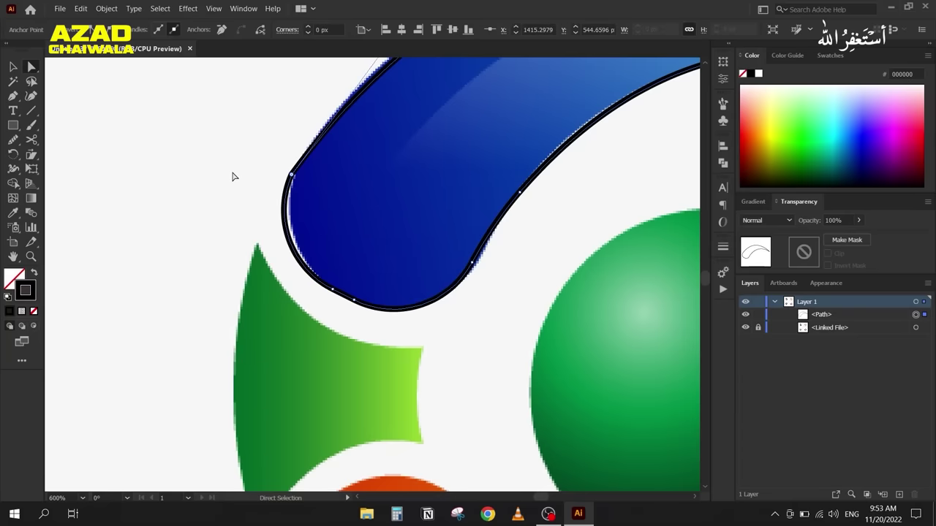
key(ctrl+z)
key(ctrl+z)
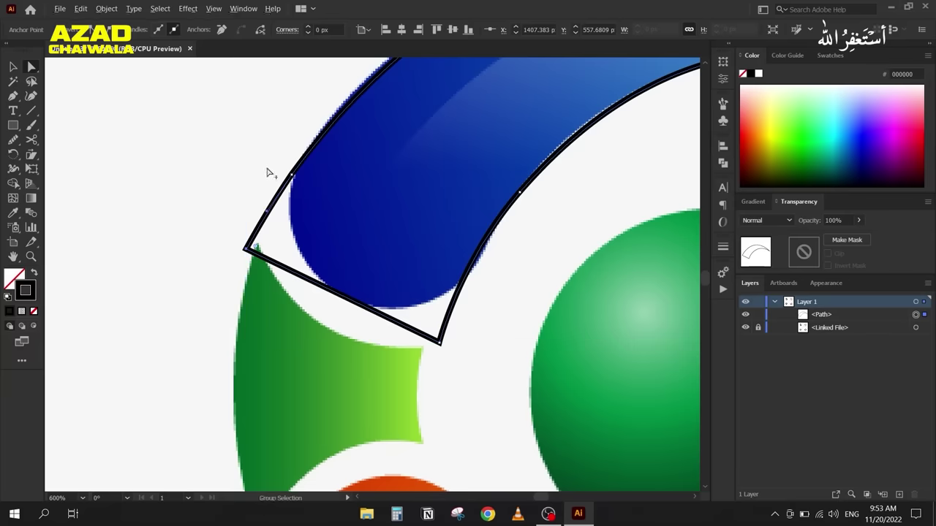
Step: Reposition the left and bottom corner points below the blue end, try rounding again, and undo
key(ctrl+0)
scroll(192, 246, up, 5)
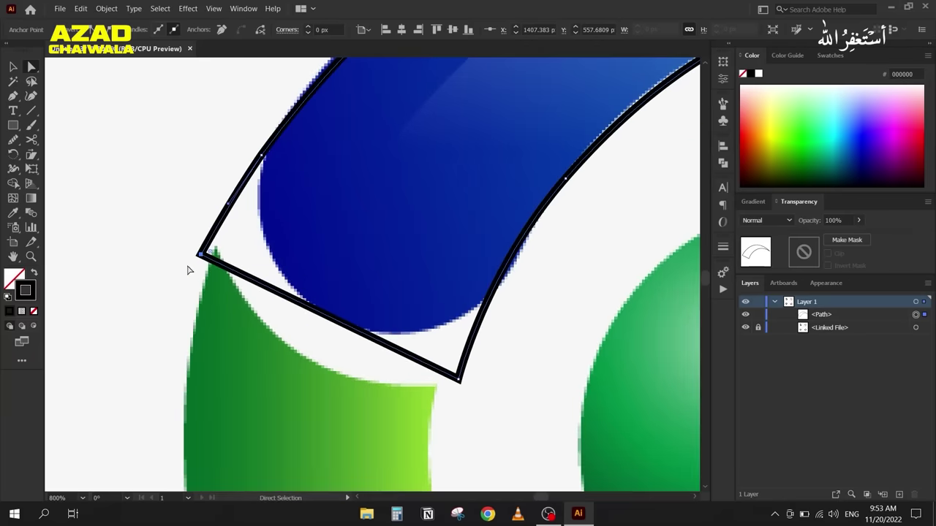
drag(198, 255, 206, 257)
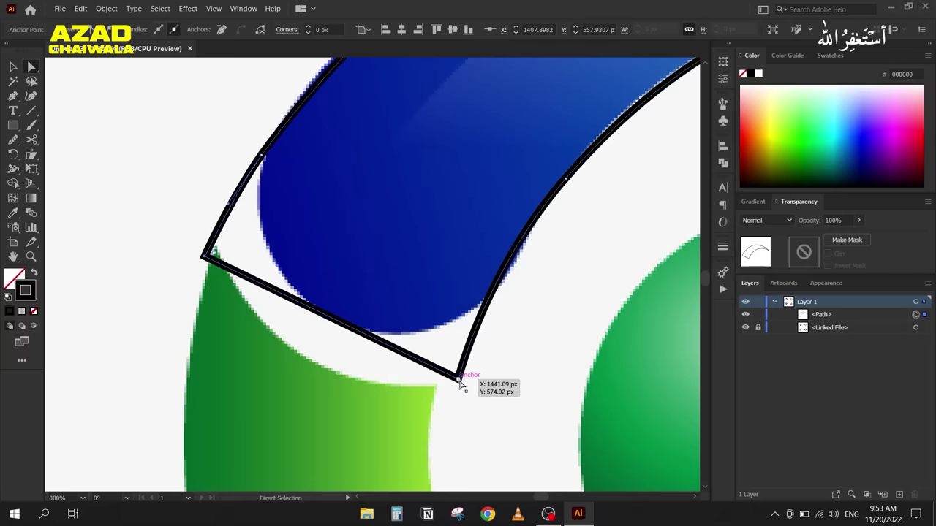
drag(459, 380, 451, 375)
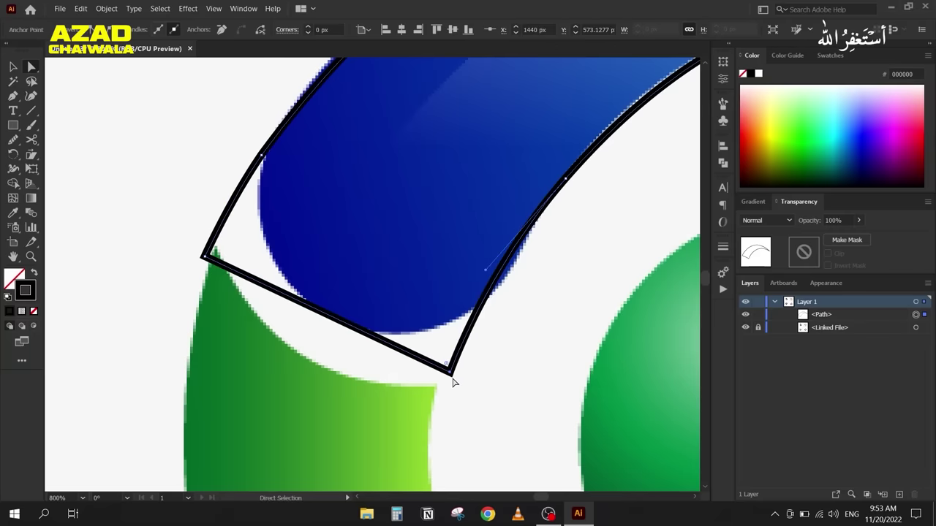
drag(179, 226, 432, 350)
drag(484, 271, 411, 207)
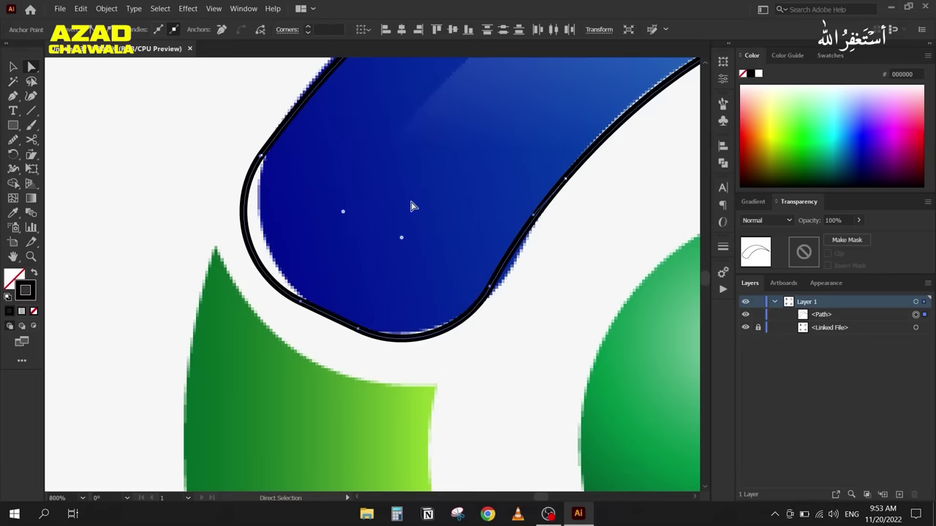
key(ctrl+z)
Step: Delete the sharp-cornered outline and begin a new Pen path at the blue arc's tip
key(ctrl+0)
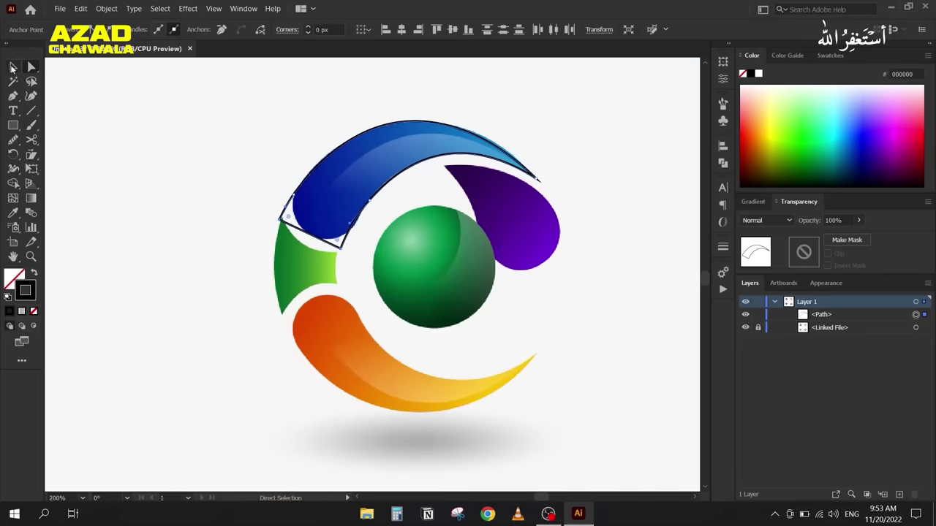
click(13, 67)
key(Delete)
key(p)
click(536, 181)
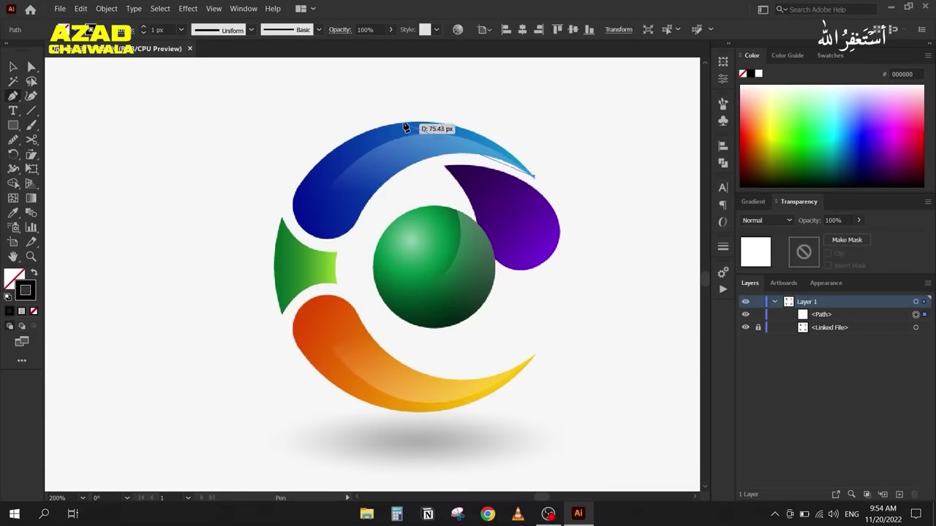
Step: Trace the arc's outer edge, the blue end's corners, and close along the inner edge
drag(402, 122, 314, 129)
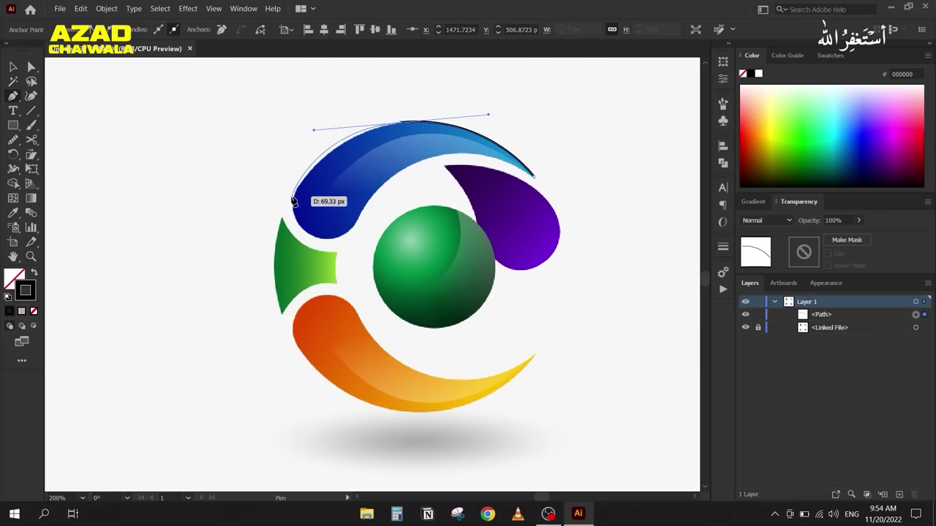
scroll(289, 217, up, 3)
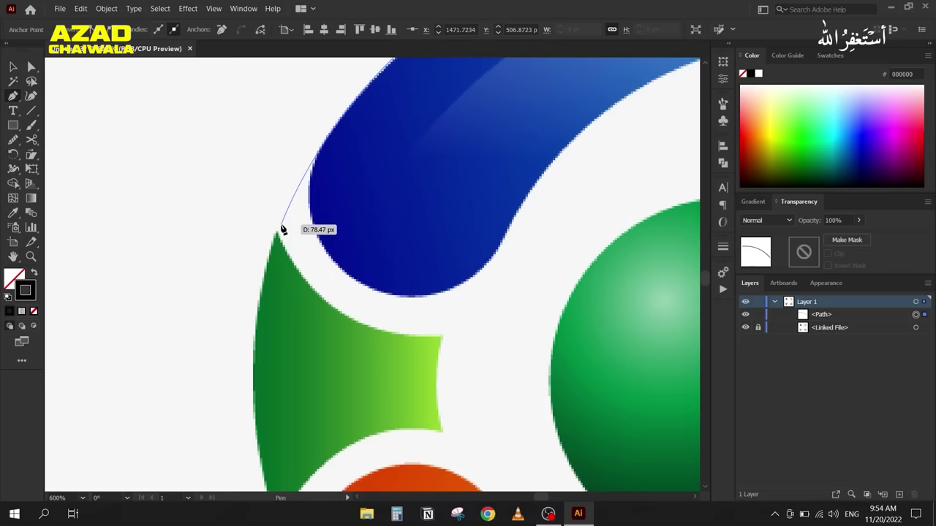
click(282, 225)
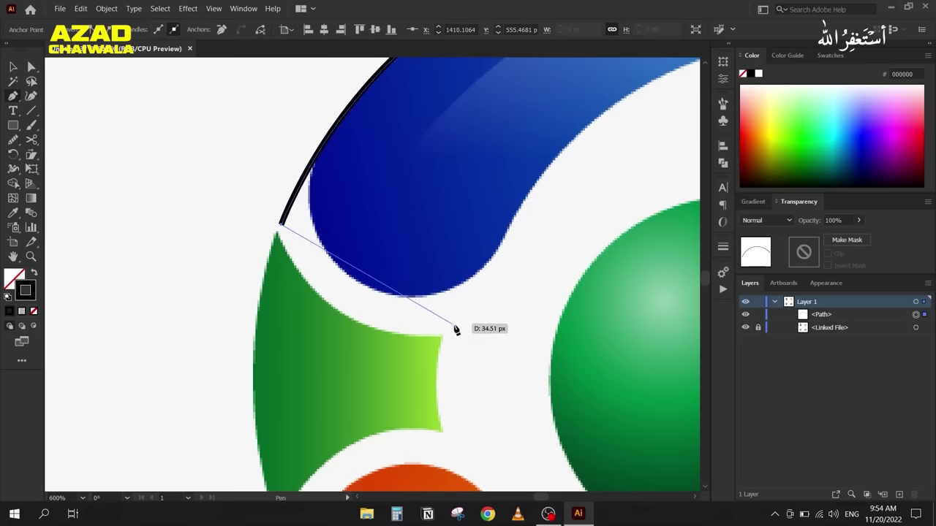
click(460, 329)
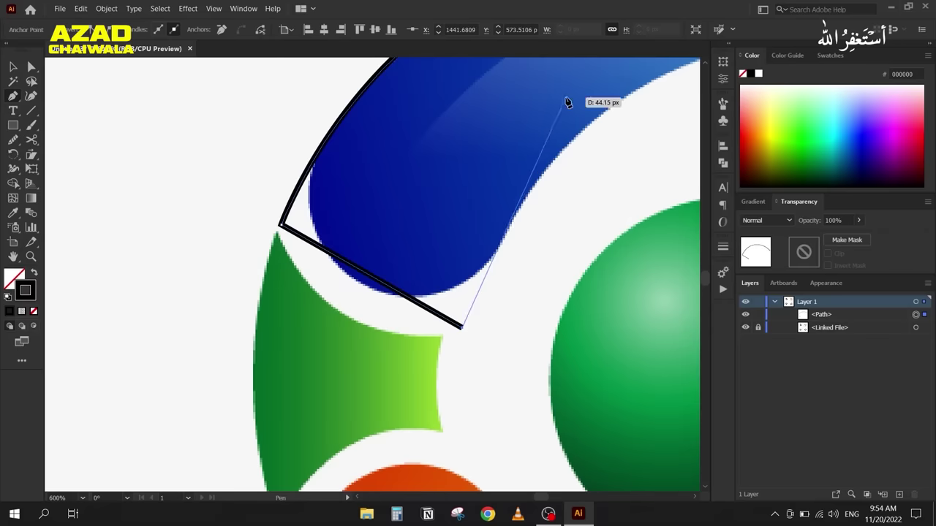
scroll(541, 164, down, 2)
drag(539, 167, 367, 209)
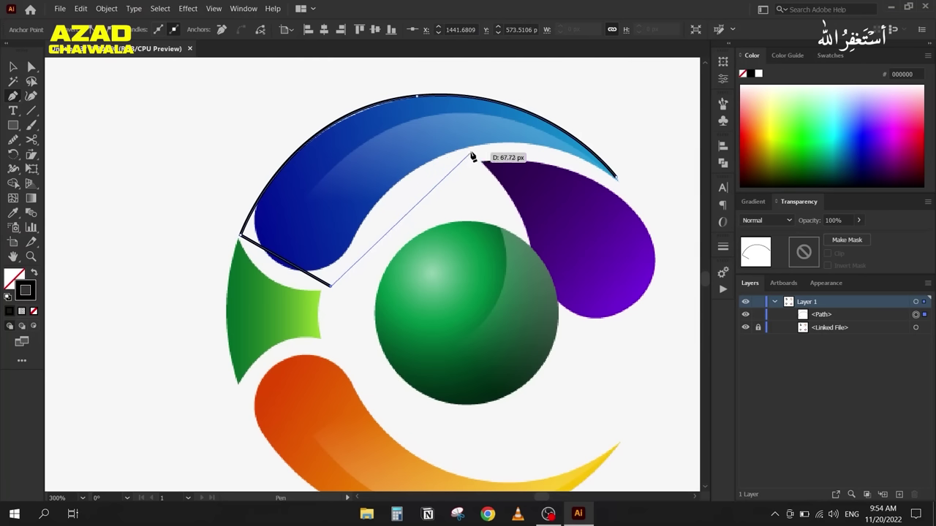
mouse_move(472, 150)
mouse_down()
mouse_move(553, 128)
mouse_move(591, 140)
mouse_move(620, 184)
mouse_up()
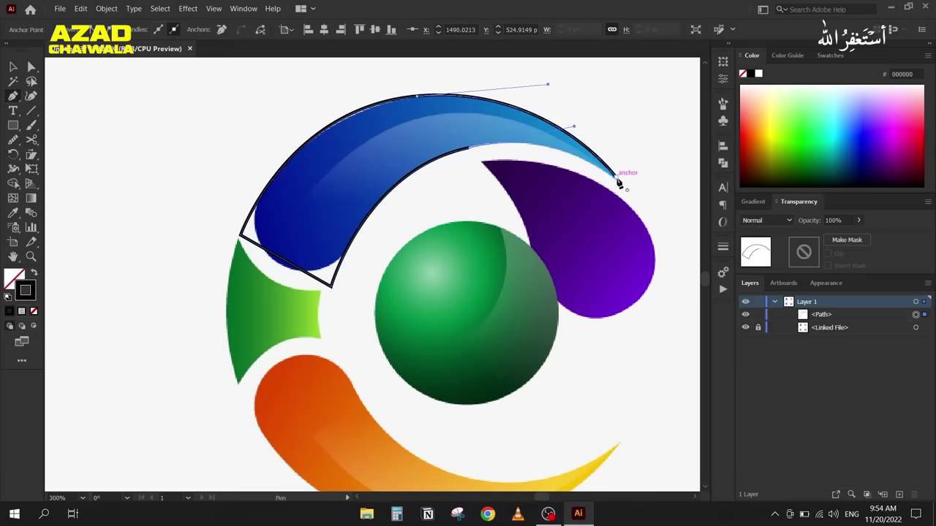
Step: Move the outline's lower points down to enclose the blue end and reshape the inner curve
click(31, 66)
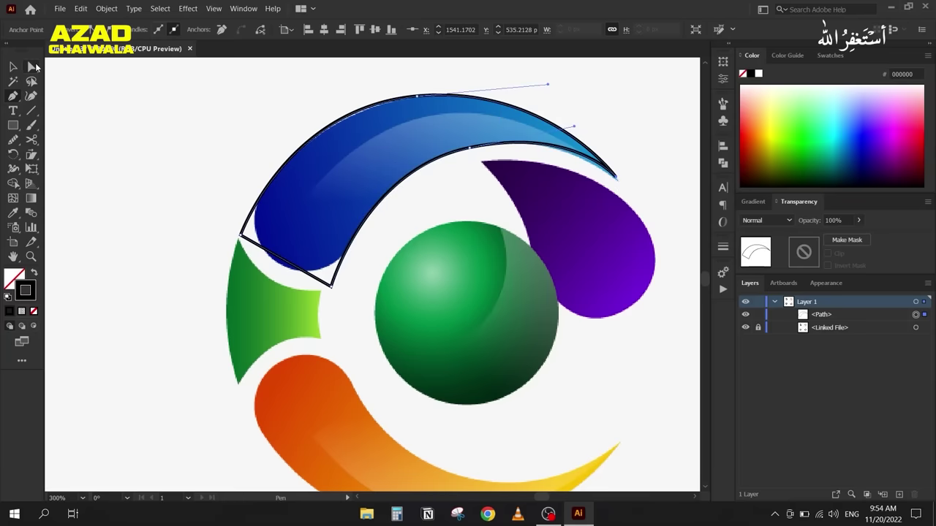
scroll(237, 218, up, 2)
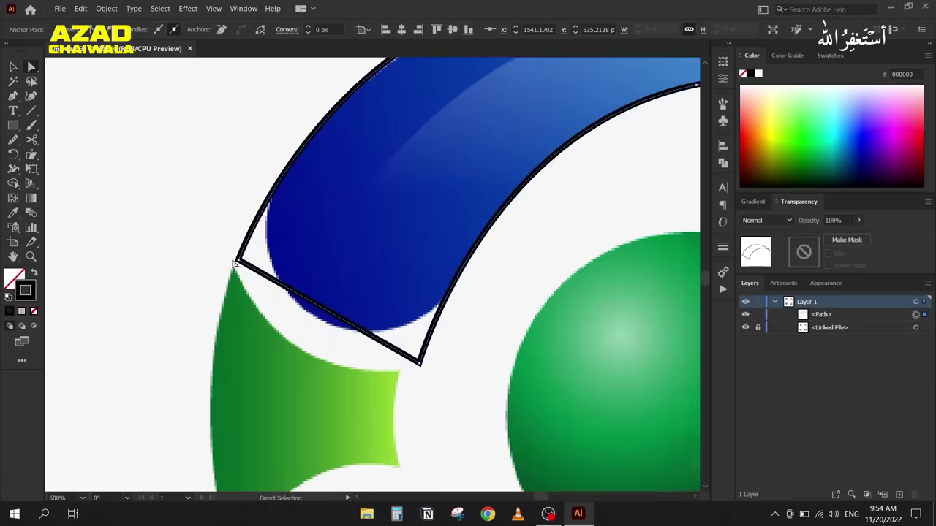
scroll(227, 257, up, 2)
drag(441, 367, 519, 441)
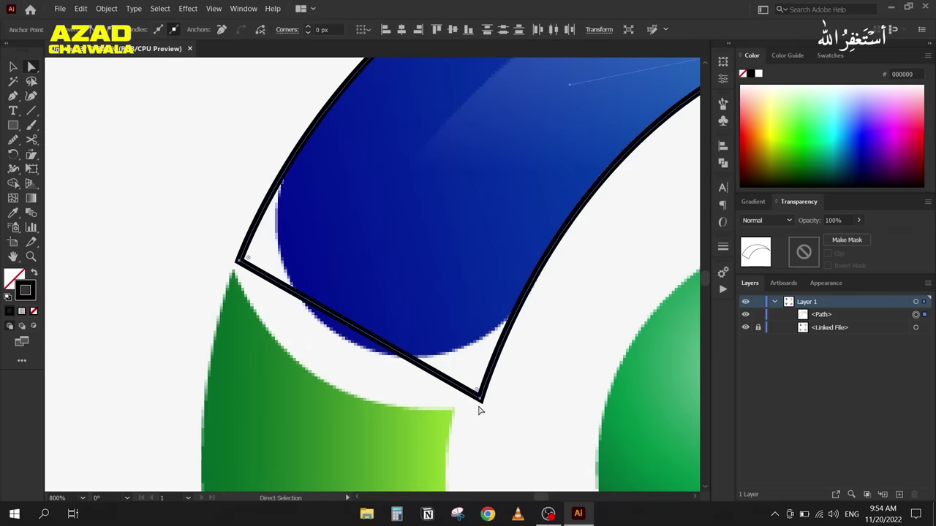
drag(481, 401, 480, 418)
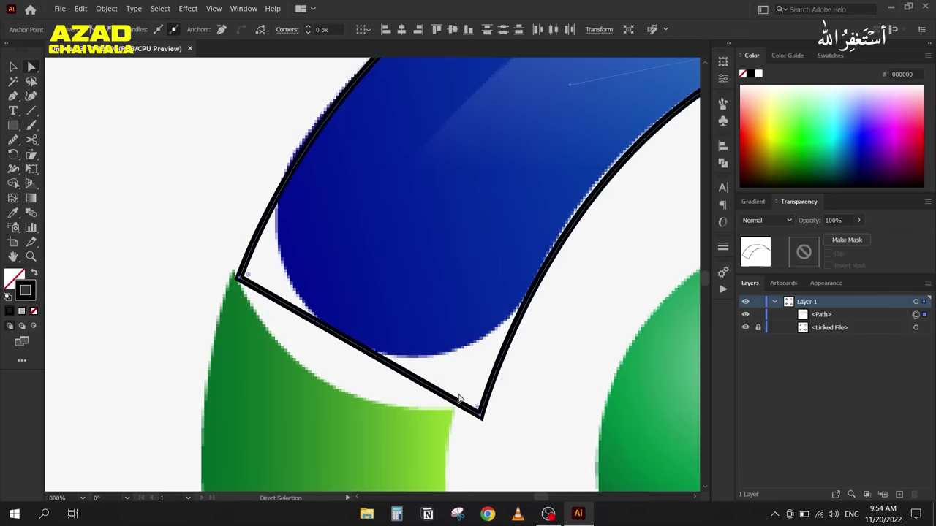
scroll(476, 314, down, 2)
scroll(464, 184, right, 3)
scroll(234, 244, up, 2)
drag(262, 222, 247, 224)
scroll(355, 229, right, 3)
scroll(356, 230, up, 1)
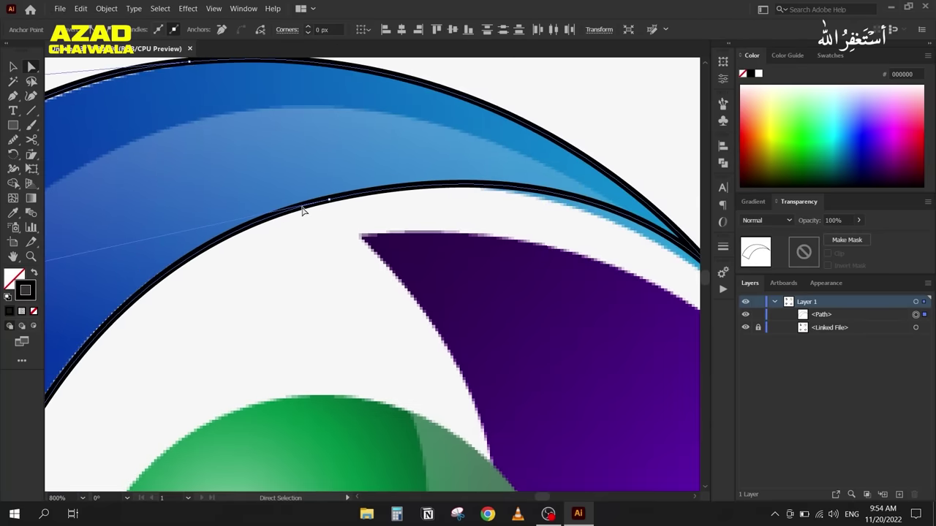
click(328, 200)
scroll(512, 230, right, 3)
scroll(512, 229, up, 1)
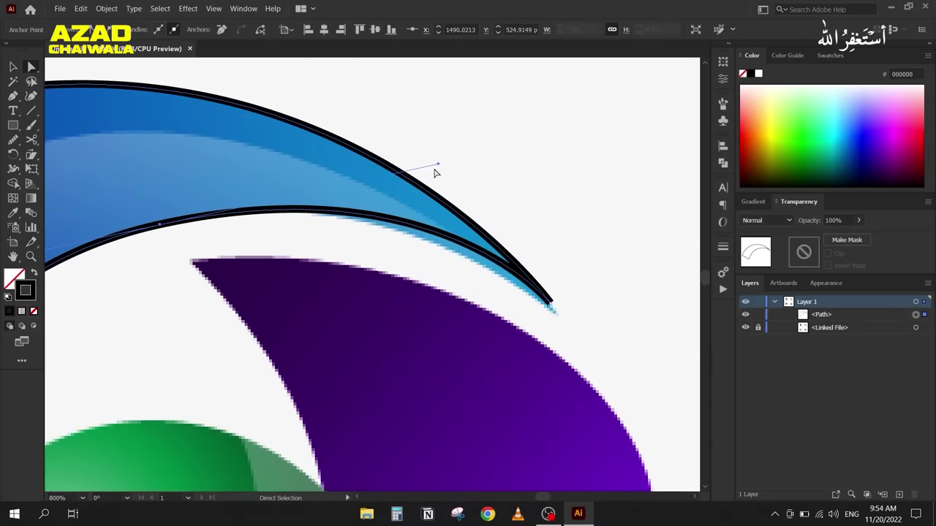
drag(437, 164, 429, 189)
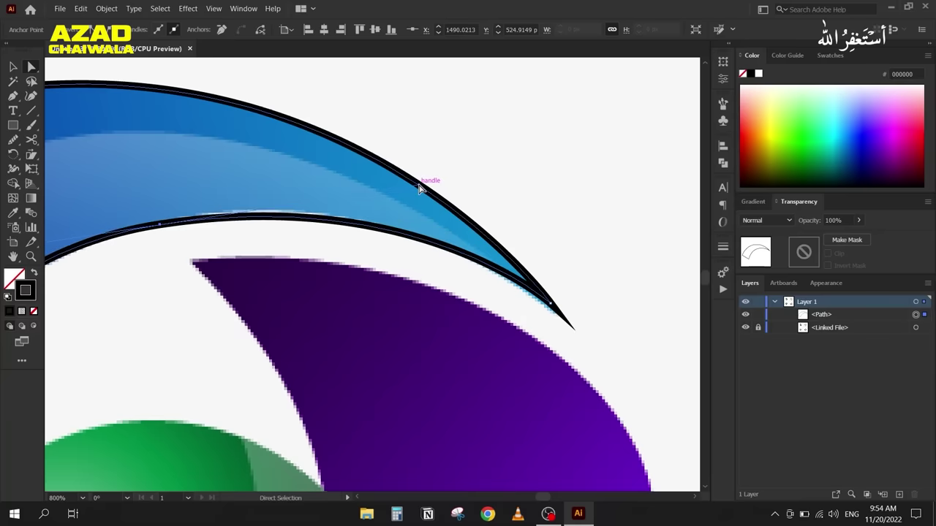
Step: Round the outline's lower-left corners to about 17.6 px to hug the blue swoosh's tip
scroll(323, 244, down, 1)
scroll(370, 211, down, 1)
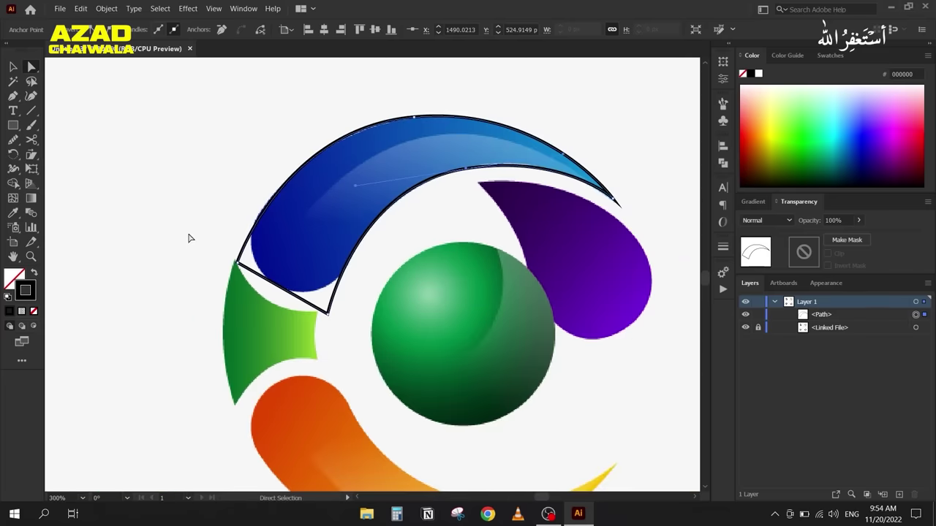
click(413, 119)
scroll(282, 131, up, 2)
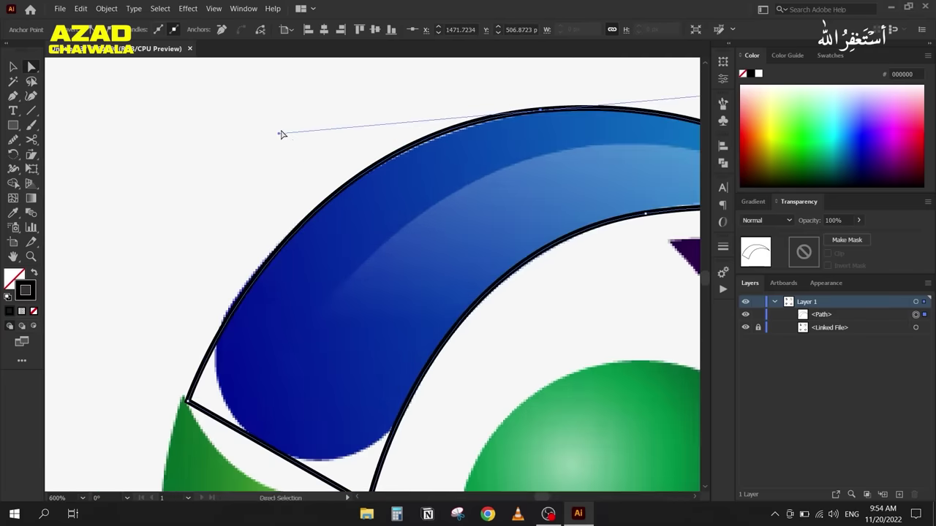
scroll(188, 198, down, 2)
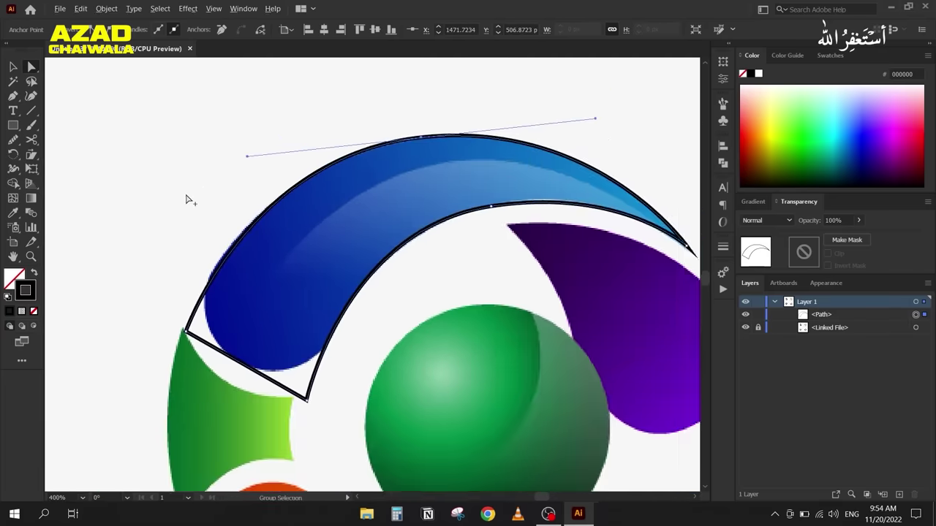
scroll(204, 176, up, 1)
drag(194, 261, 316, 244)
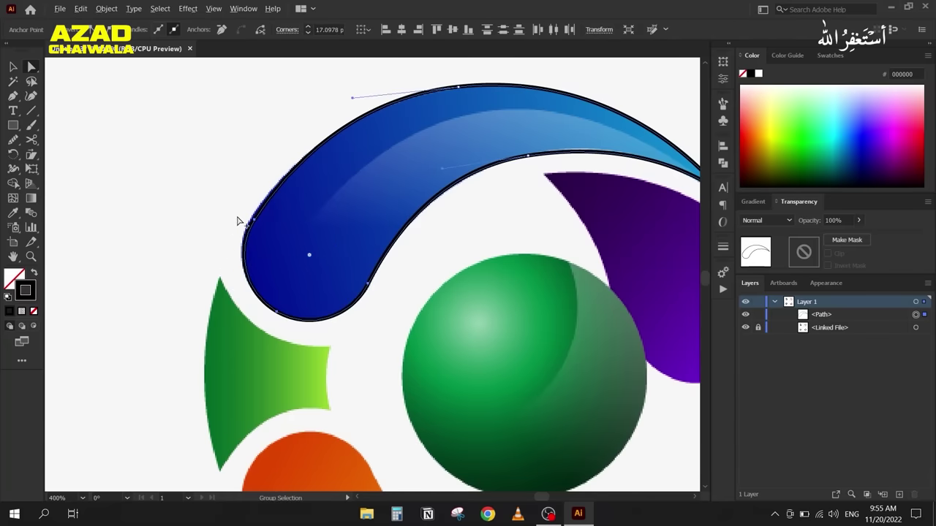
scroll(238, 217, up, 3)
drag(246, 199, 292, 224)
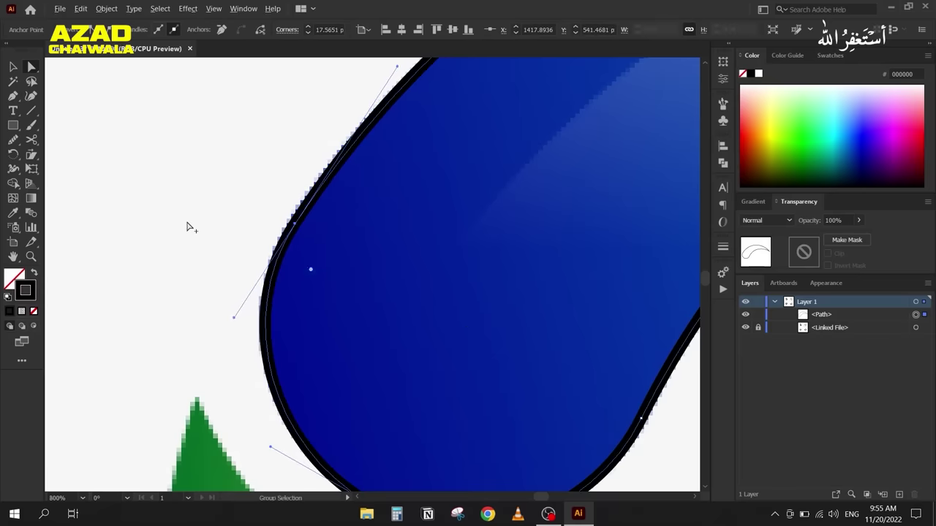
scroll(188, 226, down, 3)
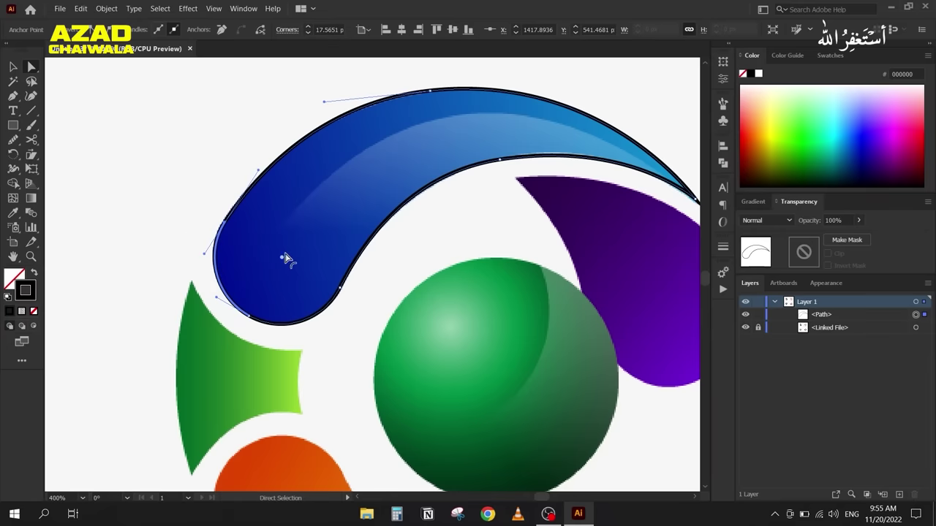
click(265, 303)
scroll(257, 238, down, 2)
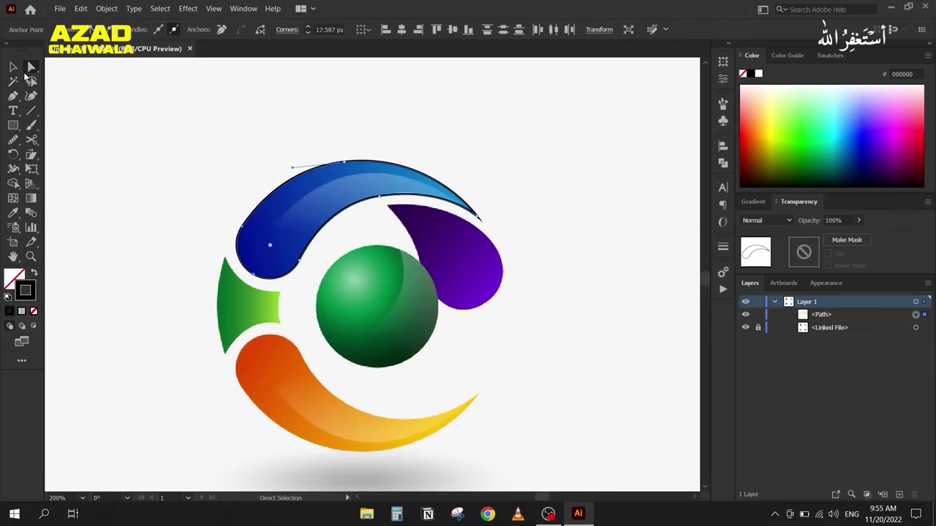
click(13, 66)
click(271, 204)
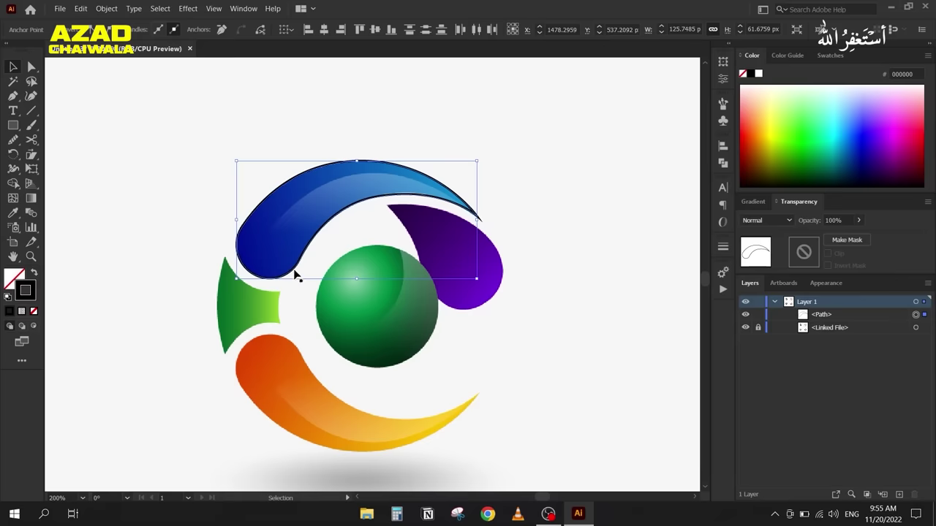
click(163, 200)
Step: Draw a closed Pen curve from the swoosh's tip tracing its inner highlight edge
key(p)
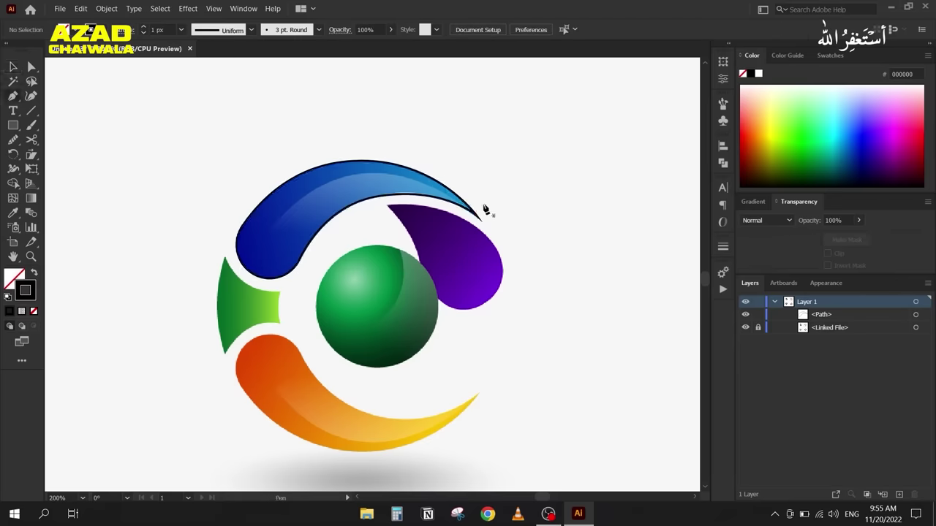
click(475, 217)
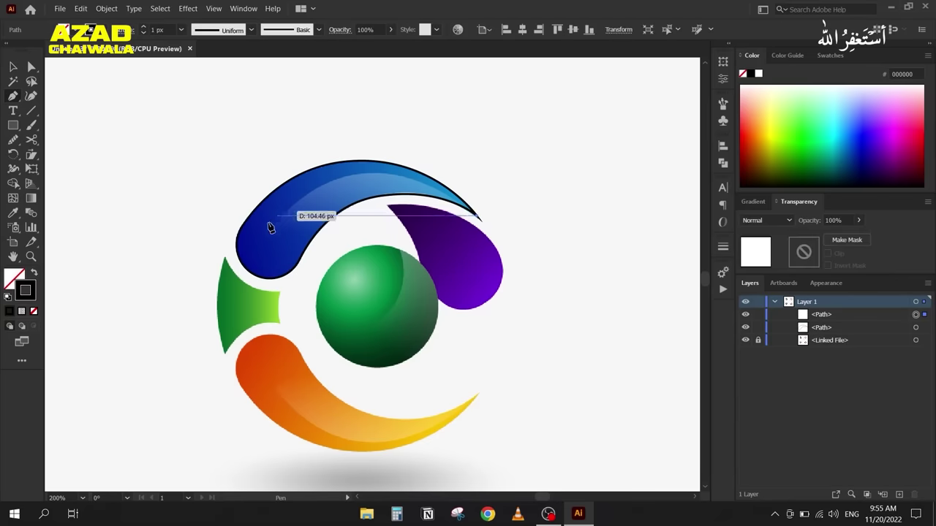
drag(235, 286, 303, 299)
drag(357, 261, 481, 215)
click(477, 218)
click(12, 66)
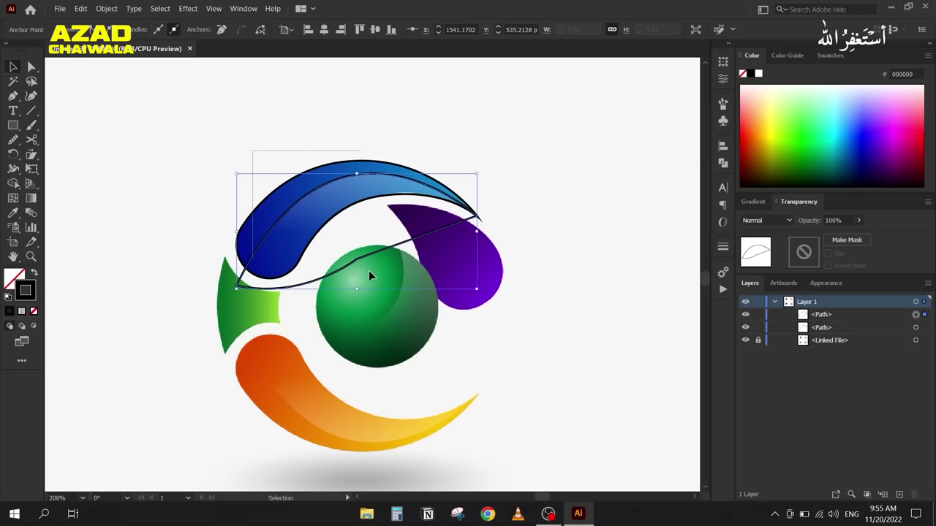
Step: Remove the extra region below the blue swoosh with the Shape Builder tool
key(shift+m)
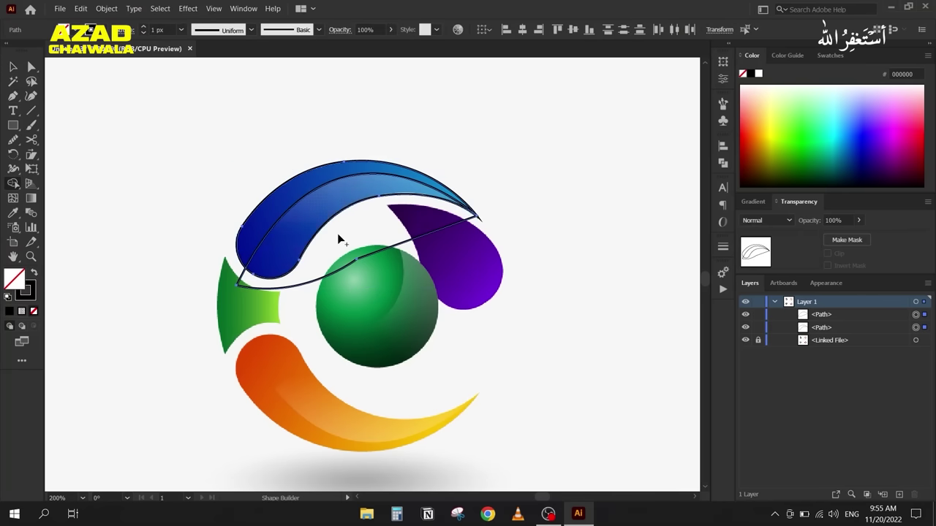
alt+click(340, 235)
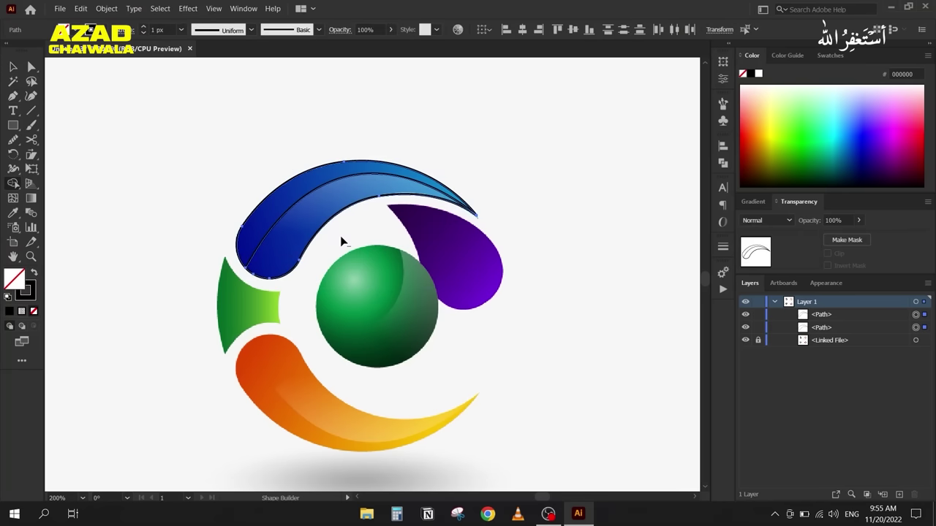
click(13, 66)
click(243, 174)
Step: Move the traced swoosh outlines into the empty space right of the reference logo
click(290, 213)
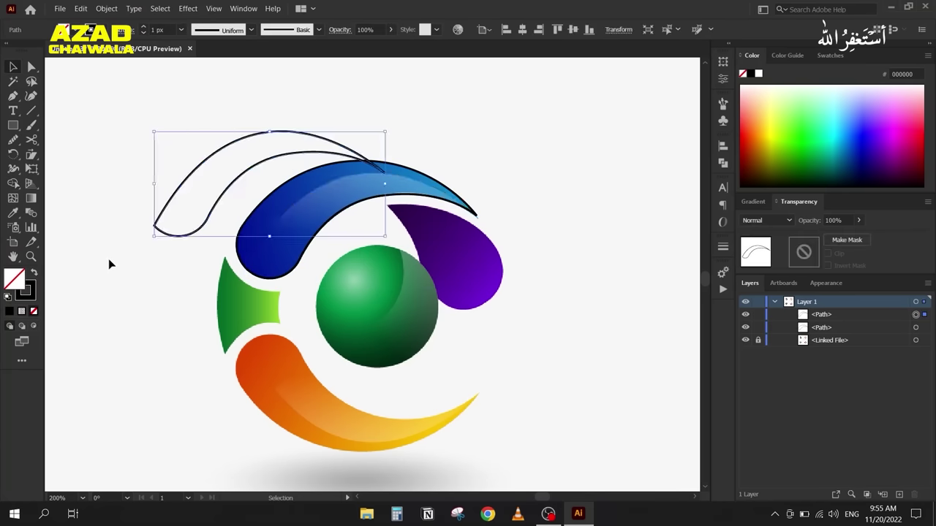
scroll(375, 177, left, 5)
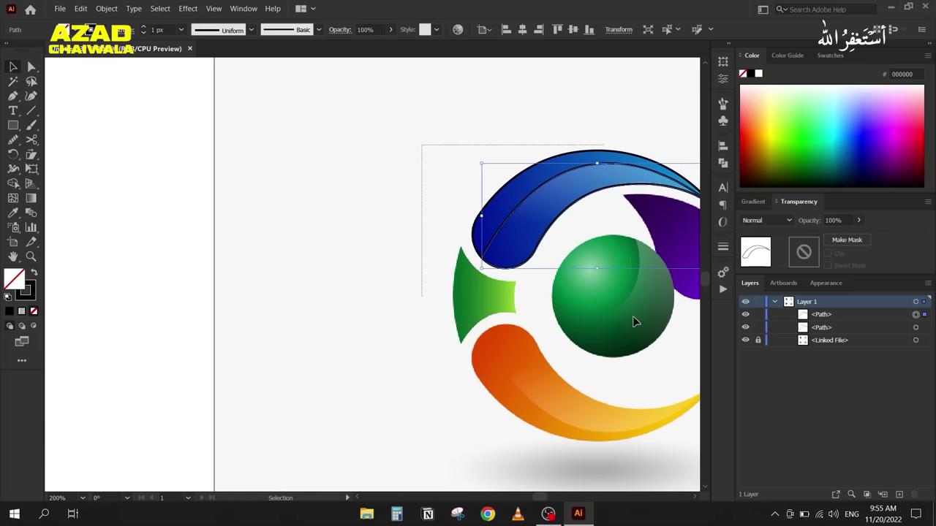
drag(539, 273, 158, 283)
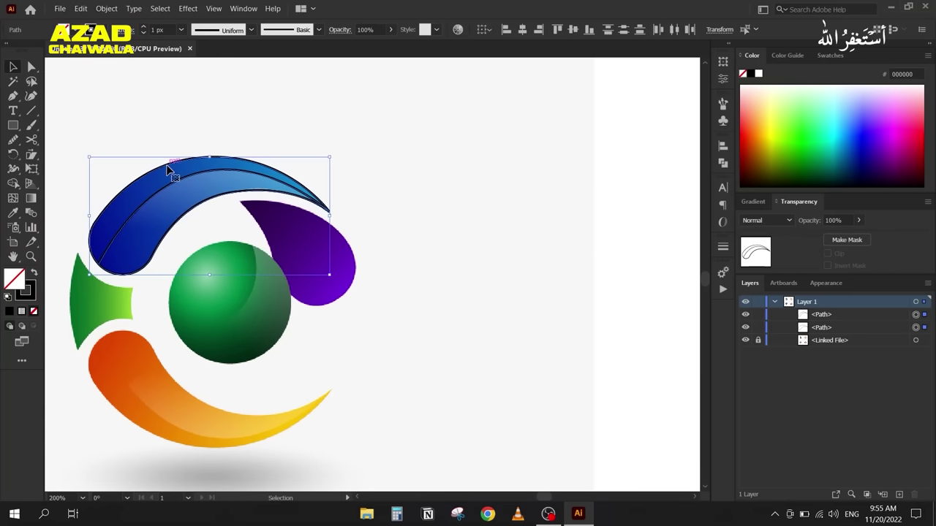
drag(168, 165, 464, 168)
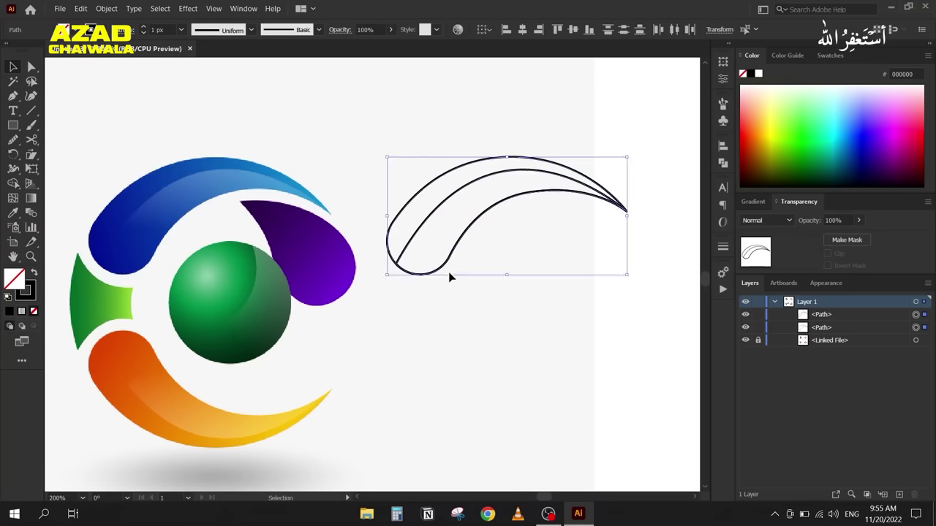
Step: Fill the swoosh with a white-to-black gradient running from its upper-right tip to lower-left end
key(shift+x)
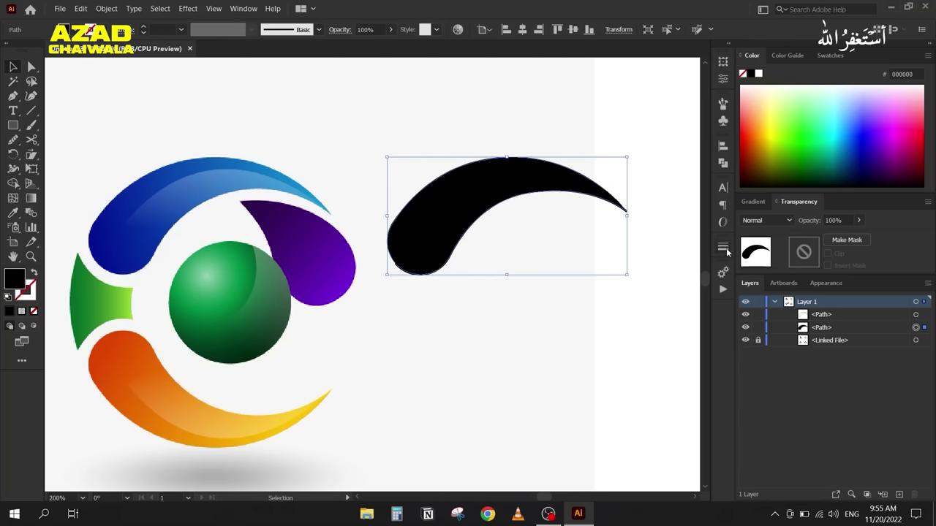
click(746, 204)
click(762, 221)
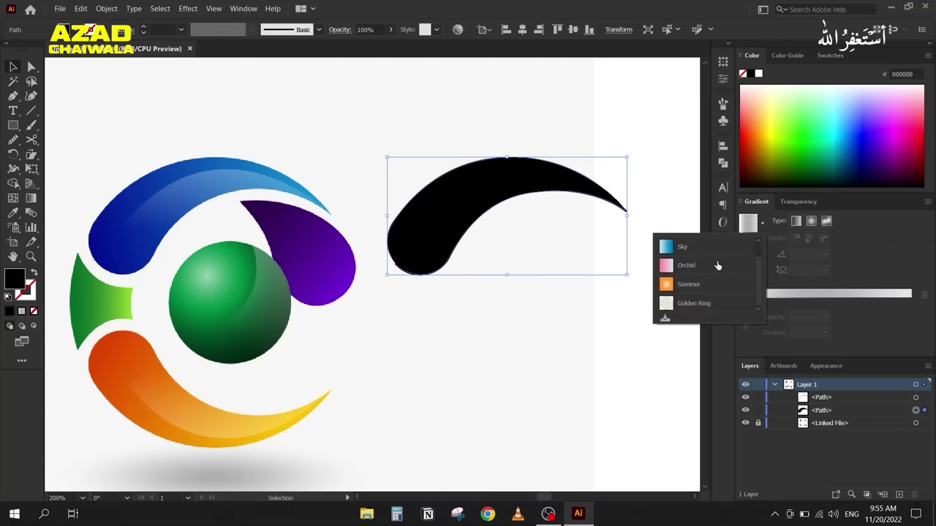
click(668, 252)
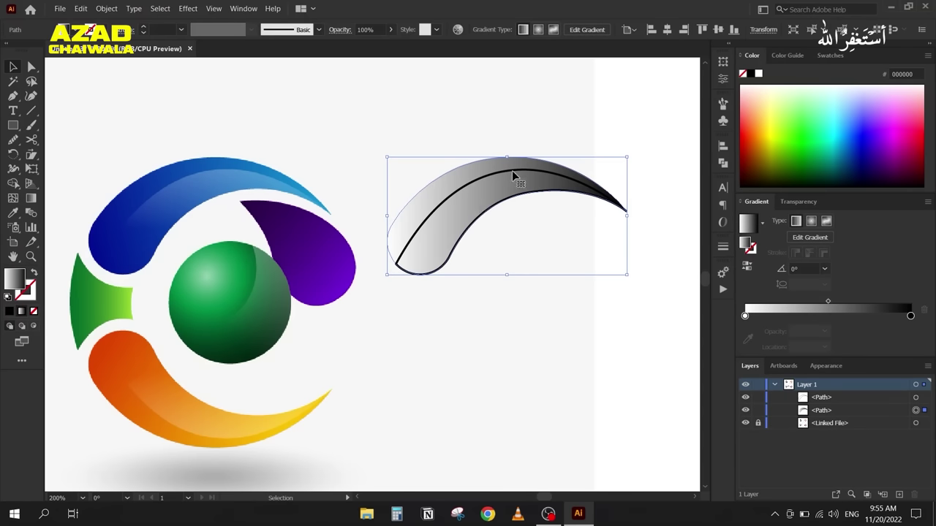
key(g)
drag(579, 173, 393, 254)
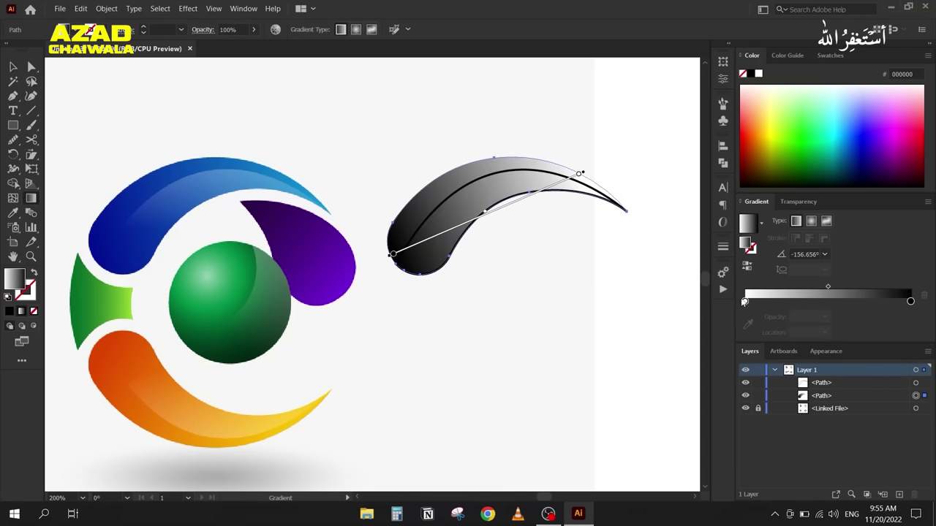
Step: Sample light blue and dark navy from the reference arc into the gradient's two stops
click(745, 300)
click(749, 325)
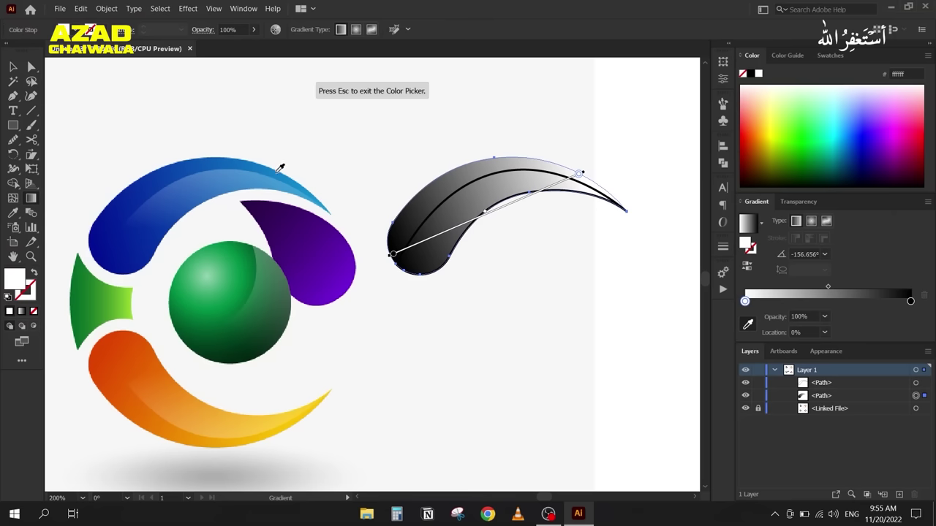
click(277, 174)
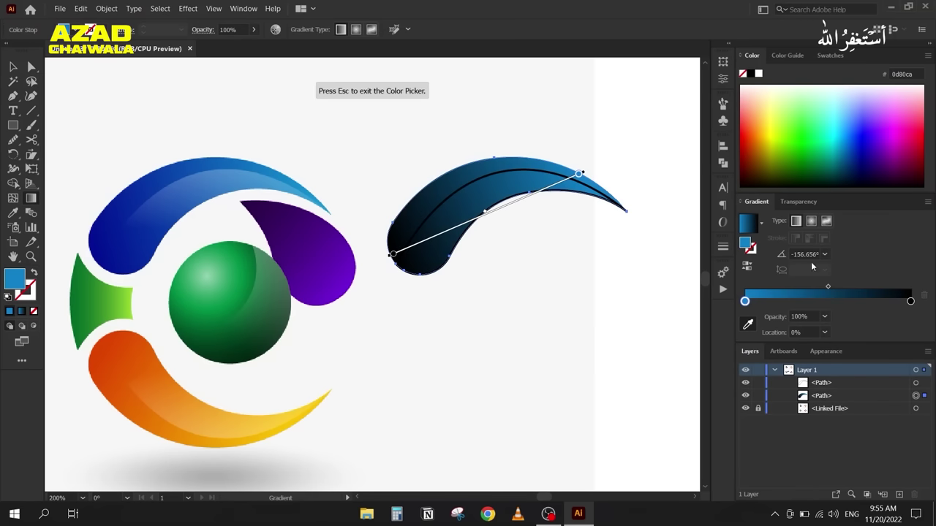
click(909, 302)
click(108, 253)
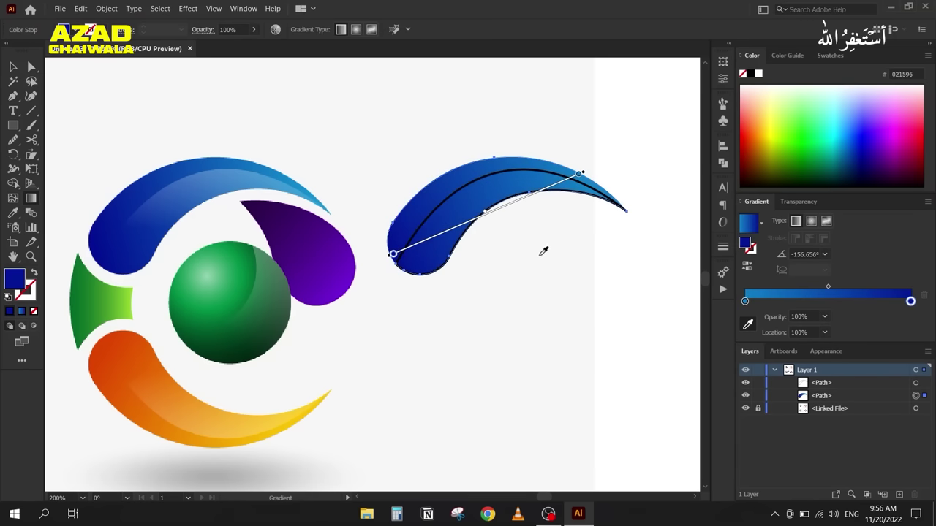
Step: Fill the inner highlight piece with a White, Black gradient angled diagonally at about -156°
key(v)
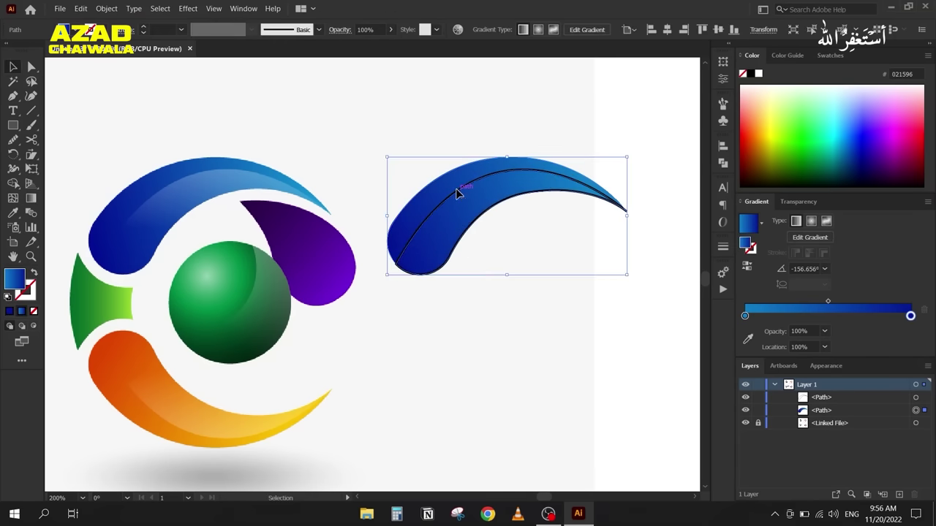
click(460, 196)
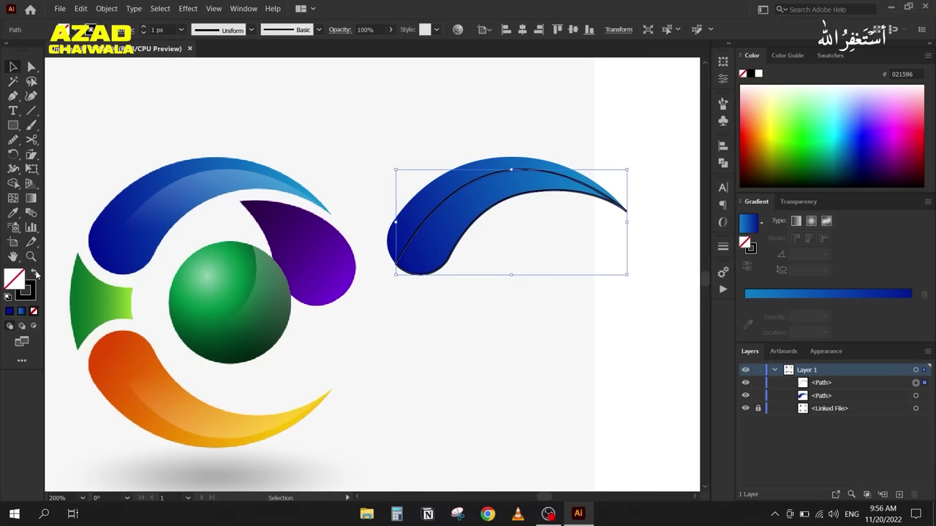
click(34, 273)
click(761, 222)
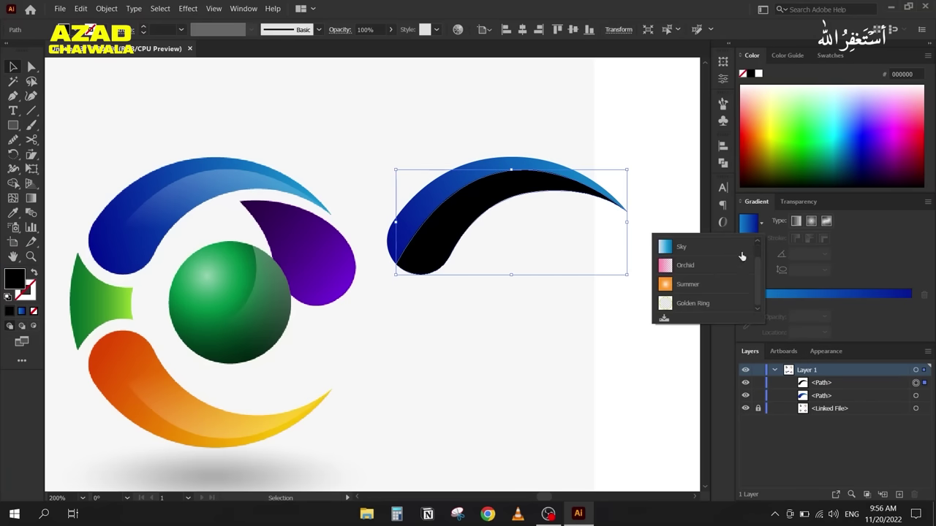
click(662, 248)
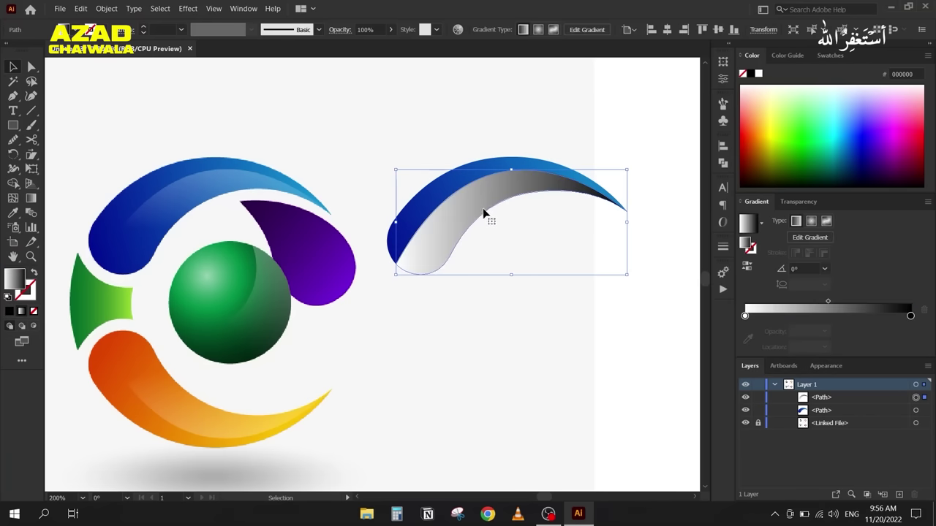
key(g)
drag(570, 183, 413, 257)
click(13, 66)
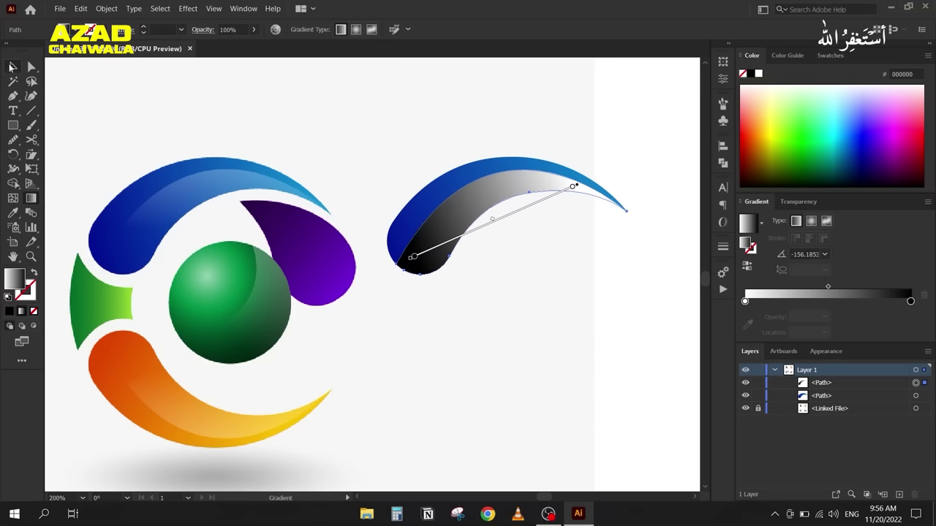
click(788, 202)
click(749, 221)
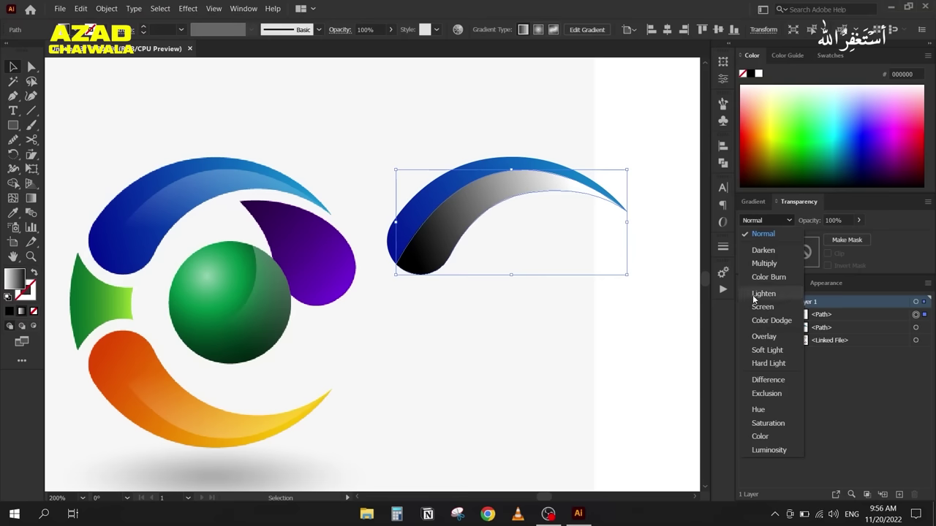
Step: Set the highlight to Screen blending and make the gradient's black end stop 0% opacity
click(790, 310)
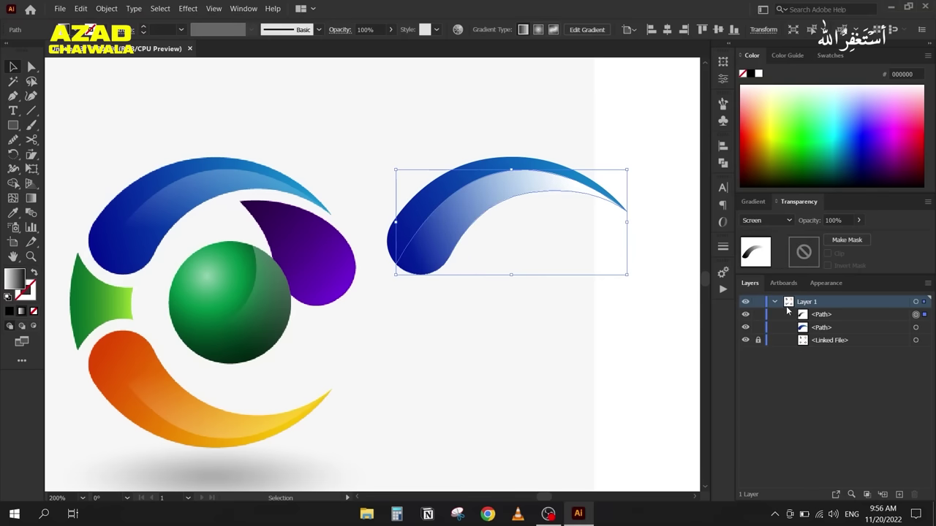
click(746, 204)
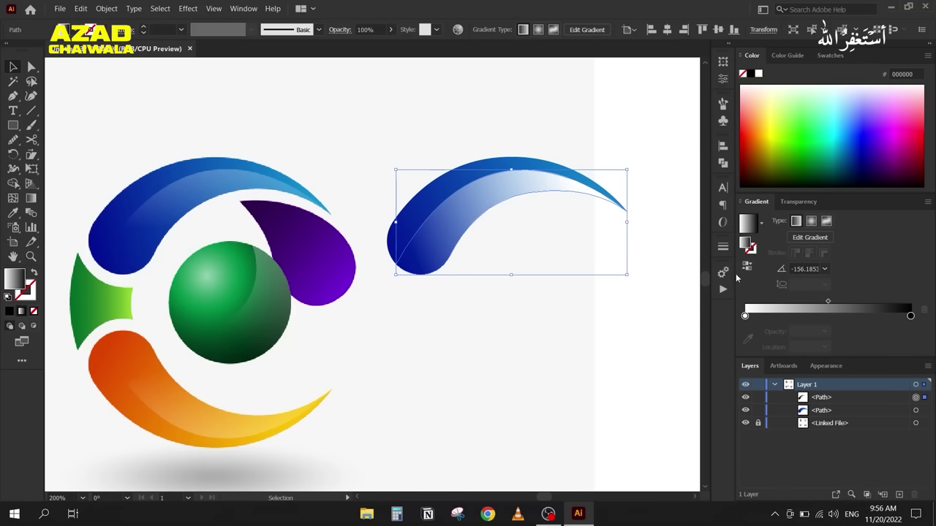
click(911, 316)
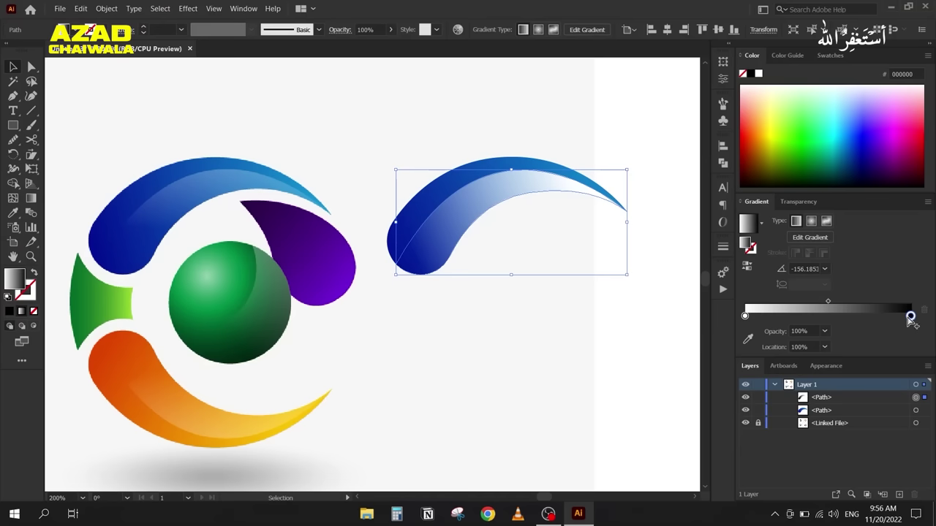
click(824, 331)
click(838, 352)
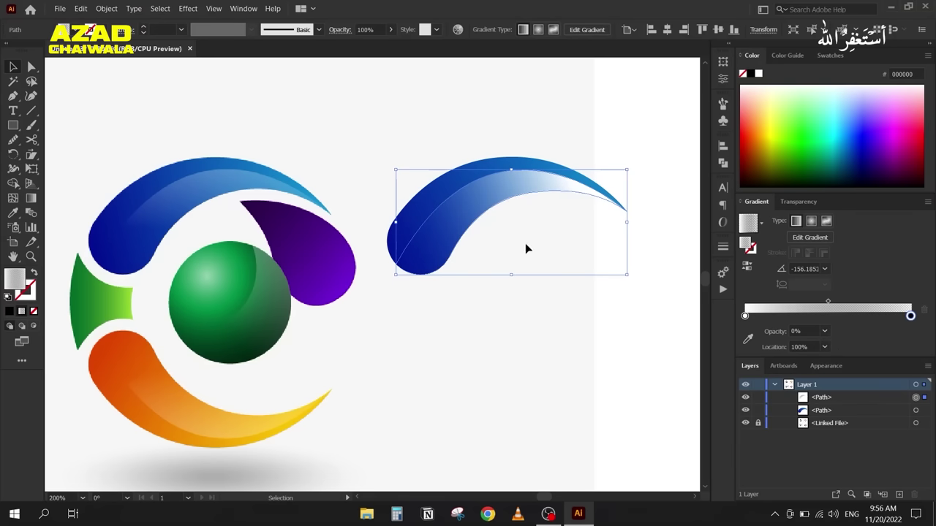
Step: Shift the highlight gradient's midpoint left to about 43% toward the start
click(510, 397)
click(479, 229)
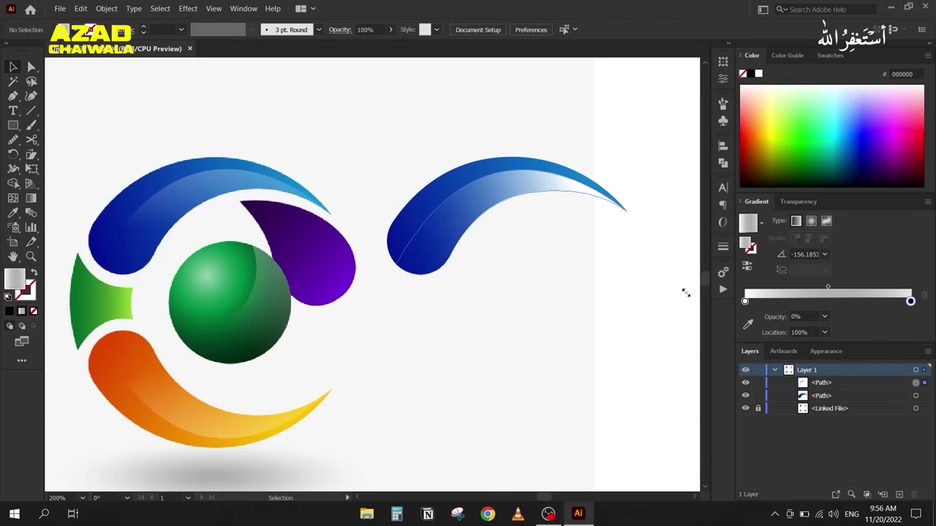
click(828, 303)
drag(828, 302, 817, 302)
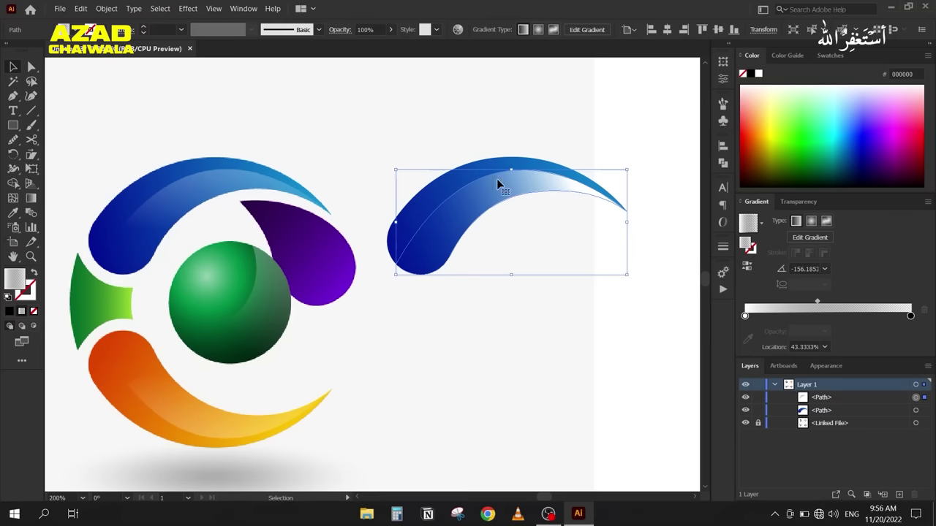
drag(818, 302, 815, 303)
click(531, 306)
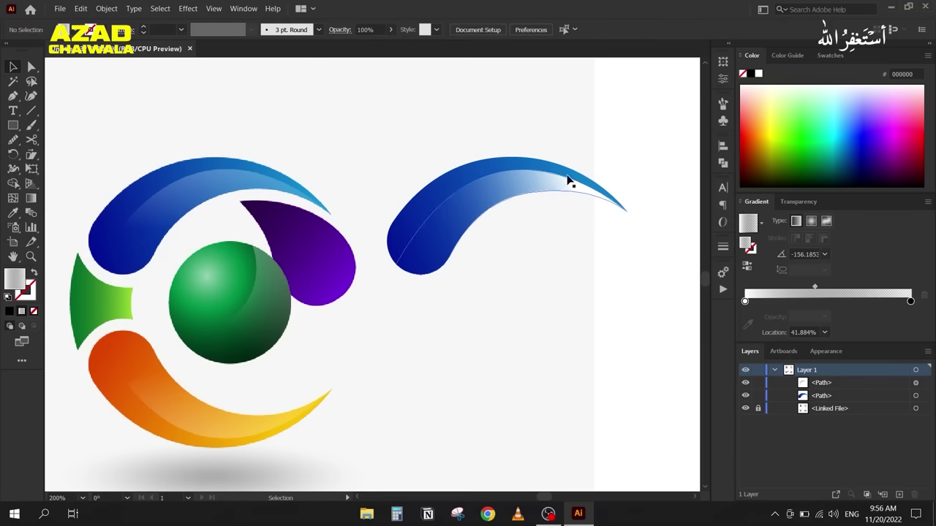
click(529, 183)
Step: Lower the highlight's overall opacity to 38% in the Transparency panel
click(795, 203)
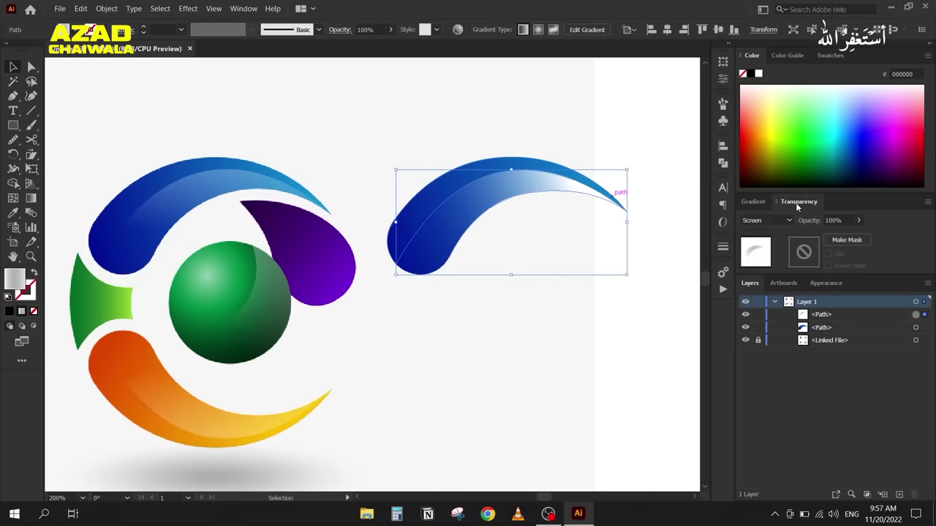
click(858, 220)
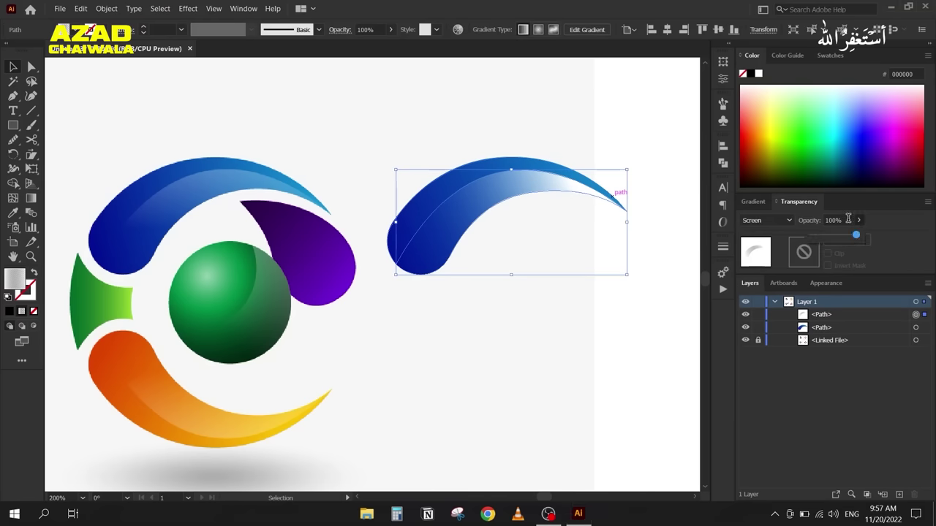
click(848, 220)
text(74)
key(Return)
scroll(849, 218, down, 20)
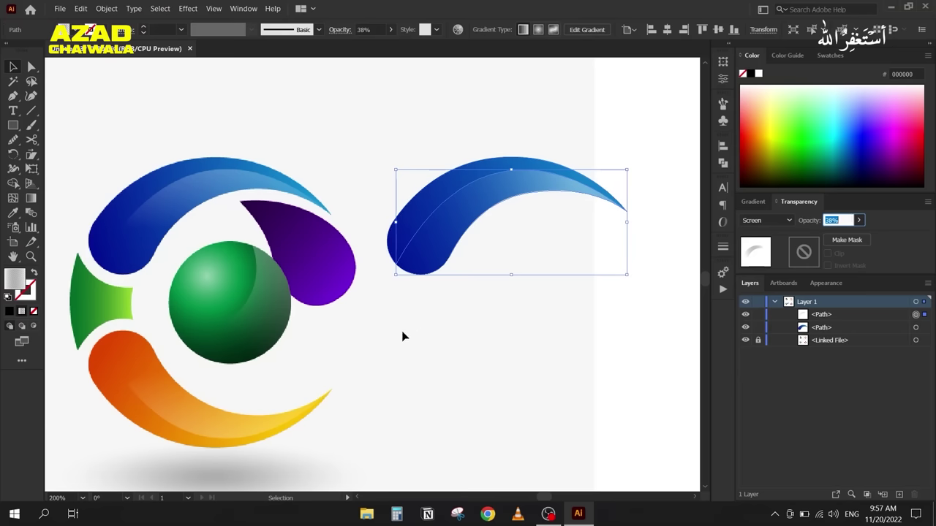
click(438, 349)
scroll(443, 342, down, 2)
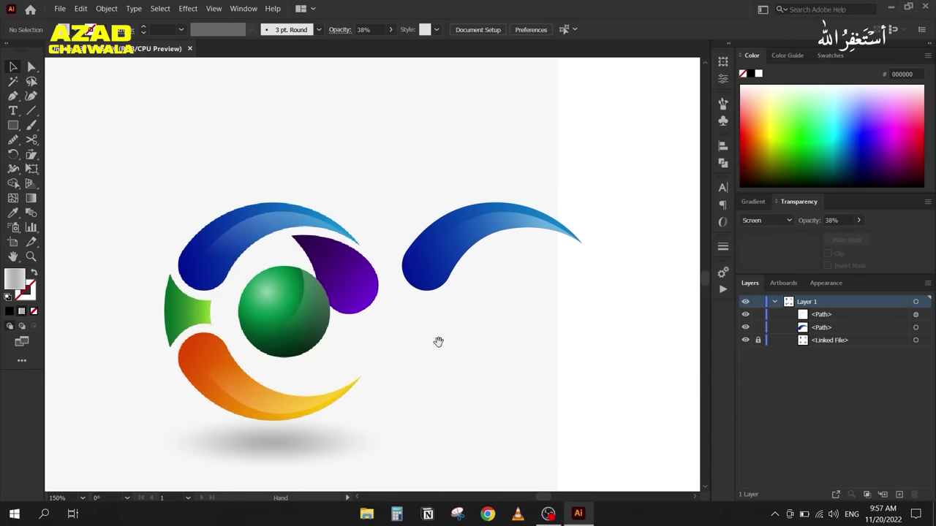
Step: Delete the old swoosh and draw a closed four-point path around the green wedge
drag(457, 115, 565, 257)
key(Delete)
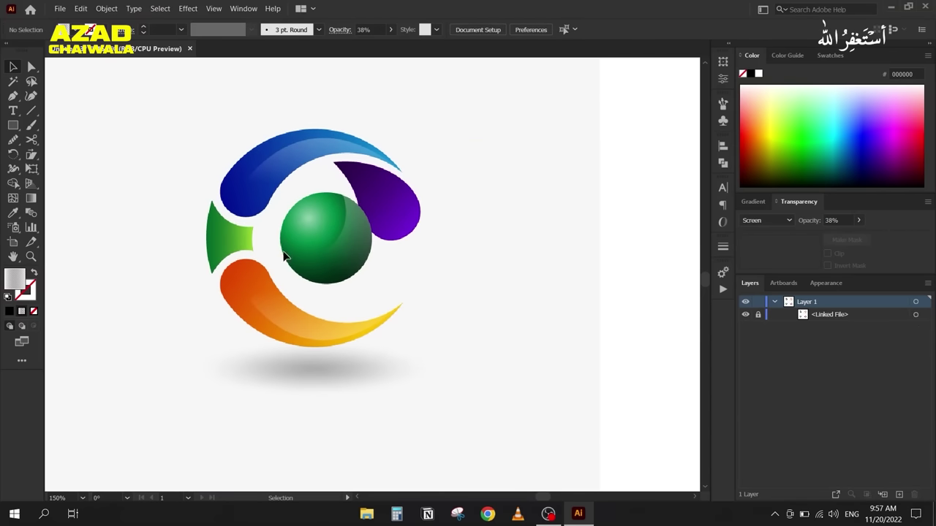
scroll(189, 220, up, 3)
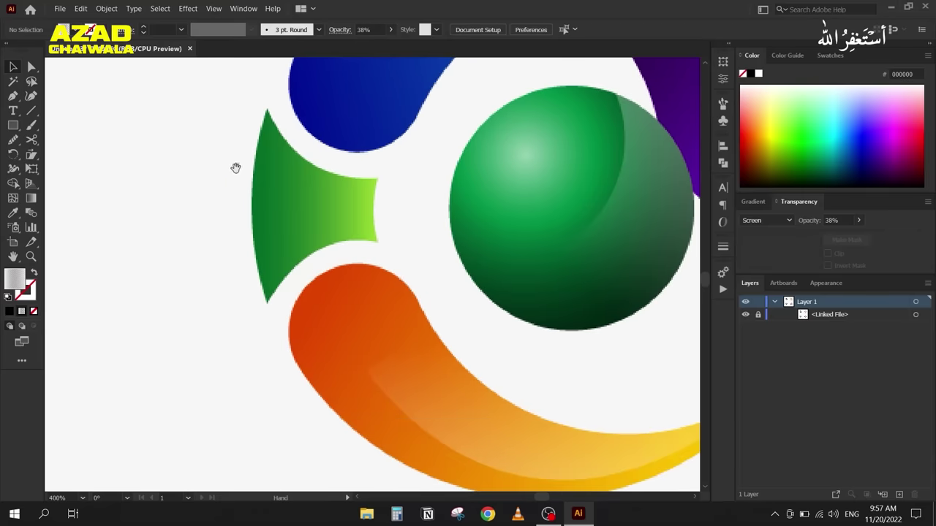
key(p)
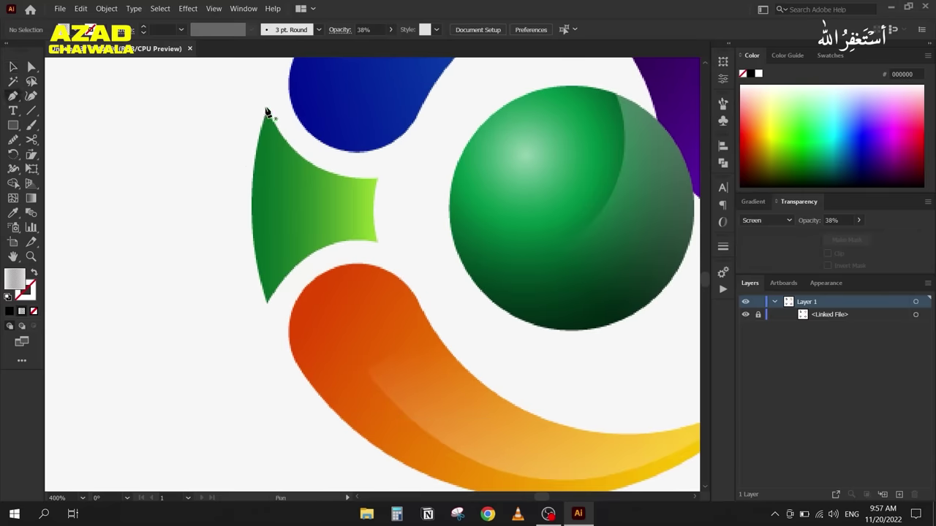
click(267, 301)
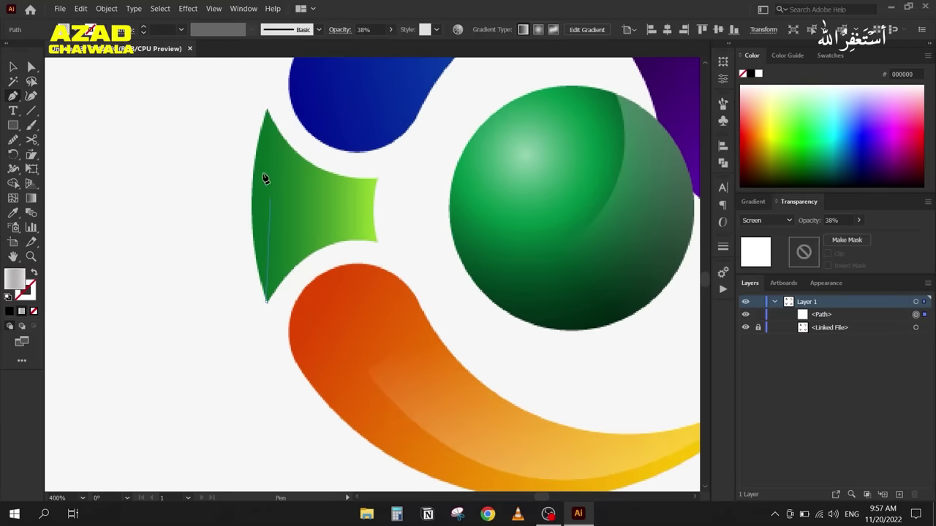
click(266, 110)
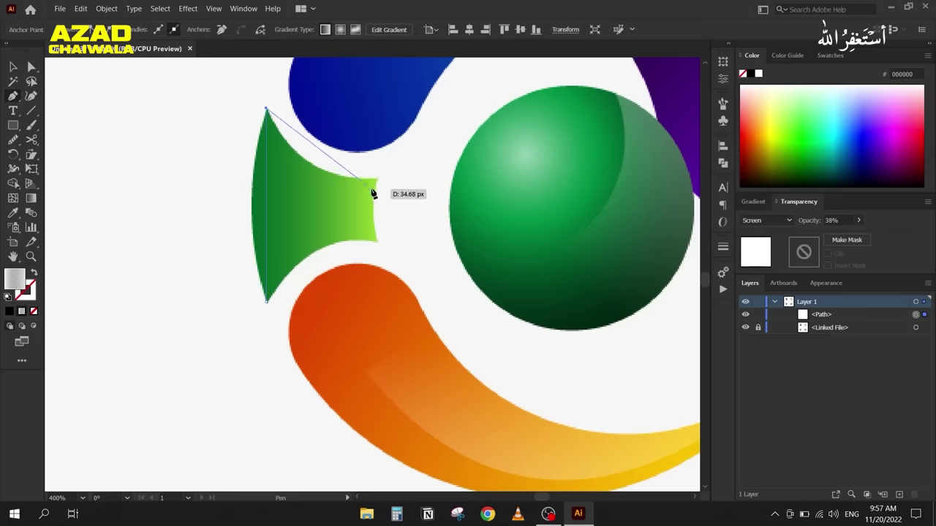
click(376, 178)
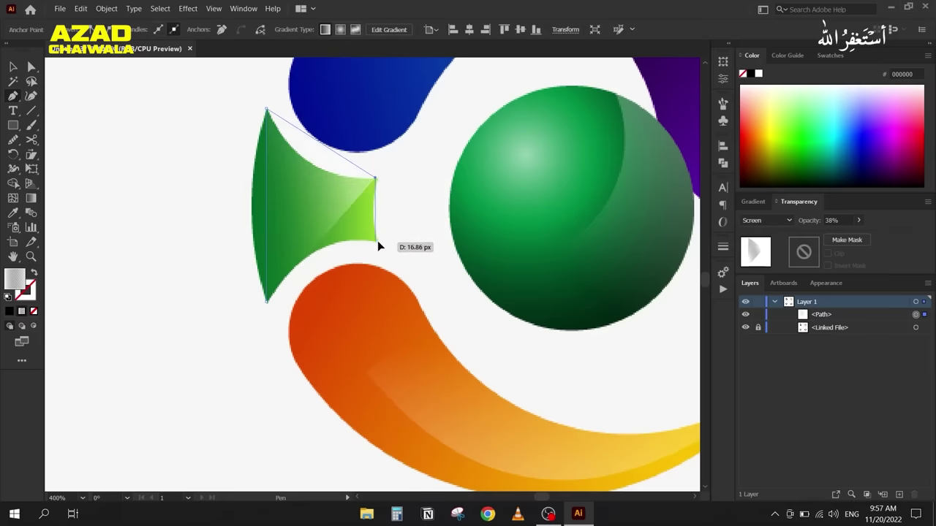
click(376, 240)
click(267, 302)
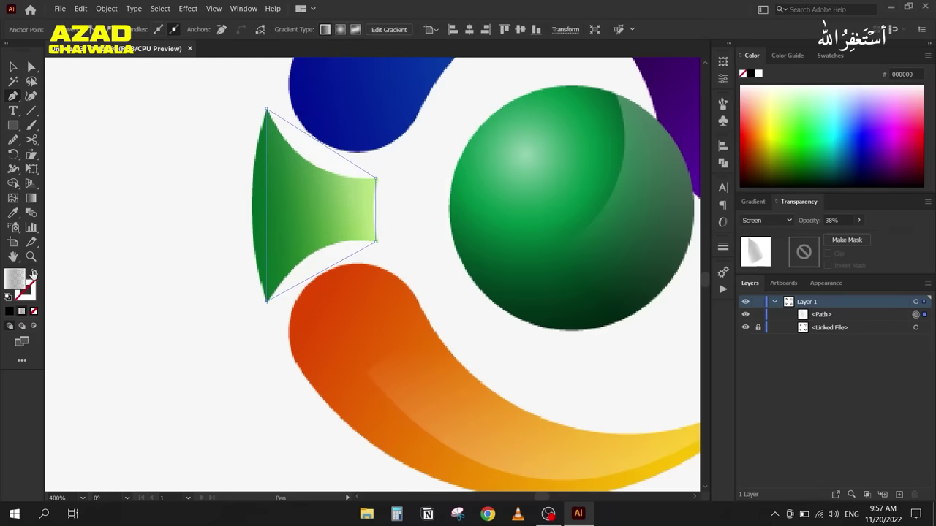
Step: Swap the path to a black outline with Normal blending at 100% opacity
click(35, 276)
click(32, 296)
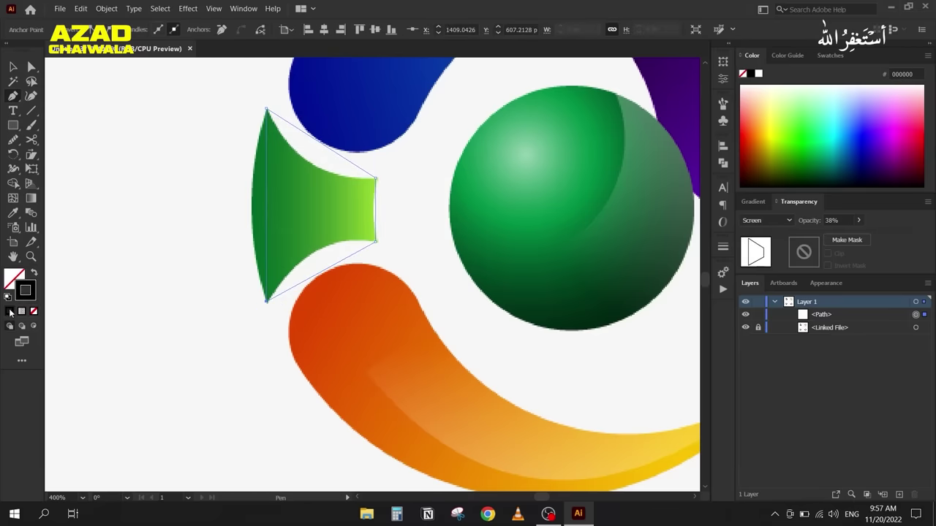
click(764, 220)
click(759, 233)
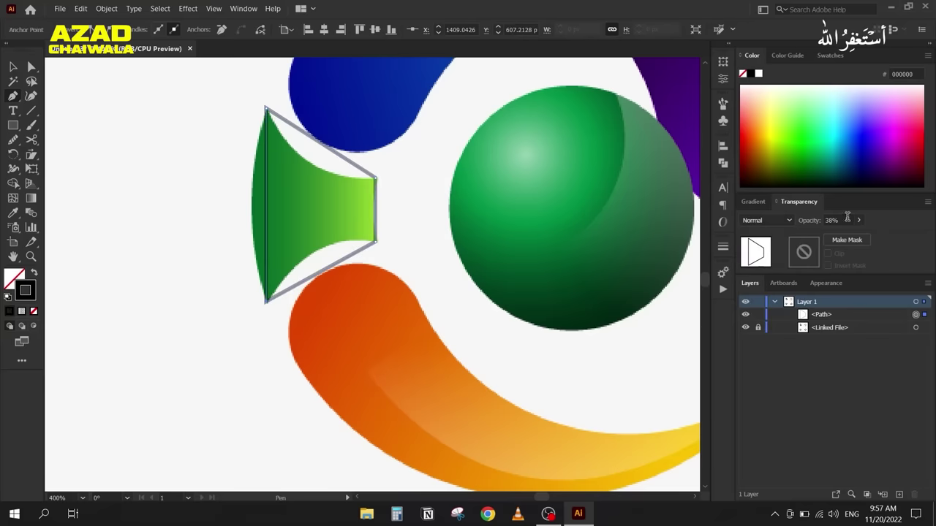
drag(858, 220, 906, 224)
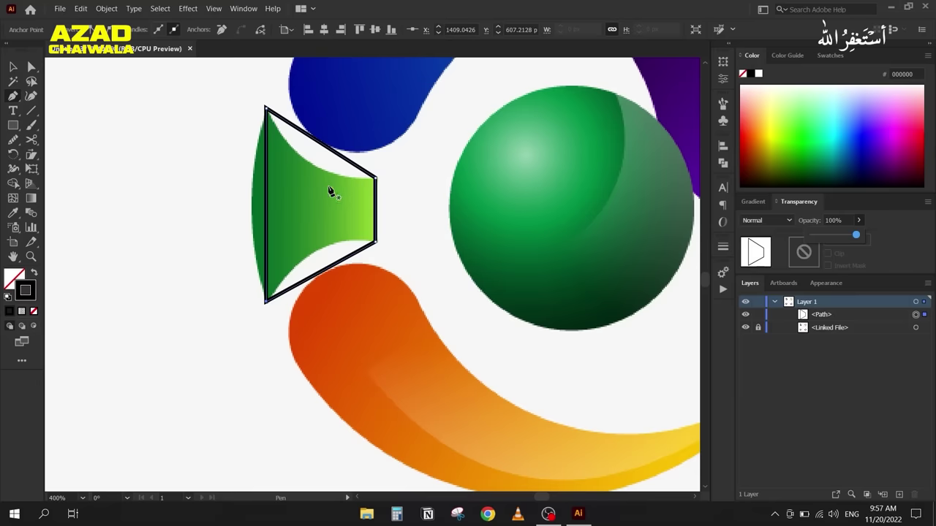
Step: Curve all four edges of the path to follow the wedge's shape
drag(329, 150, 319, 173)
drag(321, 271, 317, 253)
drag(376, 210, 371, 209)
drag(266, 201, 253, 212)
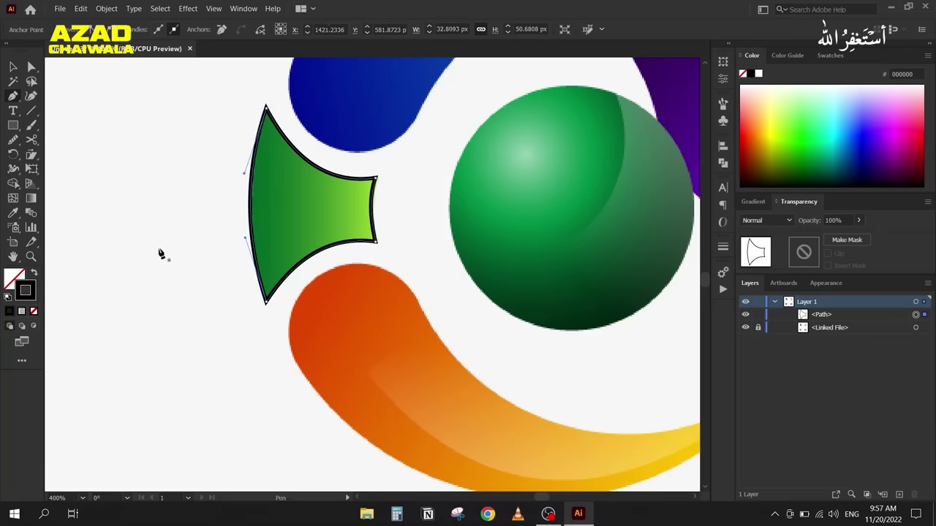
click(13, 67)
click(179, 139)
scroll(178, 134, down, 4)
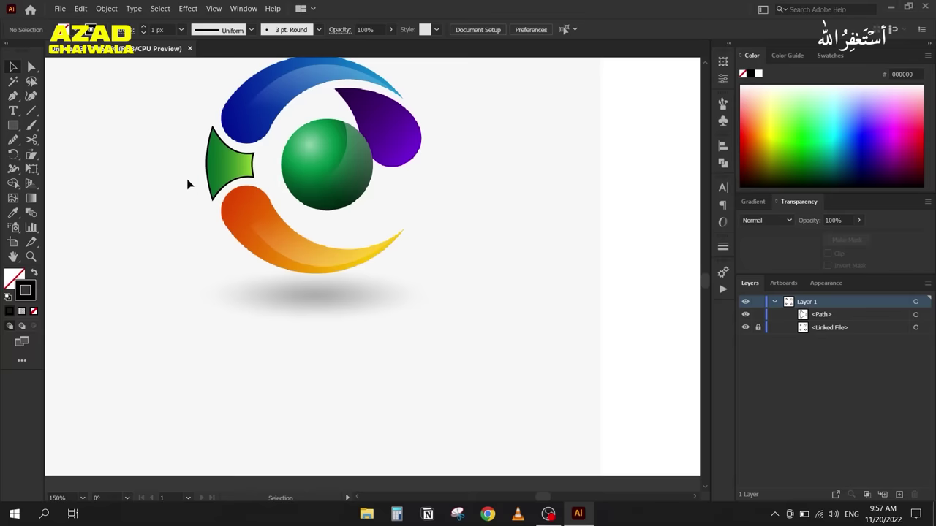
Step: Delete the green traced path and navigate to the knot reference
click(223, 164)
key(Delete)
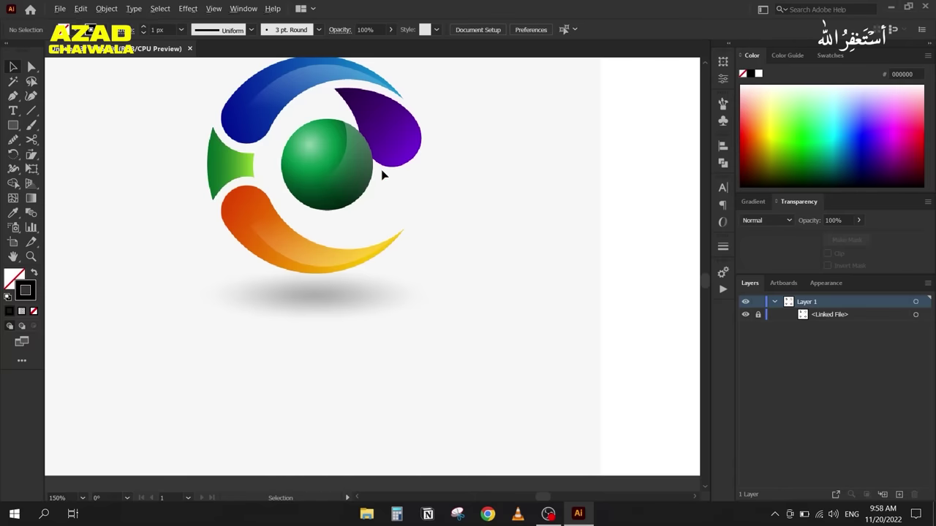
scroll(381, 174, down, 3)
scroll(472, 209, right, 5)
scroll(421, 171, up, 3)
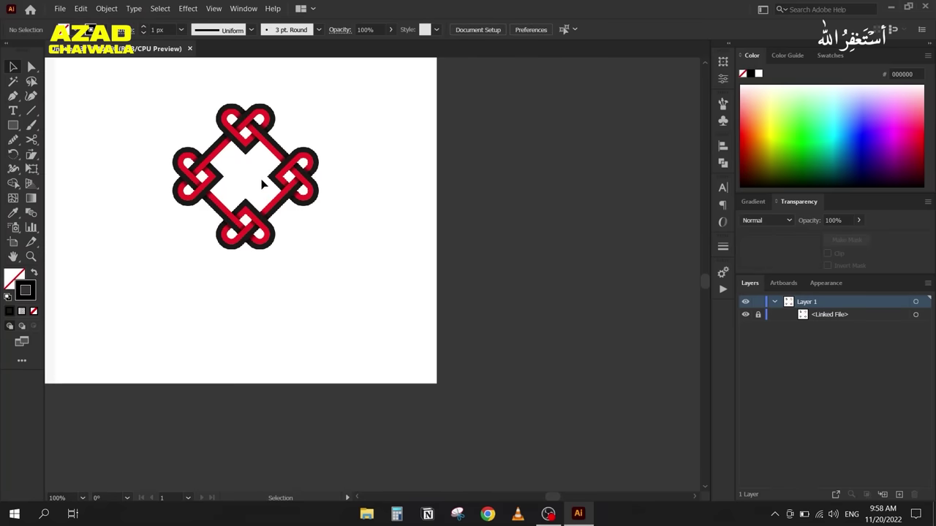
scroll(247, 159, up, 1)
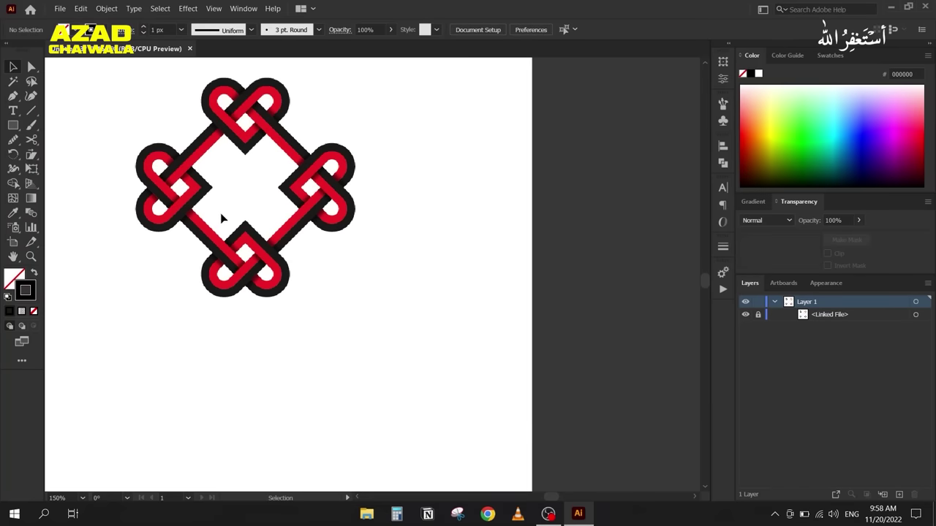
scroll(227, 210, down, 3)
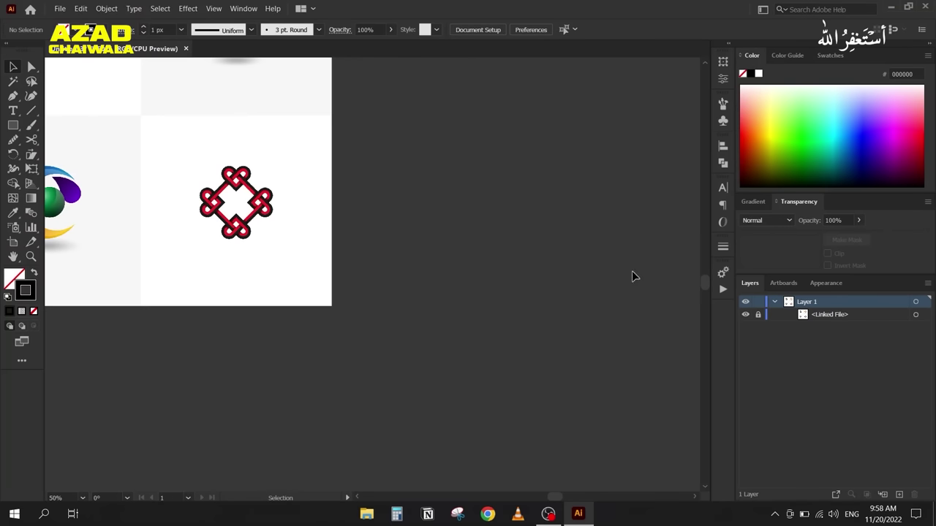
Step: Move the reference image right, rotate it 45°, lock it, and zoom onto the red knot
click(142, 278)
drag(167, 248, 258, 247)
drag(424, 311, 505, 202)
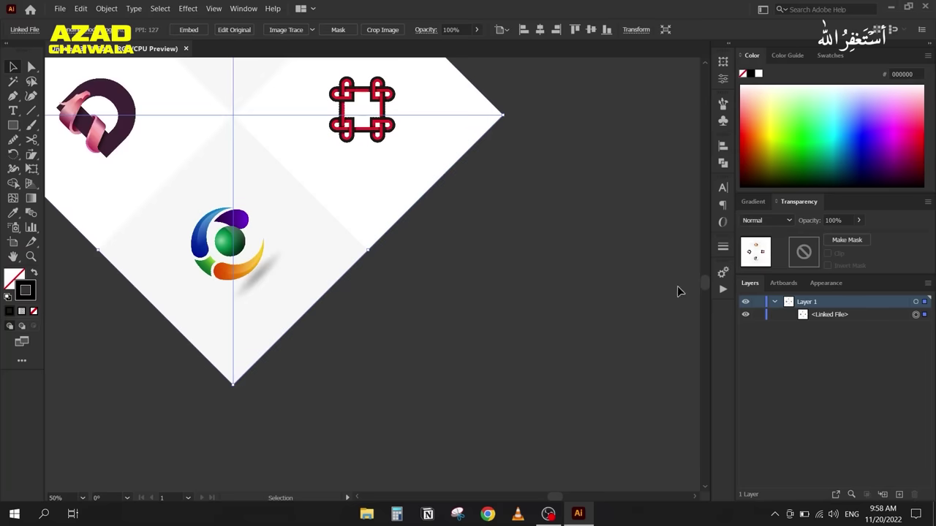
click(758, 315)
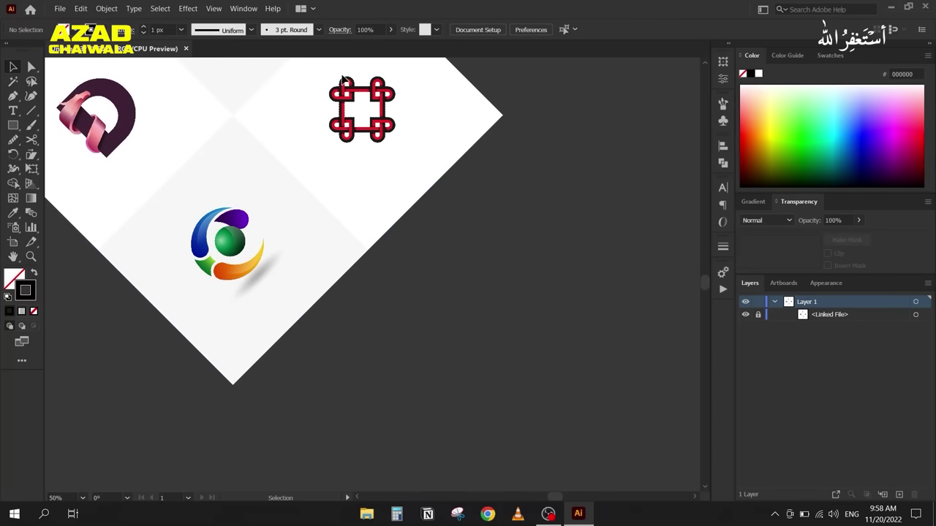
key(ctrl+1)
drag(265, 181, 202, 178)
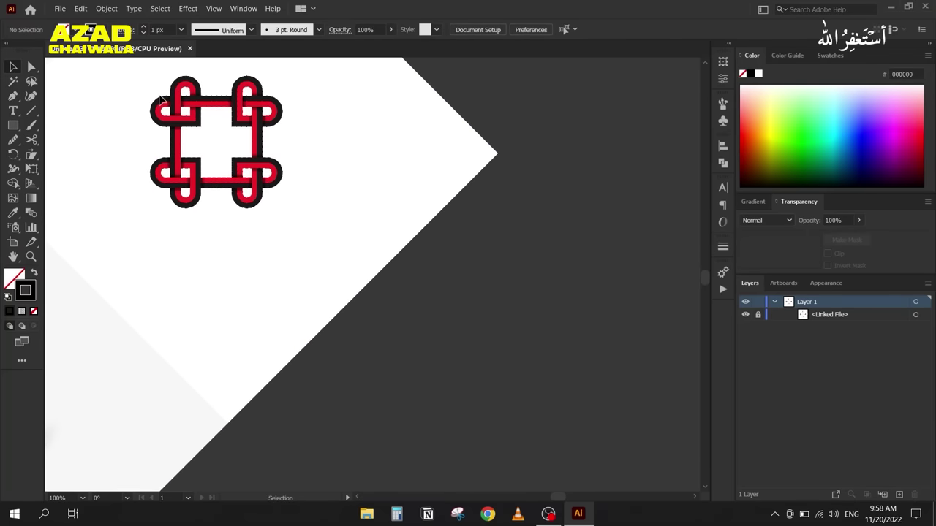
scroll(168, 97, up, 2)
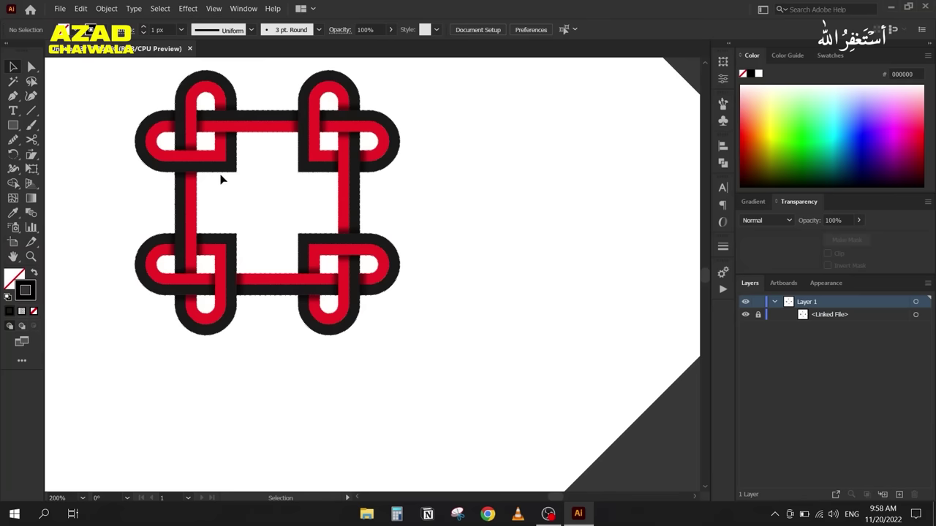
scroll(223, 179, down, 3)
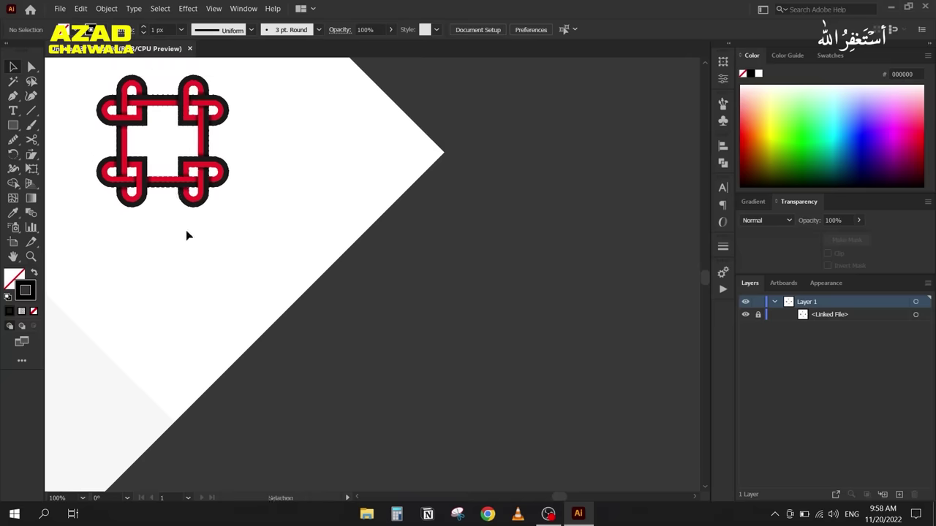
Step: Draw a tall rounded-rectangle capsule beside the knot
click(13, 125)
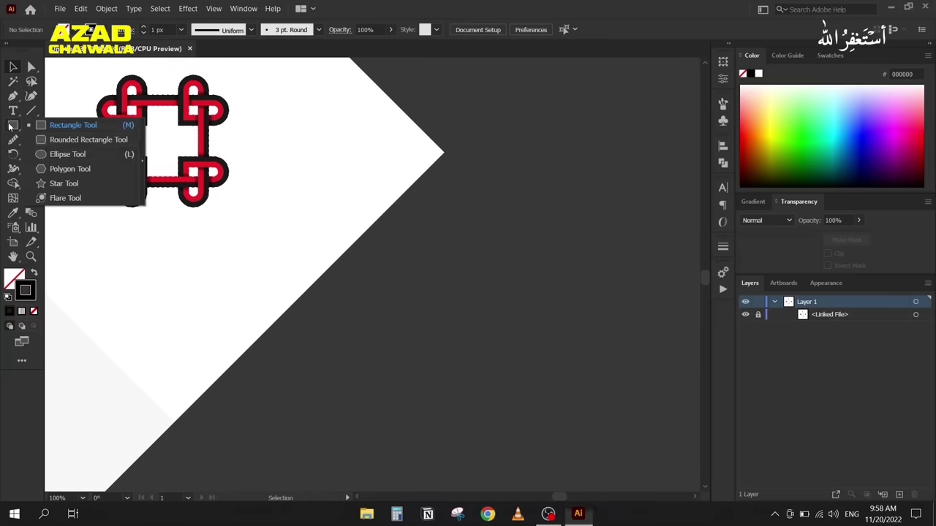
click(60, 140)
drag(438, 214, 458, 445)
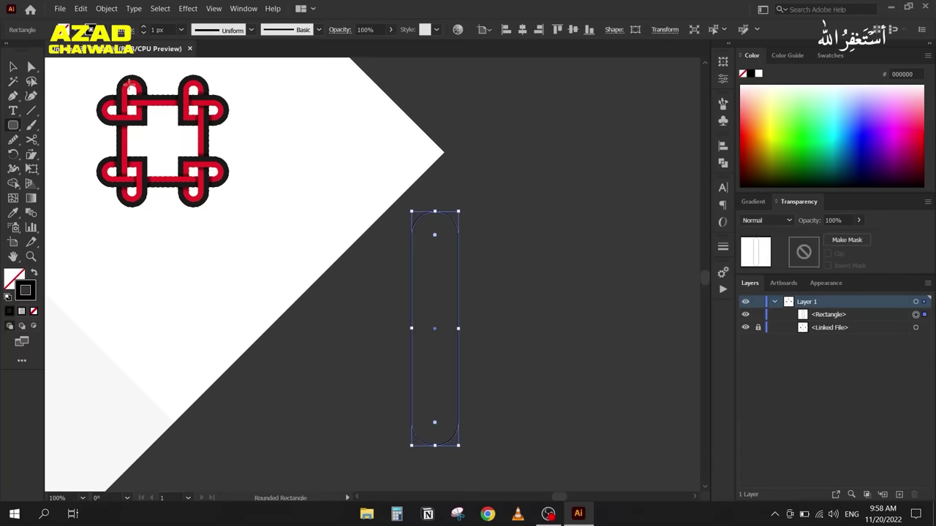
click(13, 68)
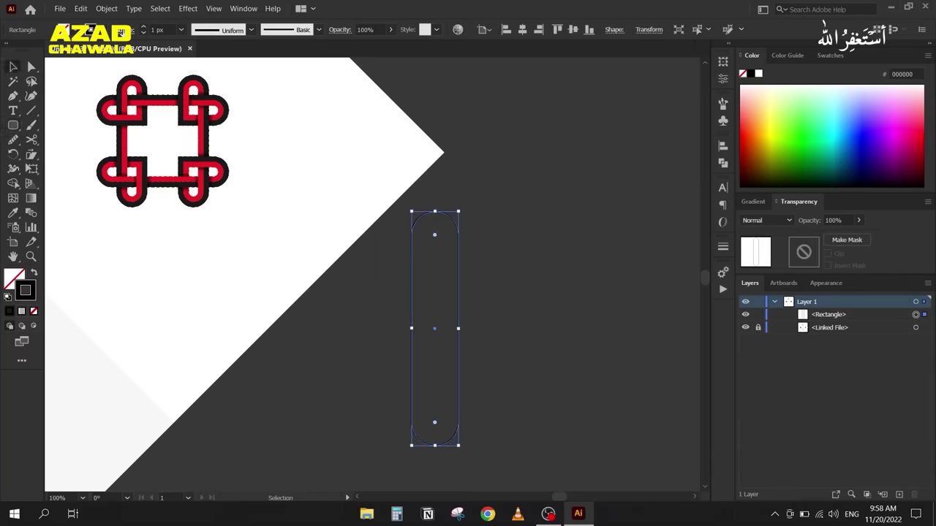
Step: Give the capsule a 12 px stroke aligned to the inside
click(121, 32)
click(61, 93)
click(74, 44)
text(12)
key(Return)
key(Up)
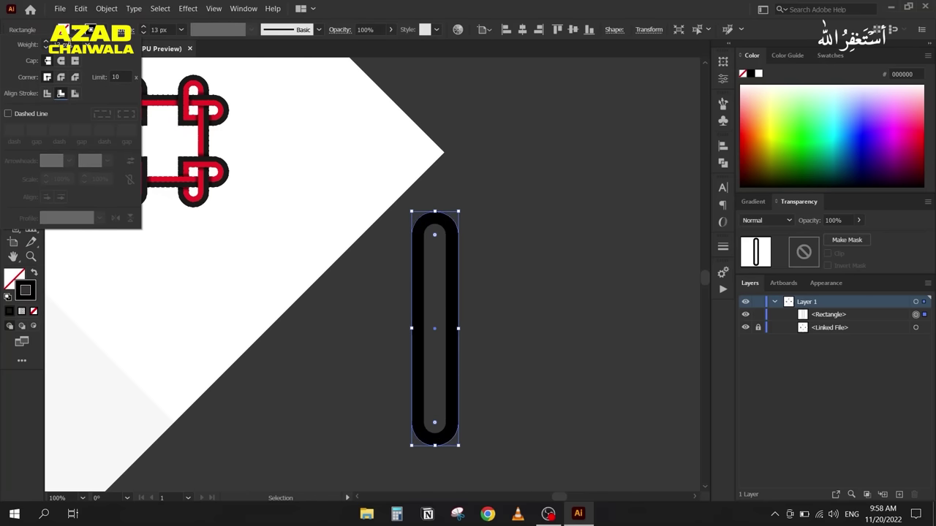
key(Down)
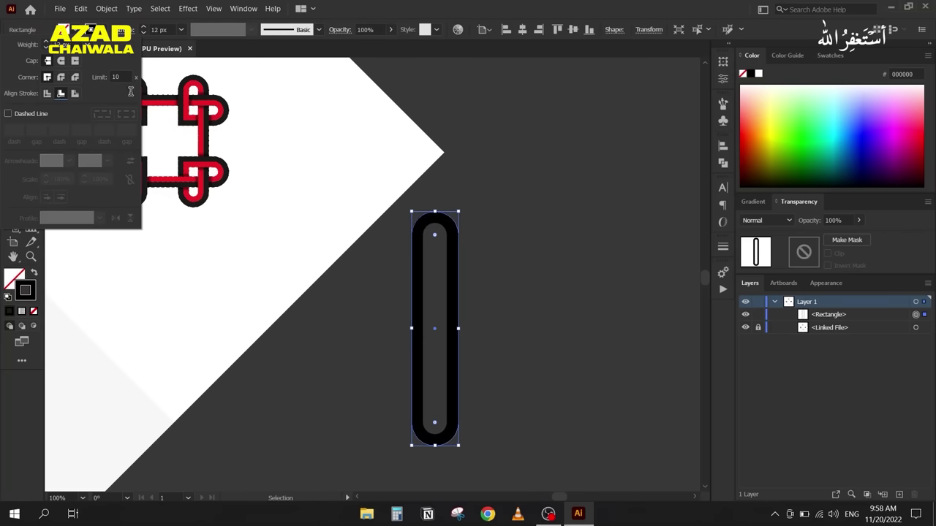
click(420, 275)
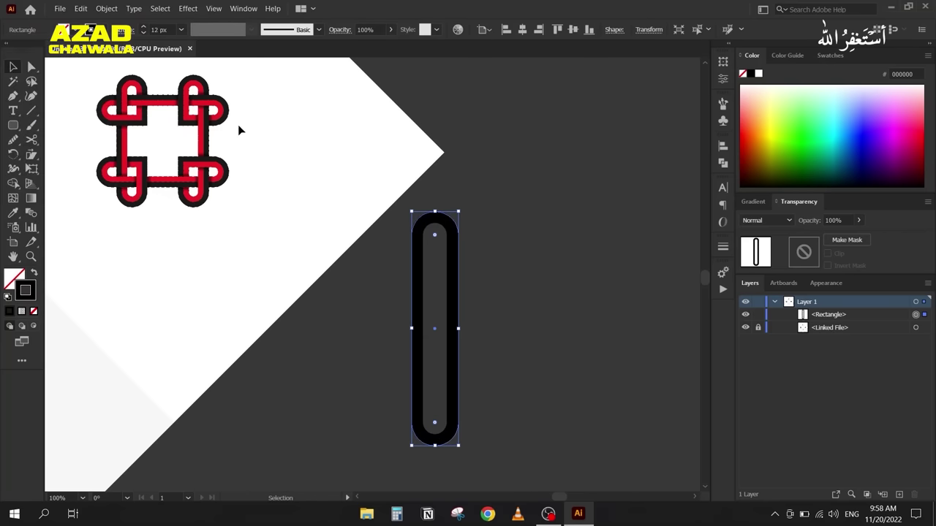
Step: Paste an in-place copy of the capsule with its stroke aligned outside
key(ctrl+c)
key(ctrl+f)
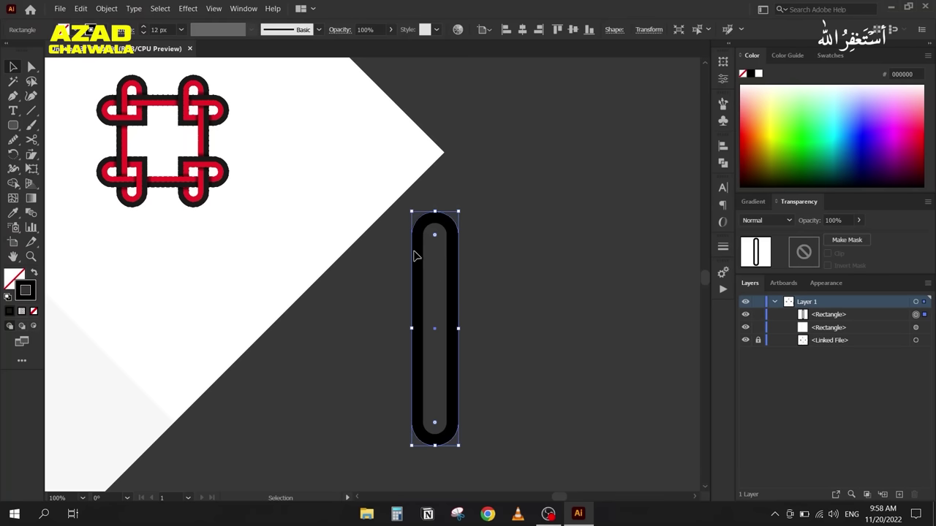
click(89, 30)
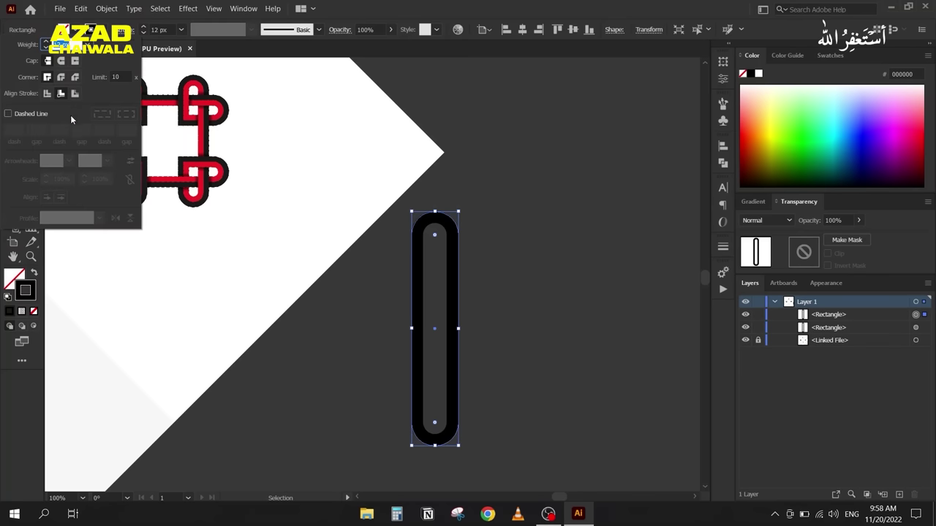
click(74, 93)
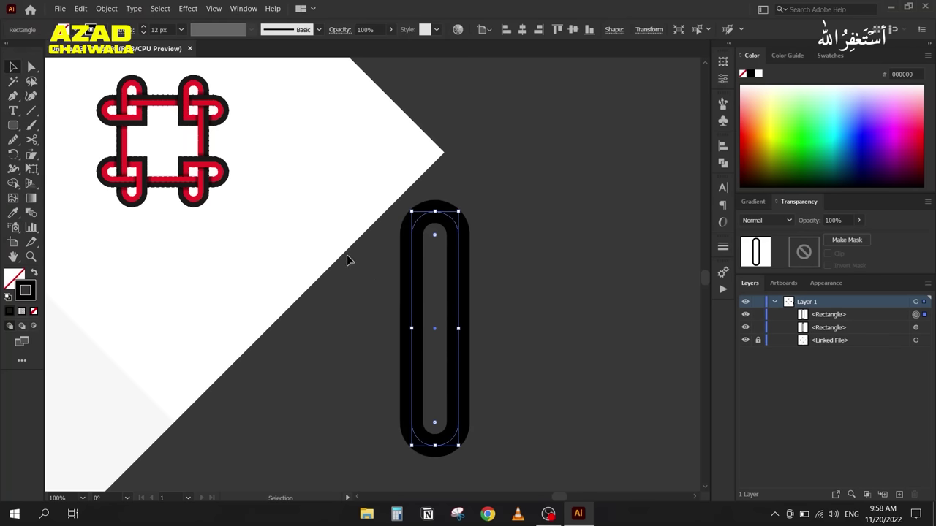
Step: Expand both capsules into compound paths, narrow to about 61 px, and copy it rightward
drag(358, 265, 498, 353)
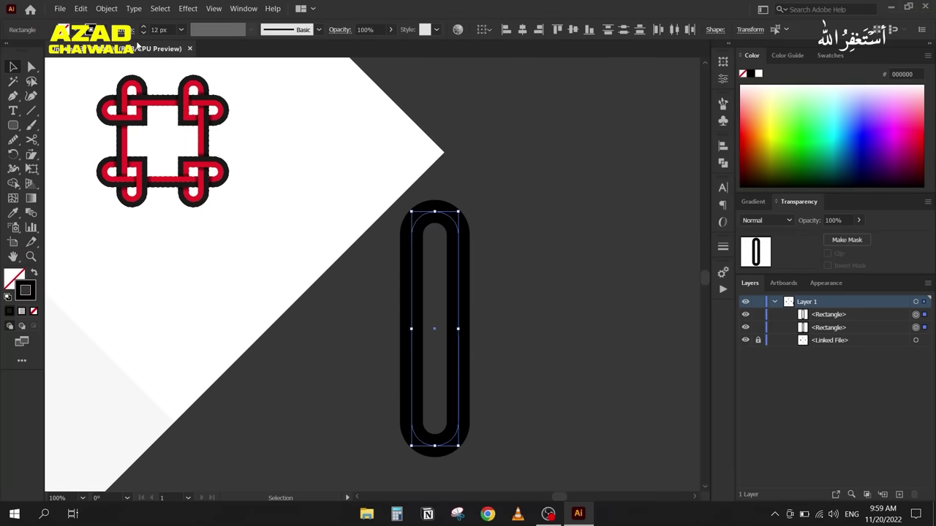
click(106, 9)
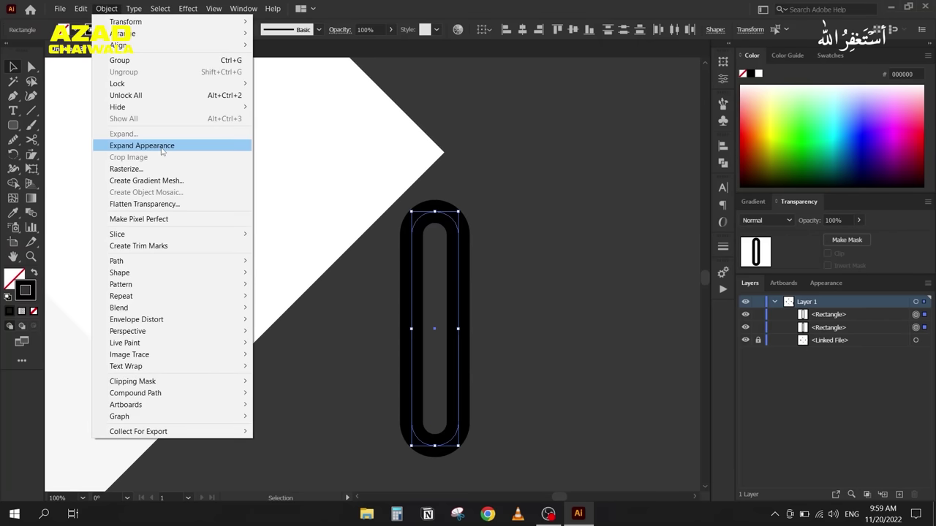
click(162, 146)
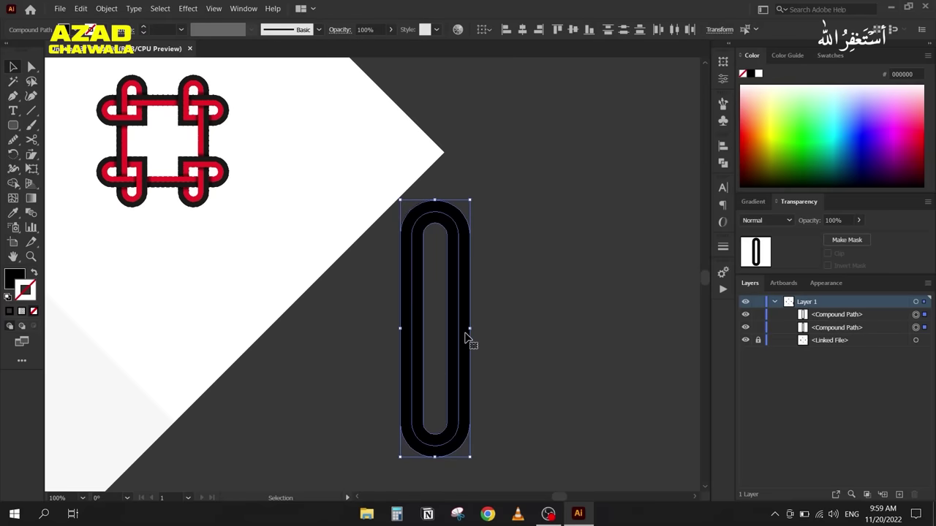
drag(471, 329, 462, 330)
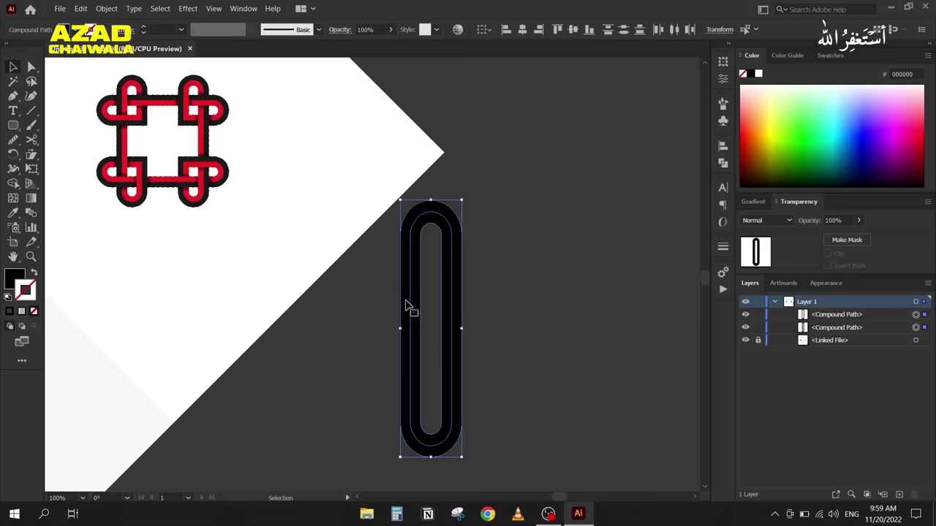
drag(407, 305, 468, 300)
Step: Repeat the copy with Ctrl+D to make a row of five capsules
key(ctrl+d)
key(ctrl+d)
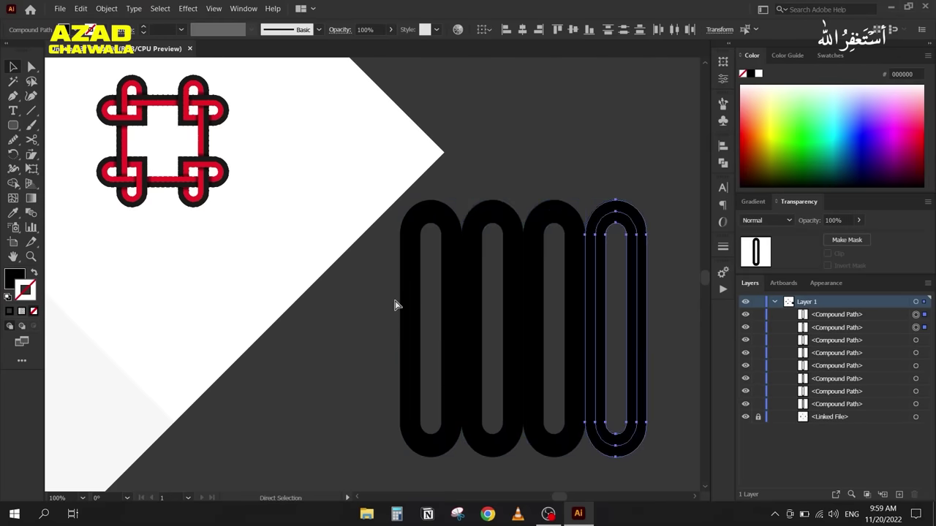
key(ctrl+d)
scroll(343, 213, down, 2)
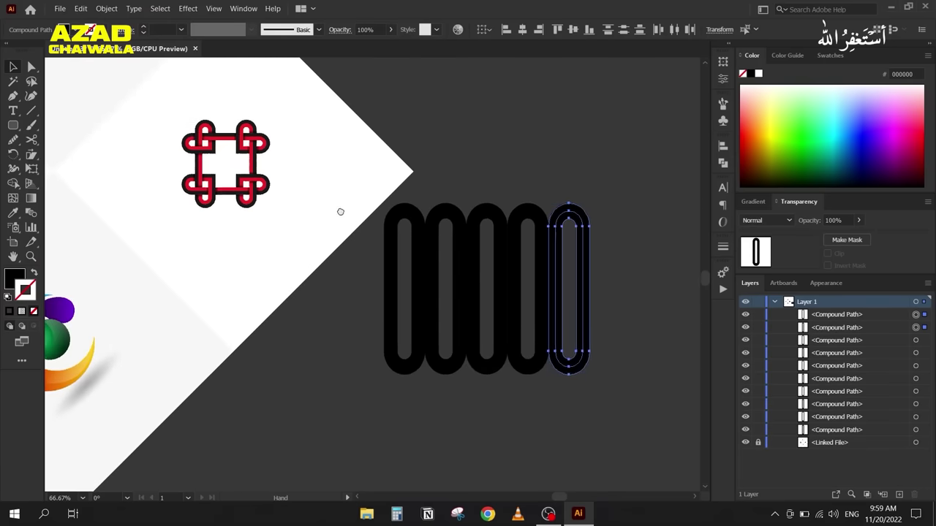
Step: Duplicate the five capsules in place and rotate the copy 90° to lie horizontally
drag(516, 329, 576, 401)
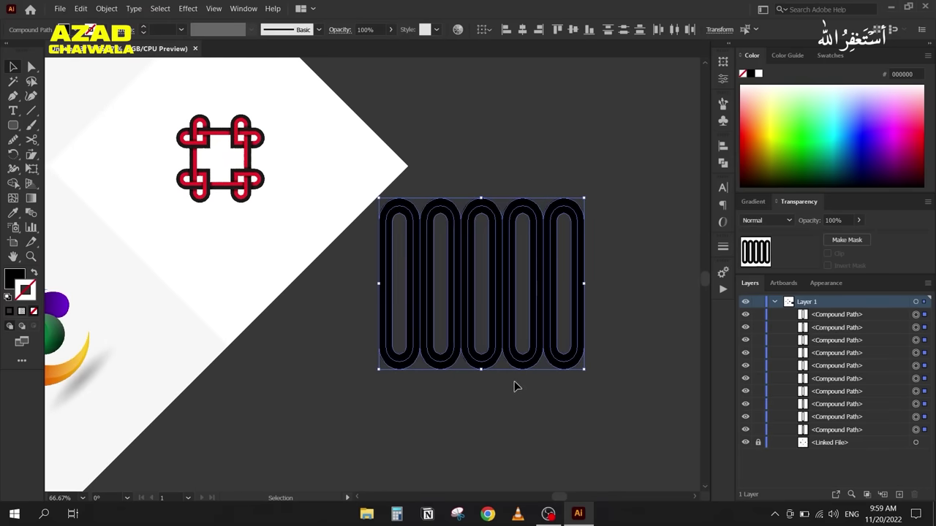
key(a)
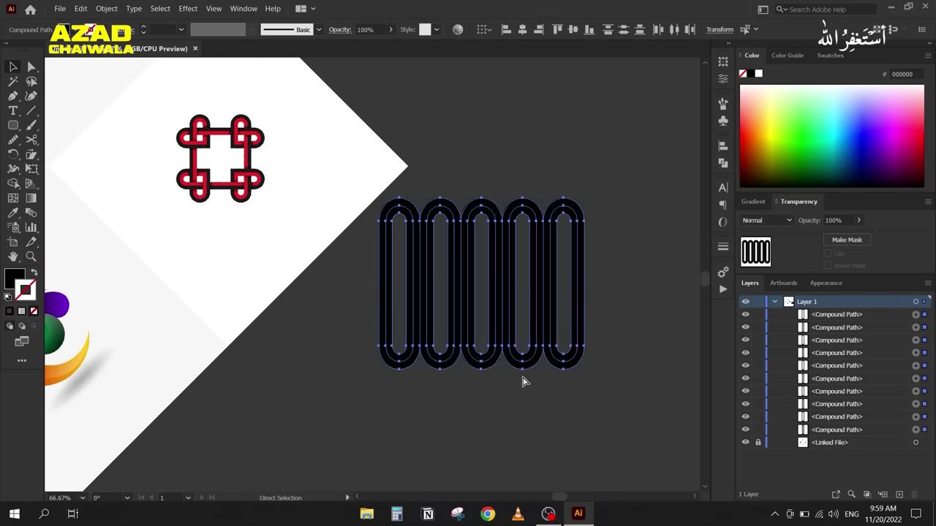
key(ctrl+c)
key(ctrl+f)
key(v)
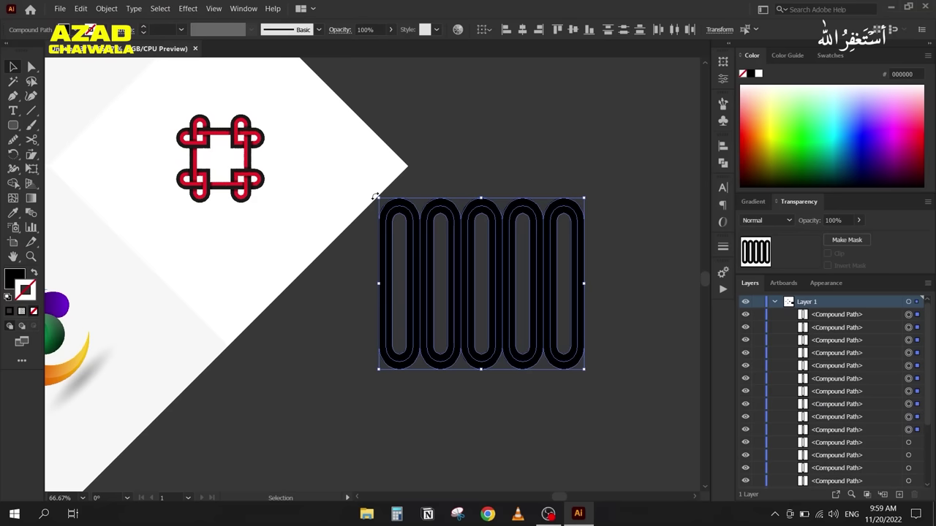
drag(374, 199, 432, 393)
click(338, 341)
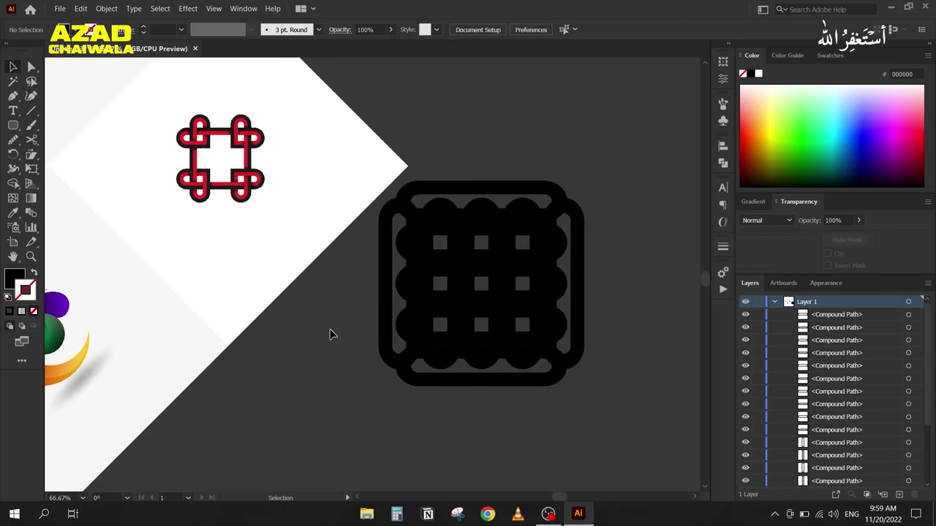
Step: Rotate the capsule grid, backdrop and logos together by 45° into a diamond
scroll(300, 229, down, 2)
drag(210, 289, 320, 293)
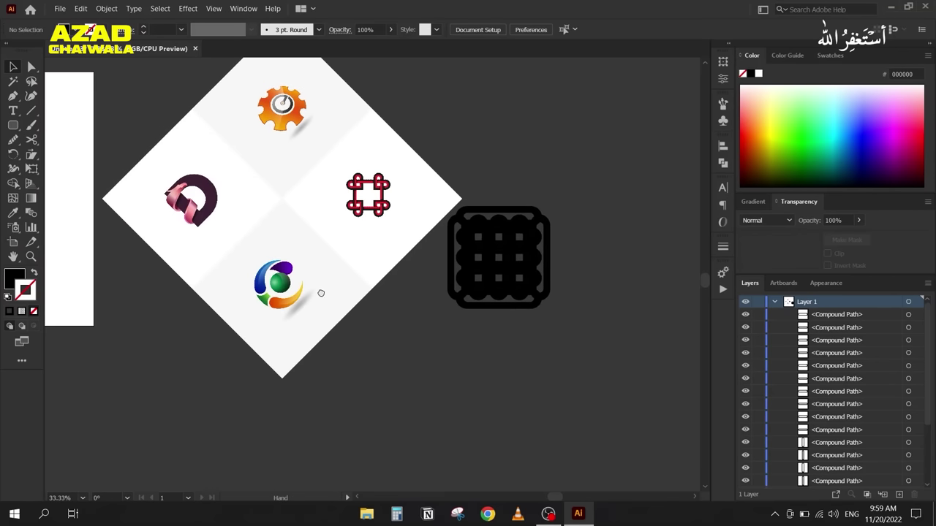
drag(178, 79, 633, 405)
scroll(792, 424, down, 3)
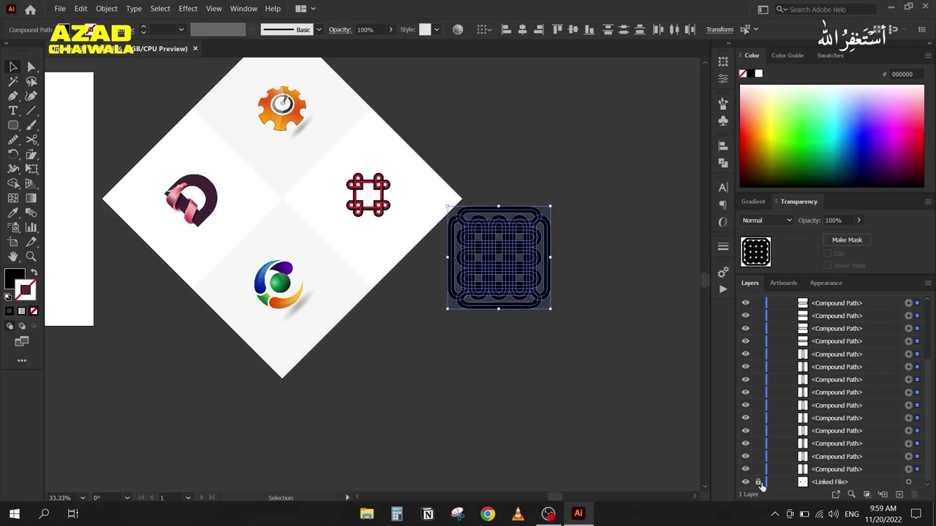
drag(150, 92, 569, 424)
drag(554, 382, 424, 459)
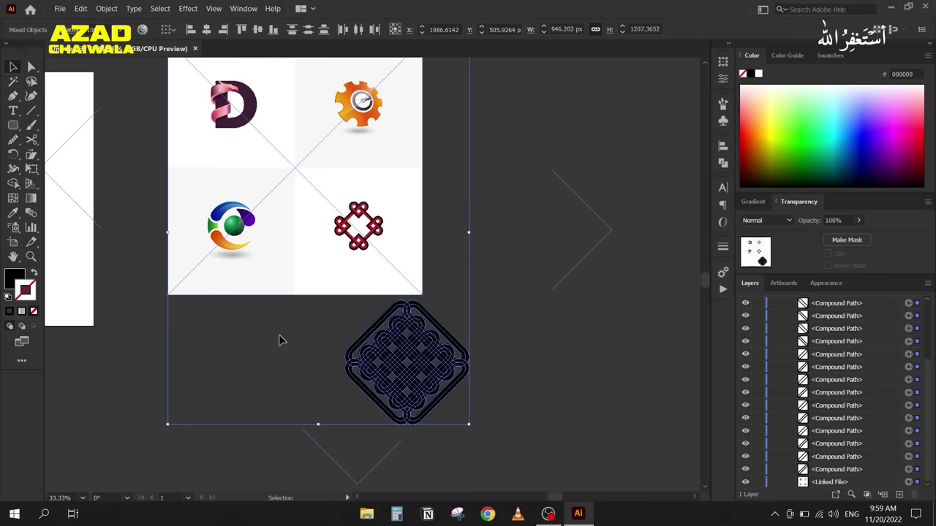
Step: Move the diamond grid next to the reference knot
click(272, 247)
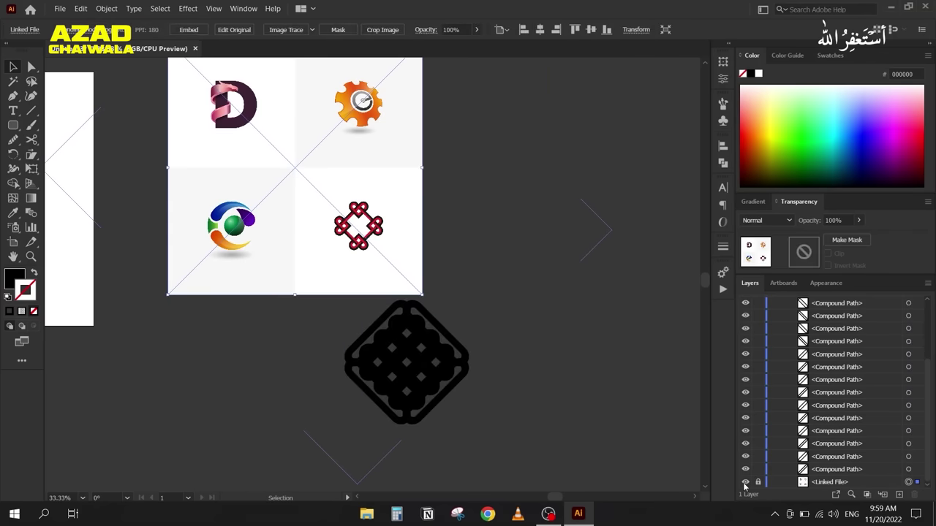
click(273, 330)
drag(298, 317, 508, 446)
drag(448, 352, 548, 232)
scroll(523, 233, up, 2)
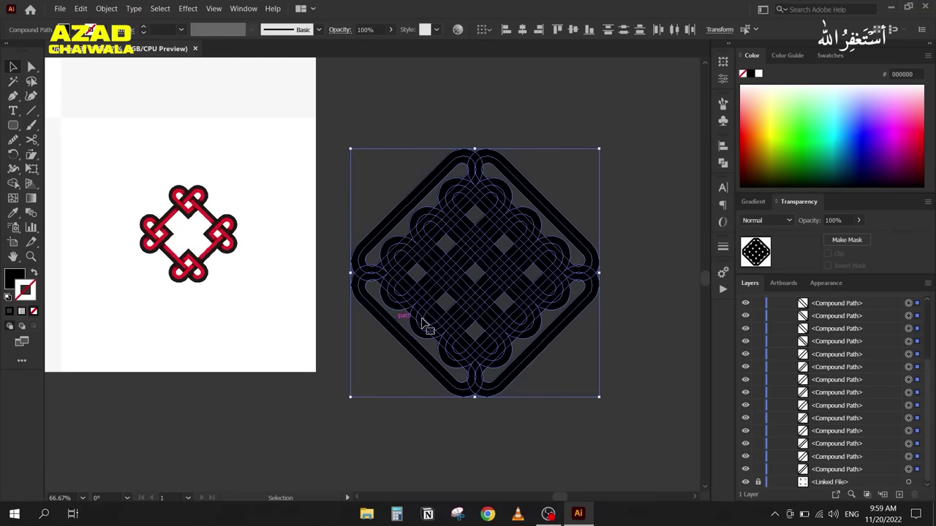
Step: Delete the grid's upper and bottom outer frame strips
drag(422, 111, 504, 174)
key(Delete)
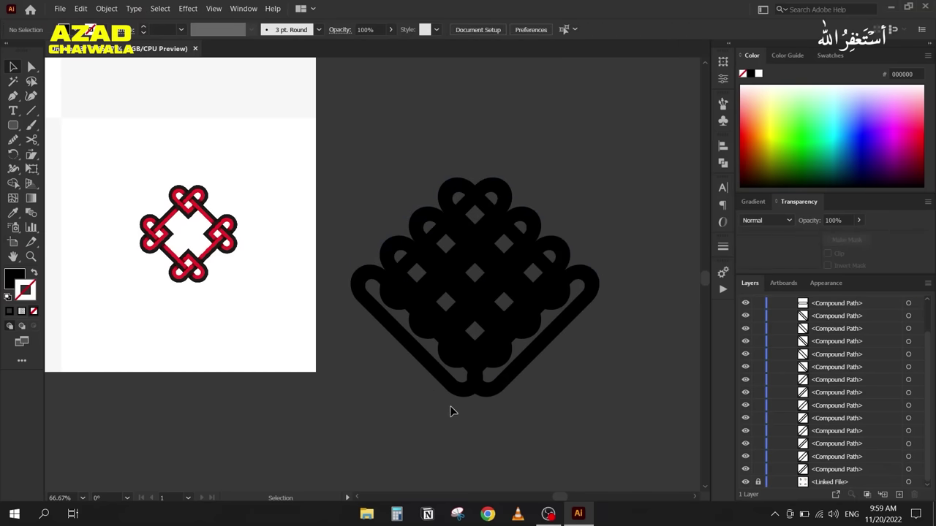
click(497, 390)
key(Delete)
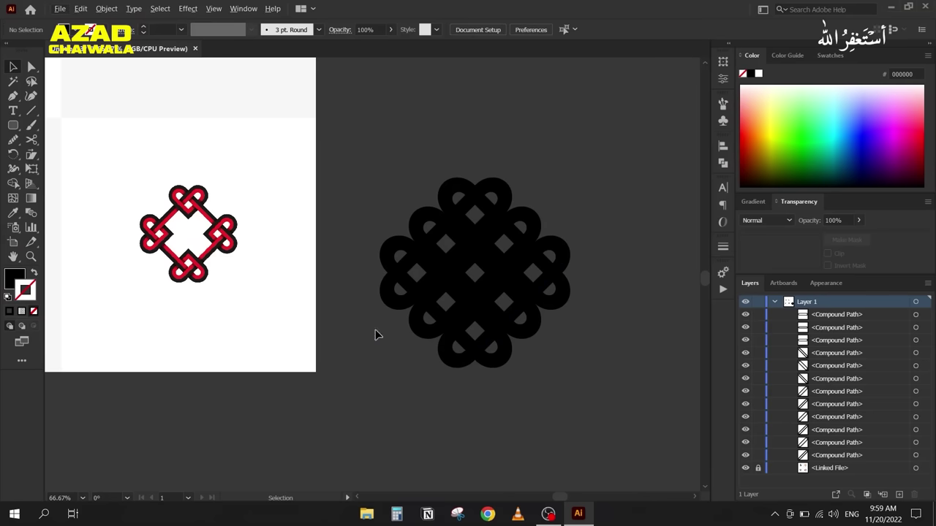
scroll(366, 223, down, 1)
scroll(340, 237, right, 1)
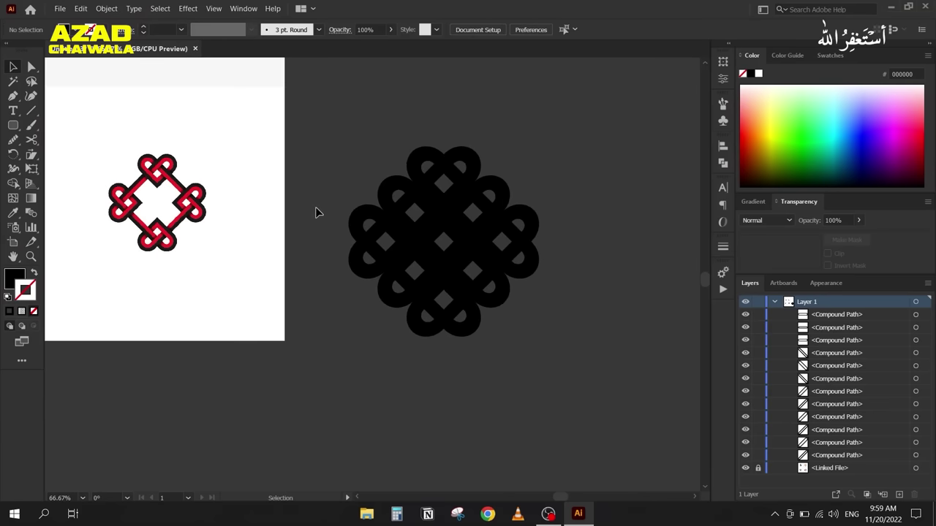
scroll(342, 220, up, 1)
scroll(346, 246, left, 1)
Step: Move the whole knot shape closer to the reference
drag(356, 142, 622, 390)
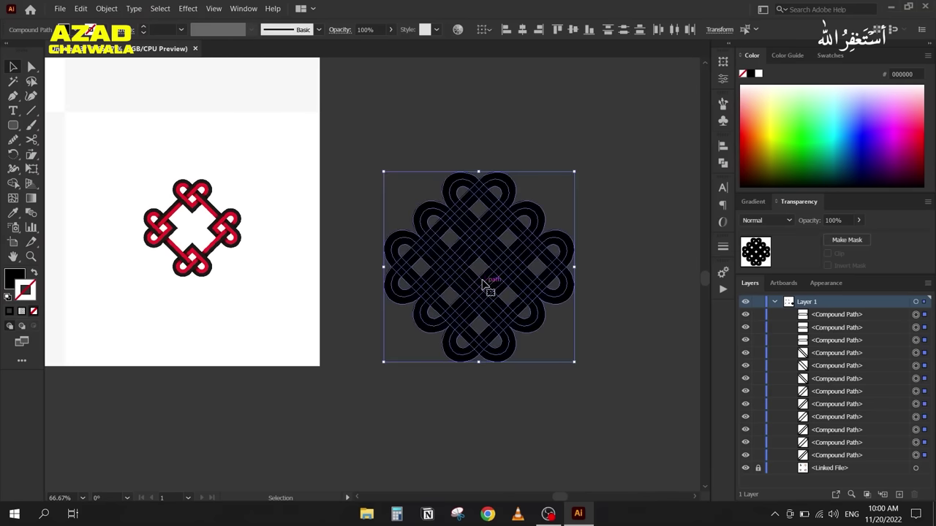
drag(476, 254, 386, 241)
scroll(386, 241, up, 2)
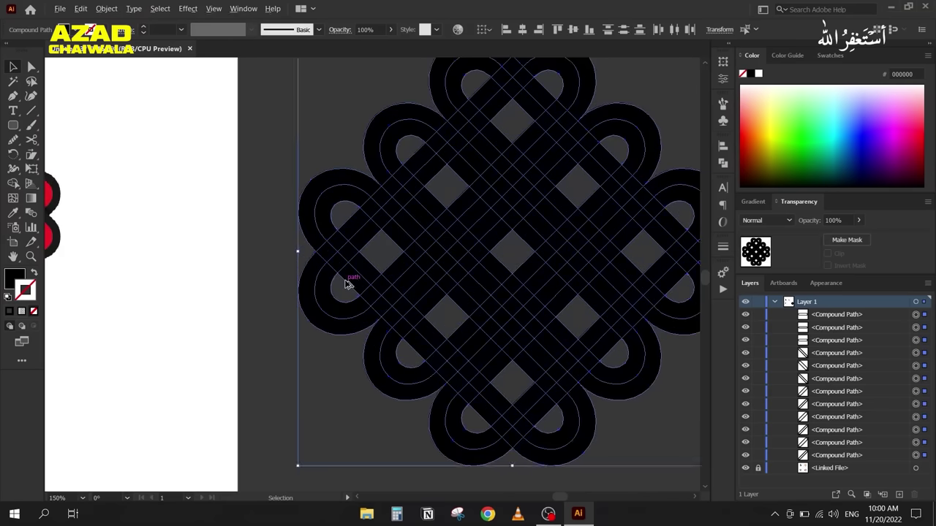
scroll(349, 282, down, 1)
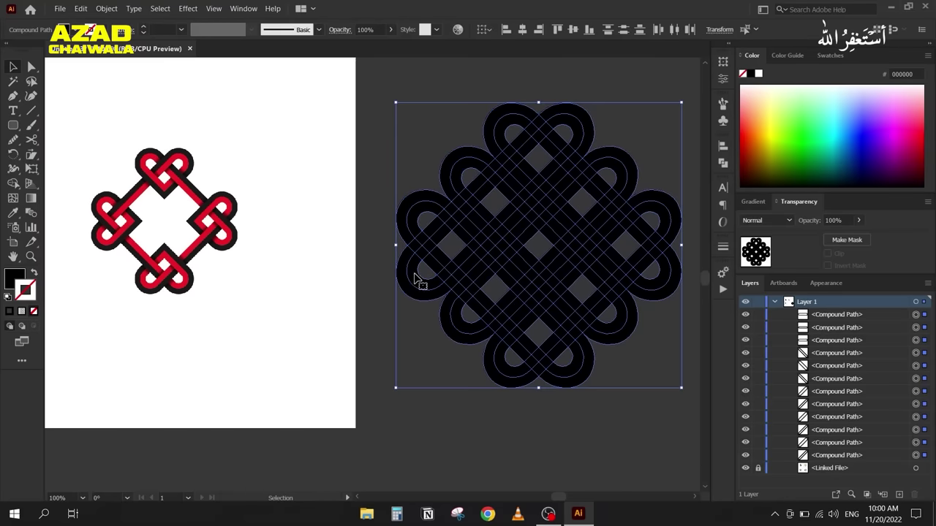
key(shift+m)
Step: Merge the centre cells and the top-right strand and right loop pieces with Shape Builder
click(622, 156)
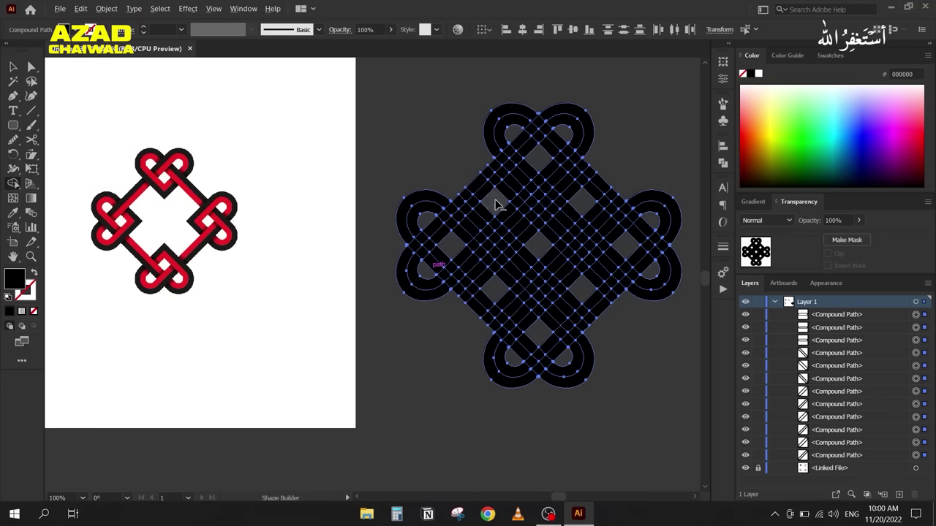
mouse_move(512, 194)
mouse_down()
mouse_move(552, 215)
mouse_move(500, 200)
mouse_move(533, 239)
mouse_move(545, 221)
mouse_move(536, 215)
mouse_move(565, 183)
mouse_move(572, 190)
mouse_move(557, 212)
mouse_move(570, 210)
mouse_move(554, 228)
mouse_move(576, 205)
mouse_move(602, 221)
mouse_move(556, 263)
mouse_move(537, 247)
mouse_move(580, 229)
mouse_up()
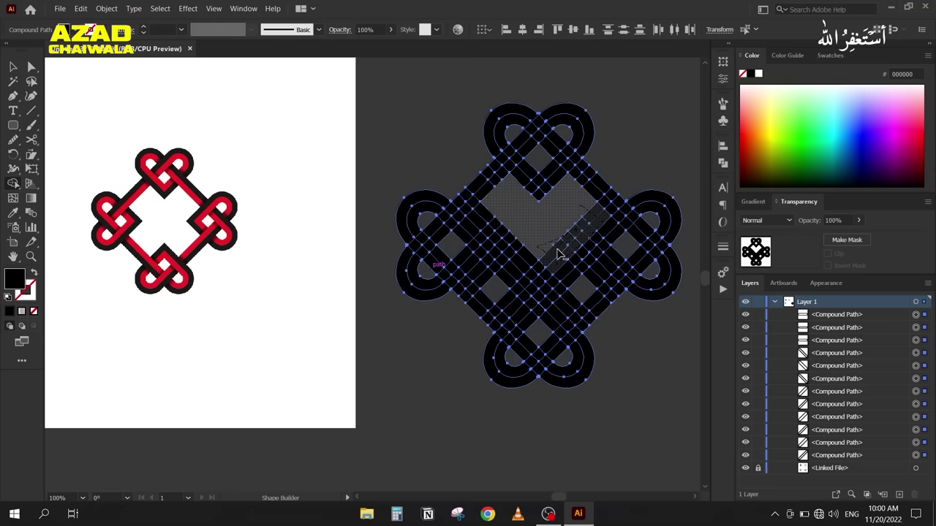
drag(591, 293, 594, 291)
drag(606, 282, 572, 250)
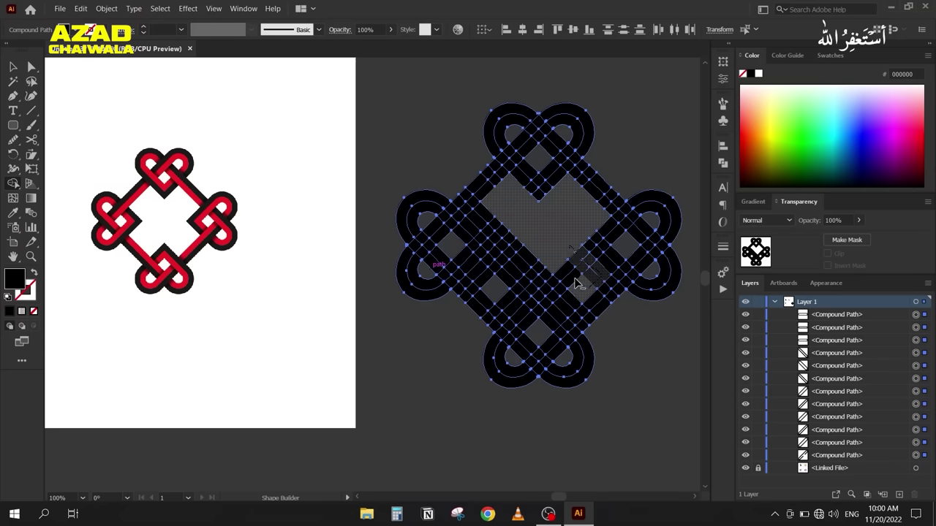
mouse_move(574, 285)
mouse_down()
mouse_move(490, 237)
mouse_move(482, 216)
mouse_move(566, 280)
mouse_move(560, 292)
mouse_move(533, 265)
mouse_move(456, 247)
mouse_move(505, 253)
mouse_move(492, 270)
mouse_move(533, 265)
mouse_move(499, 283)
mouse_move(514, 306)
mouse_move(531, 283)
mouse_move(514, 301)
mouse_up()
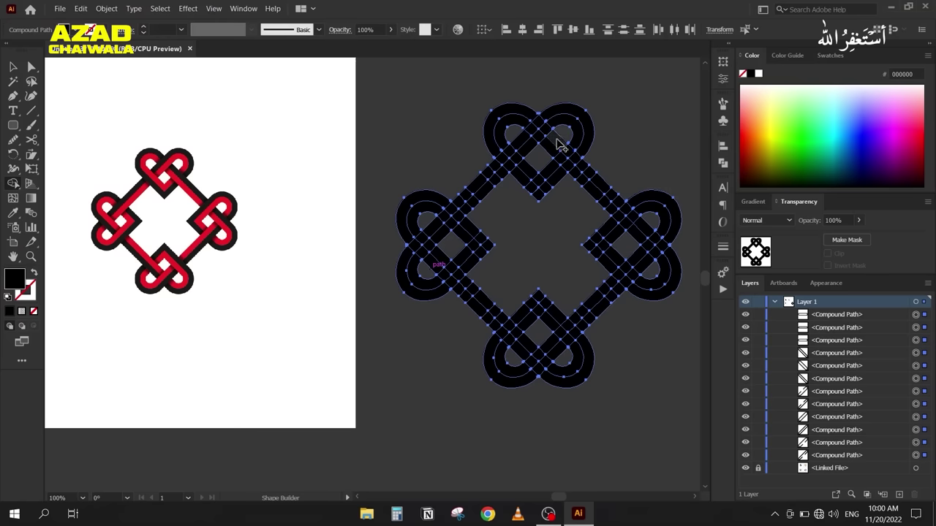
drag(571, 151, 625, 208)
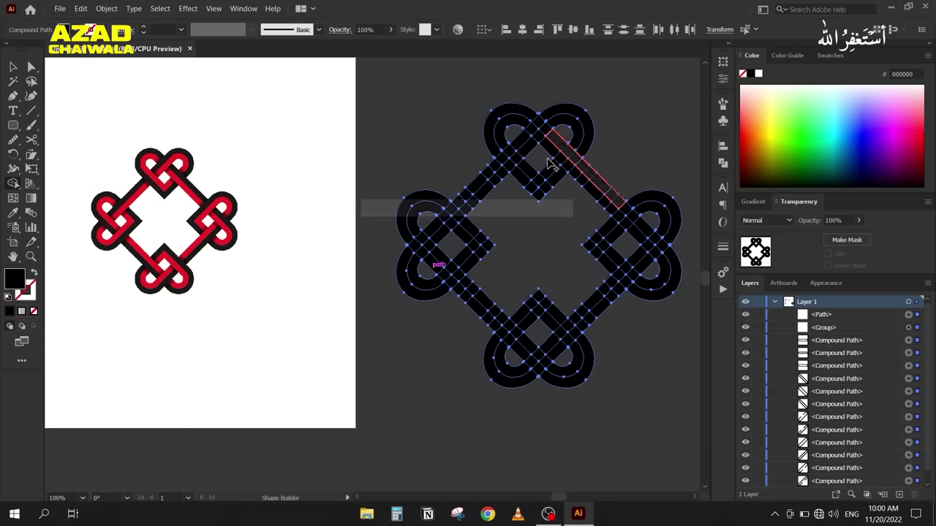
drag(542, 138, 617, 214)
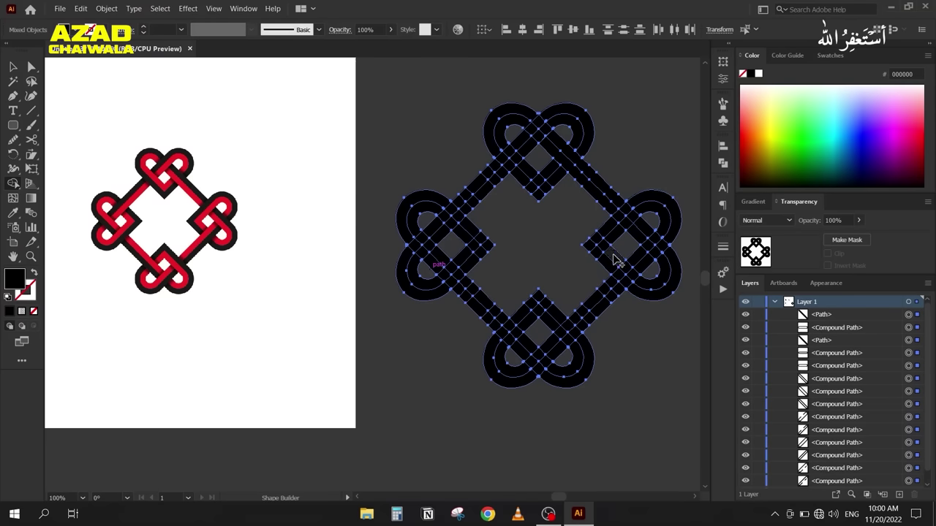
mouse_move(617, 264)
mouse_down()
mouse_move(607, 245)
mouse_move(640, 213)
mouse_up()
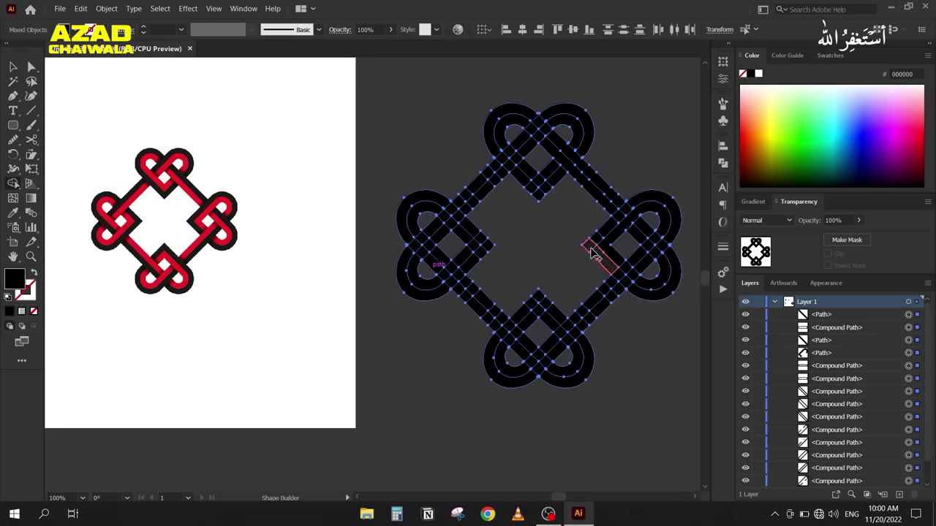
mouse_move(600, 242)
mouse_down()
mouse_move(637, 212)
mouse_move(662, 245)
mouse_move(662, 270)
mouse_up()
mouse_move(630, 228)
mouse_down()
mouse_move(661, 256)
mouse_move(627, 281)
mouse_up()
mouse_move(578, 323)
mouse_down()
mouse_move(633, 261)
mouse_move(594, 317)
mouse_move(647, 251)
mouse_up()
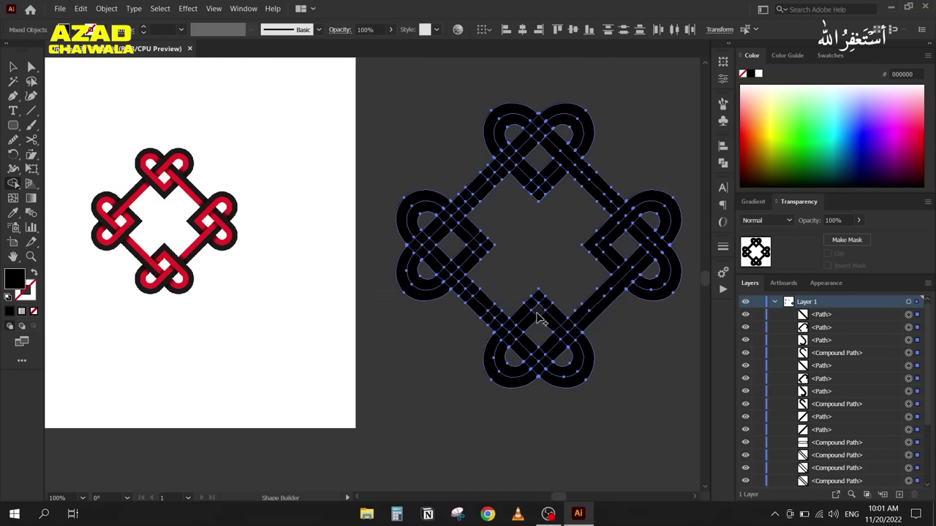
Step: Merge the bottom, left and top heart-lobe strands into continuous pieces
mouse_move(527, 320)
mouse_down()
mouse_move(521, 313)
mouse_move(541, 298)
mouse_move(585, 342)
mouse_move(541, 322)
mouse_up()
mouse_move(532, 316)
mouse_down()
mouse_move(574, 345)
mouse_move(548, 348)
mouse_move(514, 358)
mouse_up()
mouse_move(557, 337)
mouse_down()
mouse_move(521, 369)
mouse_move(538, 358)
mouse_move(542, 367)
mouse_move(530, 375)
mouse_move(513, 331)
mouse_move(466, 285)
mouse_up()
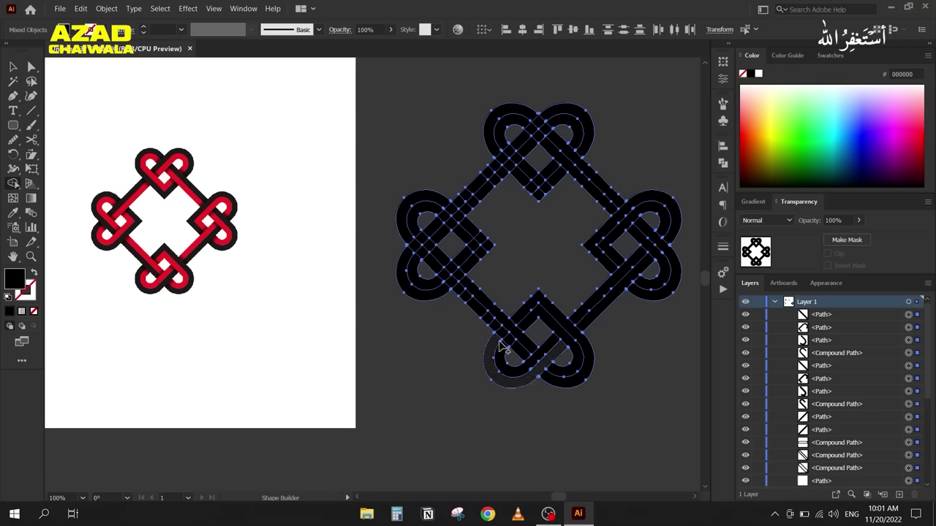
drag(528, 359, 459, 290)
mouse_move(461, 219)
mouse_down()
mouse_move(487, 244)
mouse_move(447, 292)
mouse_up()
mouse_move(462, 238)
mouse_down()
mouse_move(475, 247)
mouse_move(436, 287)
mouse_move(430, 247)
mouse_move(417, 235)
mouse_move(418, 248)
mouse_move(413, 231)
mouse_move(493, 175)
mouse_up()
drag(431, 238, 512, 175)
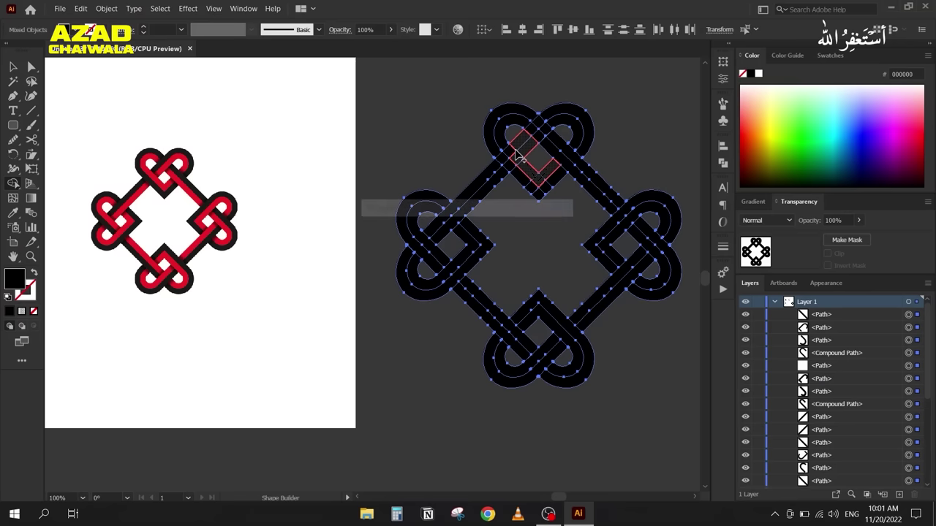
drag(543, 182, 512, 143)
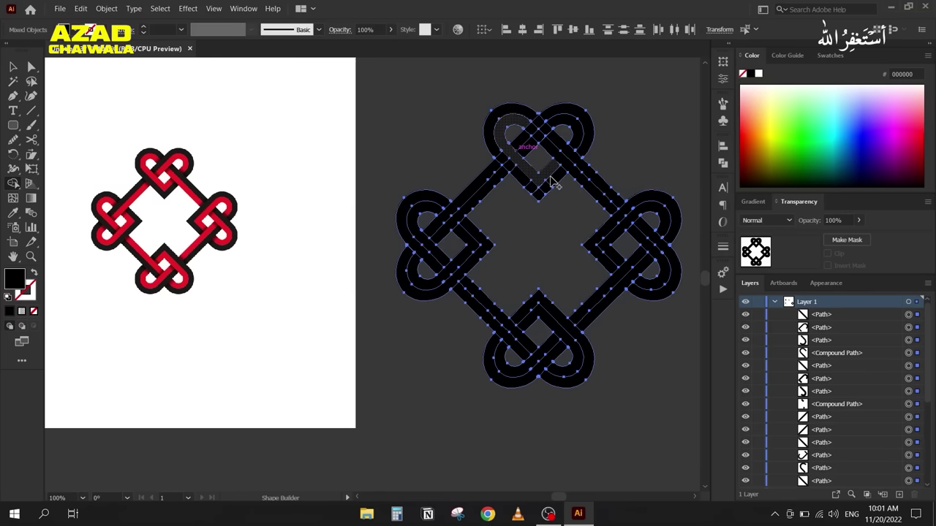
click(516, 143)
click(554, 123)
click(553, 129)
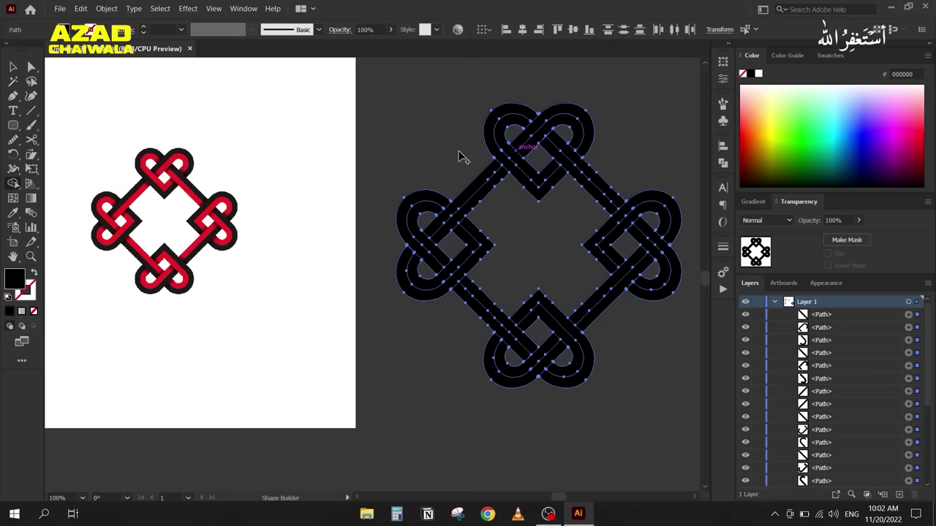
key(v)
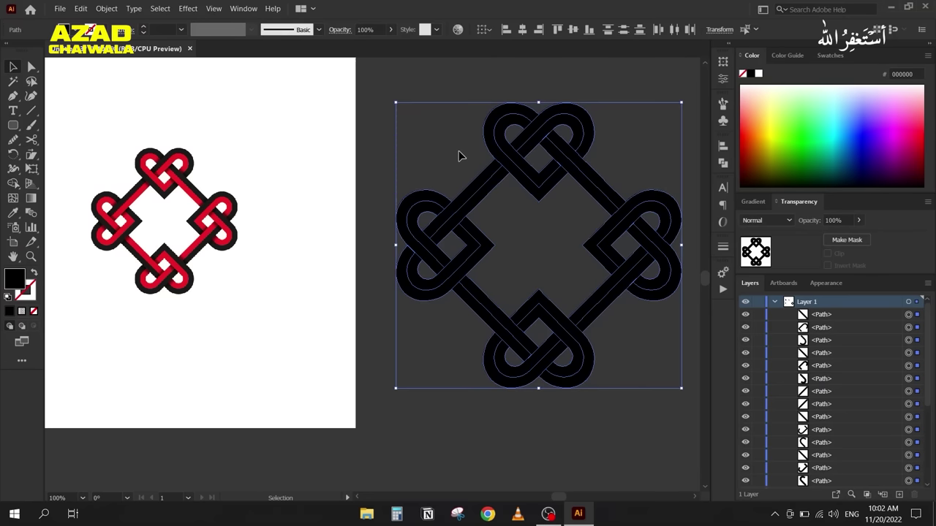
Step: Select the four heart strands and four diagonal strands of the knot together
click(441, 97)
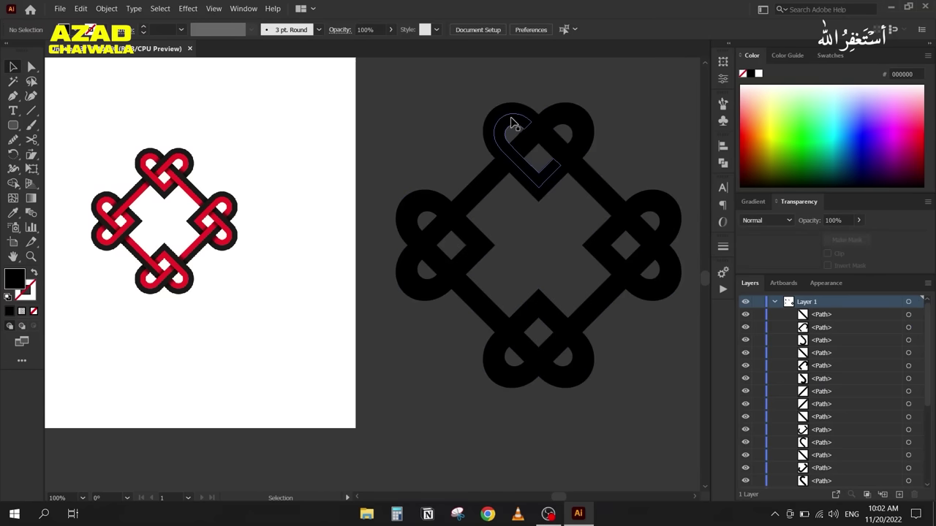
click(512, 128)
shift+click(574, 171)
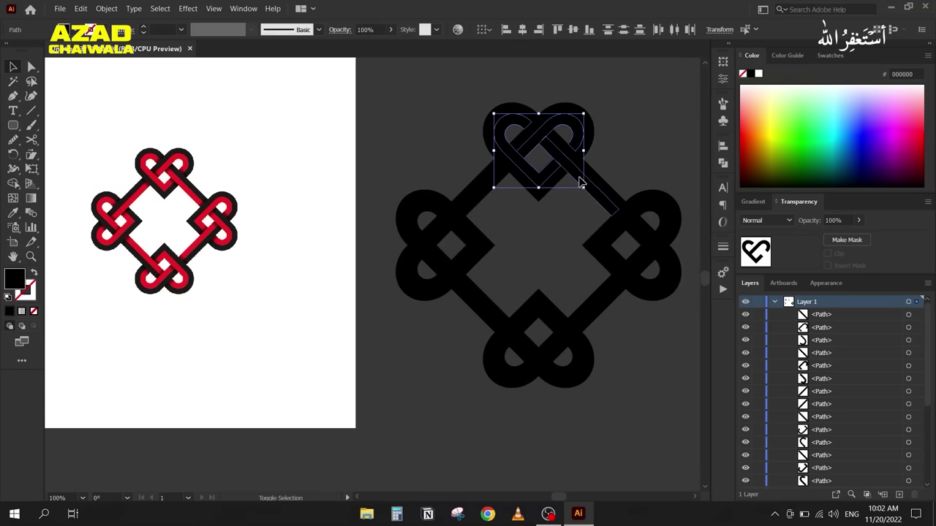
shift+click(669, 227)
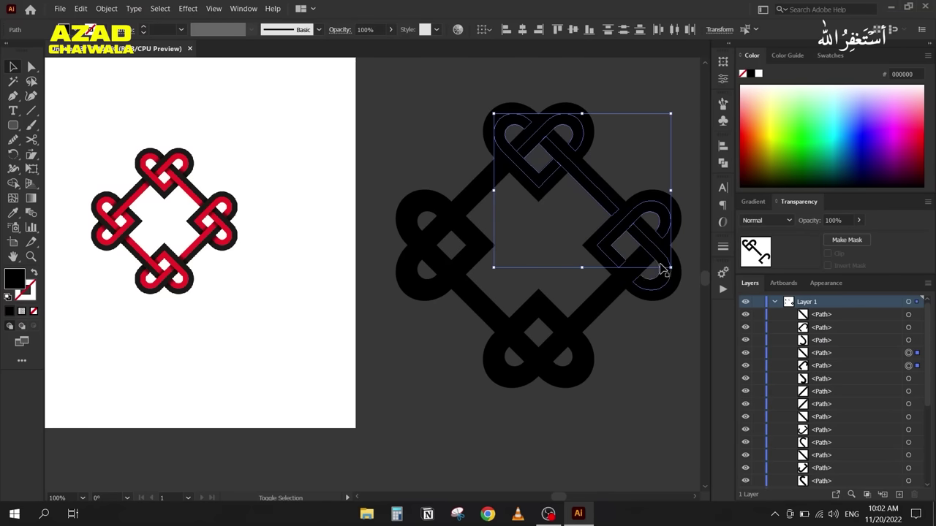
shift+click(581, 304)
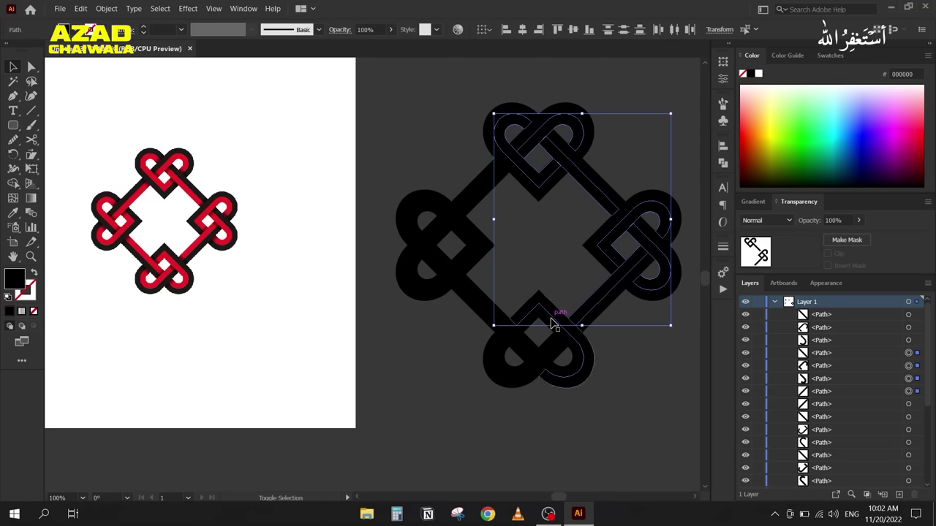
shift+click(554, 330)
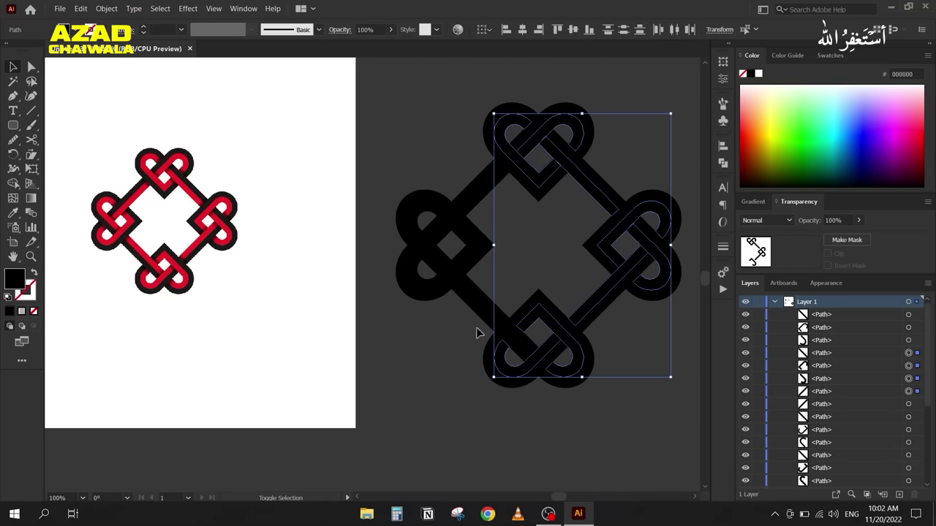
shift+click(482, 296)
shift+click(418, 227)
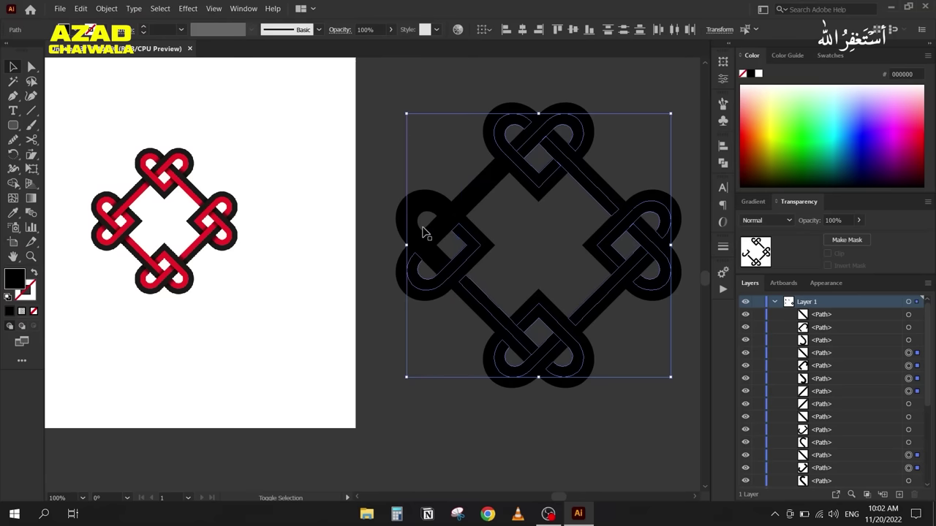
shift+click(462, 214)
Step: Fill the selected strands with the reference logo's red using the Eyedropper
key(i)
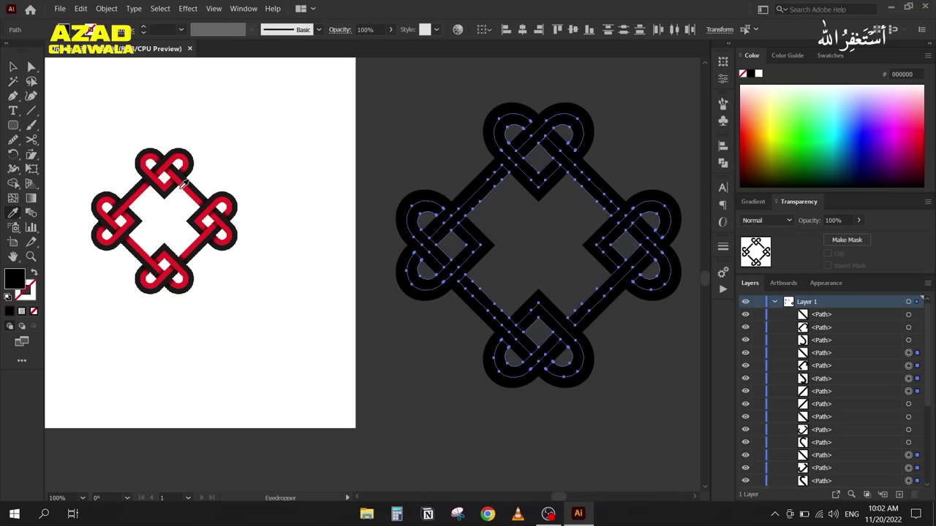
click(181, 184)
click(14, 67)
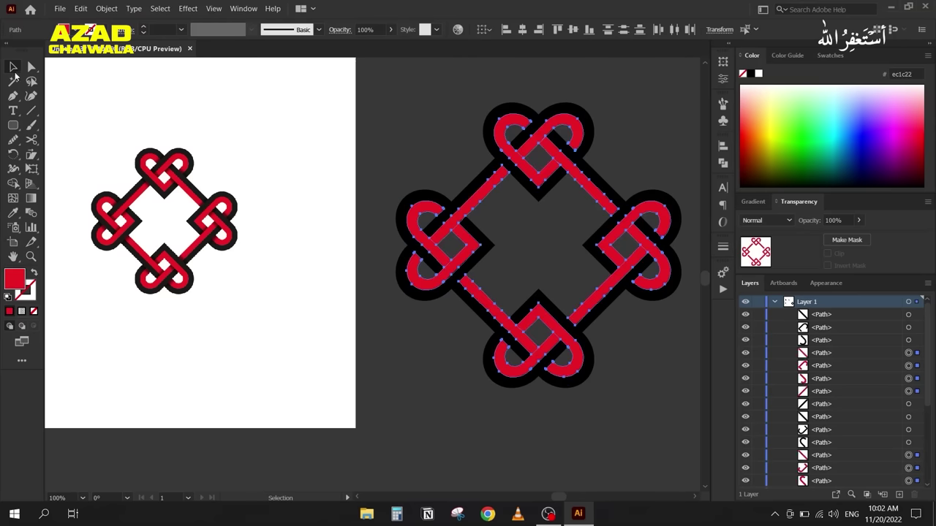
click(359, 140)
Step: Group the whole knot, scale it to 270.13 px, and nudge it left
drag(409, 111, 643, 383)
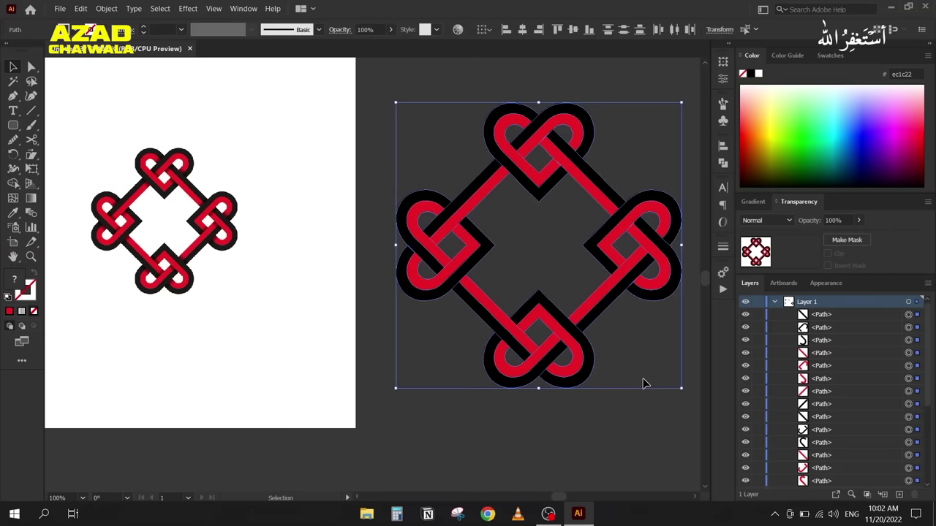
key(ctrl+g)
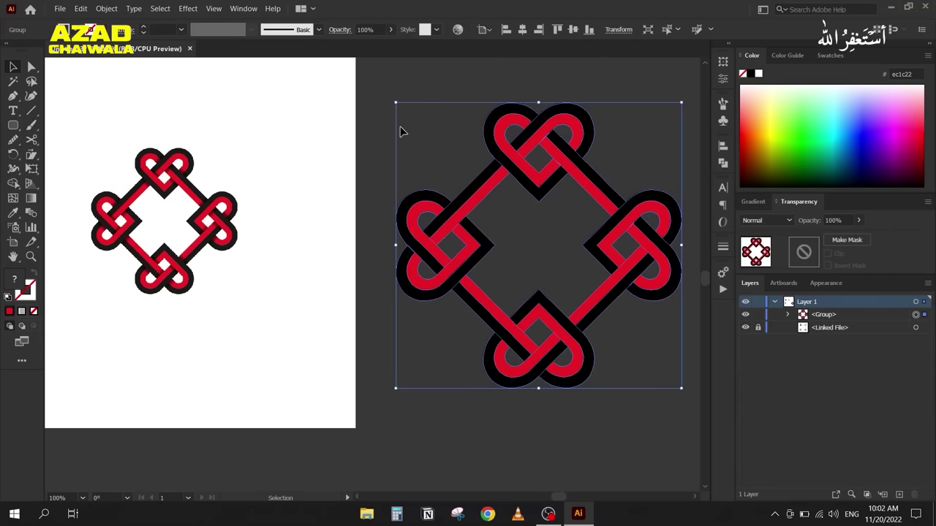
drag(397, 102, 424, 131)
drag(504, 219, 456, 220)
click(490, 227)
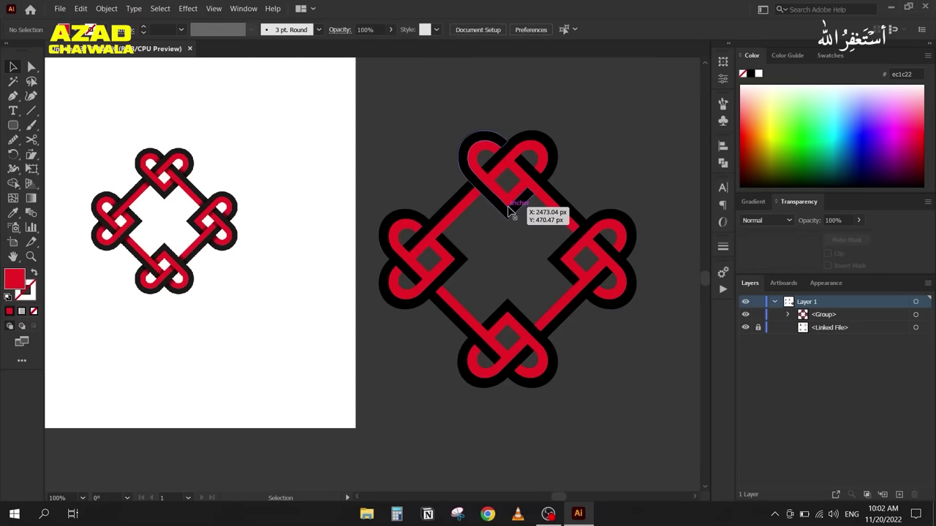
scroll(141, 176, up, 2)
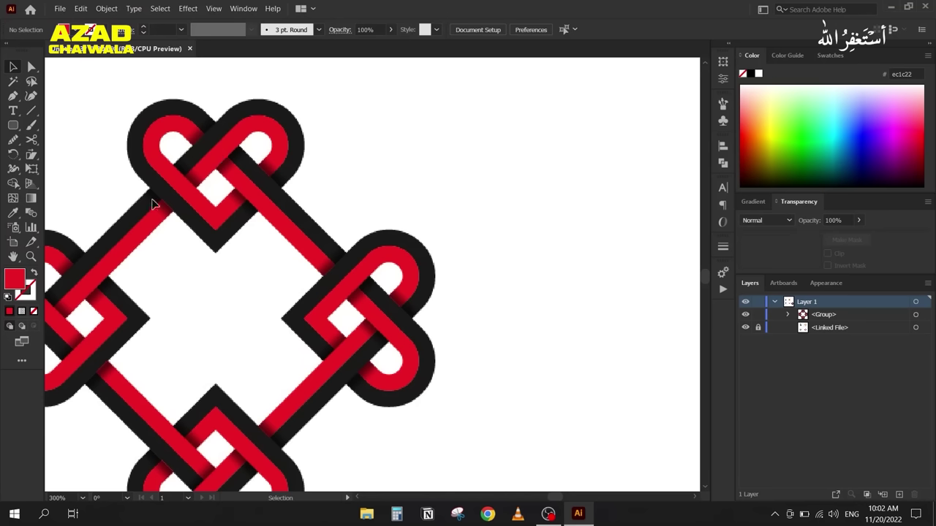
scroll(178, 213, down, 4)
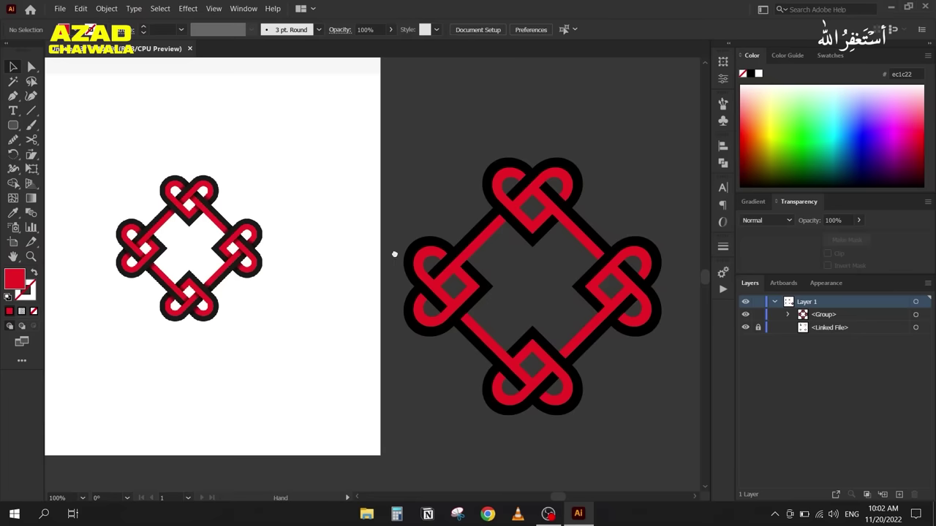
scroll(355, 173, up, 3)
drag(256, 204, 308, 231)
scroll(308, 231, down, 1)
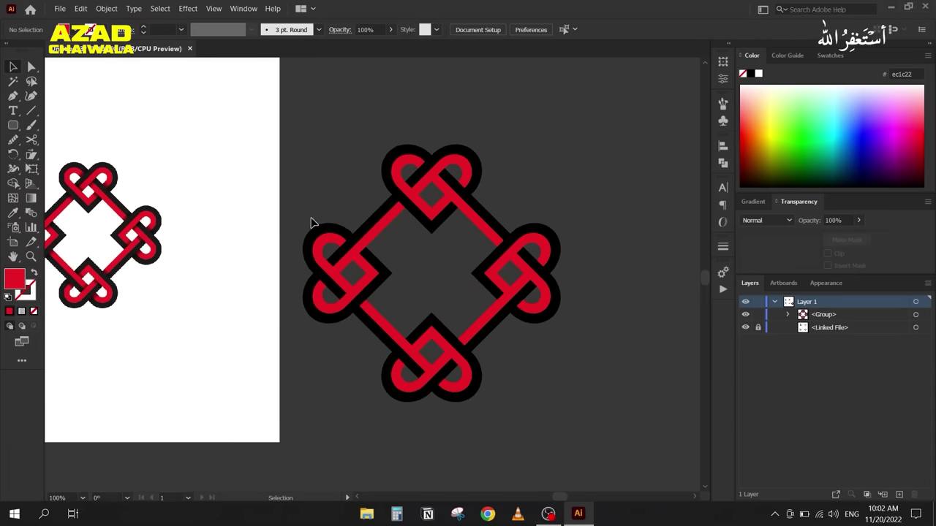
scroll(320, 170, up, 1)
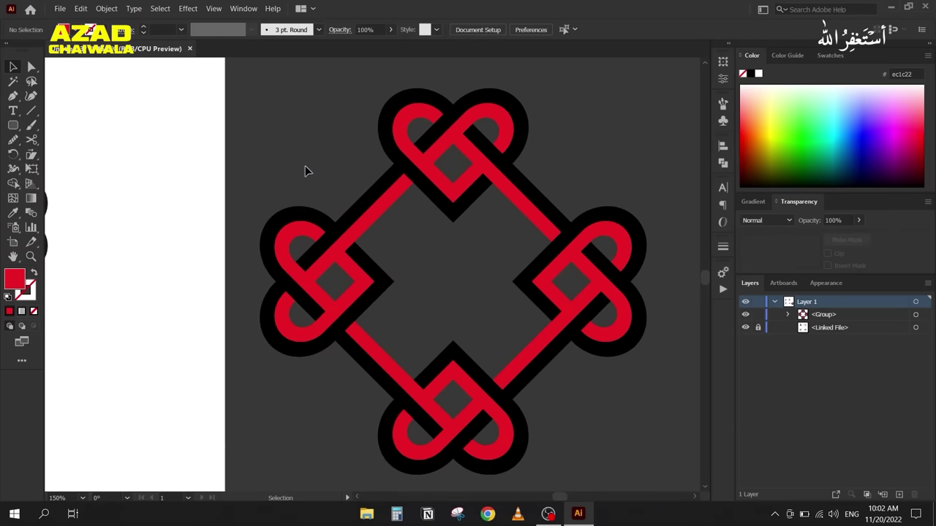
drag(271, 90, 284, 163)
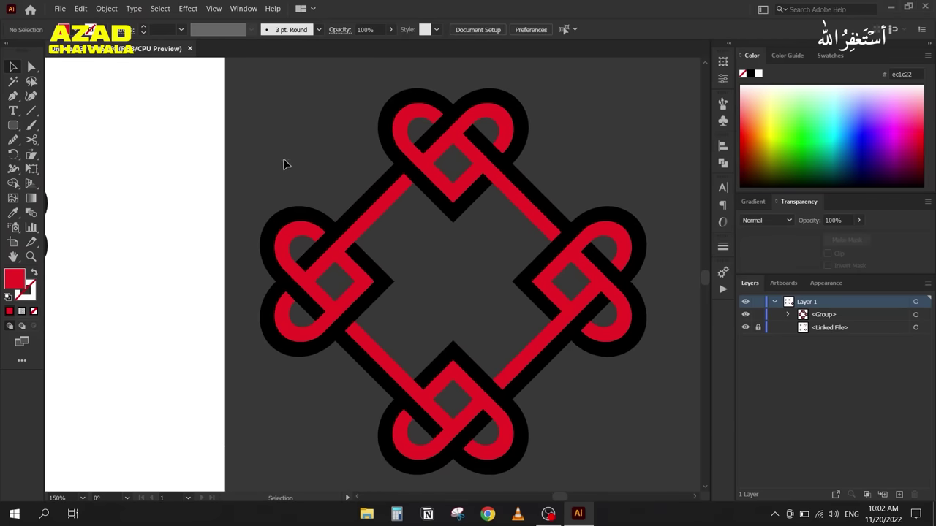
Step: Ungroup the knot and recolour all same-fill red strands with the bright red swatch
click(389, 207)
right_click(368, 202)
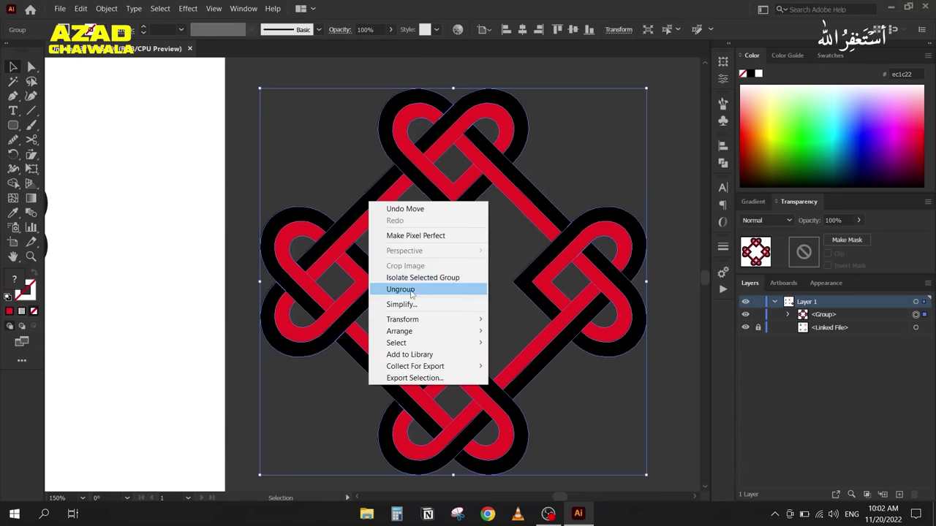
click(395, 289)
click(355, 190)
click(396, 195)
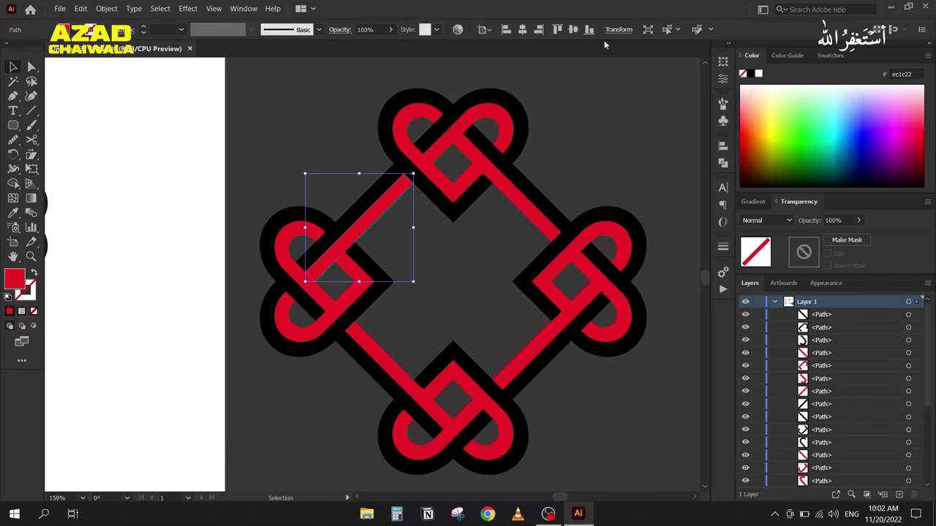
click(665, 29)
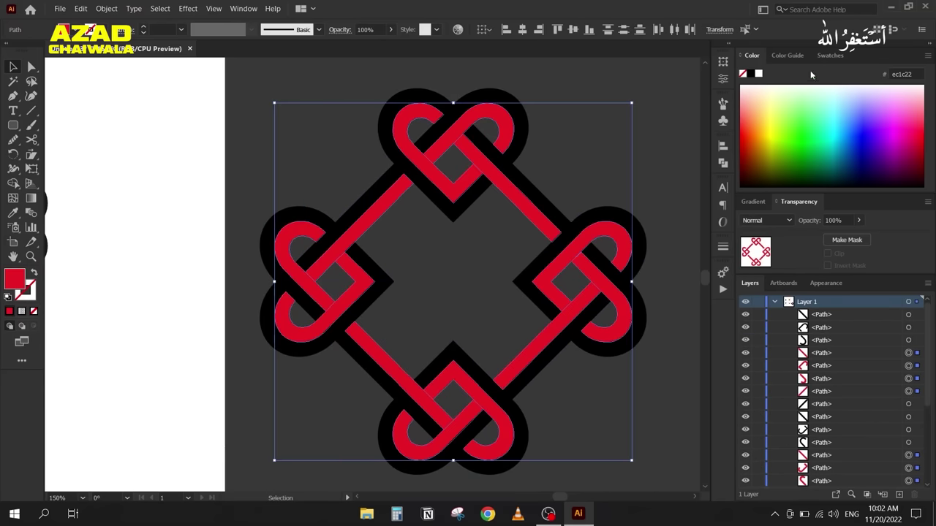
click(826, 56)
click(777, 94)
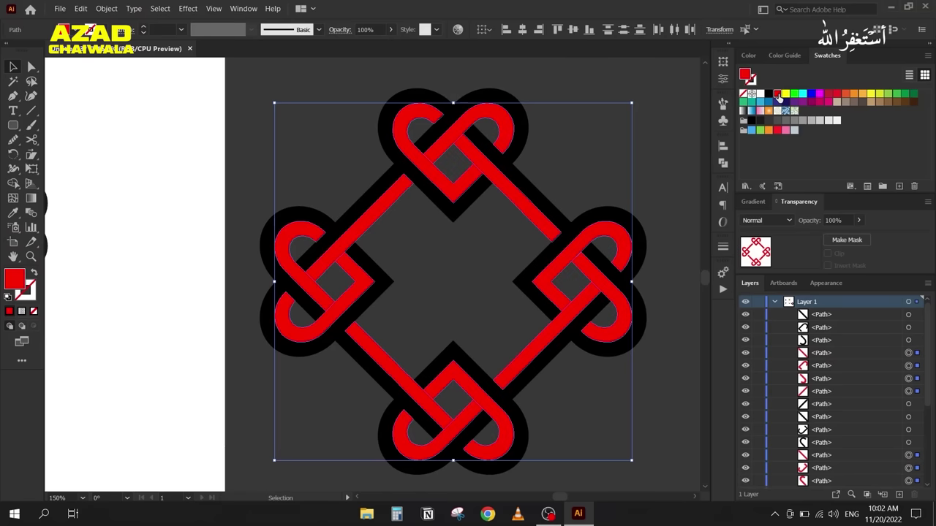
click(362, 163)
Step: Marquee-select all the knot's paths and regroup them with Ctrl+G
scroll(362, 162, down, 1)
drag(314, 129, 537, 345)
key(a)
key(ctrl+g)
key(v)
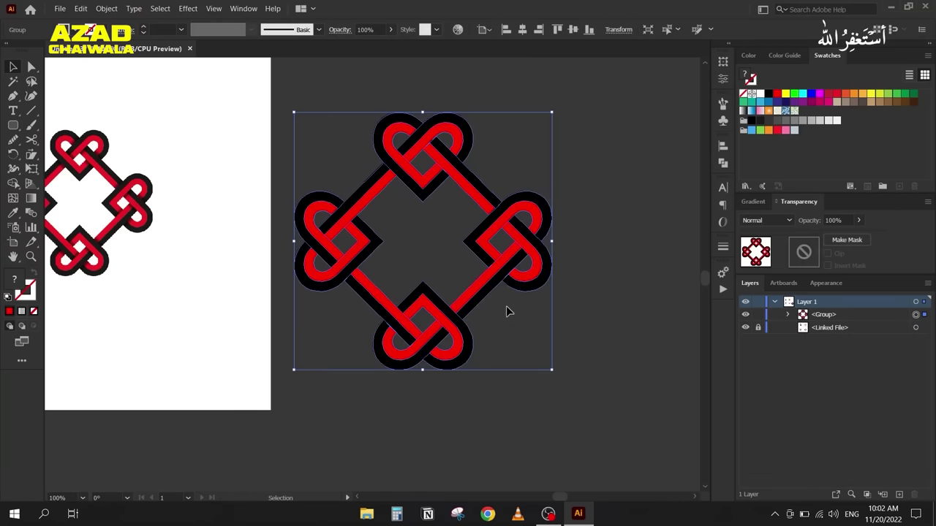
Step: Rotate the knot group 45° so it sits square
scroll(382, 175, up, 3)
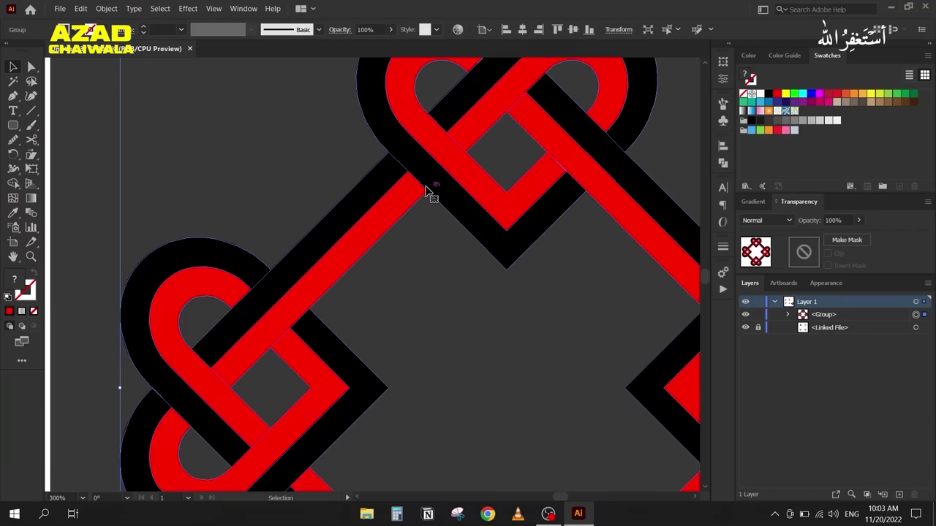
scroll(358, 190, down, 2)
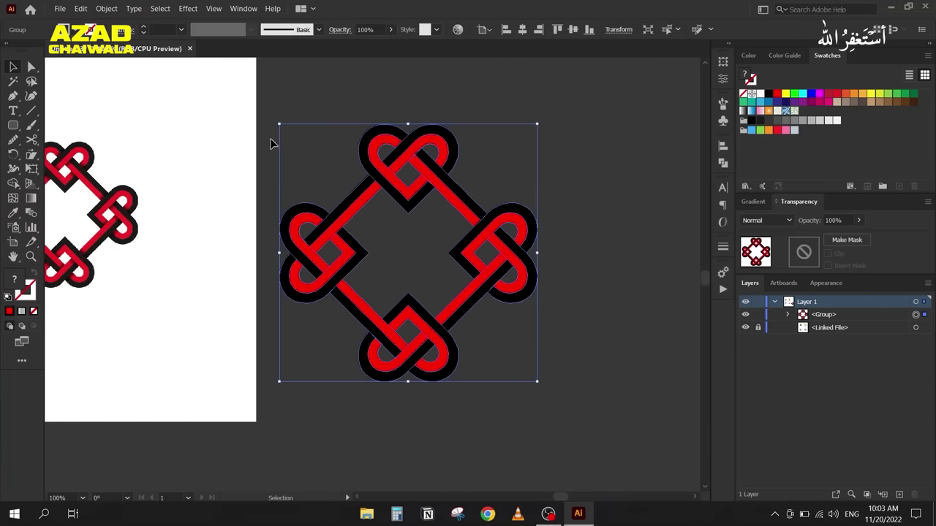
drag(273, 119, 276, 409)
click(280, 415)
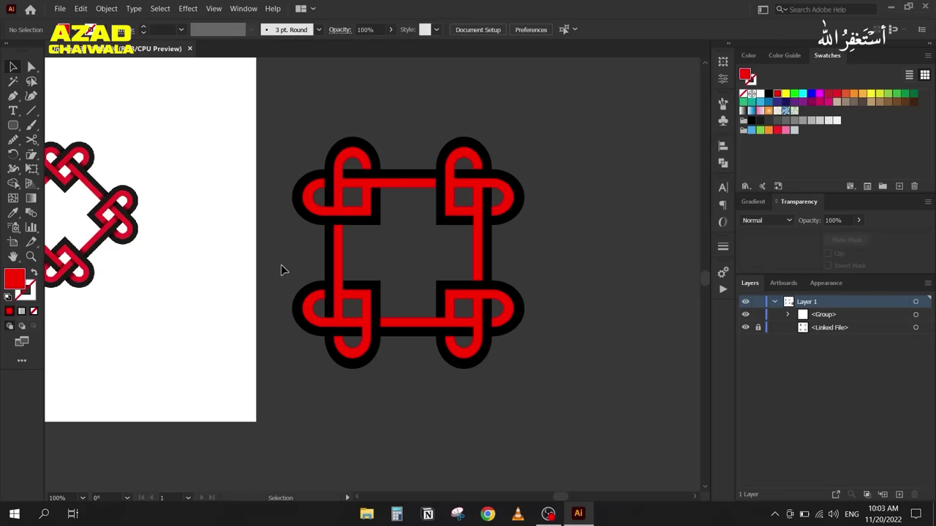
scroll(288, 231, up, 3)
scroll(435, 175, up, 1)
Step: Draw a small rectangle over the stem's top crossing
drag(13, 125, 73, 126)
drag(392, 208, 463, 243)
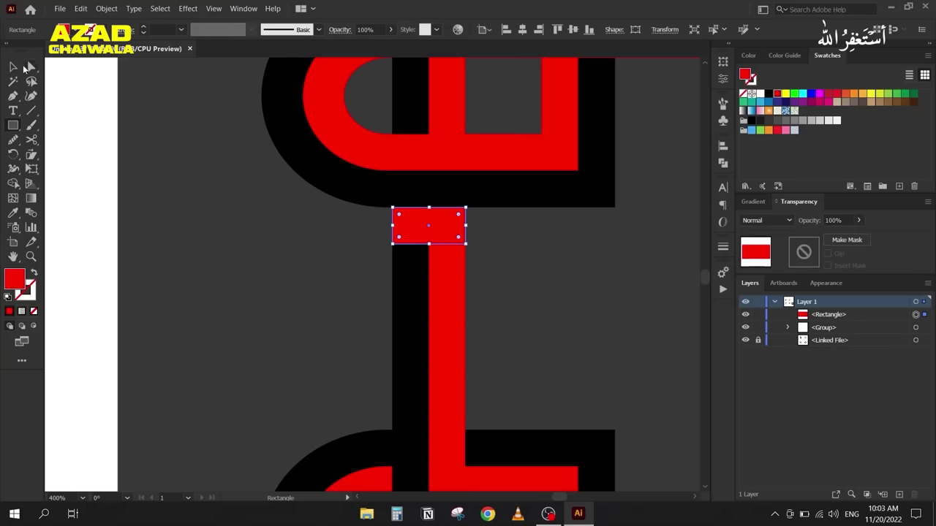
click(14, 67)
click(329, 262)
Step: Fill the rectangle with the White, Black gradient preset
scroll(428, 223, up, 2)
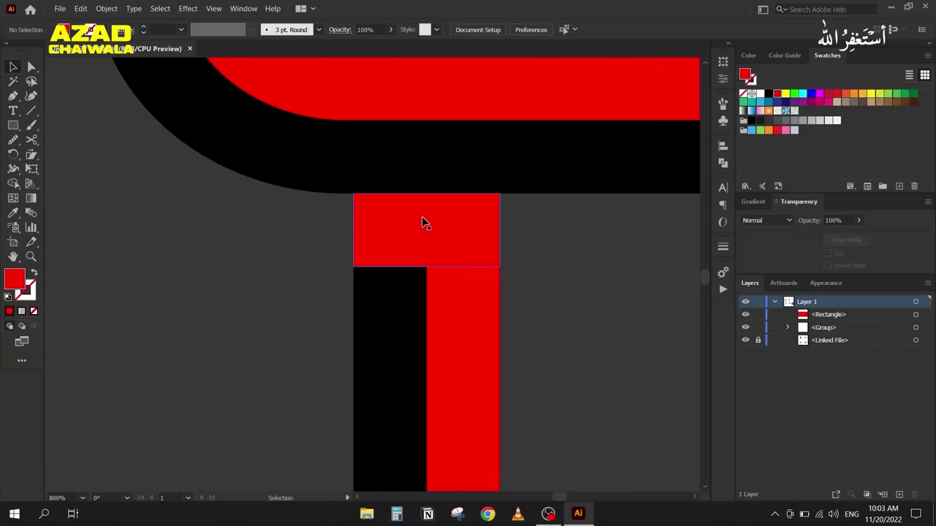
click(424, 223)
click(754, 204)
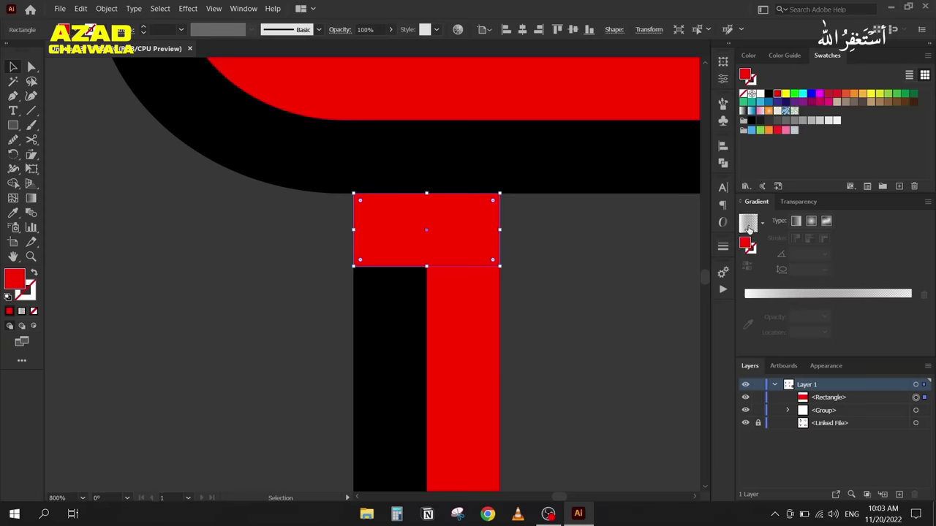
click(762, 221)
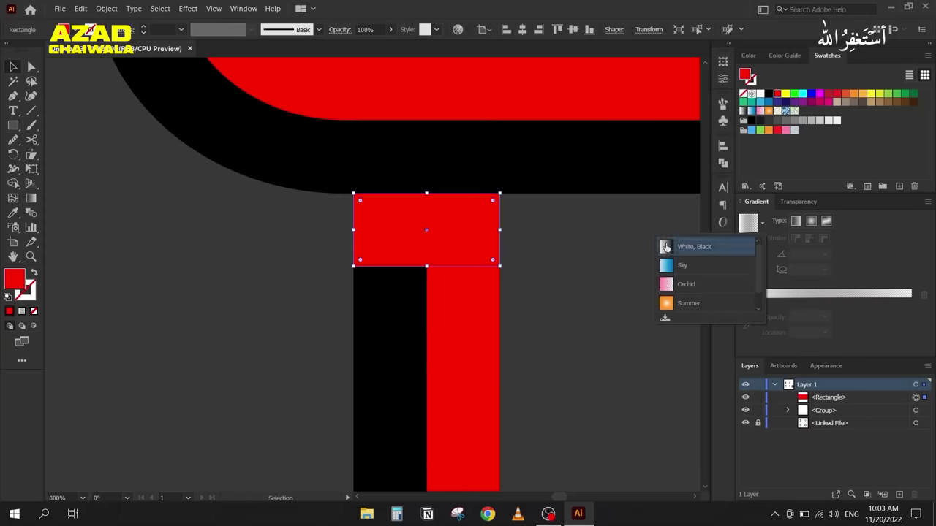
click(665, 247)
Step: Drag the gradient vertically across the rectangle, dark at the top, fading to white
key(g)
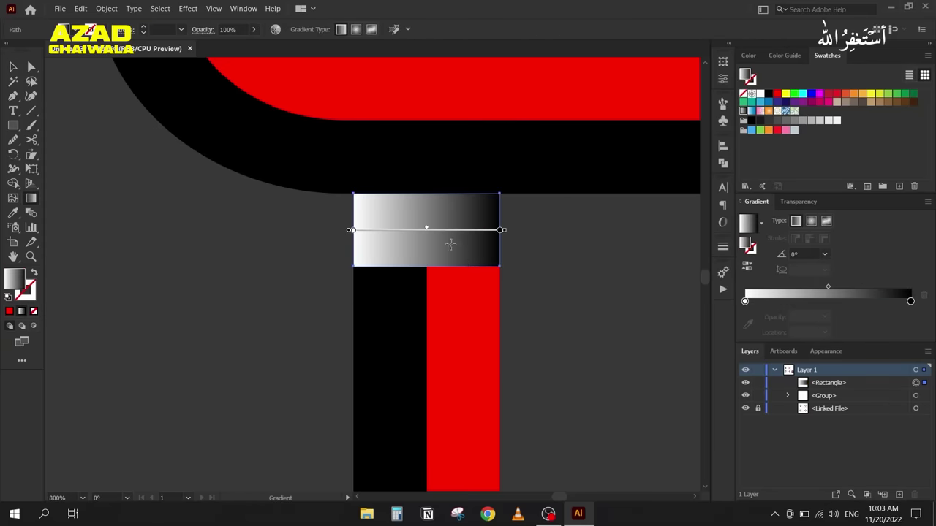
drag(422, 269, 426, 196)
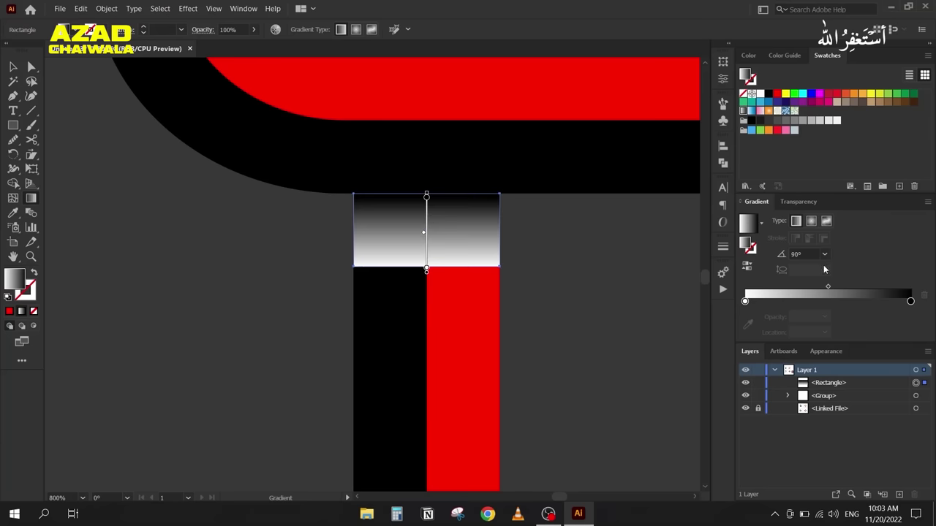
click(910, 301)
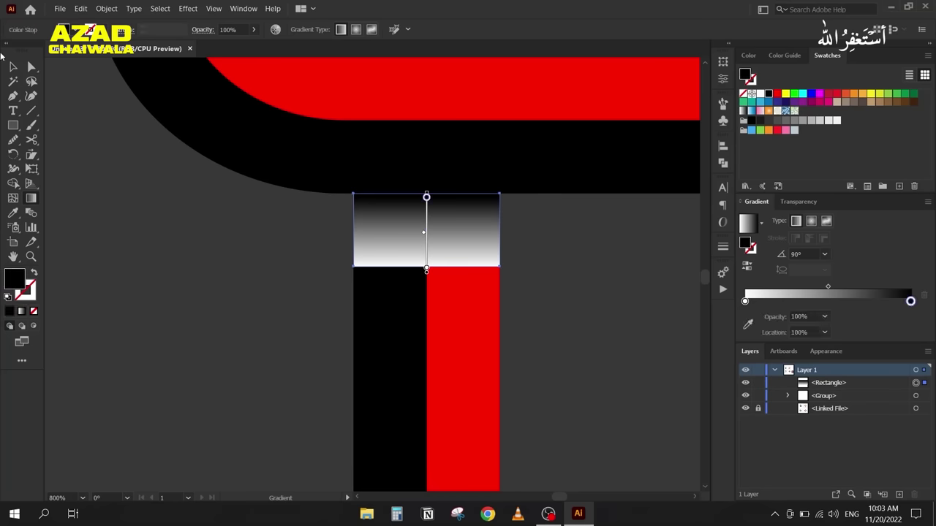
click(13, 69)
click(797, 203)
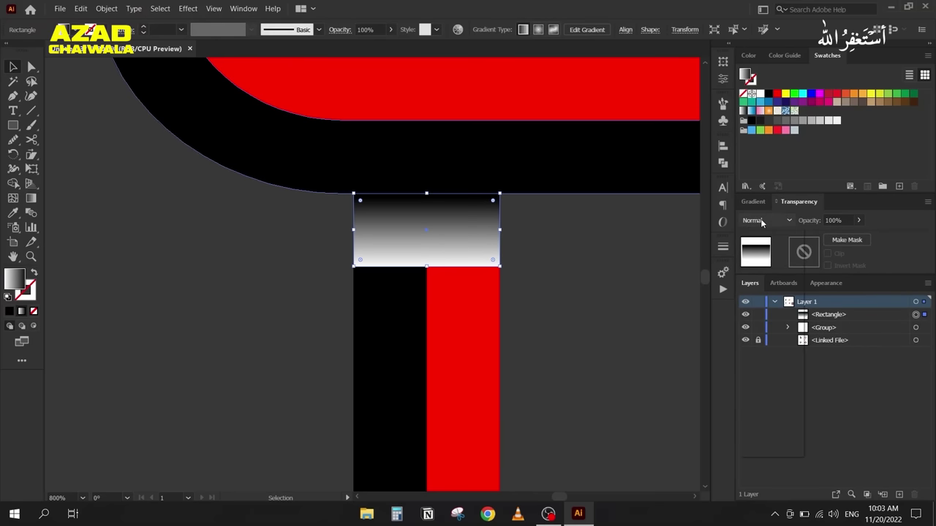
Step: Set the shadow rectangle's blending mode to Multiply
click(767, 220)
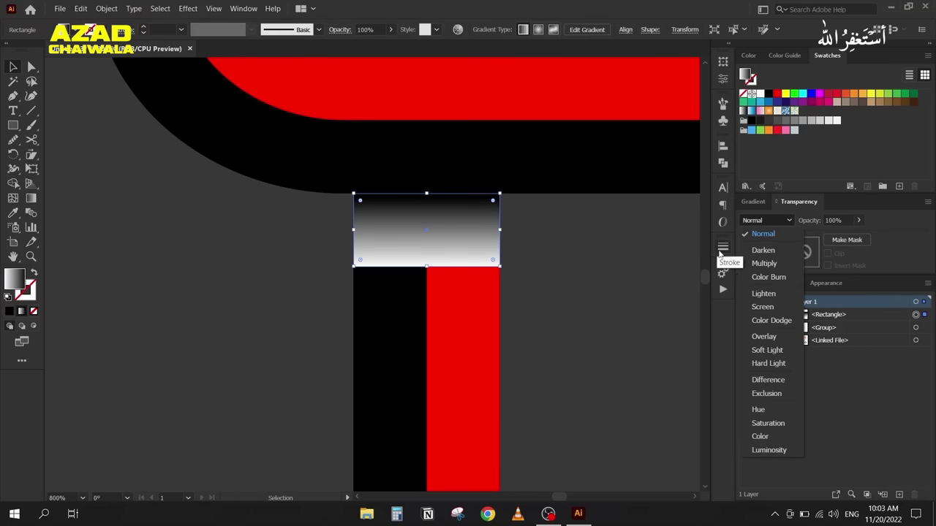
click(764, 264)
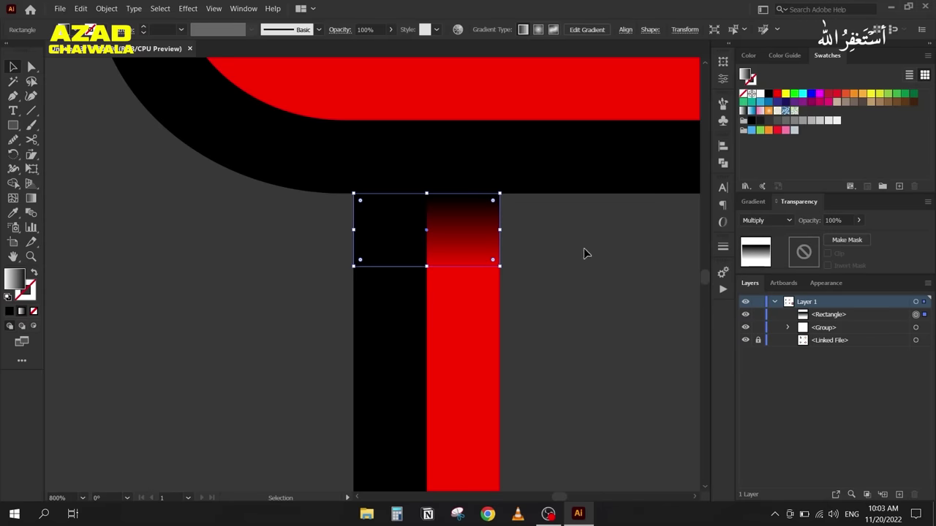
click(589, 274)
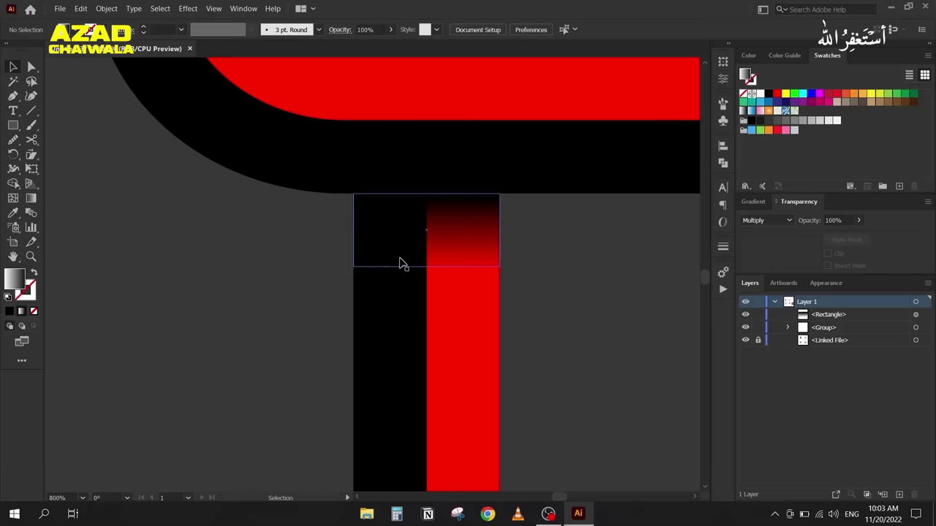
Step: Make the gradient's starting stop 0% opacity and move the midpoint to about 31%
click(420, 231)
click(753, 201)
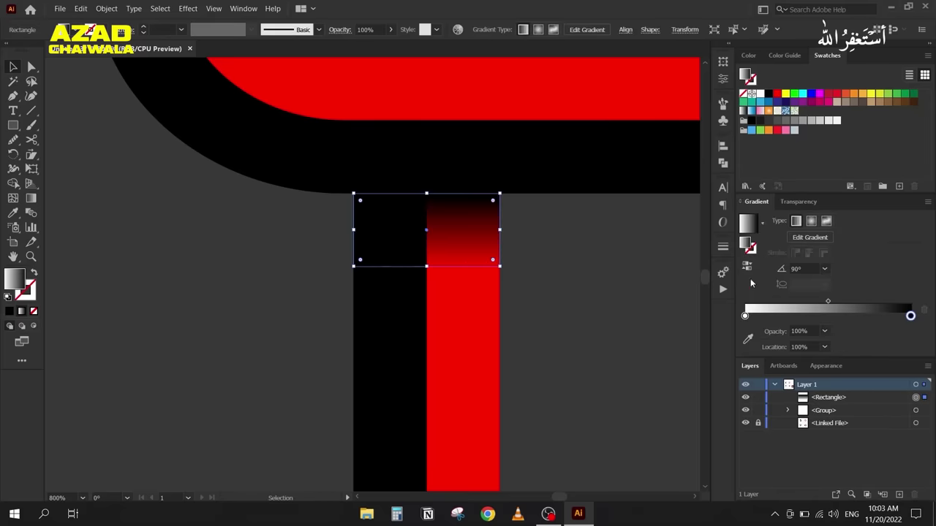
click(745, 316)
click(824, 331)
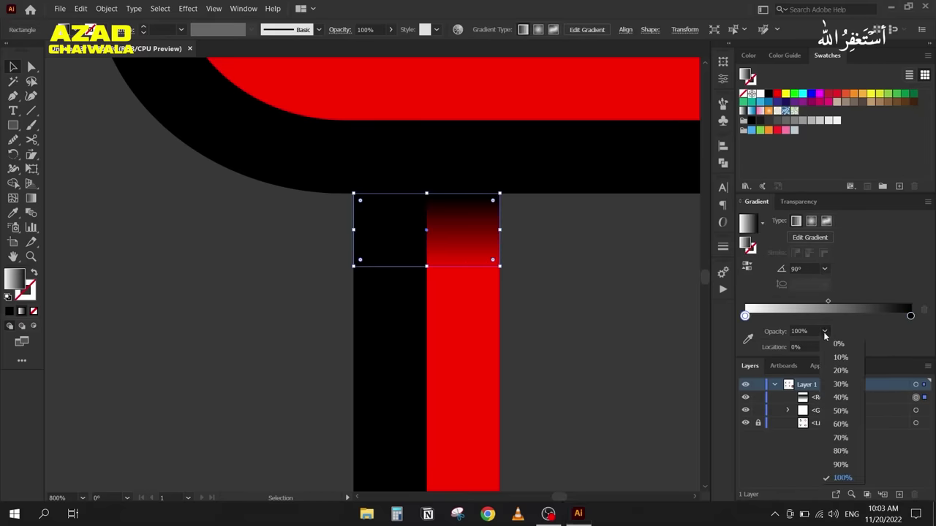
click(839, 344)
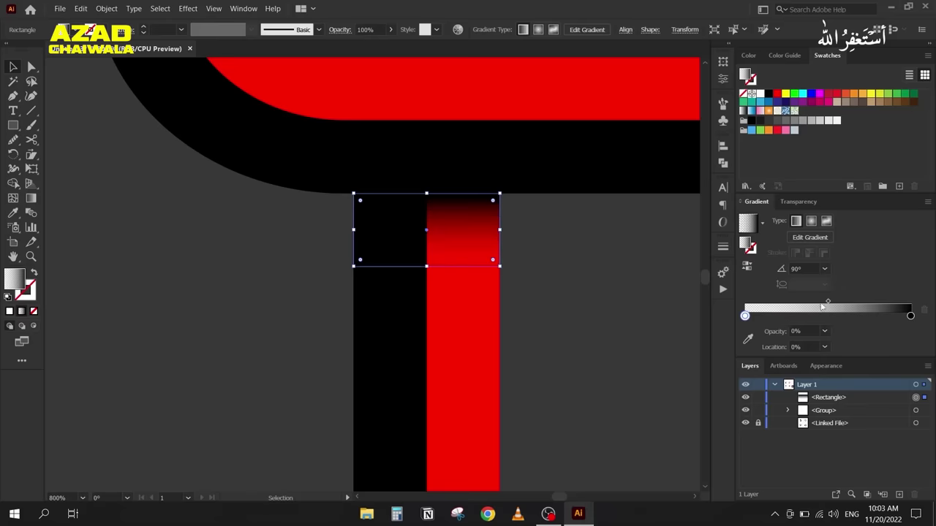
drag(828, 303, 797, 307)
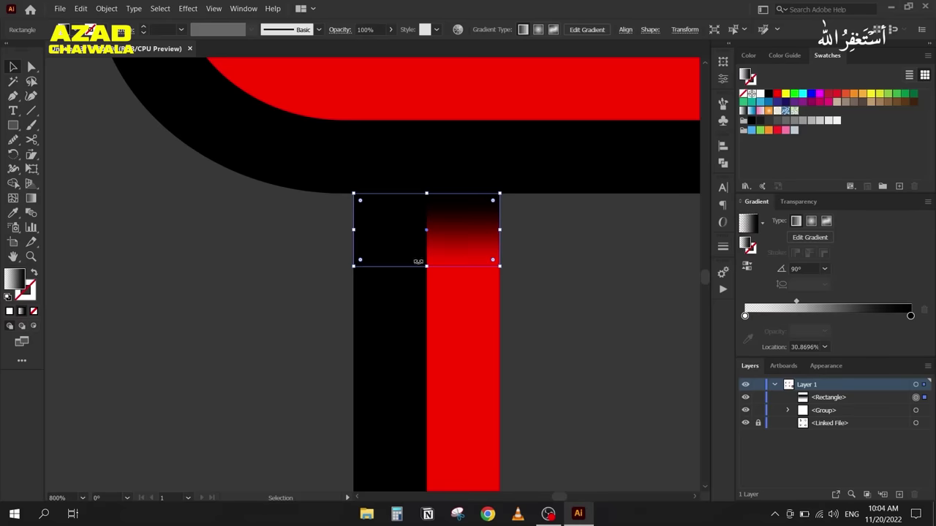
Step: Lower the rectangle's overall opacity to 80%
click(798, 202)
click(847, 219)
text(93)
key(Return)
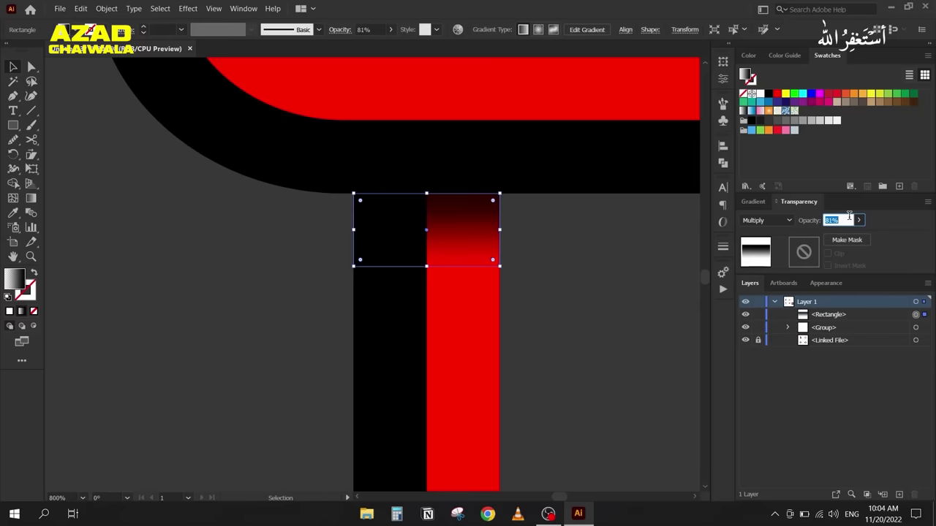
click(605, 264)
key(ctrl+minus)
key(ctrl+minus)
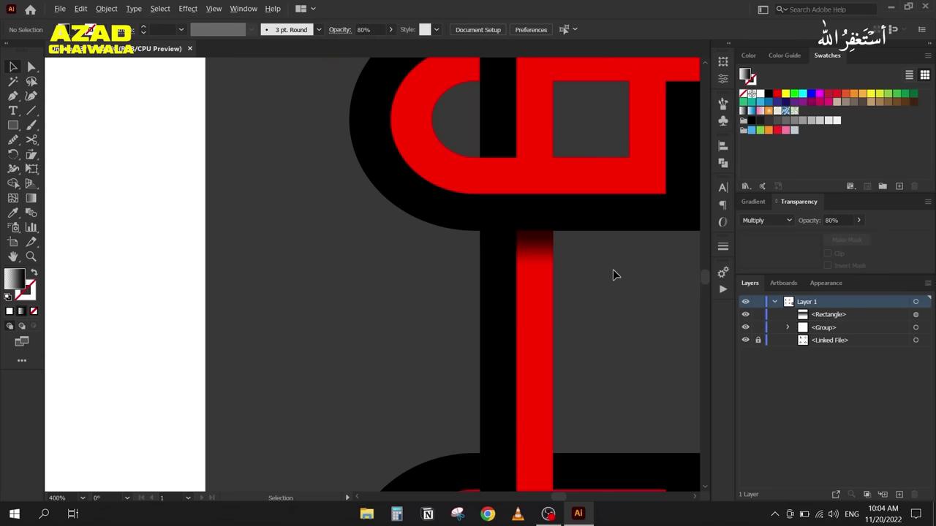
Step: Copy the shadow rectangle up to the upper crossing and turn it 180°
drag(612, 269, 568, 333)
drag(469, 312, 476, 207)
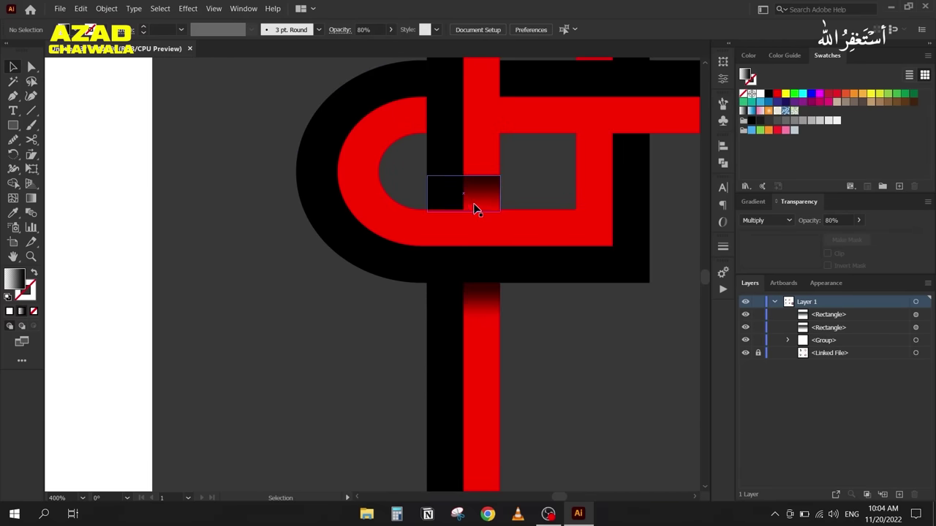
key(ctrl+z)
drag(449, 299, 446, 187)
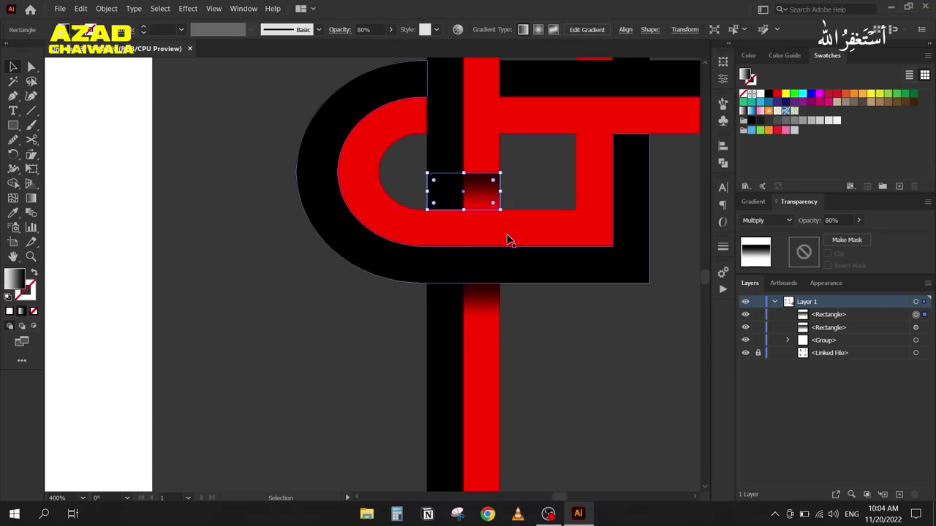
drag(505, 211, 401, 180)
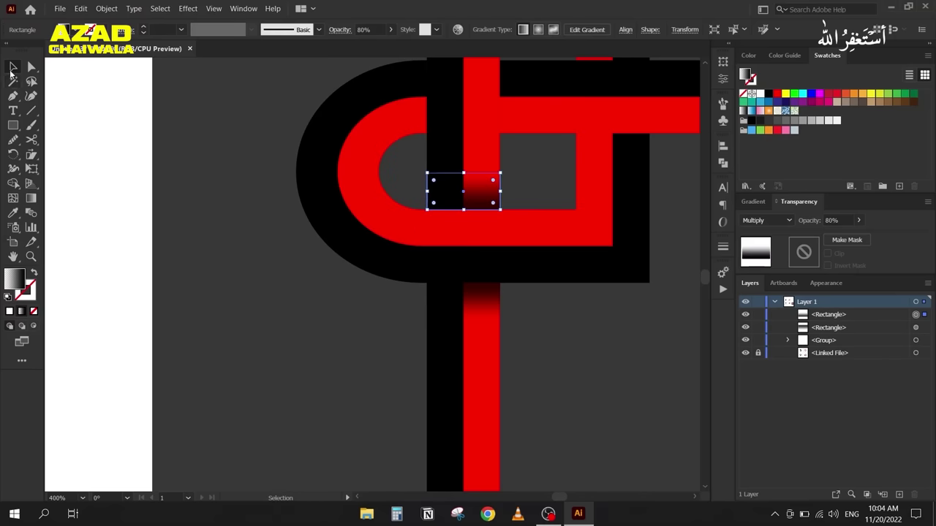
click(283, 245)
Step: Select the entire knot artwork and rotate it 45° into a diamond
scroll(282, 246, down, 3)
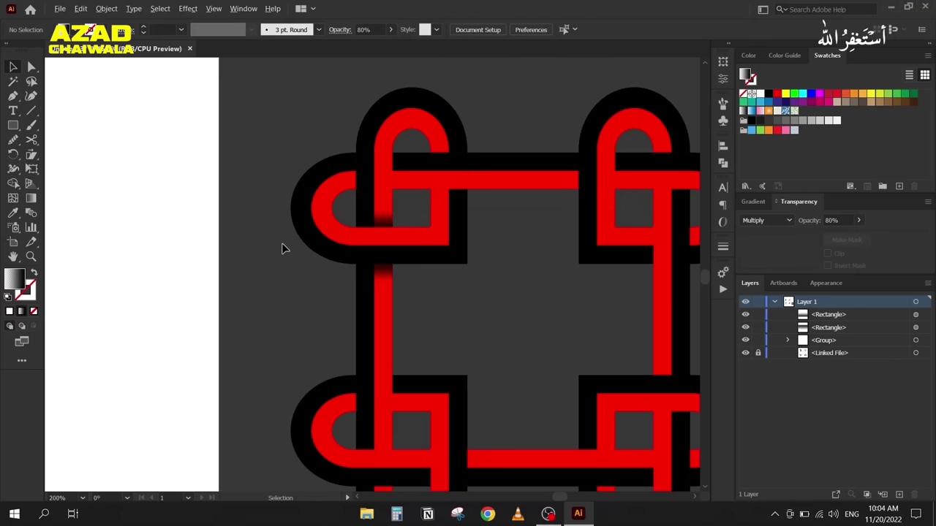
drag(261, 192, 250, 160)
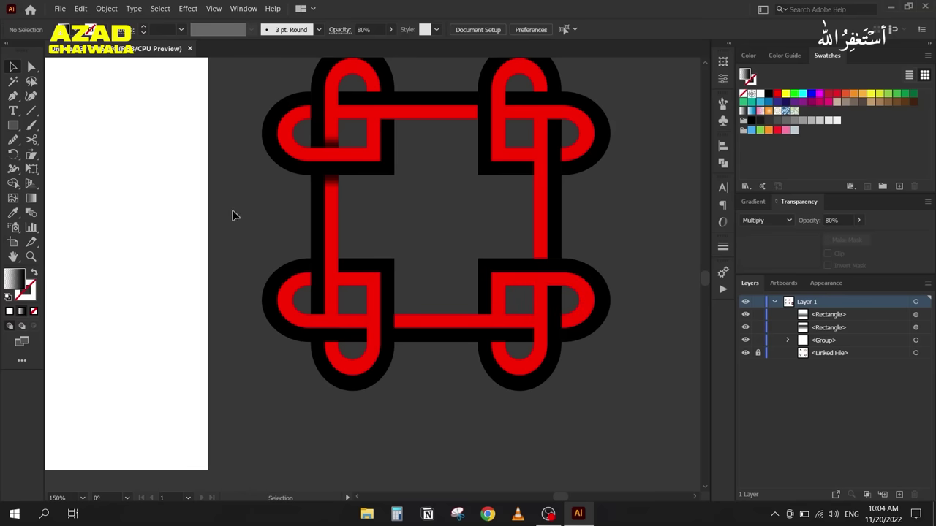
scroll(249, 144, down, 2)
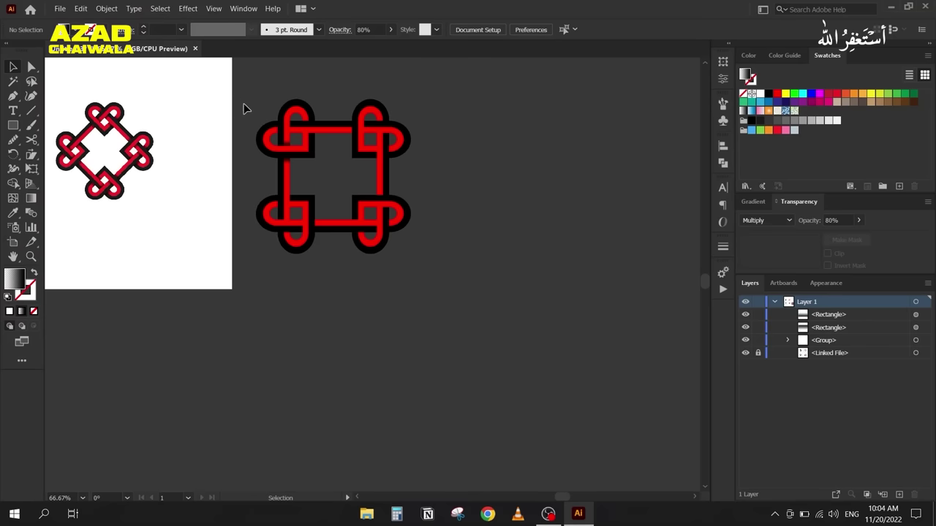
drag(244, 103, 268, 246)
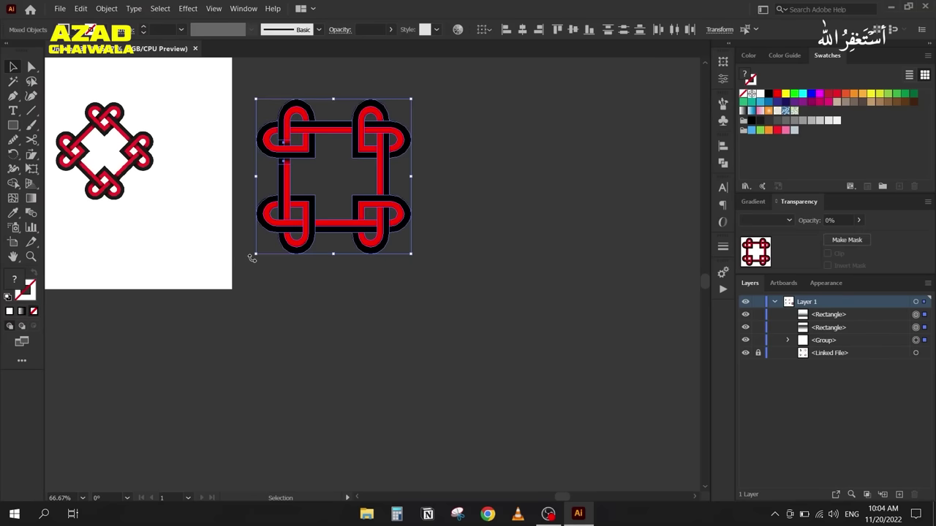
drag(251, 256, 310, 294)
click(259, 231)
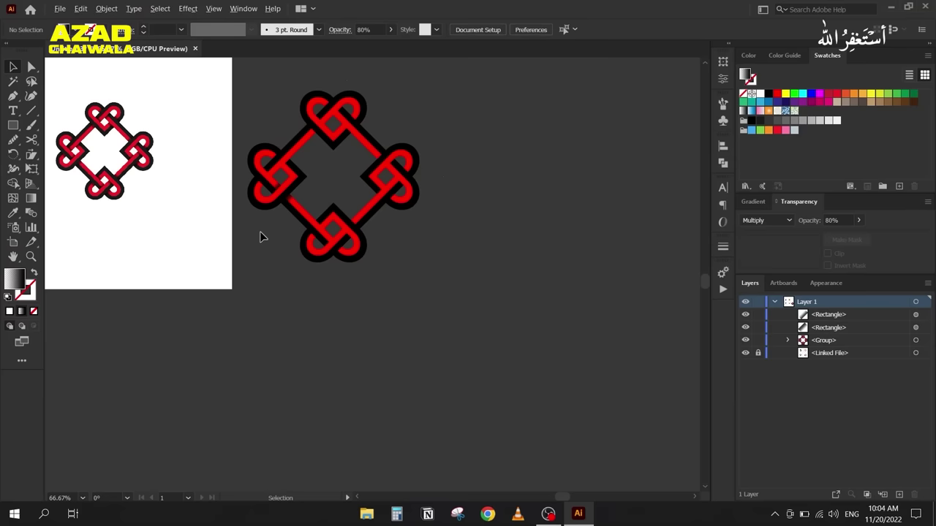
scroll(261, 229, up, 2)
drag(263, 226, 337, 342)
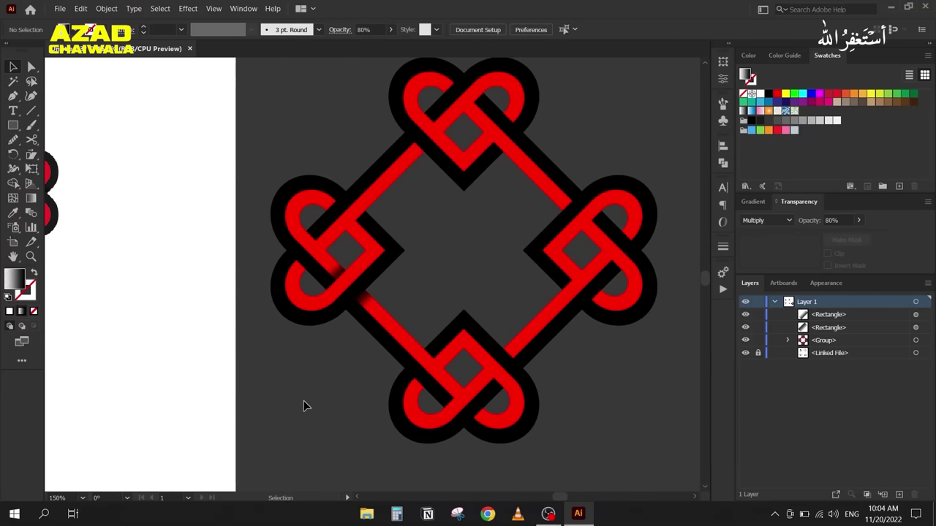
scroll(368, 376, down, 4)
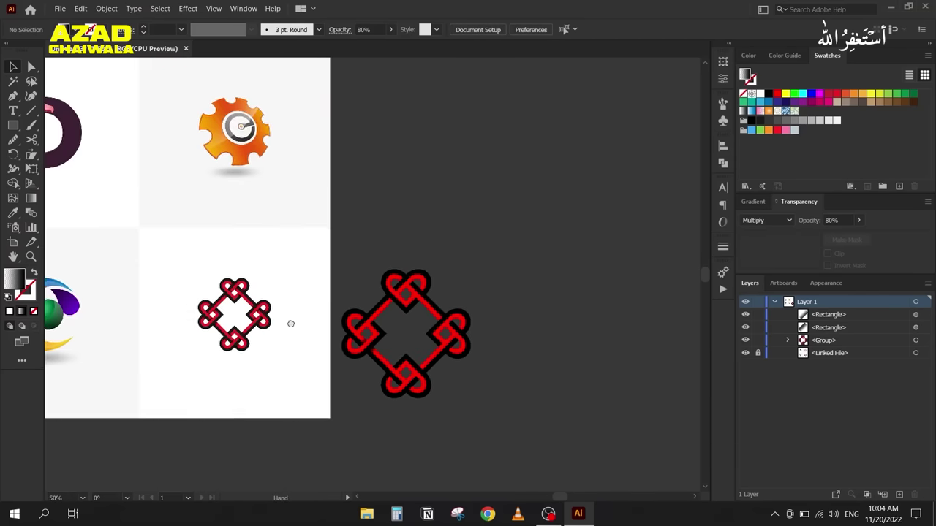
Step: Compare the knot with the reference logos and keep the shadow blending on Multiply
drag(288, 323, 481, 349)
drag(416, 353, 423, 371)
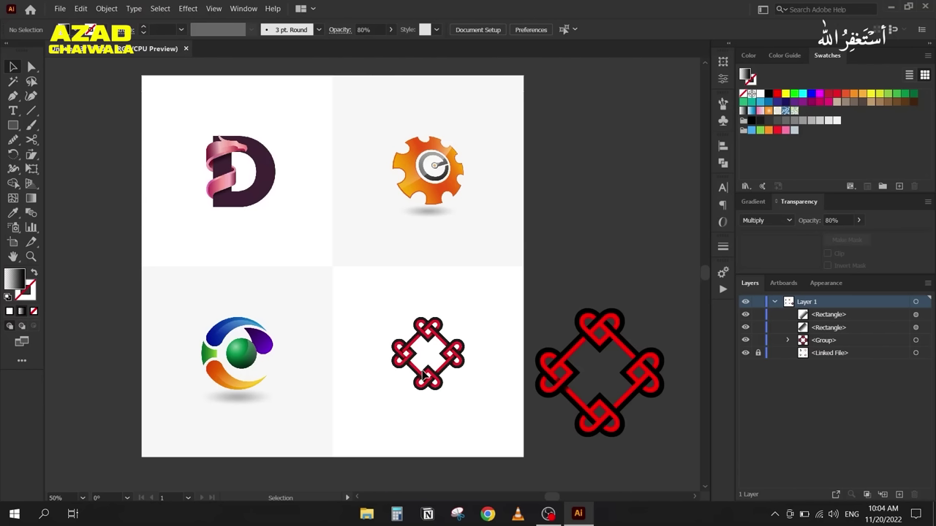
click(752, 222)
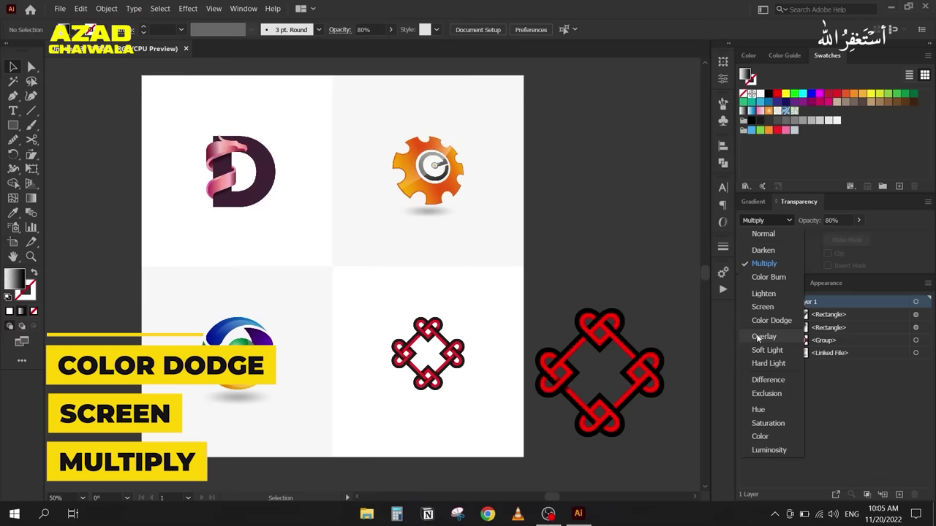
click(620, 147)
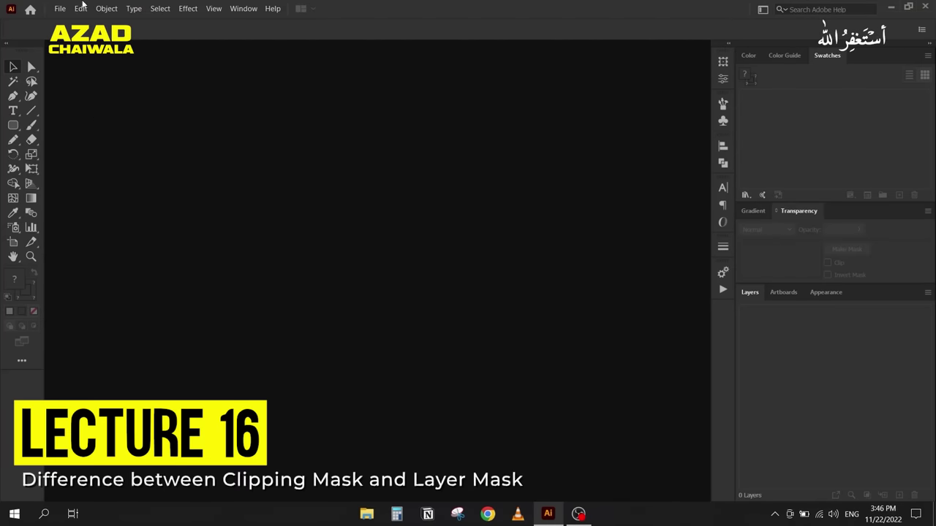
Step: Create a new 1280 × 800 px RGB document via File > New
click(60, 9)
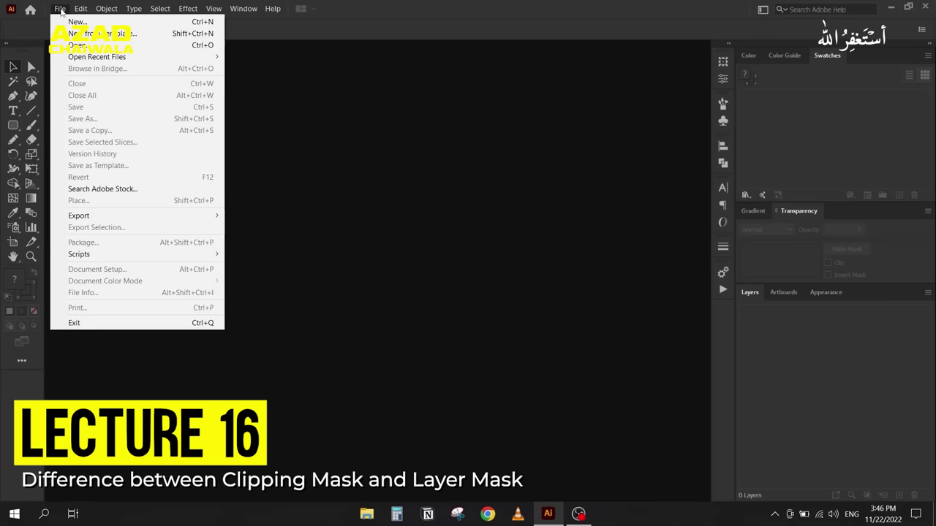
click(76, 21)
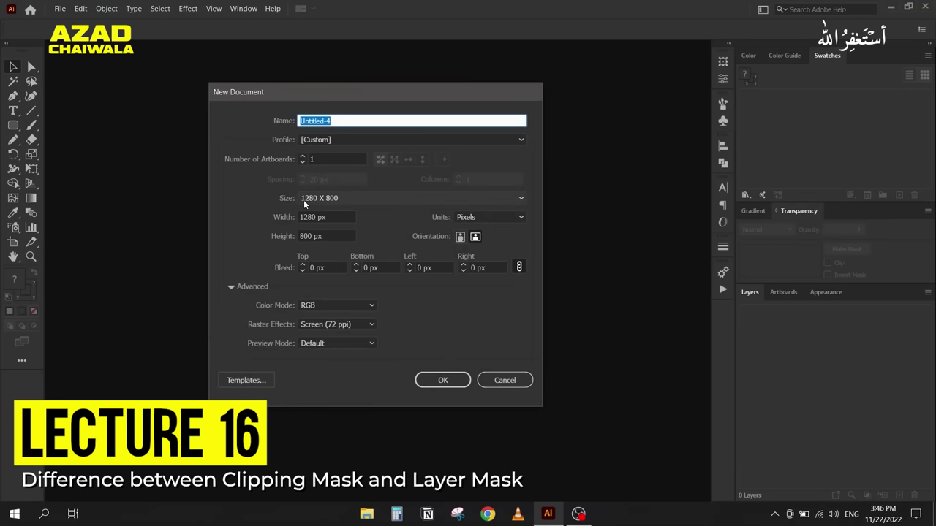
click(442, 380)
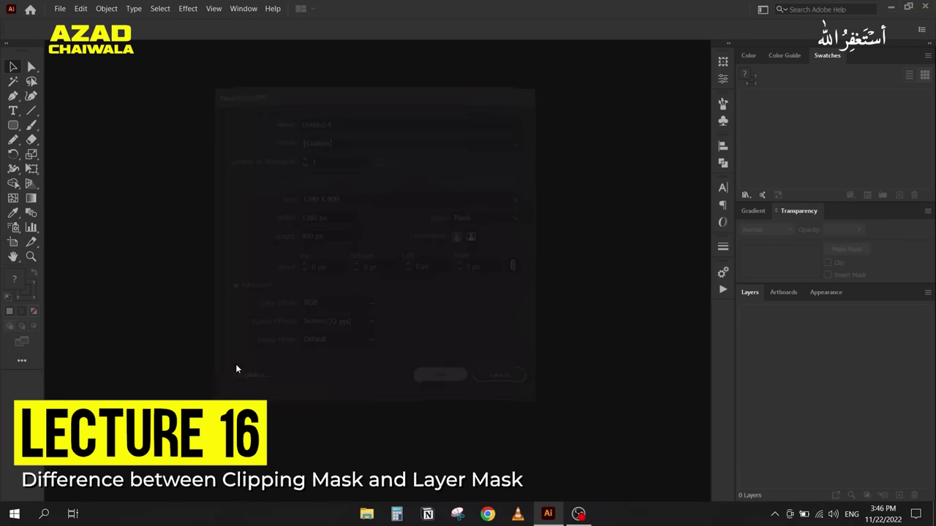
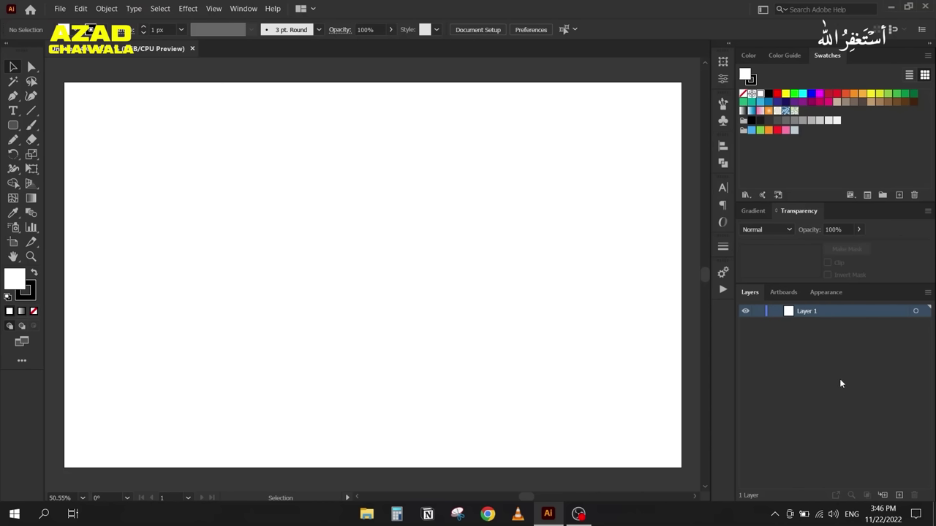
Step: Drag the cruise ship photo from the desktop into Illustrator
click(934, 513)
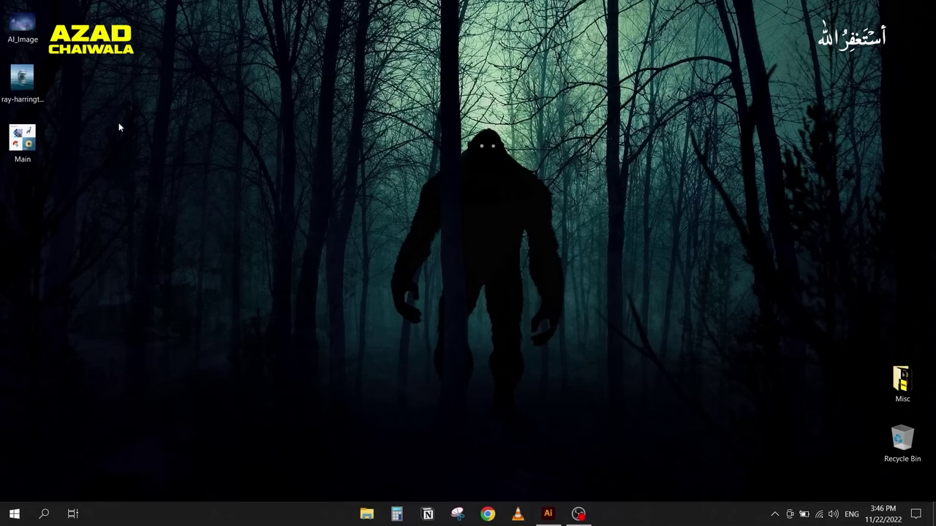
mouse_move(21, 23)
mouse_down()
mouse_move(81, 268)
mouse_move(589, 510)
mouse_move(537, 489)
mouse_move(481, 443)
mouse_move(26, 24)
mouse_up()
drag(22, 77, 268, 180)
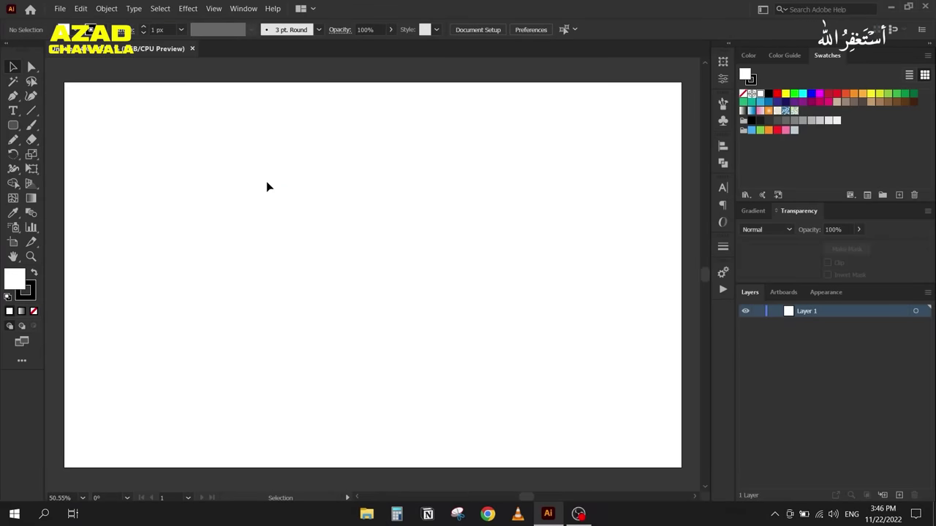
key(ctrl+minus)
key(ctrl+minus)
key(ctrl+minus)
key(ctrl+minus)
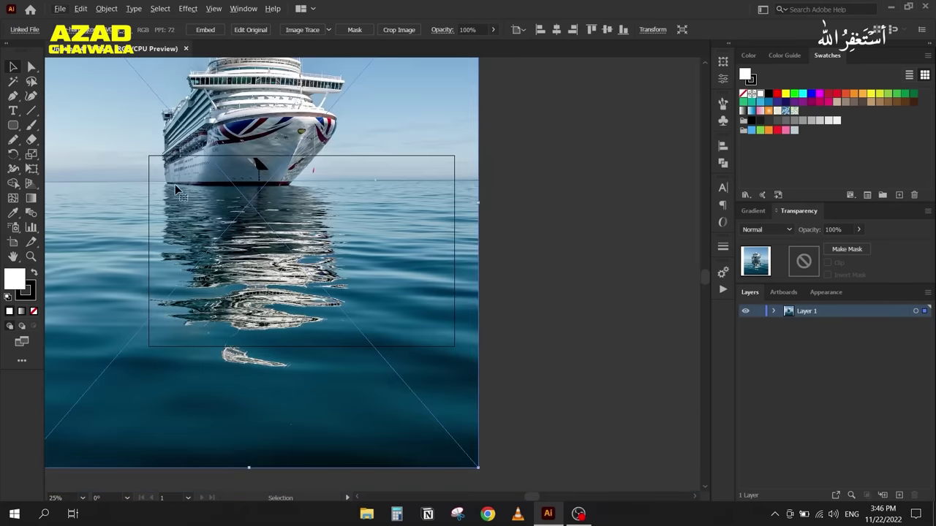
Step: Shrink the ship photo, position it over the artboard's left side, and draw a circle over the ship
drag(195, 126, 347, 313)
drag(375, 351, 303, 284)
key(ctrl+plus)
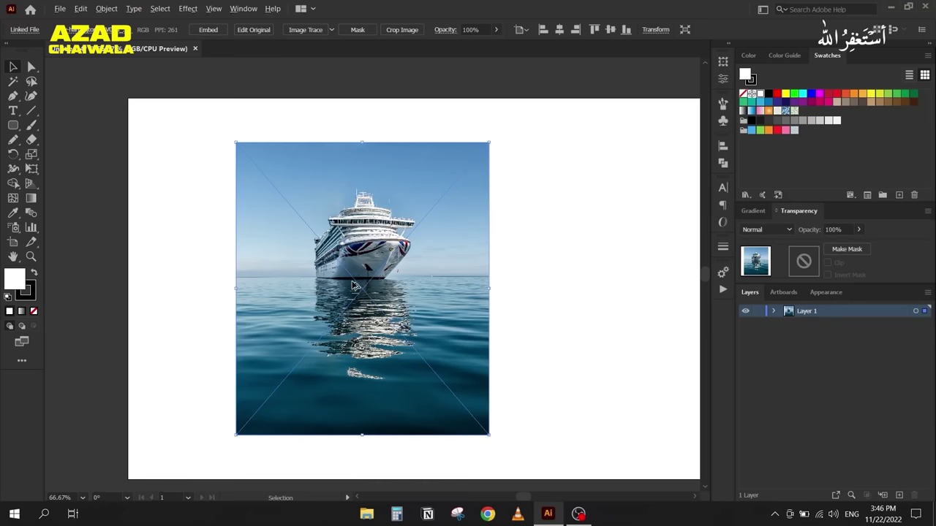
key(ctrl+plus)
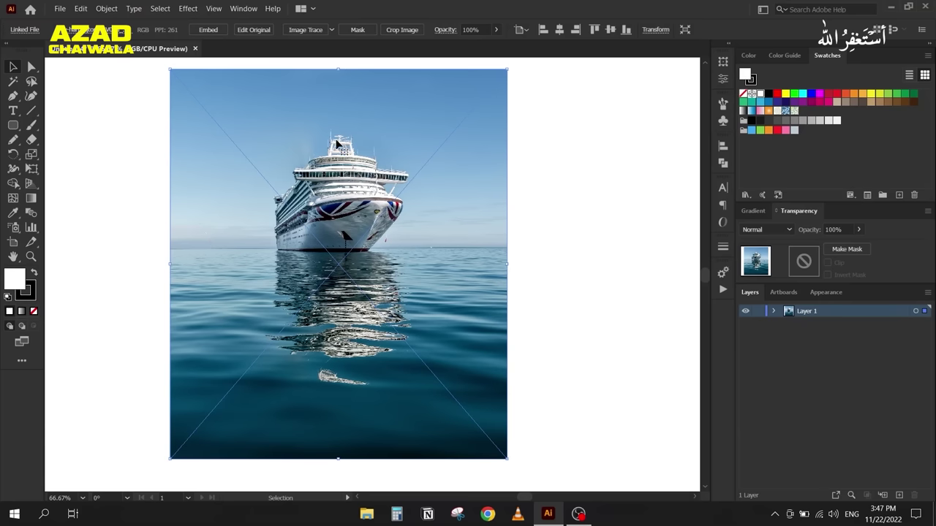
drag(249, 275, 232, 274)
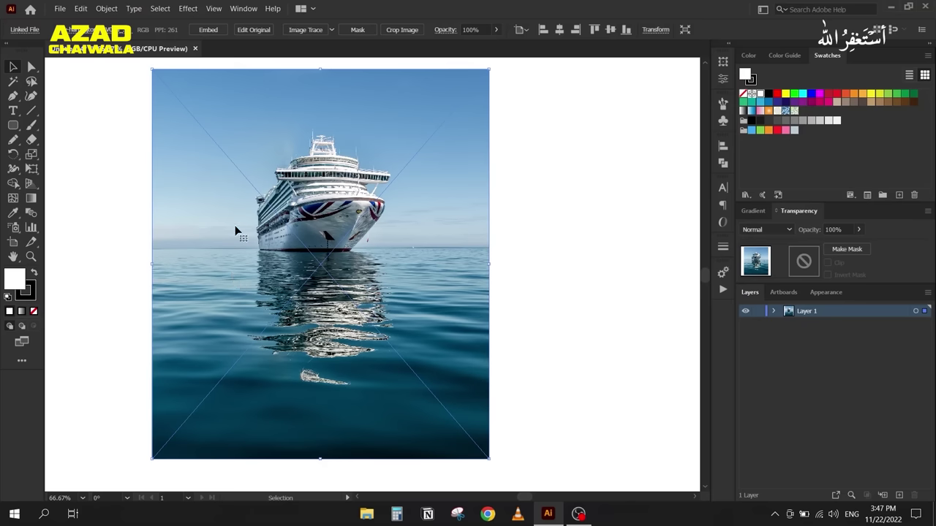
drag(182, 223, 156, 216)
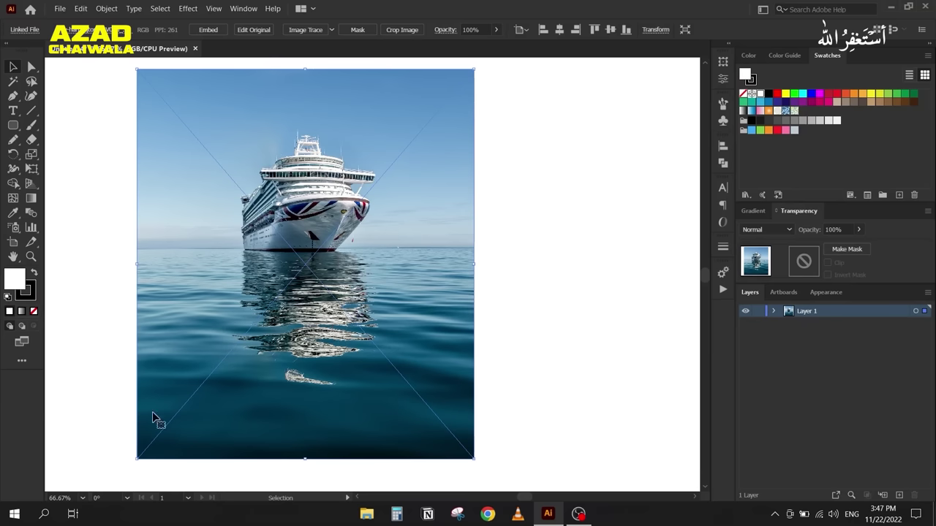
drag(174, 304, 185, 284)
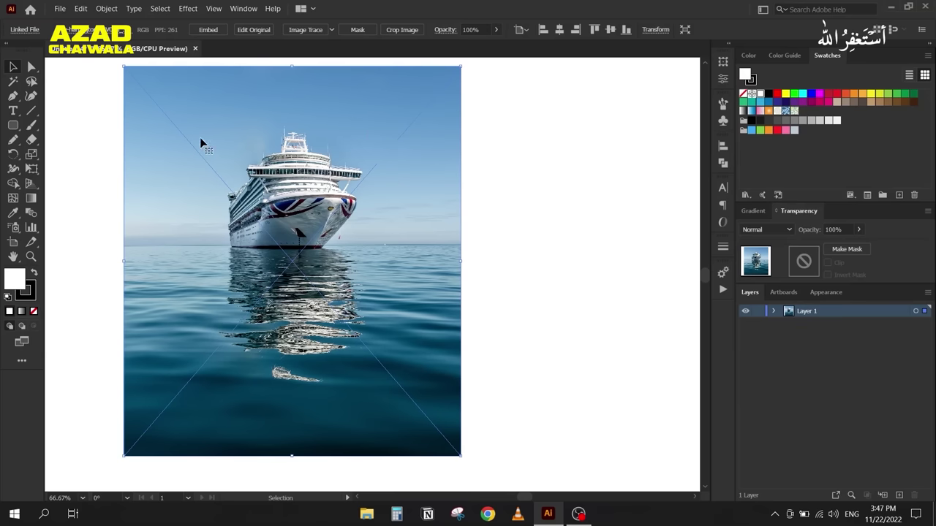
drag(13, 125, 54, 157)
drag(195, 110, 377, 276)
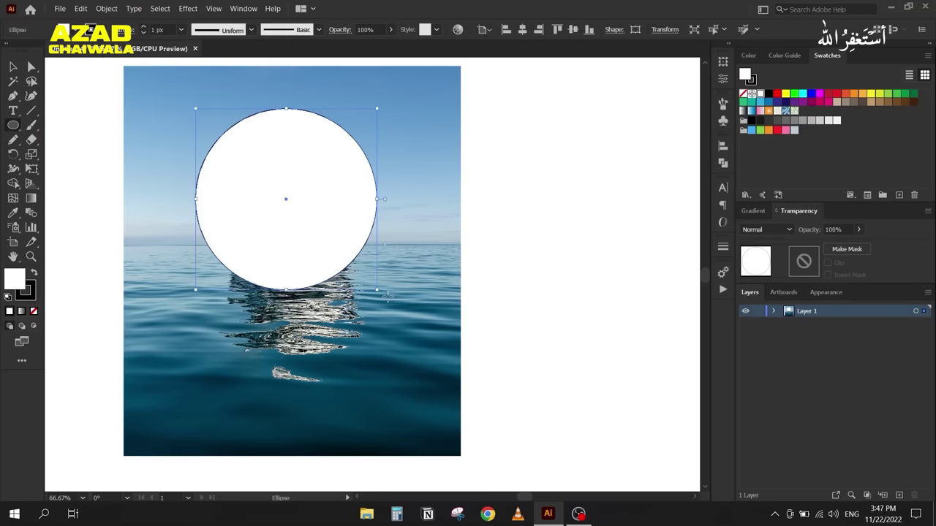
Step: Set the circle's stroke to None, keeping its white fill
click(11, 67)
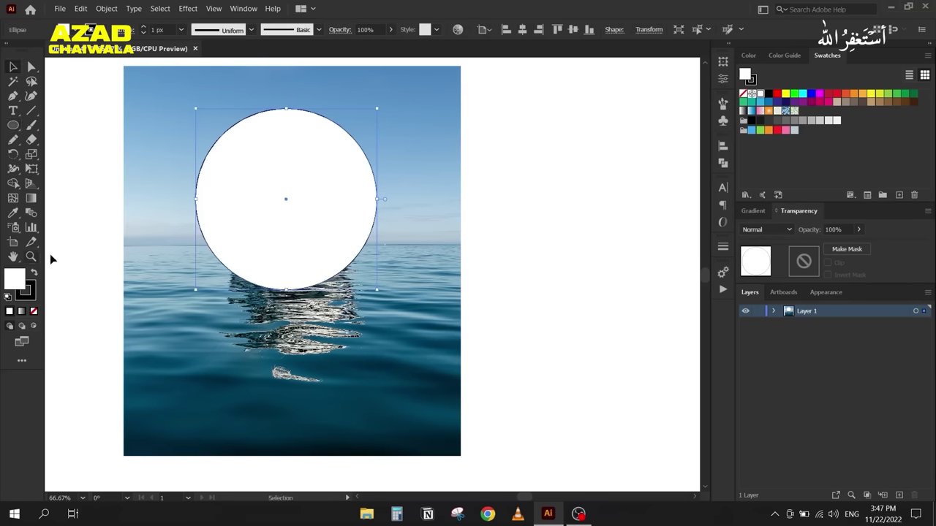
click(27, 291)
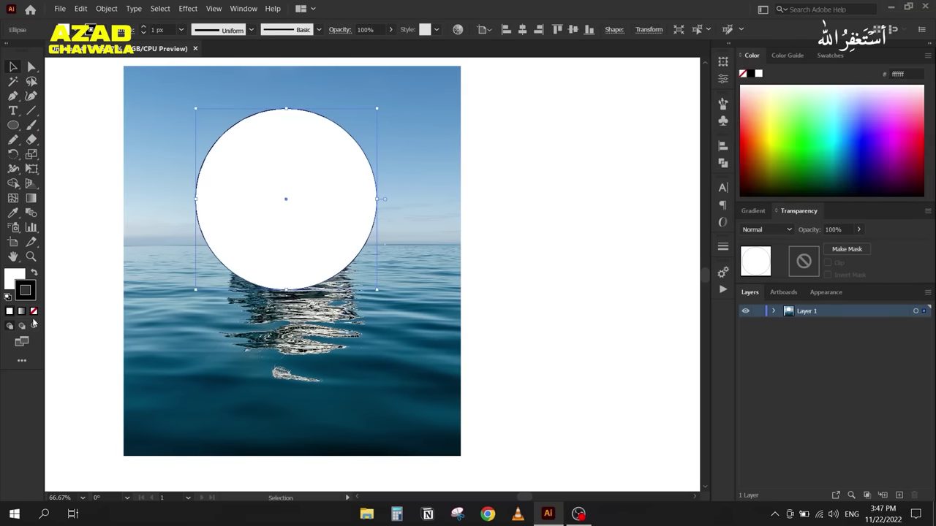
click(33, 312)
click(10, 277)
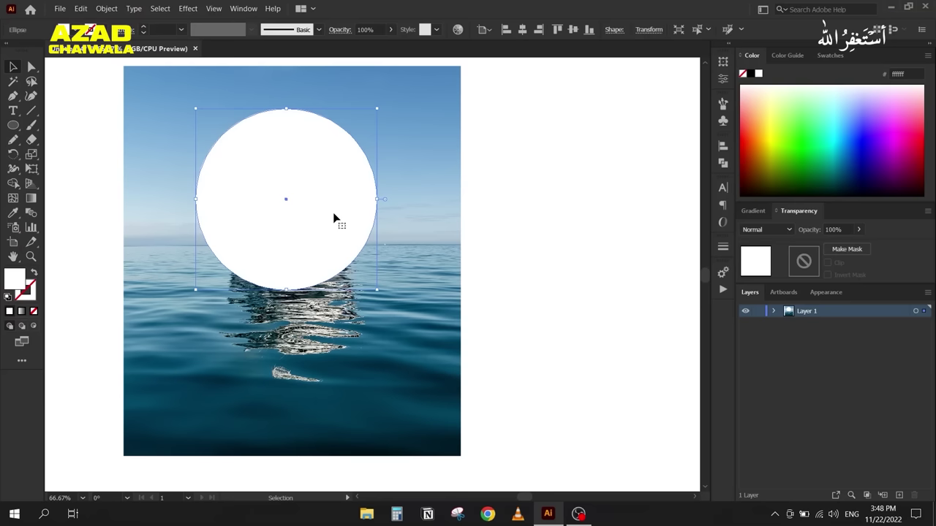
Step: Select the circle and ship photo together and make a clipping mask
click(152, 138)
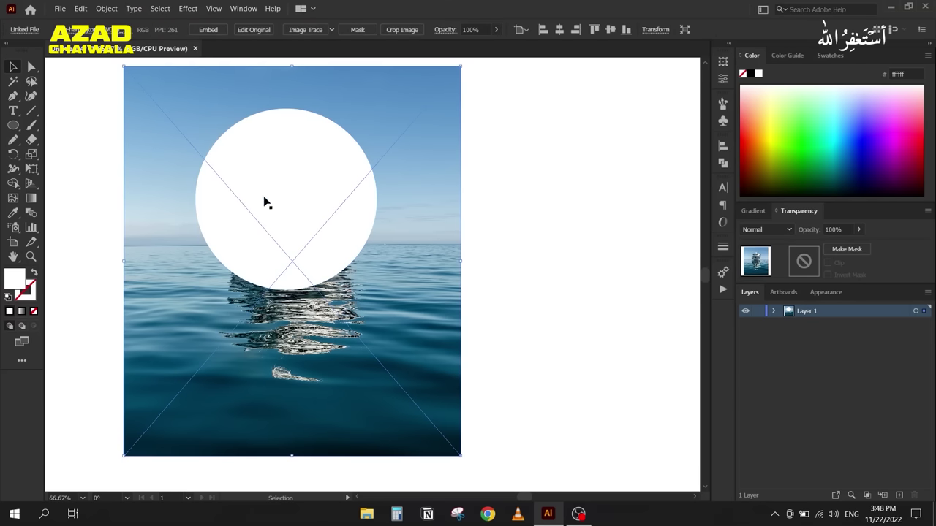
click(322, 176)
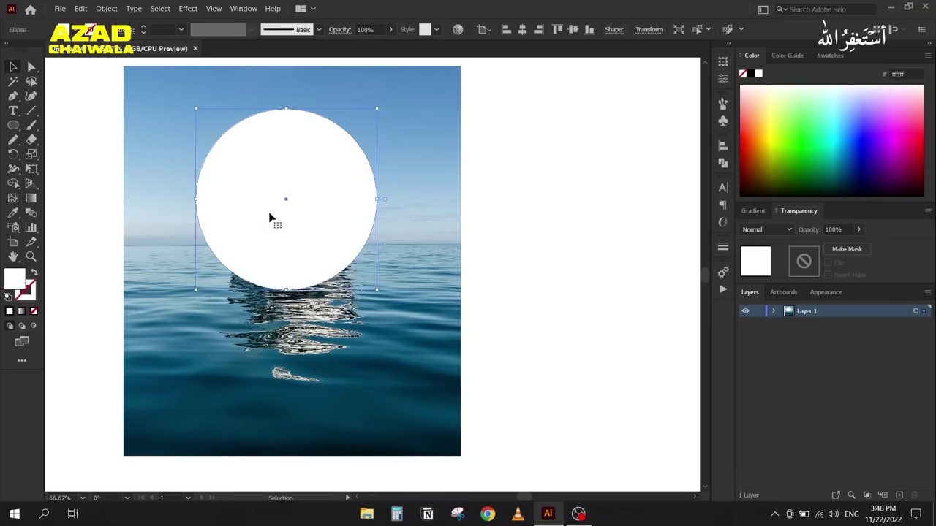
drag(93, 117, 350, 310)
right_click(353, 201)
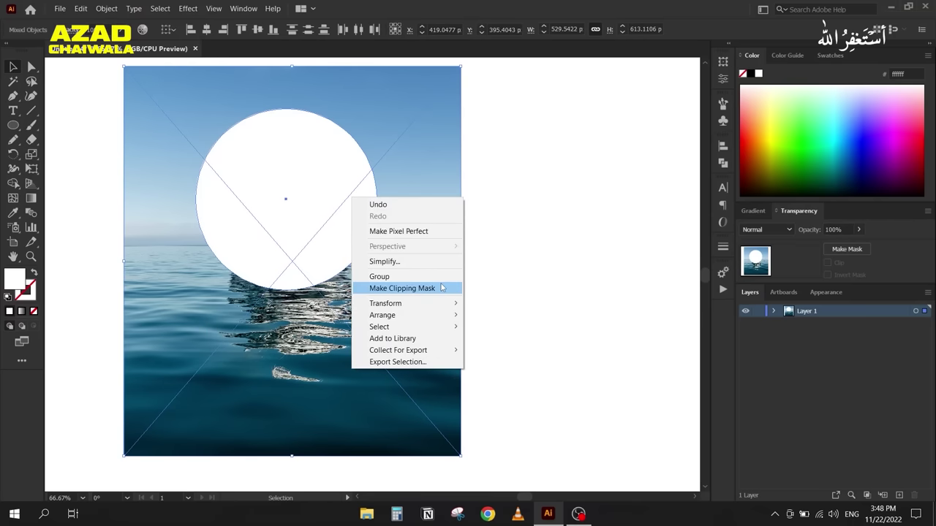
click(442, 288)
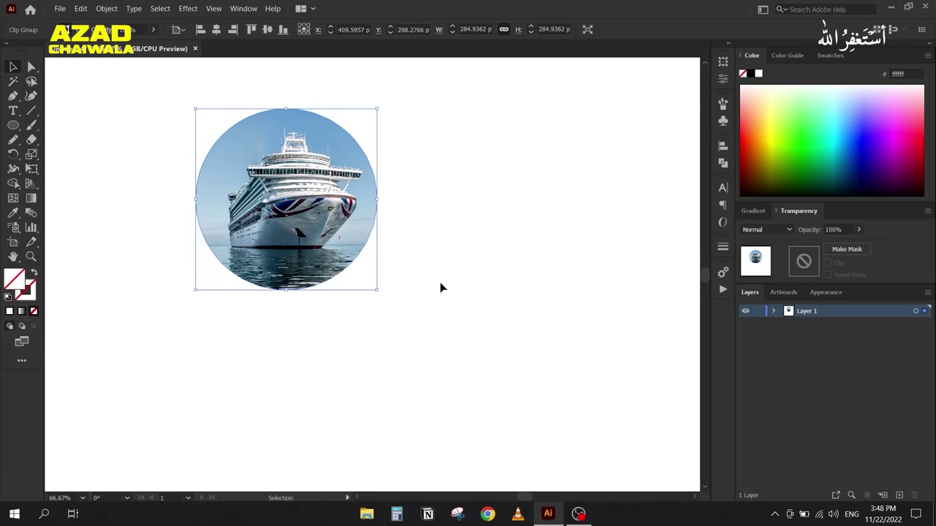
Step: Expand Layer 1 and the Clip Group to inspect the ellipse and photo
click(773, 311)
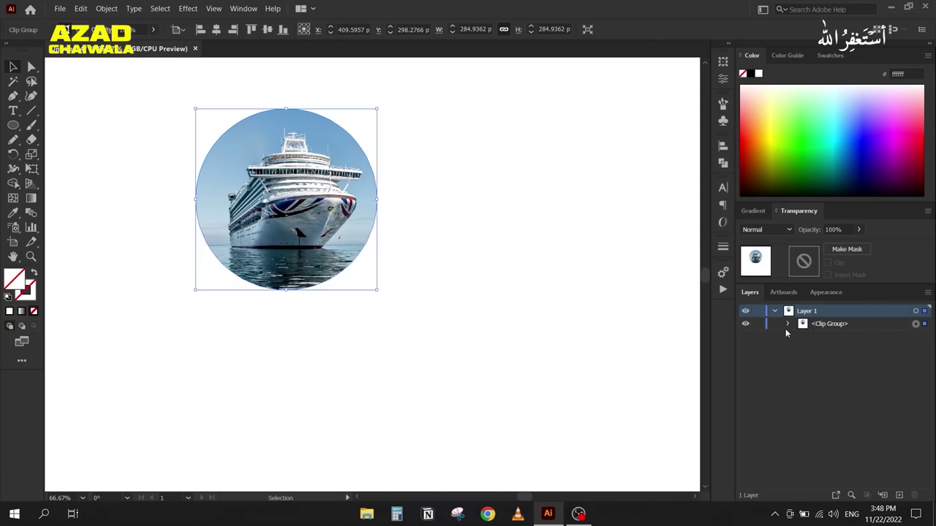
click(787, 324)
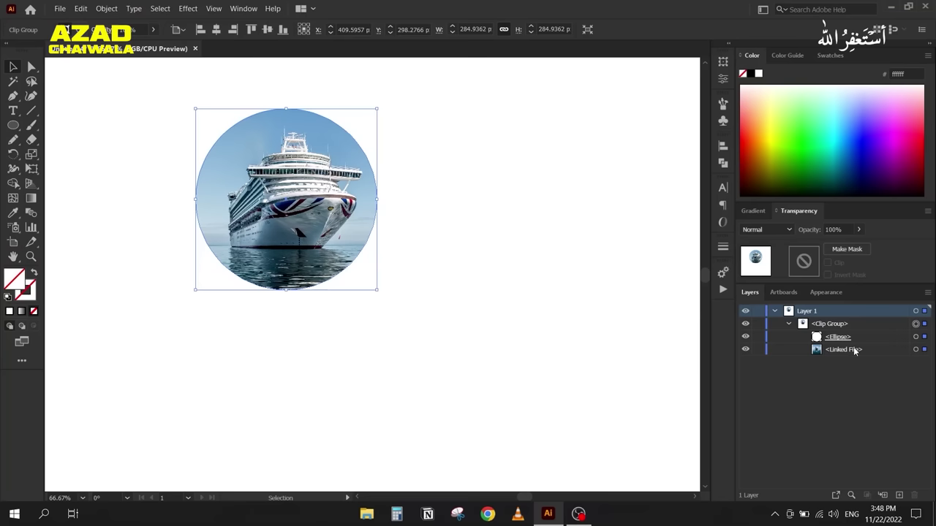
click(916, 337)
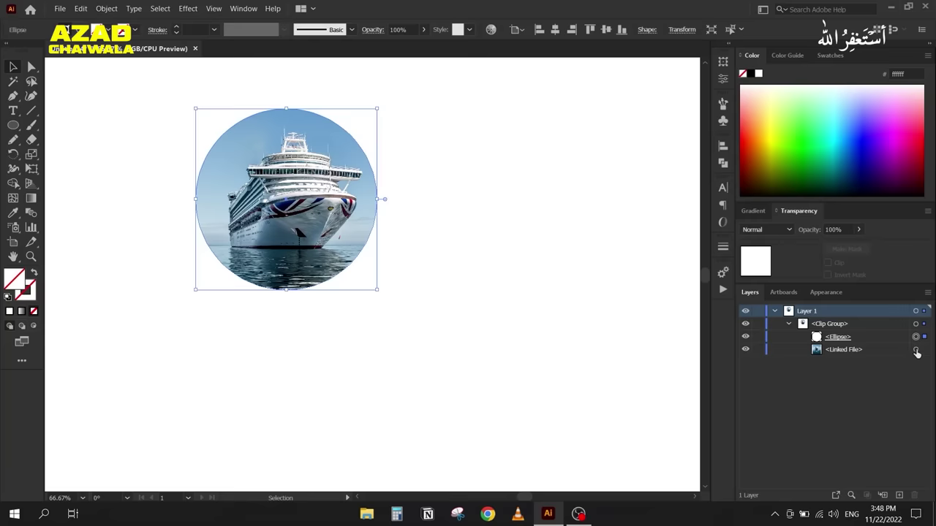
click(916, 349)
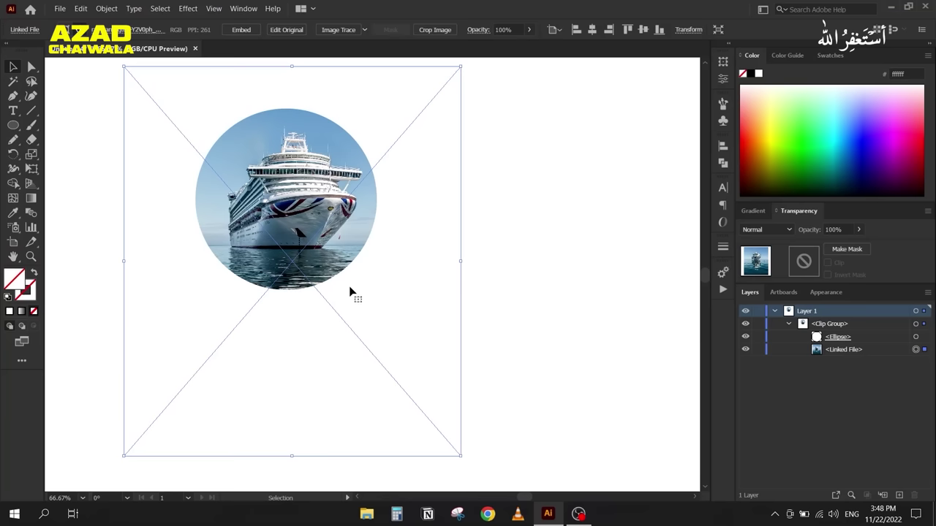
click(519, 257)
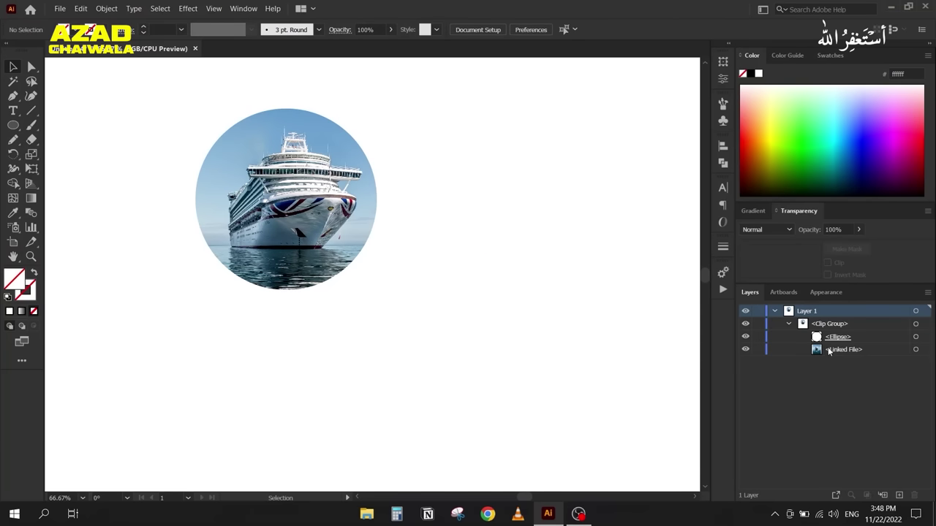
Step: Move the clipped circle slightly left and reposition the ship photo inside it
drag(278, 217, 197, 245)
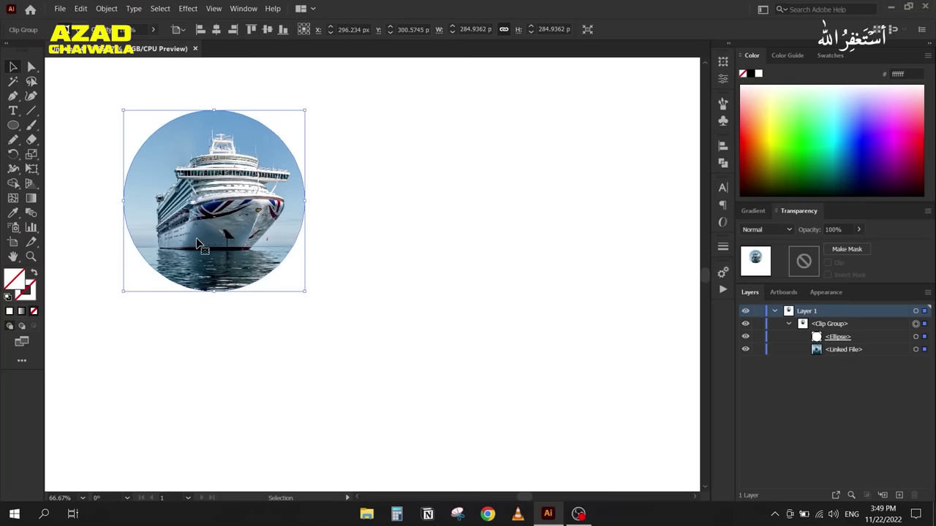
drag(198, 245, 241, 263)
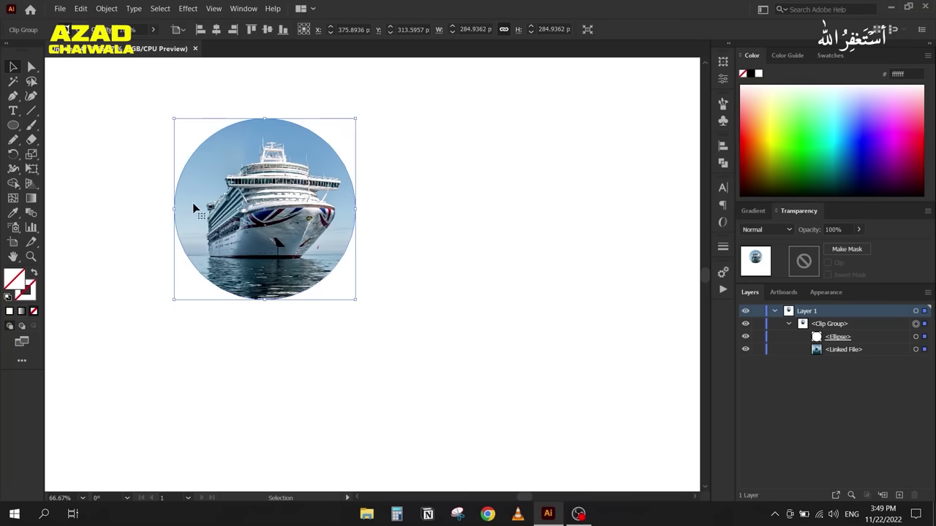
click(790, 324)
click(789, 325)
click(915, 350)
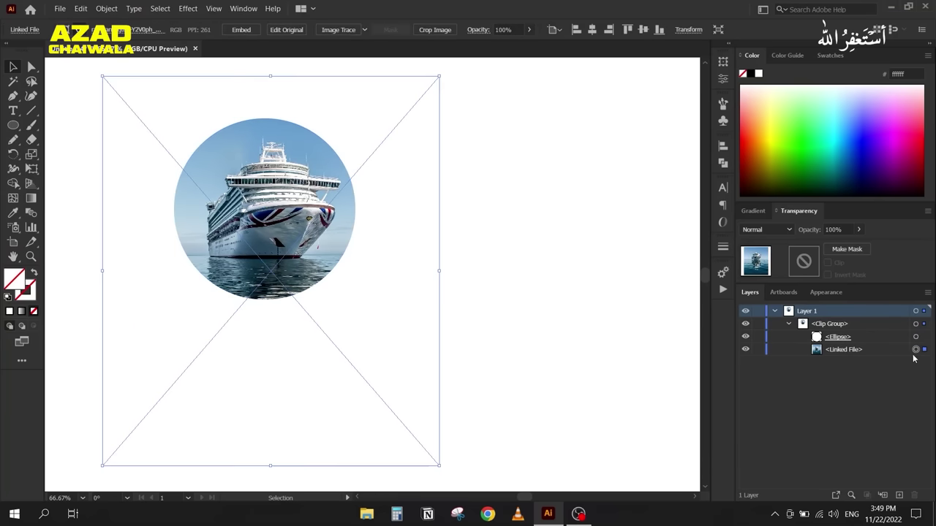
mouse_move(223, 408)
mouse_down()
mouse_move(204, 401)
mouse_move(230, 385)
mouse_move(235, 402)
mouse_move(214, 401)
mouse_up()
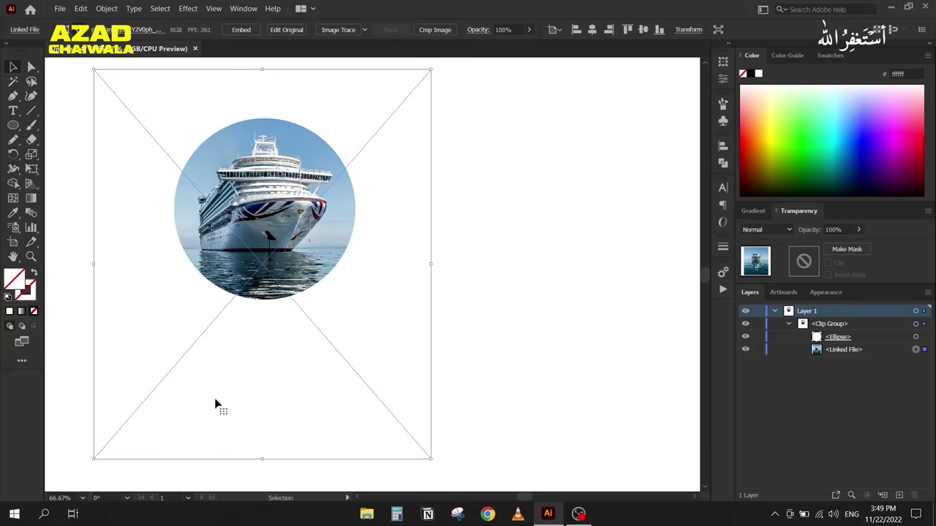
click(558, 255)
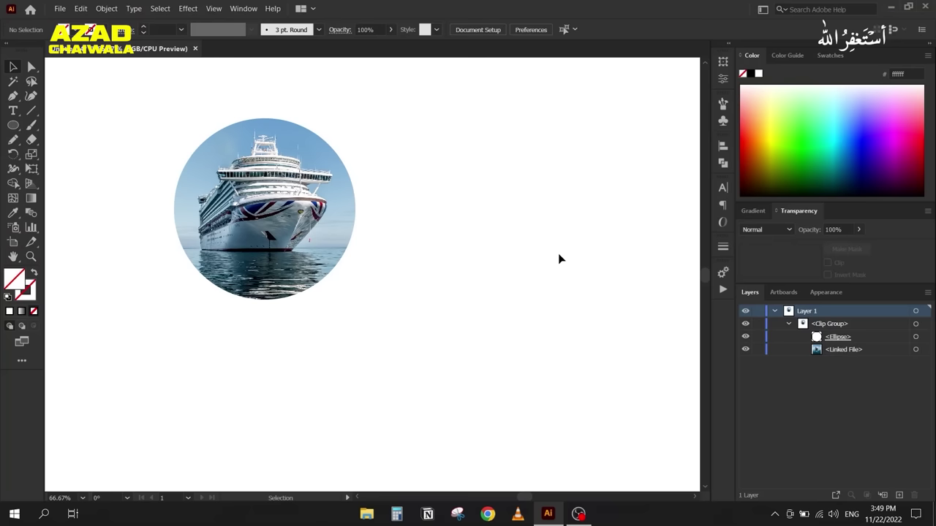
Step: Try Direct Selection on the photo, then reselect the whole clip group
key(a)
key(ctrl+a)
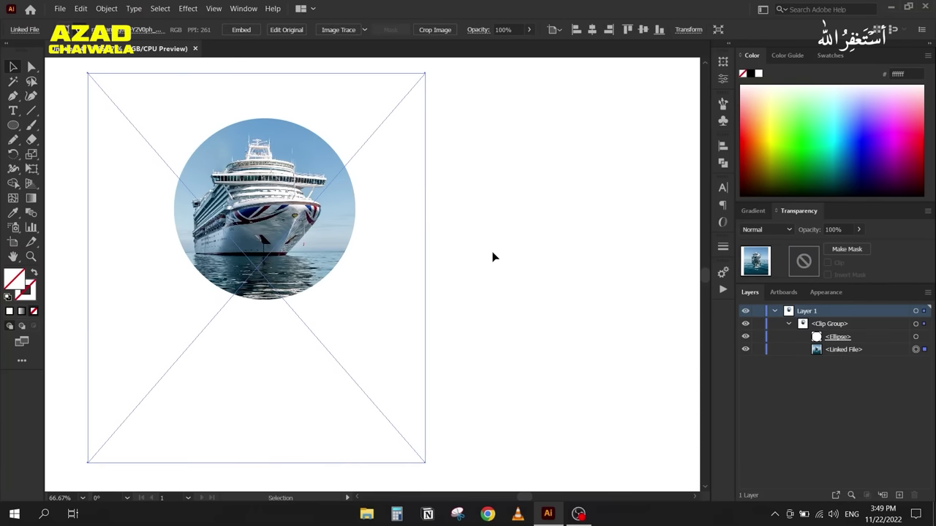
click(547, 213)
key(v)
click(278, 214)
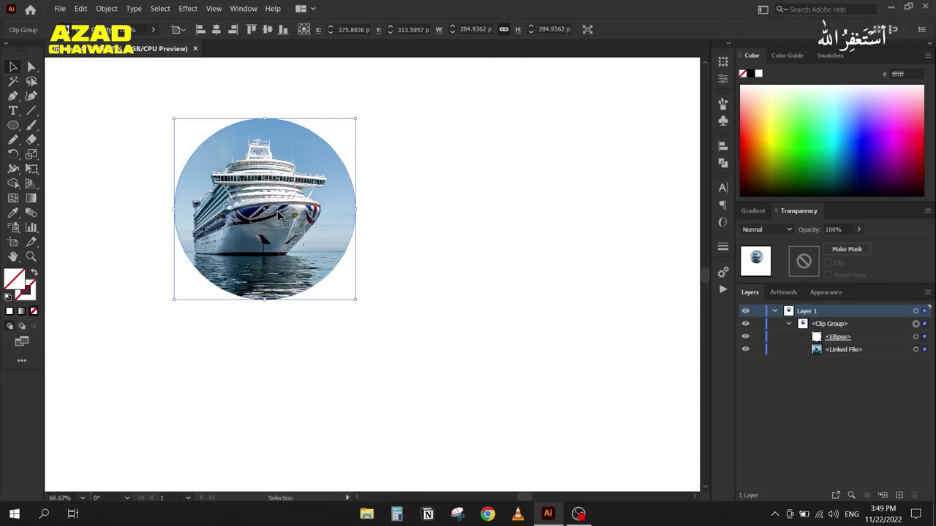
Step: Release the ship photo from the circular clipping mask
right_click(328, 189)
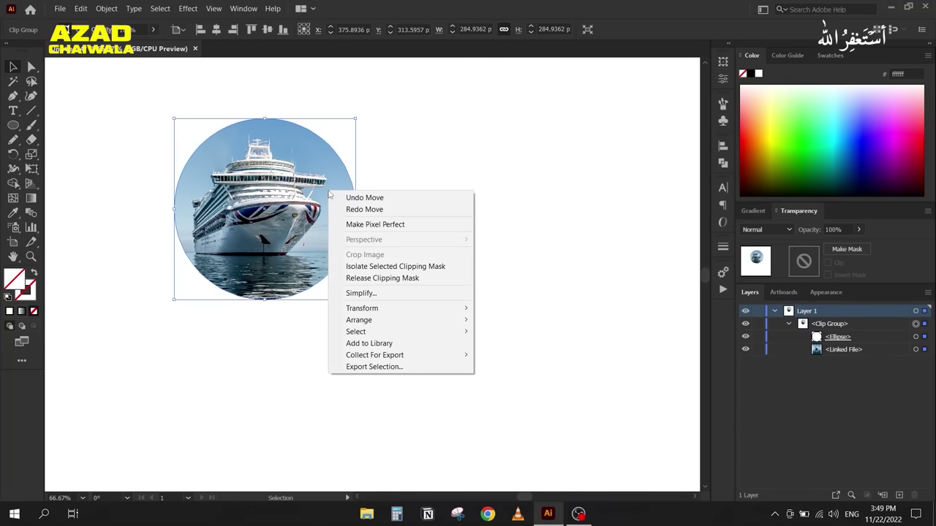
click(431, 279)
click(567, 260)
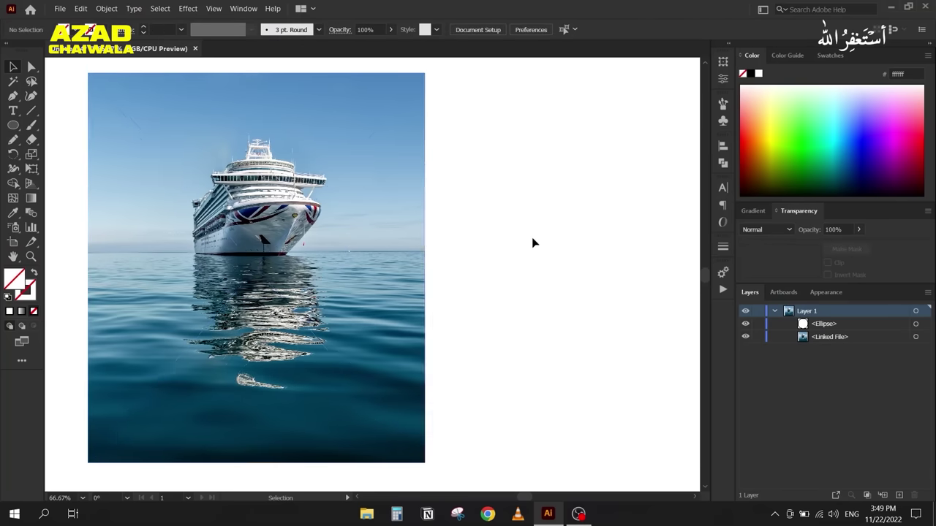
click(323, 141)
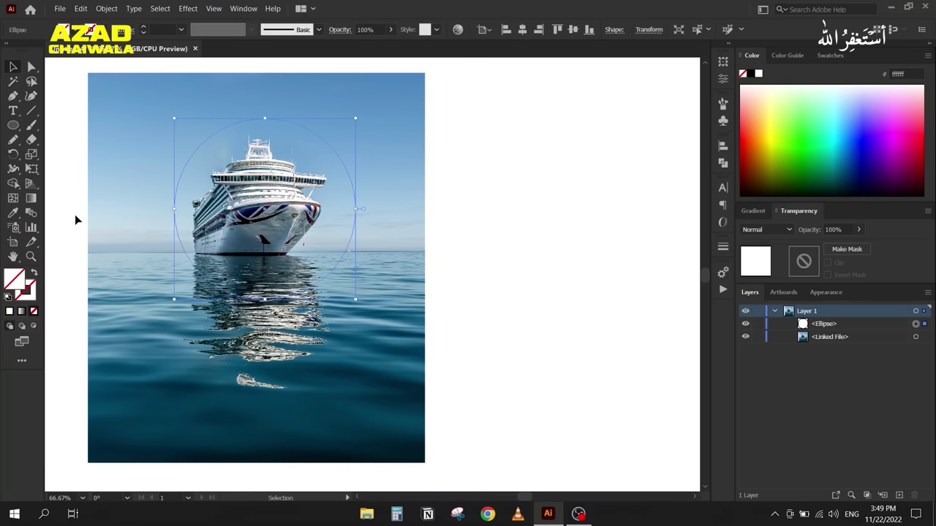
click(479, 180)
Step: Move the ship photo right to centre it and delete the leftover circle
click(413, 174)
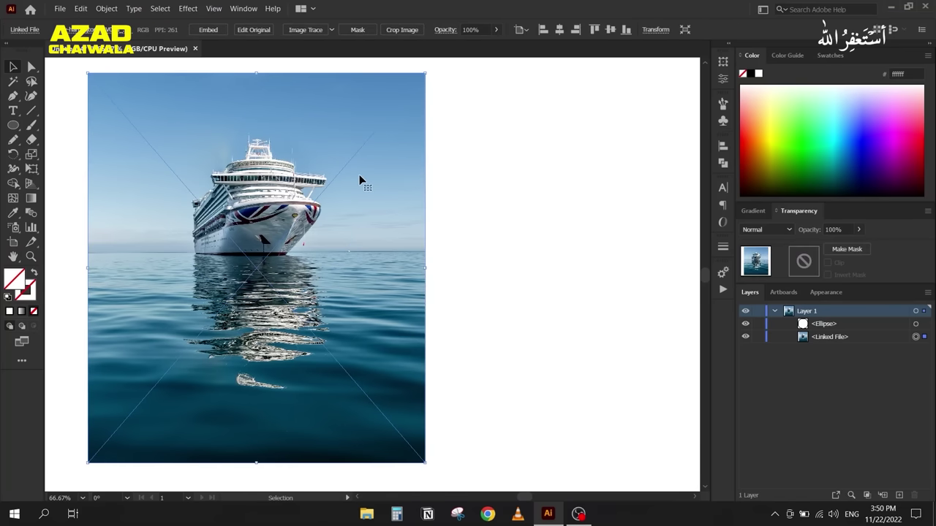
drag(361, 180, 465, 180)
drag(110, 89, 141, 293)
key(Delete)
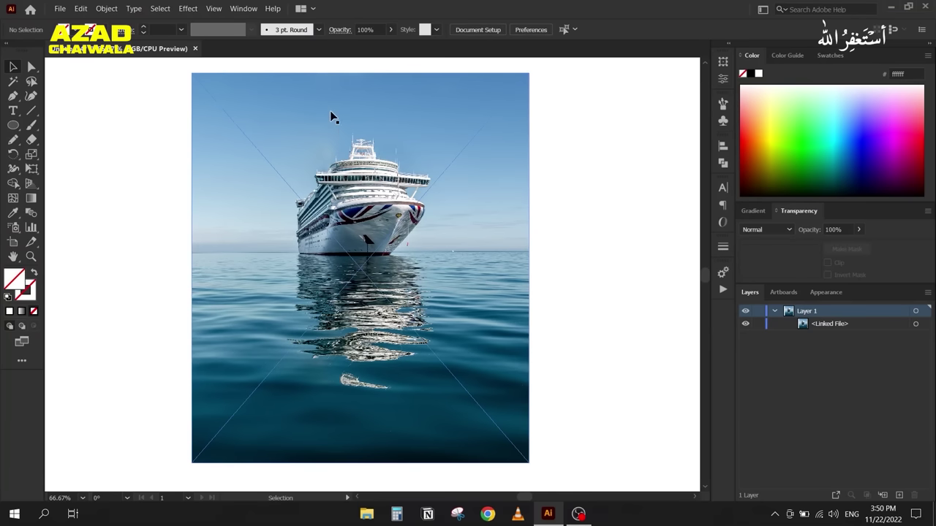
Step: Draw a tall white rounded rectangle with rounder corners on the photo's upper left
right_click(15, 129)
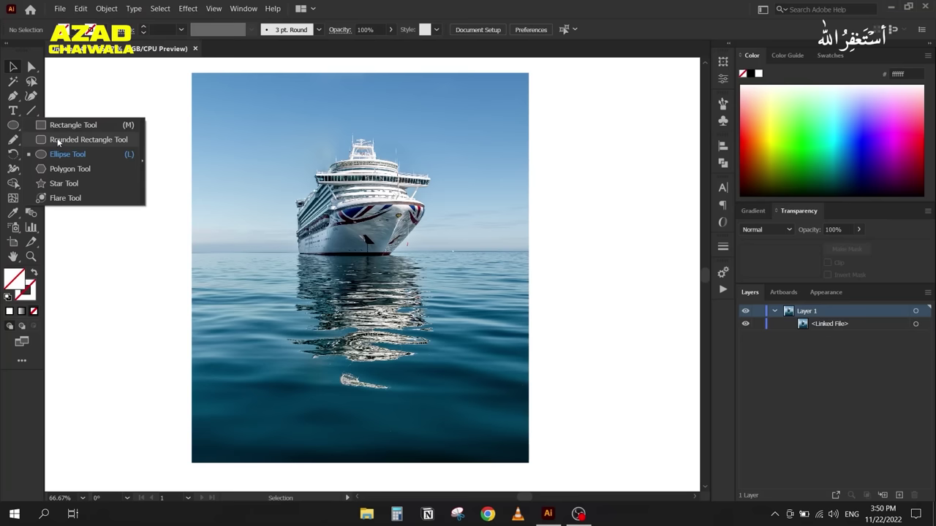
click(80, 140)
drag(232, 93, 271, 230)
key(Up)
key(Up)
key(Up)
key(Up)
key(Up)
key(Up)
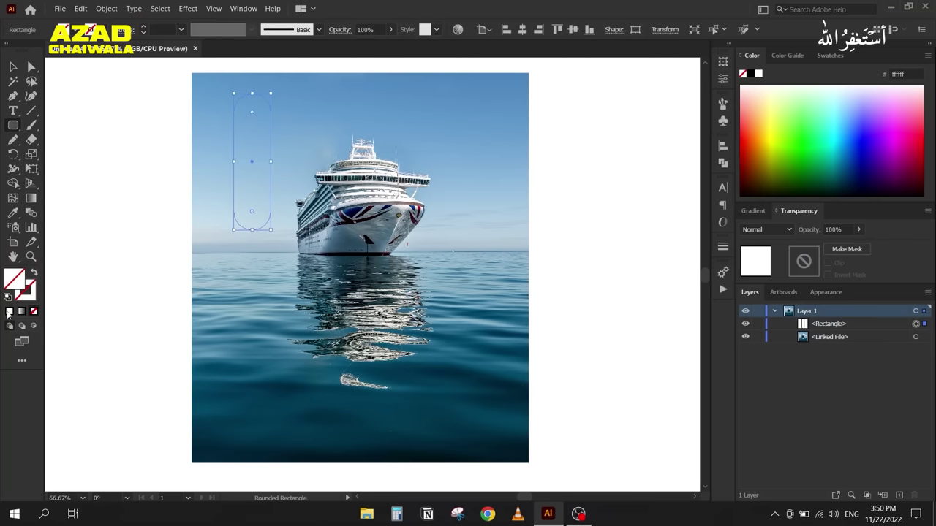
click(8, 312)
click(13, 66)
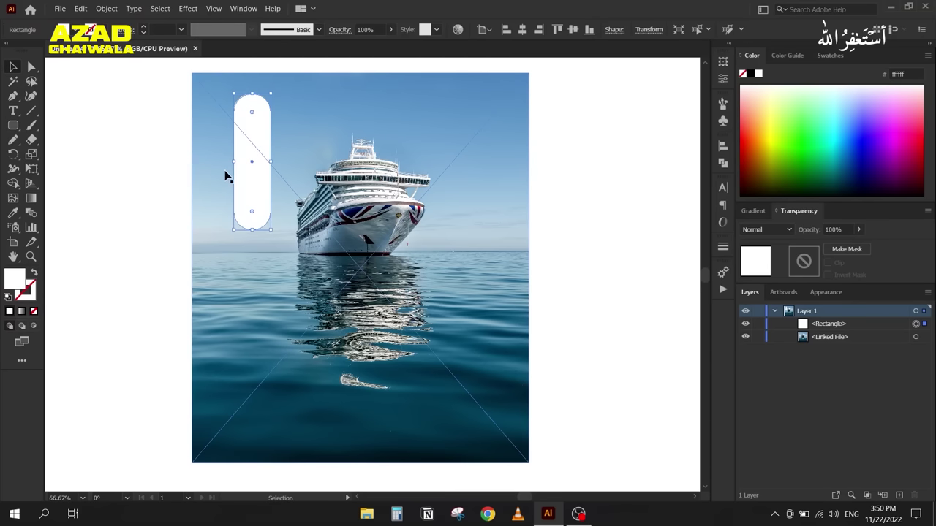
Step: Duplicate the bar into four and distribute them evenly horizontally
drag(251, 189, 396, 252)
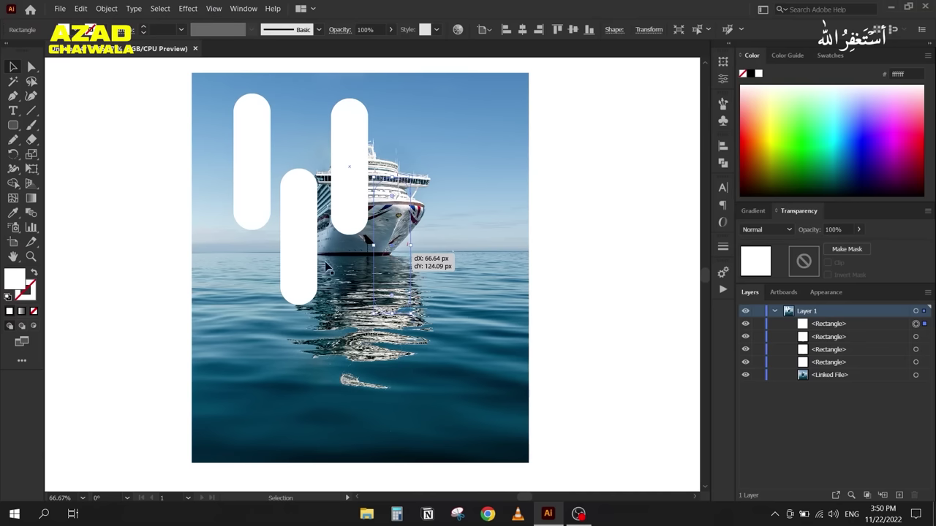
drag(327, 267, 325, 263)
click(303, 215)
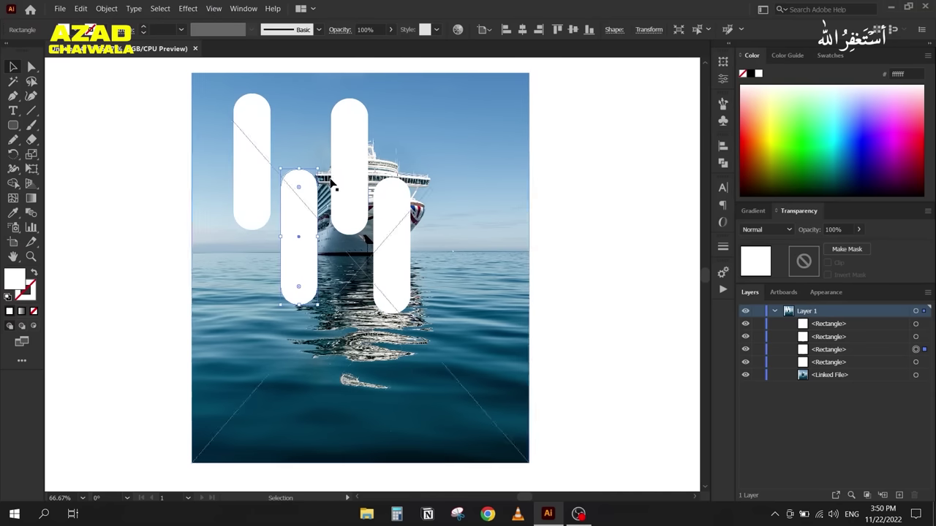
shift+click(263, 165)
shift+click(355, 212)
shift+click(395, 238)
click(722, 146)
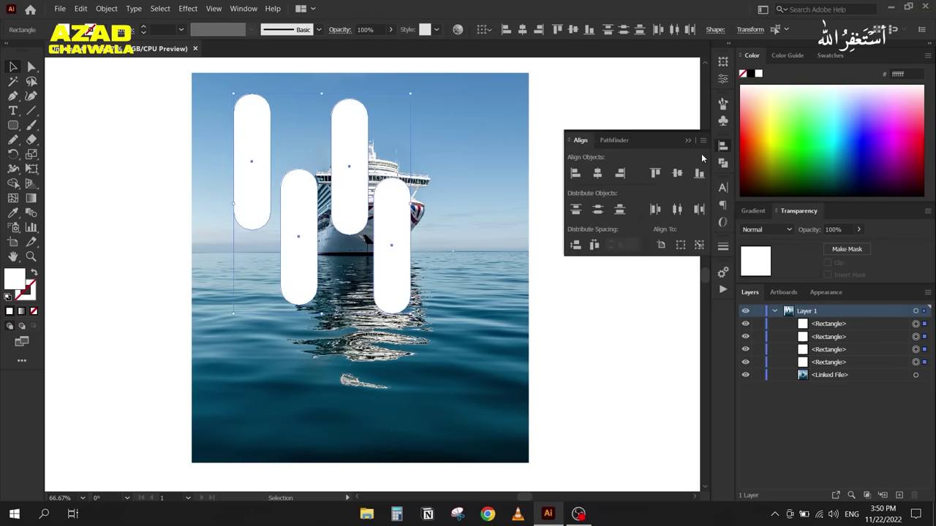
click(655, 210)
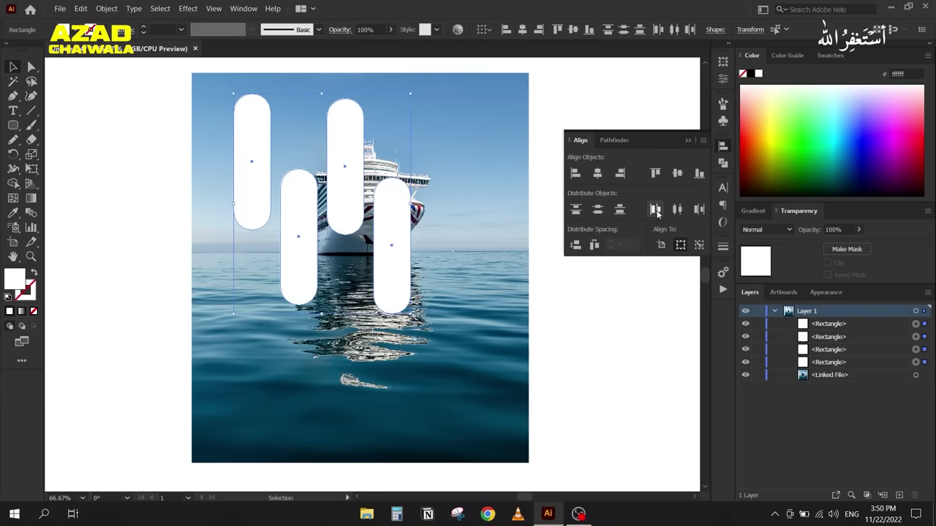
click(687, 139)
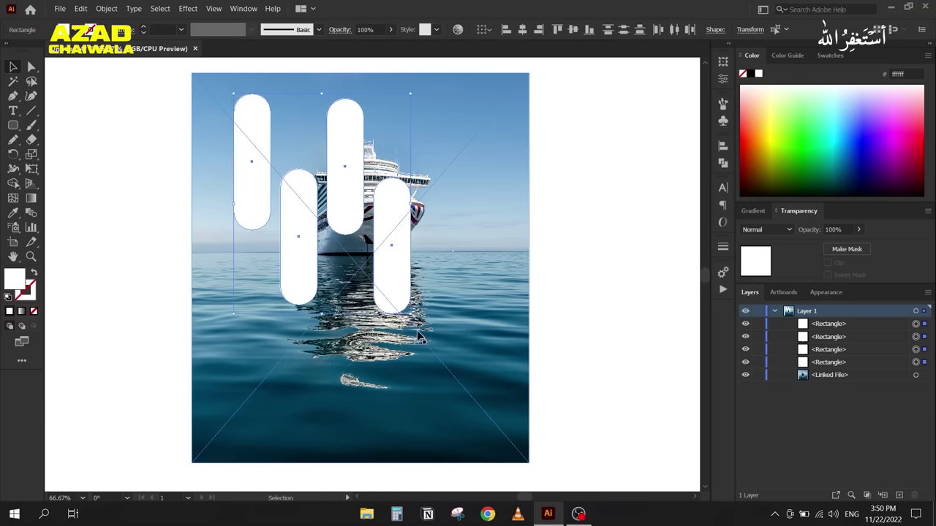
Step: Rotate the four bars 45 degrees and shift them down and right
drag(409, 324, 350, 345)
drag(280, 256, 298, 268)
click(128, 202)
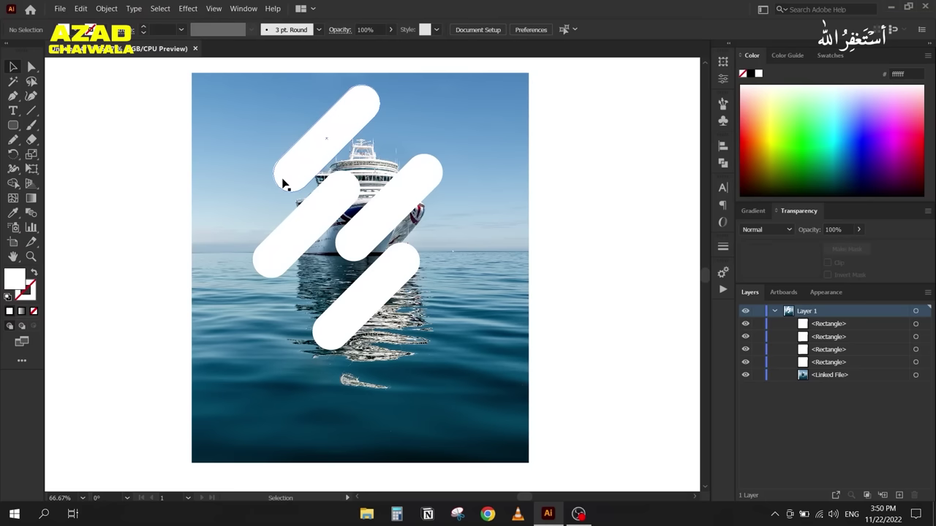
drag(150, 86, 578, 370)
right_click(479, 229)
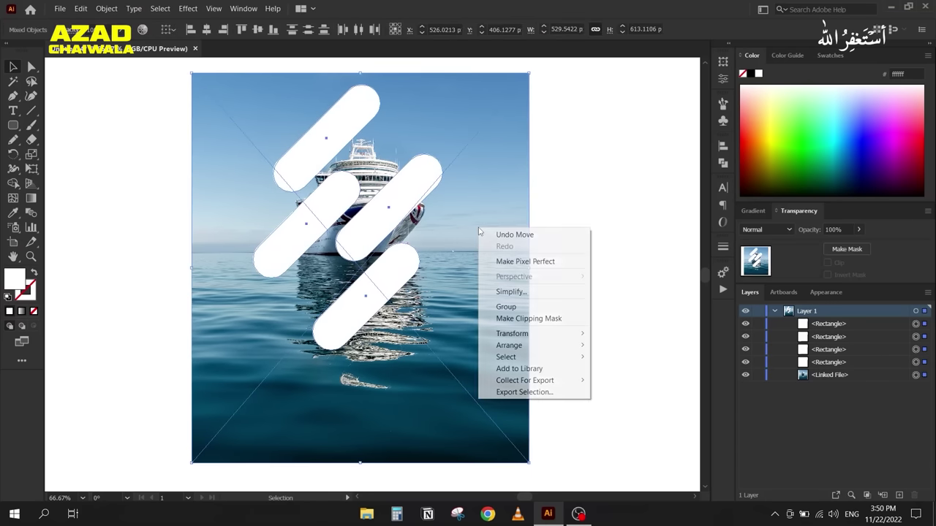
click(577, 319)
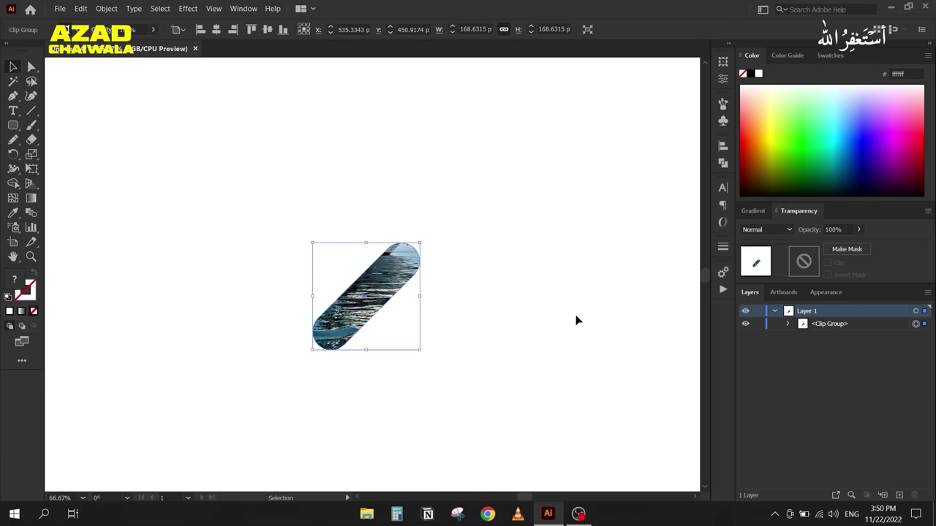
key(ctrl+z)
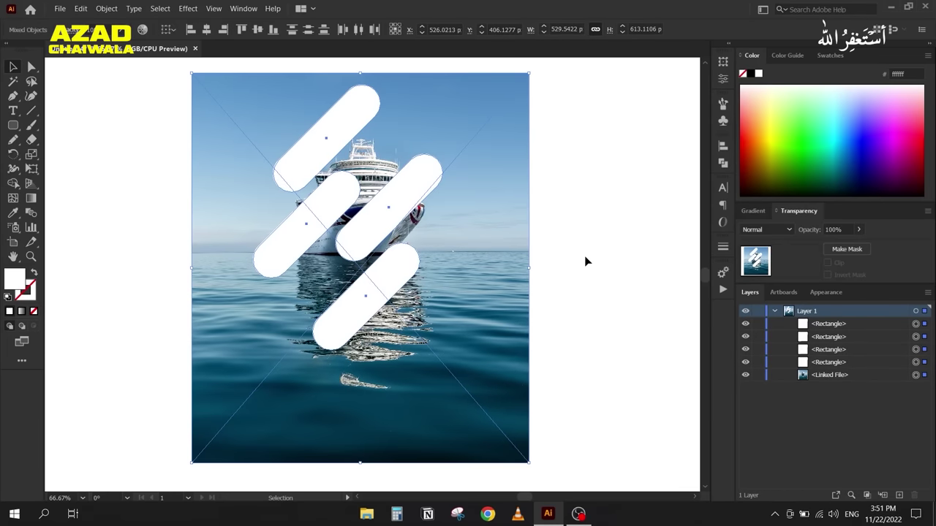
click(584, 261)
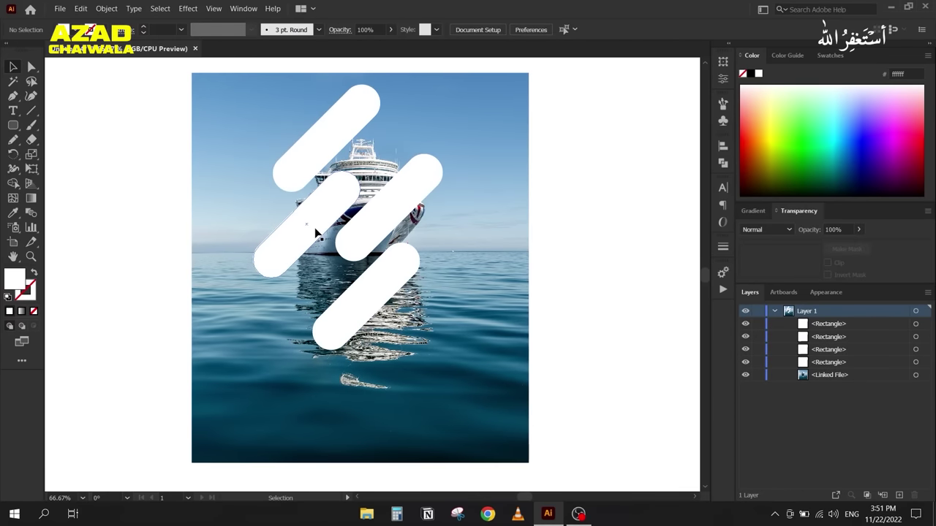
click(317, 153)
shift+click(328, 209)
shift+click(402, 206)
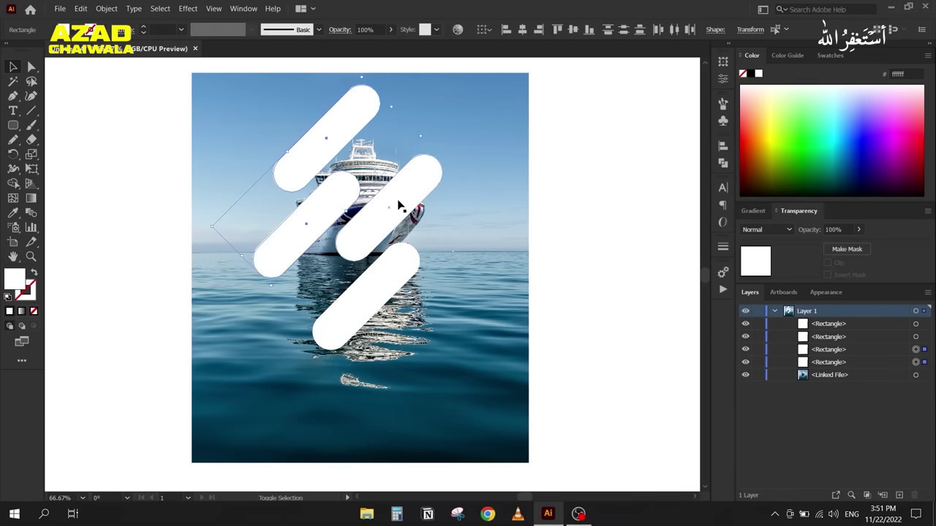
shift+click(382, 275)
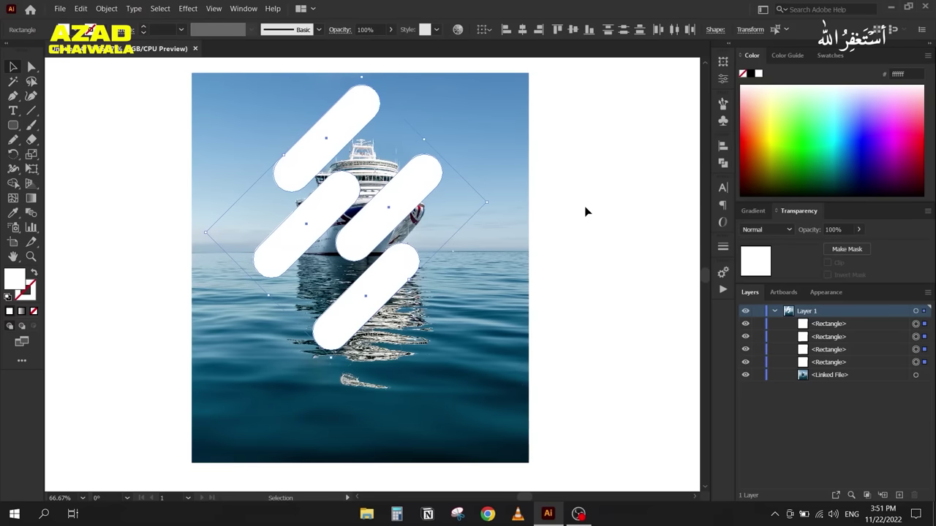
Step: Draw a black-filled square on the empty artboard area beside the photo
drag(595, 198, 324, 195)
drag(11, 125, 73, 123)
drag(314, 117, 520, 322)
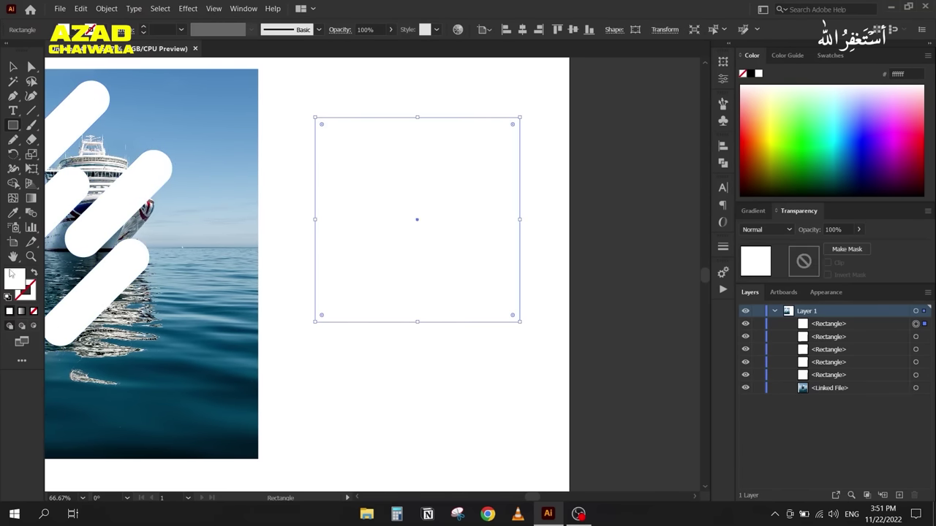
click(751, 74)
Step: Draw a circle and centre it horizontally and vertically on the square as key object
drag(13, 131, 73, 154)
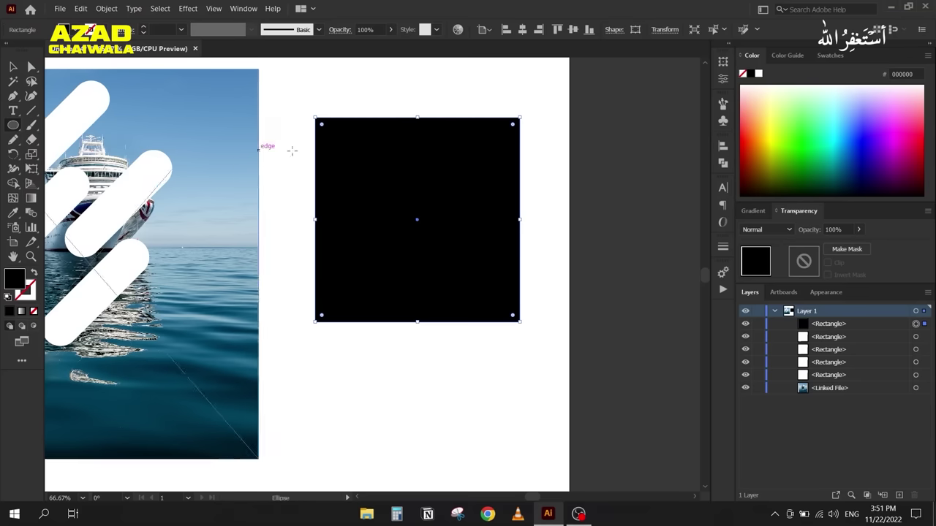
drag(360, 166, 448, 254)
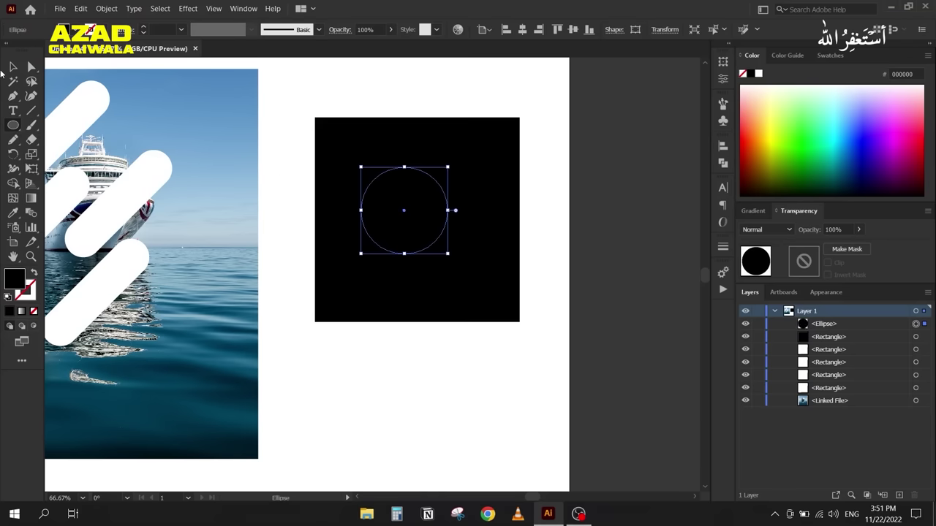
click(13, 66)
shift+click(326, 136)
click(394, 136)
click(573, 30)
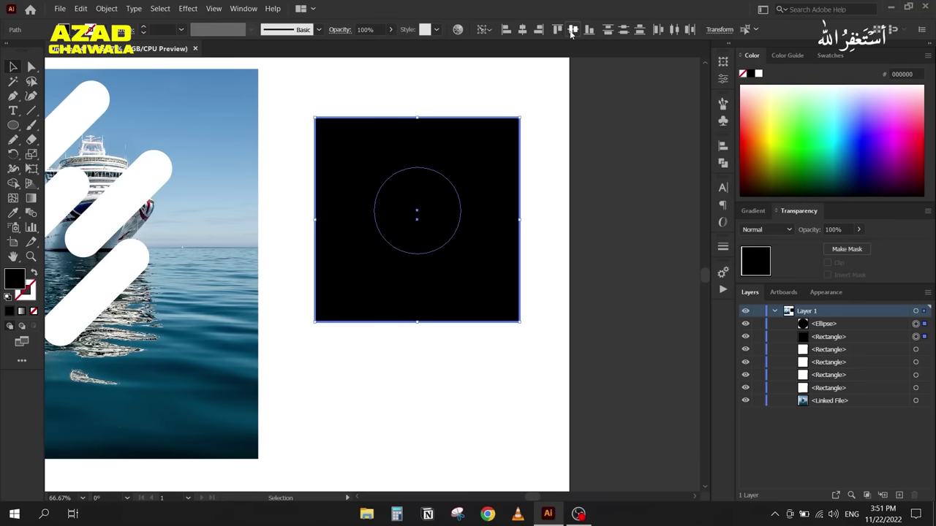
click(441, 396)
Step: Fill the circle bright green, then select both shapes for Pathfinder
click(421, 242)
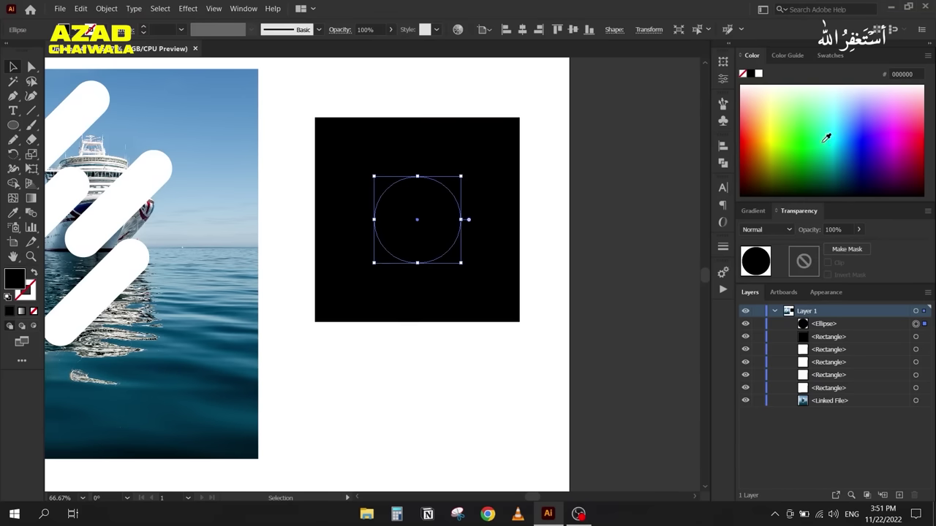
click(804, 129)
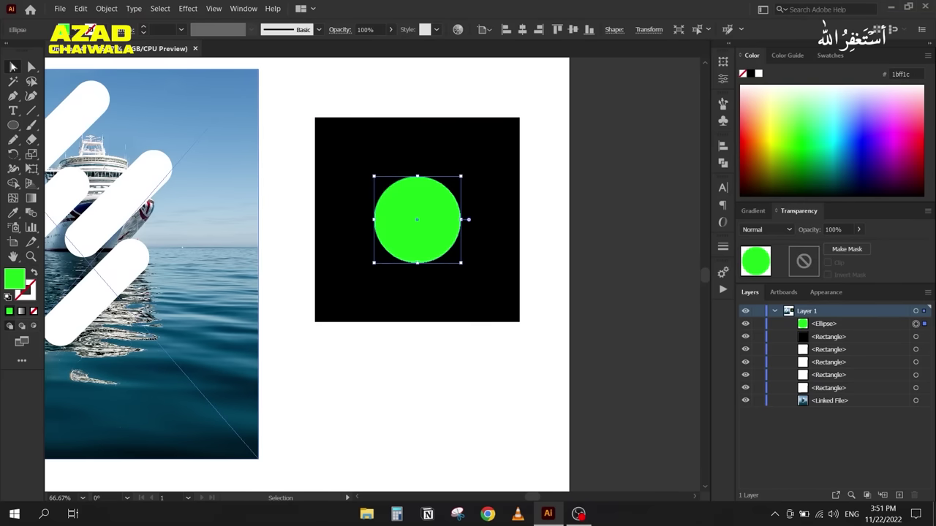
drag(312, 104, 496, 380)
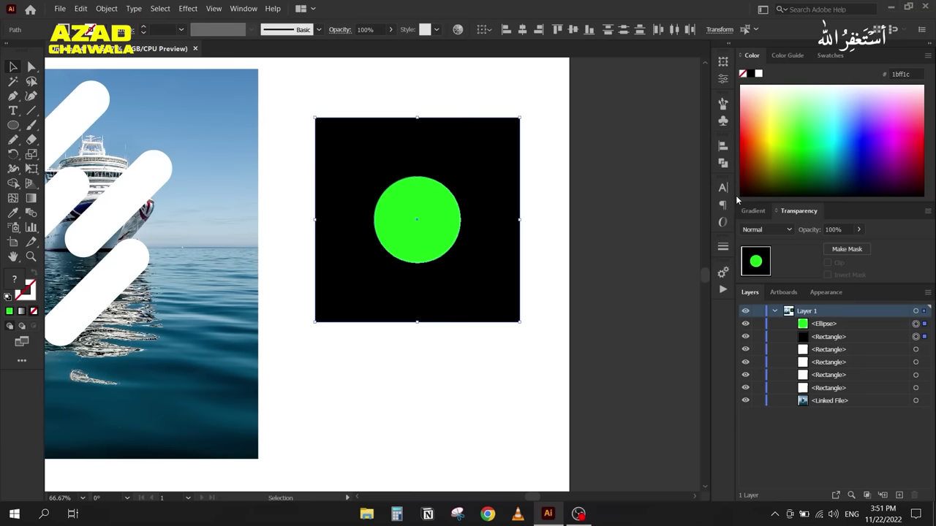
click(721, 163)
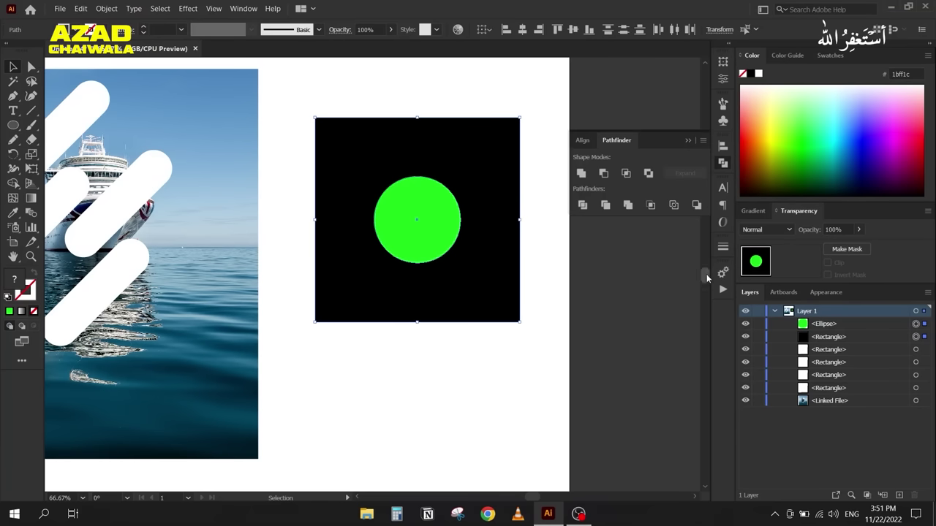
Step: Make the circle a hole in the black square as a compound path and move it right
click(602, 174)
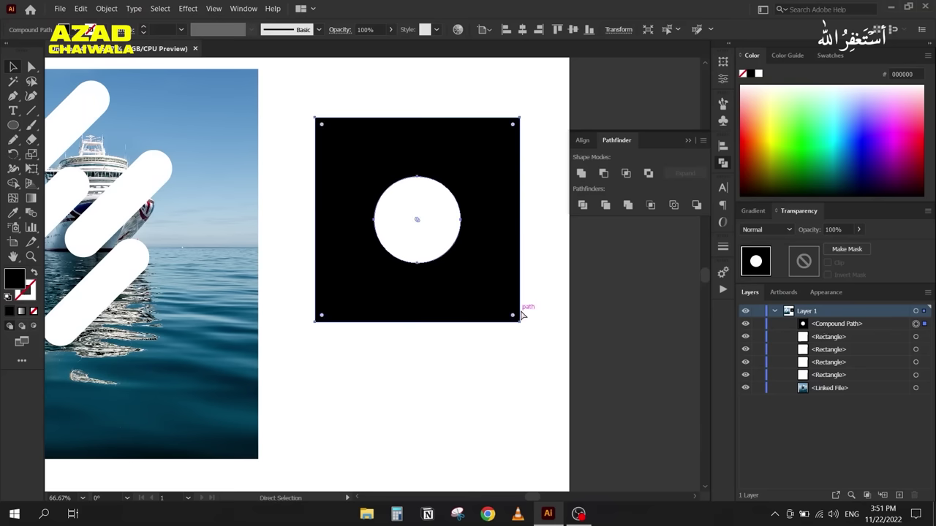
key(ctrl+z)
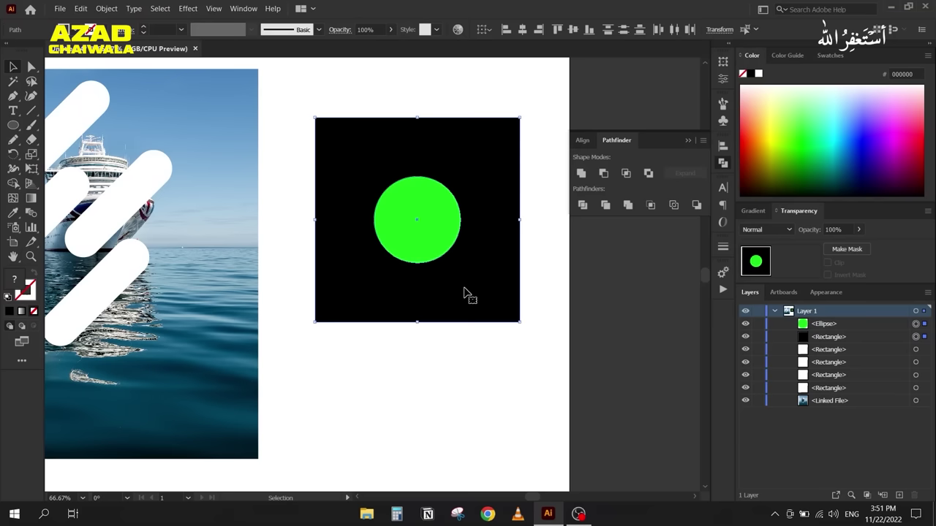
right_click(335, 208)
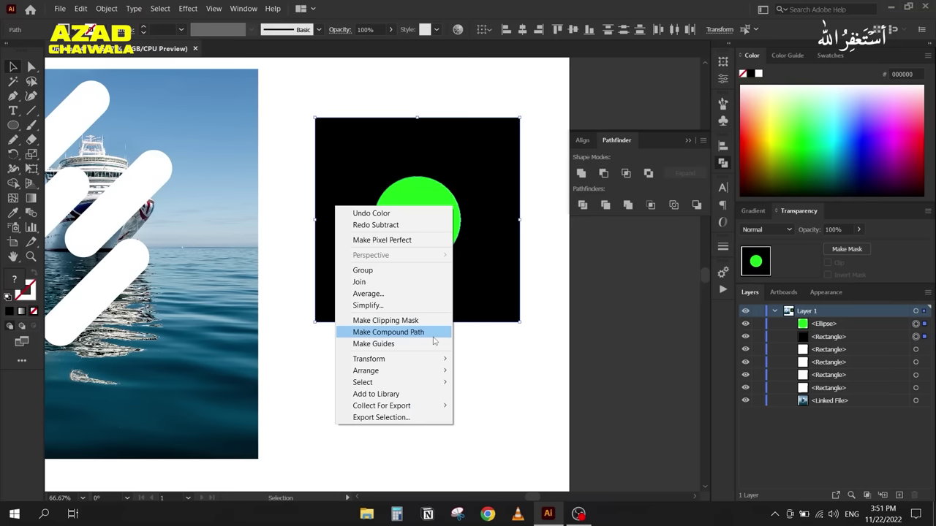
click(434, 333)
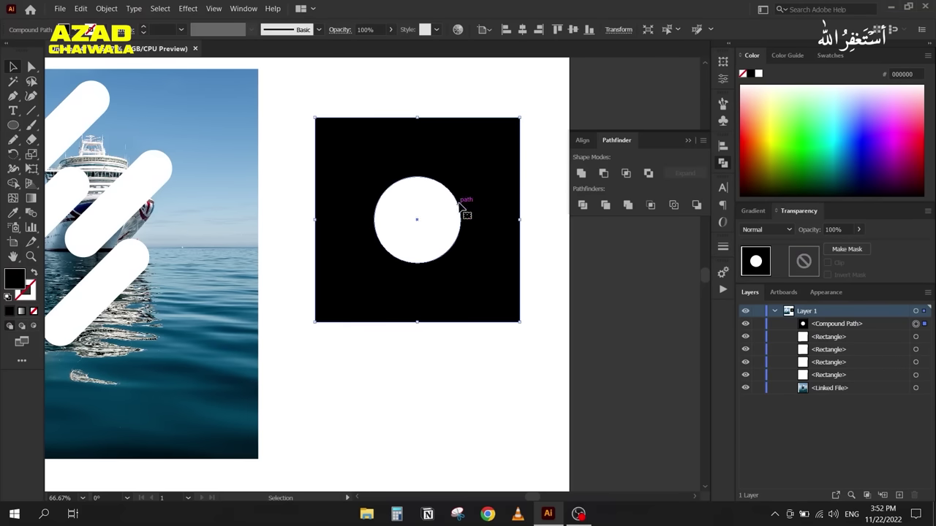
drag(463, 348, 246, 346)
drag(230, 275, 517, 285)
drag(345, 249, 240, 250)
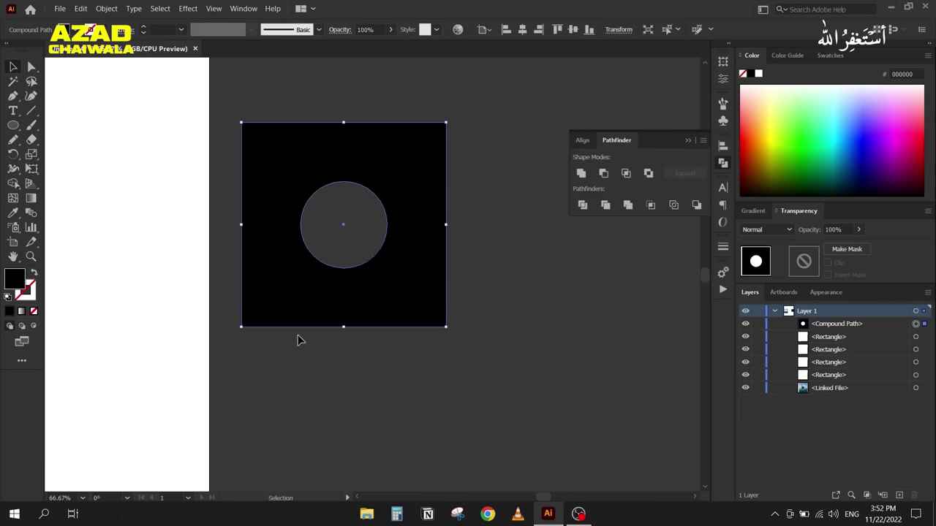
Step: In isolation mode, shift and enlarge the circular hole inside the square
double_click(330, 297)
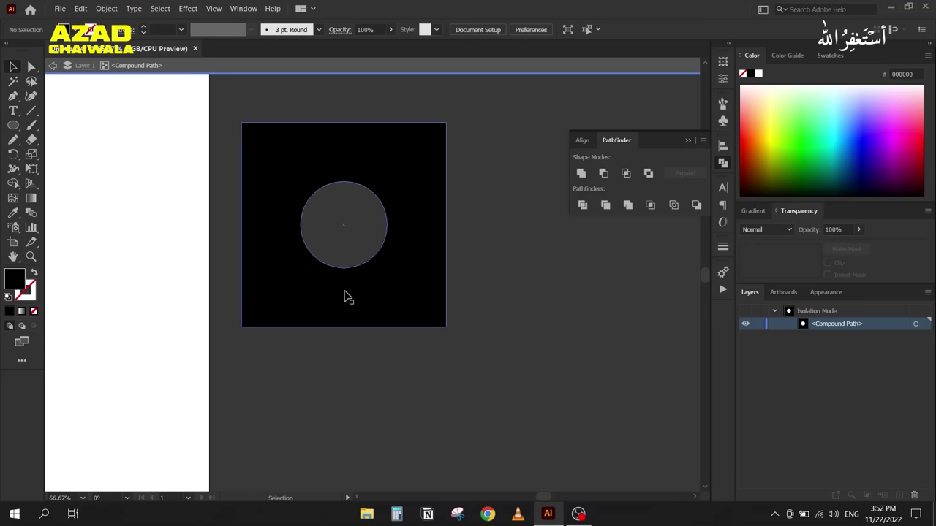
click(348, 298)
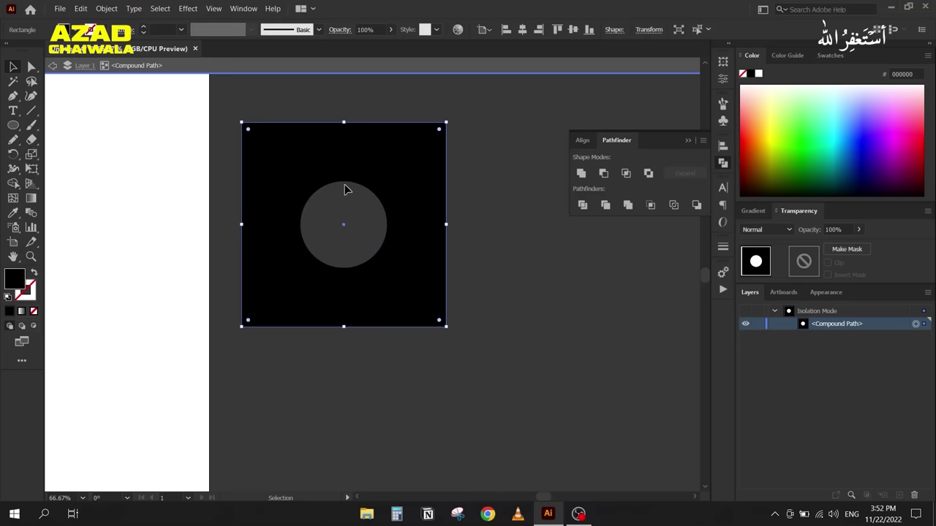
click(326, 209)
click(300, 167)
click(329, 192)
drag(310, 186, 280, 155)
drag(349, 227, 406, 311)
Step: Centre the square horizontally, move it right off the artboard, and exit isolation mode
click(416, 192)
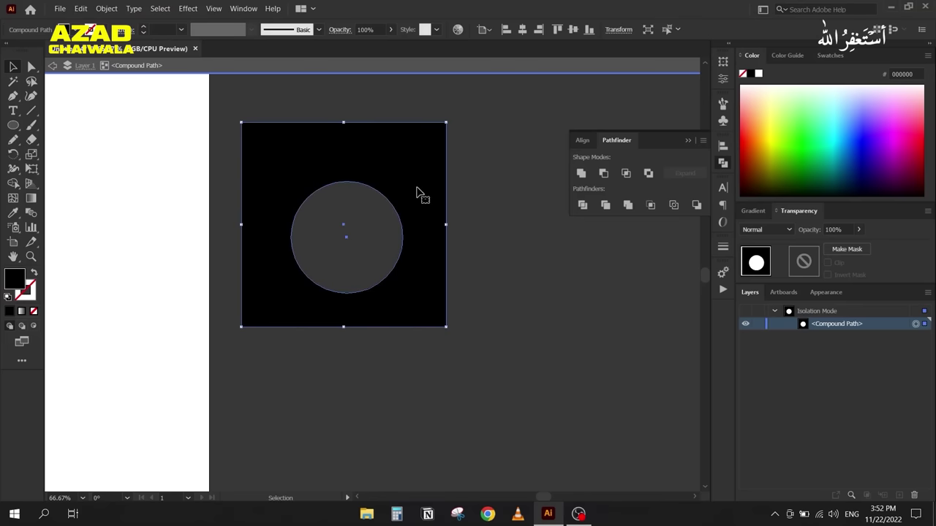
click(583, 141)
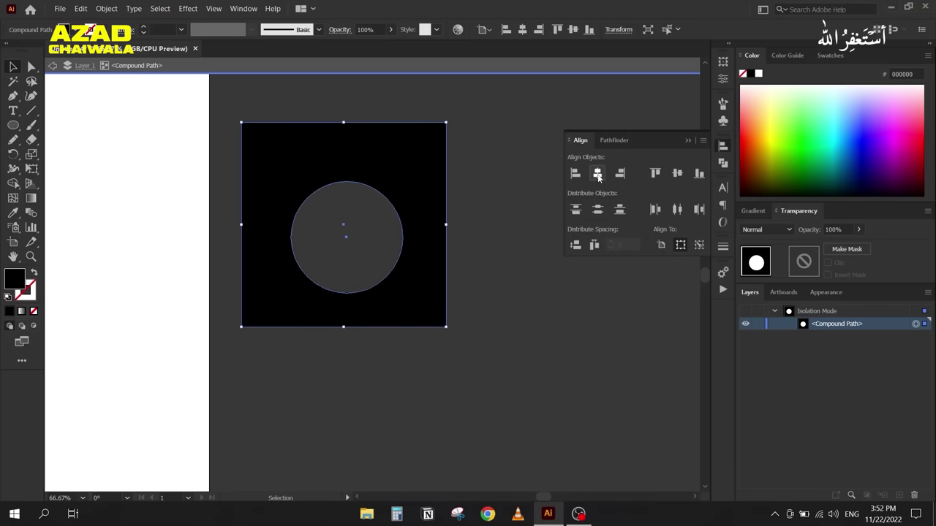
click(677, 173)
scroll(320, 158, down, 4)
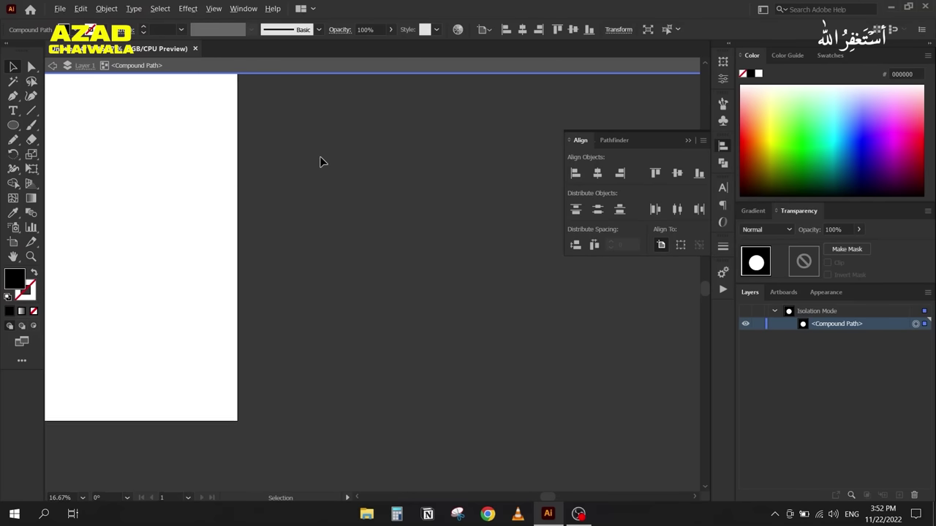
scroll(261, 169, up, 2)
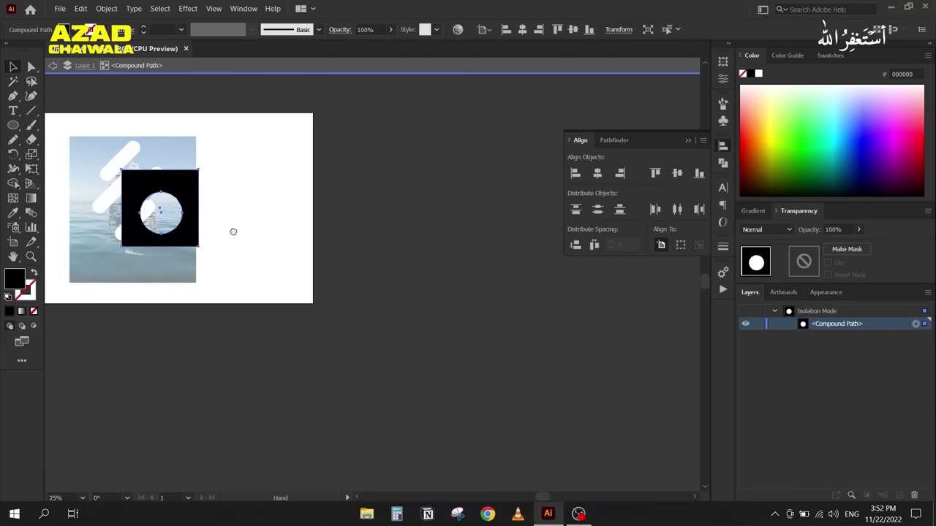
drag(170, 179, 409, 188)
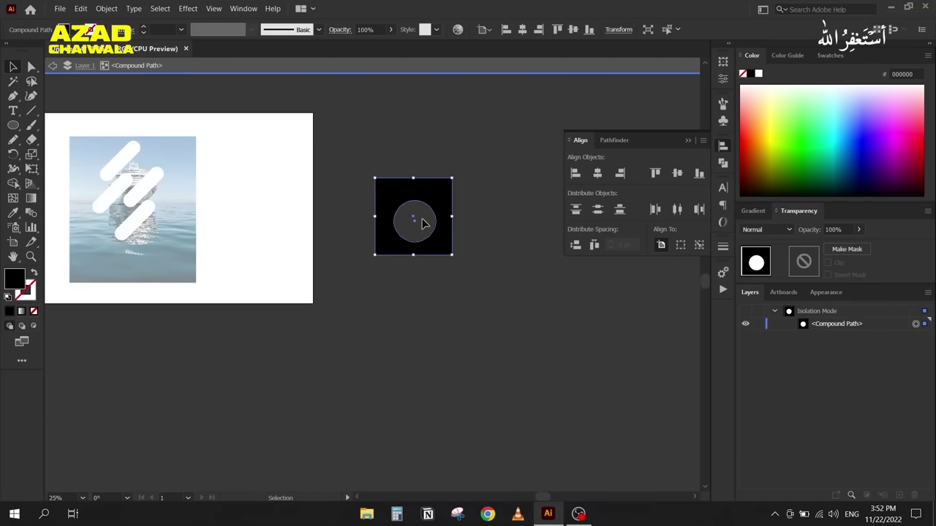
scroll(408, 208, up, 2)
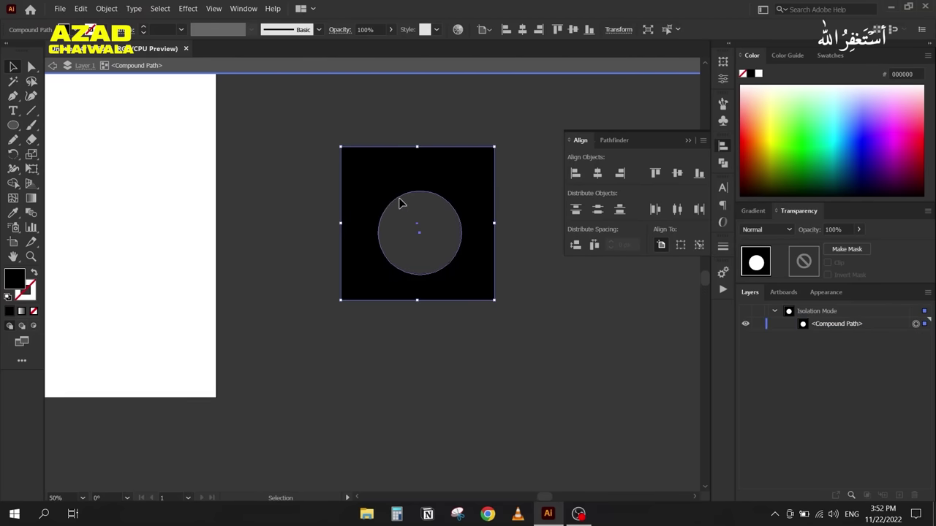
click(398, 204)
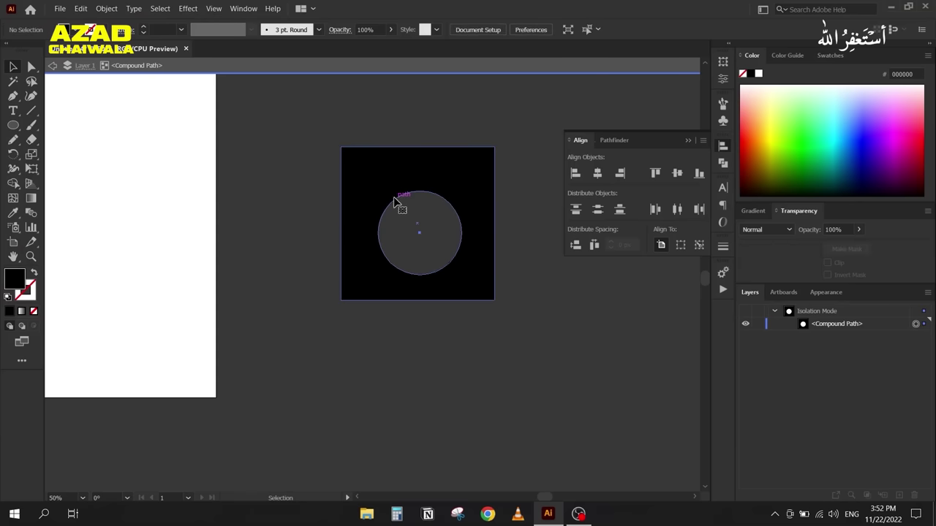
click(364, 157)
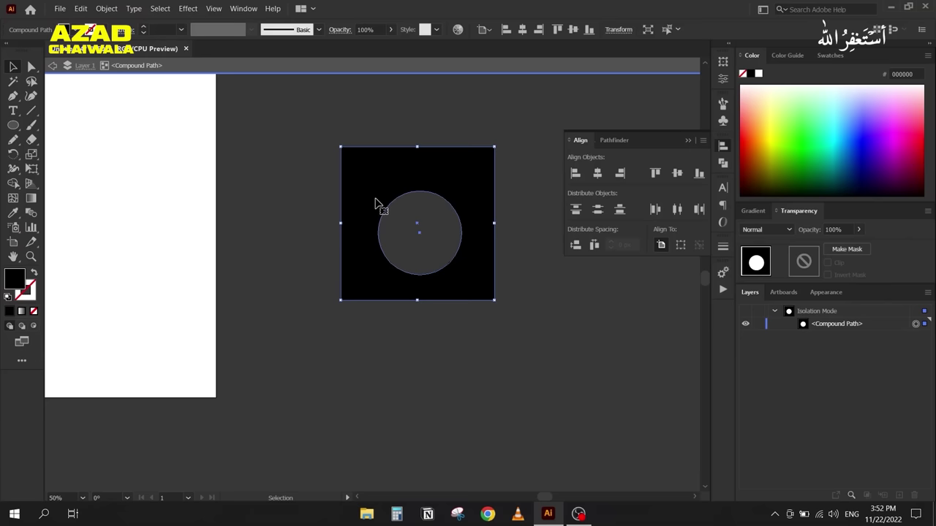
double_click(308, 189)
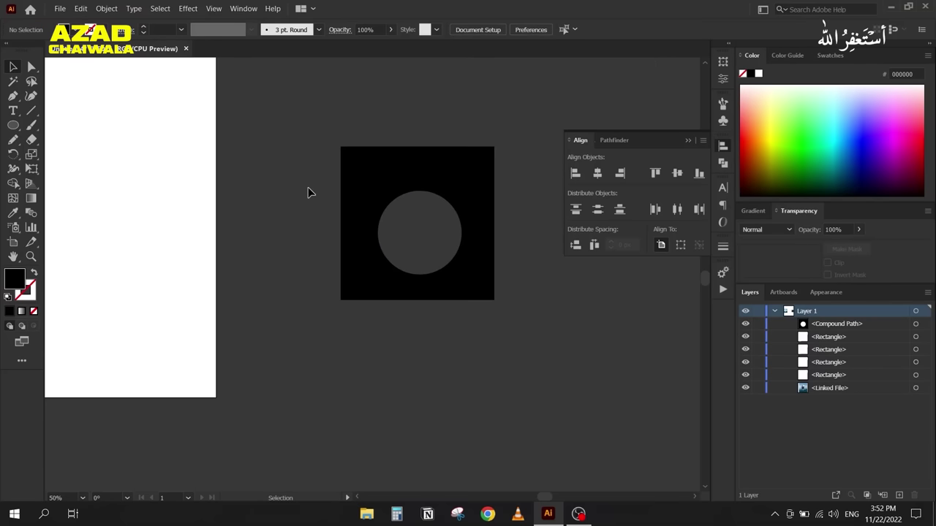
Step: Delete the black square with the circular hole
mouse_move(305, 230)
mouse_down()
mouse_move(453, 271)
mouse_move(292, 228)
mouse_up()
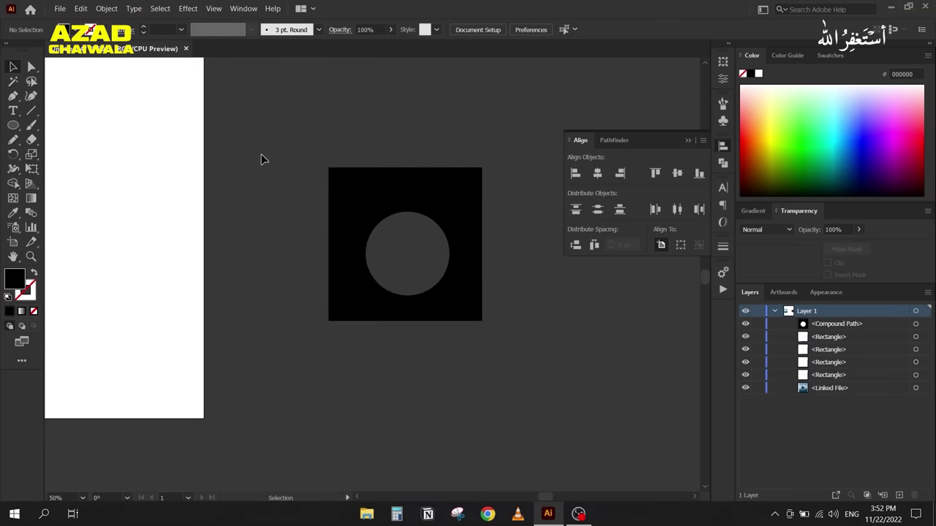
drag(381, 212, 324, 168)
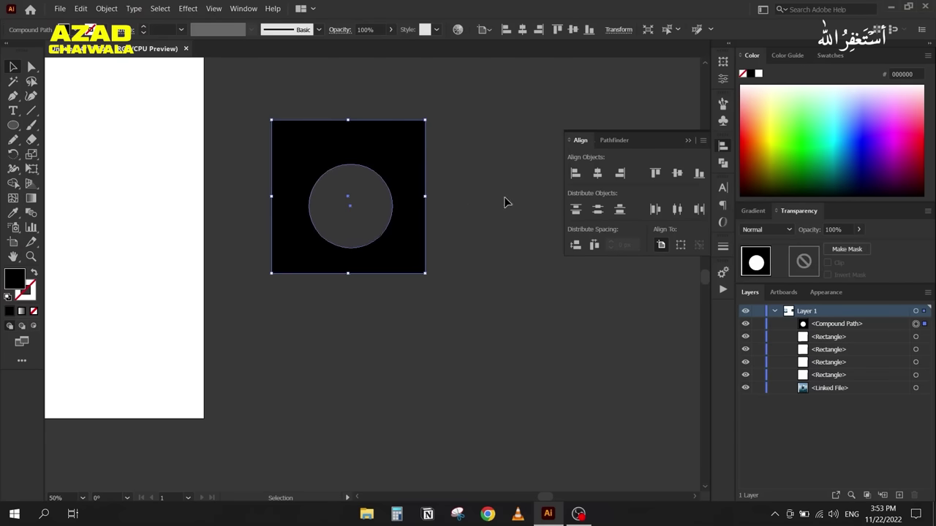
key(Delete)
click(615, 141)
Step: Redraw a square and a yellow c8c200 circle, then apply Minus Front
drag(13, 128, 73, 123)
drag(244, 127, 399, 281)
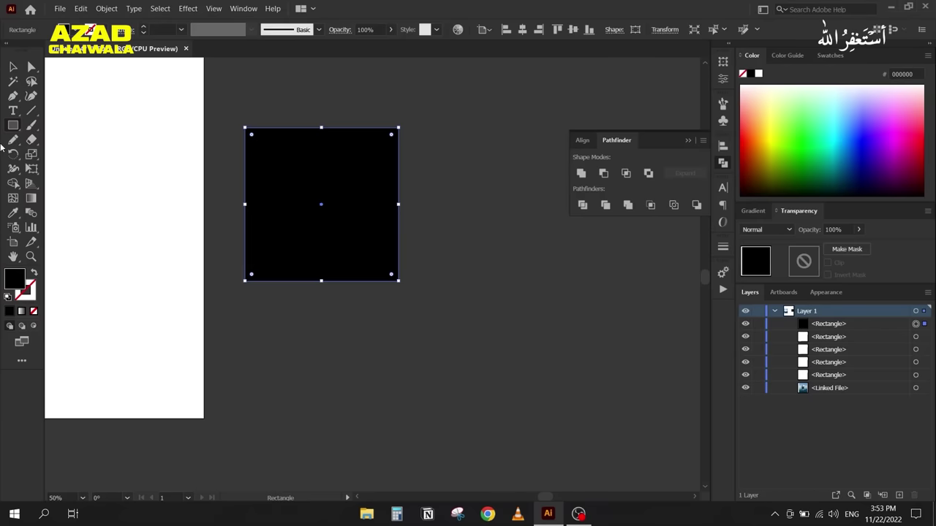
drag(13, 129, 65, 154)
mouse_move(321, 203)
mouse_down()
mouse_move(316, 210)
mouse_move(351, 232)
mouse_up()
click(13, 68)
click(775, 144)
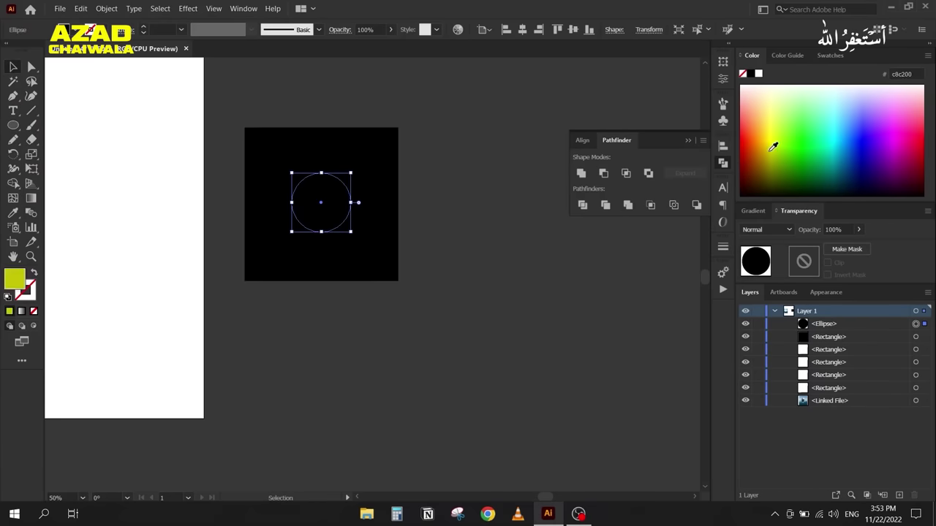
drag(280, 94, 477, 342)
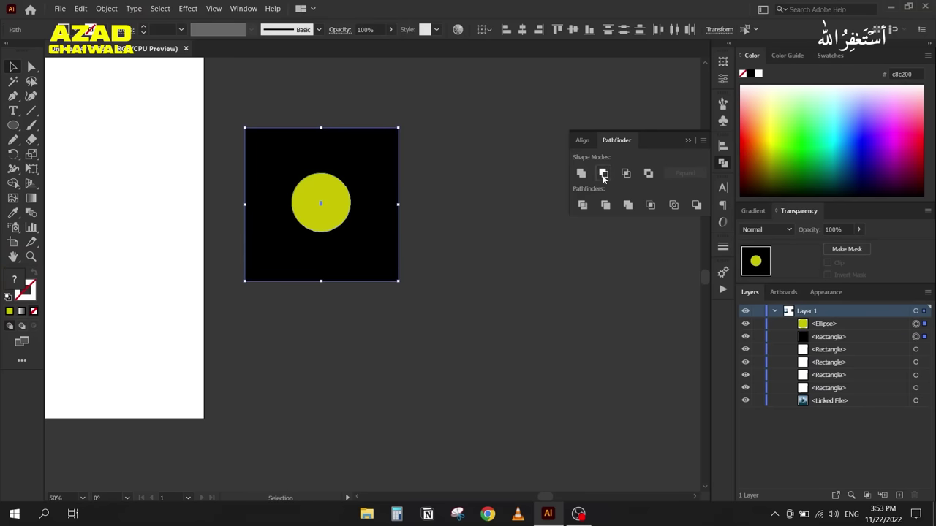
click(603, 173)
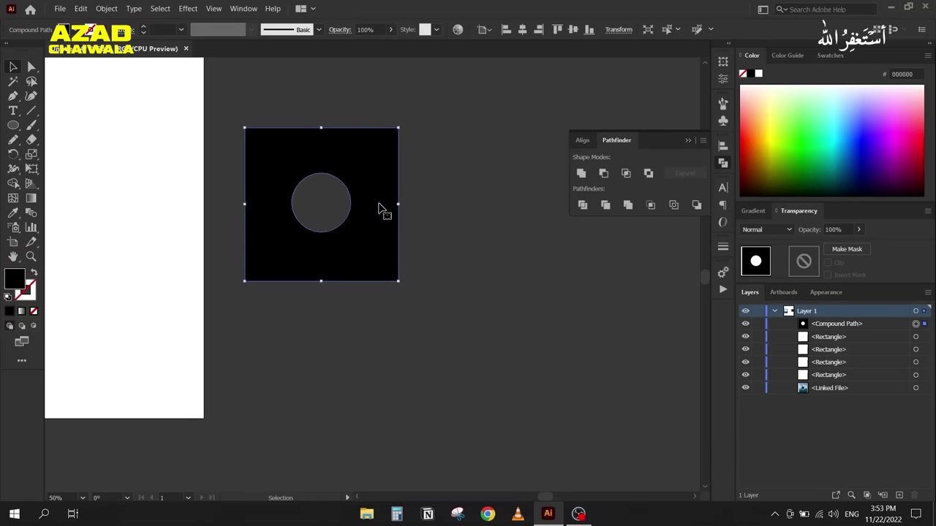
Step: Release the compound path into separate square and circle paths
right_click(379, 208)
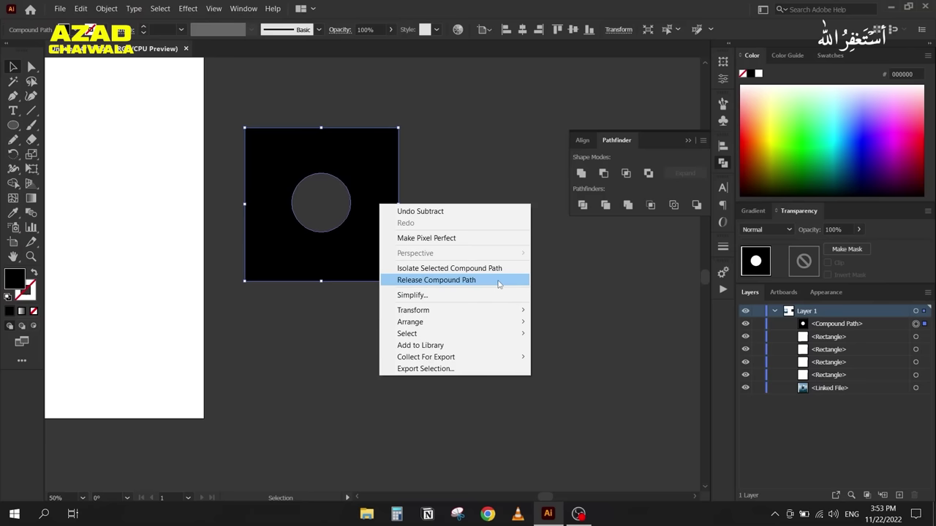
click(498, 284)
click(493, 282)
drag(322, 214, 447, 227)
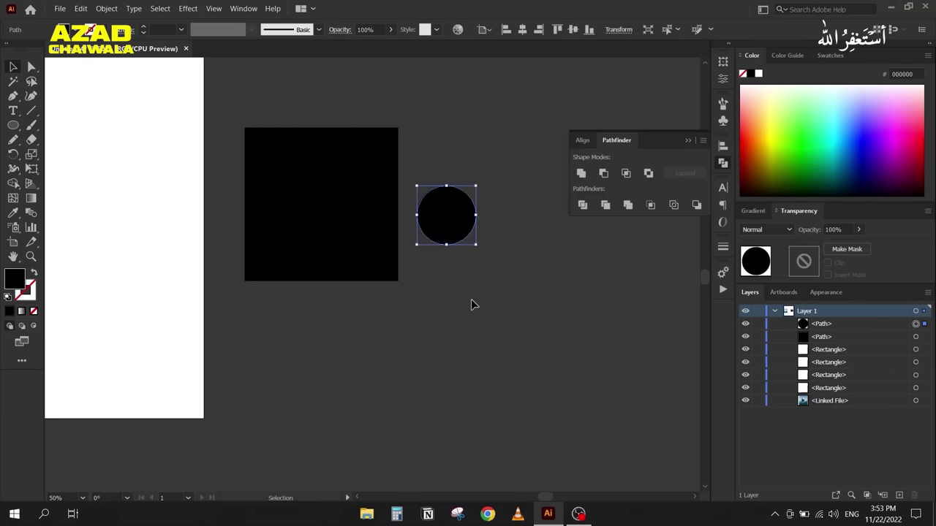
key(ctrl+z)
drag(380, 328, 245, 128)
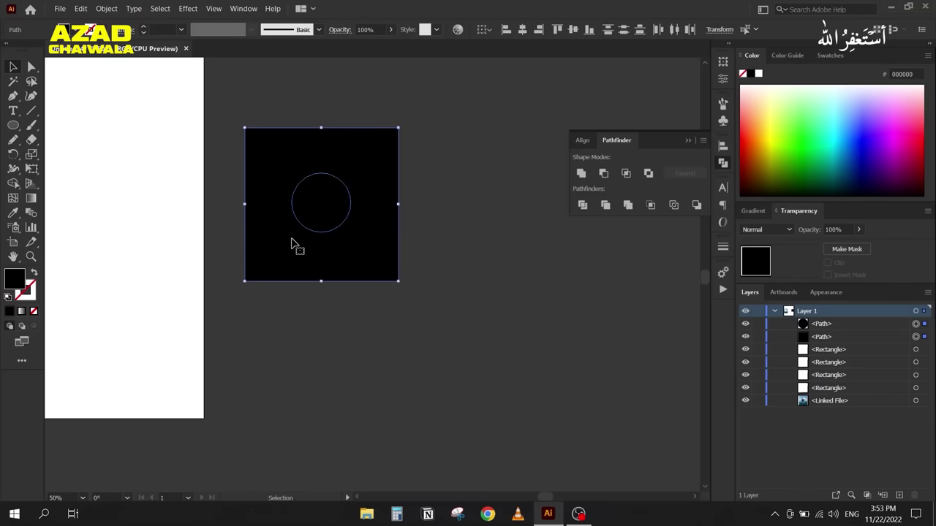
Step: Remake and release the compound path, then delete both the square and circle
right_click(246, 174)
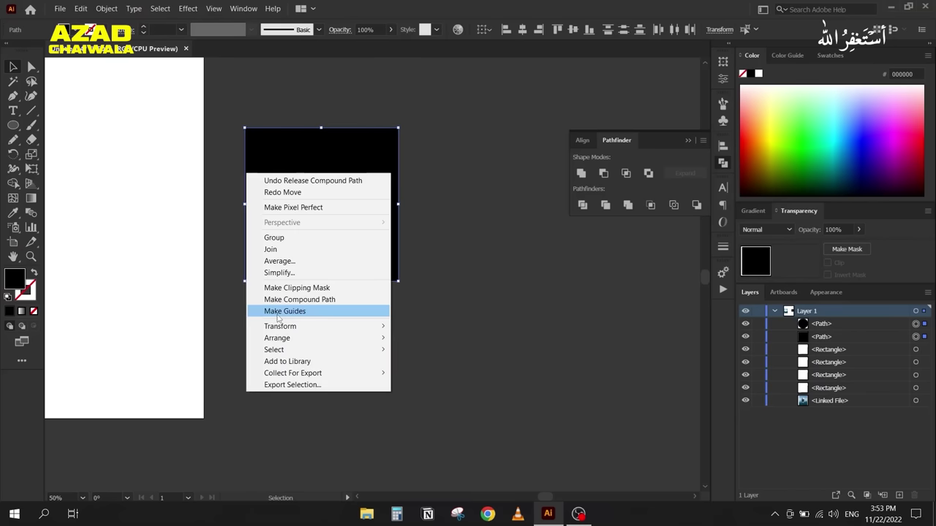
click(302, 300)
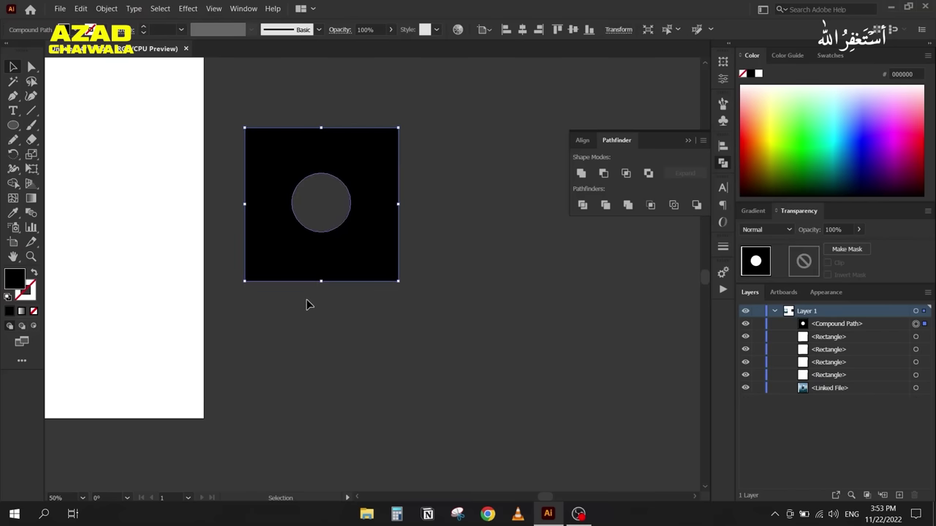
right_click(368, 229)
click(397, 300)
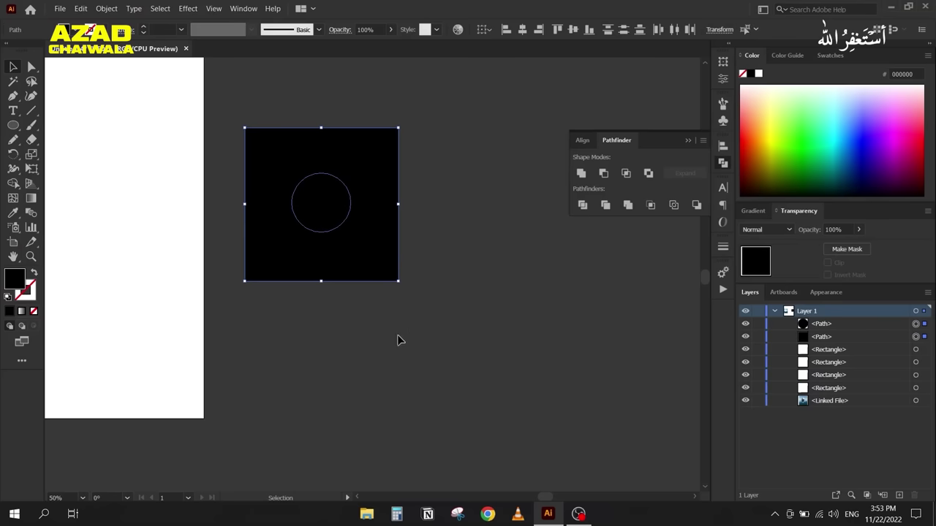
click(337, 344)
drag(318, 198, 466, 225)
drag(359, 81, 521, 286)
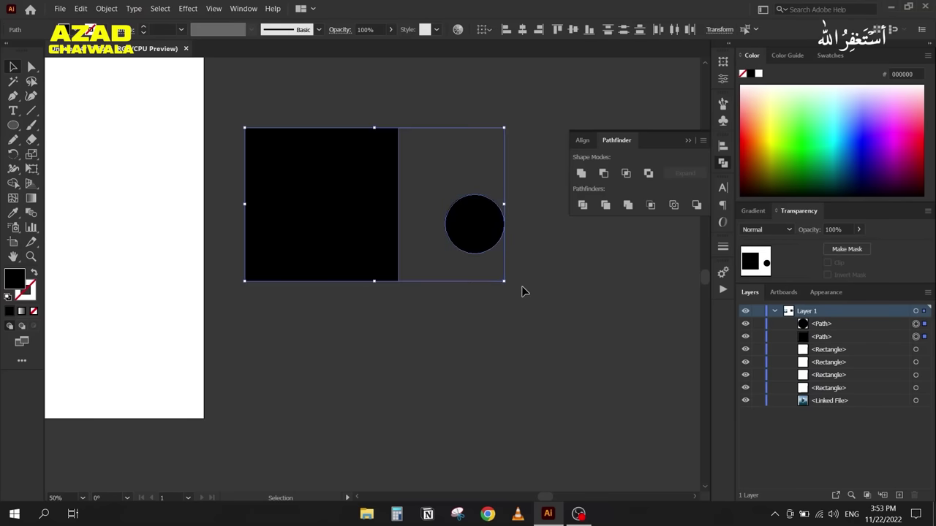
key(Delete)
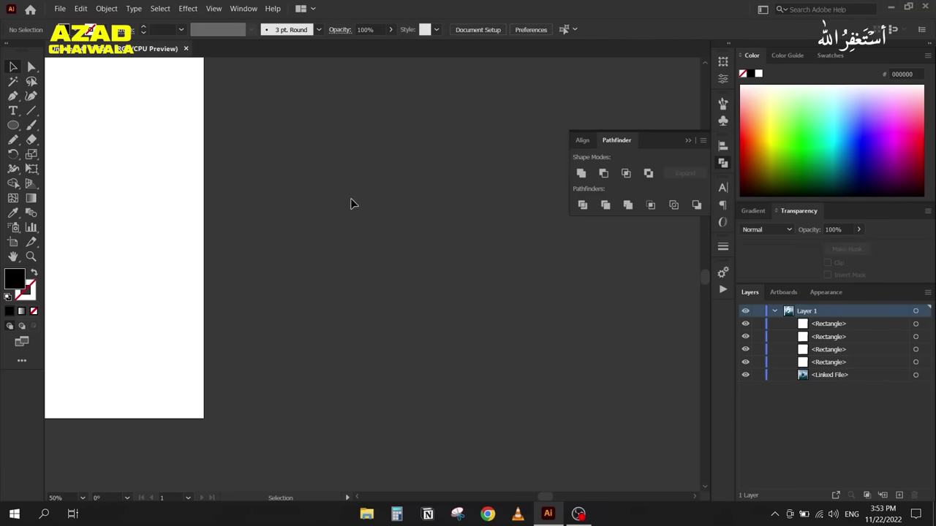
Step: Select the four white rounded bars and group them with Ctrl+G
scroll(215, 215, left, 5)
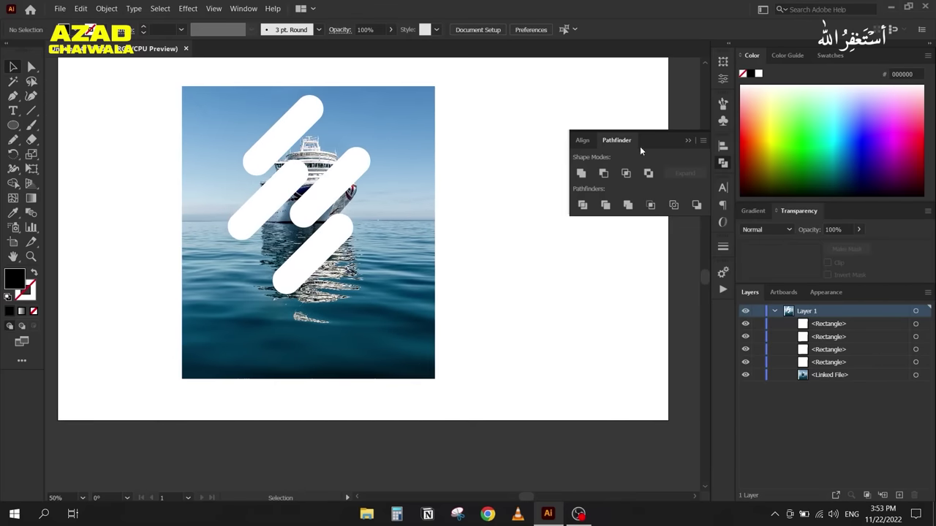
click(688, 144)
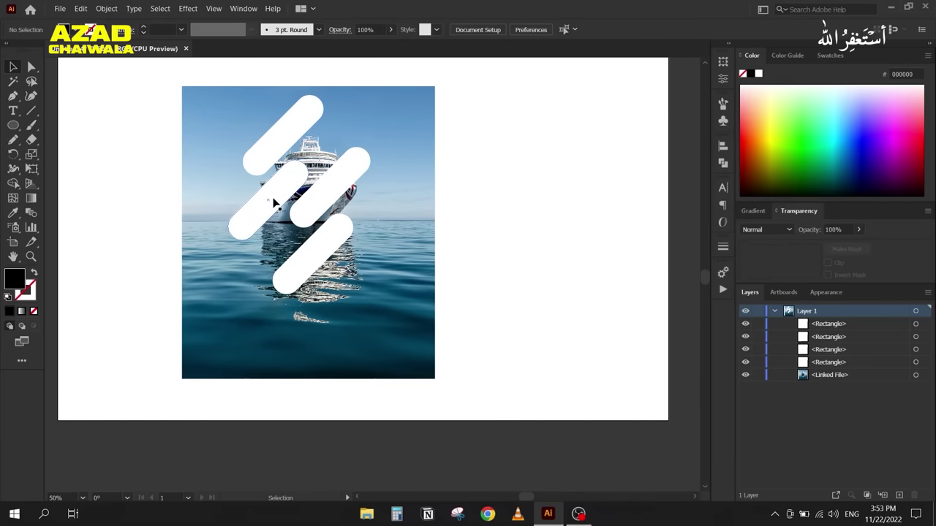
click(275, 152)
shift+click(268, 199)
shift+click(331, 187)
shift+click(337, 239)
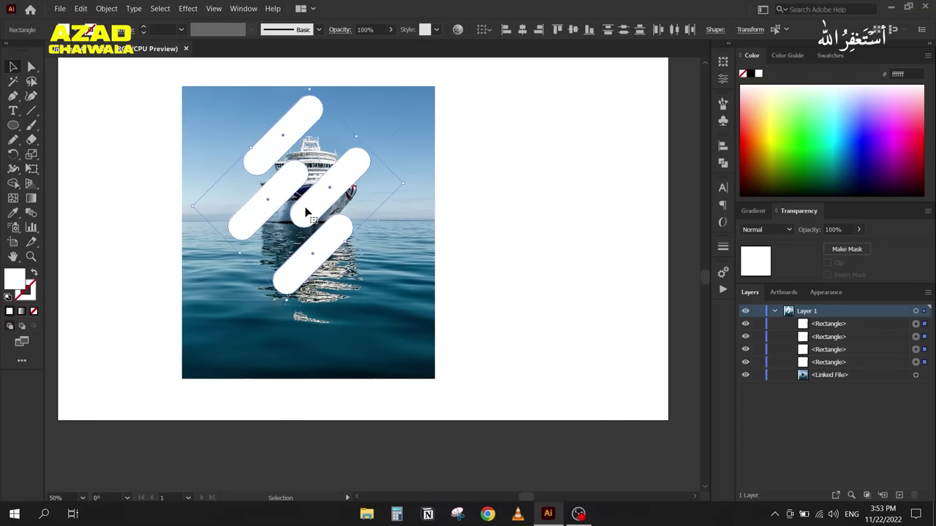
right_click(345, 189)
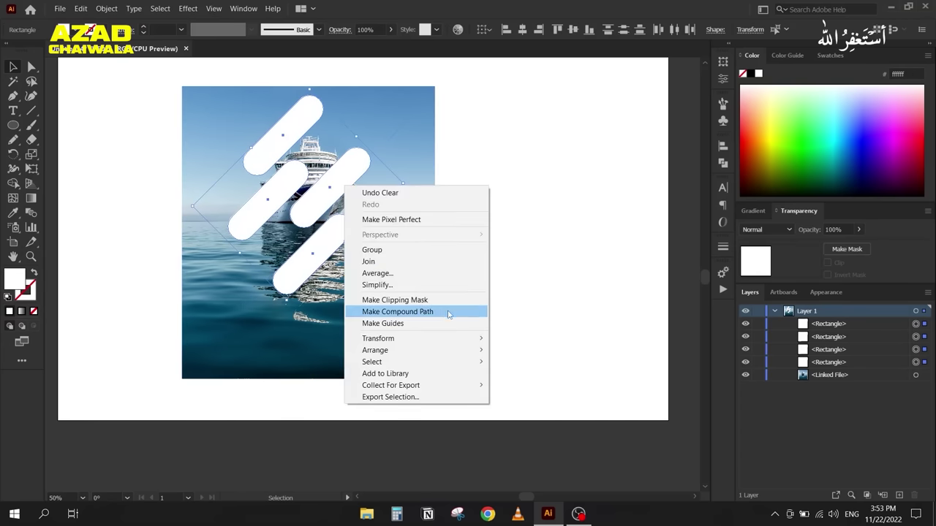
click(546, 230)
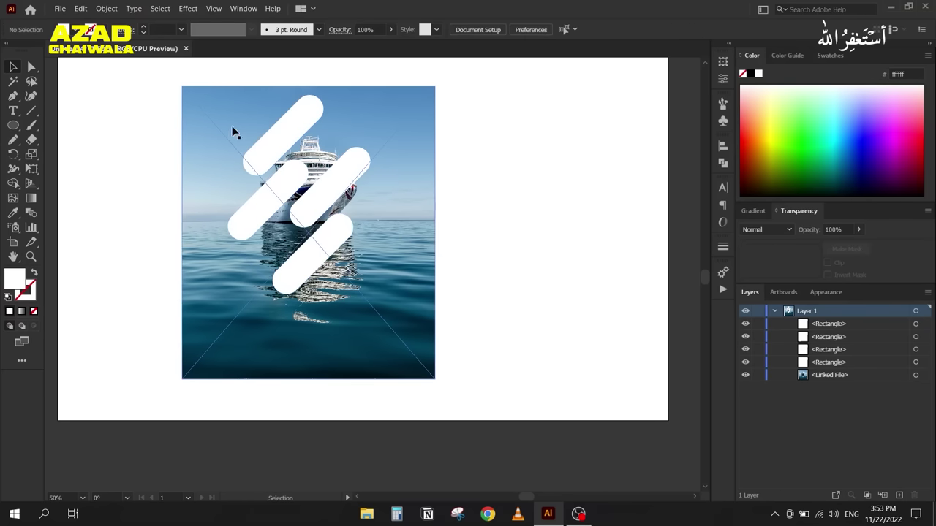
click(264, 146)
drag(352, 183, 191, 282)
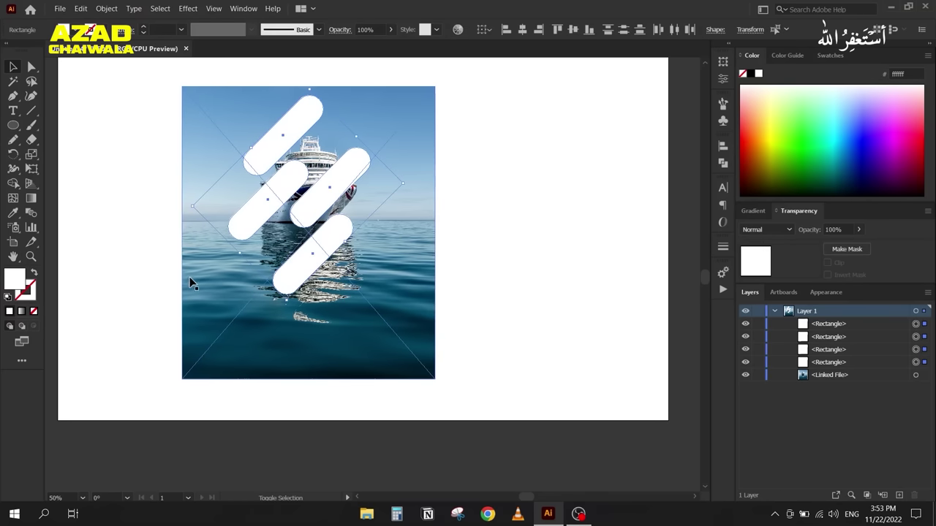
key(ctrl+g)
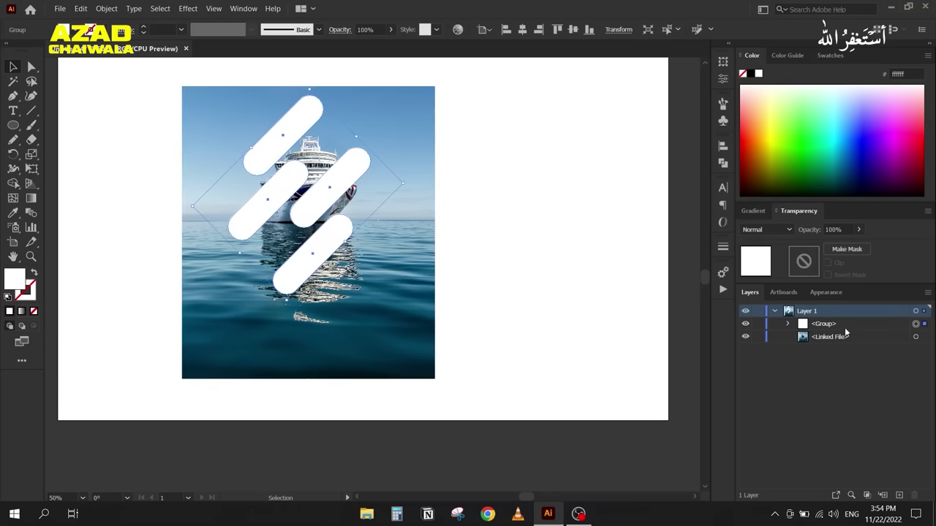
Step: Try clipping the photo to the grouped bars, then undo the clipping mask
drag(485, 246, 180, 93)
right_click(229, 194)
click(272, 281)
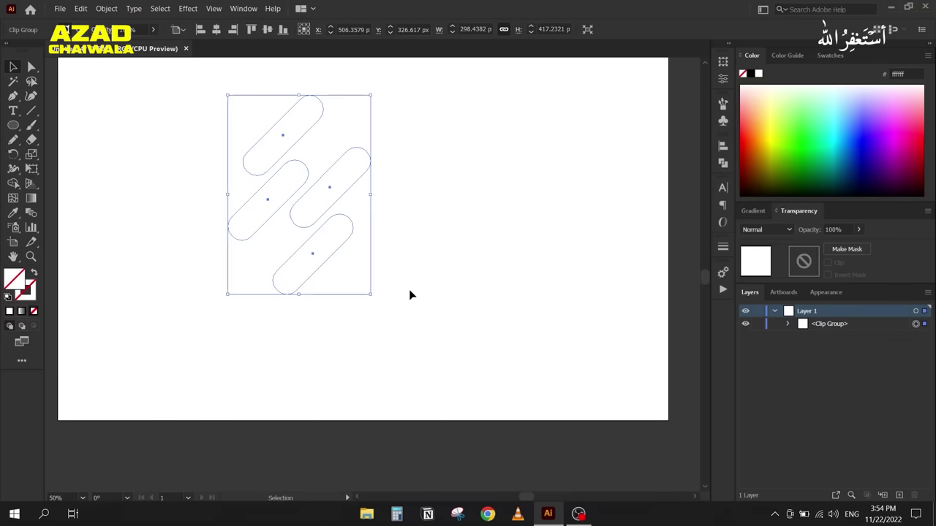
key(ctrl+z)
Step: Convert the group of rounded bars into a single compound path
click(478, 219)
click(329, 191)
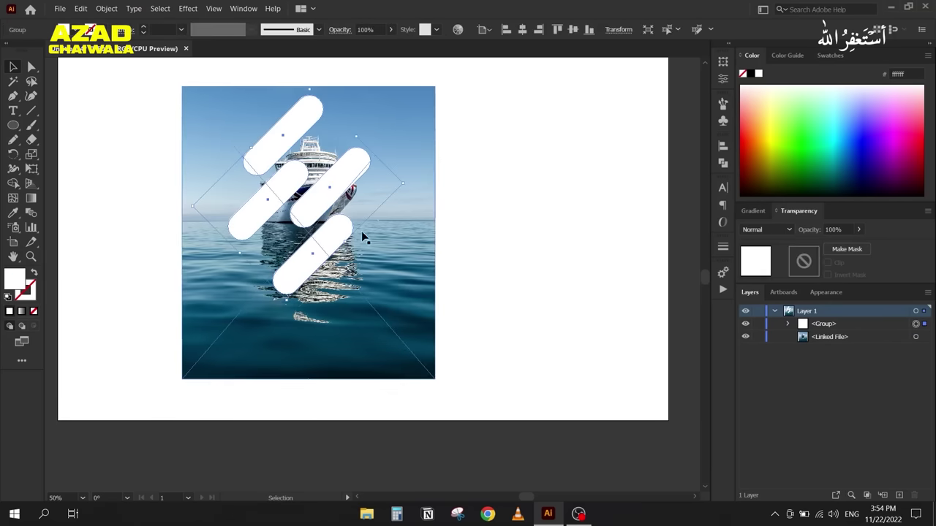
right_click(329, 179)
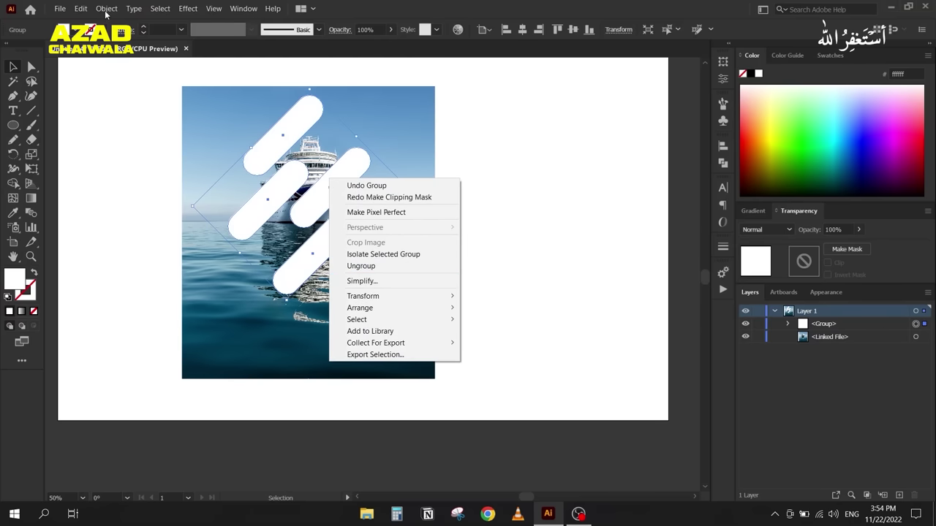
click(106, 9)
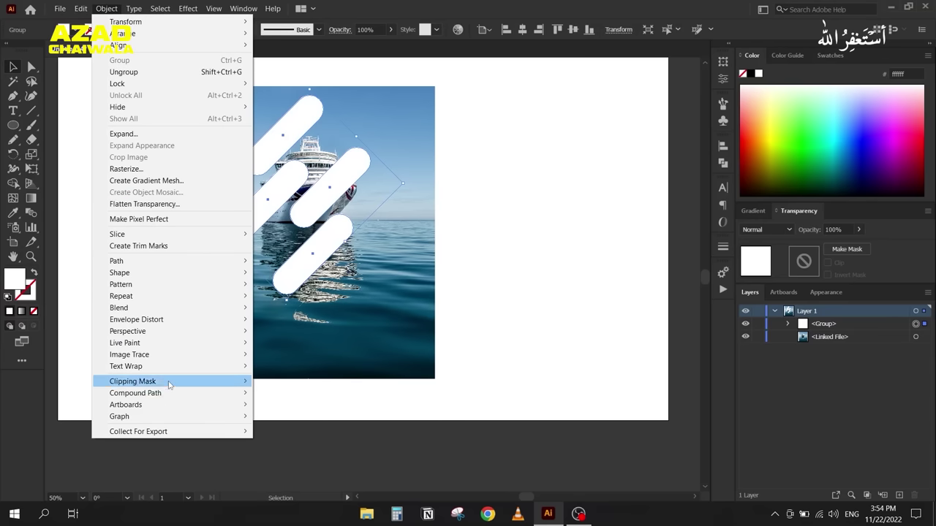
mouse_move(170, 394)
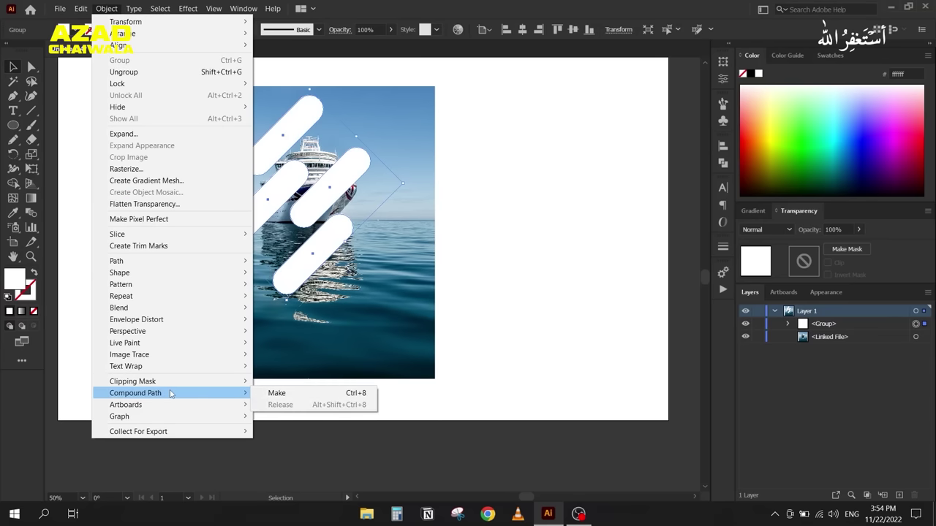
click(330, 393)
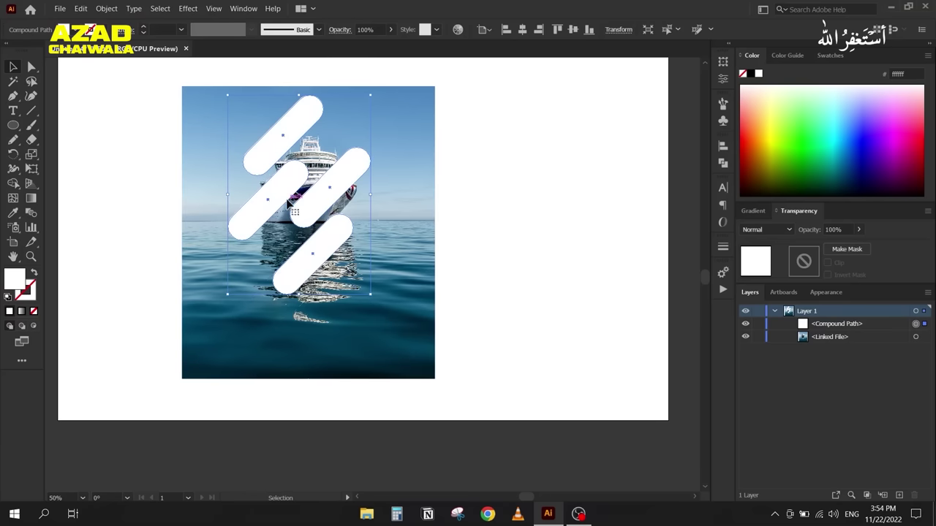
Step: Clip the ship photo to the pill-shaped compound path
drag(141, 102, 461, 263)
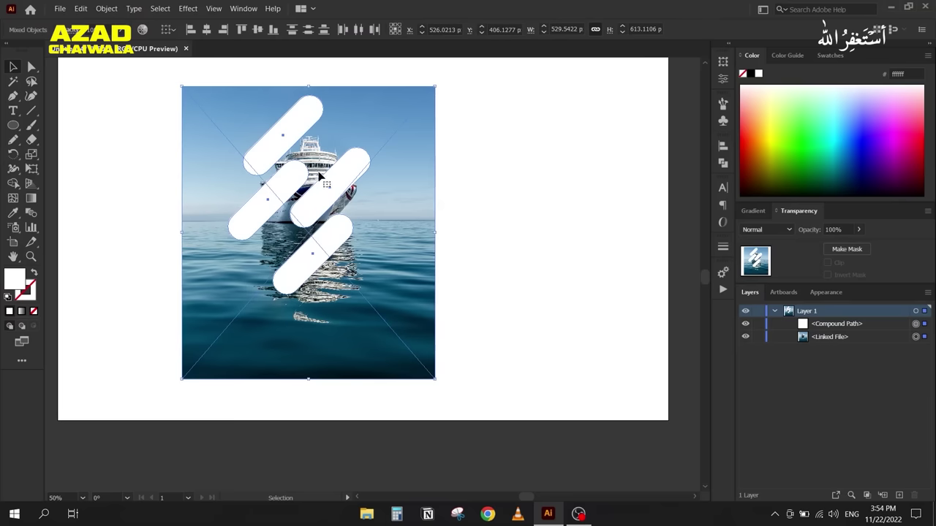
right_click(397, 170)
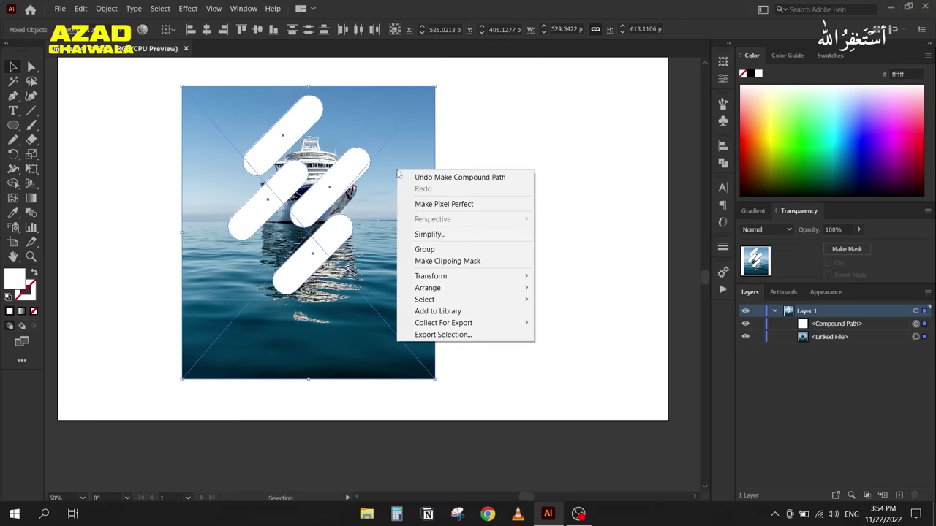
click(499, 262)
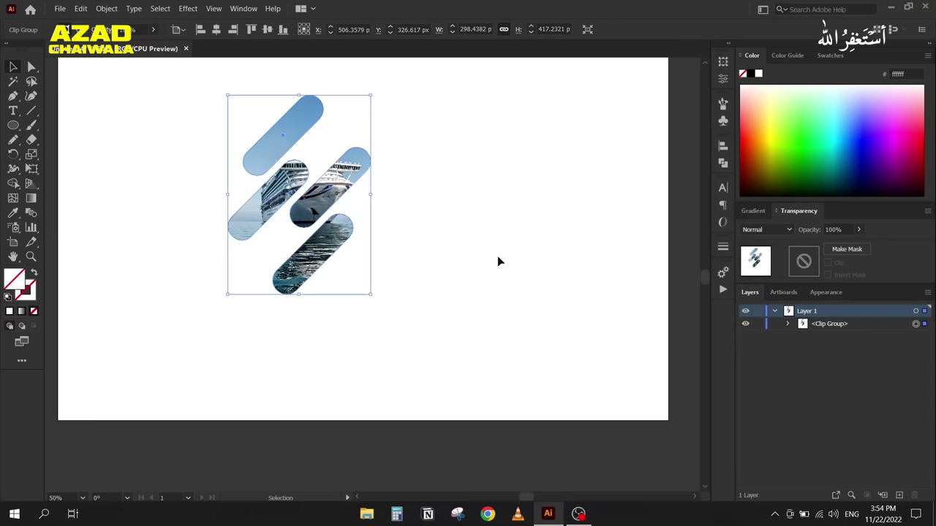
scroll(220, 169, up, 1)
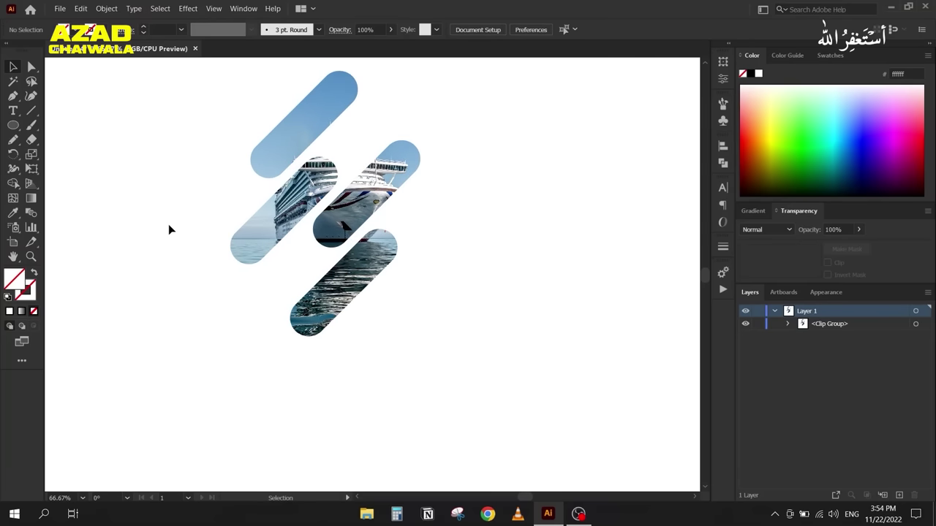
Step: Delete the clip group, undo back to the photo, and delete the white stripe compound path
click(293, 138)
key(Delete)
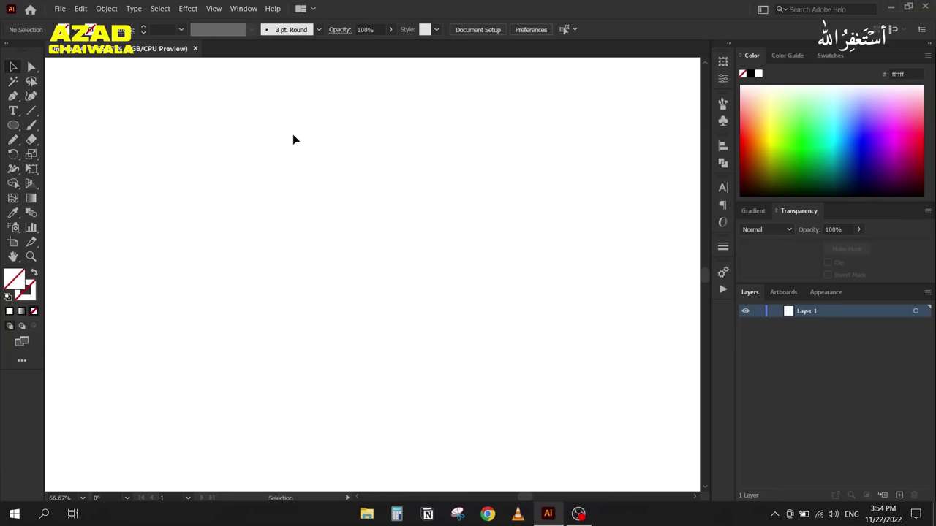
scroll(292, 138, down, 3)
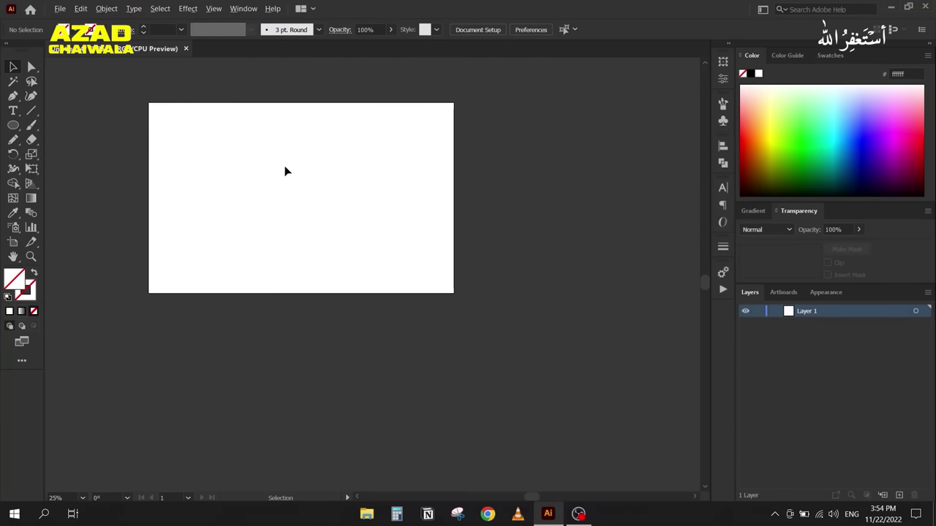
key(ctrl+z)
key(ctrl+z)
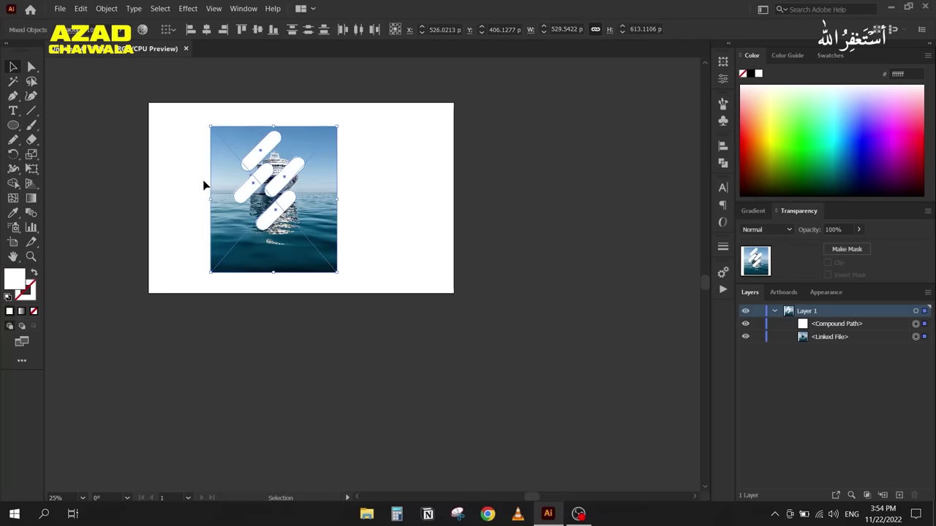
click(257, 155)
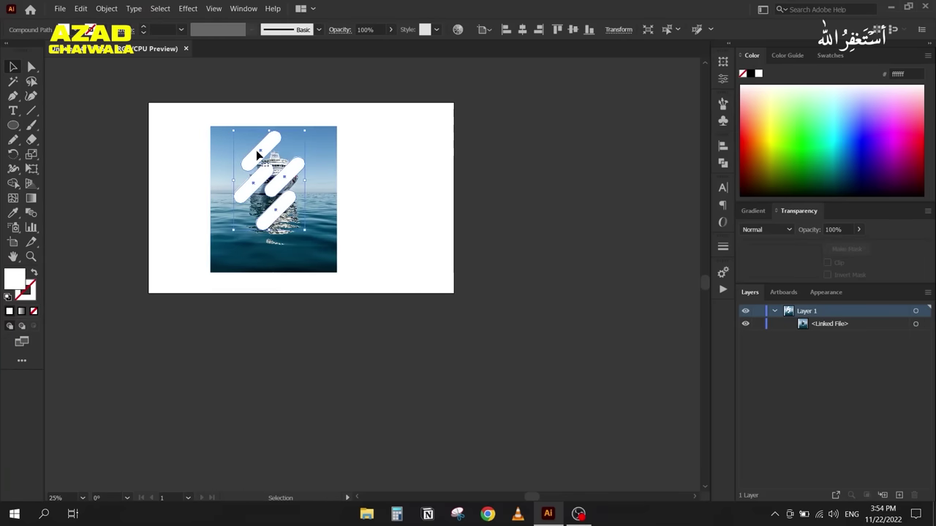
key(Delete)
scroll(257, 155, up, 1)
scroll(257, 155, up, 2)
Step: Add two-line 'Cruise Ship' text over the photo and enlarge it
key(t)
click(188, 210)
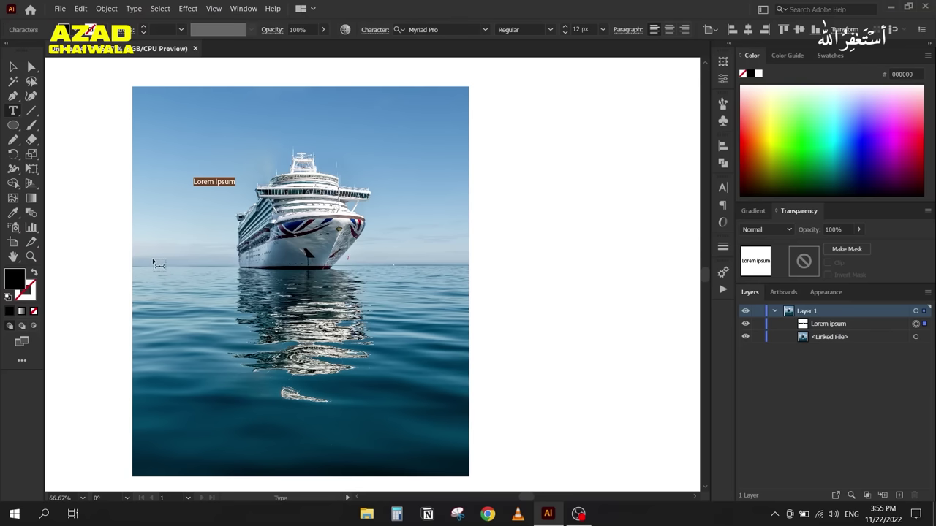
text(Cruise)
key(Return)
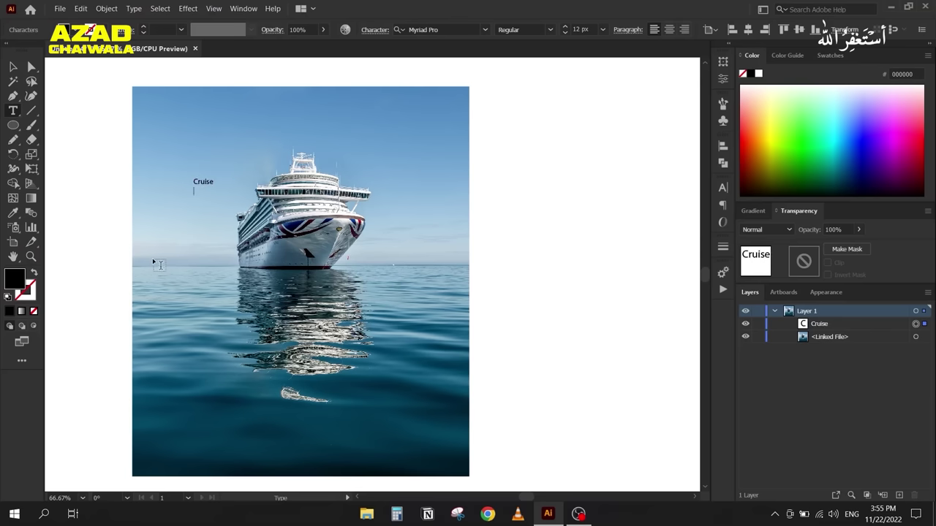
text(Ship)
key(Escape)
drag(215, 199, 368, 333)
drag(234, 301, 247, 291)
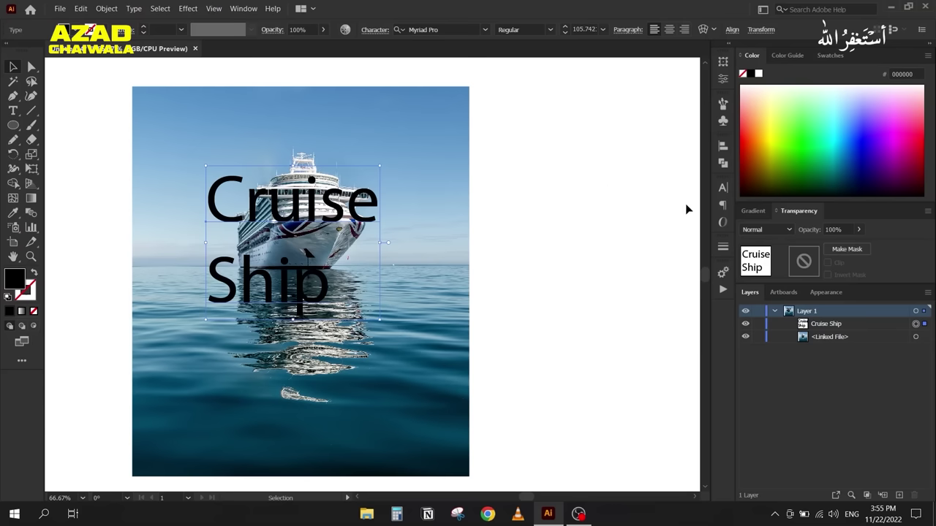
Step: Set the text to all caps in Bauhaus 93 and shift it slightly left
click(722, 189)
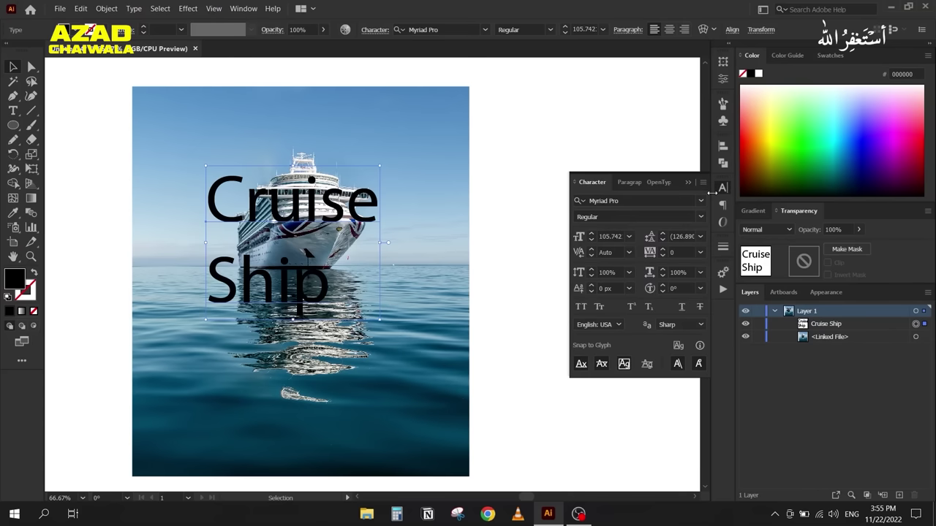
click(630, 200)
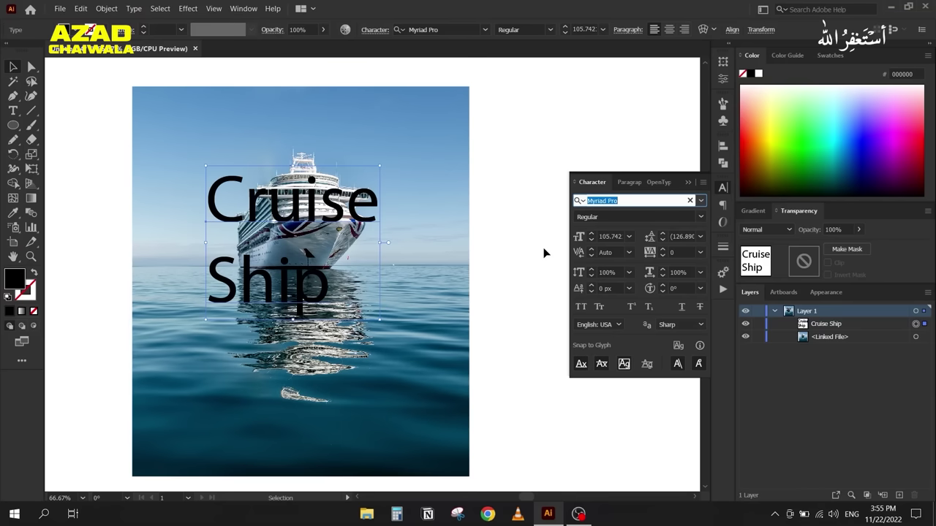
click(577, 308)
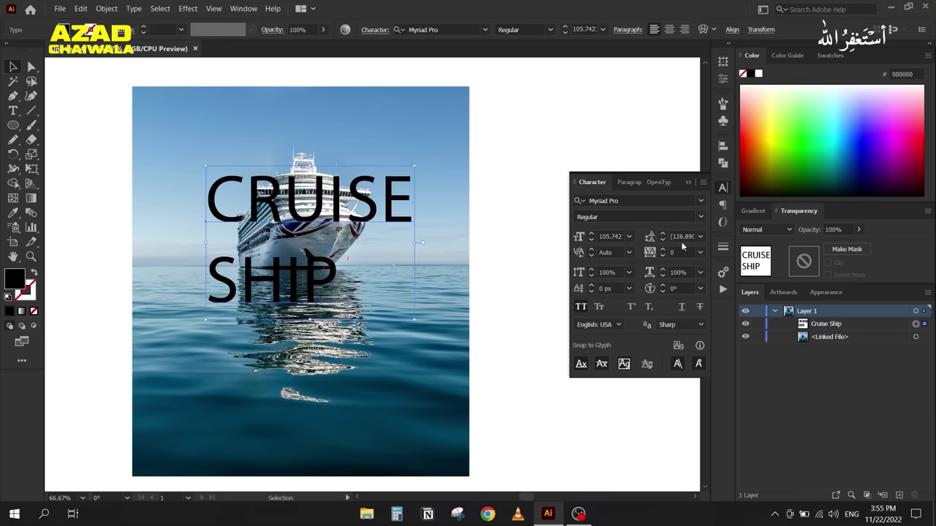
click(702, 183)
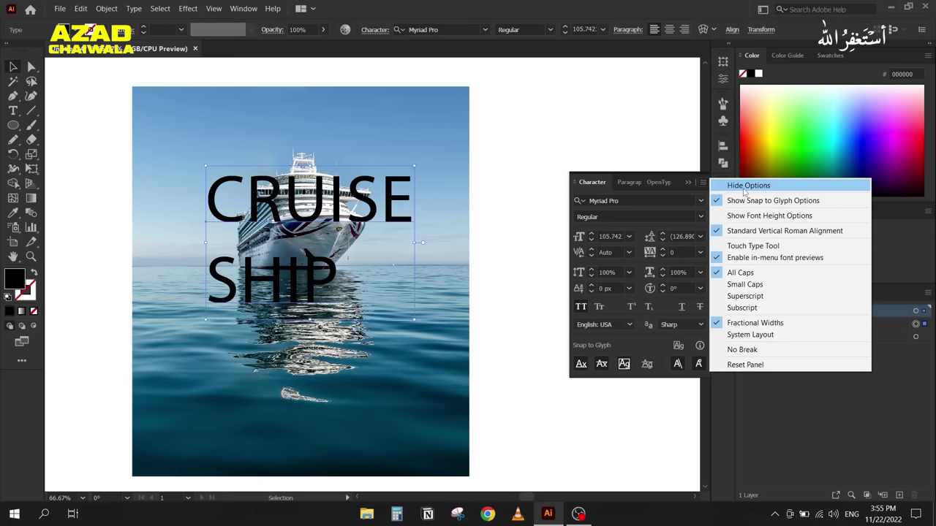
click(745, 187)
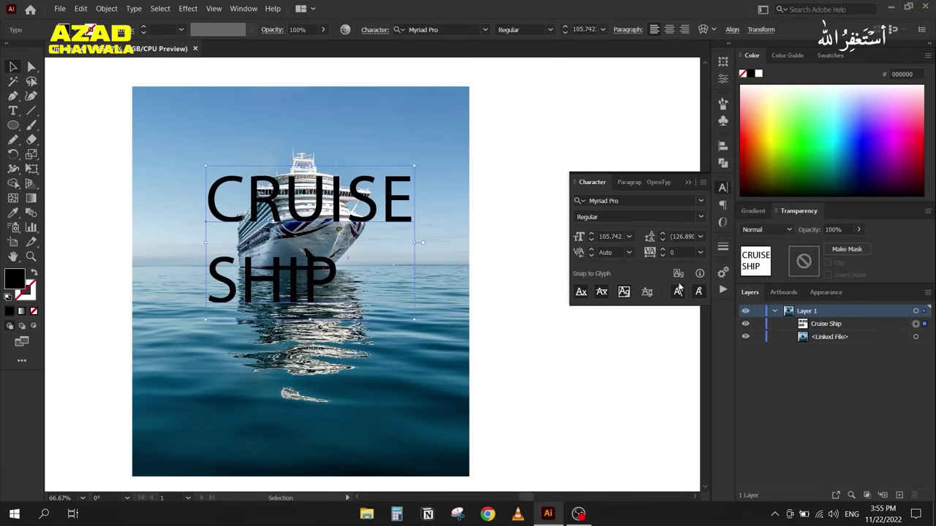
click(703, 183)
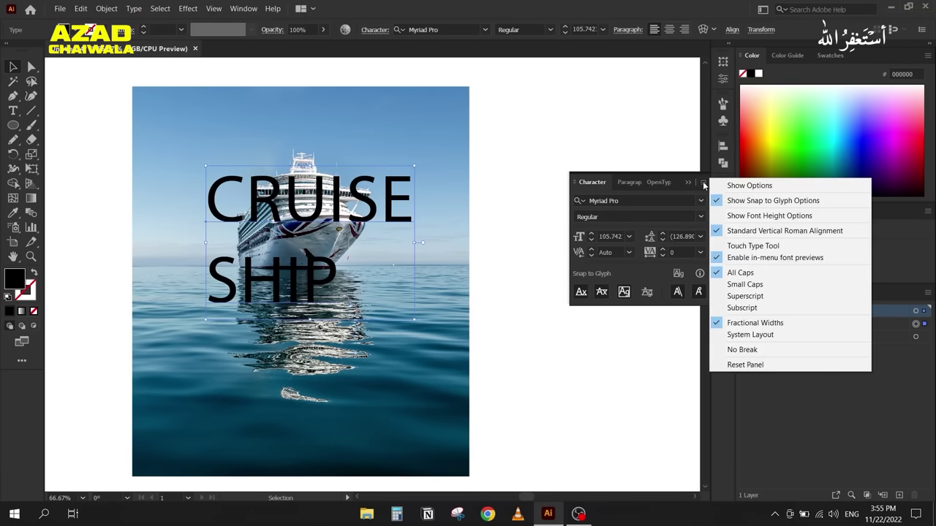
click(751, 186)
click(628, 200)
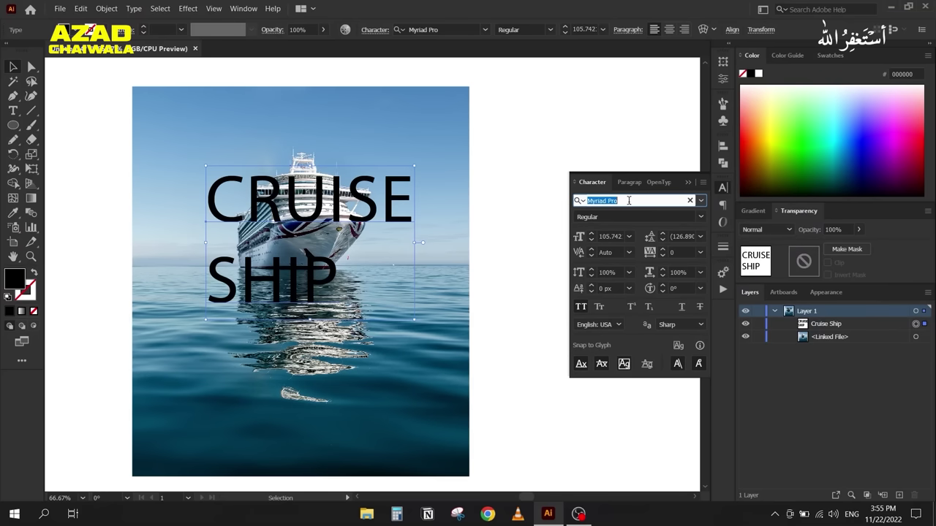
text(bauh)
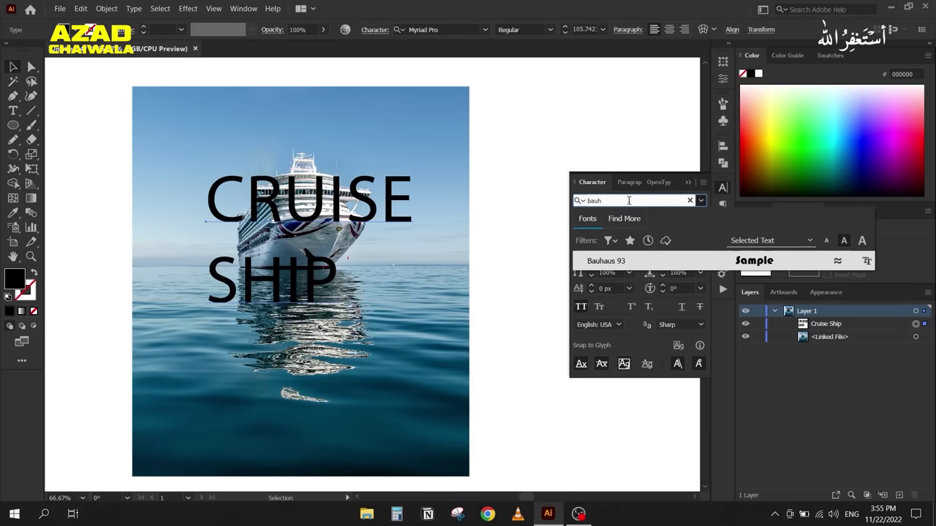
click(595, 261)
drag(232, 212, 219, 213)
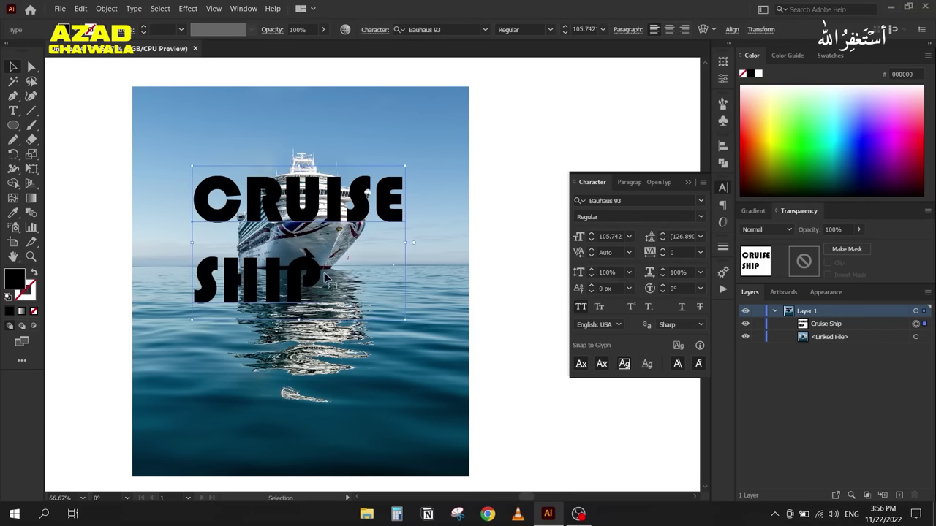
Step: Tighten the leading to 79 px, collapse the Character panel, and nudge the text down
scroll(687, 236, down, 15)
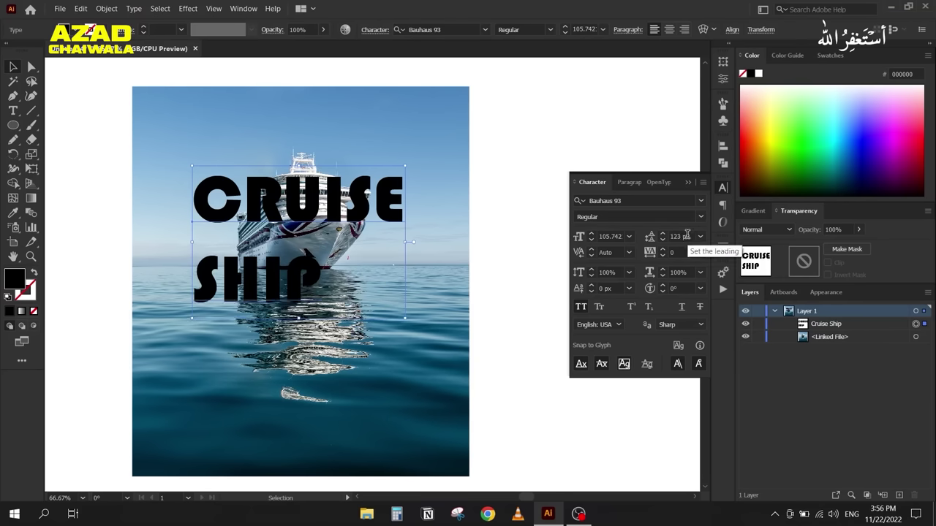
scroll(687, 236, down, 8)
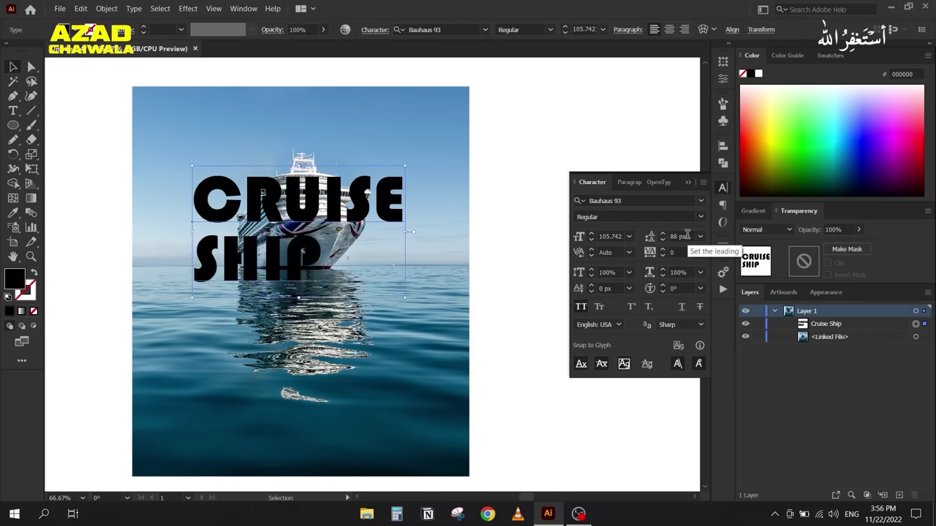
scroll(687, 236, down, 3)
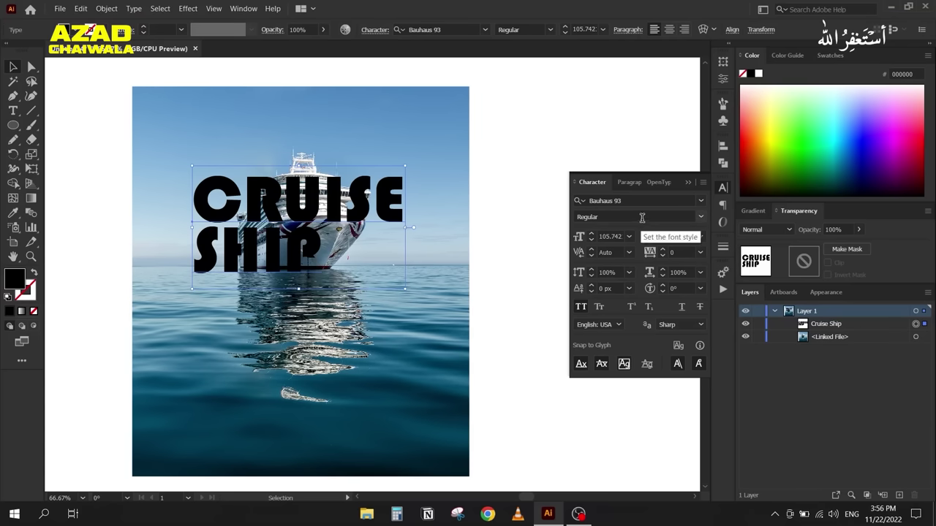
click(688, 182)
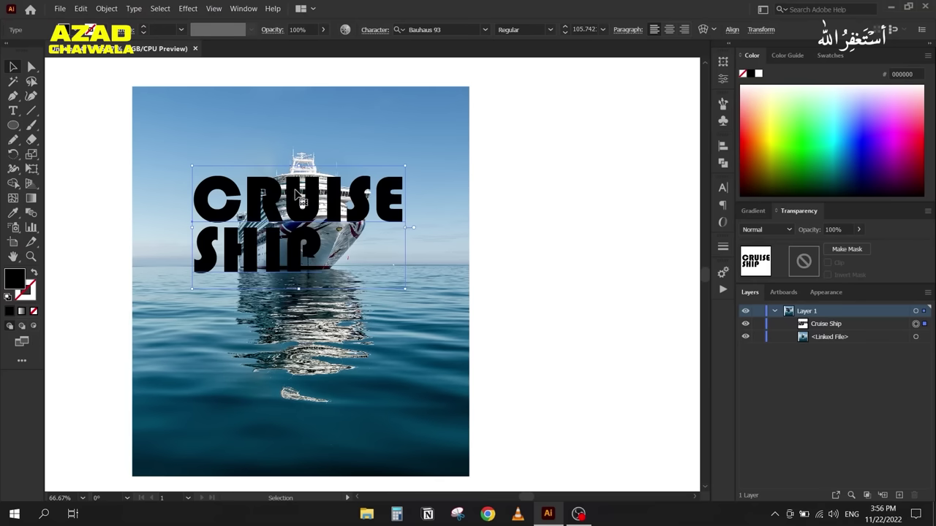
drag(297, 193, 299, 202)
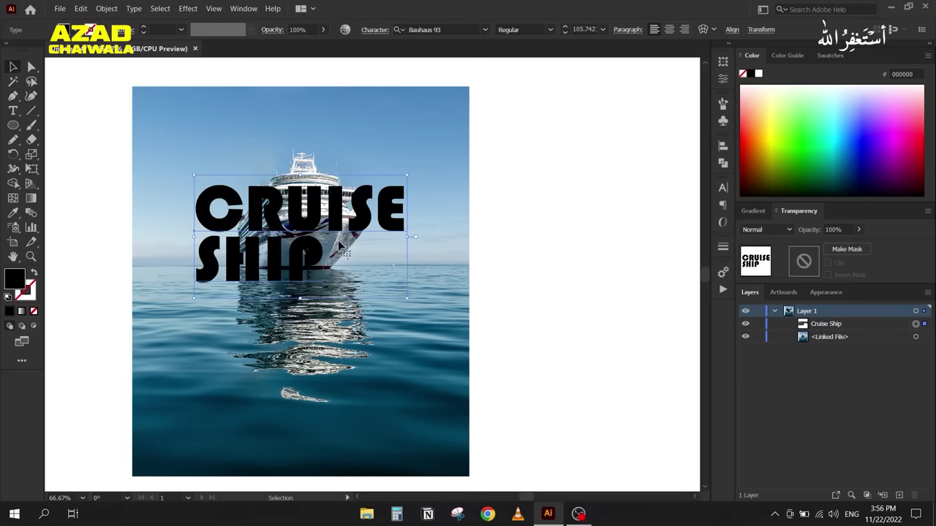
Step: Clip the photo inside the CRUISE SHIP text and nudge the photo left within it
drag(97, 154, 341, 302)
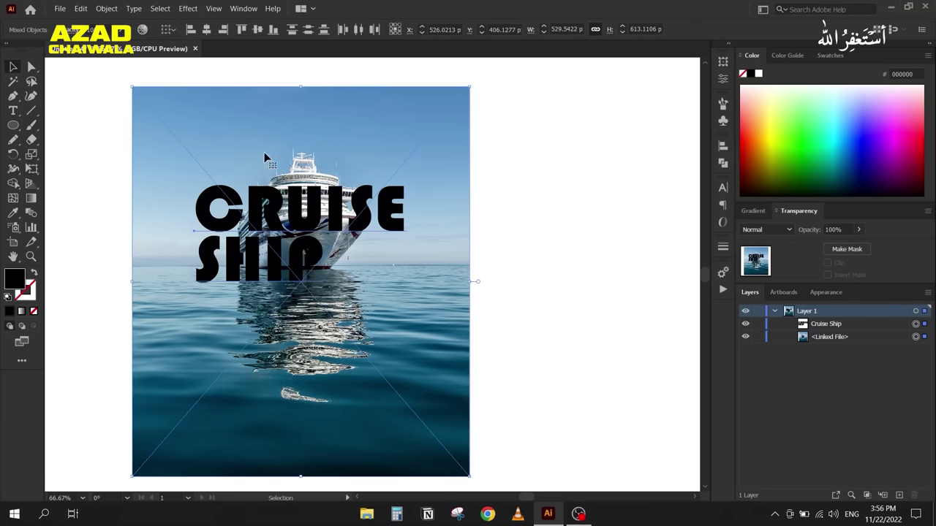
right_click(272, 190)
click(323, 280)
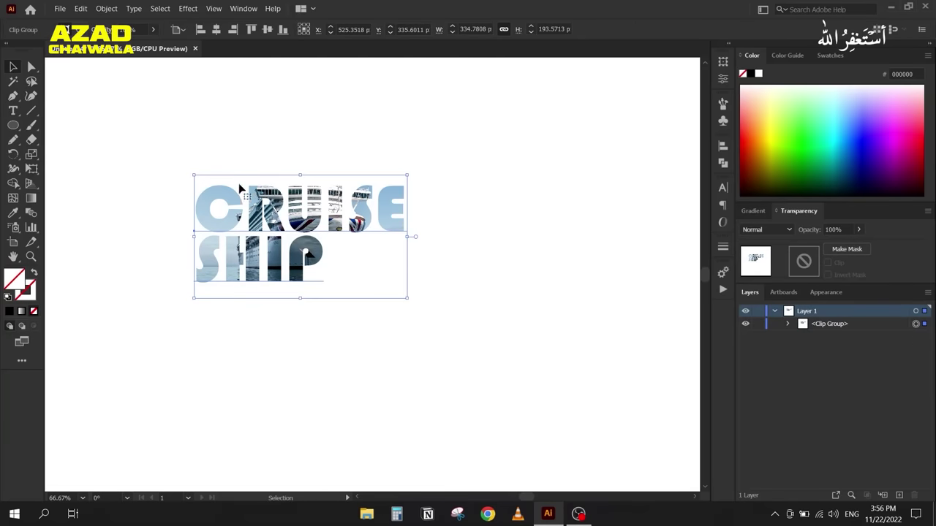
click(787, 324)
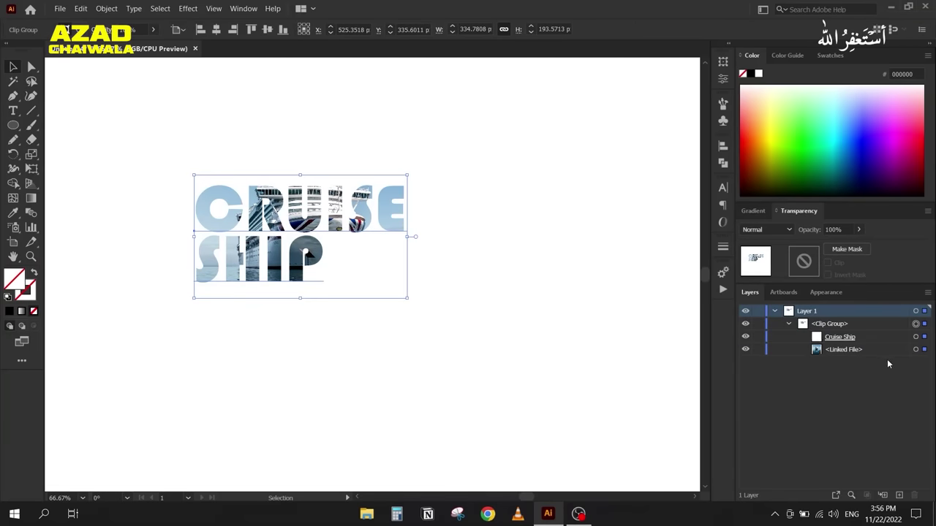
click(919, 350)
drag(286, 328, 261, 421)
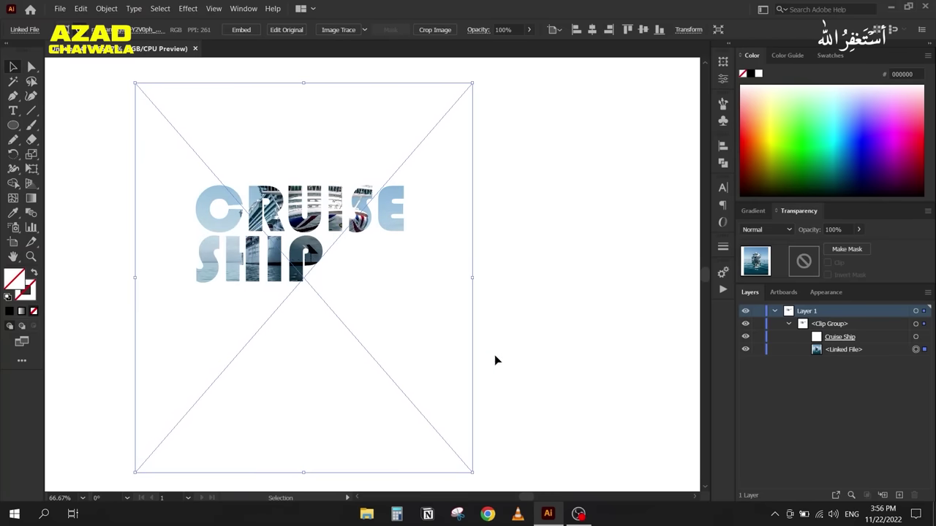
key(a)
key(shift+Left)
key(shift+Left)
key(shift+Left)
key(shift+Left)
key(shift+Left)
key(shift+Left)
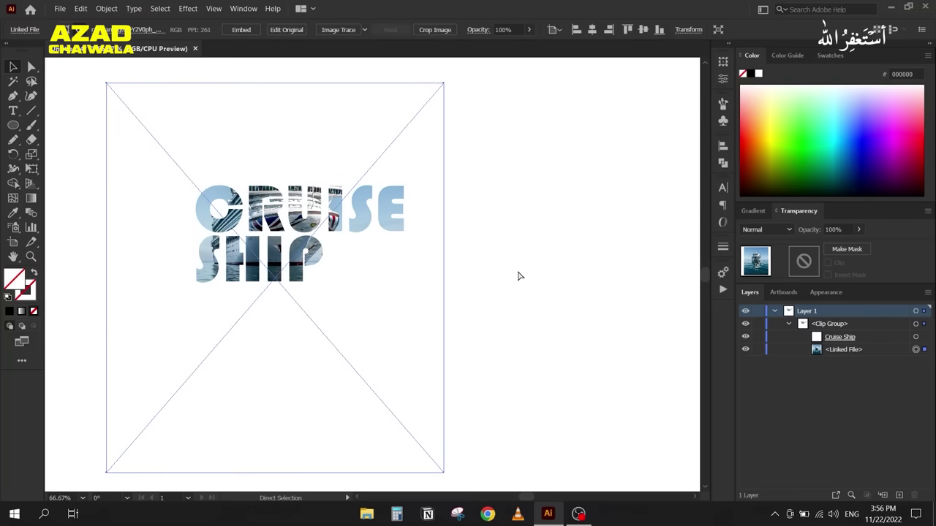
Step: Release the clipping mask on the clip group and deselect everything
right_click(334, 247)
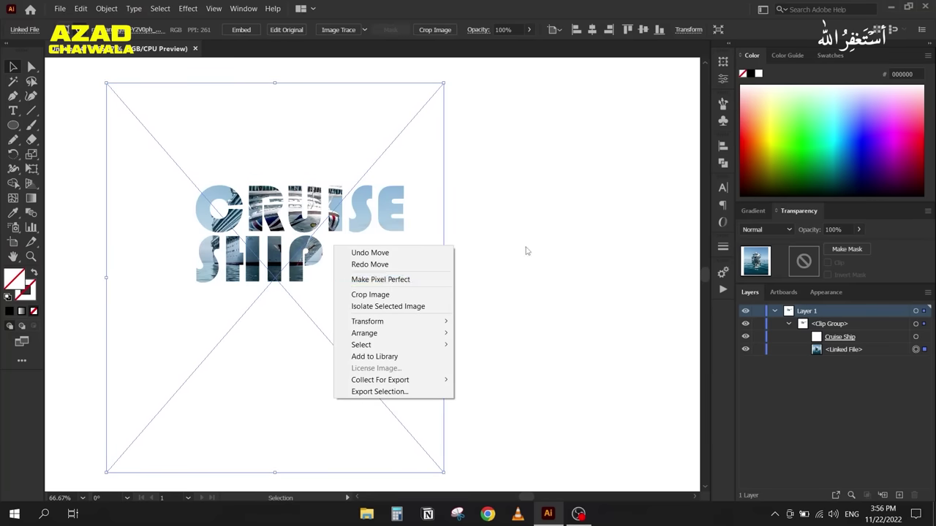
click(502, 257)
key(v)
click(351, 216)
right_click(417, 228)
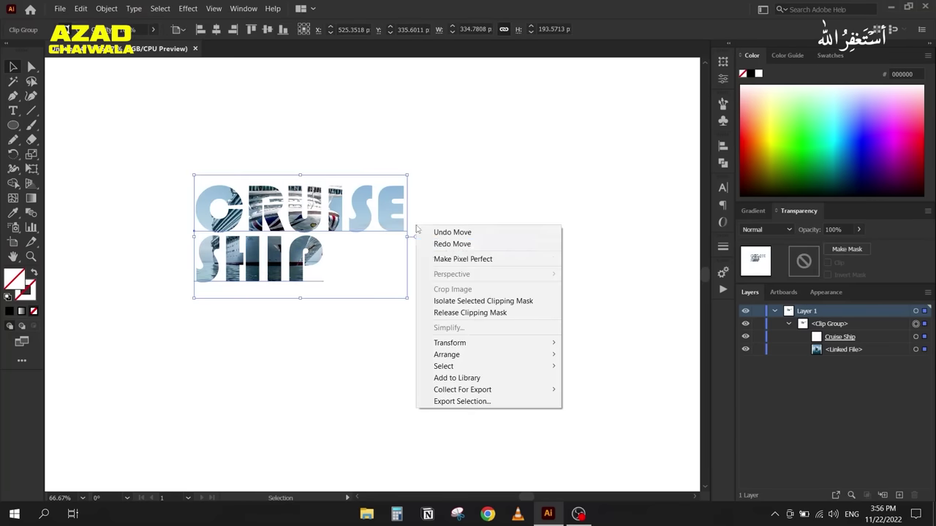
click(471, 312)
click(514, 264)
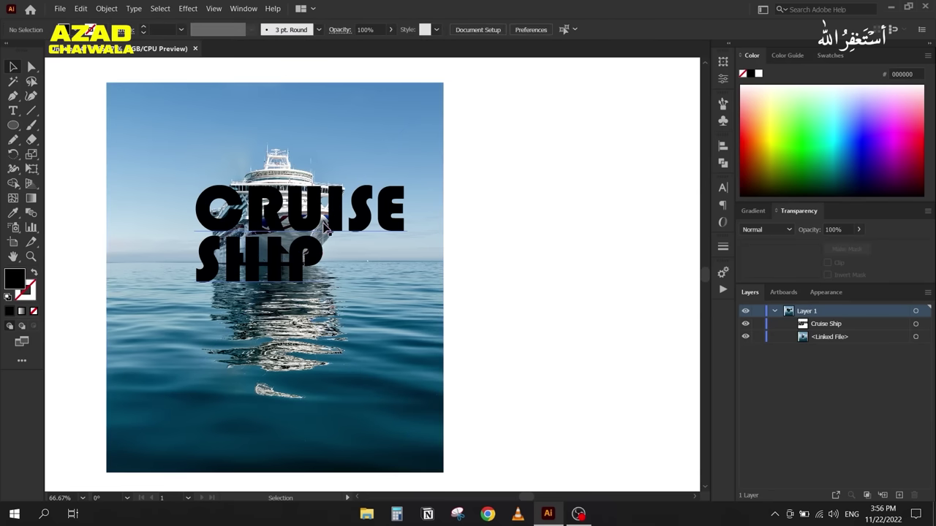
Step: Expand the CRUISE SHIP text into shapes
click(260, 221)
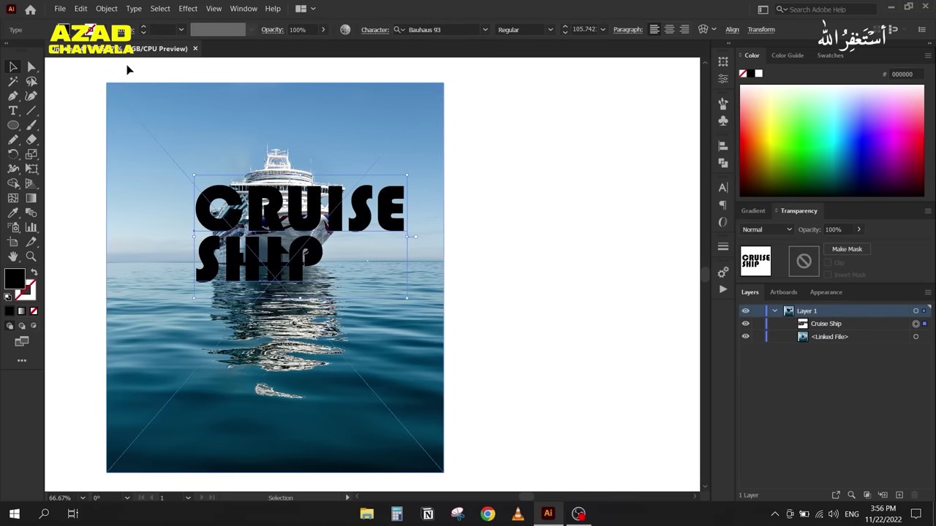
click(106, 8)
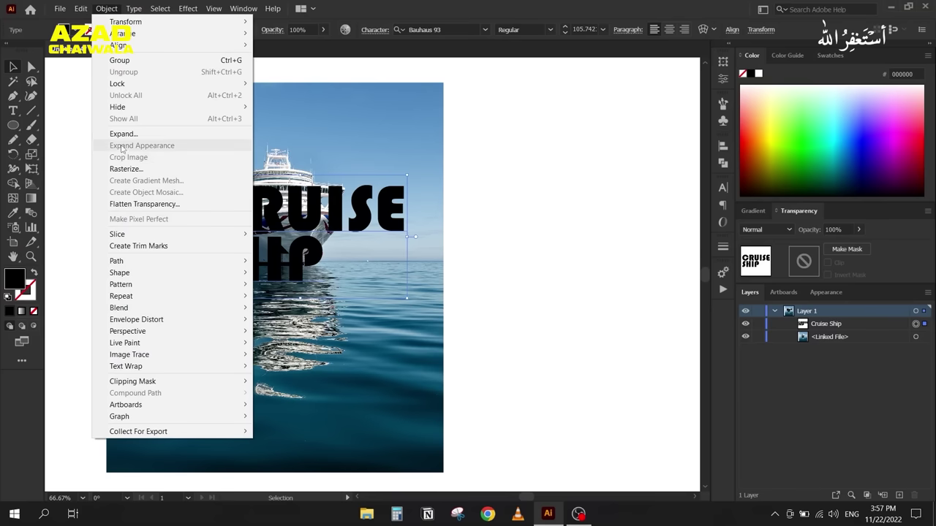
click(123, 134)
click(432, 285)
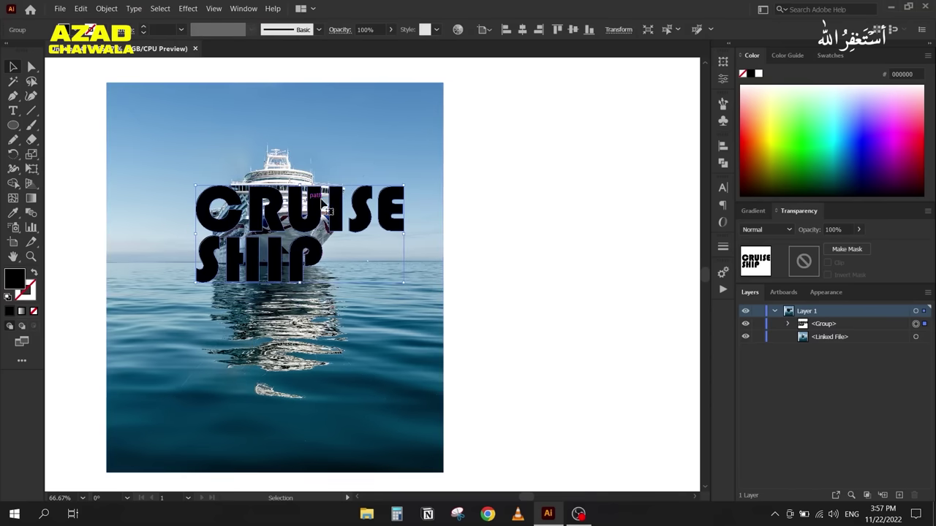
Step: Try clipping the photo inside the lettering, then undo and reselect the lettering
drag(472, 181, 400, 294)
right_click(338, 244)
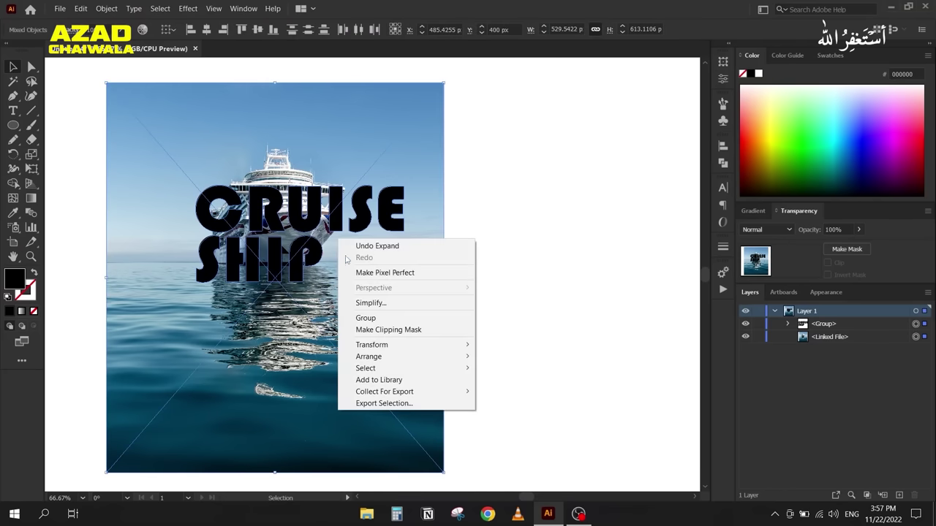
click(398, 330)
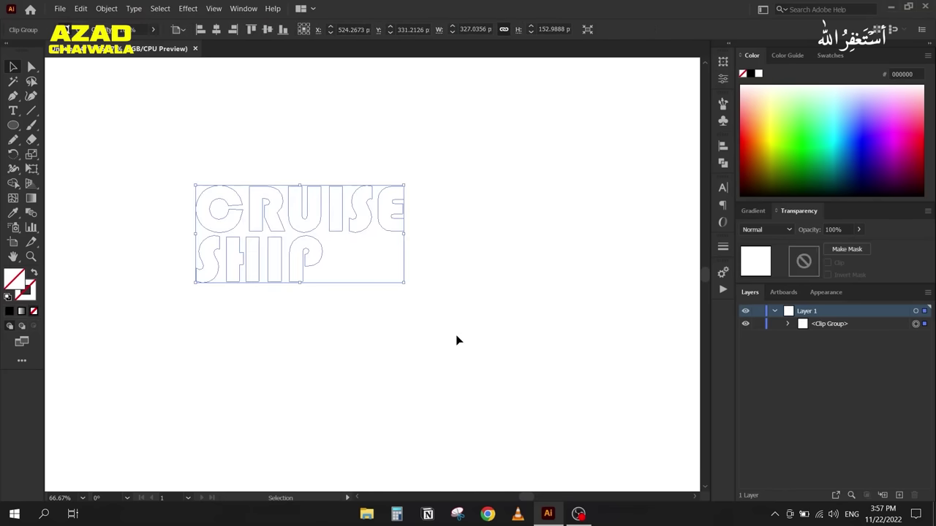
key(ctrl+z)
click(470, 262)
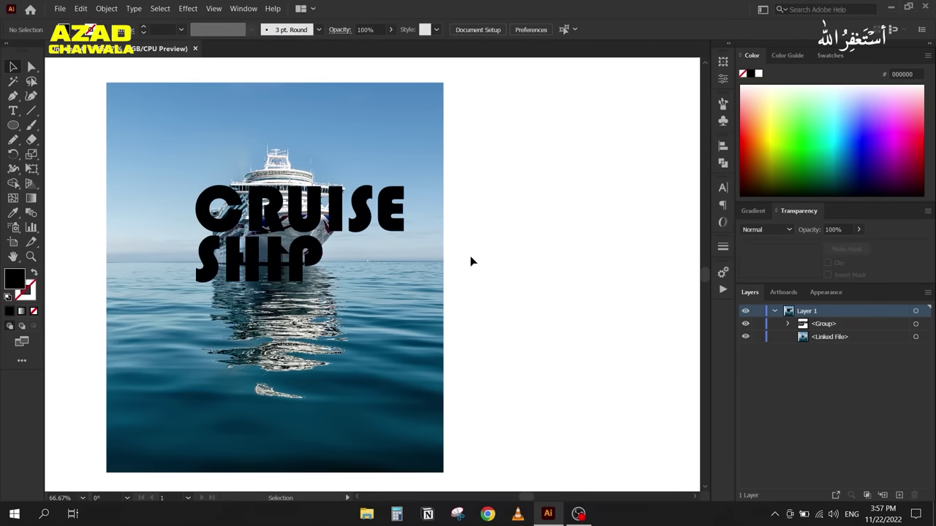
click(359, 214)
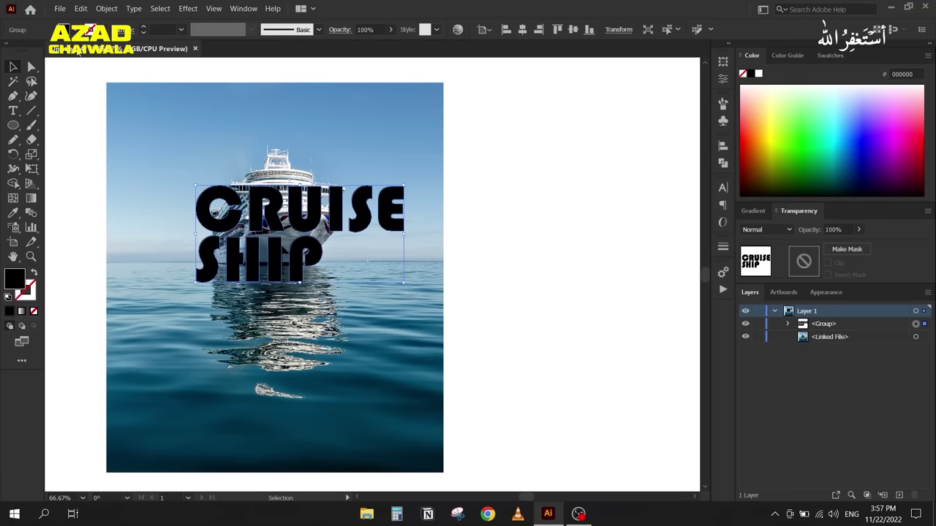
Step: Merge the CRUISE SHIP lettering into one compound path
click(100, 11)
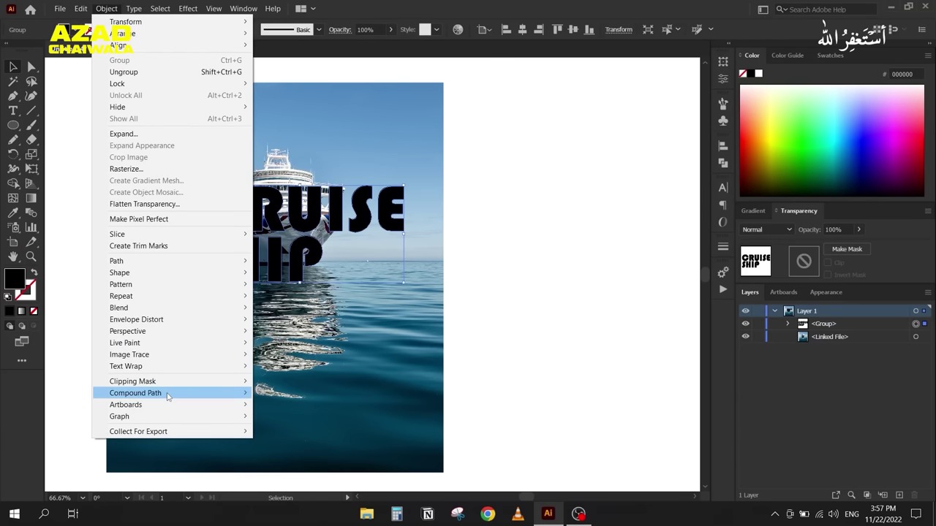
mouse_move(225, 393)
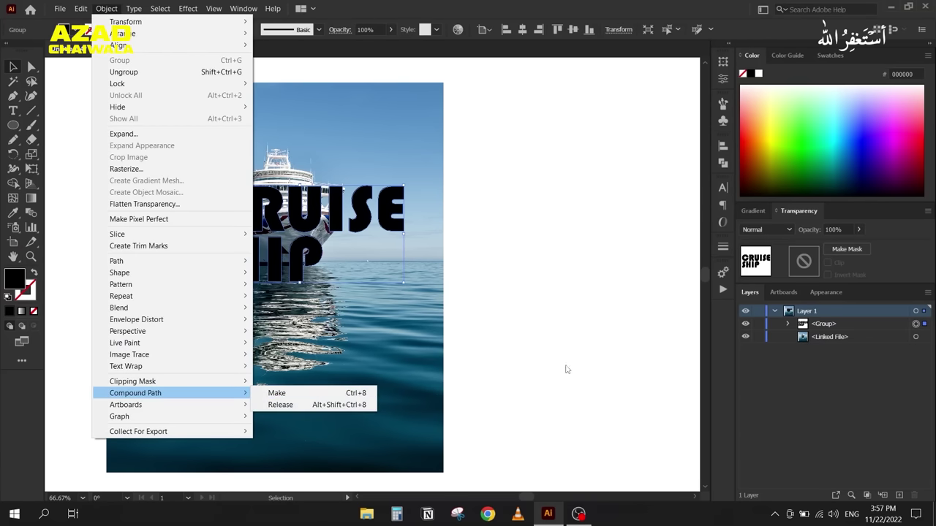
click(452, 166)
click(314, 206)
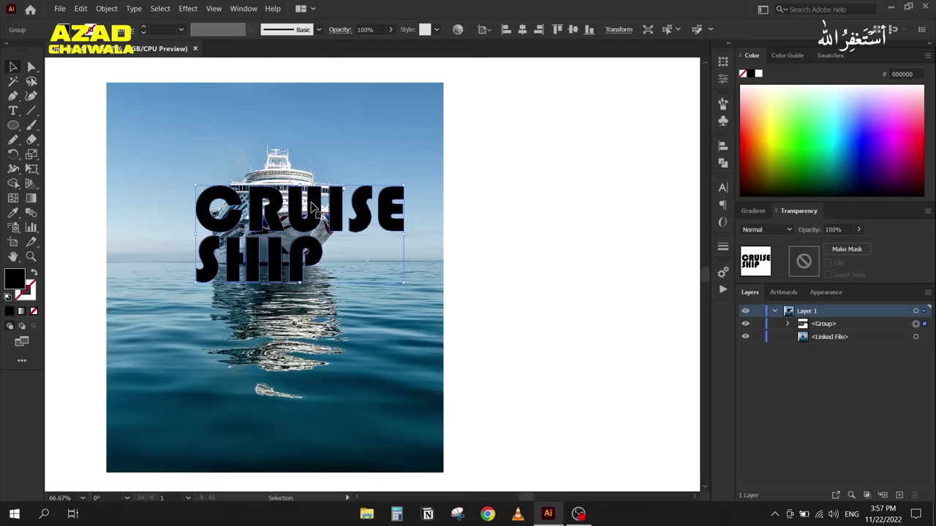
right_click(311, 202)
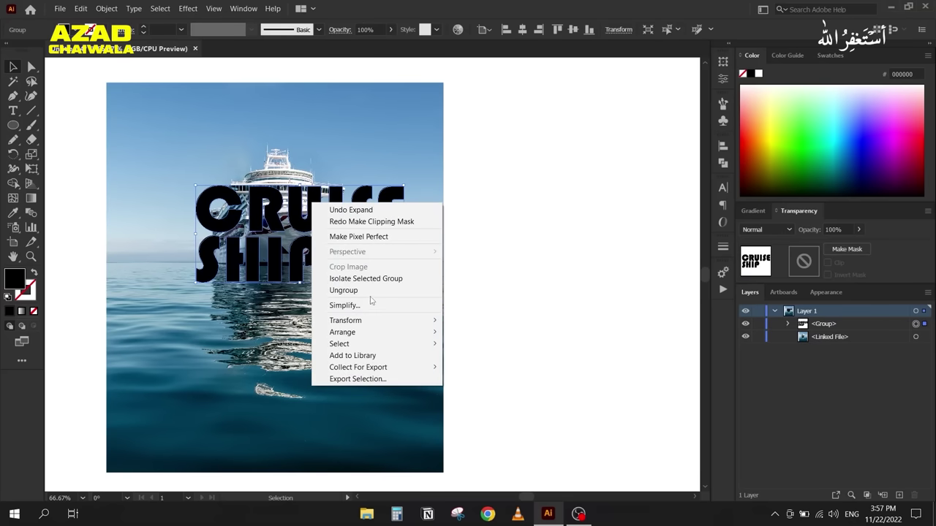
click(106, 8)
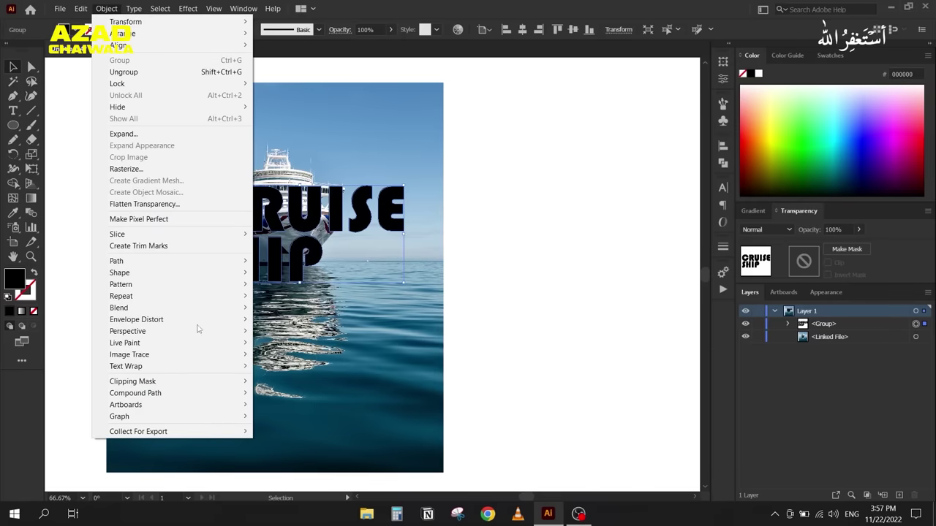
mouse_move(219, 392)
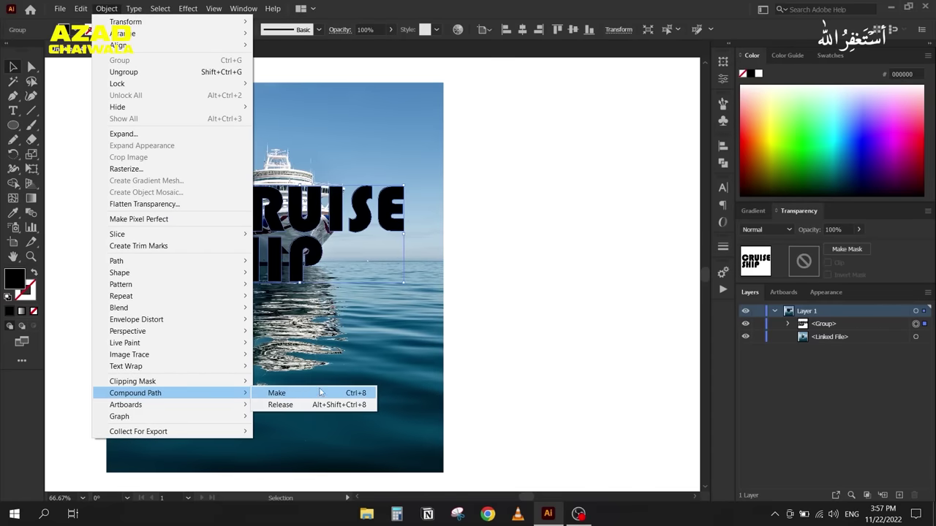
click(320, 393)
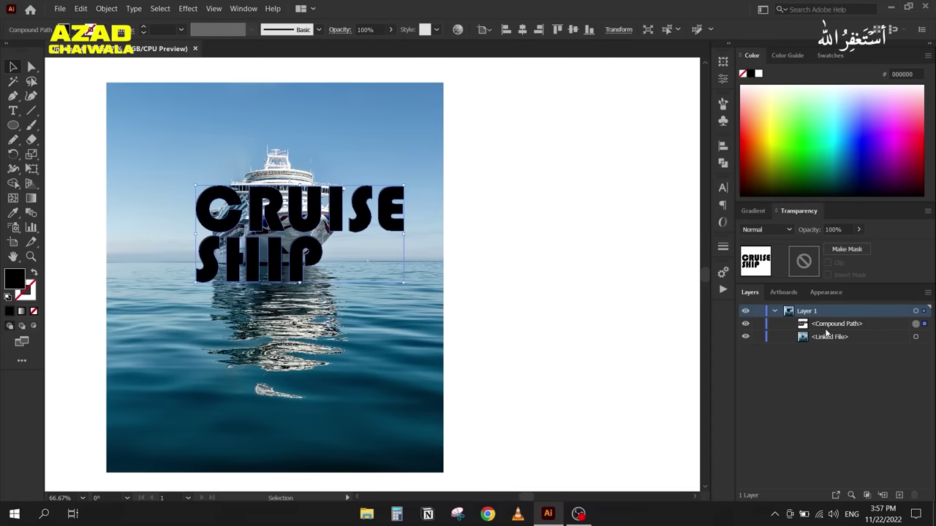
Step: Clip the photo into the compound lettering, then delete the clipped artwork
drag(493, 134, 230, 301)
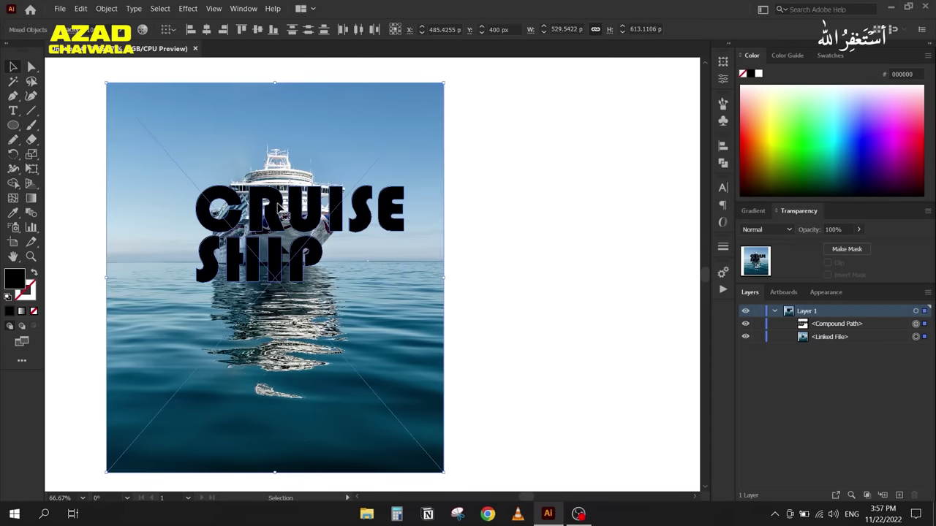
right_click(279, 208)
click(328, 295)
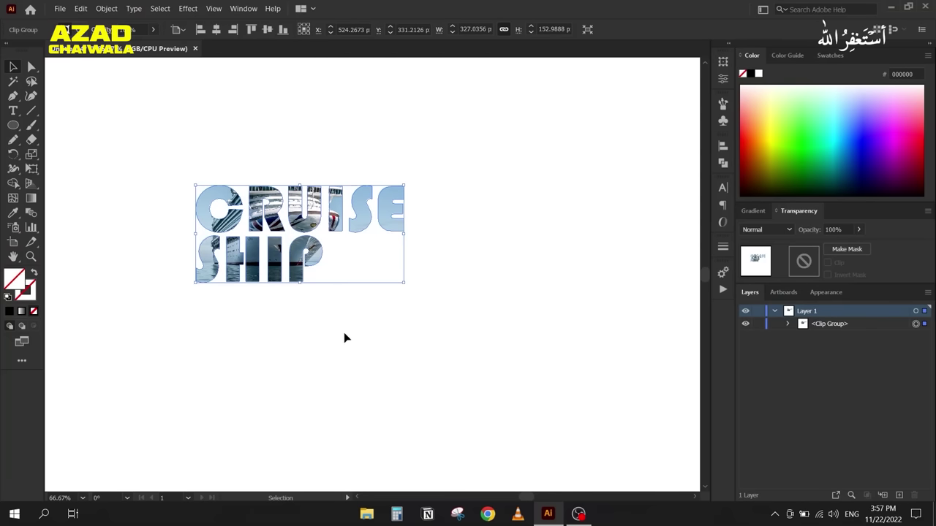
key(Delete)
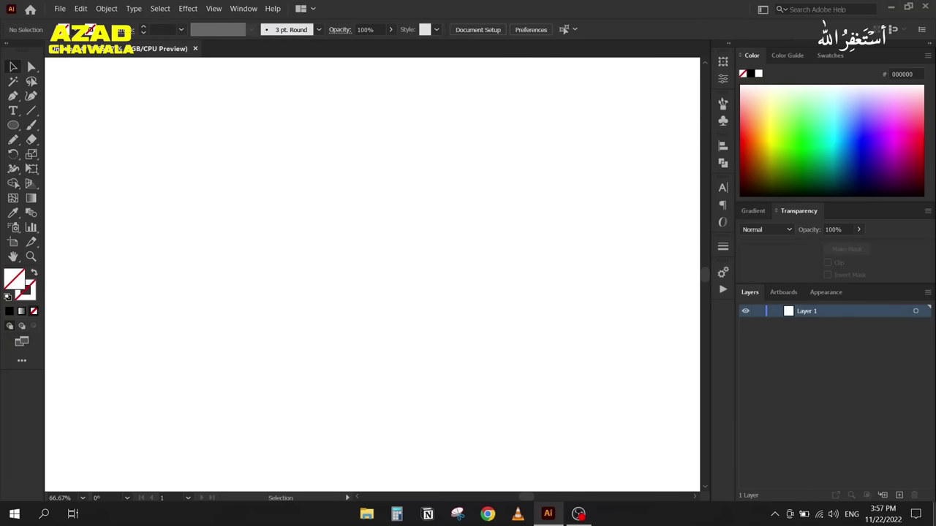
key(super+d)
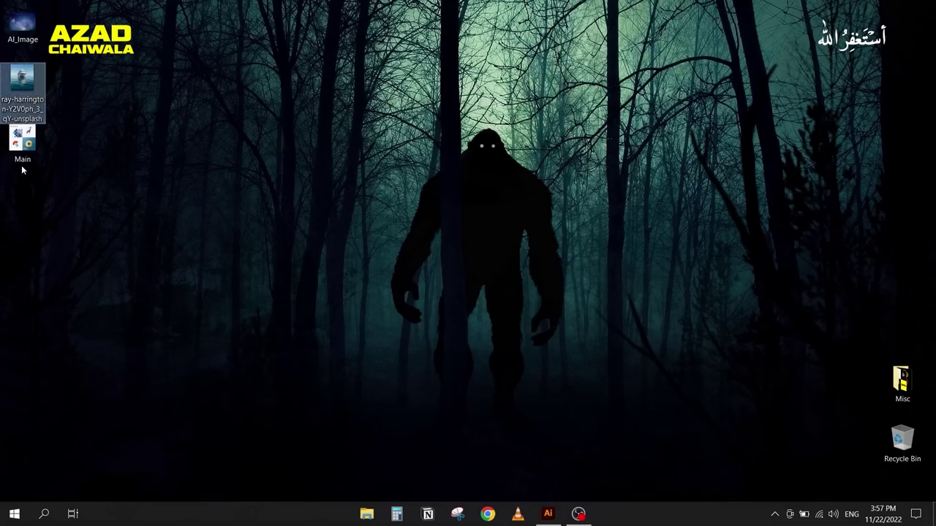
drag(22, 135, 500, 332)
scroll(247, 254, down, 3)
drag(331, 133, 433, 209)
click(676, 292)
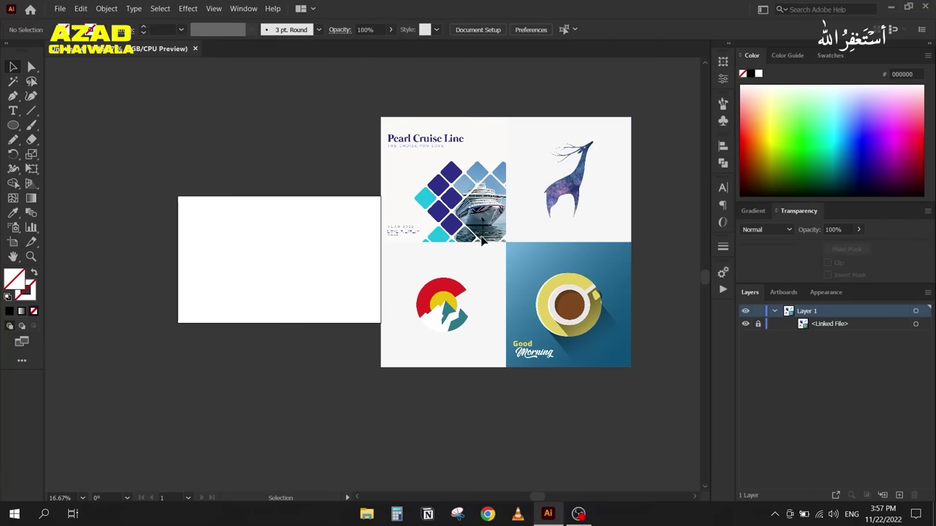
alt+scroll(442, 203, up, 3)
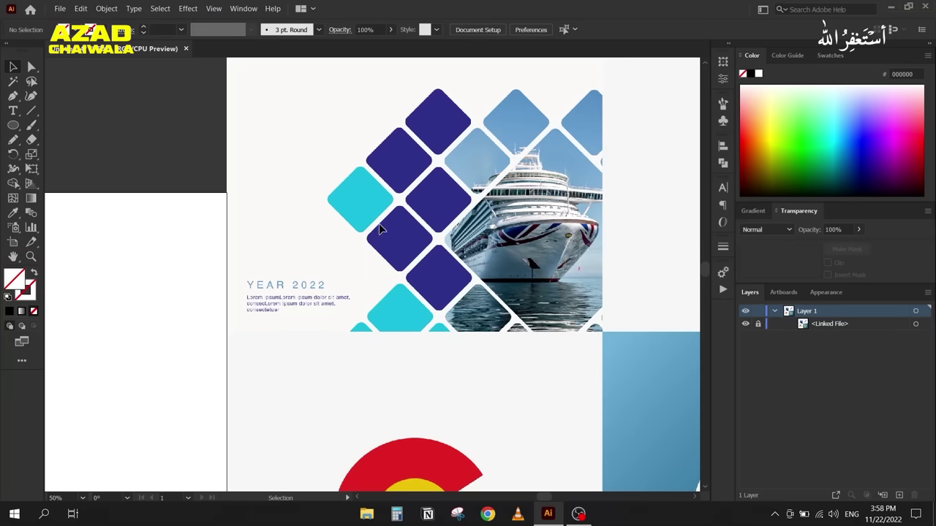
scroll(379, 229, down, 1)
drag(453, 122, 423, 166)
Step: Draw a rounded square on the blank artboard with the Rounded Rectangle Tool
click(14, 125)
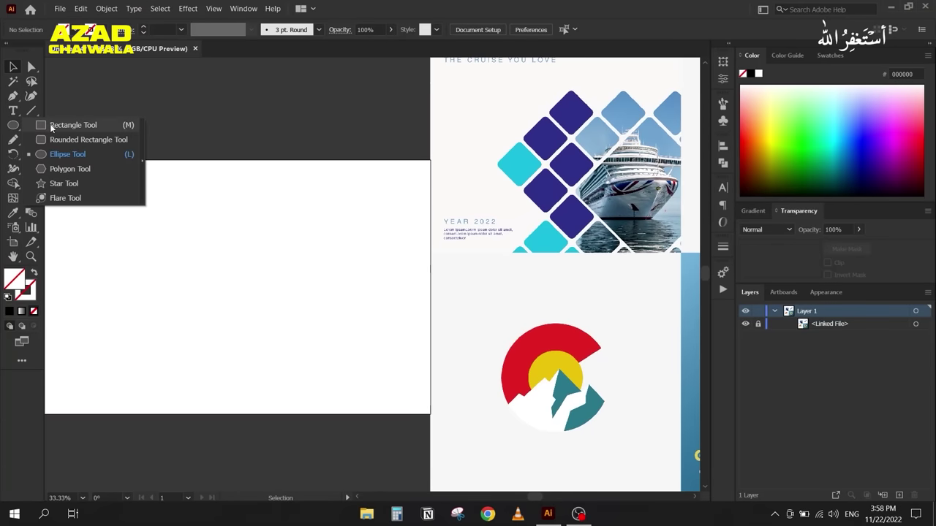
click(73, 125)
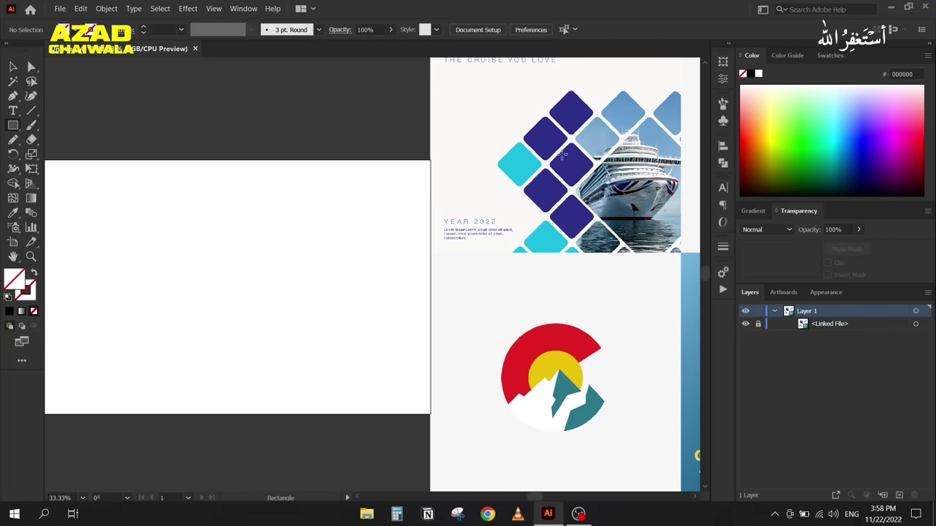
click(13, 125)
click(74, 138)
drag(128, 187, 179, 238)
key(Down)
key(Down)
key(Down)
key(Down)
key(Down)
key(Down)
key(Down)
key(Down)
key(Down)
key(Down)
key(Down)
key(Down)
key(Down)
key(Down)
key(Down)
key(Down)
key(Down)
key(Down)
key(Down)
key(Down)
key(Up)
key(Up)
key(Up)
key(Up)
key(Up)
key(Up)
key(Up)
key(Up)
key(Up)
key(Up)
key(Up)
key(Up)
key(Up)
key(Up)
key(Up)
key(Up)
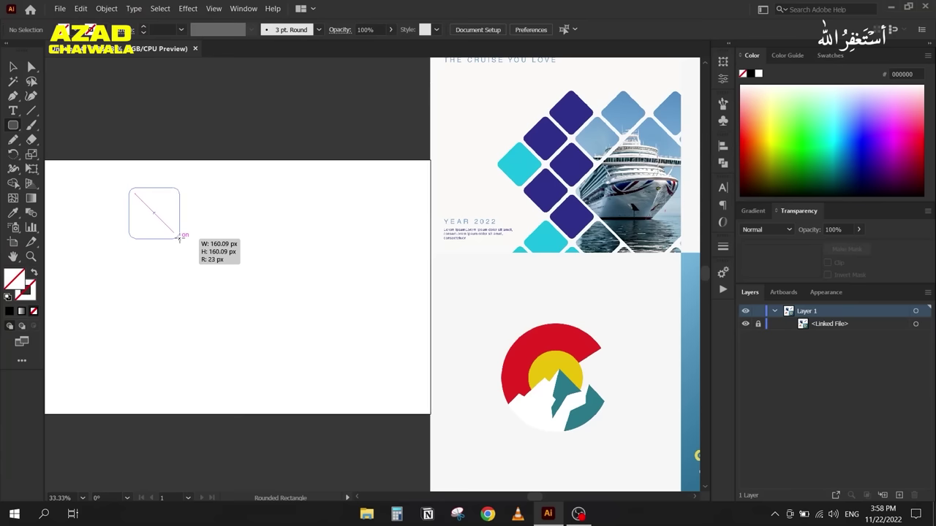
drag(179, 238, 177, 232)
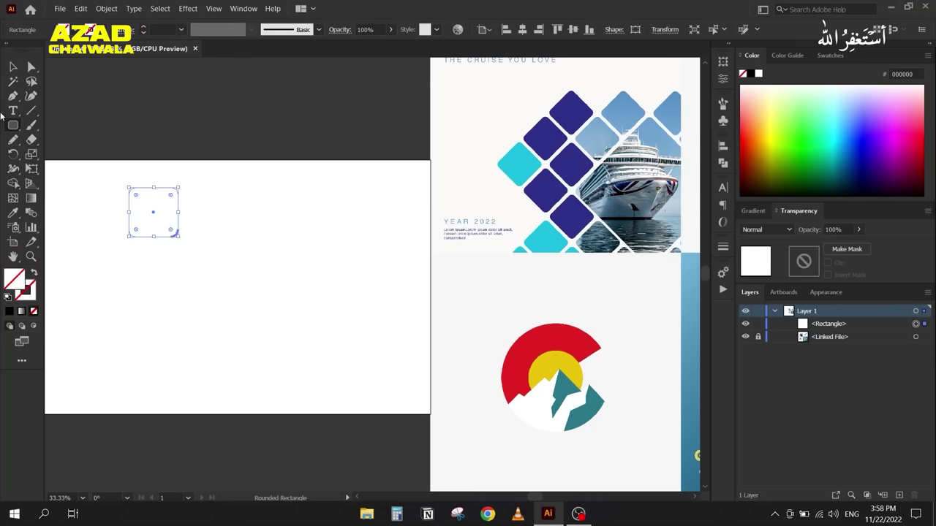
Step: Fill the rounded square with black and move it left and down
click(14, 66)
click(115, 251)
drag(119, 182, 185, 235)
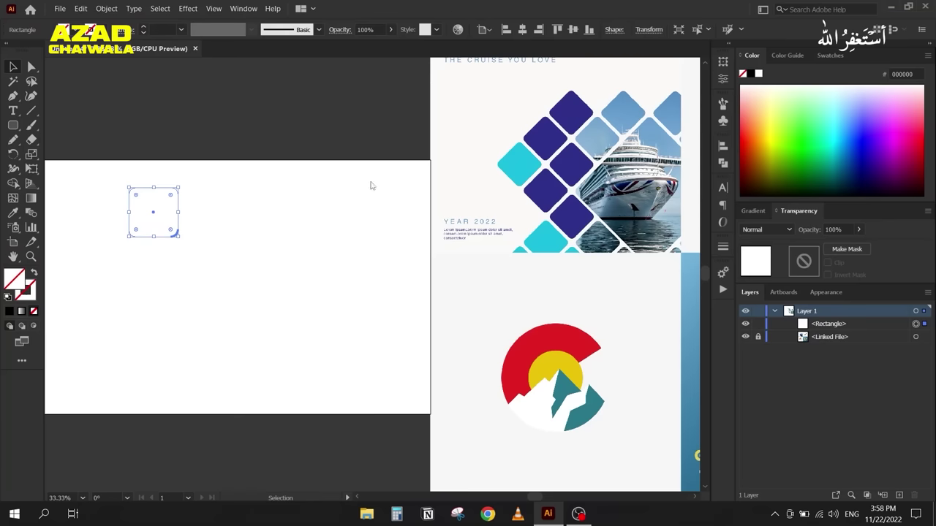
click(10, 312)
drag(156, 222, 125, 247)
drag(109, 315, 148, 309)
Step: Duplicate the square into two columns of three and move the grid down
drag(157, 255, 155, 295)
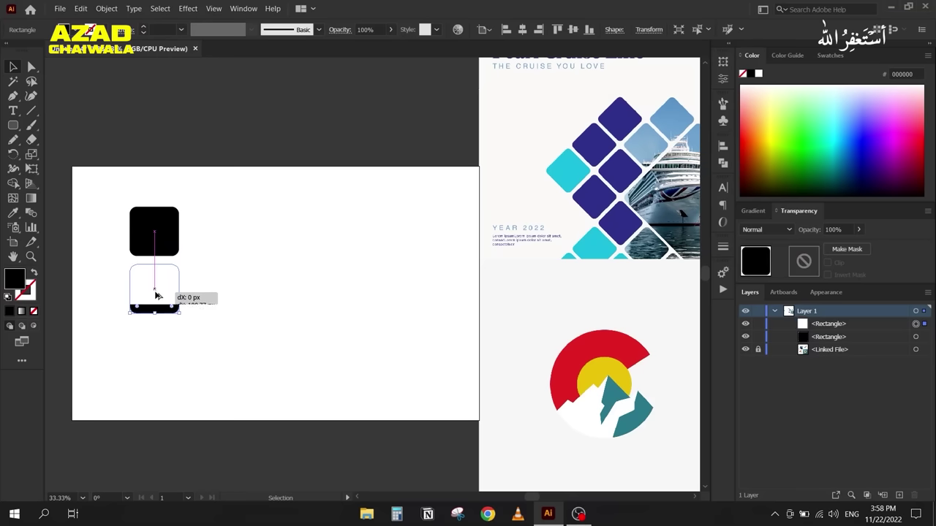
key(ctrl+d)
drag(217, 385, 110, 197)
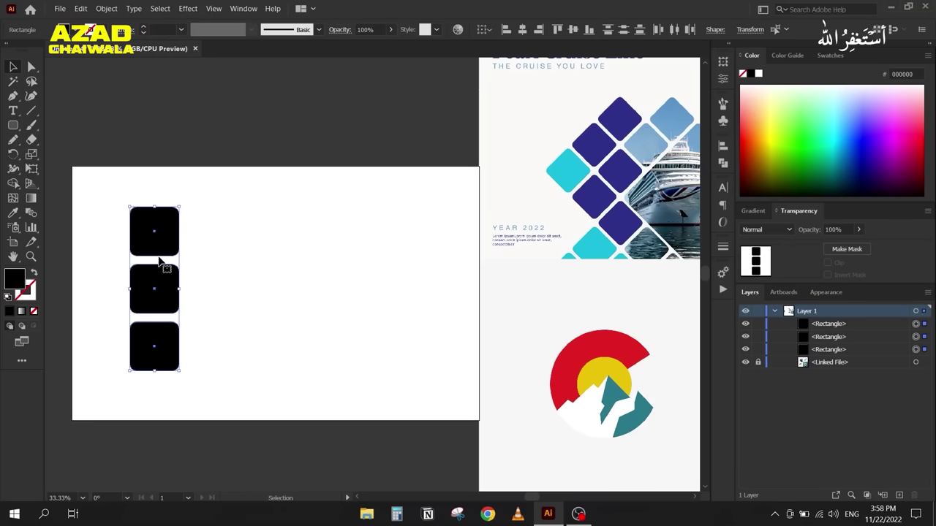
drag(156, 236, 217, 246)
drag(97, 209, 285, 413)
drag(217, 351, 213, 383)
click(104, 261)
Step: Copy the top-right square up to sit above the right column
drag(210, 257, 209, 213)
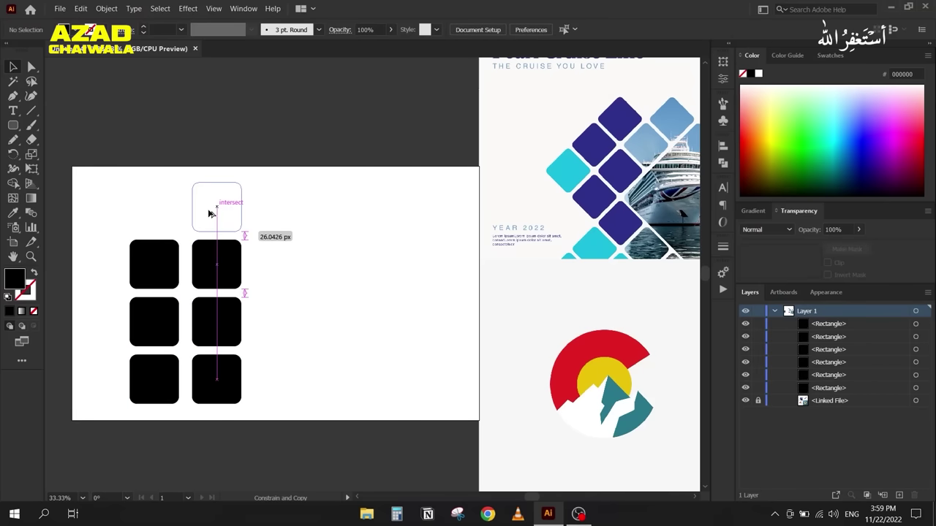
drag(209, 213, 209, 214)
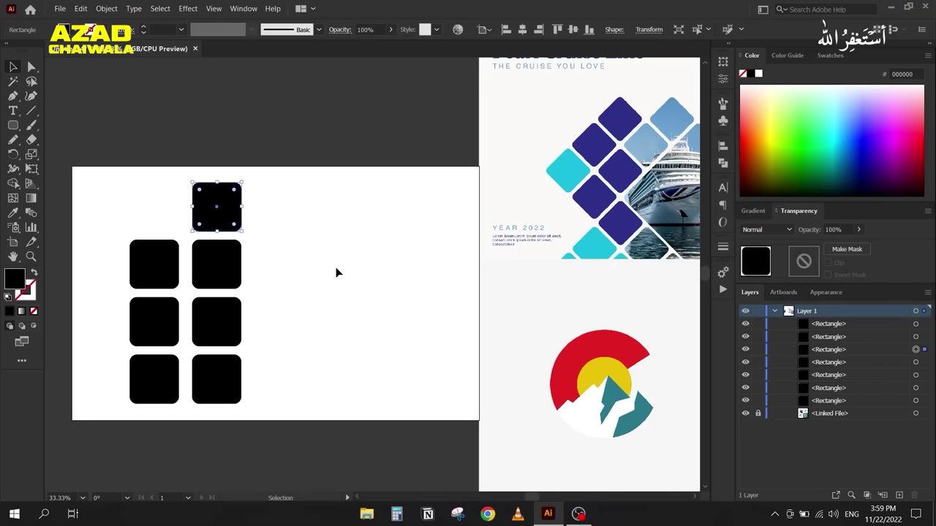
scroll(336, 267, down, 2)
scroll(282, 240, right, 2)
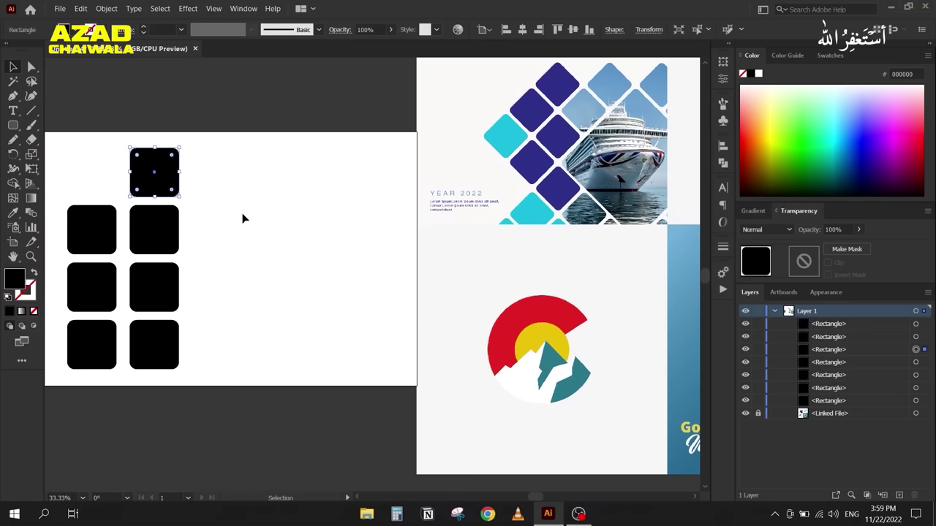
click(245, 218)
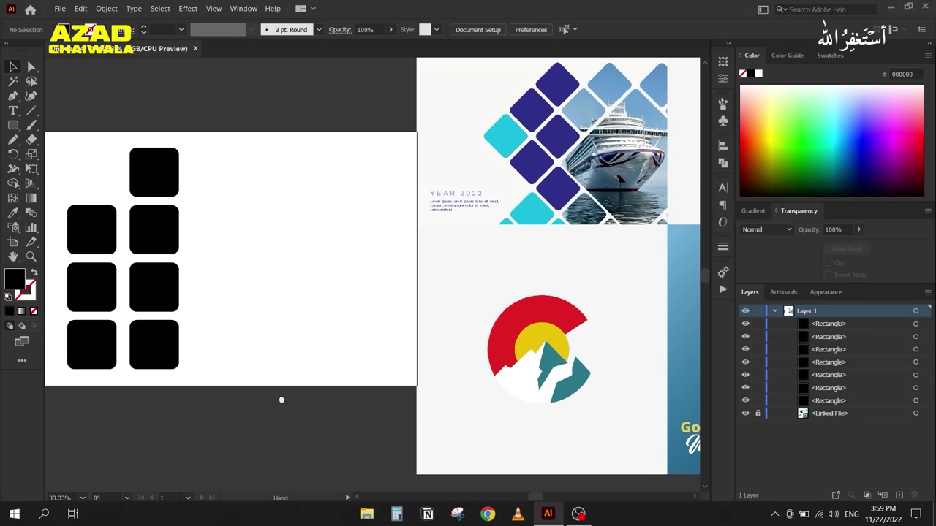
Step: Copy squares downward into three columns, forming a three-by-three block below the grid
scroll(280, 370, down, 2)
drag(209, 168, 133, 351)
drag(150, 303, 208, 472)
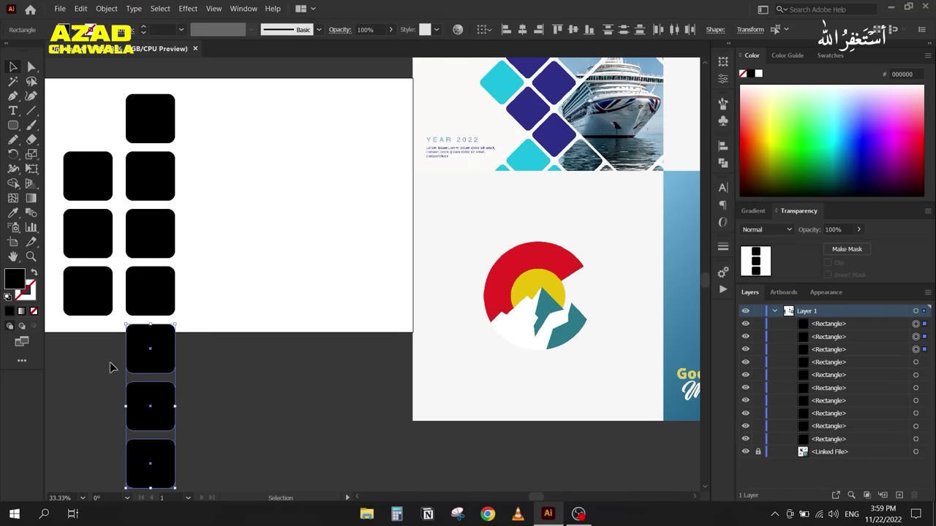
drag(149, 356, 205, 356)
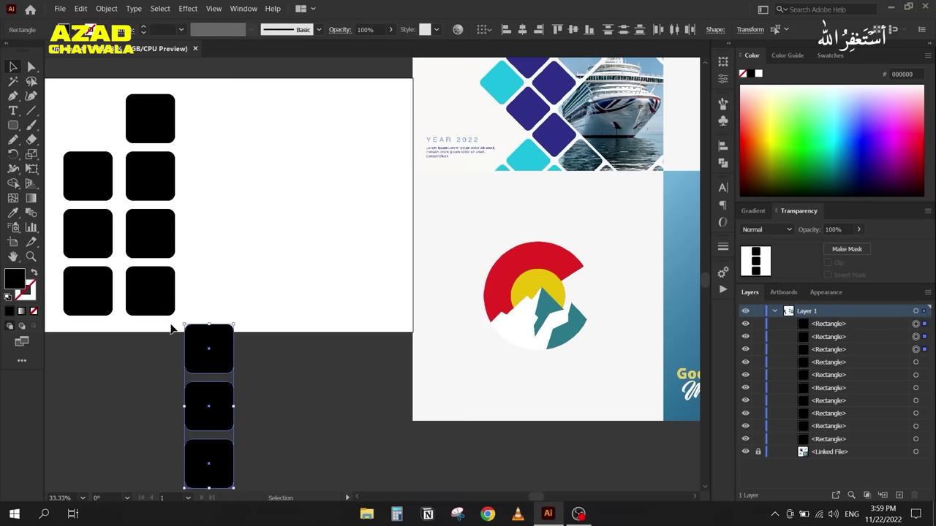
drag(204, 354, 269, 356)
key(ctrl+d)
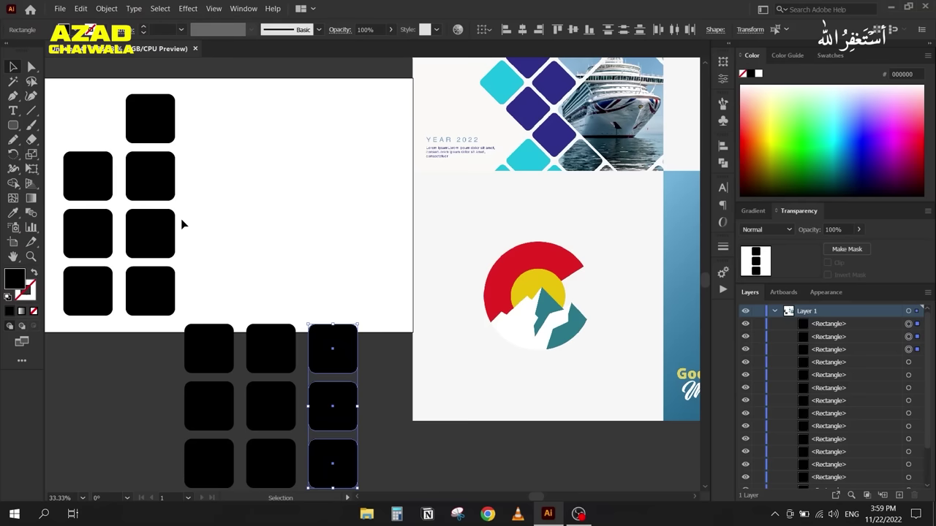
Step: Draw a large black rounded square beside the grid
click(13, 125)
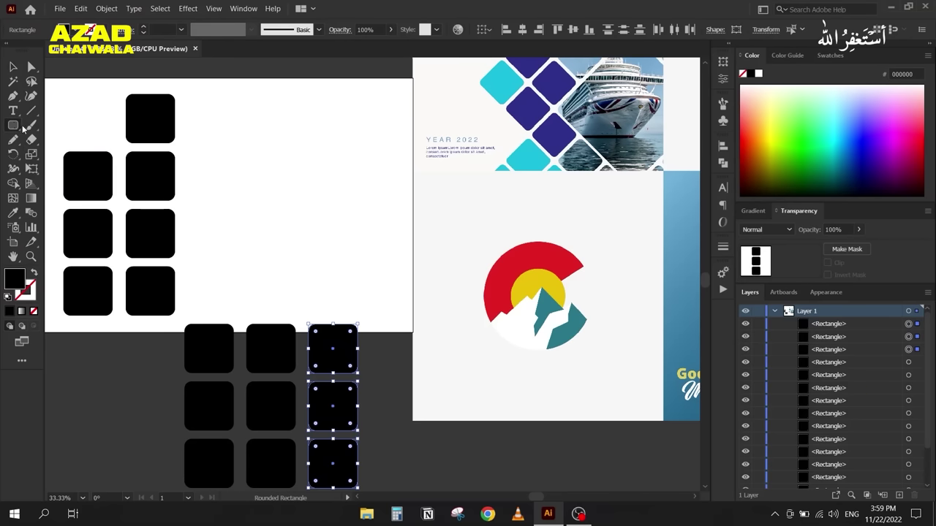
drag(185, 153, 355, 318)
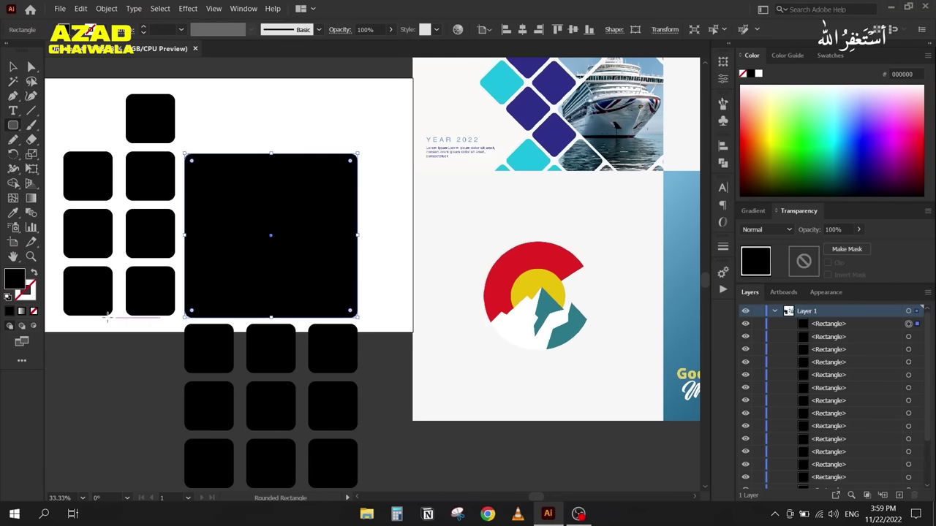
drag(290, 269, 258, 390)
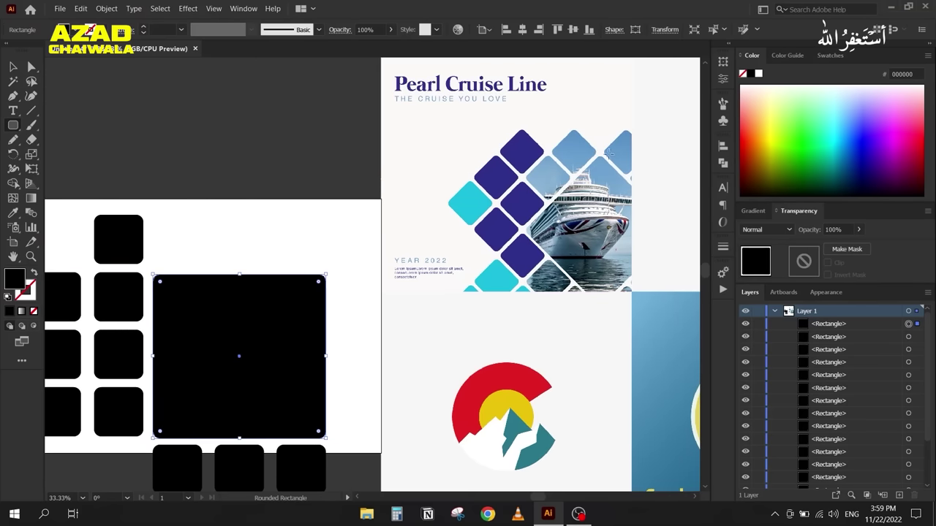
Step: Copy three small squares from below up into a top row
click(12, 70)
click(176, 468)
shift+click(239, 468)
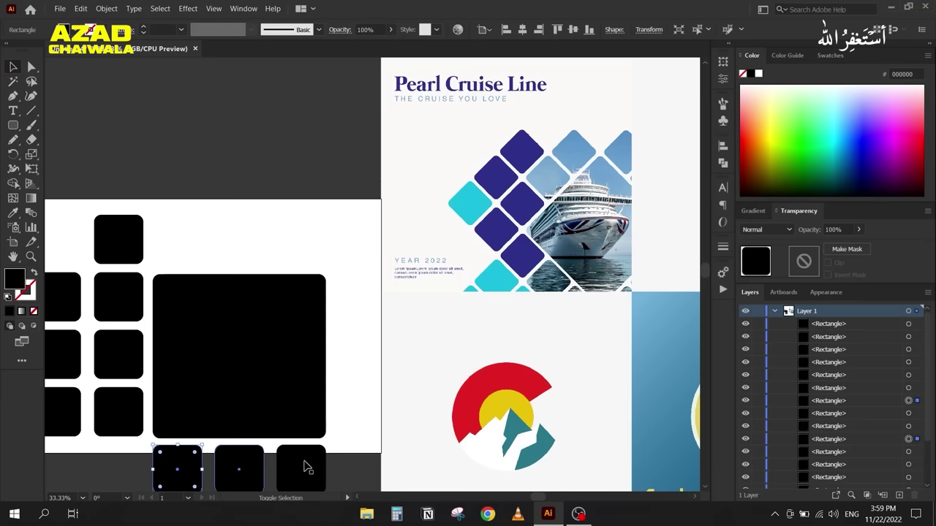
shift+click(307, 464)
drag(173, 475, 185, 243)
click(217, 103)
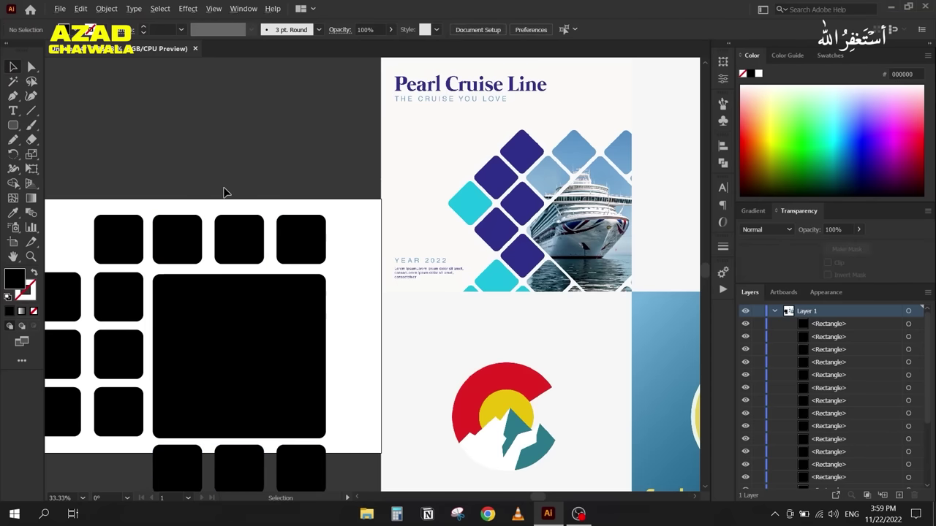
Step: Copy the right column of four squares further to the right
scroll(225, 191, down, 2)
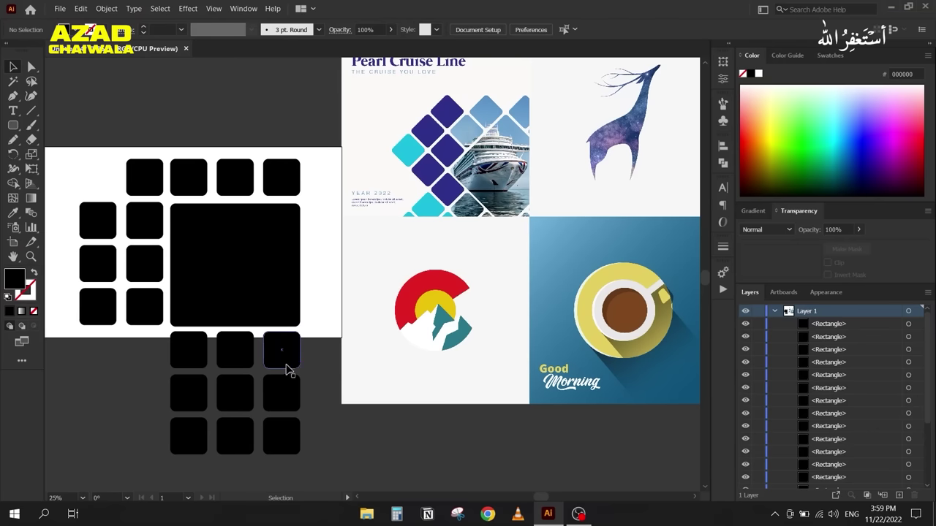
drag(119, 149, 161, 330)
drag(145, 175, 326, 177)
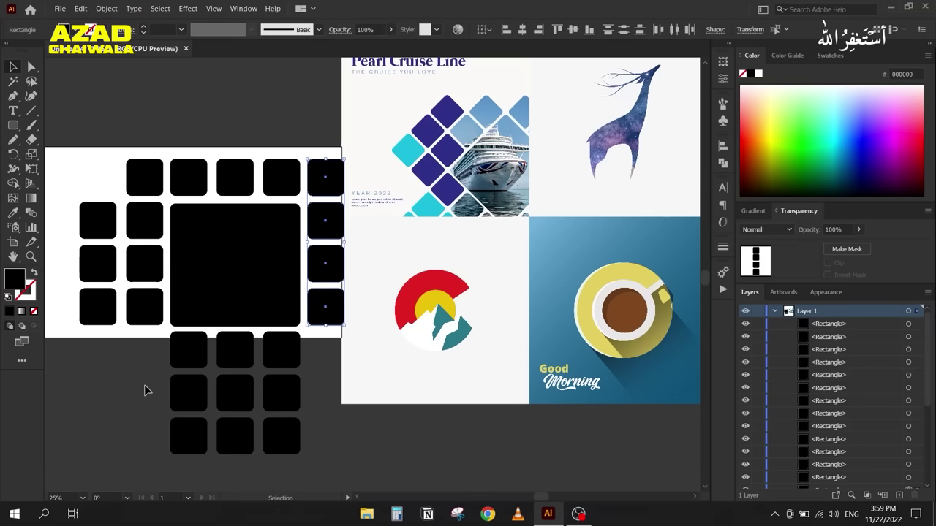
click(111, 402)
drag(110, 401, 156, 397)
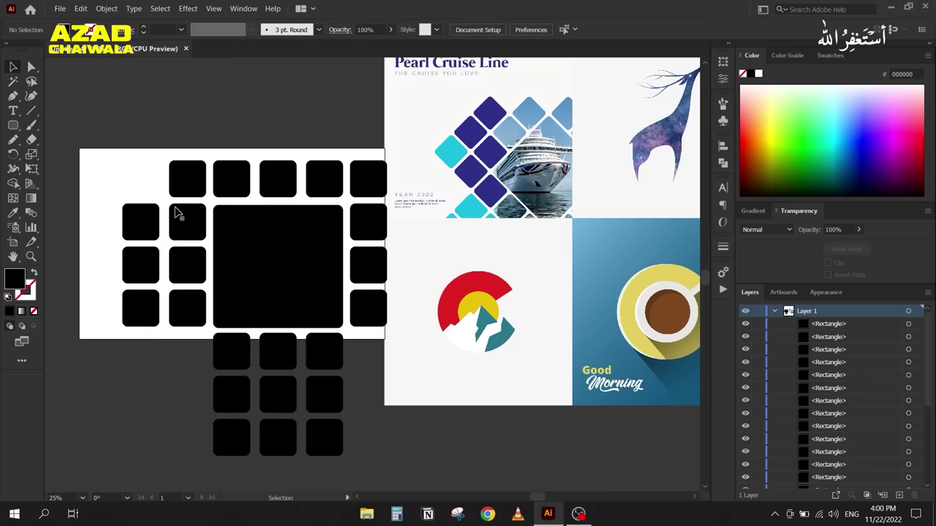
Step: Marquee-select the two small-square columns left of the large square and drag them one row lower
click(141, 225)
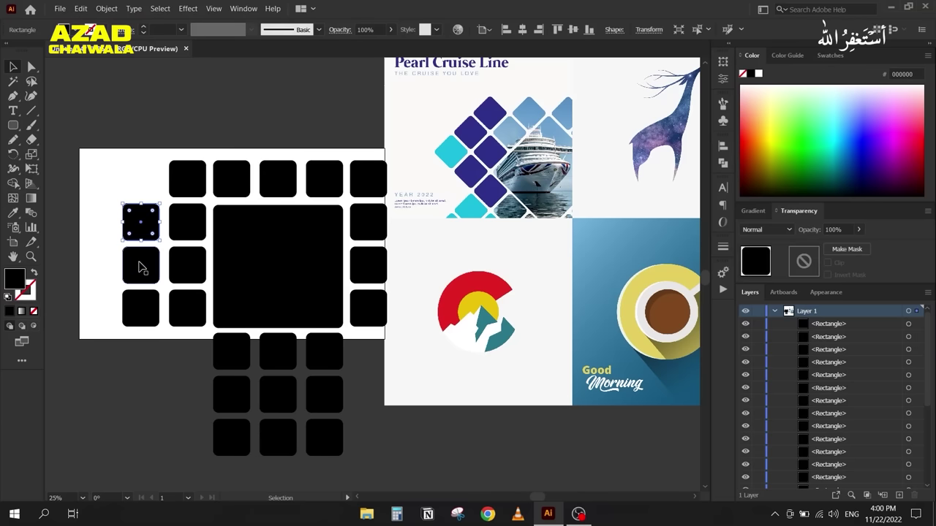
shift+click(140, 266)
shift+click(183, 268)
shift+click(176, 311)
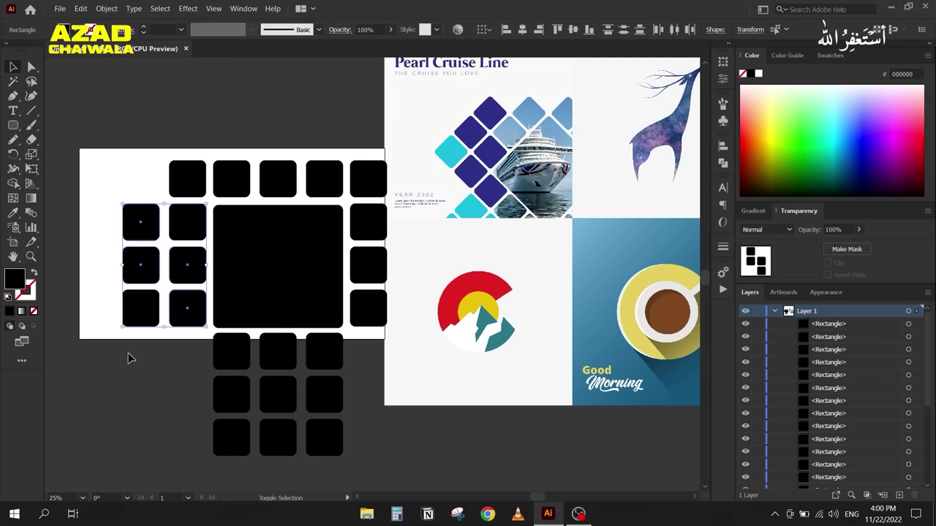
click(101, 201)
drag(106, 177, 193, 344)
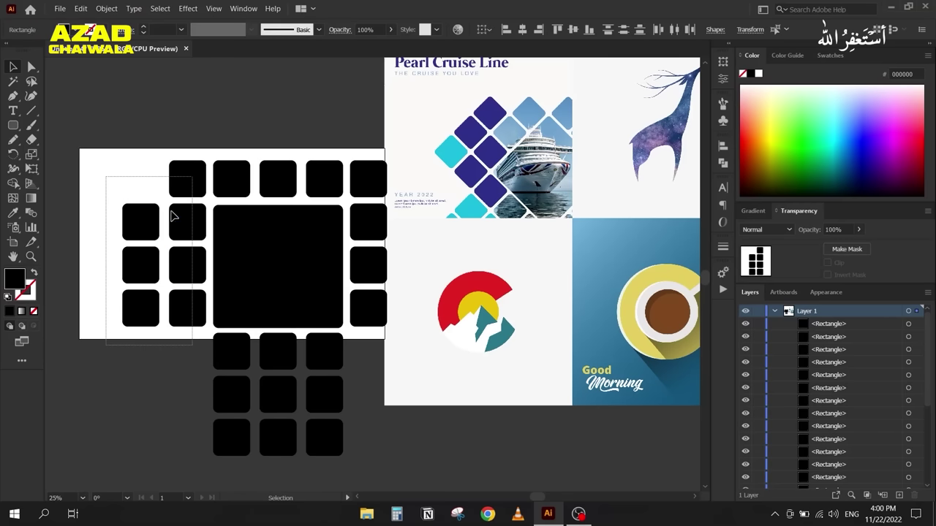
drag(192, 184, 186, 227)
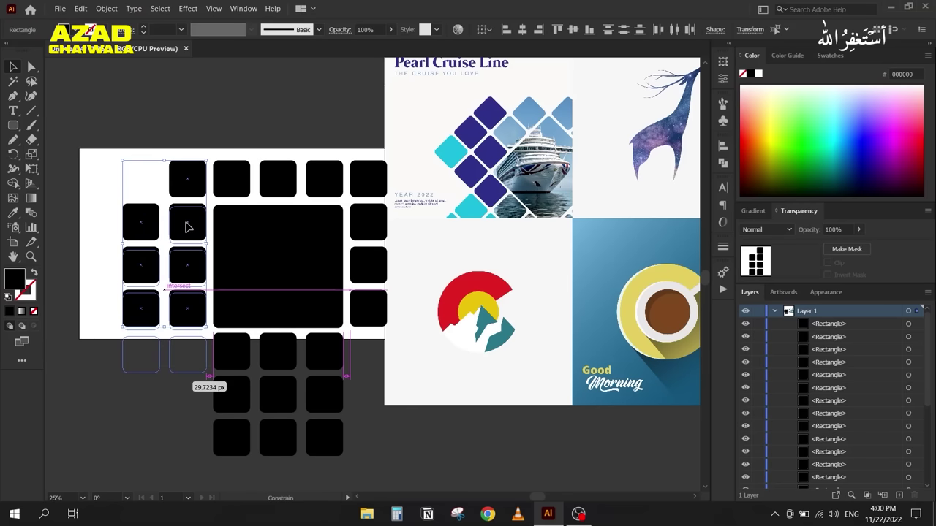
drag(186, 228, 187, 224)
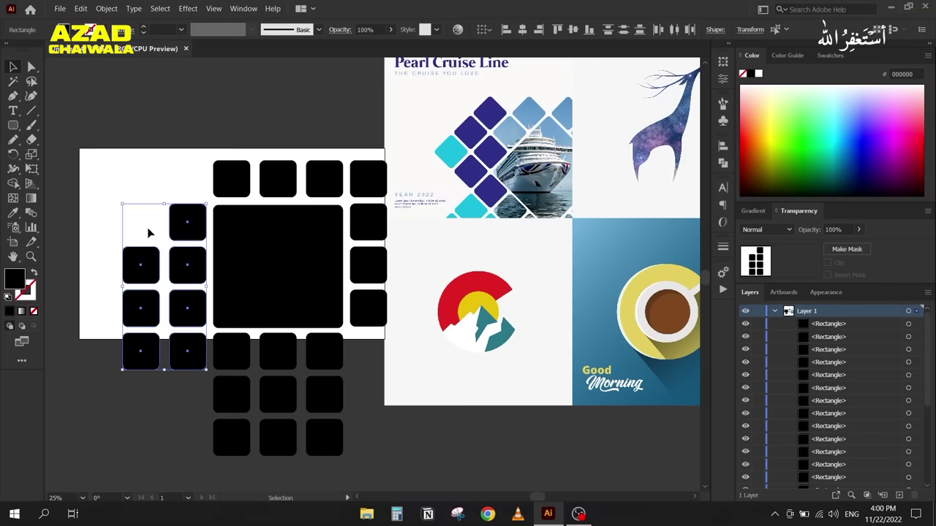
click(86, 335)
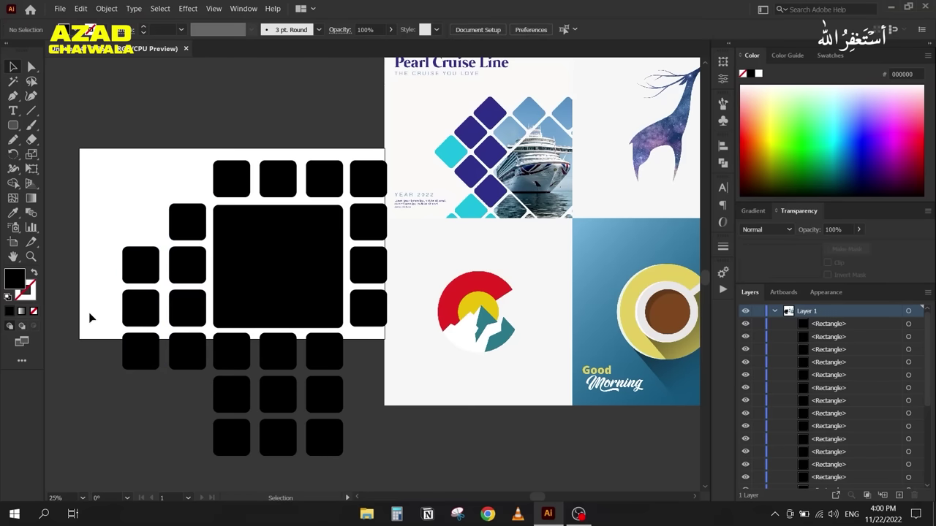
Step: Colour five lower-left squares purple with the Eyedropper, sampled from the reference diamond
click(136, 268)
shift+click(136, 299)
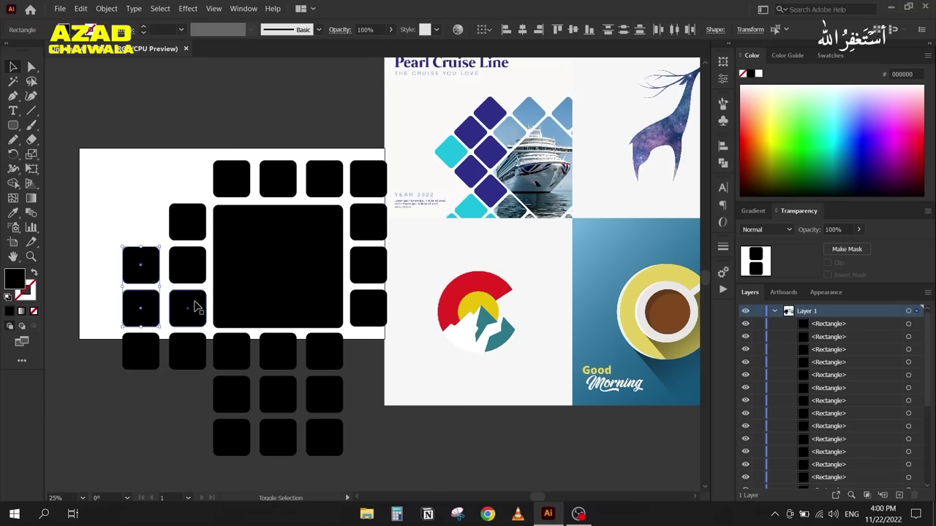
shift+click(196, 307)
shift+click(188, 357)
shift+click(232, 355)
key(i)
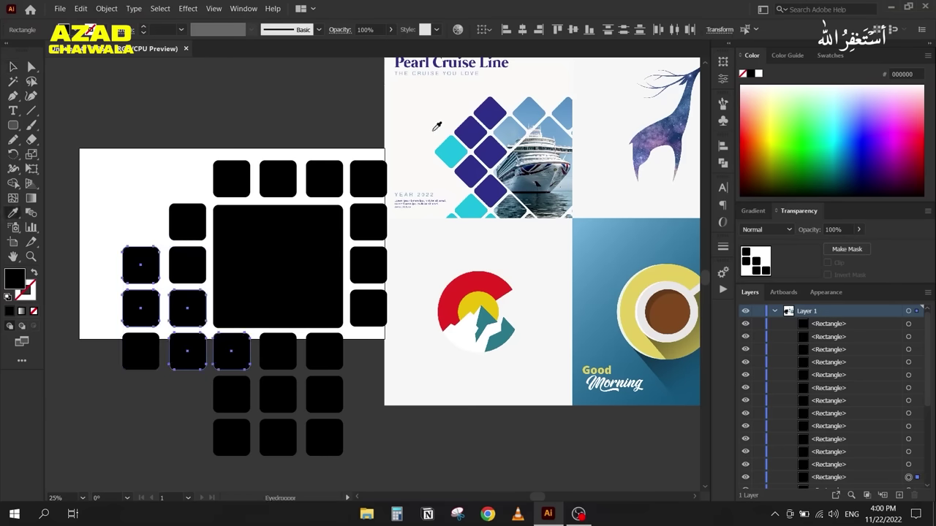
click(482, 126)
Step: Colour four black squares cyan (19bede), sampled from the reference's cyan diamond
click(13, 67)
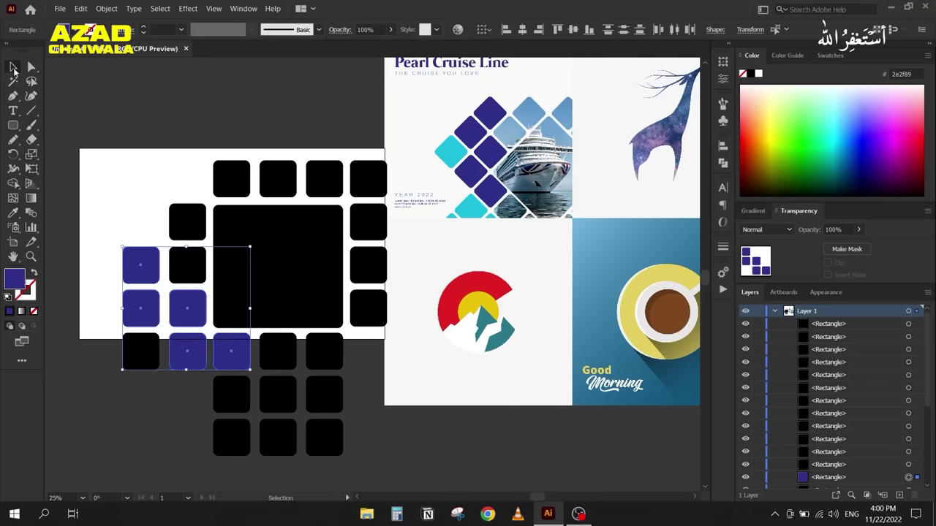
click(136, 357)
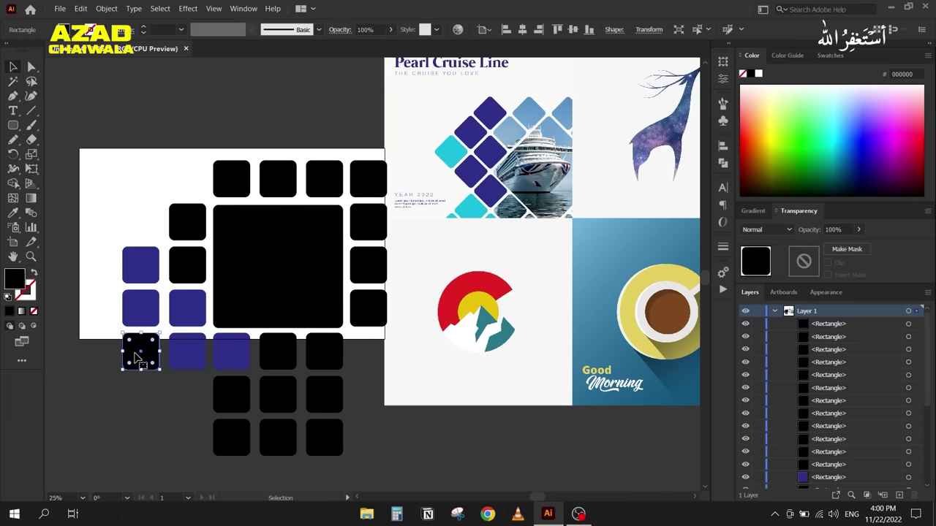
shift+click(226, 401)
shift+click(226, 440)
shift+click(267, 402)
key(i)
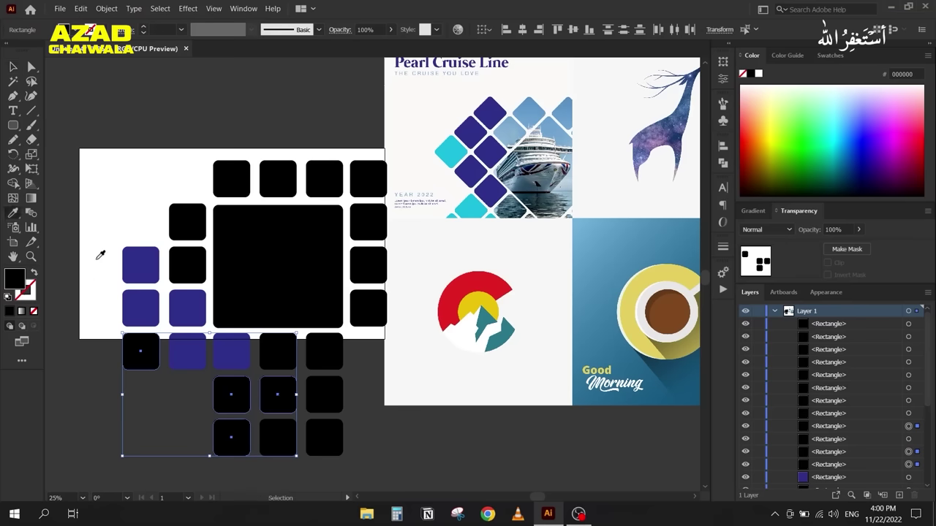
click(451, 152)
click(11, 66)
drag(160, 282, 143, 255)
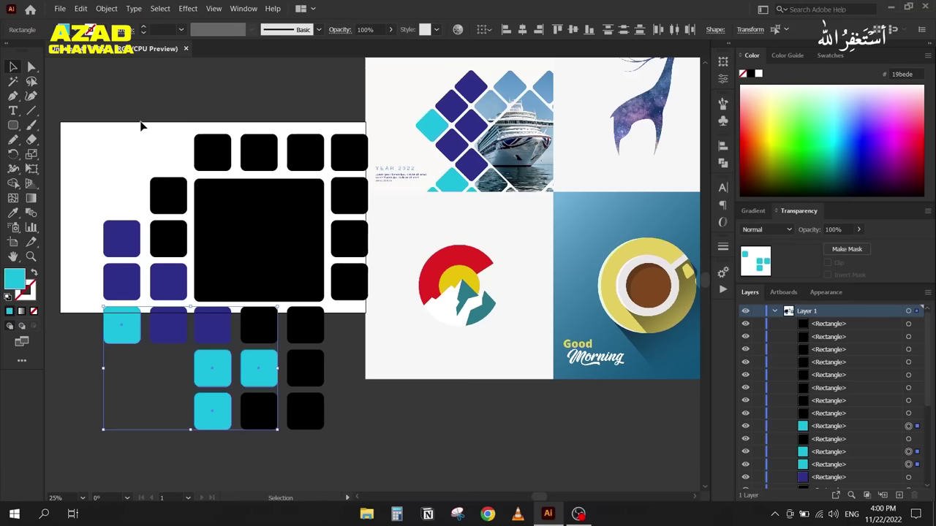
click(219, 153)
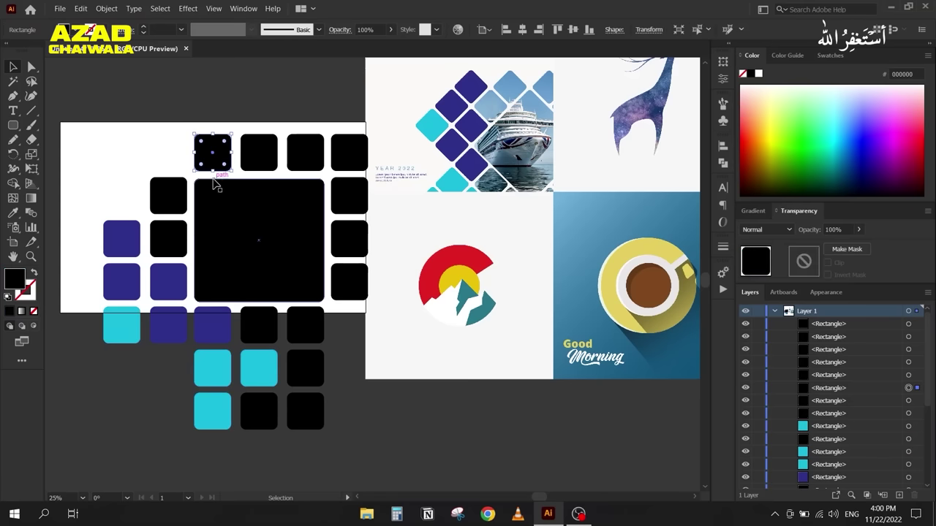
Step: Select all similar black squares and combine them into one compound path
click(701, 30)
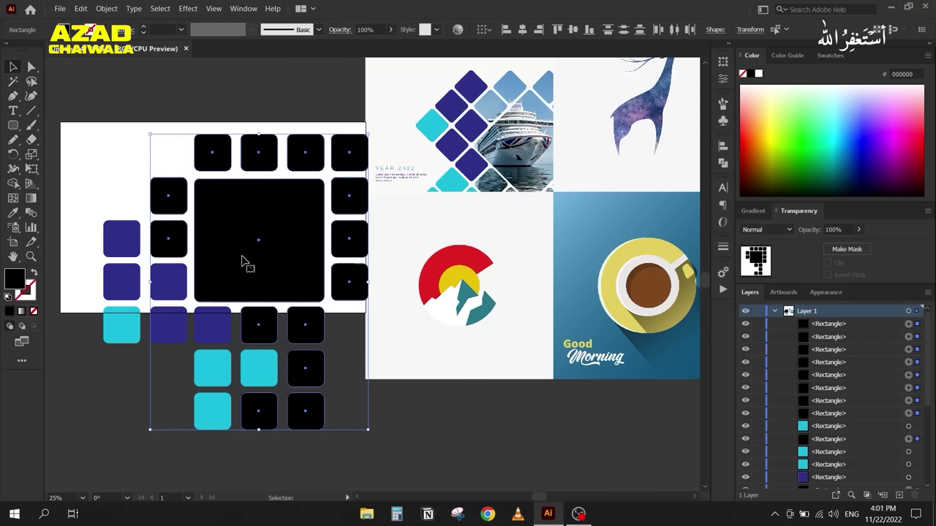
right_click(245, 262)
click(292, 383)
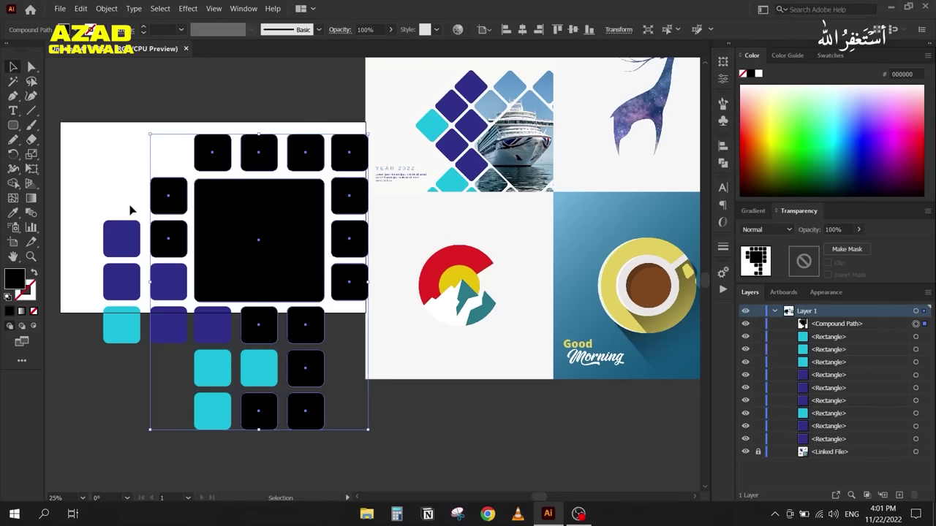
click(149, 168)
Step: Unlock the reference image and move it to the right
scroll(149, 167, down, 2)
drag(149, 180, 167, 236)
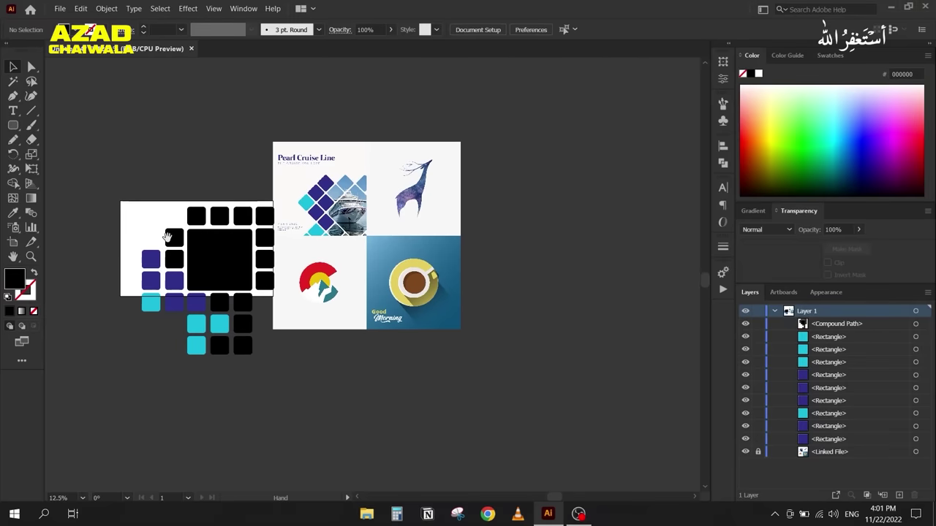
click(757, 451)
drag(394, 307, 463, 307)
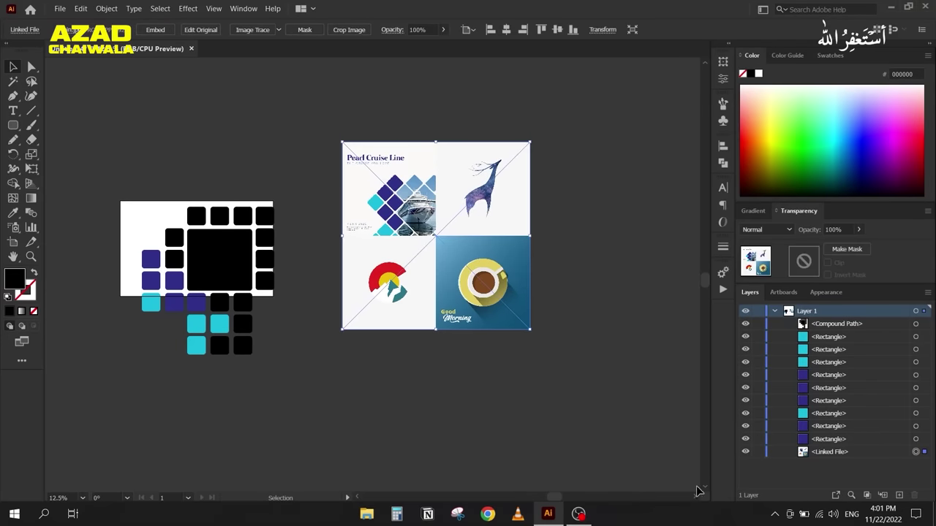
Step: Drag the cruise ship photo in from the desktop, scale it down and position it over the artboard
key(super+d)
drag(22, 82, 164, 266)
key(ctrl+=)
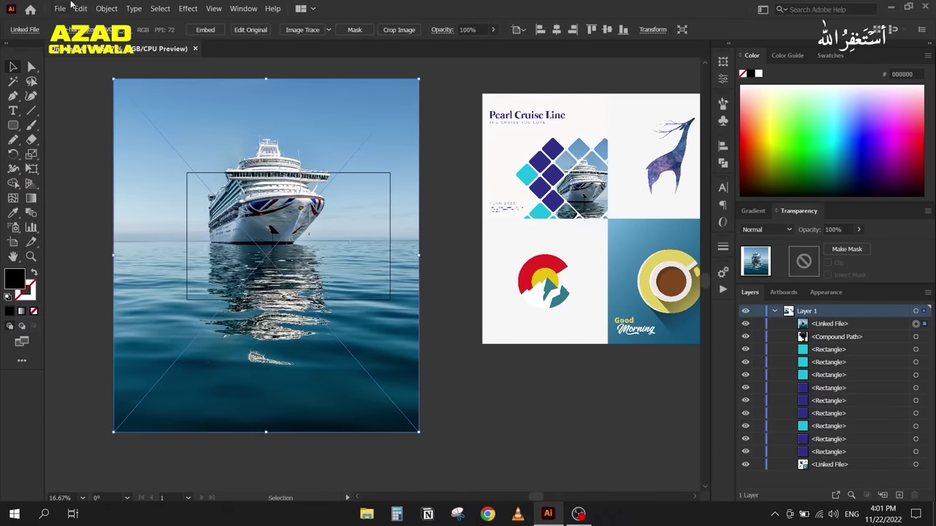
drag(110, 83, 203, 182)
drag(233, 227, 219, 203)
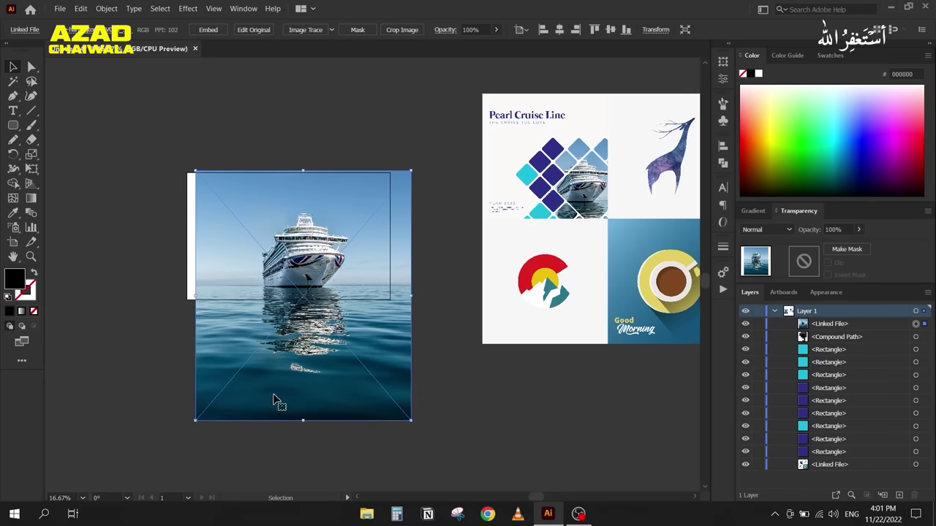
Step: Send the ship photo to the back, try clipping it with the black compound path, then undo the mask
key(ctrl+shift+bracketleft)
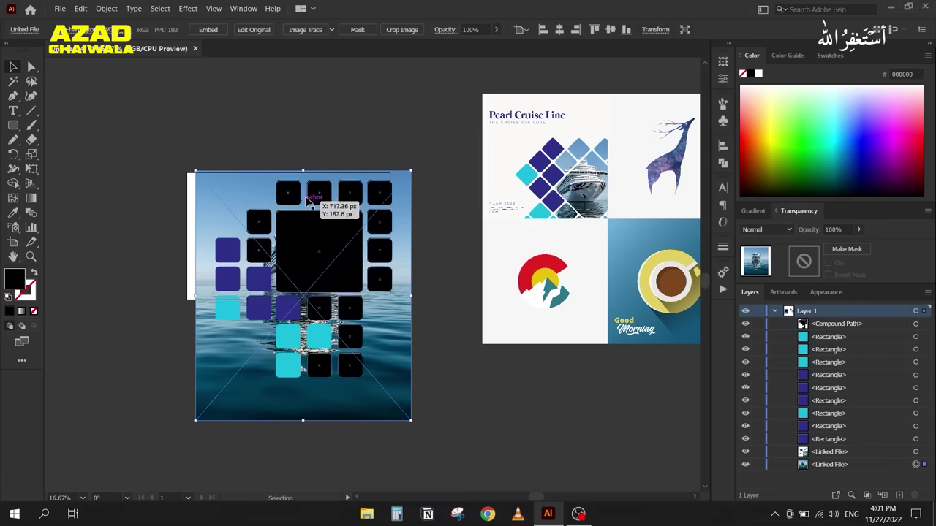
drag(324, 143, 377, 219)
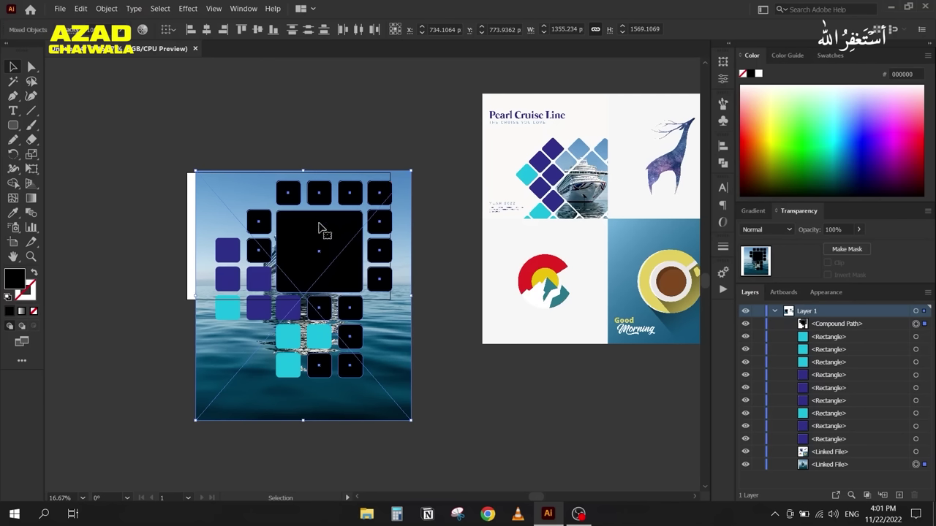
right_click(326, 227)
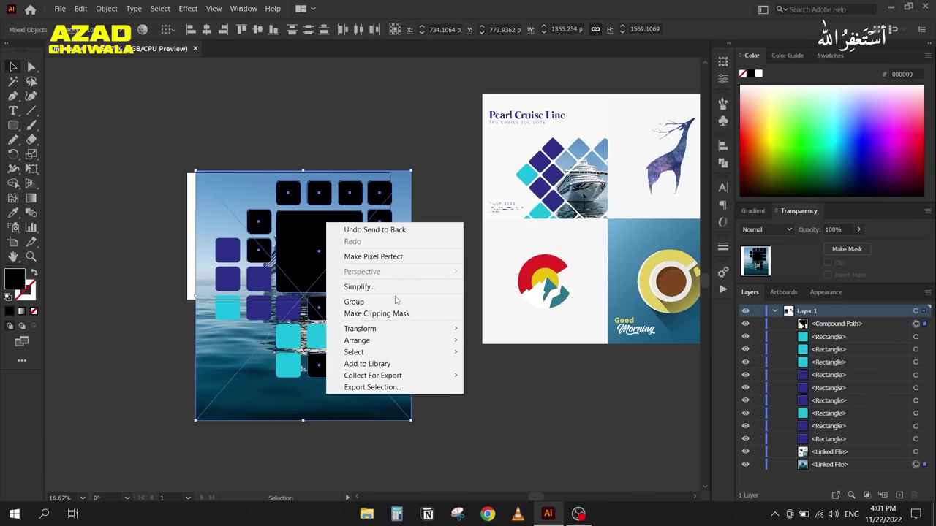
click(418, 312)
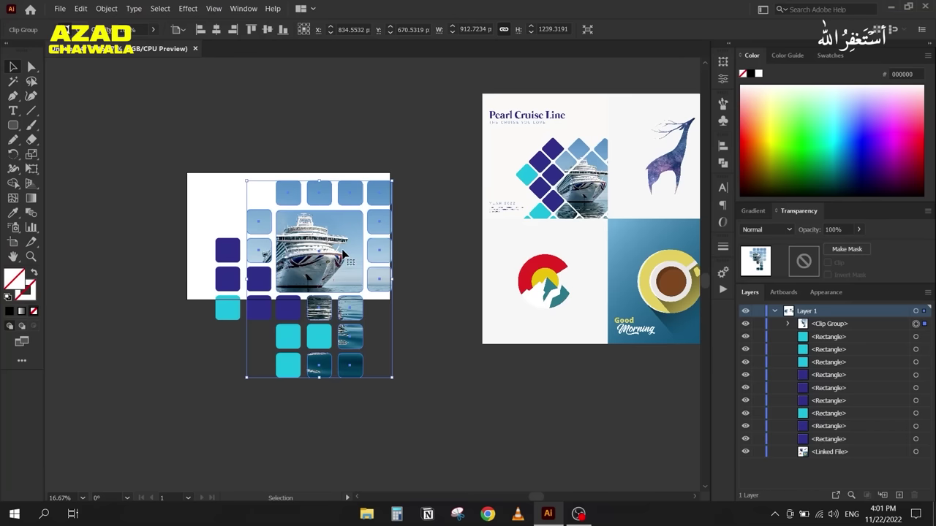
key(ctrl+z)
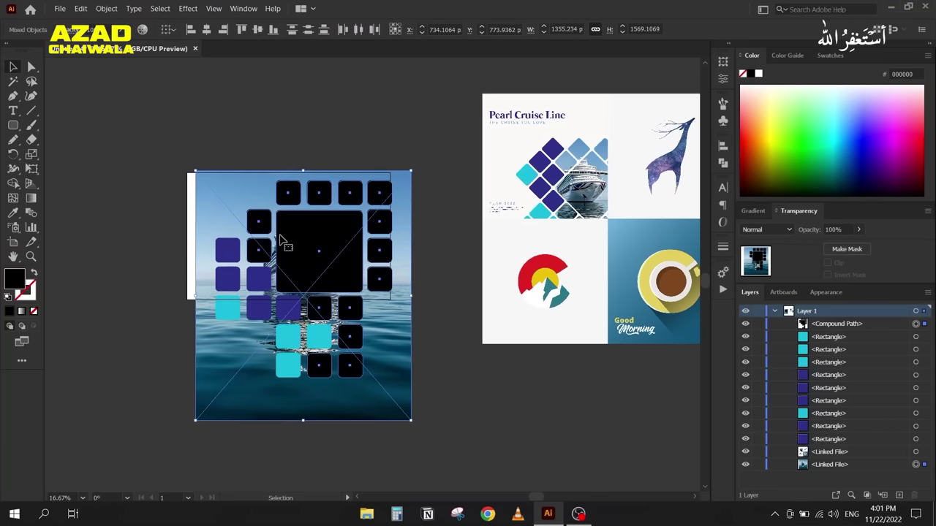
Step: Rotate all the squares, excluding the photo, by 45° into diamonds
click(219, 170)
click(286, 245)
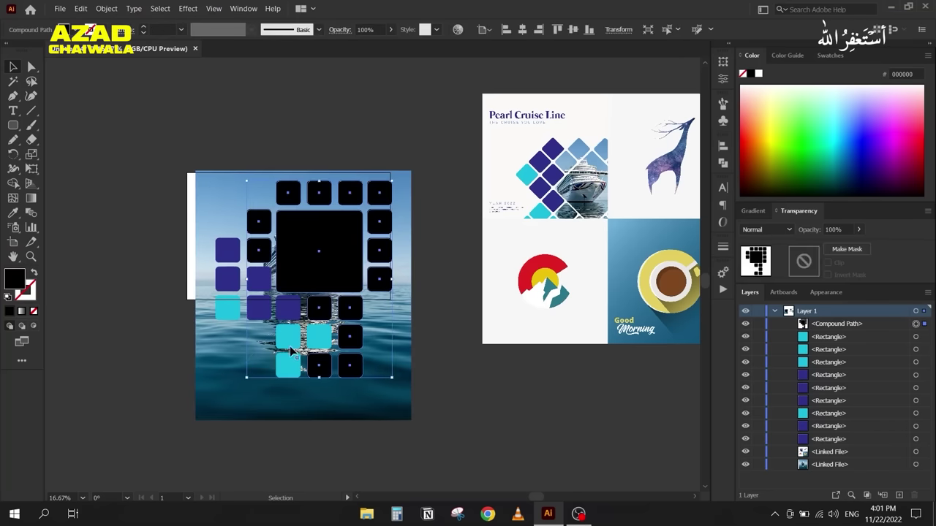
drag(152, 148, 431, 430)
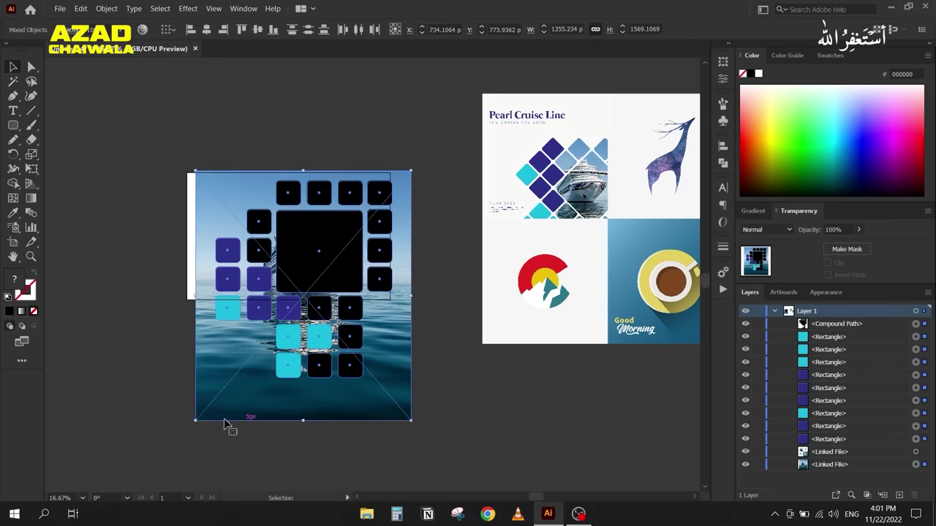
shift+click(226, 383)
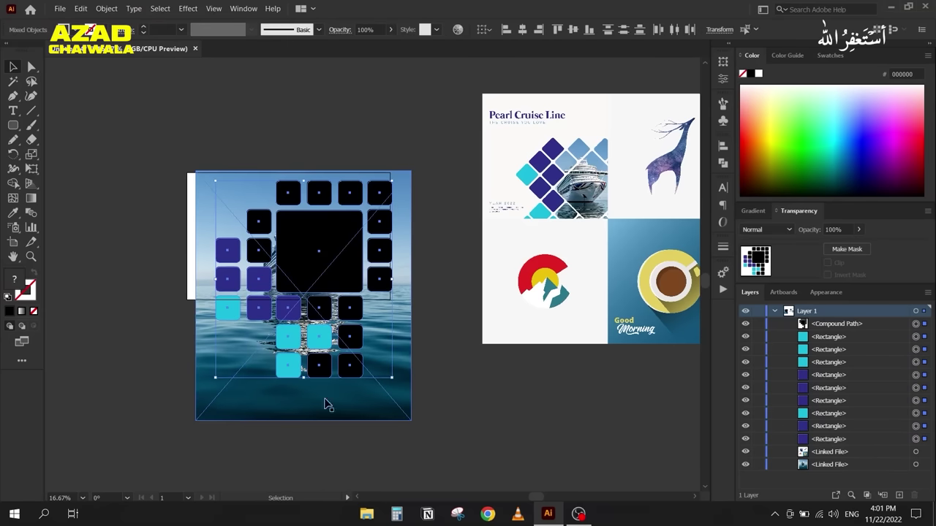
drag(397, 383, 333, 412)
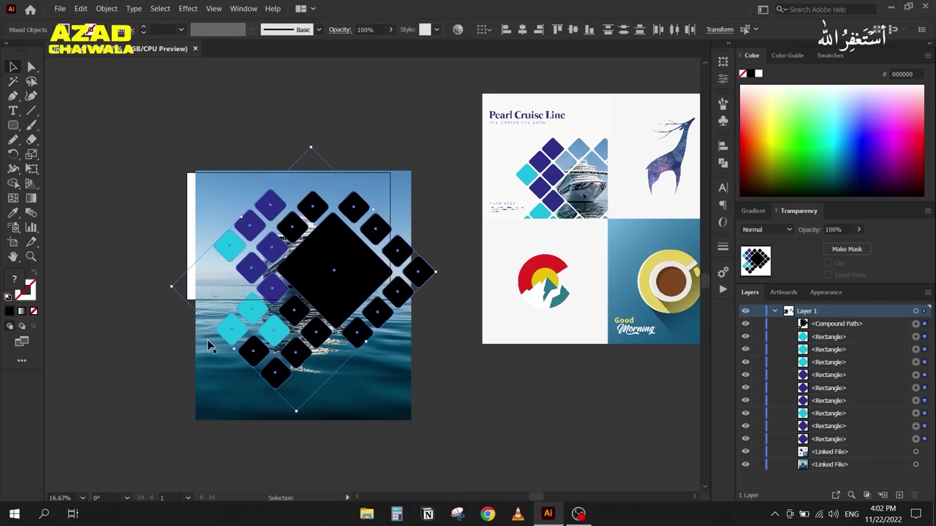
Step: Clip the ship photo inside the black diamond compound path
click(387, 146)
click(386, 184)
shift+click(417, 269)
right_click(376, 251)
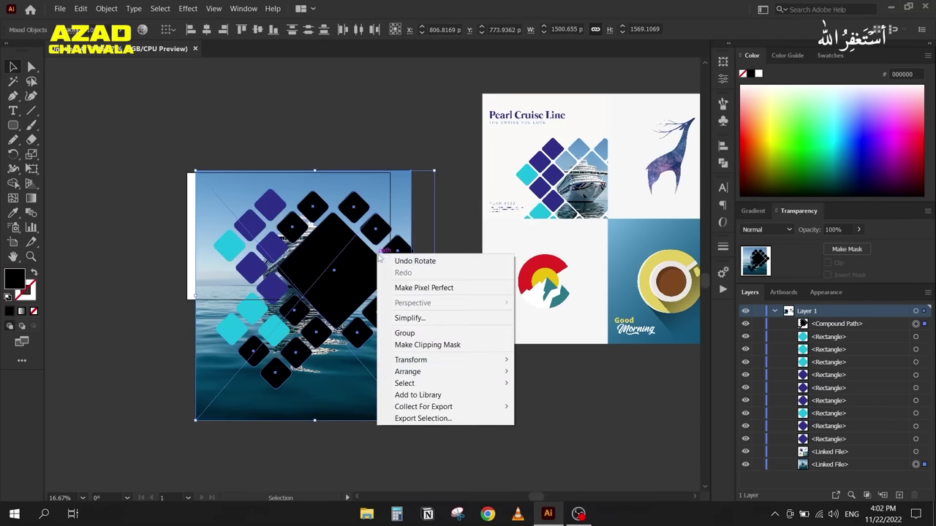
click(419, 348)
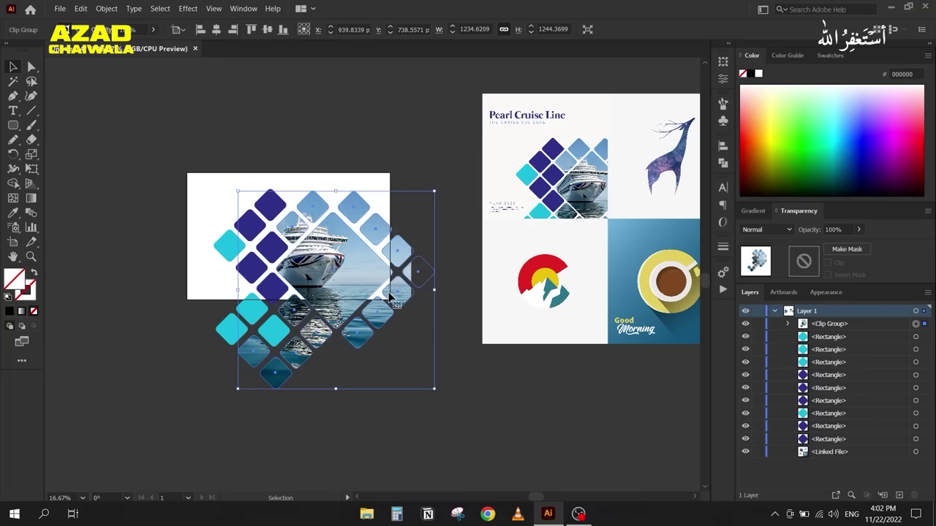
Step: Toggle Trim View on and off, leaving it on, and zoom out to the whole artboard
click(213, 9)
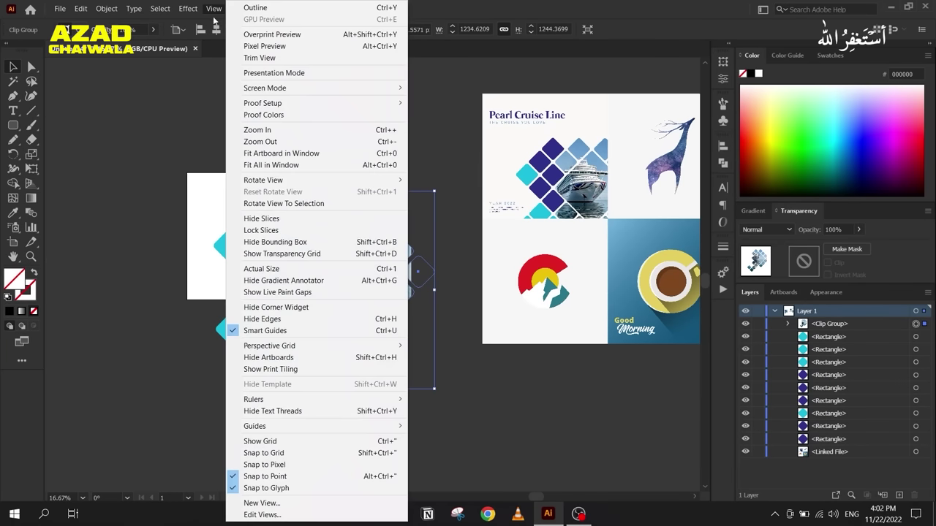
click(259, 57)
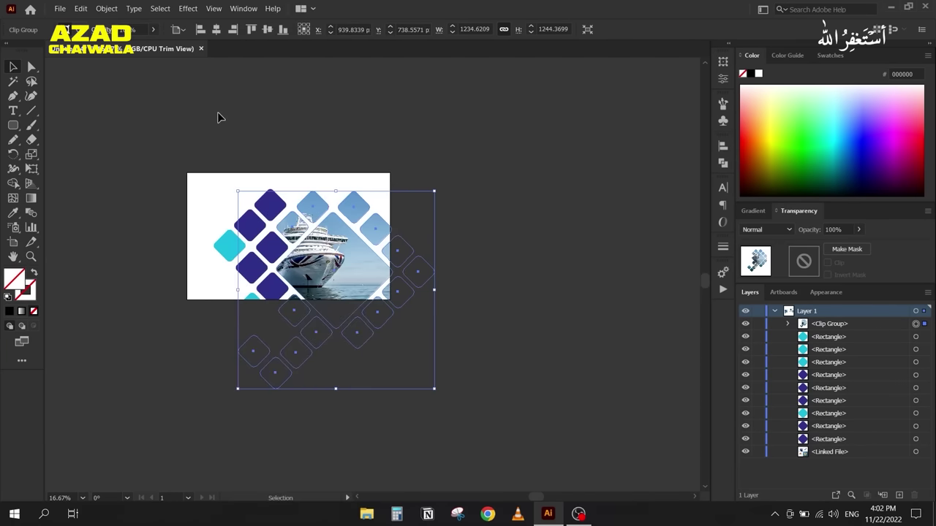
click(196, 152)
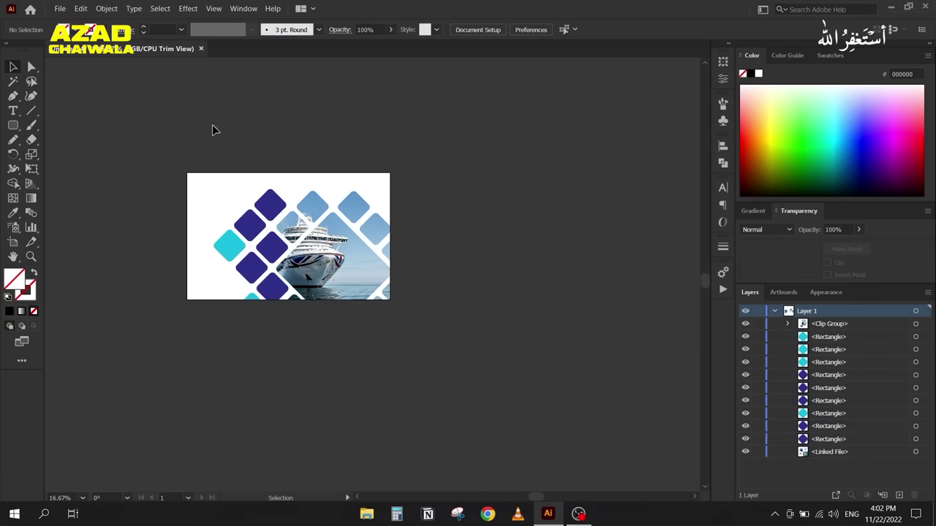
click(211, 9)
click(245, 60)
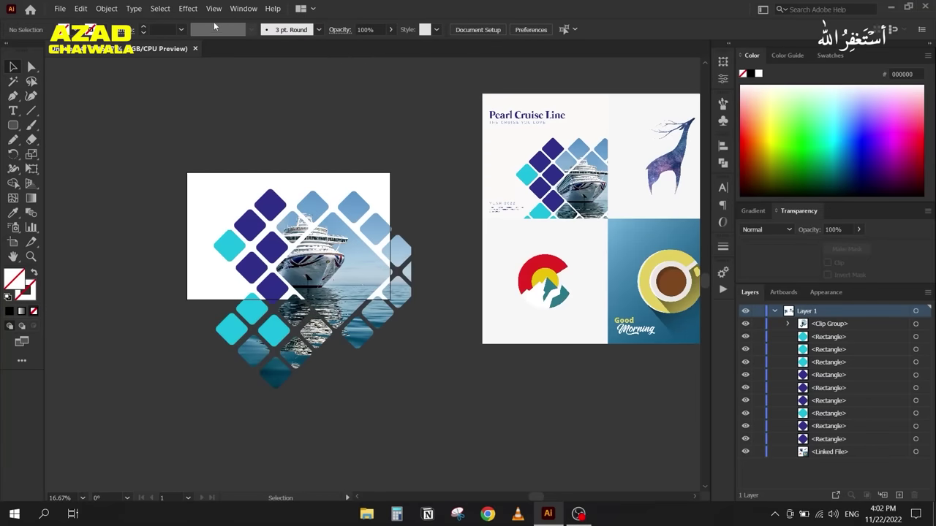
click(213, 10)
click(245, 60)
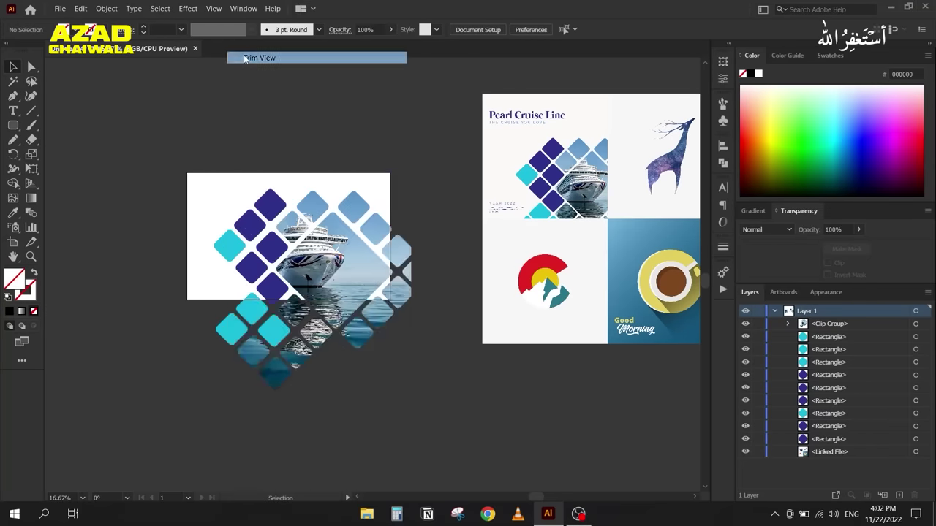
scroll(370, 271, up, 3)
key(ctrl+minus)
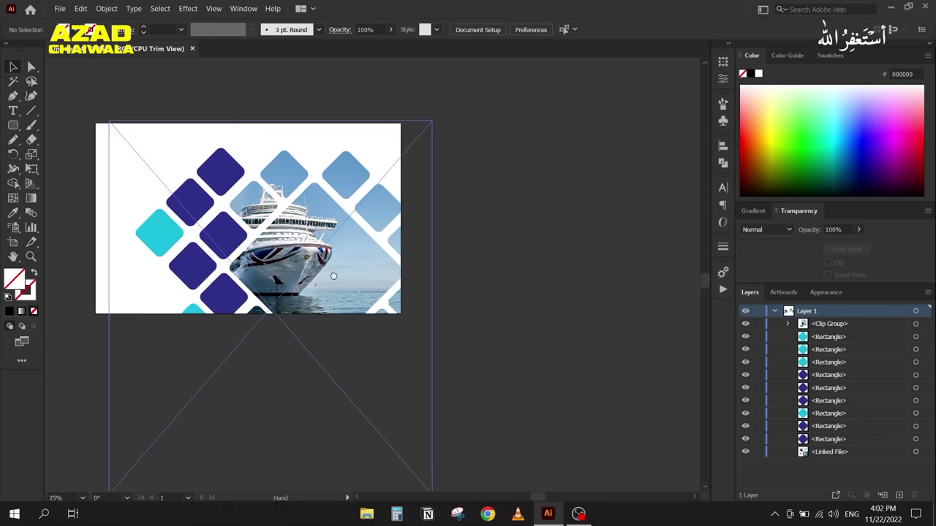
Step: Select all the artwork, group it with Ctrl+G, and shift the group slightly right
key(ctrl+a)
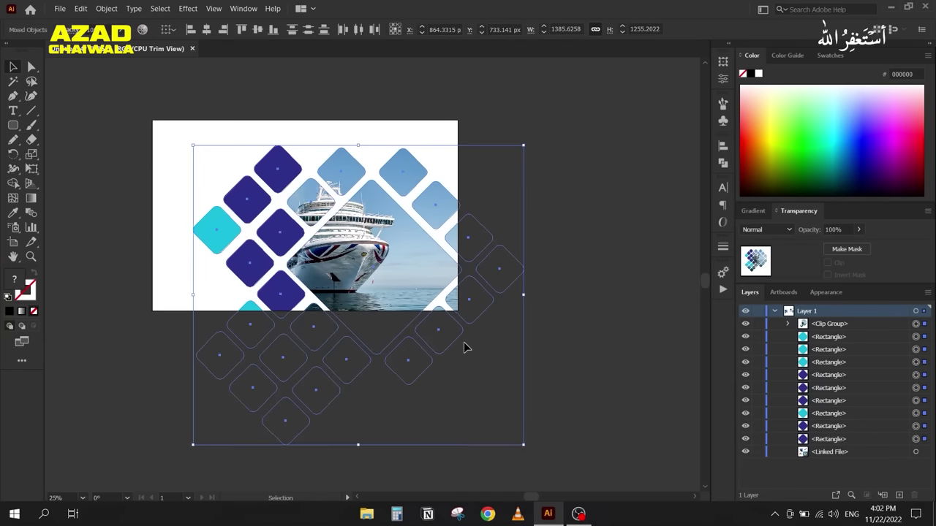
key(a)
key(v)
key(ctrl+g)
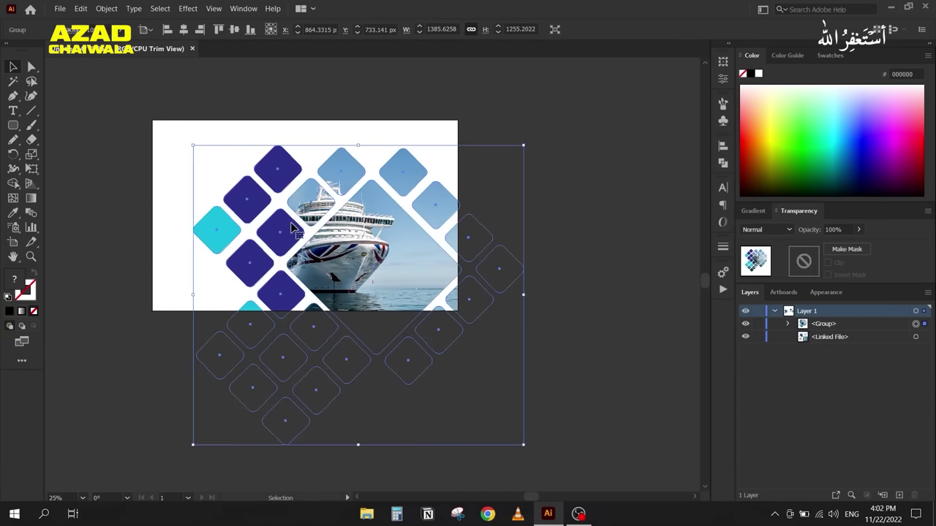
drag(376, 251, 399, 249)
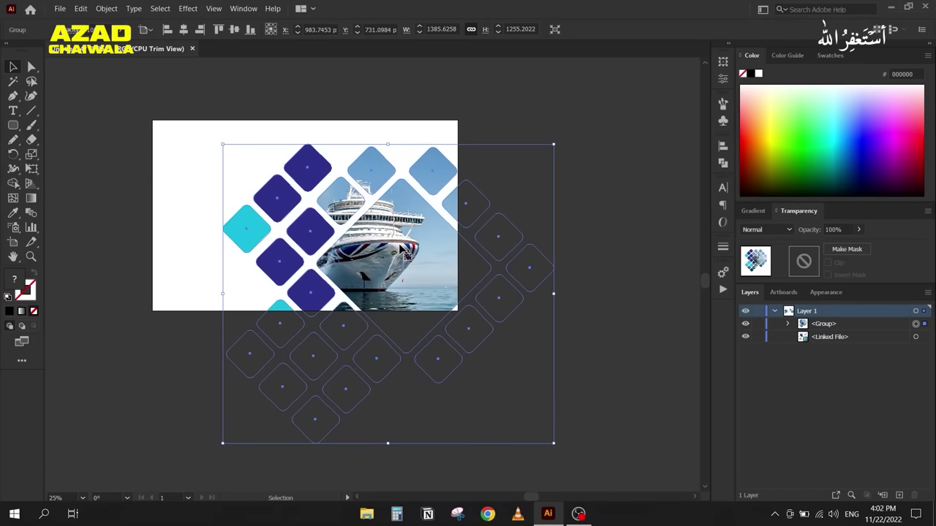
Step: Target the Linked File ship photo in Layers and reposition it inside its clipping shape
click(787, 324)
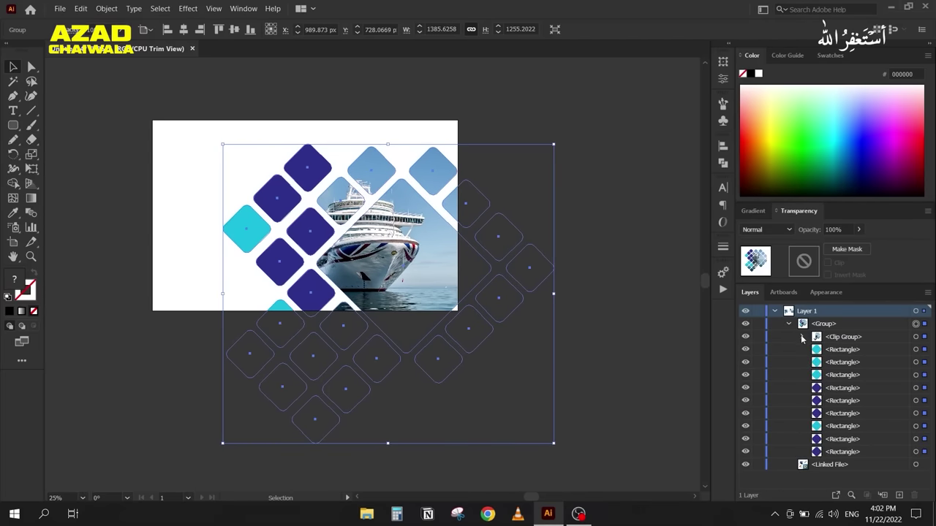
click(802, 337)
click(908, 362)
mouse_move(321, 426)
mouse_down()
mouse_move(334, 419)
mouse_move(324, 430)
mouse_move(355, 431)
mouse_move(336, 429)
mouse_up()
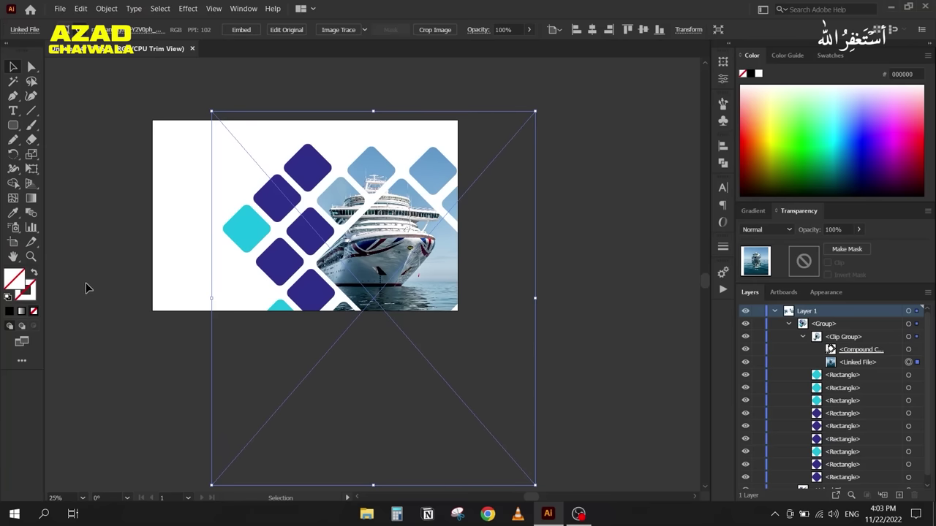
click(128, 272)
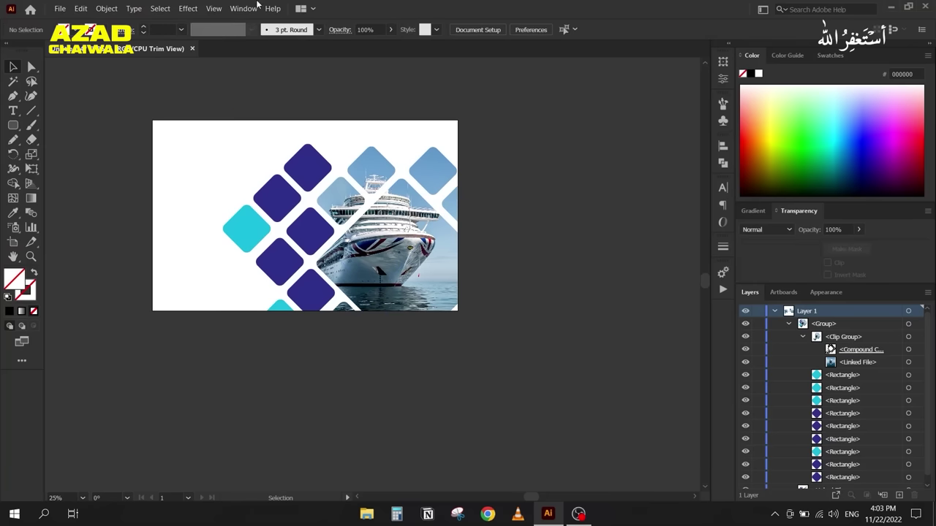
Step: Turn off Trim View so the diamonds overflowing the artboard are visible
click(213, 9)
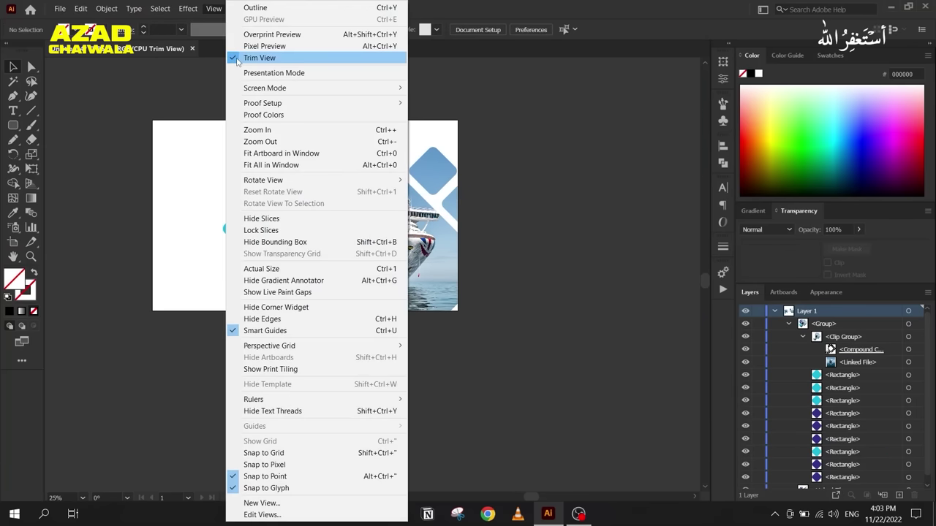
click(239, 59)
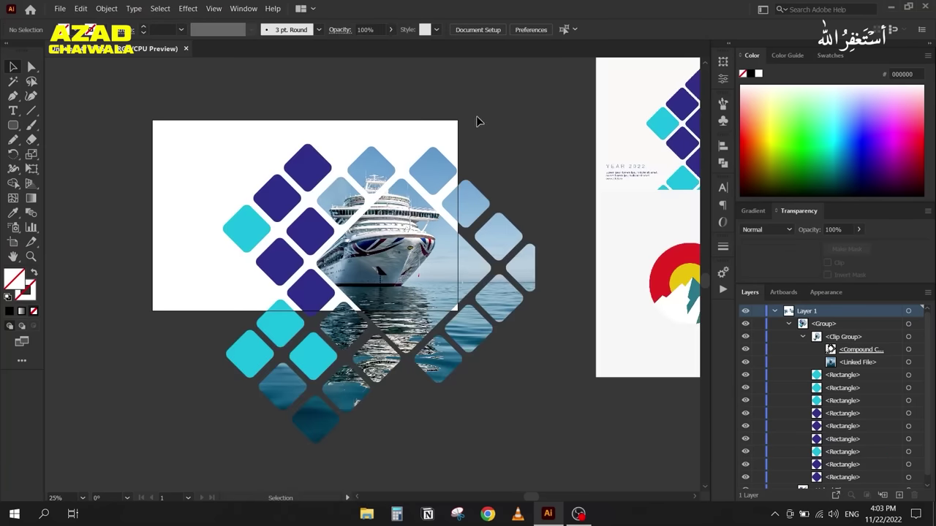
scroll(441, 216, down, 2)
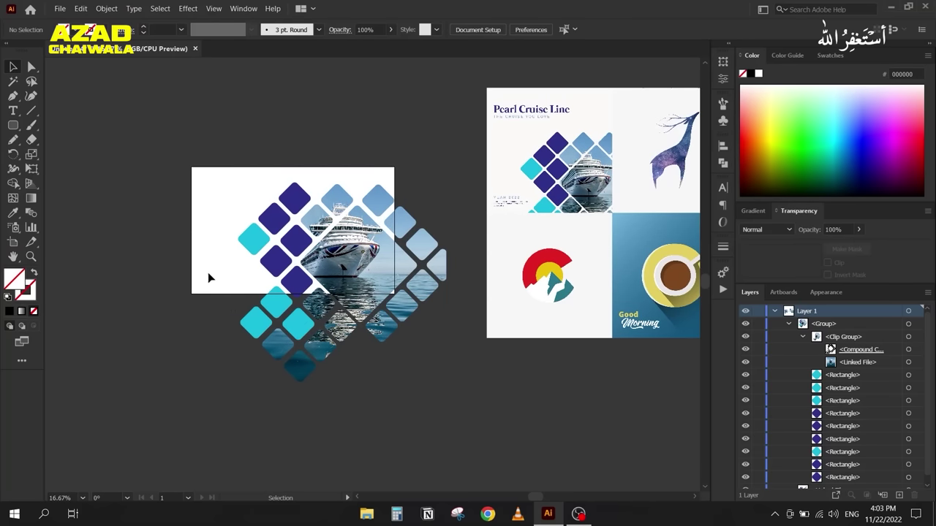
right_click(14, 125)
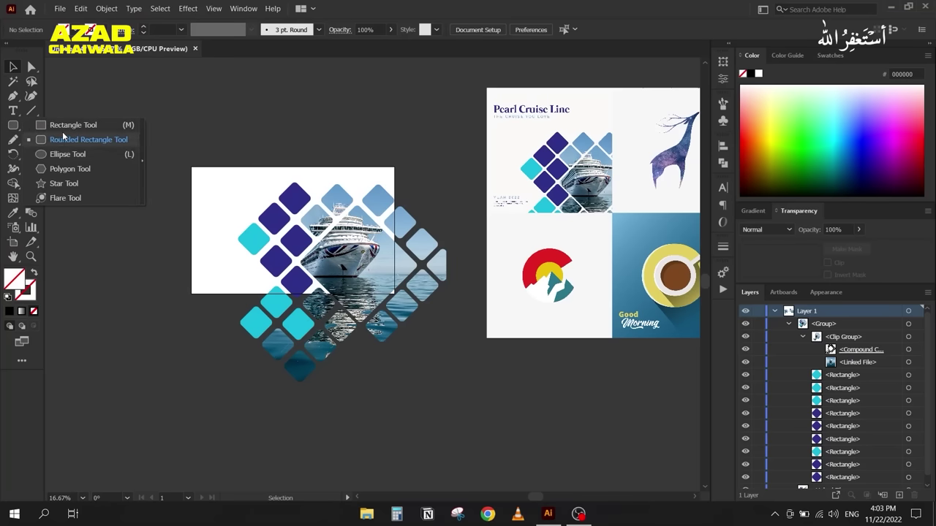
Step: Draw a rectangle over the artboard and clip the tiled artwork to it
click(64, 126)
drag(192, 167, 394, 294)
click(13, 66)
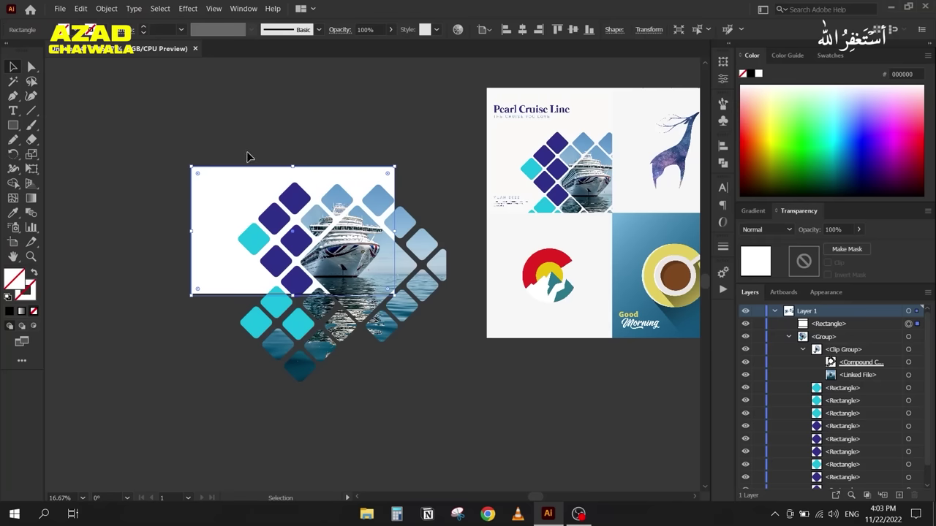
drag(238, 142, 395, 364)
right_click(299, 250)
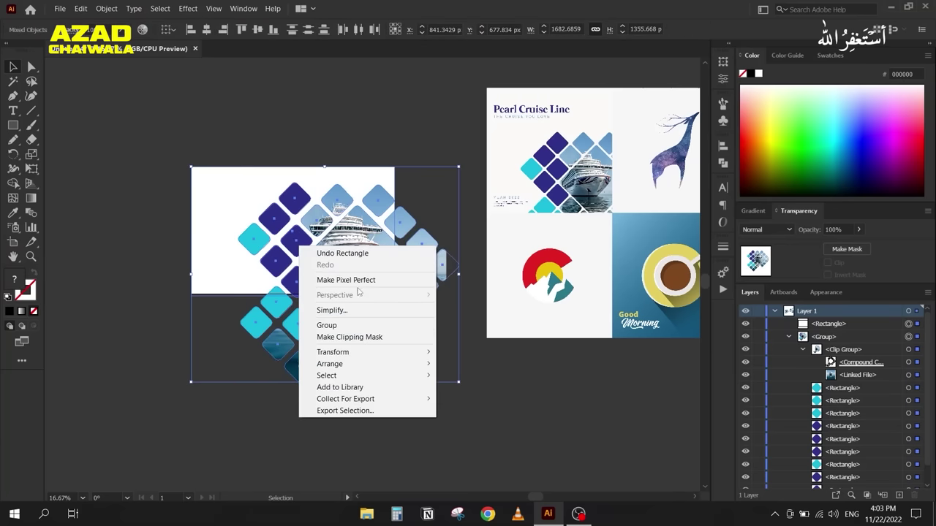
click(353, 342)
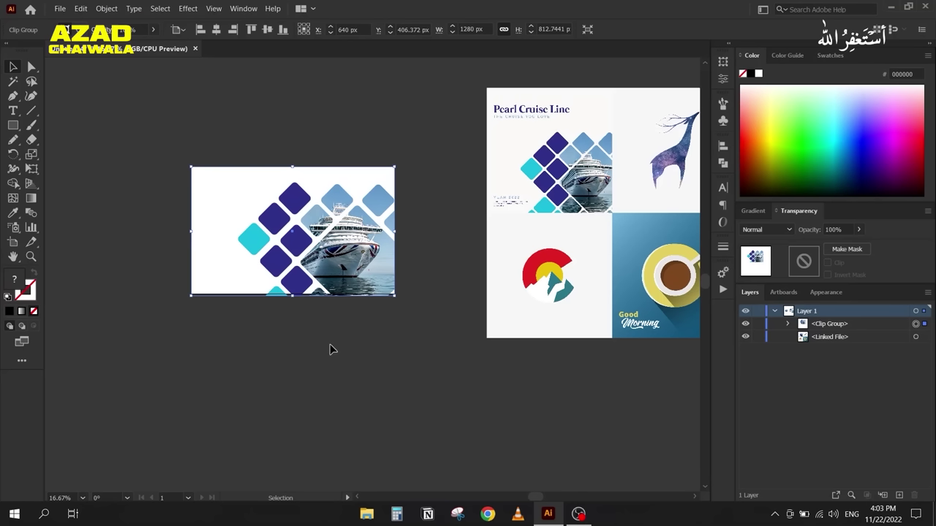
Step: Drag the clip group's bottom edge up so it measures 800 px tall
scroll(270, 250, up, 1)
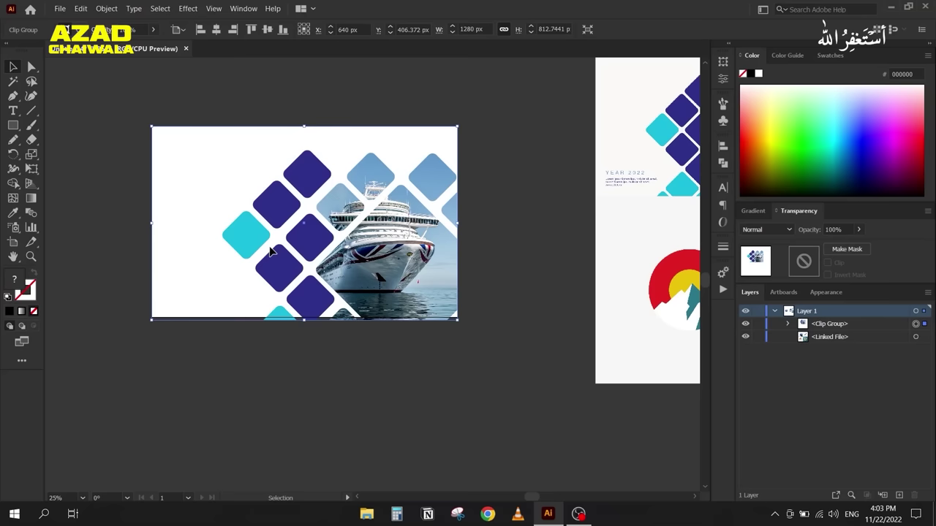
scroll(261, 273, up, 2)
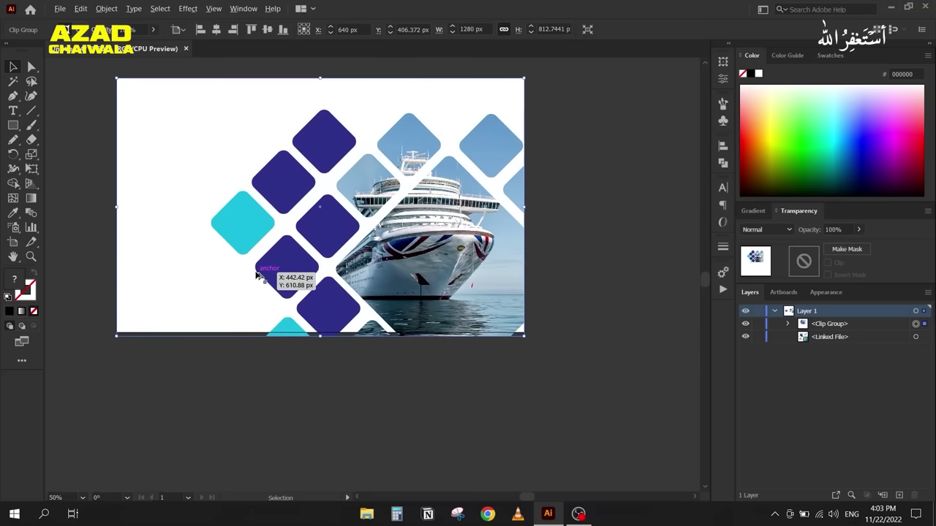
scroll(260, 334, down, 1)
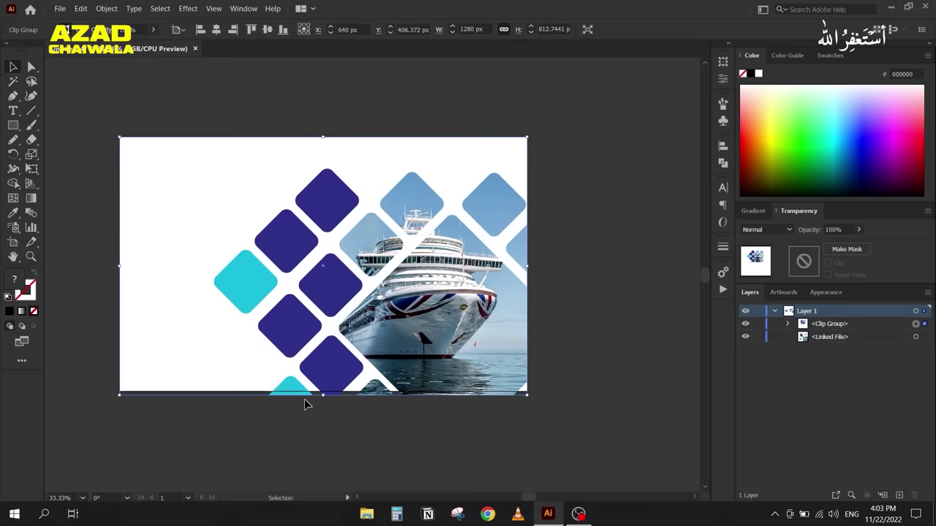
drag(323, 395, 323, 392)
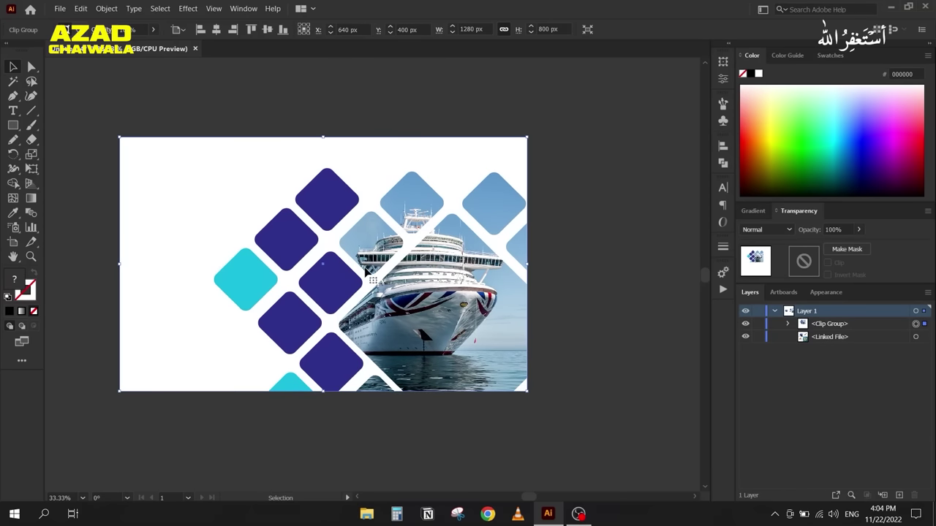
Step: Undo the height change and pull the clipping rectangle's bottom edge up to the artboard
key(ctrl+z)
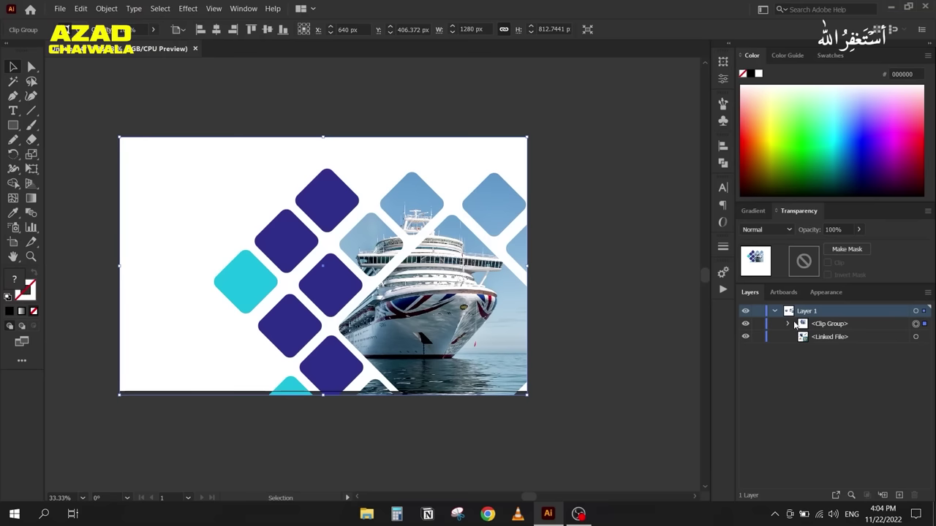
click(788, 324)
click(802, 349)
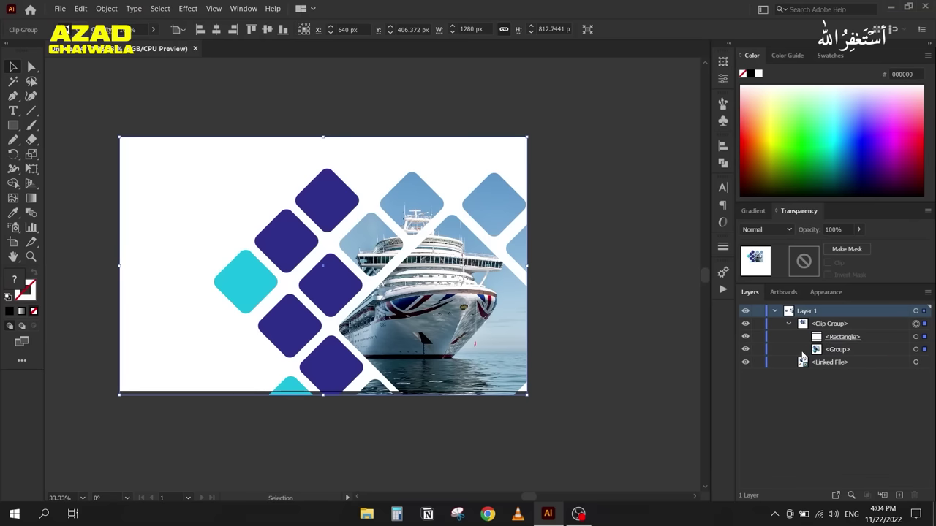
click(915, 337)
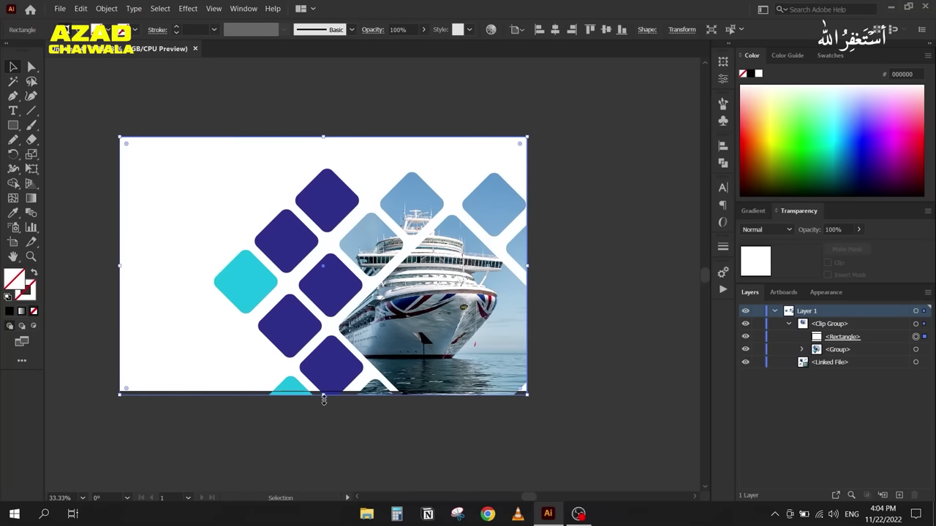
drag(324, 397, 325, 391)
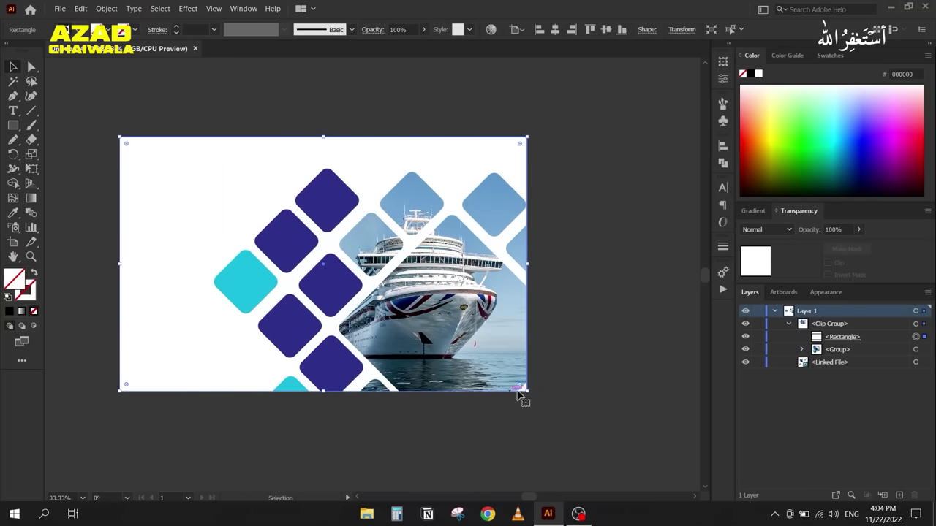
Step: Nudge the tiled group inside the clip slightly right and down
click(916, 350)
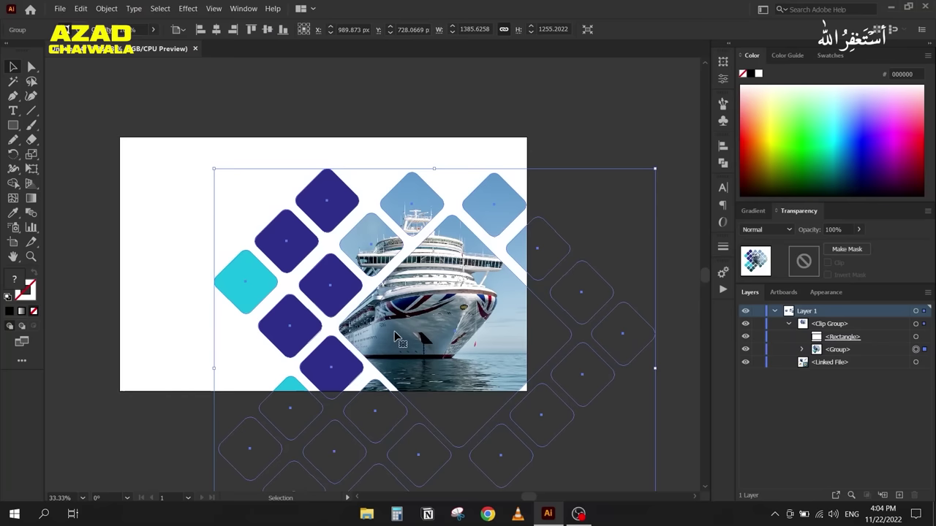
drag(472, 345, 479, 350)
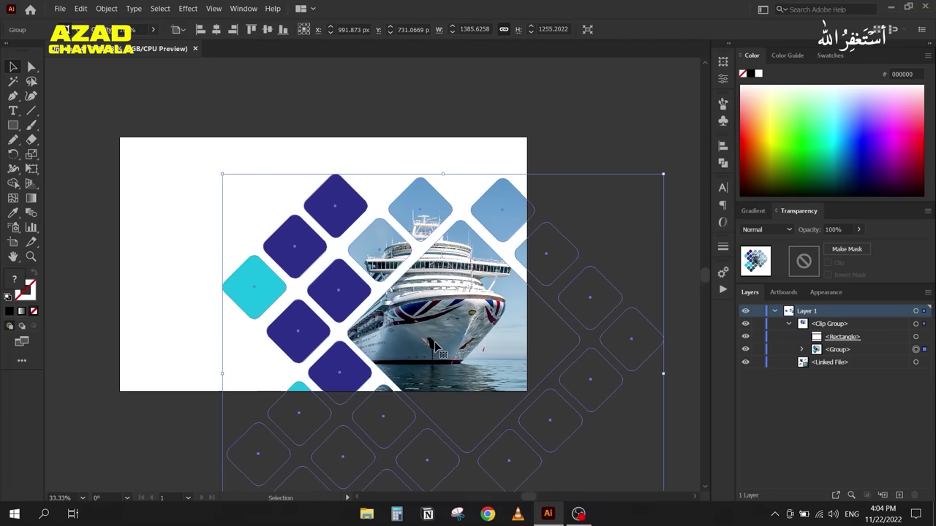
click(553, 117)
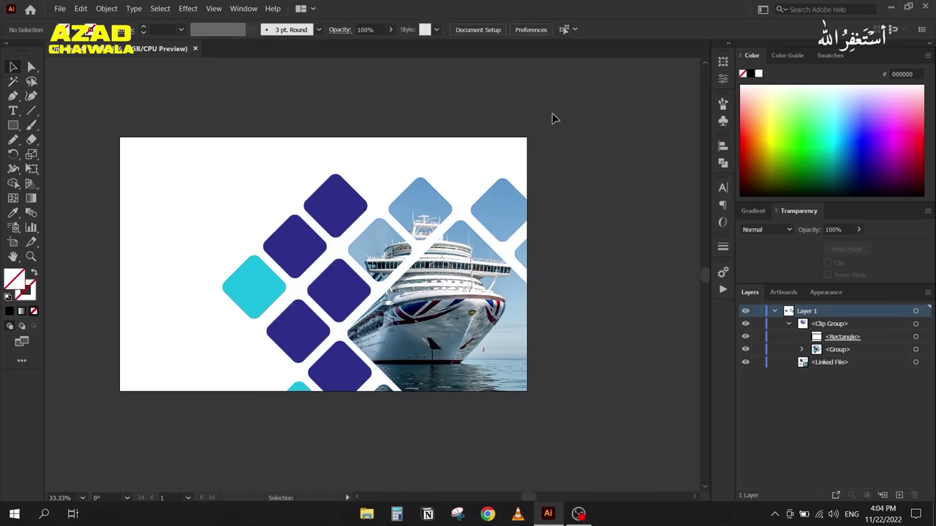
Step: Zoom out to all four artboards and delete the tiled cruise artwork from the left artboard
scroll(529, 117, down, 1)
drag(289, 131, 114, 139)
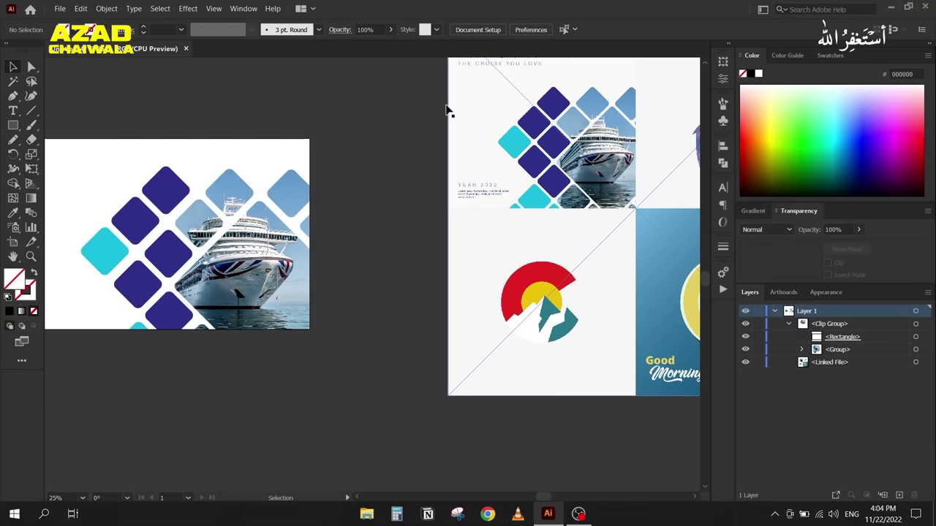
scroll(276, 124, down, 1)
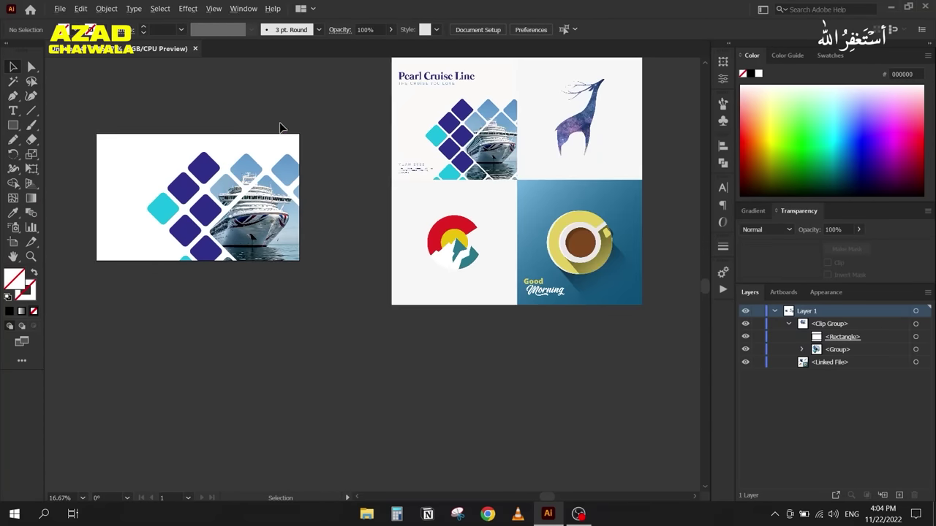
drag(278, 125, 286, 163)
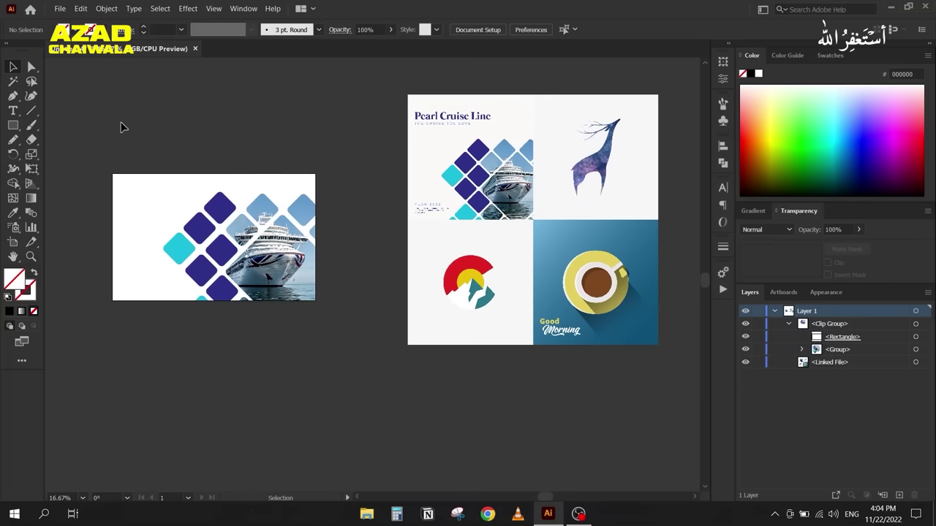
drag(130, 124, 351, 366)
key(Delete)
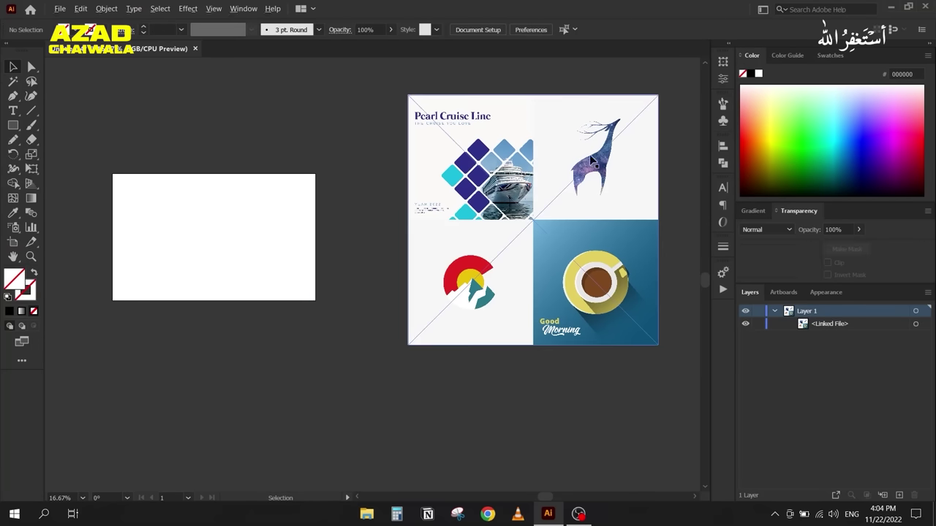
Step: Lock the linked reference image in Layers and zoom in on the deer illustration
scroll(589, 154, up, 1)
click(758, 325)
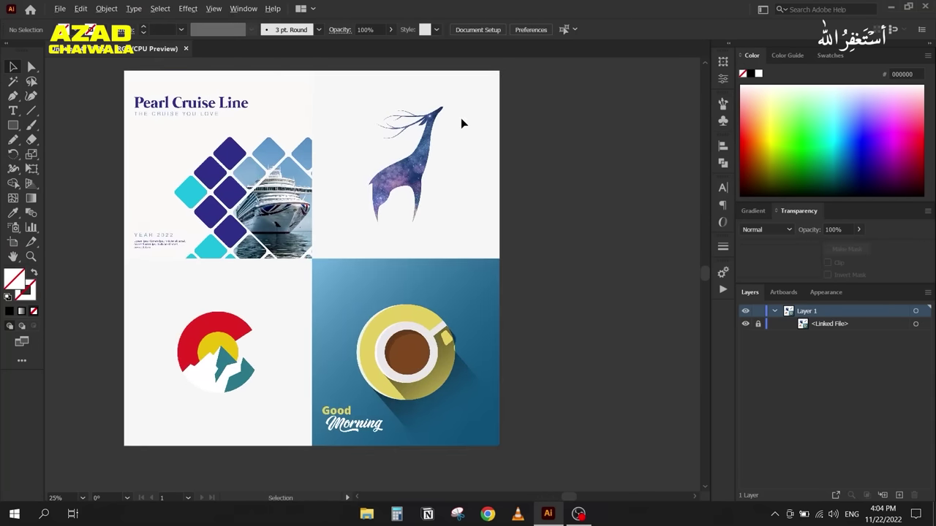
scroll(461, 118, up, 3)
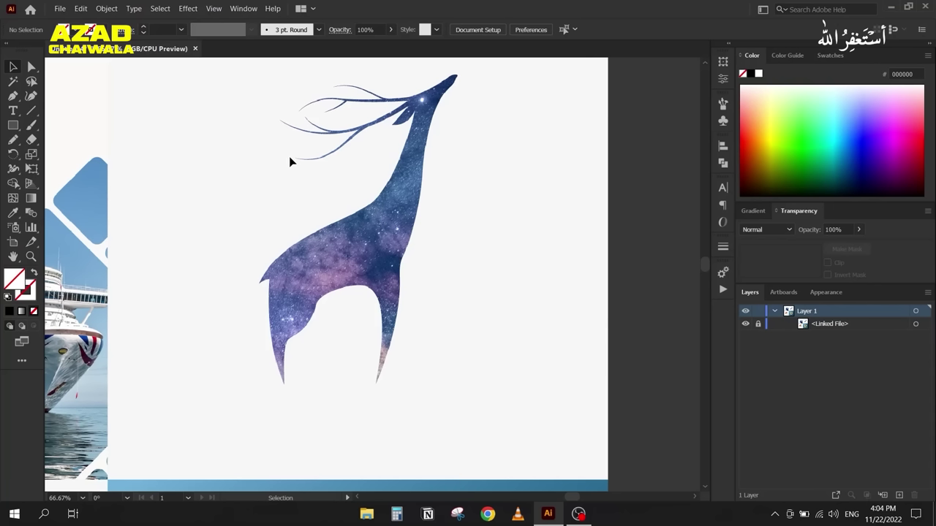
Step: With the Pen tool, start the outline at the nose tip and trace down the head edge
key(p)
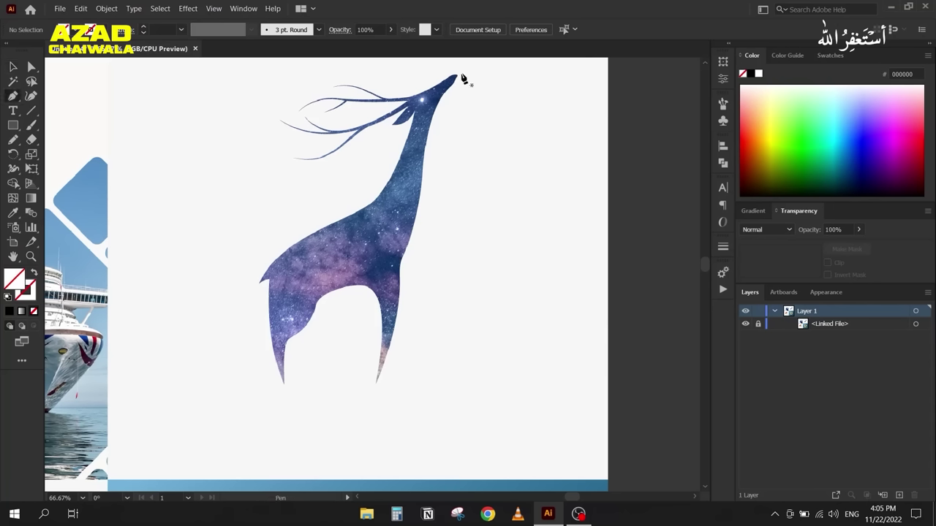
scroll(460, 79, up, 4)
drag(429, 100, 452, 119)
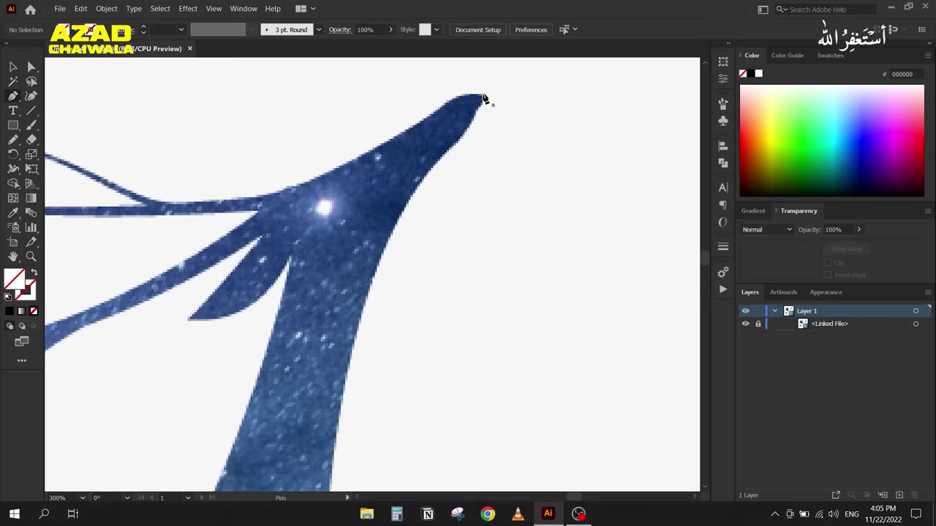
click(482, 99)
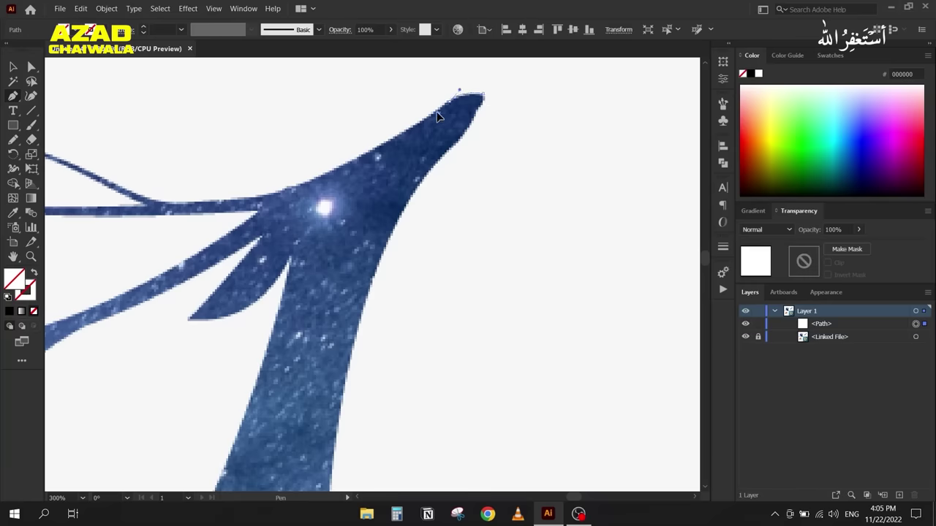
drag(251, 182, 276, 136)
key(ctrl)
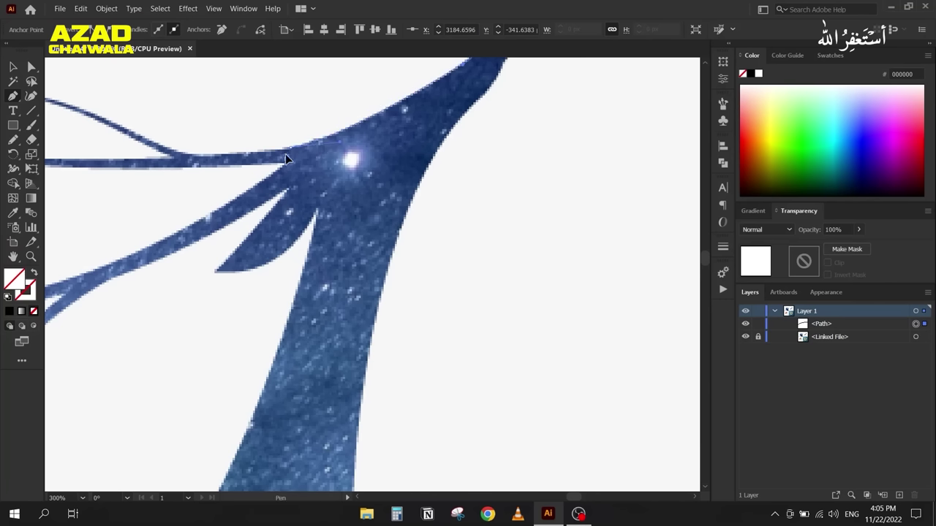
drag(285, 153, 291, 190)
scroll(281, 205, down, 3)
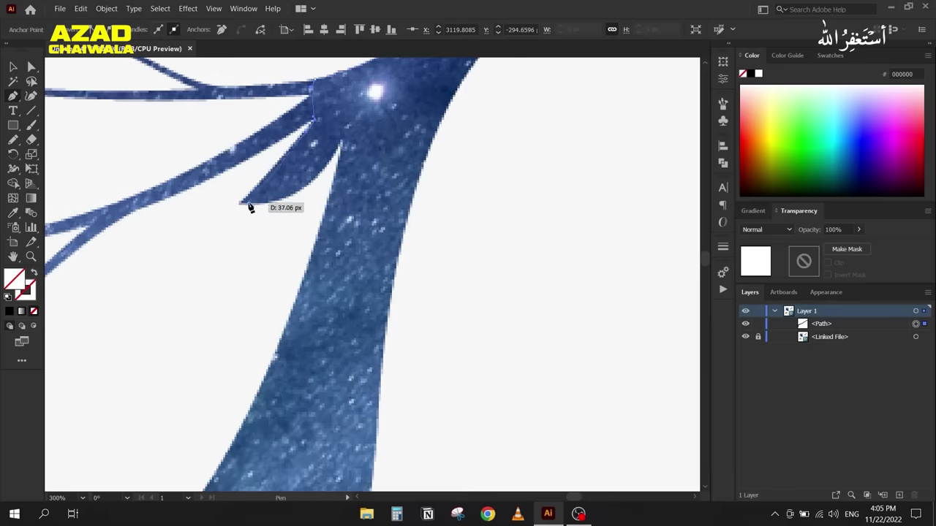
Step: Give the outline a black stroke and add anchors at the ear tip and notch
click(23, 293)
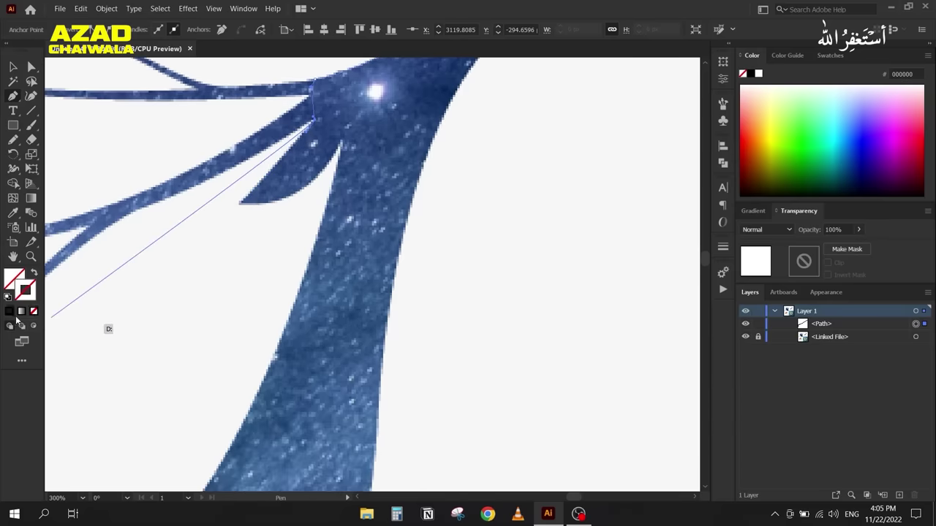
click(9, 310)
ctrl+click(238, 207)
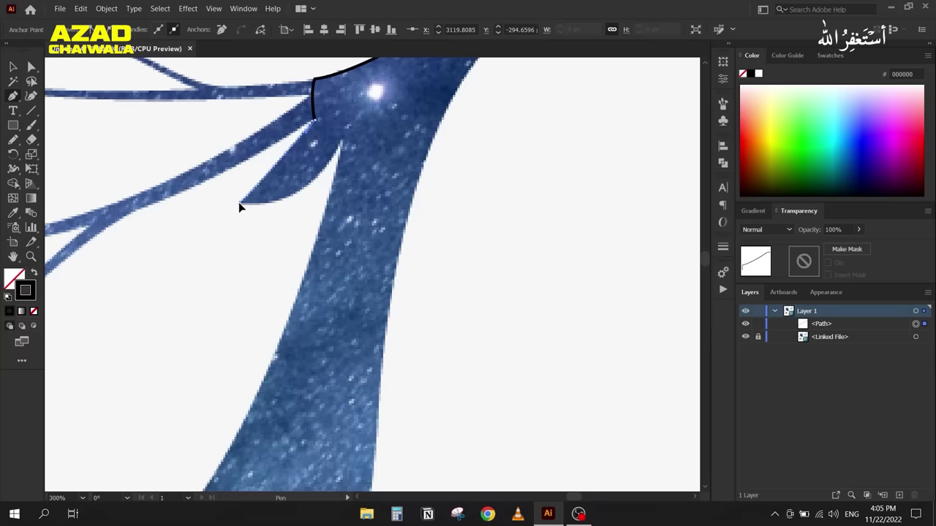
click(241, 203)
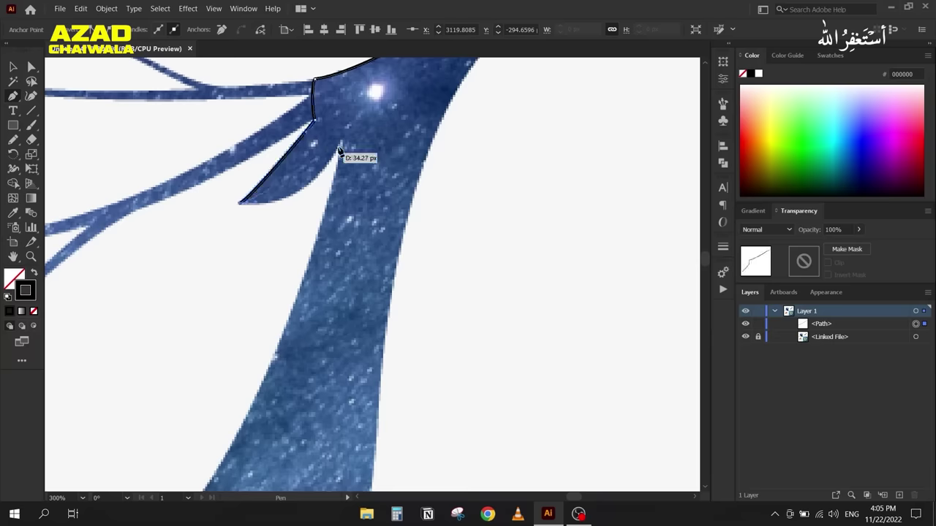
ctrl+click(377, 69)
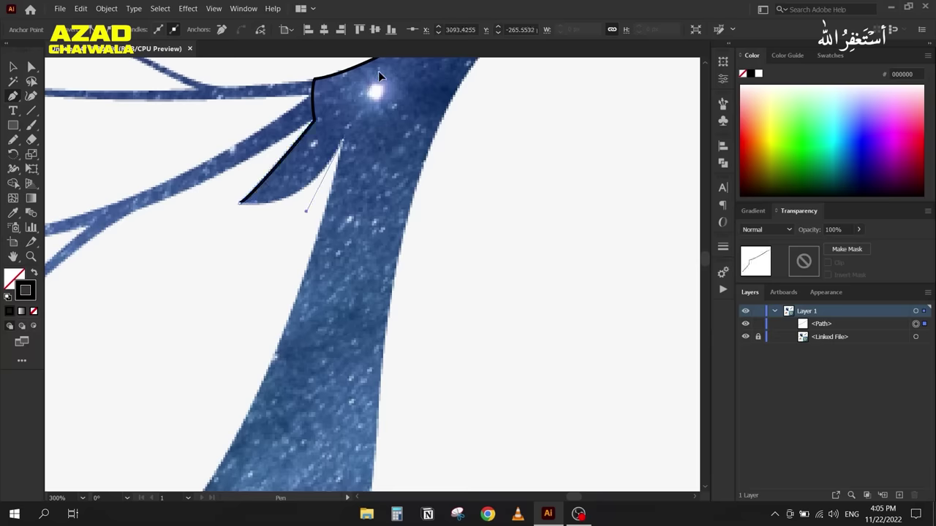
scroll(290, 237, down, 3)
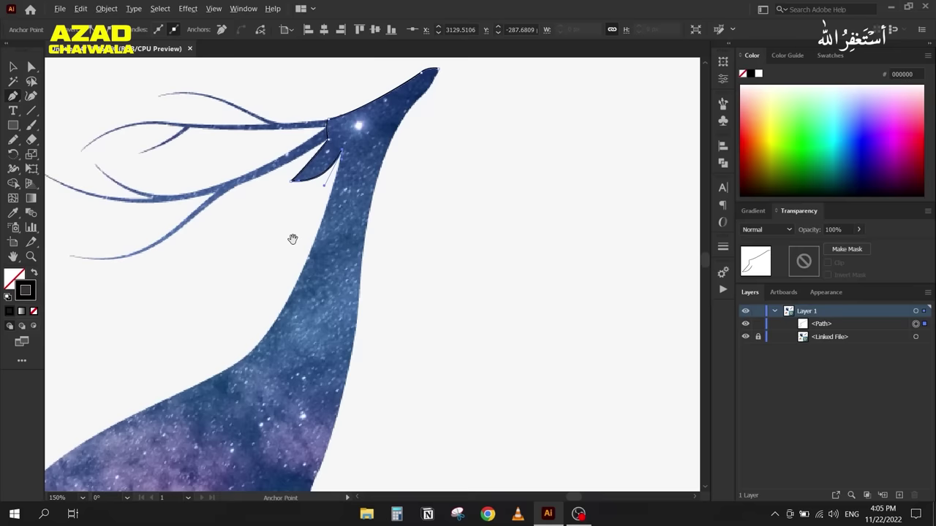
Step: Add curved anchors along the neck edge and the deer's back
scroll(380, 95, up, 2)
scroll(374, 147, down, 2)
scroll(413, 208, up, 1)
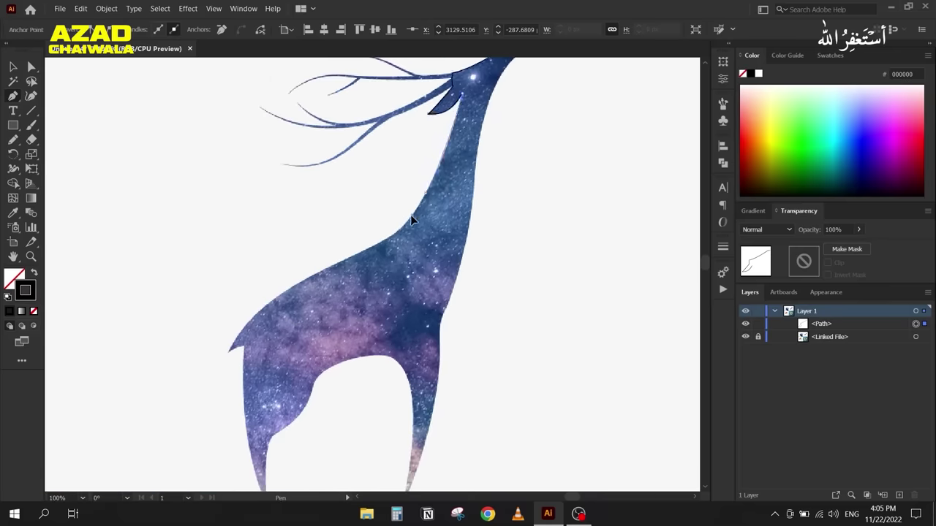
drag(411, 214, 349, 264)
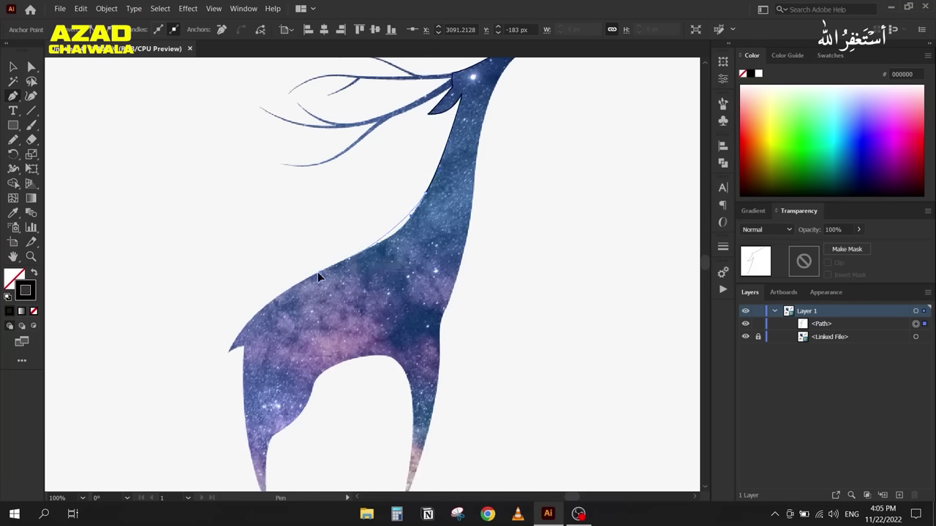
drag(290, 285, 301, 182)
scroll(235, 348, up, 4)
Step: Make the leg anchor a sharp corner and end the path at the front leg's tip
key(p)
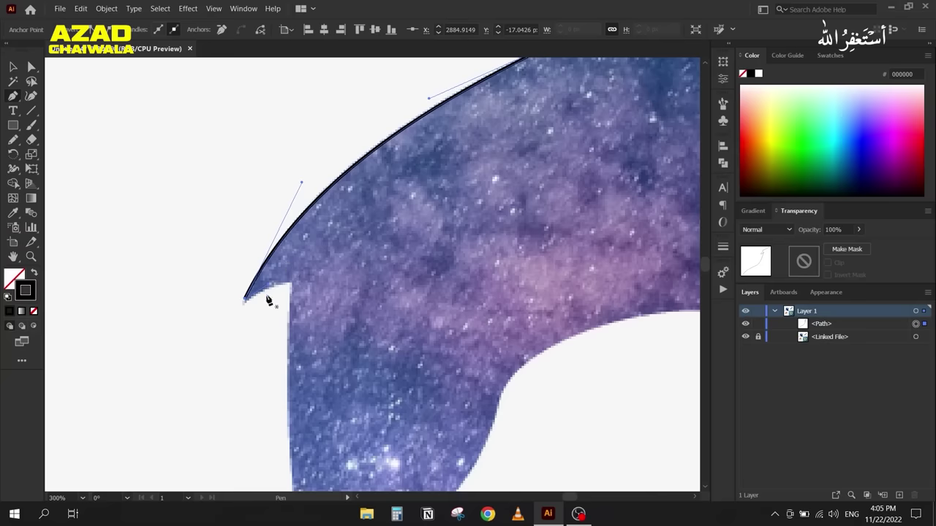
drag(246, 301, 348, 424)
scroll(311, 299, down, 2)
scroll(346, 434, up, 2)
scroll(346, 443, down, 2)
click(345, 428)
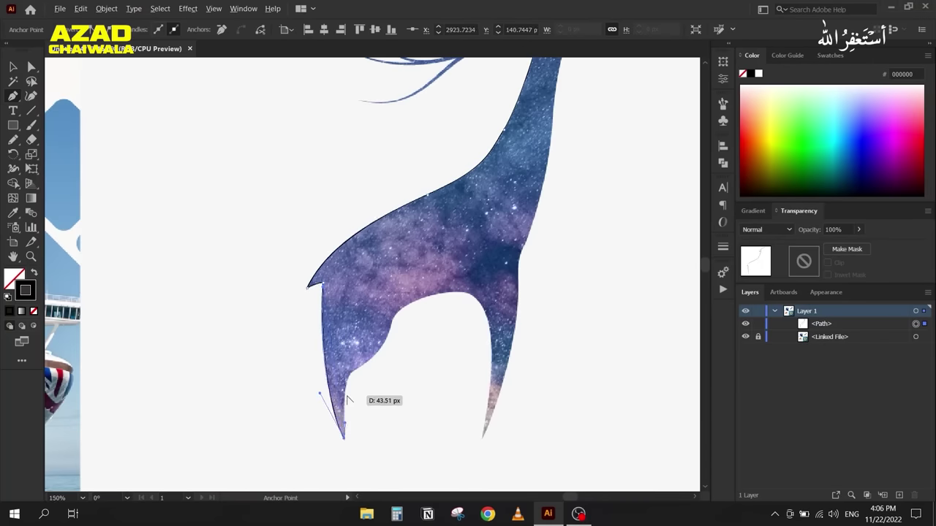
Step: Trace up the inner leg, across the belly arch, down to the back leg's tip
scroll(351, 392, up, 1)
drag(365, 342, 365, 342)
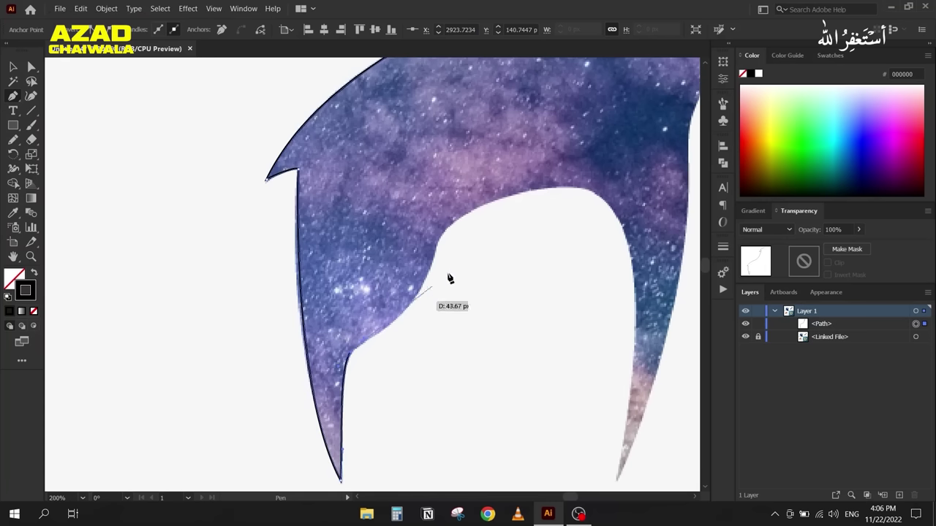
mouse_move(434, 259)
mouse_down()
mouse_move(452, 198)
mouse_move(520, 182)
mouse_move(424, 290)
mouse_move(436, 256)
mouse_up()
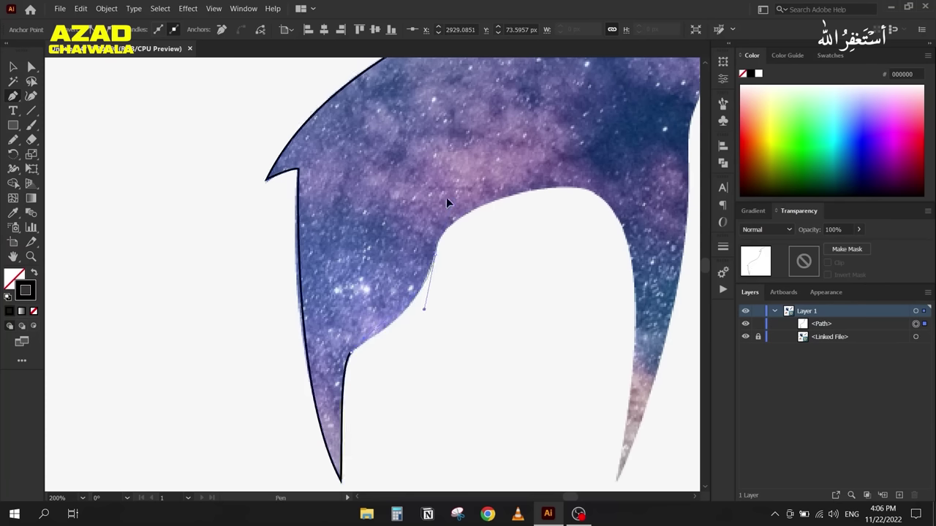
drag(443, 234, 605, 181)
drag(630, 241, 627, 253)
key(ctrl+minus)
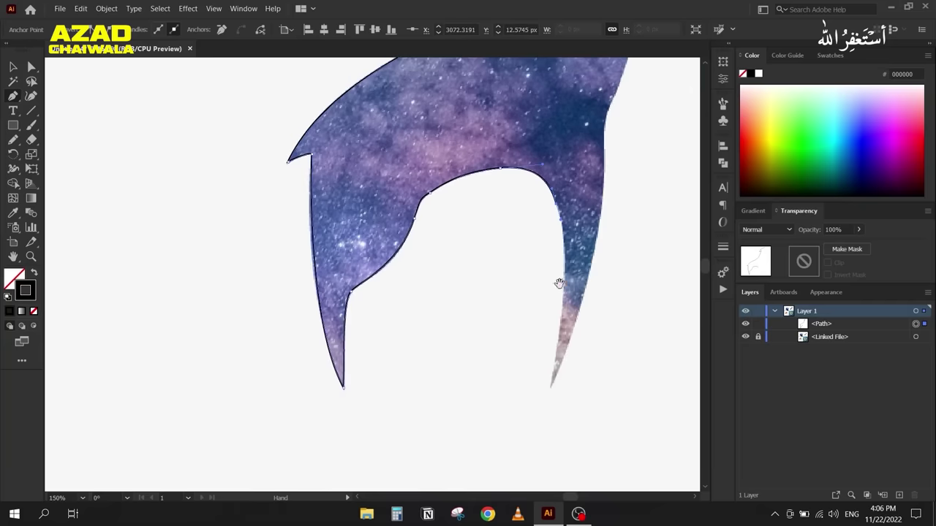
click(551, 387)
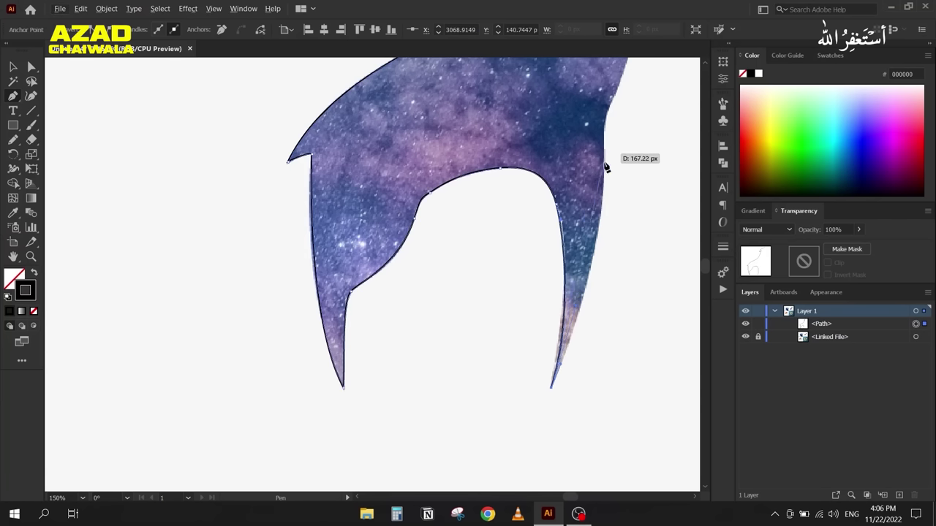
Step: Trace up the back leg and neck, closing the outline at the nose tip
drag(605, 188, 604, 131)
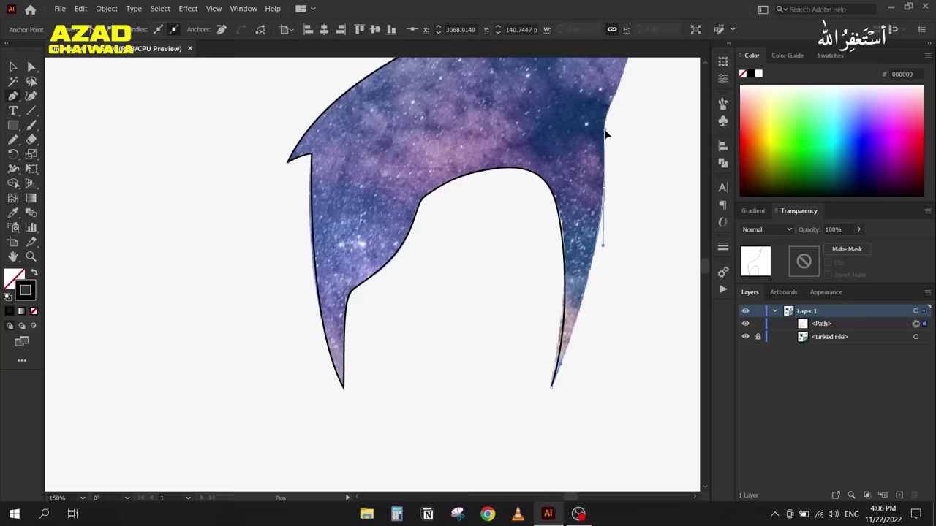
scroll(605, 133, up, 3)
drag(591, 215, 487, 300)
scroll(635, 80, down, 3)
scroll(505, 217, up, 4)
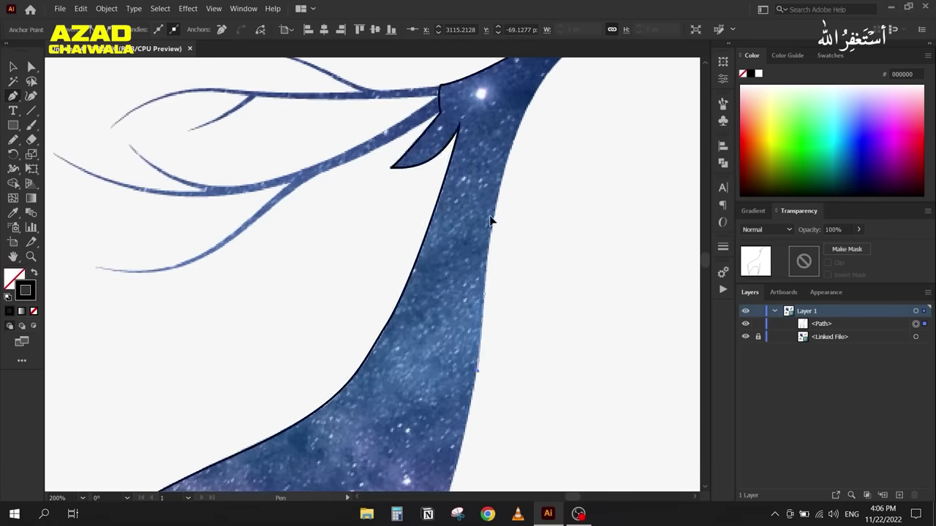
scroll(520, 159, up, 3)
drag(520, 159, 524, 181)
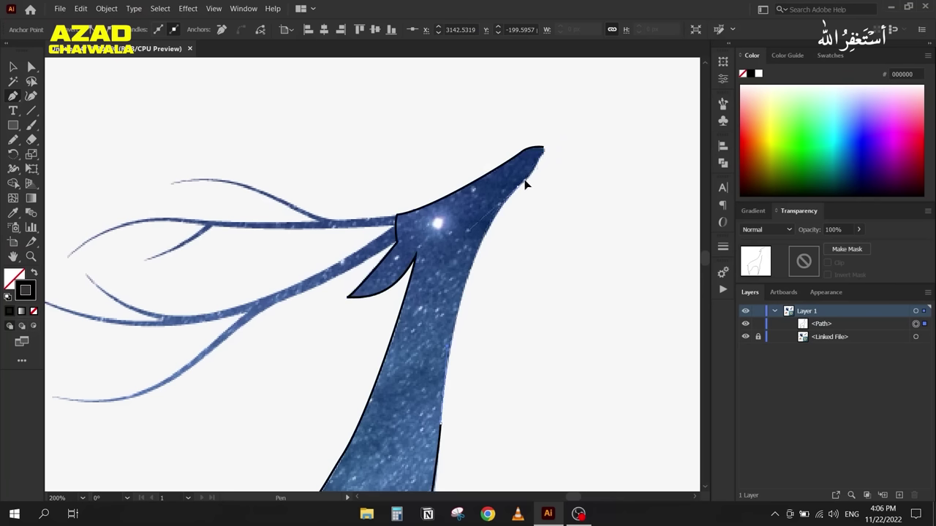
scroll(536, 162, up, 3)
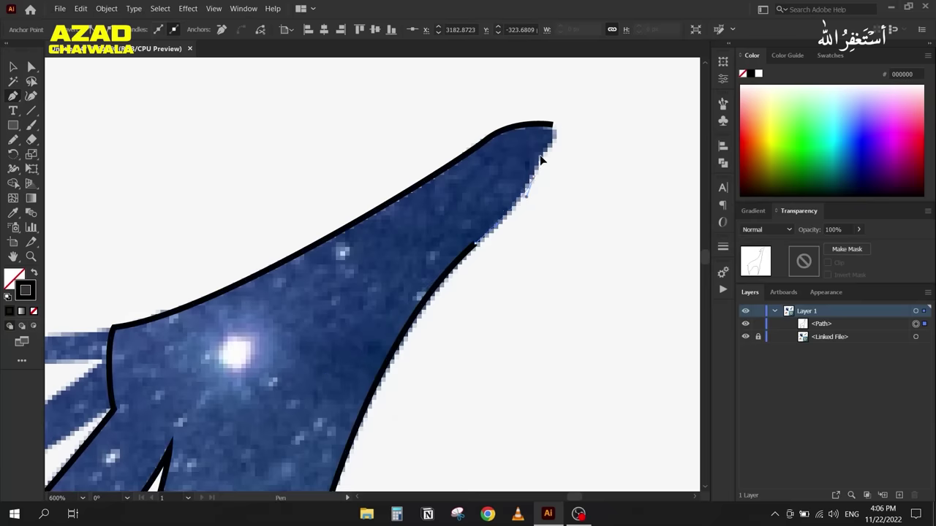
mouse_move(551, 126)
mouse_down()
mouse_move(554, 141)
mouse_move(554, 129)
mouse_up()
scroll(310, 226, down, 6)
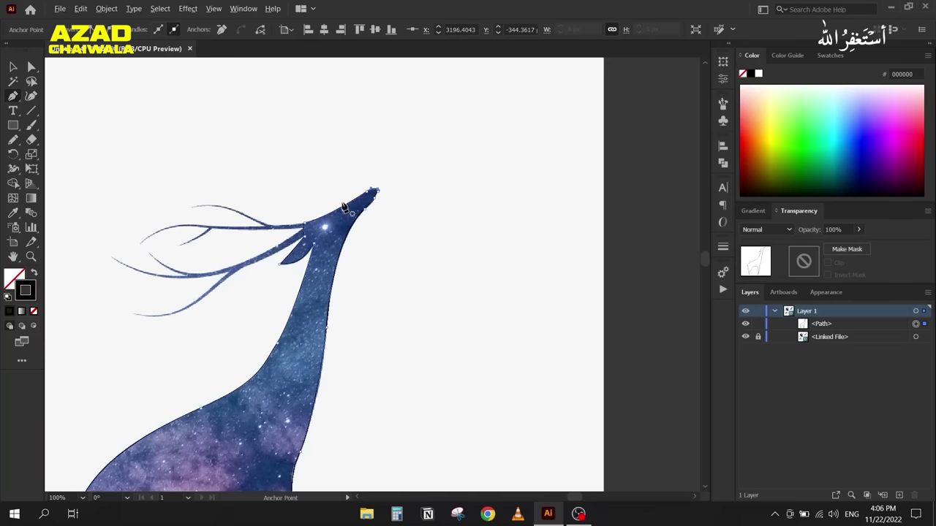
drag(344, 209, 410, 127)
drag(310, 363, 394, 201)
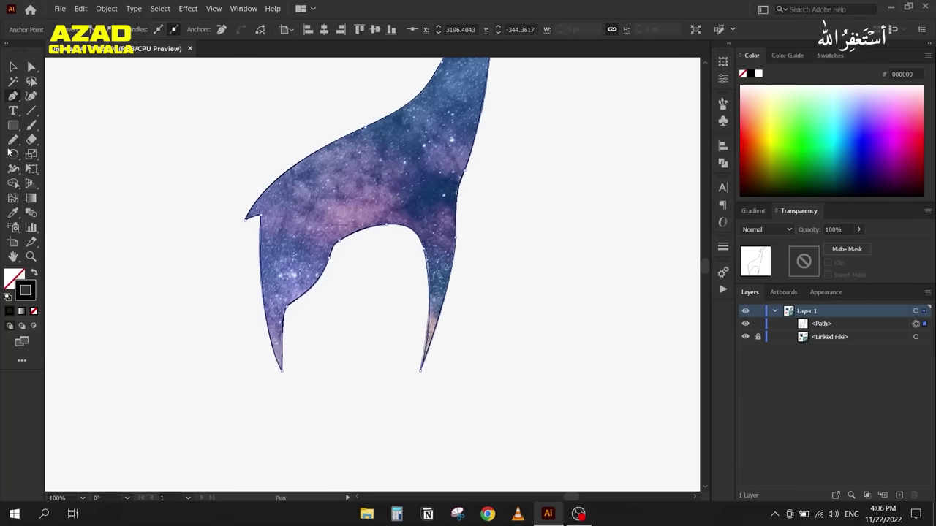
Step: Adjust the corner anchor on the belly arch's inner curve with Direct Selection
click(30, 66)
scroll(330, 244, up, 6)
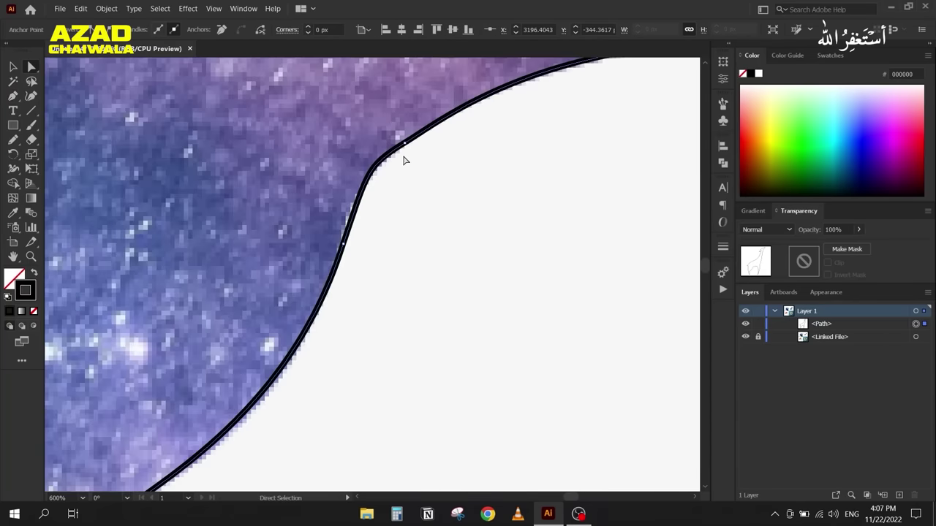
click(407, 143)
scroll(346, 273, up, 2)
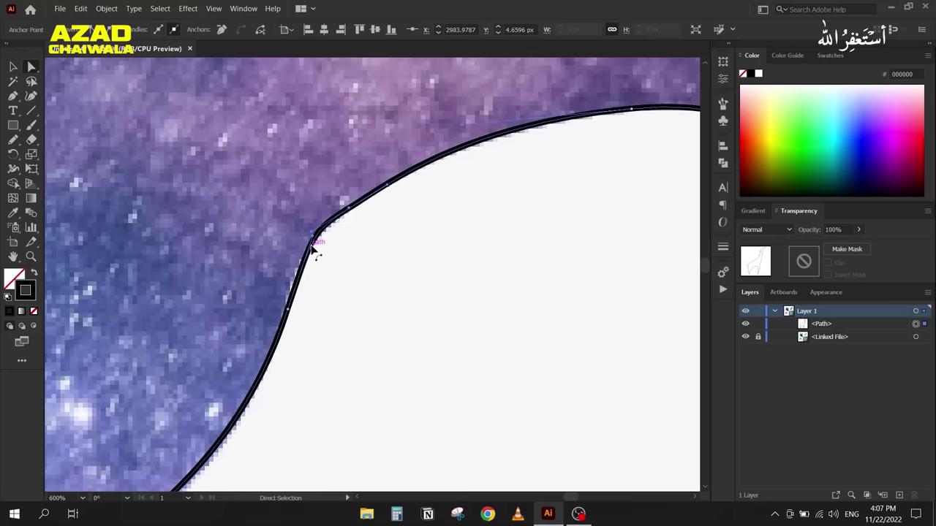
click(313, 240)
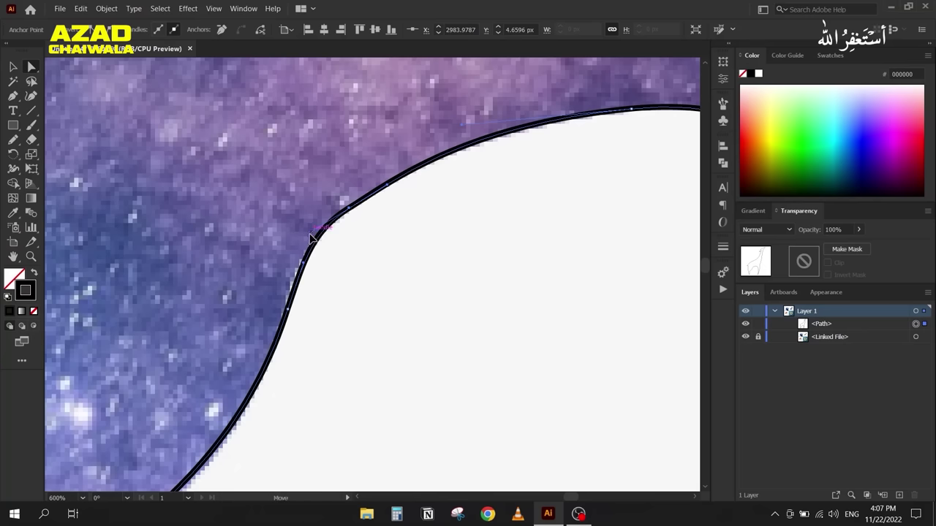
click(353, 274)
Step: Round off the outline's point at the nose tip
scroll(353, 273, down, 6)
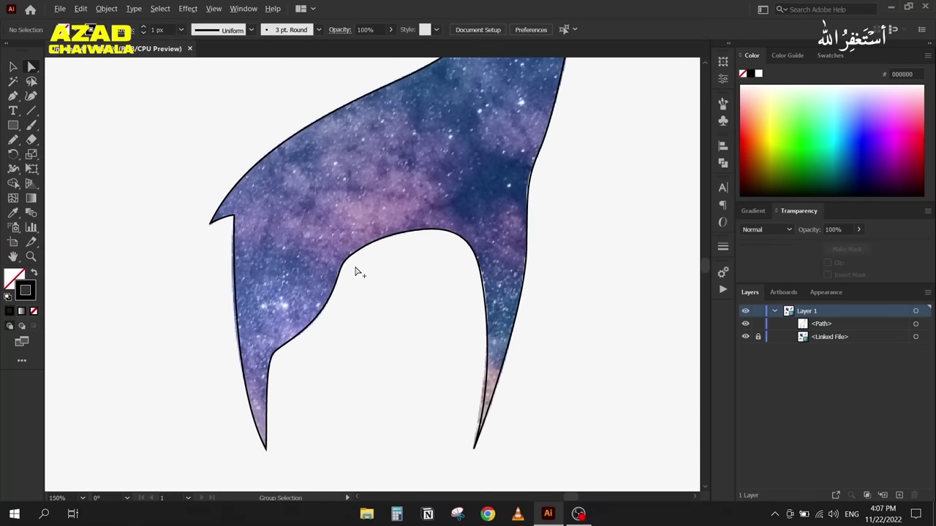
scroll(497, 143, up, 5)
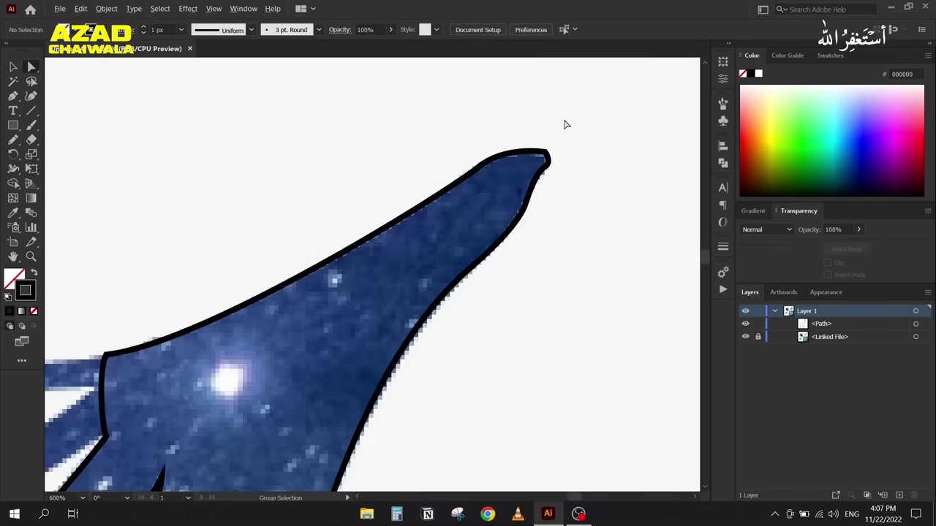
click(548, 153)
scroll(548, 153, up, 4)
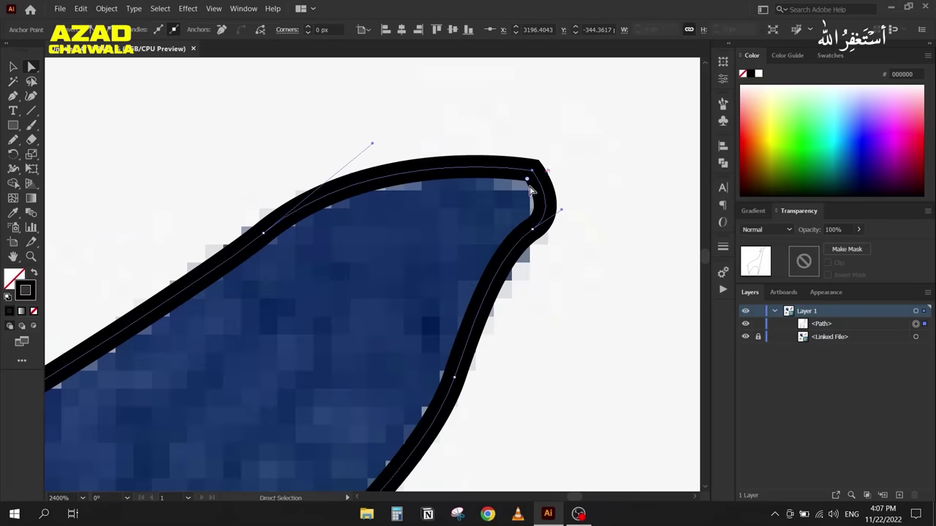
drag(531, 186, 512, 206)
click(574, 122)
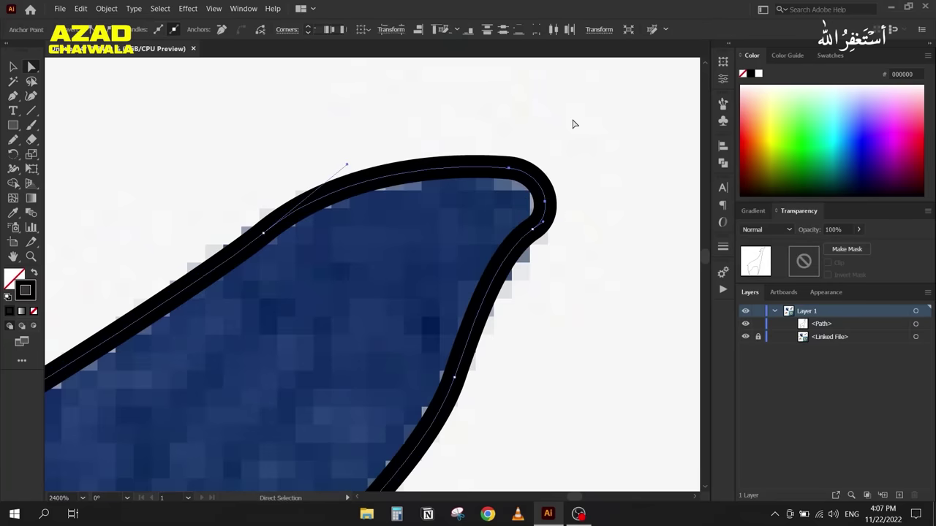
scroll(574, 122, down, 4)
drag(241, 325, 483, 137)
scroll(422, 245, down, 3)
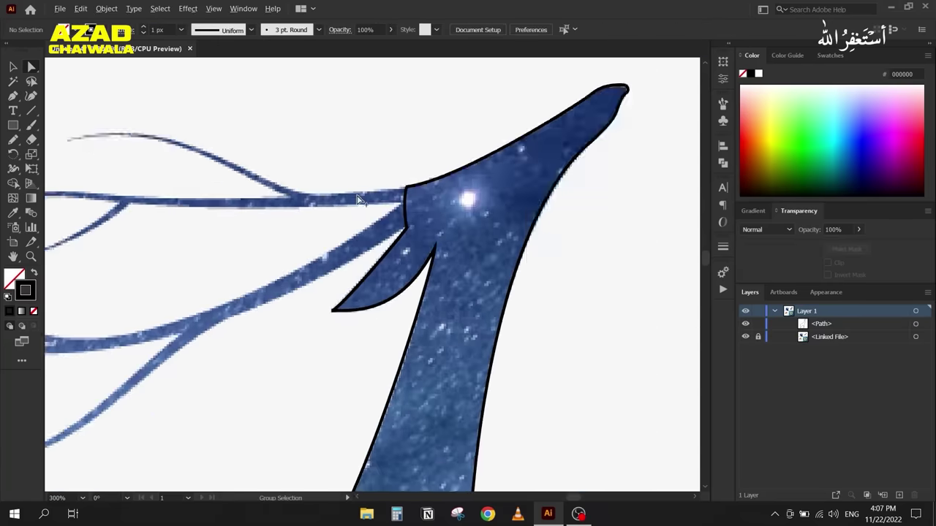
Step: Draw the antler's long main branch as a curved open Pen path
key(p)
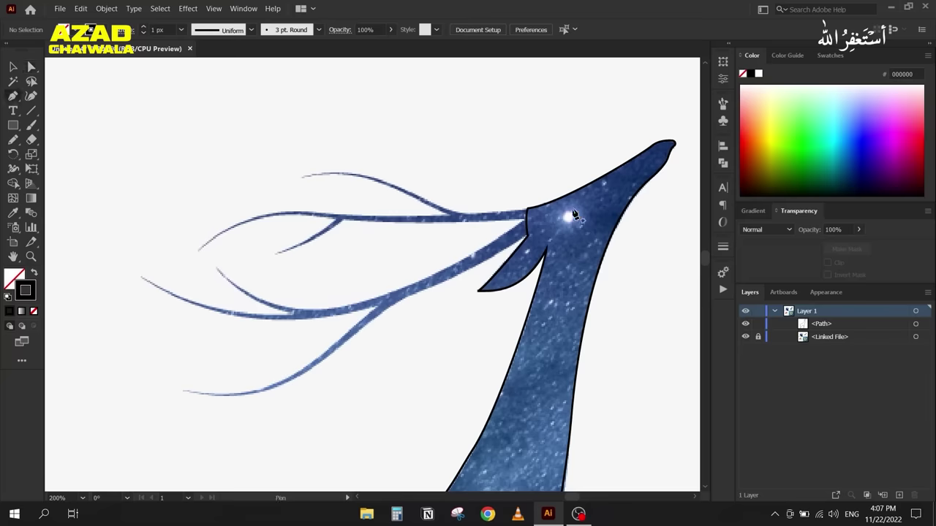
click(537, 217)
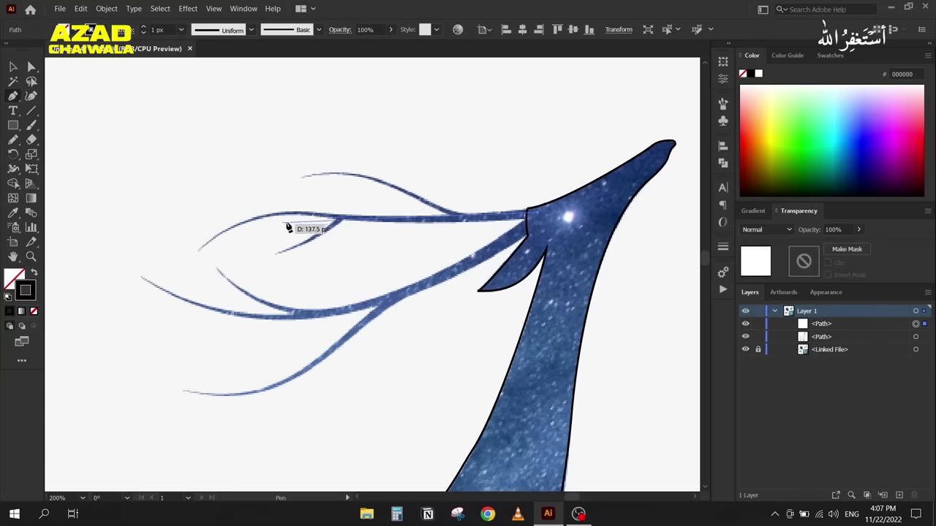
drag(299, 215, 278, 212)
mouse_move(202, 246)
mouse_down()
mouse_move(181, 275)
mouse_move(172, 259)
mouse_up()
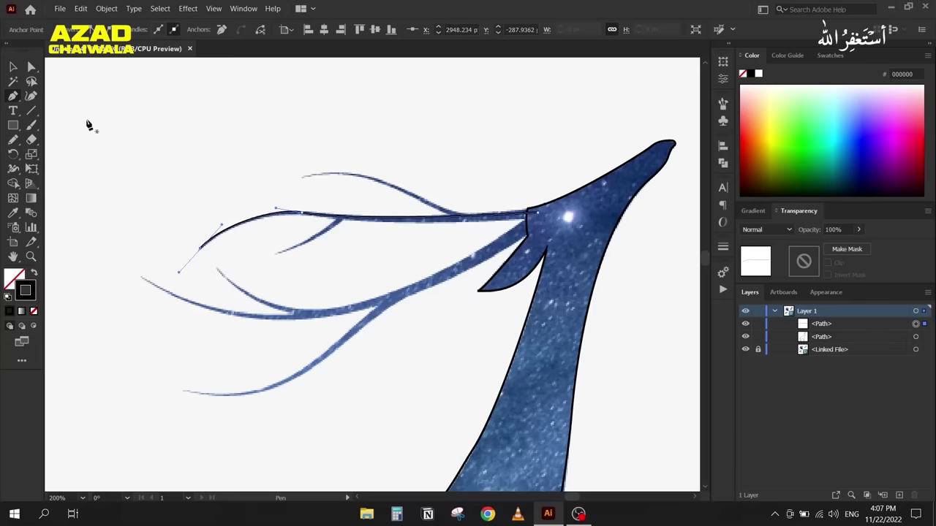
click(463, 218)
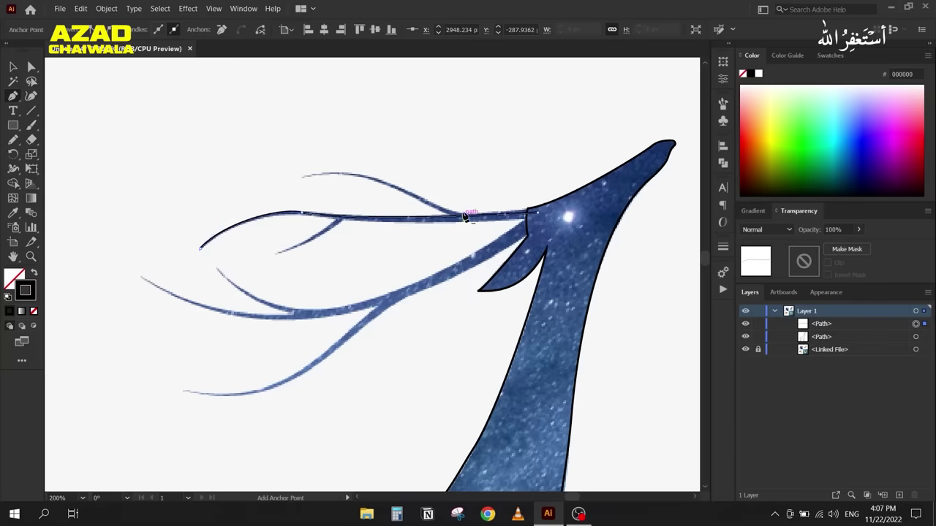
Step: Draw the upper antler fork as a separate path, discarding a stray start
drag(343, 164, 304, 197)
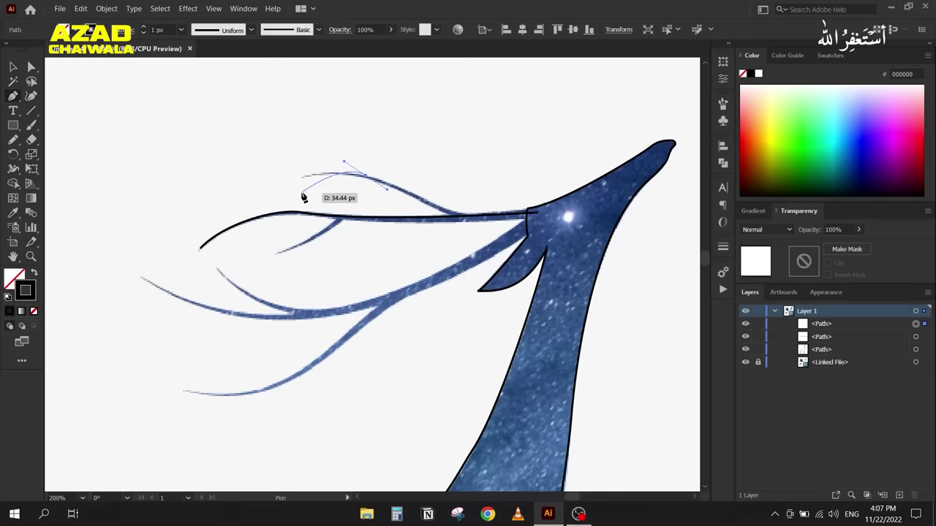
key(ctrl+z)
drag(450, 214, 115, 130)
key(v)
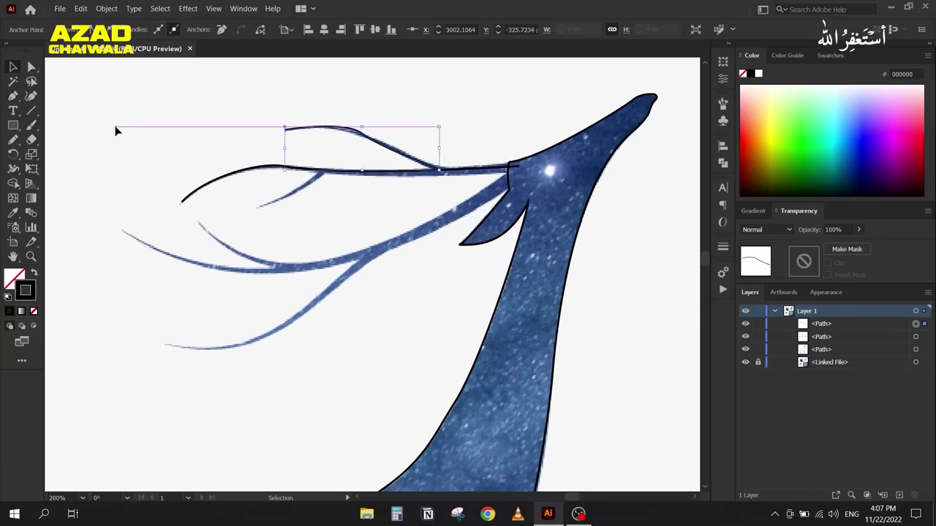
click(129, 157)
Step: Draw the short lower fork curving out from the main branch
key(p)
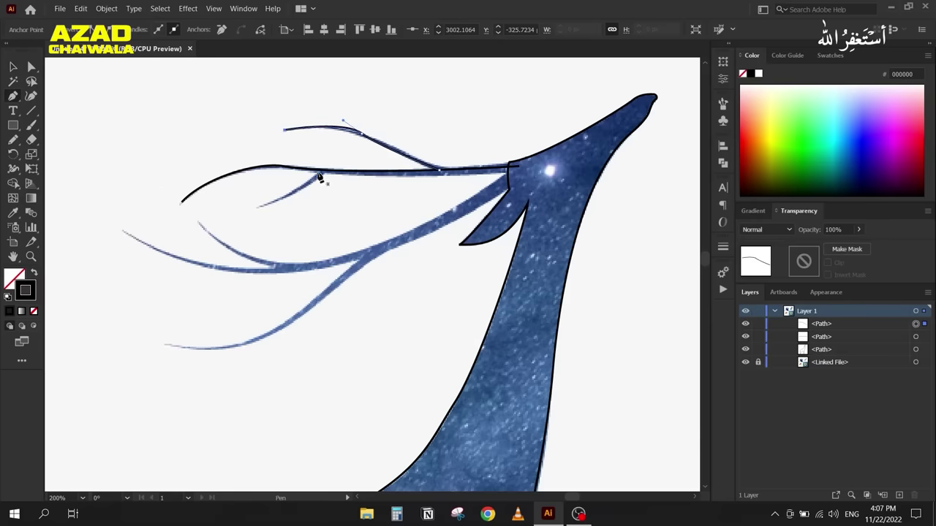
click(279, 208)
drag(280, 209, 64, 252)
click(12, 67)
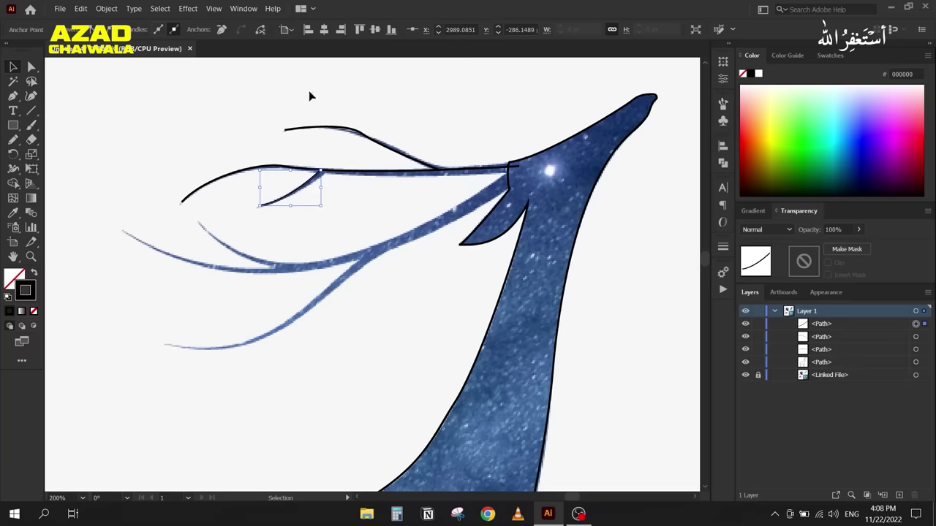
click(557, 139)
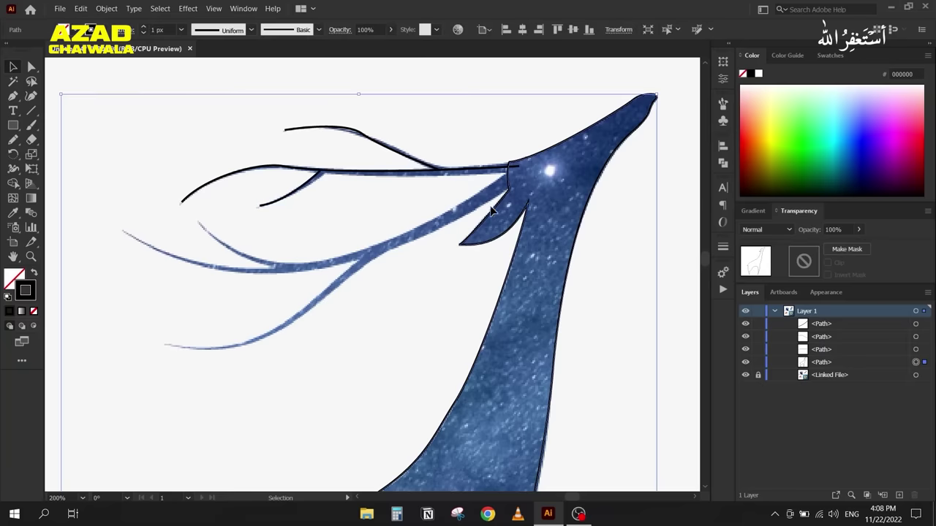
Step: Make the deer body solid black and give the main branch a tapered width profile
key(shift+x)
click(404, 213)
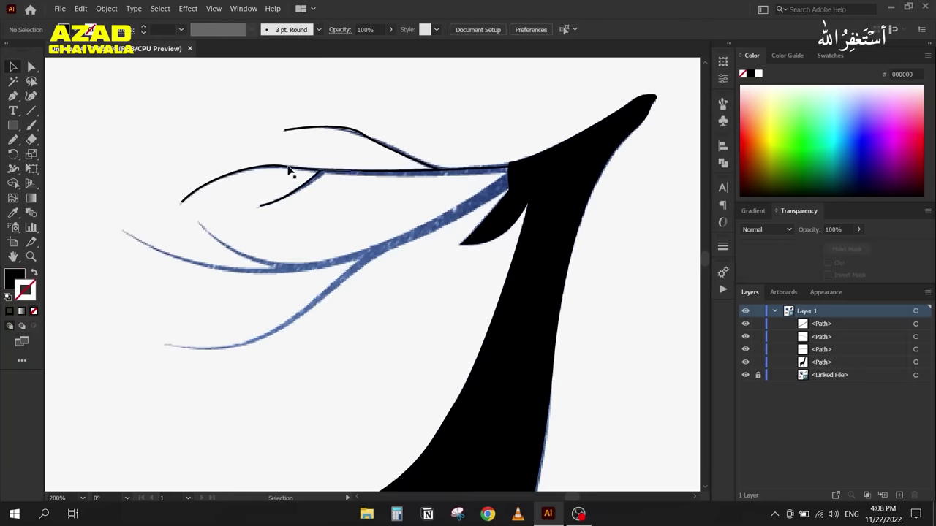
click(286, 166)
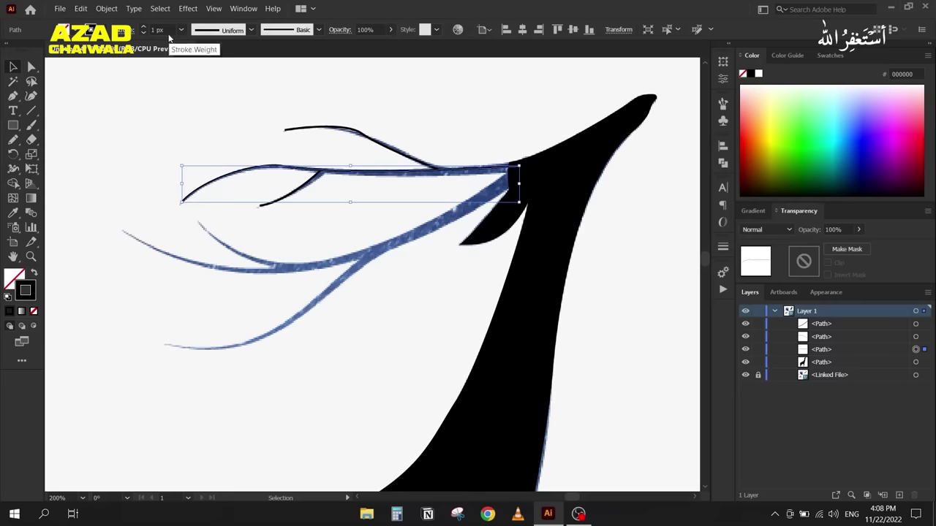
scroll(174, 33, up, 4)
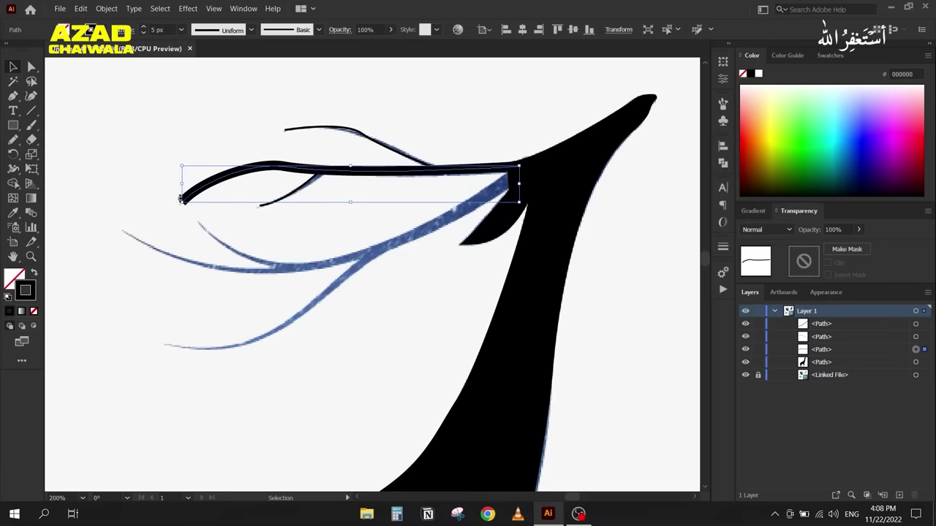
click(204, 30)
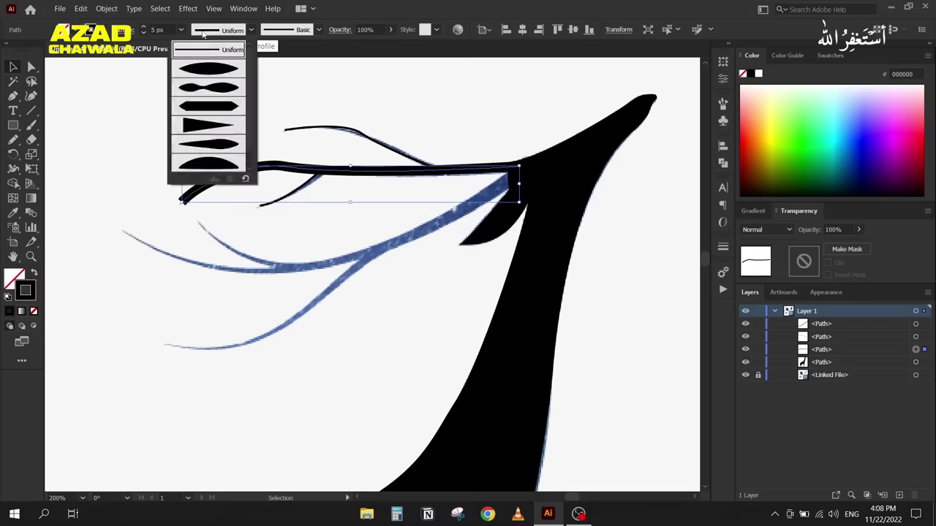
click(204, 125)
click(194, 152)
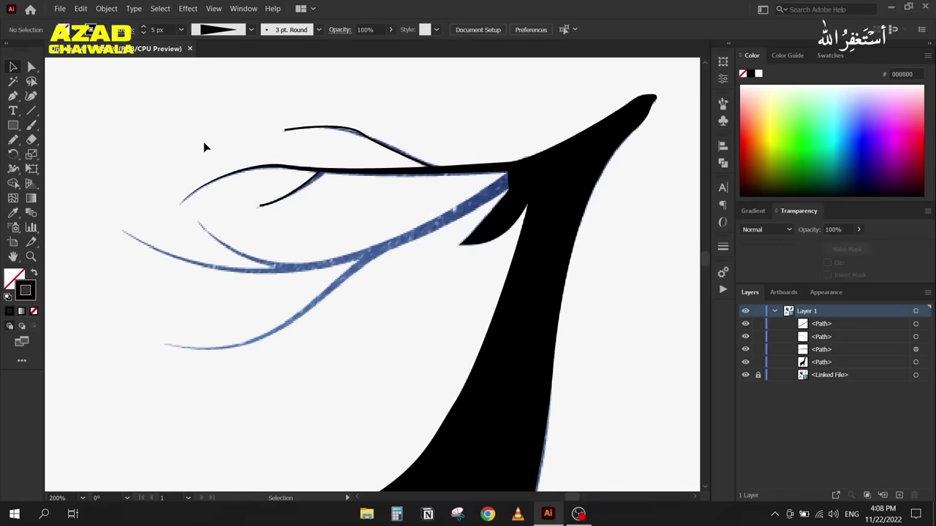
Step: Reshape the main branch curve at its junction anchor
click(267, 173)
key(a)
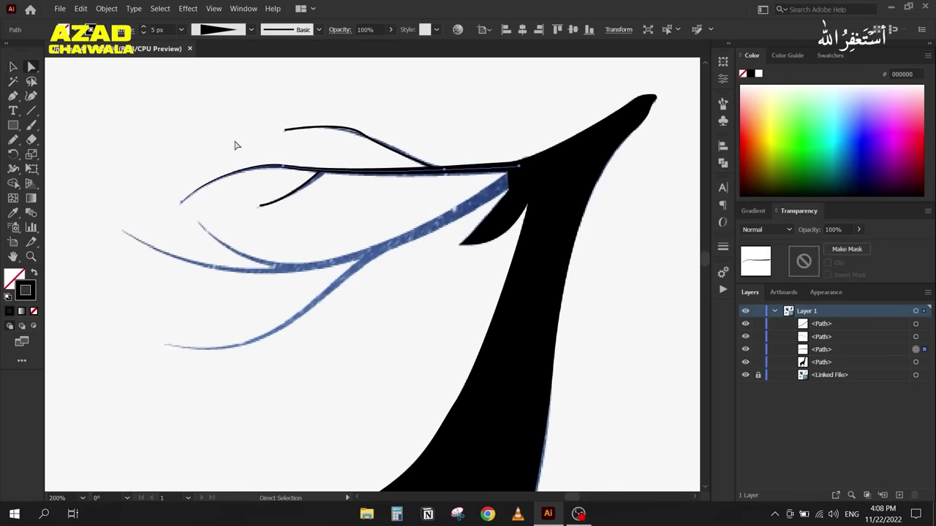
scroll(237, 147, up, 2)
click(325, 184)
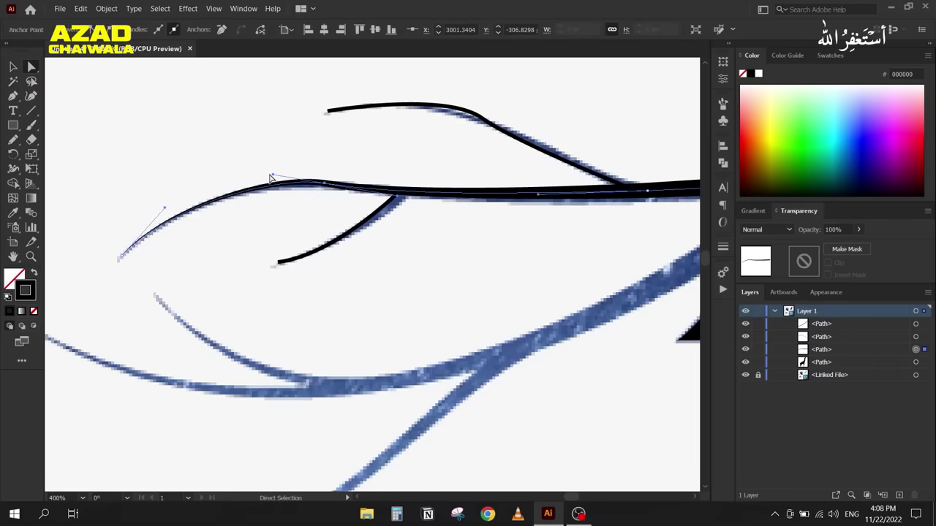
drag(272, 178, 256, 184)
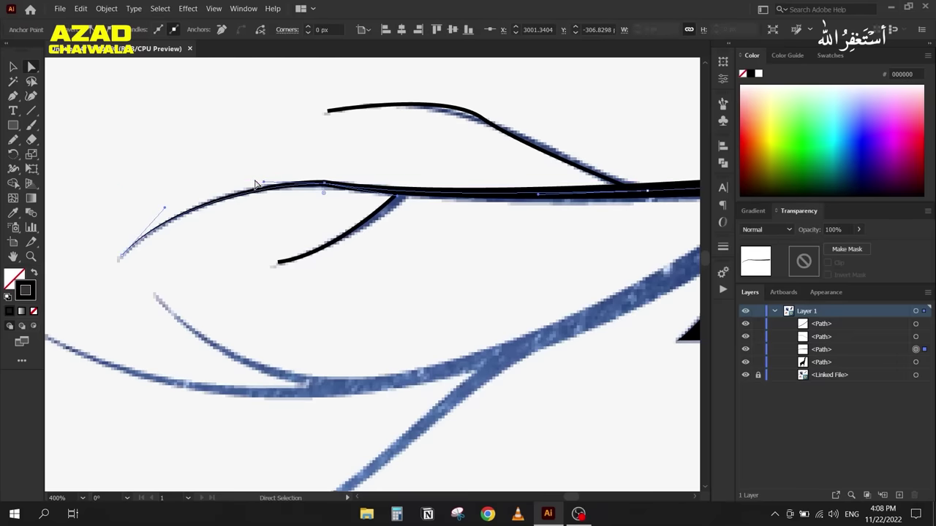
key(ctrl+z)
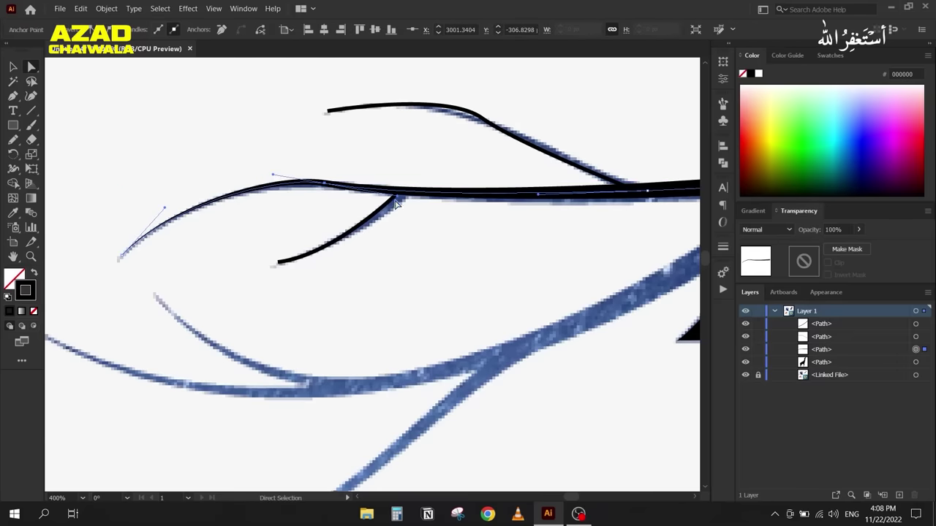
click(402, 193)
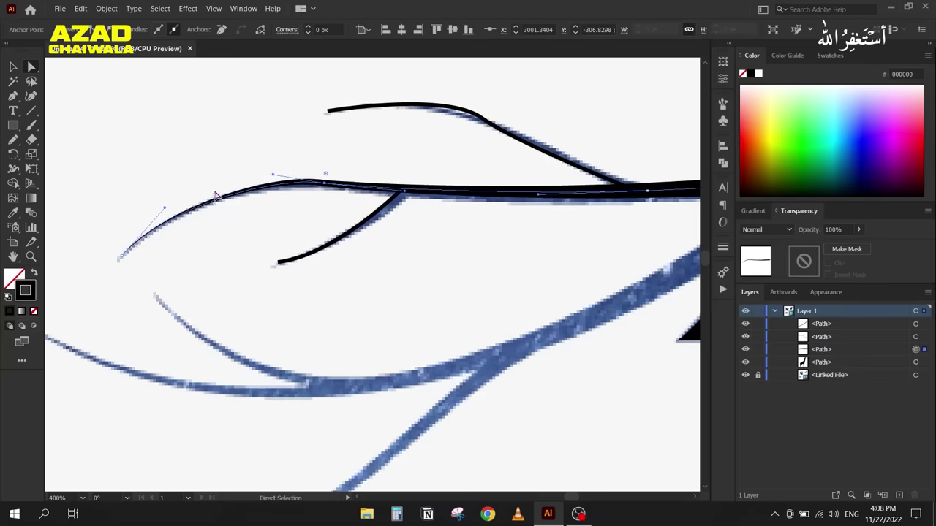
drag(272, 178, 264, 176)
Step: Smoothly redraw the left end of the main branch freehand
drag(355, 220, 204, 224)
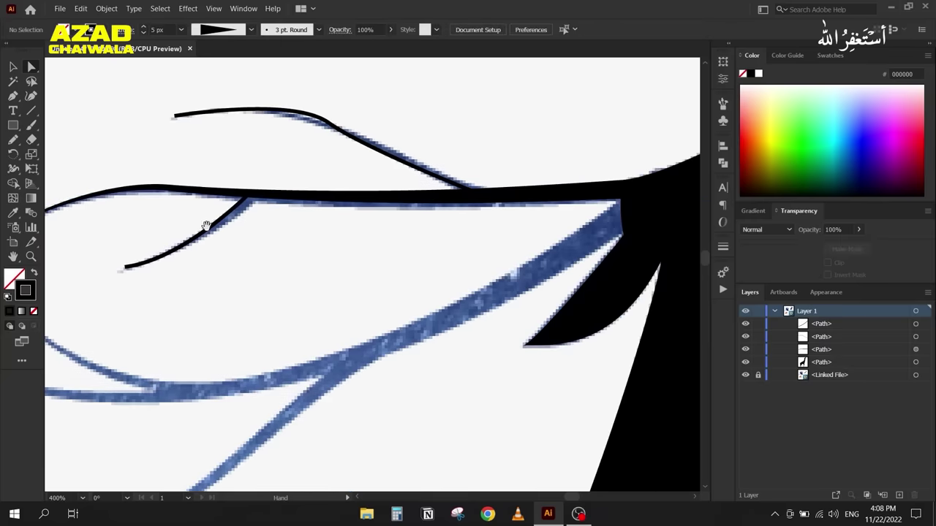
click(153, 188)
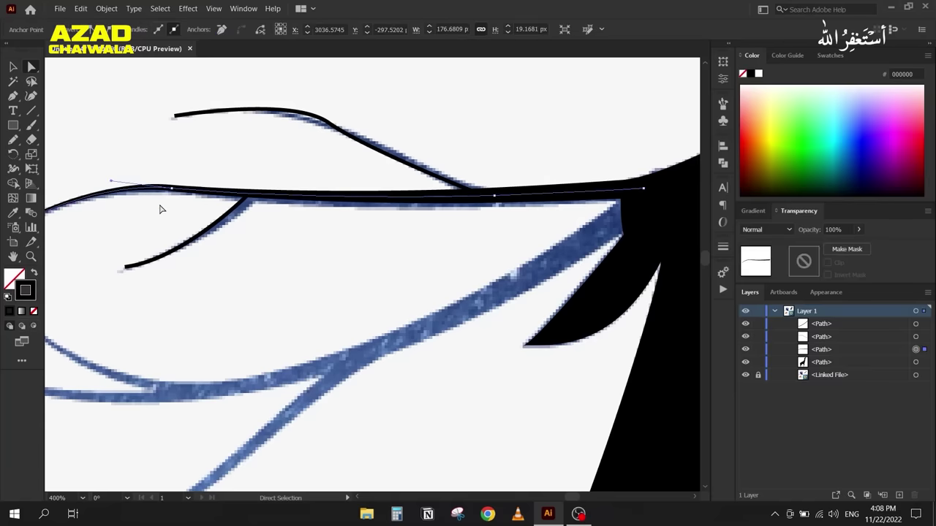
click(12, 141)
drag(132, 181, 208, 189)
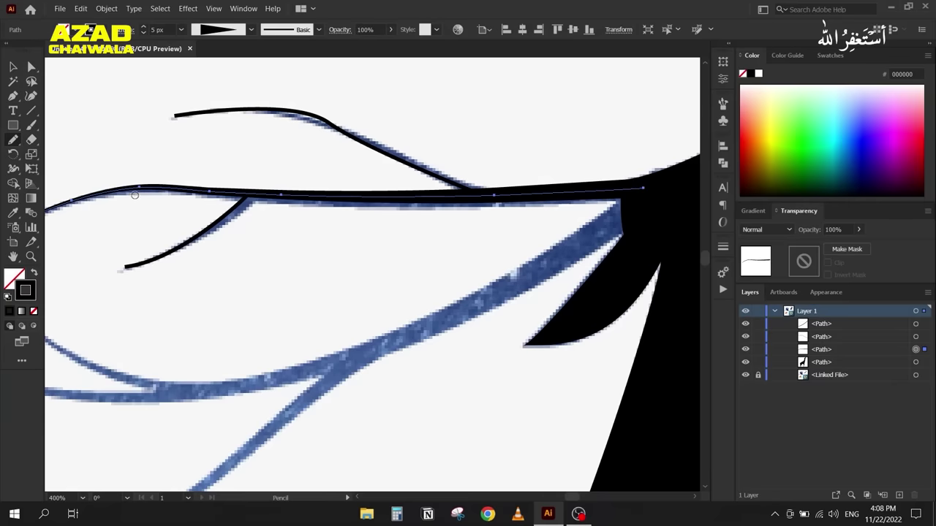
click(12, 68)
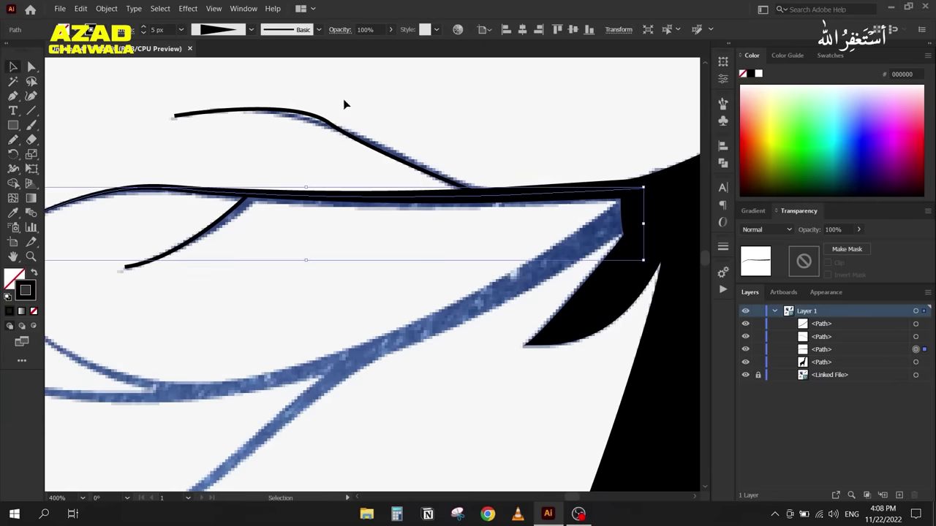
Step: Give the upper fork a tapered width profile and adjust its bend
click(327, 122)
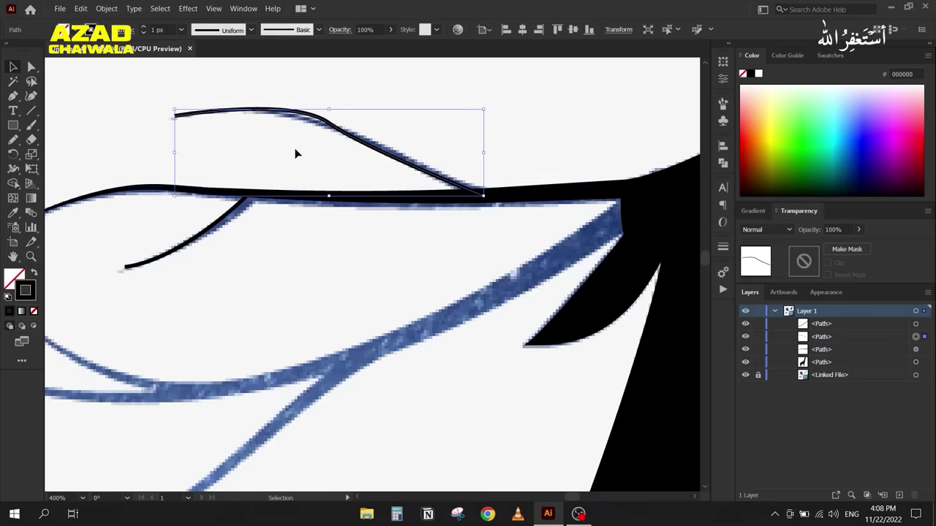
click(219, 33)
click(207, 125)
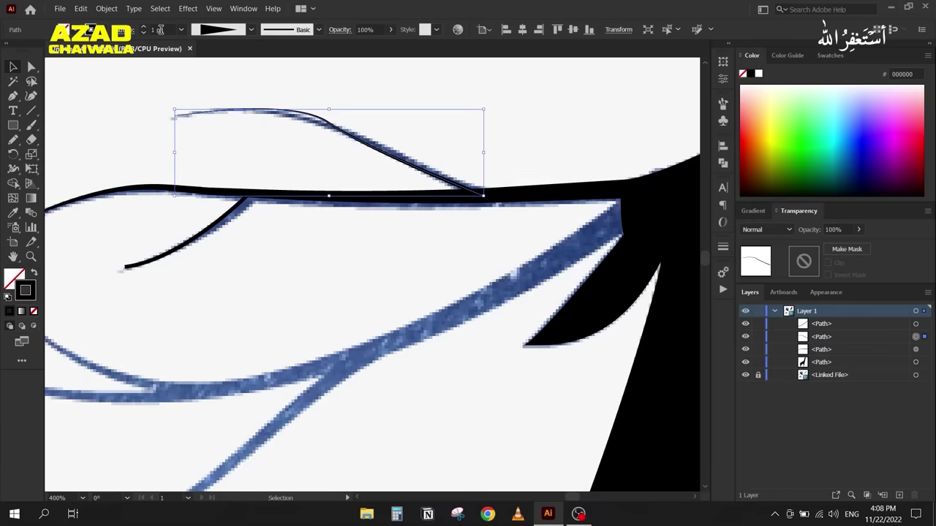
scroll(160, 30, up, 3)
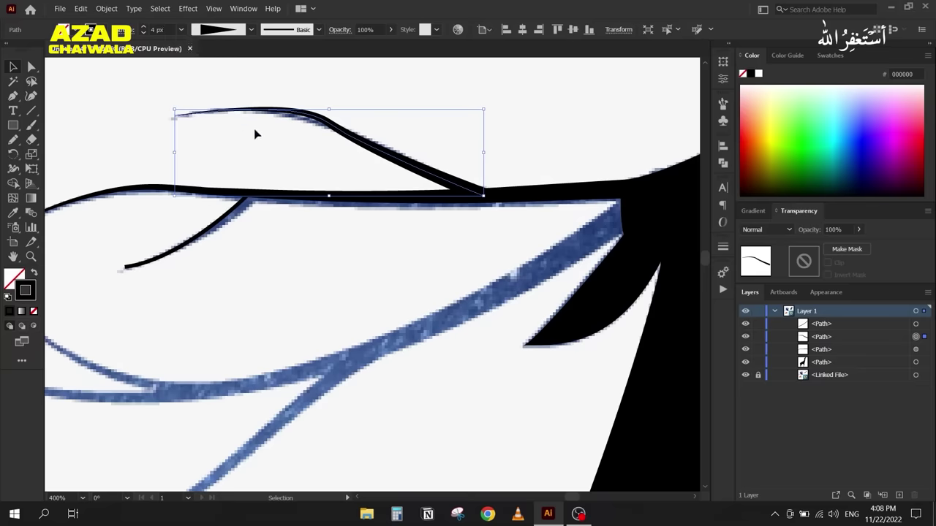
key(a)
click(327, 124)
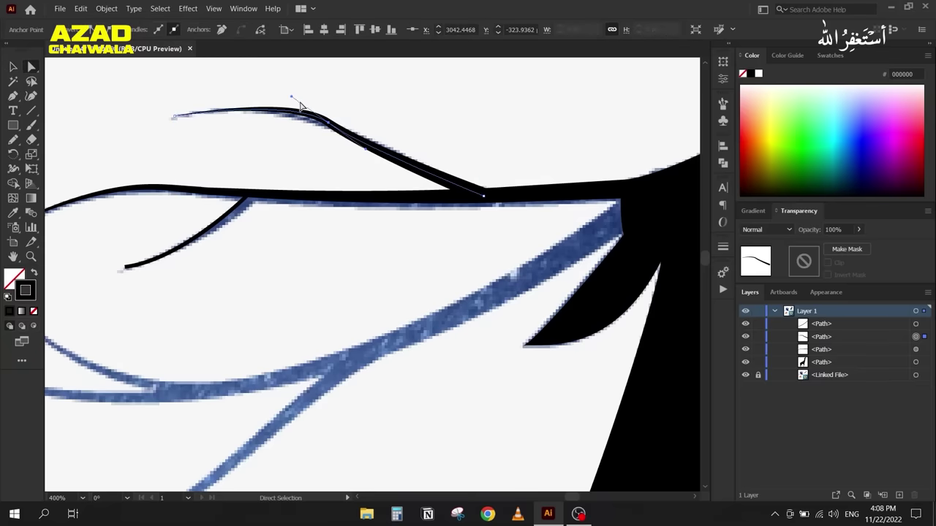
click(274, 107)
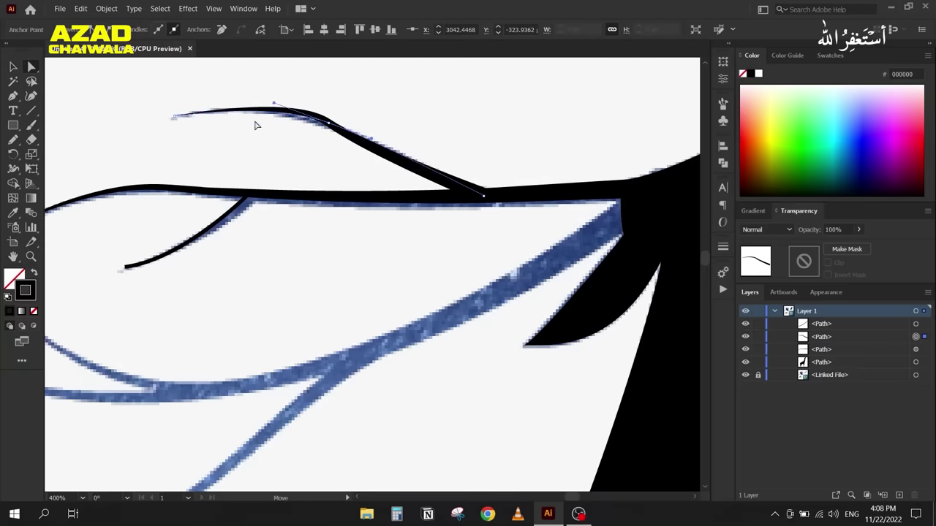
click(255, 126)
scroll(217, 183, down, 3)
scroll(227, 192, up, 2)
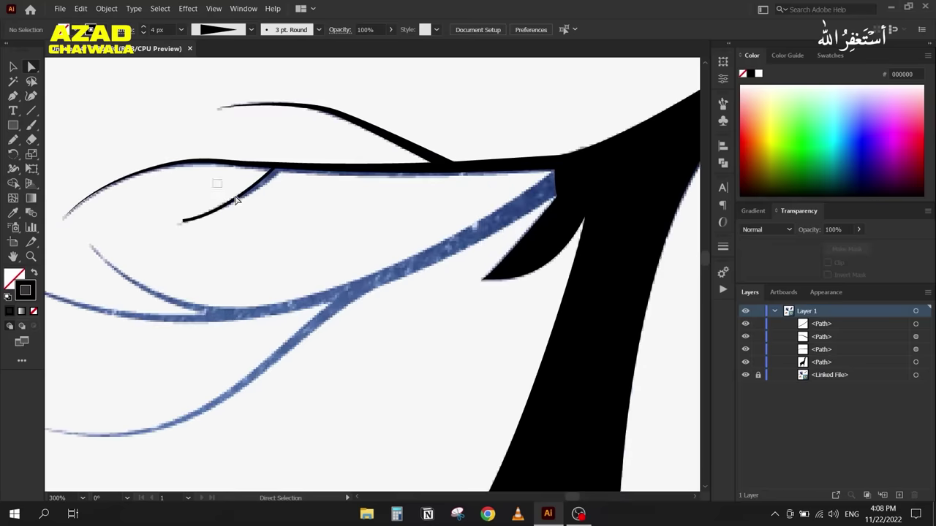
Step: Apply the tapered width profile to the short lower fork
click(236, 200)
key(v)
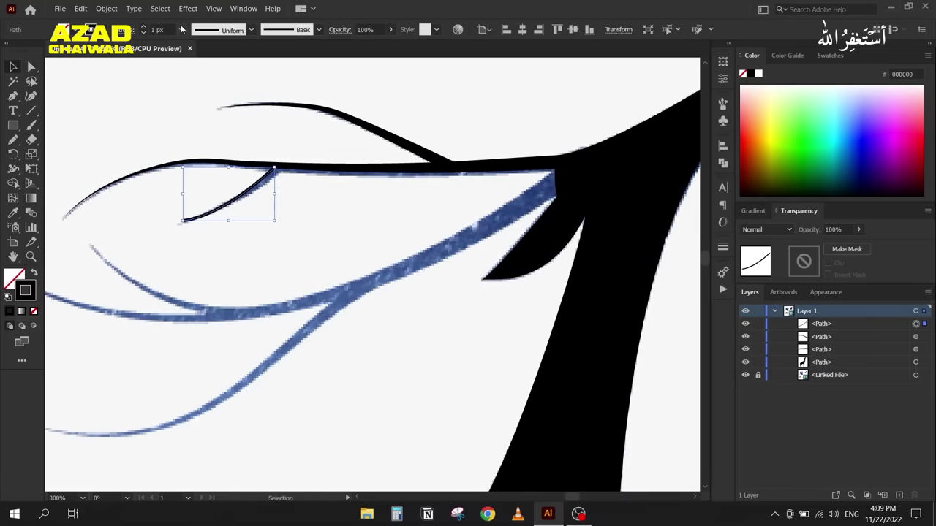
scroll(175, 27, up, 1)
click(212, 33)
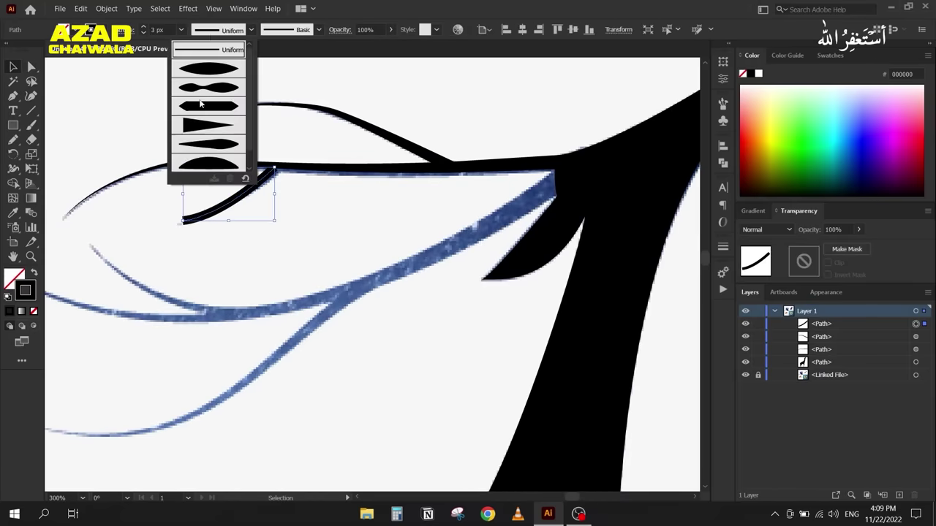
click(196, 129)
click(210, 136)
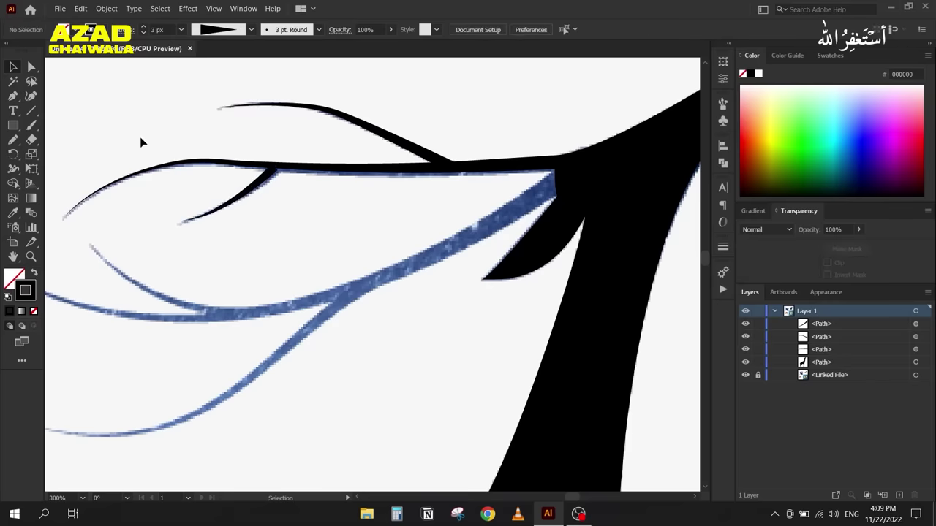
Step: Nudge the lower fork's base anchor onto the main beam
scroll(269, 183, up, 3)
key(a)
click(287, 141)
drag(287, 141, 292, 137)
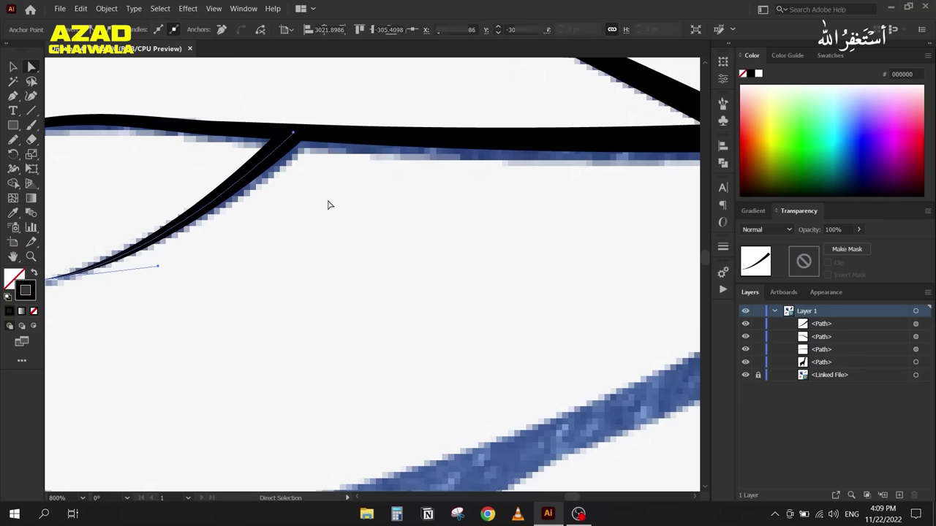
click(329, 204)
scroll(319, 207, down, 5)
scroll(349, 263, down, 3)
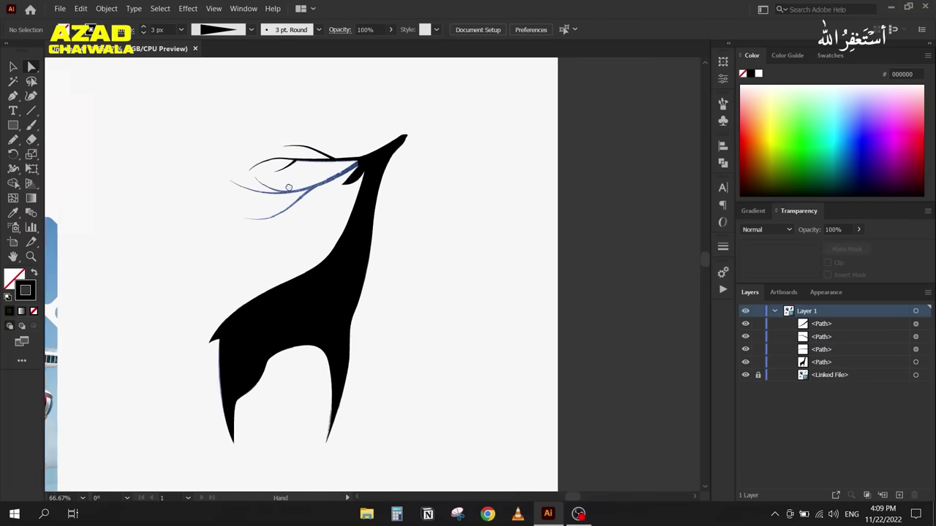
Step: Expand the antler branch strokes into filled shapes via Object > Expand Appearance
click(12, 66)
drag(212, 90, 380, 187)
scroll(320, 101, up, 3)
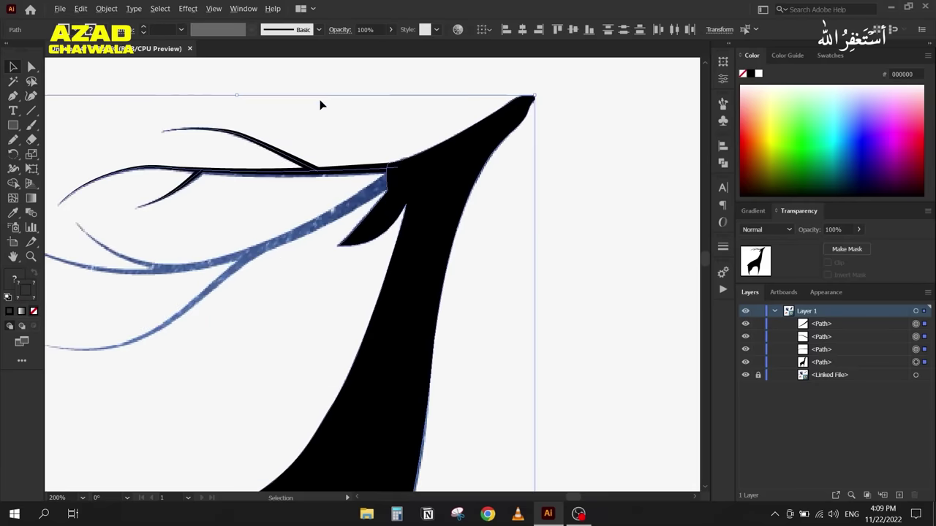
drag(323, 117, 146, 228)
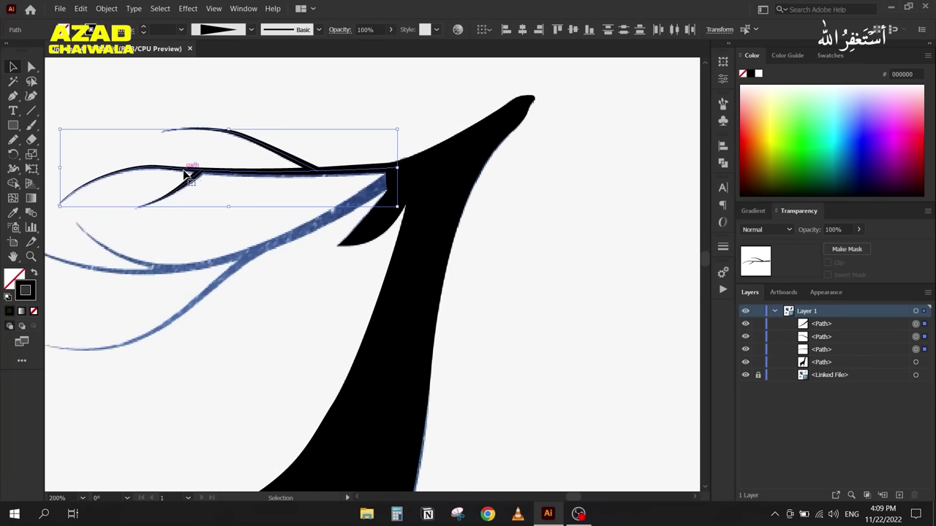
click(106, 8)
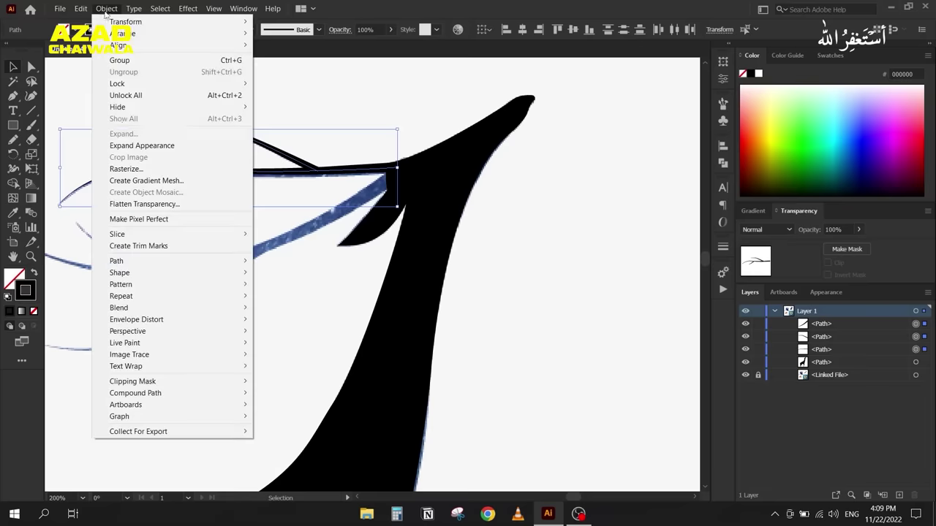
click(132, 146)
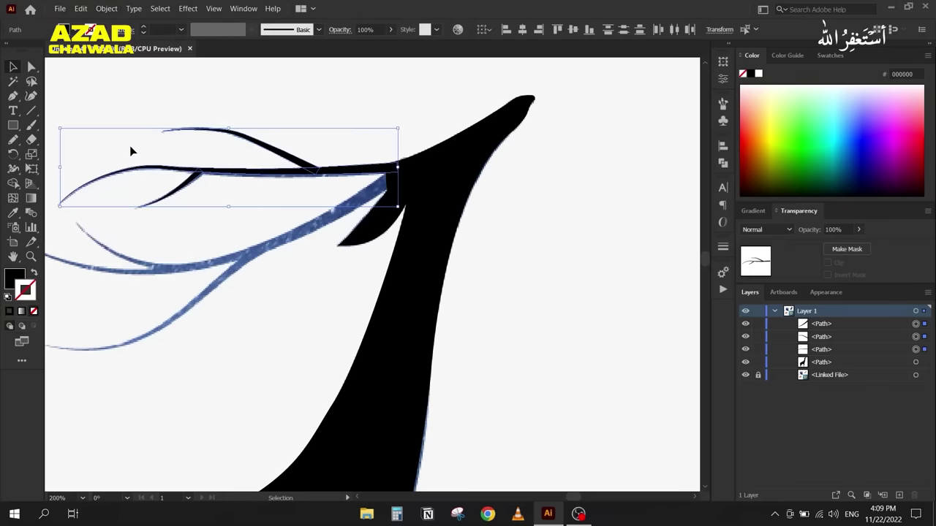
Step: Select the antlers and deer body and Unite them in Pathfinder
drag(151, 88, 475, 260)
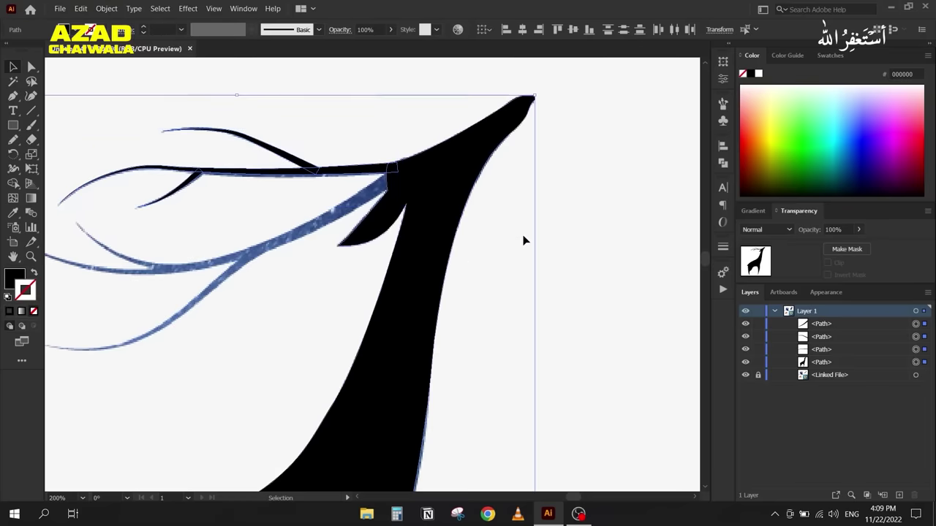
click(722, 163)
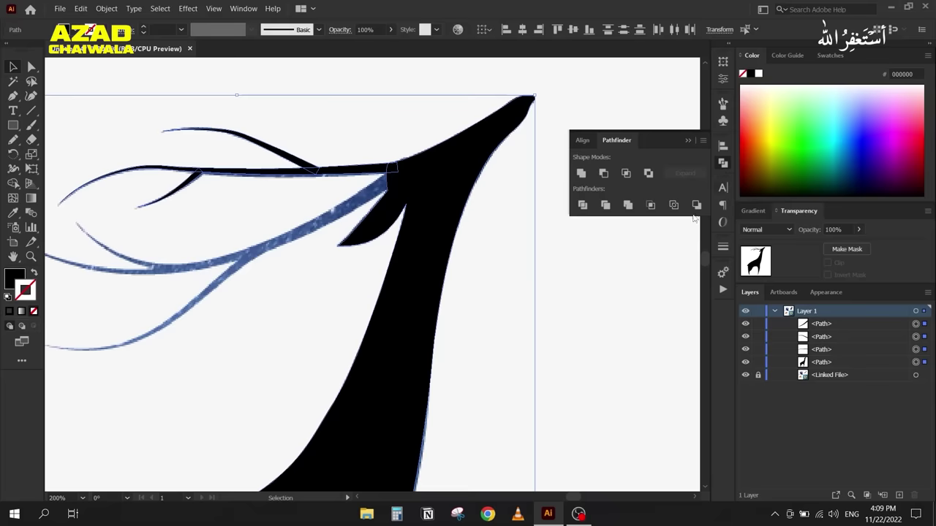
click(581, 173)
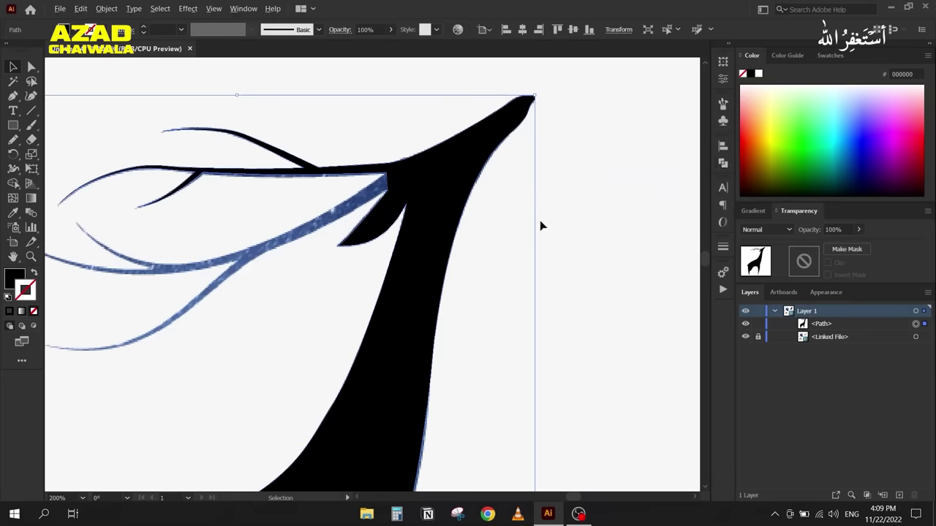
scroll(539, 220, down, 2)
scroll(534, 236, down, 1)
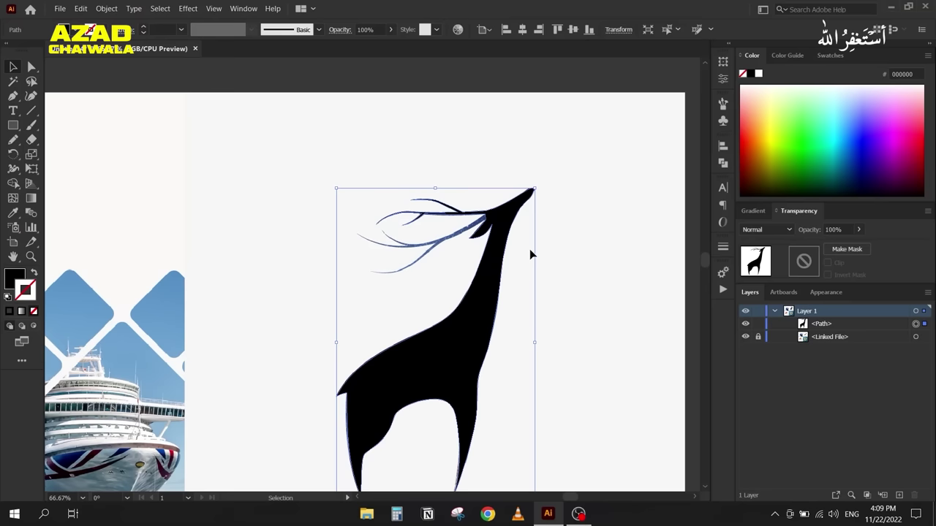
scroll(354, 216, down, 3)
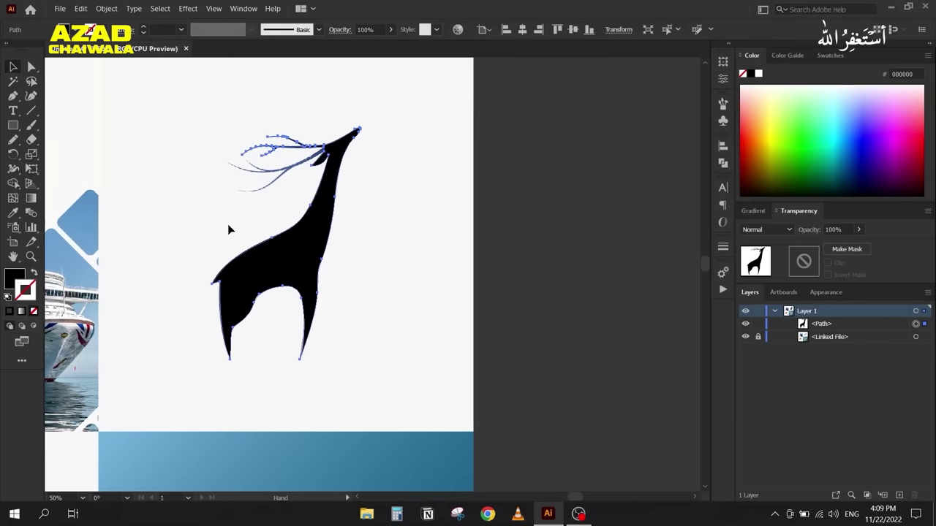
Step: Move the black deer aside and bring in the AI_Image galaxy file, enlarging it over the deer
drag(237, 250, 433, 320)
click(451, 354)
key(super+d)
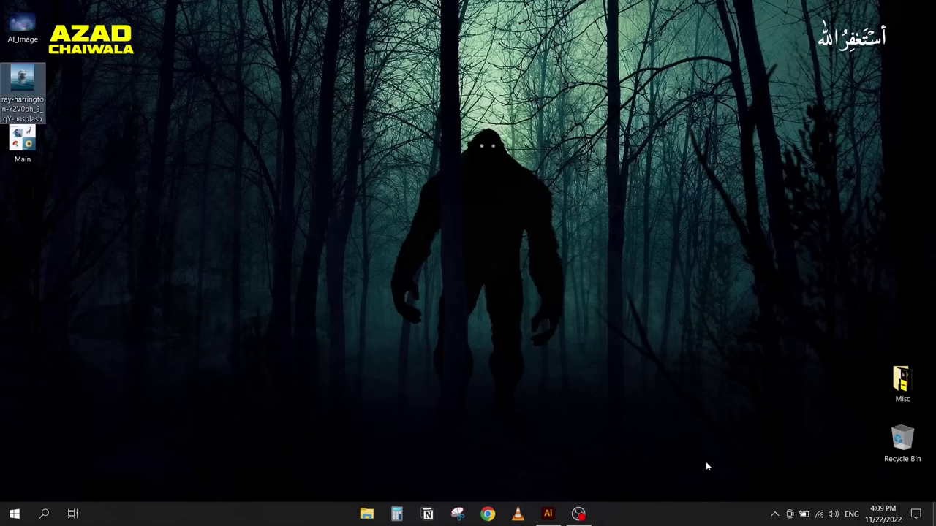
drag(22, 25, 387, 308)
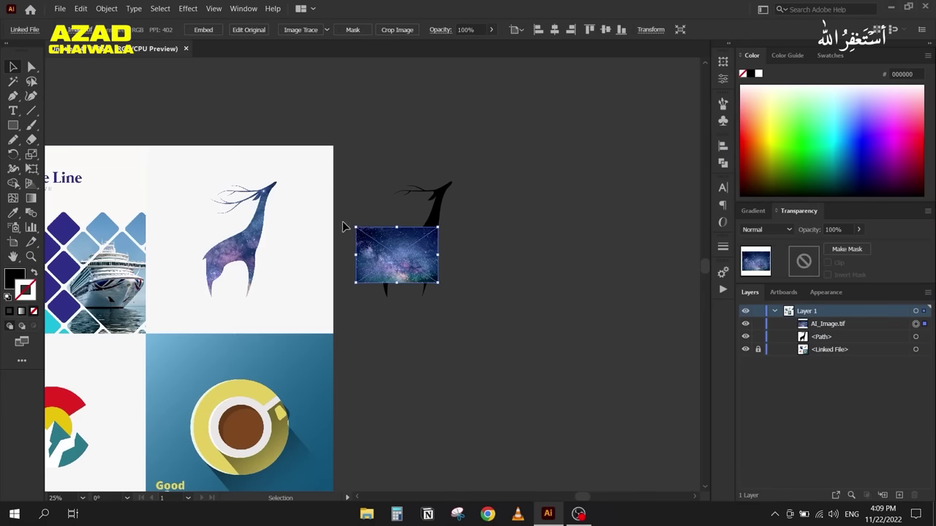
drag(382, 252, 327, 154)
drag(361, 189, 375, 222)
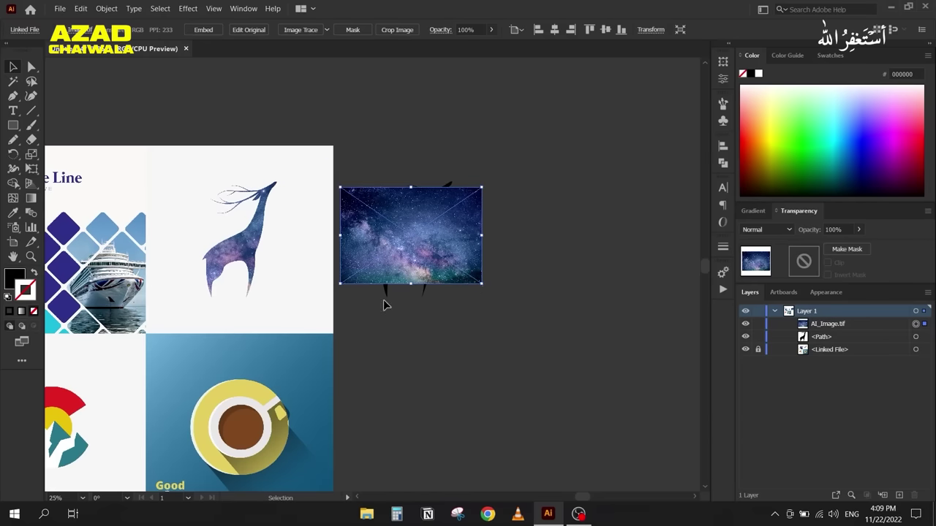
drag(483, 284, 497, 317)
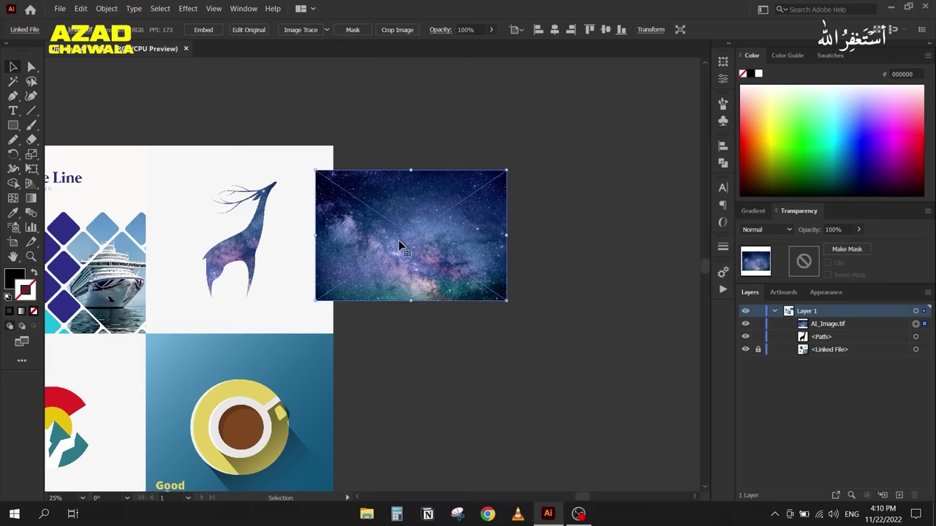
Step: Place the galaxy image beneath the deer path in Layers and make a clipping mask
click(848, 326)
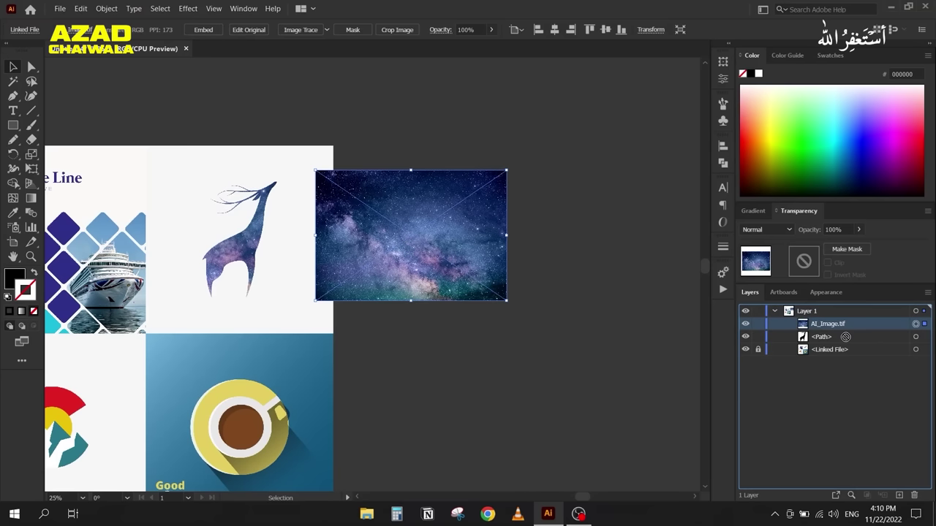
drag(844, 345, 844, 344)
scroll(400, 156, up, 2)
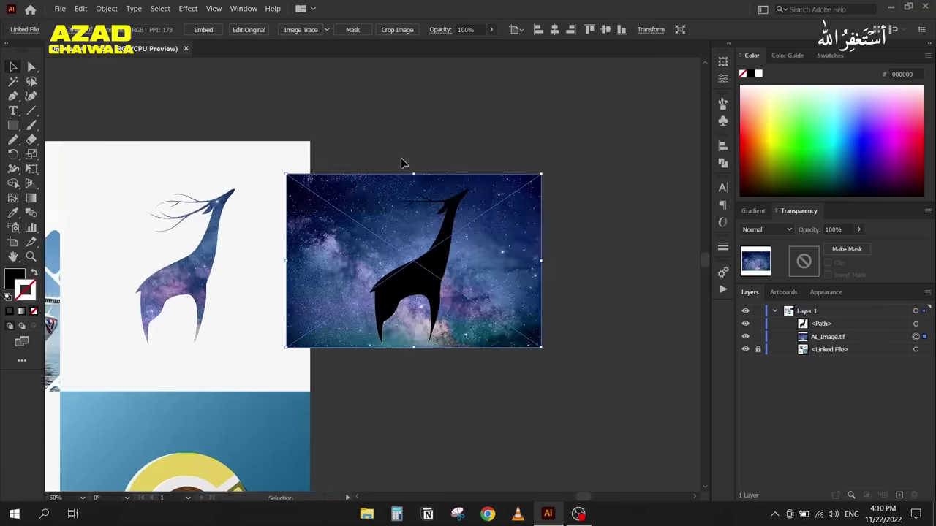
key(ctrl+a)
right_click(488, 334)
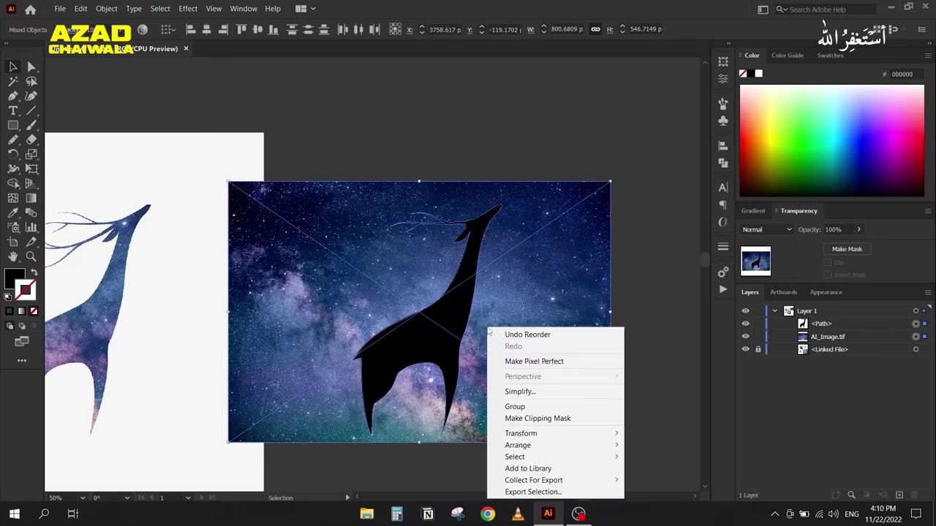
click(526, 417)
click(592, 301)
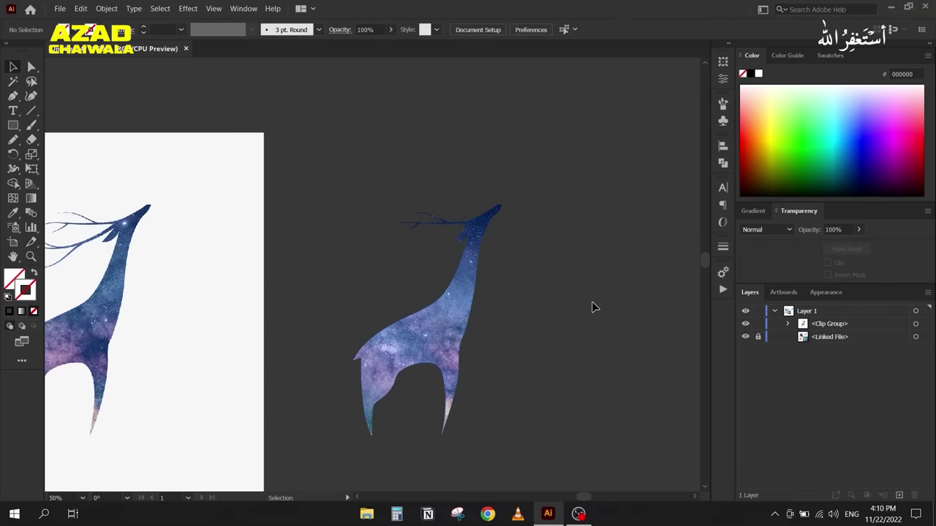
Step: Expand the clip group, select AI_Image.tif, and rotate it about 17° clockwise
scroll(514, 330, down, 2)
scroll(514, 329, left, 1)
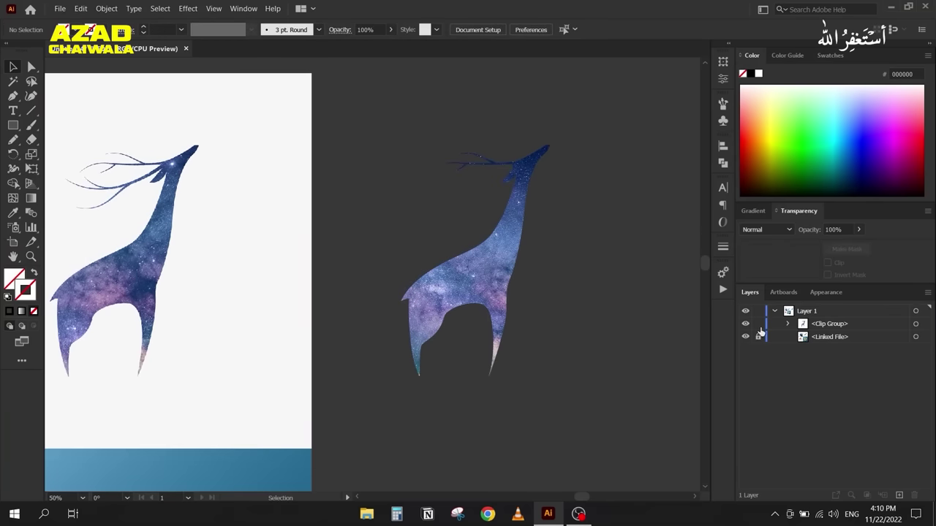
click(787, 324)
click(917, 350)
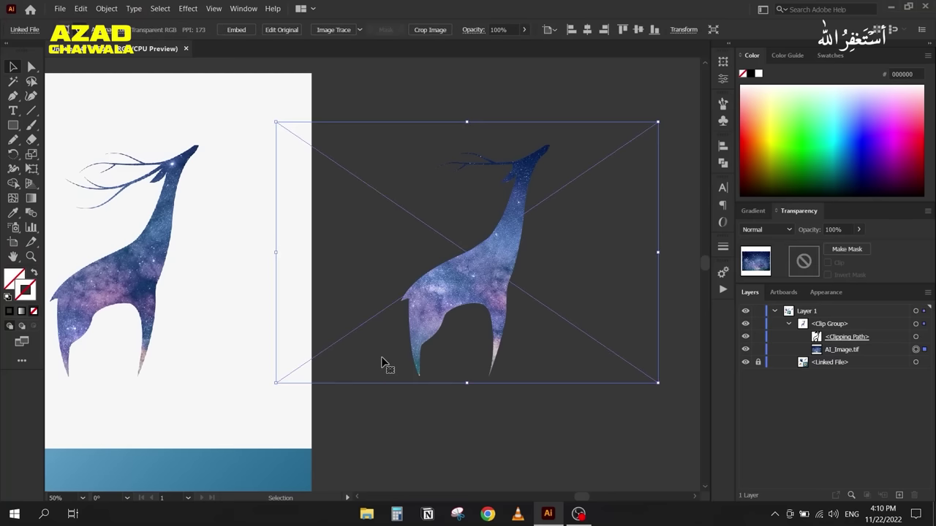
drag(272, 384, 300, 459)
drag(351, 393, 326, 358)
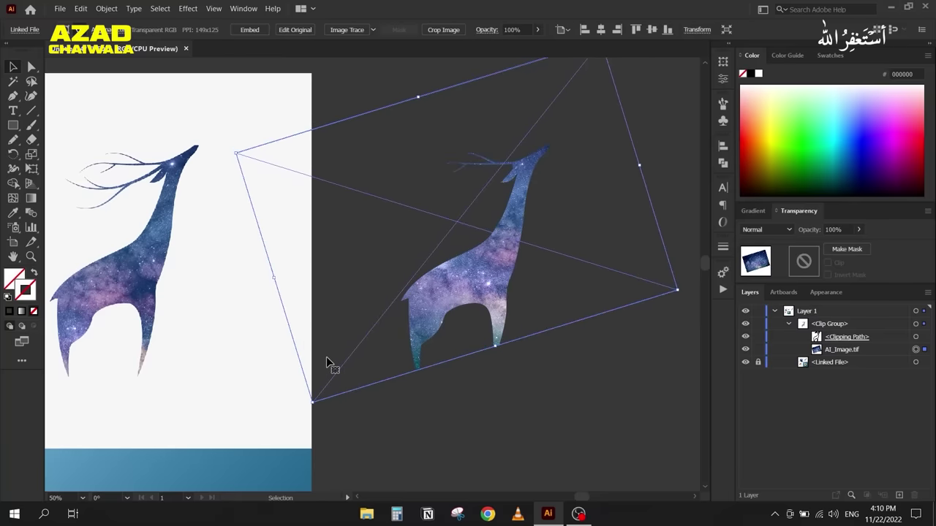
Step: Enlarge and reposition the galaxy image inside the deer, then rotate it back upright
drag(678, 292, 690, 295)
drag(315, 409, 295, 432)
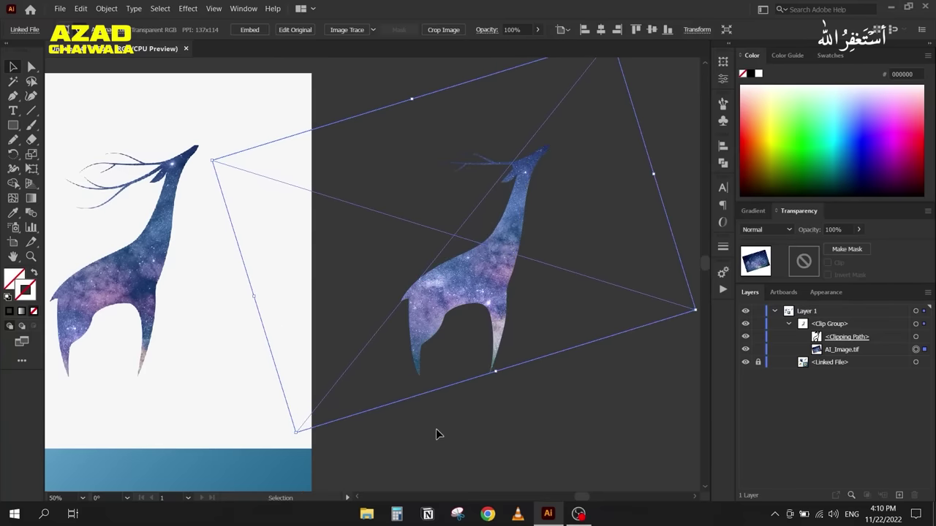
drag(325, 402, 326, 378)
scroll(344, 312, down, 2)
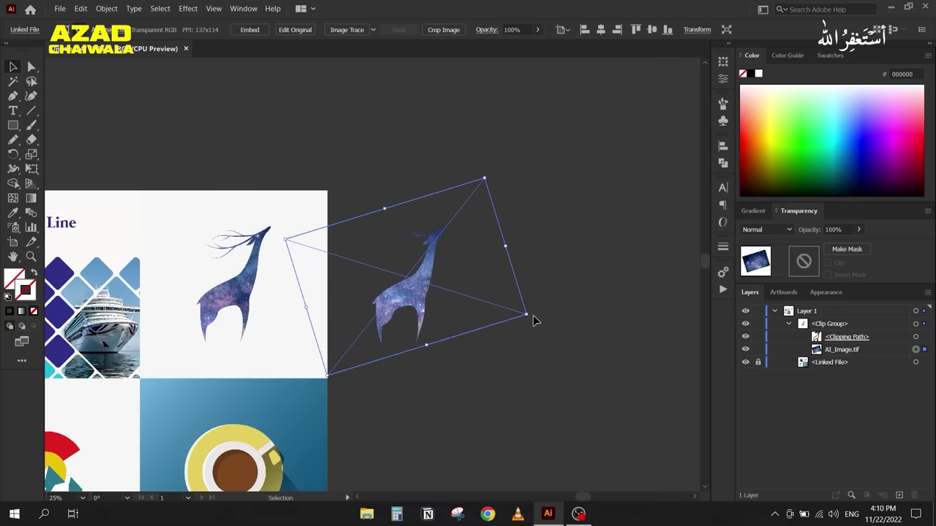
drag(533, 316, 324, 388)
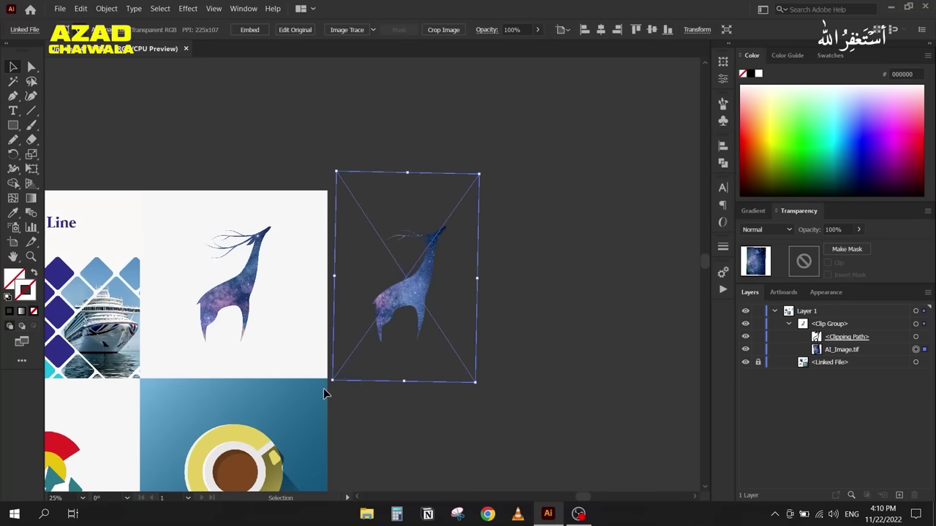
drag(376, 370, 389, 372)
click(540, 180)
scroll(451, 309, up, 1)
scroll(495, 290, left, 2)
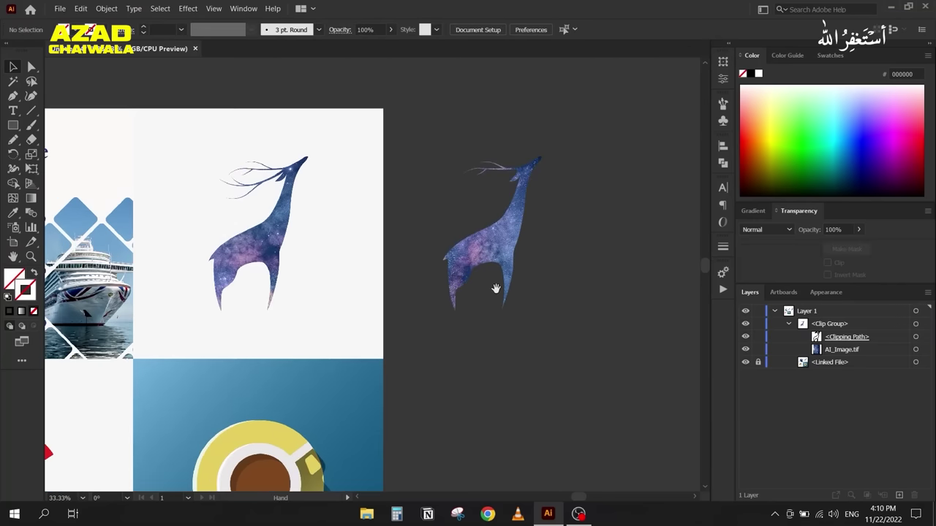
Step: Delete the right-hand galaxy deer clip group
drag(434, 130, 543, 299)
key(Delete)
scroll(290, 364, down, 3)
scroll(290, 363, left, 4)
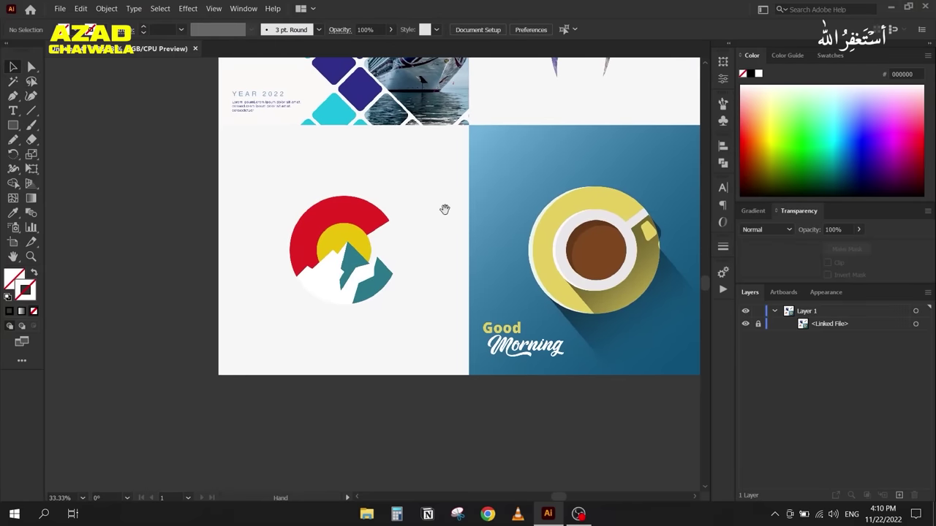
Step: Pan to the mountain circle logo and choose the Ellipse Tool
scroll(299, 241, up, 1)
scroll(349, 188, up, 1)
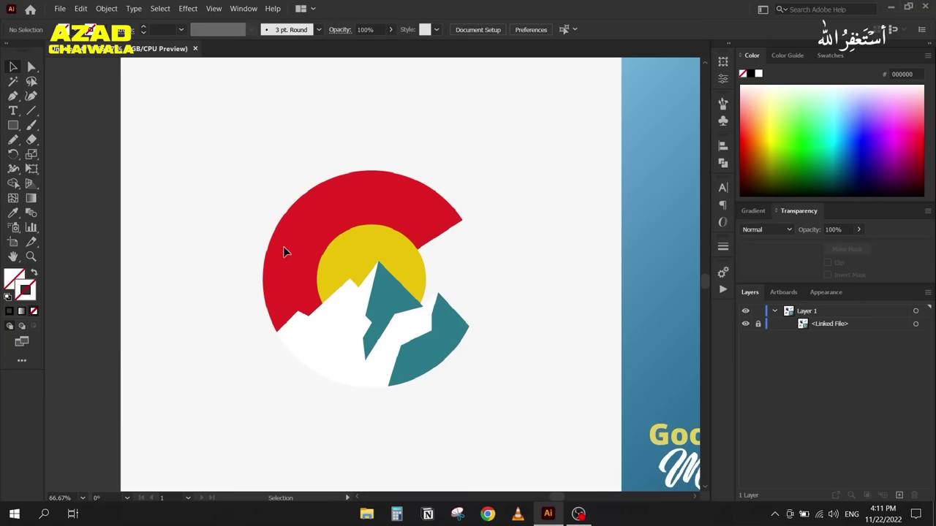
drag(15, 124, 66, 154)
scroll(159, 292, down, 1)
scroll(429, 259, left, 2)
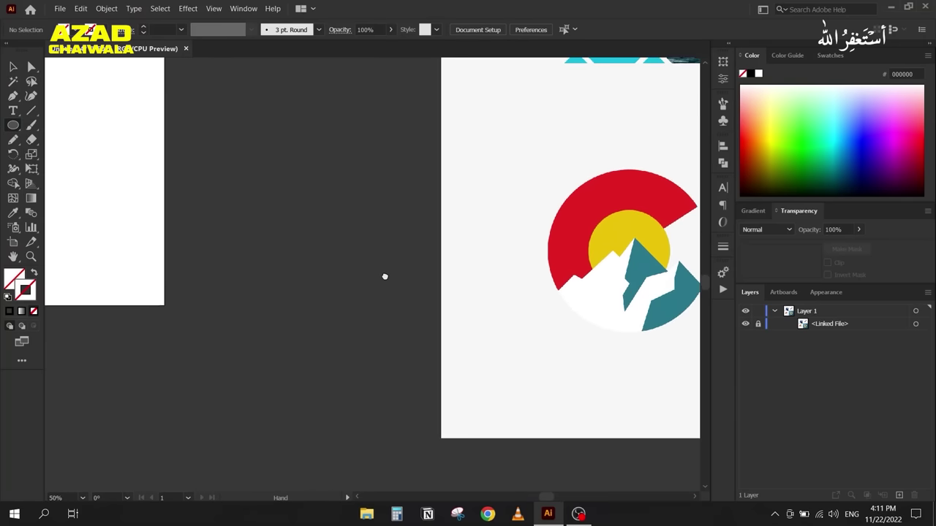
Step: Draw a large circle beside the logo and fill it with the logo's red
drag(188, 168, 377, 367)
key(i)
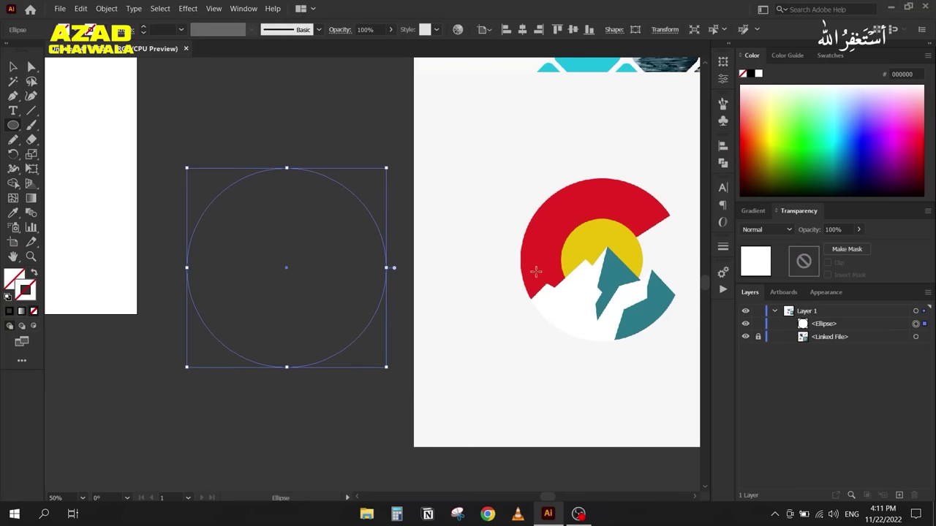
click(637, 194)
click(13, 66)
Step: Paste a smaller copy in front, fill it with the logo's yellow, and size it to about 213 px
key(ctrl+c)
click(201, 181)
key(ctrl+f)
drag(186, 172, 241, 225)
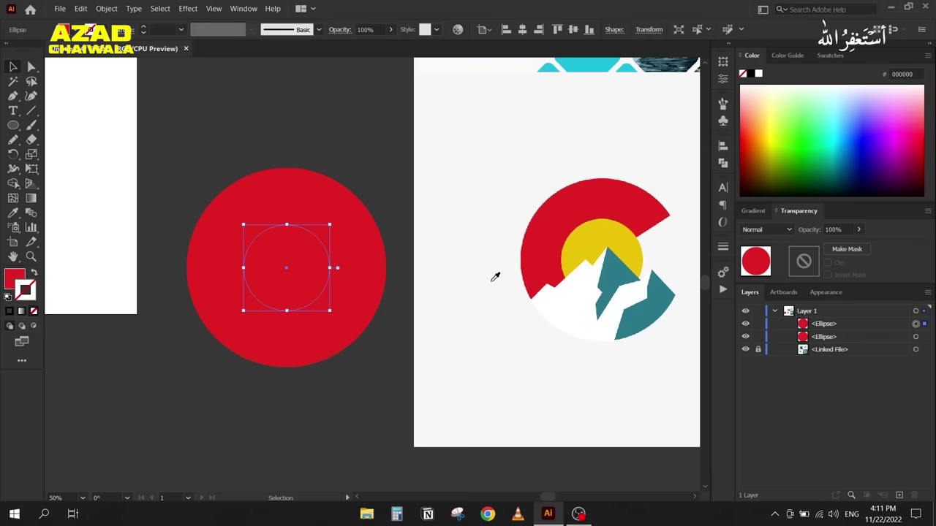
key(i)
click(591, 237)
click(13, 66)
drag(244, 310, 235, 318)
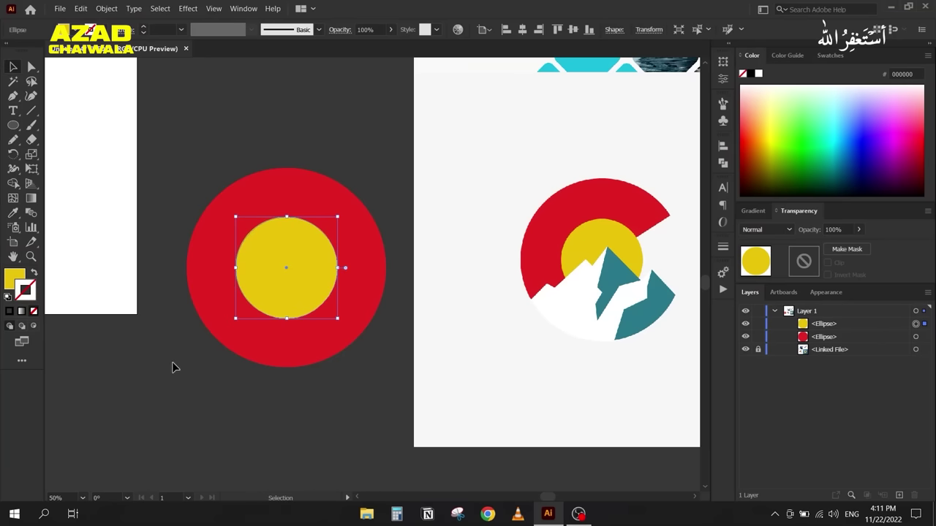
click(160, 373)
Step: Set the red circle's width to 420 px in the Transform panel
click(212, 196)
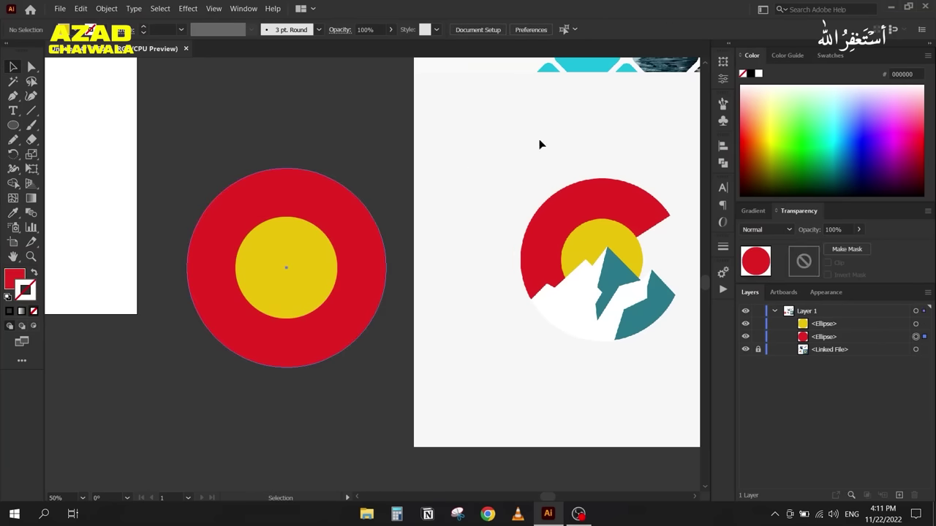
click(722, 62)
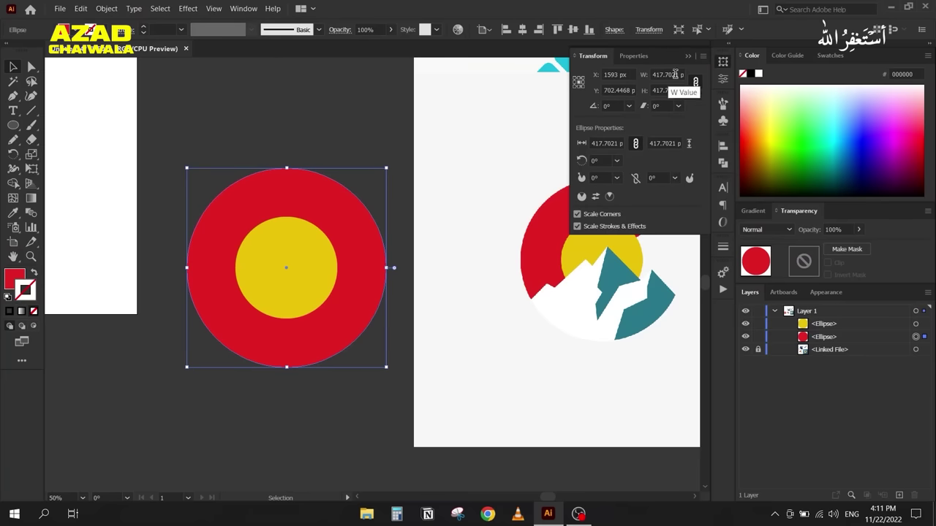
double_click(674, 75)
text(420)
key(Return)
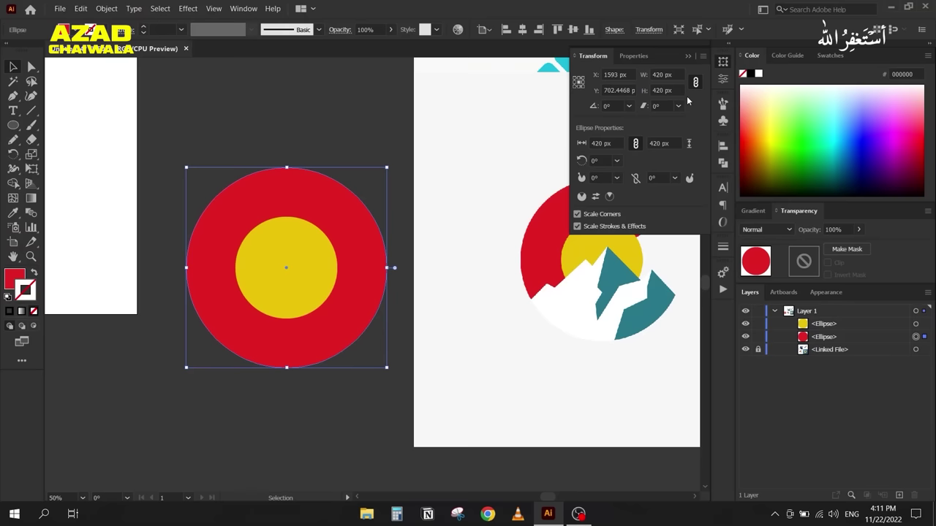
click(687, 56)
click(202, 185)
Step: Duplicate the circles to the lower left
scroll(206, 186, down, 2)
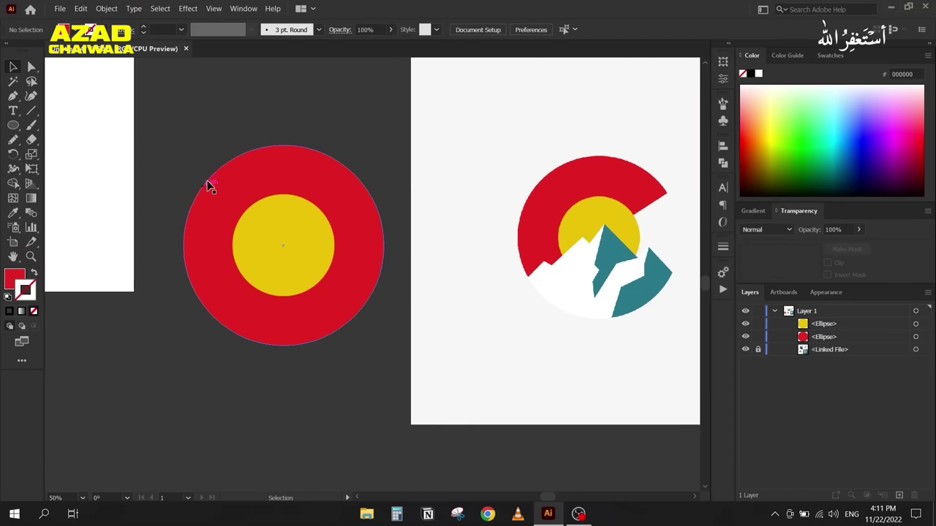
drag(156, 283, 274, 263)
scroll(278, 317, left, 3)
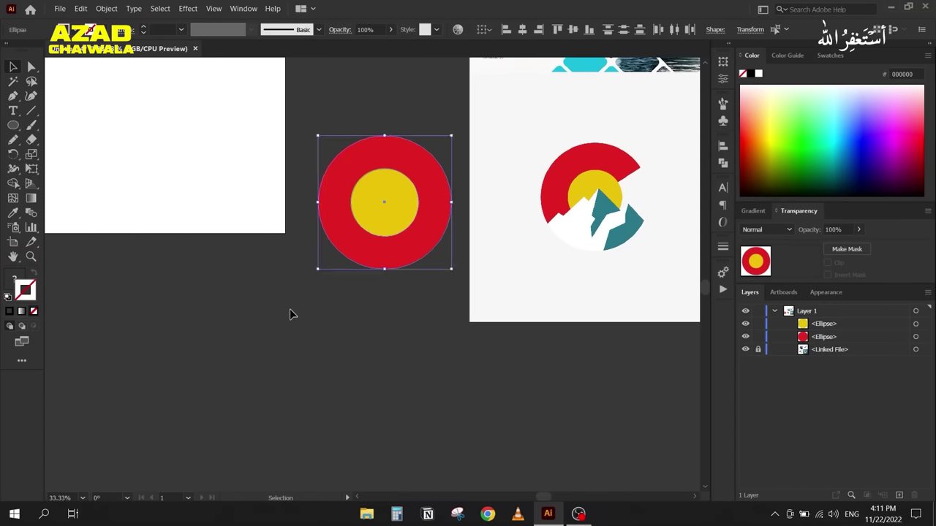
click(275, 322)
alt+drag(344, 248, 127, 352)
scroll(414, 173, up, 2)
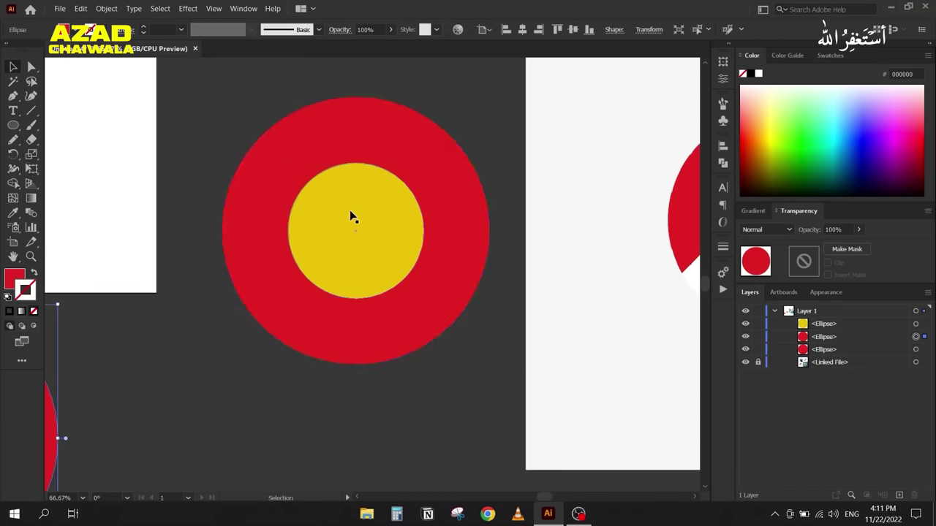
Step: Shrink the yellow circle to about 176 px around its centre
click(355, 213)
alt+shift+drag(290, 165, 300, 175)
click(163, 194)
scroll(168, 191, down, 1)
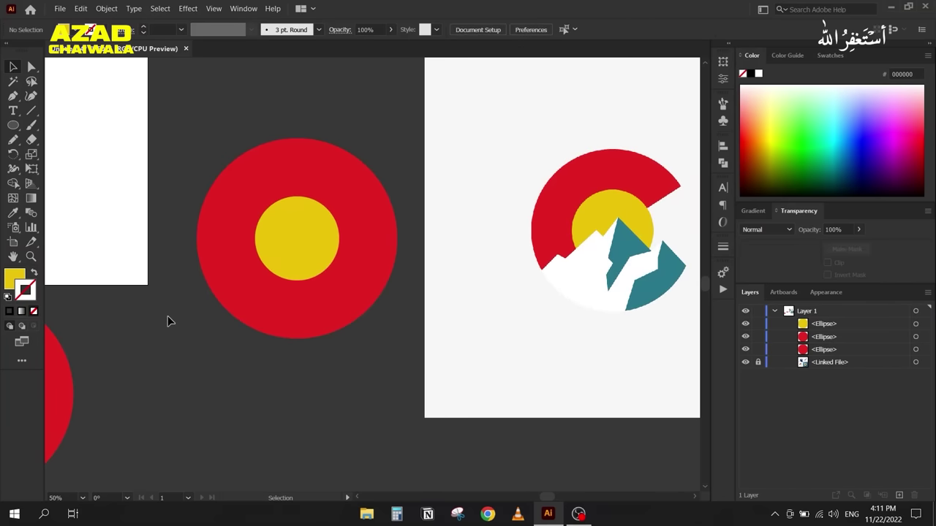
Step: Draw a 45° diagonal line across the circles and centre it on the red circle
key(backslash)
mouse_move(386, 163)
shift+mouse_down()
mouse_move(224, 268)
mouse_move(186, 305)
shift+mouse_up()
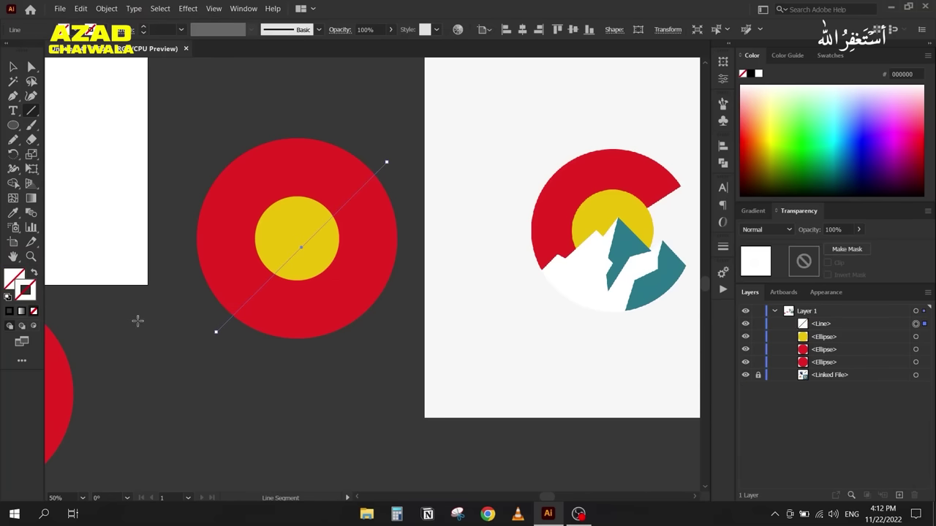
click(12, 67)
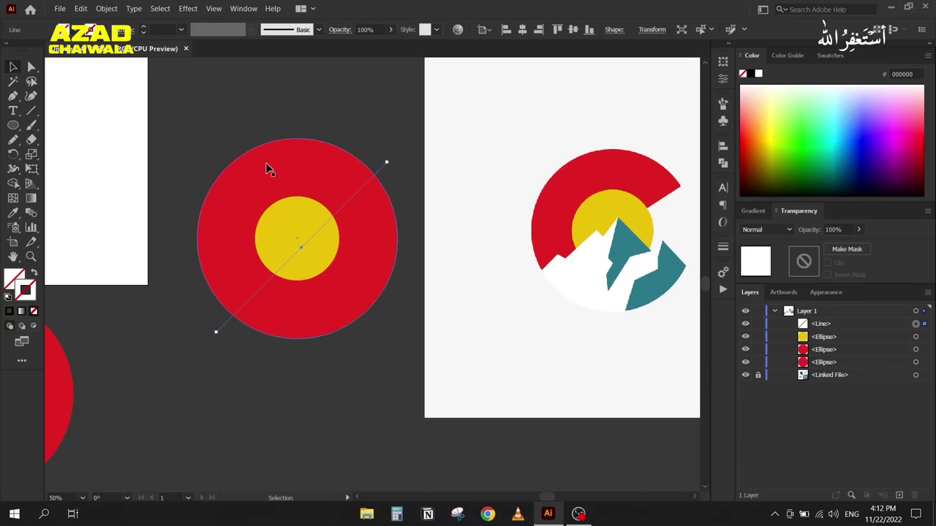
click(269, 160)
click(573, 30)
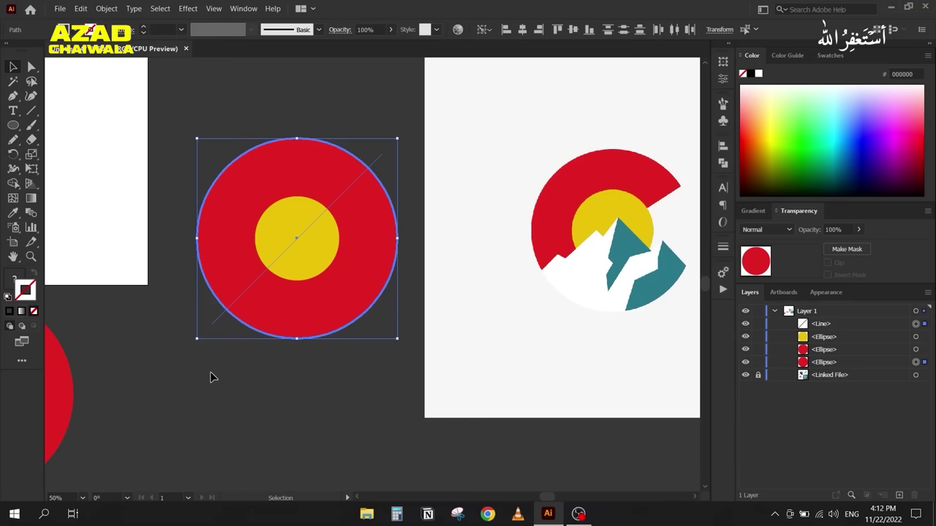
Step: Remove the red circle's lower-right half with Shape Builder, then delete the diagonal line
key(shift+m)
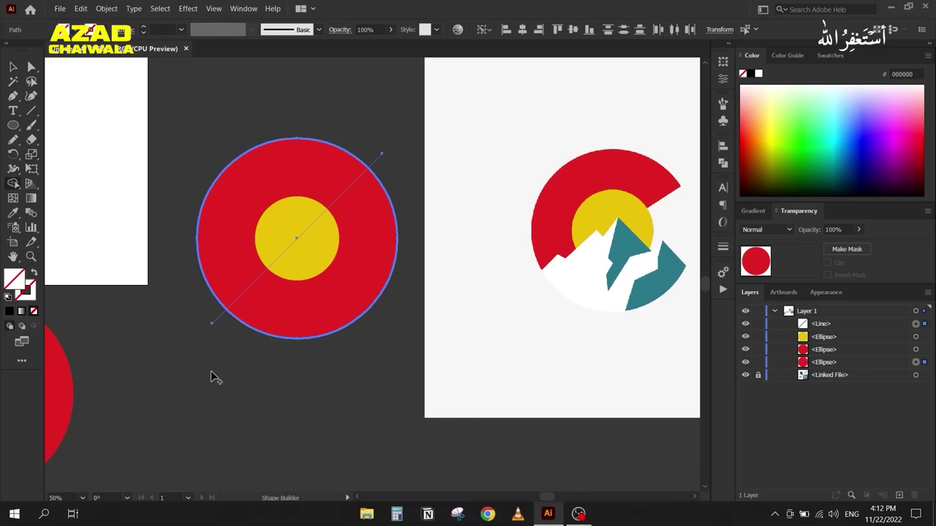
alt+click(245, 336)
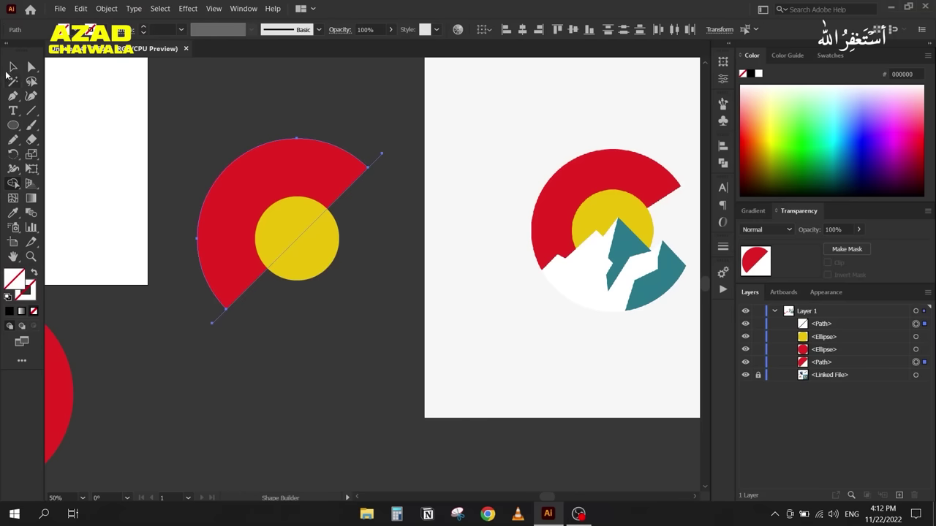
click(13, 66)
click(210, 340)
click(214, 321)
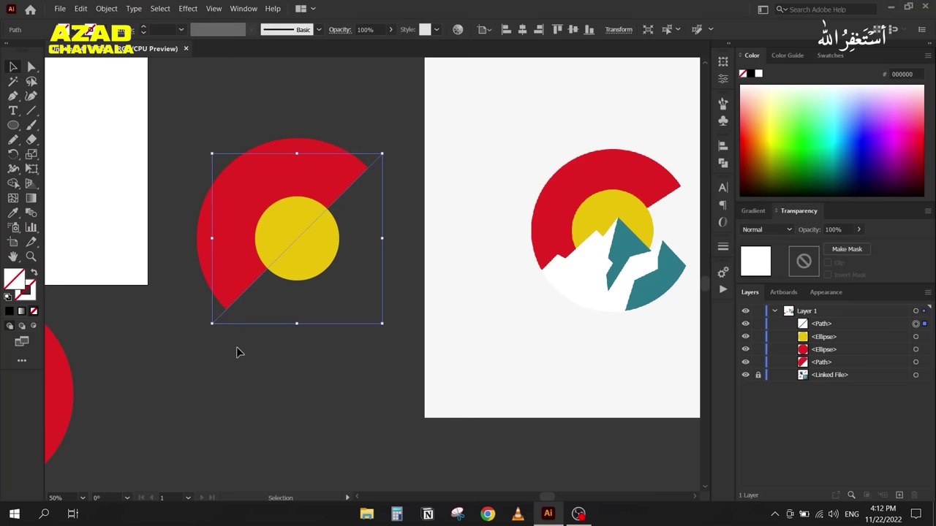
key(Delete)
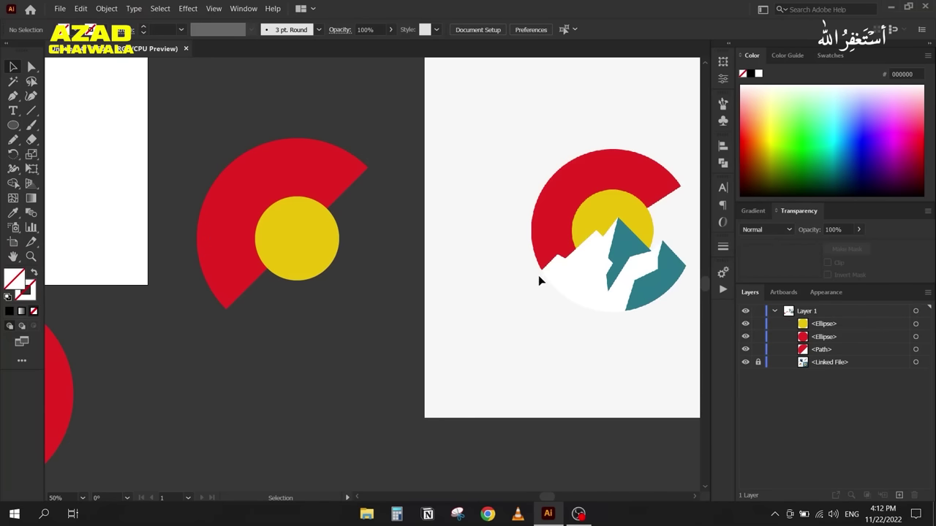
key(p)
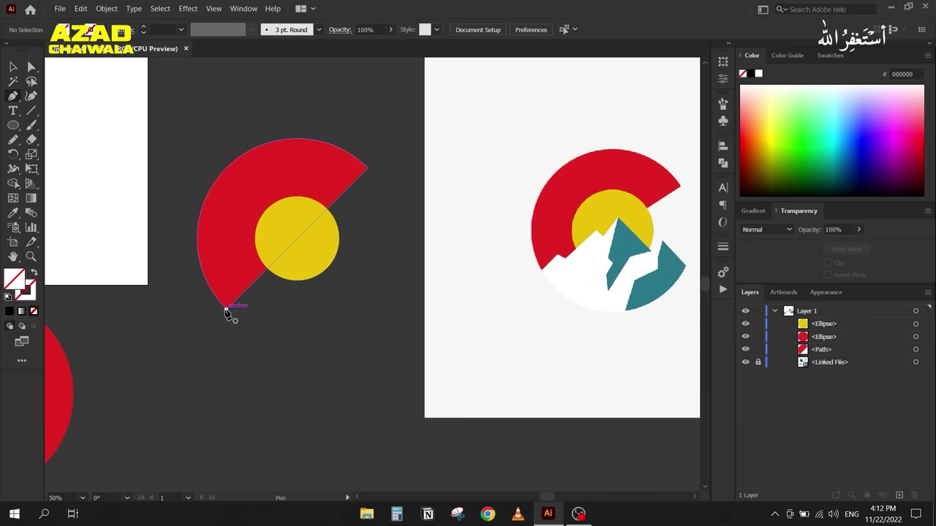
Step: Draw a closed, jagged mountain outline over the lower part of the circles
click(226, 308)
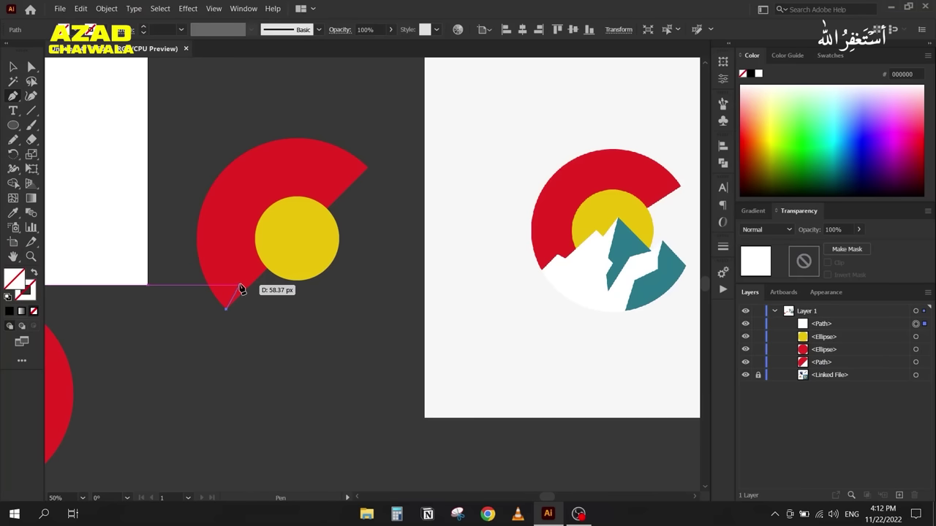
click(240, 285)
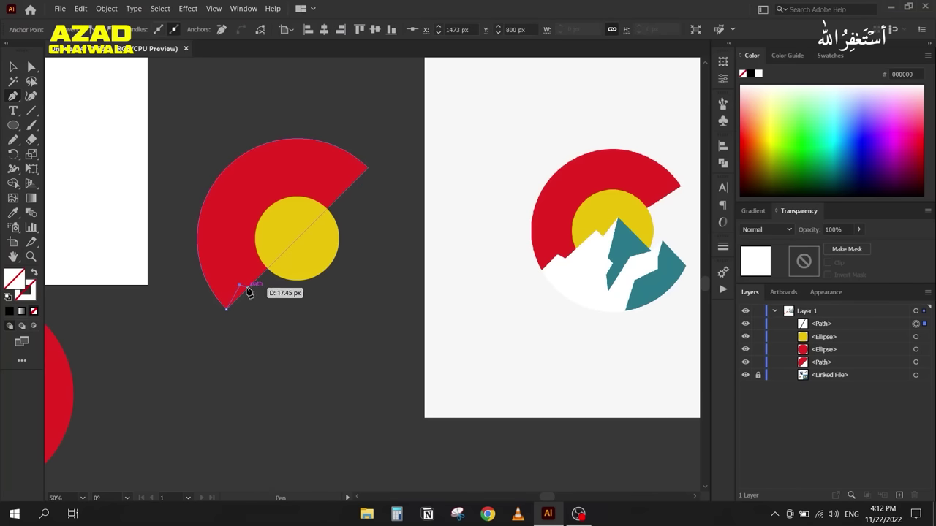
click(247, 288)
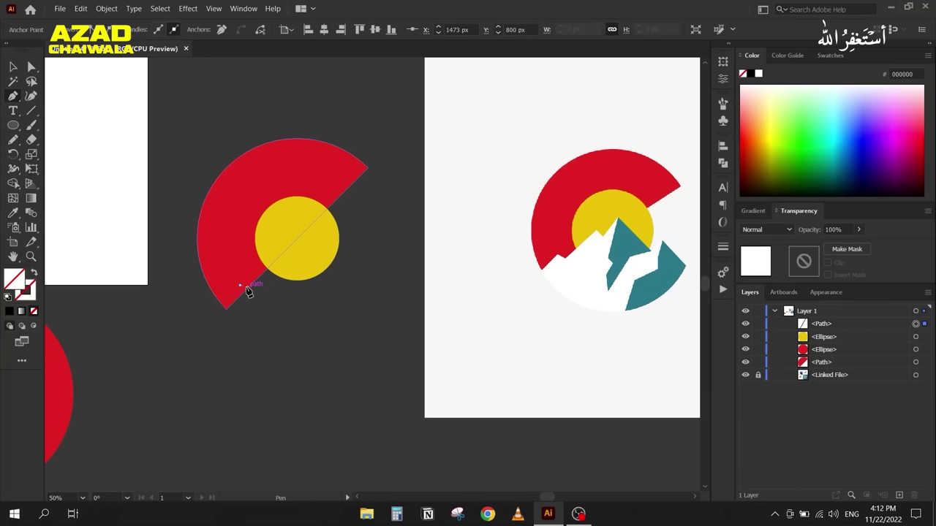
click(282, 250)
click(292, 256)
click(312, 229)
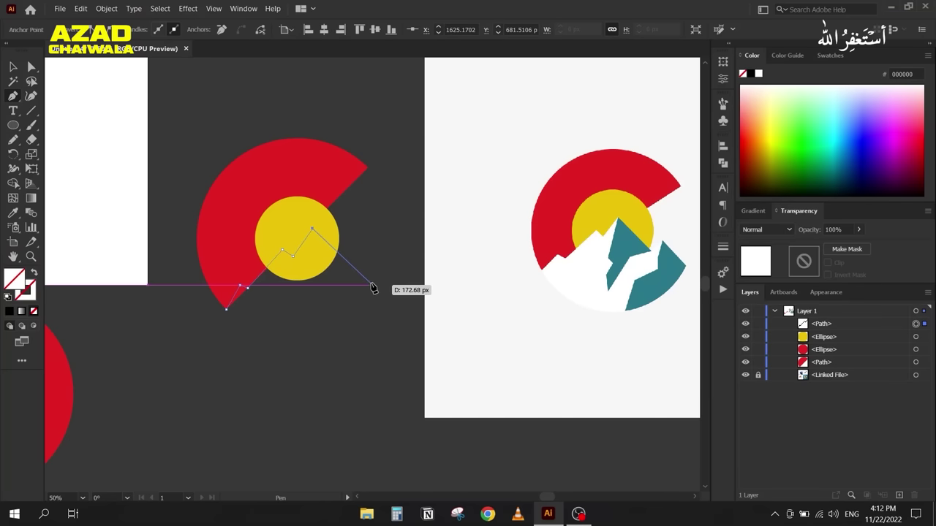
click(345, 267)
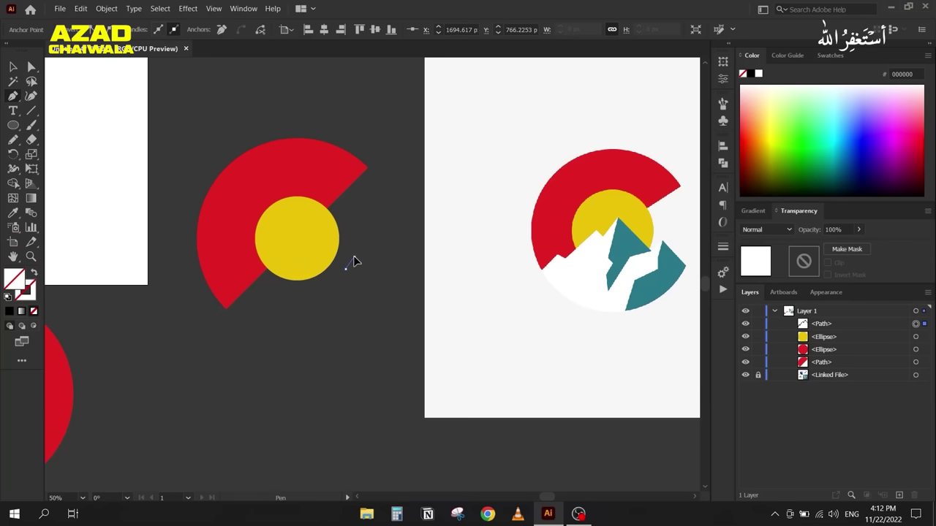
key(Escape)
click(395, 297)
click(367, 374)
click(282, 419)
click(197, 370)
click(198, 308)
Step: Fill the mountain with the reference's white and load the reference teal as fill
key(i)
click(562, 277)
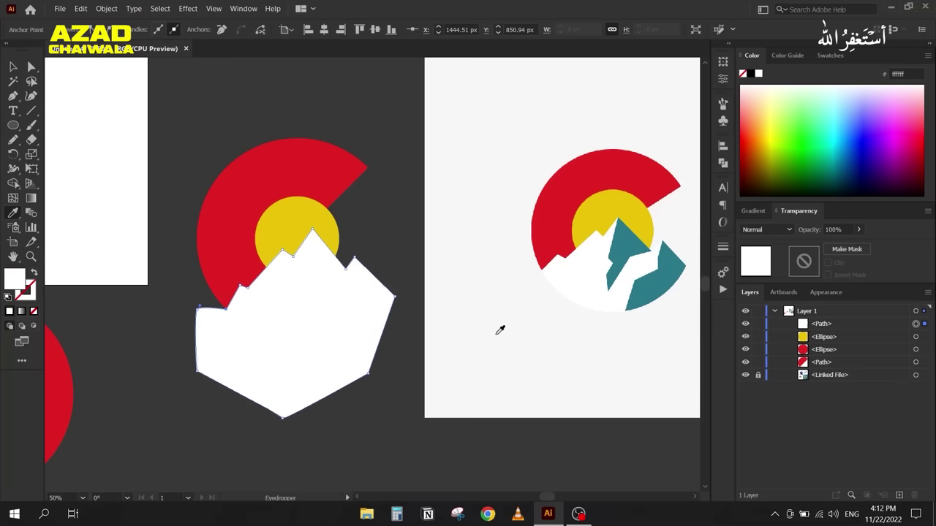
click(627, 235)
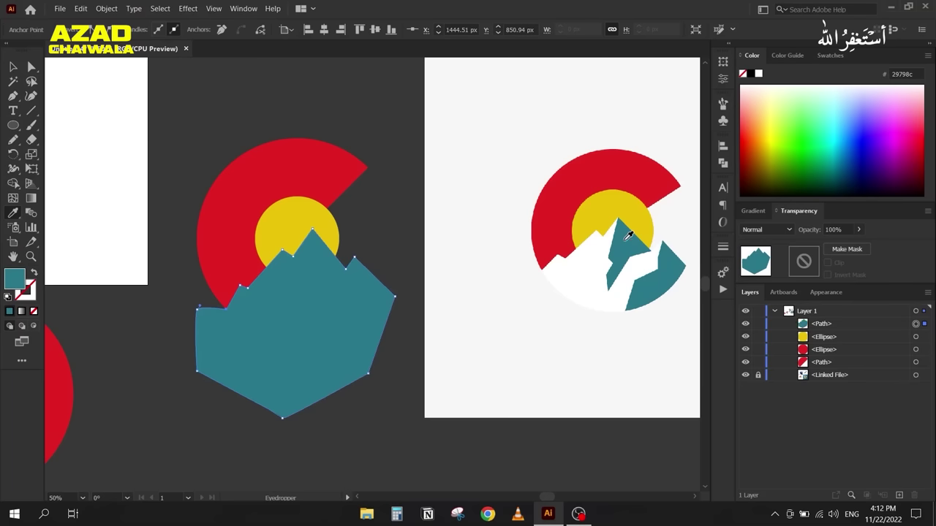
key(ctrl+z)
key(v)
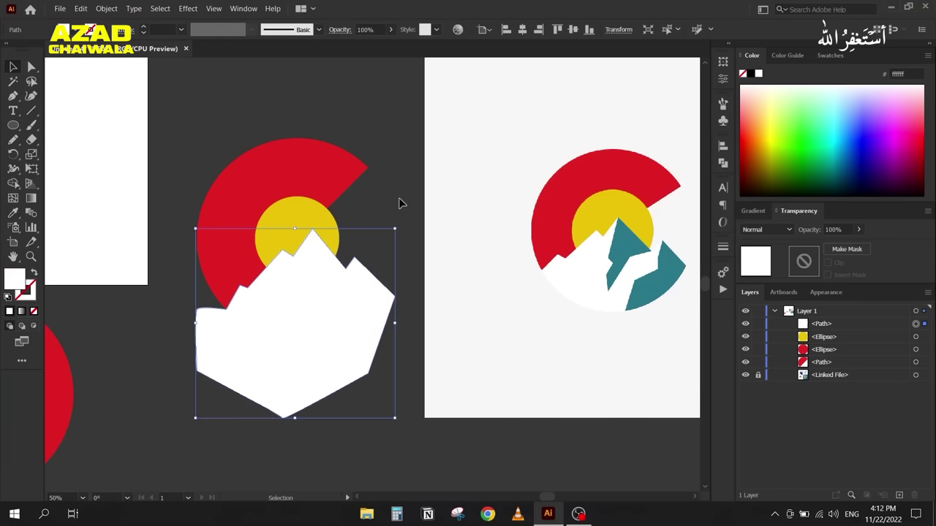
click(398, 192)
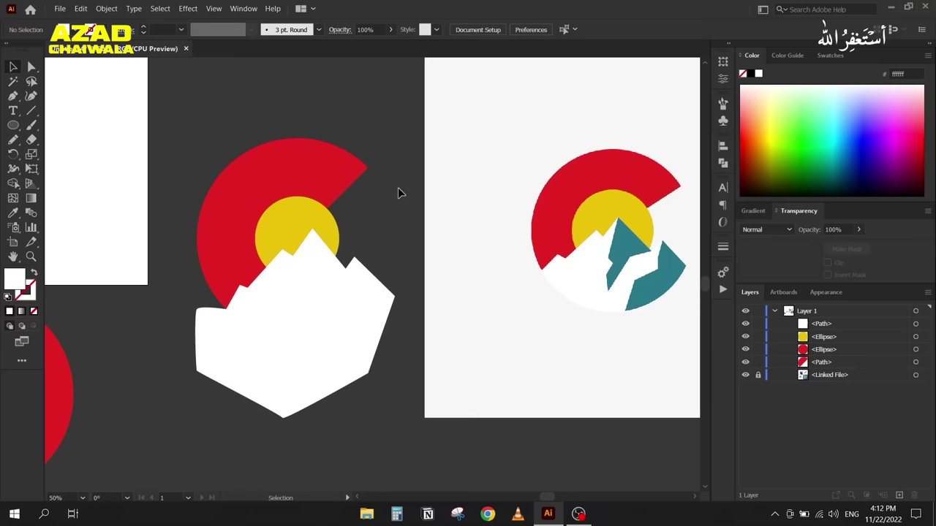
key(i)
click(625, 233)
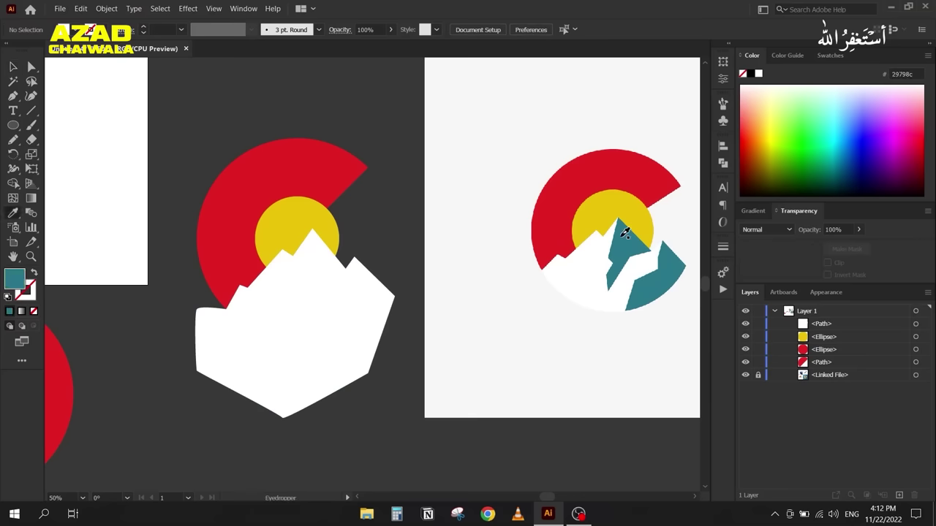
key(p)
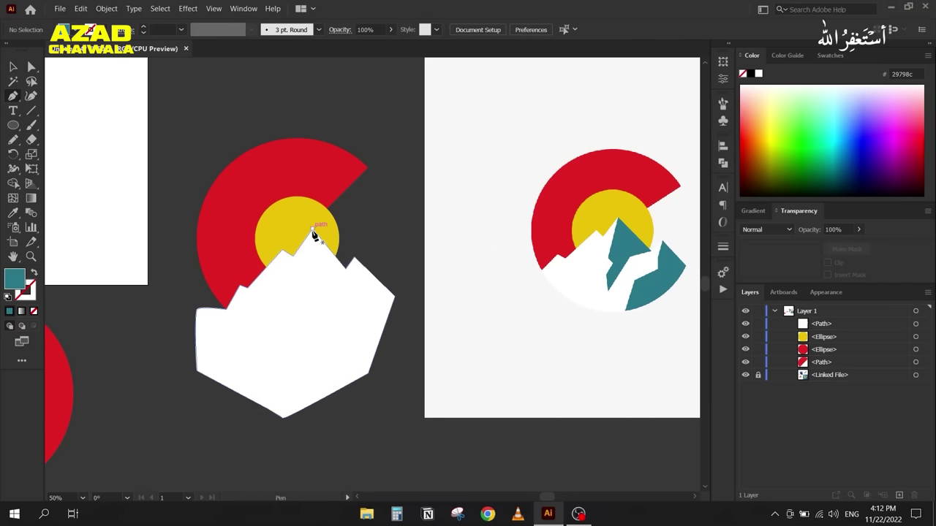
Step: Draw a narrow teal shadow sliver down from the mountain's peak
click(313, 230)
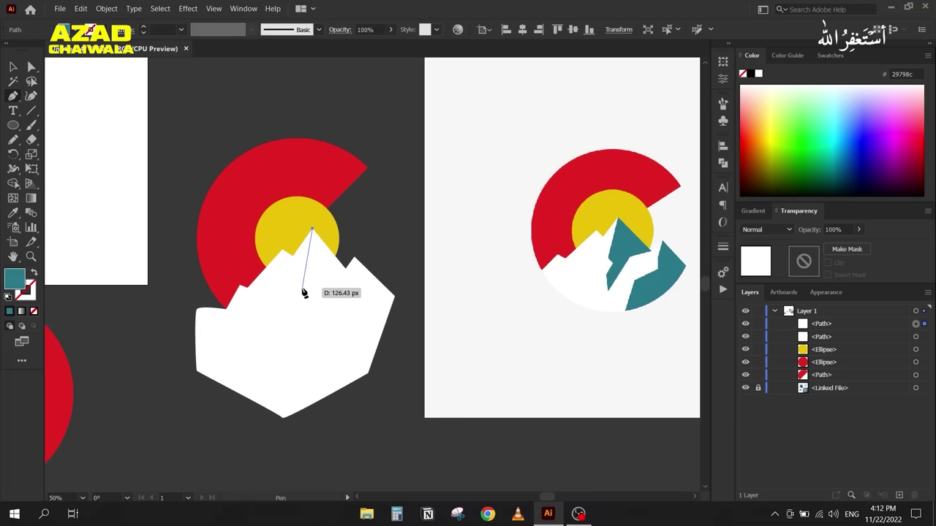
click(304, 293)
click(308, 294)
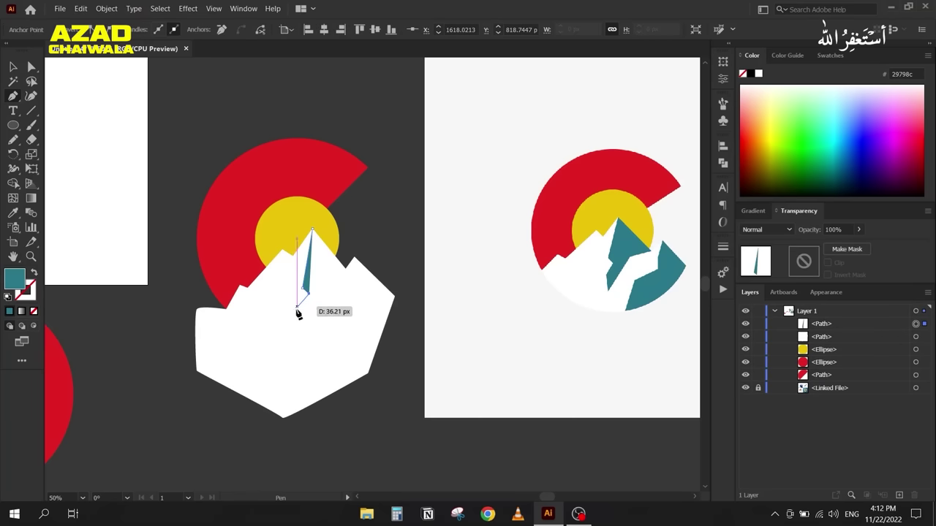
click(296, 320)
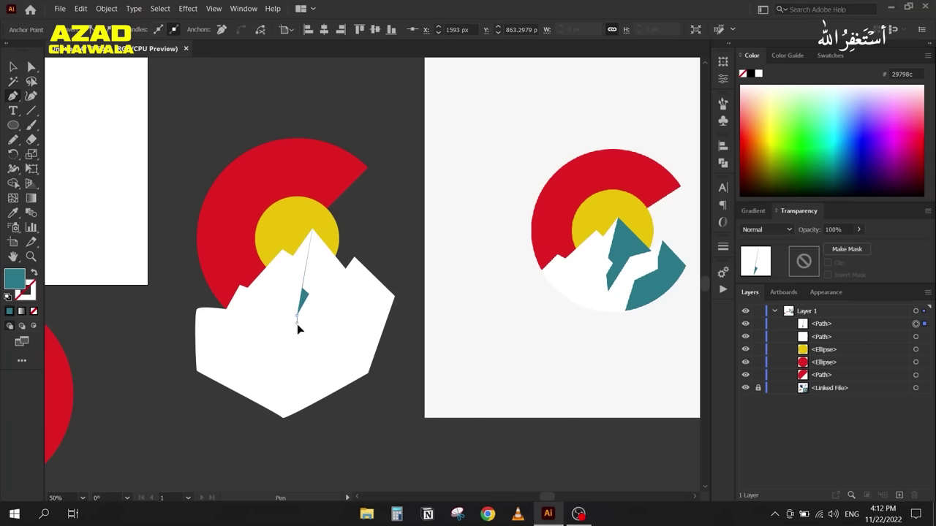
click(326, 275)
click(345, 268)
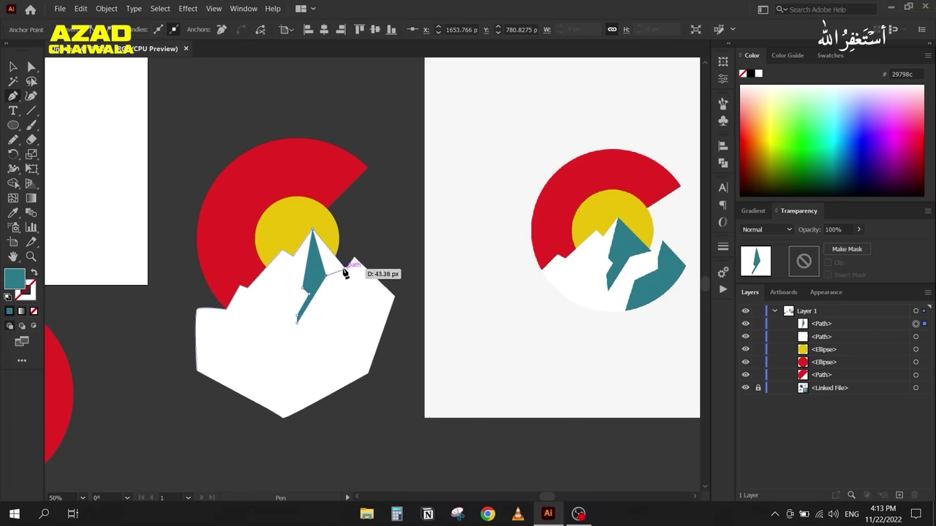
click(313, 232)
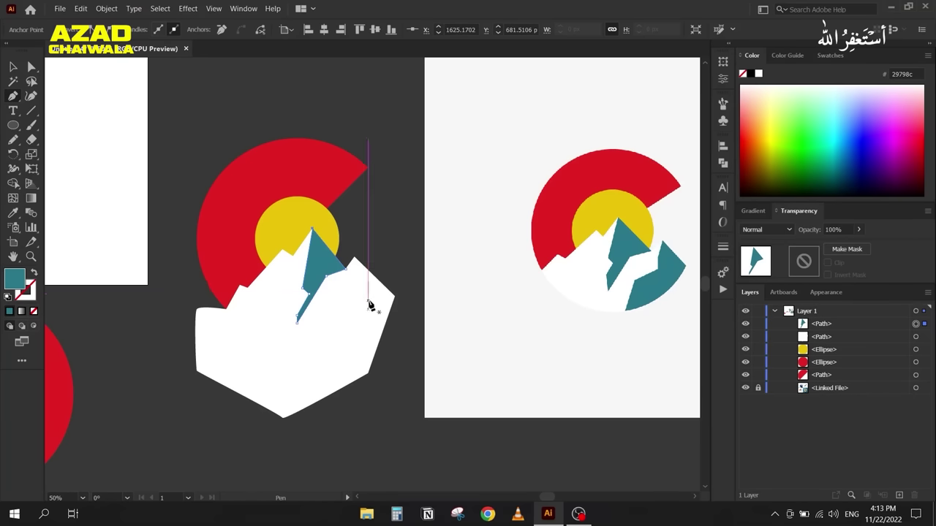
Step: Draw a broad teal face along the mountain's right-hand slope
click(354, 258)
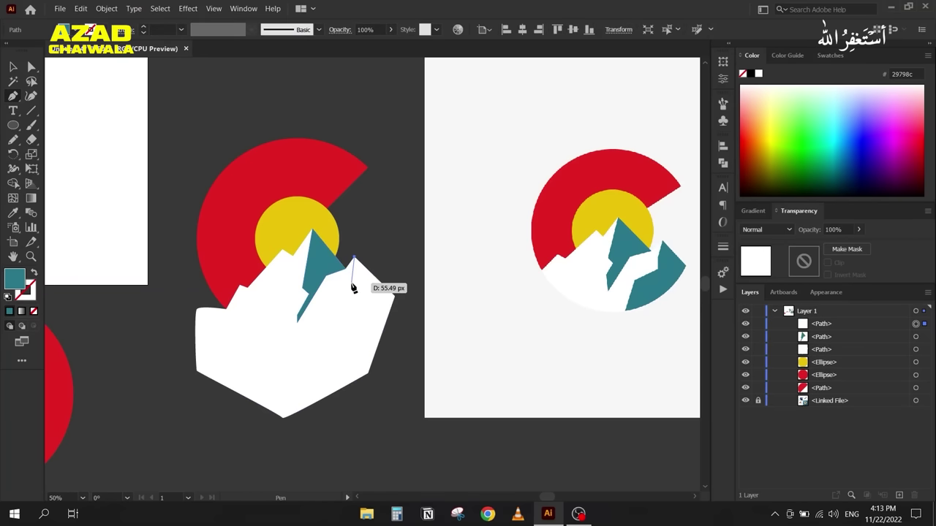
click(357, 297)
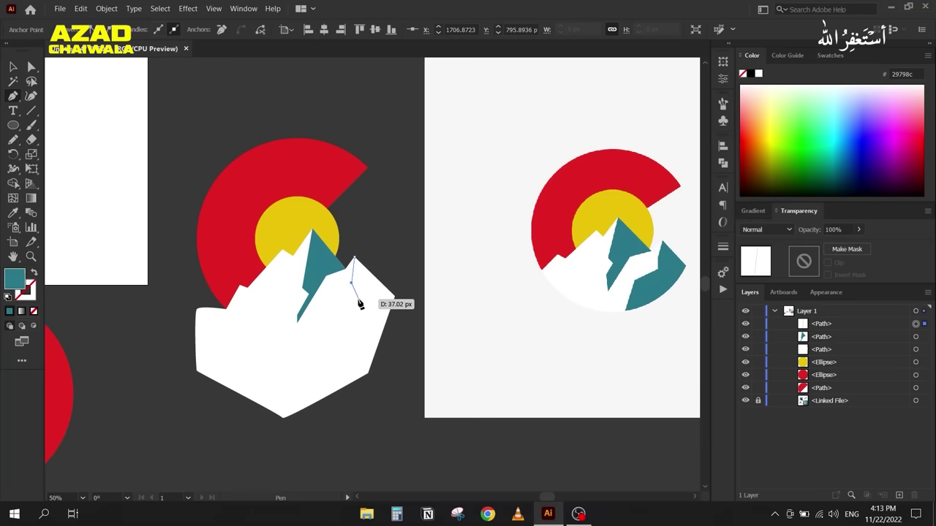
click(321, 333)
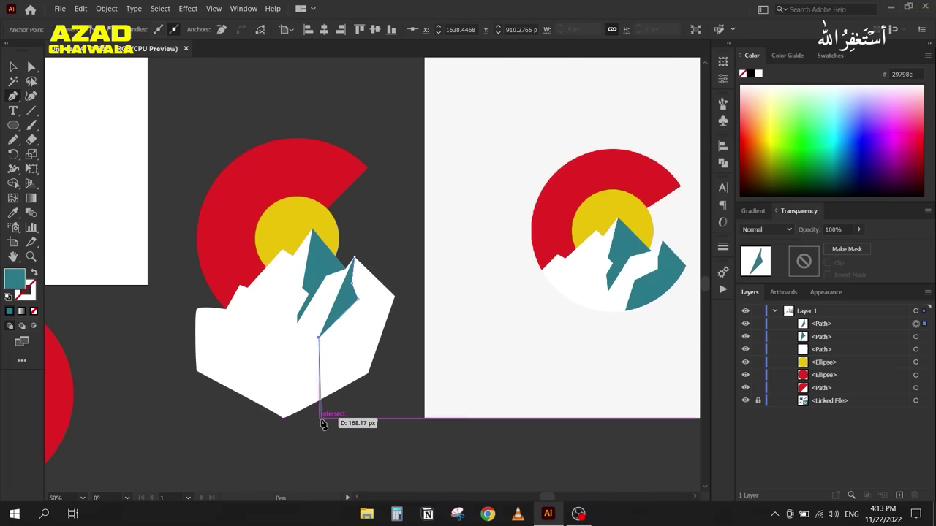
click(308, 417)
click(392, 388)
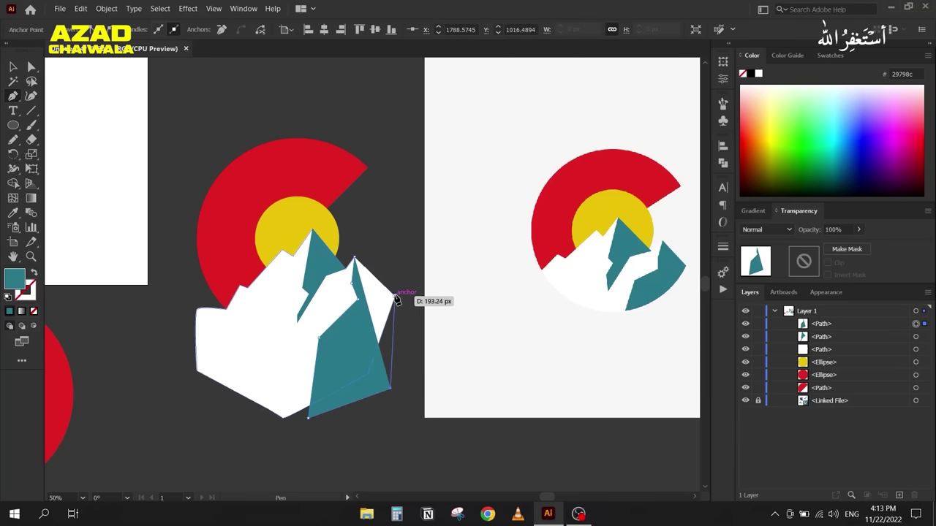
click(396, 296)
click(354, 260)
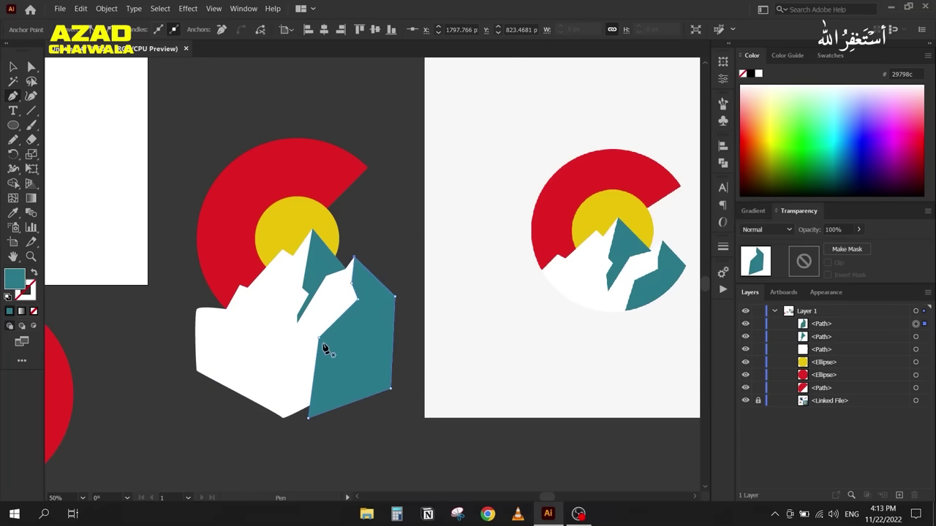
key(v)
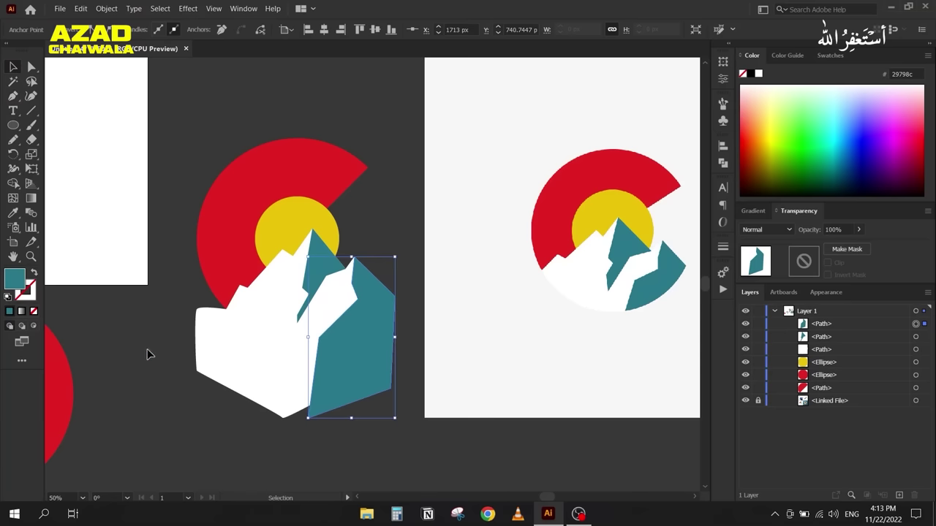
Step: Check the red circle and teal mountain path selections, then zoom out
click(67, 399)
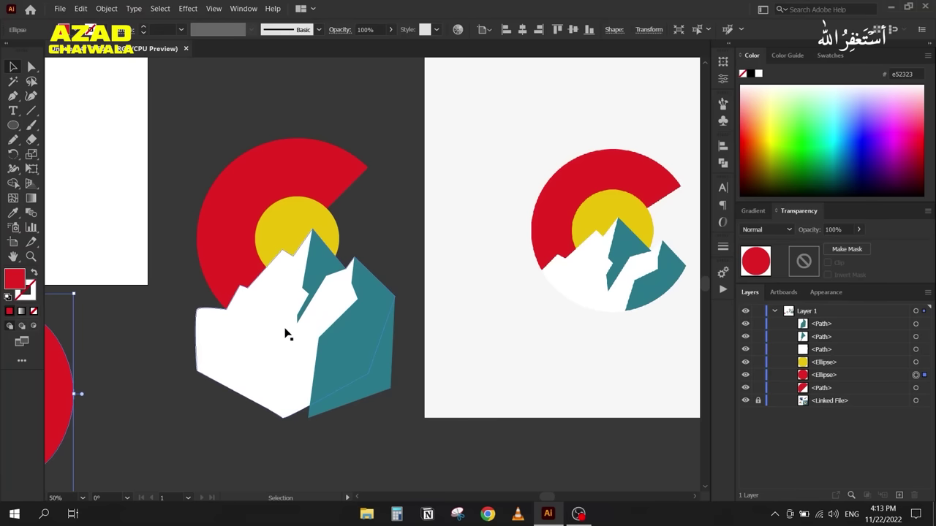
key(a)
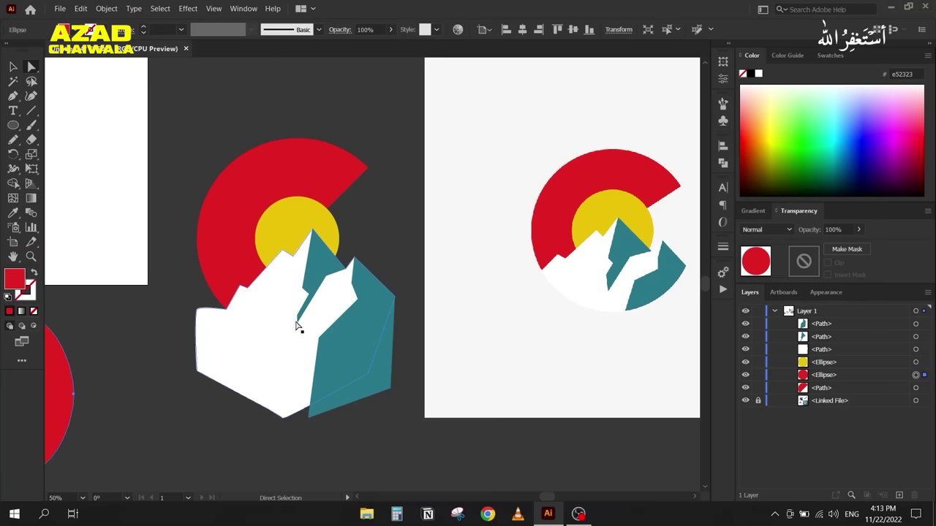
click(298, 324)
click(297, 324)
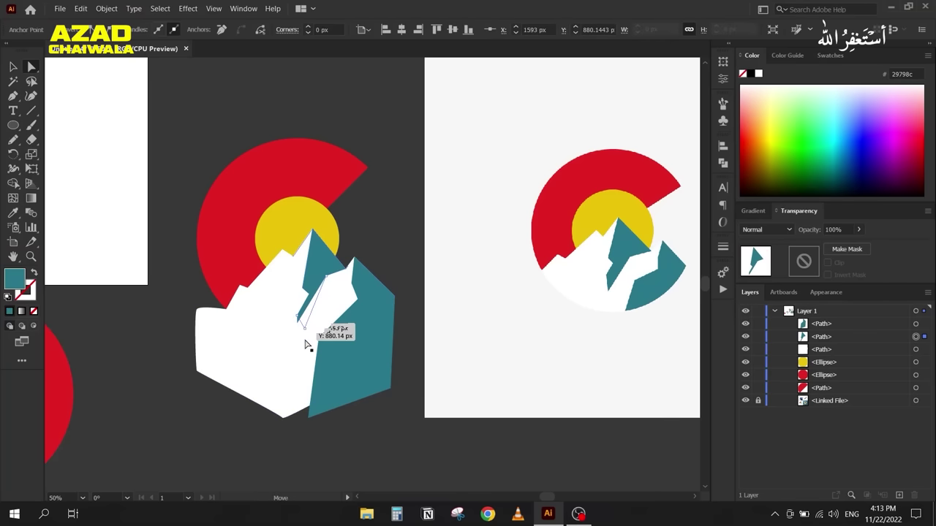
click(161, 316)
key(ctrl+minus)
Step: Turn the red circle into an outline and position it over the mountain logo
key(v)
mouse_move(138, 314)
mouse_down()
mouse_move(183, 306)
mouse_move(191, 272)
mouse_up()
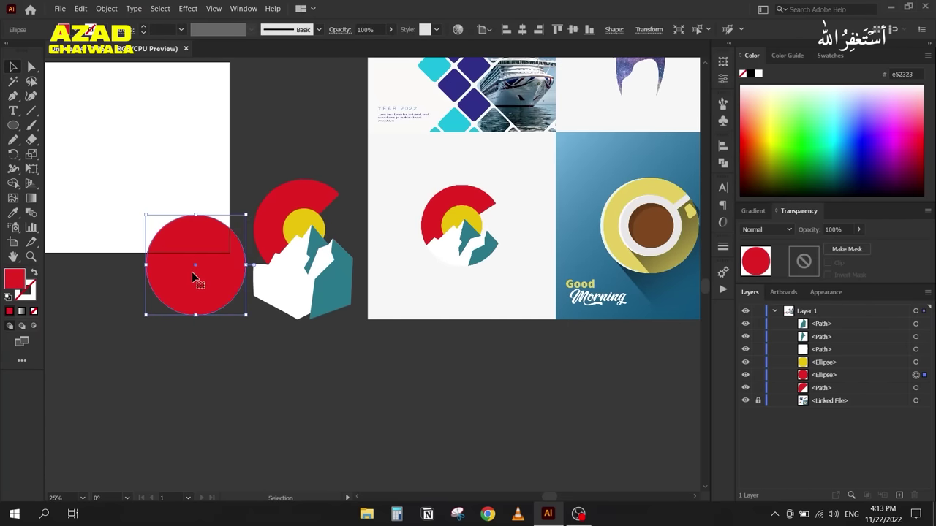
key(shift+x)
scroll(158, 227, up, 1)
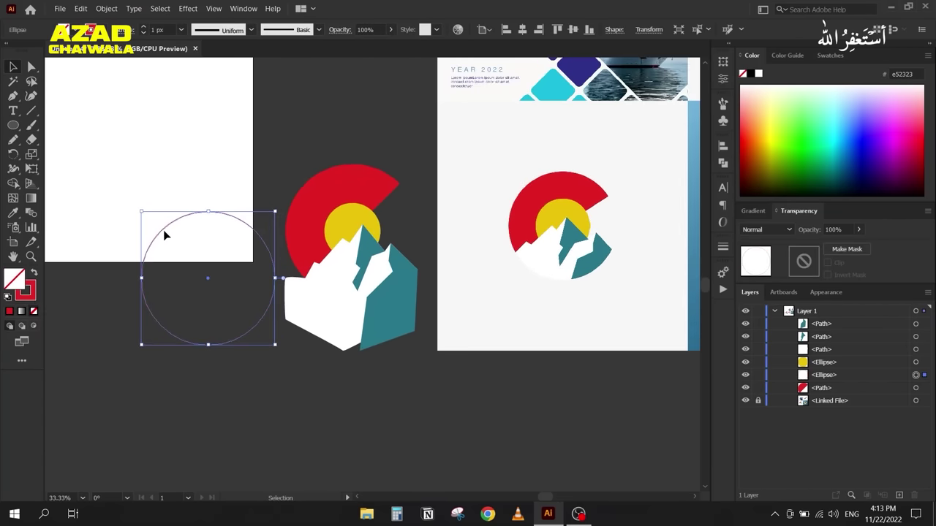
drag(163, 234, 307, 188)
click(286, 136)
Step: Move the circle to the top of the stack in the Layers panel
drag(286, 136, 424, 361)
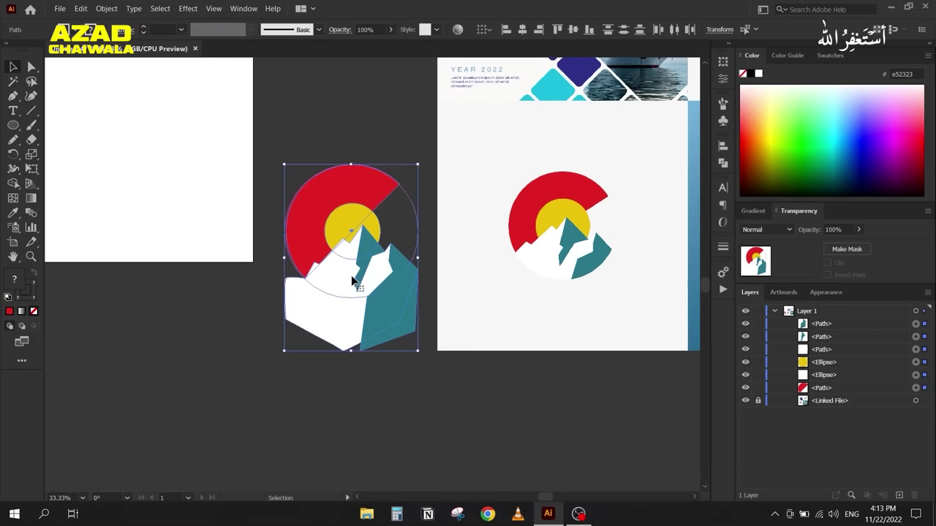
click(229, 316)
click(413, 207)
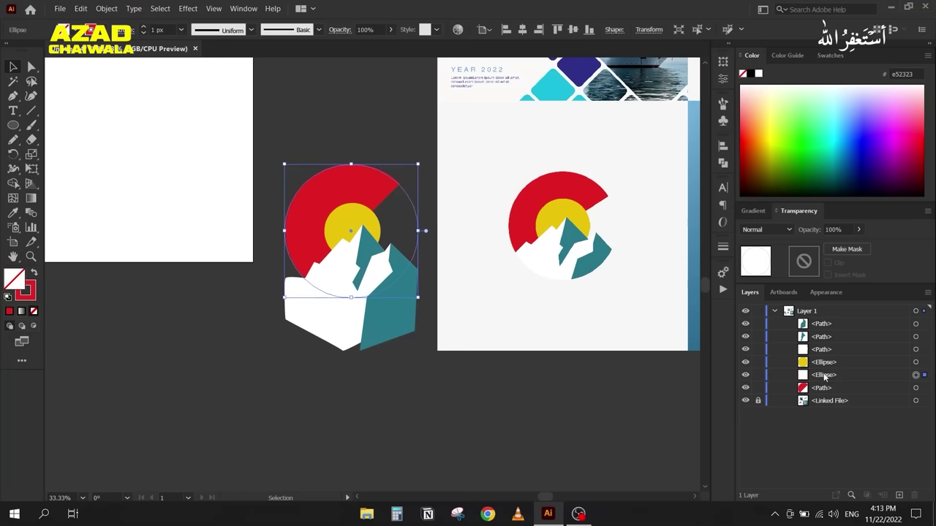
drag(824, 375, 818, 322)
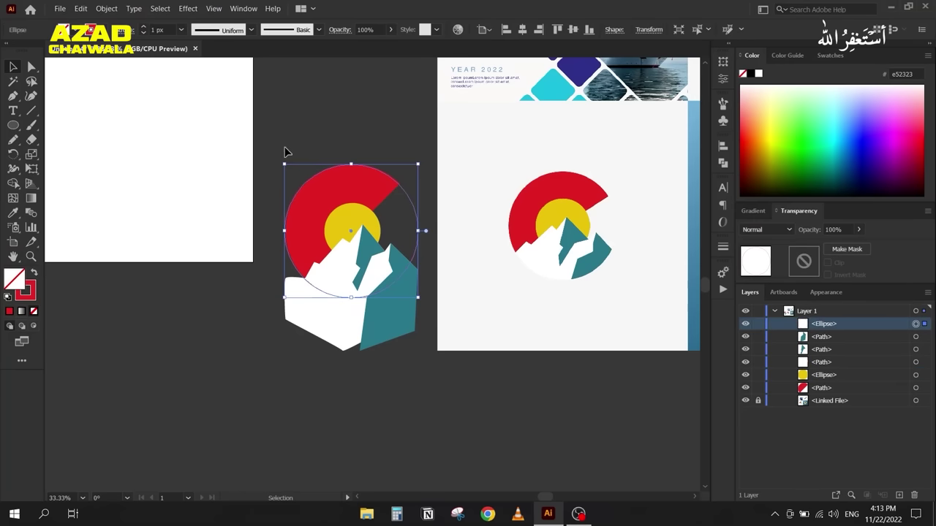
Step: Select everything and clip the logo to the circle with Make Clipping Mask
key(ctrl+a)
right_click(371, 237)
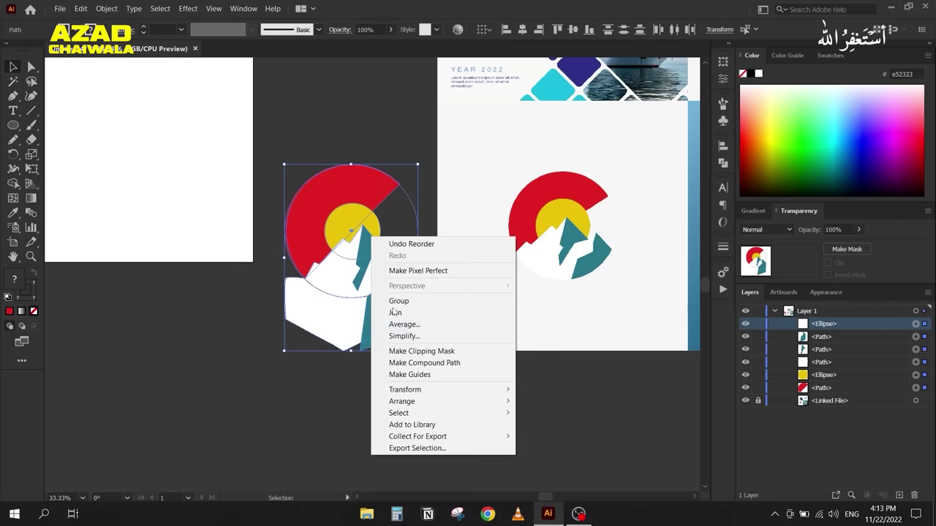
click(414, 352)
click(268, 374)
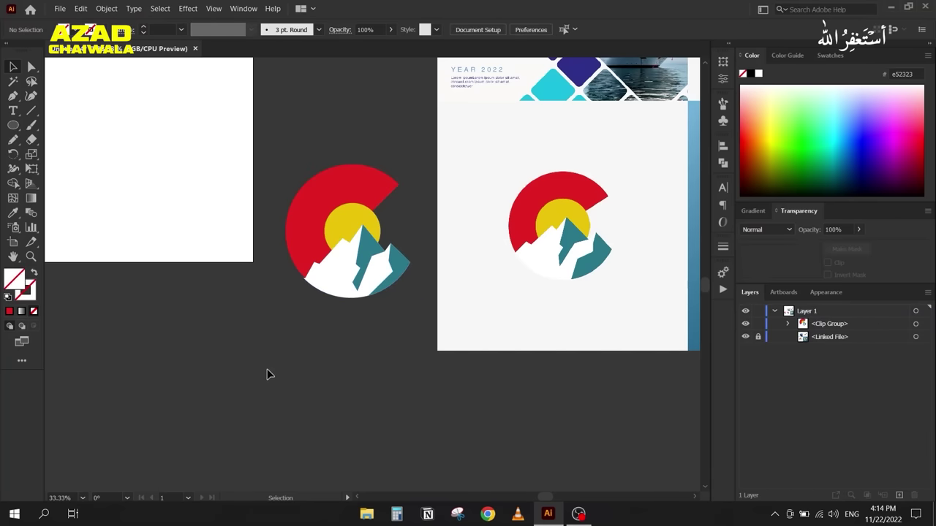
Step: Pull the teal mountain's lower-left anchor upward to fit the clipped circle
drag(416, 265, 361, 351)
drag(388, 292, 297, 286)
scroll(296, 289, down, 1)
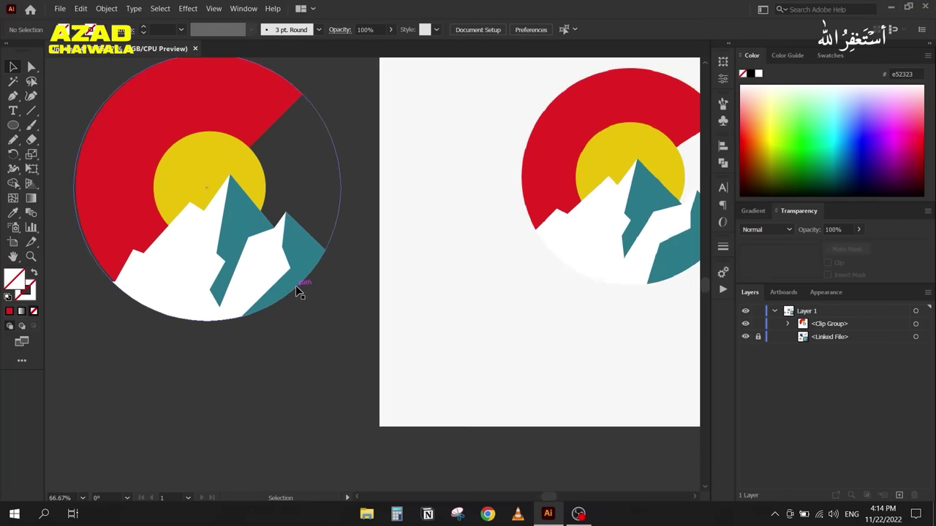
key(a)
click(296, 290)
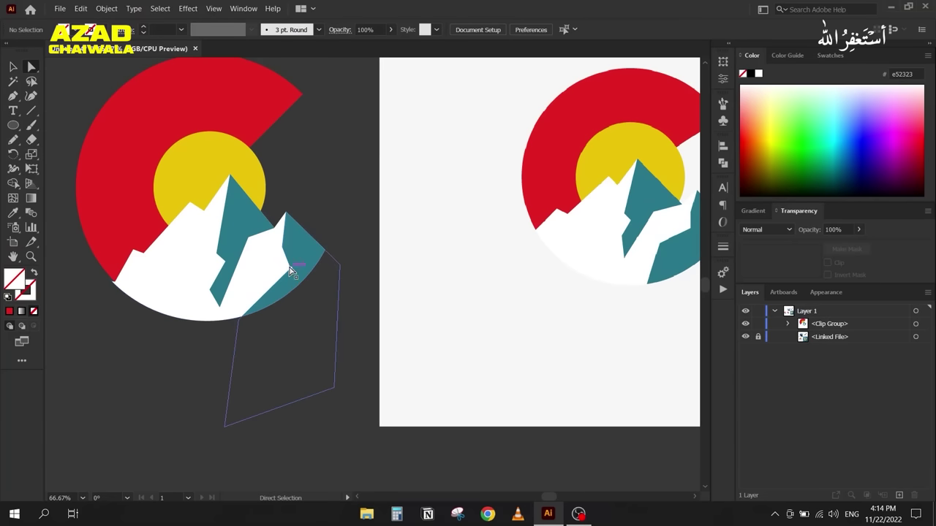
click(292, 271)
click(241, 322)
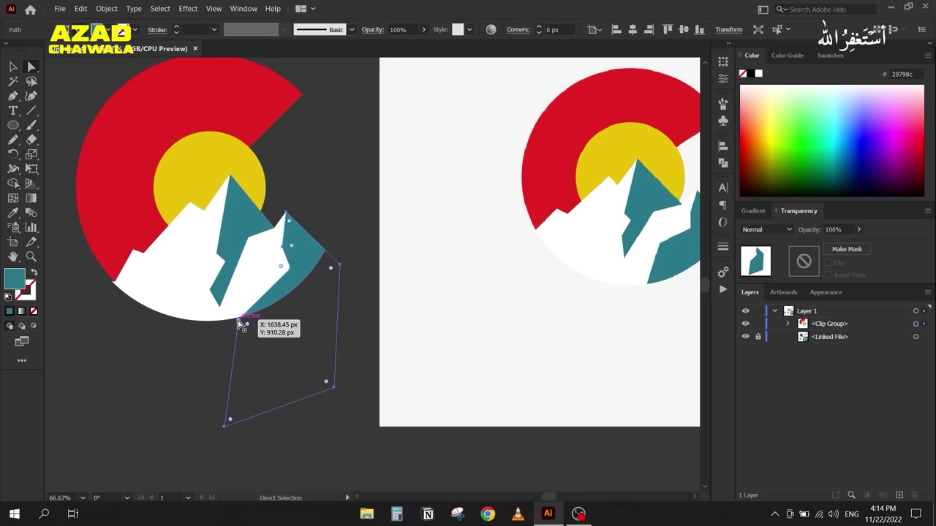
drag(241, 321, 248, 285)
click(205, 369)
scroll(198, 313, down, 3)
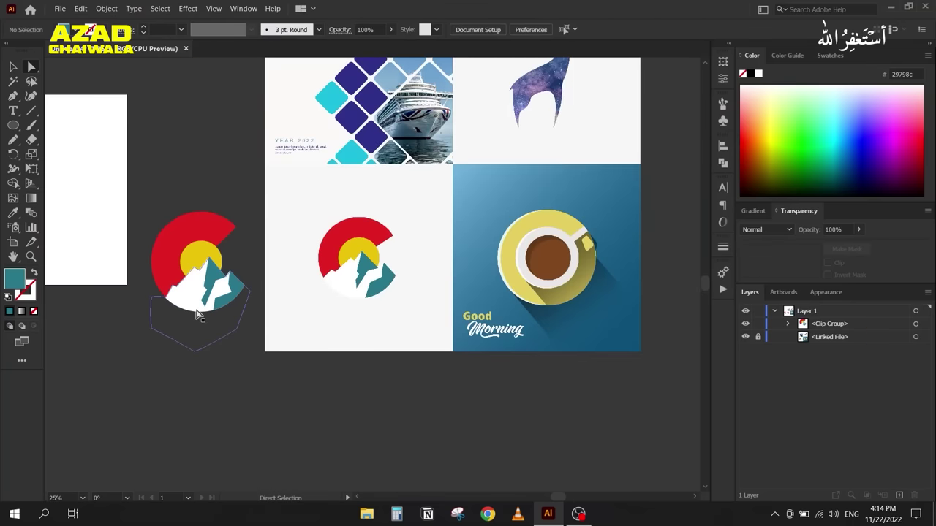
drag(152, 355, 221, 330)
click(15, 66)
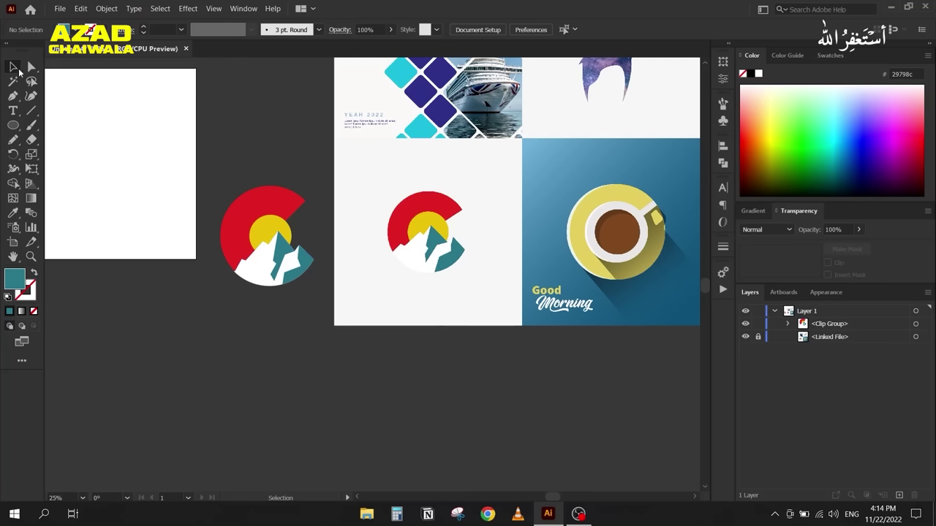
drag(171, 183, 263, 211)
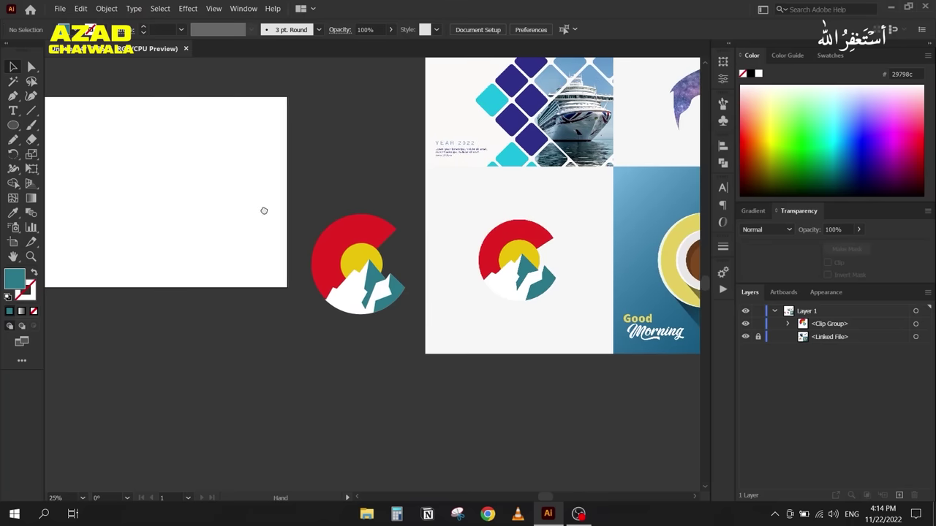
Step: Delete the clipped mountain logo and center the Good Morning coffee cup artwork in view
click(374, 314)
key(Delete)
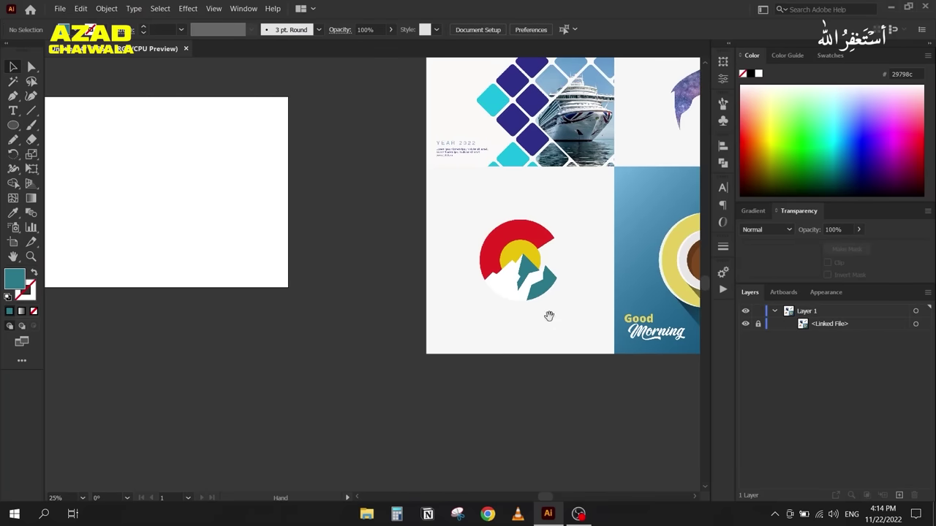
drag(548, 317, 263, 319)
scroll(446, 291, up, 1)
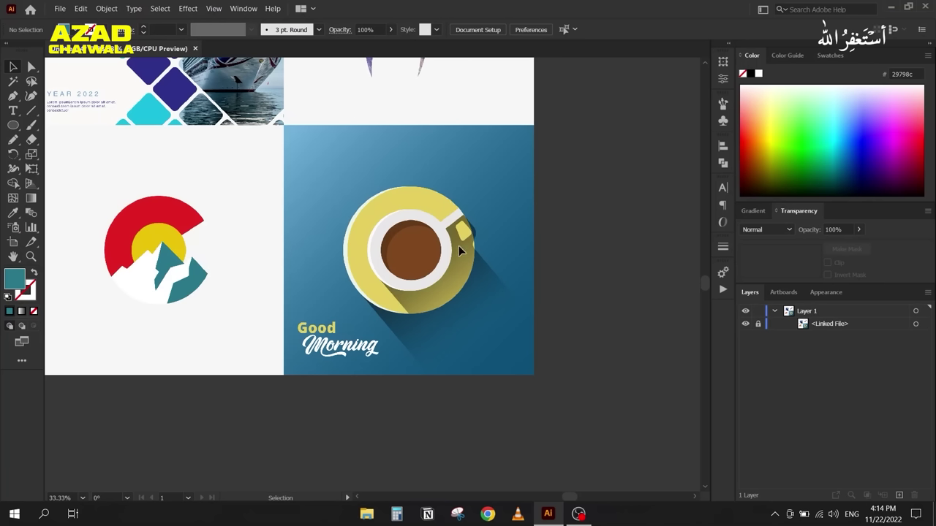
scroll(475, 221, up, 2)
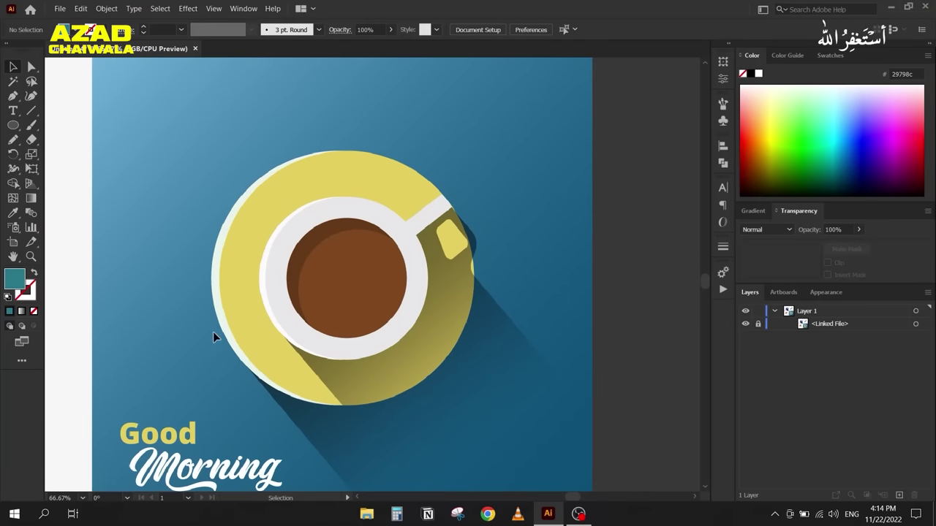
drag(215, 331, 186, 257)
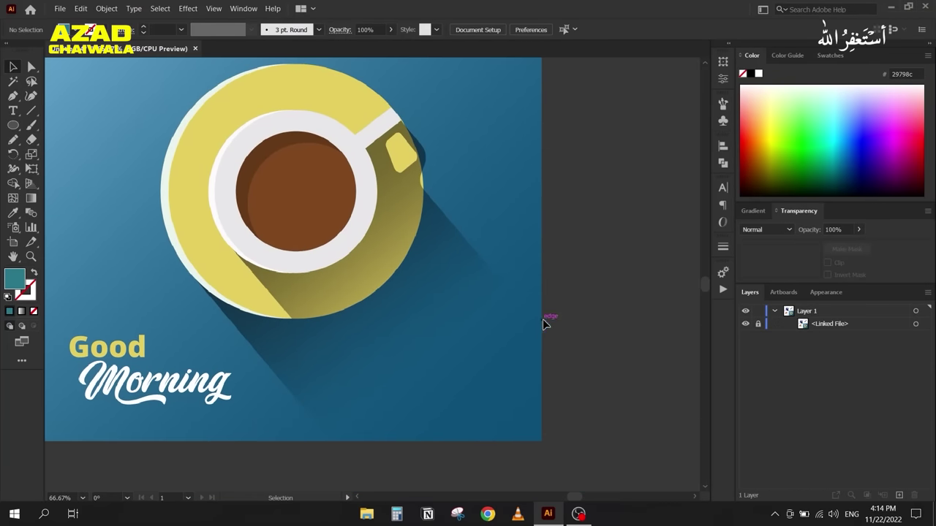
key(p)
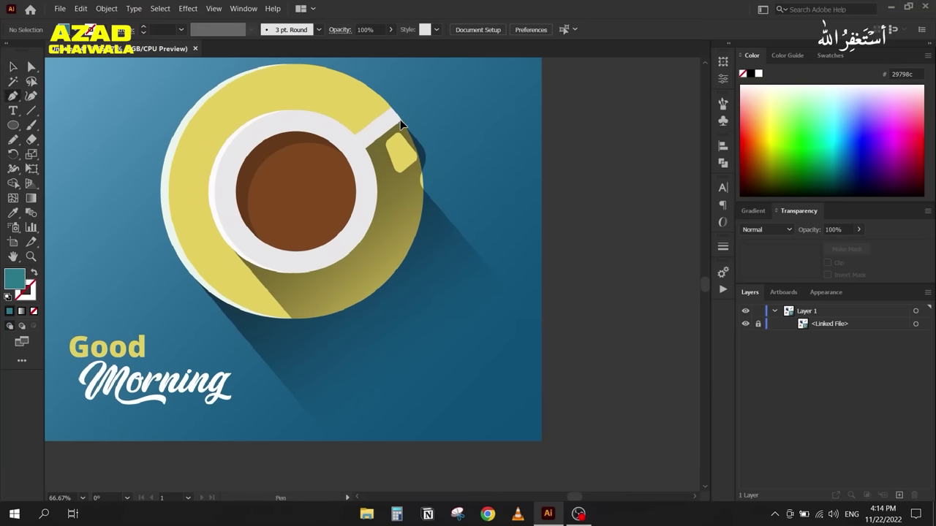
Step: Draw a closed Pen path around the cup's long diagonal shadow, starting and ending at the handle
click(401, 125)
click(424, 157)
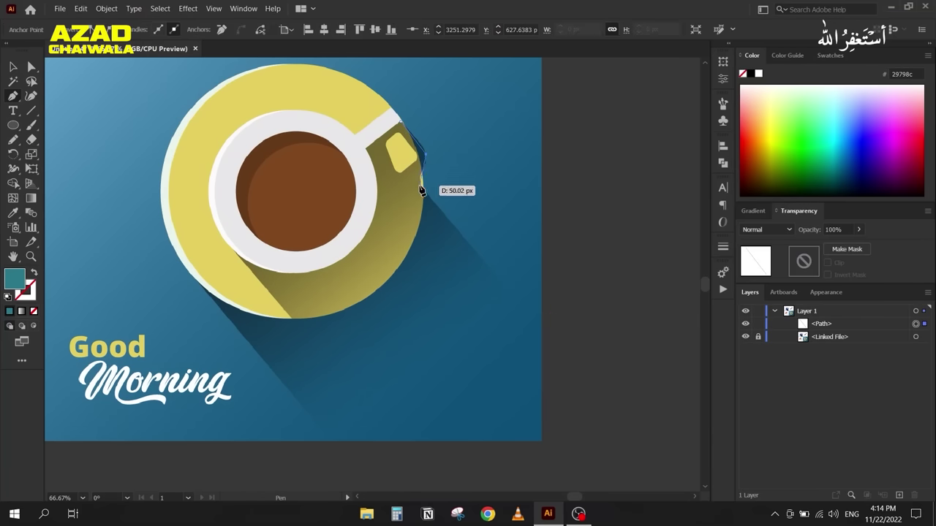
click(421, 189)
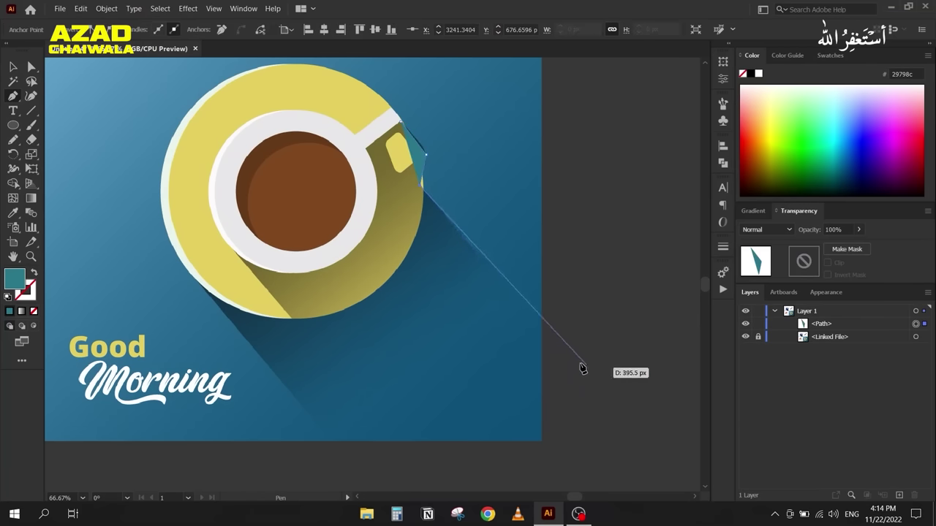
click(541, 330)
click(541, 441)
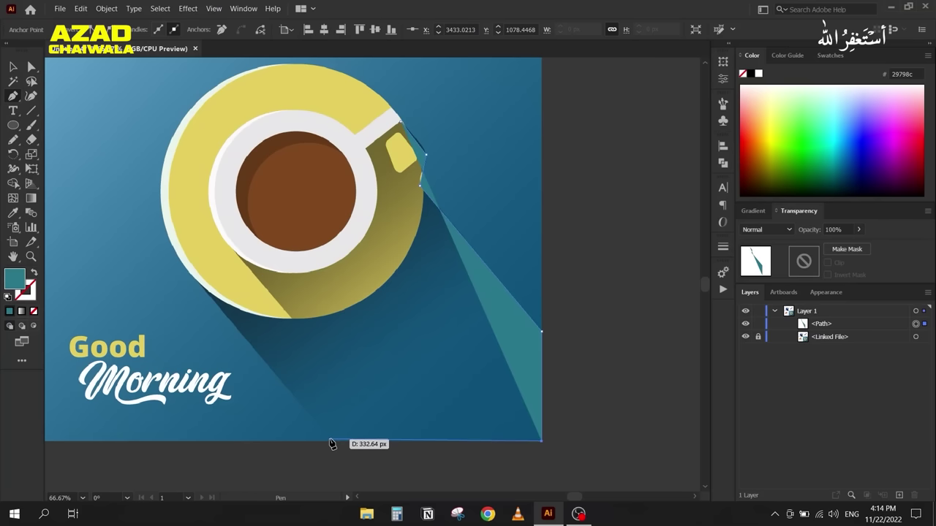
click(329, 441)
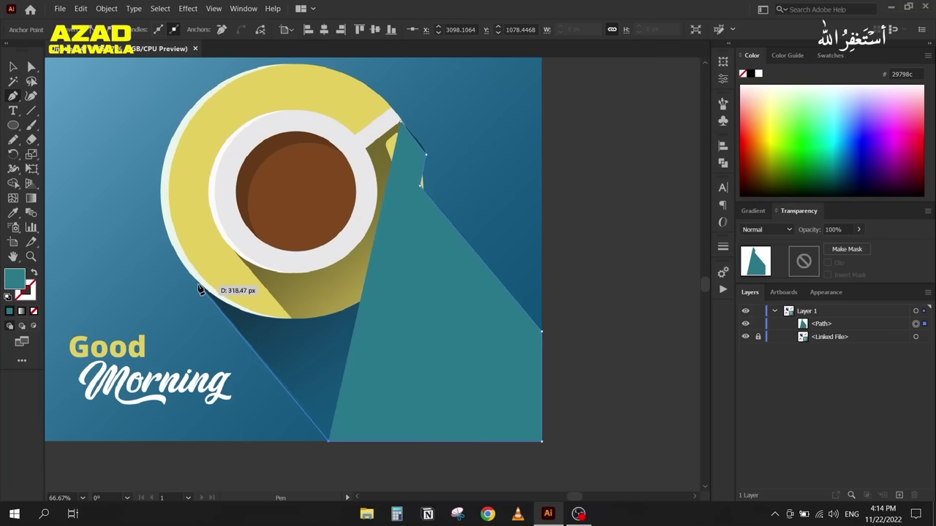
click(200, 282)
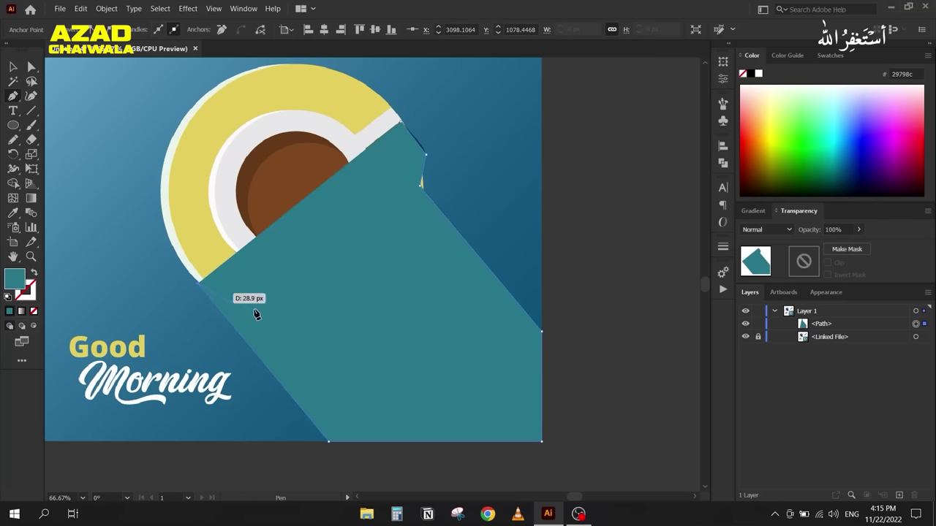
key(shift+x)
click(291, 318)
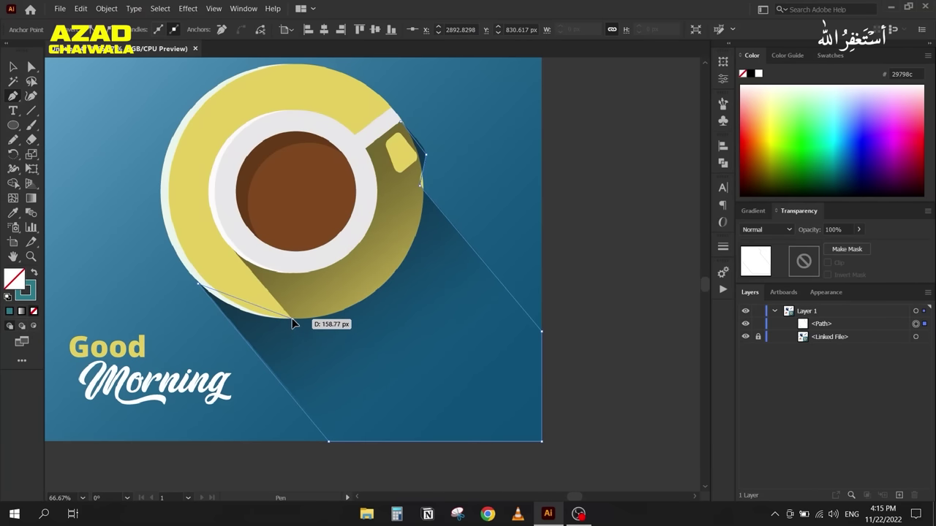
click(233, 251)
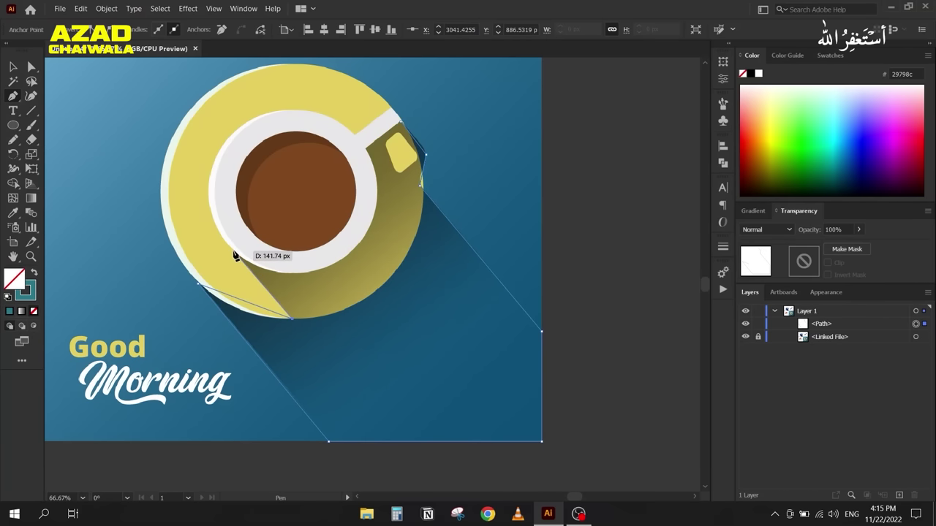
click(400, 122)
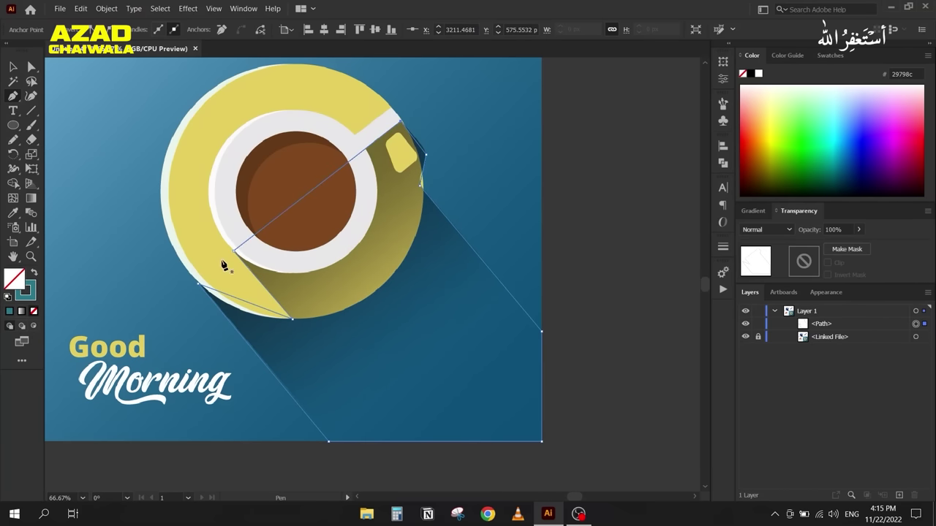
Step: Bend the shadow's straight rim edge into a curve following the cup rim
scroll(242, 314, up, 3)
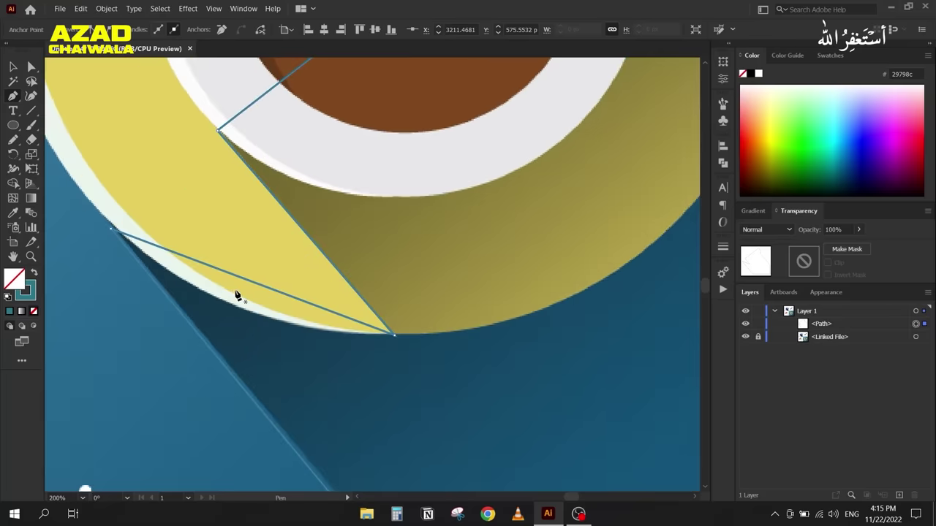
key(alt)
drag(248, 282, 223, 335)
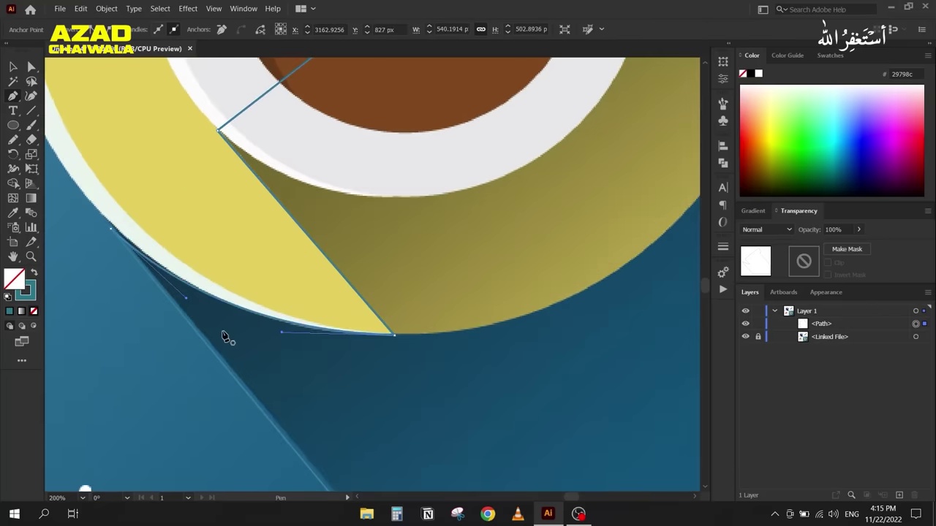
scroll(224, 336, down, 2)
scroll(215, 359, up, 2)
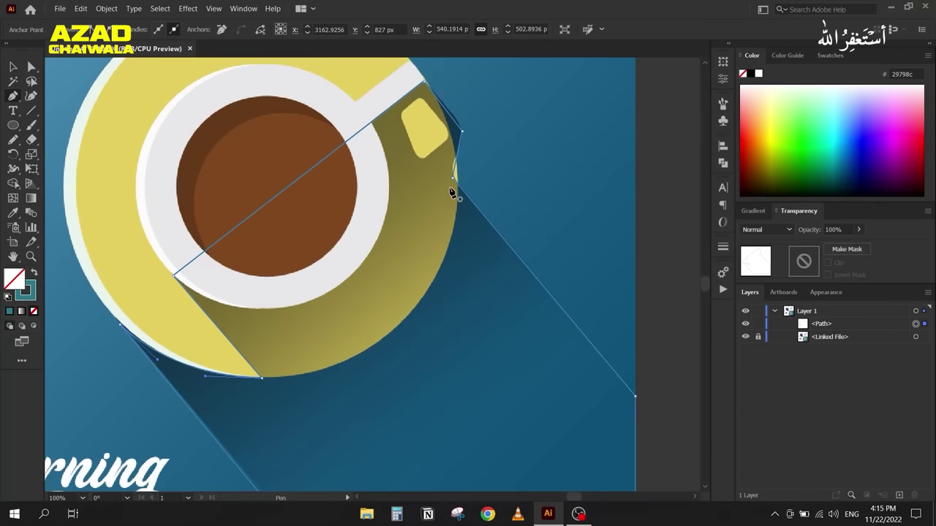
Step: Round the shadow path's upper-right and lower-right corners near the handle
key(a)
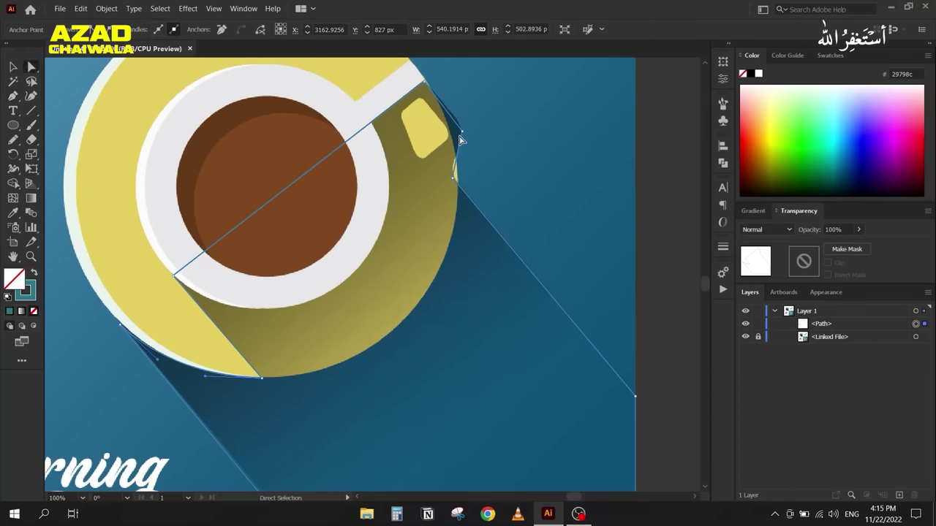
click(462, 135)
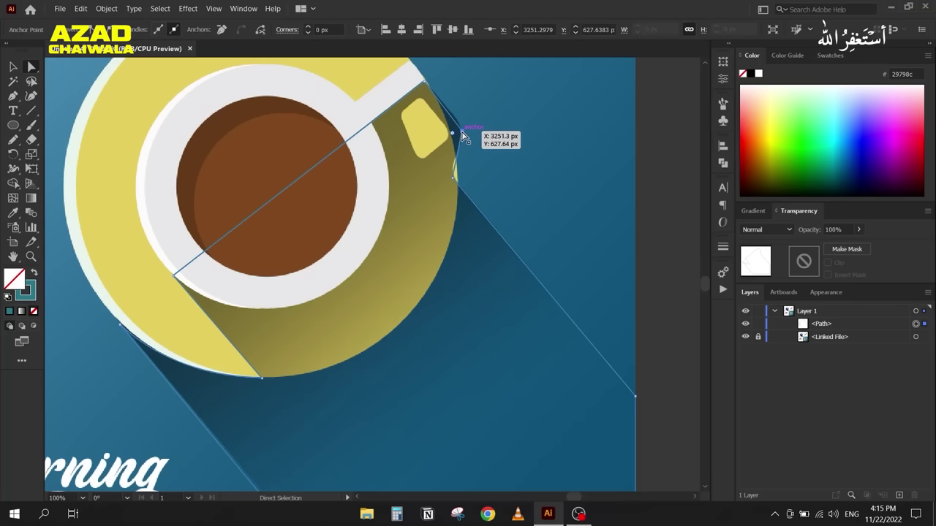
drag(453, 139, 443, 183)
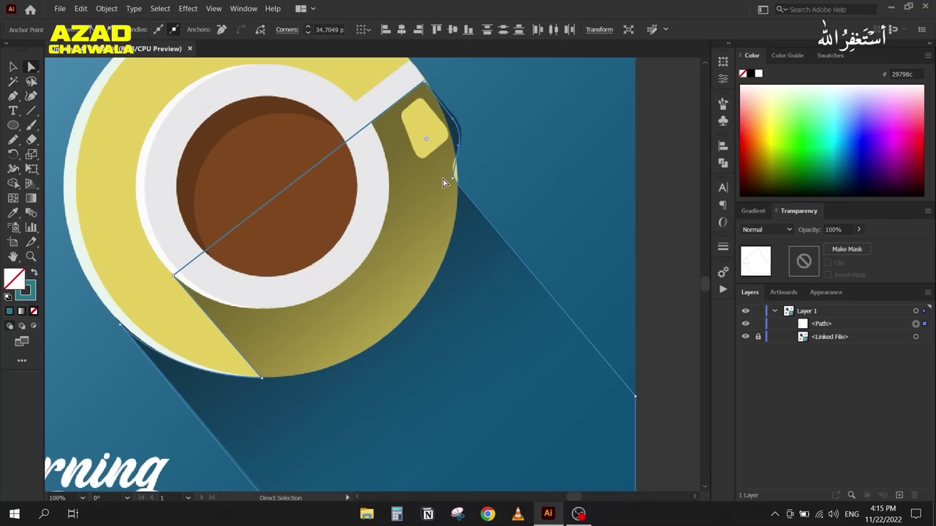
click(453, 176)
drag(459, 179, 498, 166)
Step: Draw a rounded rectangle over the yellow tag on the handle
right_click(9, 126)
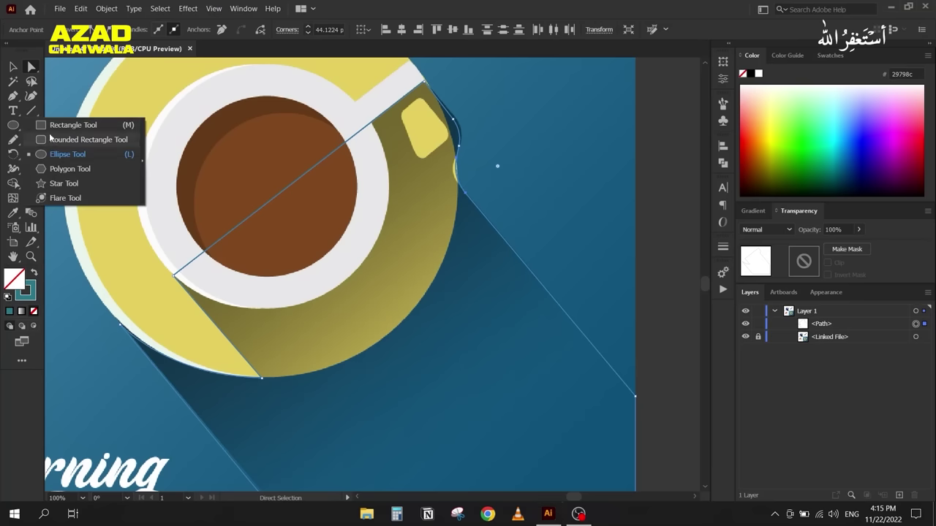
click(73, 139)
drag(390, 122, 439, 182)
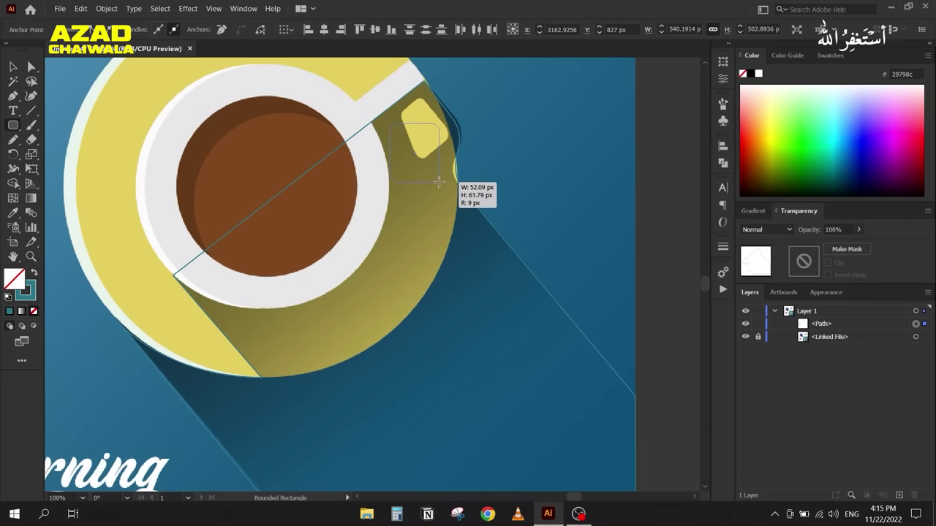
drag(439, 182, 439, 182)
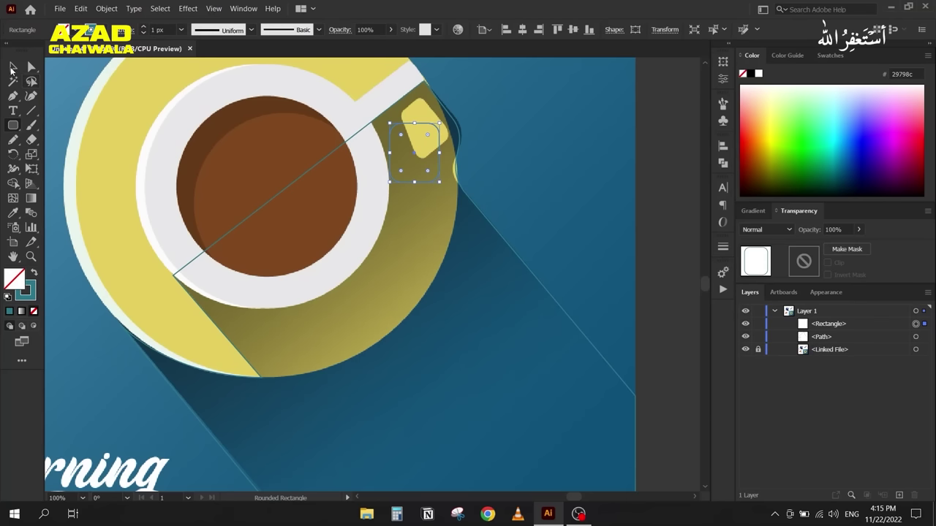
Step: Rotate, resize and move the rounded rectangle to match the tag's tilt and size
click(12, 67)
drag(384, 186, 406, 201)
scroll(433, 127, up, 2)
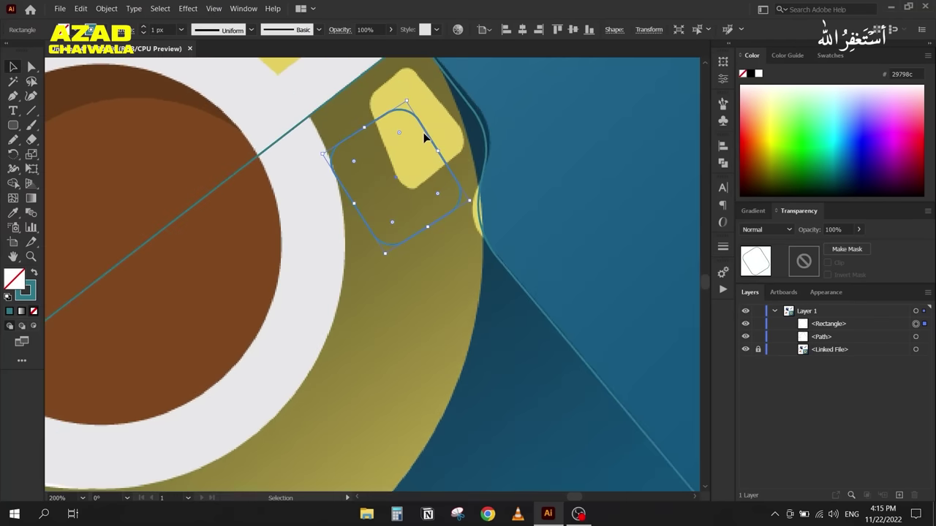
drag(425, 134, 432, 93)
drag(326, 114, 341, 117)
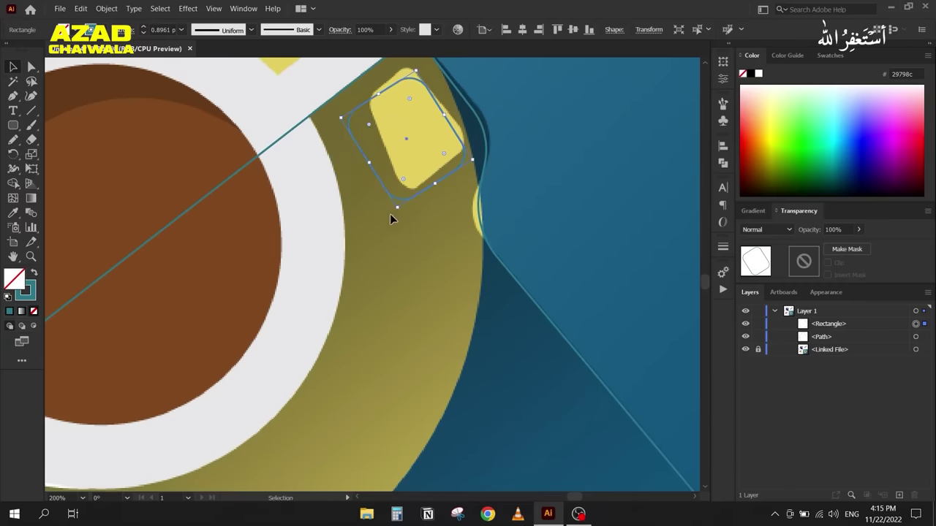
drag(393, 212, 400, 212)
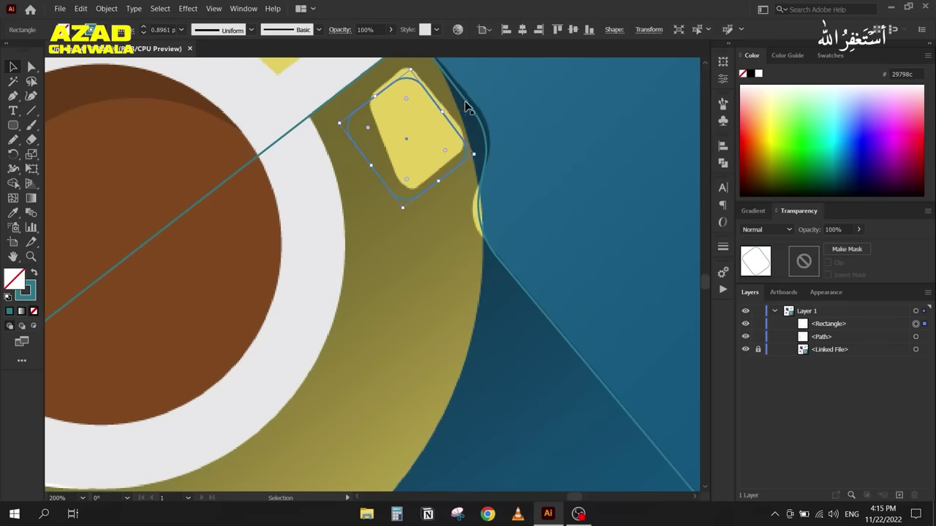
drag(429, 103, 428, 83)
scroll(267, 152, up, 2)
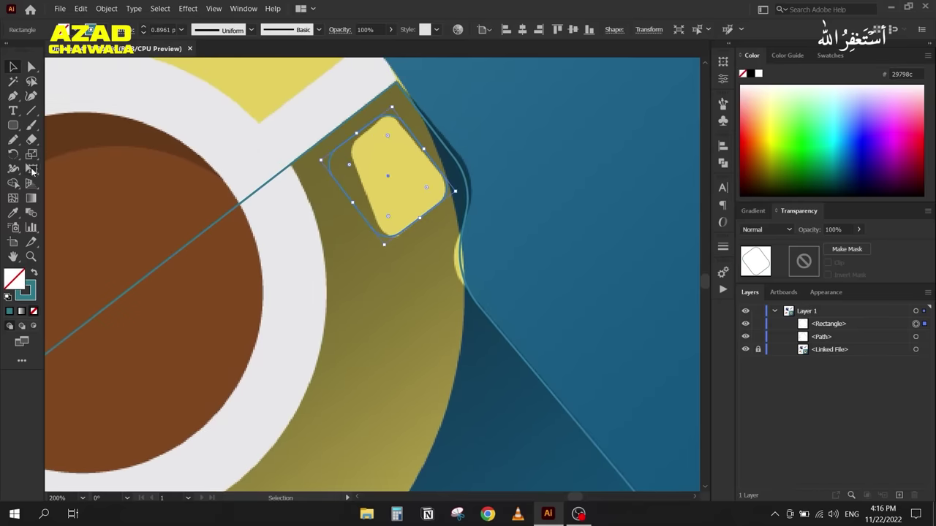
Step: Free Distort the rectangle's top-left corner to match the tag's shape
click(32, 168)
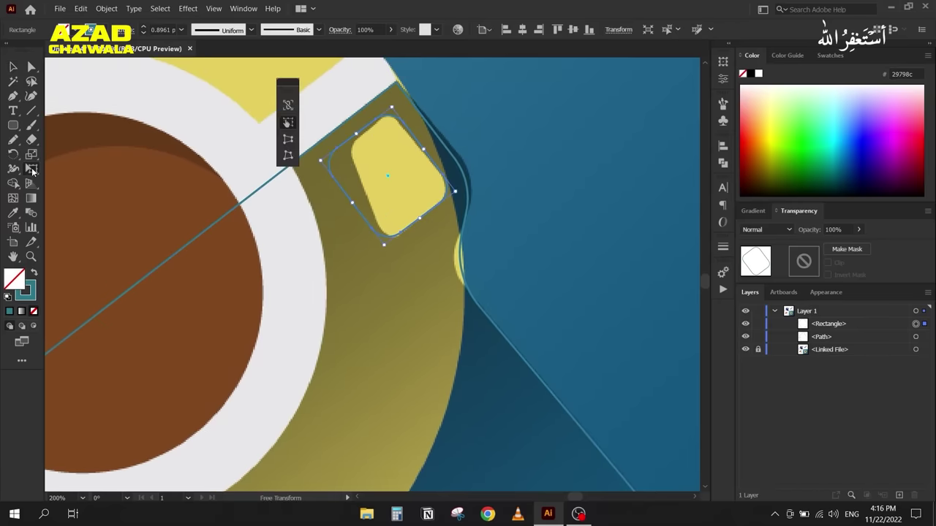
click(291, 158)
drag(321, 161, 341, 148)
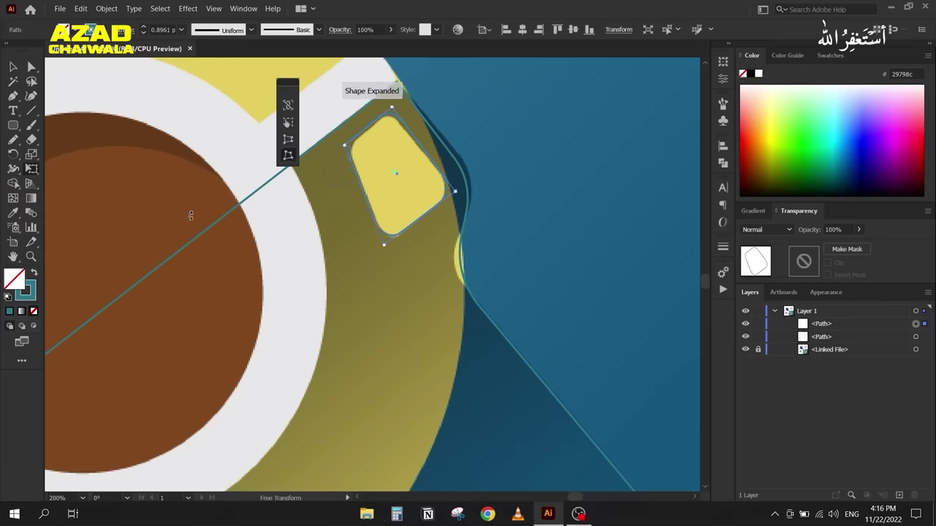
Step: Select both shapes, give them a teal fill, and subtract the tag with Shape Builder
key(v)
click(483, 108)
scroll(485, 108, down, 3)
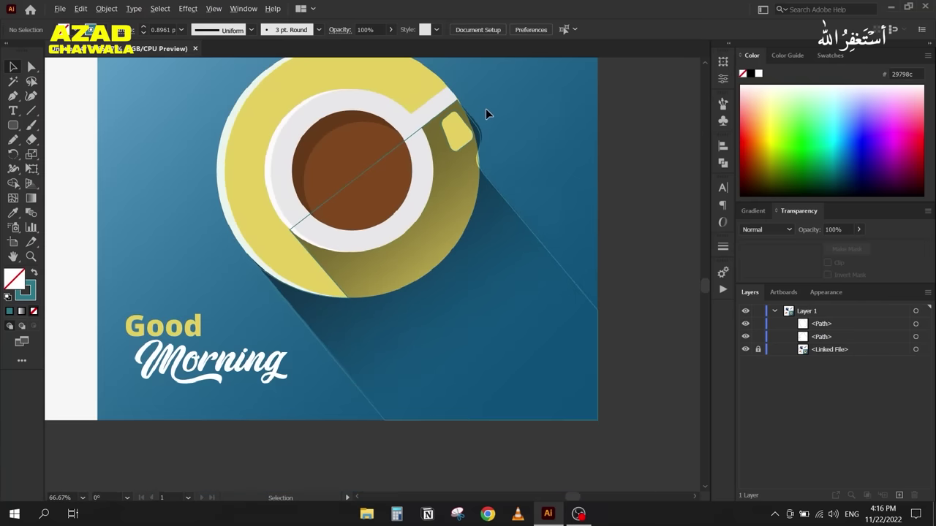
key(ctrl+a)
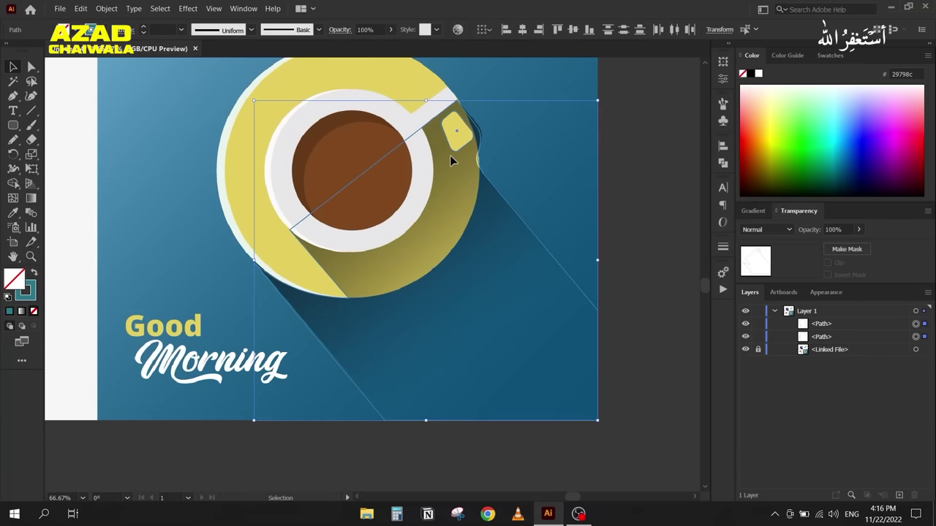
key(shift+x)
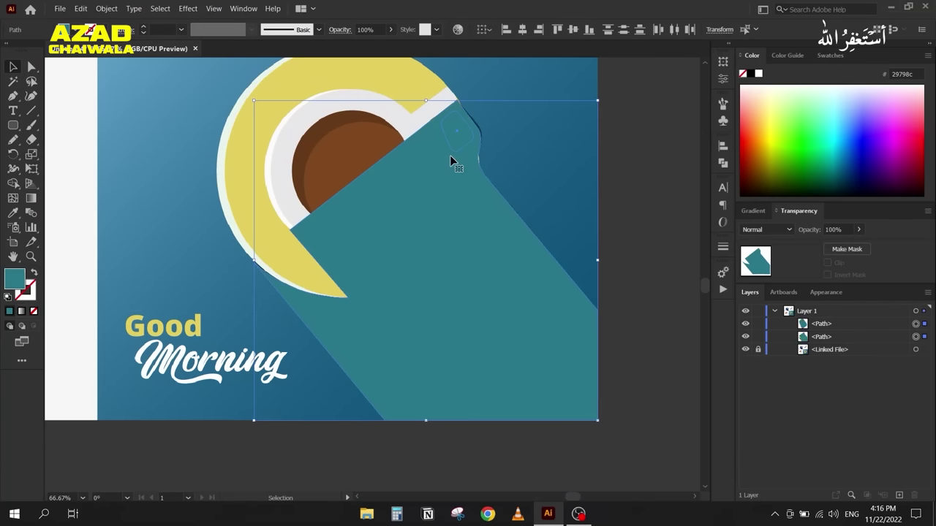
key(shift+m)
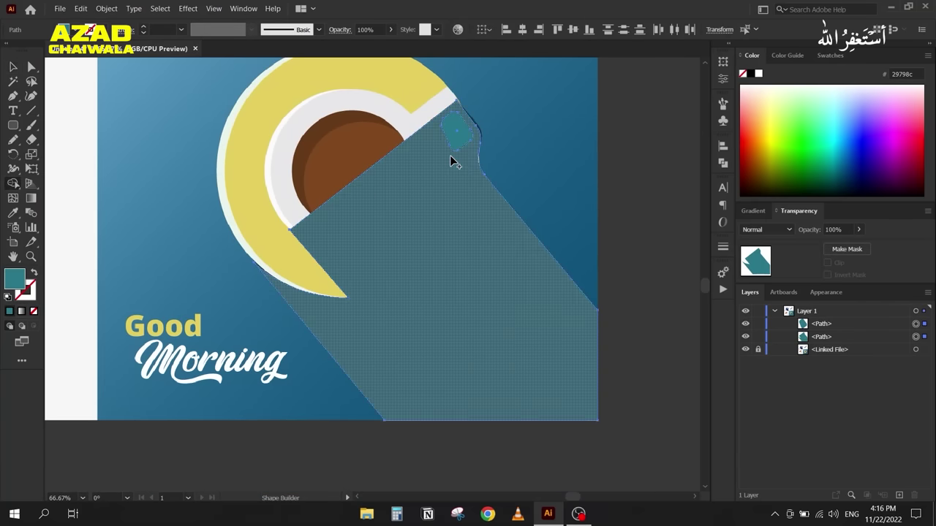
alt+click(455, 133)
Step: Restore the teal fill on the combined compound shadow path
click(13, 68)
click(33, 273)
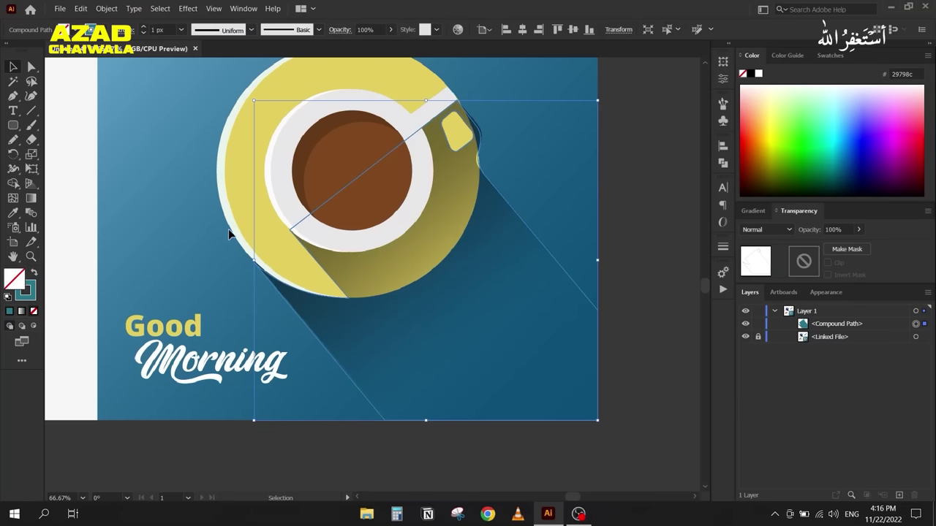
scroll(508, 168, down, 1)
scroll(459, 148, right, 3)
scroll(367, 171, left, 2)
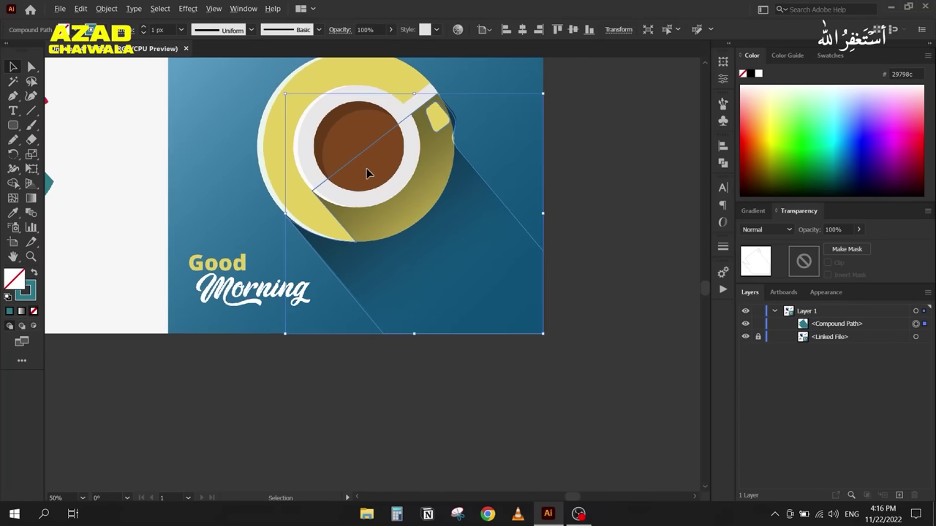
scroll(358, 183, down, 1)
drag(342, 194, 246, 194)
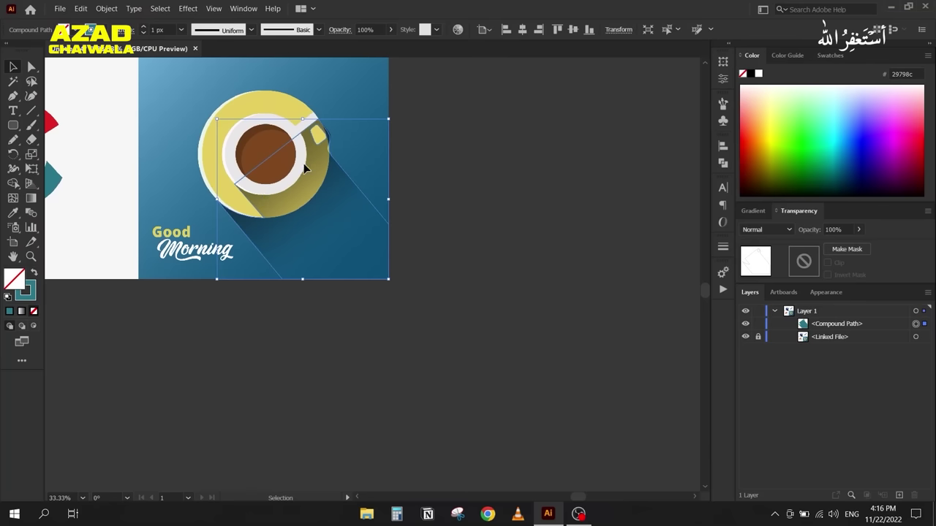
click(34, 272)
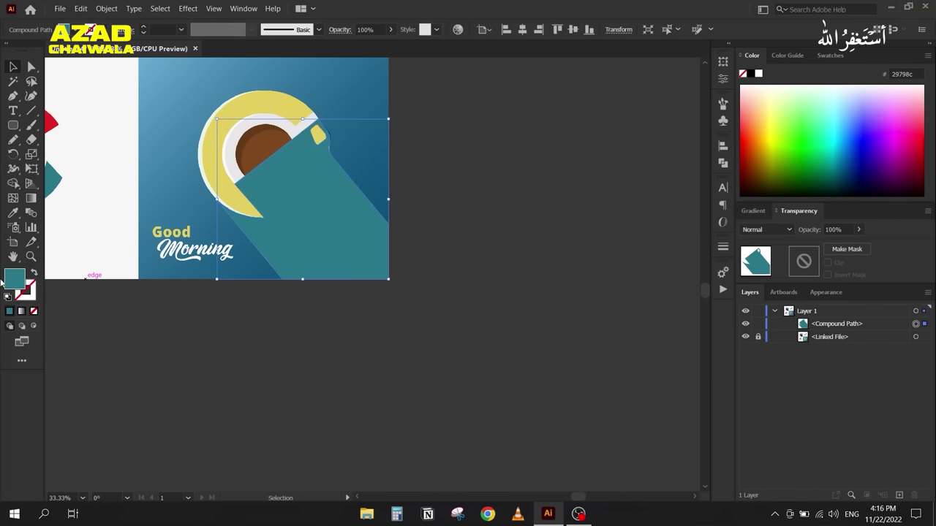
Step: Fill the shadow with a white-to-black gradient running diagonally from the cup
click(754, 212)
key(period)
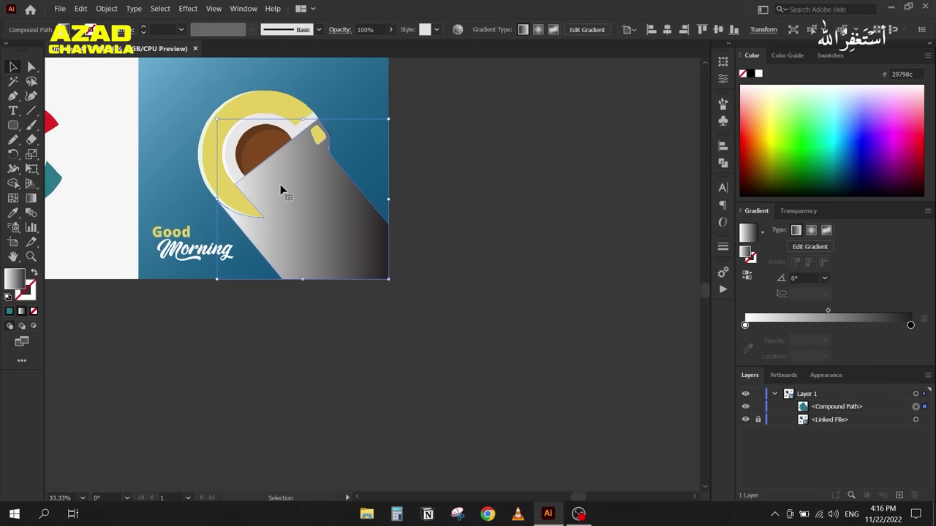
key(g)
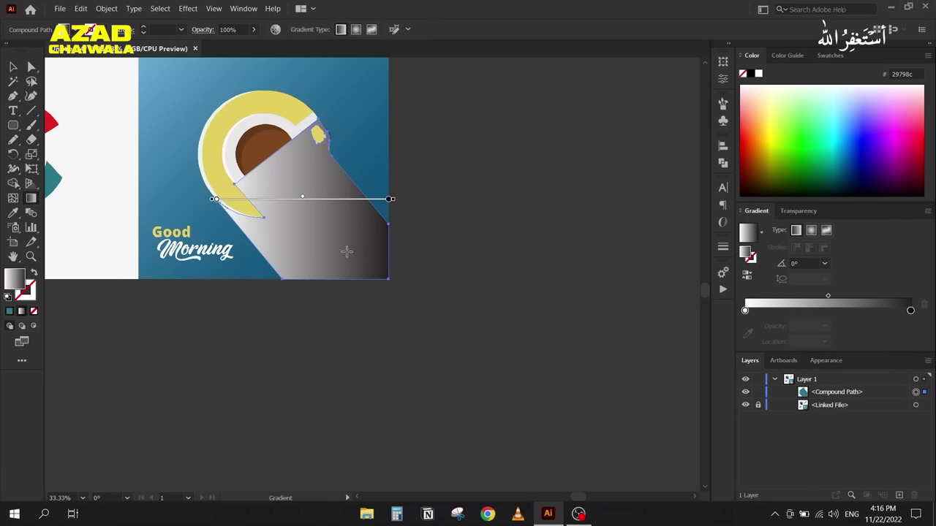
drag(340, 253, 263, 160)
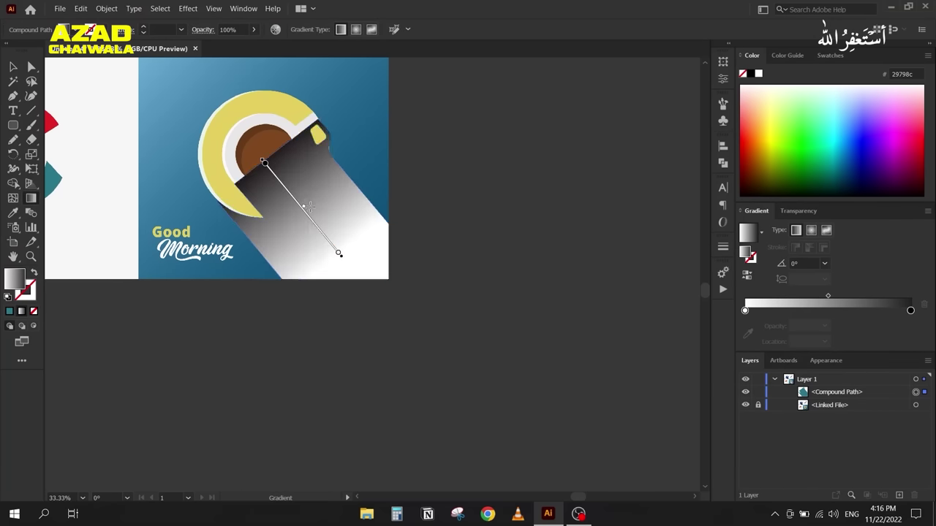
Step: Set the shadow's blend mode to Multiply at 50% opacity
click(793, 213)
click(755, 230)
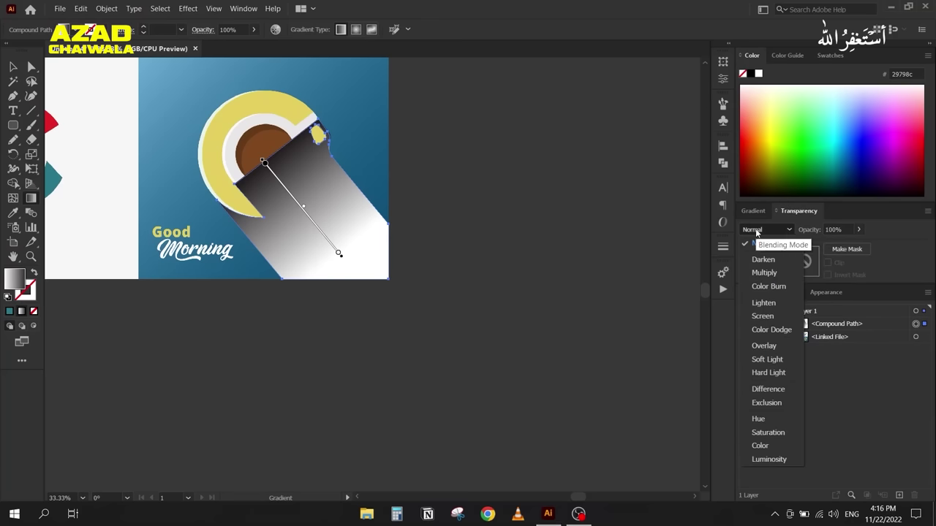
click(763, 273)
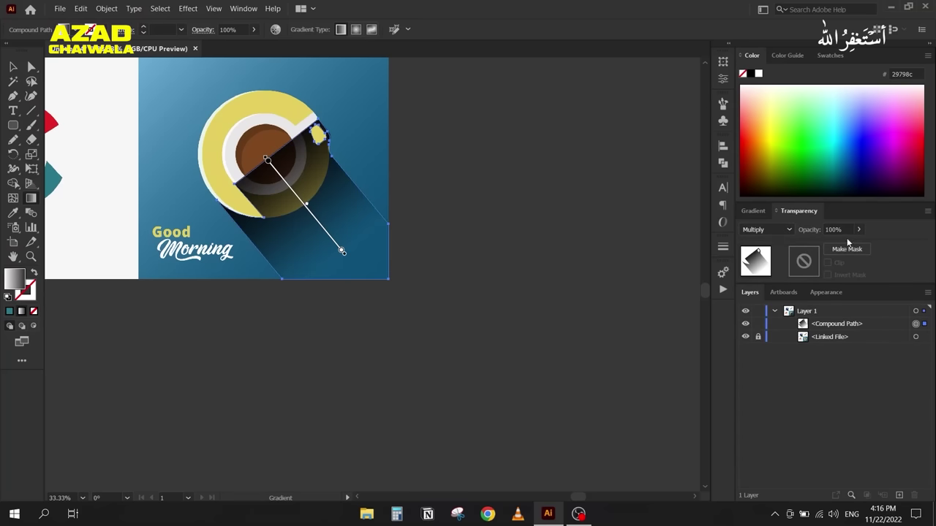
key(Tab)
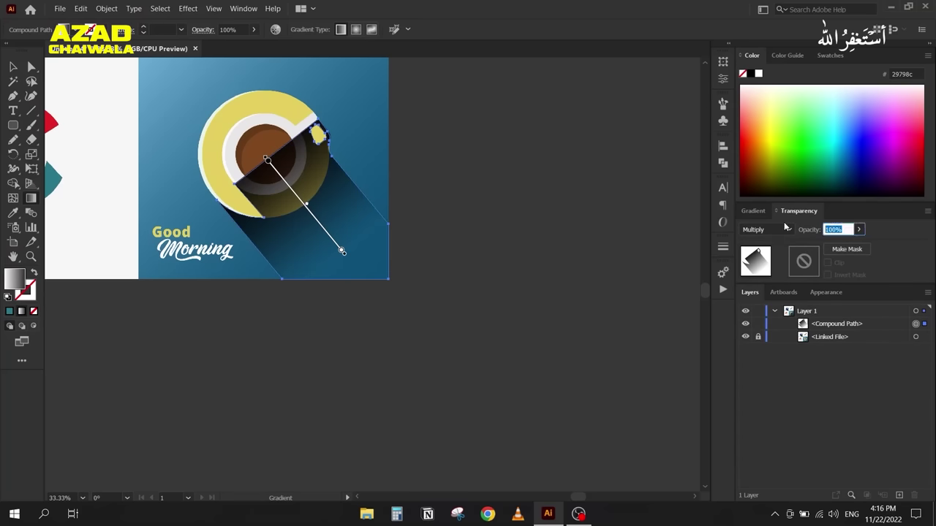
text(50)
key(Return)
Step: Delete the overlay shape on the cup and zoom back out to the artboards
click(12, 64)
click(134, 284)
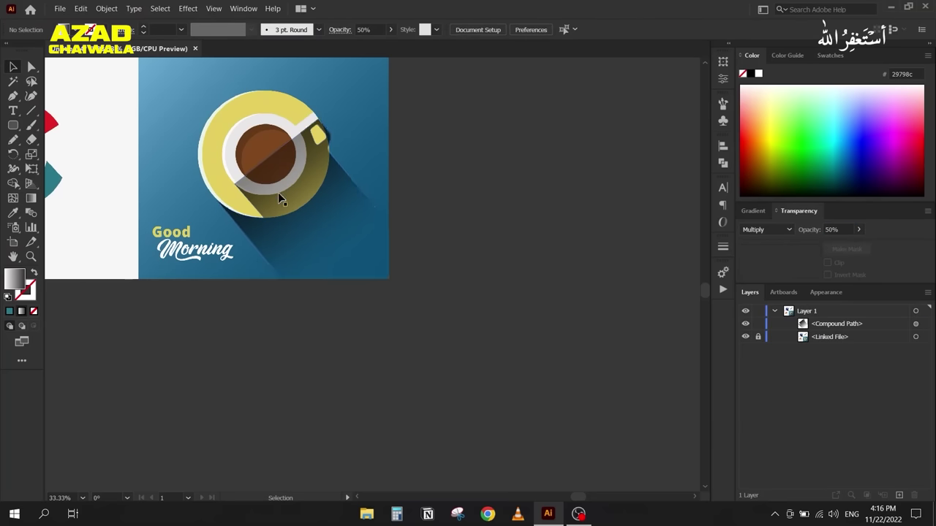
scroll(274, 176, up, 2)
scroll(322, 194, up, 2)
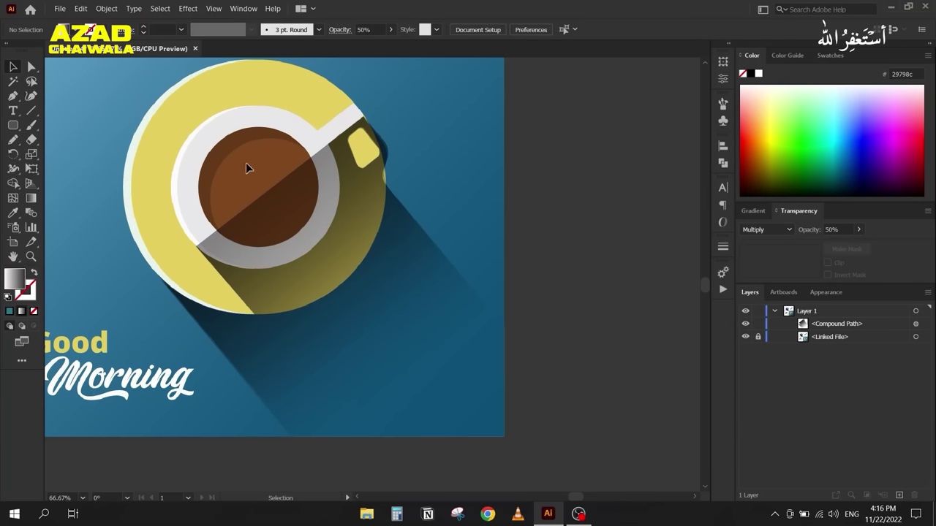
click(398, 337)
key(Delete)
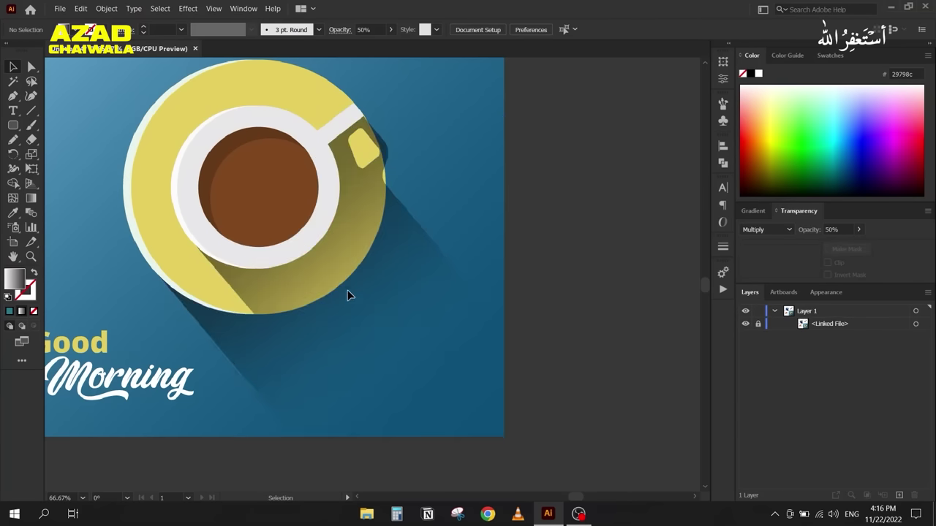
scroll(337, 271, down, 3)
scroll(337, 271, down, 2)
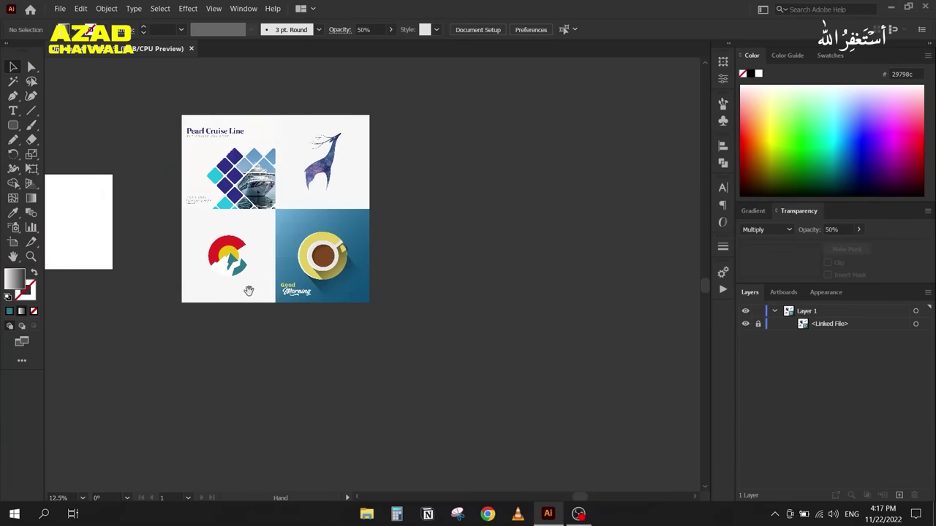
Step: Pan across the artboards and drag the cruise ship photo file from the desktop onto the canvas
drag(248, 291, 356, 295)
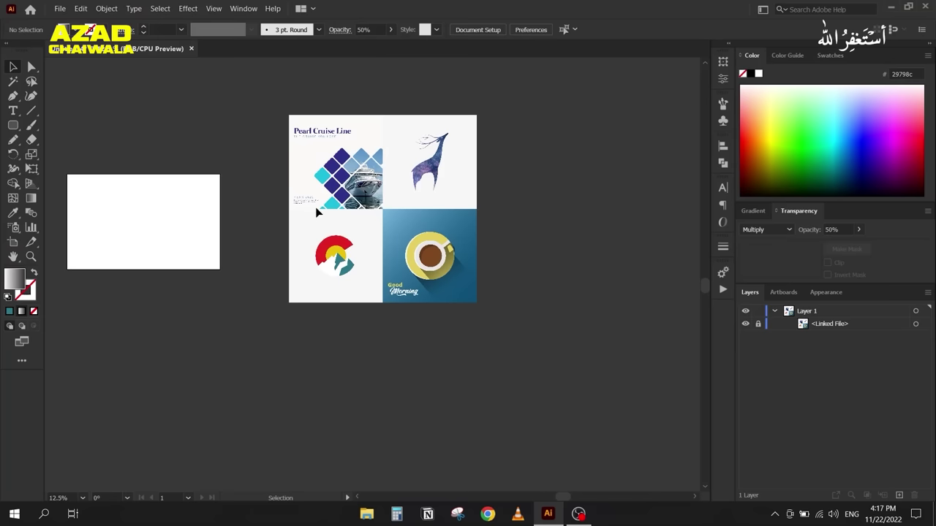
scroll(322, 193, up, 1)
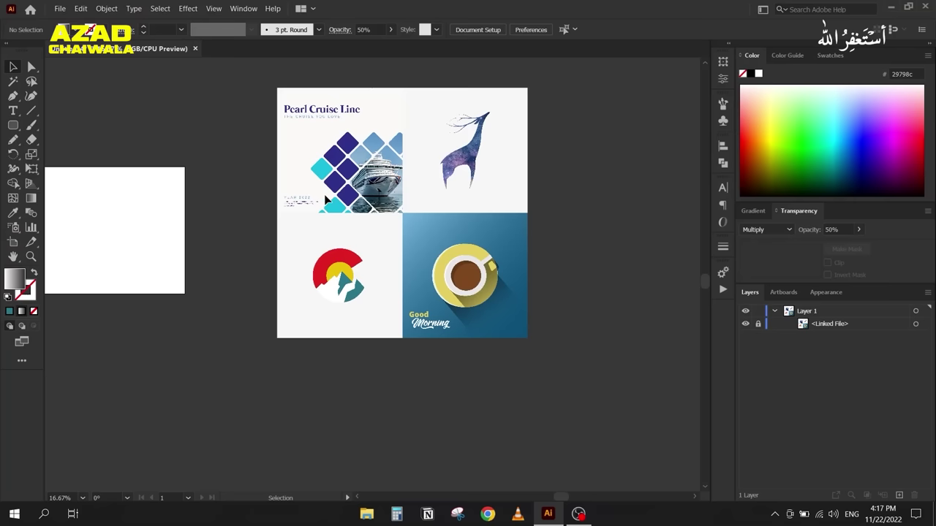
scroll(279, 185, up, 1)
drag(478, 181, 335, 188)
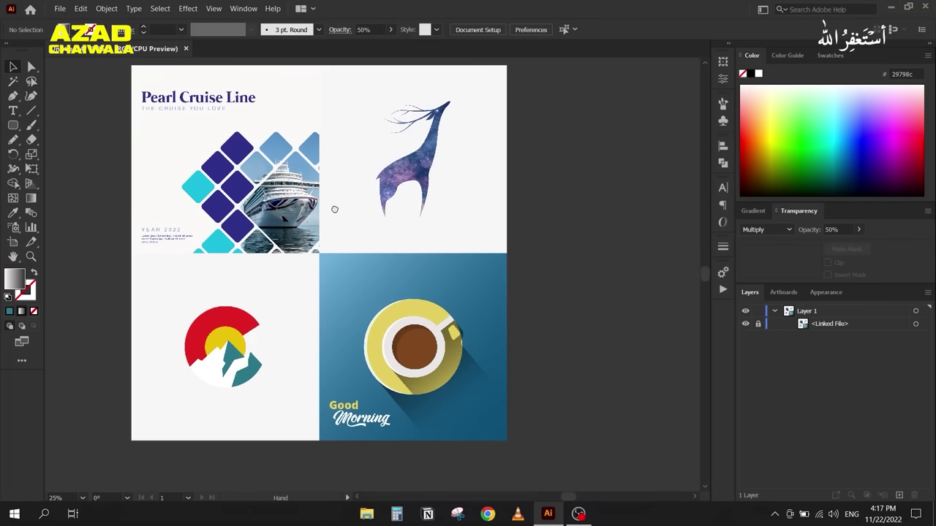
drag(300, 289, 512, 274)
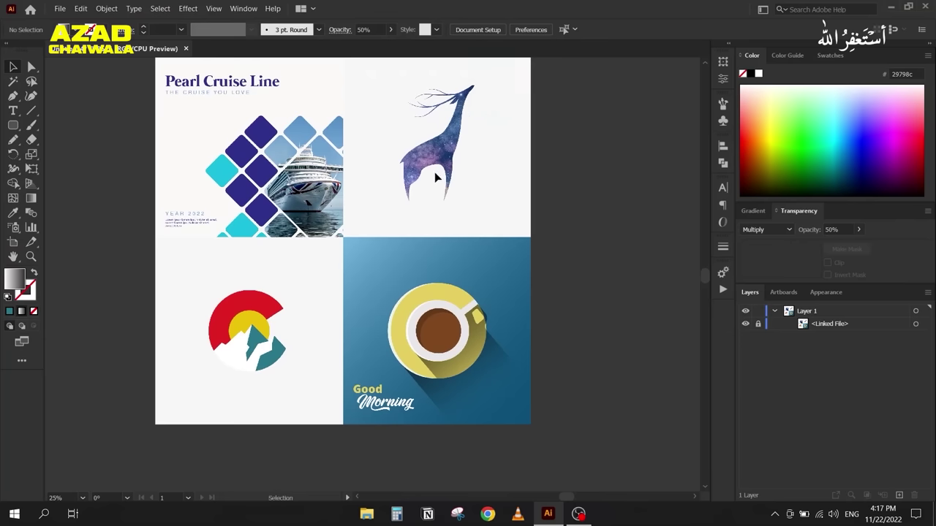
scroll(427, 169, down, 1)
drag(257, 270, 386, 307)
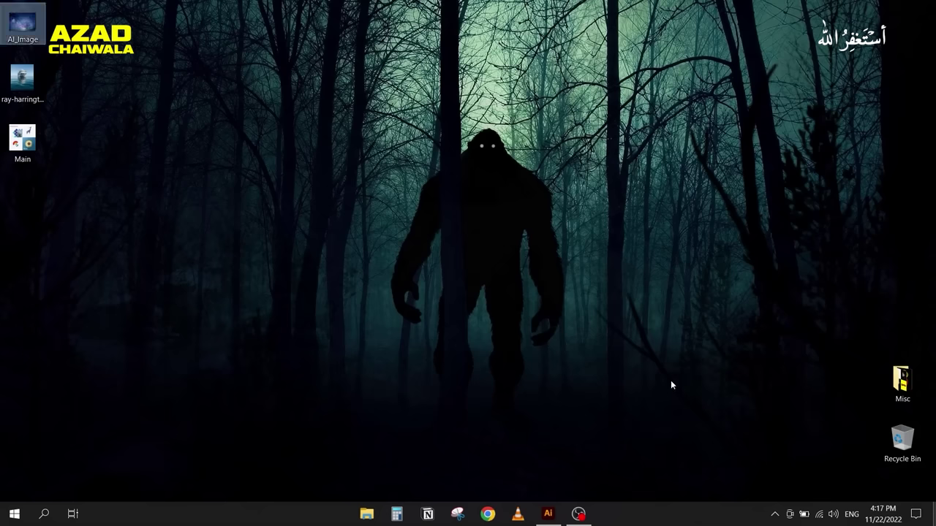
drag(24, 81, 270, 240)
scroll(270, 239, up, 1)
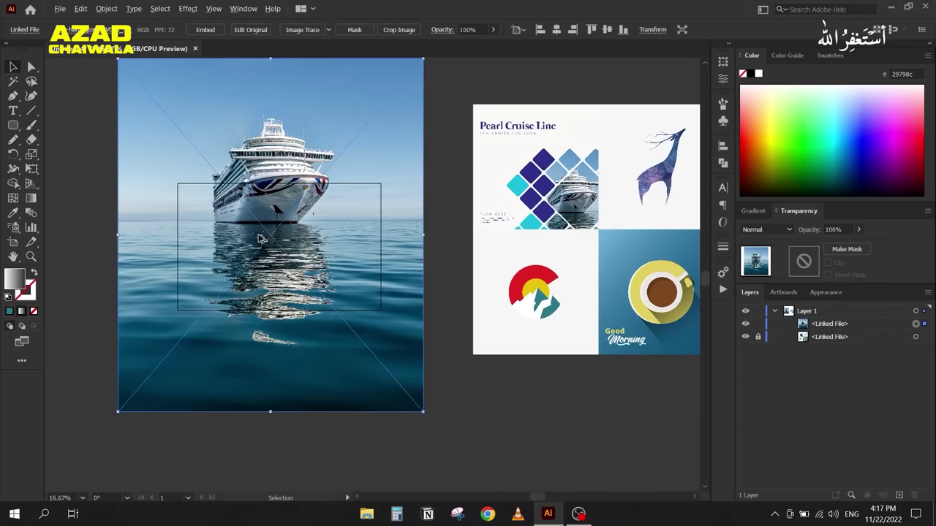
Step: Scale the ship photo onto the white artboard and add an empty opacity mask with Make Mask
drag(118, 60, 304, 276)
drag(346, 337, 251, 236)
drag(204, 173, 233, 201)
drag(277, 260, 257, 250)
scroll(257, 251, up, 3)
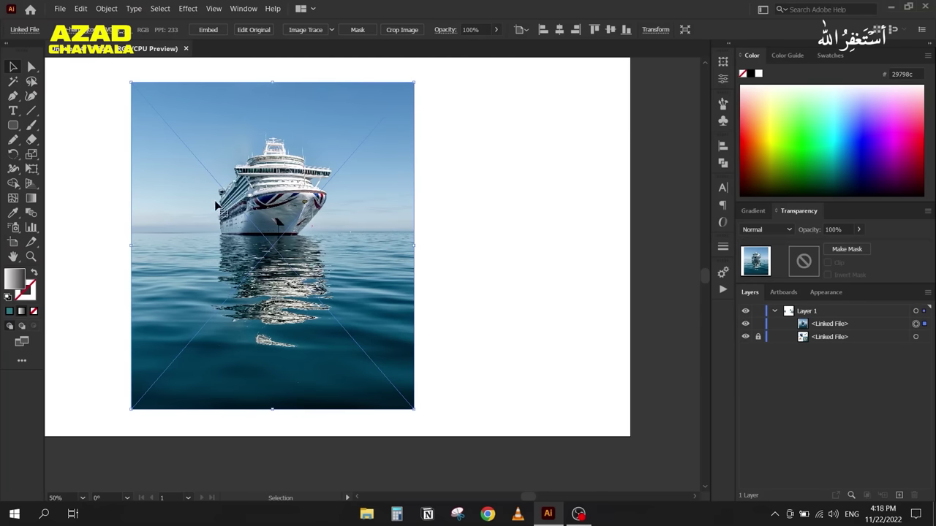
drag(220, 252, 208, 244)
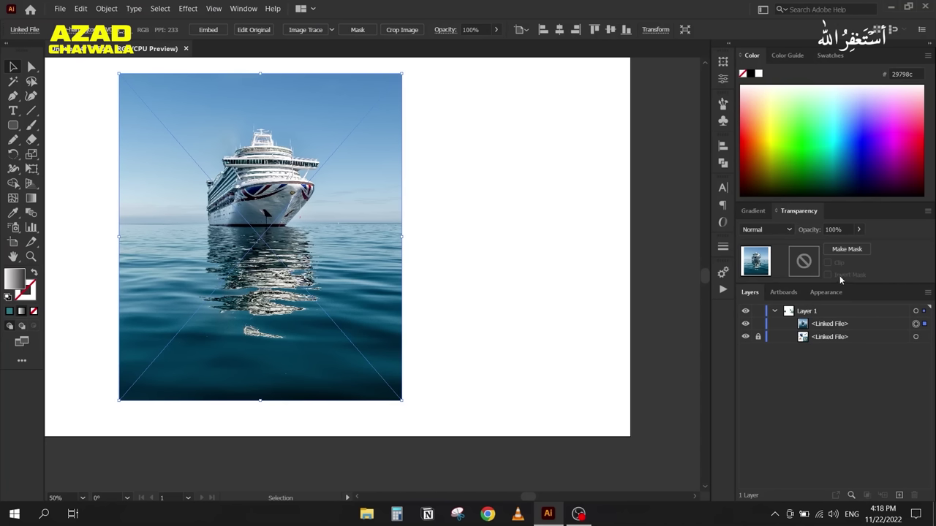
click(840, 251)
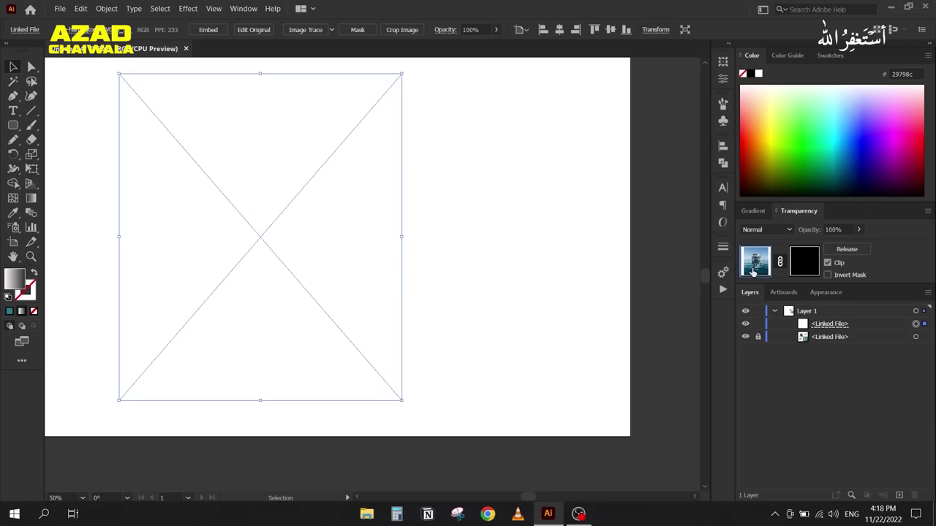
Step: Inside the ship photo's opacity mask, draw a 250x250 circle with the Ellipse tool
click(796, 274)
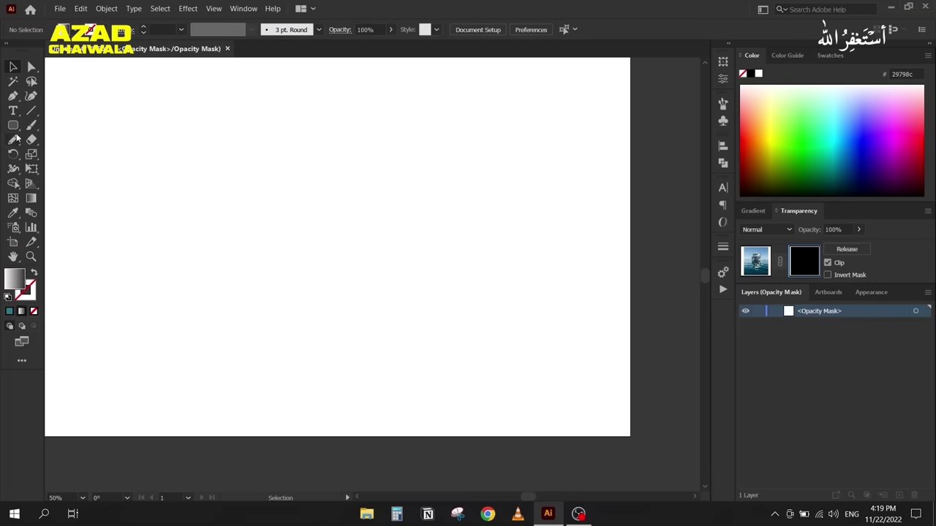
click(22, 129)
click(67, 154)
click(751, 74)
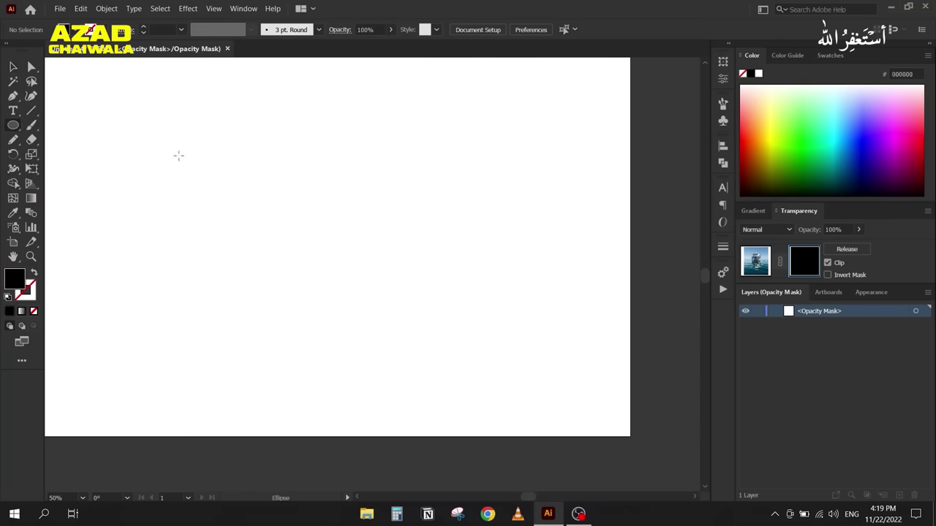
drag(191, 123, 379, 307)
click(773, 311)
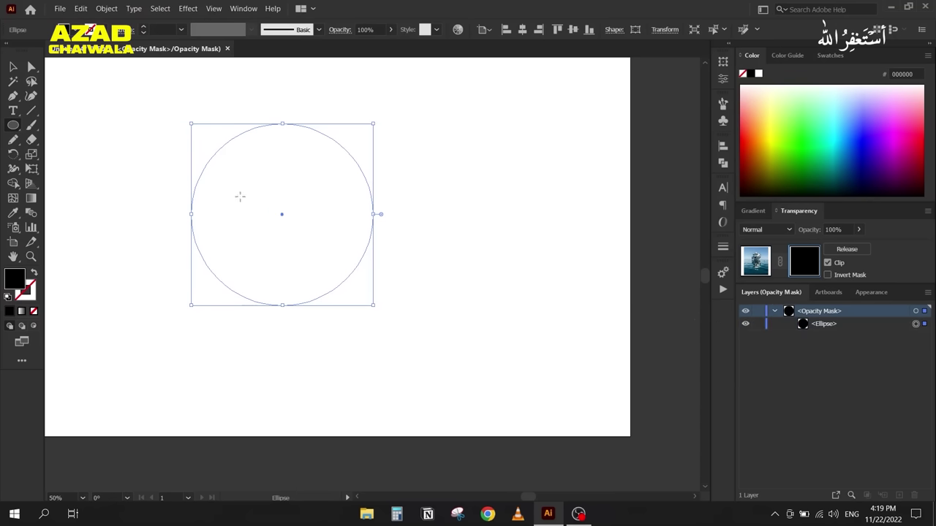
Step: Fill the mask circle white and position it over the ship
click(15, 71)
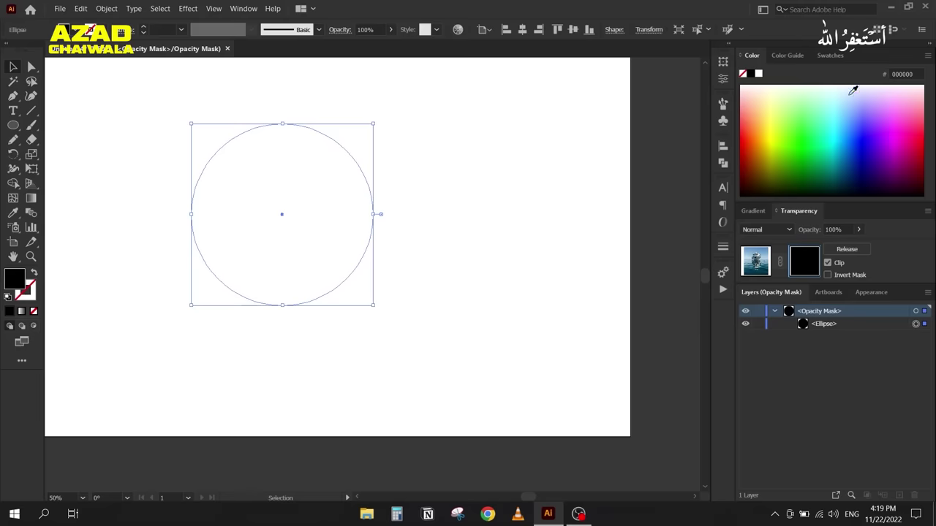
click(758, 74)
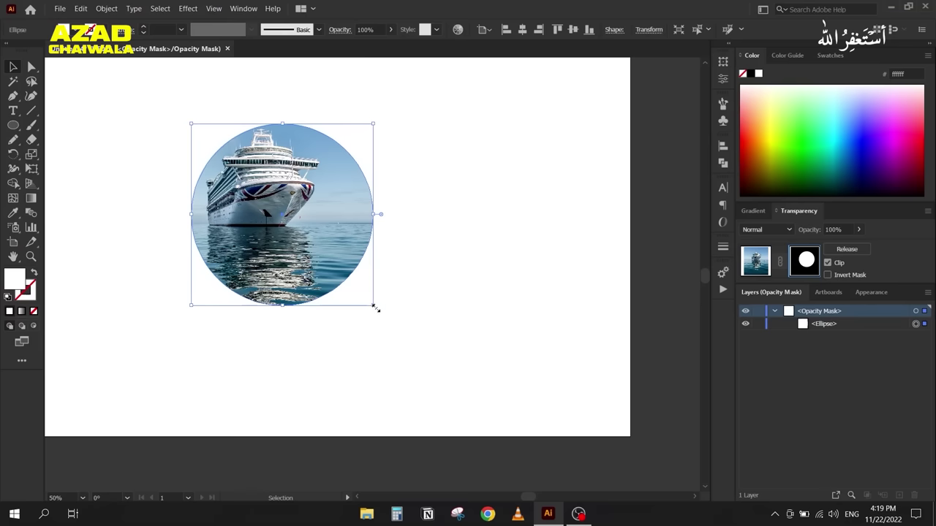
mouse_move(374, 307)
mouse_down()
mouse_move(346, 286)
mouse_move(374, 307)
mouse_up()
drag(272, 264, 262, 254)
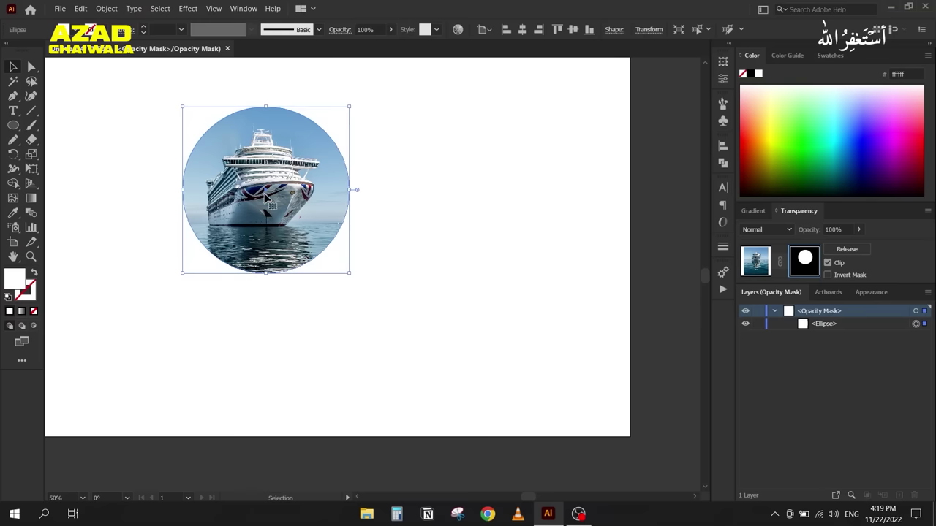
mouse_move(240, 224)
mouse_down()
mouse_move(329, 260)
mouse_move(299, 300)
mouse_move(217, 247)
mouse_move(203, 214)
mouse_move(251, 223)
mouse_move(256, 278)
mouse_move(254, 228)
mouse_up()
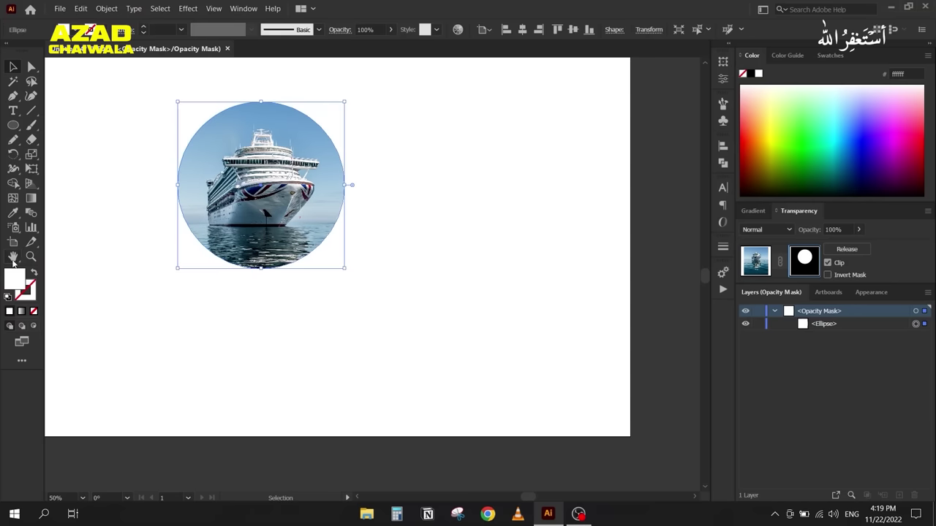
Step: Keep the circle's white fill and exit mask editing back to the artwork
click(35, 273)
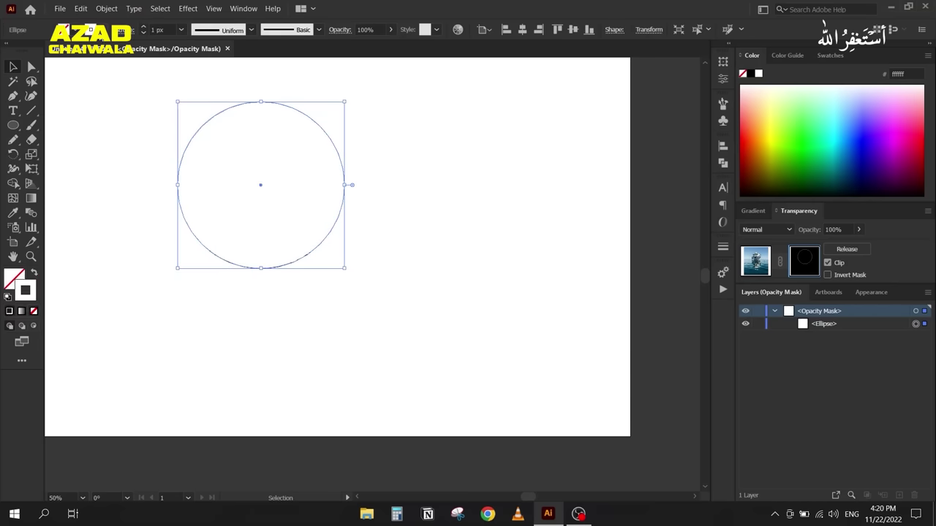
scroll(157, 29, up, 20)
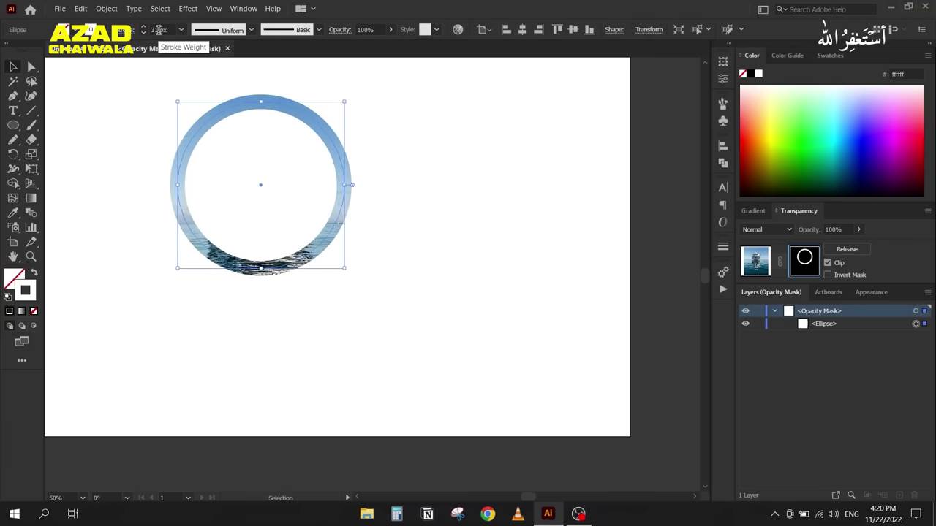
scroll(159, 30, up, 6)
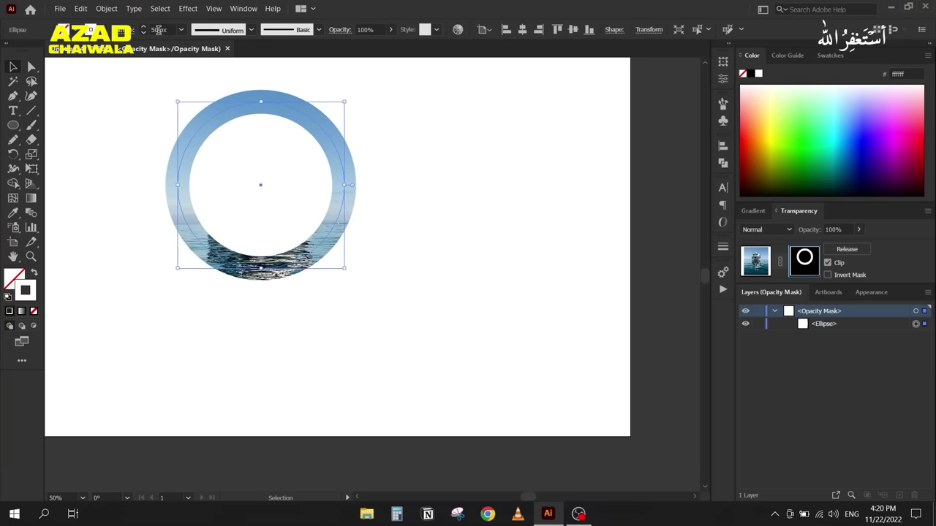
click(34, 273)
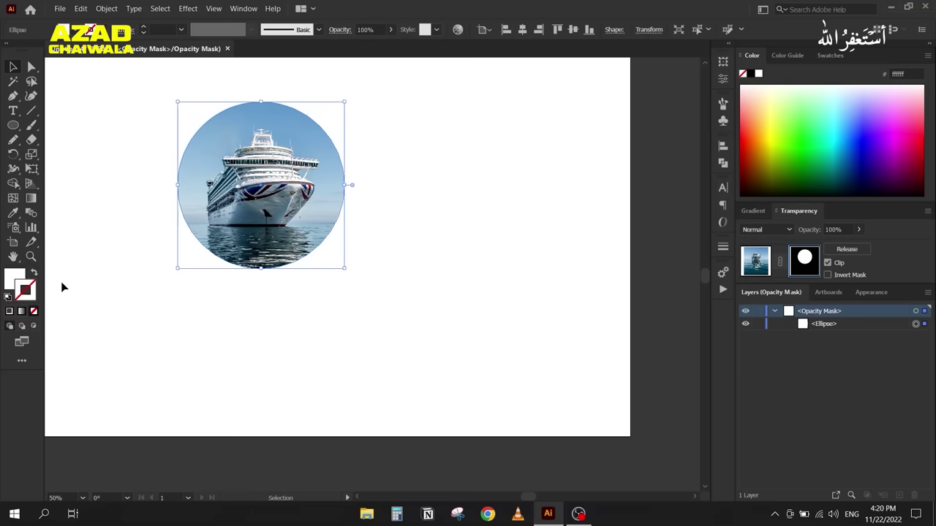
click(757, 266)
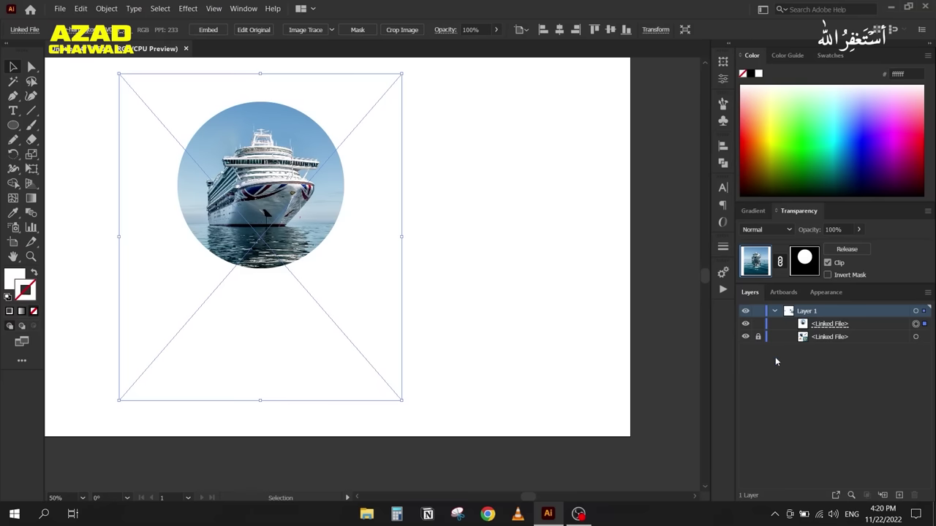
Step: Drag the circle-masked ship photo left, right and up around the artboard, then zoom out
click(504, 271)
drag(279, 197, 353, 198)
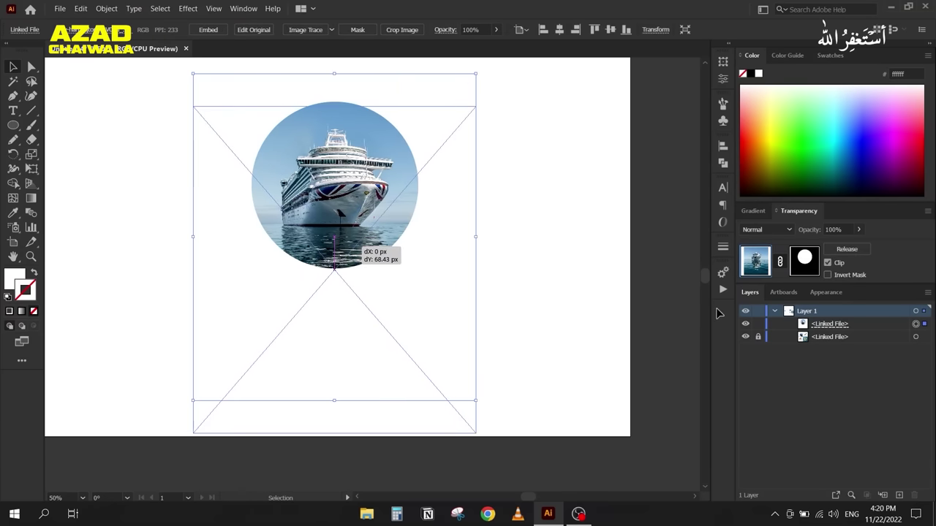
drag(358, 229, 294, 216)
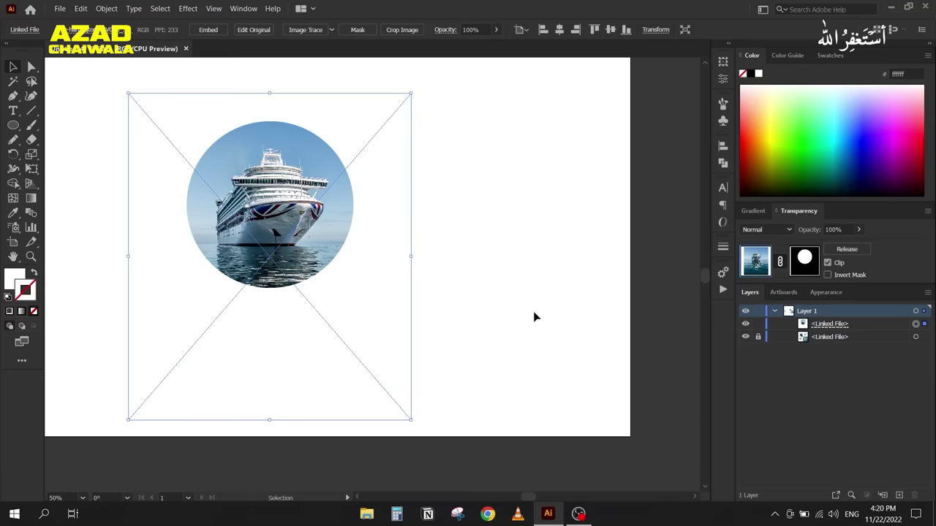
drag(338, 184, 221, 201)
drag(301, 240, 308, 246)
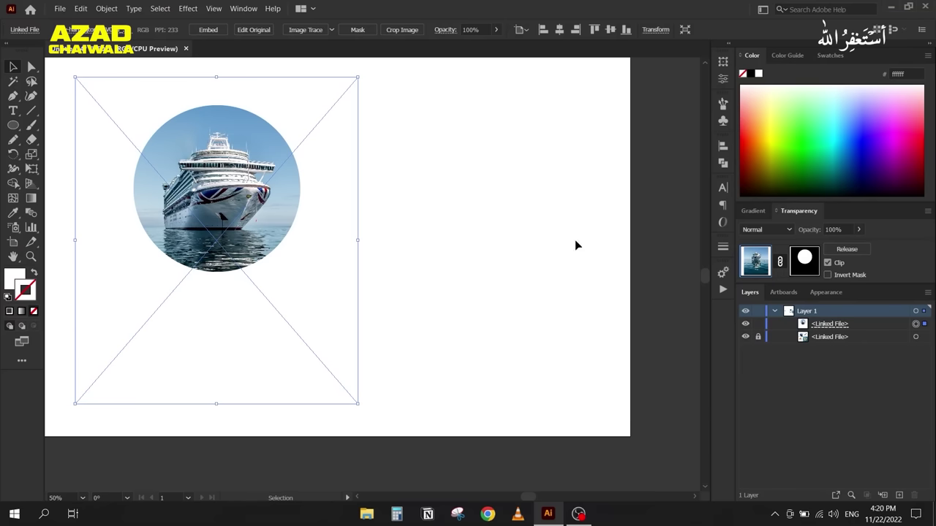
drag(224, 207, 347, 215)
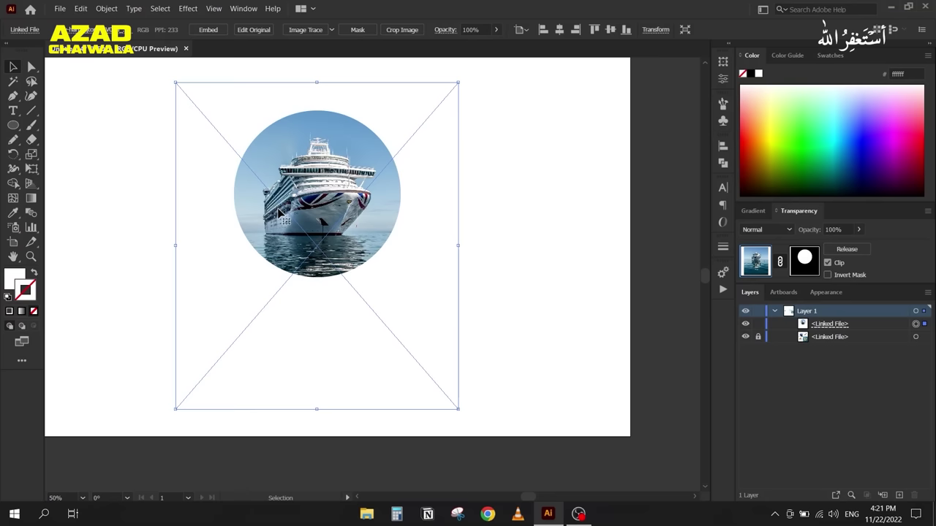
drag(331, 240, 215, 248)
key(ctrl+minus)
key(ctrl+minus)
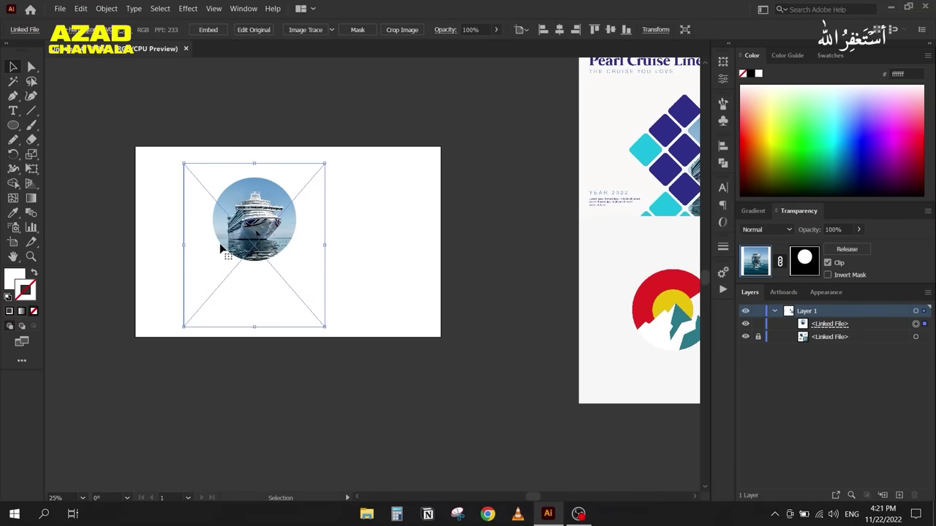
Step: Delete the ship photo and type 'reflection' as a new text object on the artboard
key(Delete)
key(ctrl+plus)
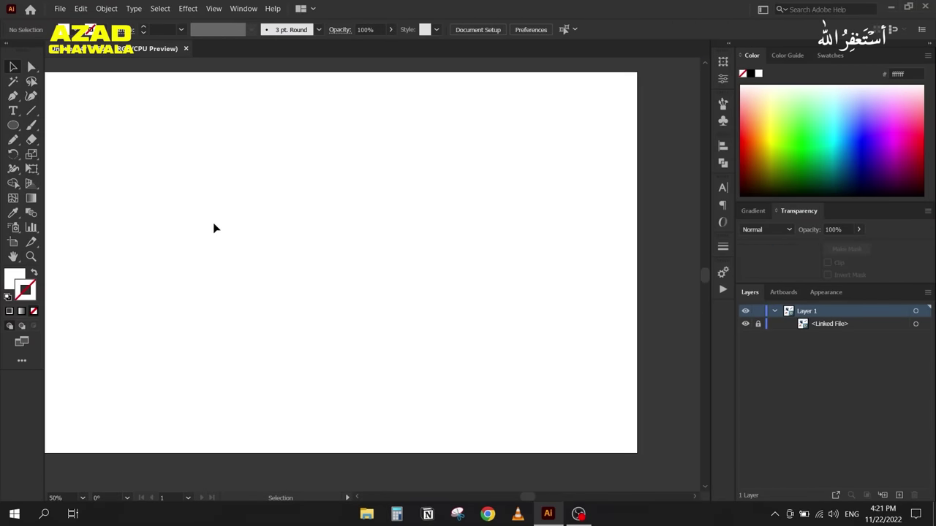
key(t)
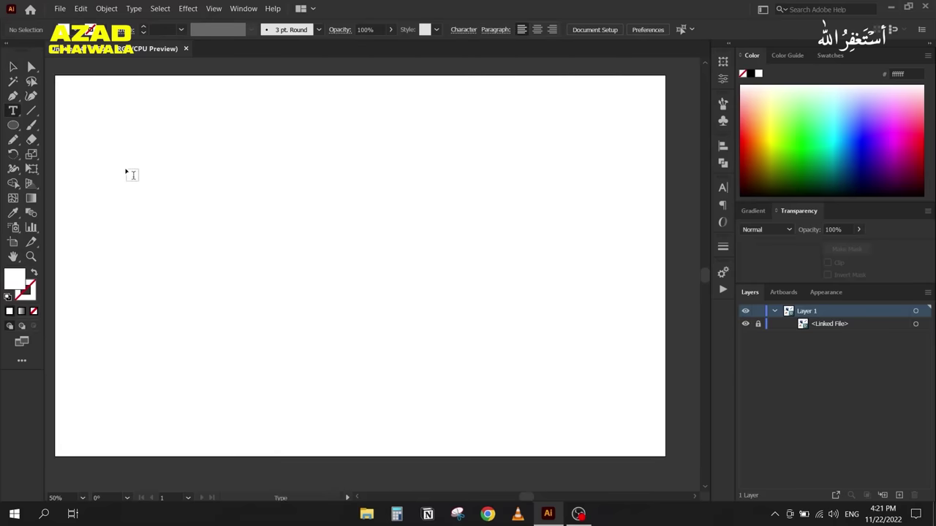
click(125, 168)
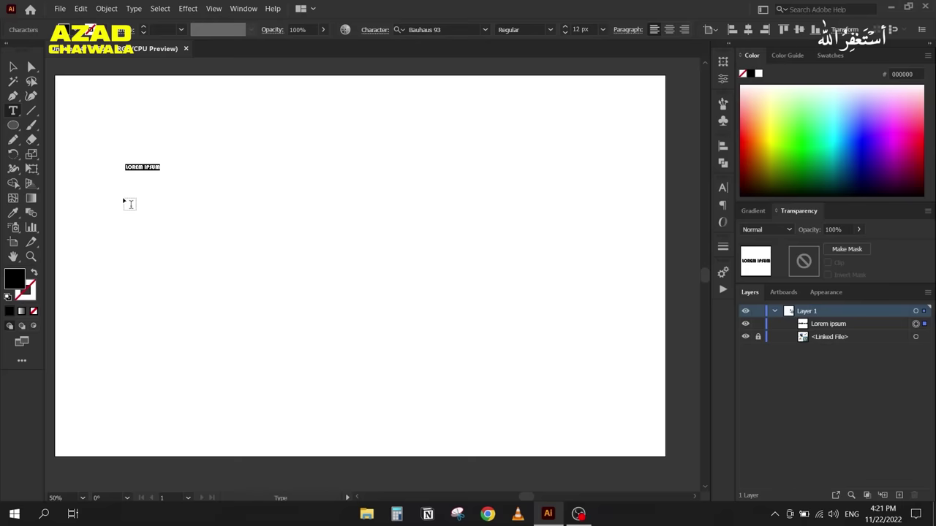
text(r)
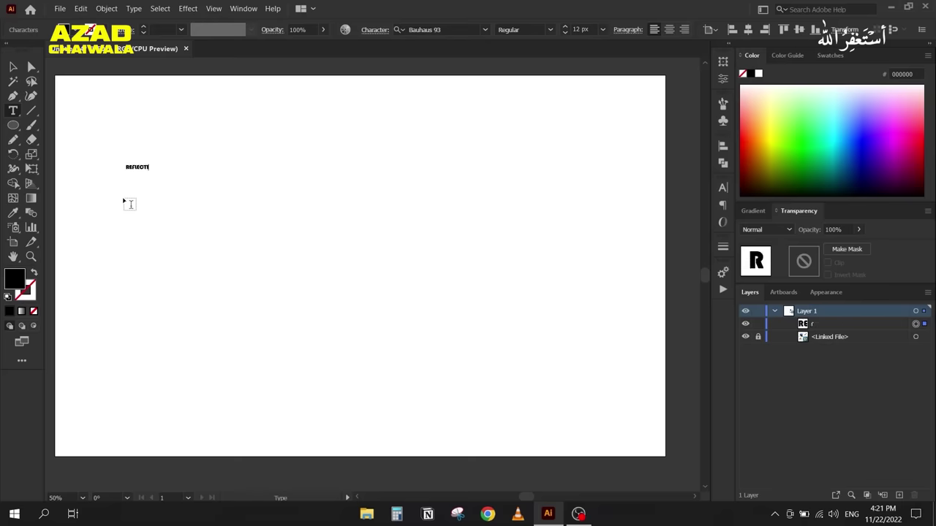
text(eflection)
key(Escape)
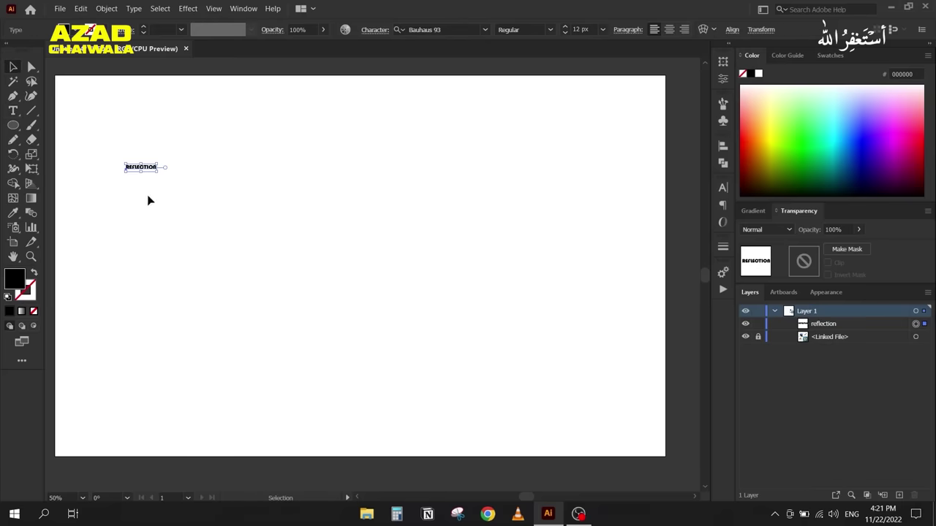
Step: Scale the text up to headline size (170.298) and set it in Roboto Black
drag(153, 173, 692, 234)
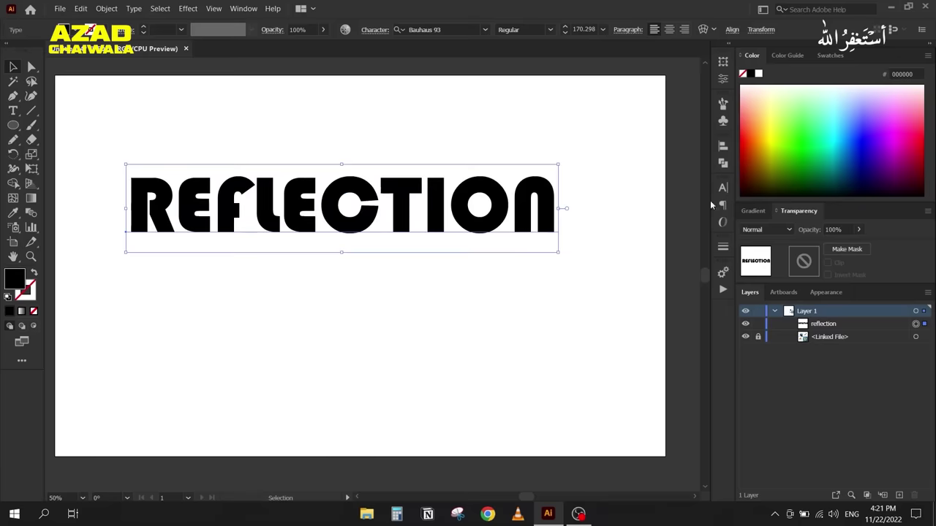
click(722, 188)
click(637, 200)
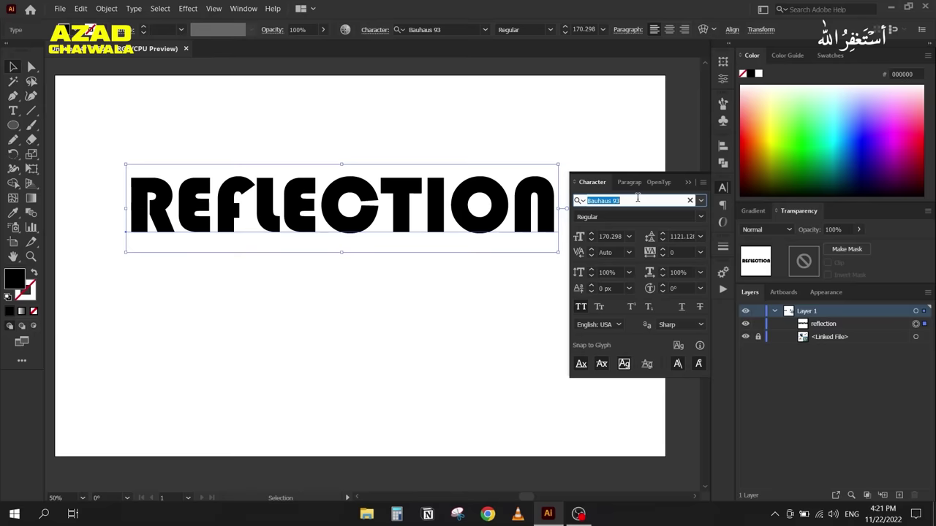
text(roboto)
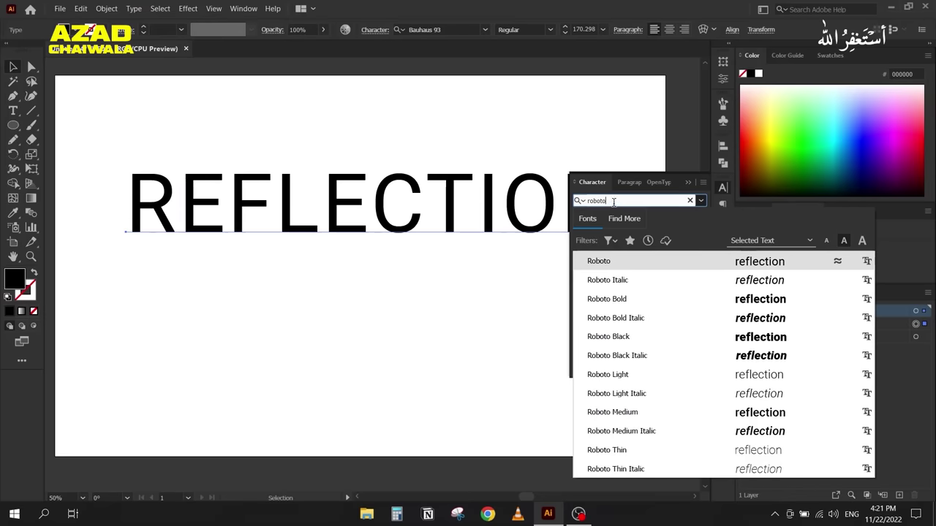
click(620, 337)
Step: Shift the REFLECTION text slightly left and reselect it with the Reflect Tool active
drag(329, 228, 352, 218)
click(684, 181)
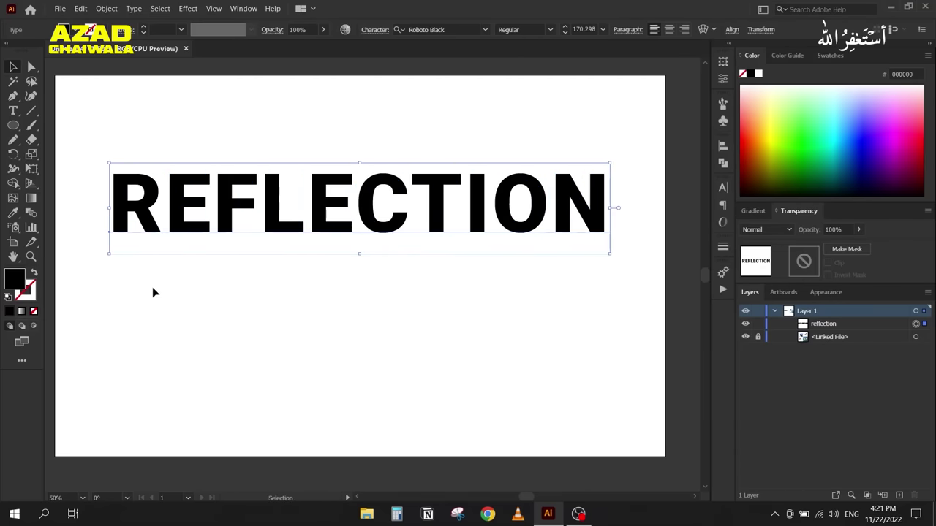
click(152, 292)
click(115, 208)
drag(13, 155, 66, 167)
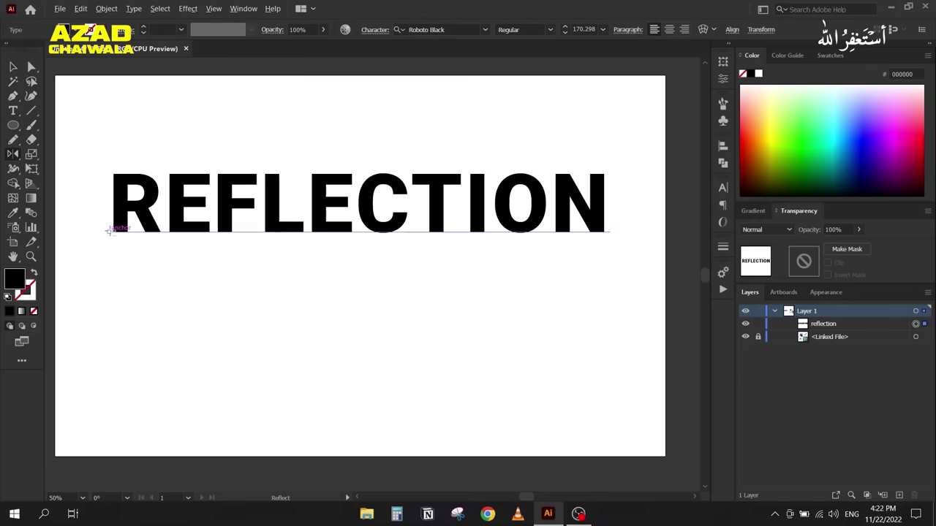
Step: Copy REFLECTION mirrored across the horizontal axis from its bottom-left corner, then select the copy
alt+click(108, 231)
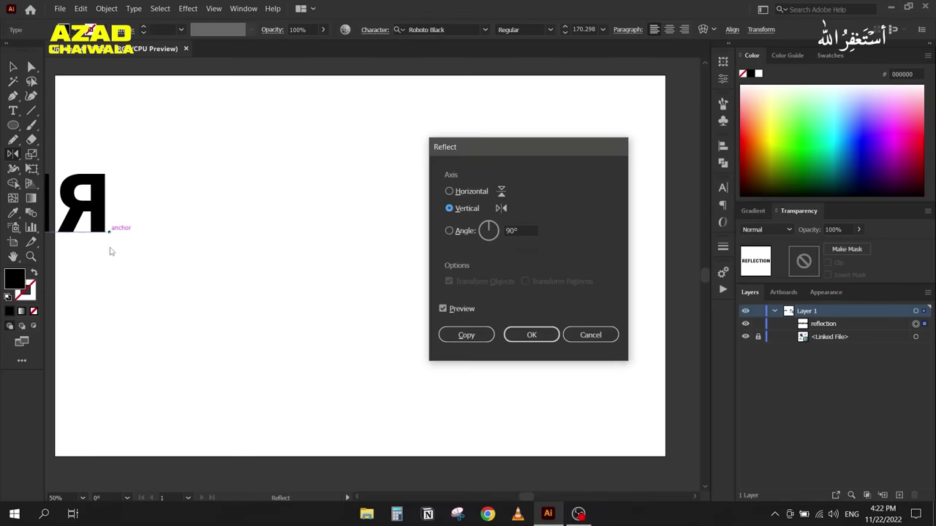
click(463, 193)
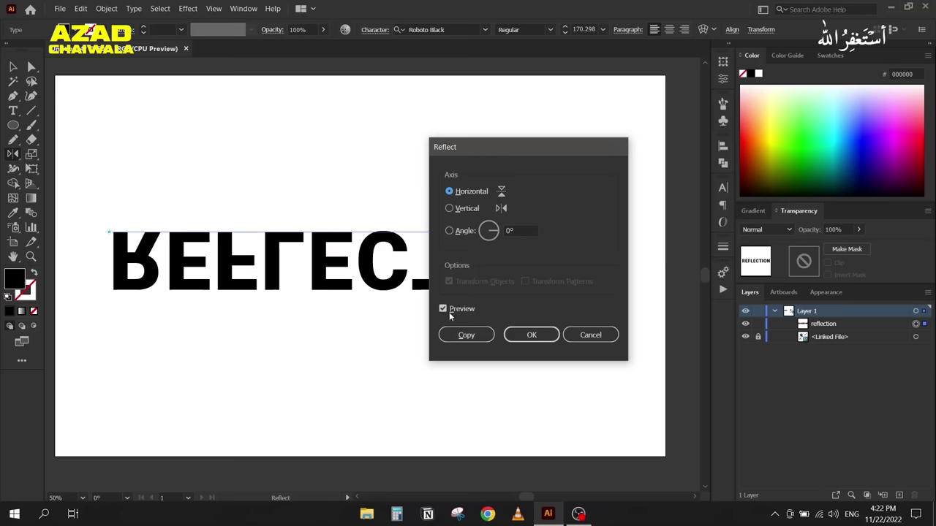
click(454, 337)
key(v)
click(312, 412)
click(213, 276)
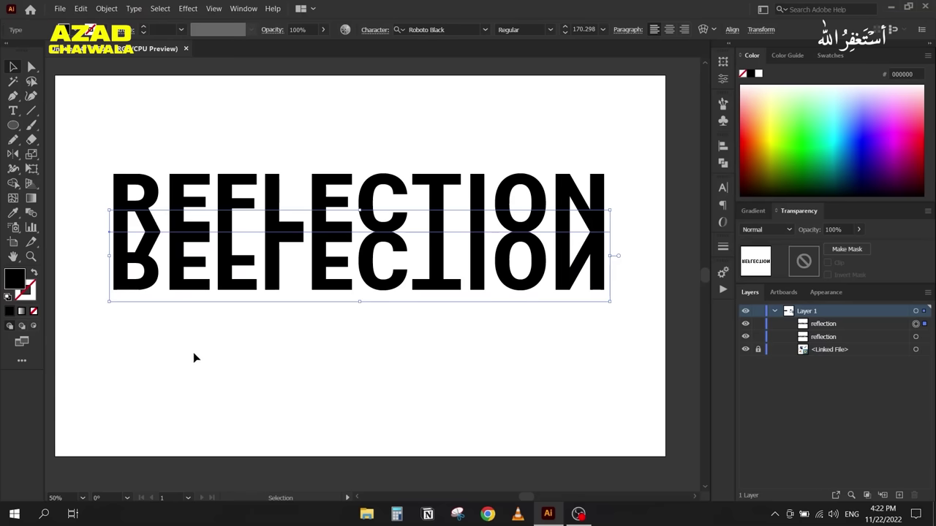
right_click(119, 289)
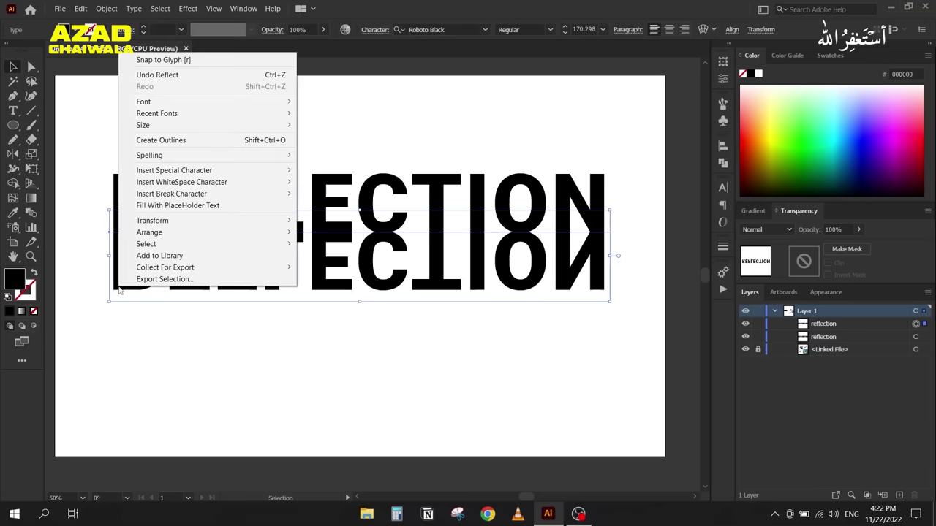
click(183, 140)
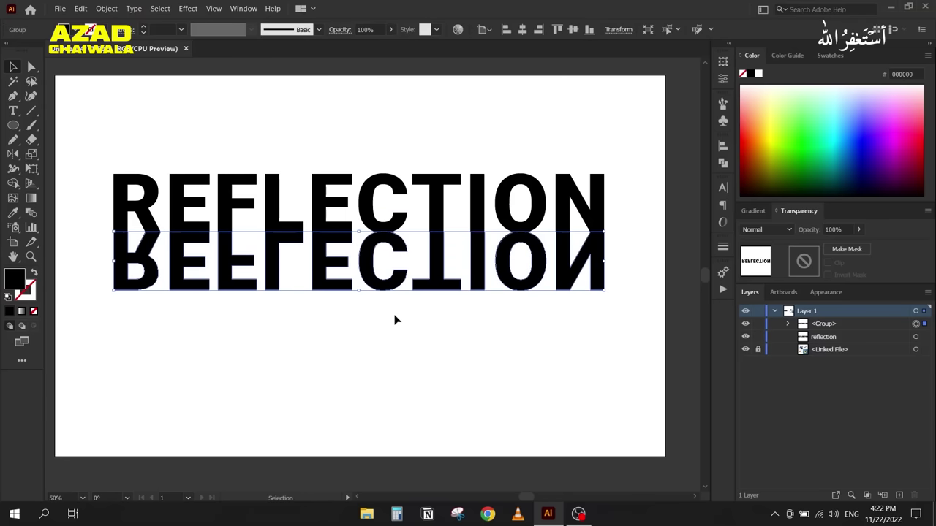
click(754, 211)
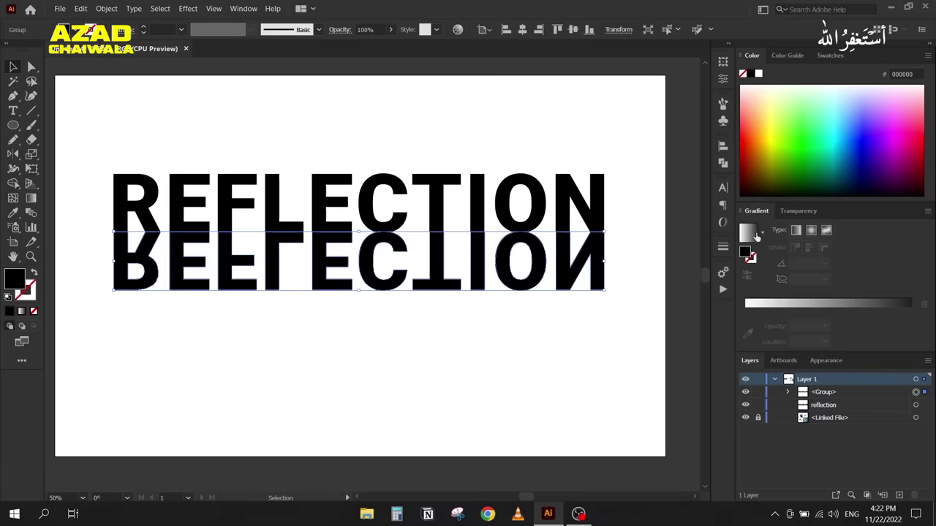
click(756, 235)
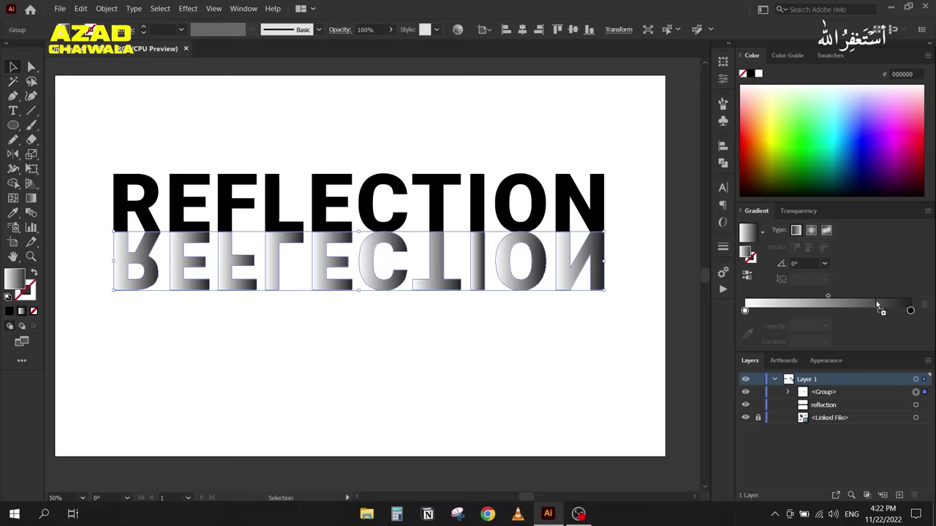
click(910, 310)
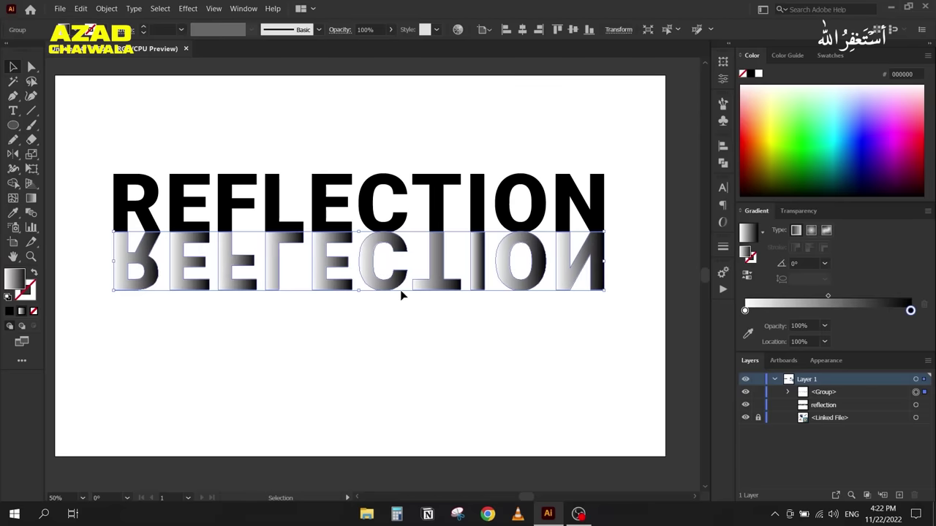
key(g)
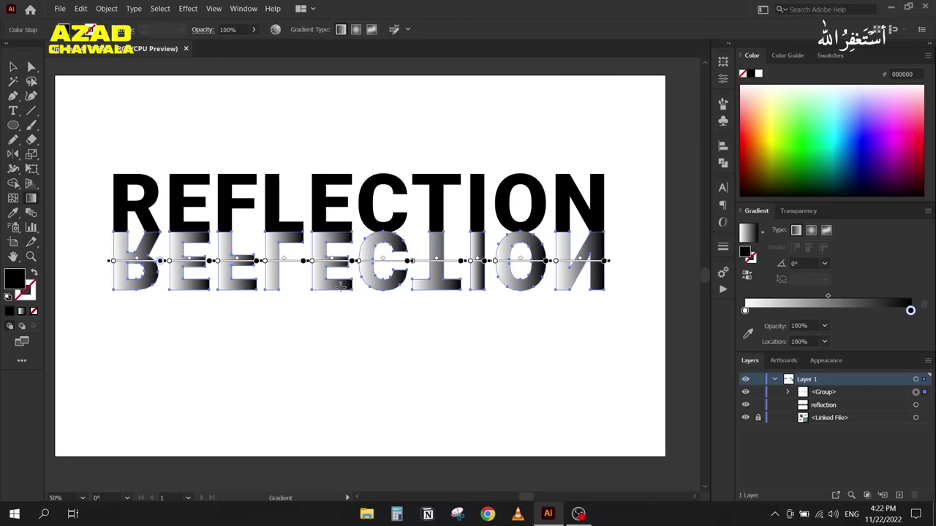
drag(338, 292, 338, 230)
drag(327, 307, 327, 307)
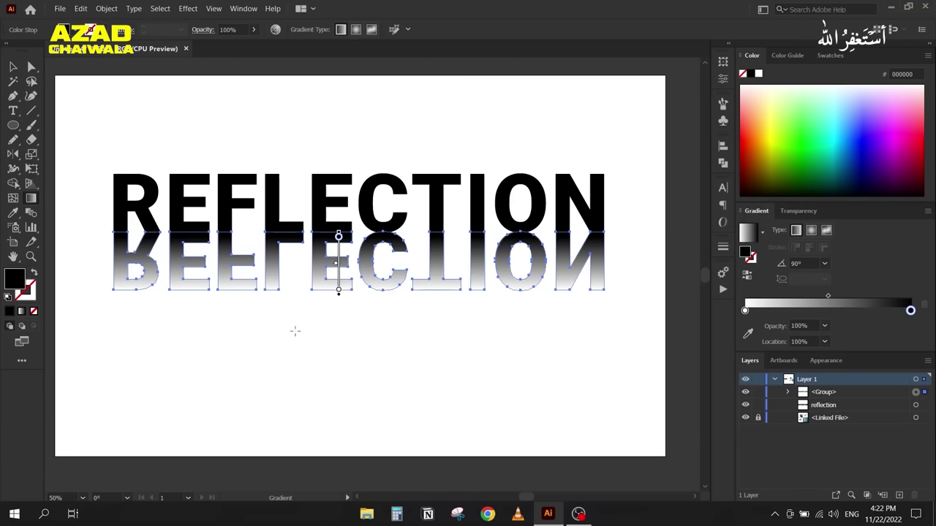
key(ctrl+z)
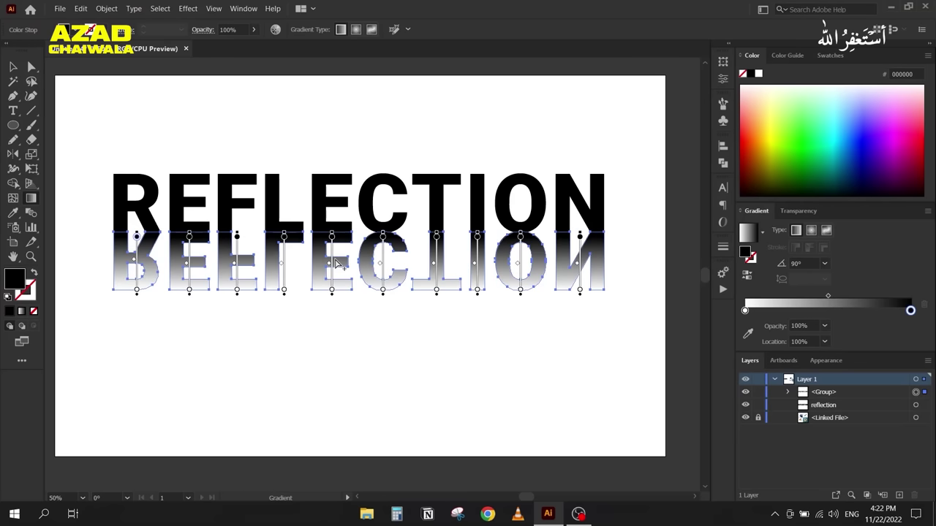
click(13, 67)
click(74, 202)
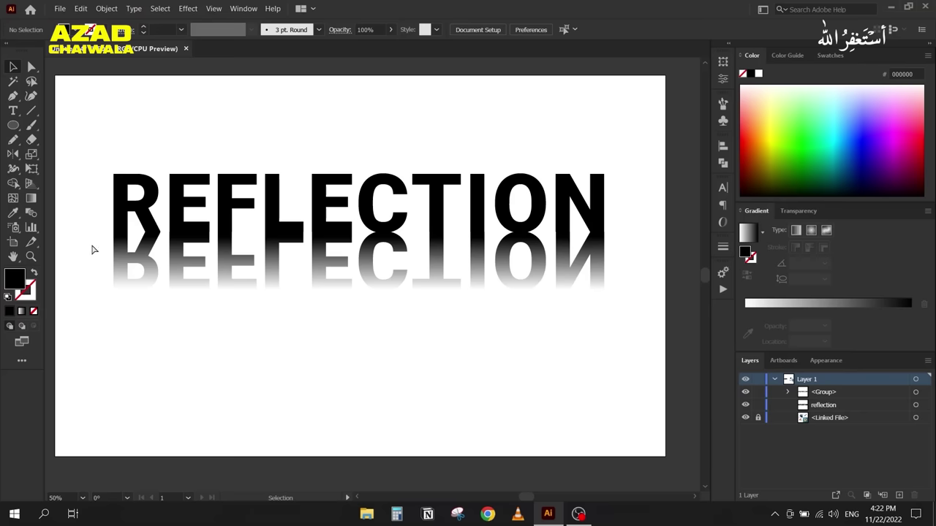
key(ctrl+z)
key(ctrl+z)
key(ctrl+z)
key(ctrl+z)
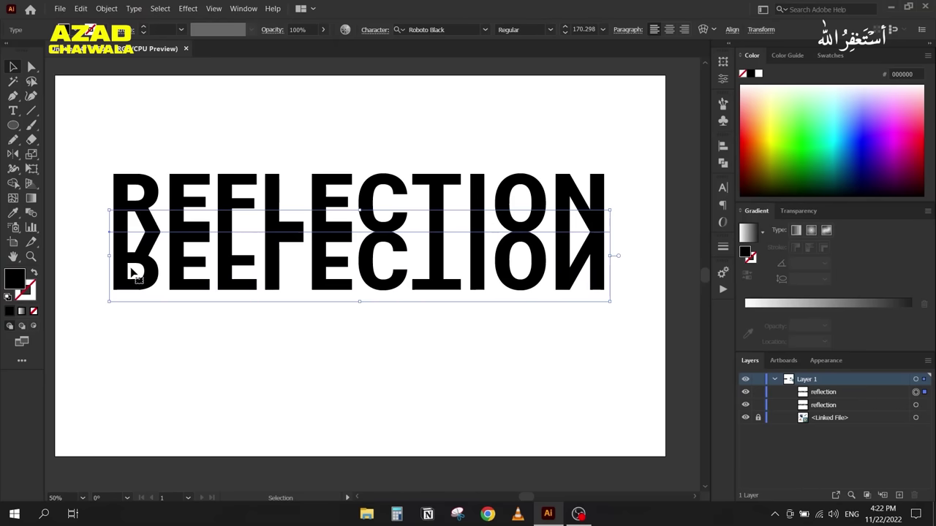
Step: Apply Make Mask to the mirrored copy in Transparency and enter mask editing
click(138, 313)
click(137, 288)
click(796, 212)
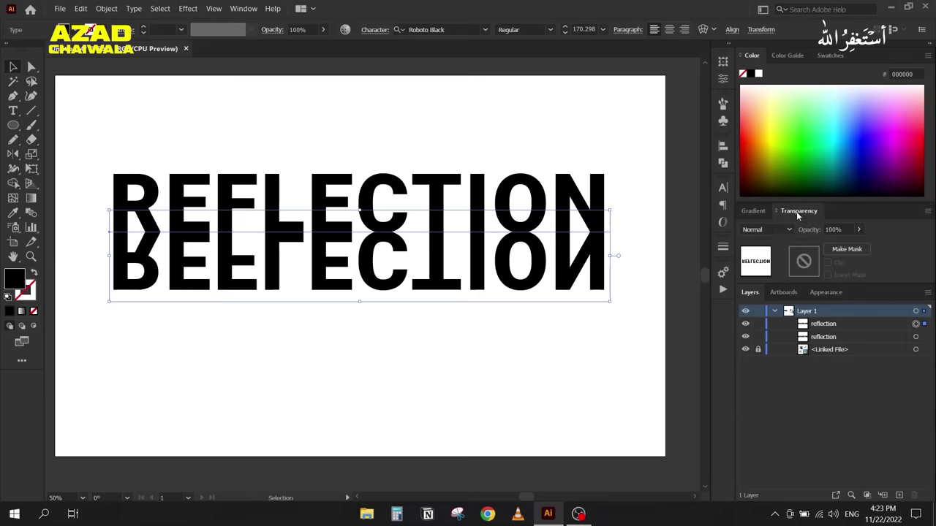
click(842, 250)
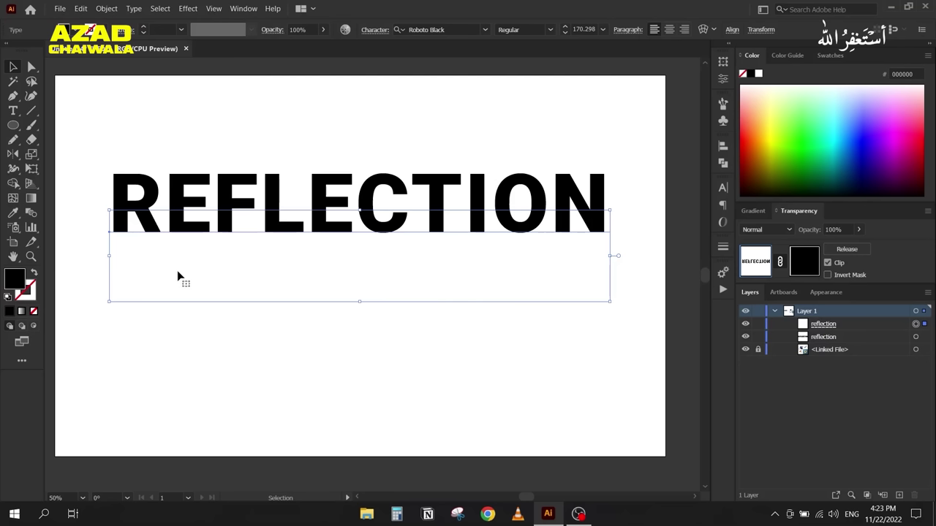
click(803, 265)
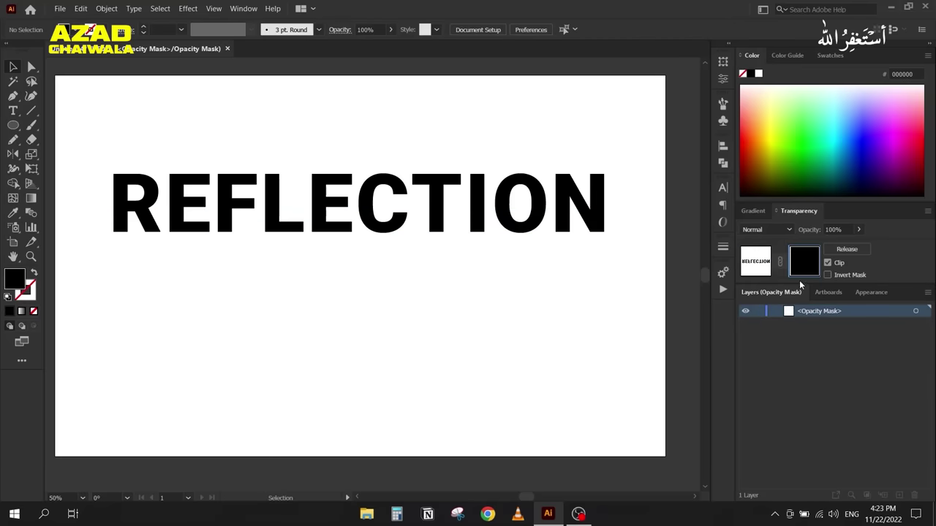
Step: Draw a white-filled rectangle covering the mirrored text inside the mask
click(13, 125)
click(73, 127)
drag(96, 230, 612, 315)
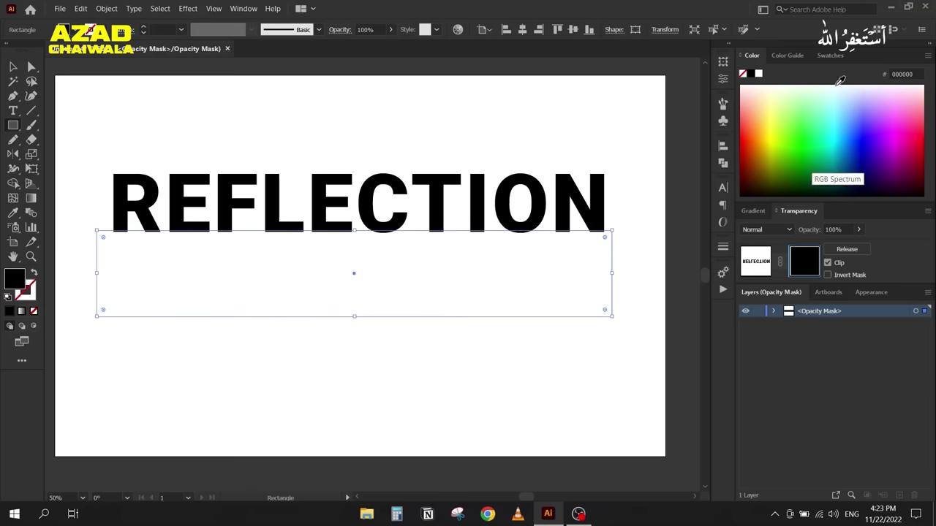
click(758, 74)
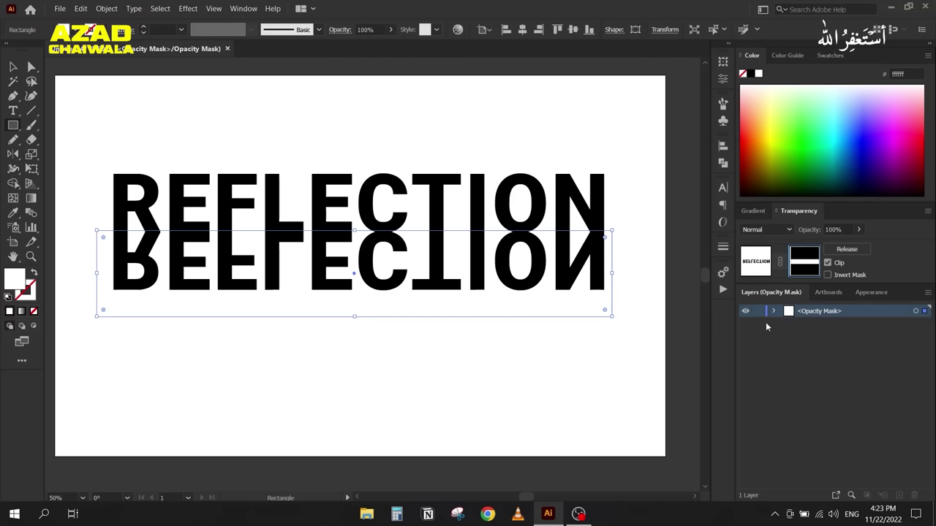
click(773, 312)
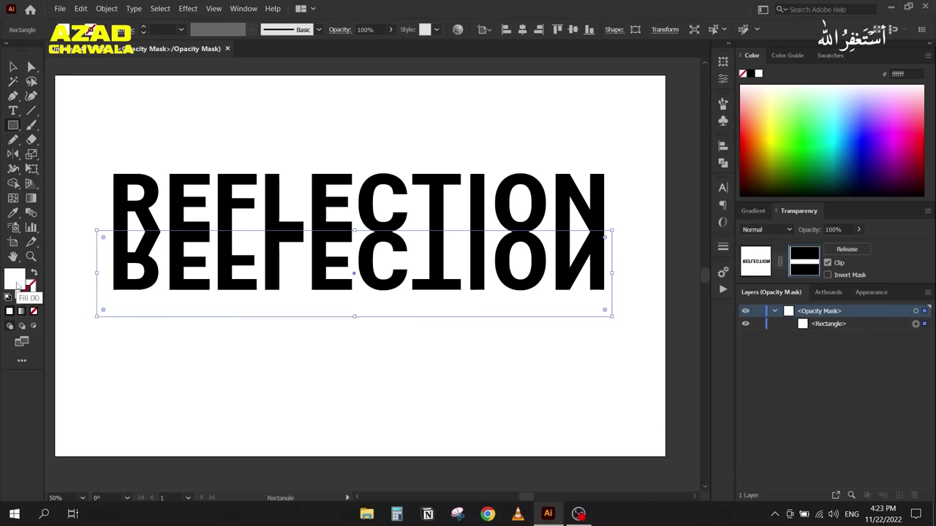
Step: Fill the rectangle with a -90° white-to-black gradient running downward and tighten its midpoint
click(755, 210)
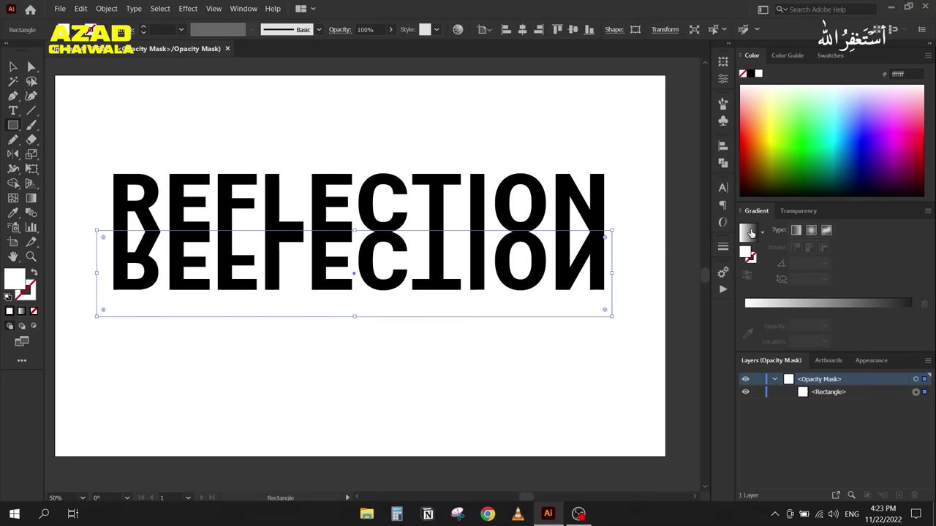
click(751, 234)
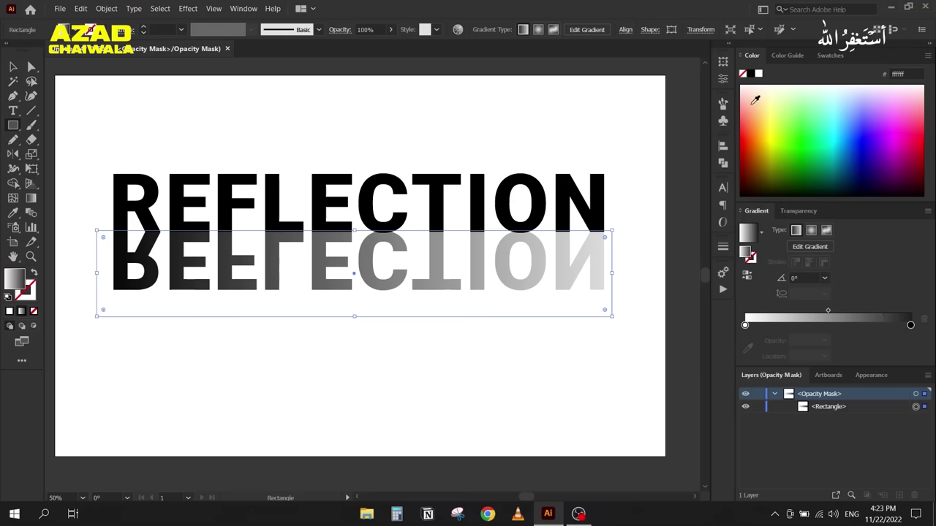
click(911, 326)
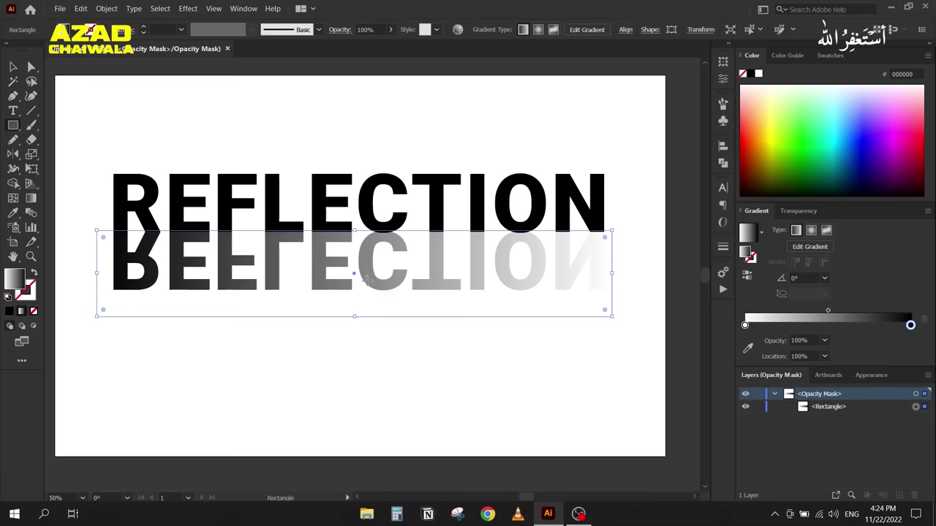
key(g)
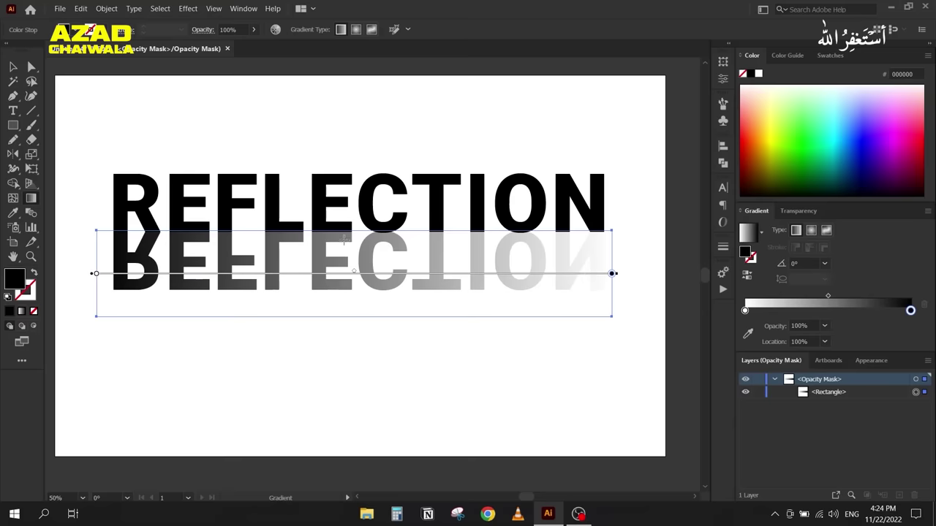
drag(342, 231, 341, 293)
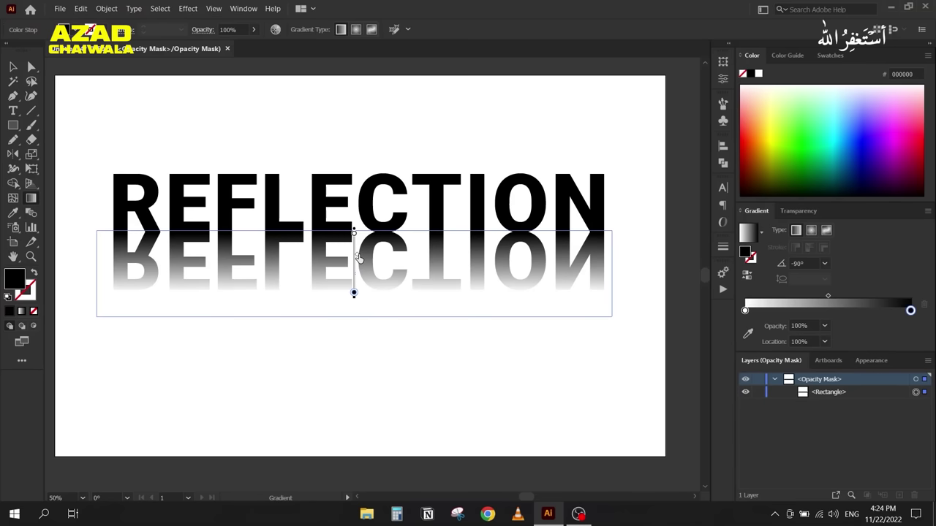
drag(358, 262, 358, 258)
click(13, 68)
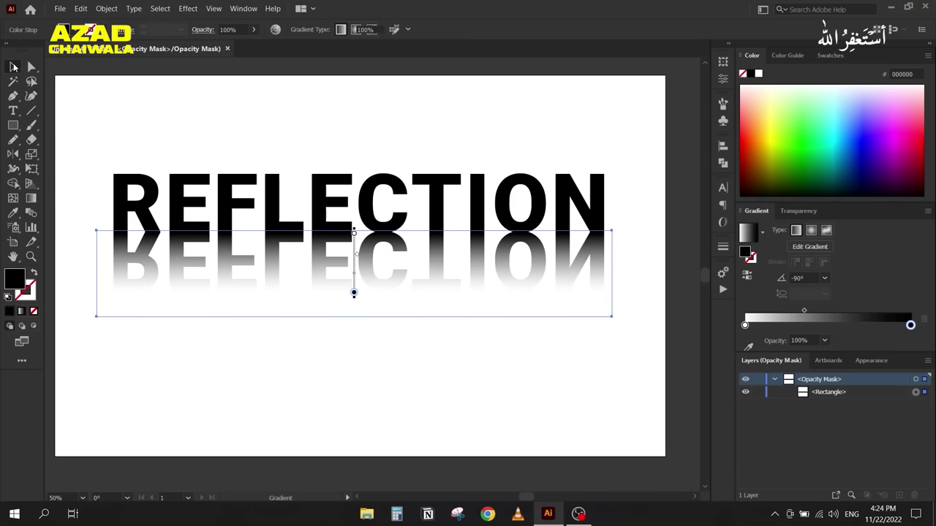
click(301, 105)
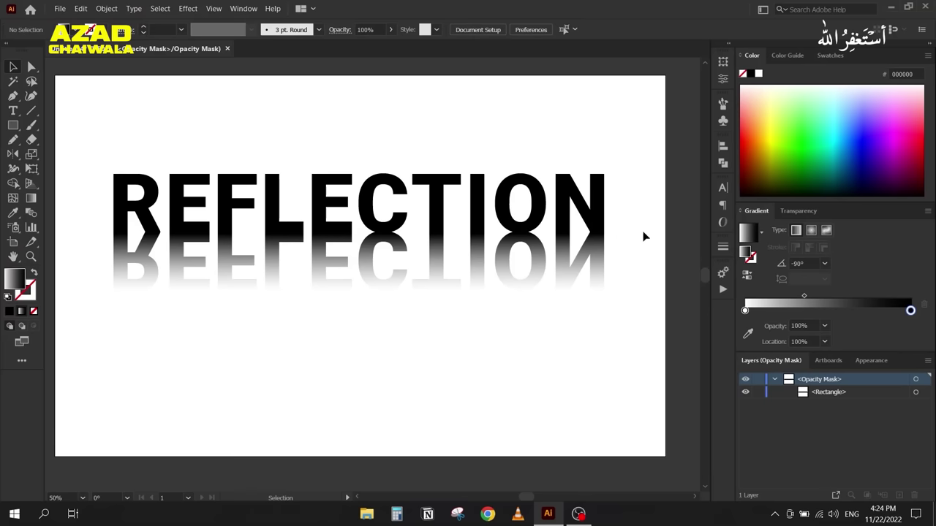
Step: Exit and re-enter mask editing, then preview the result in Save for Web (Legacy) and cancel
click(597, 276)
click(797, 210)
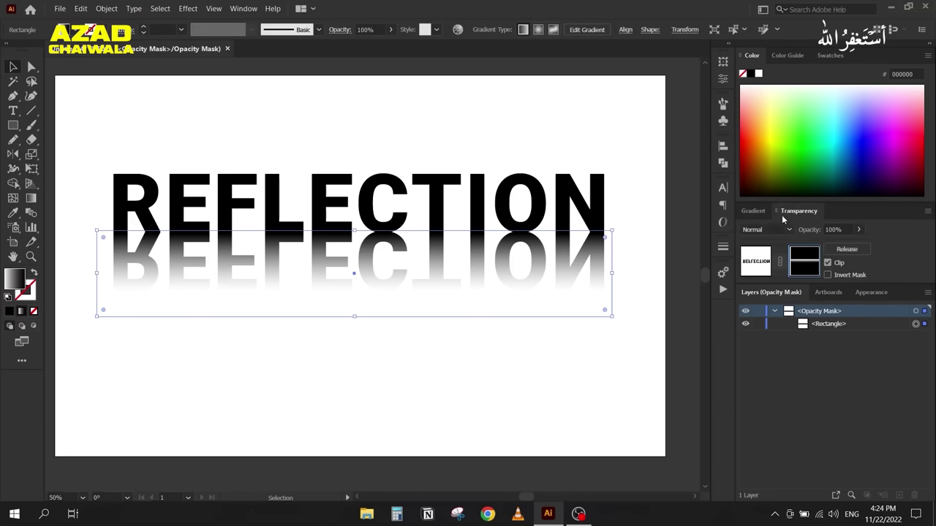
click(755, 261)
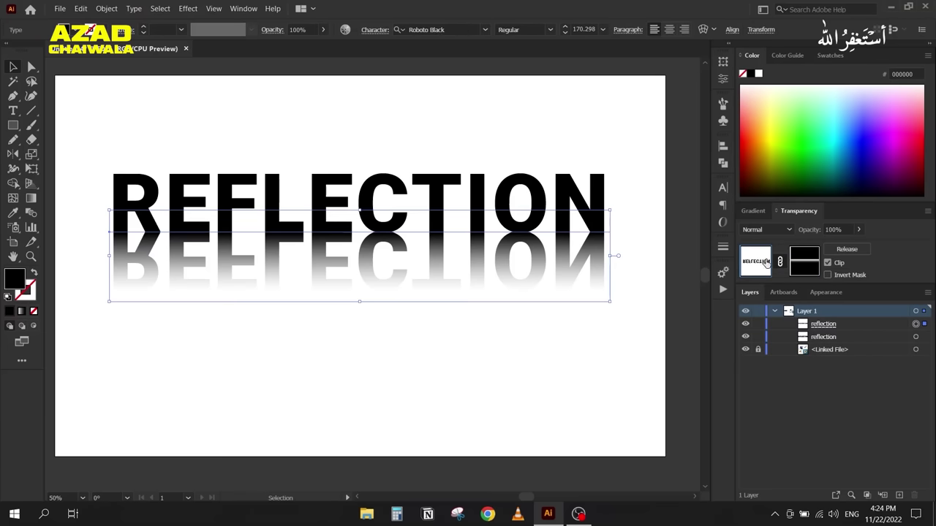
click(806, 262)
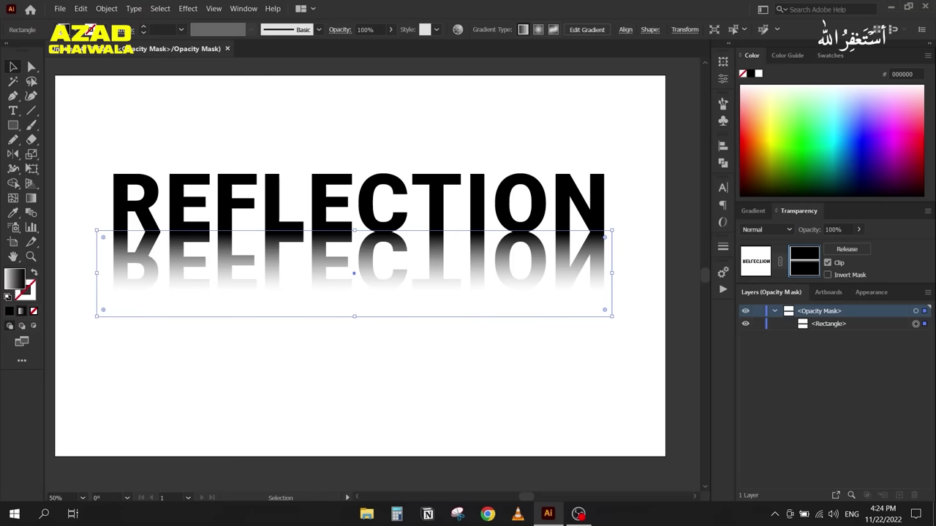
click(62, 15)
mouse_move(102, 215)
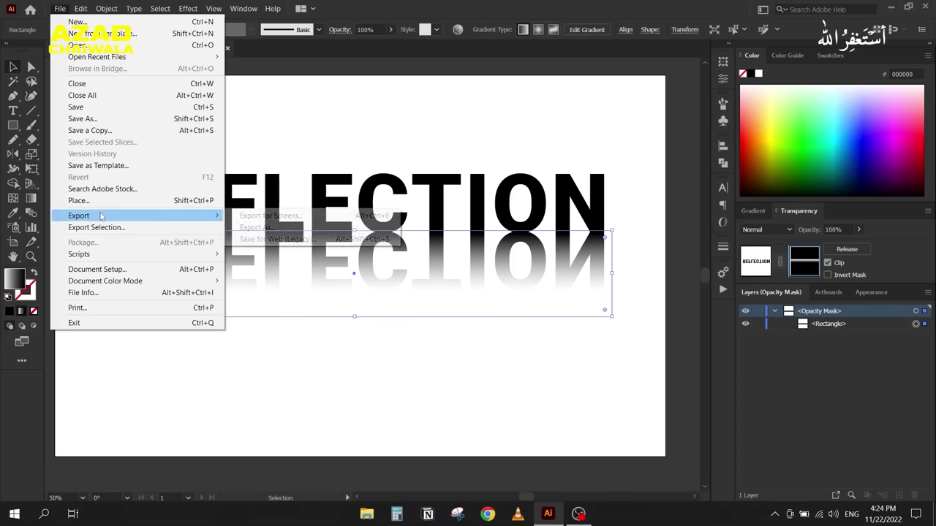
click(302, 240)
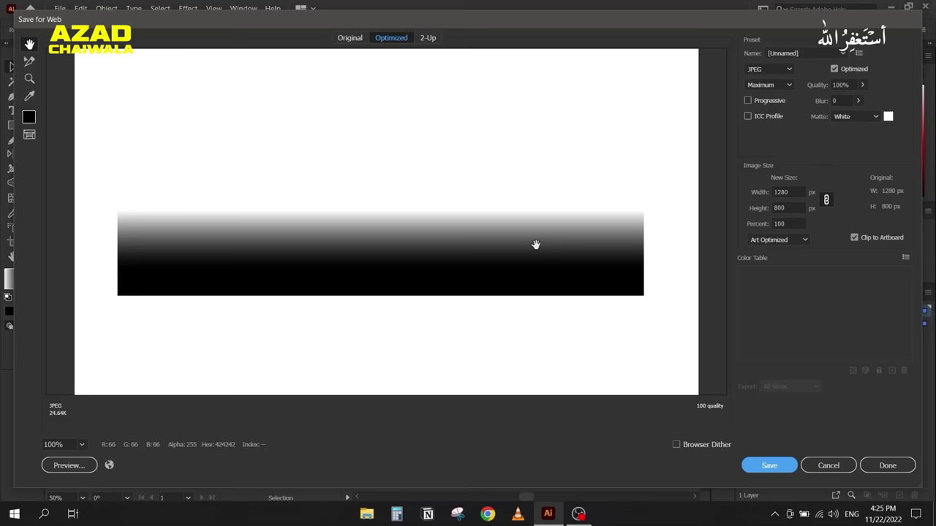
click(828, 465)
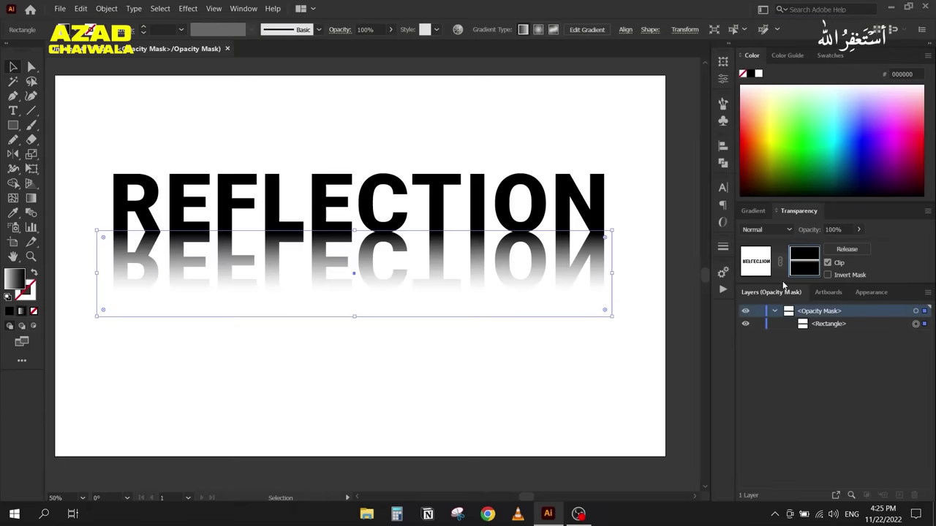
Step: Leave mask editing and preview the full artwork in Save for Web again without saving
click(755, 261)
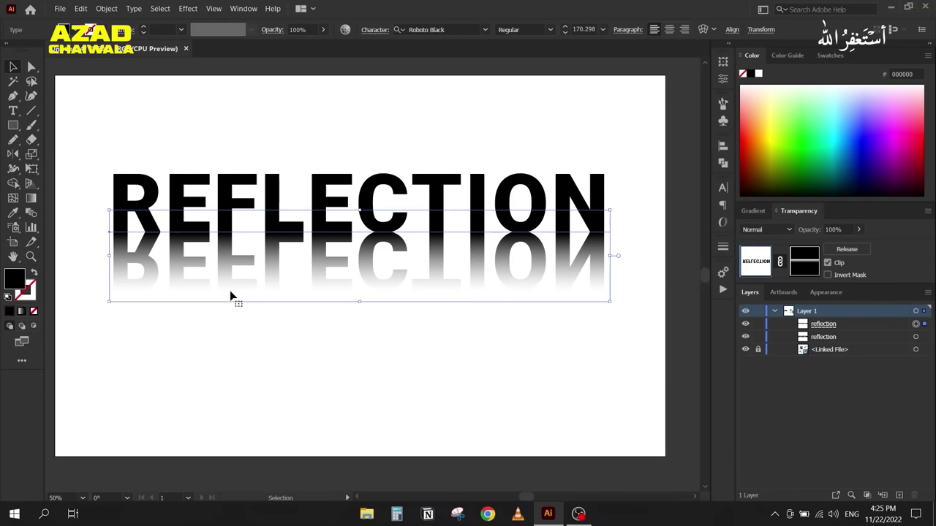
click(60, 8)
mouse_move(113, 215)
click(277, 239)
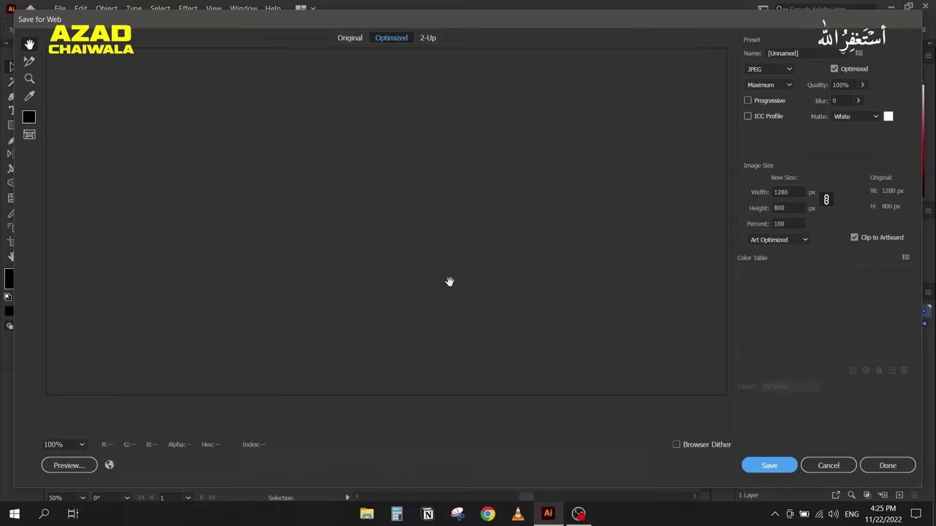
click(848, 468)
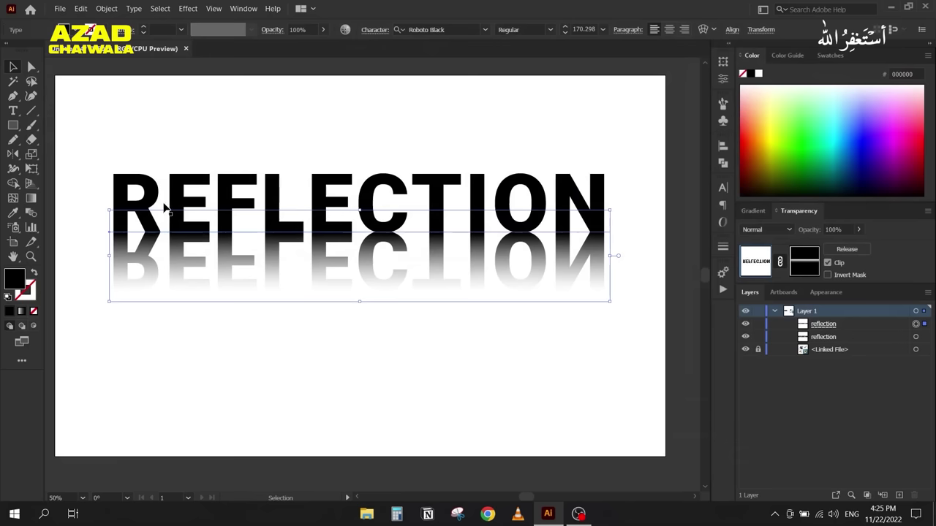
Step: Convert the mirrored reflection text to outlines with Create Outlines
click(187, 338)
scroll(270, 292, down, 1)
scroll(285, 190, up, 1)
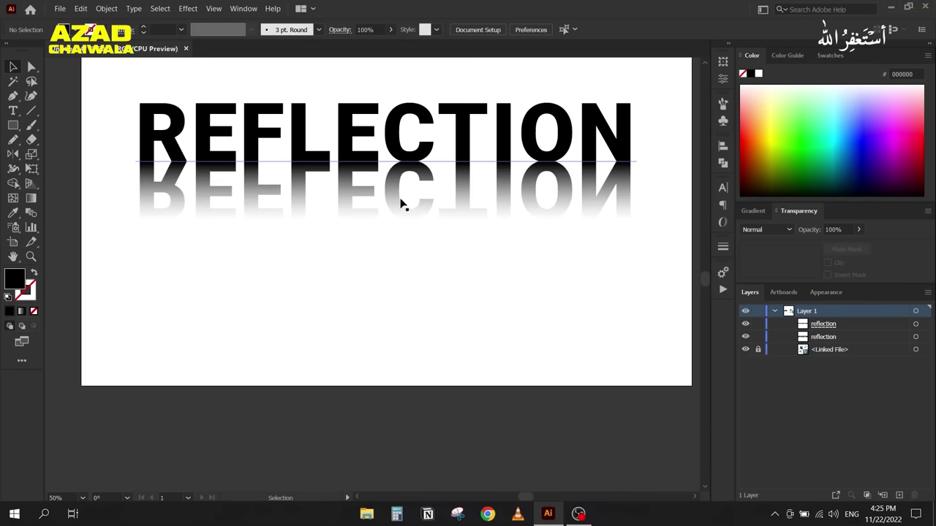
scroll(401, 205, down, 1)
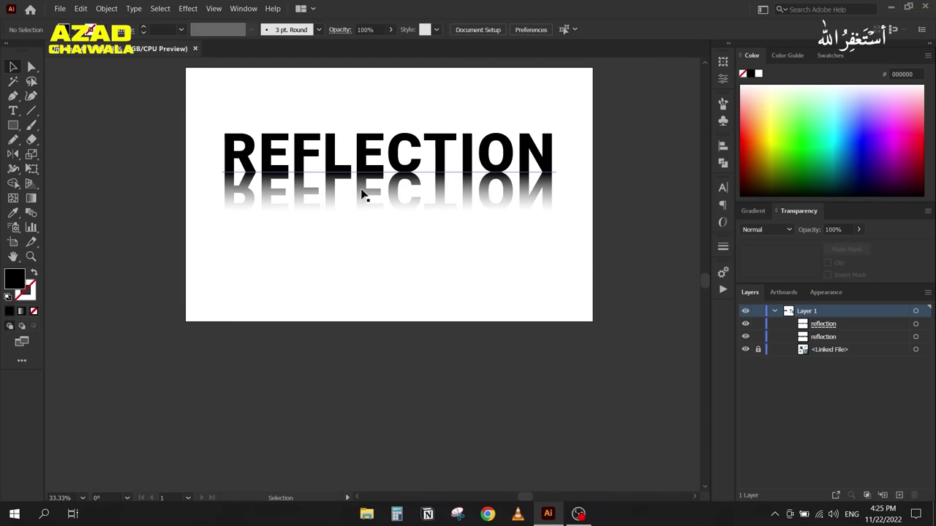
click(361, 194)
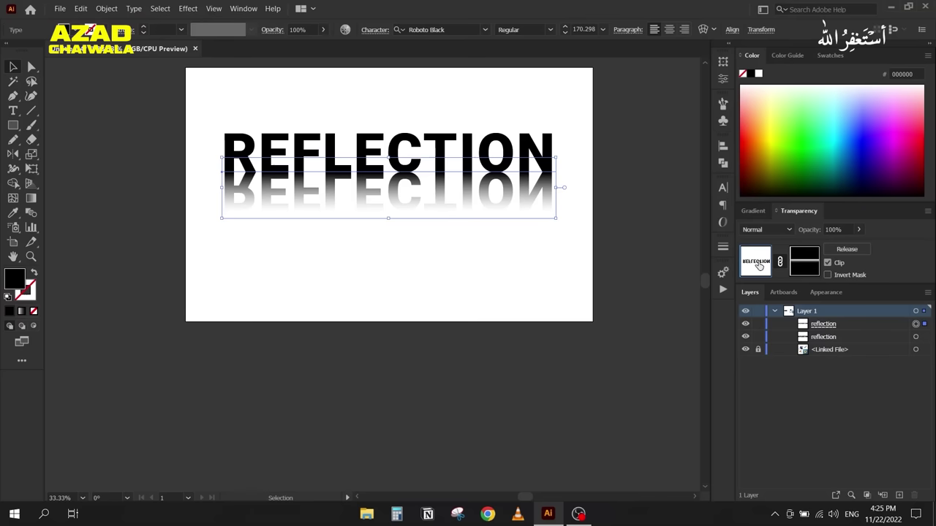
right_click(256, 190)
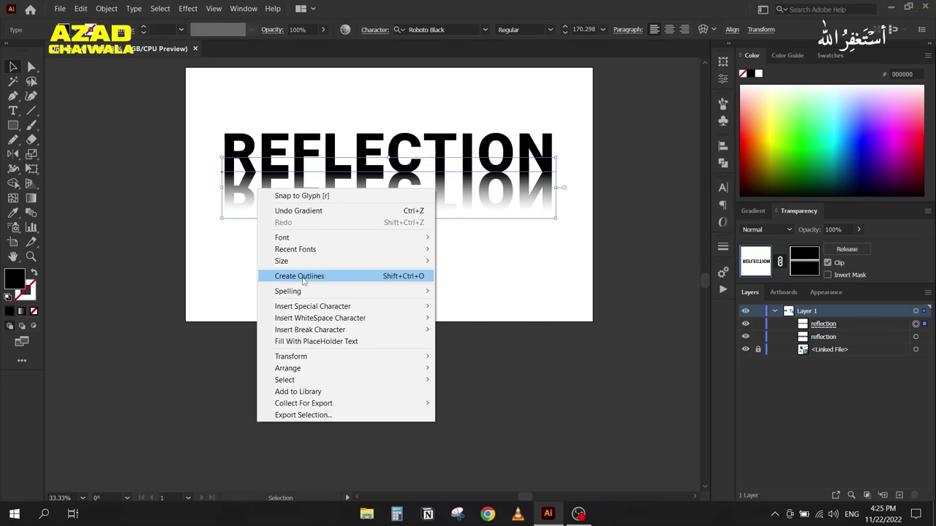
click(340, 277)
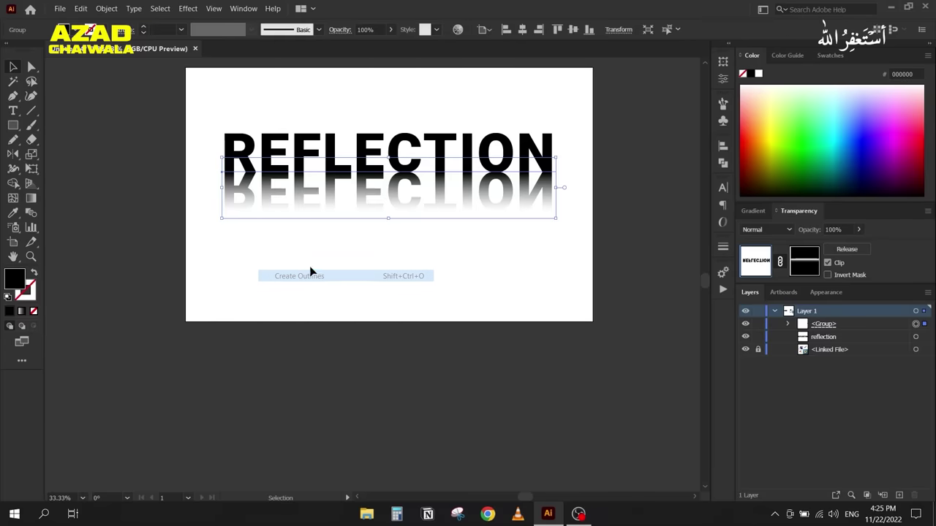
Step: Perspective-distort the reflection so its bottom edge flares outward
click(31, 169)
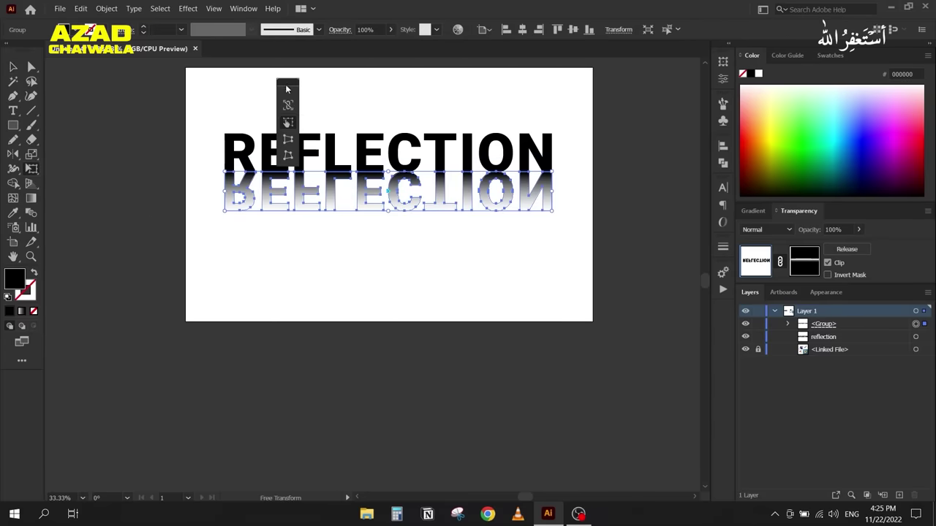
drag(286, 89, 116, 97)
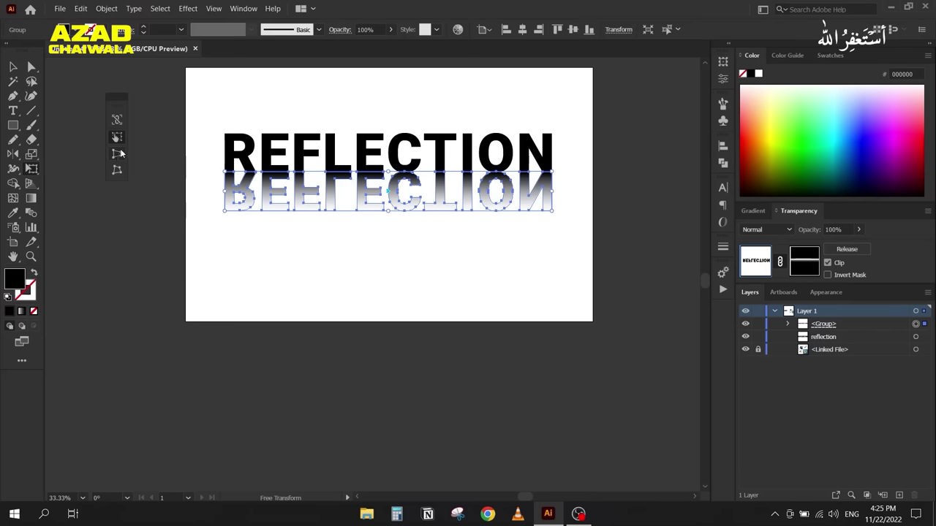
click(116, 154)
drag(225, 214, 150, 210)
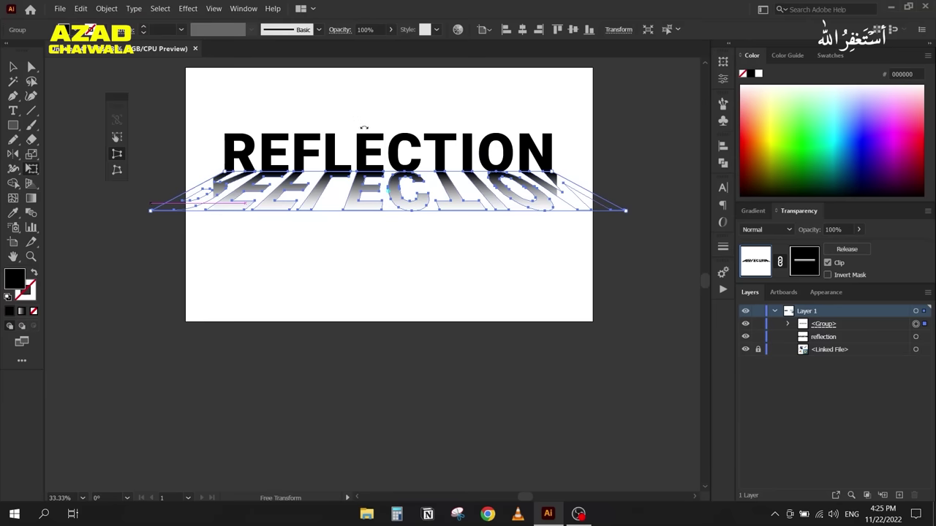
Step: Select both the title and its reflection and scale them down together
click(13, 66)
drag(202, 84, 510, 285)
drag(151, 127, 190, 139)
click(327, 237)
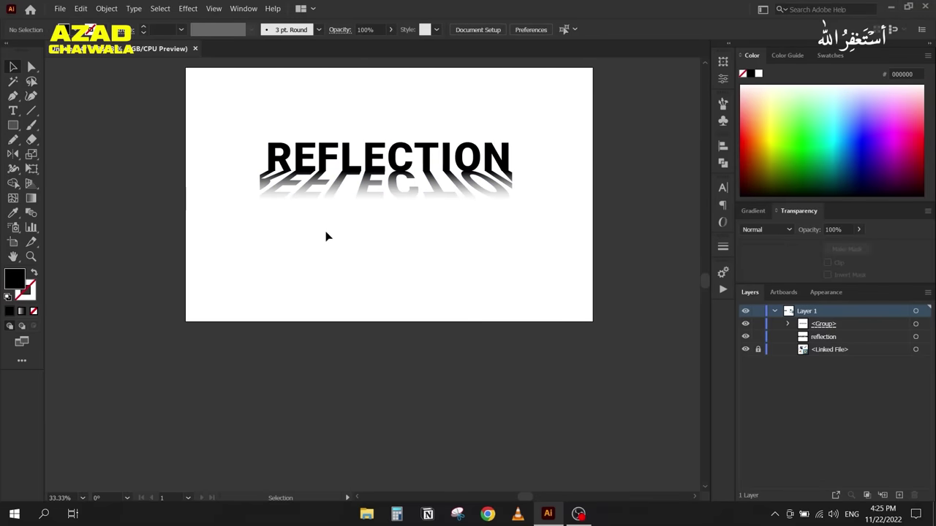
Step: Flare the reflection's bottom even wider with Perspective Distort
key(ctrl+equal)
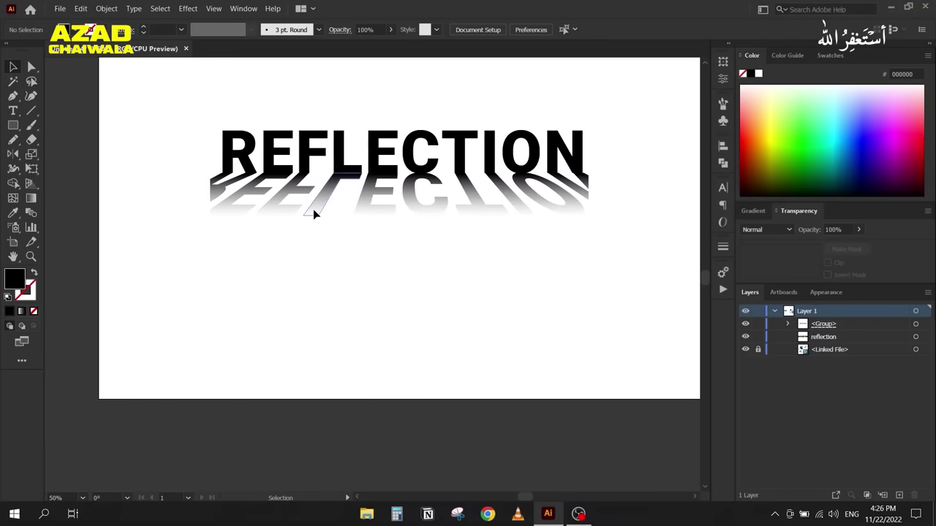
click(314, 213)
click(30, 169)
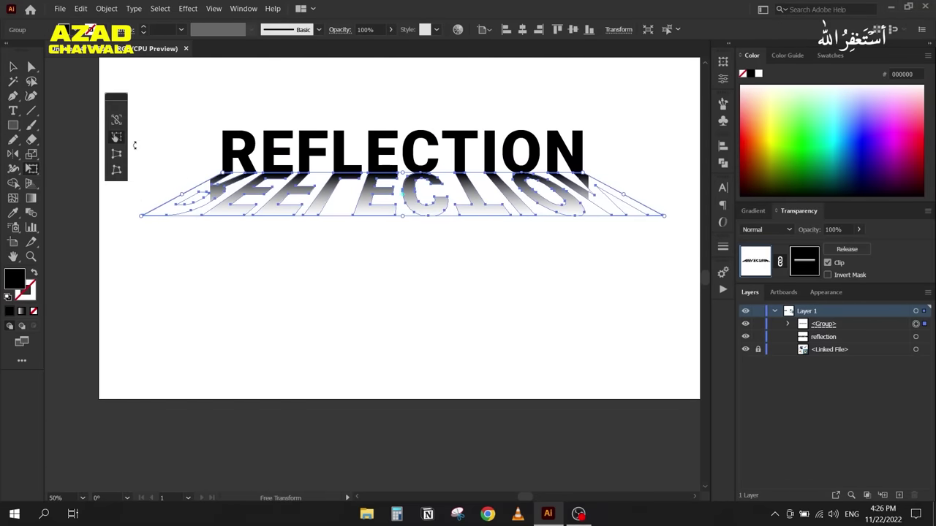
click(116, 154)
drag(143, 218, 117, 215)
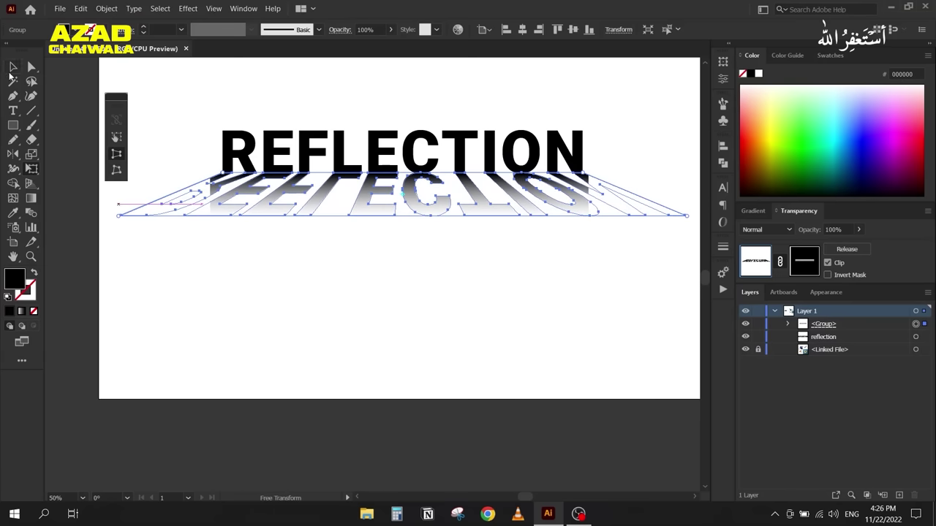
click(12, 69)
click(245, 296)
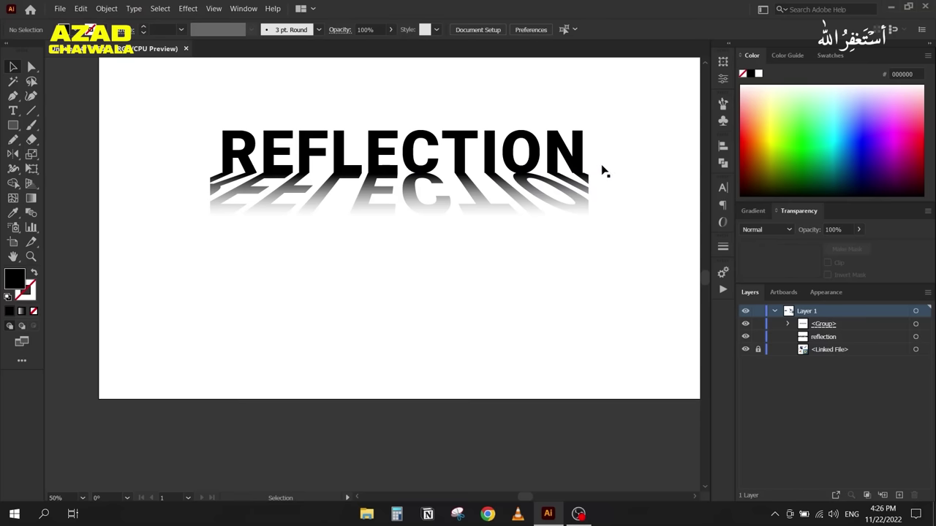
Step: Widen the mask's gradient rectangle on both sides and shorten it to about 104 px tall
click(295, 211)
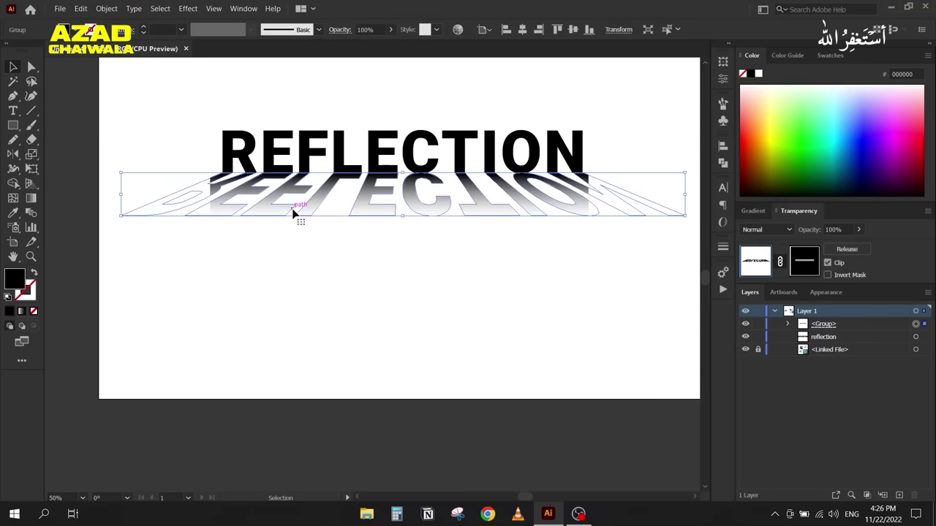
click(805, 264)
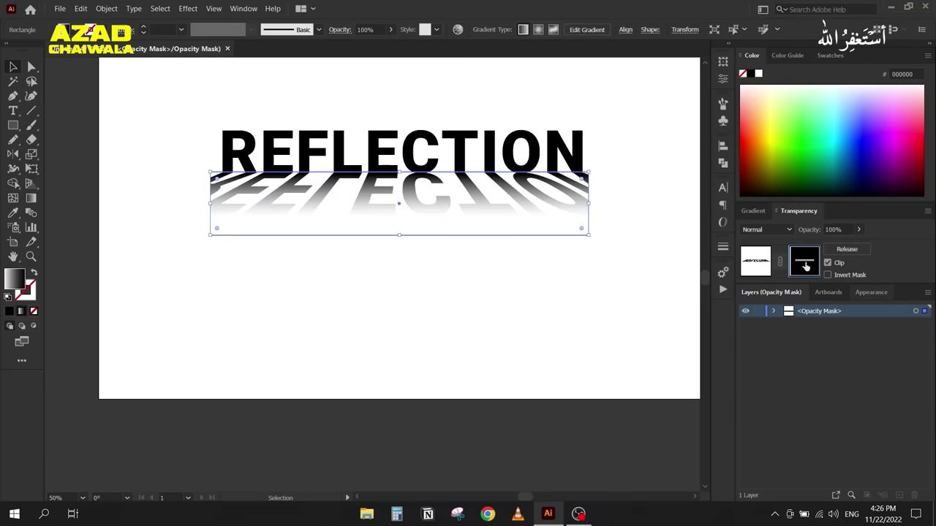
click(773, 310)
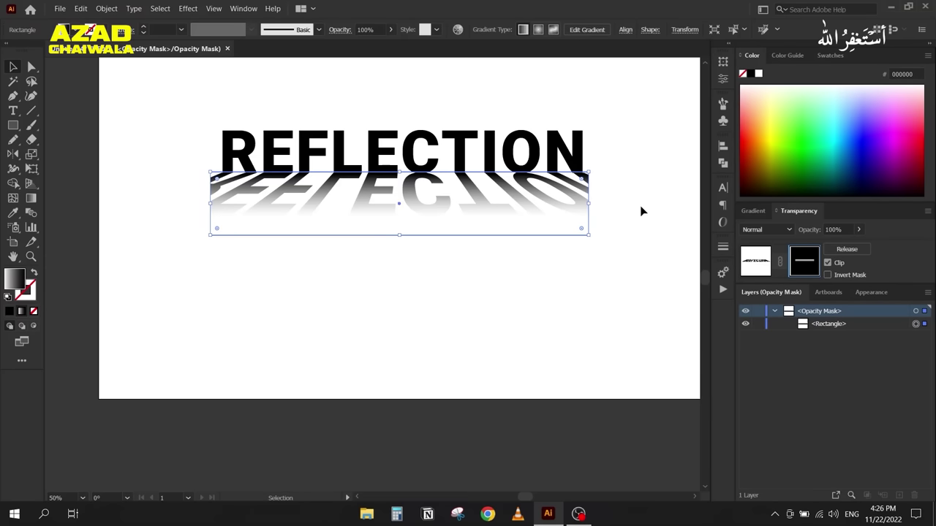
drag(589, 203, 684, 205)
drag(220, 204, 102, 203)
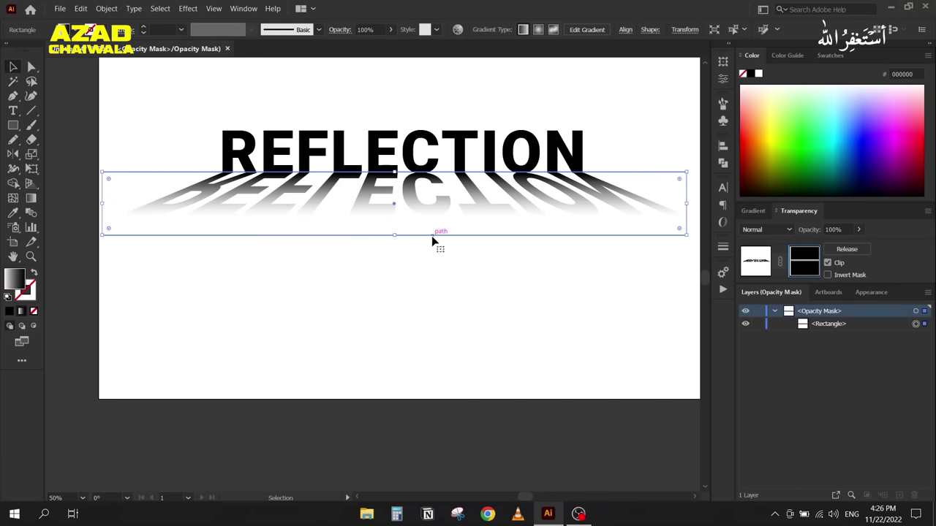
mouse_move(390, 236)
mouse_down()
mouse_move(395, 253)
mouse_move(395, 222)
mouse_up()
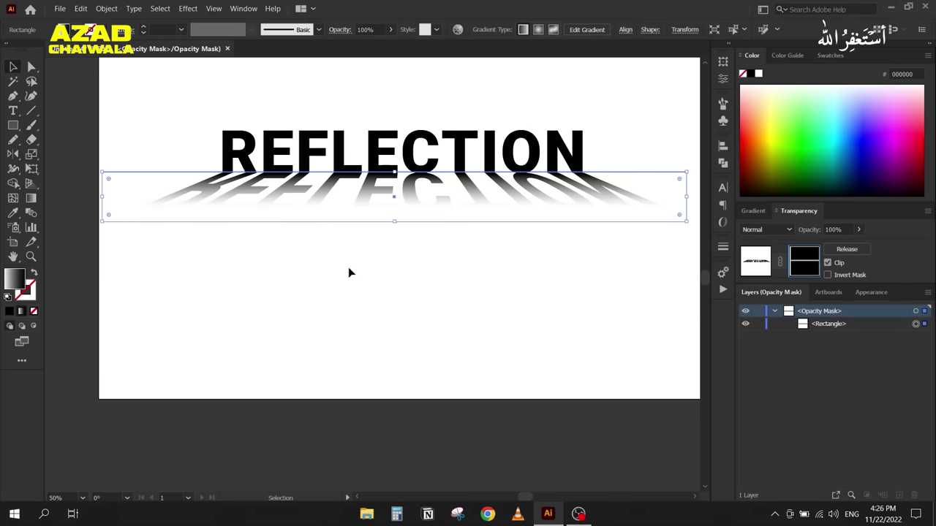
click(192, 123)
scroll(193, 122, down, 1)
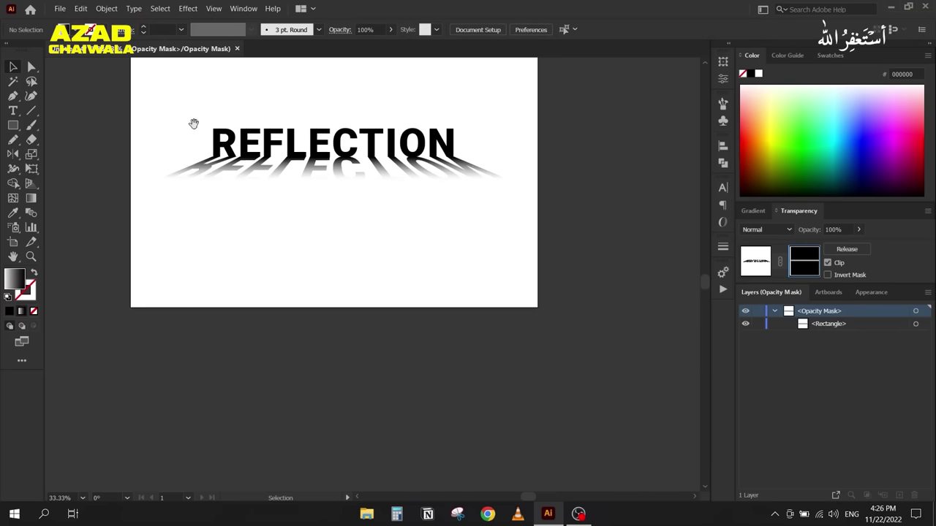
drag(195, 121, 227, 191)
scroll(227, 191, up, 2)
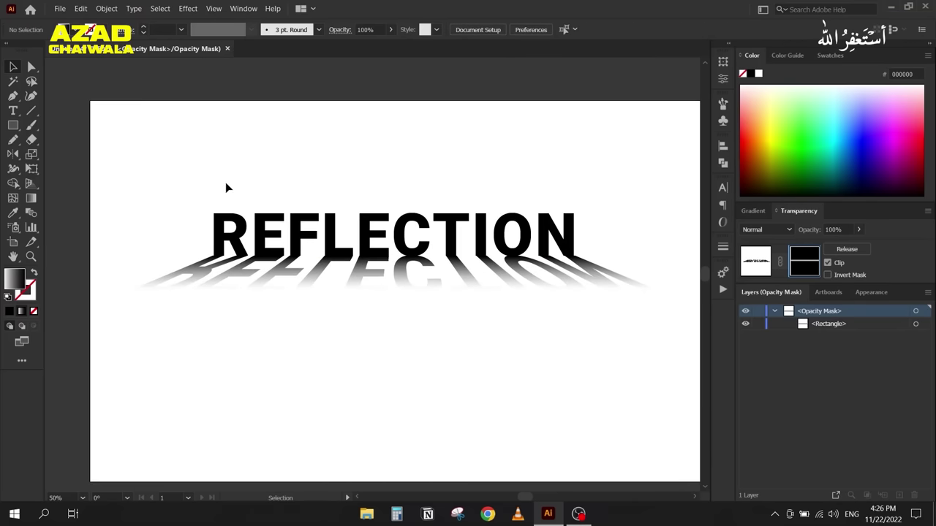
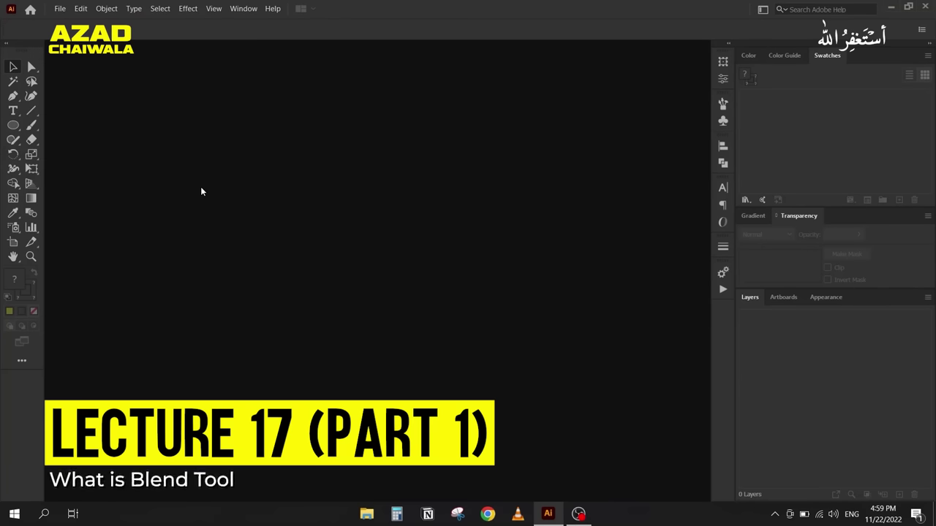
Step: Create a new blank document at the default 1280 × 800 px from the File menu
click(58, 9)
click(59, 20)
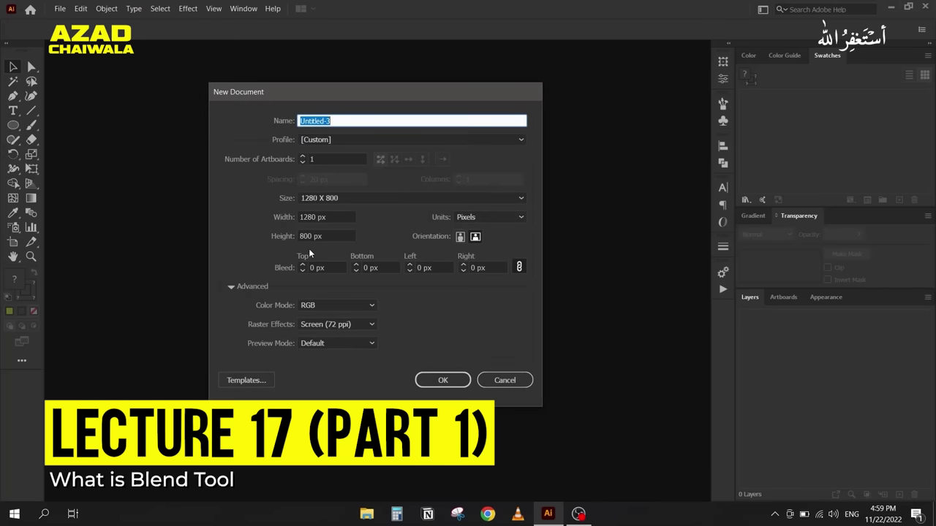
click(432, 376)
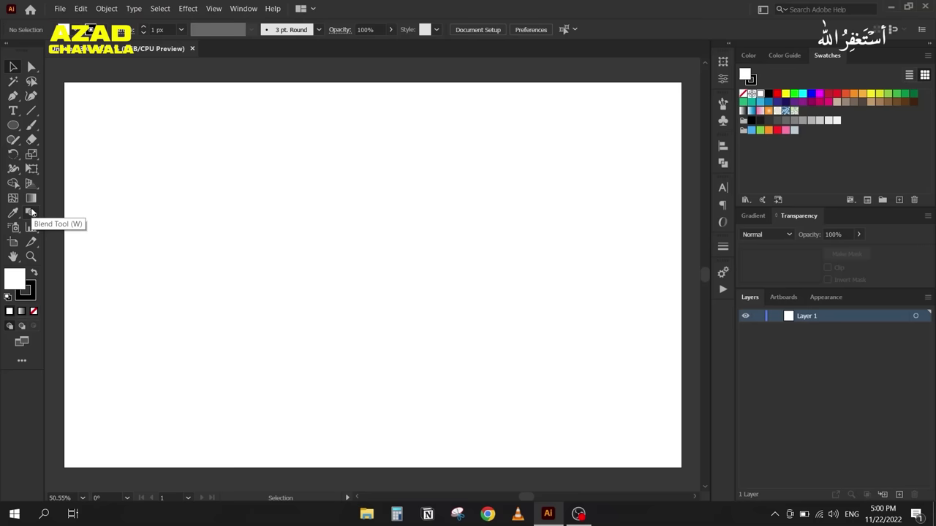
Step: Draw a circle near the artboard's top-left with no stroke and a red fill
click(13, 125)
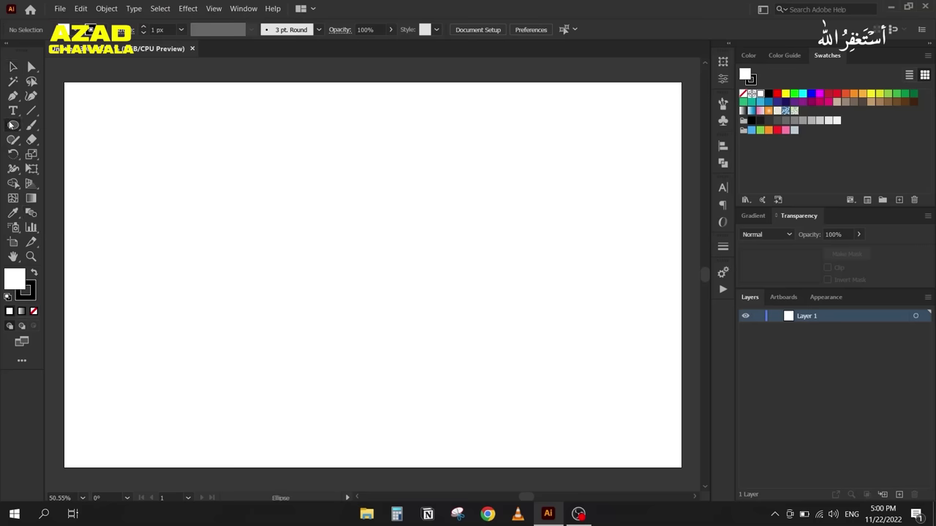
drag(110, 109, 168, 166)
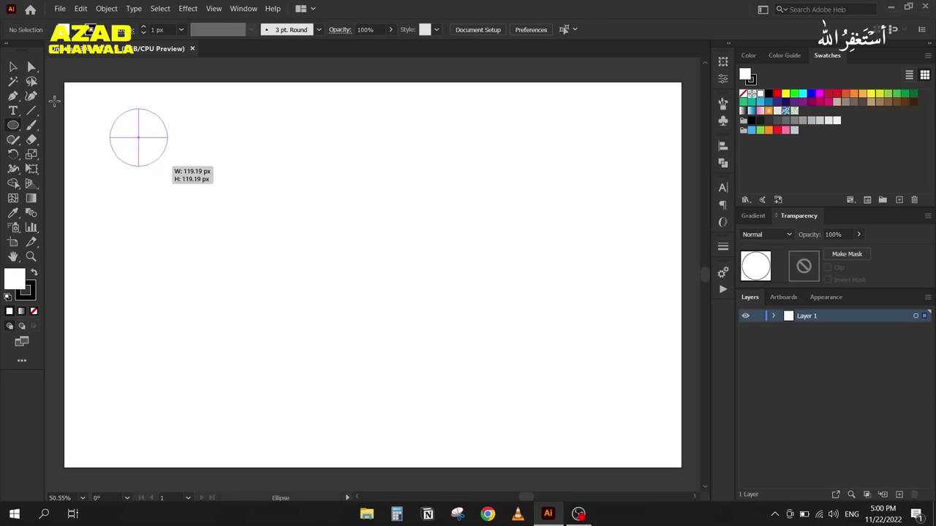
click(13, 66)
click(25, 291)
click(34, 311)
click(15, 279)
click(829, 56)
click(777, 94)
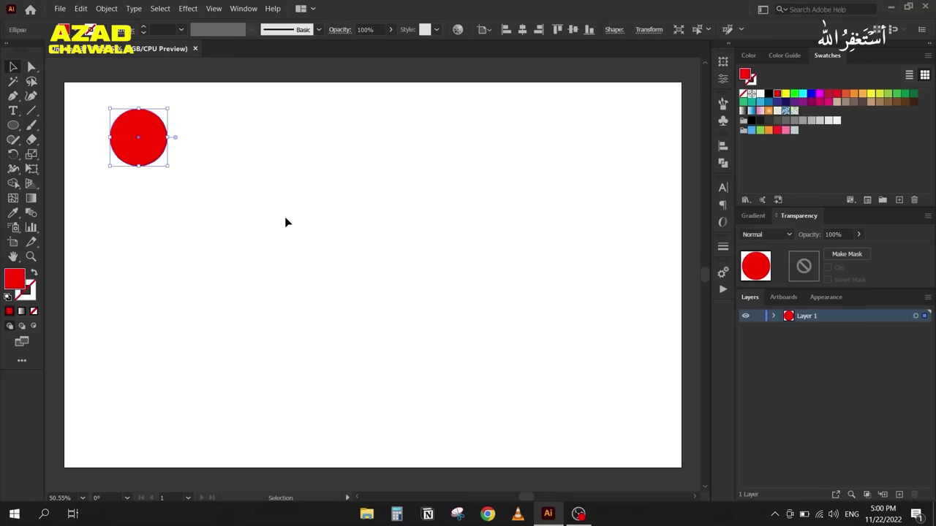
click(294, 221)
Step: Copy the circle straight down as a yellow one, then duplicate the pair into three columns
drag(133, 149, 133, 408)
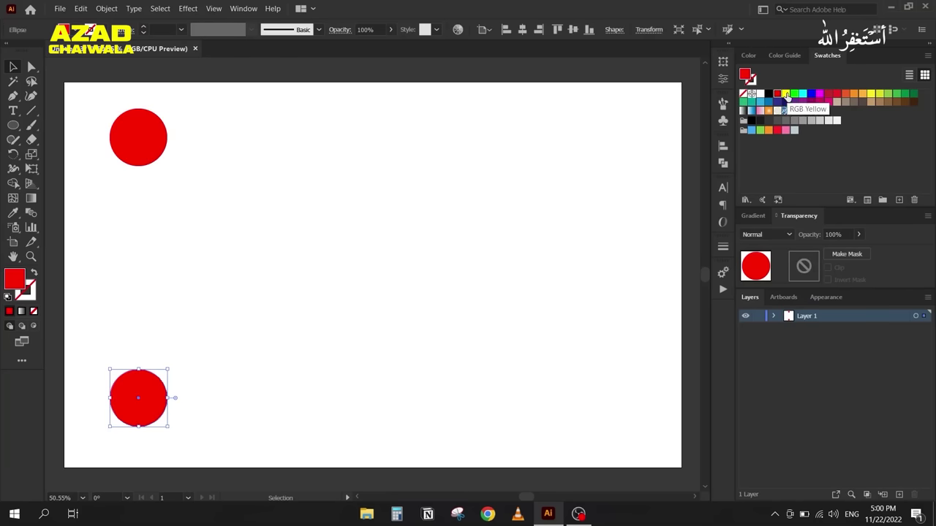
click(785, 94)
shift+click(139, 163)
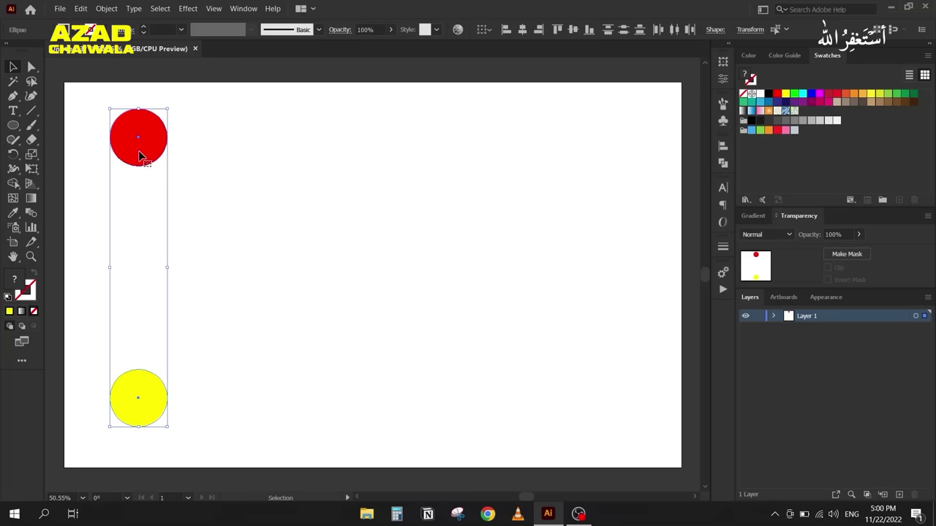
drag(139, 151, 320, 172)
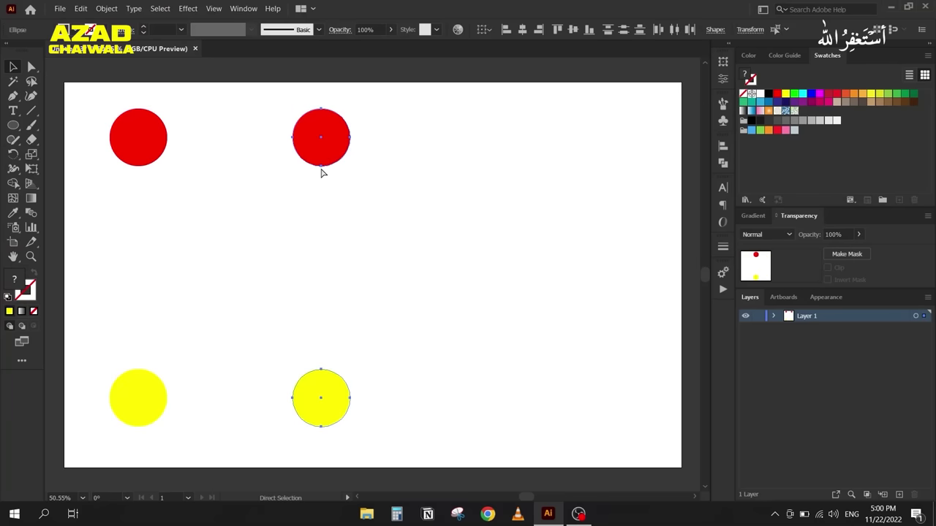
key(ctrl+d)
click(188, 194)
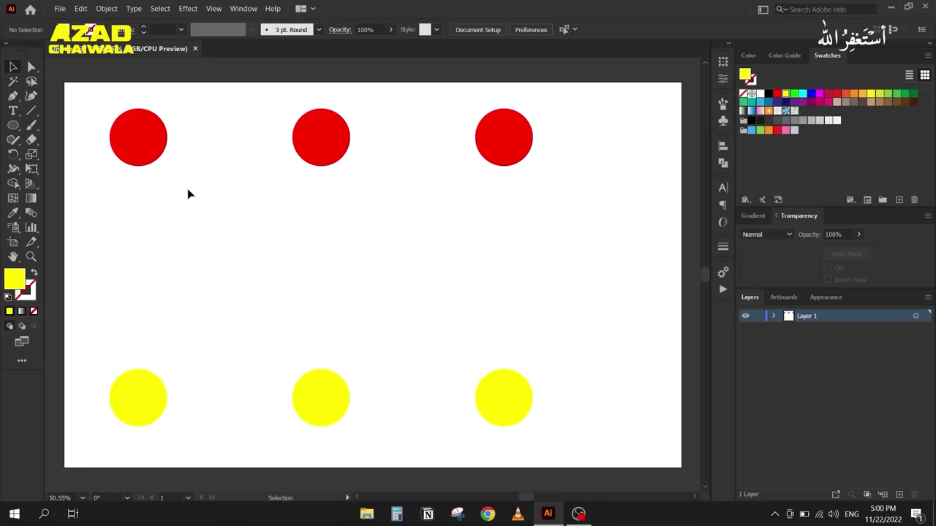
click(30, 213)
double_click(30, 214)
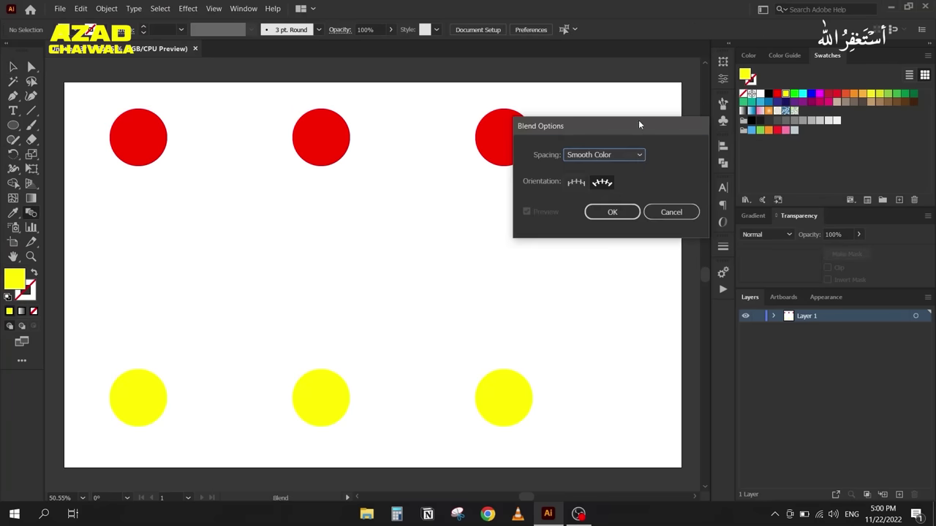
drag(639, 120, 625, 194)
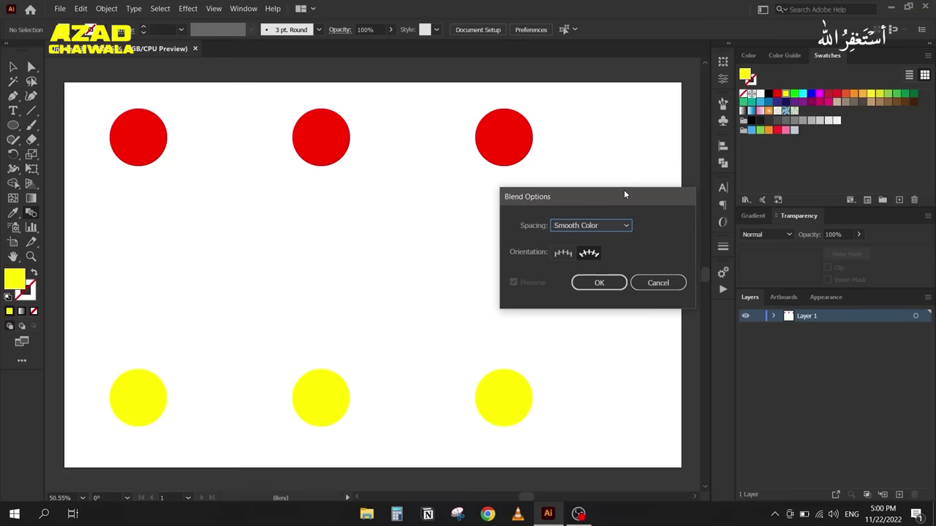
click(560, 228)
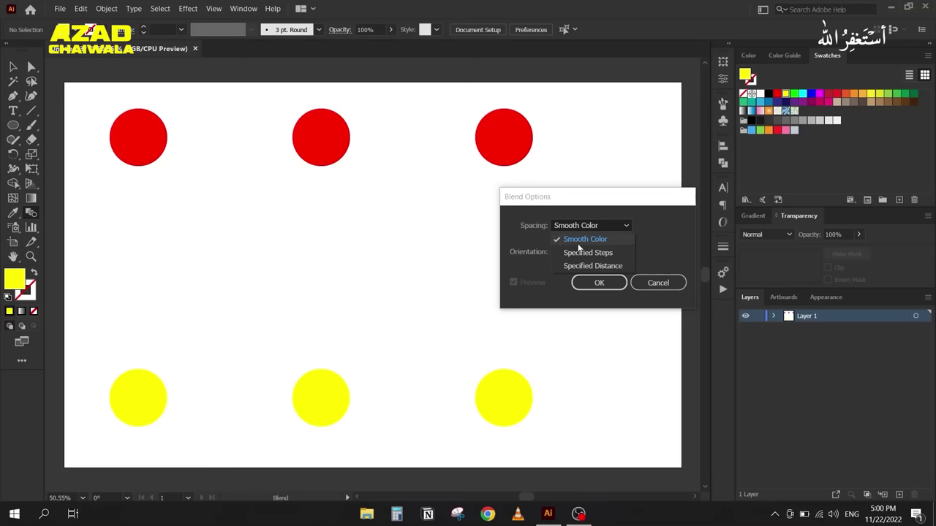
click(559, 242)
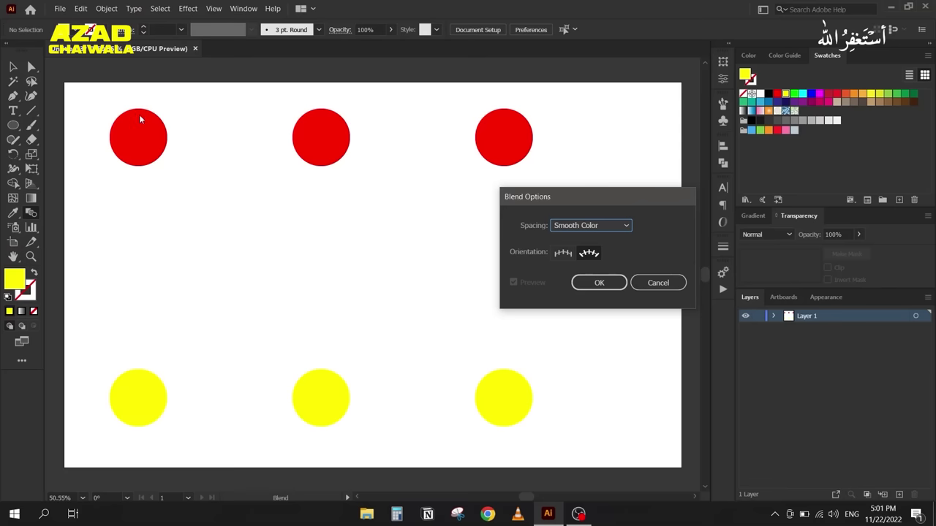
click(589, 285)
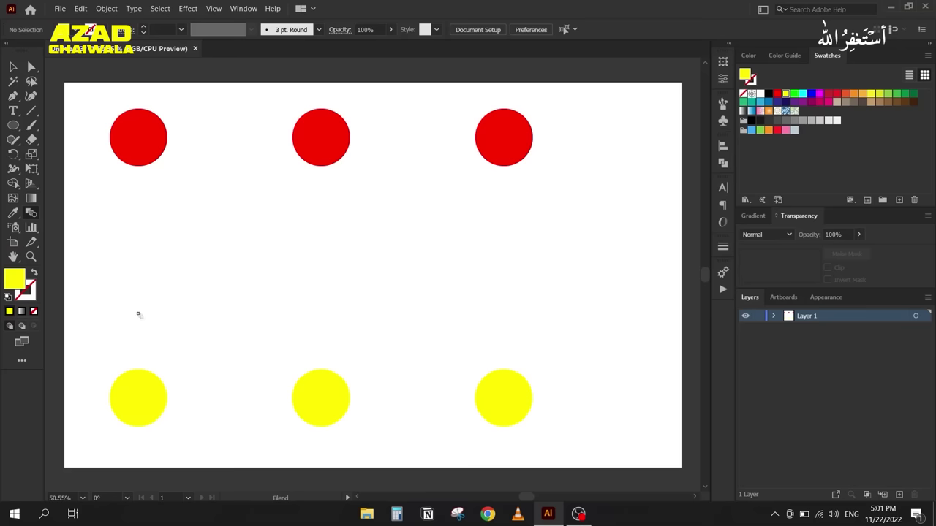
Step: Blend the left red and yellow circles, inspect the blend's spine and end circles in Layers, and select it
click(166, 400)
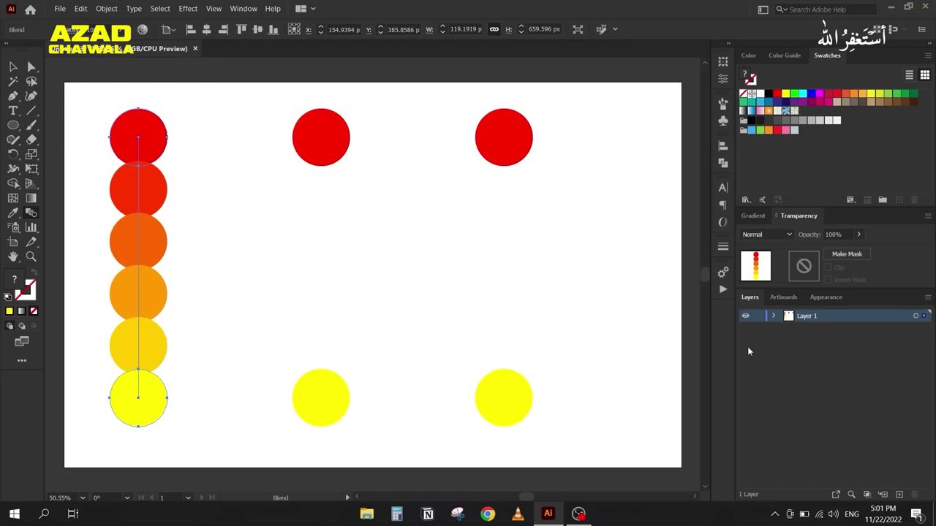
click(772, 316)
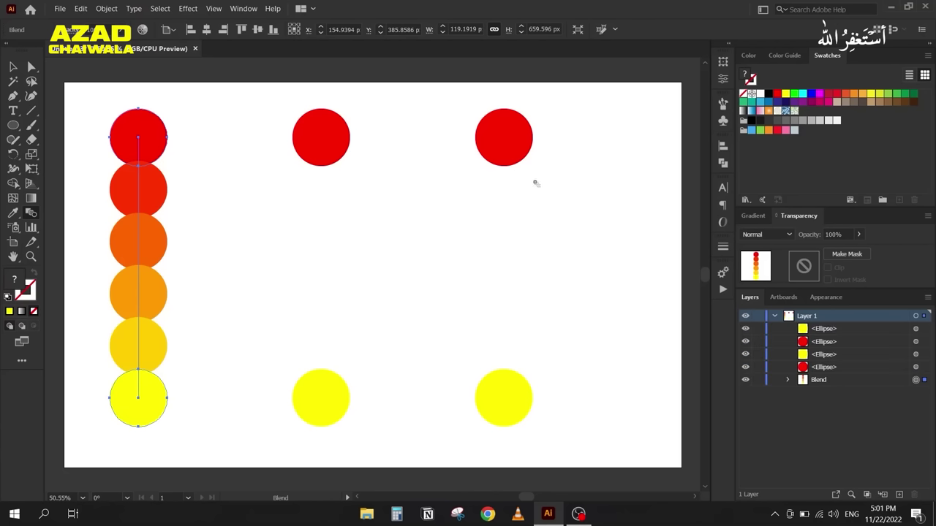
click(787, 380)
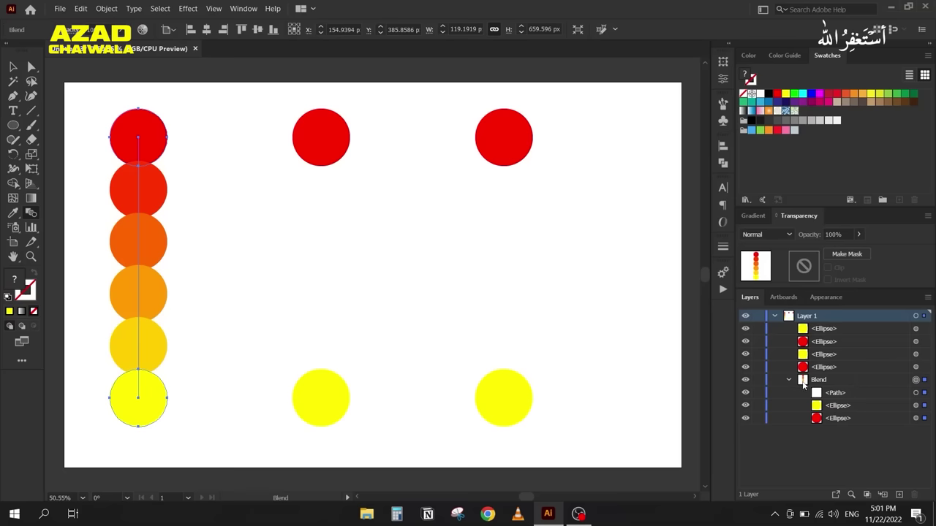
click(916, 418)
click(915, 405)
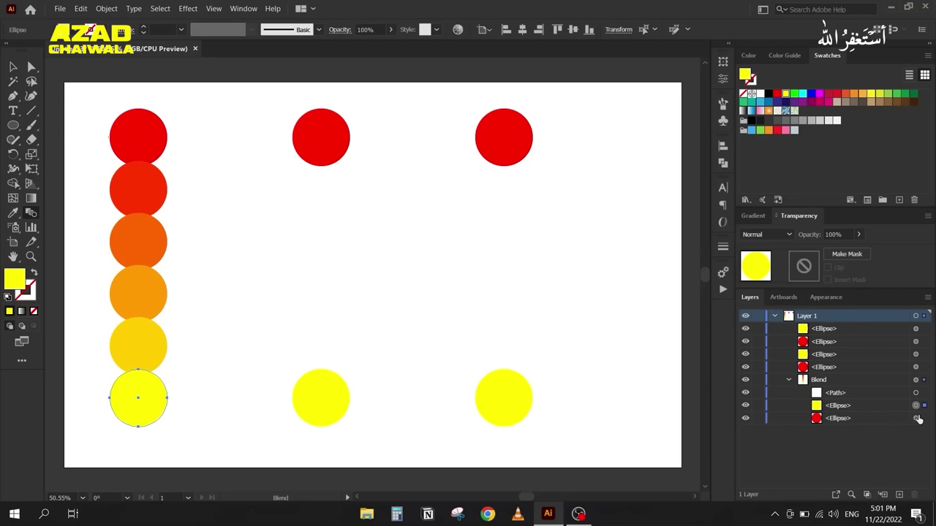
click(916, 393)
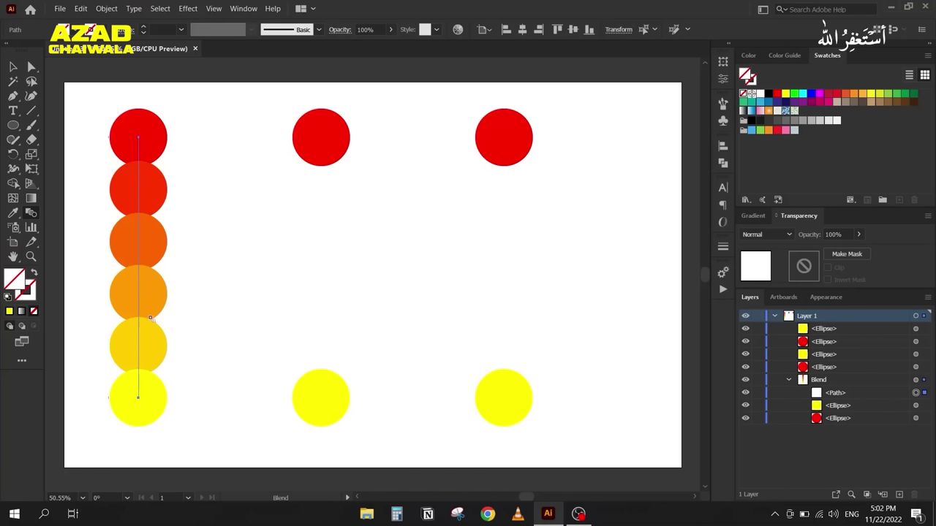
click(12, 66)
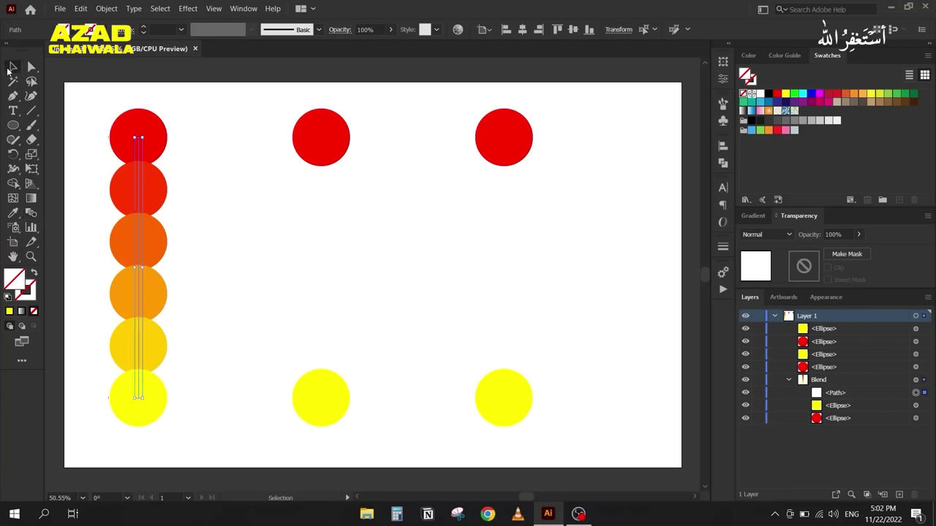
click(160, 220)
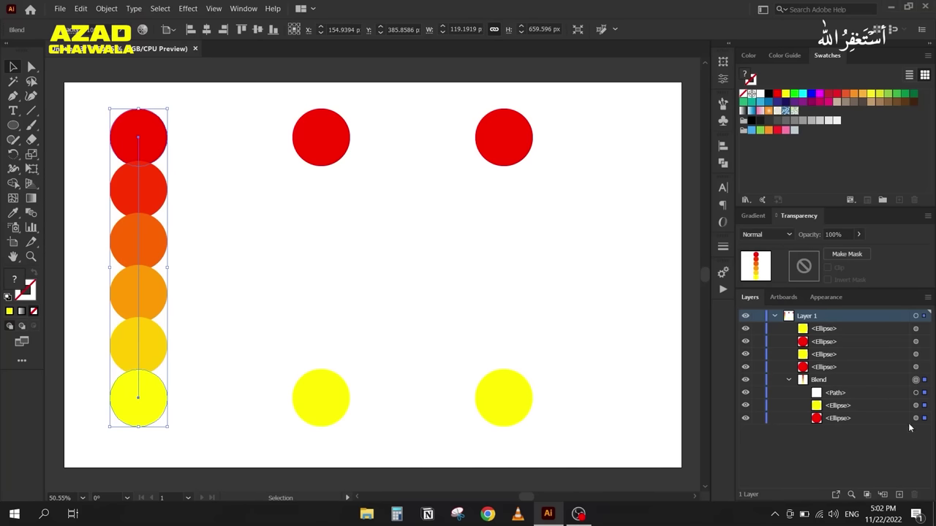
Step: Apply Object > Expand Appearance to the left blend, check its spine and end circles in Layers, and reselect it
click(106, 8)
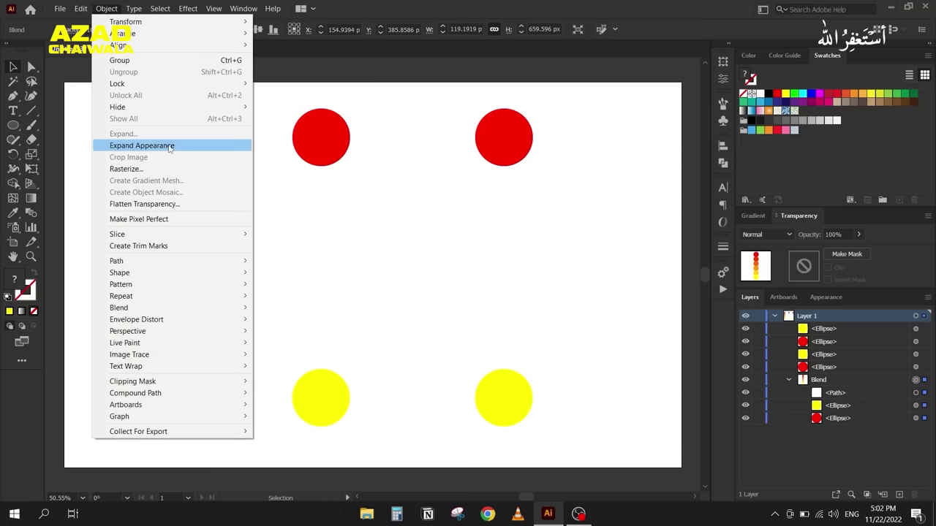
click(190, 149)
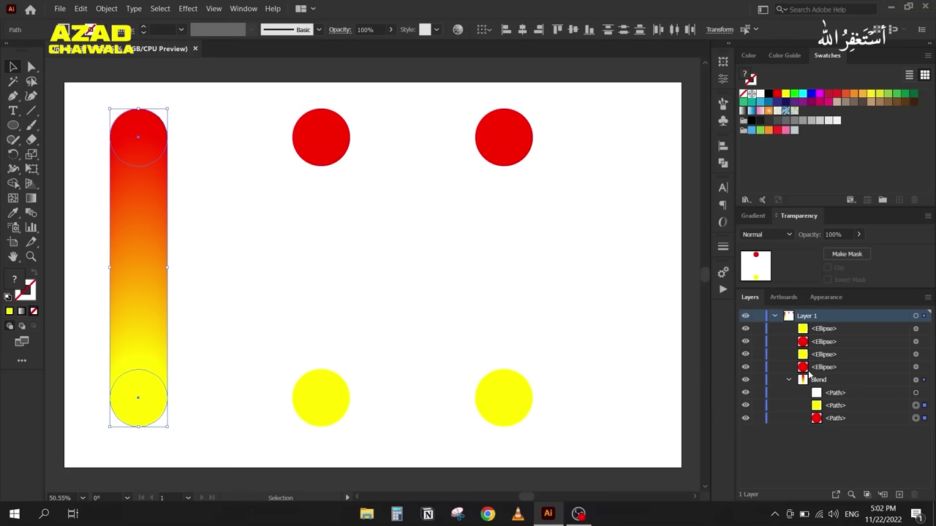
click(924, 393)
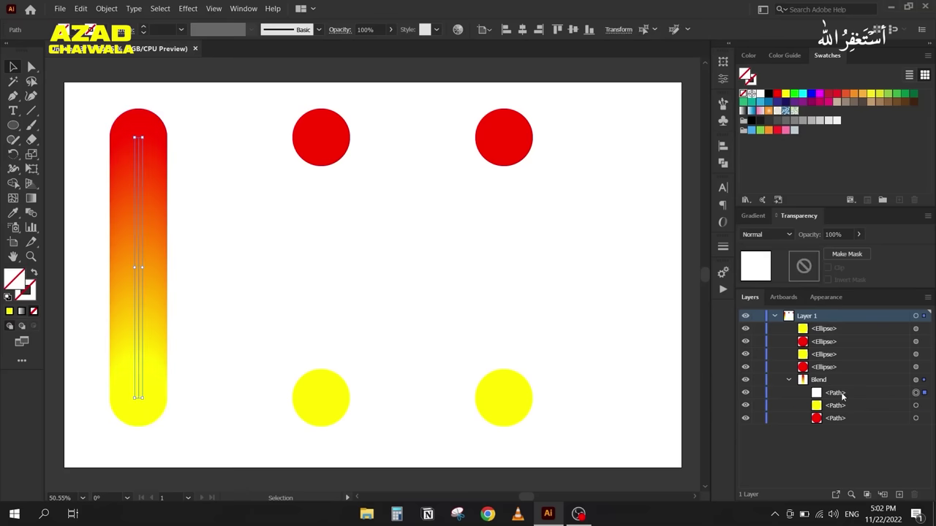
click(924, 406)
click(924, 418)
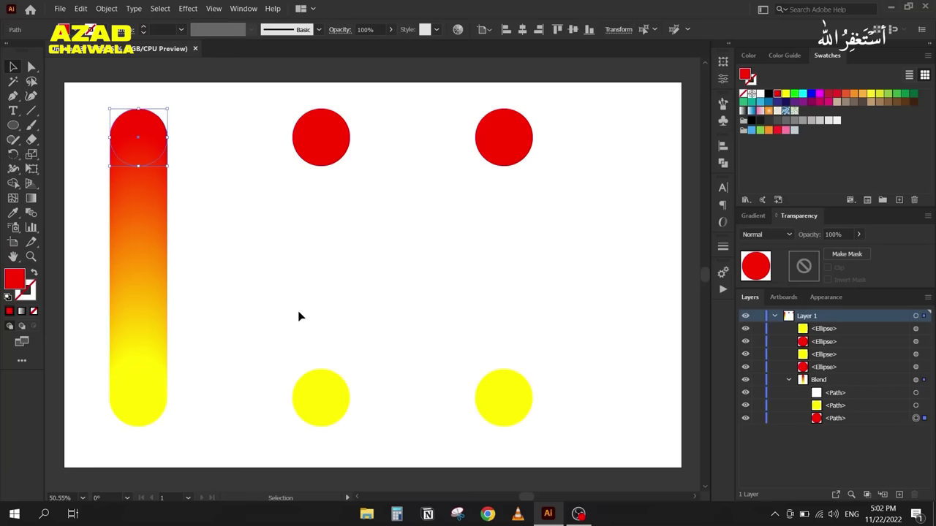
click(271, 297)
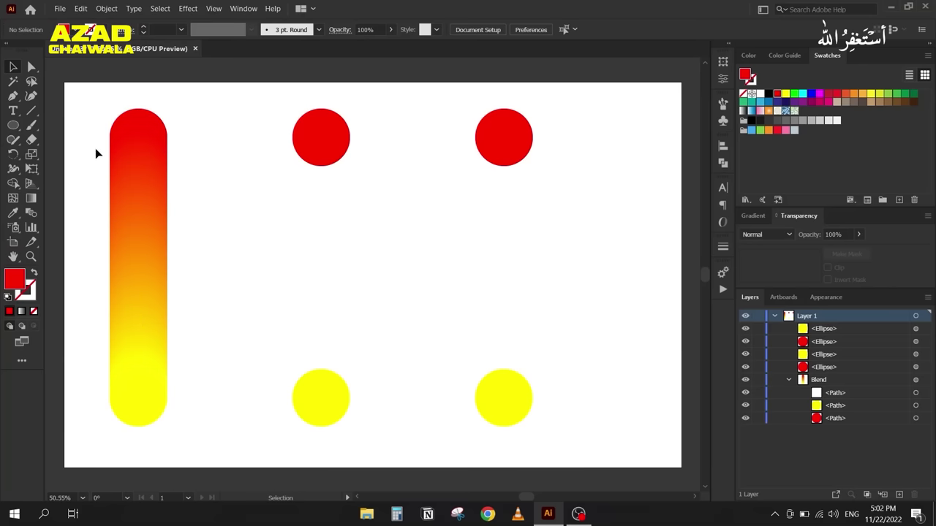
drag(130, 134, 195, 180)
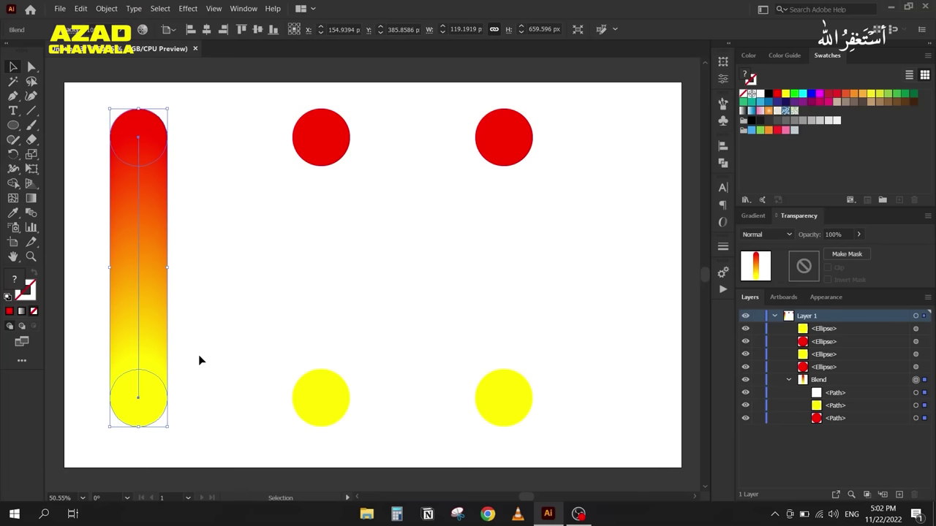
Step: Set the Blend Options spacing to Specified Steps
click(266, 213)
double_click(31, 213)
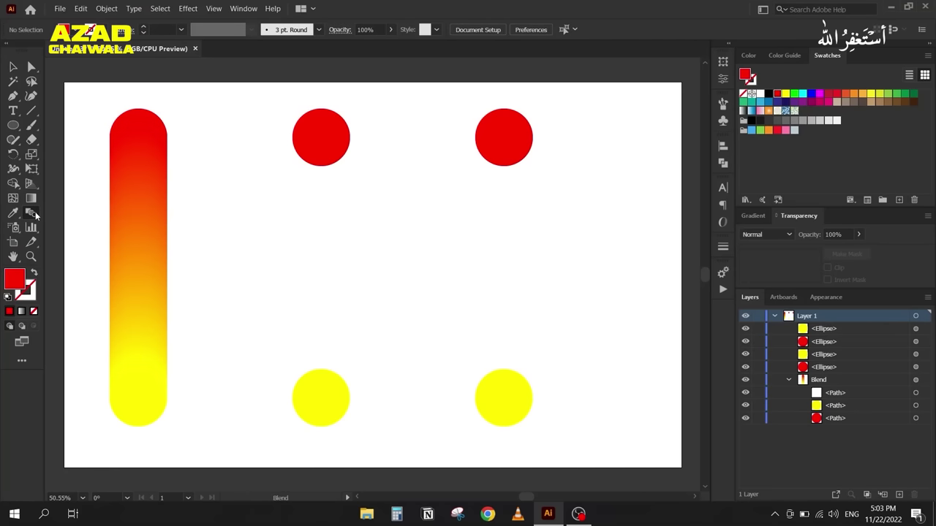
click(577, 225)
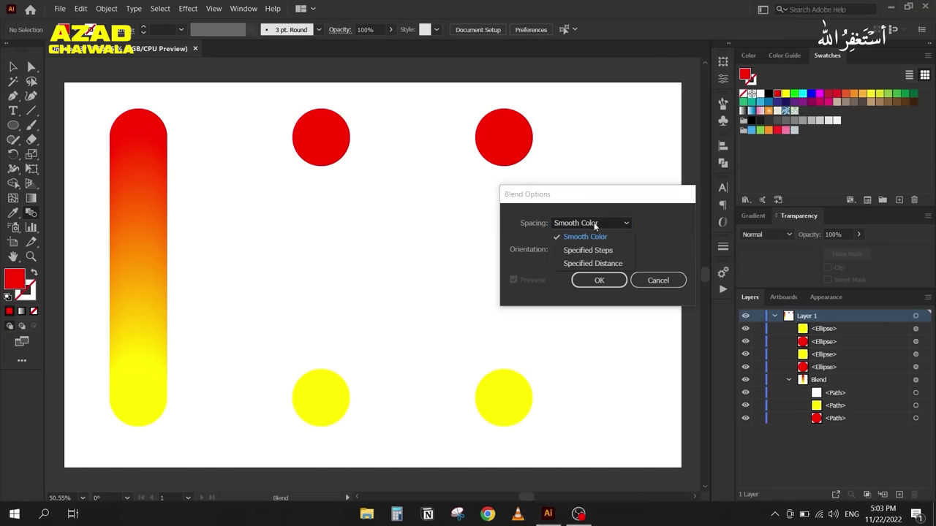
click(604, 250)
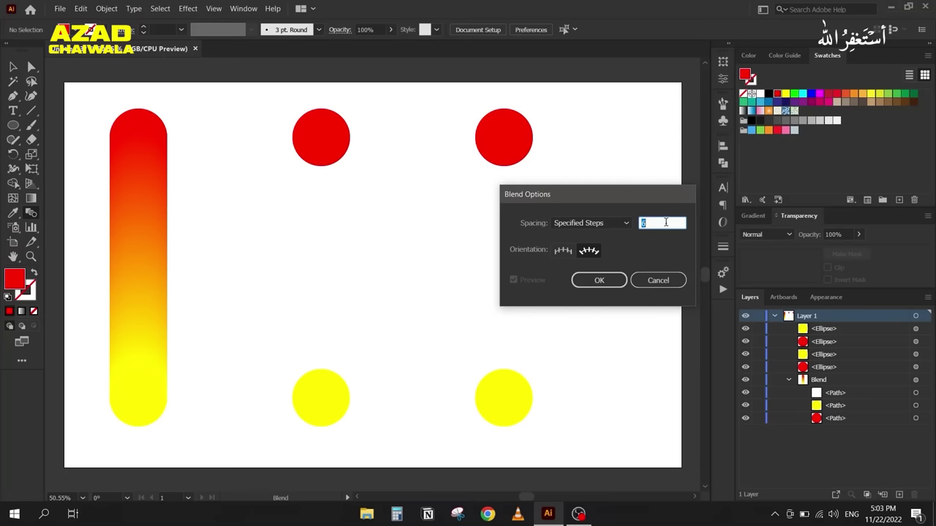
click(600, 281)
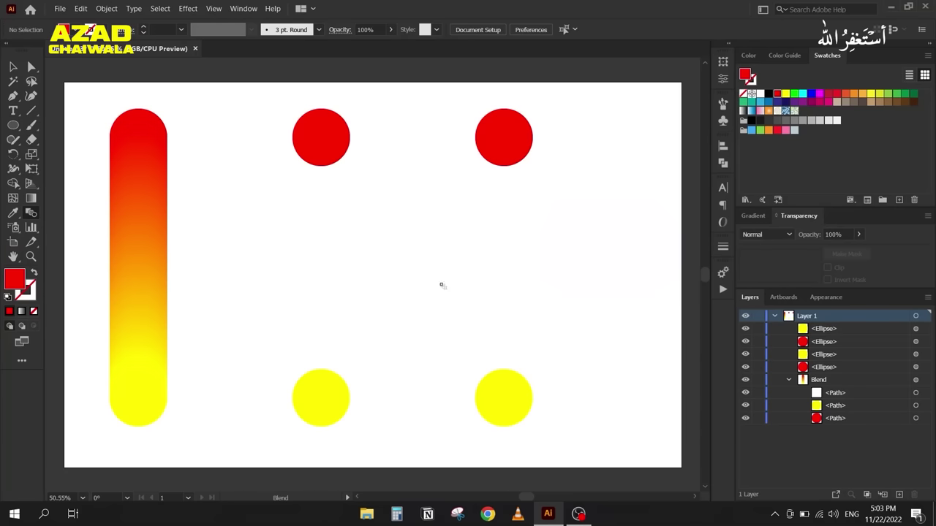
Step: Blend the middle red circle into the yellow one and set the blend to 6 steps
click(320, 144)
click(328, 398)
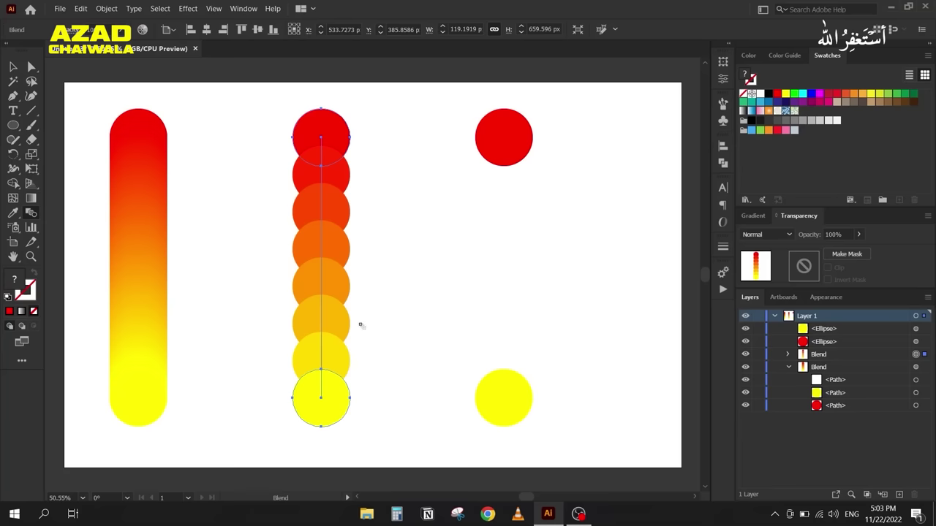
double_click(33, 217)
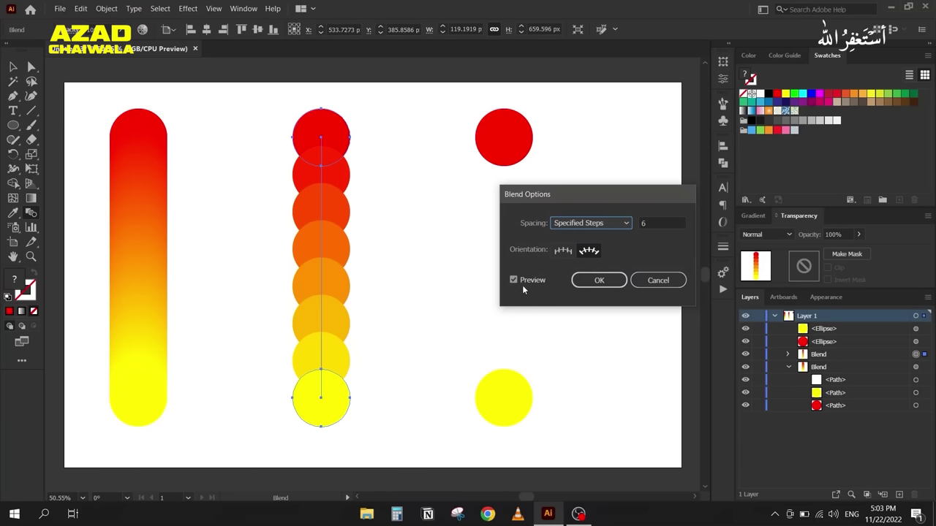
click(650, 223)
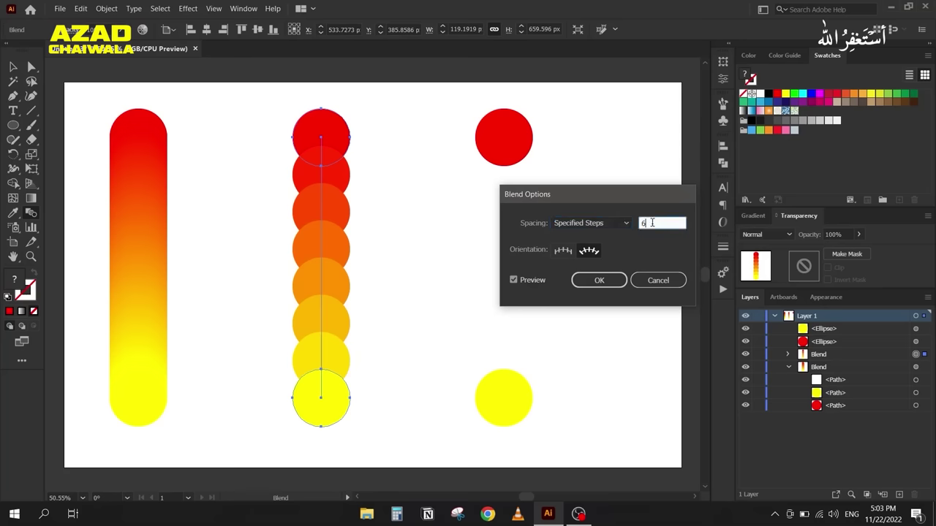
key(Up)
key(Up)
key(Up)
key(Up)
key(Up)
key(Up)
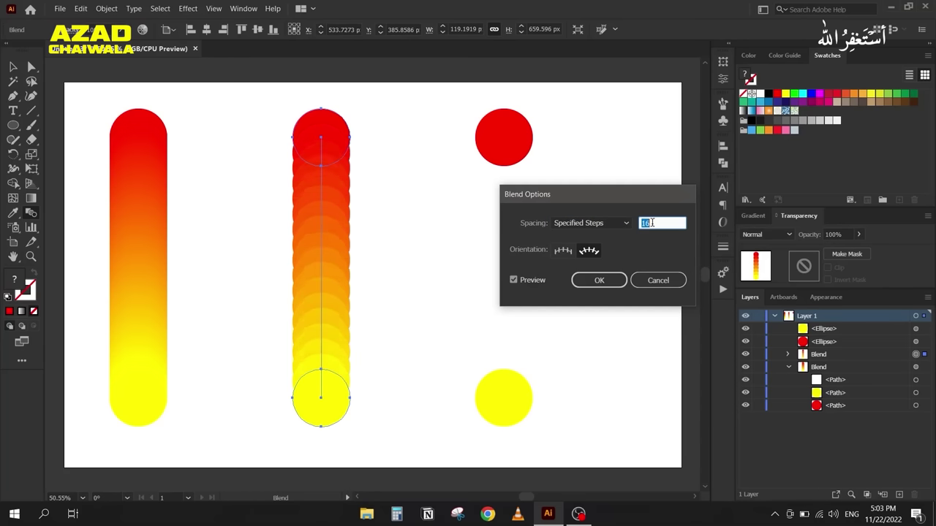
key(Down)
key(Down)
key(Down)
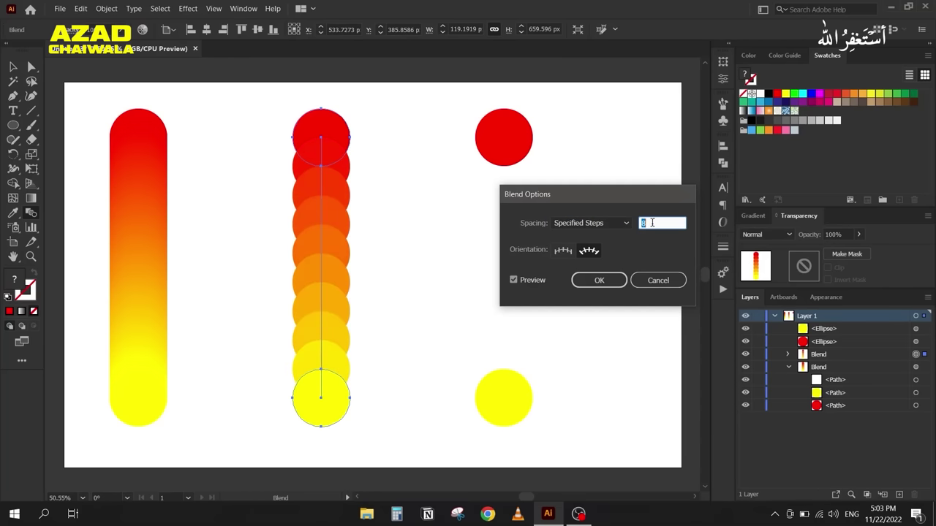
key(Up)
key(Down)
key(Down)
key(Down)
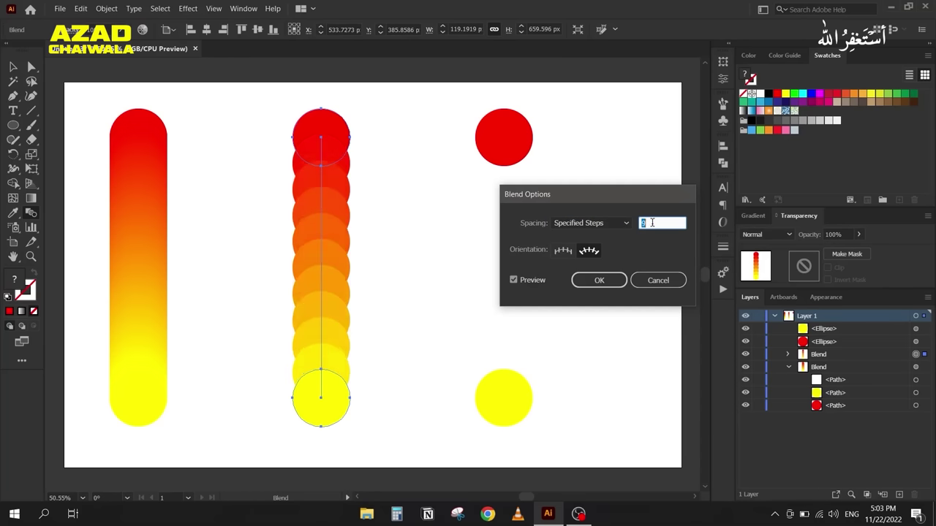
key(Down)
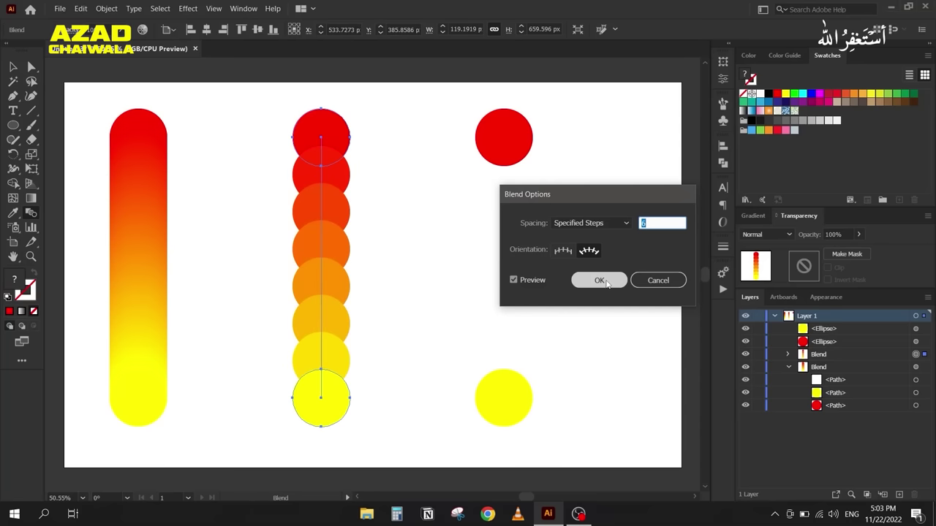
click(577, 280)
click(11, 69)
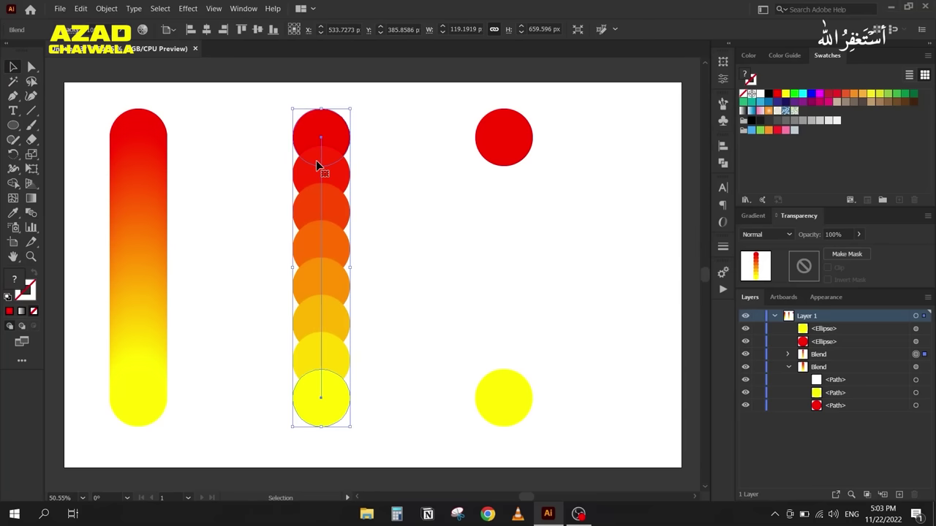
Step: Try Object > Blend > Reverse Spine on the circle blend, then undo it
click(106, 8)
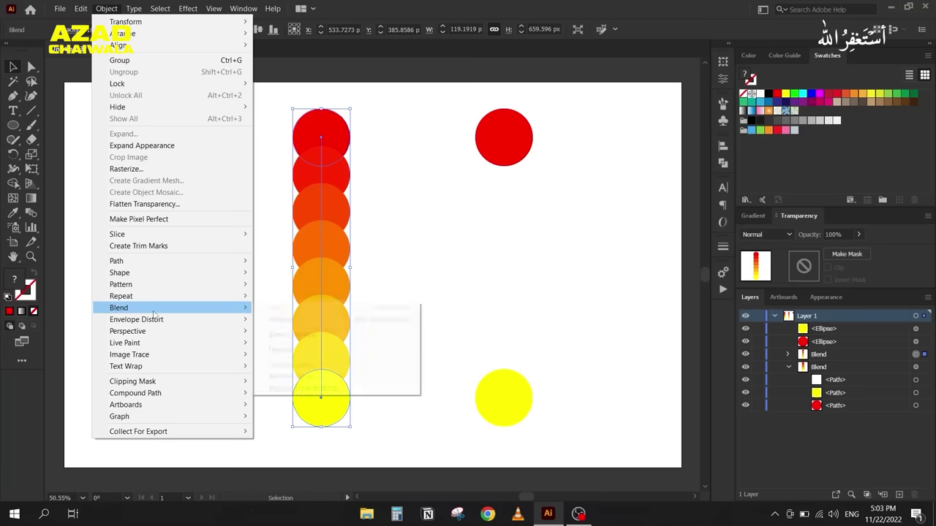
mouse_move(155, 314)
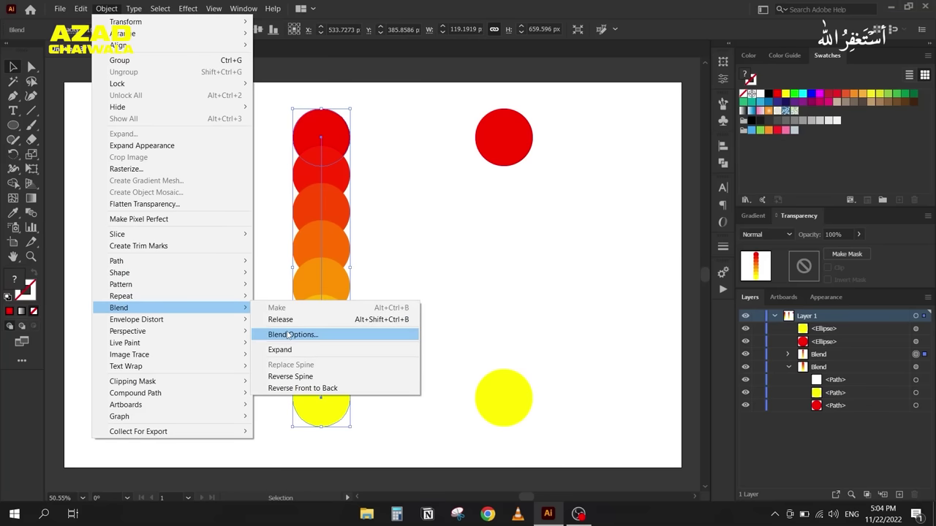
click(290, 334)
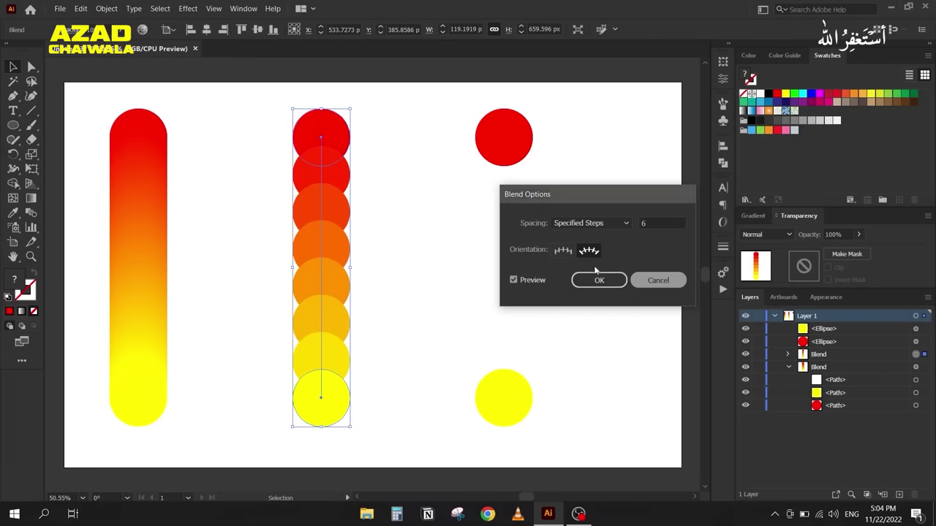
click(653, 281)
click(104, 9)
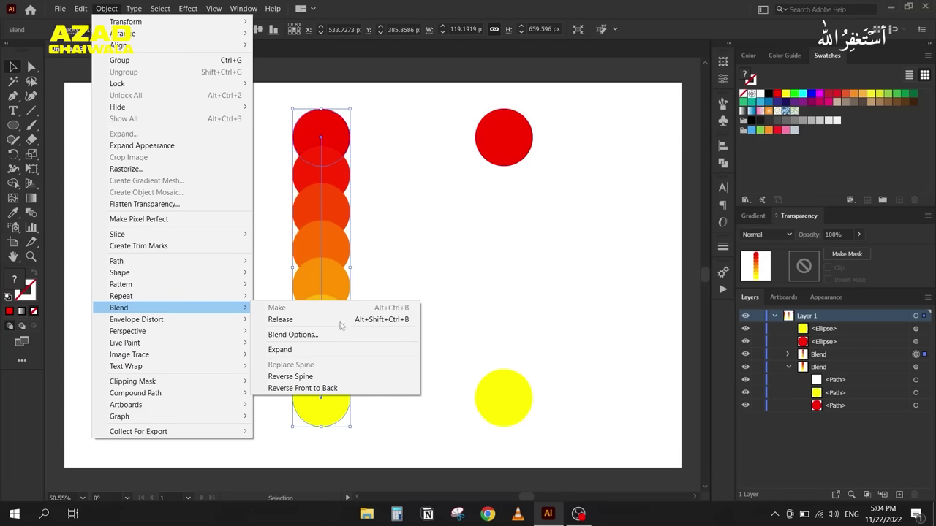
click(311, 377)
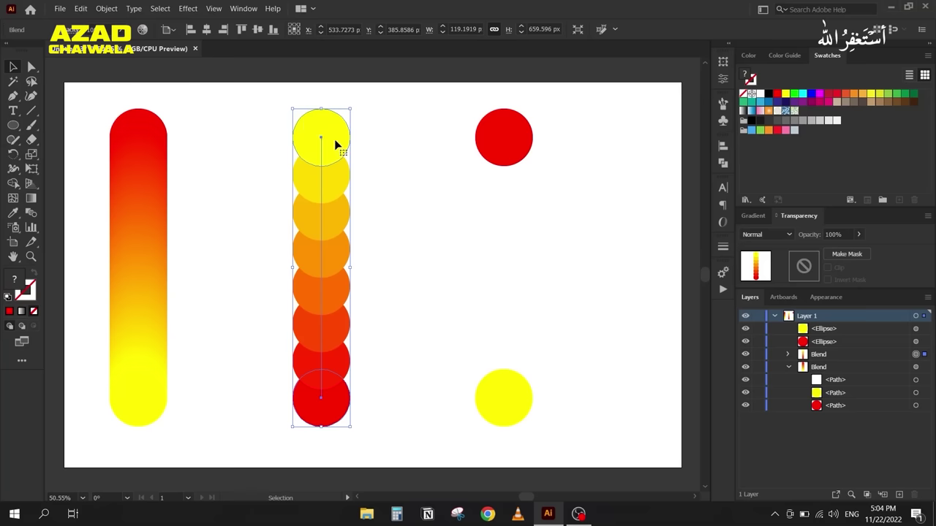
key(ctrl+z)
Step: Duplicate the circle blend, apply Reverse Front to Back, then delete both circle blends
drag(324, 173, 248, 175)
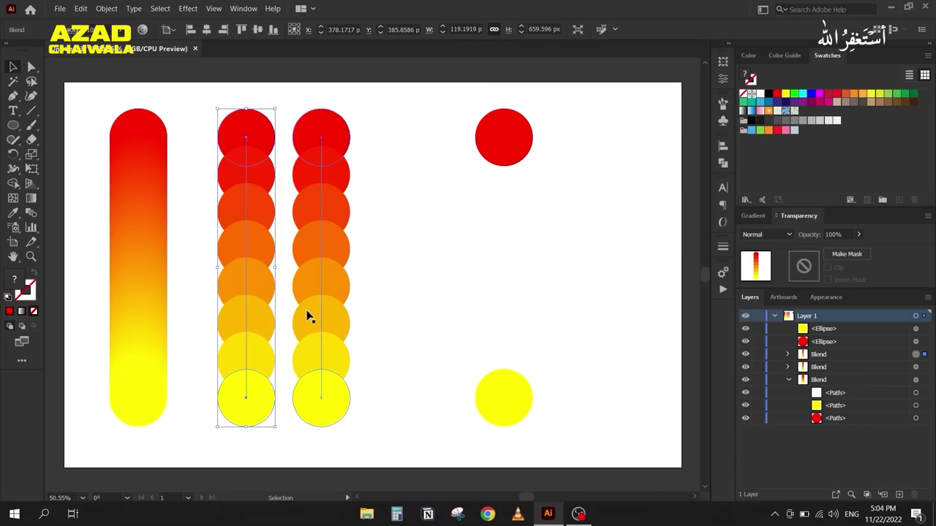
drag(368, 163, 302, 212)
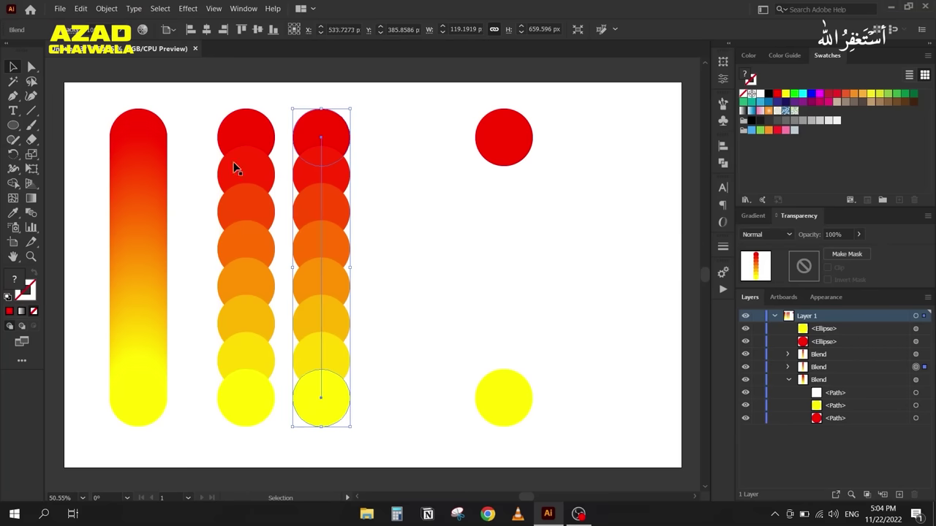
click(97, 9)
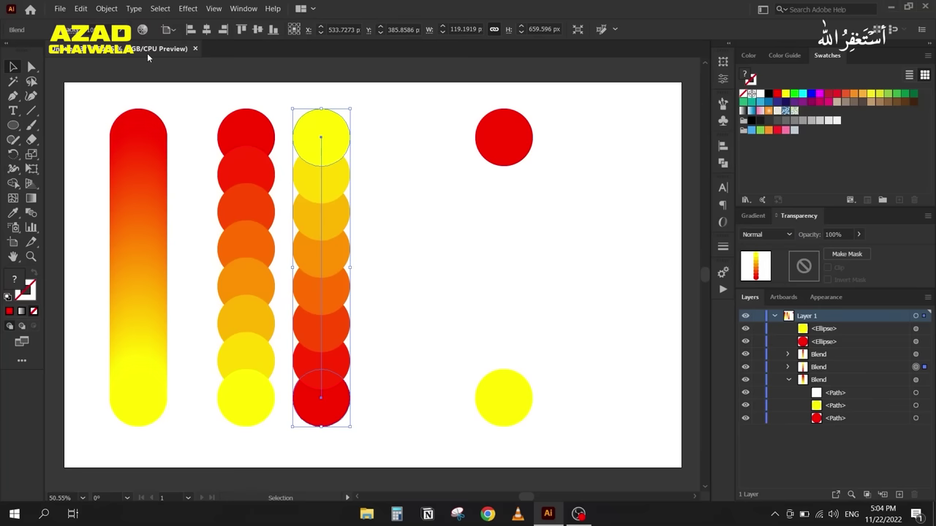
key(ctrl+z)
click(106, 8)
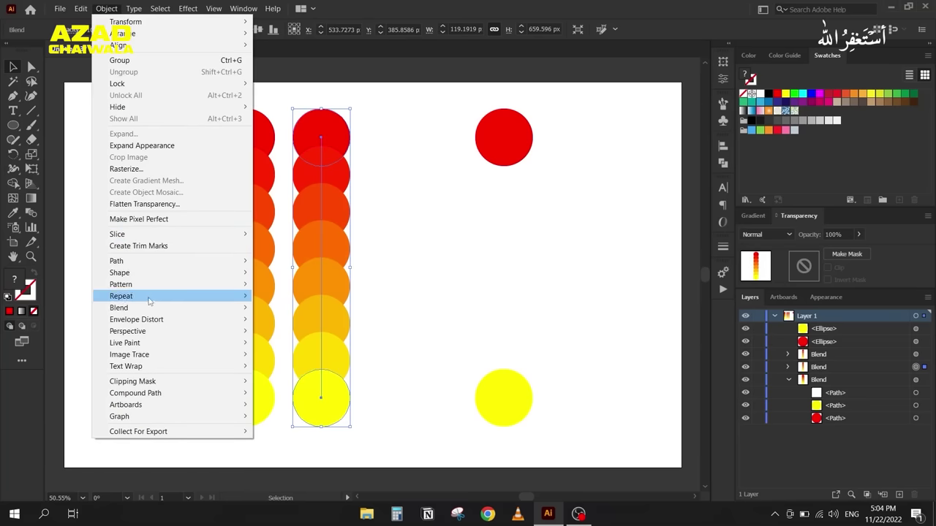
mouse_move(153, 312)
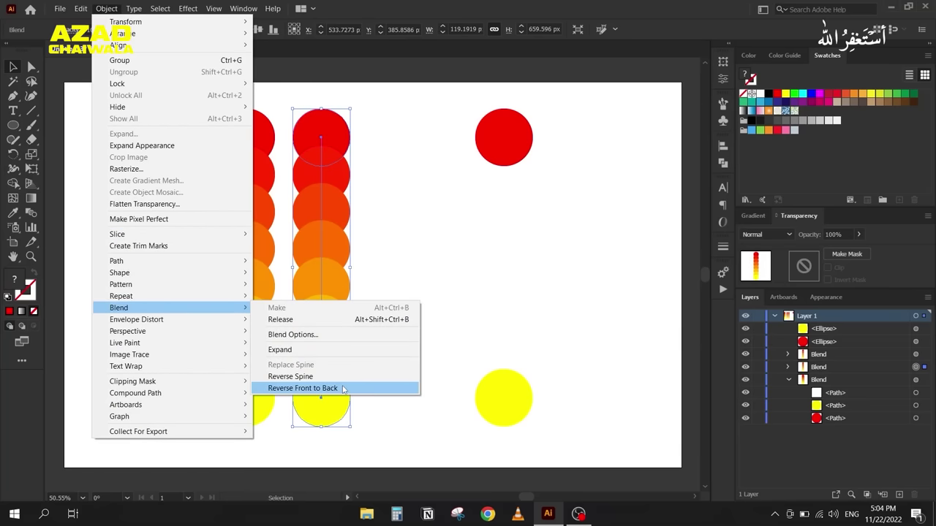
click(343, 388)
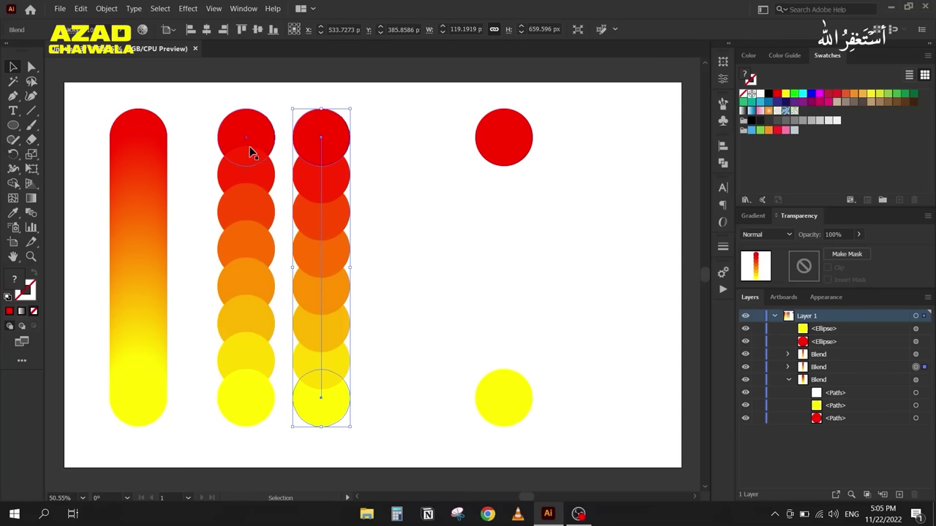
drag(278, 148, 351, 203)
key(Delete)
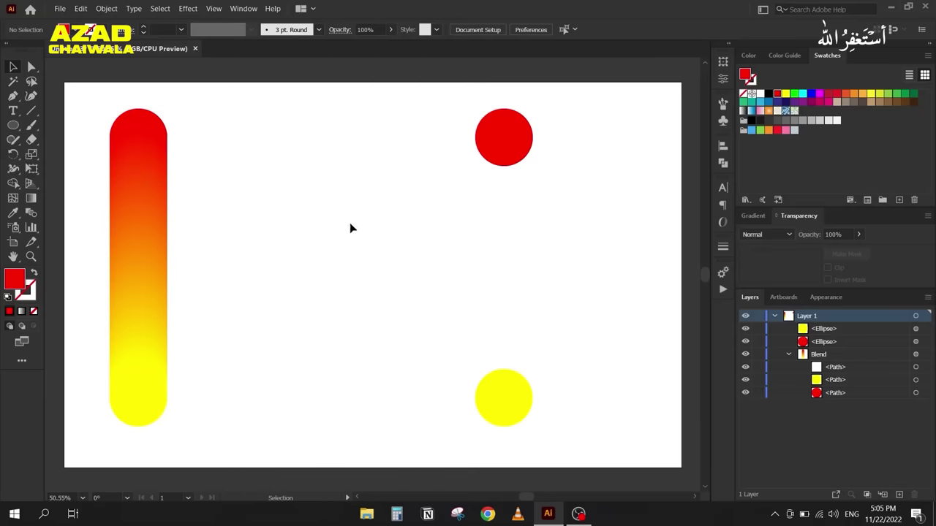
key(n)
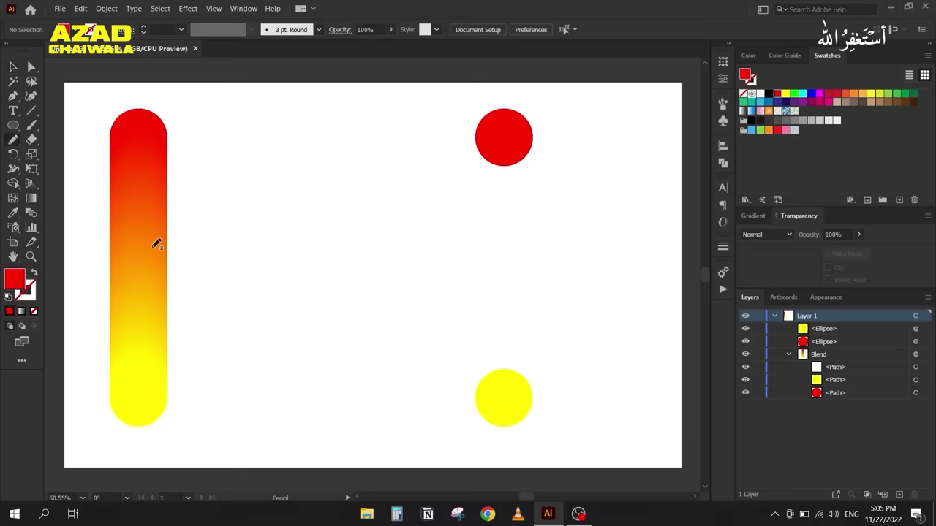
click(34, 273)
mouse_move(204, 150)
mouse_down()
mouse_move(230, 128)
mouse_move(259, 208)
mouse_move(318, 187)
mouse_move(365, 212)
mouse_move(404, 290)
mouse_move(514, 231)
mouse_move(568, 240)
mouse_move(628, 389)
mouse_move(666, 408)
mouse_up()
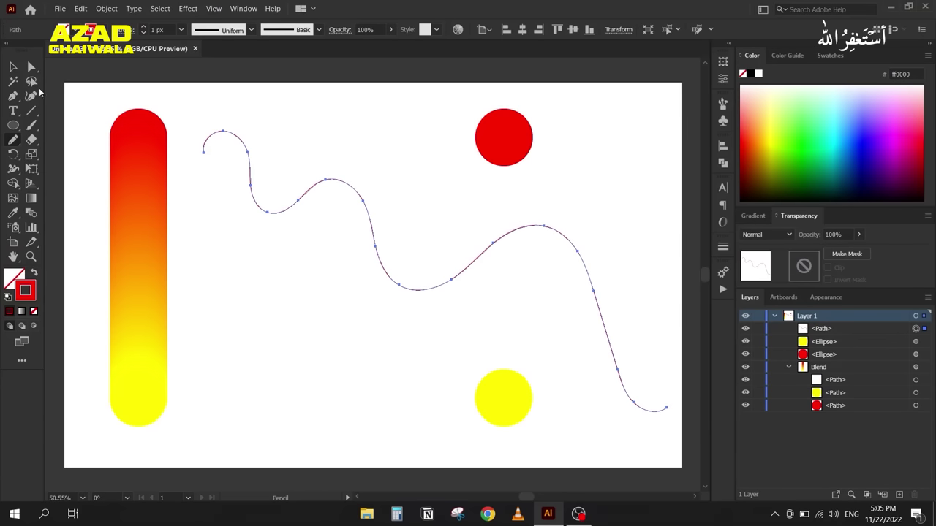
click(14, 67)
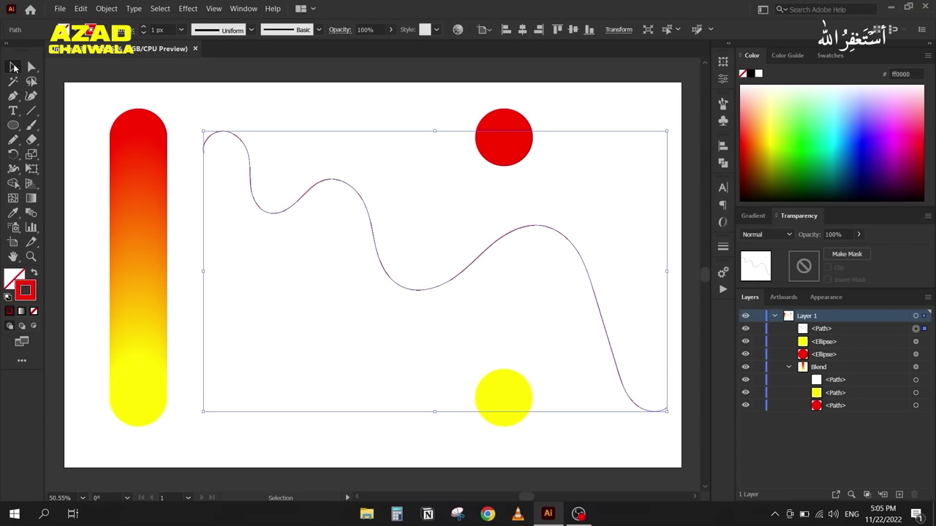
mouse_move(106, 99)
mouse_down()
mouse_move(261, 198)
mouse_move(244, 267)
mouse_up()
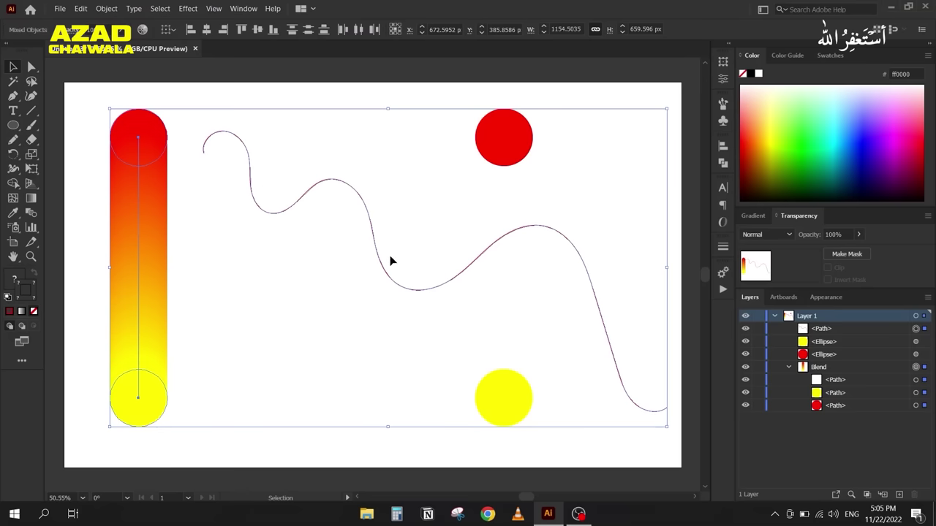
click(105, 8)
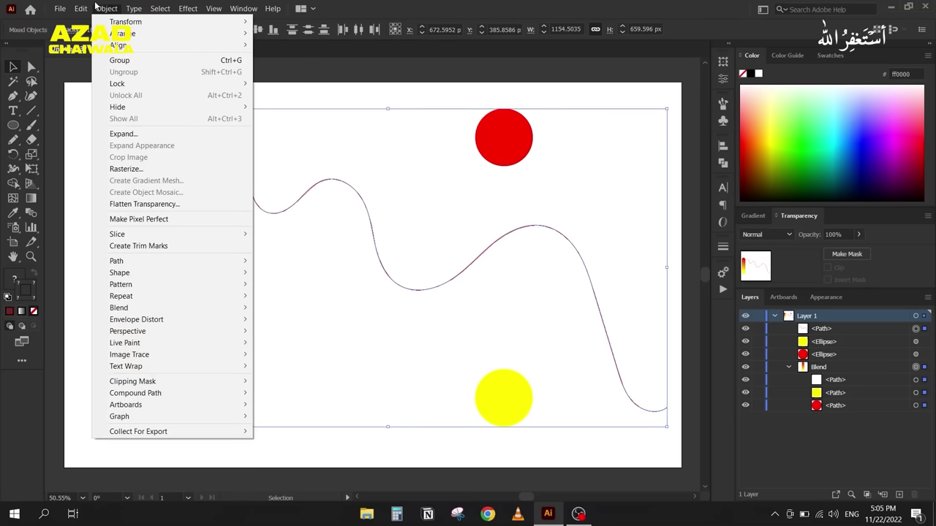
mouse_move(146, 308)
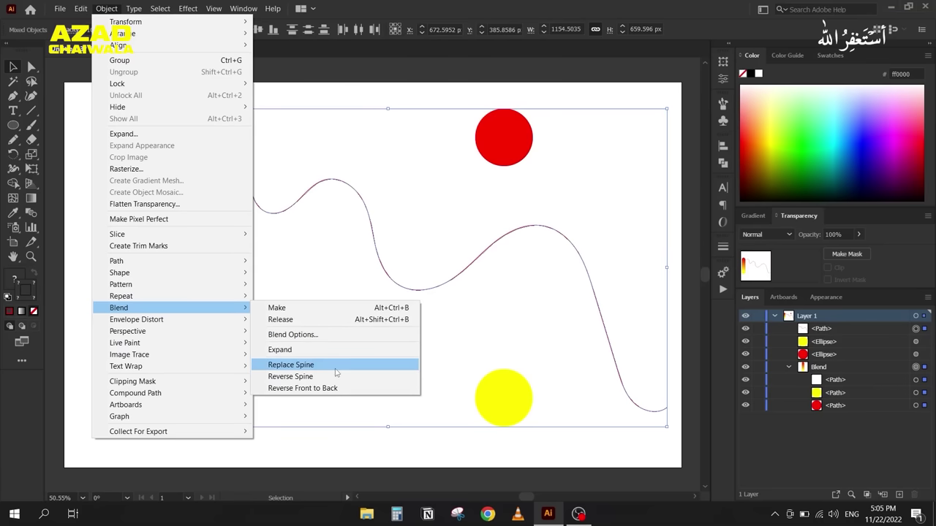
click(336, 369)
drag(267, 209, 217, 193)
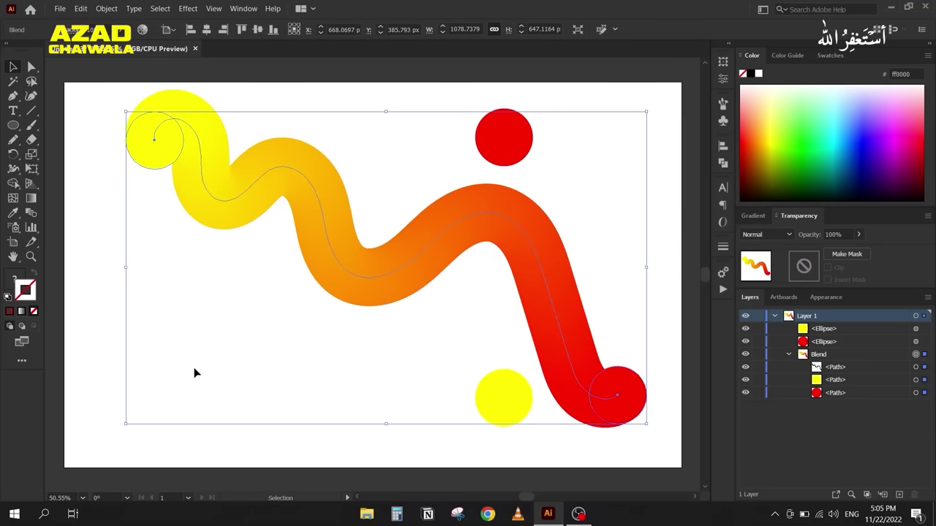
click(194, 373)
drag(358, 374, 227, 321)
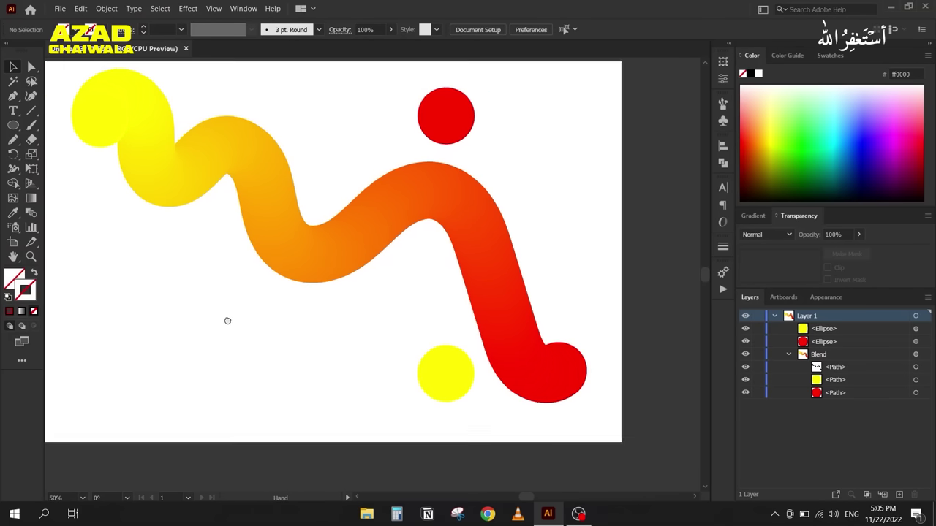
scroll(269, 331, down, 3)
scroll(272, 326, up, 1)
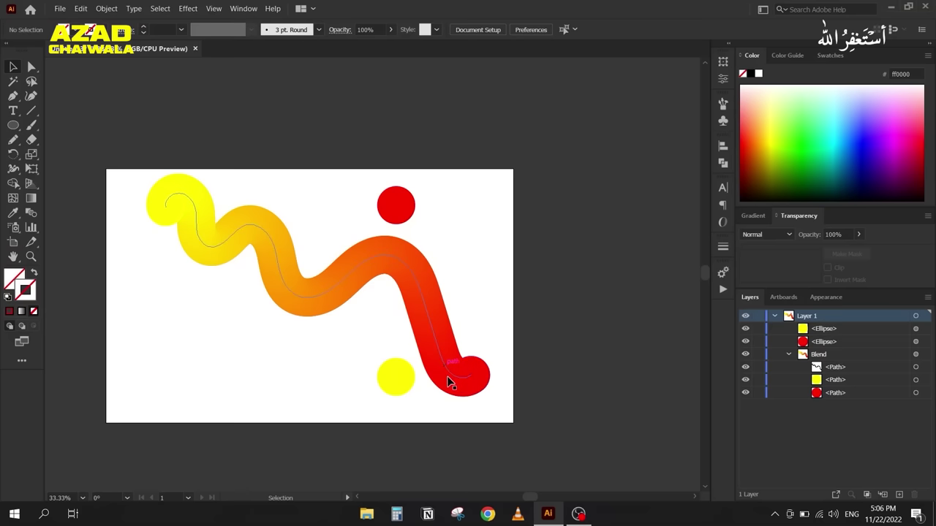
click(475, 379)
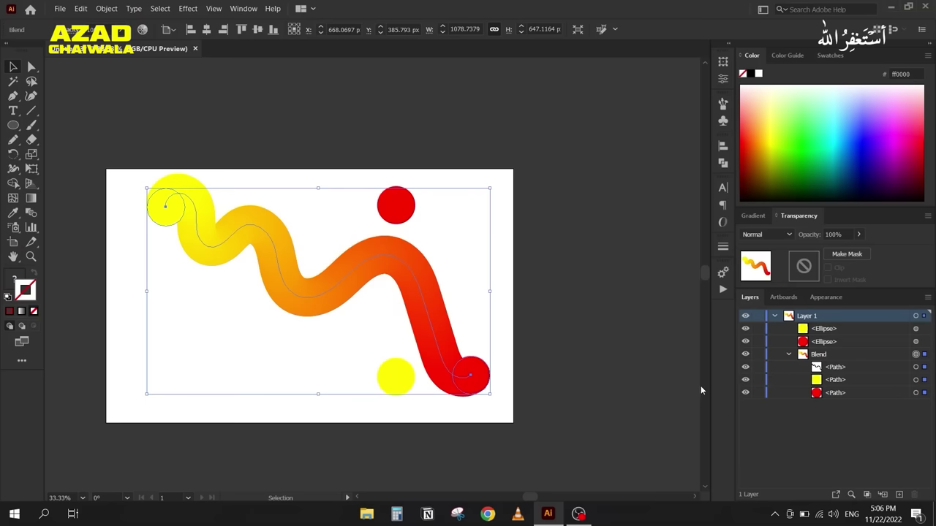
Step: In isolation mode, enlarge the red end circle and move it past the artboard's right edge
click(915, 393)
drag(491, 357, 516, 331)
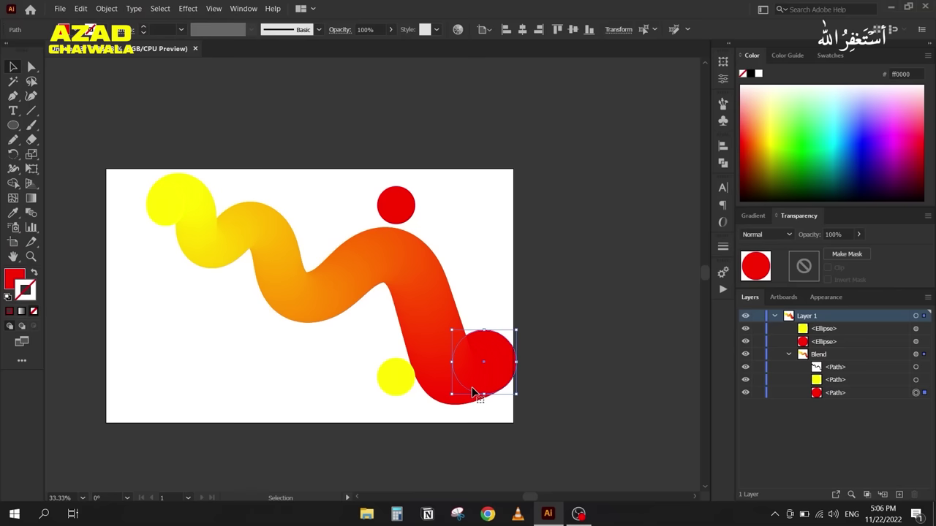
key(ctrl+z)
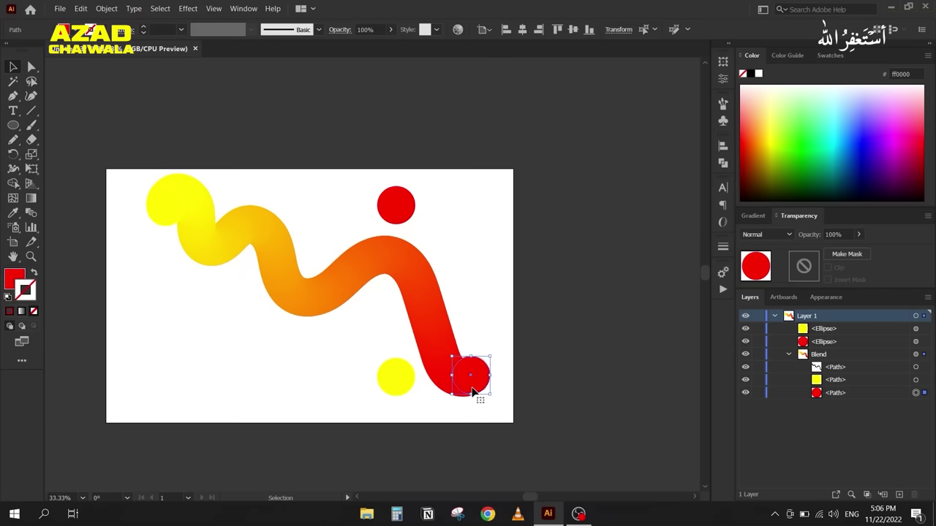
double_click(472, 393)
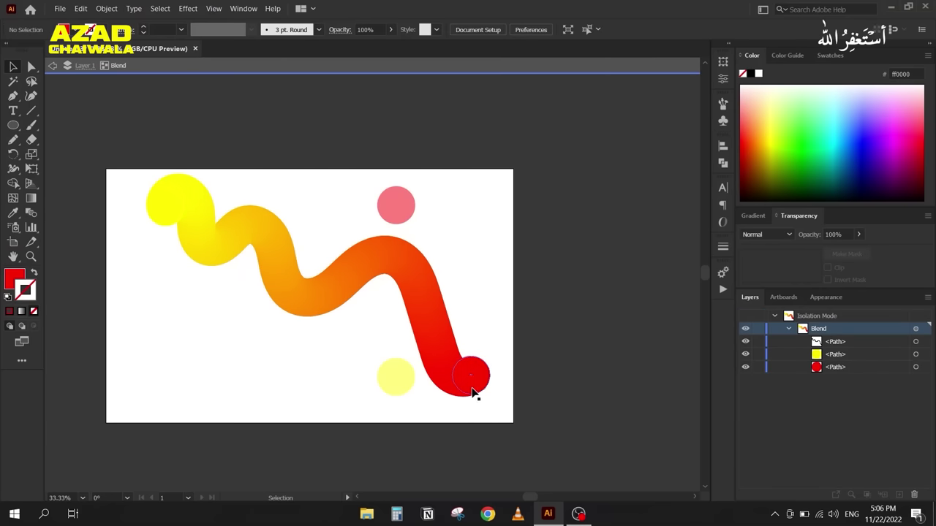
click(472, 393)
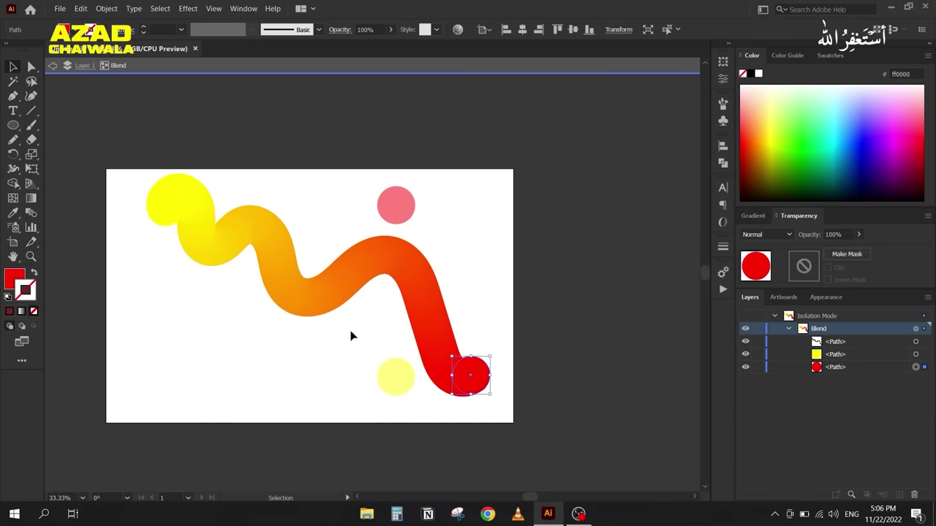
click(177, 223)
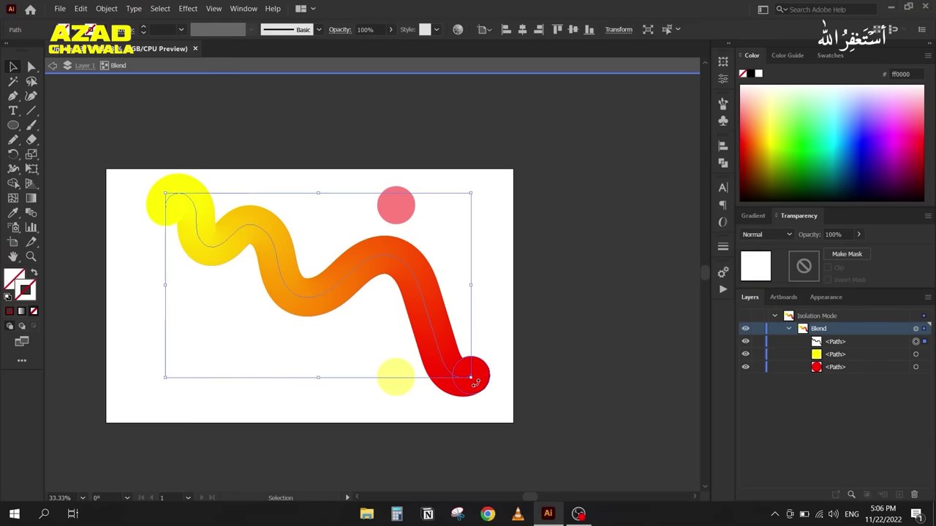
click(429, 326)
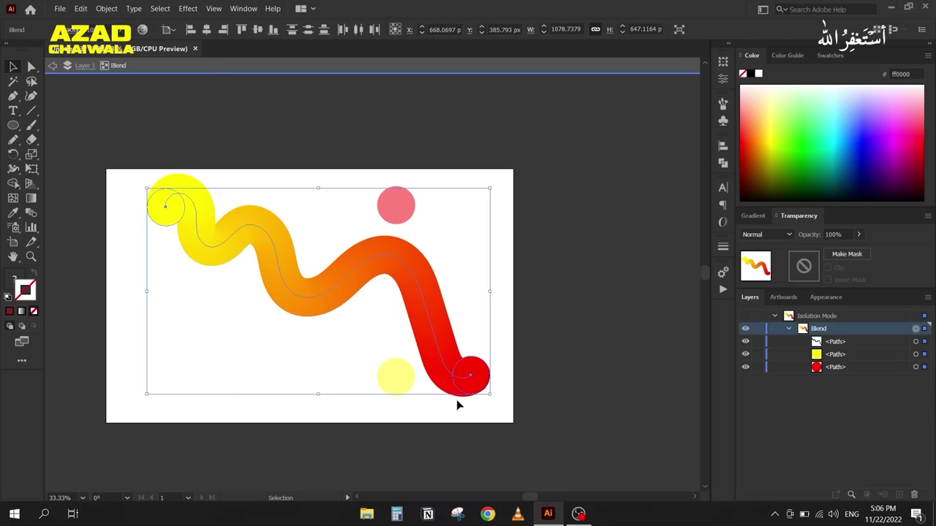
click(474, 388)
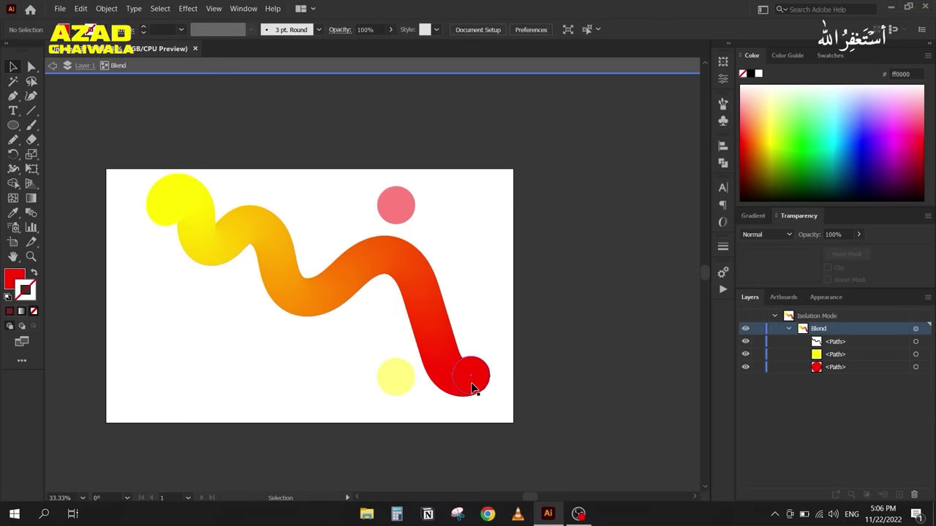
drag(489, 394, 504, 421)
drag(473, 389, 542, 395)
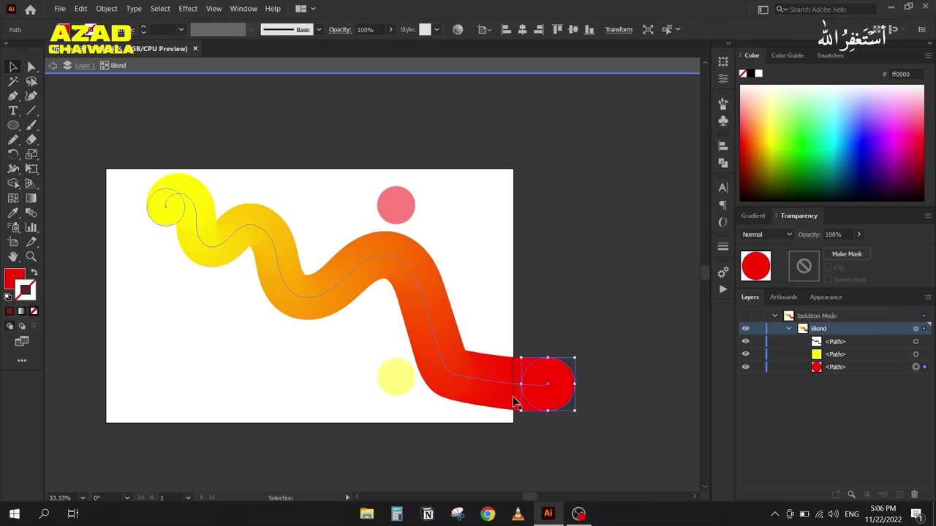
Step: Redraw the spine with the Pencil to add a wave, and shrink the yellow end circle to about 30 px
click(916, 341)
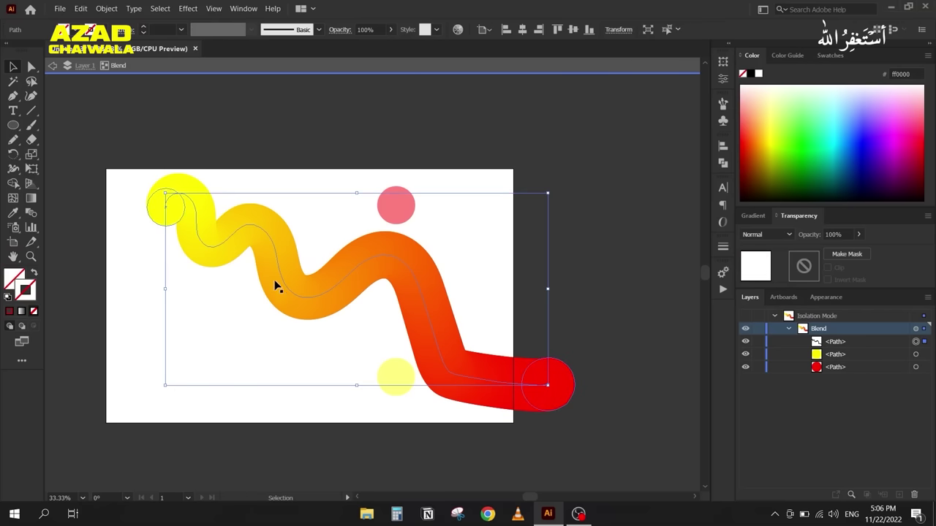
key(n)
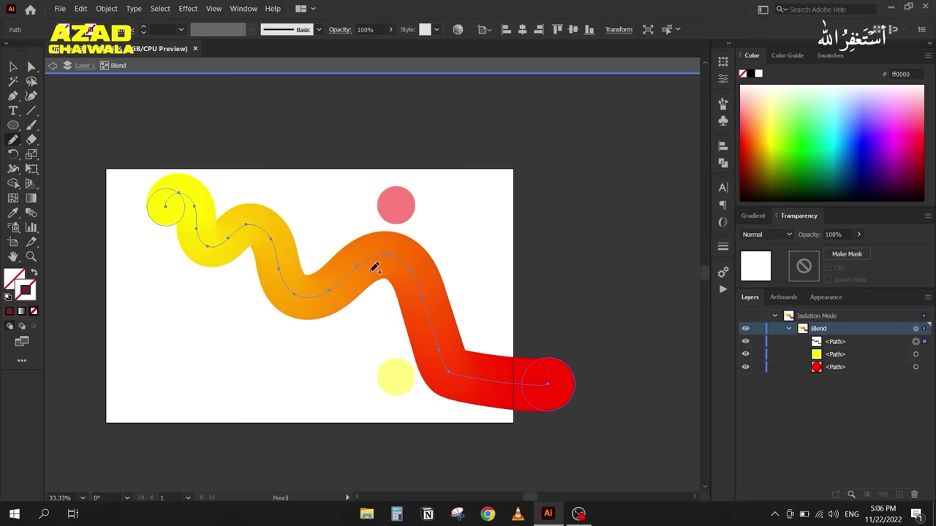
mouse_move(471, 354)
mouse_down()
mouse_move(523, 326)
mouse_move(589, 401)
mouse_move(606, 426)
mouse_up()
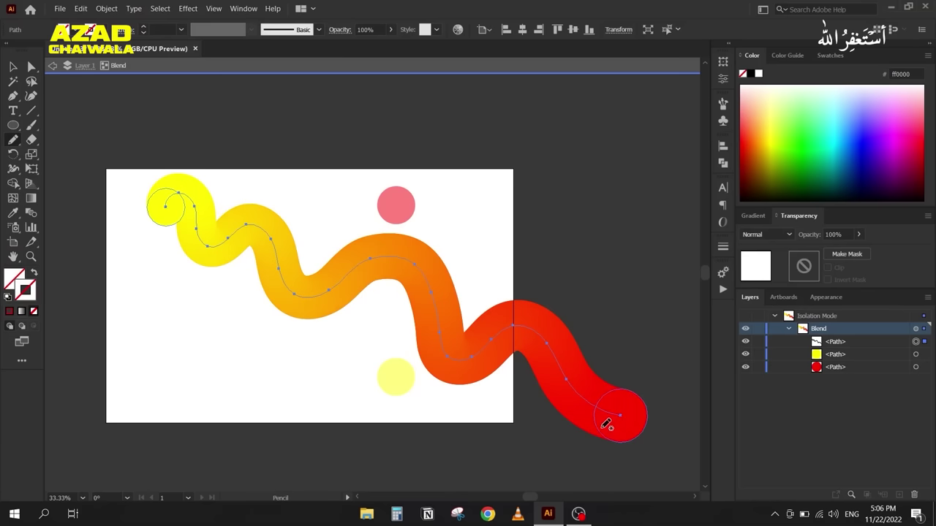
click(14, 66)
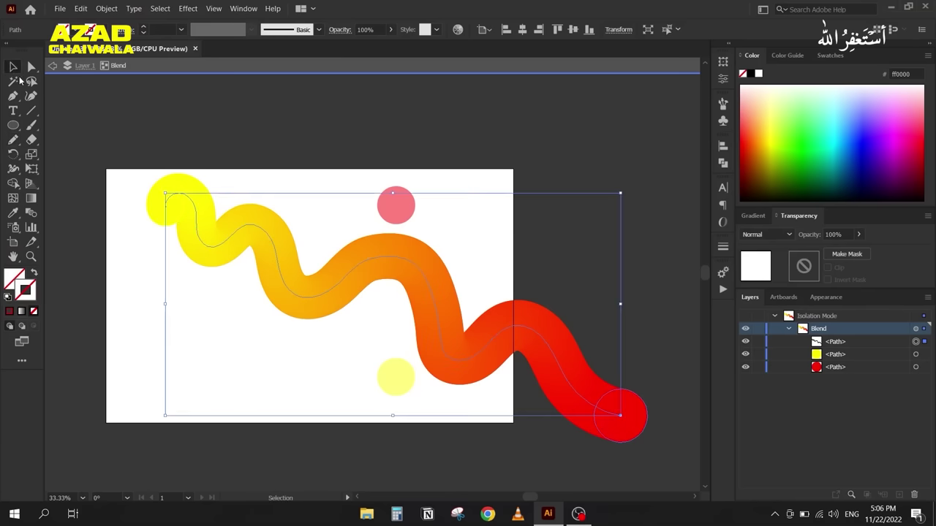
click(163, 214)
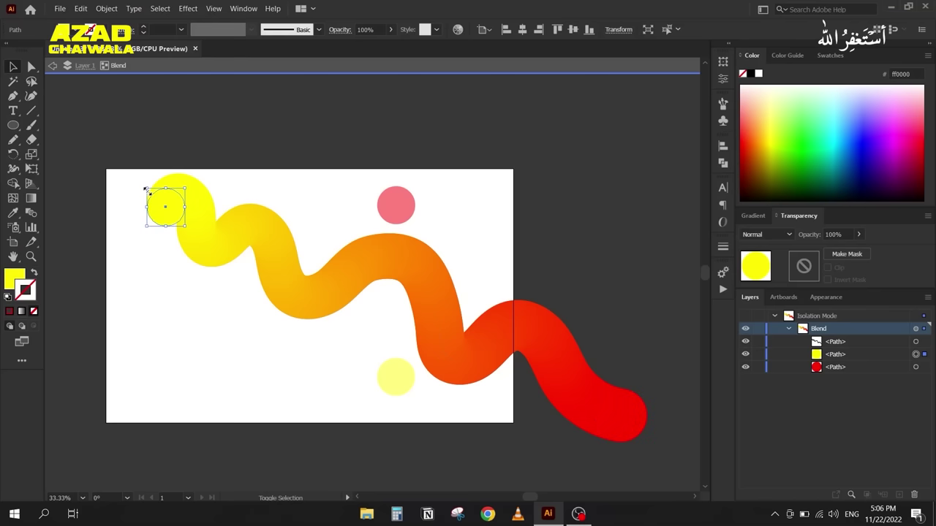
drag(166, 207, 158, 201)
click(154, 277)
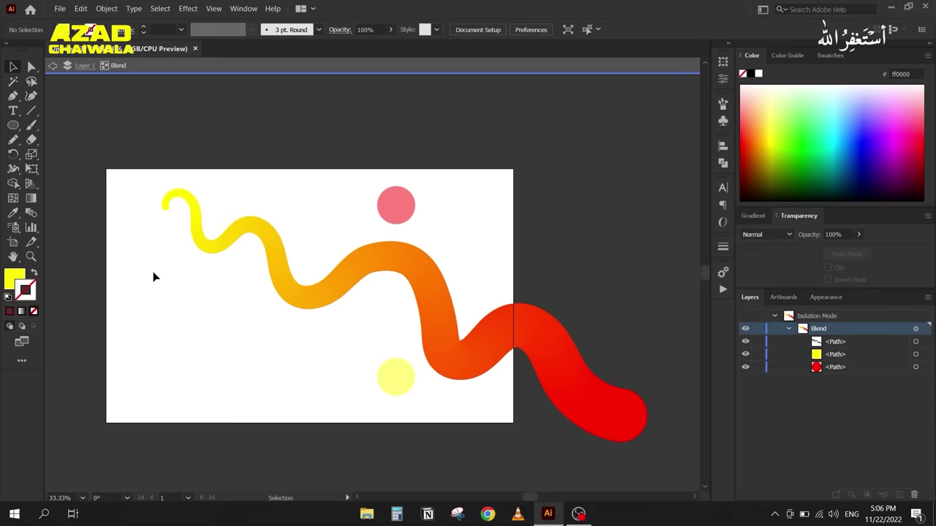
Step: Exit isolation mode, scale the blend down to fit the artboard, then delete it
double_click(259, 123)
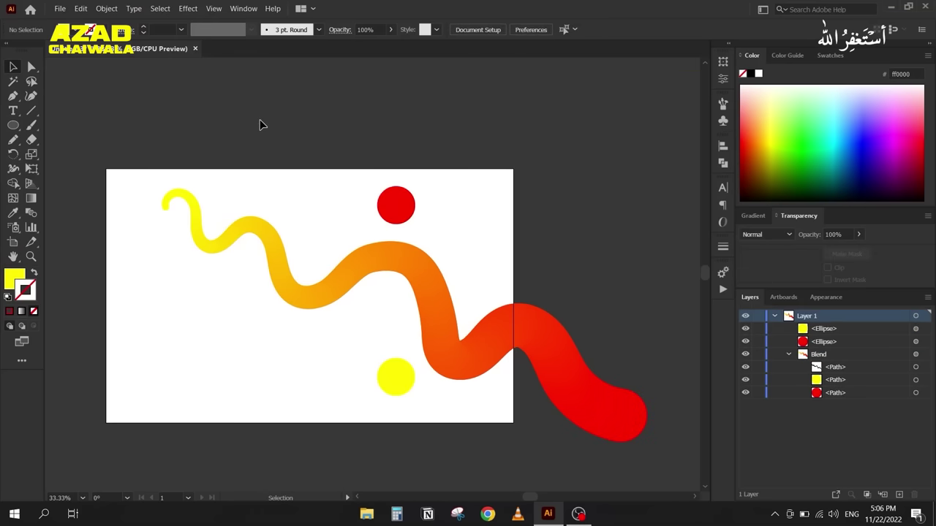
click(474, 341)
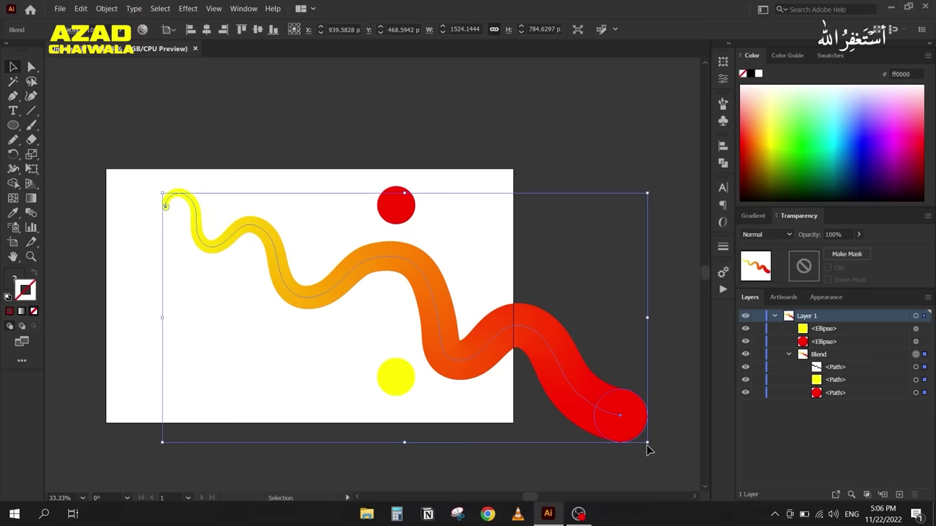
drag(647, 443, 513, 355)
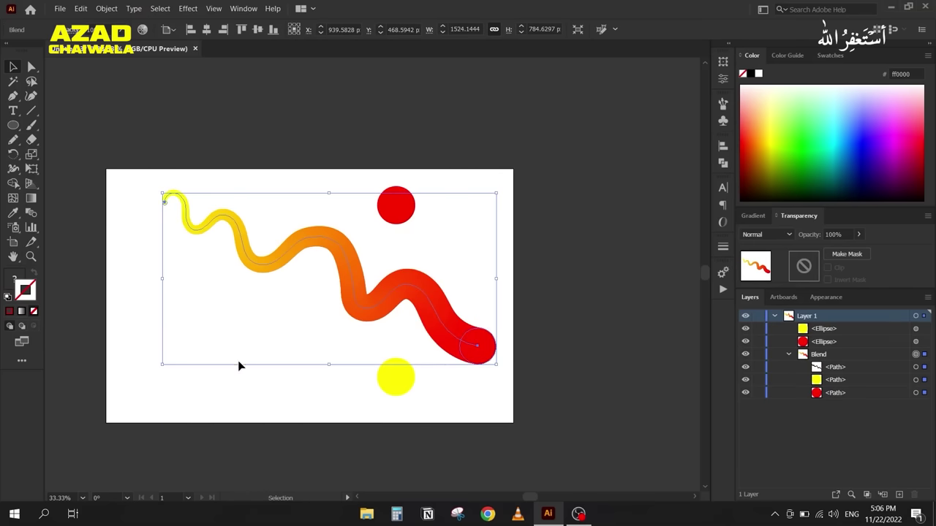
click(174, 338)
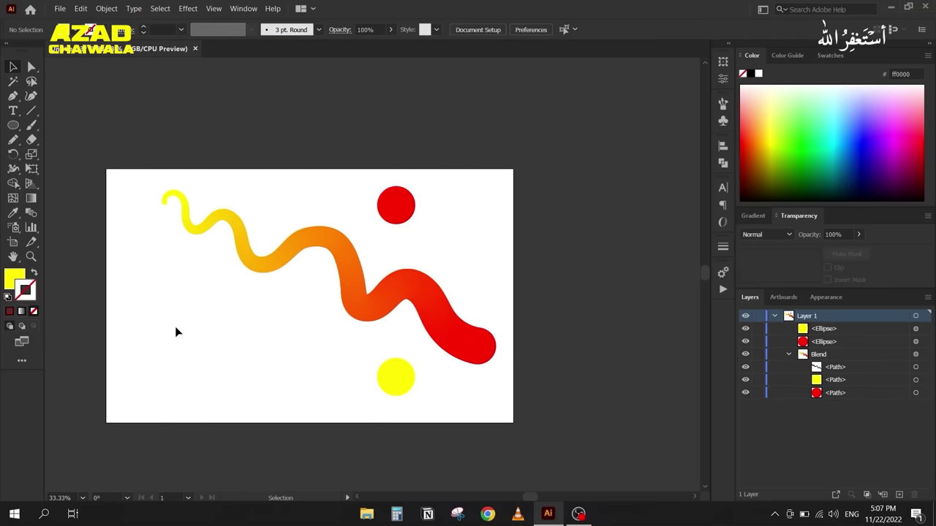
drag(203, 162, 297, 336)
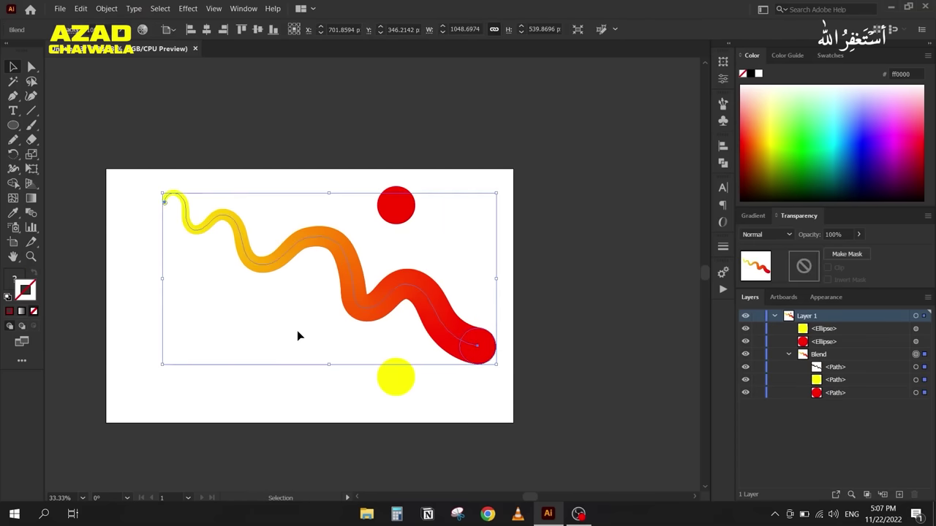
key(Delete)
Step: Duplicate the red and yellow circles to the left and delete the original right-hand pair
drag(316, 180, 444, 405)
drag(377, 233, 200, 205)
scroll(186, 234, up, 1)
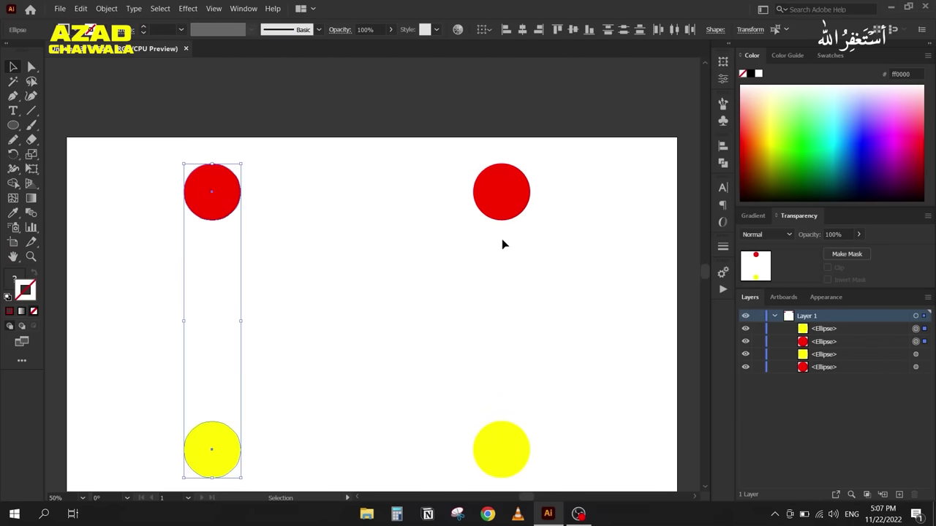
drag(426, 161, 596, 446)
key(Delete)
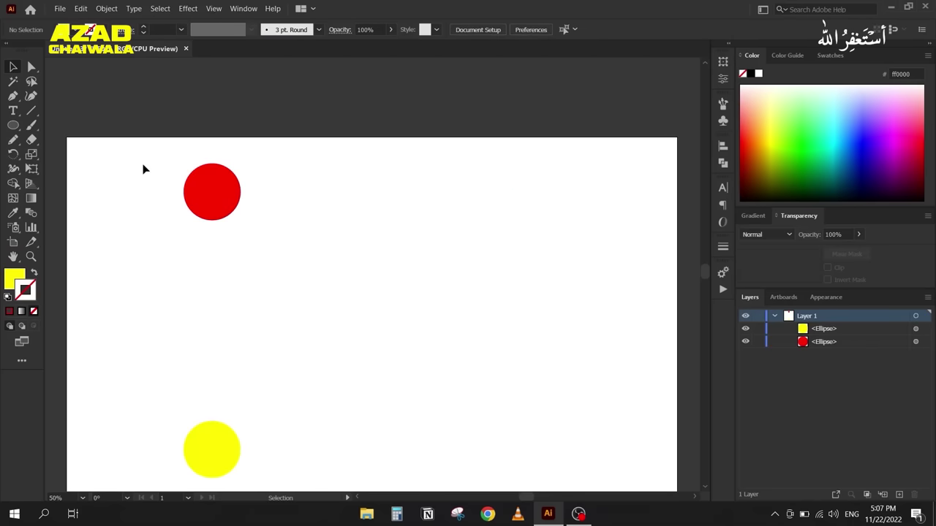
drag(143, 169, 248, 451)
drag(240, 403, 219, 344)
drag(259, 277, 273, 286)
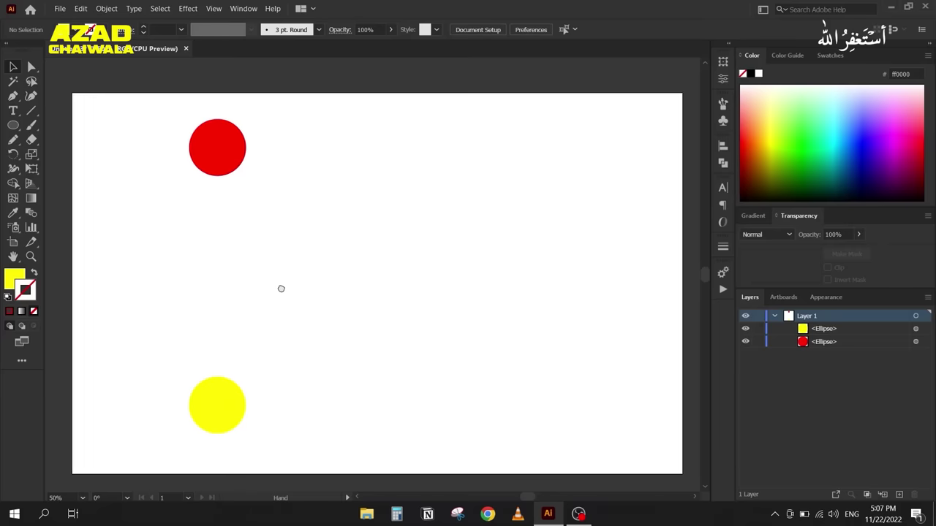
Step: Set the Blend Options spacing to Specified Distance
double_click(32, 216)
click(576, 222)
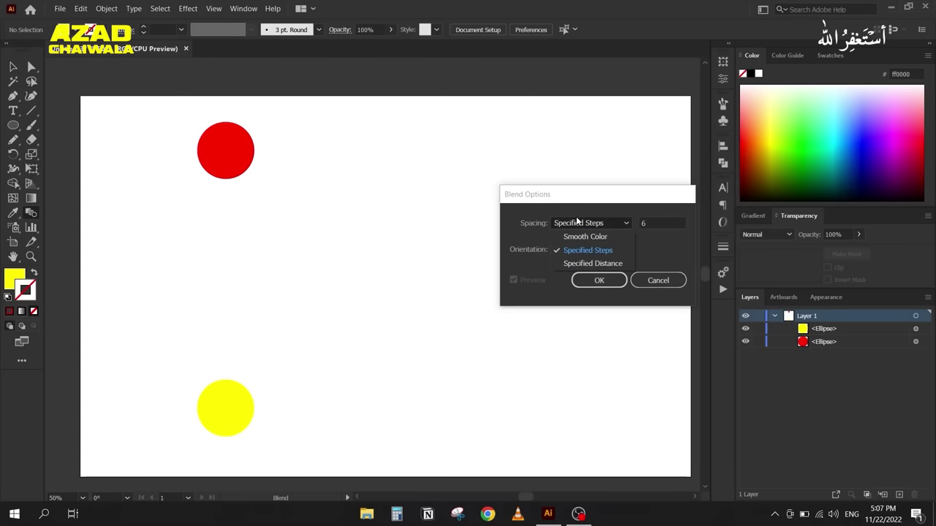
click(571, 266)
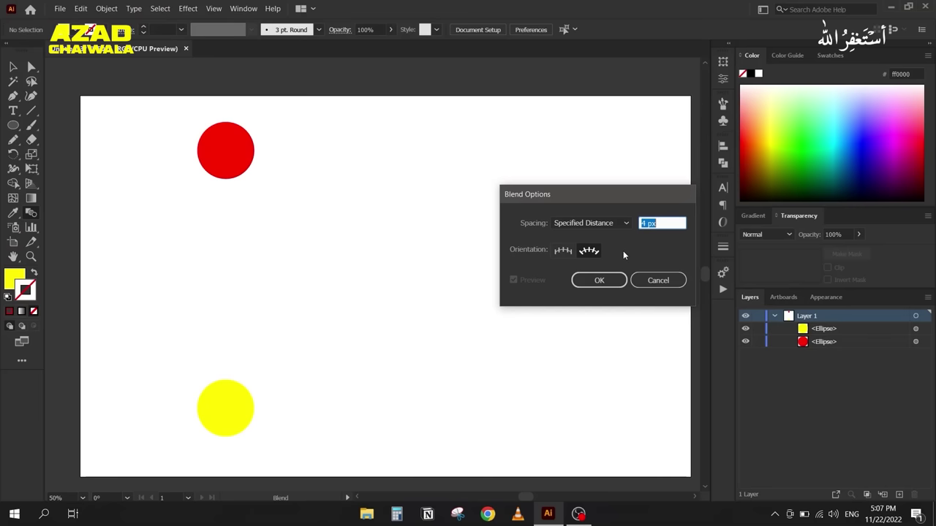
click(598, 281)
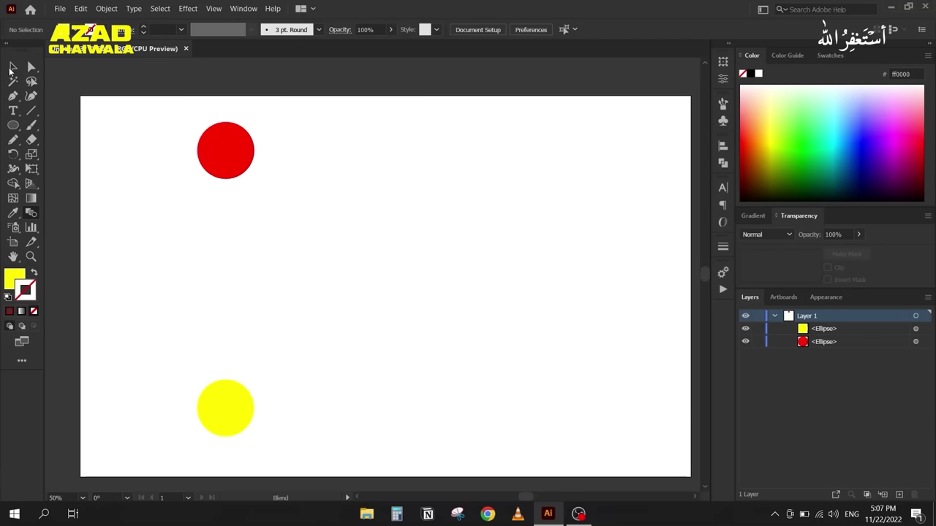
Step: Blend the red and yellow circles with Object > Blend > Make and nudge the blend left
key(v)
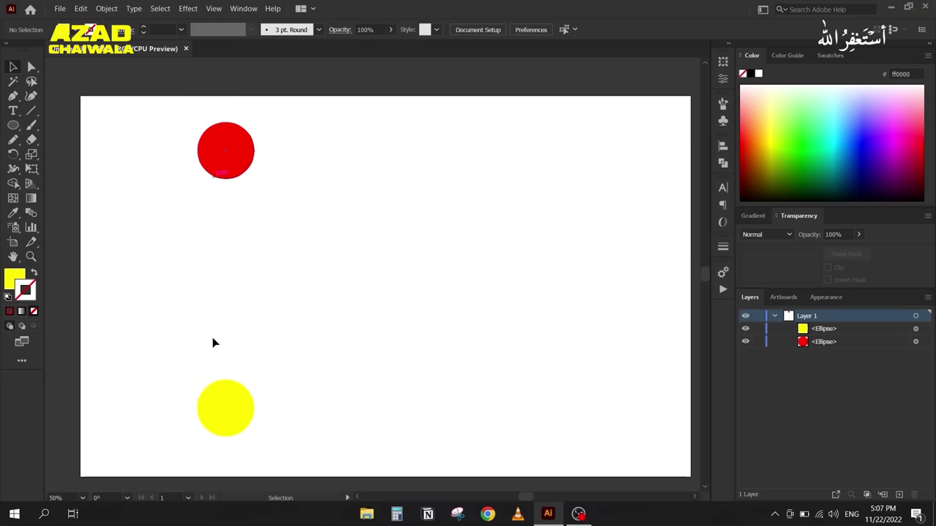
drag(165, 130, 290, 451)
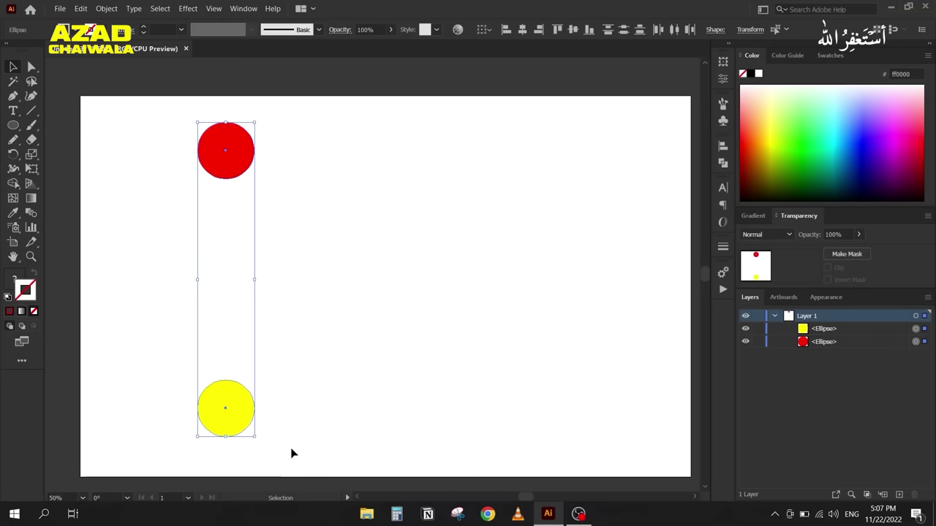
click(106, 8)
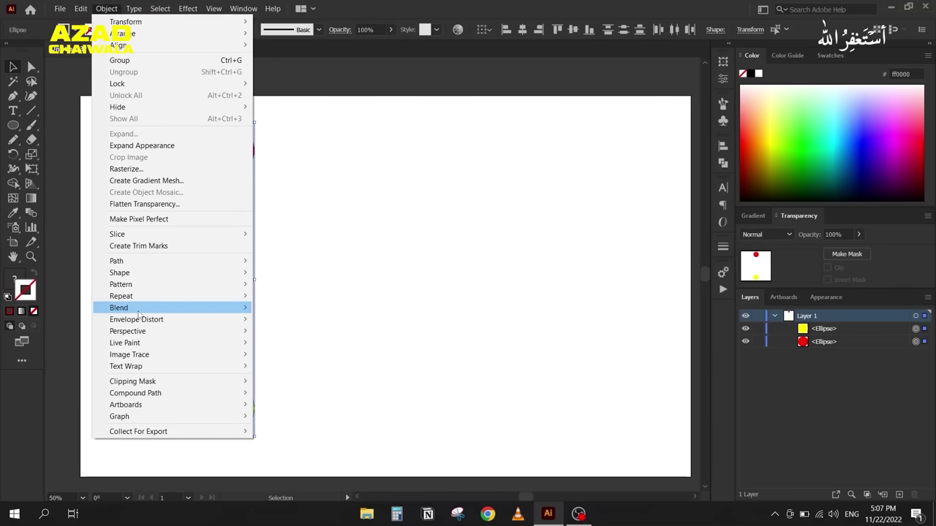
mouse_move(176, 308)
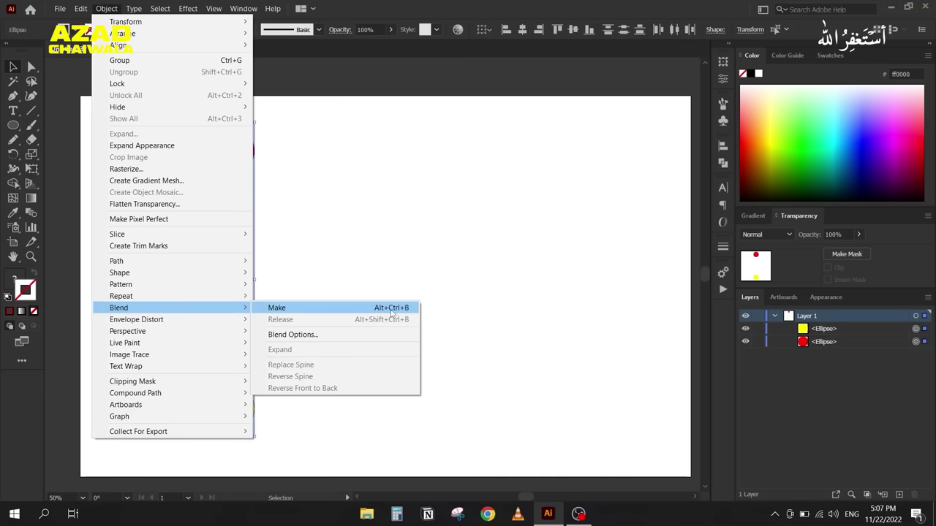
click(329, 311)
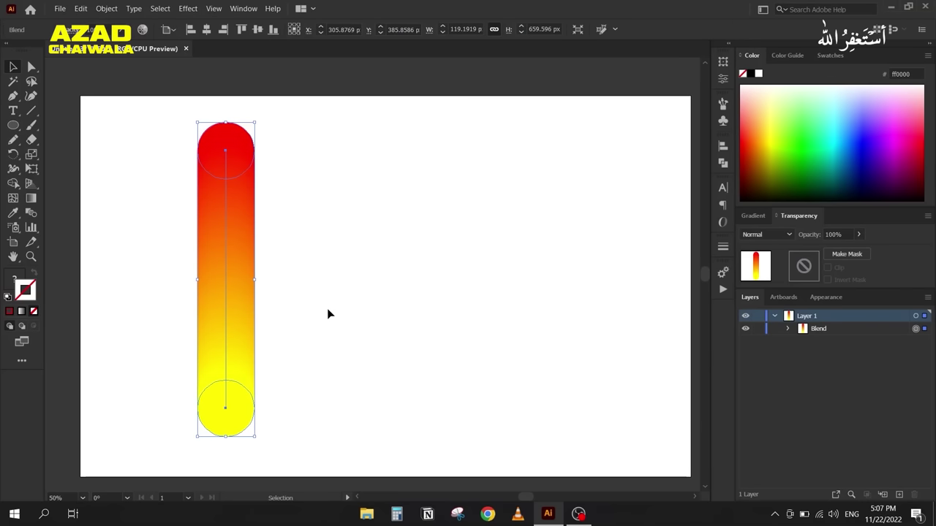
drag(227, 314, 198, 315)
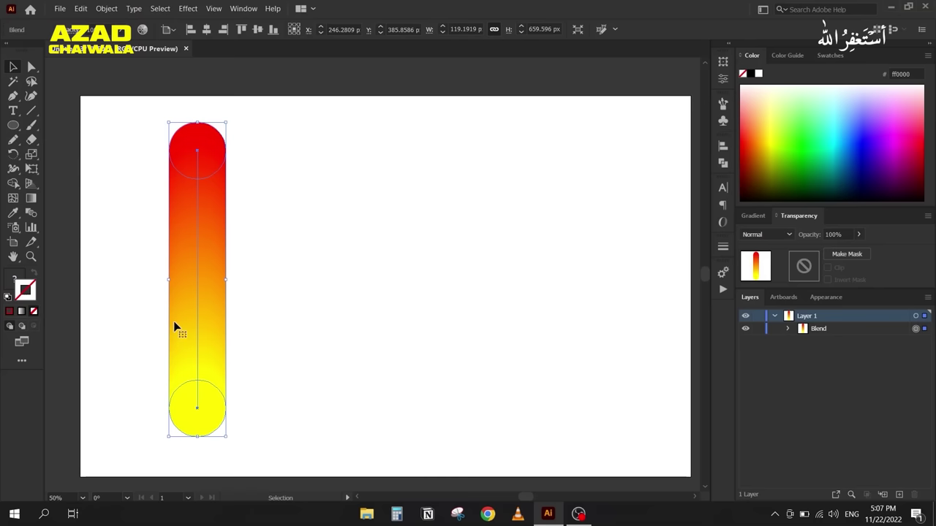
Step: Try specified-distance values up to 41 px, then apply 1 px spacing to the blend
double_click(32, 217)
drag(512, 196, 324, 177)
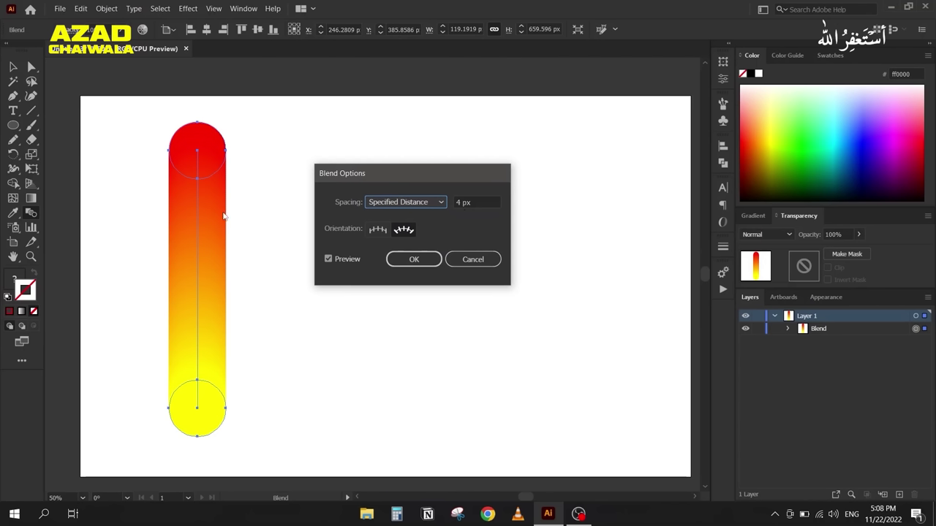
click(476, 204)
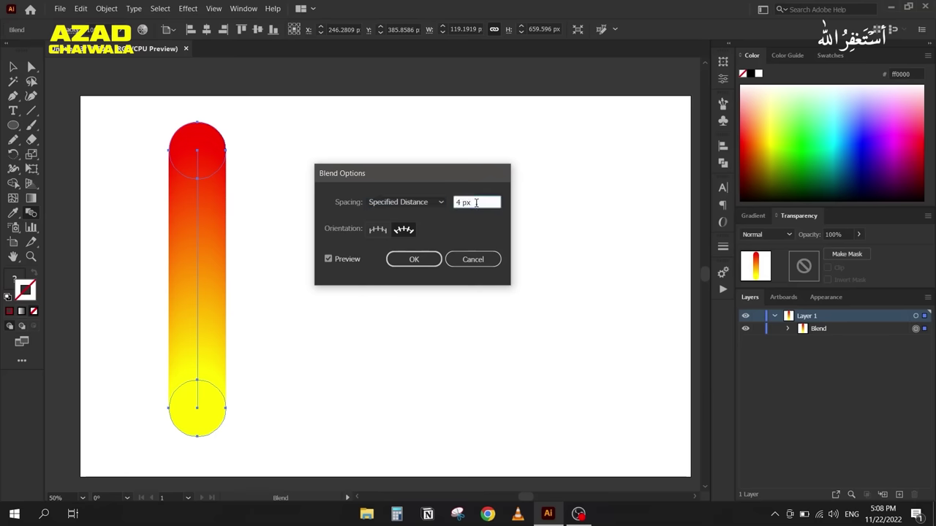
key(shift+Up)
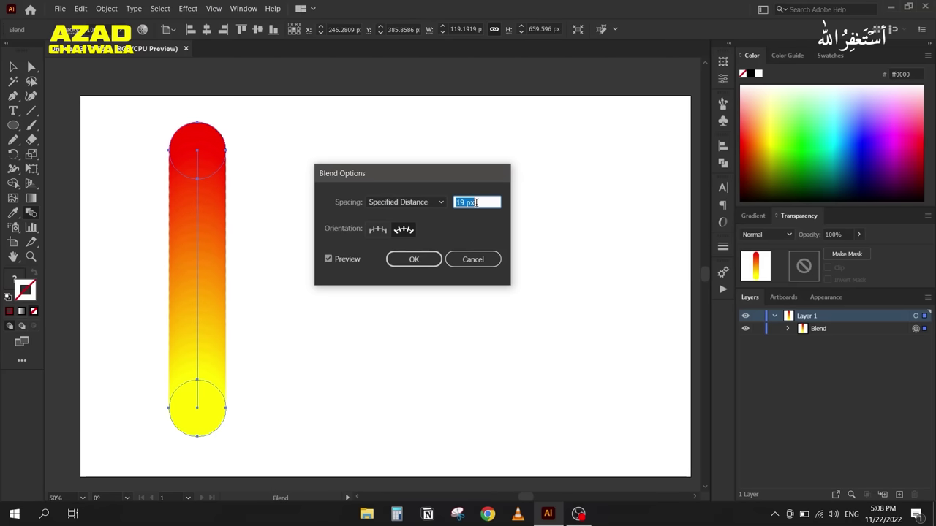
key(shift+Up)
key(Up)
key(Up)
key(Up)
key(Up)
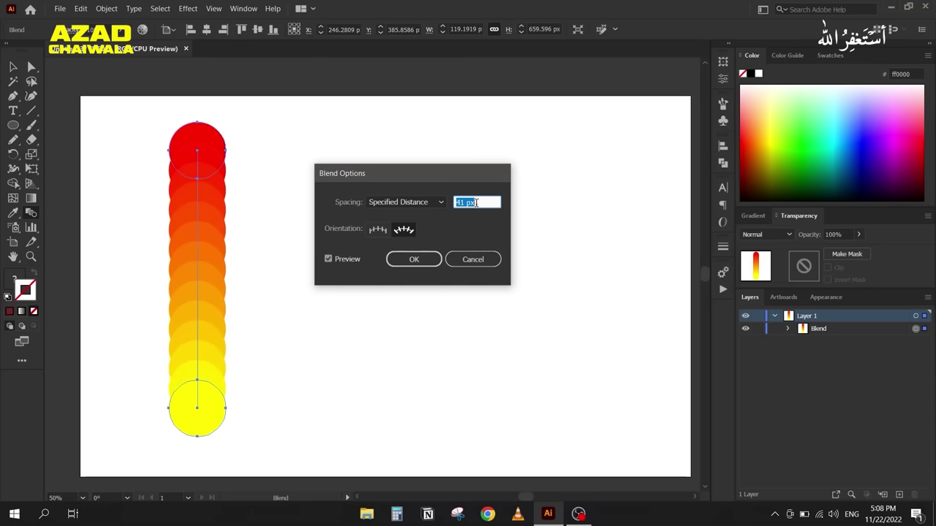
key(Down)
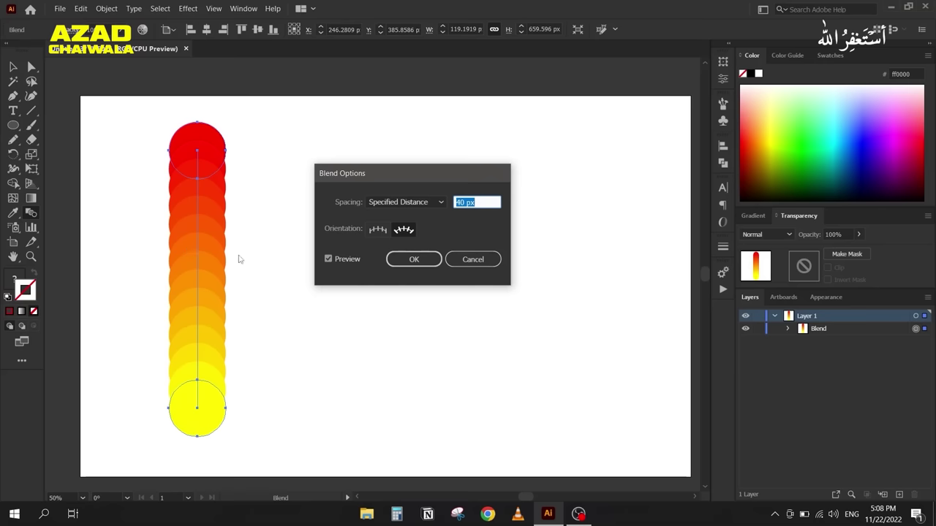
key(Down)
key(Down)
key(Down)
key(Down)
key(Down)
key(Down)
key(Down)
key(Down)
key(Down)
key(Down)
key(Down)
key(Down)
key(Down)
key(Down)
key(Down)
key(Down)
key(Down)
key(Down)
key(Down)
key(Down)
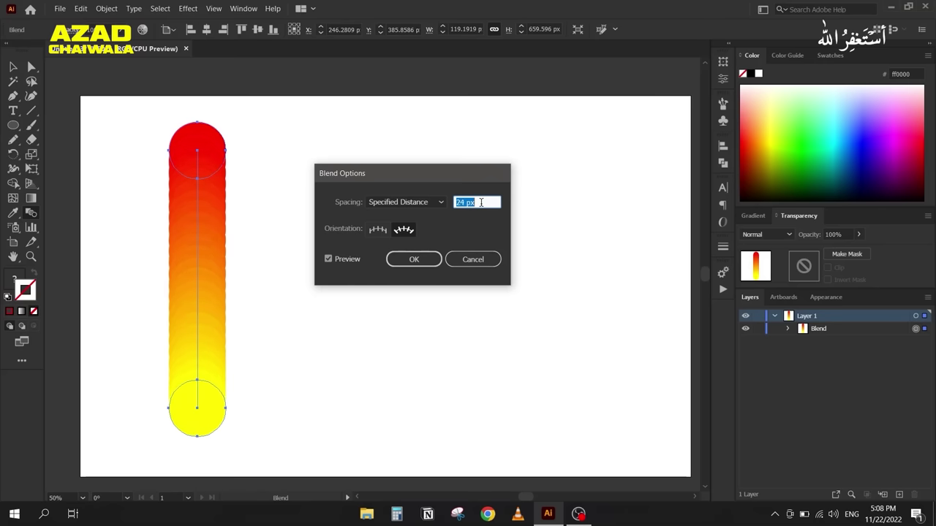
key(Down)
key(Down)
key(Down)
key(Down)
key(Down)
key(Down)
key(Down)
key(Down)
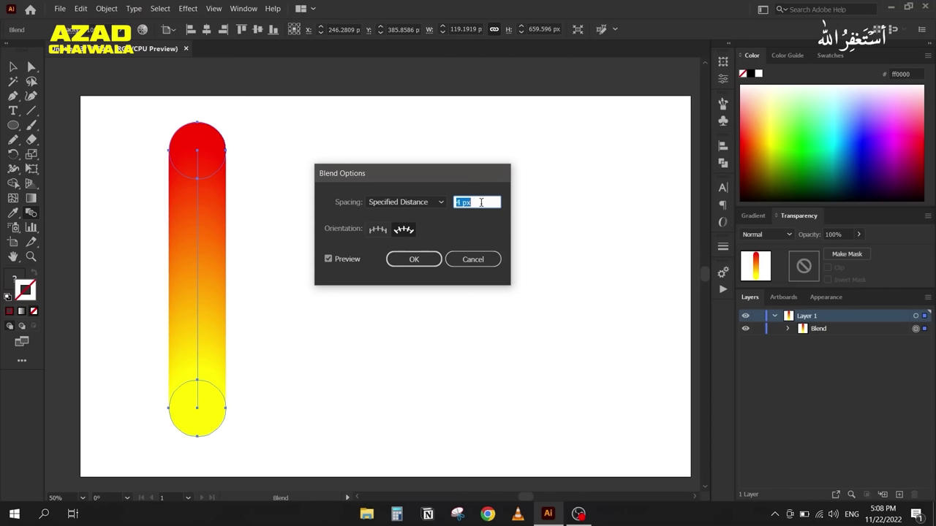
key(Down)
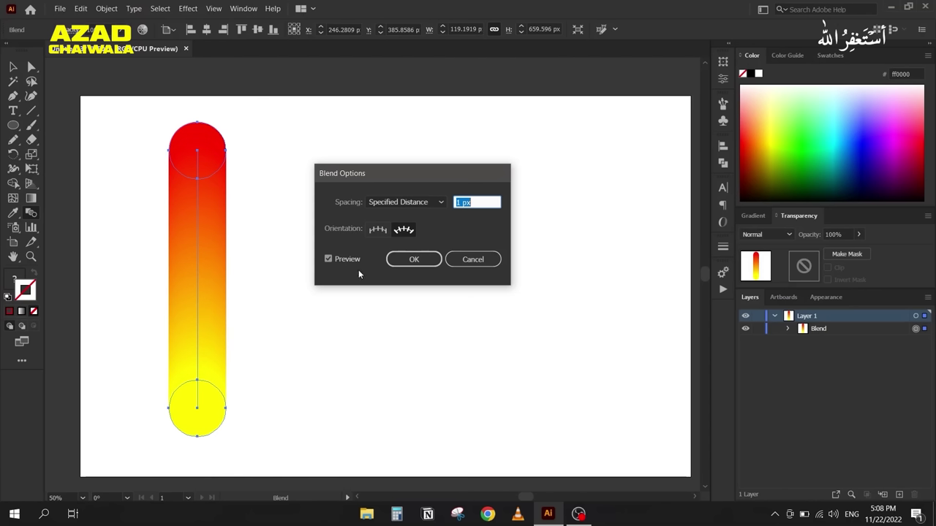
click(414, 259)
key(v)
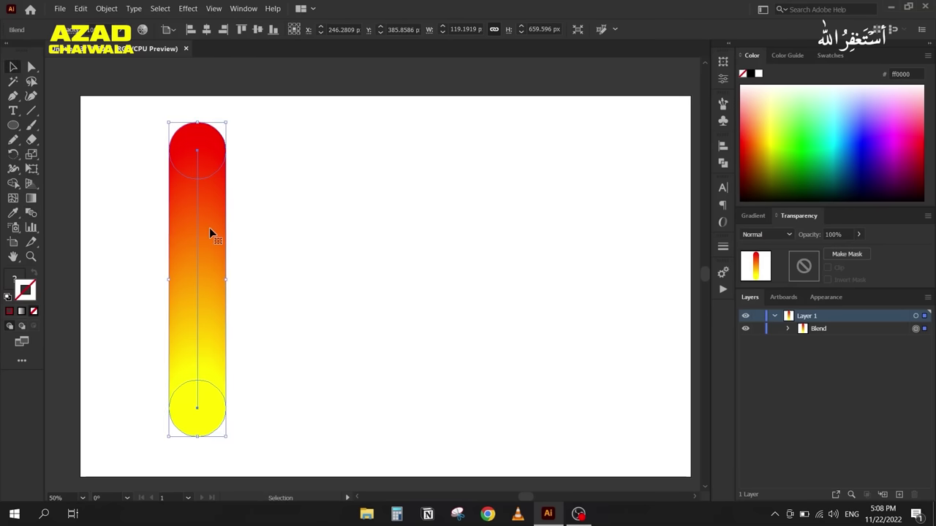
Step: Release the blend into separate red and yellow circles and delete the leftover spine path
click(106, 8)
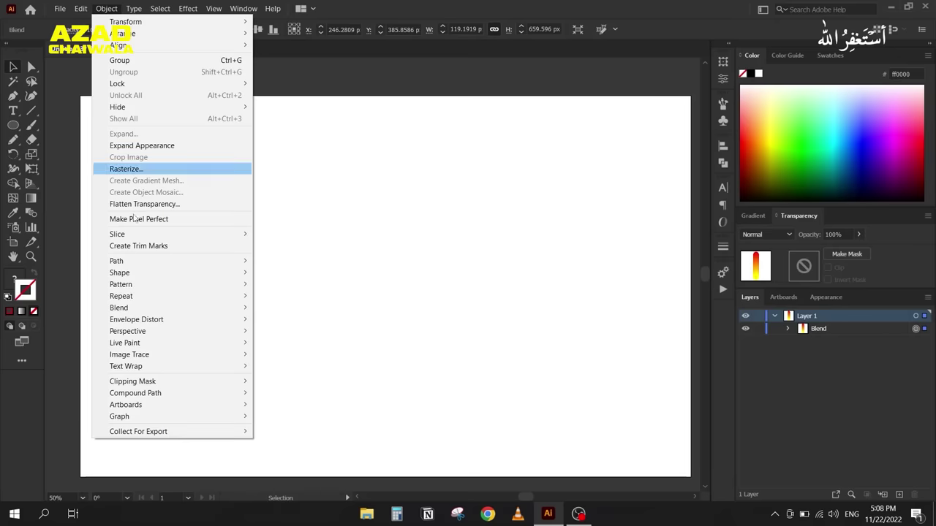
mouse_move(155, 308)
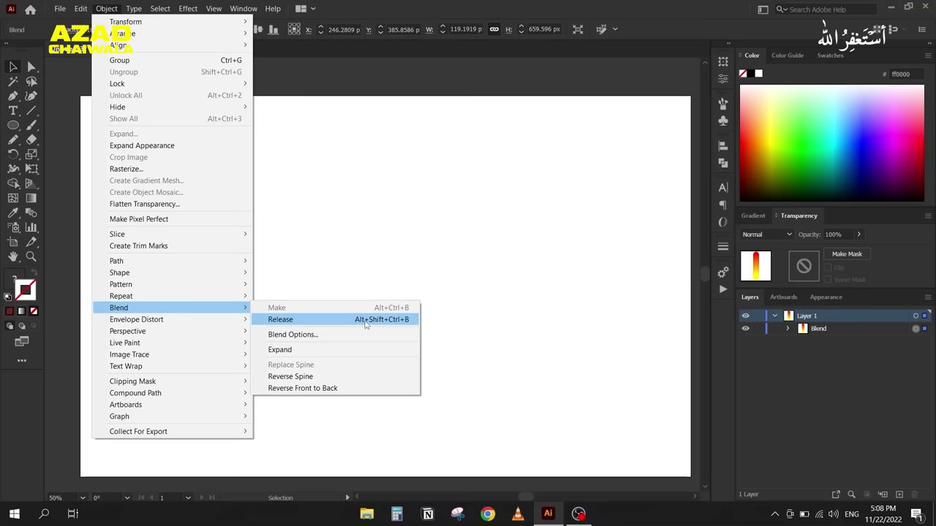
click(347, 324)
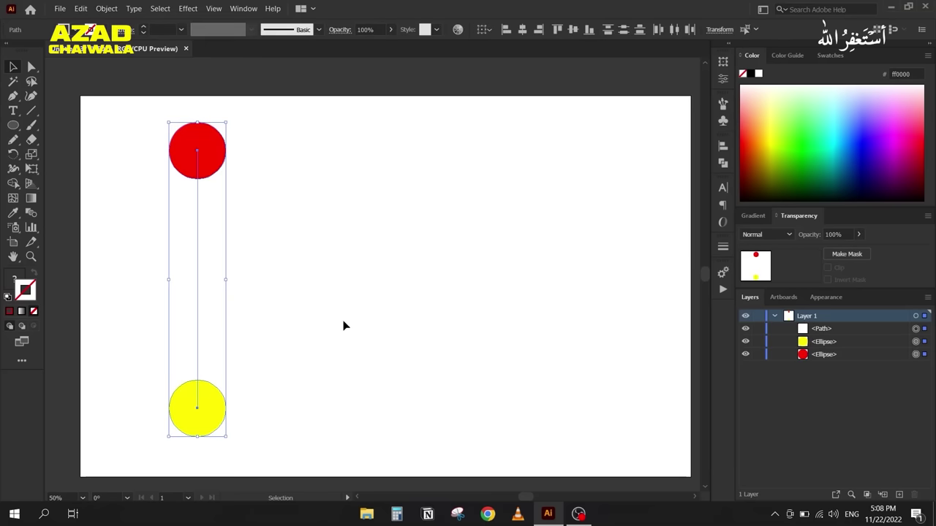
click(176, 291)
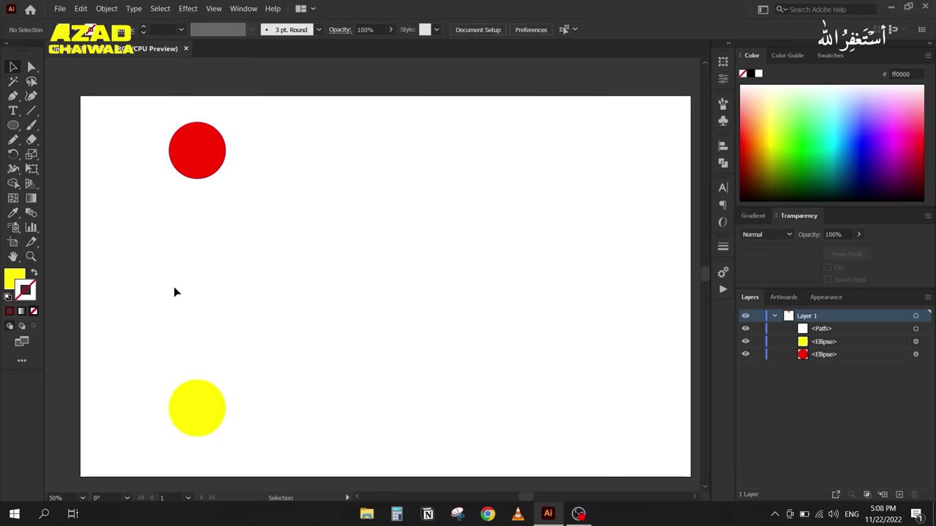
click(915, 328)
key(Delete)
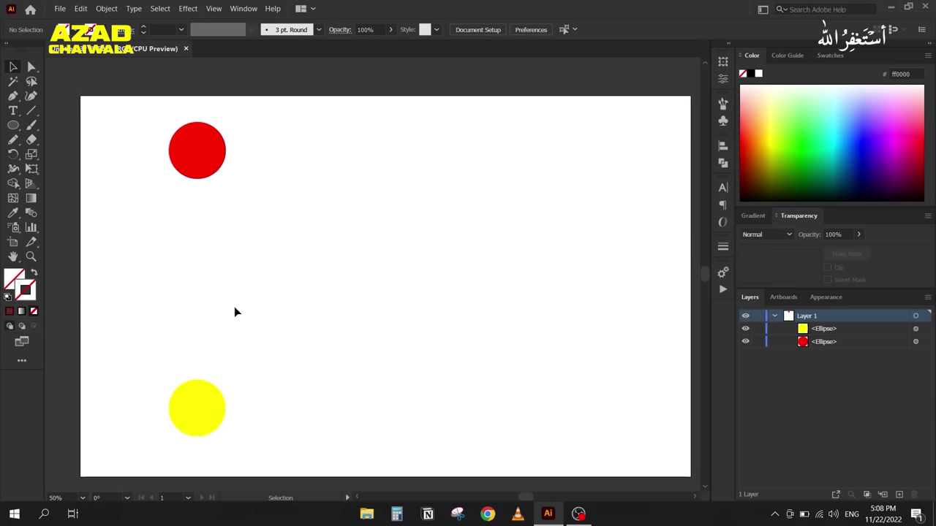
Step: Duplicate the circle pair to the right and make the copied red circle solid blue with no outline
drag(126, 144, 247, 462)
alt+drag(209, 402, 403, 402)
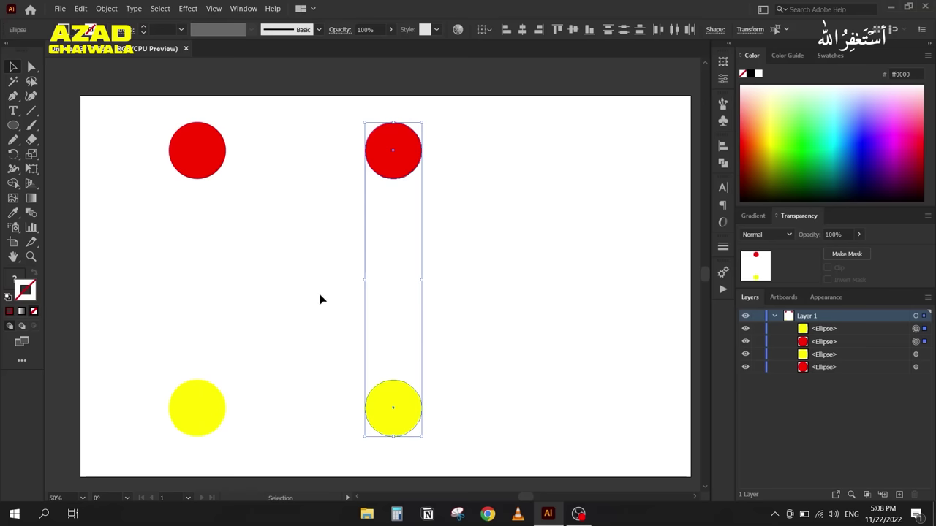
click(837, 55)
click(339, 192)
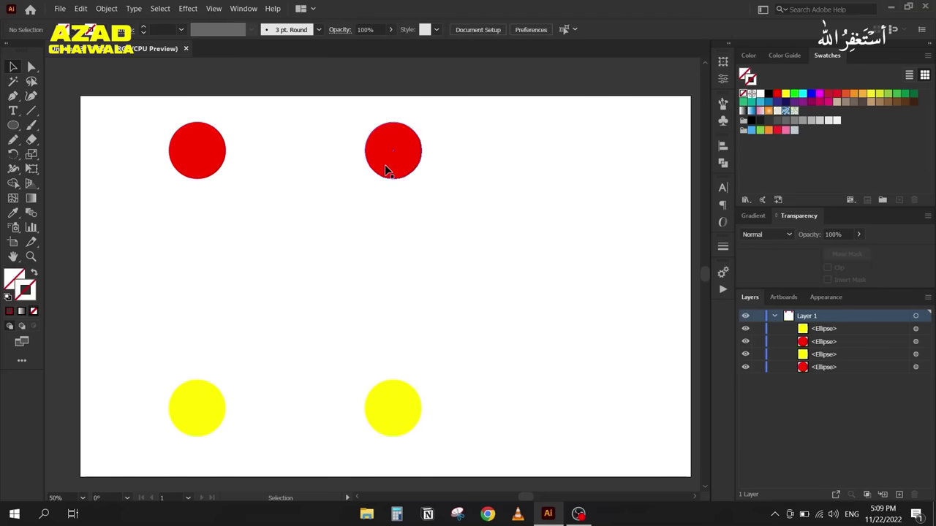
click(388, 170)
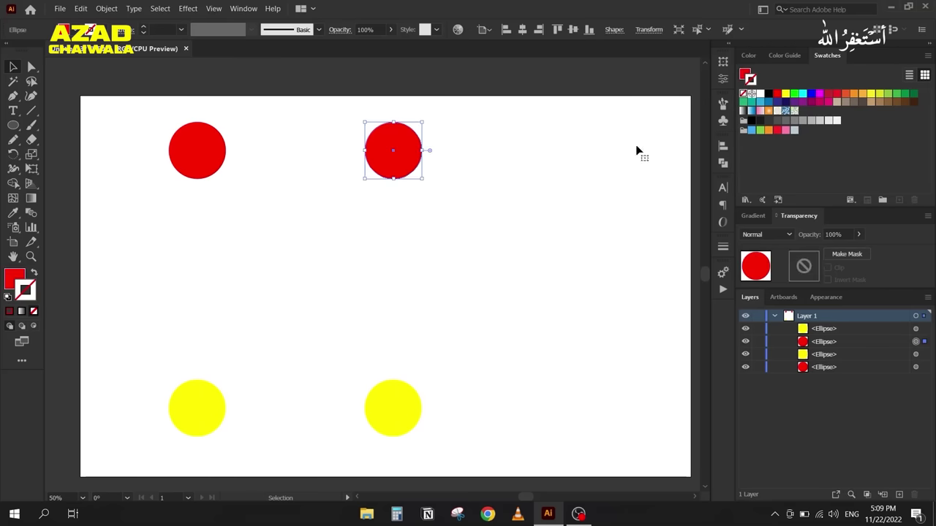
click(811, 95)
click(33, 273)
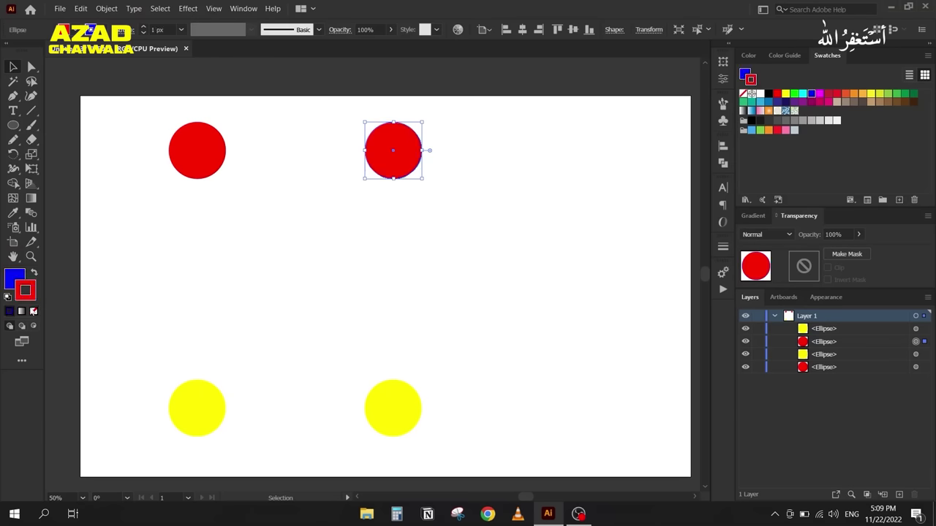
click(34, 312)
Step: Recolour the copied yellow circle with a green fill
click(382, 421)
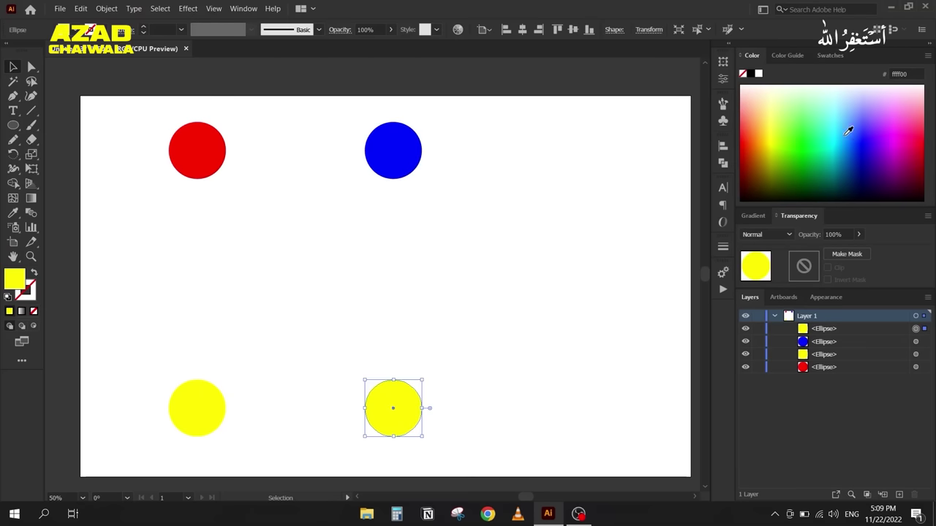
click(831, 54)
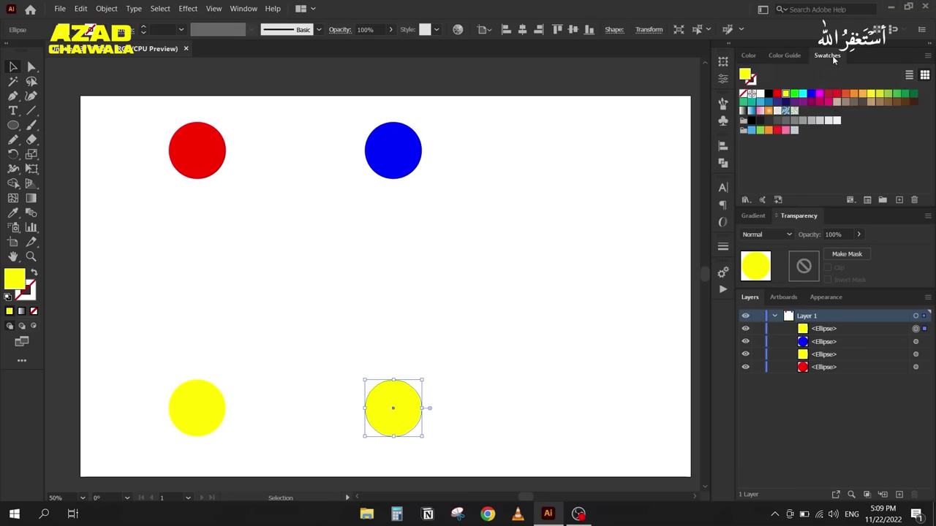
click(826, 95)
click(913, 93)
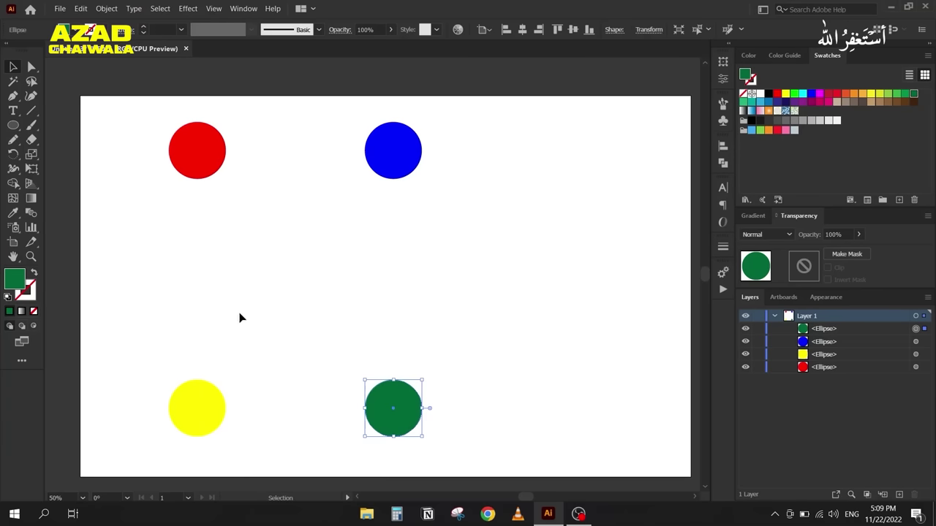
Step: Open Blend Options and expand its spacing method list
click(28, 213)
double_click(28, 214)
drag(403, 179, 555, 190)
click(549, 214)
Step: Set Smooth Color spacing and blend the circles in order, closing back at red
click(547, 228)
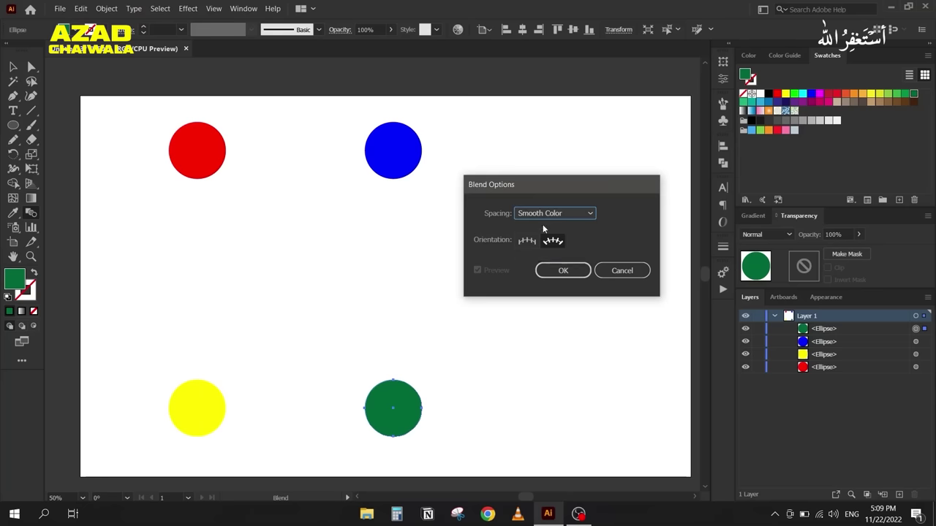
click(558, 271)
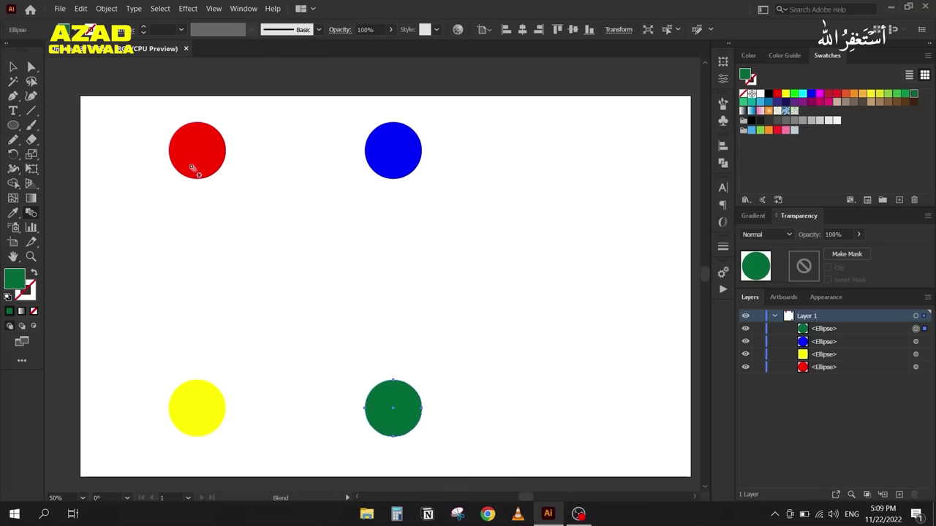
click(199, 413)
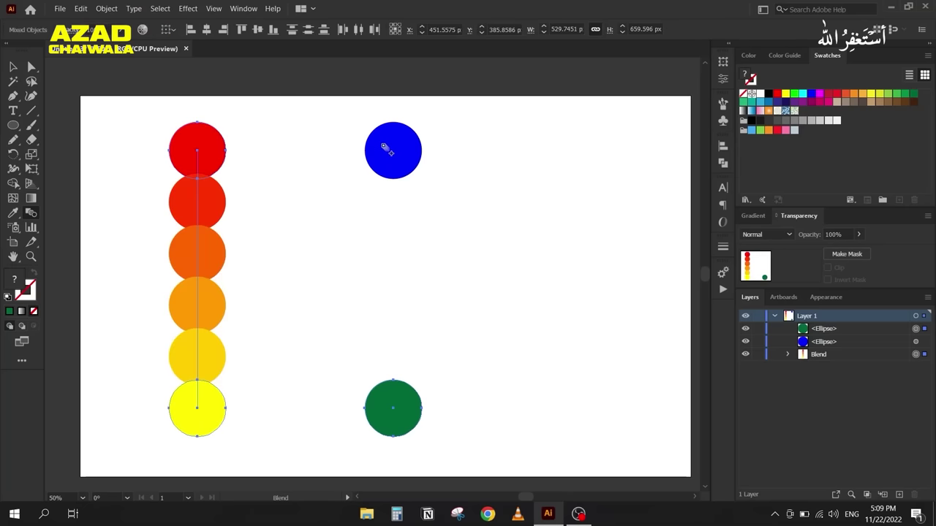
click(391, 150)
click(408, 402)
click(197, 151)
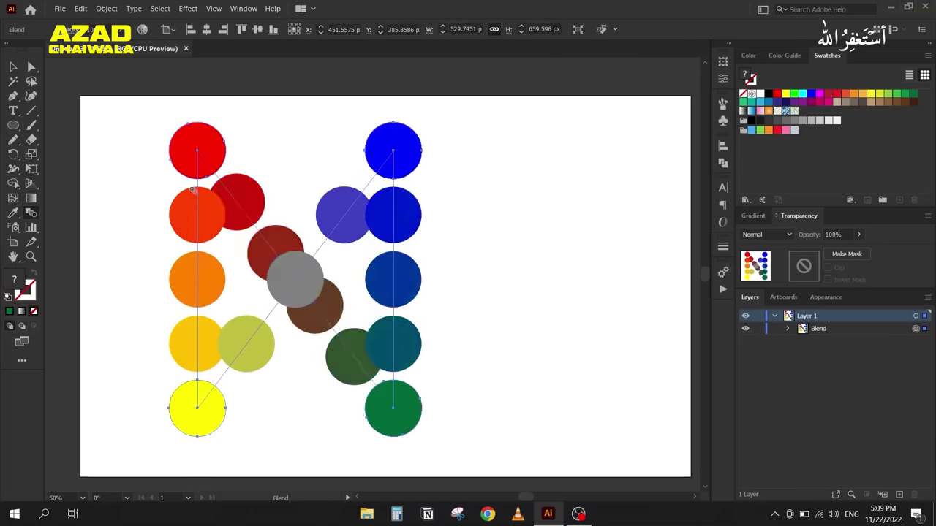
Step: Expand the blend's appearance and shift the ribbon further left
click(12, 66)
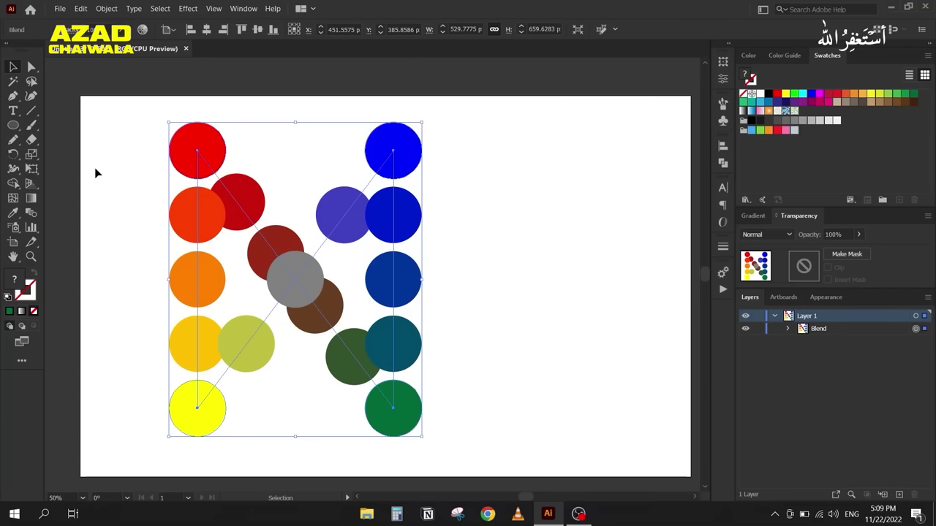
click(106, 9)
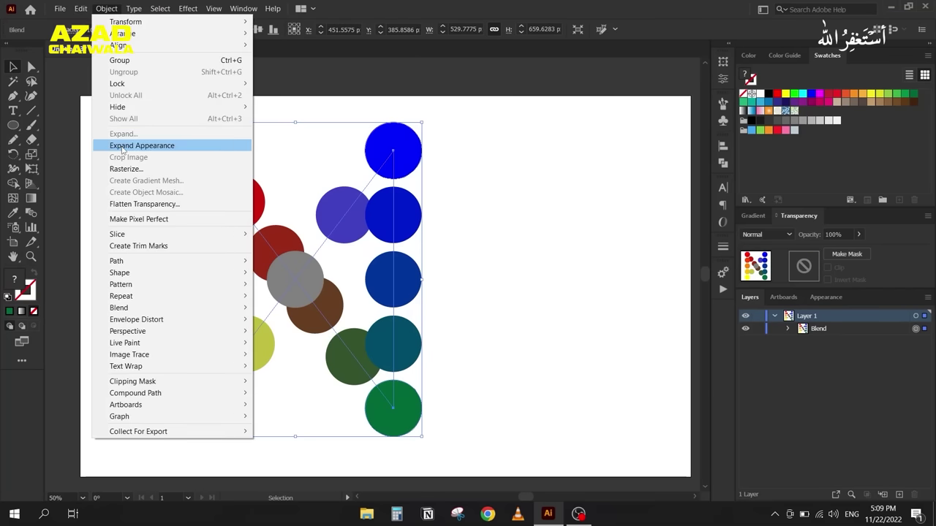
click(123, 146)
click(94, 226)
drag(163, 244, 142, 232)
click(80, 226)
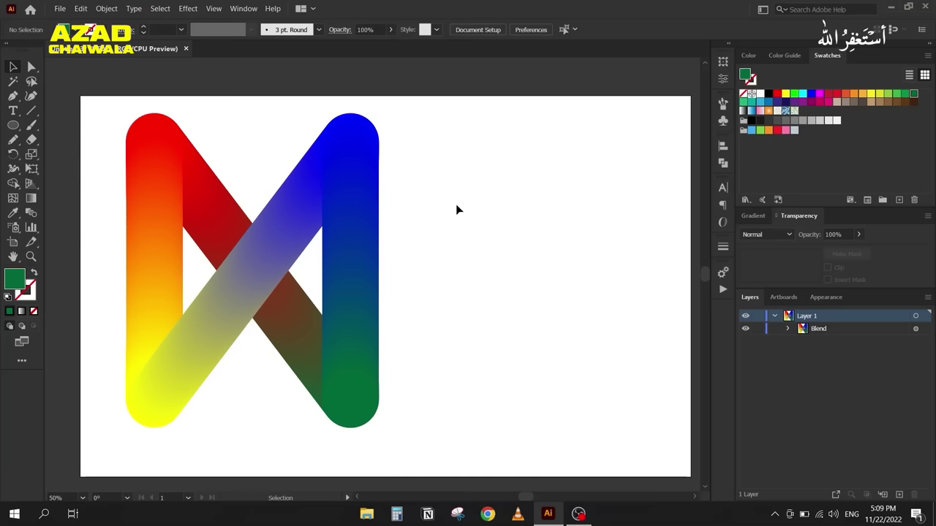
Step: Delete the colour ribbon and draw a blue-filled star at the artboard centre
drag(461, 181, 311, 271)
key(Delete)
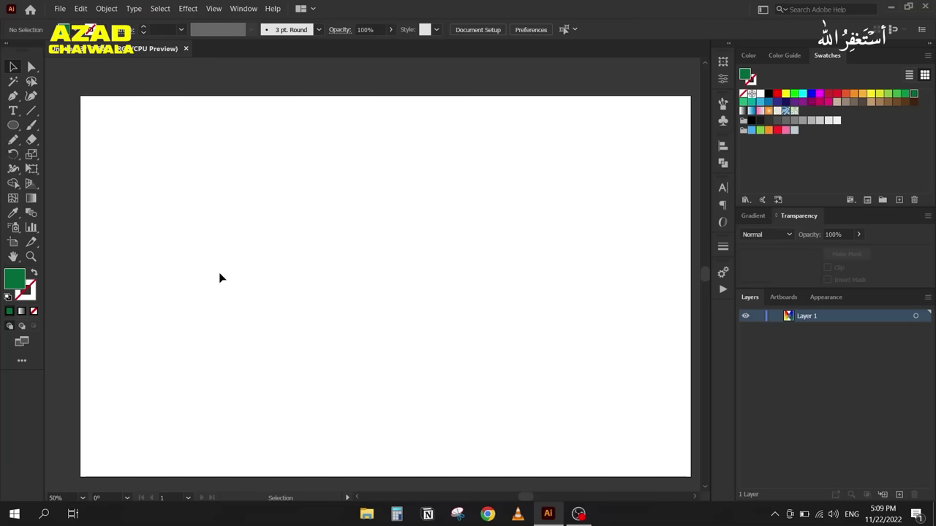
drag(14, 126, 66, 183)
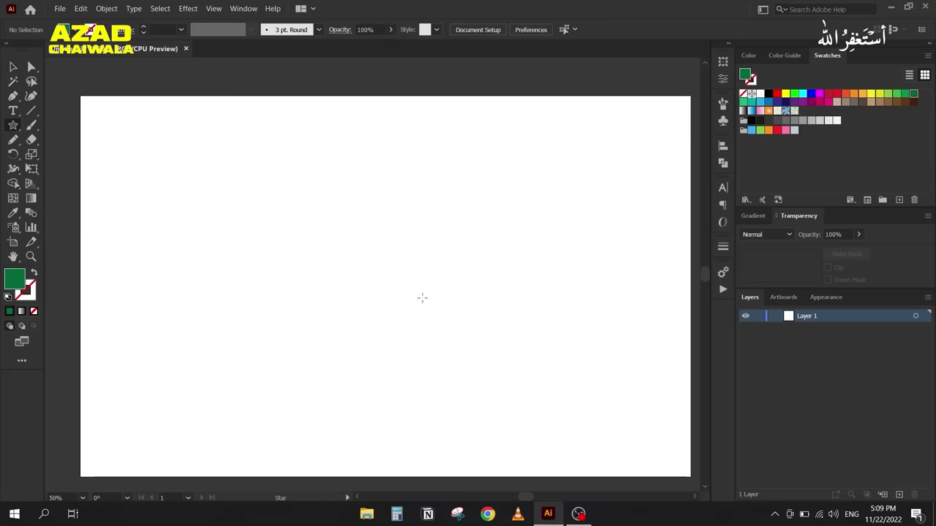
drag(372, 276, 483, 372)
click(13, 66)
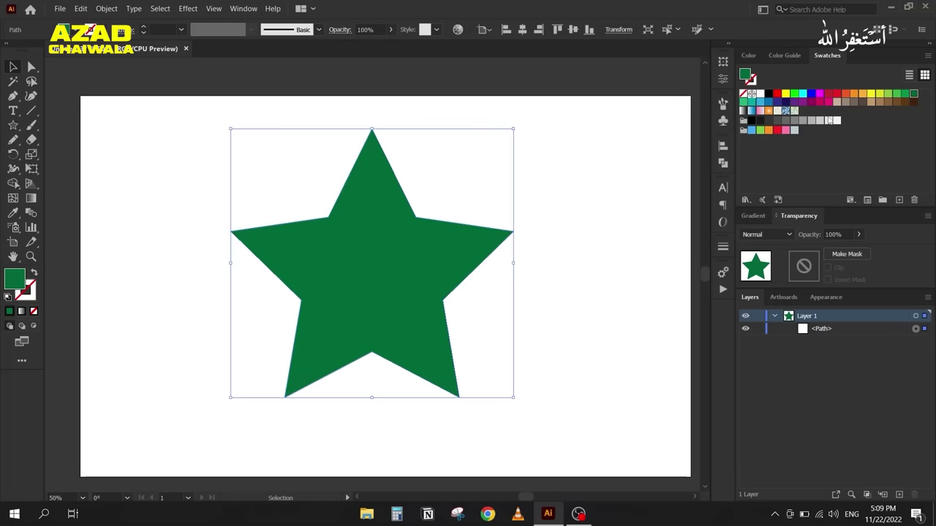
click(769, 102)
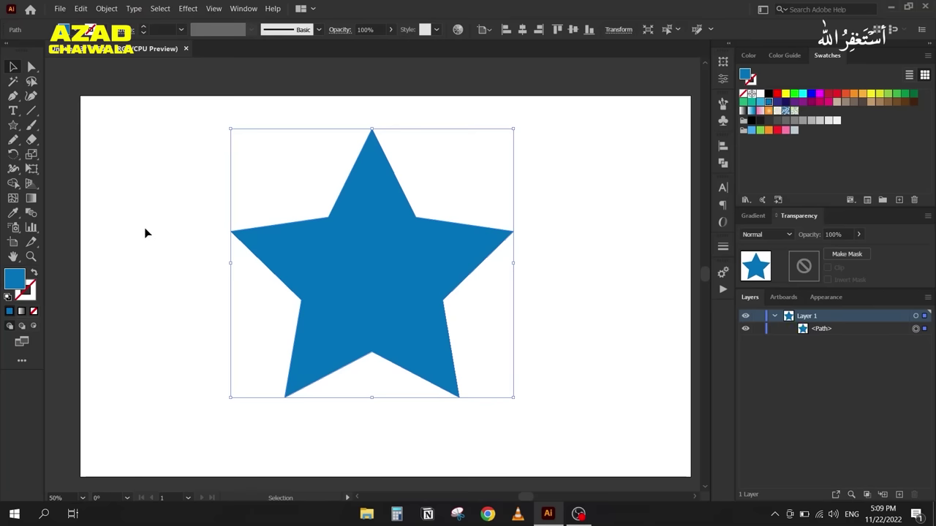
click(145, 233)
Step: Draw a white hexagon at the star's centre, rotated 30° so a point faces up
right_click(13, 125)
click(59, 166)
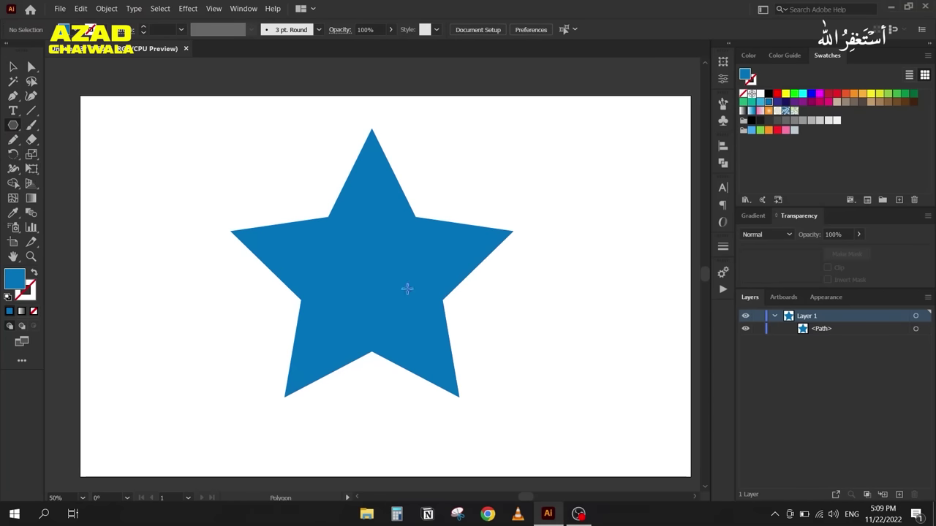
drag(376, 266, 402, 280)
click(12, 66)
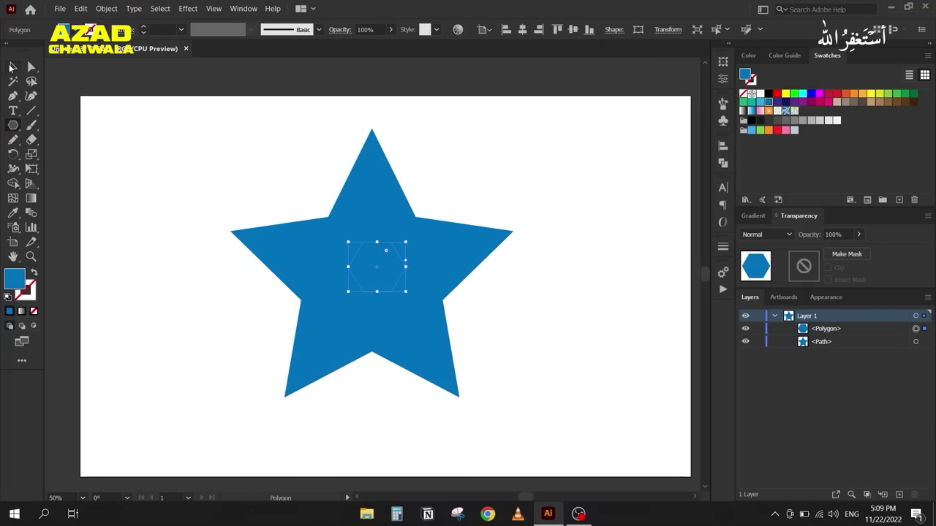
drag(342, 240, 353, 300)
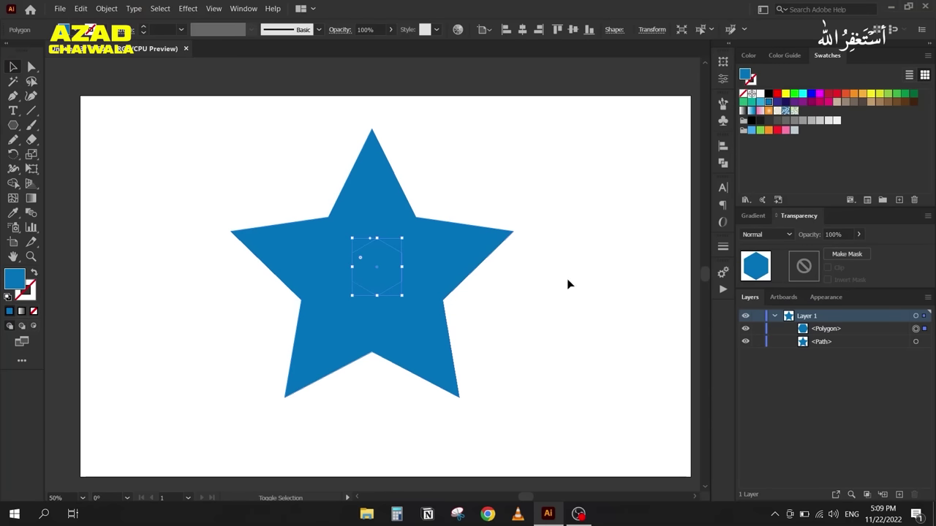
click(759, 94)
Step: Centre the hexagon horizontally and vertically on the star and move both left
shift+click(332, 220)
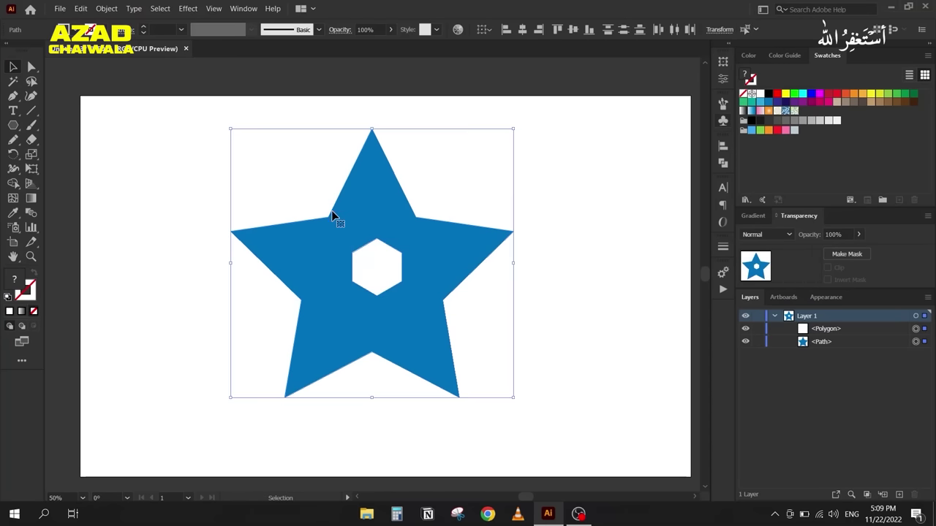
click(536, 29)
click(522, 29)
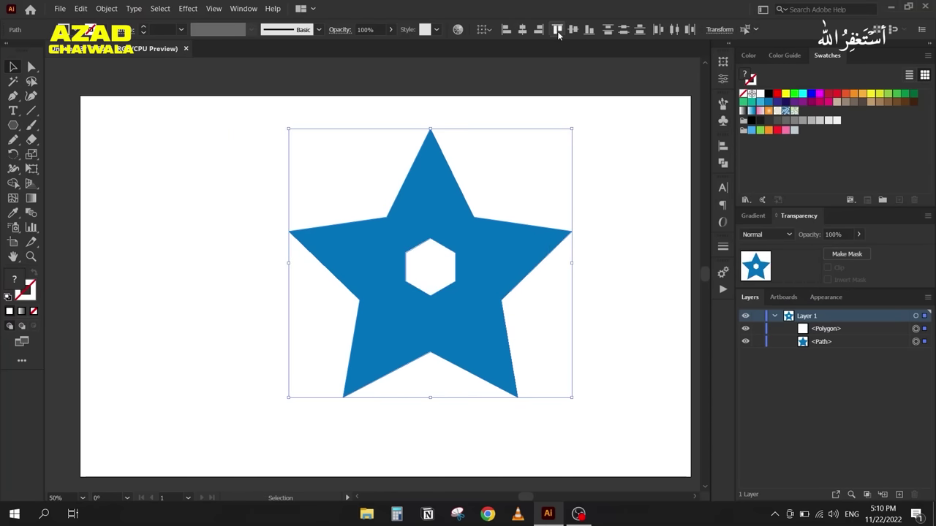
click(572, 29)
drag(355, 241, 310, 240)
click(204, 329)
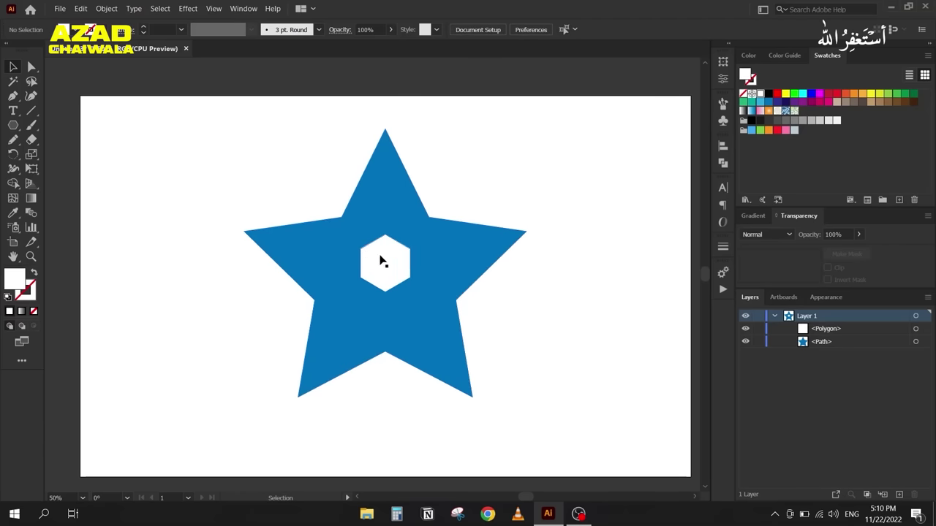
Step: Keep Smooth Color in Blend Options and blend the hexagon into the star
double_click(31, 213)
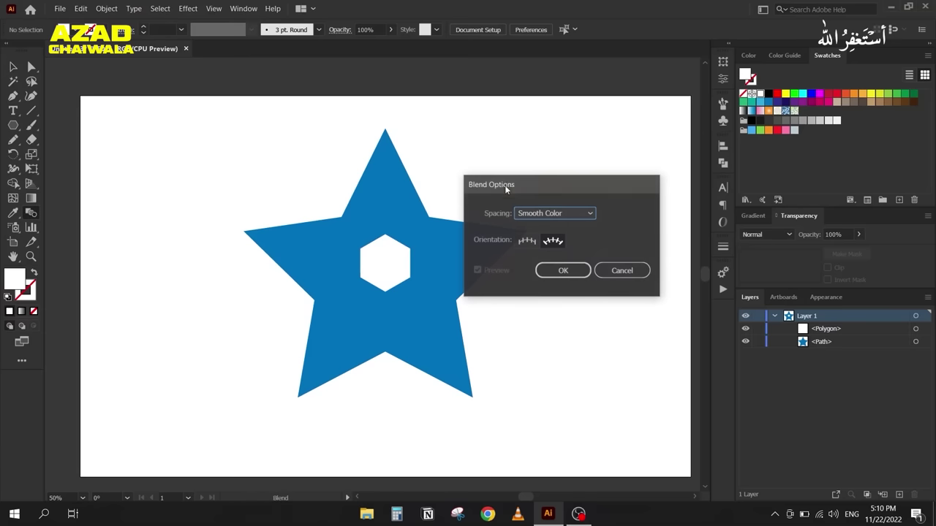
drag(531, 181, 607, 168)
click(618, 198)
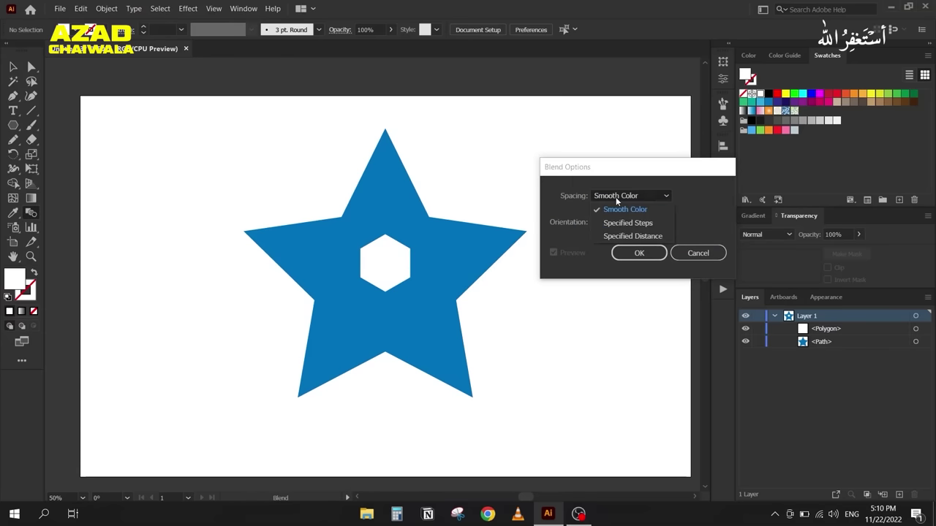
click(616, 211)
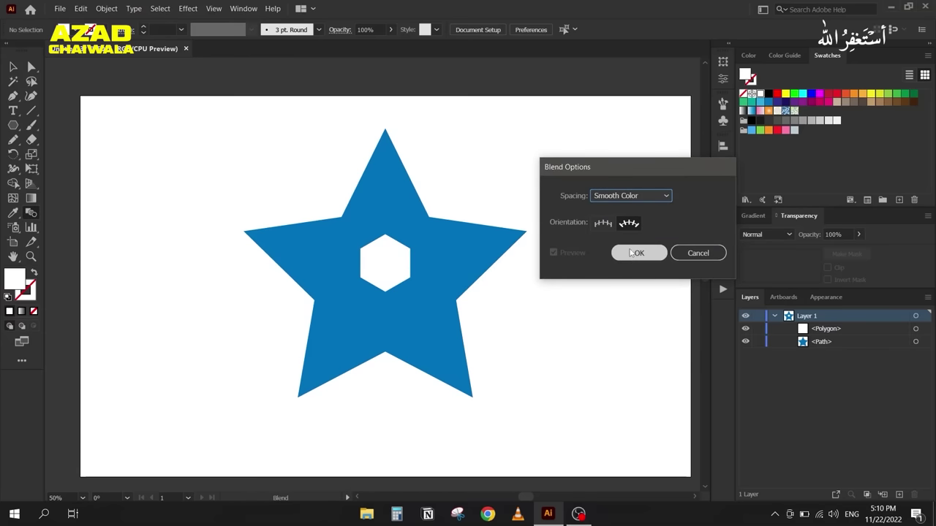
click(638, 253)
click(388, 268)
click(430, 304)
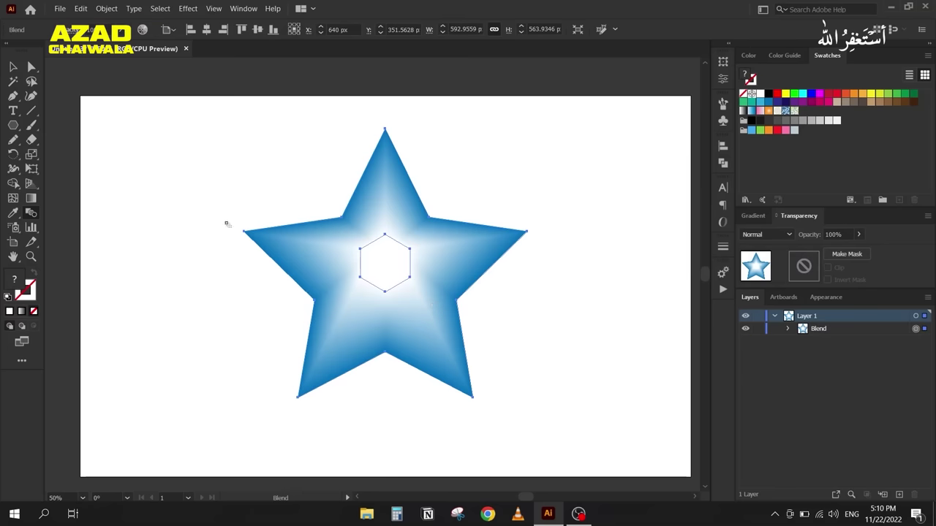
Step: Move the blended star up-left and shrink the hexagon inside the blend around its centre
click(13, 66)
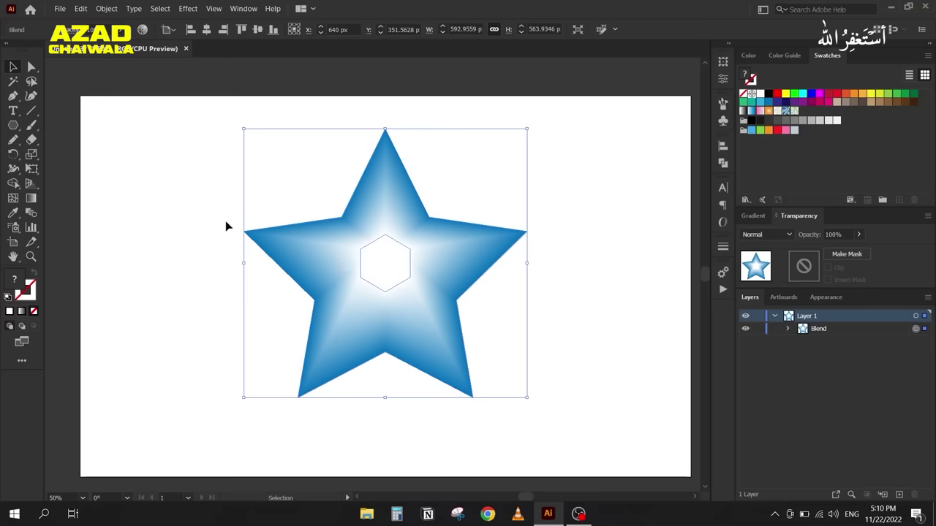
drag(314, 255, 289, 239)
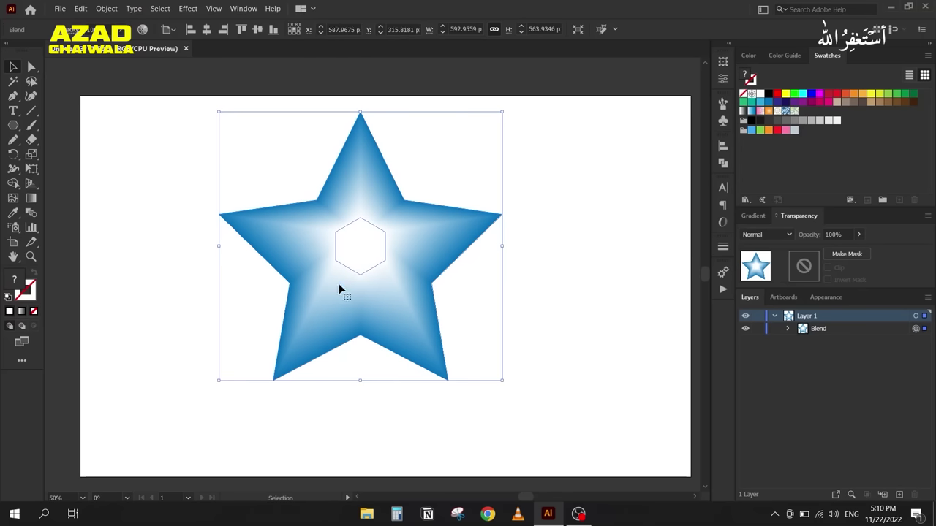
click(788, 329)
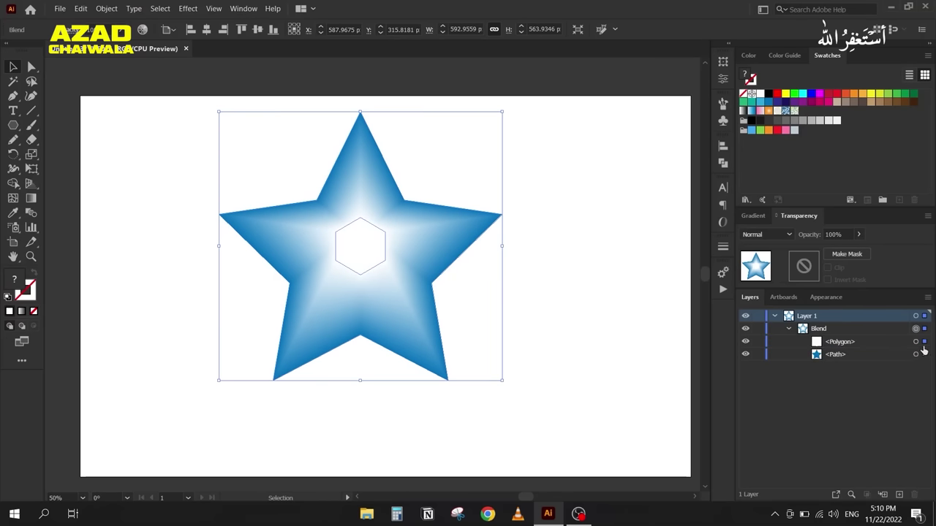
click(915, 341)
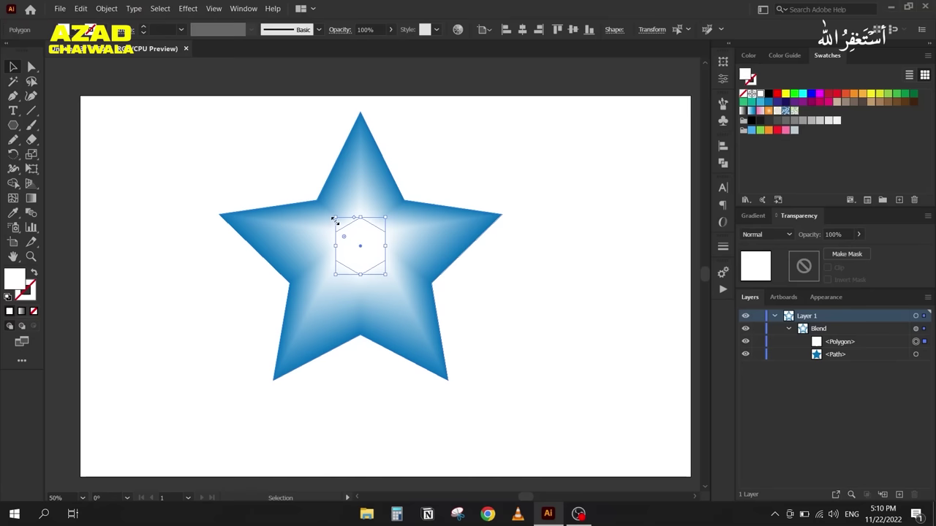
drag(333, 220, 345, 227)
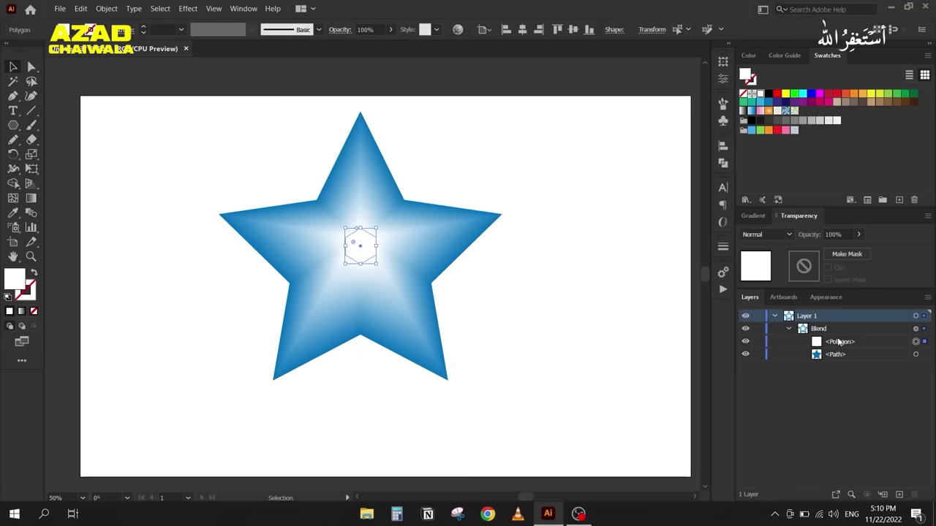
Step: Swap fill and stroke on the hexagon and the star, then move the blend further left
click(32, 274)
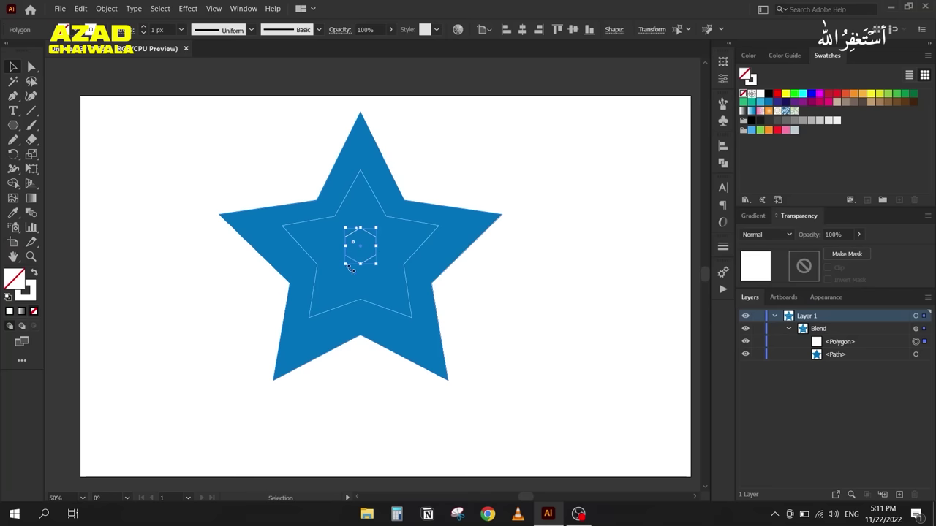
click(915, 353)
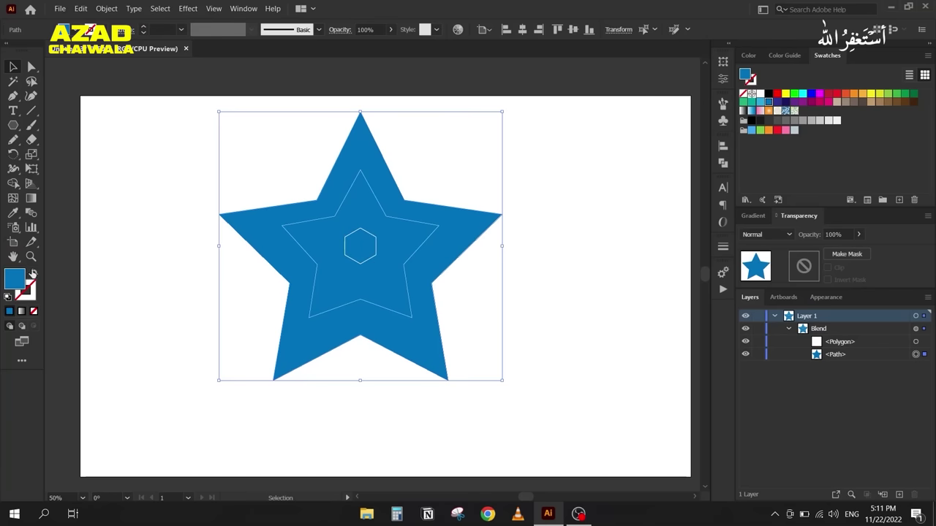
click(32, 273)
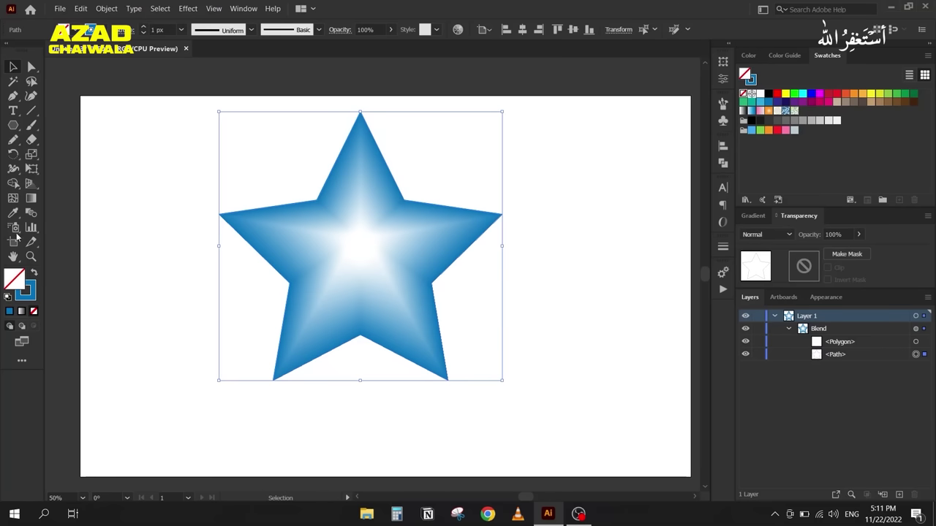
drag(287, 247, 184, 252)
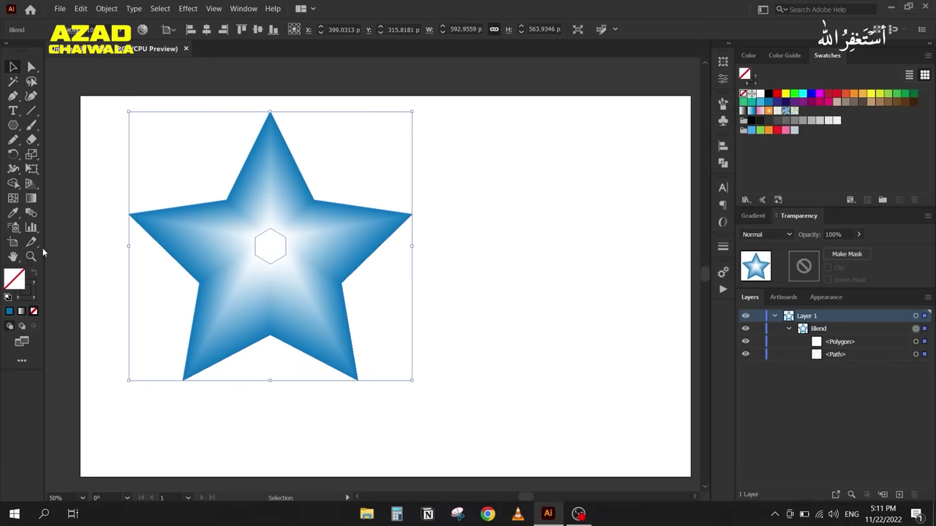
Step: Change the blend spacing to Specified Distance of 4 px
double_click(31, 213)
drag(589, 165, 512, 145)
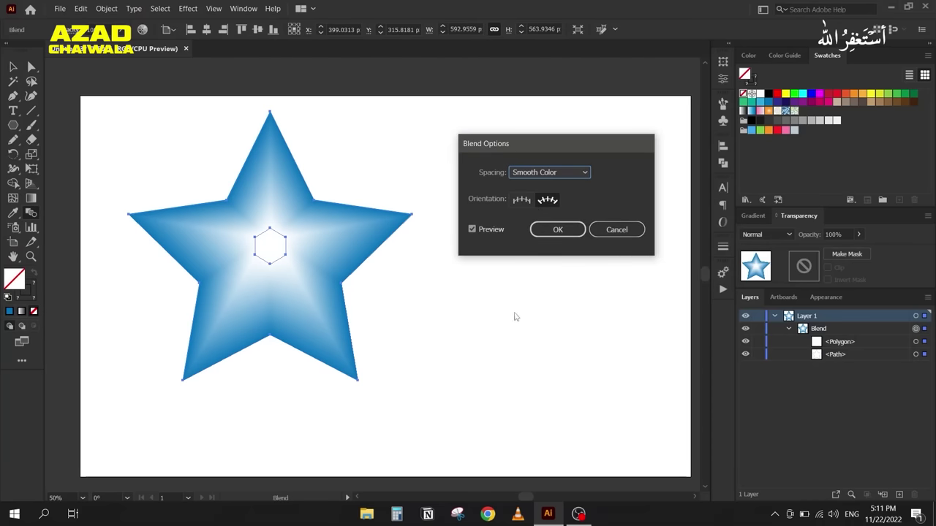
click(541, 173)
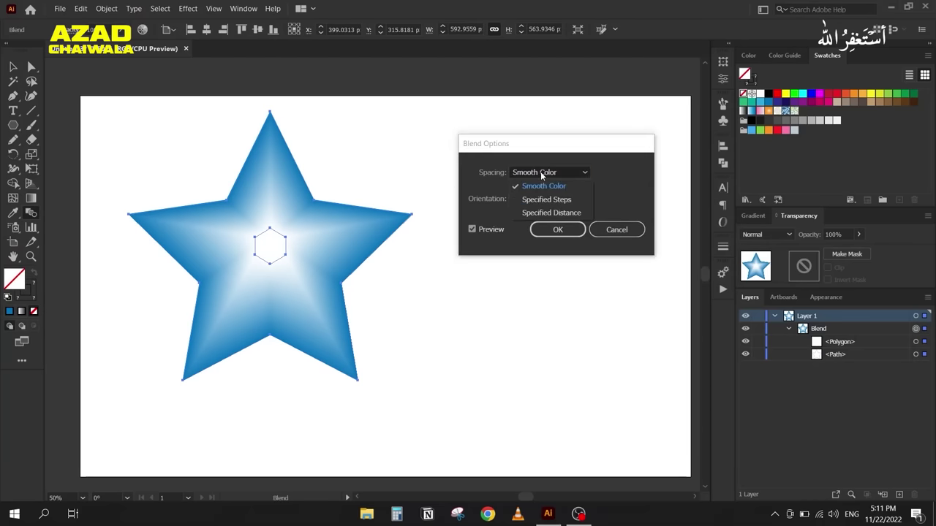
click(550, 212)
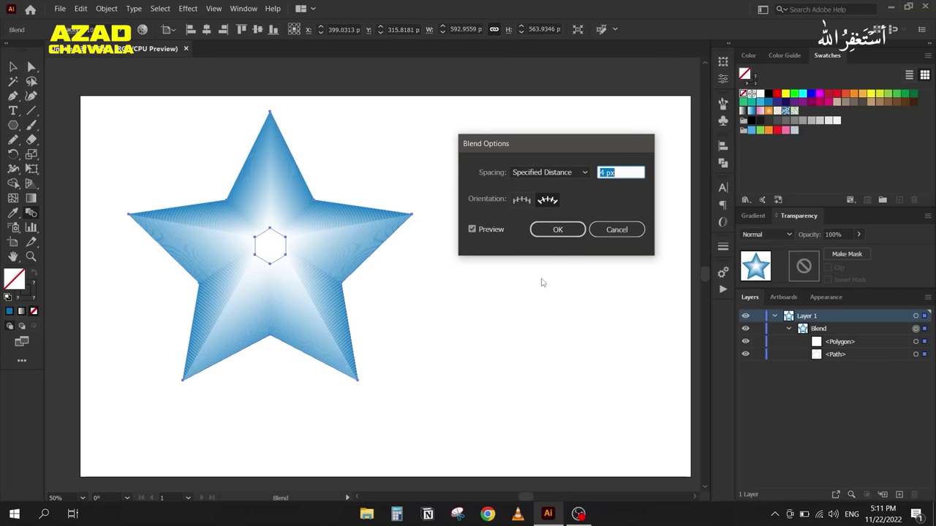
click(554, 229)
click(557, 230)
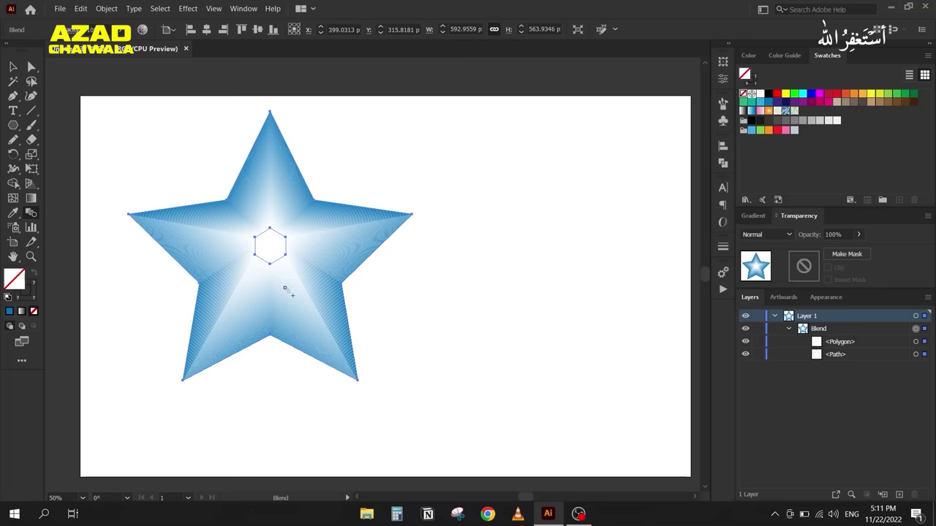
Step: Zoom and pan in to inspect the 4 px blend lines up close
click(11, 67)
scroll(301, 253, up, 5)
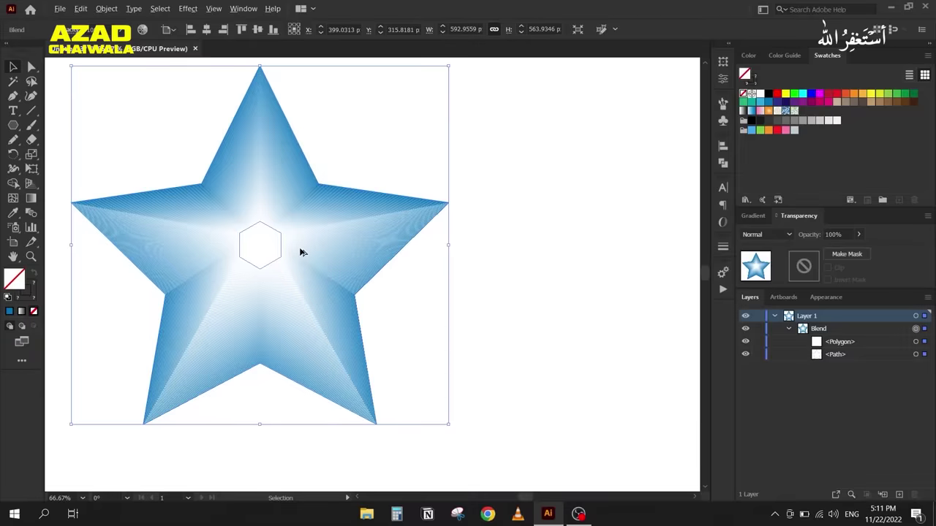
scroll(446, 226, up, 3)
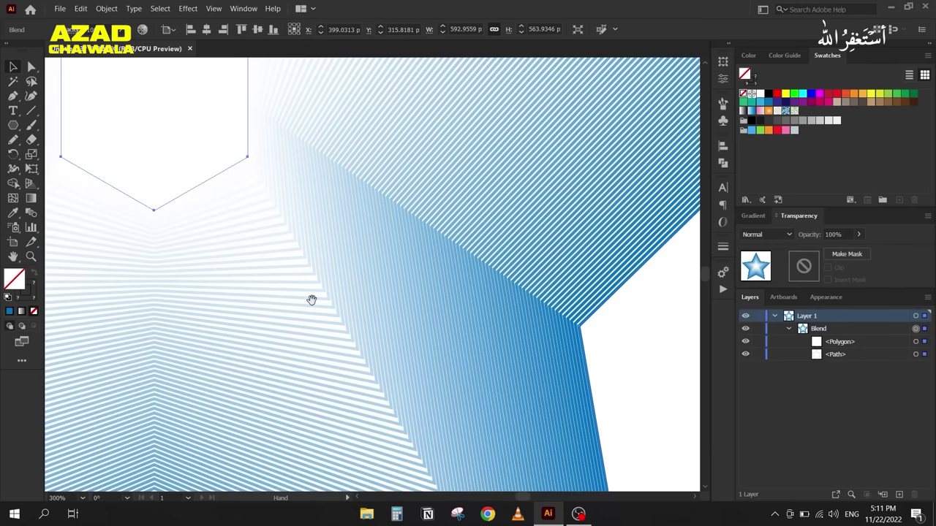
drag(309, 303, 234, 178)
scroll(271, 267, down, 4)
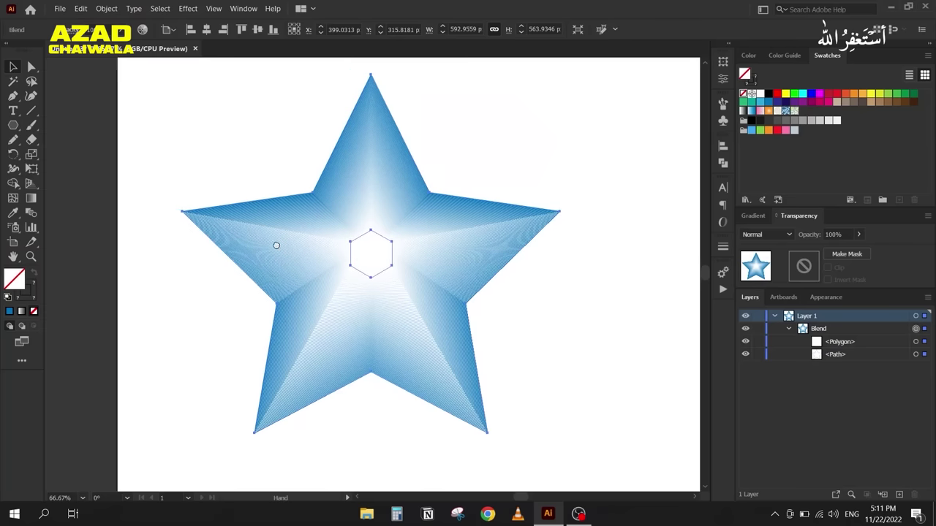
drag(276, 245, 226, 226)
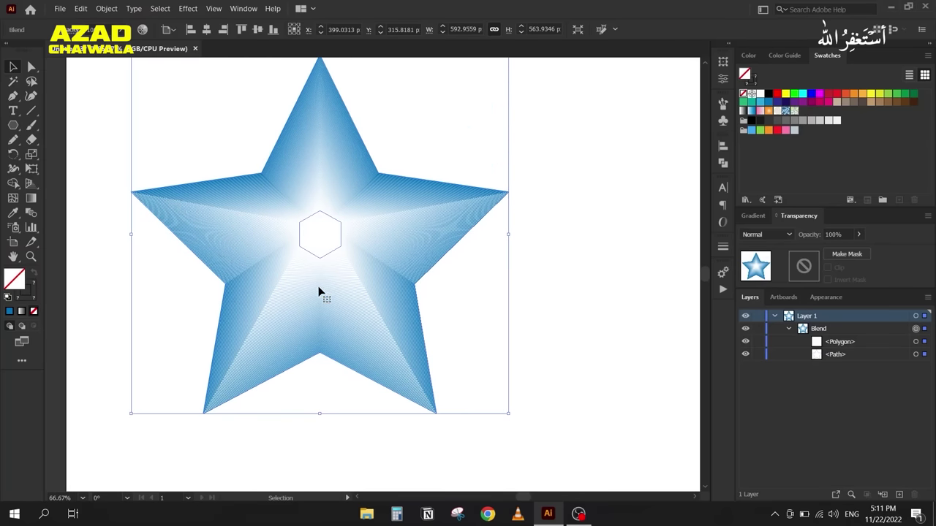
Step: Nudge the star blend slightly down, then delete it
drag(299, 324, 293, 345)
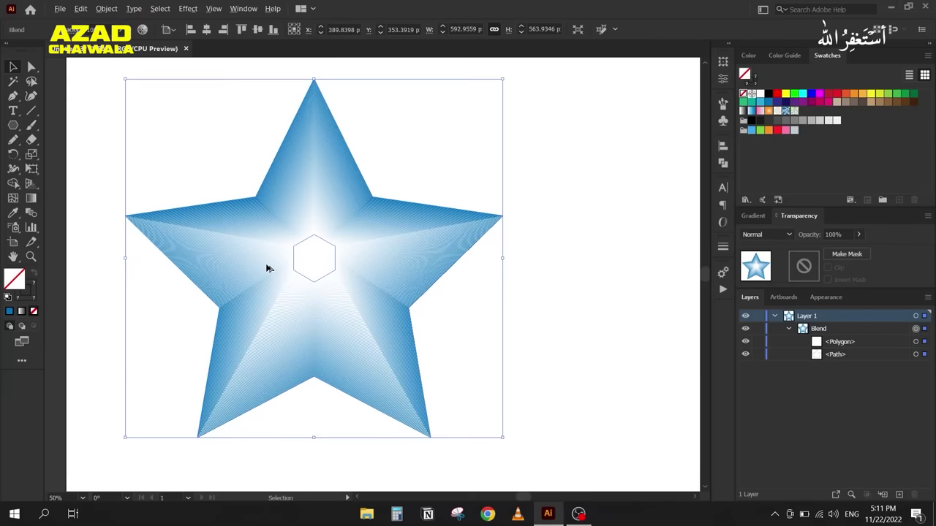
scroll(268, 269, down, 1)
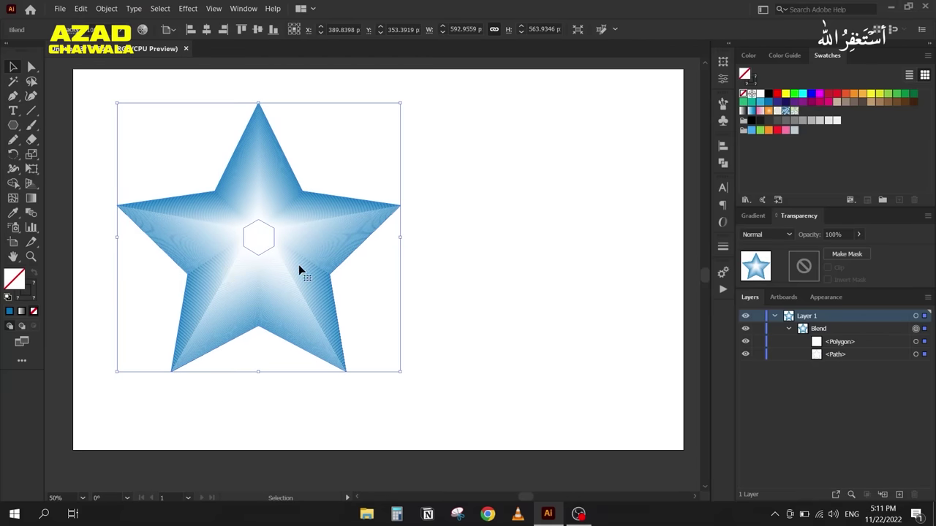
scroll(300, 269, up, 4)
scroll(368, 195, up, 1)
scroll(367, 194, down, 2)
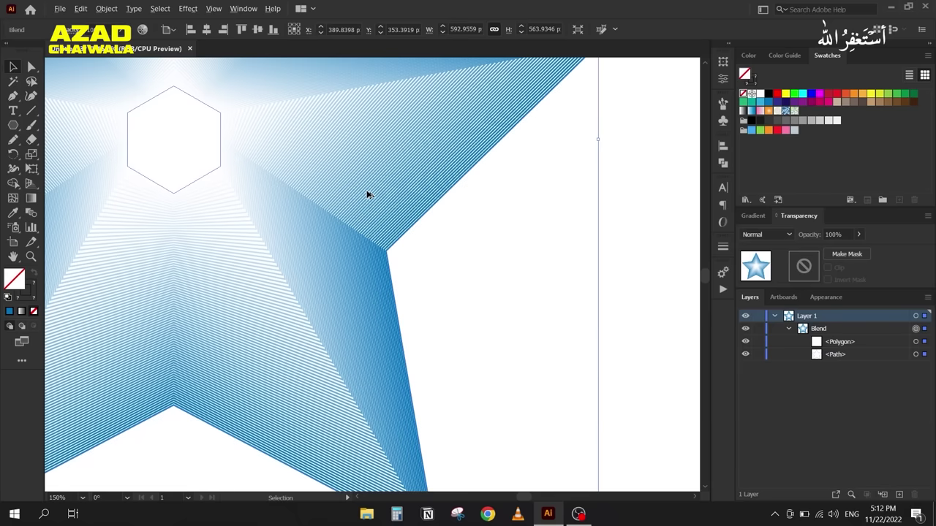
scroll(368, 195, down, 2)
scroll(277, 263, down, 1)
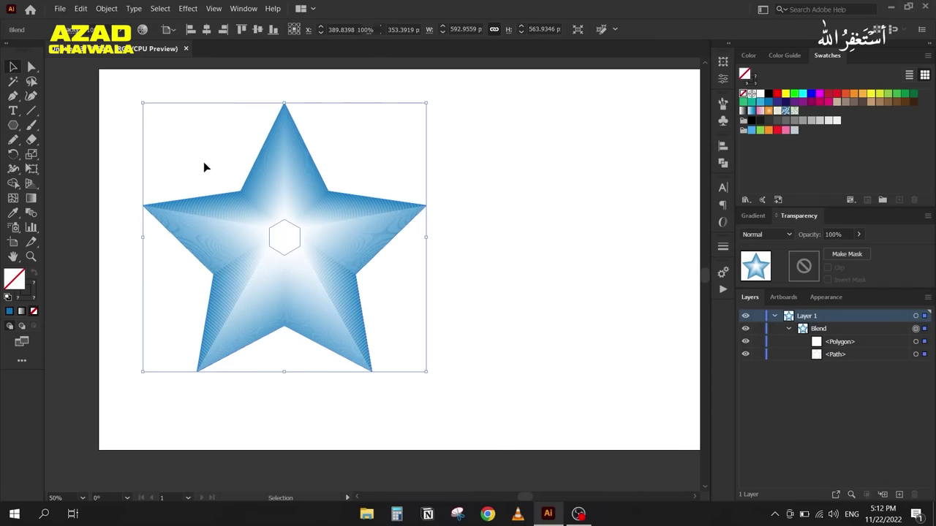
key(Delete)
Step: Draw a tall narrow black-filled bar at the artboard's bottom-left
click(31, 111)
drag(15, 125, 49, 126)
drag(119, 449, 142, 231)
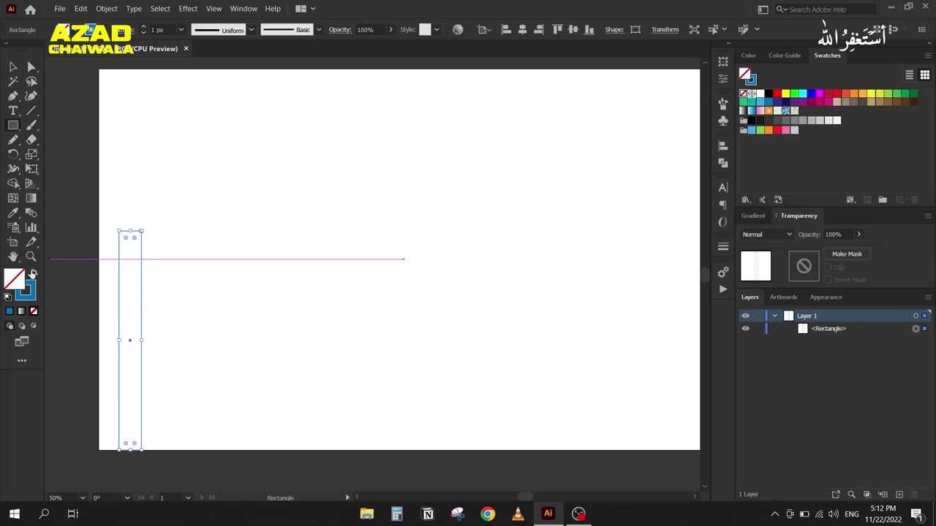
click(32, 274)
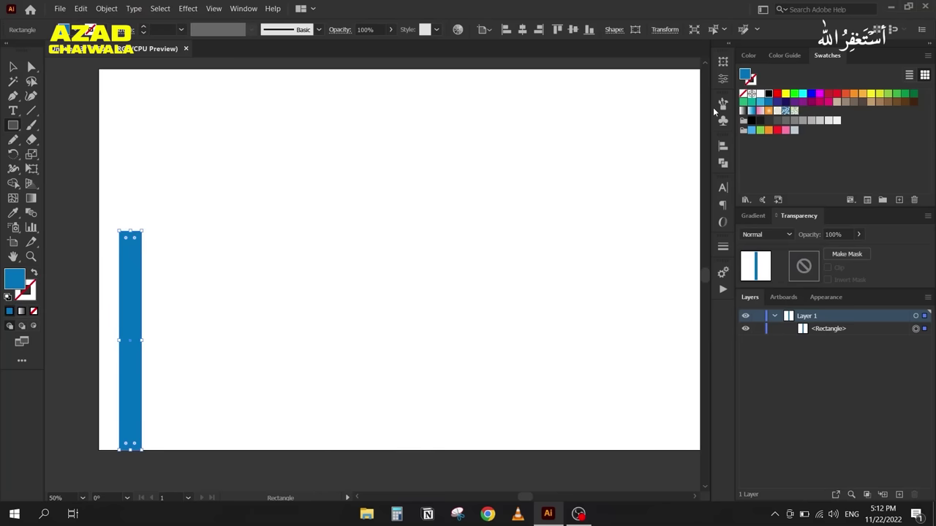
click(768, 93)
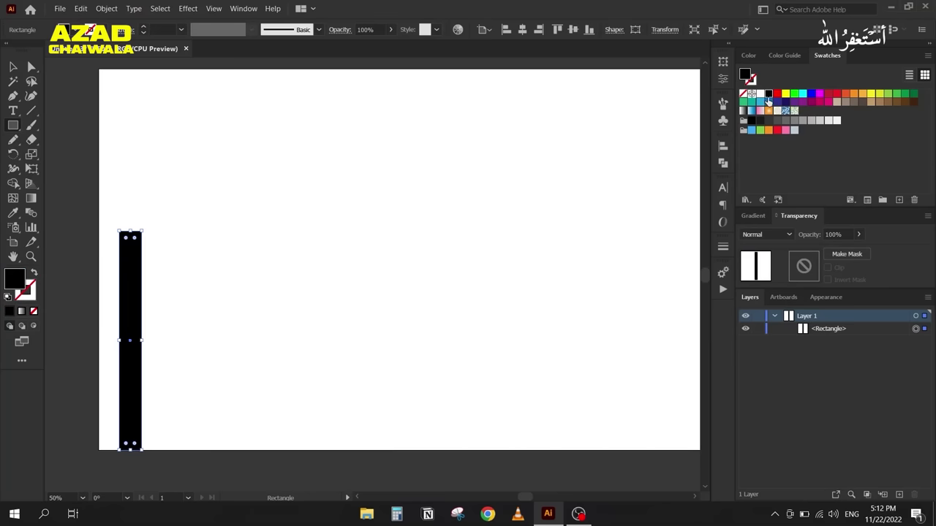
click(134, 154)
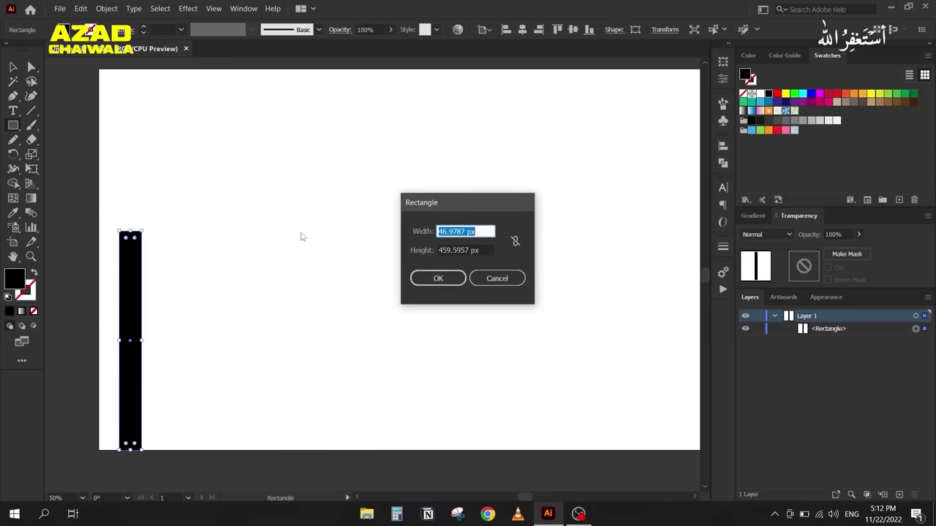
click(495, 276)
click(12, 66)
click(129, 215)
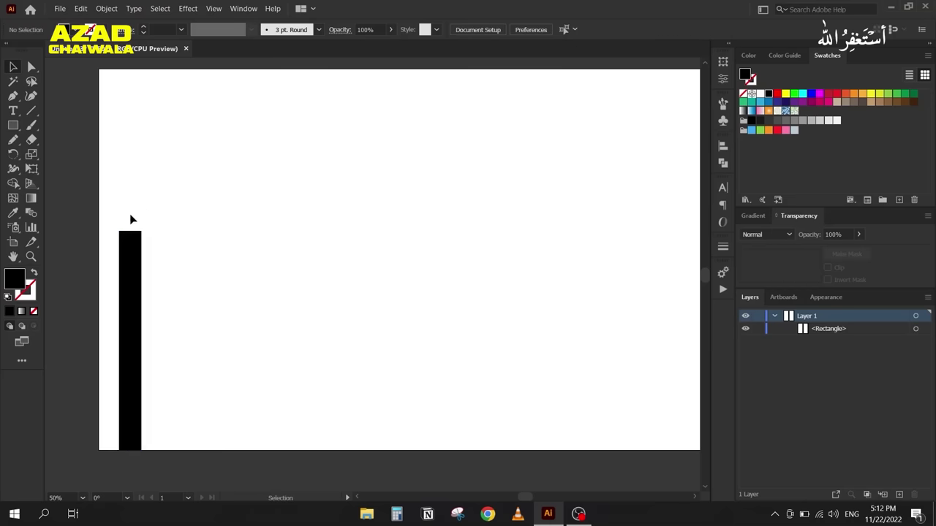
Step: Add an anchor at the top edge's middle and pull it up into a pointed tip
scroll(130, 215, up, 1)
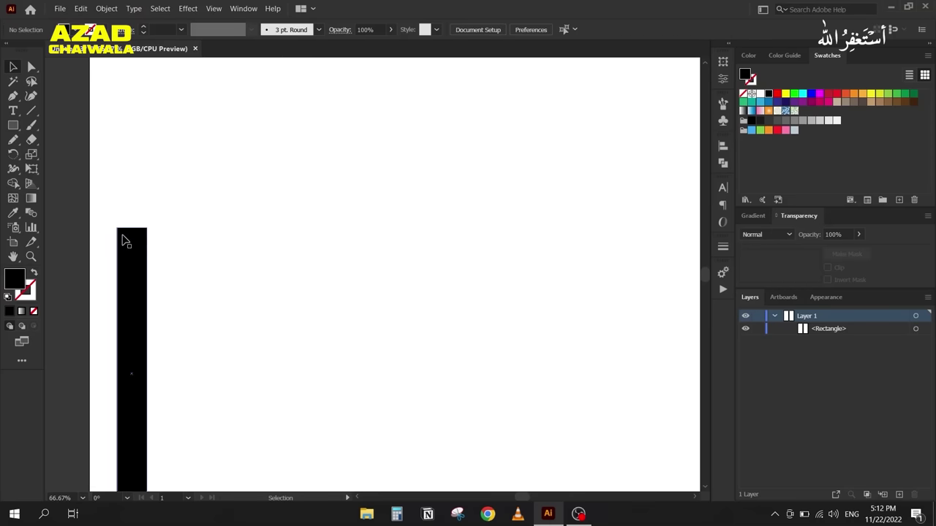
key(plus)
click(132, 229)
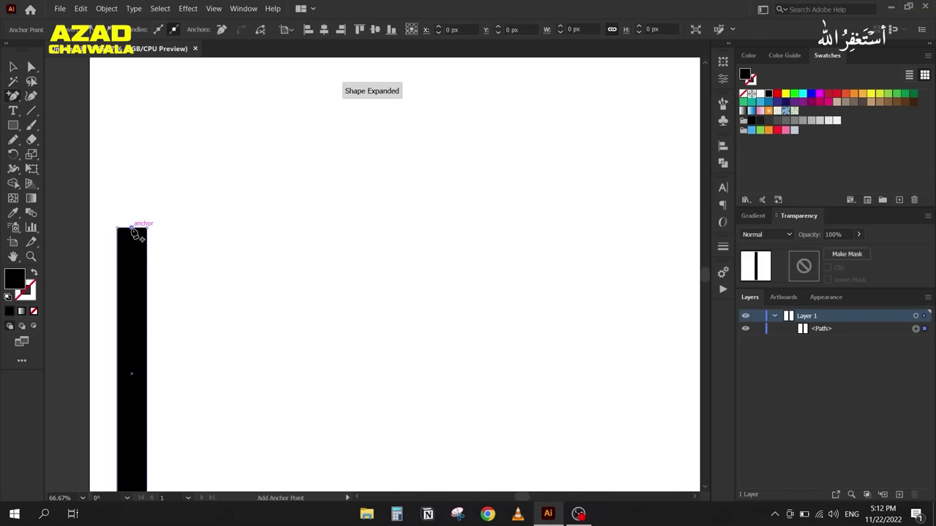
key(a)
drag(131, 231, 132, 180)
click(244, 219)
Step: Alt-drag a copy of the pointed picket to the right
scroll(226, 236, down, 2)
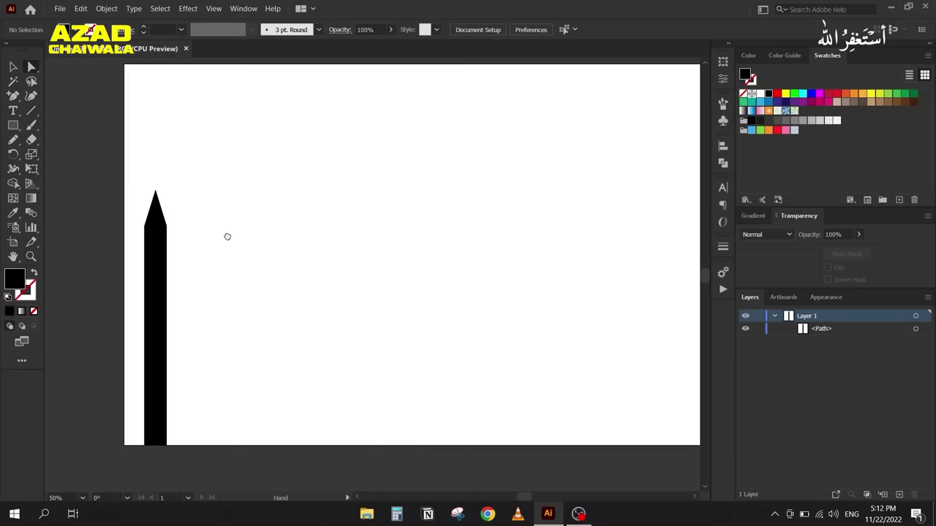
scroll(48, 147, up, 1)
click(13, 67)
scroll(147, 226, down, 1)
drag(152, 228, 172, 240)
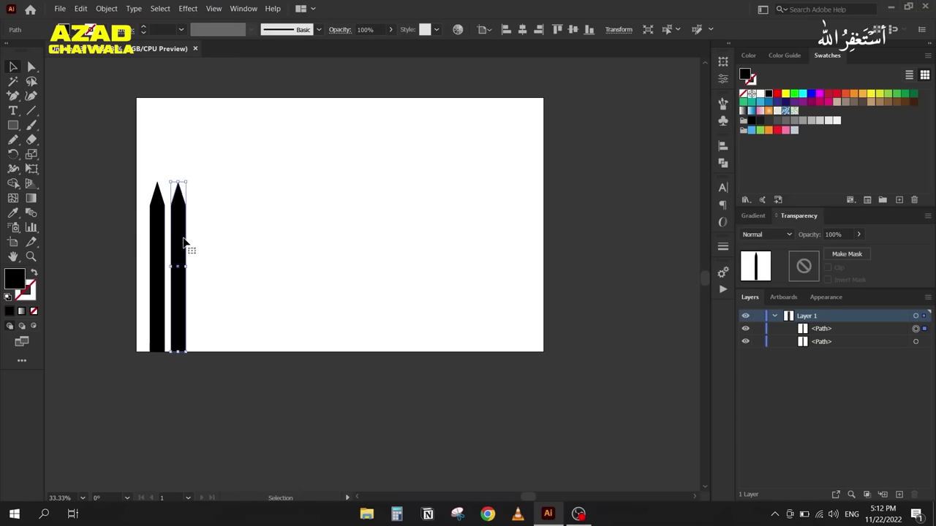
Step: Repeat the copy with Ctrl+D, delete the extras, and add a right-side picket
key(ctrl+d)
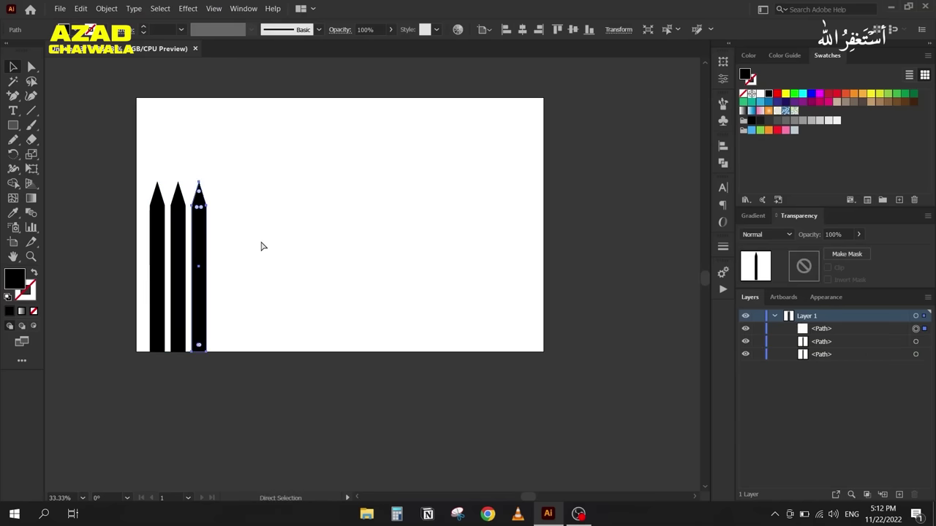
key(ctrl+d)
key(ctrl+d)
key(ctrl+d)
key(ctrl+d)
key(ctrl+d)
key(ctrl+d)
key(ctrl+d)
key(ctrl+d)
key(ctrl+d)
key(ctrl+d)
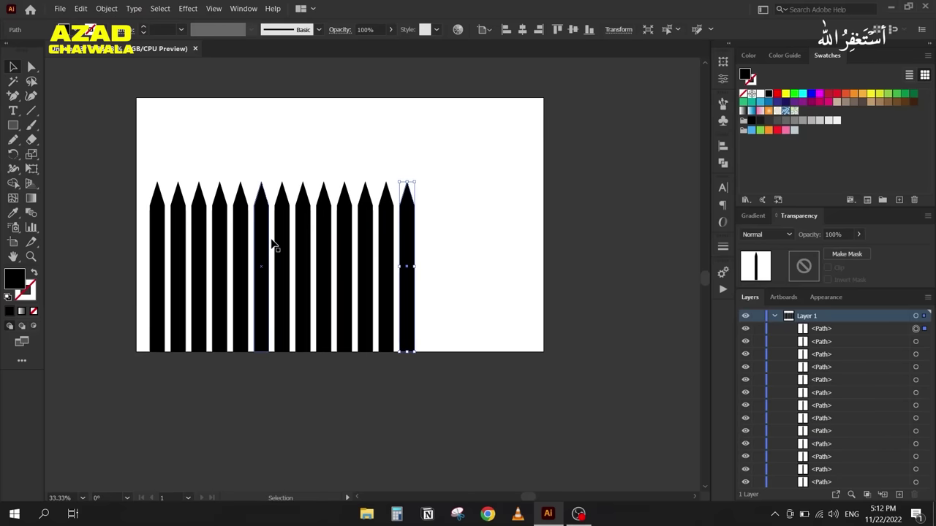
drag(464, 154, 326, 246)
key(Delete)
key(ctrl+d)
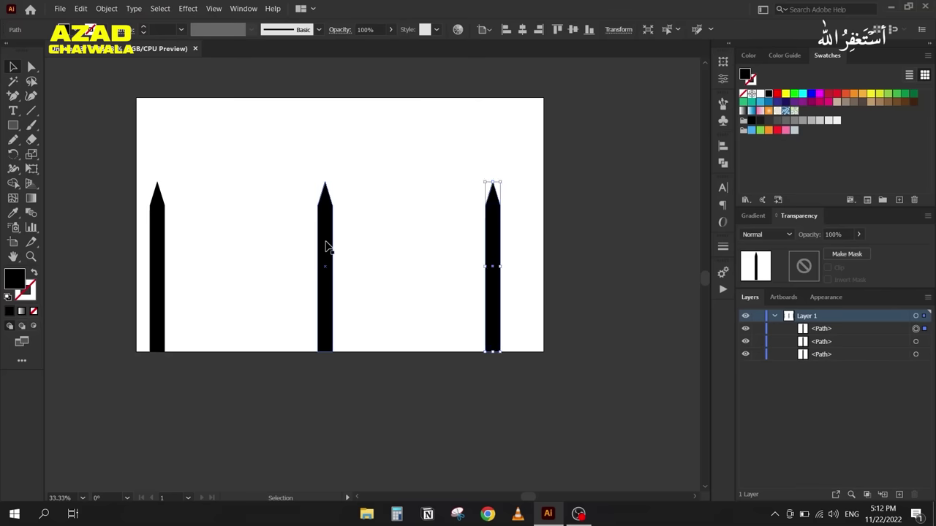
click(267, 244)
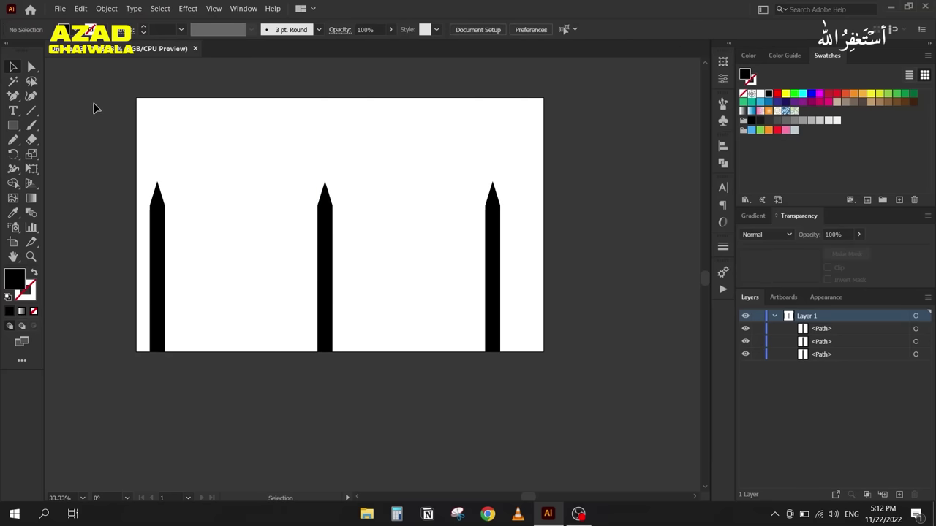
Step: Shorten the middle picket by dragging its top anchor points down
key(a)
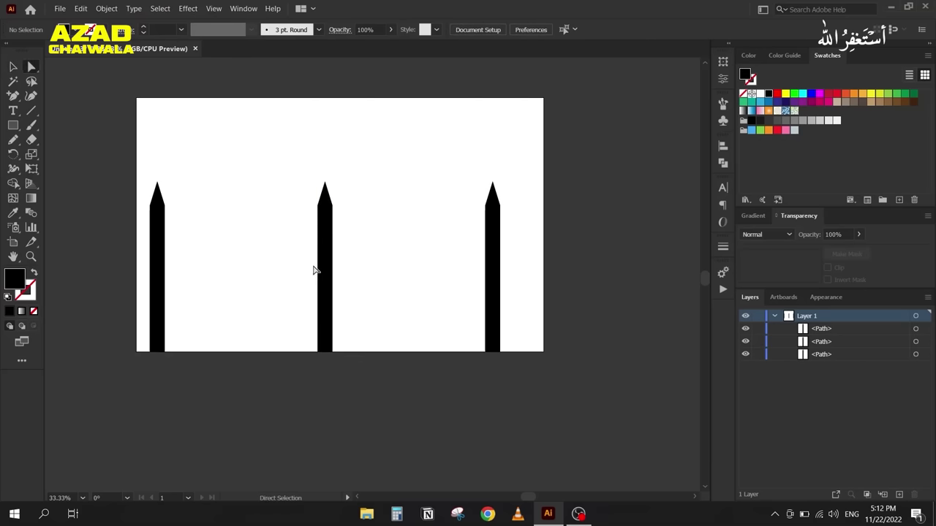
key(v)
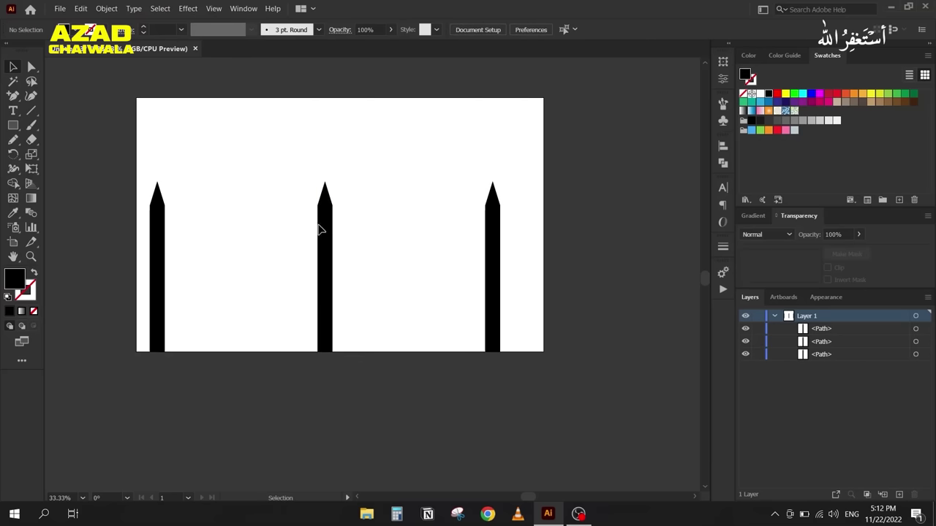
click(331, 231)
key(ctrl+plus)
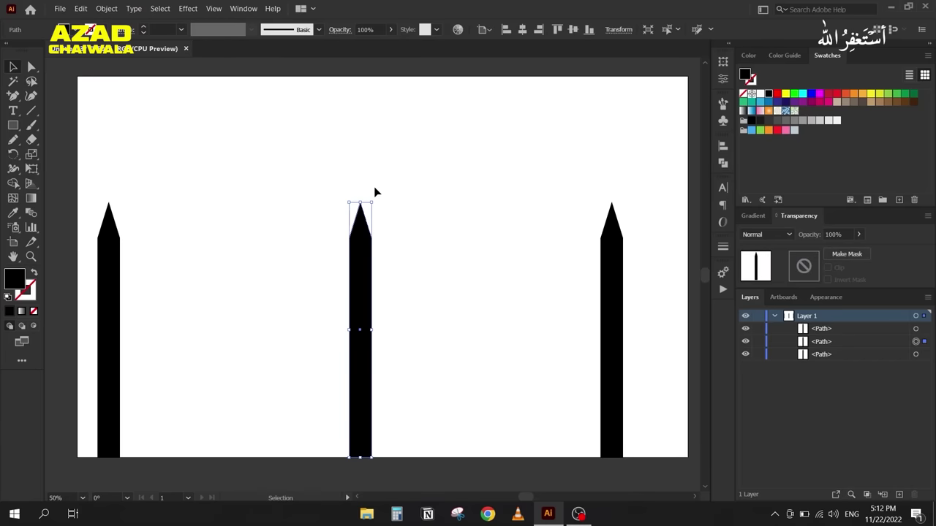
drag(359, 198, 359, 309)
key(ctrl+z)
click(32, 67)
drag(324, 182, 386, 259)
drag(360, 206, 356, 291)
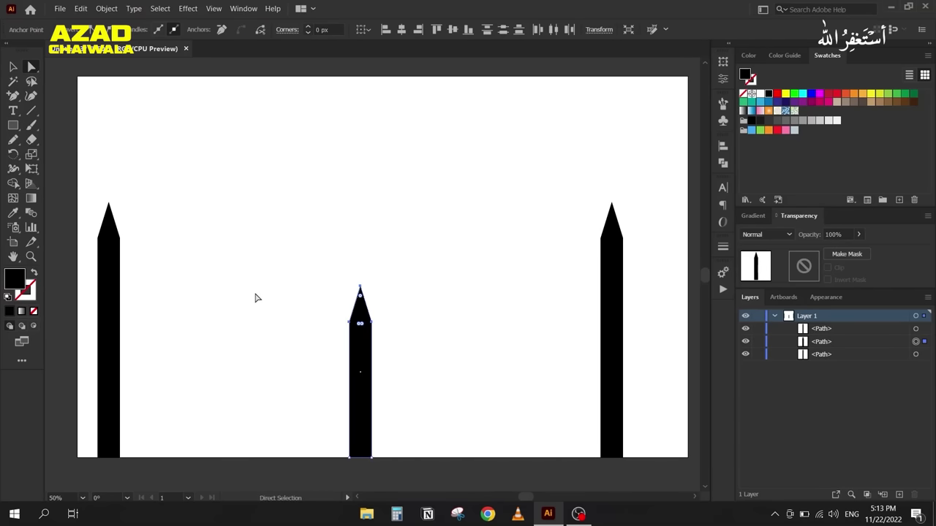
click(12, 66)
click(197, 268)
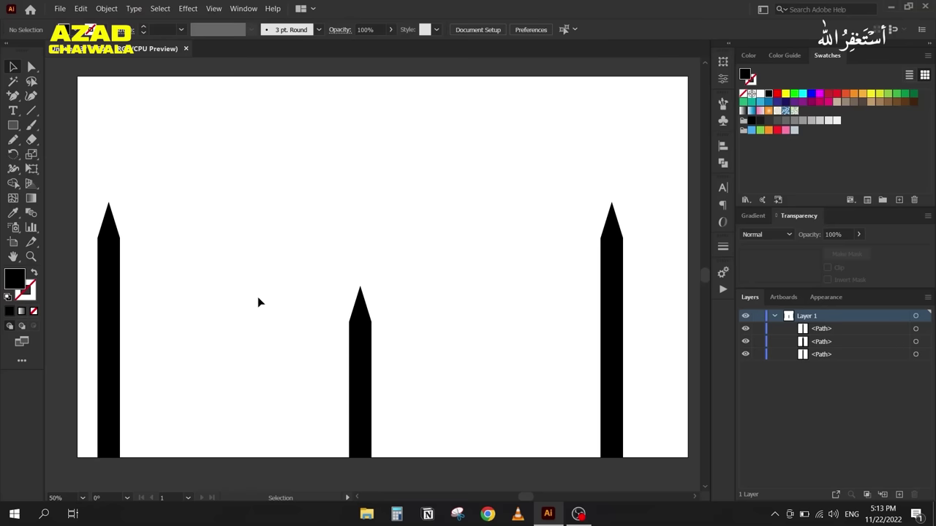
Step: Set Blend Options to Specified Steps with Align to Page orientation
double_click(30, 213)
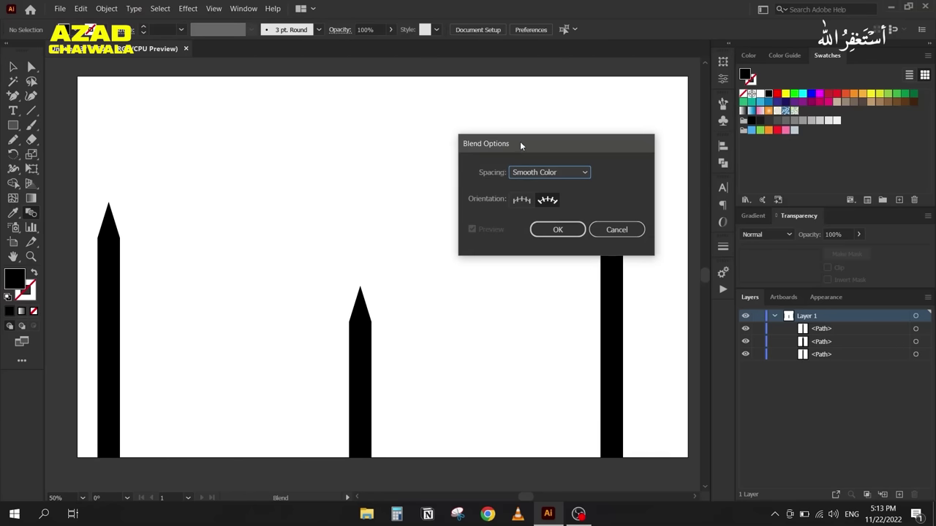
drag(521, 144, 397, 116)
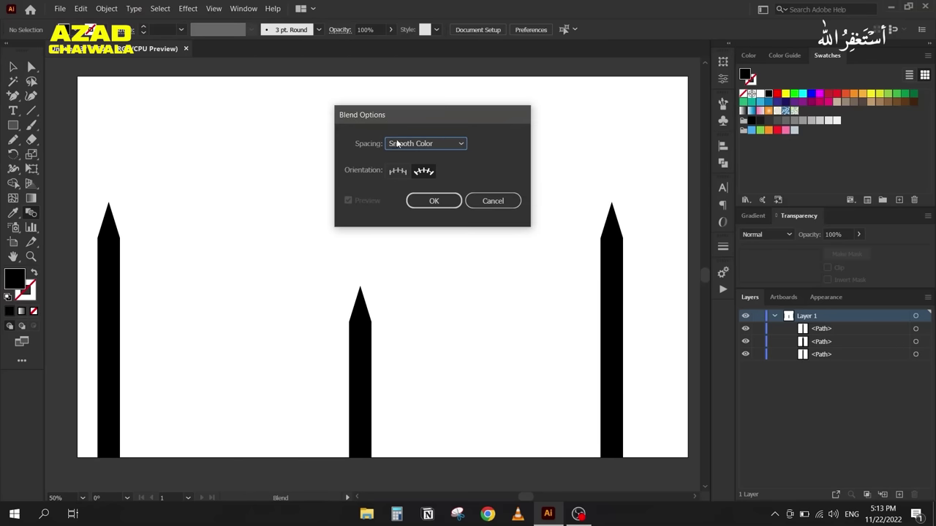
click(434, 145)
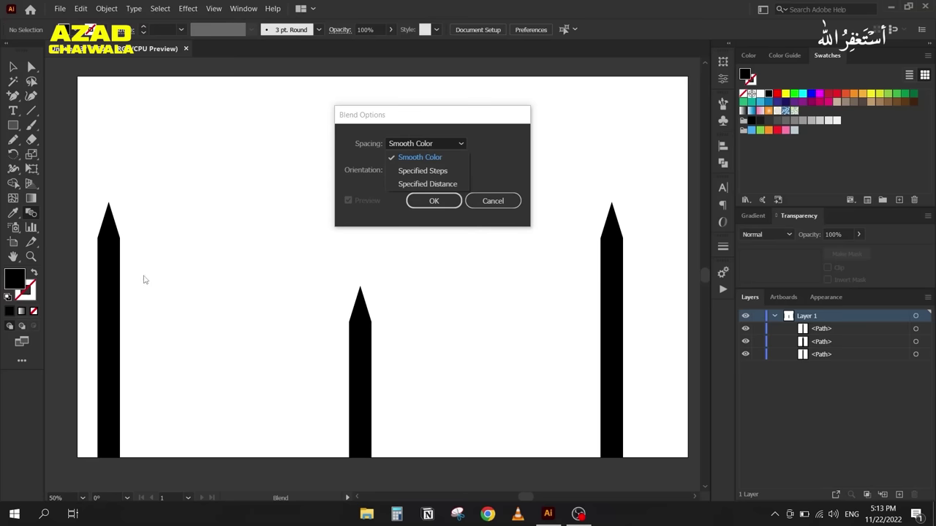
click(457, 172)
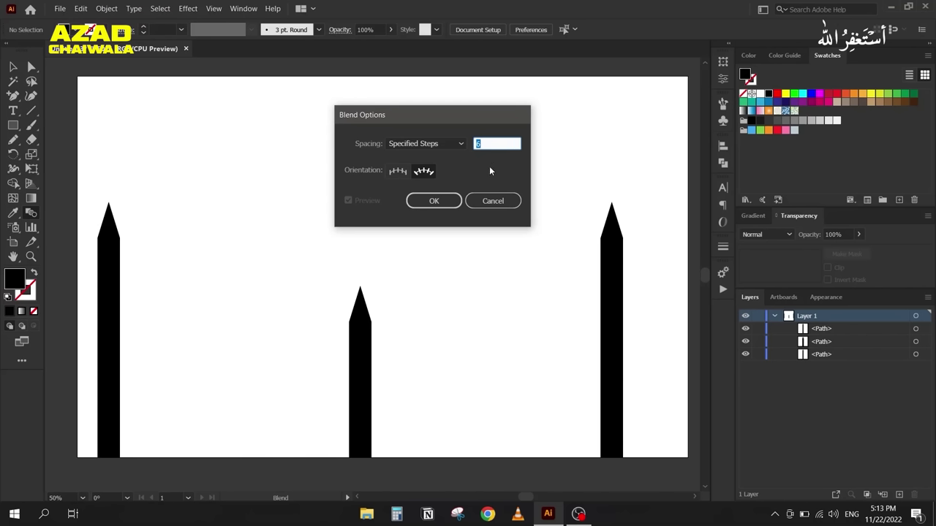
click(391, 173)
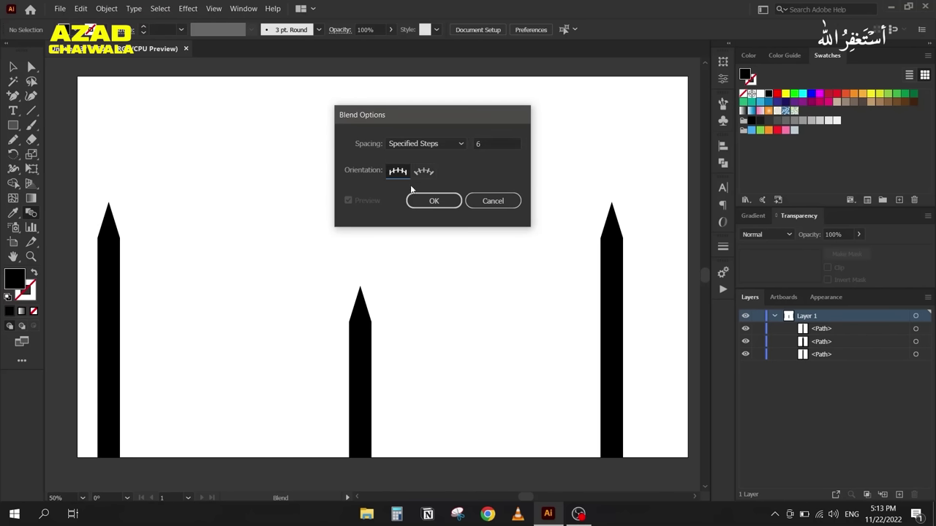
click(441, 203)
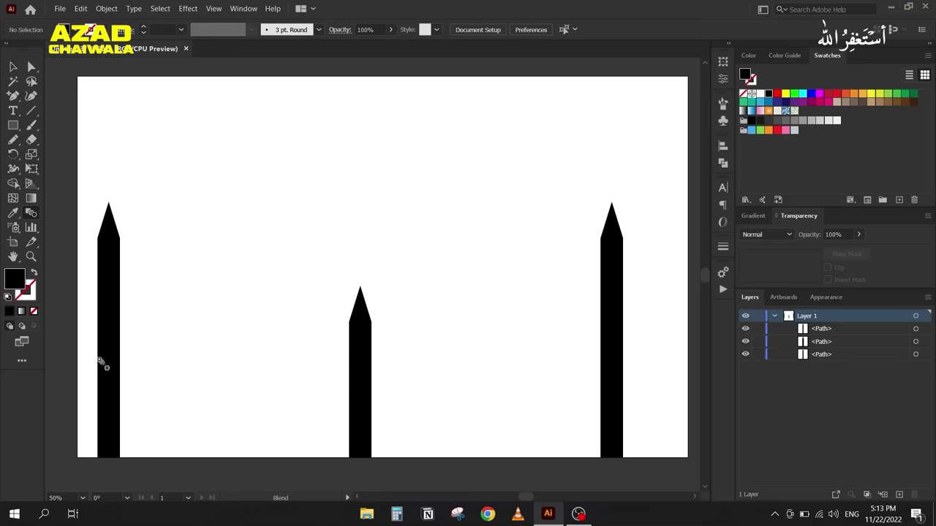
Step: Blend the pickets into a fence, then test 8 steps and return to 6
click(359, 330)
click(611, 279)
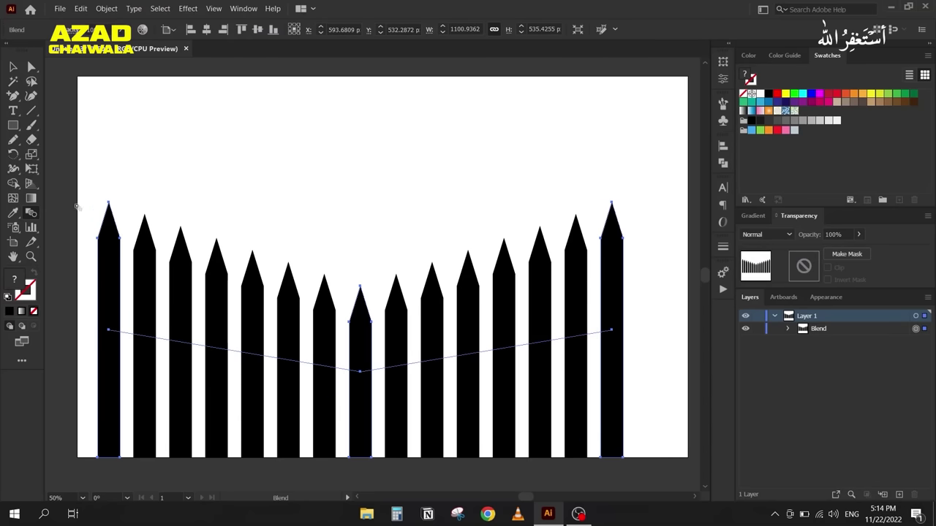
click(30, 214)
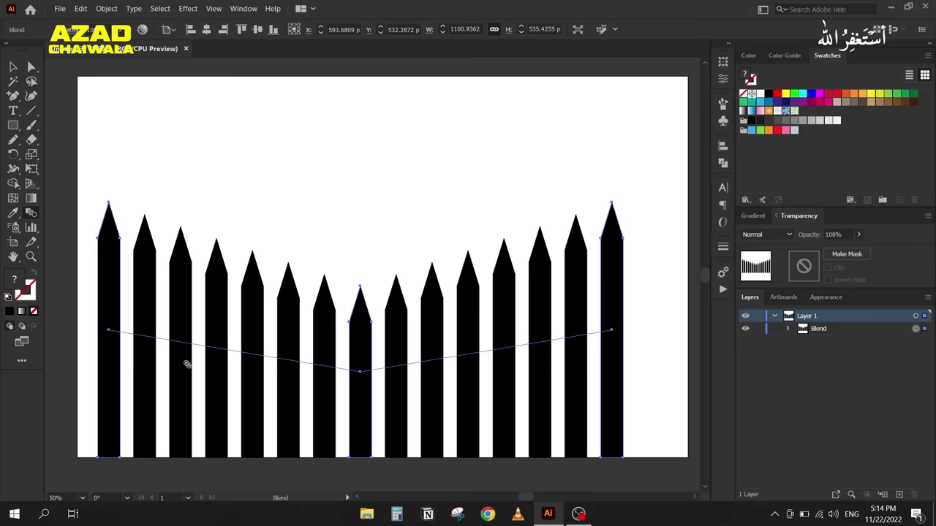
double_click(30, 214)
key(Up)
key(Up)
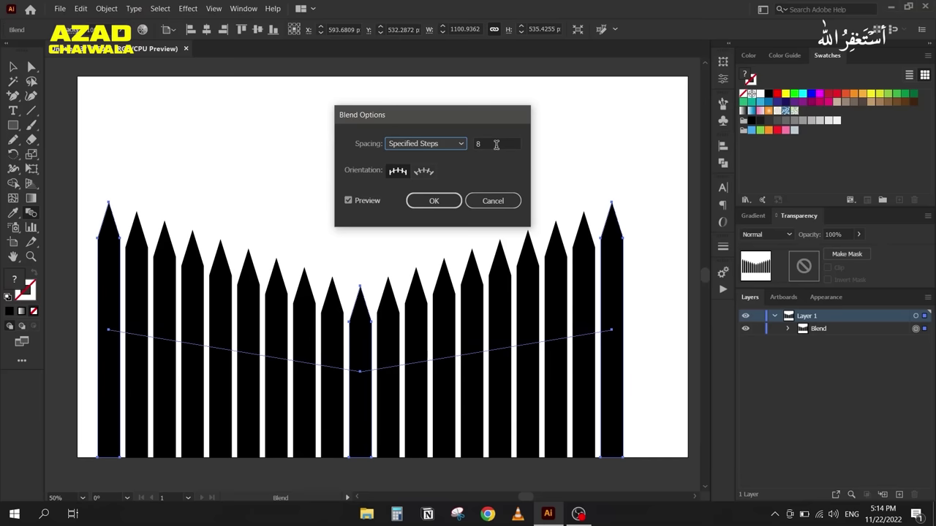
key(Down)
key(Down)
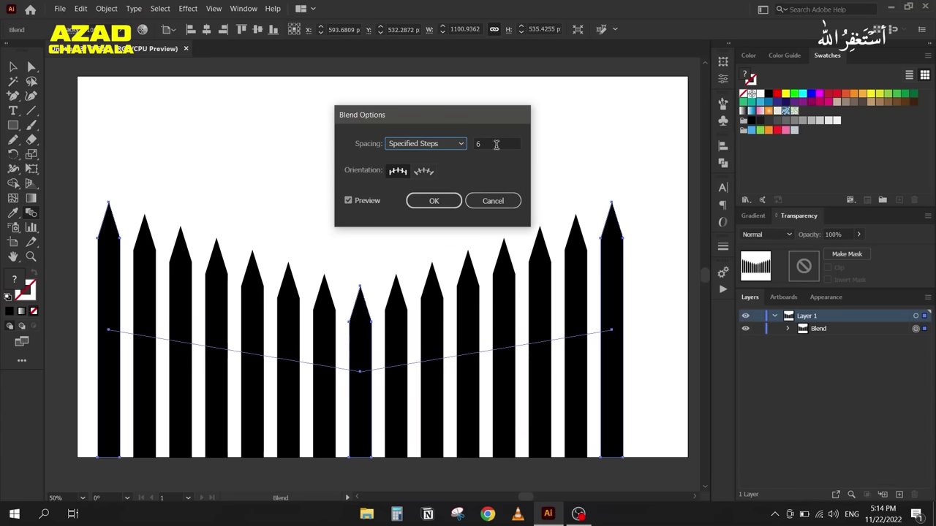
Step: Confirm 6 blend steps and drag the spine's middle anchor up into a peak
click(435, 202)
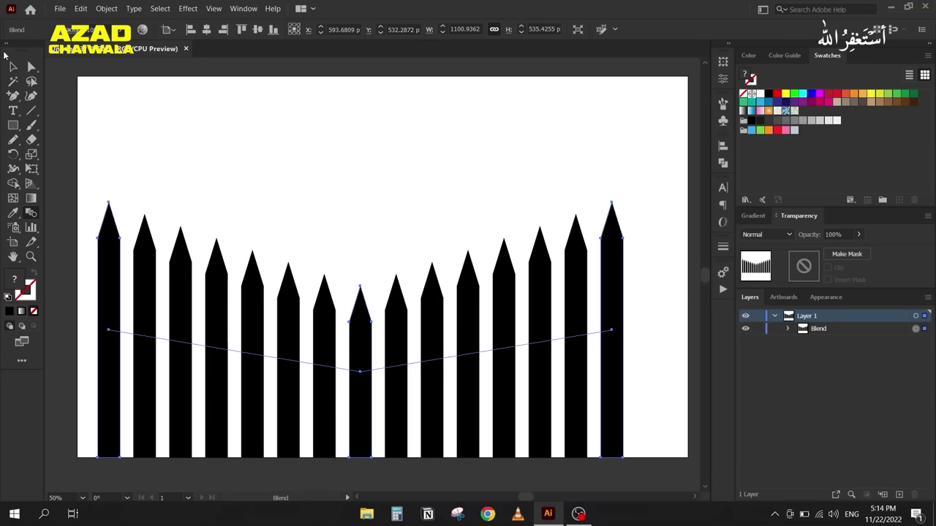
click(31, 66)
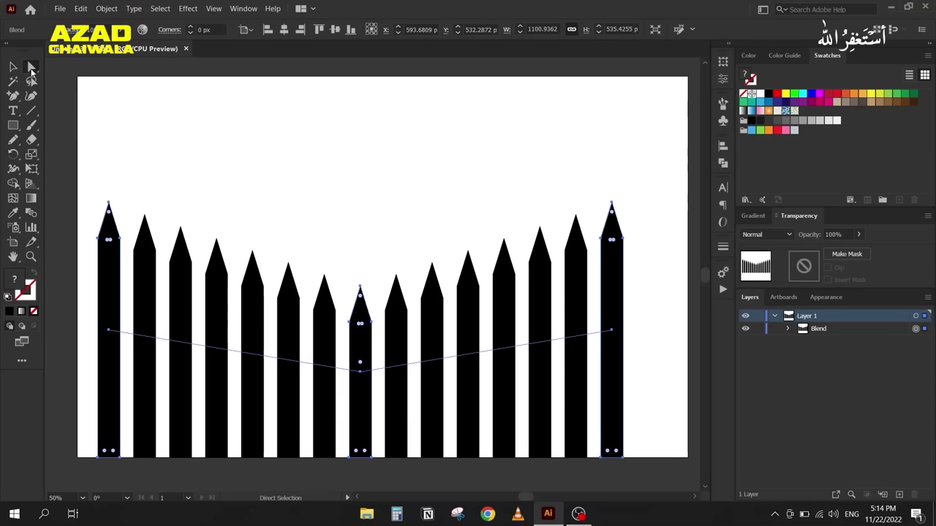
click(359, 372)
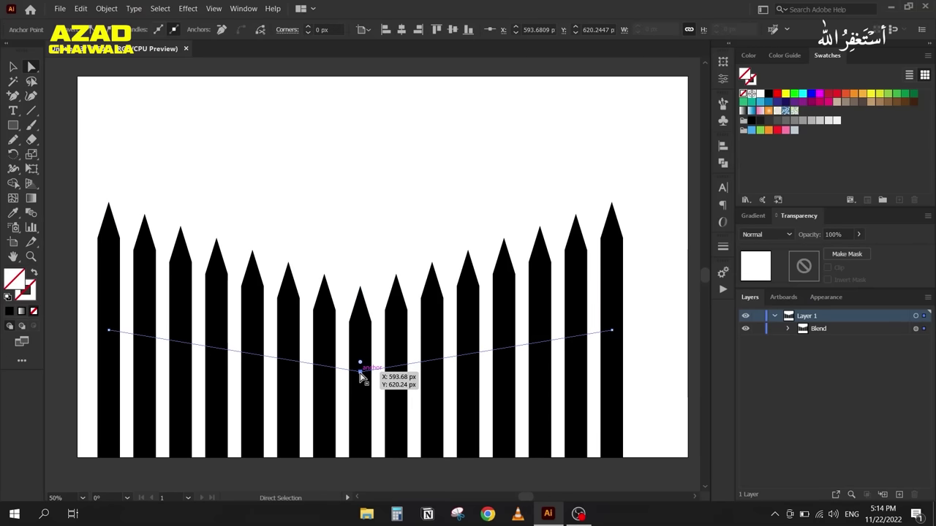
drag(359, 372, 360, 182)
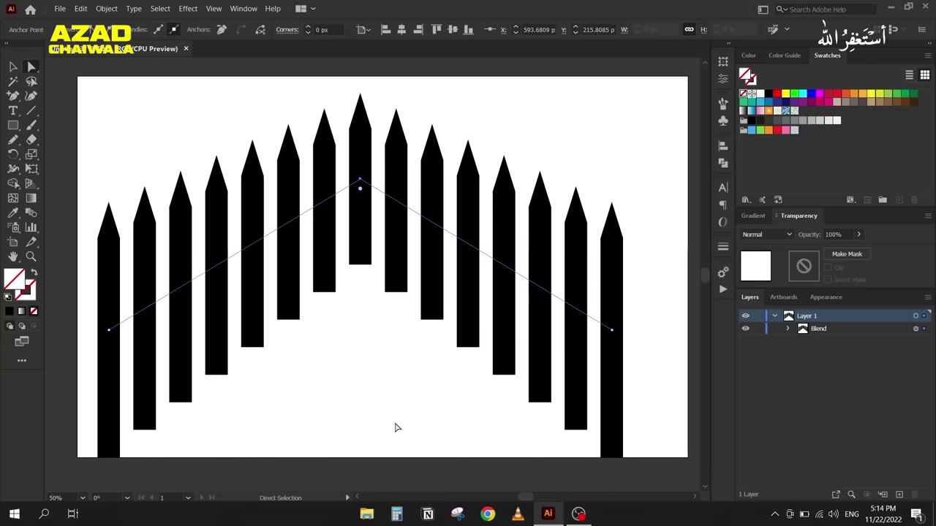
Step: Try curving both spine end anchors, then undo back to the peaked spine
click(612, 331)
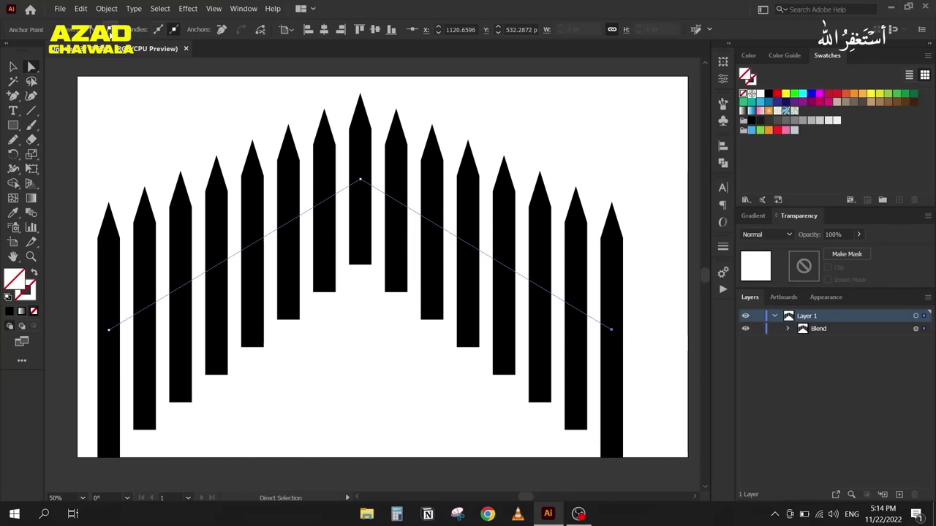
click(173, 30)
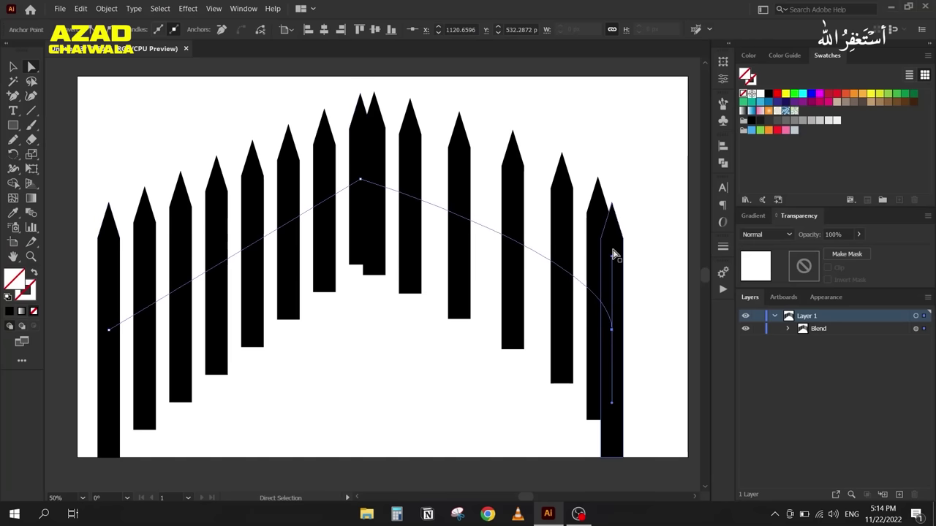
drag(614, 256, 536, 223)
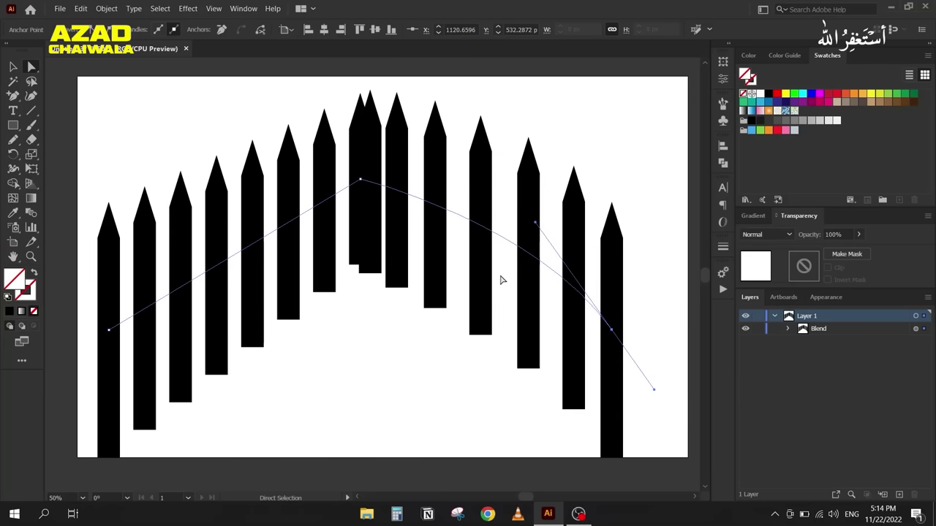
click(109, 329)
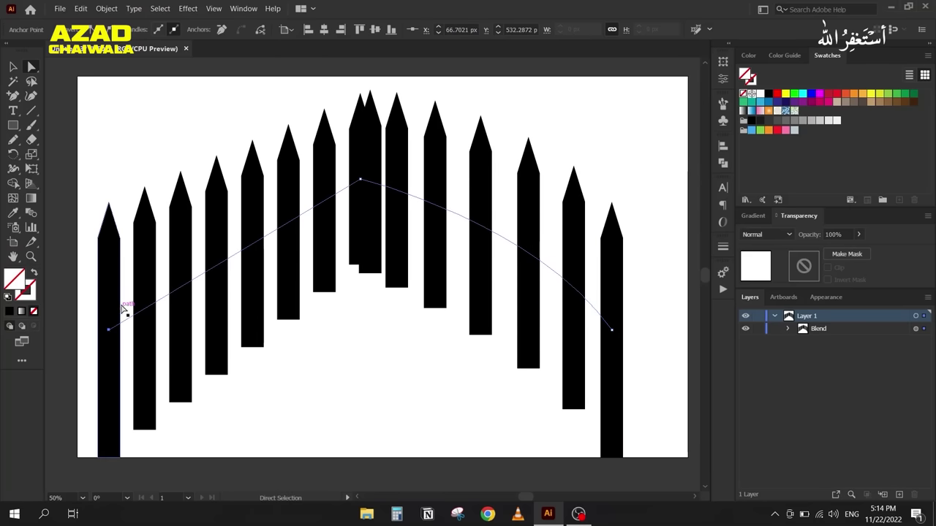
click(111, 30)
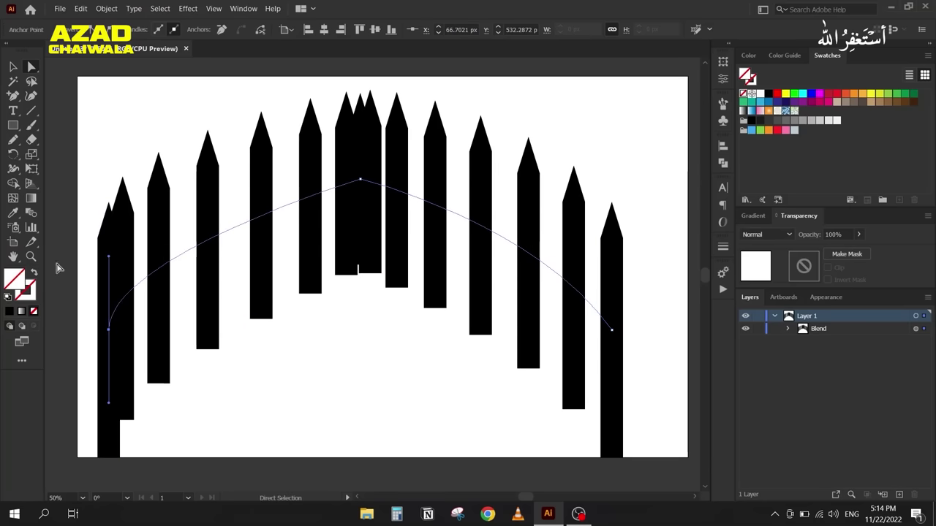
drag(109, 257, 268, 395)
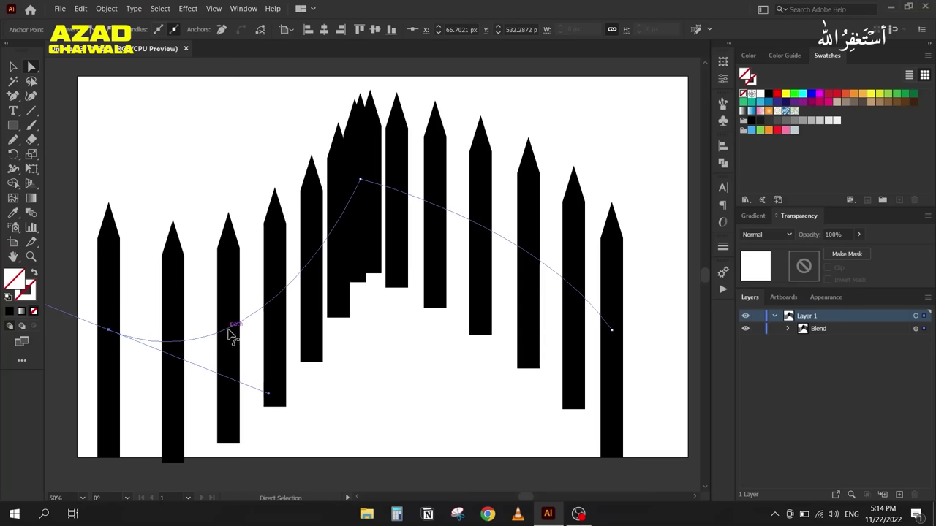
key(ctrl+z)
key(ctrl+z)
key(ctrl+z)
key(ctrl+z)
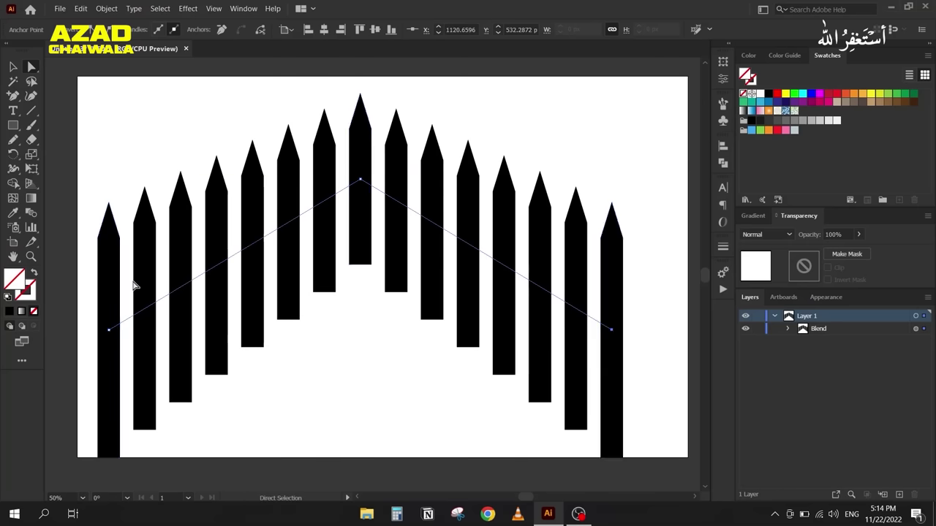
Step: Set the fence blend's orientation to Align to Path
double_click(32, 214)
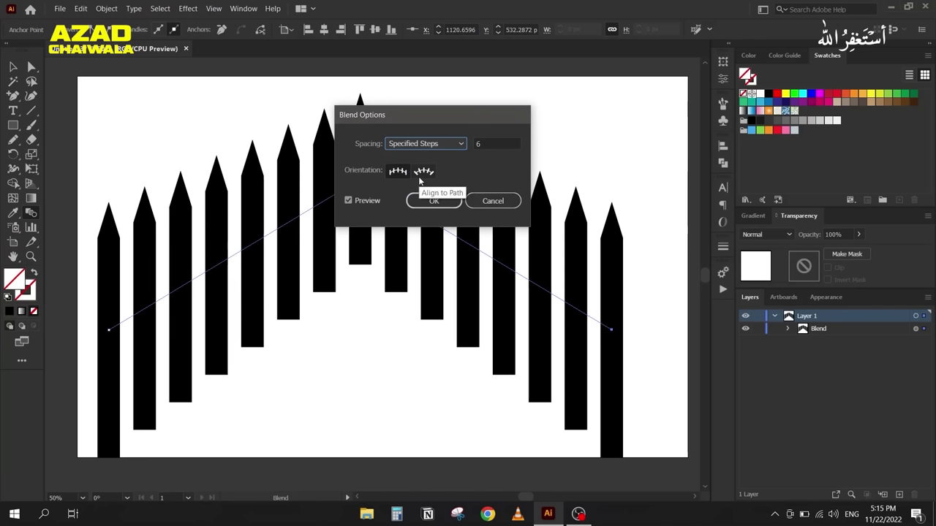
click(423, 173)
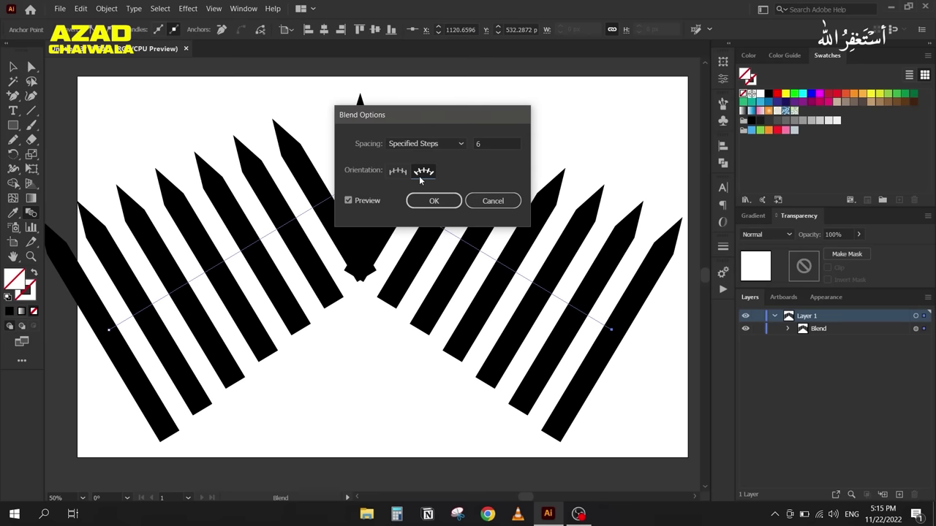
click(425, 202)
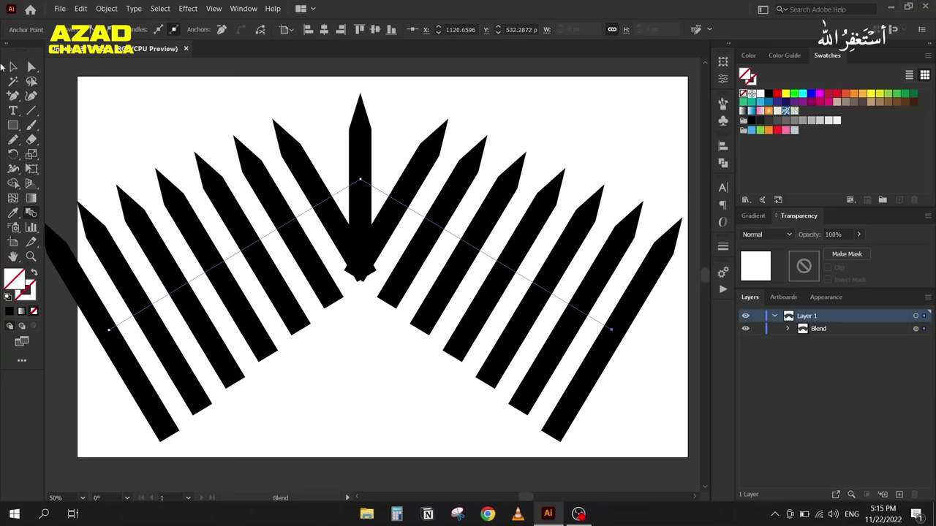
Step: Make the spine's right end anchor smooth and bend it so the pickets fan around an arc
click(32, 67)
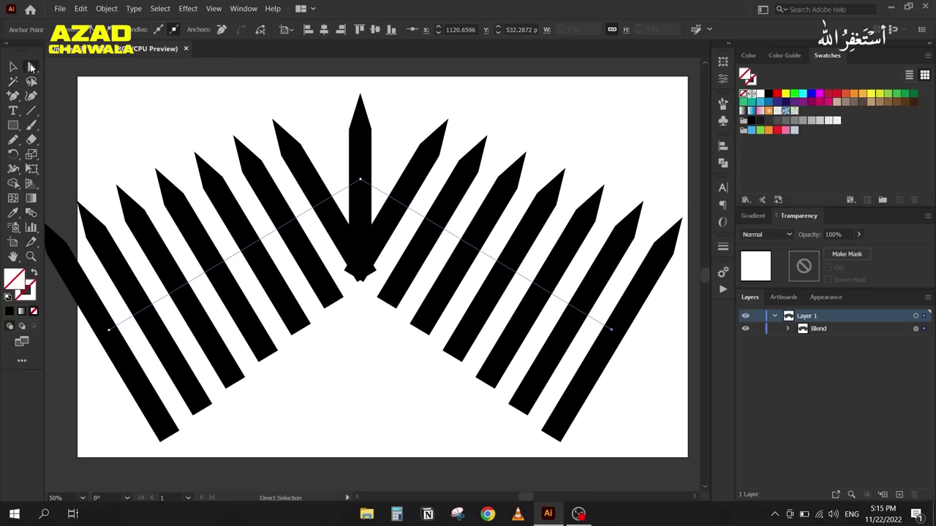
click(613, 335)
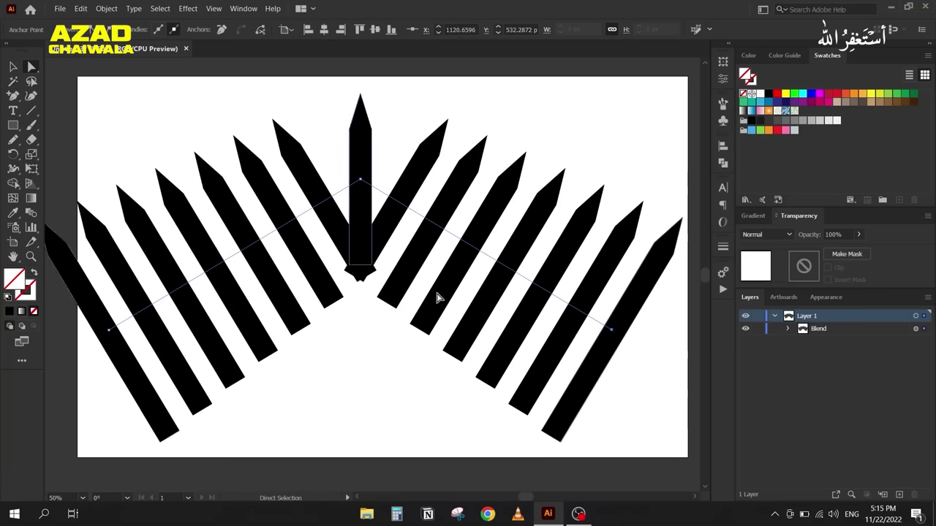
click(108, 34)
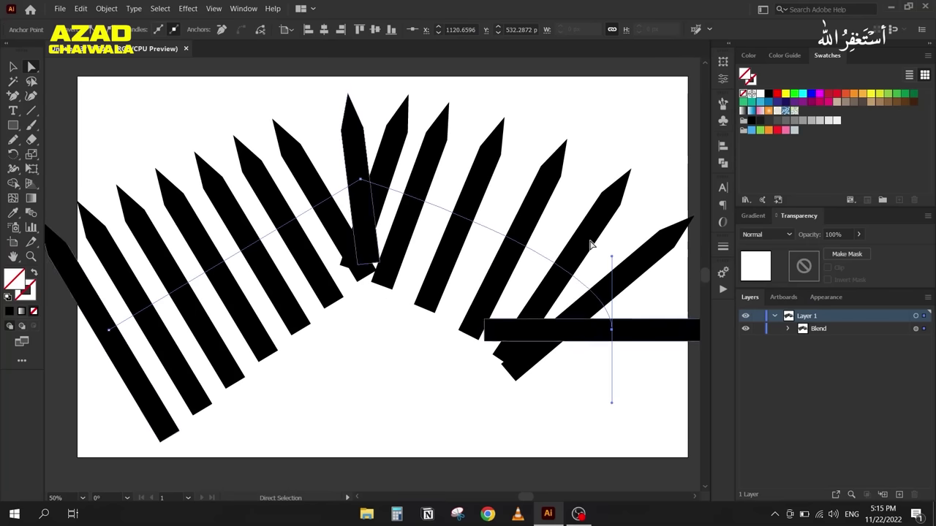
drag(611, 257, 554, 185)
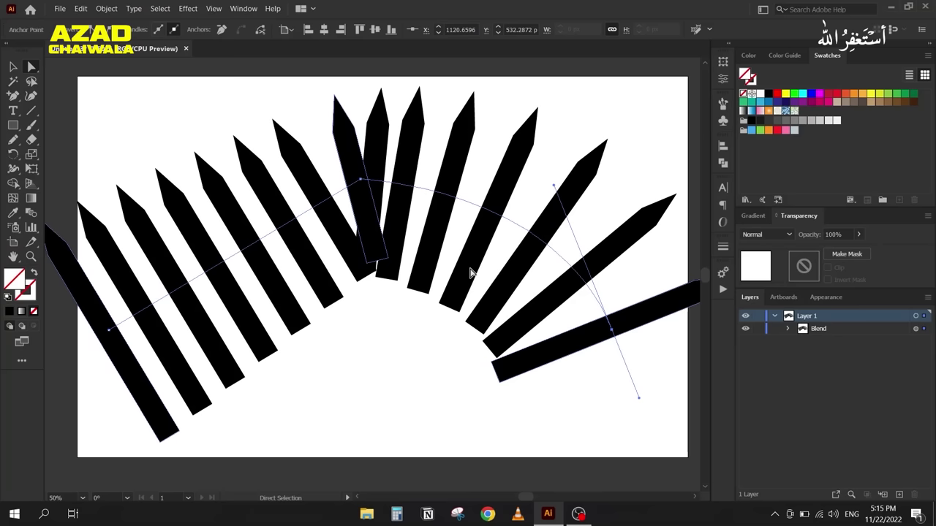
click(13, 66)
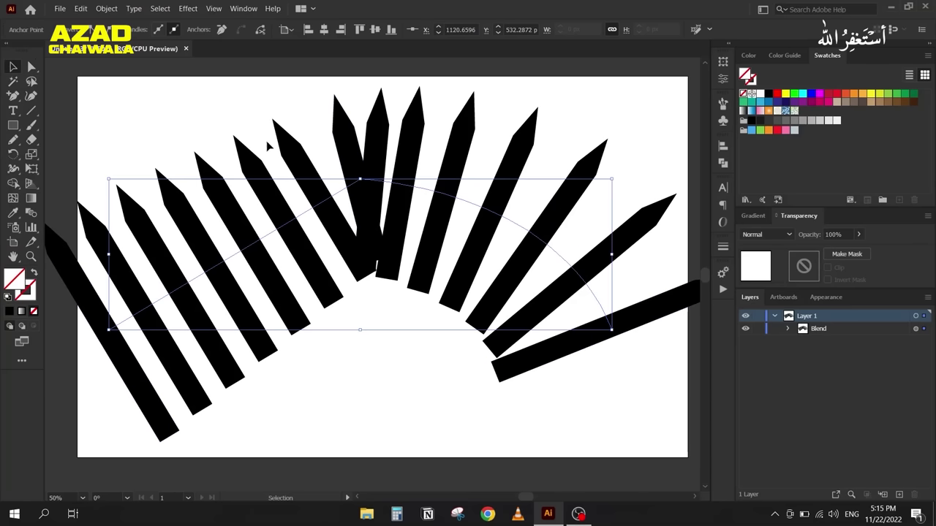
click(366, 283)
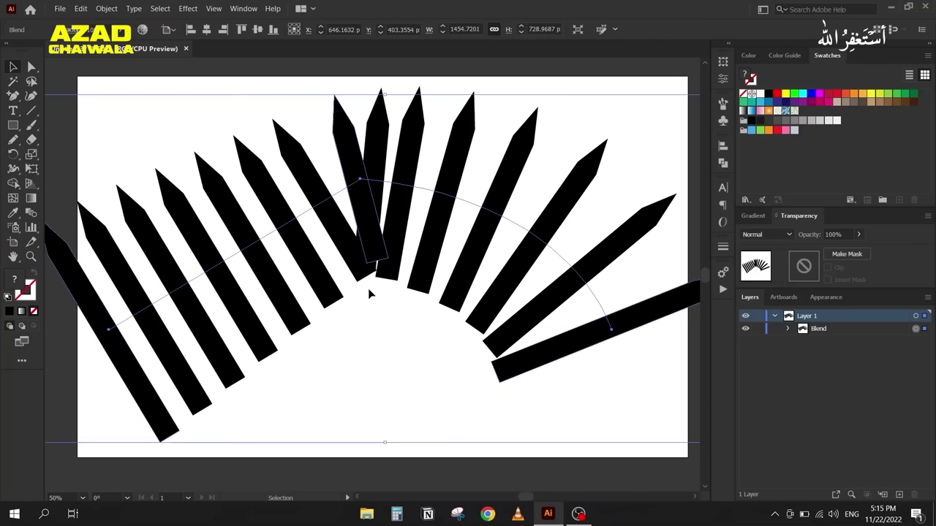
Step: Delete the fence blend and shift the empty artboard to the left of the view
key(Delete)
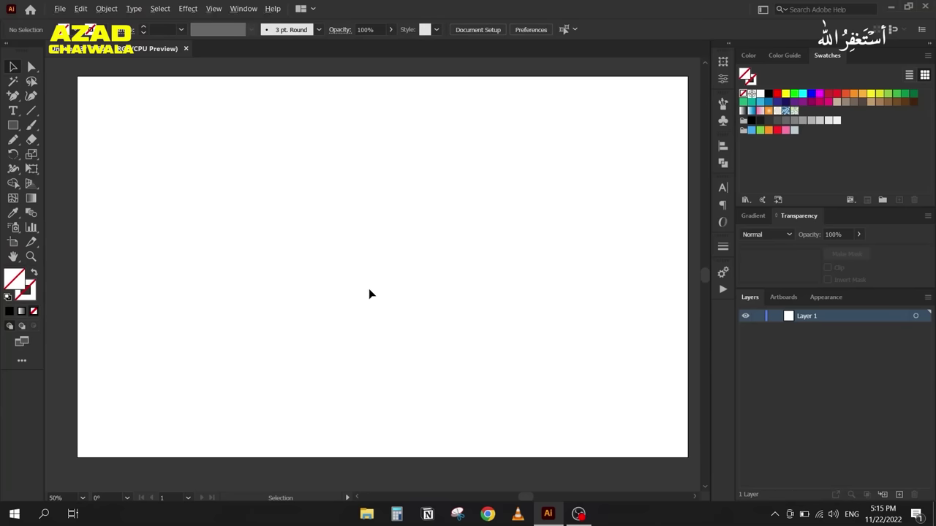
scroll(369, 288, down, 1)
drag(387, 310, 236, 288)
Step: Bring in the butterfly reference image, place it right of the artboard, and lock it
key(super+d)
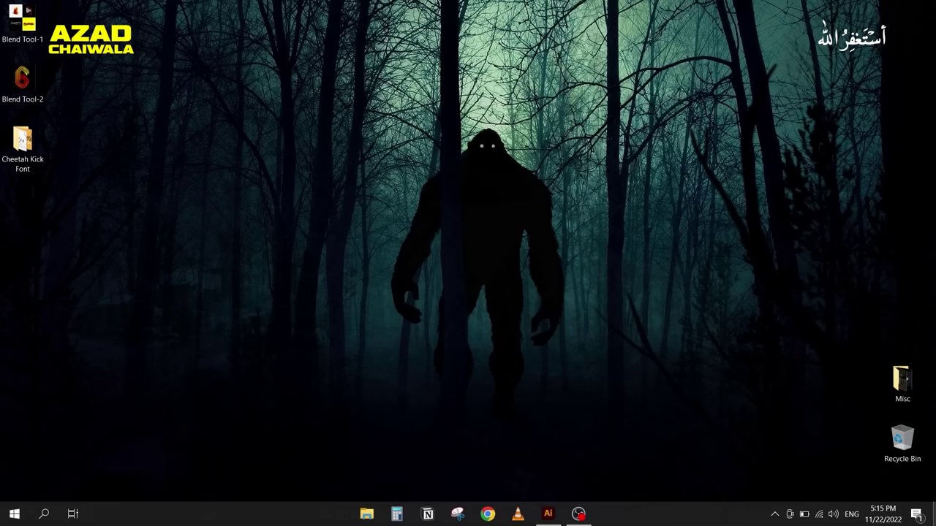
drag(22, 26, 506, 172)
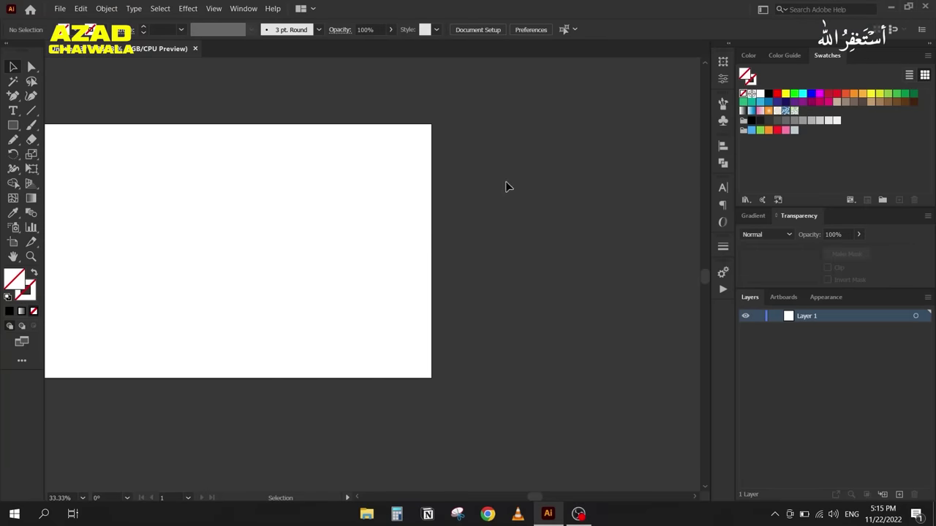
drag(358, 250, 211, 232)
drag(453, 237, 602, 391)
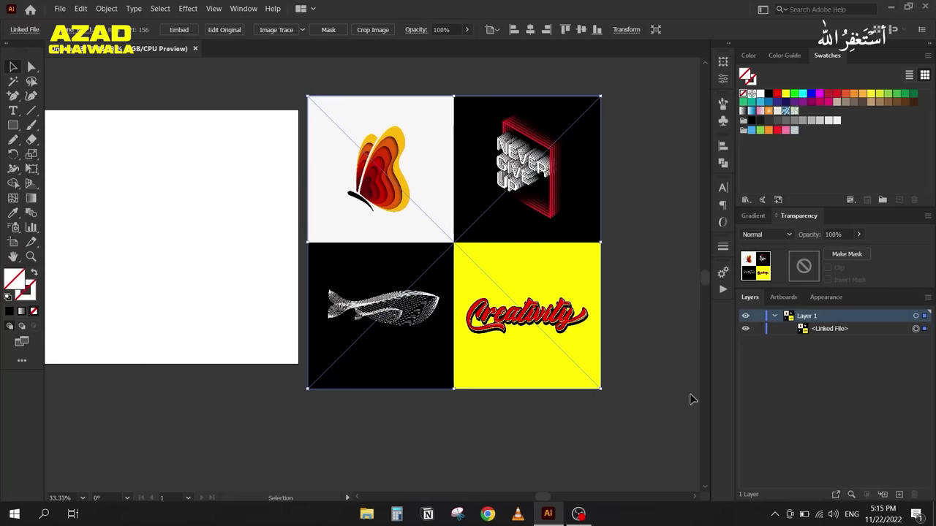
click(758, 329)
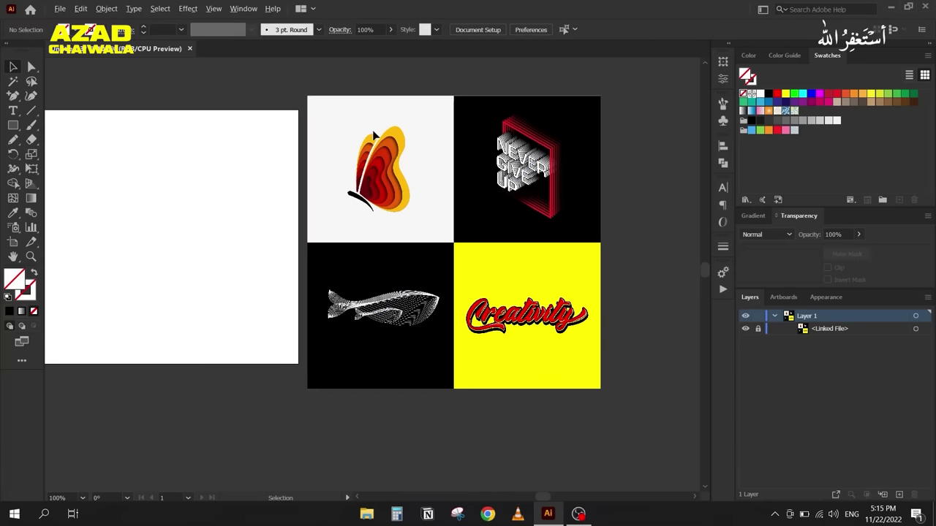
scroll(374, 136, up, 6)
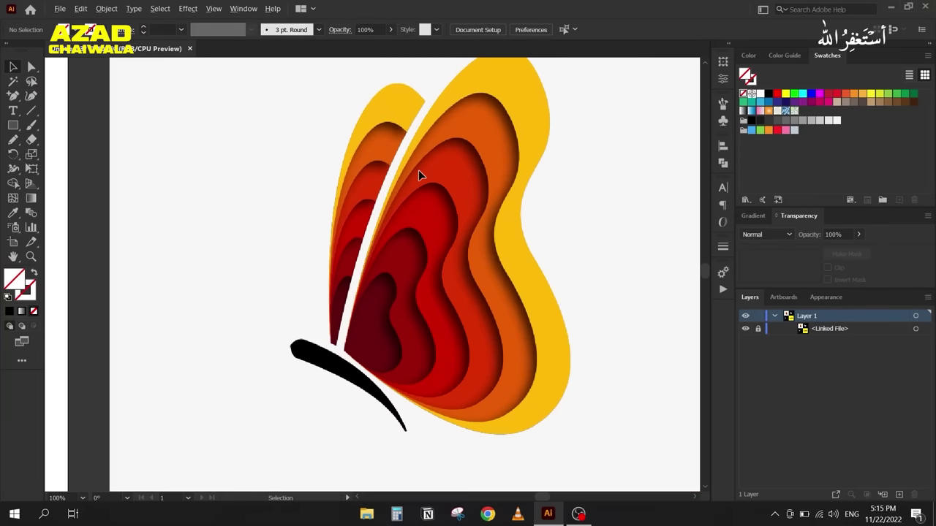
scroll(369, 245, down, 2)
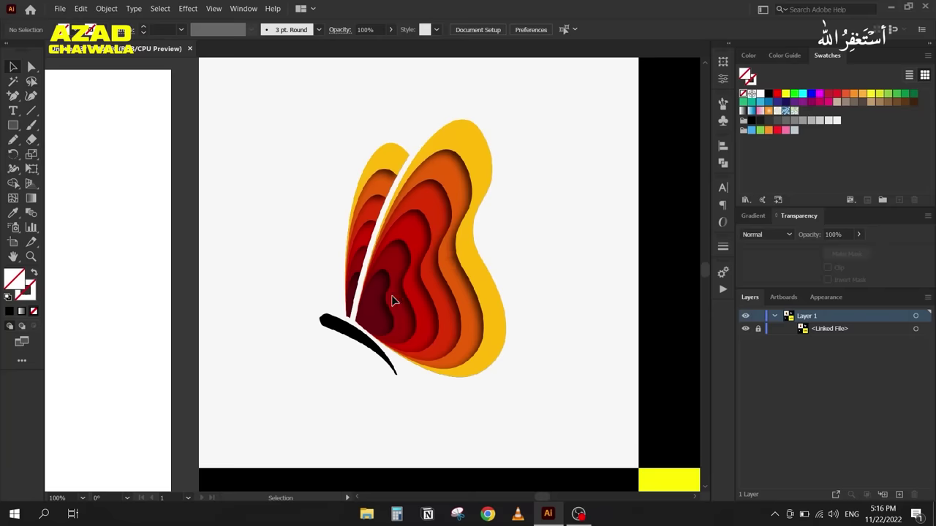
key(p)
scroll(365, 322, up, 3)
Step: Trace the inner dark wing piece with a closed Pen path, black stroke and no fill
click(27, 297)
key(comma)
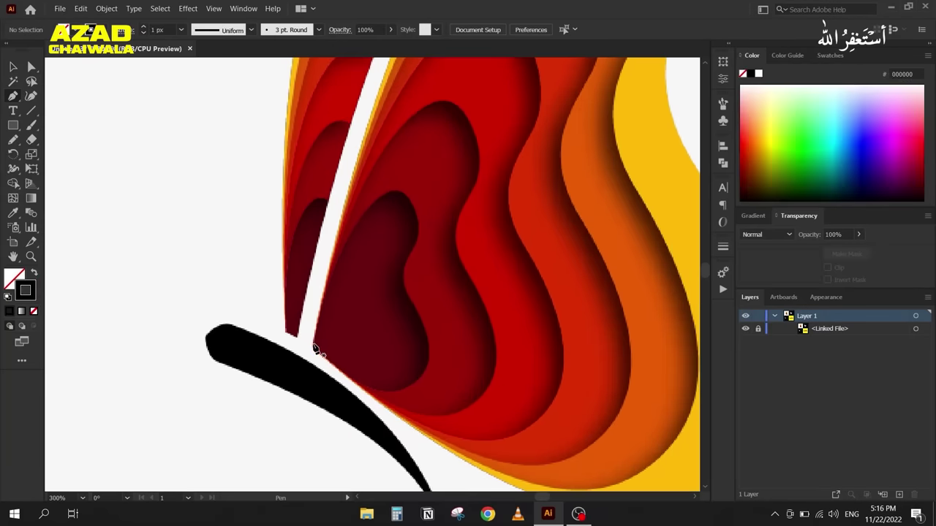
click(313, 344)
drag(385, 195, 404, 188)
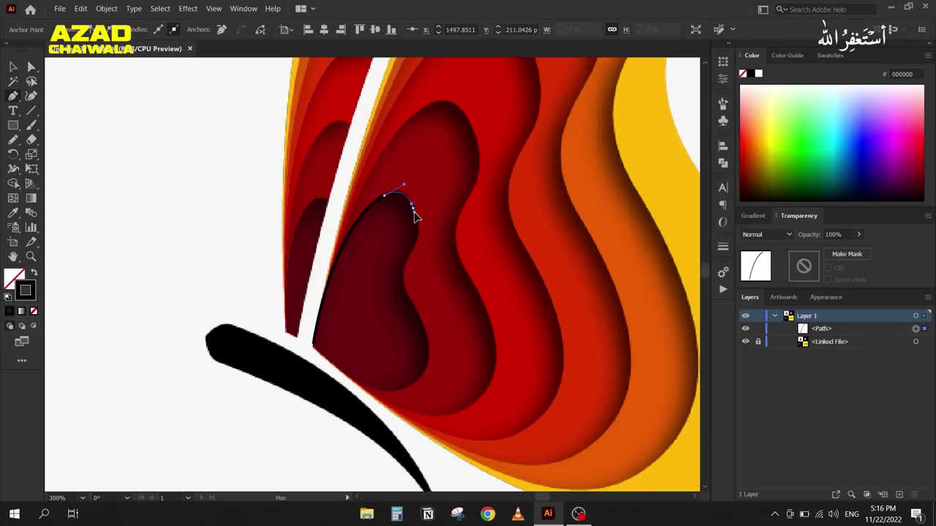
drag(414, 216, 413, 305)
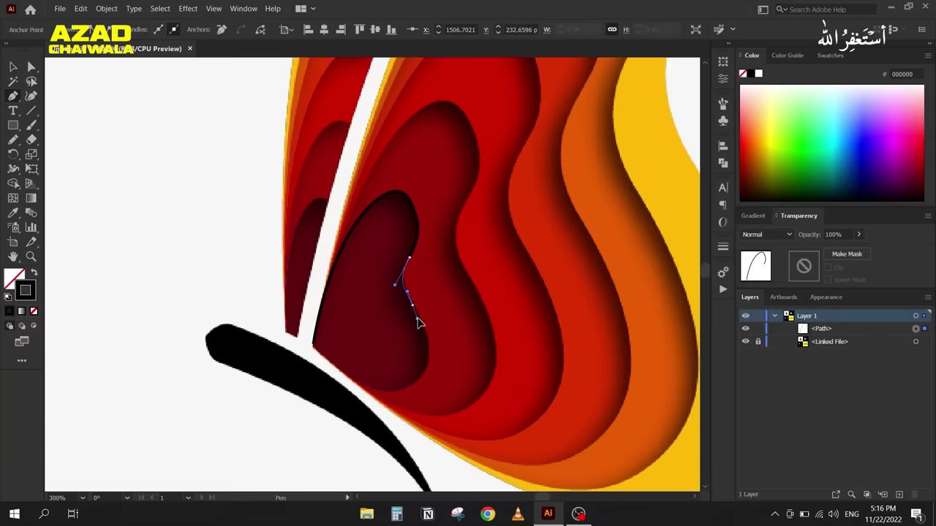
drag(417, 380, 393, 403)
mouse_move(315, 342)
mouse_down()
mouse_move(323, 359)
mouse_move(315, 350)
mouse_up()
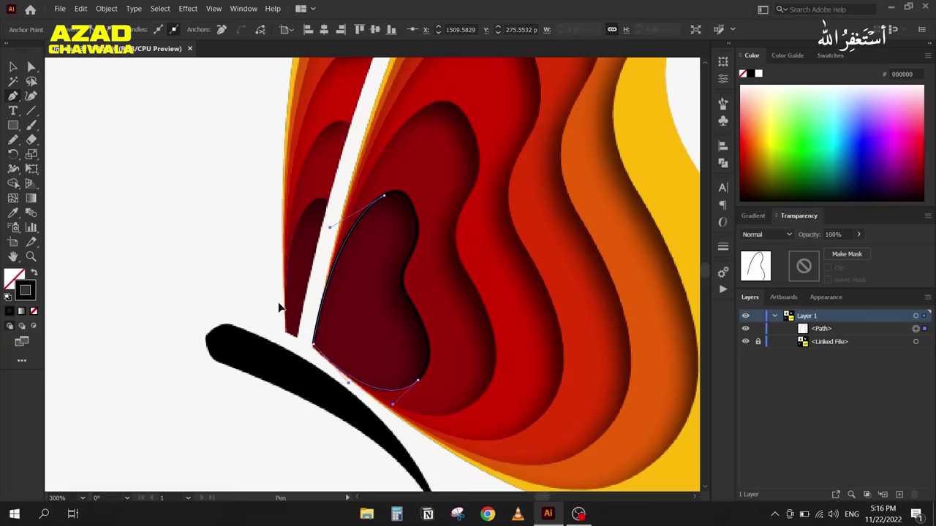
scroll(329, 207, down, 1)
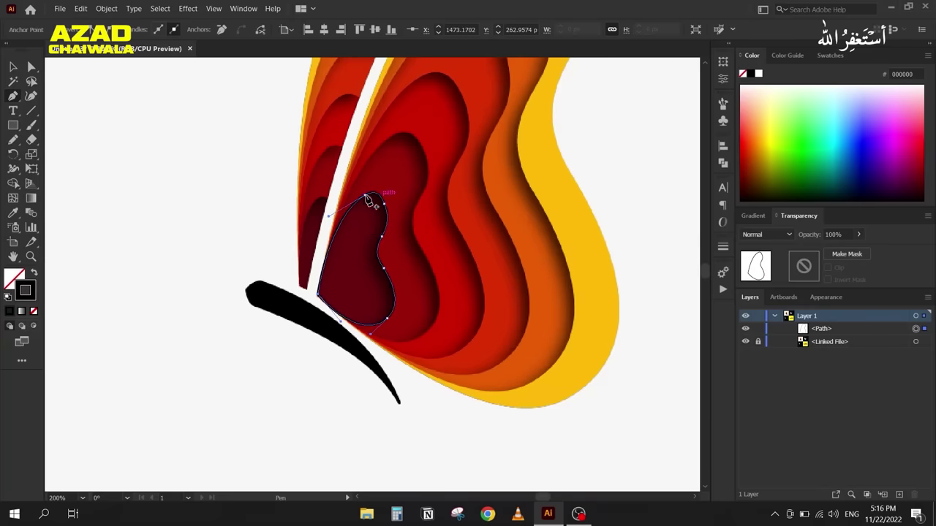
scroll(366, 202, up, 3)
Step: Remove the surplus upper-right anchor and lengthen the top anchor's curve to fit the edge
key(a)
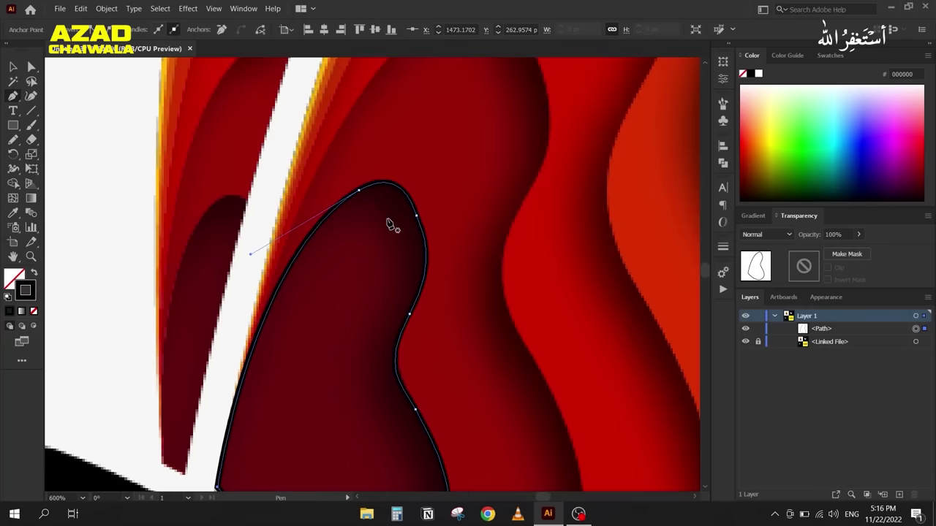
click(416, 215)
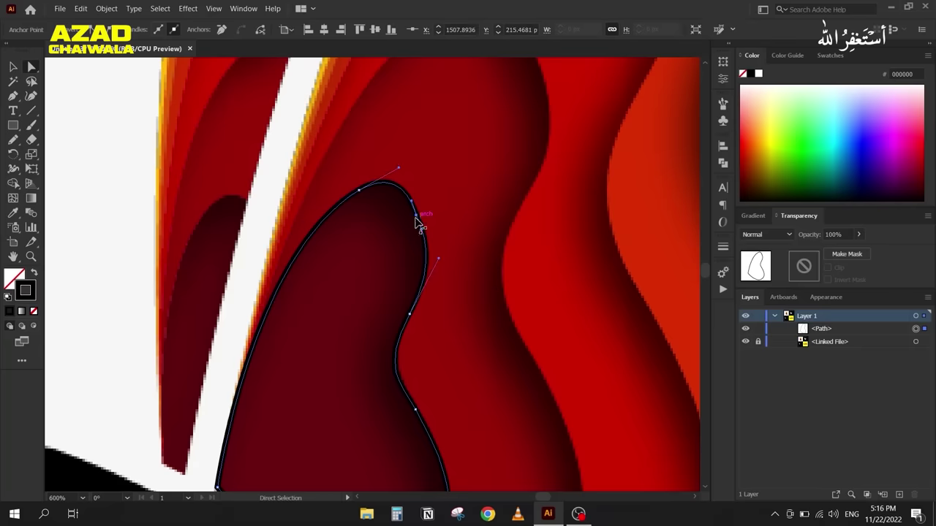
key(minus)
click(417, 217)
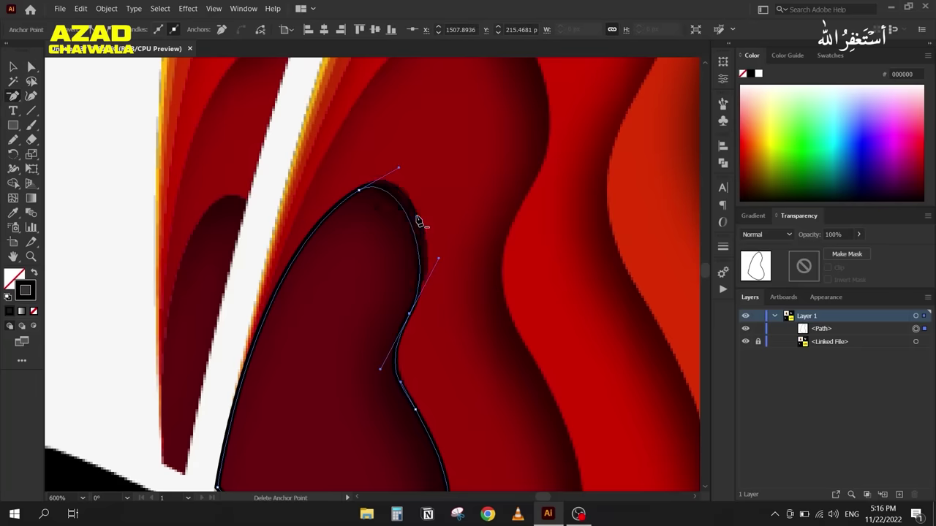
key(ctrl+z)
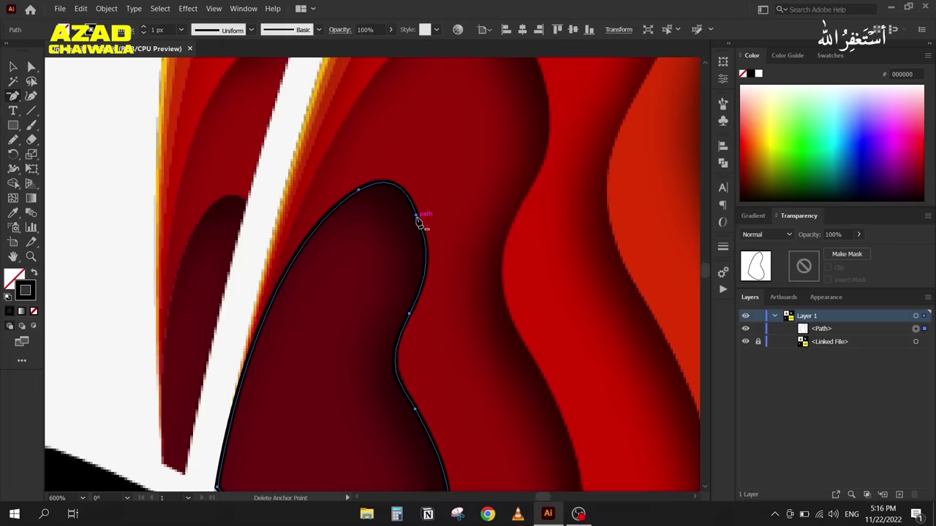
click(417, 216)
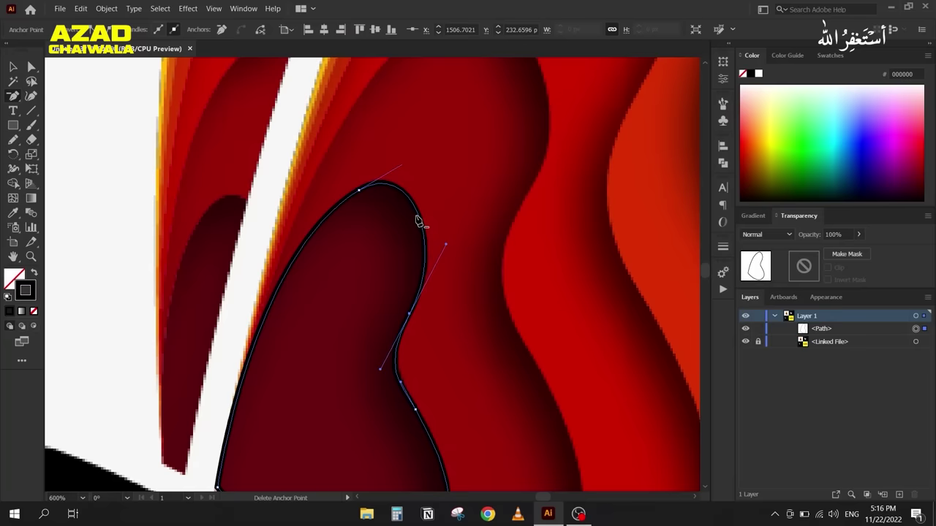
key(ctrl+z)
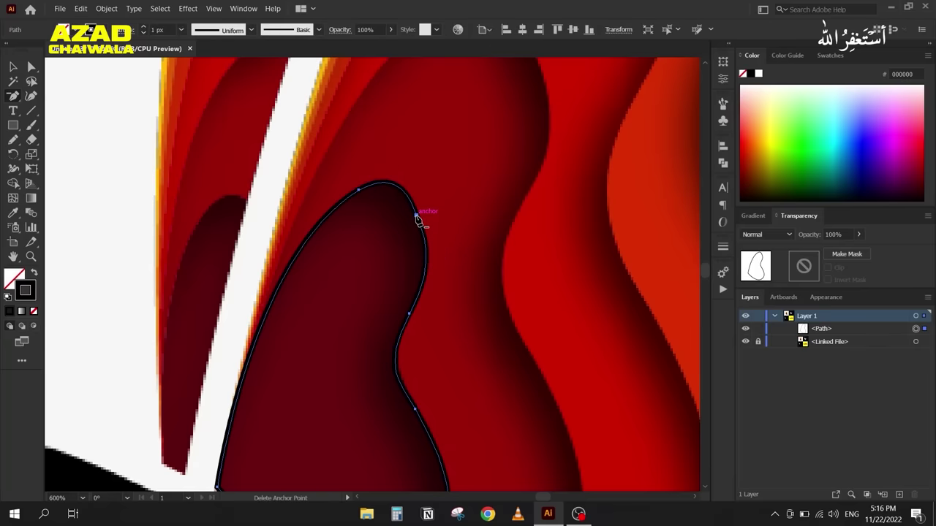
click(416, 217)
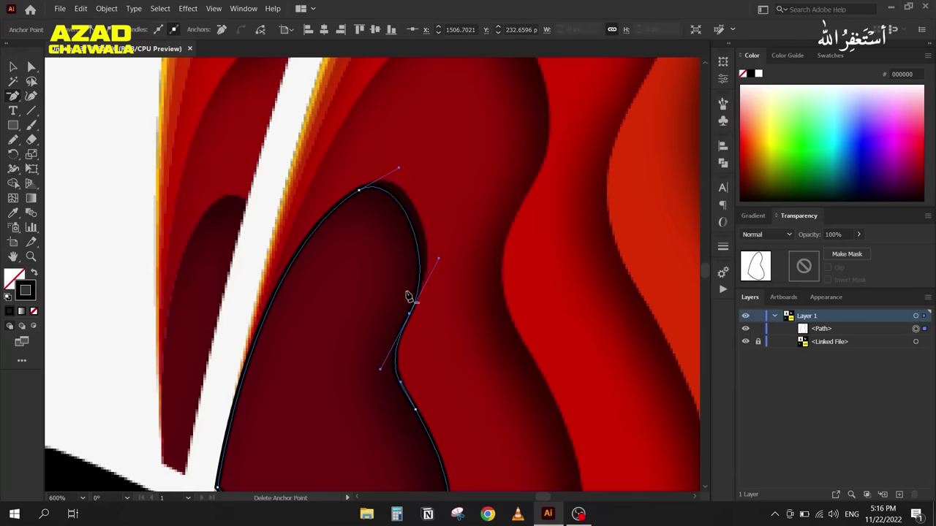
key(ctrl+z)
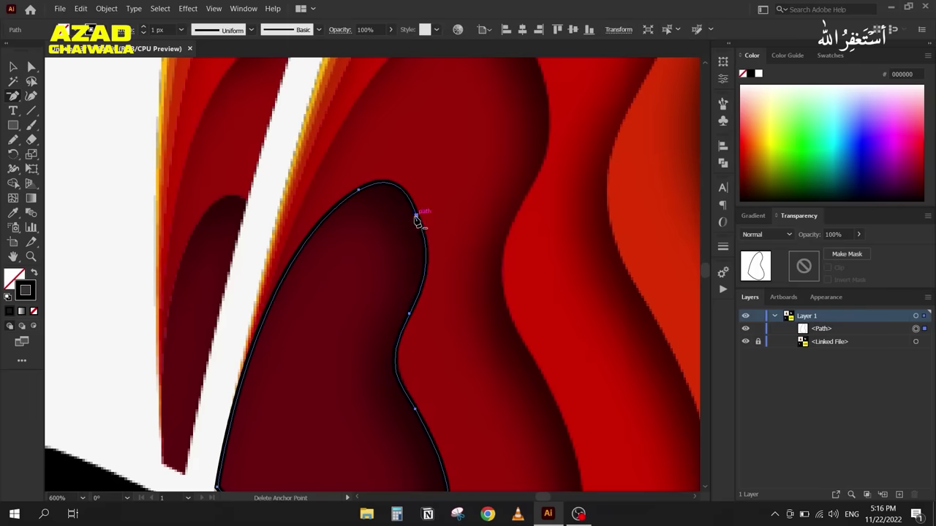
click(416, 217)
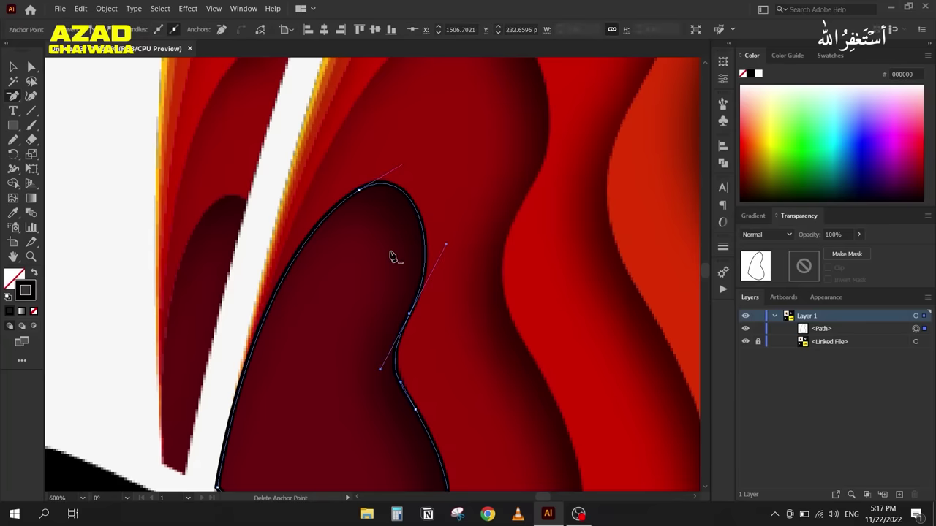
drag(400, 193, 431, 237)
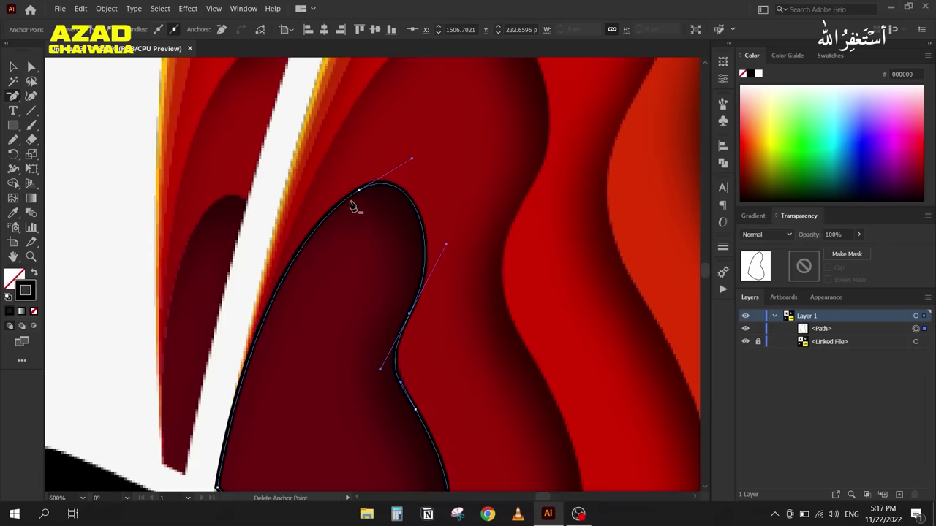
Step: Duplicate a segment of the inner wing shape and join the paths into one closed shape
click(13, 67)
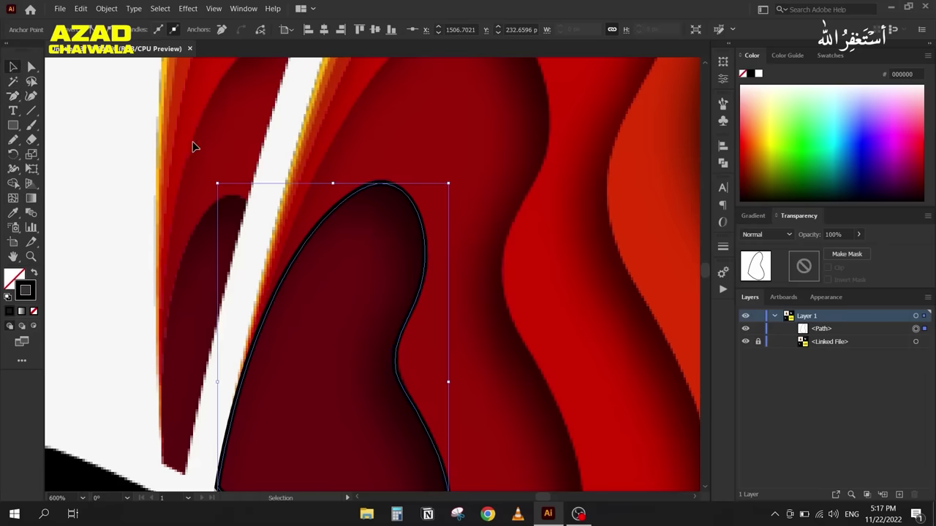
scroll(192, 142, down, 4)
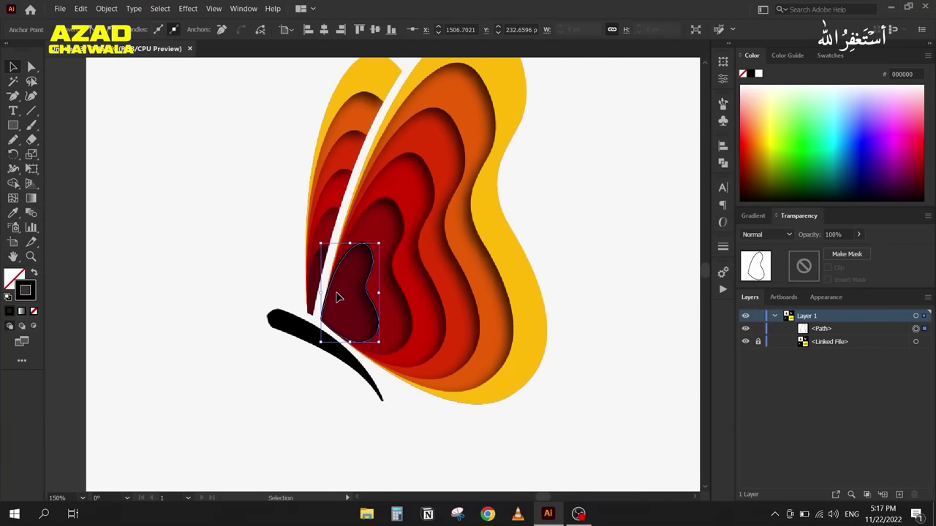
scroll(329, 292, down, 2)
key(a)
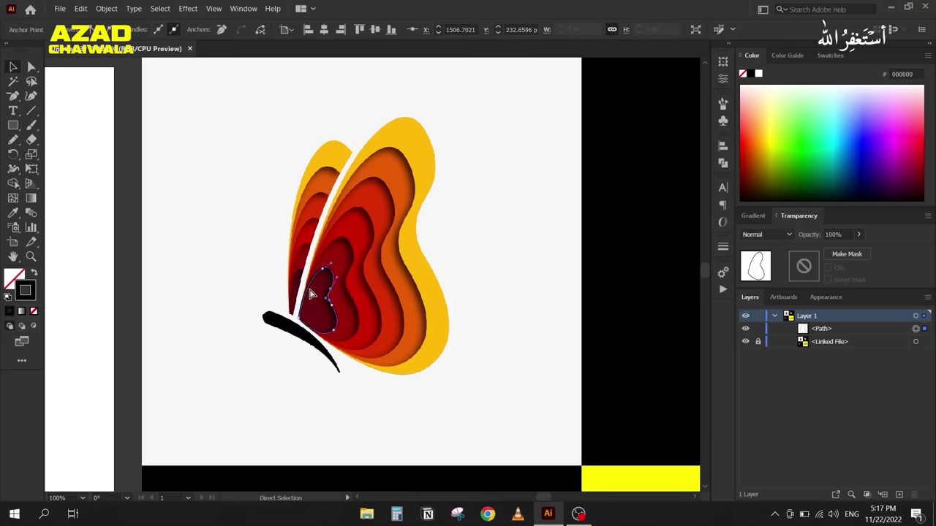
key(ctrl+c)
key(ctrl+f)
key(v)
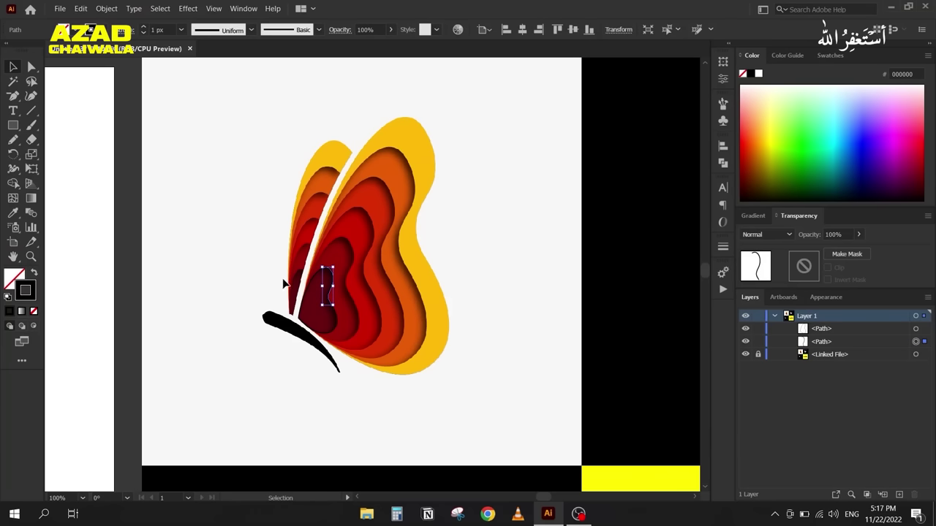
click(284, 284)
drag(319, 278, 286, 334)
key(ctrl+j)
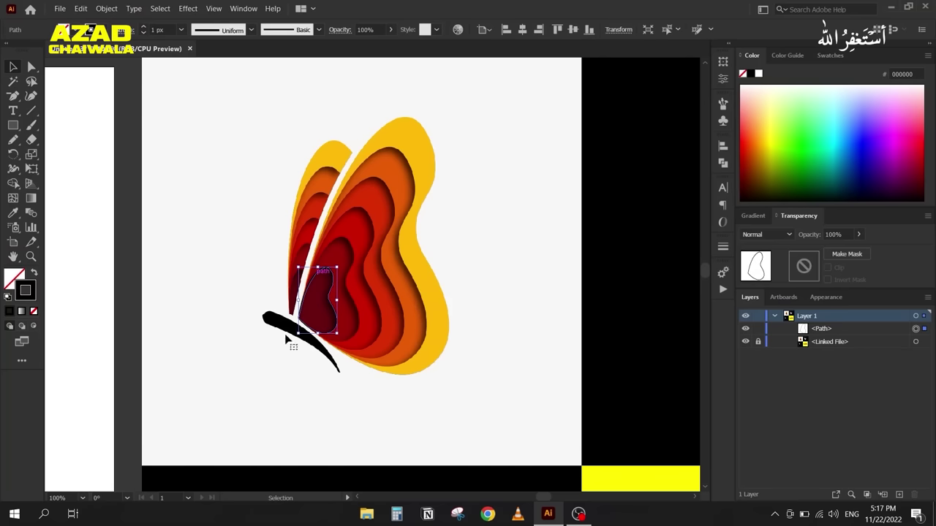
Step: Paste a copy behind, scale it to the outer wing edge, and move both outlines to the blank artboard
scroll(326, 305, up, 1)
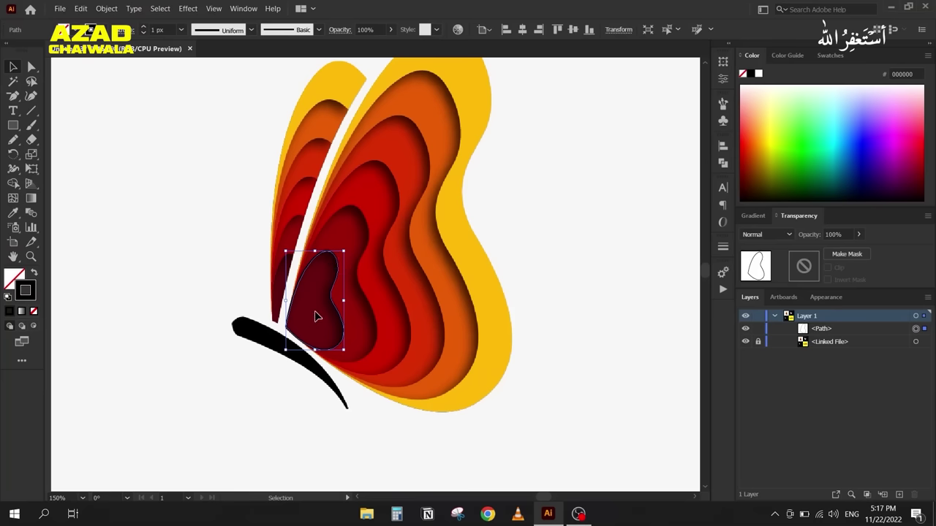
key(ctrl+c)
key(ctrl+b)
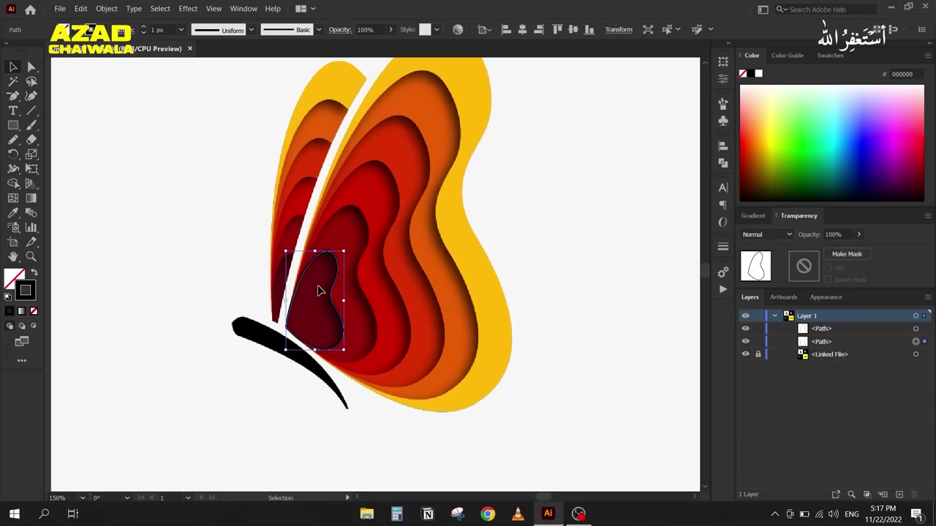
key(ctrl+minus)
drag(317, 300, 478, 153)
drag(405, 367, 427, 411)
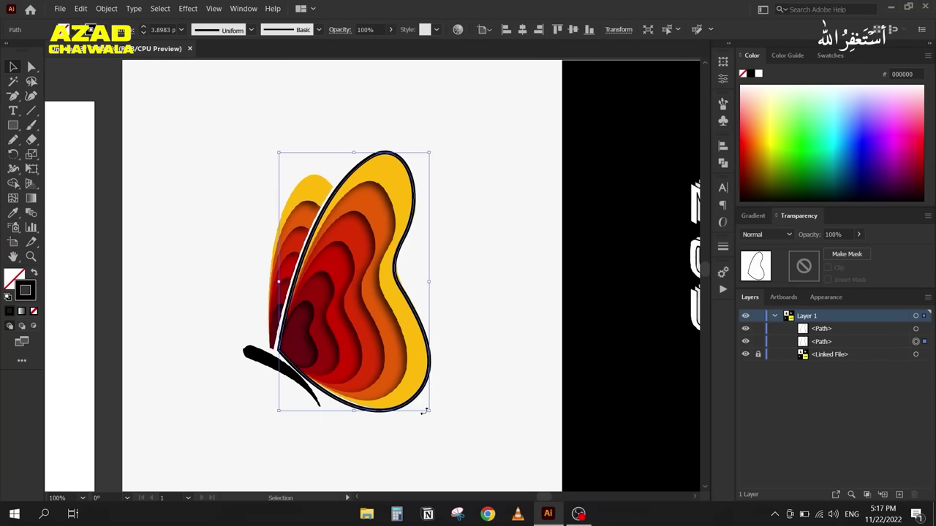
key(ctrl+minus)
key(ctrl+minus)
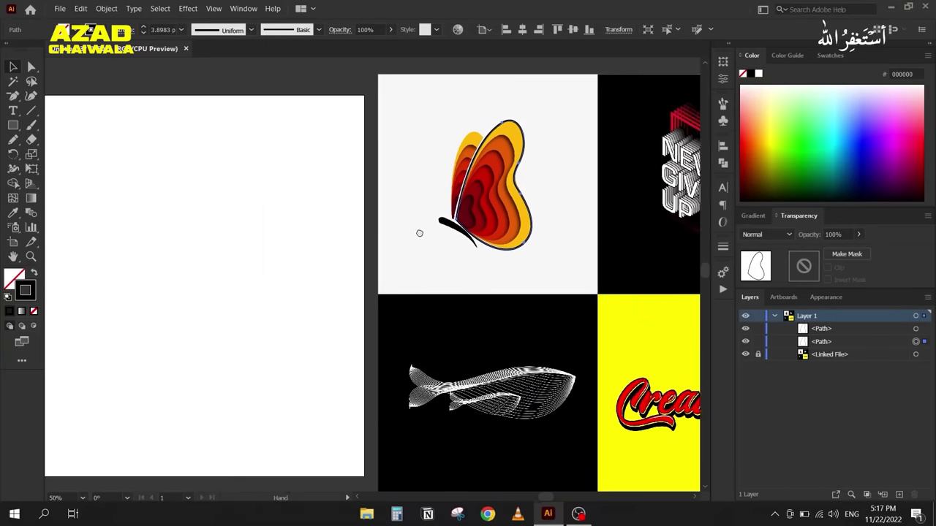
drag(476, 196, 253, 175)
Step: Fill the small inner shape red and the large wing shape yellow from the Swatches
key(ctrl+plus)
key(ctrl+plus)
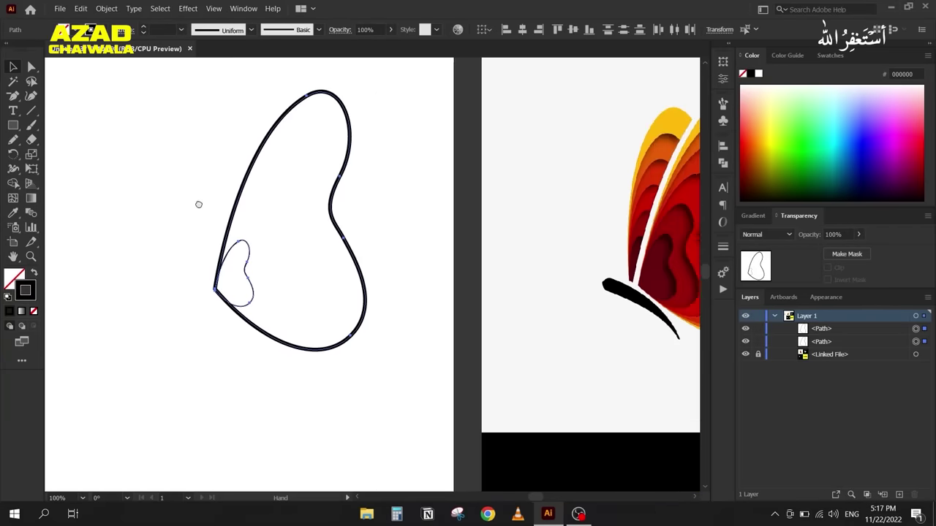
click(33, 273)
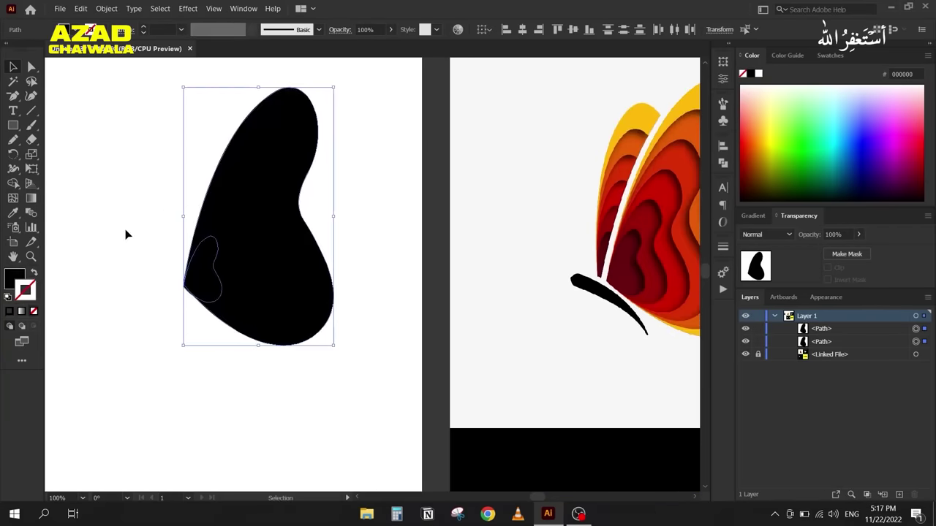
click(131, 225)
scroll(102, 251, right, 3)
click(171, 276)
click(15, 278)
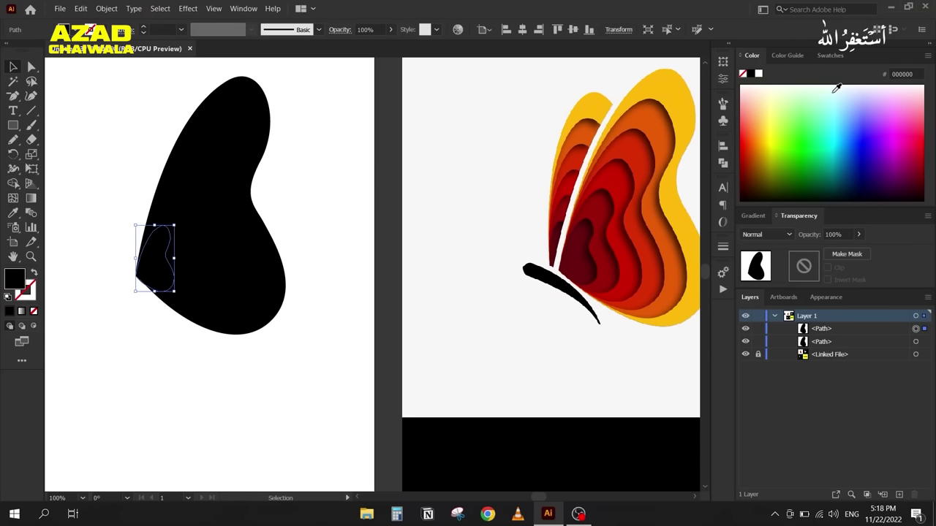
click(826, 57)
click(776, 93)
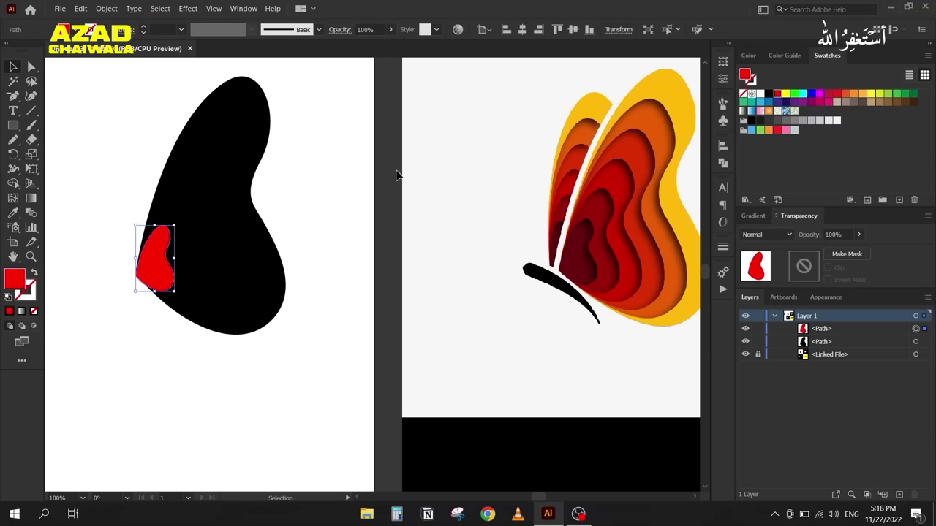
click(232, 160)
click(786, 94)
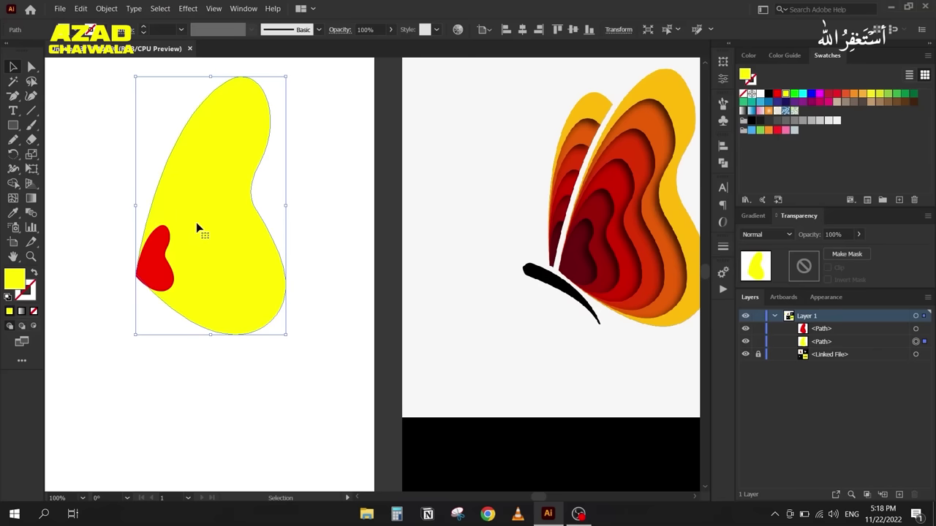
Step: Set the Blend Options spacing to Specified Steps with 4 steps
double_click(30, 216)
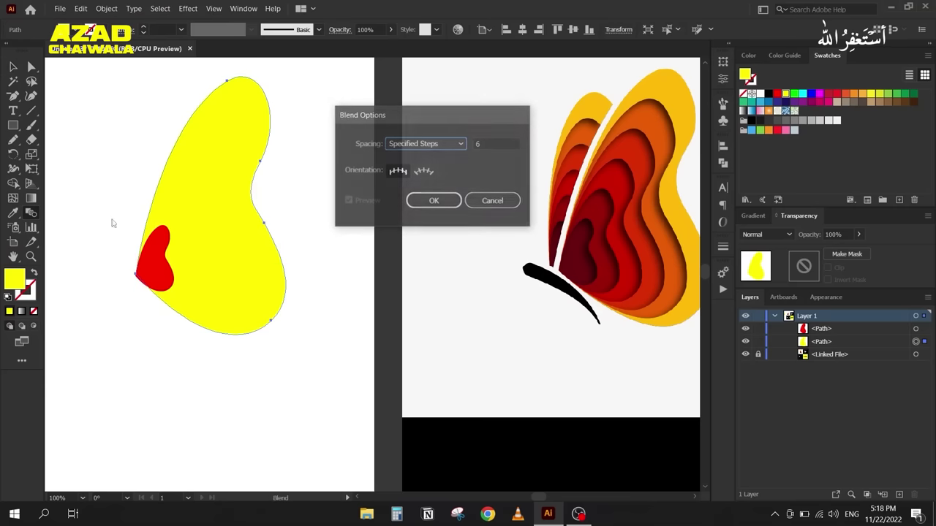
click(427, 144)
click(427, 144)
click(427, 144)
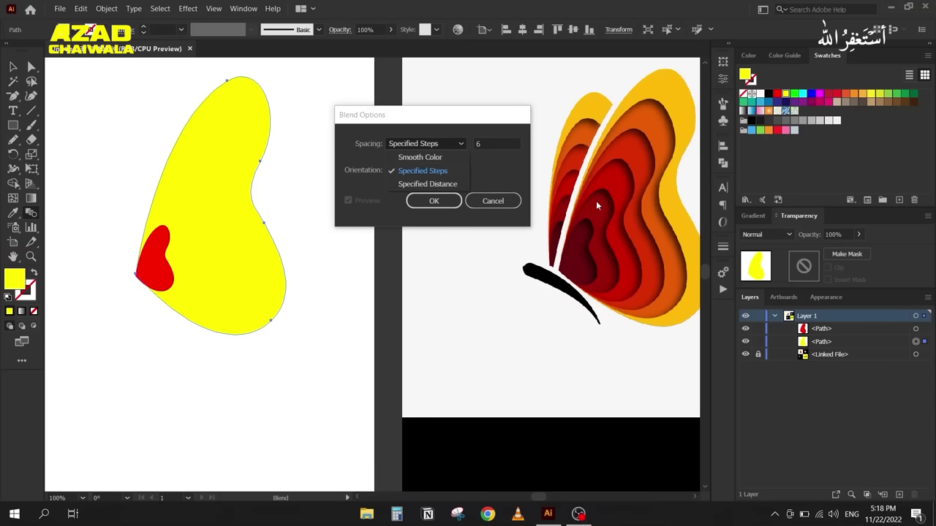
click(465, 146)
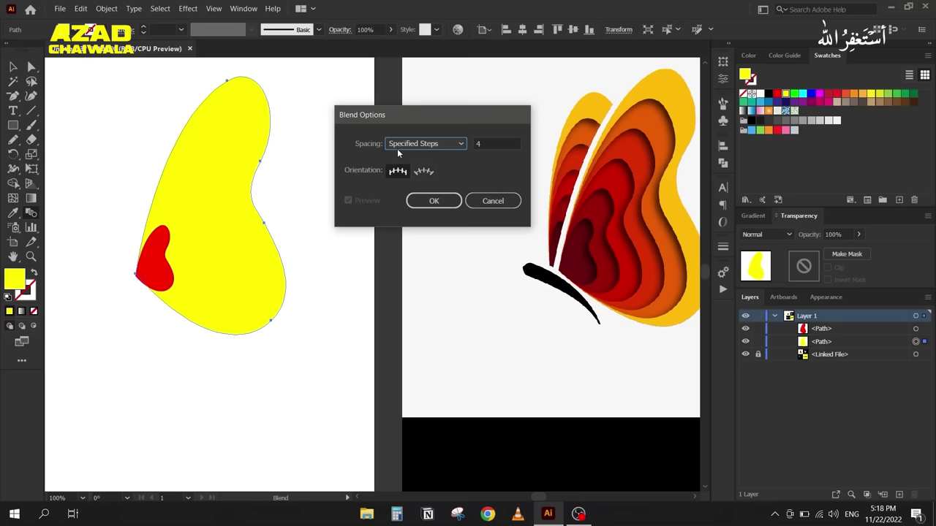
click(432, 201)
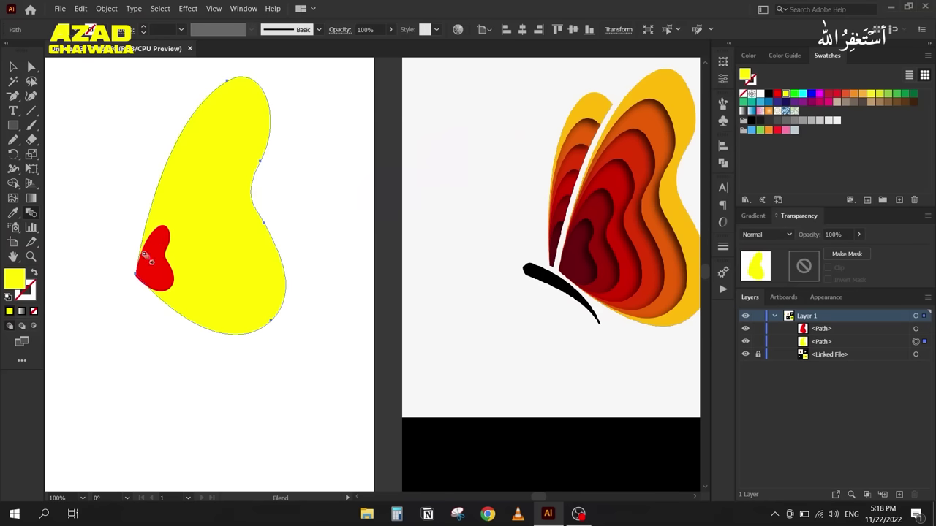
Step: Blend the red inner shape into the yellow wing shape
click(149, 261)
click(234, 194)
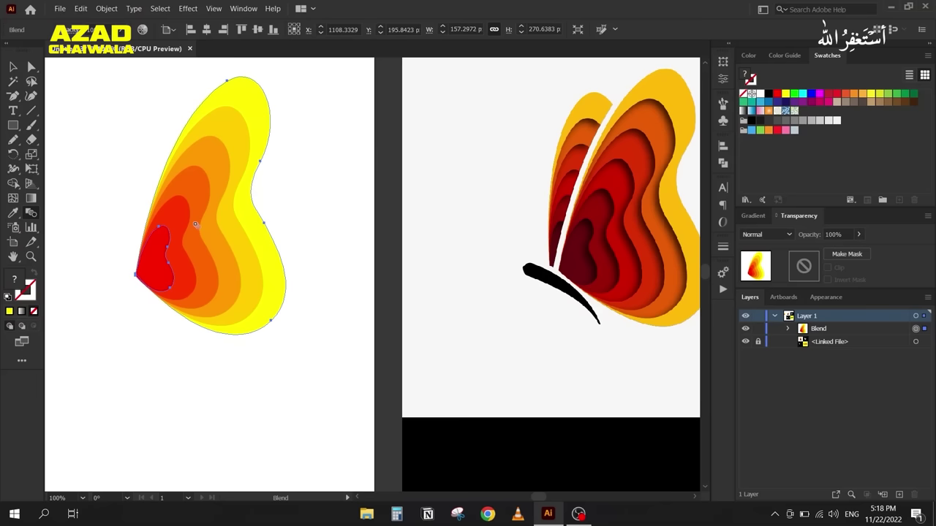
click(12, 66)
click(121, 192)
click(159, 236)
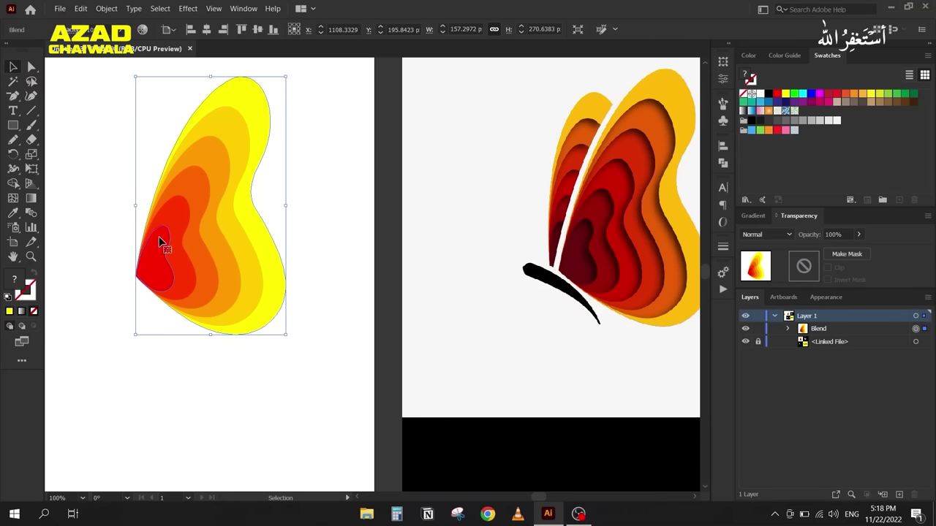
click(788, 329)
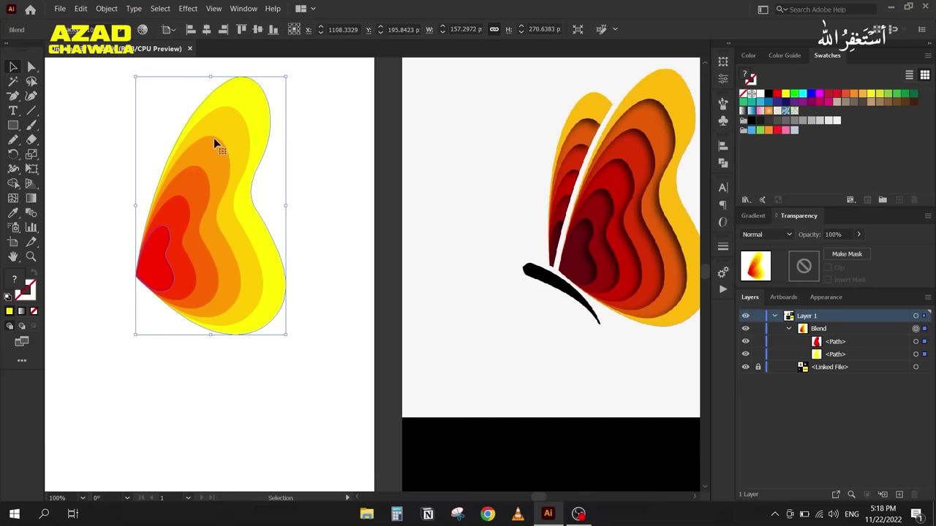
Step: Expand the blend with Object > Expand and ungroup it into six separate shapes
click(106, 8)
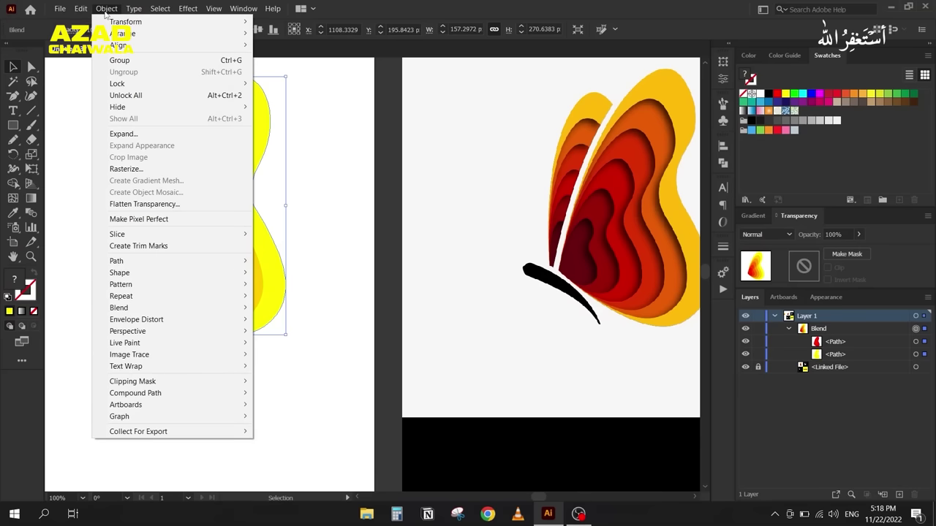
click(122, 133)
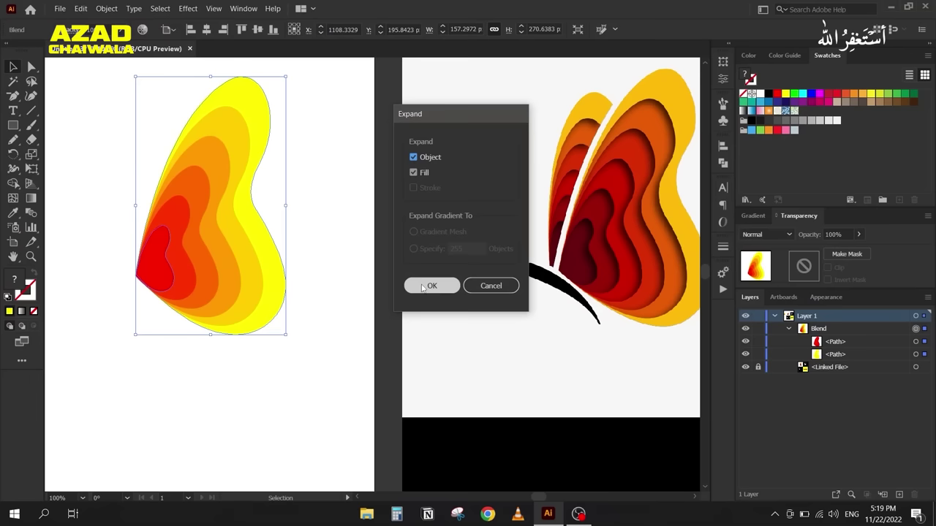
click(423, 286)
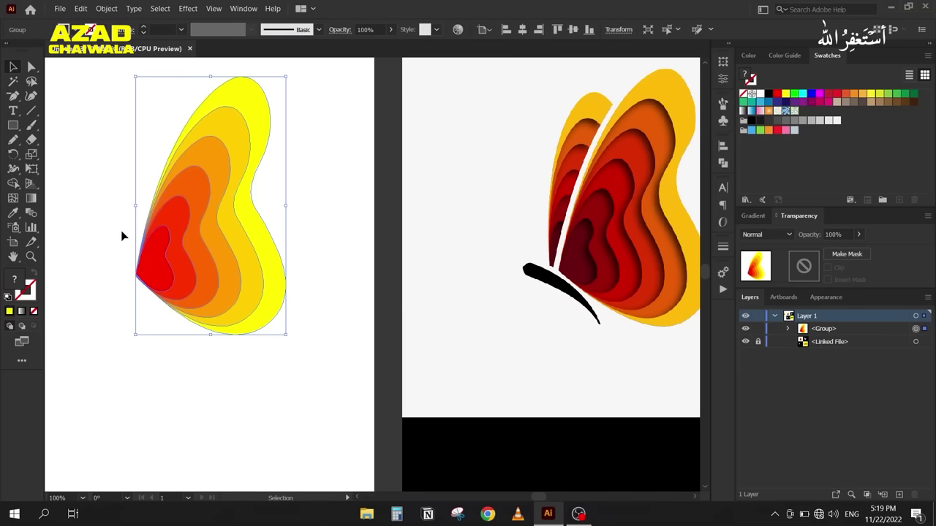
right_click(160, 257)
click(193, 342)
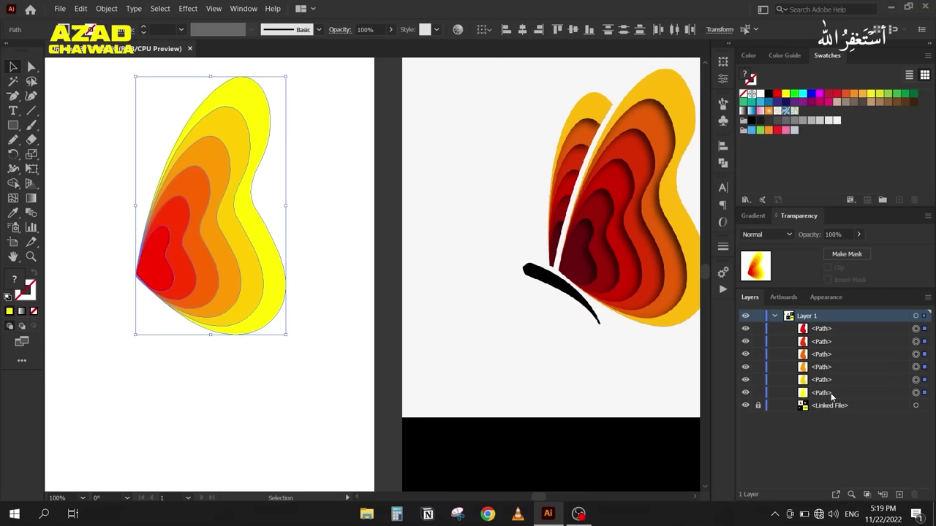
Step: Eyedrop dark red and matching reds from the reference butterfly onto the three innermost wing shapes
click(147, 337)
click(158, 272)
key(i)
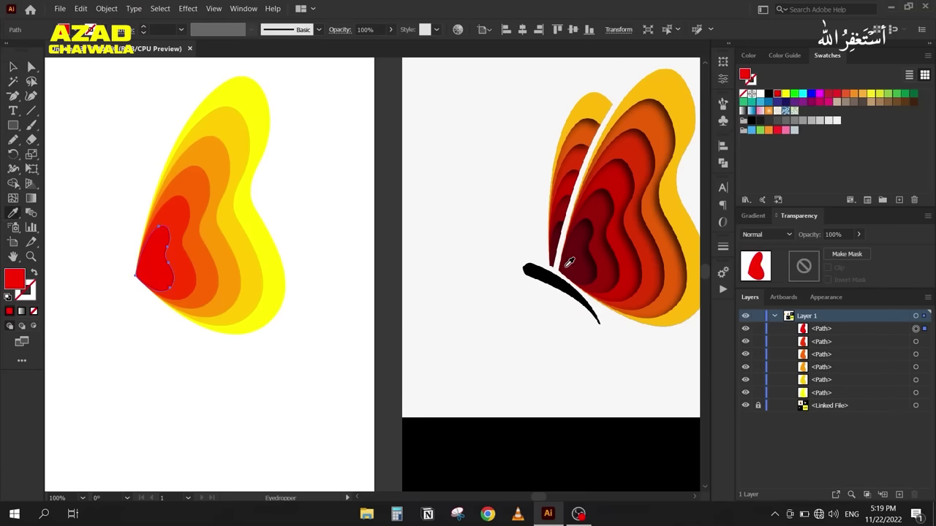
click(572, 262)
key(v)
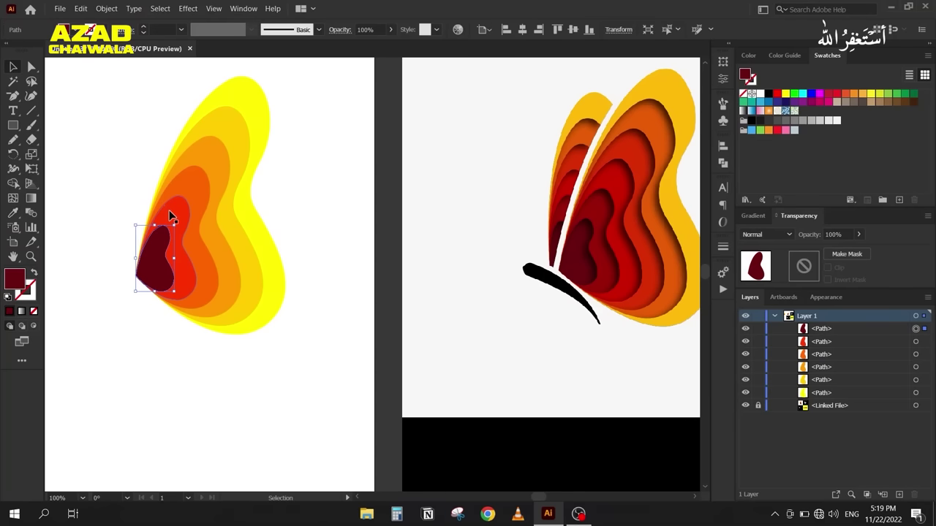
click(176, 213)
key(i)
click(594, 213)
key(v)
click(195, 171)
key(i)
click(611, 172)
key(v)
Step: Sample red, orange and golden yellow from the reference onto the wing's three outer bands
click(207, 152)
key(i)
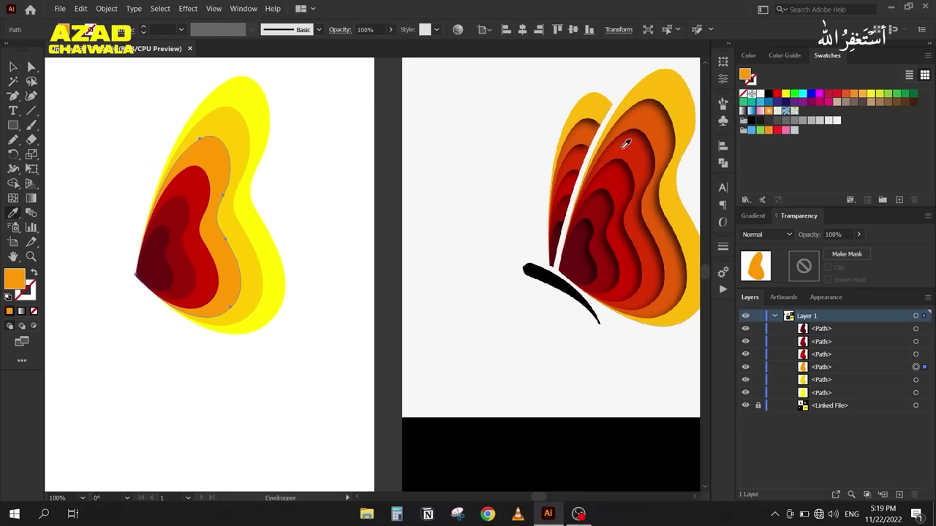
click(622, 142)
key(v)
click(228, 115)
key(i)
click(656, 121)
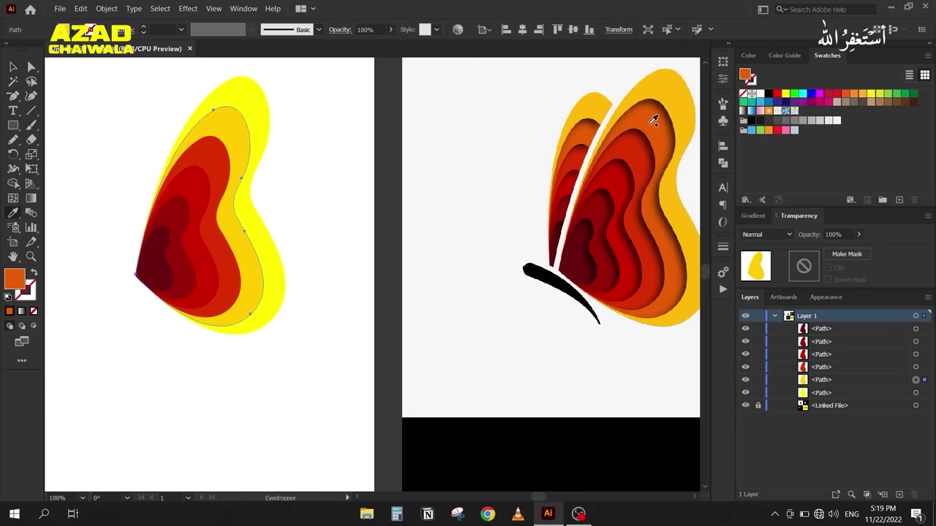
key(v)
click(261, 94)
key(i)
click(680, 95)
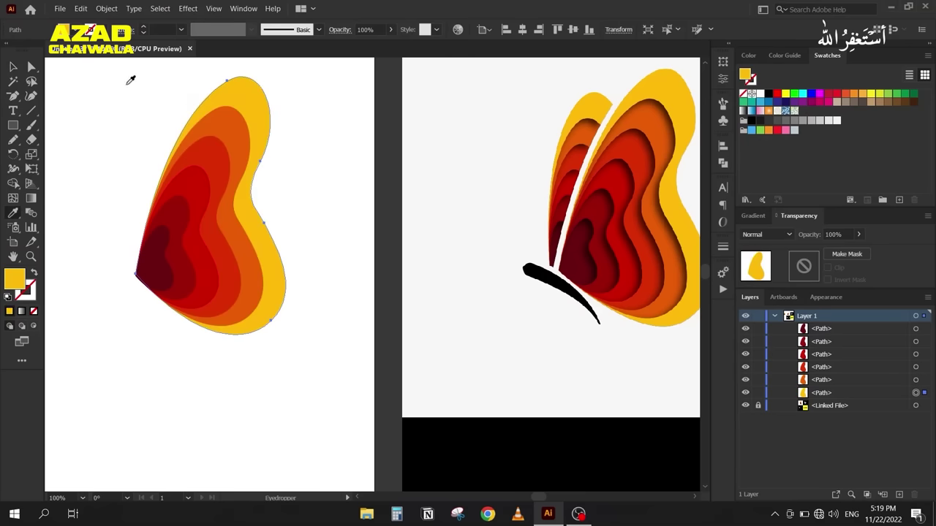
key(v)
Step: Select all six wing paths and drag a duplicate beside the original
click(95, 212)
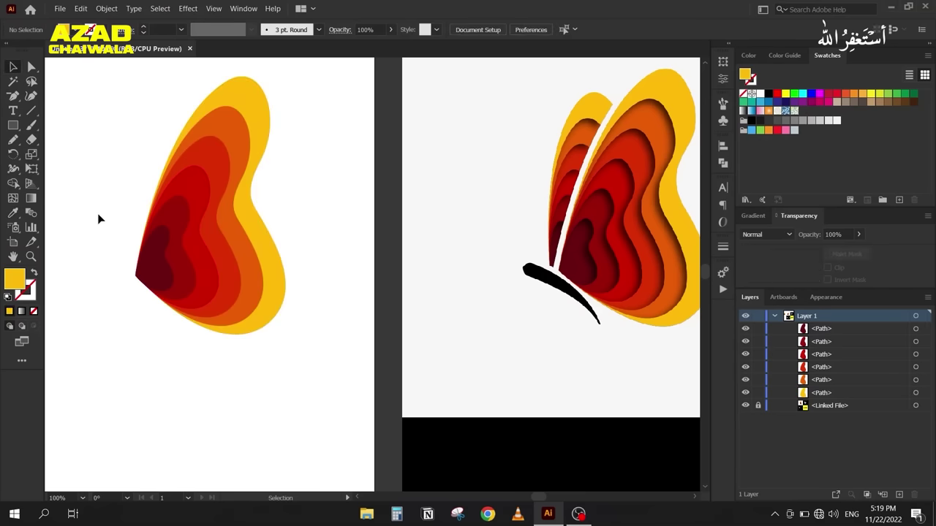
drag(99, 213, 110, 217)
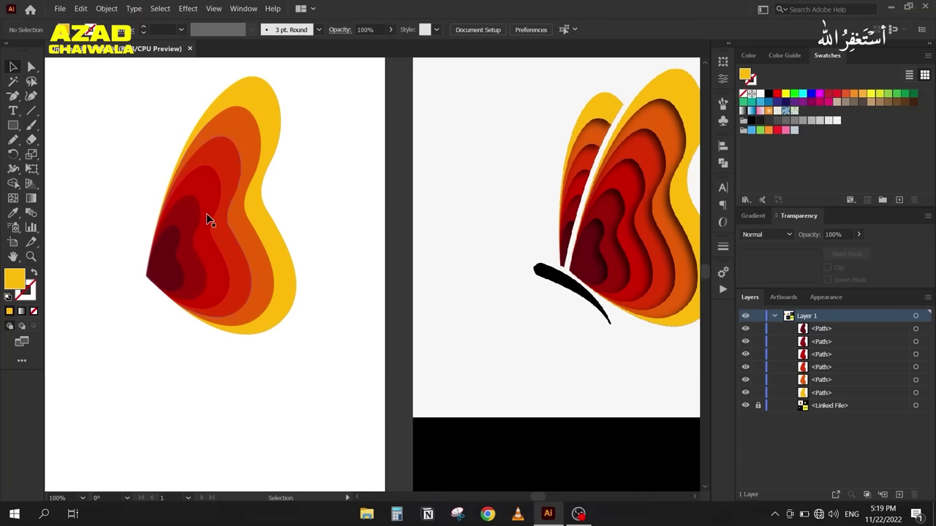
drag(141, 116, 328, 353)
scroll(182, 278, down, 1)
drag(156, 307, 289, 285)
Step: Make another wing copy, fill it black, and merge it into one shape with Pathfinder Unite
drag(317, 255, 183, 261)
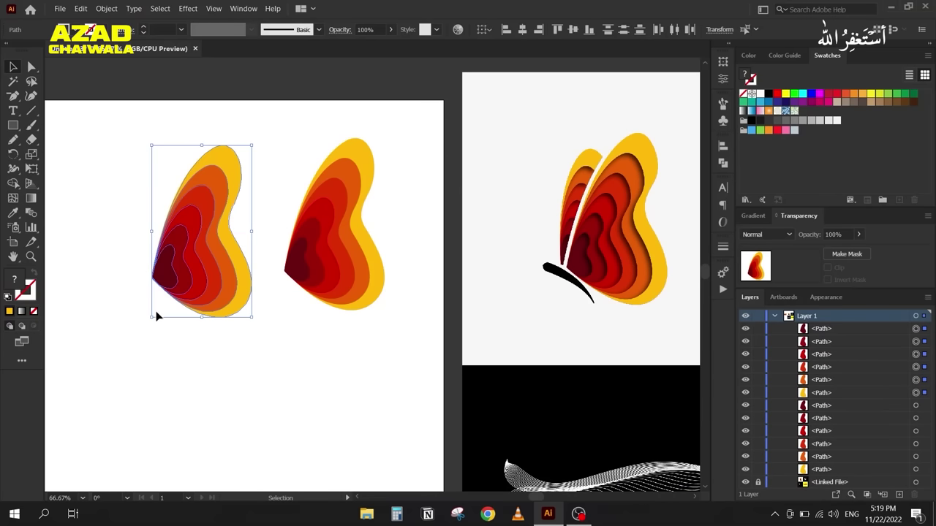
key(a)
key(v)
drag(173, 279, 223, 355)
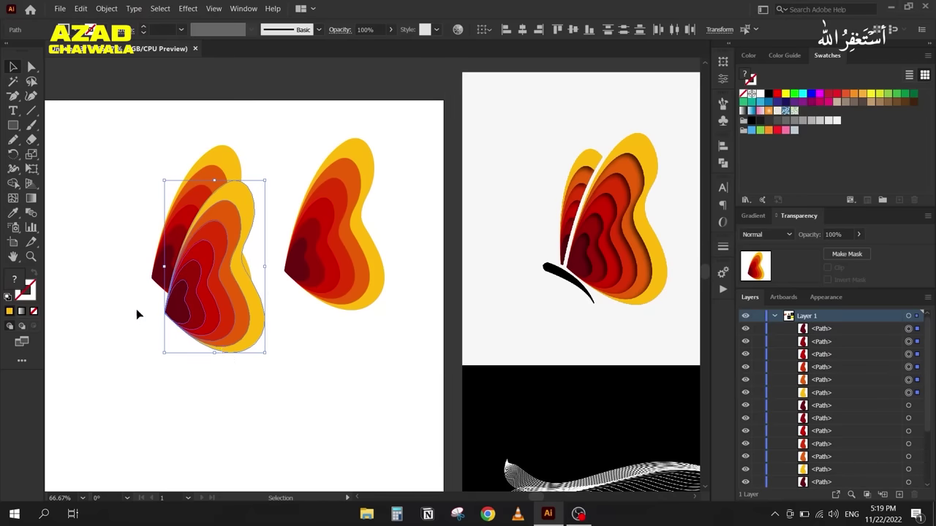
click(768, 93)
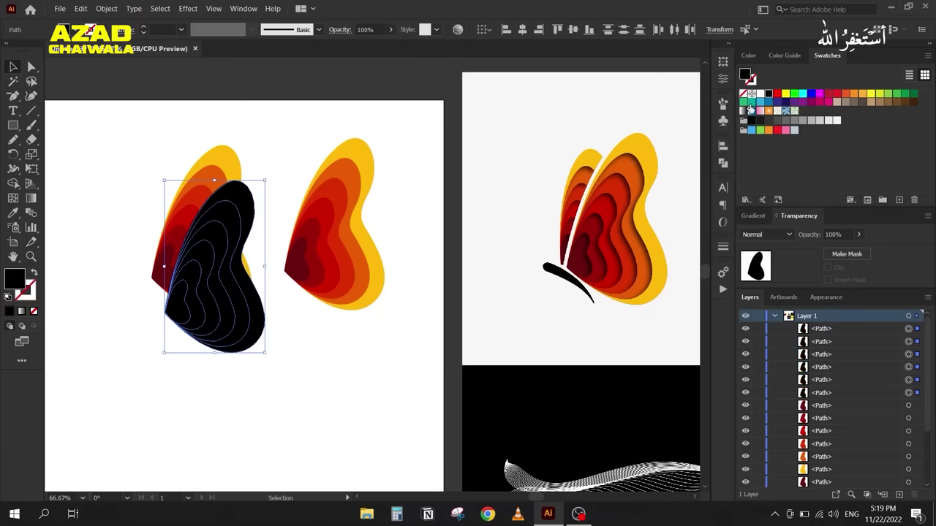
click(723, 162)
click(581, 173)
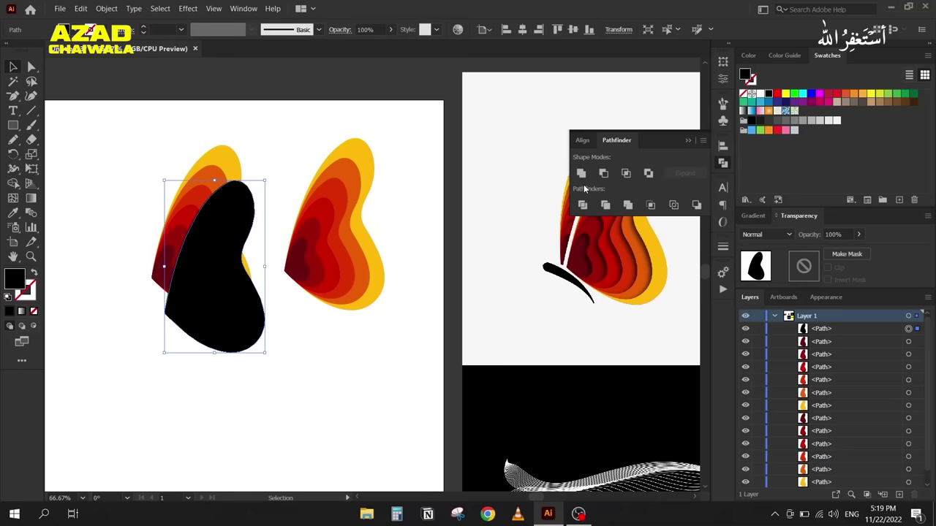
click(686, 141)
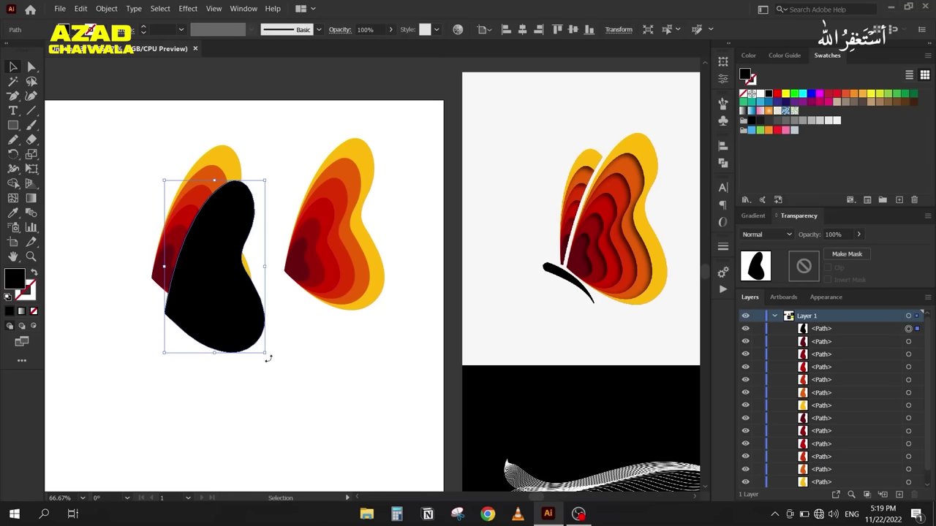
Step: Tilt the black wing about 23° clockwise and move it over the orange wing
drag(268, 357, 247, 378)
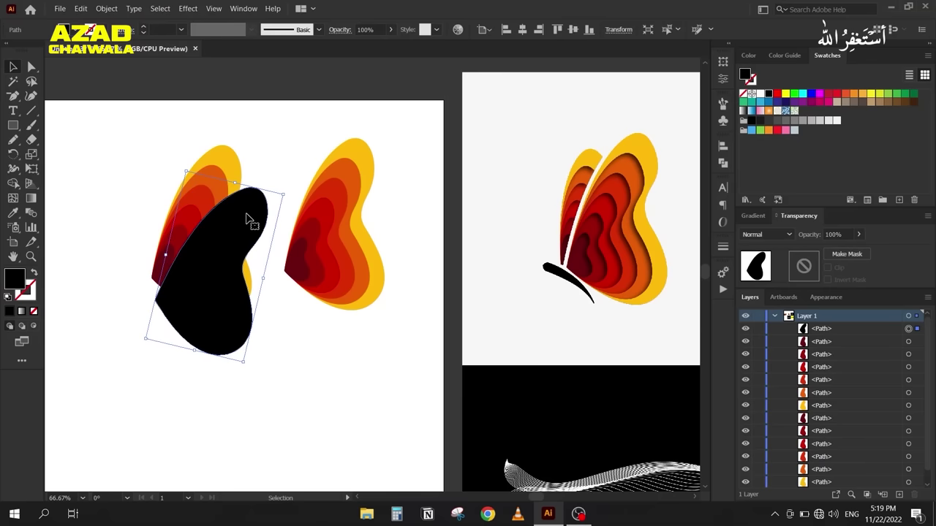
key(a)
key(v)
drag(203, 241, 222, 210)
drag(167, 323, 166, 323)
drag(209, 284, 183, 291)
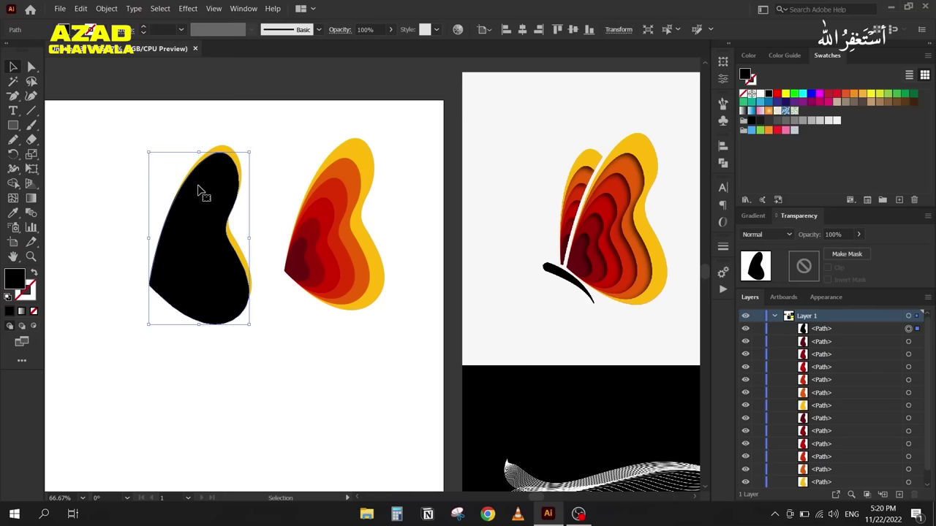
key(ctrl+1)
drag(279, 153, 290, 130)
key(ctrl+z)
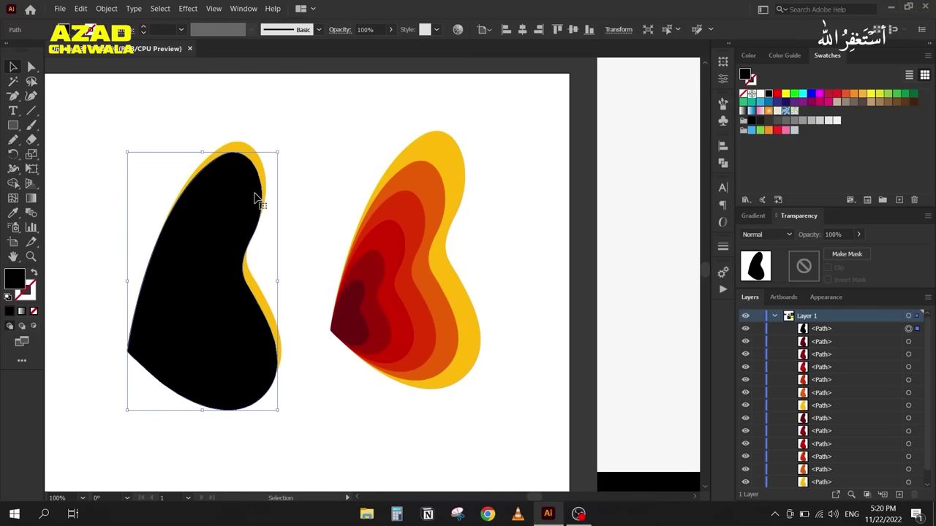
Step: Align the six stacked wing paths to their horizontal and vertical centres
drag(150, 117, 251, 256)
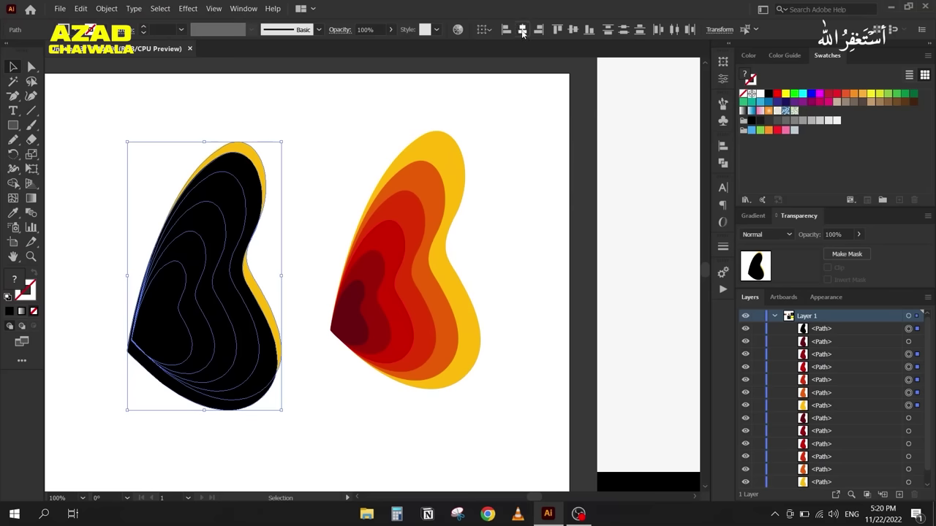
click(522, 29)
click(572, 29)
click(291, 109)
Step: Rotate, slightly enlarge and reposition the black wing down-right
click(180, 227)
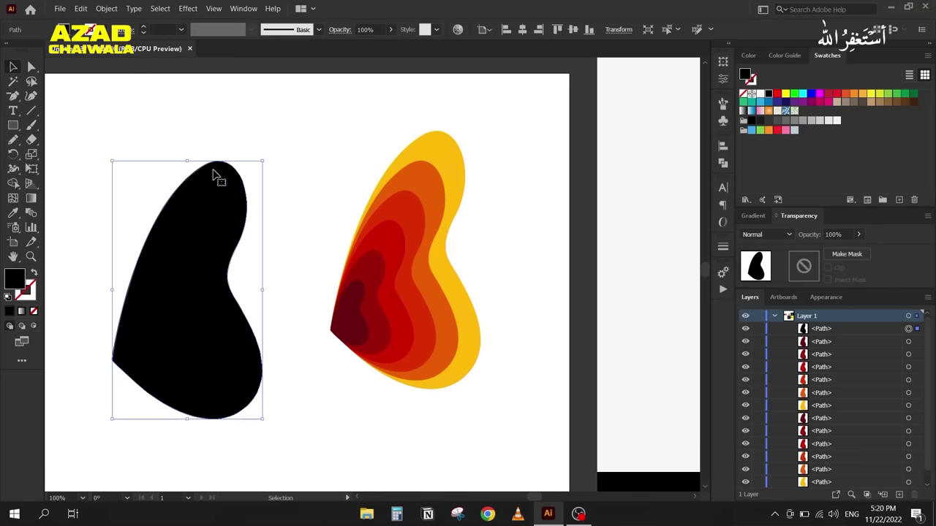
drag(108, 158, 128, 148)
drag(171, 270, 185, 276)
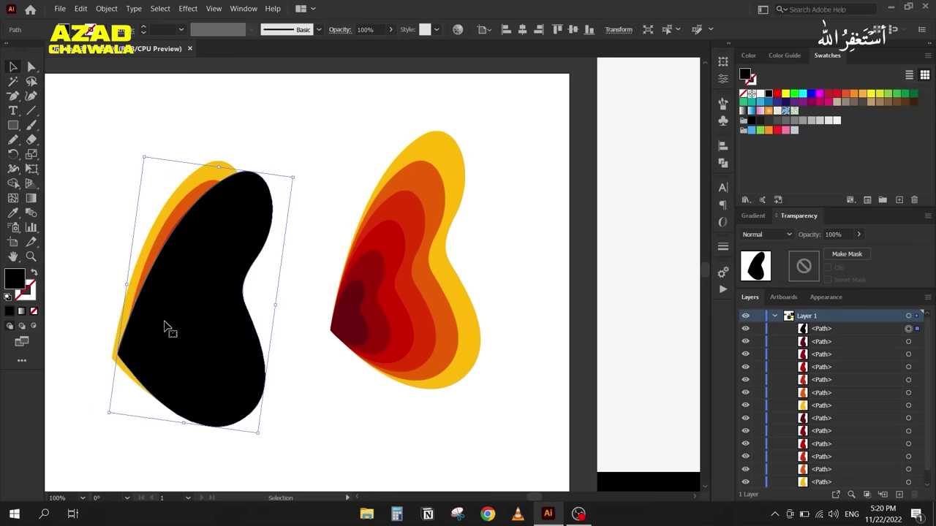
drag(148, 361, 142, 369)
drag(287, 186, 305, 170)
drag(185, 266, 192, 274)
scroll(153, 173, down, 1)
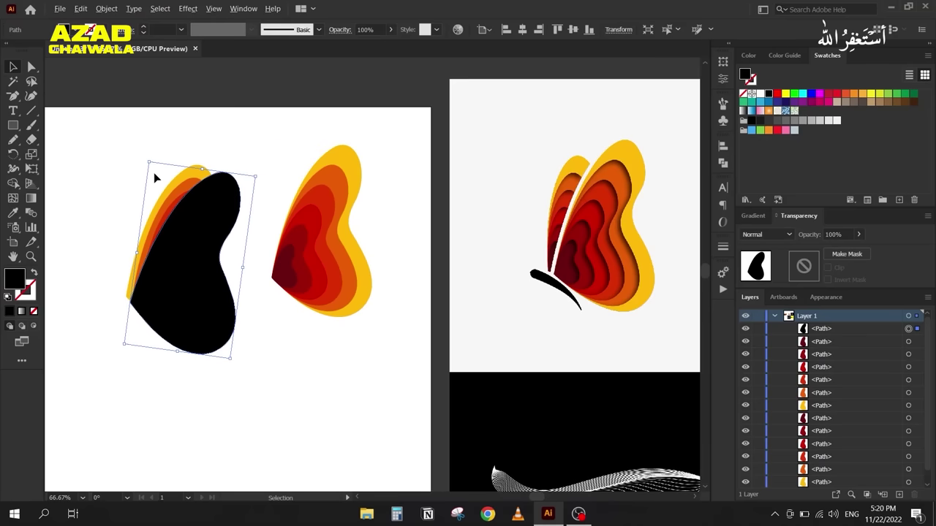
scroll(153, 188, up, 1)
scroll(153, 188, down, 1)
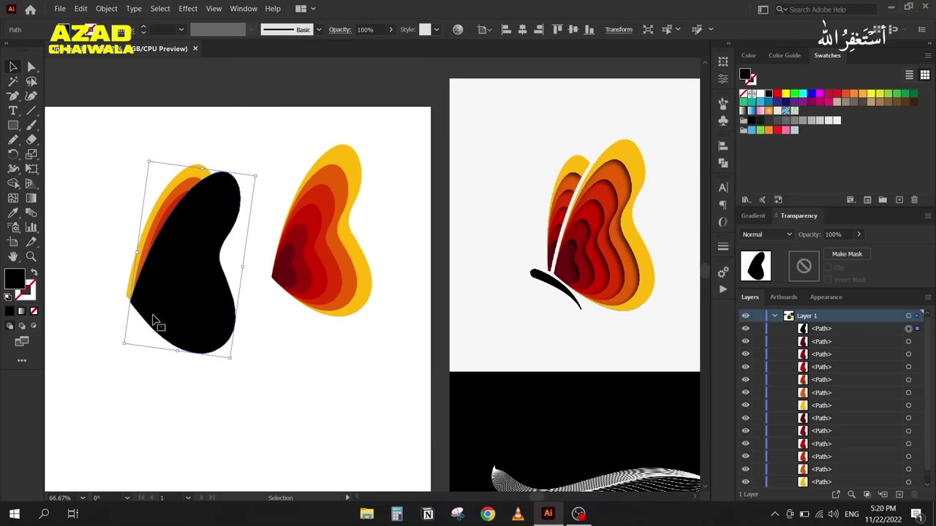
drag(154, 320, 187, 360)
Step: Clip the duplicate left wing's coloured layers with Ctrl+7 and delete them
click(146, 275)
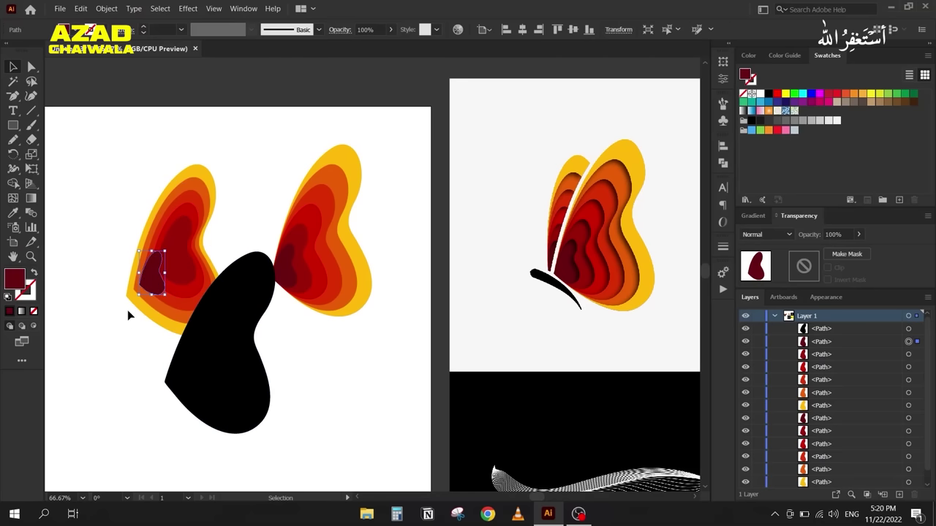
click(127, 308)
drag(119, 188, 175, 299)
key(ctrl+z)
key(ctrl+z)
key(ctrl+z)
key(ctrl+z)
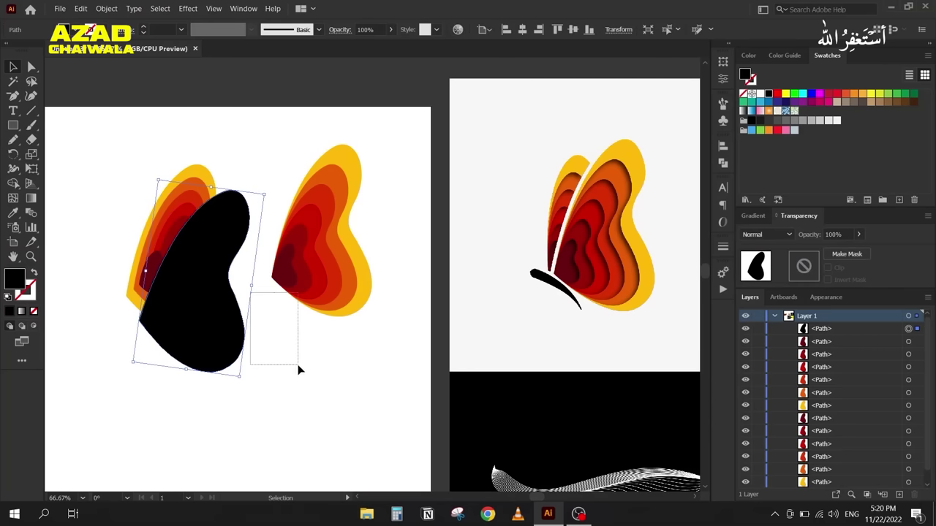
key(ctrl+z)
key(ctrl+shift+z)
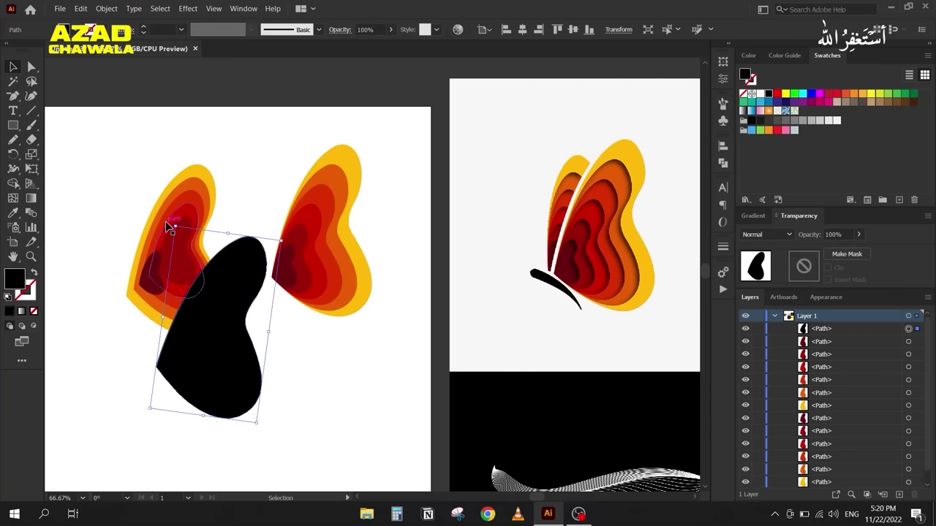
drag(115, 177, 218, 212)
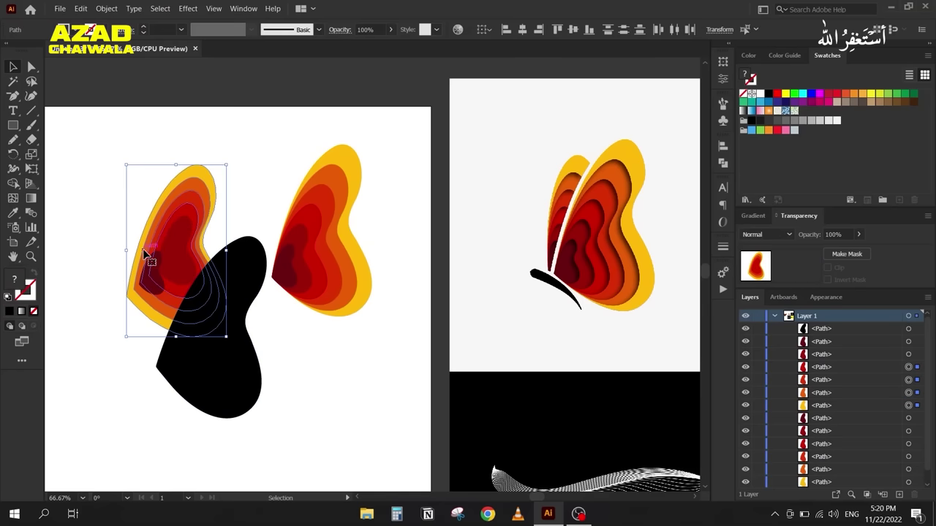
key(ctrl+7)
drag(121, 199, 183, 266)
key(Delete)
Step: Place the black wing below the coloured six-path wing
drag(199, 334, 162, 267)
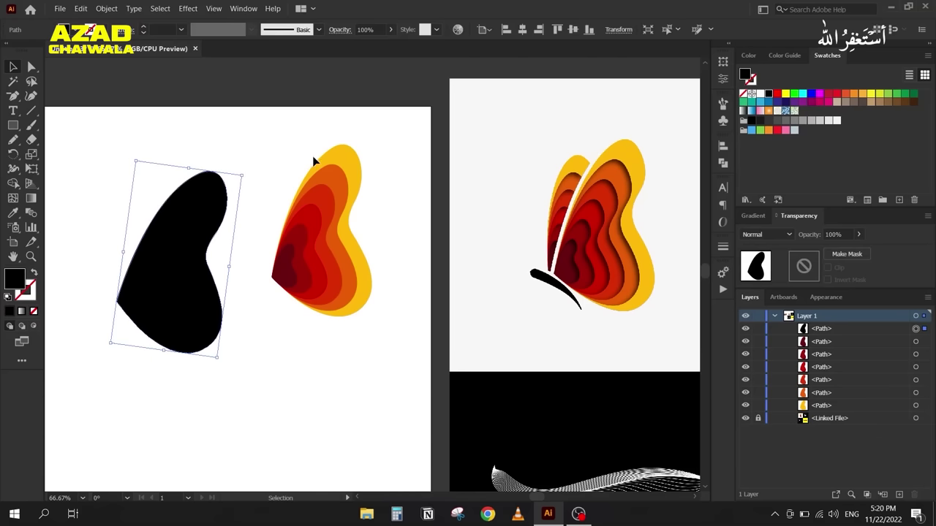
drag(288, 228, 241, 209)
drag(226, 130, 351, 309)
drag(225, 312, 380, 306)
drag(299, 246, 344, 389)
click(460, 252)
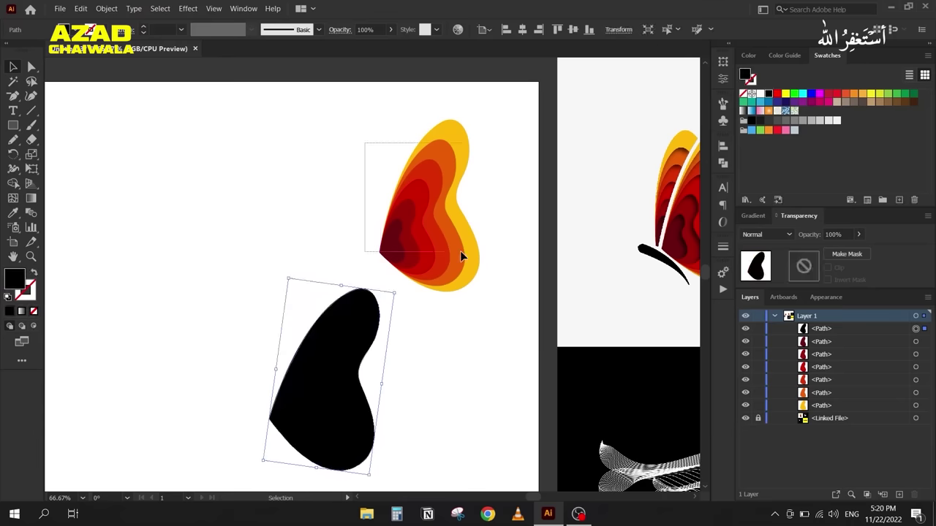
Step: Group the coloured wing, duplicate it left, and rotate the black silhouette onto the copy
key(ctrl+g)
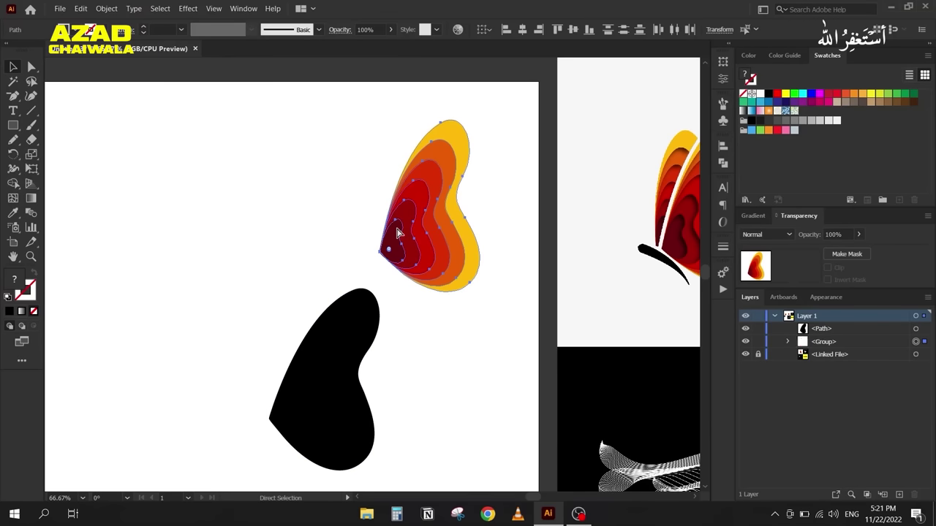
drag(401, 233, 223, 244)
drag(271, 351, 247, 240)
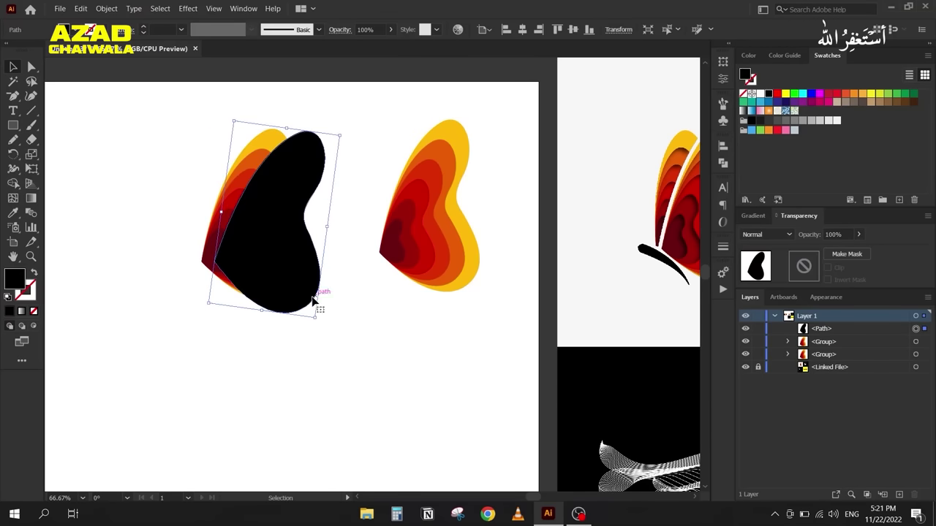
drag(319, 322, 307, 330)
drag(244, 255, 236, 264)
Step: Make a lower test copy, ungroup and centre-align its paths, then delete it
drag(397, 232, 365, 393)
right_click(364, 393)
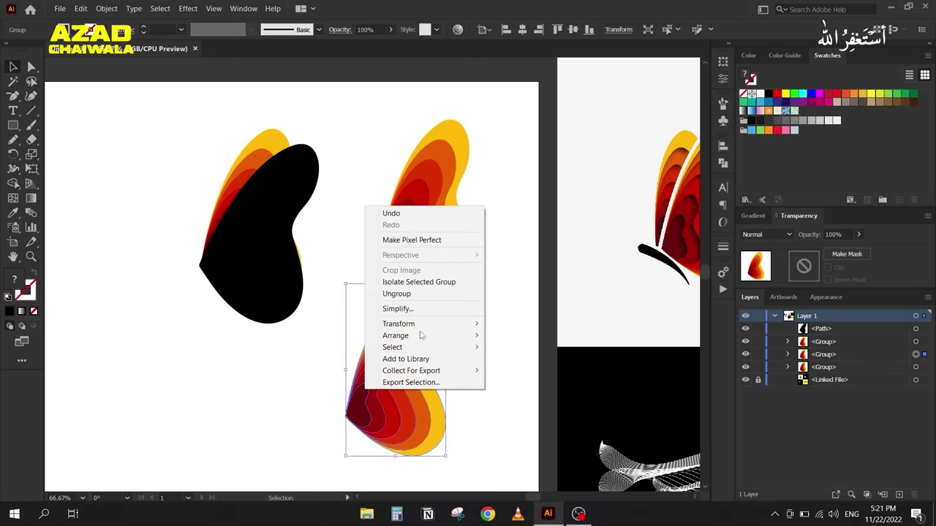
click(398, 294)
drag(324, 351, 451, 411)
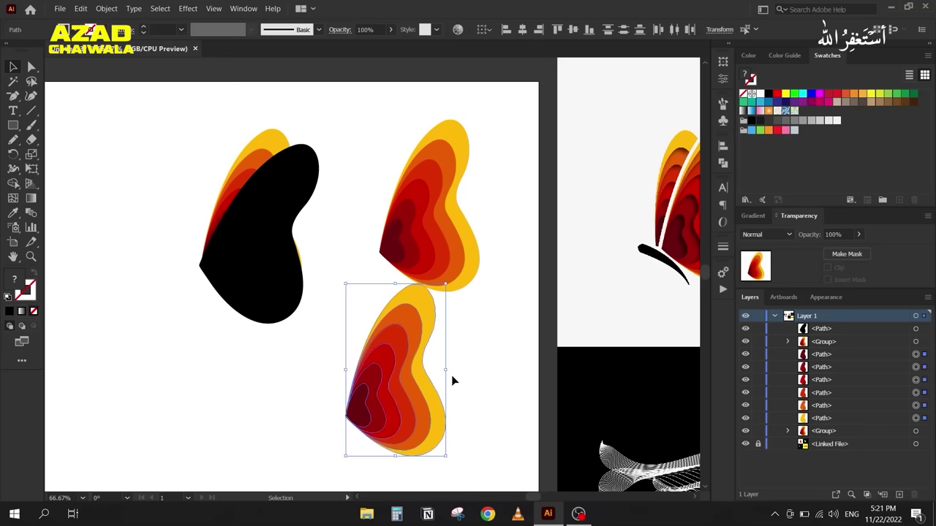
click(527, 30)
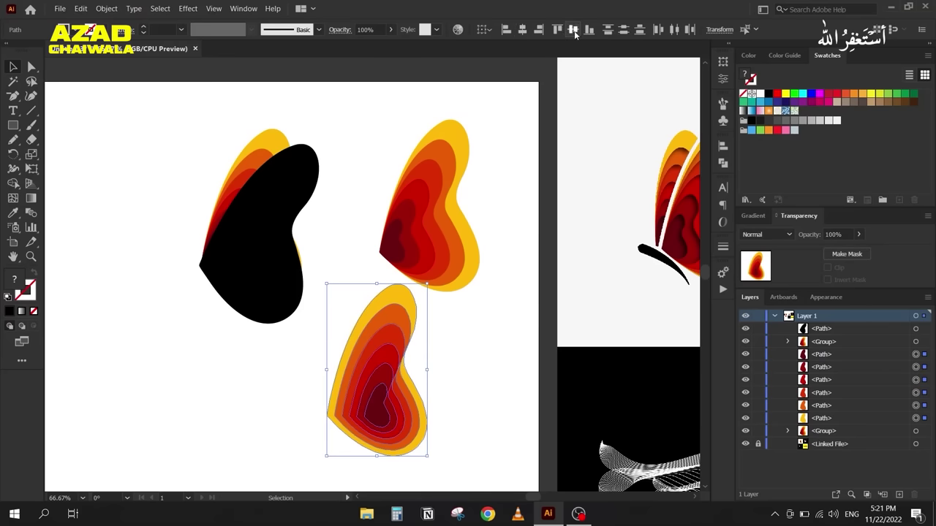
click(574, 30)
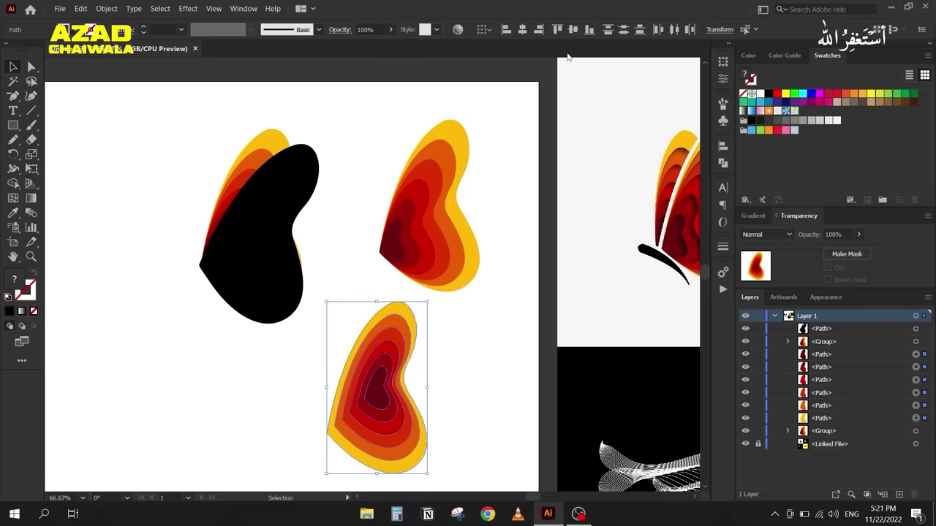
key(Delete)
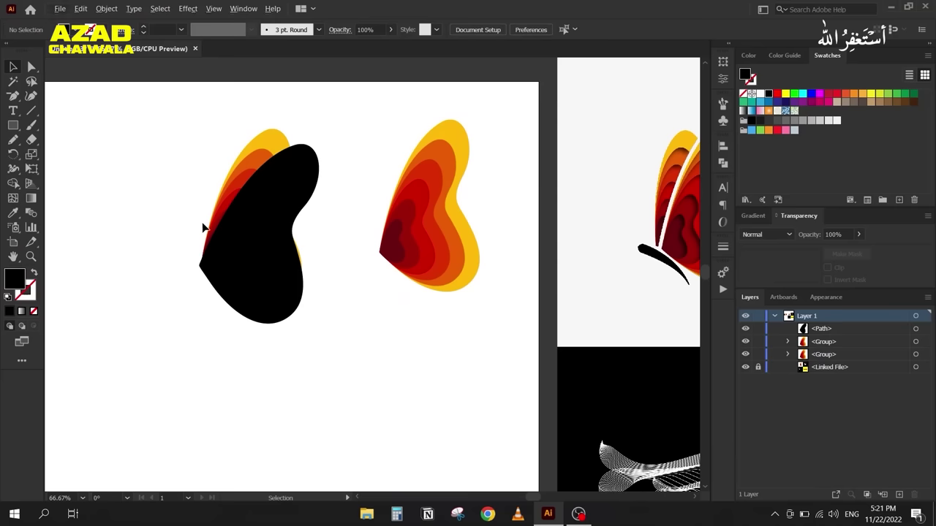
Step: Select the black wing shape with the layered wing copy behind it and apply Pathfinder Trim
scroll(246, 215, up, 2)
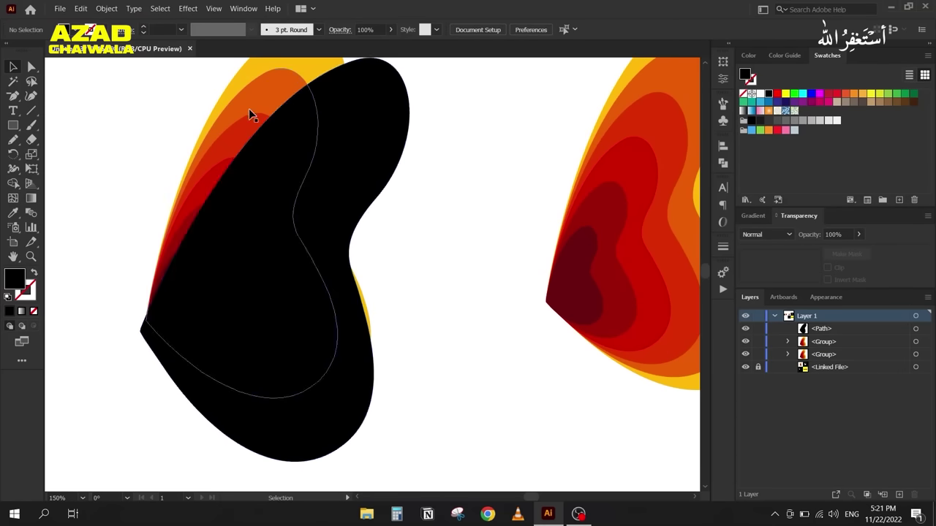
scroll(286, 151, down, 1)
click(299, 178)
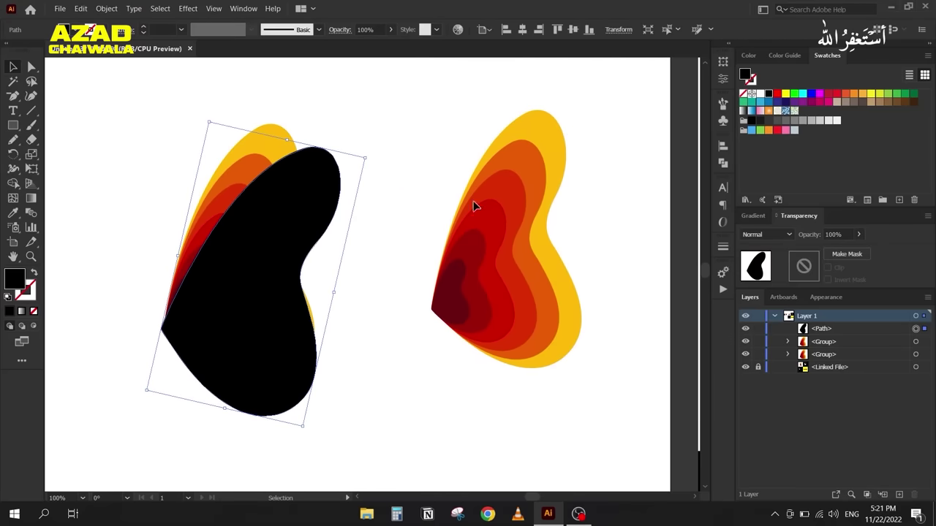
scroll(474, 201, right, 5)
scroll(623, 204, left, 5)
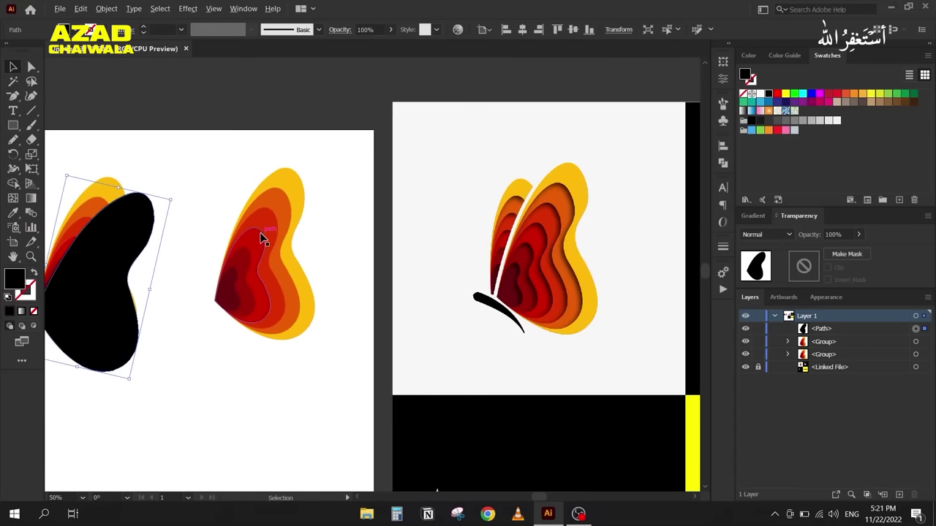
drag(221, 150, 350, 307)
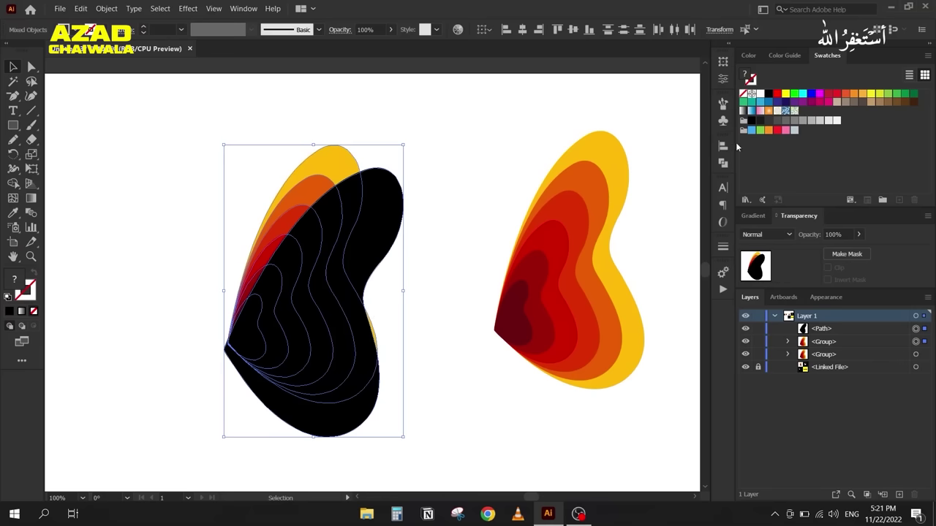
click(722, 165)
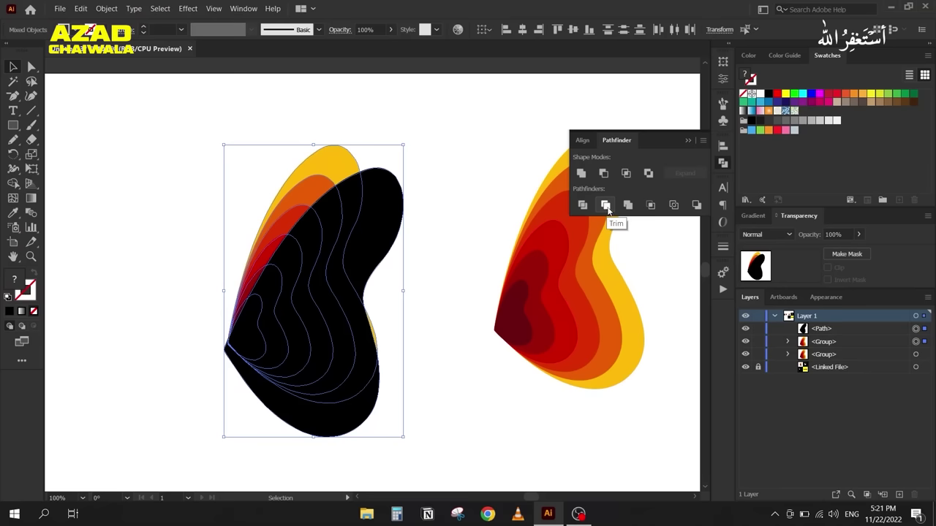
click(605, 206)
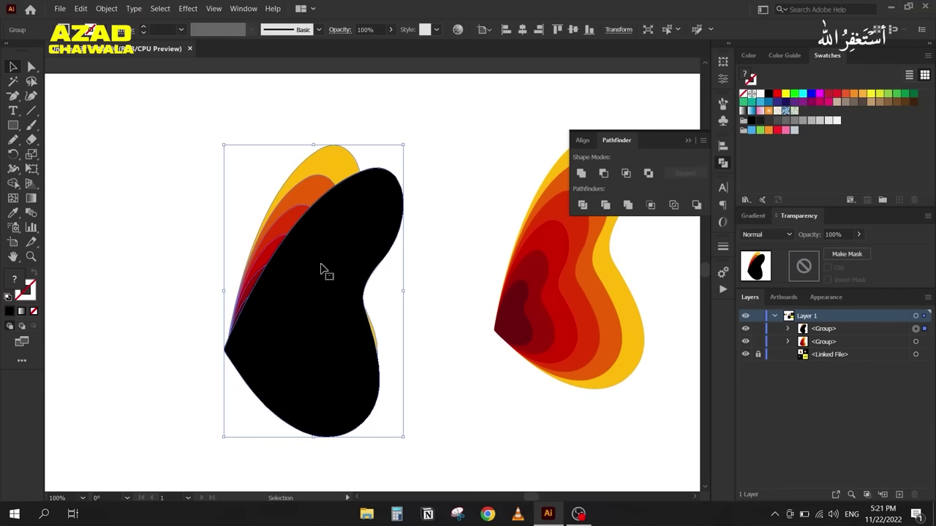
Step: Ungroup the trimmed result, delete the black shape and yellow sliver, and group the six crescent layers
click(688, 141)
right_click(267, 272)
click(298, 357)
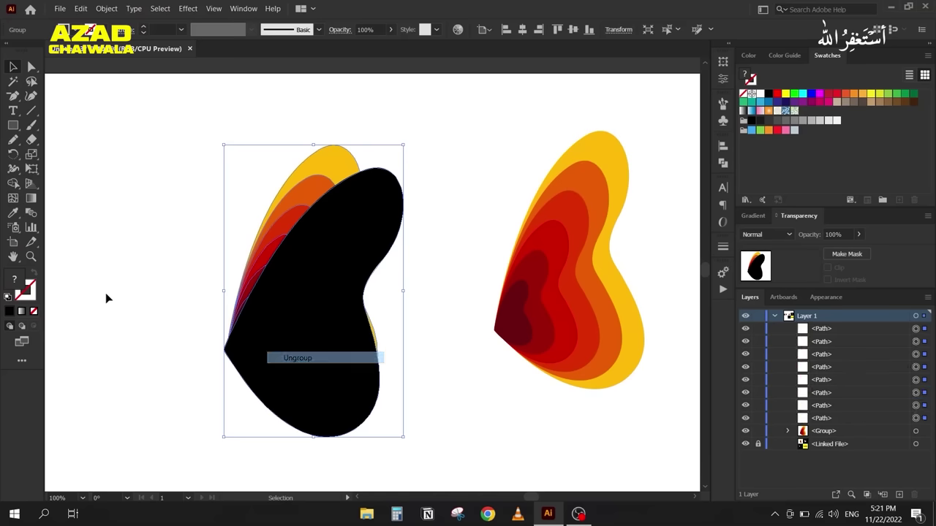
click(171, 321)
click(269, 320)
key(Delete)
click(366, 343)
key(Delete)
drag(209, 144, 363, 384)
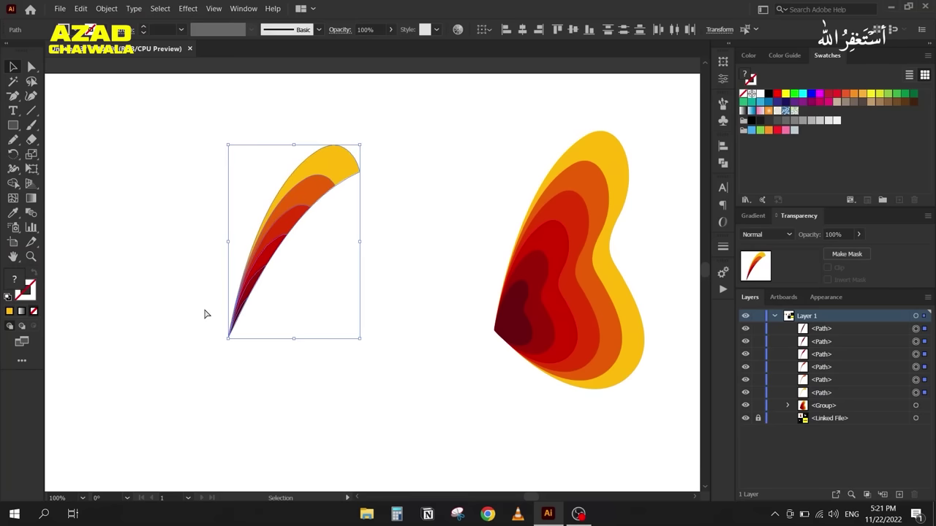
key(ctrl+g)
Step: Move, rotate and slightly stretch the crescent so it leans against the large wing
drag(248, 280, 441, 267)
drag(417, 130, 386, 165)
drag(461, 198, 484, 193)
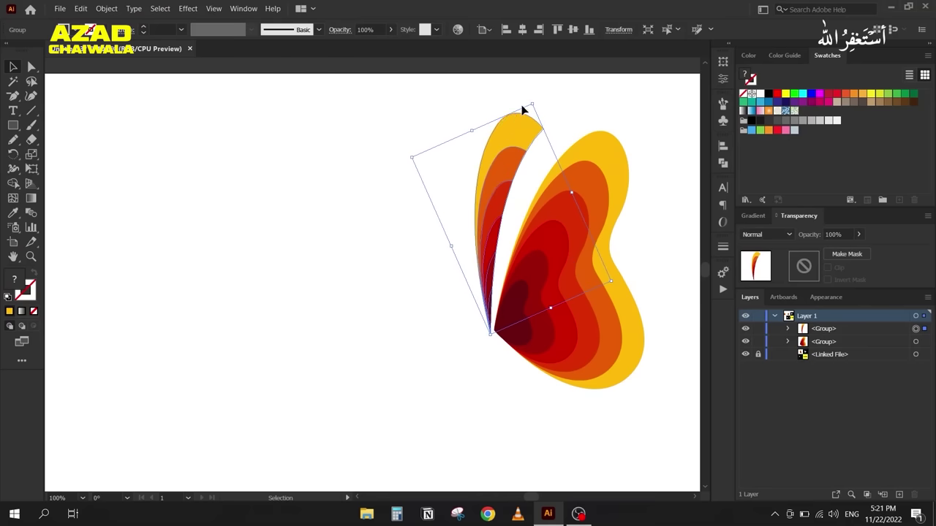
drag(533, 98, 525, 139)
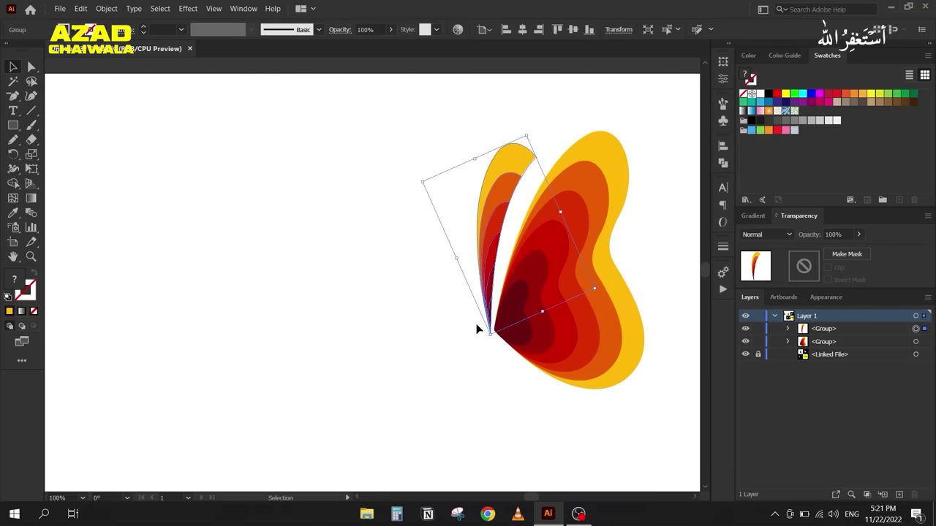
drag(489, 298, 491, 295)
drag(525, 134, 525, 141)
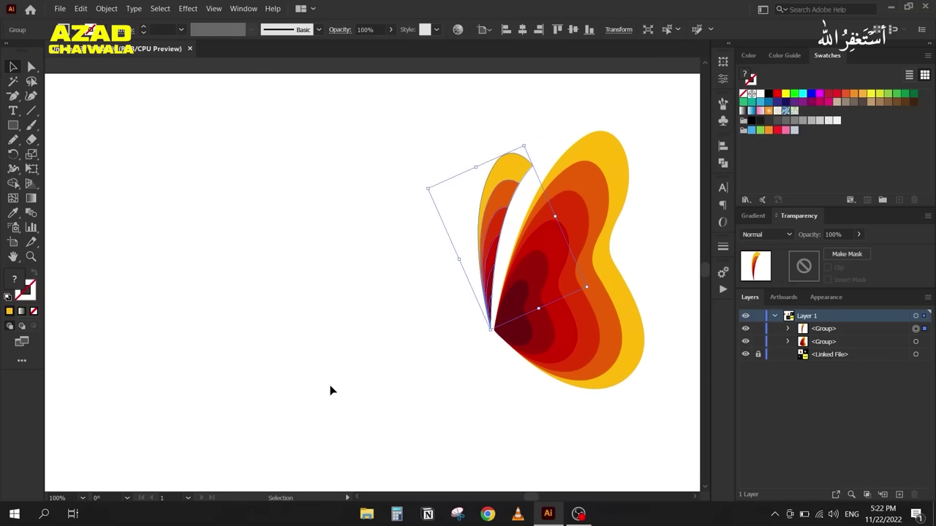
click(432, 351)
key(ctrl+minus)
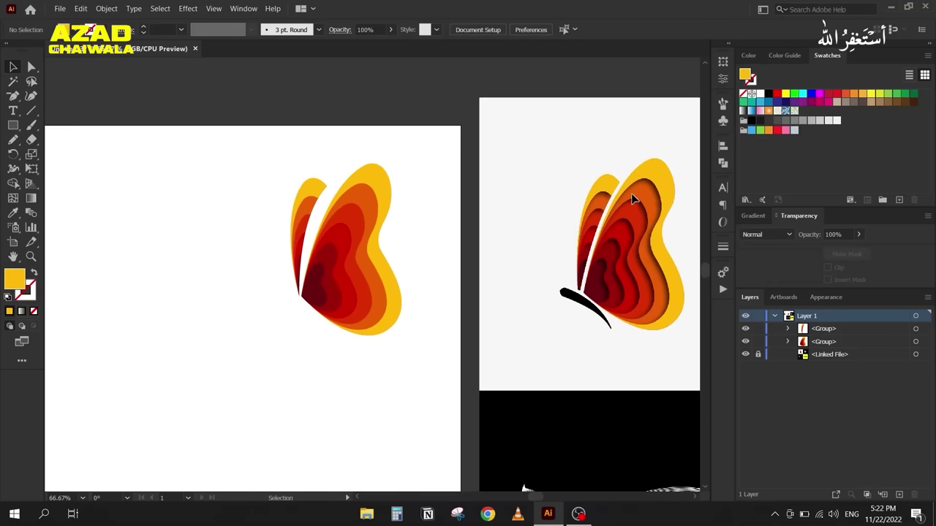
Step: Rotate the narrow front wing slightly and nudge it into place
scroll(324, 234, up, 3)
click(247, 188)
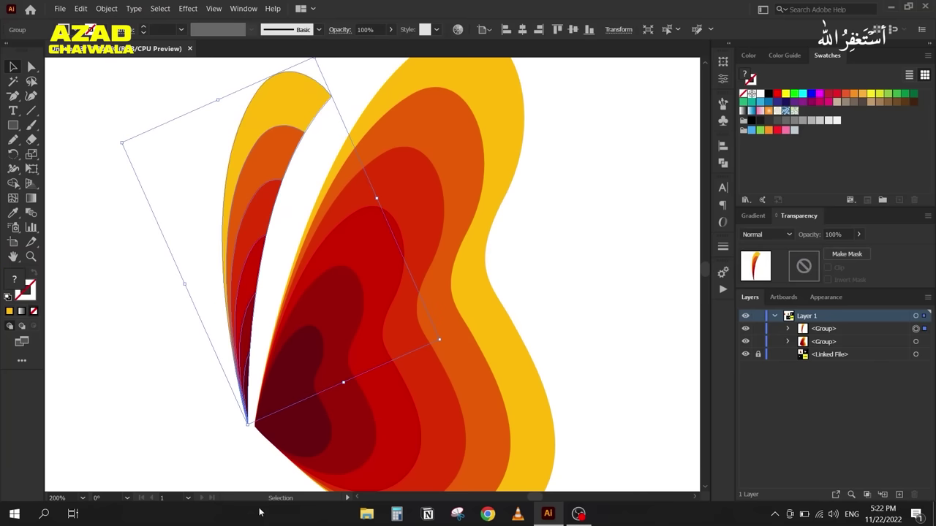
drag(245, 429, 238, 434)
drag(246, 355, 247, 338)
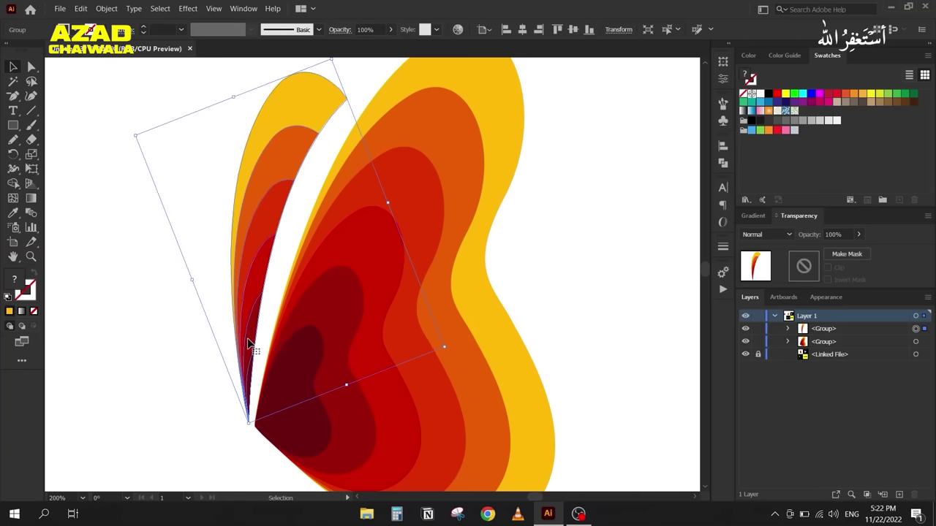
scroll(162, 333, down, 2)
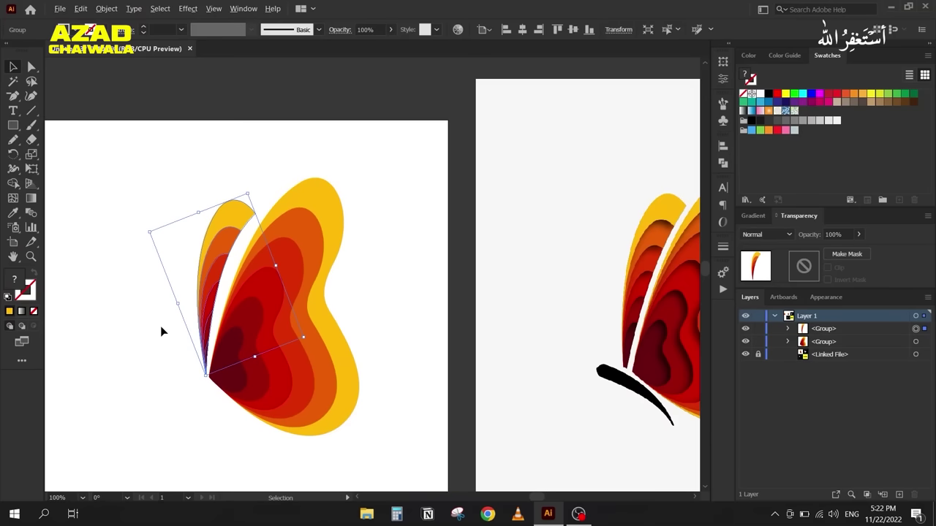
click(151, 407)
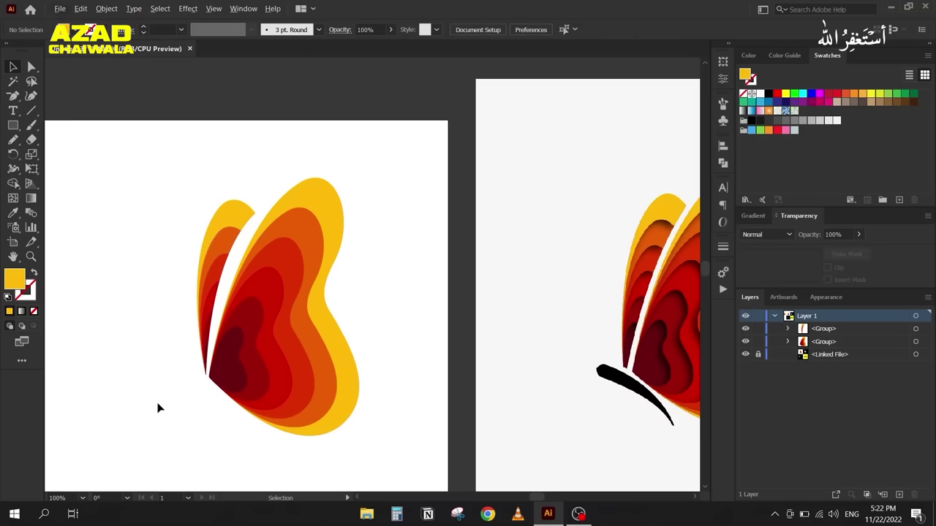
Step: Pan to show both butterflies, then delete the narrow front wing
drag(695, 263, 476, 219)
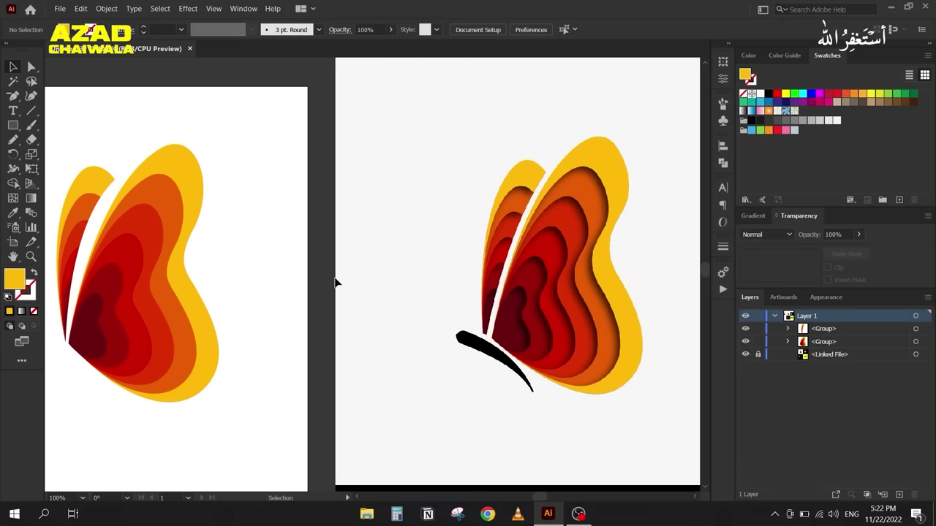
drag(217, 274, 283, 266)
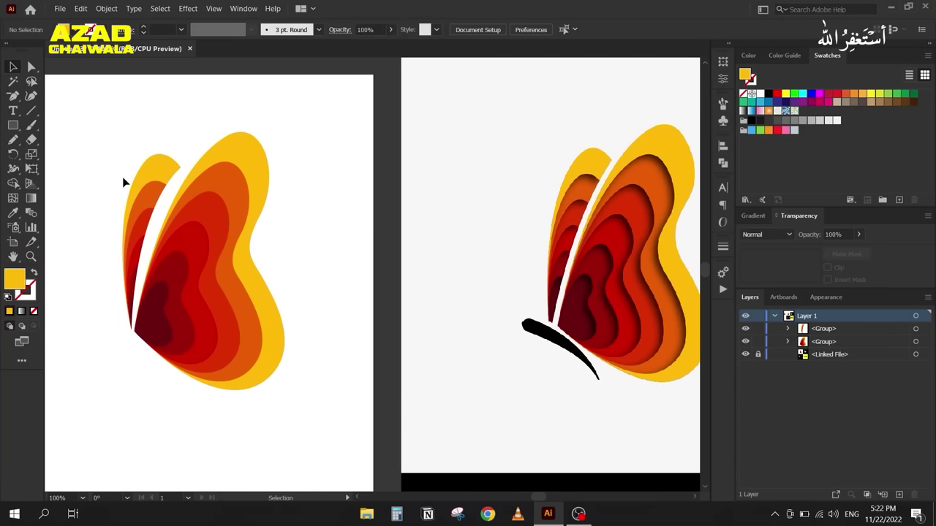
drag(106, 139, 158, 220)
key(Delete)
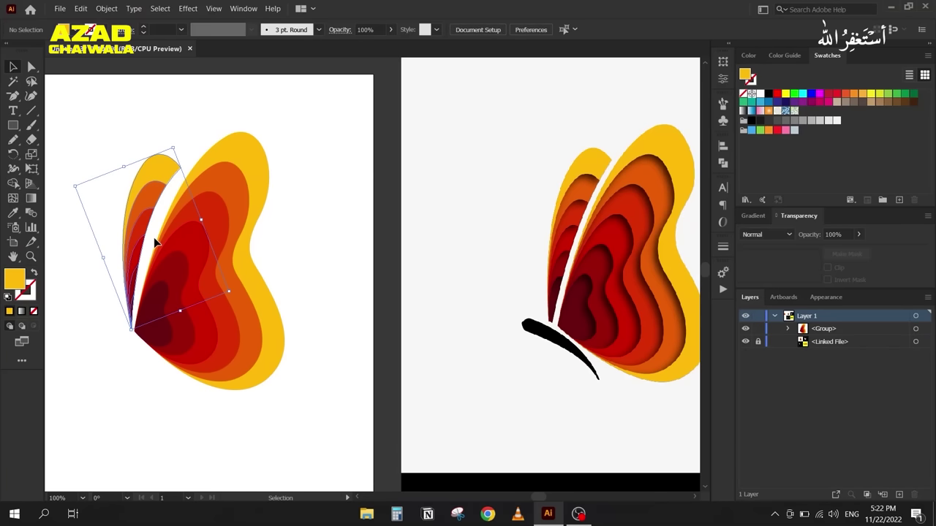
Step: Copy the large wing to the left, shrink it, rotate it about 14° and nudge it up-right
click(192, 244)
scroll(121, 265, down, 2)
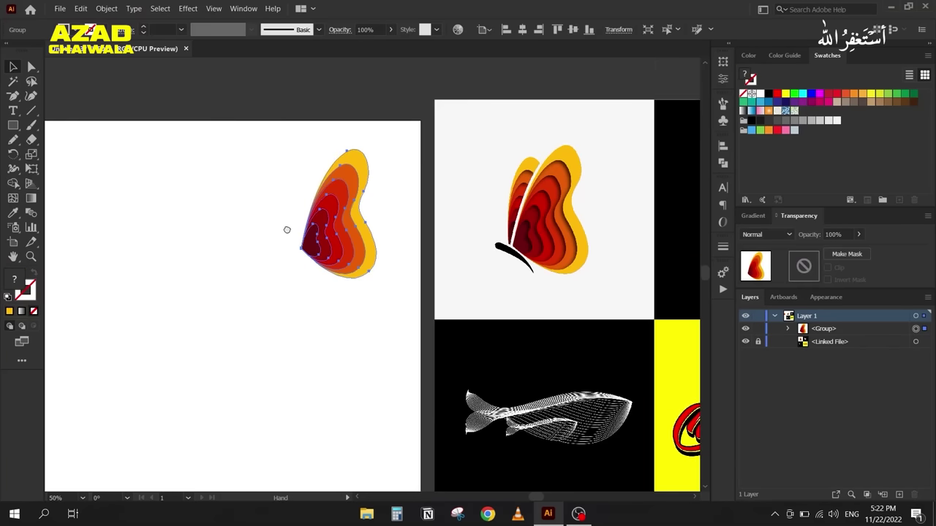
scroll(285, 230, up, 2)
drag(303, 212, 272, 208)
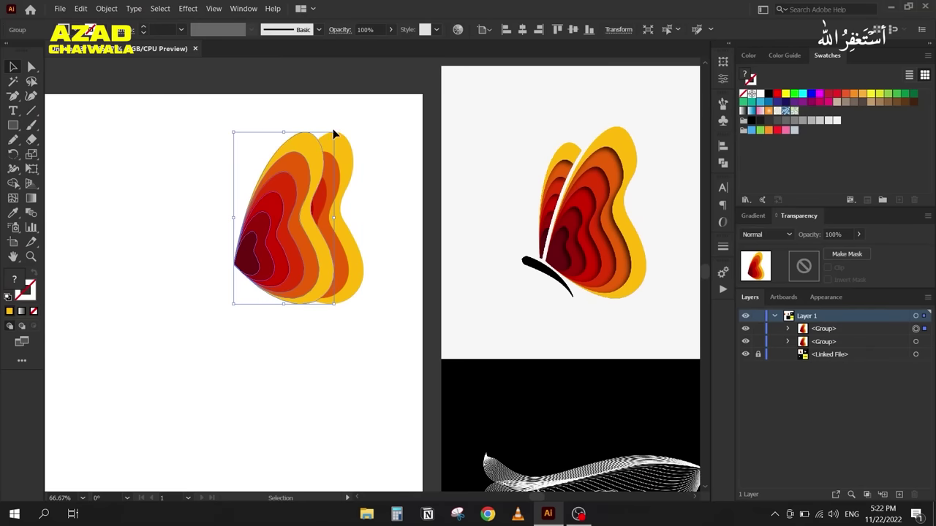
drag(339, 129, 322, 142)
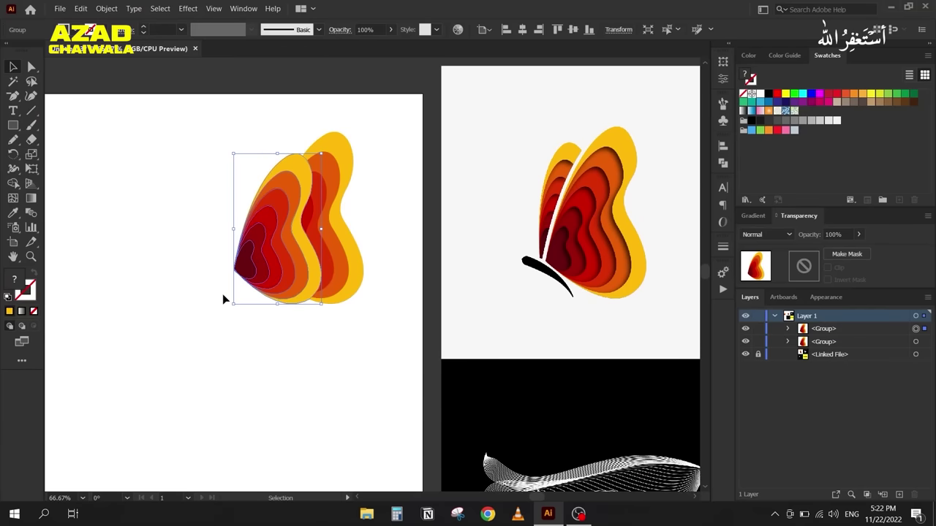
drag(227, 305, 245, 328)
drag(271, 261, 299, 250)
Step: Undo the wing copy changes back to the narrow wing state
click(344, 144)
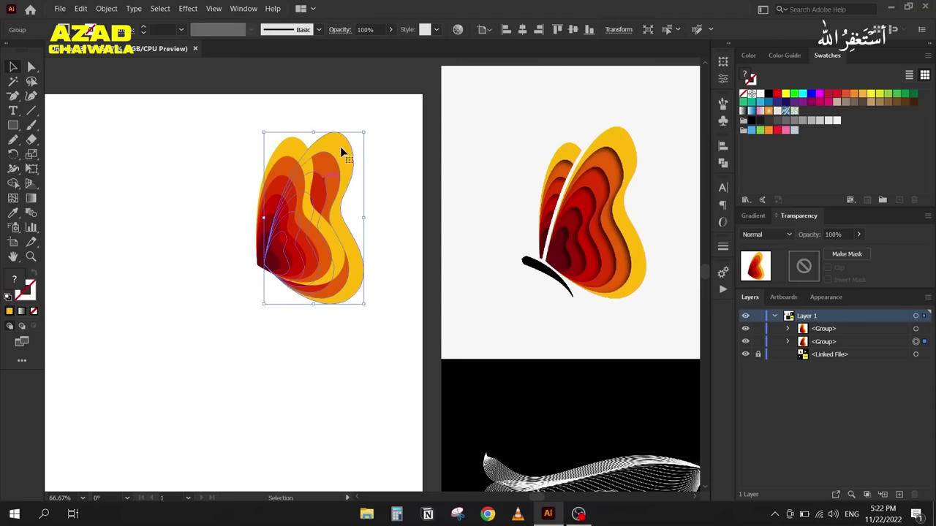
key(ctrl+z)
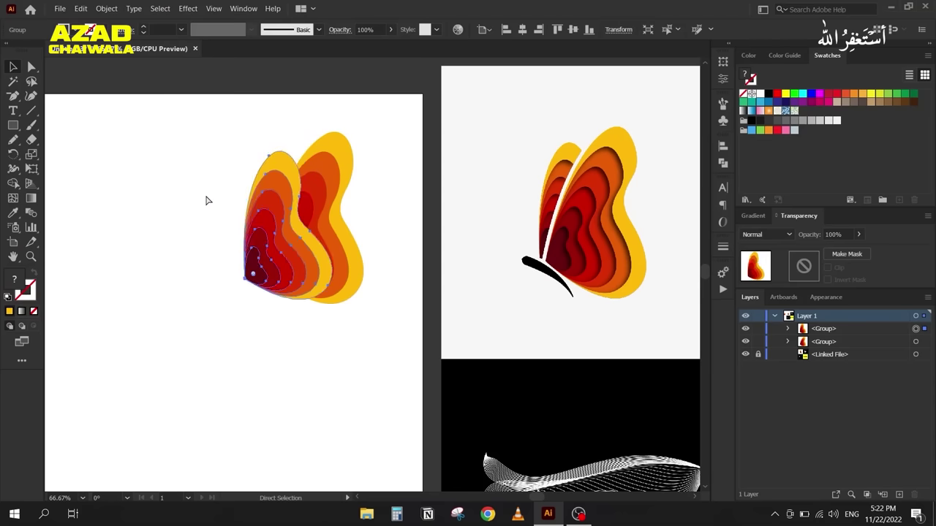
key(a)
key(ctrl+a)
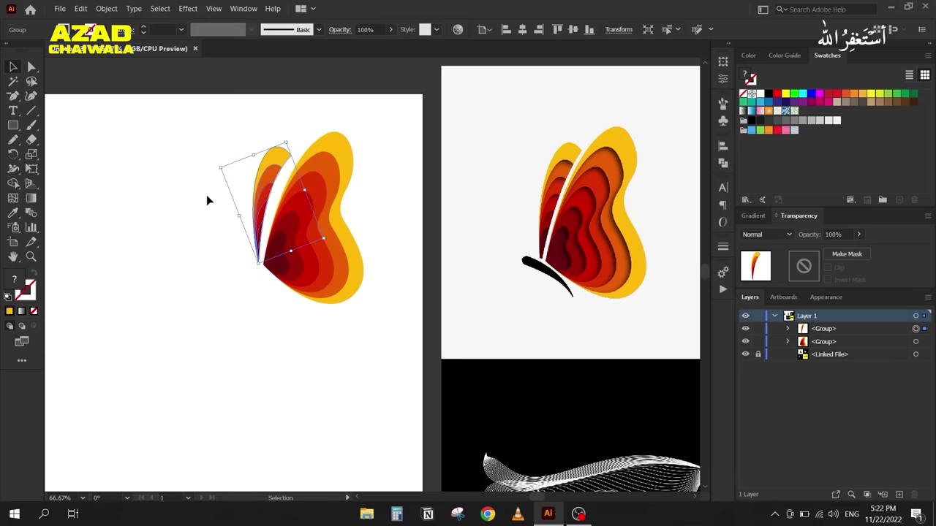
click(206, 196)
key(v)
Step: Nudge the narrow wing slightly right to match the reference butterfly
scroll(263, 179, up, 3)
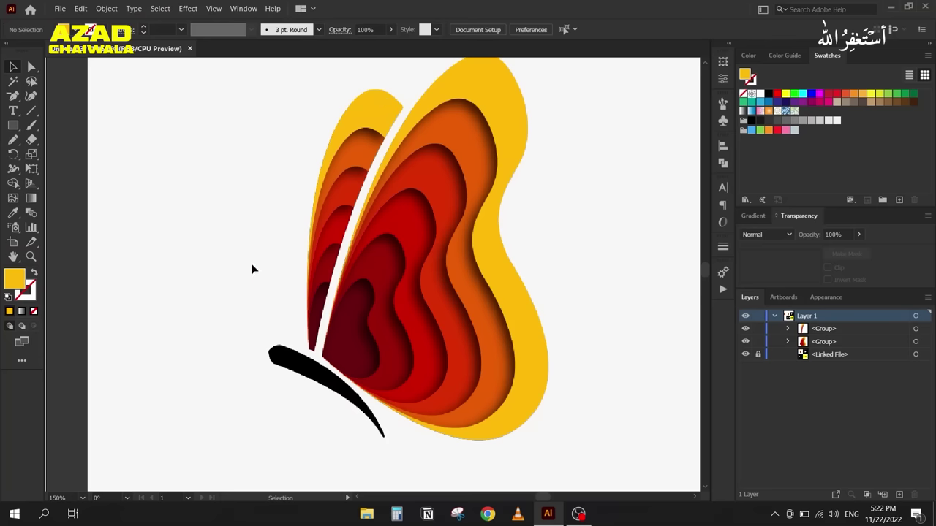
scroll(240, 258, down, 2)
drag(177, 256, 375, 224)
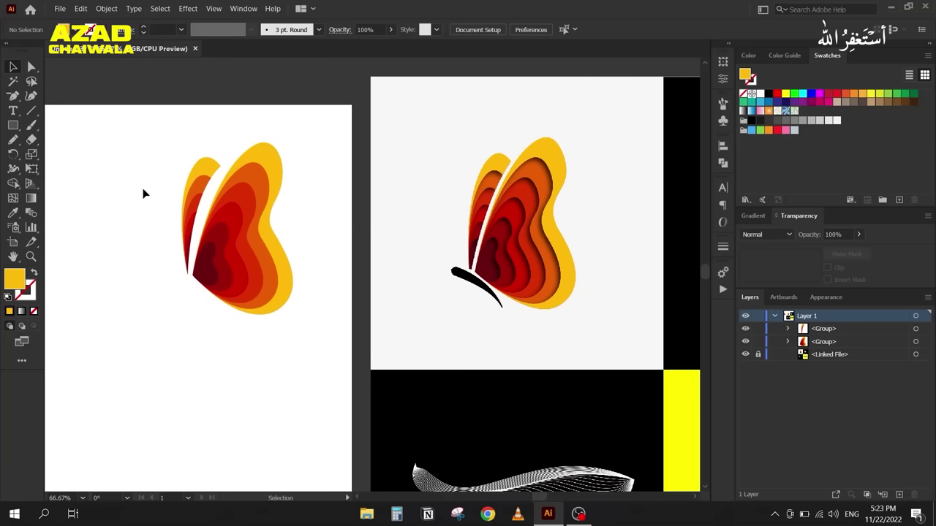
scroll(154, 201, up, 2)
drag(155, 194, 162, 204)
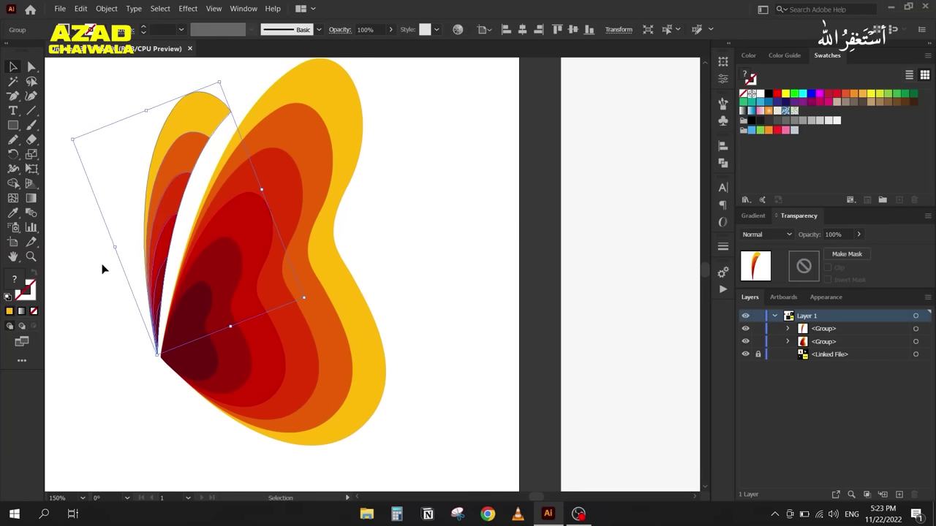
Step: Zoom out, center the butterfly beside its reference, and select the layered wing group
click(103, 267)
key(ctrl+1)
drag(102, 266, 195, 241)
drag(543, 253, 457, 233)
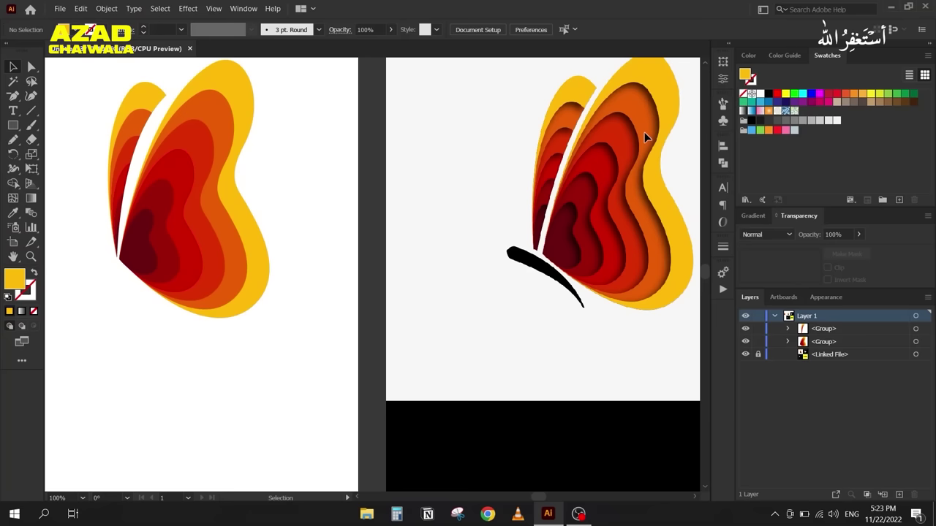
click(244, 117)
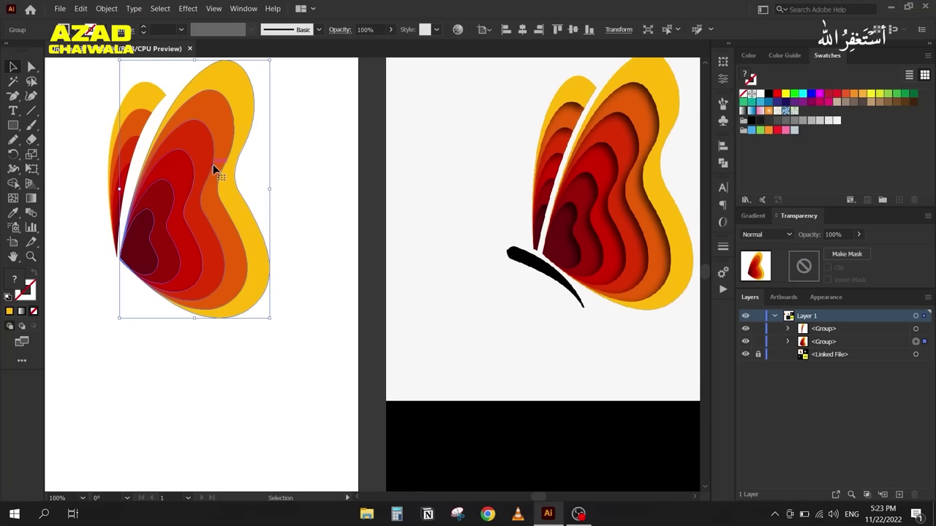
Step: Ungroup the wing group into separate paths, trying and undoing a move of the yellow shape
right_click(178, 189)
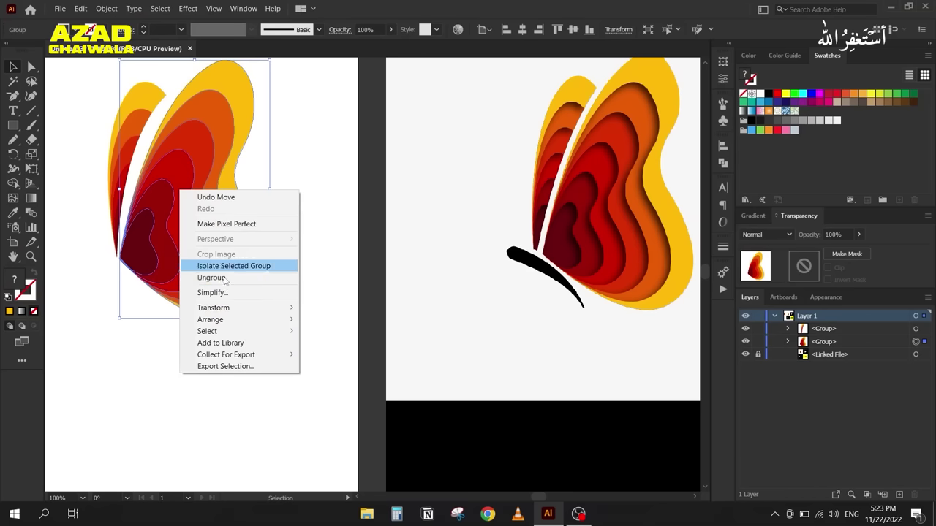
click(212, 276)
click(251, 246)
drag(251, 246, 301, 325)
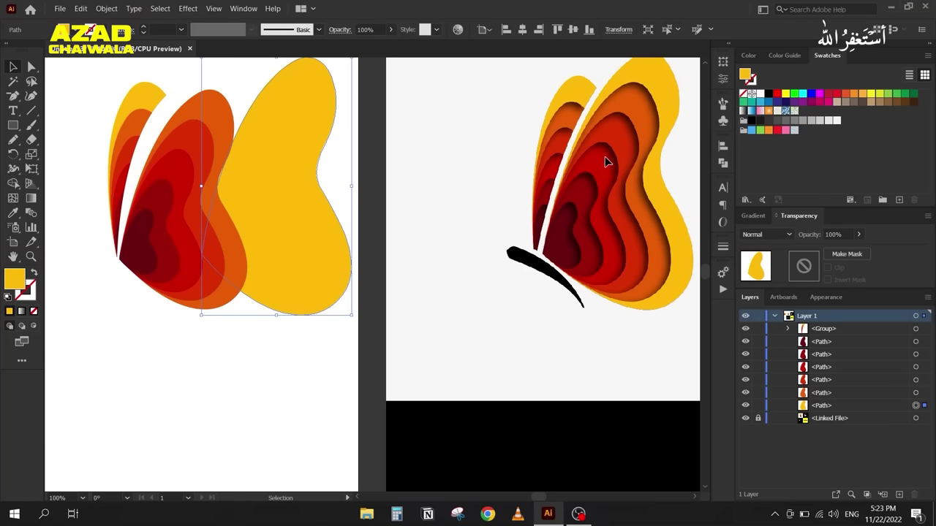
key(ctrl+z)
Step: Merge all the wing shapes with Pathfinder Merge and ungroup the merged pieces
drag(276, 149, 139, 247)
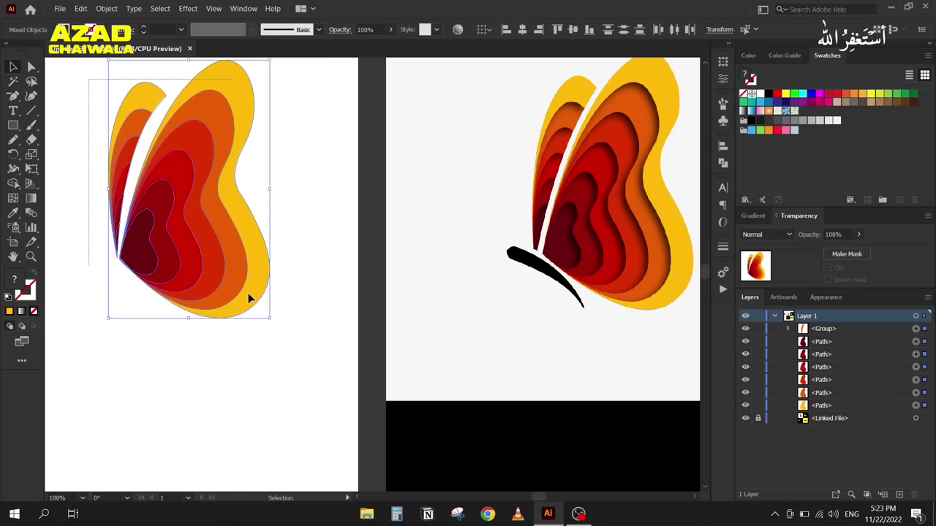
click(723, 162)
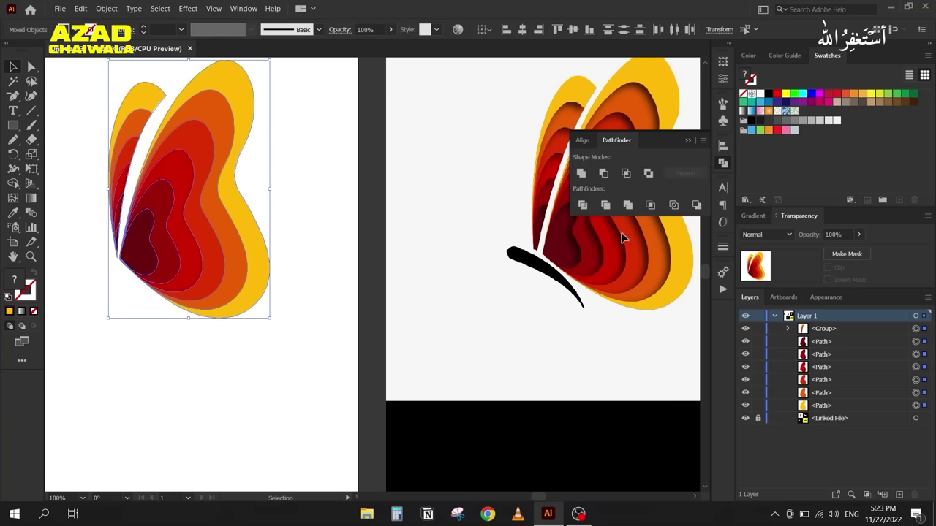
click(628, 204)
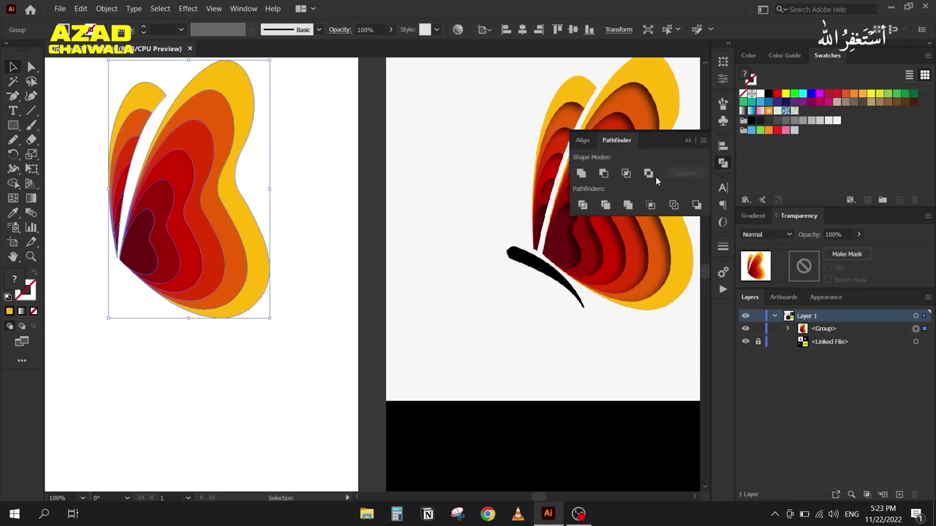
click(685, 142)
right_click(198, 178)
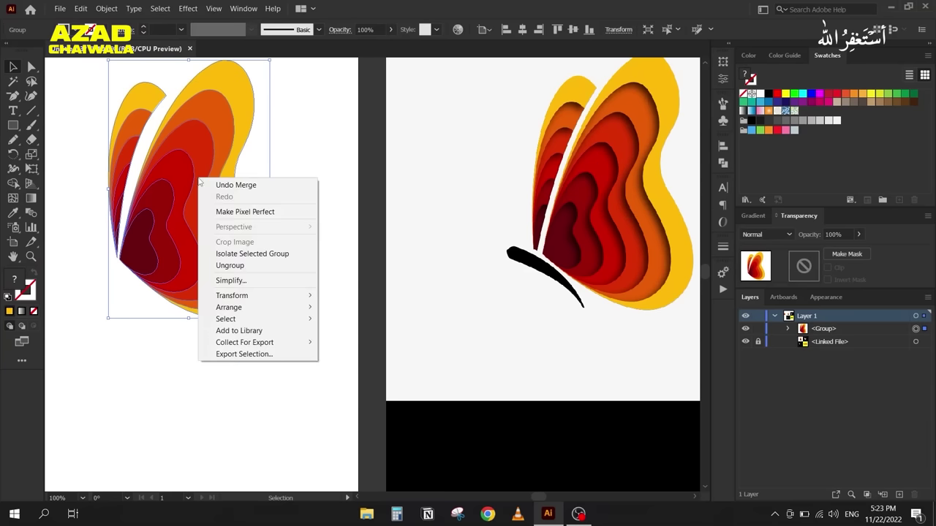
click(230, 267)
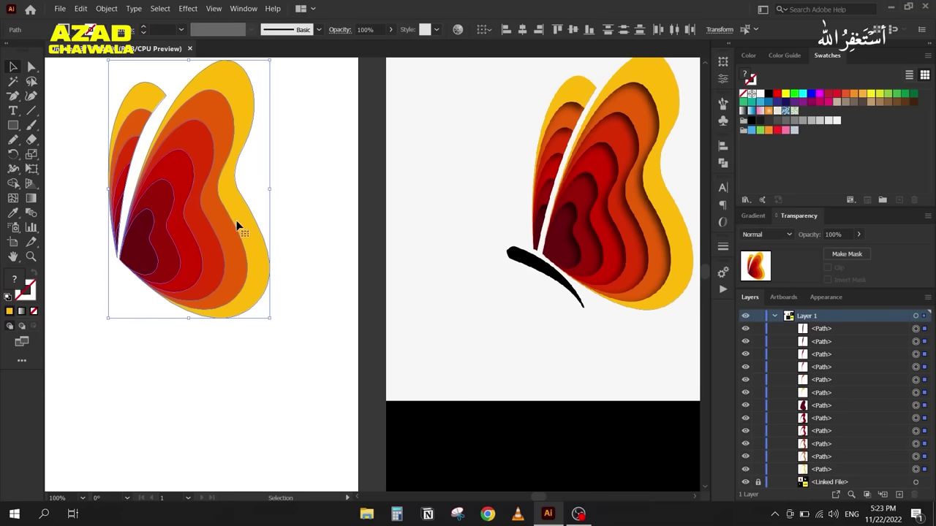
Step: Undo trial moves of the wing pieces, then select the red piece behind the dark centre
click(187, 330)
drag(141, 255, 164, 264)
drag(212, 223, 184, 247)
key(ctrl+z)
key(ctrl+z)
key(ctrl+z)
key(ctrl+z)
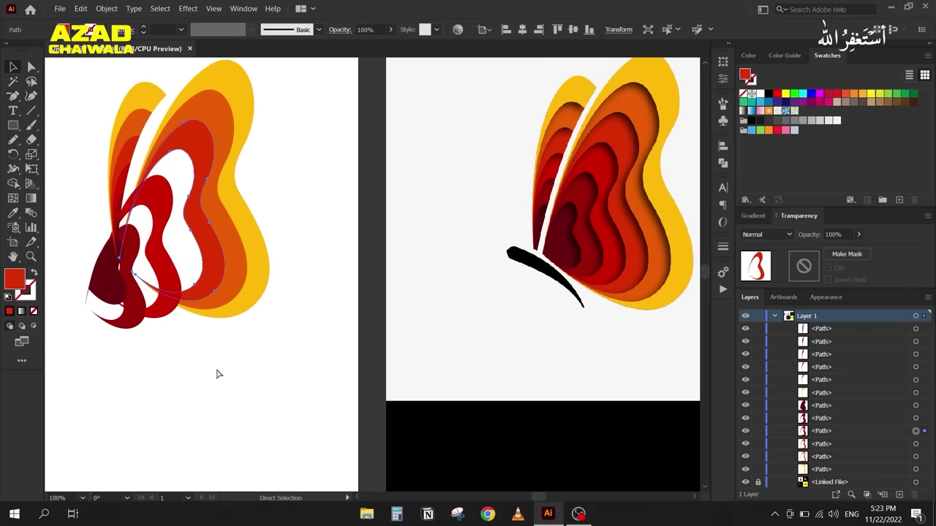
click(154, 366)
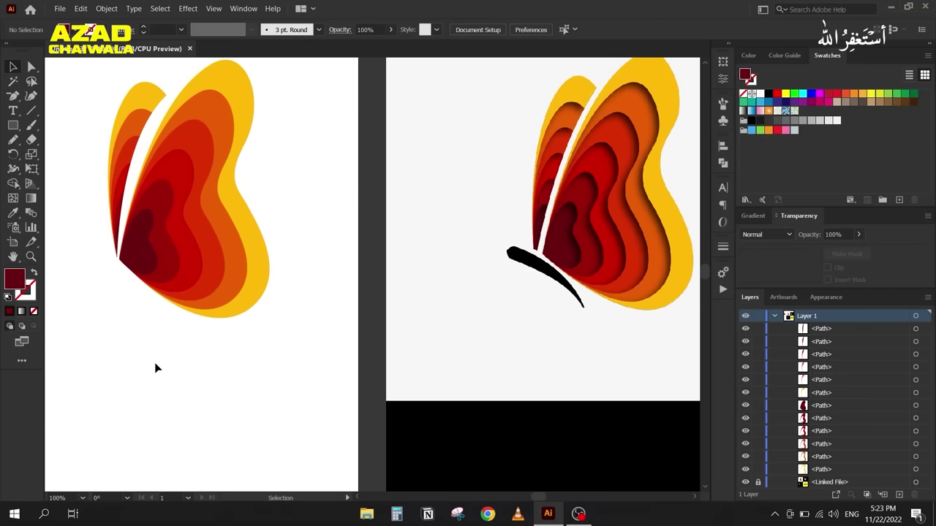
key(ctrl+shift+z)
key(ctrl+shift+z)
click(133, 248)
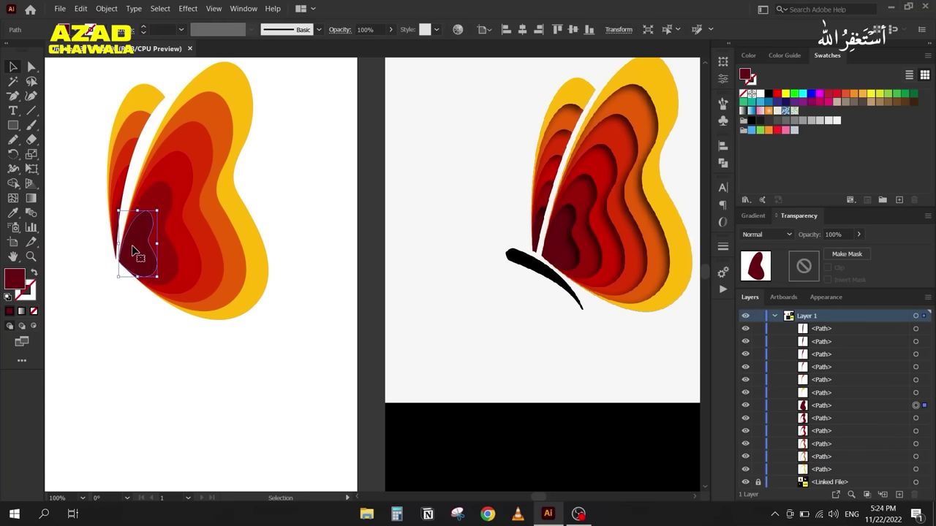
click(169, 246)
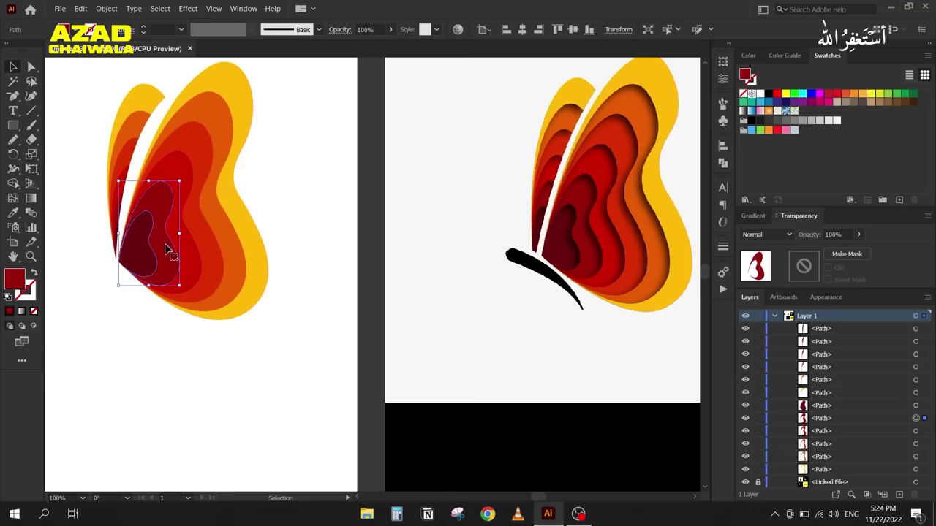
Step: Apply a Multiply drop shadow (75%, X -5 px, Y 8 px, 4 px blur) to the red wing piece
click(187, 9)
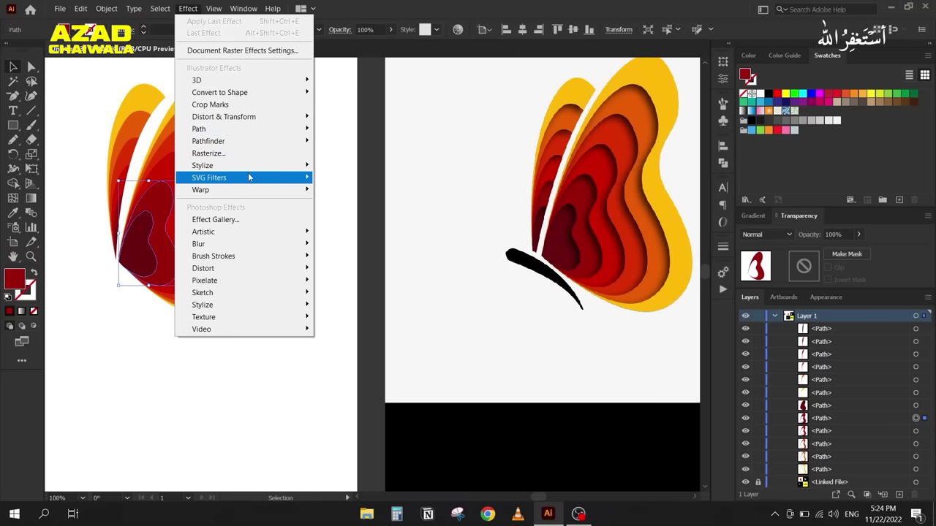
mouse_move(245, 167)
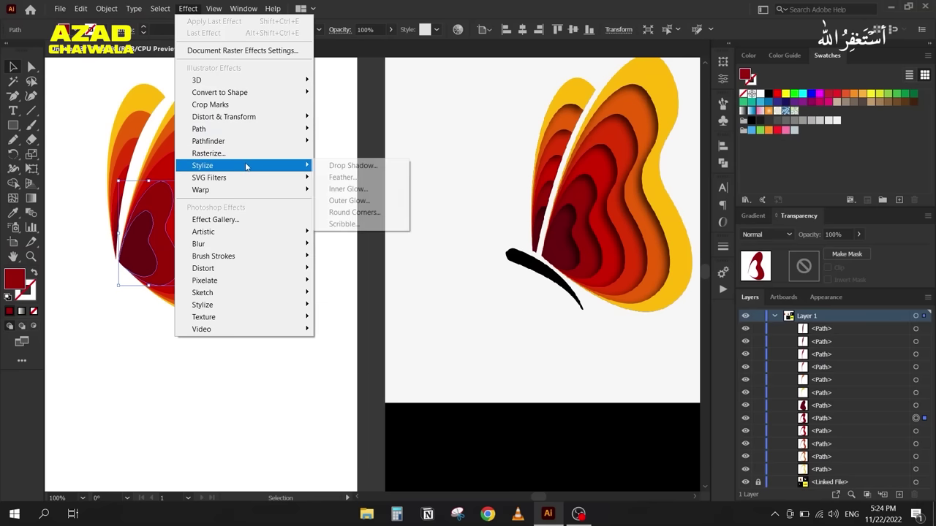
click(365, 166)
drag(702, 104, 328, 54)
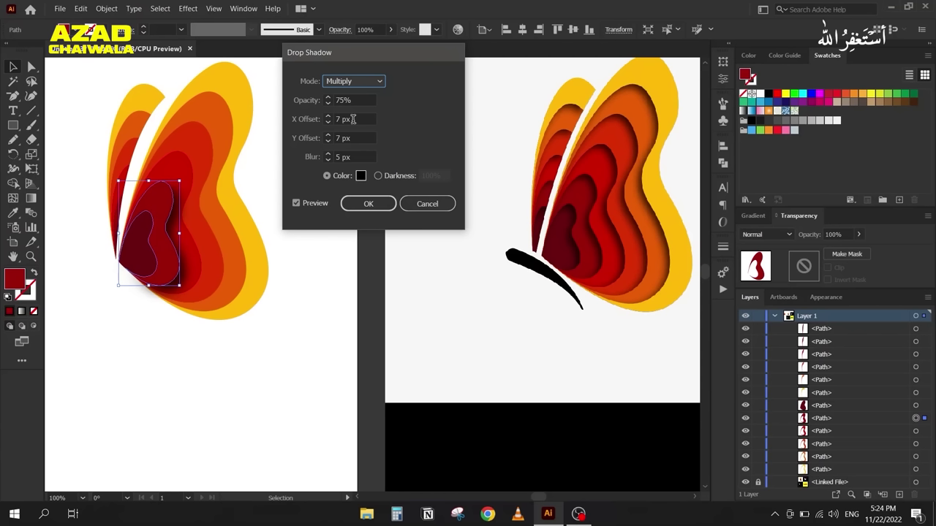
scroll(353, 118, down, 12)
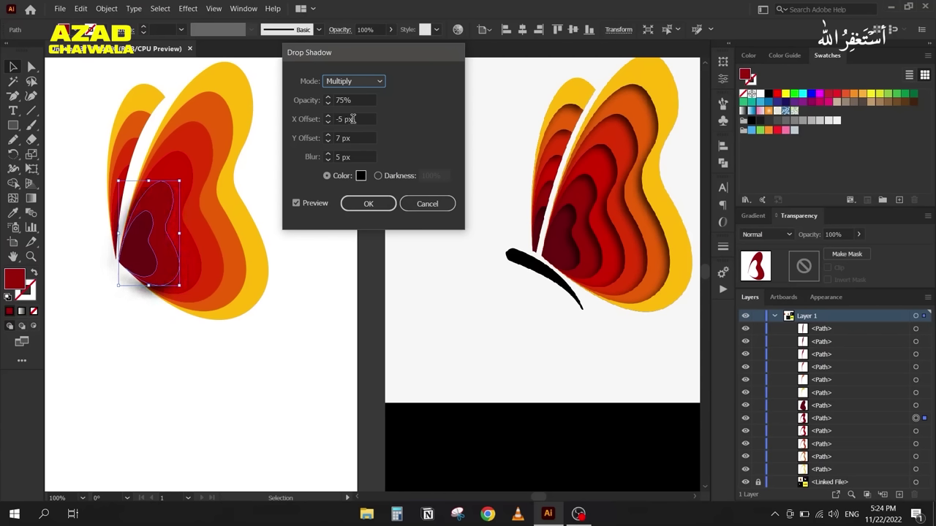
scroll(359, 137, up, 1)
scroll(349, 157, down, 1)
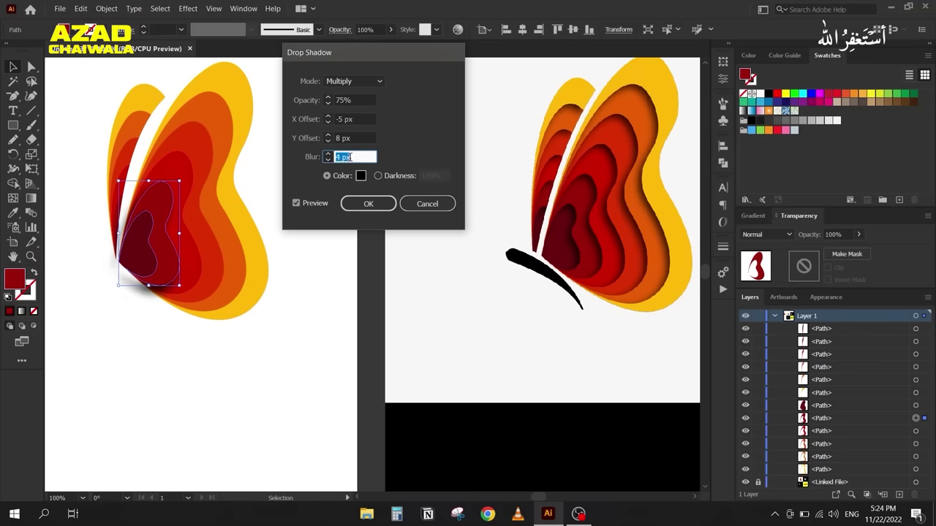
click(365, 204)
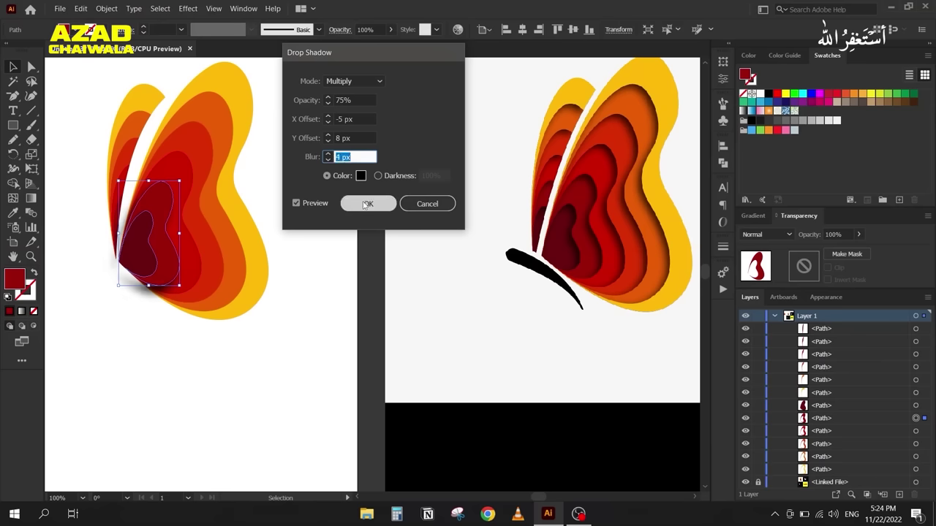
click(101, 311)
scroll(125, 233, up, 2)
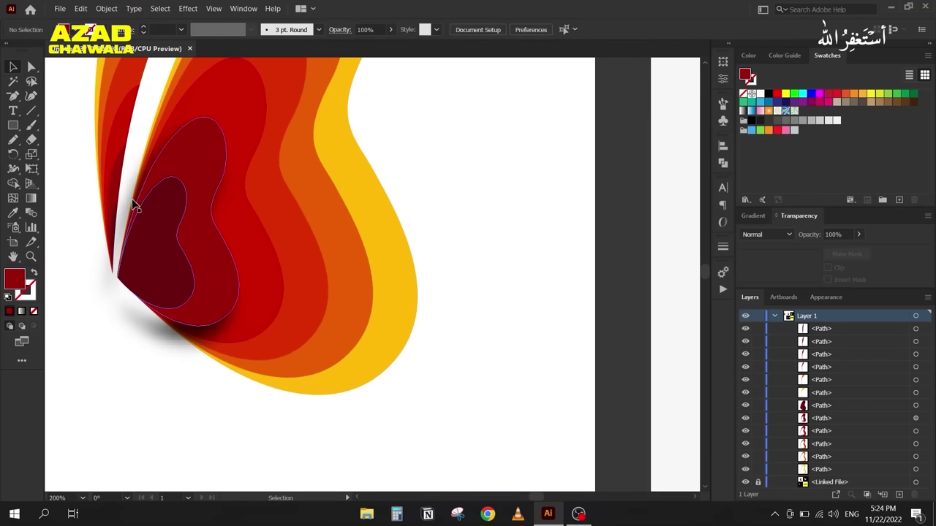
Step: Bring the dark-red middle wing piece forward one step in the stacking order
click(190, 167)
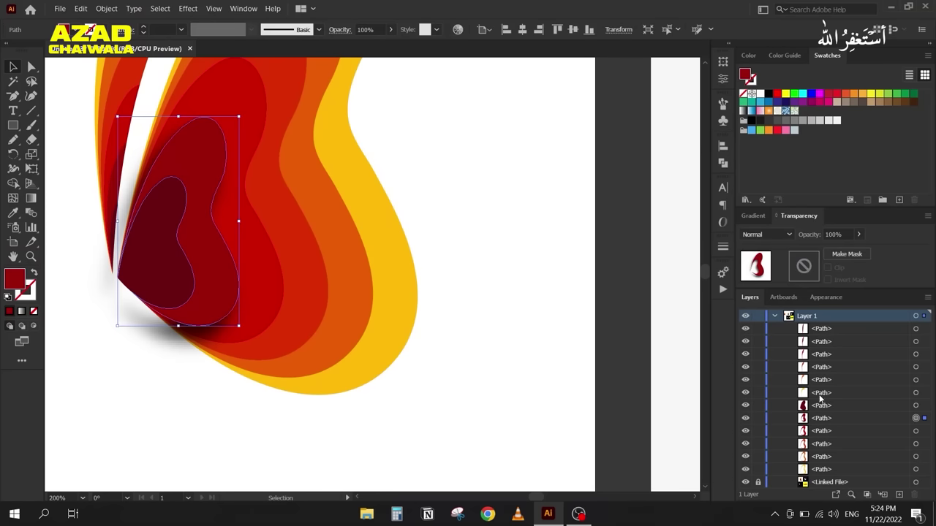
key(a)
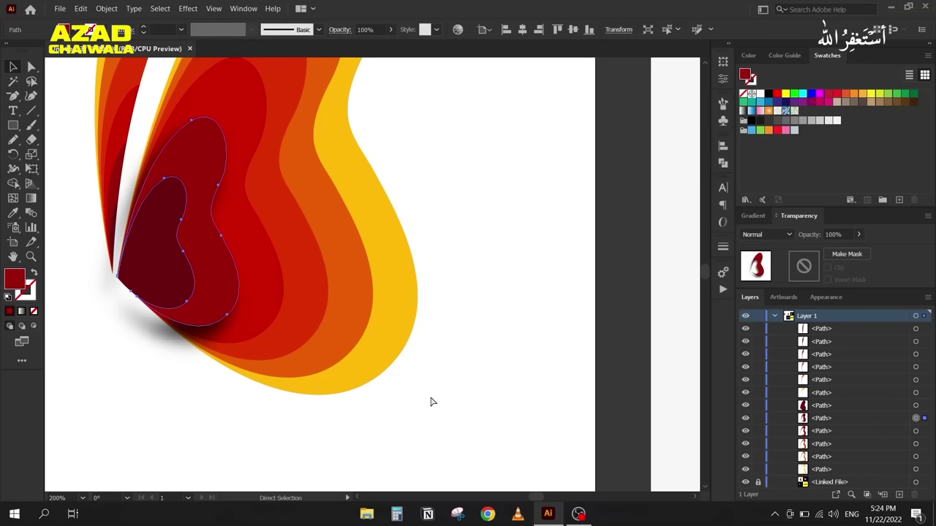
key(ctrl+bracketright)
key(v)
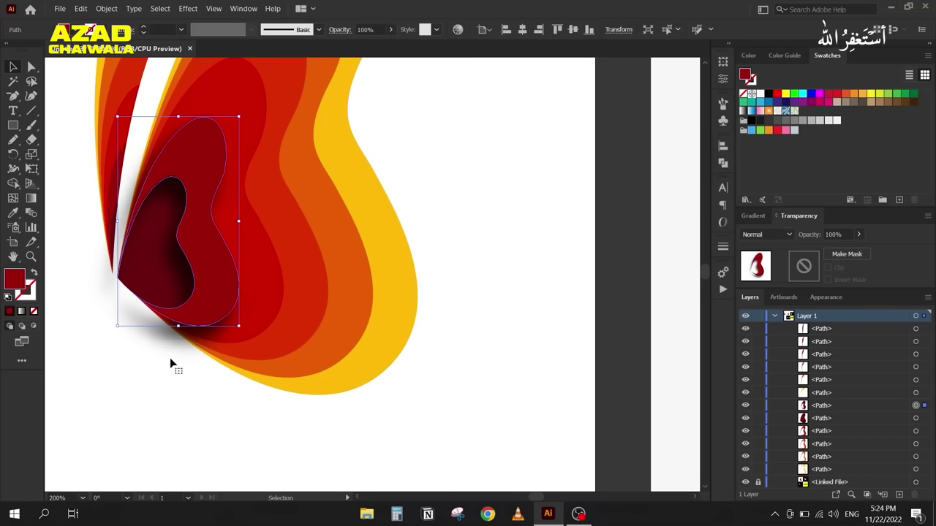
scroll(169, 357, down, 2)
drag(169, 359, 216, 369)
Step: Reapply the same drop shadow to the next wing piece
click(240, 230)
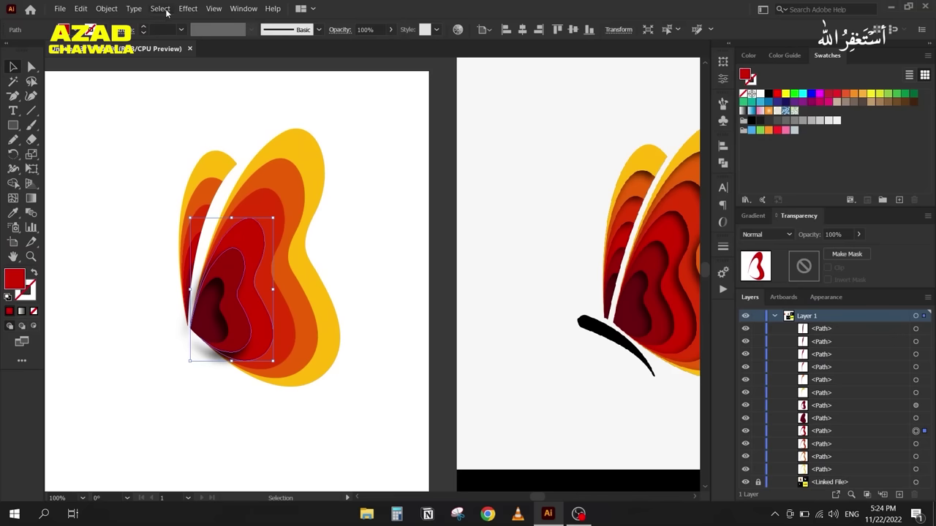
click(188, 8)
click(198, 21)
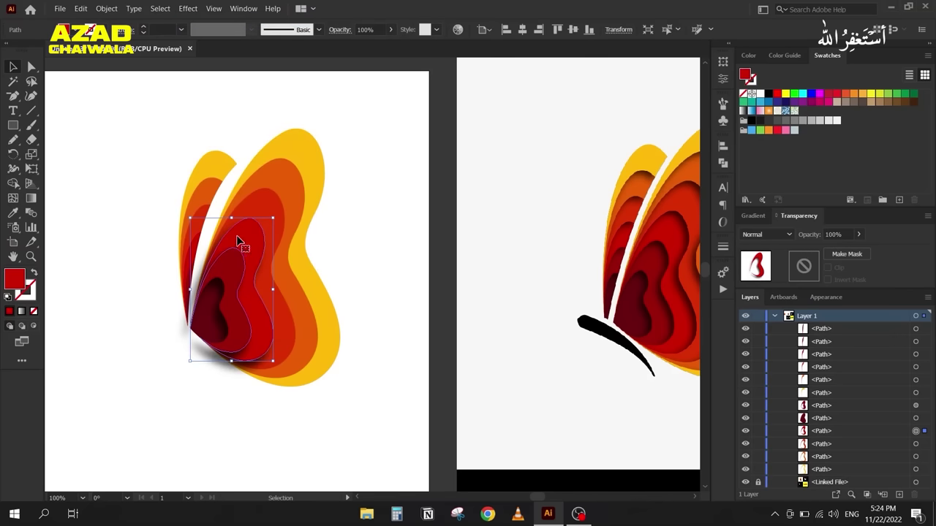
key(a)
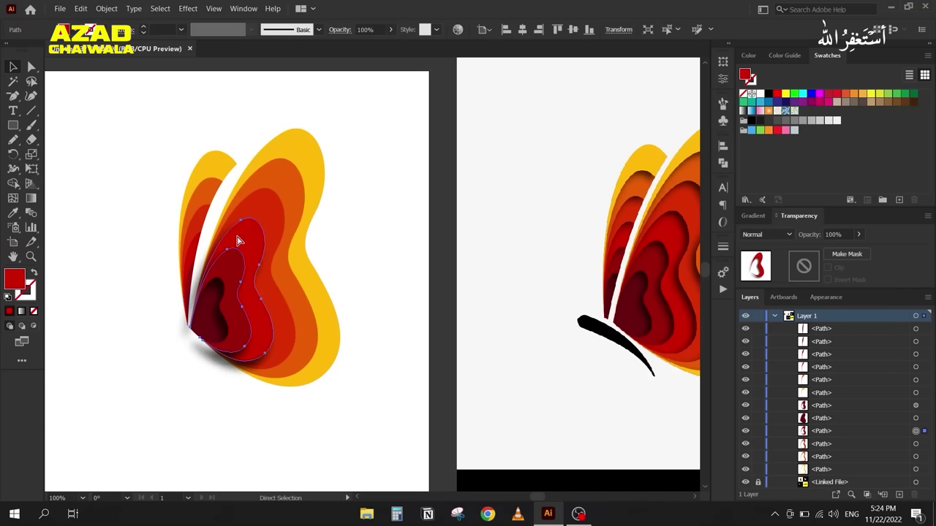
key(v)
Step: Give the next larger wing piece the drop shadow and raise it forward
click(237, 242)
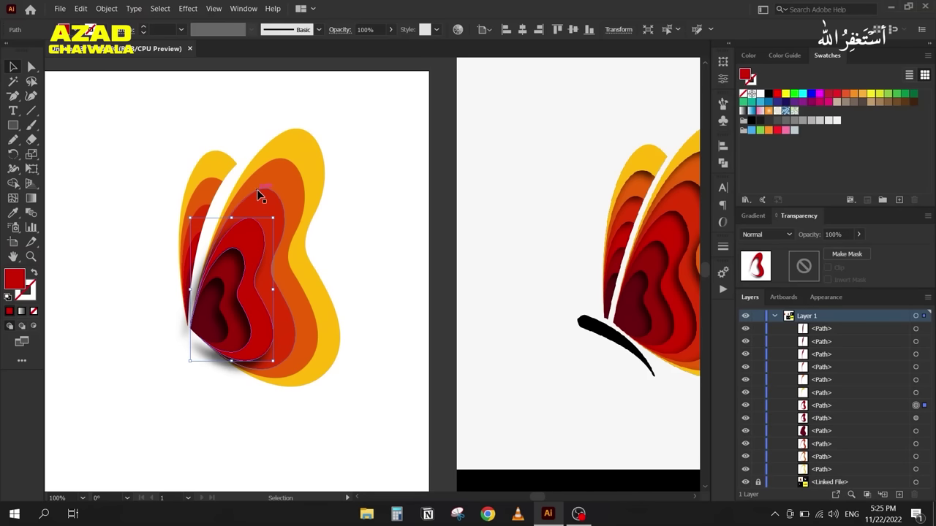
click(257, 195)
click(188, 8)
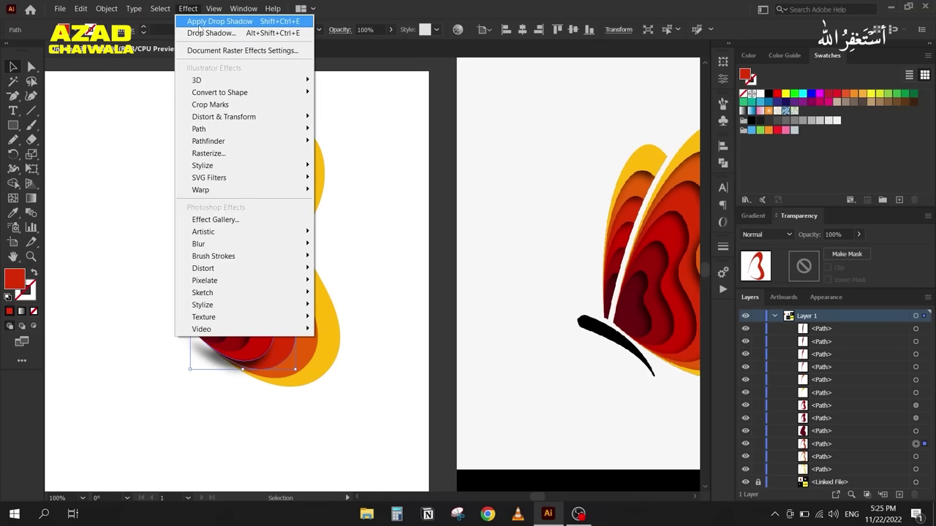
click(219, 20)
key(a)
key(v)
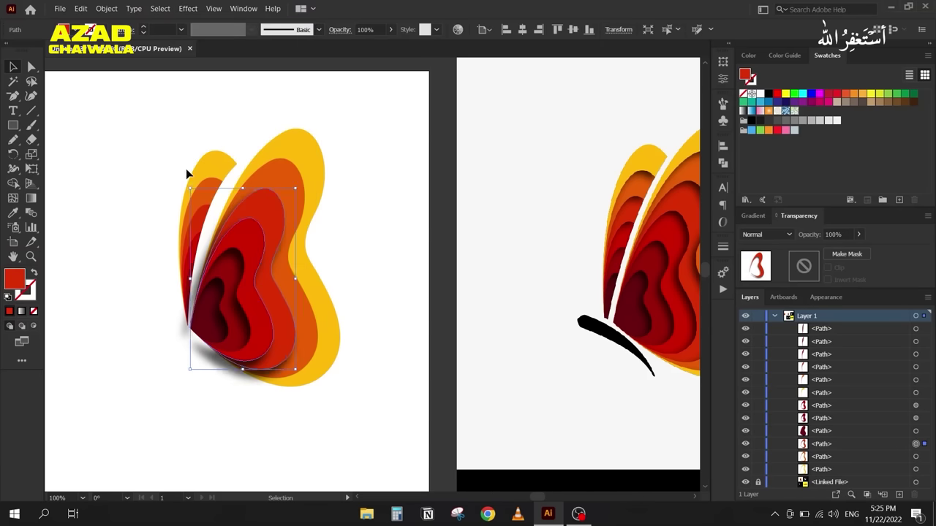
key(a)
key(ctrl+])
key(ctrl+])
Step: Add the drop shadow to the orange and outer yellow pieces, bringing each forward
key(ctrl+])
key(v)
click(276, 169)
click(188, 8)
click(219, 18)
key(ctrl+])
key(ctrl+])
key(ctrl+])
key(ctrl+])
click(281, 139)
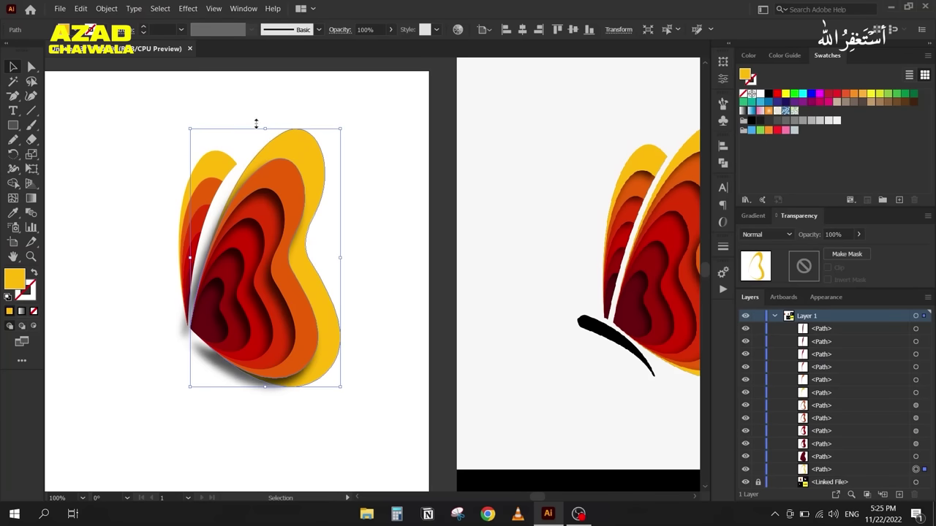
click(188, 8)
click(219, 18)
key(ctrl+])
key(ctrl+])
key(ctrl+])
key(ctrl+])
key(ctrl+])
key(v)
click(169, 382)
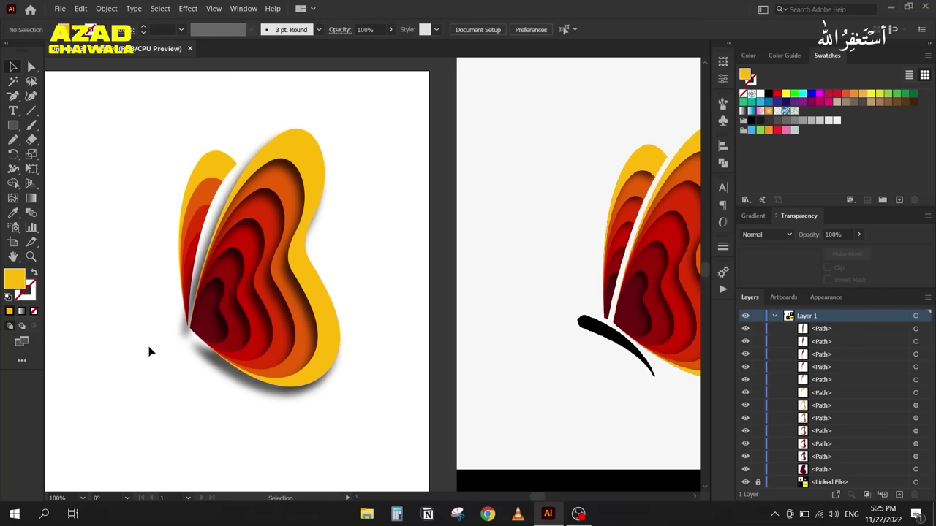
Step: Center the butterfly in view and marquee-select all its paths
drag(150, 346, 125, 339)
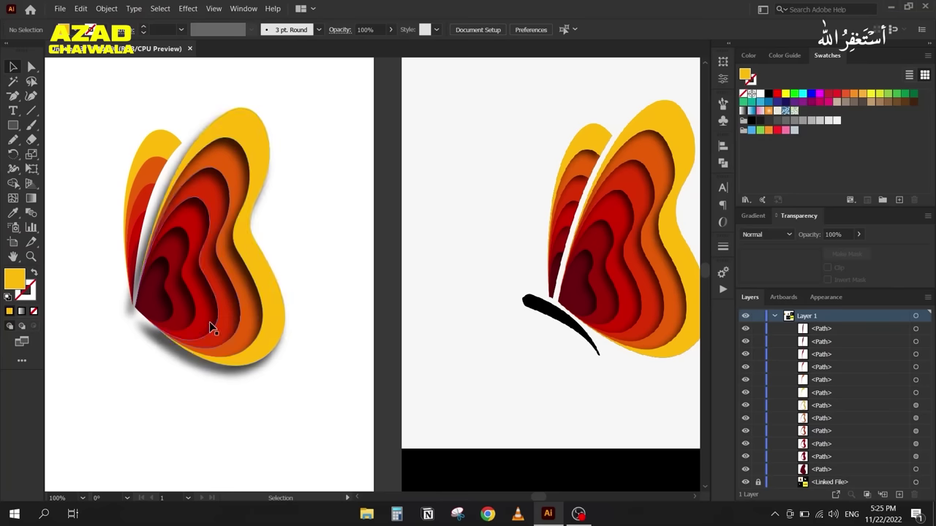
drag(152, 292, 307, 257)
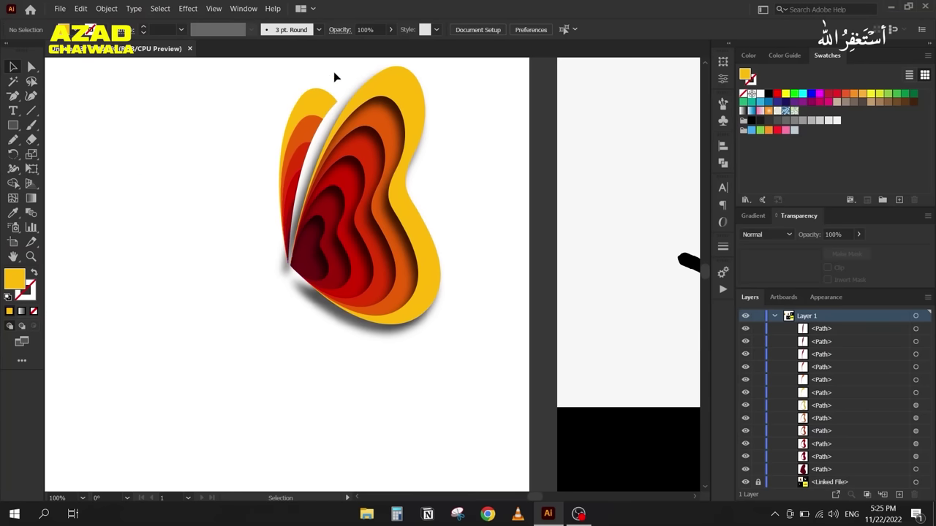
drag(350, 64, 486, 339)
click(283, 339)
click(285, 150)
drag(246, 90, 459, 361)
scroll(254, 197, down, 1)
Step: Alt-drag a copy of the butterfly to the left, redoing a misplaced first attempt
drag(350, 119, 189, 133)
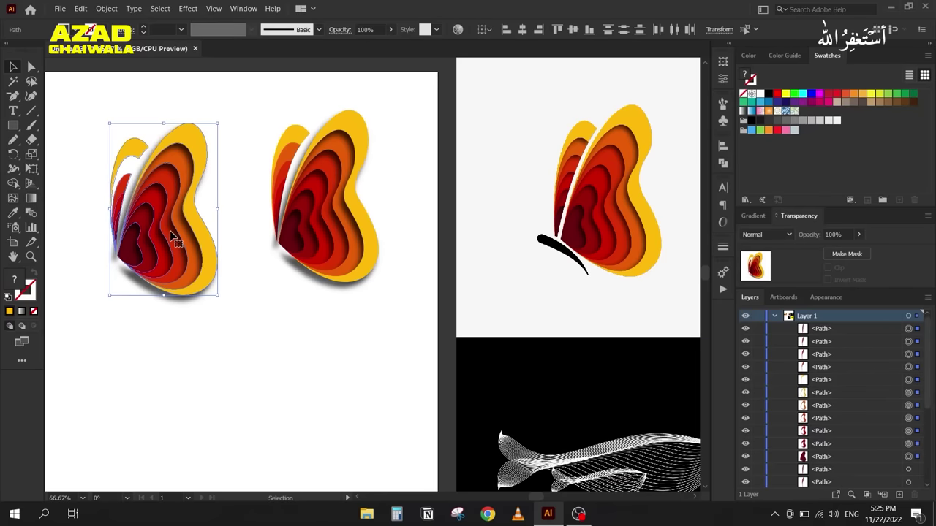
key(ctrl+z)
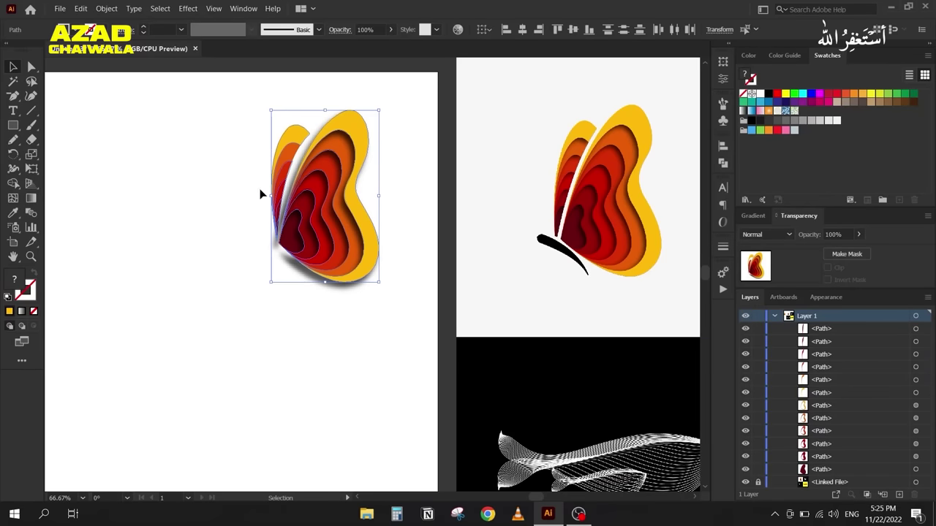
click(272, 93)
drag(271, 93, 395, 319)
drag(334, 215, 165, 294)
Step: Delete the copy's narrow outer crescent wing
right_click(165, 295)
click(150, 381)
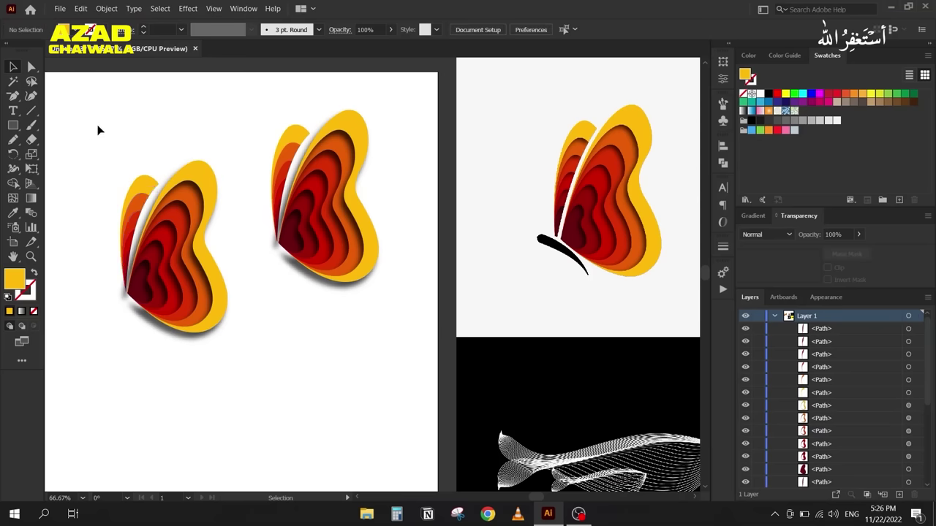
drag(103, 168, 114, 280)
key(Delete)
key(Delete)
key(Delete)
Step: In the Appearance panel, delete the drop shadow from the first layered path of the left wing copy
drag(108, 166, 260, 359)
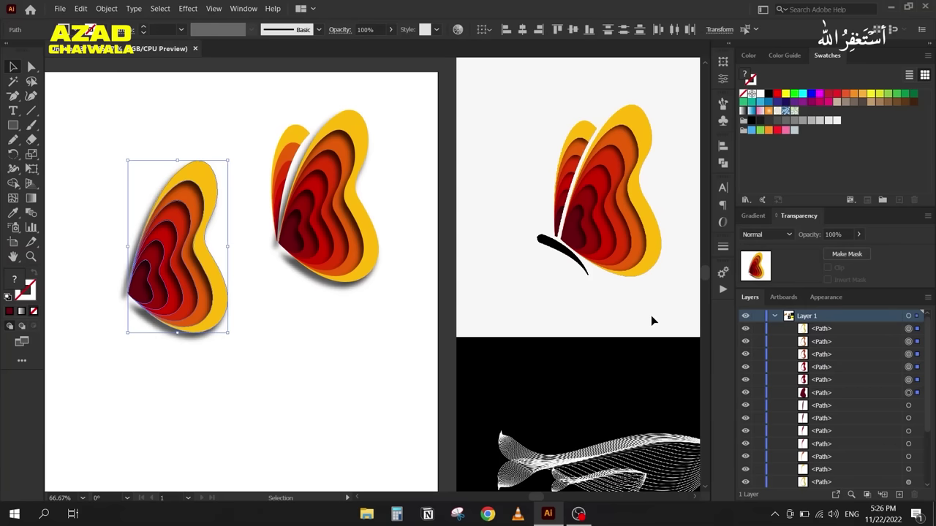
click(822, 298)
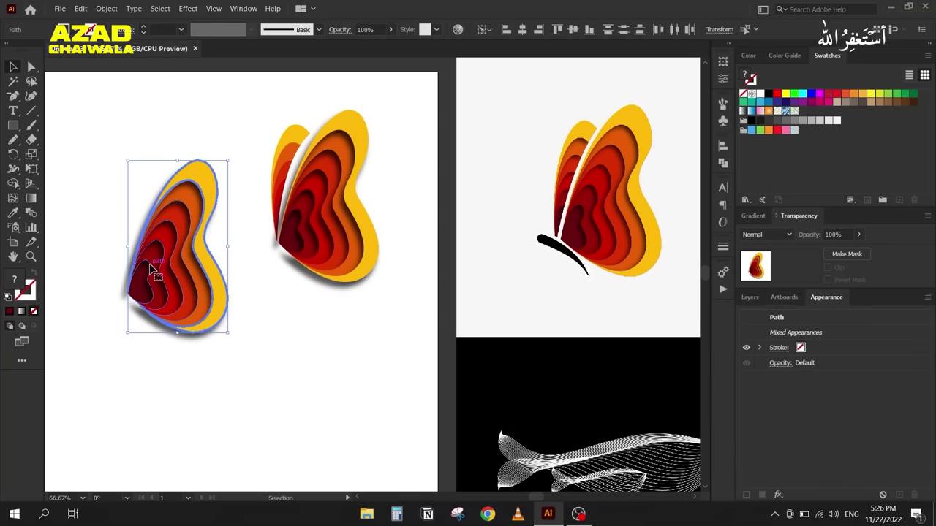
click(115, 247)
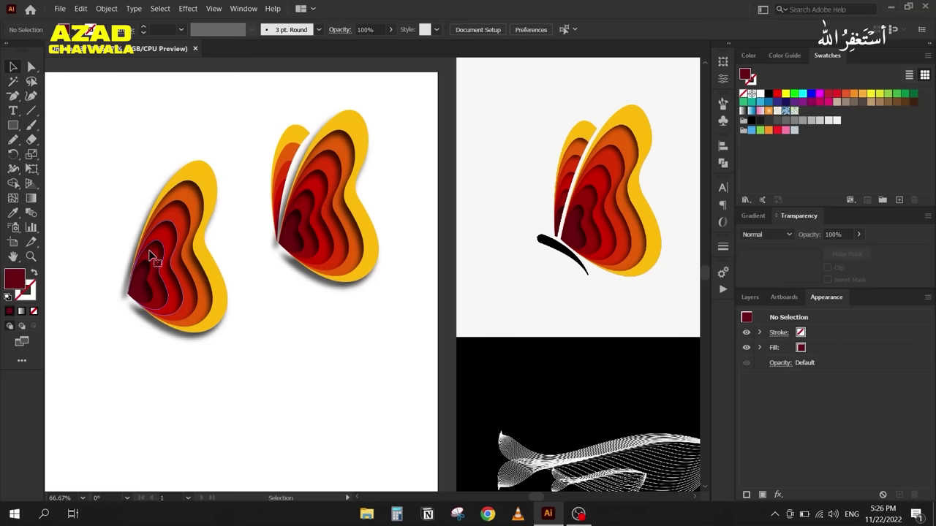
click(150, 253)
click(833, 365)
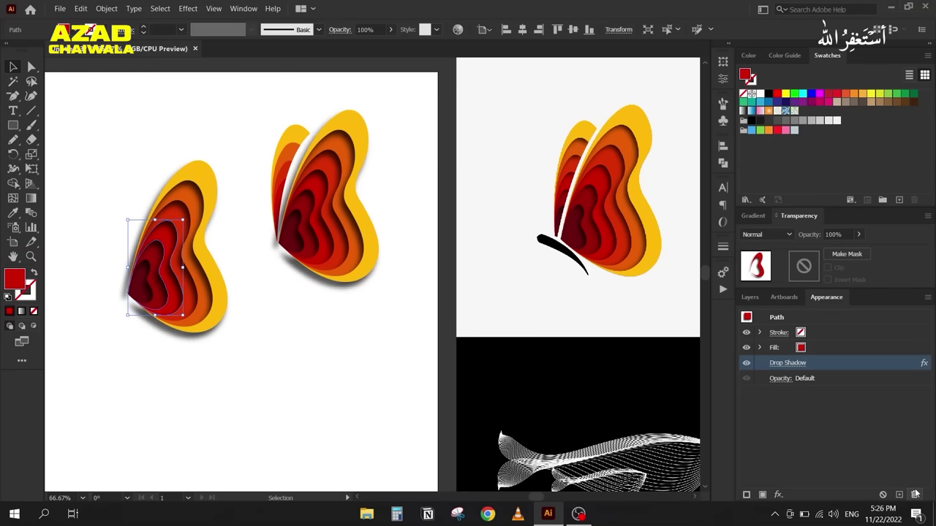
click(156, 270)
click(189, 220)
click(852, 365)
click(914, 495)
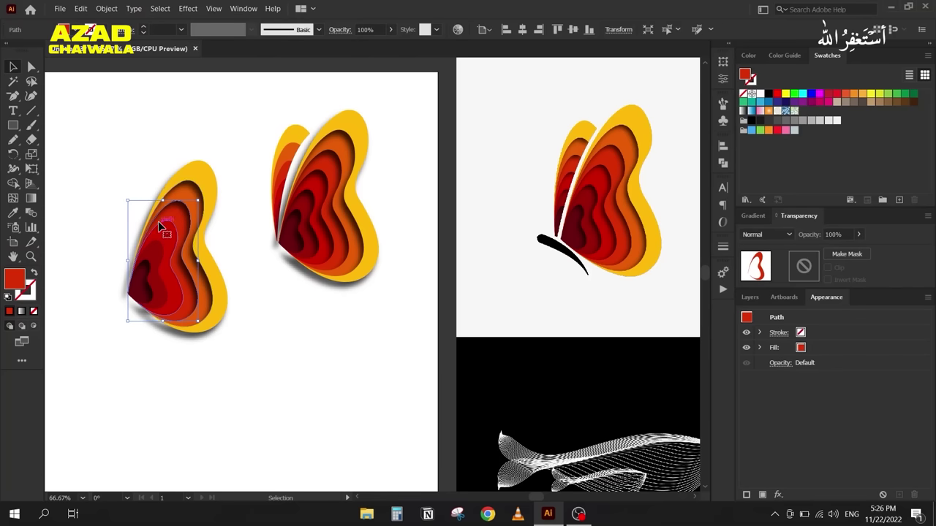
Step: Delete the drop shadows from the orange, yellow and dark-red innermost wing paths
click(186, 223)
click(864, 369)
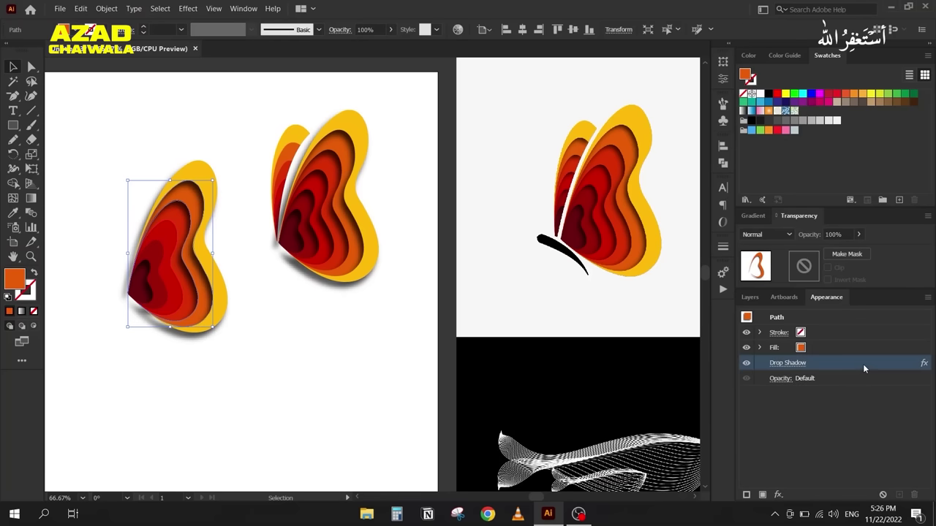
click(914, 495)
click(196, 205)
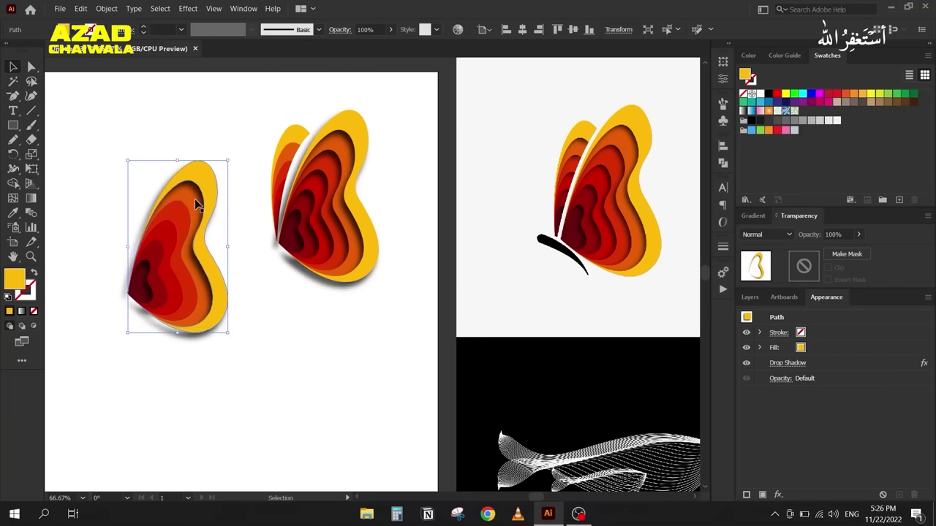
click(803, 363)
click(915, 495)
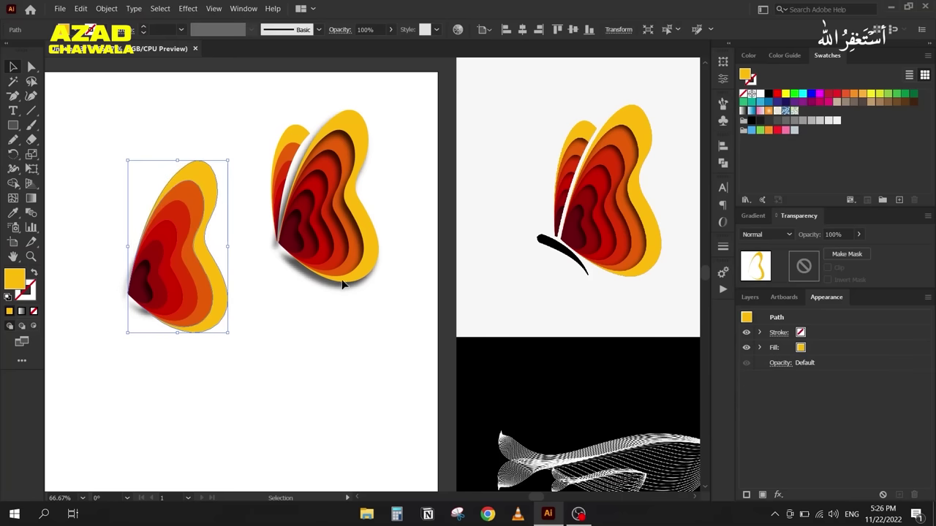
click(154, 293)
click(859, 363)
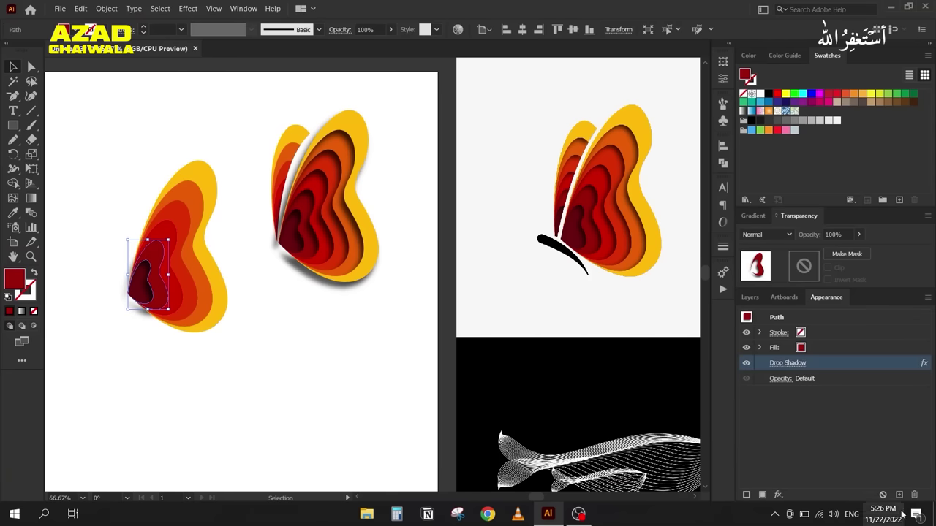
click(915, 495)
Step: Fill the left wing copy's paths black and merge them with Pathfinder Unite into one silhouette
drag(128, 137, 232, 356)
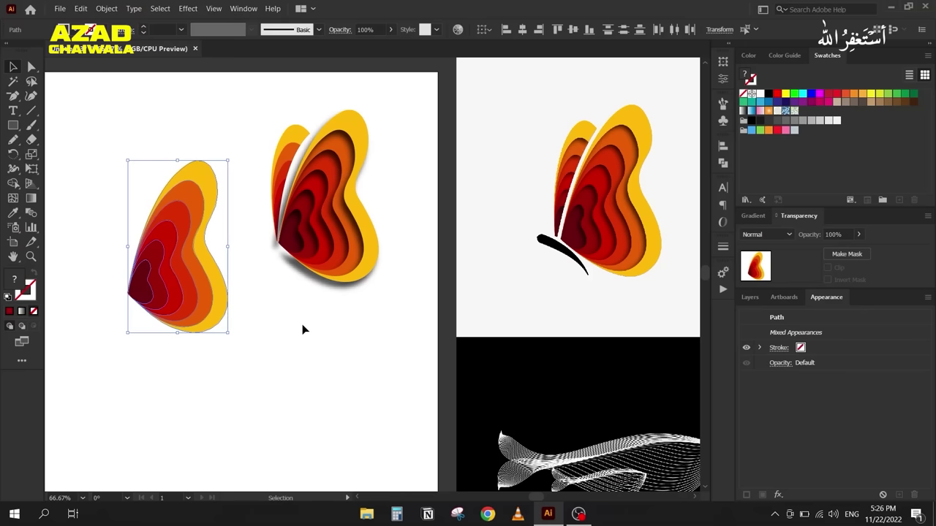
click(768, 95)
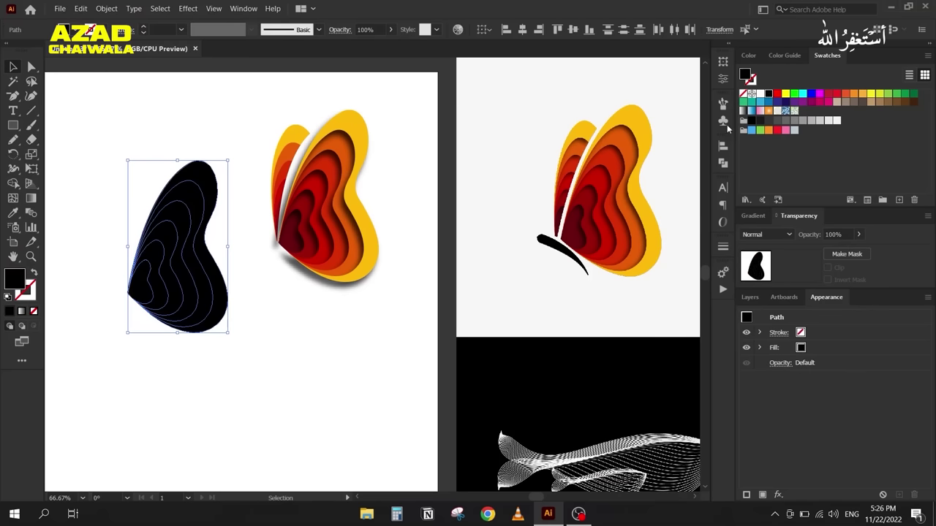
click(723, 165)
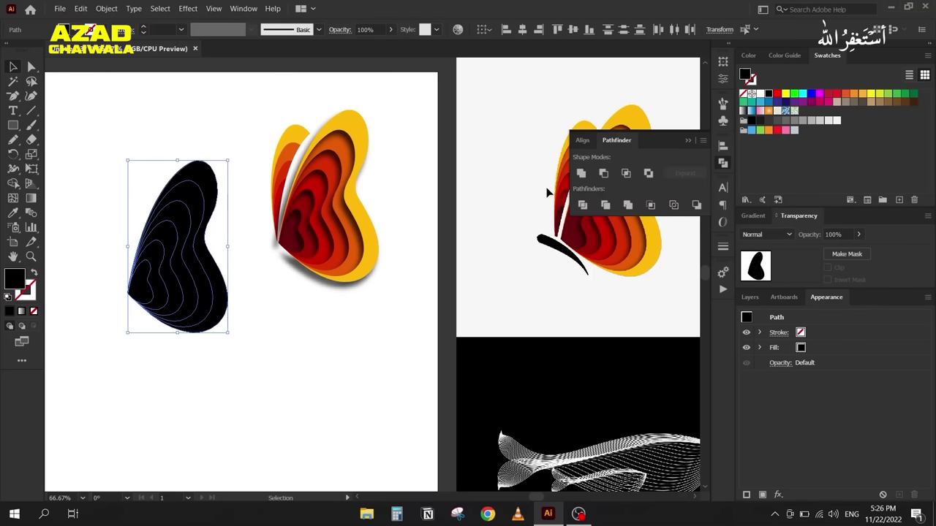
click(583, 174)
click(688, 140)
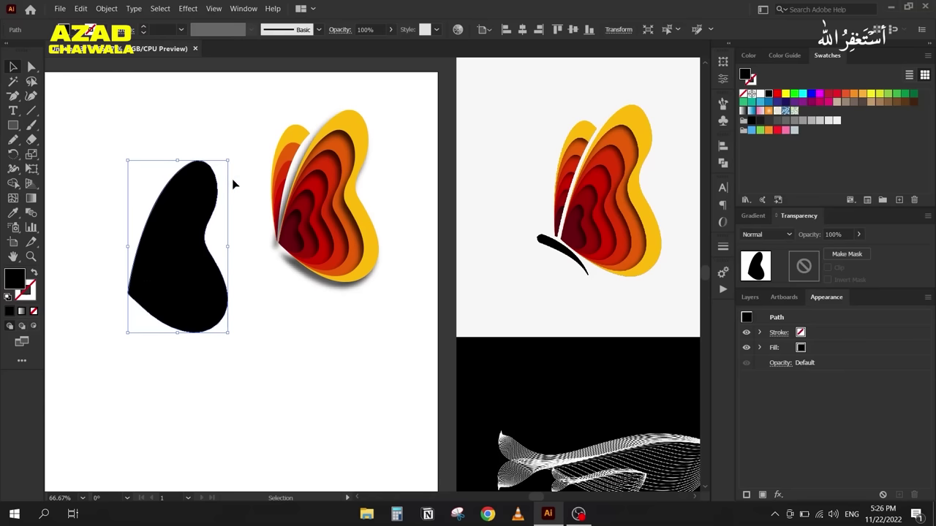
click(282, 212)
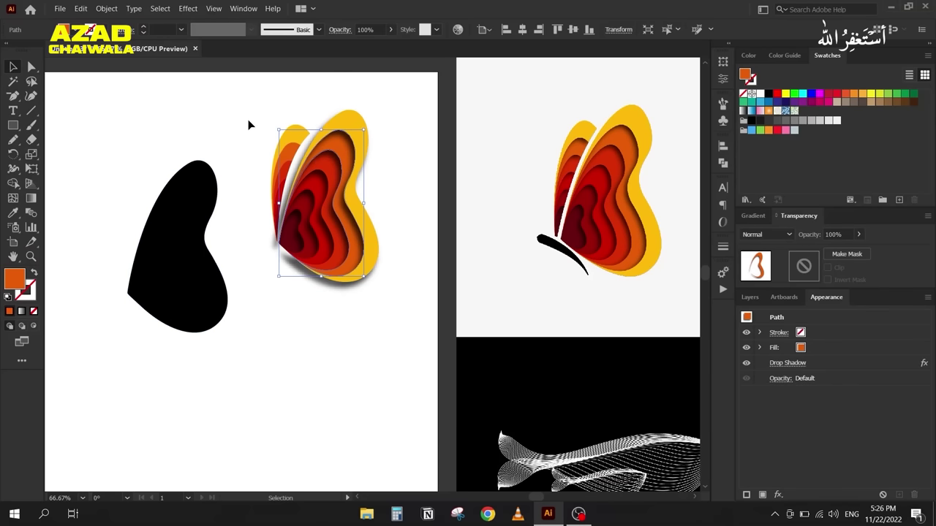
click(750, 297)
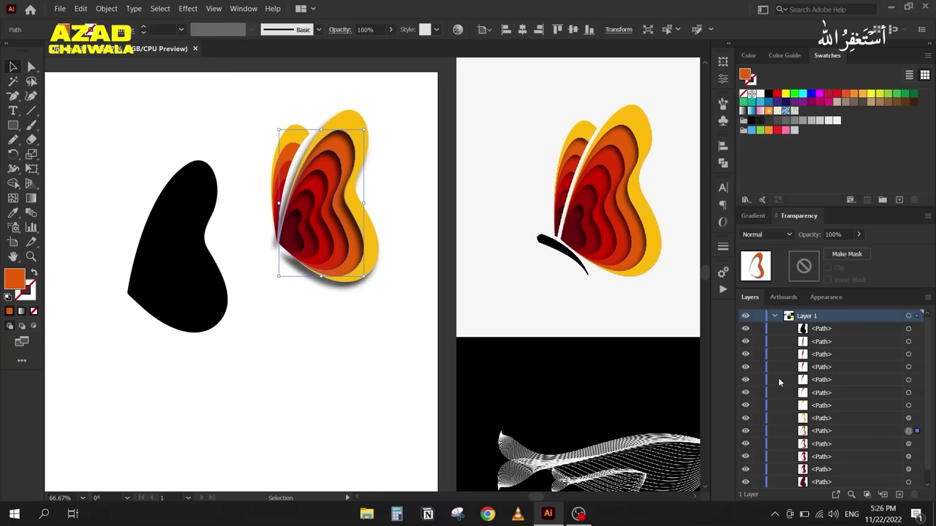
Step: Zoom in, group the narrow left wing's paths with Ctrl+G, and lock the group in Layers
click(259, 152)
key(ctrl+plus)
key(ctrl+plus)
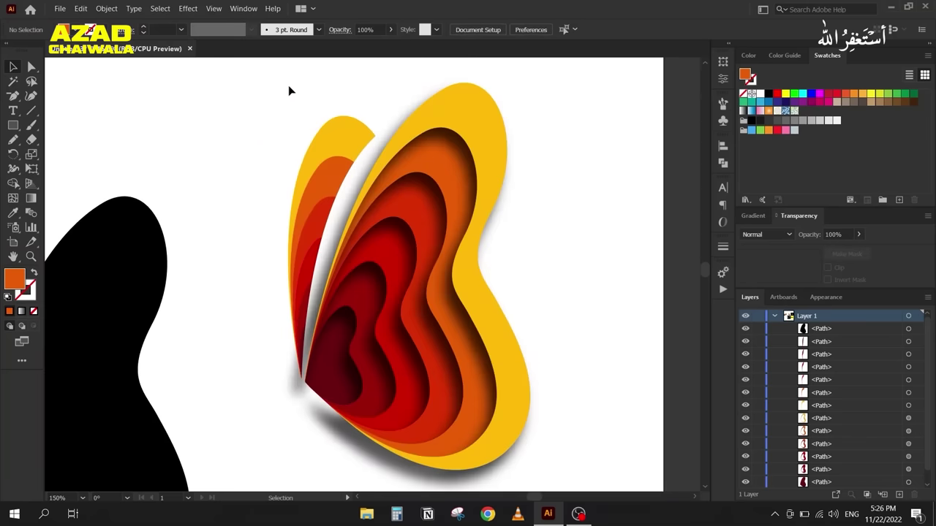
drag(291, 170, 307, 359)
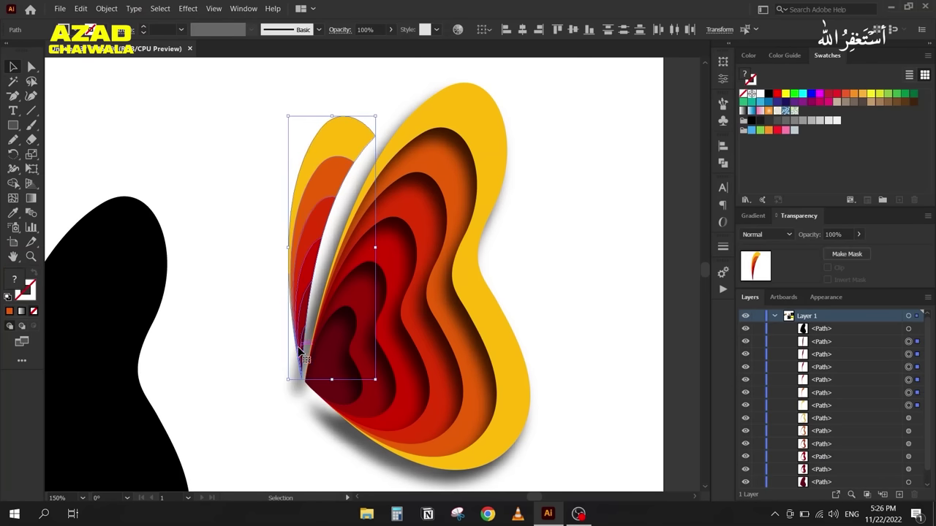
click(245, 208)
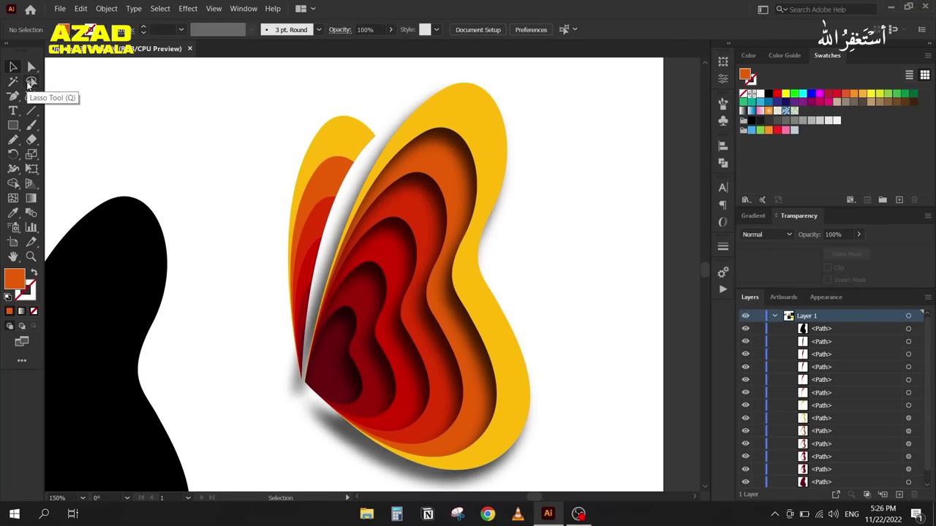
click(29, 84)
mouse_move(271, 126)
mouse_down()
mouse_move(301, 119)
mouse_move(302, 372)
mouse_move(245, 221)
mouse_move(268, 216)
mouse_up()
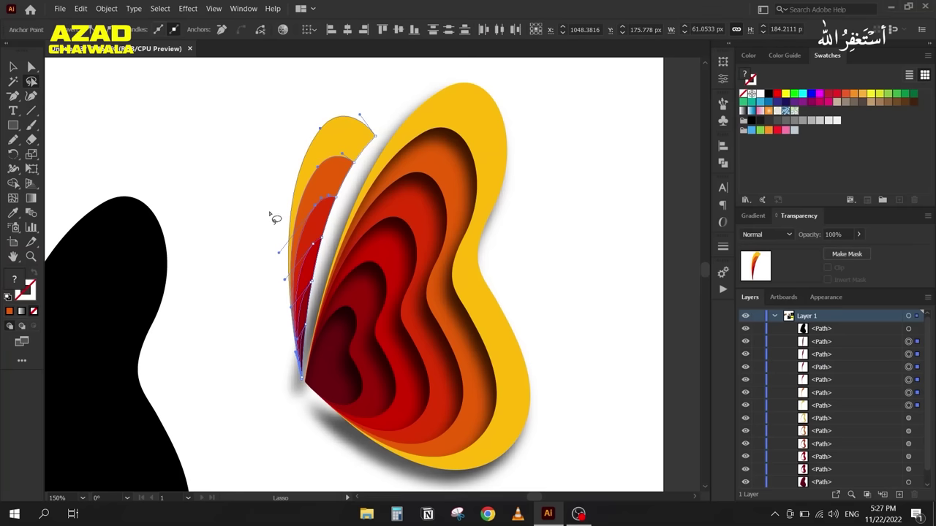
click(12, 67)
drag(243, 81, 304, 366)
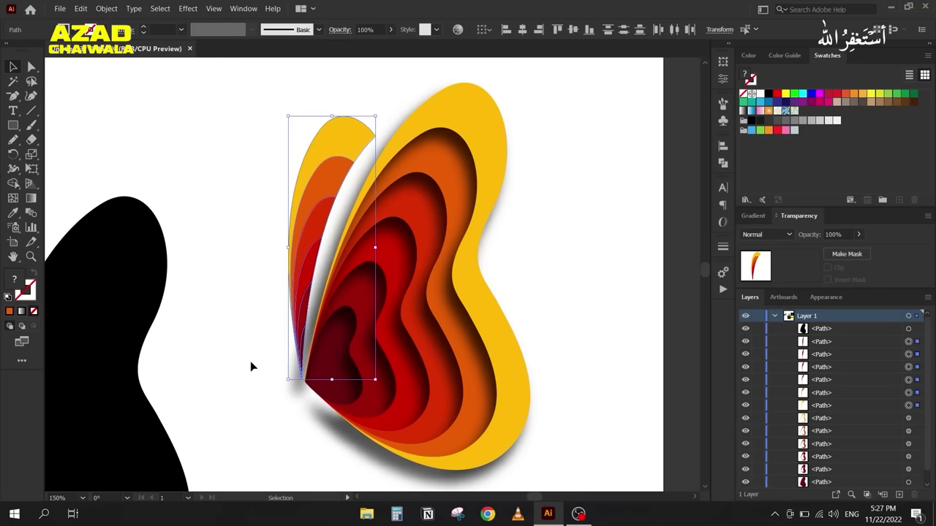
key(a)
key(ctrl+g)
key(v)
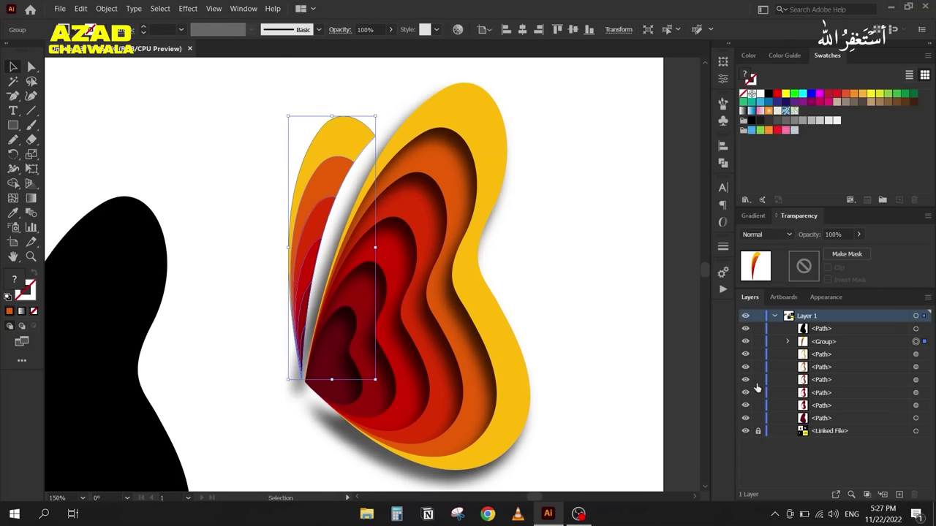
click(758, 341)
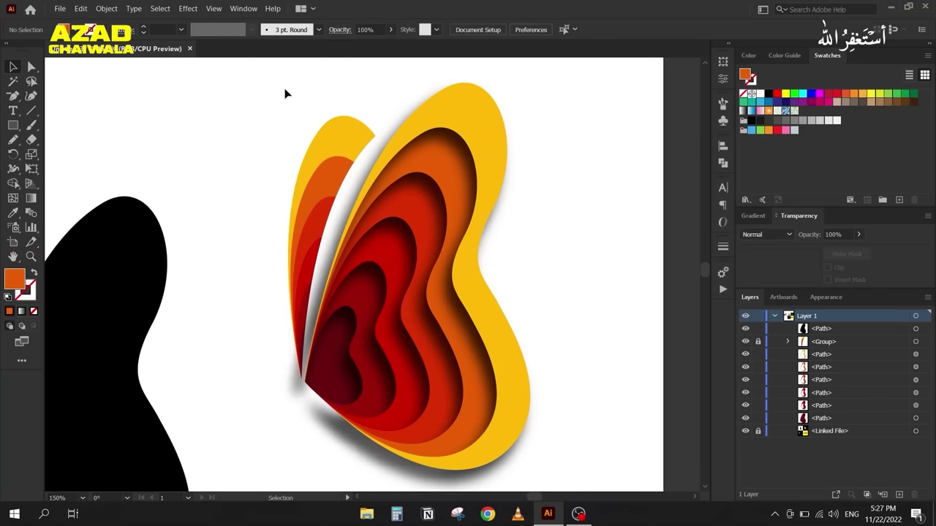
Step: Swap the black outline's fill to a stroke, group the wing layers, and centre-align both
scroll(284, 88, down, 1)
click(183, 237)
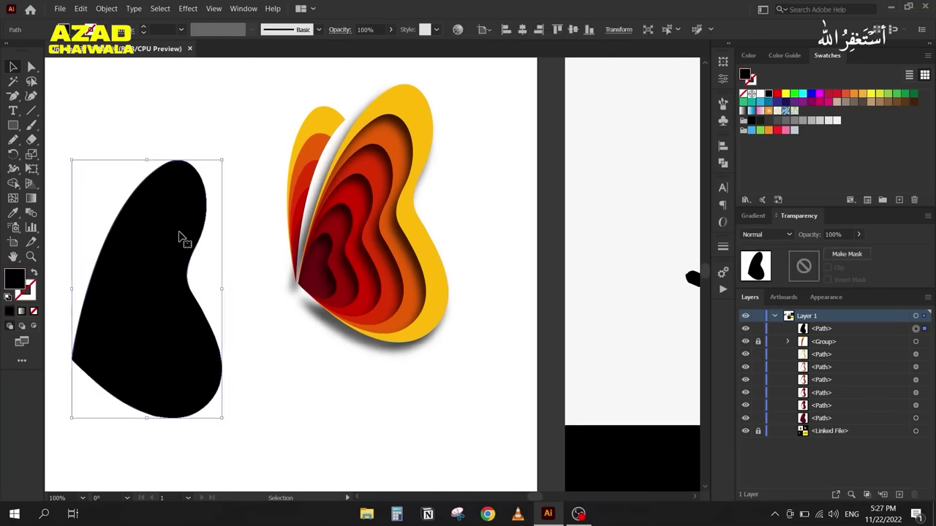
key(shift+x)
drag(312, 118, 447, 346)
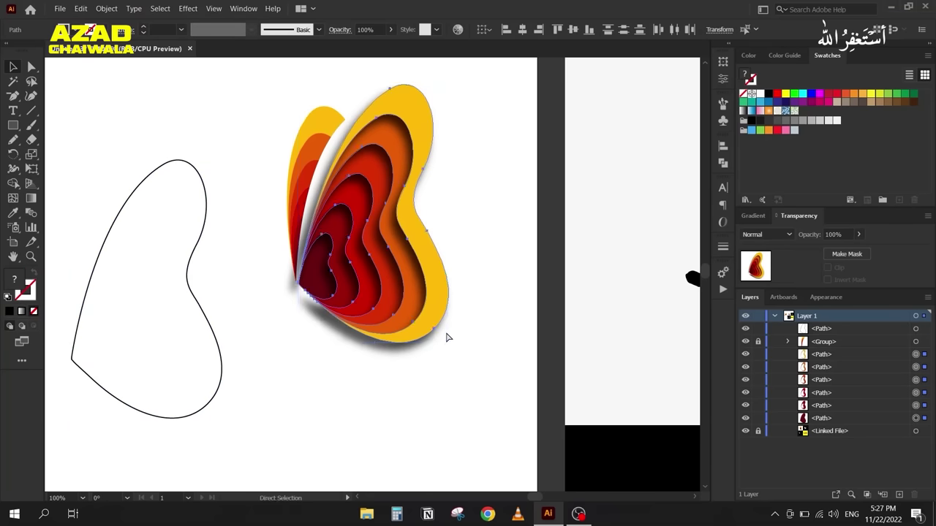
key(ctrl+g)
drag(114, 146, 355, 271)
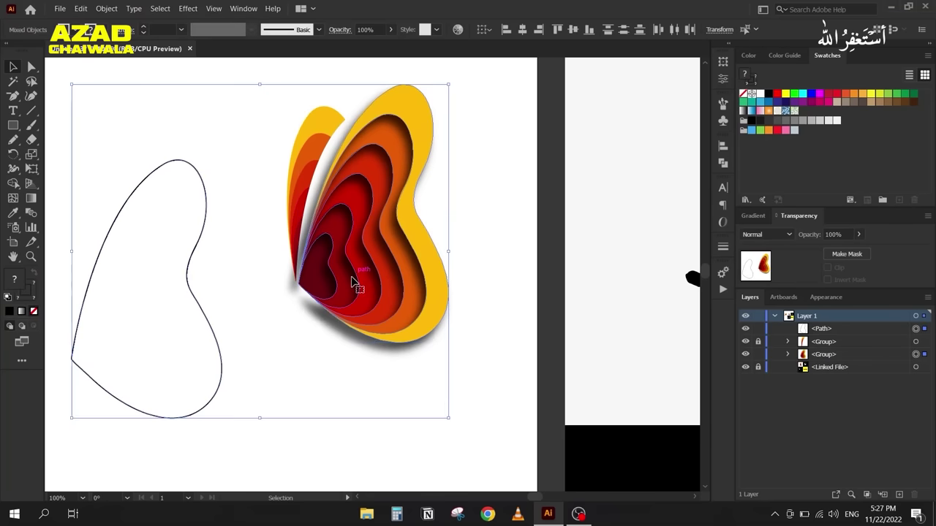
click(521, 29)
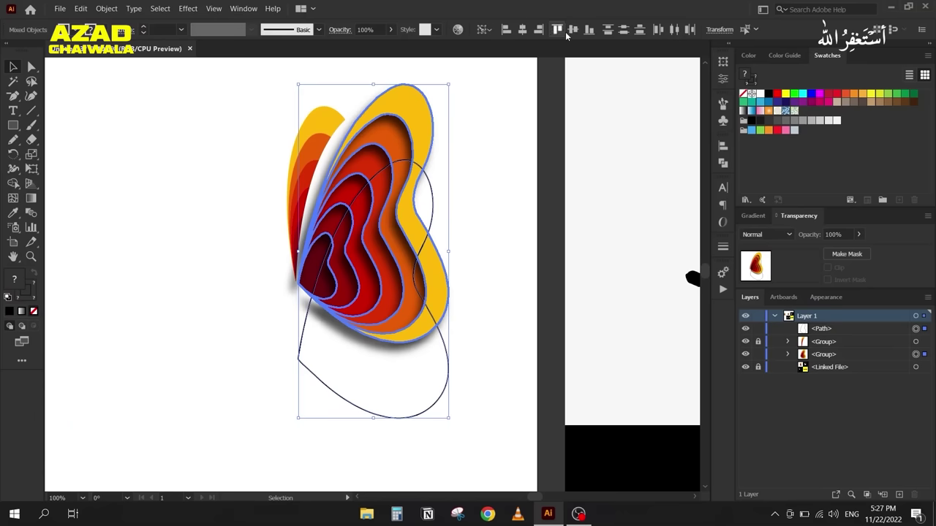
click(571, 30)
click(253, 199)
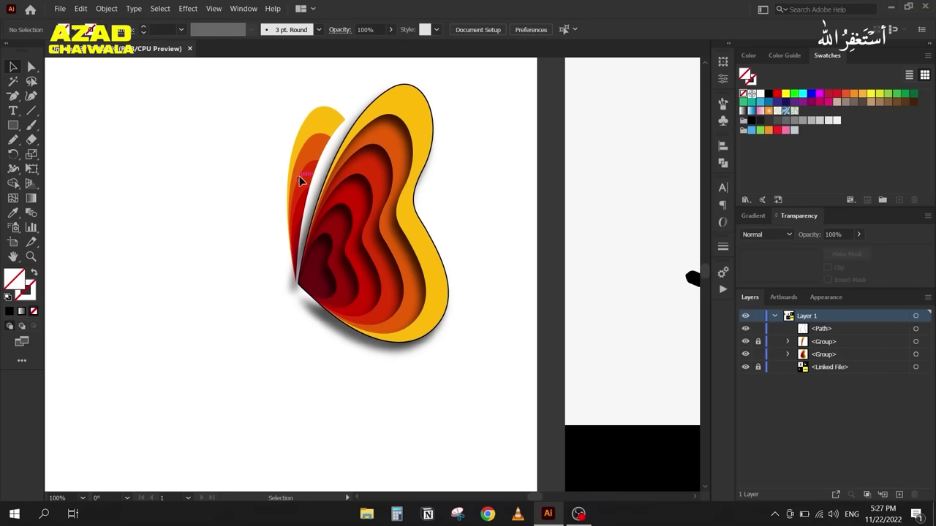
Step: Unlock the first group and clip the wing group to the outline with Make Clipping Mask
click(757, 342)
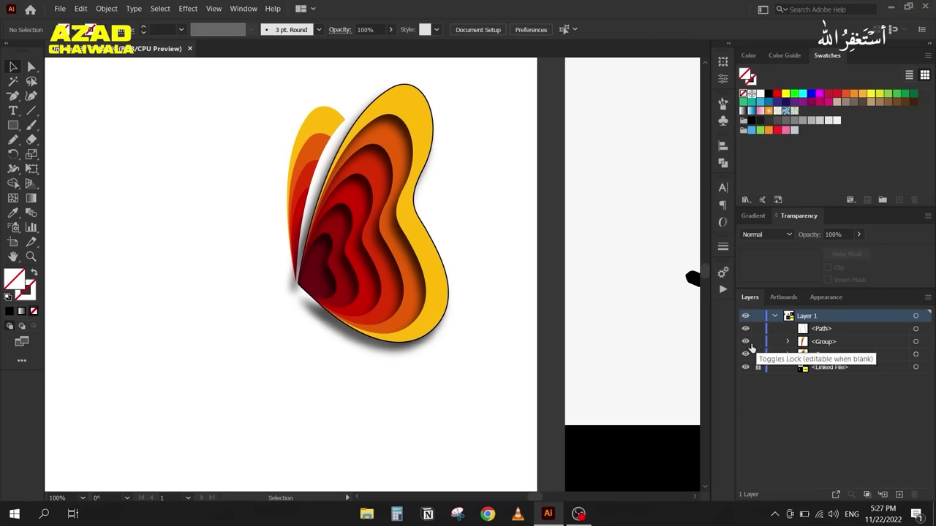
click(395, 88)
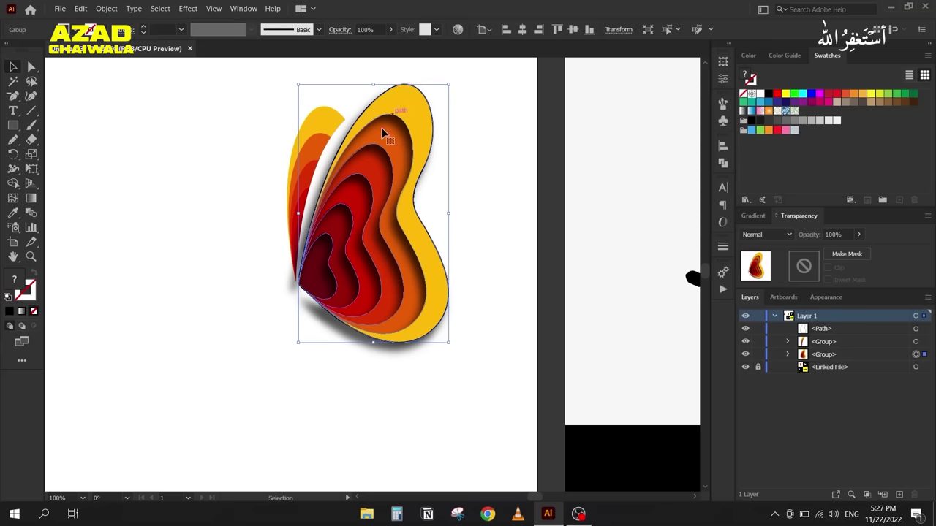
click(915, 329)
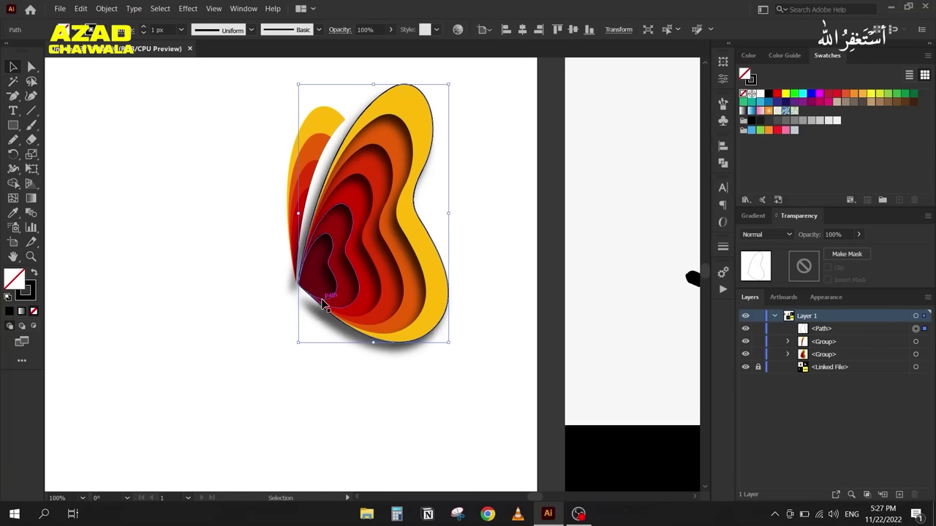
drag(471, 74, 367, 304)
right_click(386, 230)
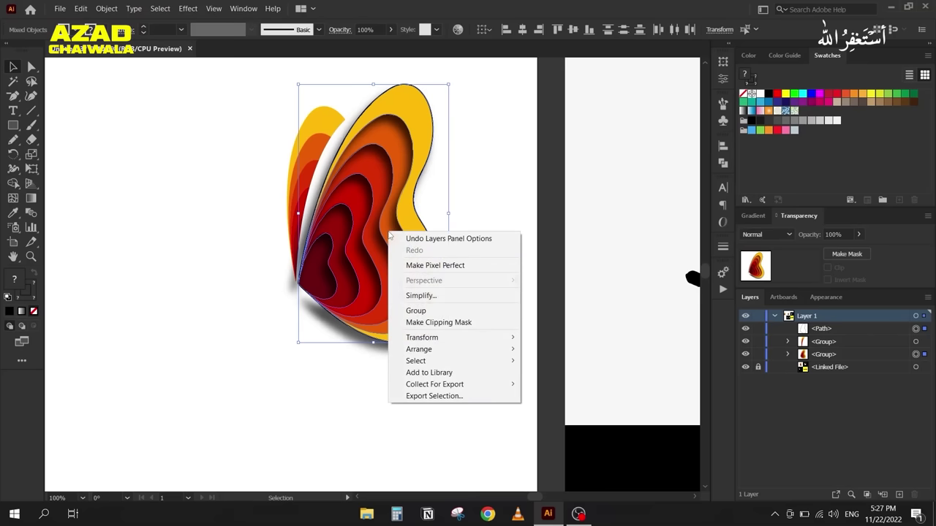
click(498, 328)
click(256, 362)
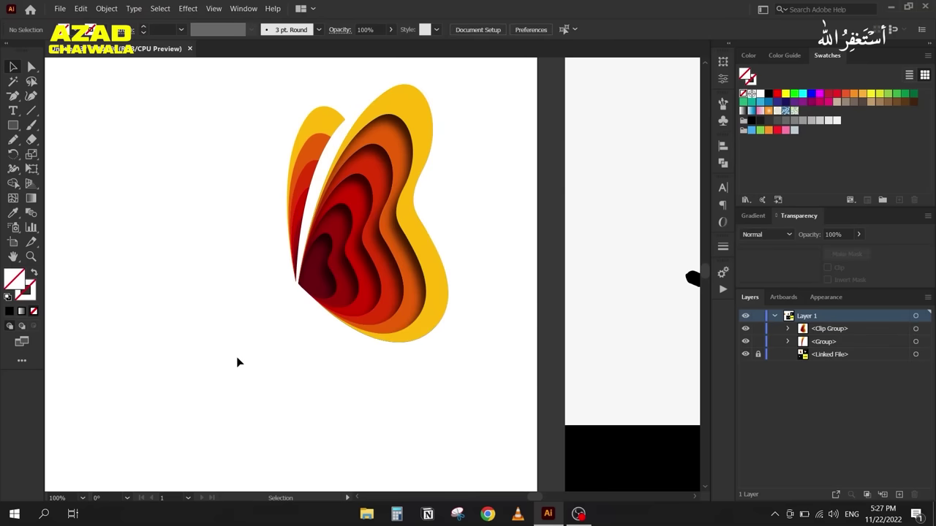
scroll(233, 305, down, 1)
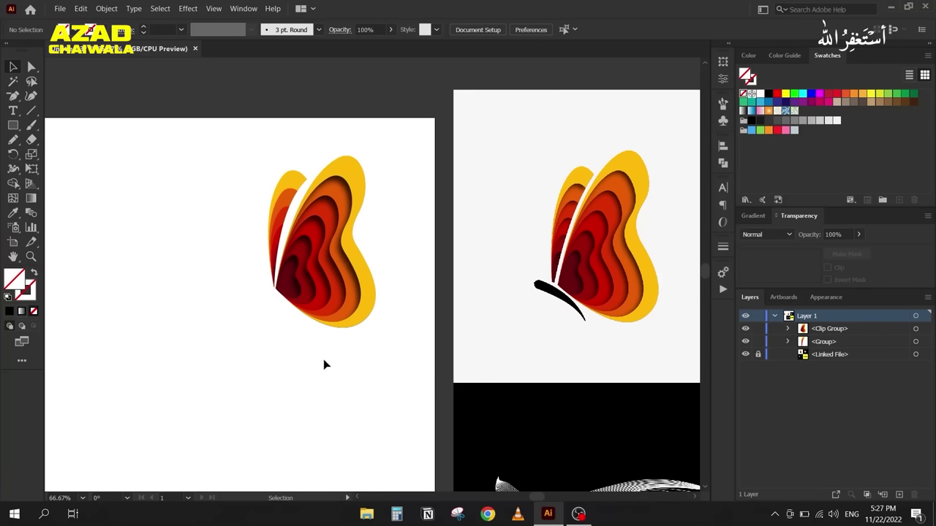
click(788, 328)
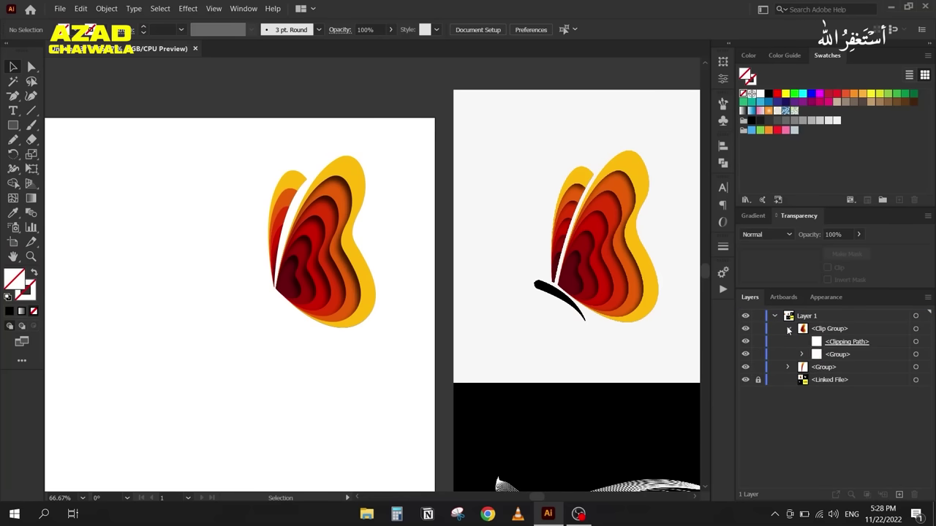
click(925, 342)
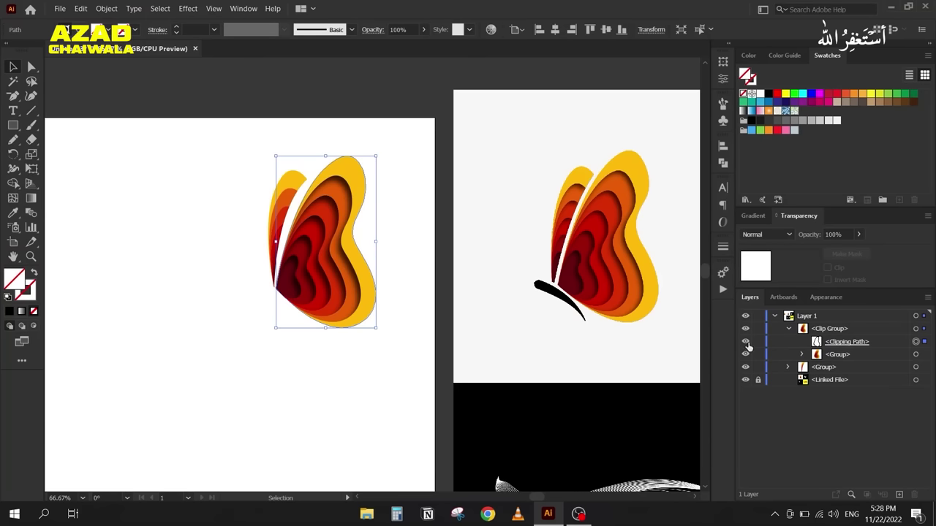
click(746, 342)
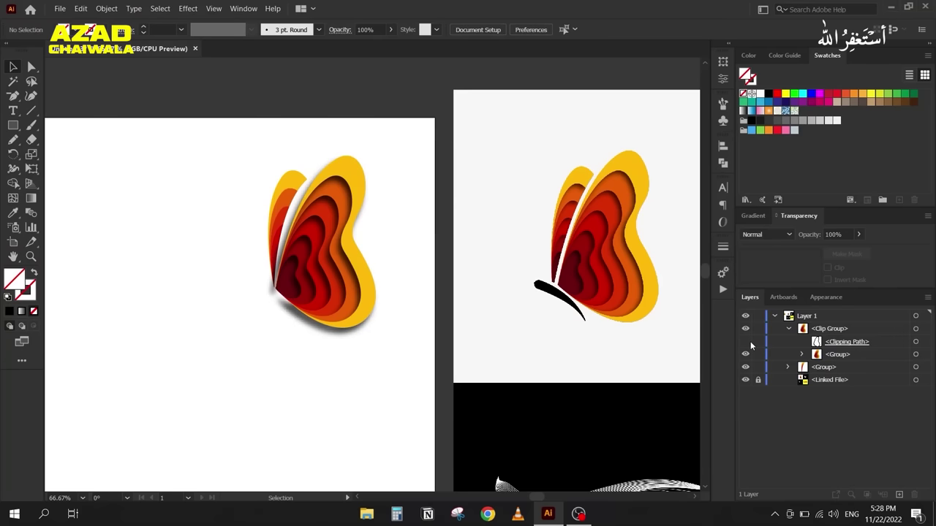
click(745, 342)
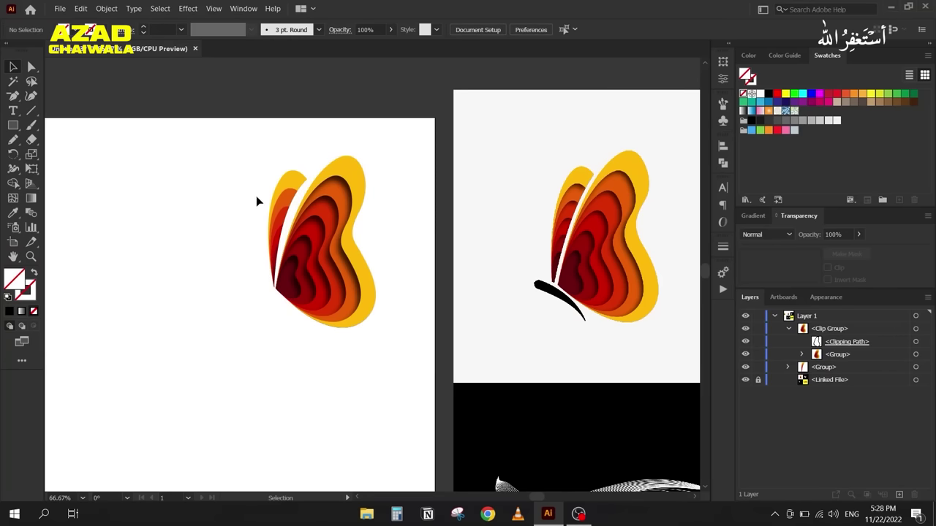
scroll(258, 173, down, 2)
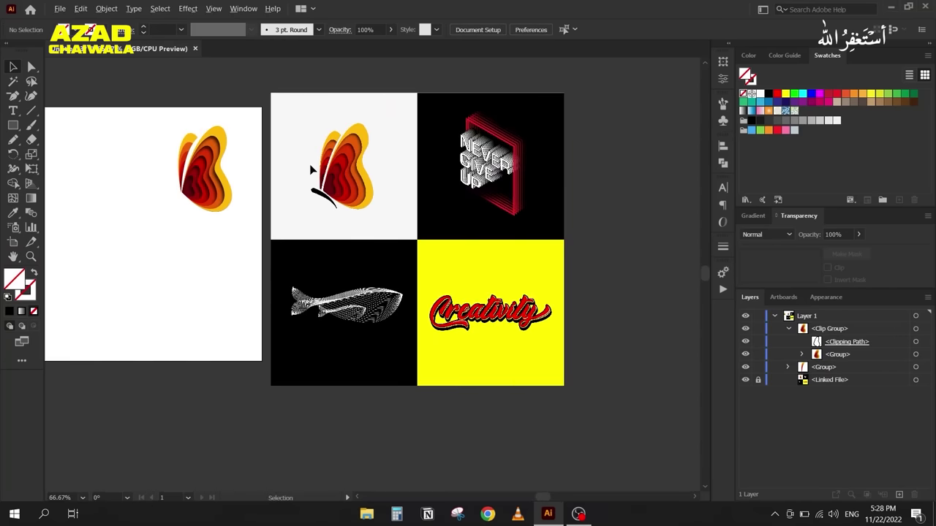
Step: Delete the recreated butterfly wing clip group
scroll(318, 231, up, 2)
scroll(150, 147, left, 3)
drag(159, 92, 292, 329)
key(Delete)
Step: Draw a pen curve by the reference body, stroke it black, and taper it with the Width tool
scroll(440, 238, up, 4)
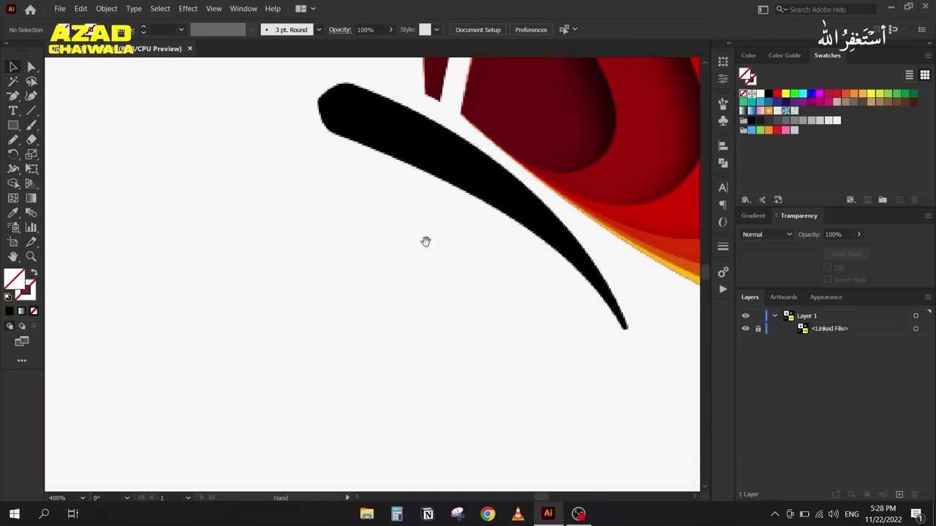
drag(424, 244, 341, 300)
scroll(273, 307, down, 1)
key(p)
click(243, 266)
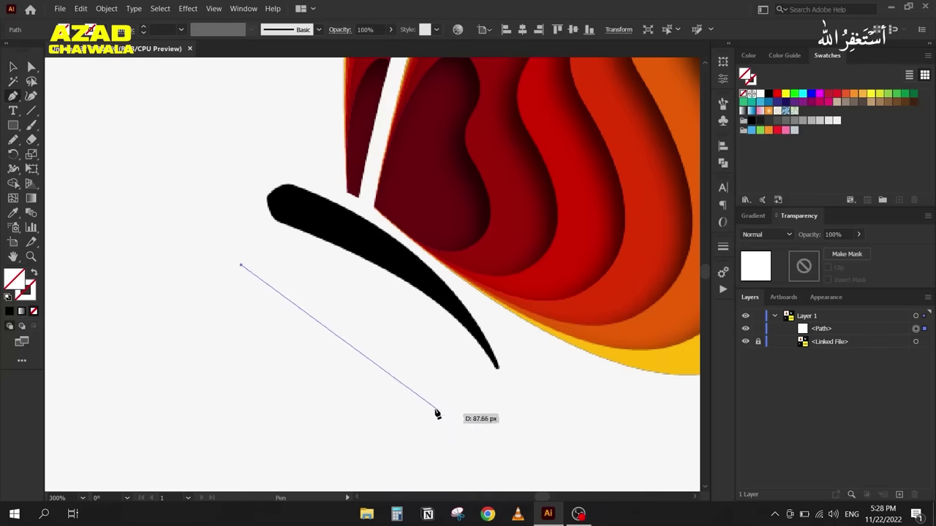
scroll(463, 412, down, 3)
drag(461, 305, 527, 416)
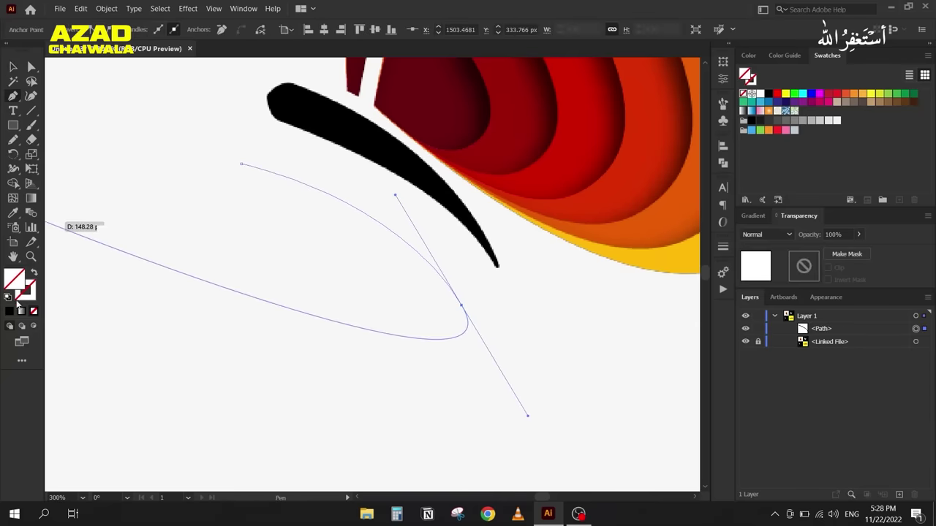
click(22, 296)
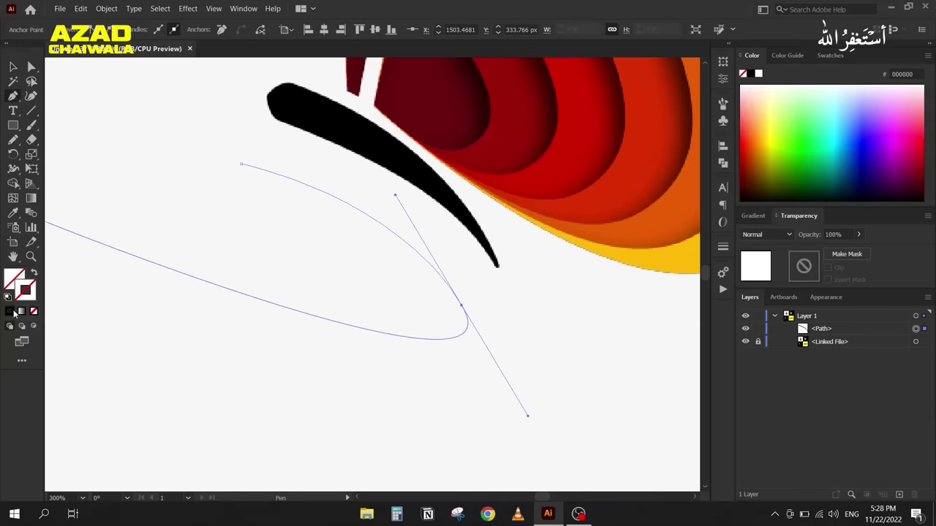
click(13, 169)
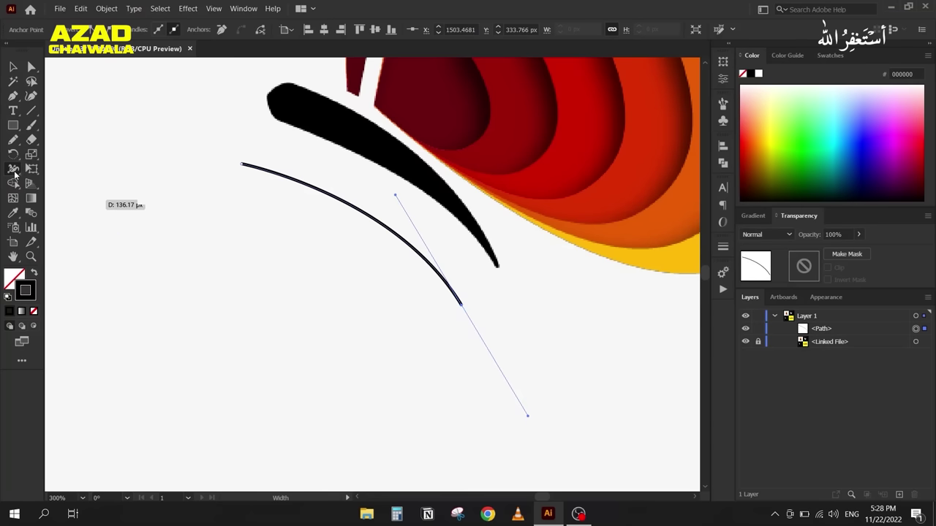
drag(257, 189, 256, 184)
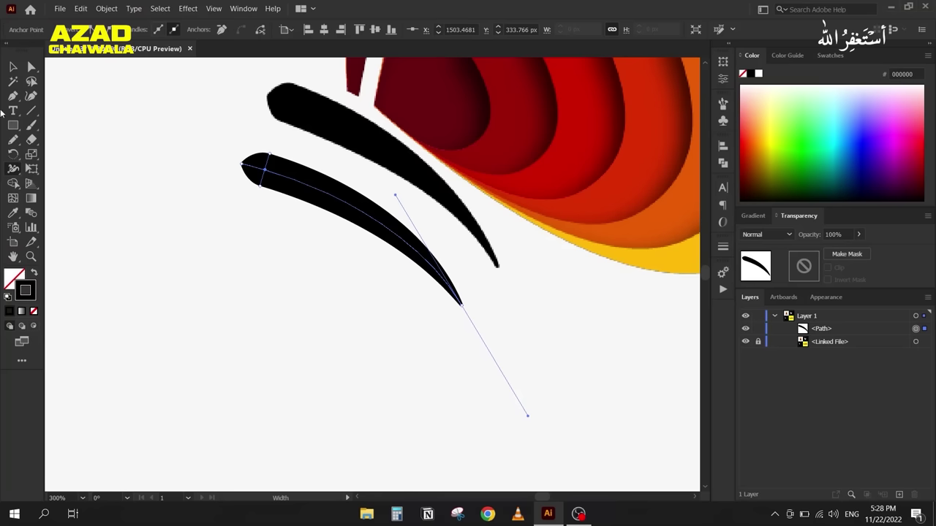
click(13, 67)
drag(220, 136, 282, 213)
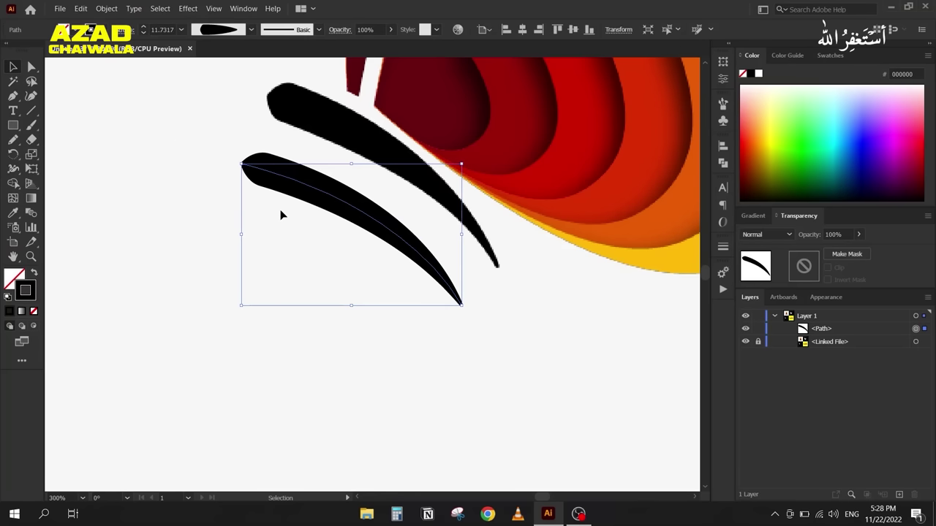
click(282, 213)
scroll(280, 212, down, 6)
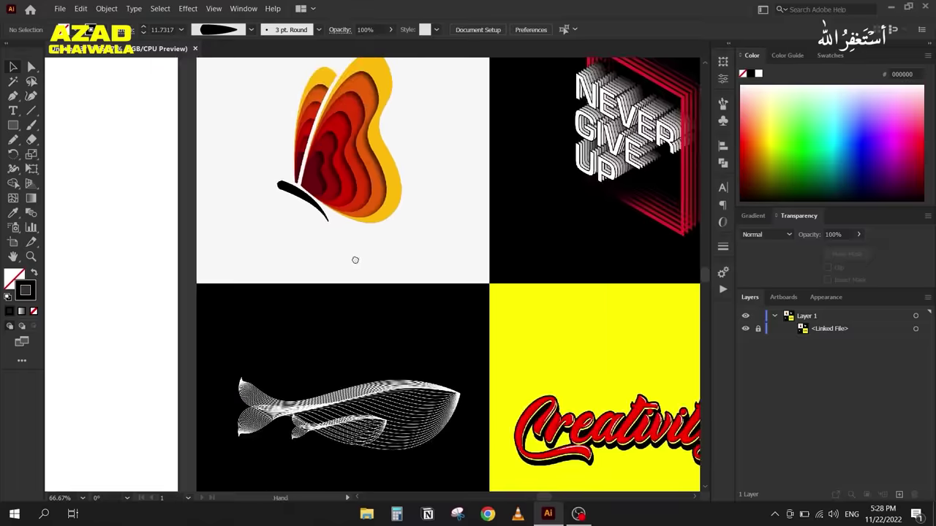
Step: Draw a square beside the poster, fill it with the poster's black, and lock it
scroll(357, 239, right, 4)
scroll(357, 239, right, 4)
scroll(374, 158, up, 2)
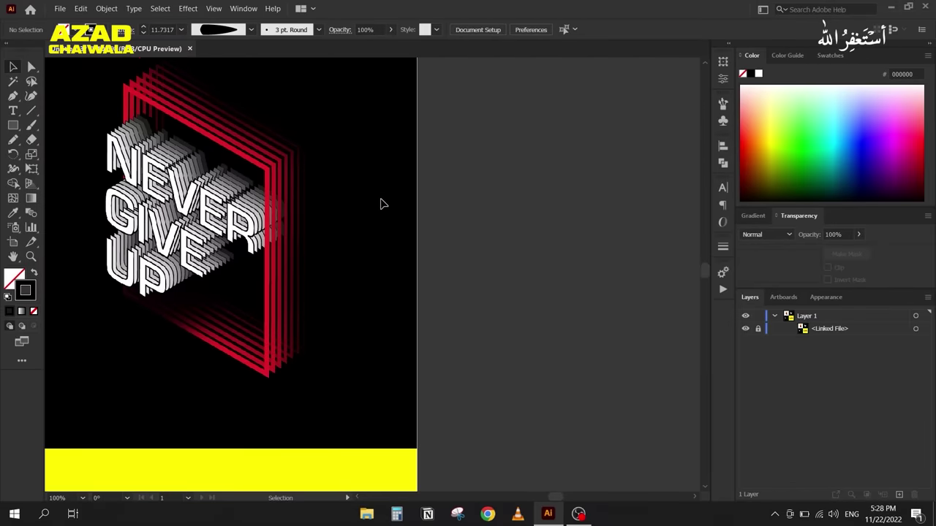
drag(356, 217, 309, 176)
scroll(306, 181, up, 1)
scroll(306, 180, down, 1)
scroll(294, 205, up, 1)
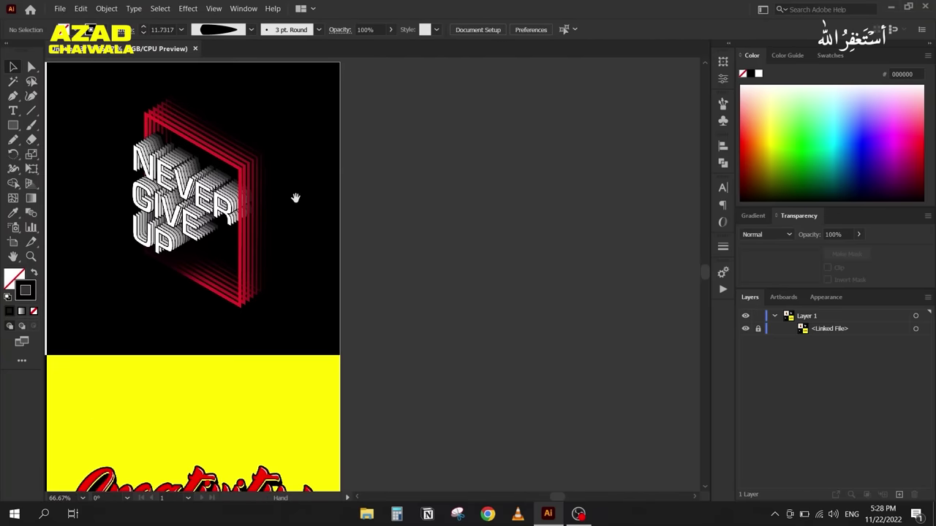
click(11, 126)
drag(361, 66, 652, 356)
key(i)
click(298, 90)
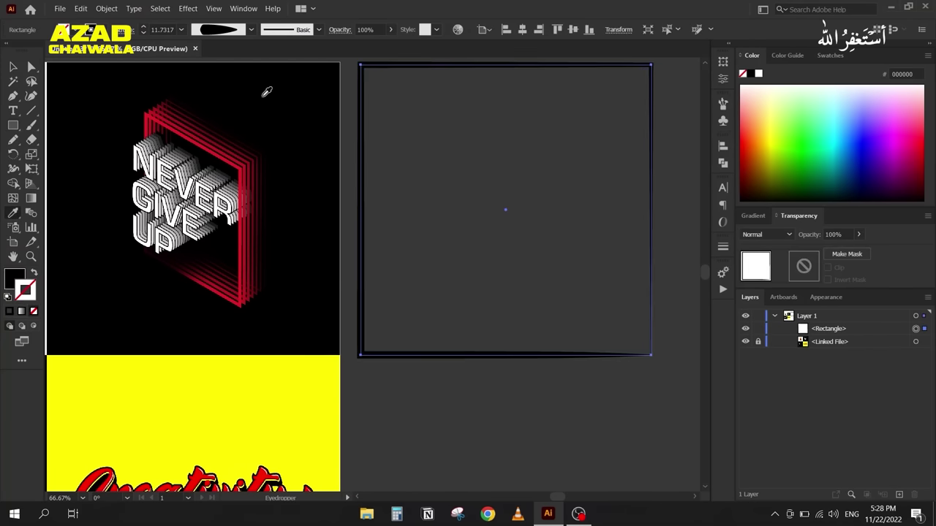
click(11, 67)
click(757, 328)
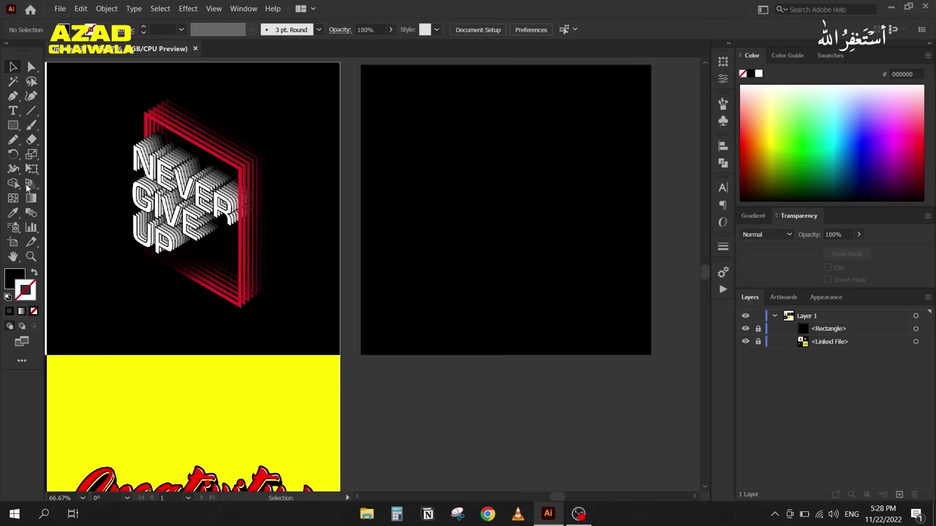
Step: Draw a smaller unfilled rectangle inside the square with a red 4 px stroke
click(13, 125)
drag(424, 108, 581, 295)
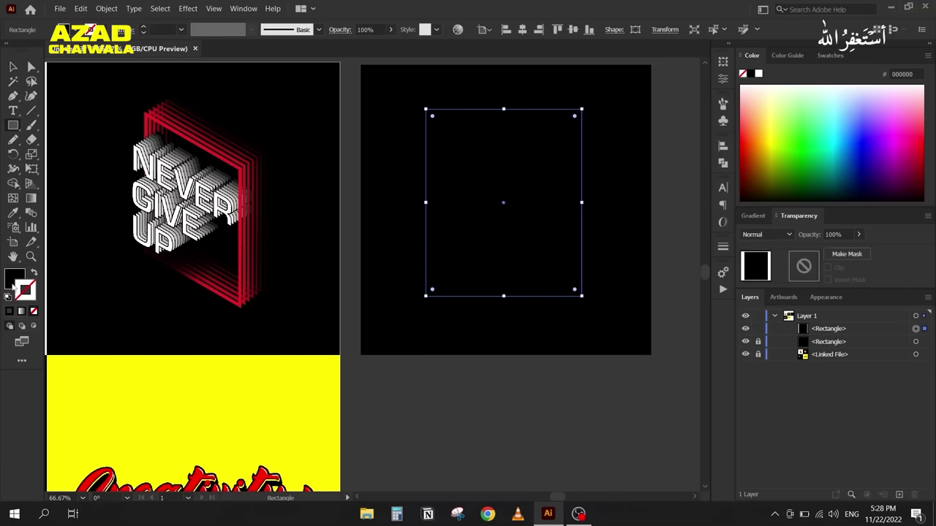
click(34, 274)
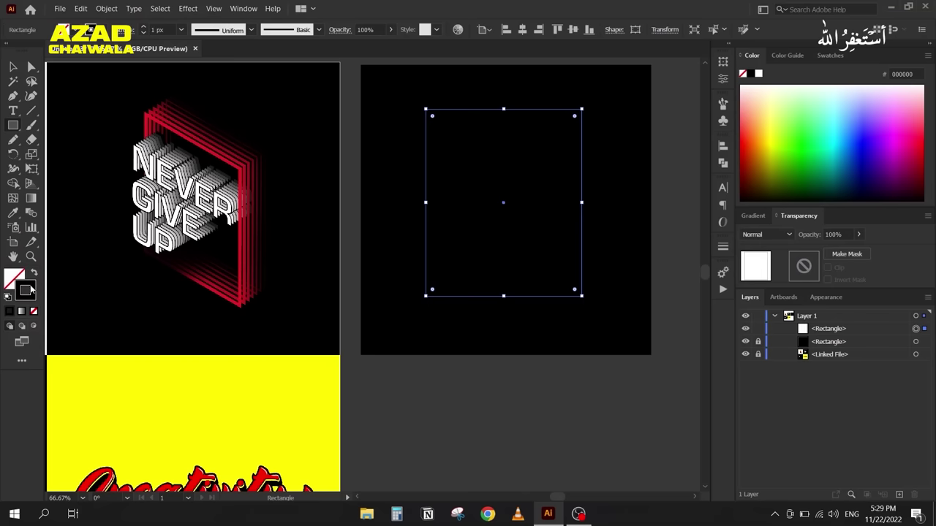
click(829, 55)
click(776, 93)
scroll(160, 31, up, 3)
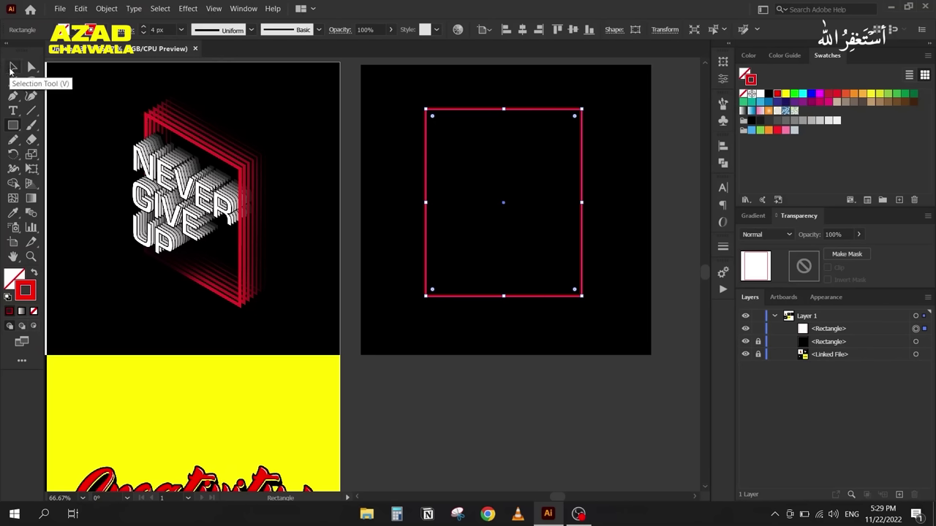
click(12, 68)
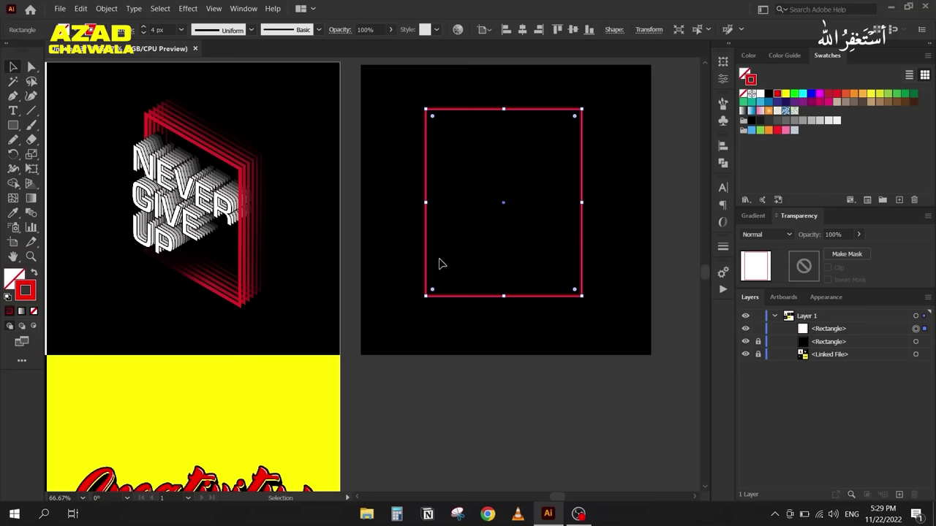
Step: Apply Effect > 3D > Rotate to the red rectangle using the Isometric Left position preset
click(186, 8)
mouse_move(303, 80)
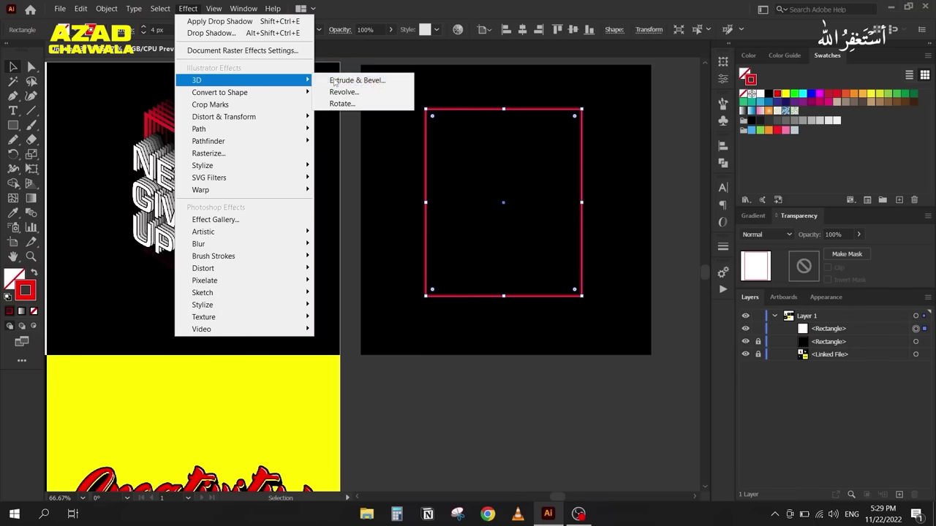
click(378, 106)
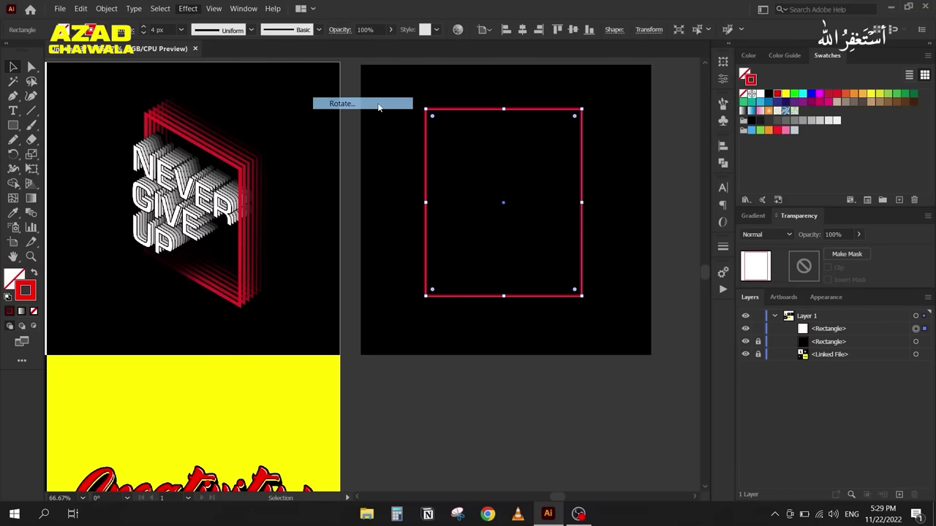
drag(443, 153, 735, 68)
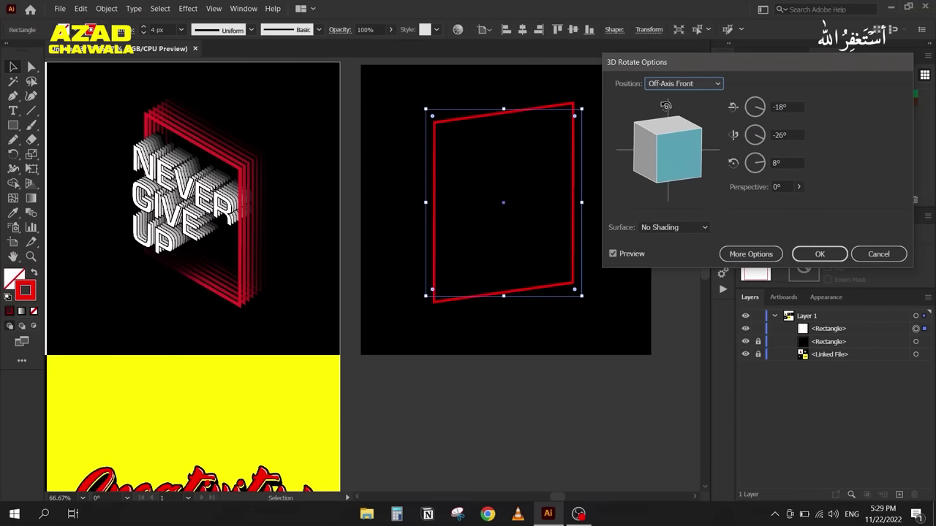
click(691, 86)
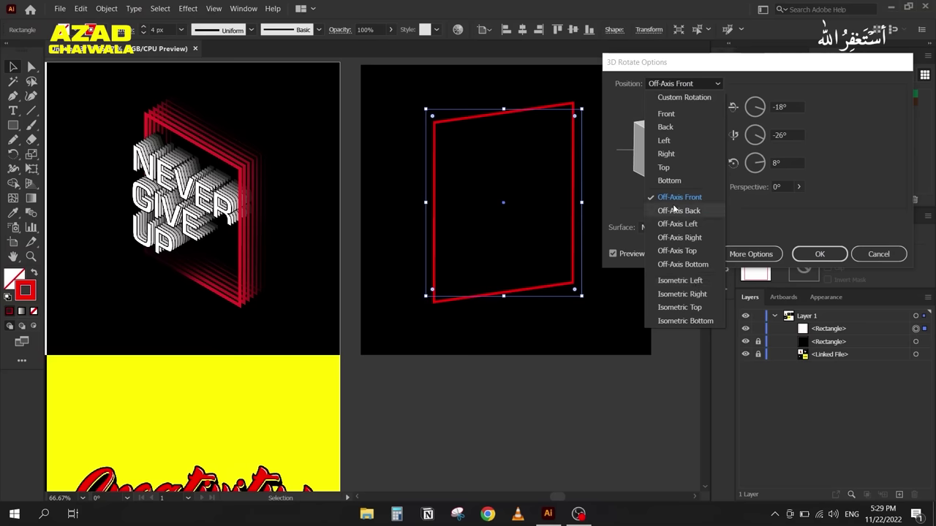
click(675, 211)
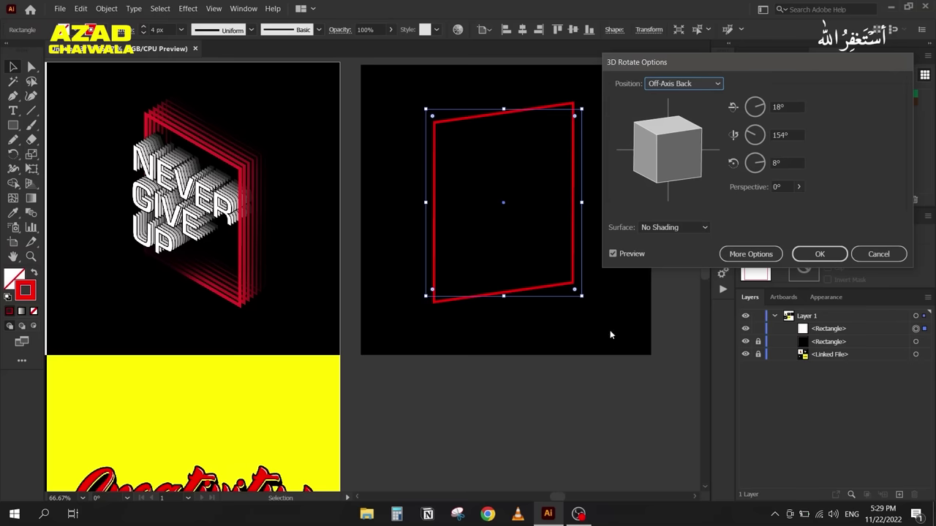
scroll(680, 82, down, 2)
scroll(680, 82, down, 1)
click(679, 83)
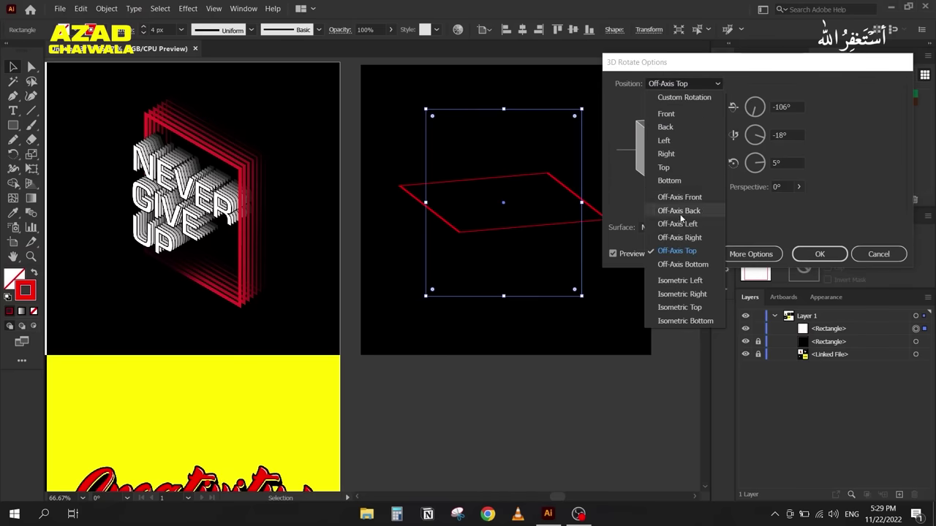
click(676, 280)
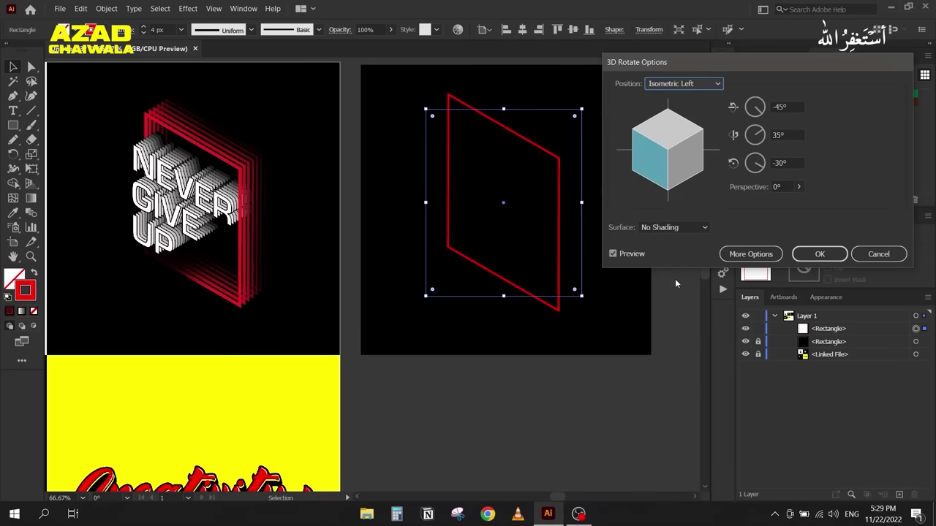
click(819, 253)
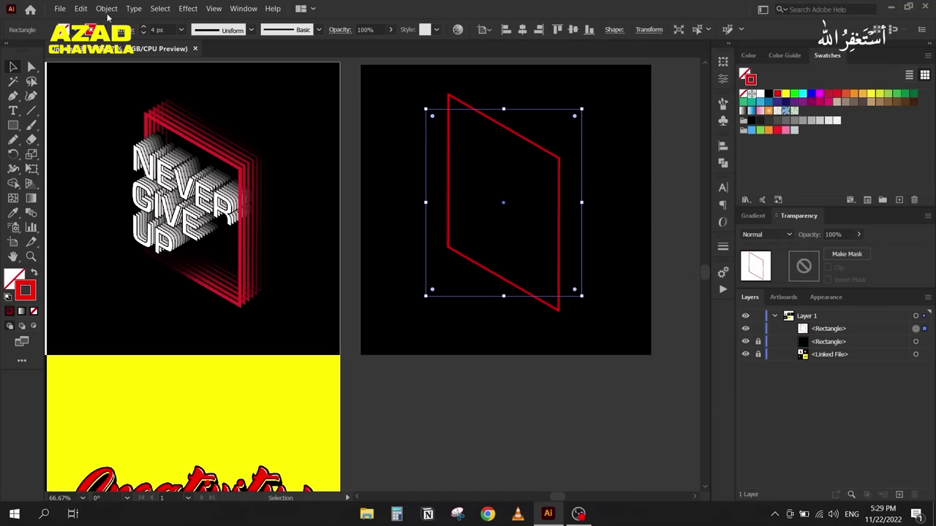
Step: Expand the frame's appearance, ungroup it, and Alt-drag an offset copy up and to the right
click(106, 9)
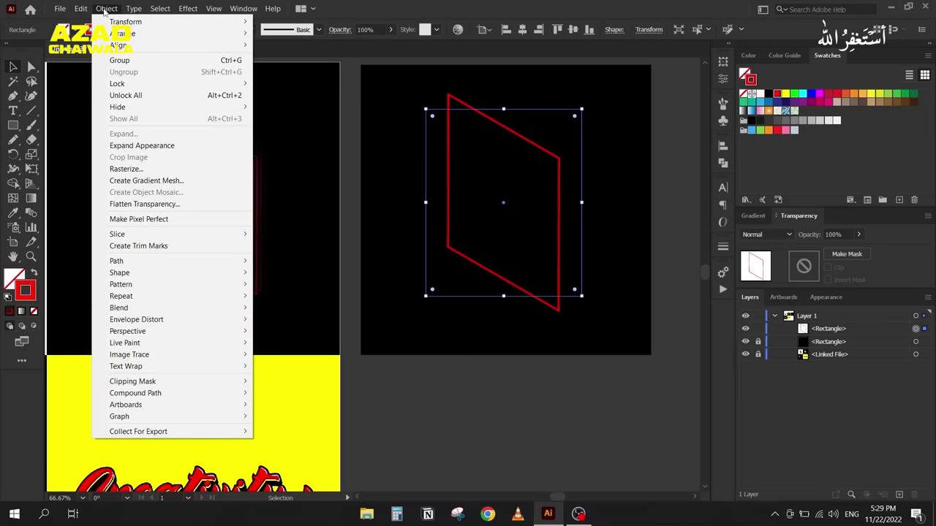
click(120, 147)
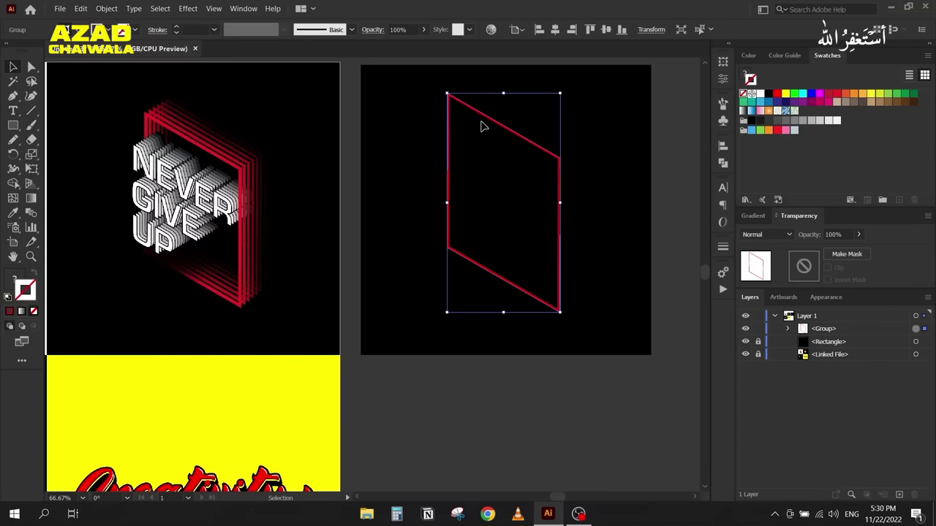
key(ctrl+shift+g)
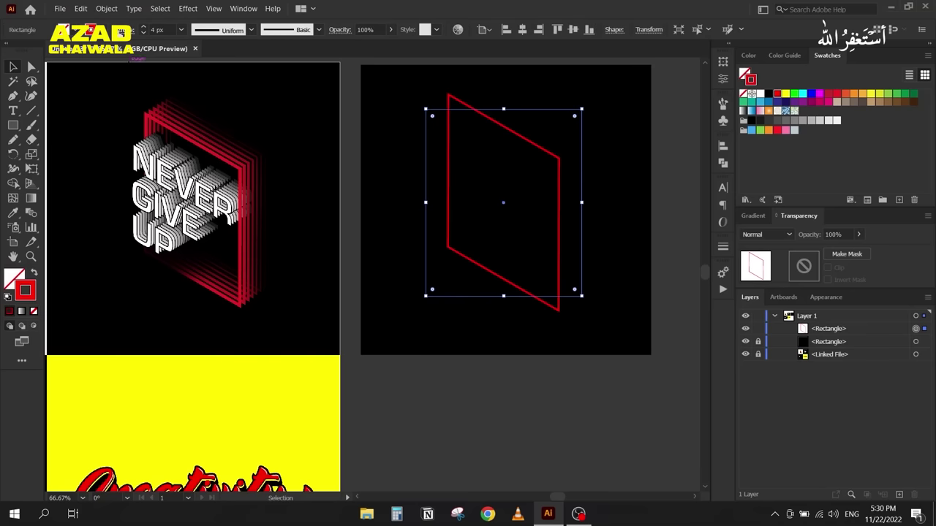
click(120, 30)
drag(510, 135, 535, 110)
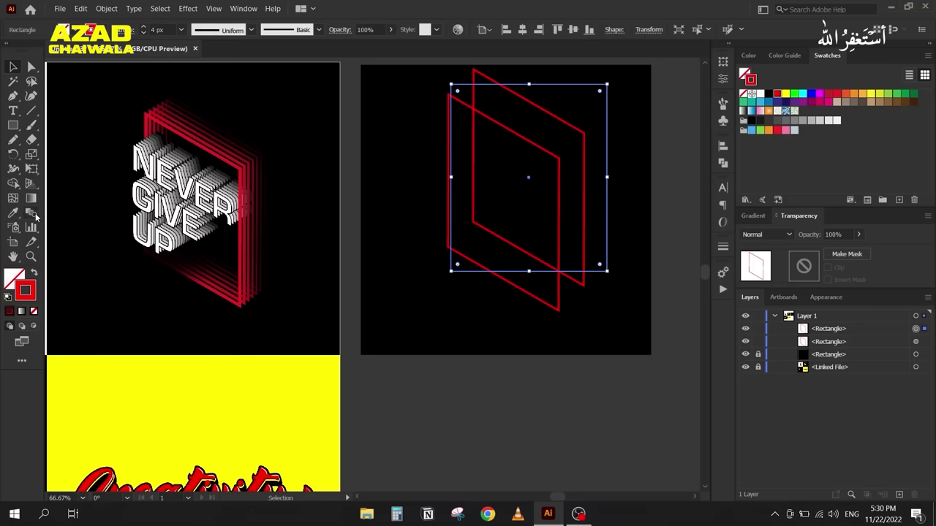
Step: Blend the two red frames with the Blend tool set to 4 specified steps
click(402, 129)
double_click(38, 215)
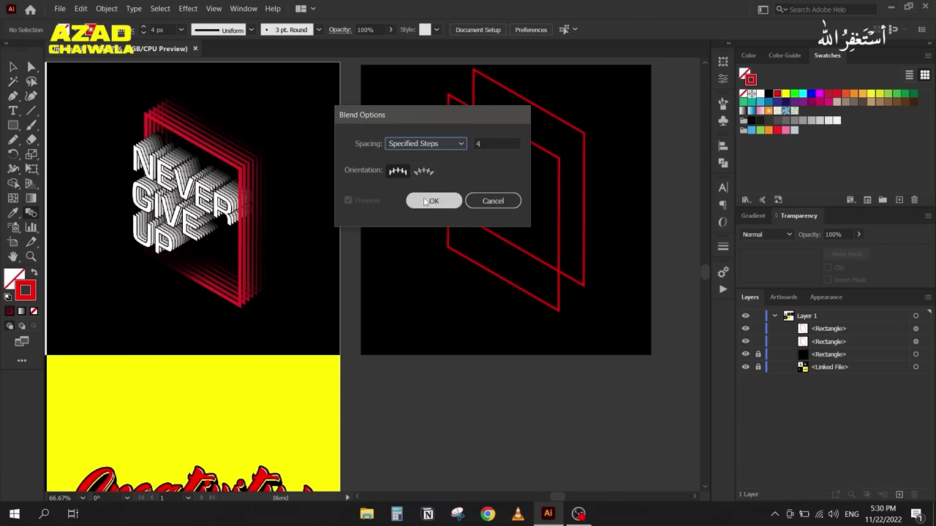
click(425, 205)
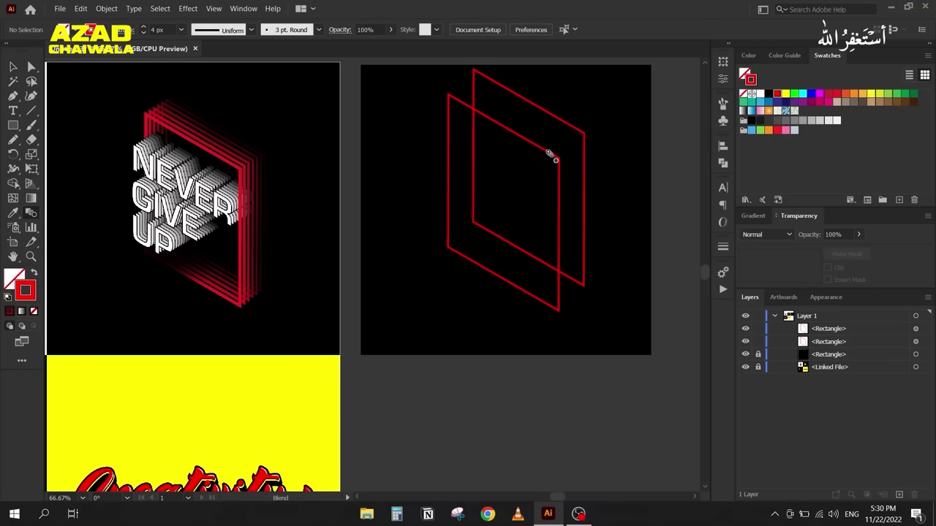
click(582, 132)
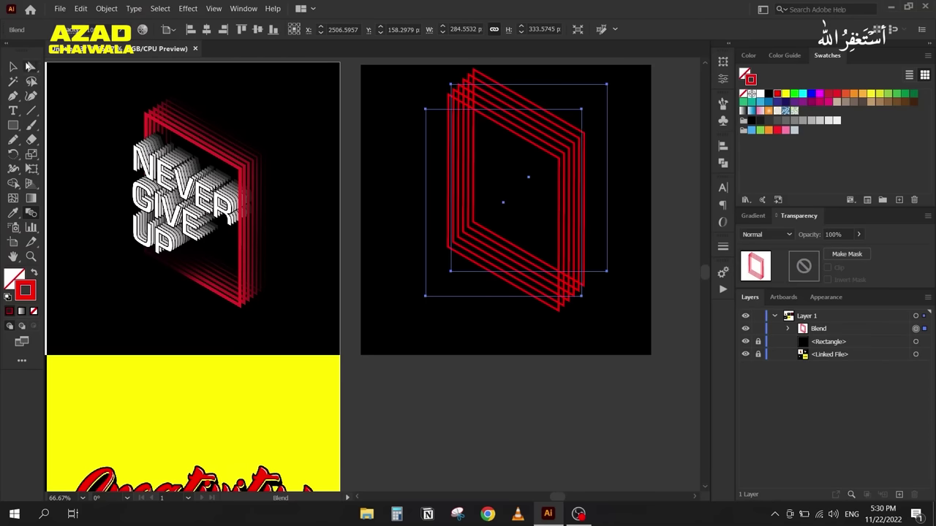
click(16, 67)
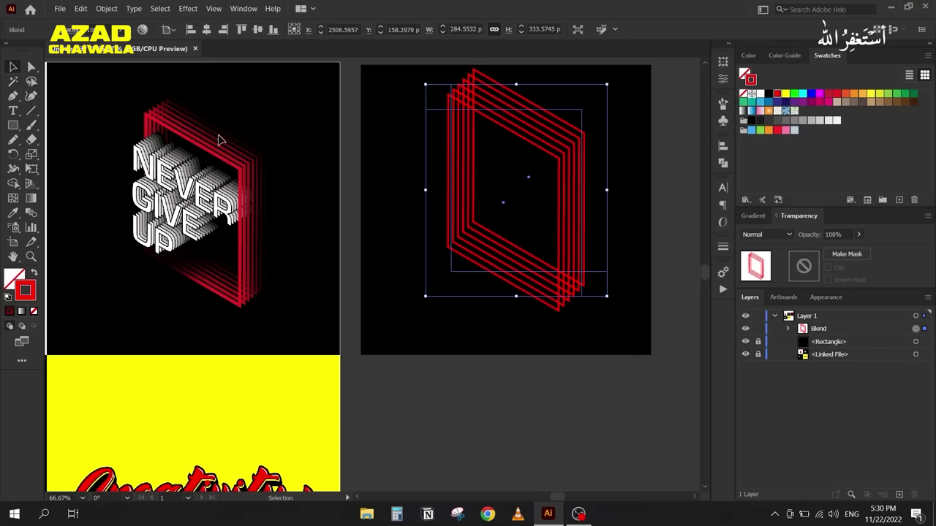
Step: Give the blend's rear frame a 1 px black stroke and the front frame a 7 px stroke
click(788, 328)
click(916, 342)
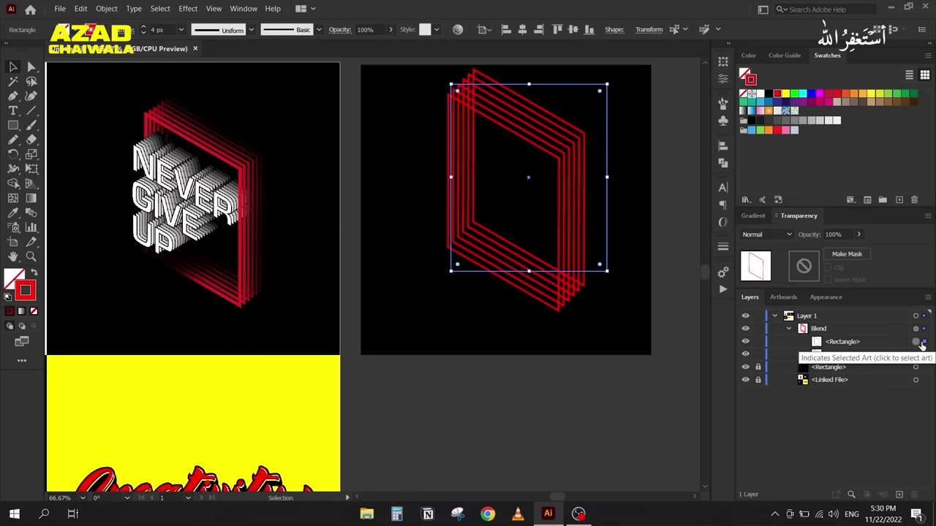
scroll(161, 28, down, 3)
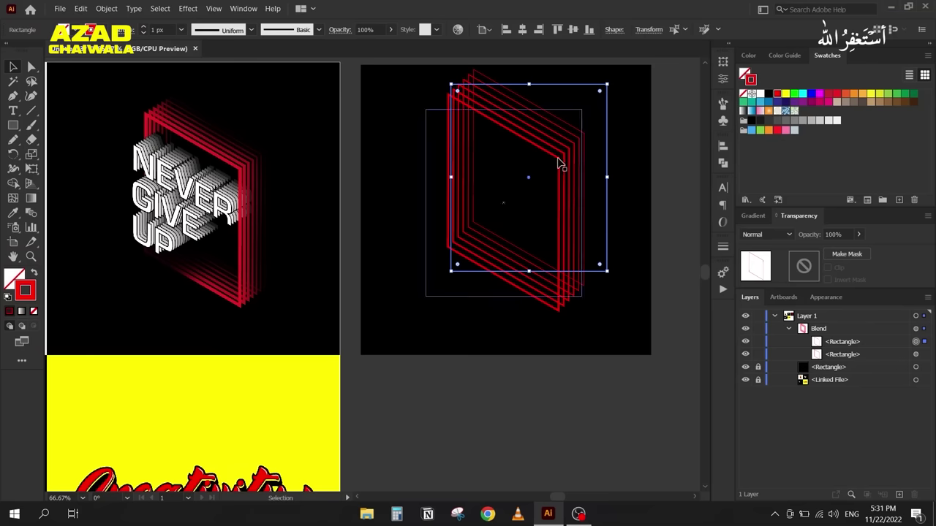
click(915, 355)
scroll(159, 28, up, 3)
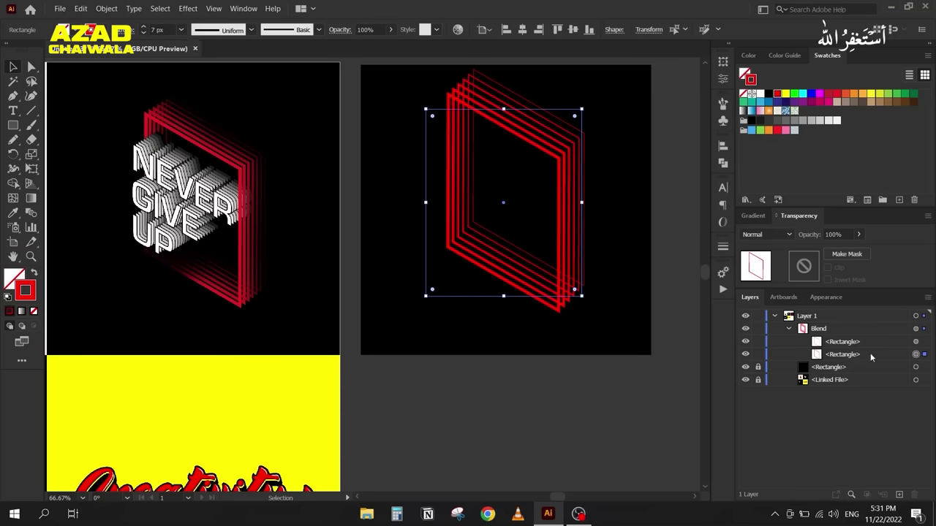
click(916, 342)
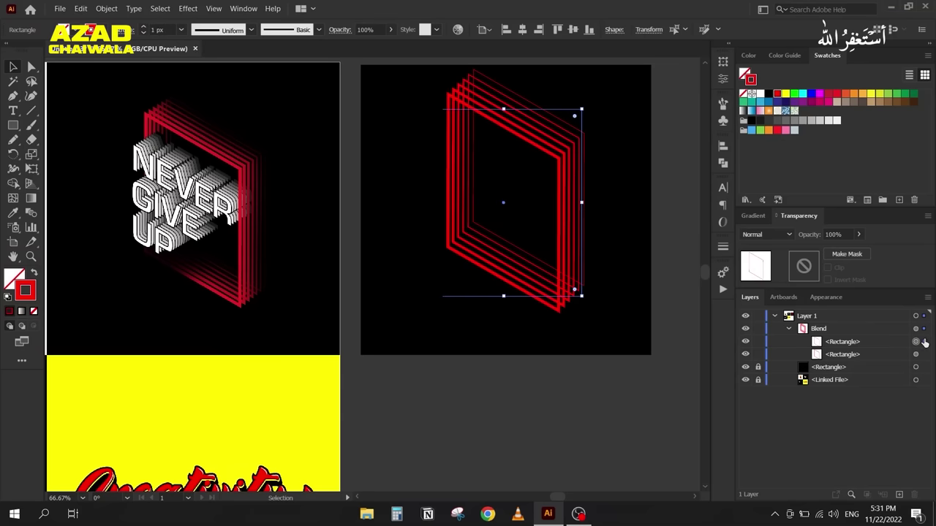
click(768, 97)
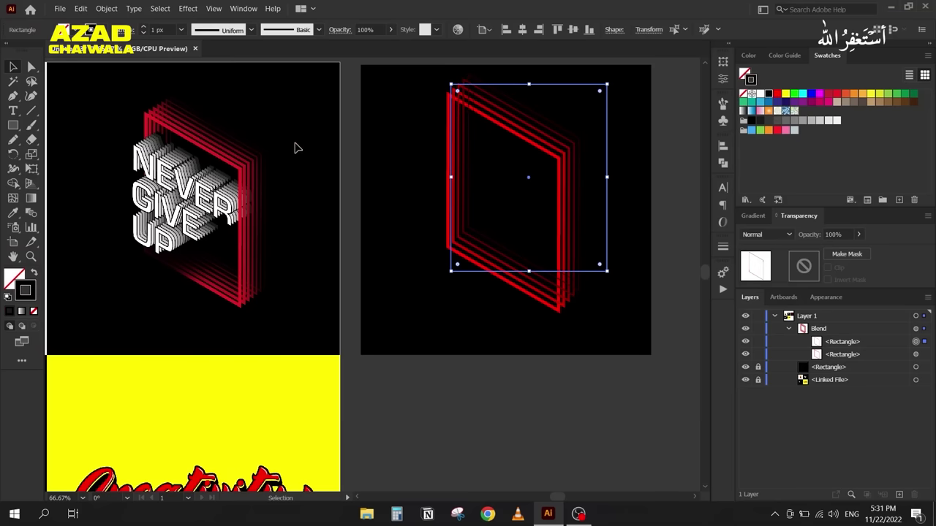
Step: Raise the blend to 5 specified steps in Blend Options
double_click(31, 212)
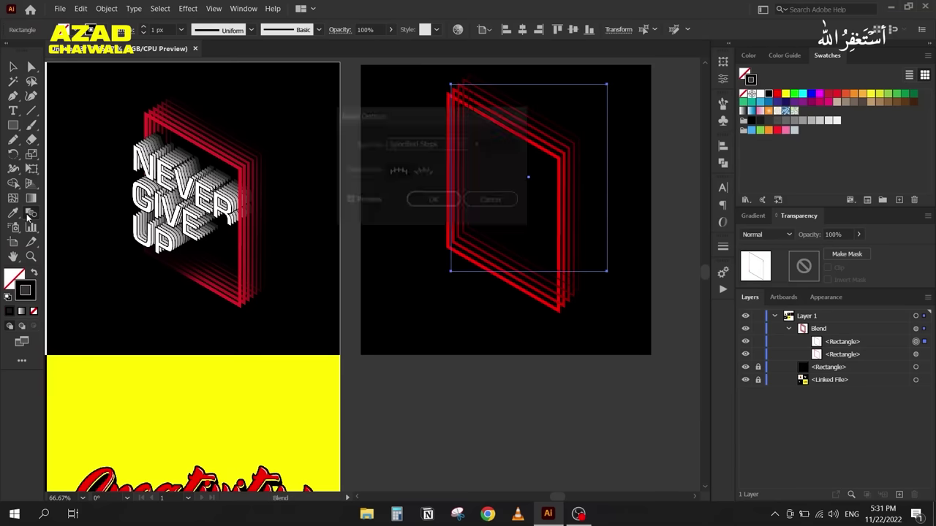
key(Up)
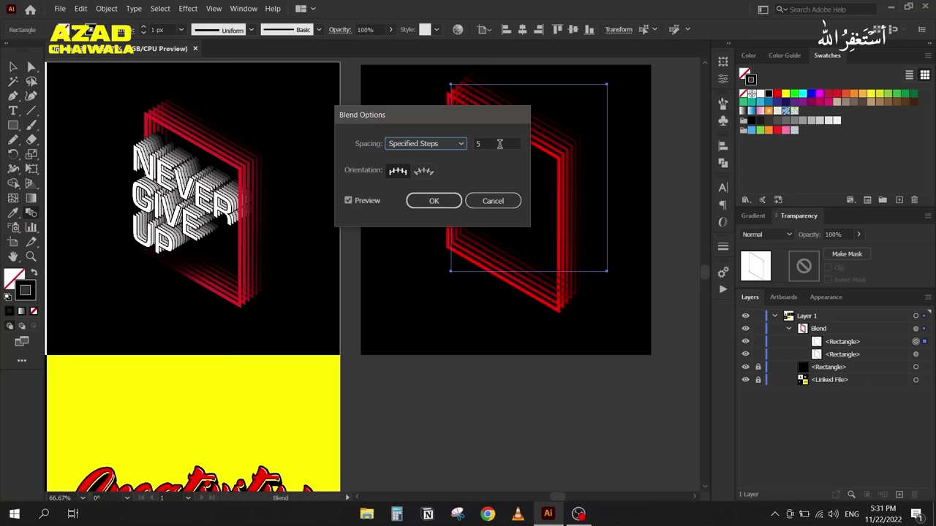
click(433, 201)
click(15, 66)
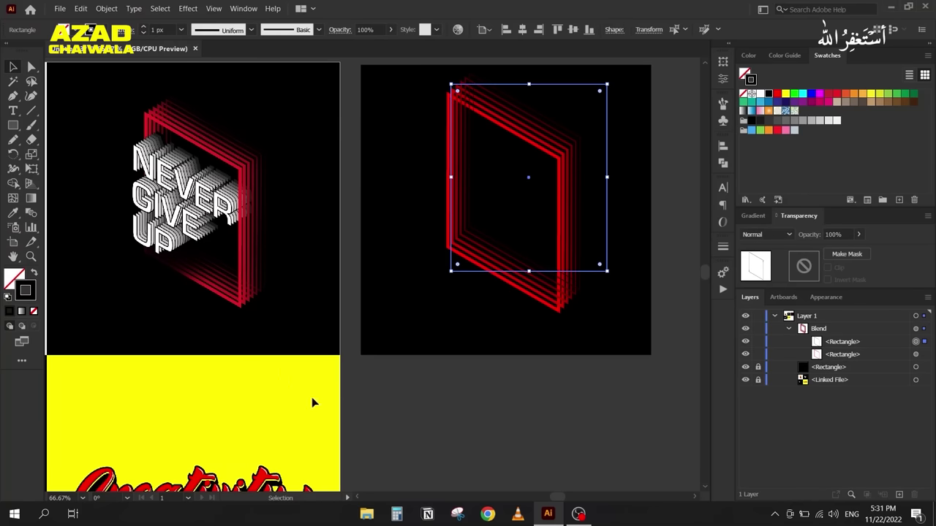
click(413, 403)
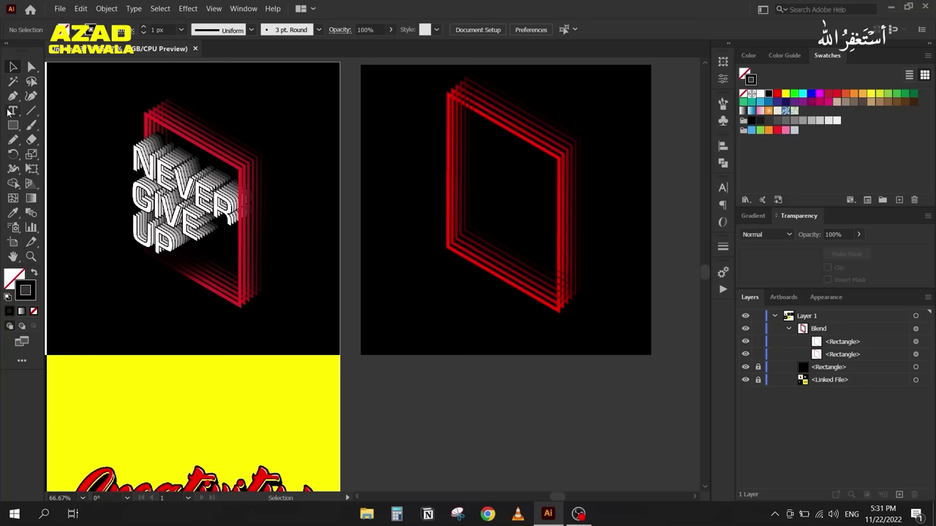
Step: Type NEVER near the top of the right artboard's red frame and fill it white
key(t)
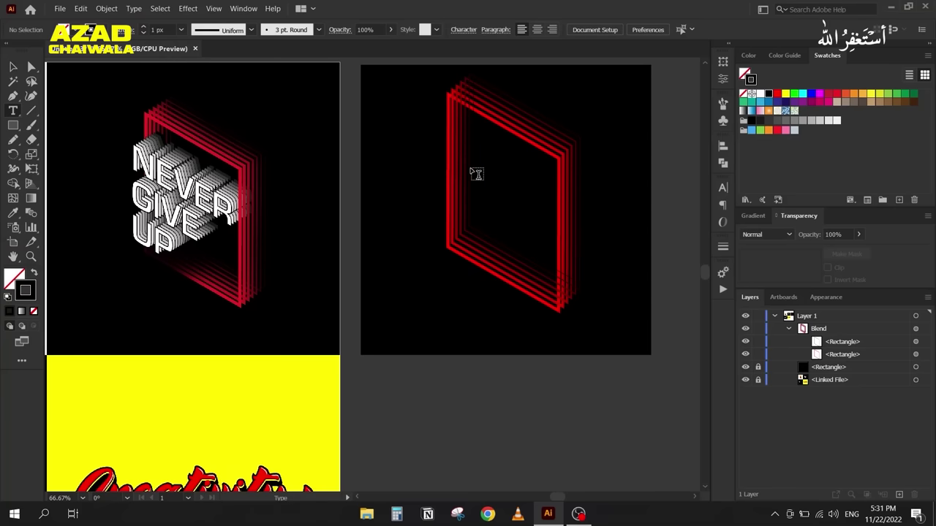
click(476, 172)
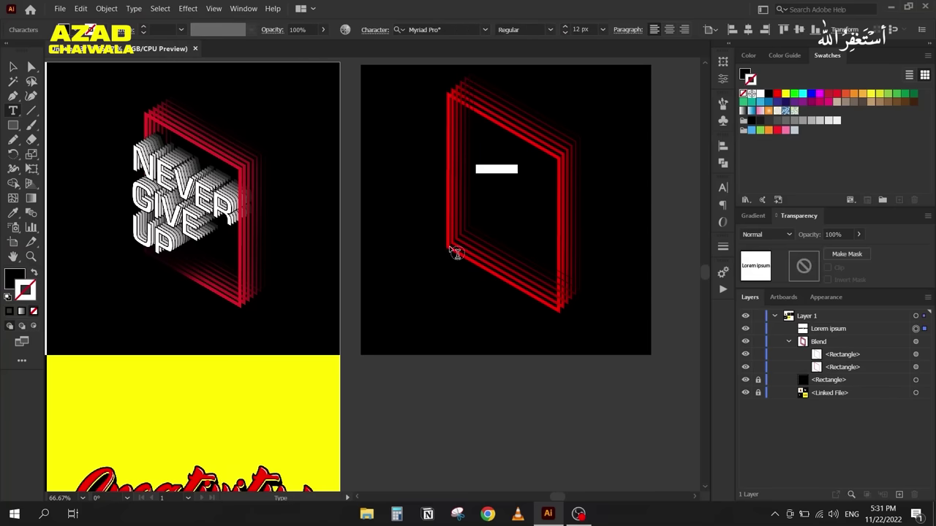
text(N)
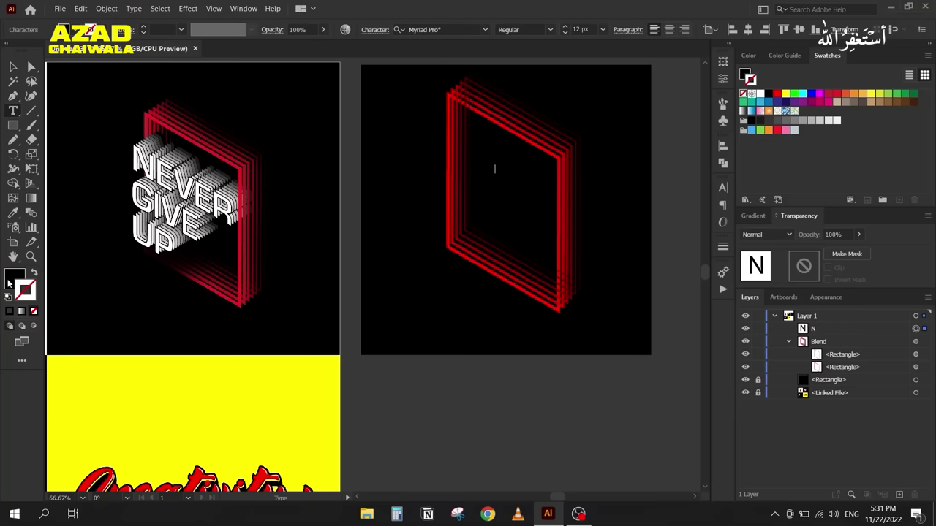
click(9, 311)
click(758, 74)
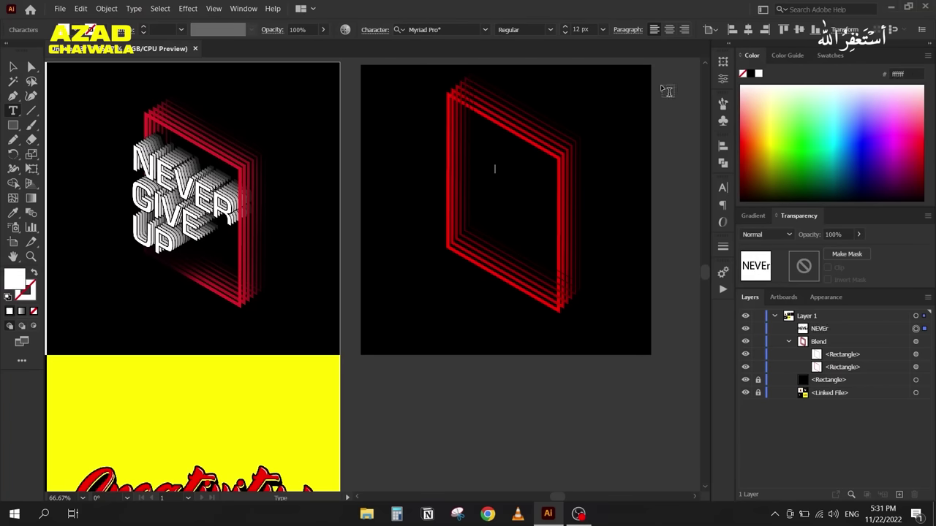
click(11, 67)
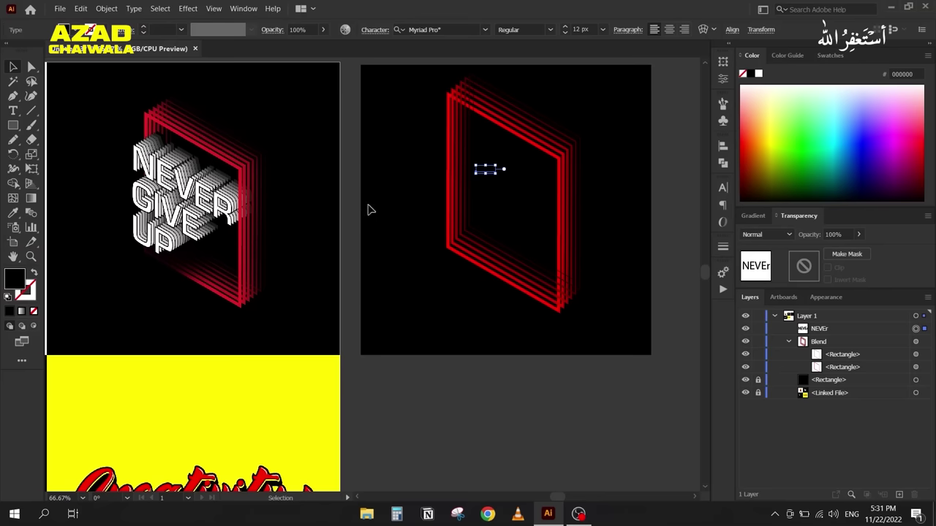
click(757, 75)
Step: Scale the NEVER text up to about 65.5 px and shift it slightly left
drag(497, 175, 570, 208)
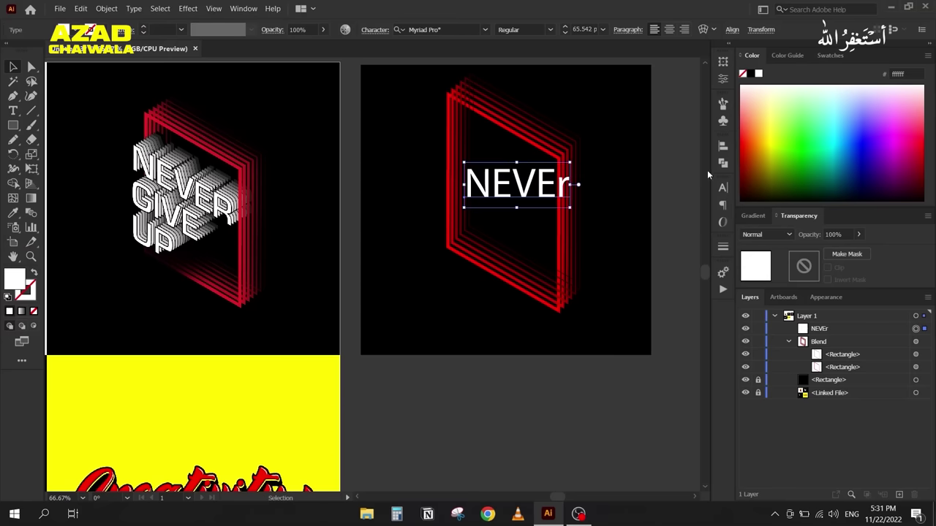
key(ctrl+t)
drag(489, 193, 429, 188)
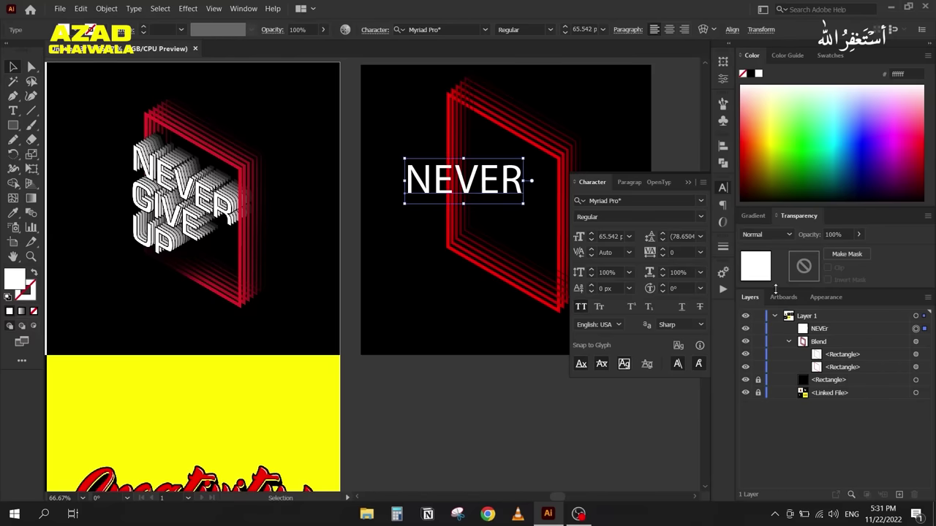
Step: Try Montserrat and then Eurostile RomanItalic as fonts for the NEVER text
click(635, 200)
text(mont)
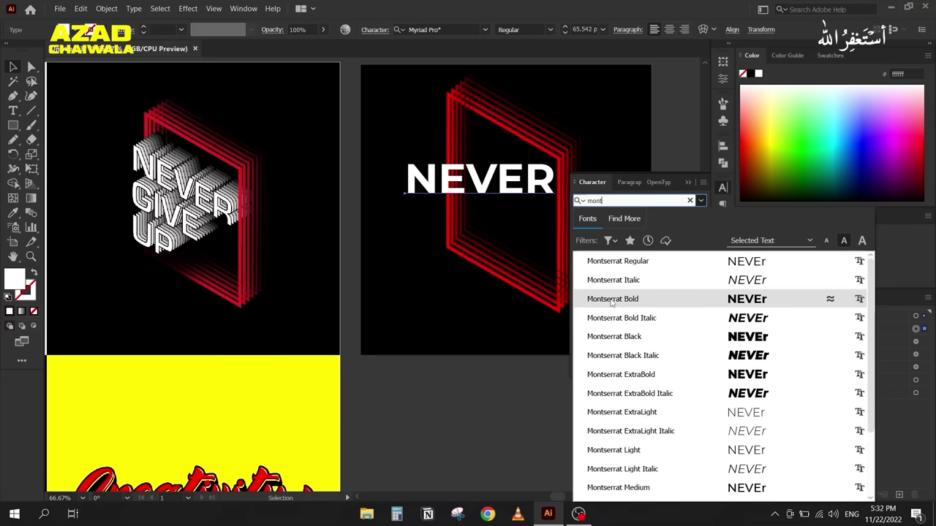
key(Up)
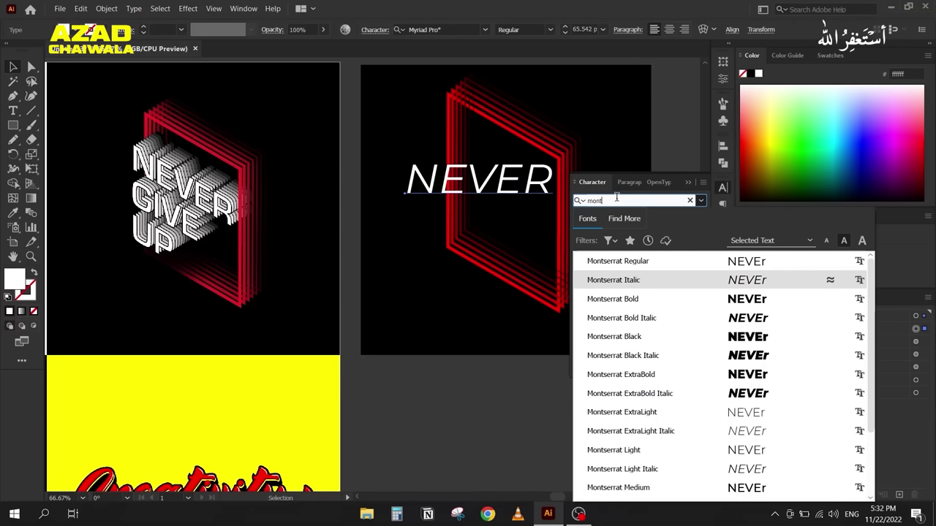
text(eur)
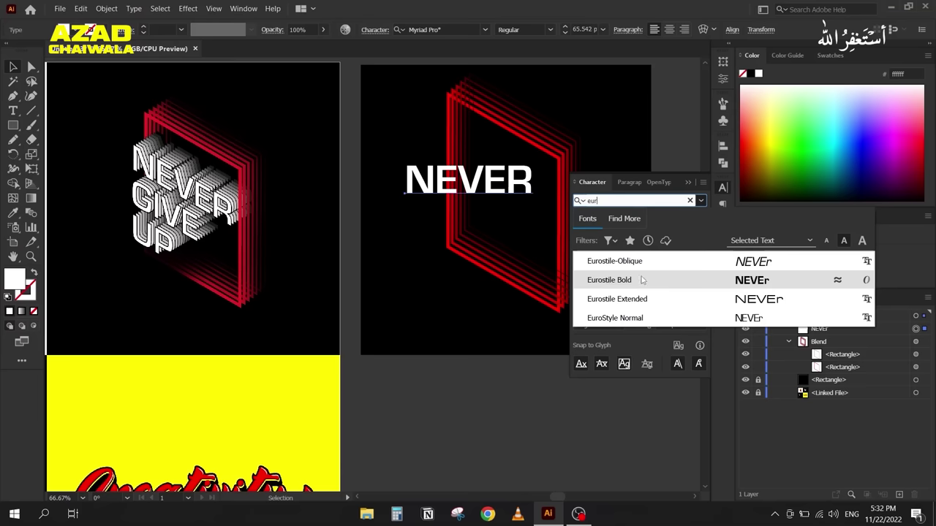
click(642, 280)
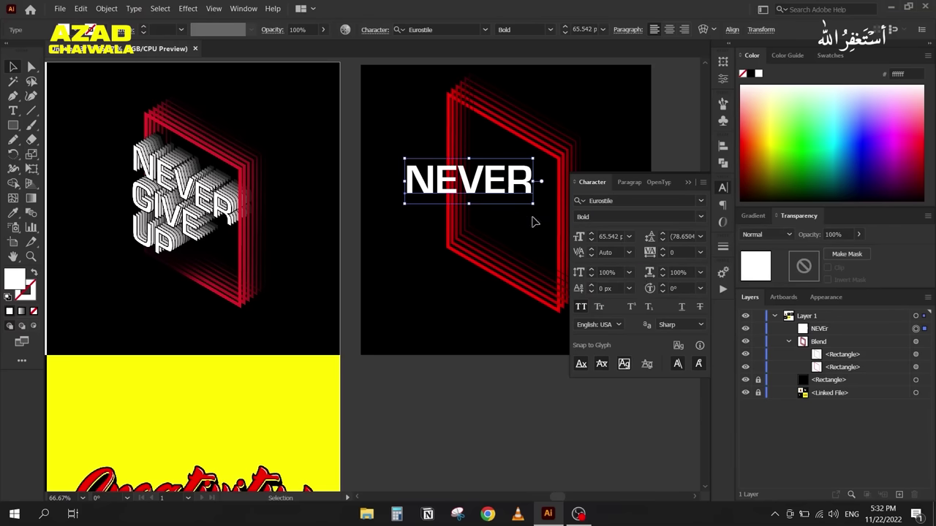
scroll(647, 216, down, 2)
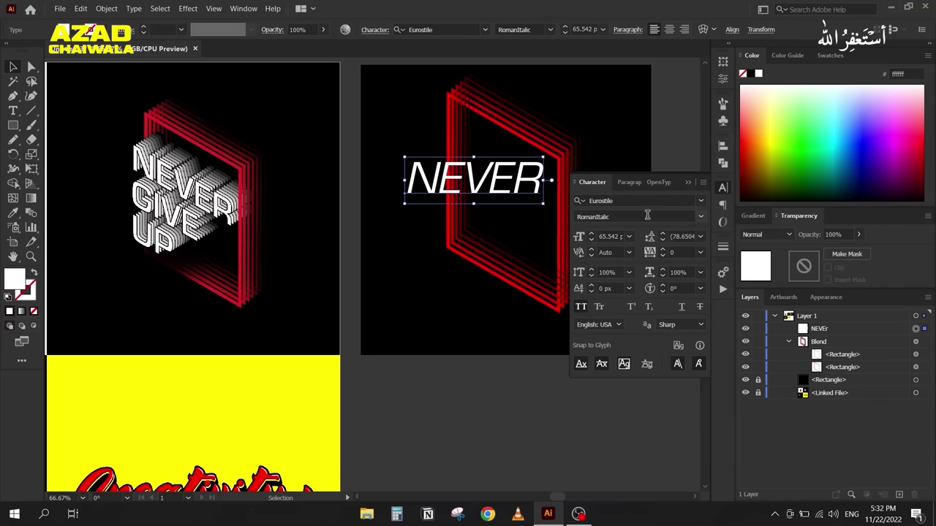
click(701, 216)
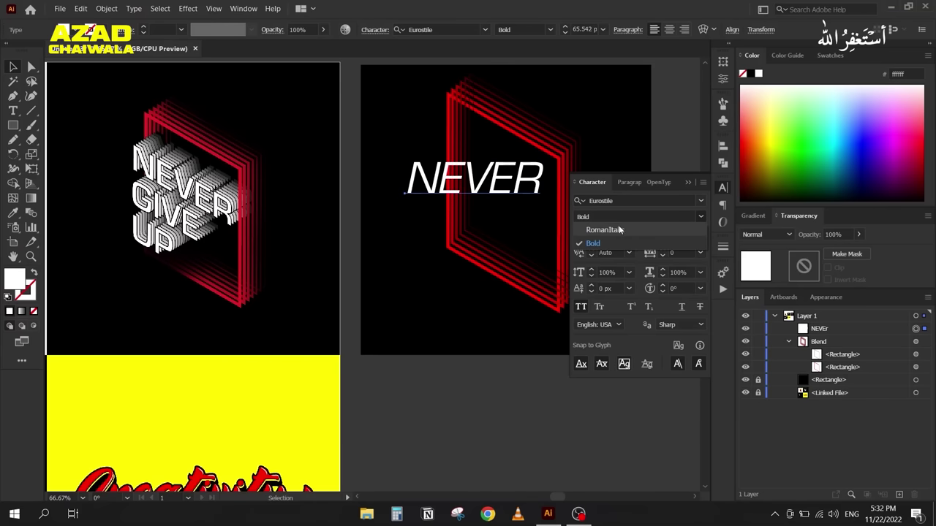
click(604, 230)
Step: Switch the NEVER text to EuroStyle Normal and raise its tracking to 40
click(670, 202)
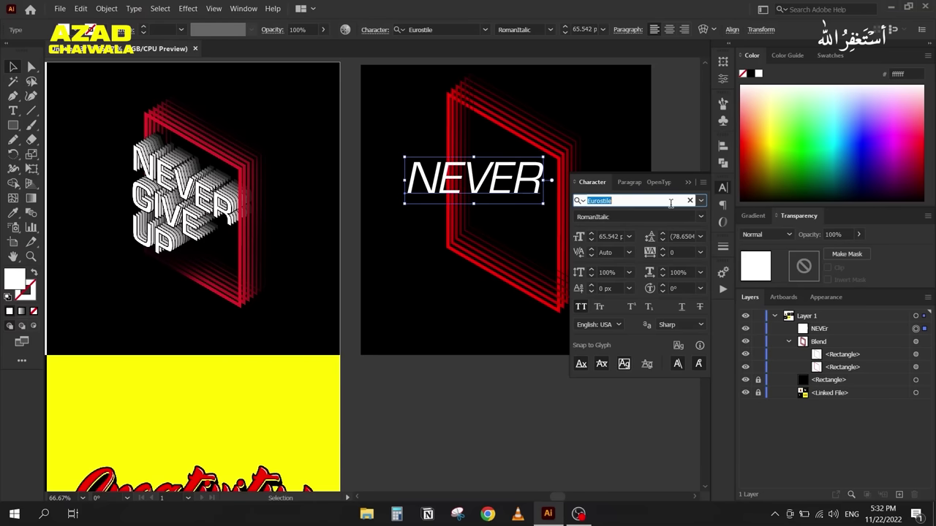
key(BackSpace)
text(eur)
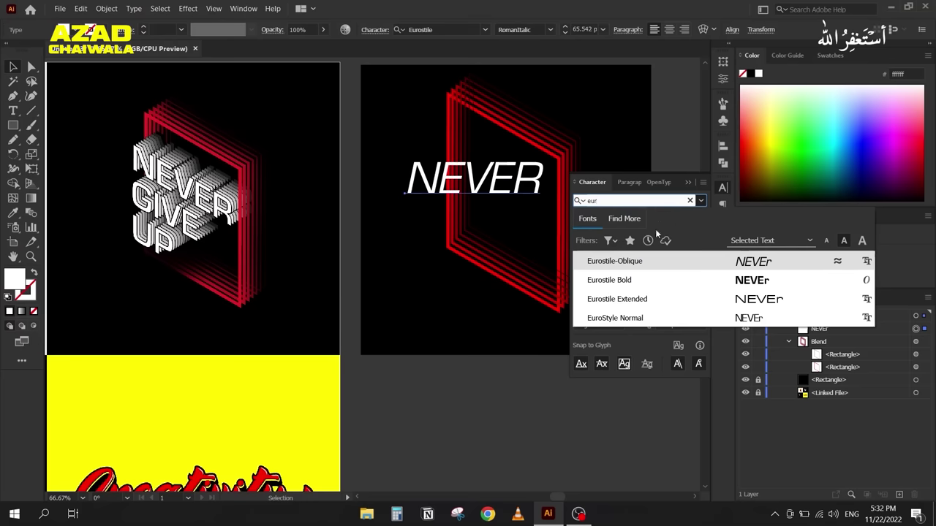
click(638, 322)
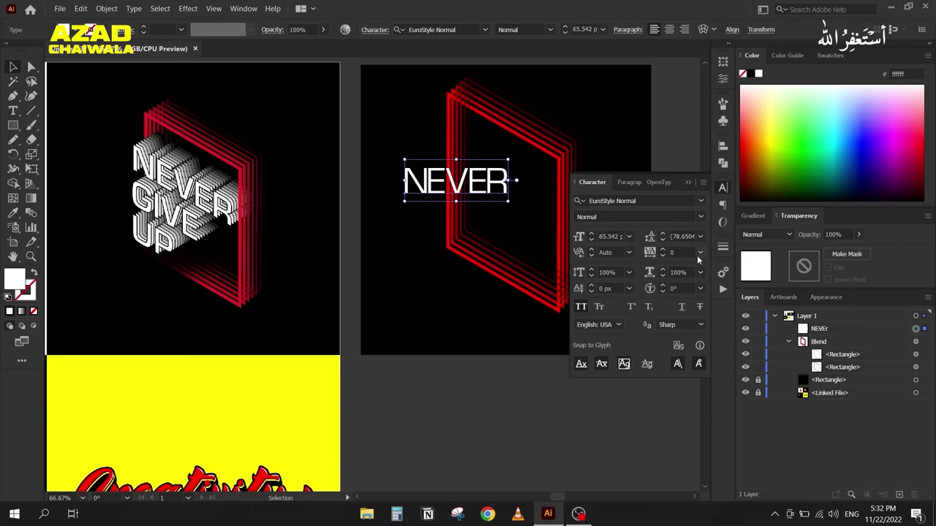
scroll(688, 250, up, 20)
scroll(688, 251, up, 17)
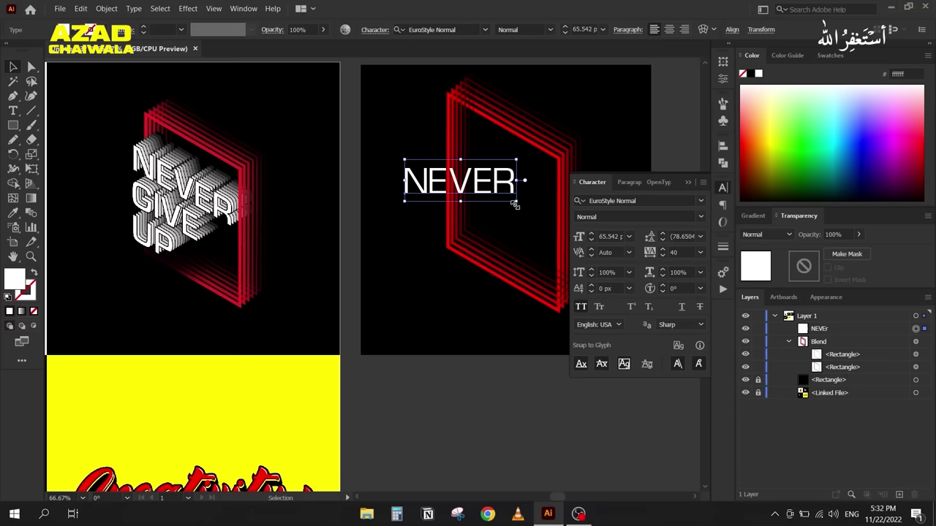
click(687, 182)
Step: Reposition the NEVER text up and to the left within the frame
drag(460, 183, 497, 186)
key(ctrl+equal)
key(ctrl+equal)
scroll(411, 219, down, 1)
drag(372, 224, 449, 224)
drag(510, 212, 498, 208)
click(423, 215)
drag(423, 215, 447, 213)
click(585, 190)
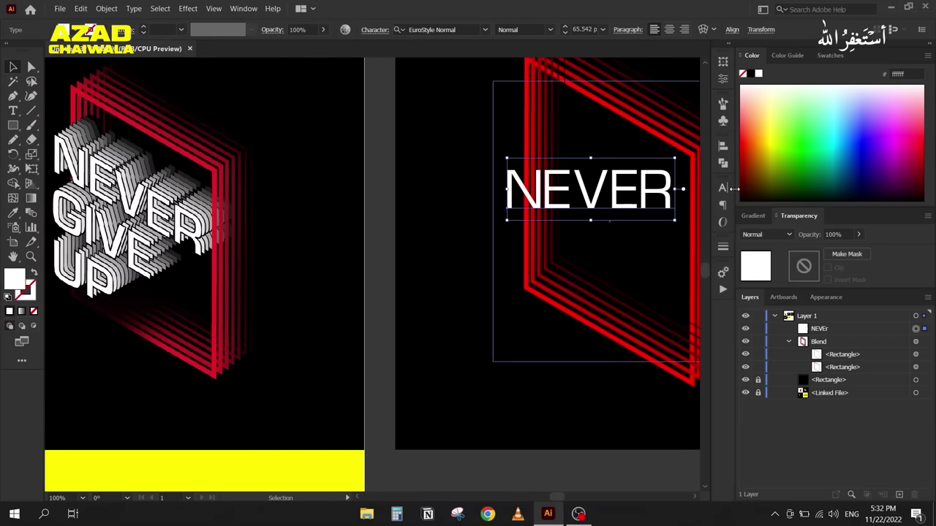
Step: Change the NEVER text's font to Eurostile Bold
click(722, 188)
click(661, 200)
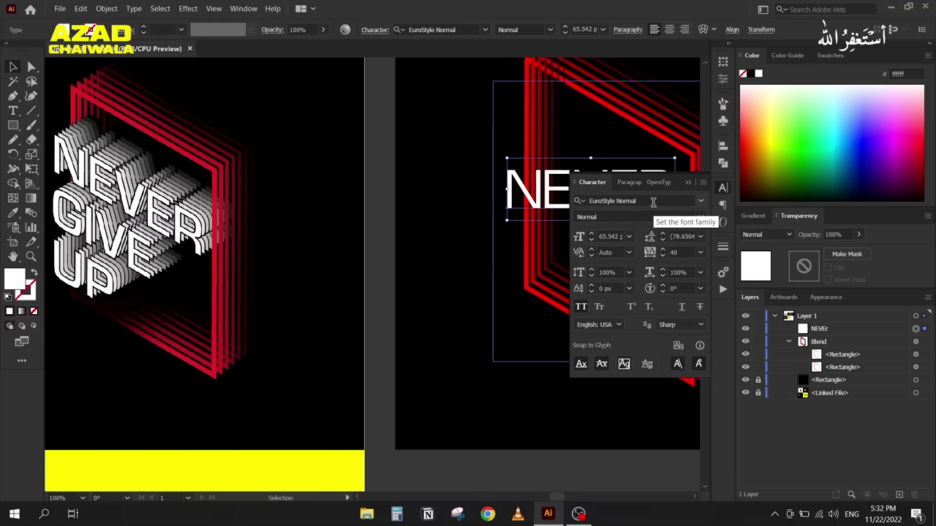
click(654, 200)
key(BackSpace)
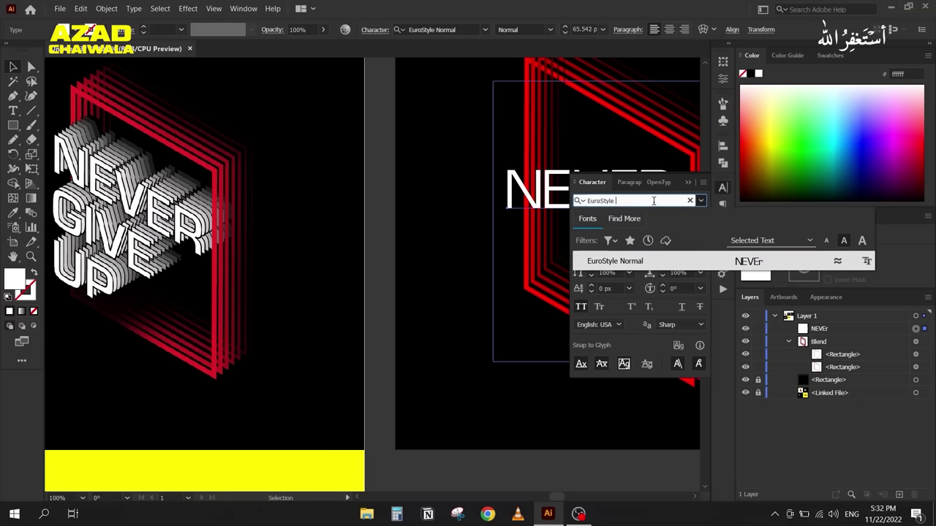
key(BackSpace)
key(BackSpace)
key(BackSpace)
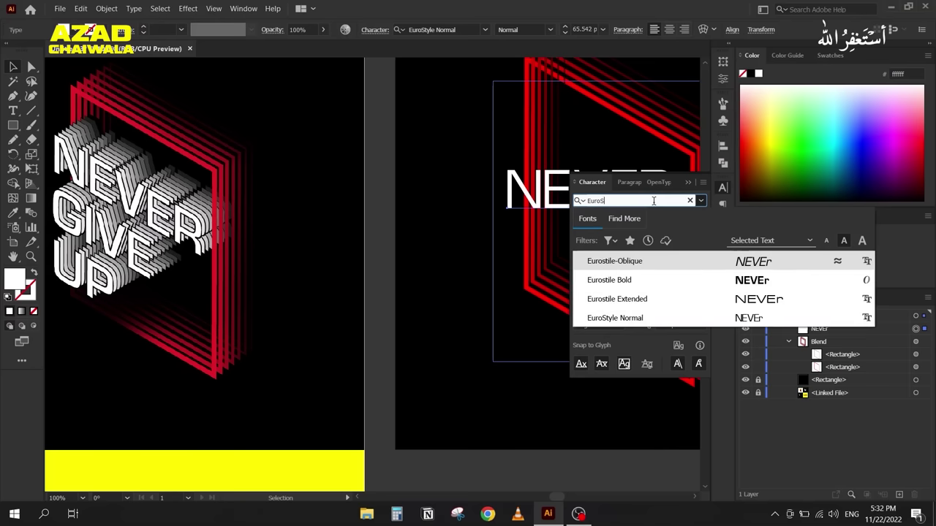
click(625, 280)
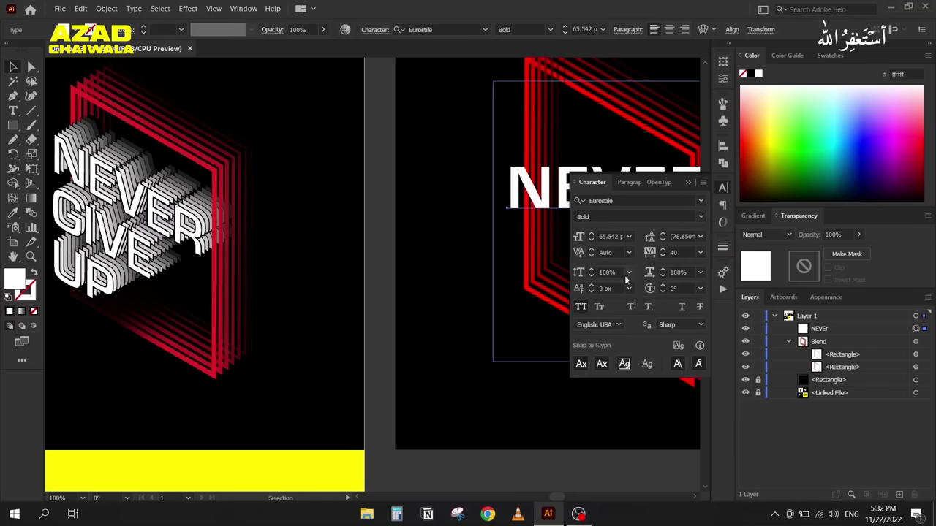
click(690, 182)
scroll(473, 182, down, 3)
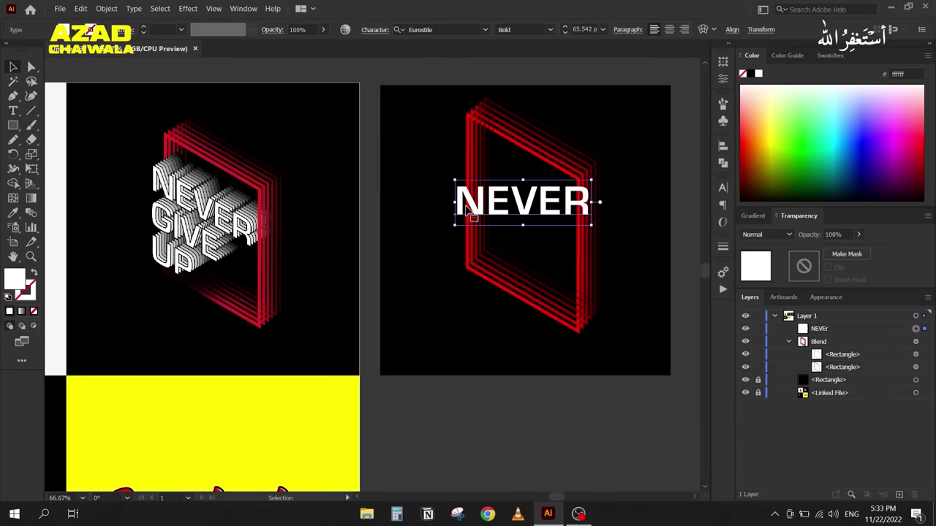
Step: Reapply the 3D rotation effect to the NEVER text
click(188, 8)
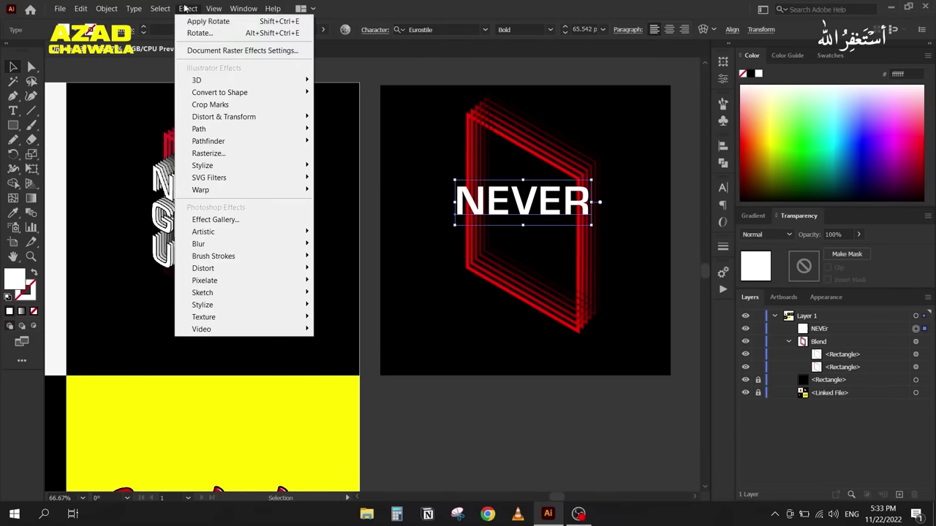
mouse_move(207, 82)
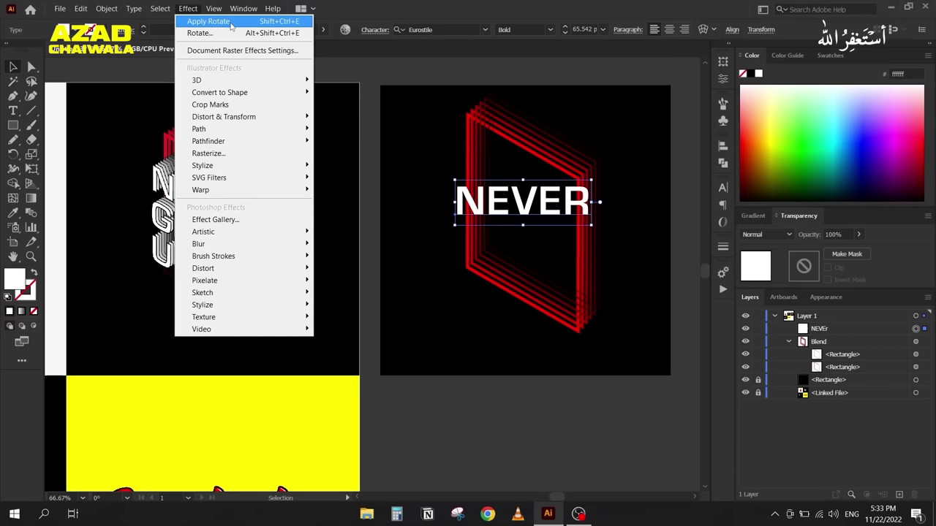
click(230, 22)
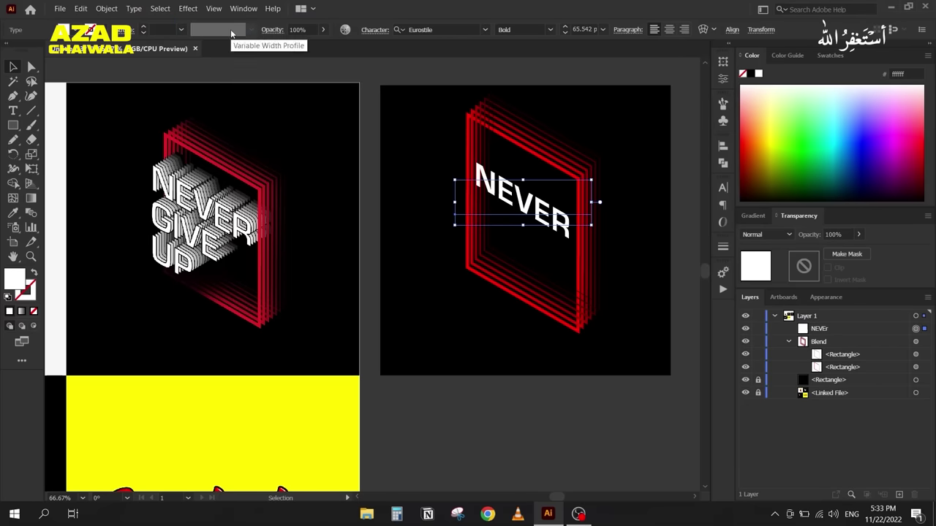
Step: Duplicate the NEVER text, offset the copy above the original, and select both copies
drag(522, 192, 529, 175)
alt+scroll(528, 173, up, 3)
drag(456, 235, 430, 229)
drag(616, 351, 494, 329)
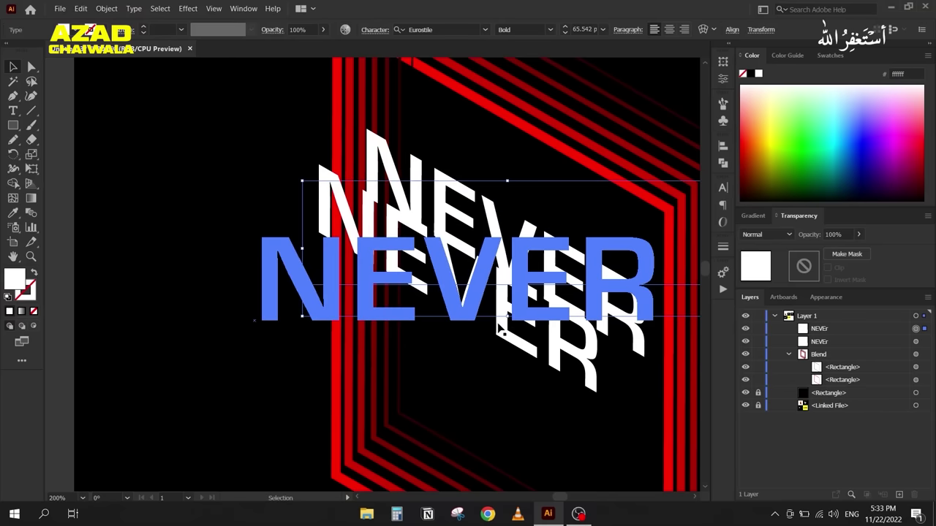
key(ctrl+z)
scroll(459, 227, down, 2)
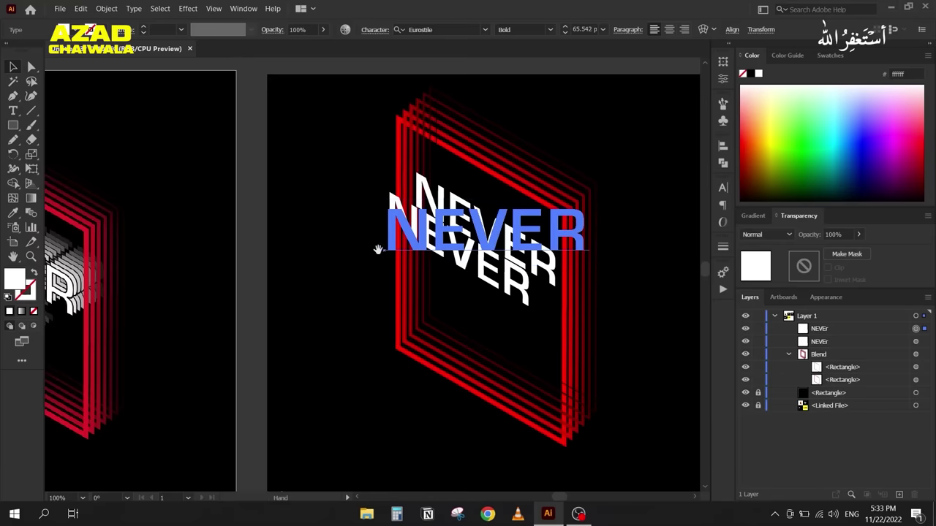
drag(459, 226, 528, 184)
key(ctrl+shift+z)
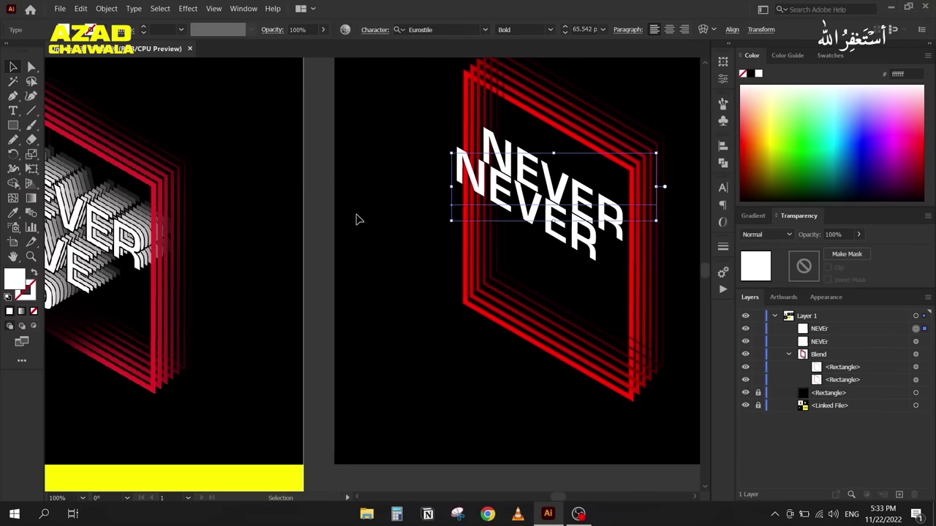
key(ctrl+z)
key(ctrl+z)
key(ctrl+z)
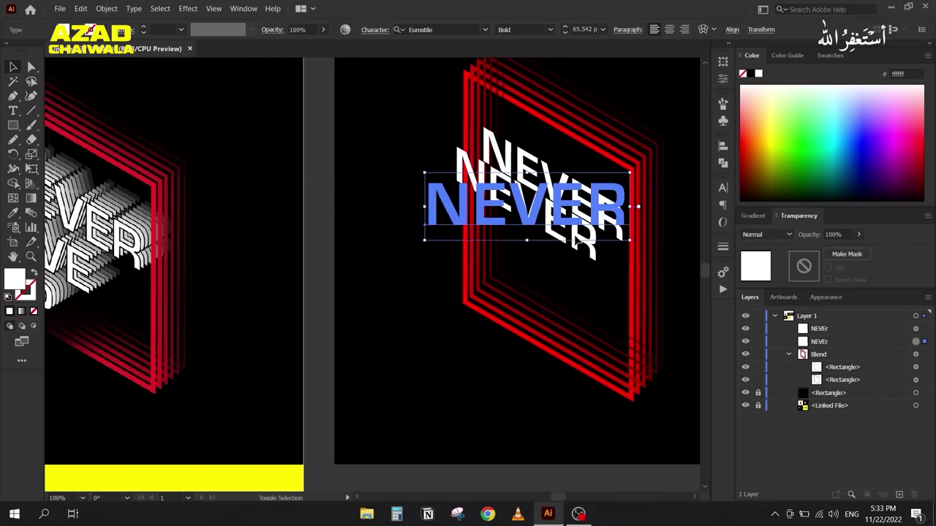
shift+click(915, 328)
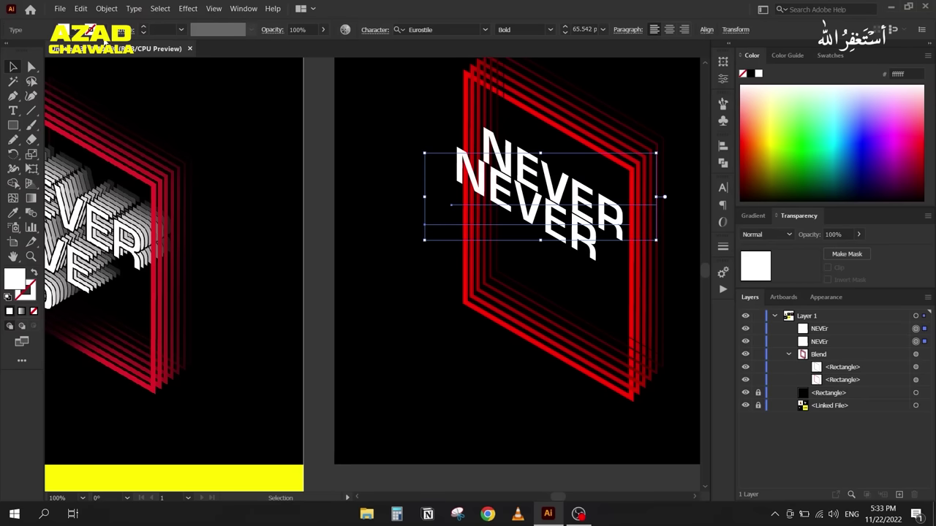
click(107, 8)
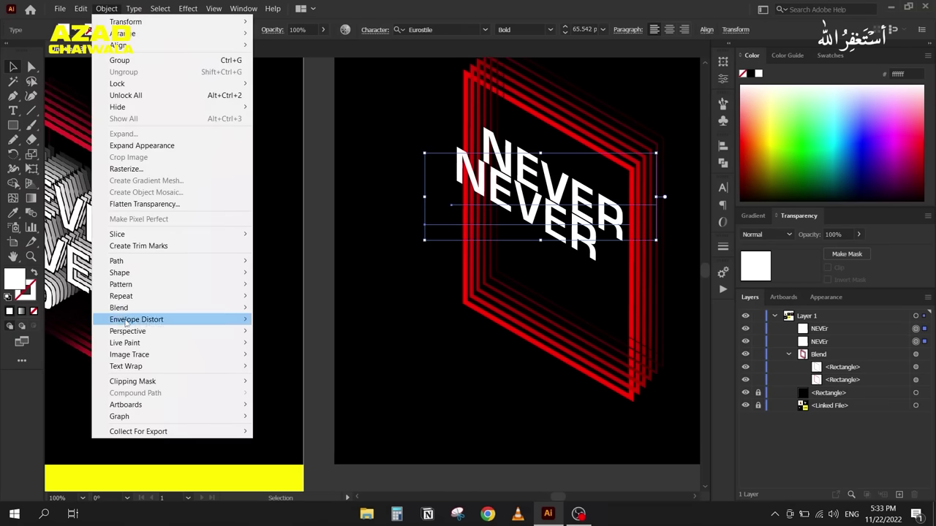
Step: Blend the two NEVER texts together and nudge the blend up and right
mouse_move(129, 313)
click(291, 312)
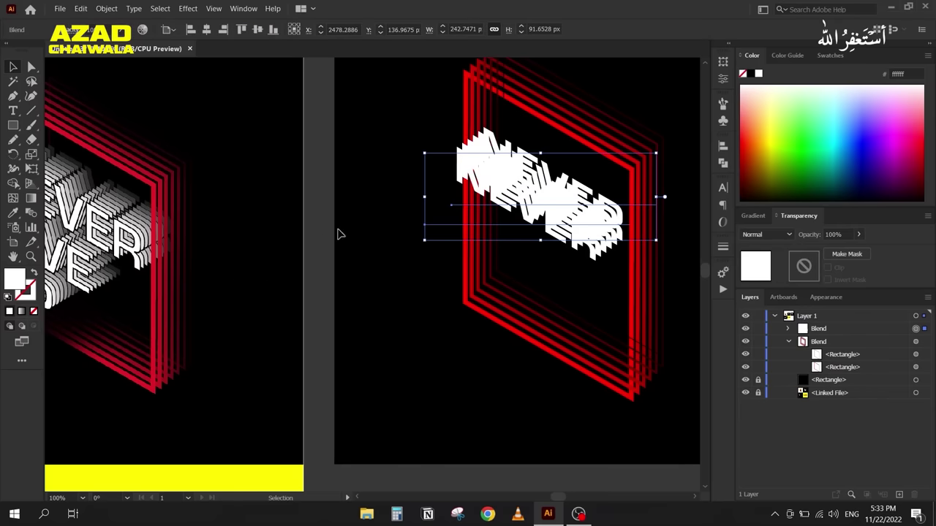
scroll(387, 224, left, 2)
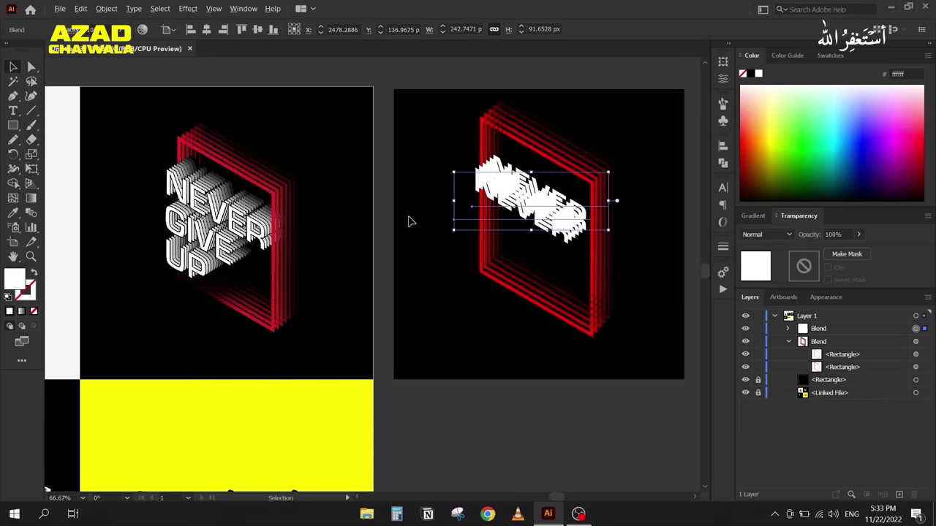
scroll(404, 237, up, 1)
drag(404, 237, 382, 236)
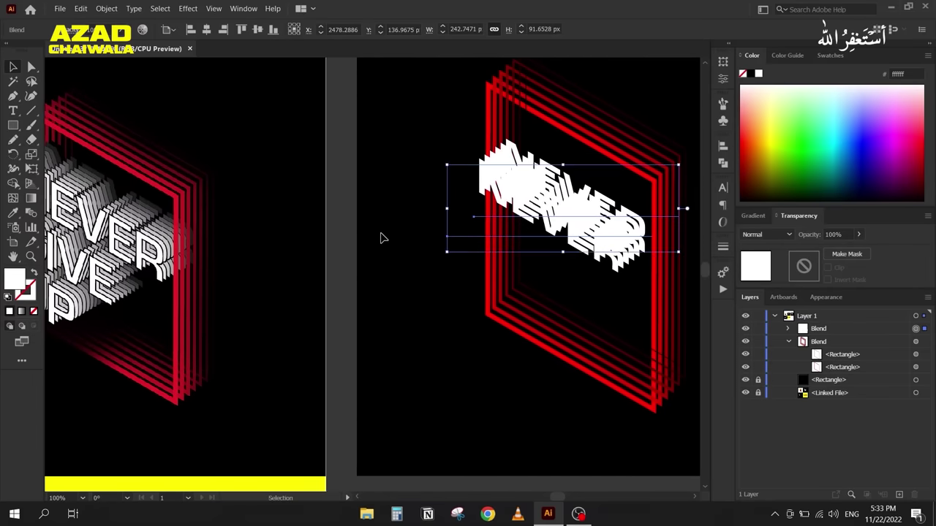
drag(489, 235, 516, 215)
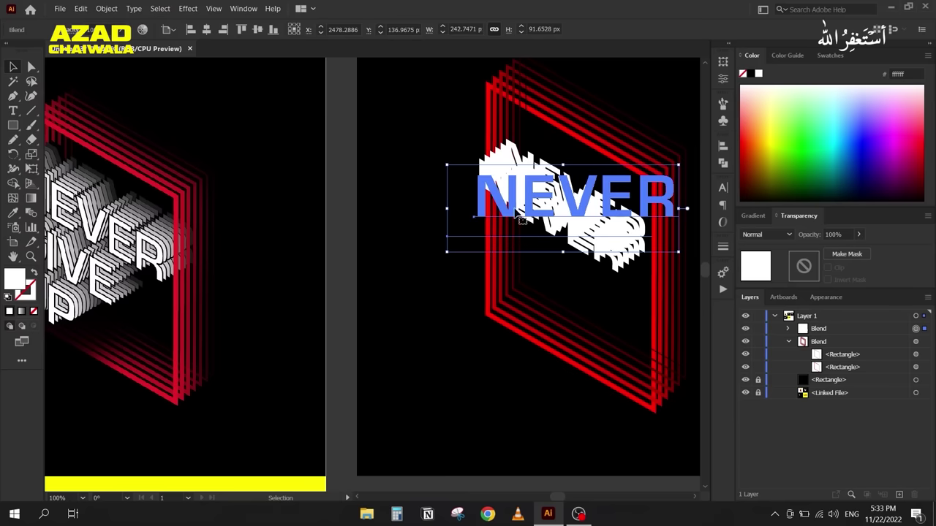
Step: Give both NEVER text objects inside the blend a black stroke
click(923, 354)
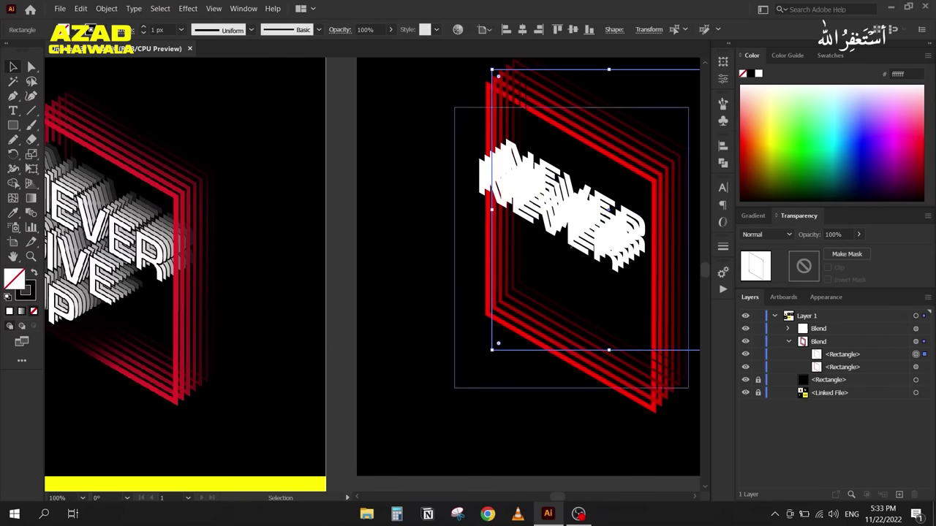
click(788, 341)
click(788, 328)
click(916, 341)
shift+click(916, 354)
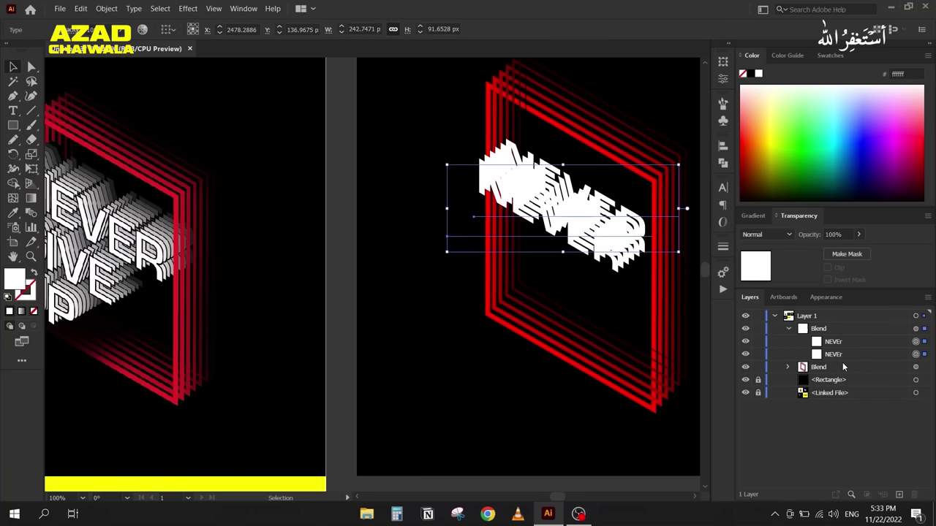
click(19, 295)
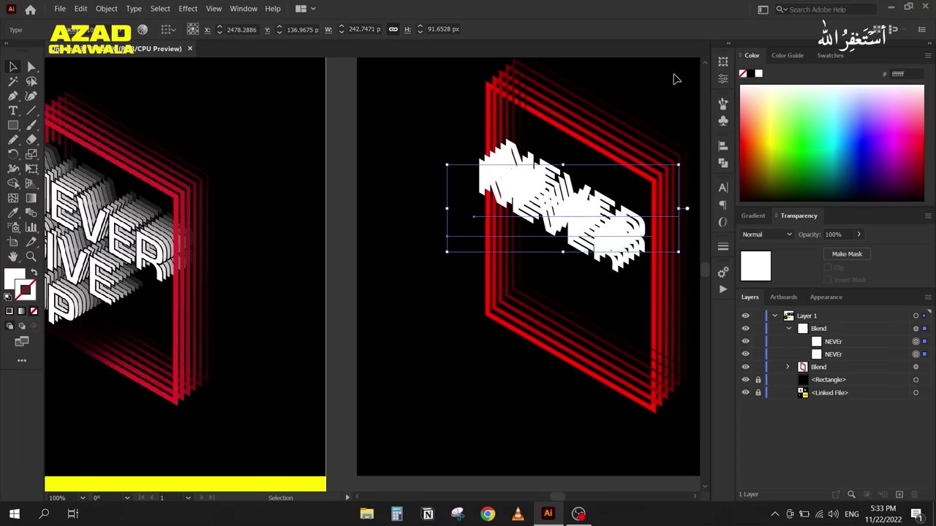
click(751, 76)
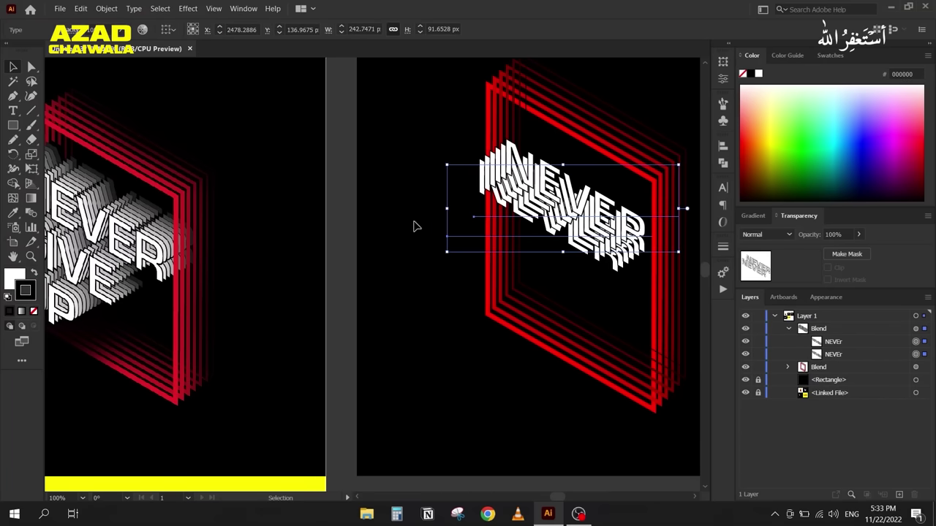
click(378, 234)
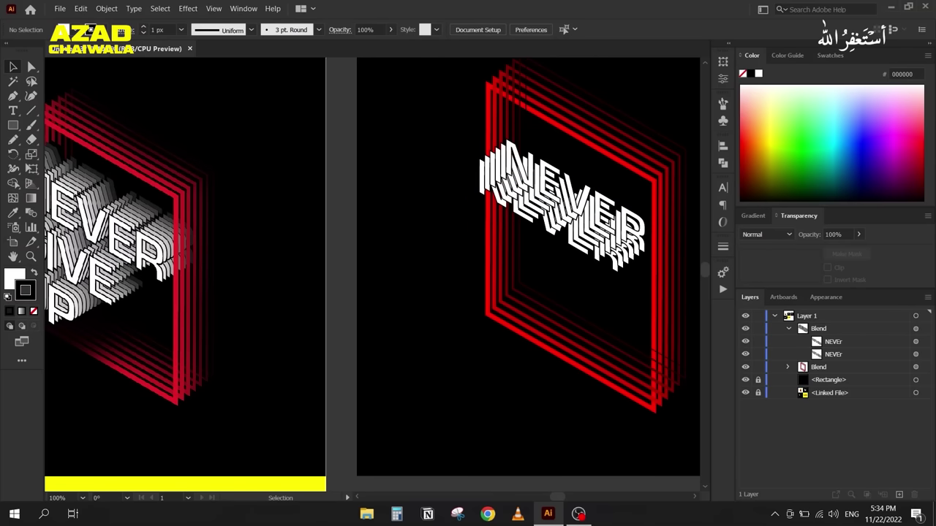
Step: Reverse the NEVER blend's front-to-back stacking order
click(915, 354)
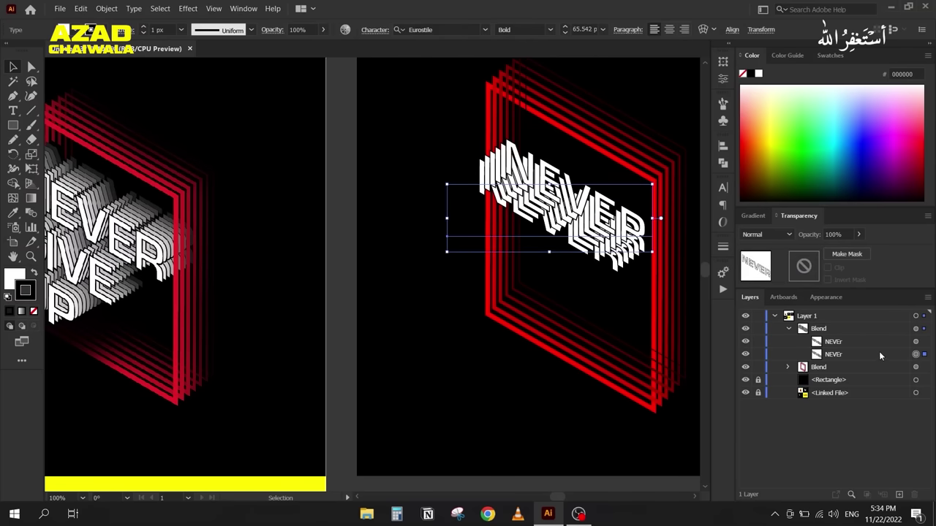
click(916, 328)
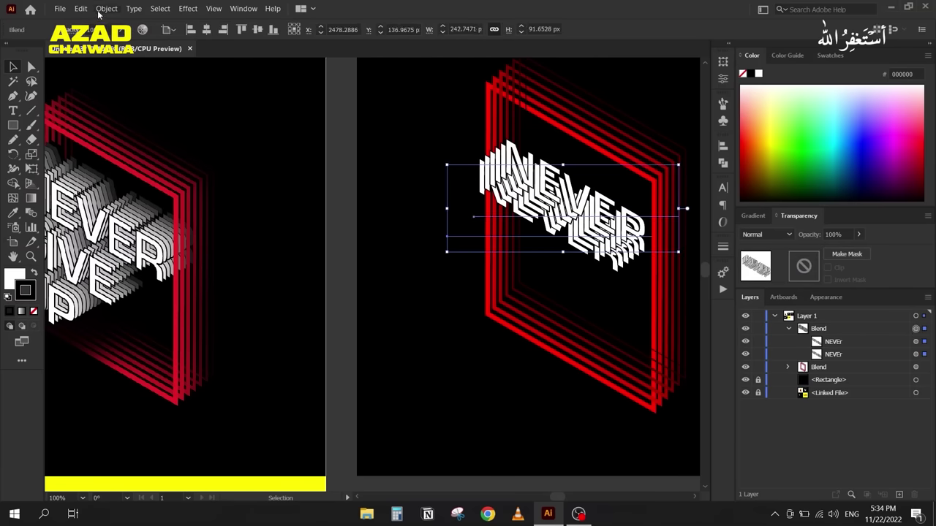
click(106, 8)
mouse_move(149, 308)
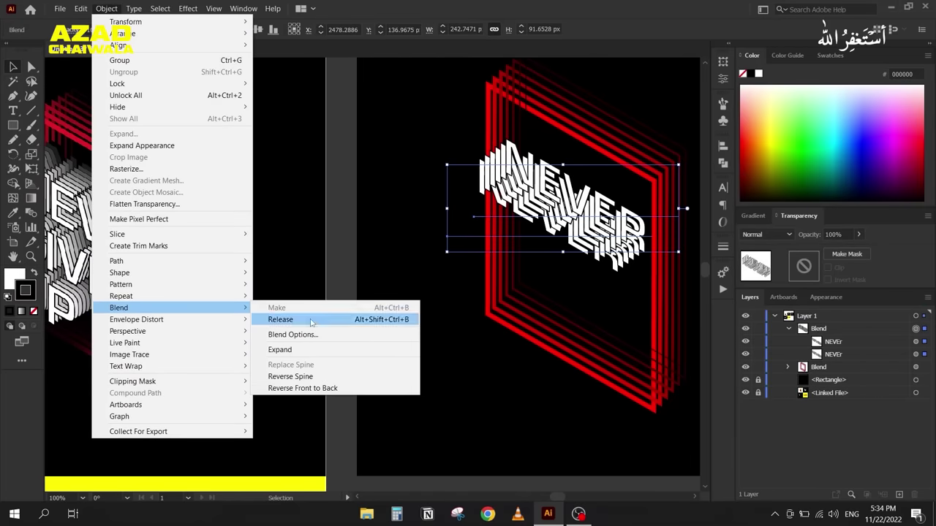
click(347, 391)
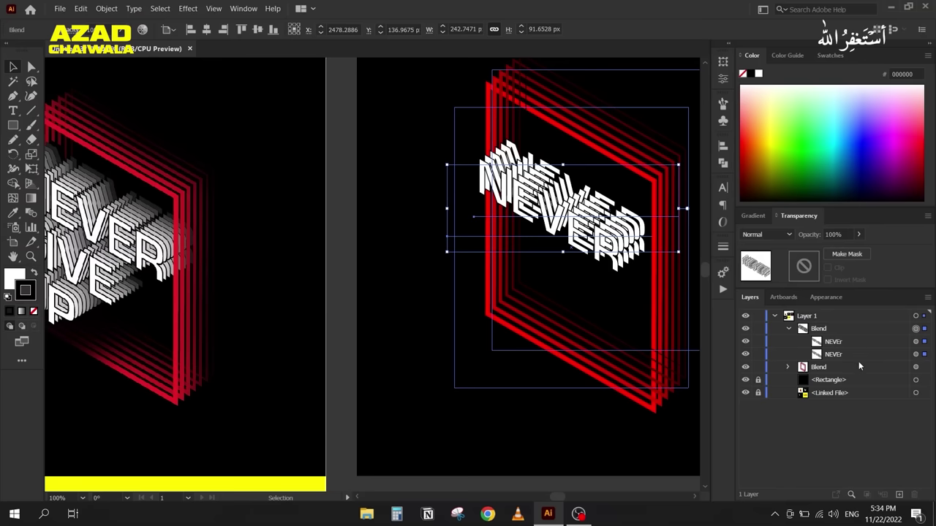
Step: Fill the lower NEVER text in the blend with black
click(370, 229)
scroll(370, 229, down, 2)
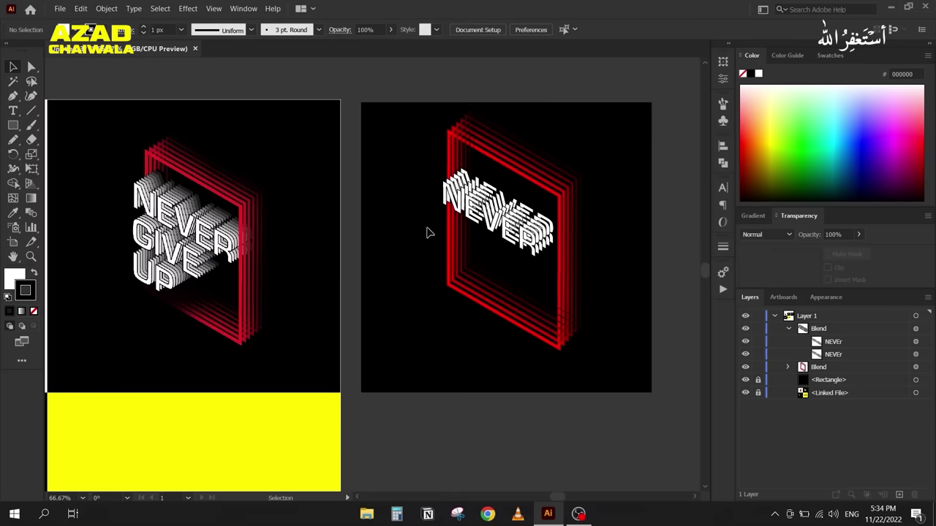
click(500, 228)
scroll(500, 228, up, 4)
scroll(500, 228, down, 2)
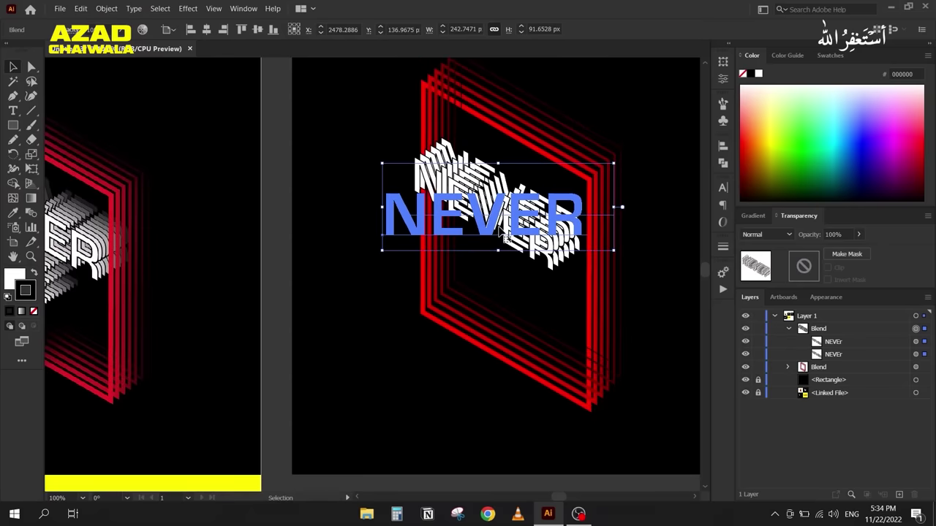
drag(378, 286, 462, 280)
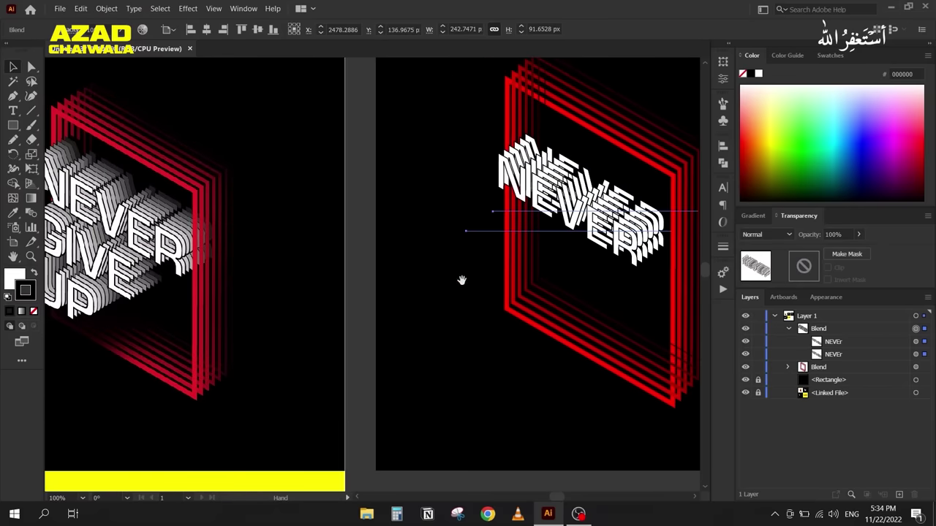
click(923, 354)
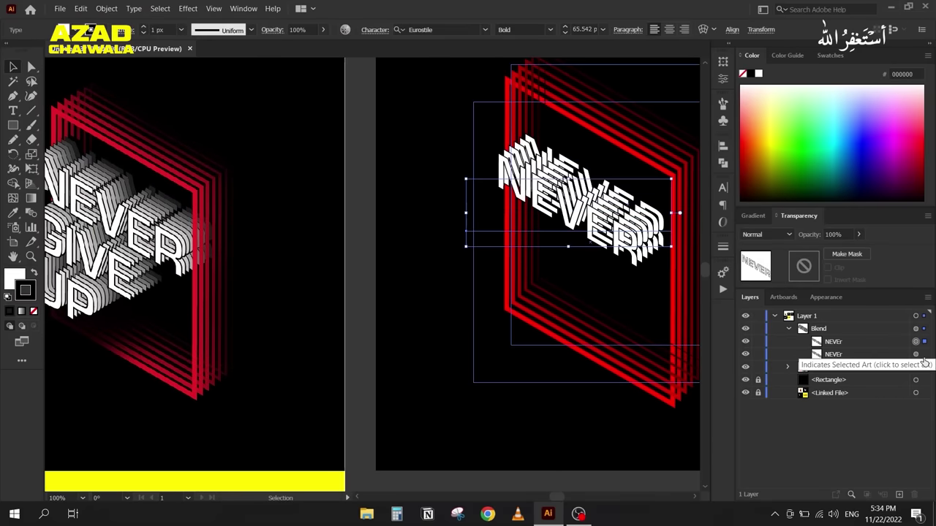
click(916, 354)
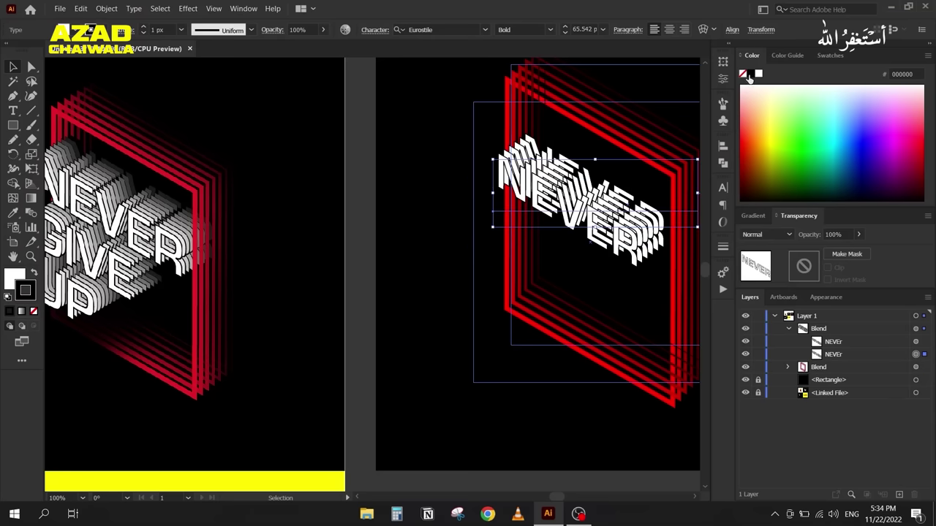
click(16, 276)
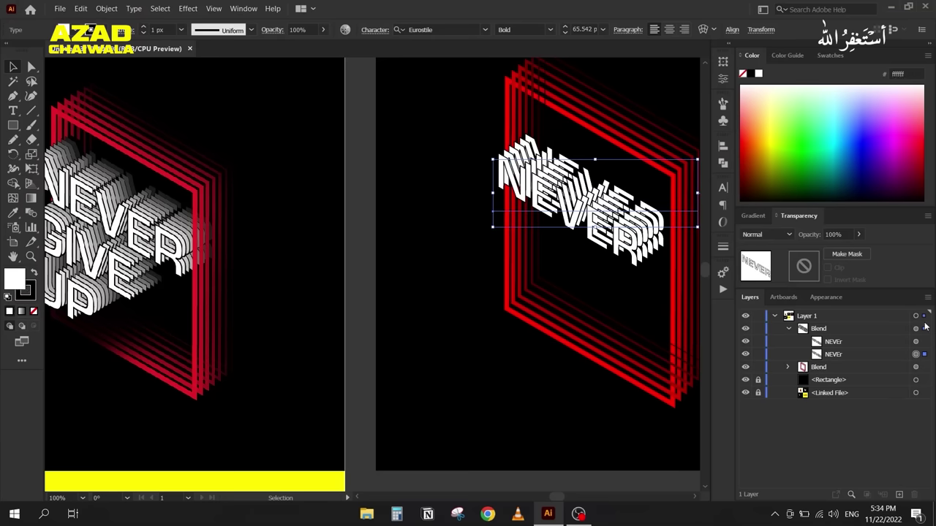
click(752, 75)
drag(386, 250, 301, 221)
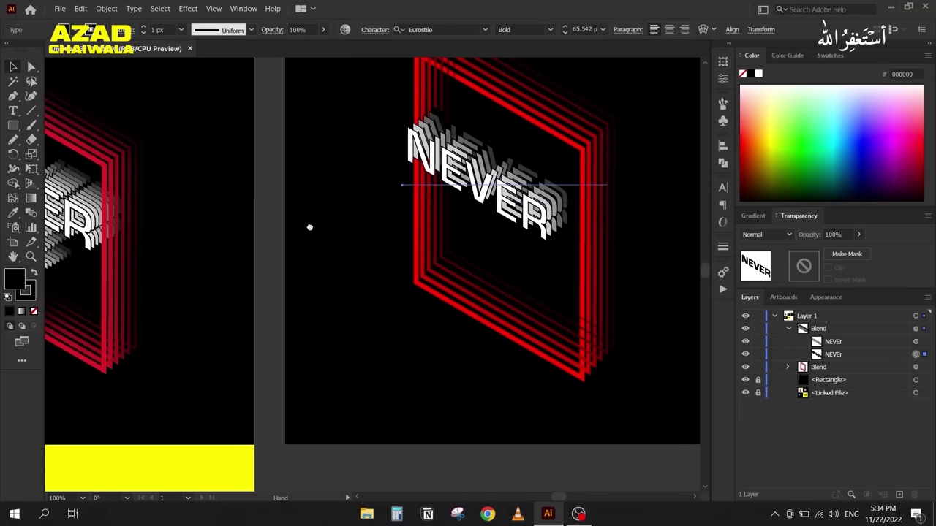
Step: Scale up the NEVER blend by dragging its corner handle
click(345, 178)
click(599, 241)
click(512, 176)
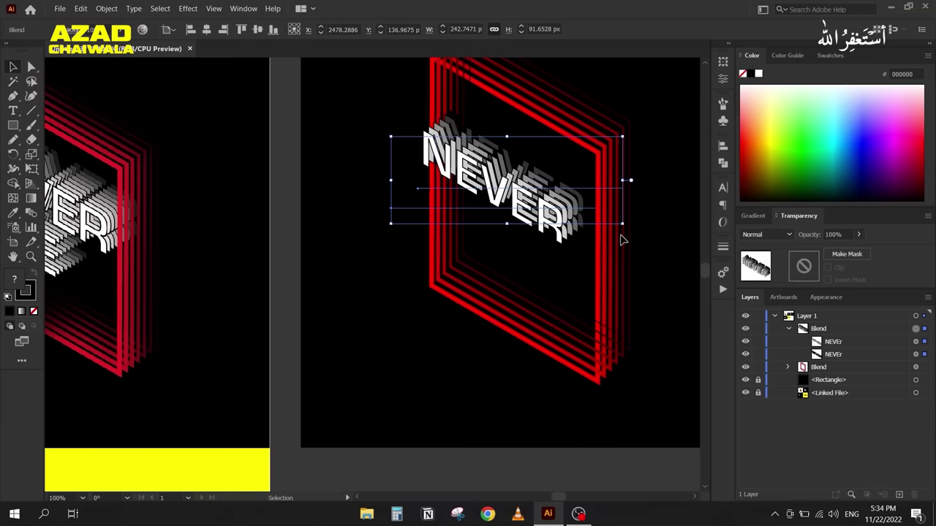
drag(622, 224, 385, 244)
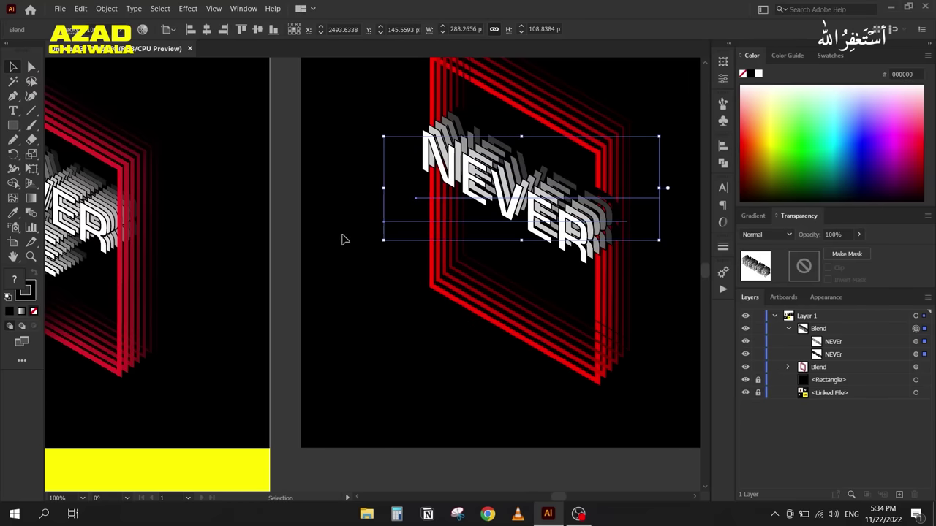
drag(343, 239, 391, 261)
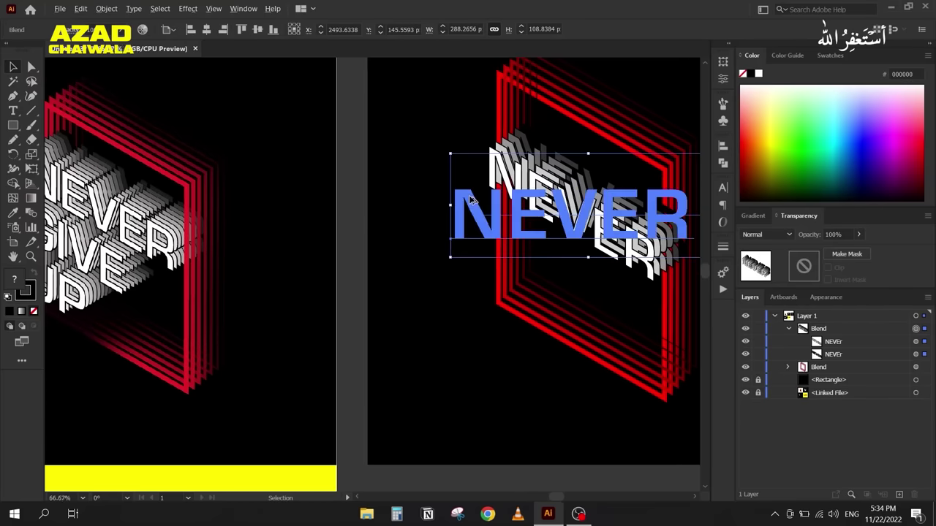
scroll(380, 234, down, 2)
scroll(381, 234, up, 2)
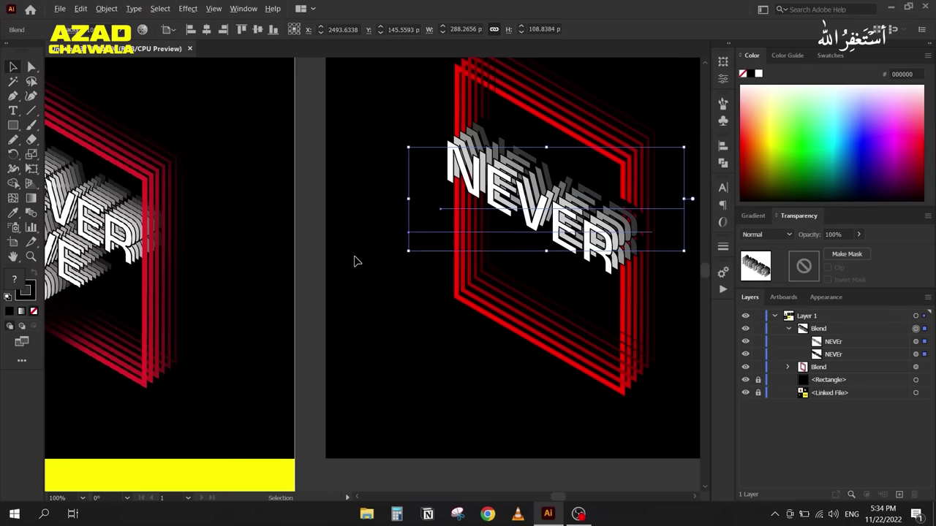
key(ctrl+minus)
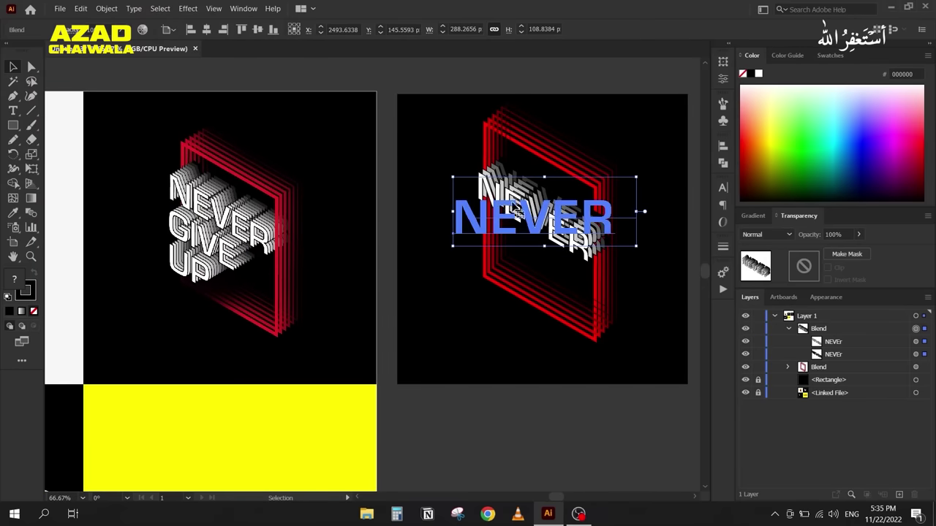
Step: Set the NEVER blend to 6 specified steps, then deselect it
double_click(32, 212)
double_click(483, 144)
key(Up)
key(Up)
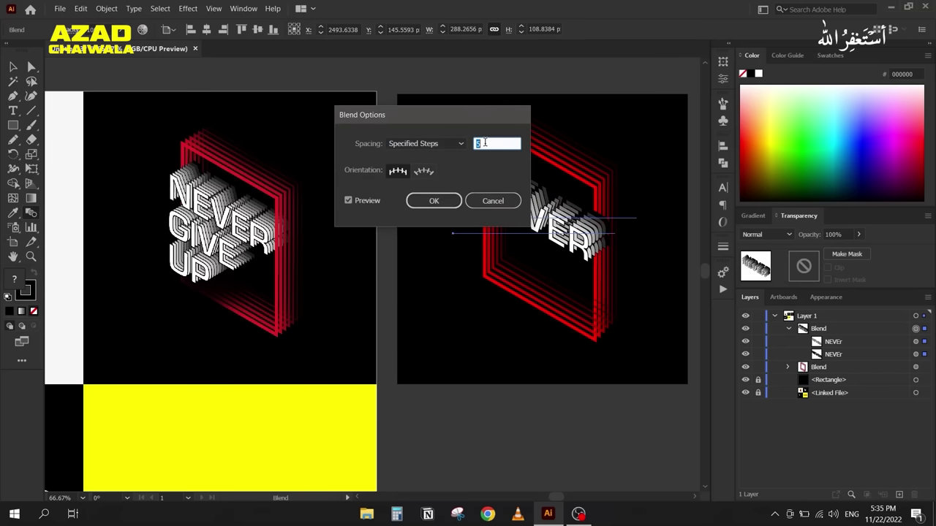
click(429, 203)
key(v)
click(466, 375)
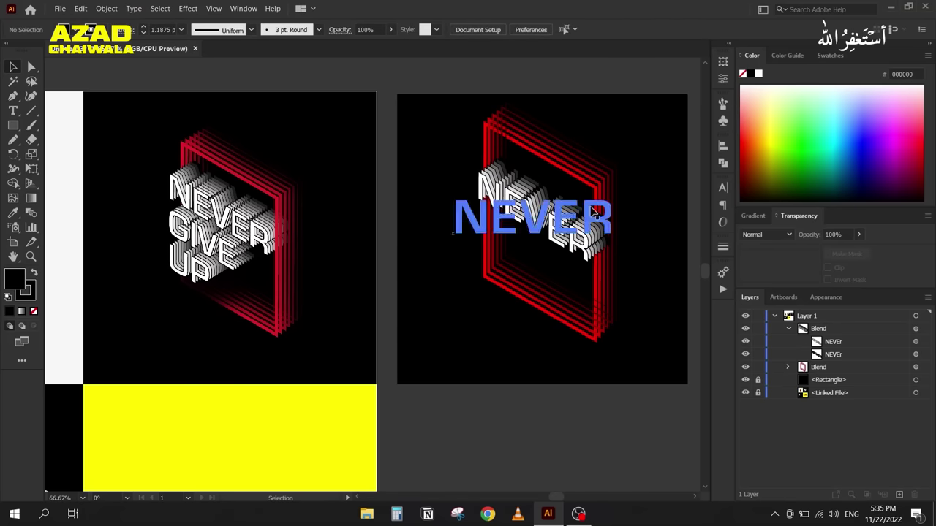
scroll(550, 173, up, 3)
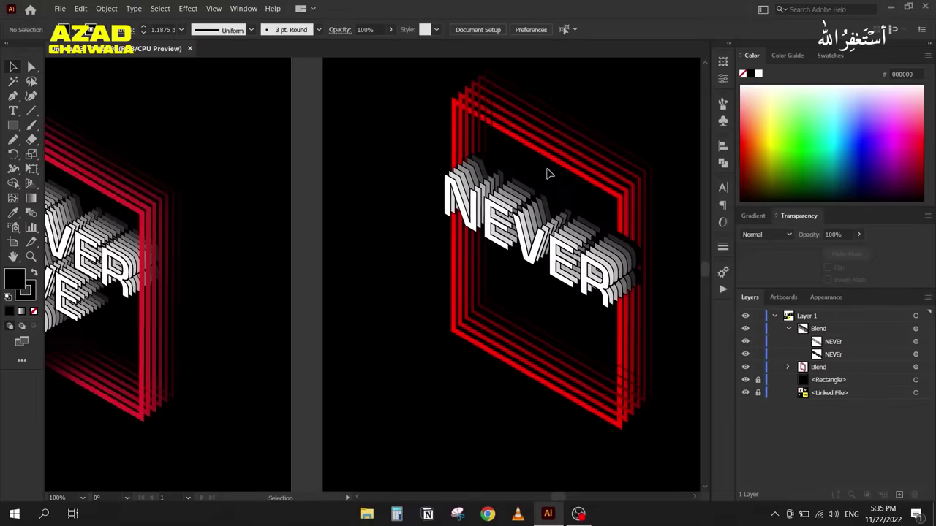
scroll(556, 190, down, 3)
drag(391, 258, 397, 248)
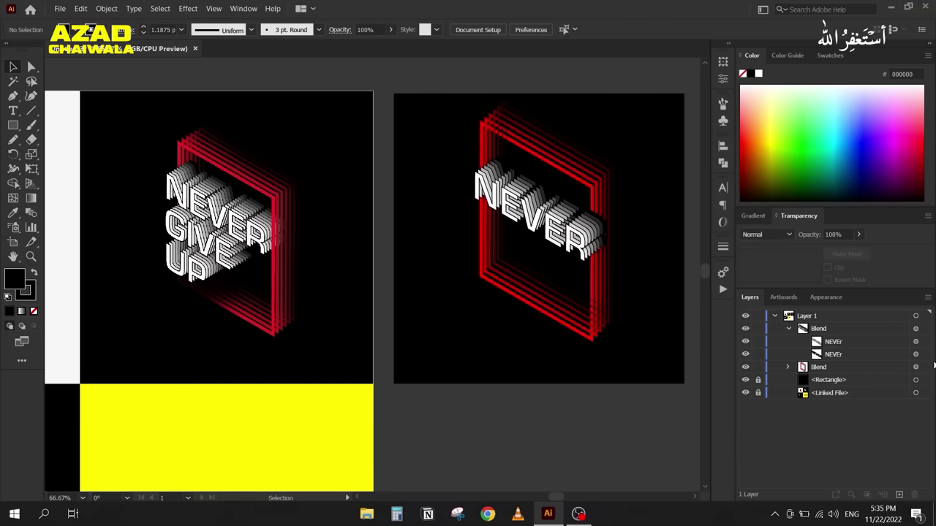
Step: Expand the second frame blend and drag its lower rectangle above the other, then view both artboards
click(915, 367)
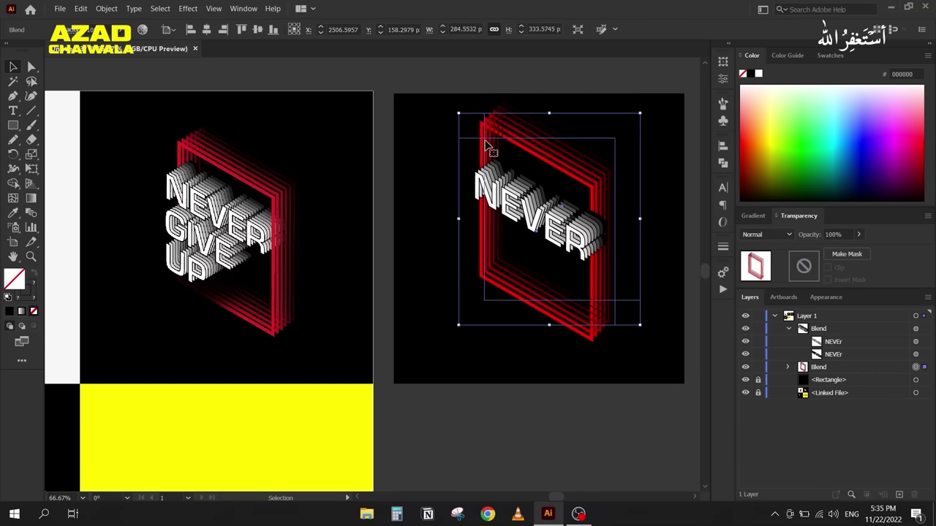
scroll(510, 117, up, 2)
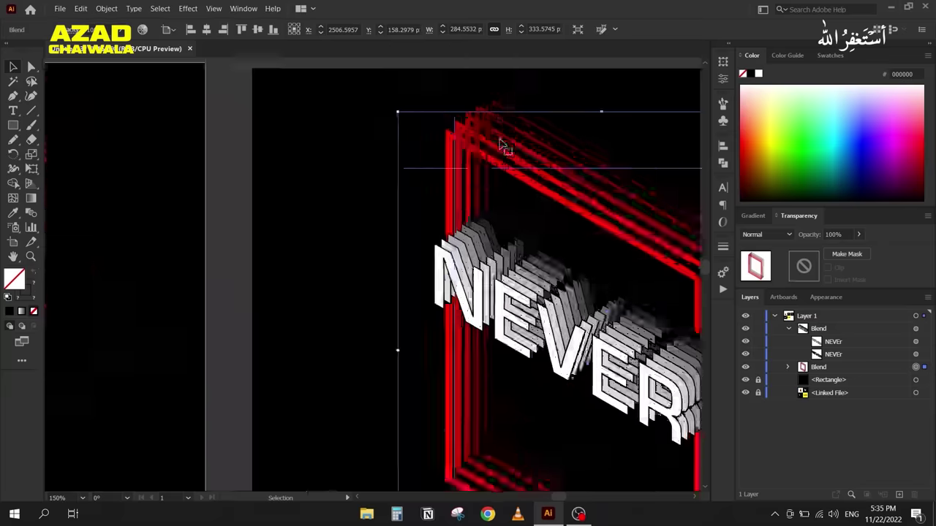
scroll(616, 372, down, 1)
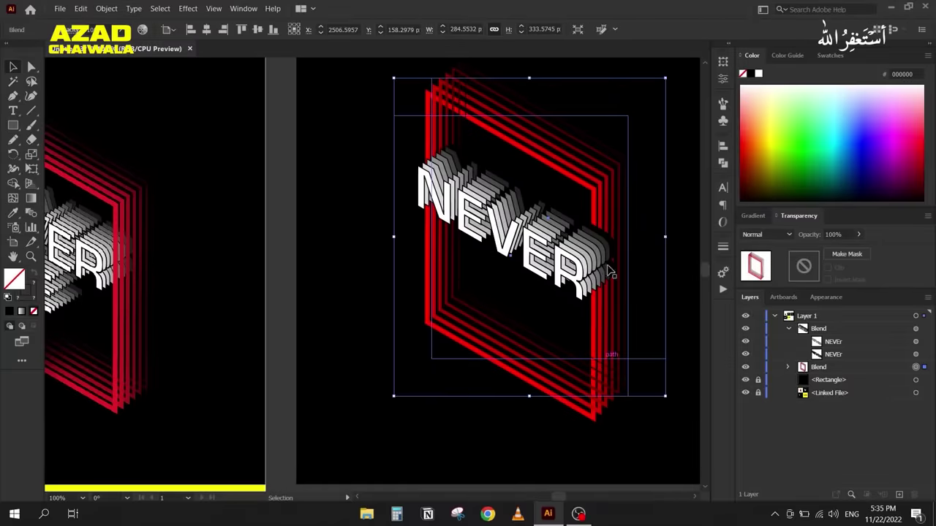
click(788, 366)
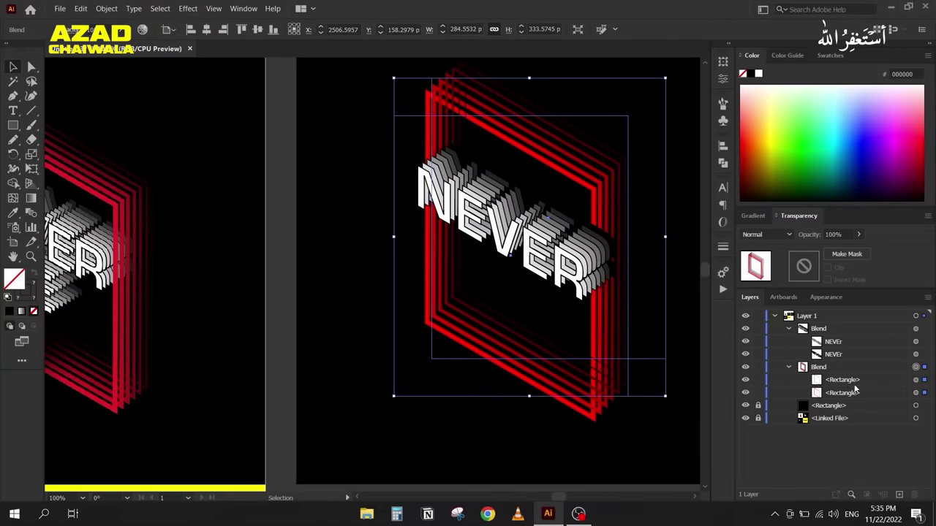
click(922, 393)
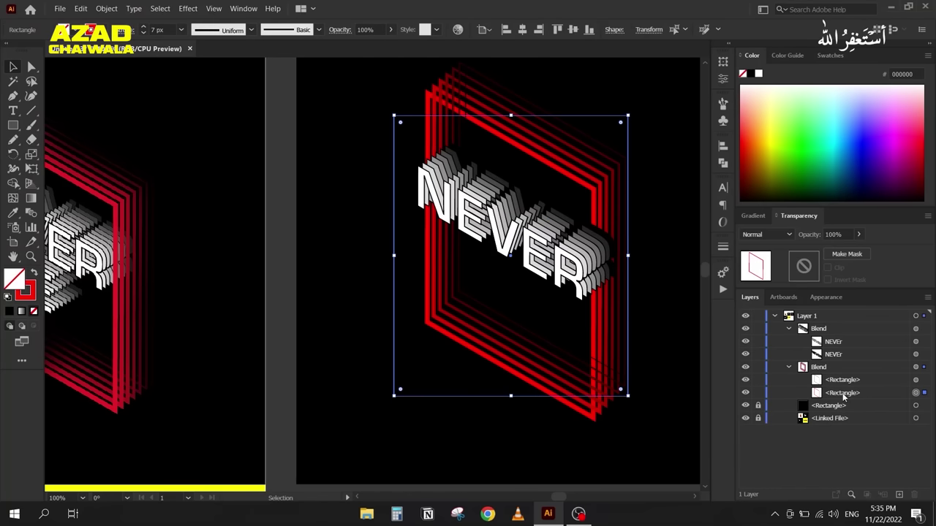
drag(855, 395, 852, 379)
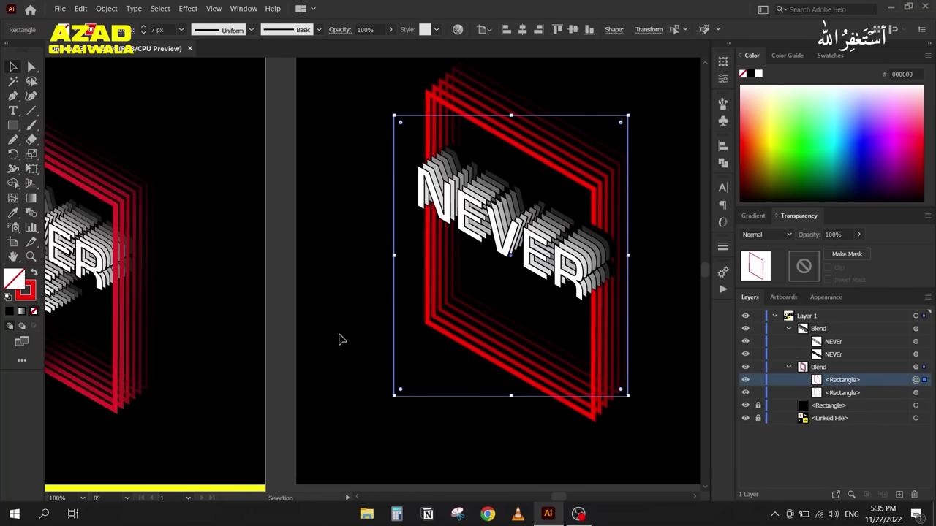
scroll(361, 306, down, 1)
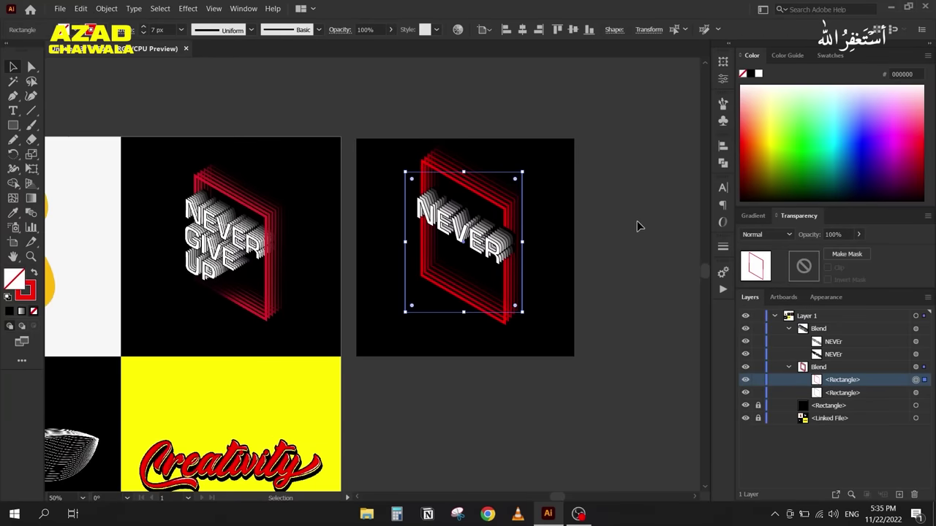
key(ctrl+shift+a)
scroll(510, 277, up, 1)
drag(510, 278, 554, 314)
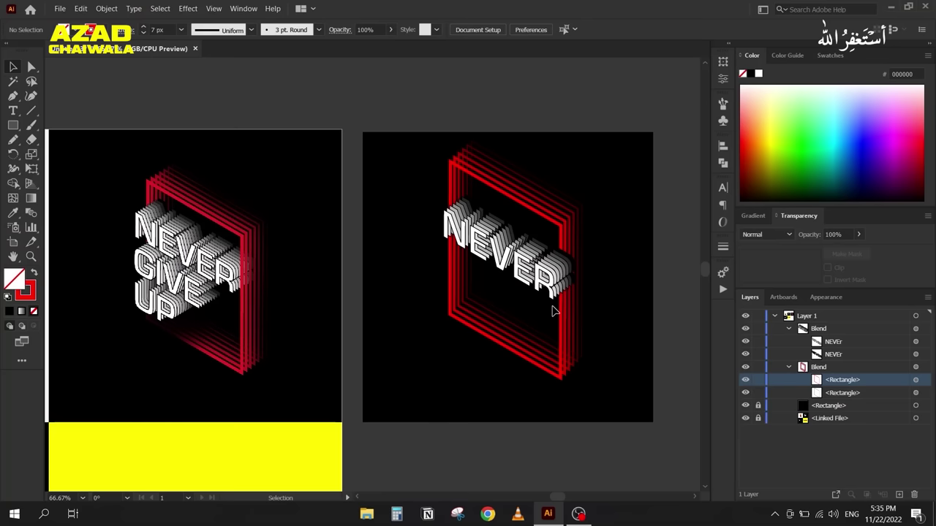
Step: Copy the red frame blend and paste a duplicate in front
click(787, 366)
click(916, 366)
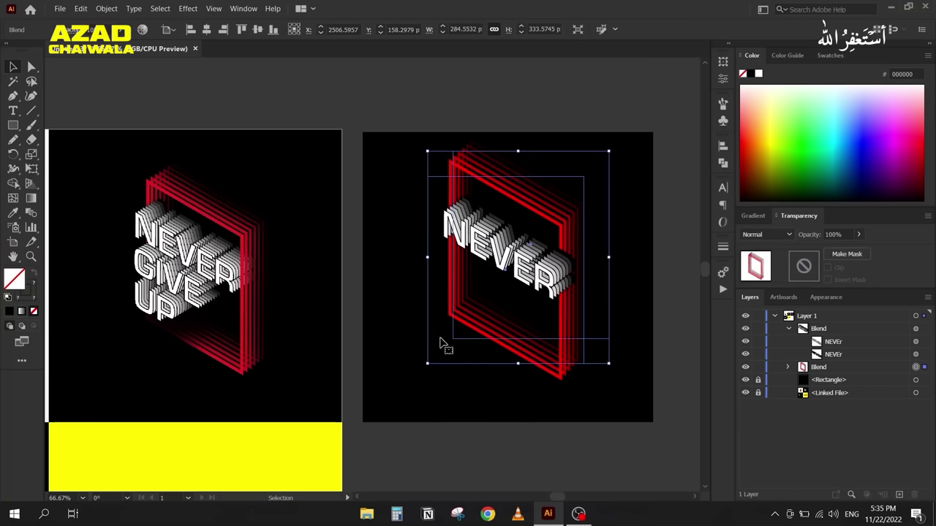
click(822, 369)
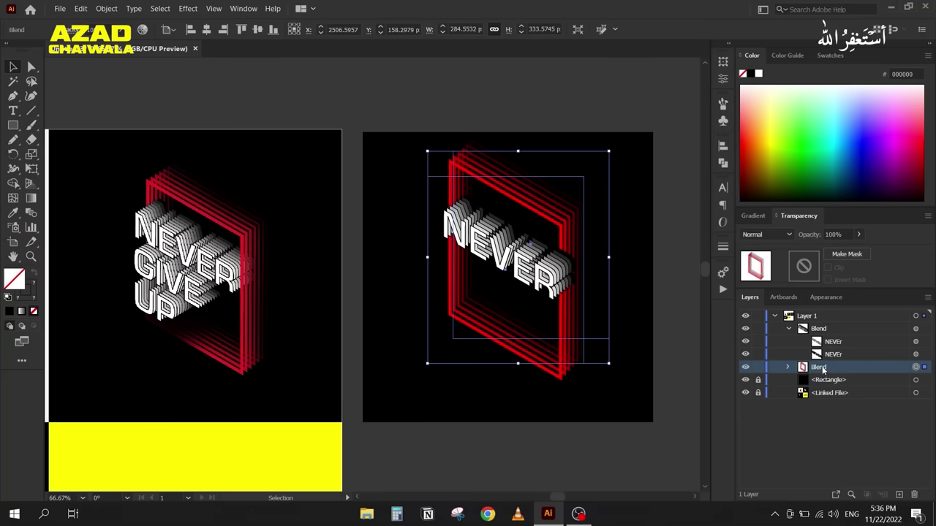
key(ctrl+c)
key(ctrl+f)
Step: Move the duplicate to the top of Layers, then add an opacity mask and start editing it
click(787, 329)
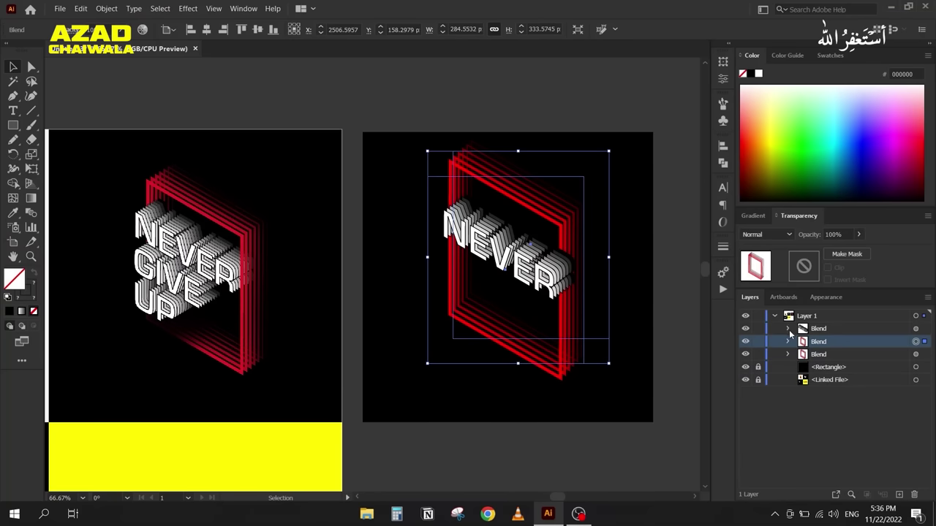
drag(815, 343, 815, 326)
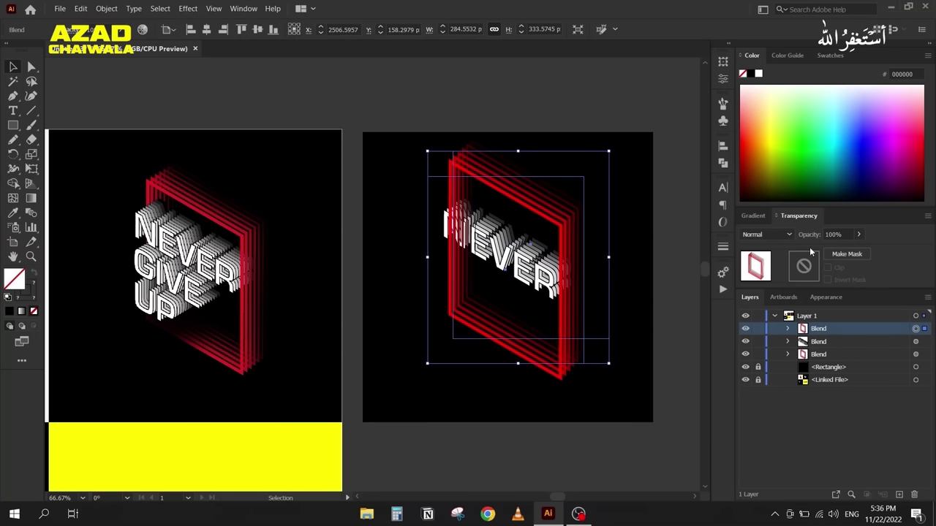
click(847, 255)
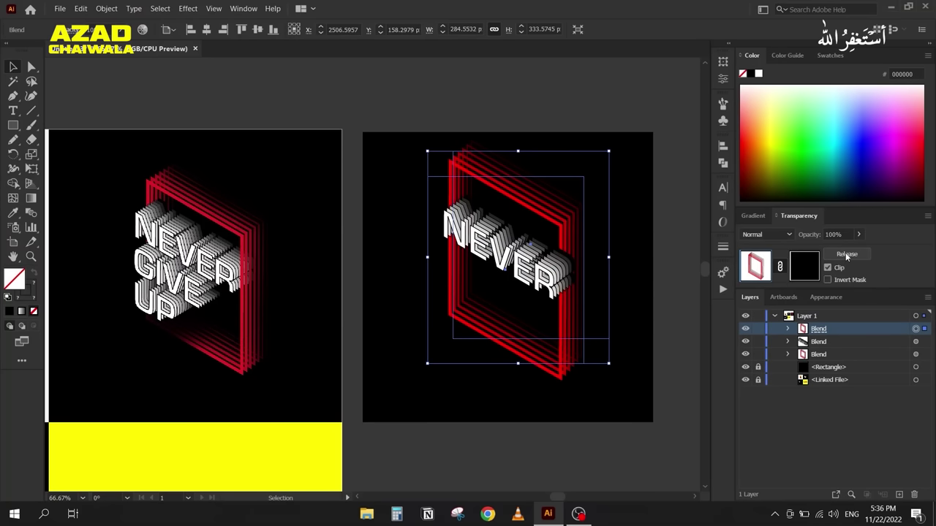
click(799, 266)
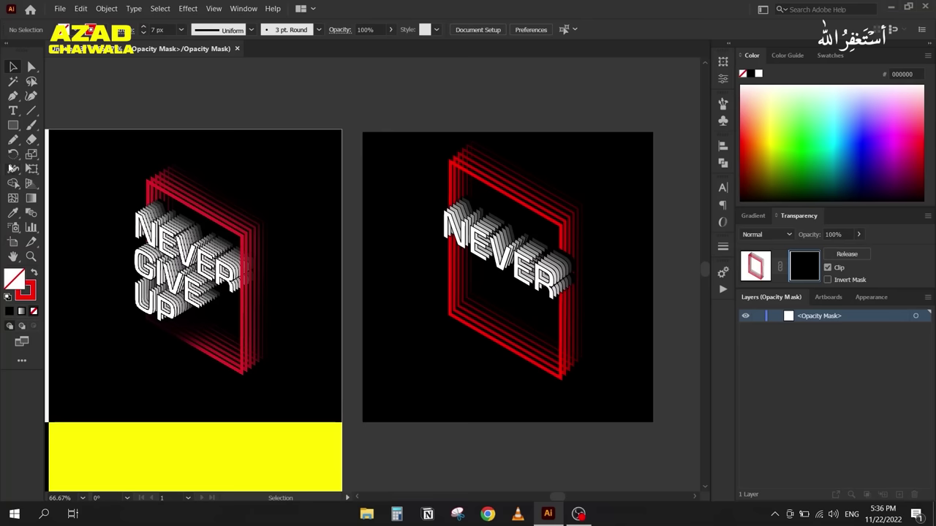
Step: In the mask, draw a white-filled rectangle over the frame's right side, then return to the artwork
click(13, 126)
drag(591, 183, 541, 395)
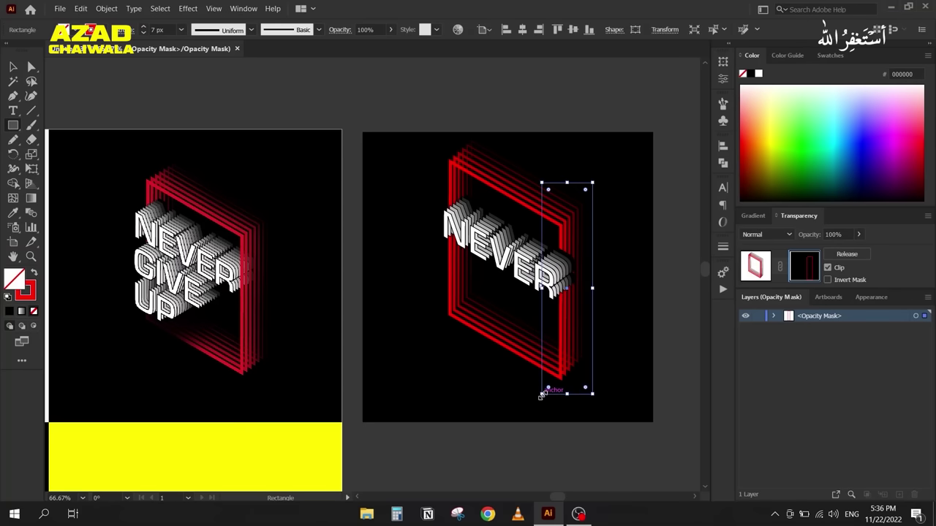
click(33, 273)
click(759, 73)
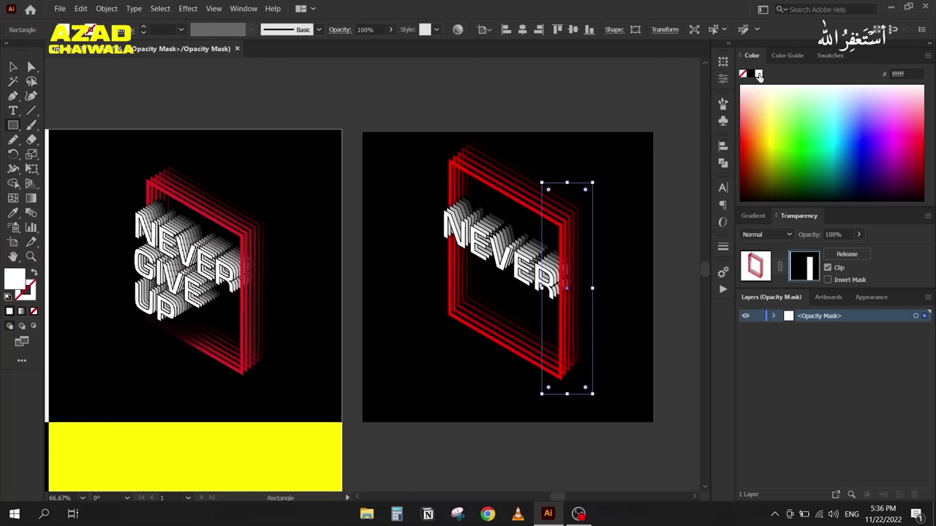
click(12, 68)
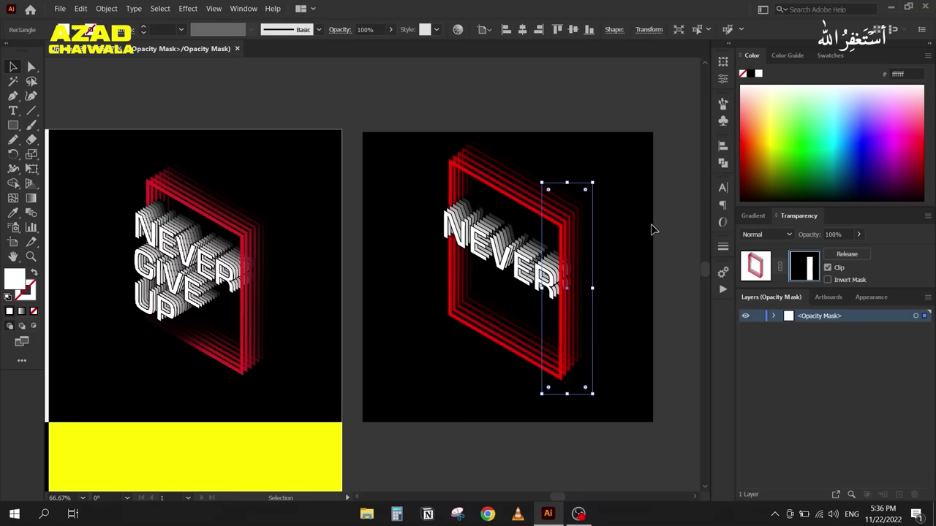
click(754, 267)
click(626, 271)
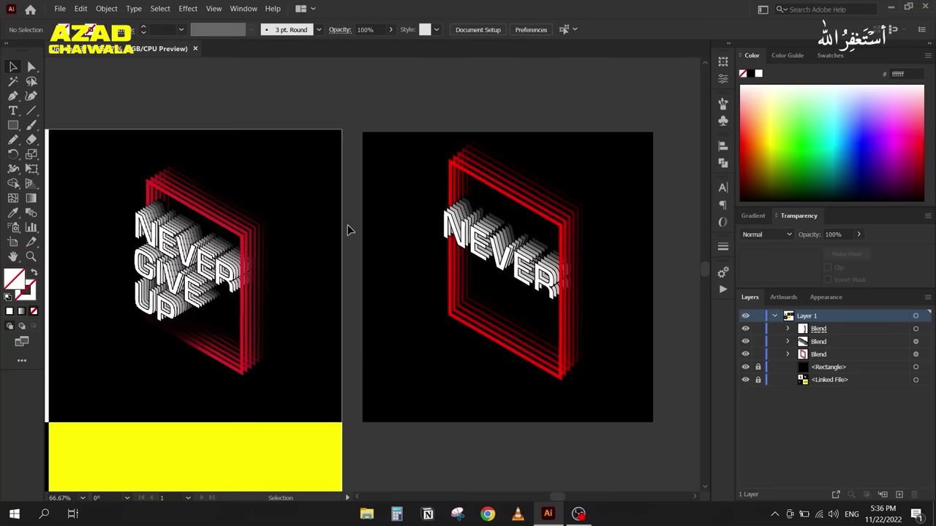
Step: Pencil a closed shape down the artboard's right side, fill it black with no stroke, and shrink it slightly
key(n)
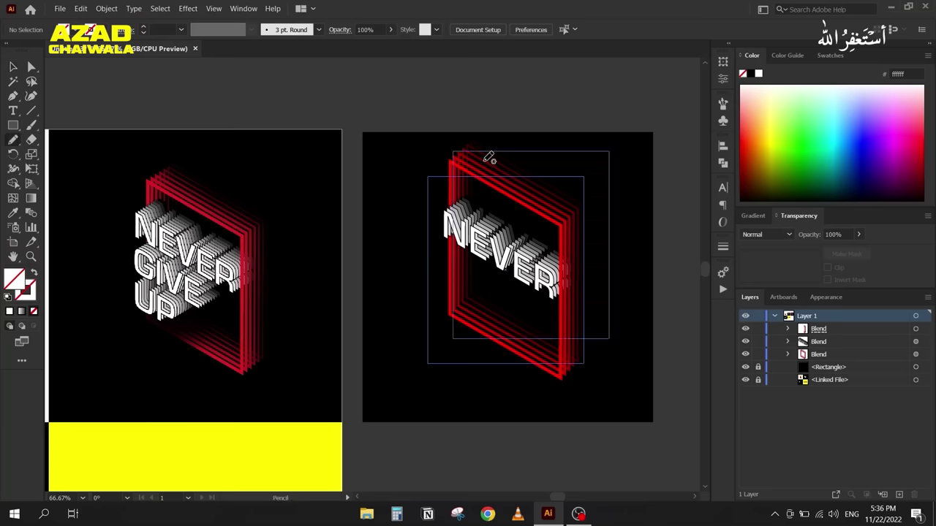
click(27, 287)
click(753, 80)
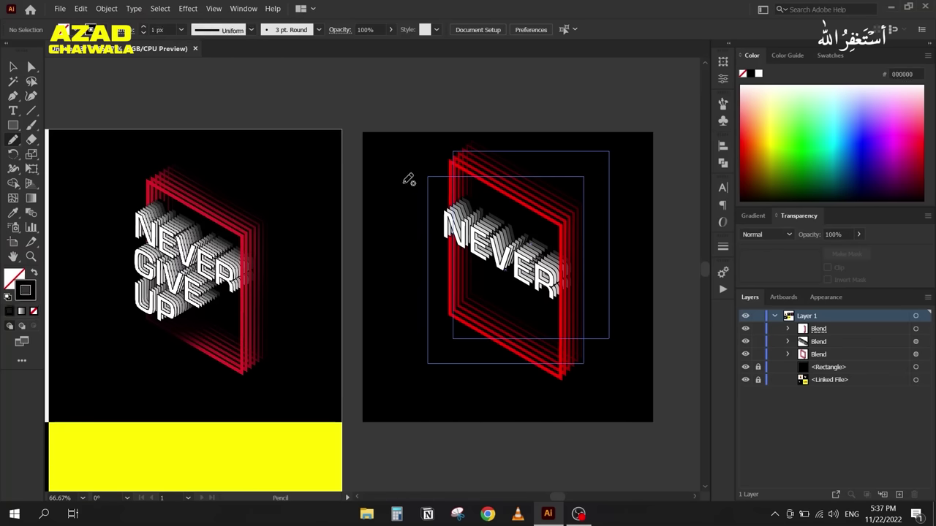
mouse_move(490, 141)
mouse_down()
mouse_move(545, 195)
mouse_move(585, 206)
mouse_move(570, 289)
mouse_move(579, 406)
mouse_move(606, 412)
mouse_move(652, 302)
mouse_move(650, 233)
mouse_move(626, 192)
mouse_move(597, 168)
mouse_move(494, 141)
mouse_up()
click(13, 67)
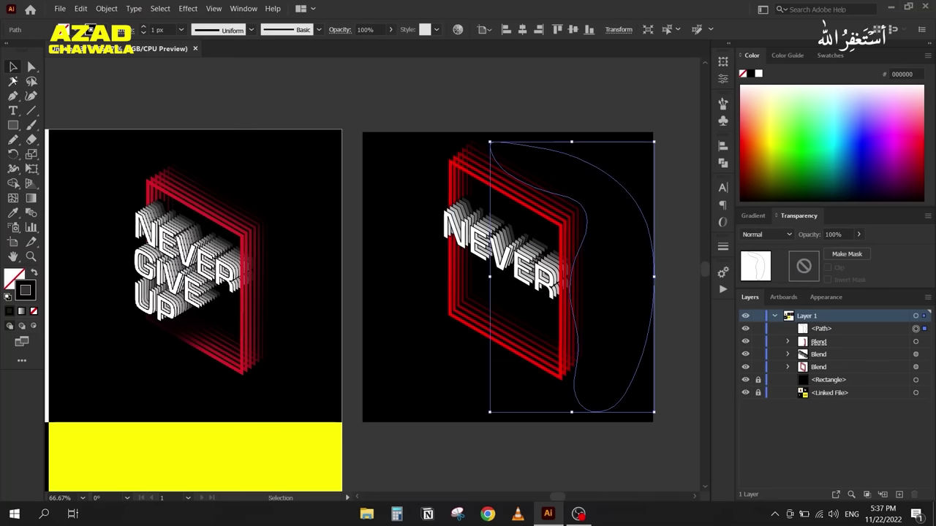
click(33, 272)
drag(654, 414, 645, 398)
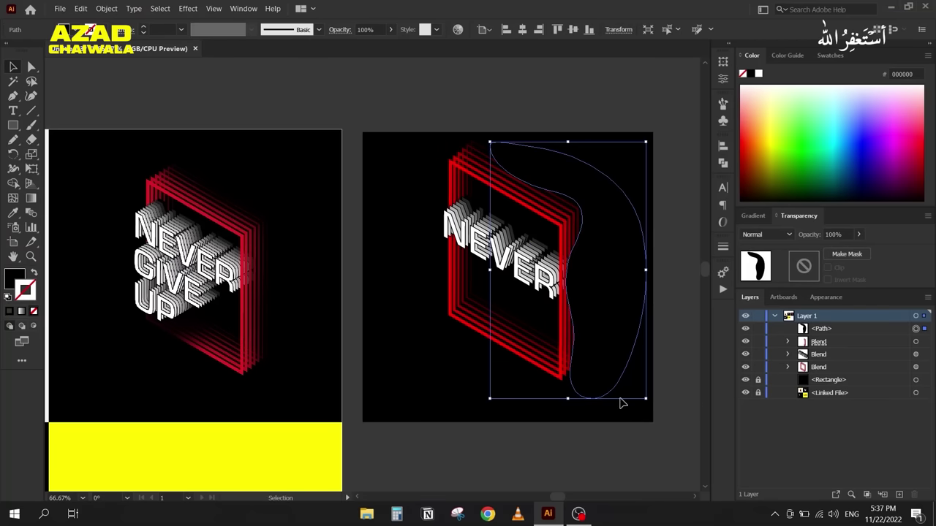
Step: Give the black shape a Gaussian Blur under 9 pixels, Multiply blending and 42% opacity
click(192, 9)
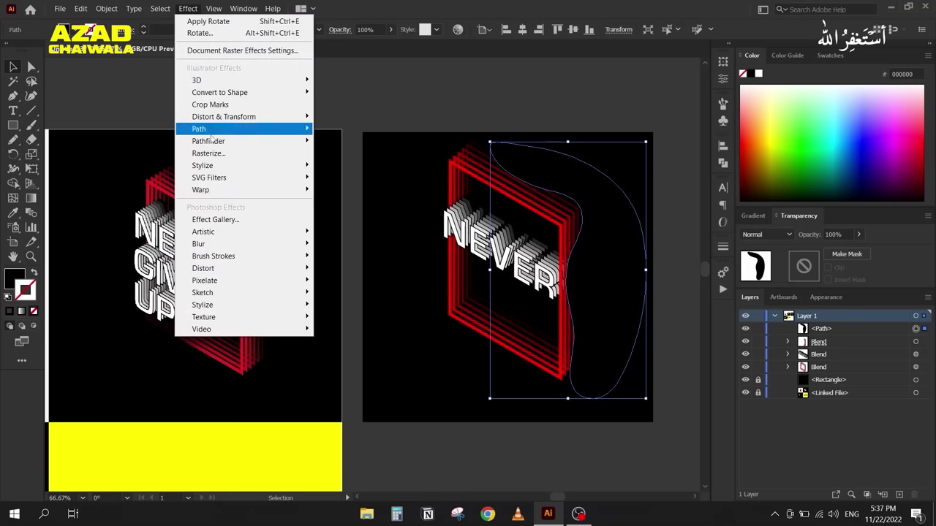
mouse_move(227, 247)
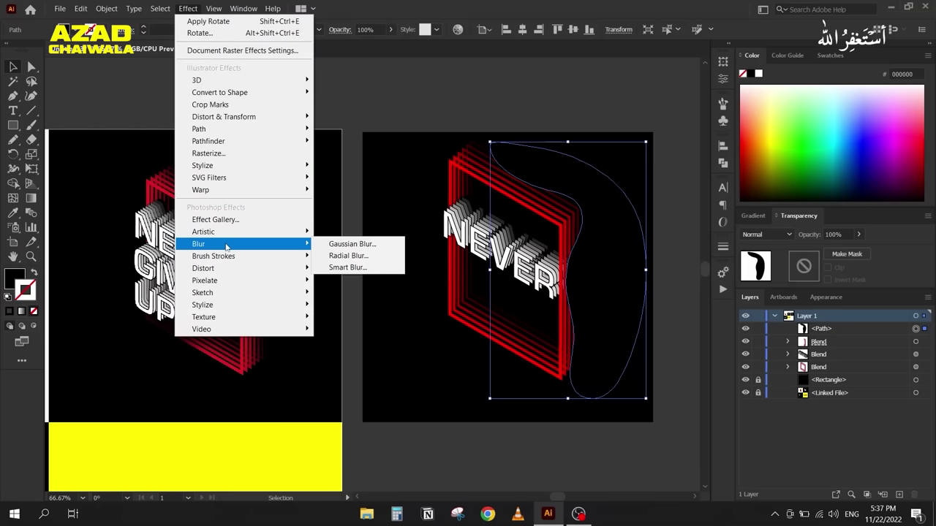
click(360, 246)
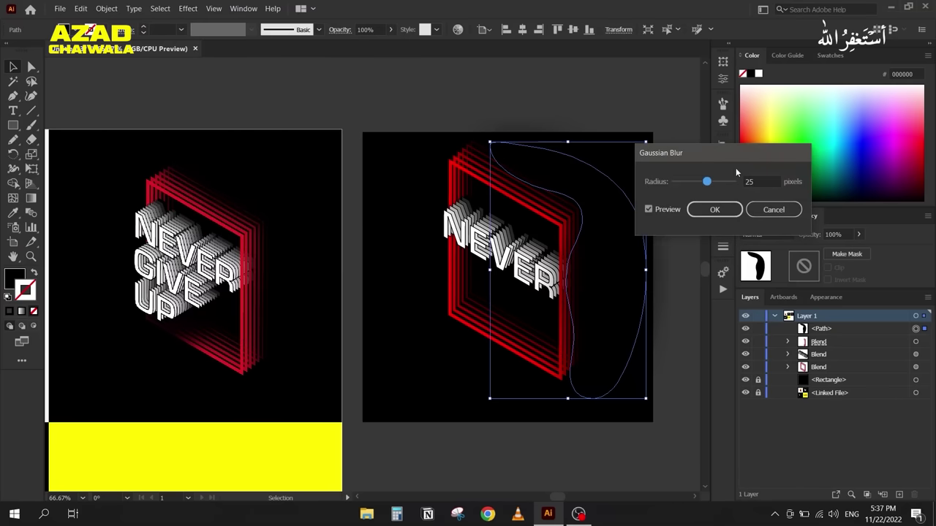
drag(705, 184, 697, 186)
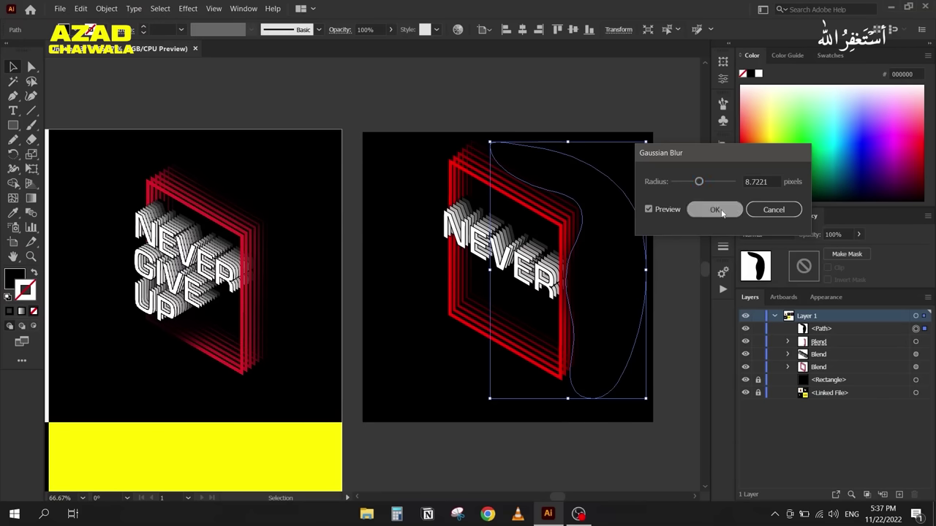
click(714, 209)
click(772, 235)
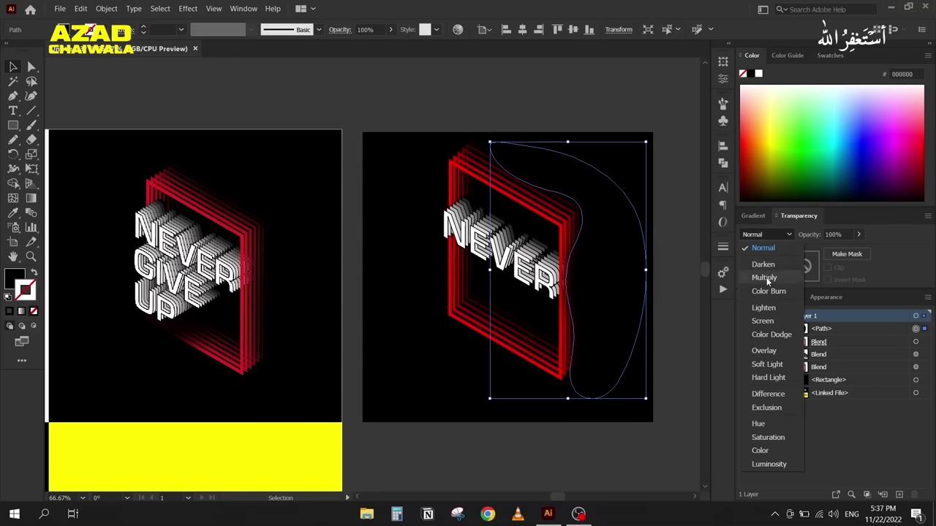
click(765, 278)
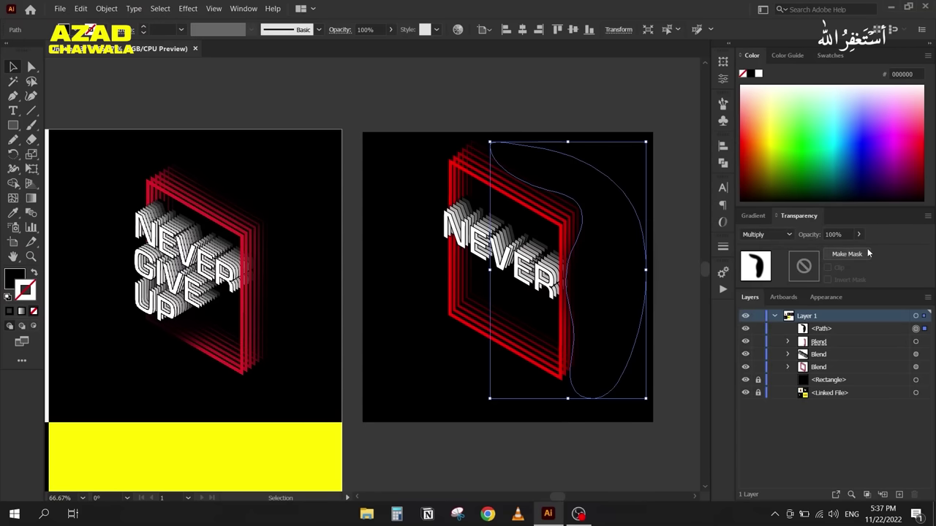
click(850, 234)
scroll(850, 234, down, 8)
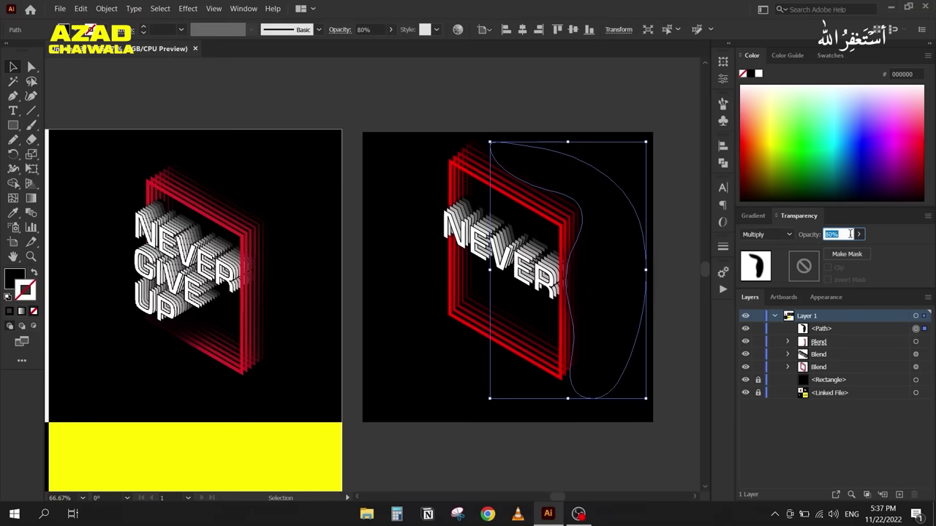
Step: Toggle the curved shadow path's visibility to compare, leaving it visible
click(686, 324)
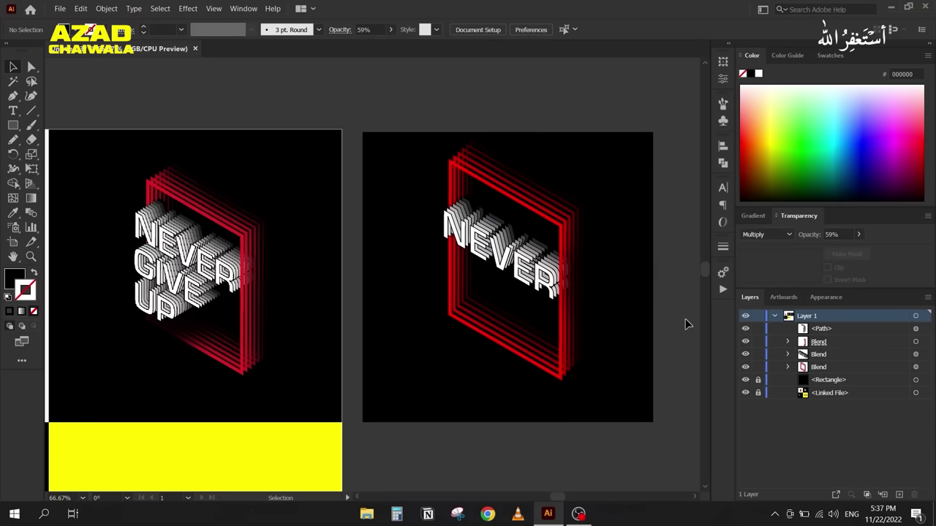
click(633, 291)
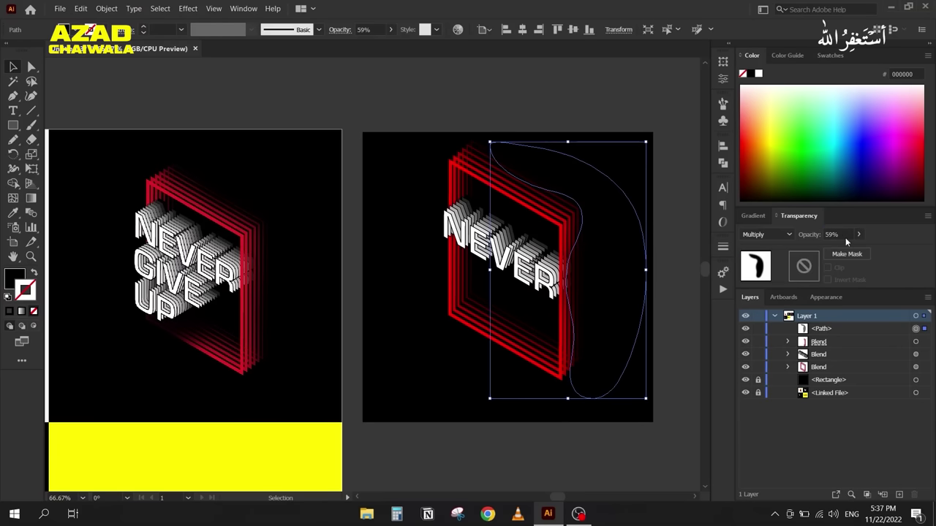
click(666, 210)
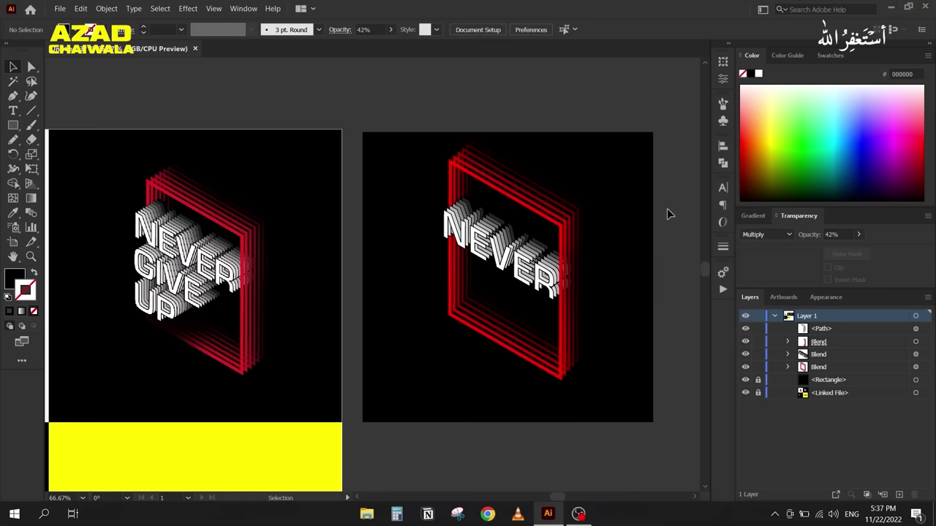
click(746, 334)
click(745, 333)
click(746, 333)
click(746, 332)
key(n)
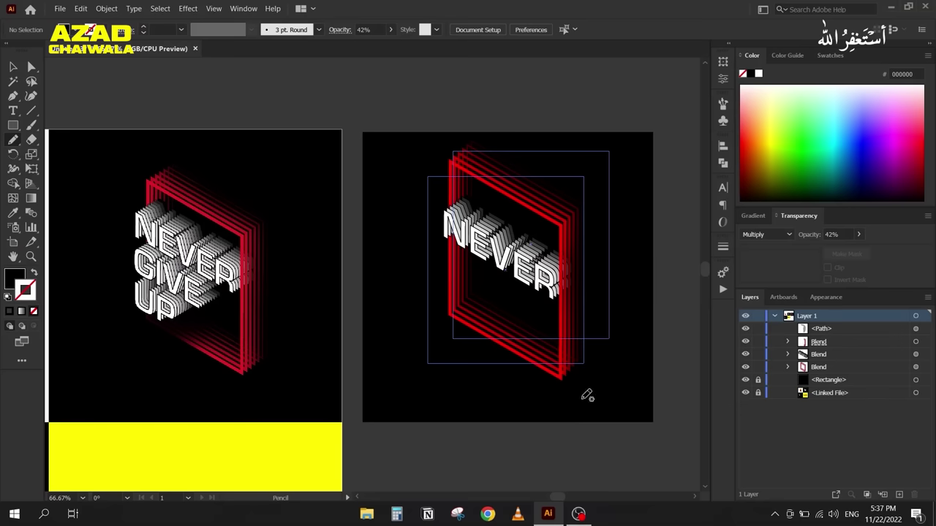
click(788, 367)
click(789, 367)
click(789, 367)
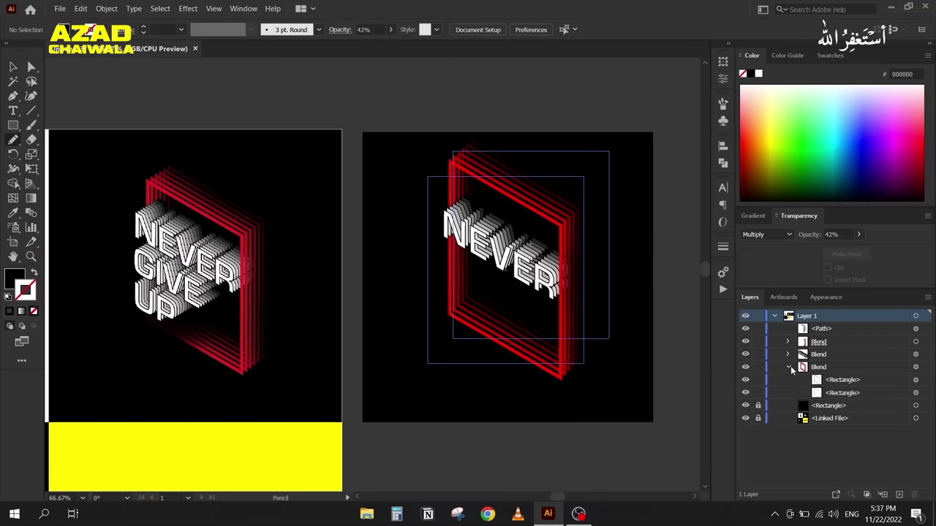
click(789, 367)
click(915, 342)
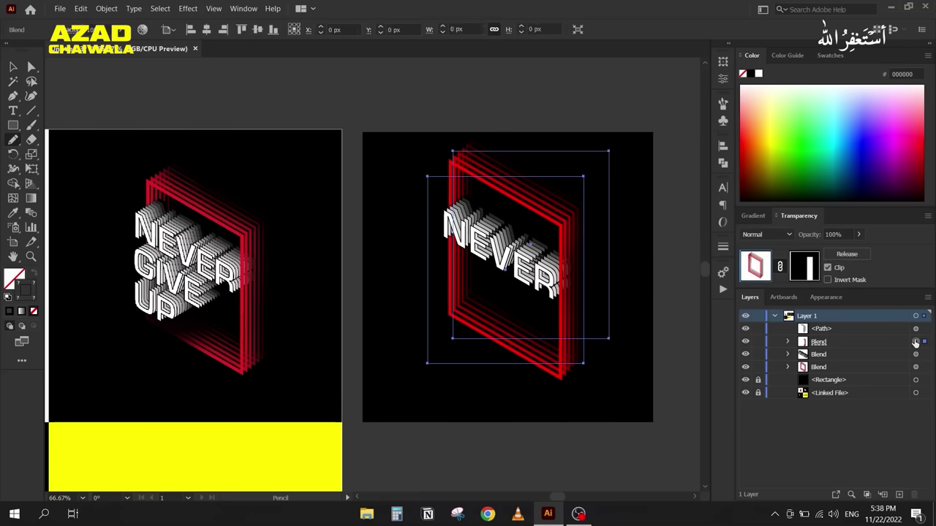
key(Delete)
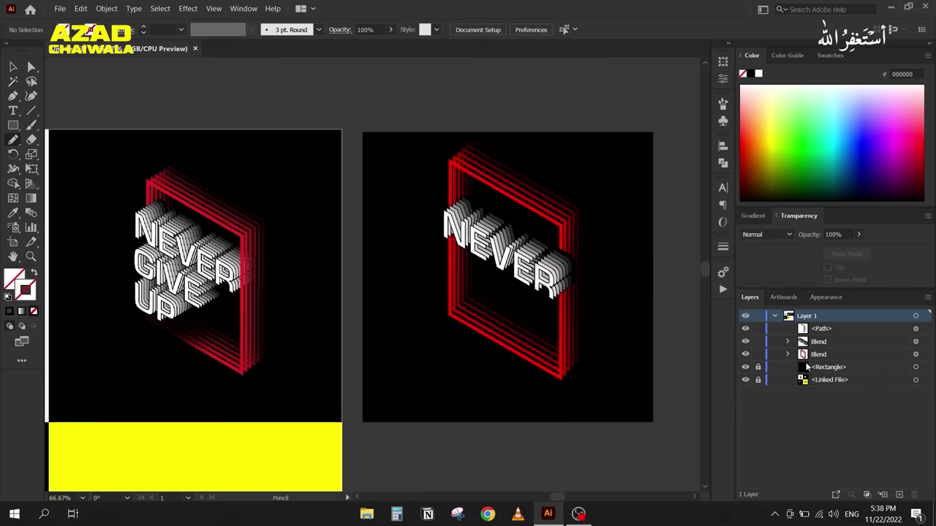
click(789, 354)
click(916, 380)
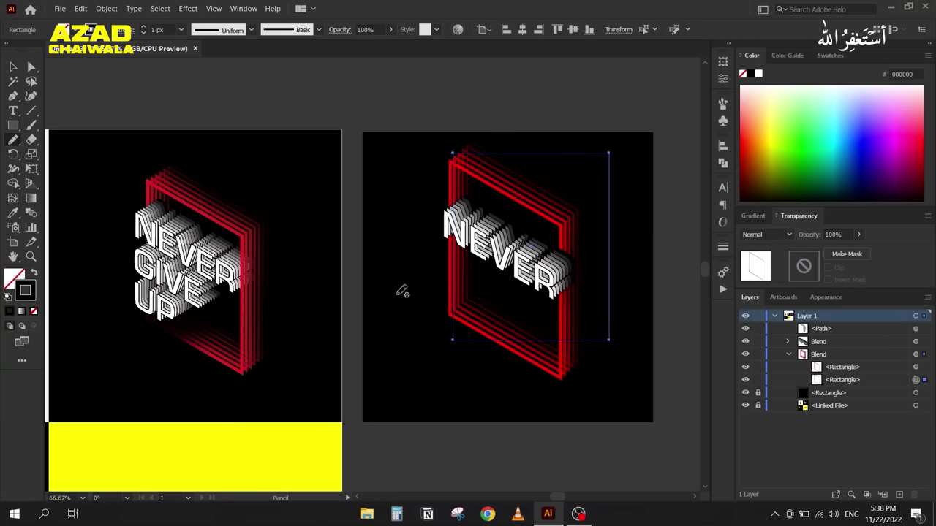
click(12, 66)
drag(595, 340, 605, 357)
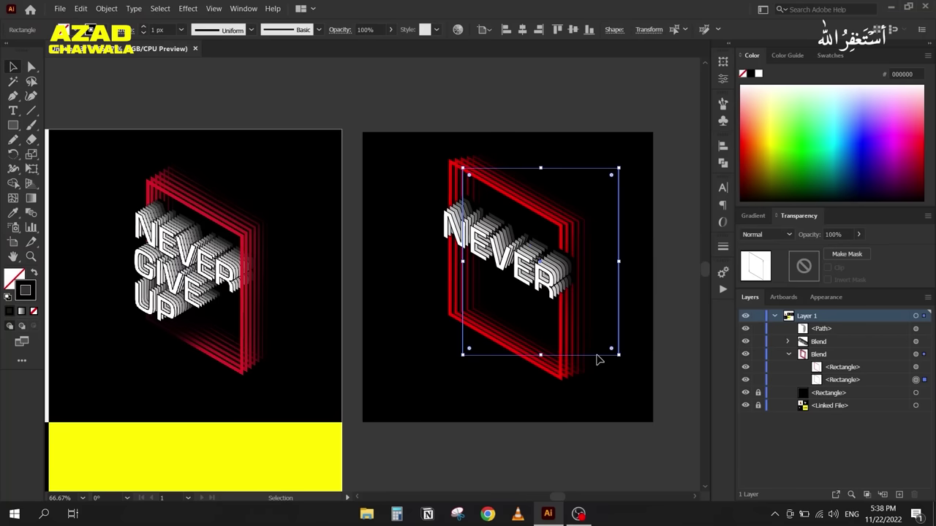
drag(597, 357, 589, 346)
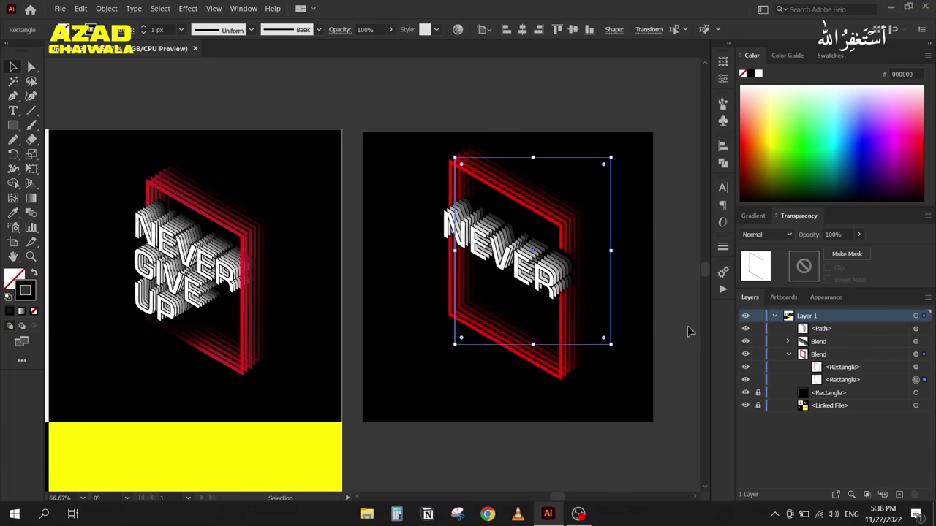
click(787, 355)
click(916, 355)
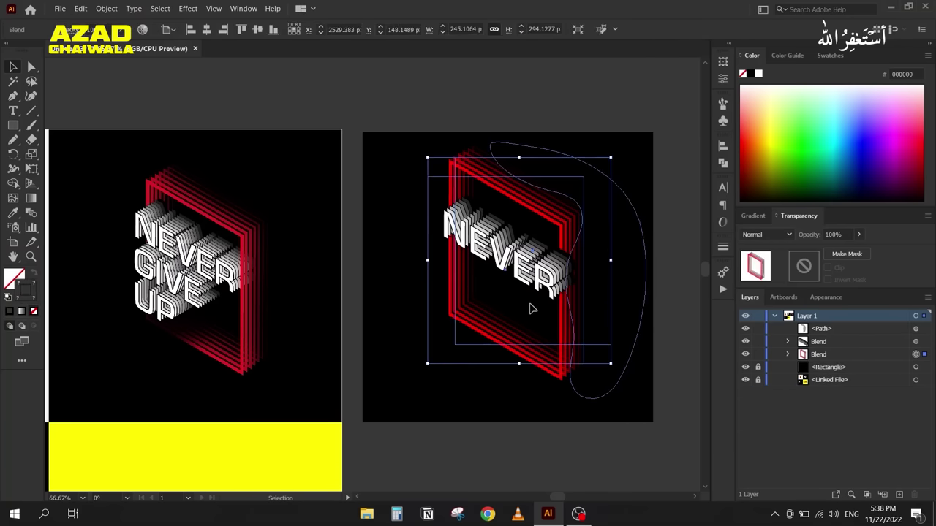
key(a)
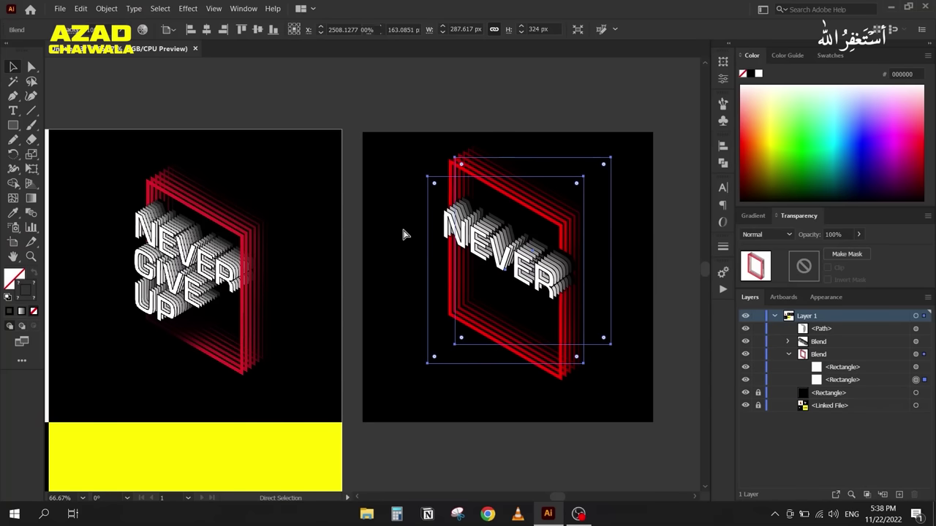
key(ctrl+f)
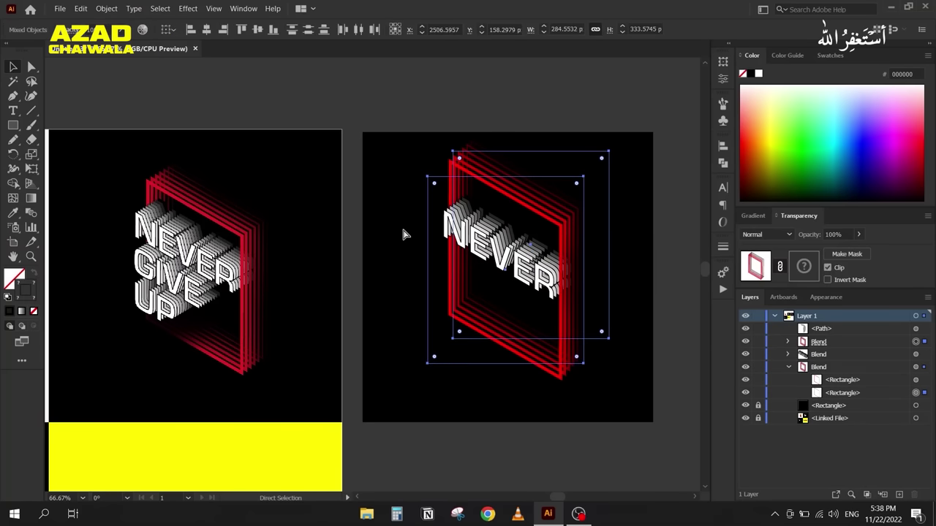
key(v)
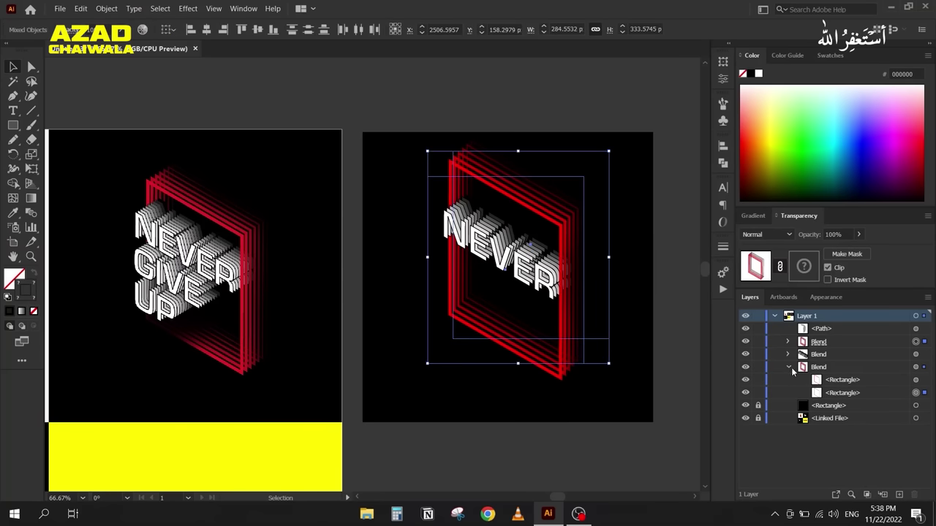
click(788, 368)
click(409, 279)
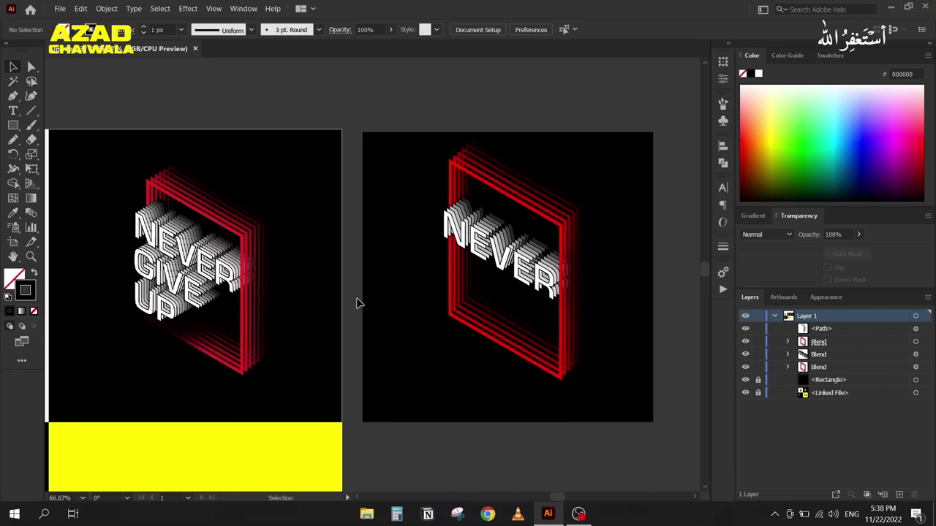
Step: Pencil a shadow shape below NEVER and give it a black fill with no stroke
key(n)
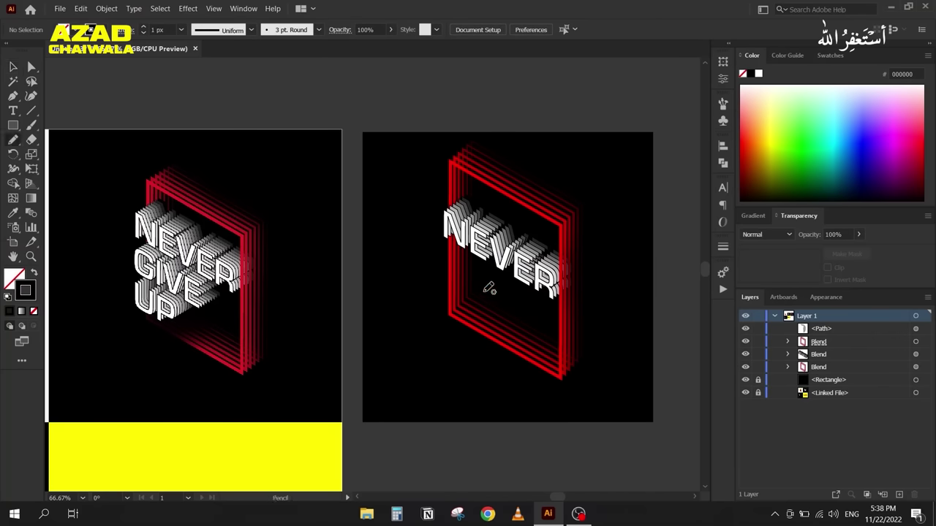
mouse_move(498, 293)
mouse_down()
mouse_move(395, 337)
mouse_move(468, 367)
mouse_move(514, 332)
mouse_move(501, 292)
mouse_up()
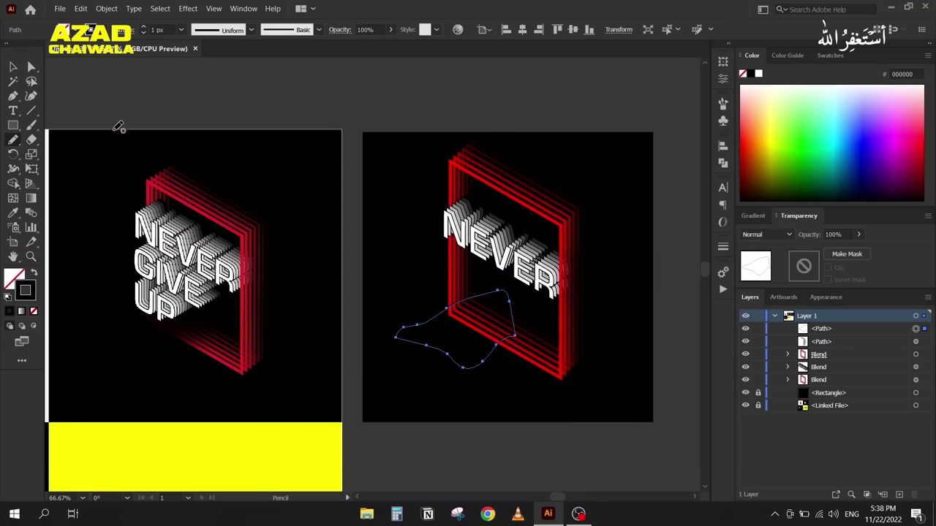
click(12, 68)
click(34, 273)
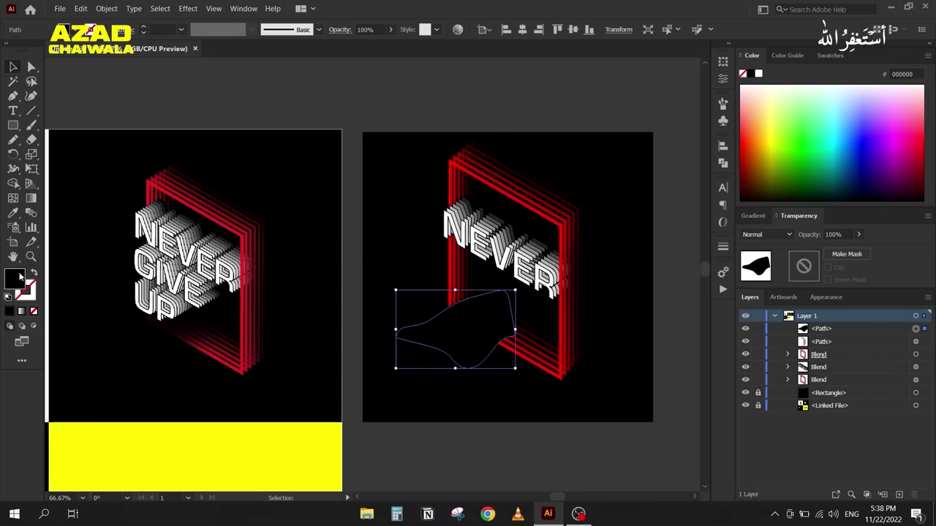
Step: Apply Gaussian Blur to the shadow and set it to Multiply at 81% opacity
click(185, 9)
click(191, 23)
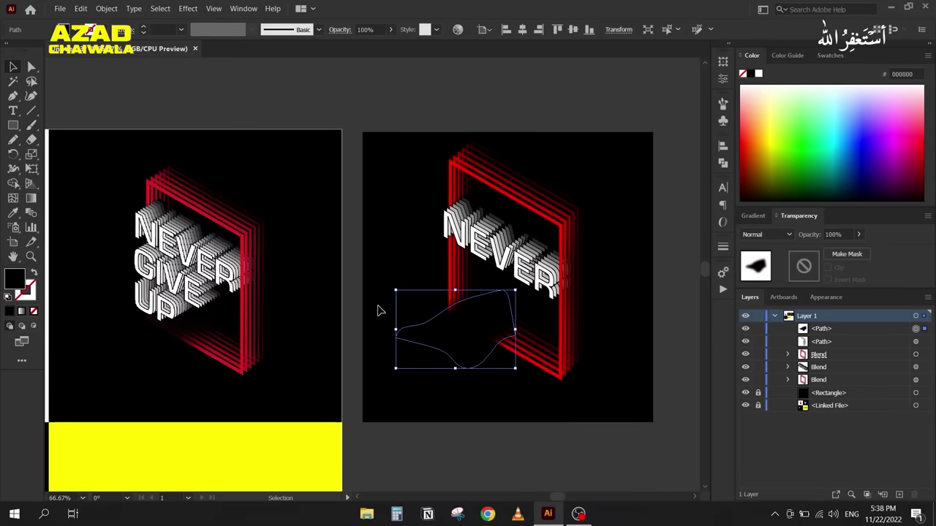
click(774, 236)
click(764, 278)
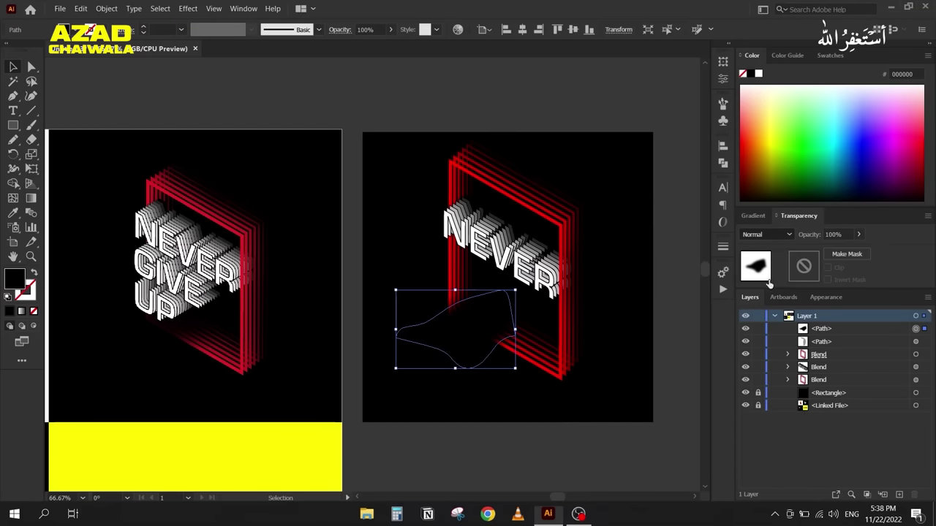
click(839, 233)
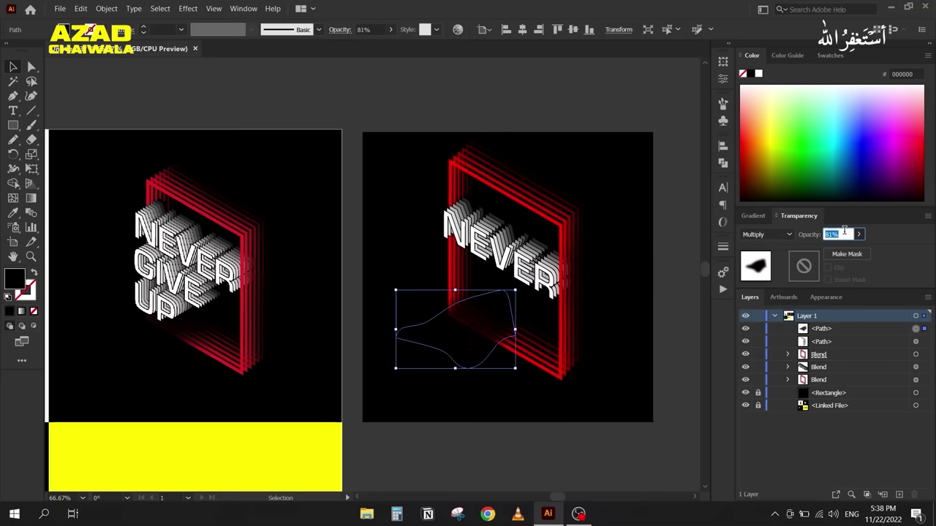
click(483, 454)
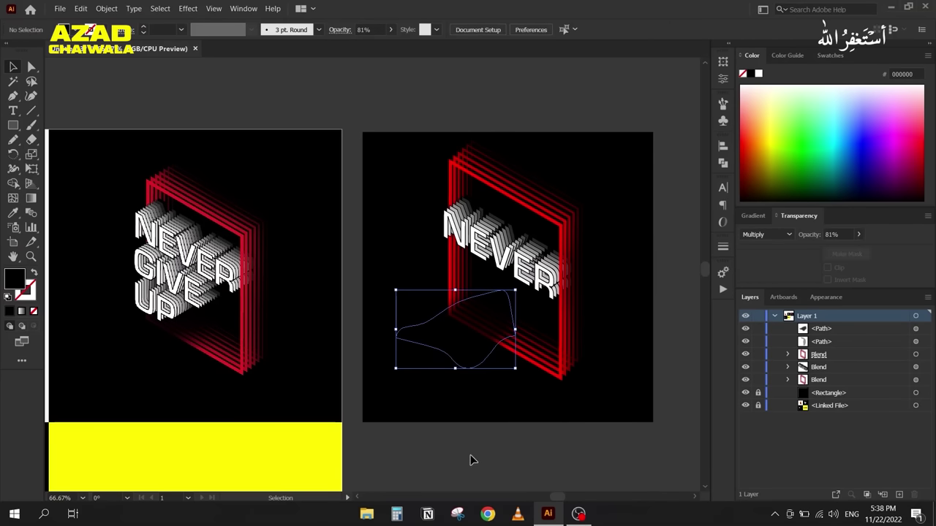
Step: Paste a copy of the shadow shape in front and nudge it slightly right
click(477, 333)
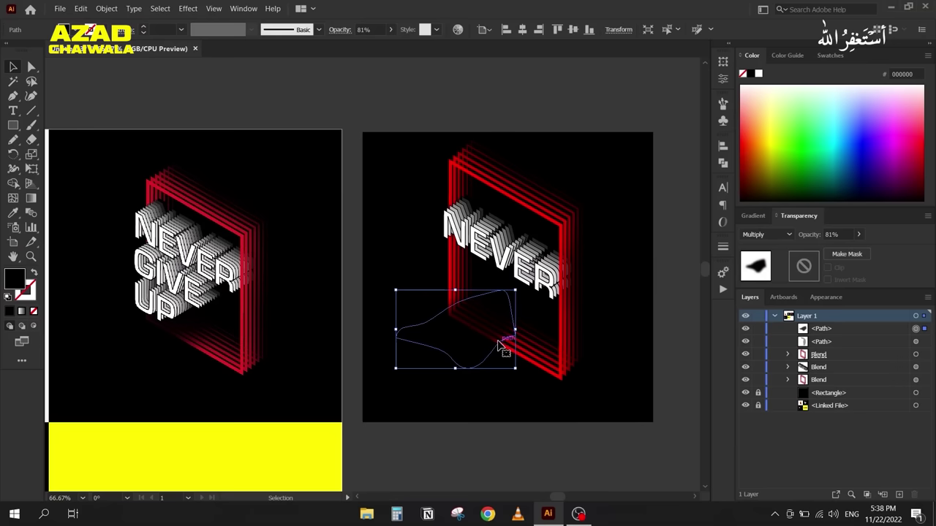
key(a)
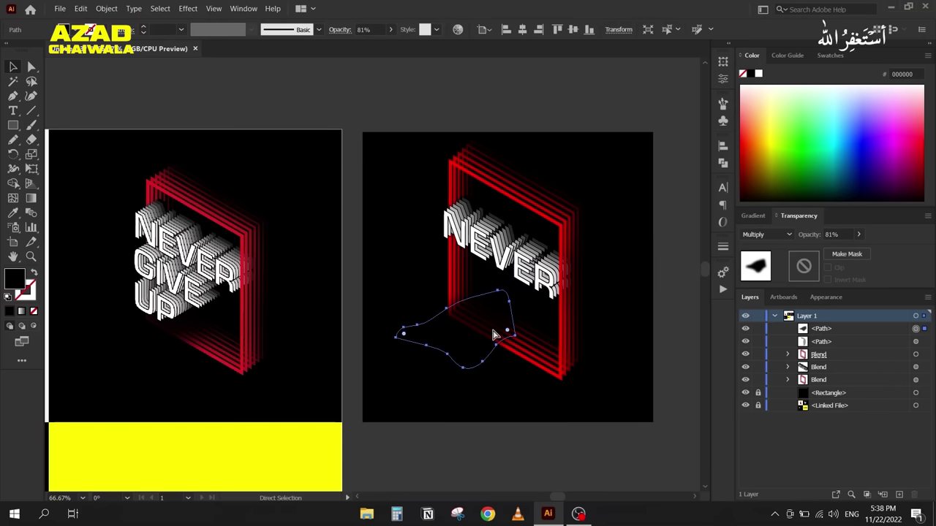
key(v)
key(ctrl+c)
key(ctrl+f)
click(439, 443)
click(456, 328)
mouse_move(445, 338)
mouse_down()
mouse_move(378, 355)
mouse_move(441, 340)
mouse_up()
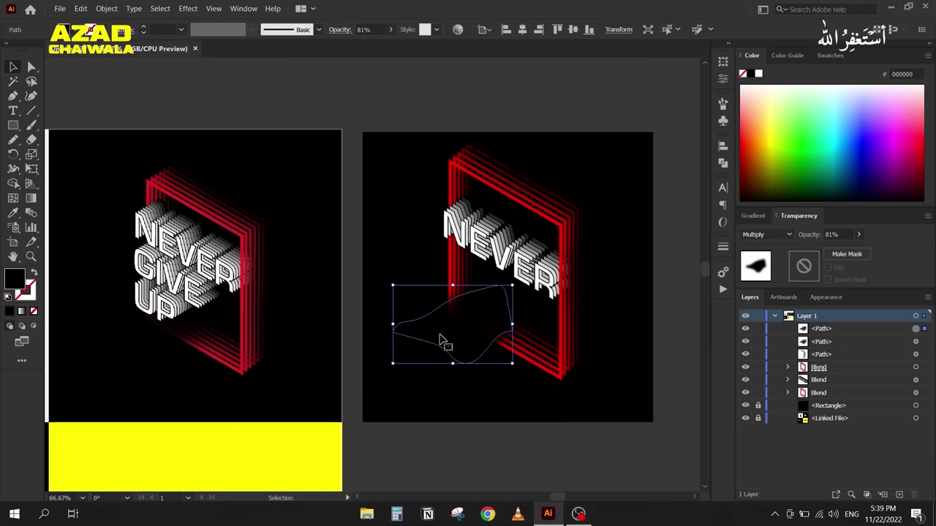
Step: Redraw the shadow copy's top-right edge with the Pencil
key(n)
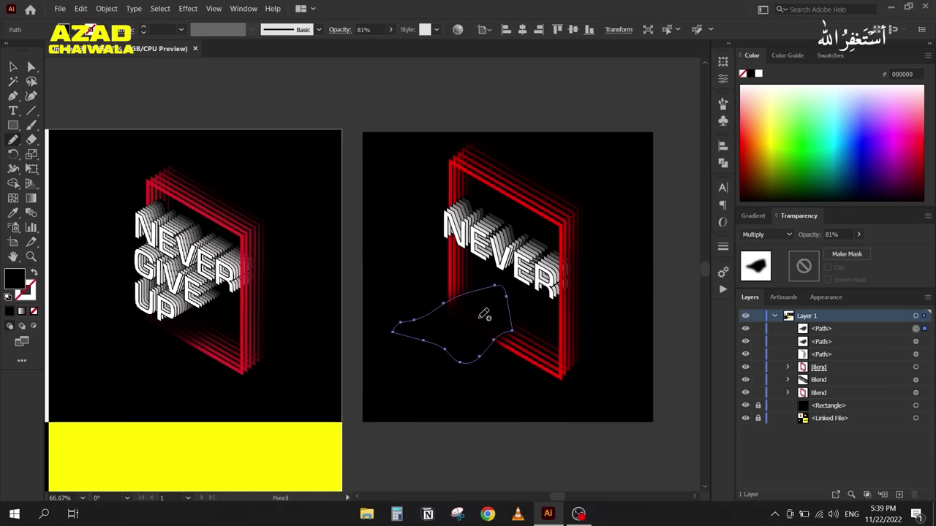
mouse_move(472, 292)
mouse_down()
mouse_move(513, 292)
mouse_move(459, 349)
mouse_move(427, 336)
mouse_move(444, 302)
mouse_move(485, 277)
mouse_move(501, 279)
mouse_move(509, 318)
mouse_move(438, 344)
mouse_move(430, 313)
mouse_move(447, 298)
mouse_up()
click(14, 68)
click(411, 78)
scroll(411, 77, down, 2)
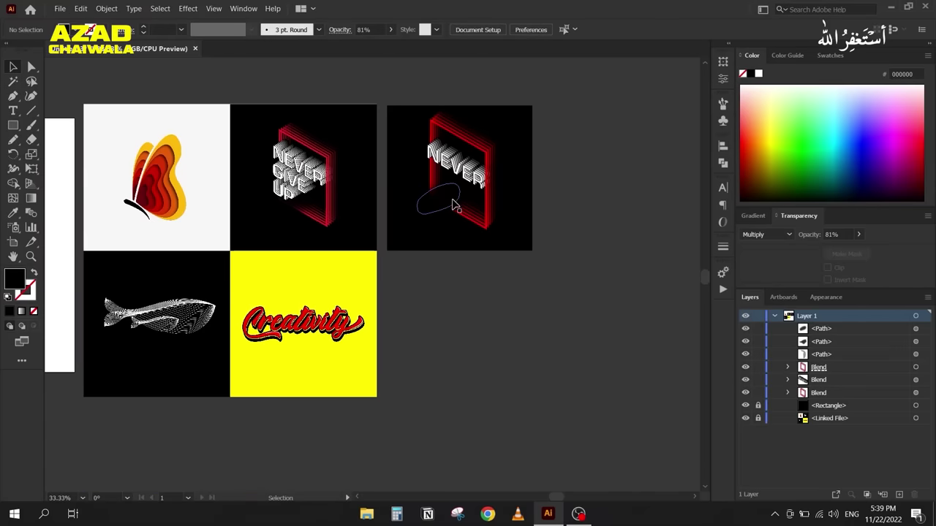
Step: Delete all the NEVER artwork on the right artboard
scroll(453, 206, up, 1)
click(442, 241)
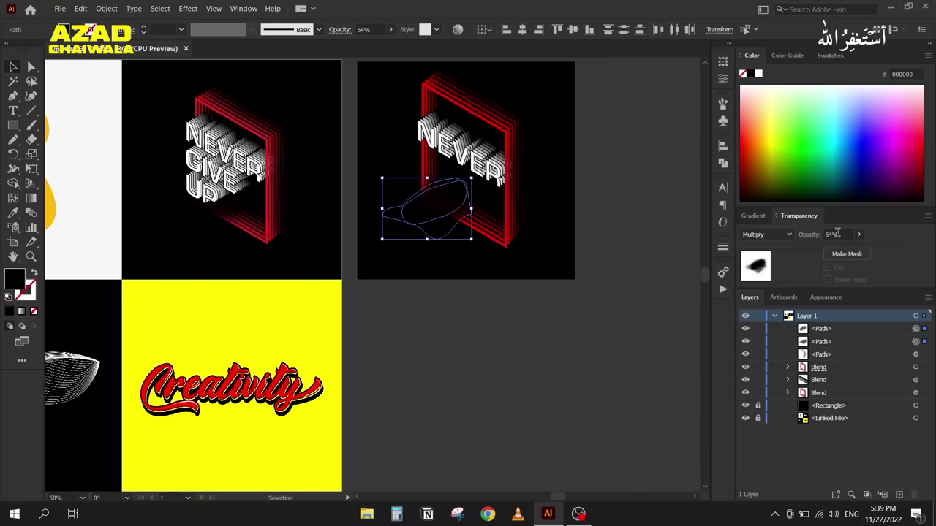
click(464, 305)
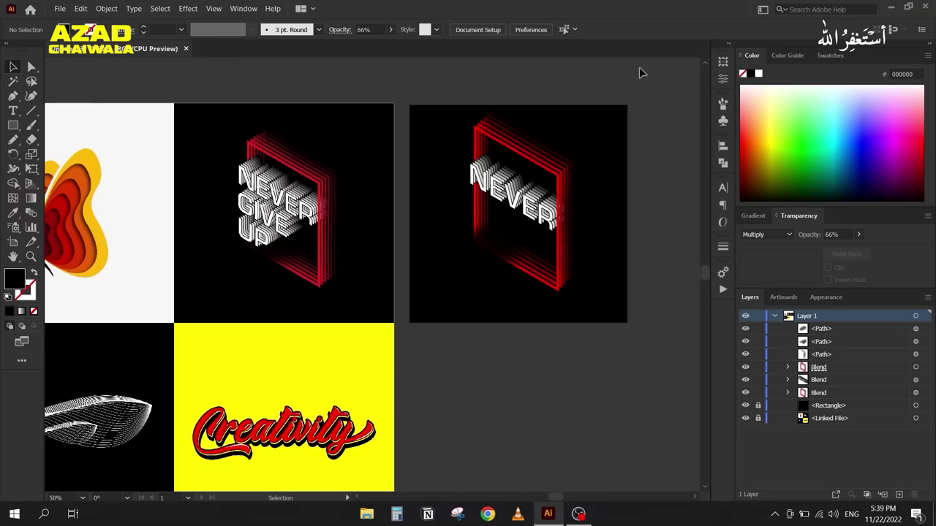
drag(647, 66, 414, 363)
key(Delete)
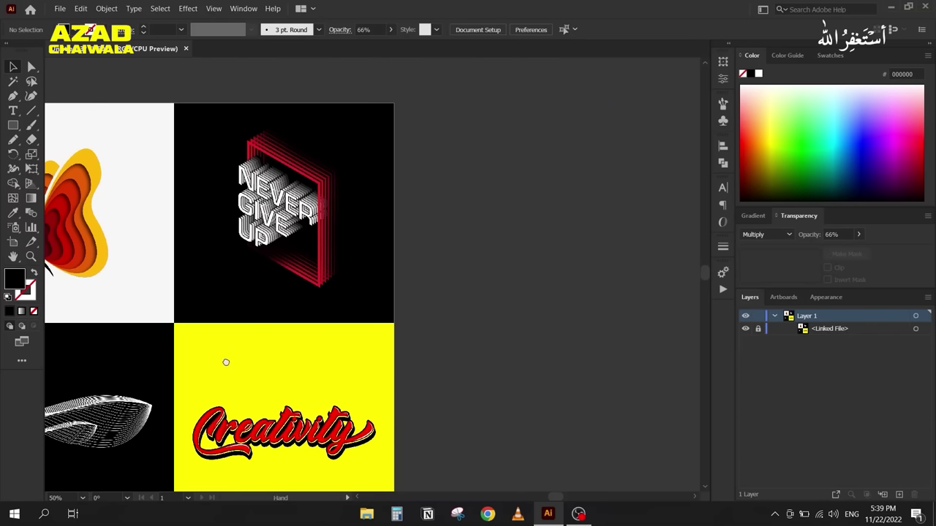
Step: Zoom in on the whale and set a white stroke with no fill
drag(226, 359, 551, 159)
scroll(382, 253, up, 2)
drag(317, 262, 380, 309)
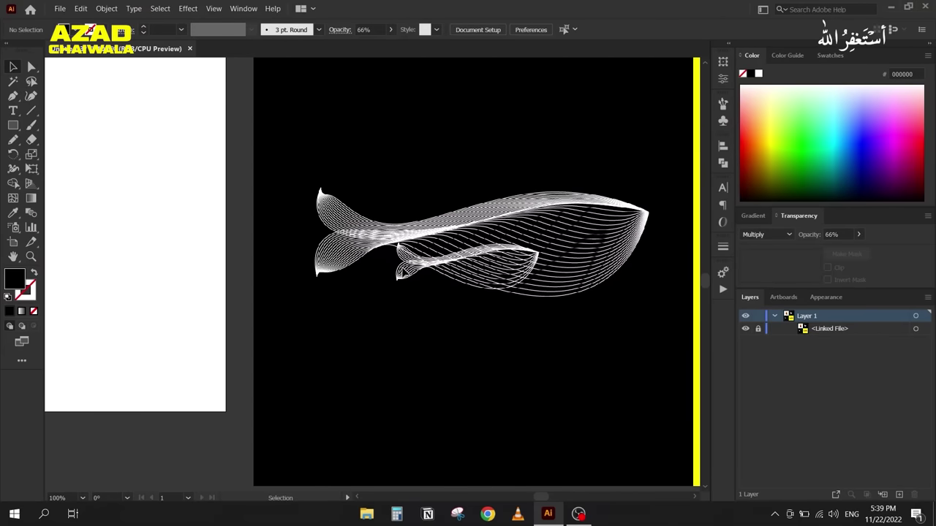
scroll(402, 270, down, 2)
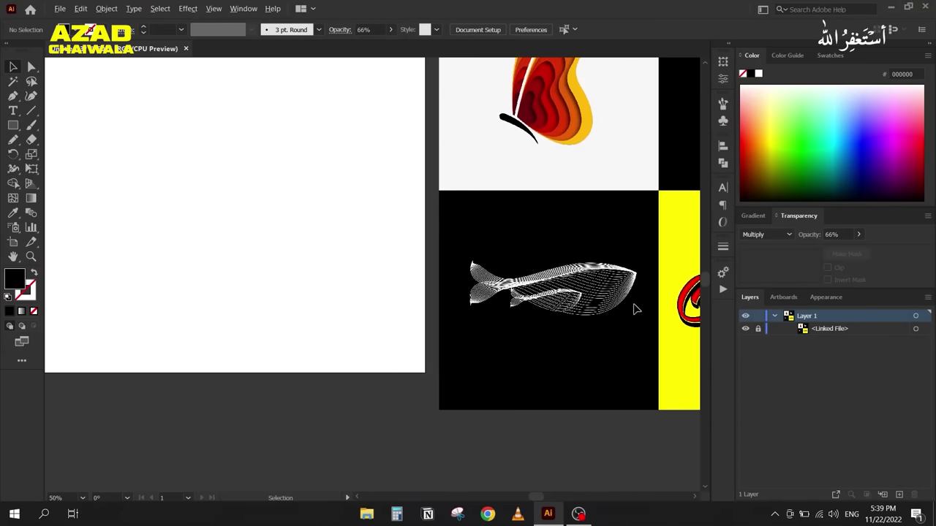
scroll(634, 309, up, 2)
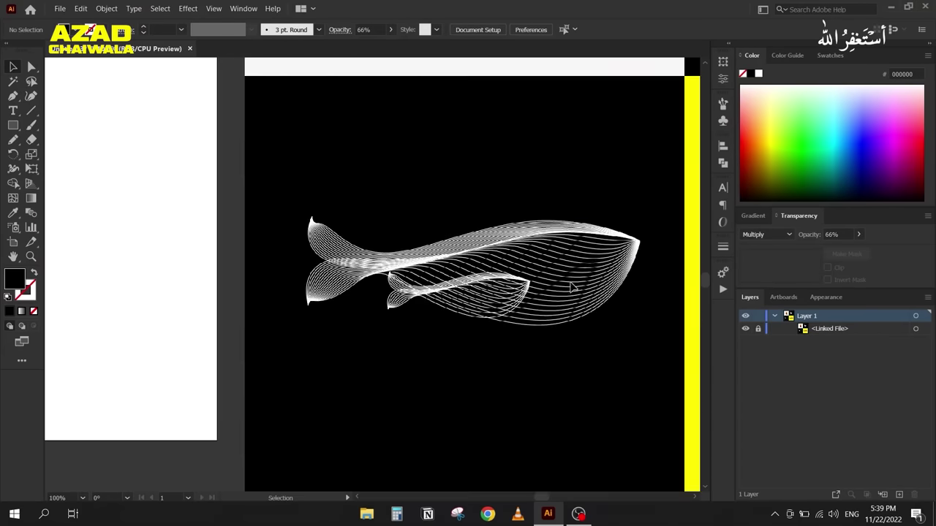
click(33, 273)
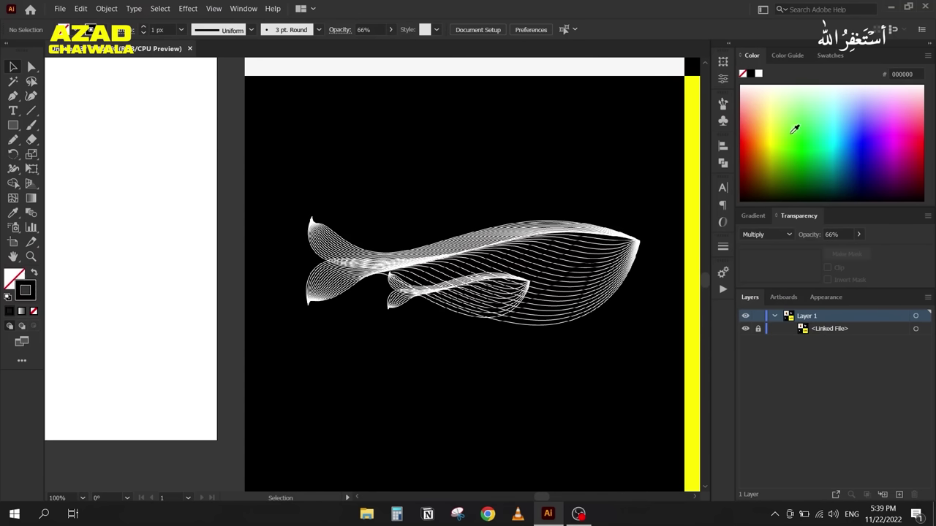
click(757, 76)
key(p)
scroll(613, 233, up, 1)
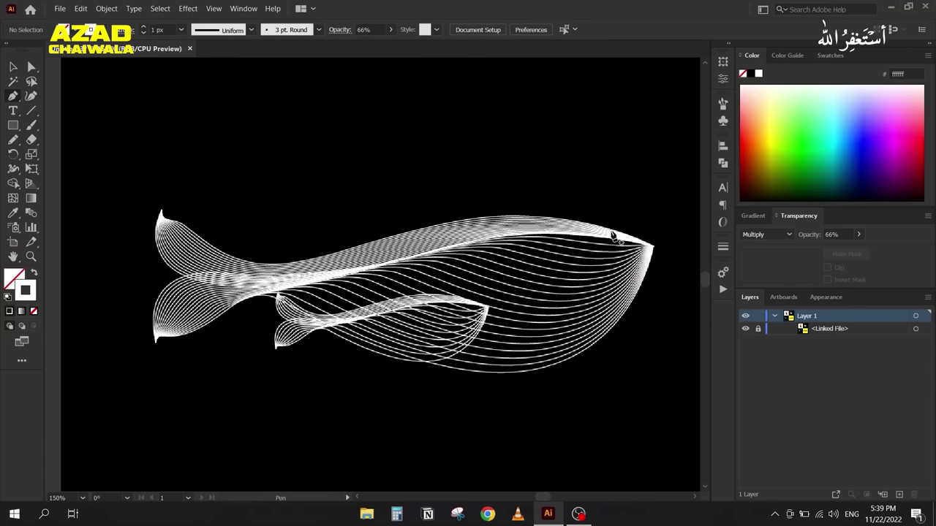
Step: Pen a red curve along the whale's back from nose to tail tip
click(653, 246)
drag(483, 219, 393, 227)
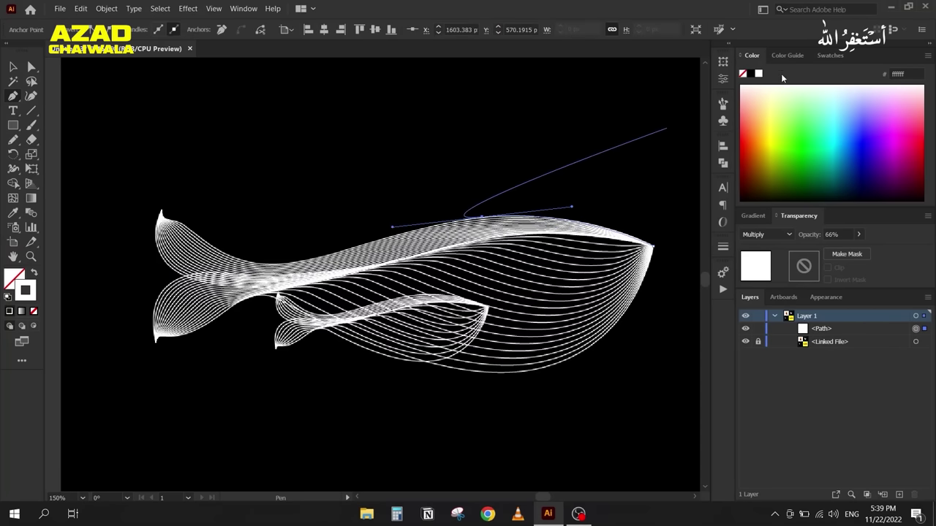
click(828, 55)
click(777, 95)
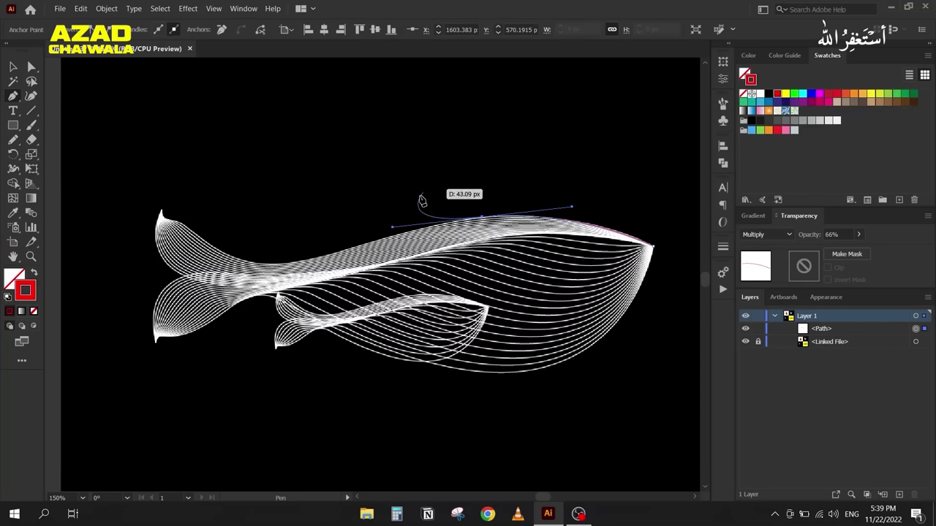
scroll(288, 268, up, 1)
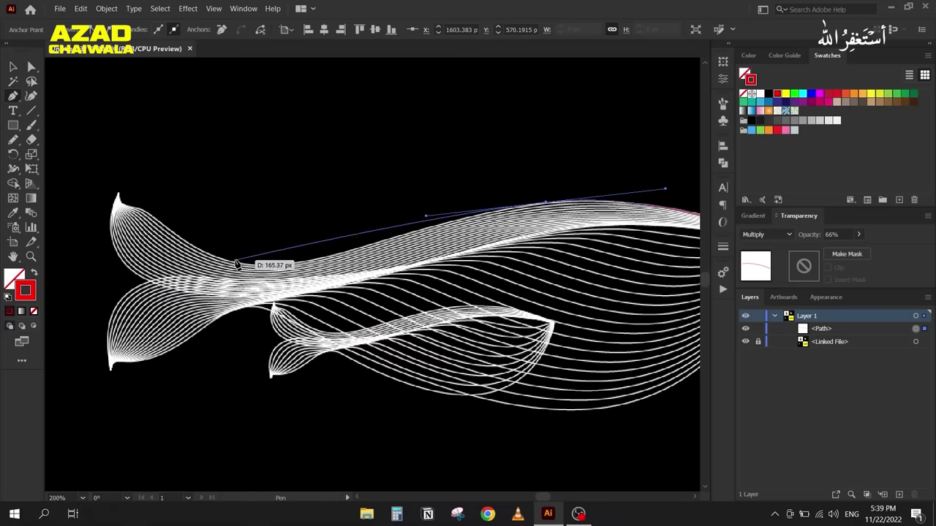
mouse_move(235, 260)
mouse_down()
mouse_move(174, 250)
mouse_move(151, 219)
mouse_move(110, 199)
mouse_up()
scroll(139, 211, up, 2)
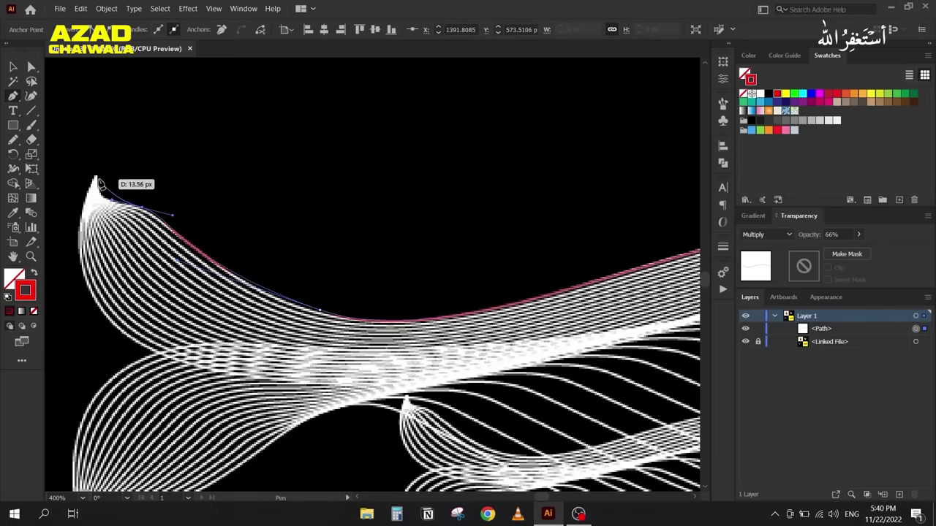
click(92, 146)
Step: Adjust the curve's anchors so it follows the tail and the whale's edge
key(a)
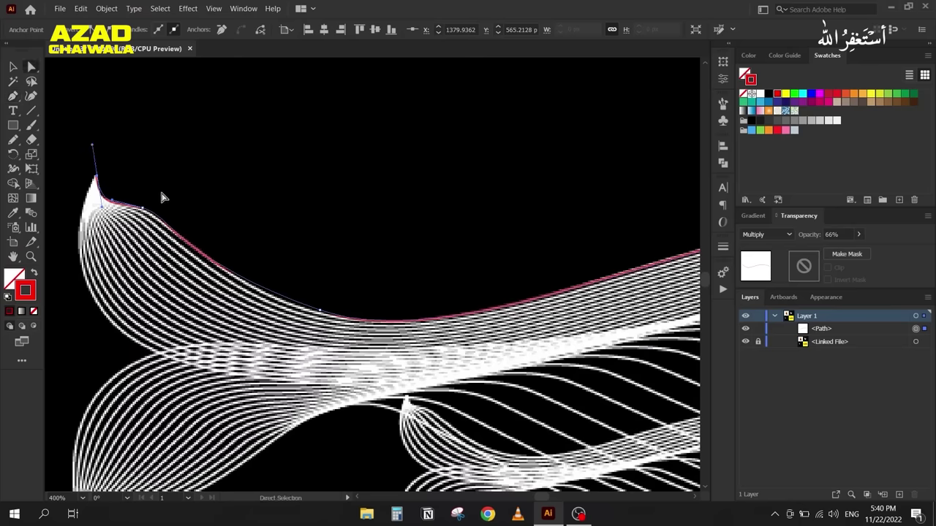
click(146, 206)
scroll(155, 223, up, 3)
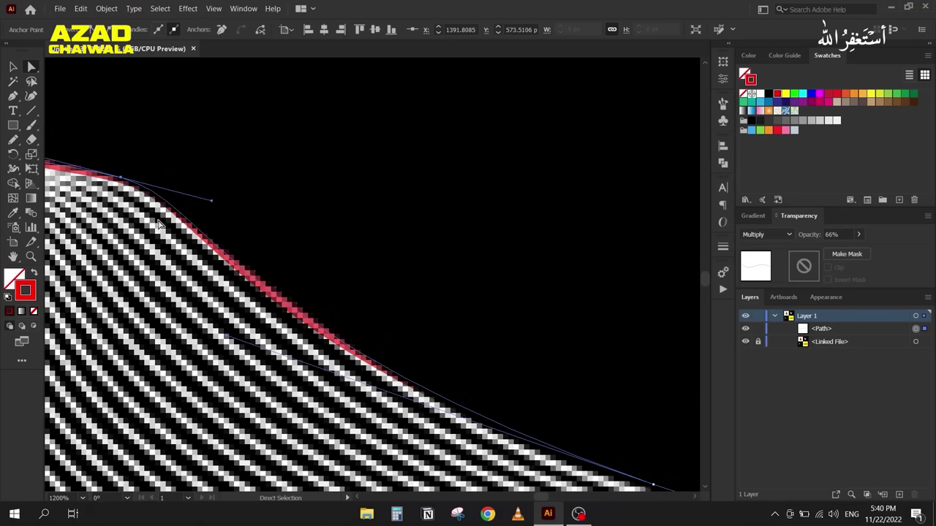
drag(211, 206, 242, 224)
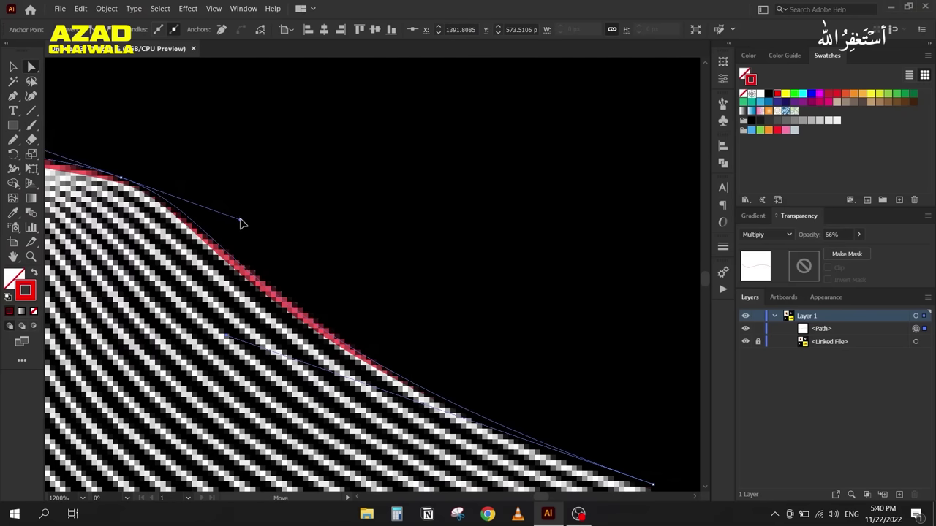
scroll(287, 270, down, 3)
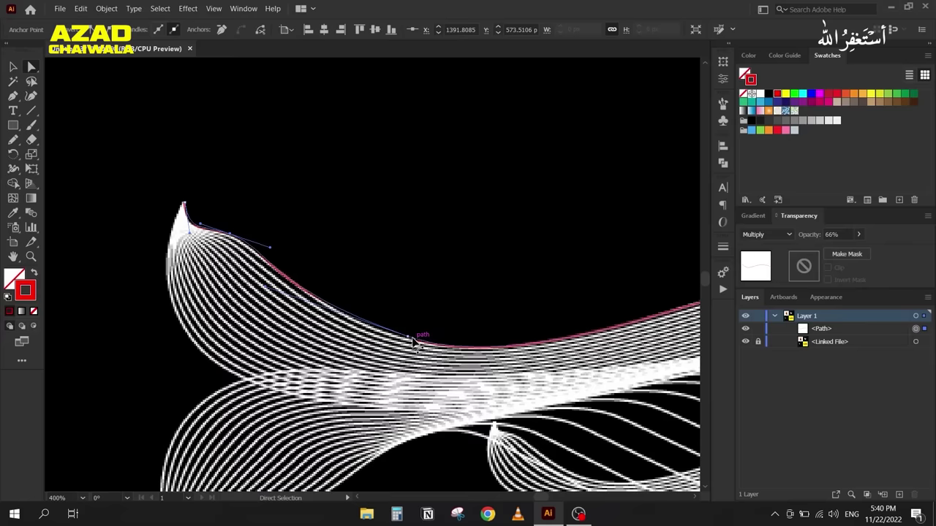
click(407, 338)
drag(408, 338, 405, 339)
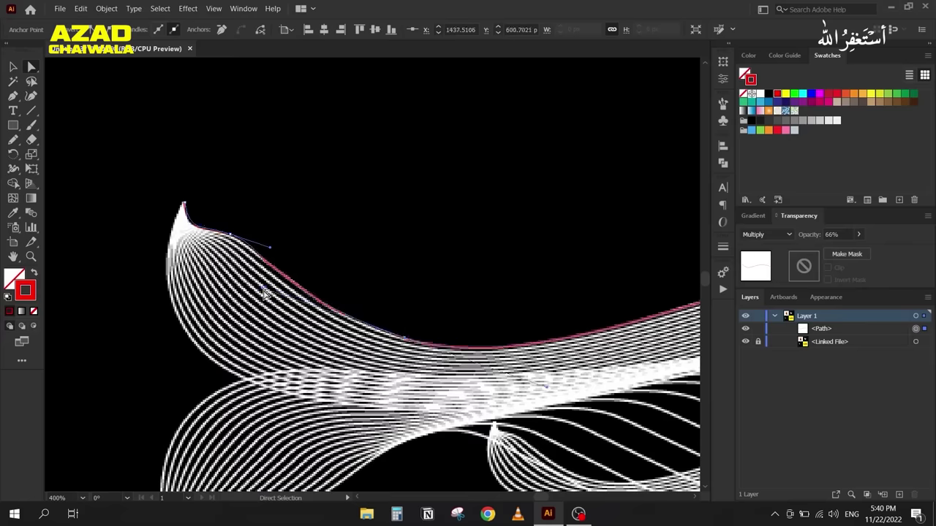
Step: Lock the traced top curve in the Layers panel
click(266, 246)
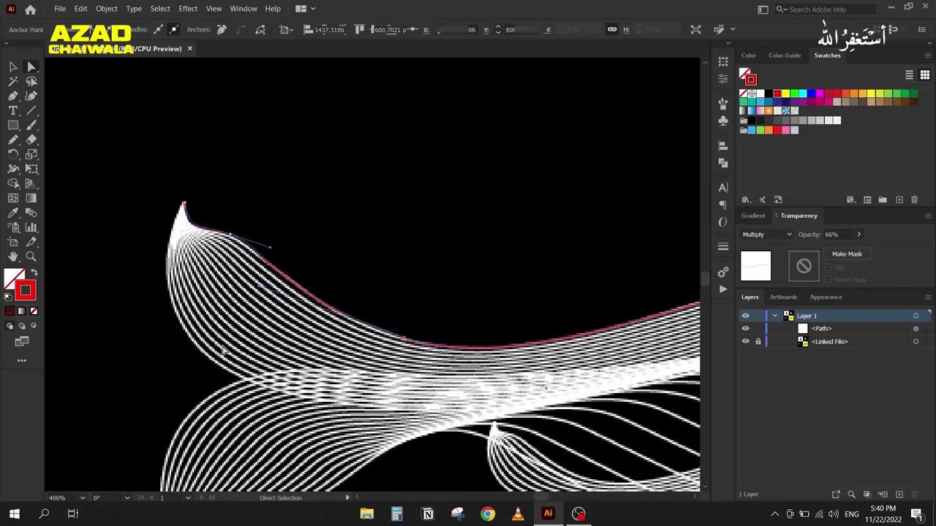
scroll(269, 352, down, 1)
scroll(269, 353, down, 2)
scroll(438, 314, down, 1)
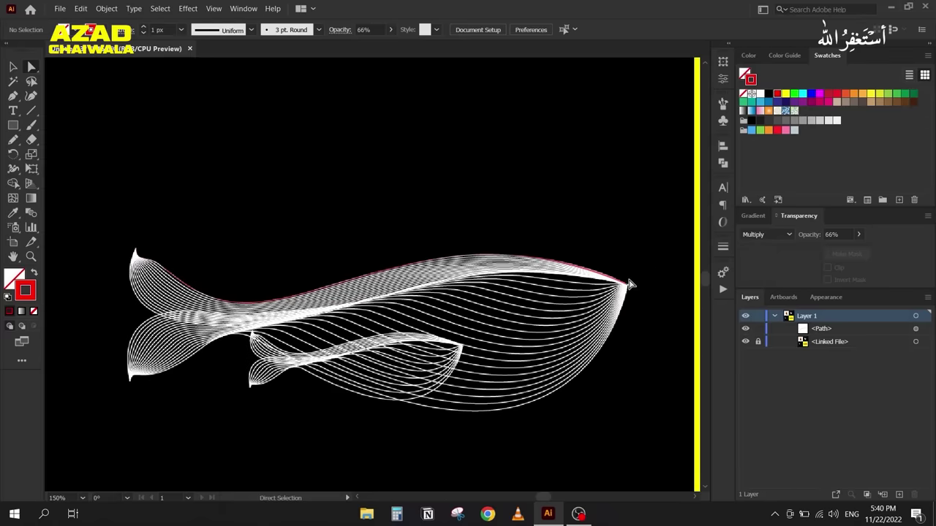
scroll(625, 285, up, 2)
scroll(625, 281, down, 1)
drag(476, 272, 593, 282)
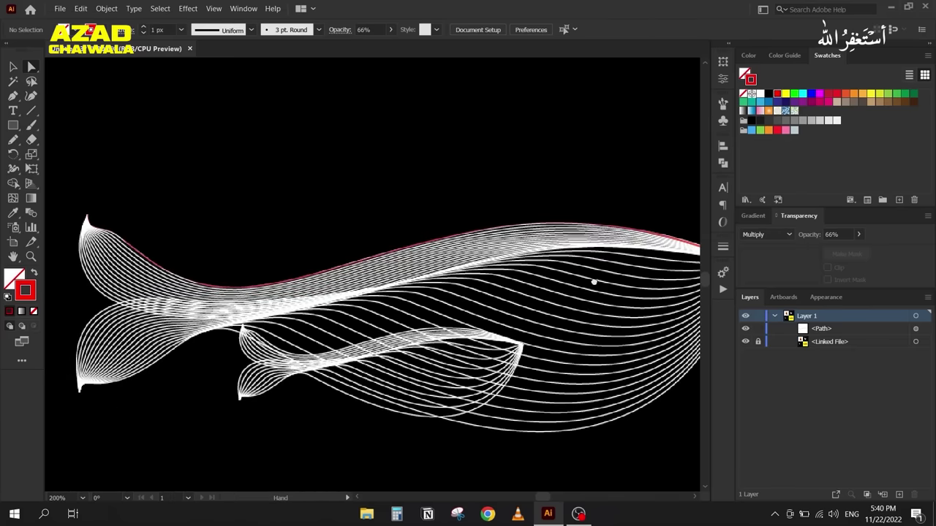
drag(506, 313, 472, 303)
scroll(475, 301, down, 1)
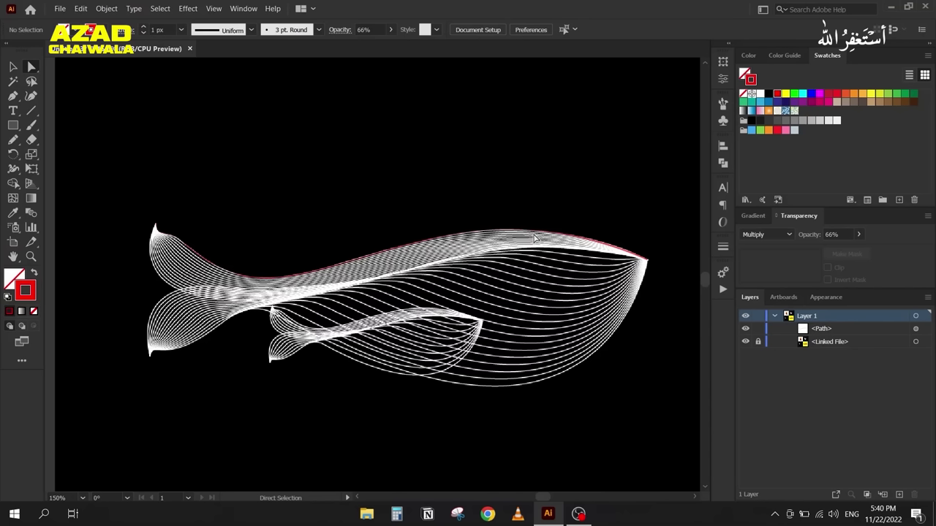
key(p)
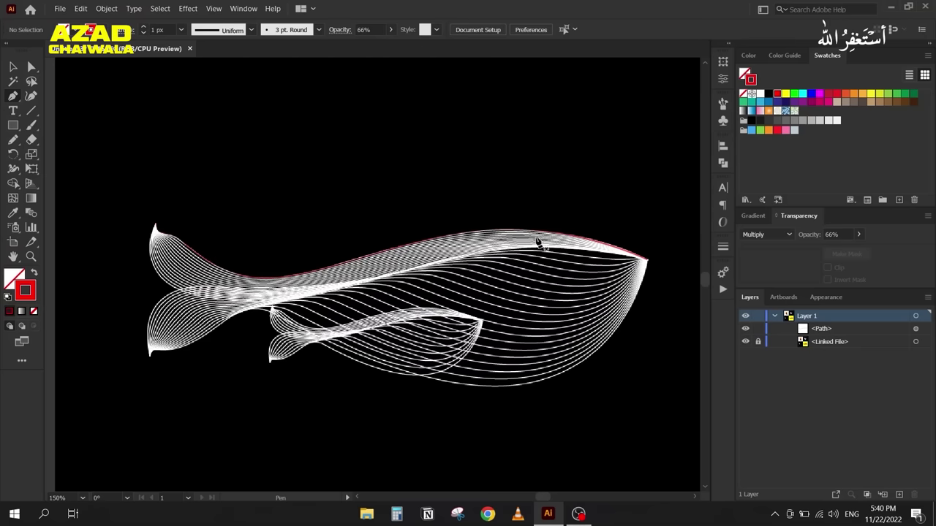
click(758, 330)
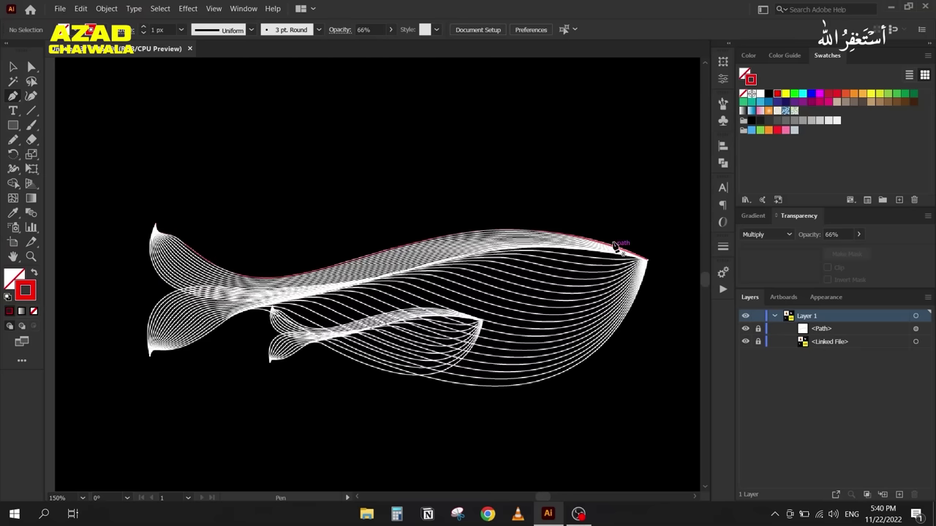
Step: Pen a lower curve from the whale's nose to a smooth end at the tail tip
click(647, 259)
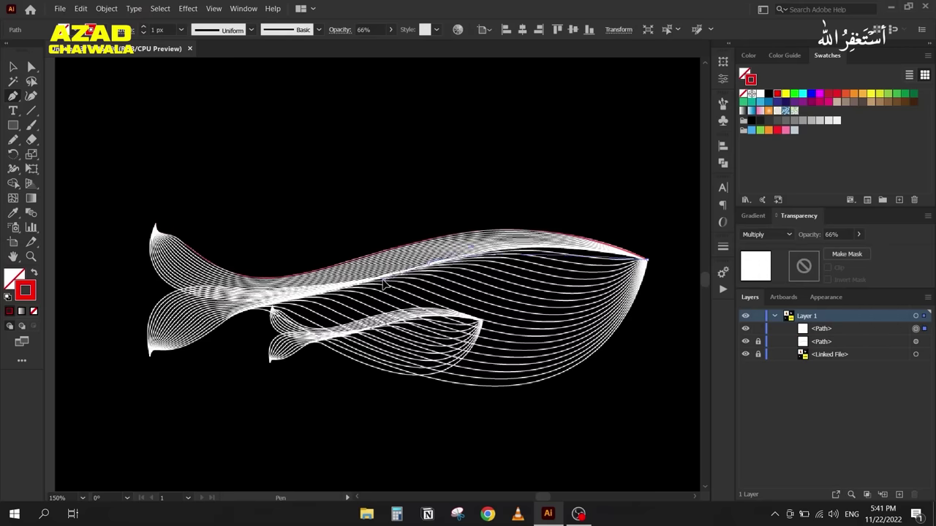
click(325, 298)
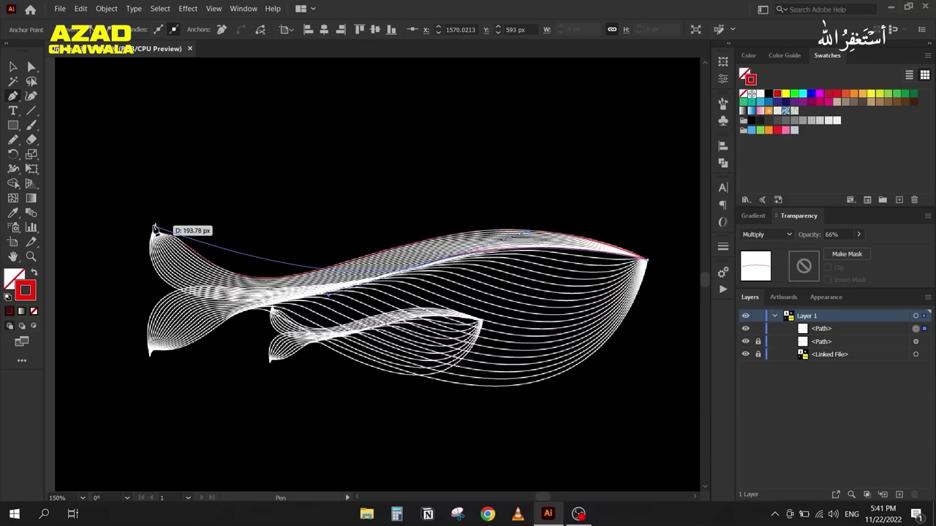
drag(155, 225, 196, 106)
key(v)
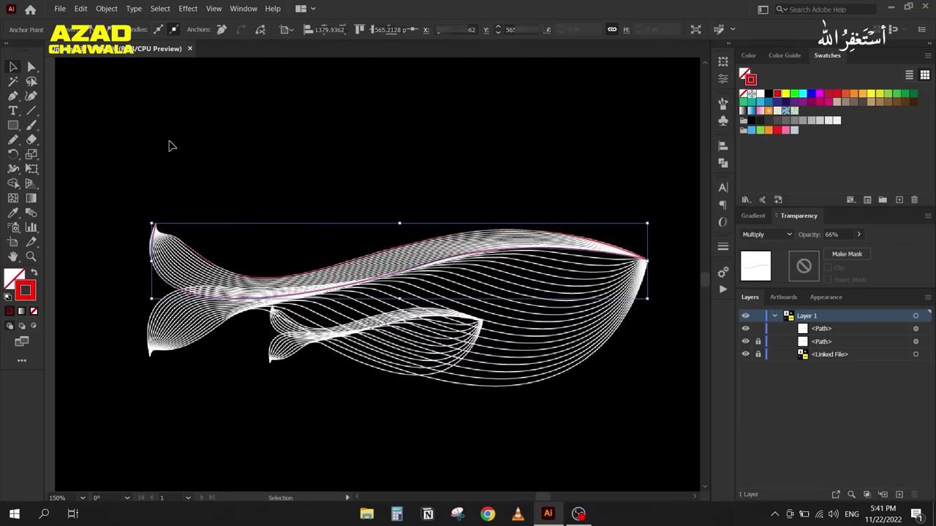
Step: Move the new curve onto the blank white artboard
scroll(186, 156, down, 3)
drag(193, 257, 482, 425)
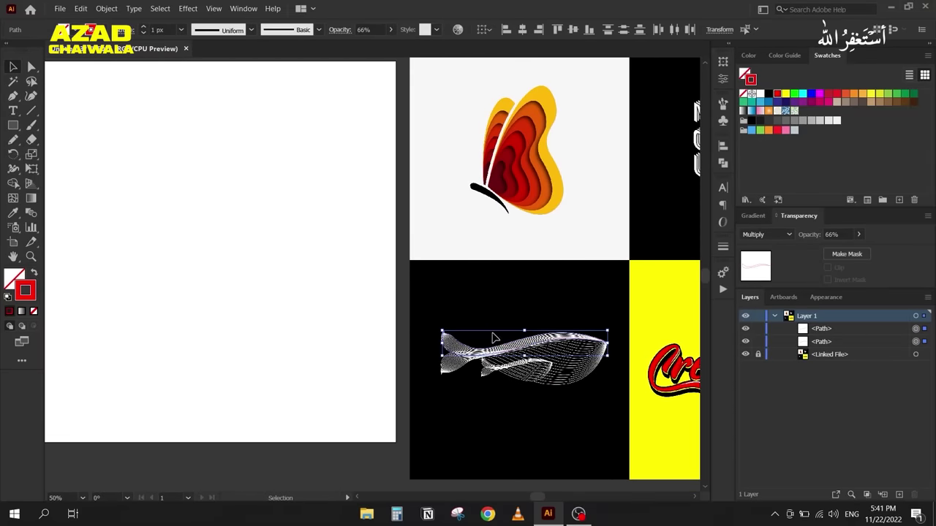
drag(501, 345, 164, 193)
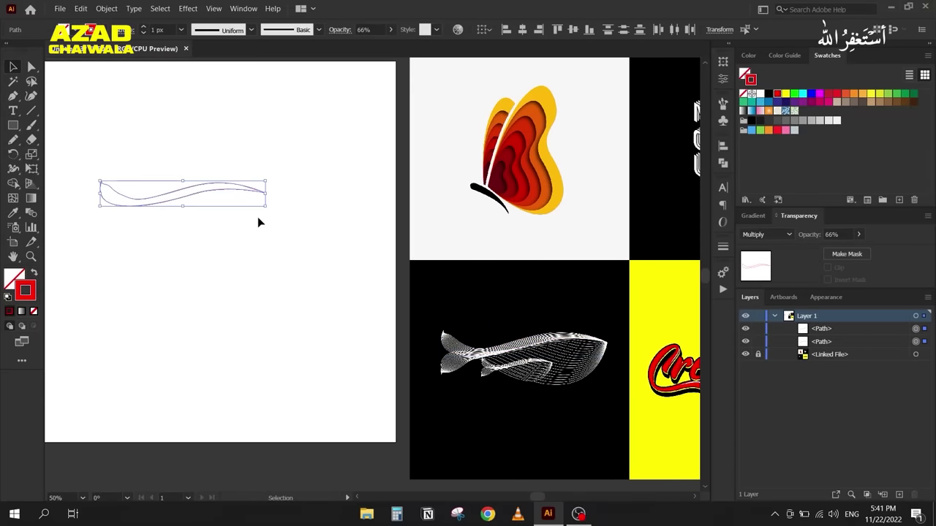
Step: Undo a stretch of the curve and place the pink shape copy on the white artboard
drag(263, 209, 378, 359)
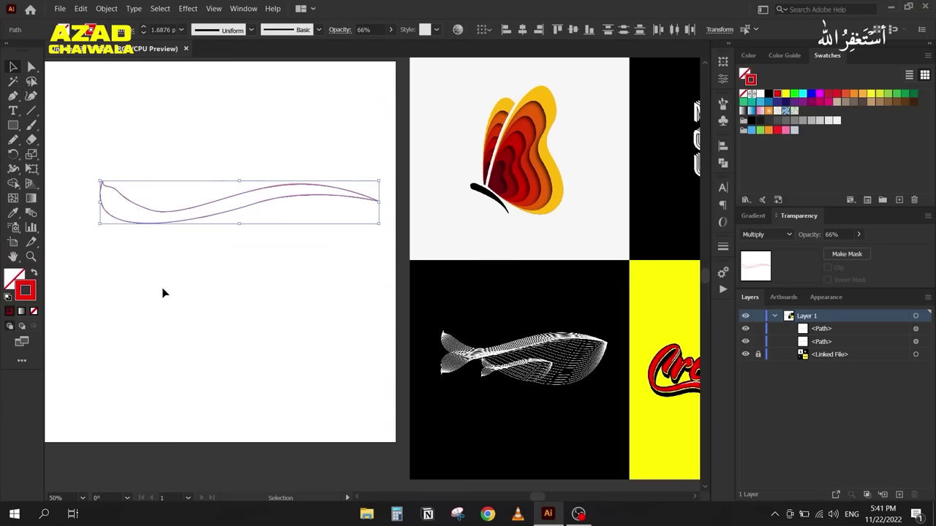
click(163, 291)
key(ctrl+z)
key(ctrl+z)
key(ctrl+z)
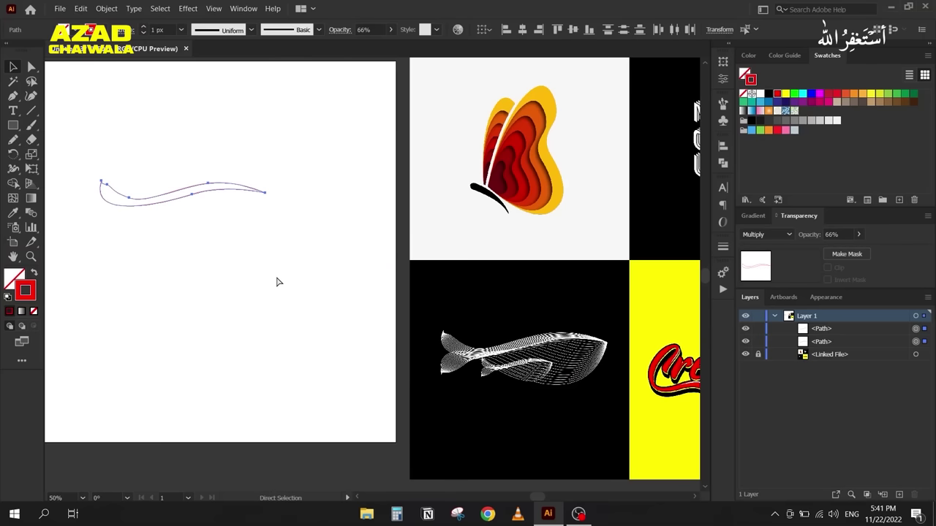
drag(462, 346, 176, 211)
click(163, 272)
scroll(162, 204, up, 3)
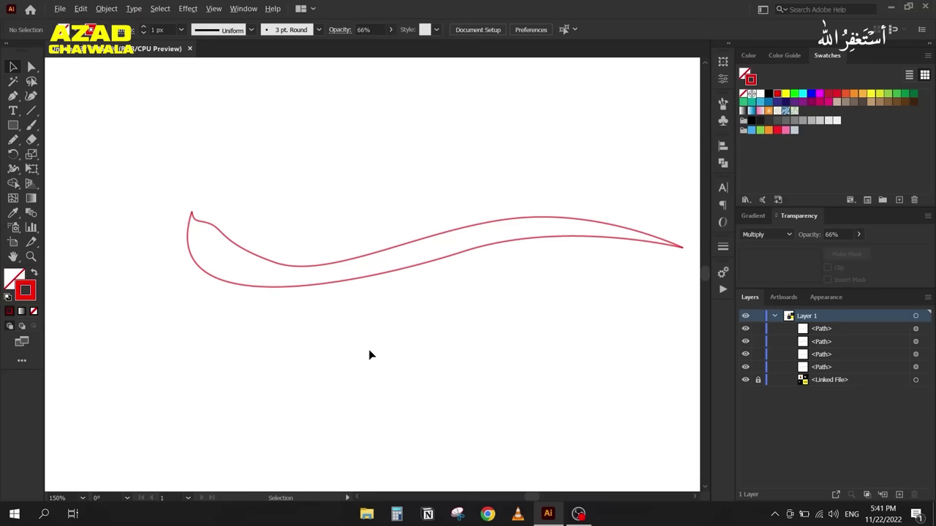
click(357, 282)
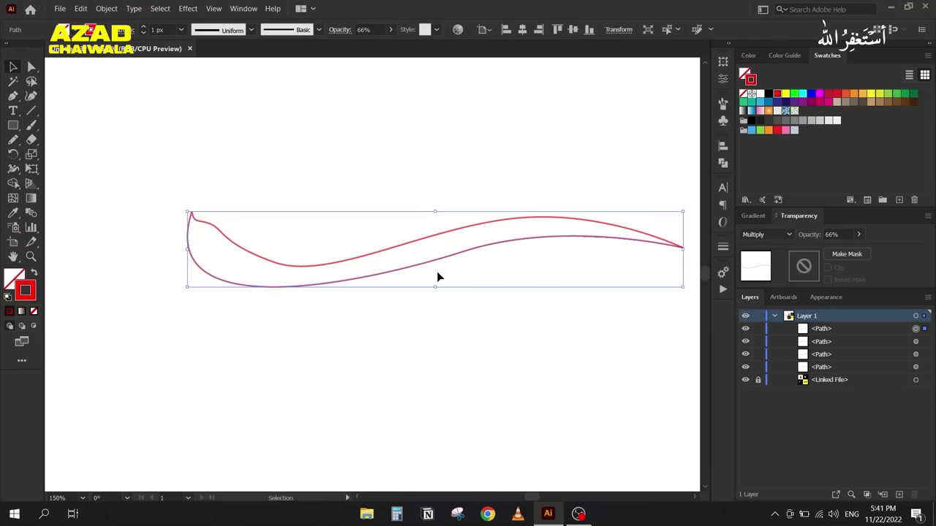
Step: Drag an upper-curve anchor handle so it flows into the right tip, then select that path
key(n)
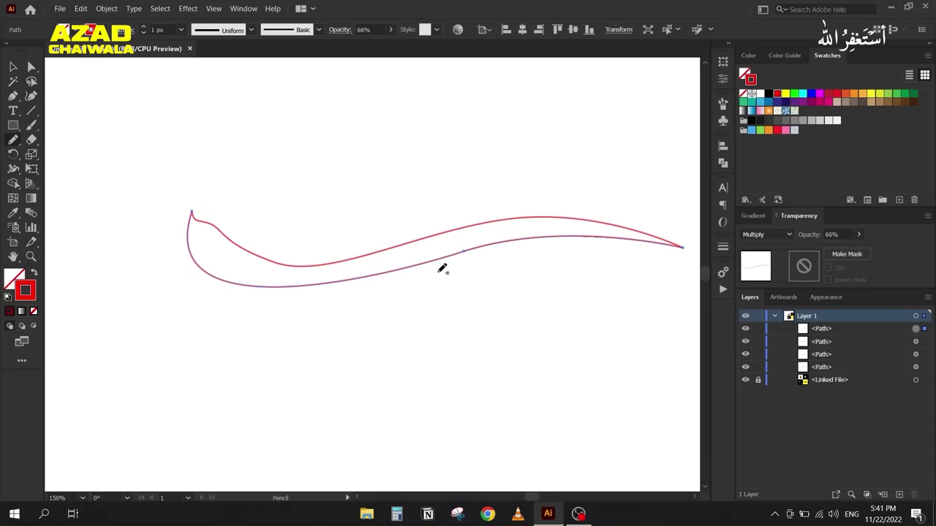
key(a)
click(462, 253)
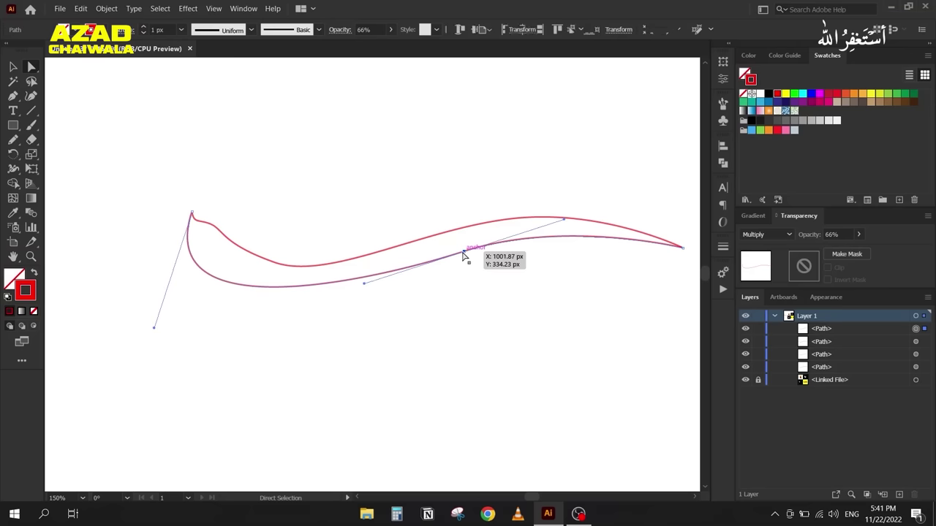
drag(365, 284, 380, 287)
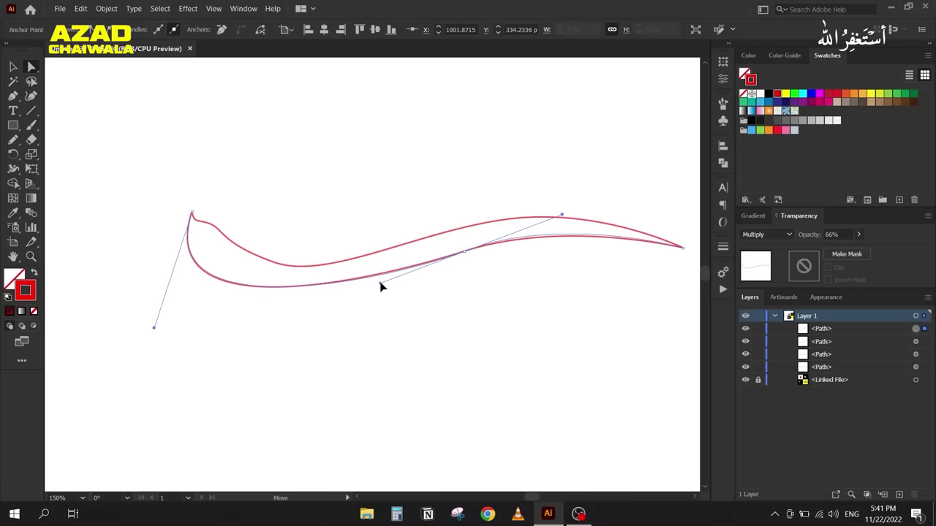
click(313, 329)
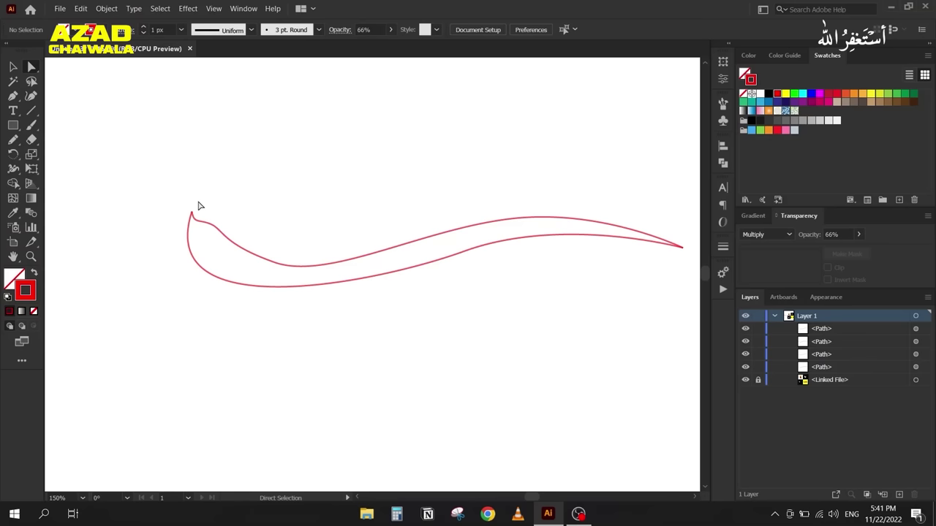
click(11, 70)
click(246, 250)
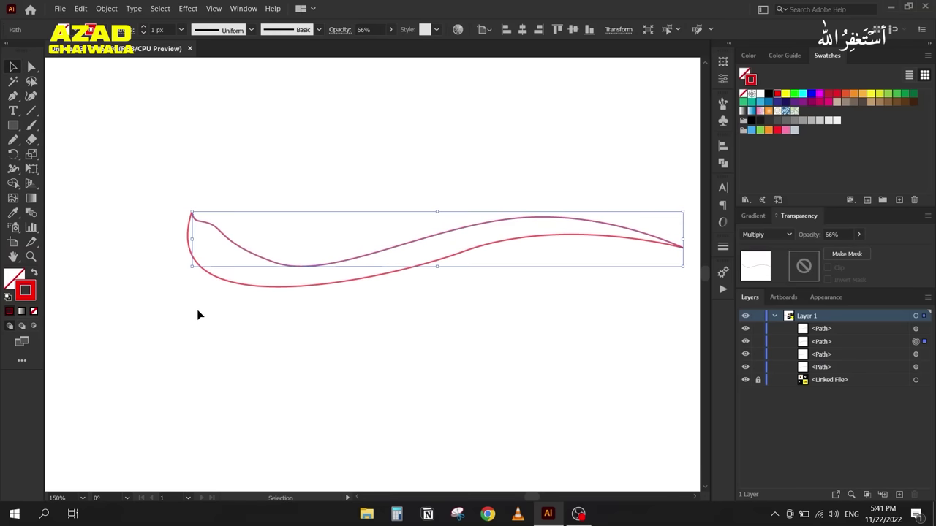
Step: Check the Blend Options without changes and pan to the whale artwork's tail
double_click(32, 213)
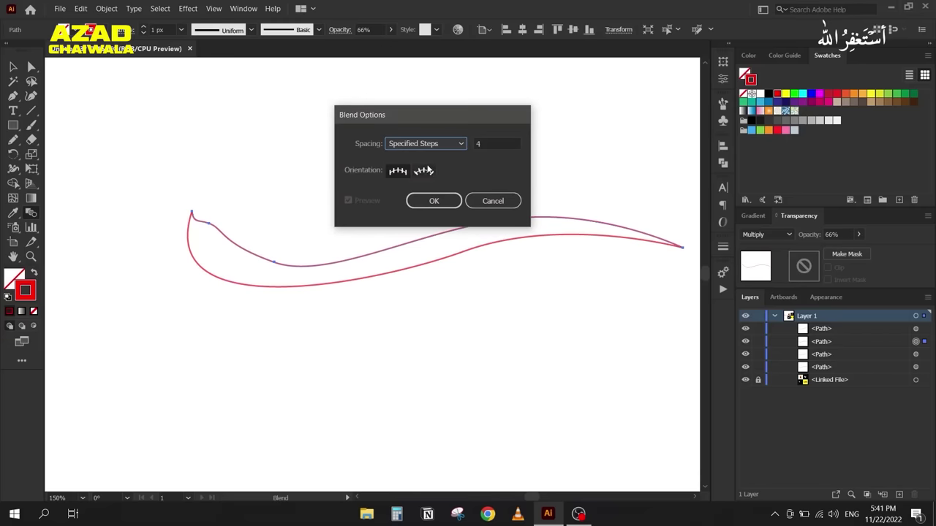
click(492, 201)
scroll(386, 276, down, 3)
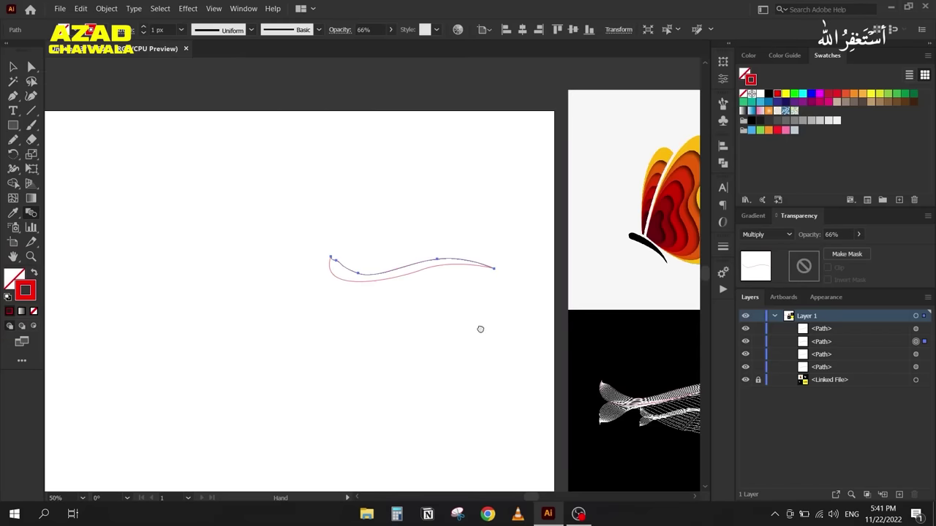
scroll(480, 328, down, 2)
scroll(481, 329, right, 3)
scroll(446, 303, up, 4)
drag(329, 298, 446, 277)
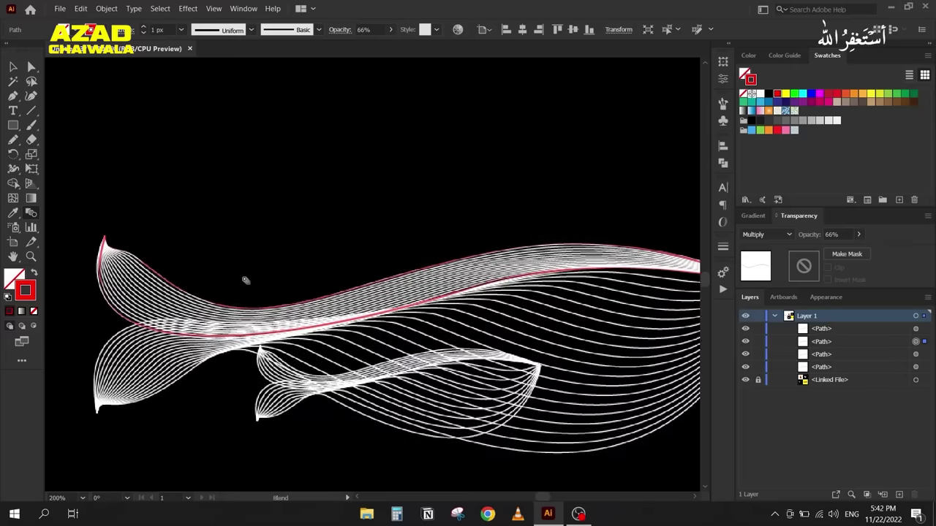
scroll(200, 301, down, 4)
scroll(183, 294, left, 3)
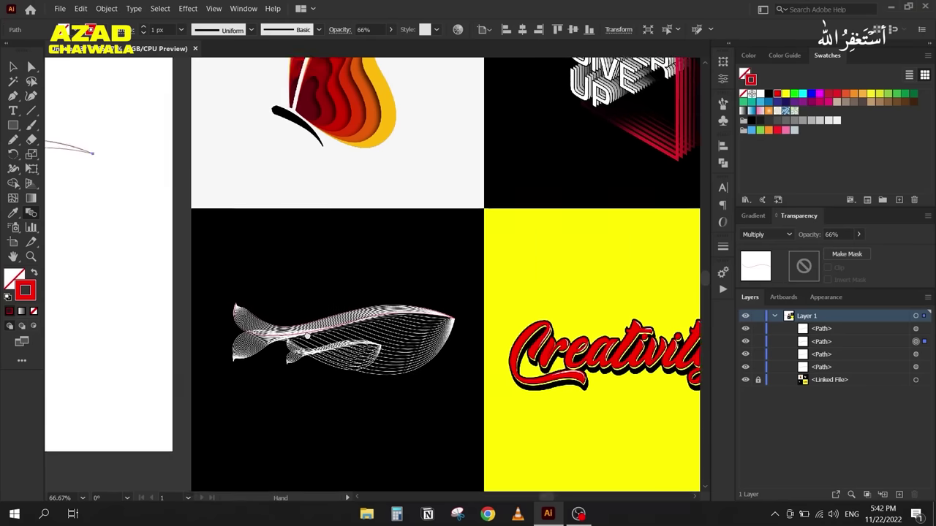
scroll(324, 246, up, 3)
scroll(201, 216, up, 2)
Step: Set the blend spacing to Specified Distance of 4 px
double_click(33, 217)
click(398, 144)
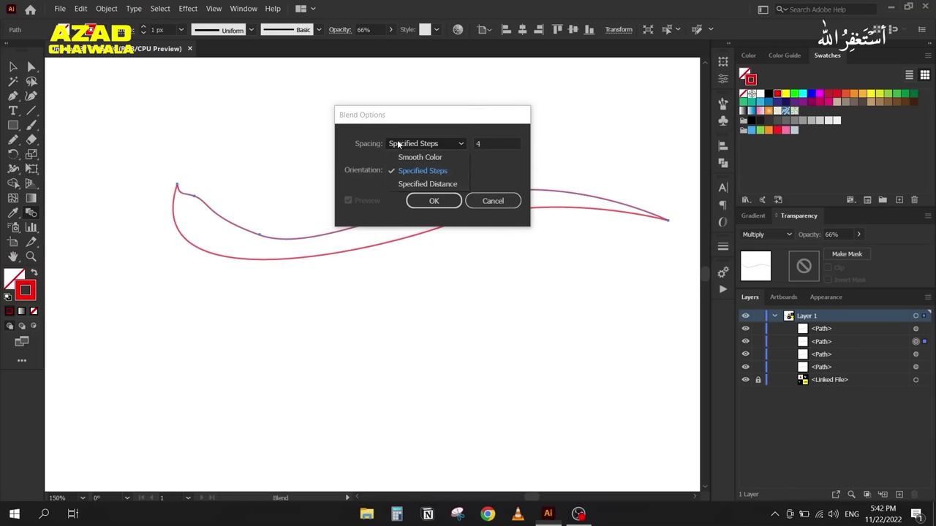
click(422, 183)
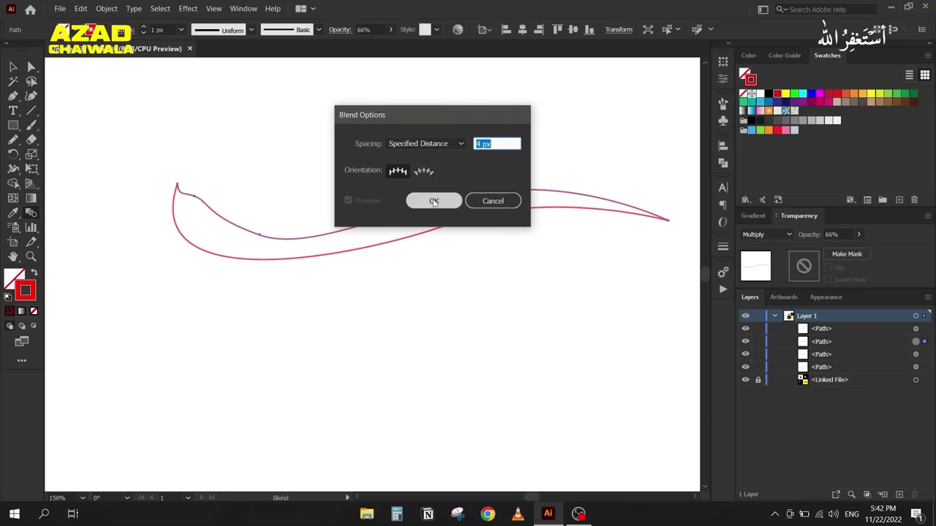
click(433, 201)
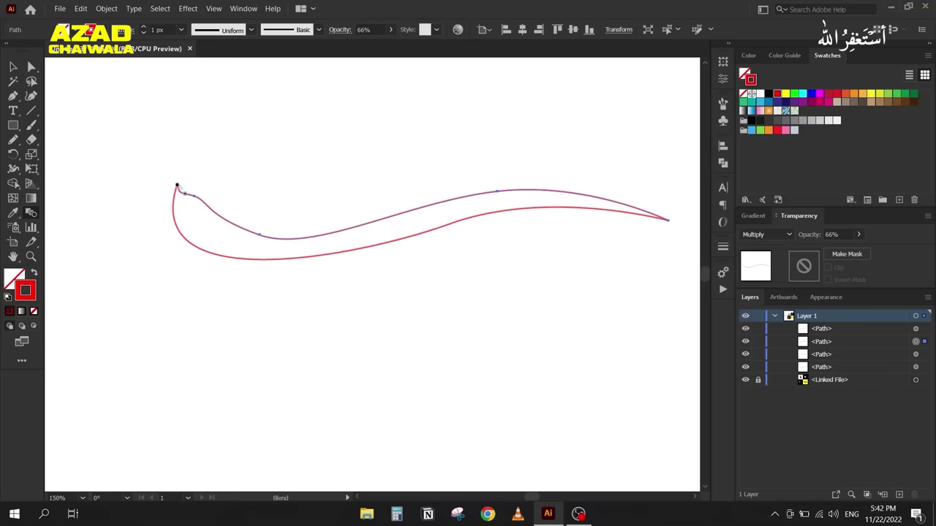
Step: Try blending the two red paths, then undo the blend
click(664, 219)
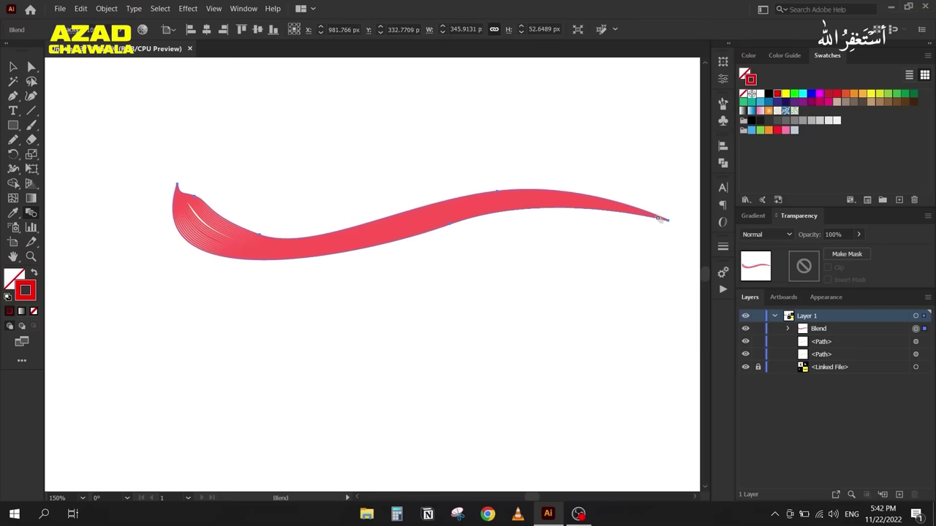
scroll(240, 205, up, 3)
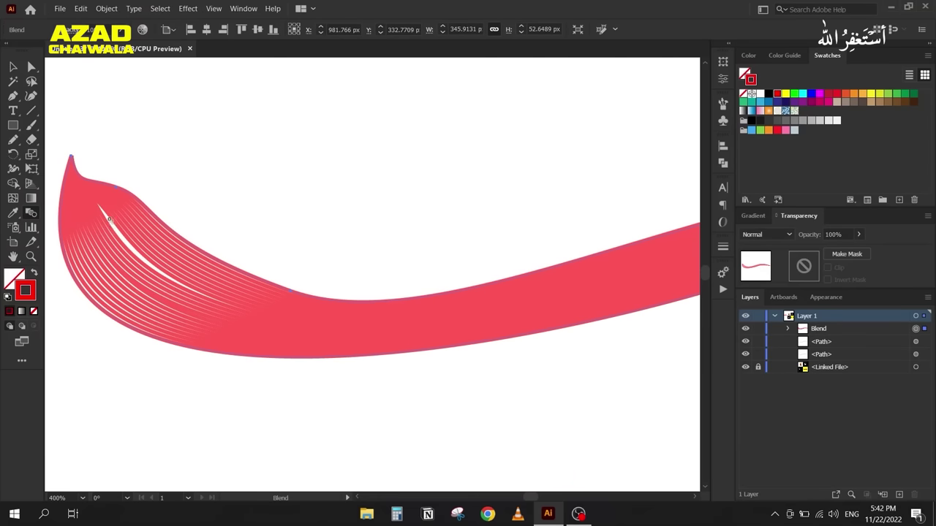
key(ctrl+z)
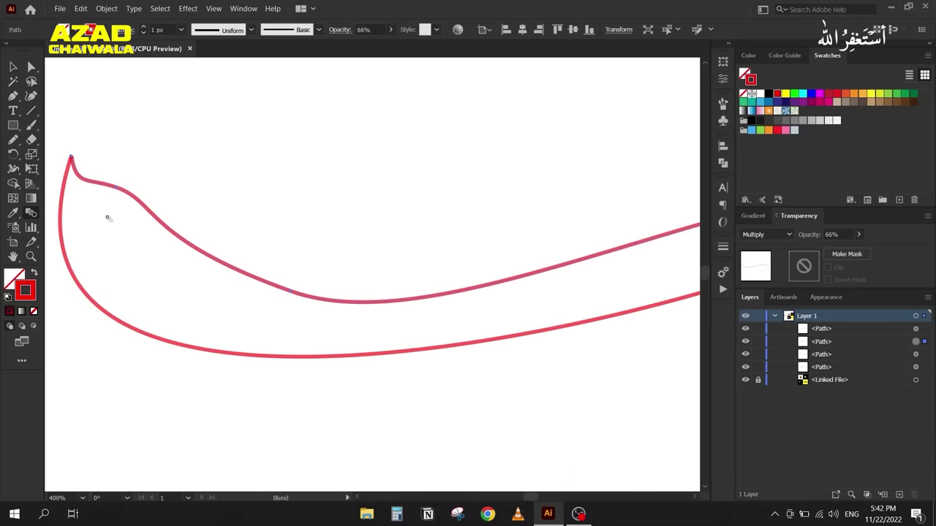
scroll(77, 165, down, 2)
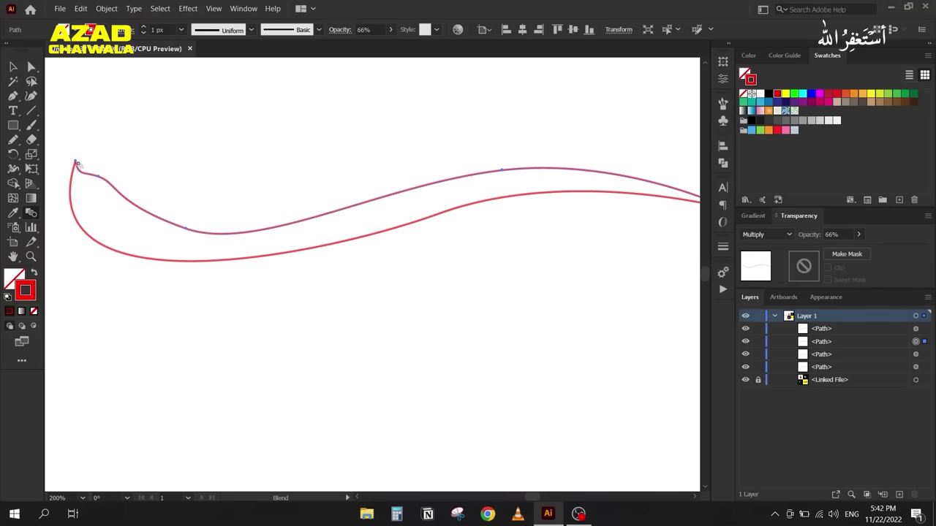
scroll(85, 177, down, 1)
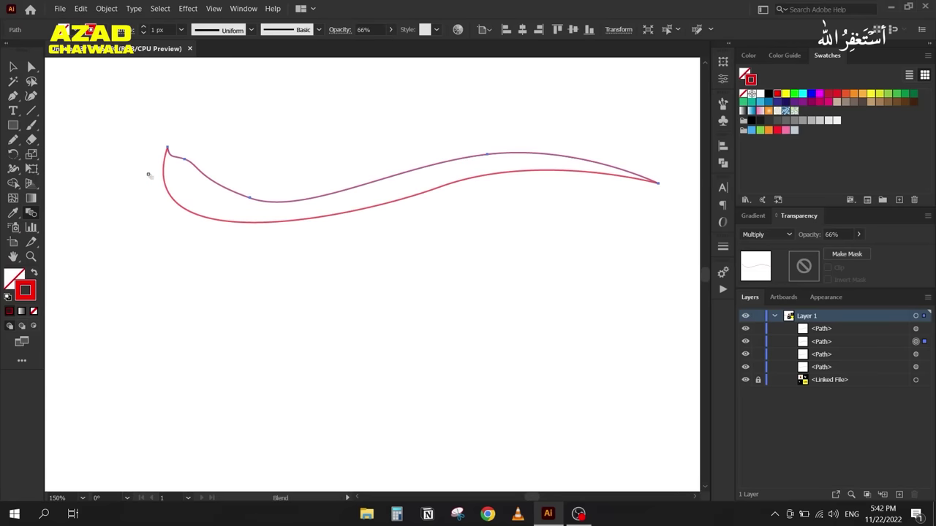
scroll(151, 148, up, 4)
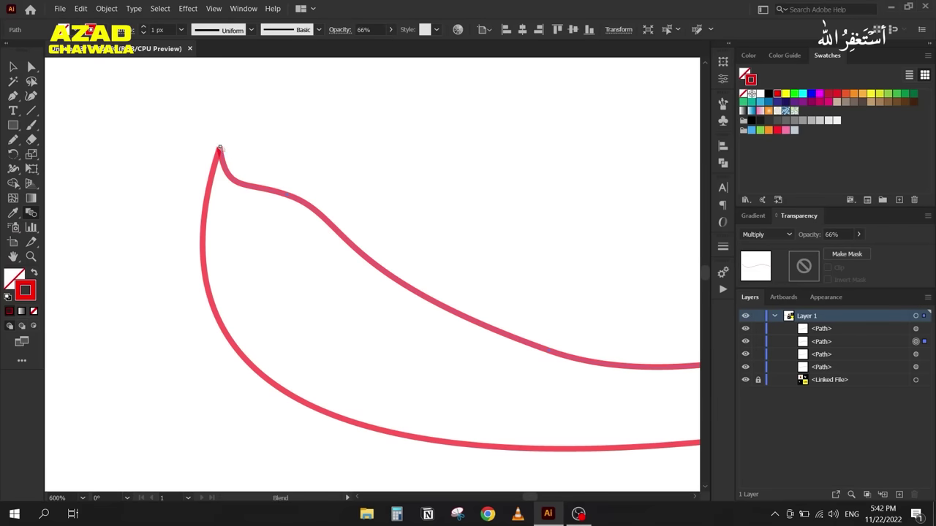
scroll(219, 148, down, 4)
scroll(527, 184, up, 3)
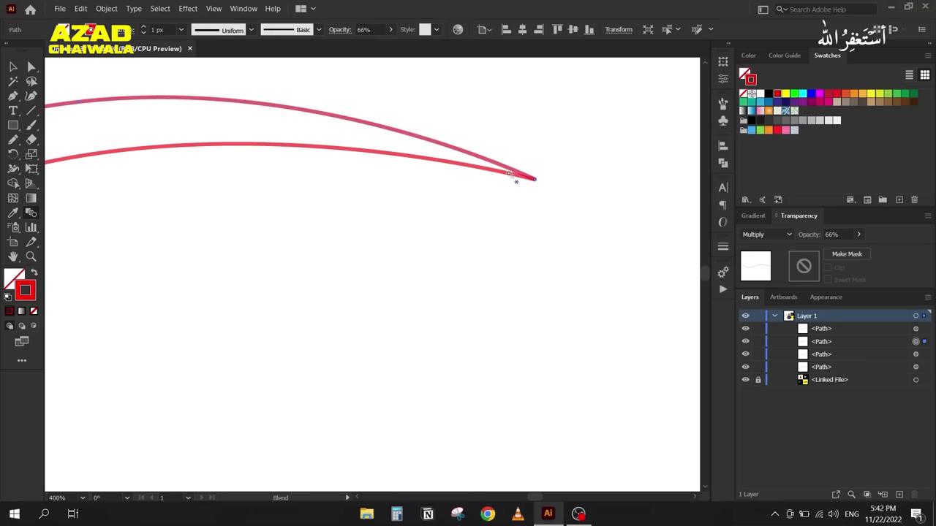
scroll(392, 190, down, 1)
scroll(482, 219, left, 5)
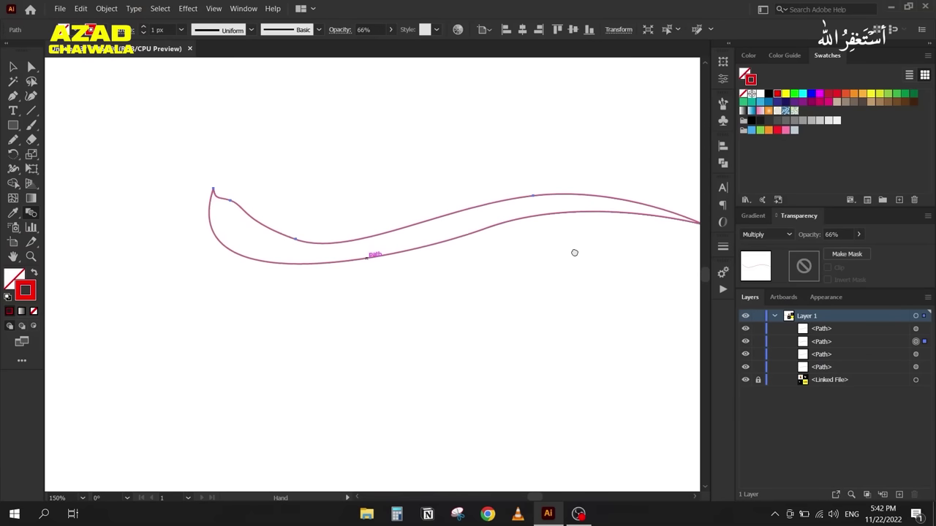
Step: Blend the two red paths again into one solid swoosh
click(252, 210)
scroll(252, 210, down, 3)
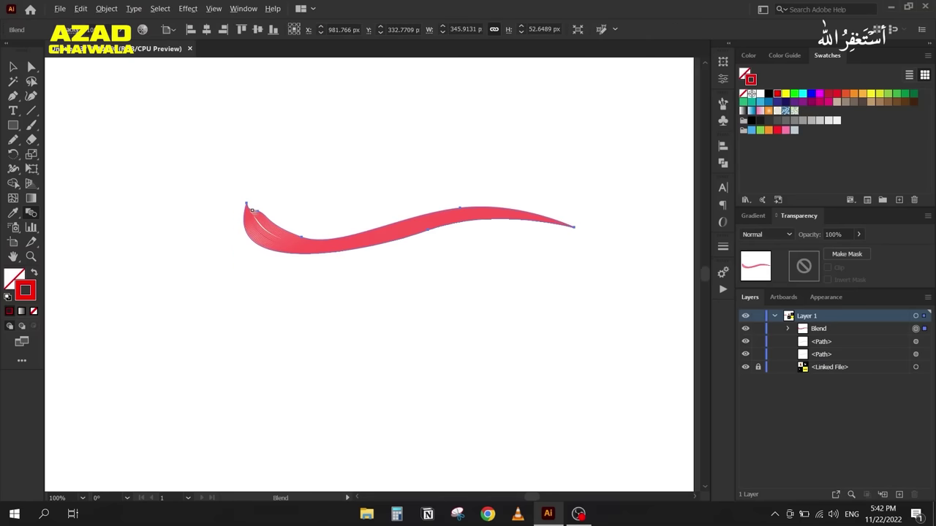
scroll(160, 253, down, 2)
scroll(69, 156, left, 5)
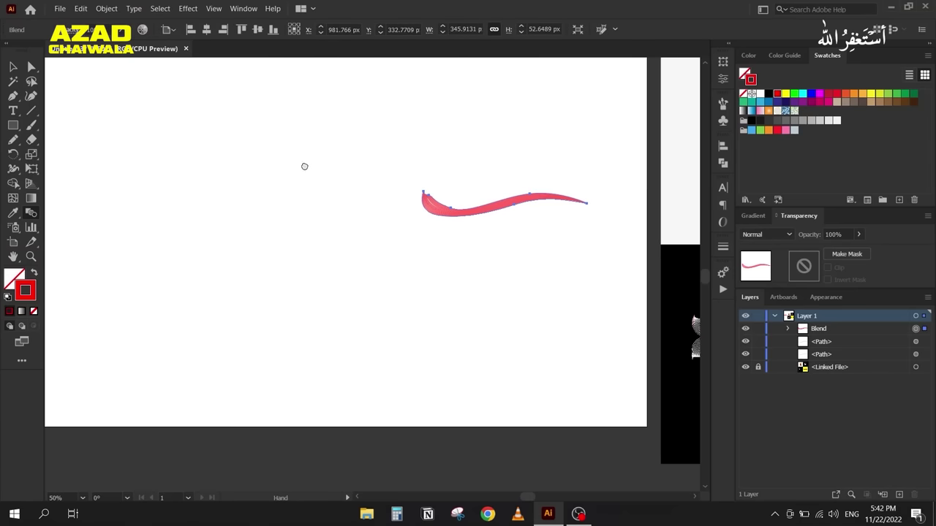
Step: Move the pink swoosh down and to the right, then deselect it
key(v)
drag(484, 212, 522, 257)
click(265, 217)
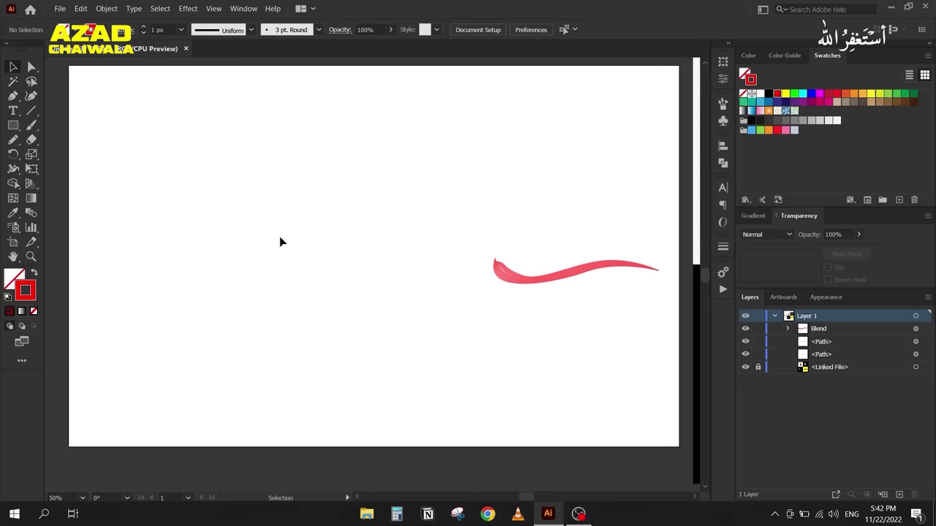
Step: Draw a long wavy pencil line from top-left across the artboard, redrawing it once
key(n)
double_click(12, 141)
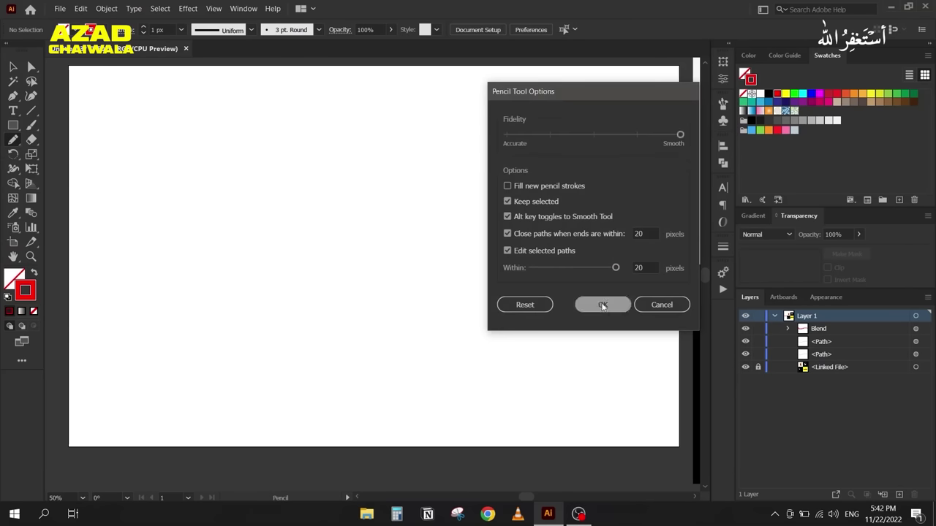
click(602, 305)
mouse_move(90, 126)
mouse_down()
mouse_move(119, 102)
mouse_move(178, 216)
mouse_move(280, 127)
mouse_move(331, 249)
mouse_move(408, 304)
mouse_move(470, 203)
mouse_move(488, 260)
mouse_up()
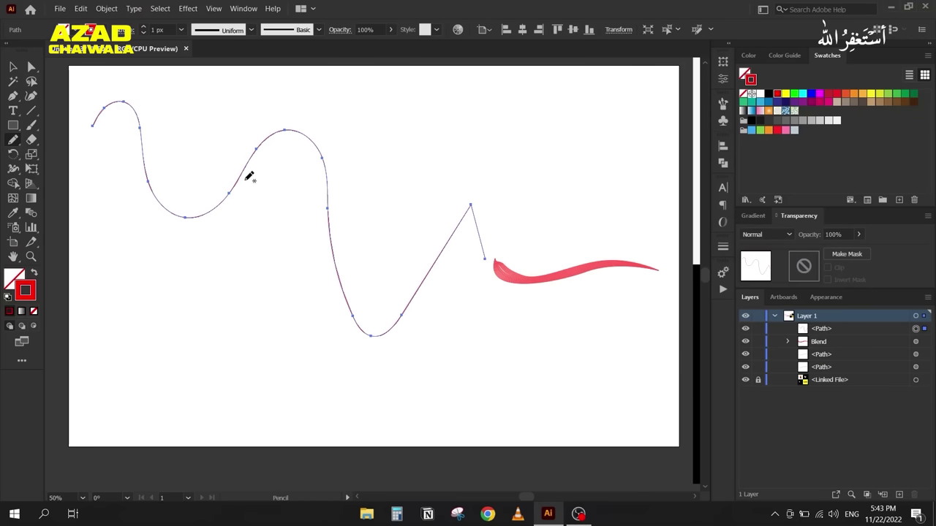
key(ctrl+z)
mouse_move(85, 120)
mouse_down()
mouse_move(138, 112)
mouse_move(221, 154)
mouse_move(302, 310)
mouse_move(418, 219)
mouse_move(544, 368)
mouse_move(561, 350)
mouse_up()
Step: Draw a second wavy pencil line crossing the first, redrawing it once
mouse_move(568, 220)
mouse_down()
mouse_move(430, 356)
mouse_move(351, 325)
mouse_move(328, 218)
mouse_move(278, 202)
mouse_move(182, 278)
mouse_move(128, 265)
mouse_move(126, 210)
mouse_move(142, 140)
mouse_move(115, 92)
mouse_up()
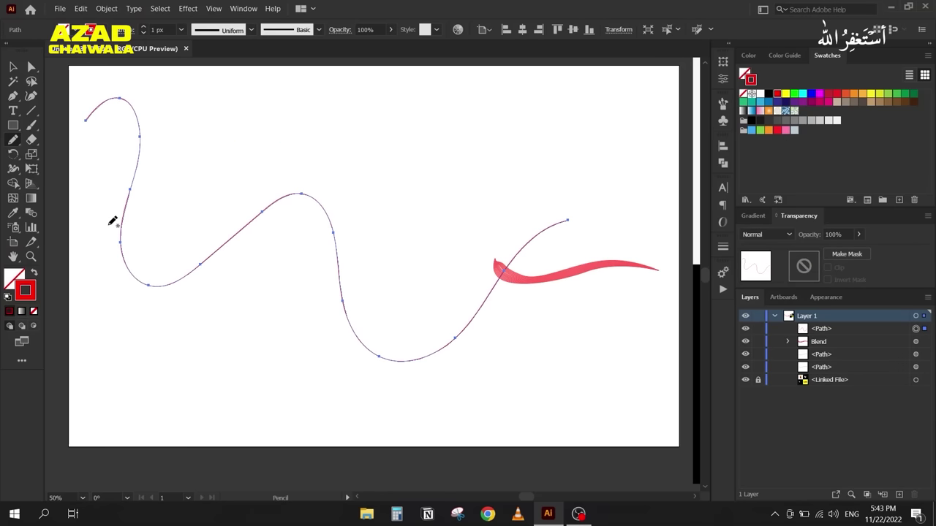
key(ctrl+z)
key(v)
click(124, 192)
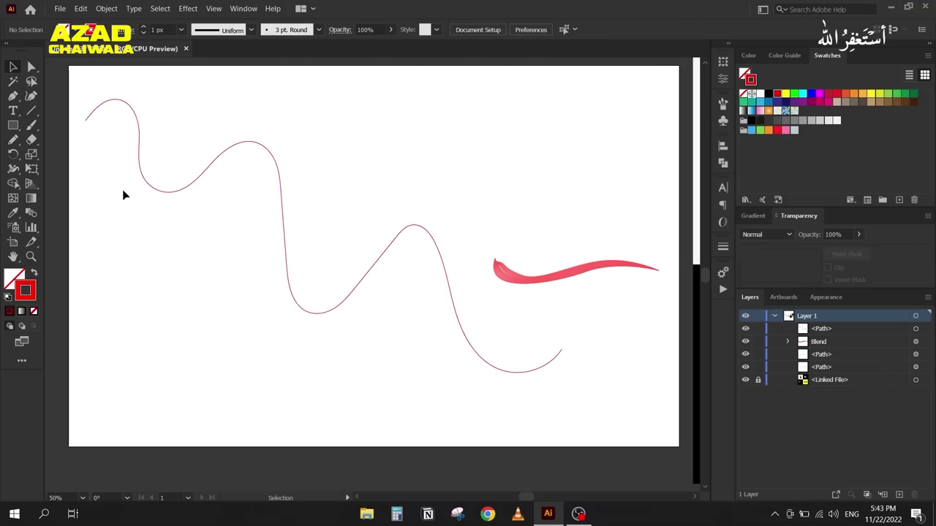
key(n)
mouse_move(562, 240)
mouse_down()
mouse_move(389, 364)
mouse_move(342, 329)
mouse_move(332, 252)
mouse_move(296, 191)
mouse_move(152, 263)
mouse_move(143, 258)
mouse_move(151, 116)
mouse_move(132, 87)
mouse_move(96, 73)
mouse_up()
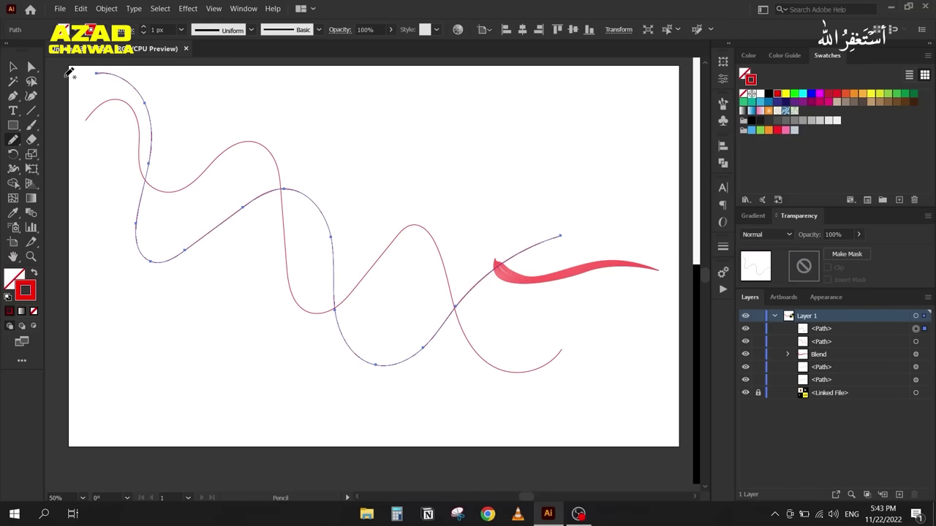
click(13, 67)
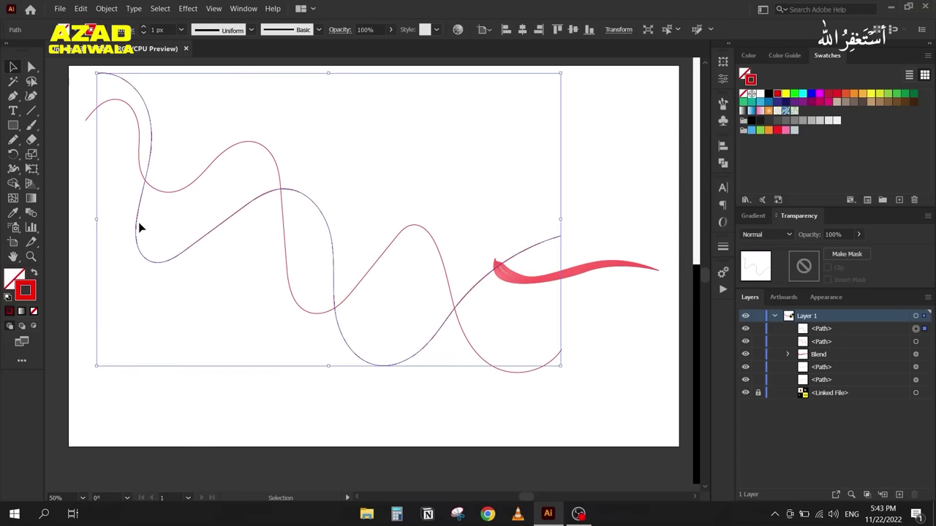
Step: Color the new wavy line yellow and trial-blend it with the red curve, then undo
click(785, 94)
click(121, 182)
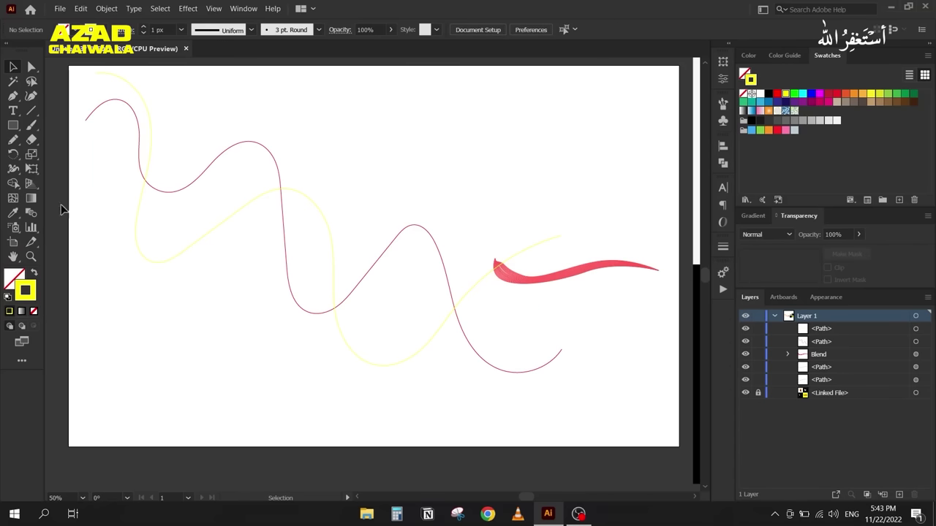
click(28, 212)
double_click(29, 212)
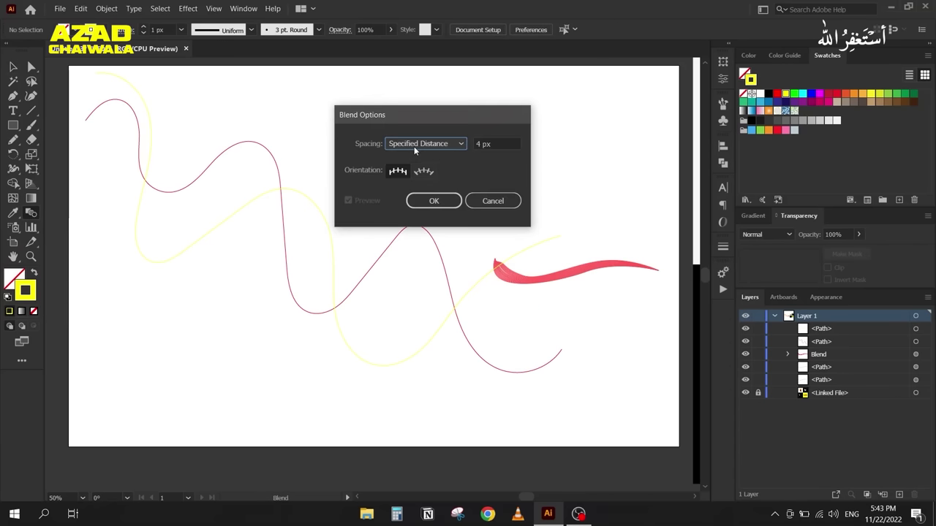
click(423, 205)
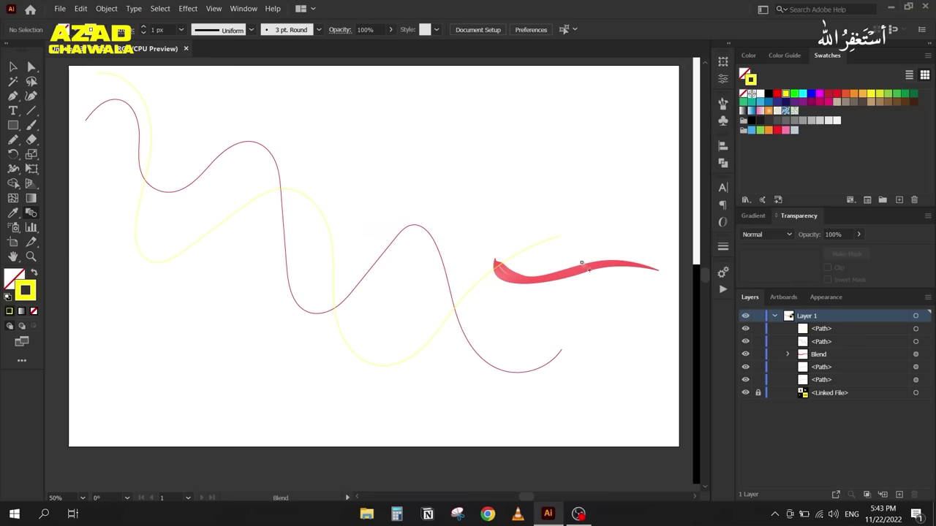
click(560, 352)
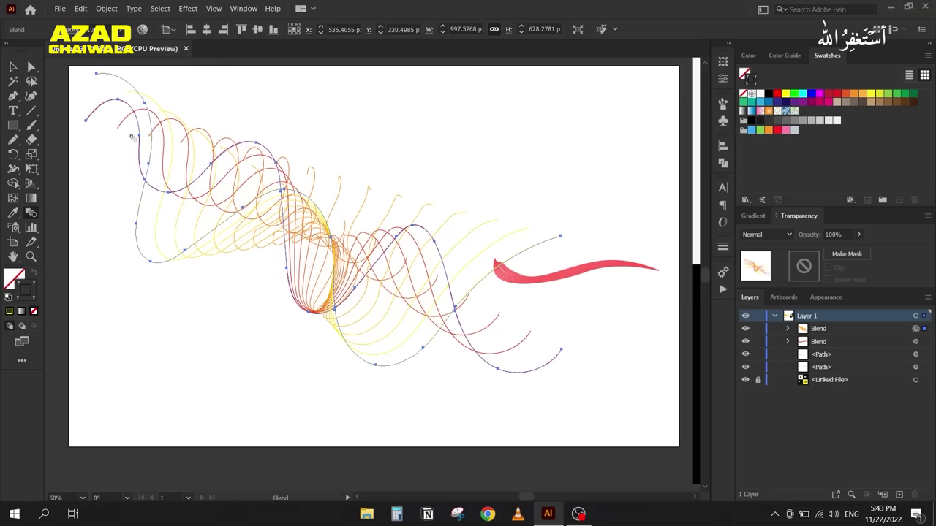
key(ctrl+z)
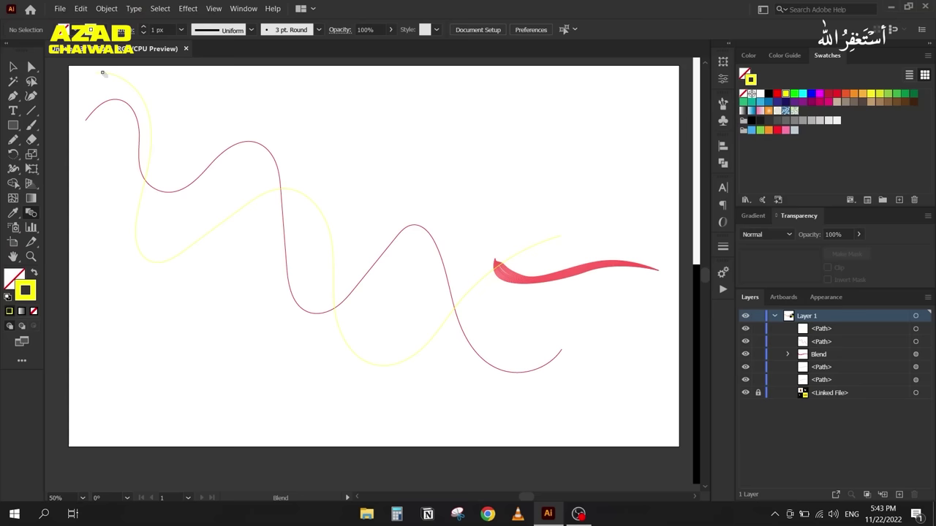
Step: Reblend the yellow and red curves, preview Smooth Color without keeping it, and delete the blend
click(94, 110)
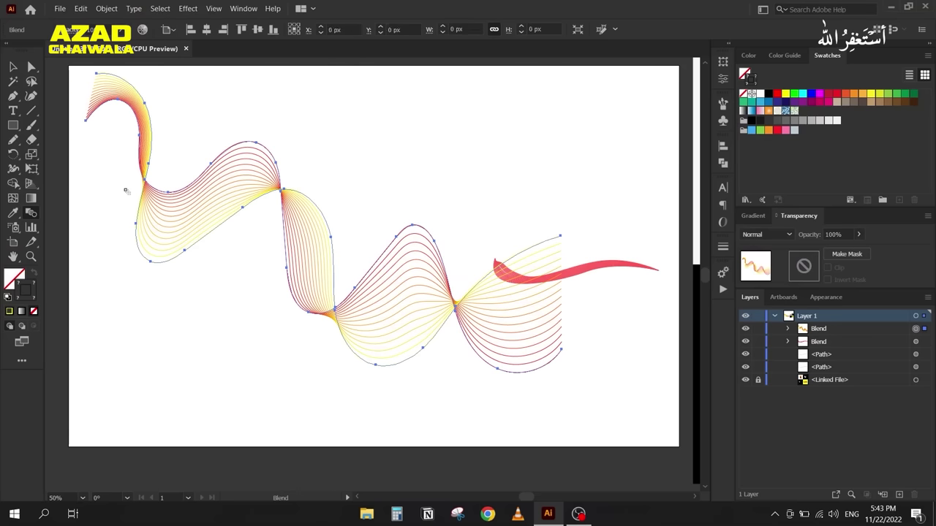
key(v)
click(30, 214)
double_click(30, 213)
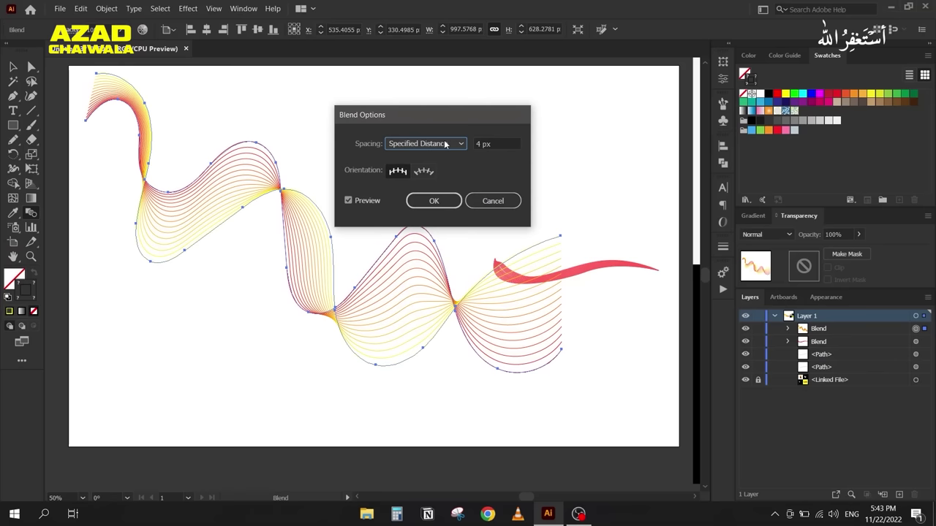
click(488, 144)
key(Down)
key(Down)
key(Down)
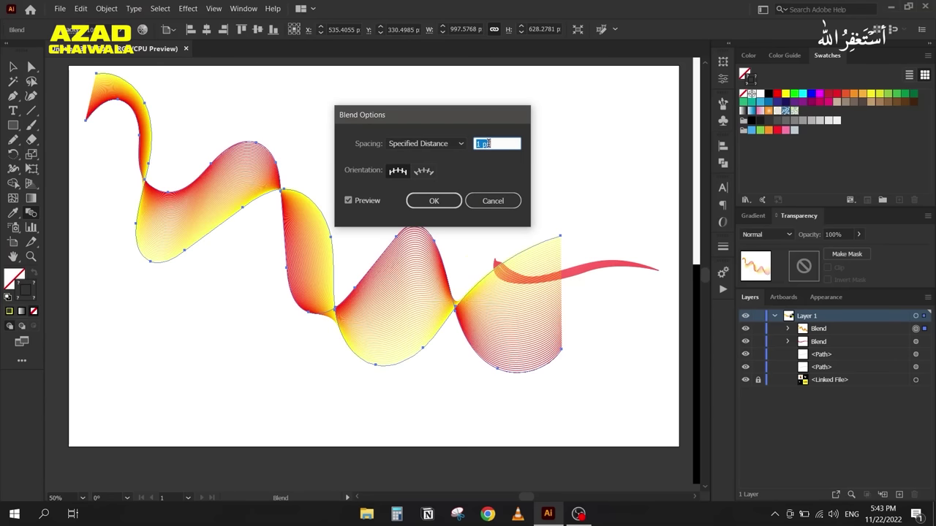
click(449, 143)
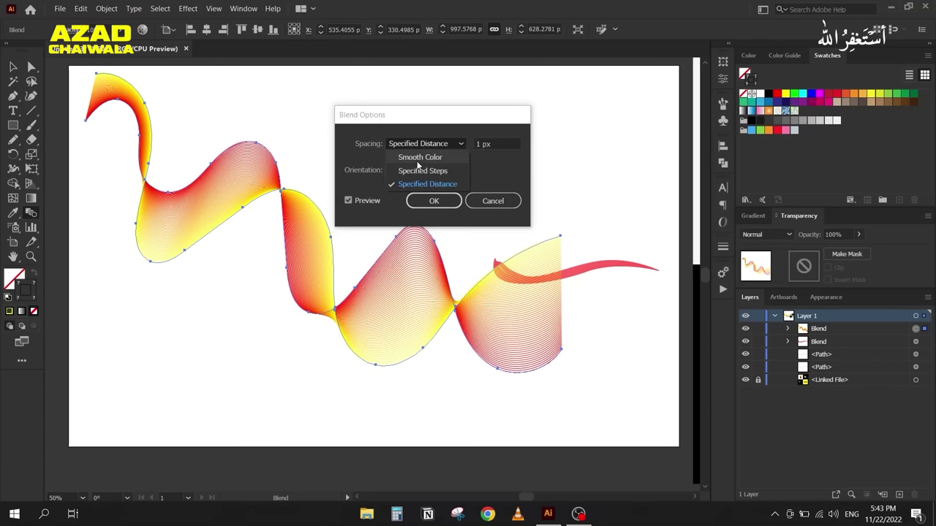
click(419, 157)
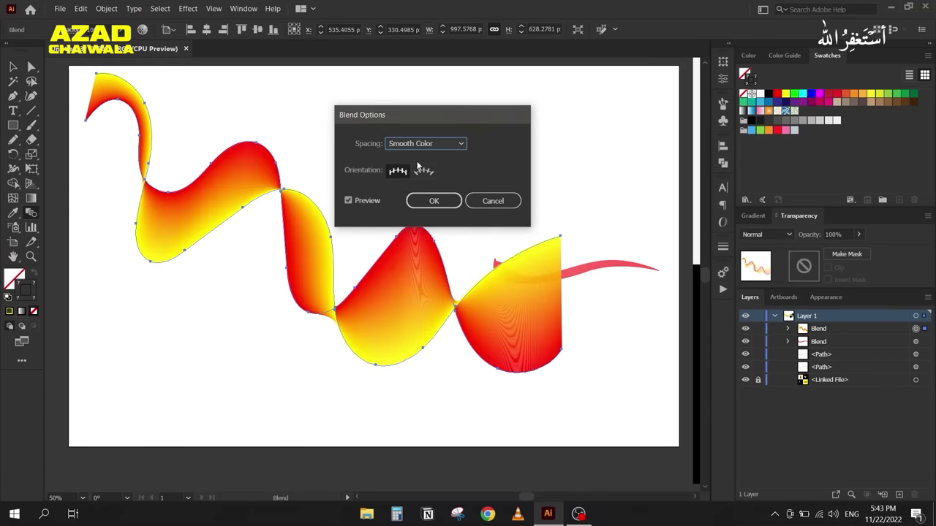
click(483, 208)
click(14, 66)
key(Delete)
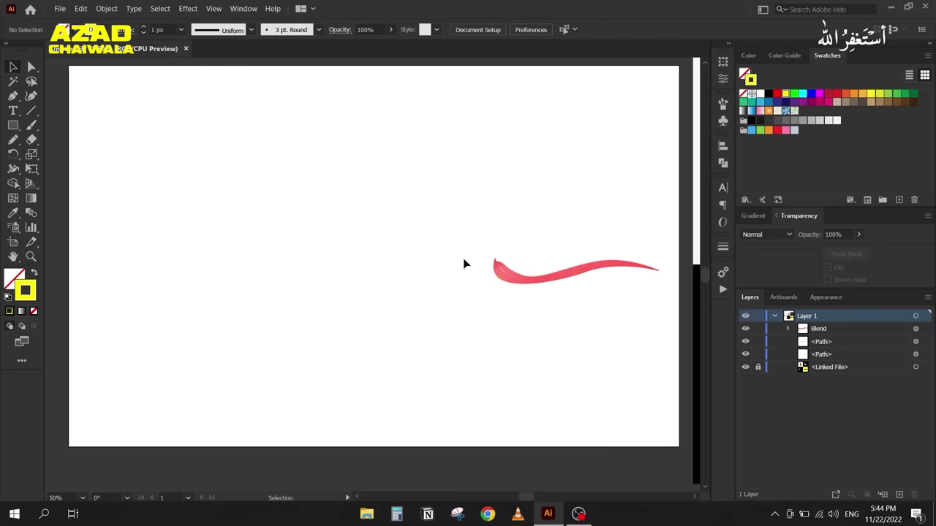
Step: Set the red ribbon blend's spacing to Specified Distance of 6 px
scroll(556, 290, up, 3)
drag(536, 288, 321, 237)
scroll(395, 208, up, 2)
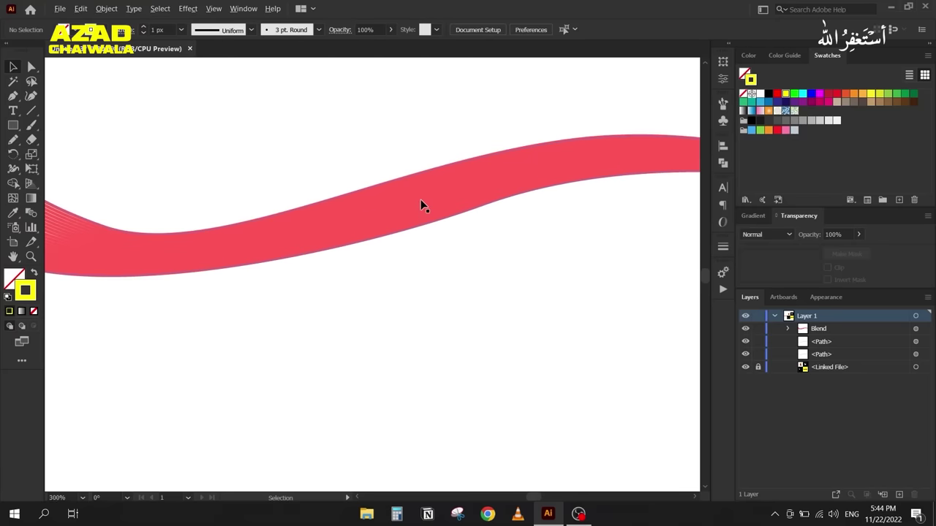
click(421, 201)
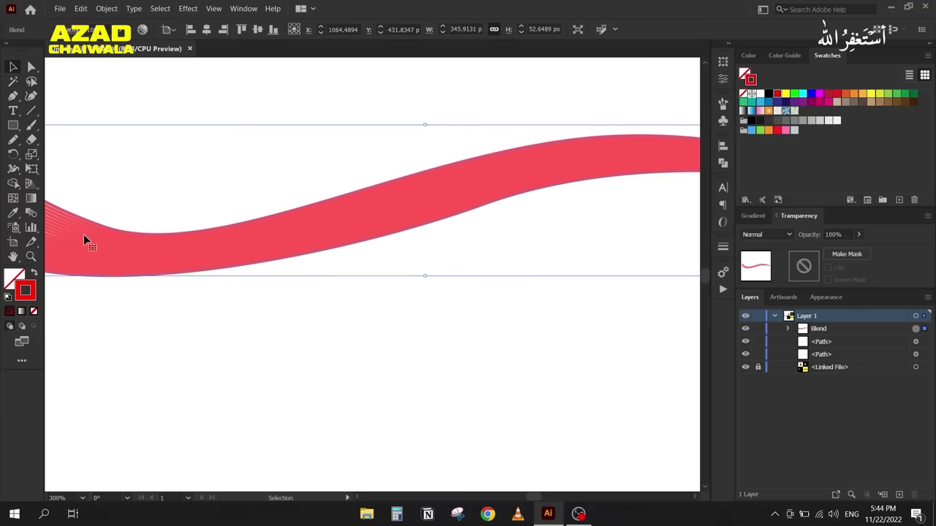
double_click(31, 215)
click(495, 144)
key(Up)
key(Up)
key(Up)
key(Down)
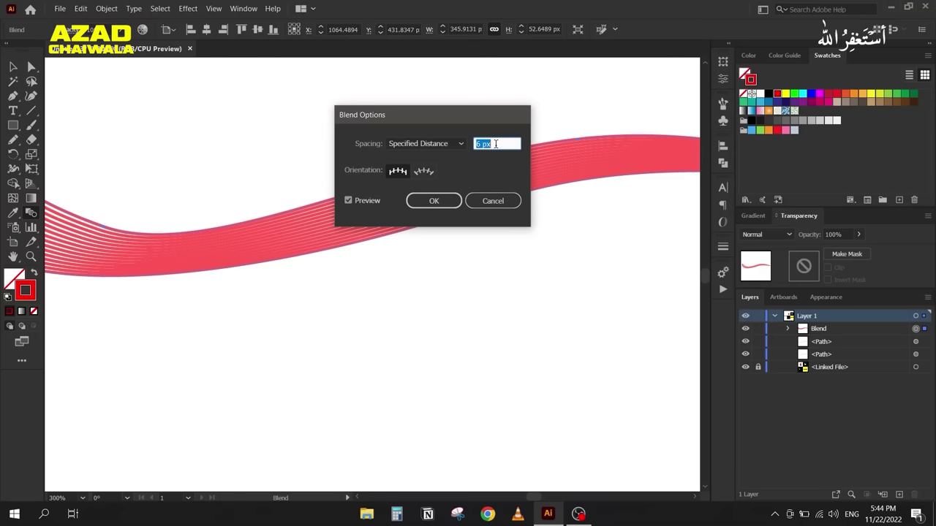
click(434, 201)
scroll(483, 215, down, 2)
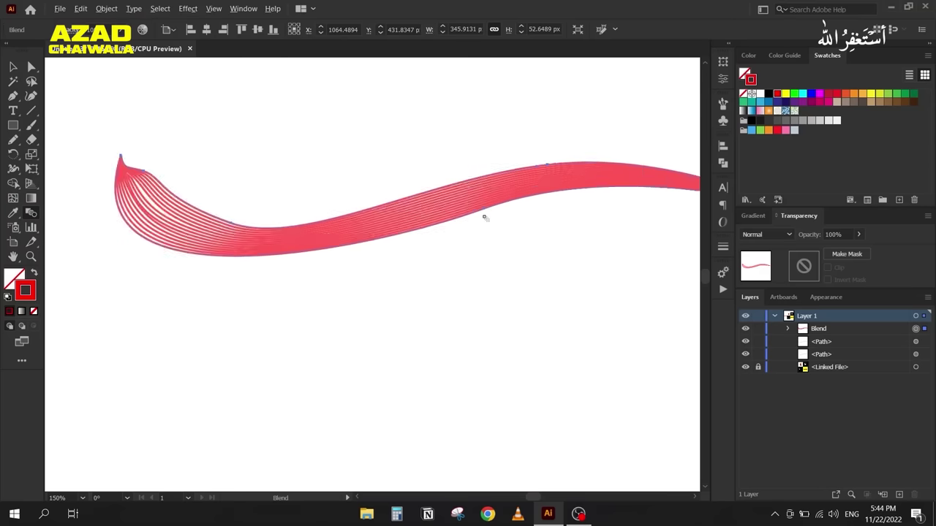
scroll(181, 194, up, 2)
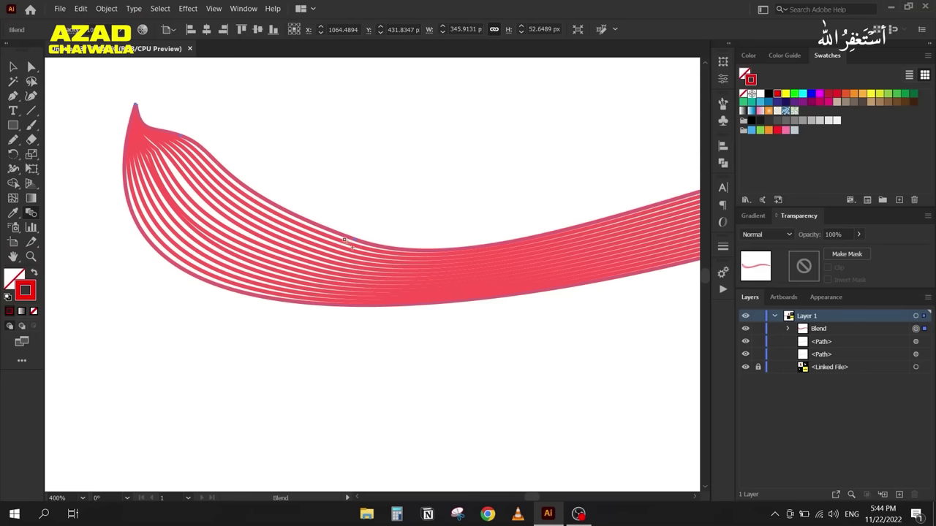
Step: Adjust the ribbon's top path handles near the hooked left end, then deselect
click(32, 68)
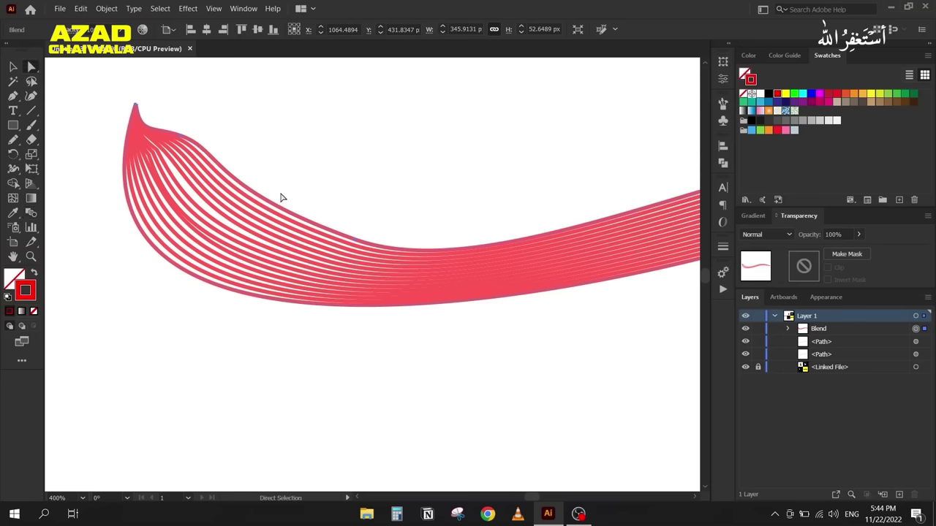
click(356, 243)
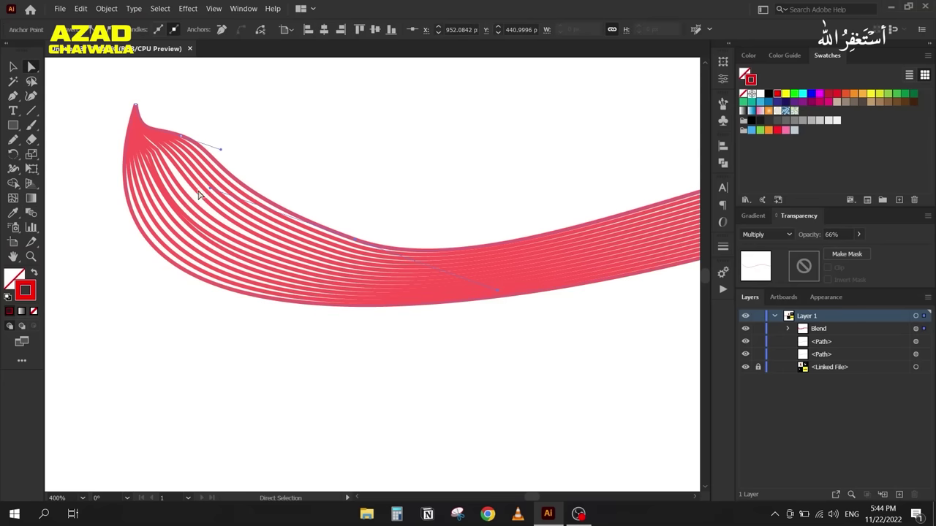
drag(203, 193, 207, 194)
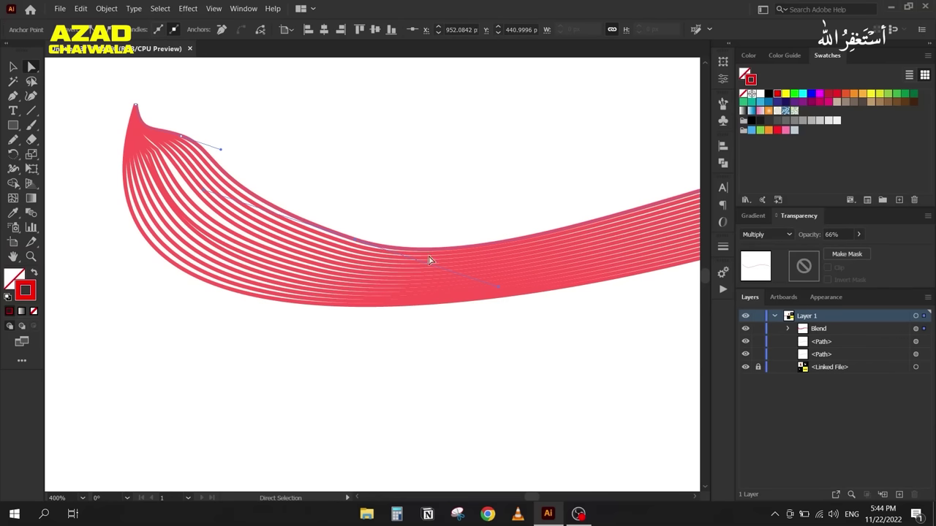
drag(221, 150, 238, 156)
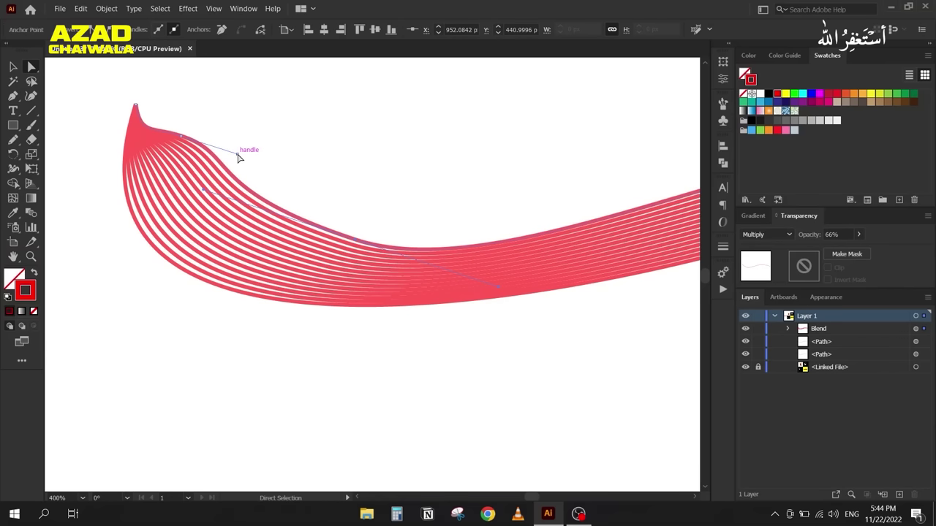
scroll(357, 240, down, 2)
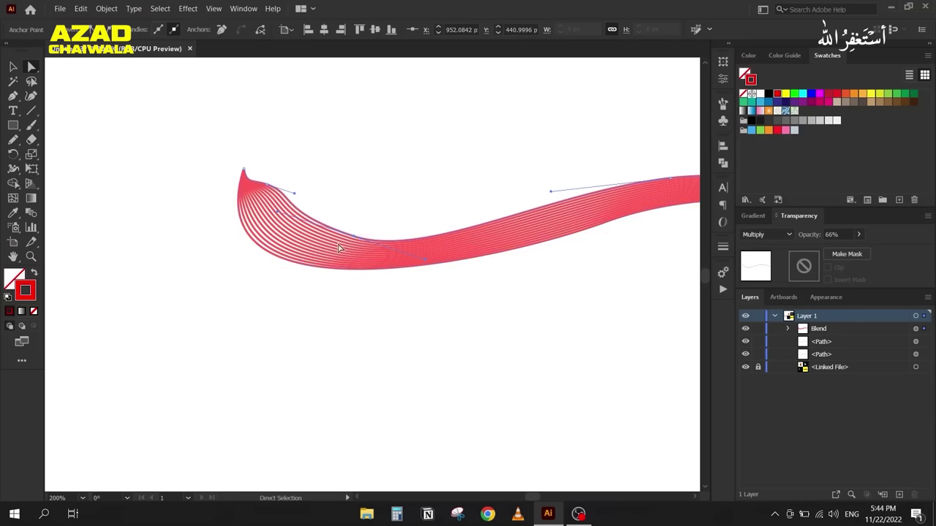
click(17, 66)
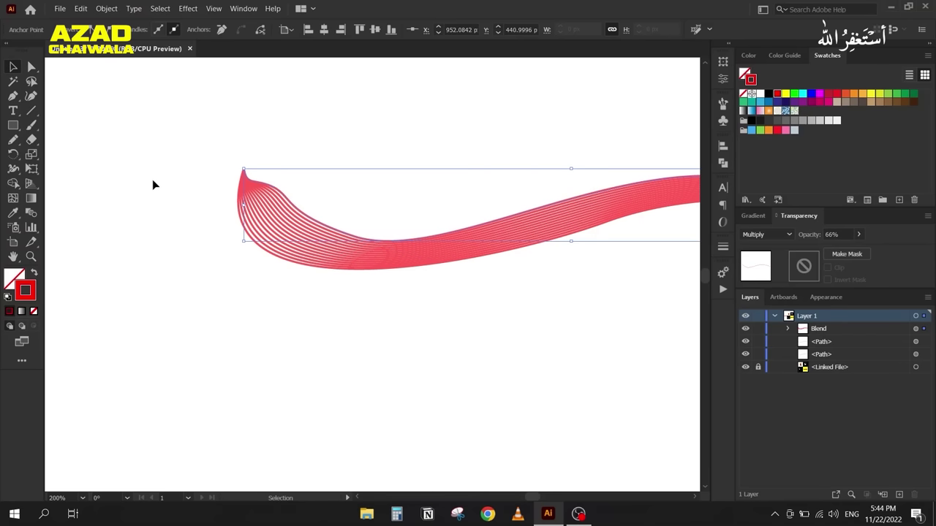
click(152, 184)
scroll(152, 184, down, 3)
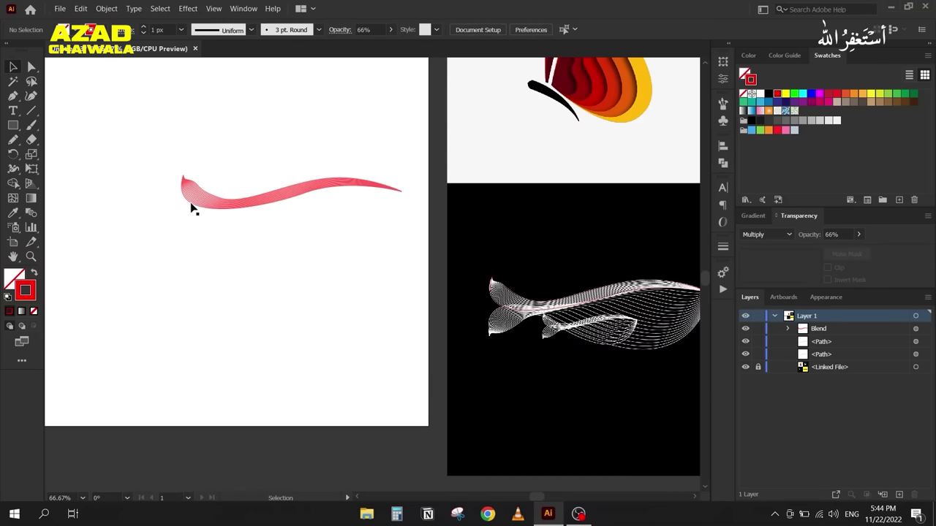
Step: Pen a red curved path starting at the whale's tail along its back
scroll(186, 201, up, 3)
scroll(165, 197, down, 2)
drag(388, 238, 261, 170)
scroll(439, 245, down, 1)
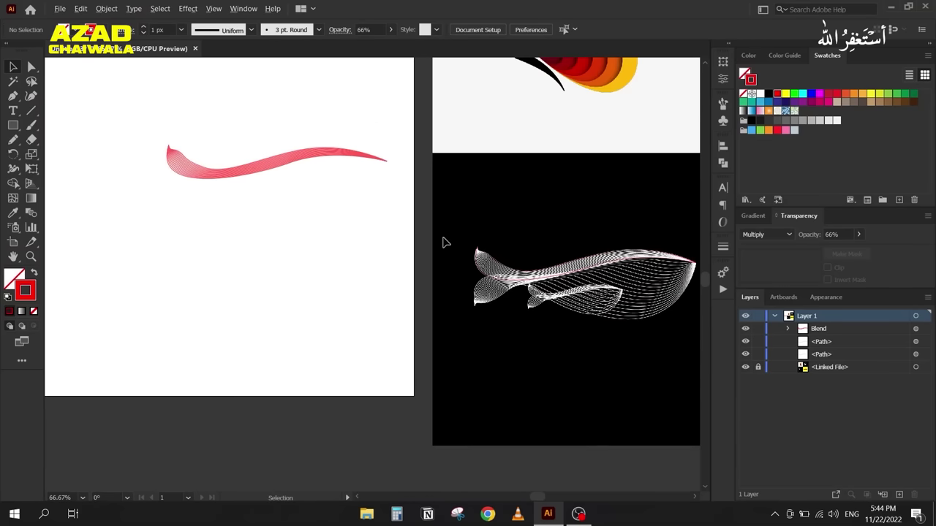
scroll(663, 274, up, 3)
drag(662, 273, 621, 145)
scroll(609, 144, down, 1)
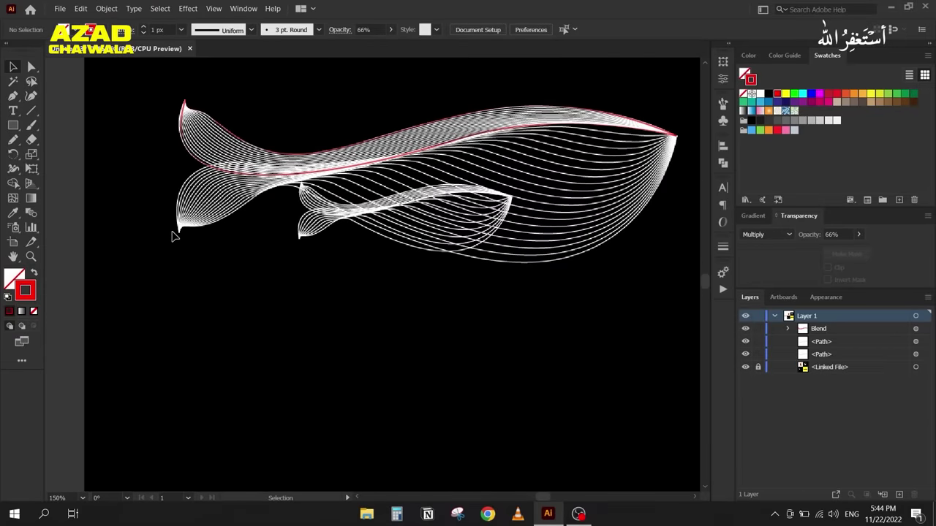
key(p)
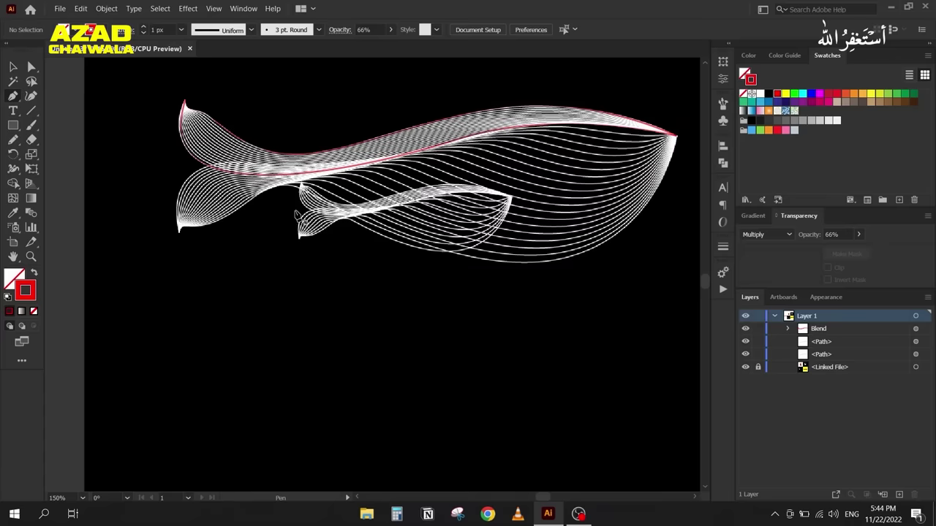
click(182, 182)
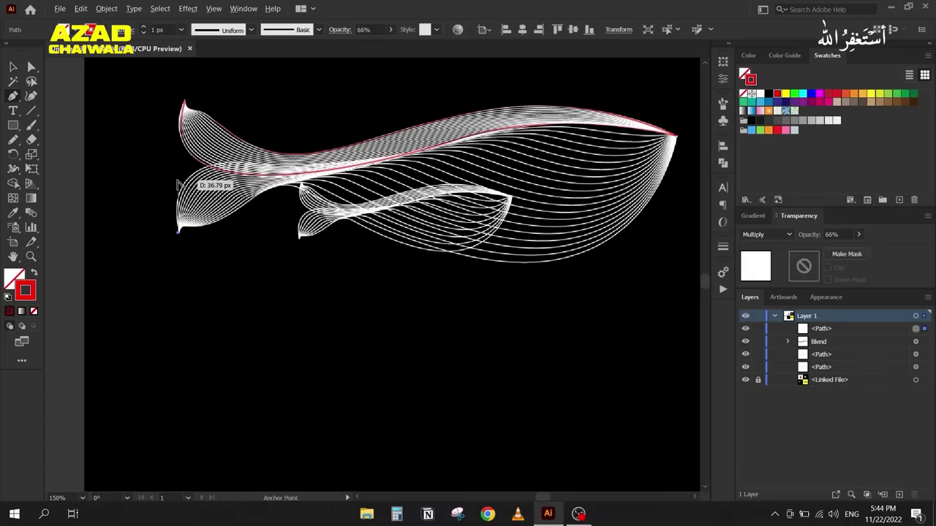
key(ctrl+plus)
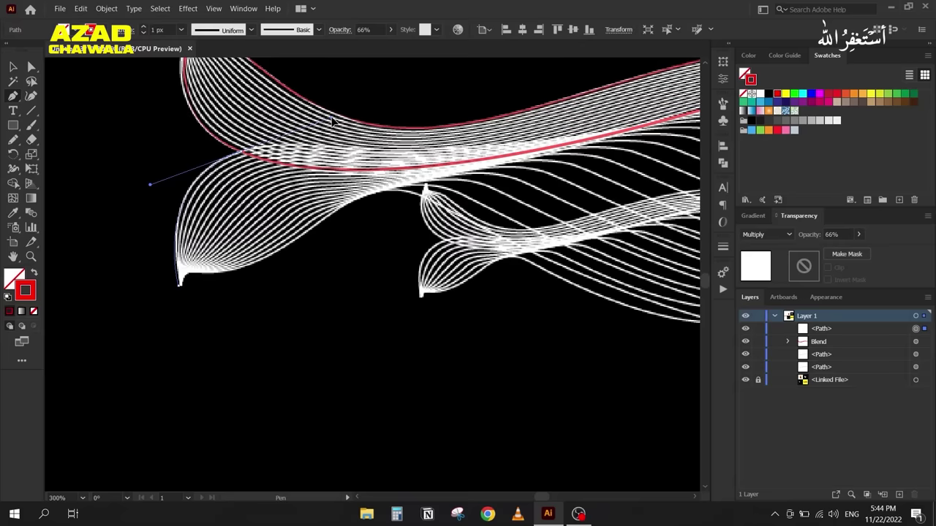
drag(333, 122, 402, 156)
drag(244, 153, 617, 103)
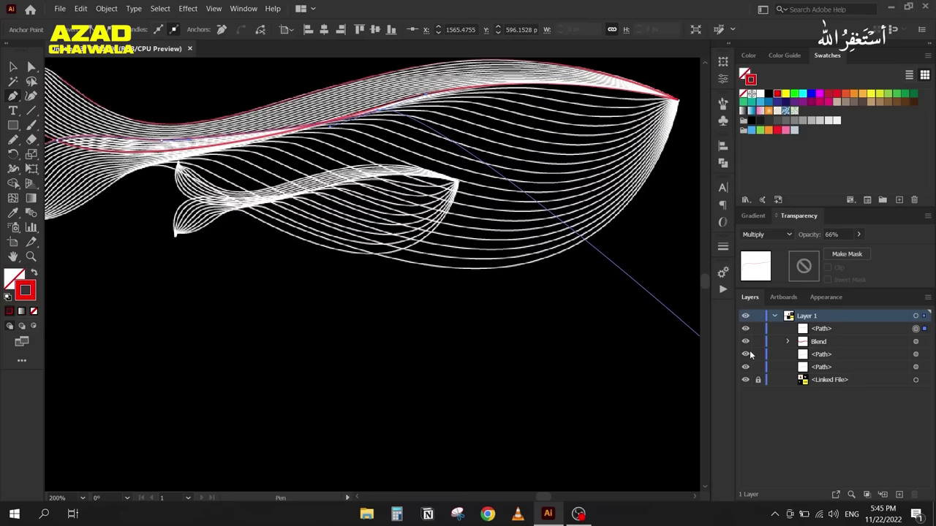
Step: Lock the two lower paths and bend the top path's right end upward, then deselect
drag(756, 355, 757, 367)
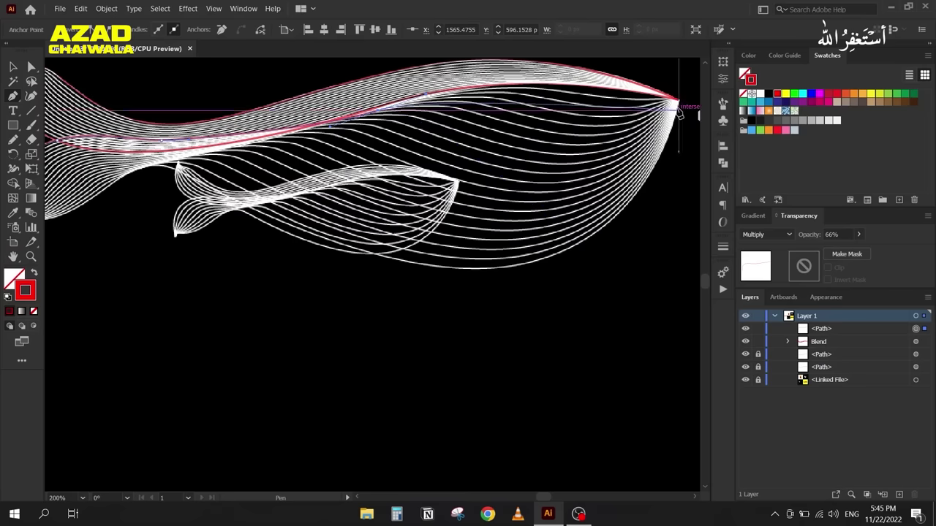
scroll(687, 117, right, 5)
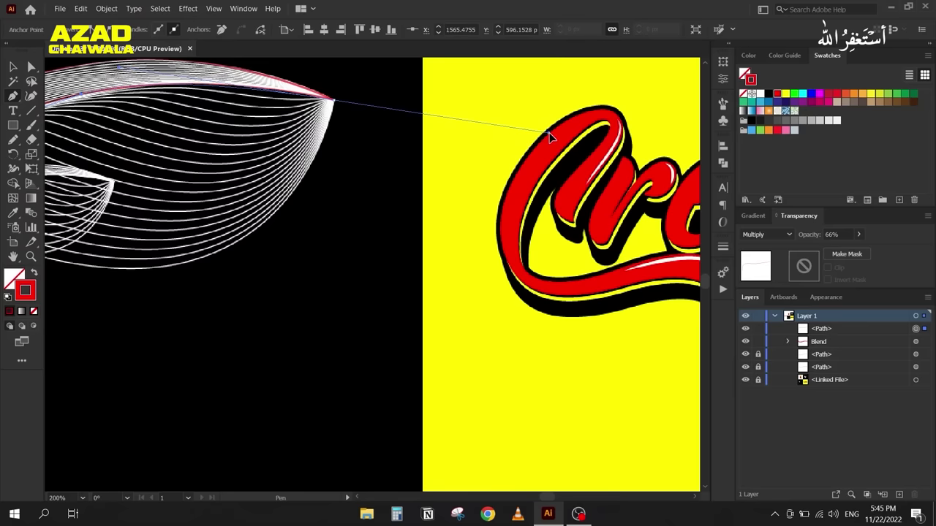
drag(250, 145, 392, 183)
key(a)
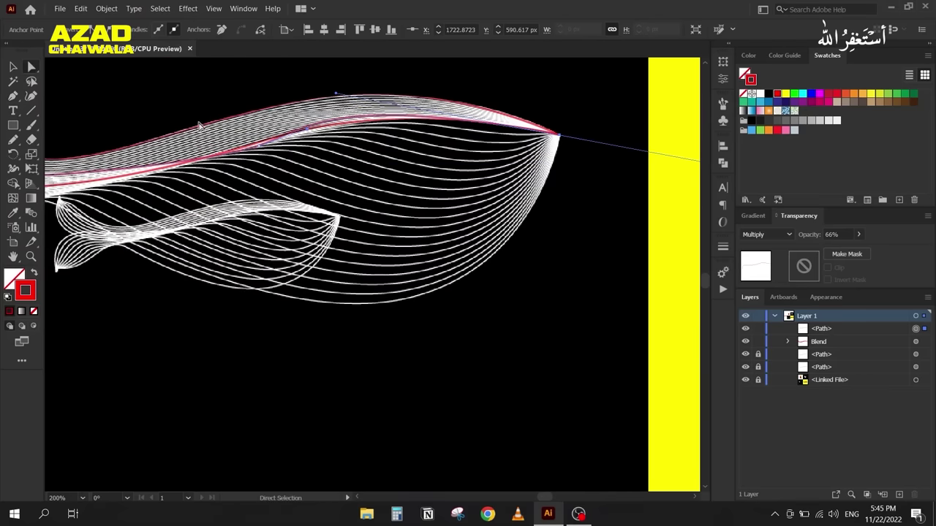
drag(344, 92, 336, 106)
scroll(337, 106, down, 2)
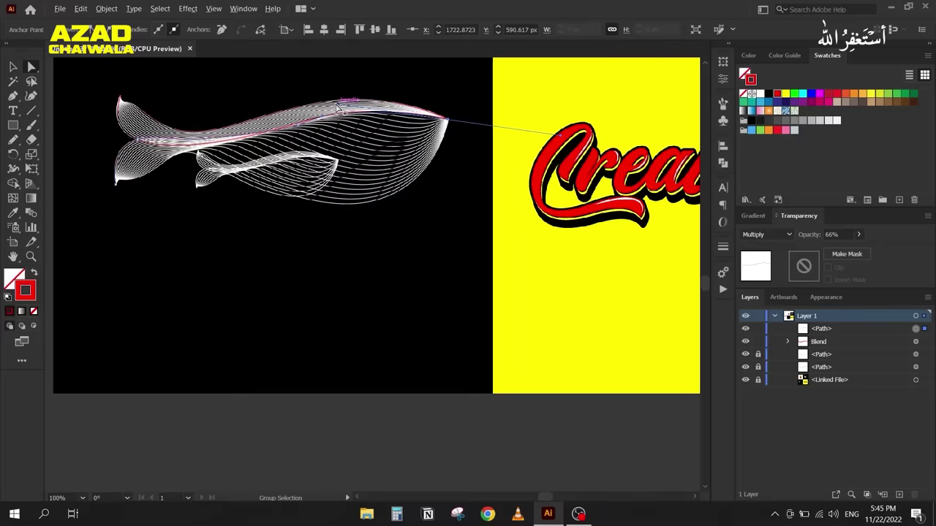
click(230, 201)
scroll(219, 199, up, 1)
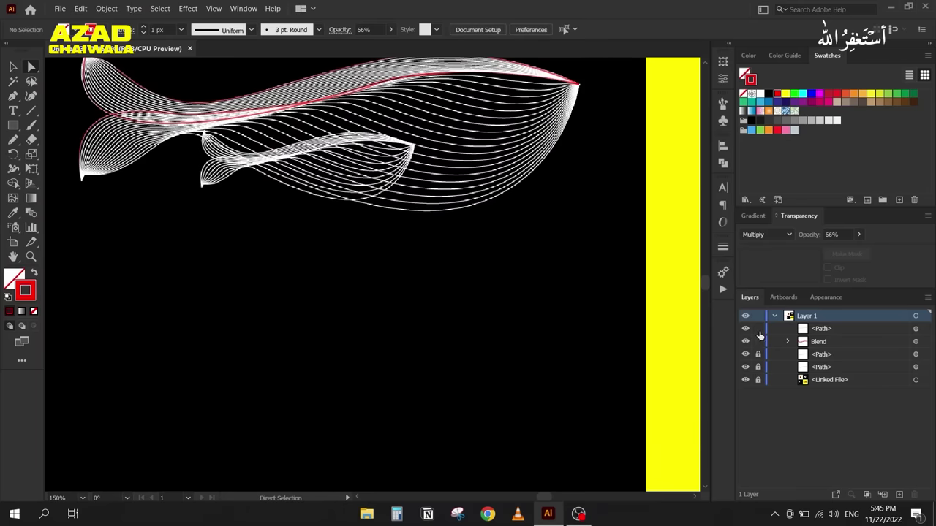
Step: Pen a curve from the whale's snout along the belly, hooking into the tail tip
key(p)
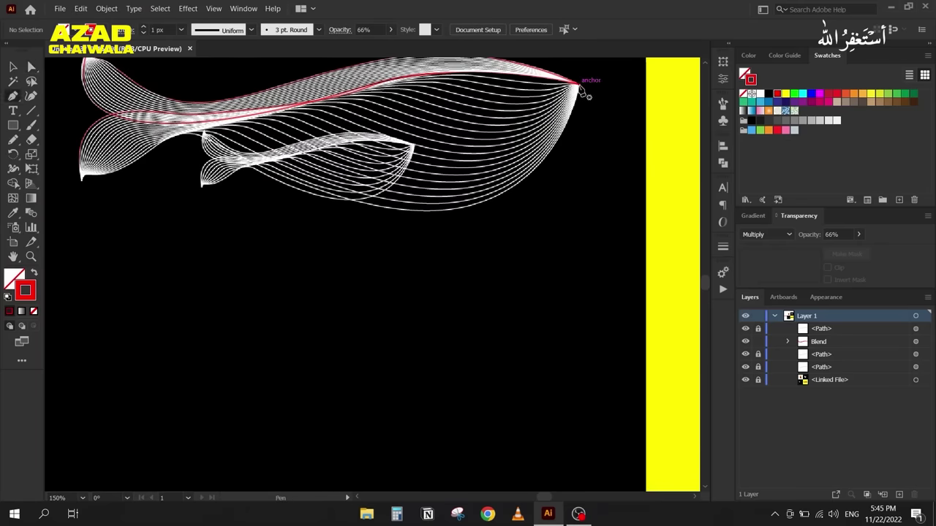
click(543, 208)
click(439, 210)
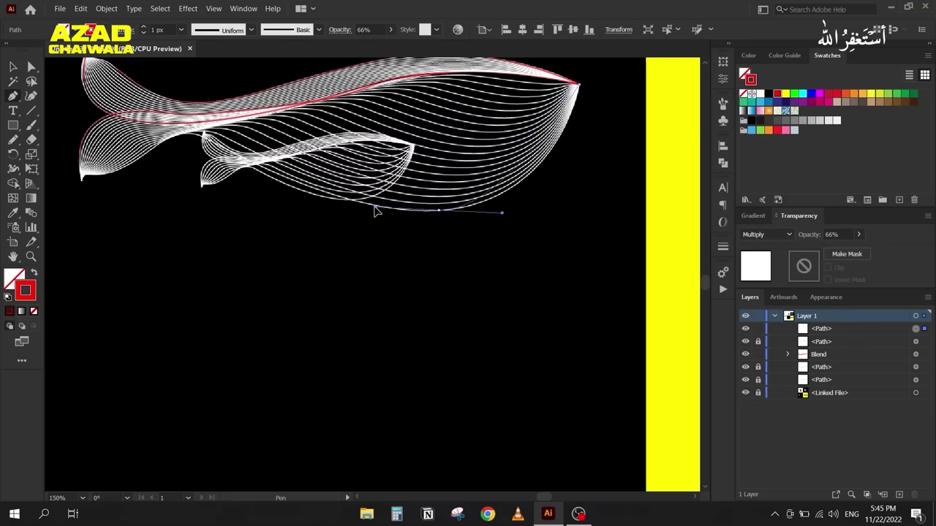
drag(332, 217, 318, 212)
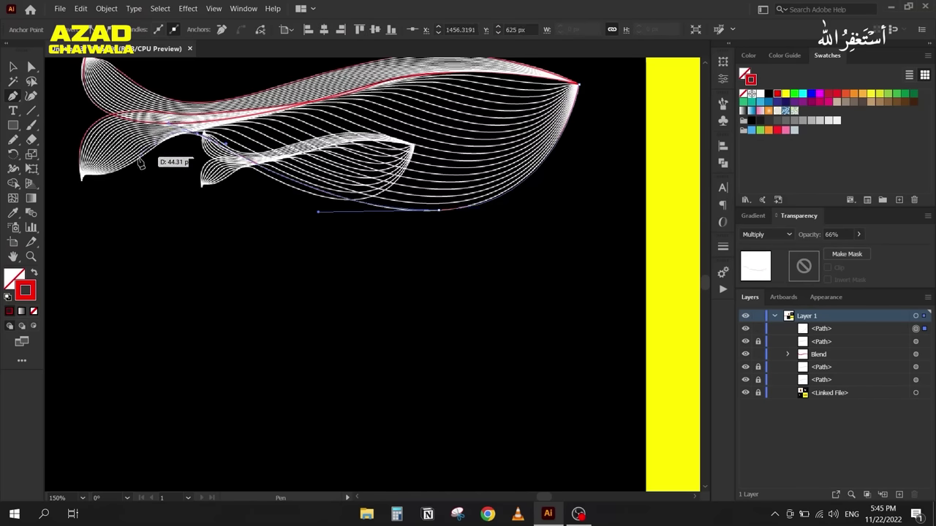
key(space)
scroll(80, 176, up, 5)
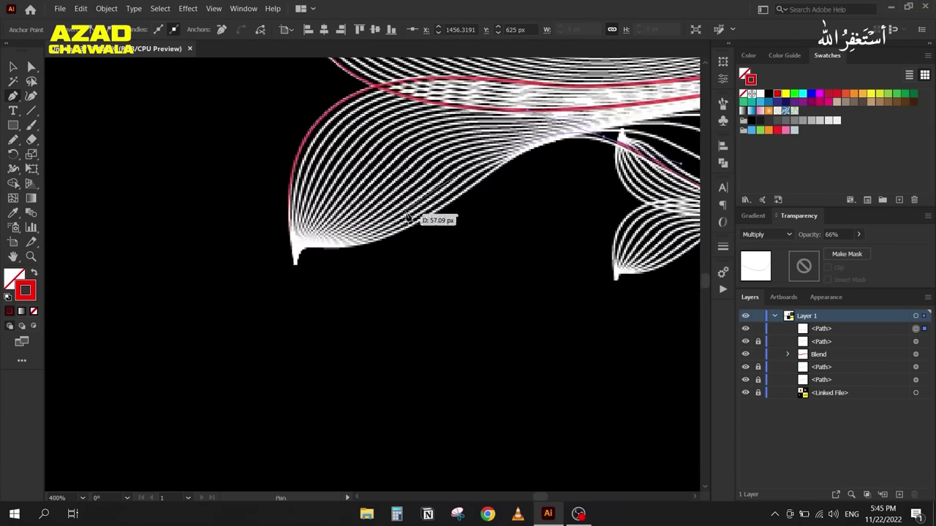
click(397, 235)
drag(299, 248, 244, 244)
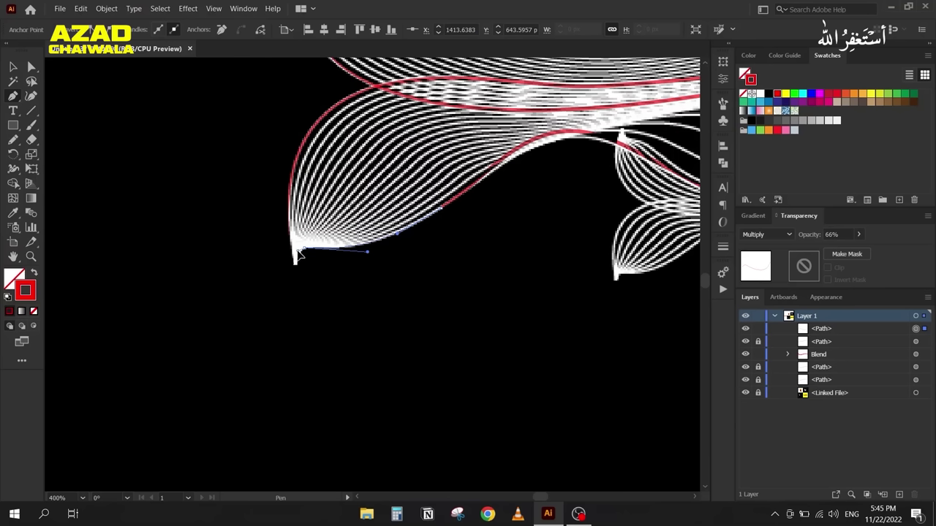
drag(298, 252, 318, 295)
scroll(301, 266, up, 4)
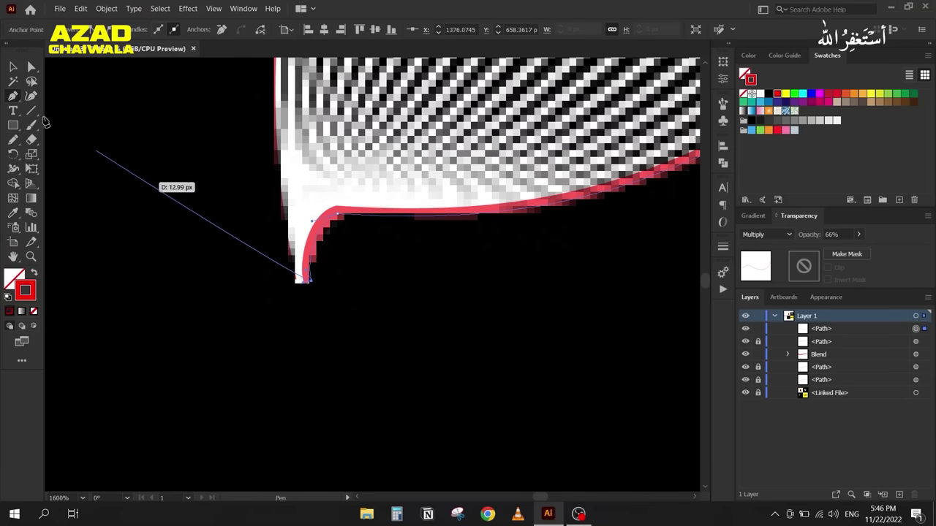
click(12, 67)
scroll(124, 111, down, 5)
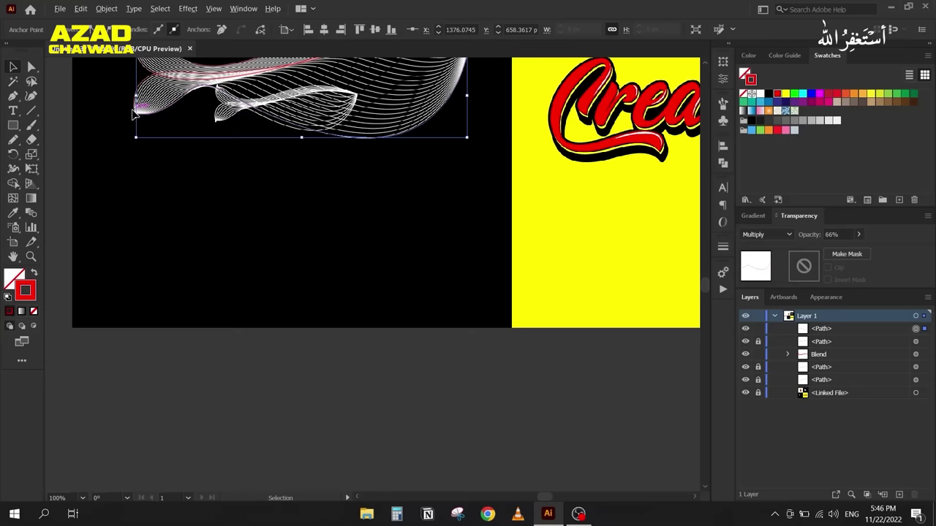
Step: Delete the old red blend stroke
scroll(273, 209, left, 5)
drag(250, 79, 359, 144)
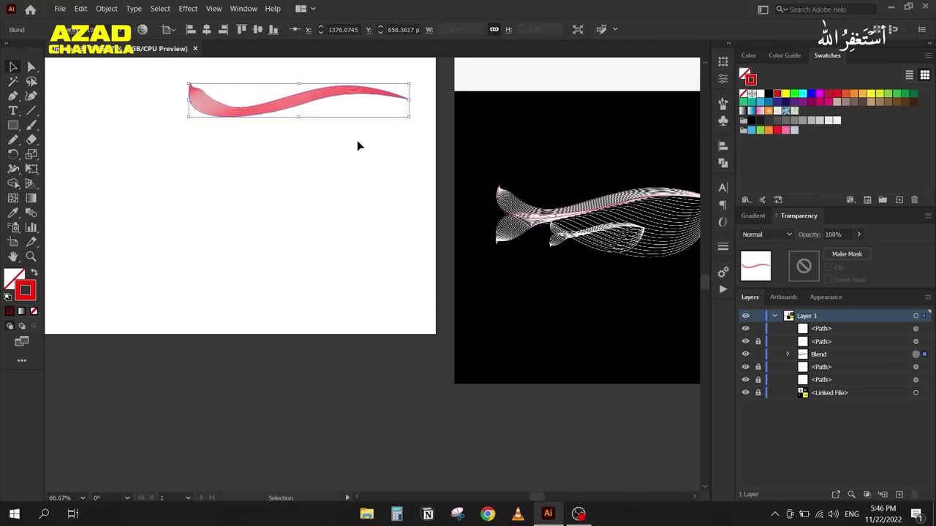
key(Delete)
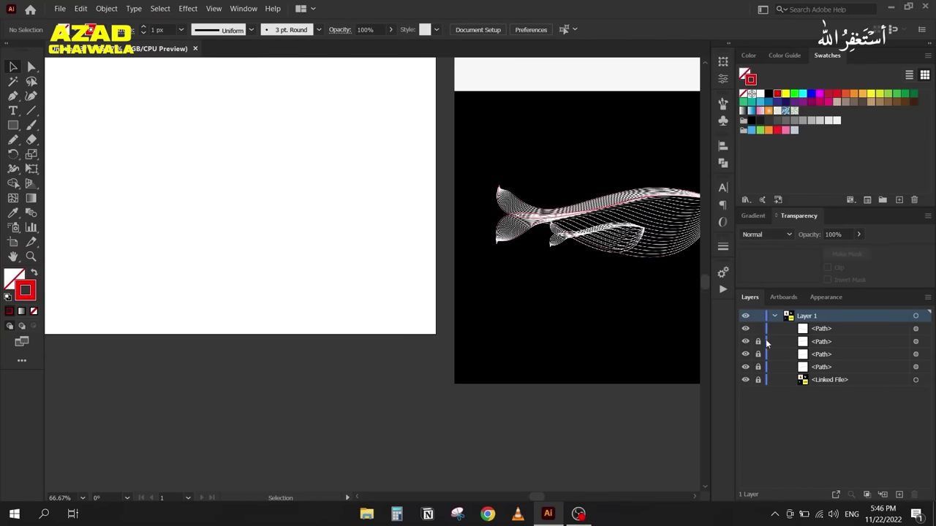
Step: Unlock the lower whale paths and move all four onto the white artboard
drag(758, 341, 758, 371)
drag(508, 145, 651, 325)
drag(583, 211, 215, 153)
click(105, 209)
scroll(108, 154, up, 1)
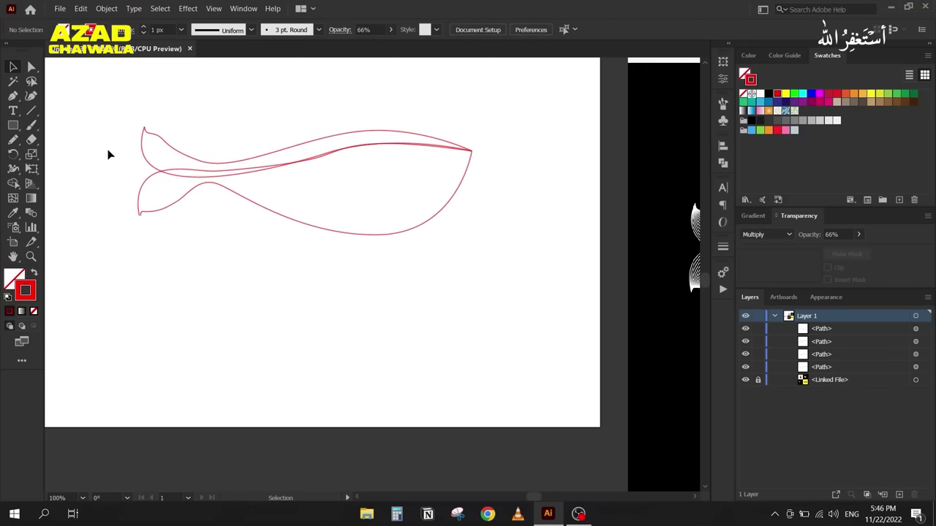
scroll(174, 132, up, 1)
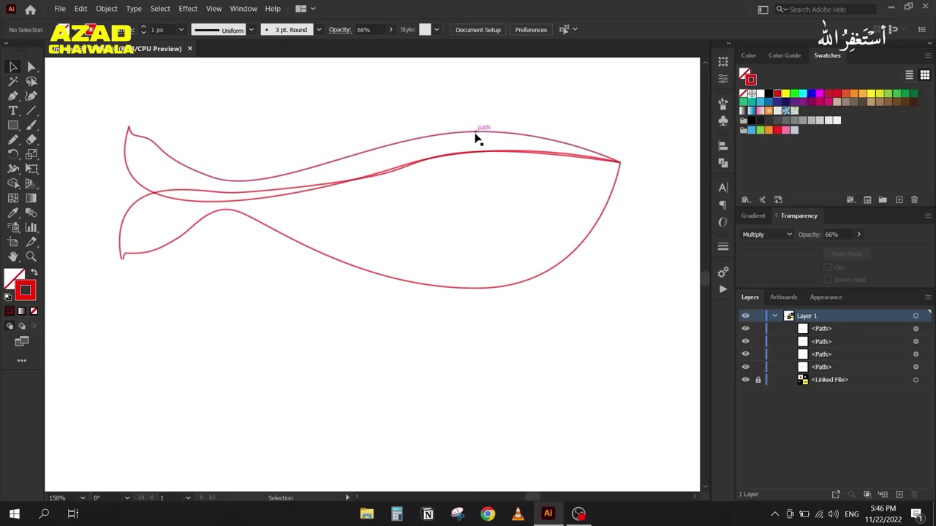
Step: Blend the two upper back paths into red stripes at 5 px specified distance
click(379, 151)
shift+click(151, 193)
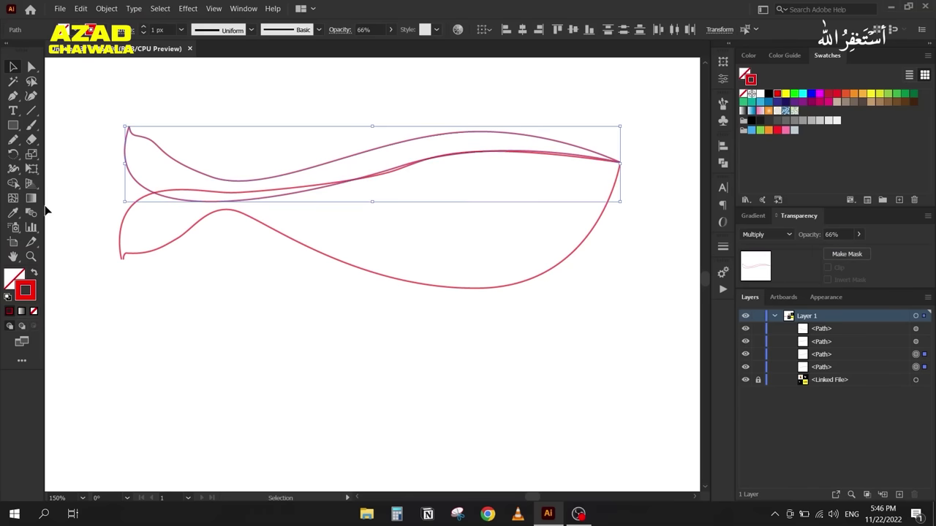
double_click(31, 212)
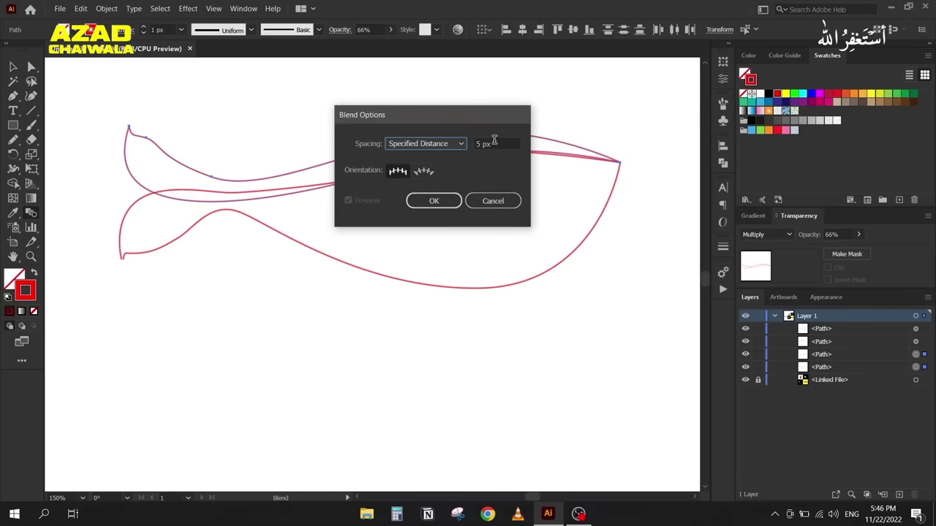
click(433, 200)
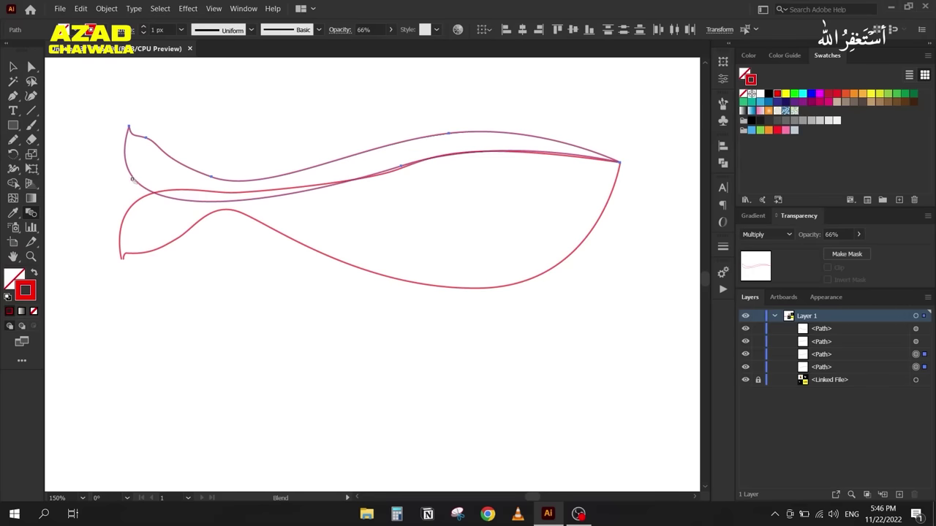
click(134, 179)
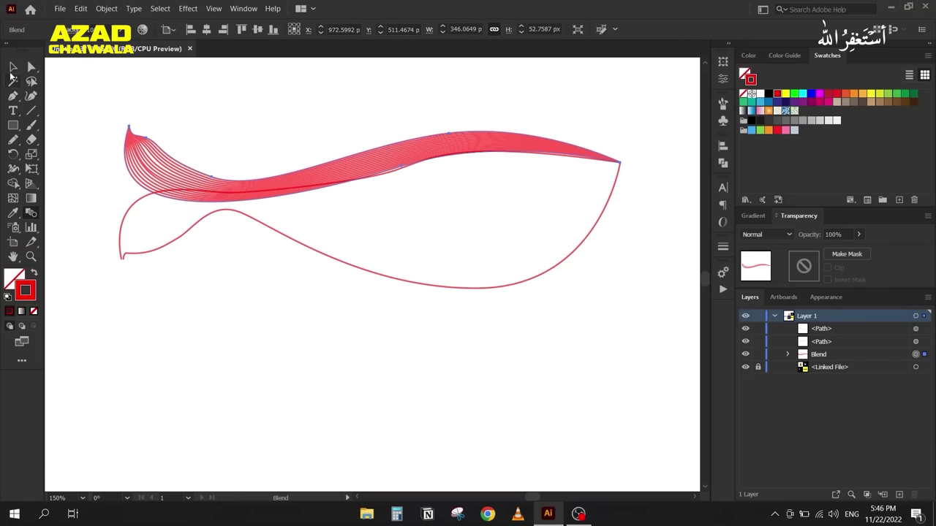
click(12, 68)
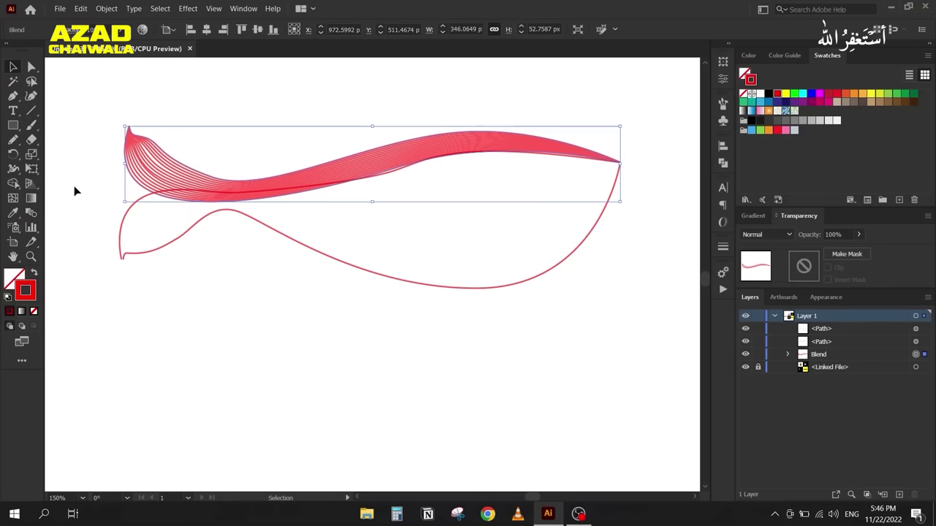
Step: Blend the belly path with the upper shape into fanned stripes, then deselect
click(124, 212)
shift+click(163, 245)
double_click(31, 213)
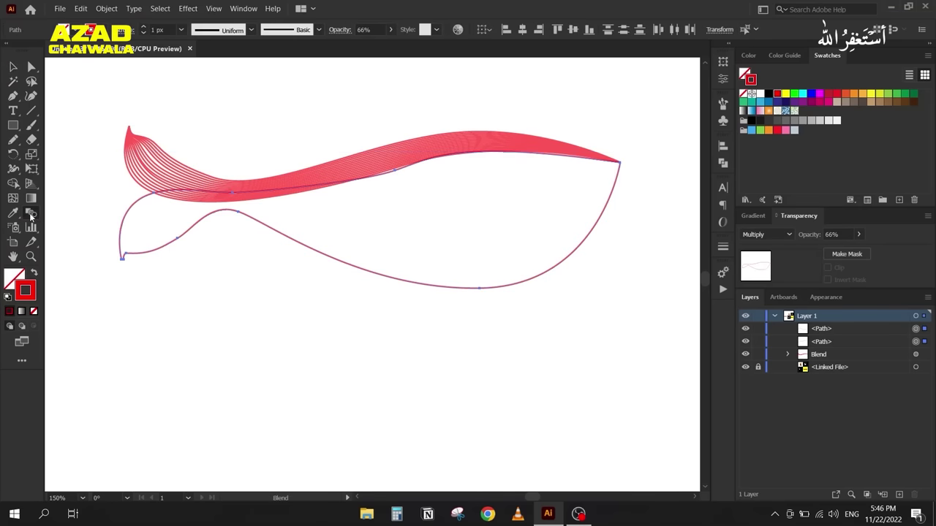
click(430, 201)
click(184, 235)
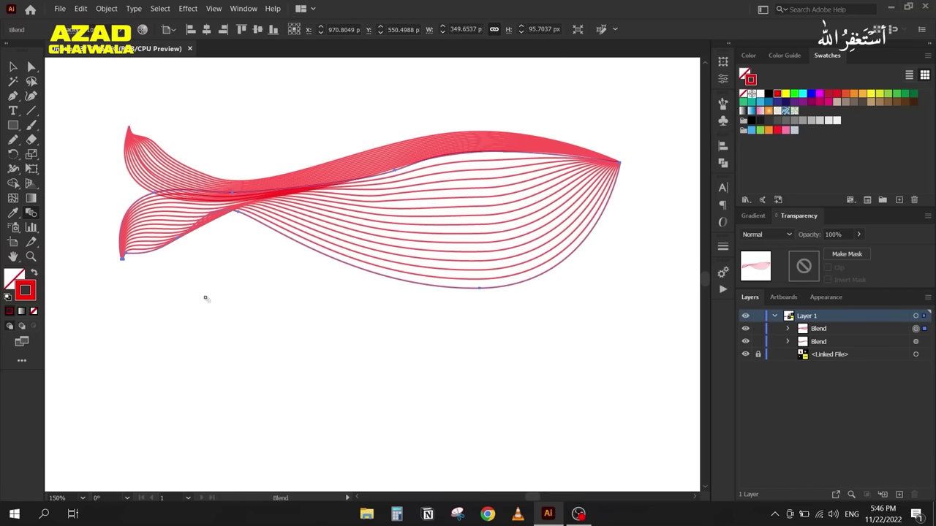
click(13, 66)
click(289, 335)
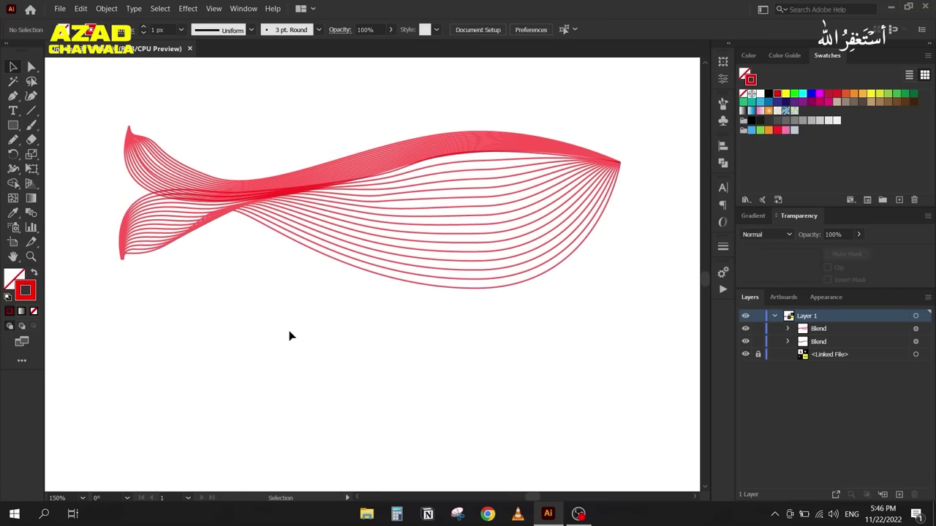
Step: Select both stripe blends and try recolouring them black, then undo the change
scroll(400, 183, up, 2)
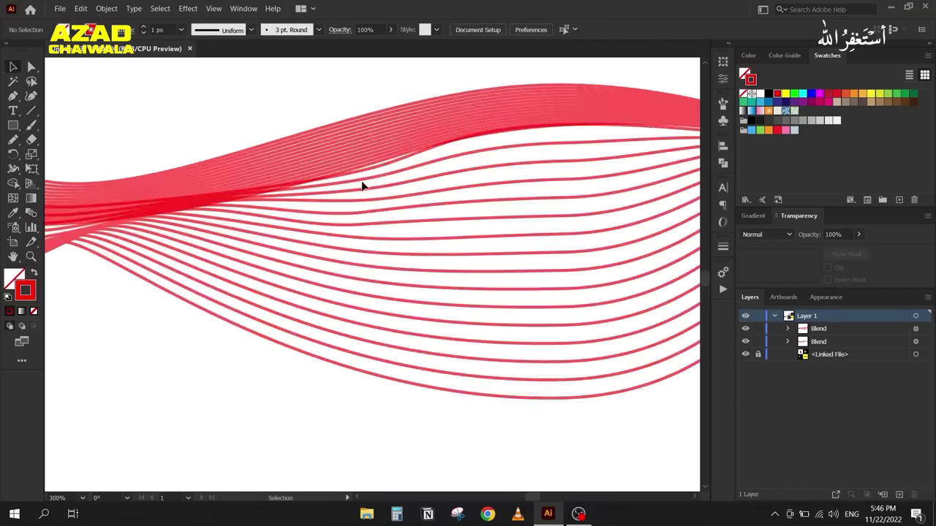
click(279, 211)
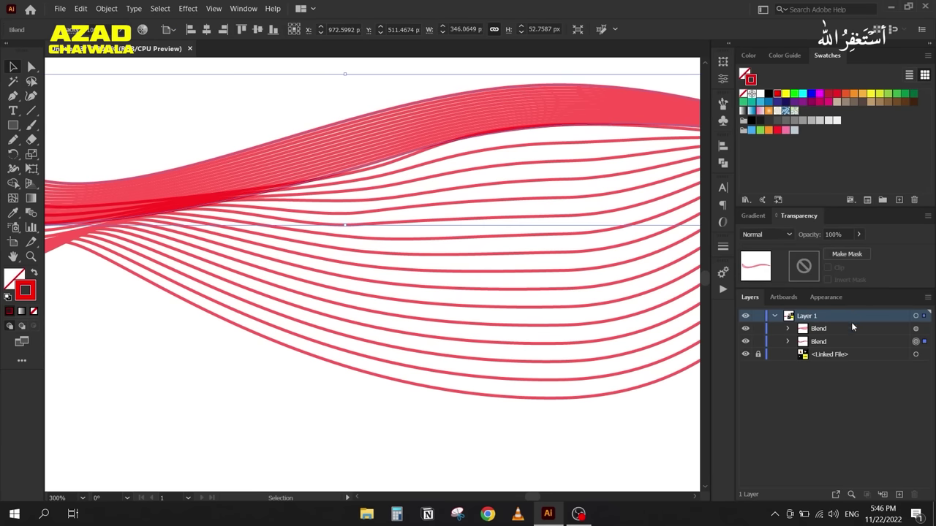
click(787, 342)
click(923, 356)
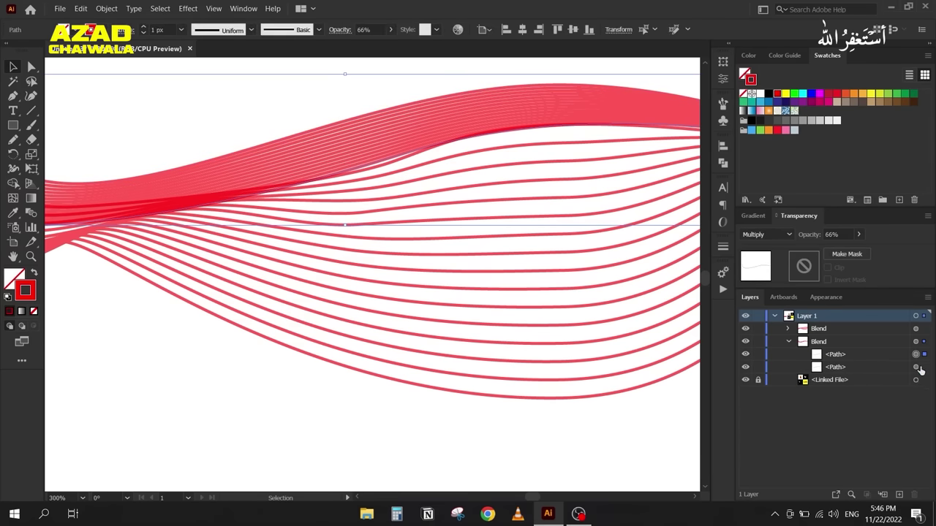
click(918, 368)
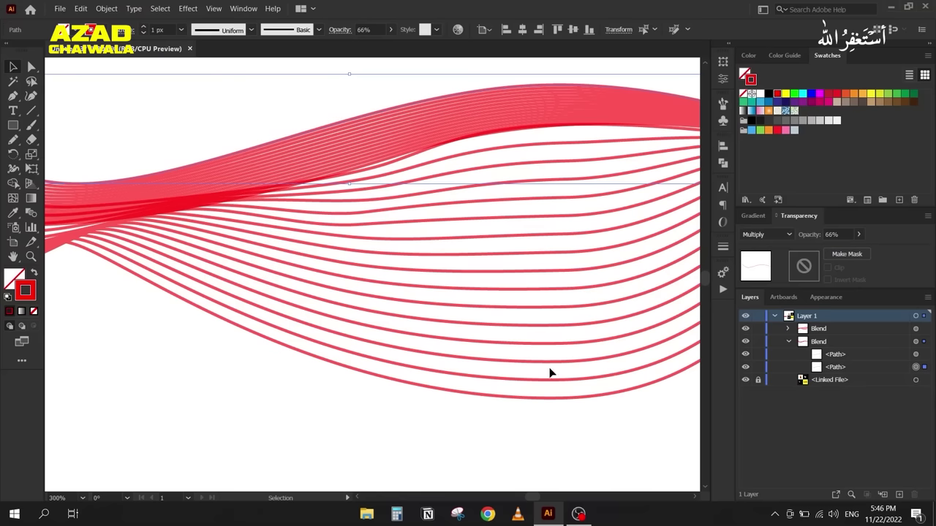
click(162, 398)
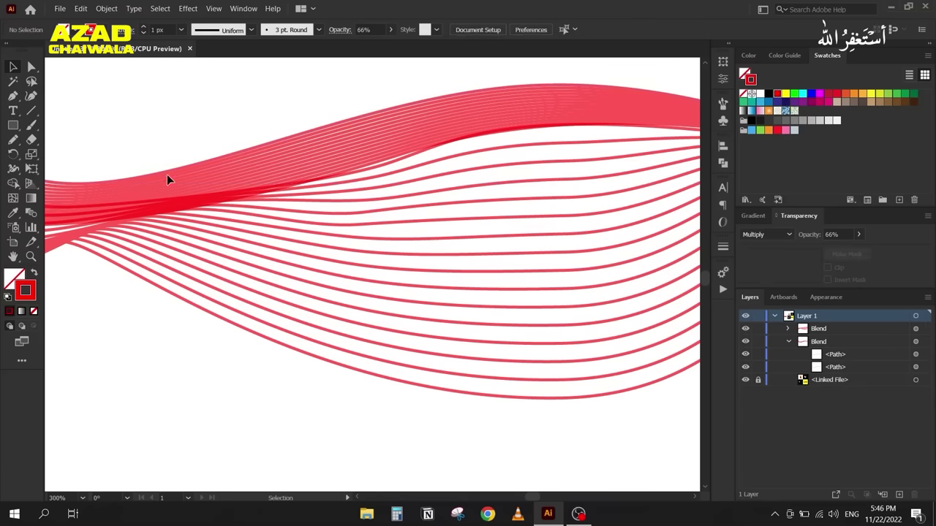
drag(210, 126, 345, 370)
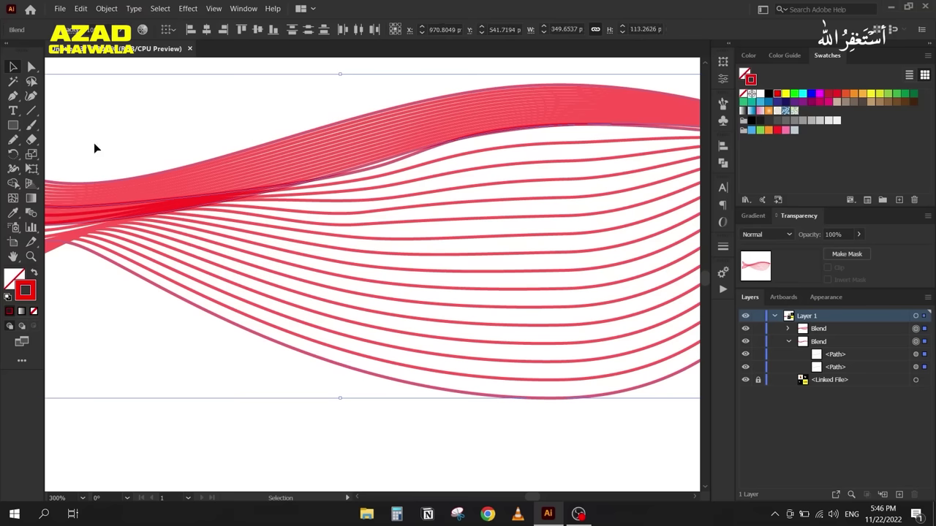
click(767, 95)
click(184, 371)
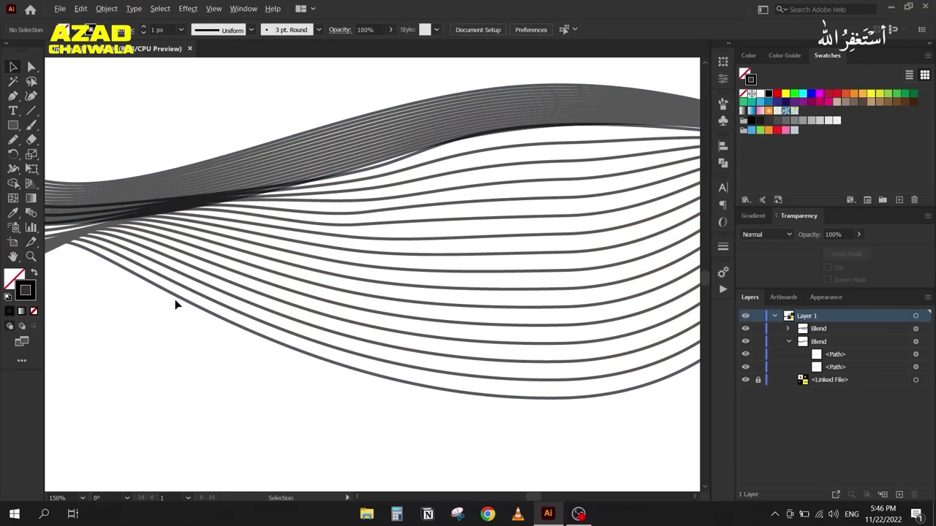
key(ctrl+z)
Step: Set both paths of the top blend to Normal blending at 100% opacity
click(789, 341)
click(788, 328)
click(915, 342)
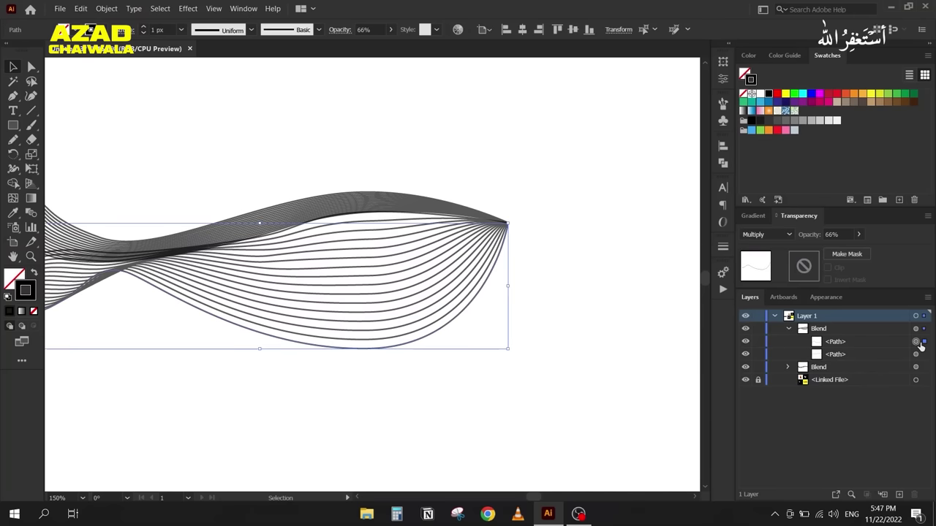
click(772, 235)
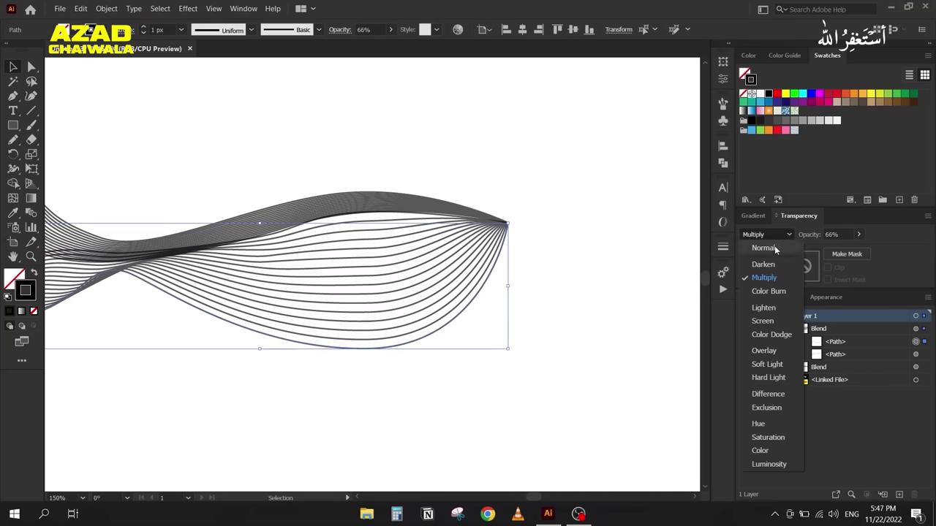
click(766, 248)
click(915, 354)
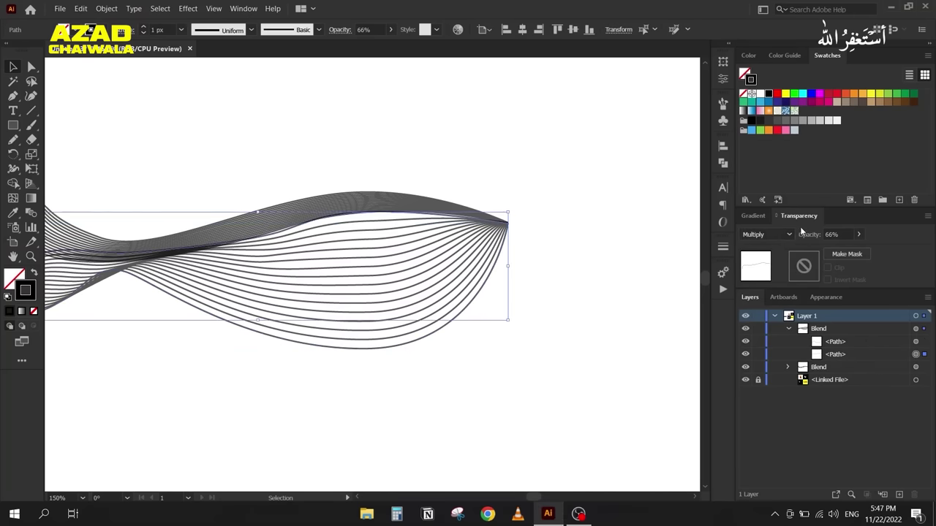
click(772, 235)
click(760, 246)
click(859, 234)
drag(840, 250, 915, 352)
click(915, 342)
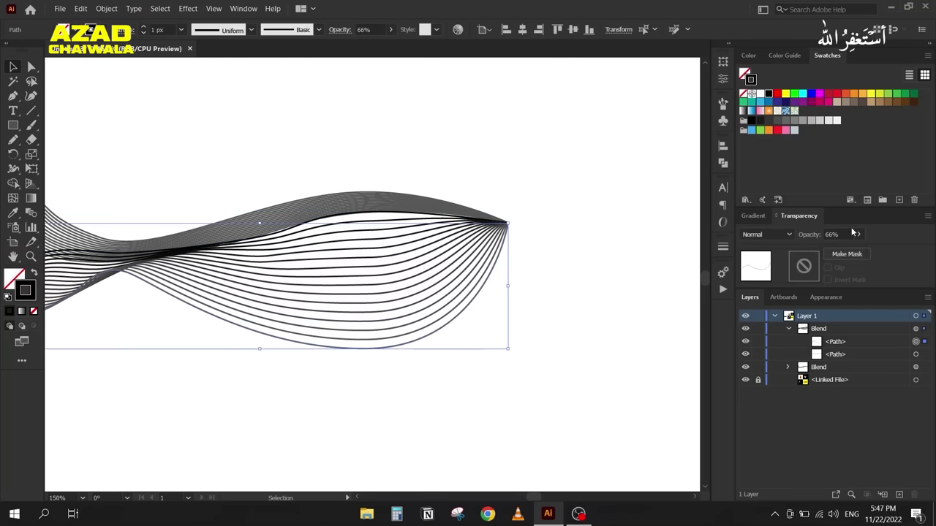
click(495, 370)
Step: Target the second blend's upper path and check its opacity and blend mode settings
scroll(220, 274, up, 2)
scroll(259, 291, left, 5)
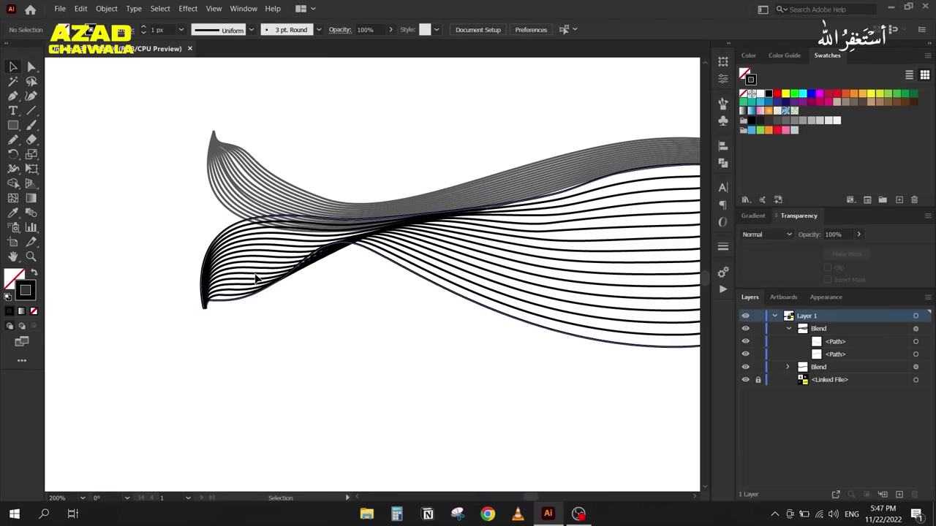
click(223, 169)
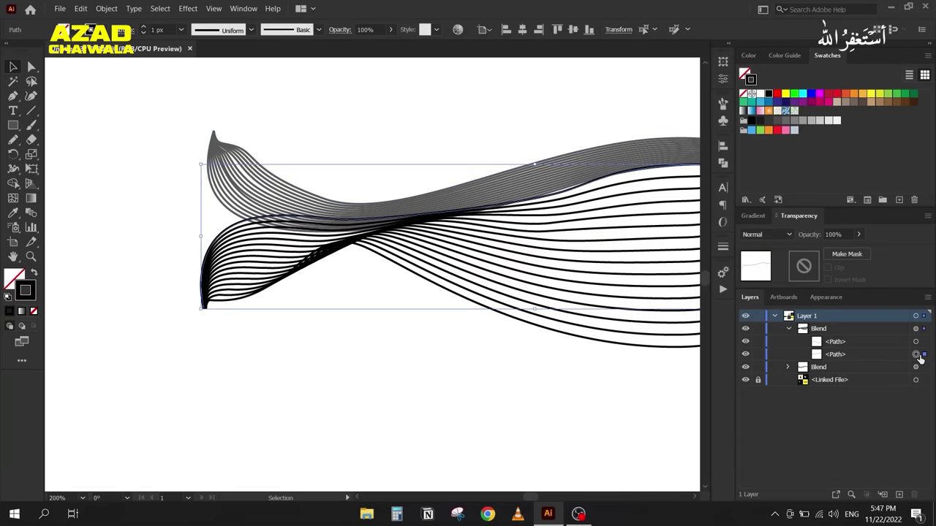
click(788, 367)
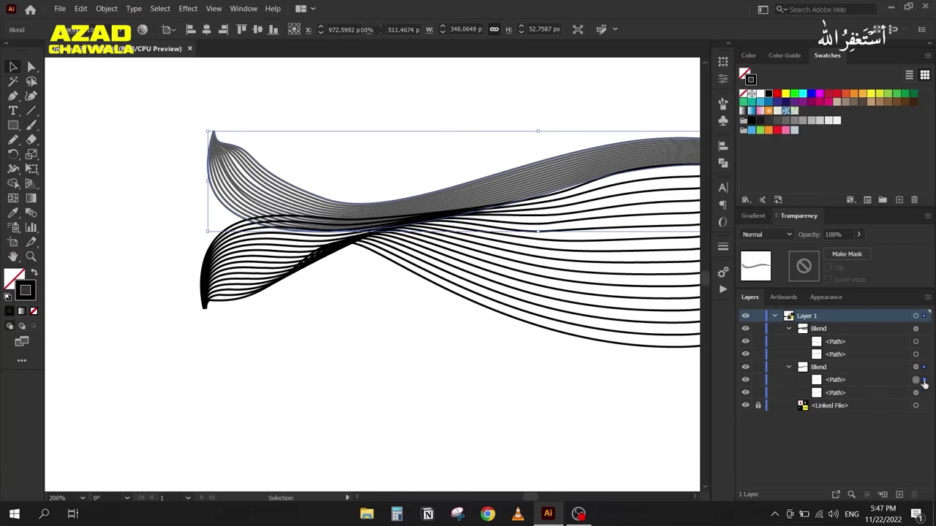
click(924, 380)
click(859, 234)
scroll(788, 239, down, 2)
click(788, 235)
click(768, 273)
Step: Switch the second blend's lower path to Normal blending, then view the whole blend artwork
click(915, 392)
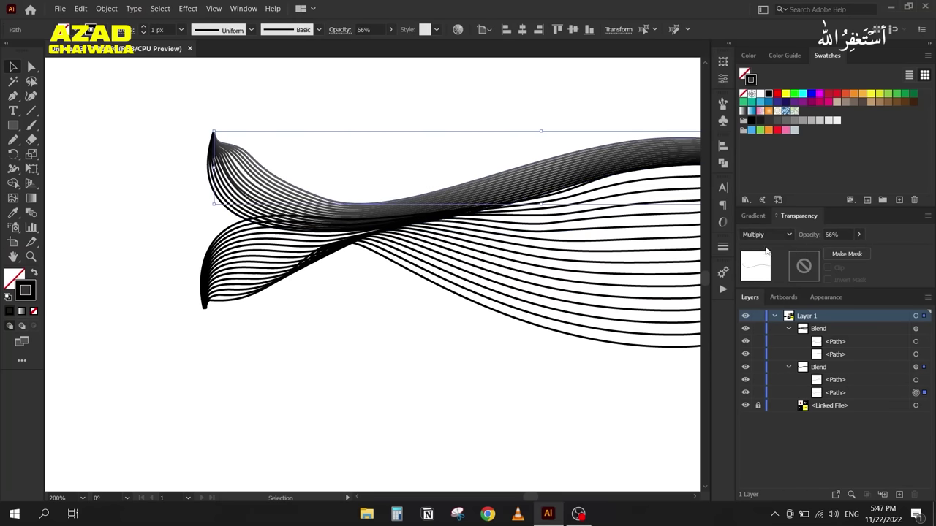
click(764, 234)
click(757, 234)
click(858, 234)
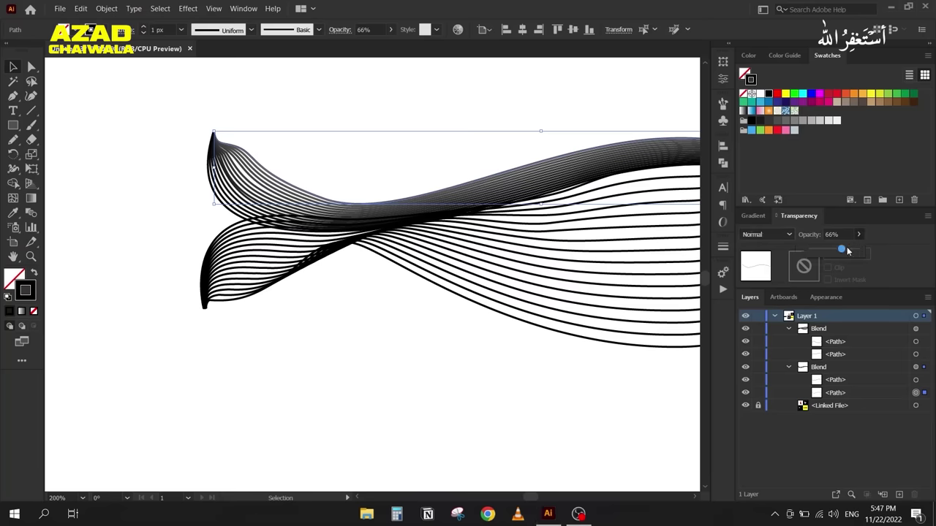
click(435, 364)
scroll(449, 359, down, 1)
drag(449, 359, 309, 323)
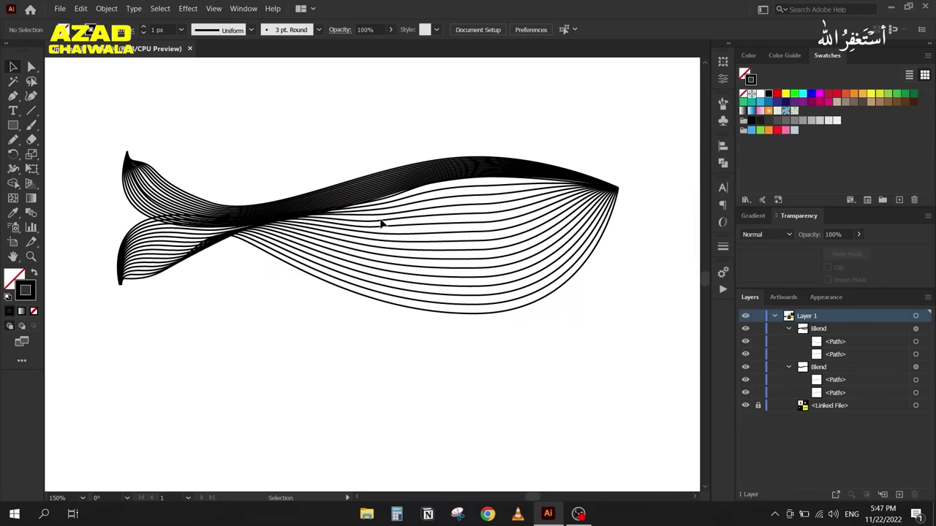
Step: Give the second blend a Specified Distance spacing of 8 px
click(389, 187)
scroll(390, 188, up, 1)
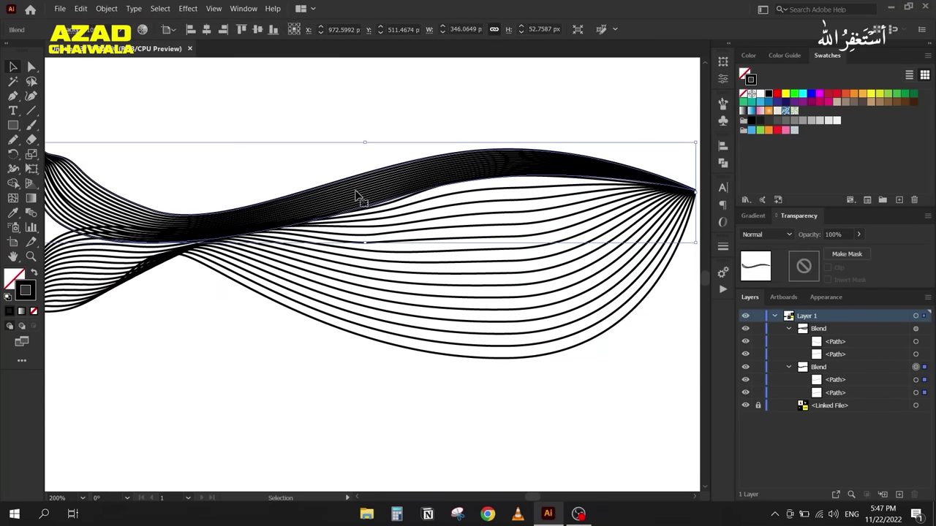
click(30, 213)
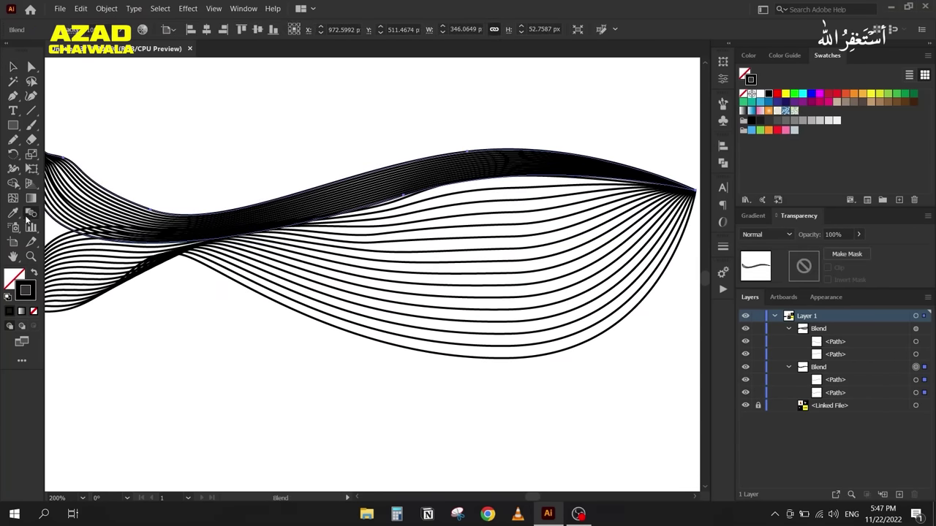
double_click(30, 213)
double_click(479, 143)
text(8)
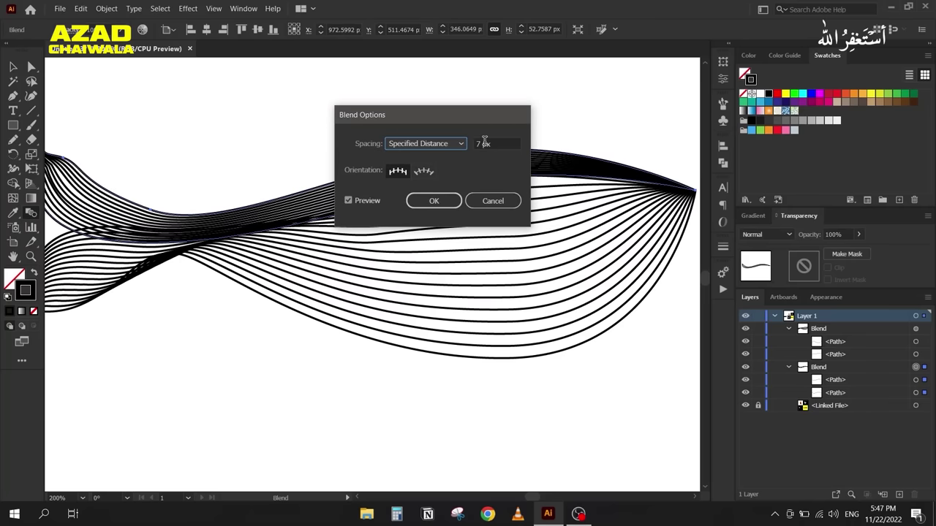
key(Up)
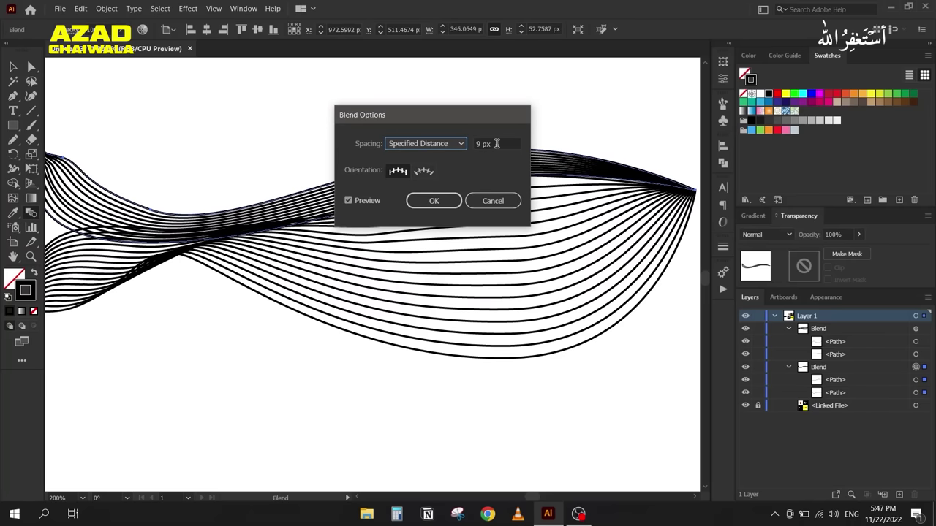
key(Down)
click(454, 197)
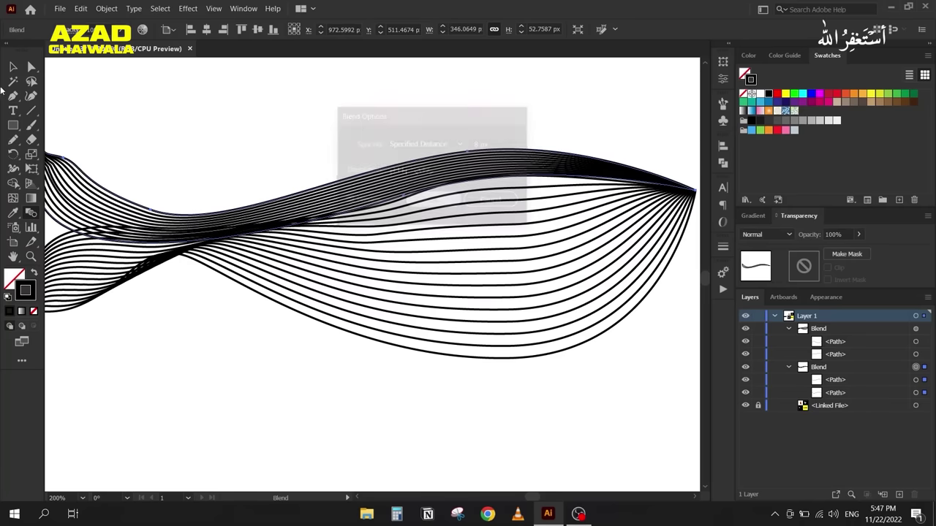
Step: Lengthen the handle on the left curl's top edge with Direct Selection to round it
key(a)
drag(80, 133, 285, 156)
scroll(285, 155, up, 3)
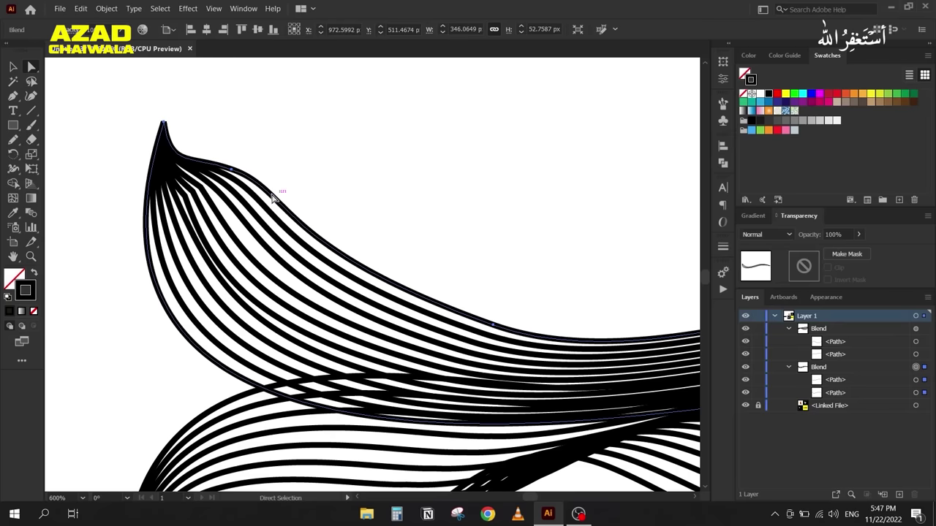
click(251, 201)
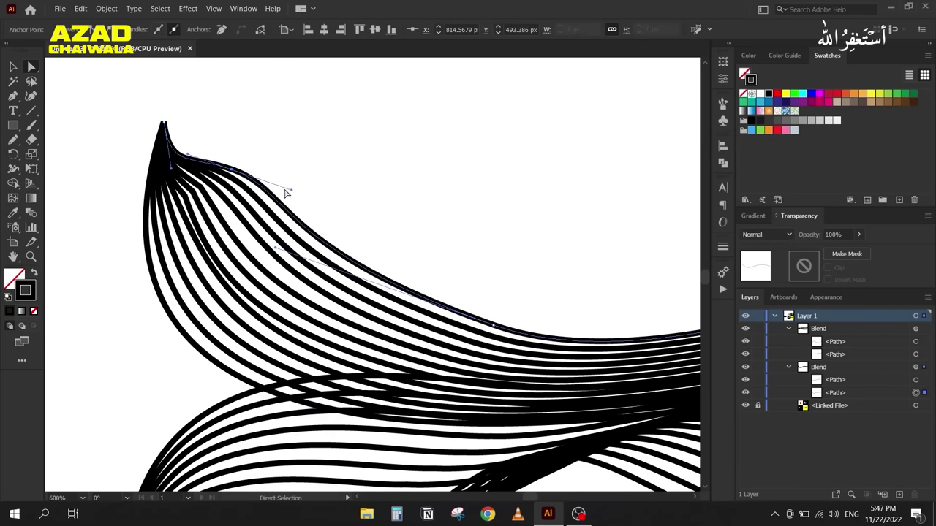
drag(290, 190, 305, 198)
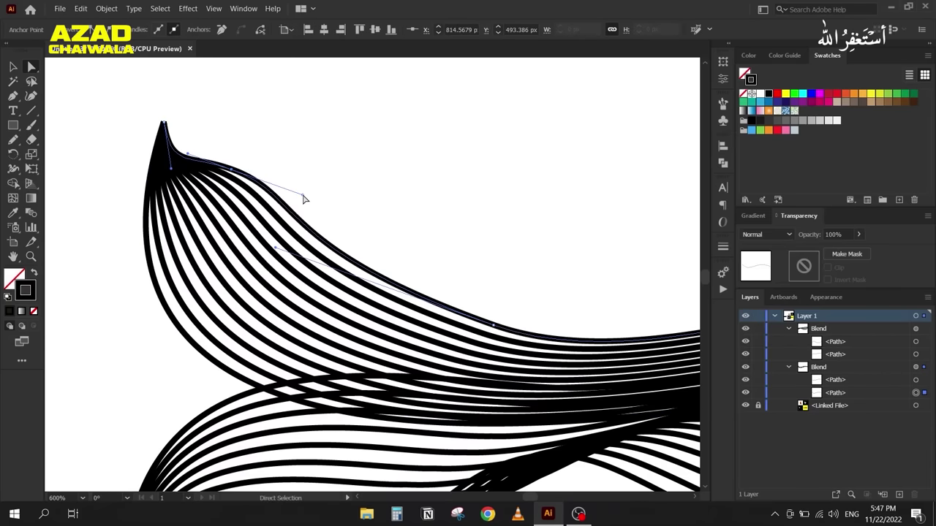
scroll(315, 204, down, 2)
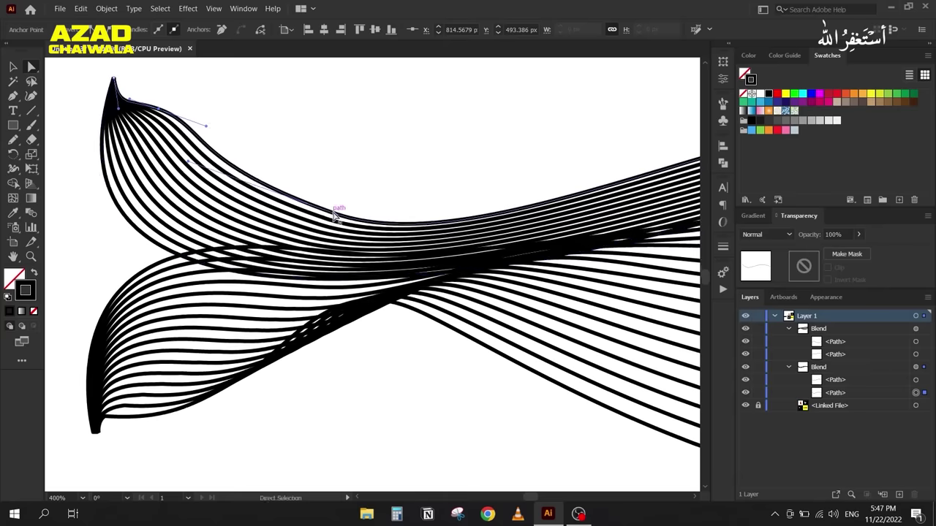
click(333, 213)
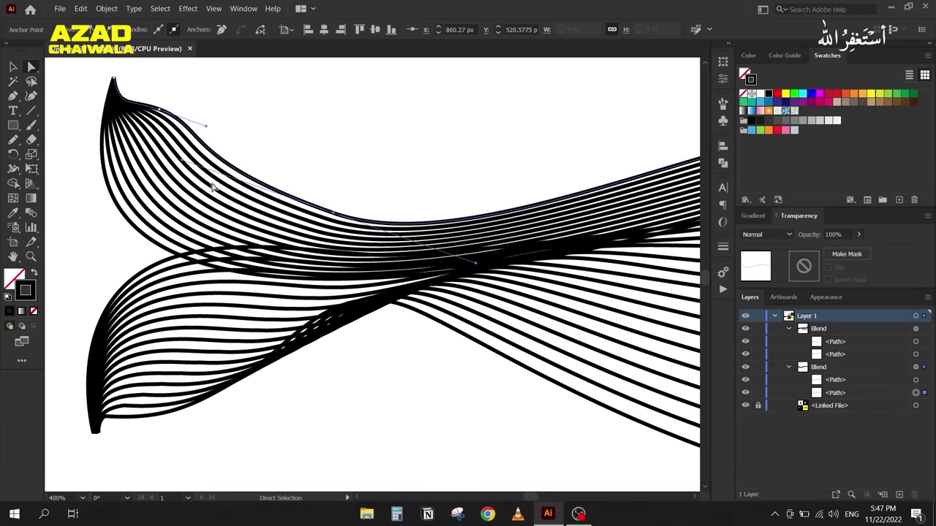
scroll(313, 310, down, 2)
key(ctrl+shift+a)
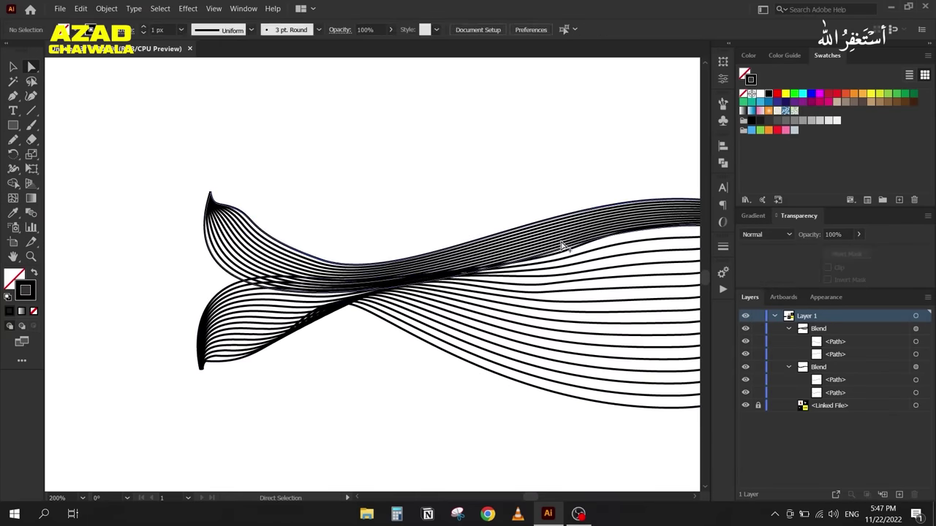
scroll(512, 248, up, 3)
scroll(511, 247, down, 2)
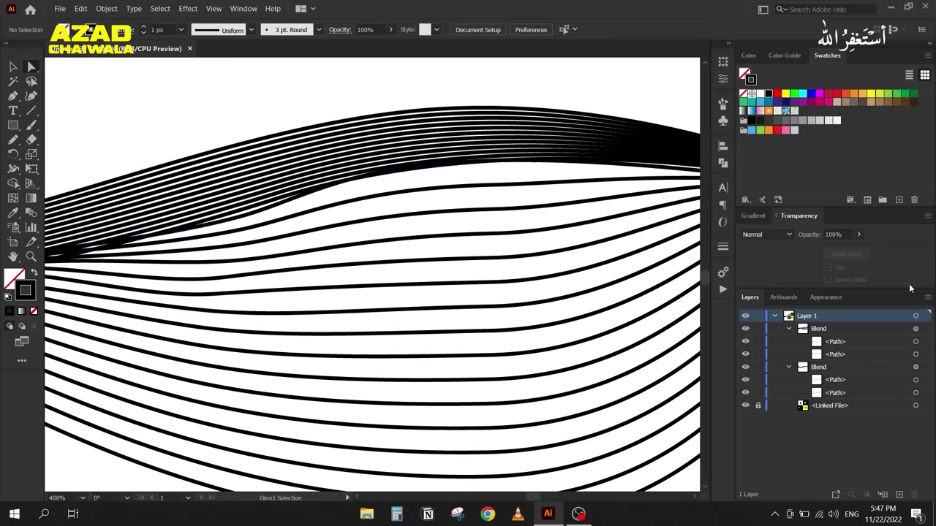
Step: Hide the second blend and reshape the first blend's top path by dragging its segments and handles
click(787, 367)
click(745, 367)
scroll(300, 201, down, 1)
click(334, 184)
click(269, 207)
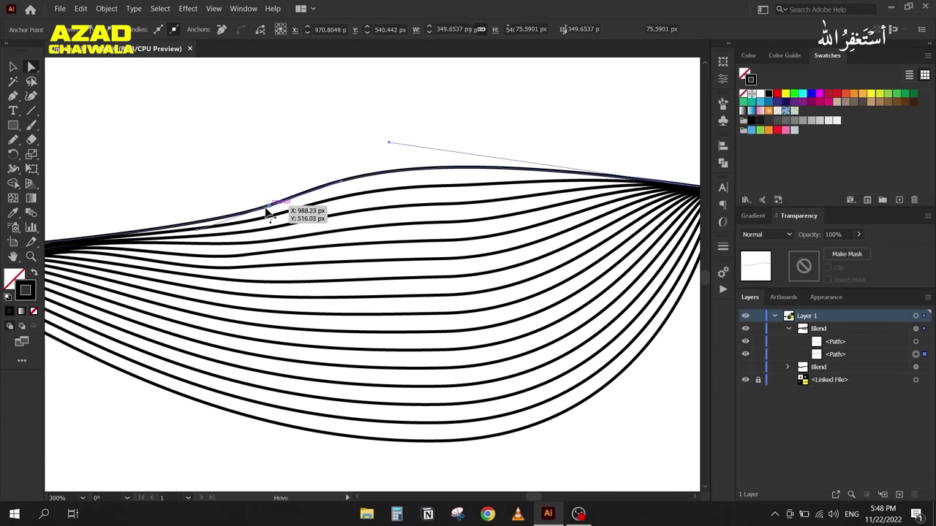
scroll(380, 238, left, 3)
drag(368, 233, 349, 231)
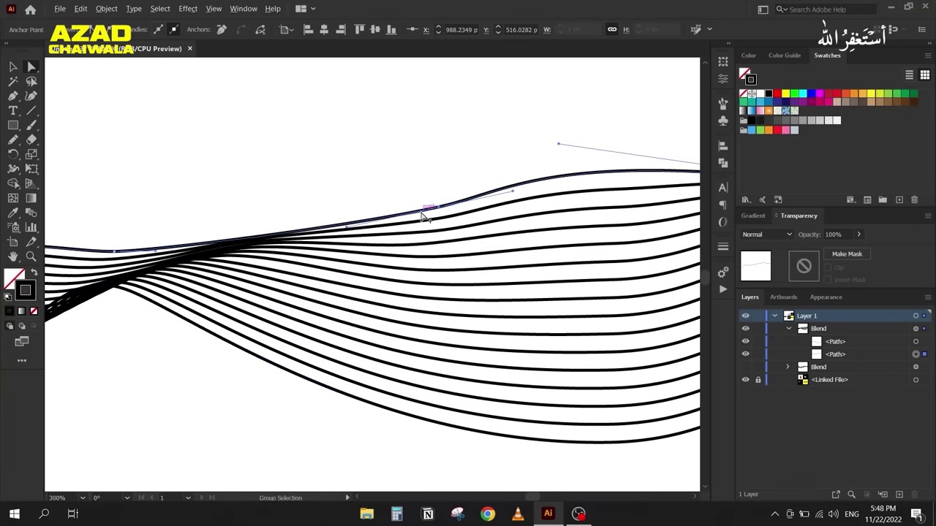
scroll(423, 212, down, 2)
drag(490, 182, 543, 180)
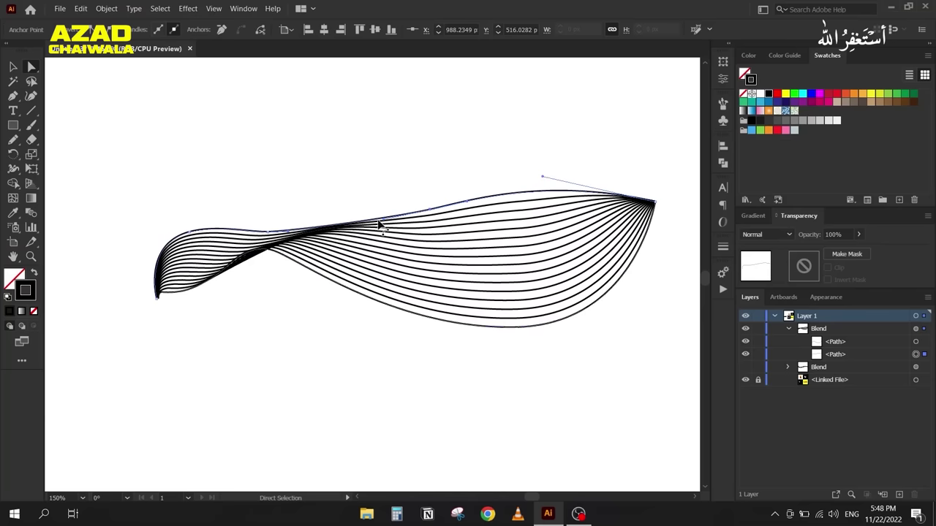
drag(426, 212, 379, 223)
scroll(401, 209, up, 1)
drag(591, 169, 529, 143)
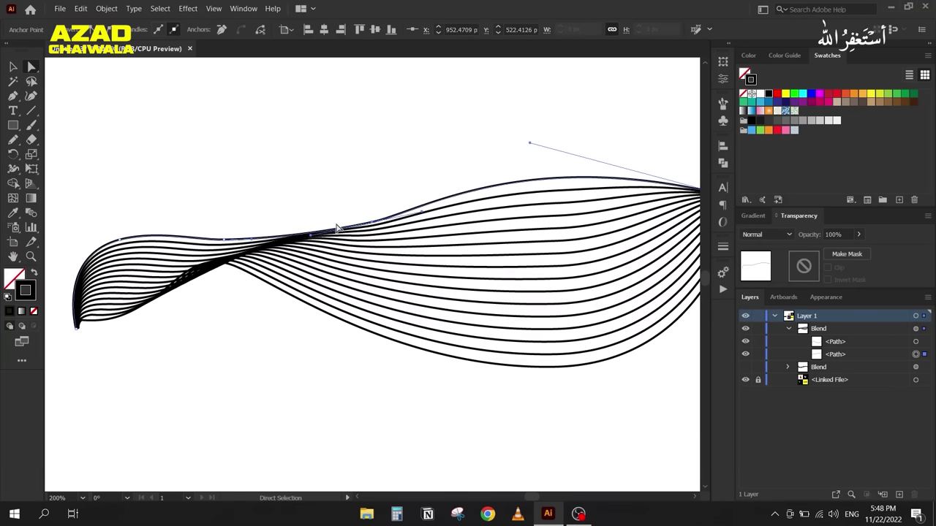
scroll(351, 219, up, 1)
drag(309, 244, 290, 237)
scroll(329, 245, left, 3)
Step: Remove the top path's middle anchor and reshape the left curl with new handles
click(347, 244)
key(minus)
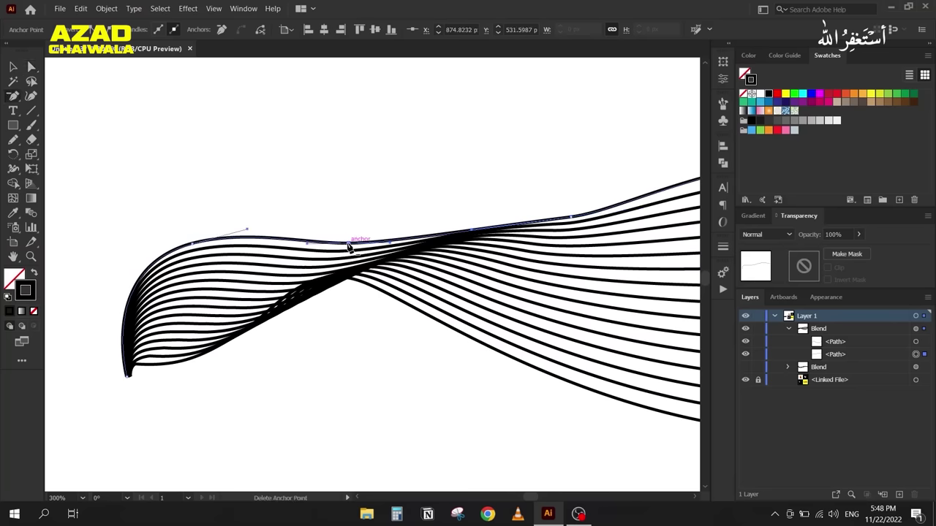
click(349, 243)
key(a)
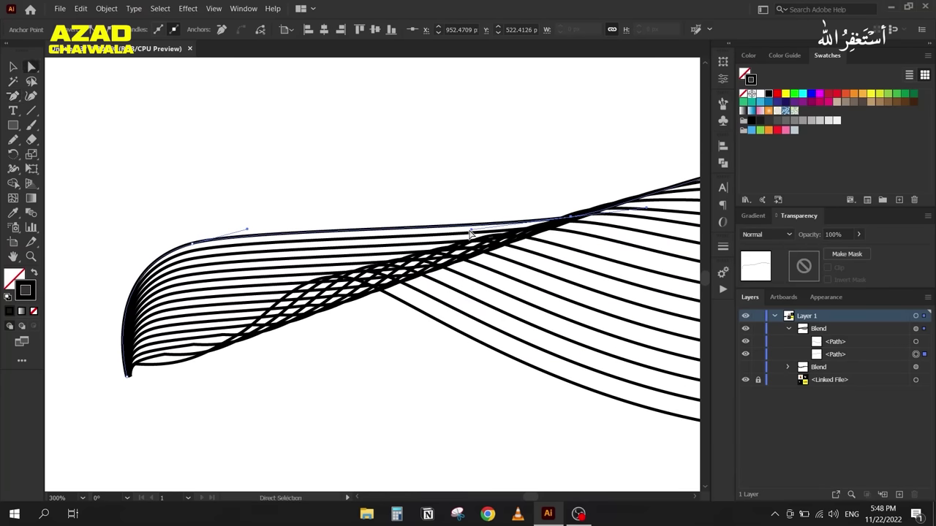
drag(475, 233, 348, 265)
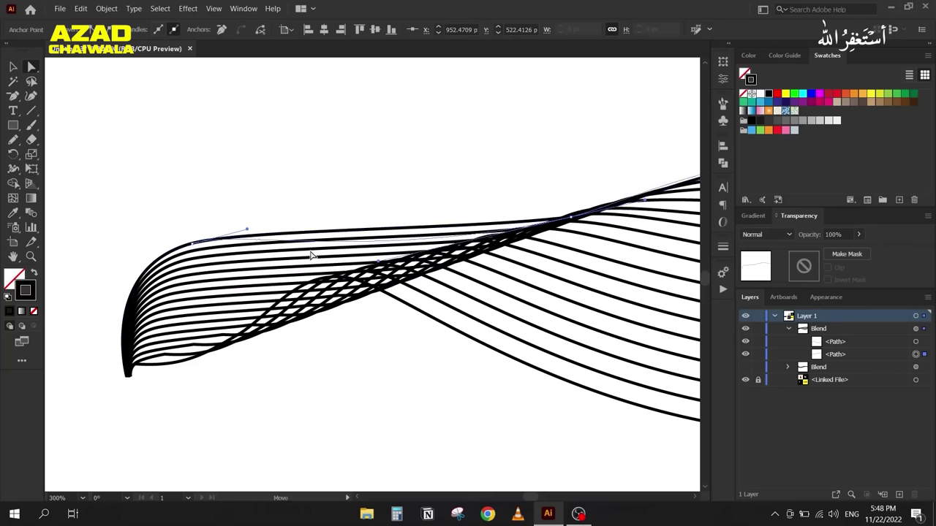
drag(247, 230, 323, 178)
drag(192, 246, 92, 296)
scroll(229, 260, down, 1)
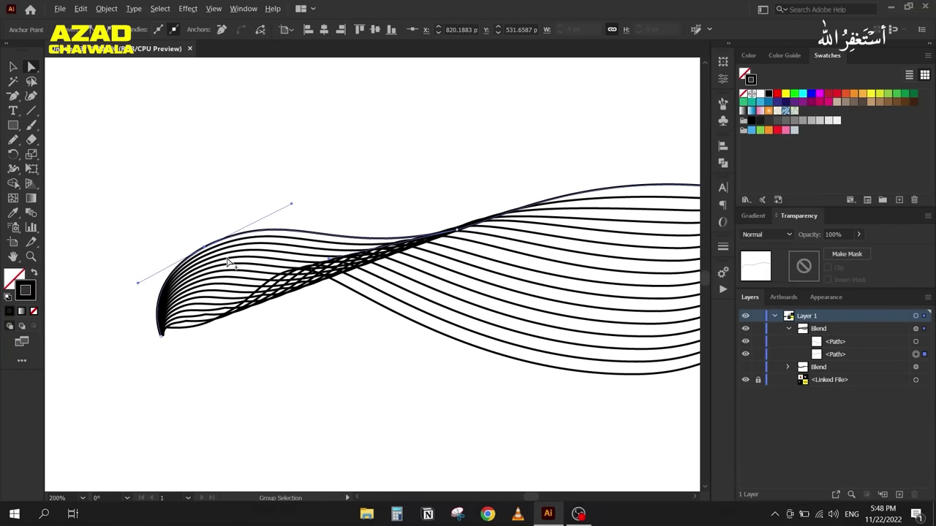
scroll(307, 283, down, 1)
scroll(340, 300, down, 1)
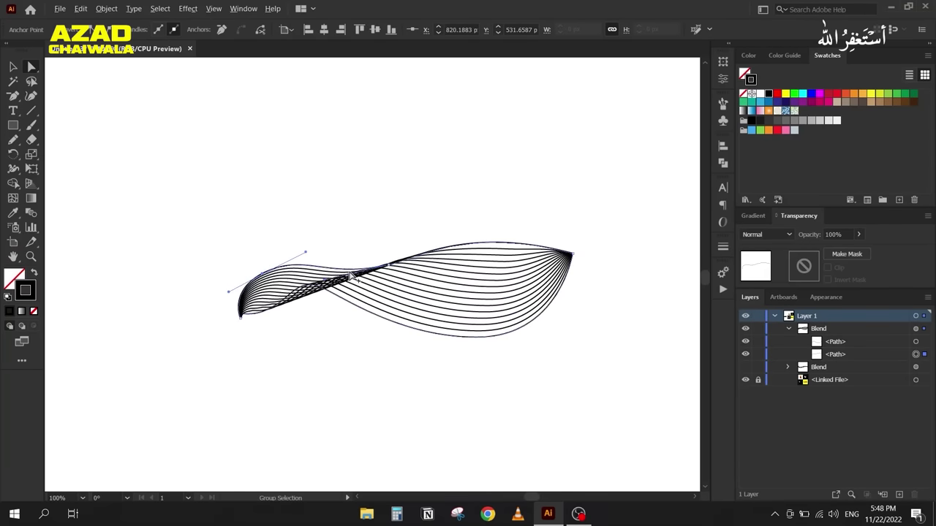
scroll(351, 276, up, 2)
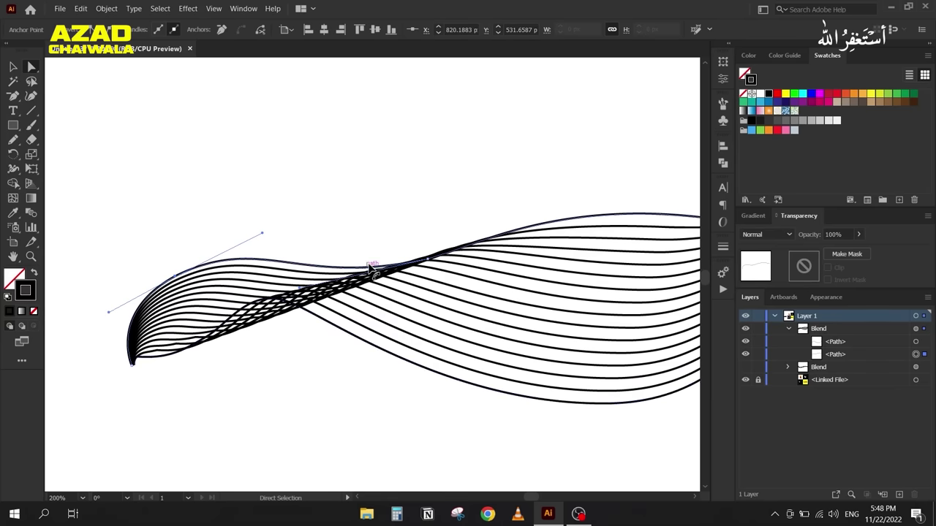
click(430, 260)
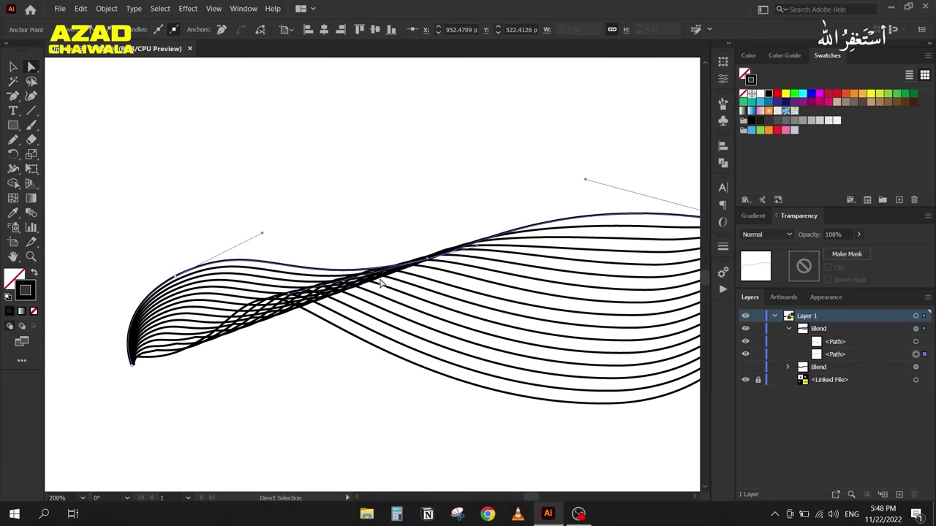
Step: Change the wave blend's Specified Distance spacing to 1 px
click(12, 69)
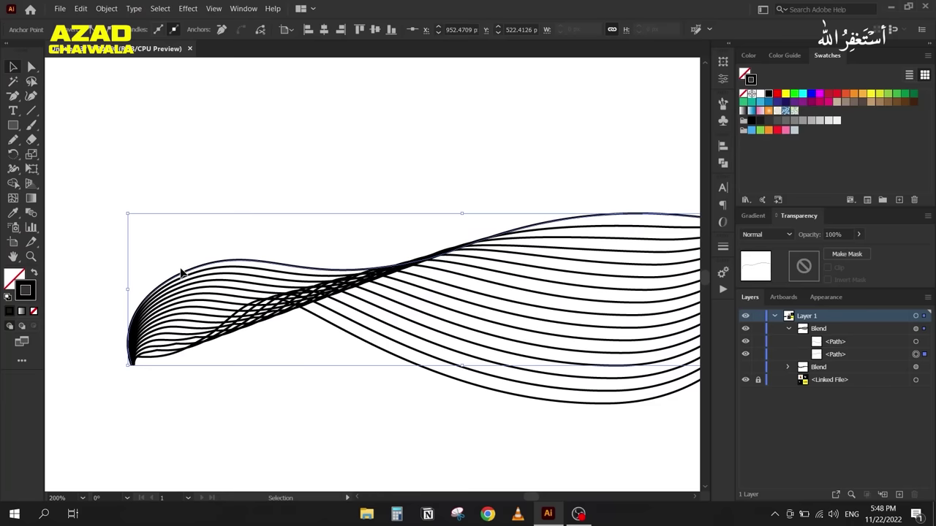
double_click(30, 213)
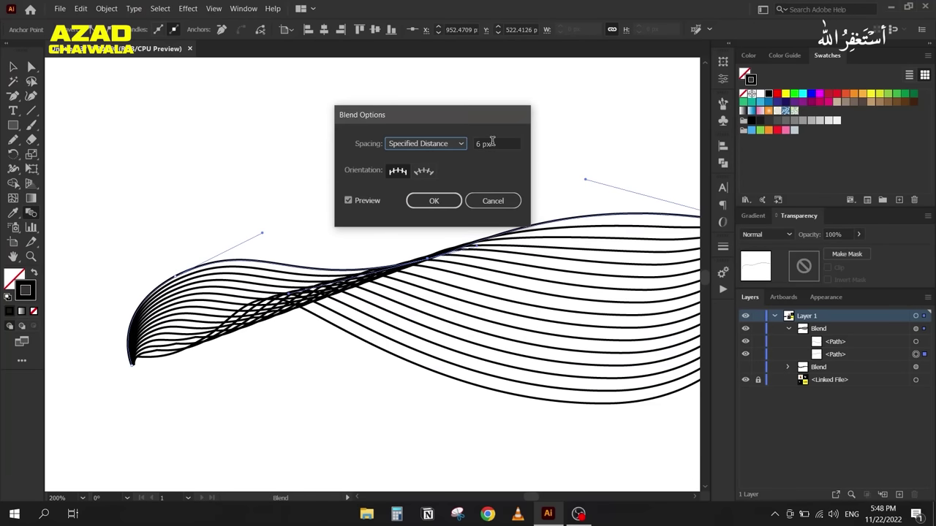
click(492, 143)
key(Down)
key(Down)
key(Down)
key(Down)
key(Down)
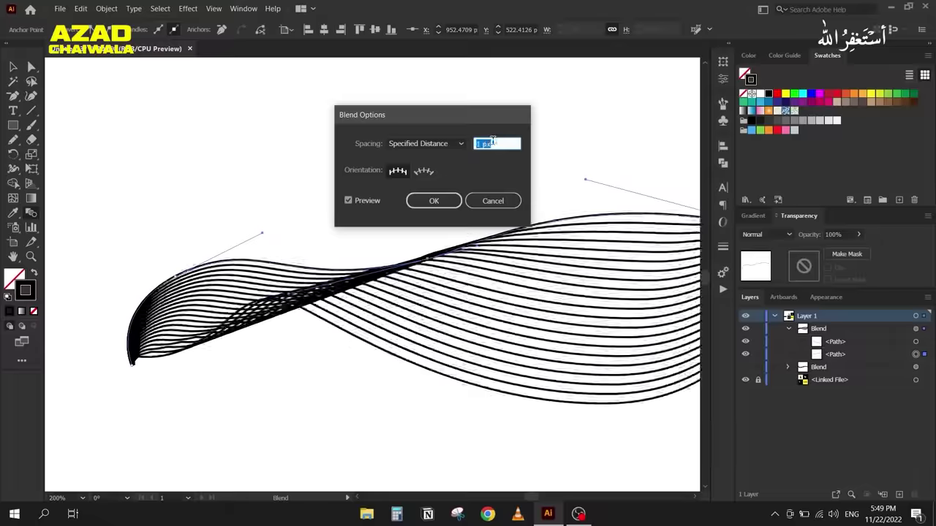
click(492, 200)
key(v)
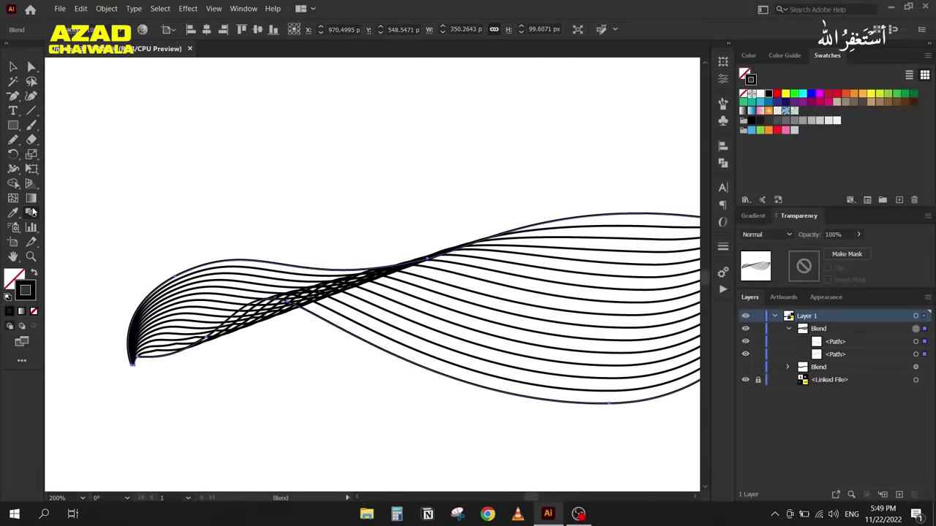
double_click(34, 214)
double_click(484, 146)
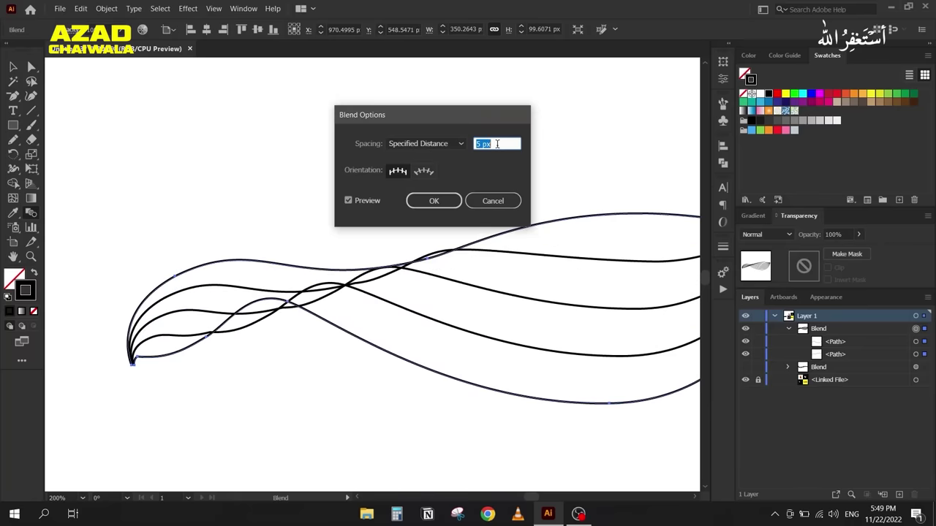
key(Down)
key(Down)
key(Down)
key(Down)
key(Down)
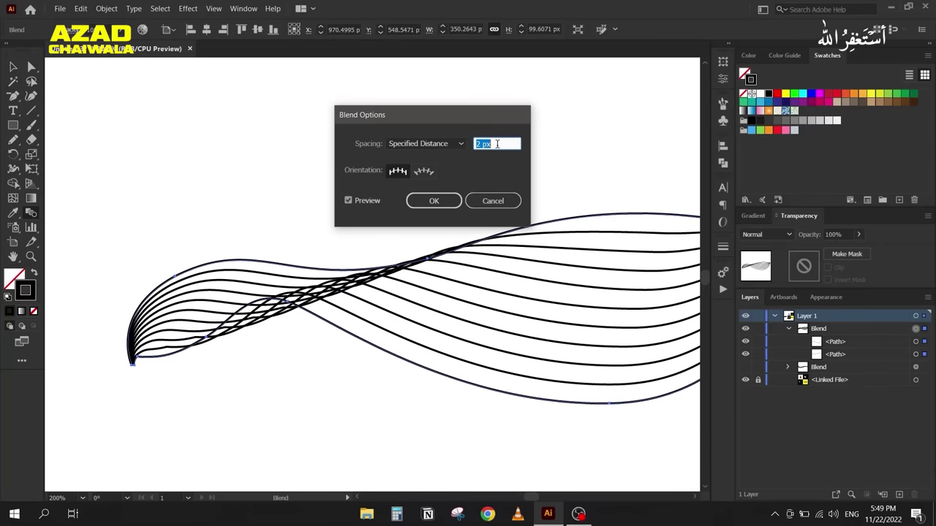
key(Up)
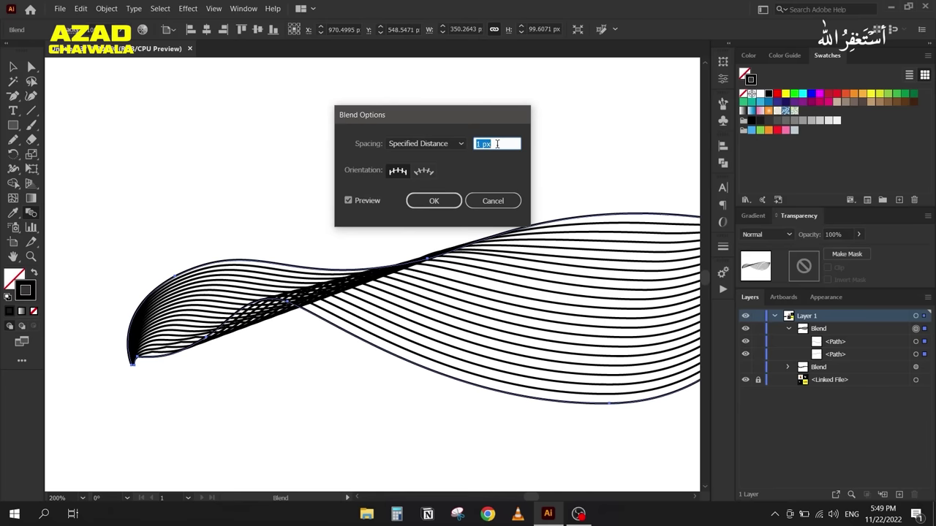
click(430, 201)
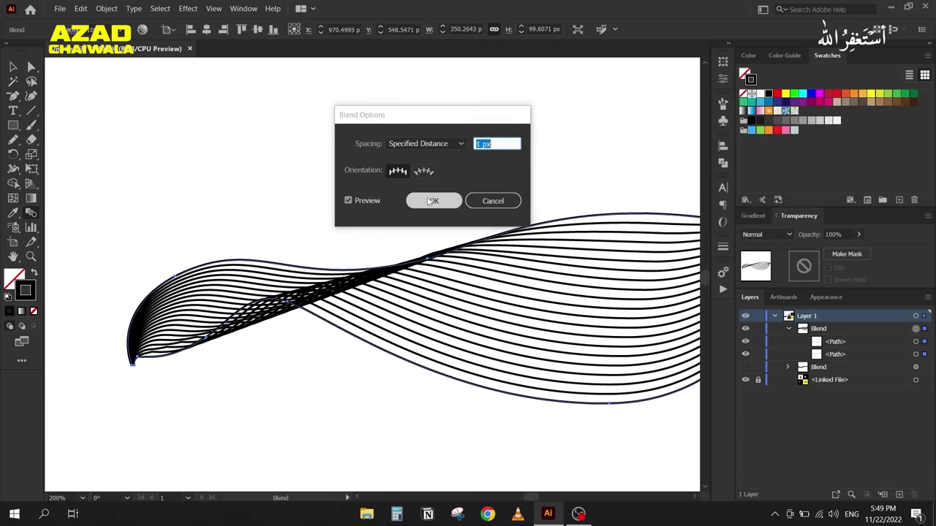
click(14, 67)
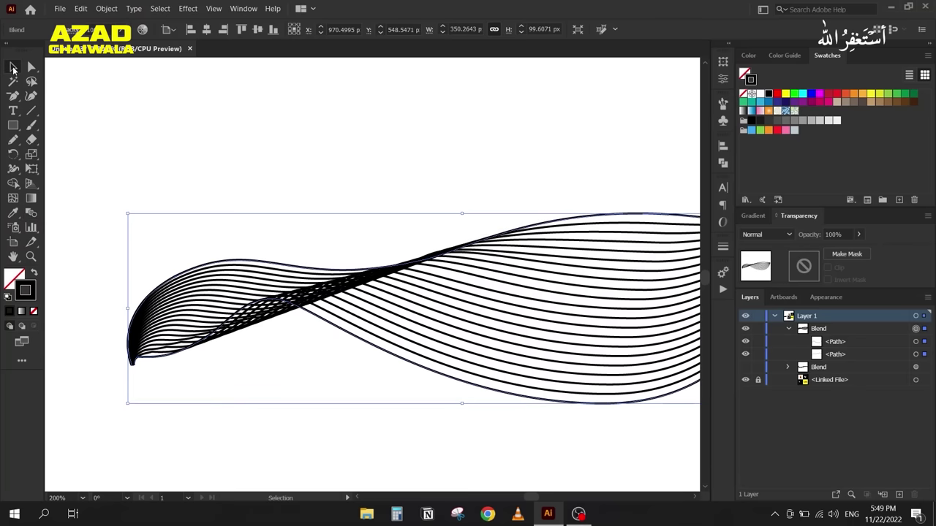
Step: Unhide the tail blend and reorder the two paths inside the whale body blend
click(915, 342)
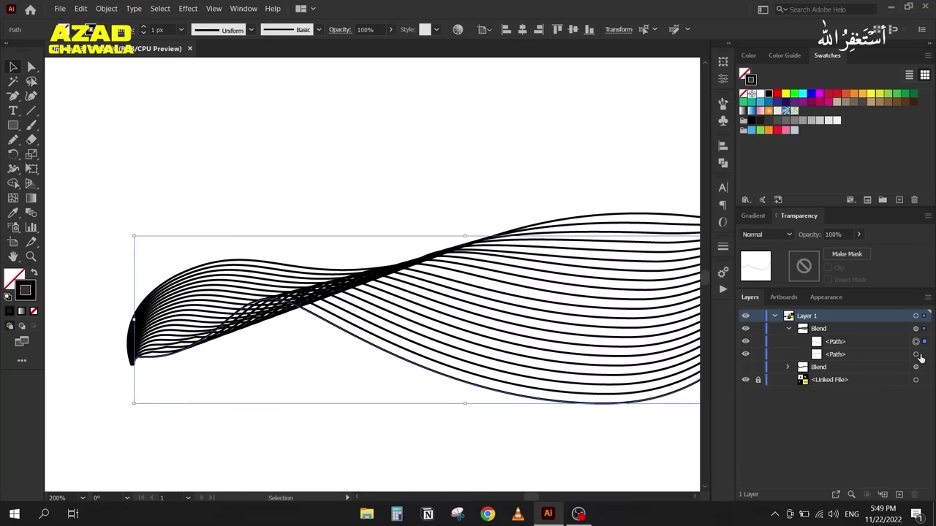
click(252, 217)
scroll(253, 218, down, 1)
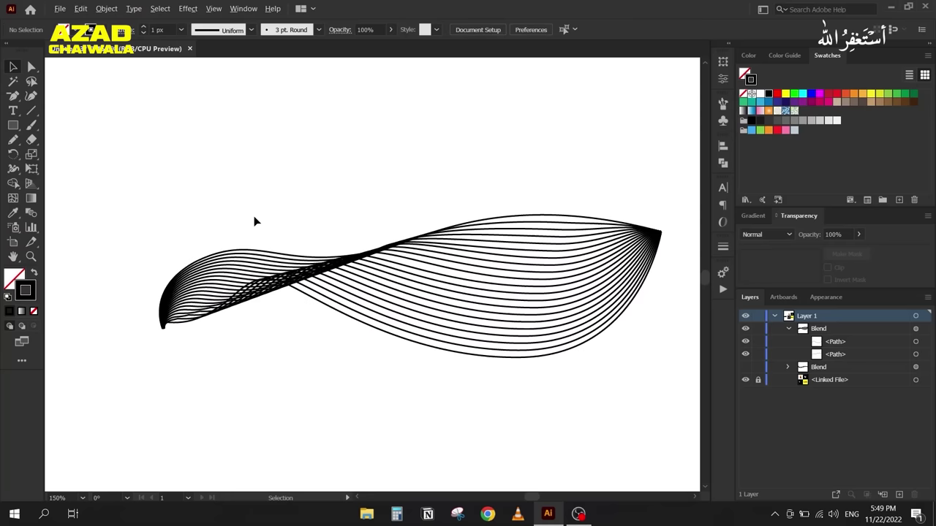
click(745, 368)
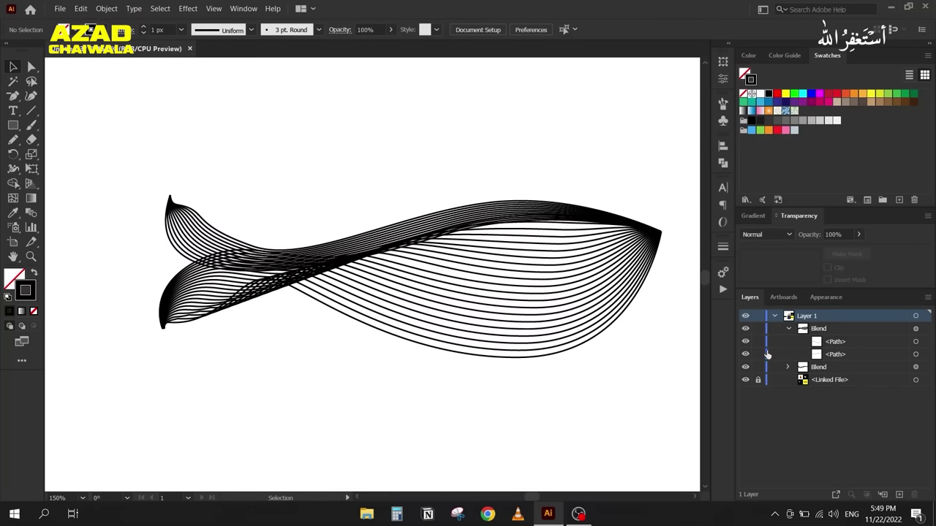
click(788, 328)
scroll(341, 358, down, 1)
scroll(341, 364, down, 2)
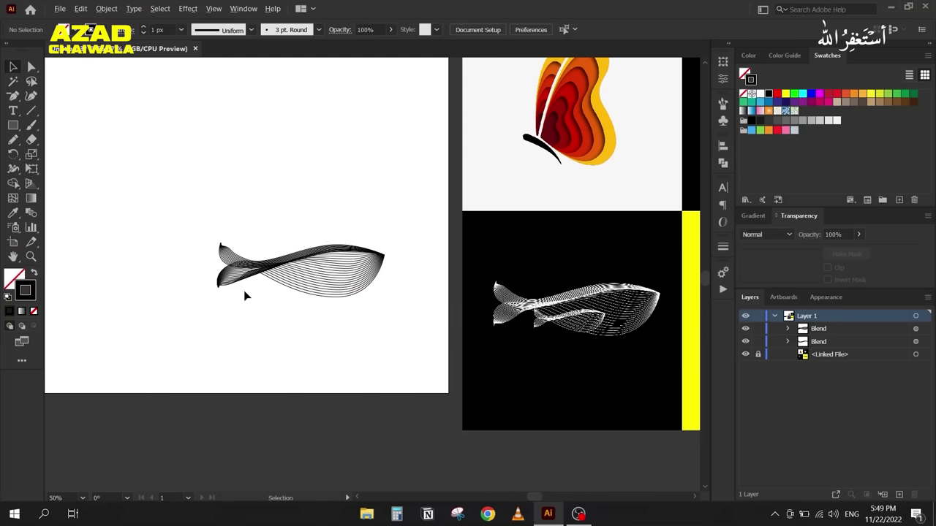
scroll(244, 292, up, 3)
click(219, 266)
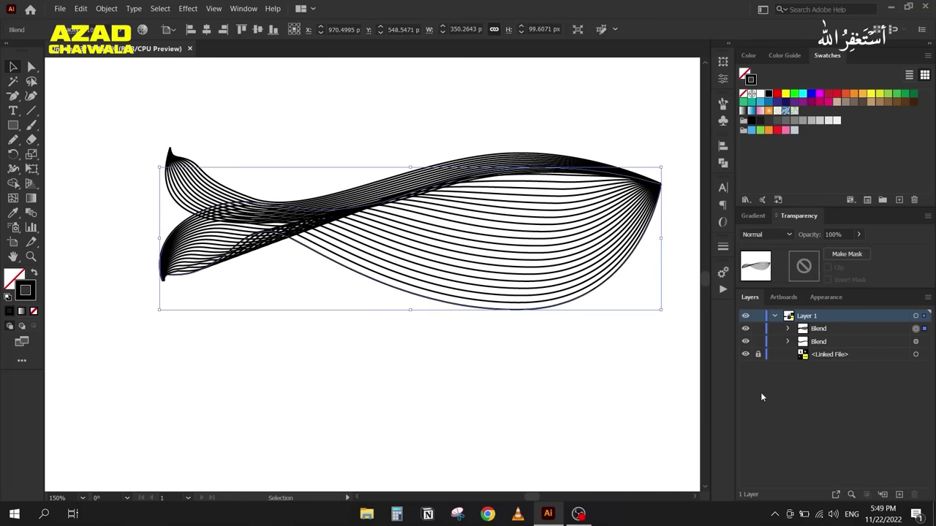
click(788, 329)
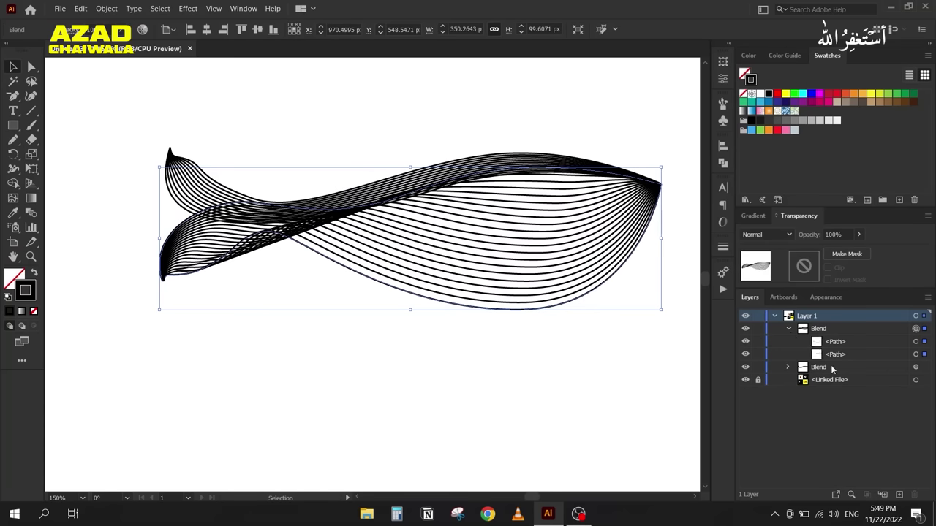
click(916, 341)
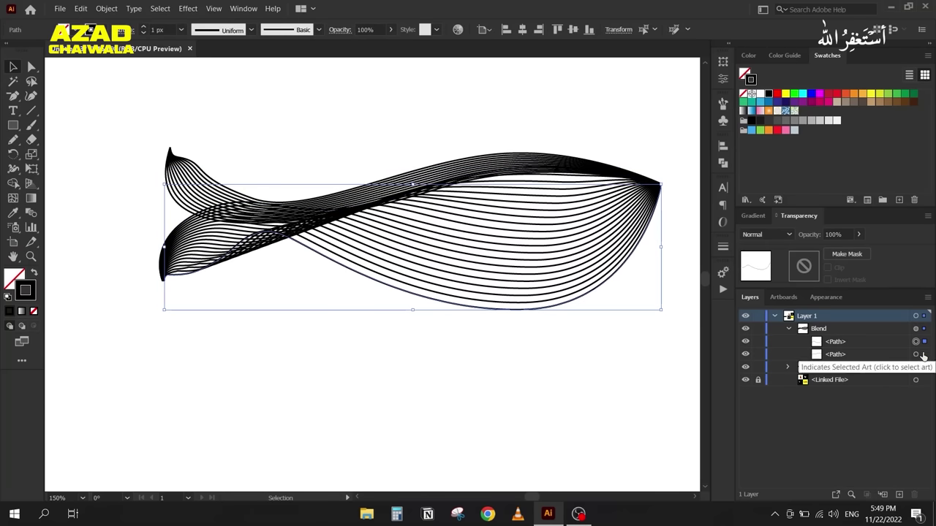
click(844, 345)
drag(844, 347, 835, 340)
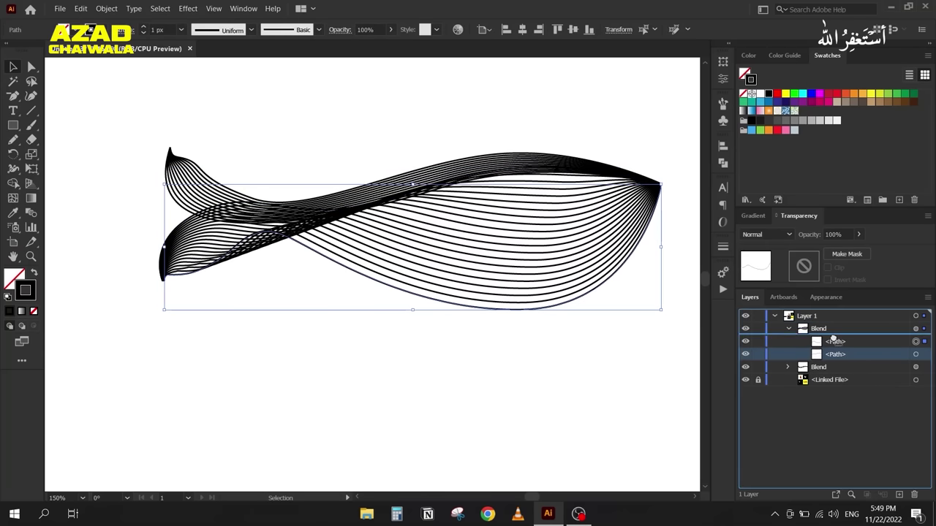
click(834, 341)
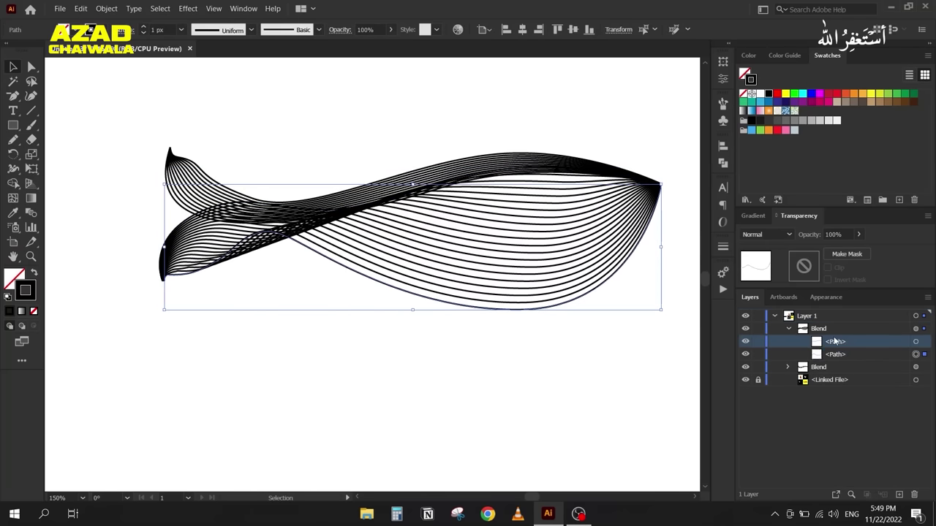
click(339, 350)
Step: Delete the whole fish artwork and pan over to the yellow Creativity artboard
scroll(255, 322, down, 2)
drag(192, 181, 340, 354)
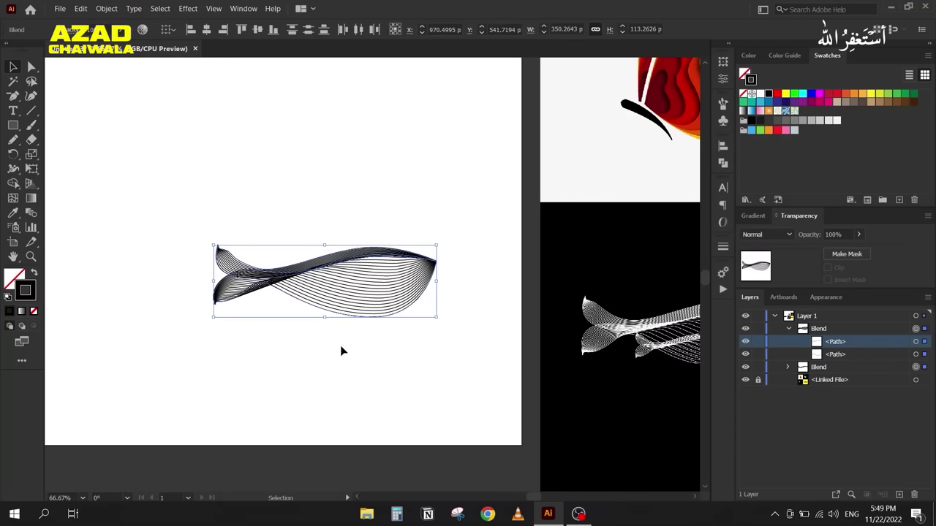
key(Delete)
drag(497, 286, 236, 187)
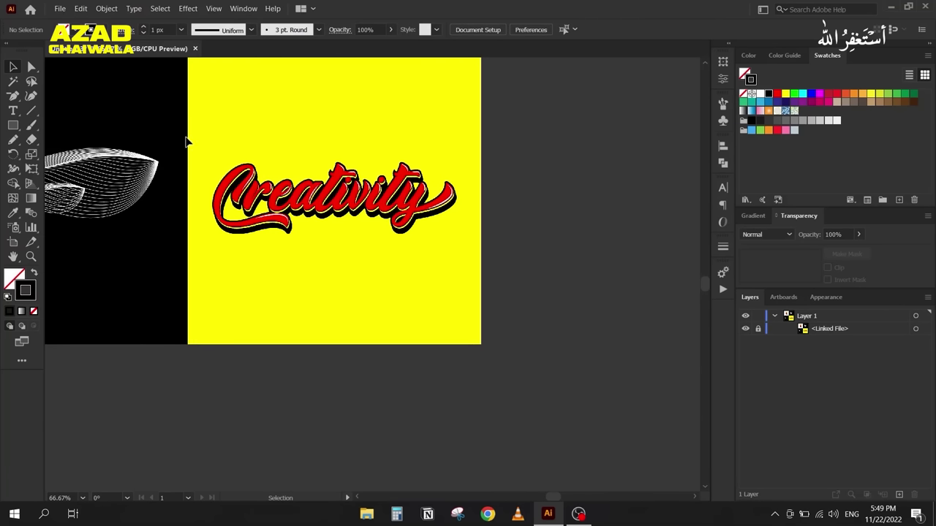
Step: Zoom and pan across the red 3D Creativity lettering to inspect it up close
scroll(231, 192, up, 2)
scroll(309, 294, up, 1)
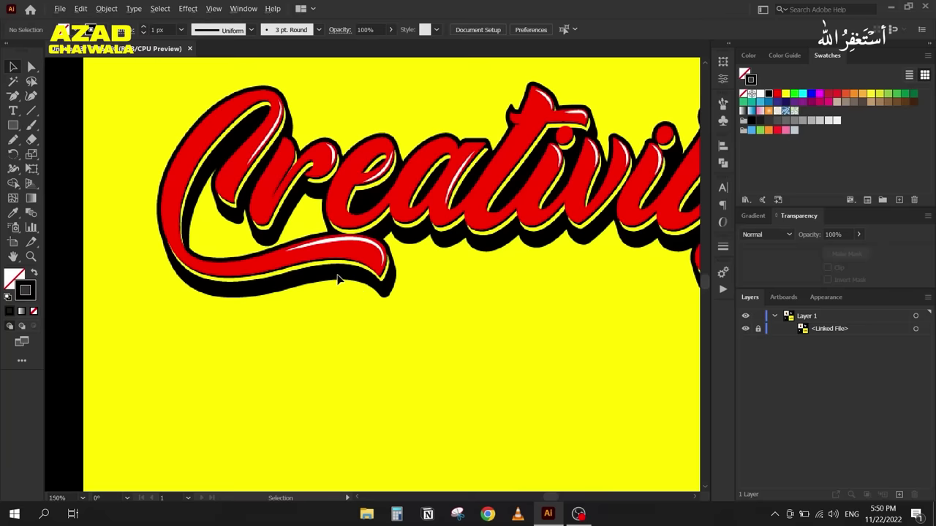
scroll(413, 299, down, 2)
drag(414, 299, 397, 250)
scroll(487, 186, up, 2)
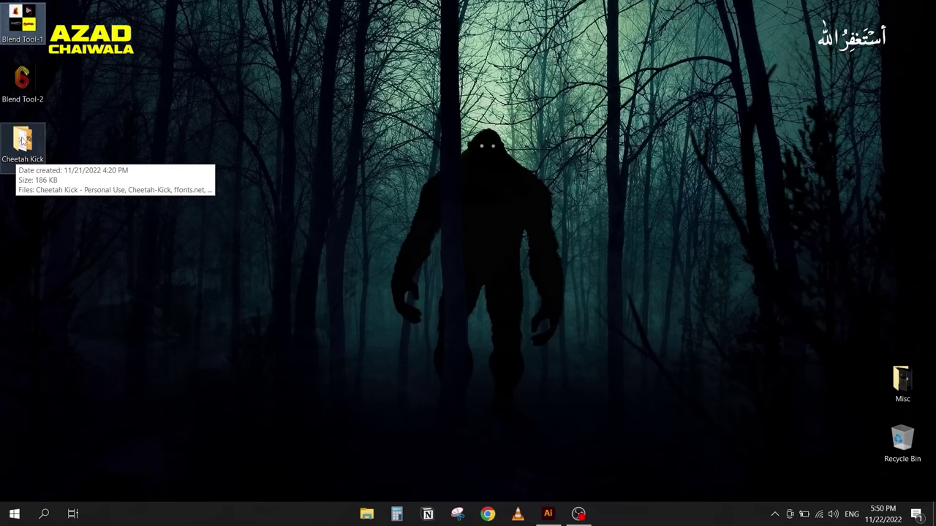
Step: Install the Cheetah Kick - Personal Use font from its folder, then close the preview and folder
double_click(22, 139)
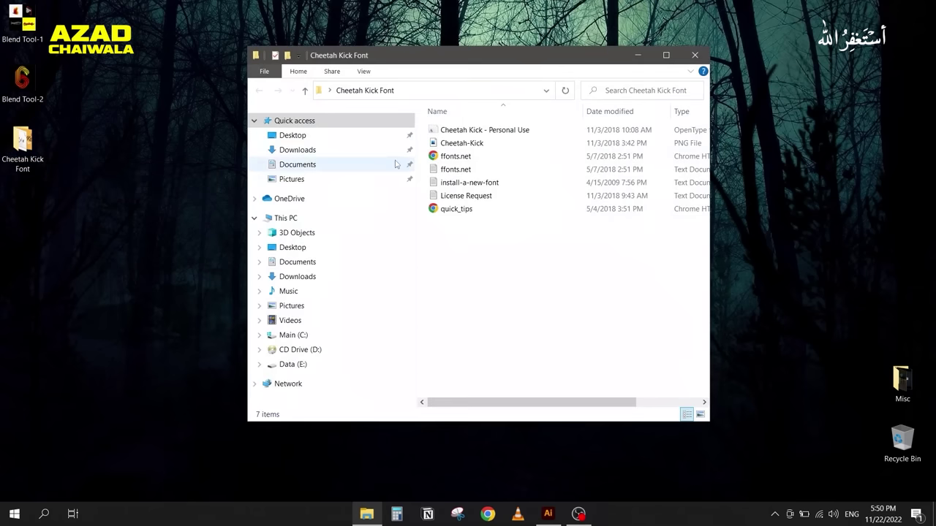
click(462, 134)
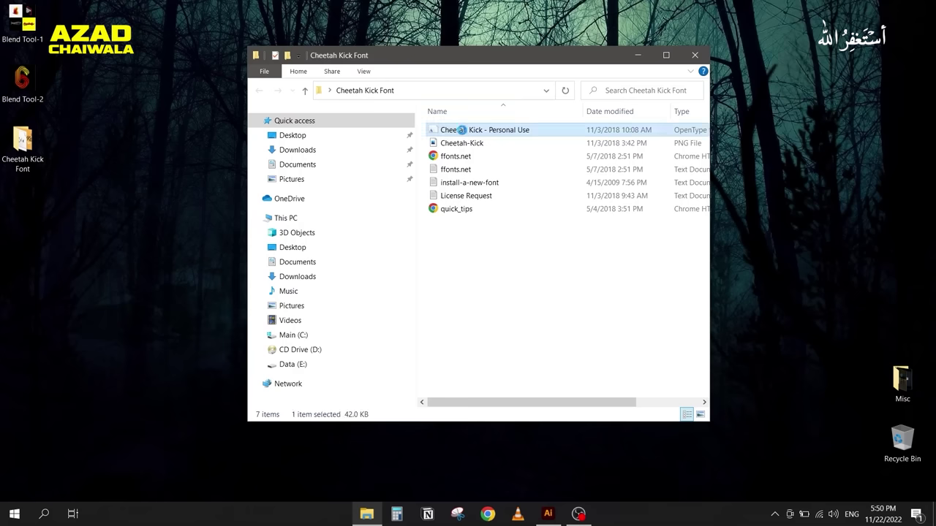
right_click(463, 133)
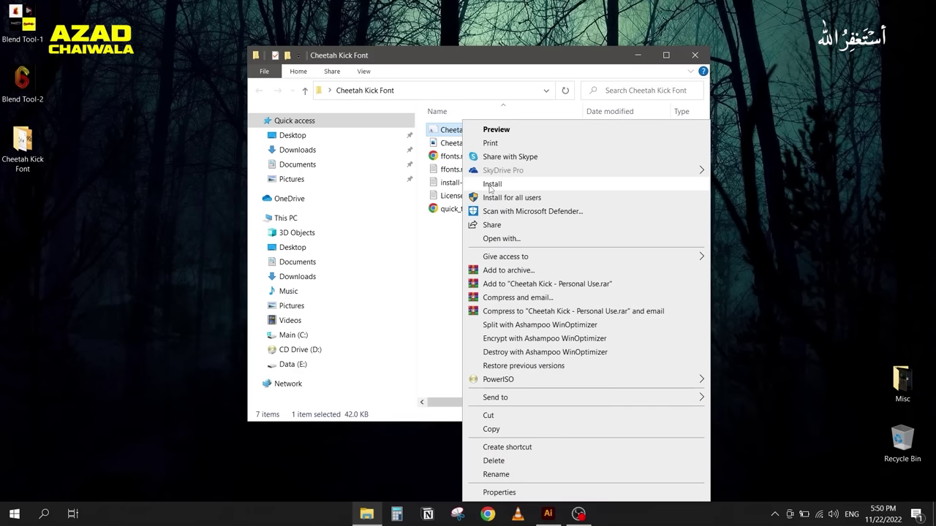
click(466, 68)
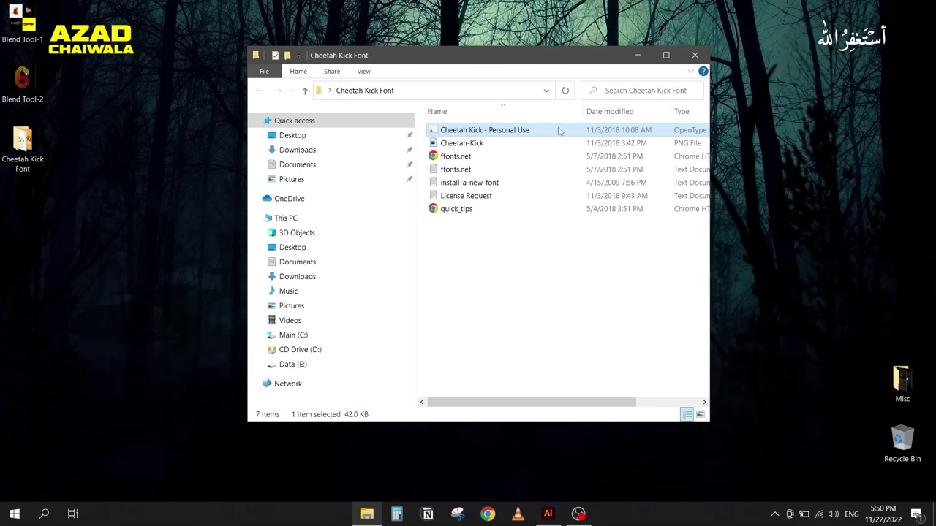
click(664, 59)
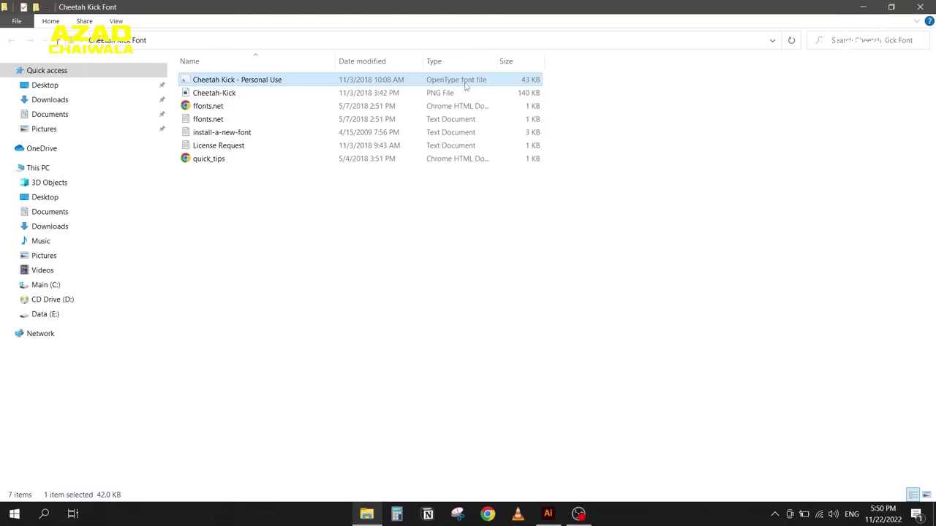
double_click(210, 82)
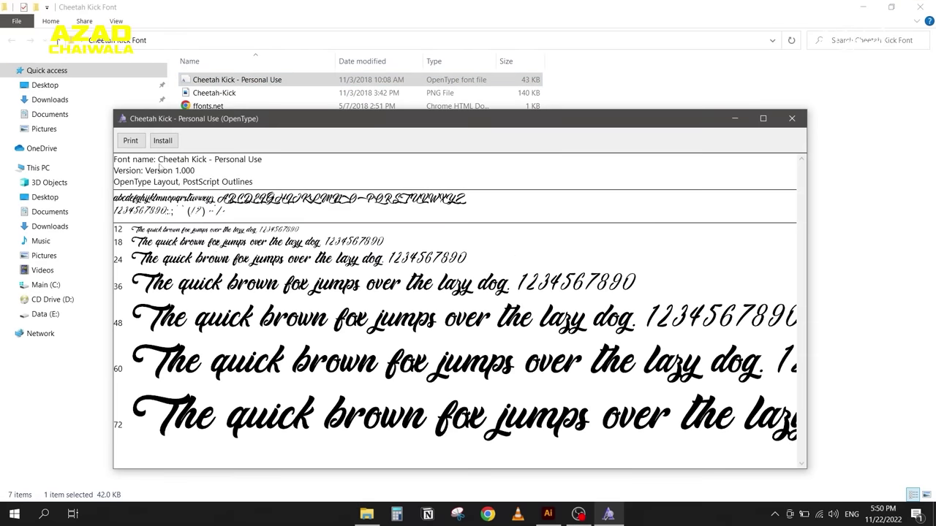
click(156, 143)
click(790, 117)
key(alt+F4)
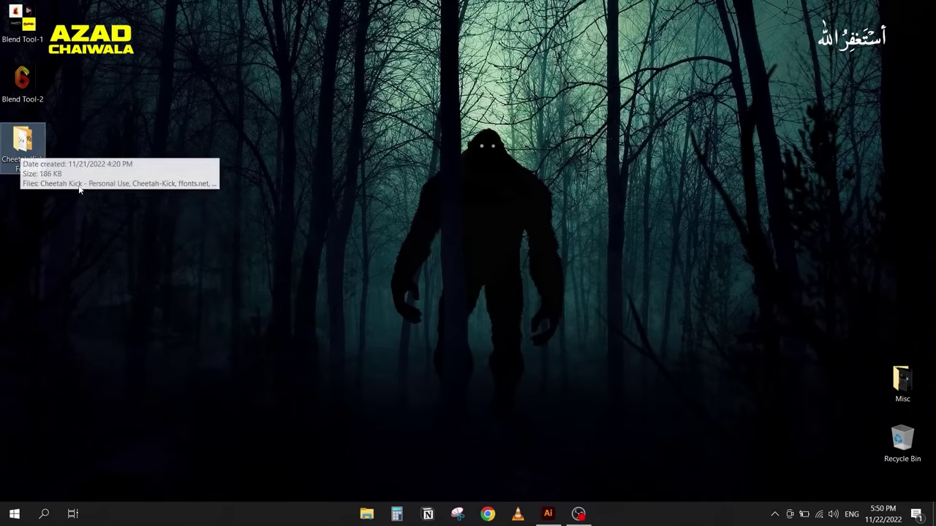
click(548, 514)
scroll(188, 288, down, 2)
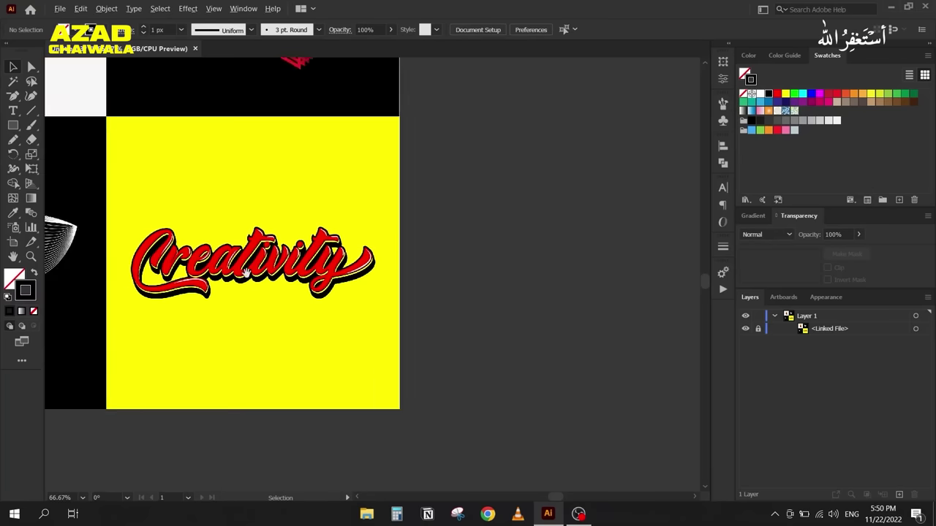
scroll(364, 235, up, 4)
scroll(188, 293, down, 2)
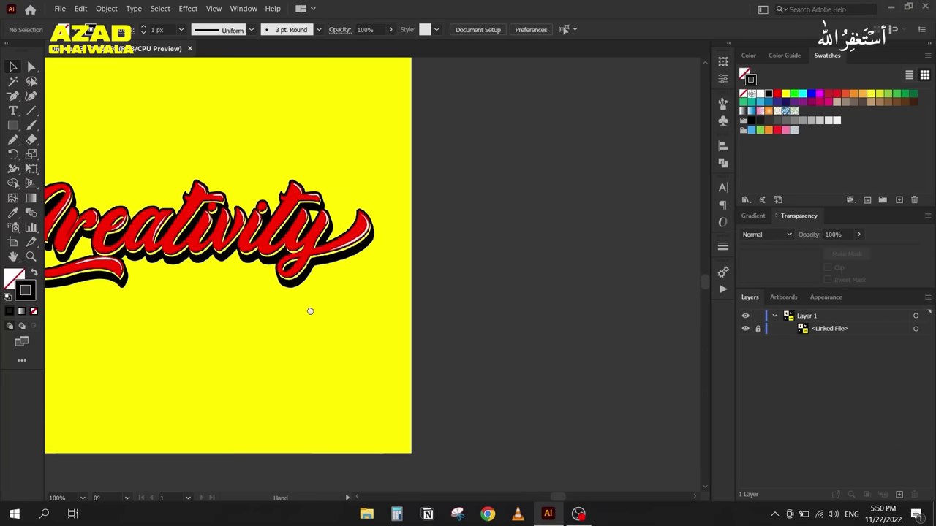
scroll(314, 307, down, 1)
drag(262, 304, 273, 290)
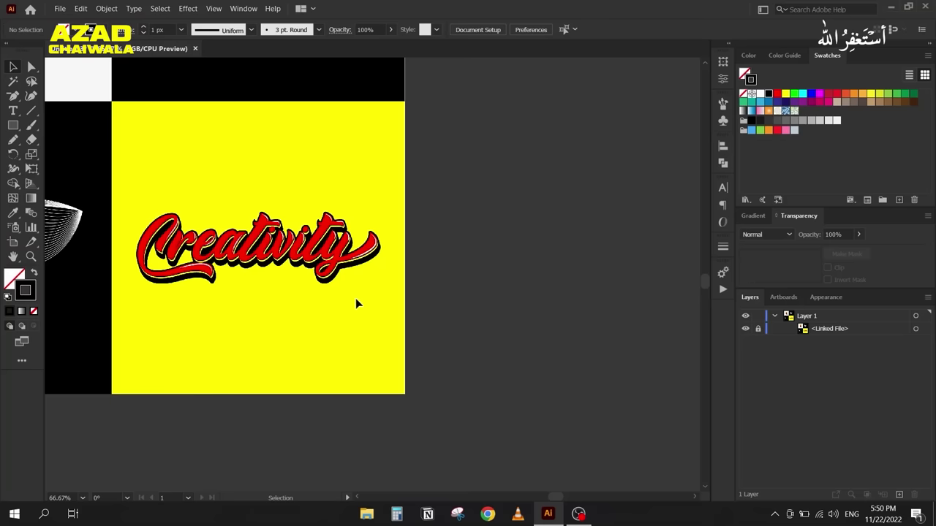
key(ctrl+minus)
key(ctrl+minus)
drag(248, 259, 371, 330)
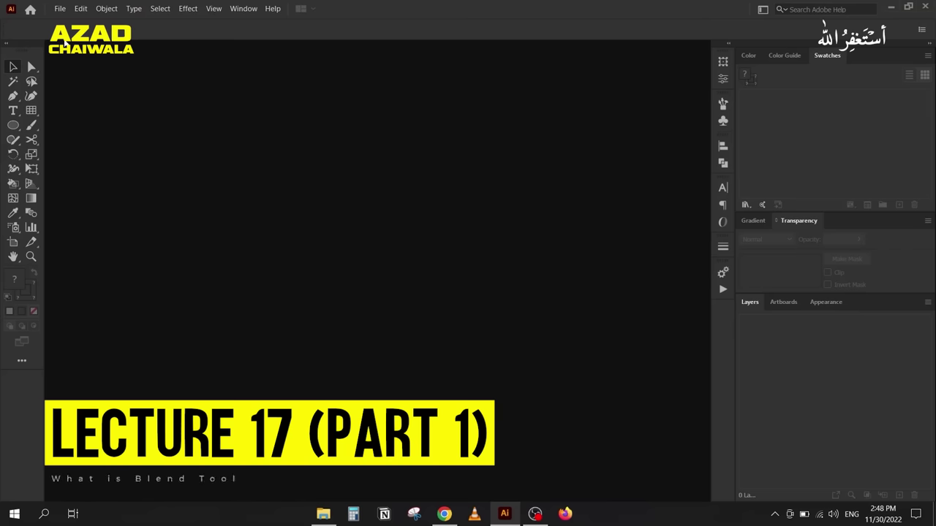
Step: Create a blank 1280 × 800 px document and bring in the Blend Tool-1 reference image
click(60, 8)
click(77, 21)
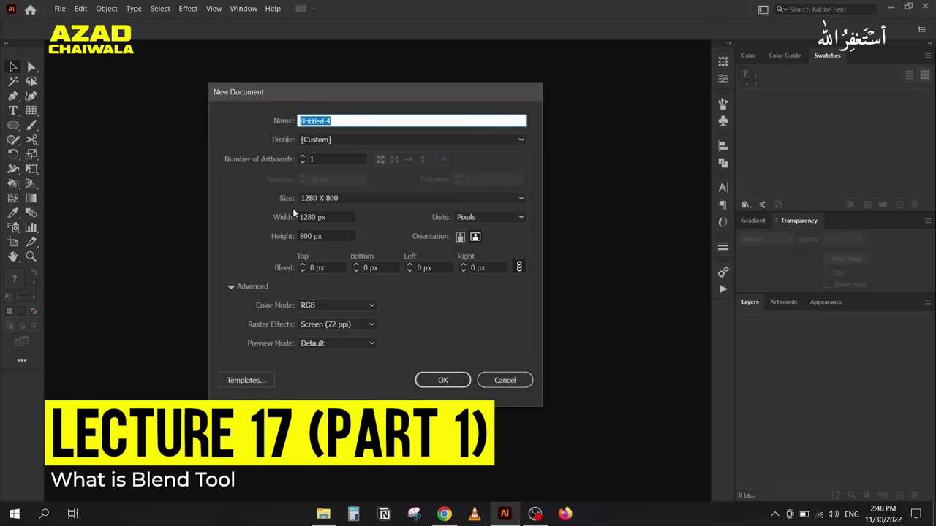
click(457, 376)
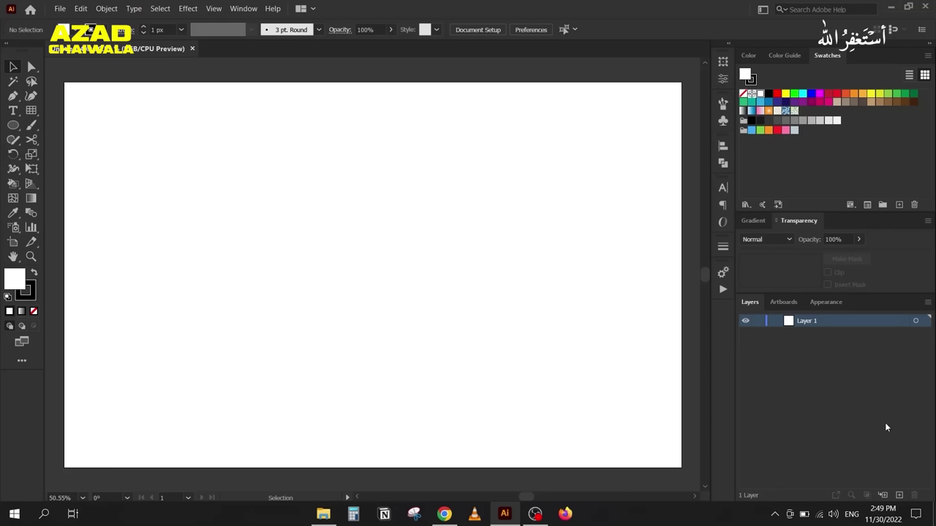
click(933, 513)
drag(22, 23, 423, 240)
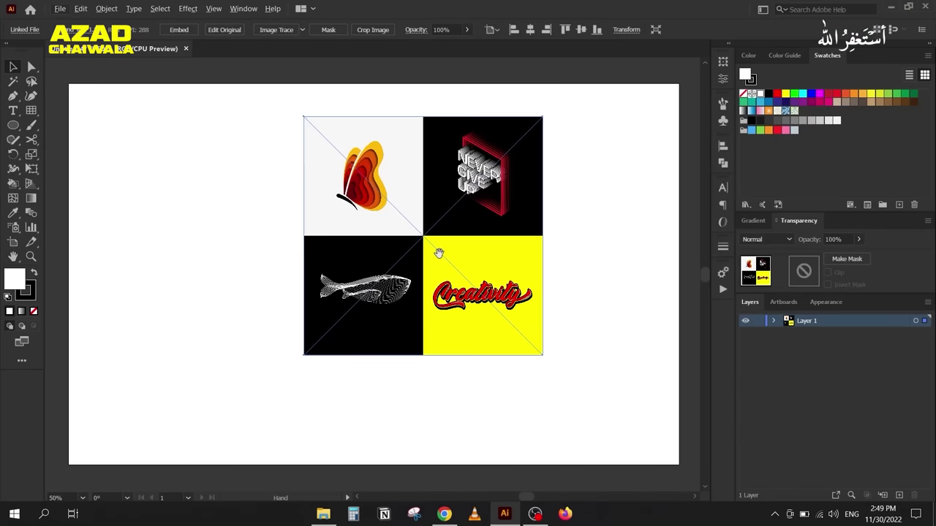
Step: Align the reference image to the artboard's right and top edges and scale it up toward the lower left
click(545, 29)
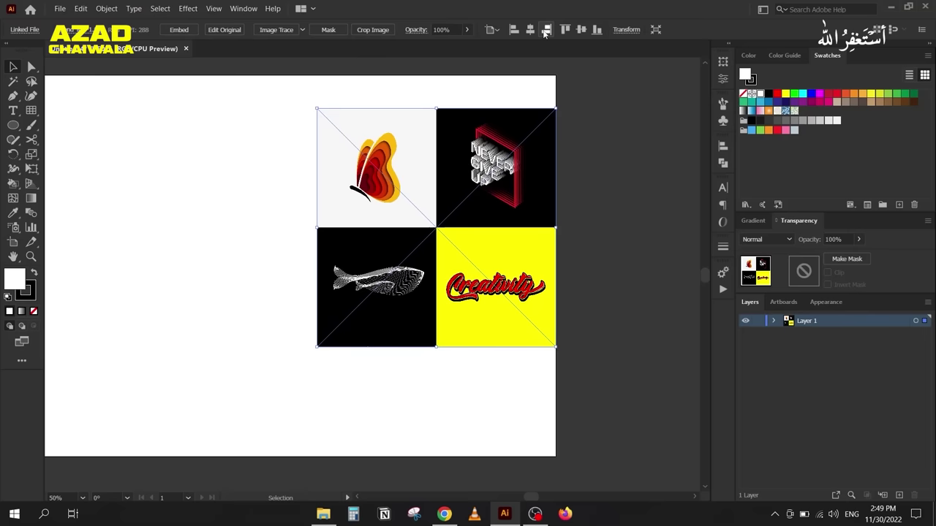
click(564, 29)
drag(318, 316, 175, 470)
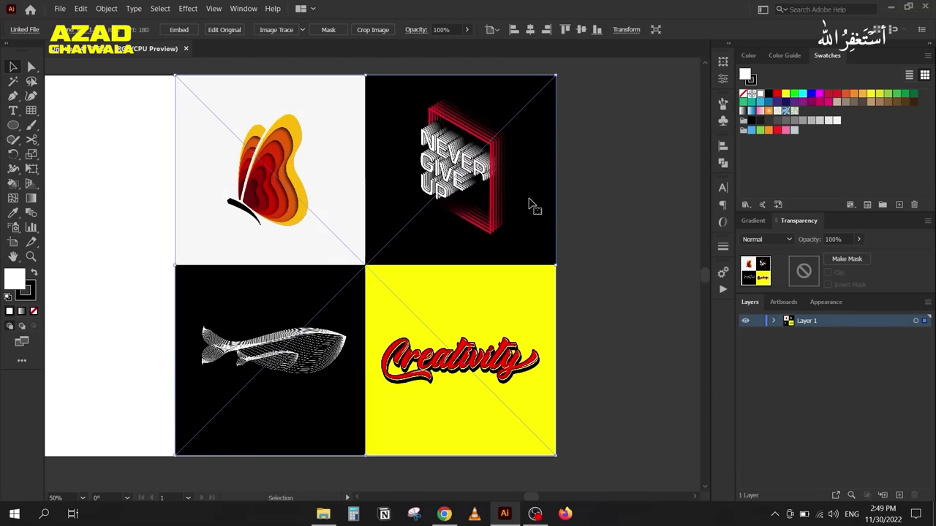
scroll(532, 204, down, 1)
Step: Expand Layer 1 to reveal the linked image, deselect it, and show the desktop
click(774, 321)
click(585, 351)
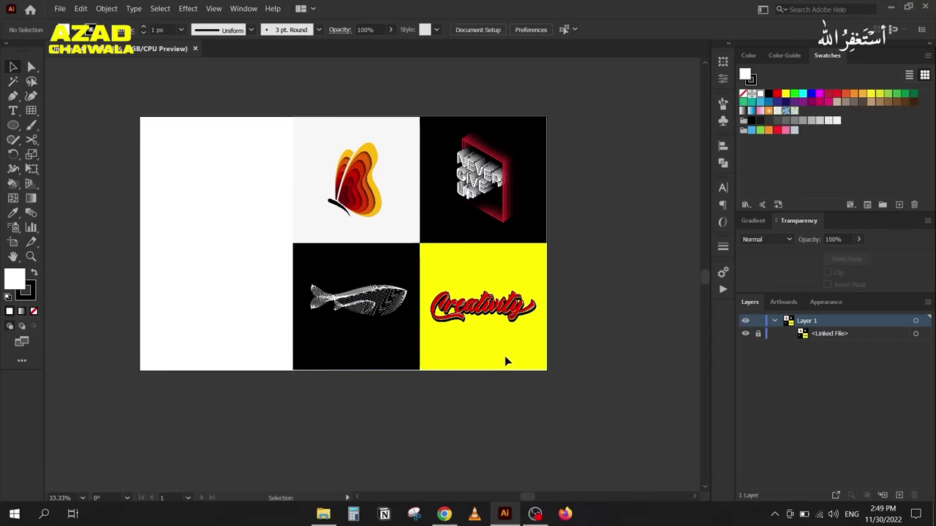
scroll(397, 315, up, 2)
scroll(402, 329, up, 1)
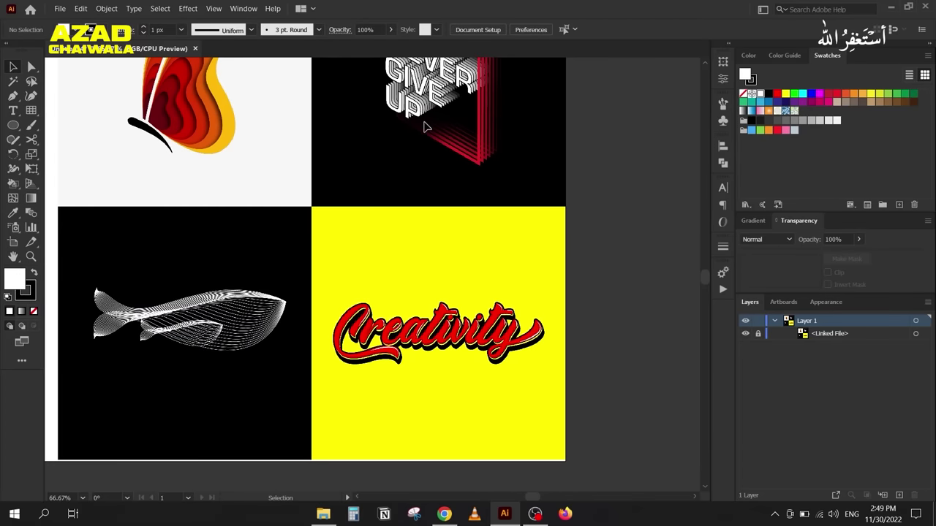
scroll(442, 343, up, 3)
scroll(278, 267, down, 3)
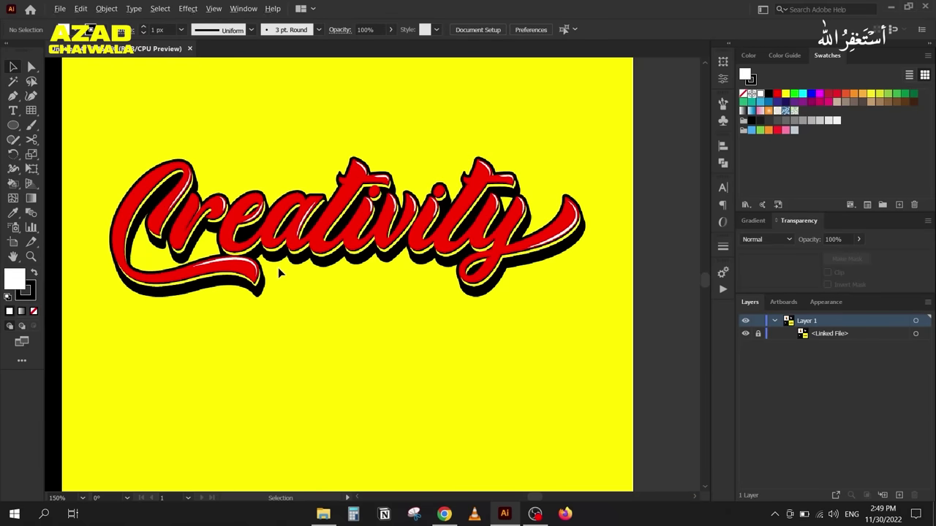
drag(278, 330, 268, 312)
scroll(257, 334, up, 2)
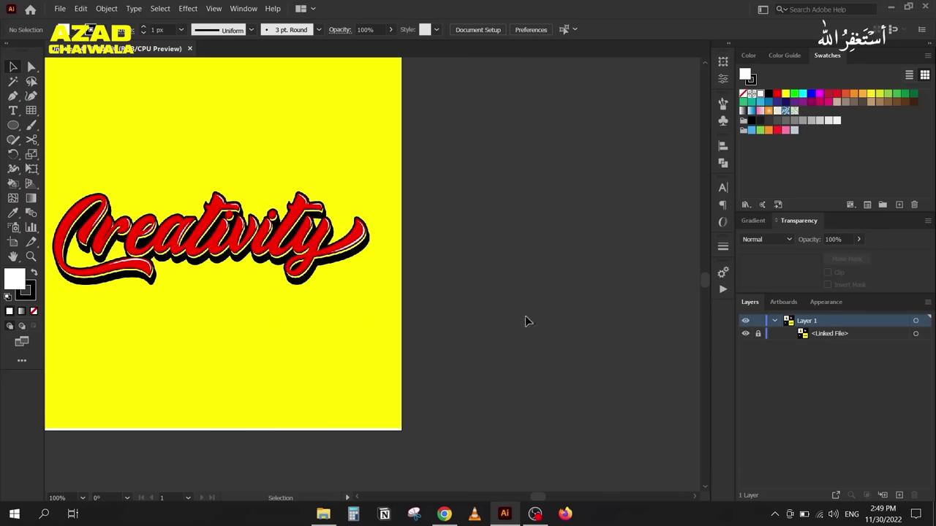
click(934, 516)
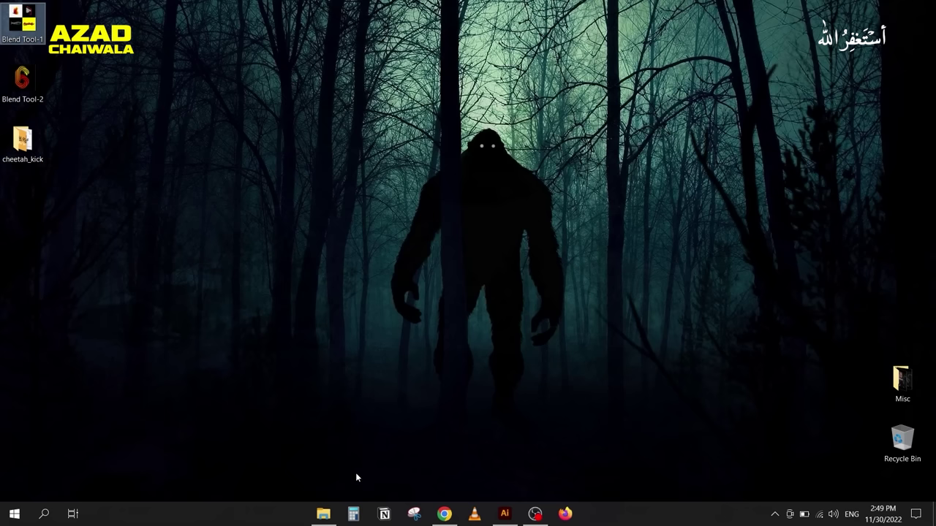
Step: Search Google for 'cheetah kick font' in Firefox and download the font from dafont.com
click(565, 514)
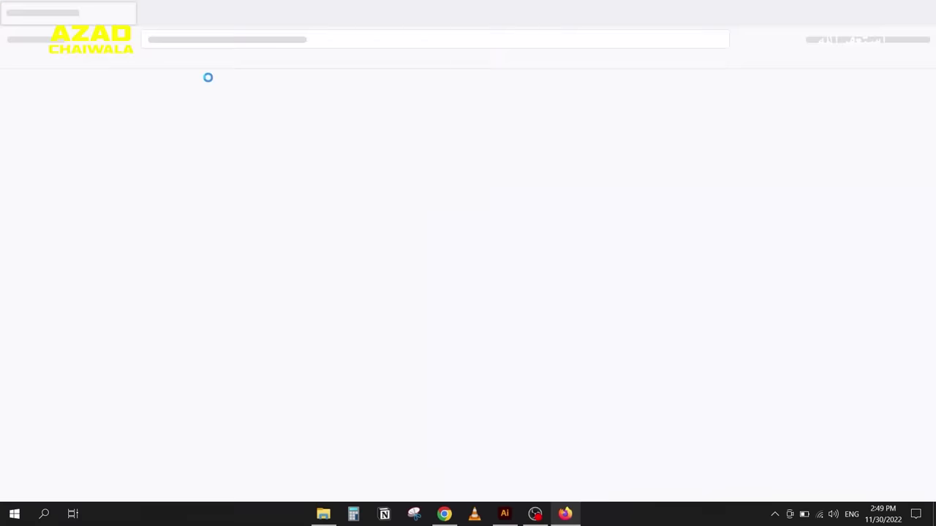
click(307, 40)
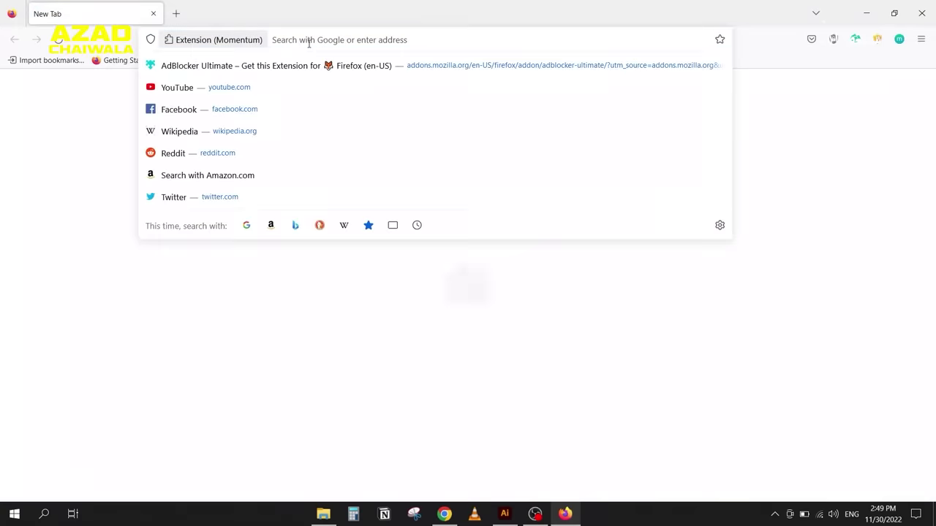
text(cheet)
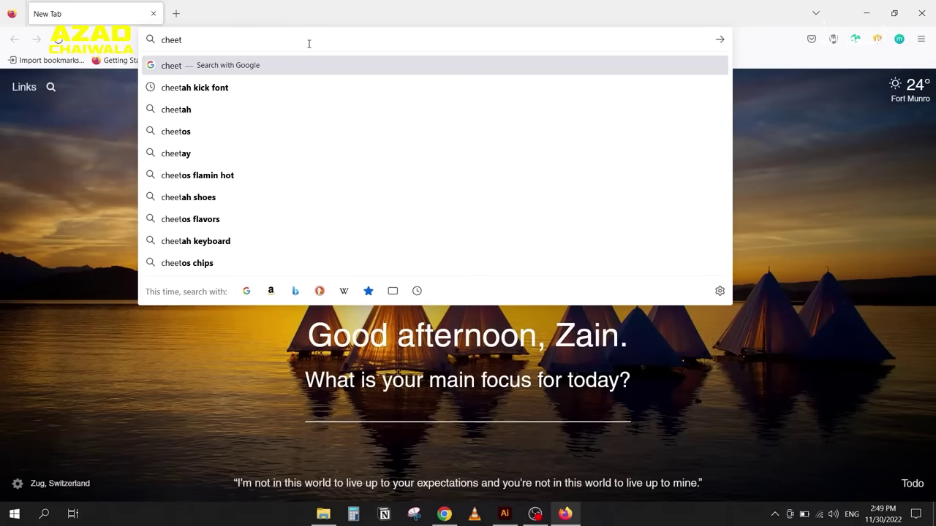
text(h)
key(BackSpace)
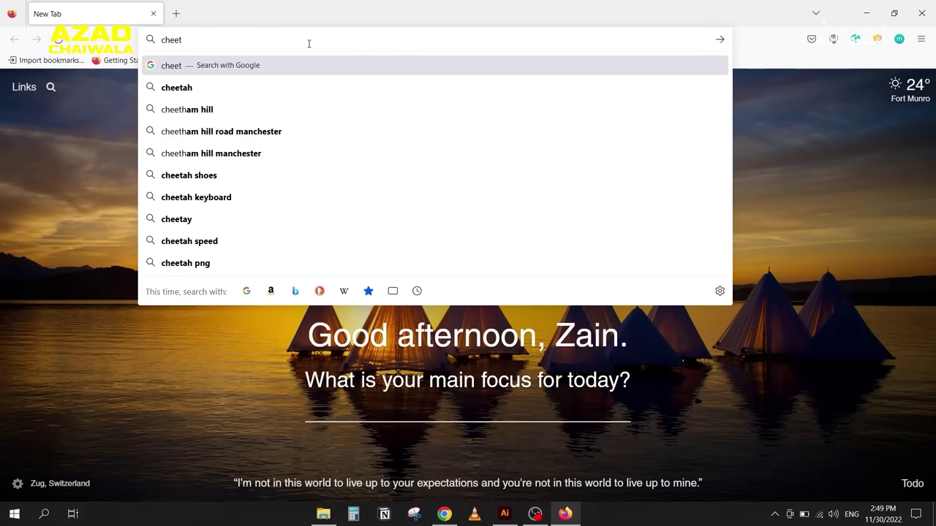
key(Down)
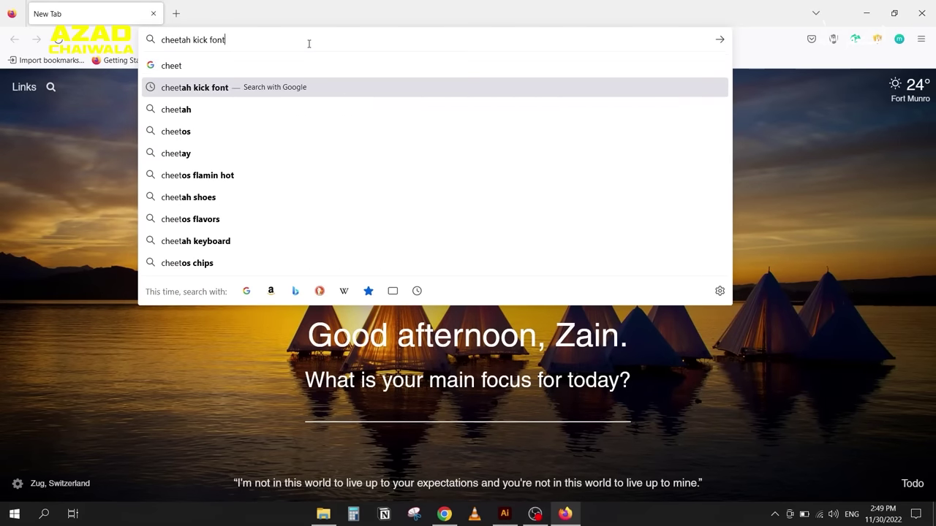
key(Return)
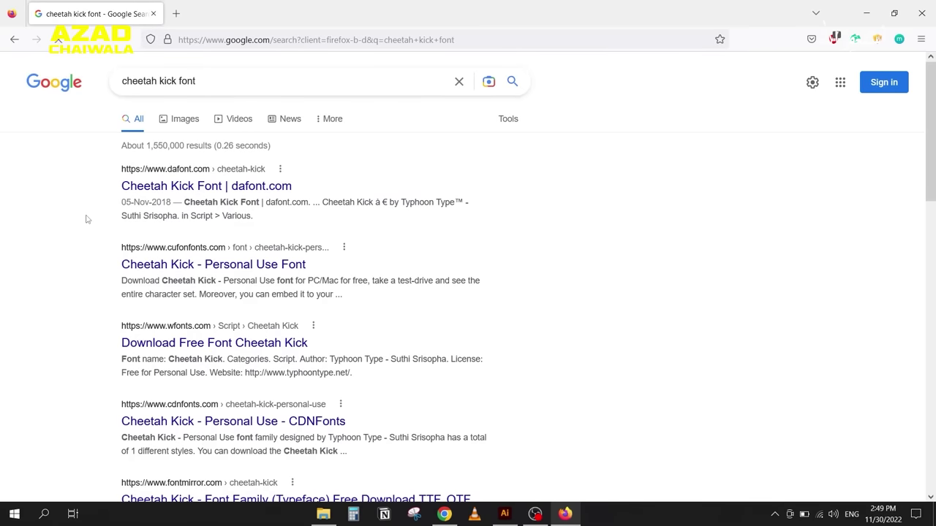
click(146, 187)
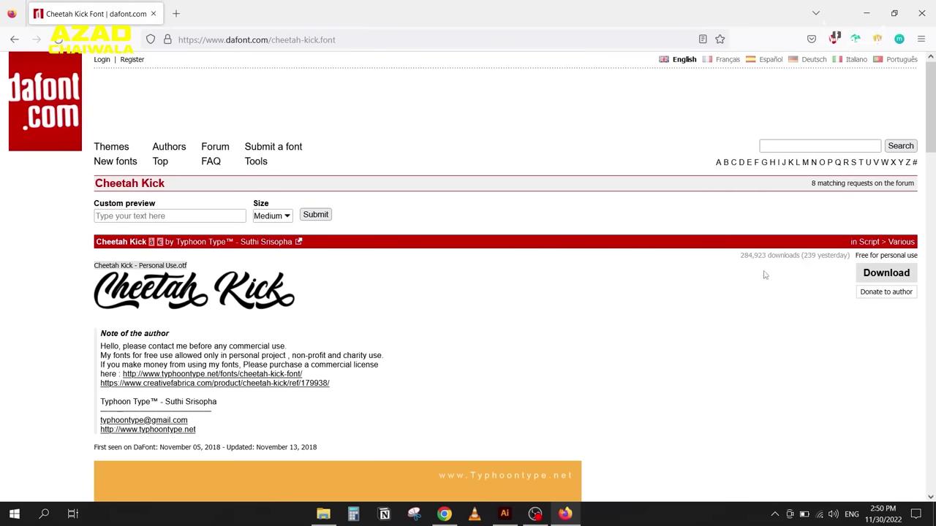
click(885, 273)
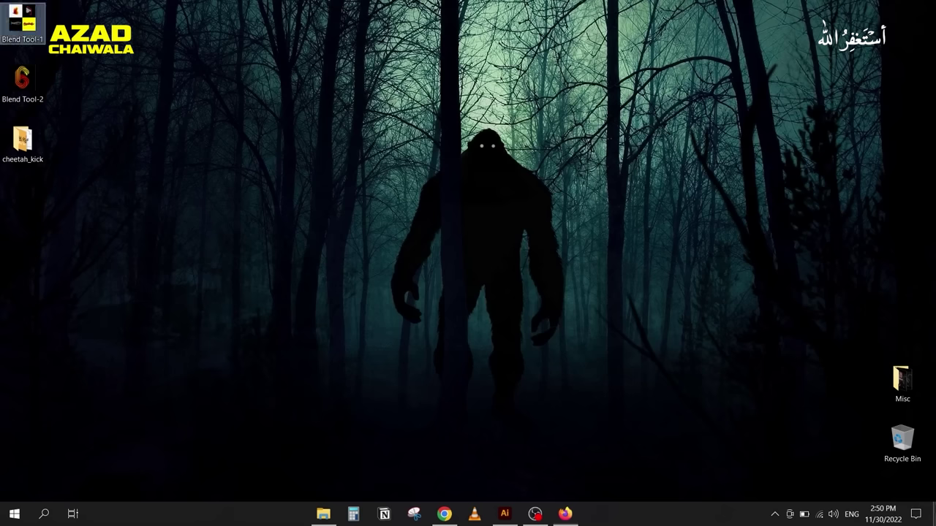
click(40, 146)
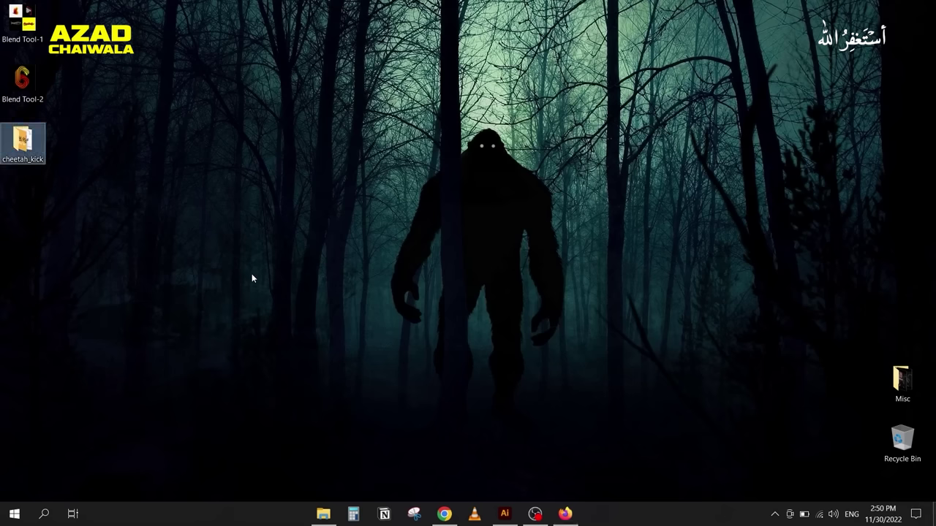
double_click(22, 143)
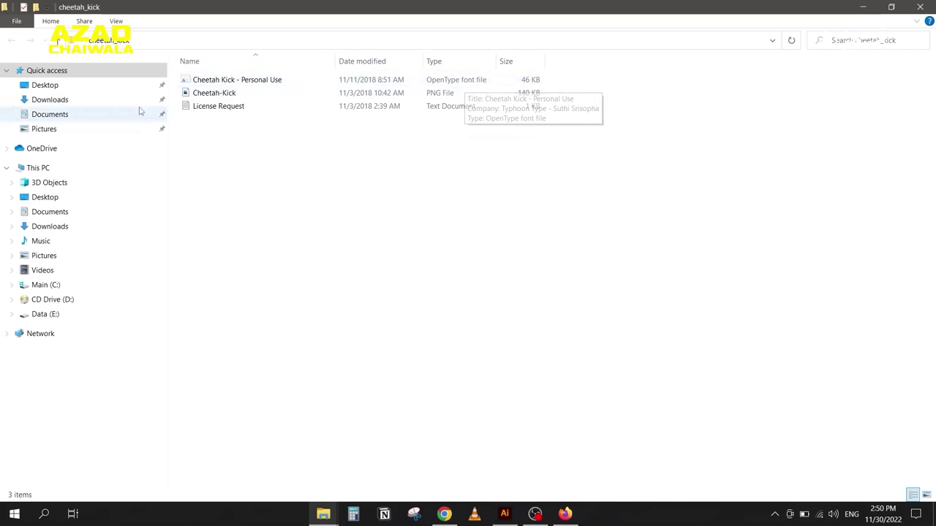
right_click(219, 82)
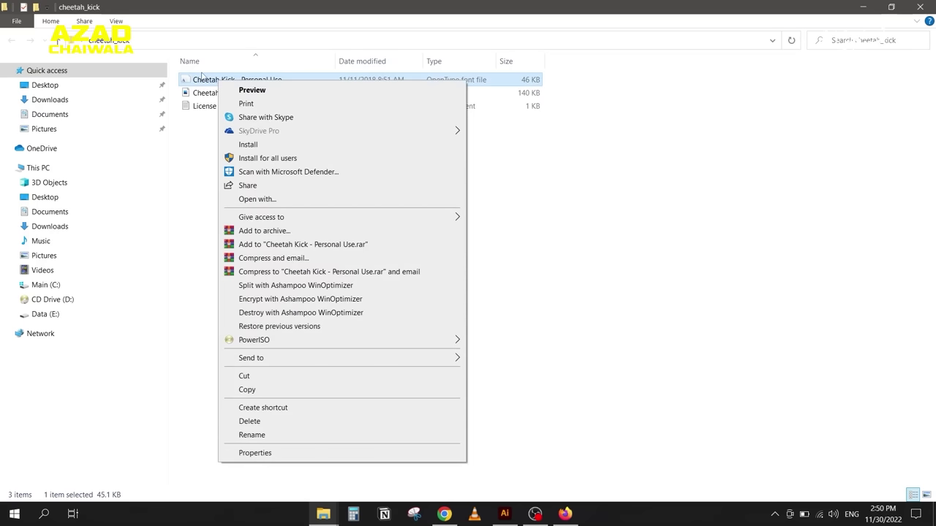
double_click(201, 79)
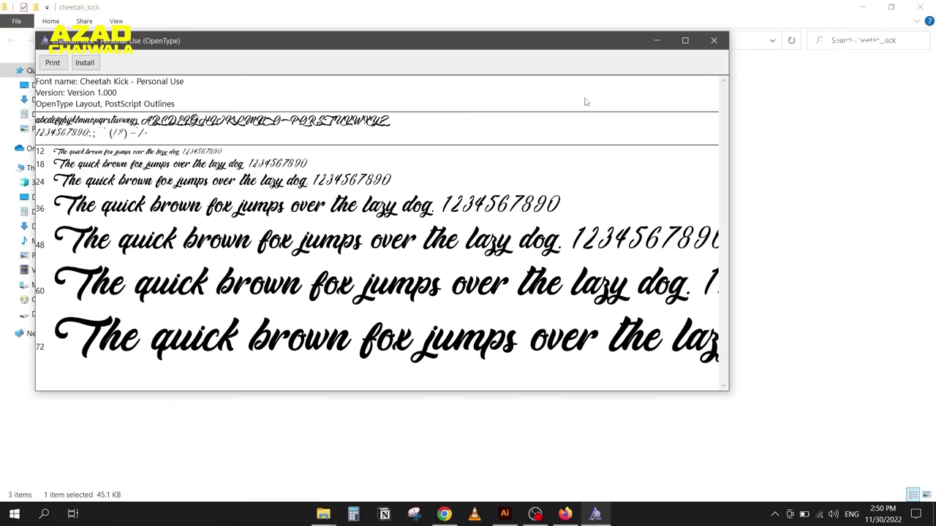
click(713, 40)
click(920, 7)
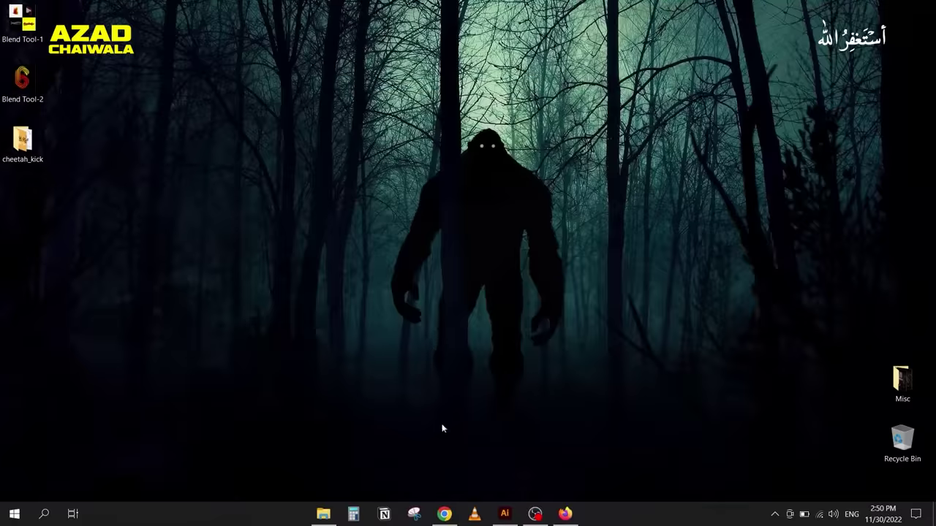
Step: Back in Illustrator, add a Creativity text box beside the red reference lettering
click(505, 514)
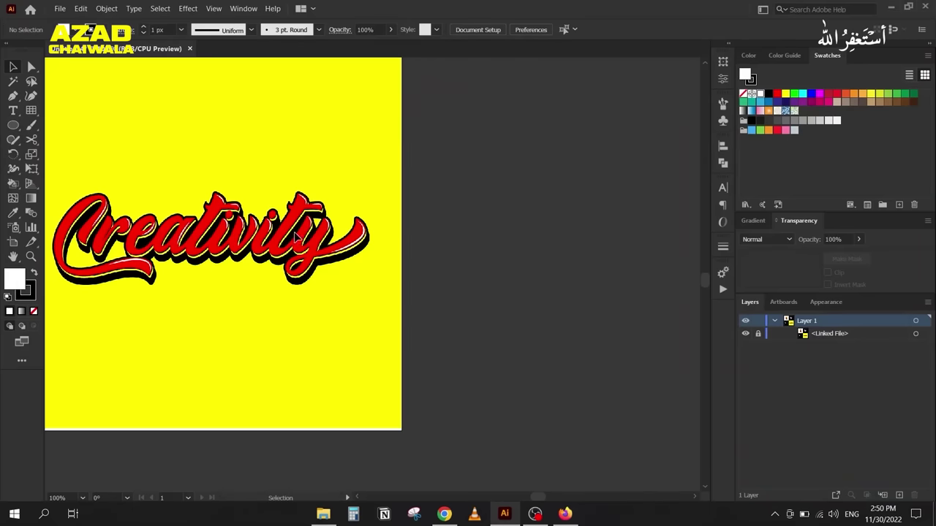
drag(311, 247, 217, 232)
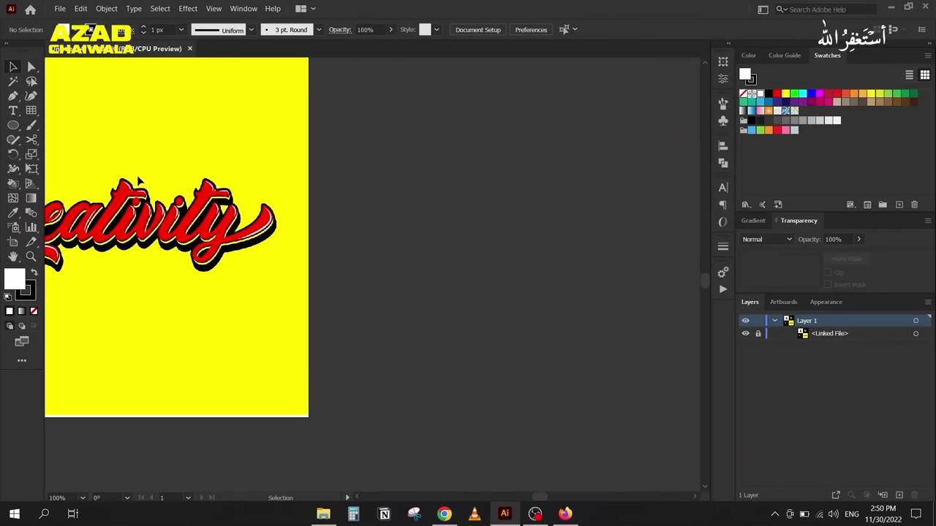
click(11, 112)
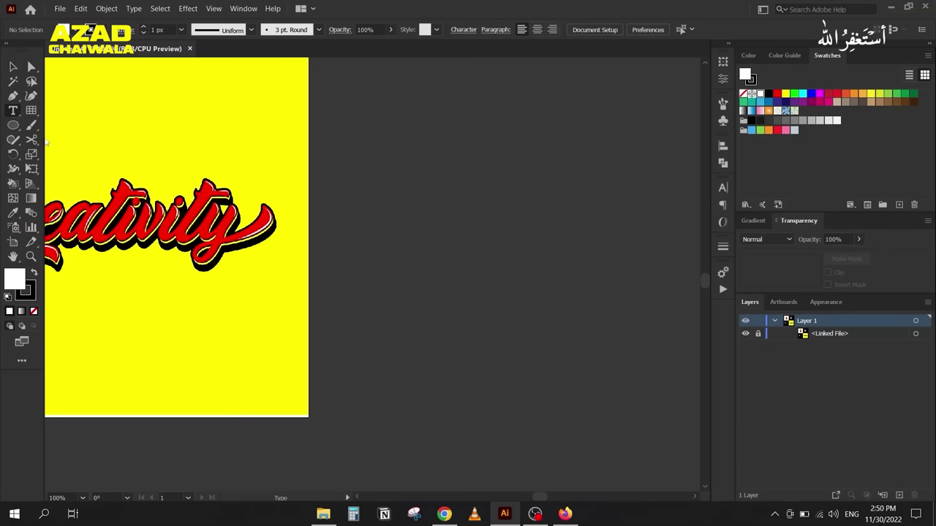
click(378, 224)
text(Creativity)
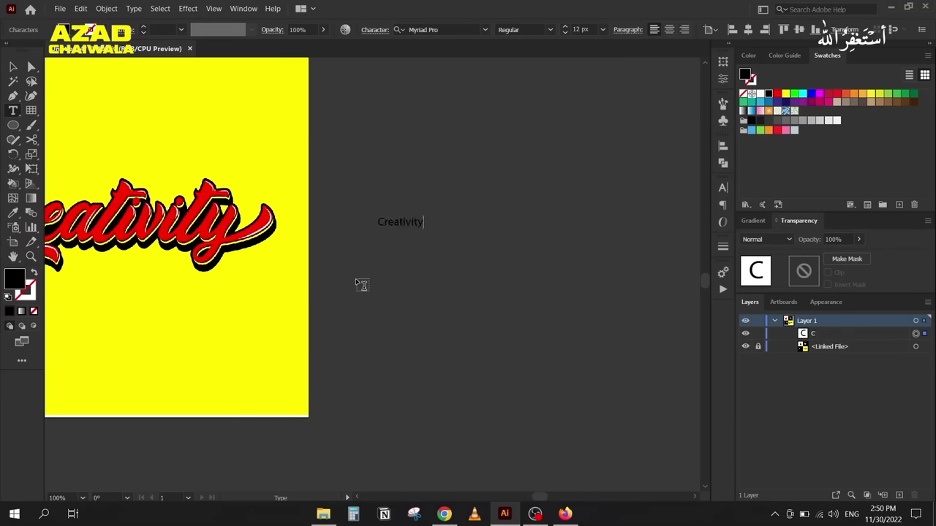
Step: Scale the Creativity text up by its corner and shift it up and left
click(13, 67)
drag(424, 228, 633, 427)
drag(452, 264, 422, 244)
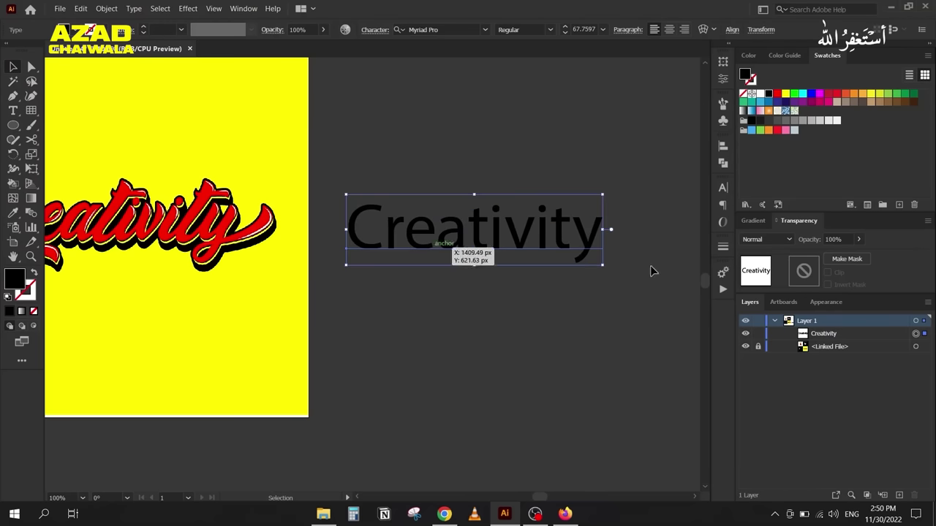
Step: Show the Character panel from the Window menu
click(723, 189)
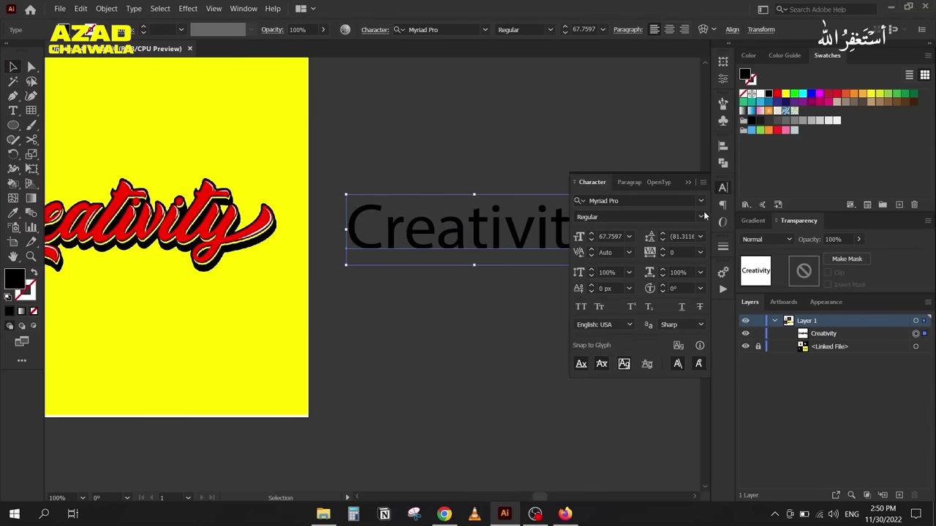
drag(452, 329, 386, 214)
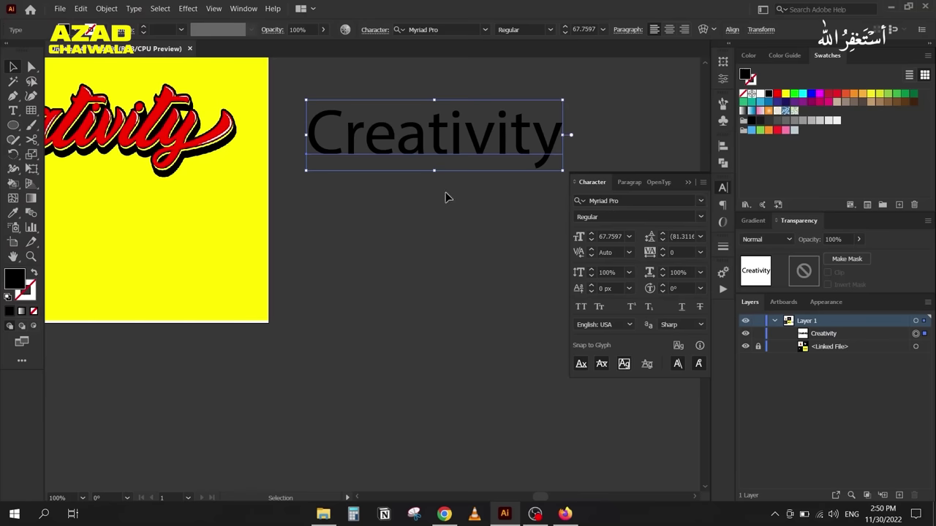
click(687, 182)
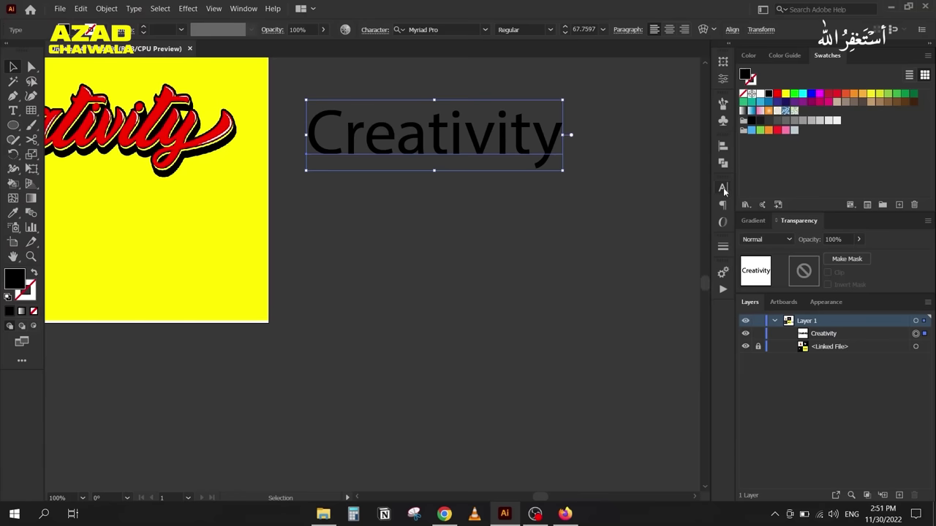
click(245, 10)
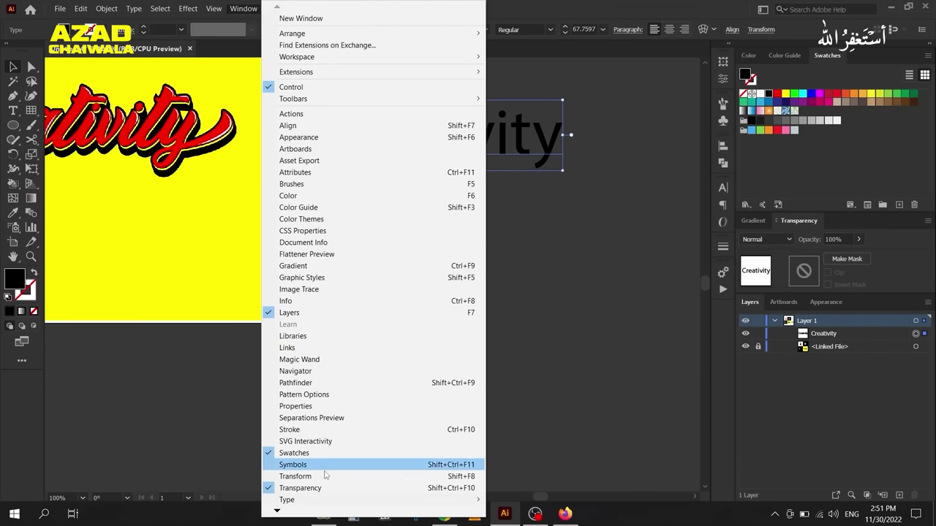
mouse_move(333, 504)
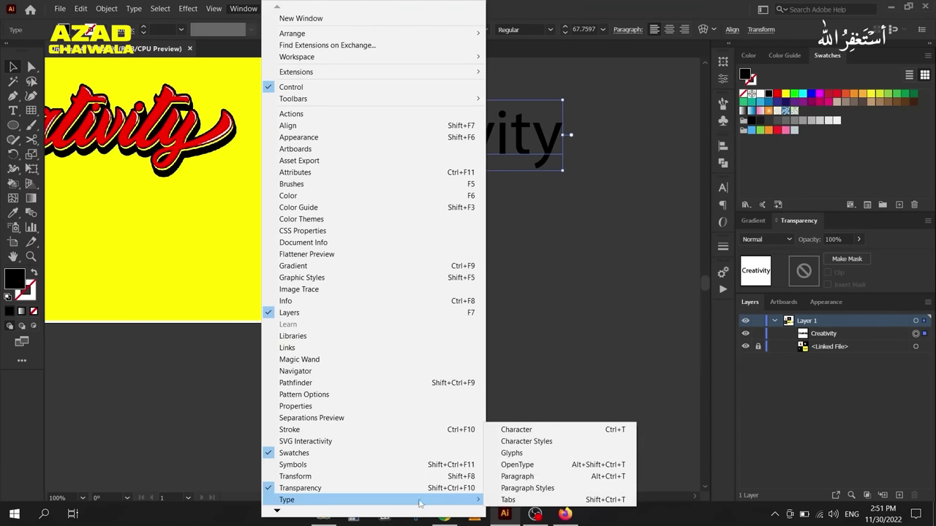
click(543, 428)
Step: Nudge the text into place and select the Myriad Pro font name in the Character panel
drag(364, 158, 357, 144)
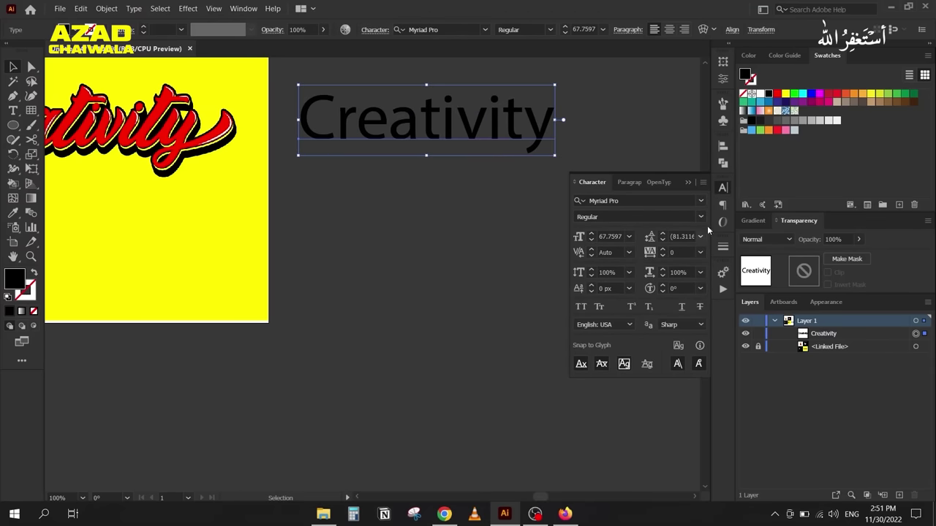
click(703, 183)
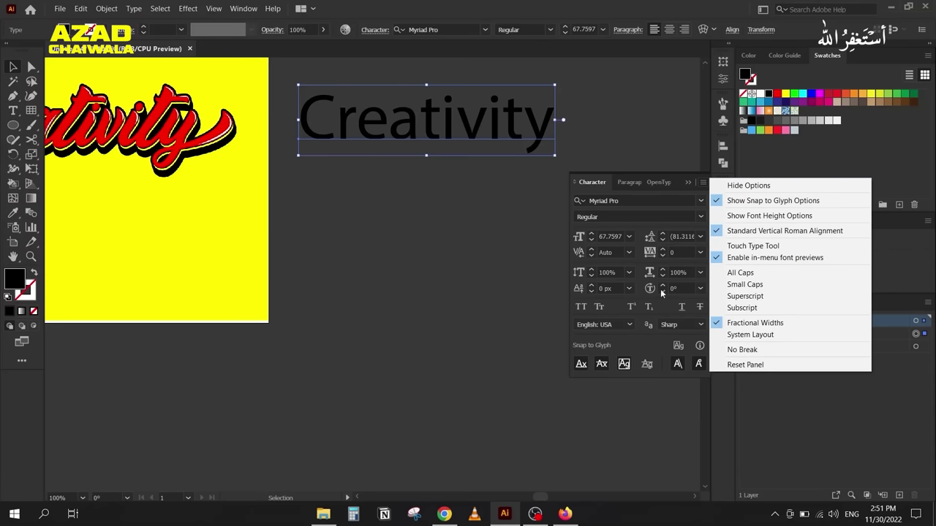
click(687, 183)
drag(373, 123, 372, 127)
click(723, 188)
click(630, 201)
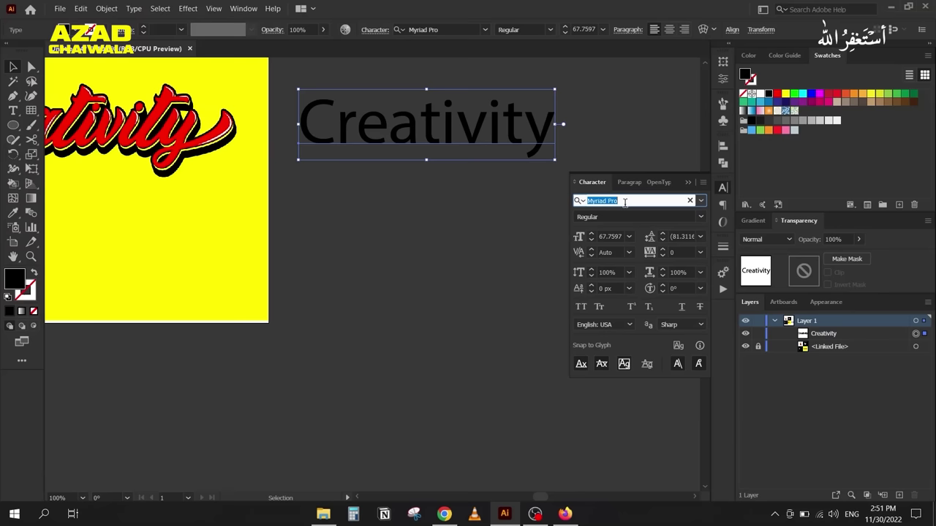
Step: Set the Creativity text in the Cheetah Kick font, enlarge it and move it upward
text(cheet)
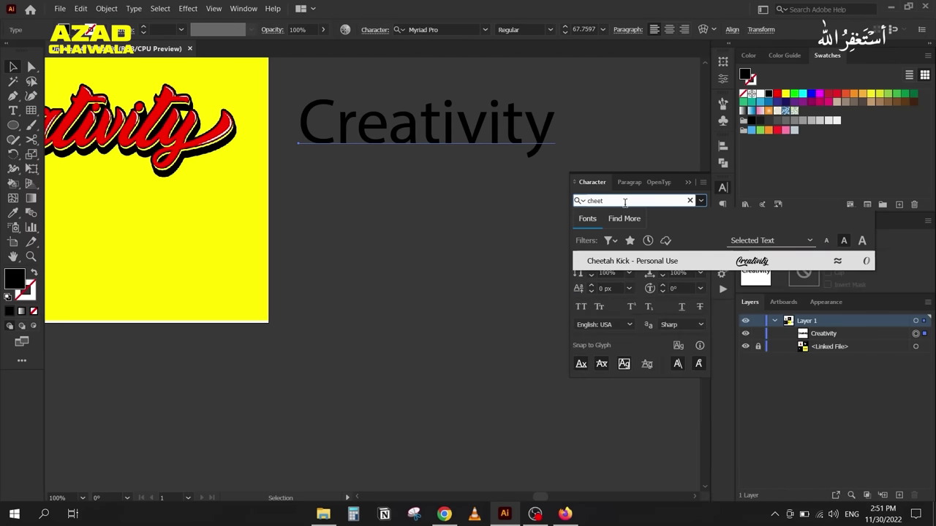
click(631, 261)
drag(484, 167, 614, 247)
click(686, 182)
drag(393, 168, 397, 146)
scroll(362, 292, up, 3)
scroll(362, 292, left, 1)
drag(383, 231, 372, 218)
scroll(241, 317, down, 1)
scroll(267, 260, down, 1)
scroll(299, 237, up, 1)
scroll(299, 240, up, 1)
scroll(284, 288, down, 1)
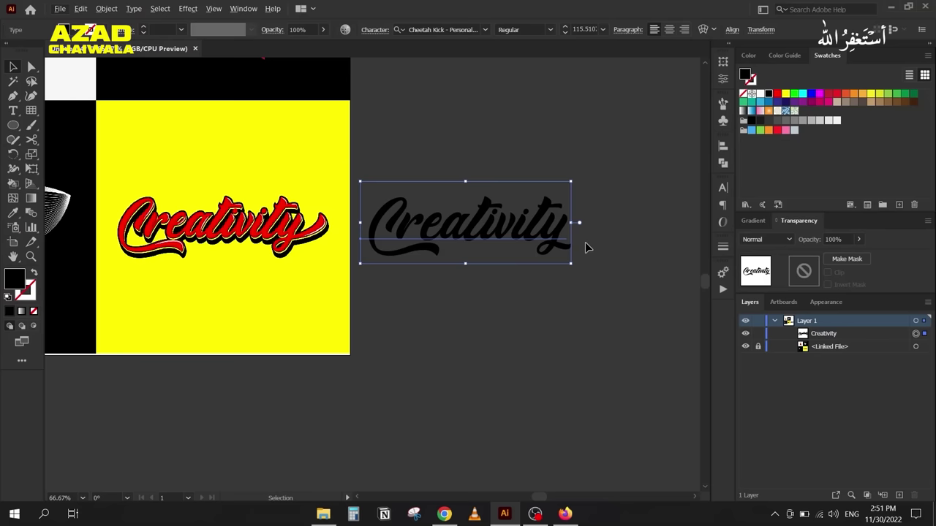
Step: Replace the final y with its swash alternate, then shift the text slightly down and right
click(13, 110)
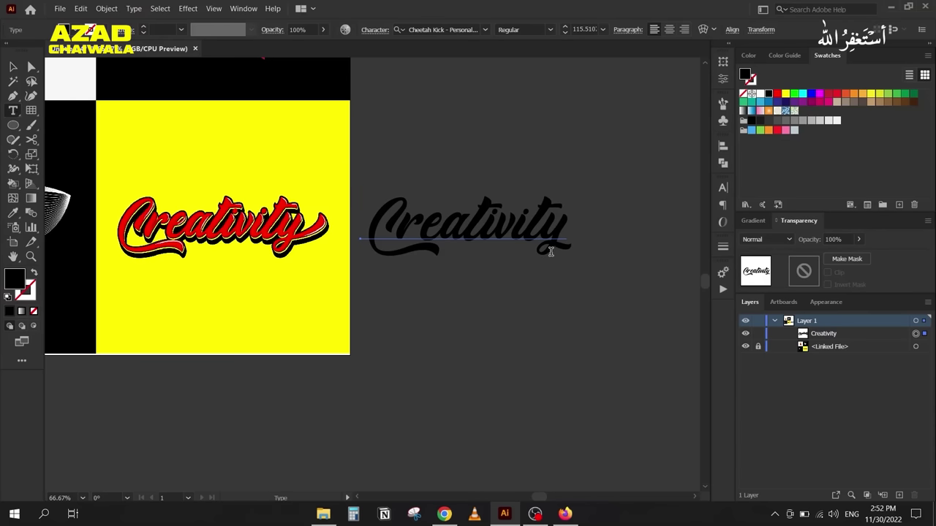
drag(544, 234, 572, 233)
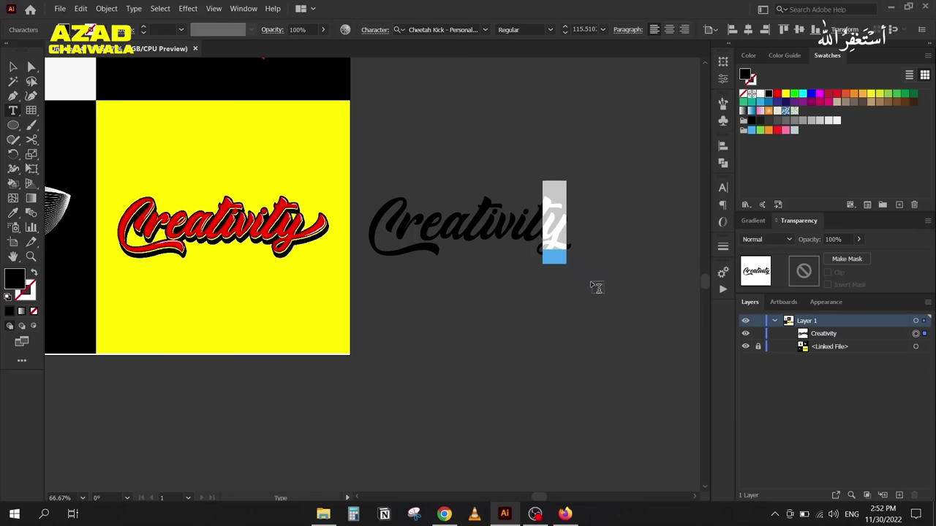
mouse_move(581, 280)
click(573, 275)
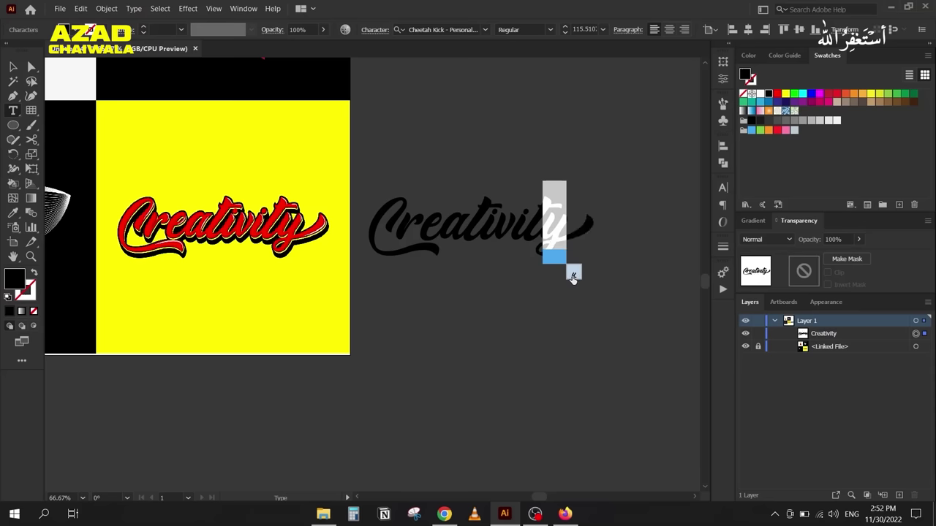
click(13, 67)
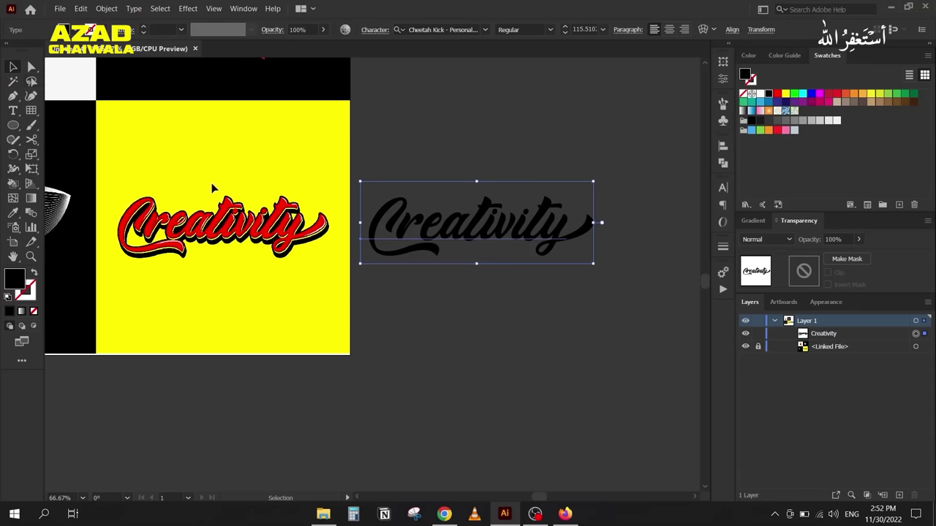
drag(468, 253, 476, 269)
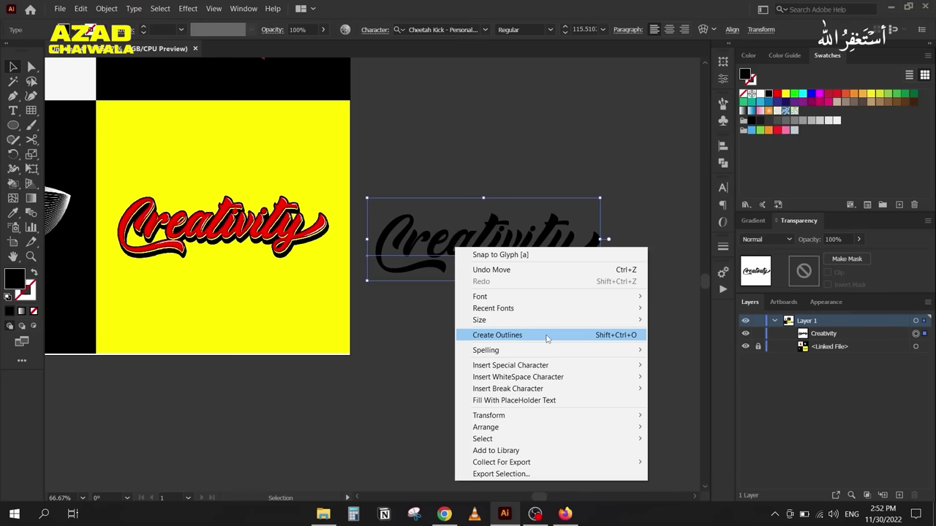
Step: Create outlines from the Creativity text and merge the letters with Pathfinder Unite
click(547, 337)
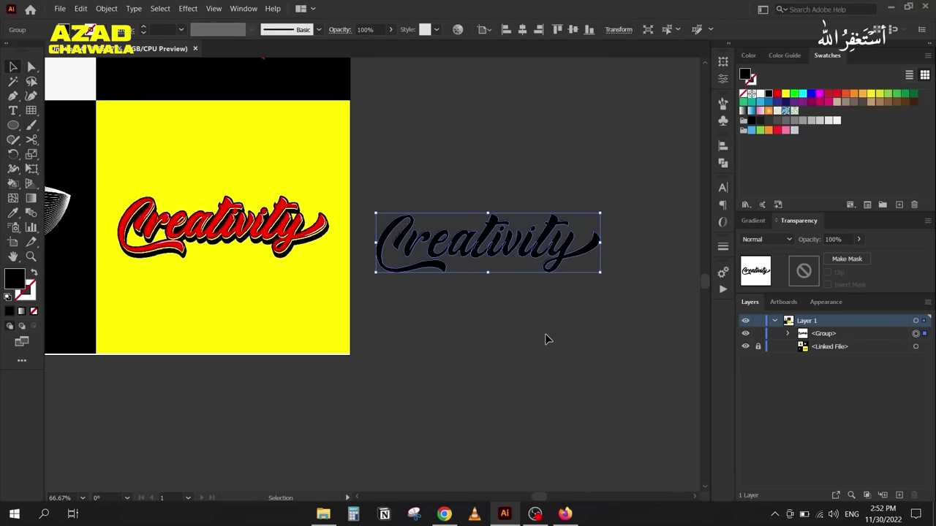
scroll(479, 257, up, 4)
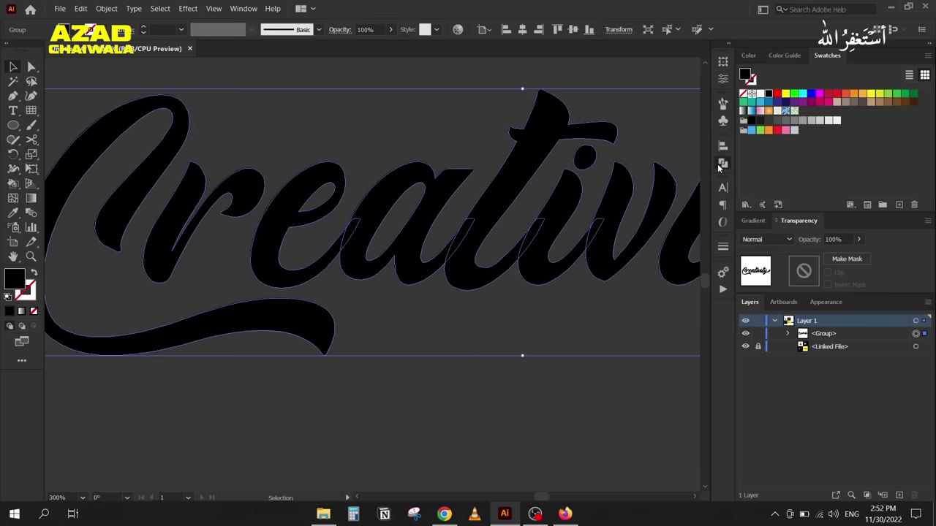
click(723, 161)
click(580, 173)
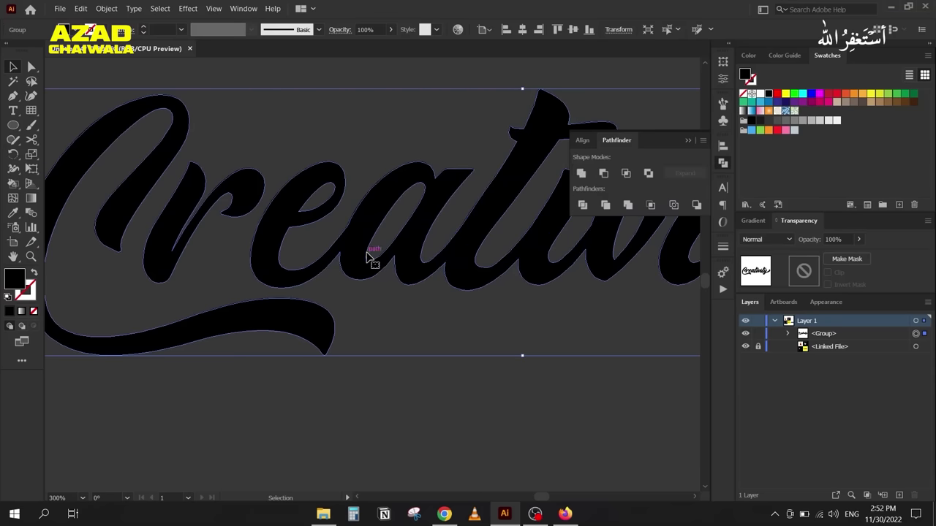
key(ctrl+minus)
key(ctrl+minus)
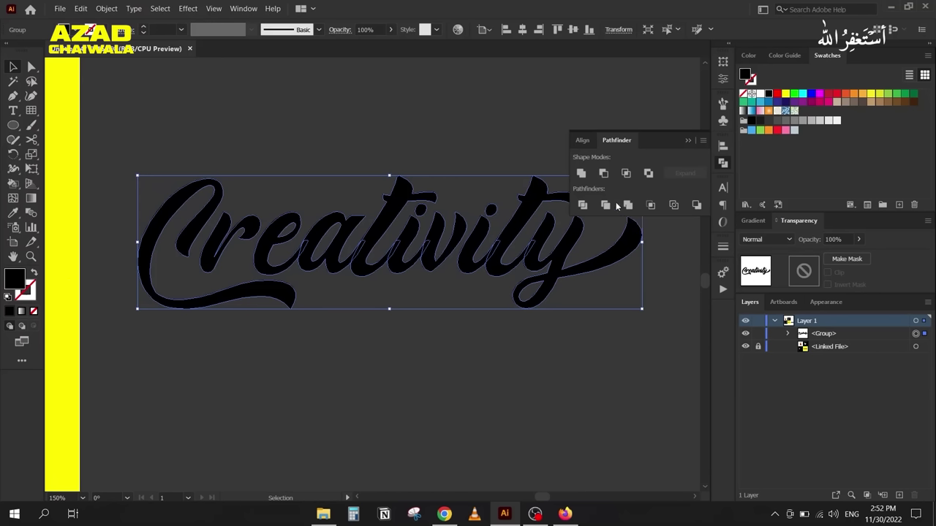
Step: Swap the outlines' fill and stroke colours, move them down slightly, and make stroke active
click(31, 273)
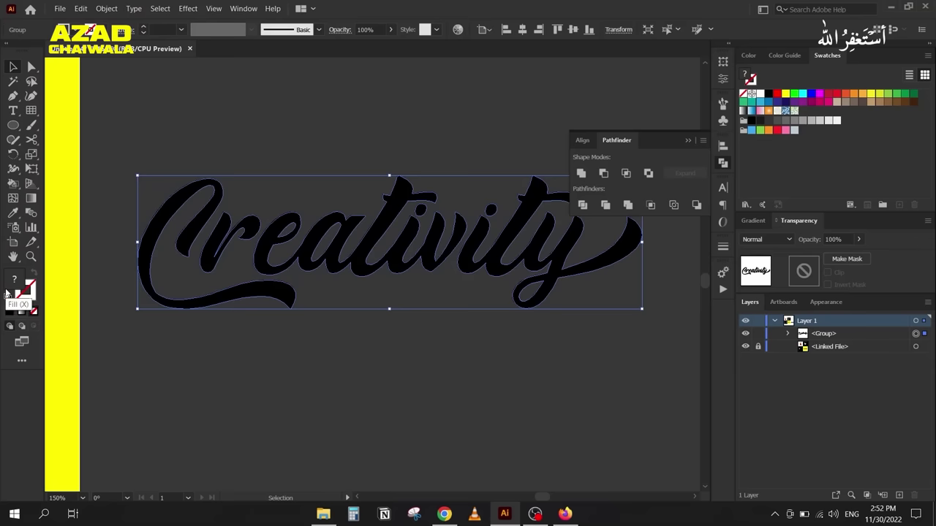
drag(307, 261, 305, 292)
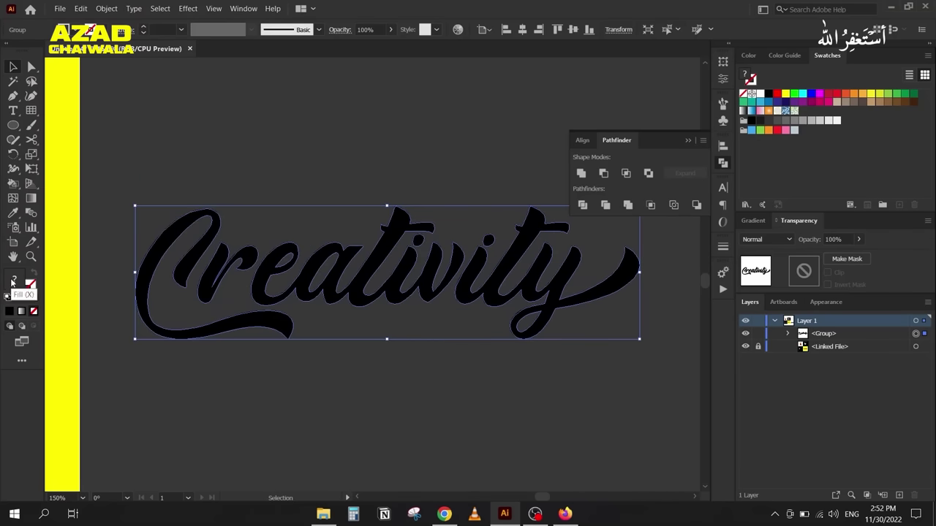
click(27, 290)
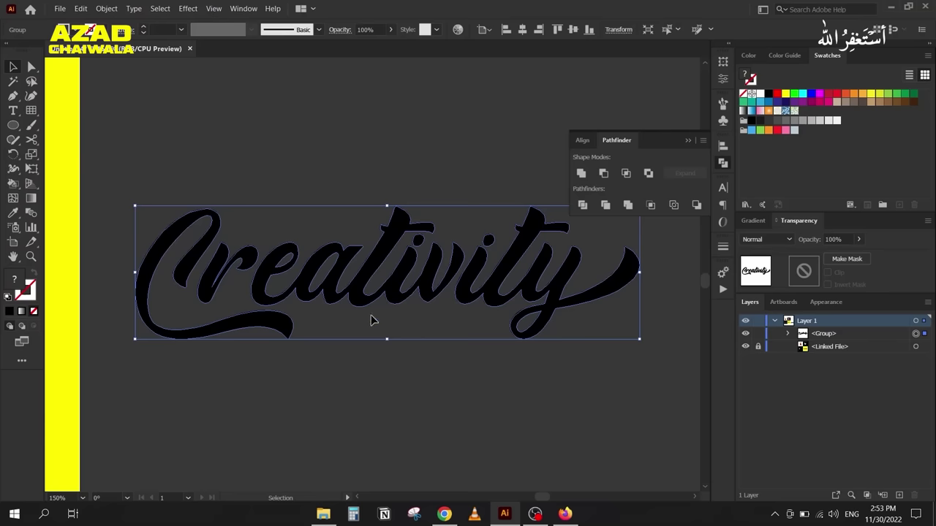
Step: Try a red fill on the Creativity lettering, undo it, and shift the lettering slightly down-left
click(786, 334)
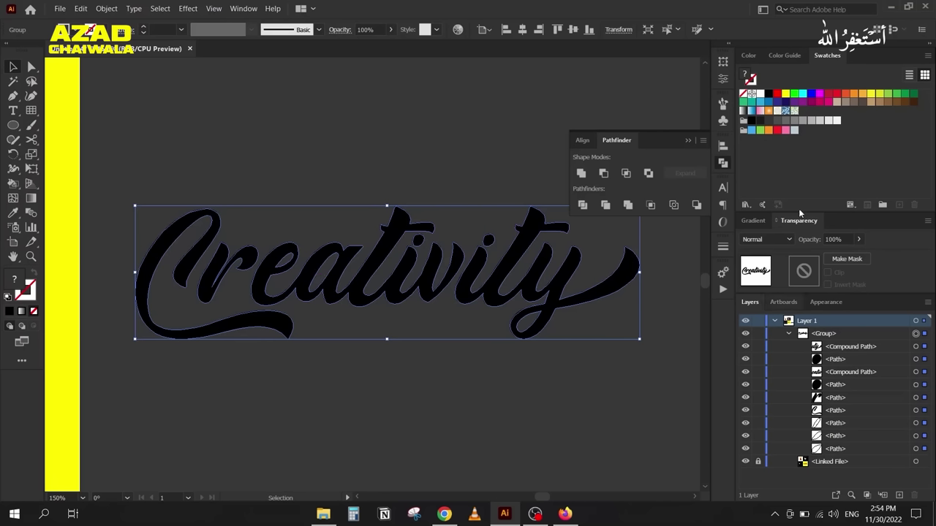
click(776, 94)
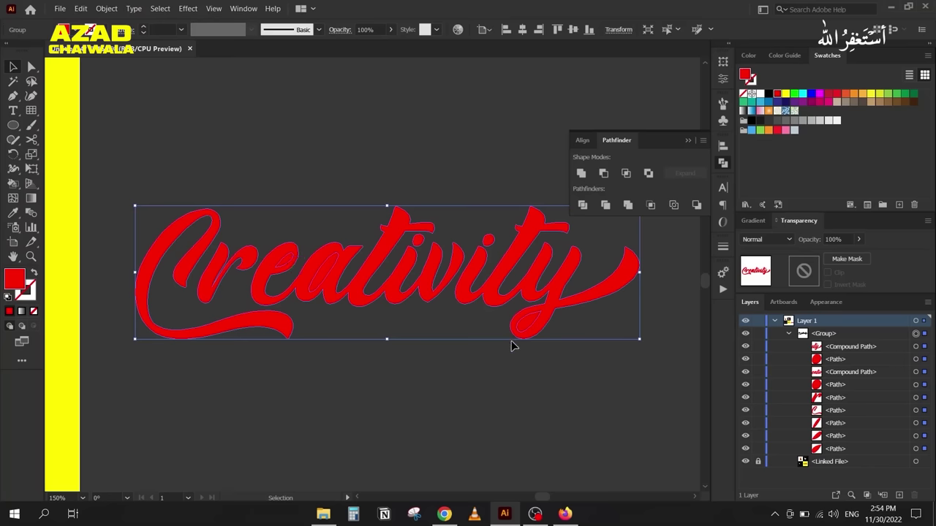
key(a)
key(ctrl+z)
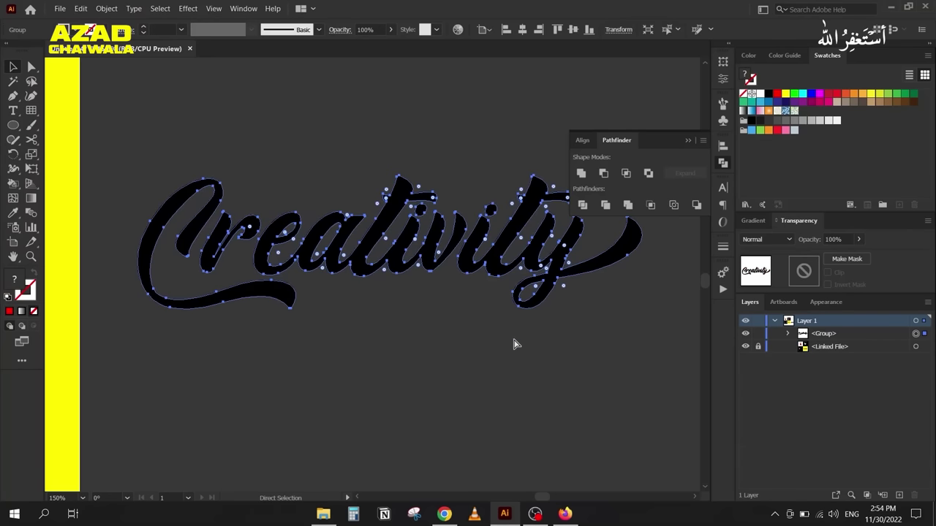
key(v)
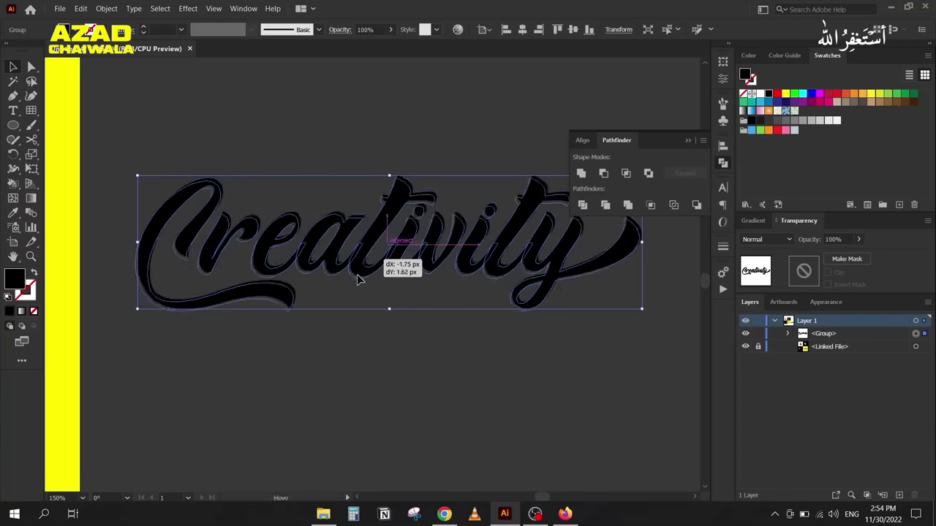
drag(363, 264, 359, 335)
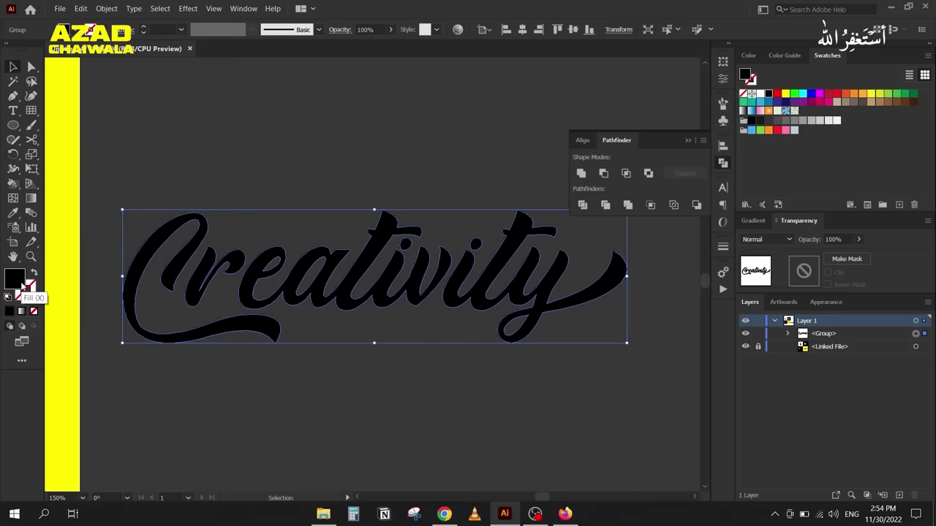
Step: Collapse the Pathfinder panel, zoom out to 100%, and move the lettering up near the reference artwork
click(688, 140)
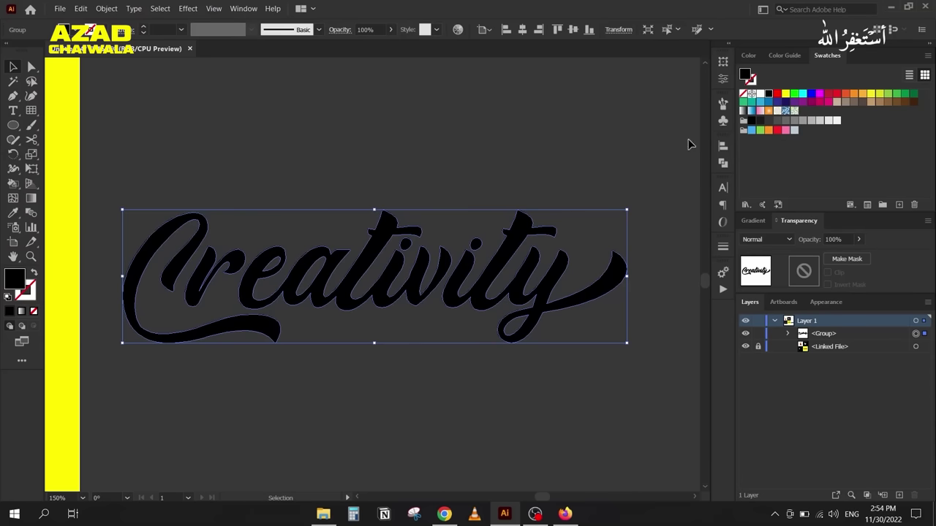
scroll(338, 219, down, 1)
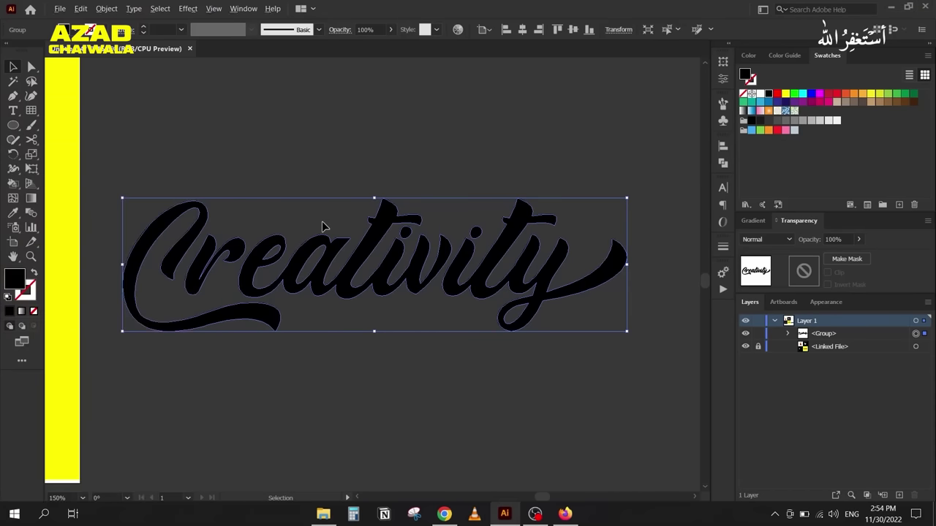
key(ctrl+minus)
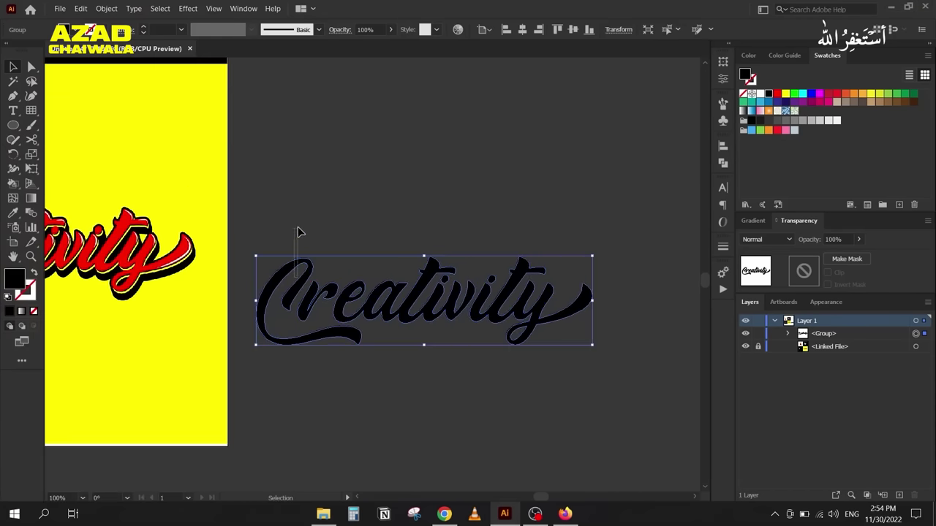
drag(285, 274, 290, 231)
drag(247, 338, 285, 369)
Step: Sample the reference artwork's red onto the lettering with the Eyedropper, then reselect the lettering group
key(i)
click(184, 296)
click(12, 67)
click(348, 207)
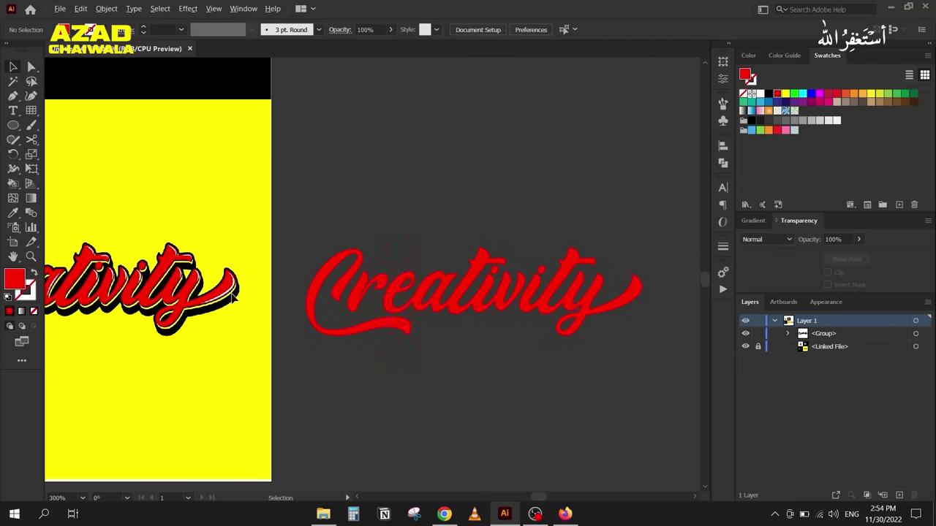
scroll(234, 298, up, 3)
scroll(188, 230, left, 3)
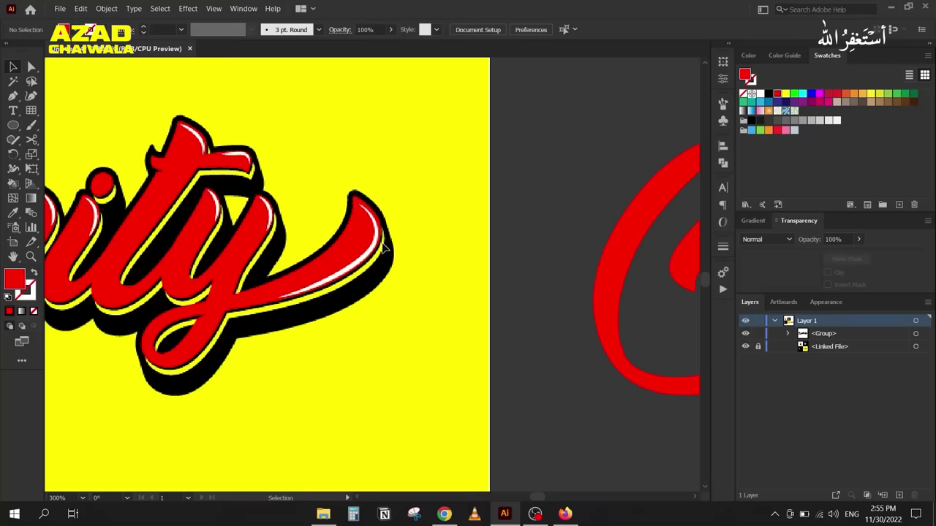
scroll(247, 243, down, 3)
scroll(230, 178, right, 3)
drag(229, 178, 366, 285)
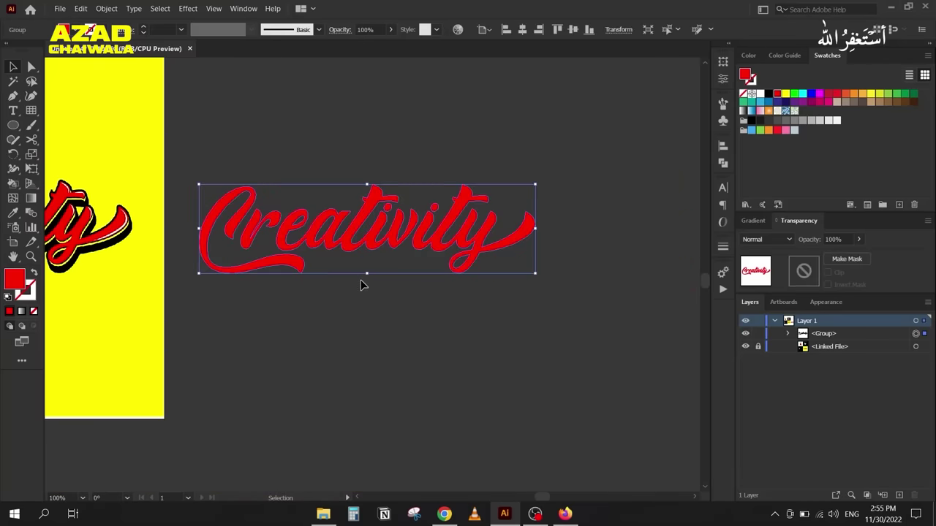
Step: Paste a black copy of the lettering in front, enlarge it, then delete it
key(a)
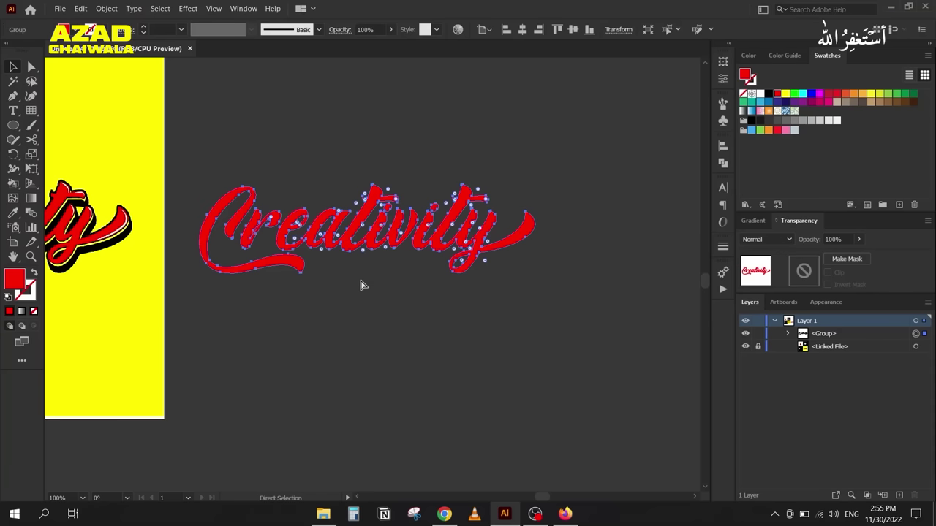
key(ctrl+c)
key(ctrl+f)
key(v)
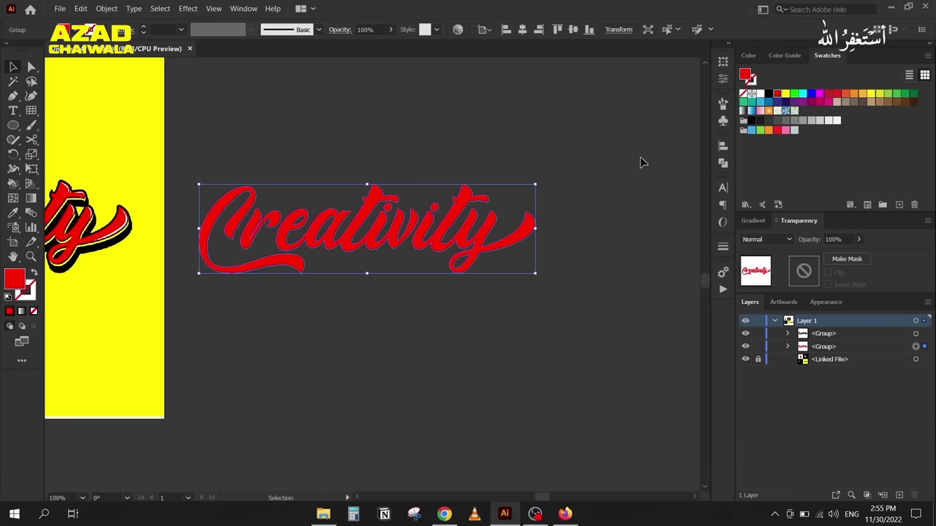
click(769, 94)
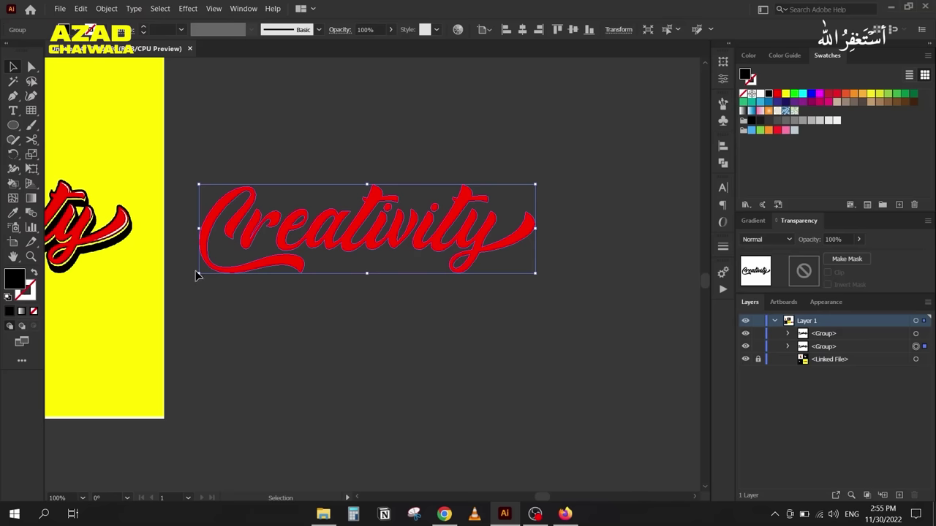
drag(196, 275, 188, 276)
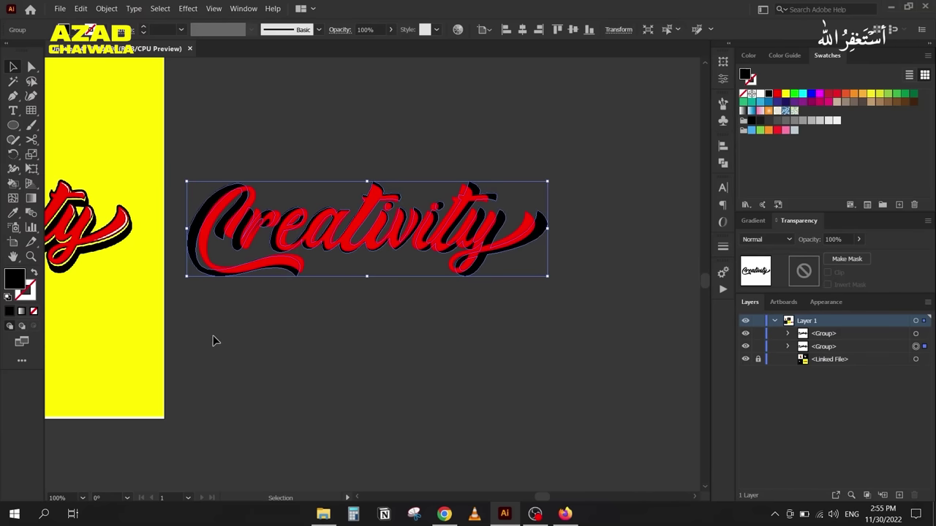
key(Delete)
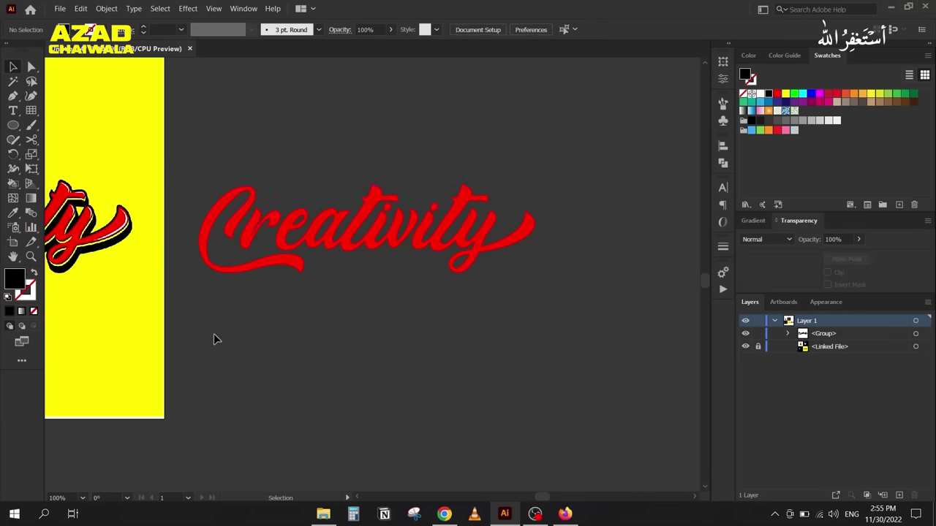
Step: Apply Object > Path > Offset Path at 2 px to the red lettering
click(305, 244)
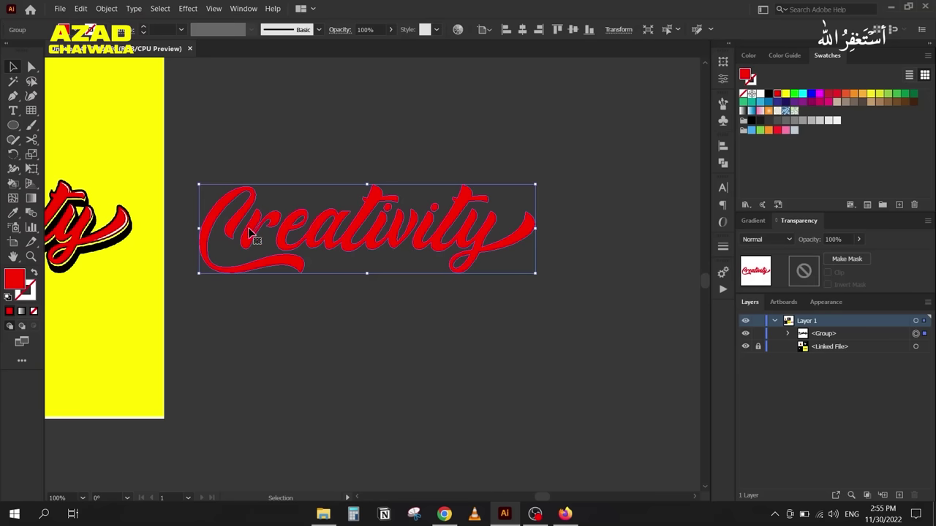
click(106, 8)
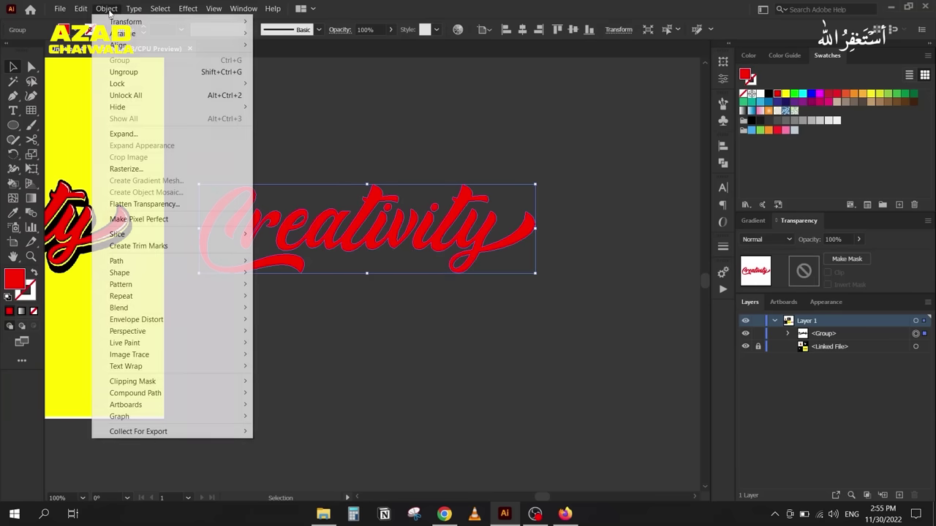
mouse_move(179, 264)
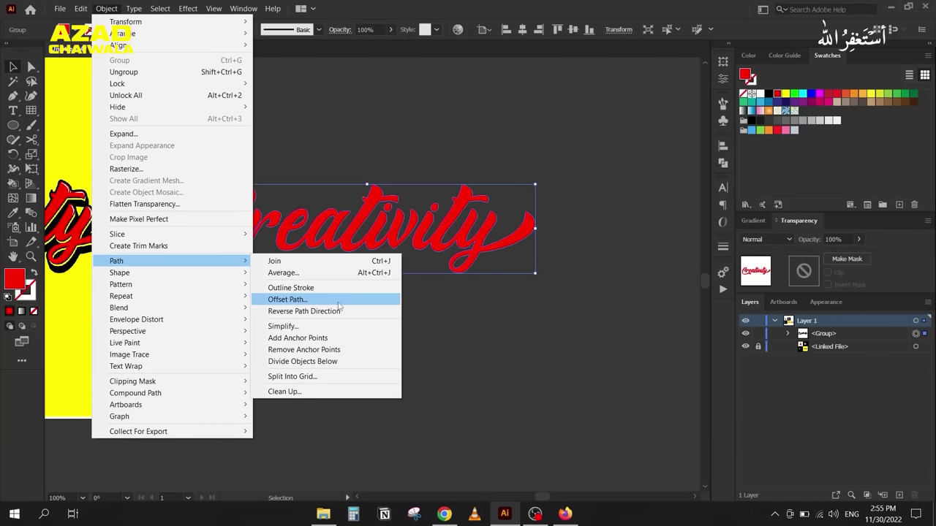
click(339, 303)
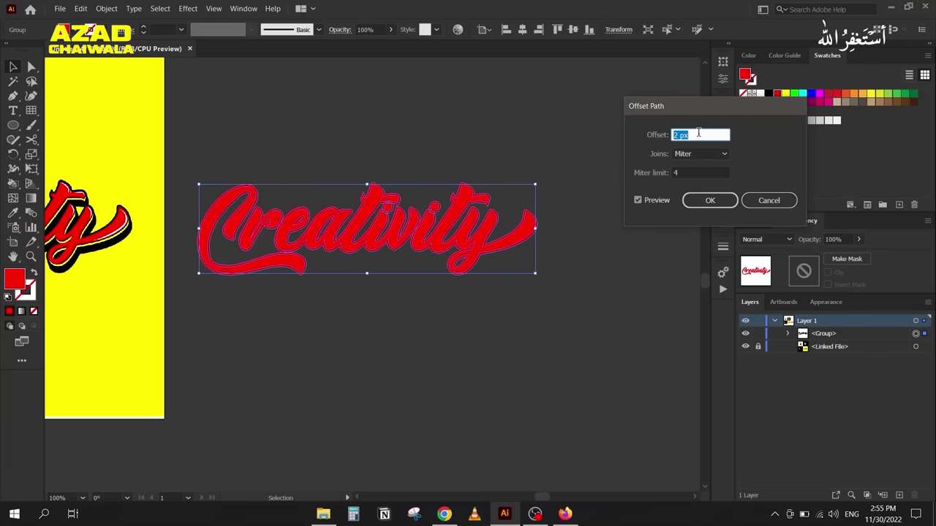
click(697, 204)
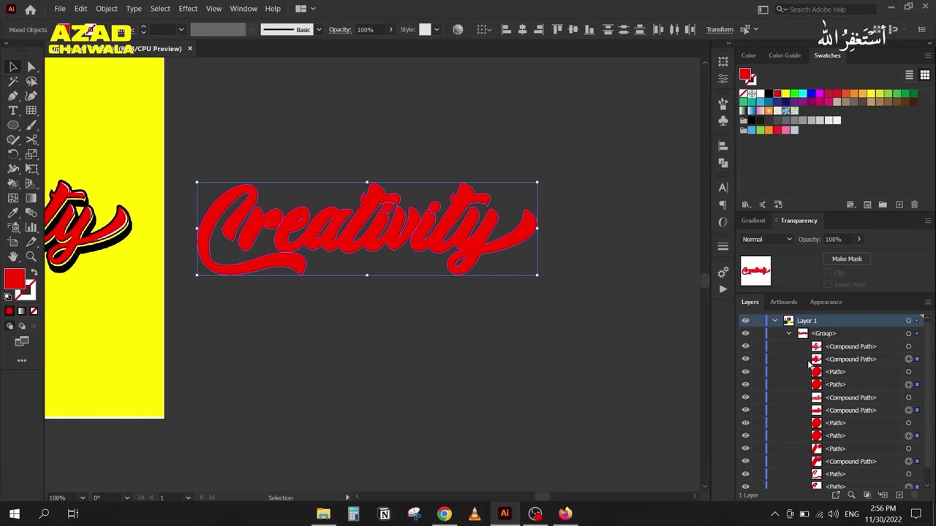
Step: Fill the offset paths black, group them, and move that group below the red lettering in Layers
click(769, 94)
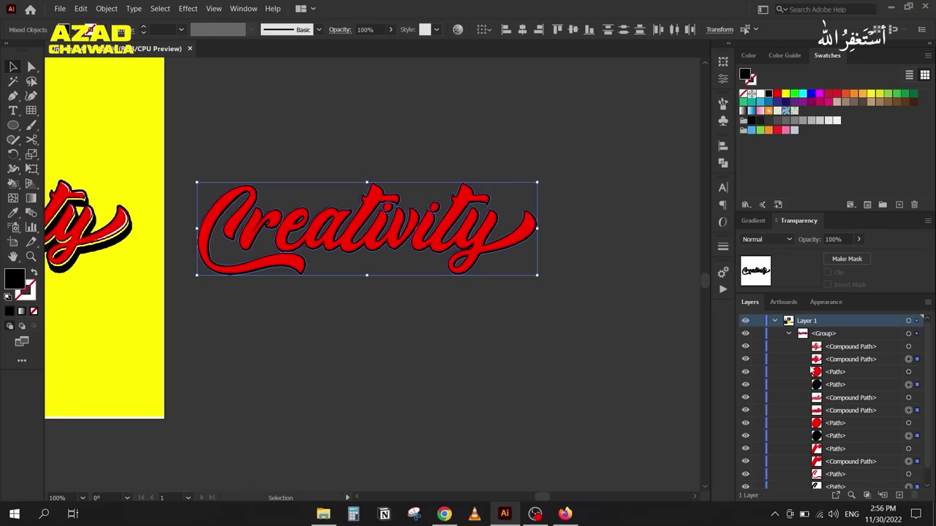
key(ctrl+g)
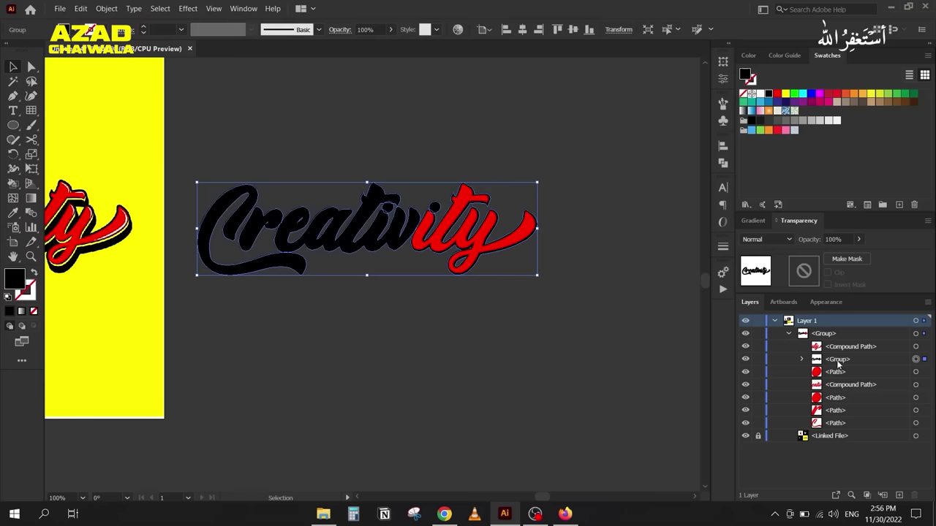
click(828, 359)
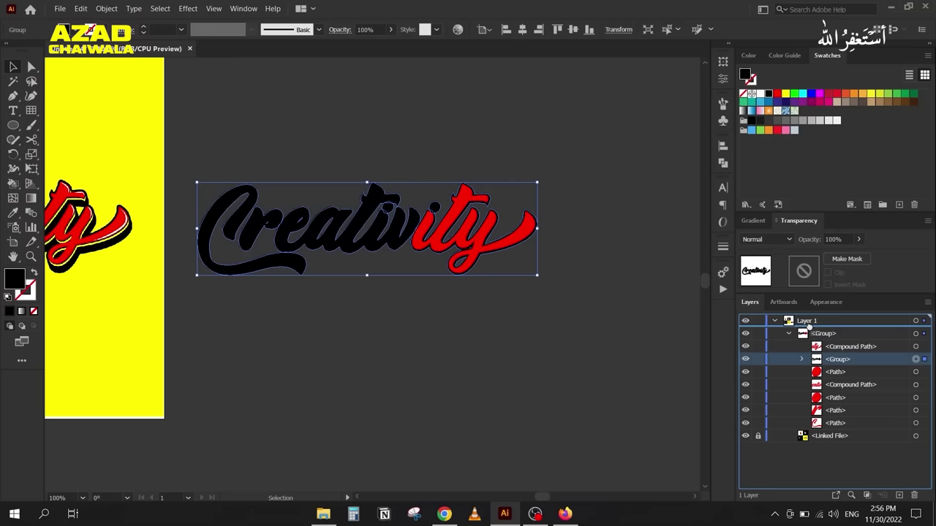
drag(809, 326, 808, 327)
click(788, 346)
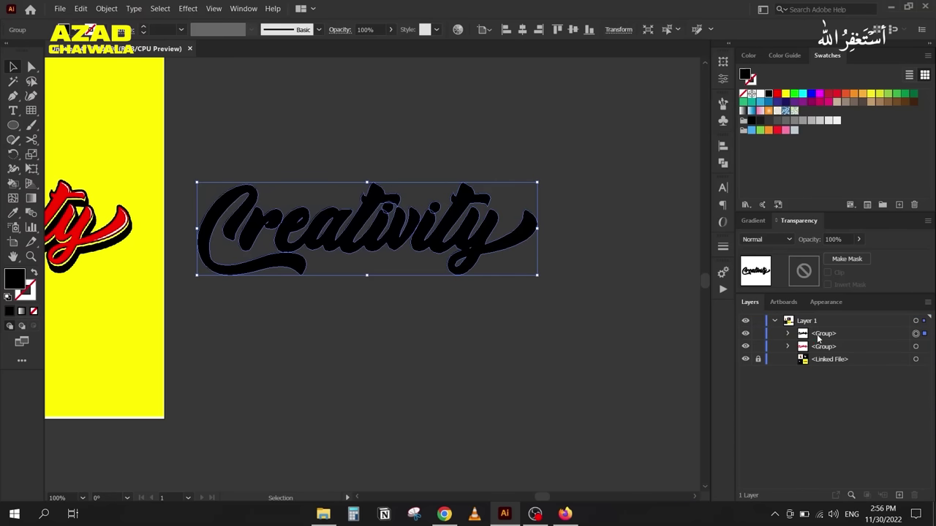
drag(817, 335, 804, 354)
click(300, 298)
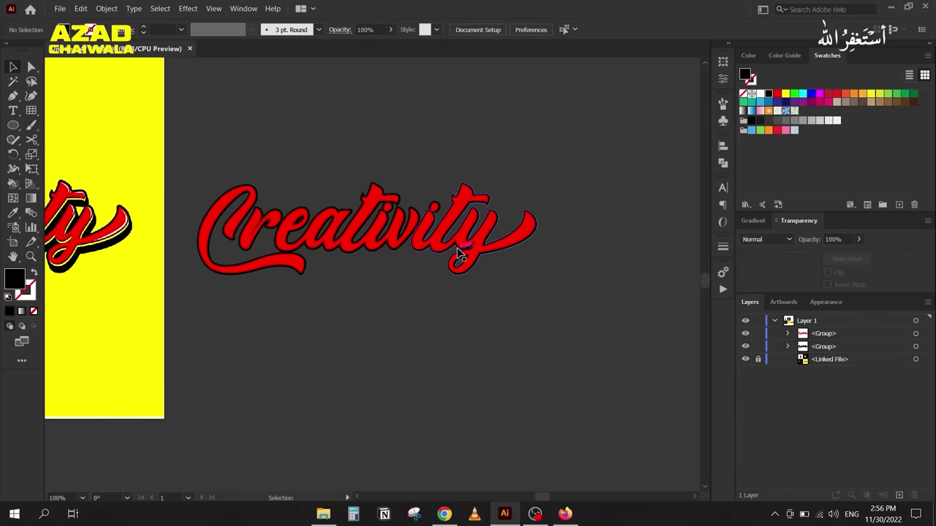
Step: Lock the red lettering group and select the black outline group
scroll(464, 234, up, 2)
click(444, 217)
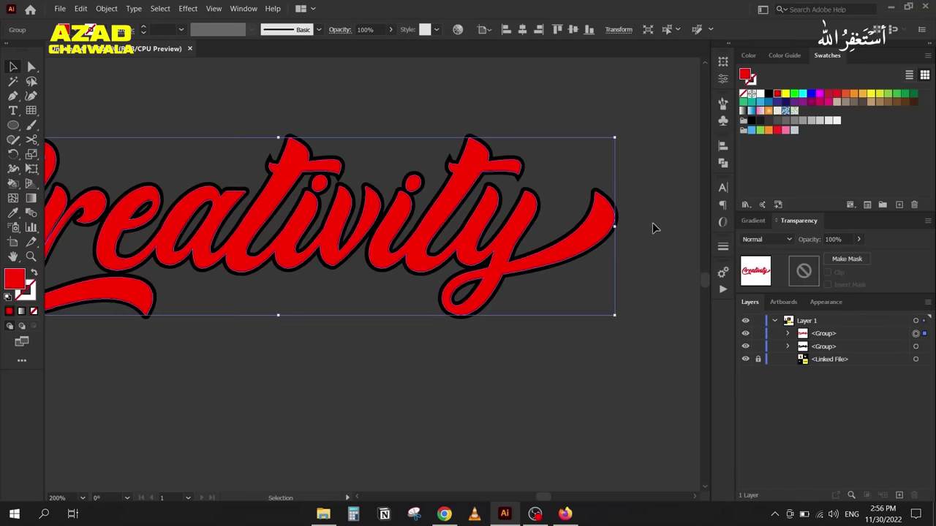
scroll(598, 218, up, 2)
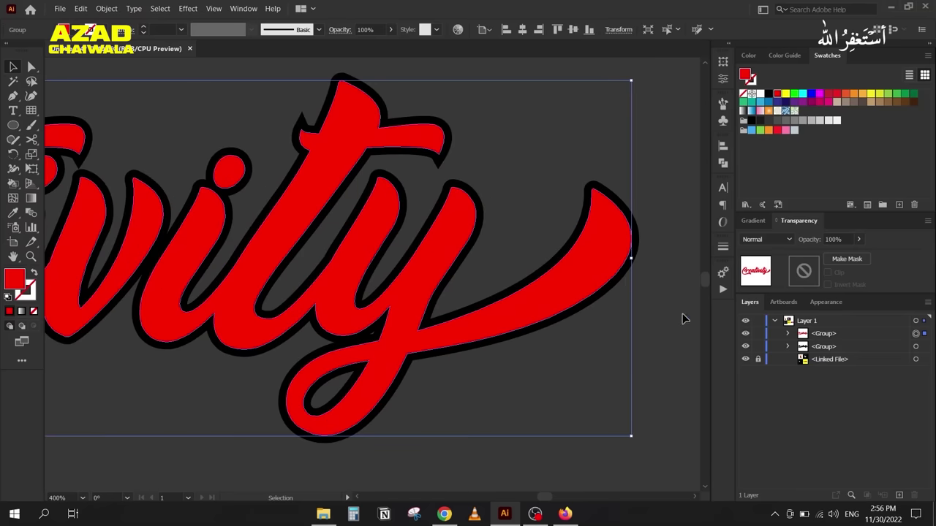
click(758, 334)
click(915, 347)
scroll(547, 220, down, 2)
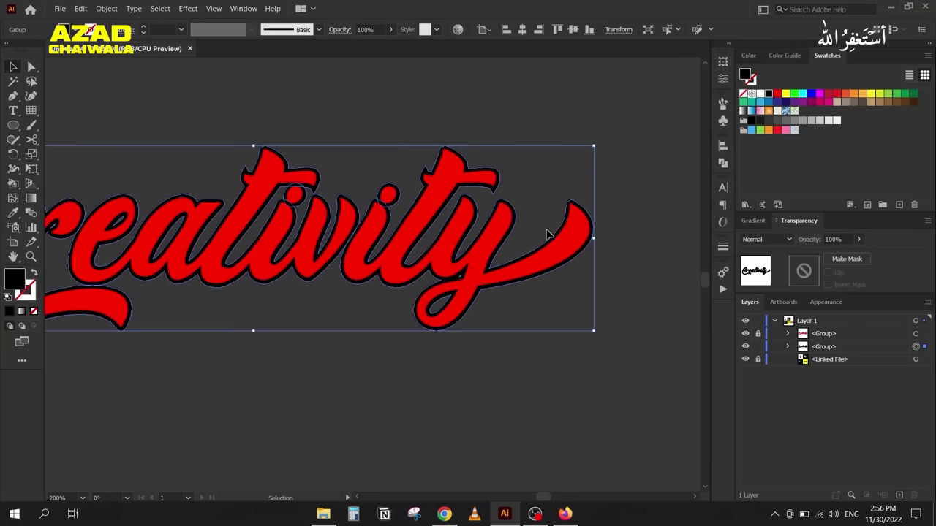
key(space)
Step: Paste a black copy behind and nudge it three times down and right as a shadow
key(a)
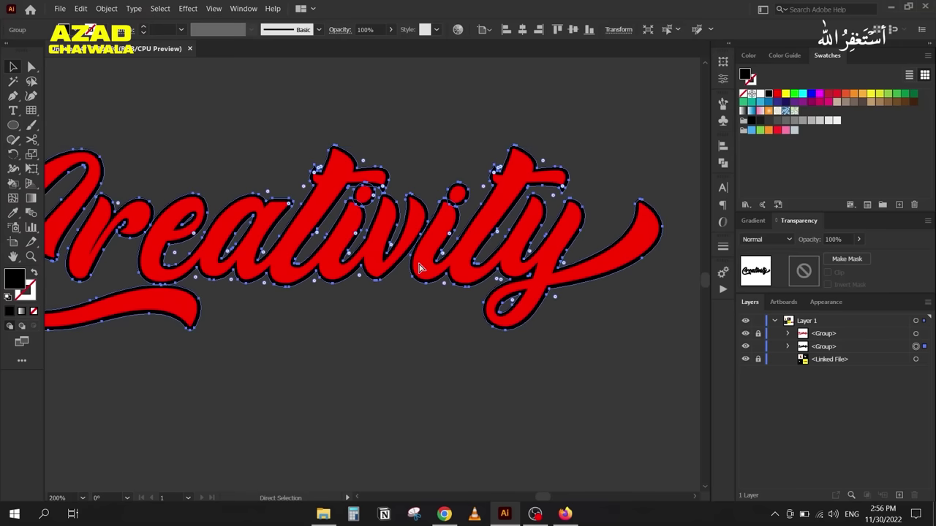
key(ctrl+c)
key(ctrl+b)
key(v)
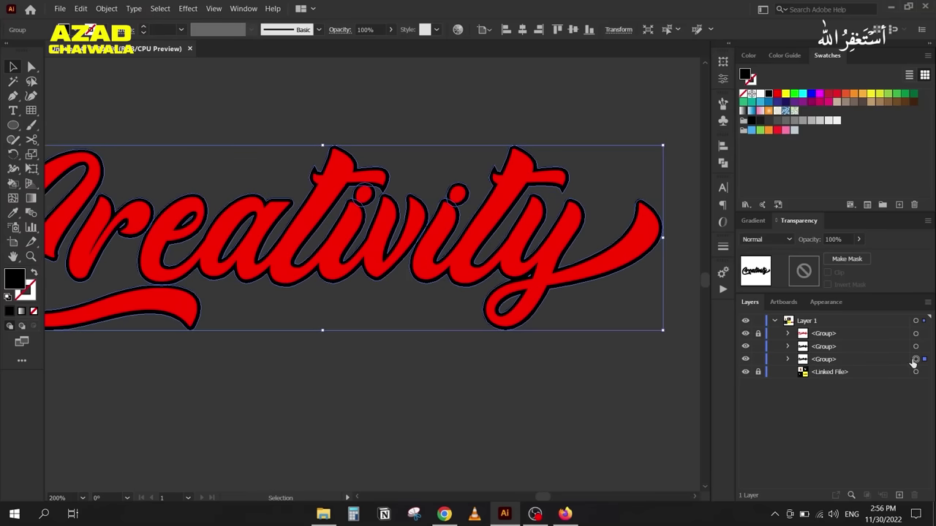
key(Down)
key(Down)
key(Down)
key(Down)
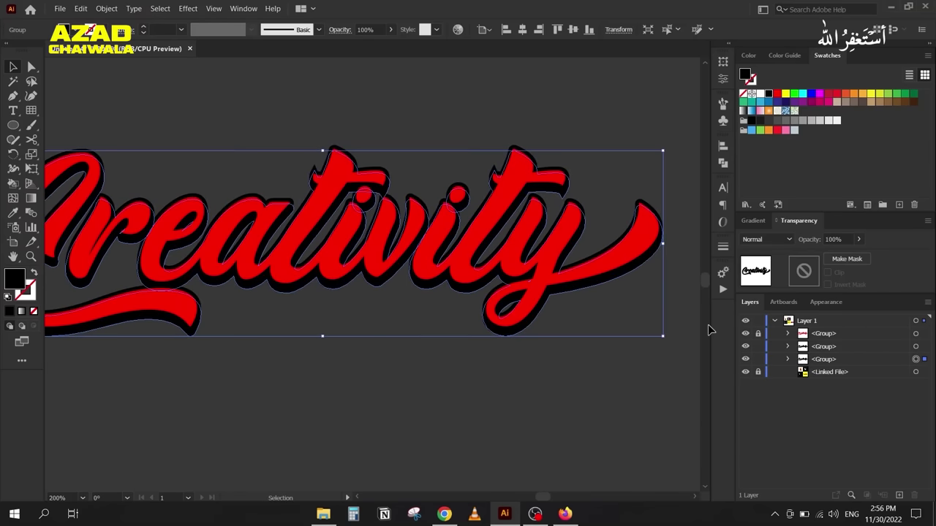
key(Right)
key(Right)
key(Right)
key(Right)
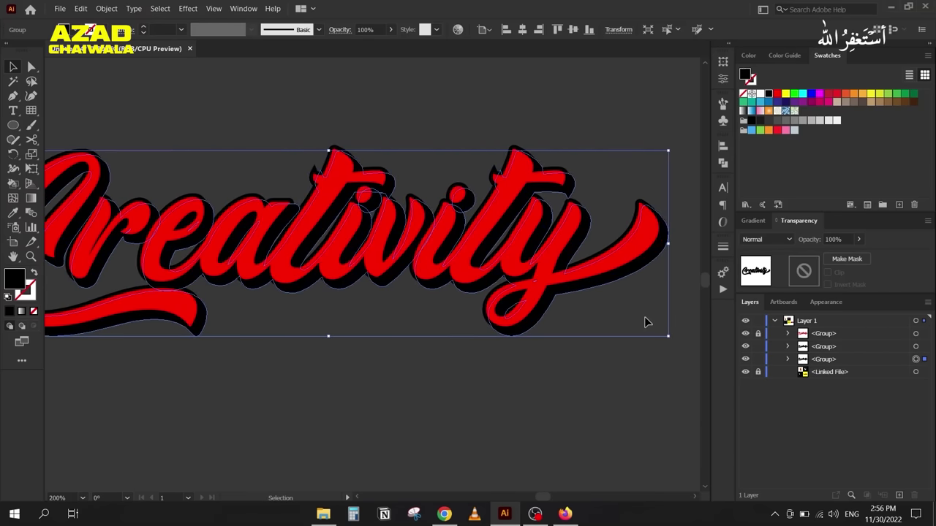
key(Down)
key(Right)
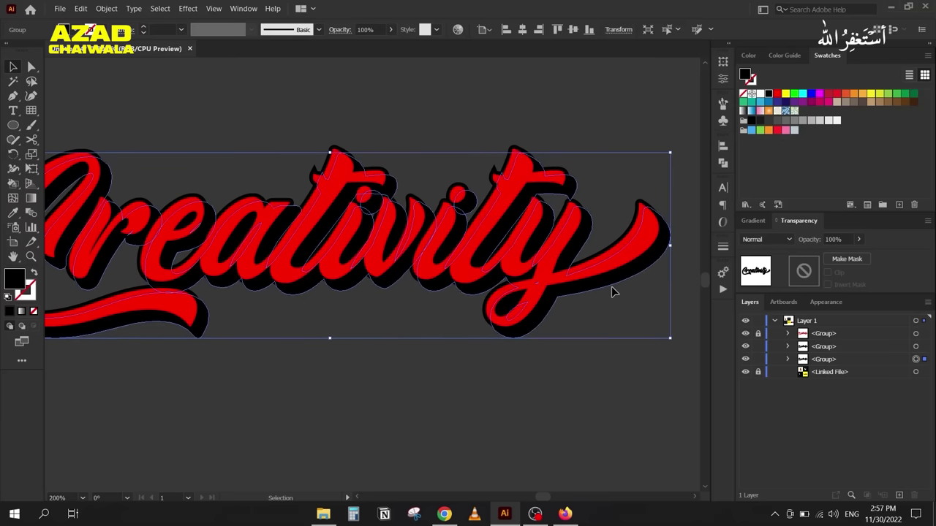
key(Down)
key(Right)
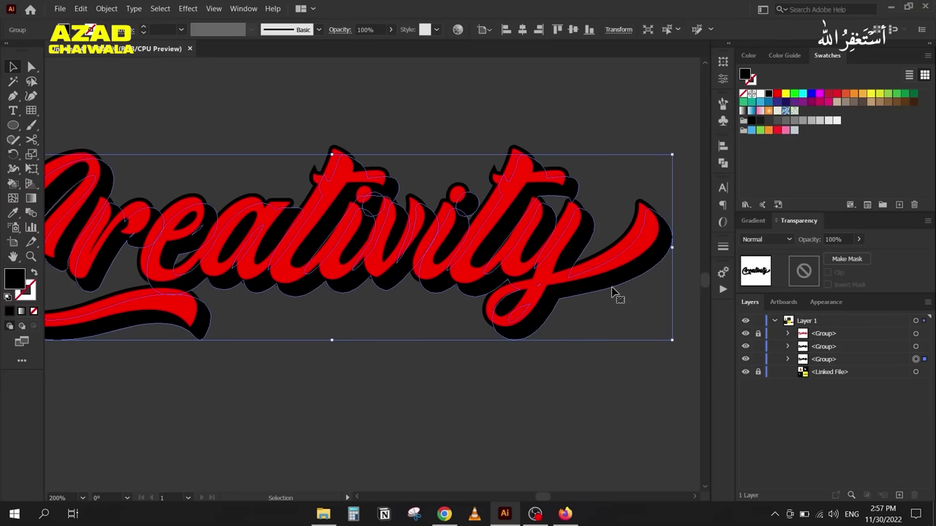
click(423, 351)
scroll(655, 212, up, 3)
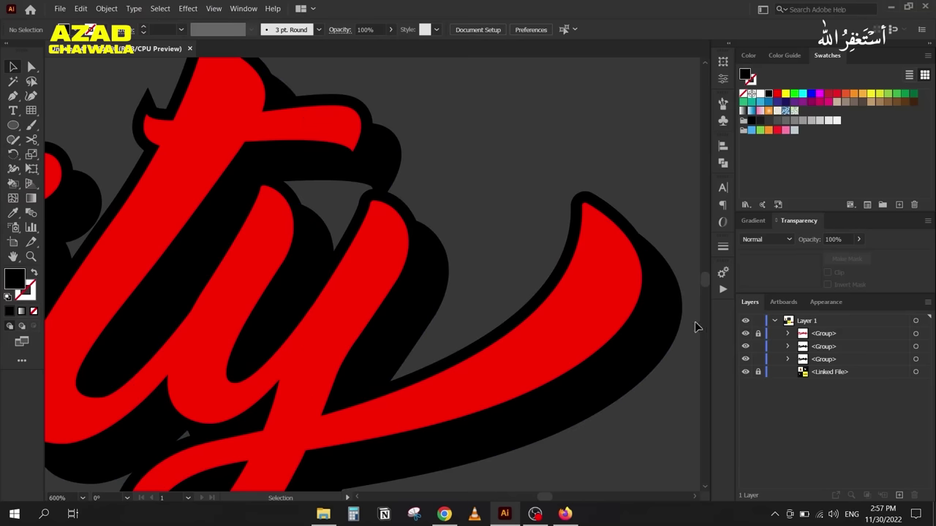
Step: Hide the red lettering and make a blend between the two black shadow copies
click(744, 333)
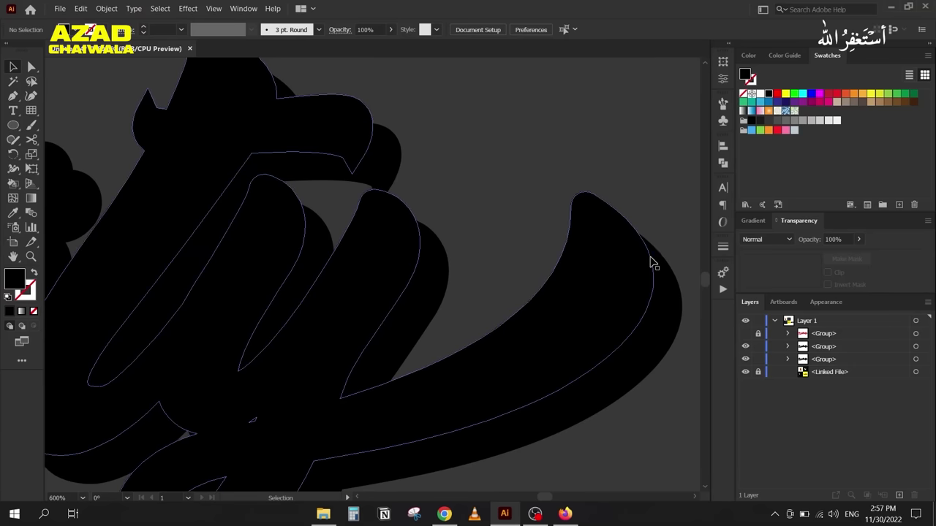
drag(543, 142, 671, 288)
click(107, 9)
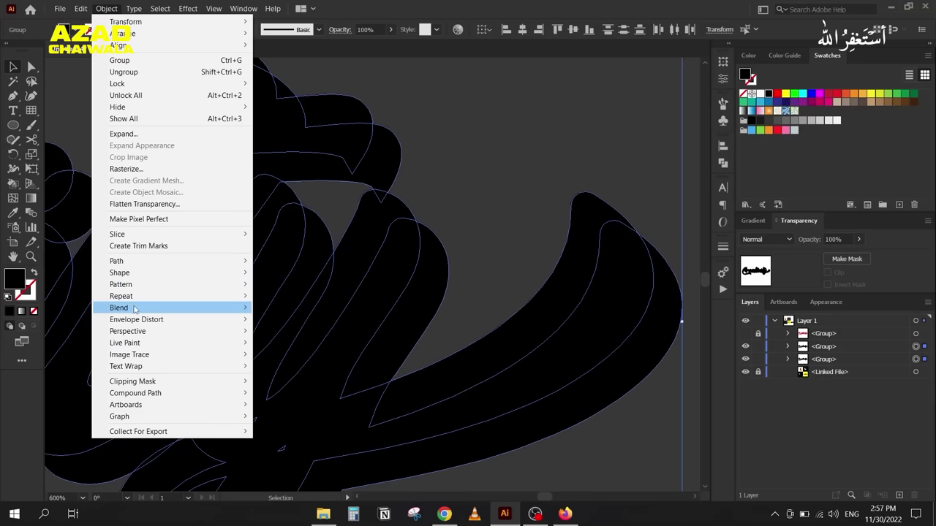
mouse_move(135, 308)
click(311, 310)
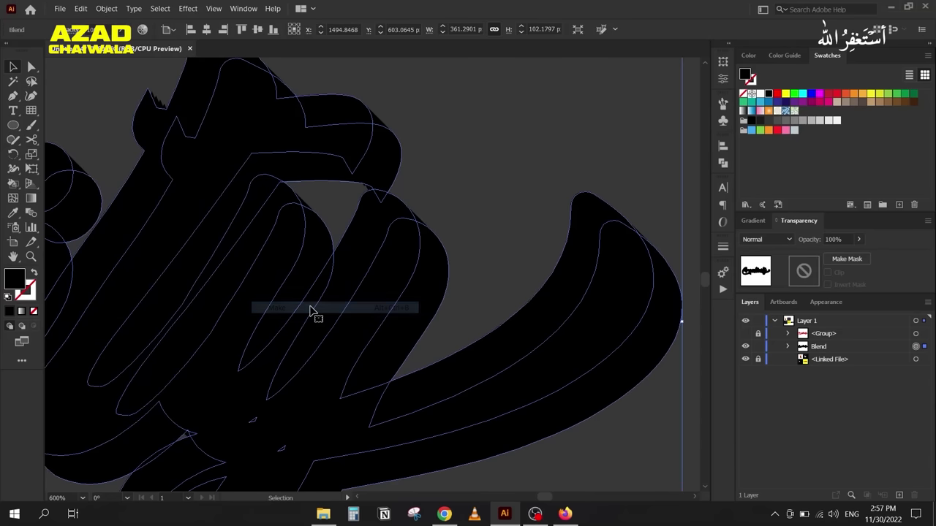
click(491, 231)
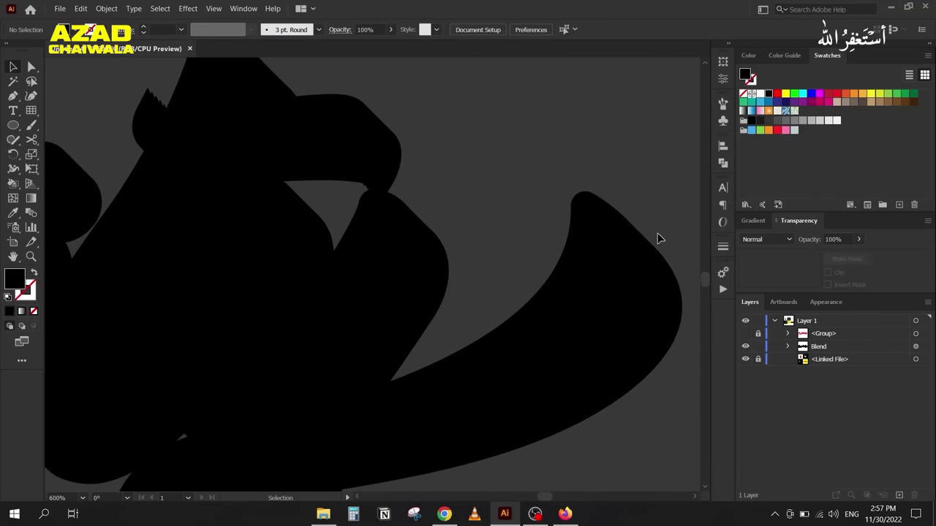
Step: Set the blend's spacing option to Specified Distance in Blend Options
scroll(649, 251, up, 2)
scroll(439, 234, up, 1)
scroll(387, 221, up, 1)
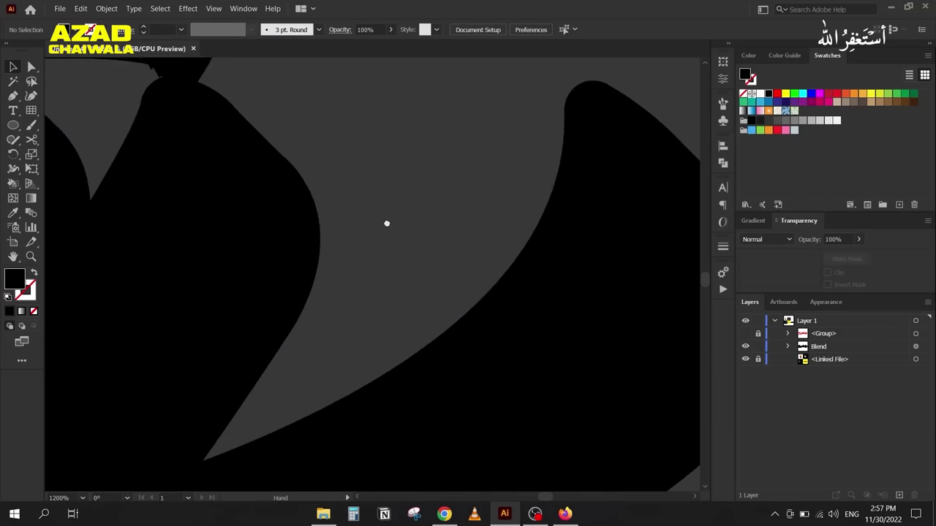
scroll(387, 221, down, 1)
click(475, 246)
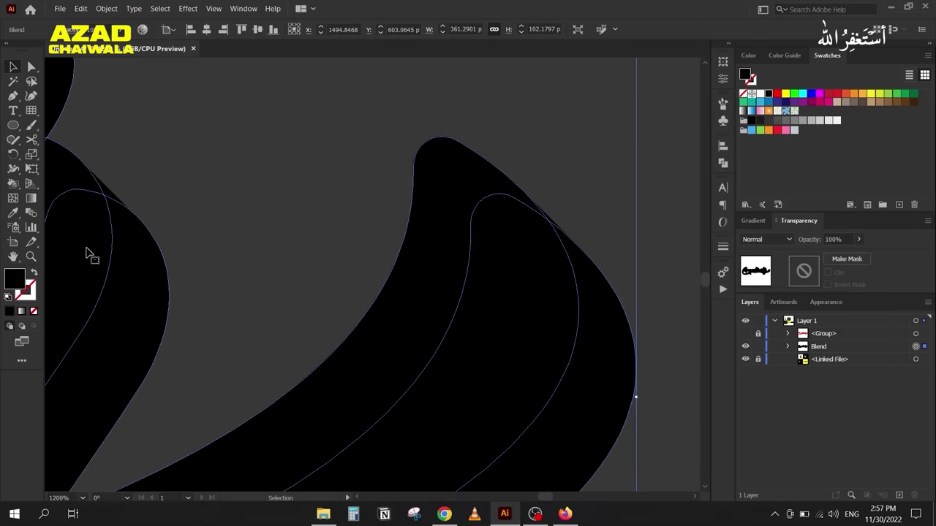
double_click(31, 214)
drag(563, 133, 599, 81)
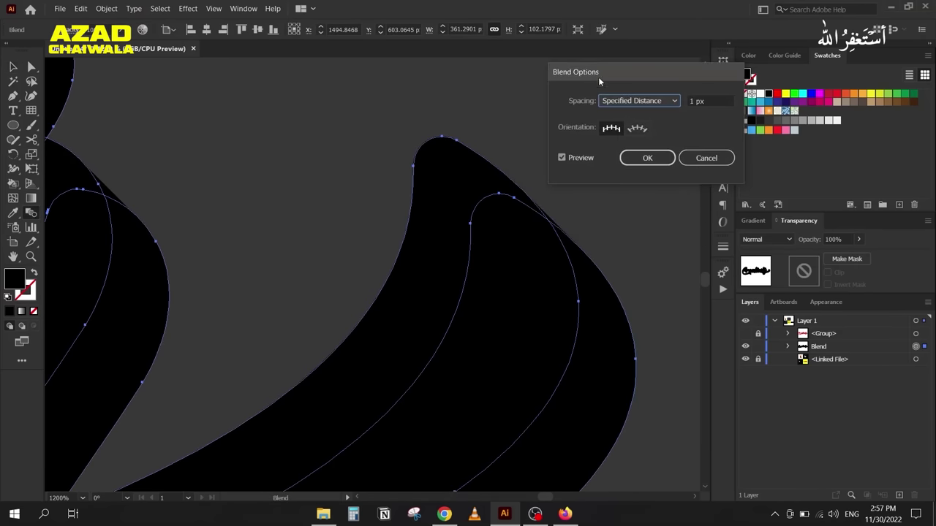
click(630, 102)
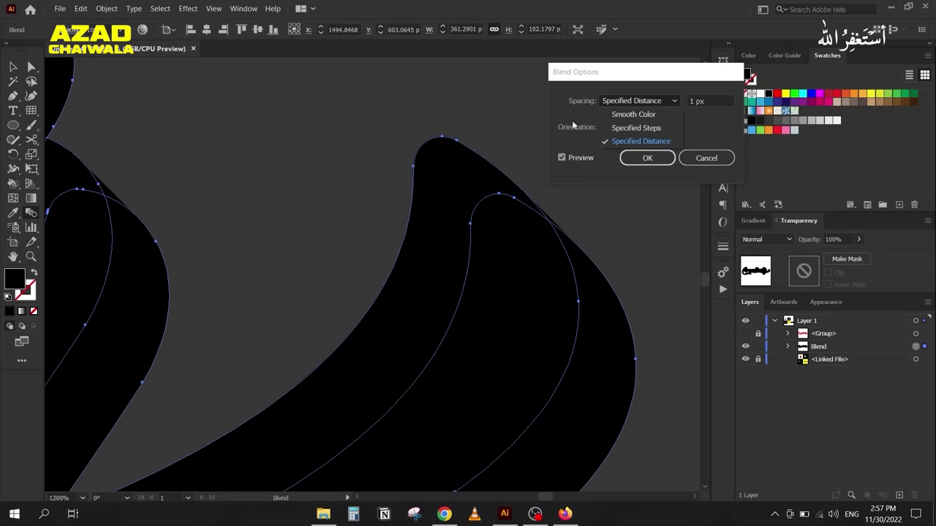
click(615, 115)
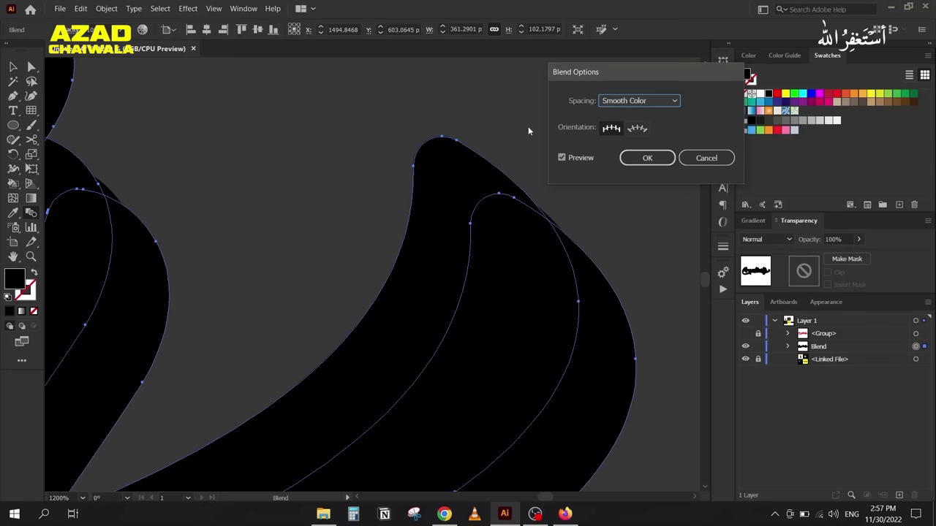
click(615, 107)
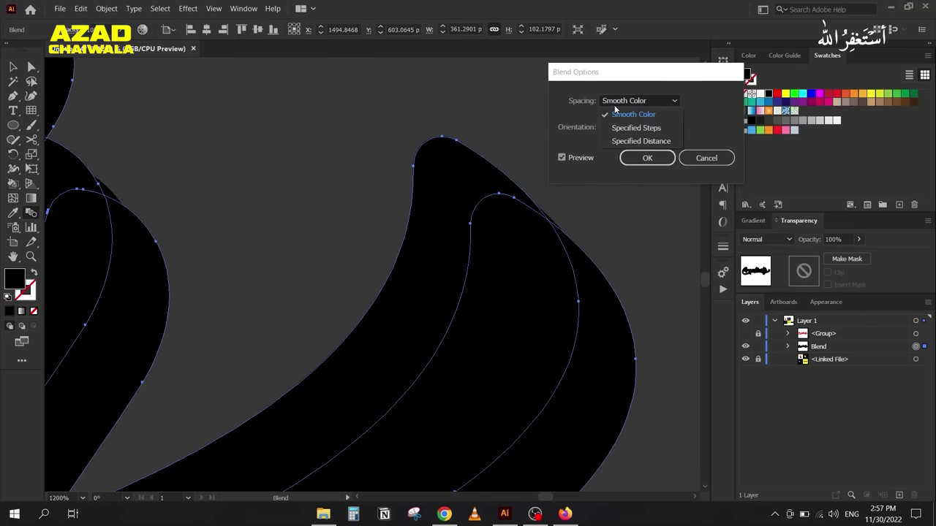
click(628, 143)
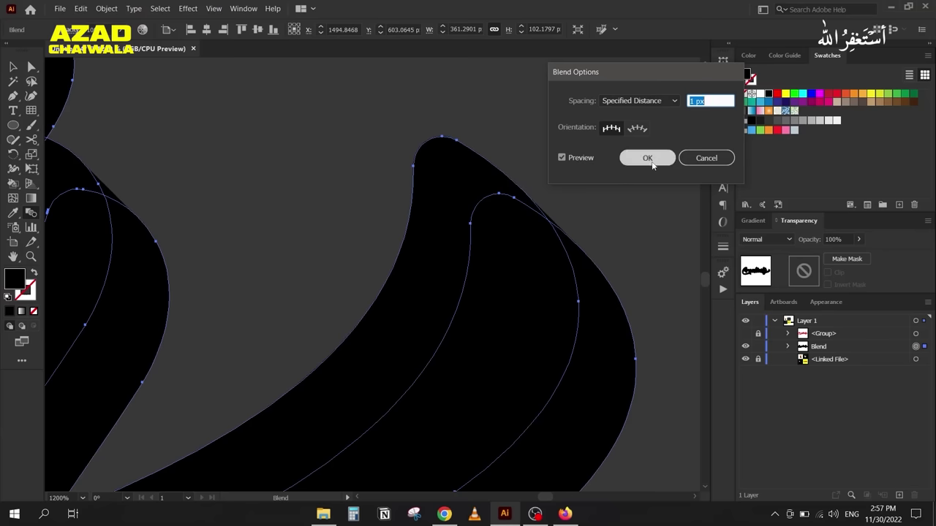
click(648, 157)
Step: Reduce the blend's specified distance to 0.1 for a smooth, solid extrusion
click(13, 67)
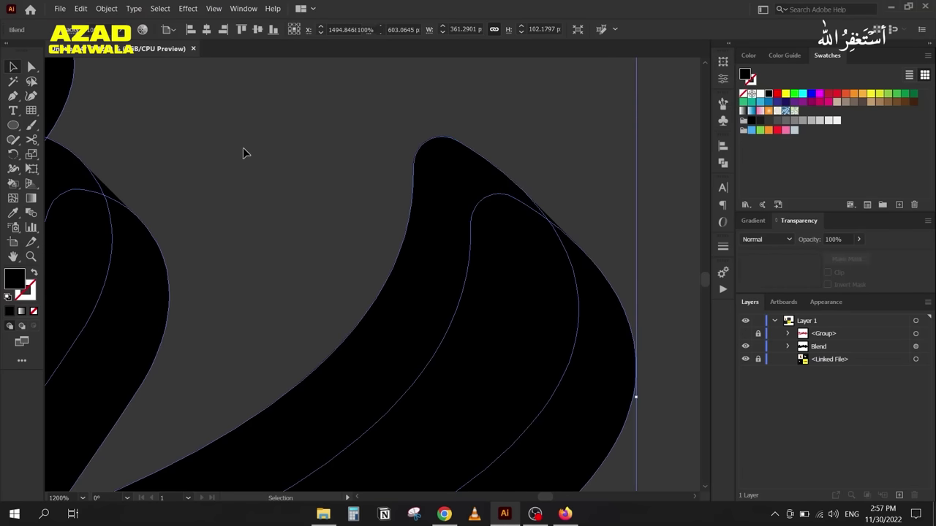
click(242, 151)
scroll(224, 151, down, 2)
drag(179, 182, 299, 196)
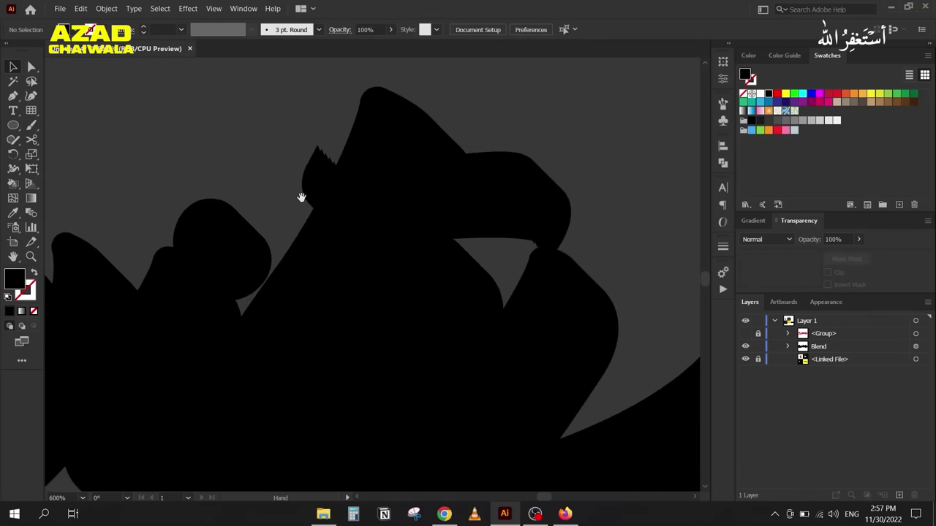
scroll(319, 159, up, 3)
scroll(320, 159, up, 1)
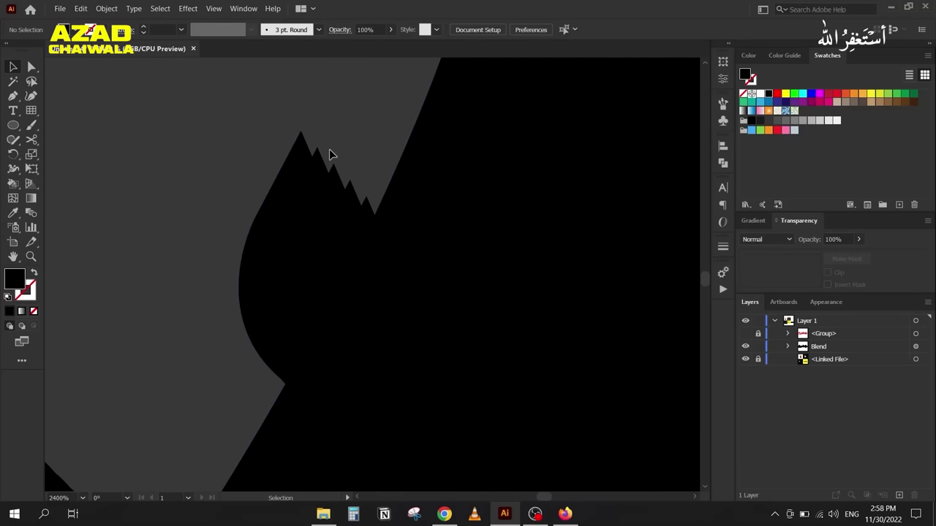
click(493, 266)
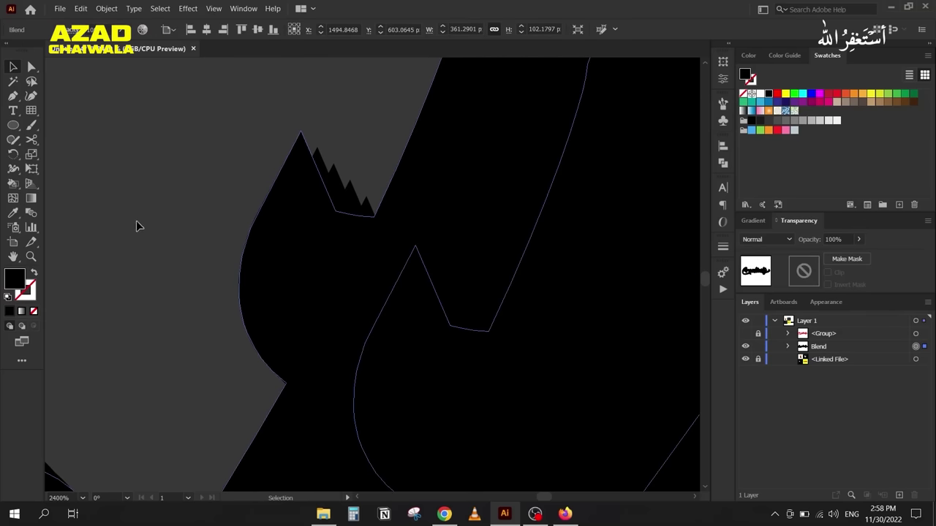
double_click(31, 215)
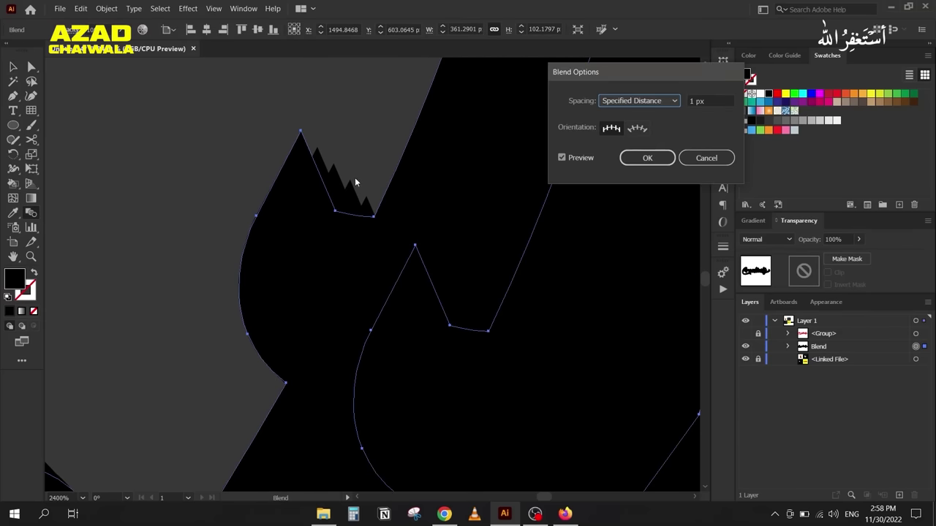
click(712, 101)
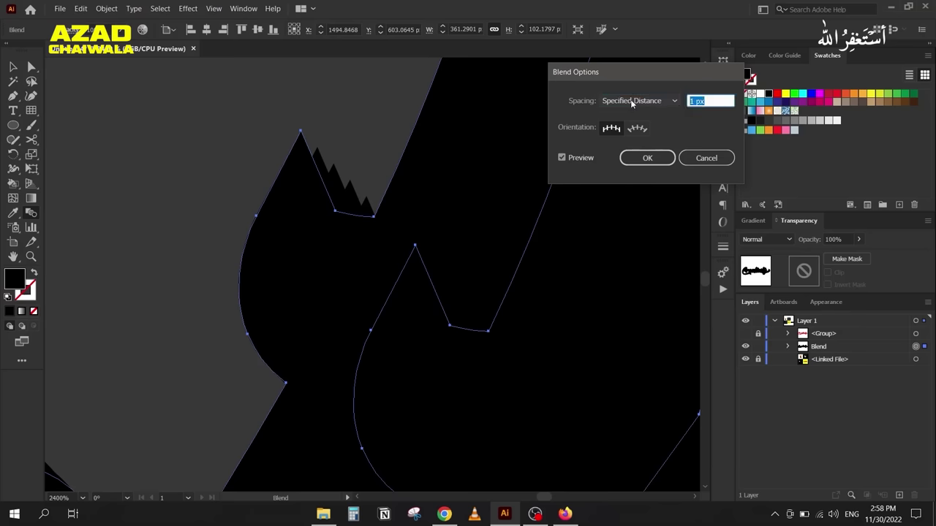
text(0.1)
click(646, 159)
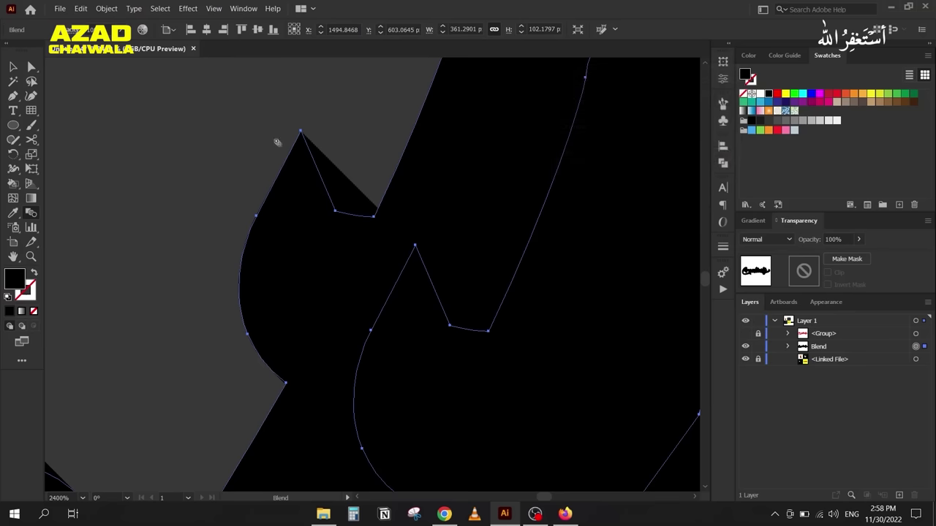
scroll(272, 158, down, 3)
key(v)
click(204, 153)
scroll(204, 153, down, 2)
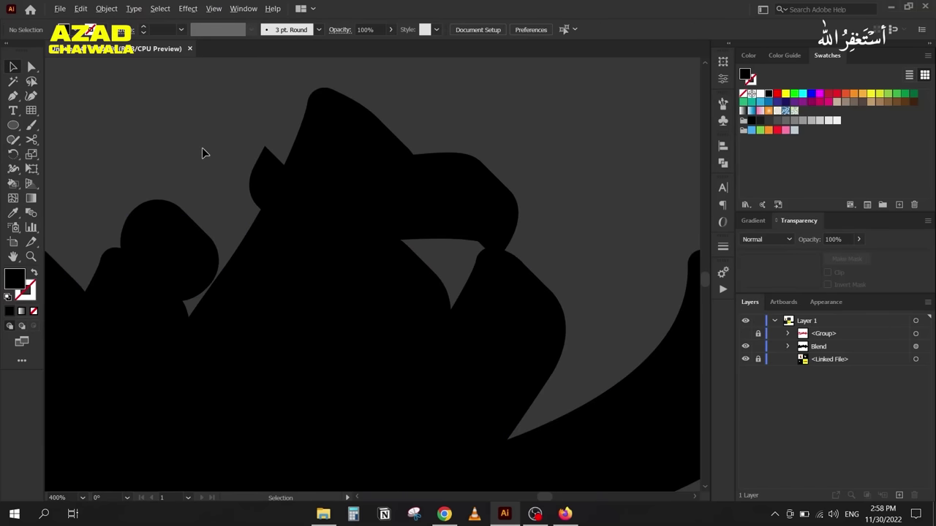
scroll(203, 153, down, 2)
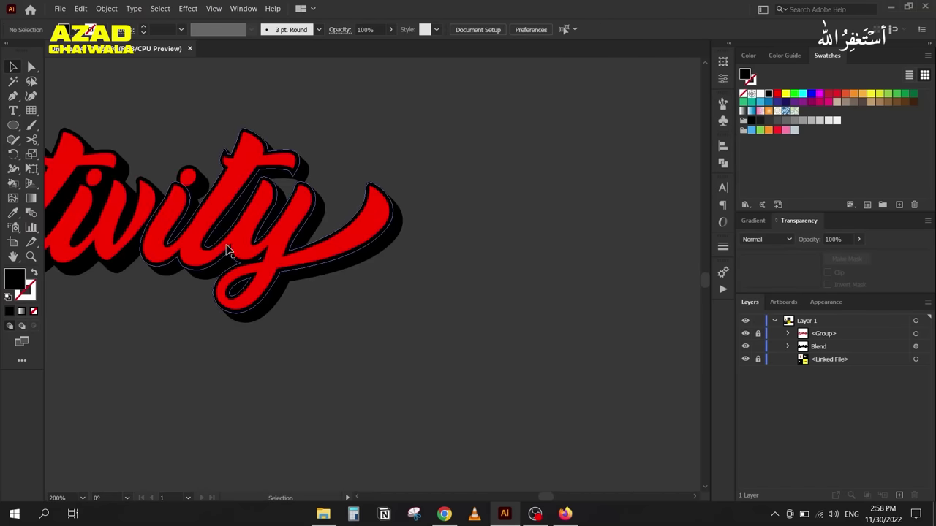
scroll(227, 251, left, 5)
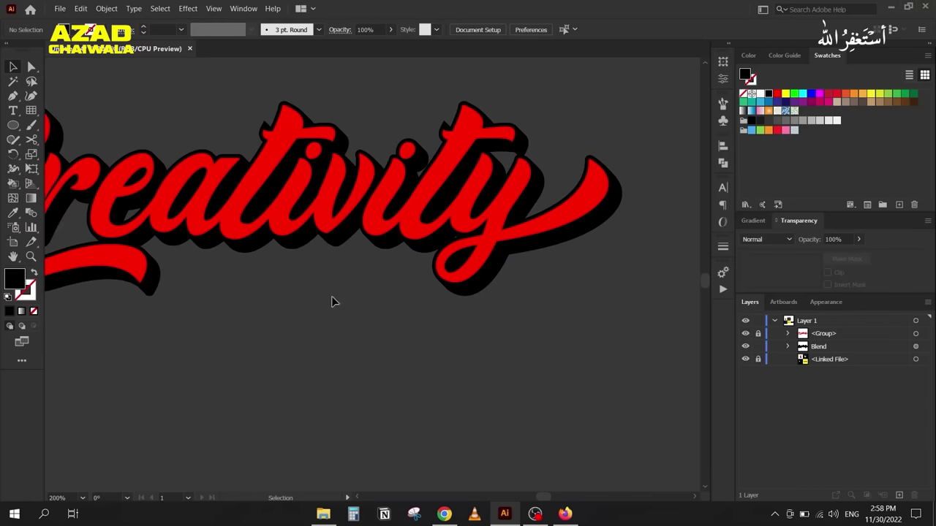
scroll(623, 184, up, 2)
click(787, 347)
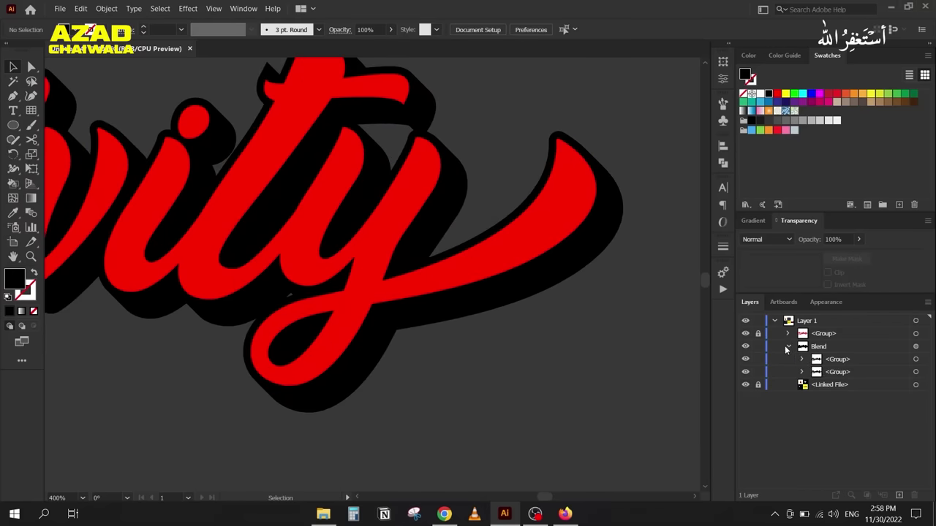
click(916, 372)
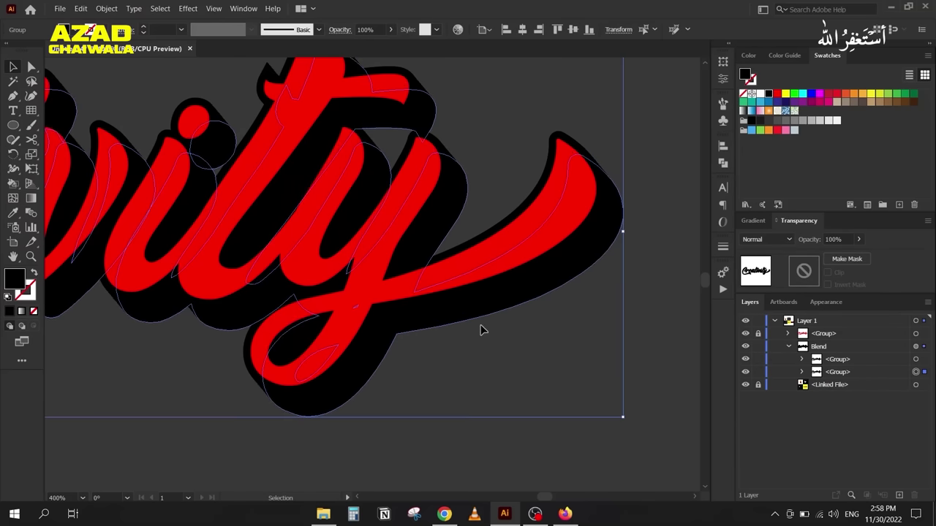
drag(478, 314, 474, 319)
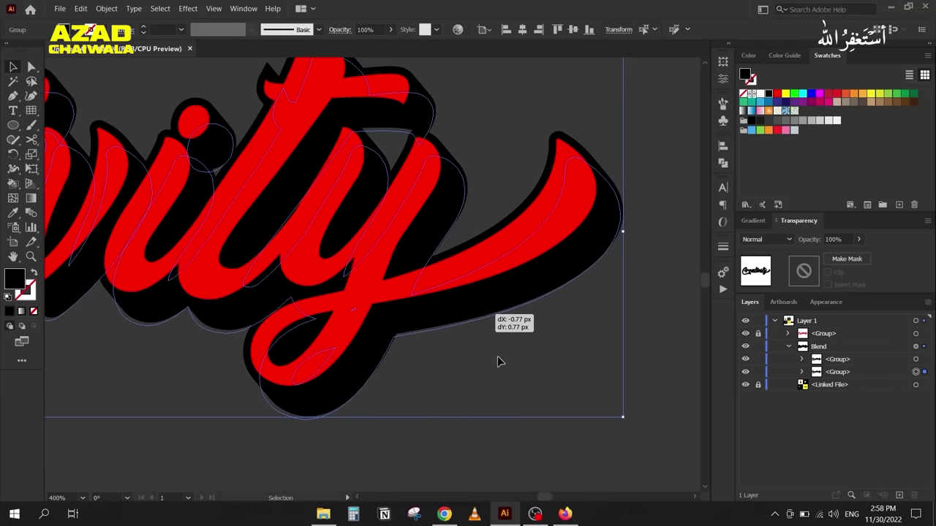
click(462, 367)
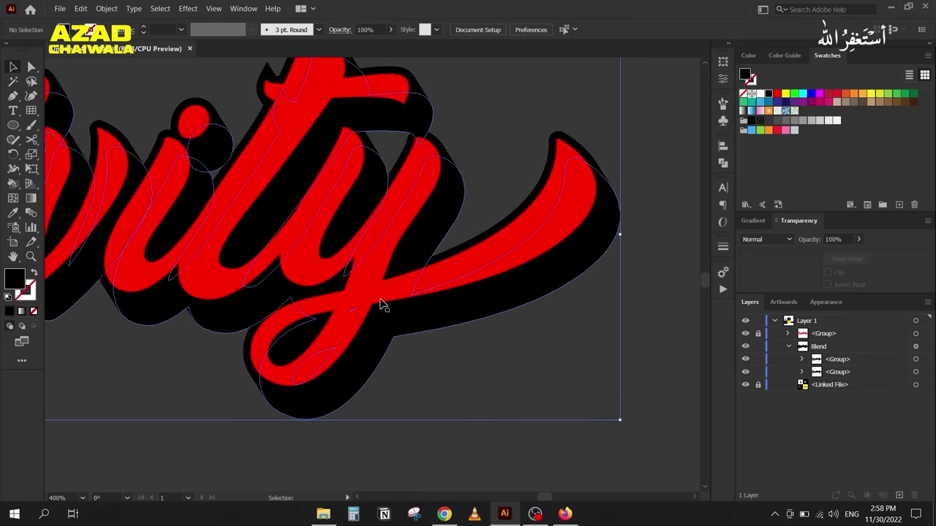
key(ctrl+minus)
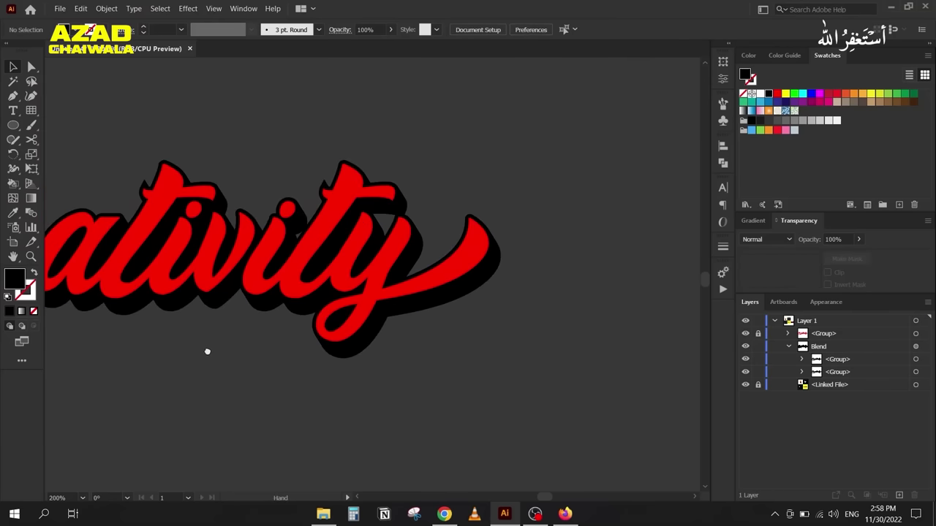
drag(190, 353, 328, 332)
drag(189, 363, 236, 369)
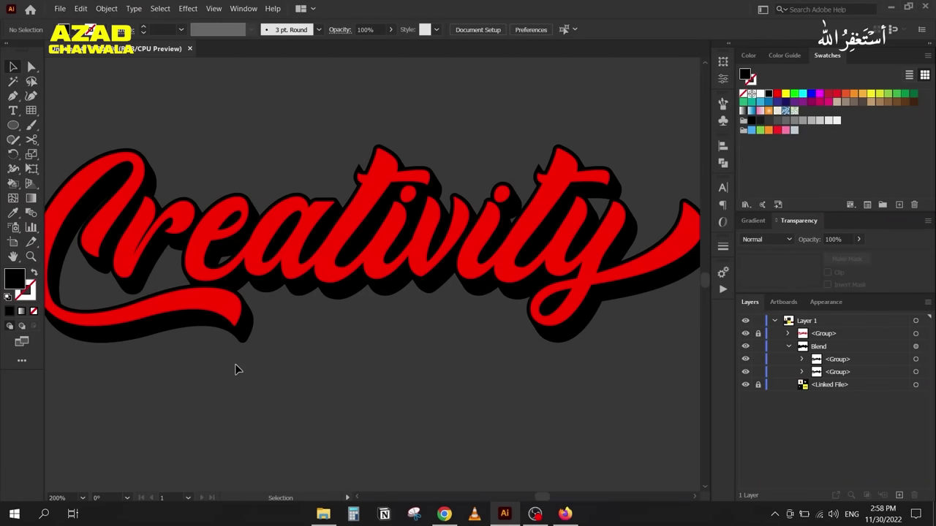
mouse_move(493, 313)
mouse_down()
mouse_move(363, 302)
mouse_move(509, 322)
mouse_up()
key(ctrl+minus)
key(ctrl+minus)
drag(188, 312, 249, 280)
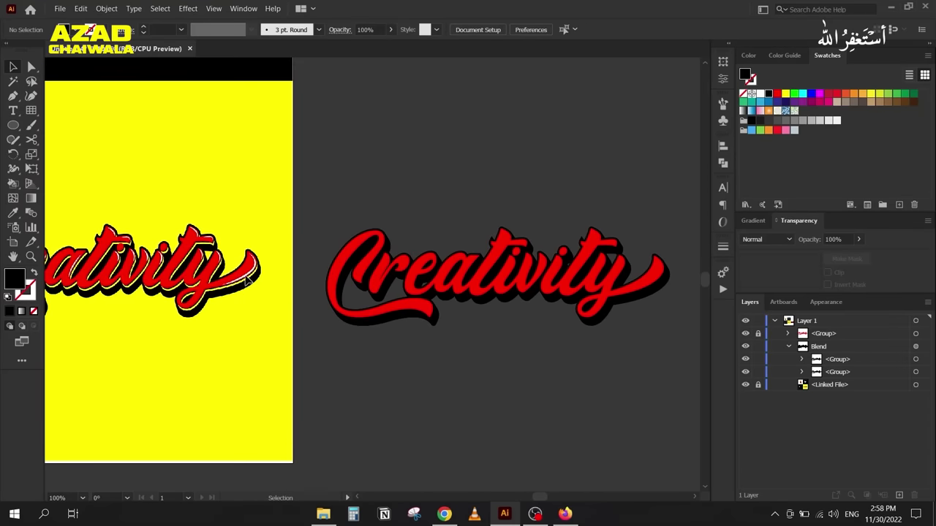
scroll(221, 272, up, 3)
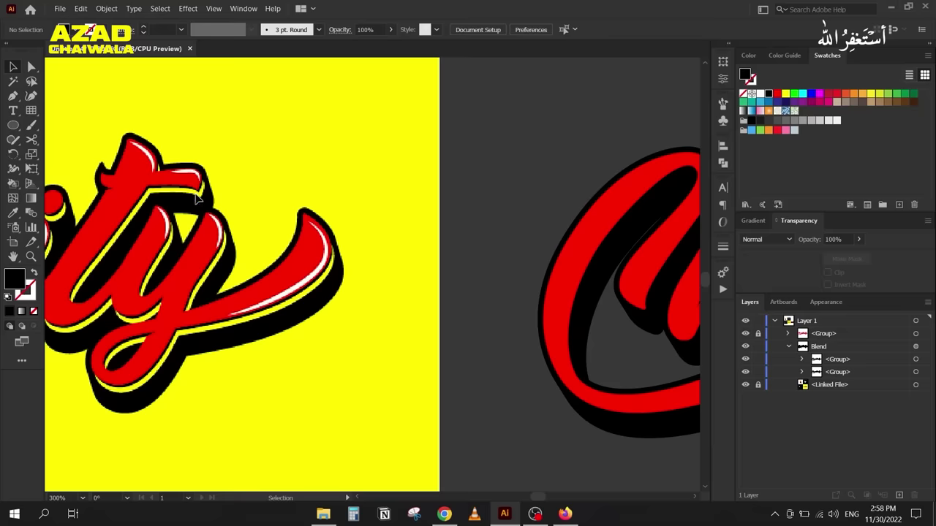
drag(466, 295, 232, 253)
Step: Lock the Blend layer and paste a copy of the red lettering group behind it
click(280, 258)
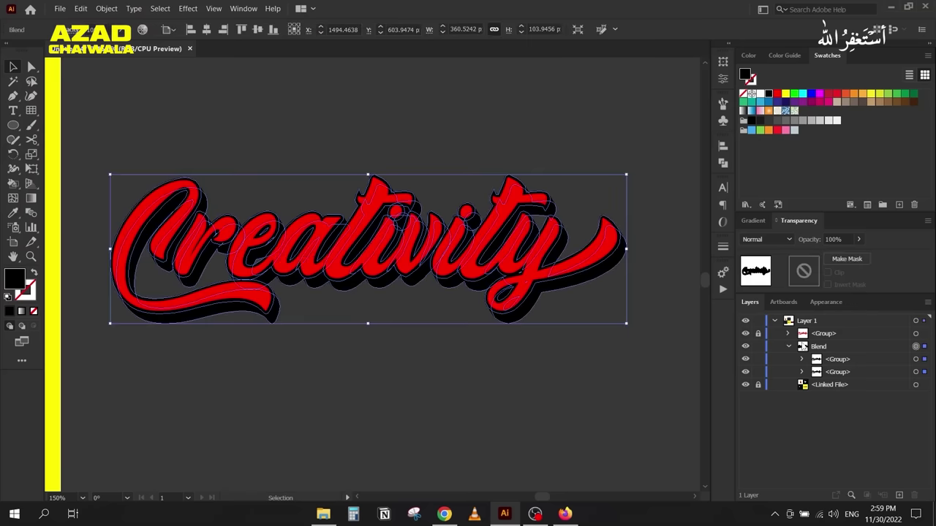
click(788, 347)
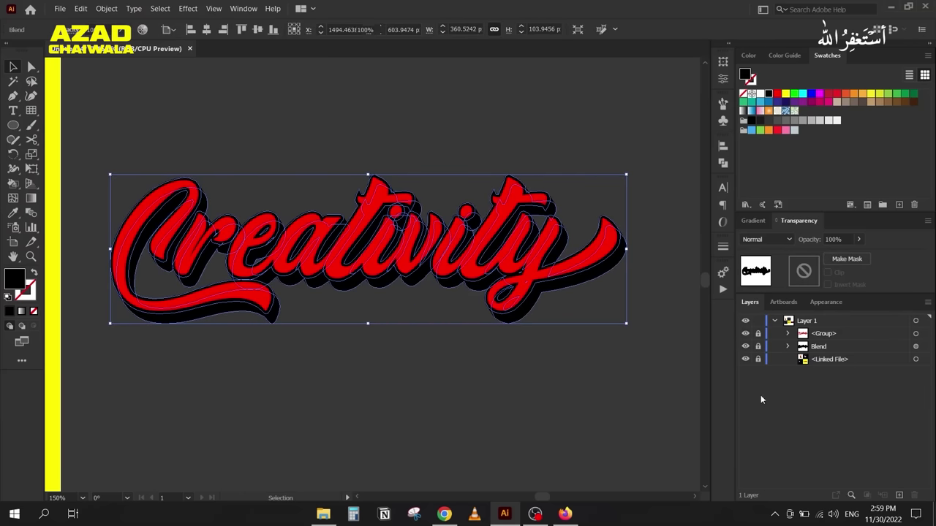
click(758, 347)
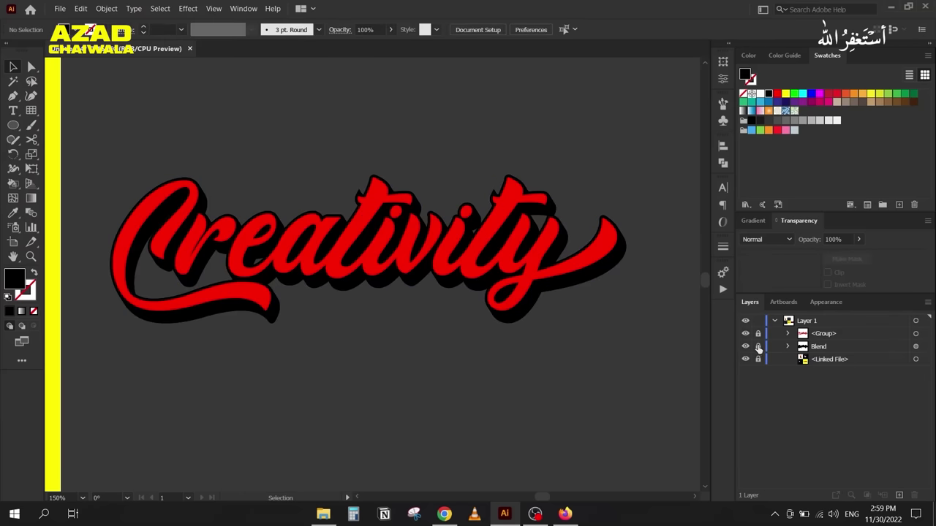
click(919, 334)
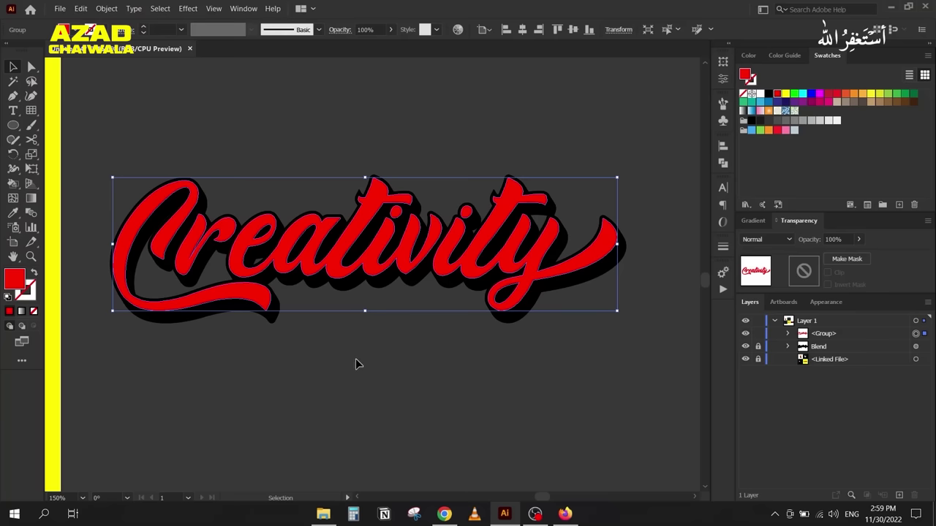
key(a)
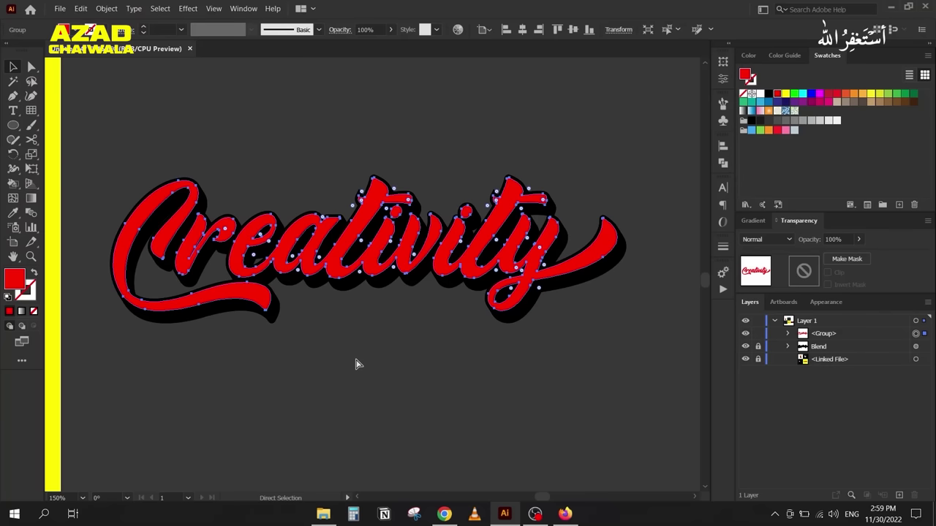
key(ctrl+c)
key(ctrl+b)
key(v)
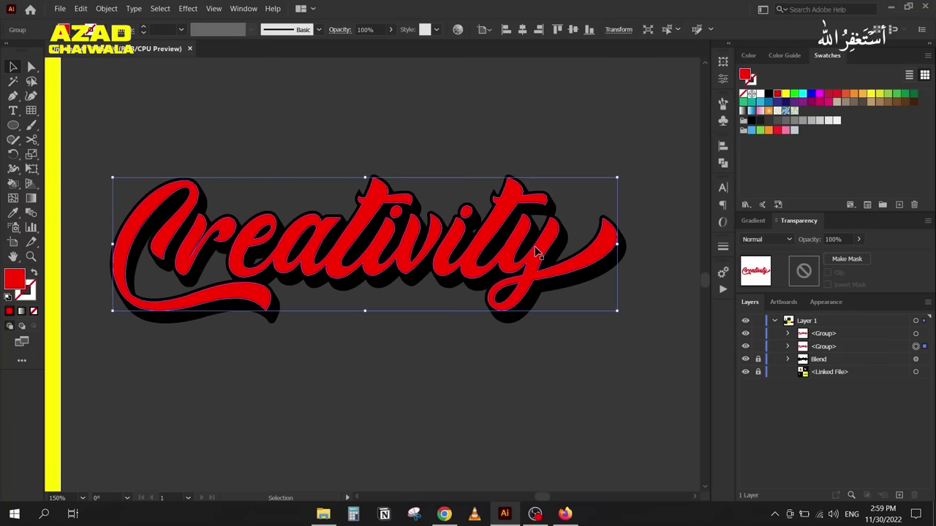
Step: Fill the back copy yellow and nudge it one step right and one down
drag(426, 219, 561, 233)
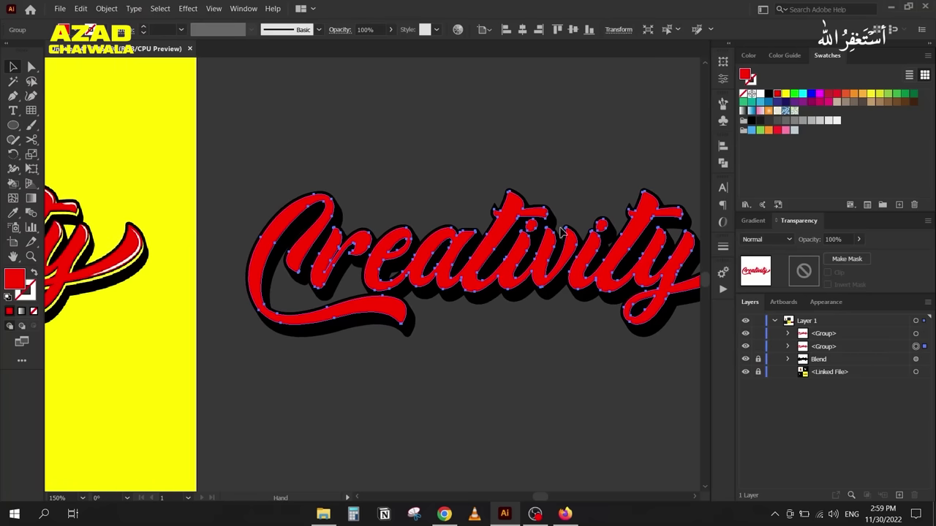
click(785, 94)
scroll(640, 325, up, 3)
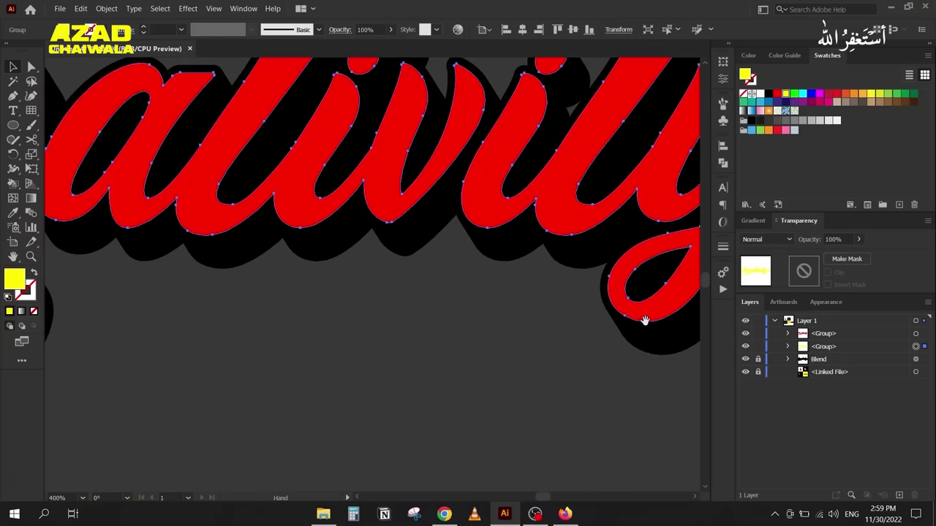
scroll(376, 359, right, 5)
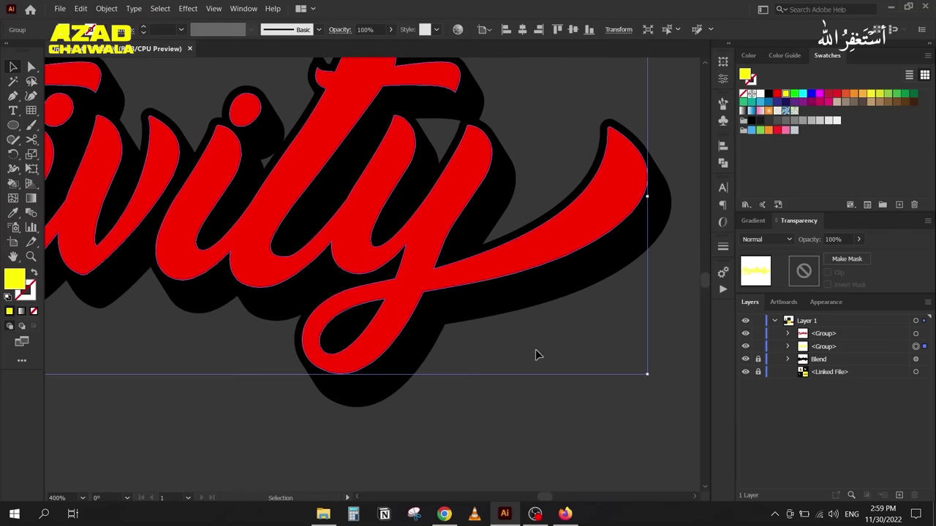
key(Right)
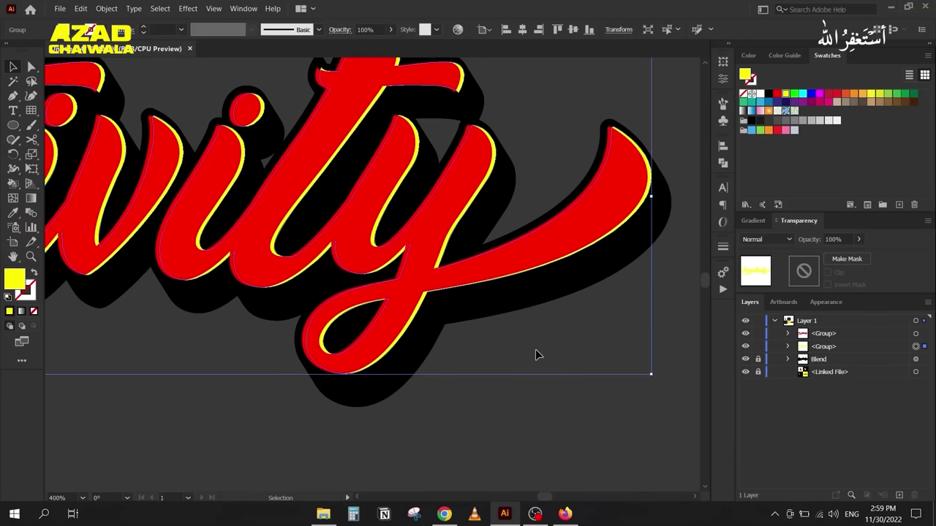
key(Down)
key(Down)
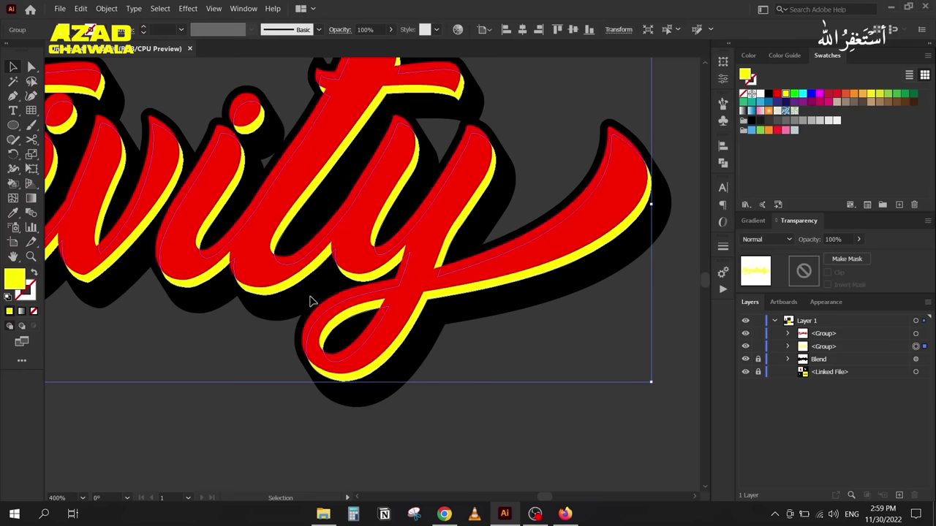
click(253, 353)
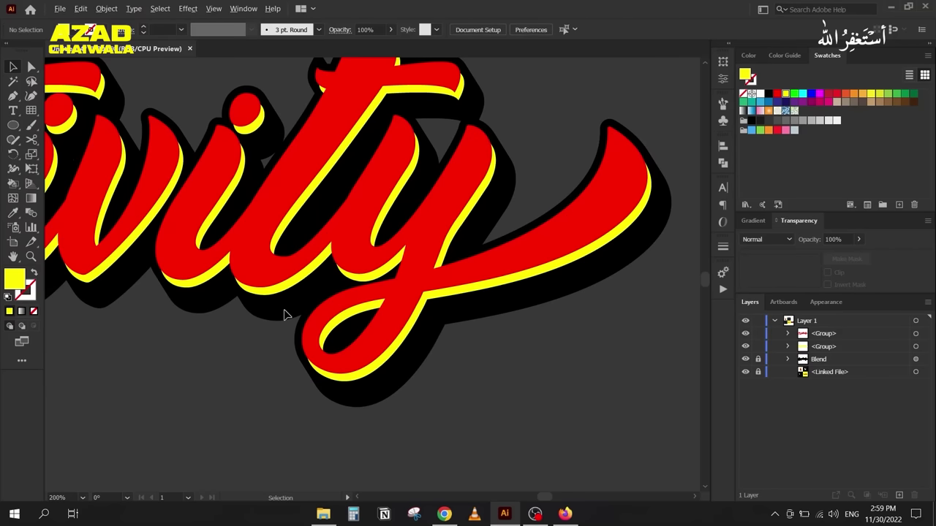
scroll(285, 315, down, 2)
scroll(198, 309, left, 10)
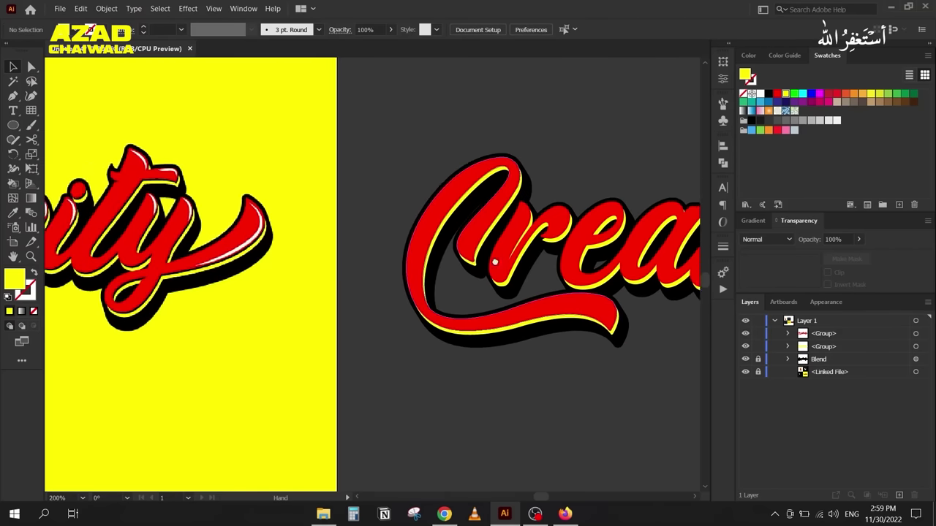
scroll(494, 262, left, 5)
scroll(429, 220, up, 3)
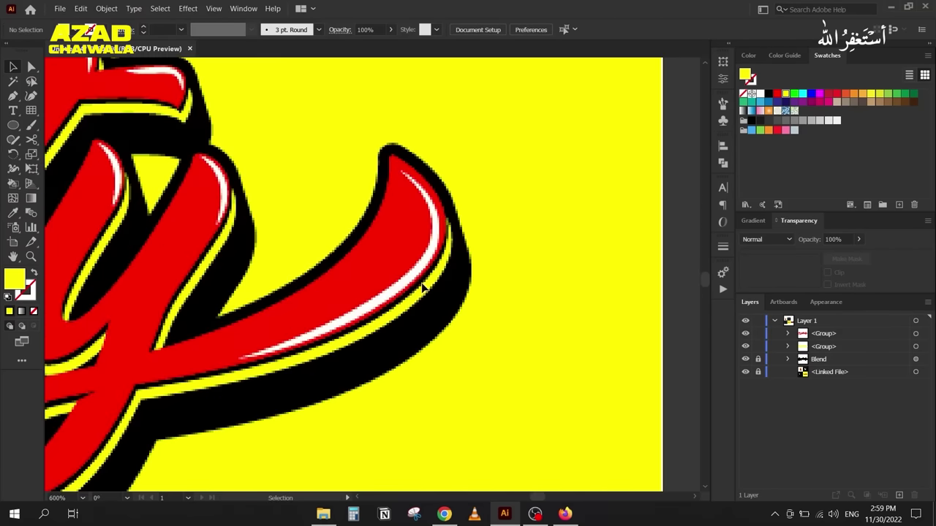
scroll(168, 372, left, 3)
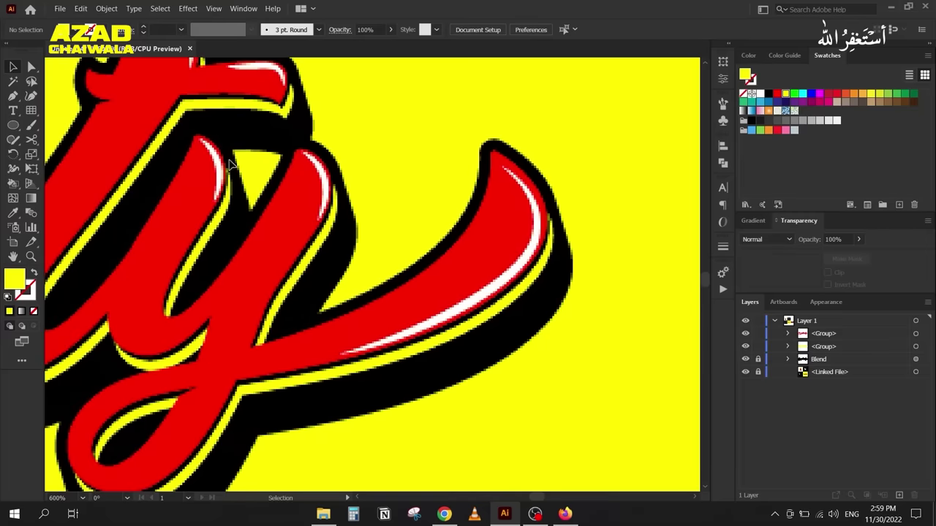
scroll(164, 303, down, 1)
scroll(268, 268, down, 2)
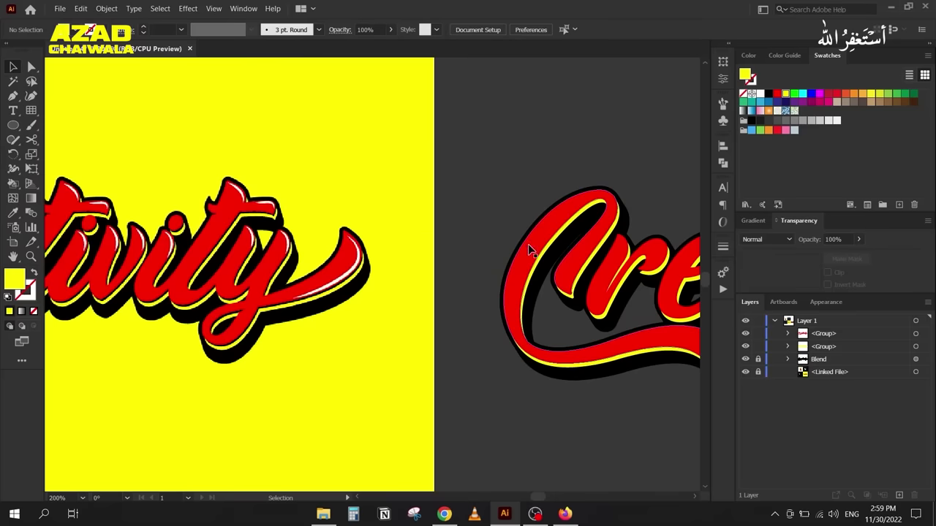
scroll(225, 194, right, 3)
scroll(225, 194, right, 3)
scroll(225, 194, down, 1)
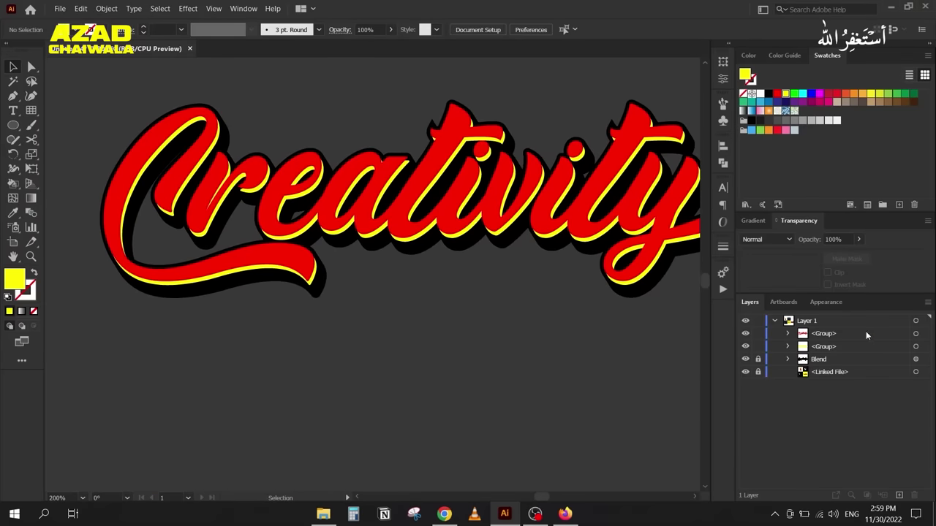
Step: Give the red lettering group a 1 px black (000000) stroke
click(916, 333)
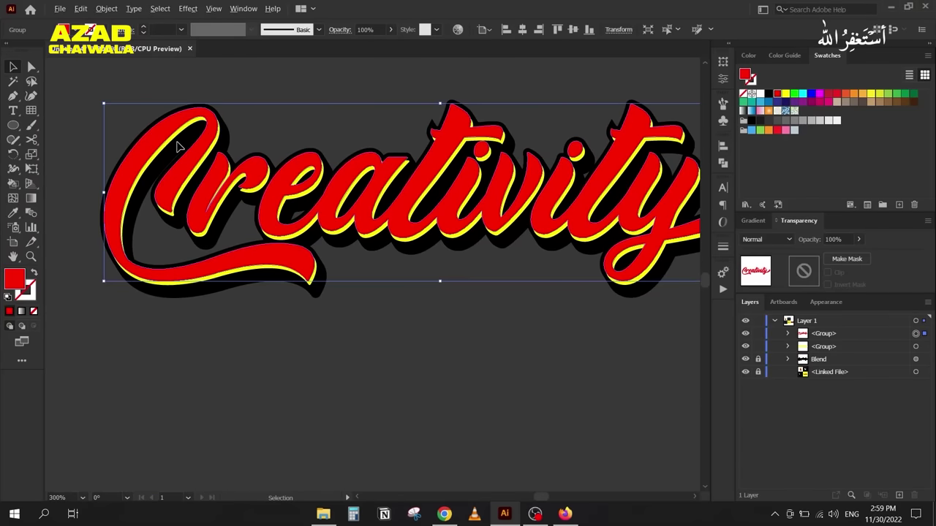
scroll(177, 146, up, 1)
click(29, 285)
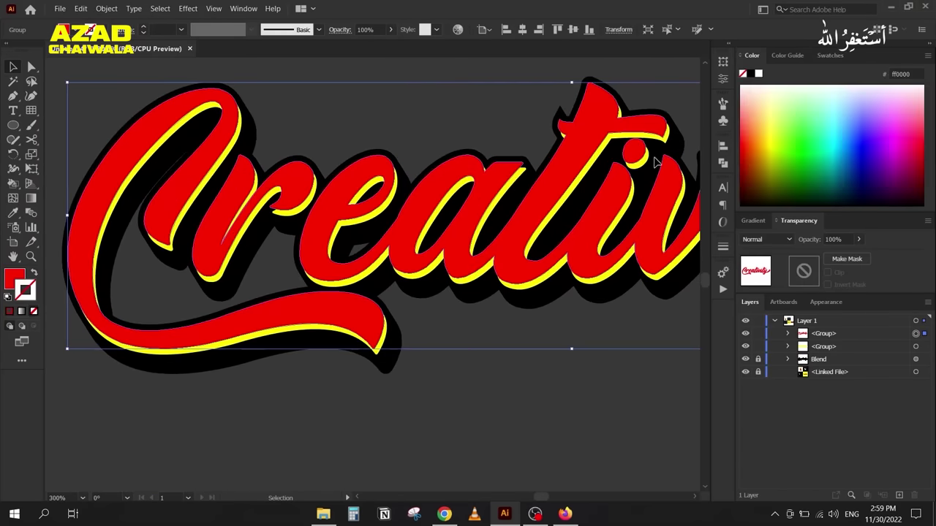
click(752, 75)
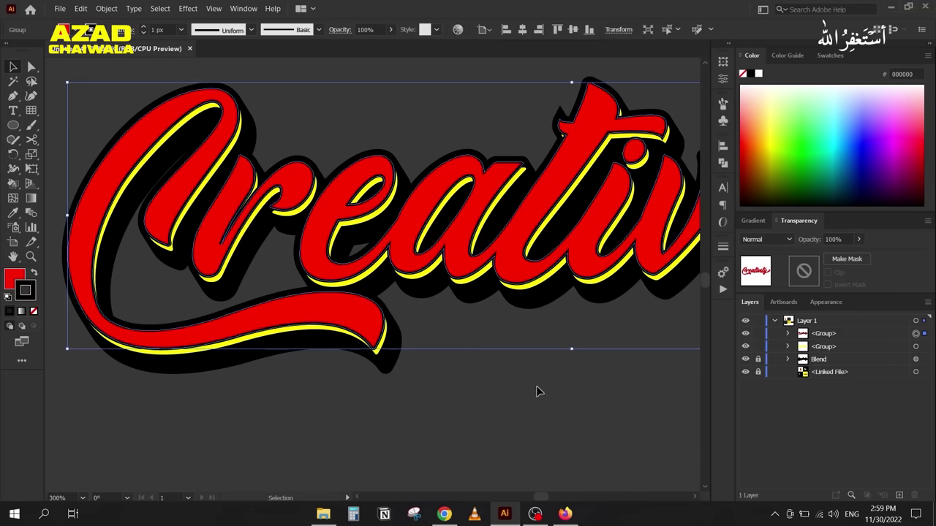
drag(530, 387, 263, 344)
Step: Deselect everything and scroll the view to the swash beneath the 'Crea' letters
click(430, 323)
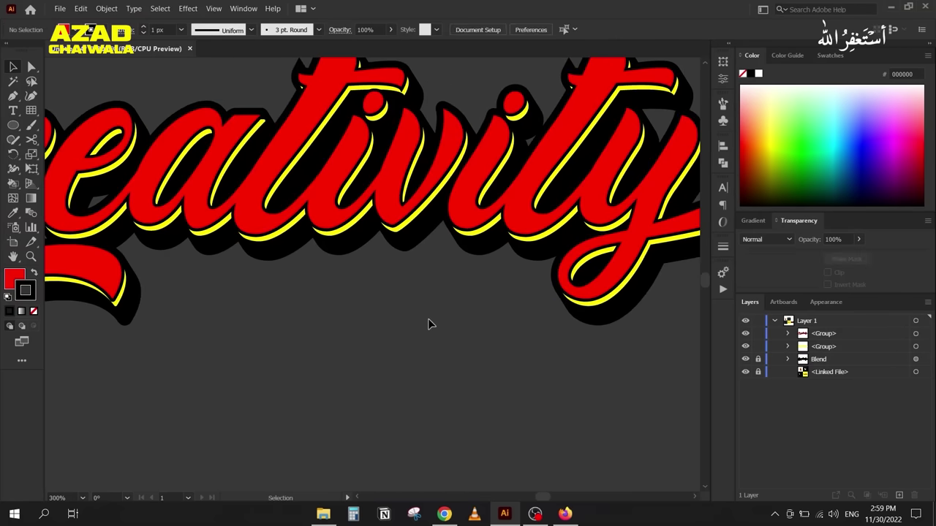
scroll(427, 326, down, 2)
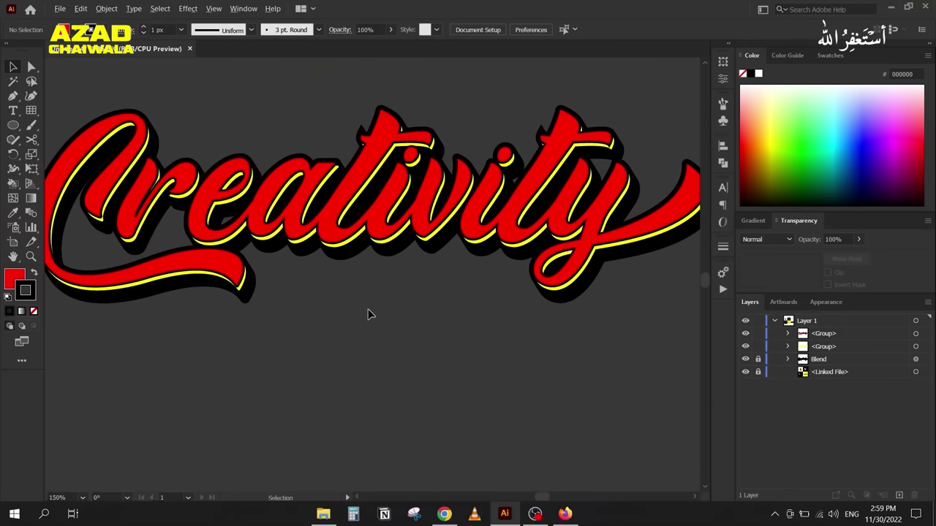
scroll(368, 314, down, 2)
scroll(463, 324, left, 5)
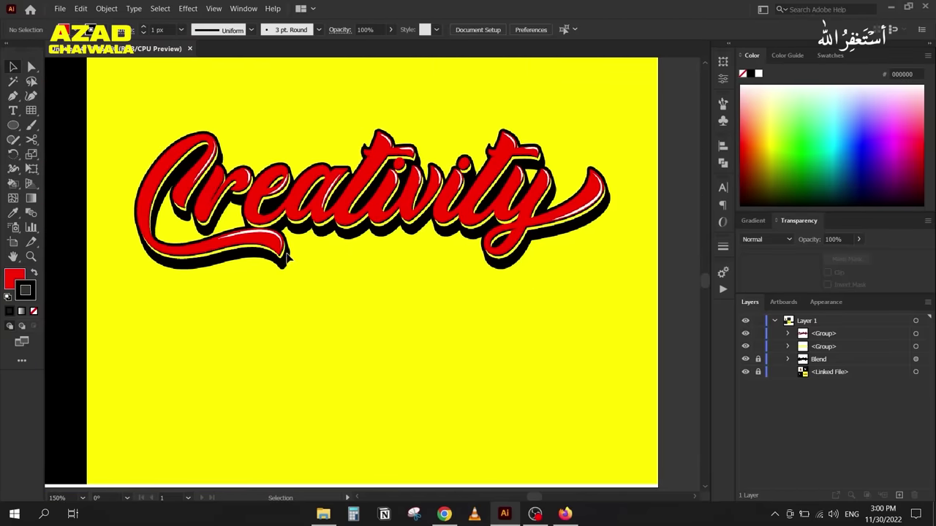
scroll(523, 219, right, 5)
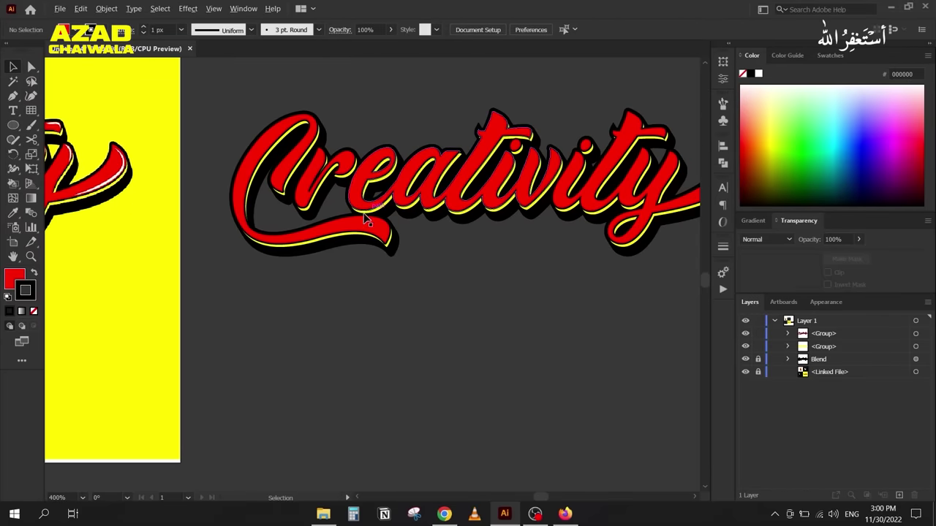
scroll(371, 261, up, 4)
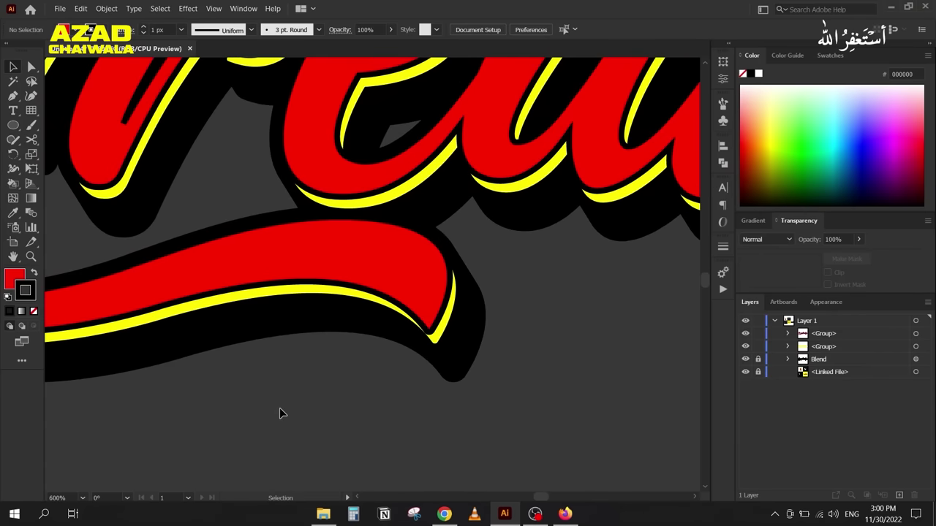
Step: Draw a no-fill curved path with the Pen along the red swash's upper edge
key(p)
click(15, 278)
click(33, 313)
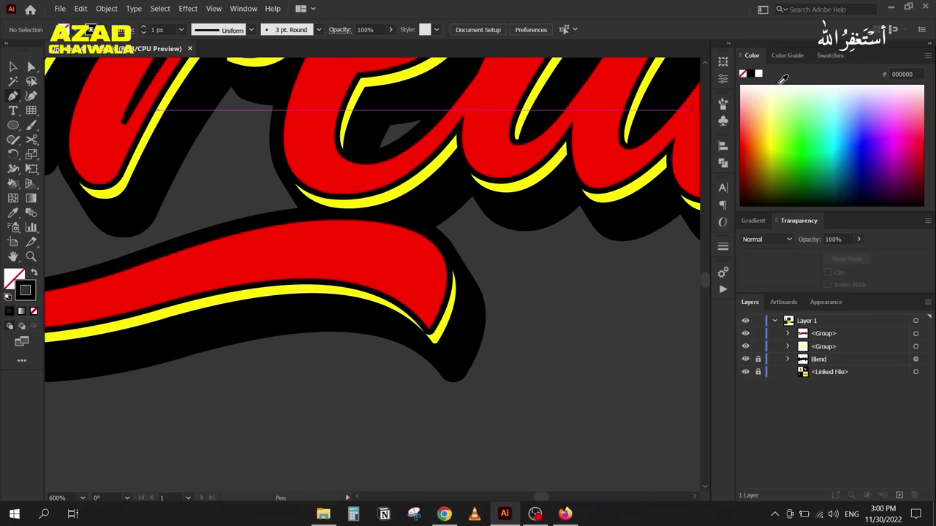
click(433, 295)
drag(417, 244, 402, 241)
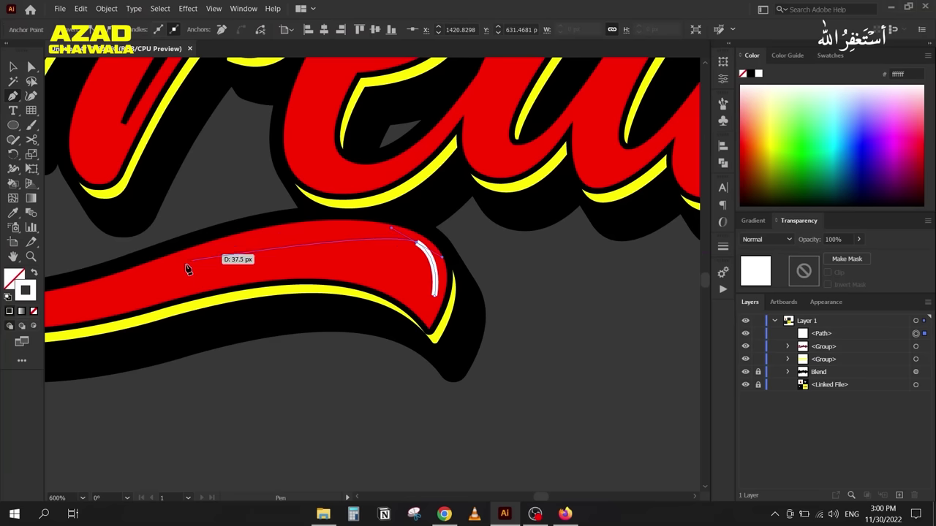
mouse_move(169, 270)
mouse_down()
mouse_move(94, 299)
mouse_move(71, 329)
mouse_move(51, 313)
mouse_move(88, 318)
mouse_up()
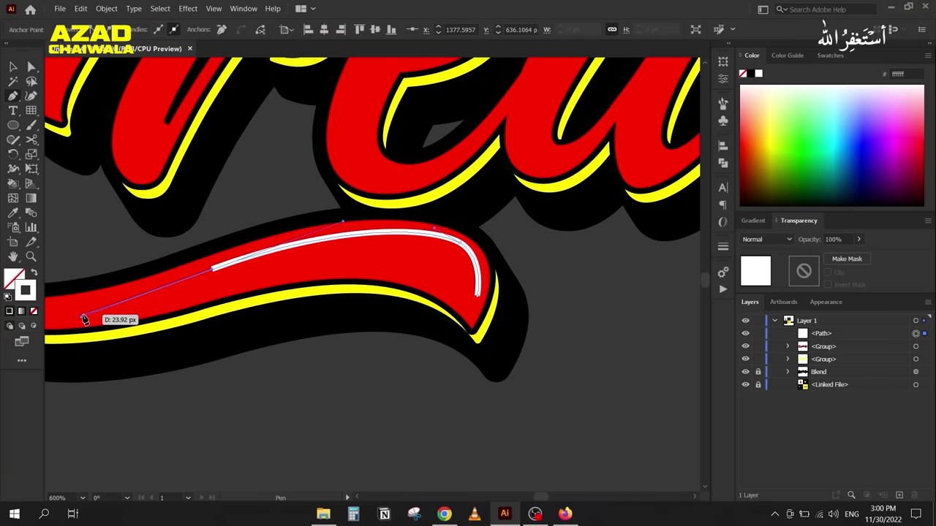
key(v)
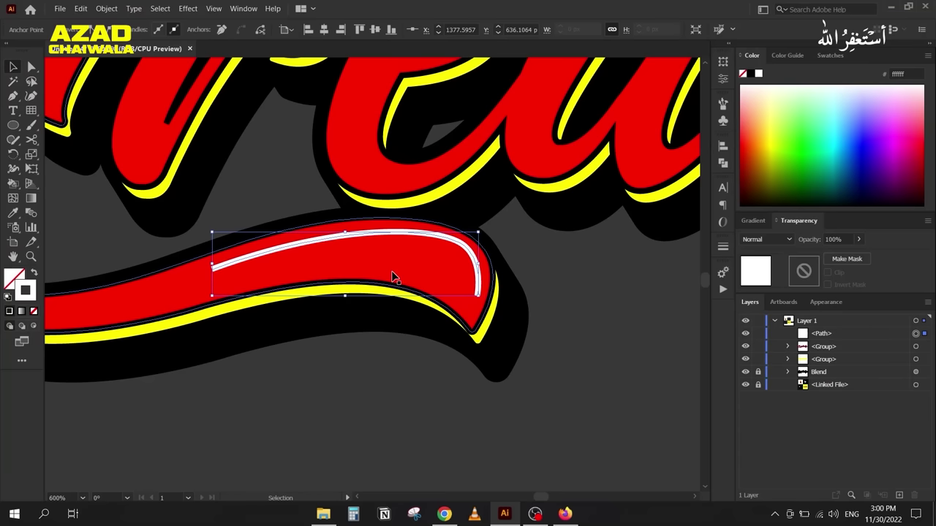
Step: Apply Width Profile 1 so the white highlight stroke tapers at both ends
click(345, 238)
click(206, 29)
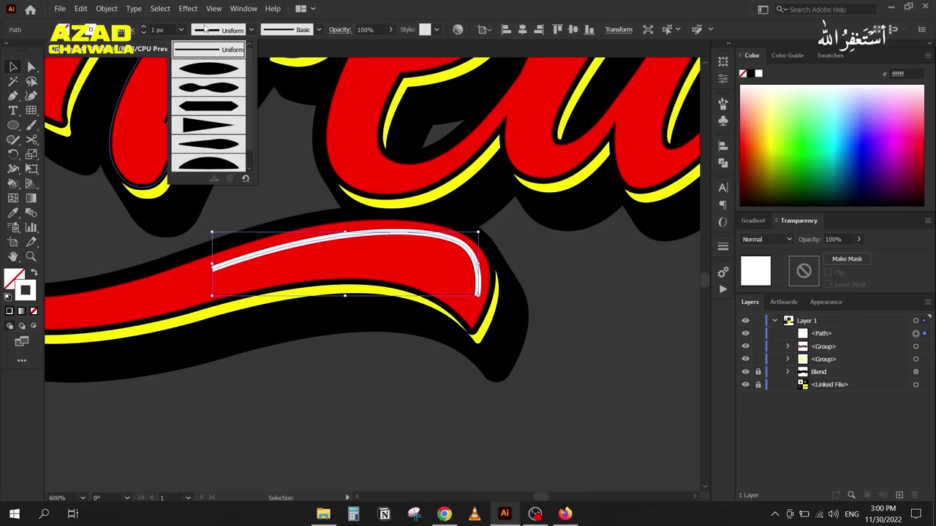
click(212, 70)
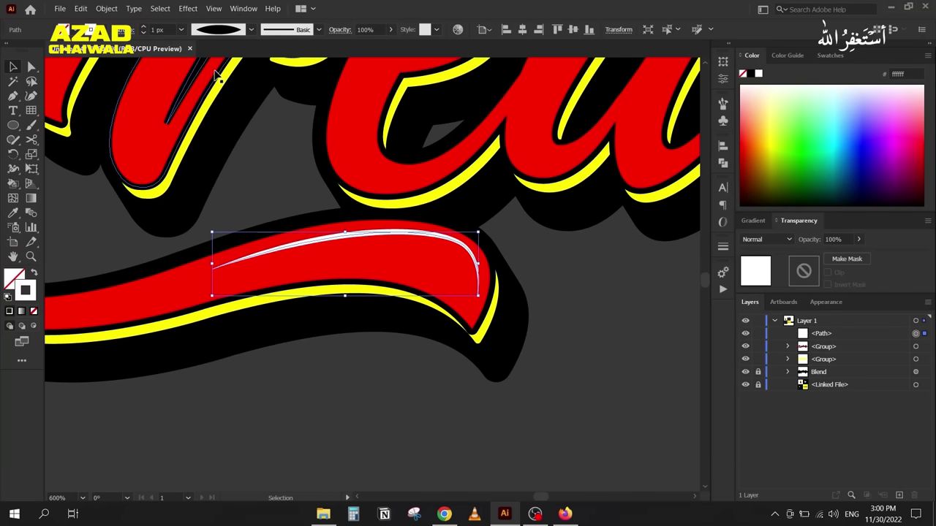
Step: Drag the highlight's anchors with Direct Selection to refine its curve and lower end, then deselect
click(32, 67)
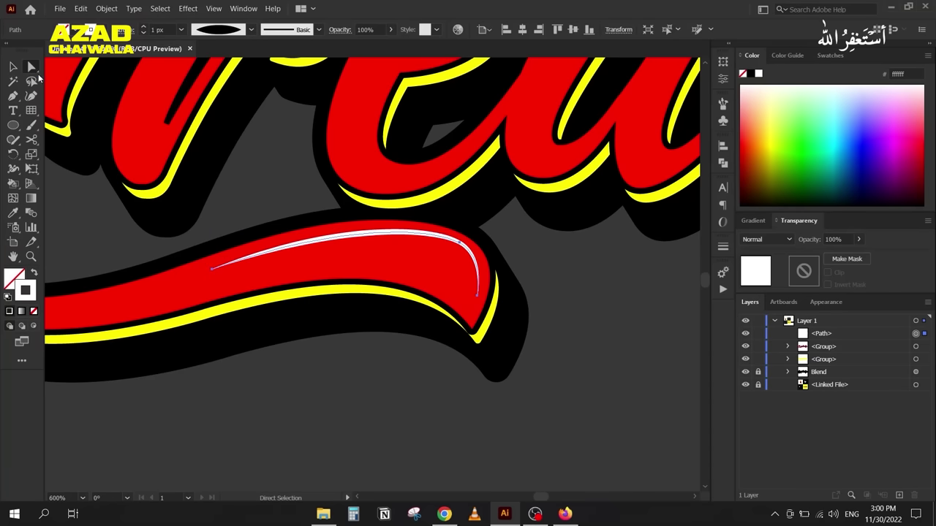
click(461, 248)
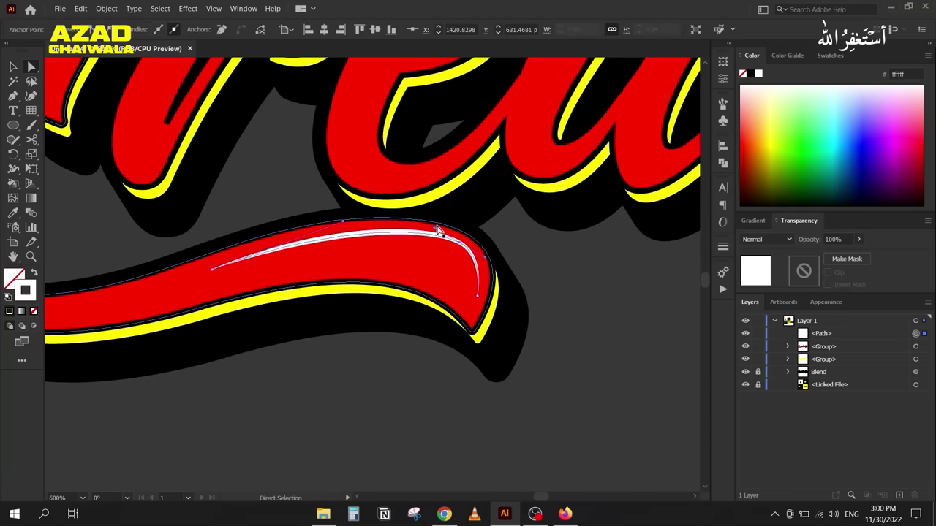
drag(434, 233, 431, 227)
drag(478, 292, 492, 266)
click(14, 66)
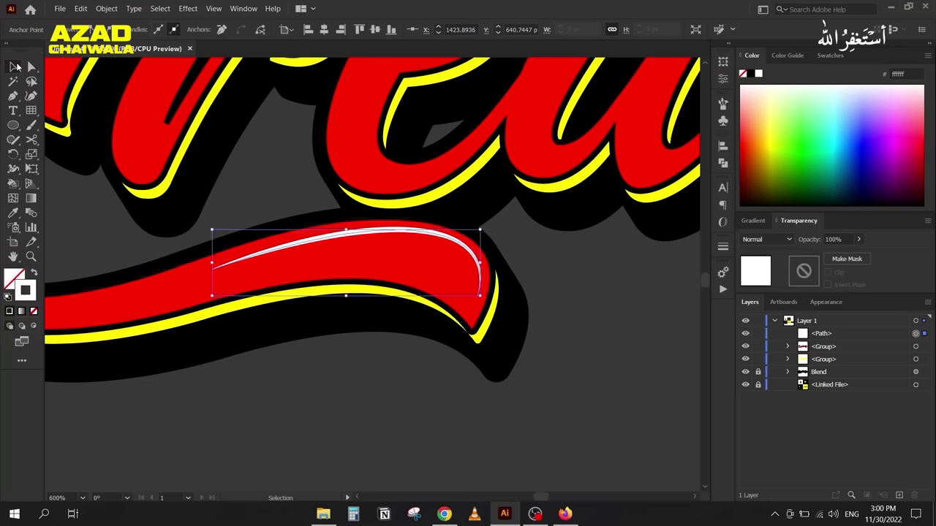
click(327, 371)
click(292, 246)
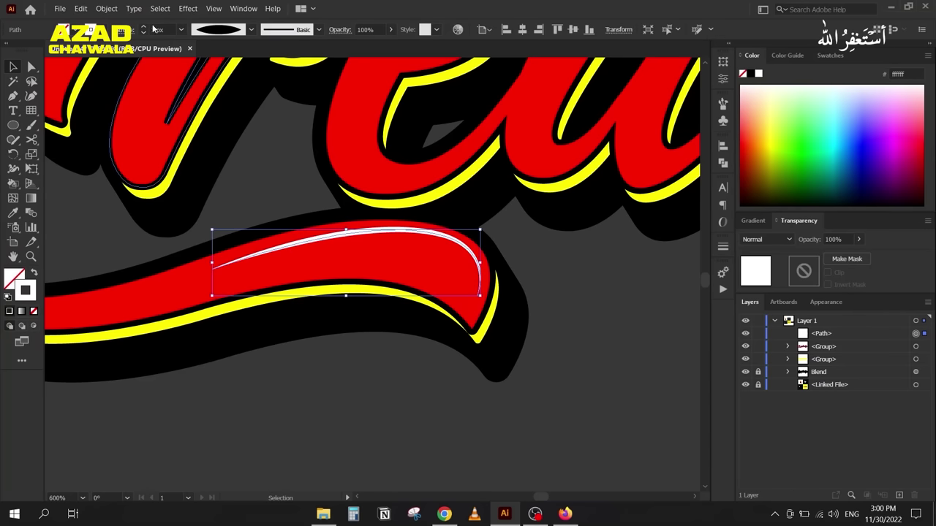
click(339, 407)
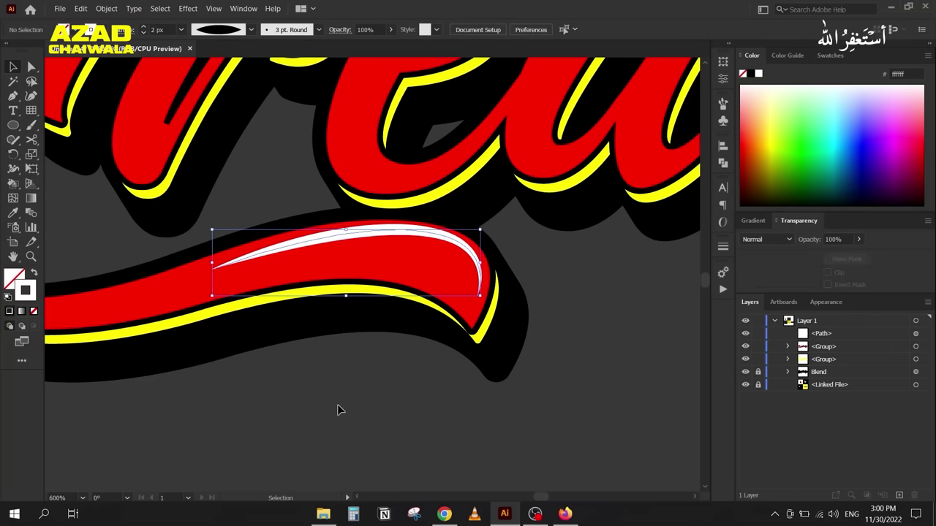
Step: Zoom to the t notch in Creativity and draw a closed curved Pen shape over it
scroll(360, 378, down, 3)
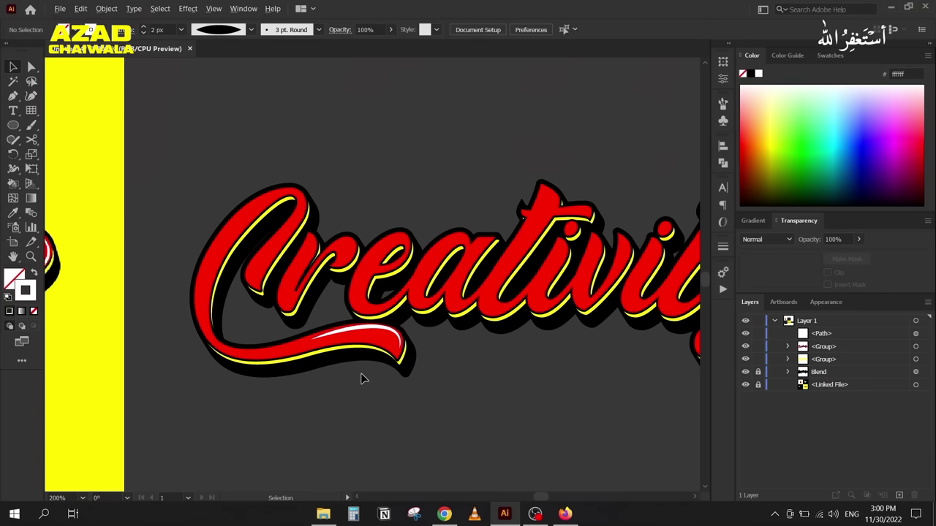
scroll(360, 378, down, 1)
scroll(293, 307, left, 5)
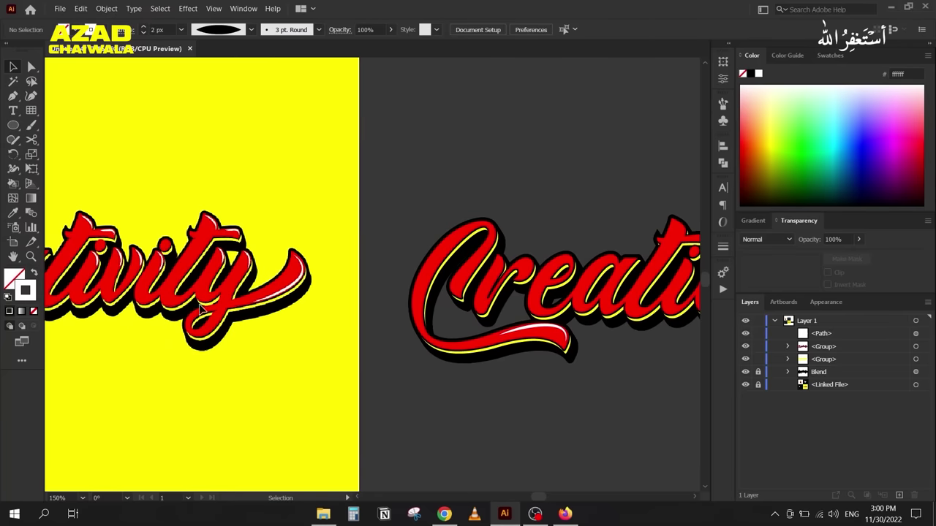
scroll(209, 311, left, 5)
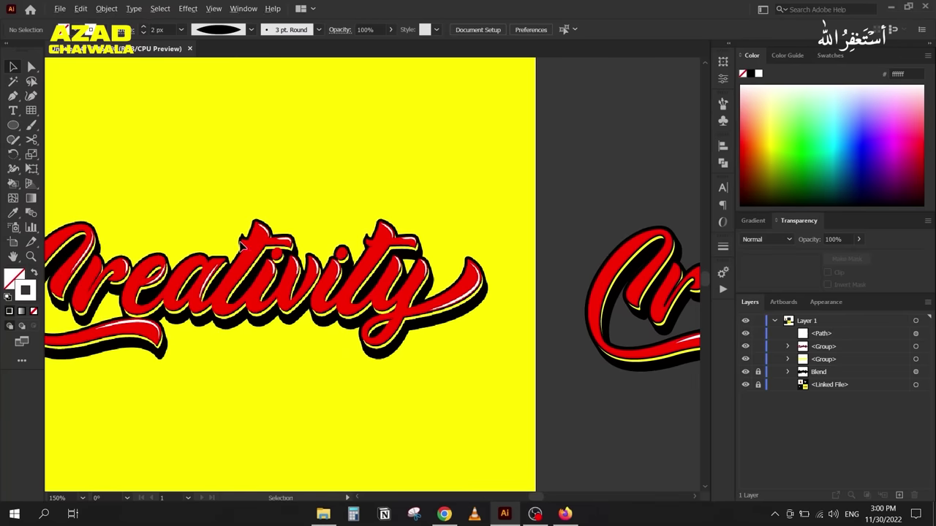
scroll(234, 250, up, 4)
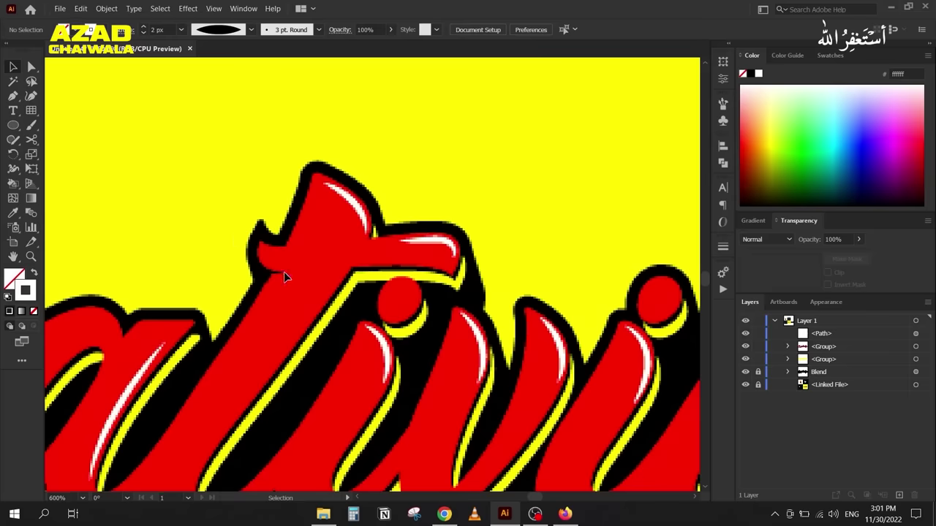
scroll(617, 171, right, 5)
scroll(618, 171, down, 2)
scroll(618, 198, right, 5)
scroll(509, 395, down, 3)
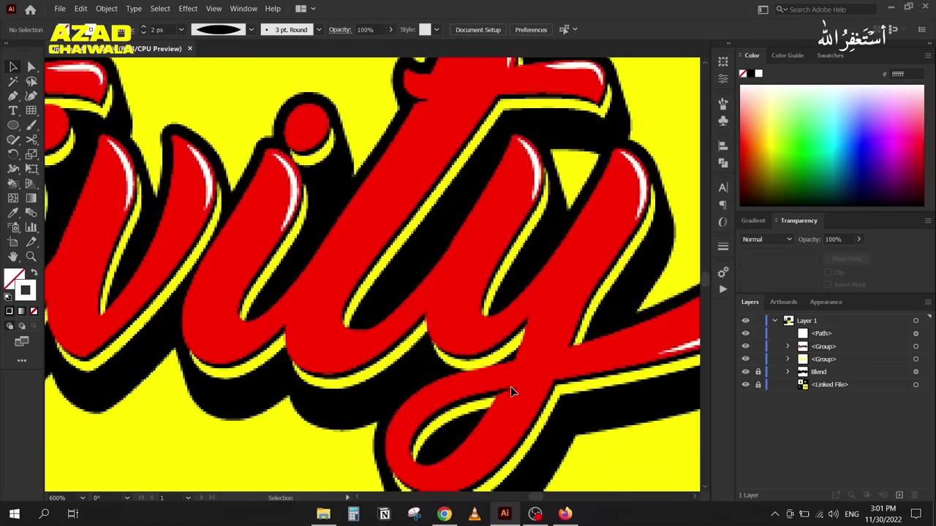
scroll(446, 336, down, 2)
drag(448, 293, 141, 239)
scroll(142, 239, right, 5)
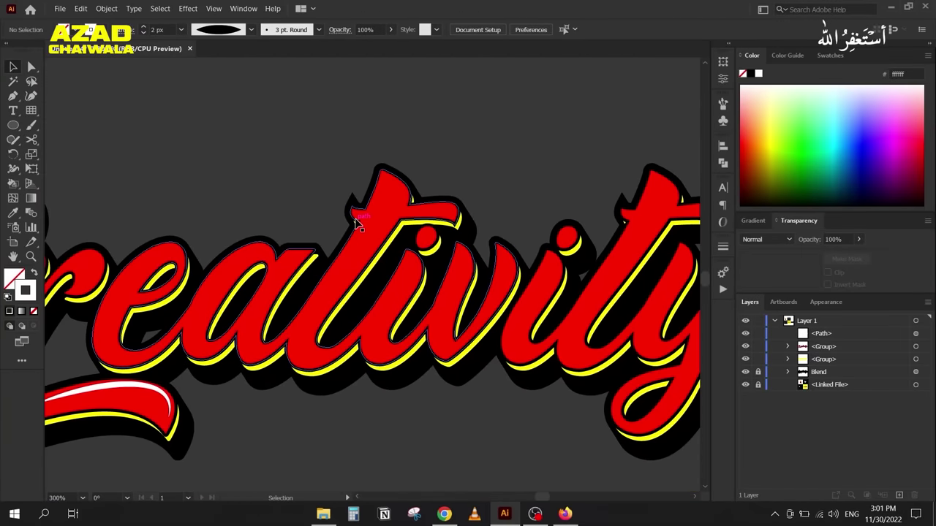
scroll(357, 225, up, 3)
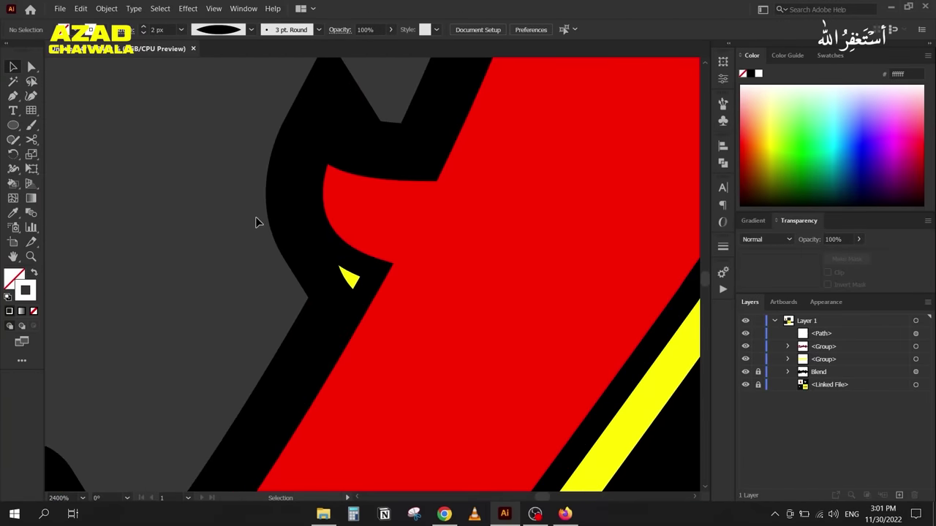
key(p)
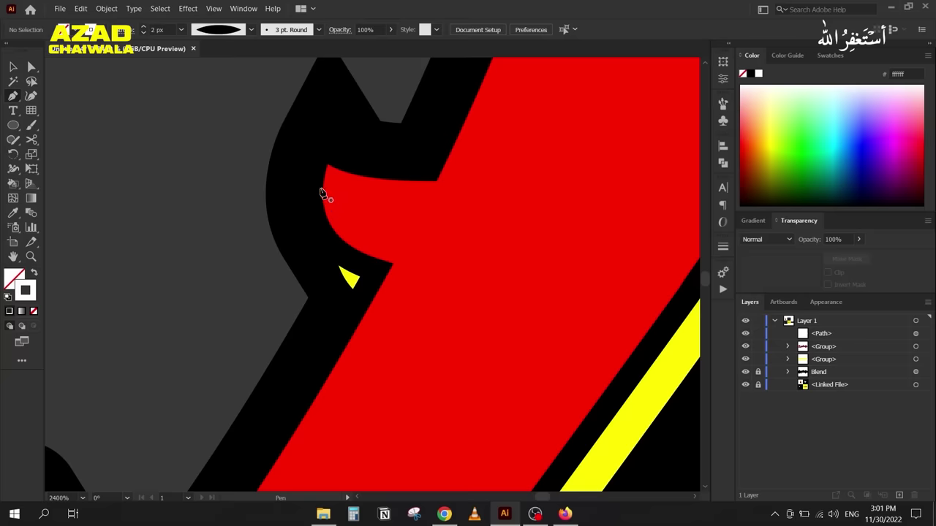
click(327, 168)
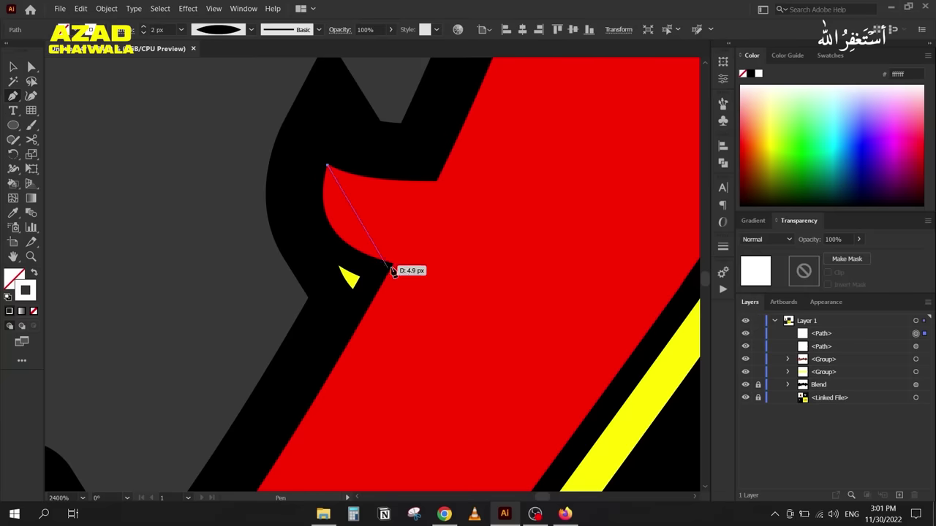
drag(439, 268, 470, 266)
drag(548, 268, 585, 266)
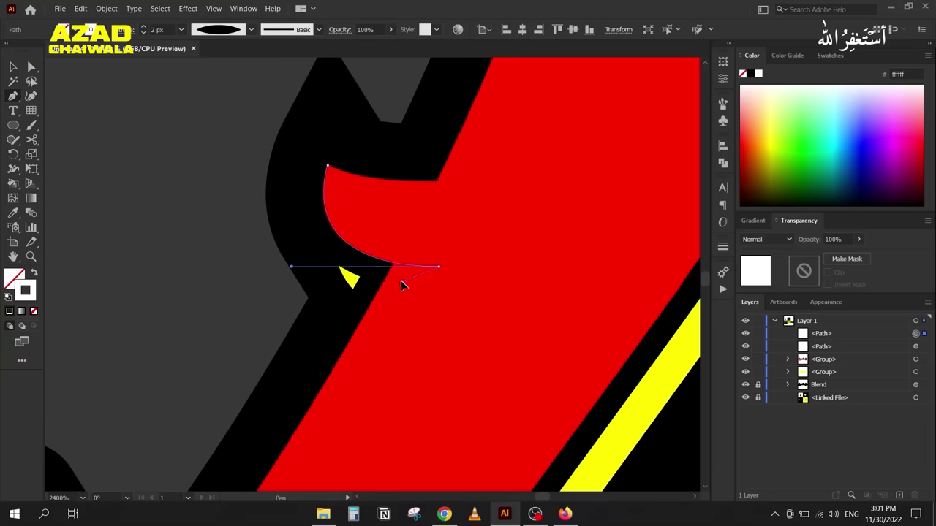
drag(338, 307, 329, 169)
click(329, 169)
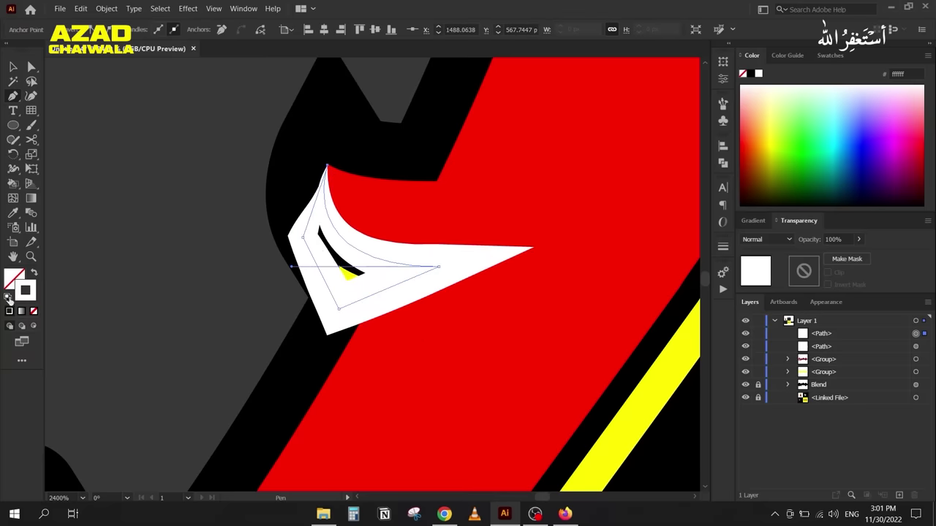
Step: Swap fill and stroke and fill the new shape with black 000000
click(13, 66)
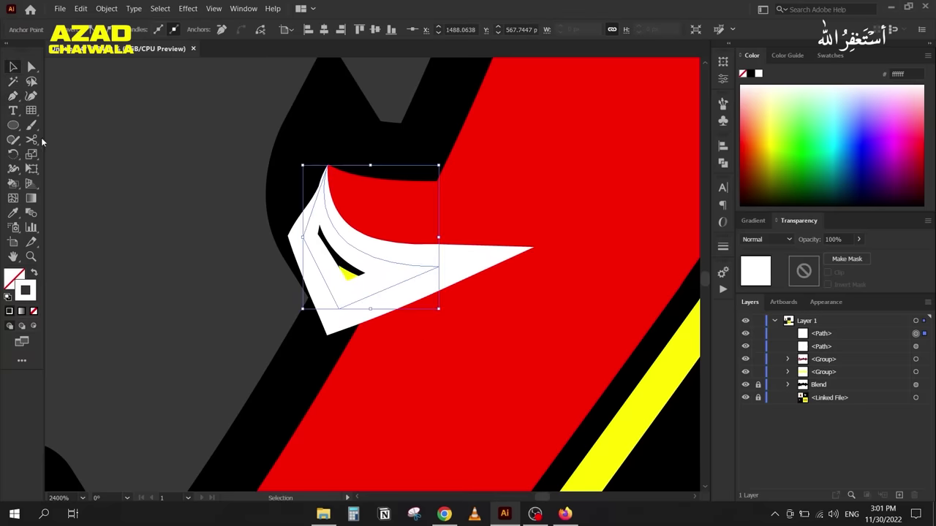
click(247, 247)
click(310, 251)
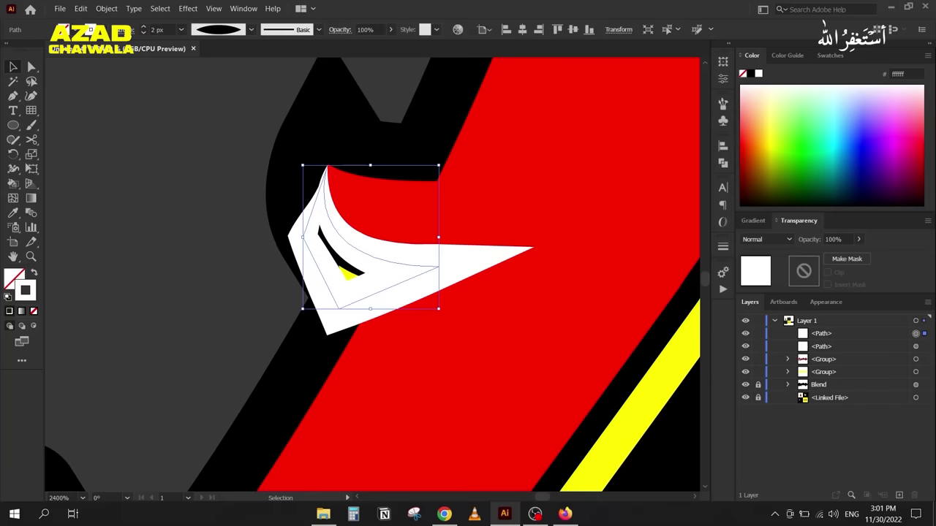
click(33, 274)
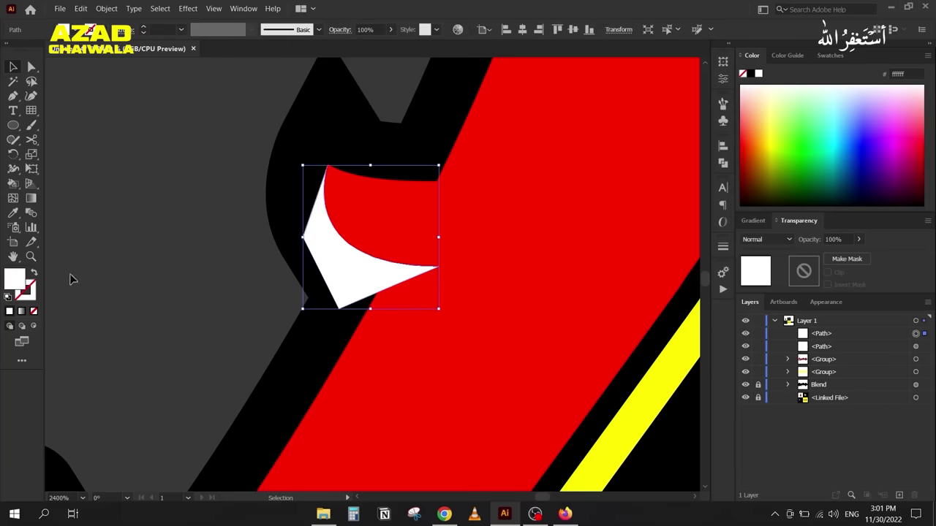
click(750, 73)
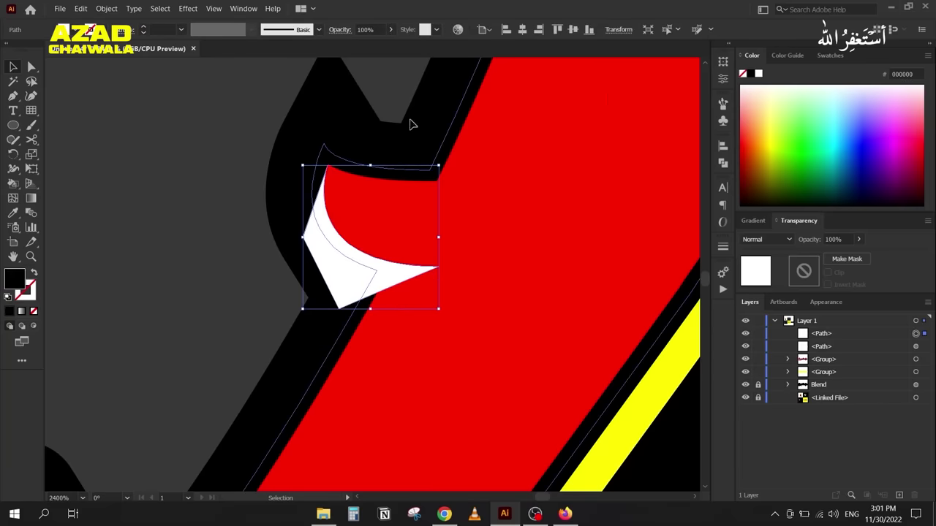
click(135, 177)
Step: Delete the Creativity lettering pieces beside the yellow artboard
scroll(145, 190, down, 6)
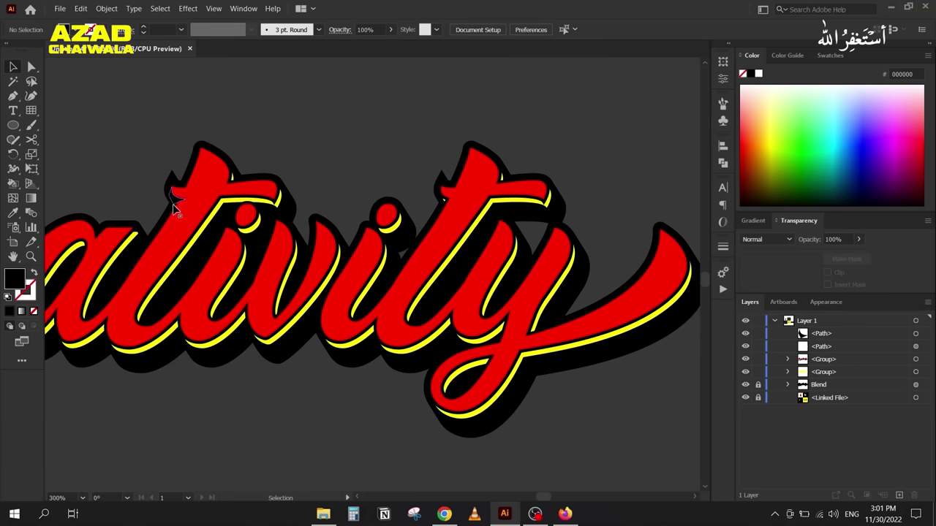
scroll(443, 205, up, 3)
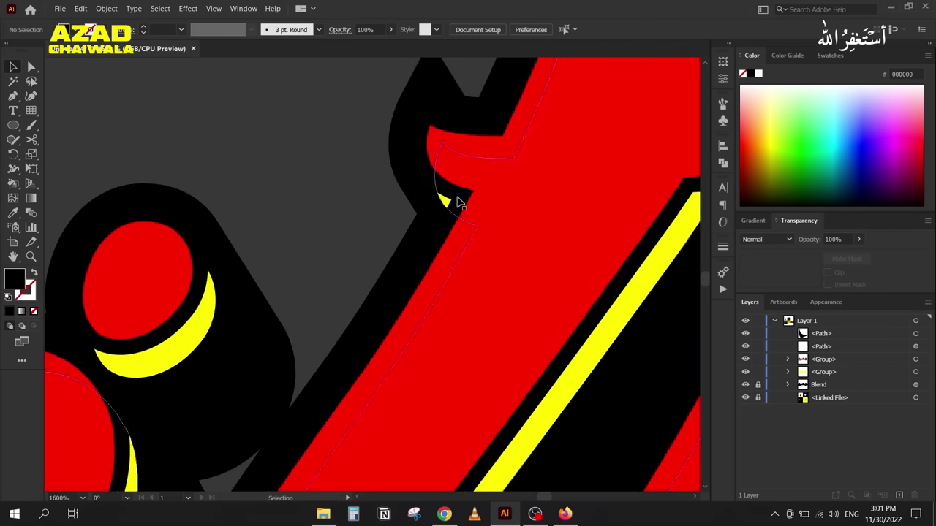
scroll(420, 244, down, 2)
drag(435, 319, 331, 68)
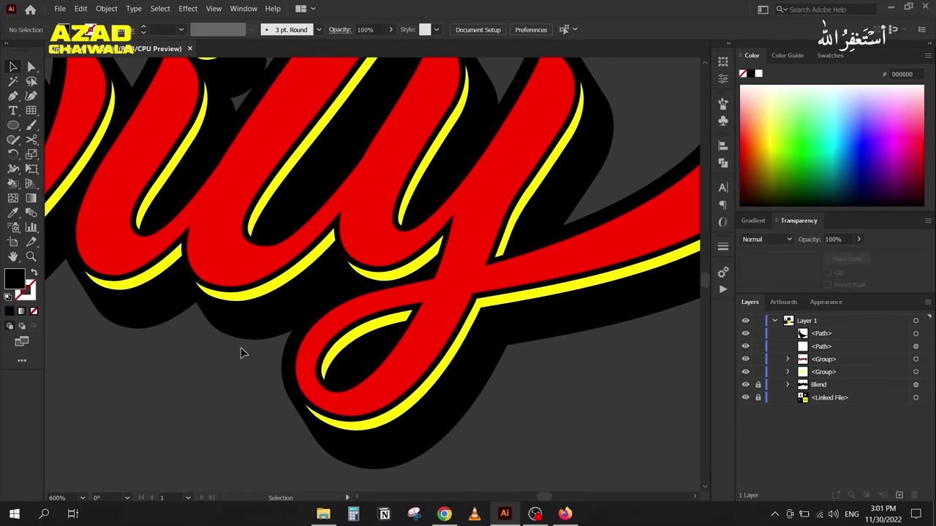
scroll(214, 349, down, 5)
drag(136, 370, 432, 329)
scroll(288, 382, down, 1)
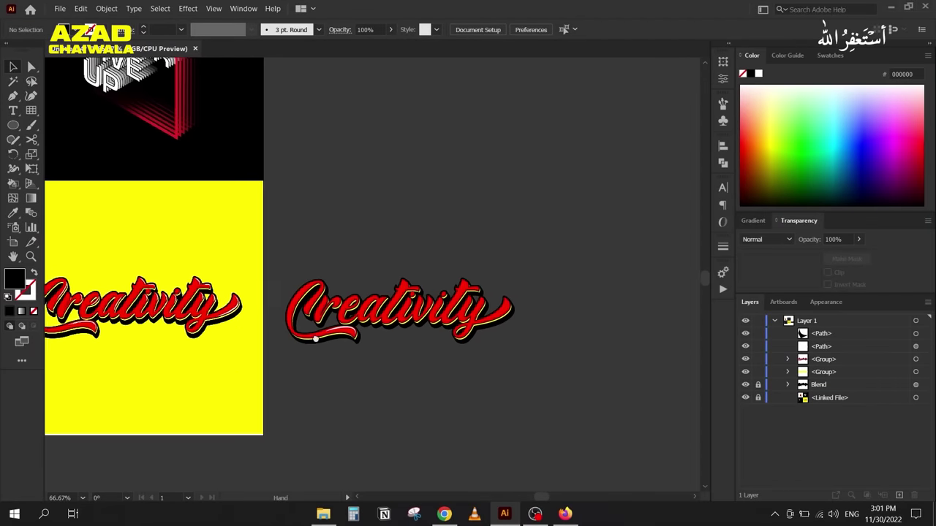
drag(220, 377, 355, 343)
drag(408, 173, 692, 371)
key(Delete)
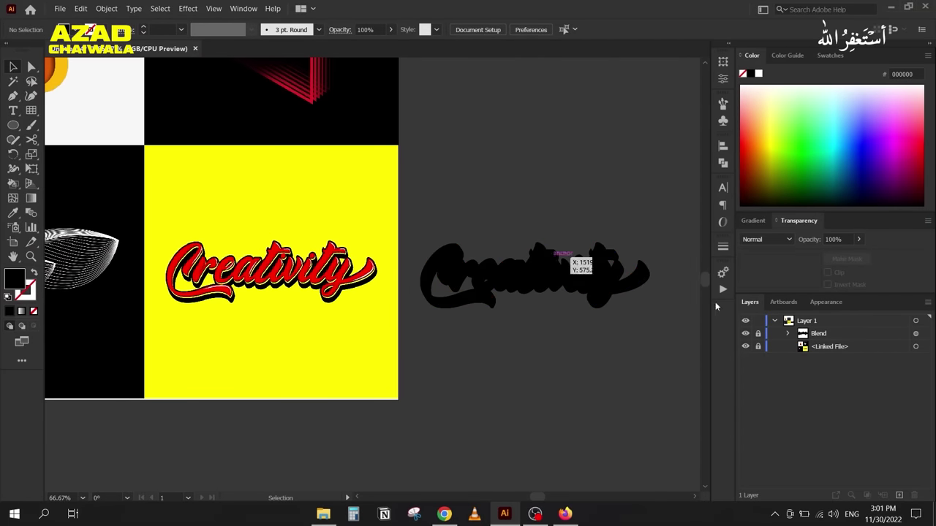
Step: Unlock the Blend layer, delete the black Blend lettering, then restore the deleted artwork
click(758, 334)
drag(428, 173, 664, 356)
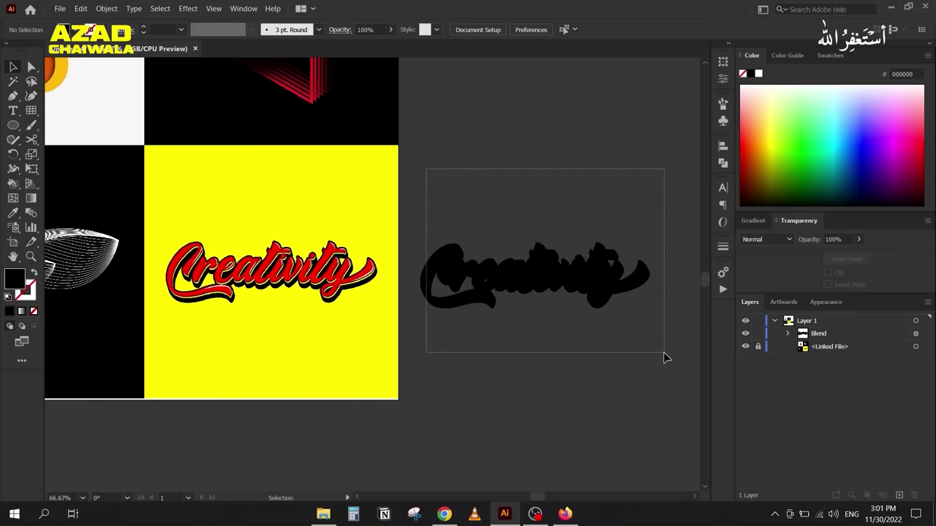
key(Delete)
scroll(333, 256, down, 2)
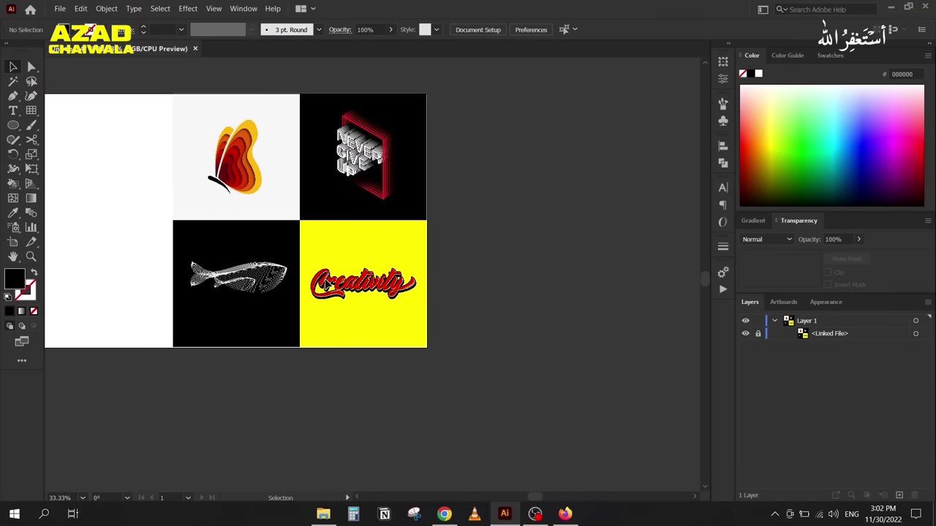
key(ctrl+z)
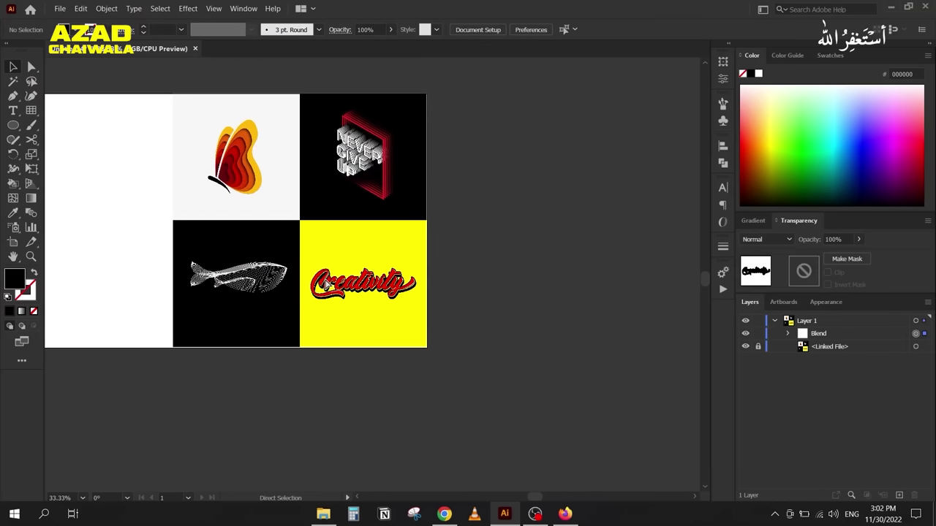
key(ctrl+f)
Step: Recenter the Creativity lettering and expand the Blend in Layers to show its two groups
key(v)
click(485, 342)
scroll(486, 330, up, 2)
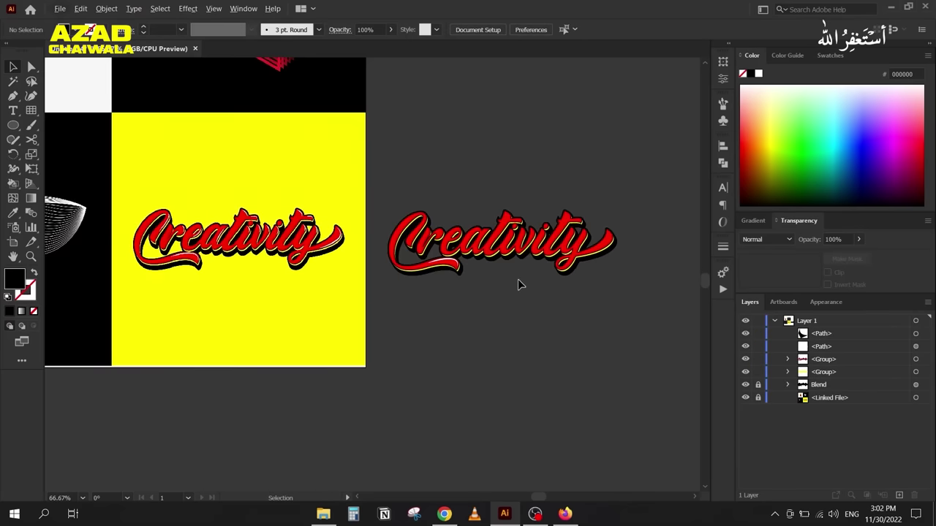
scroll(578, 292, up, 1)
drag(572, 309, 466, 341)
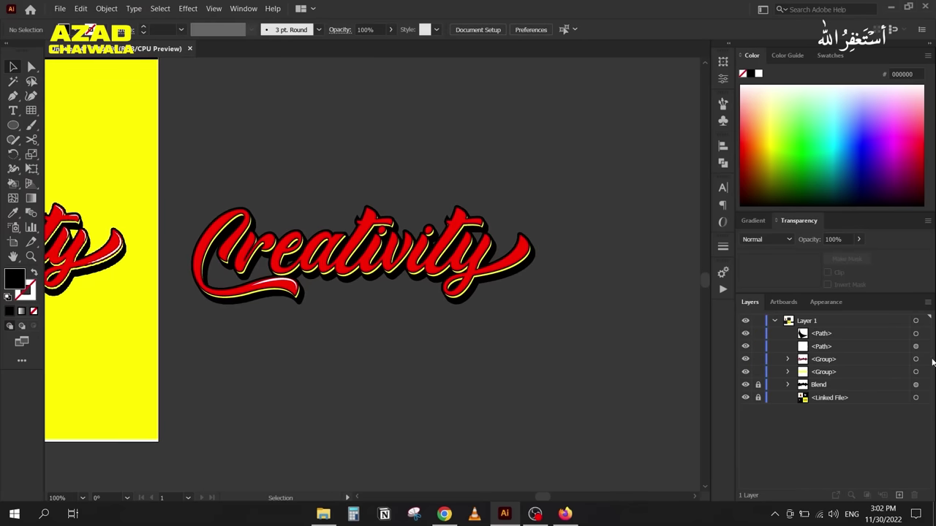
scroll(420, 314, up, 2)
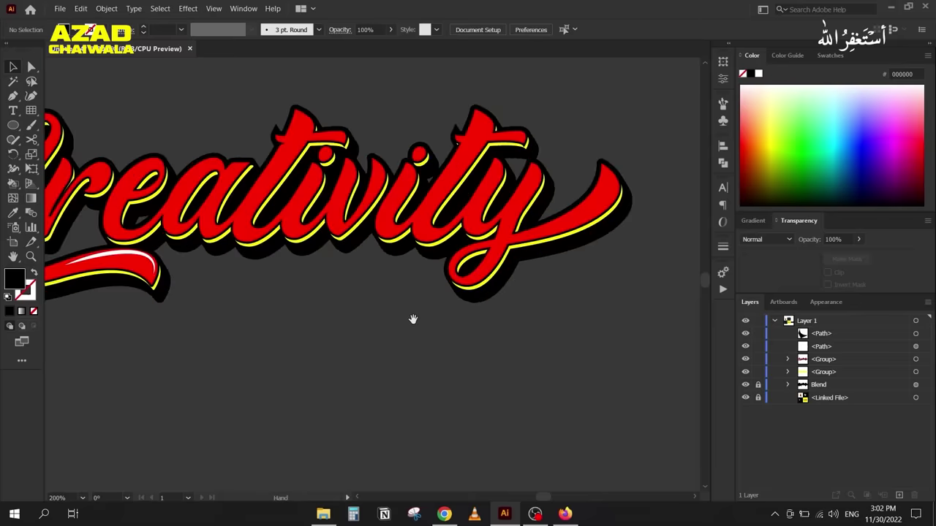
drag(412, 318, 446, 339)
scroll(386, 353, down, 1)
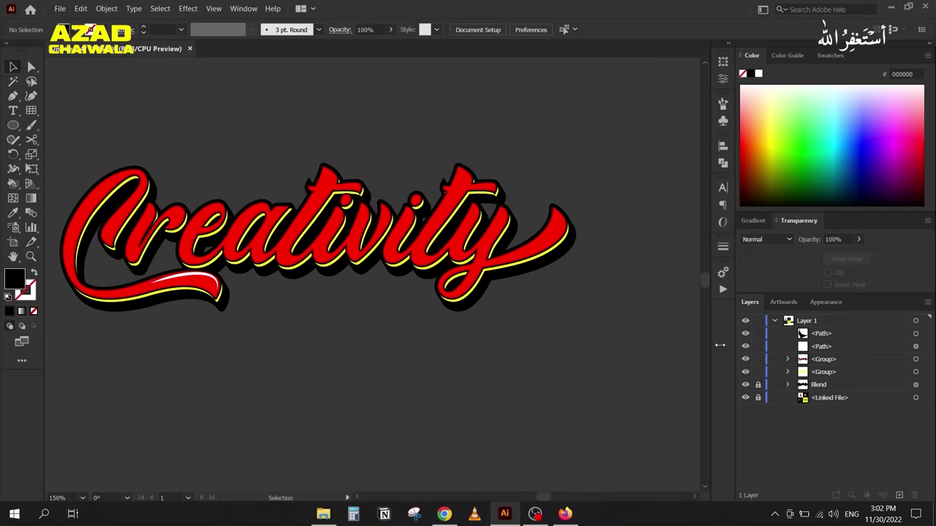
click(788, 385)
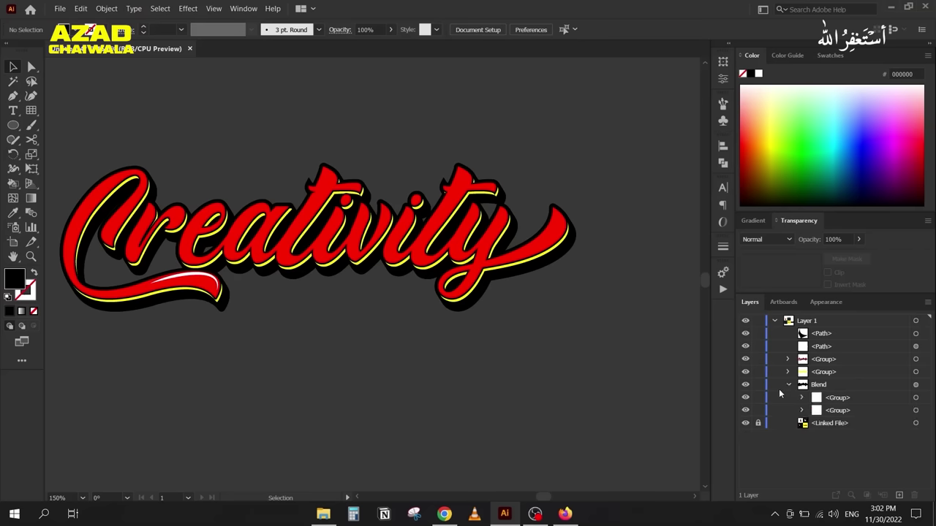
Step: Drag the blend's second group down-right and set its opacity to 5%
click(915, 411)
drag(463, 312, 550, 443)
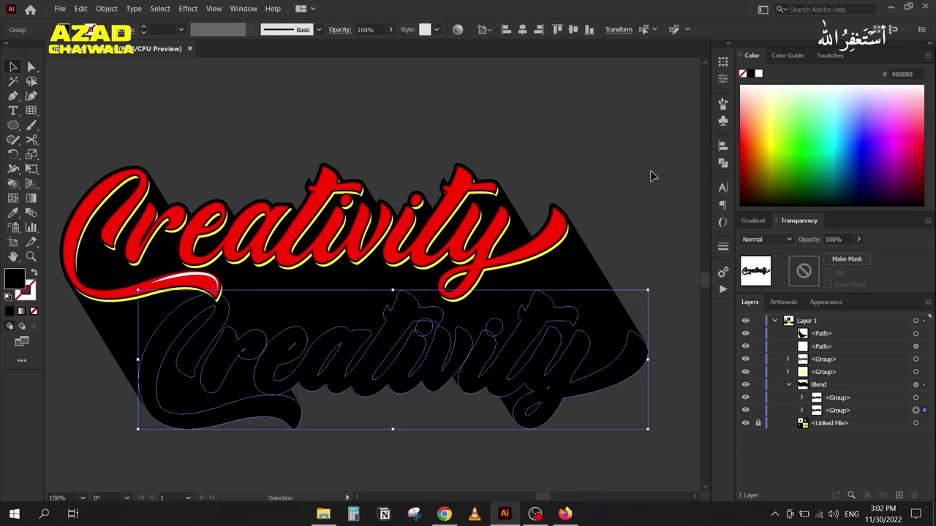
click(859, 239)
click(816, 256)
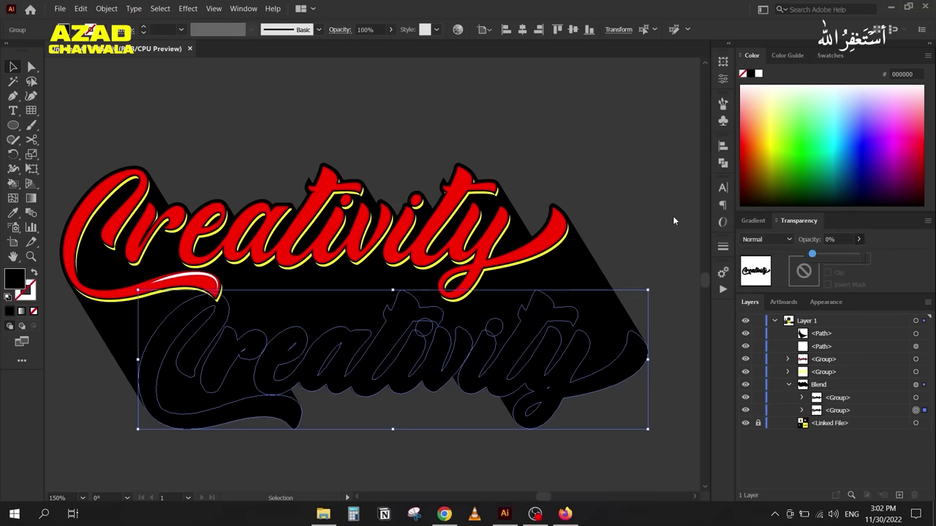
click(613, 260)
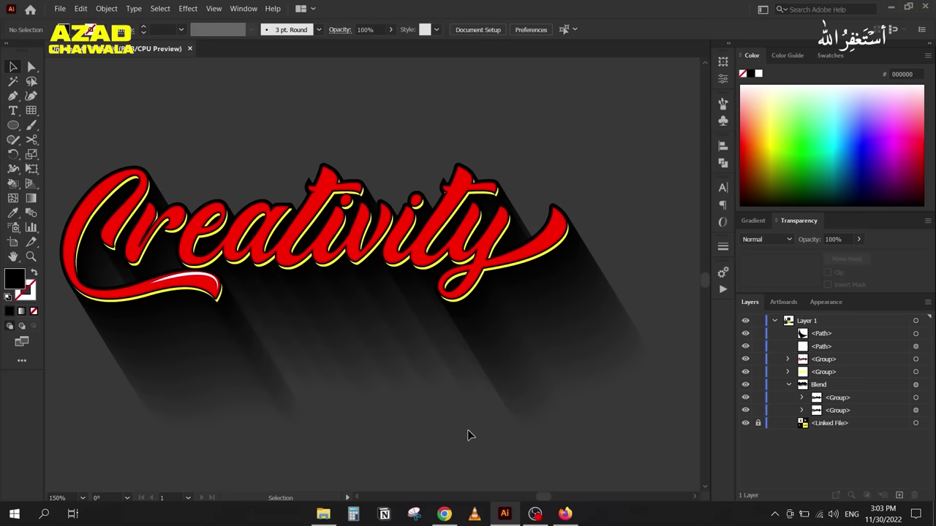
Step: Restore the blend's second group to 100% opacity
click(915, 411)
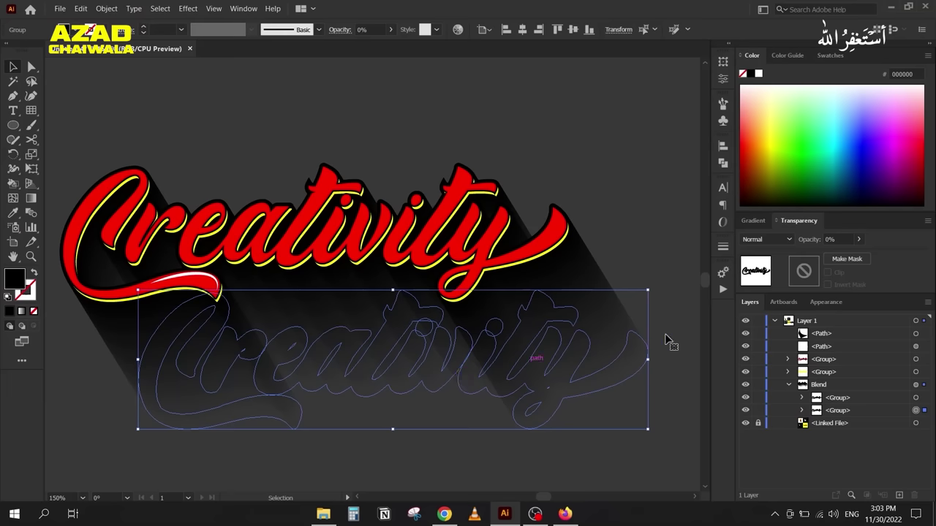
click(858, 239)
drag(824, 256, 891, 257)
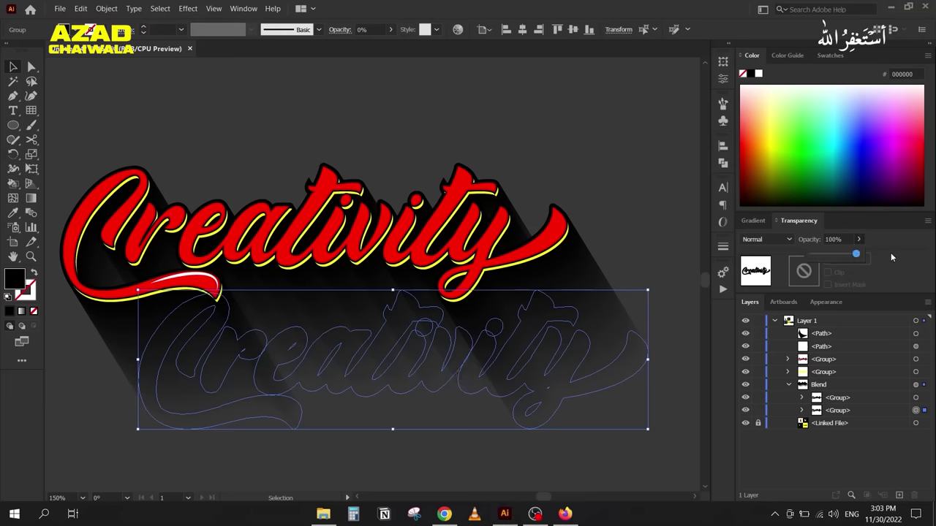
click(652, 169)
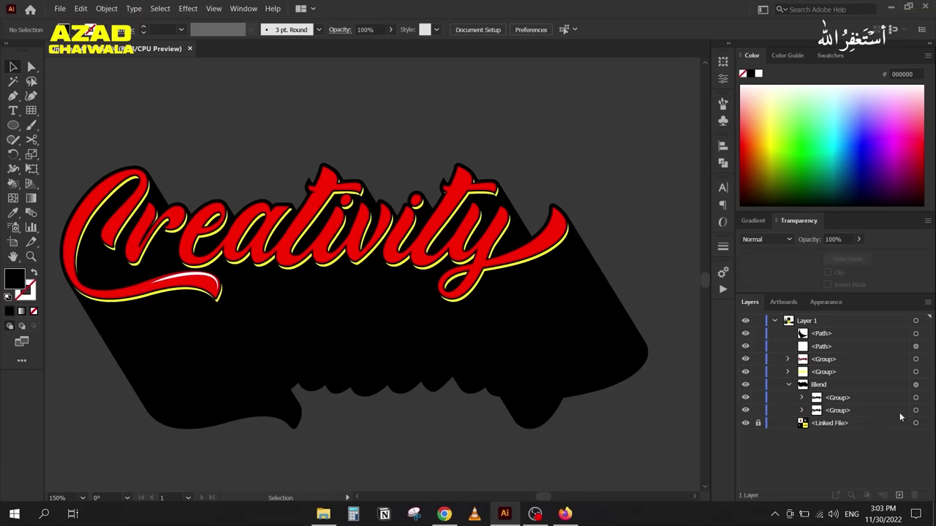
Step: Color the blend's end group with the dark grey background 383838 via the Eyedropper
click(924, 411)
key(i)
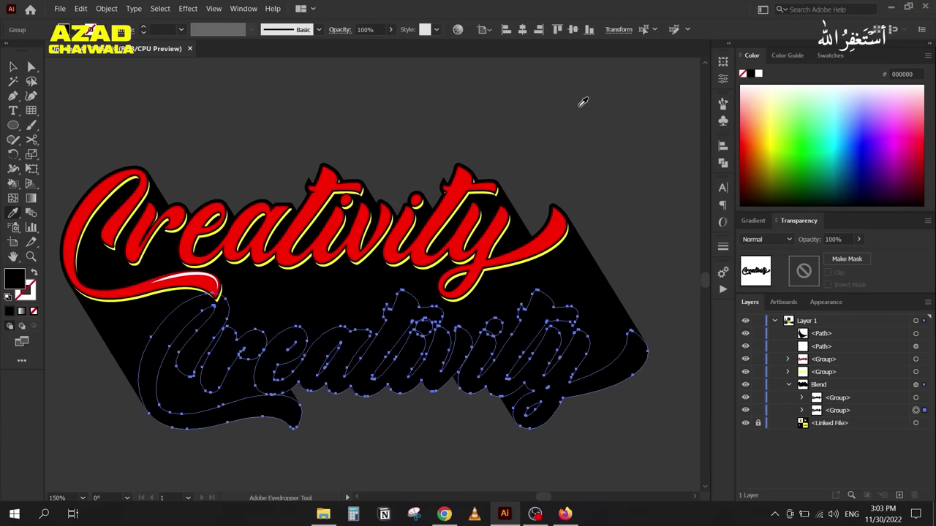
click(626, 105)
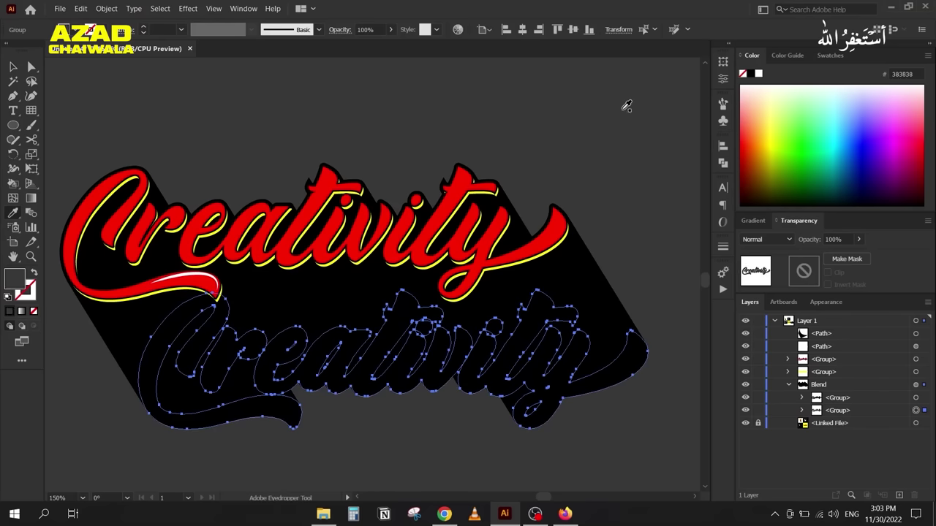
click(15, 69)
click(160, 117)
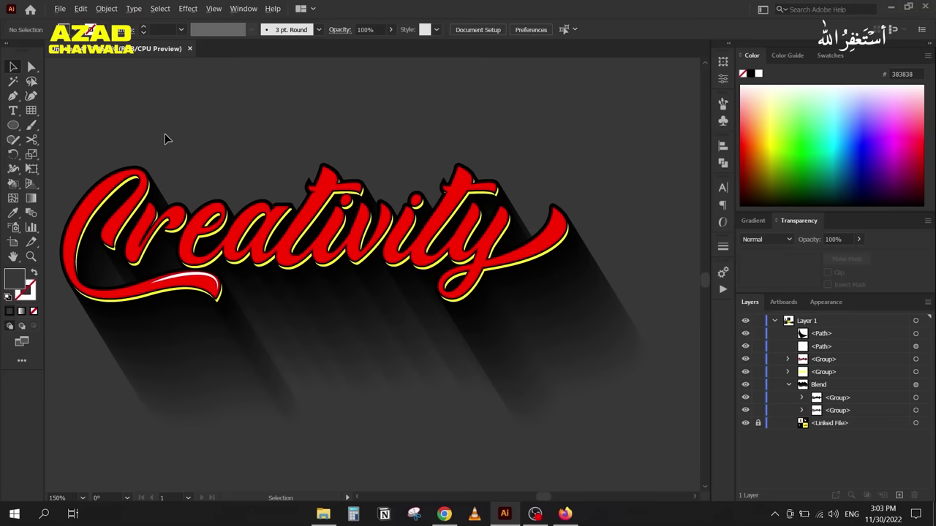
Step: Delete the Creativity artwork and the linked image from the artboard
scroll(165, 138, down, 3)
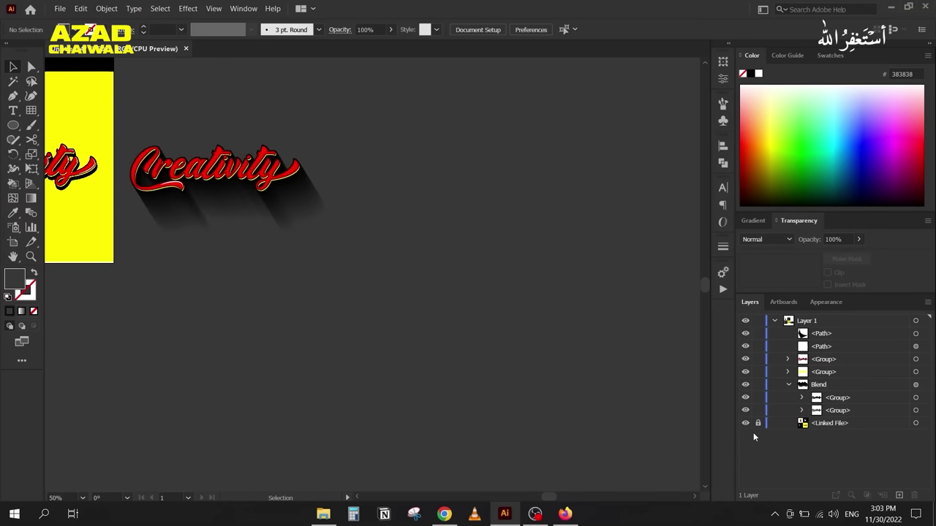
scroll(393, 268, up, 3)
scroll(392, 268, left, 4)
drag(524, 245, 303, 370)
key(Delete)
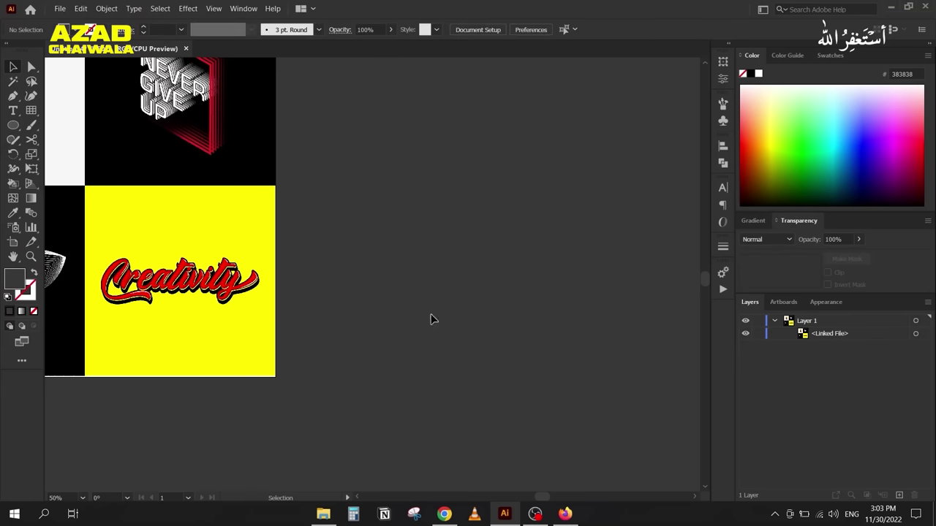
scroll(627, 380, up, 3)
scroll(626, 380, left, 5)
click(350, 258)
key(Delete)
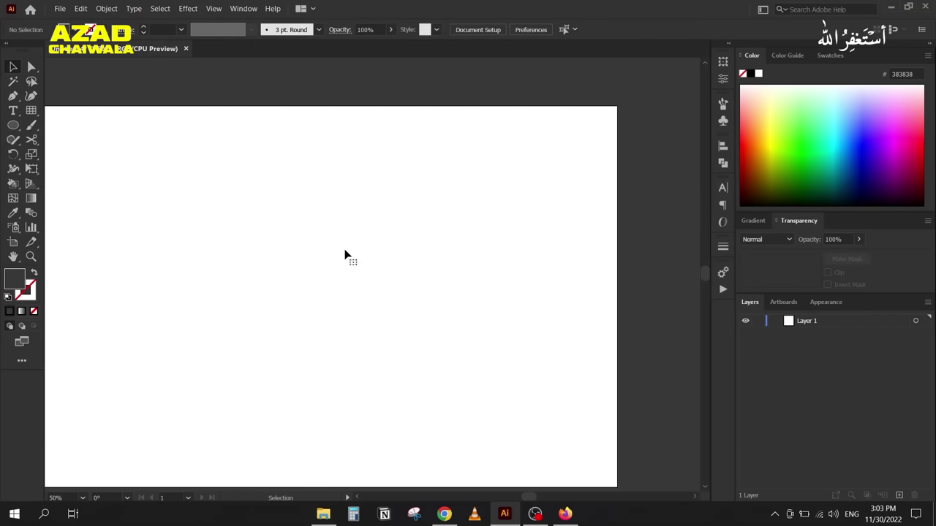
Step: Place the 6 logo image from the desktop, align it right and enlarge it
click(504, 514)
drag(22, 81, 408, 200)
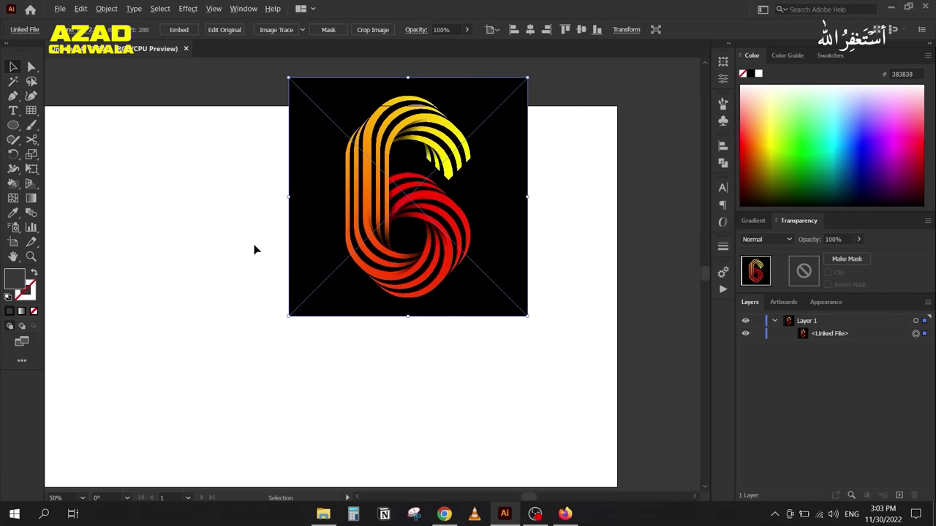
scroll(256, 249, down, 2)
drag(332, 229, 368, 248)
click(546, 29)
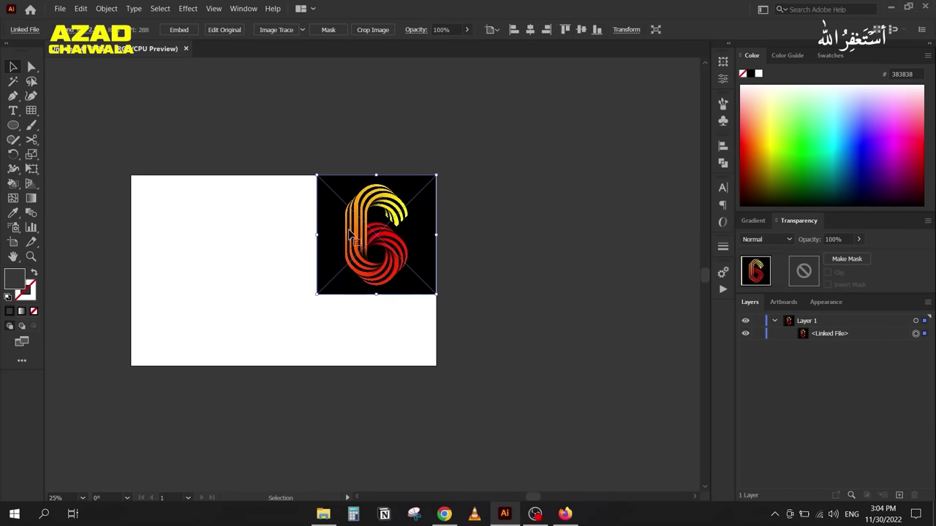
drag(315, 291, 387, 329)
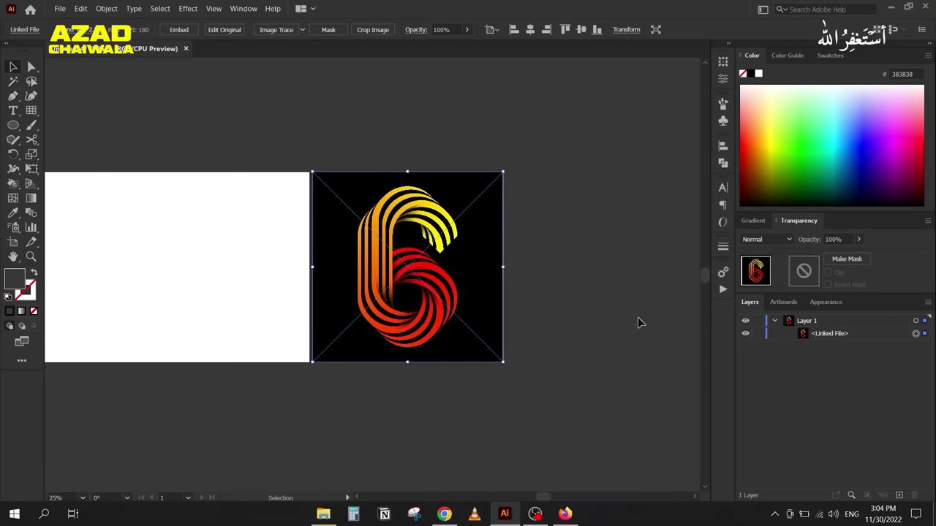
Step: Hide the 6 logo image in the Layers panel and glance at the stroke options
click(746, 334)
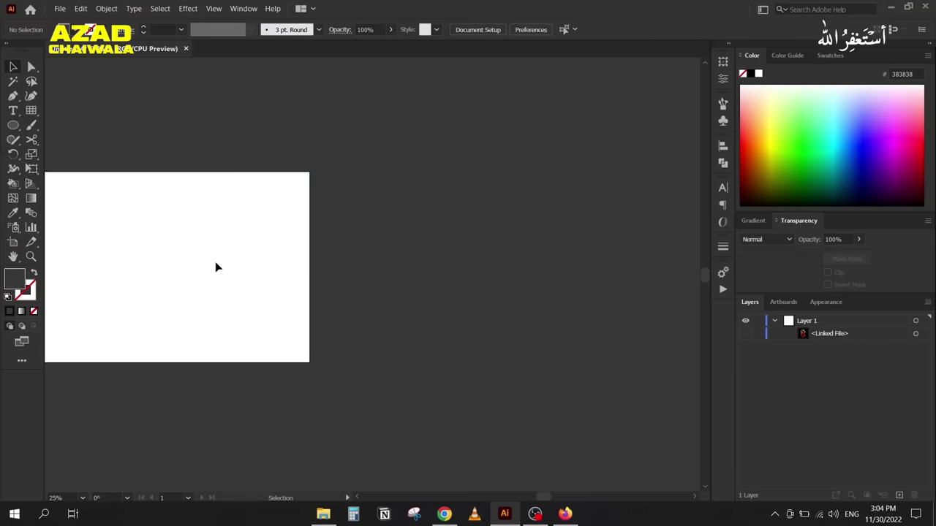
scroll(183, 250, up, 1)
click(121, 30)
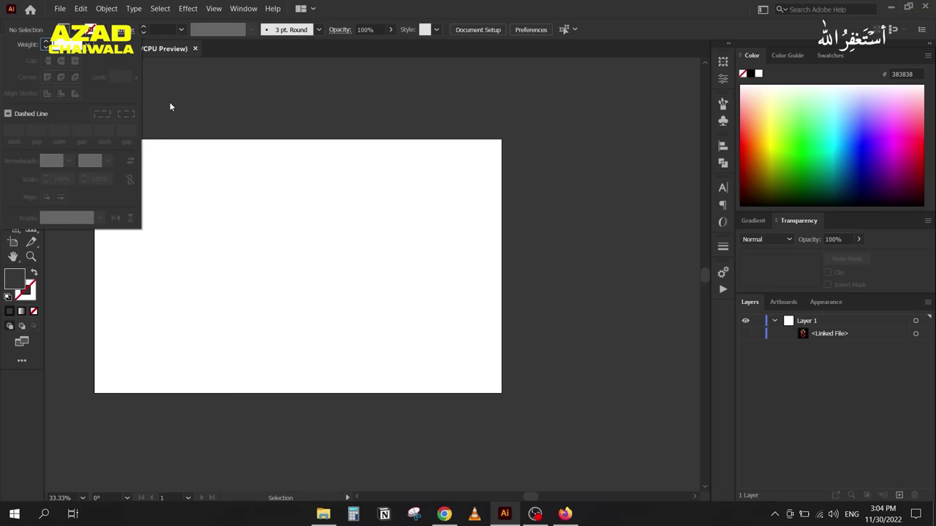
click(173, 207)
scroll(183, 183, up, 1)
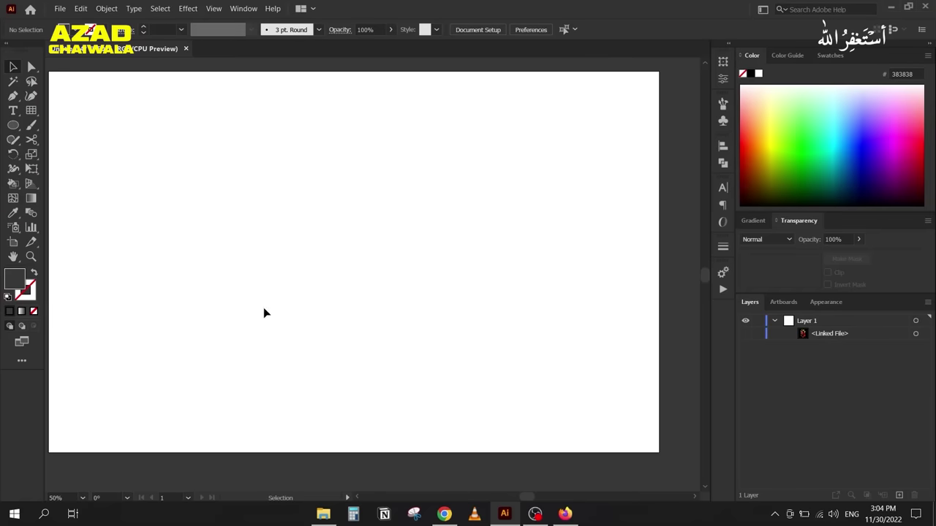
Step: Draw the numeral 4 as a four-anchor open path with a black stroke
click(34, 274)
key(p)
click(749, 74)
click(317, 368)
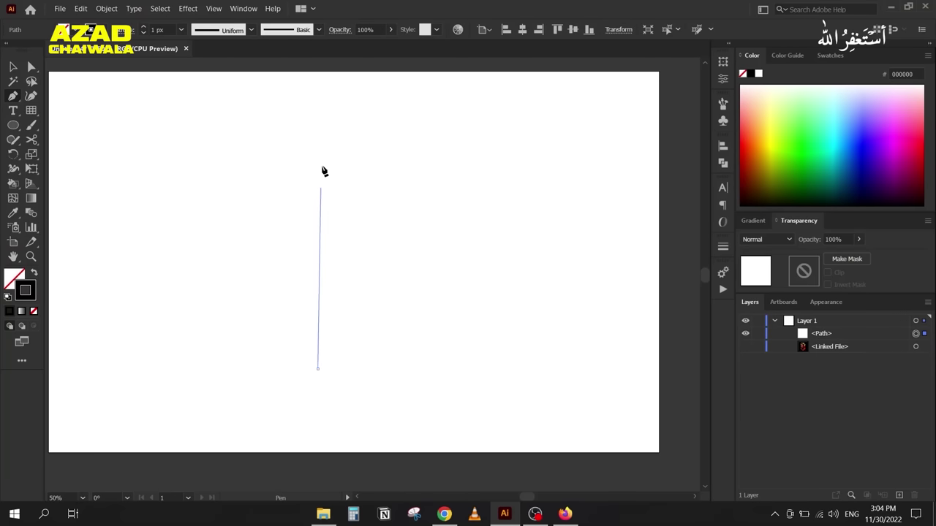
click(317, 110)
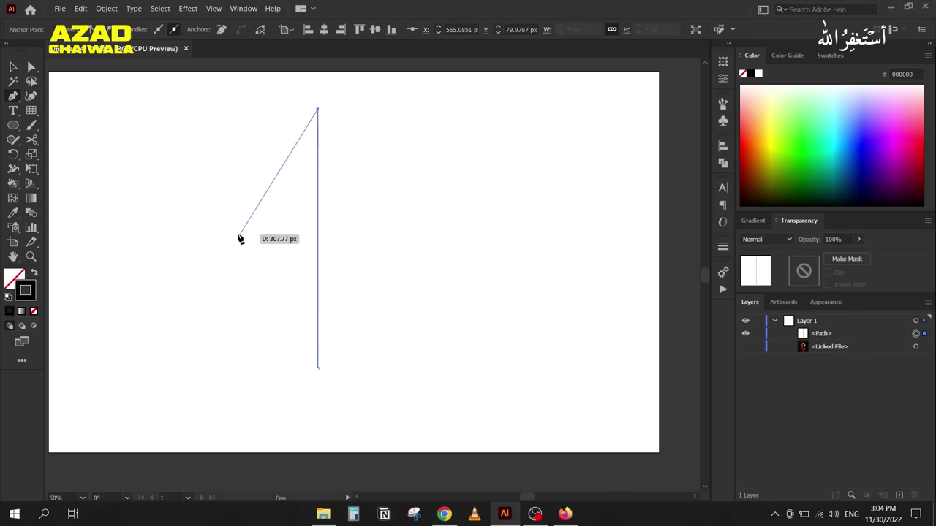
click(169, 254)
click(370, 253)
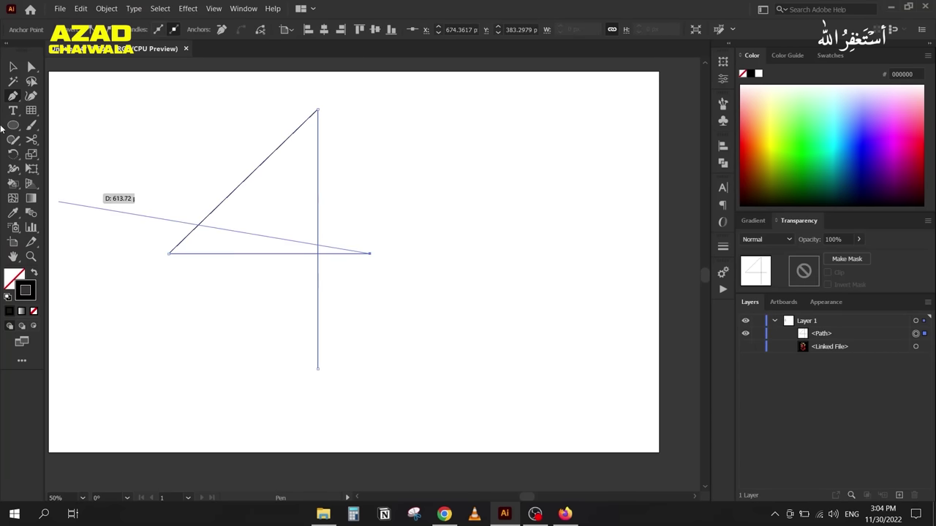
click(12, 66)
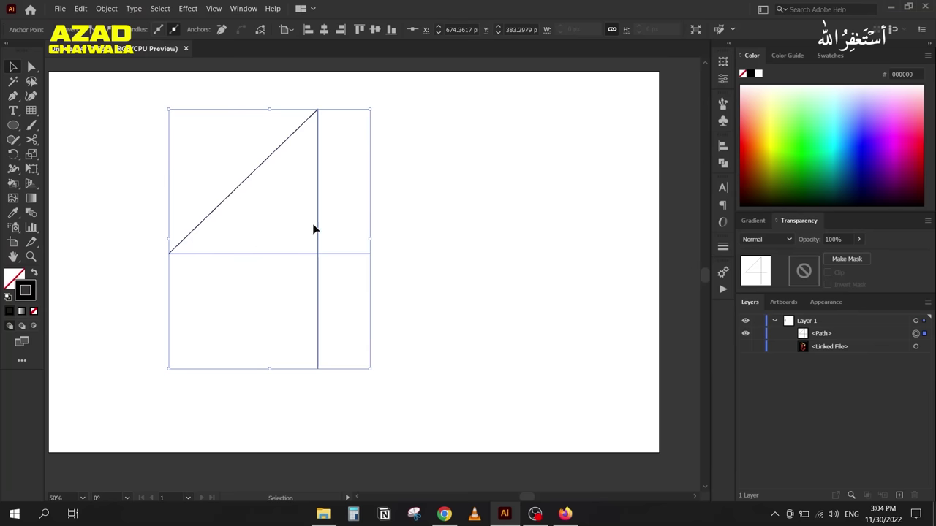
drag(319, 227, 277, 233)
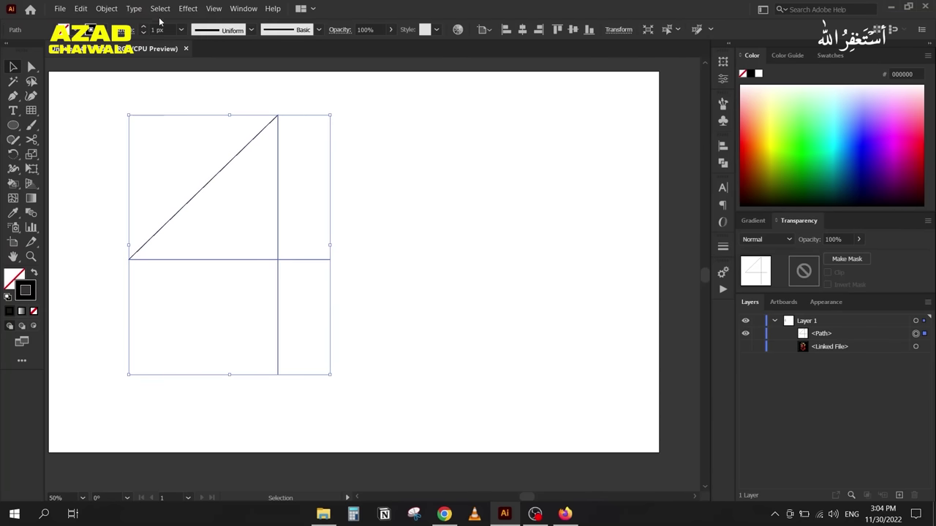
Step: Lengthen the 4's crossbar to the right with Direct Selection, then reselect the path
scroll(164, 29, up, 20)
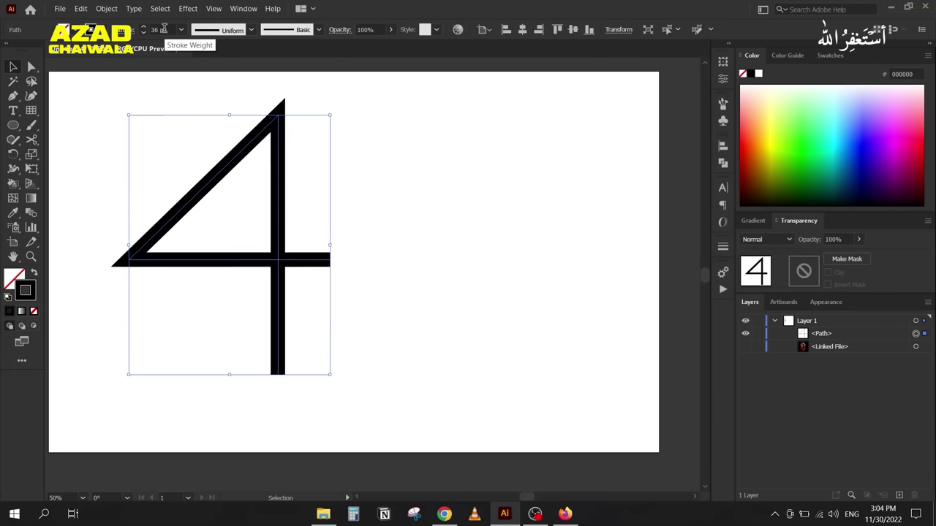
scroll(164, 28, up, 12)
scroll(164, 29, up, 5)
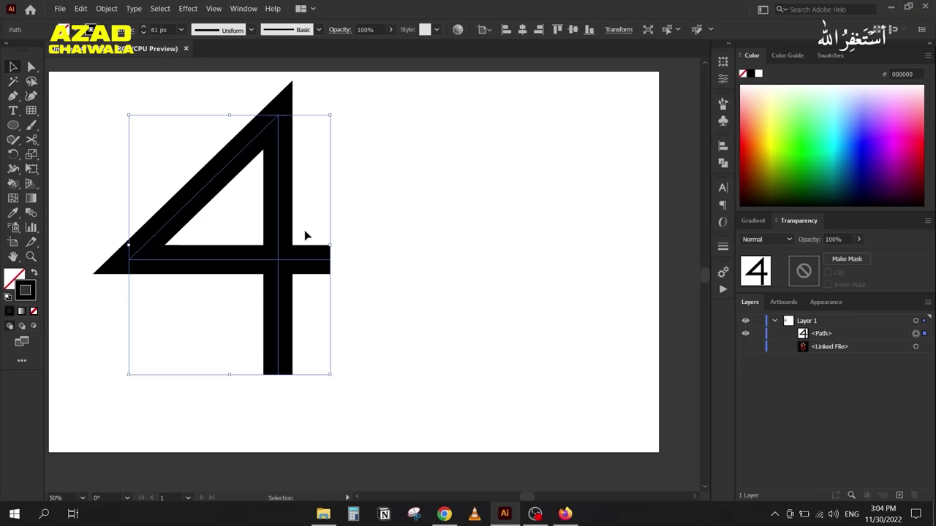
key(a)
drag(331, 259, 359, 265)
key(v)
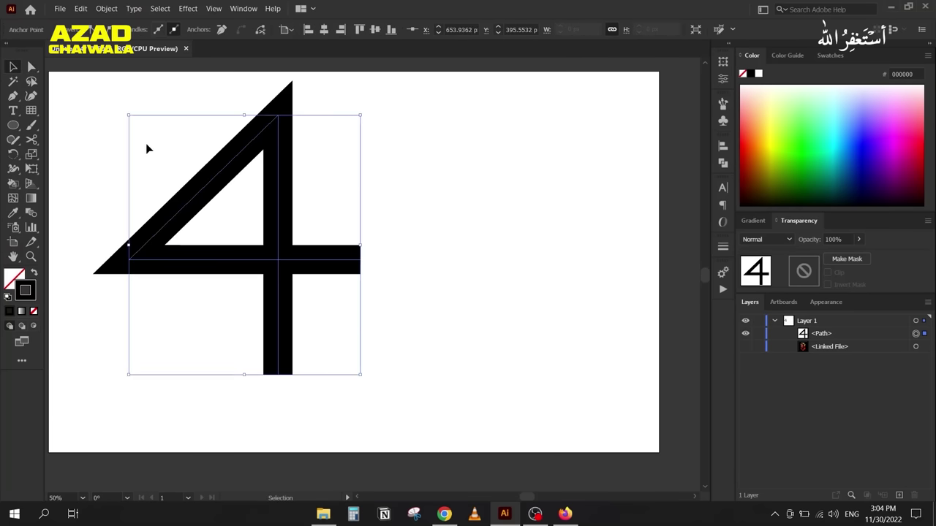
click(147, 145)
drag(150, 89, 306, 187)
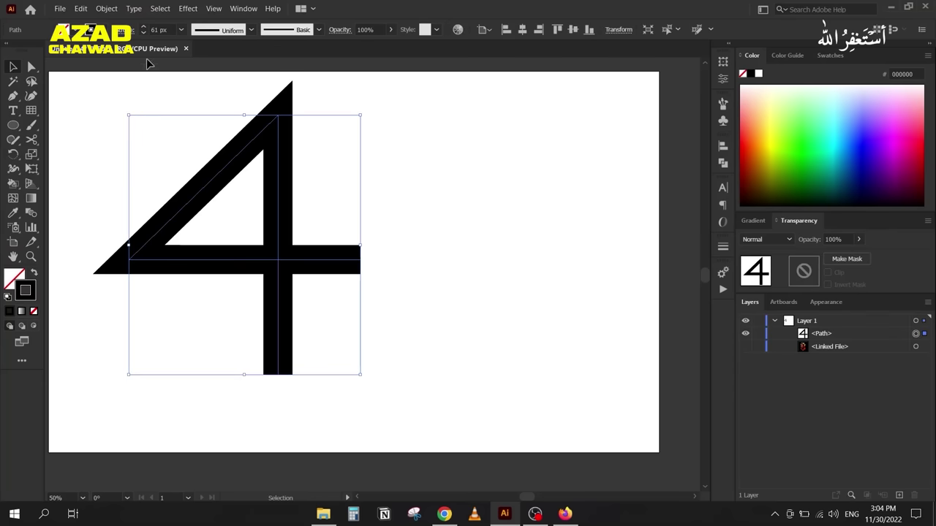
click(89, 31)
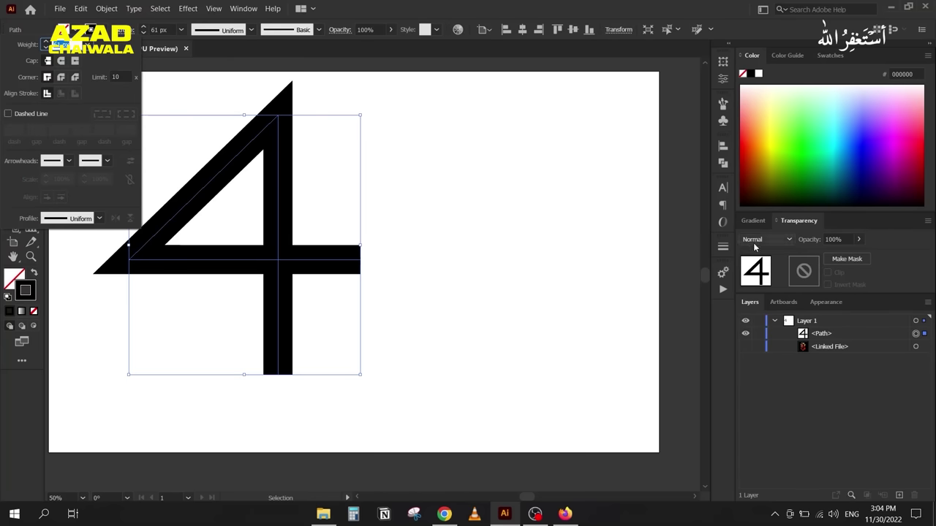
Step: Toggle the Stroke panel between weight-only and full options view with Hide/Show Options
click(722, 249)
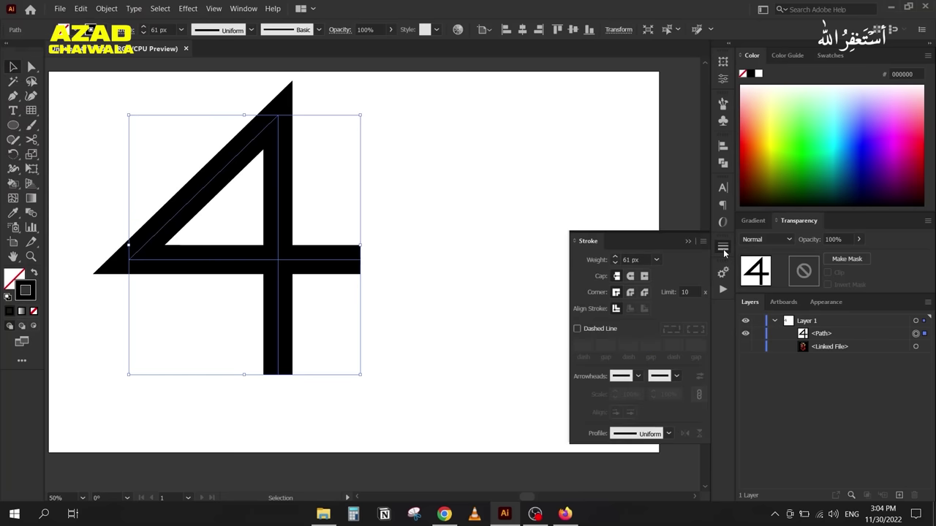
click(686, 243)
click(241, 9)
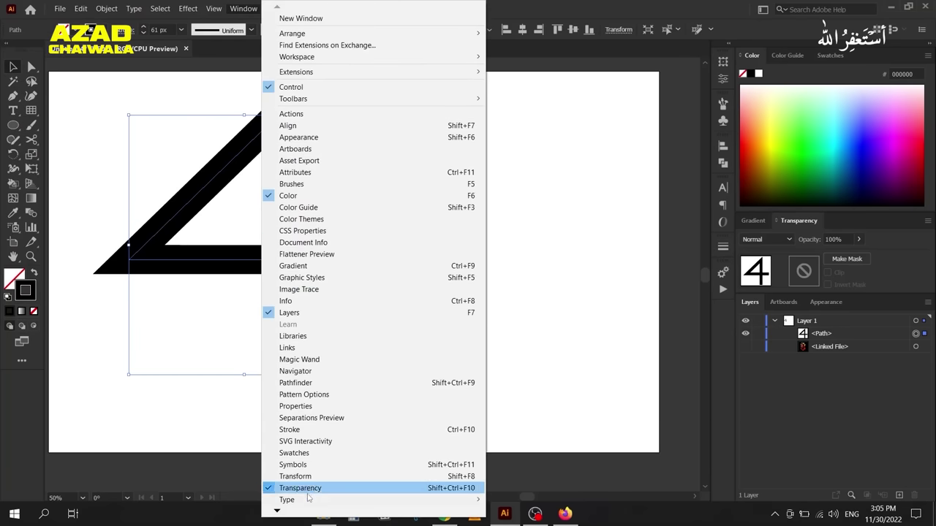
click(316, 430)
click(703, 243)
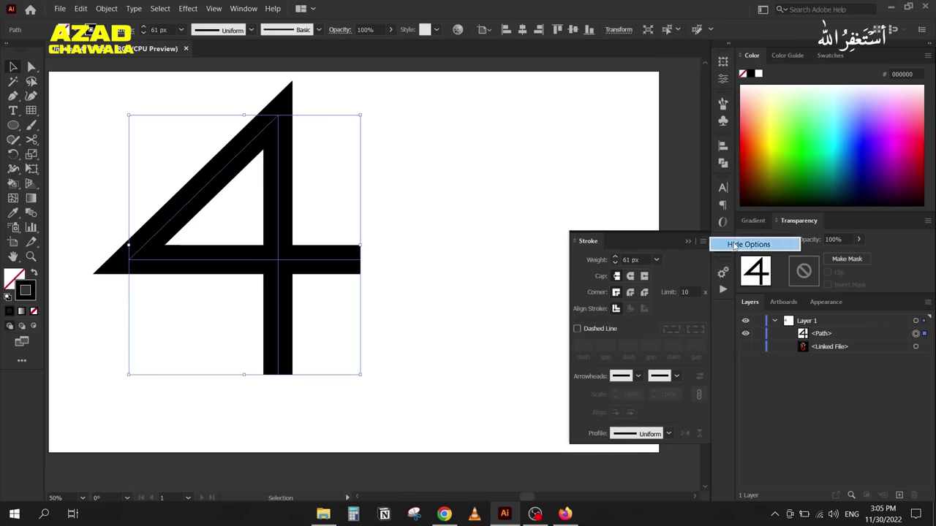
click(738, 245)
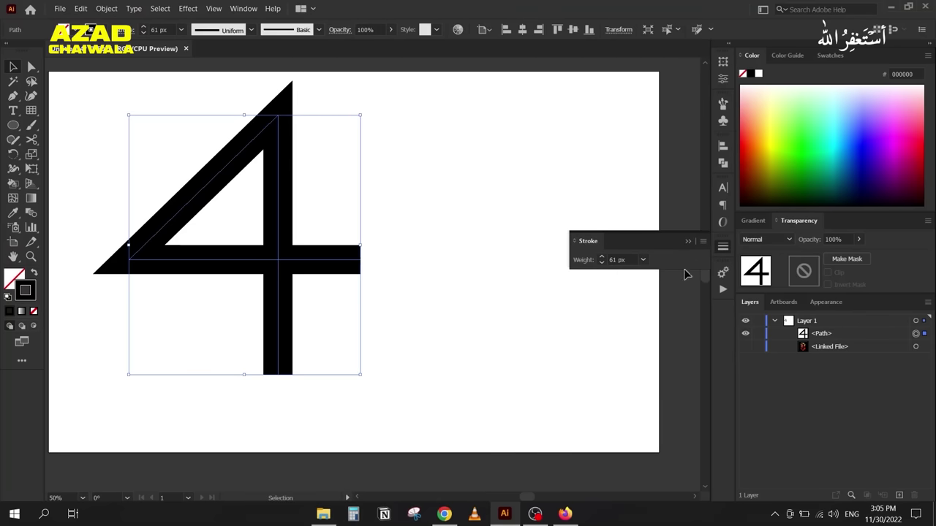
click(703, 242)
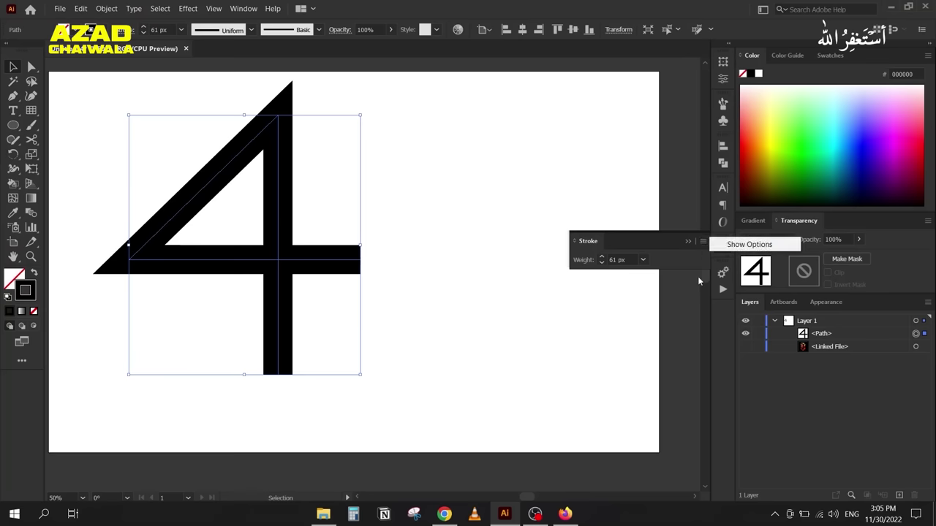
click(738, 245)
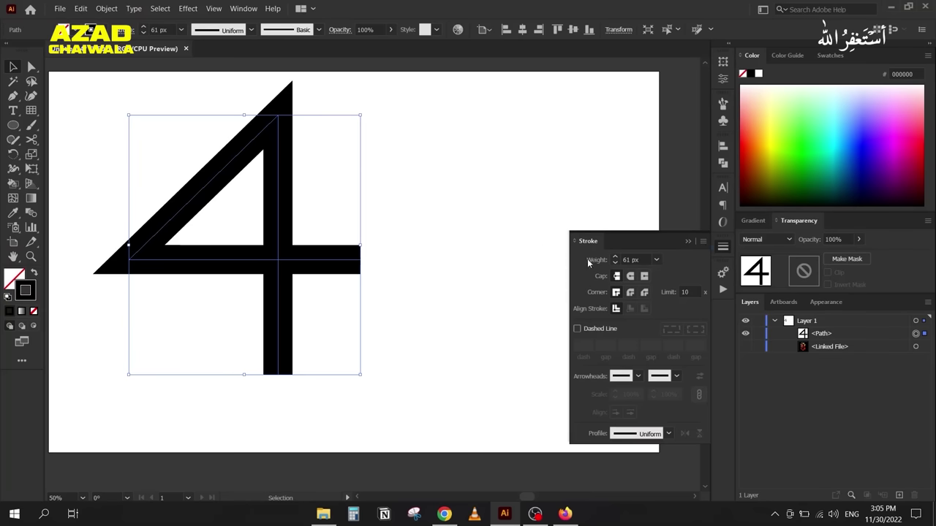
scroll(633, 260, down, 3)
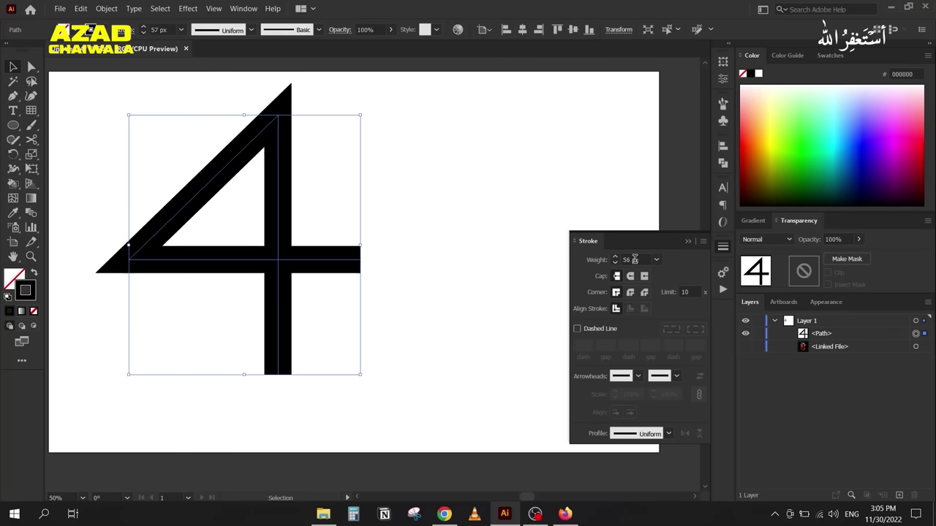
scroll(634, 259, up, 7)
scroll(634, 259, down, 1)
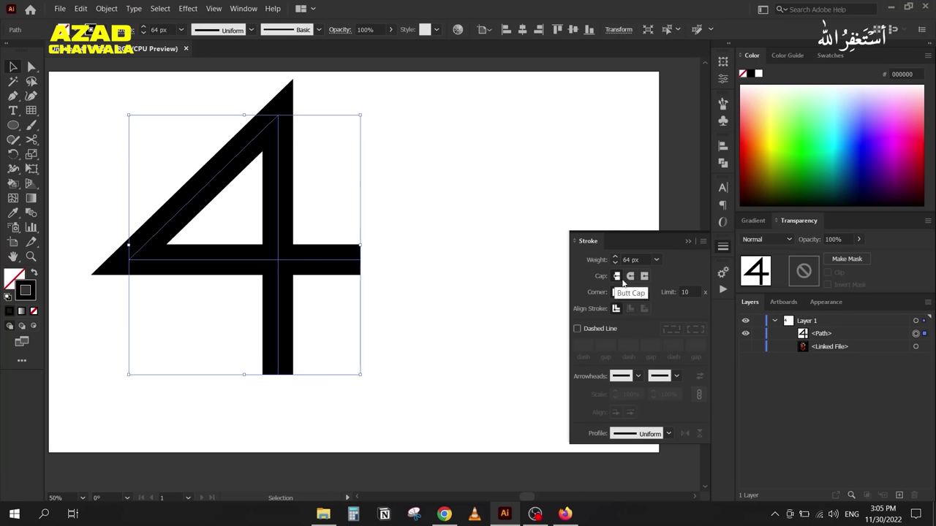
Step: Try Round, Projecting, then Butt caps on the 4, and nudge it right and down
click(630, 276)
click(644, 276)
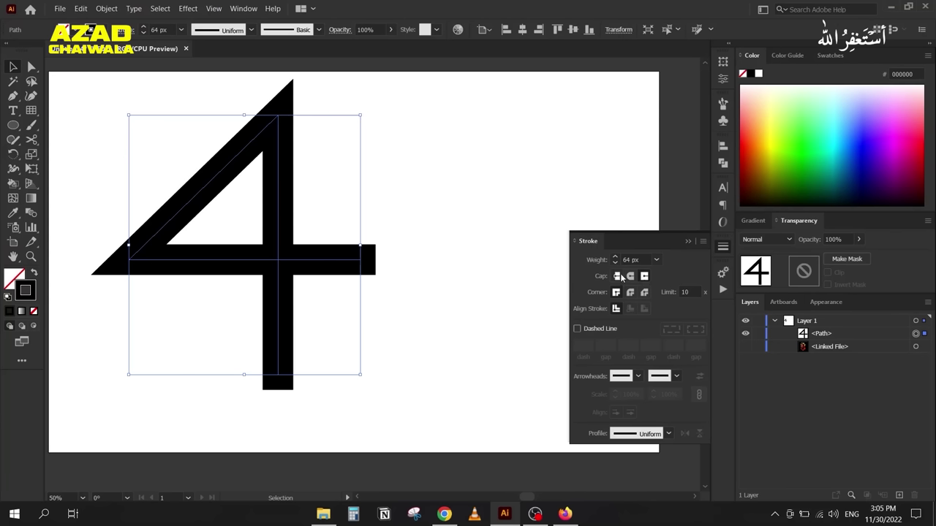
click(618, 277)
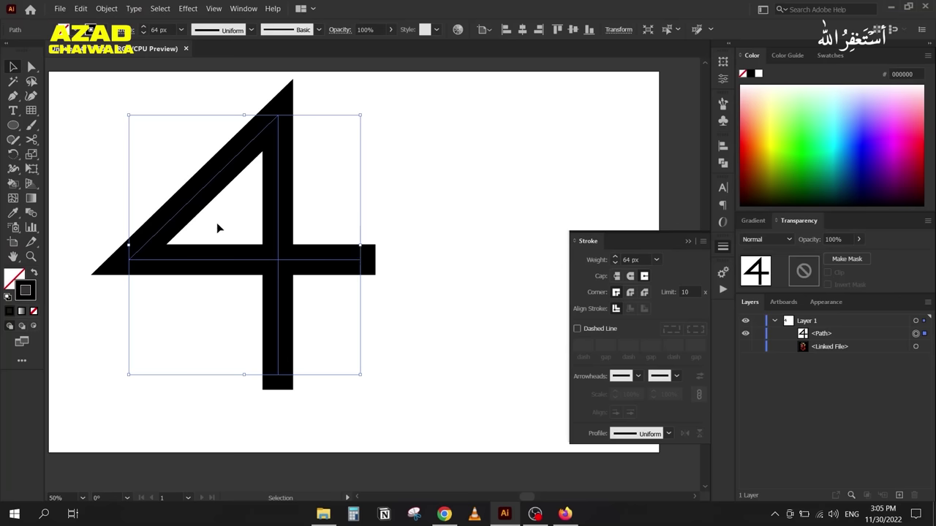
drag(231, 178, 268, 197)
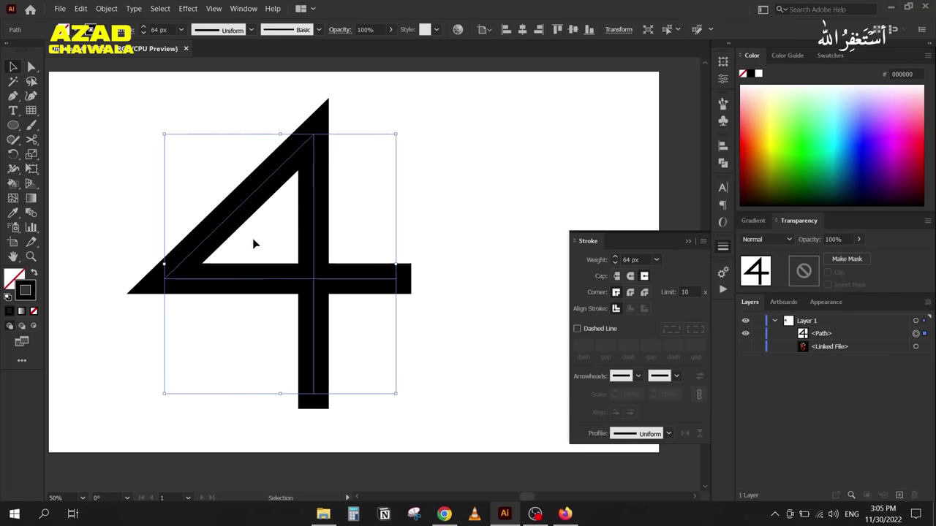
Step: Try Round and Bevel joins on the 4, return to Miter, and set the miter limit to 8
click(629, 293)
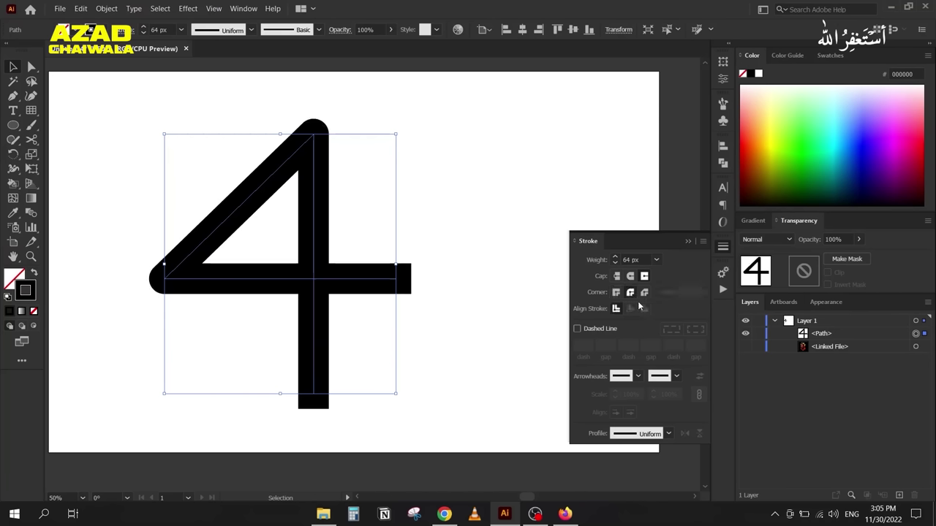
click(644, 293)
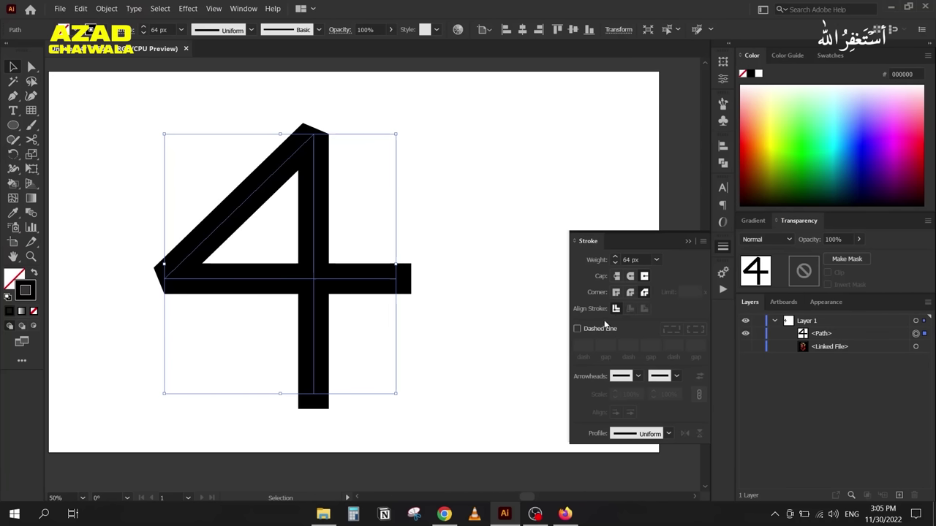
click(615, 293)
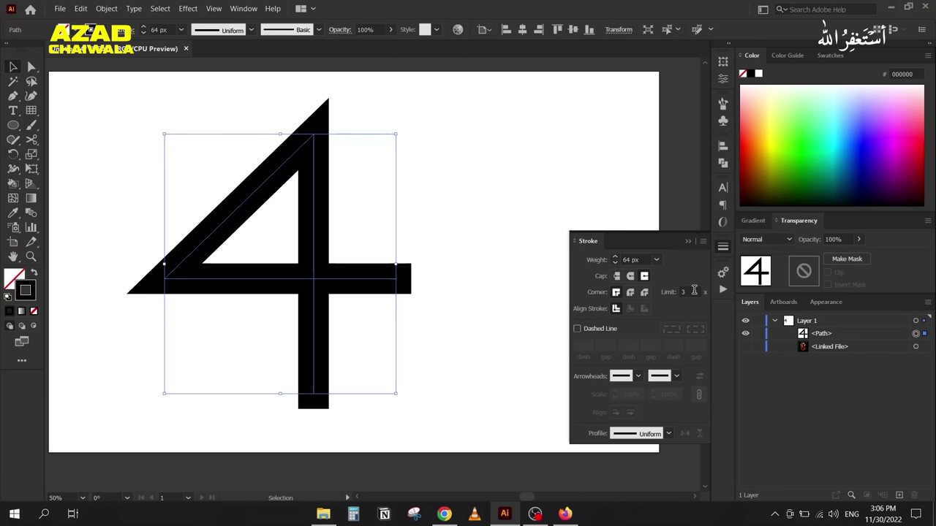
scroll(693, 291, down, 1)
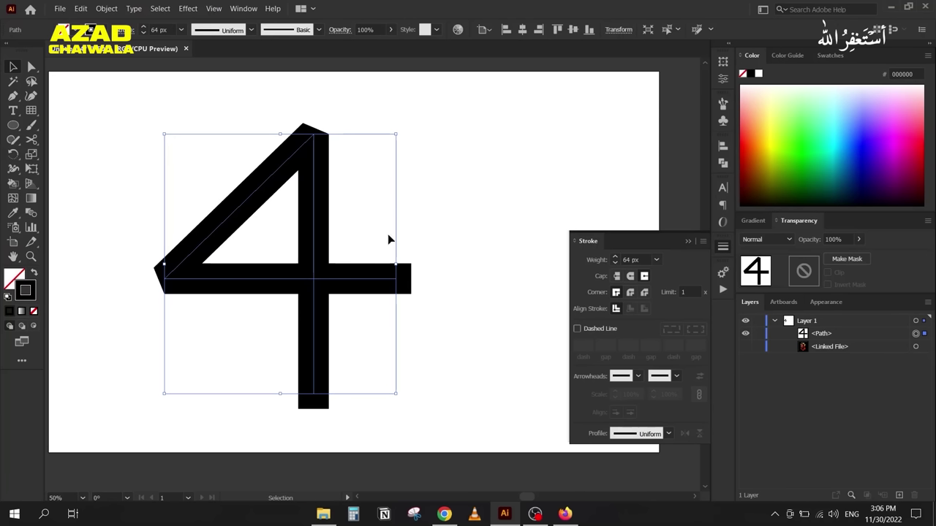
click(683, 292)
text(8)
key(Return)
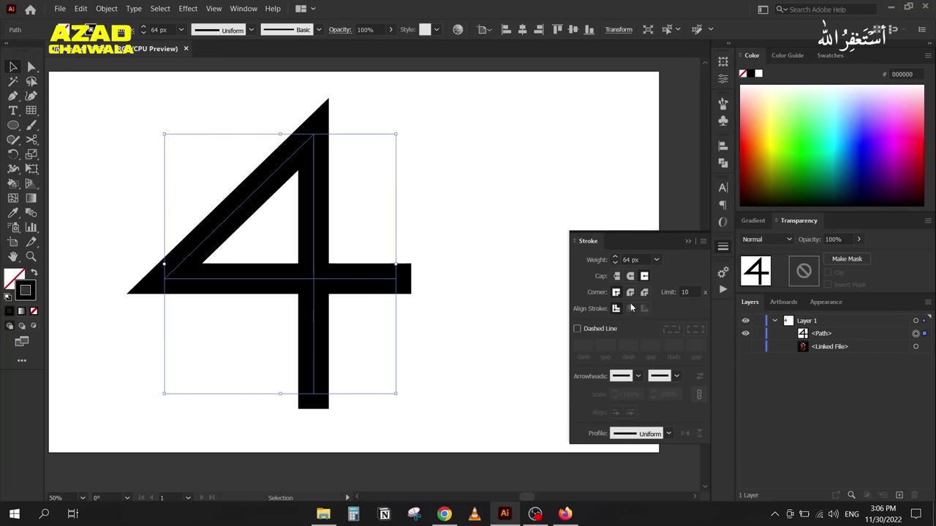
Step: Give the 4 round caps, compare round and miter joins, then delete it
click(630, 276)
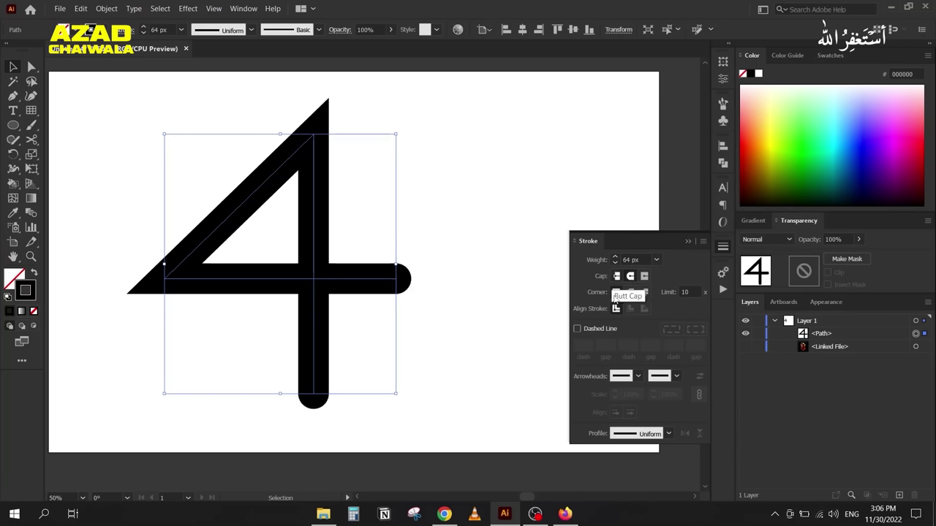
click(630, 293)
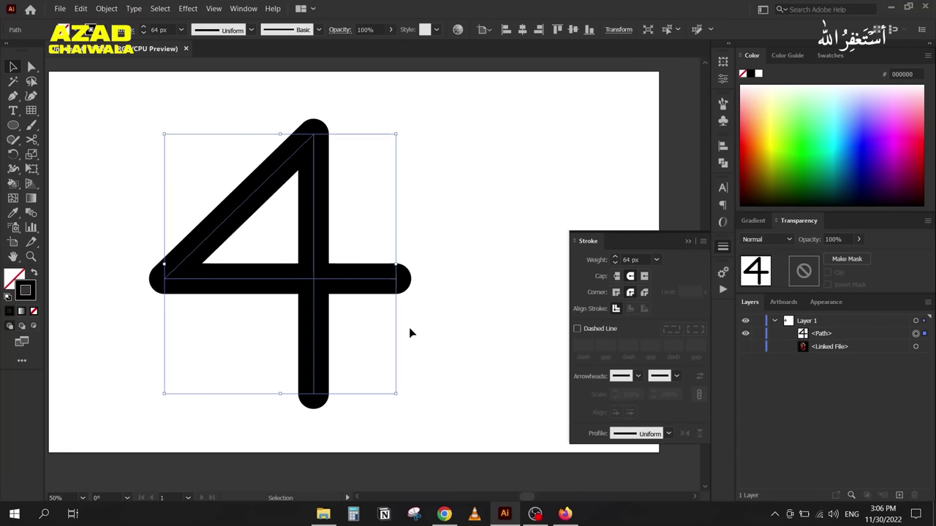
click(617, 292)
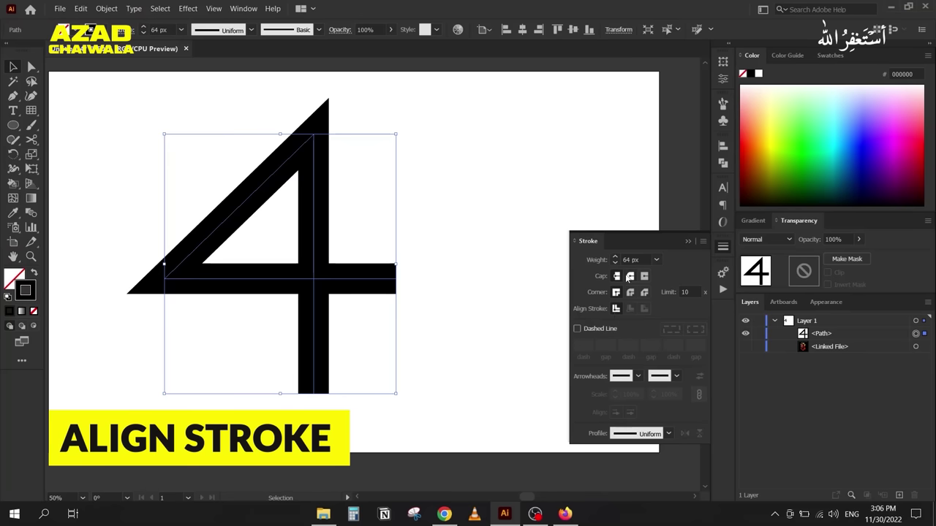
scroll(643, 257, up, 5)
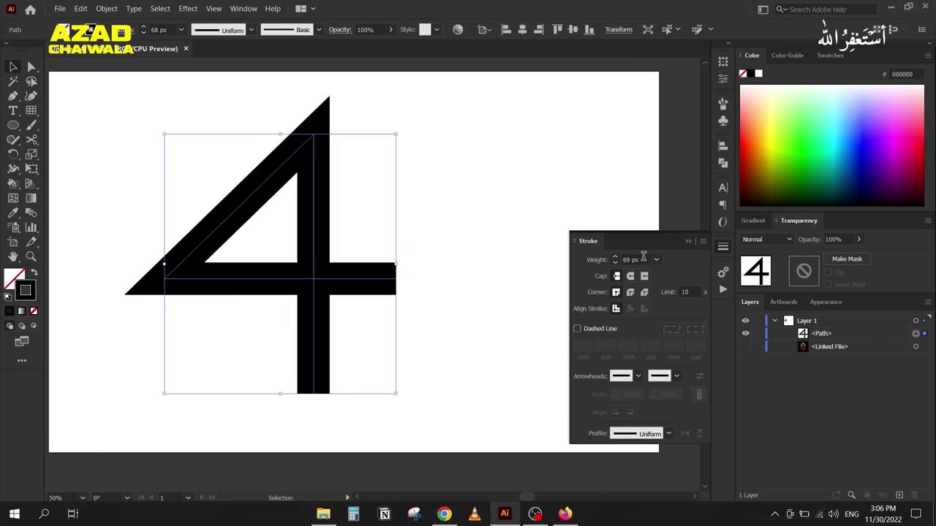
scroll(643, 257, down, 12)
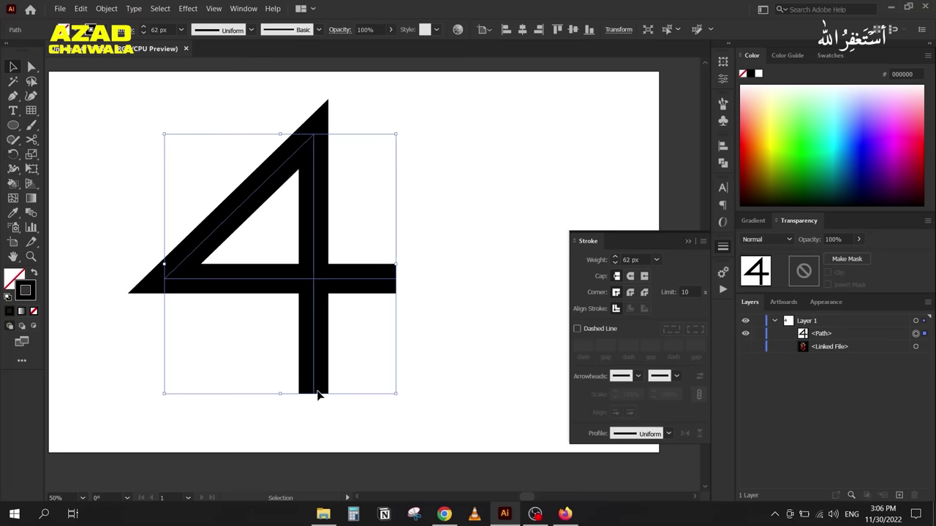
key(Delete)
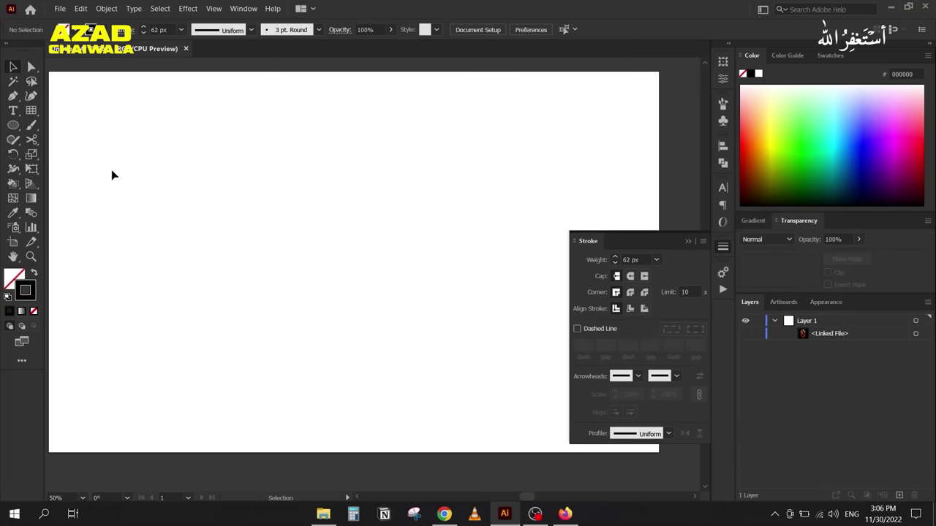
Step: Draw a large circle with the Ellipse tool and align its stroke inside the path
key(l)
drag(123, 114, 419, 410)
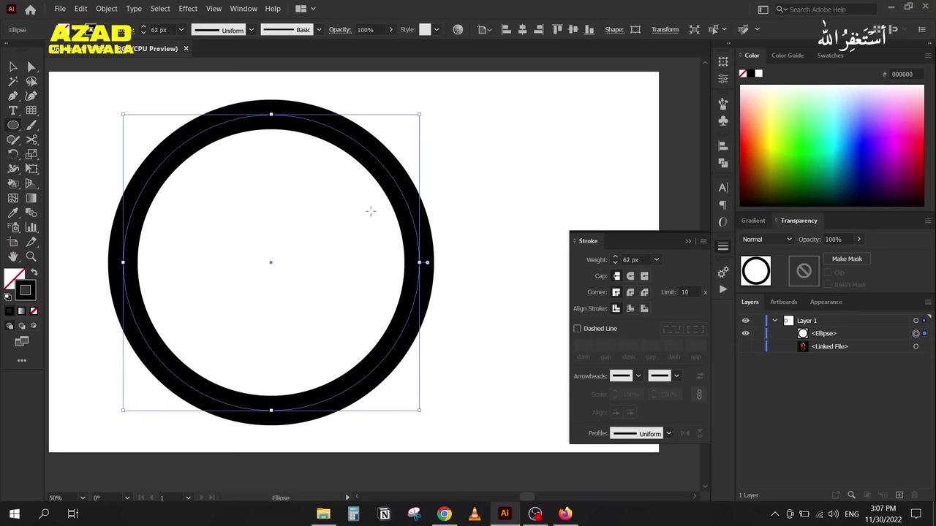
click(630, 309)
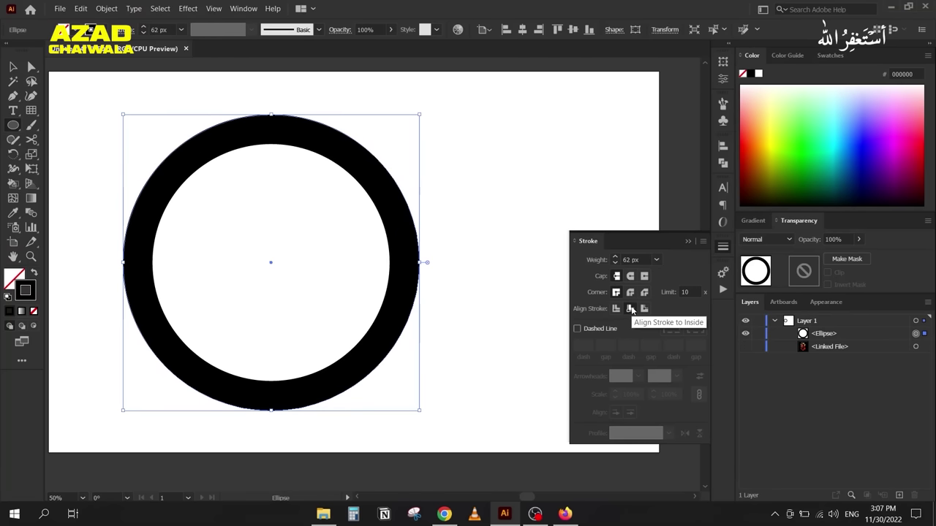
click(633, 259)
scroll(634, 260, up, 20)
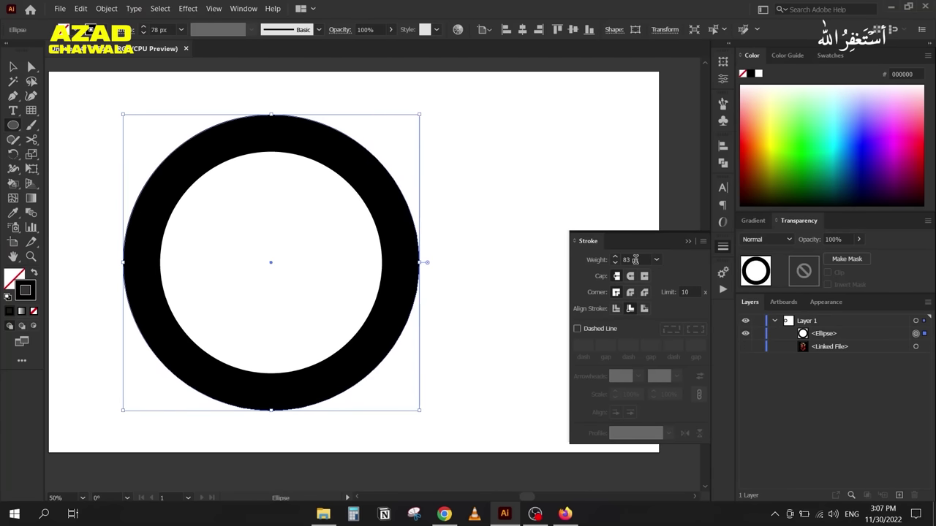
scroll(635, 259, down, 7)
scroll(635, 260, up, 5)
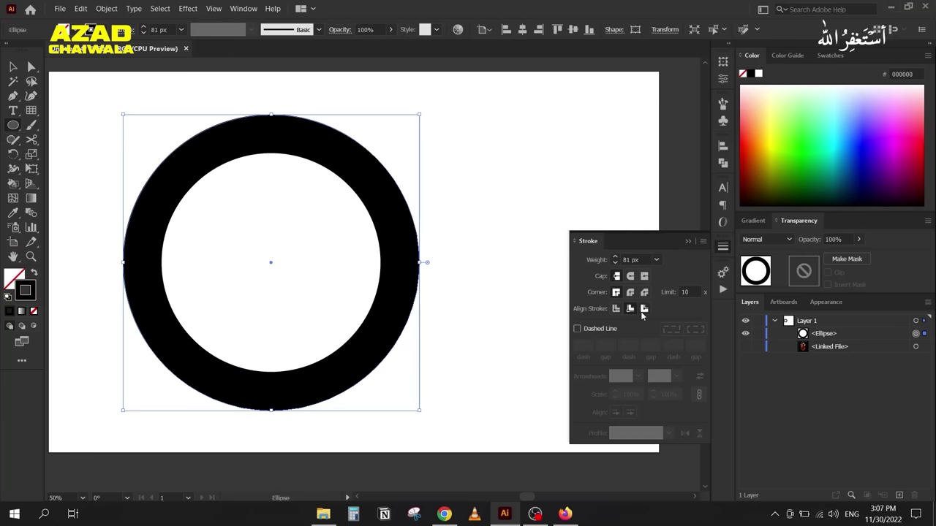
Step: Compare Outside and Center stroke alignment, then set the stroke weight to 1 px
click(644, 310)
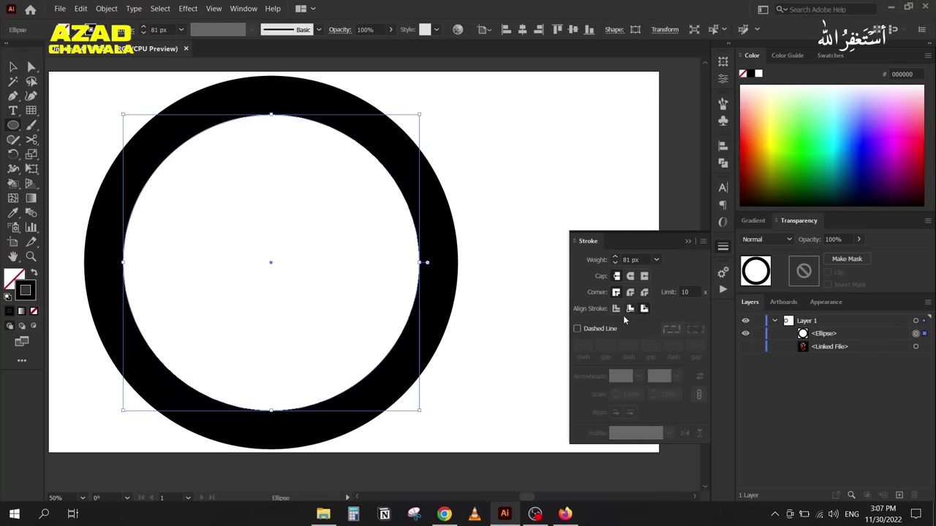
click(615, 309)
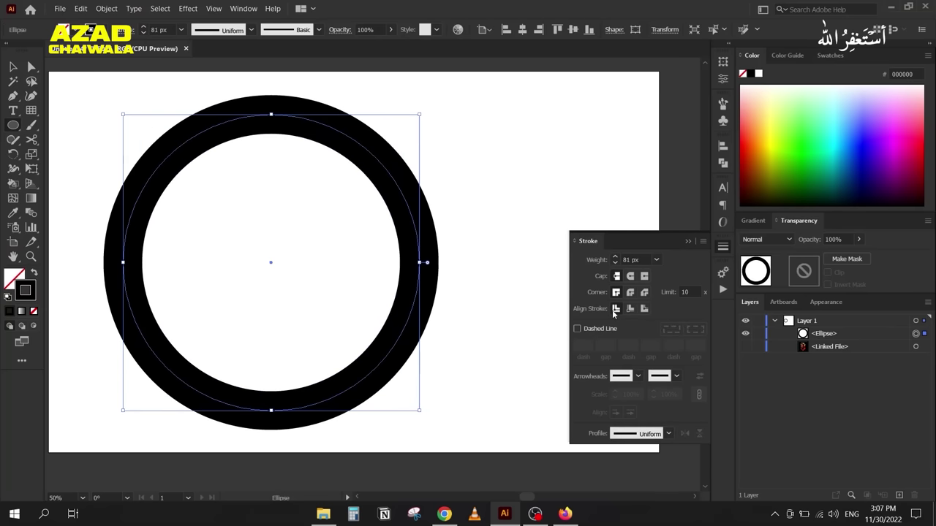
drag(647, 260, 575, 257)
text(1)
key(Return)
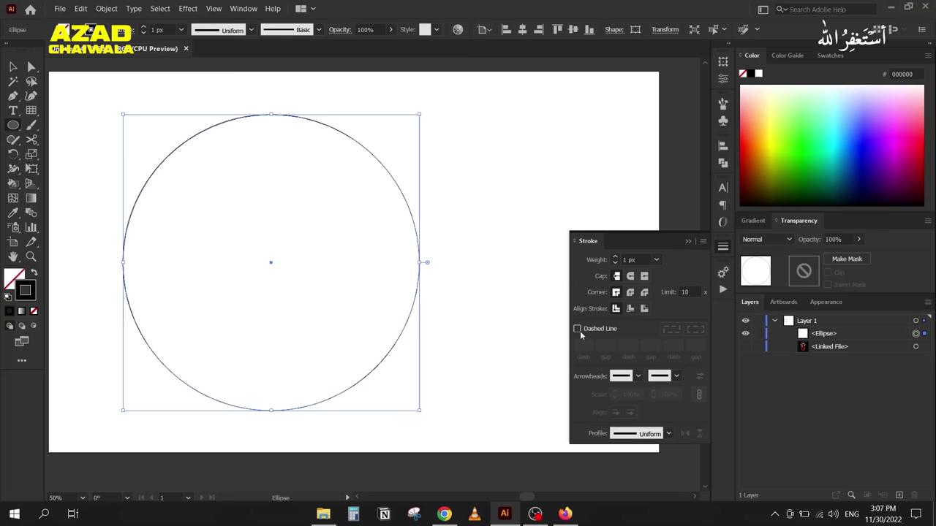
Step: Select the circle and turn on Dashed Line for its outline
click(12, 67)
scroll(398, 197, up, 8)
scroll(328, 217, up, 2)
drag(328, 217, 306, 226)
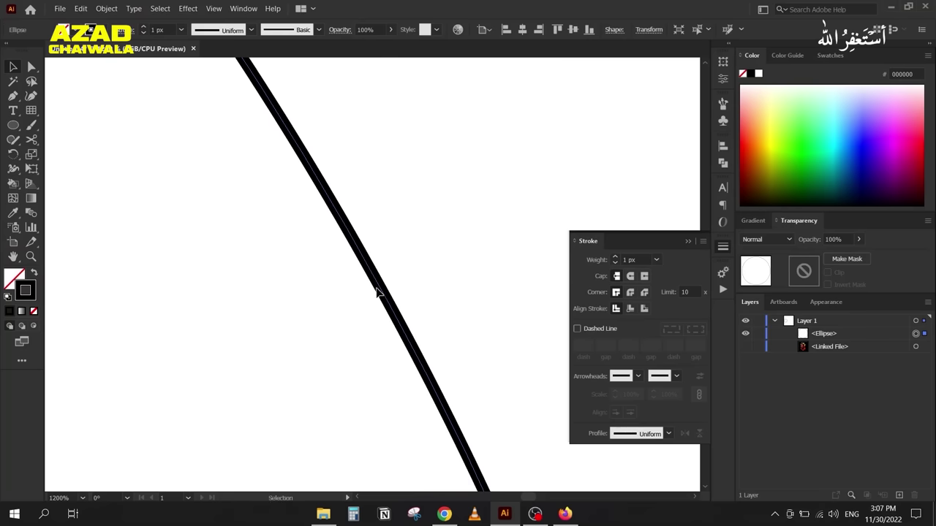
drag(414, 227, 339, 307)
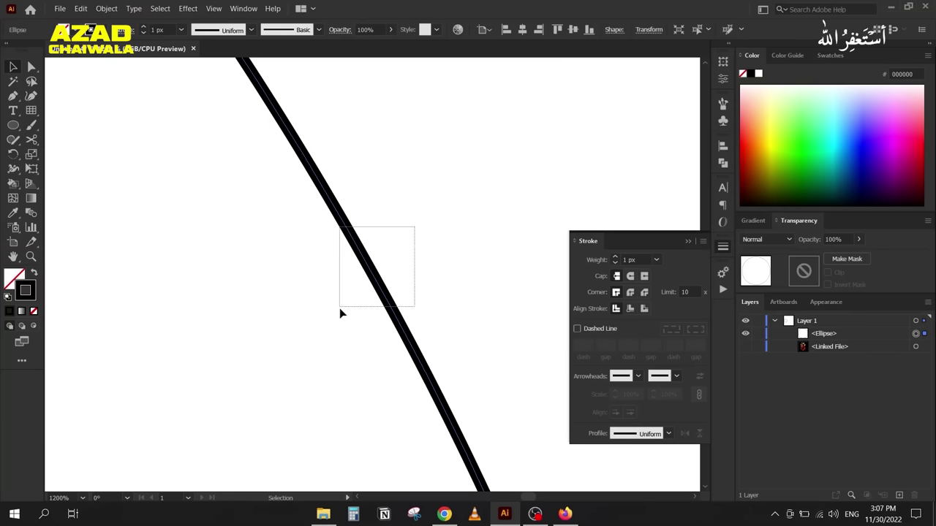
drag(432, 218, 354, 304)
click(577, 329)
scroll(378, 248, down, 3)
scroll(378, 248, down, 2)
scroll(409, 271, up, 3)
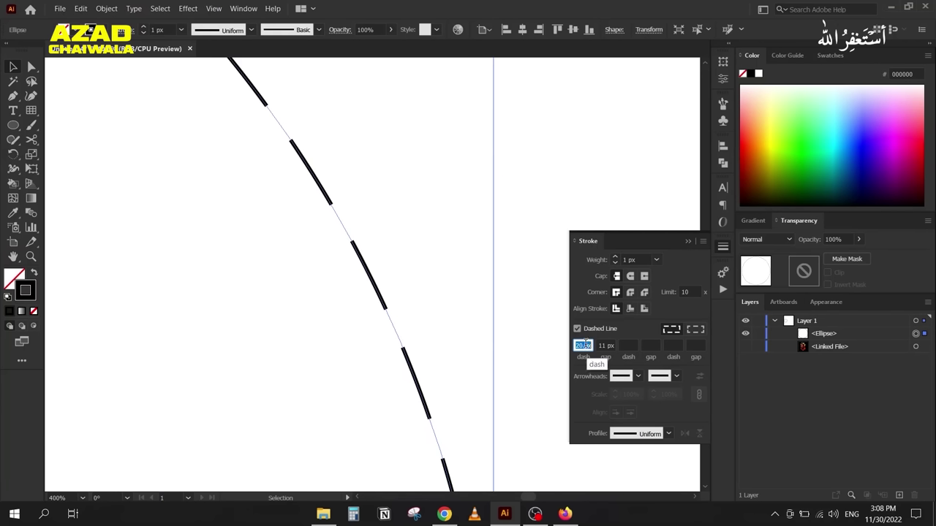
Step: Set the dash length to 28 px, starting from 16 and stepping with the arrow keys
text(16)
key(Return)
key(Up)
key(Up)
key(Up)
key(Up)
key(Up)
key(Up)
key(Up)
key(Up)
key(Up)
key(Up)
key(Up)
key(Up)
key(Up)
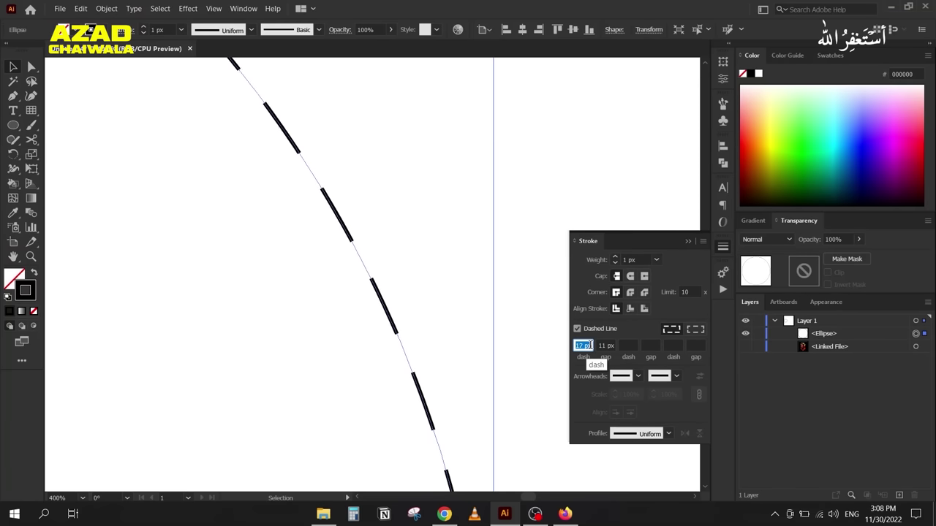
key(Up)
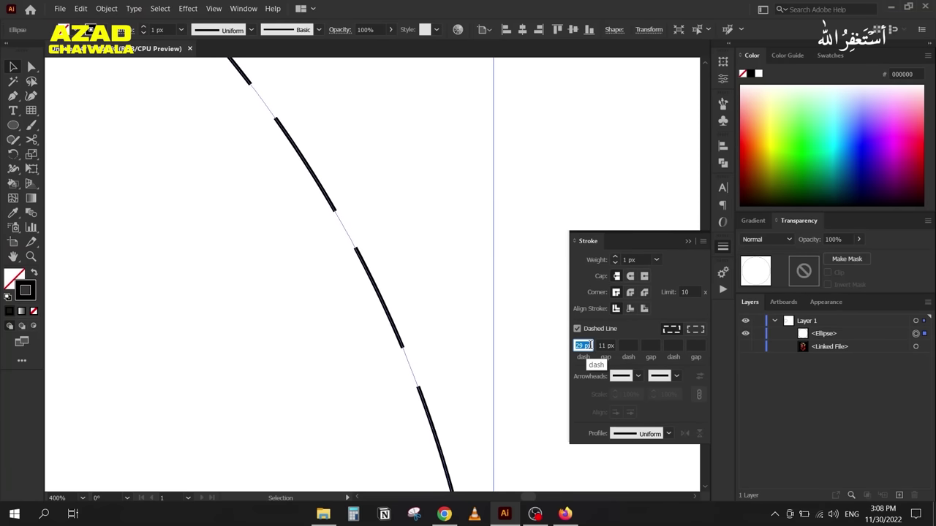
key(Down)
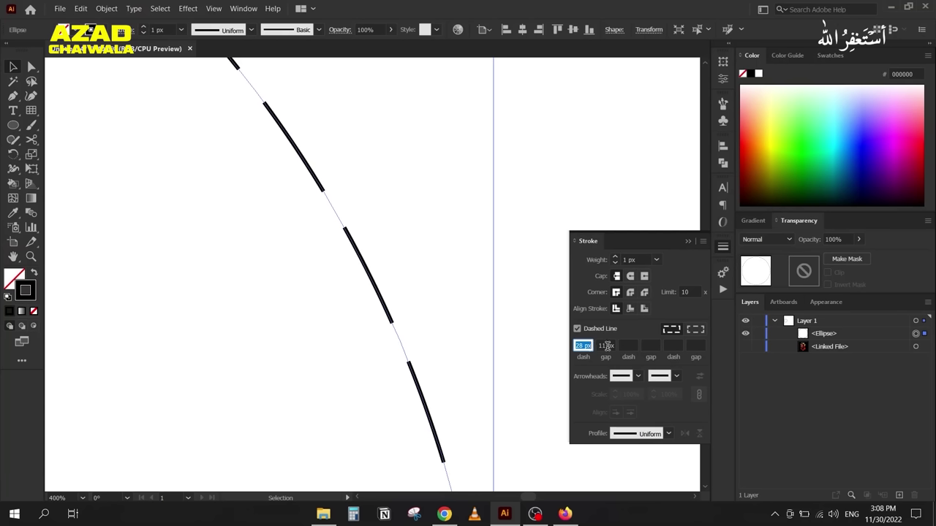
Step: Raise the gap length between dashes to 30 px
key(Tab)
key(Up)
key(Up)
key(Up)
key(Up)
key(Up)
key(Up)
key(Up)
key(Up)
key(Up)
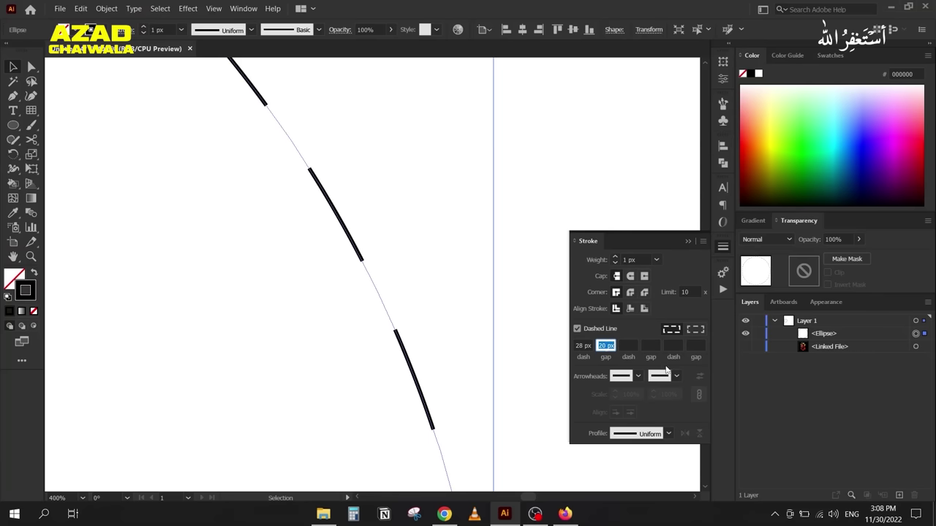
key(Up)
key(Up)
key(Up)
key(Up)
key(Up)
key(Up)
key(Up)
key(Up)
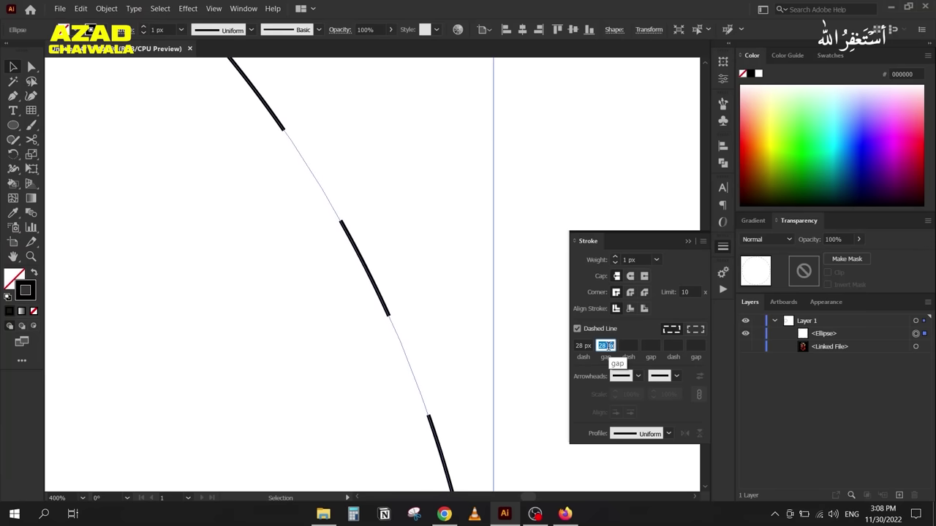
key(Up)
key(Up)
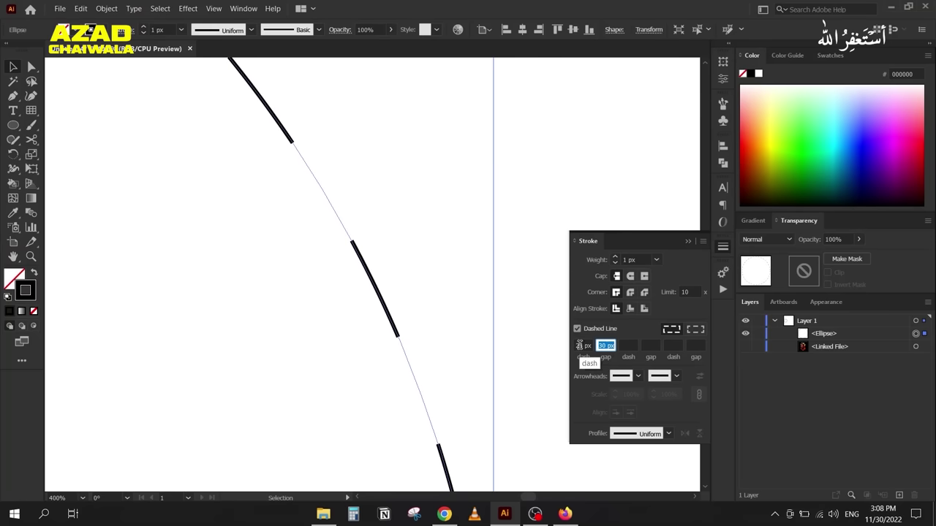
click(583, 345)
alt+scroll(350, 209, down, 7)
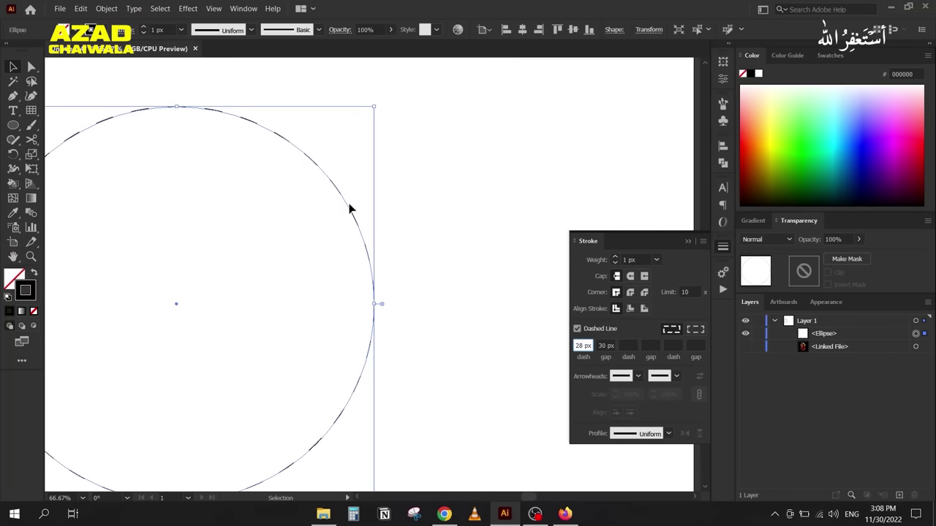
Step: Scale the dashed circle down from its corner and move it into place
drag(271, 234, 365, 239)
key(v)
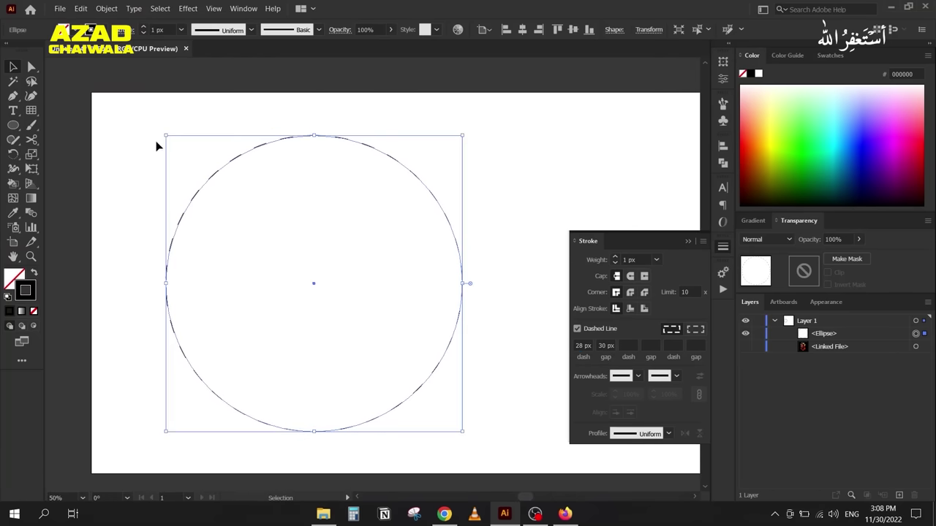
drag(167, 136, 272, 218)
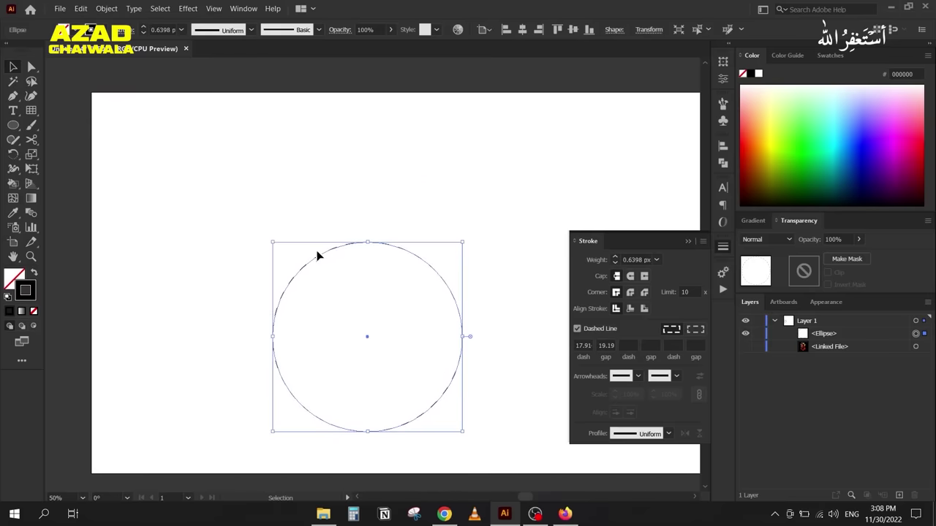
drag(322, 257, 269, 189)
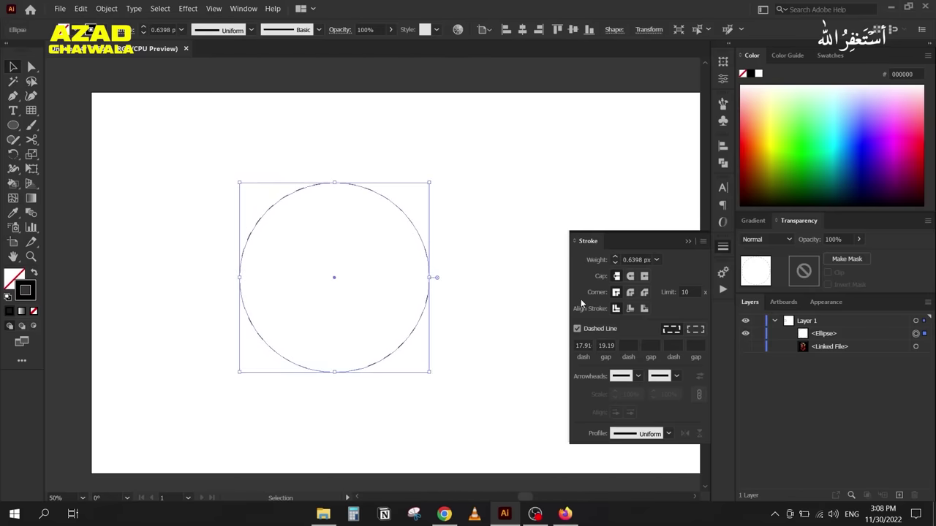
Step: Thicken the stroke to 94 px and align it to the center of the path
scroll(636, 259, up, 20)
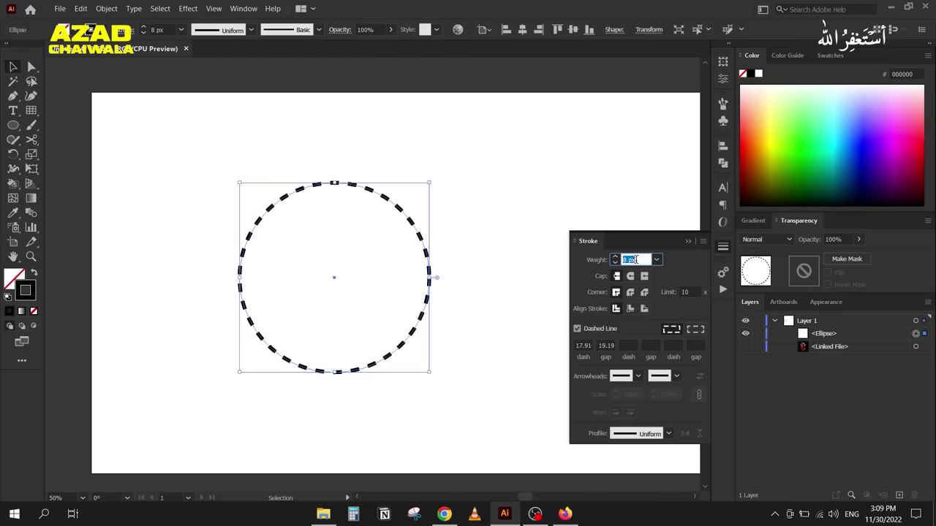
scroll(635, 259, up, 20)
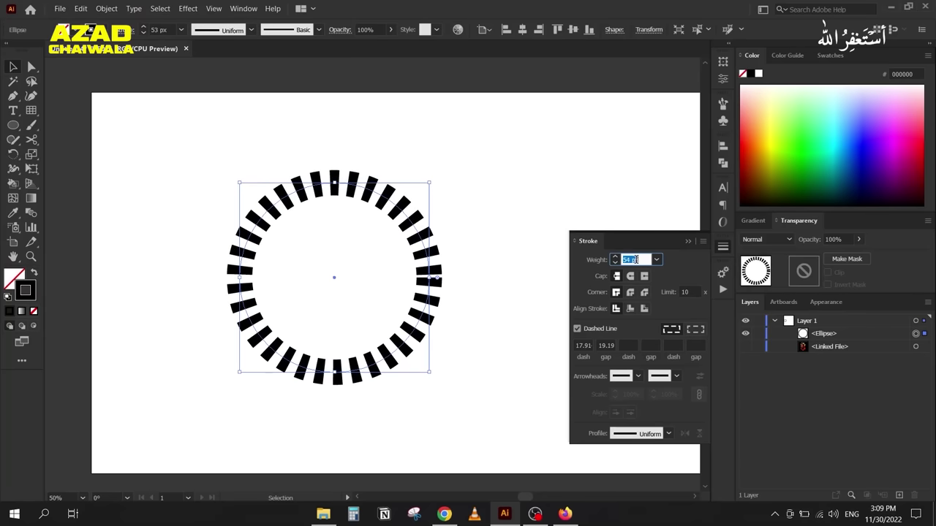
scroll(636, 259, up, 5)
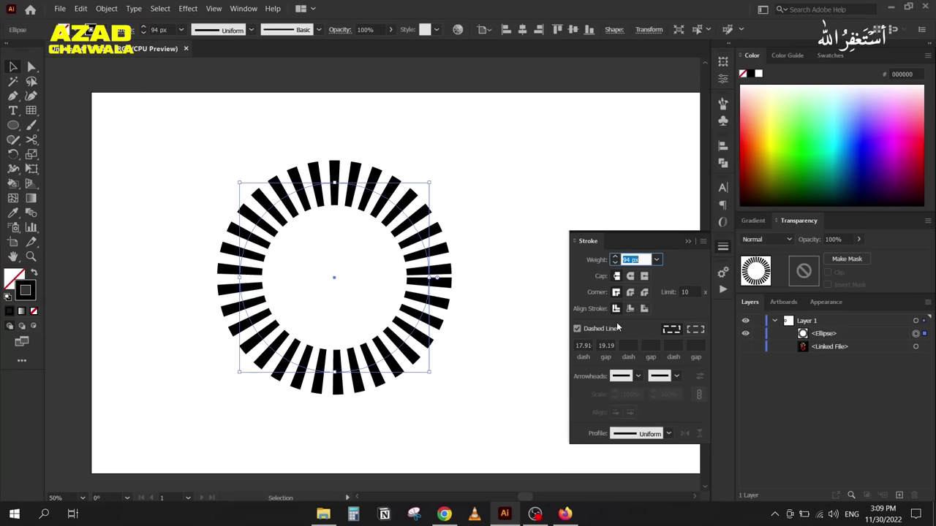
click(630, 308)
scroll(636, 260, up, 20)
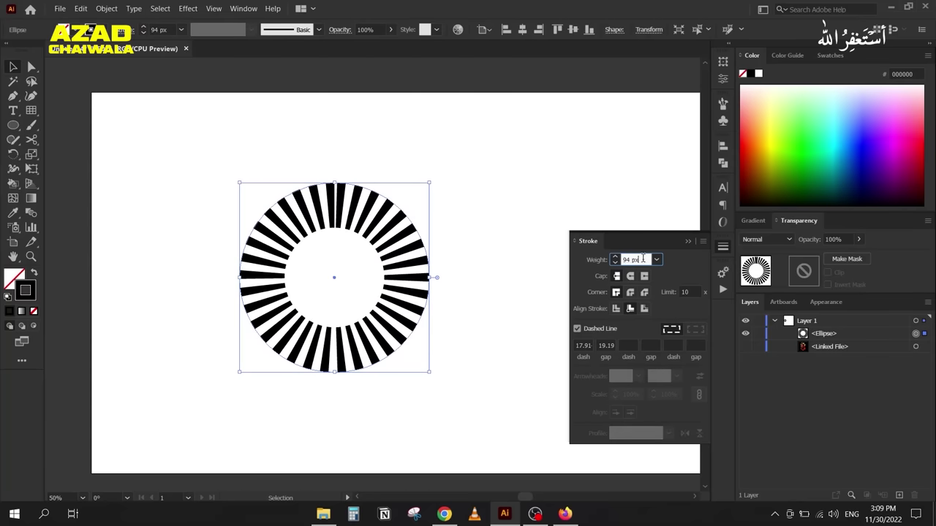
scroll(636, 260, up, 9)
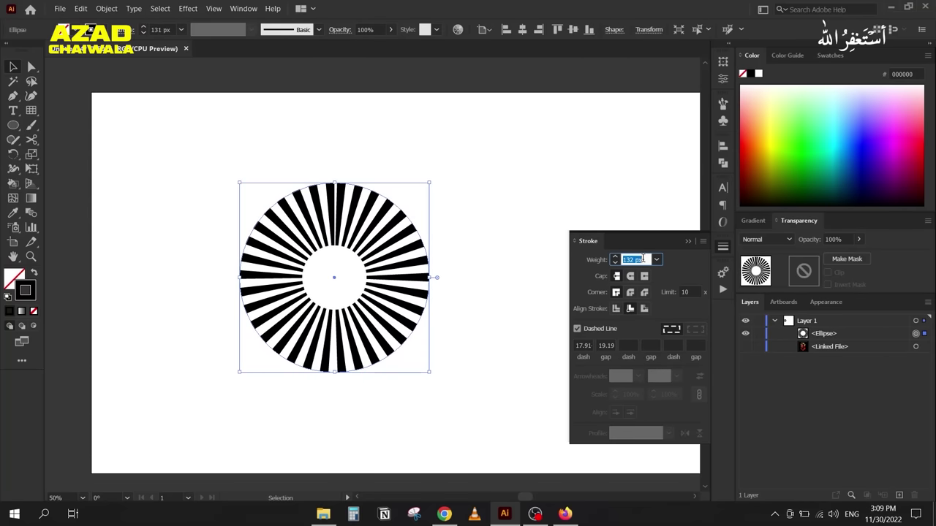
scroll(289, 302, up, 4)
scroll(289, 304, down, 4)
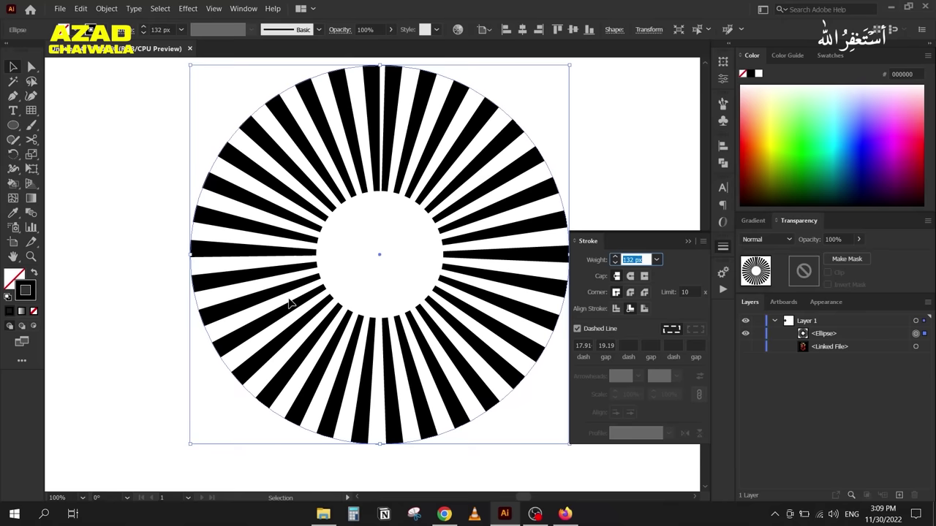
key(ctrl+z)
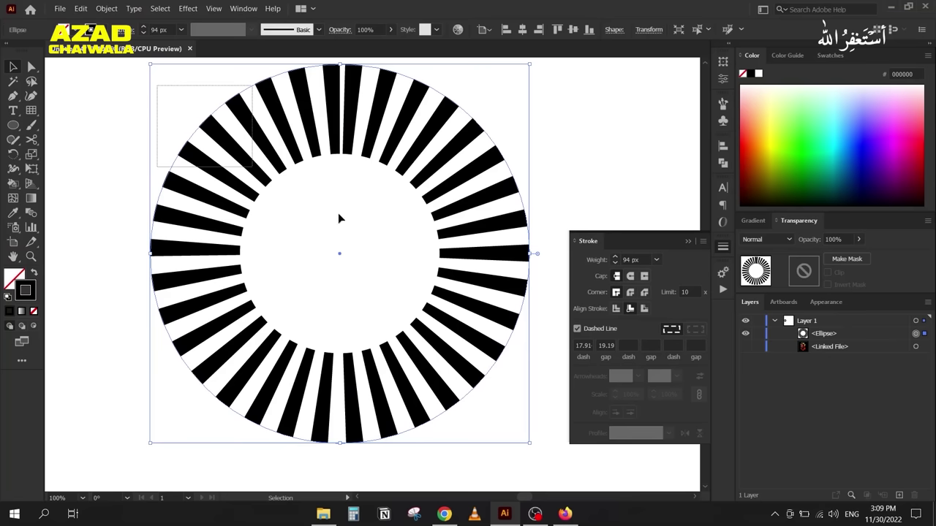
click(614, 310)
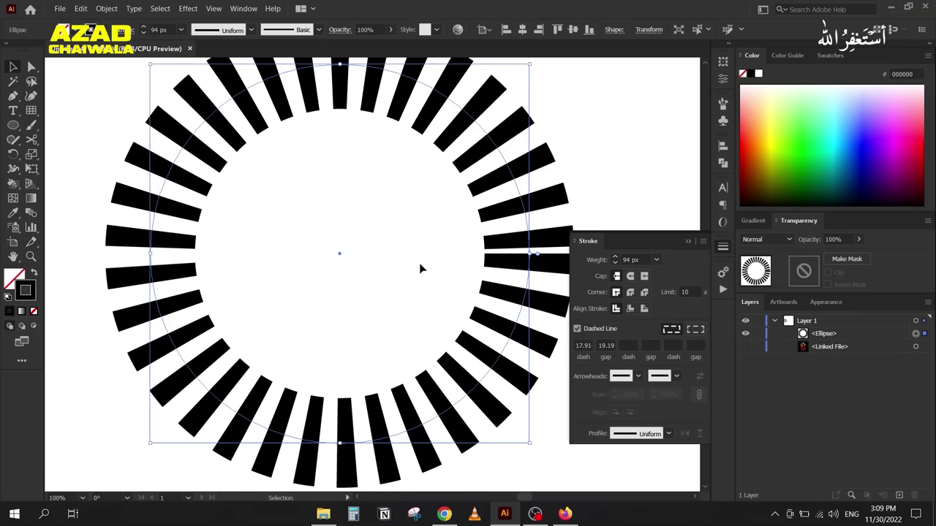
Step: Align dashes to corners and path ends, and set the gap to 18 px
click(695, 329)
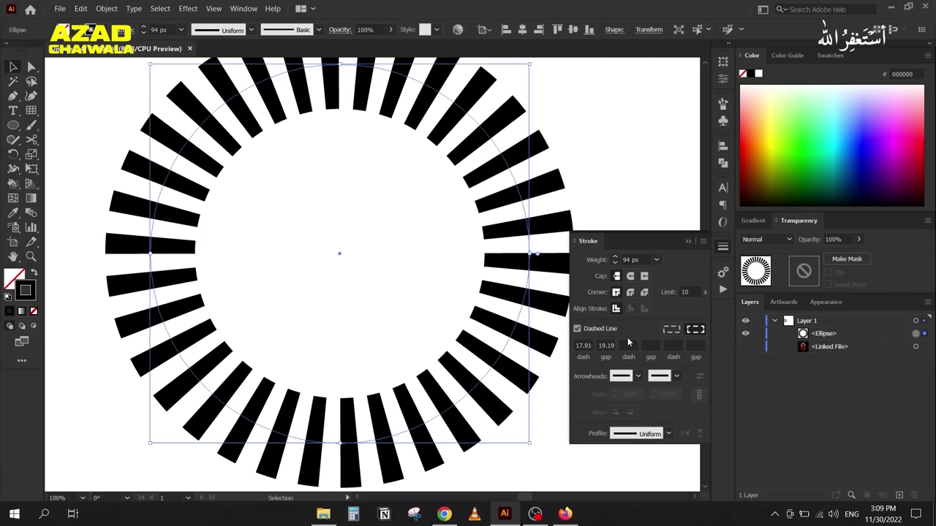
click(607, 345)
text(18)
key(Return)
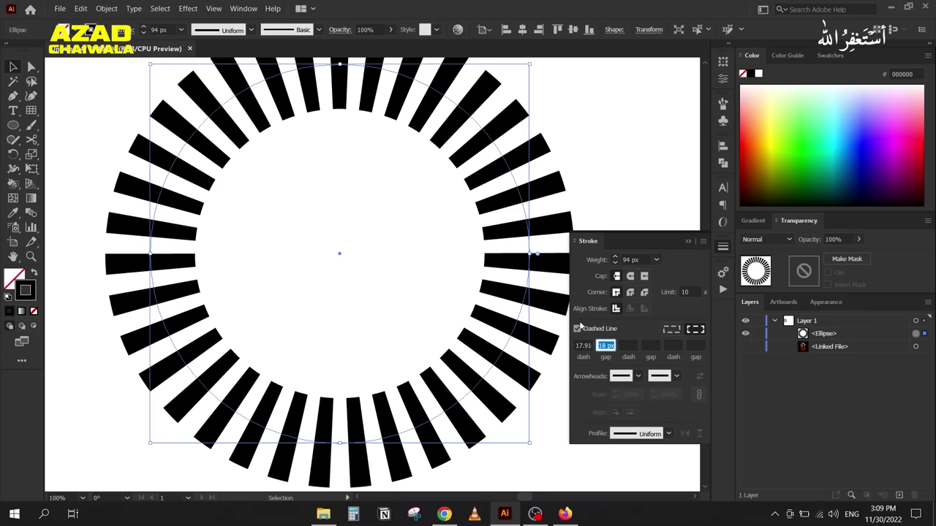
Step: Raise the stroke weight to 176 px, widening the radiating bars of the ring
alt+scroll(208, 184, down, 2)
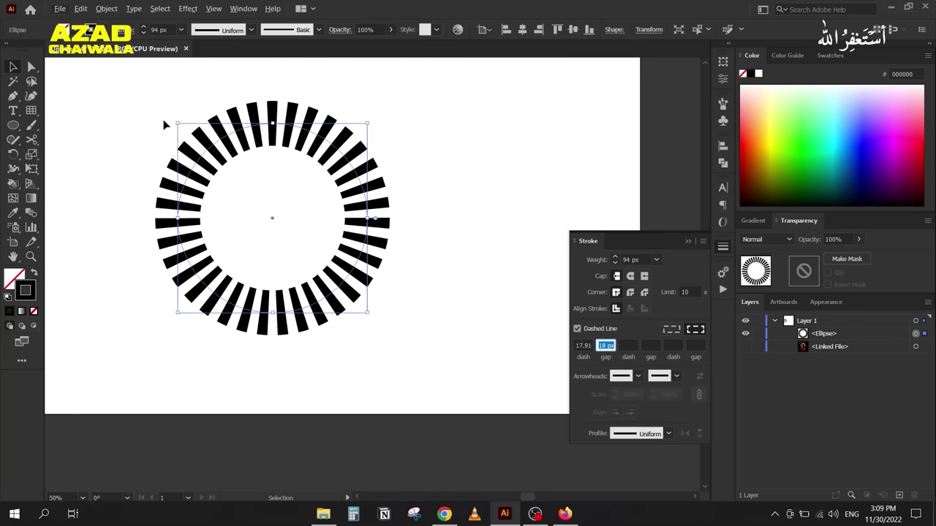
click(643, 259)
scroll(643, 259, up, 20)
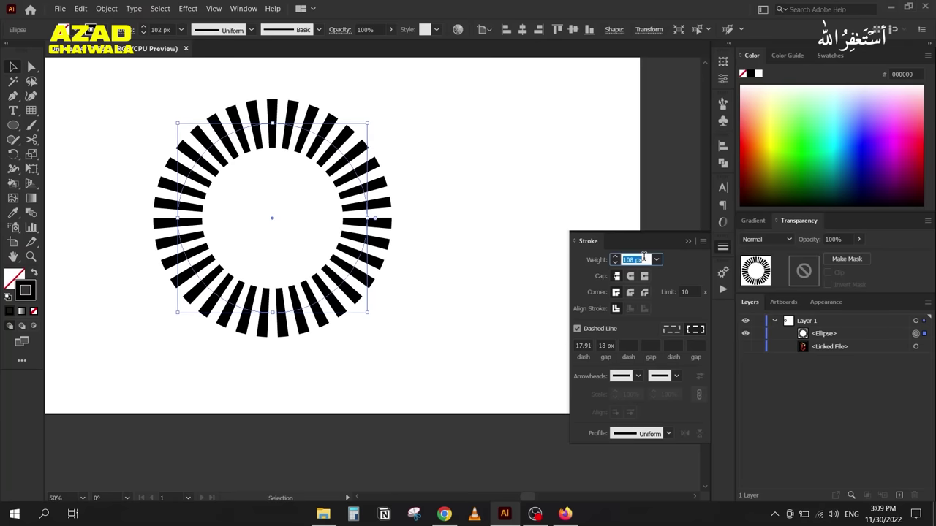
scroll(643, 259, up, 20)
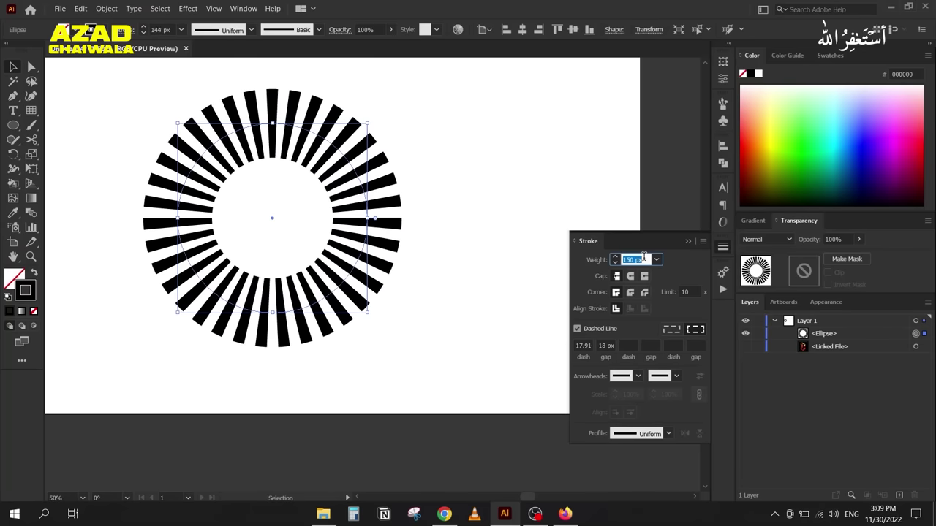
scroll(643, 259, up, 5)
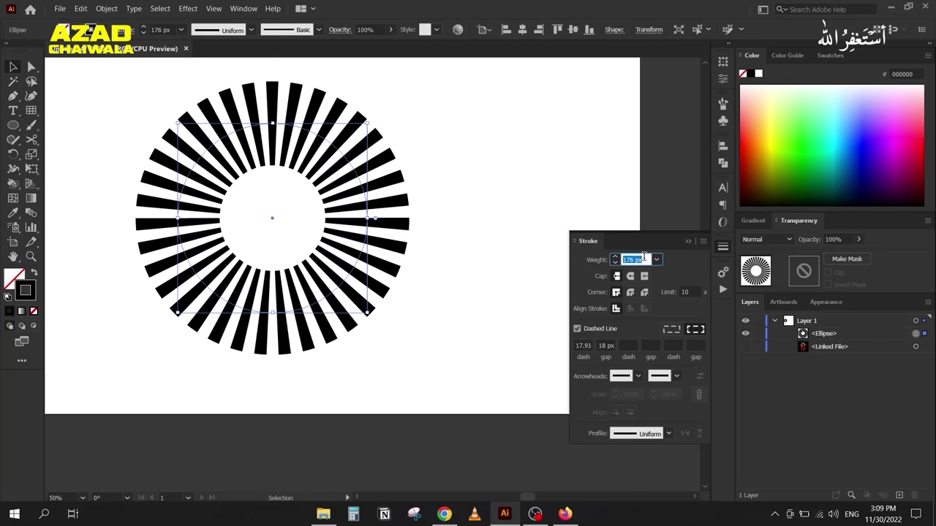
click(583, 345)
scroll(585, 345, down, 2)
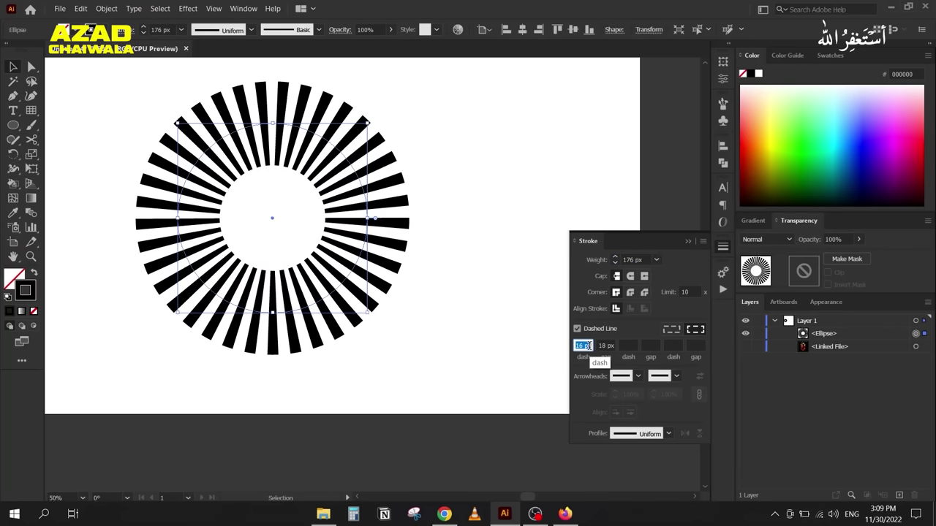
scroll(208, 238, up, 1)
drag(206, 241, 220, 271)
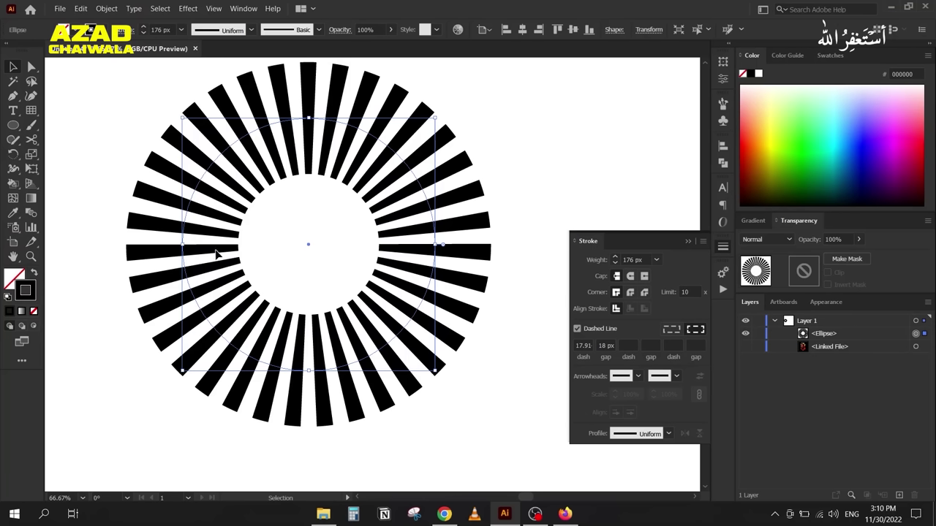
double_click(645, 259)
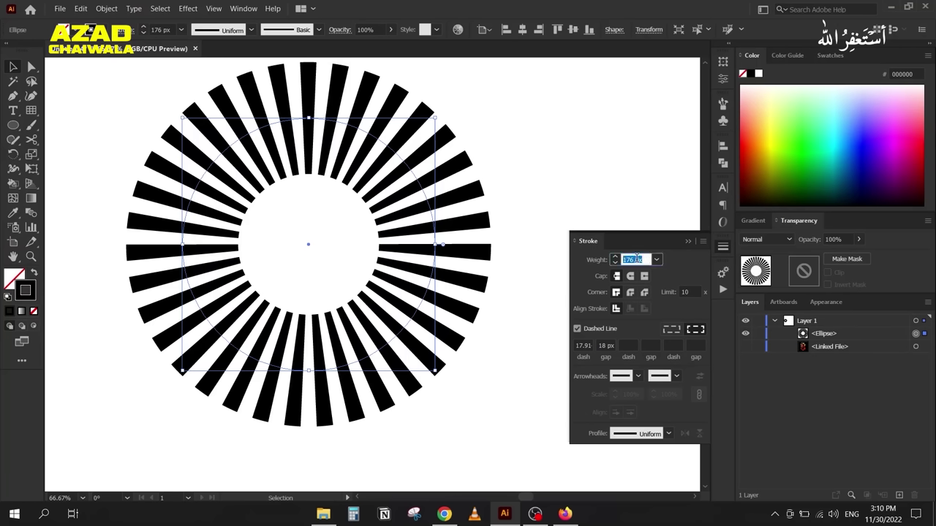
double_click(583, 345)
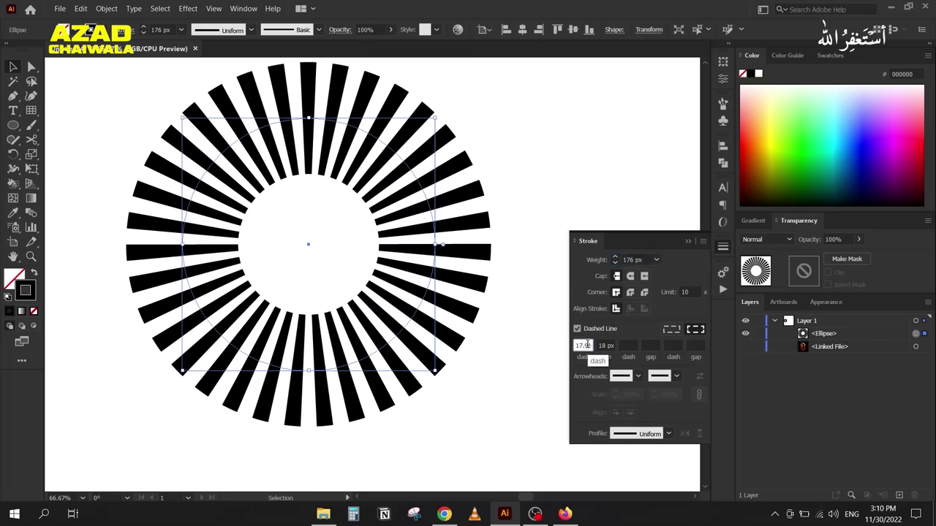
Step: Set the dashes to 1 px and reduce the stroke weight to 62 px for thin rays
text(14)
key(Return)
key(Down)
key(Down)
key(Down)
key(Down)
key(Down)
key(Down)
key(Down)
key(Down)
key(Down)
key(Down)
key(Down)
key(Down)
key(Down)
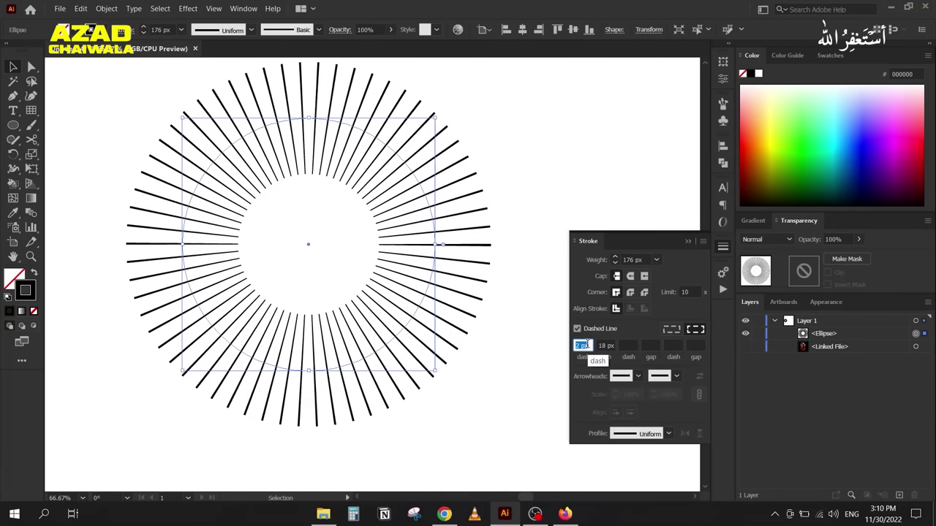
click(633, 259)
key(Down)
key(Down)
key(Down)
key(Down)
key(Down)
key(Down)
key(Down)
key(Down)
key(Down)
key(Down)
key(Down)
key(Down)
key(Down)
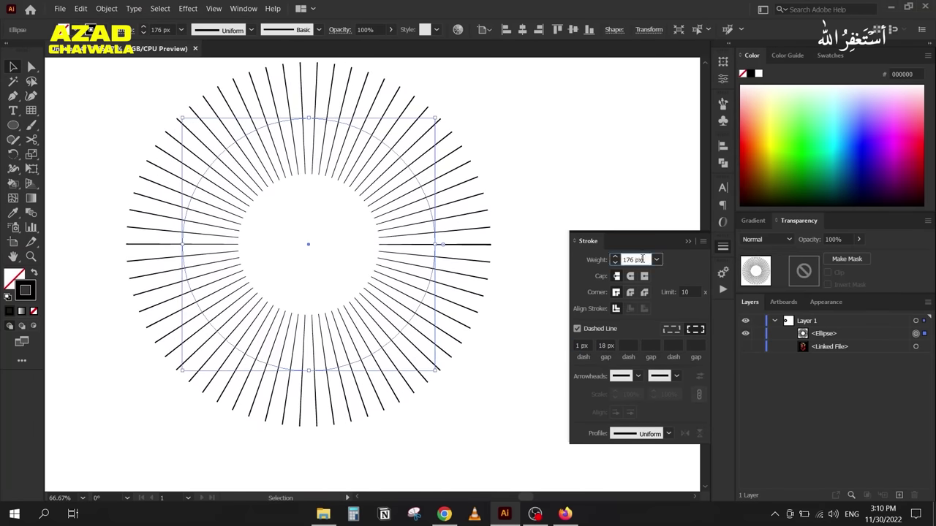
key(Down)
key(Down)
key(Down)
key(Down)
key(Down)
key(Down)
key(Down)
key(Down)
key(Down)
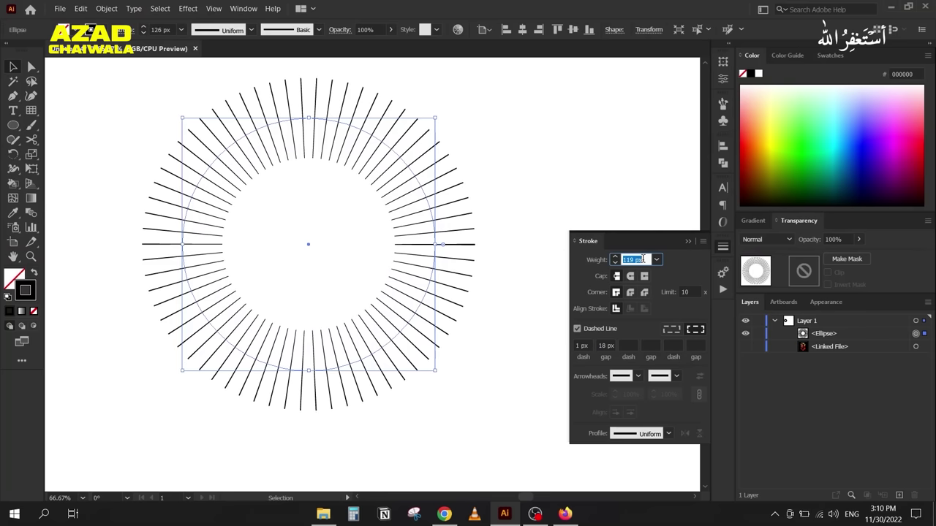
key(Down)
key(Down)
key(Down)
key(Down)
key(Down)
key(Down)
key(Down)
key(Down)
key(Down)
key(Down)
key(Down)
key(Down)
key(Down)
key(Down)
key(Down)
key(Down)
key(Down)
key(Down)
key(Down)
key(Down)
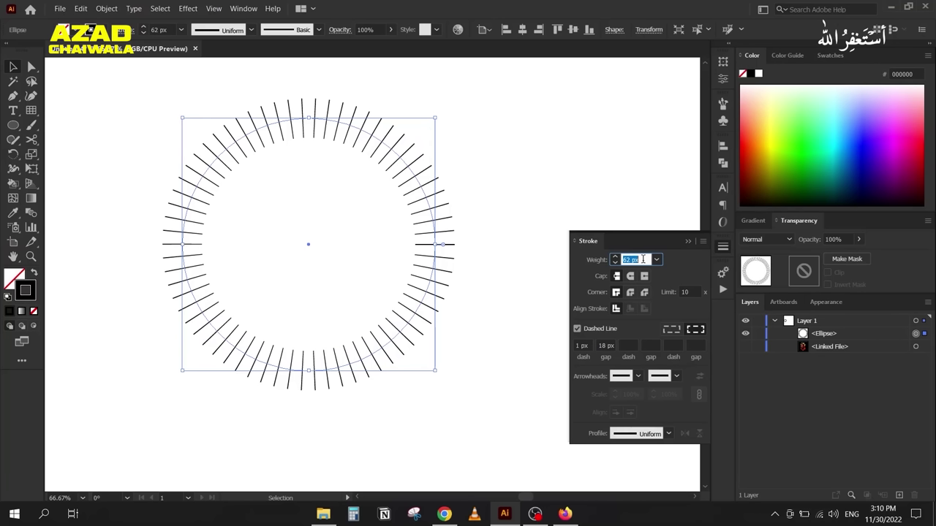
click(627, 343)
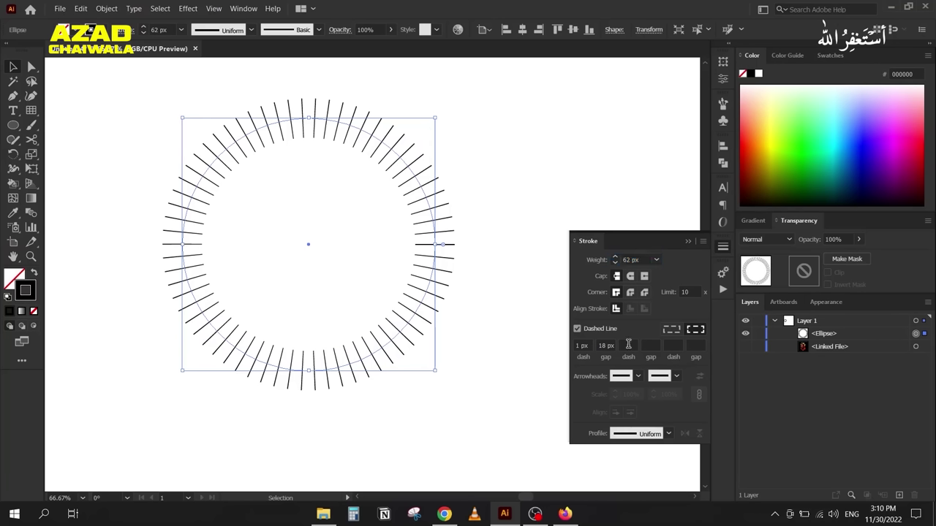
Step: Try a second dash length of 3 px, then 10 px, viewing the whole ring
alt+scroll(462, 184, up, 3)
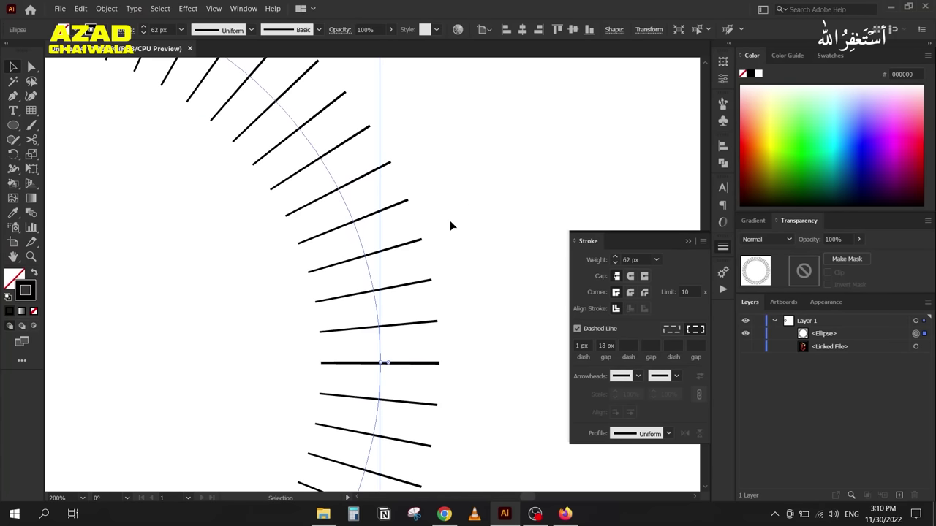
text(3)
key(Return)
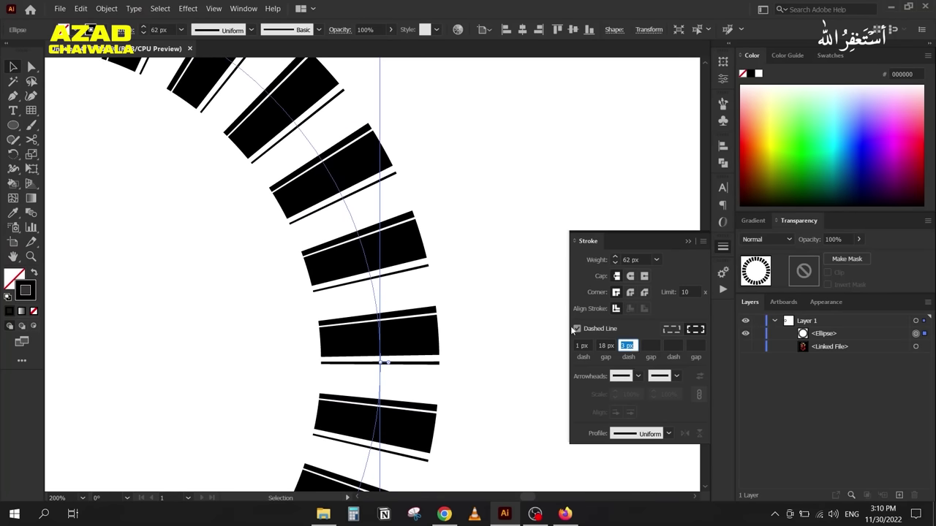
key(Up)
key(Up)
key(Up)
key(Up)
key(Up)
key(Up)
key(Up)
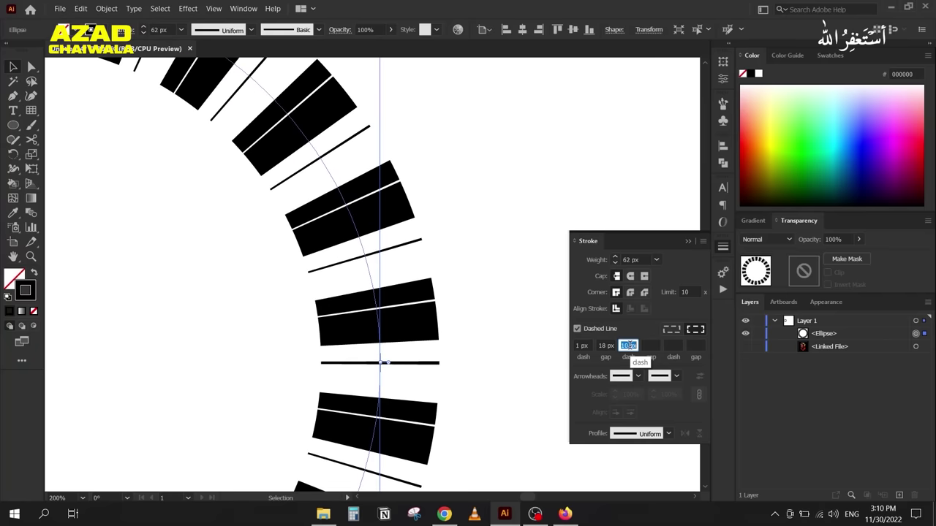
click(422, 219)
key(ctrl+minus)
key(ctrl+minus)
key(ctrl+minus)
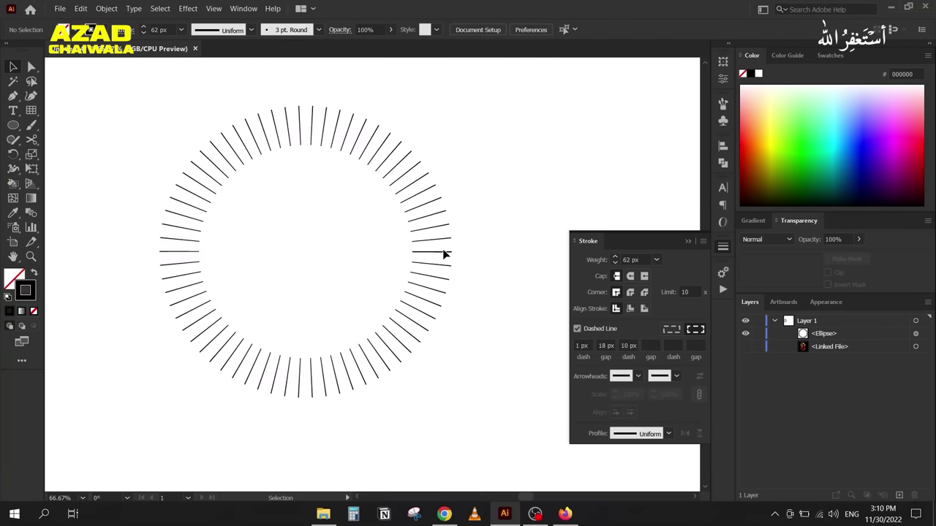
click(444, 253)
Step: Clear the second dash value and move the ring slightly to the right
key(Down)
key(Down)
key(Down)
key(Down)
key(Down)
key(Down)
key(Down)
key(Down)
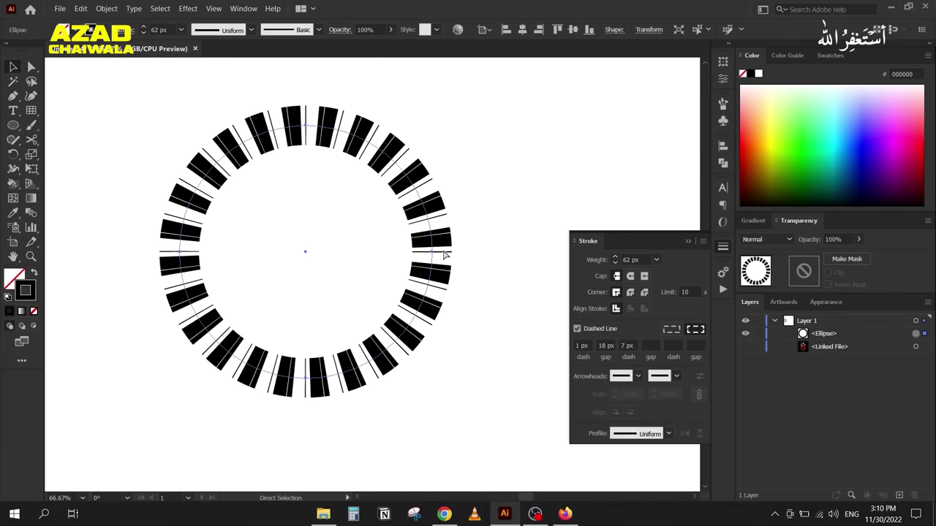
key(Down)
key(Down)
key(Escape)
key(v)
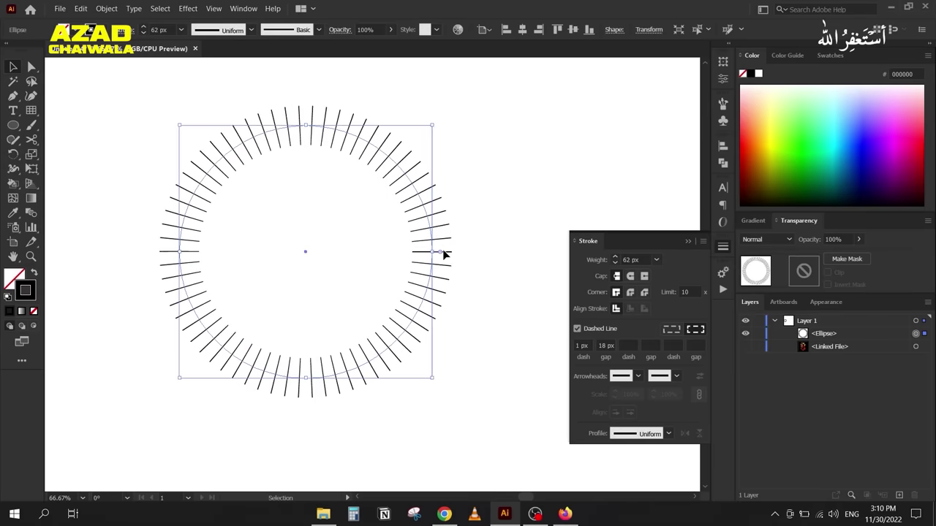
drag(252, 254, 271, 257)
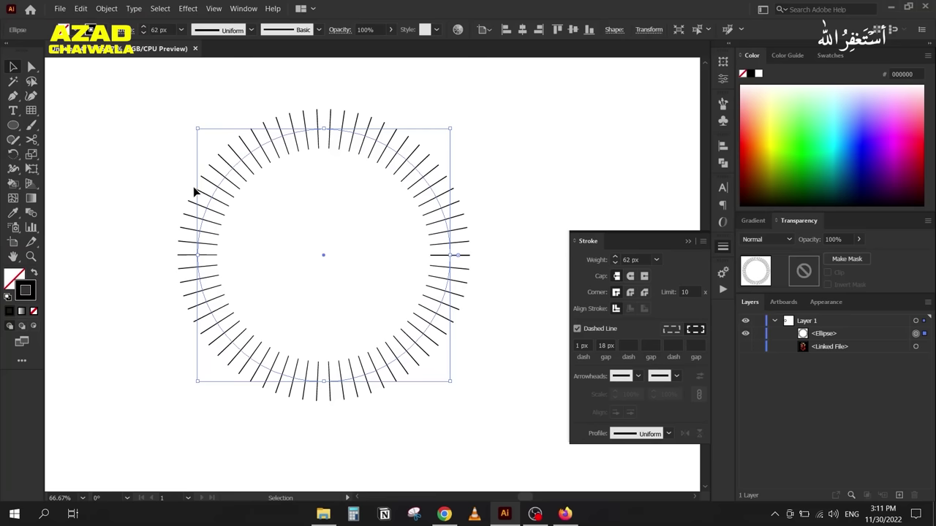
Step: Set the stroke weight to 1 px and the dash length to 18 px
click(641, 259)
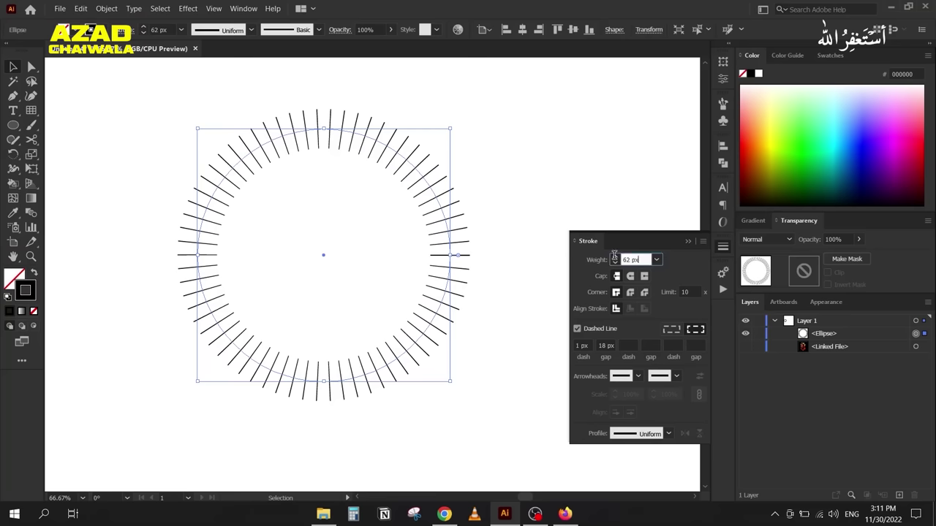
text(1)
key(Return)
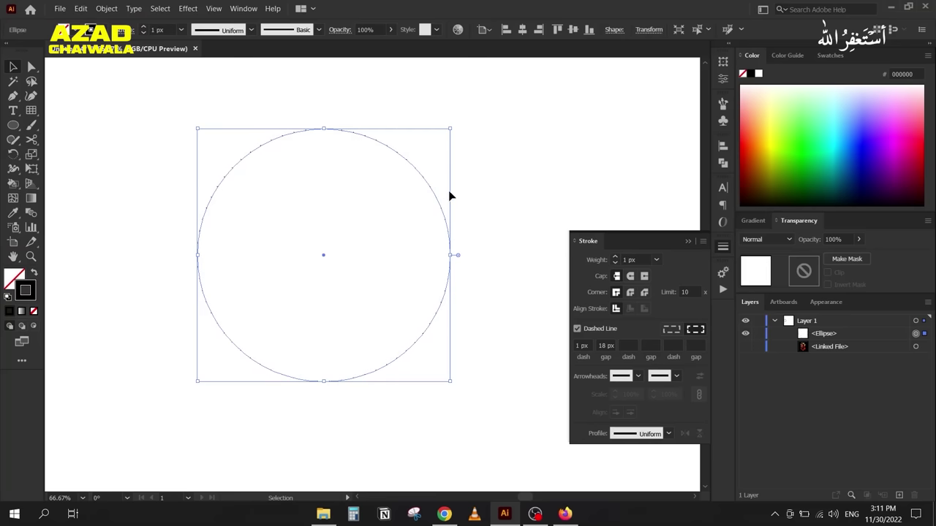
scroll(448, 191, up, 3)
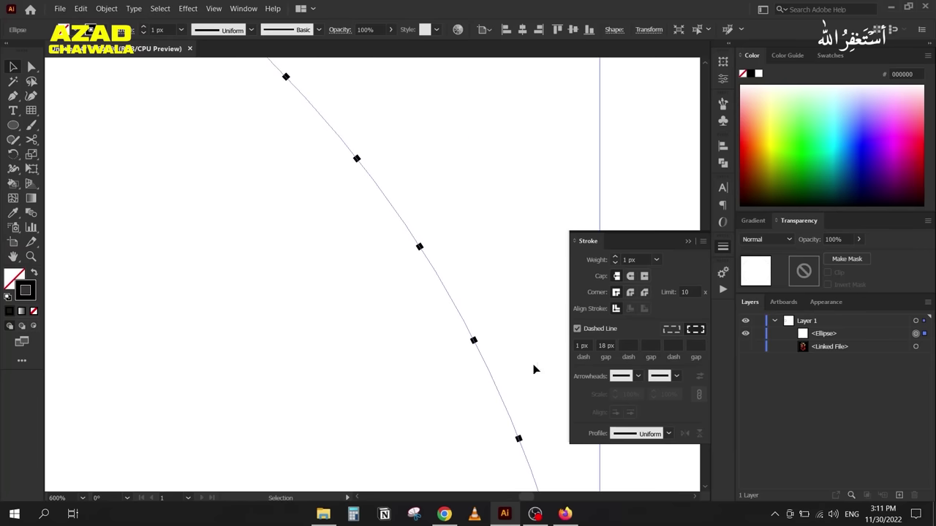
click(582, 345)
text(13)
key(Return)
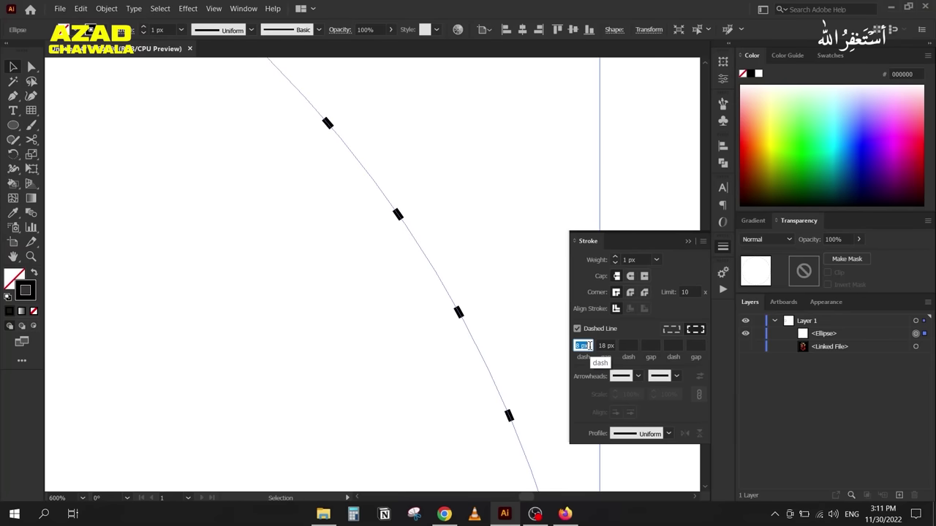
key(Up)
key(Up)
key(Up)
key(Up)
key(Up)
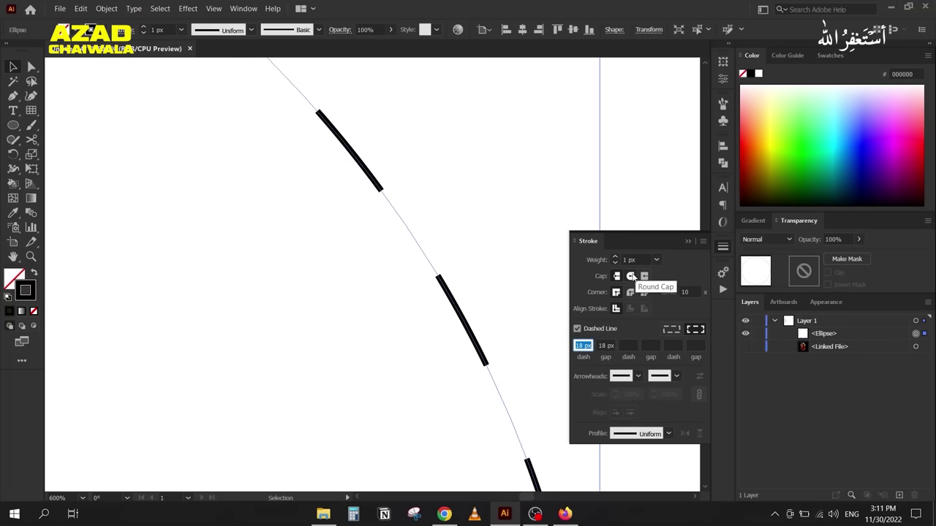
Step: Apply Round Cap and thicken the stroke to 9 px, keeping the 18 px dashes
click(632, 277)
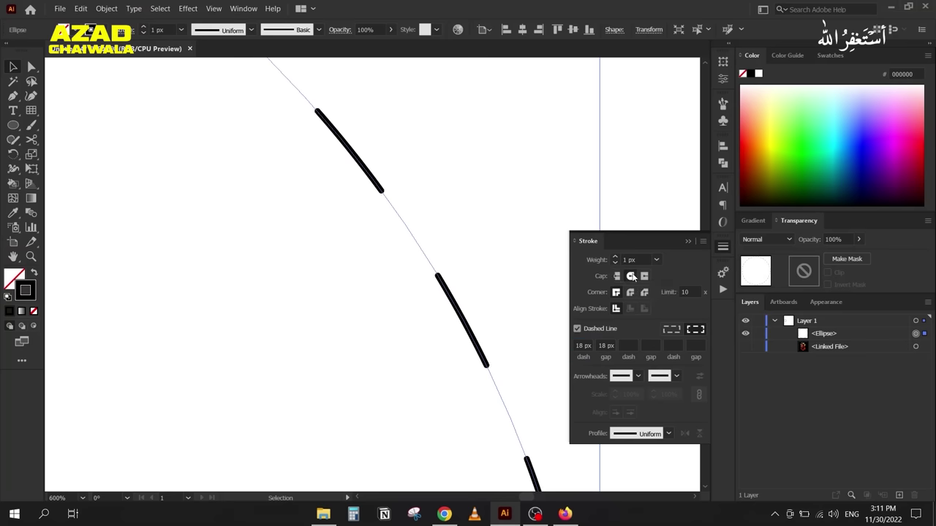
click(634, 259)
key(Up)
key(Up)
key(Up)
key(Up)
key(Up)
key(Up)
key(Up)
key(Up)
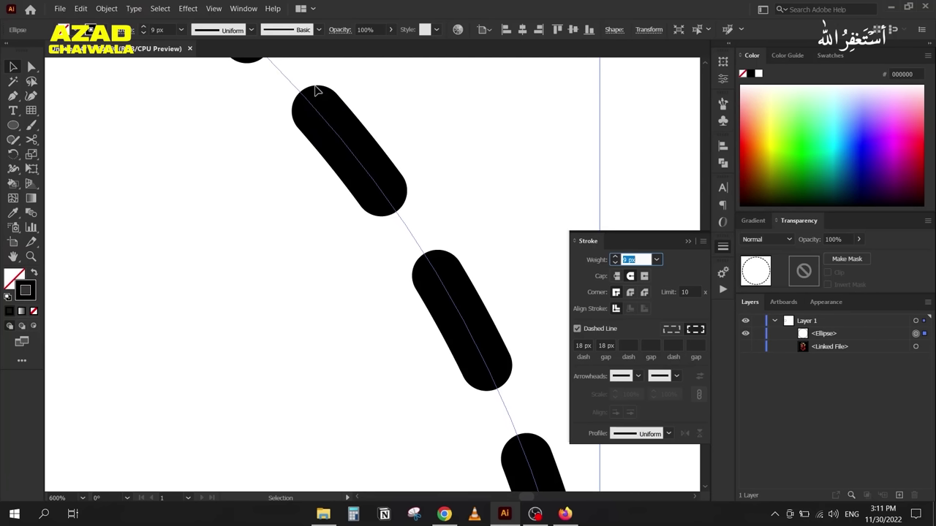
click(586, 345)
key(Down)
key(Down)
key(Down)
key(Down)
key(Down)
key(Down)
key(Down)
key(Down)
key(Down)
key(Down)
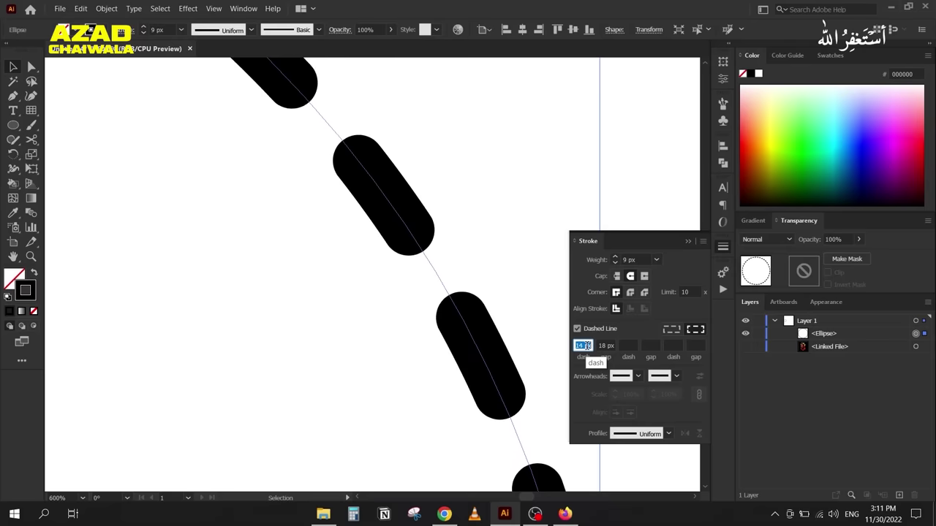
key(Down)
key(Down)
key(Down)
key(Down)
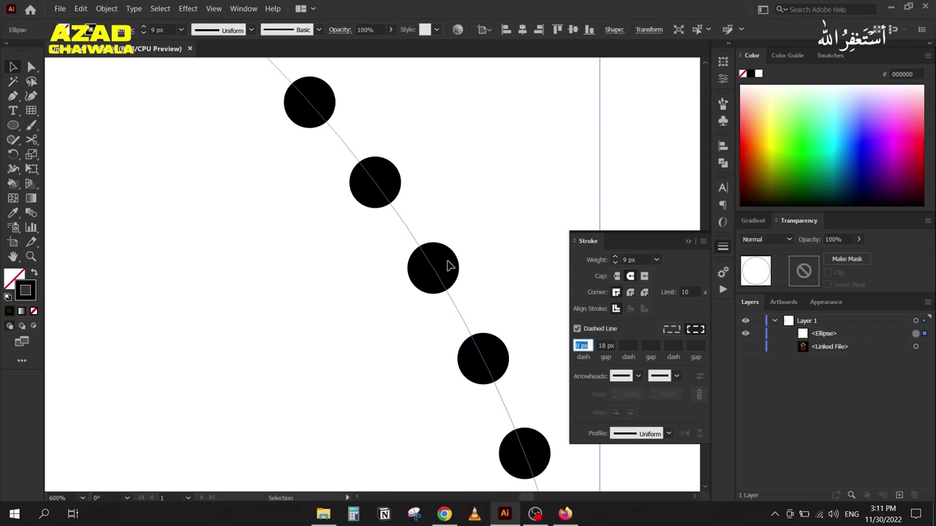
scroll(446, 257, down, 3)
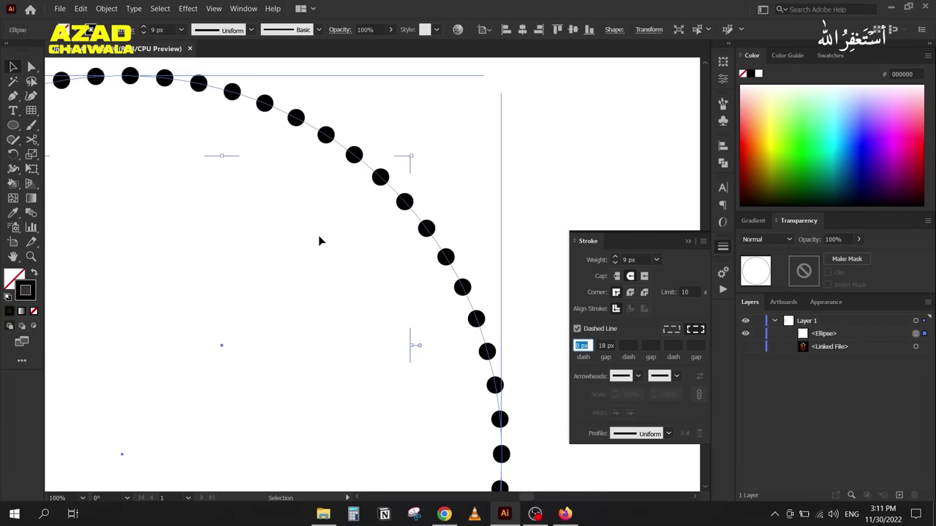
scroll(317, 249, down, 3)
key(ctrl+z)
Step: Set the dash length to 1 px for small round dots and nudge the circle right
drag(318, 292, 326, 240)
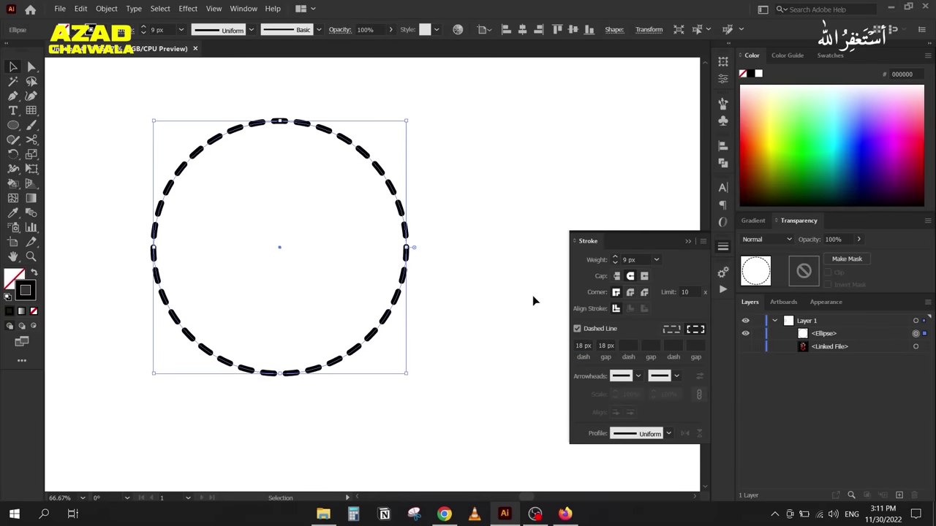
double_click(583, 345)
key(BackSpace)
text(1)
key(Return)
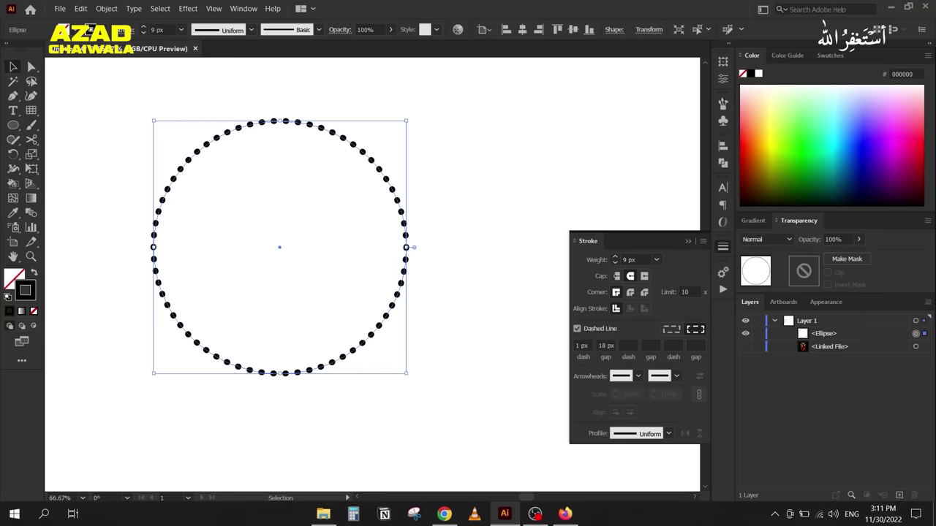
drag(366, 163, 378, 163)
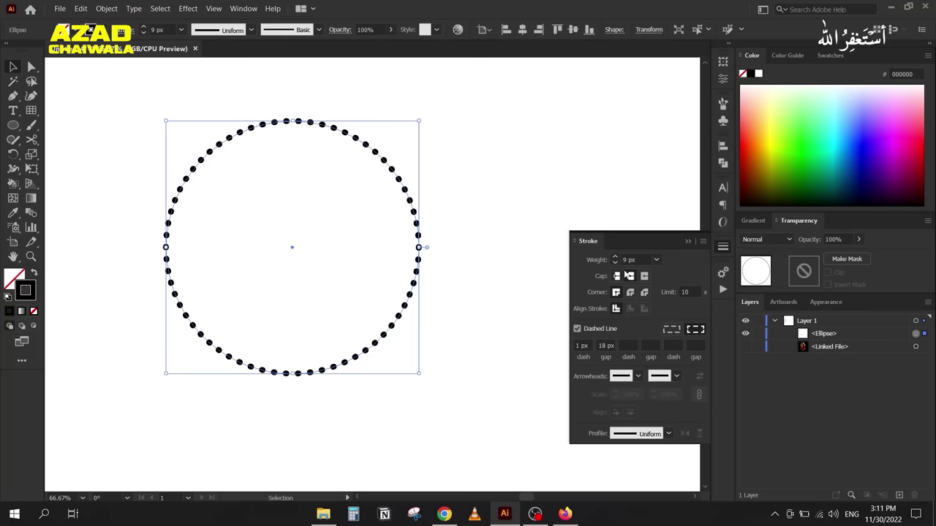
Step: Enlarge the dots to 51 px weight with 58 px gaps and compare both dash alignments
click(637, 259)
key(Up)
key(Up)
key(Up)
key(Up)
key(Up)
key(Up)
key(Up)
key(Up)
key(Up)
key(Up)
key(Up)
key(Up)
key(Up)
key(Up)
key(Up)
key(Up)
key(Up)
key(Up)
key(Up)
key(Up)
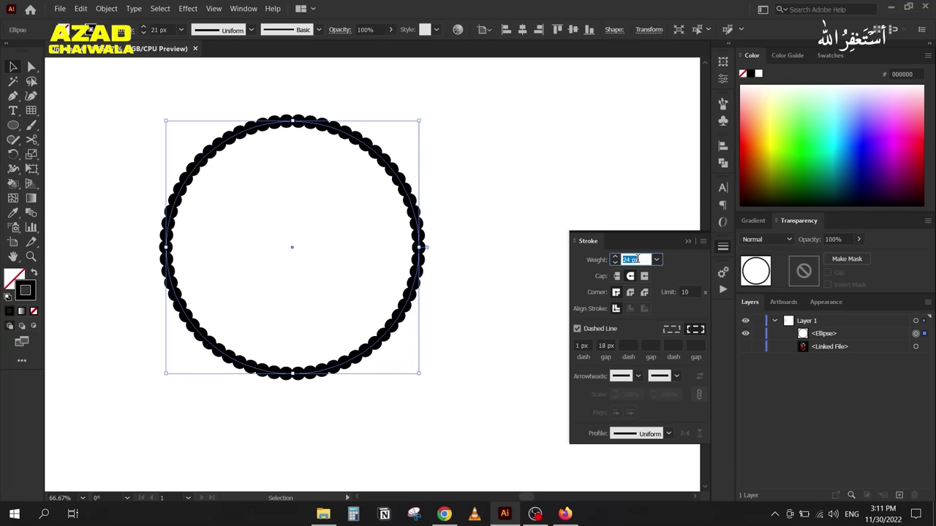
key(Up)
key(Up)
key(Up)
key(Up)
key(Up)
key(Up)
key(Up)
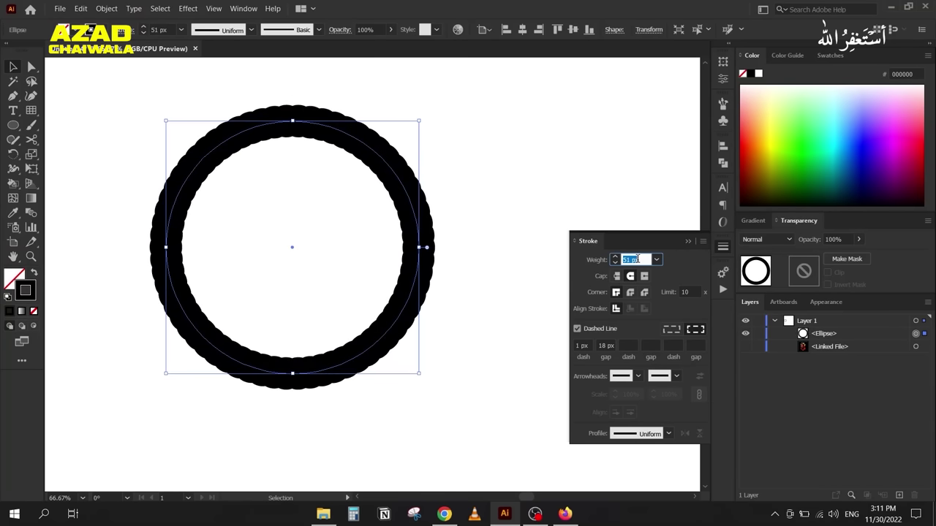
click(606, 345)
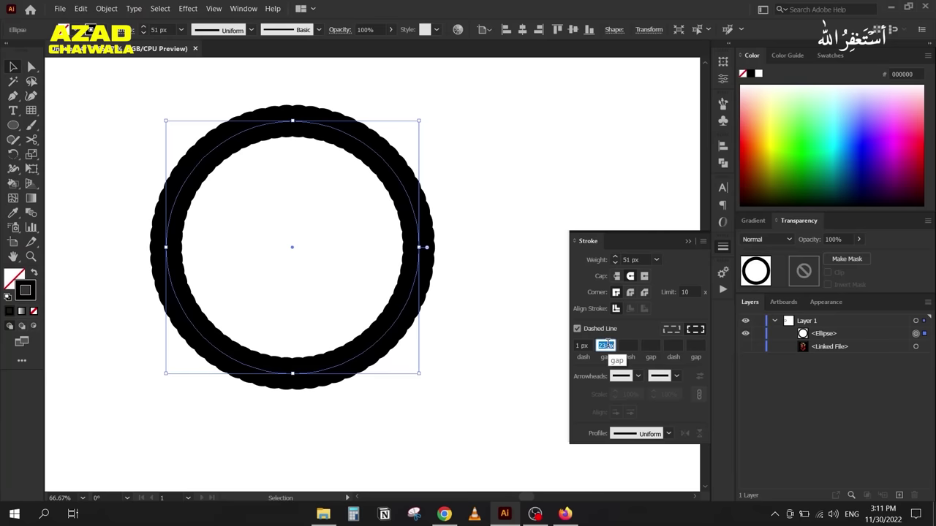
key(Up)
key(Up)
key(Up)
key(Up)
key(Up)
key(Up)
key(Up)
key(Up)
key(Up)
key(Up)
key(Up)
key(Up)
key(Up)
key(Up)
key(Up)
key(Up)
key(Up)
key(Up)
key(Up)
key(Up)
key(Up)
key(Up)
key(Up)
key(Up)
key(Up)
key(Up)
key(Up)
key(Up)
key(Up)
key(Up)
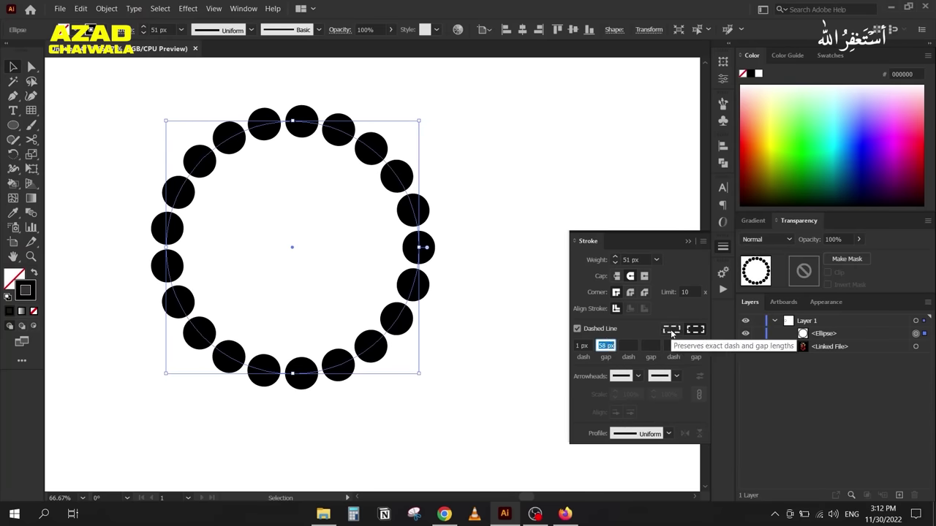
click(670, 329)
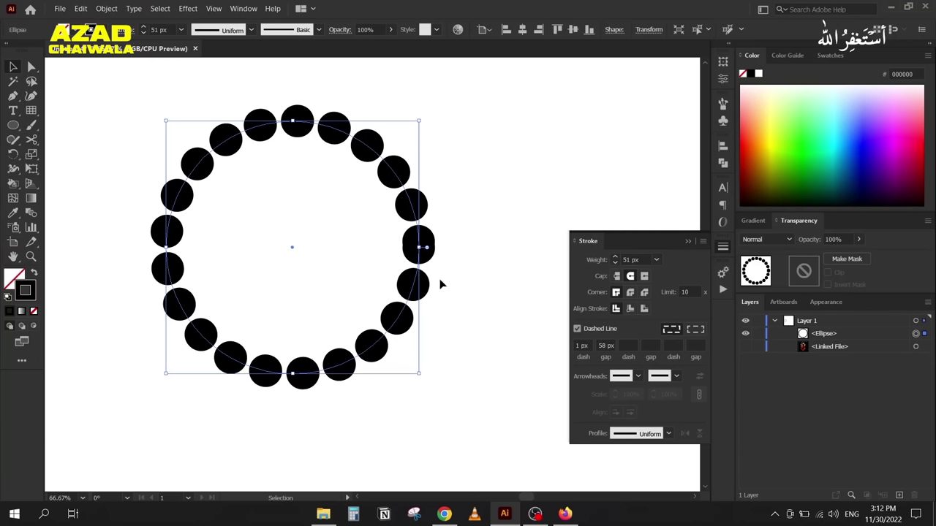
click(695, 330)
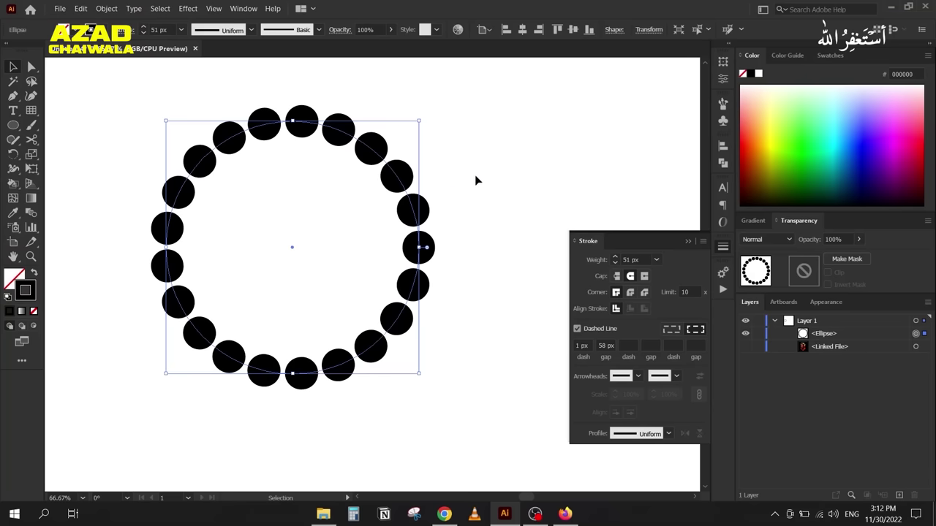
Step: Select the whole dotted ring and delete it
click(197, 139)
drag(145, 123, 230, 196)
key(Delete)
click(12, 126)
click(73, 125)
drag(91, 130, 494, 365)
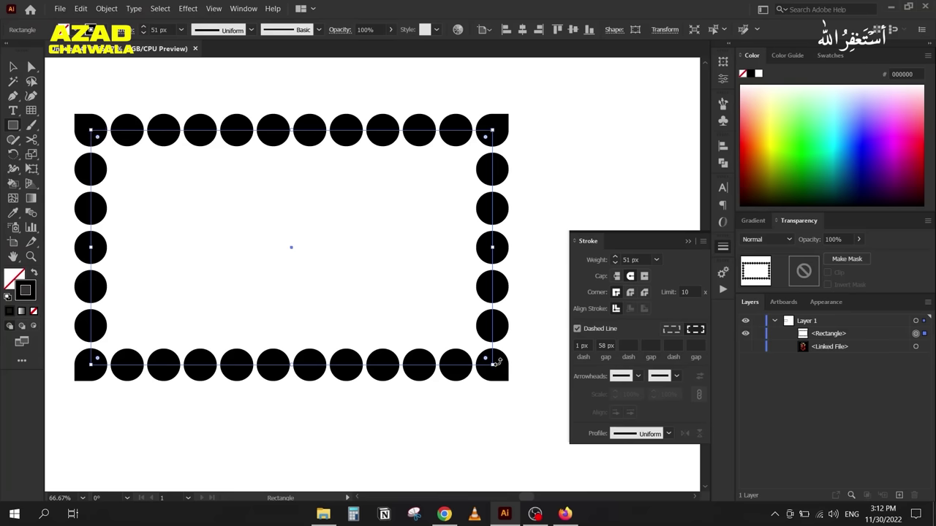
click(671, 329)
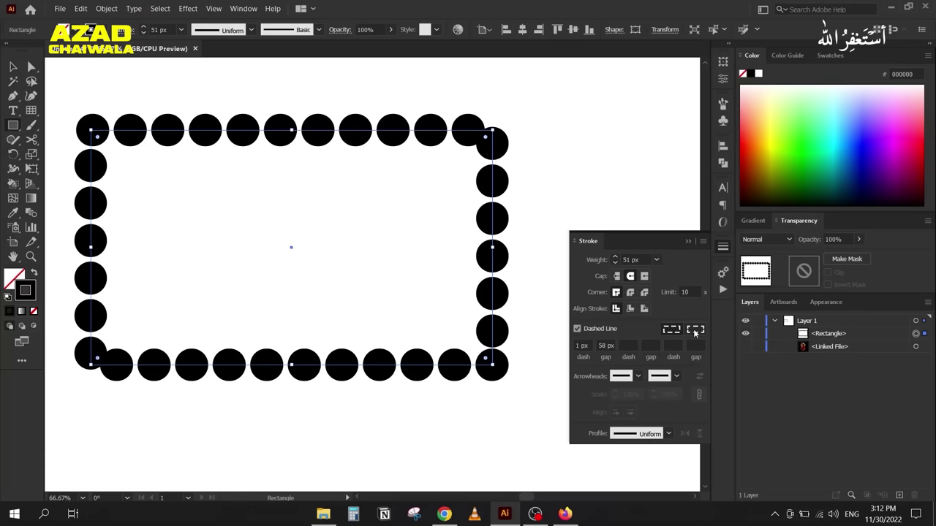
click(695, 329)
click(12, 67)
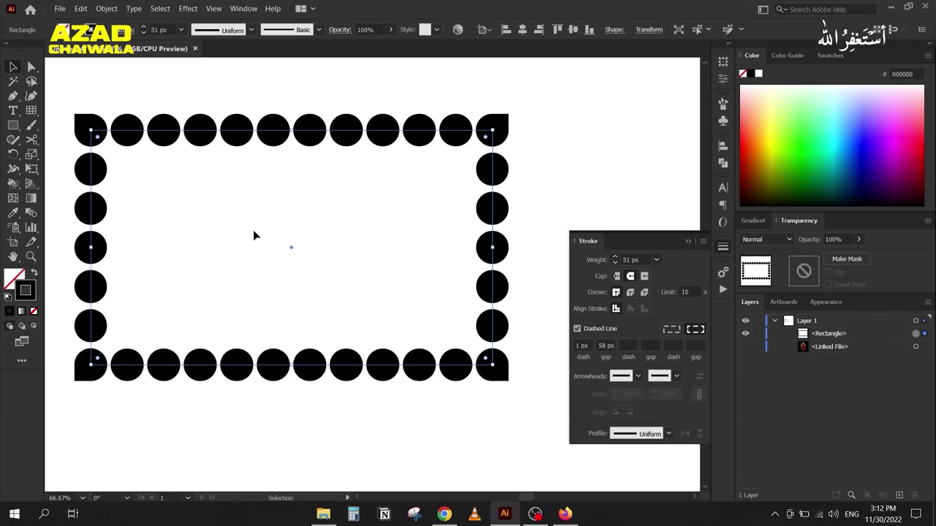
key(Delete)
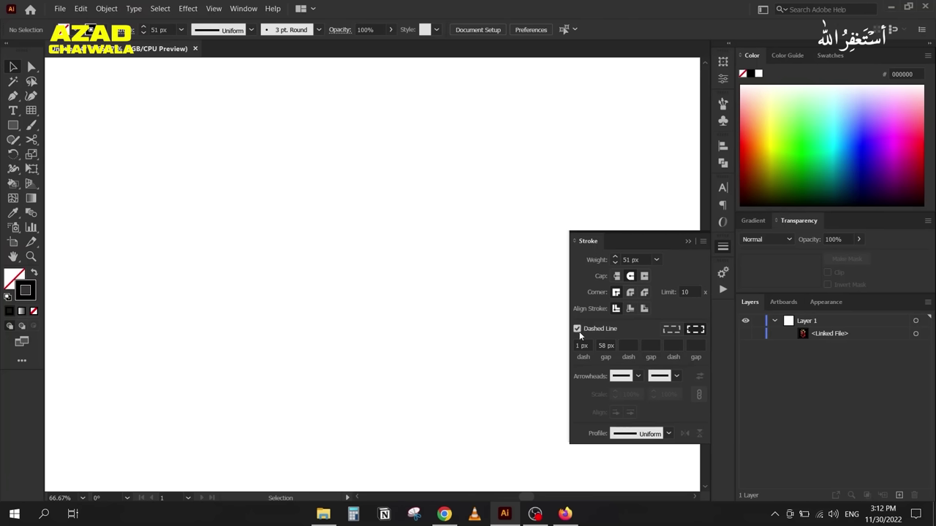
Step: Draw a three-point curved path with the Pen tool, trailing large round dots
click(13, 95)
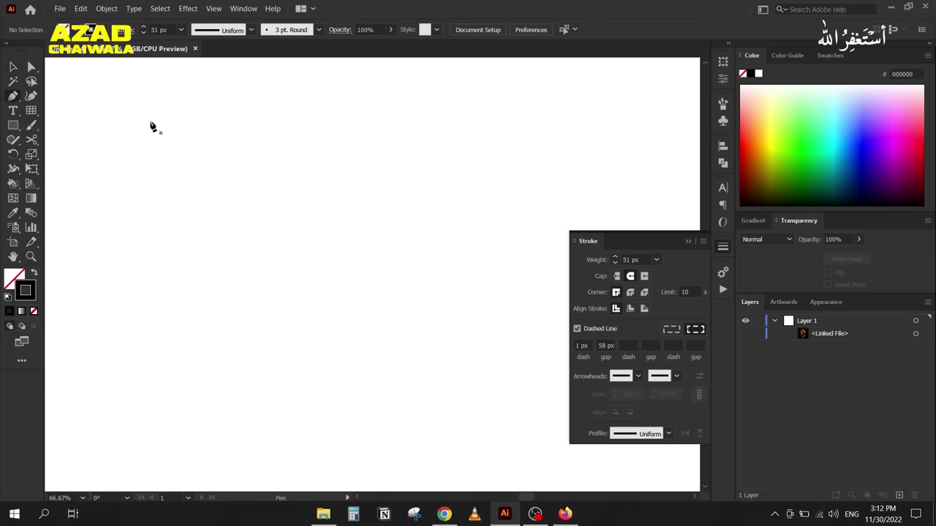
drag(159, 112, 160, 112)
drag(291, 139, 321, 205)
drag(416, 337, 470, 323)
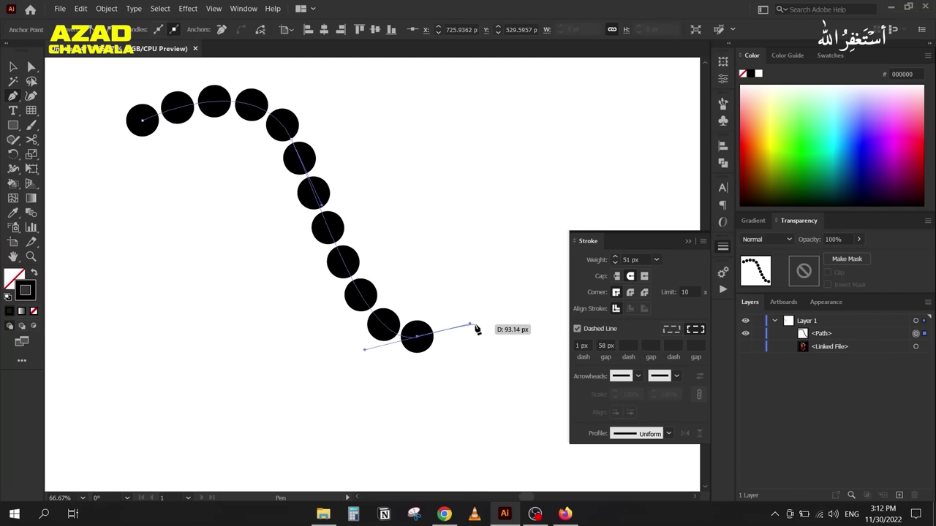
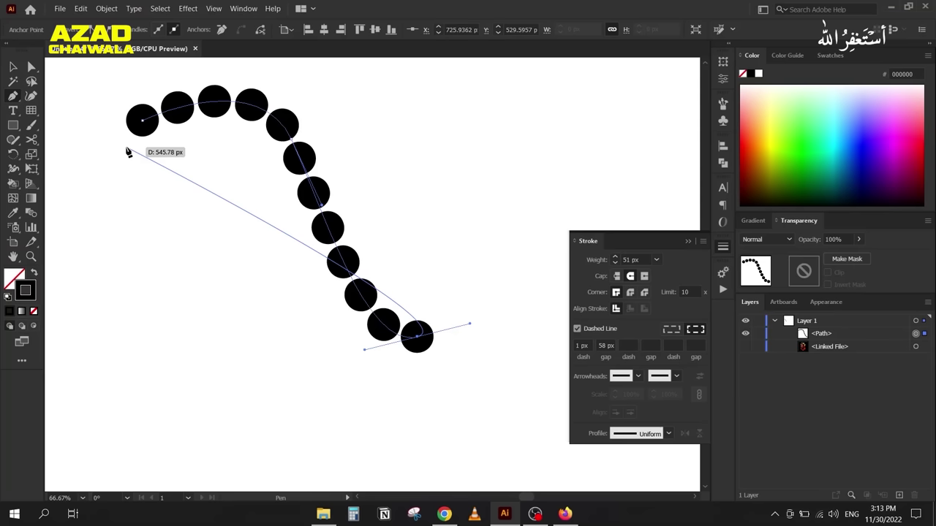
Step: Remove the dotted path of black circles and uncheck Dashed Line in the Stroke panel
click(13, 67)
key(ctrl+z)
key(ctrl+z)
key(ctrl+z)
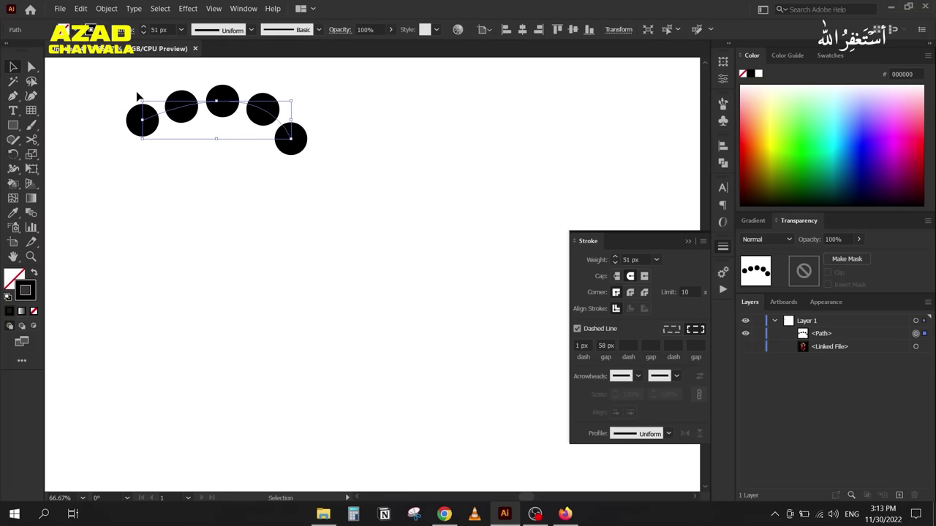
click(577, 329)
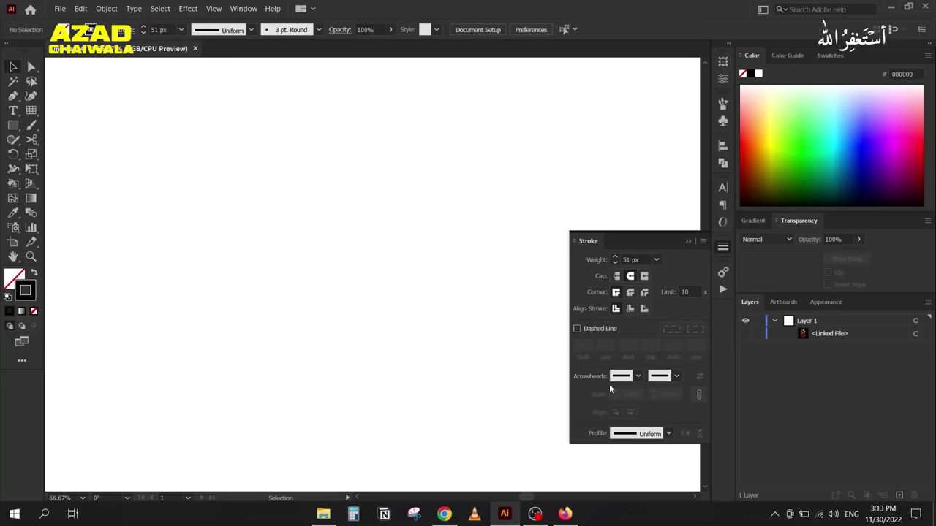
Step: Draw a quarter-circle arc from lower left to upper right with the Arc Tool
click(27, 114)
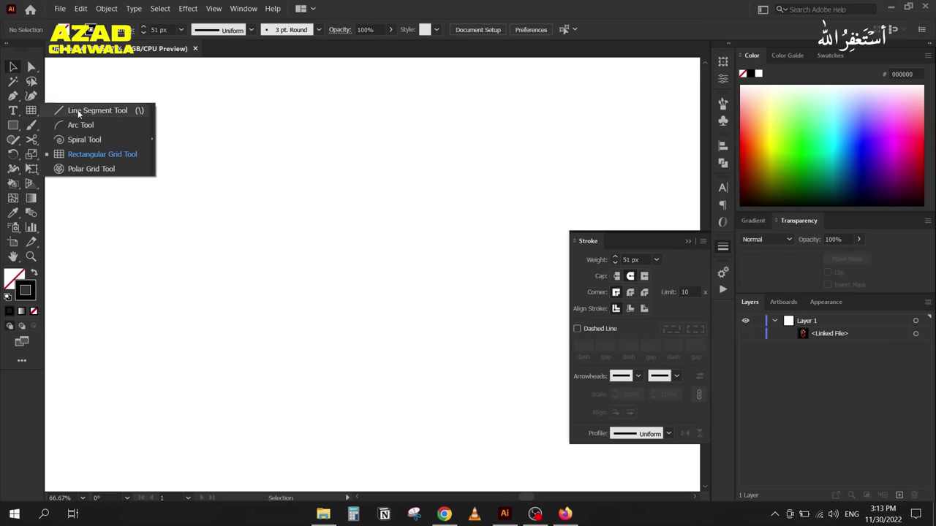
click(61, 110)
click(34, 114)
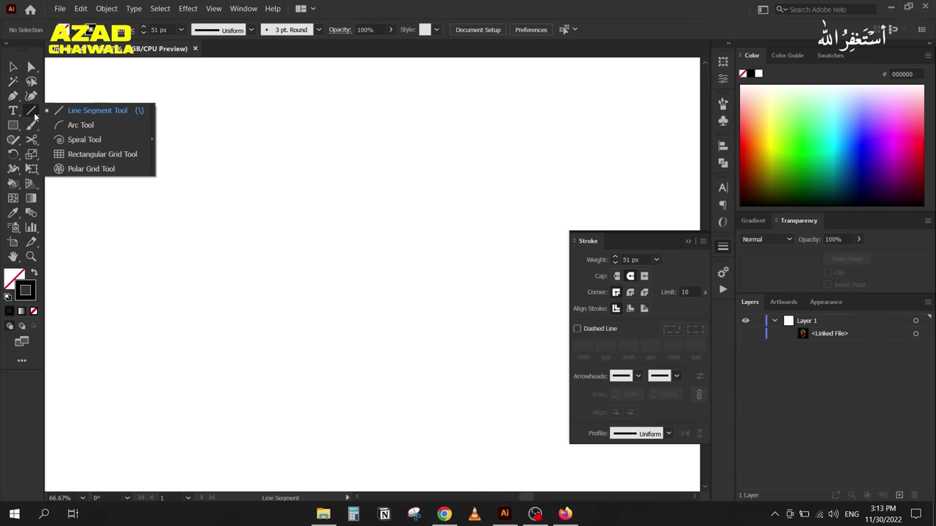
click(79, 126)
drag(159, 335, 335, 159)
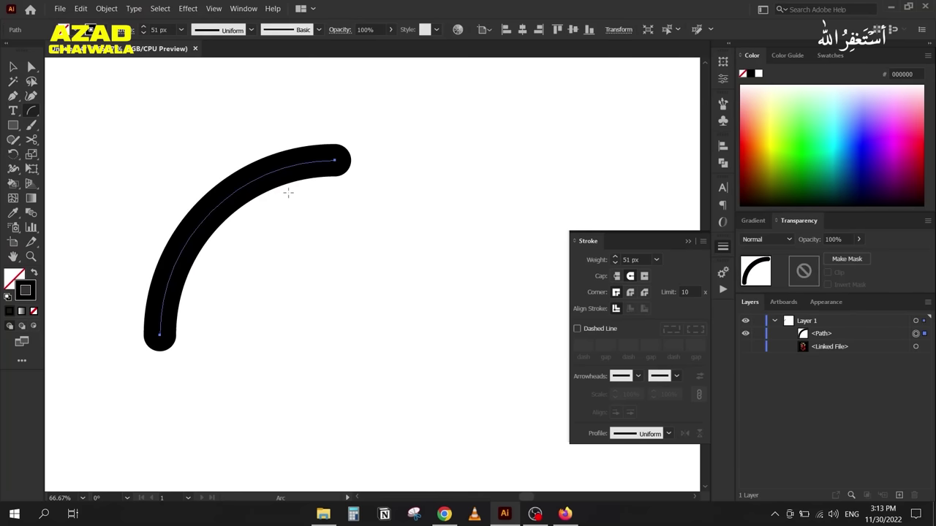
Step: Reduce the arc's stroke weight from 51 px to 1 px
click(13, 67)
click(172, 30)
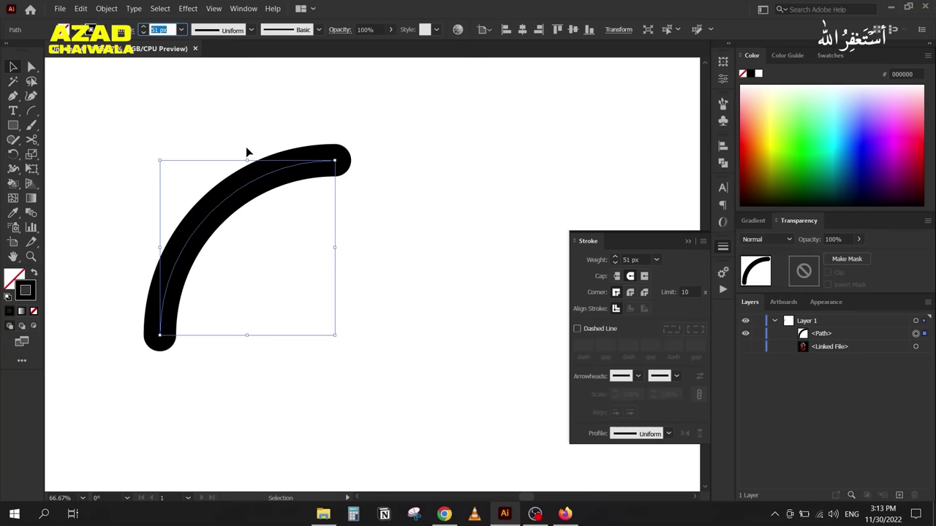
text(1)
key(Return)
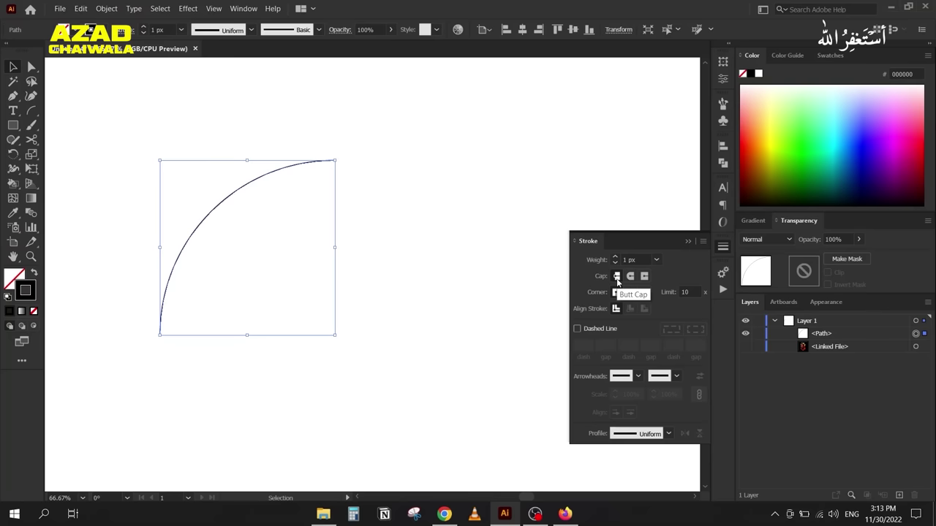
Step: Browse the arrowhead lists and give the arc's end a pointed arrowhead
click(637, 376)
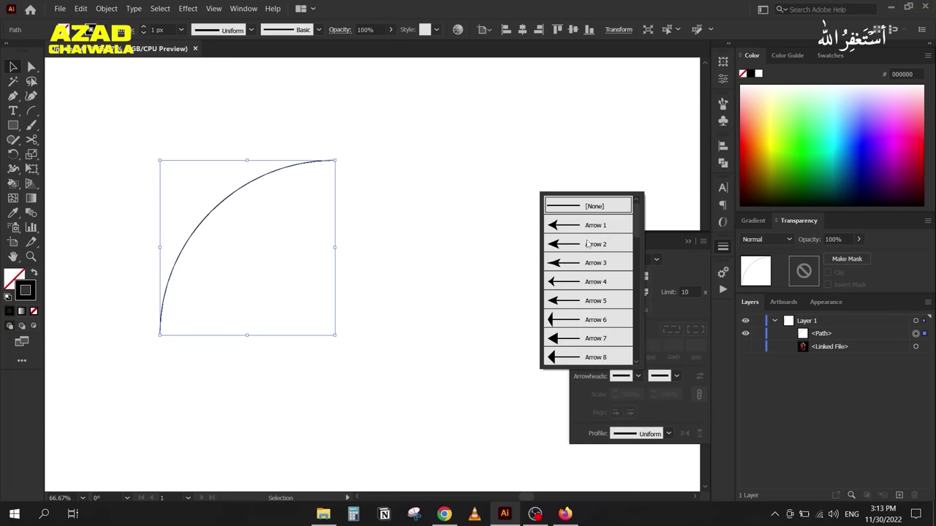
scroll(583, 276, down, 2)
scroll(583, 283, down, 3)
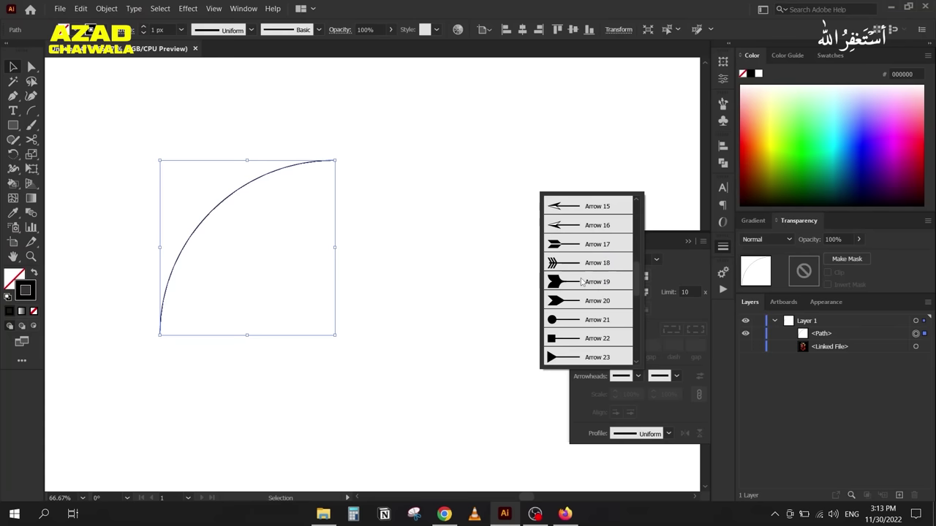
scroll(582, 282, up, 5)
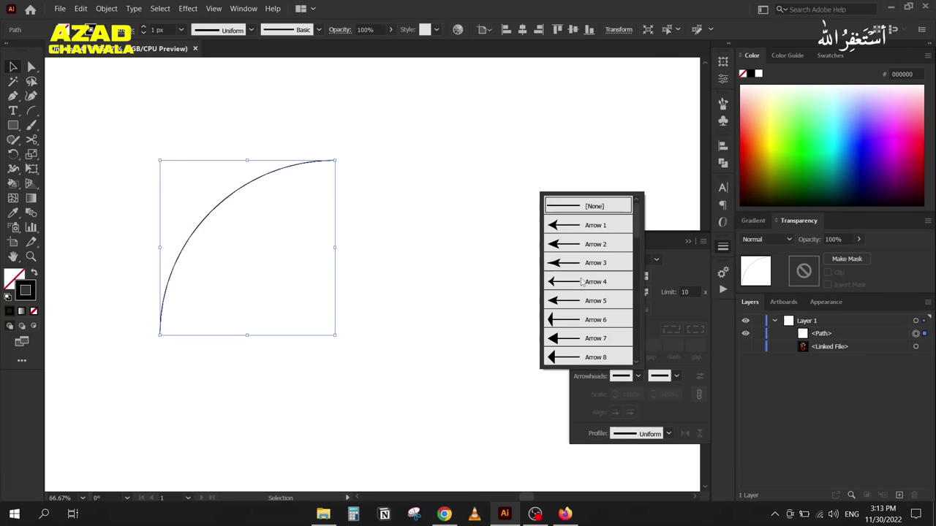
click(661, 382)
click(663, 377)
scroll(596, 278, down, 10)
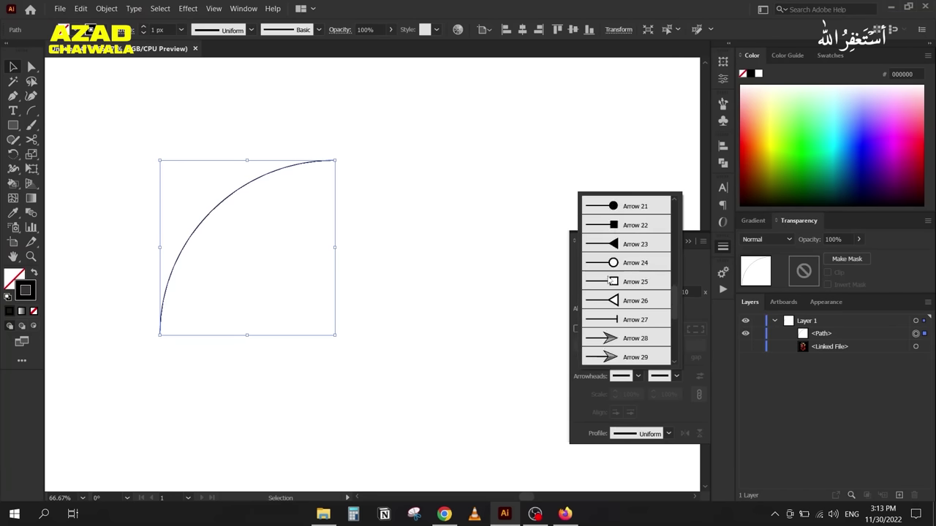
scroll(606, 281, up, 10)
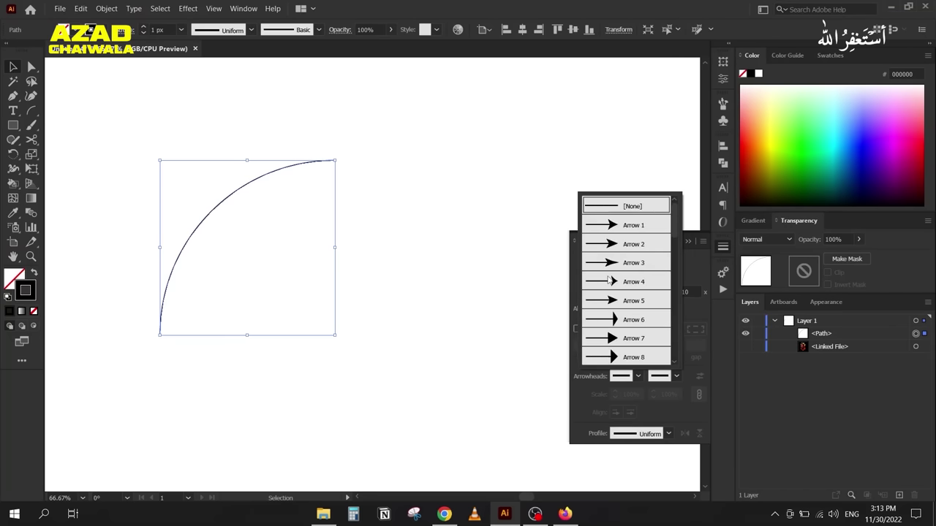
click(704, 273)
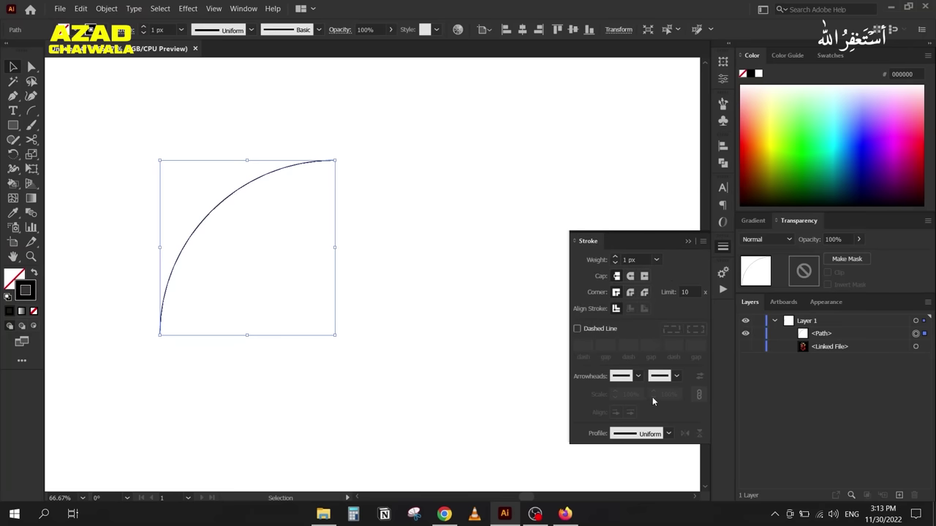
click(672, 376)
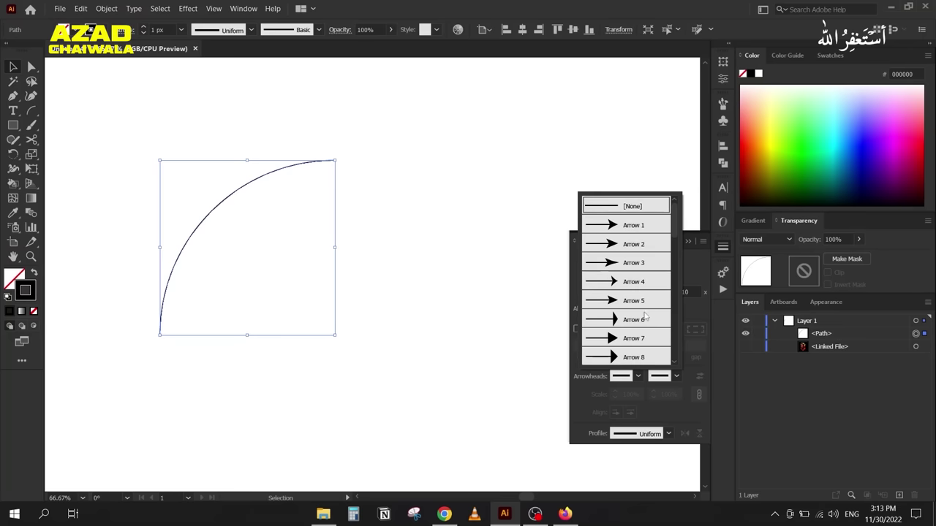
click(608, 303)
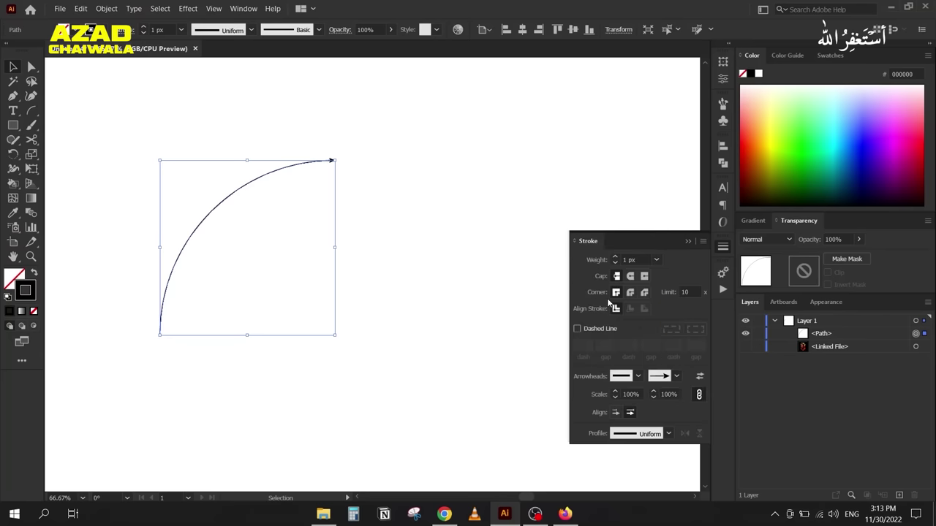
Step: Try a filled dot, then settle on a wide tail-style arrowhead at the arc's start
click(638, 376)
scroll(575, 317, down, 3)
scroll(575, 317, down, 3)
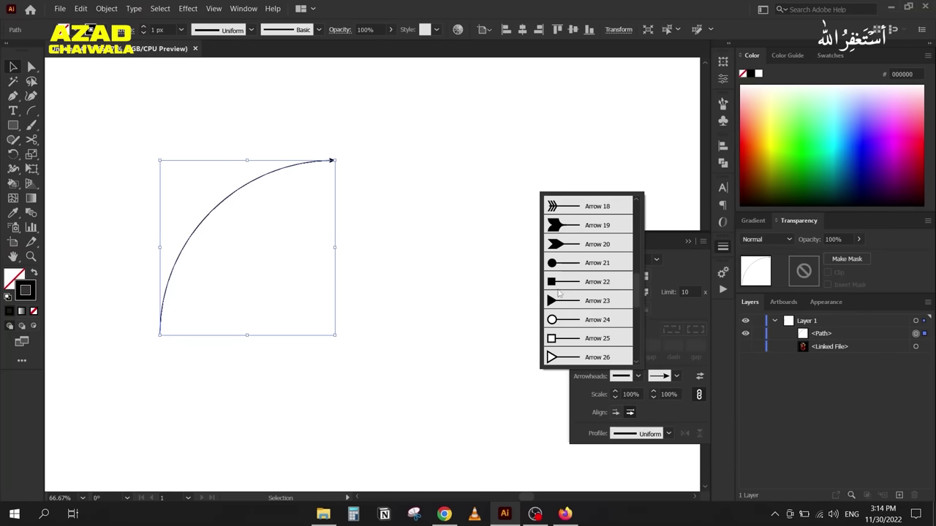
click(578, 264)
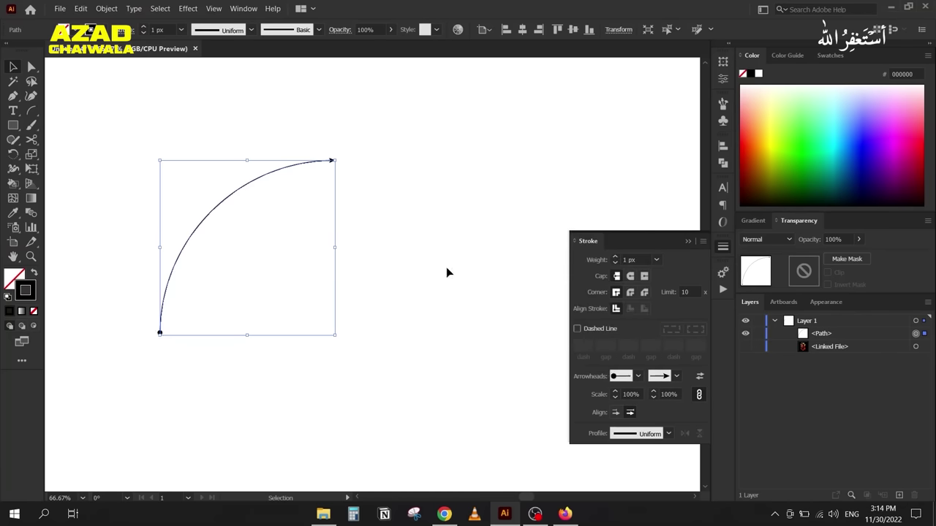
click(624, 376)
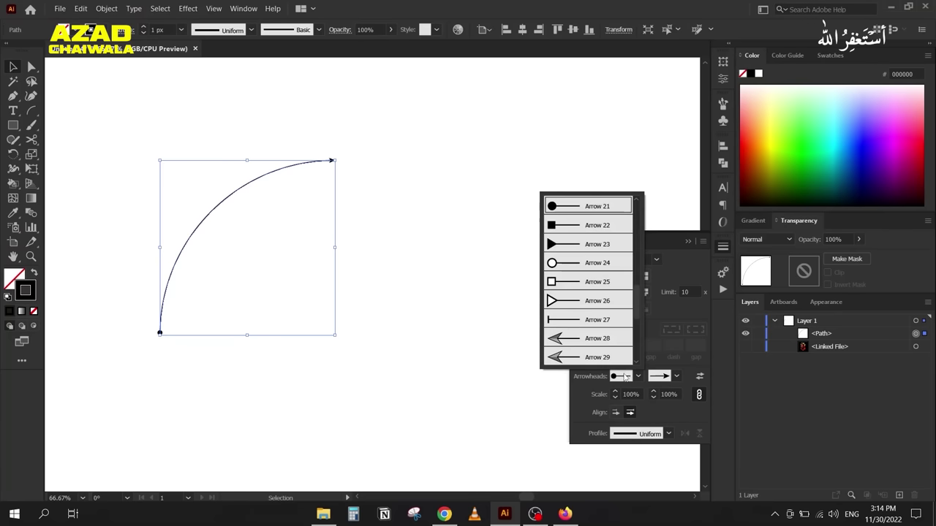
scroll(584, 300, down, 3)
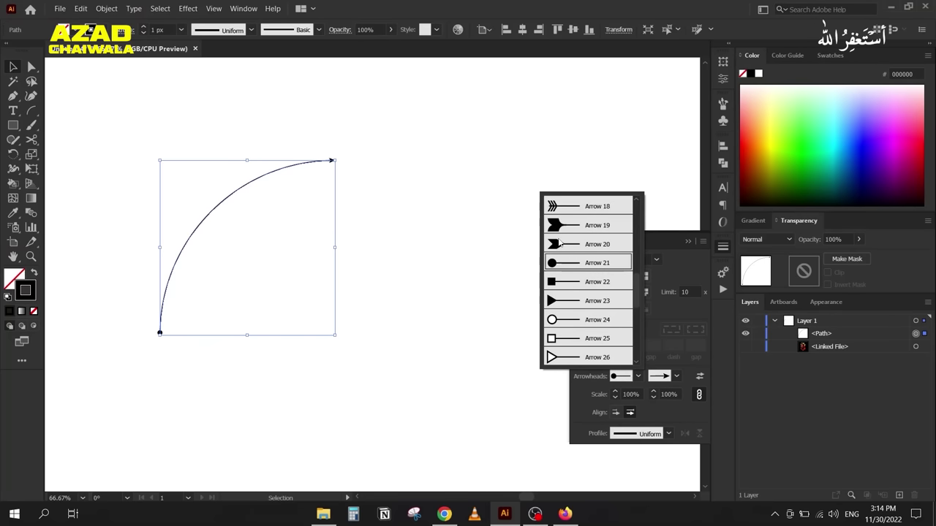
click(565, 298)
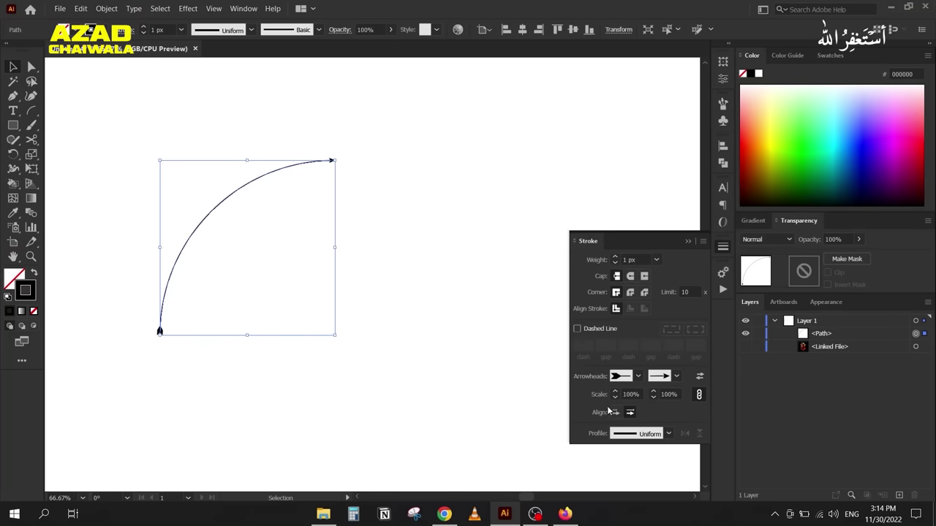
click(640, 260)
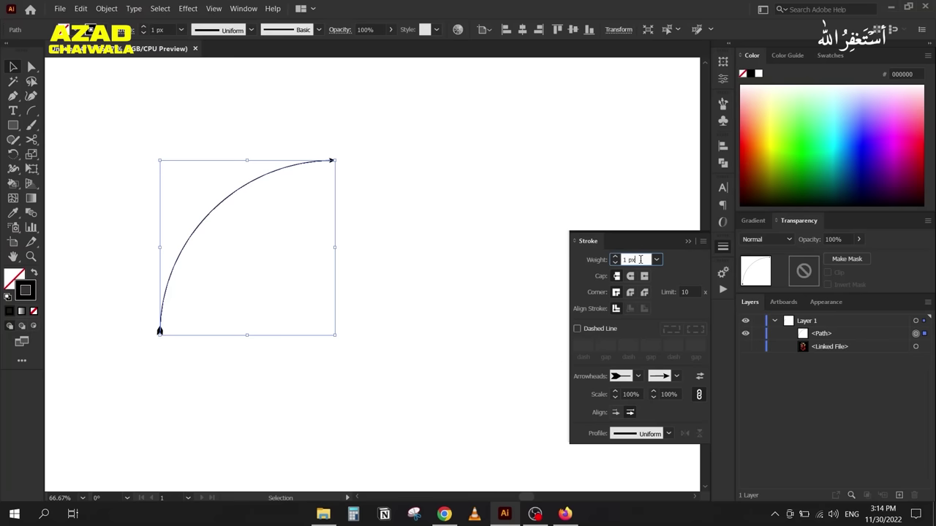
Step: Set the stroke weight to 10 px and scale both arrowheads to 60%, testing swap and back
key(Up)
key(Up)
key(Up)
key(Up)
key(Up)
key(Up)
key(Up)
key(Up)
key(Up)
key(Up)
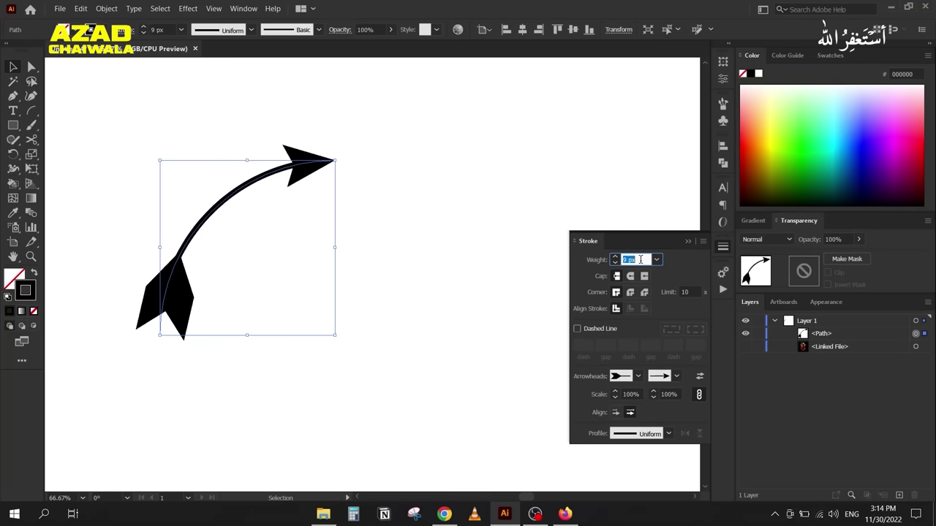
key(Down)
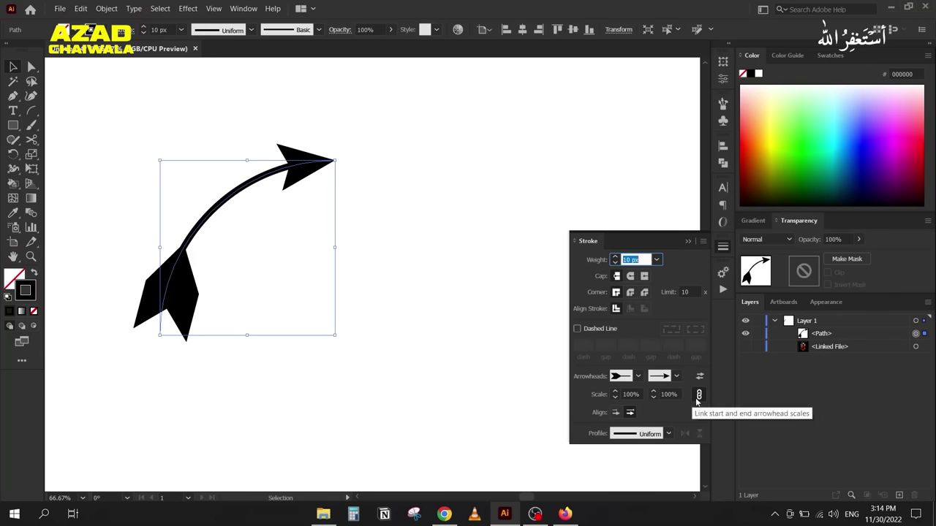
click(668, 394)
text(95)
key(Return)
key(Down)
key(Down)
key(Down)
key(Down)
key(Down)
key(Down)
key(Down)
key(Down)
key(Down)
key(Down)
key(Down)
key(Down)
key(Down)
key(Down)
key(Down)
key(Down)
key(Down)
key(Down)
key(Down)
key(Down)
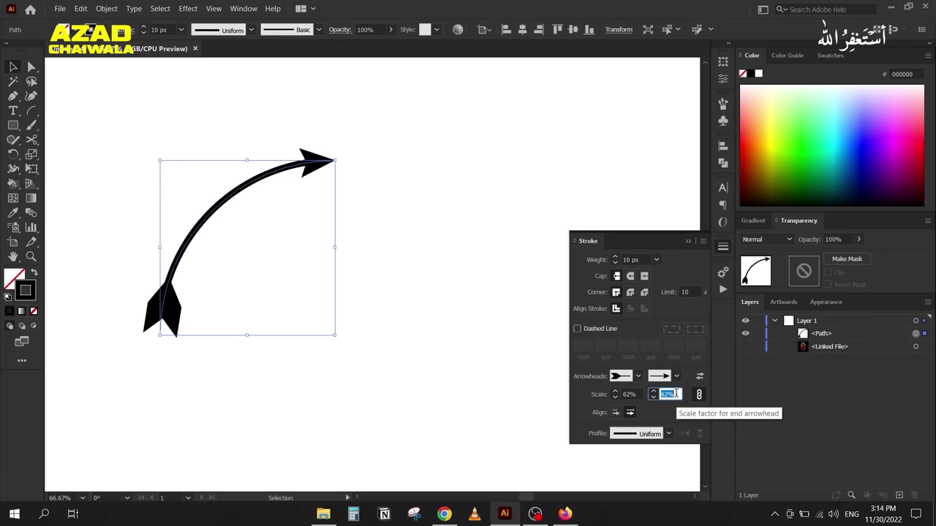
key(Down)
key(Down)
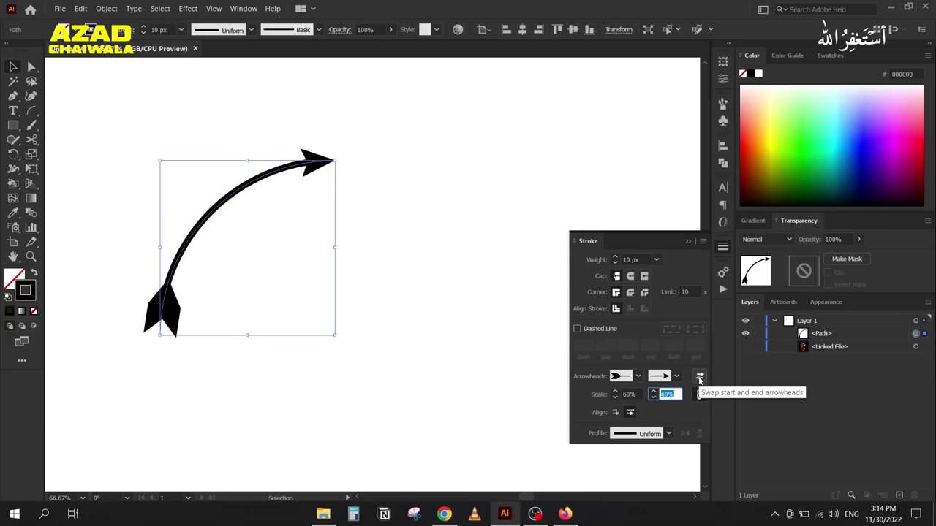
click(699, 378)
click(699, 379)
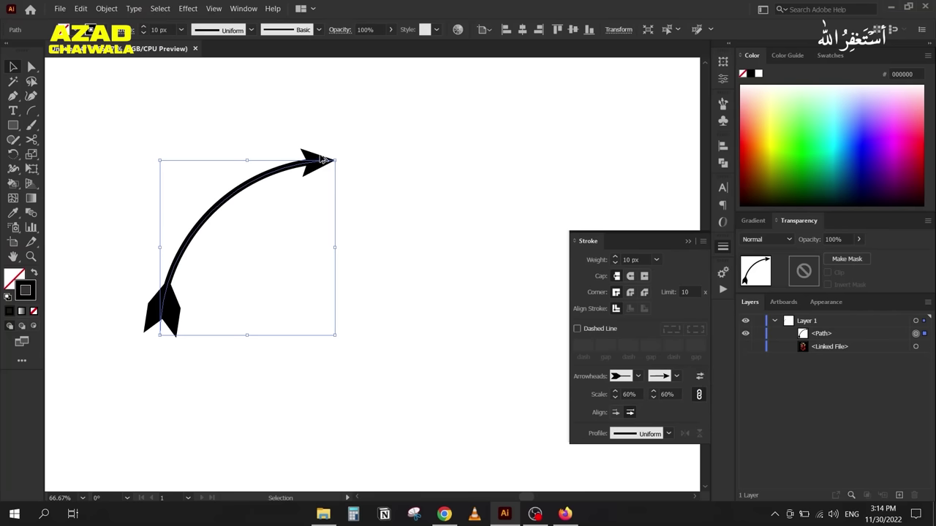
scroll(322, 159, up, 5)
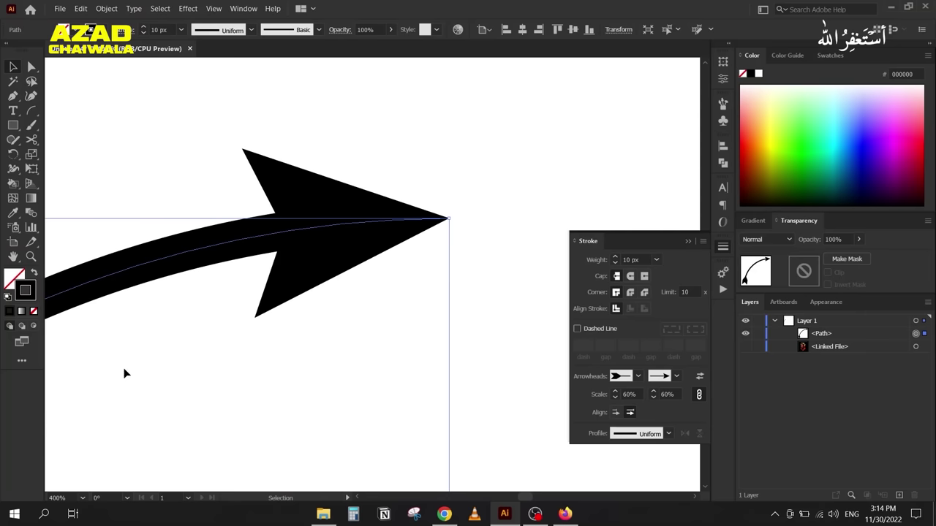
click(30, 67)
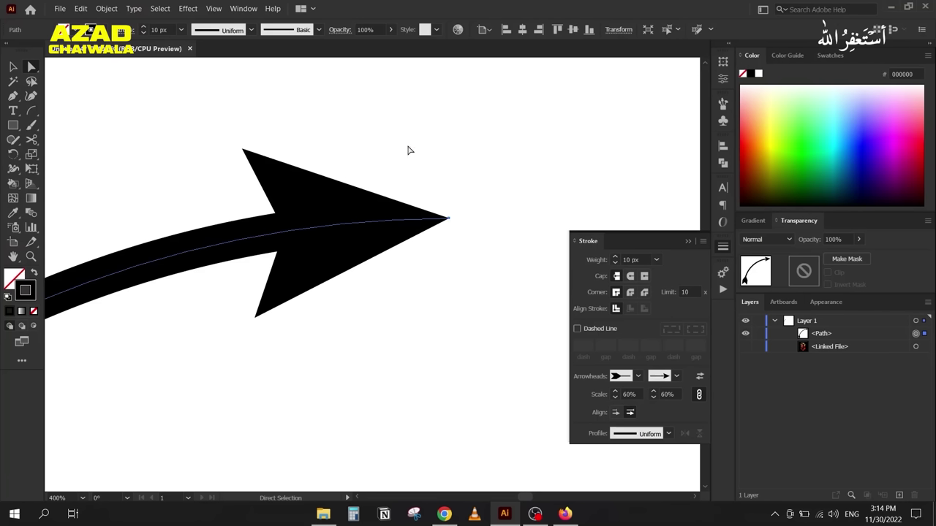
click(615, 412)
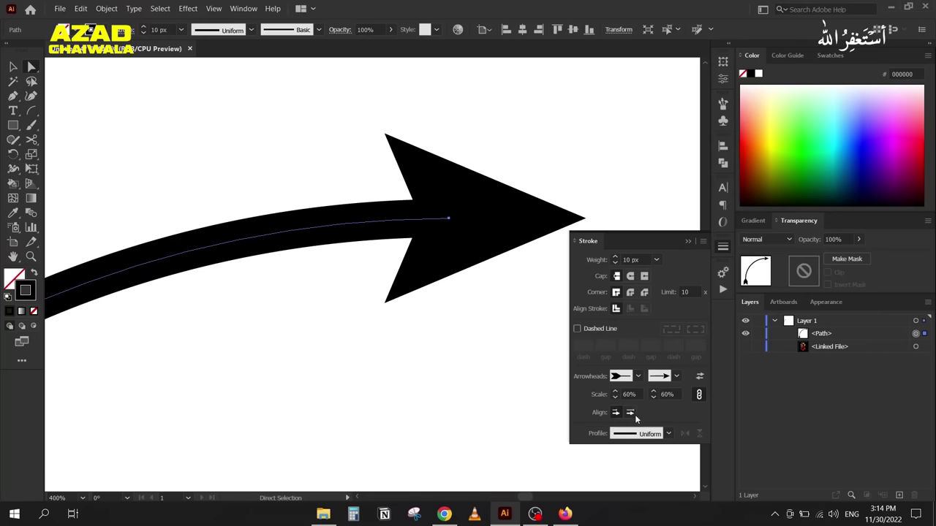
click(629, 412)
click(13, 67)
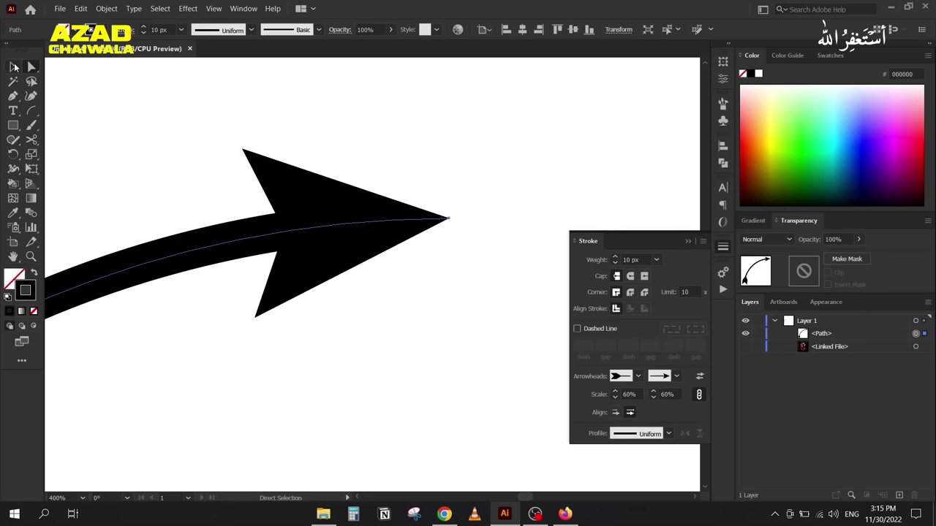
click(189, 169)
alt+scroll(189, 168, down, 5)
alt+scroll(192, 197, down, 2)
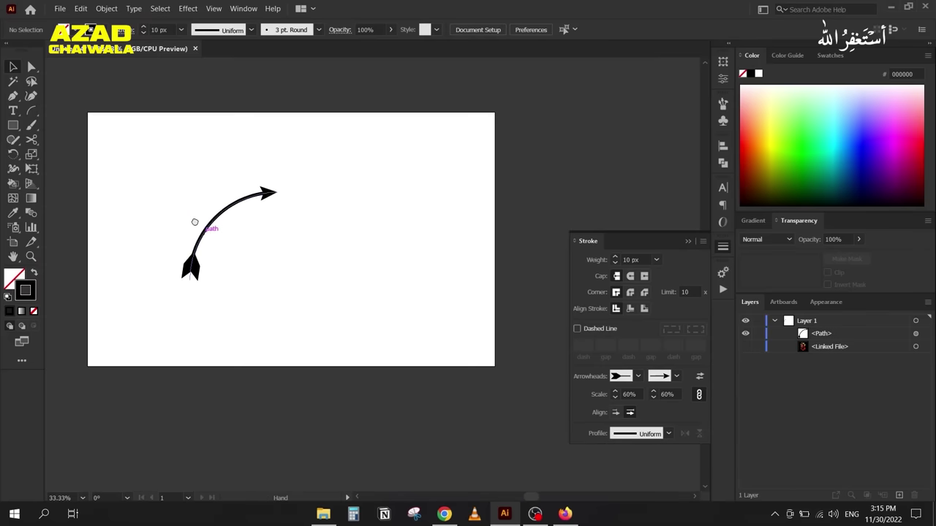
alt+scroll(256, 207, up, 2)
drag(198, 162, 288, 229)
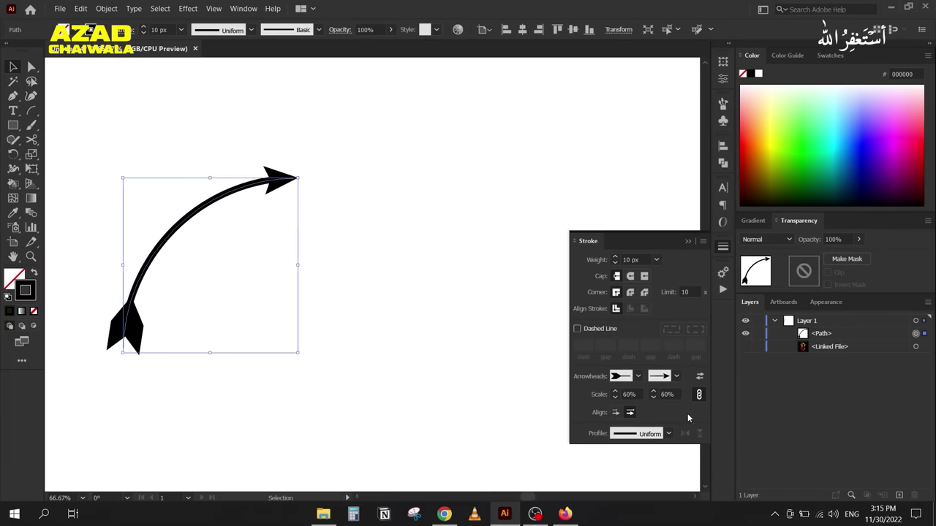
Step: Give the path an Arrow 37 pointing-hand end and an Arrow 22 square start
click(676, 376)
scroll(636, 315, down, 5)
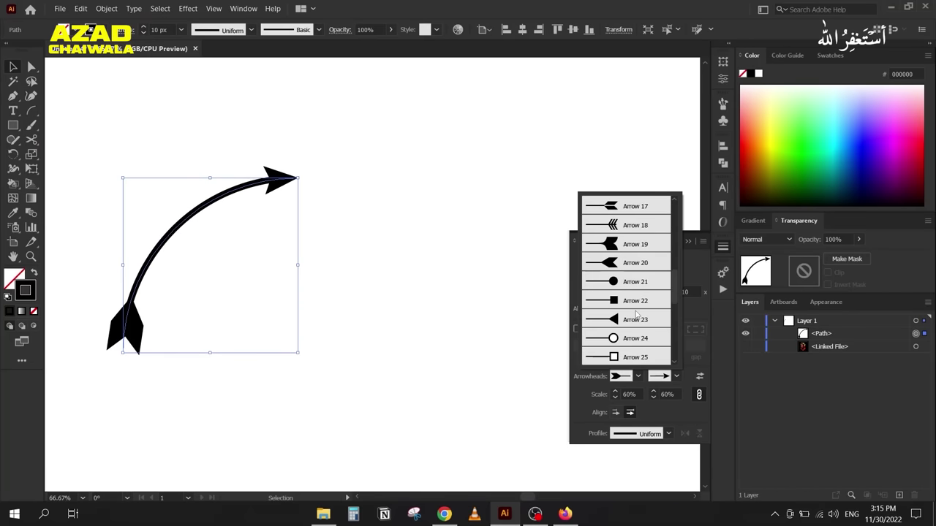
scroll(636, 314, down, 5)
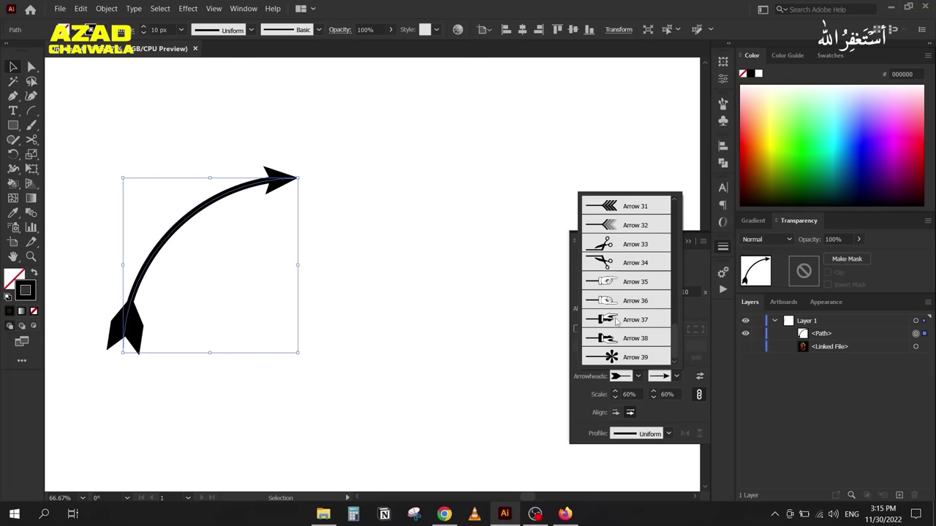
click(619, 323)
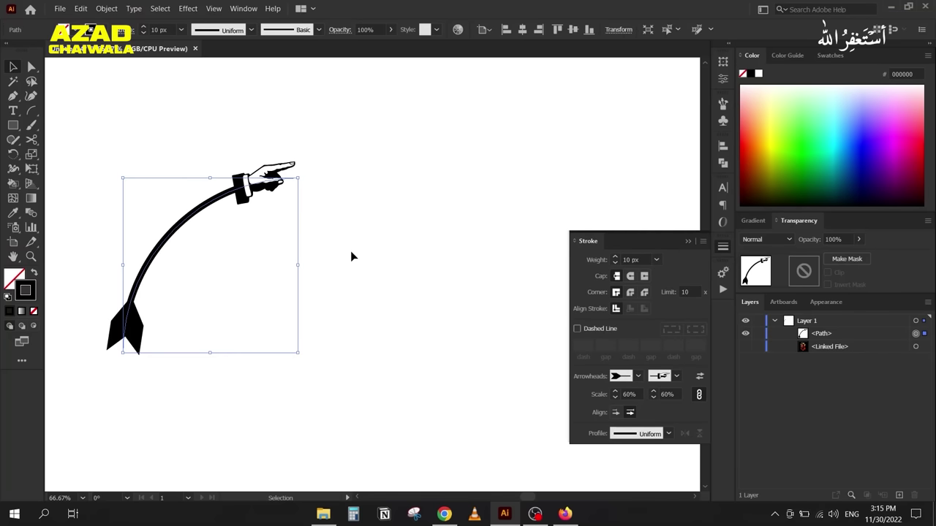
click(637, 377)
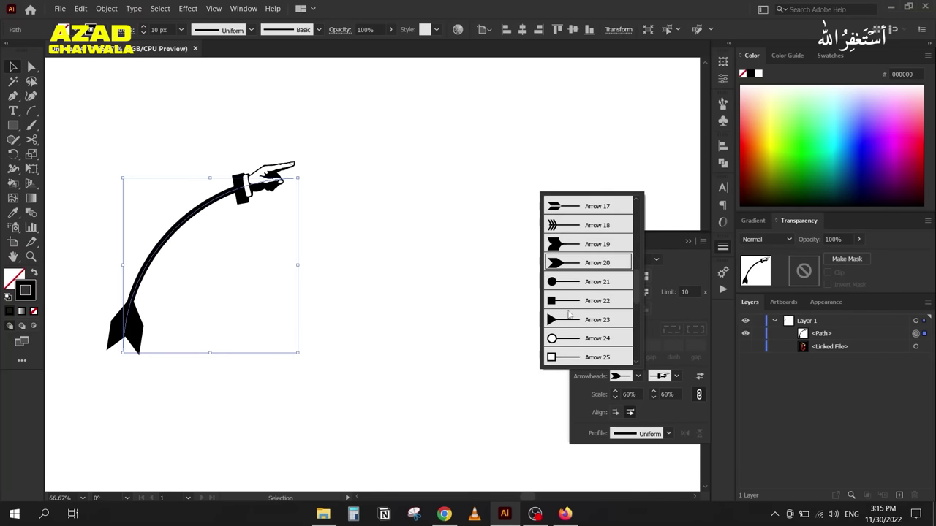
click(562, 301)
Step: Drag the path's end anchor to bend the curve so the hand points upward
click(407, 290)
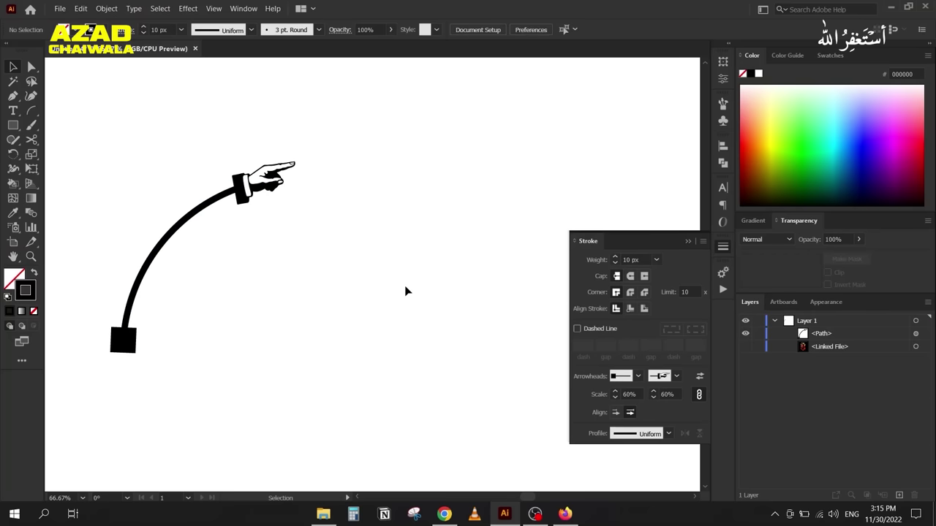
click(175, 208)
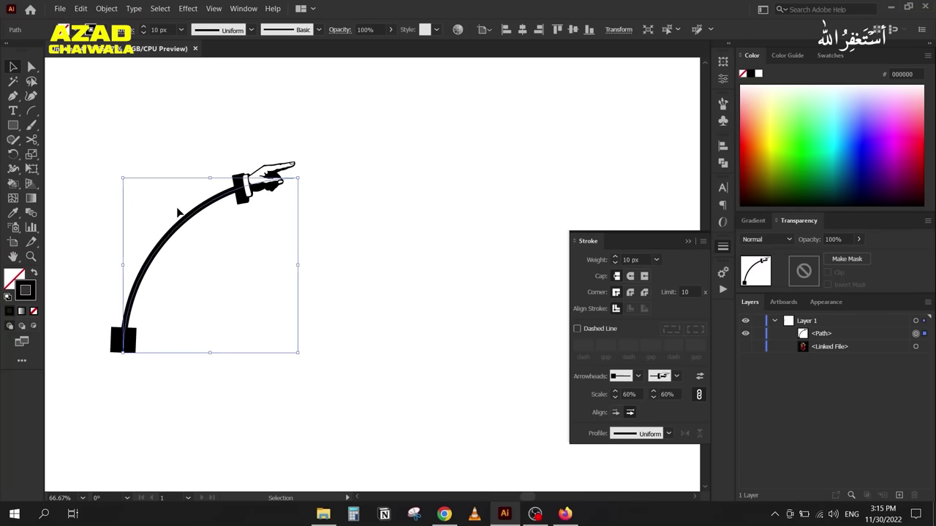
click(33, 66)
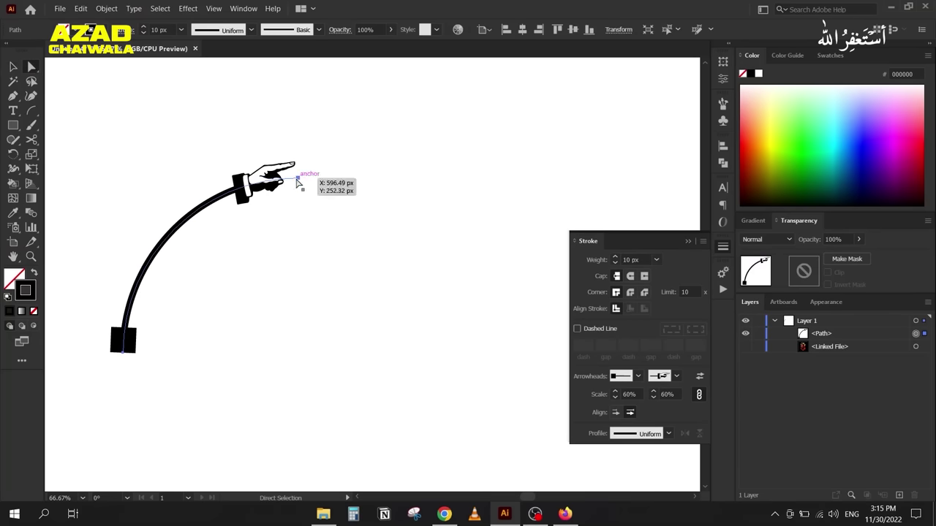
click(296, 180)
drag(201, 177, 303, 319)
click(192, 390)
Step: Delete the curved arrow path and close the Stroke panel
click(13, 66)
drag(80, 116, 387, 366)
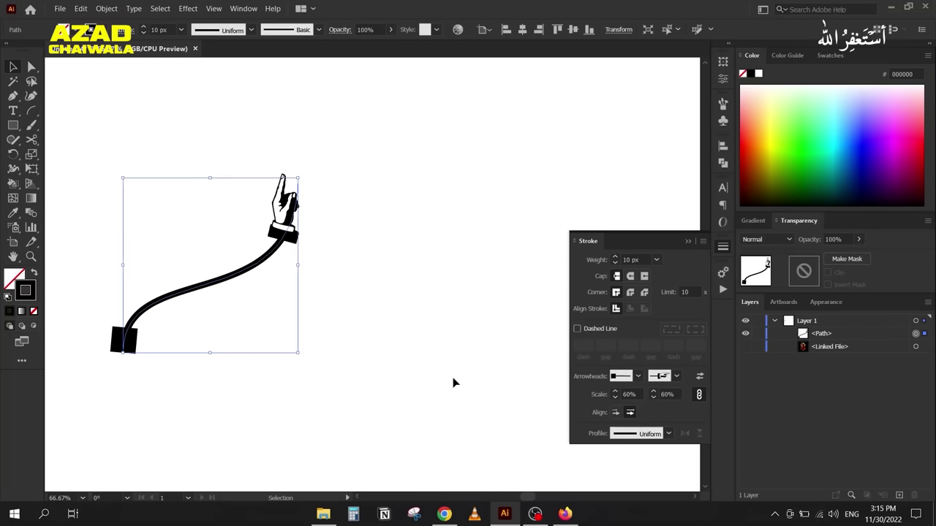
key(Delete)
click(653, 437)
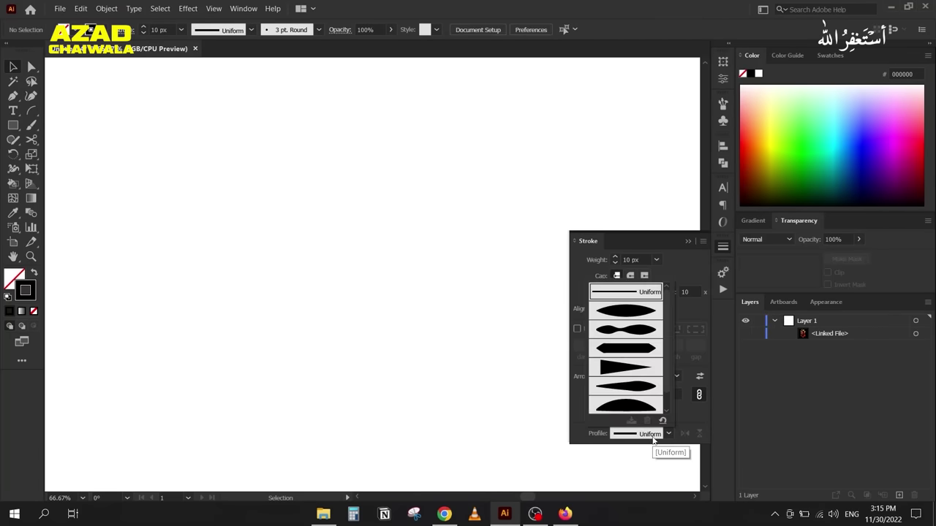
click(683, 241)
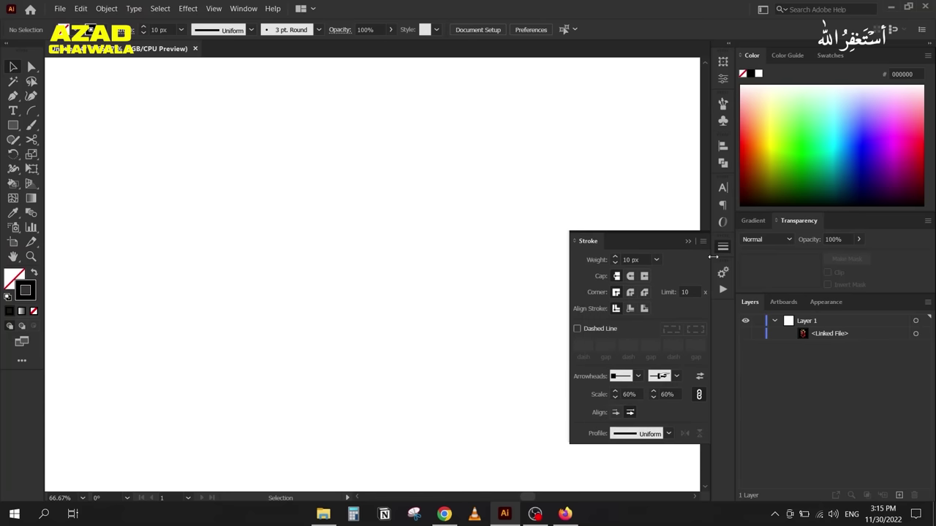
click(690, 241)
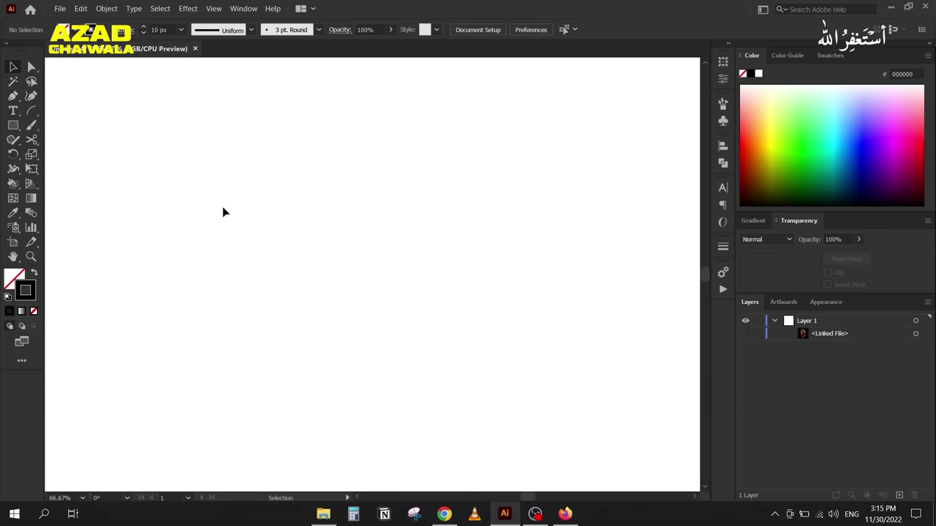
Step: Type 'coupon' on the artboard and scale the text up
click(13, 110)
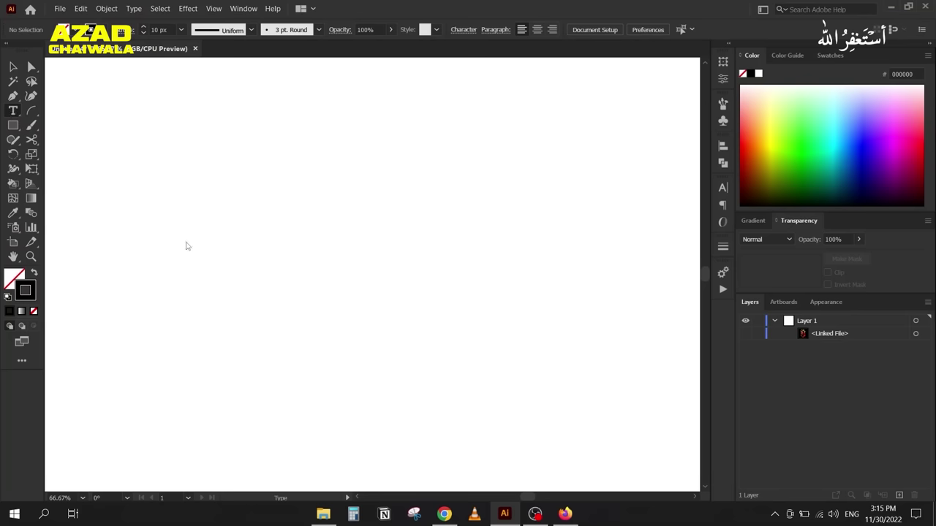
click(204, 246)
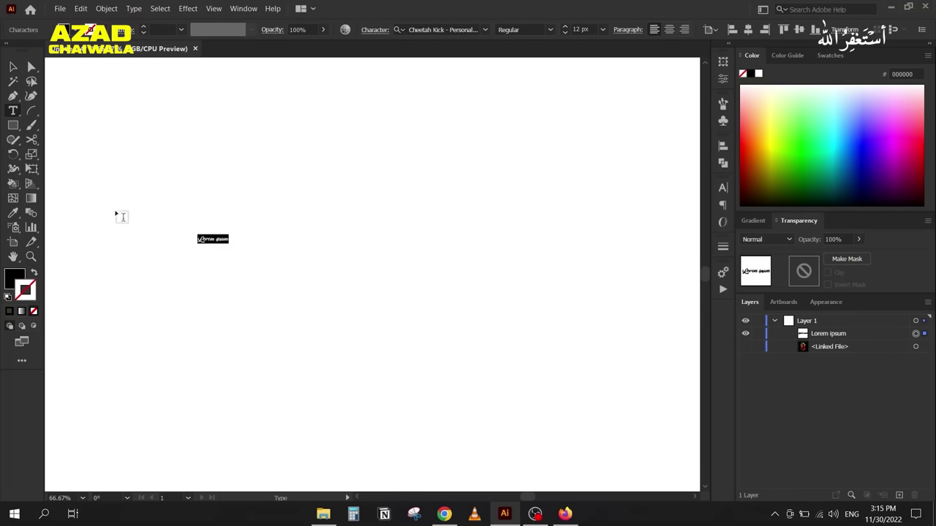
text(coupon)
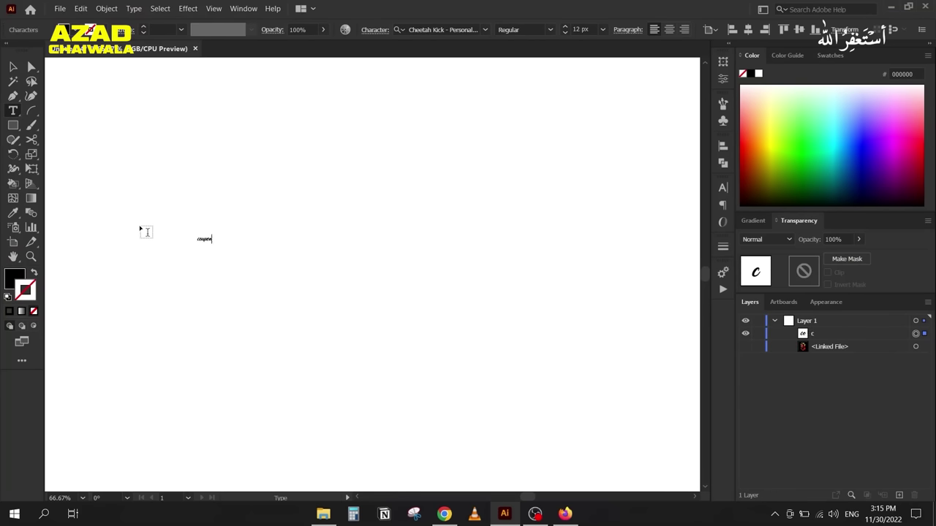
click(12, 67)
drag(211, 243, 434, 322)
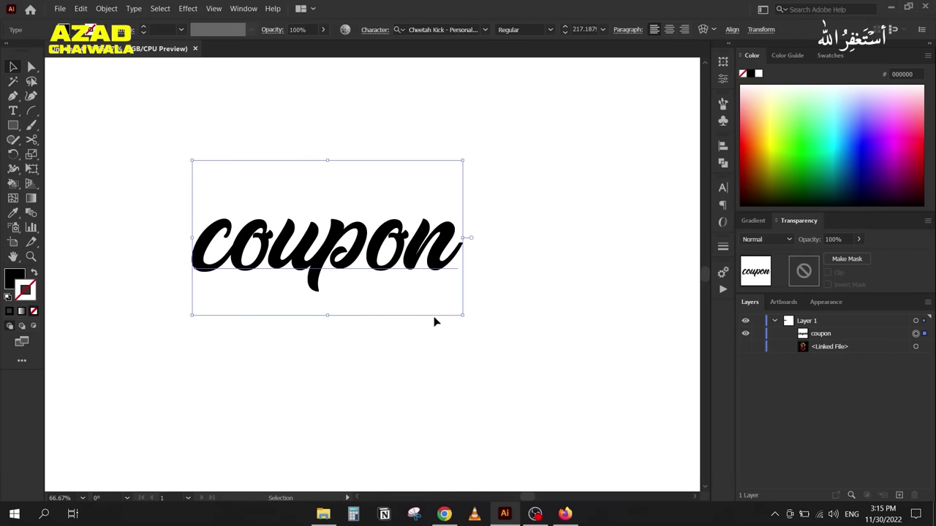
mouse_move(333, 261)
mouse_down()
mouse_move(344, 272)
mouse_move(325, 257)
mouse_up()
Step: Set COUPON in Roboto Black with All Caps and resize it to about 100 pt
click(722, 188)
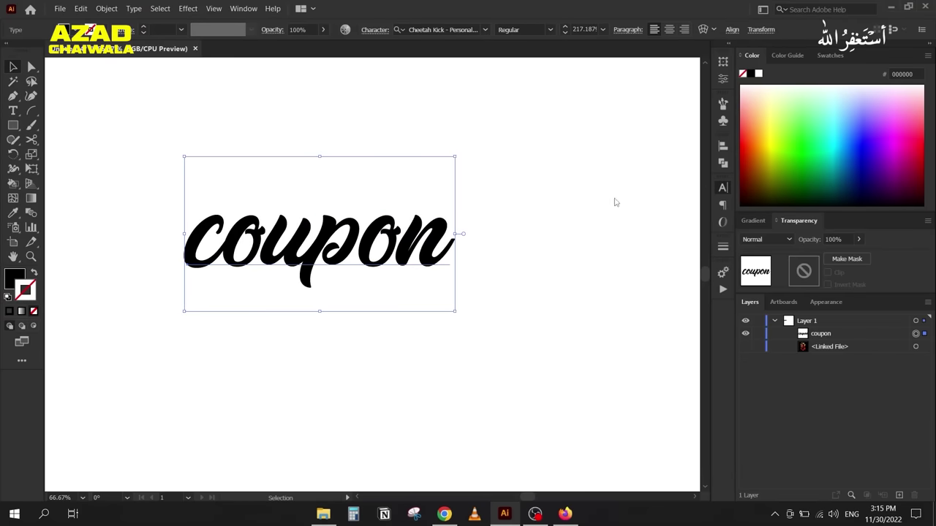
click(632, 201)
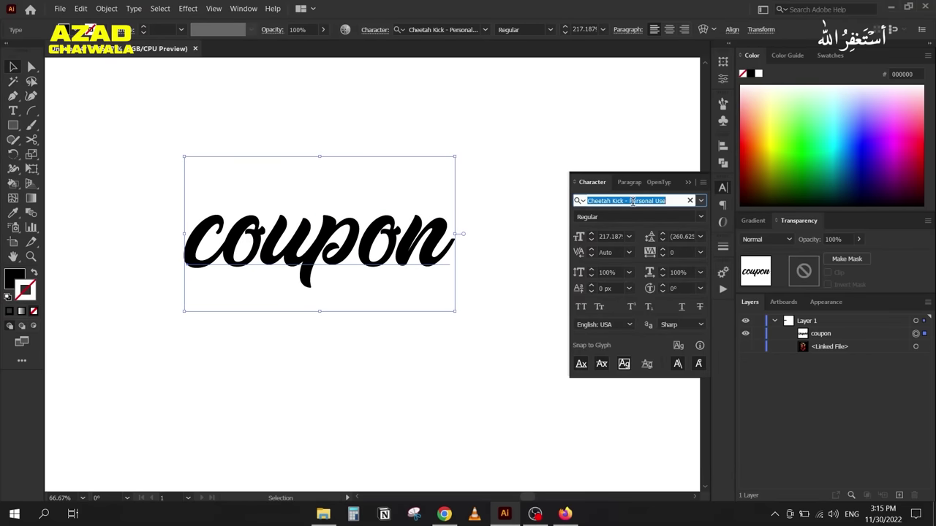
text(roboto)
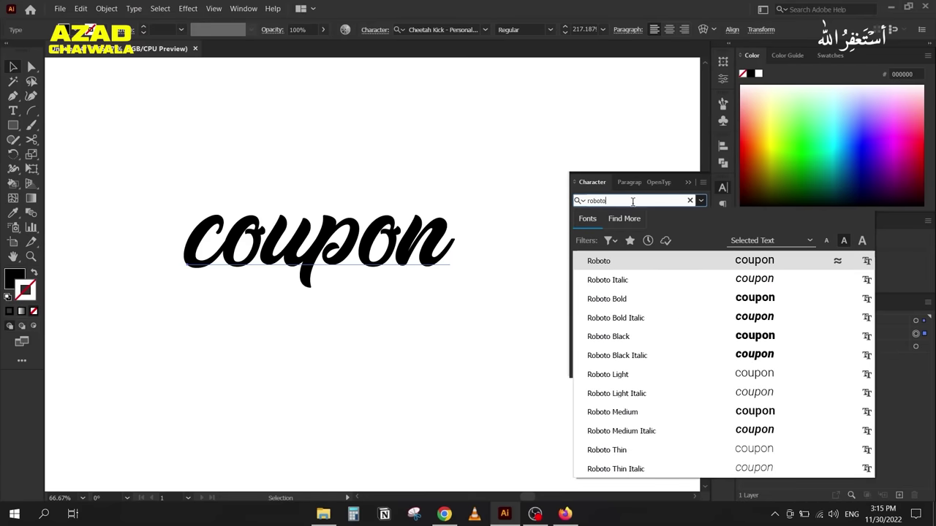
click(615, 338)
click(581, 307)
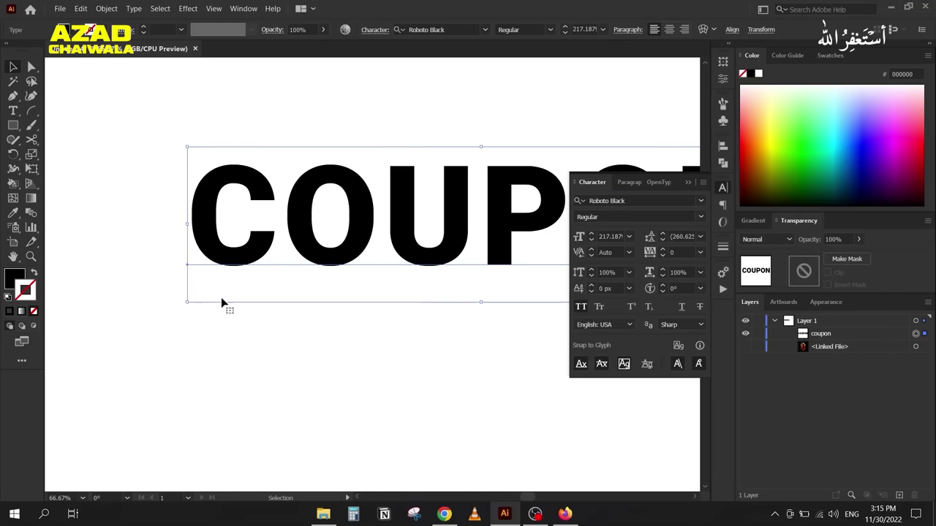
drag(189, 306, 199, 230)
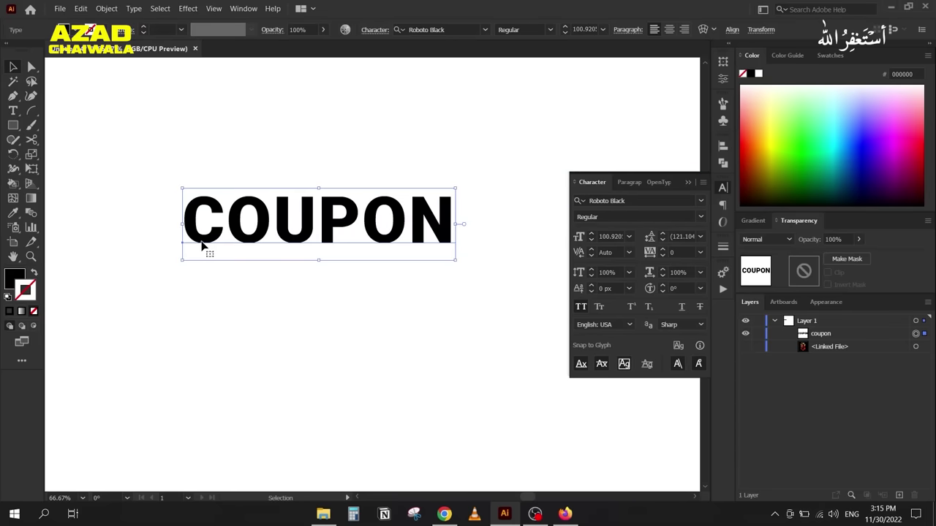
click(690, 183)
click(265, 148)
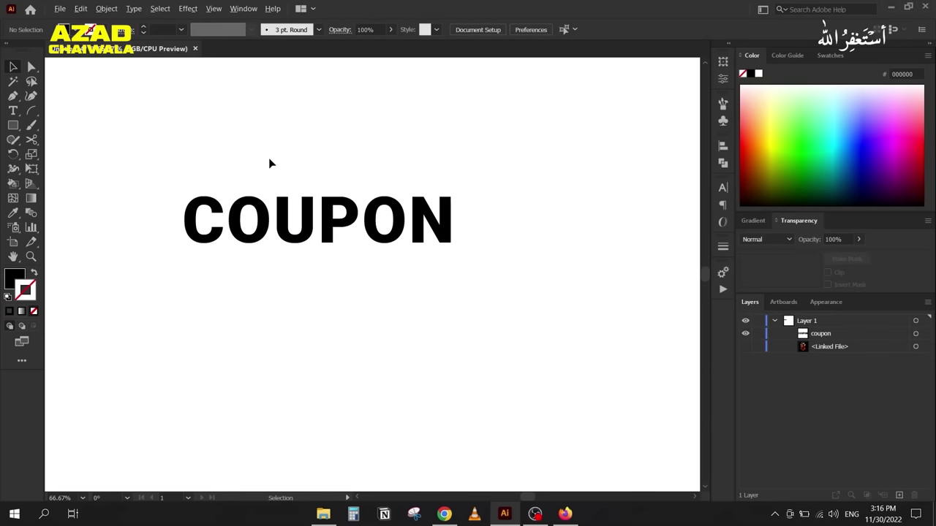
scroll(265, 165, up, 1)
Step: Draw a black-outlined rectangle around COUPON and center the text inside it
key(m)
mouse_move(85, 182)
mouse_down()
mouse_move(574, 349)
mouse_move(589, 341)
mouse_up()
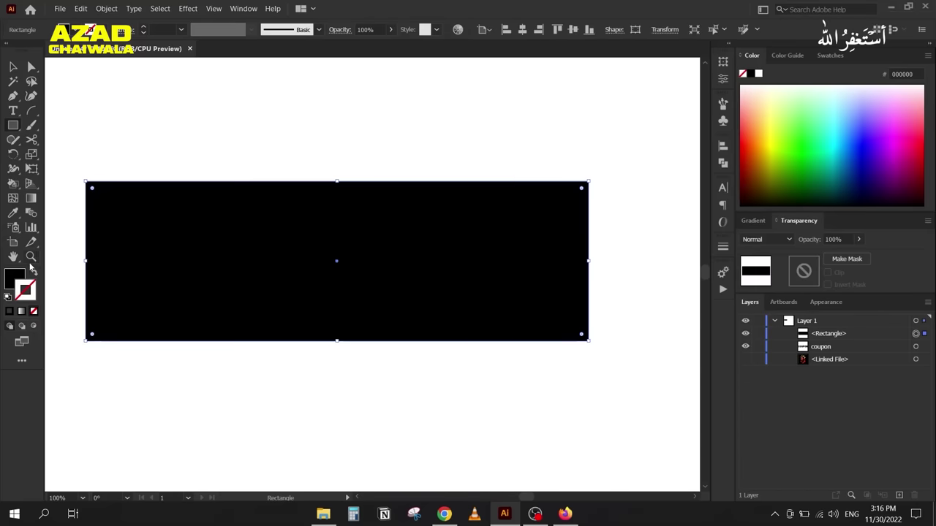
click(33, 272)
click(12, 66)
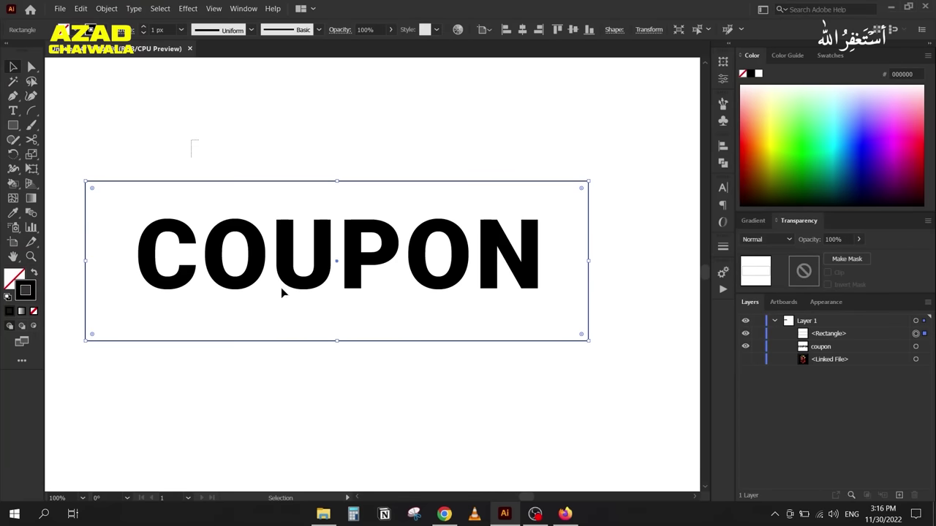
drag(216, 201, 386, 381)
click(409, 29)
click(460, 29)
Step: Select the rectangle and make its outline dashed
click(347, 73)
click(301, 256)
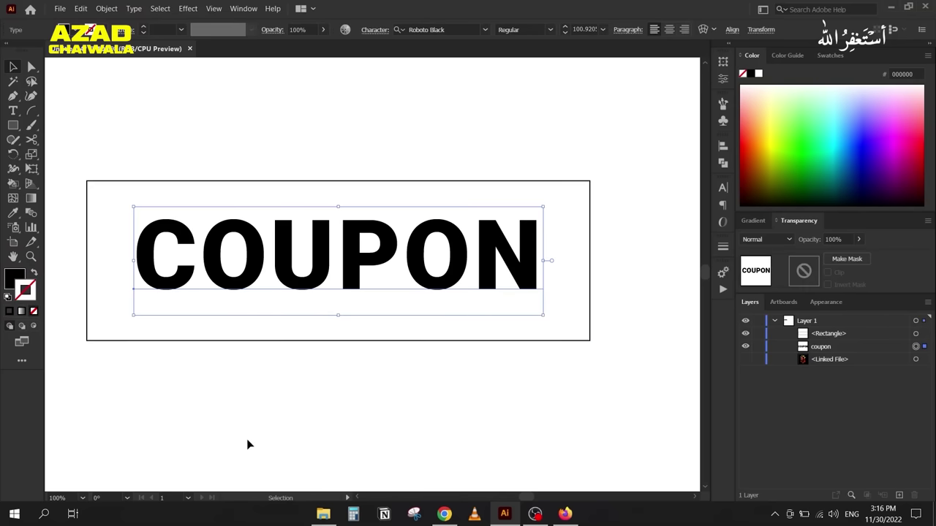
click(206, 421)
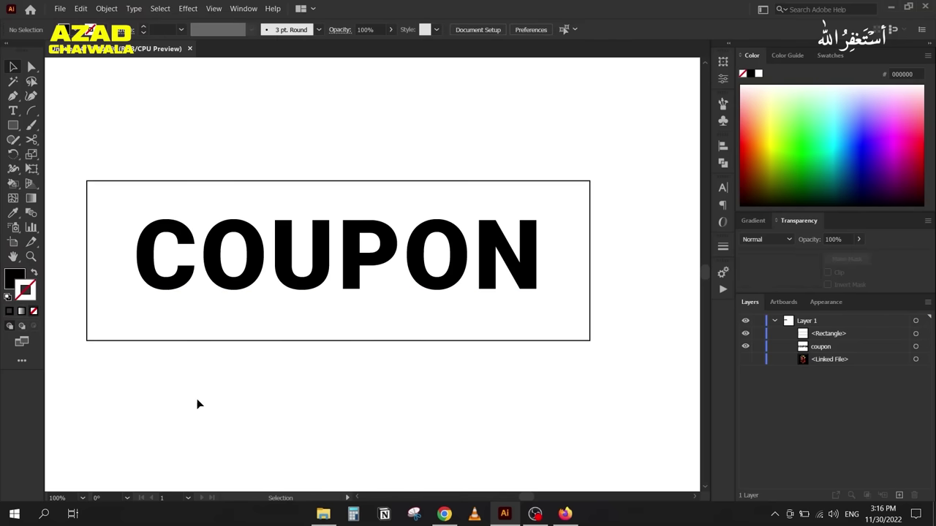
click(119, 182)
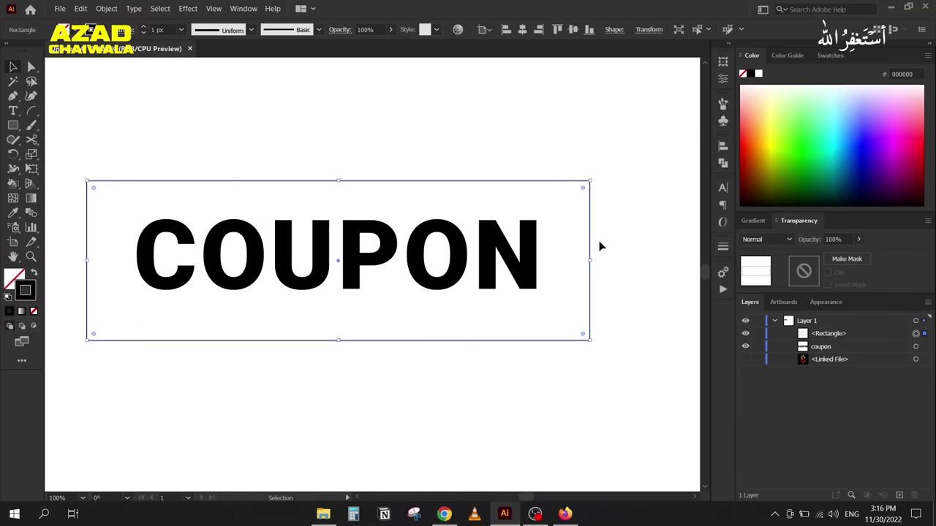
click(722, 248)
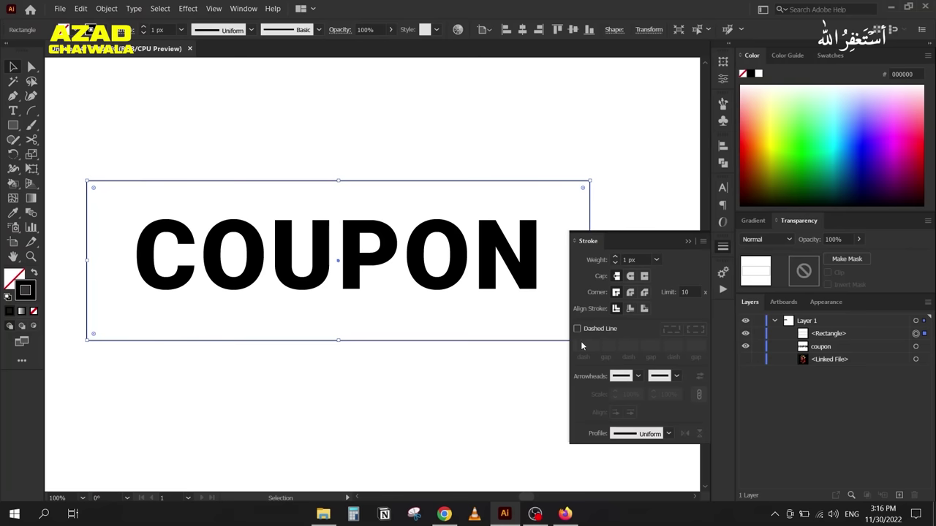
click(577, 329)
Step: Set the dash length to 15 px and the gap to 37 px
drag(434, 392, 394, 378)
click(590, 345)
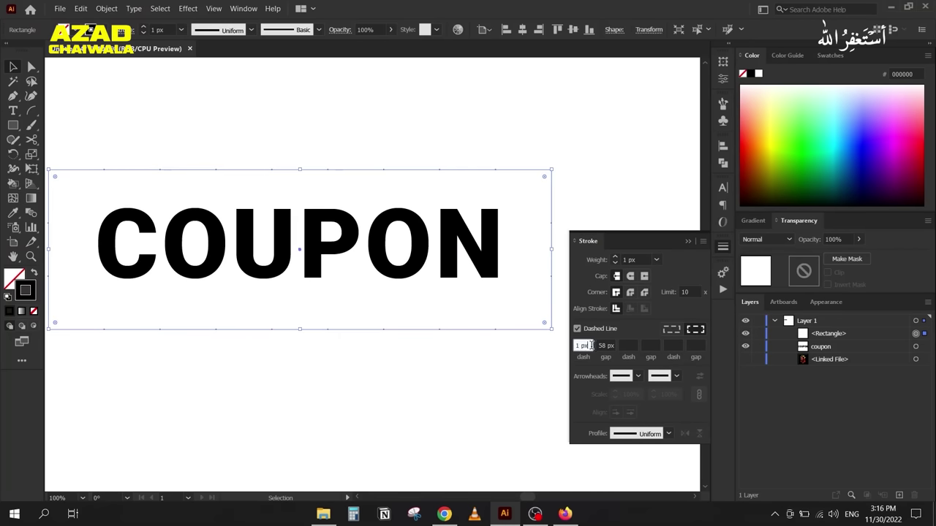
text(5)
key(Return)
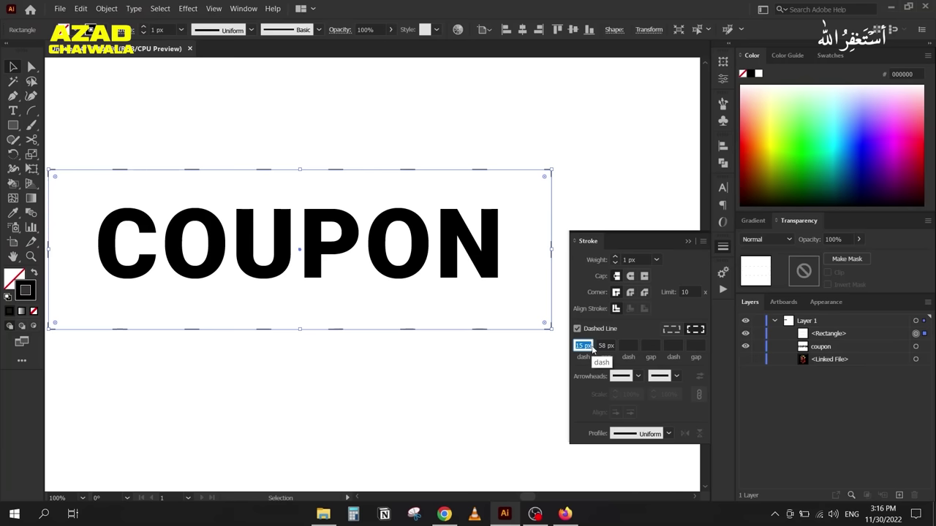
click(606, 345)
text(48)
key(Return)
text(37)
key(Return)
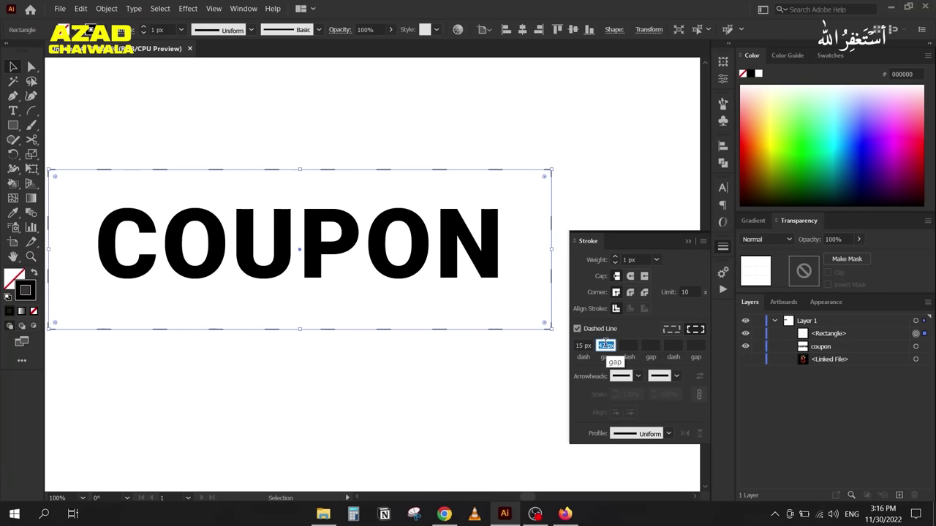
Step: Use an 11 px stroke with 10 px gaps and align dashes to corners and path ends
click(643, 260)
text(12)
key(Return)
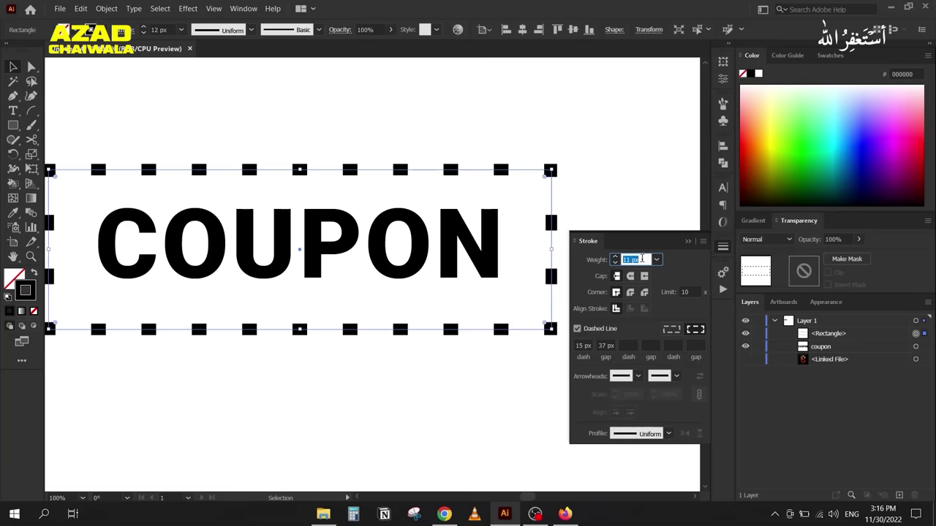
click(607, 345)
key(Down)
key(Down)
key(Down)
key(Down)
key(Down)
key(Down)
key(Down)
key(Down)
key(Down)
key(Down)
key(Down)
key(Down)
key(Down)
key(Down)
key(Down)
key(Down)
key(Down)
key(Down)
key(Down)
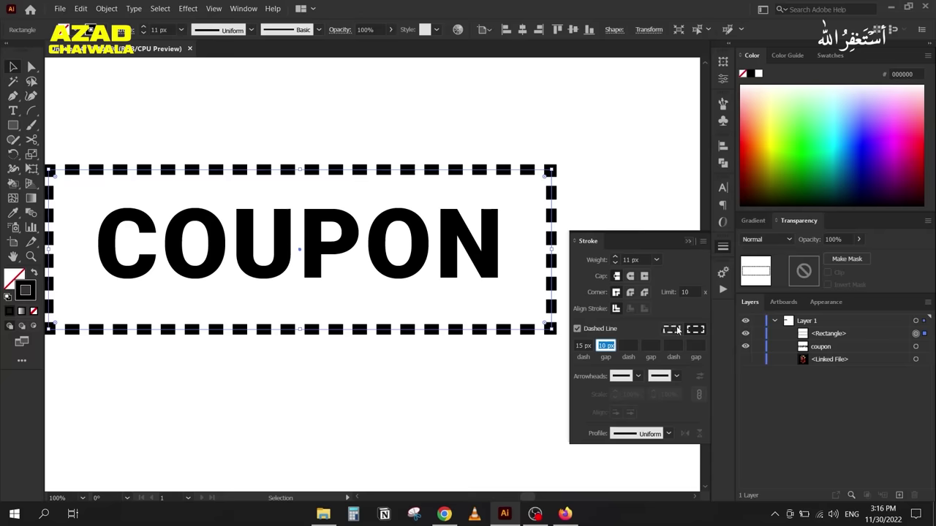
click(674, 331)
key(ctrl+minus)
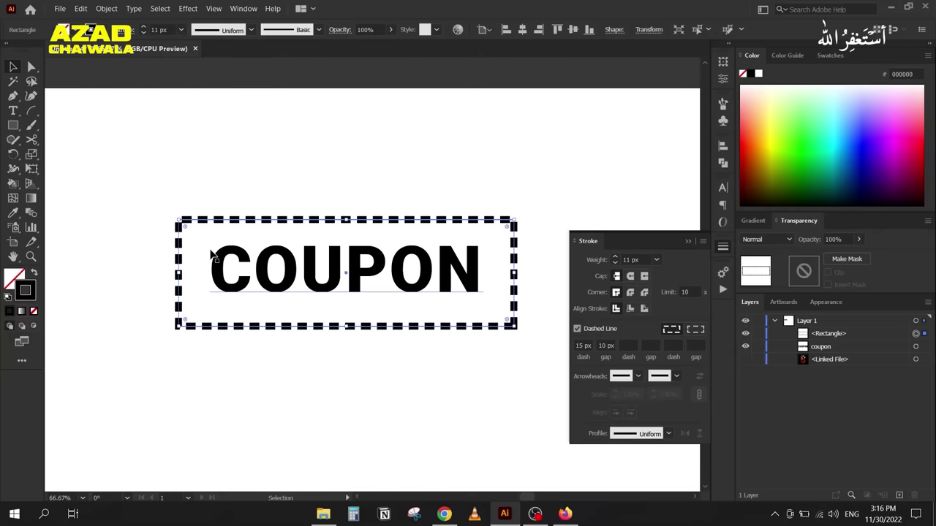
click(692, 333)
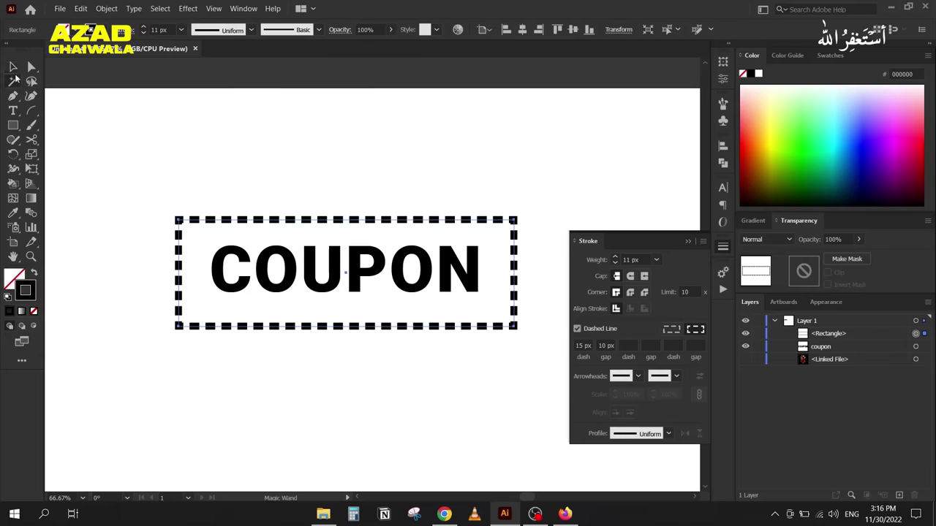
click(438, 195)
Step: Put an Arrow 33 scissors arrowhead at the end of the dashed rectangle's stroke
drag(439, 195, 403, 163)
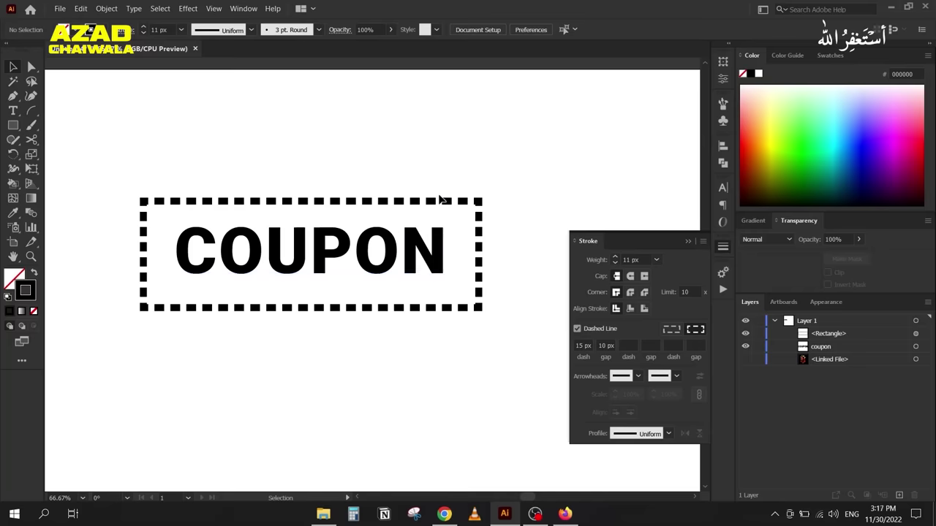
click(443, 201)
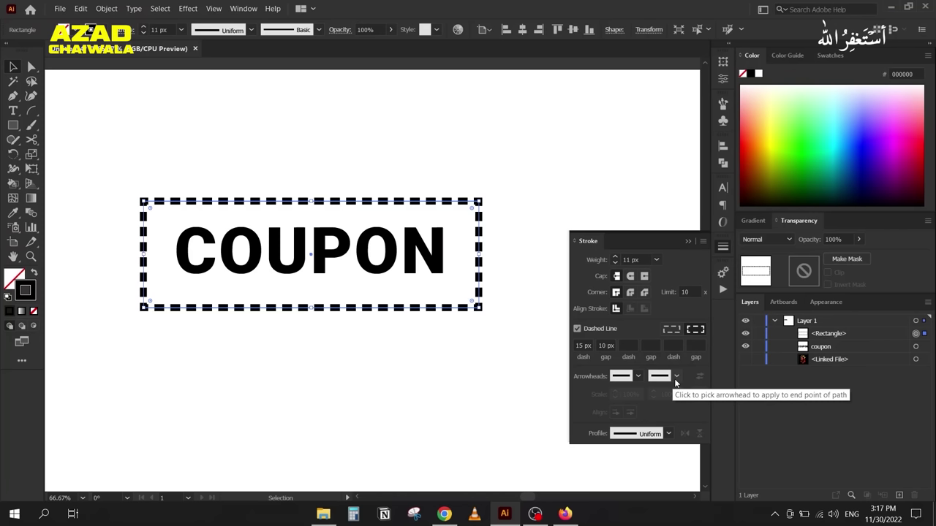
click(676, 377)
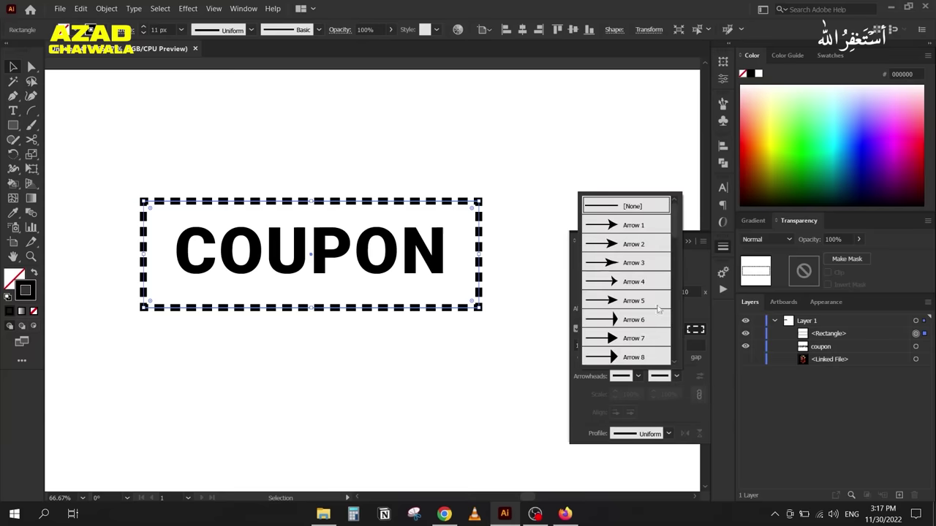
scroll(625, 283, down, 7)
scroll(625, 283, down, 3)
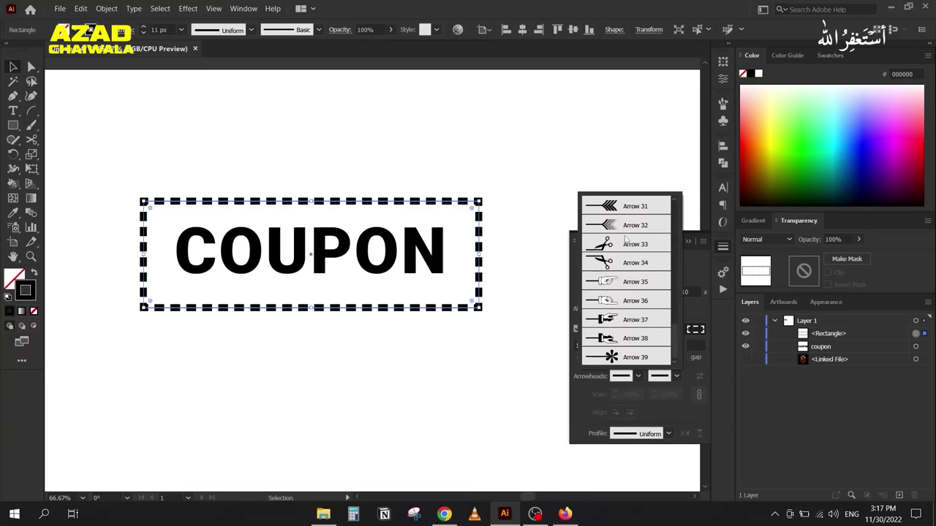
click(614, 246)
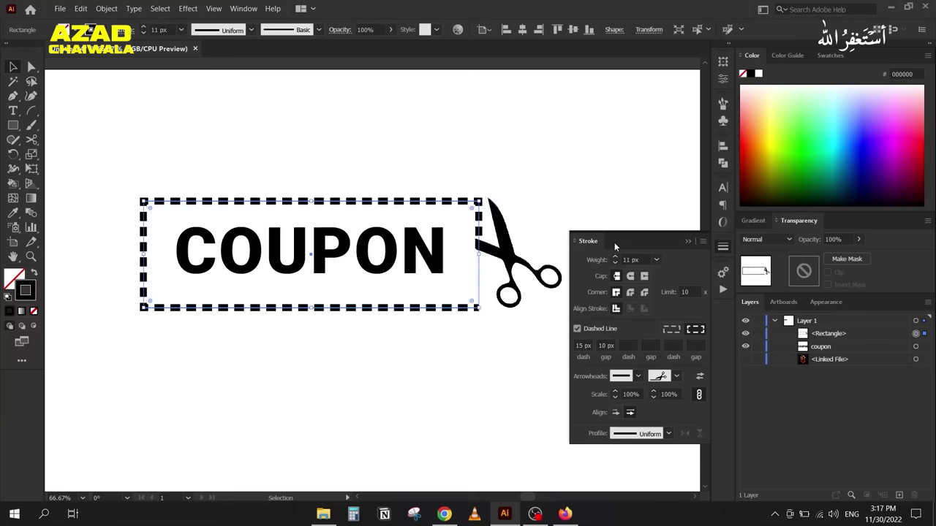
click(688, 241)
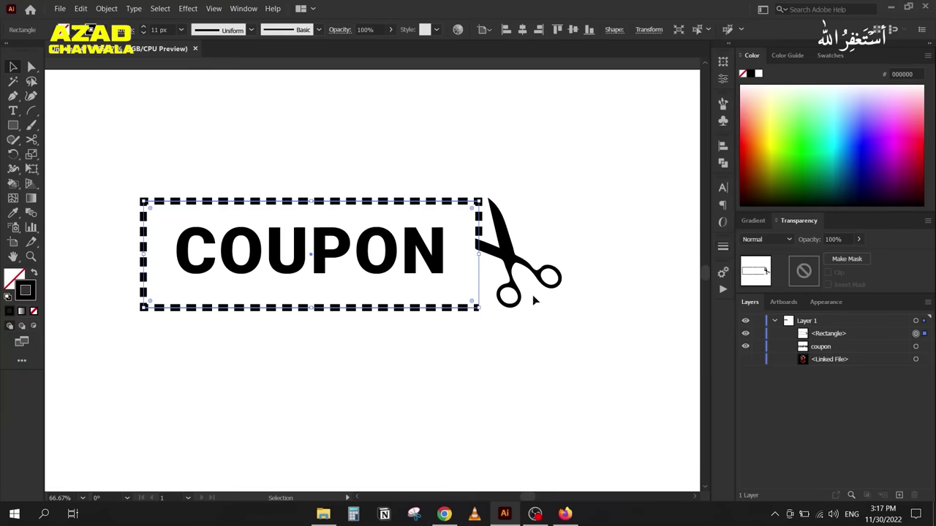
Step: Scale the scissors arrowhead down to 50%
click(723, 246)
click(669, 394)
scroll(673, 392, down, 20)
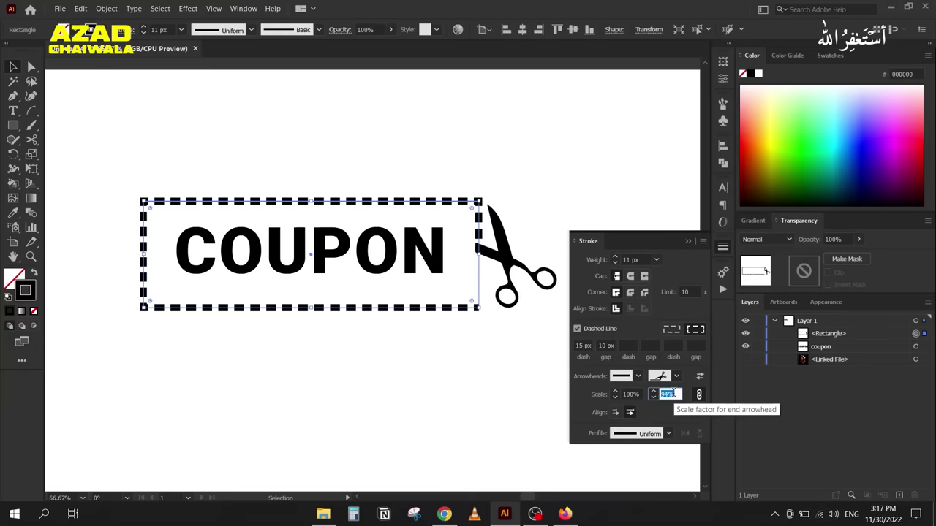
scroll(673, 392, down, 3)
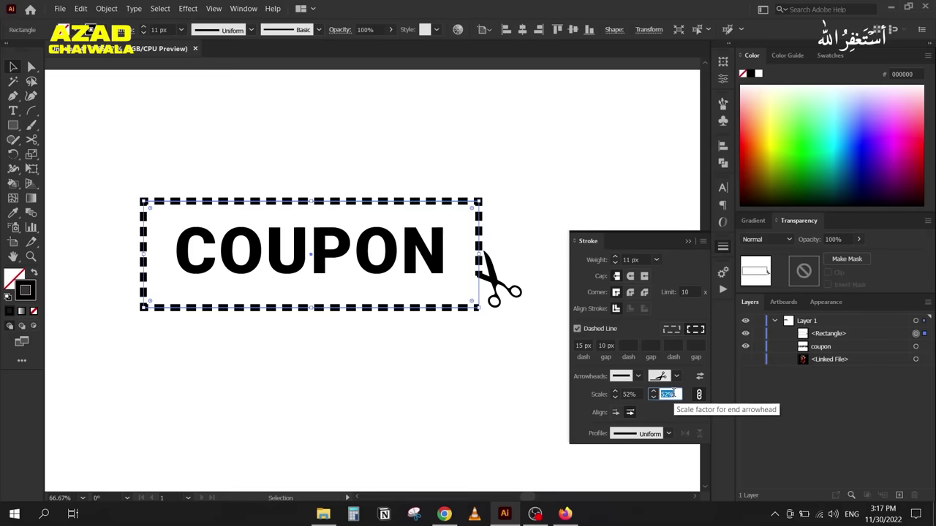
scroll(675, 394, down, 2)
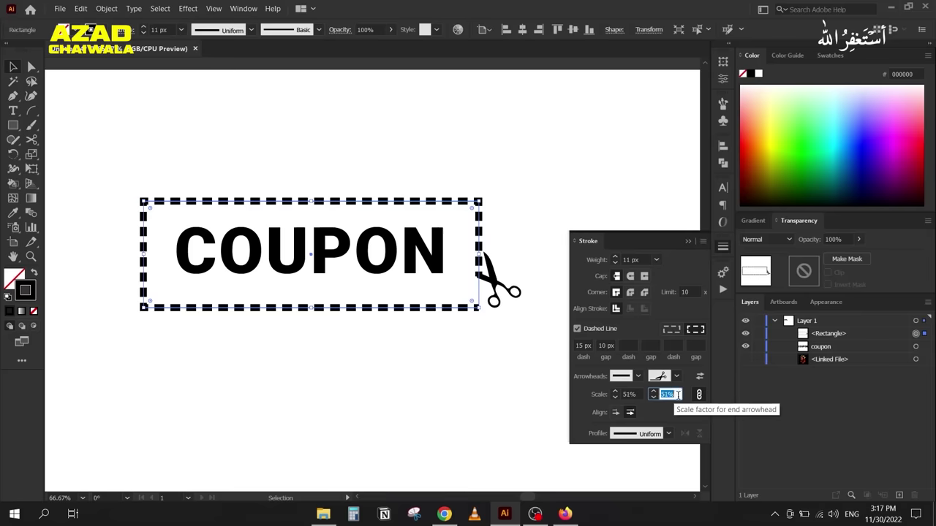
click(686, 242)
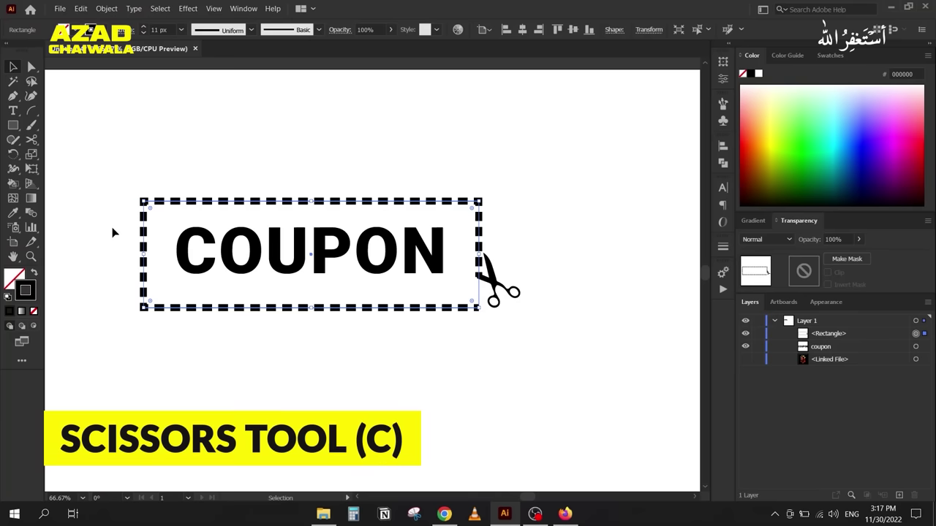
Step: Cut the dashed border with Scissors on the right edge just below its top-right corner
key(c)
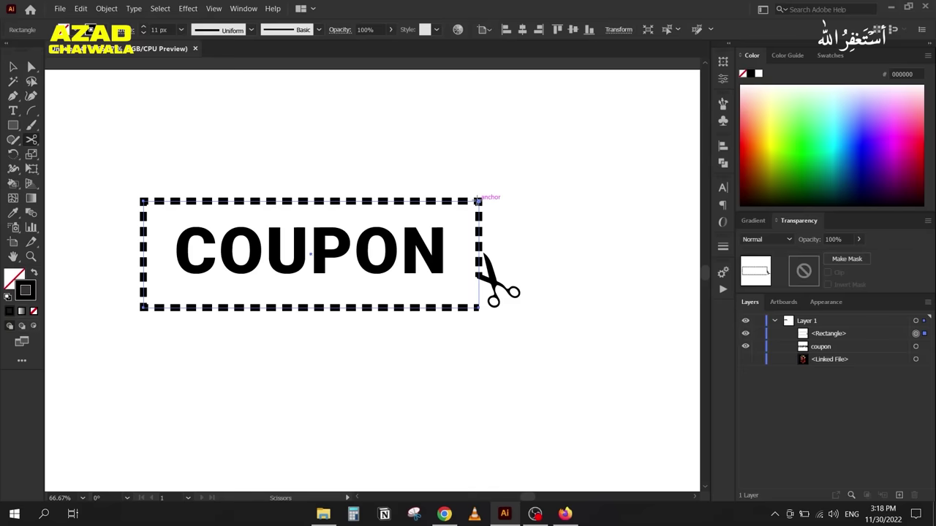
click(477, 198)
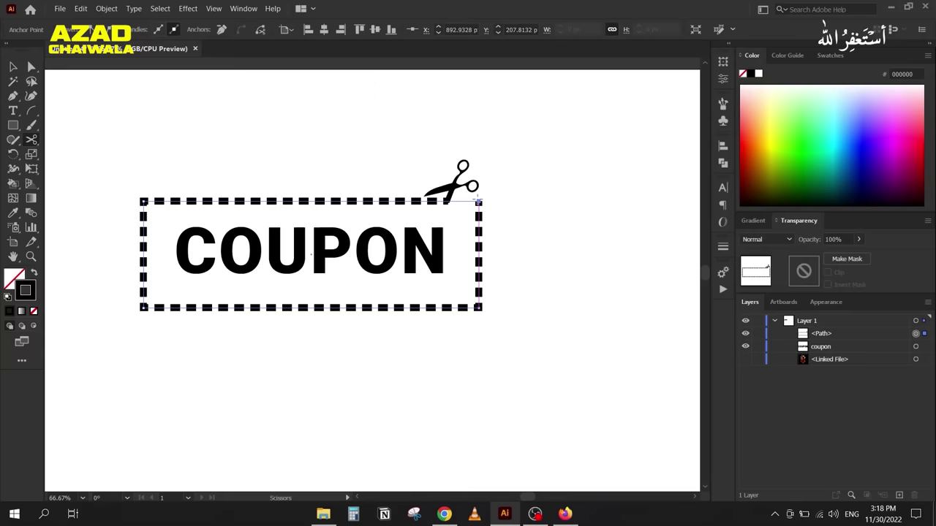
click(31, 67)
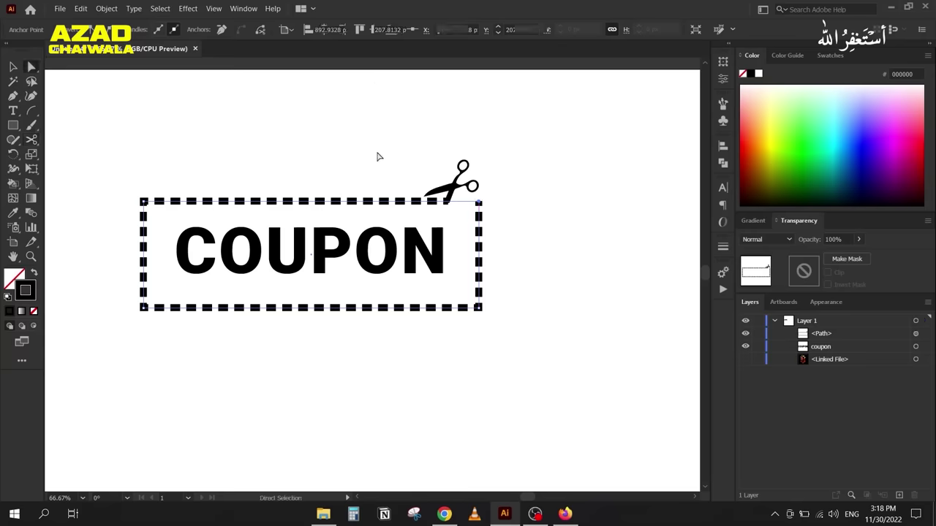
click(355, 130)
drag(478, 202, 509, 214)
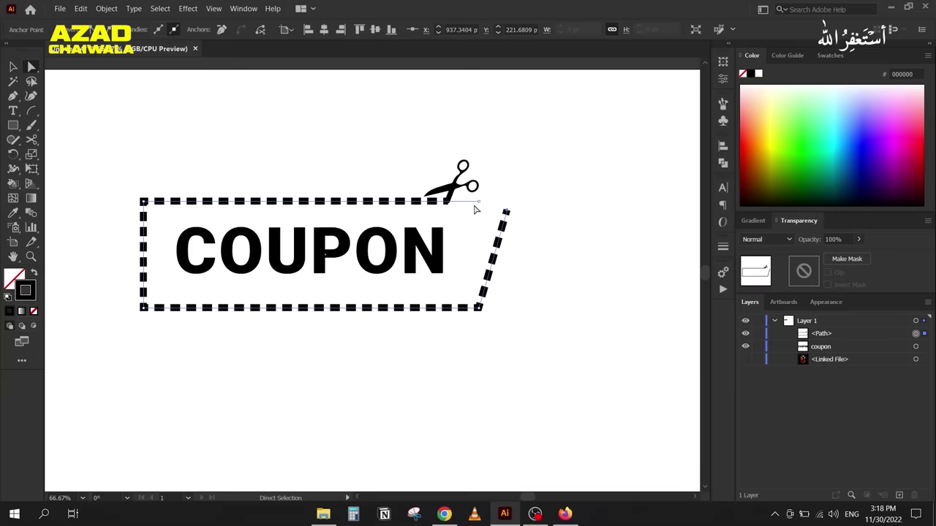
key(ctrl+z)
key(ctrl+z)
key(ctrl+z)
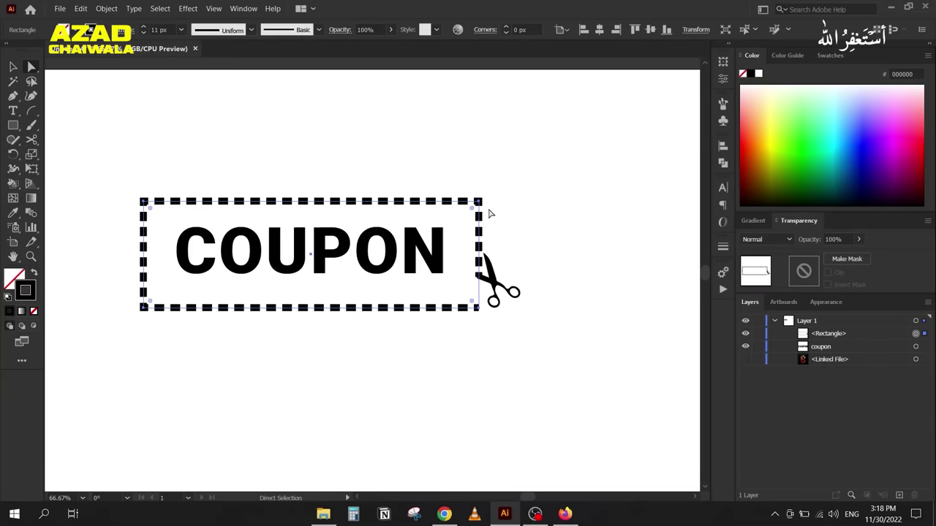
key(c)
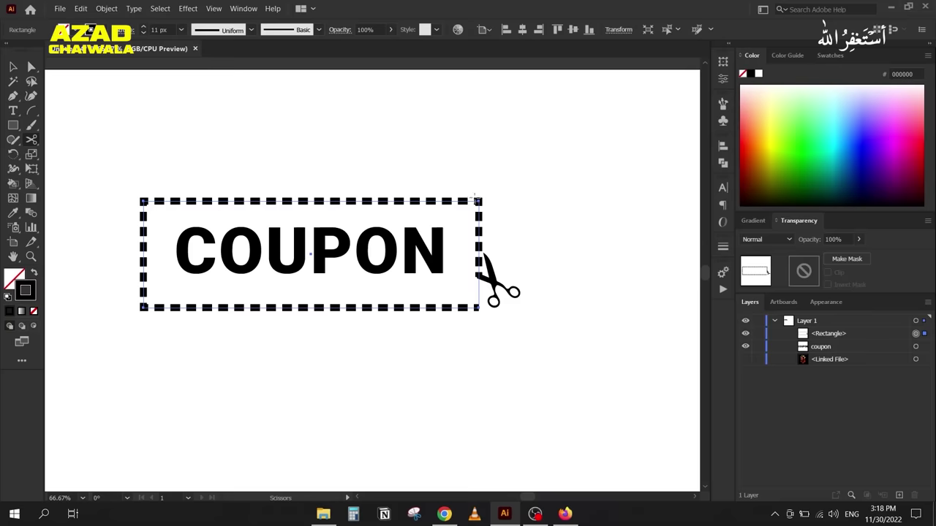
click(478, 202)
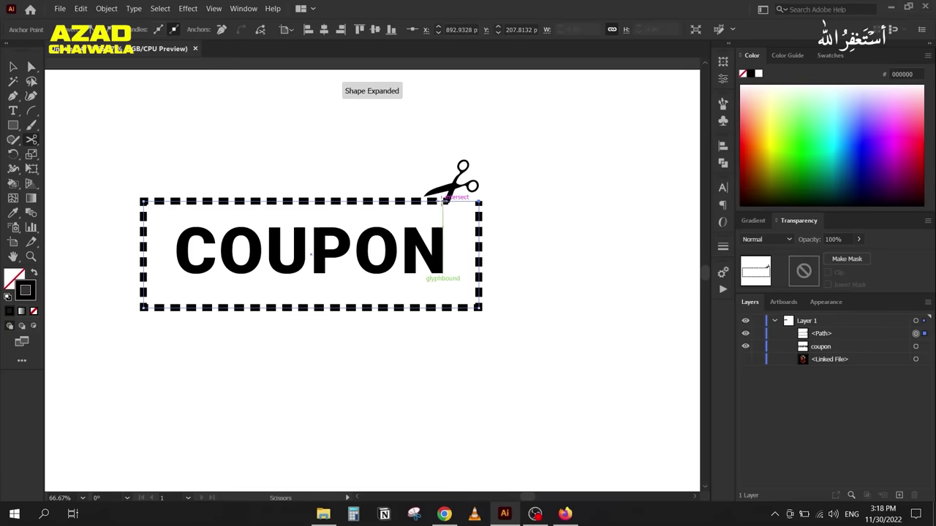
key(ctrl+z)
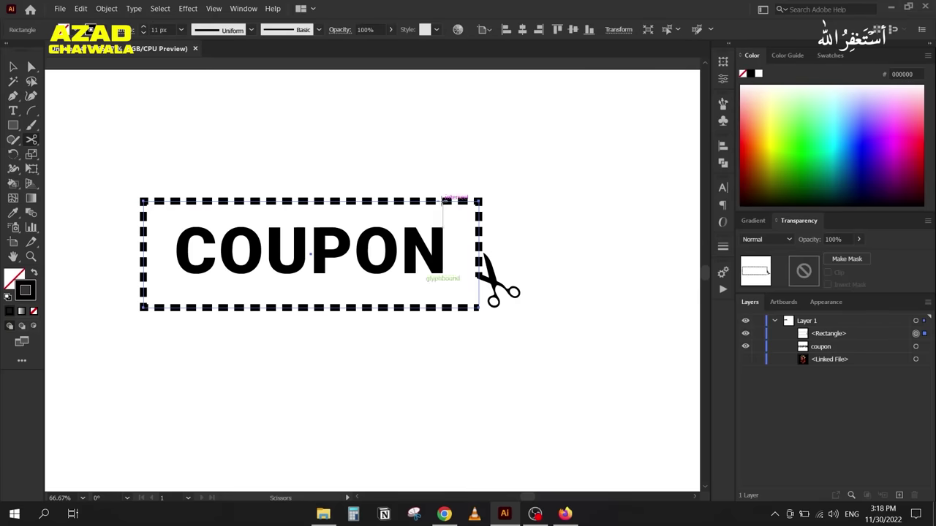
click(479, 215)
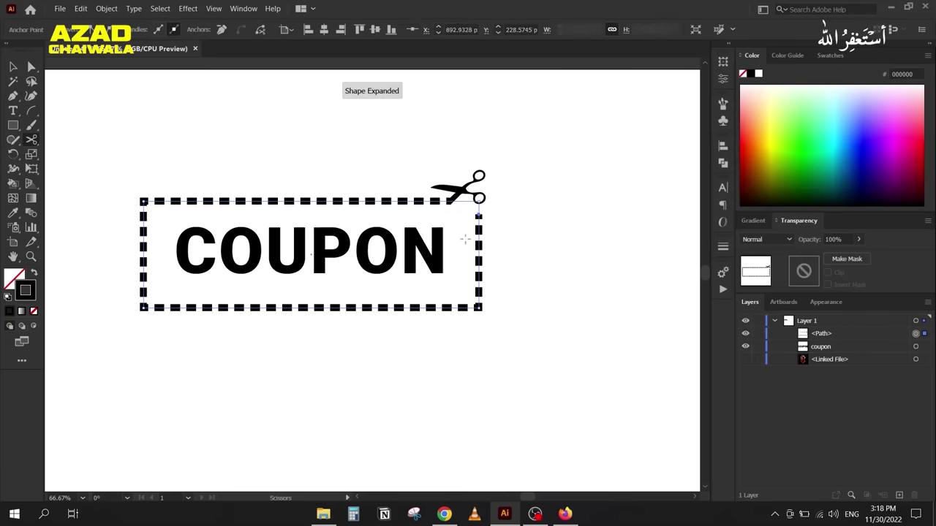
Step: Select the COUPON text and dashed border together and delete them
key(v)
click(168, 133)
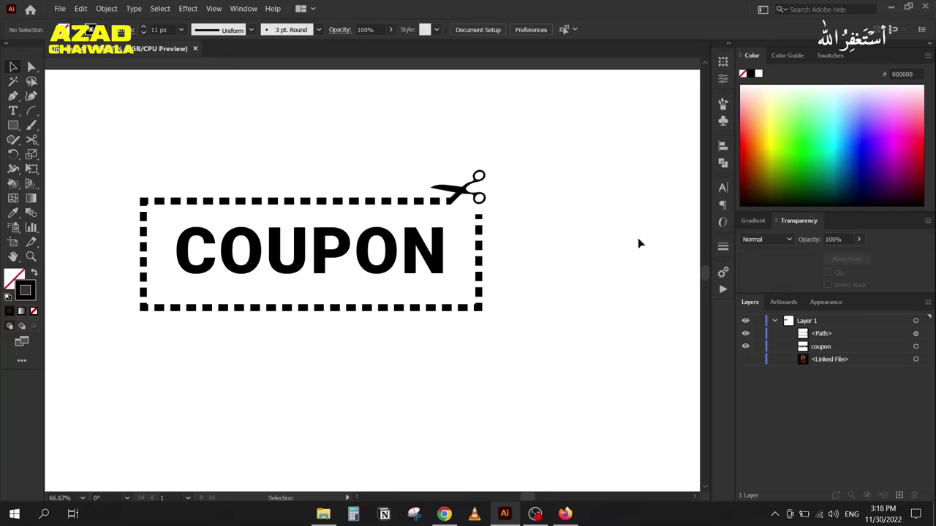
drag(130, 148, 550, 351)
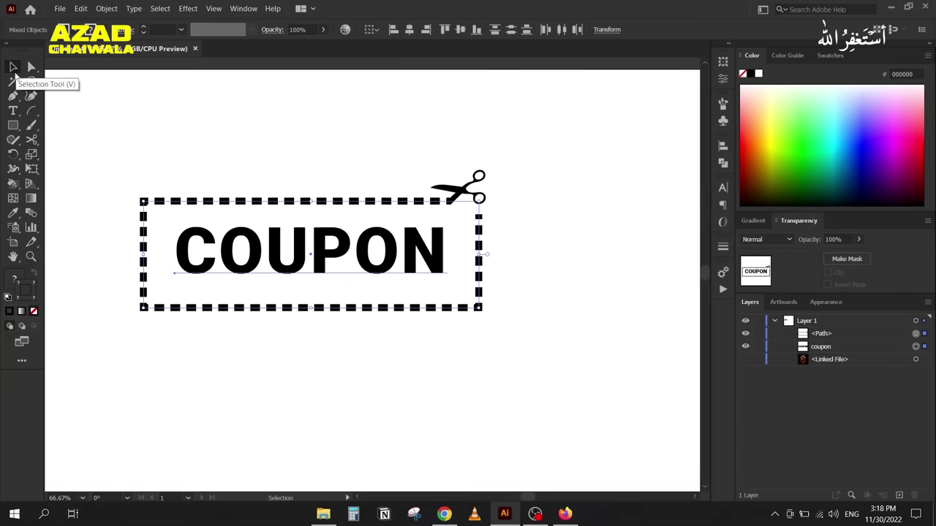
key(Delete)
Step: Show and lock the reference image, and bring the artboard and reference into view
scroll(317, 167, down, 3)
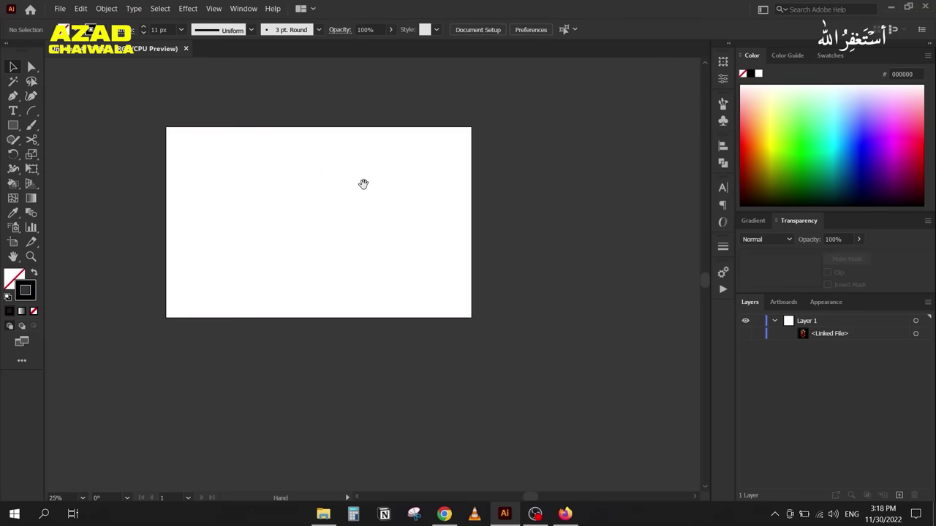
scroll(328, 174, right, 2)
click(744, 333)
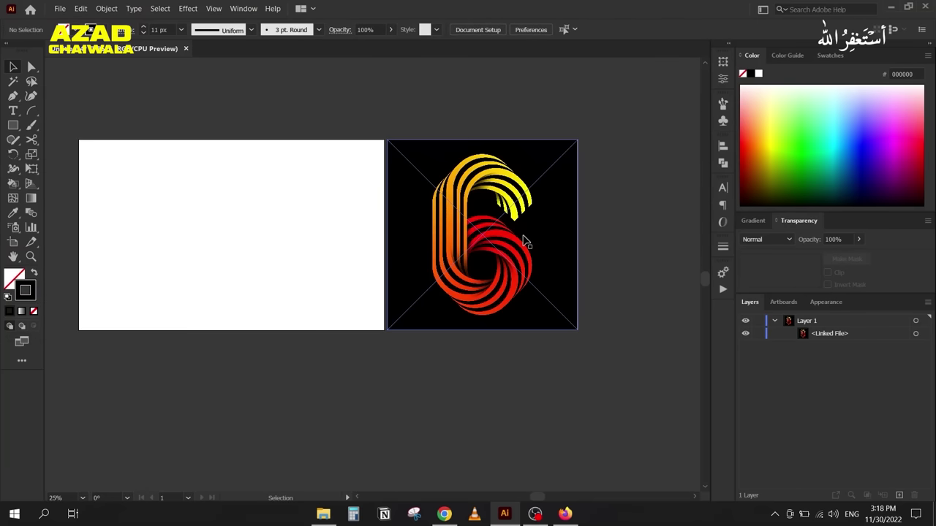
click(758, 333)
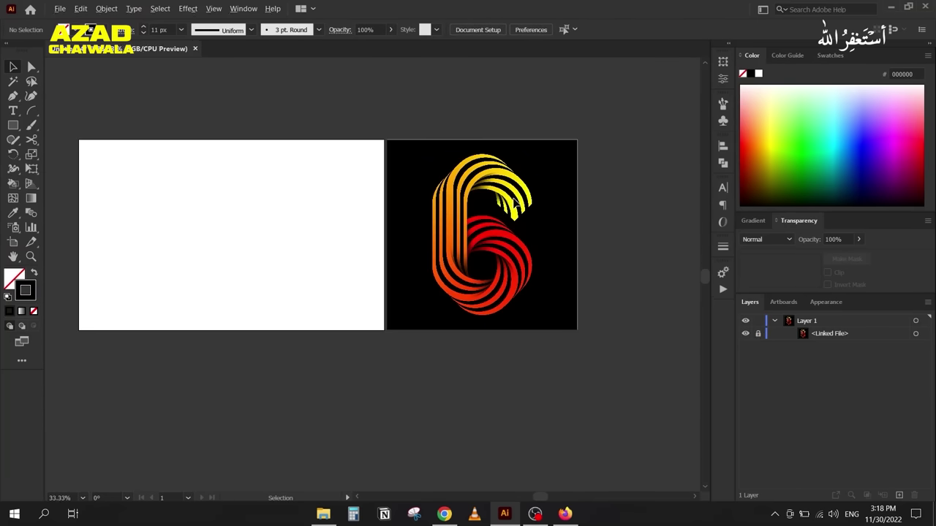
scroll(182, 205, up, 1)
drag(228, 226, 149, 206)
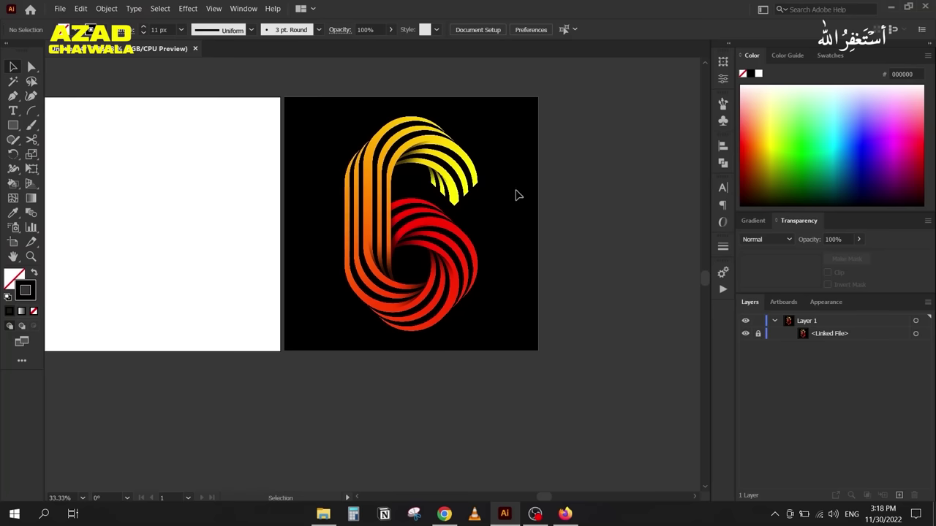
drag(524, 201, 366, 202)
scroll(459, 146, up, 1)
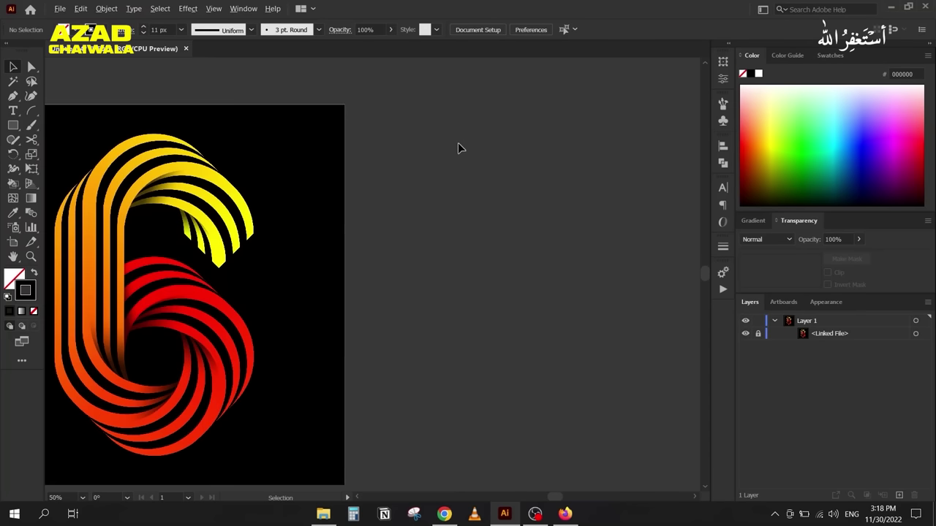
Step: Draw a rectangular grid beside the reference image
click(32, 111)
click(57, 154)
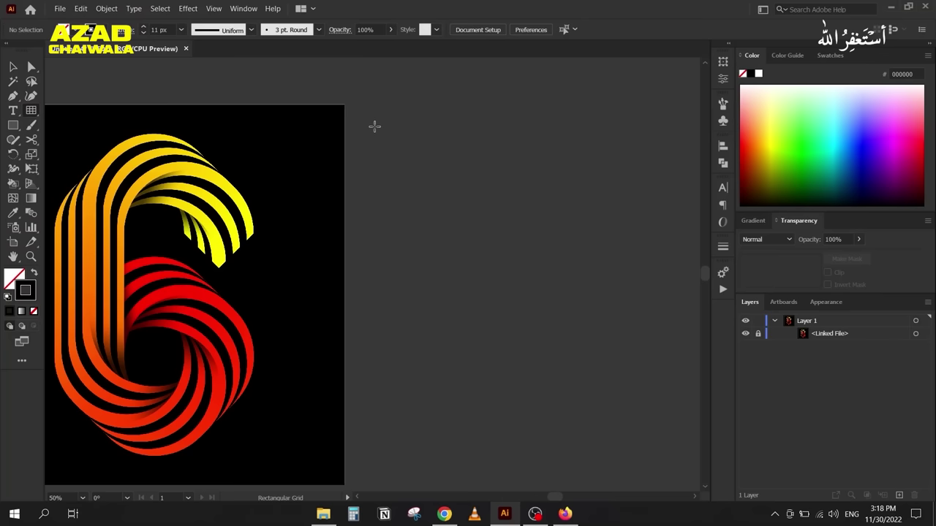
drag(374, 126, 498, 233)
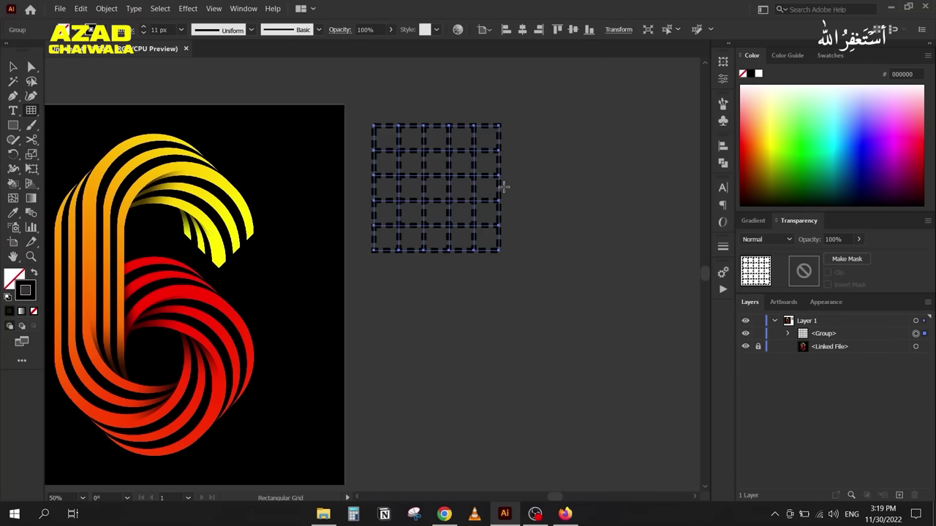
scroll(504, 188, up, 1)
Step: Make the grid's strokes solid instead of dashed, with a 1 px weight
click(722, 247)
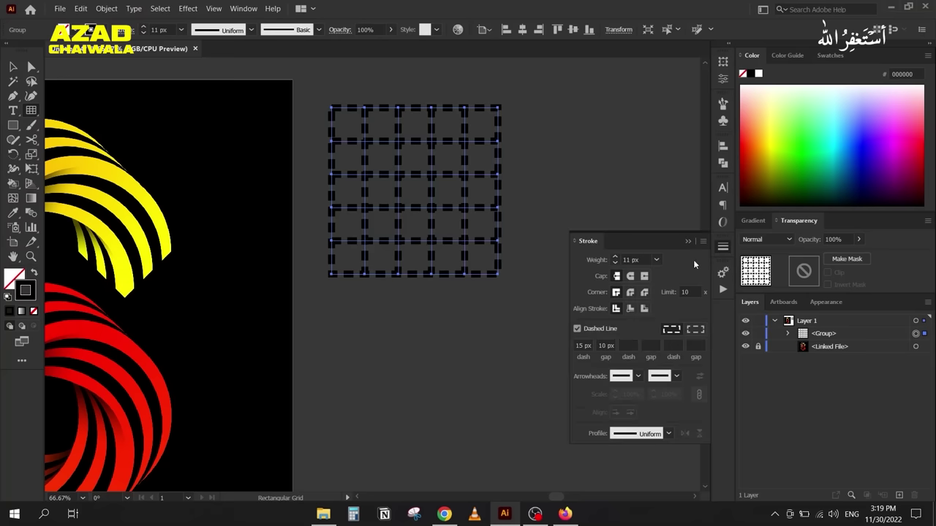
click(585, 327)
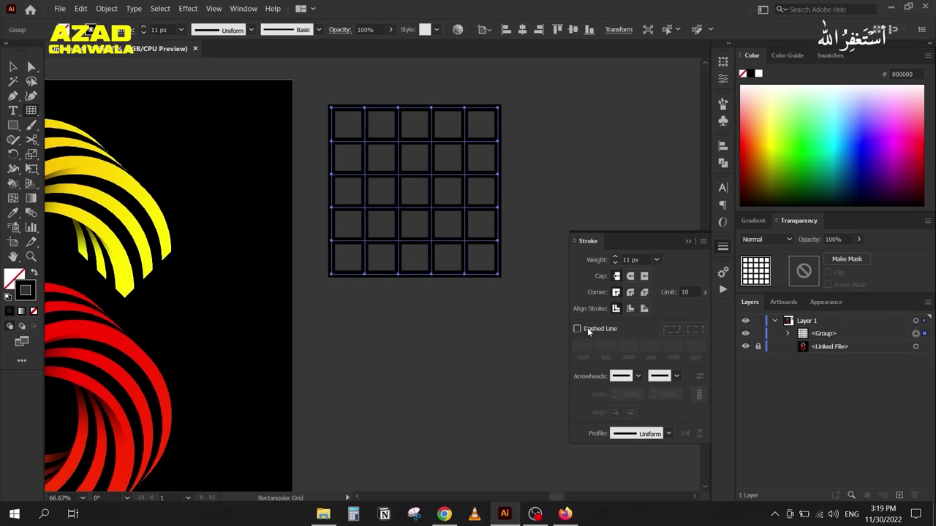
click(687, 241)
double_click(157, 29)
text(1)
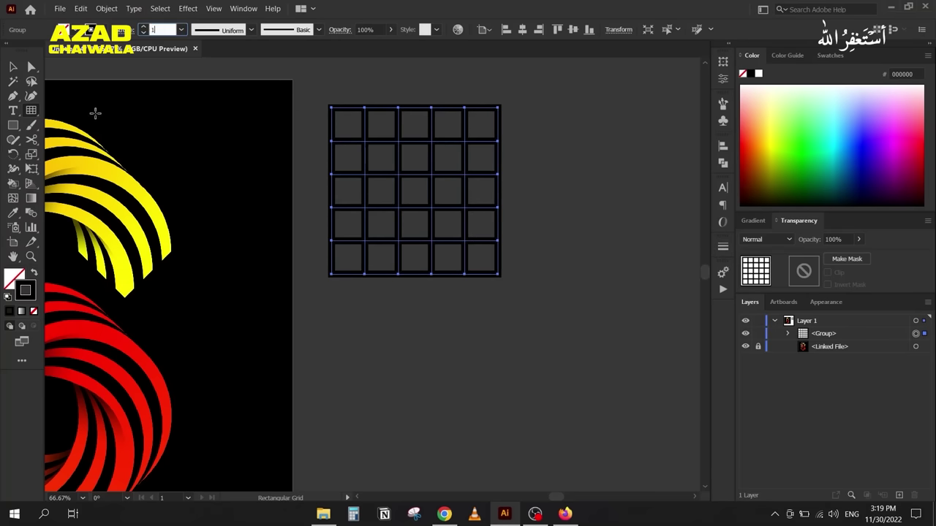
key(Return)
Step: Swap fill and stroke so the grid cells are white, and confirm the 5×5 grid settings
click(15, 67)
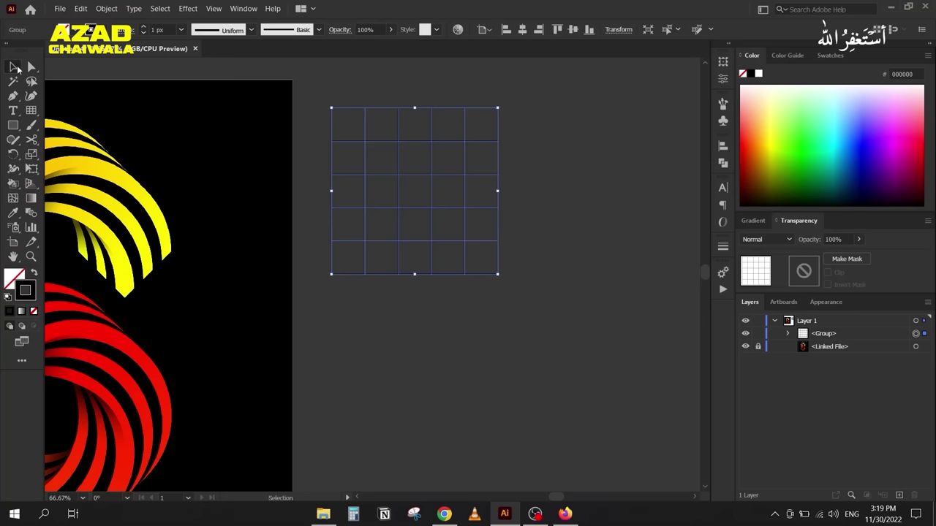
click(33, 273)
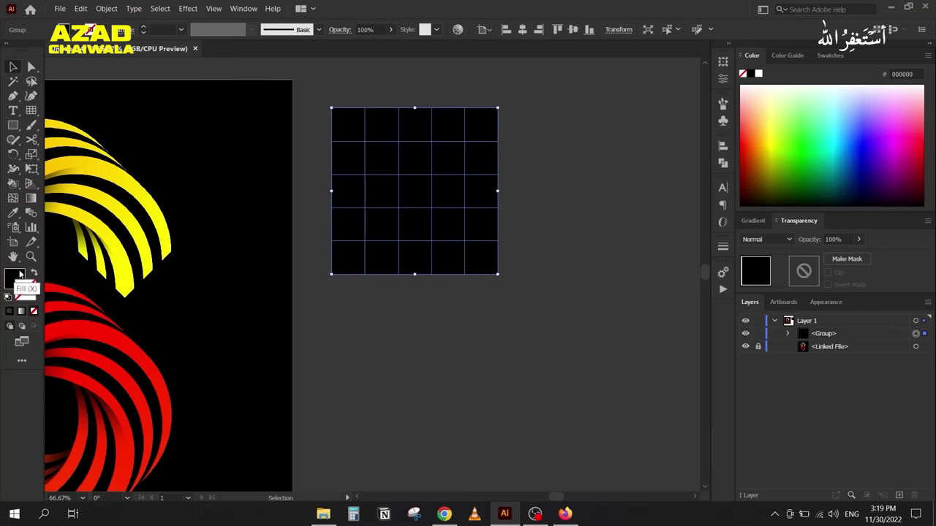
click(759, 75)
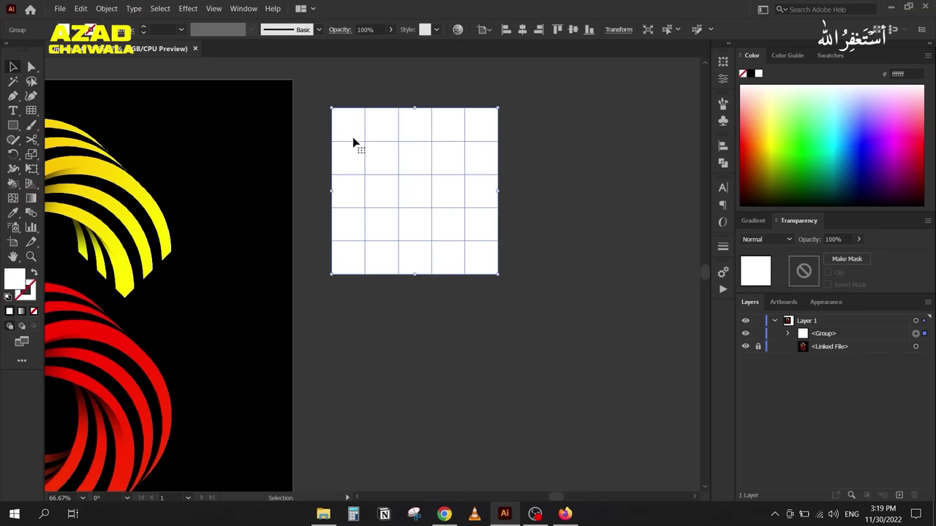
double_click(32, 111)
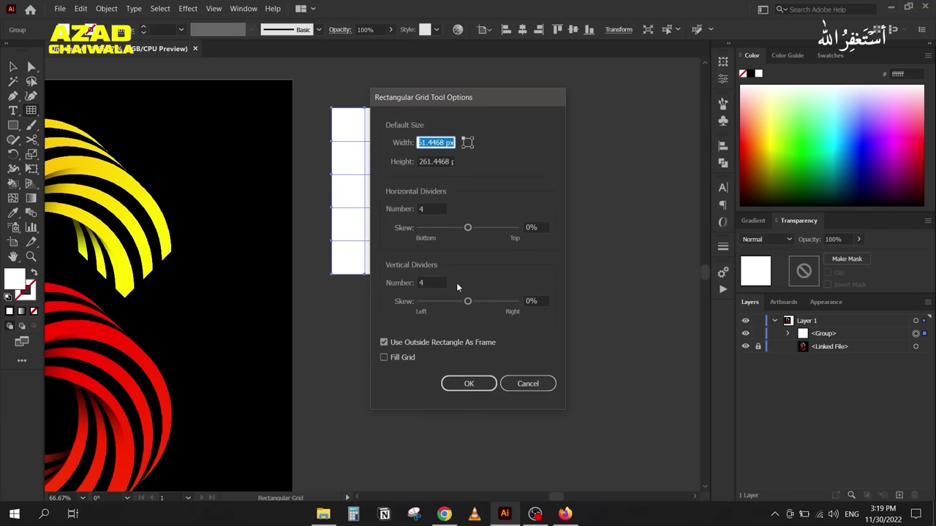
click(468, 383)
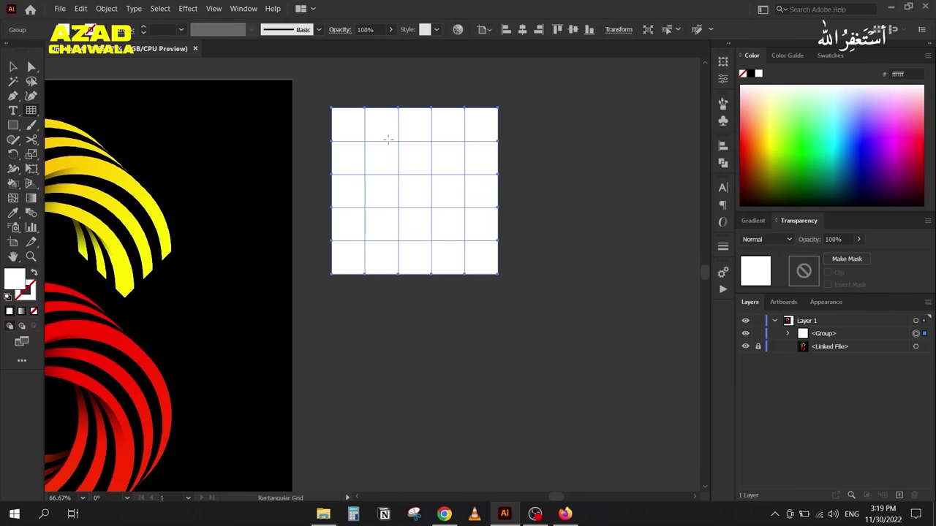
key(k)
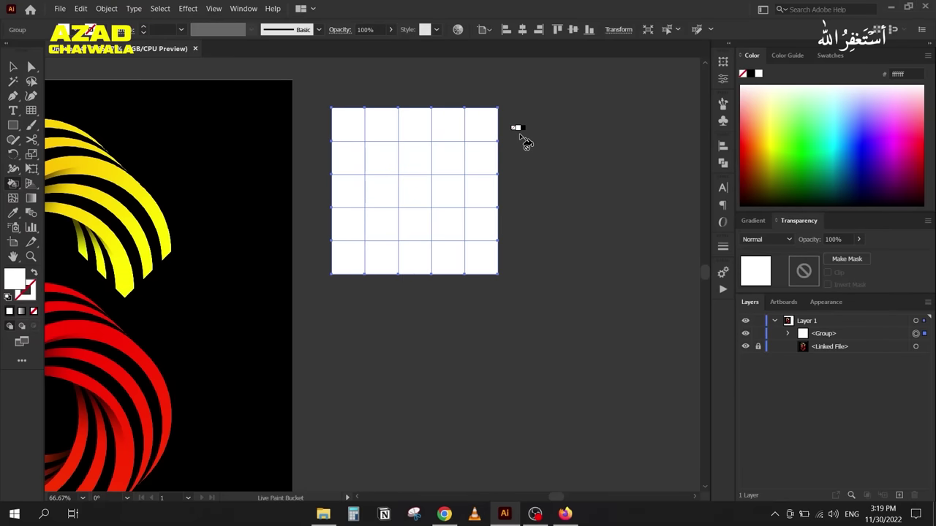
Step: Paint the second and fourth columns, second and fourth rows, and centre cell black
click(749, 73)
drag(378, 126, 386, 256)
drag(444, 119, 450, 256)
drag(342, 170, 484, 162)
drag(334, 221, 480, 228)
click(415, 196)
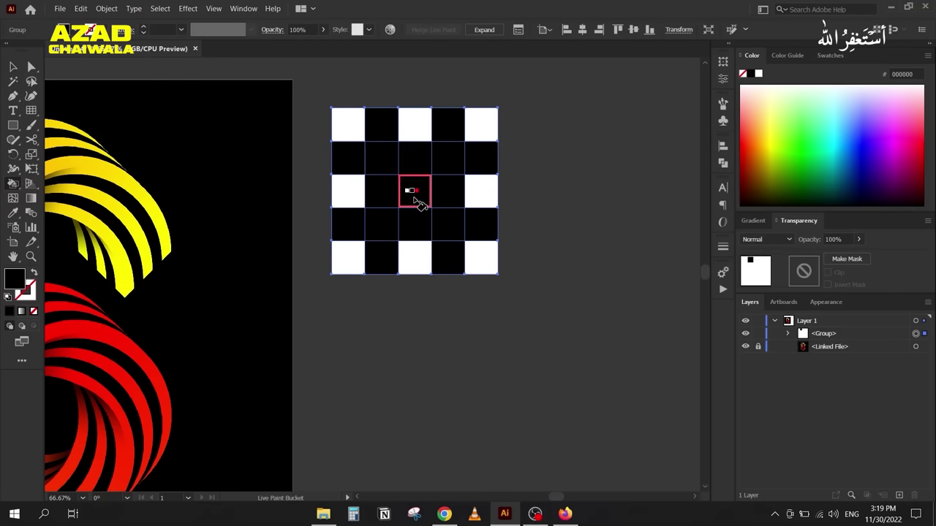
Step: Nudge the checkerboard slightly down and right, and inspect the grid group's contents
click(13, 67)
drag(421, 180, 427, 201)
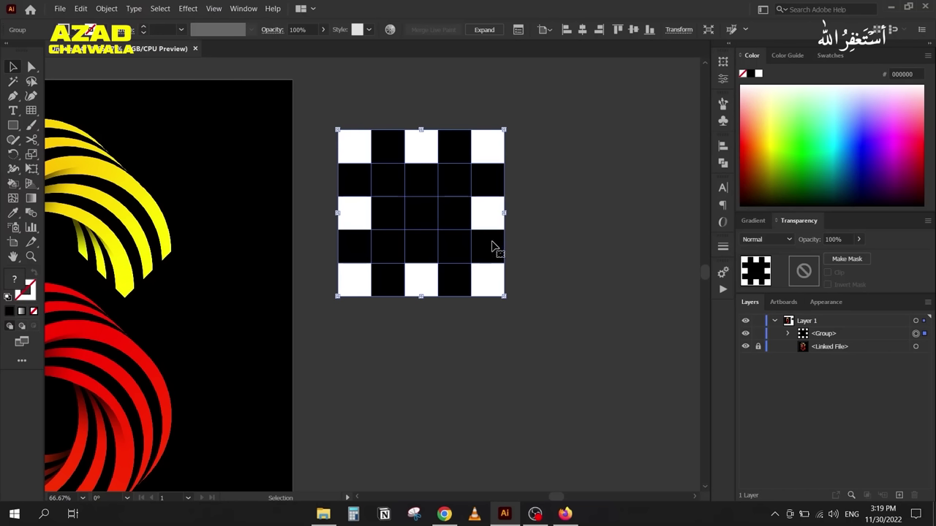
click(788, 333)
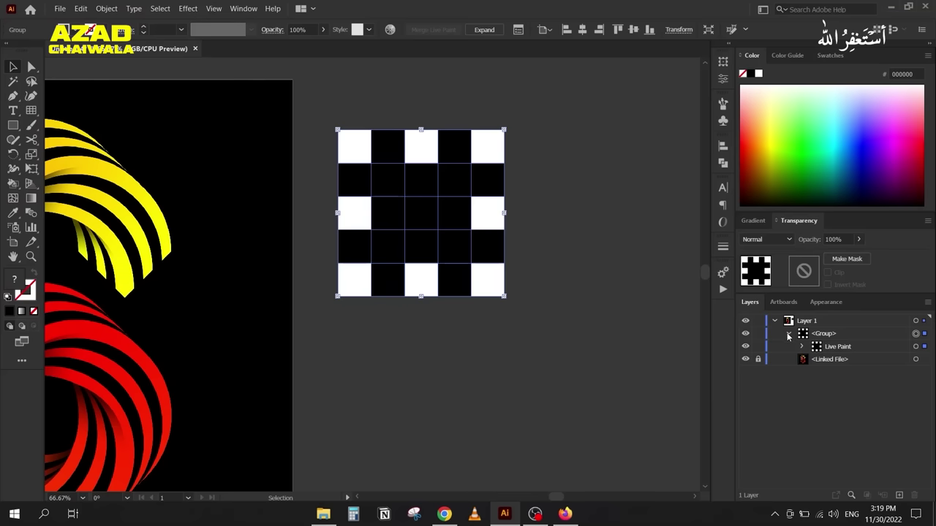
click(788, 334)
Step: Expand the painted grid into plain shapes and merge them with Pathfinder Merge
click(106, 8)
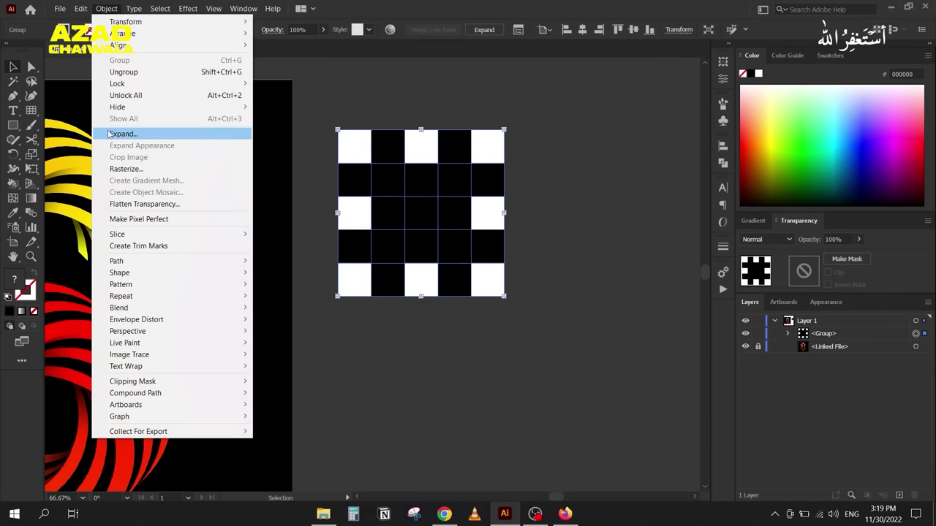
click(117, 134)
click(437, 292)
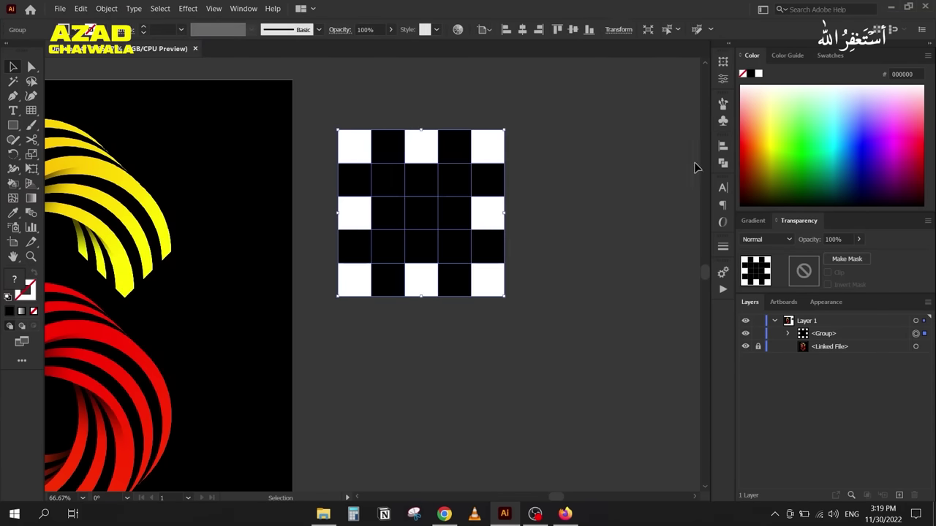
click(722, 164)
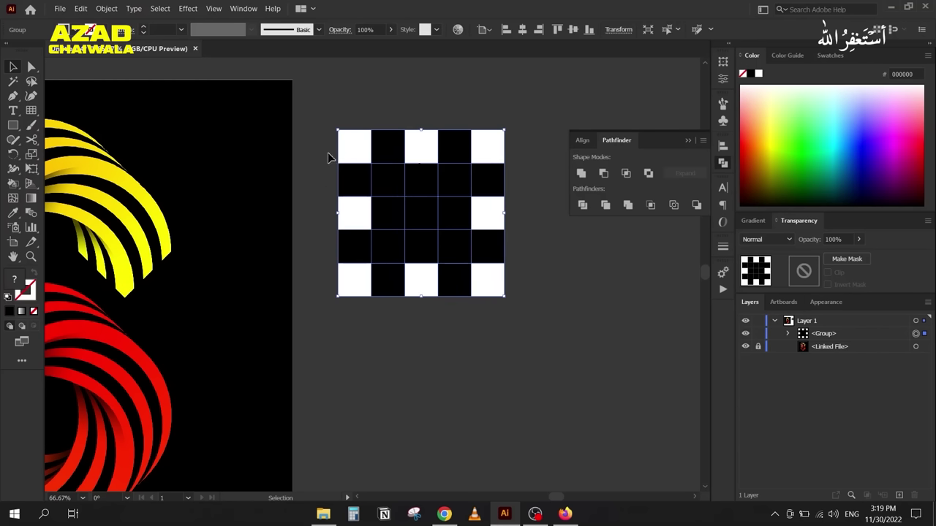
click(628, 205)
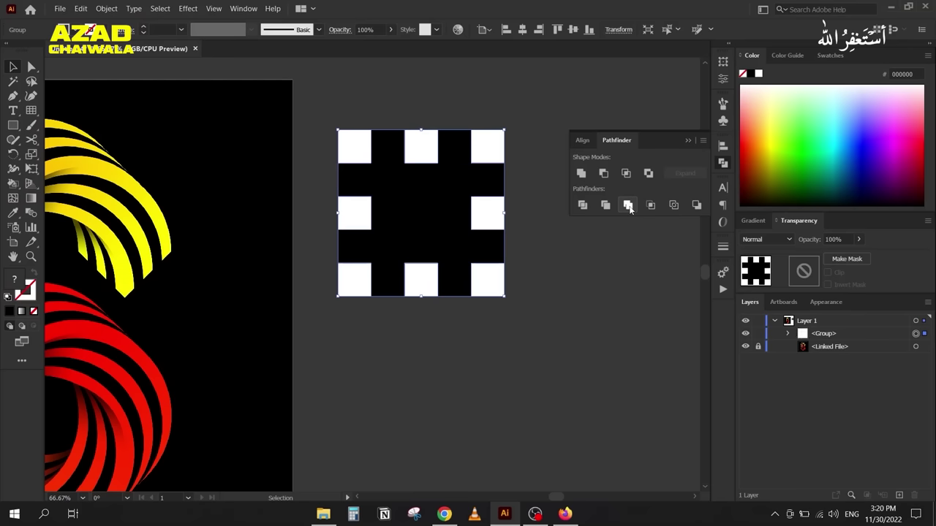
click(687, 141)
Step: Rotate the merged grid 45° into a diamond and scale it down small
drag(333, 127, 280, 189)
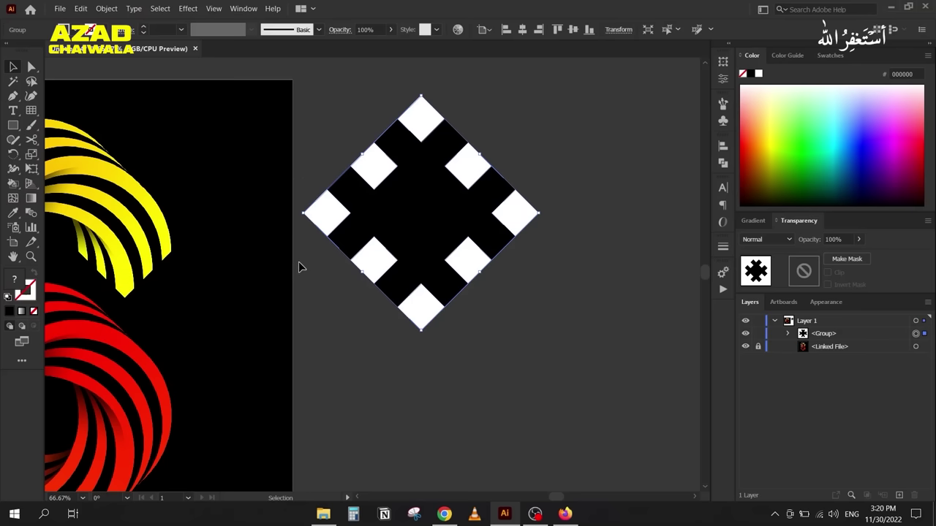
drag(416, 331, 420, 212)
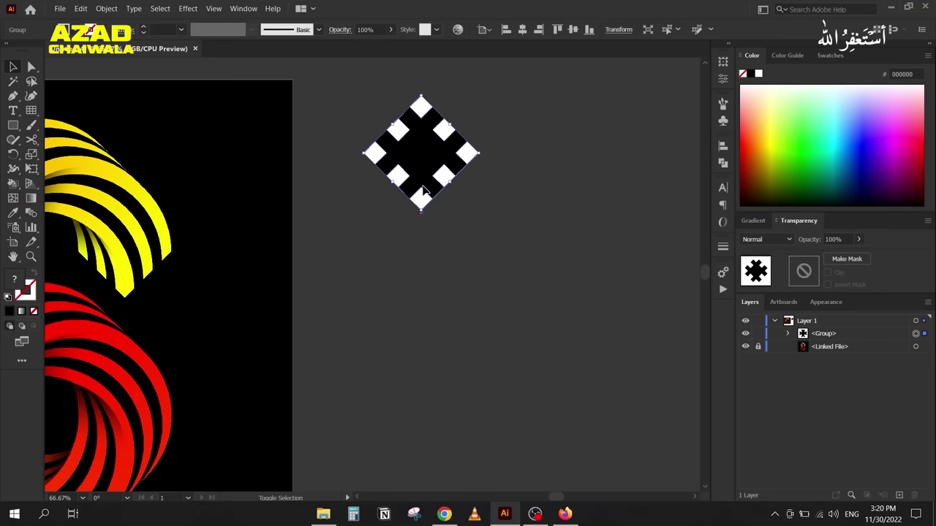
drag(424, 95, 420, 108)
Step: Move the small diamond left and place a second copy to its right
drag(417, 153, 359, 173)
scroll(339, 236, up, 2)
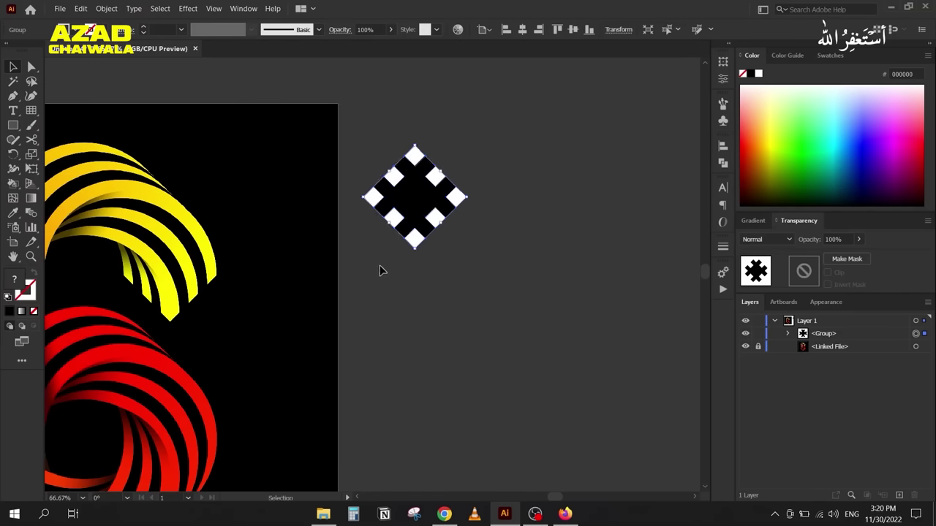
scroll(380, 267, down, 4)
drag(388, 253, 568, 212)
scroll(277, 204, up, 4)
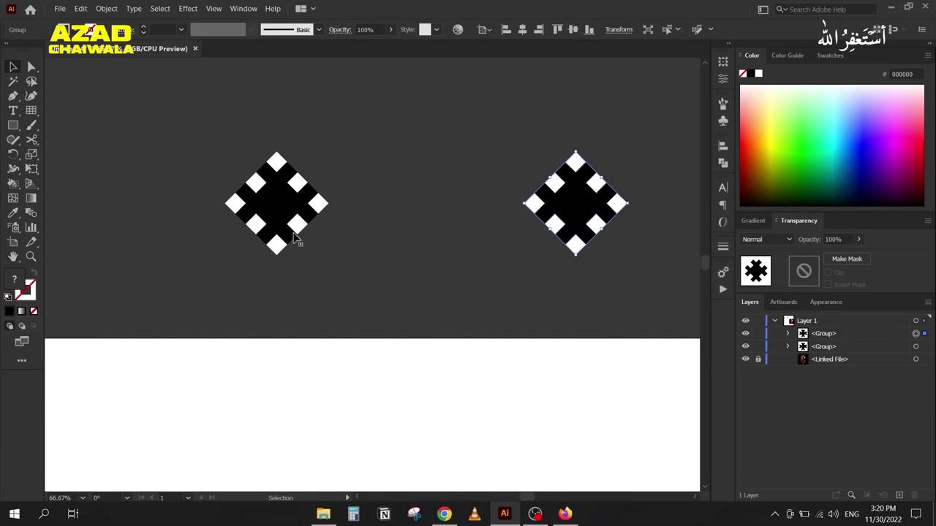
Step: Try blending the left diamond to the right one with the Blend tool, then undo it
double_click(34, 212)
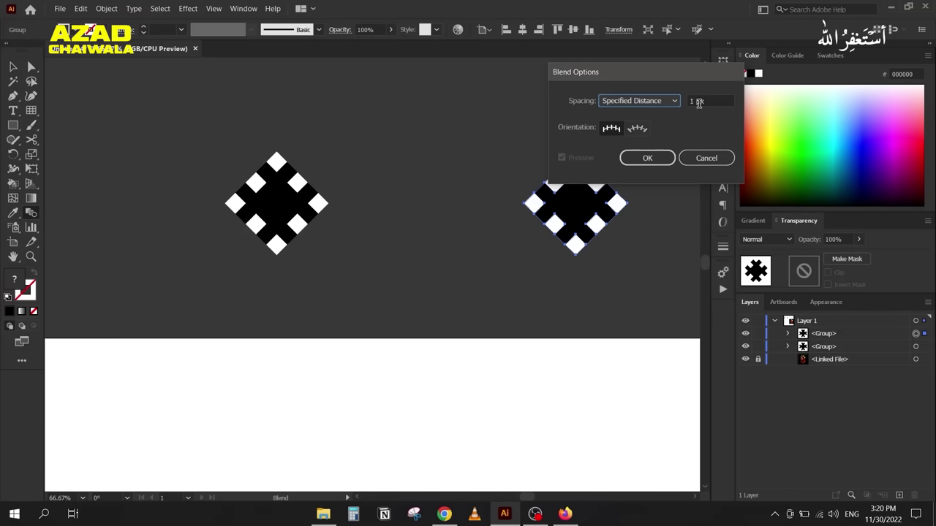
click(664, 160)
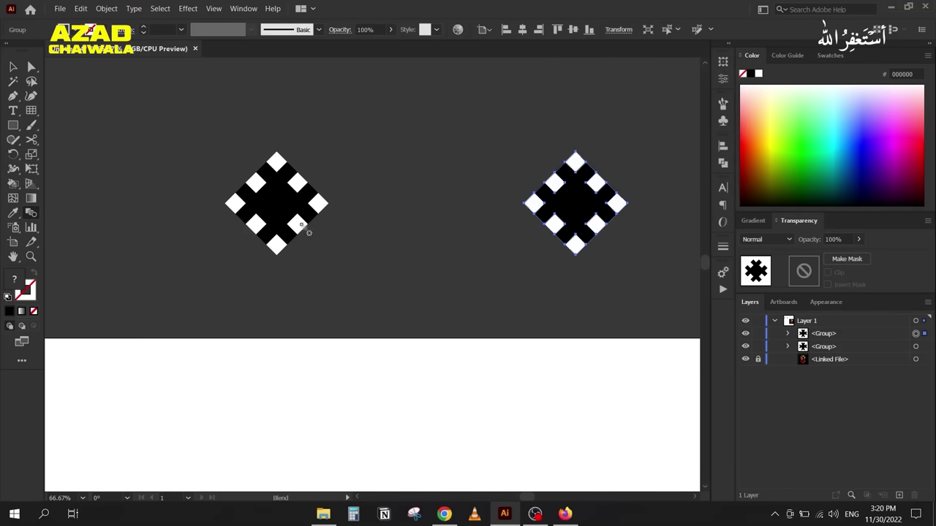
click(280, 204)
click(574, 235)
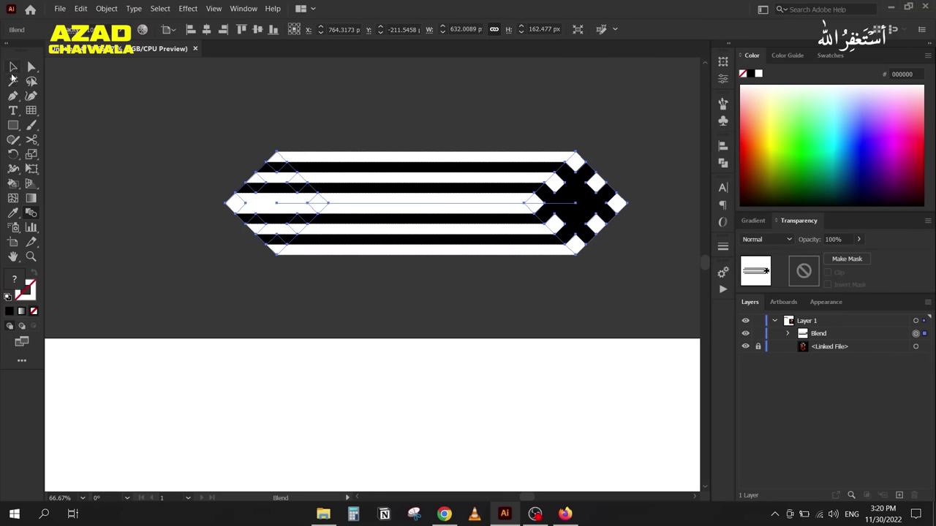
key(alt+shift+ctrl+b)
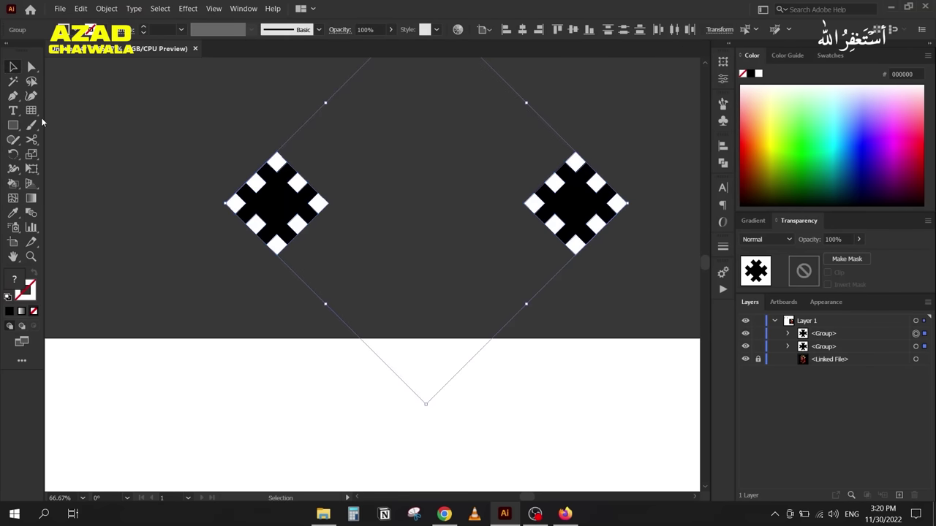
Step: Set blend spacing to 1 px specified distance and blend both diamonds via Object > Blend > Make
double_click(32, 214)
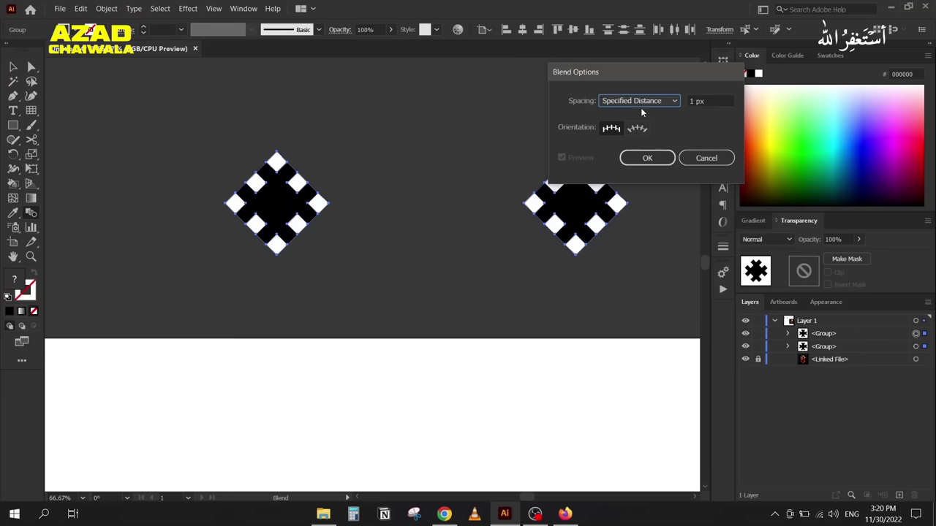
click(647, 159)
click(12, 66)
drag(213, 127, 586, 285)
click(103, 8)
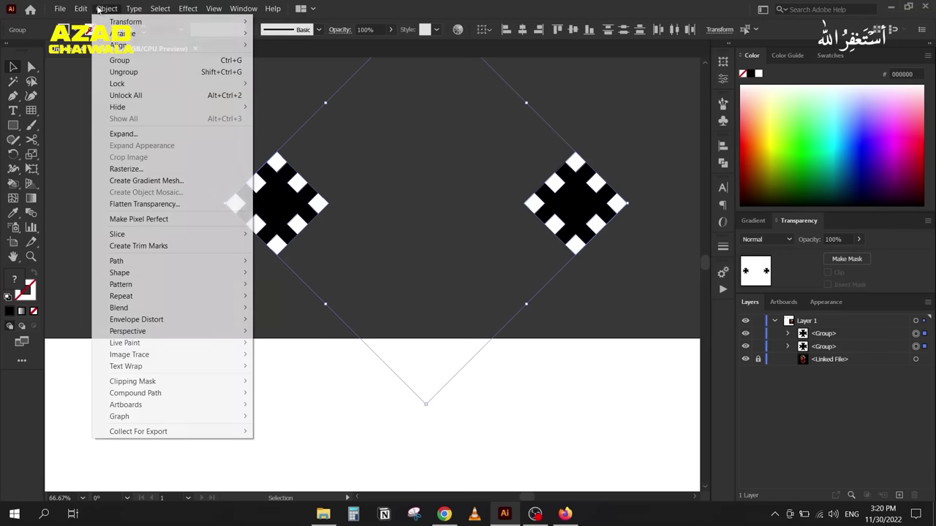
mouse_move(150, 308)
click(281, 310)
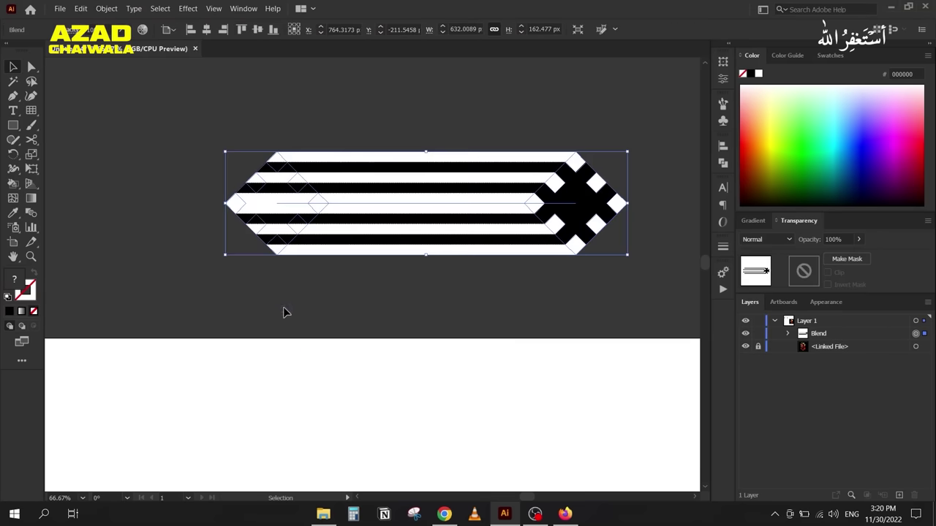
click(174, 212)
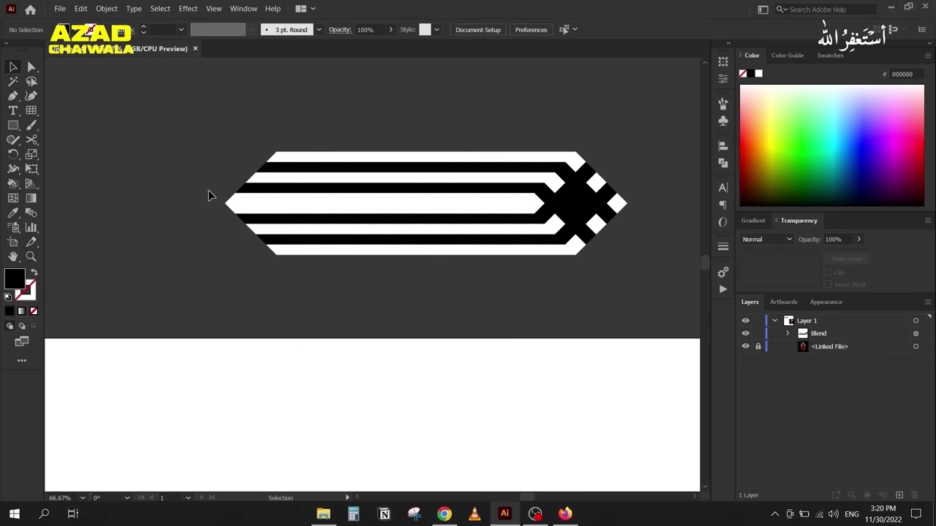
scroll(237, 183, down, 2)
Step: Duplicate the striped ribbon upward twice, making three stacked ribbons
drag(192, 200, 165, 286)
drag(272, 285, 273, 209)
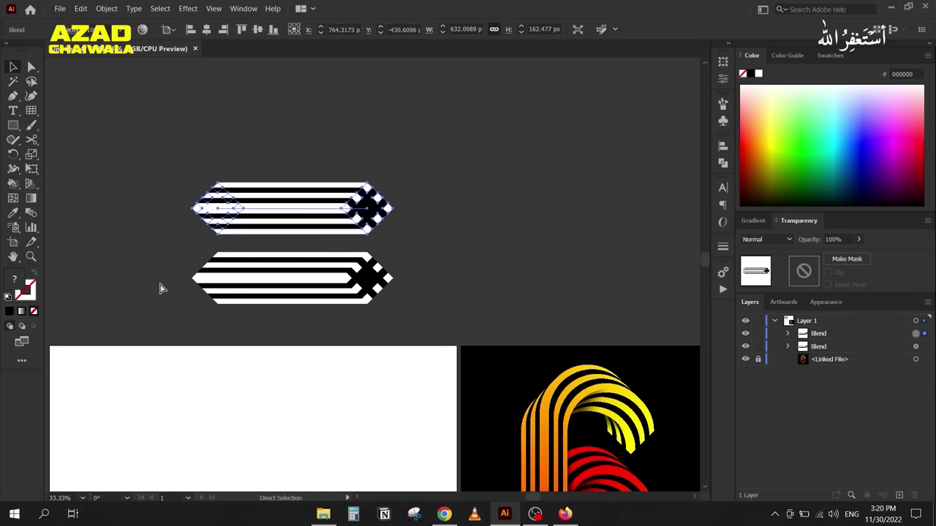
key(ctrl+d)
click(144, 261)
drag(169, 348, 163, 325)
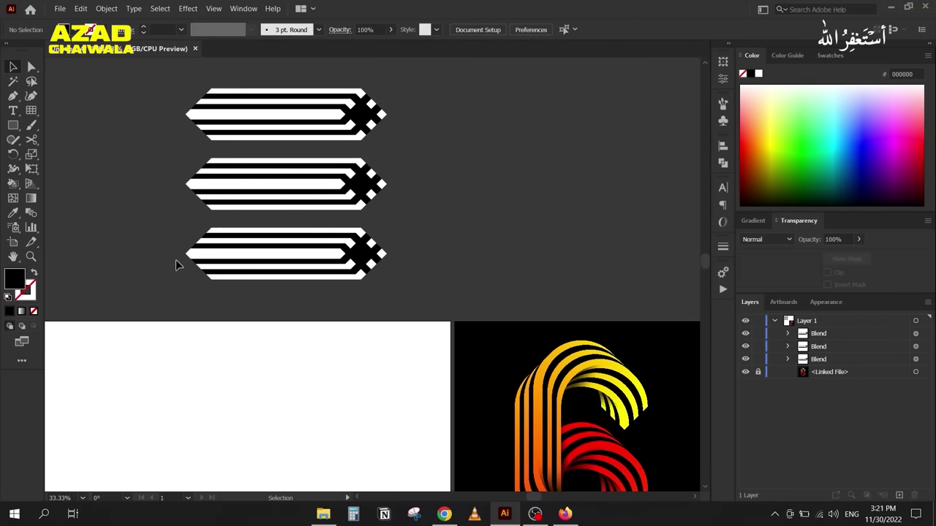
scroll(163, 218, down, 2)
drag(163, 248, 275, 226)
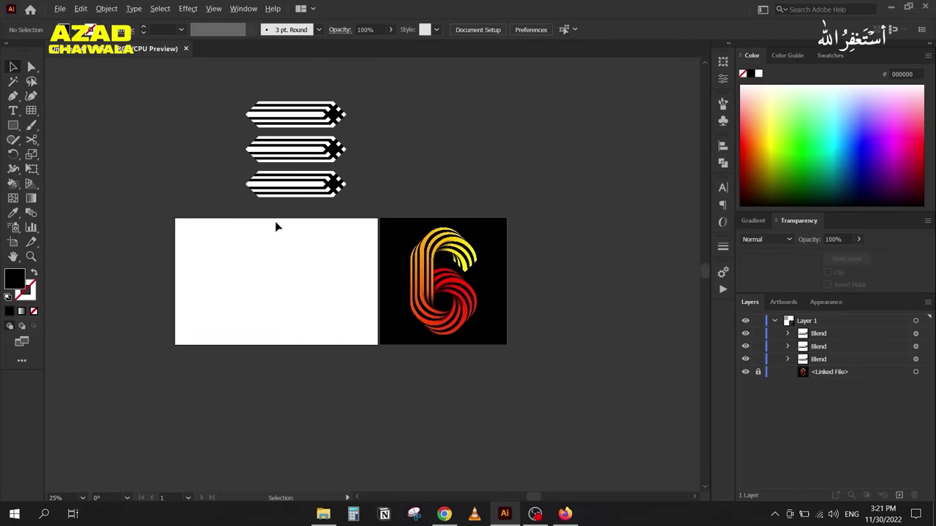
scroll(275, 226, up, 1)
drag(216, 252, 232, 253)
Step: Draw a black rectangle covering the left artboard, move it to the bottom layer and lock it
click(13, 125)
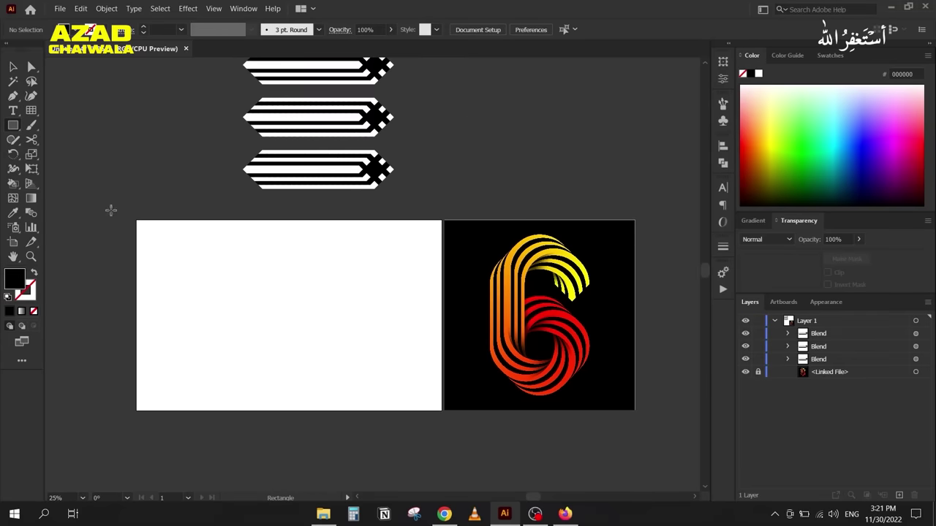
drag(136, 220, 441, 411)
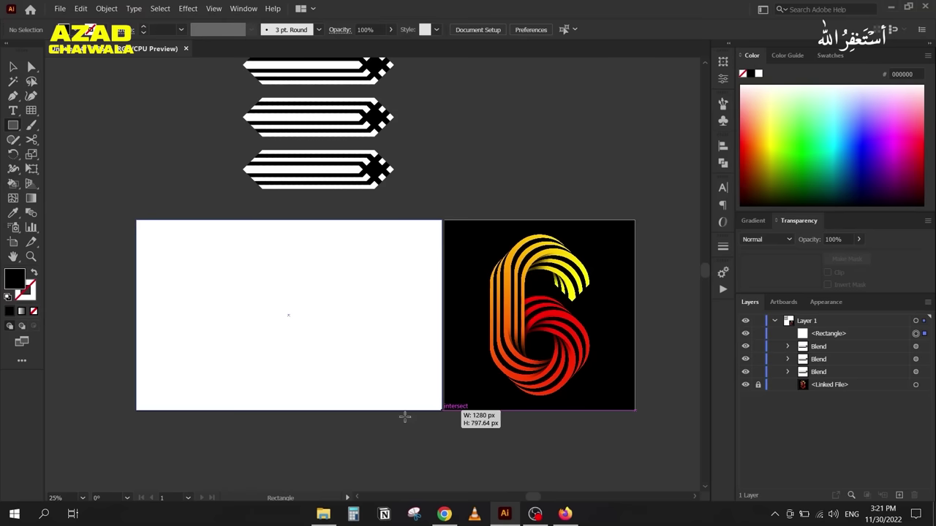
click(12, 67)
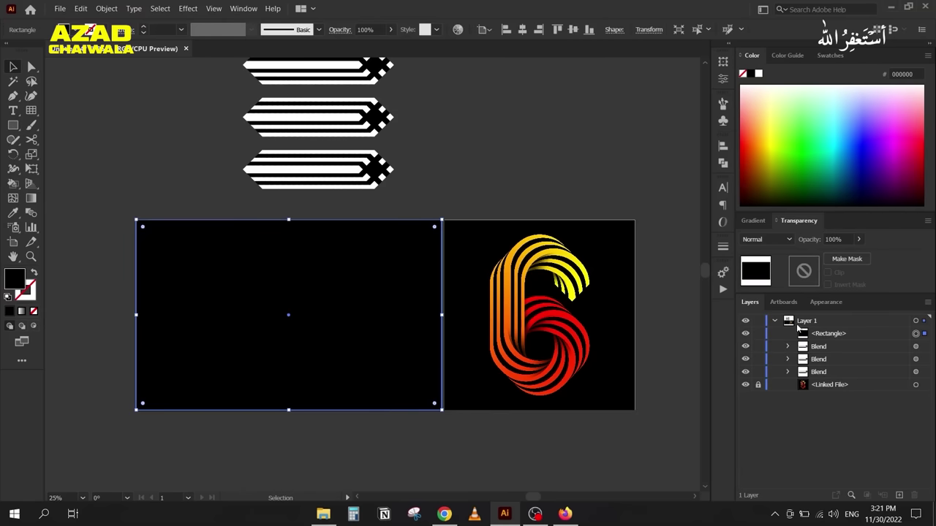
click(757, 333)
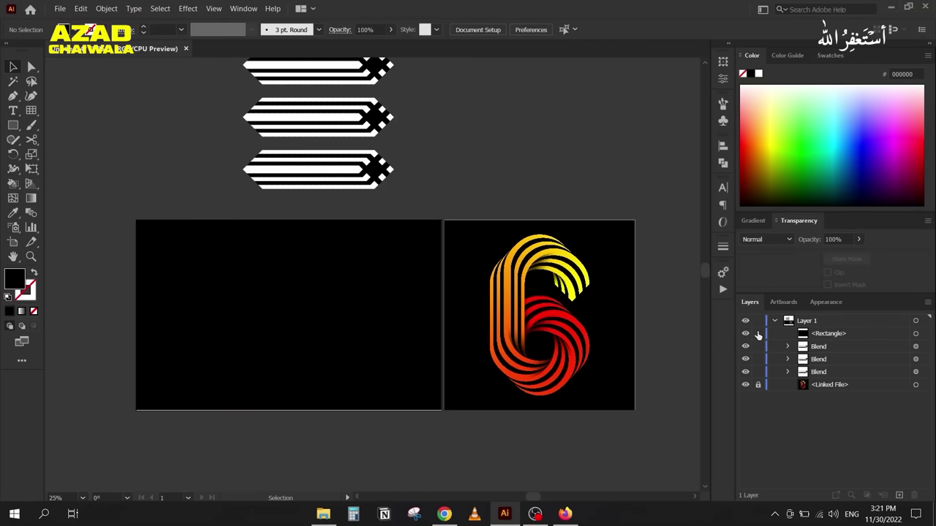
drag(813, 334, 811, 392)
click(757, 384)
scroll(414, 313, up, 1)
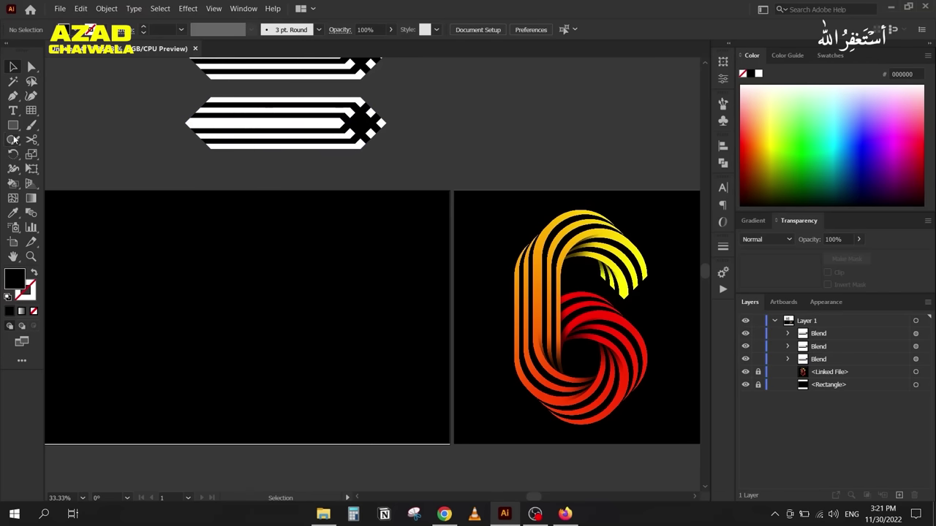
right_click(17, 128)
click(59, 139)
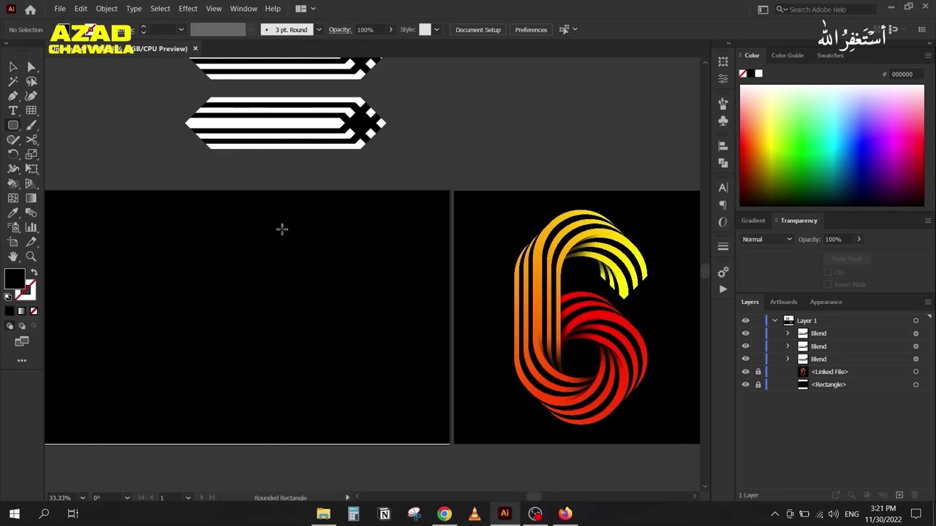
Step: Draw a tall rounded rectangle with a white stroke and no fill on the left artboard
click(34, 273)
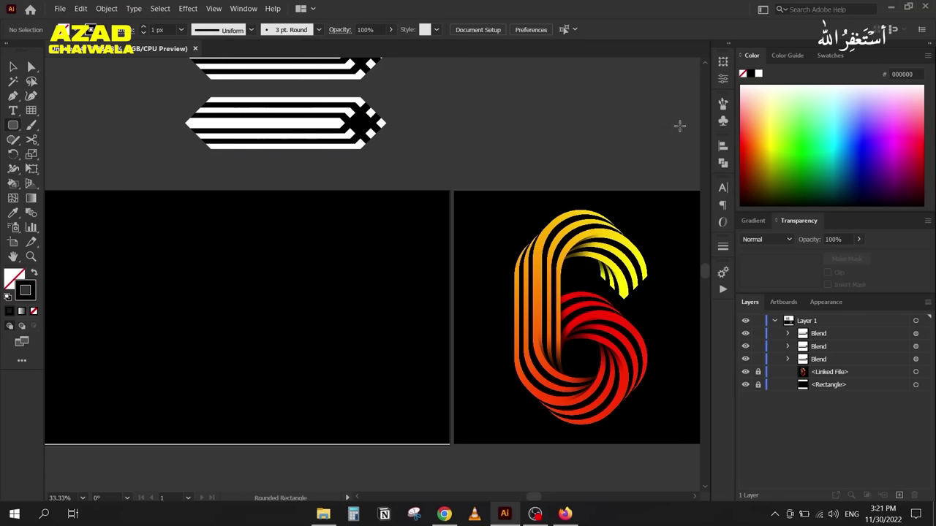
click(758, 75)
mouse_move(256, 212)
mouse_down()
mouse_move(330, 326)
mouse_move(371, 422)
mouse_up()
click(13, 66)
click(123, 115)
Step: Draw a circle as wide as the rounded rectangle and bottom-align the two shapes
drag(13, 124, 37, 154)
drag(256, 276, 371, 307)
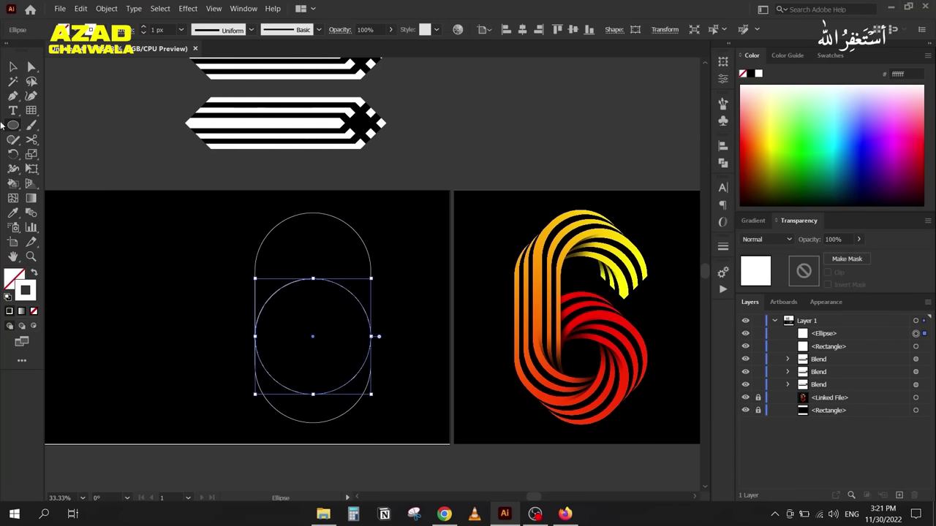
click(13, 67)
drag(208, 325, 314, 212)
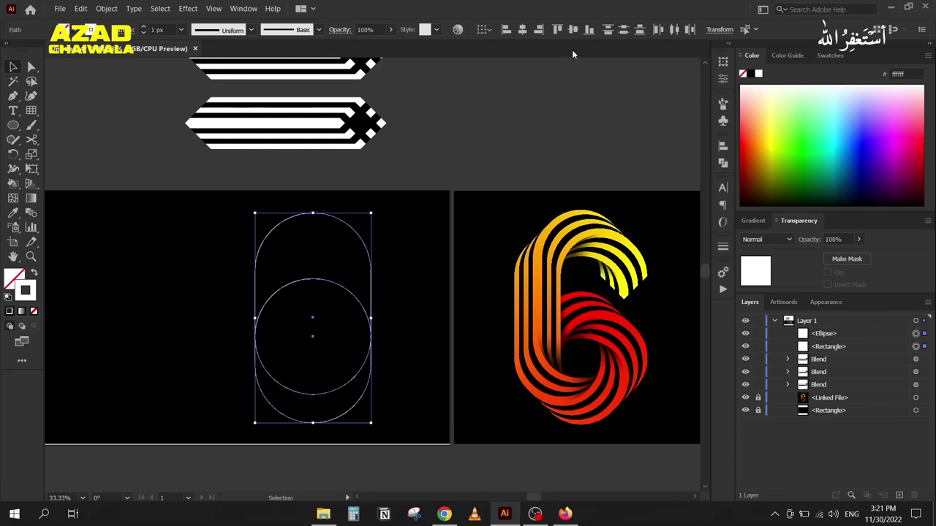
click(589, 30)
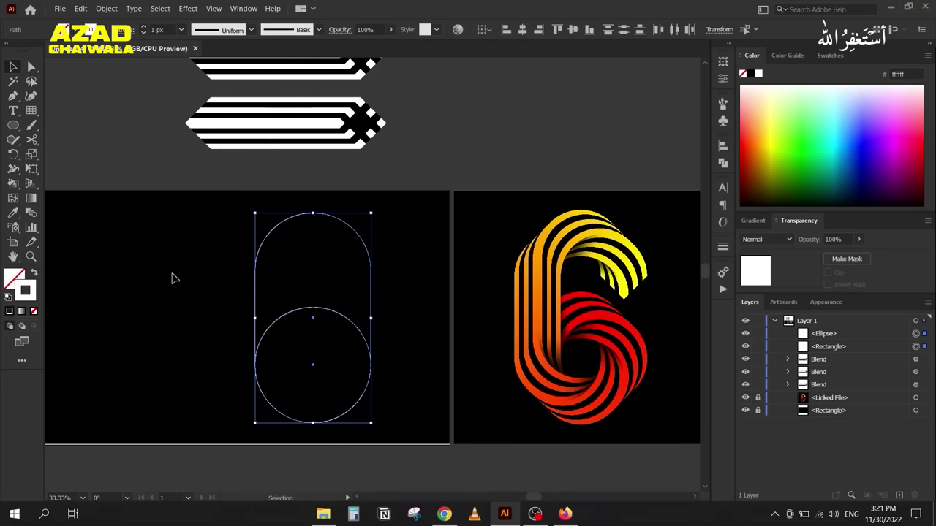
click(204, 292)
Step: Cut the rounded rectangle at its right-middle and lower-right points with Scissors
scroll(235, 240, down, 2)
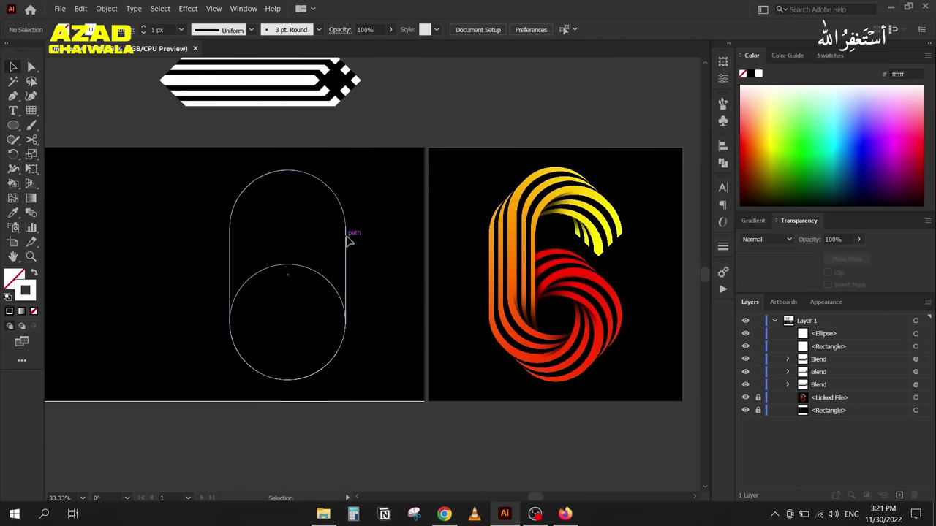
click(347, 242)
key(c)
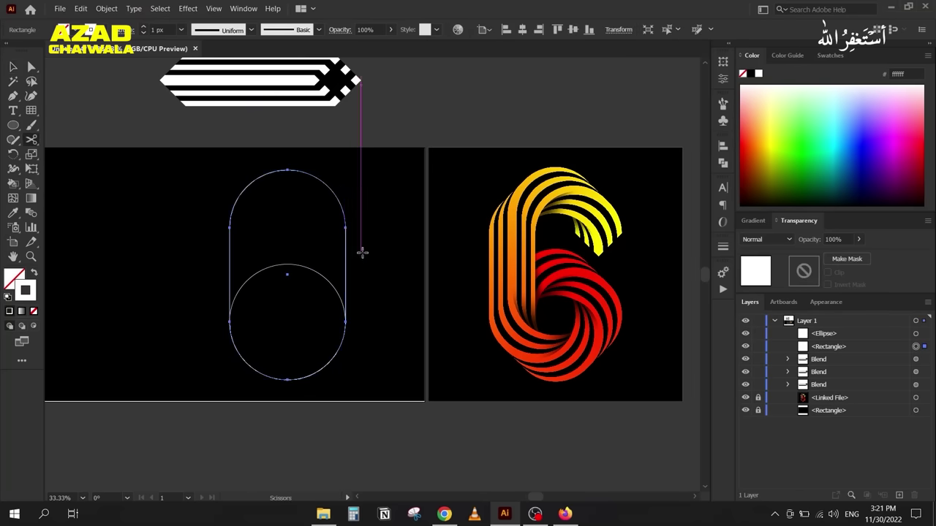
click(345, 227)
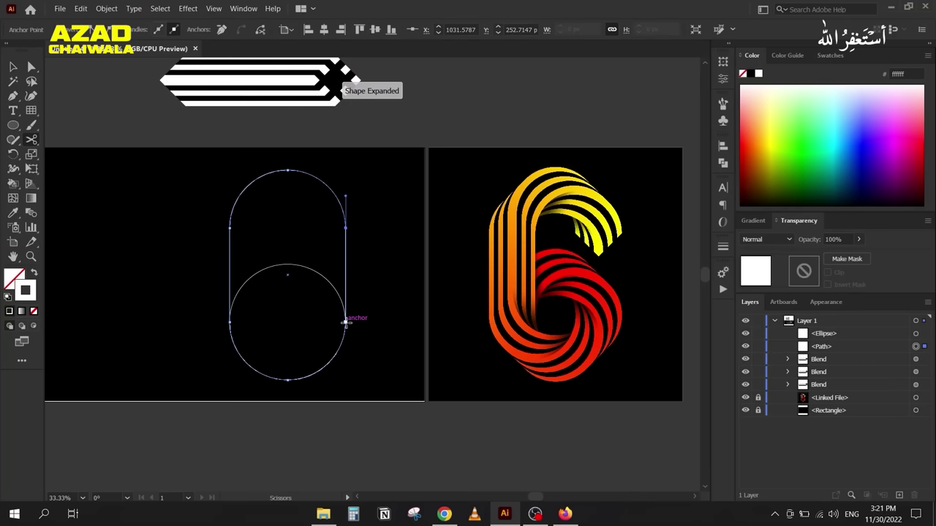
click(345, 321)
Step: Pull away and delete the cut right-side segment of the rounded rectangle
click(13, 67)
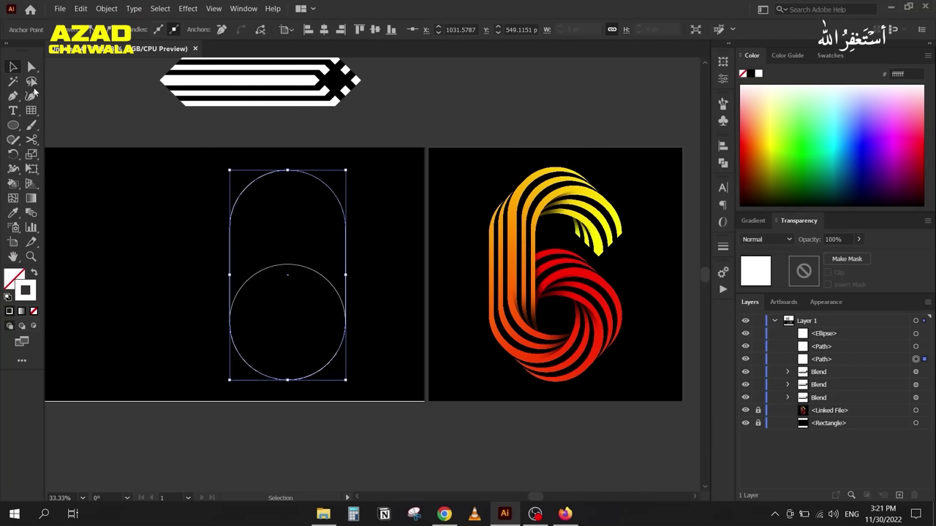
click(310, 253)
drag(346, 261, 383, 257)
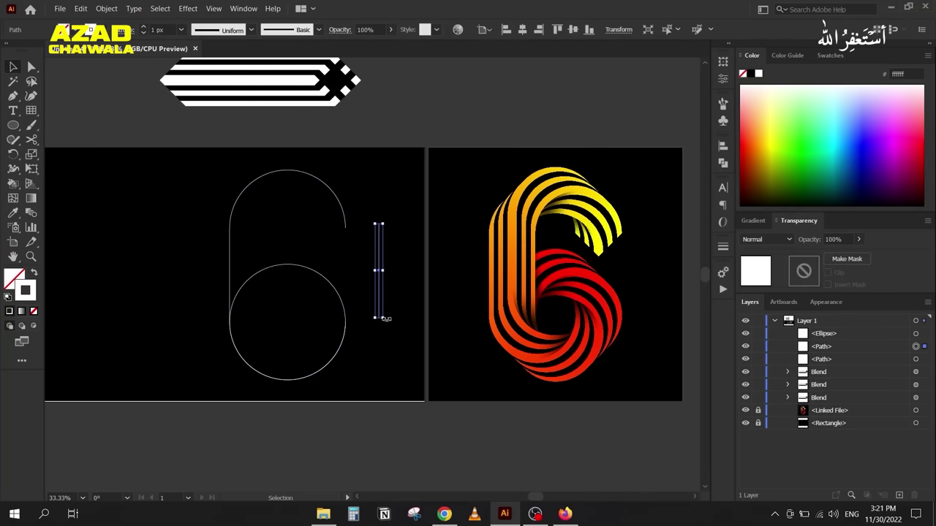
key(Delete)
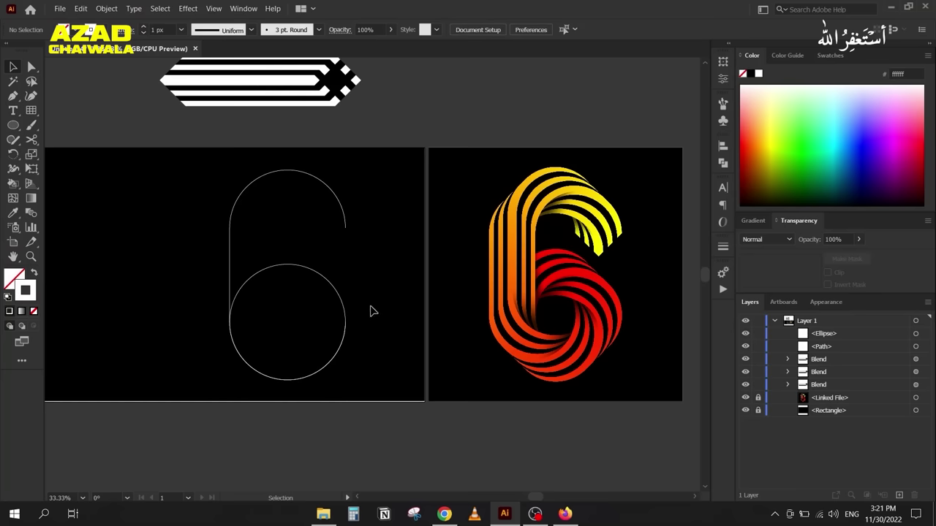
drag(175, 207, 199, 256)
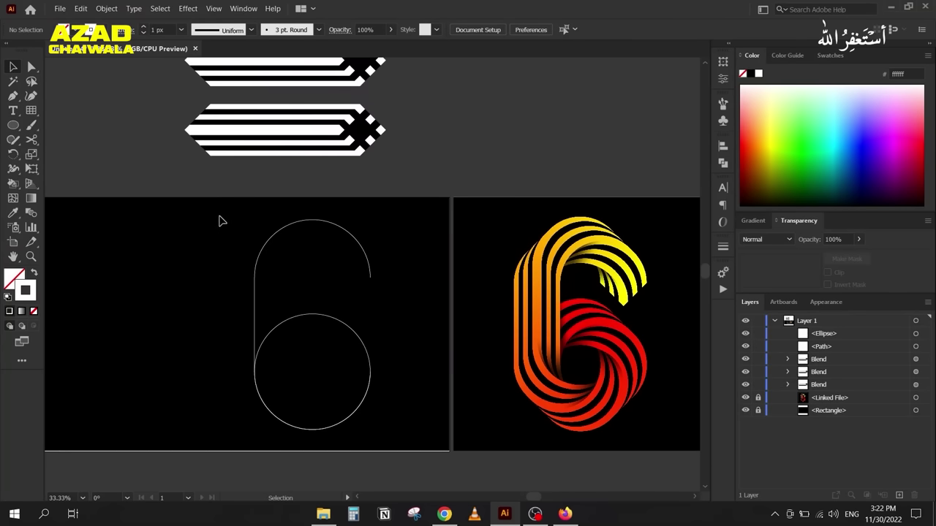
alt+scroll(219, 269, down, 1)
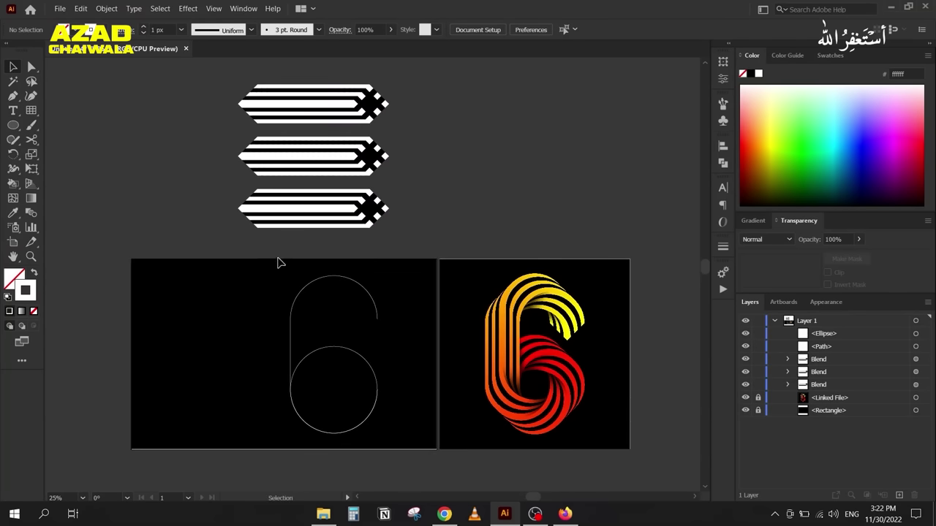
Step: Make the top striped blend follow the 6 outline with Replace Spine
click(326, 300)
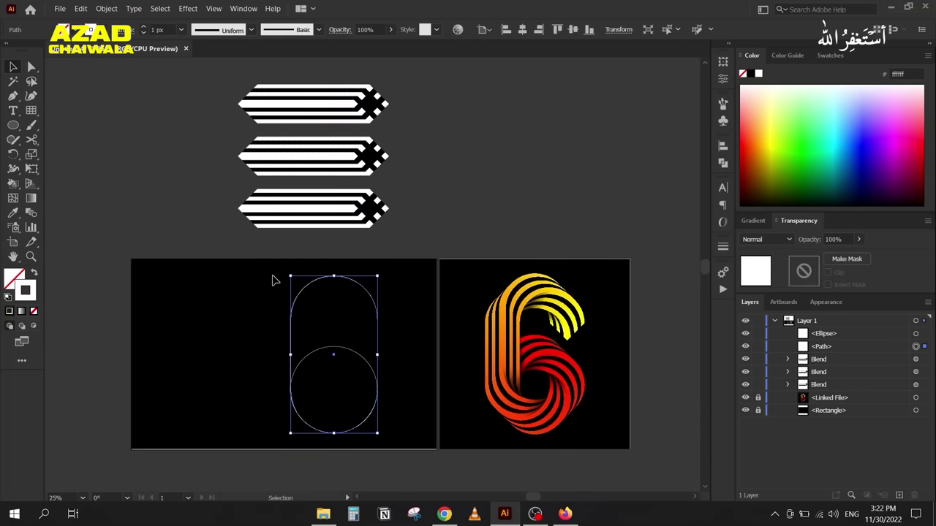
shift+click(274, 107)
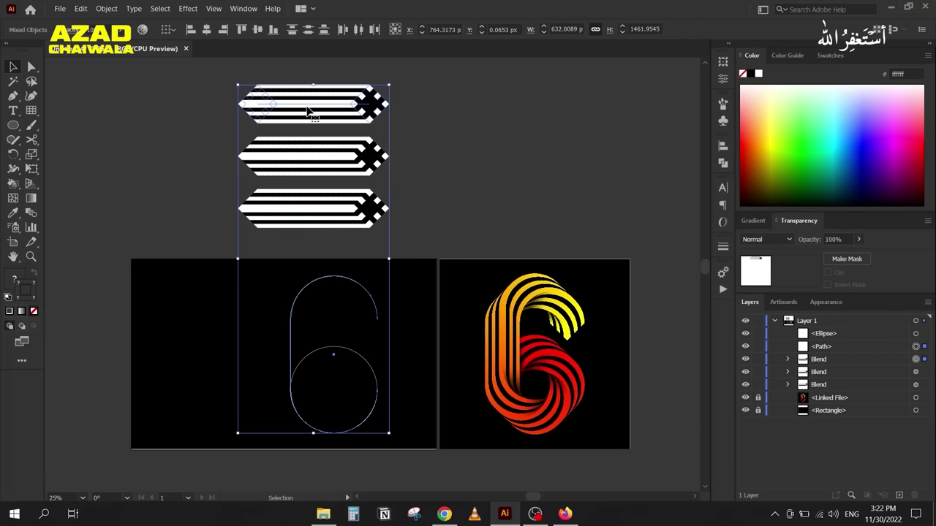
click(105, 8)
mouse_move(147, 308)
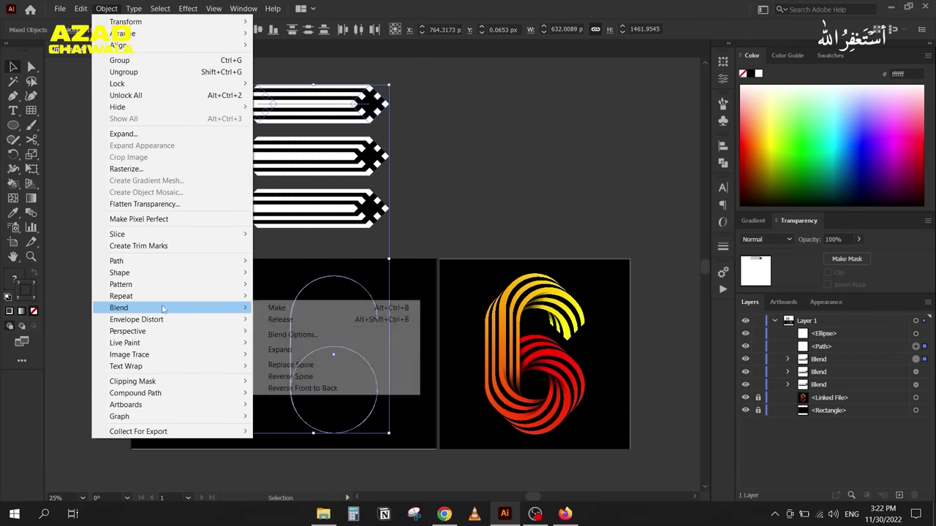
click(334, 369)
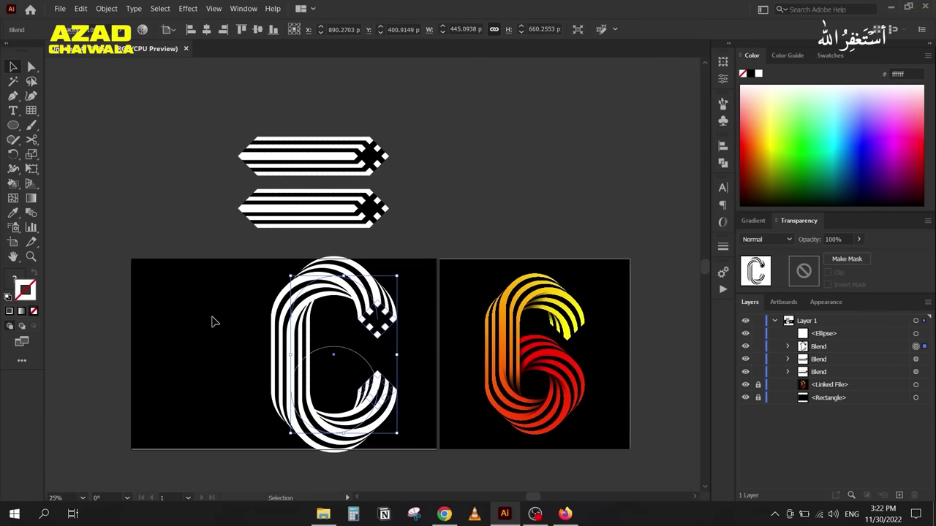
Step: Make another striped blend follow the circle path with Replace Spine
click(334, 348)
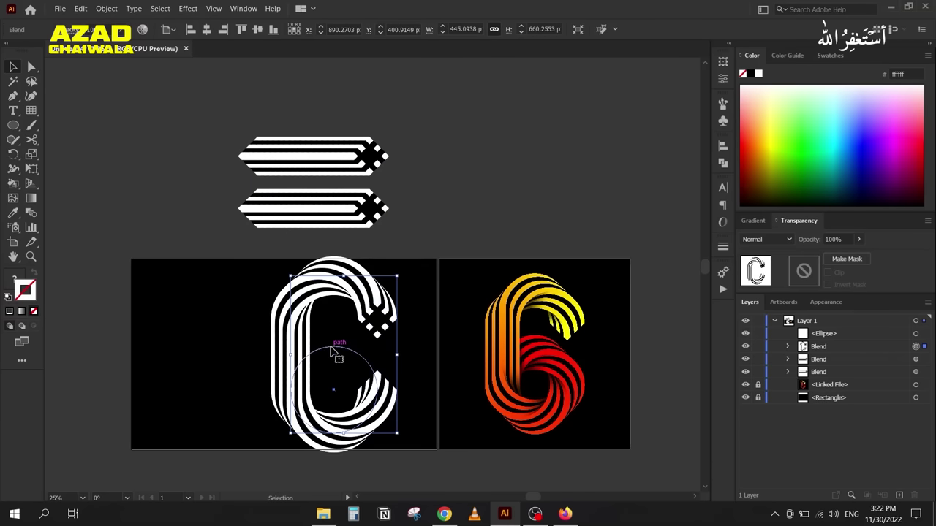
shift+click(272, 163)
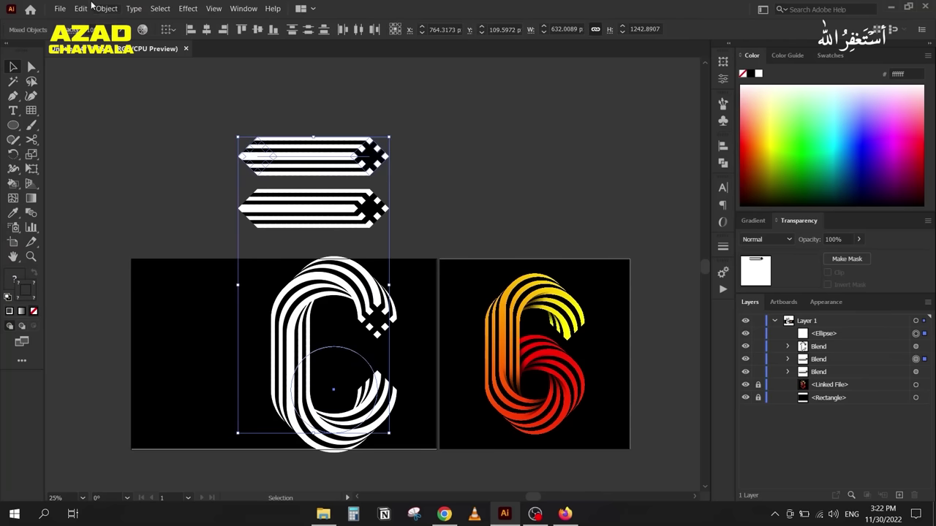
click(104, 10)
mouse_move(149, 310)
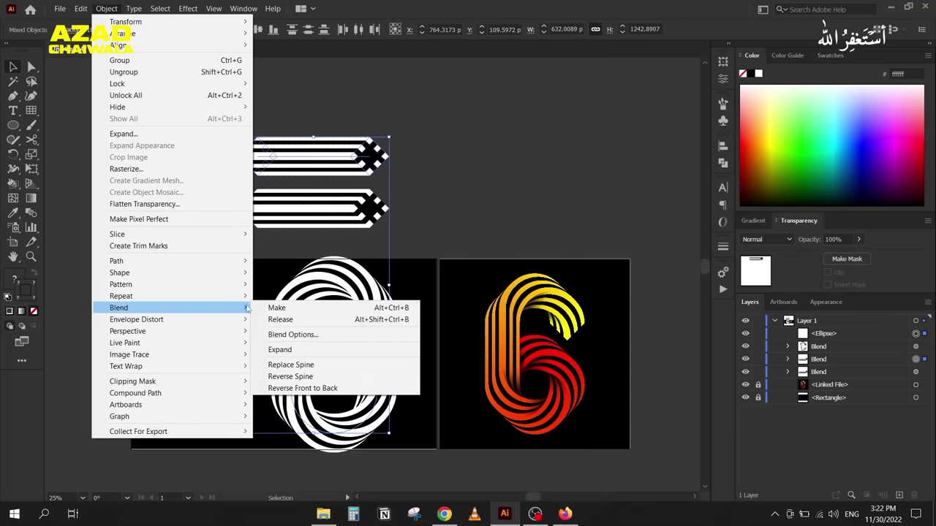
click(315, 366)
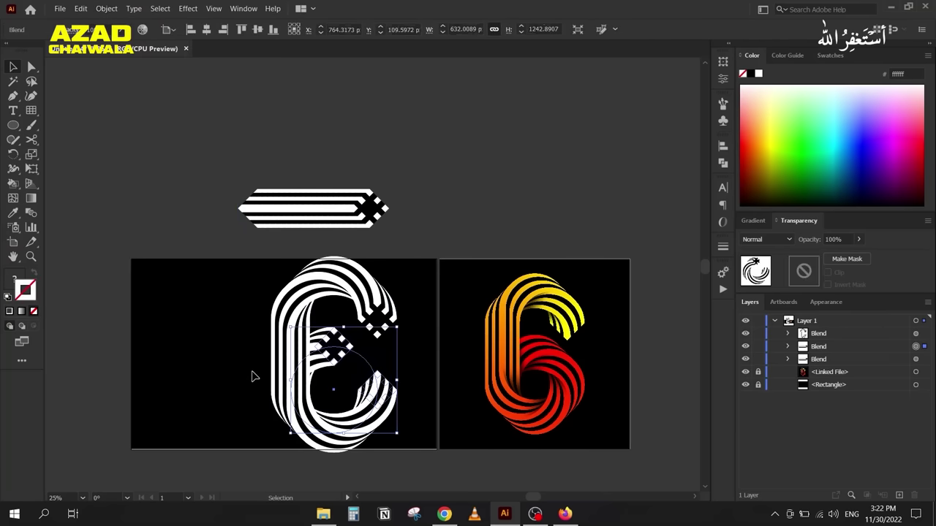
Step: Enlarge the white C-shaped striped blend evenly from its corner handles
click(225, 284)
drag(238, 269, 369, 442)
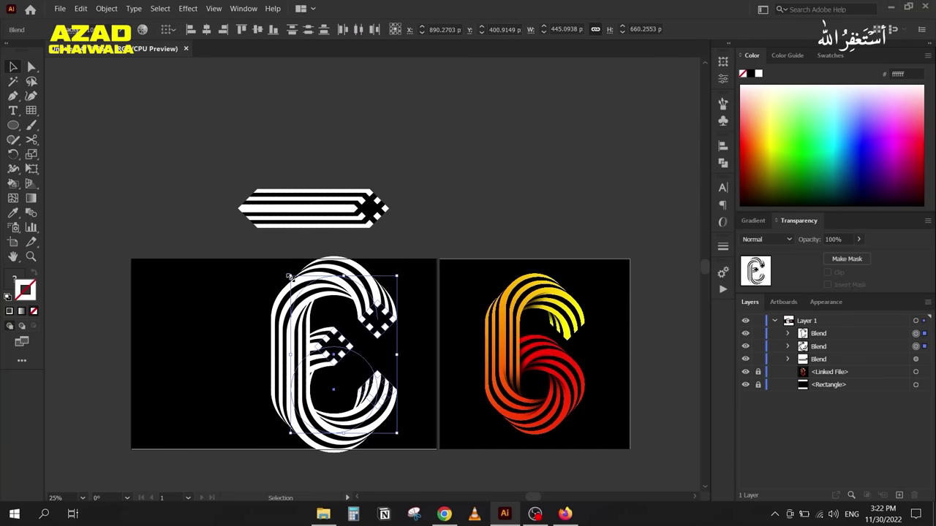
drag(291, 277, 308, 291)
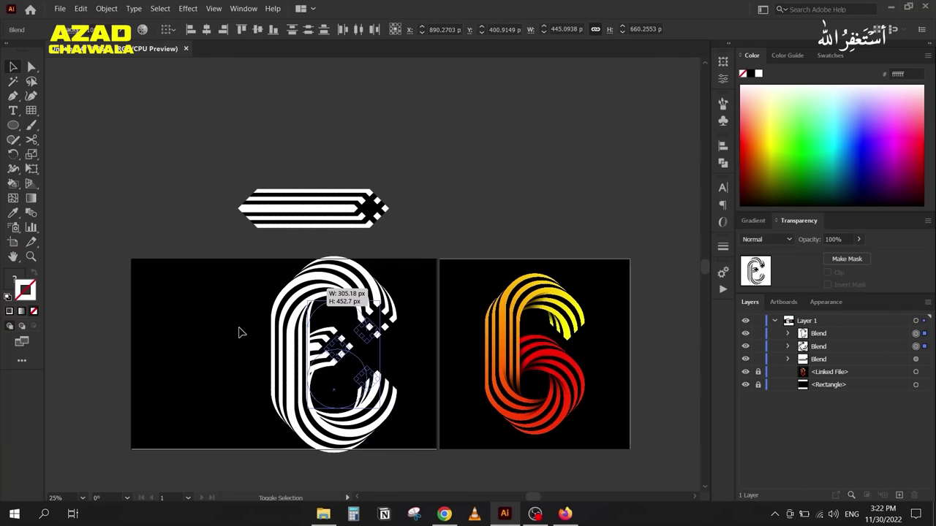
drag(241, 333, 242, 335)
key(ctrl+equal)
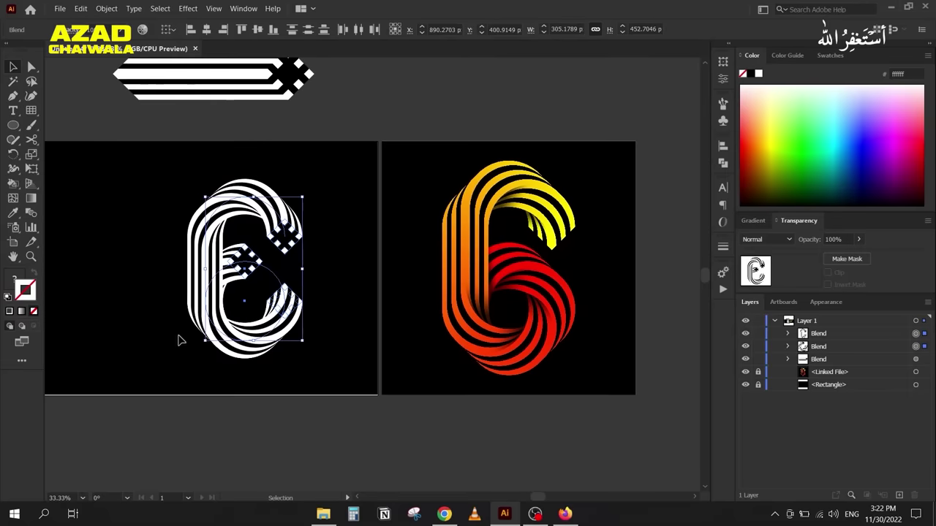
drag(205, 341, 189, 372)
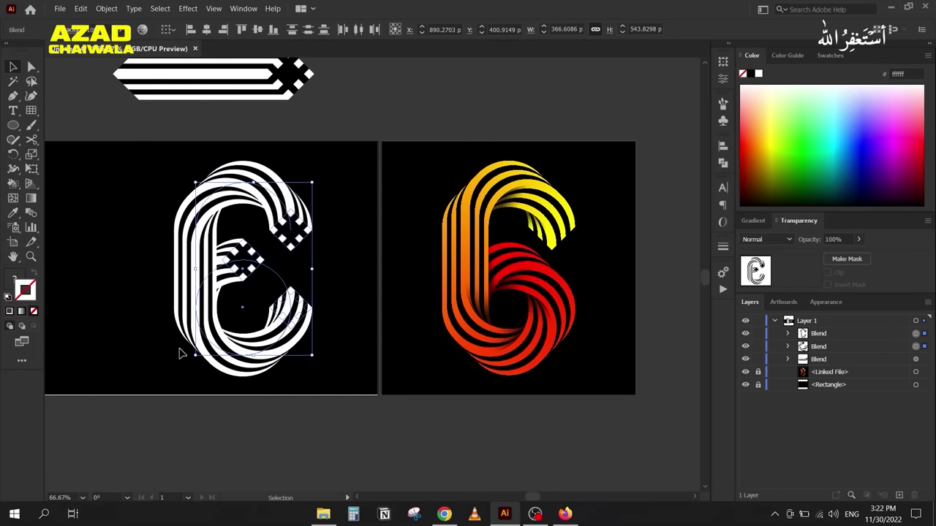
scroll(187, 361, up, 2)
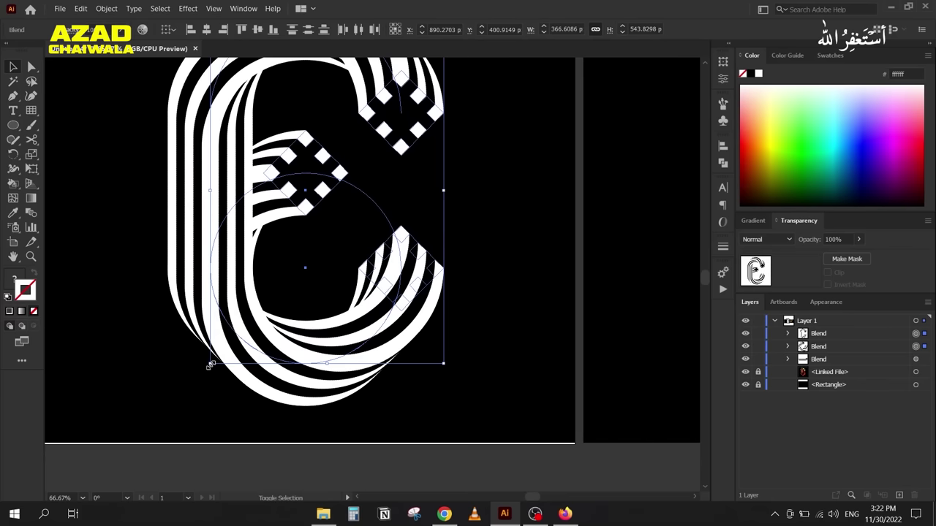
drag(211, 364, 205, 372)
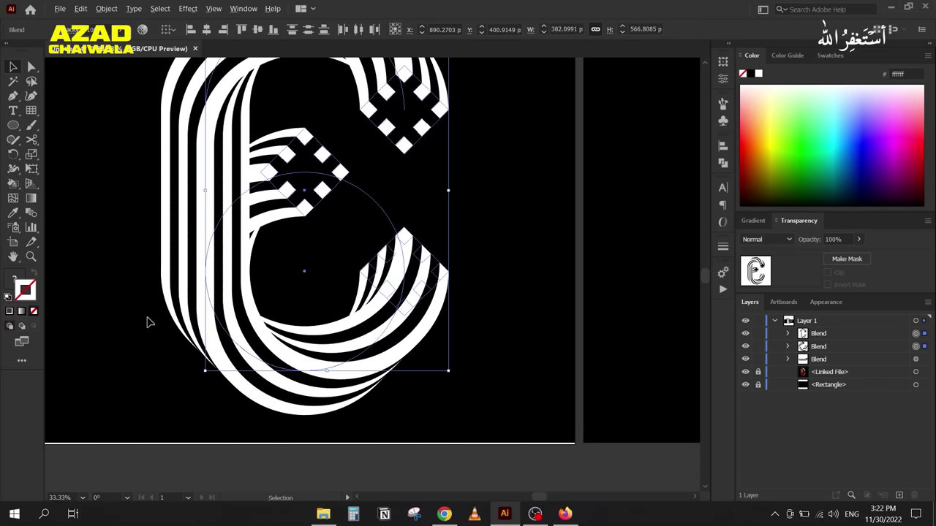
scroll(139, 310, down, 3)
click(131, 180)
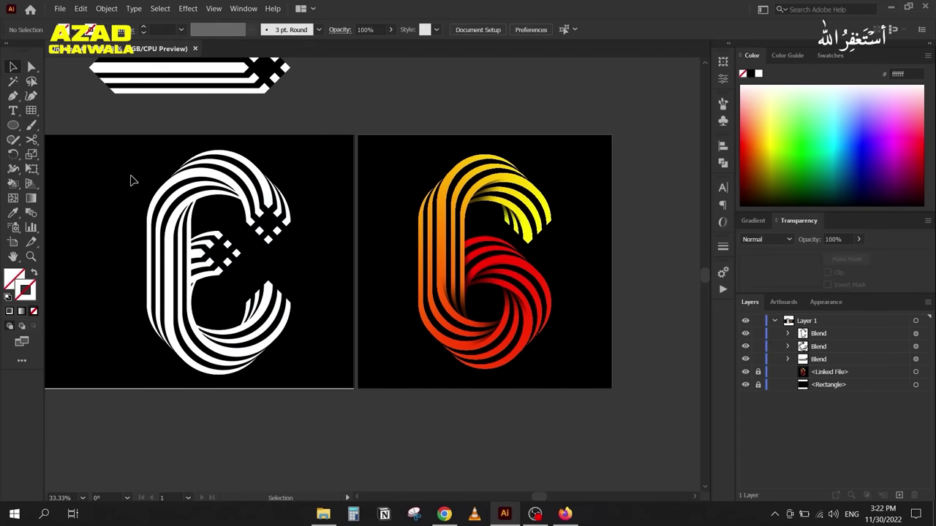
click(214, 181)
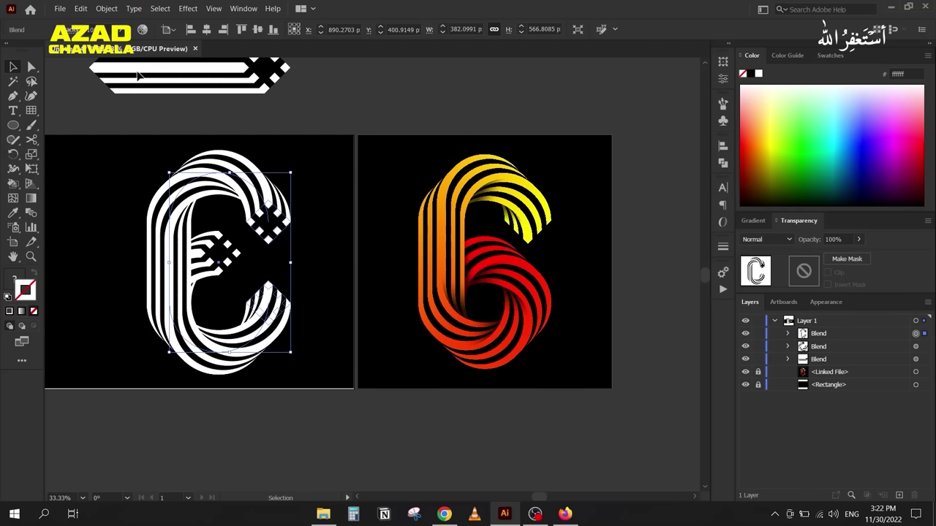
Step: Apply Object > Blend > Reverse Spine to the top blend, then select the inner C blend
click(107, 8)
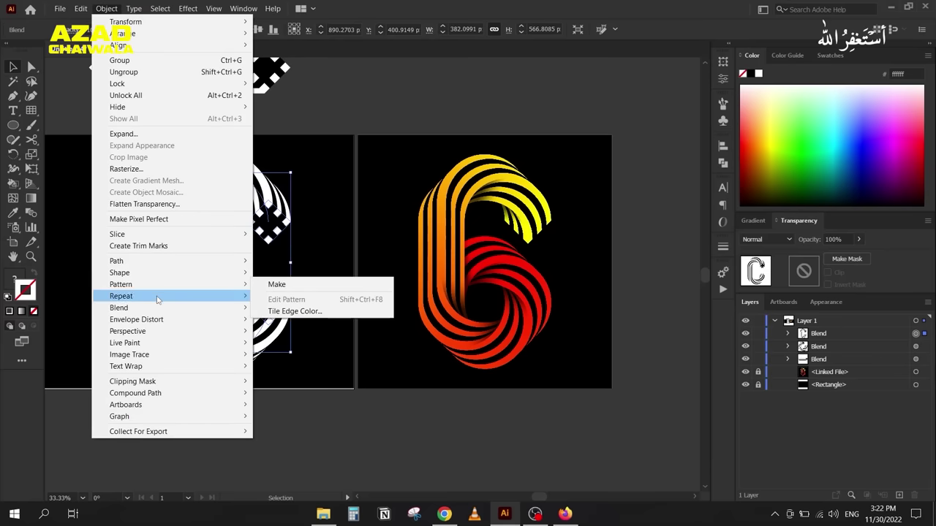
mouse_move(159, 307)
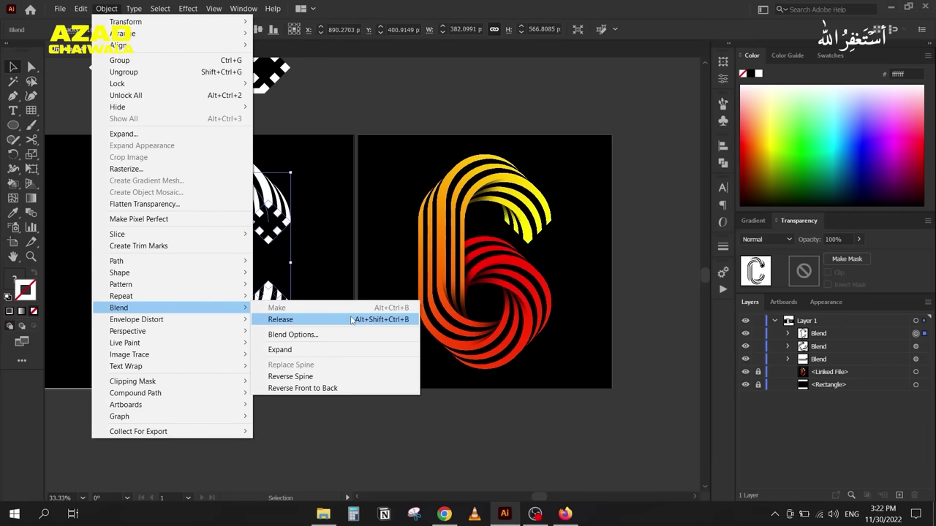
click(326, 377)
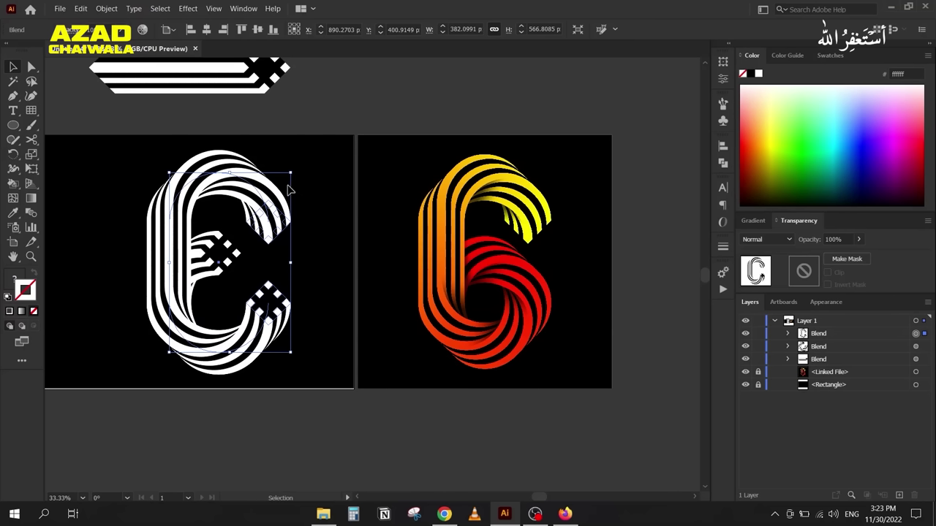
click(226, 265)
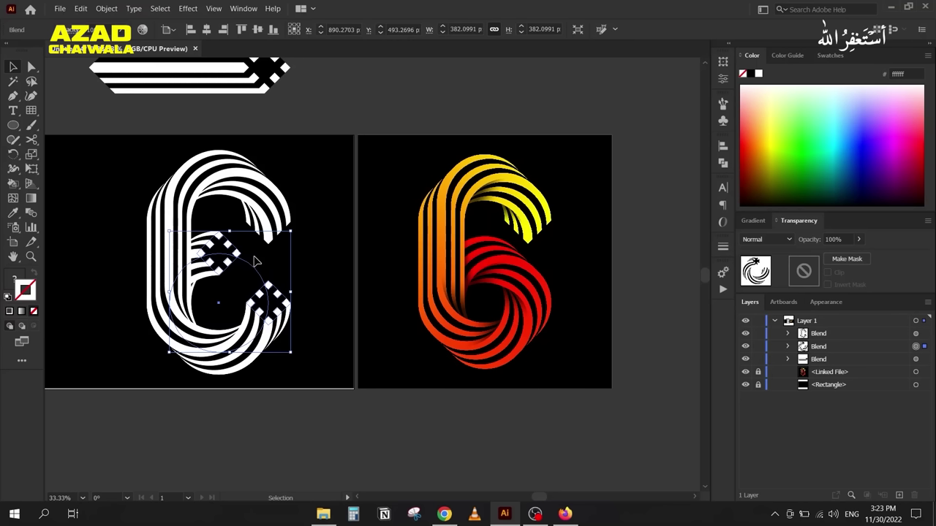
Step: Cut the inner blend's circular spine with Scissors and reverse its spine to form a 6
key(c)
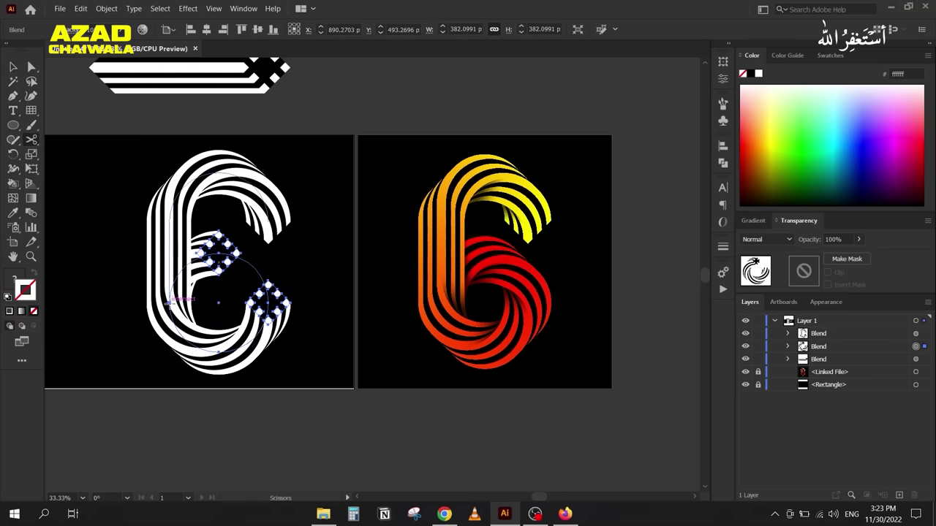
click(170, 300)
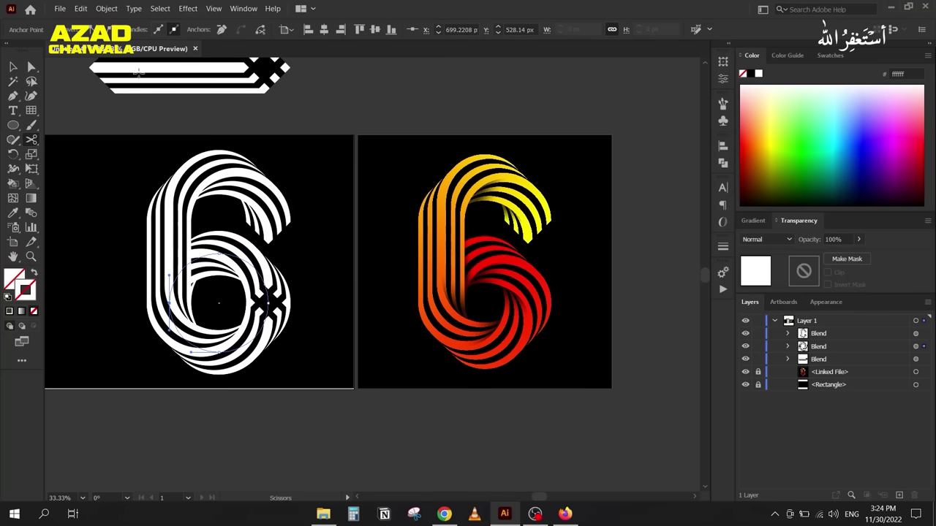
click(106, 9)
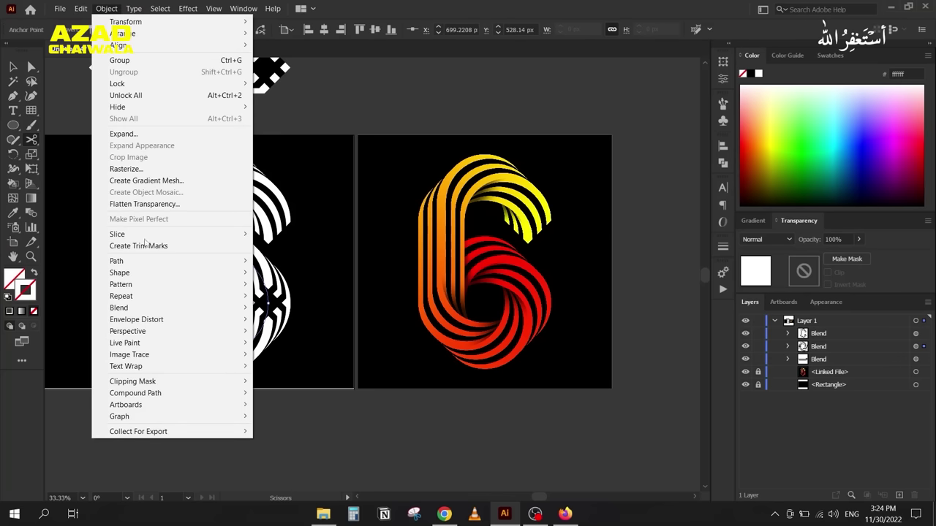
mouse_move(165, 308)
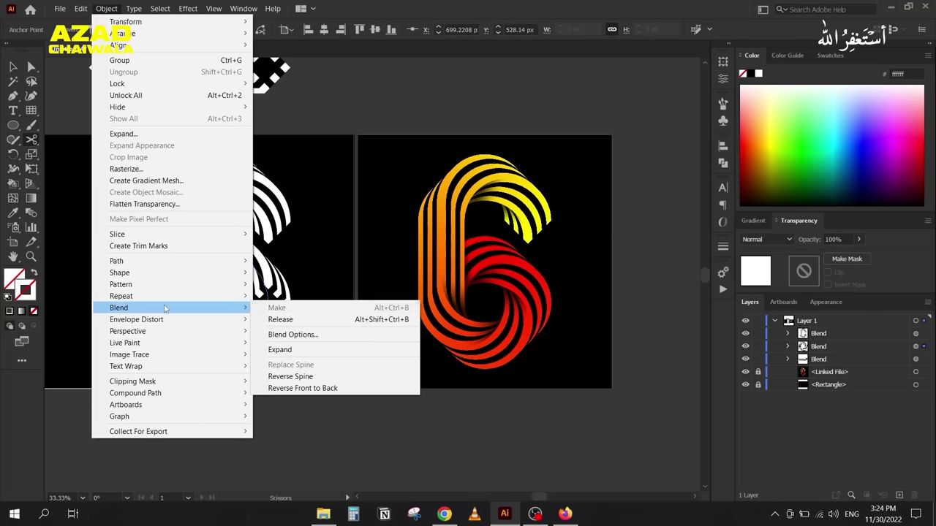
click(337, 377)
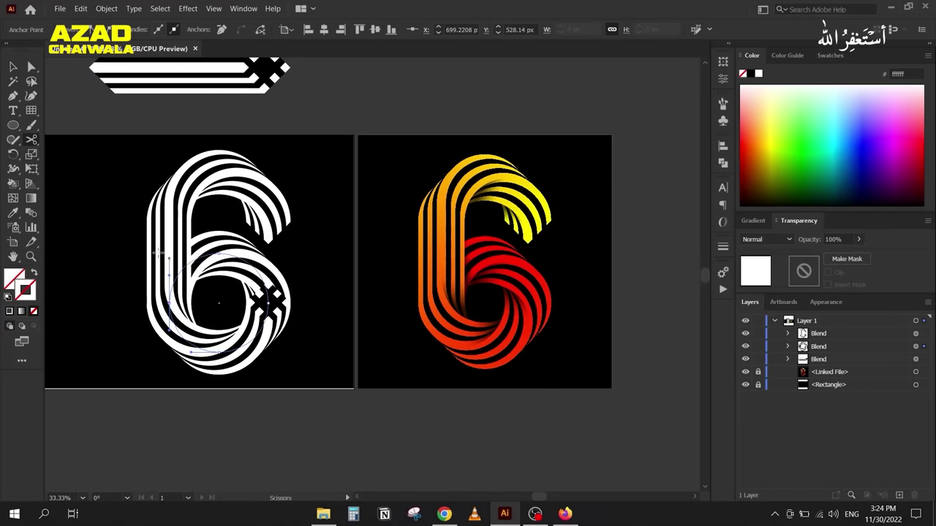
scroll(209, 289, up, 1)
scroll(208, 285, down, 1)
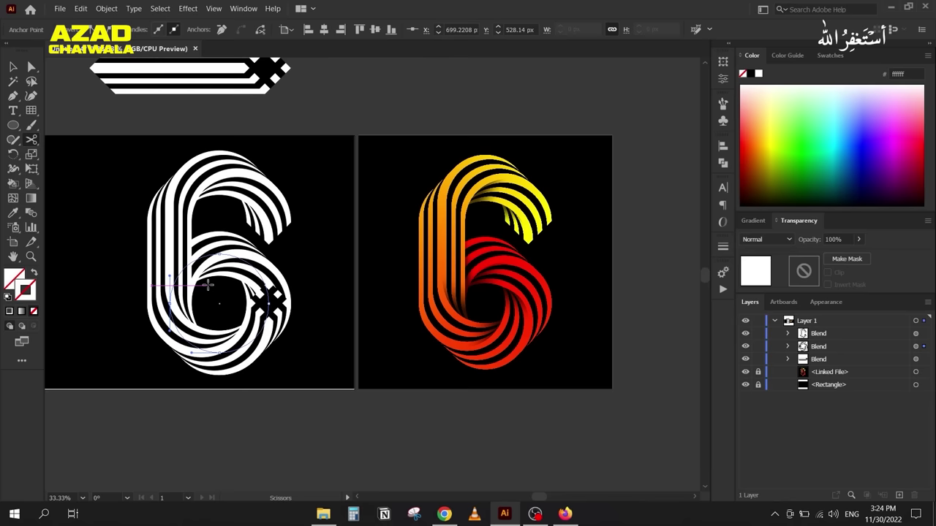
scroll(209, 293, up, 1)
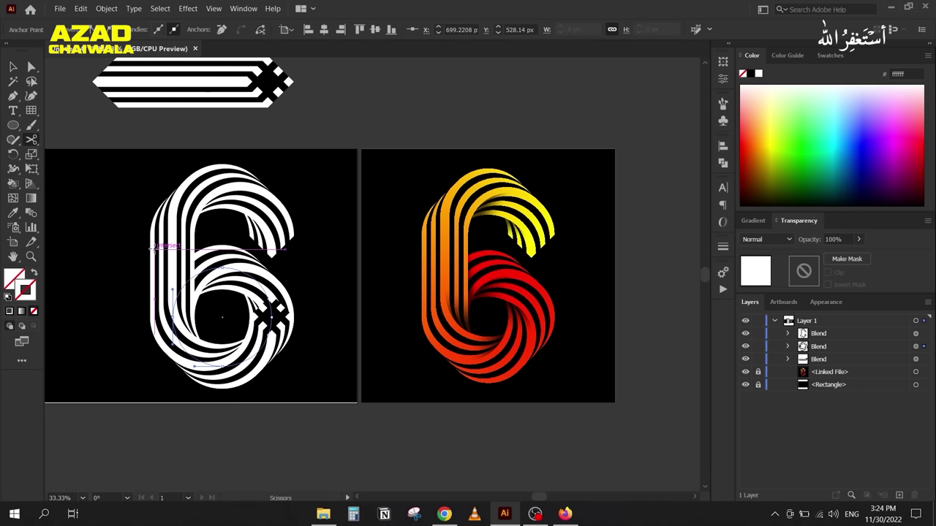
Step: Hide and reshow the top blend to check the 6 shape beneath, then deselect
key(v)
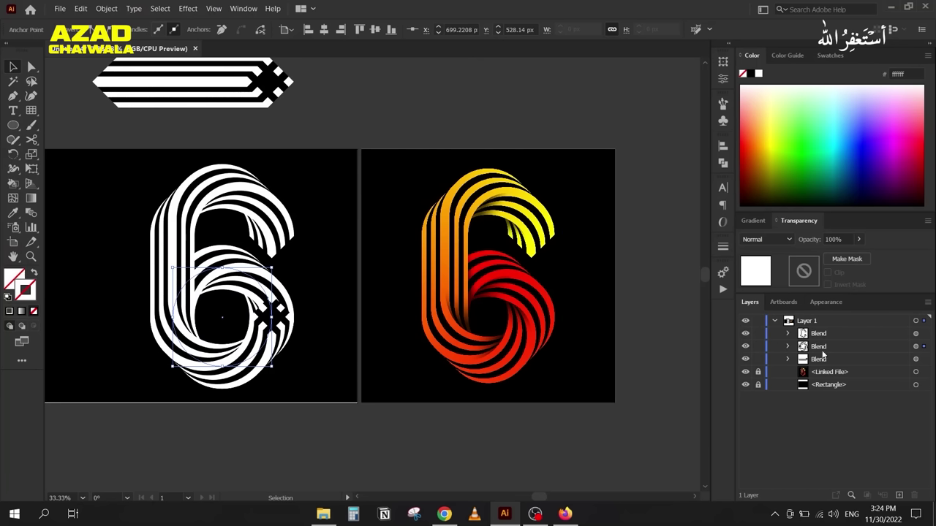
click(746, 334)
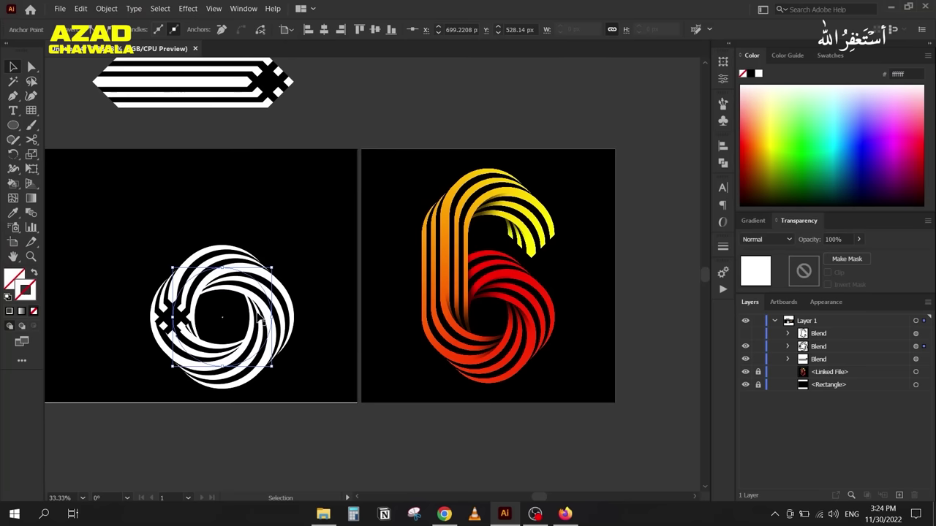
click(746, 334)
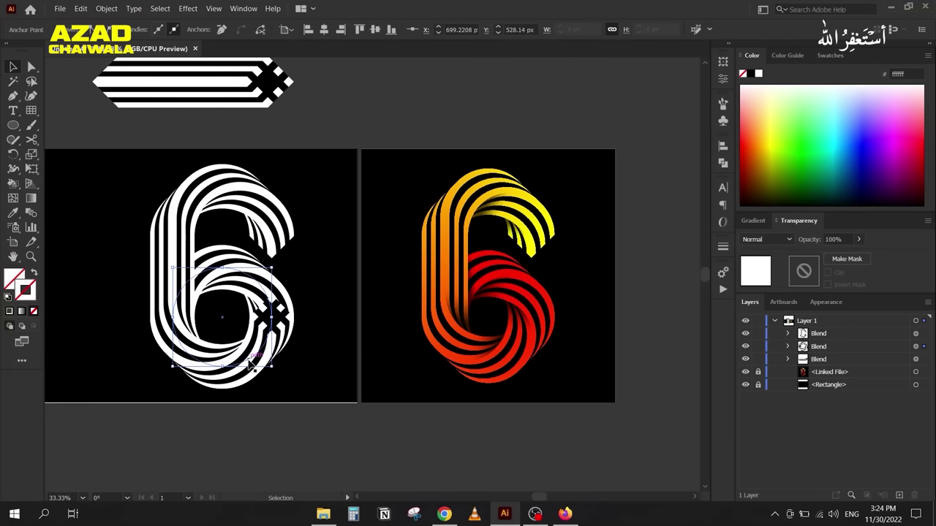
click(116, 321)
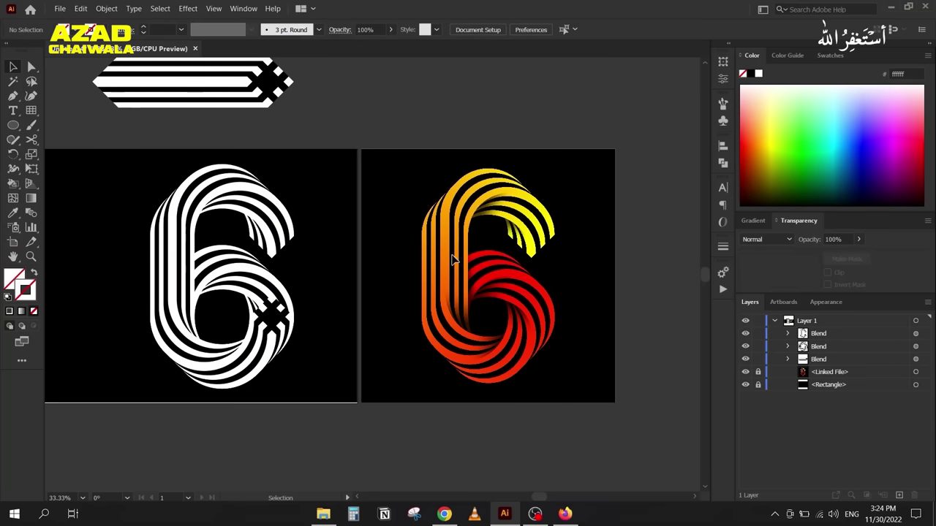
Step: Select the white 6's top blend, check its overlap, and give it an opacity mask
click(176, 270)
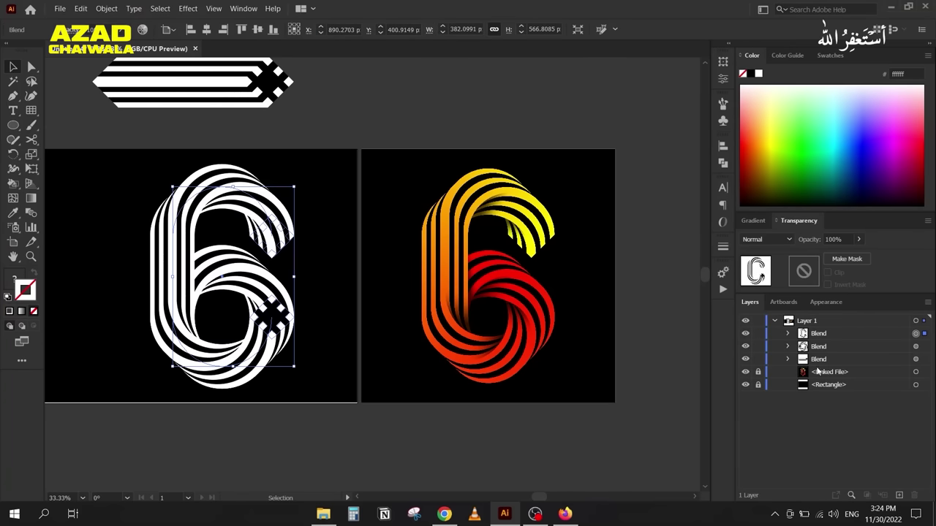
click(746, 346)
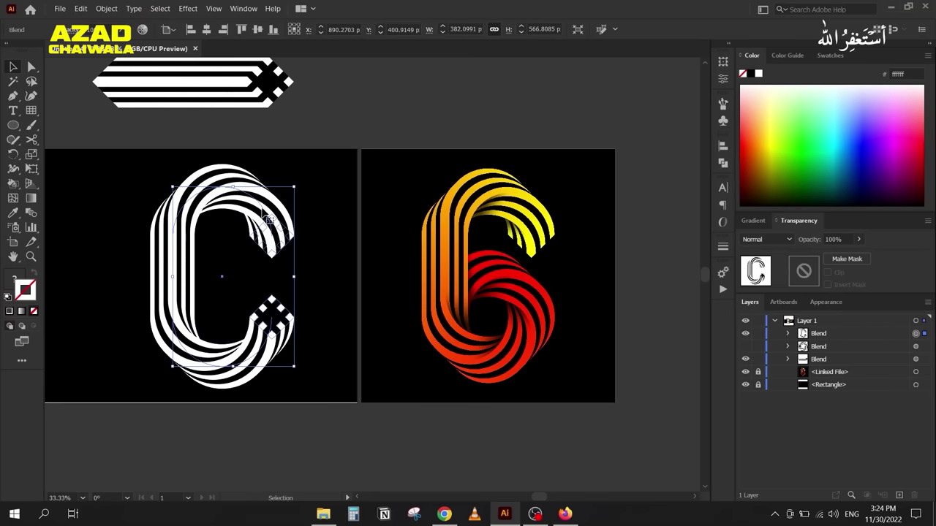
click(746, 347)
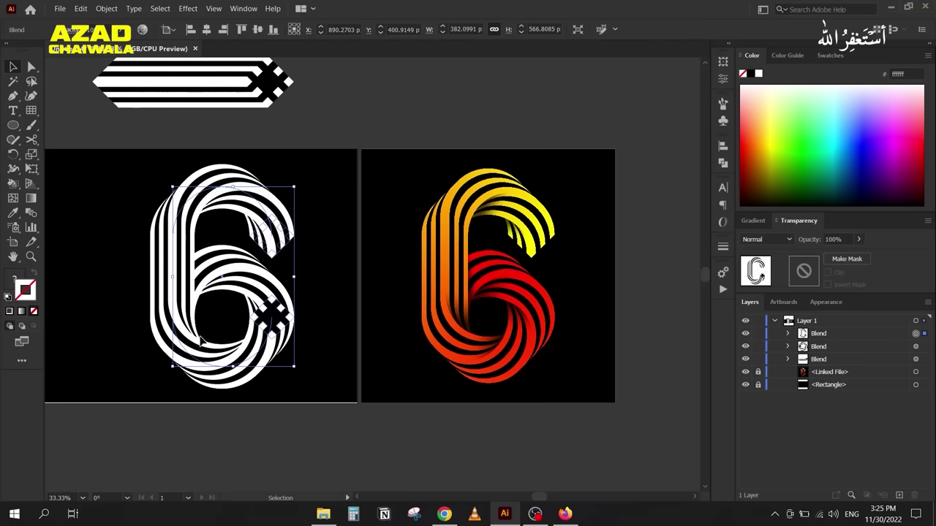
click(839, 262)
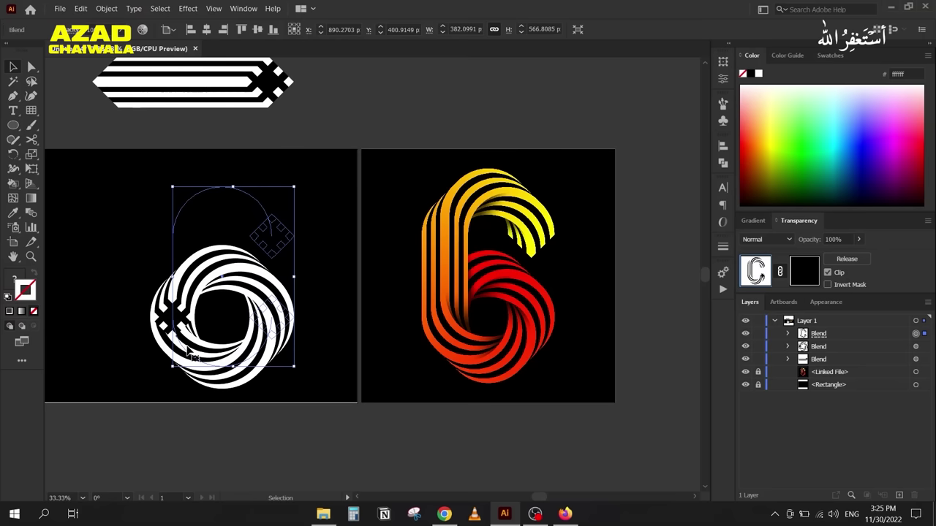
Step: Enter the top blend's opacity mask with the Pen tool and a solid white fill
click(807, 272)
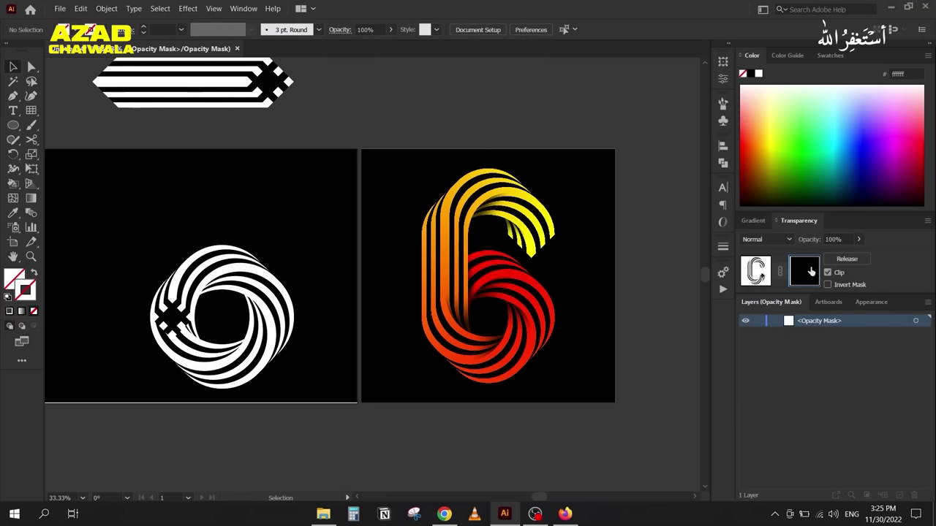
key(p)
click(7, 296)
click(9, 312)
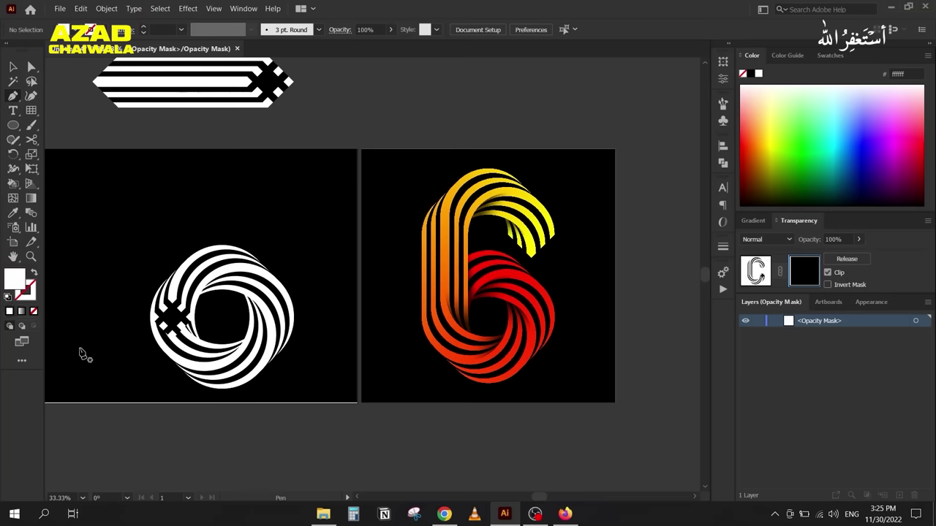
Step: Draw a closed white polygon around the whole 6 inside the mask
click(124, 358)
click(160, 149)
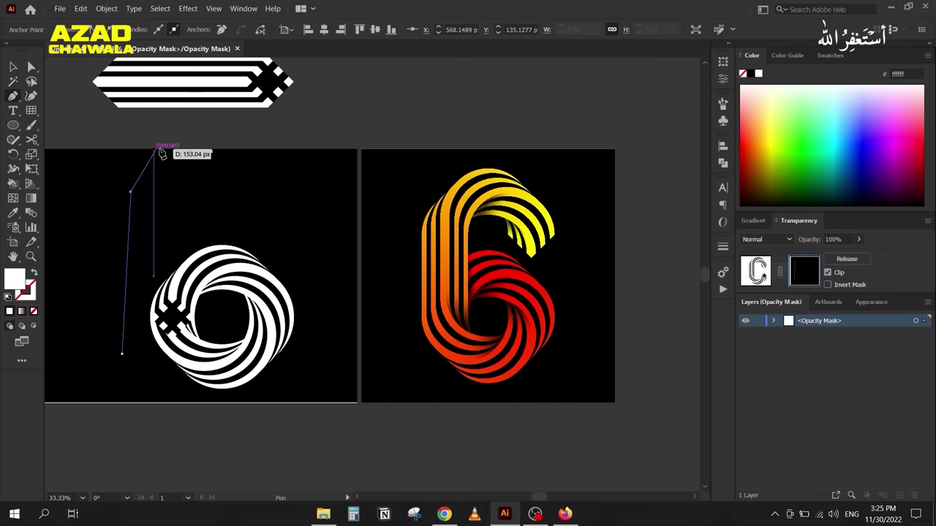
click(248, 129)
click(300, 157)
click(328, 198)
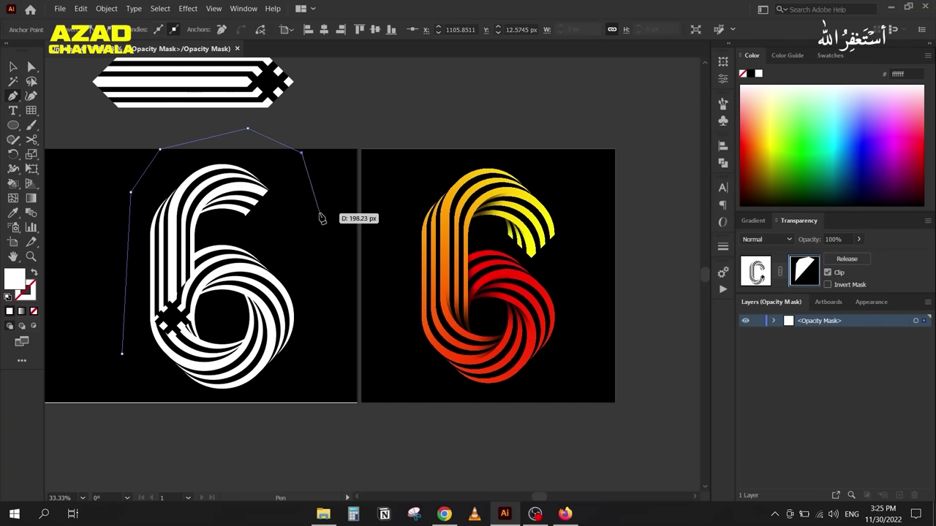
click(320, 214)
click(314, 260)
click(278, 273)
click(226, 319)
click(173, 388)
click(132, 375)
click(121, 355)
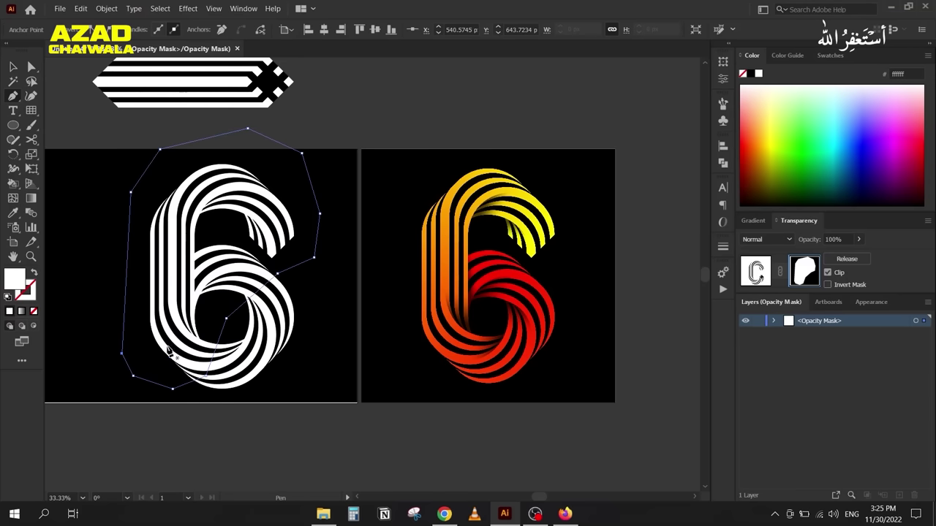
Step: Return to the artwork and toggle the top blend to confirm its stripes show again
click(13, 67)
click(82, 278)
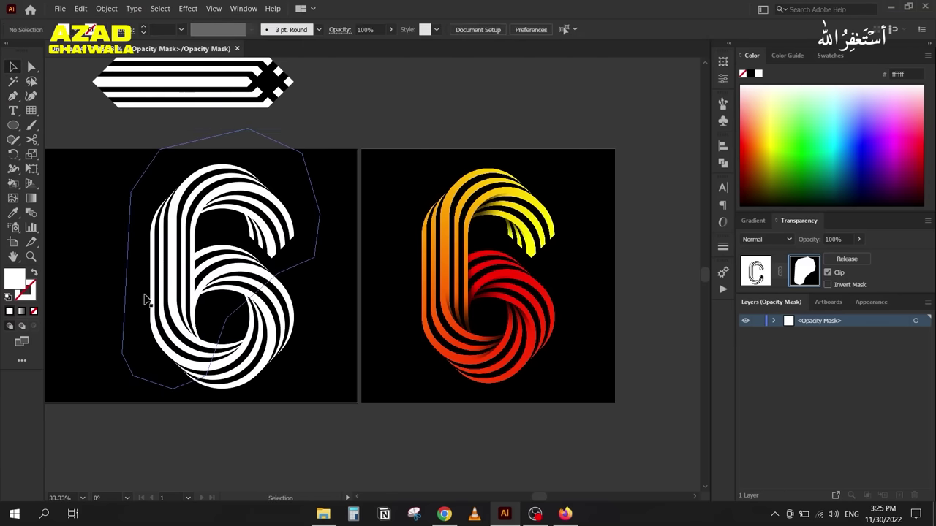
click(155, 196)
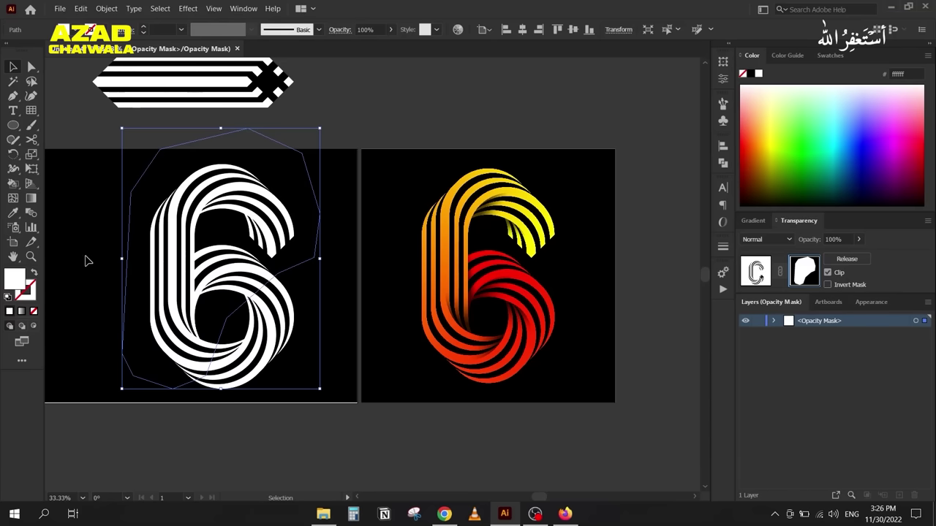
click(757, 279)
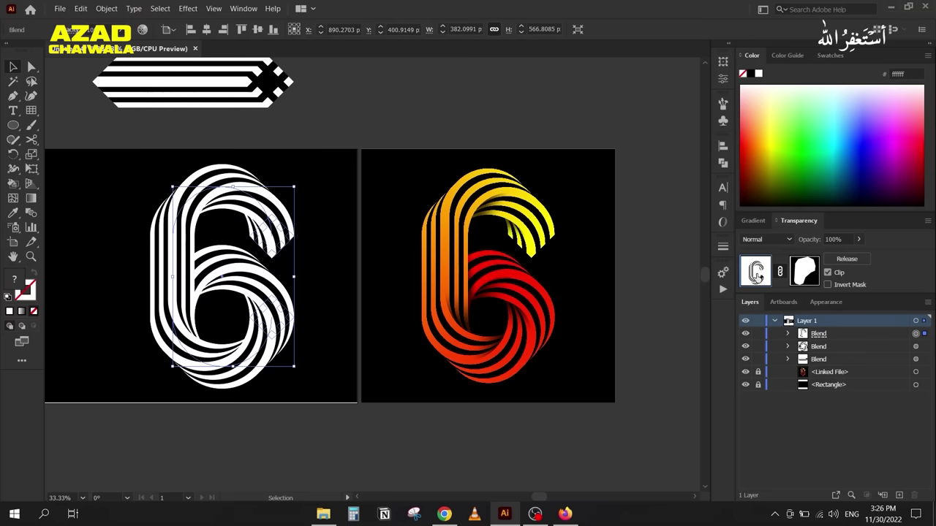
click(746, 335)
click(746, 335)
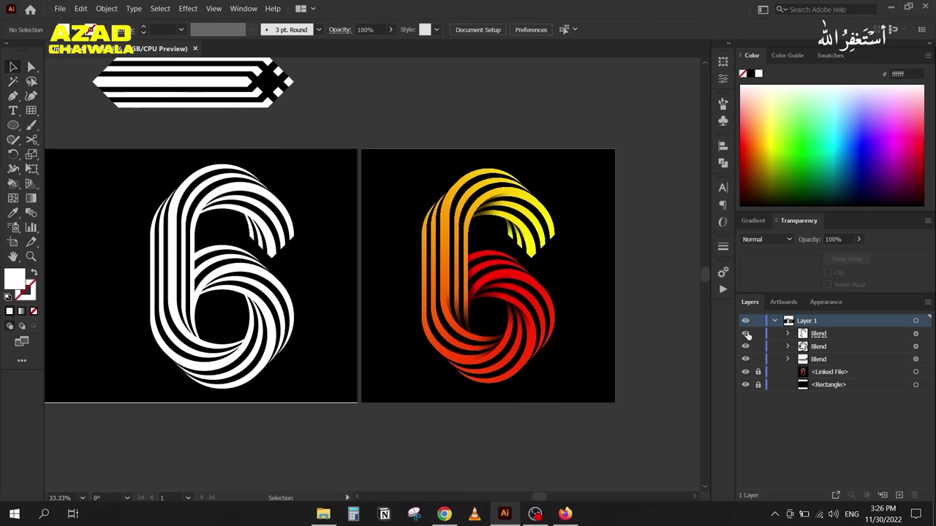
Step: Colour the top blend's first stripe group paths RGB Red
click(788, 334)
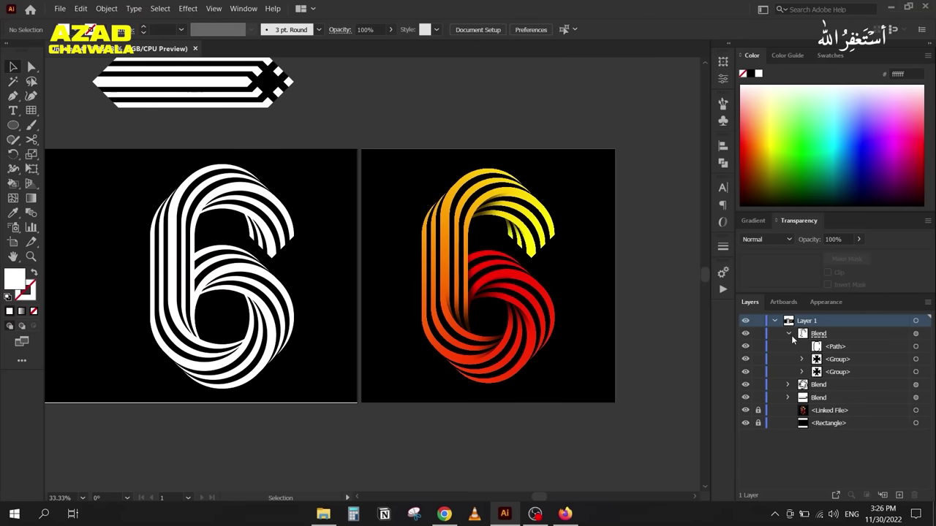
click(915, 359)
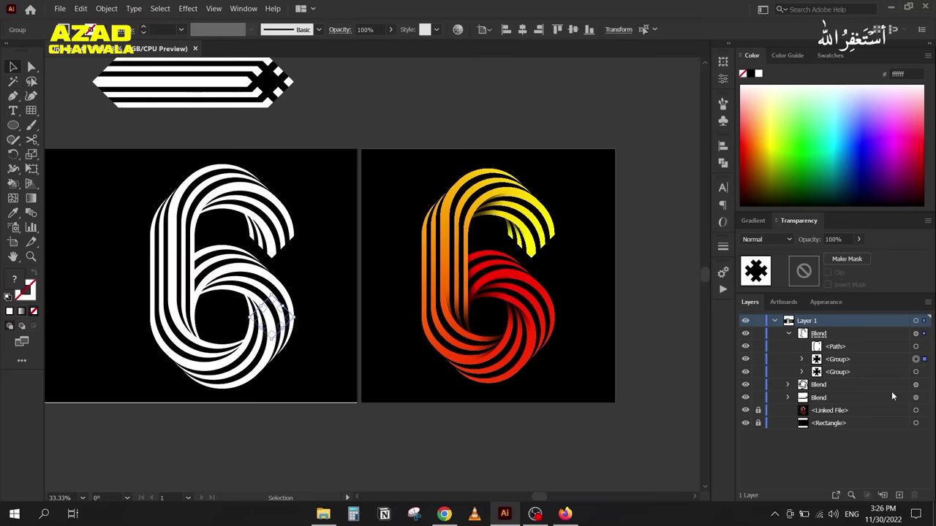
click(801, 359)
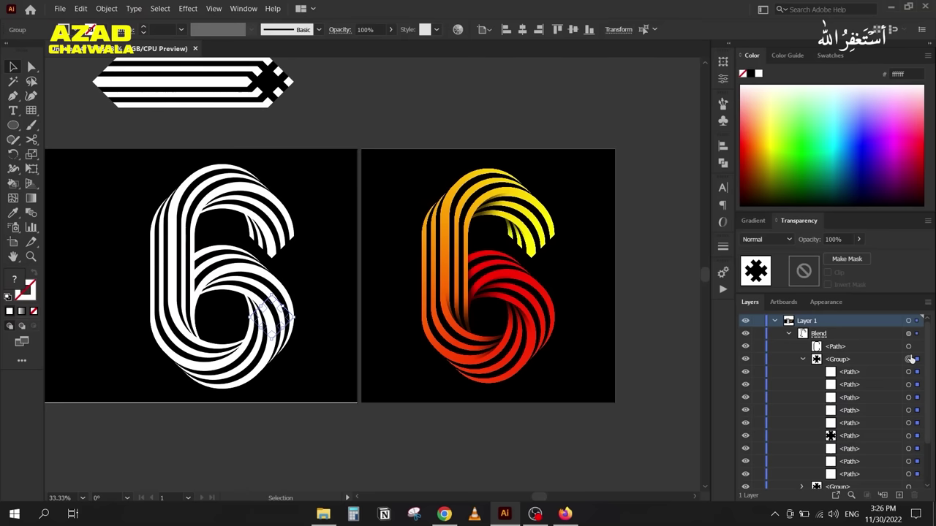
shift+click(915, 437)
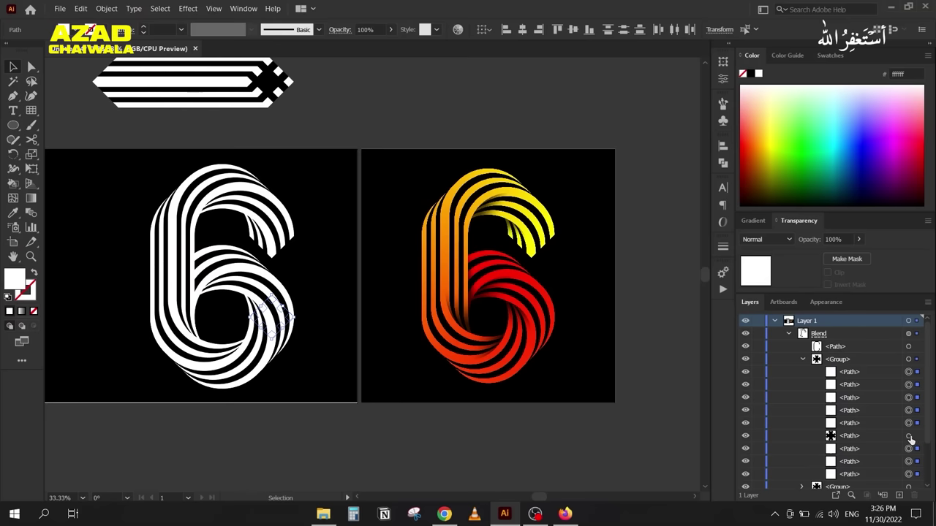
click(830, 55)
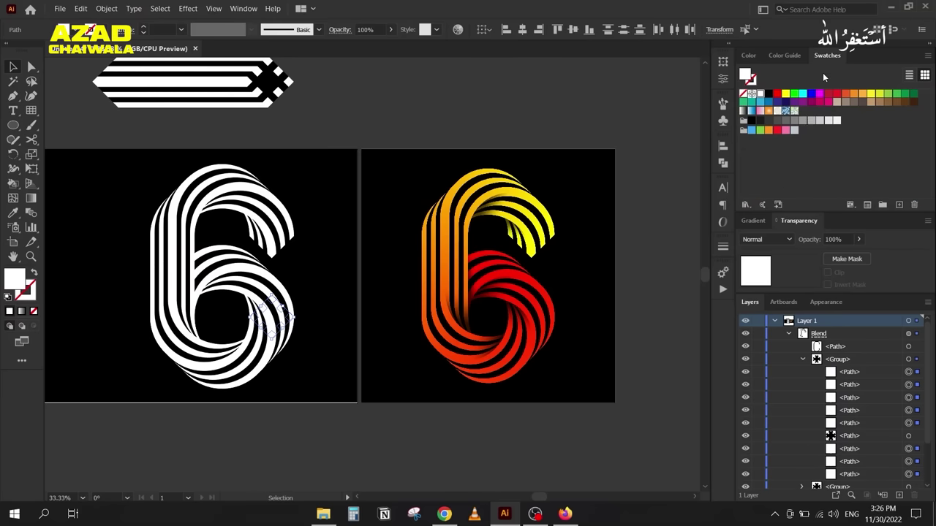
click(778, 96)
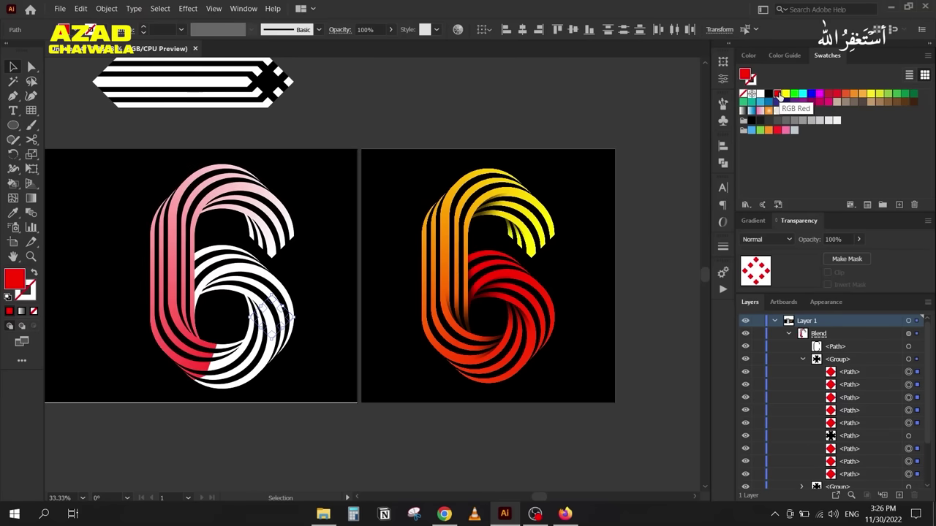
Step: Colour the second stripe group's paths RGB Yellow, excluding the black pattern path
click(802, 359)
click(915, 371)
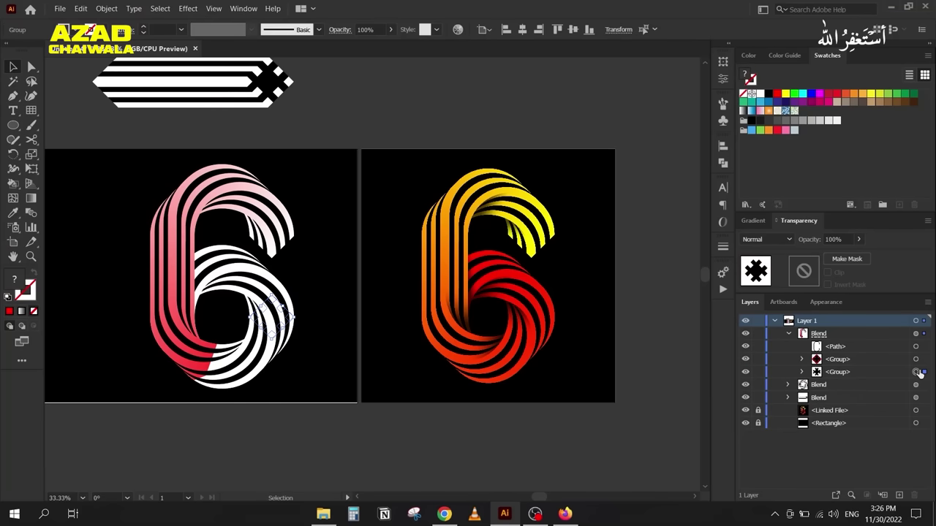
click(802, 372)
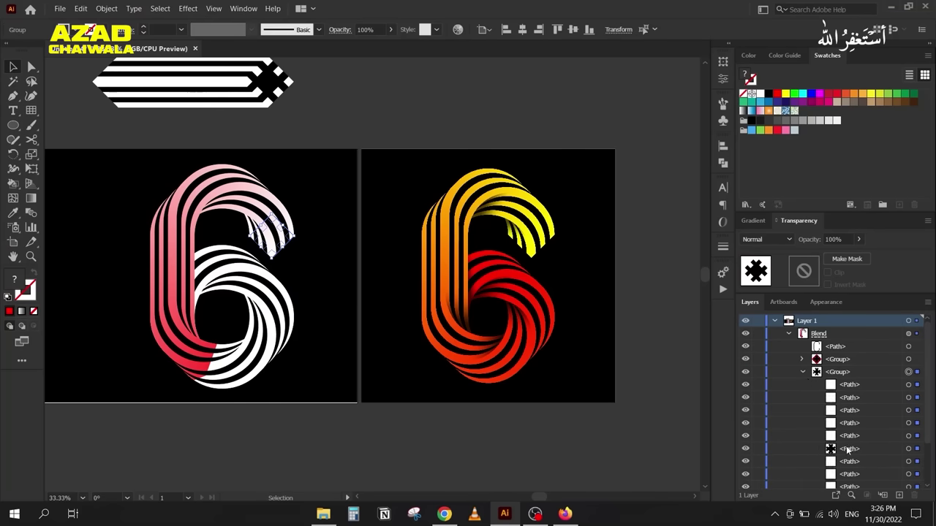
shift+click(915, 448)
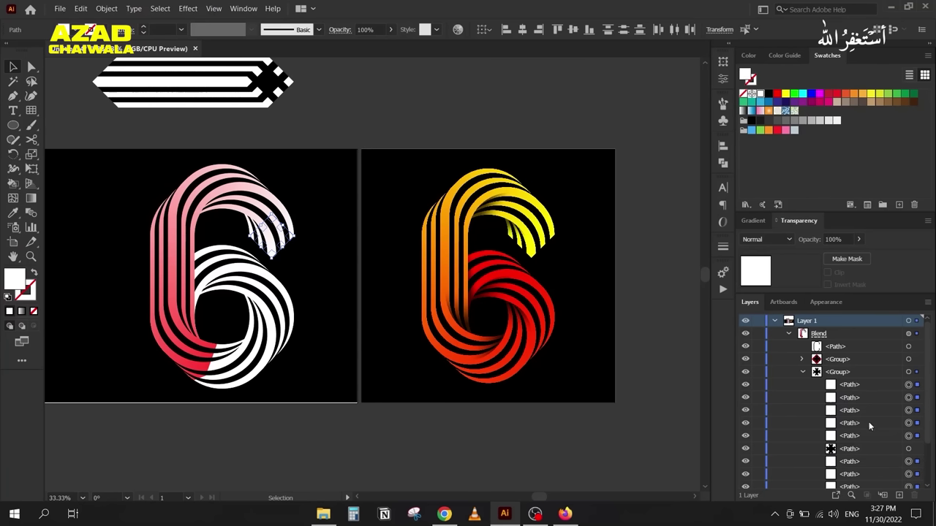
click(785, 95)
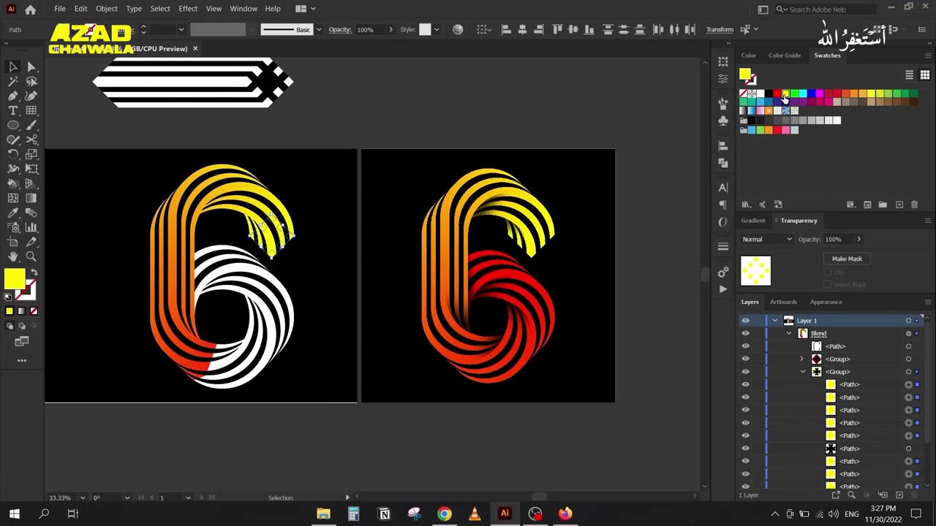
click(790, 334)
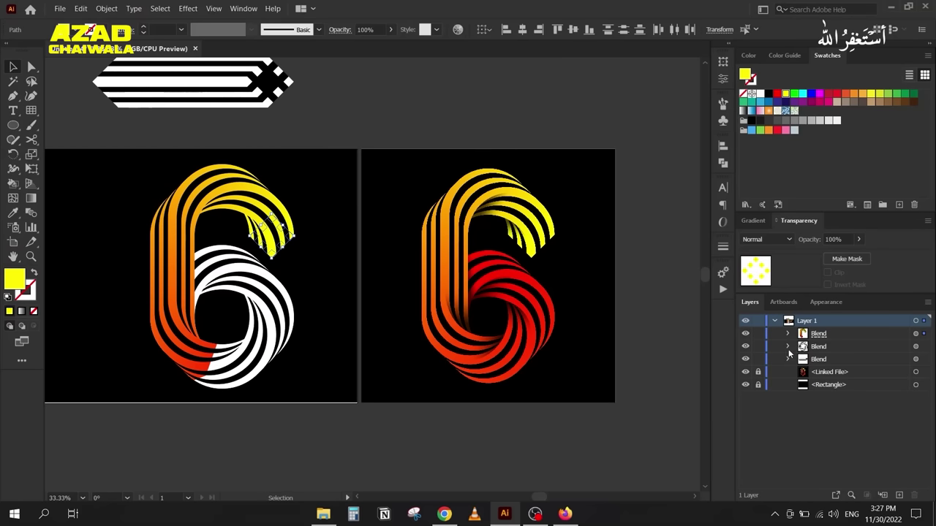
Step: Colour the lower loop blend's first stripe group paths RGB Red, excluding the pattern path
click(788, 347)
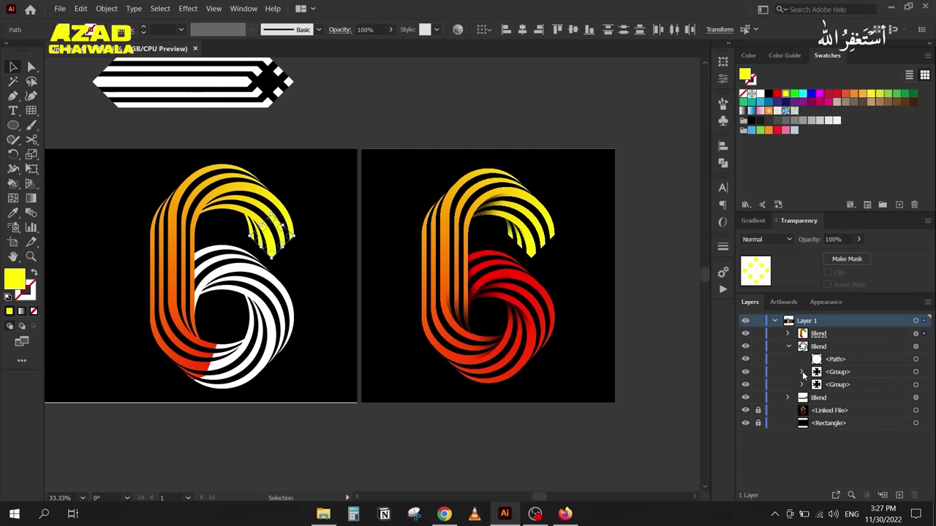
click(915, 372)
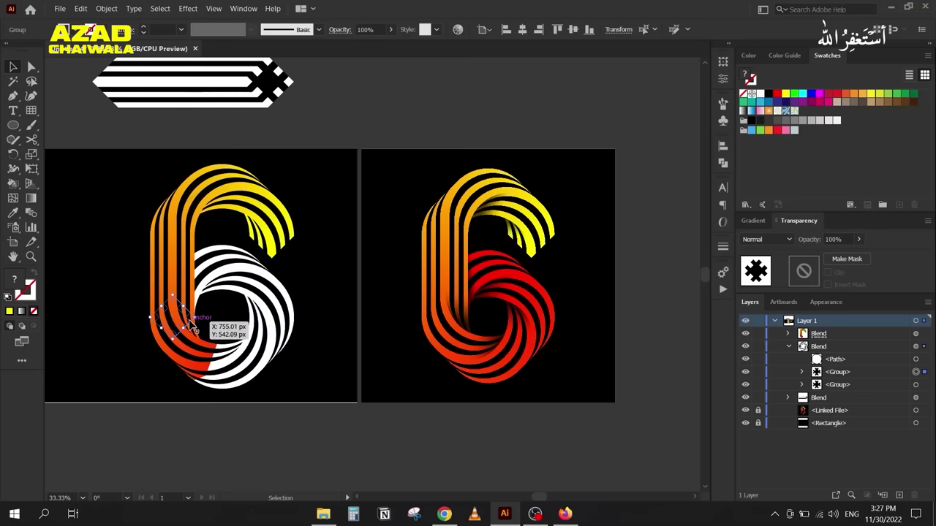
click(801, 372)
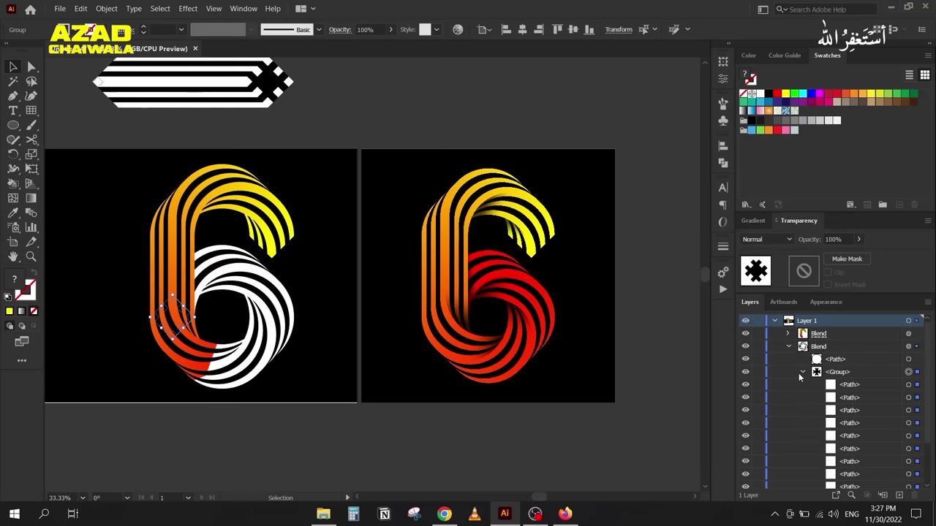
click(914, 450)
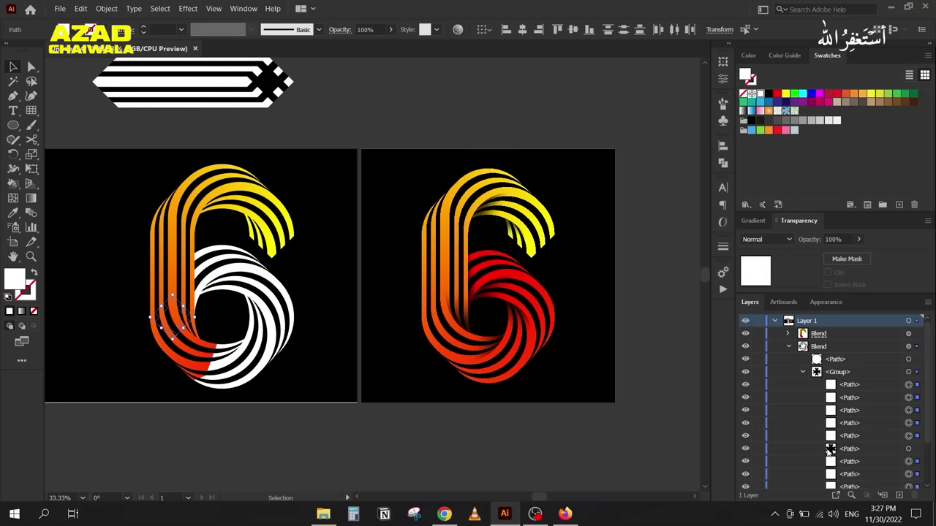
click(776, 94)
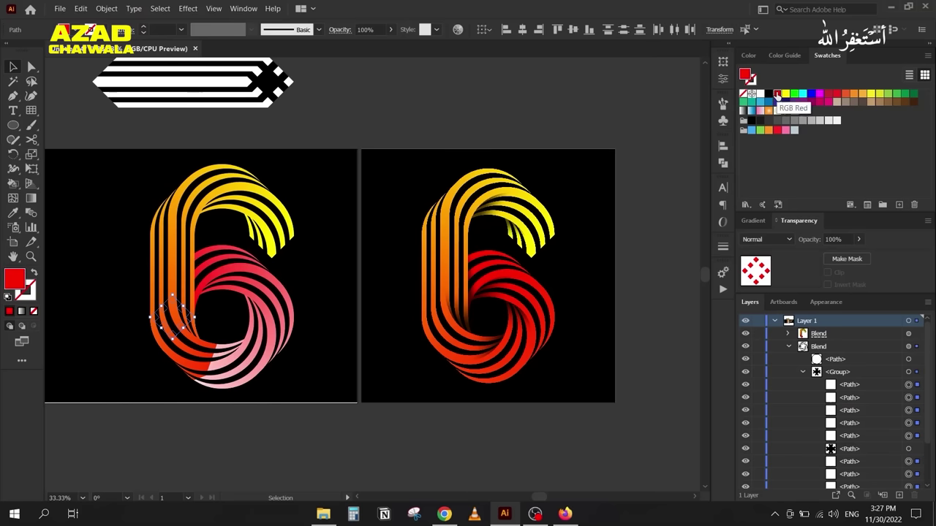
Step: Colour the lower blend's second stripe group paths RGB Yellow
click(803, 373)
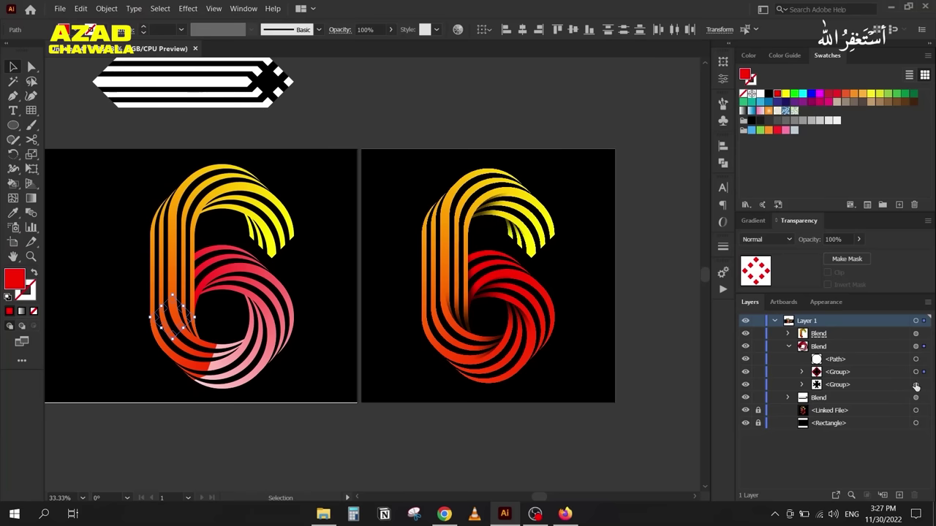
click(916, 385)
click(802, 385)
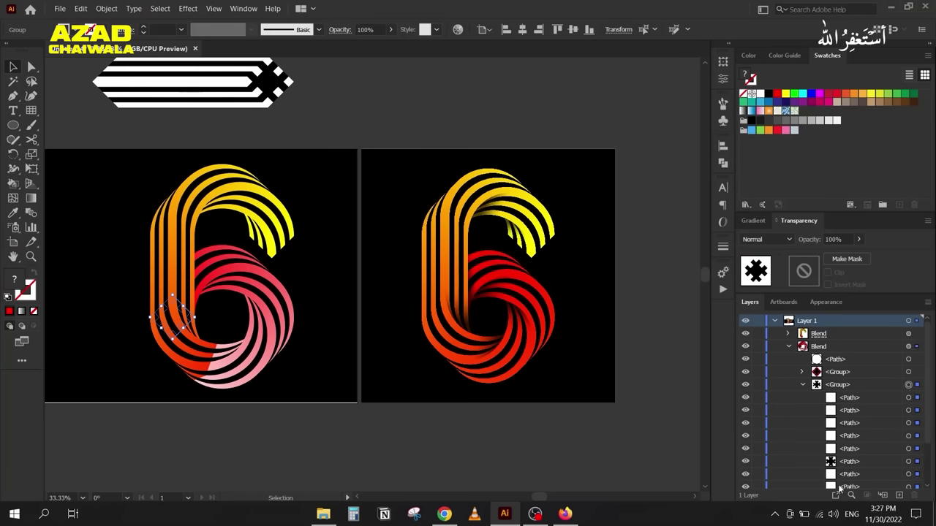
shift+click(916, 462)
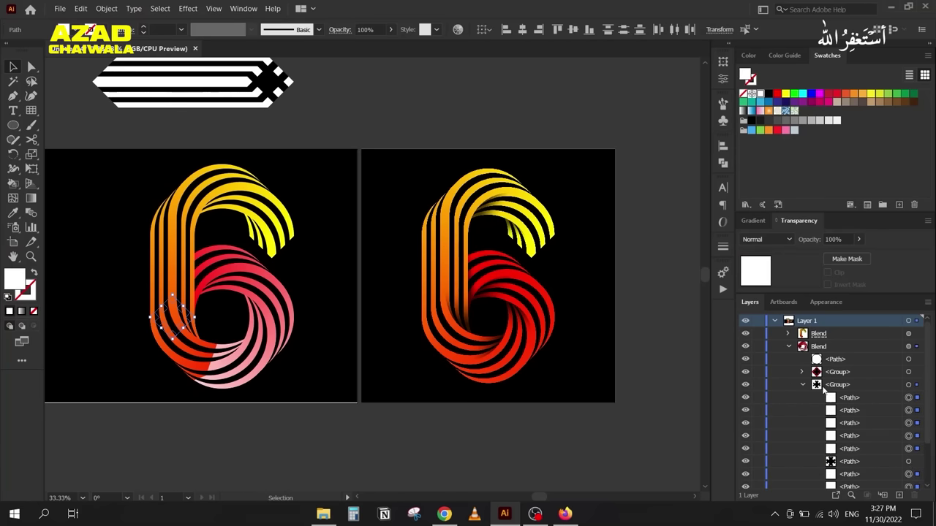
click(784, 96)
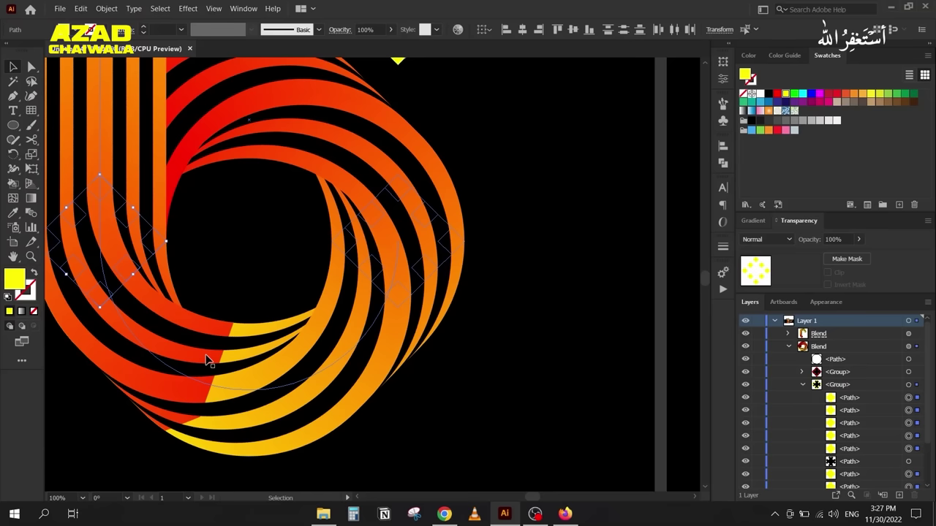
Step: Copy a red stripe's colour onto the selected stripe paths with the Eyedropper, then deselect
key(i)
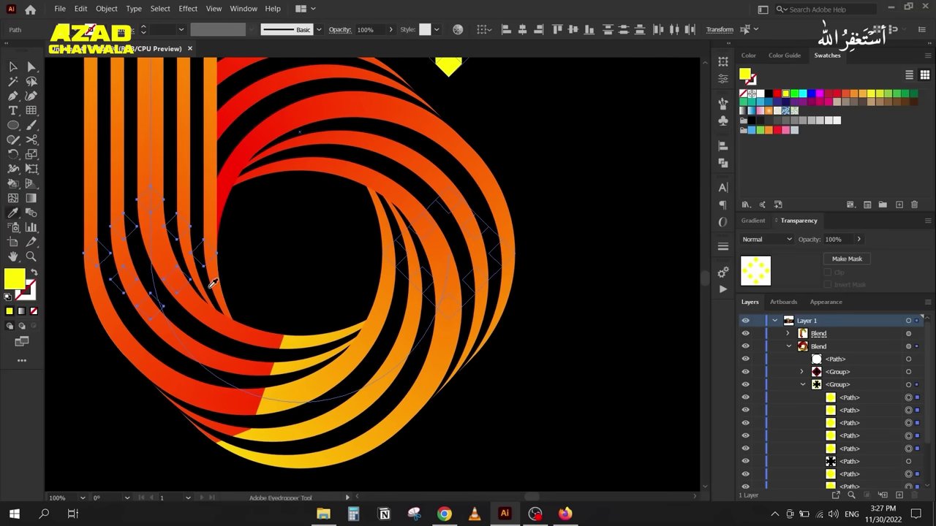
click(249, 332)
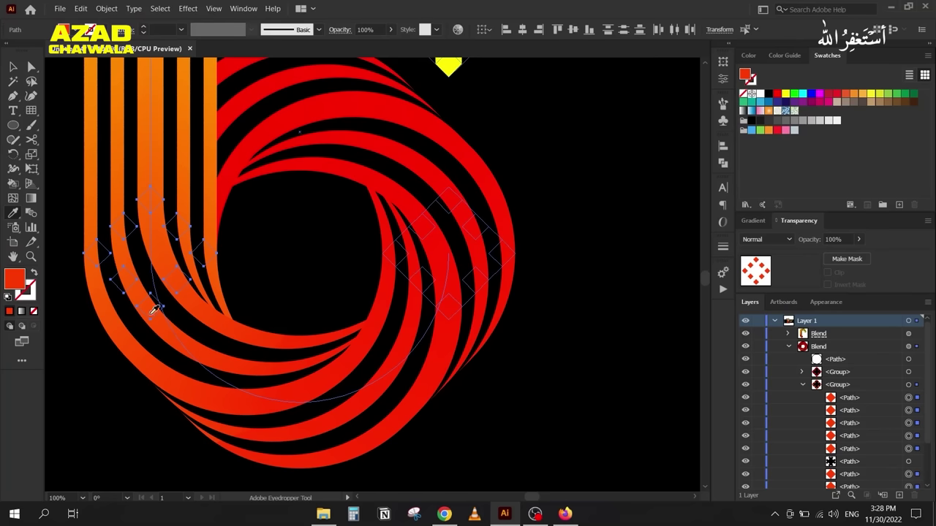
key(ctrl+minus)
key(ctrl+minus)
key(ctrl+minus)
drag(100, 328, 158, 340)
key(v)
key(ctrl+shift+a)
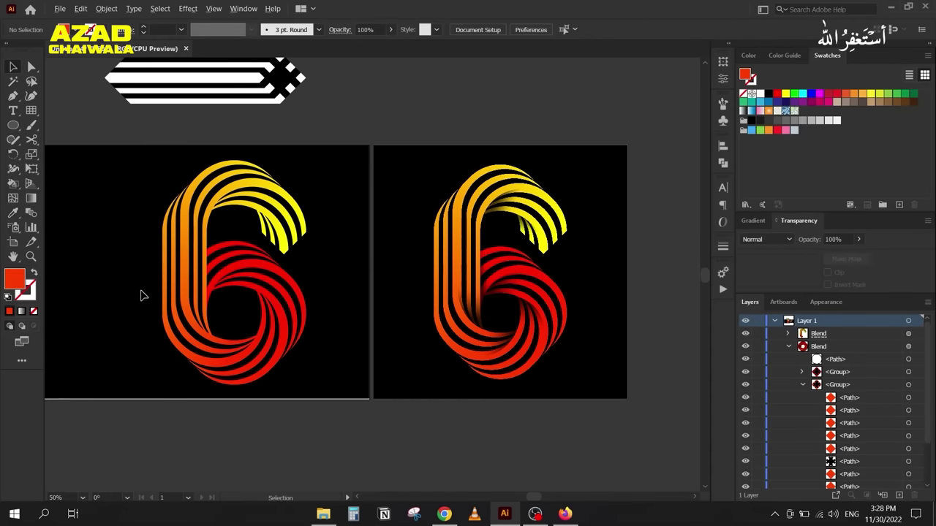
Step: Reselect the lower blend's second-group stripe paths, resample red, and deselect
scroll(142, 295, up, 2)
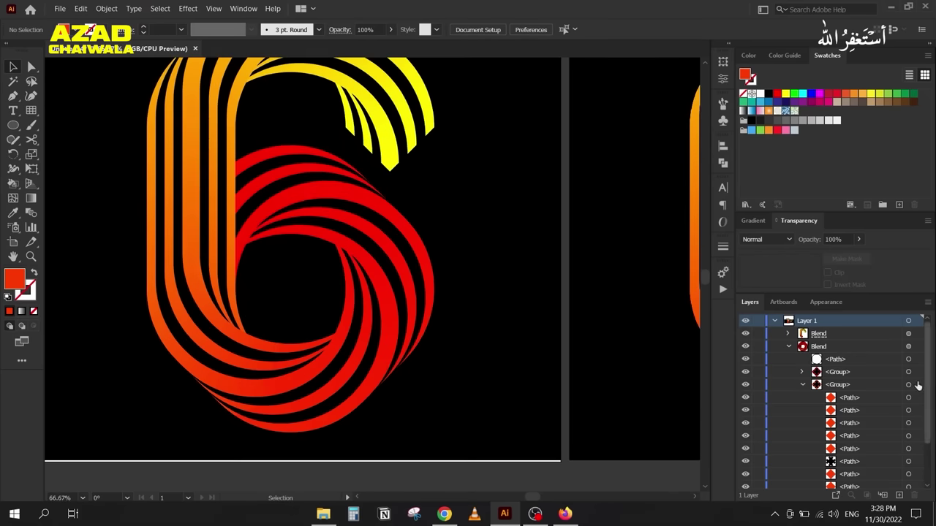
click(908, 384)
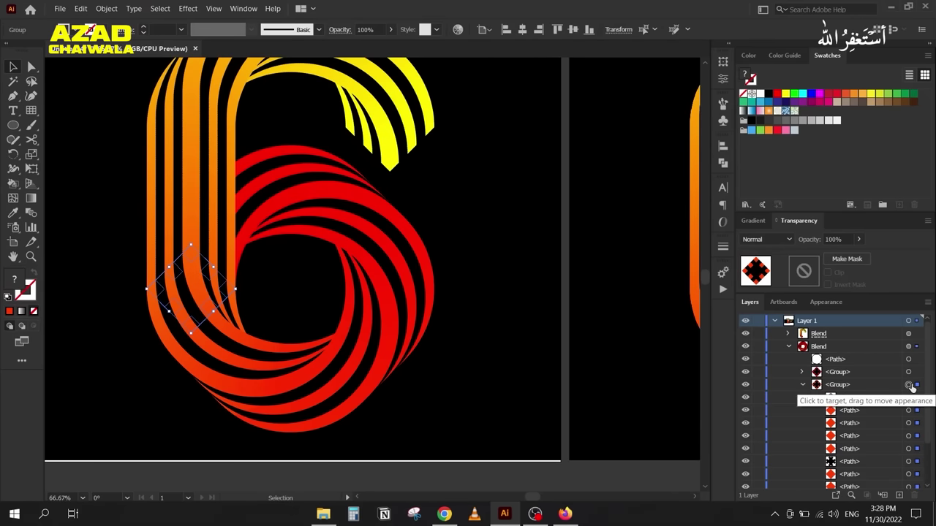
shift+click(908, 461)
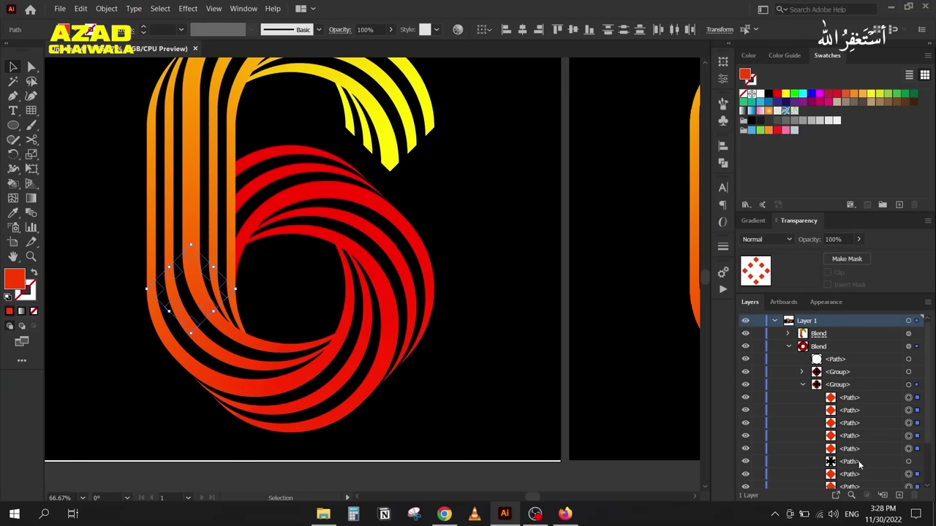
key(i)
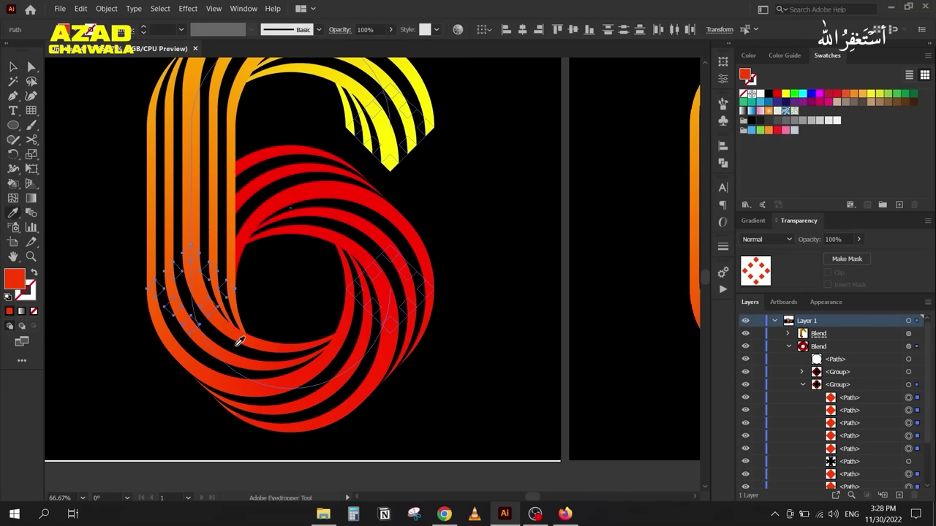
scroll(244, 337, up, 1)
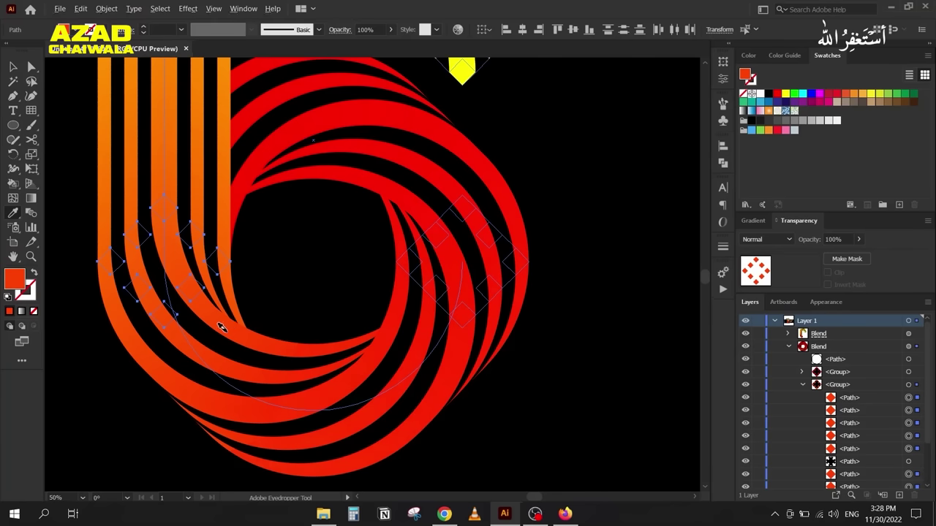
scroll(231, 327, down, 2)
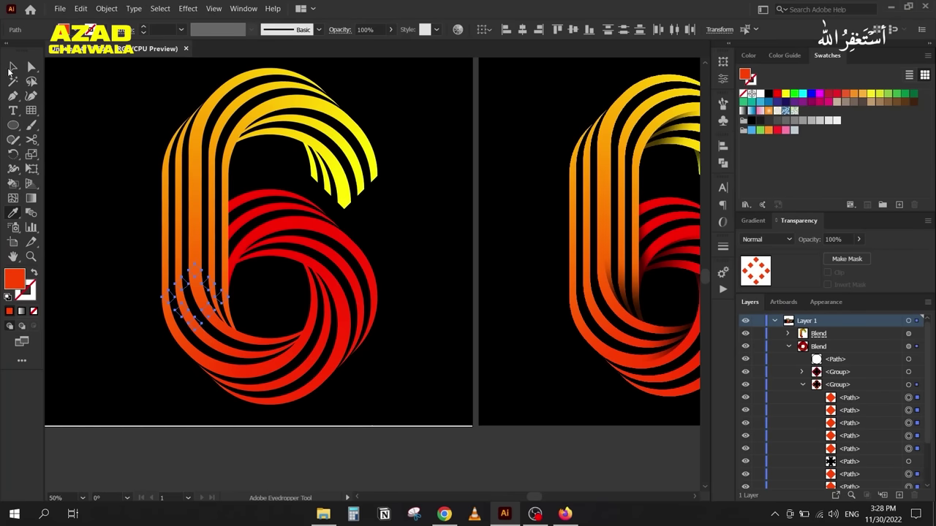
click(13, 67)
click(109, 158)
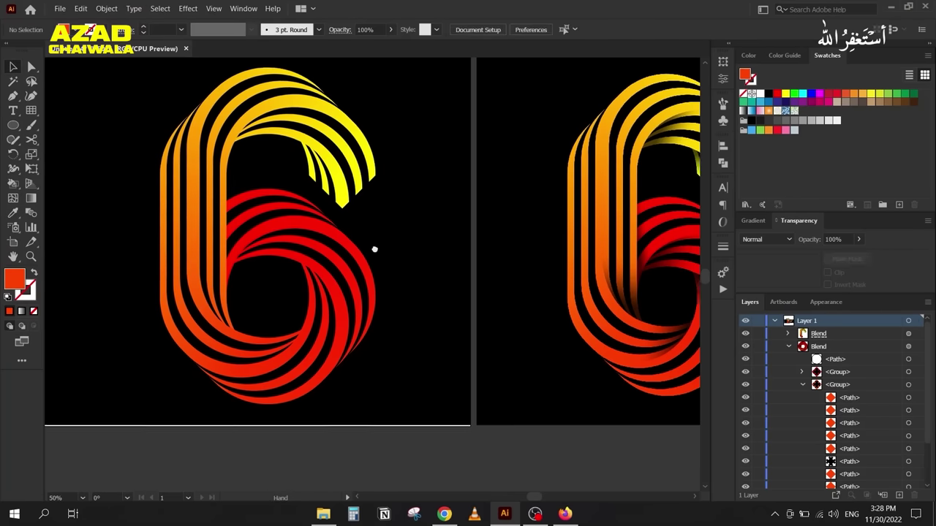
drag(388, 249, 309, 244)
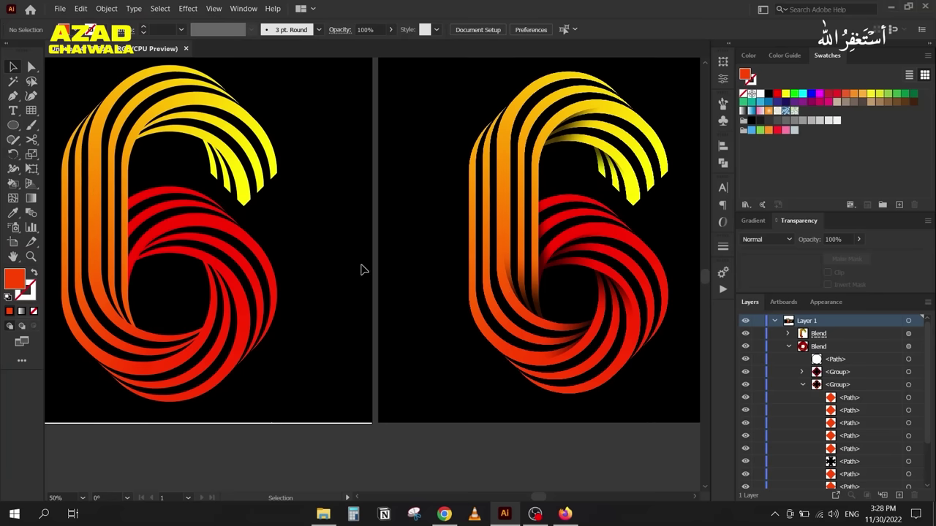
scroll(95, 270, up, 3)
drag(144, 286, 215, 304)
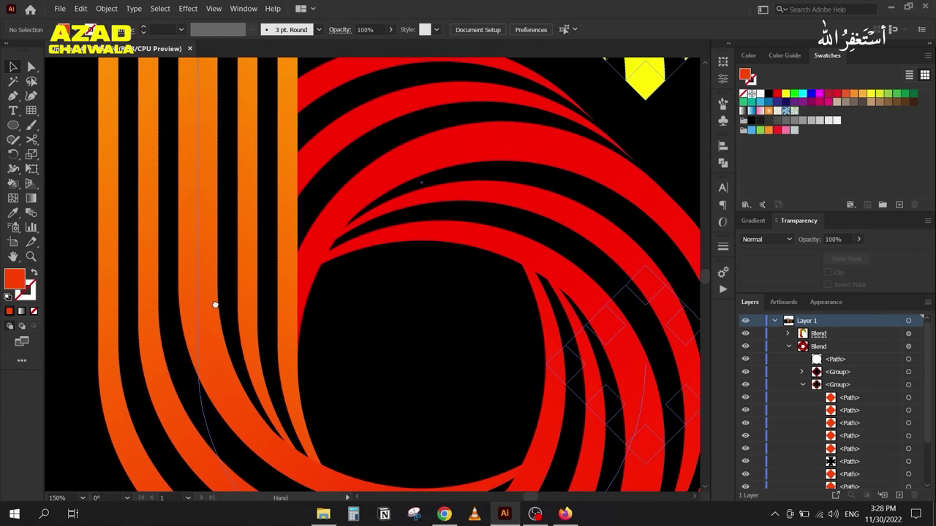
scroll(215, 305, down, 2)
Step: Draw a closed curved shadow shape where the 6's stem meets its loop
key(p)
click(300, 408)
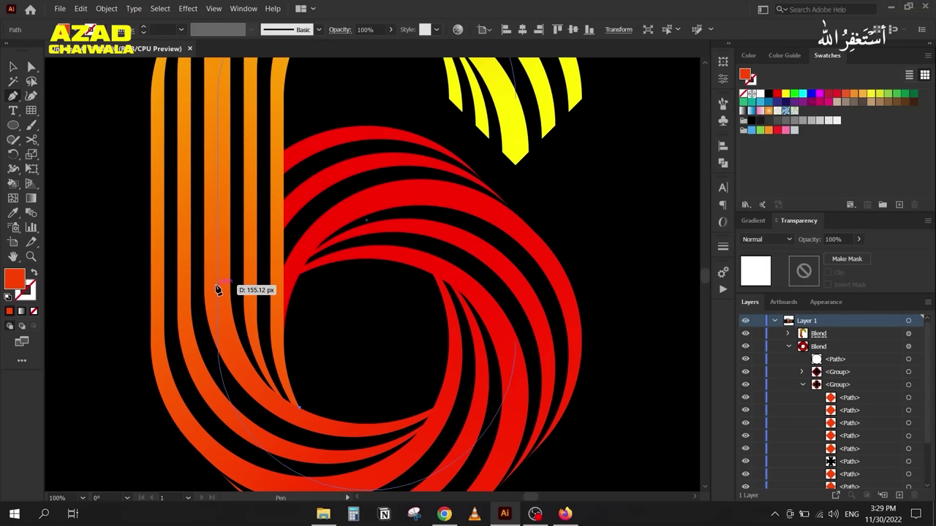
key(Delete)
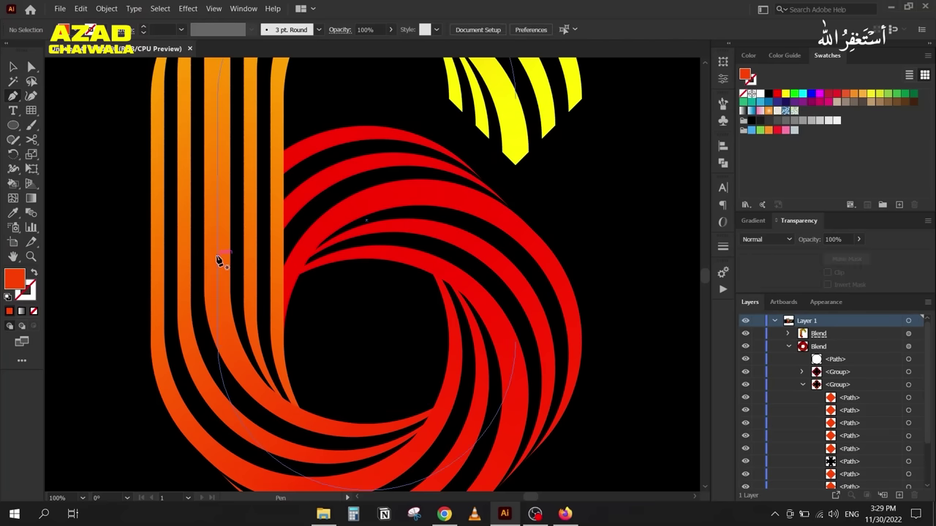
click(218, 259)
drag(299, 408, 302, 376)
click(286, 331)
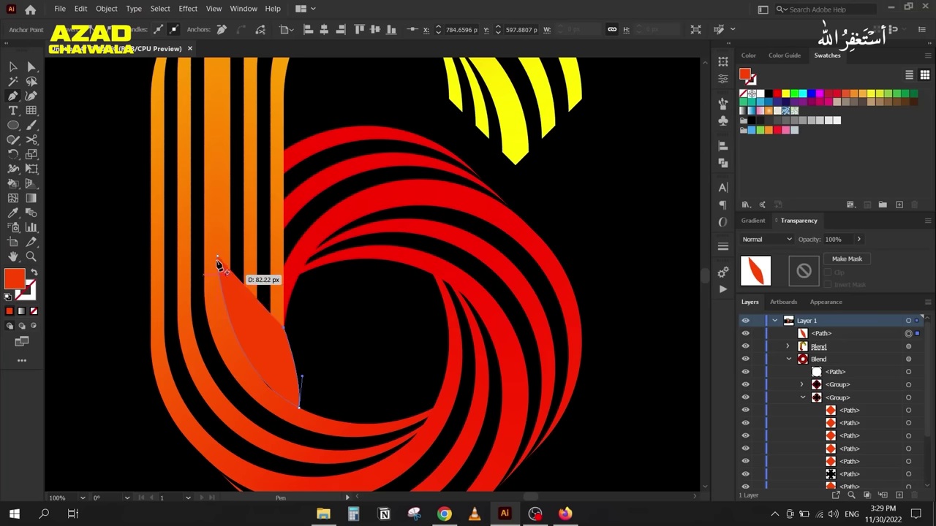
click(217, 257)
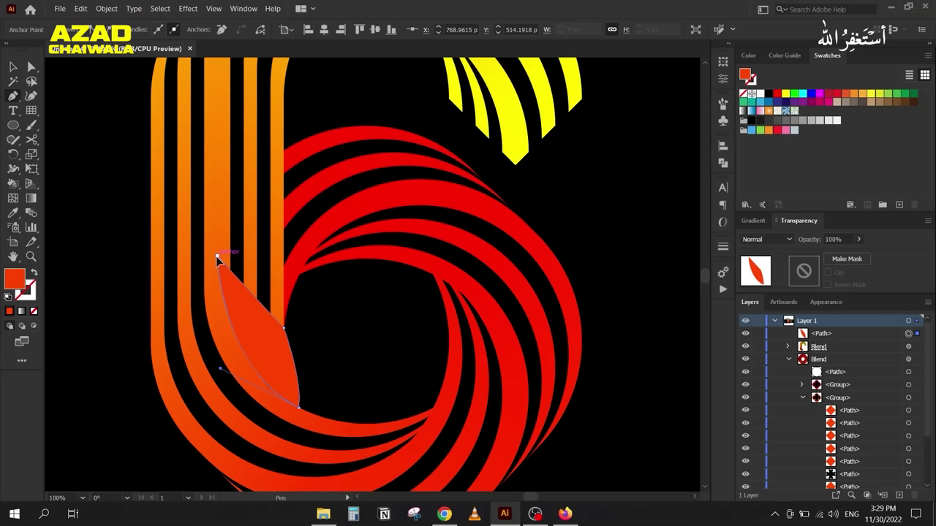
click(34, 274)
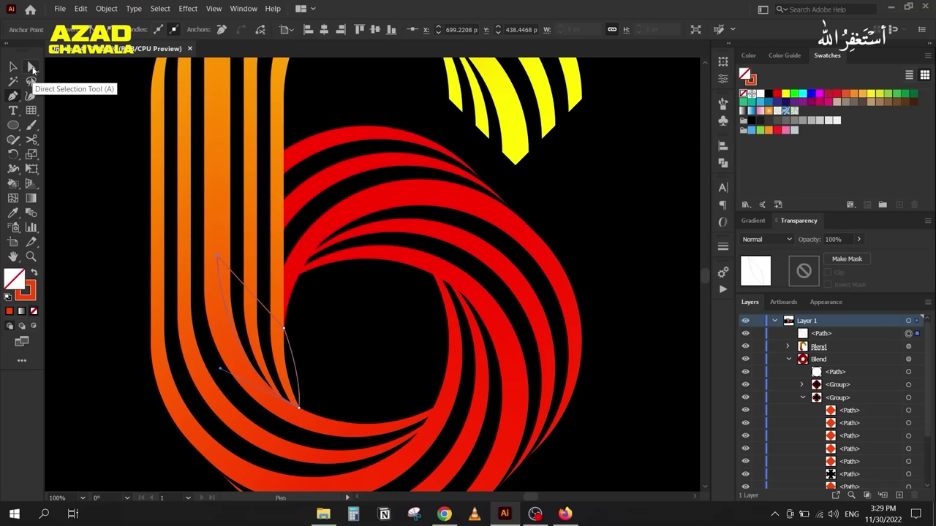
Step: Drag the shadow's anchors and handles so it hugs the inner stripes
click(31, 66)
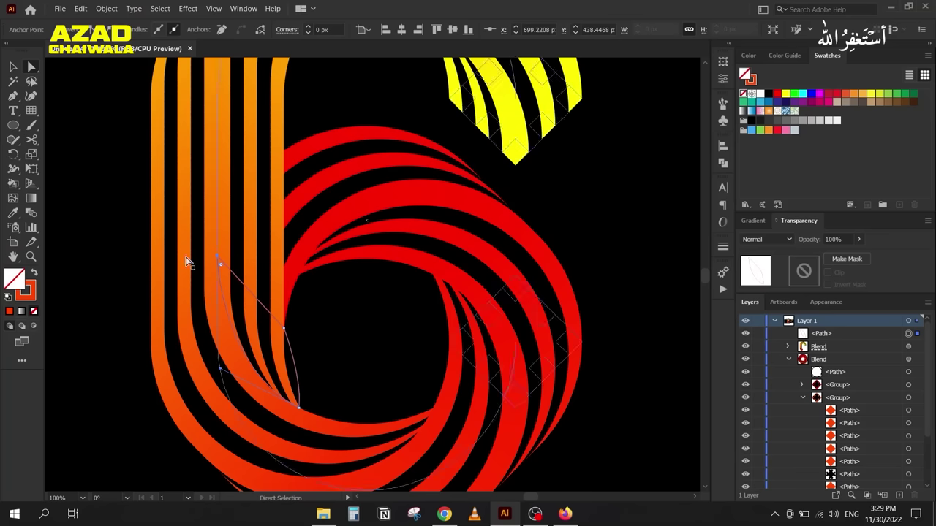
click(217, 257)
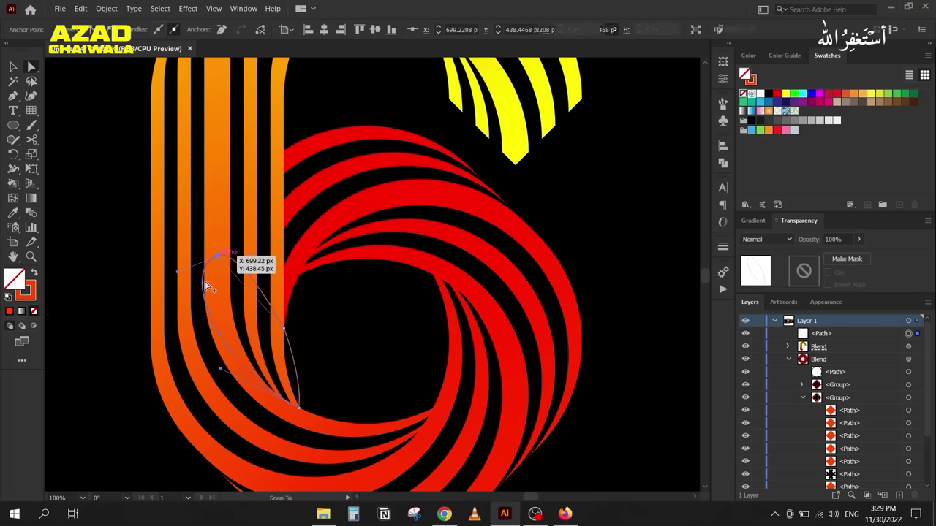
click(219, 259)
drag(181, 278, 216, 301)
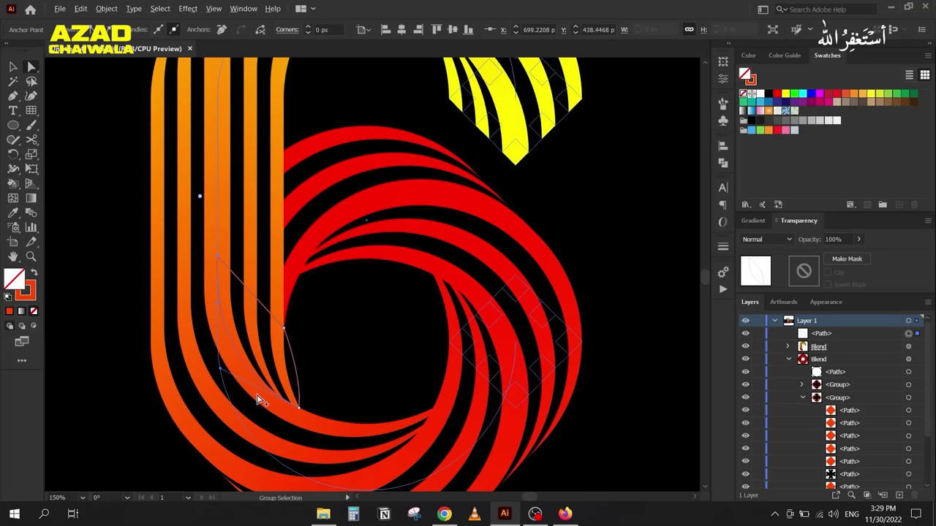
scroll(246, 387, up, 1)
drag(202, 364, 193, 386)
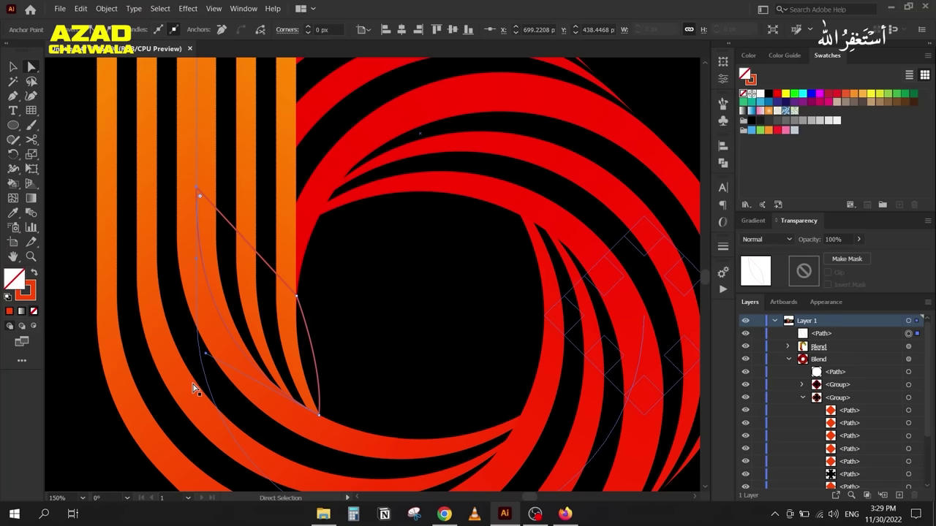
mouse_move(299, 300)
mouse_down()
mouse_move(303, 307)
mouse_move(305, 299)
mouse_up()
drag(323, 369, 287, 298)
click(13, 67)
scroll(67, 146, down, 2)
scroll(174, 251, down, 2)
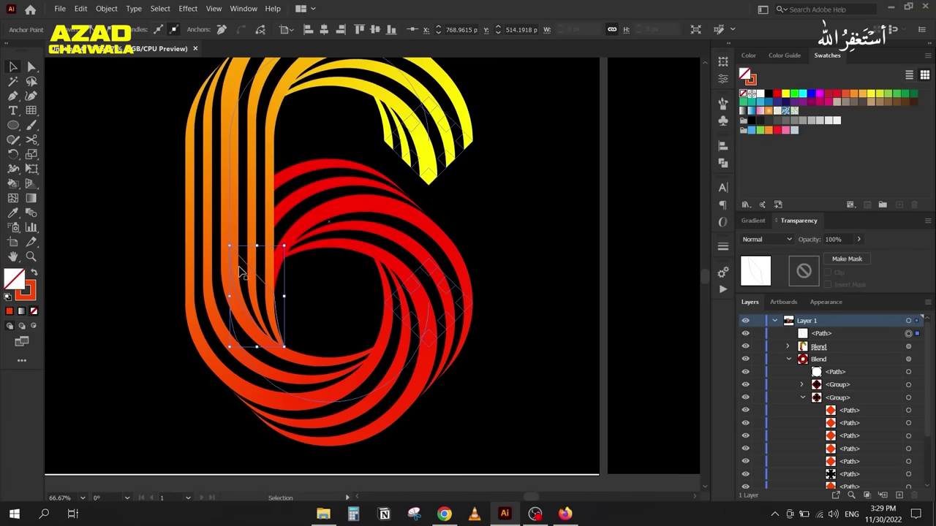
scroll(261, 278, up, 4)
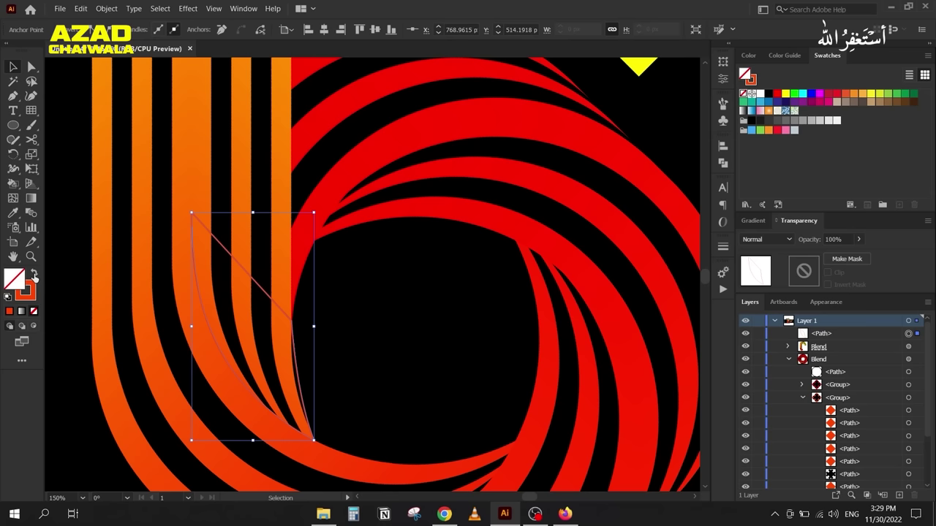
Step: Fill the shadow shape with a white-to-black gradient
click(34, 275)
click(756, 221)
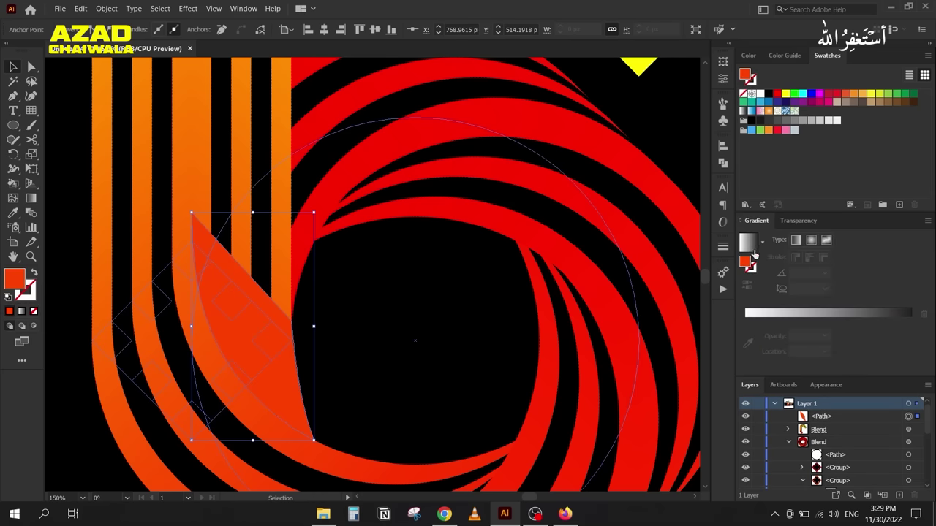
click(749, 244)
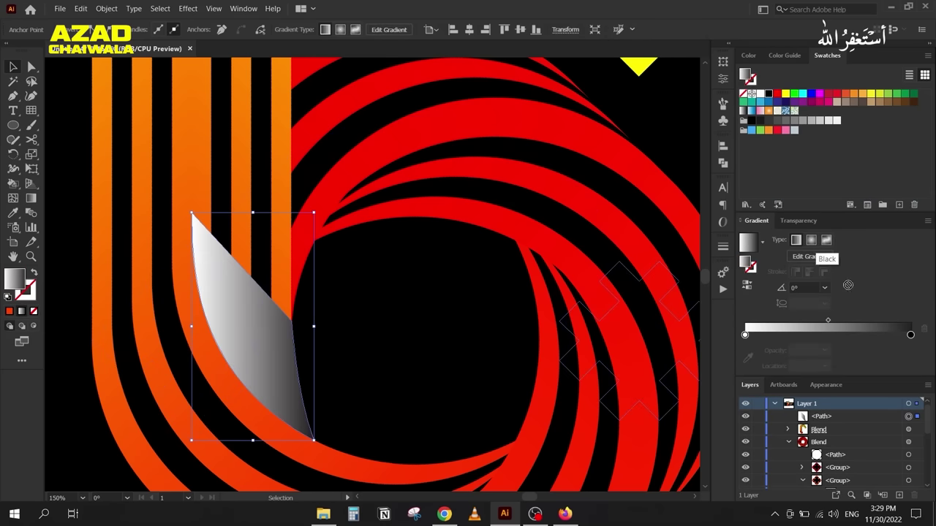
click(911, 335)
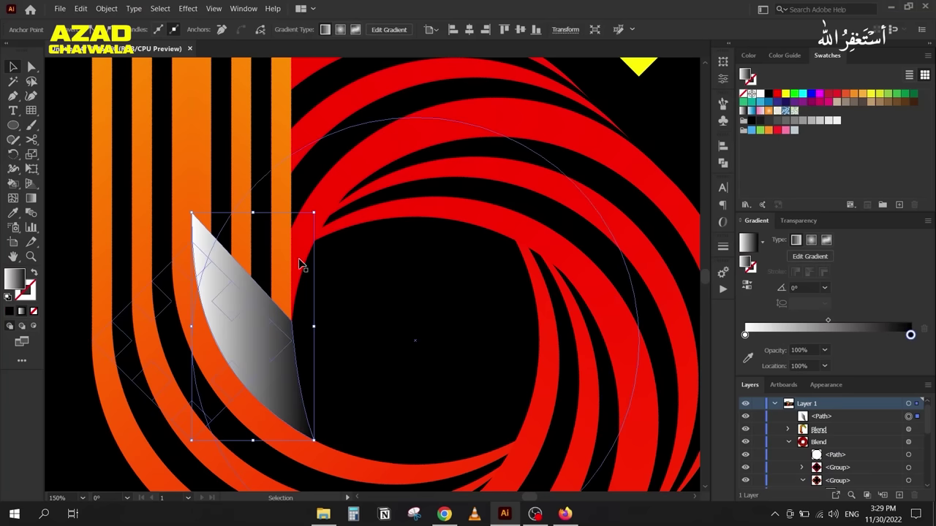
Step: Set the shadow's blend mode to Multiply and deselect it
click(795, 221)
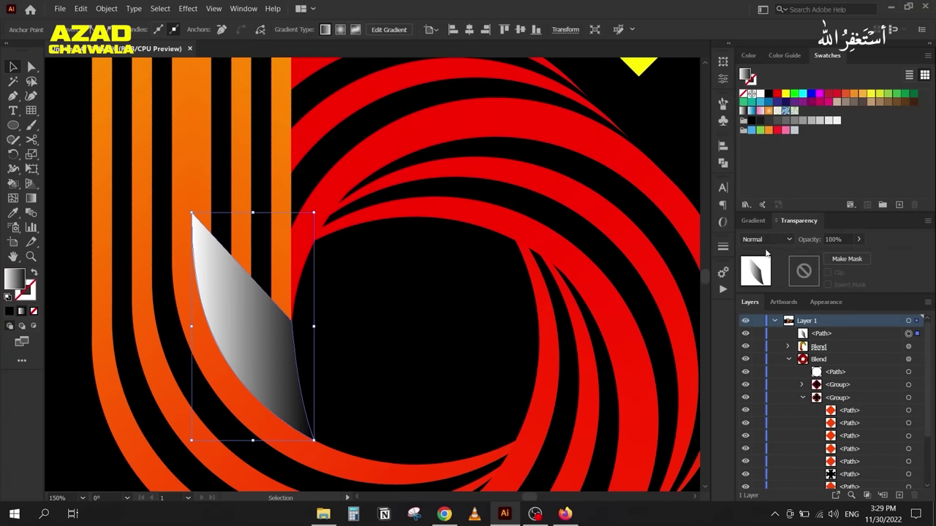
click(766, 239)
click(764, 283)
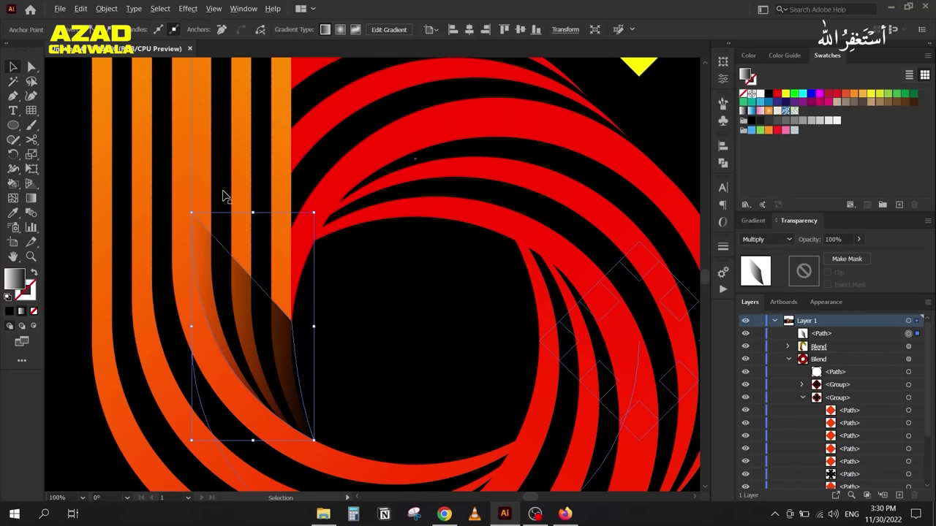
scroll(224, 193, down, 1)
click(95, 210)
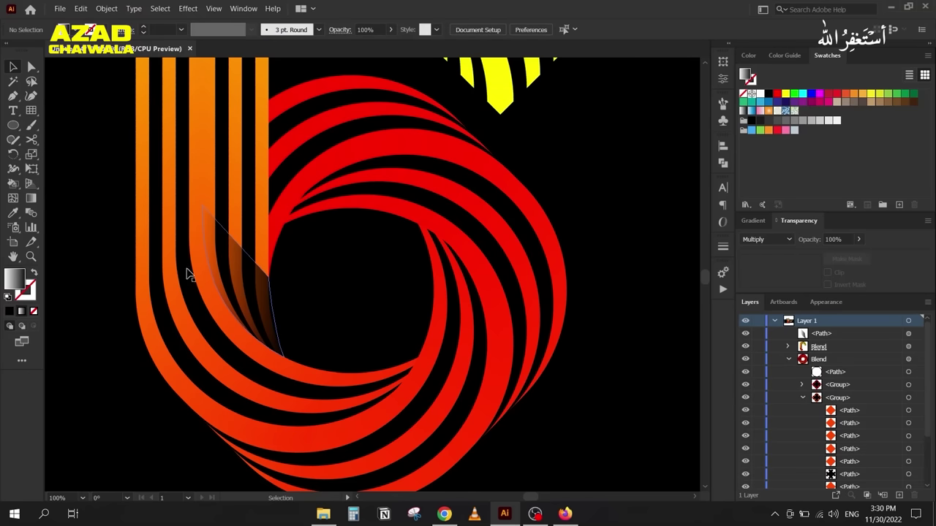
click(32, 66)
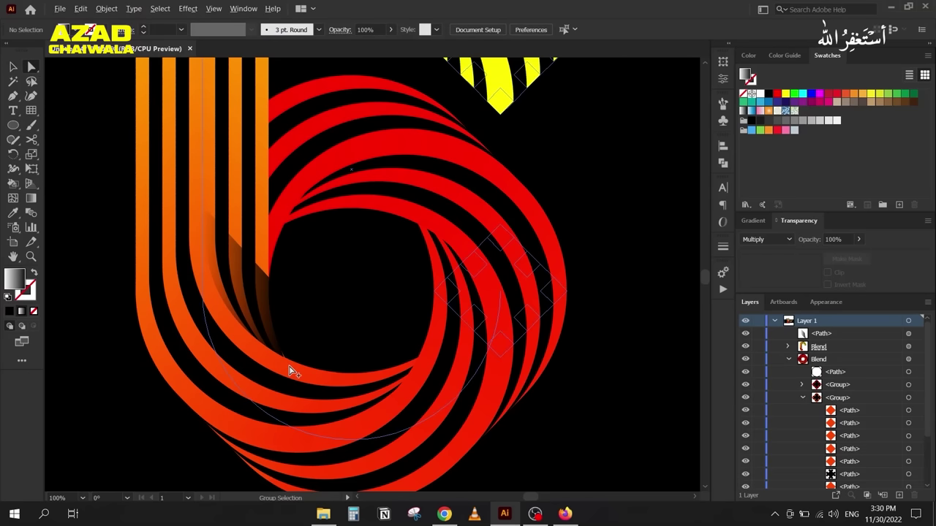
Step: Nudge the shadow path's bottom anchor onto the orange stripe's edge, then deselect
scroll(292, 372, up, 3)
click(261, 328)
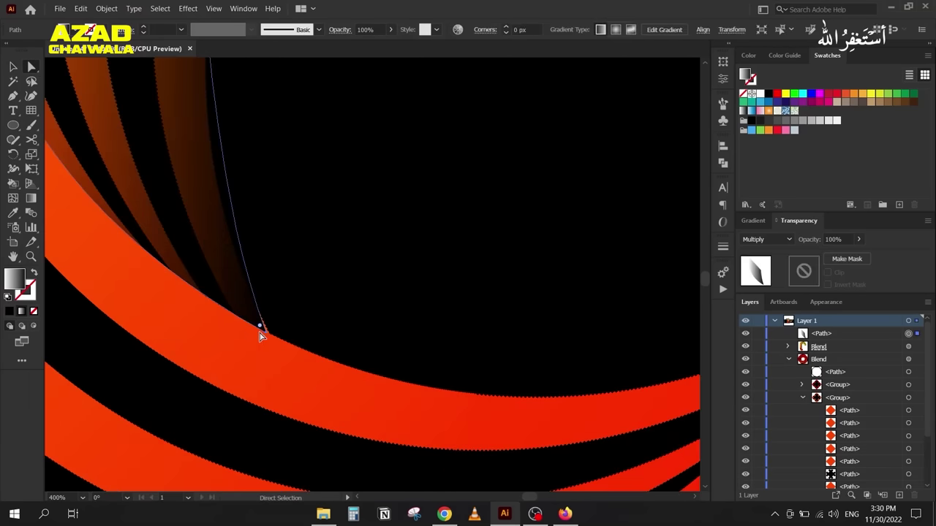
scroll(293, 353, up, 2)
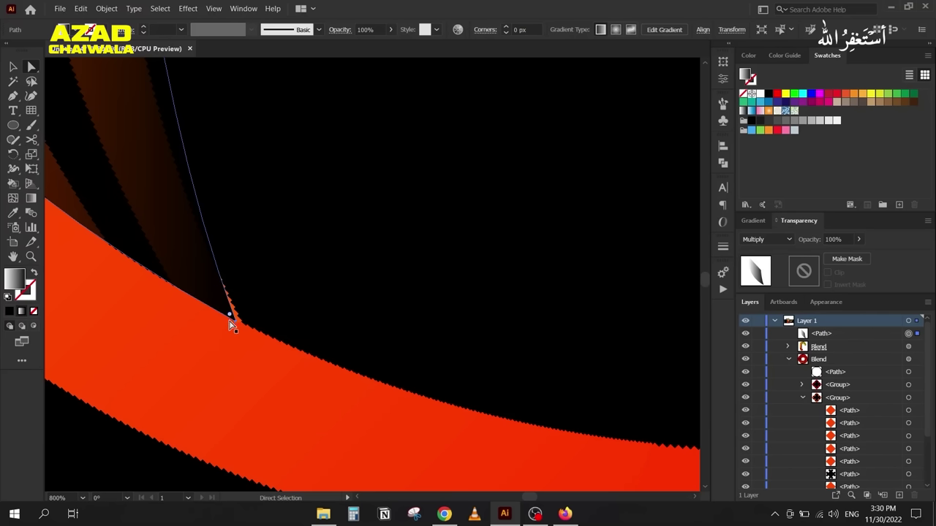
drag(237, 327, 241, 327)
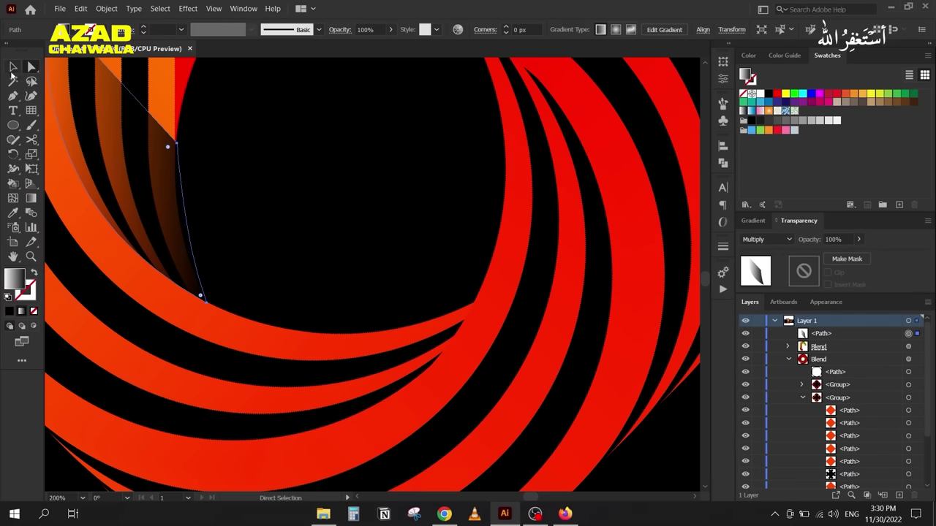
scroll(146, 216, down, 3)
drag(134, 211, 263, 303)
key(v)
click(210, 217)
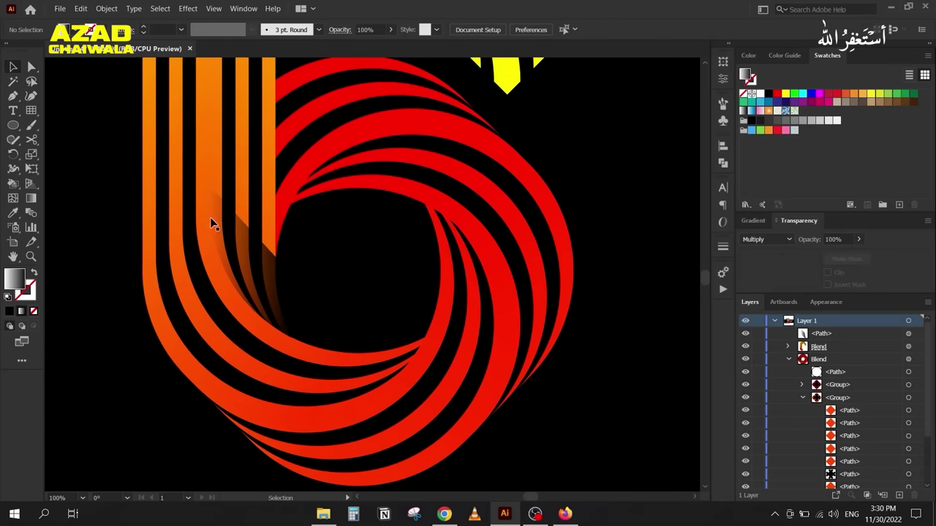
Step: Drag a diagonal gradient across the shadow with the Gradient tool so it fades softly
click(260, 267)
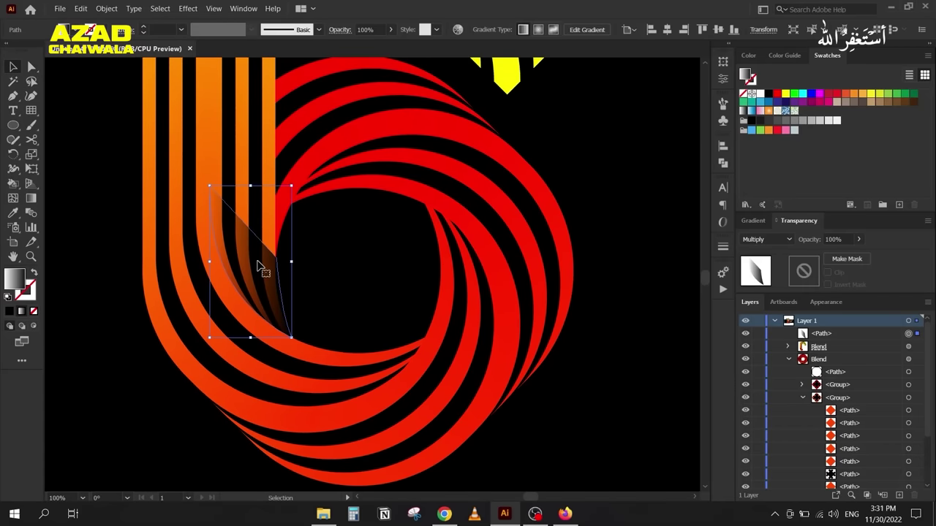
key(g)
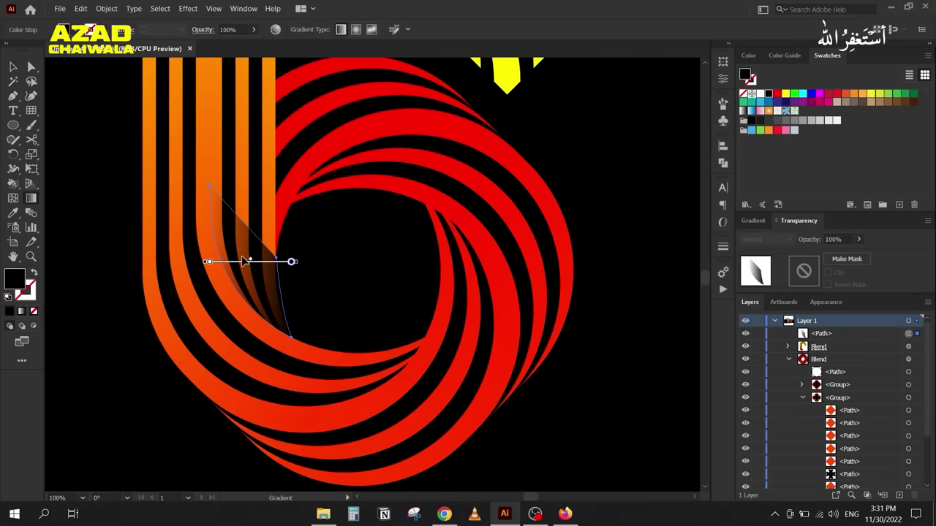
scroll(248, 264, up, 3)
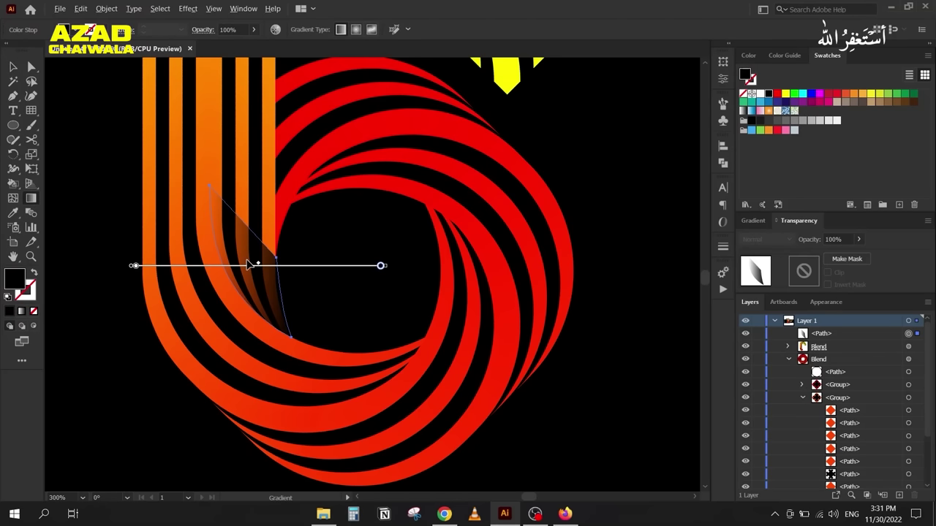
drag(260, 247, 217, 397)
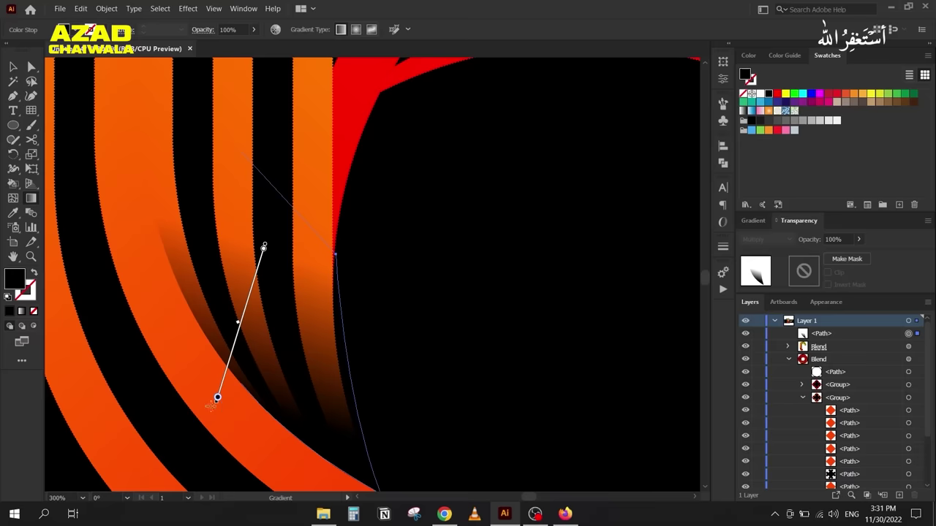
drag(279, 239, 175, 367)
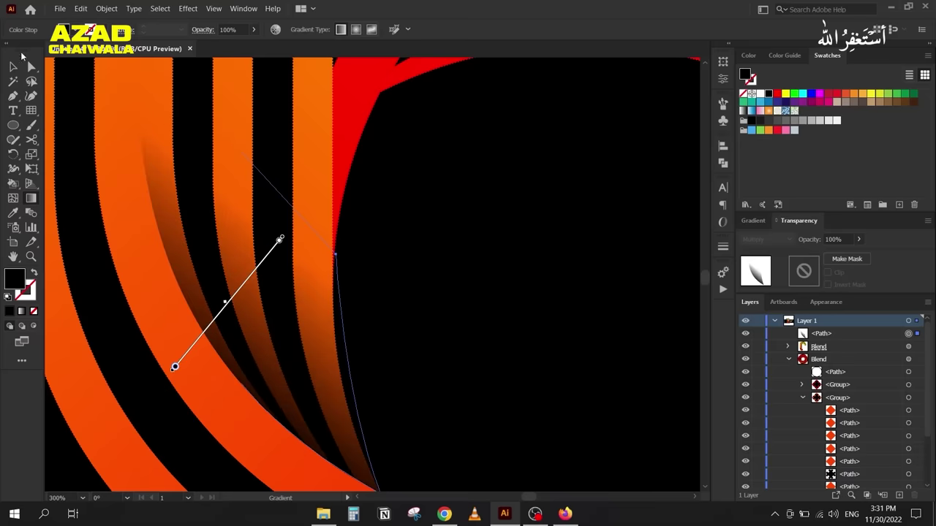
click(13, 67)
click(439, 220)
scroll(438, 219, down, 5)
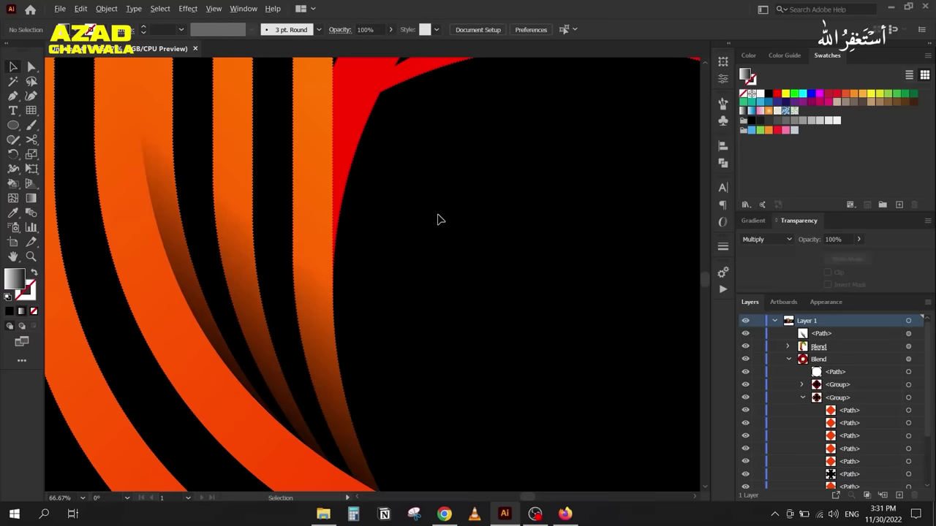
drag(448, 274, 253, 336)
drag(358, 321, 175, 340)
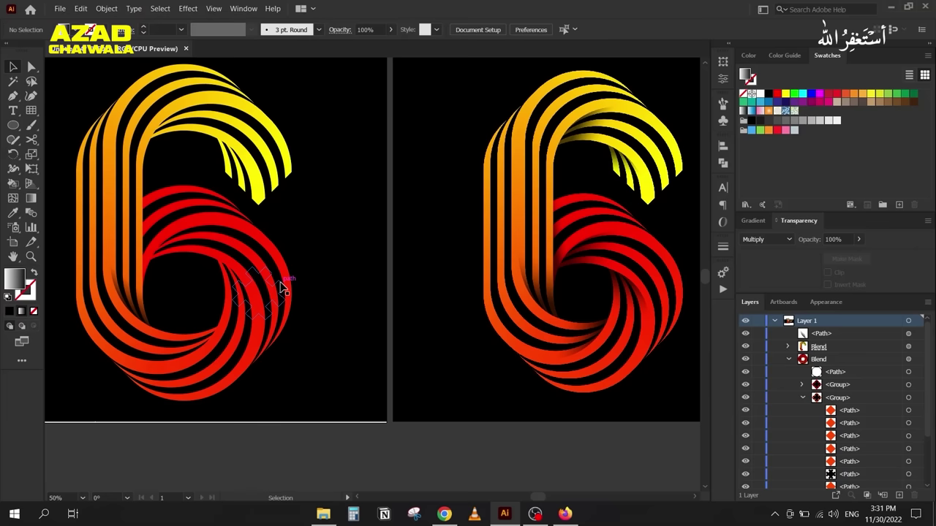
Step: Select and deselect the small shadow shape while comparing the 6 with the reference
click(136, 307)
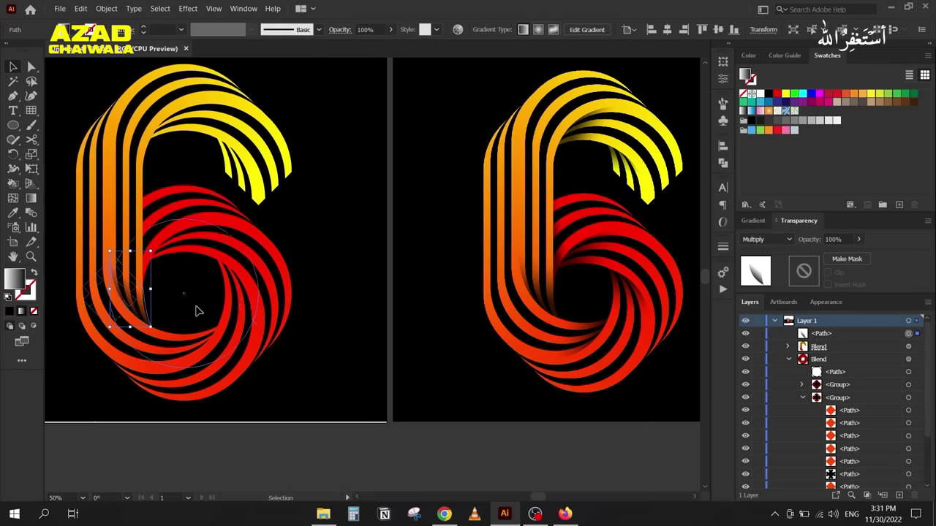
click(334, 268)
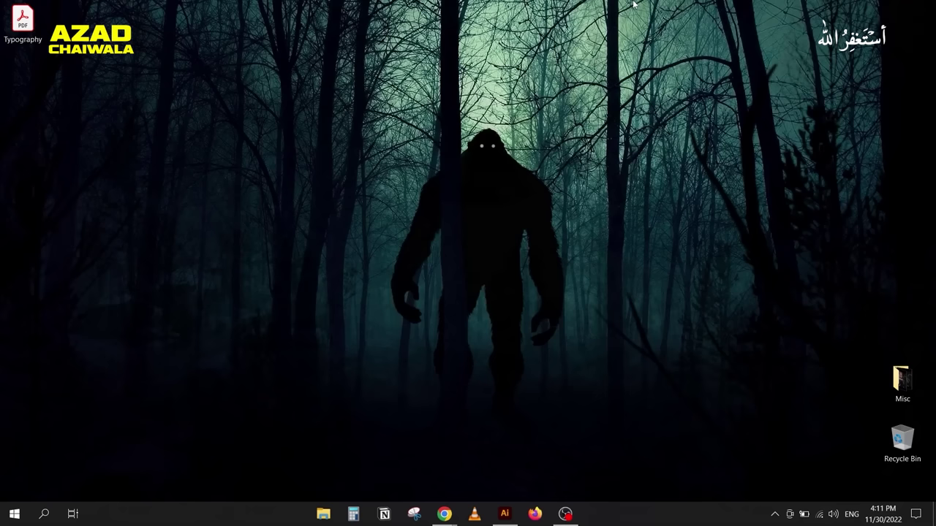
Step: Open Typography.pdf from the desktop, hide the Tools pane, and advance to page 3, Old Style
click(23, 28)
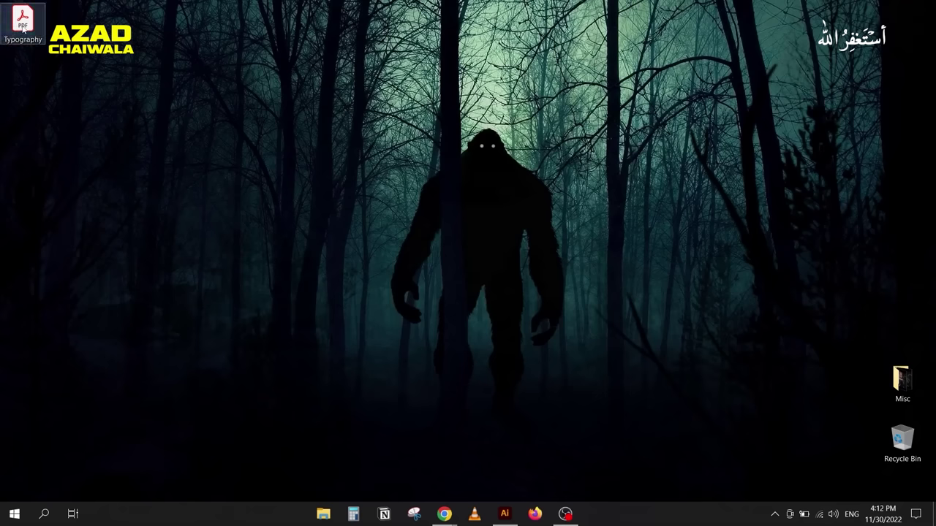
double_click(23, 27)
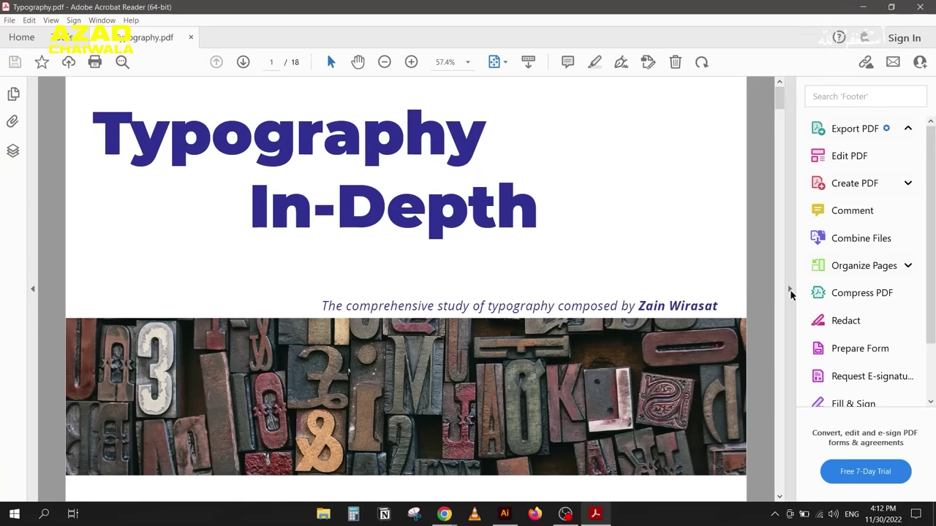
click(790, 292)
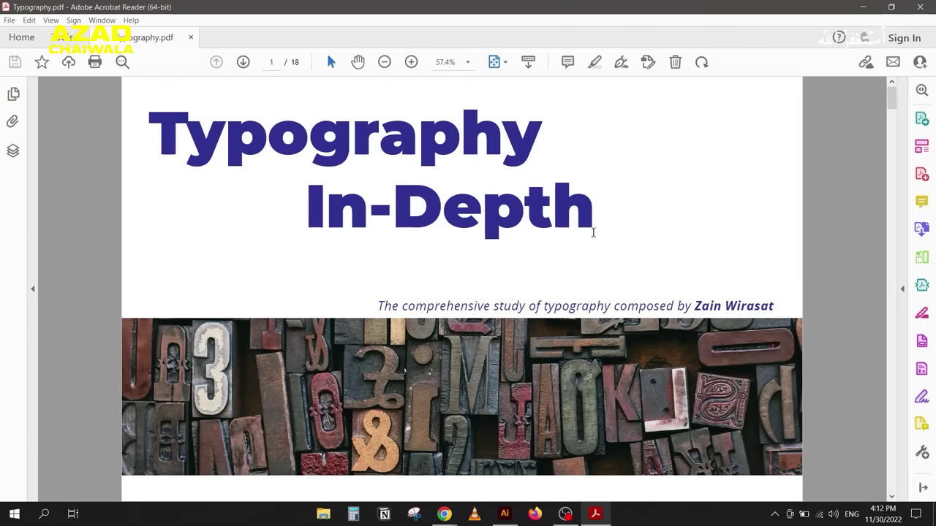
scroll(593, 232, down, 3)
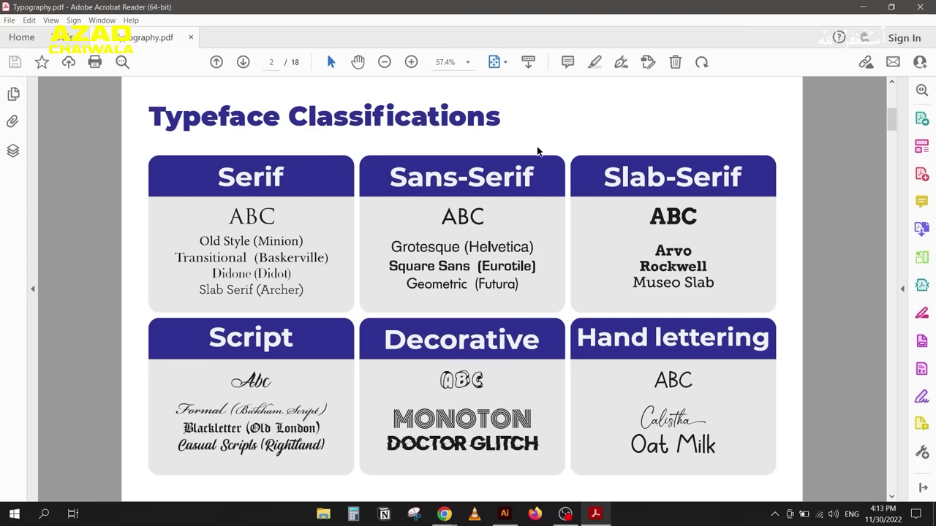
key(Right)
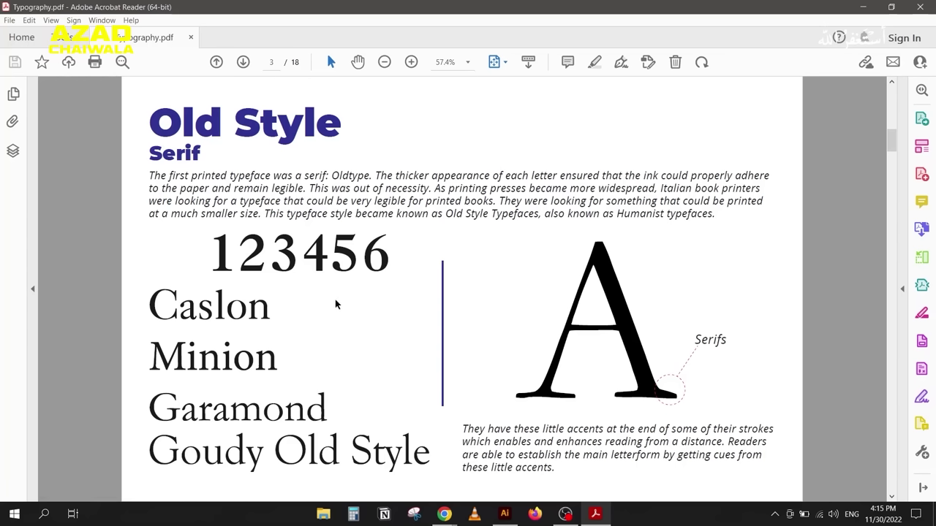
Step: Scroll down from the Old Style page to page 4, the Transitional Serif page
scroll(335, 302, down, 3)
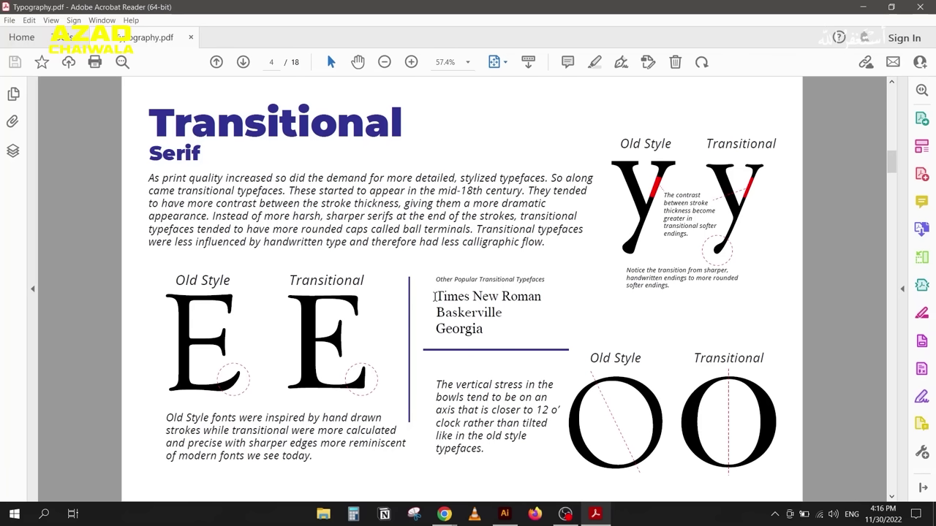
Step: Select the Times New Roman, Georgia and Baskerville names, clear the selection, then reach page 5
drag(434, 296, 550, 296)
drag(449, 312, 512, 310)
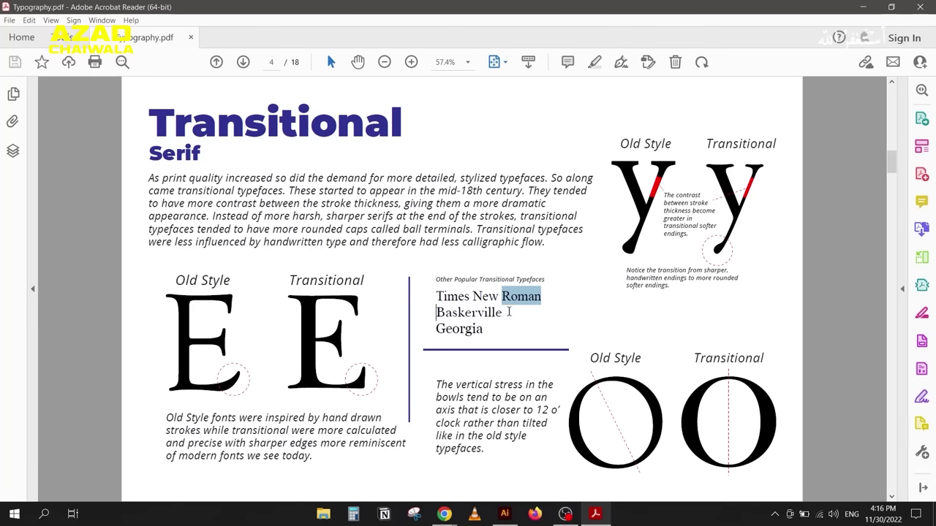
drag(437, 328, 491, 329)
drag(436, 312, 503, 313)
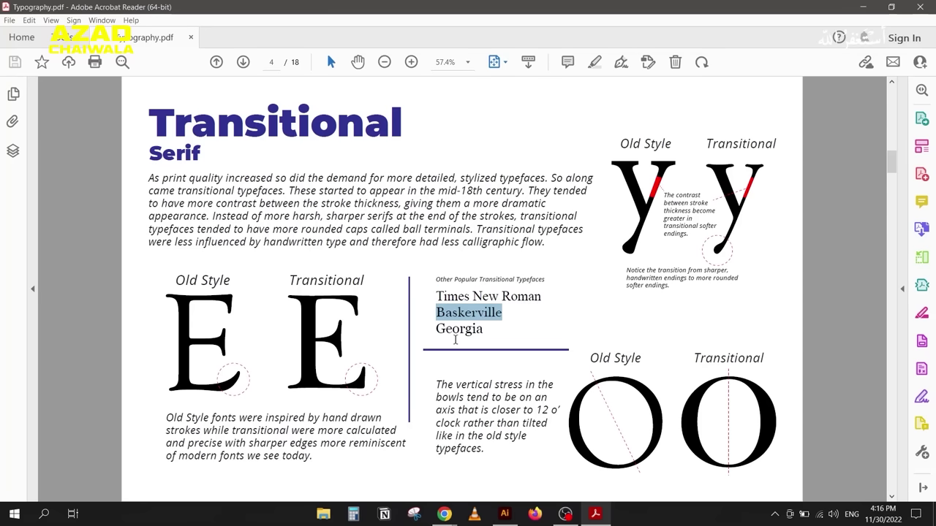
click(455, 313)
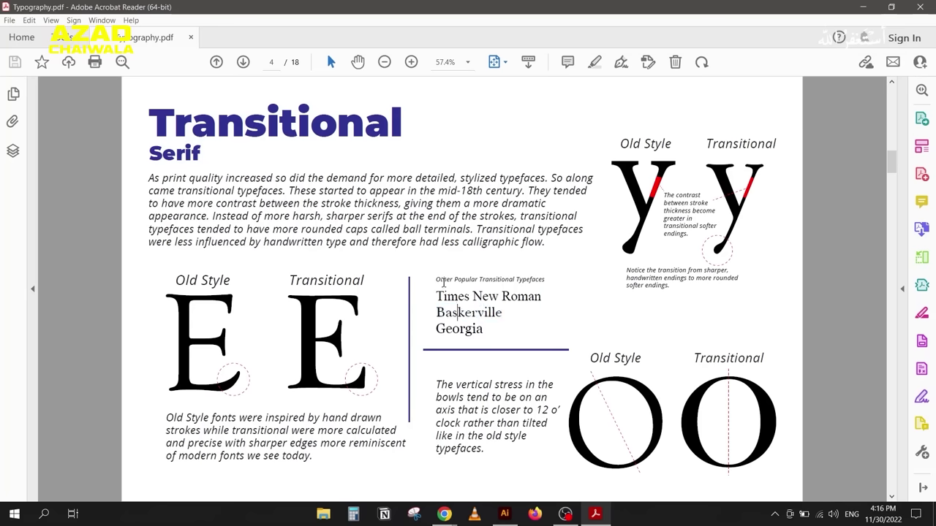
scroll(443, 284, down, 1)
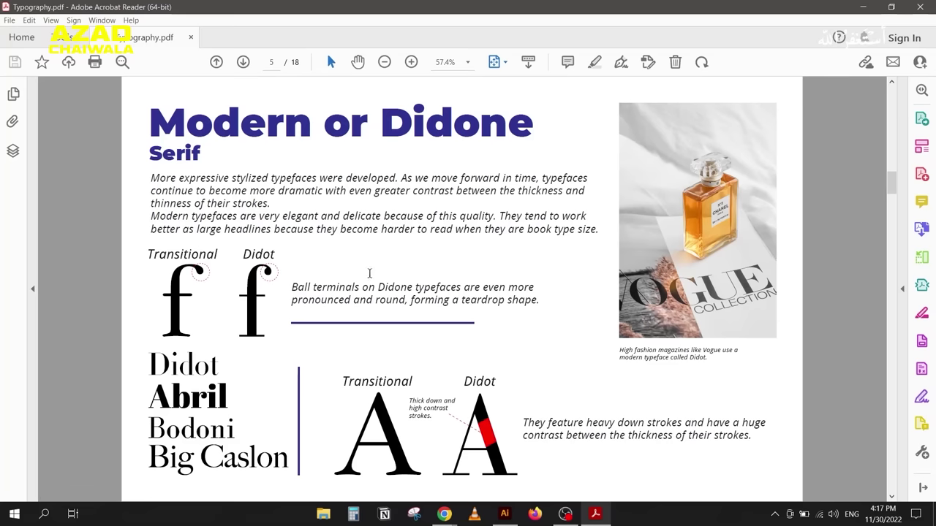
Step: Scroll down from the Modern or Didone page to page 6, Slab Serifs
scroll(375, 269, down, 1)
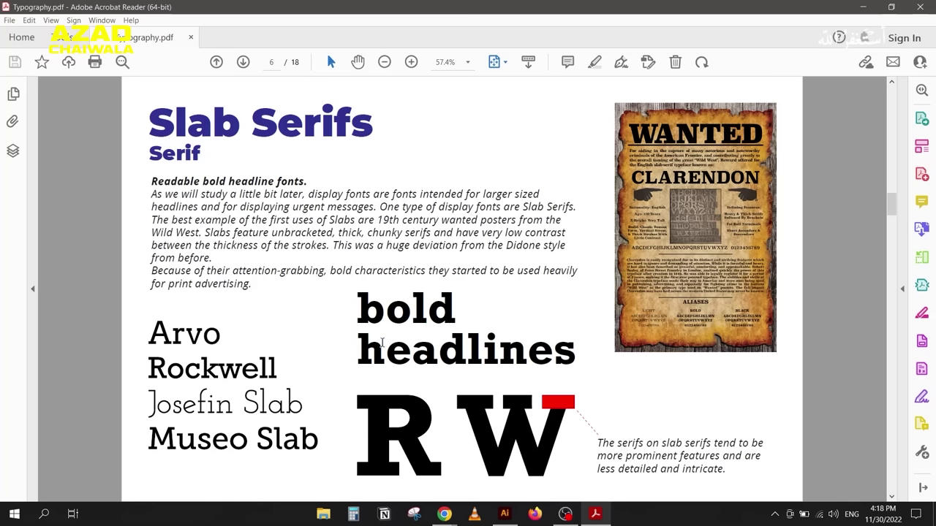
Step: Jump back to the Old Style page with the Left key, then scroll forward to page 5
key(Left)
key(Left)
key(Left)
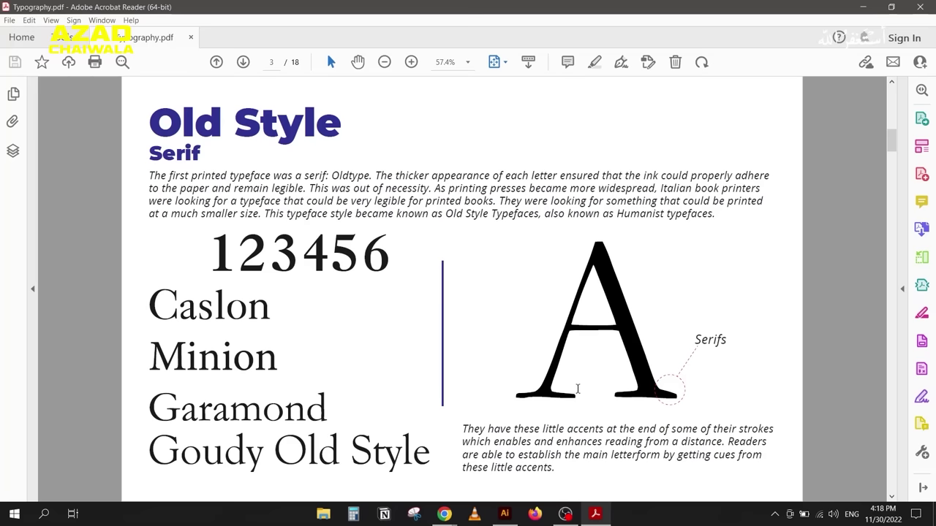
scroll(558, 325, down, 1)
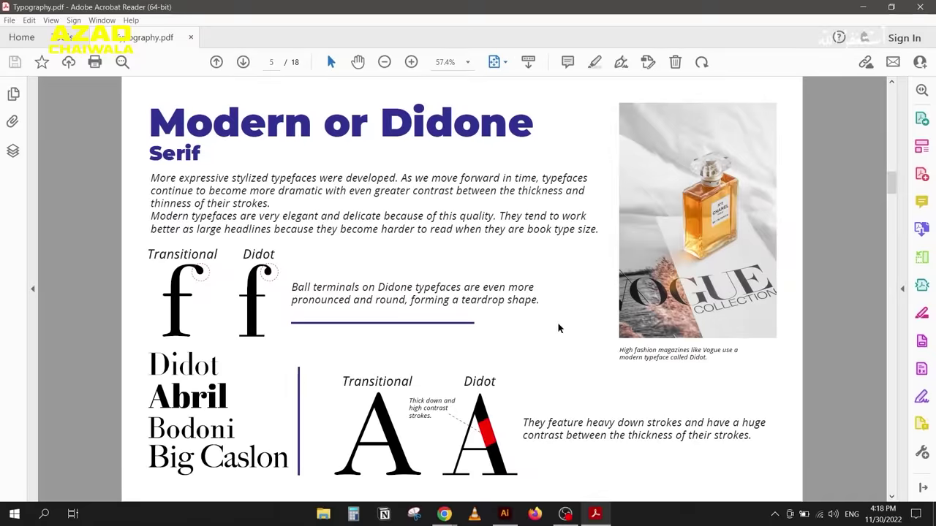
Step: Scroll down from the Modern or Didone page toward page 6, Slab Serifs
scroll(558, 328, down, 1)
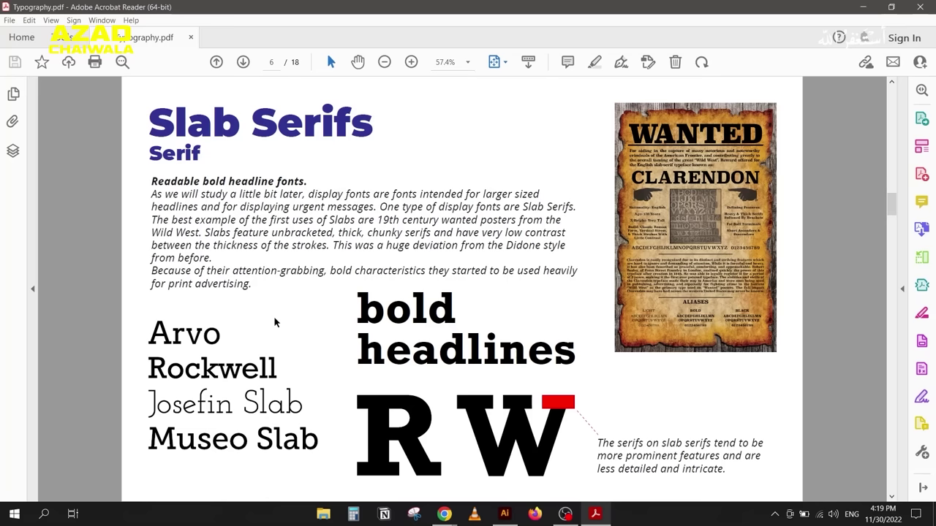
Step: Scroll down from Slab Serifs to page 7, the Sans-Serif page
scroll(274, 315, down, 1)
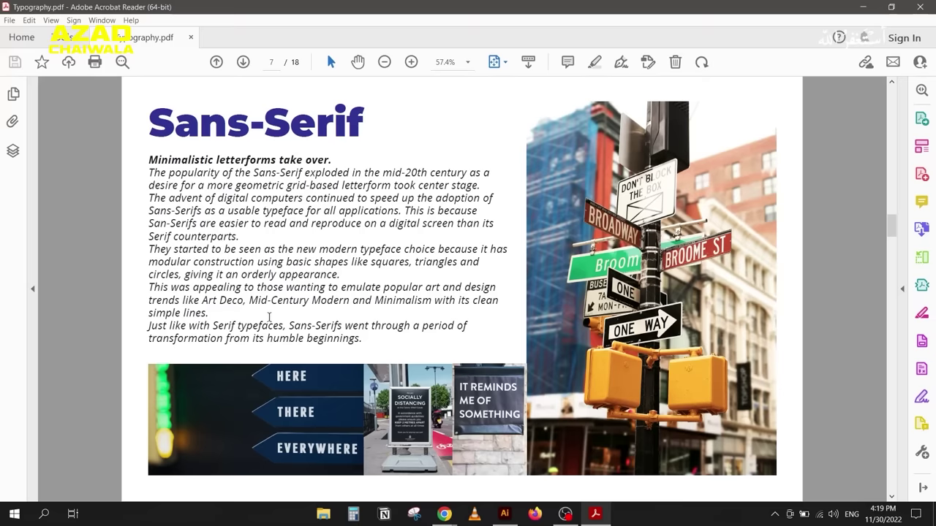
Step: Scroll back to Slab Serifs on page 6, then forward through the Sans-Serif page 7
scroll(267, 322, up, 2)
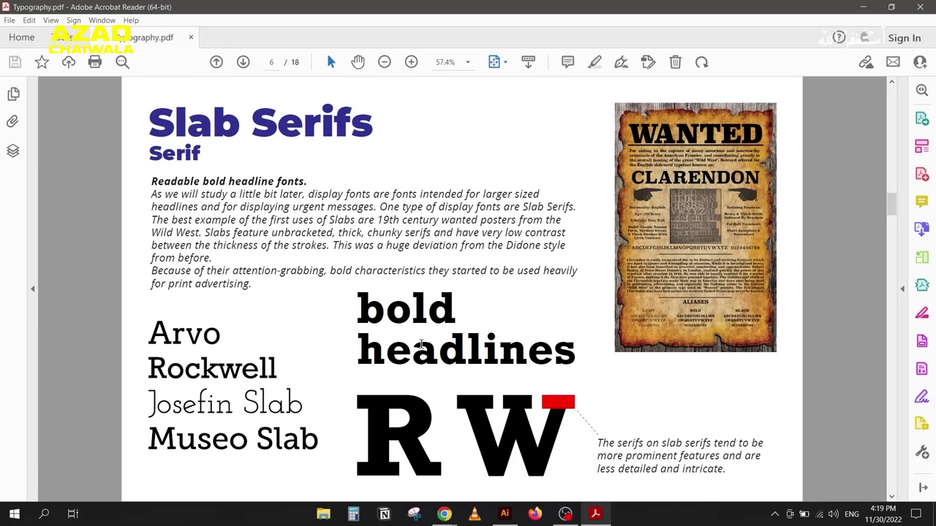
scroll(421, 344, down, 2)
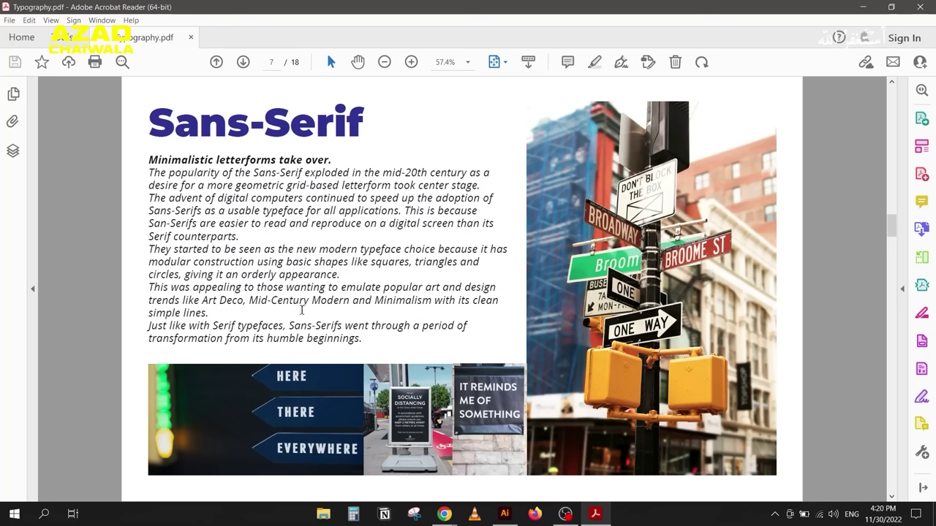
scroll(302, 312, down, 3)
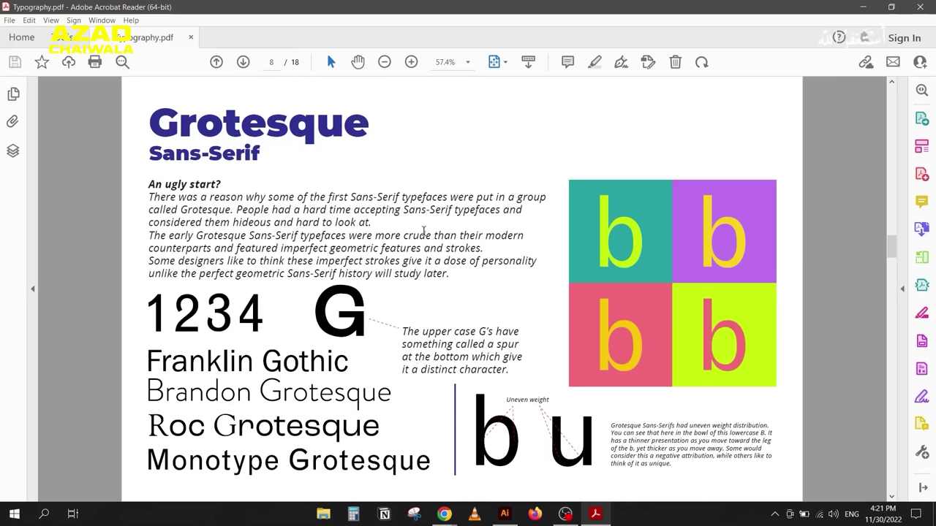
Step: Scroll down from Grotesque to page 9, the Neo-Grotesque Sans-Serif page
scroll(422, 231, down, 1)
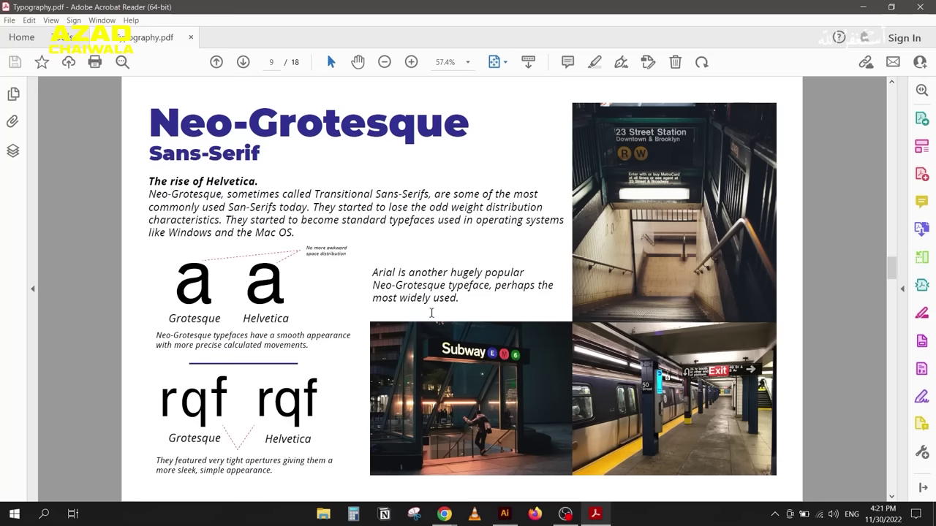
Step: Scroll down on the Neo-Grotesque page 9 toward page 10, Geometric Sans-Serif
scroll(431, 313, down, 1)
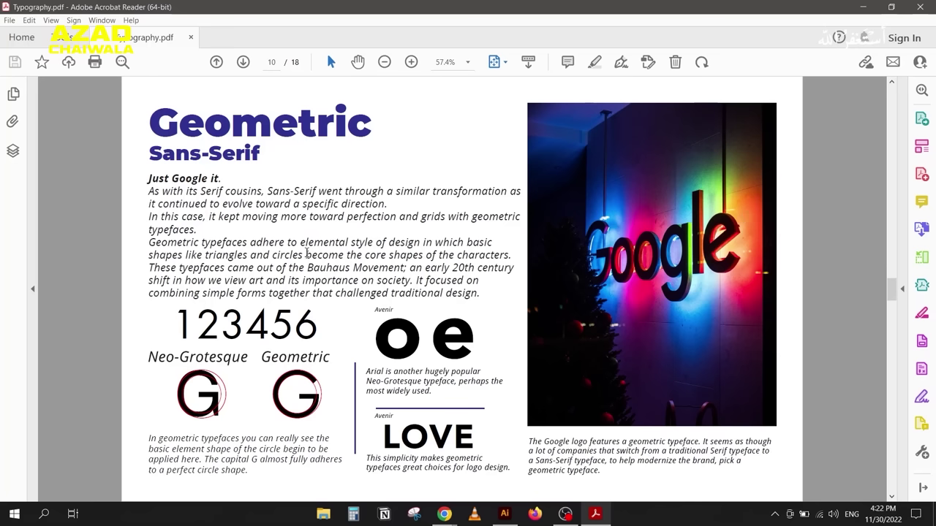
Step: Scroll down from the Geometric page to page 11, Scripts
scroll(306, 253, down, 2)
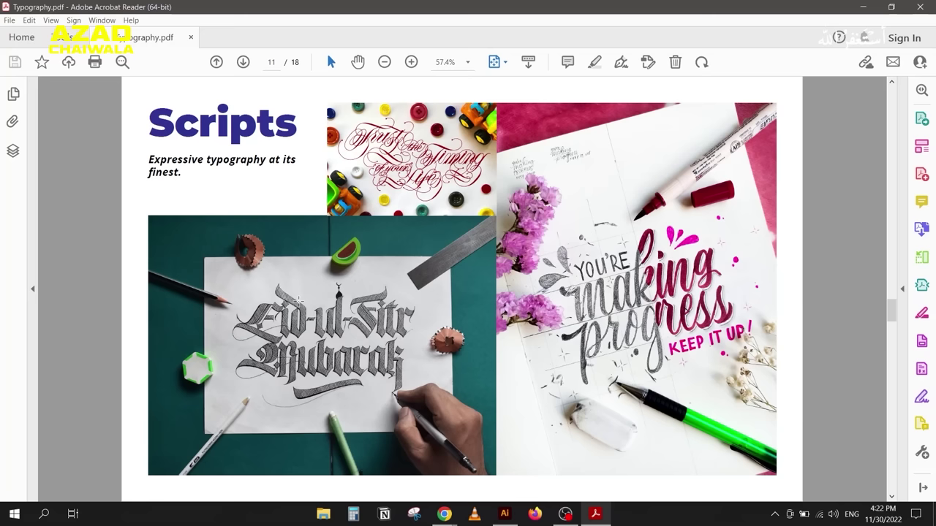
Step: Scroll from page 11 to page 12, Formal Scripts, showing Bickham Script and Birds of Paradise
scroll(299, 300, down, 1)
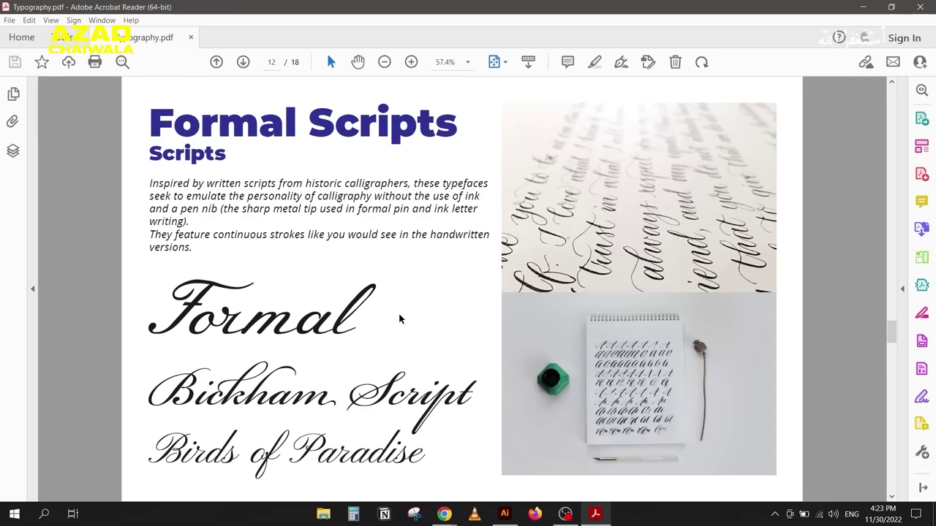
Step: Scroll down past Formal Scripts on page 12 toward page 13, Casual Scripts
scroll(398, 319, down, 1)
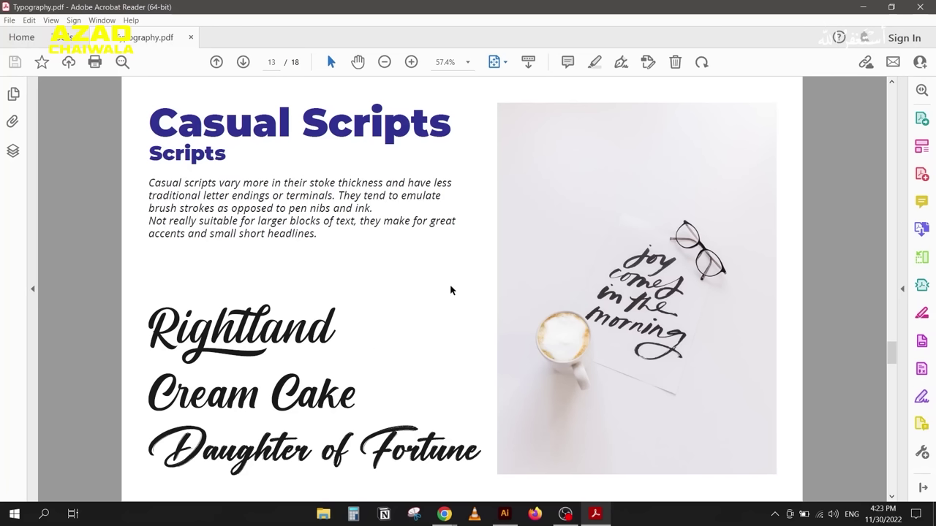
Step: Scroll to page 14, Blackletter Scripts, with Chomsky, Old London and The Centurion
scroll(445, 283, down, 3)
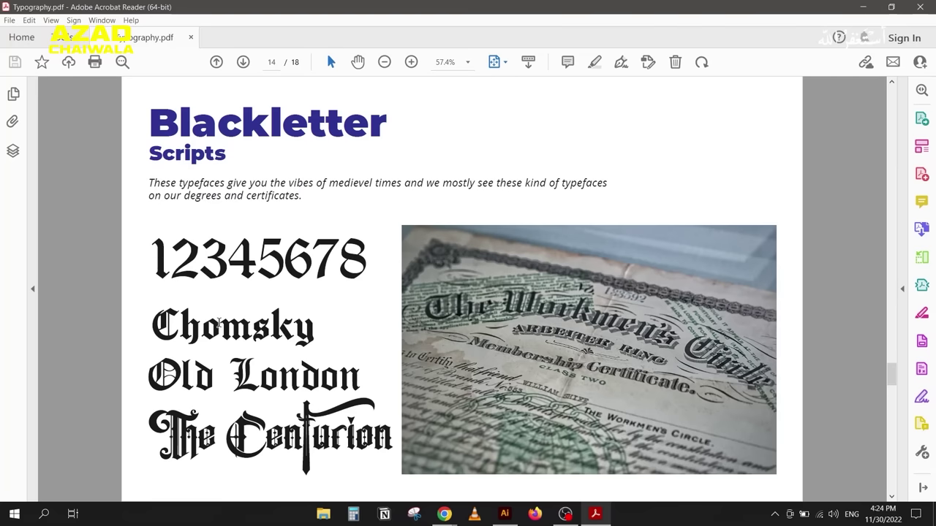
Step: Scroll to page 15, Decorative typefaces and Variable Fonts with Roboto versus Roboto Flex
scroll(295, 229, down, 2)
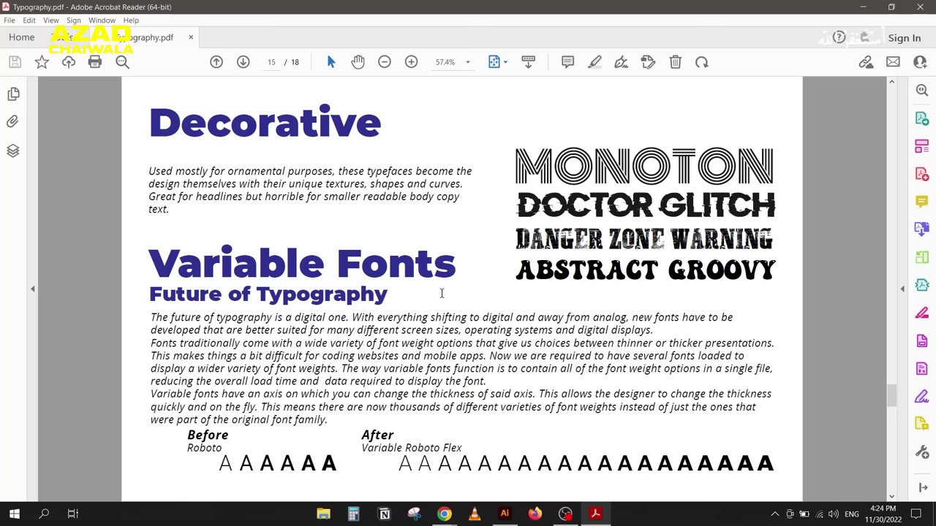
scroll(442, 293, down, 1)
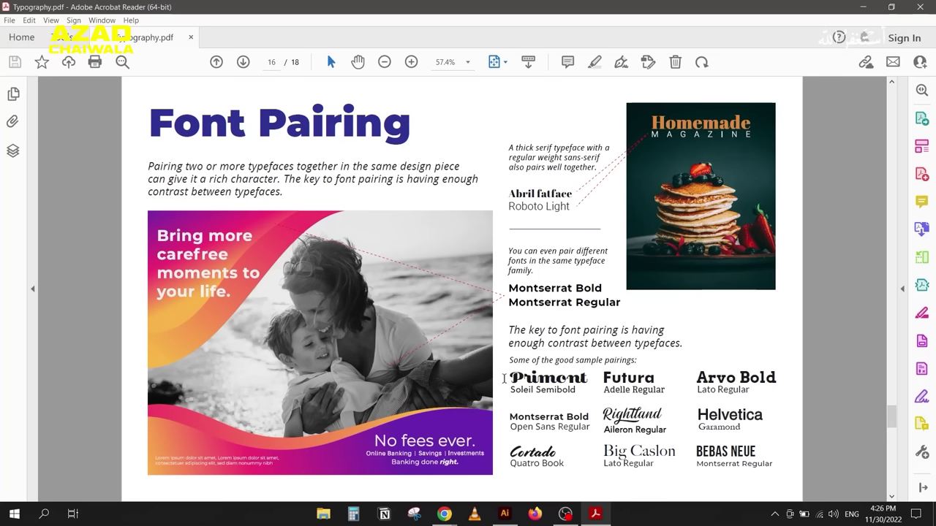
Step: Highlight then deselect the sample font pairing names, and scroll to page 17, Psychology of Fonts
drag(509, 377, 773, 463)
click(772, 396)
scroll(583, 414, down, 1)
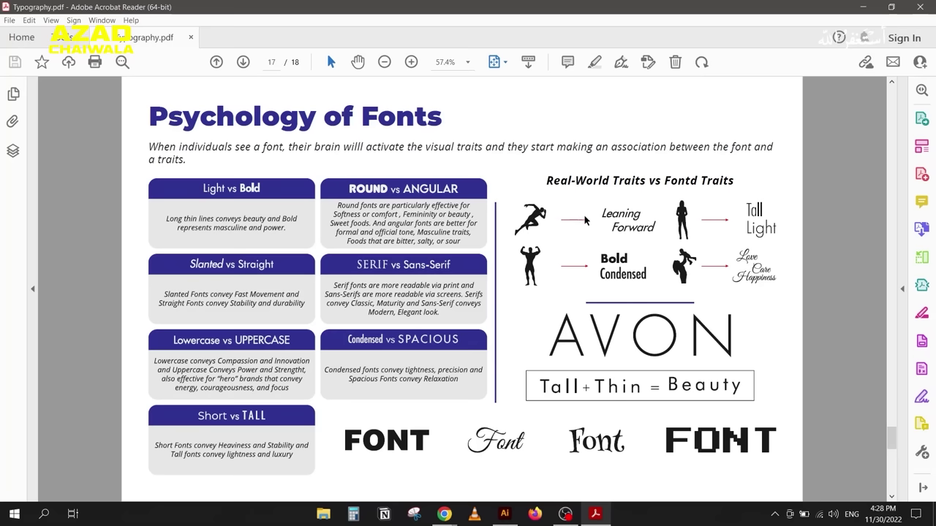
mouse_move(690, 180)
mouse_down()
mouse_move(732, 182)
mouse_move(695, 184)
mouse_up()
click(641, 186)
scroll(345, 417, down, 1)
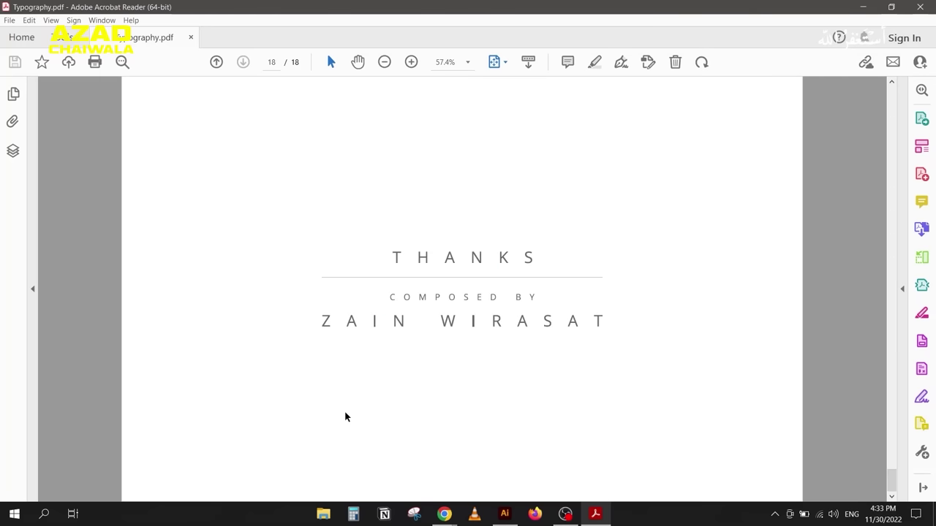